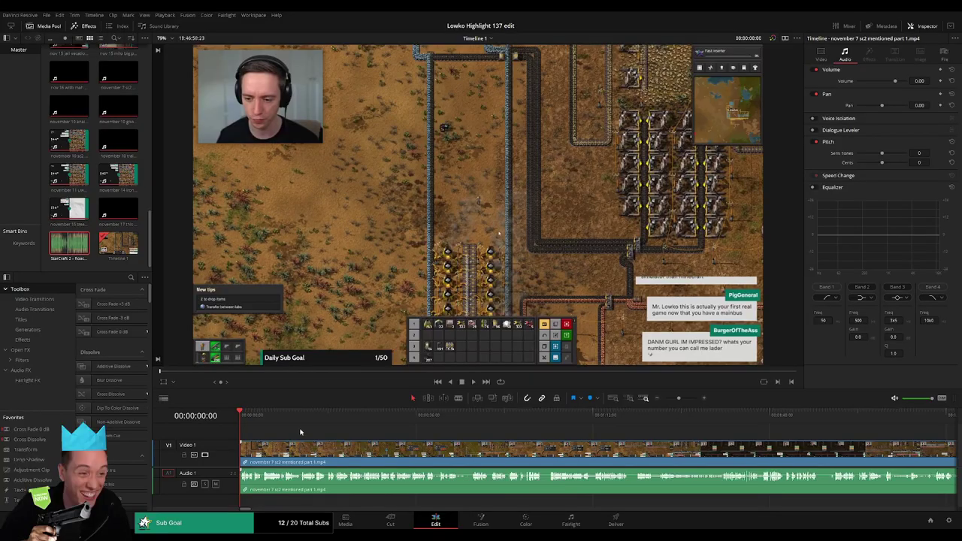
Play the timeline from the start and skip ahead to about 00:01:26 to review the first clip.
{"action": "key", "text": "space"}
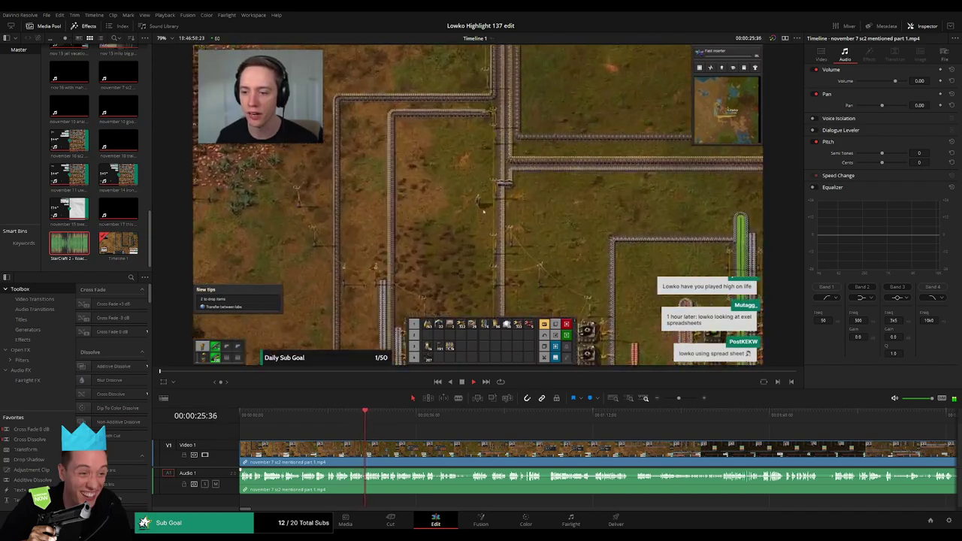
{"action": "scroll", "coordinate": [385, 430], "scroll_direction": "right", "scroll_amount": 2}
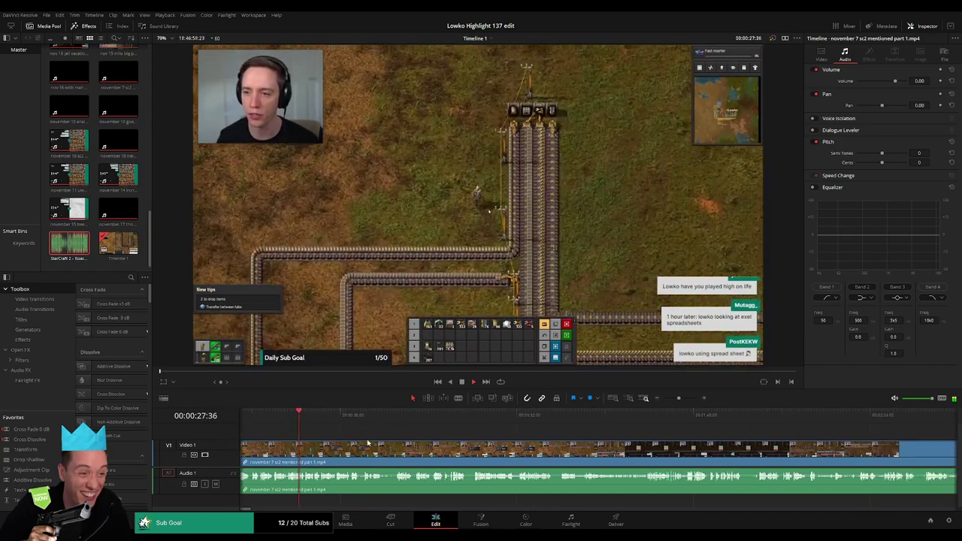
{"action": "left_click_drag", "start_coordinate": [340, 428], "coordinate": [588, 430]}
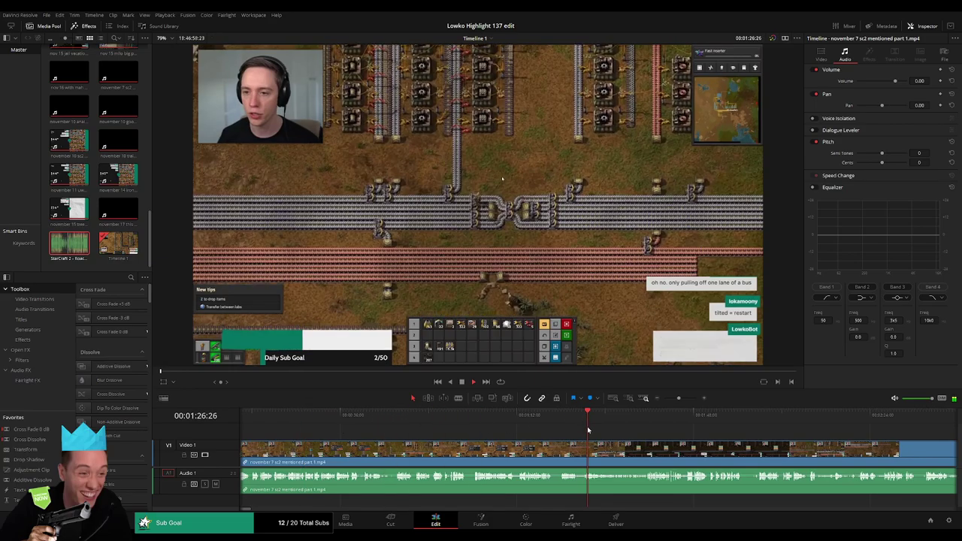
{"action": "scroll", "coordinate": [451, 424], "scroll_direction": "right", "scroll_amount": 3}
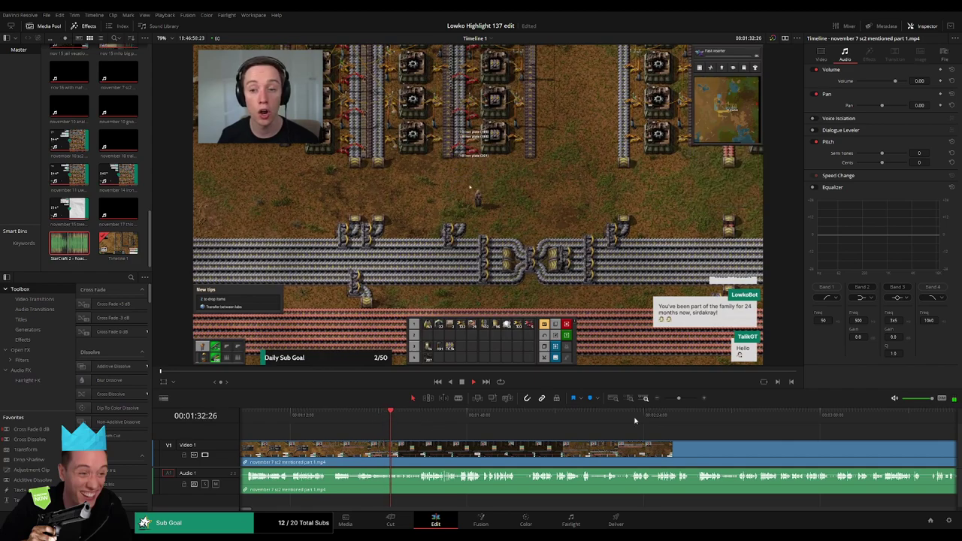
Adjust the Video 1 and Audio 1 track heights and enlarge the viewer slightly over the timeline area.
{"action": "left_click_drag", "start_coordinate": [679, 398], "coordinate": [661, 398]}
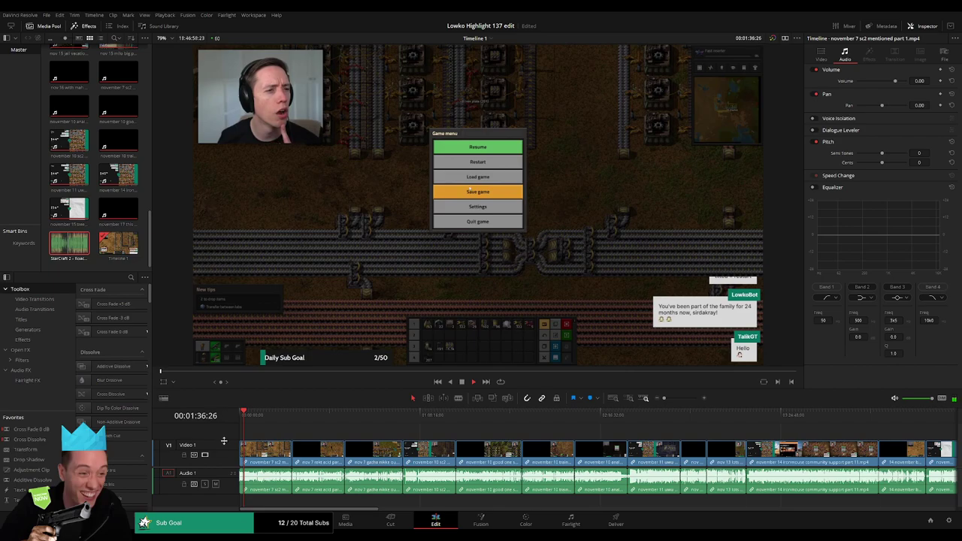
{"action": "left_click_drag", "start_coordinate": [224, 441], "coordinate": [224, 447]}
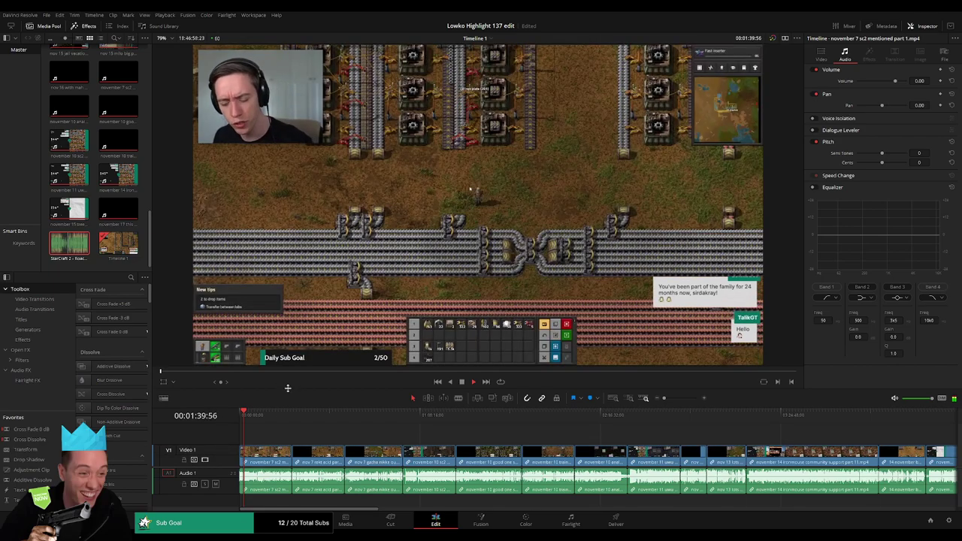
{"action": "left_click_drag", "start_coordinate": [288, 390], "coordinate": [288, 399]}
{"action": "left_click_drag", "start_coordinate": [228, 470], "coordinate": [228, 466]}
Review the first clip's footage from about 00:01:56 to 00:02:58, skipping over the quiet audio stretches.
{"action": "left_click_drag", "start_coordinate": [663, 402], "coordinate": [681, 406]}
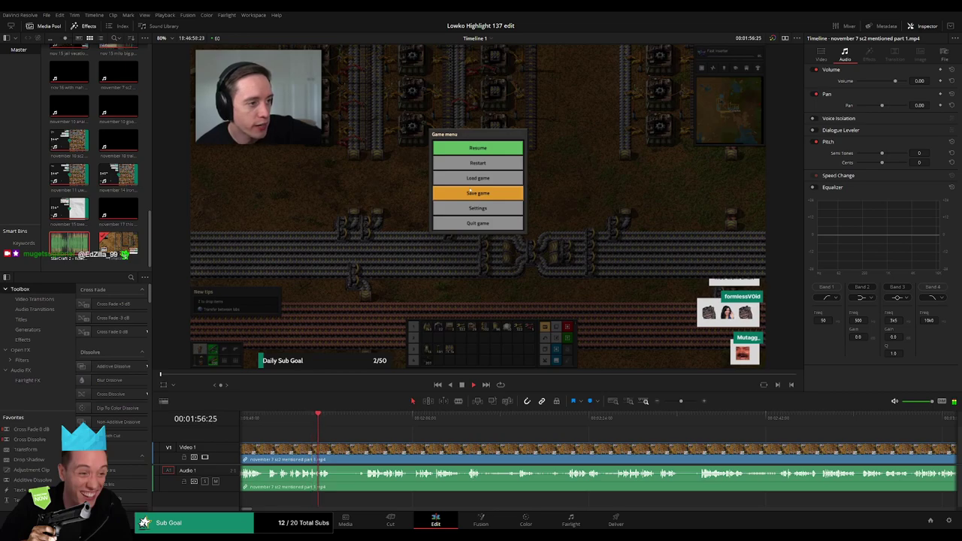
{"action": "left_click", "coordinate": [363, 419]}
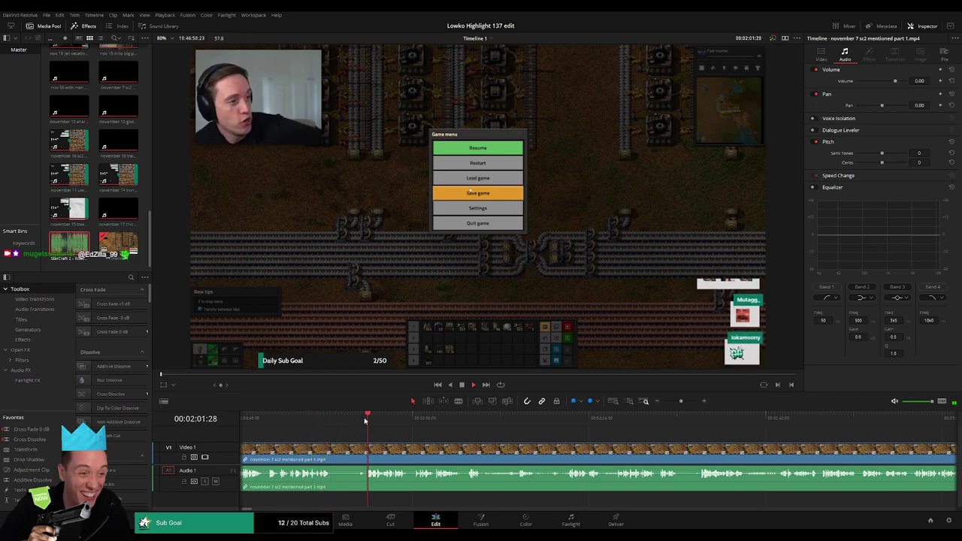
{"action": "left_click_drag", "start_coordinate": [428, 436], "coordinate": [405, 438]}
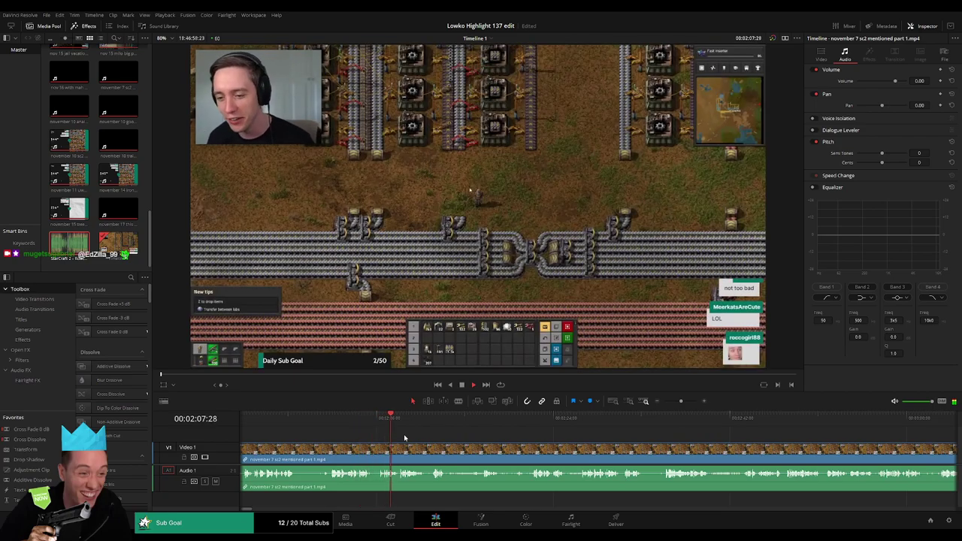
{"action": "scroll", "coordinate": [328, 431], "scroll_direction": "right", "scroll_amount": 3}
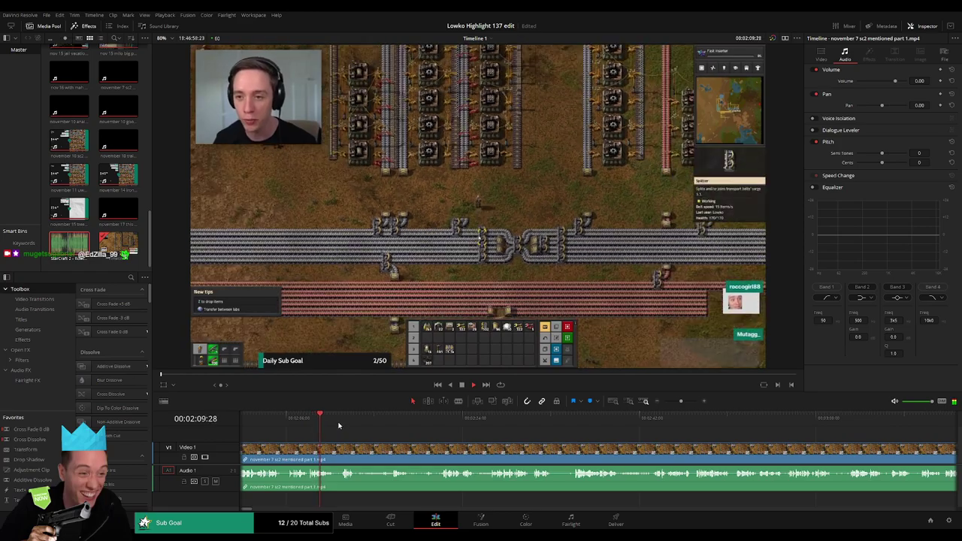
{"action": "left_click", "coordinate": [376, 417]}
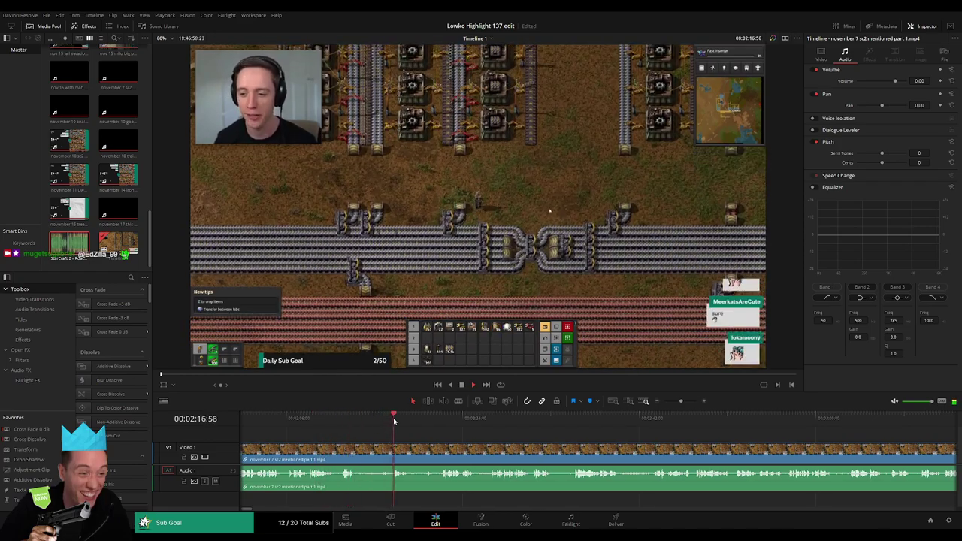
{"action": "left_click", "coordinate": [442, 418]}
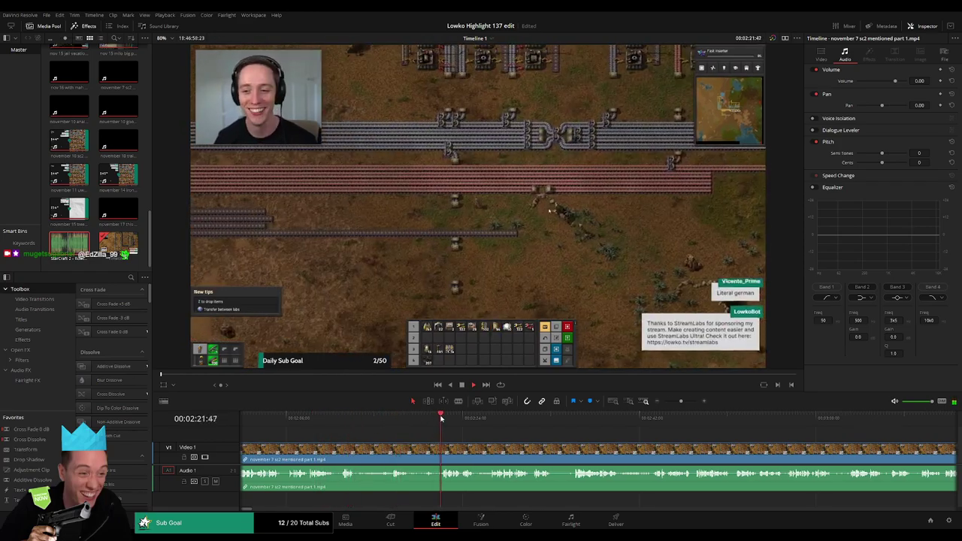
{"action": "mouse_move", "coordinate": [680, 401]}
{"action": "left_mouse_down"}
{"action": "mouse_move", "coordinate": [671, 402]}
{"action": "mouse_move", "coordinate": [684, 402]}
{"action": "left_mouse_up"}
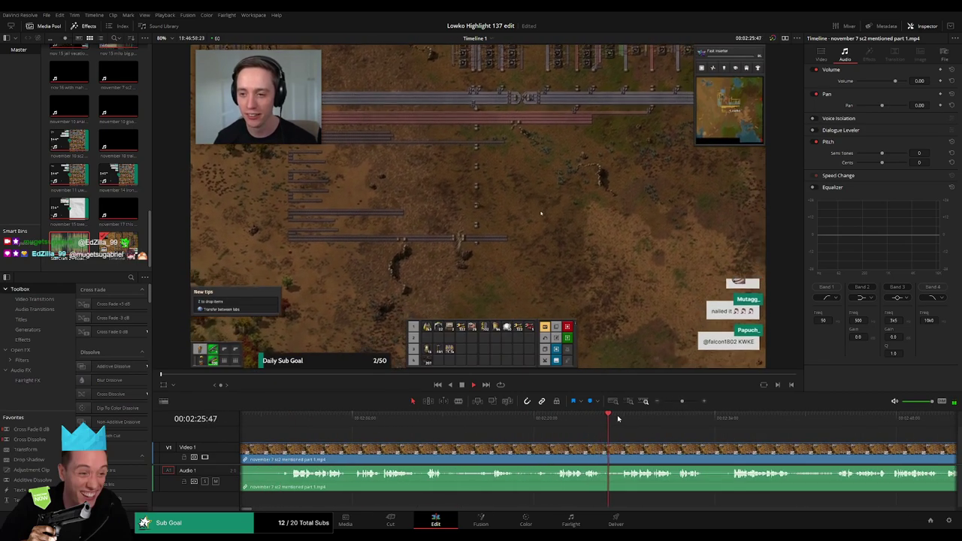
{"action": "left_click", "coordinate": [617, 417]}
{"action": "left_click_drag", "start_coordinate": [666, 436], "coordinate": [451, 437]}
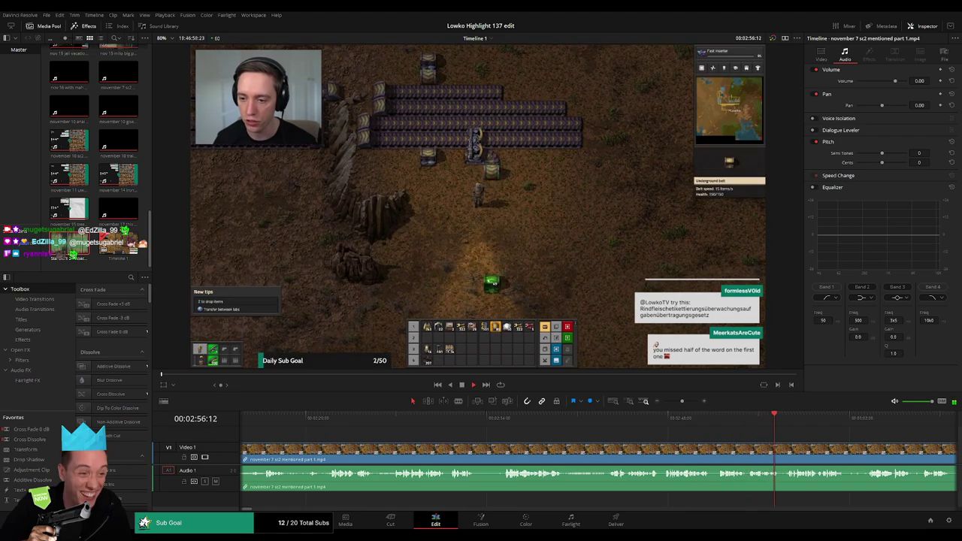
{"action": "scroll", "coordinate": [459, 438], "scroll_direction": "right", "scroll_amount": 5}
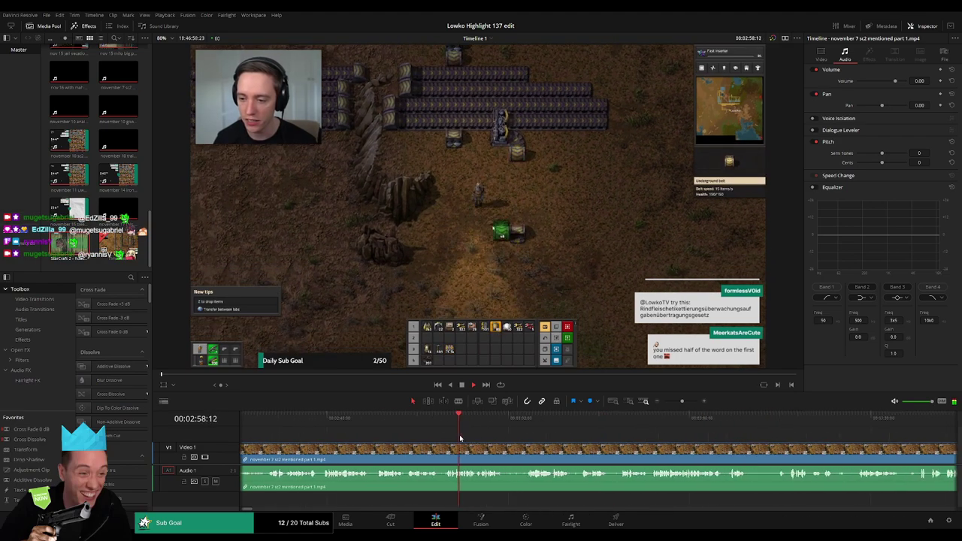
Skim ahead through the first clip to about 00:07:09, looking for where the relevant conversation begins.
{"action": "left_click", "coordinate": [485, 422]}
{"action": "left_click_drag", "start_coordinate": [682, 401], "coordinate": [673, 401]}
{"action": "left_click", "coordinate": [479, 422]}
{"action": "left_click", "coordinate": [535, 421]}
{"action": "left_click", "coordinate": [633, 416]}
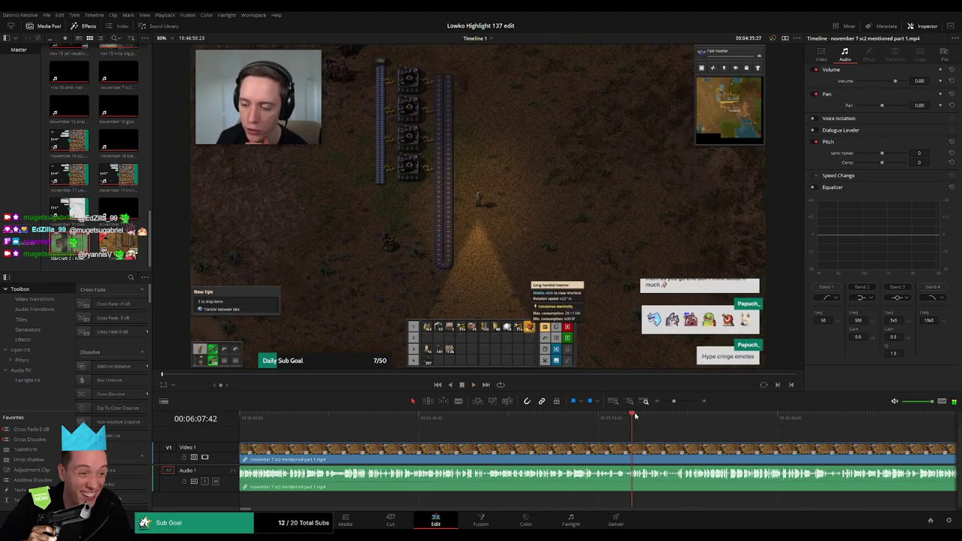
{"action": "left_click", "coordinate": [667, 421]}
{"action": "scroll", "coordinate": [489, 444], "scroll_direction": "right", "scroll_amount": 3}
{"action": "left_click", "coordinate": [464, 419]}
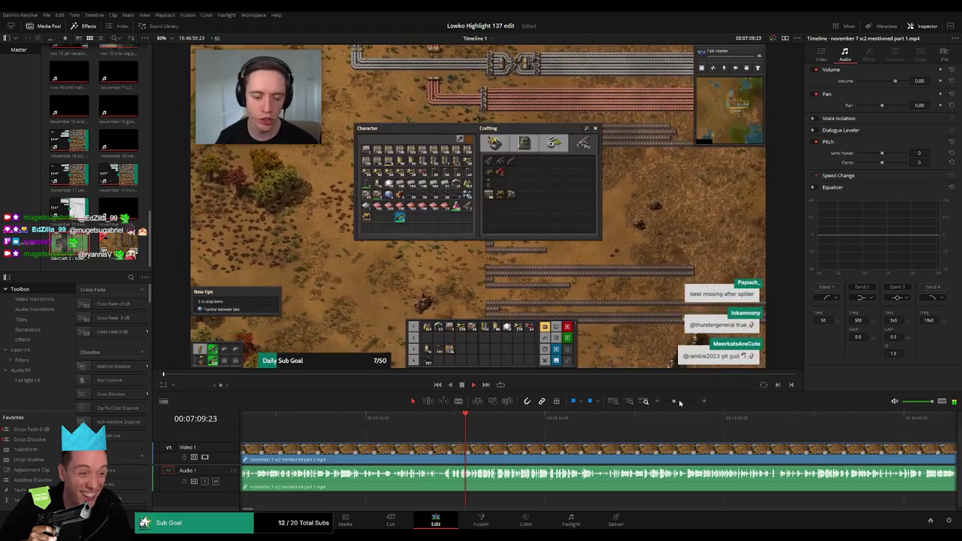
Split the first clip at about 00:06:57 and ripple-delete everything before the cut.
{"action": "left_click_drag", "start_coordinate": [673, 401], "coordinate": [683, 403]}
{"action": "left_click", "coordinate": [382, 424]}
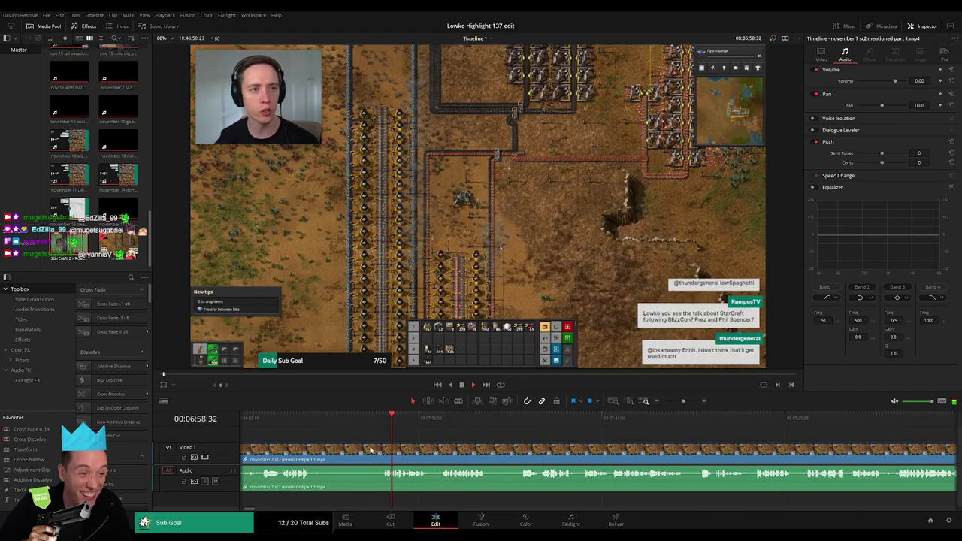
{"action": "left_click", "coordinate": [516, 457]}
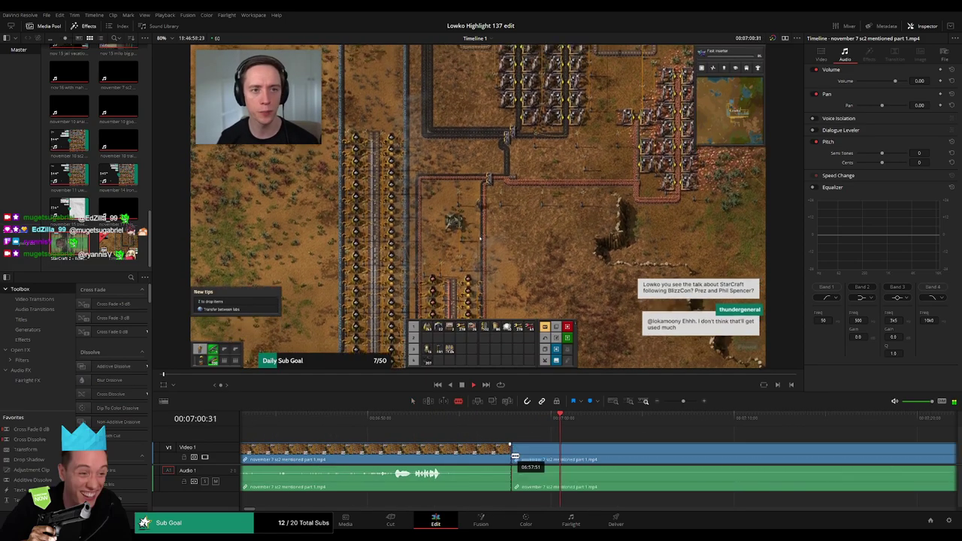
{"action": "key", "text": "a"}
{"action": "left_click", "coordinate": [419, 423]}
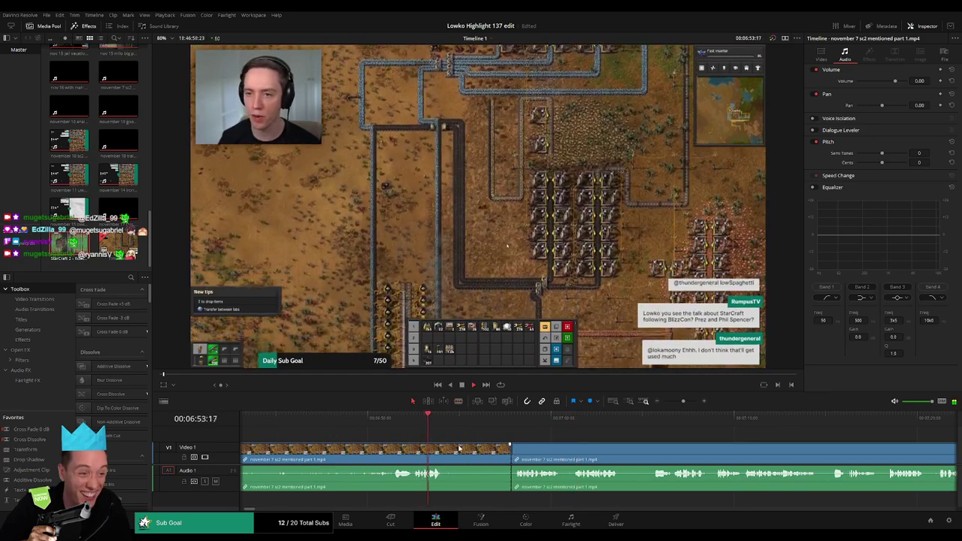
{"action": "left_click", "coordinate": [421, 454]}
{"action": "key", "text": "Delete"}
{"action": "left_click", "coordinate": [418, 453]}
{"action": "key", "text": "Delete"}
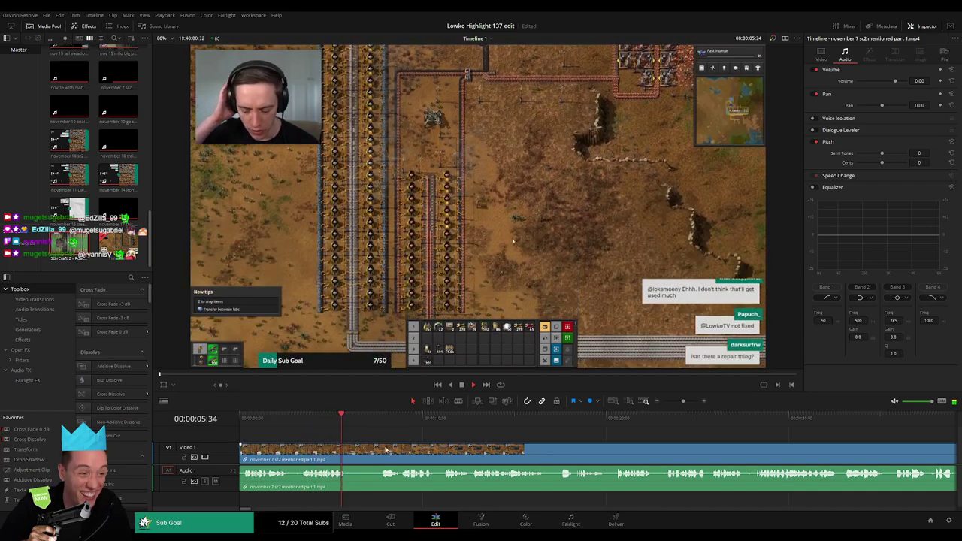
Split the clip at about 6 and 7.7 seconds and ripple-delete the quiet section between the cuts.
{"action": "scroll", "coordinate": [346, 434], "scroll_direction": "right", "scroll_amount": 1}
{"action": "key", "text": "l"}
{"action": "key", "text": "l"}
{"action": "left_click", "coordinate": [323, 448]}
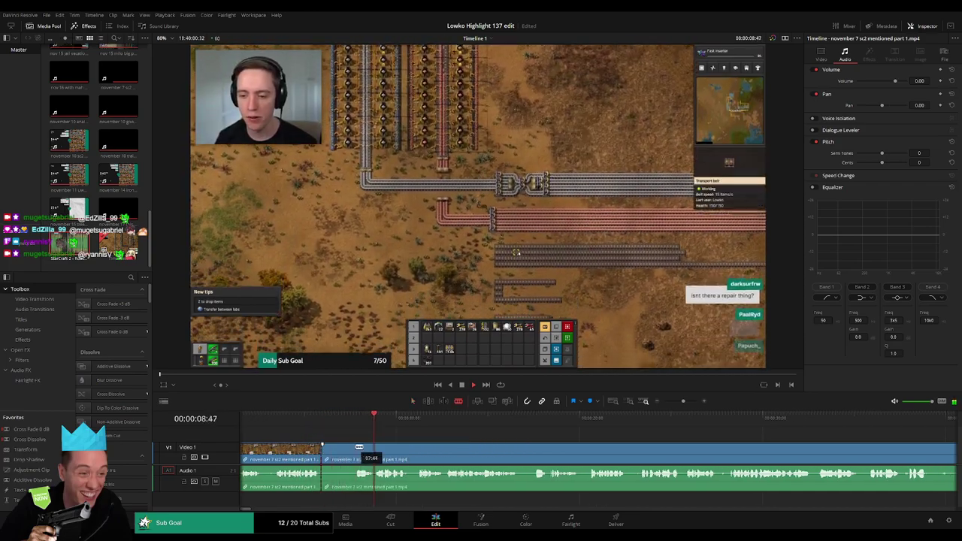
{"action": "left_click", "coordinate": [354, 447]}
{"action": "key", "text": "a"}
{"action": "left_click", "coordinate": [336, 456]}
{"action": "key", "text": "BackSpace"}
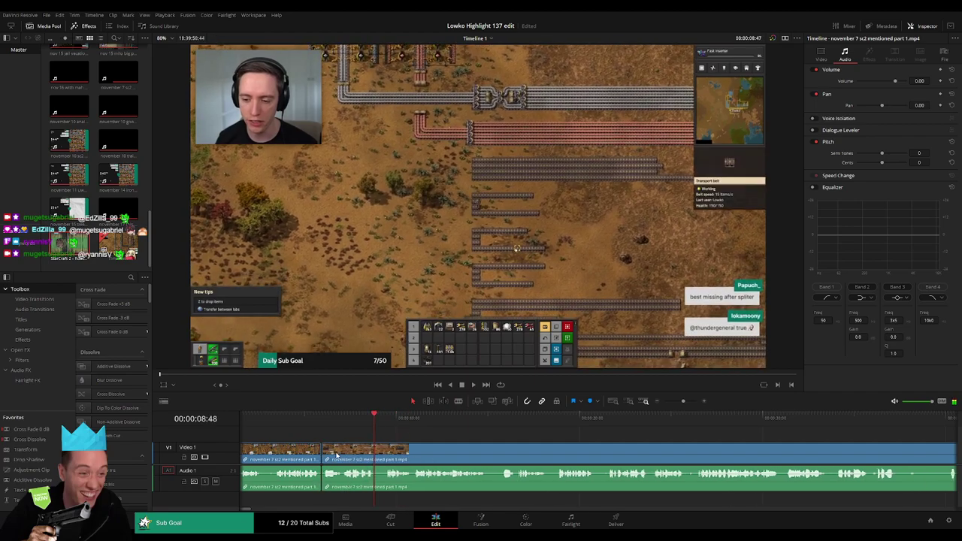
Add a Cross Fade 0 dB transition to the audio cut at about 6 seconds and play the edit through it.
{"action": "left_click_drag", "start_coordinate": [42, 430], "coordinate": [321, 474]}
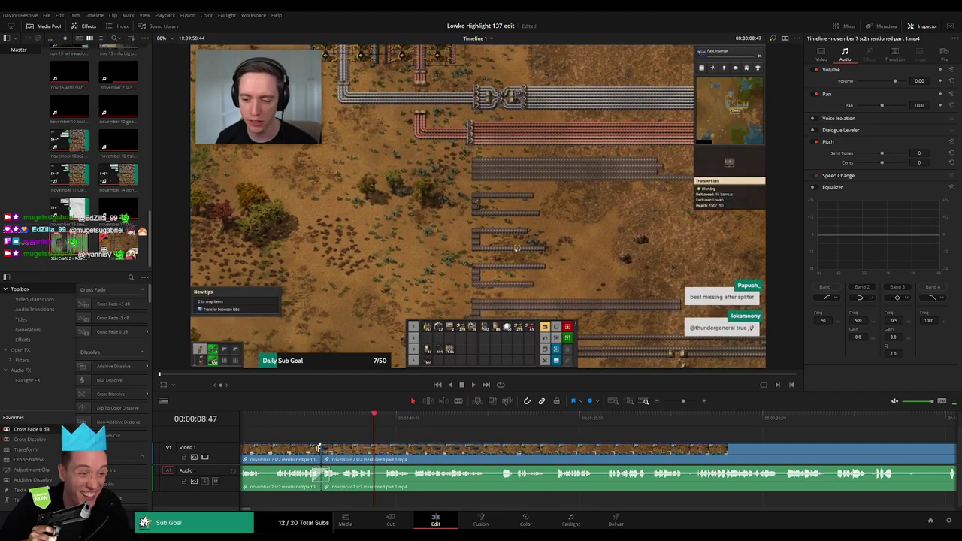
{"action": "left_click", "coordinate": [300, 420]}
{"action": "key", "text": "space"}
{"action": "scroll", "coordinate": [364, 444], "scroll_direction": "right", "scroll_amount": 1}
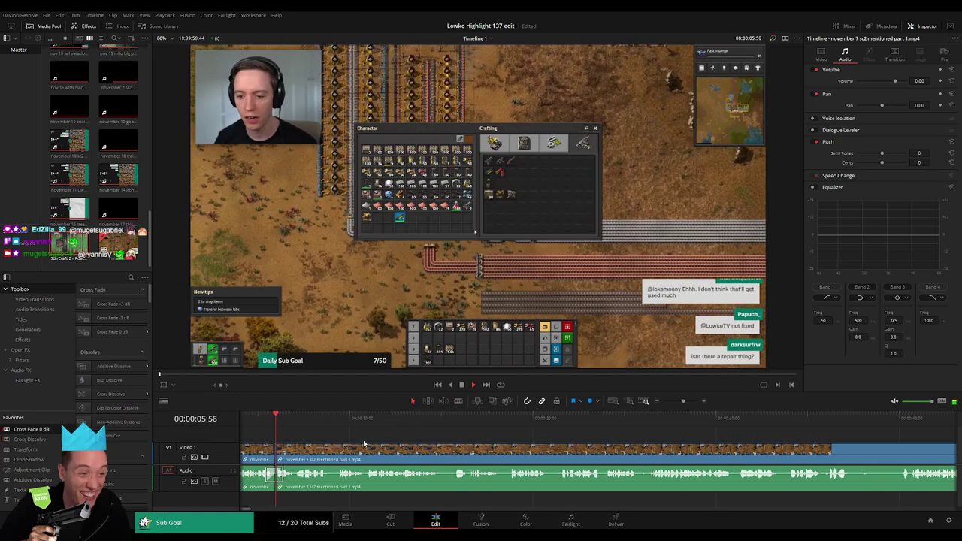
{"action": "scroll", "coordinate": [378, 442], "scroll_direction": "right", "scroll_amount": 1}
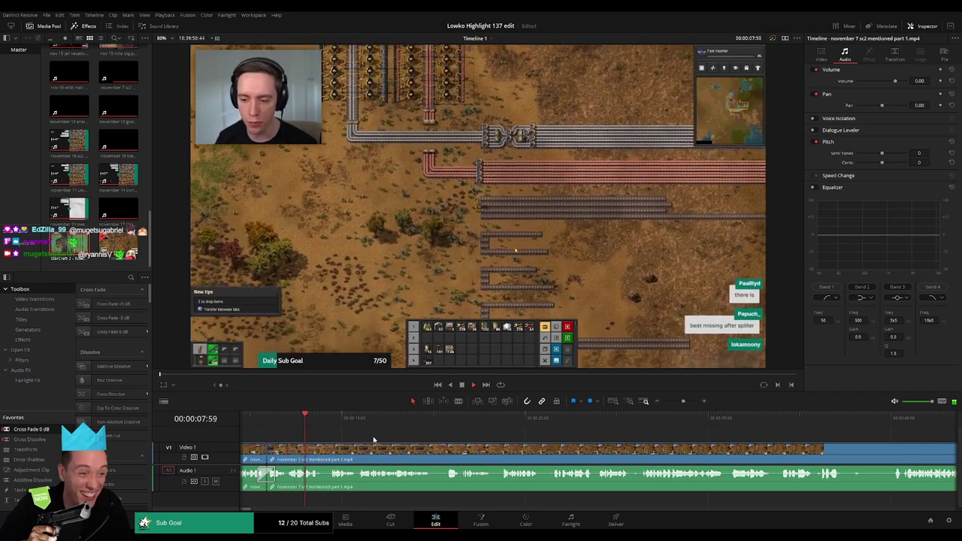
{"action": "scroll", "coordinate": [346, 439], "scroll_direction": "right", "scroll_amount": 1}
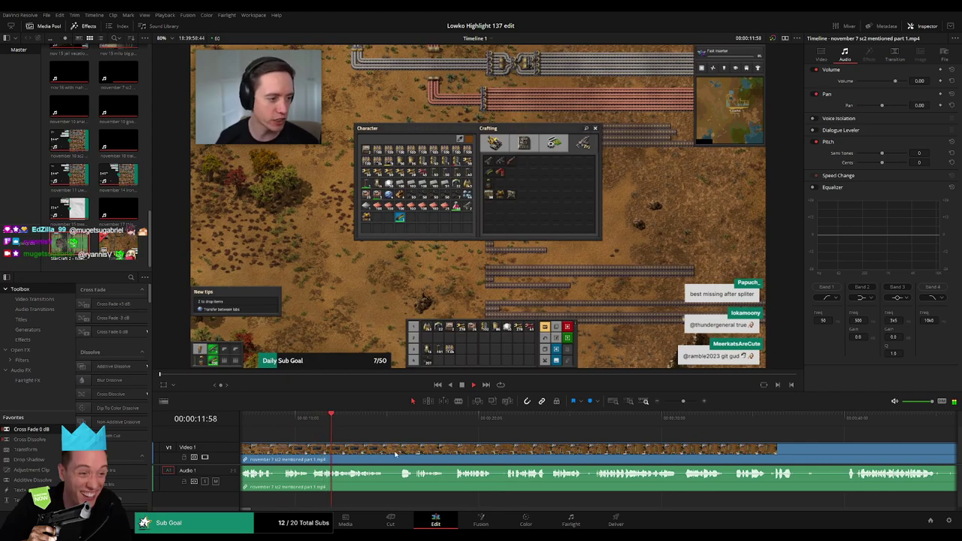
{"action": "scroll", "coordinate": [342, 446], "scroll_direction": "right", "scroll_amount": 1}
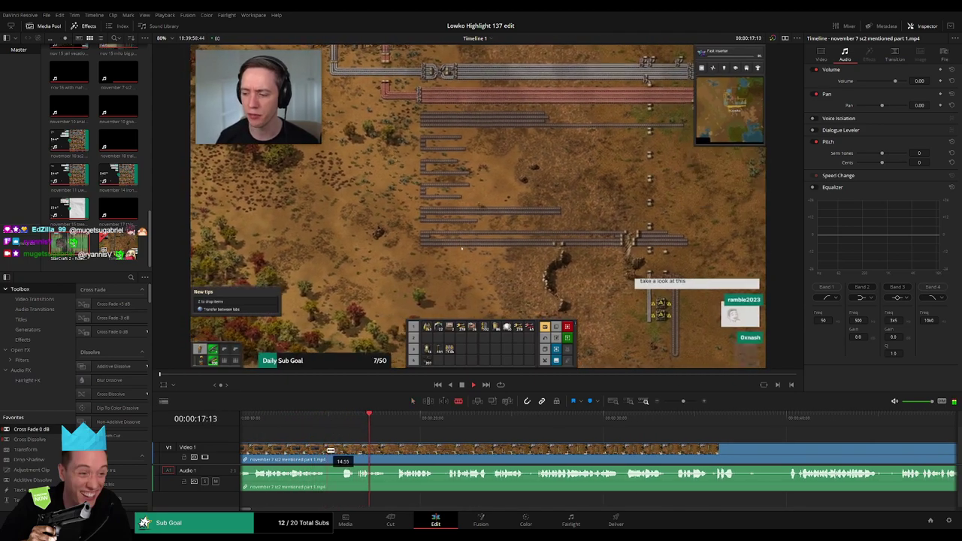
Ripple-delete the section between about 15 and 18.7 seconds and add Cross Fade 0 dB over the resulting audio cut.
{"action": "left_click", "coordinate": [330, 451]}
{"action": "left_click", "coordinate": [306, 419]}
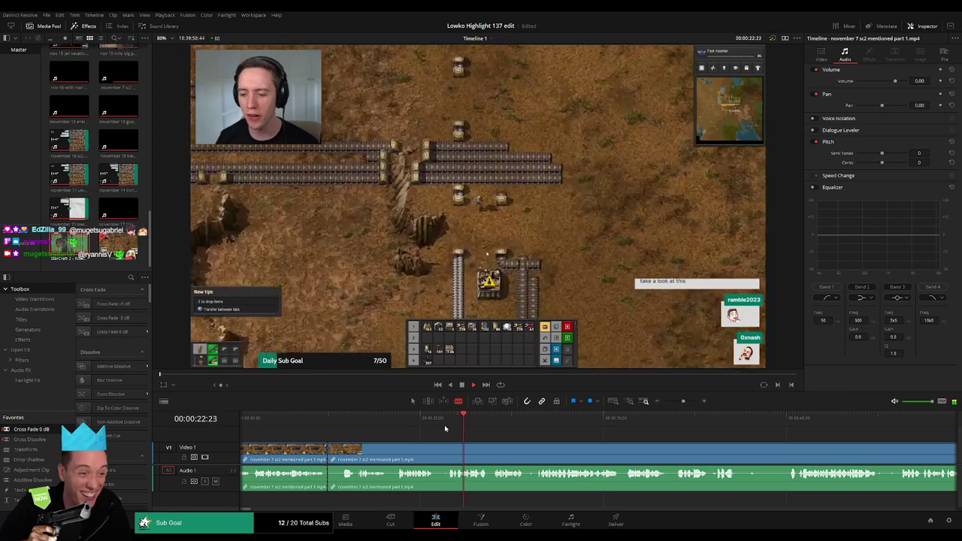
{"action": "left_click", "coordinate": [399, 447]}
{"action": "key", "text": "a"}
{"action": "left_click", "coordinate": [377, 452]}
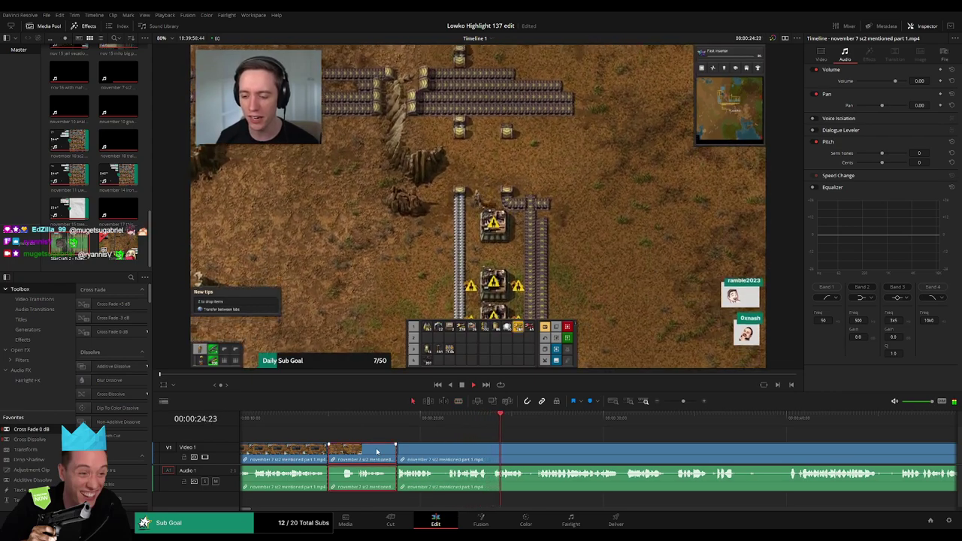
{"action": "key", "text": "Delete"}
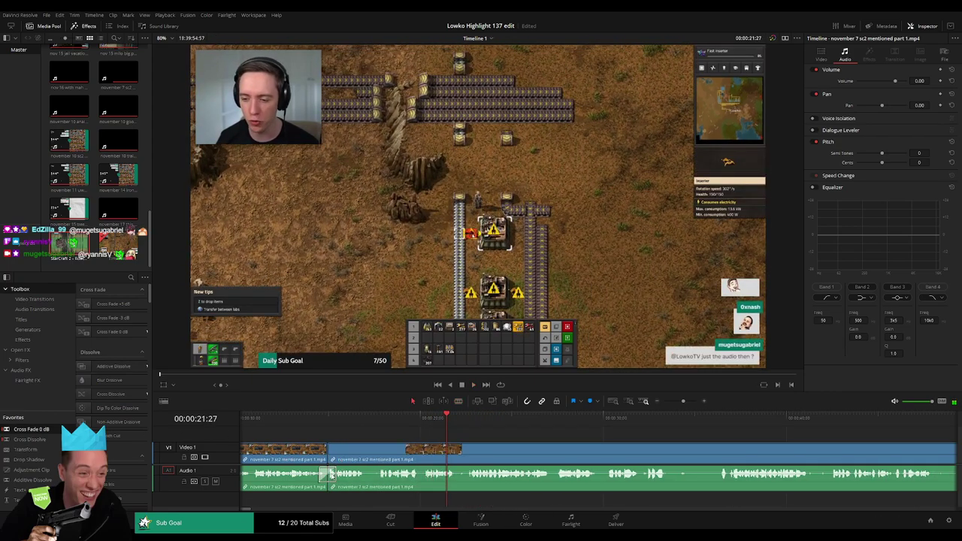
Split the clip on both sides of the short pause at about 17 seconds and ripple-delete the pause.
{"action": "key", "text": "b"}
{"action": "left_click", "coordinate": [367, 448]}
{"action": "left_click", "coordinate": [378, 448]}
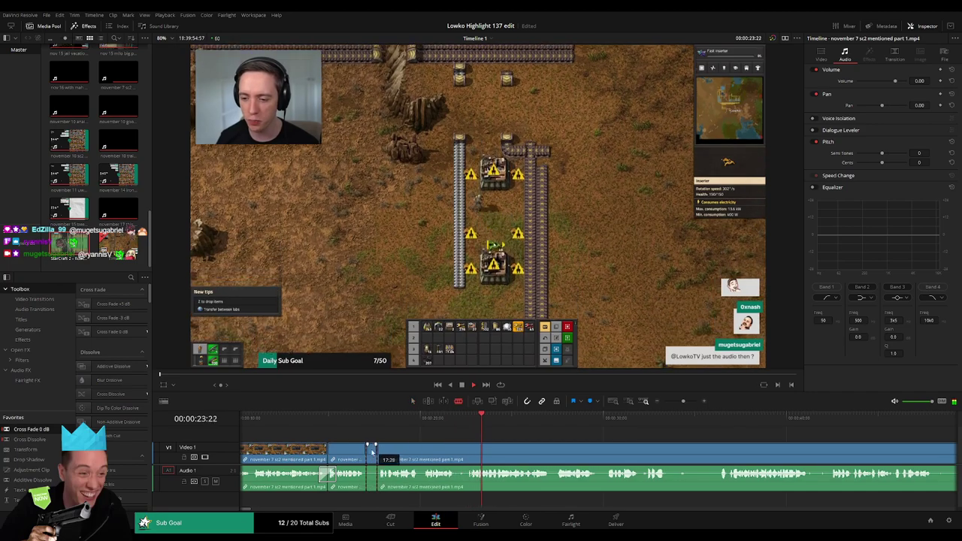
{"action": "key", "text": "a"}
{"action": "left_click", "coordinate": [371, 453]}
{"action": "key", "text": "Delete"}
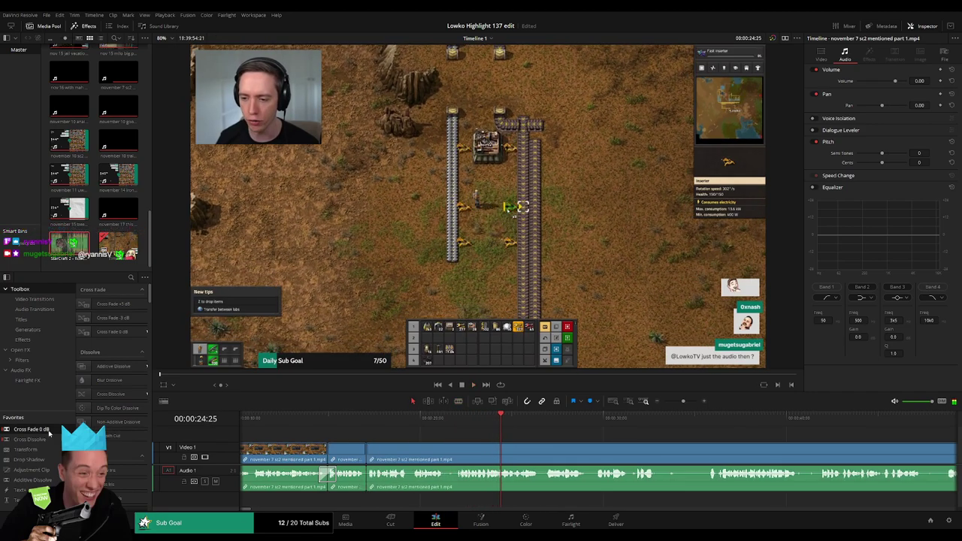
{"action": "left_click_drag", "start_coordinate": [579, 453], "coordinate": [412, 453]}
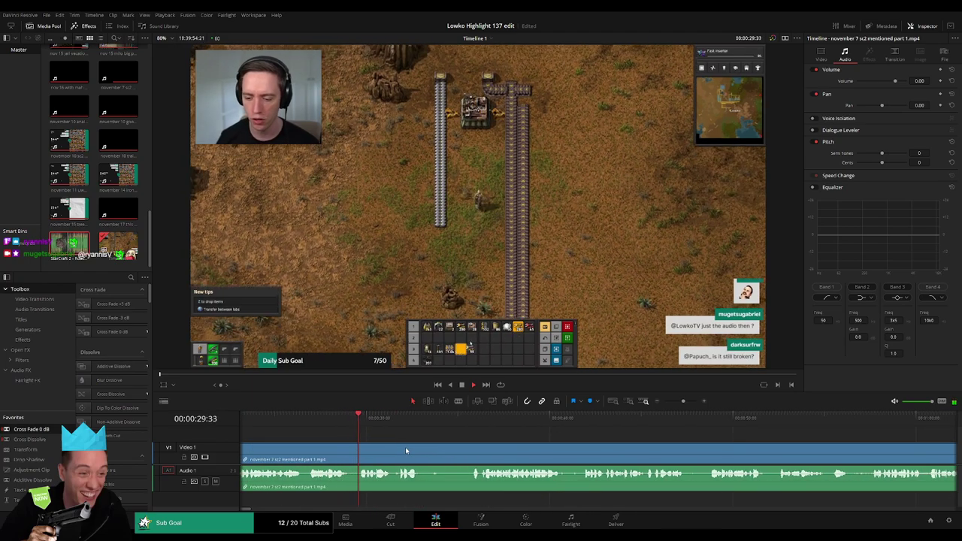
{"action": "scroll", "coordinate": [389, 449], "scroll_direction": "right", "scroll_amount": 3}
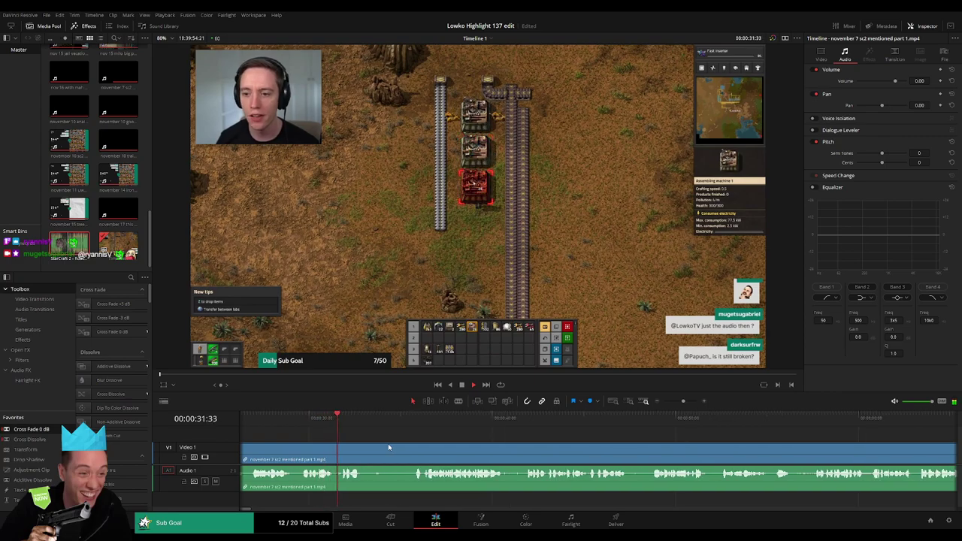
{"action": "key", "text": "space"}
{"action": "key", "text": "b"}
{"action": "left_click", "coordinate": [370, 452]}
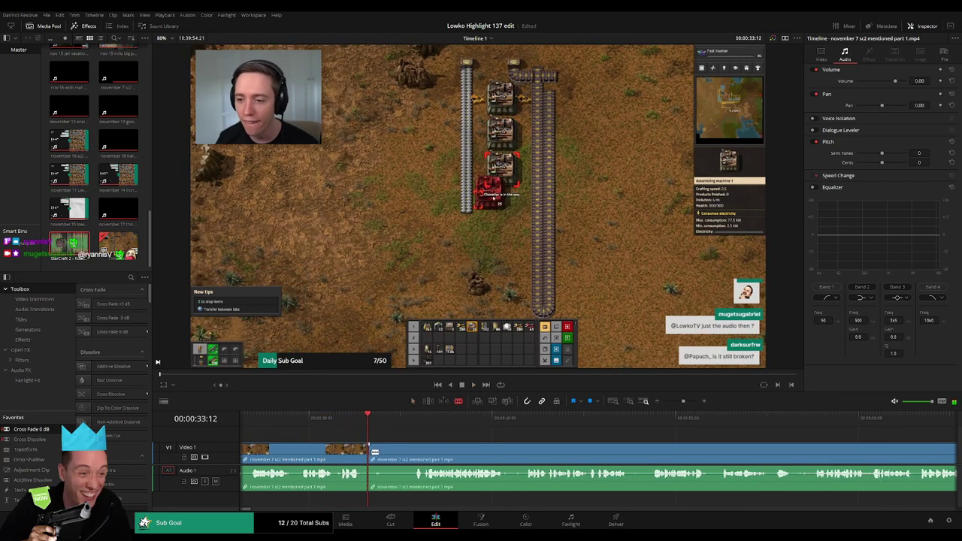
{"action": "key", "text": "ctrl+z"}
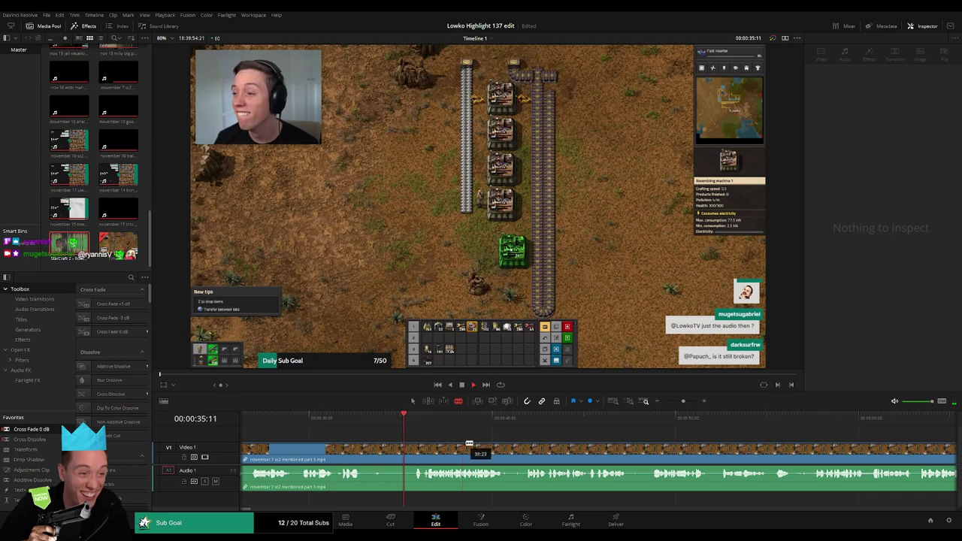
Split the clip at about 40.5 and 41.8 seconds, ripple-delete the piece between, and smooth the audio cut with Cross Fade 0 dB.
{"action": "left_click_drag", "start_coordinate": [468, 443], "coordinate": [368, 440]}
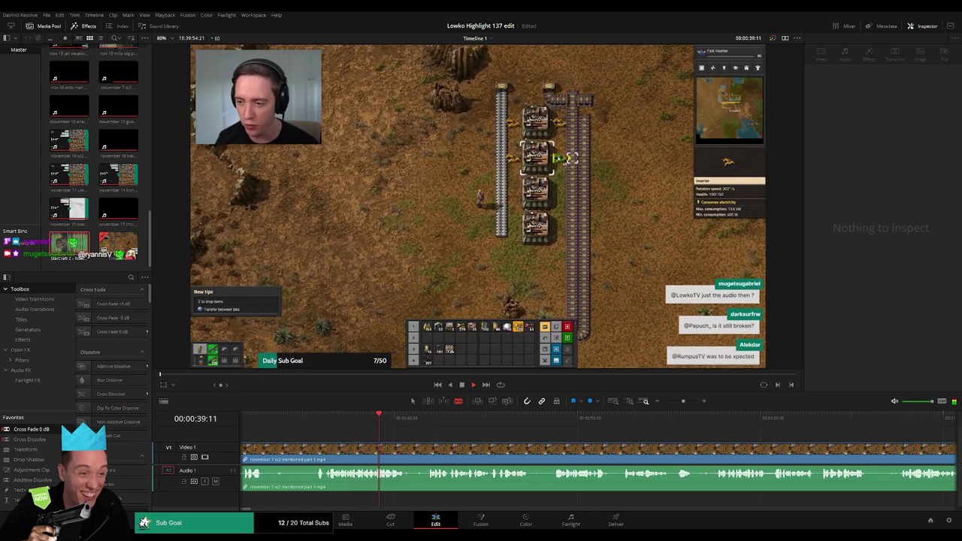
{"action": "scroll", "coordinate": [331, 449], "scroll_direction": "right", "scroll_amount": 4}
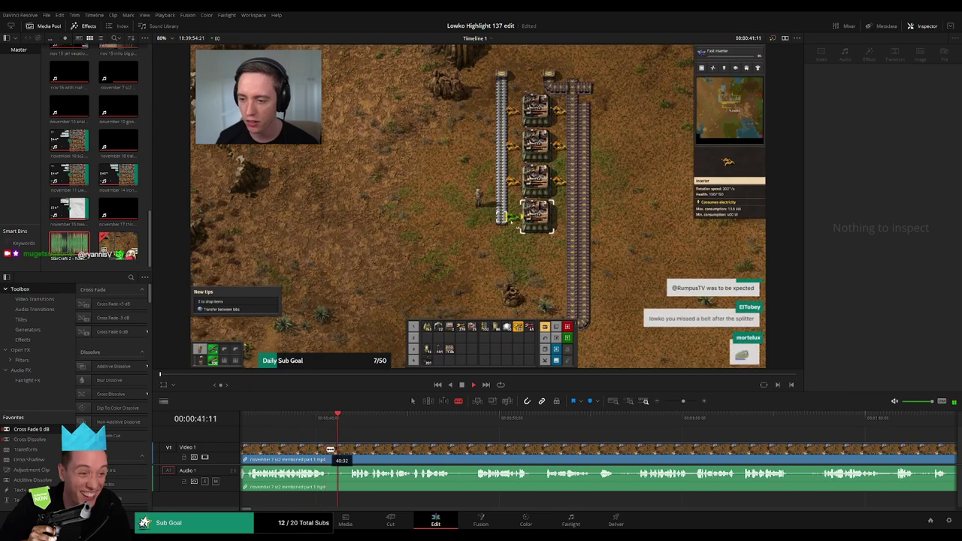
{"action": "left_click", "coordinate": [330, 450]}
{"action": "left_click", "coordinate": [353, 449]}
{"action": "key", "text": "a"}
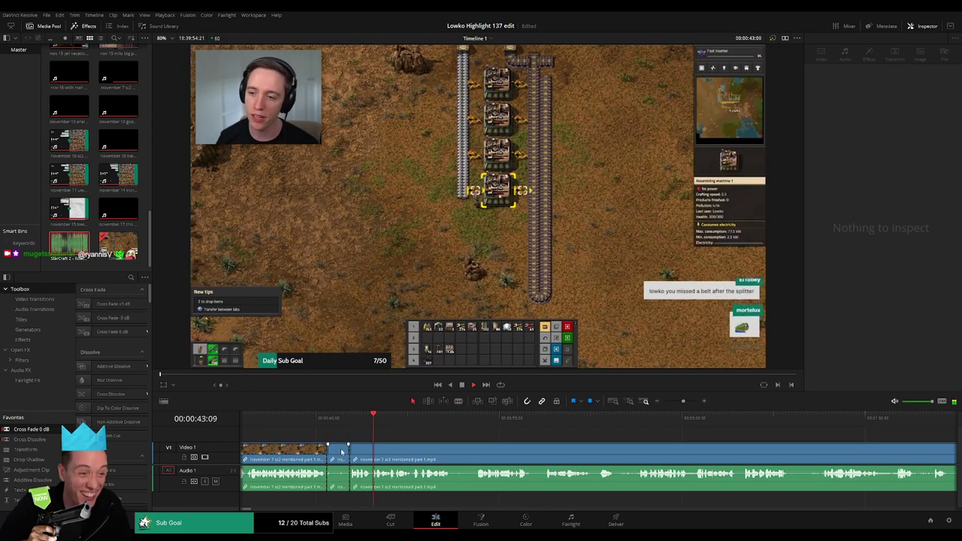
{"action": "left_click", "coordinate": [342, 451]}
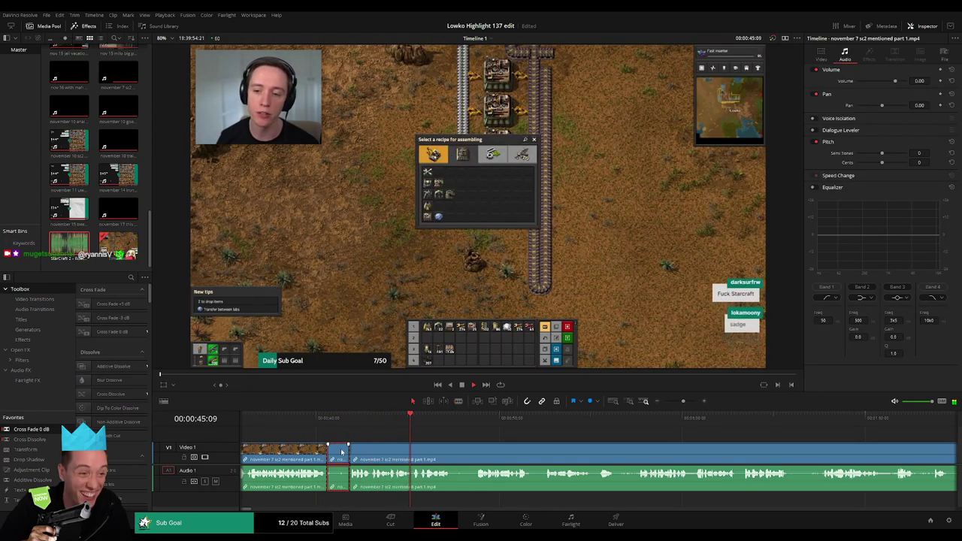
{"action": "key", "text": "Delete"}
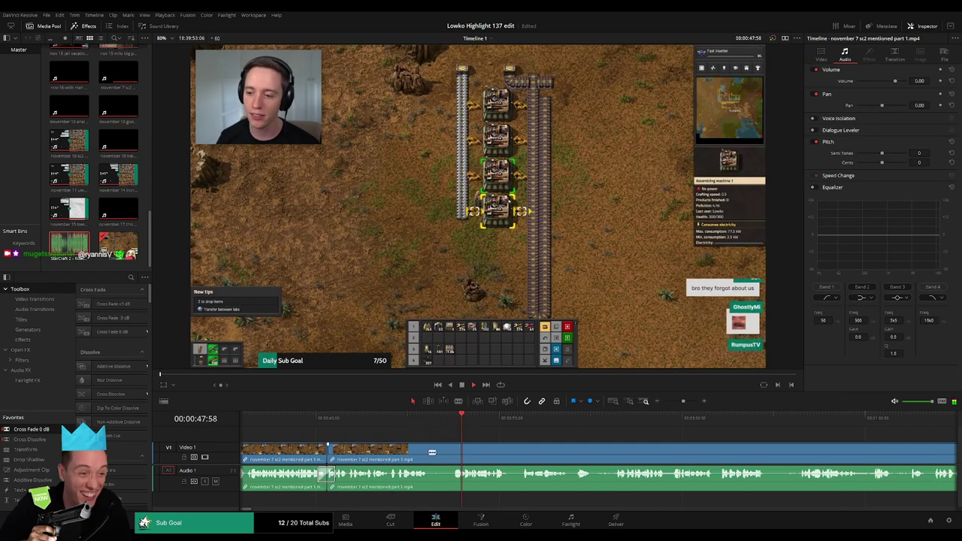
Ripple-delete the short pause between about 46.2 and 47.5 seconds and cover the audio cut with Cross Fade 0 dB.
{"action": "left_click", "coordinate": [439, 452]}
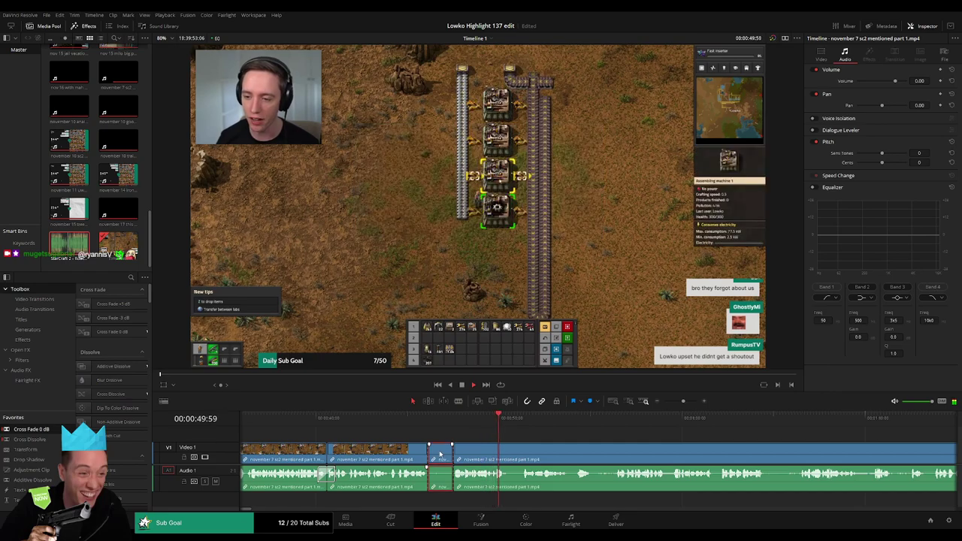
{"action": "key", "text": "Delete"}
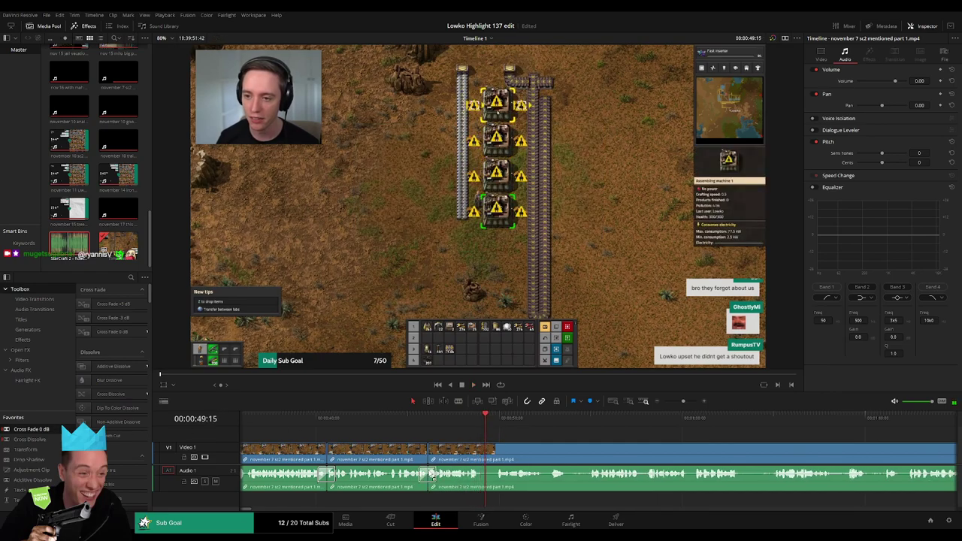
{"action": "key", "text": "space"}
Cut out the pause between about 53.8 and 55 seconds, close the gap, and add Cross Fade 0 dB at the audio cut.
{"action": "left_click_drag", "start_coordinate": [561, 453], "coordinate": [391, 442]}
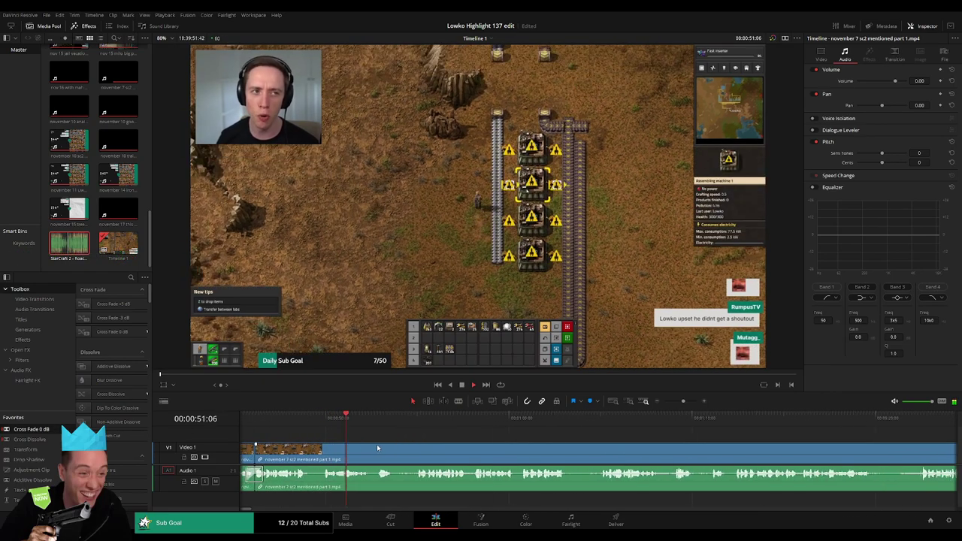
{"action": "scroll", "coordinate": [368, 447], "scroll_direction": "right", "scroll_amount": 1}
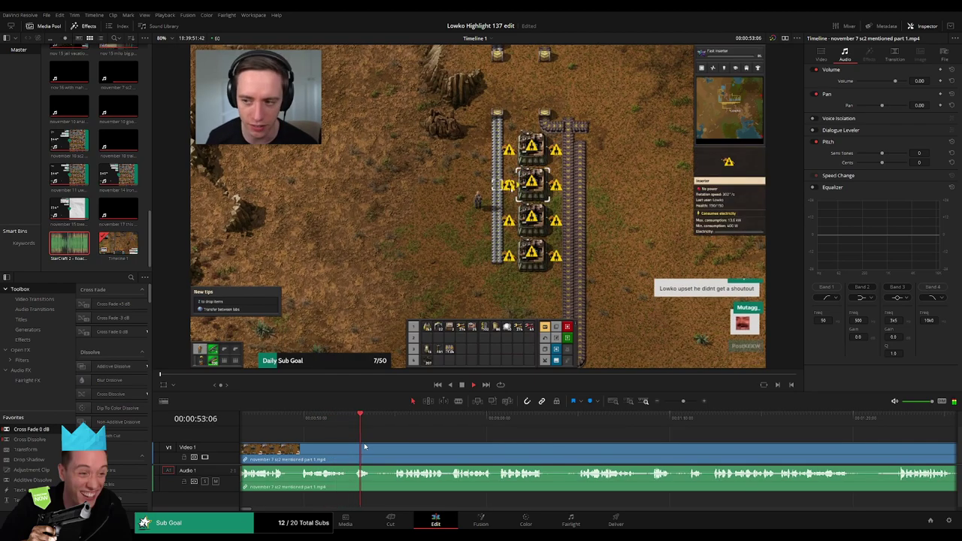
{"action": "key", "text": "b"}
{"action": "left_click", "coordinate": [373, 453]}
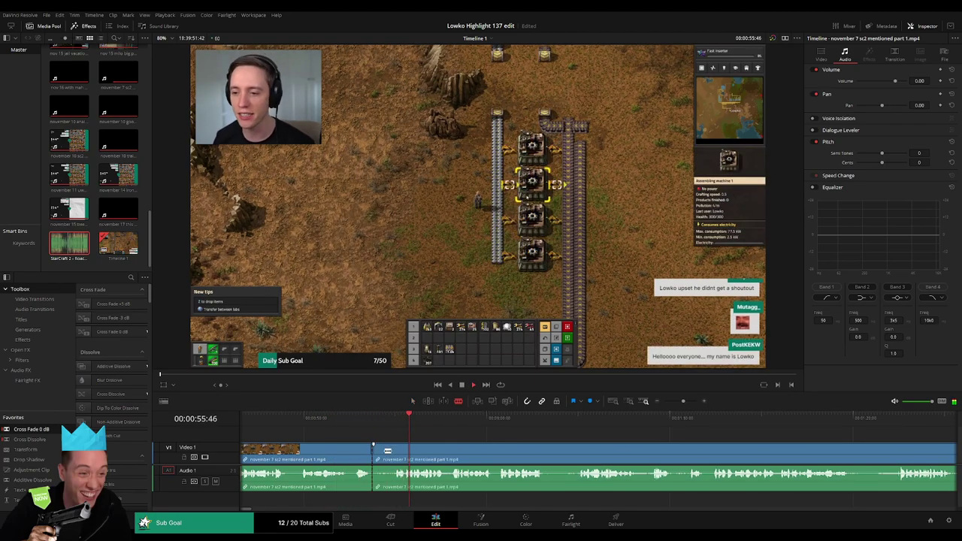
{"action": "left_click", "coordinate": [393, 450]}
{"action": "key", "text": "a"}
{"action": "left_click", "coordinate": [388, 453]}
{"action": "key", "text": "Delete"}
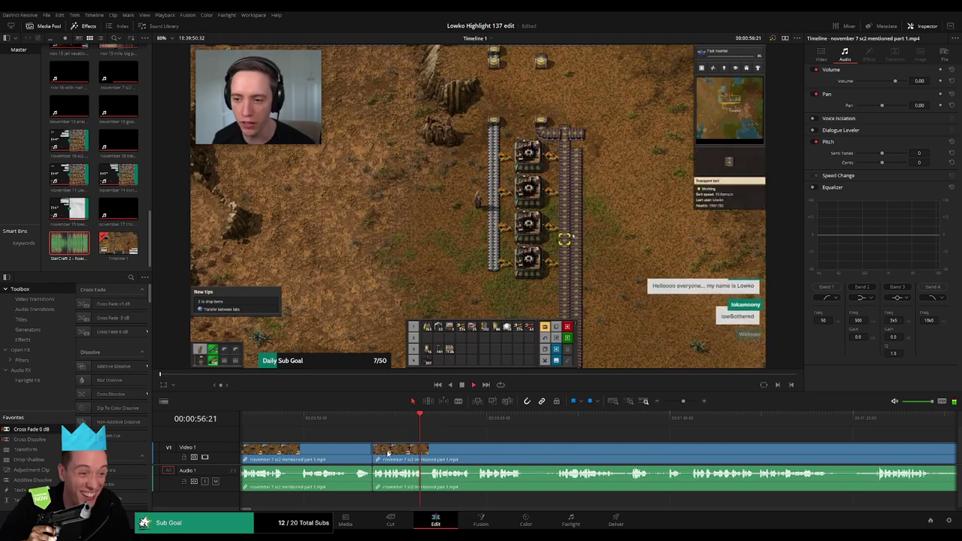
{"action": "key", "text": "space"}
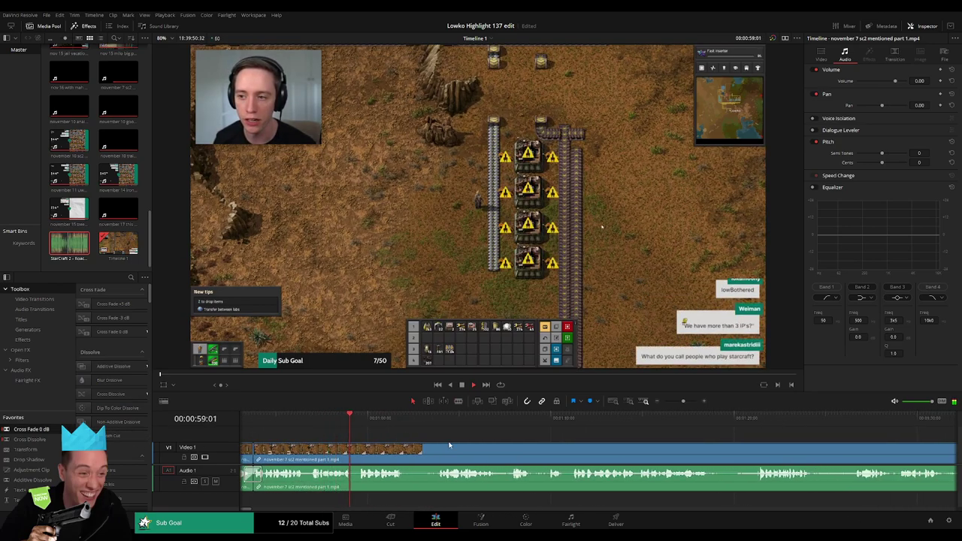
Split the clip at about 1:02.2 and 1:03.7, ripple-delete the section between, and apply Cross Fade 0 dB to the audio cut.
{"action": "left_click", "coordinate": [367, 451]}
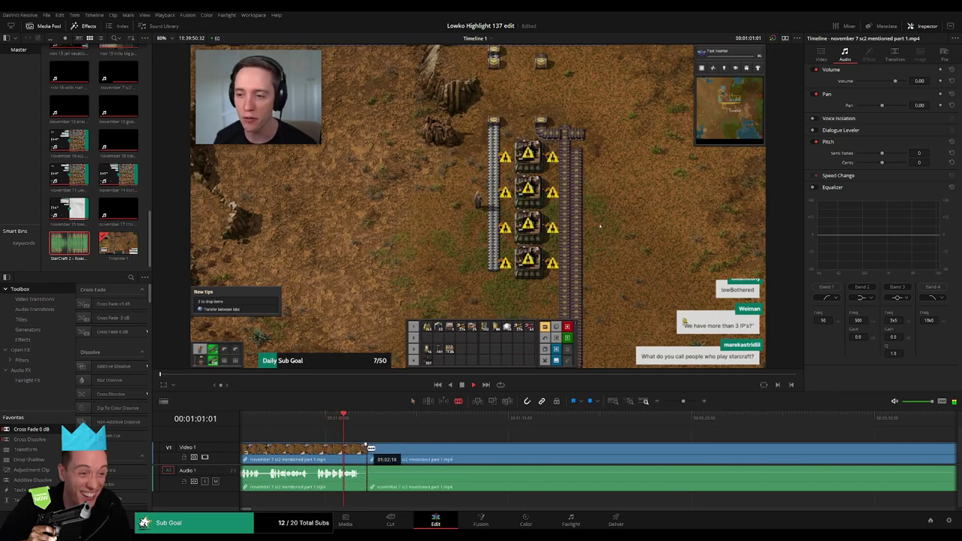
{"action": "left_click", "coordinate": [395, 453]}
{"action": "key", "text": "a"}
{"action": "left_click", "coordinate": [385, 453]}
{"action": "key", "text": "Delete"}
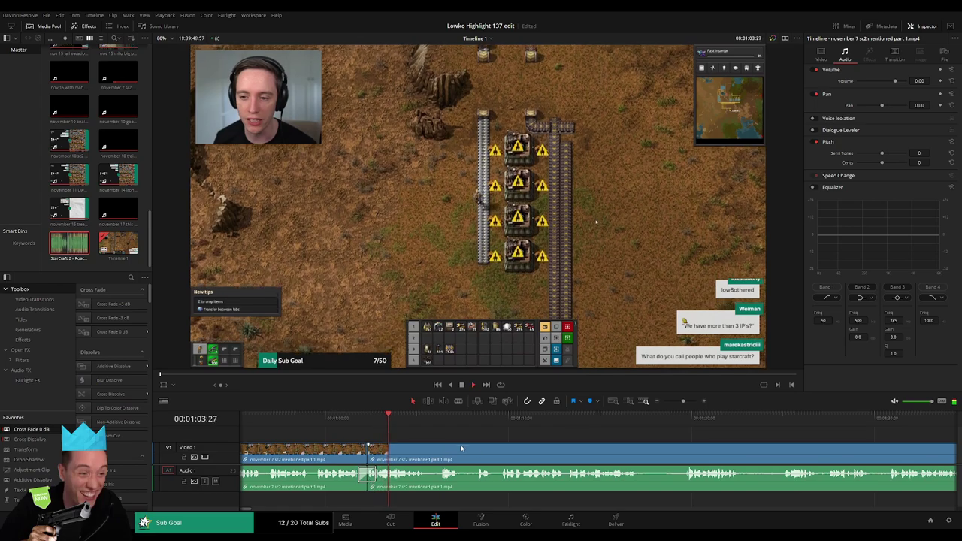
Split the clip on both sides of the brief pause at about 1:19, ripple-delete the pause, and replay the edit.
{"action": "scroll", "coordinate": [379, 442], "scroll_direction": "down", "scroll_amount": 3}
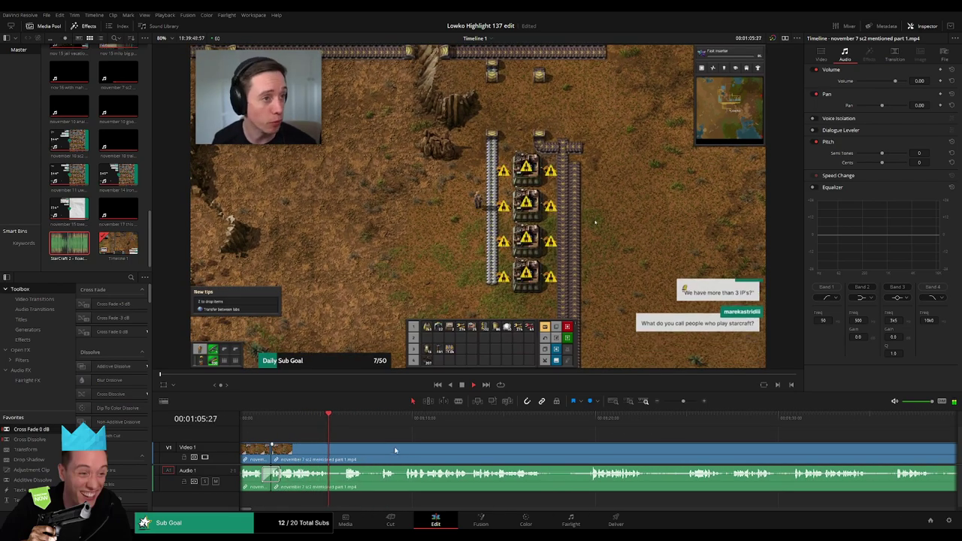
{"action": "scroll", "coordinate": [353, 445], "scroll_direction": "right", "scroll_amount": 2}
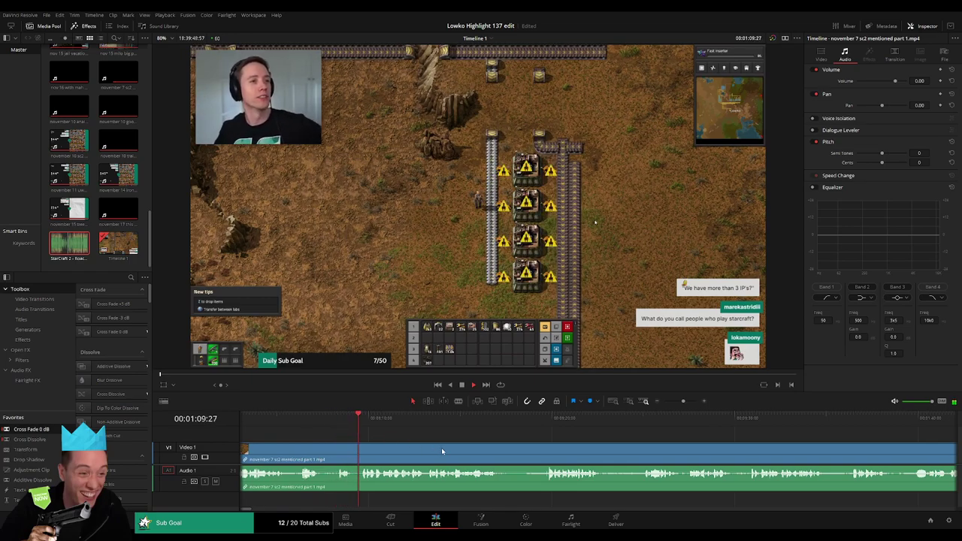
{"action": "scroll", "coordinate": [342, 440], "scroll_direction": "right", "scroll_amount": 5}
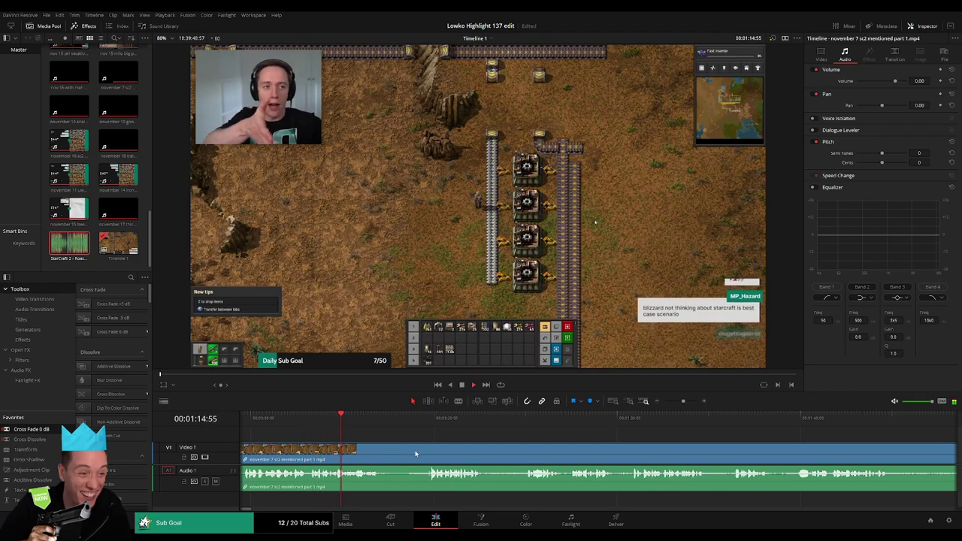
{"action": "scroll", "coordinate": [360, 445], "scroll_direction": "right", "scroll_amount": 3}
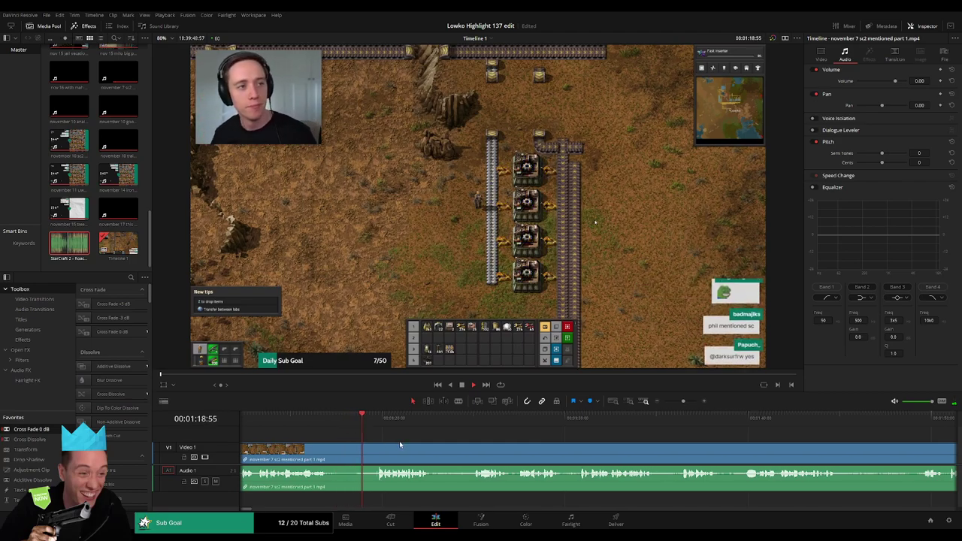
{"action": "key", "text": "b"}
{"action": "left_click", "coordinate": [363, 453]}
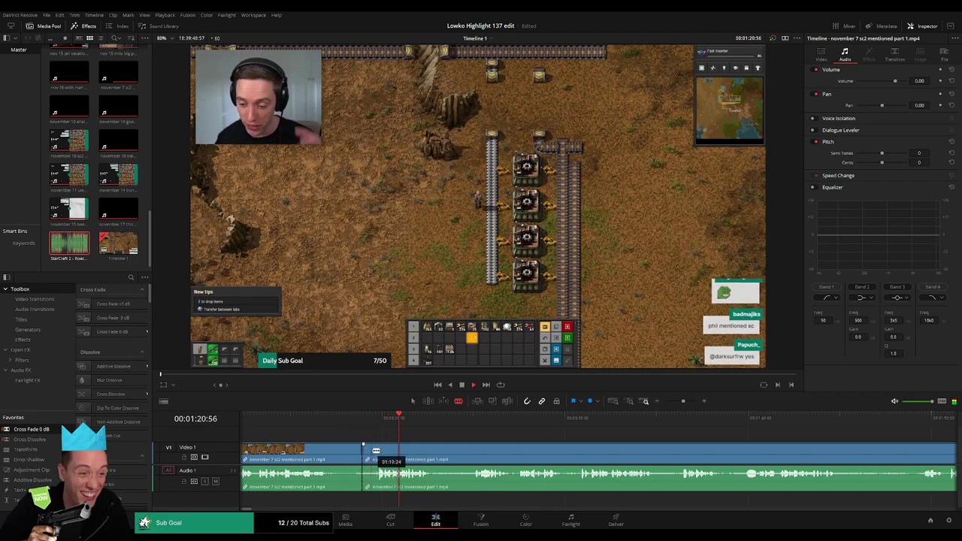
{"action": "left_click", "coordinate": [380, 451]}
{"action": "key", "text": "a"}
{"action": "left_click", "coordinate": [370, 453]}
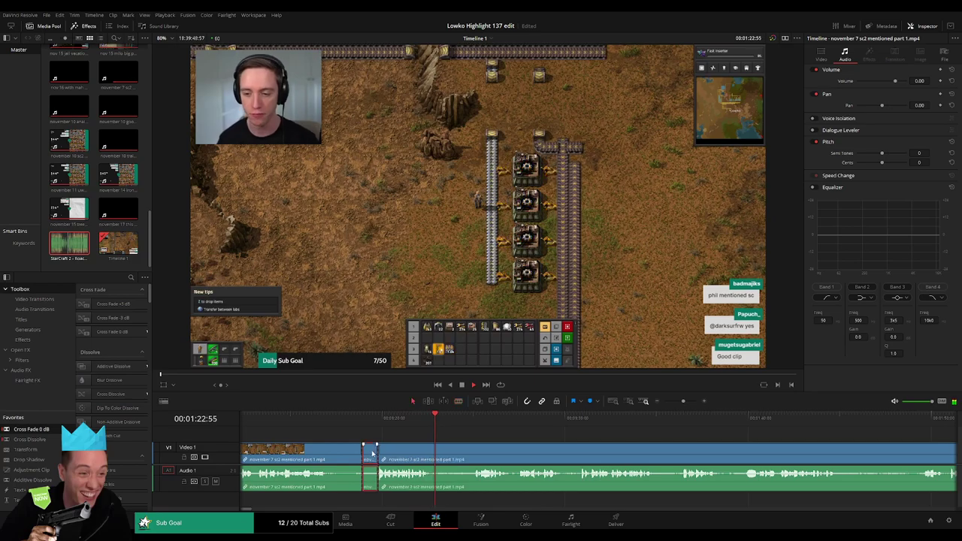
{"action": "key", "text": "Delete"}
{"action": "key", "text": "space"}
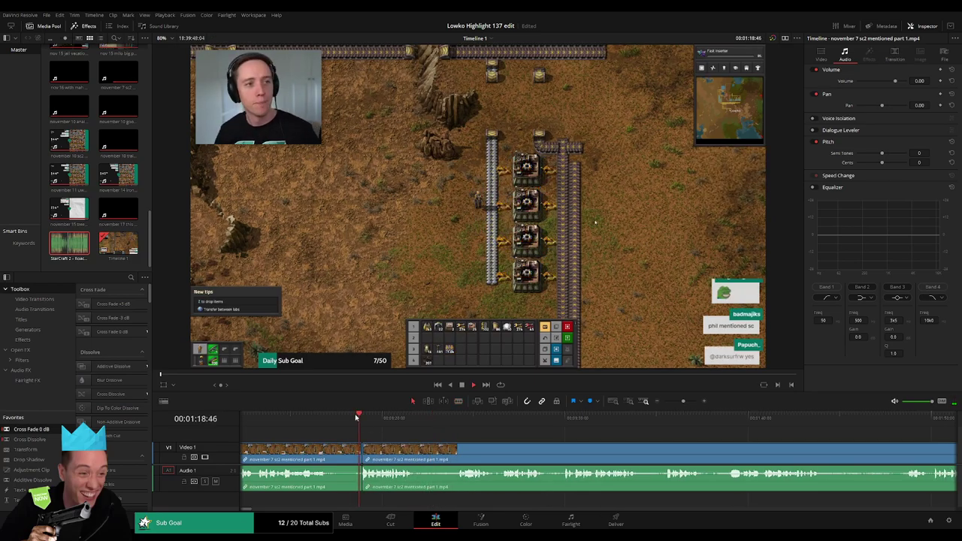
Ripple-delete the quiet section between about 1:21.9 and 1:24 and add Cross Fade 0 dB over the resulting audio cut.
{"action": "left_click_drag", "start_coordinate": [441, 454], "coordinate": [370, 422]}
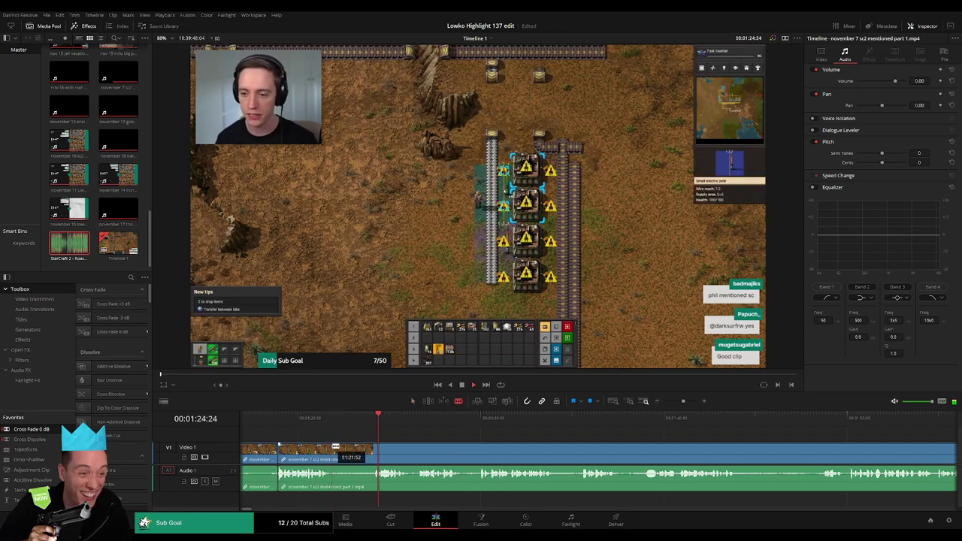
{"action": "left_click", "coordinate": [333, 447]}
{"action": "left_click", "coordinate": [372, 447]}
{"action": "key", "text": "a"}
{"action": "left_click", "coordinate": [358, 452]}
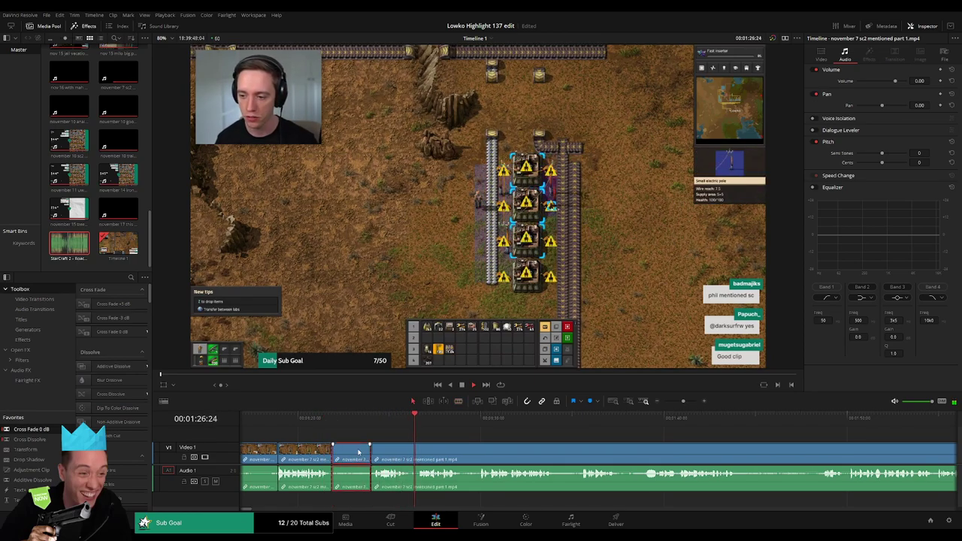
{"action": "key", "text": "Delete"}
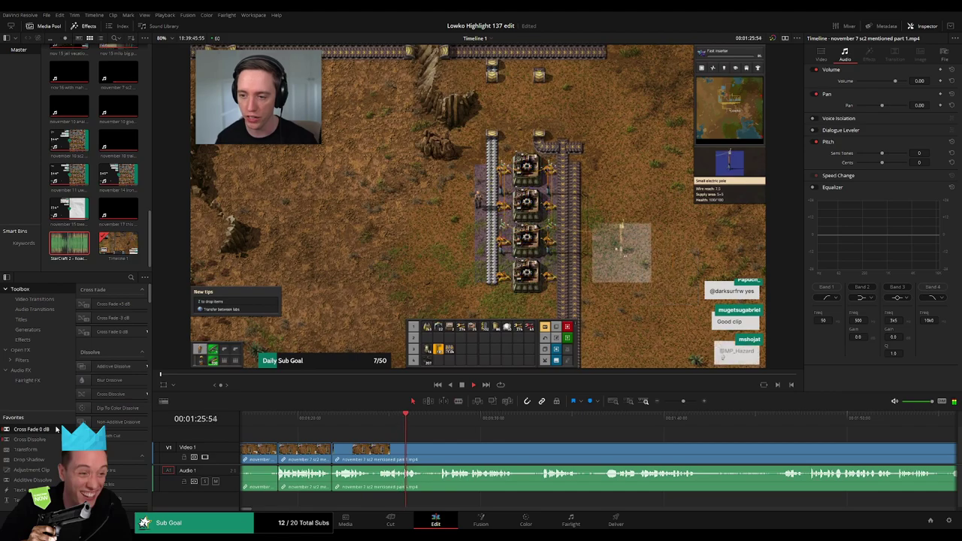
{"action": "left_click_drag", "start_coordinate": [56, 429], "coordinate": [333, 475]}
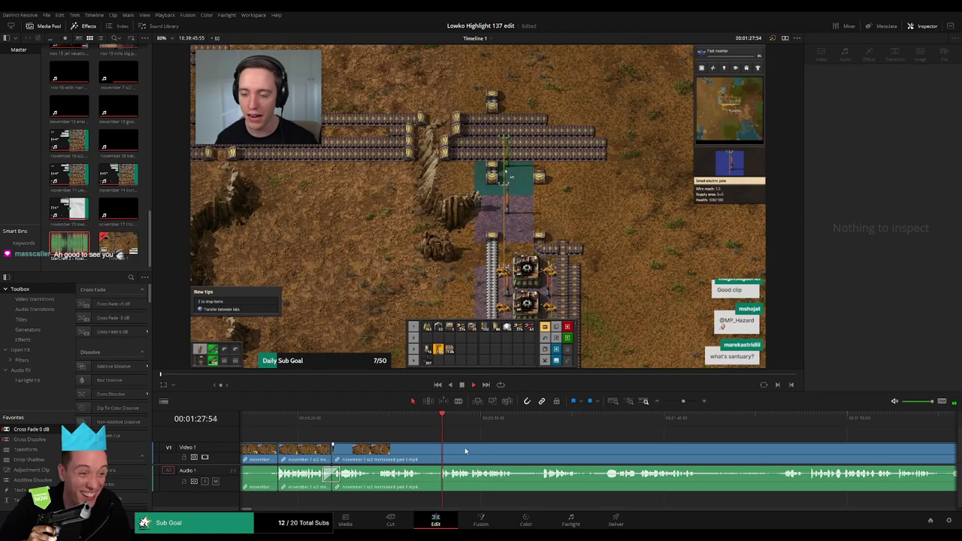
Remove the short gap in speech between about 1:27 and 1:28 and place Cross Fade 0 dB on the audio cut.
{"action": "scroll", "coordinate": [451, 451], "scroll_direction": "right", "scroll_amount": 1}
{"action": "key", "text": "b"}
{"action": "left_click", "coordinate": [365, 451]}
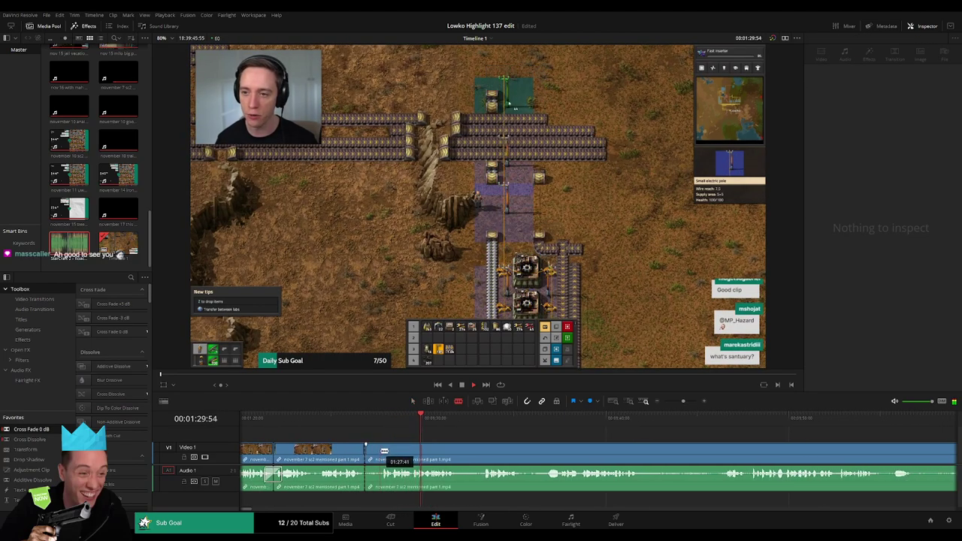
{"action": "left_click", "coordinate": [384, 451]}
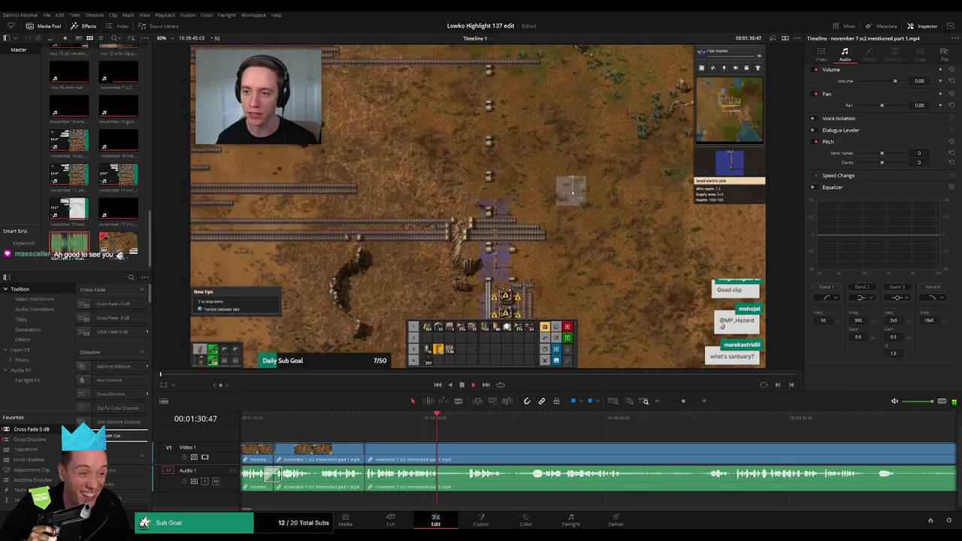
{"action": "left_click_drag", "start_coordinate": [57, 429], "coordinate": [362, 478]}
Split the clip at about 1:31 and 1:32.4, ripple-delete the silence between, and add Cross Fade 0 dB to the audio cut.
{"action": "scroll", "coordinate": [511, 448], "scroll_direction": "right", "scroll_amount": 2}
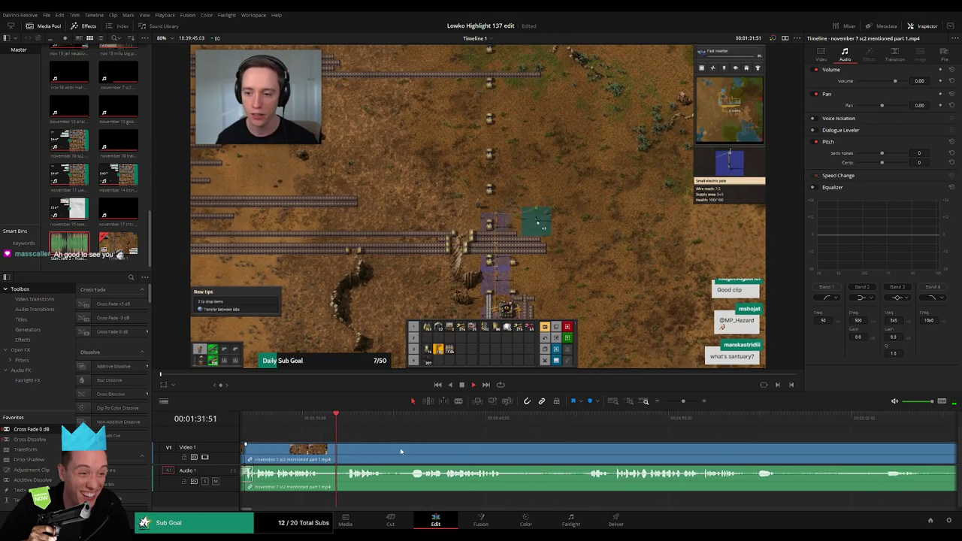
{"action": "key", "text": "b"}
{"action": "left_click", "coordinate": [320, 449]}
{"action": "left_click", "coordinate": [348, 449]}
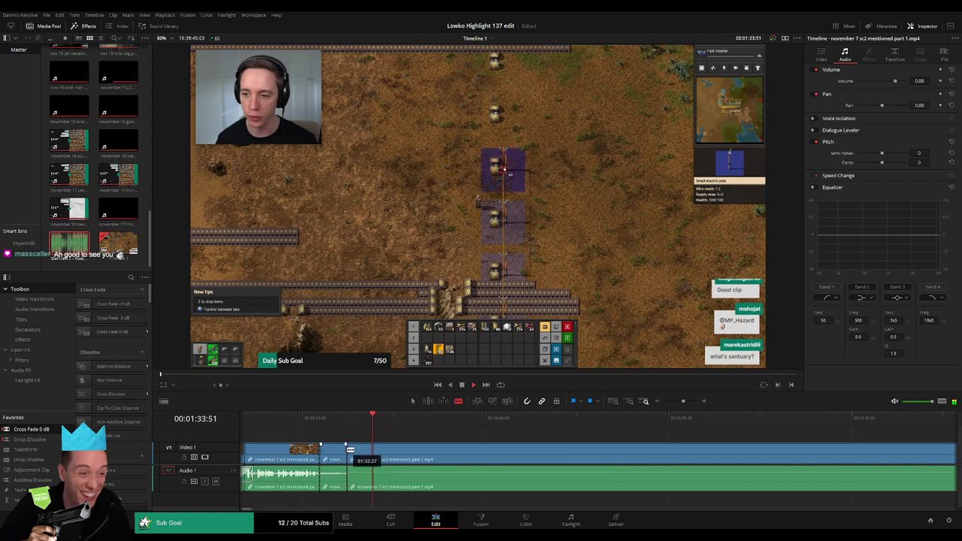
{"action": "key", "text": "a"}
{"action": "left_click", "coordinate": [336, 452]}
{"action": "key", "text": "Delete"}
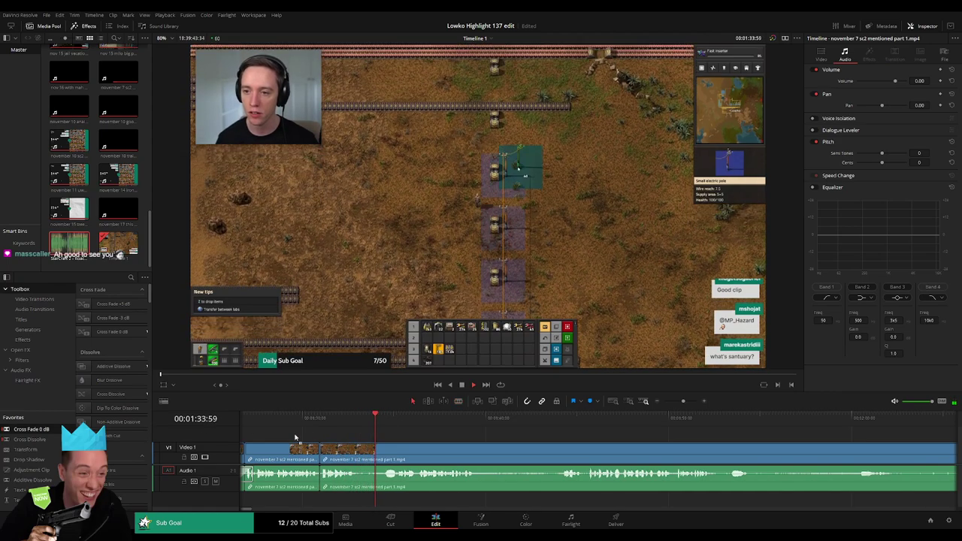
{"action": "left_click_drag", "start_coordinate": [295, 437], "coordinate": [320, 475]}
Split the clip at about 1:33 and 1:34.3, ripple-delete the piece between, and add Cross Fade 0 dB to the audio cut.
{"action": "left_click", "coordinate": [358, 453]}
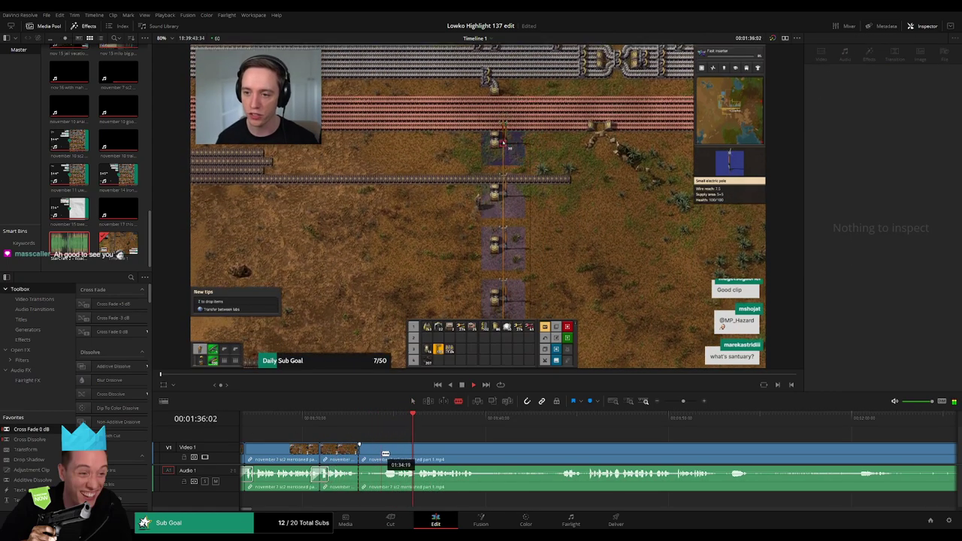
{"action": "left_click", "coordinate": [382, 454]}
{"action": "key", "text": "a"}
{"action": "left_click", "coordinate": [377, 456]}
{"action": "key", "text": "Delete"}
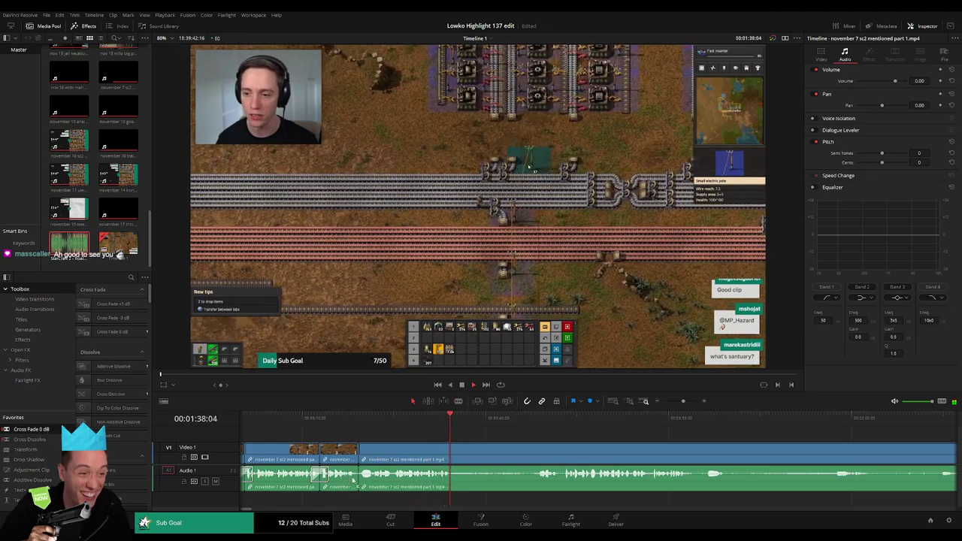
Ripple-delete the section between about 1:38.3 and 1:42.6, and place Cross Fade 0 dB on the resulting audio cut.
{"action": "left_click", "coordinate": [529, 419]}
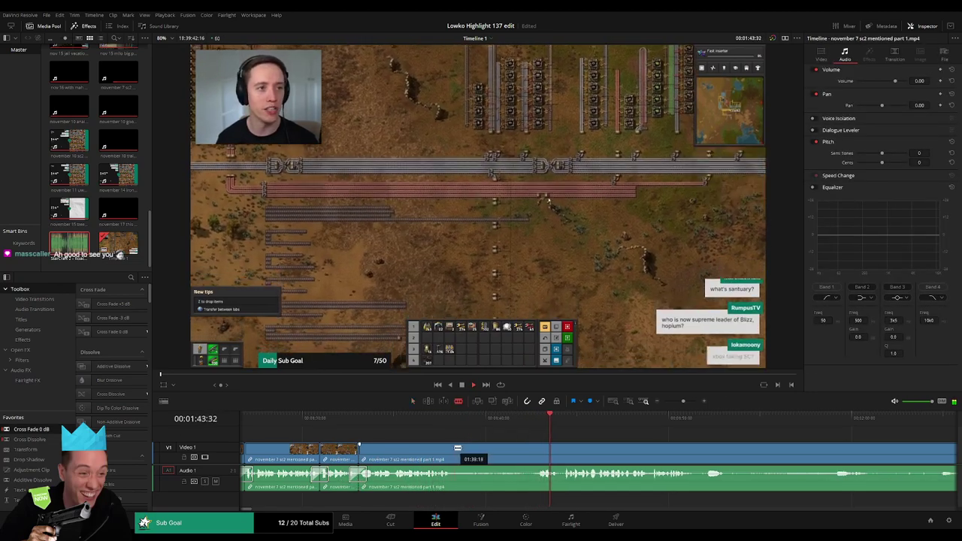
{"action": "left_click", "coordinate": [456, 449]}
{"action": "left_click", "coordinate": [534, 450]}
{"action": "key", "text": "a"}
{"action": "left_click", "coordinate": [507, 454]}
{"action": "key", "text": "Delete"}
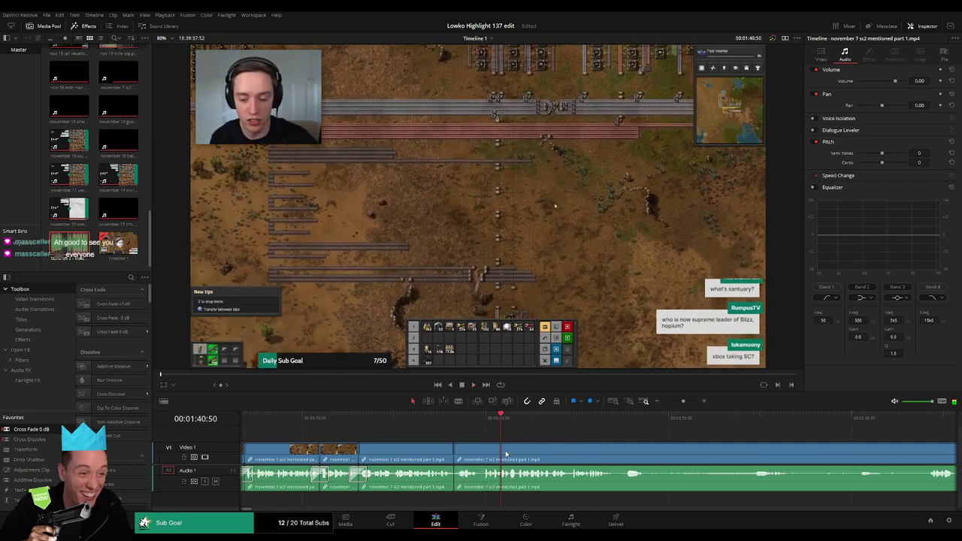
{"action": "key", "text": "space"}
{"action": "left_click_drag", "start_coordinate": [452, 490], "coordinate": [454, 489]}
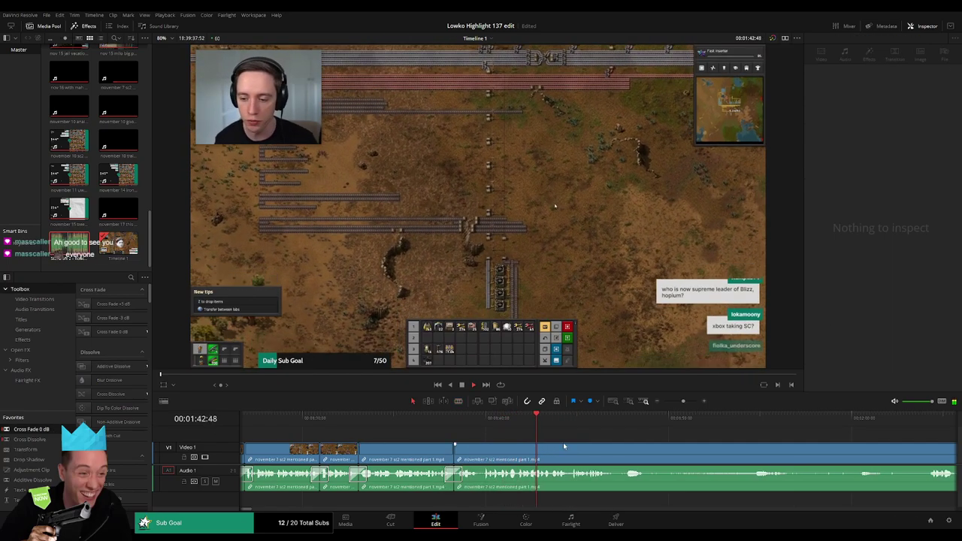
Split the clip at about 1:49 and 2:08 and ripple-delete the long stretch of footage between the cuts.
{"action": "scroll", "coordinate": [428, 443], "scroll_direction": "right", "scroll_amount": 3}
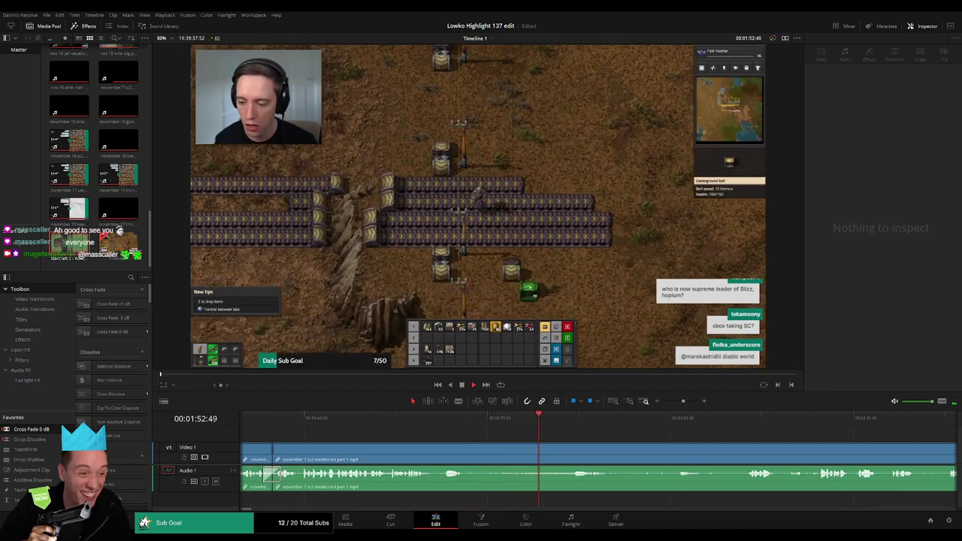
{"action": "key", "text": "b"}
{"action": "left_click", "coordinate": [469, 454]}
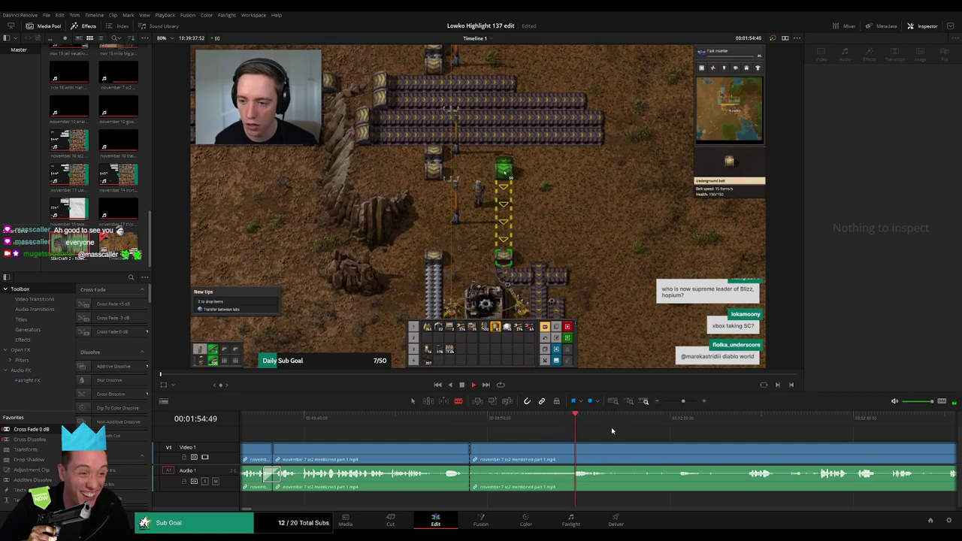
{"action": "left_click_drag", "start_coordinate": [612, 430], "coordinate": [535, 438]}
{"action": "left_click", "coordinate": [649, 417]}
{"action": "left_click", "coordinate": [675, 418]}
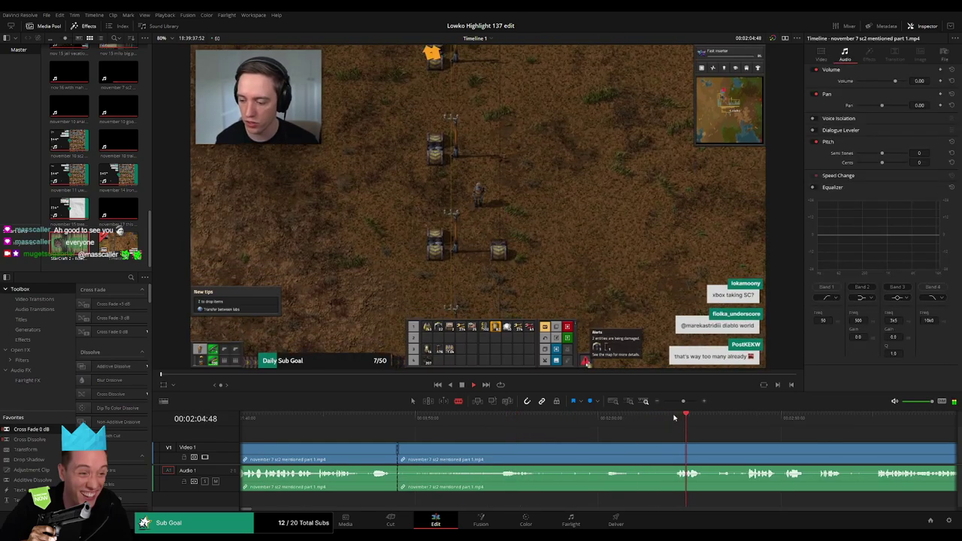
{"action": "left_click", "coordinate": [740, 418]}
{"action": "left_click", "coordinate": [747, 446]}
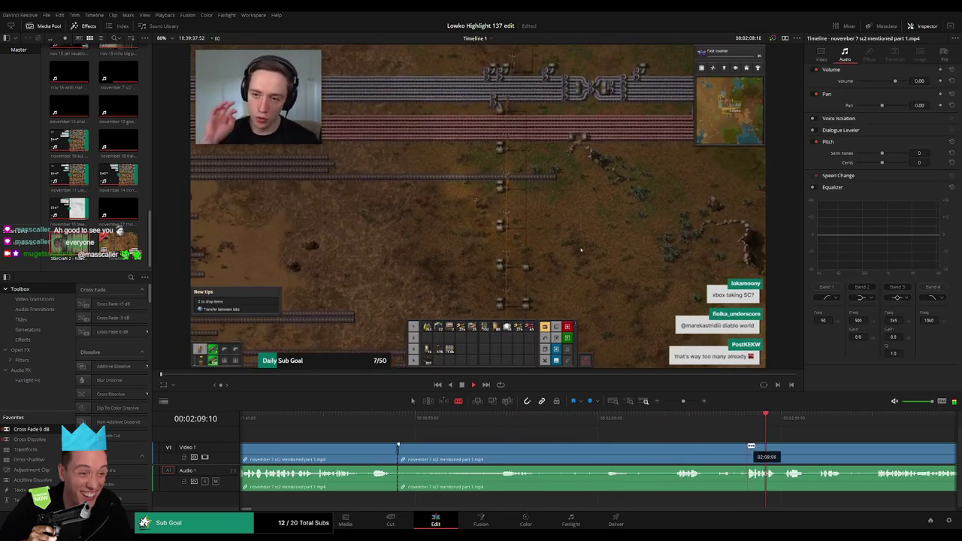
{"action": "key", "text": "a"}
{"action": "left_click", "coordinate": [735, 451]}
{"action": "key", "text": "Delete"}
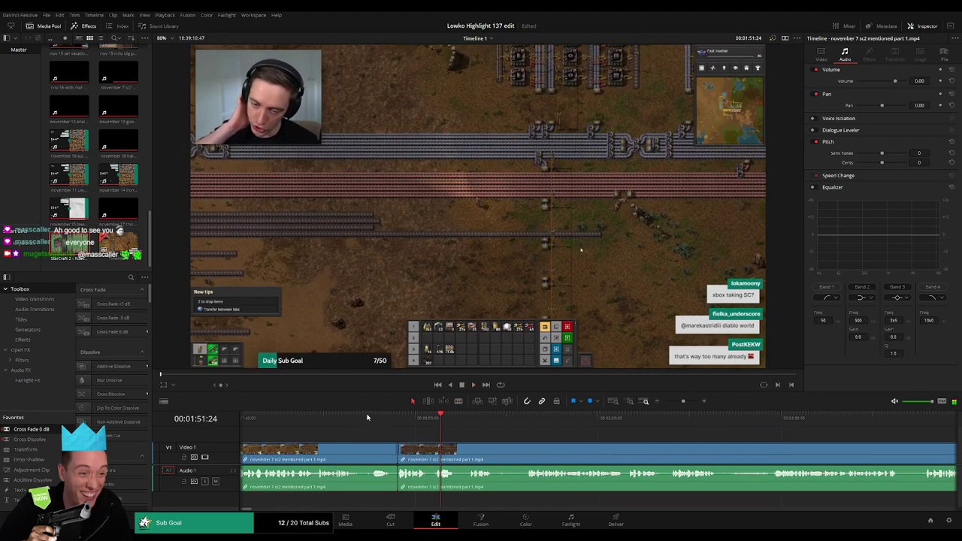
Split the clip at about 1:46.6, ripple-delete the short piece up to the existing cut, and play back the edit.
{"action": "left_click", "coordinate": [338, 419]}
{"action": "key", "text": "b"}
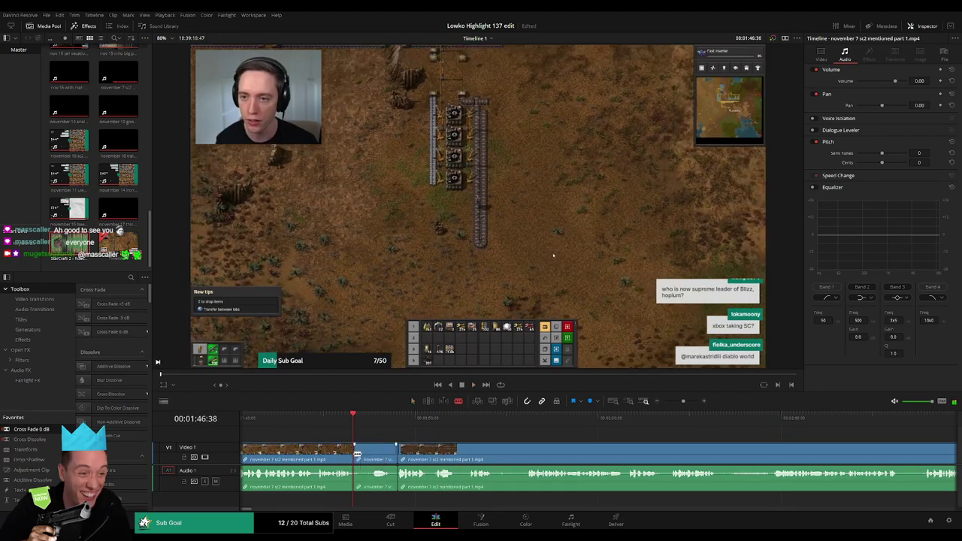
{"action": "key", "text": "Delete"}
{"action": "key", "text": "space"}
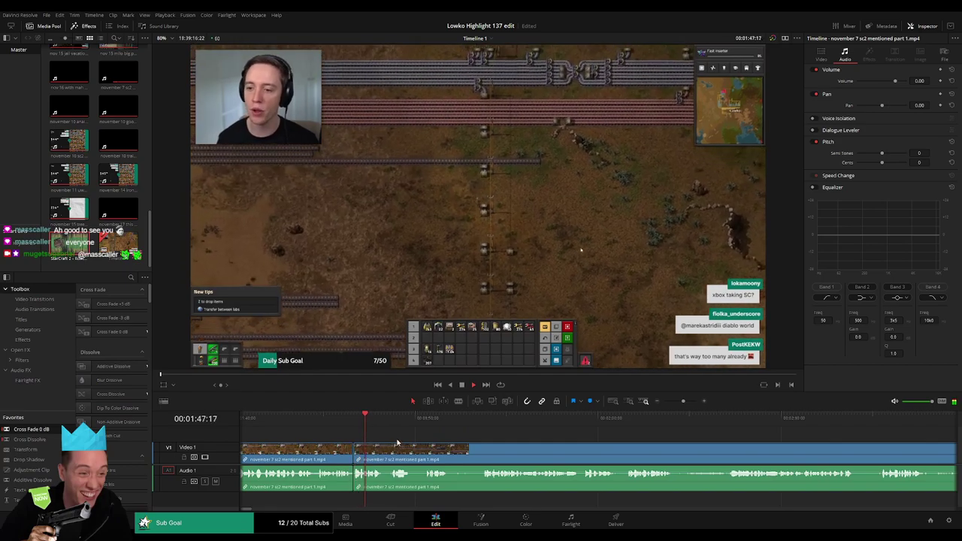
Ripple-delete the footage from the 1:46.6 cut to about 1:48.6, add Cross Fade 0 dB to the audio cut, and replay it.
{"action": "left_click", "coordinate": [327, 430]}
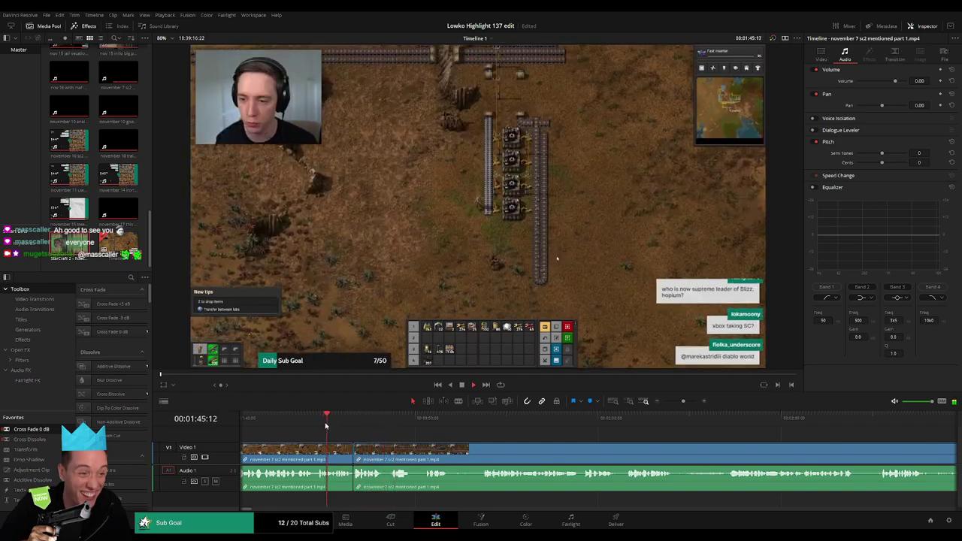
{"action": "left_click", "coordinate": [391, 424]}
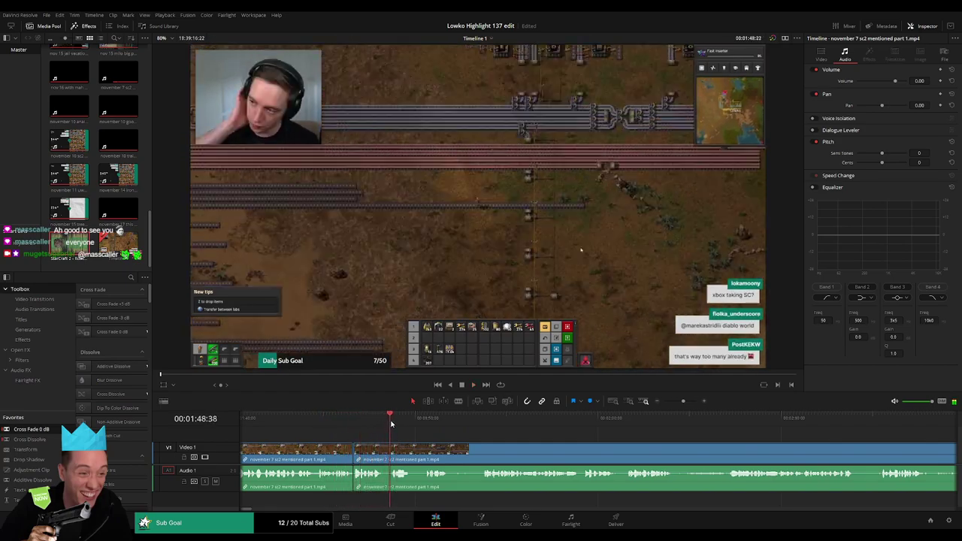
{"action": "key", "text": "b"}
{"action": "left_click", "coordinate": [390, 452]}
{"action": "key", "text": "a"}
{"action": "left_click", "coordinate": [378, 455]}
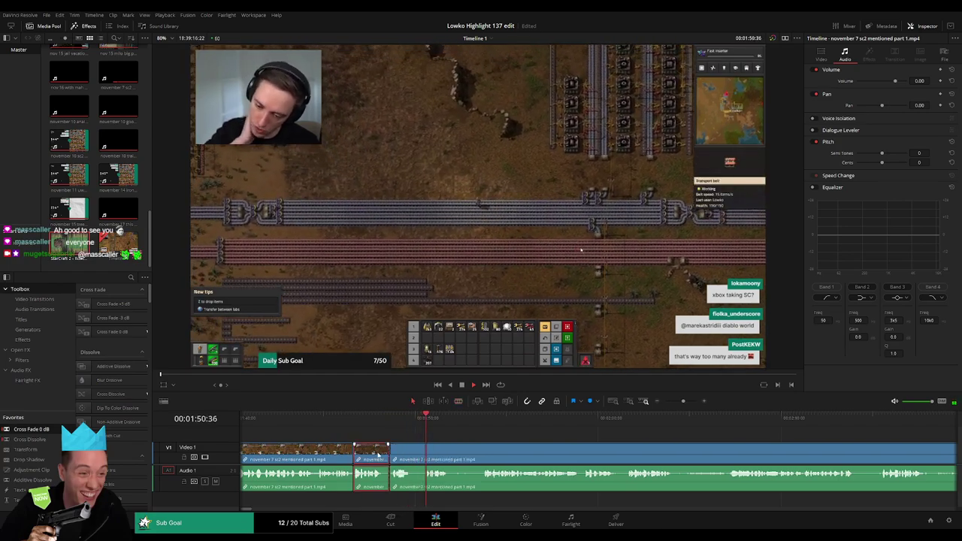
{"action": "key", "text": "Delete"}
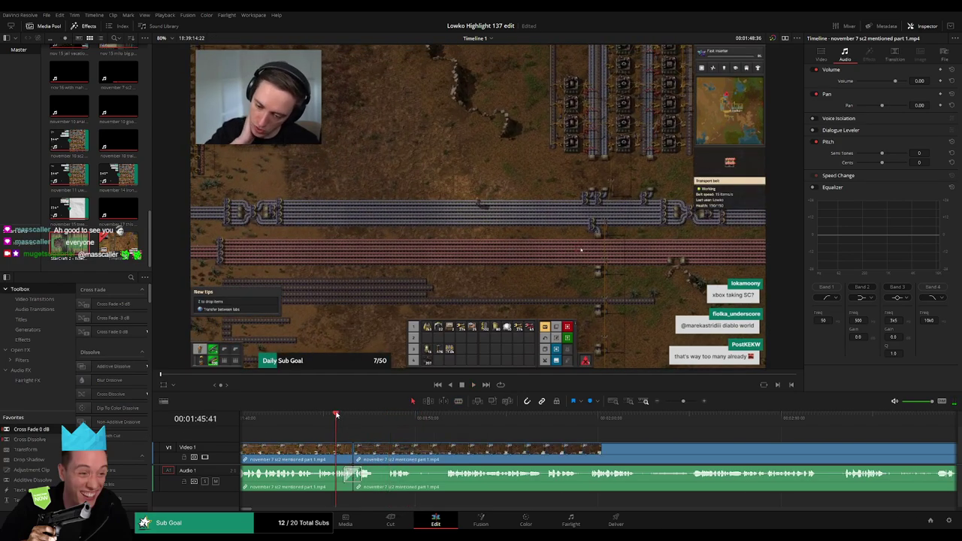
{"action": "key", "text": "space"}
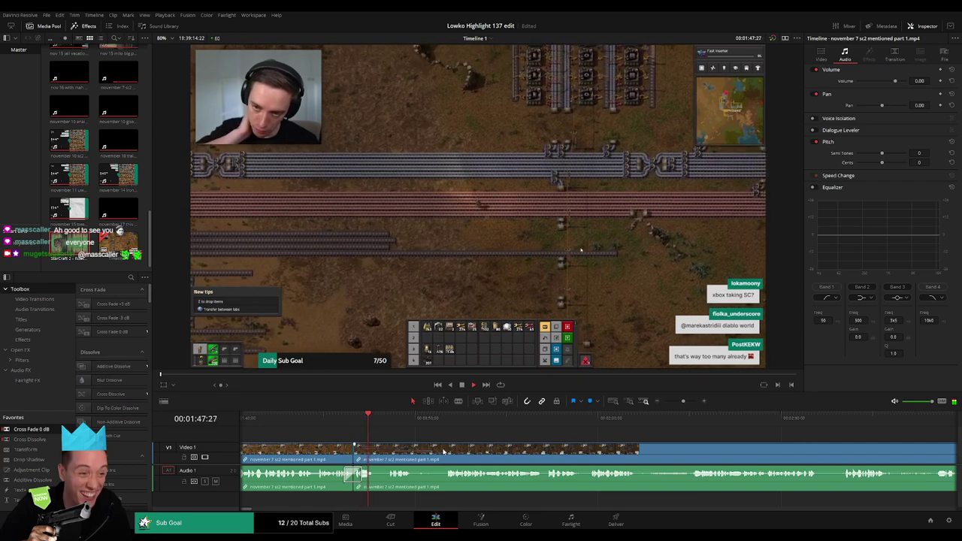
Split the clip at about 1:50 and 1:51.6, ripple-delete the pause between, and smooth the audio cut with Cross Fade 0 dB.
{"action": "left_click_drag", "start_coordinate": [443, 451], "coordinate": [399, 448]}
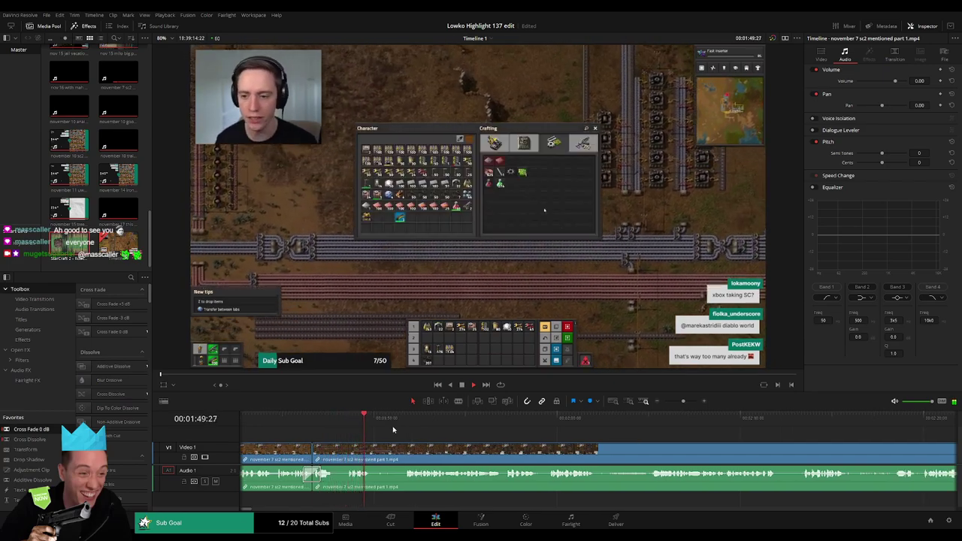
{"action": "key", "text": "b"}
{"action": "left_click", "coordinate": [372, 452]}
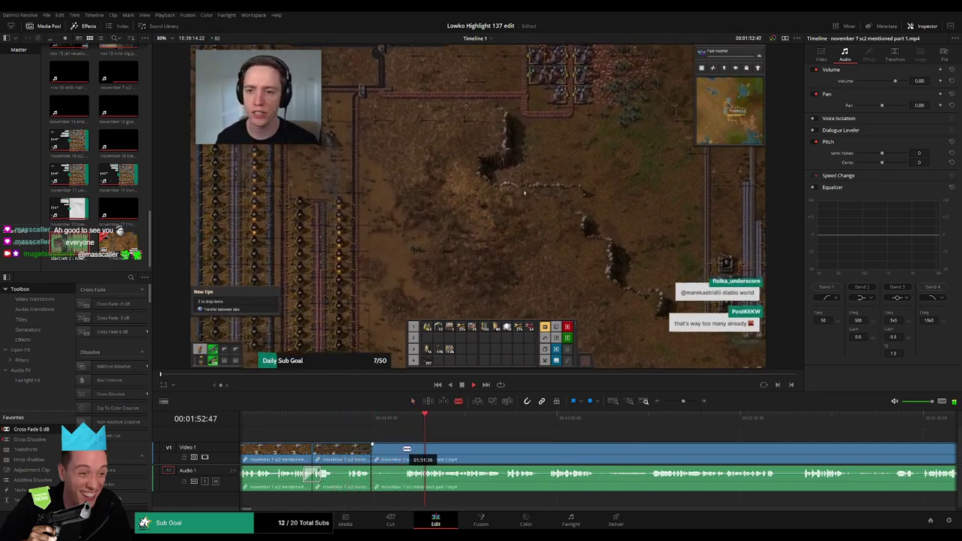
{"action": "left_click", "coordinate": [404, 449]}
{"action": "key", "text": "a"}
{"action": "left_click", "coordinate": [392, 452]}
{"action": "key", "text": "Delete"}
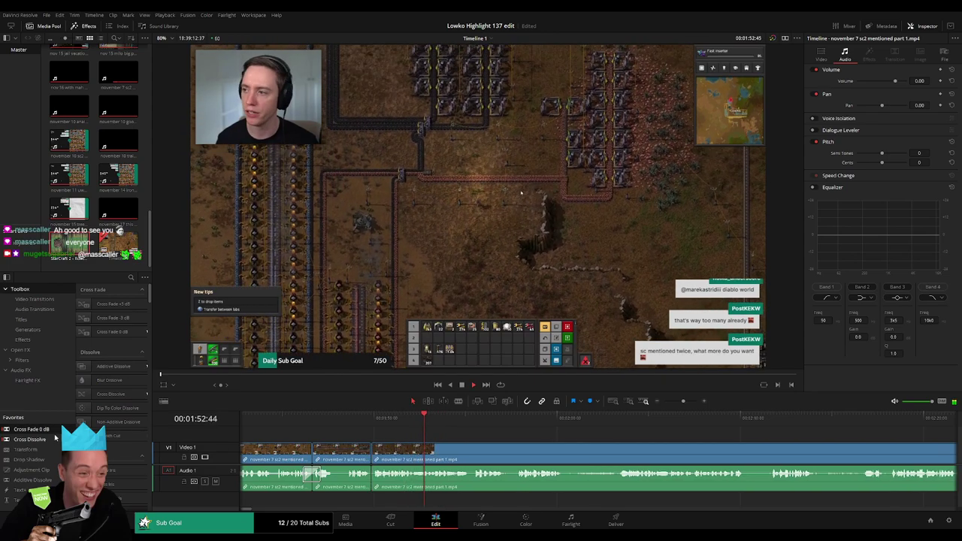
Remove the quiet section between about 2:00.4 and 2:03.3 with a ripple delete and add Cross Fade 0 dB over the audio cut.
{"action": "left_click_drag", "start_coordinate": [518, 454], "coordinate": [457, 449]}
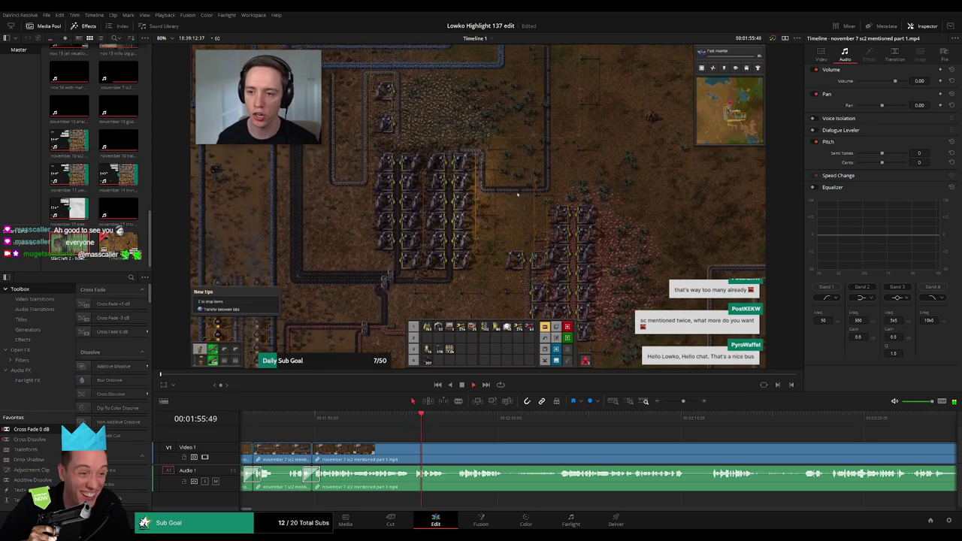
{"action": "scroll", "coordinate": [411, 443], "scroll_direction": "right", "scroll_amount": 2}
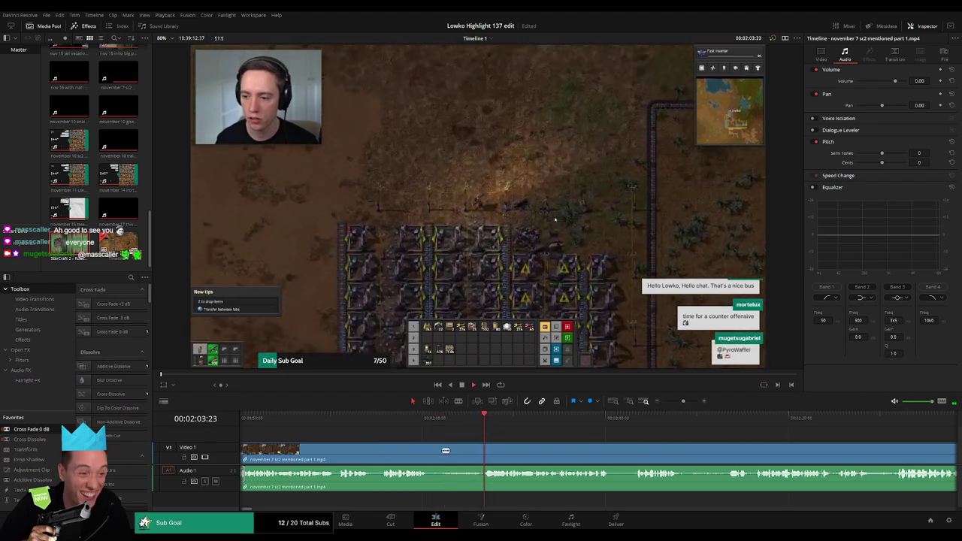
{"action": "left_click", "coordinate": [429, 450]}
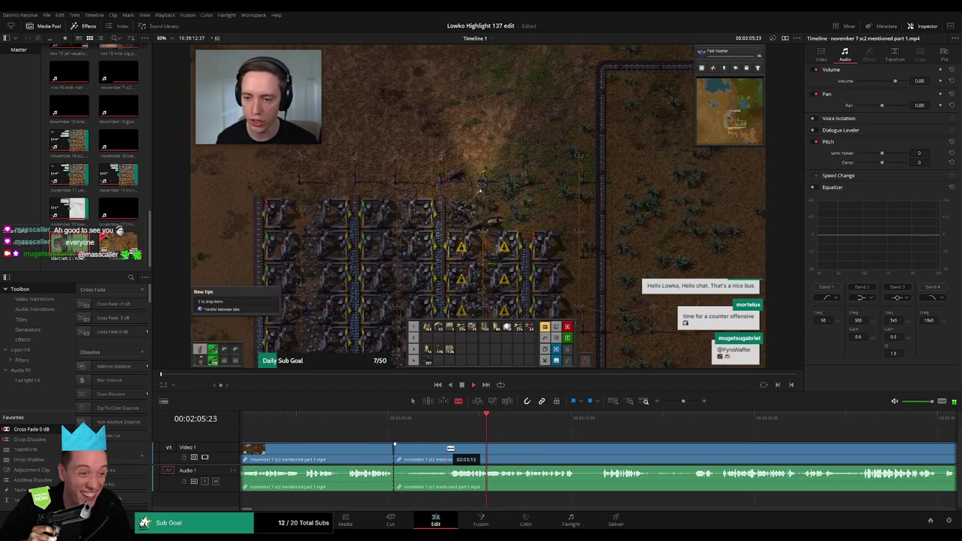
{"action": "left_click", "coordinate": [447, 450]}
{"action": "key", "text": "a"}
{"action": "left_click", "coordinate": [423, 456]}
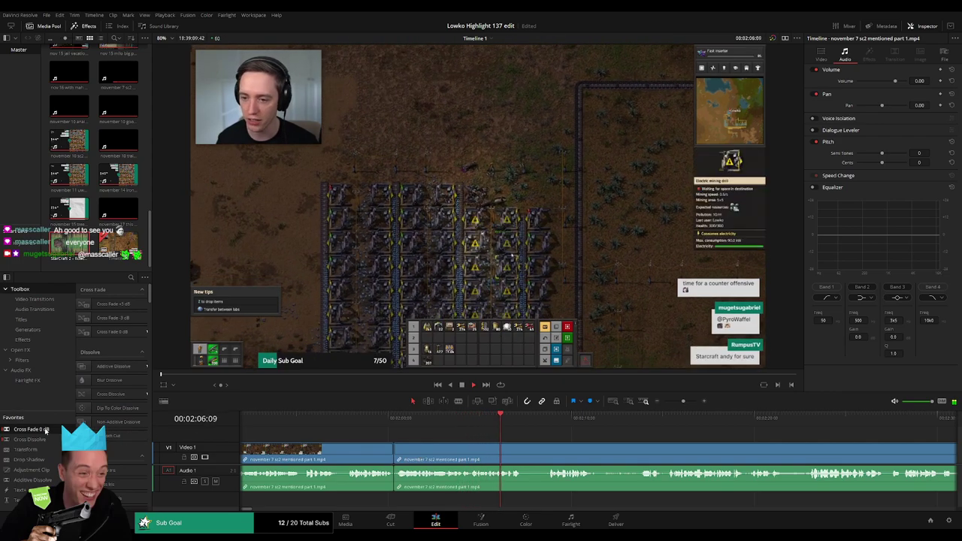
{"action": "left_click_drag", "start_coordinate": [45, 431], "coordinate": [389, 478]}
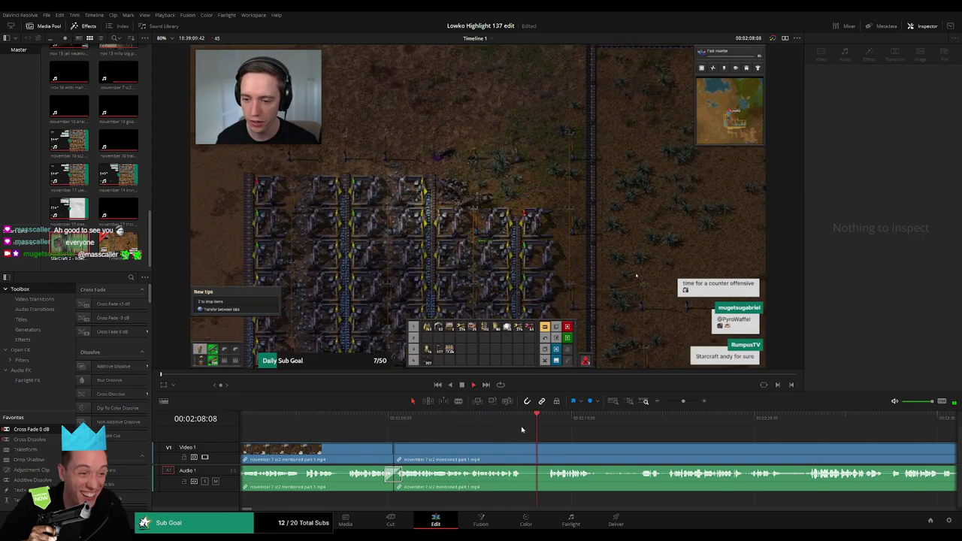
Cut out the short pause between about 2:07.4 and 2:08.7, close the gap, and apply Cross Fade 0 dB to the audio cut.
{"action": "key", "text": "b"}
{"action": "left_click", "coordinate": [523, 452]}
{"action": "left_click", "coordinate": [545, 451]}
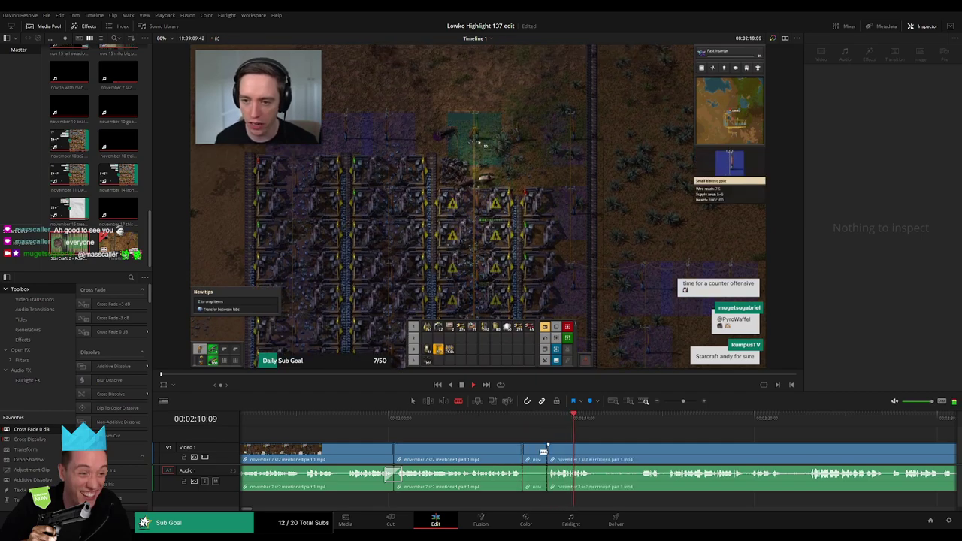
{"action": "key", "text": "a"}
{"action": "left_click", "coordinate": [535, 454]}
{"action": "key", "text": "Delete"}
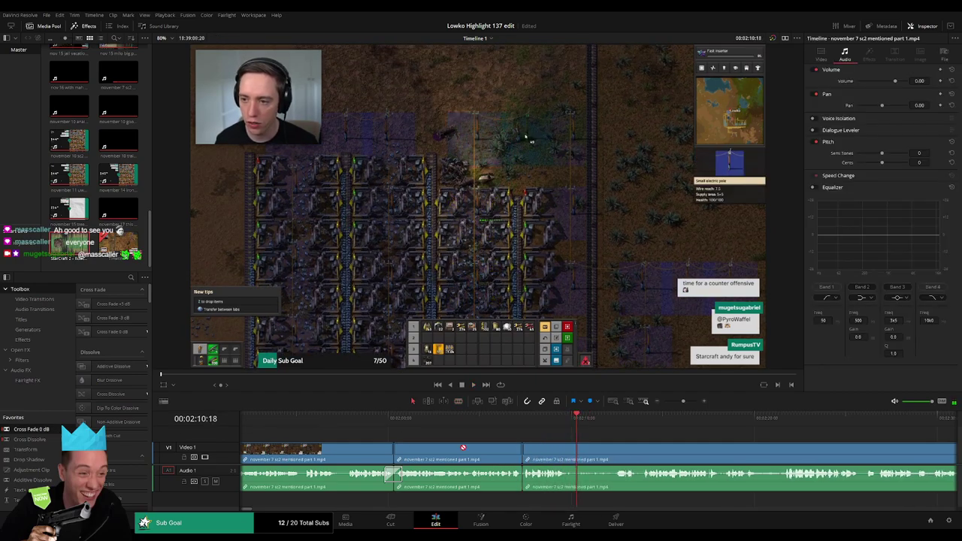
{"action": "left_click_drag", "start_coordinate": [525, 484], "coordinate": [525, 484]}
Split the clip at about 2:10 and 2:12.4, ripple-delete the silence between, and add Cross Fade 0 dB at the audio cut.
{"action": "scroll", "coordinate": [546, 457], "scroll_direction": "right", "scroll_amount": 6}
{"action": "left_click", "coordinate": [455, 418]}
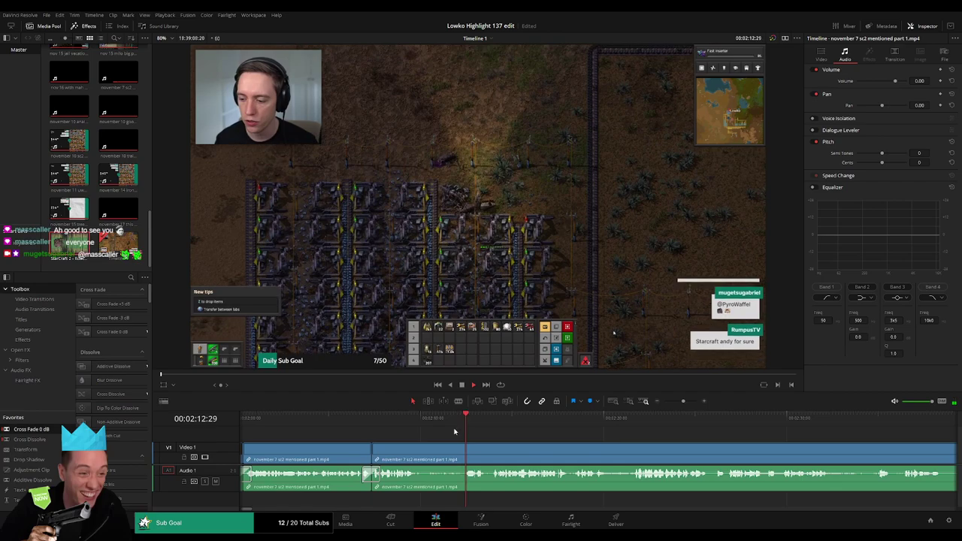
{"action": "key", "text": "b"}
{"action": "left_click", "coordinate": [420, 451]}
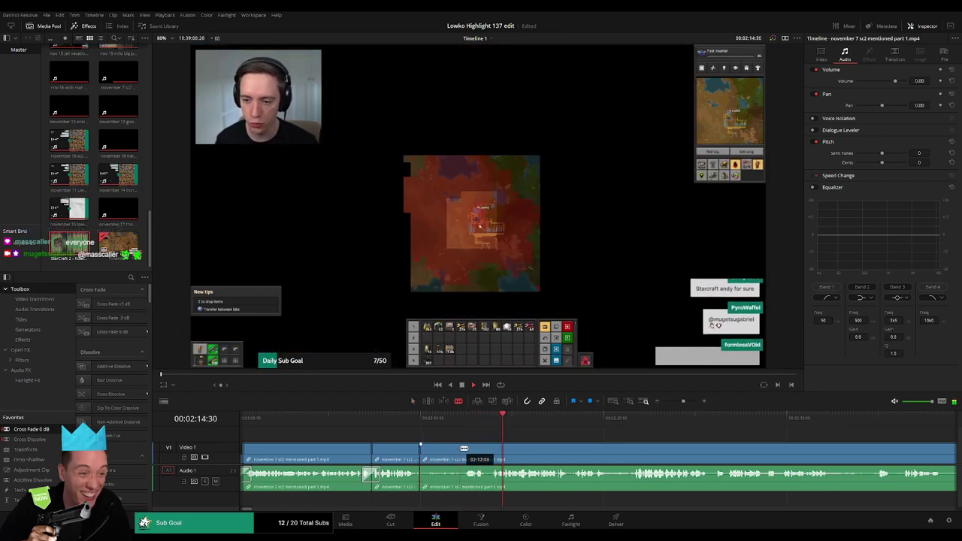
{"action": "left_click", "coordinate": [465, 450]}
{"action": "key", "text": "a"}
{"action": "left_click", "coordinate": [451, 452]}
{"action": "key", "text": "Delete"}
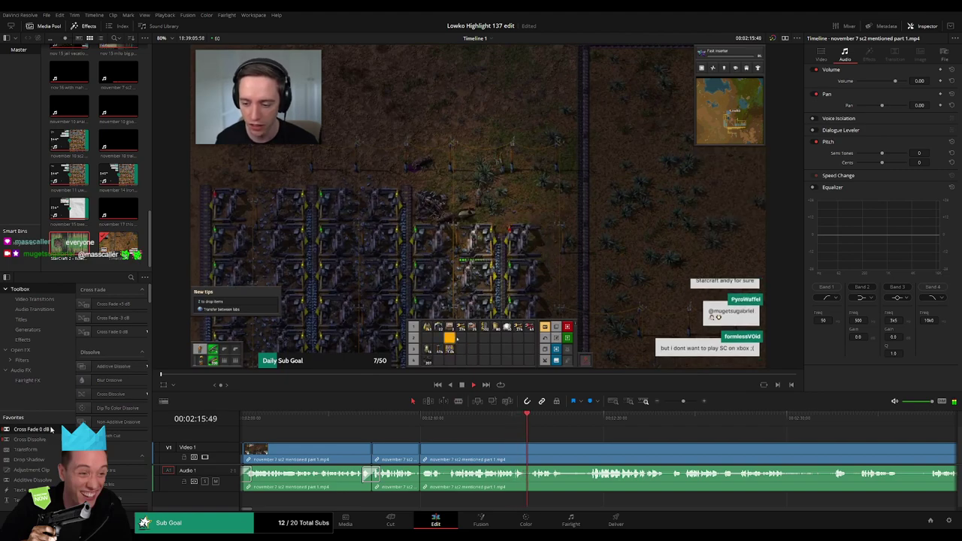
{"action": "left_click", "coordinate": [421, 485]}
{"action": "key", "text": "shift+t"}
{"action": "key", "text": "space"}
Split the clip at about 2:30.4 and 2:32.5, ripple-delete the pause between, and add Cross Fade 0 dB over the audio cut.
{"action": "left_click_drag", "start_coordinate": [577, 451], "coordinate": [448, 444]}
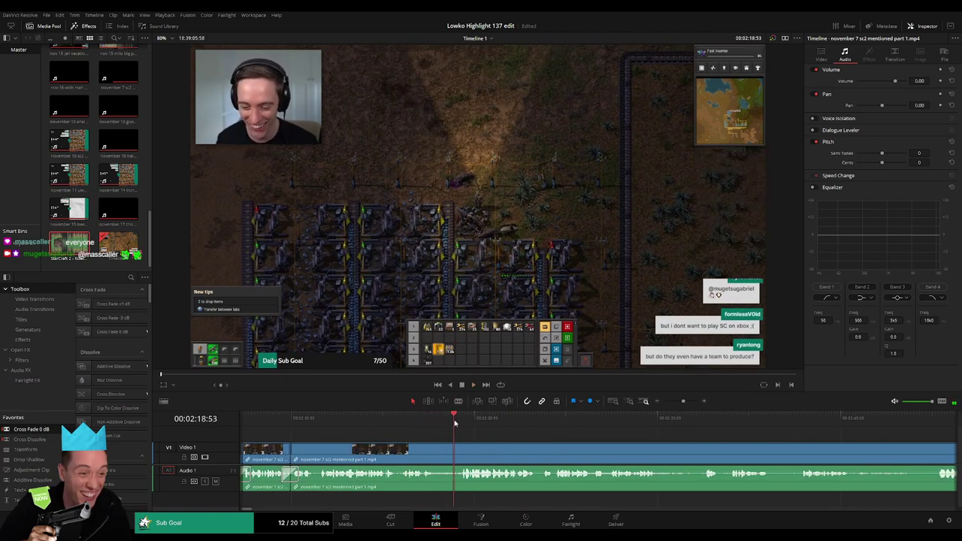
{"action": "scroll", "coordinate": [439, 455], "scroll_direction": "right", "scroll_amount": 3}
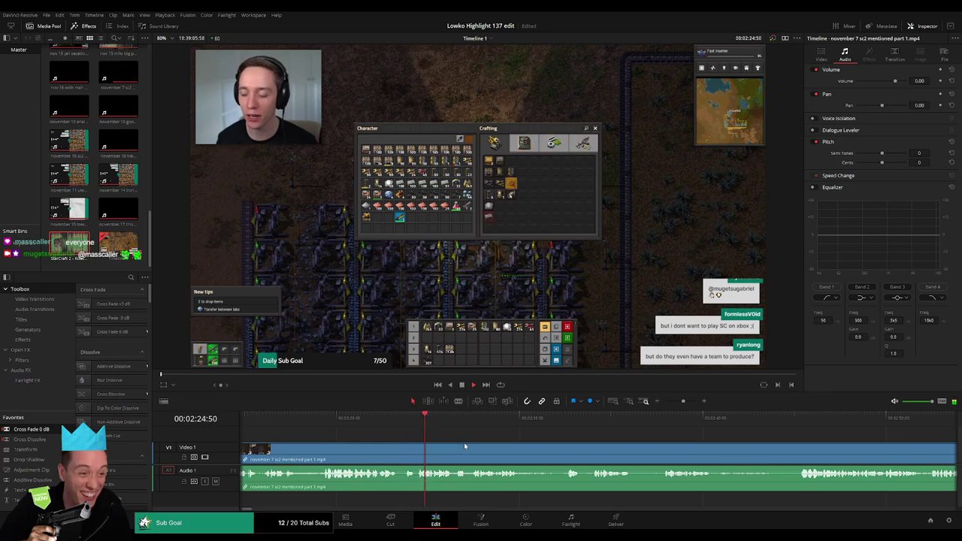
{"action": "scroll", "coordinate": [460, 442], "scroll_direction": "right", "scroll_amount": 2}
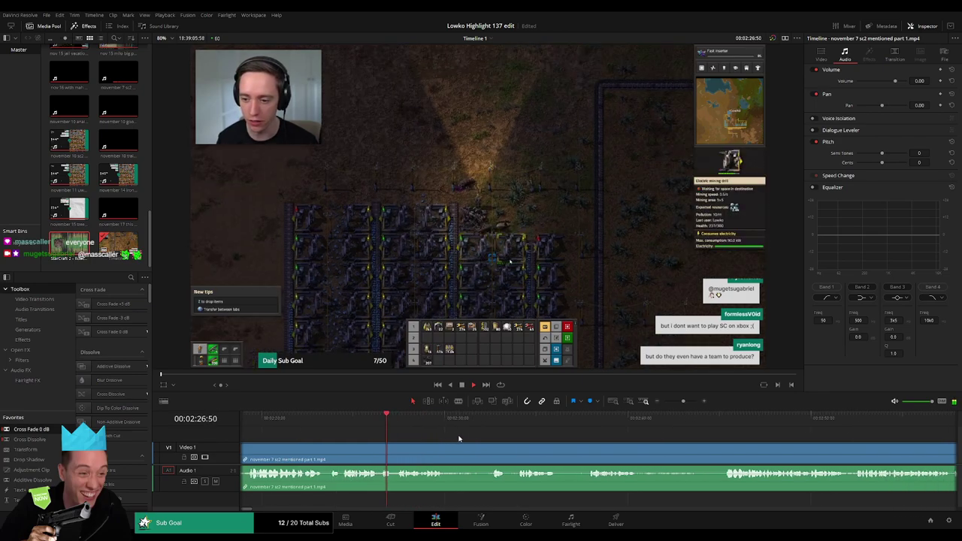
{"action": "scroll", "coordinate": [427, 443], "scroll_direction": "right", "scroll_amount": 1}
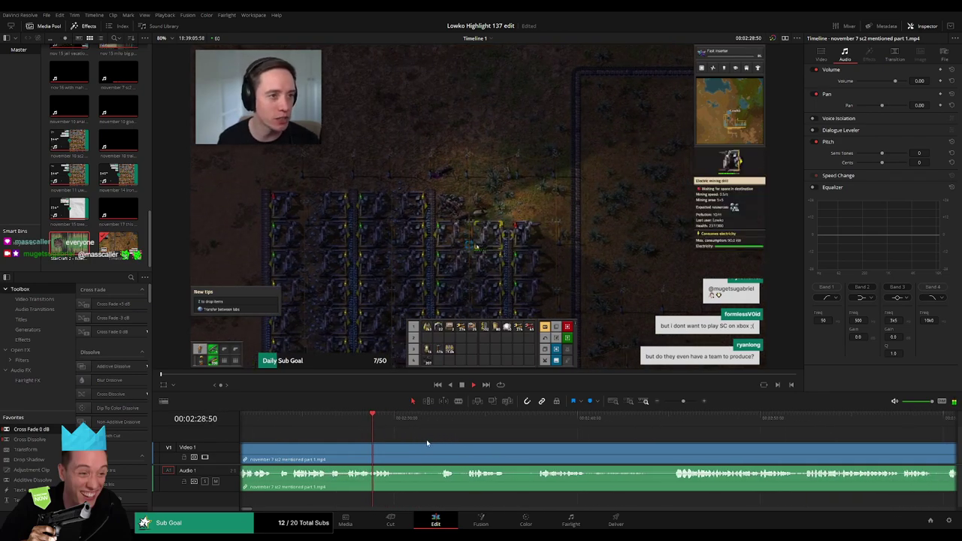
{"action": "key", "text": "b"}
{"action": "left_click", "coordinate": [400, 453]}
{"action": "left_click", "coordinate": [440, 449]}
{"action": "key", "text": "a"}
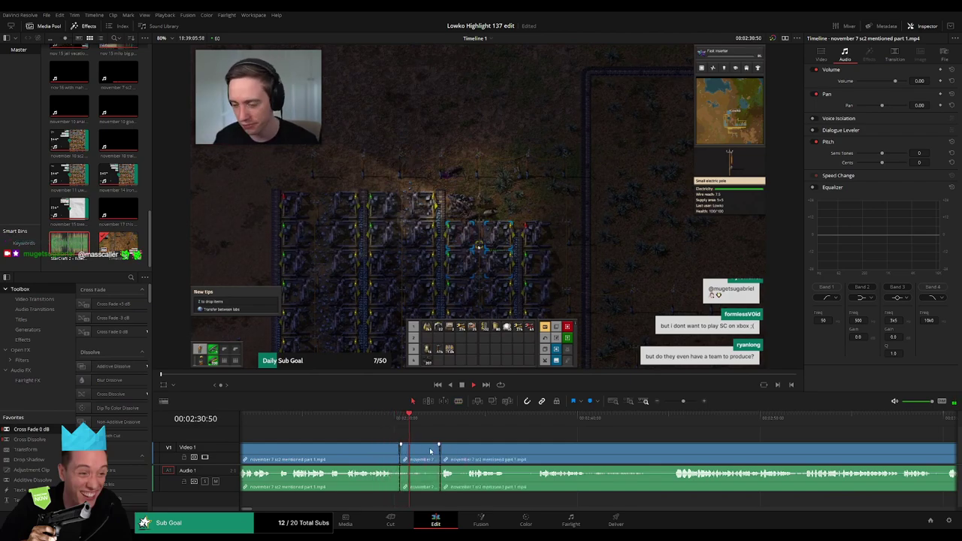
{"action": "left_click", "coordinate": [431, 451]}
{"action": "key", "text": "Delete"}
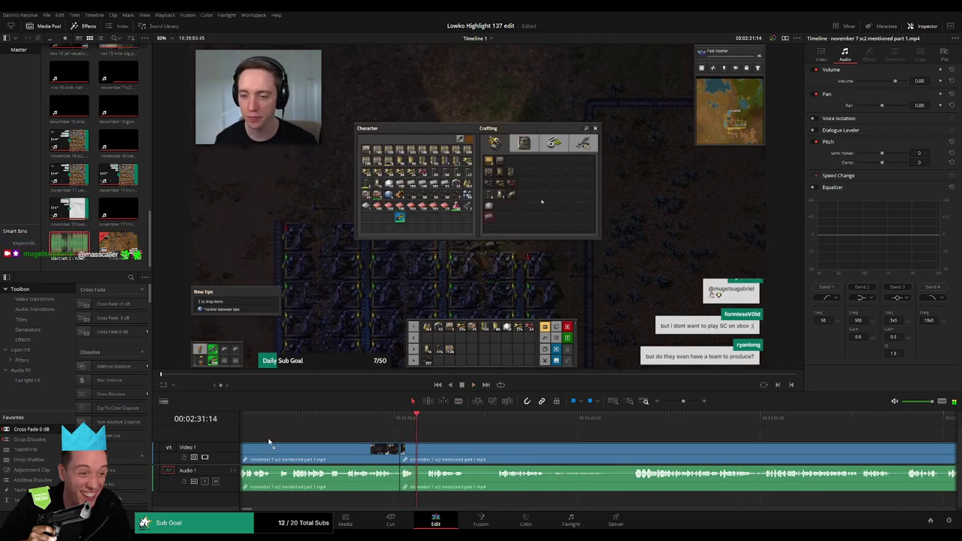
{"action": "left_click_drag", "start_coordinate": [269, 442], "coordinate": [367, 452]}
Split the clip at about 2:34, 2:35.5 and 2:38.6, ripple-delete the first of these sections, and apply Cross Fade 0 dB to the audio cut.
{"action": "key", "text": "space"}
{"action": "scroll", "coordinate": [481, 452], "scroll_direction": "right", "scroll_amount": 2}
{"action": "key", "text": "b"}
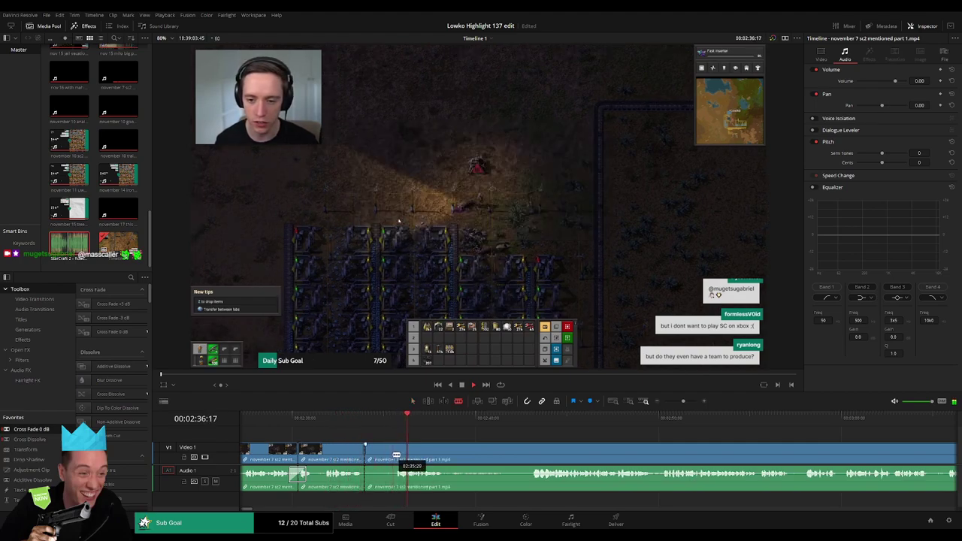
{"action": "left_click", "coordinate": [393, 455]}
{"action": "left_click", "coordinate": [449, 455]}
{"action": "key", "text": "a"}
{"action": "left_click", "coordinate": [378, 454]}
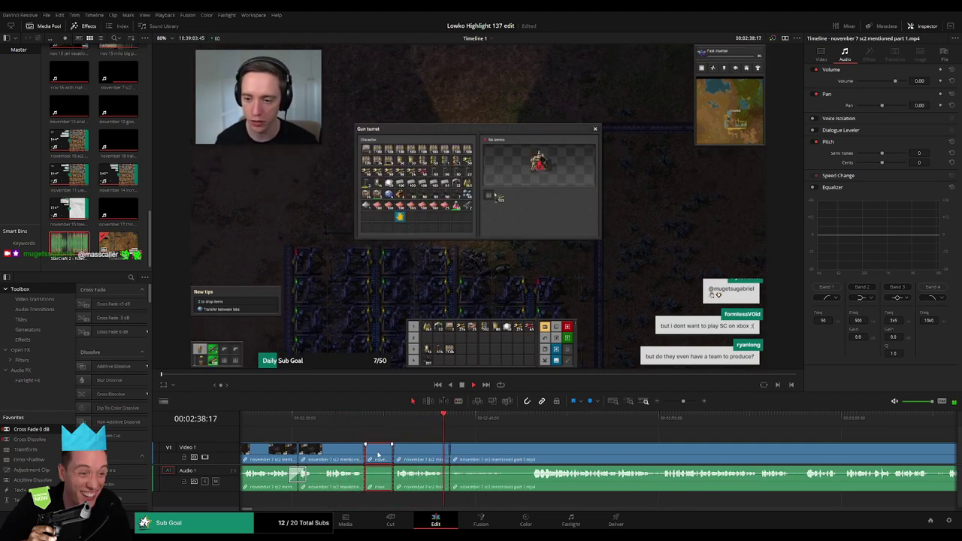
{"action": "key", "text": "Delete"}
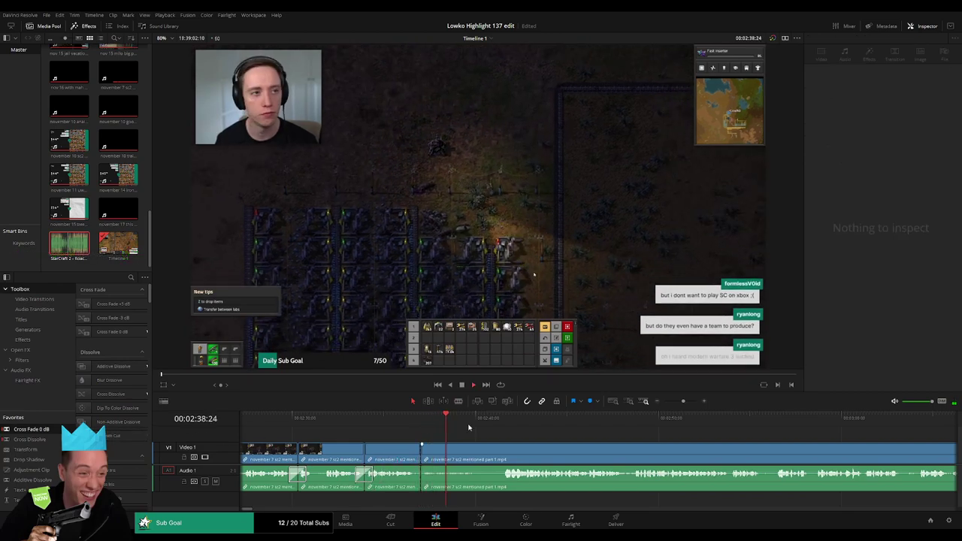
Split the clip at about 2:41.6, ripple-delete the quiet section from about 2:37, and smooth the audio cut with Cross Fade 0 dB.
{"action": "left_click", "coordinate": [490, 422]}
{"action": "key", "text": "b"}
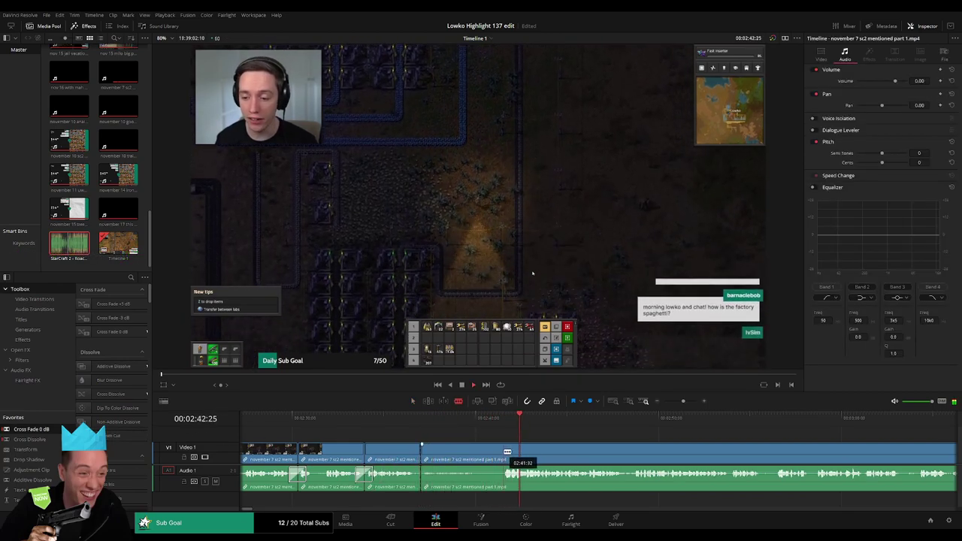
{"action": "left_click", "coordinate": [505, 452]}
{"action": "key", "text": "a"}
{"action": "left_click", "coordinate": [487, 455]}
{"action": "key", "text": "Delete"}
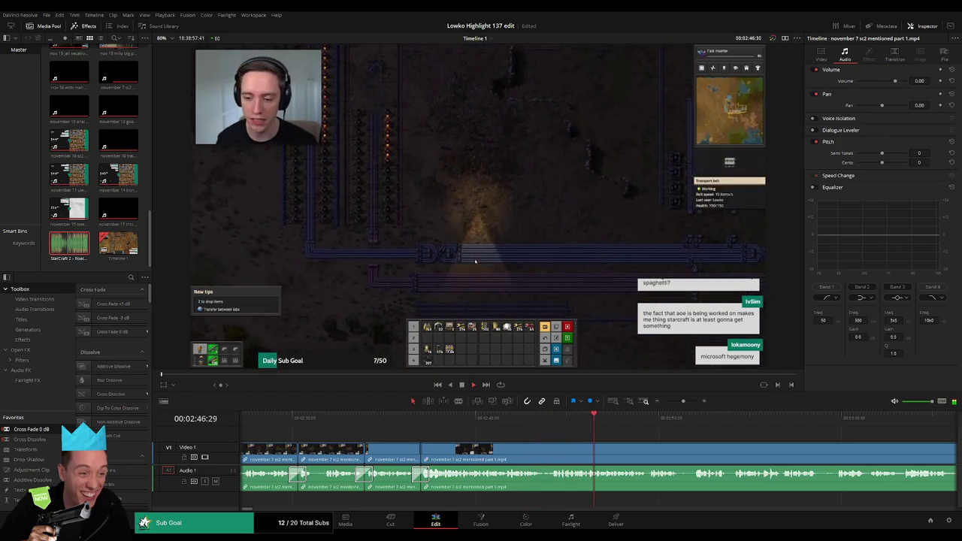
Cut out the short pause between about 2:51.1 and 2:51.9 and close the gap.
{"action": "scroll", "coordinate": [466, 441], "scroll_direction": "right", "scroll_amount": 4}
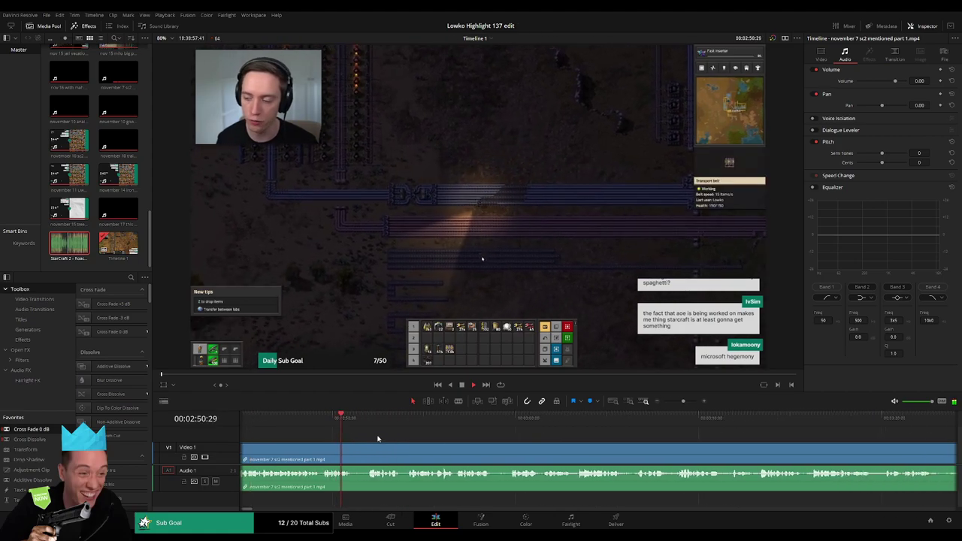
{"action": "left_click", "coordinate": [336, 455]}
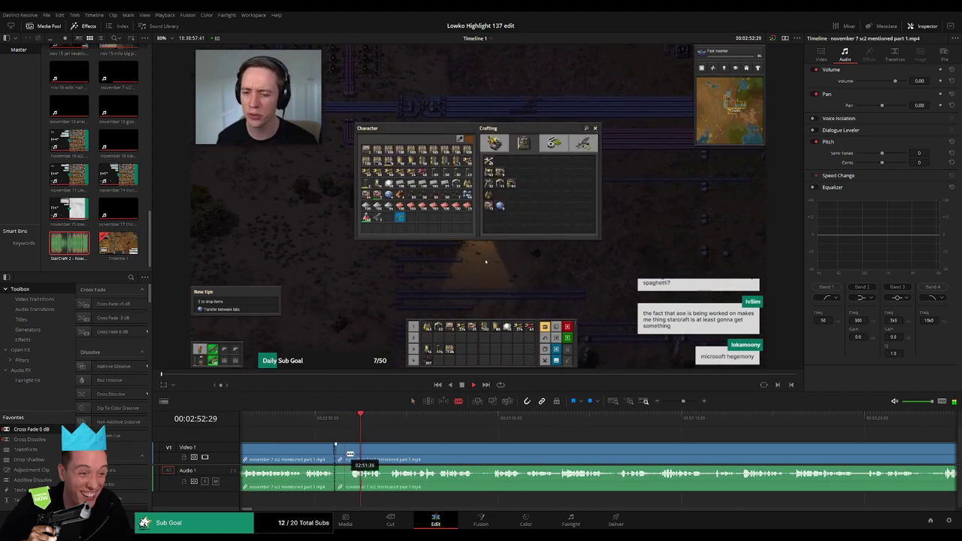
{"action": "left_click", "coordinate": [351, 454]}
{"action": "key", "text": "a"}
{"action": "left_click", "coordinate": [345, 456]}
{"action": "key", "text": "Delete"}
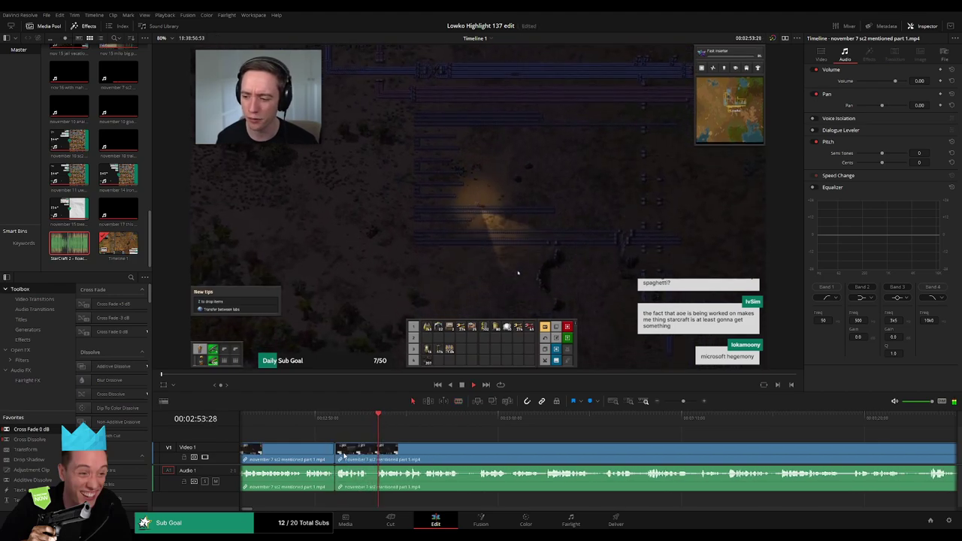
Remove the short pause between about 2:58 and 2:59 with a ripple delete and add Cross Fade 0 dB at the audio cut.
{"action": "left_click", "coordinate": [386, 421]}
{"action": "mouse_move", "coordinate": [395, 437]}
{"action": "left_mouse_down"}
{"action": "mouse_move", "coordinate": [284, 426]}
{"action": "mouse_move", "coordinate": [355, 437]}
{"action": "left_mouse_up"}
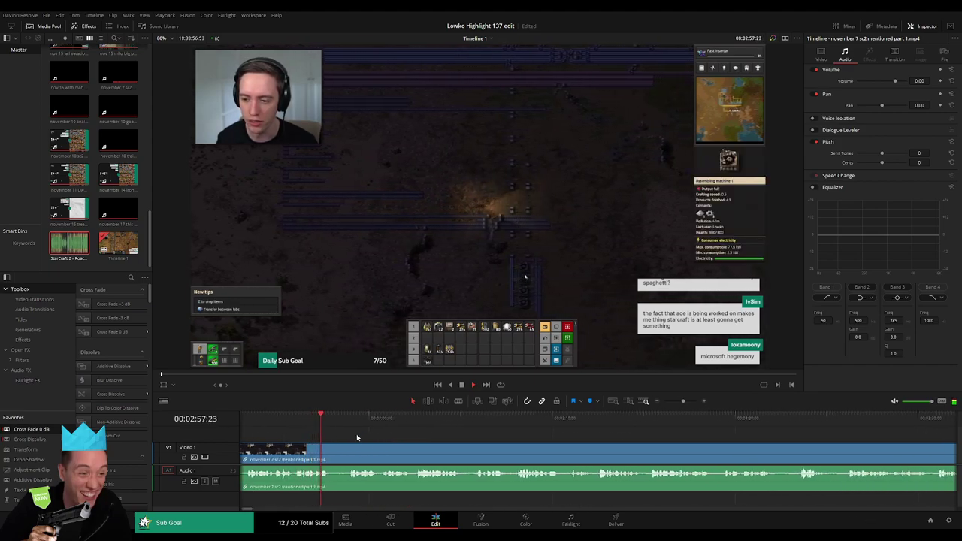
{"action": "key", "text": "b"}
{"action": "left_click", "coordinate": [332, 448]}
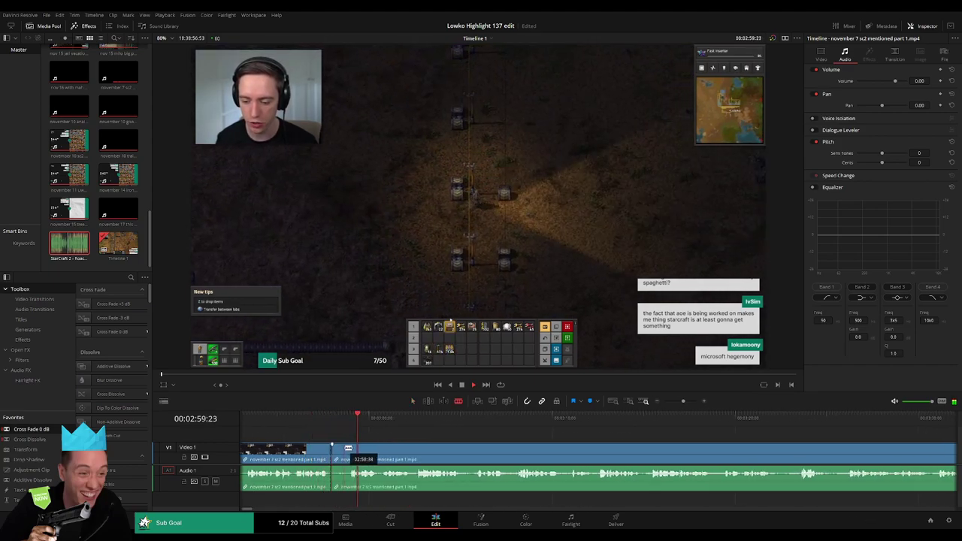
{"action": "left_click", "coordinate": [349, 448]}
{"action": "key", "text": "a"}
{"action": "left_click", "coordinate": [341, 451]}
{"action": "key", "text": "Delete"}
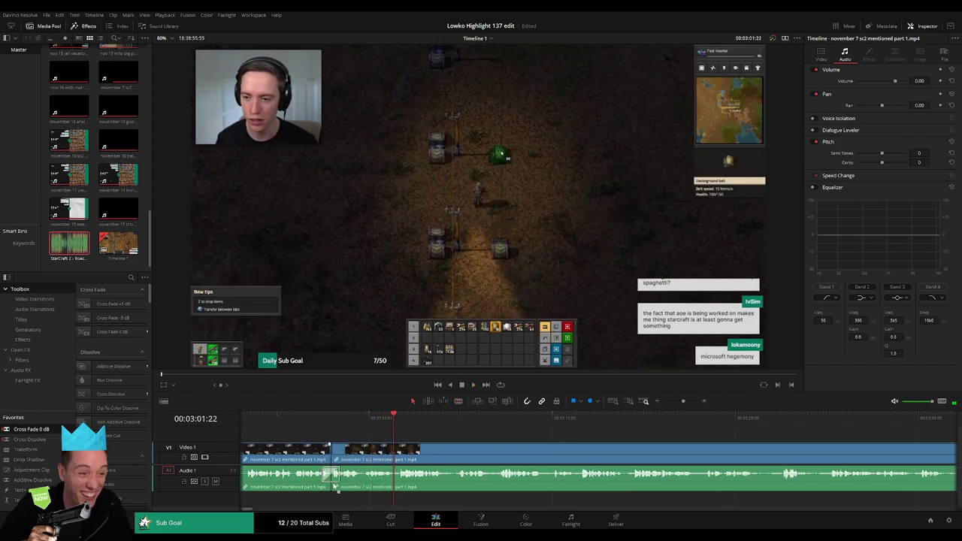
Split the clip at about 3:24.1 and 3:25.1, ripple-delete the pause between, and apply Cross Fade 0 dB to the audio cut.
{"action": "scroll", "coordinate": [453, 455], "scroll_direction": "right", "scroll_amount": 3}
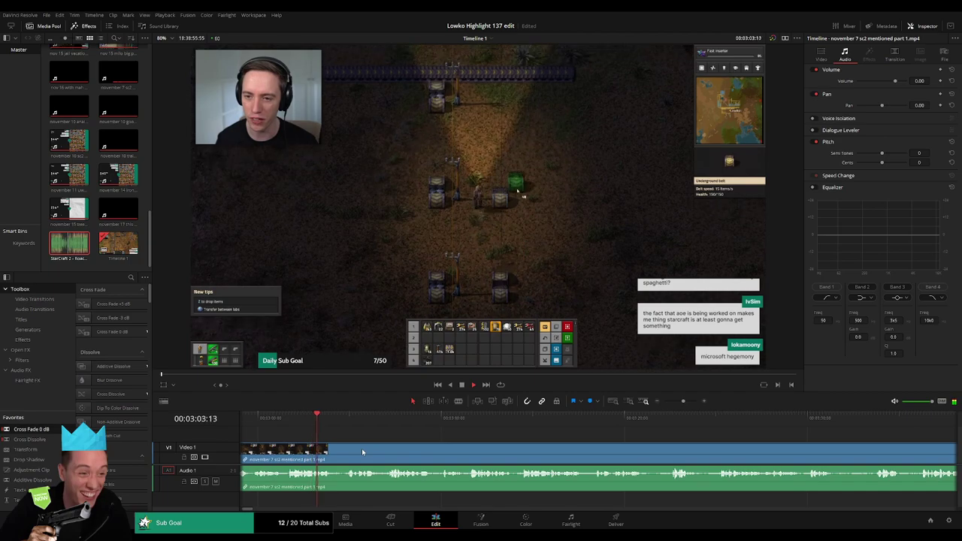
{"action": "left_click_drag", "start_coordinate": [424, 455], "coordinate": [365, 457]}
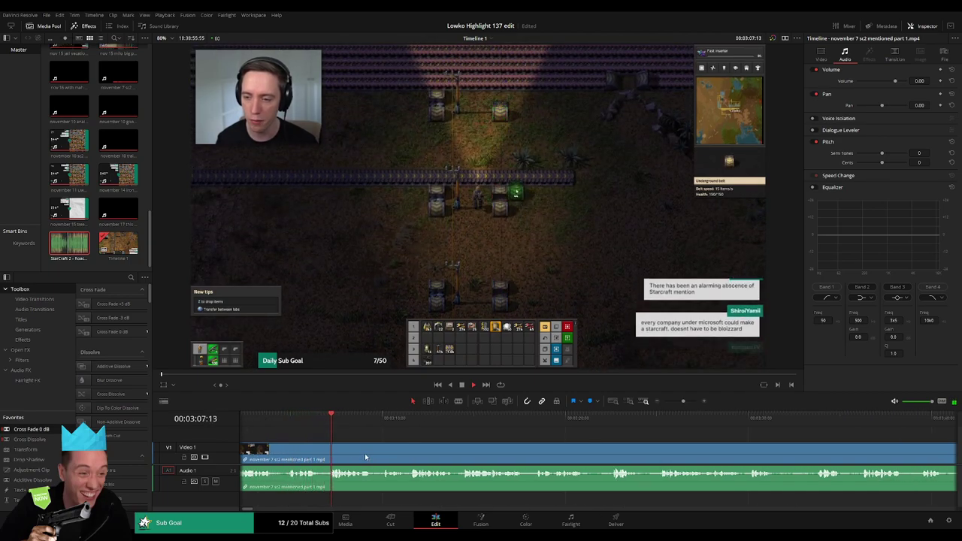
{"action": "scroll", "coordinate": [444, 450], "scroll_direction": "right", "scroll_amount": 2}
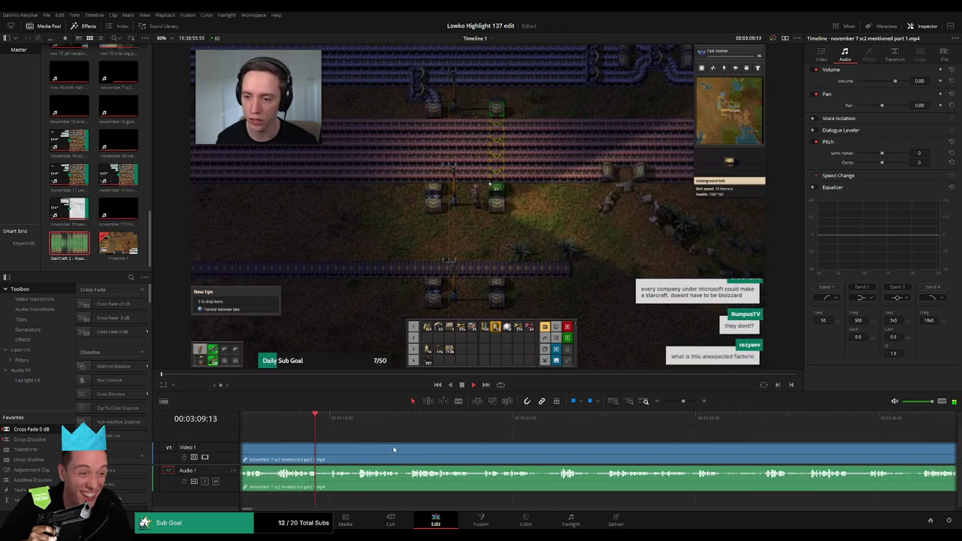
{"action": "scroll", "coordinate": [388, 448], "scroll_direction": "right", "scroll_amount": 2}
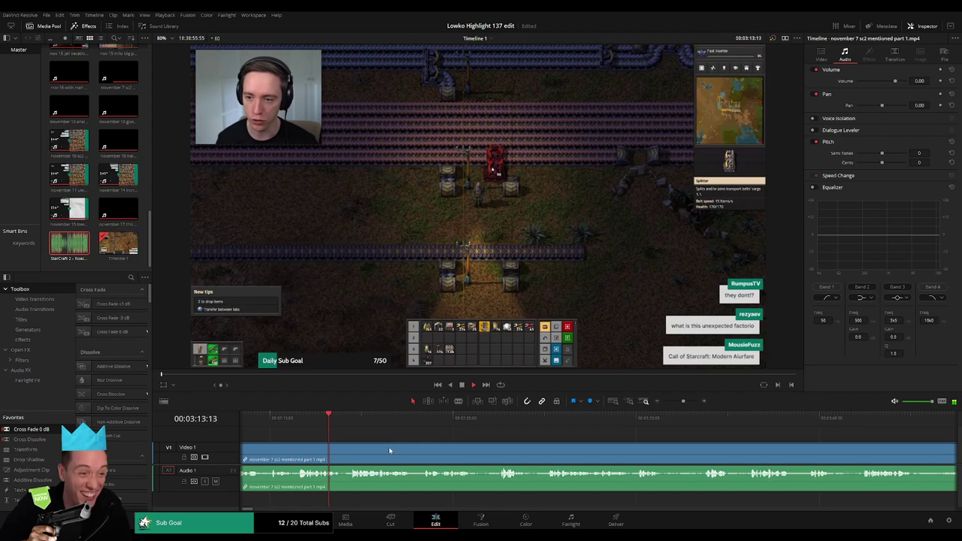
{"action": "scroll", "coordinate": [386, 451], "scroll_direction": "right", "scroll_amount": 2}
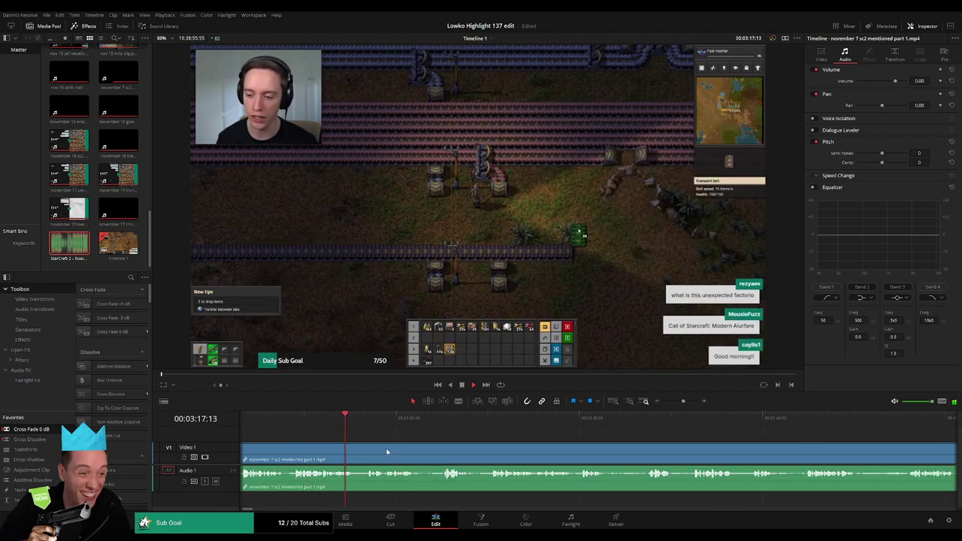
{"action": "scroll", "coordinate": [420, 449], "scroll_direction": "right", "scroll_amount": 2}
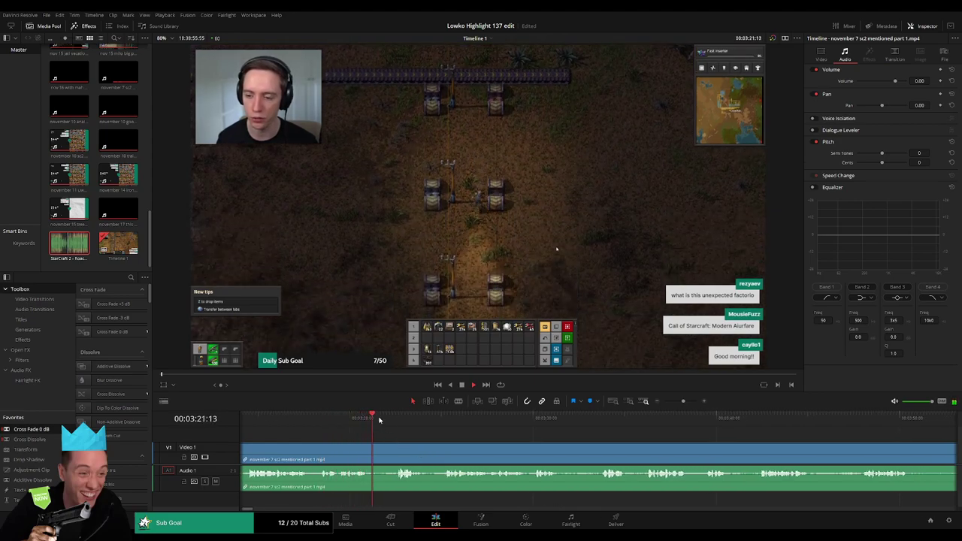
{"action": "scroll", "coordinate": [423, 442], "scroll_direction": "right", "scroll_amount": 2}
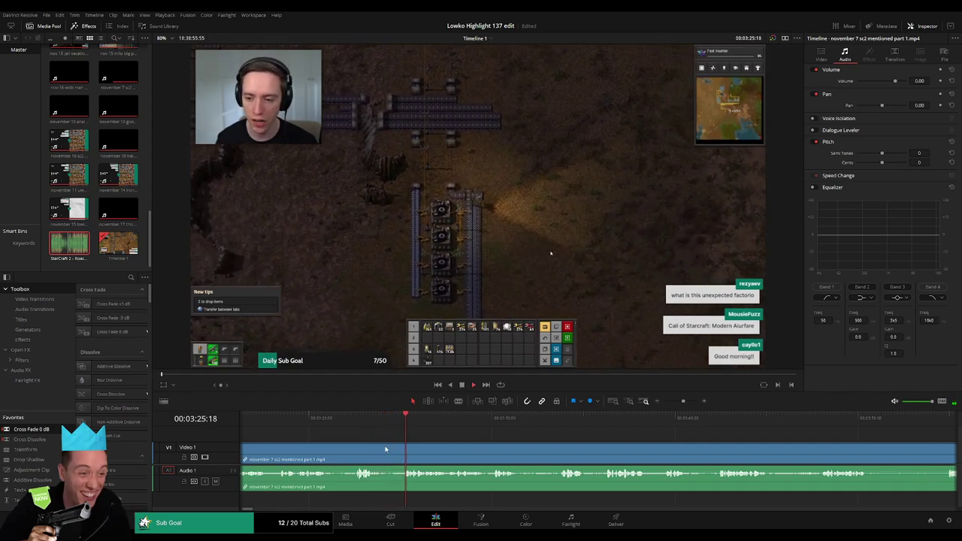
{"action": "key", "text": "b"}
{"action": "left_click", "coordinate": [383, 451]}
{"action": "left_click", "coordinate": [402, 451]}
{"action": "key", "text": "a"}
{"action": "left_click", "coordinate": [396, 454]}
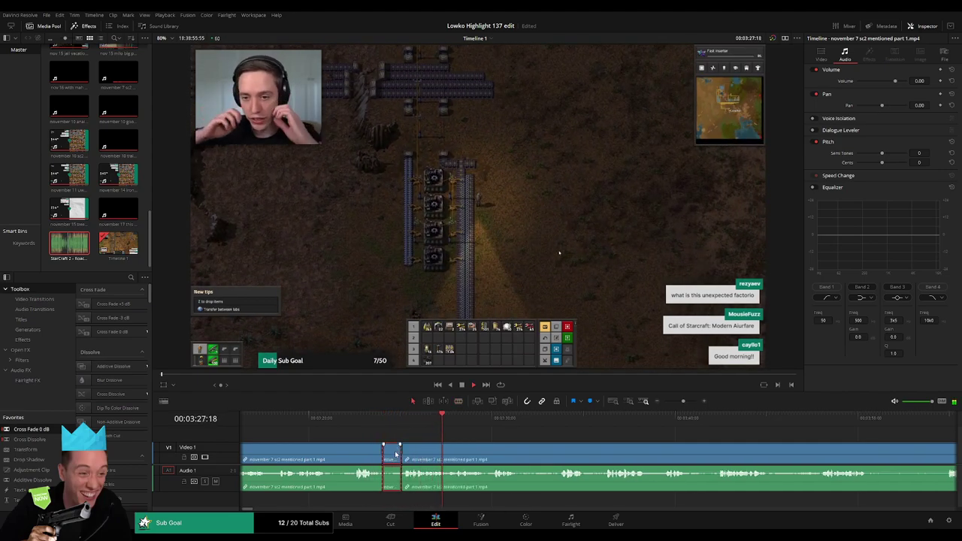
{"action": "key", "text": "Delete"}
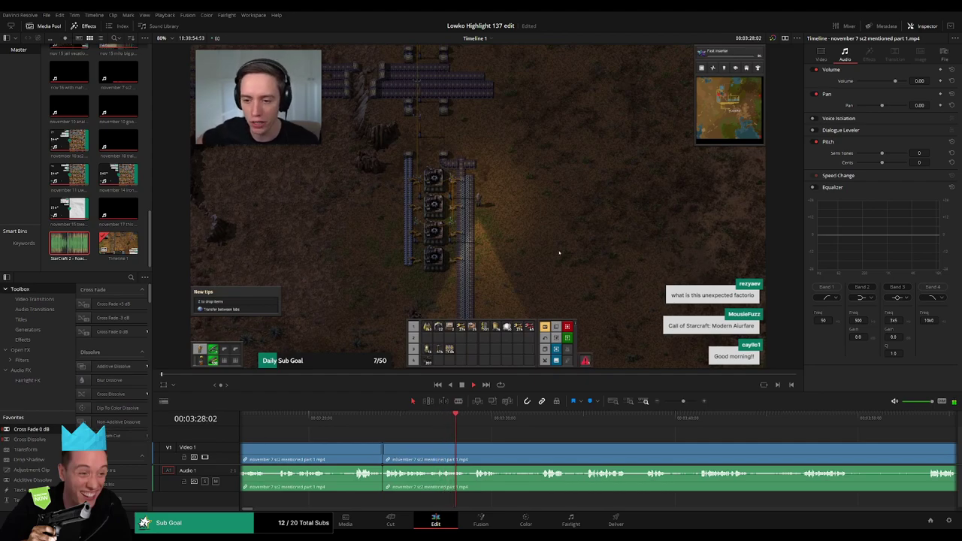
Split the clip at about 3:30.5 and 4:36 and ripple-delete the irrelevant footage between.
{"action": "left_click_drag", "start_coordinate": [510, 453], "coordinate": [398, 450]}
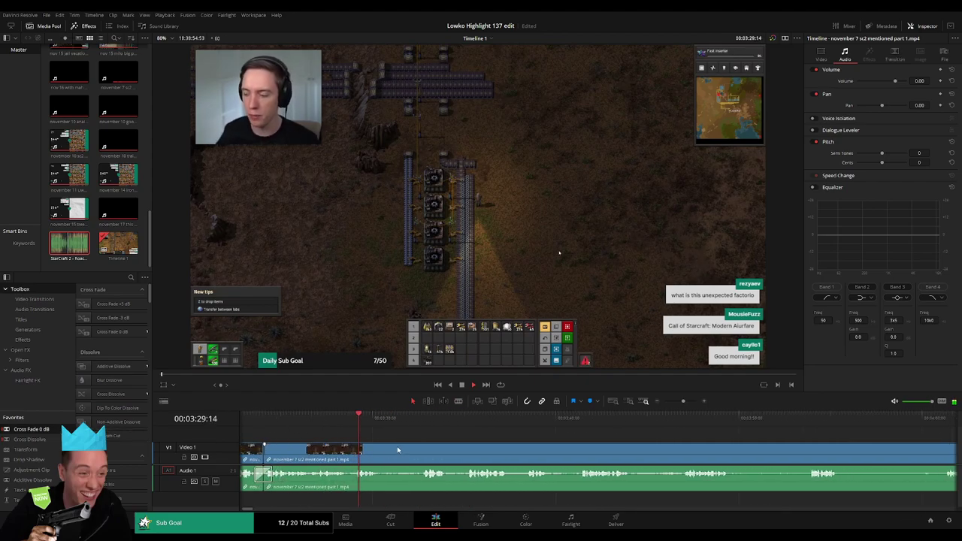
{"action": "key", "text": "b"}
{"action": "left_click", "coordinate": [386, 457]}
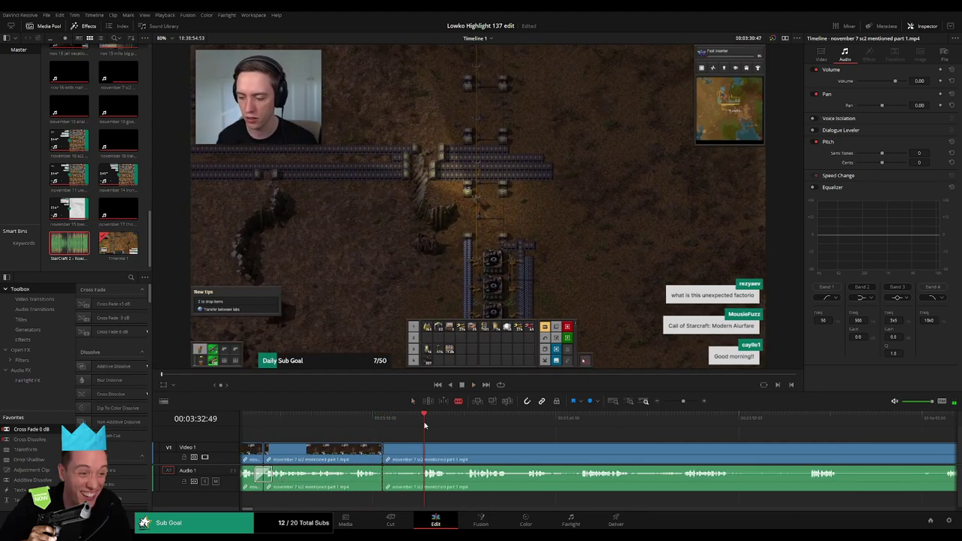
{"action": "left_click_drag", "start_coordinate": [442, 427], "coordinate": [467, 423]}
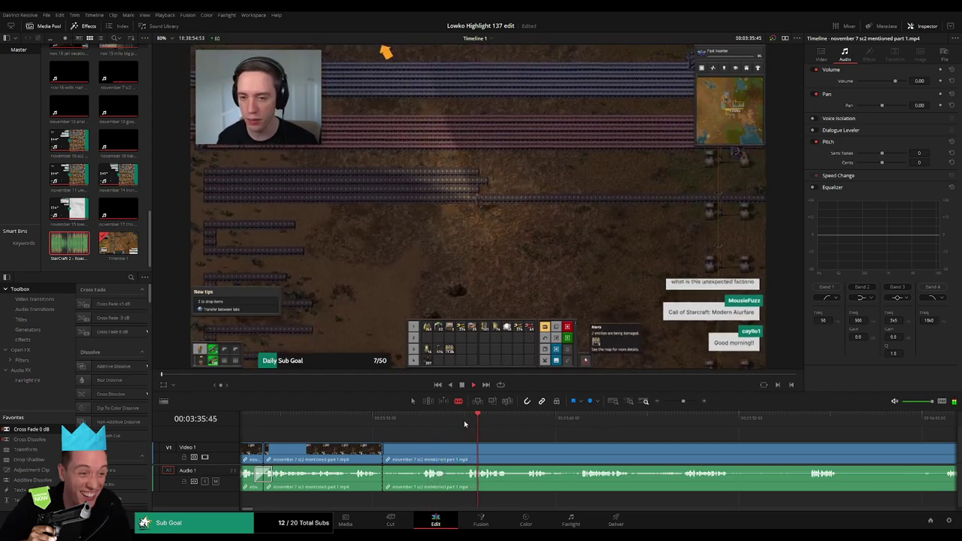
{"action": "left_click_drag", "start_coordinate": [664, 422], "coordinate": [531, 432]}
{"action": "left_click", "coordinate": [522, 420]}
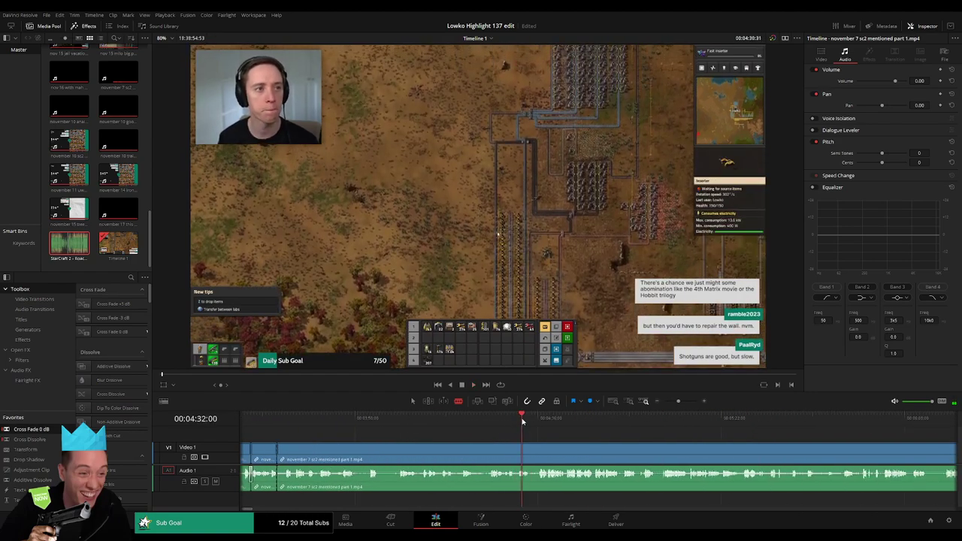
{"action": "left_click", "coordinate": [415, 419]}
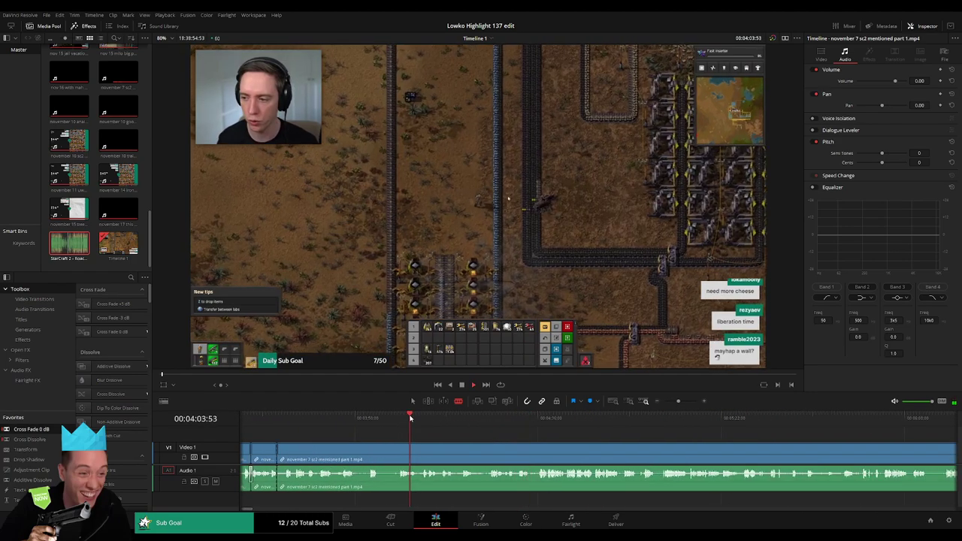
{"action": "left_click", "coordinate": [424, 418]}
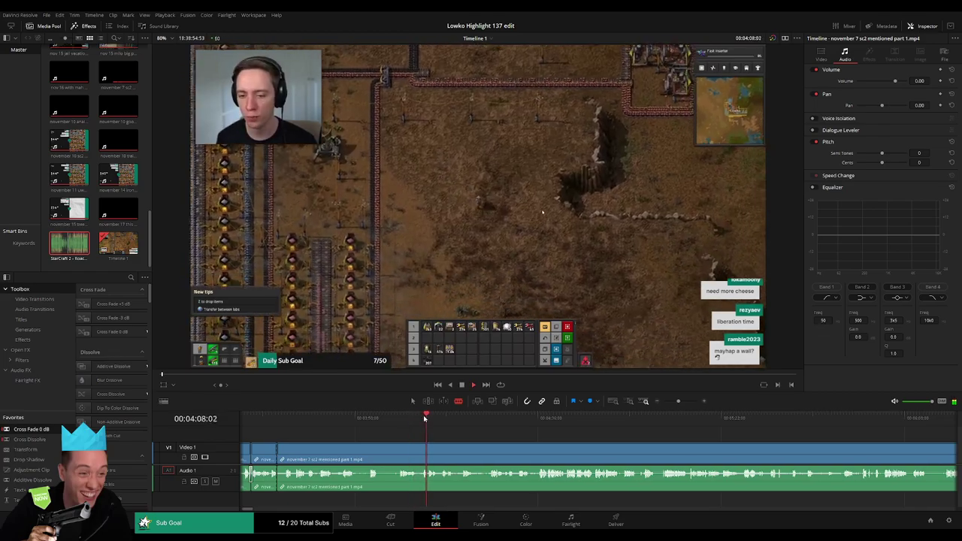
{"action": "left_click", "coordinate": [447, 418]}
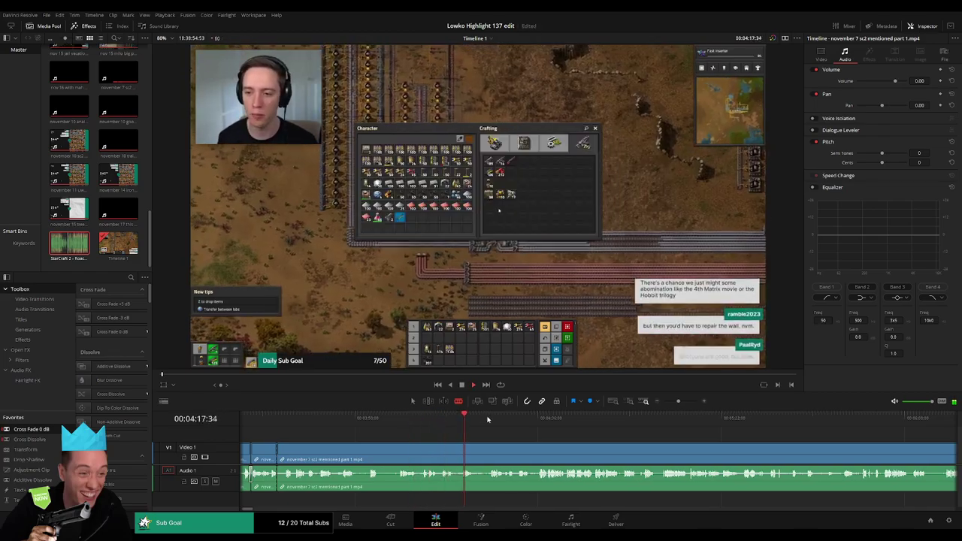
{"action": "left_click", "coordinate": [492, 418]}
{"action": "left_click", "coordinate": [538, 419]}
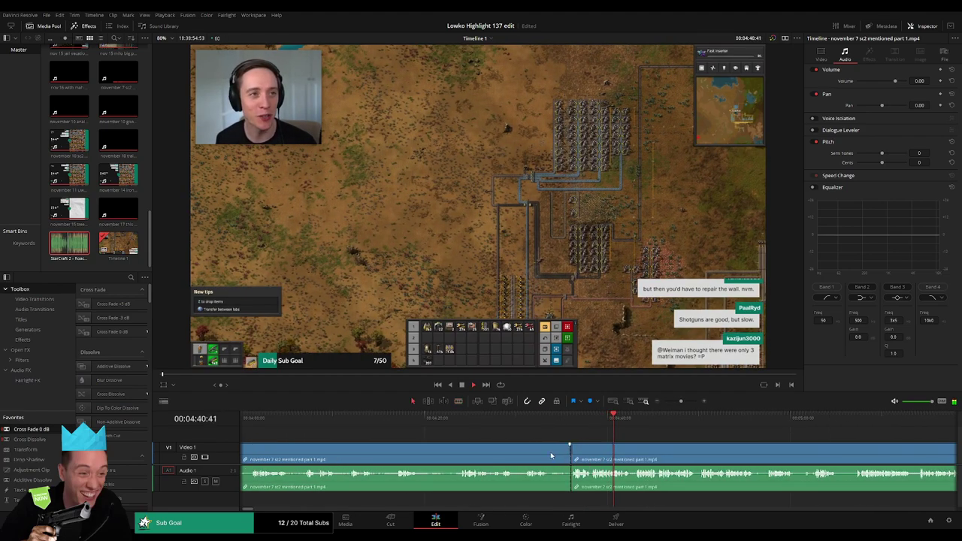
{"action": "left_click", "coordinate": [575, 454]}
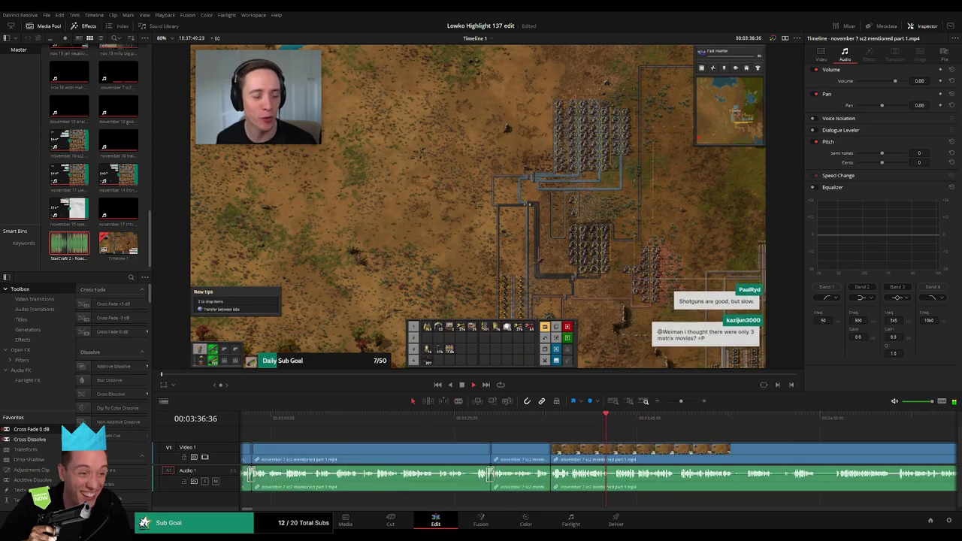
Split the clip at about 3:50.5 and 3:51.9, ripple-delete the pause between, and apply Cross Fade 0 dB to the audio cut.
{"action": "key", "text": "space"}
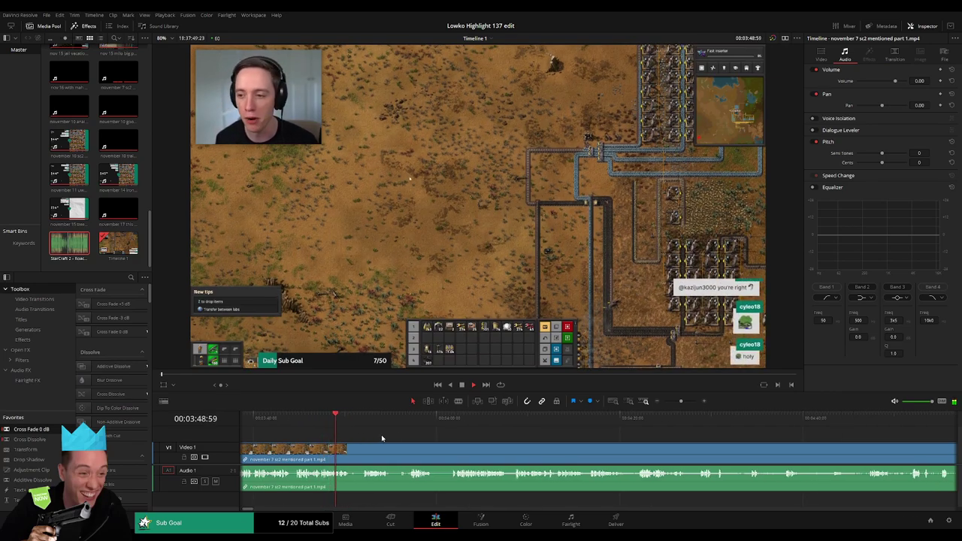
{"action": "left_click", "coordinate": [365, 420]}
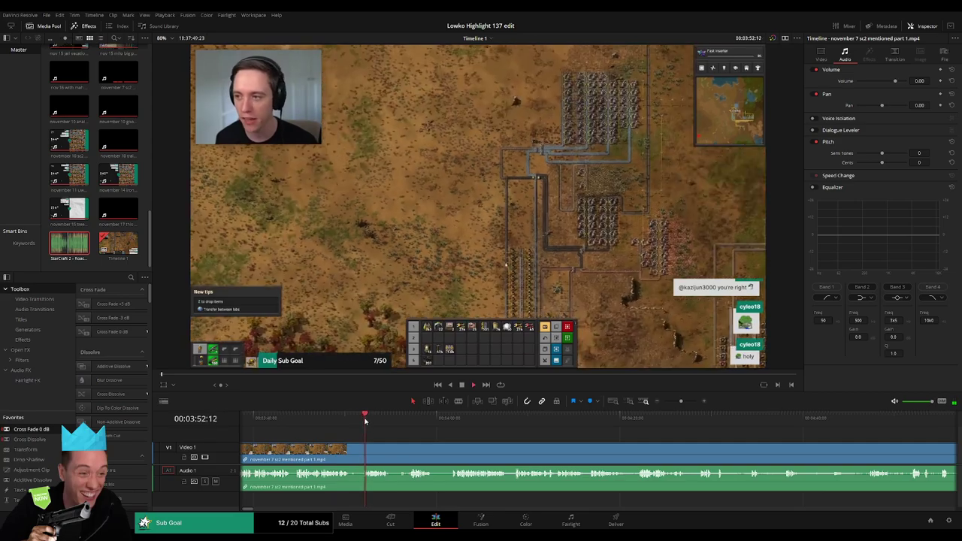
{"action": "key", "text": "b"}
{"action": "left_click", "coordinate": [350, 453]}
{"action": "left_click", "coordinate": [363, 450]}
{"action": "key", "text": "a"}
{"action": "left_click", "coordinate": [357, 453]}
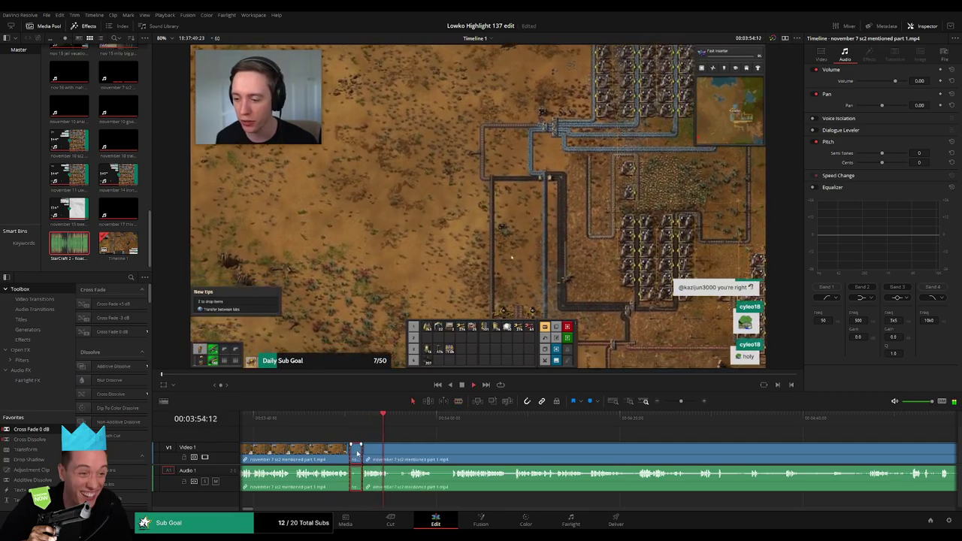
{"action": "key", "text": "Delete"}
{"action": "left_click_drag", "start_coordinate": [32, 429], "coordinate": [348, 479]}
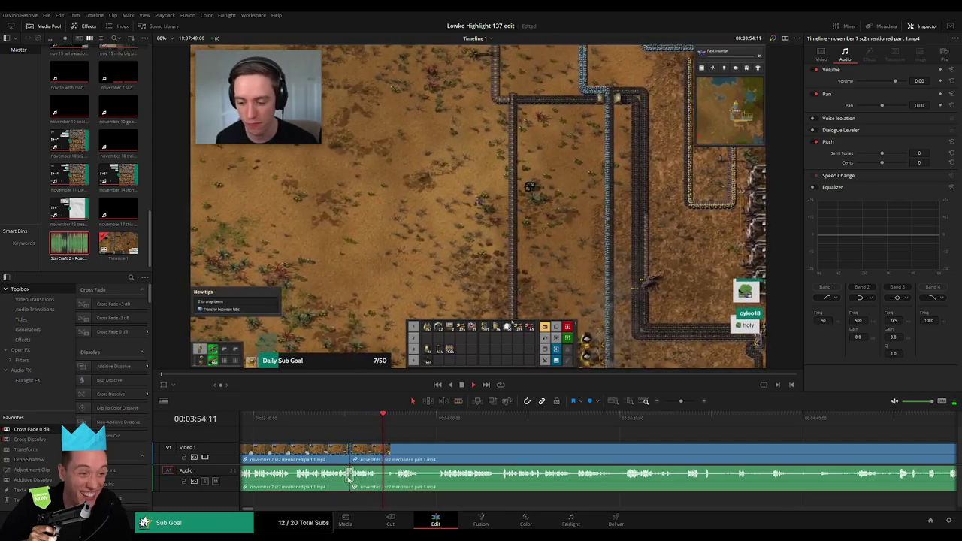
Cut out the footage between about 3:58.1 and 4:00.2, close the gap, and add Cross Fade 0 dB at the audio cut.
{"action": "left_click", "coordinate": [419, 440]}
{"action": "key", "text": "b"}
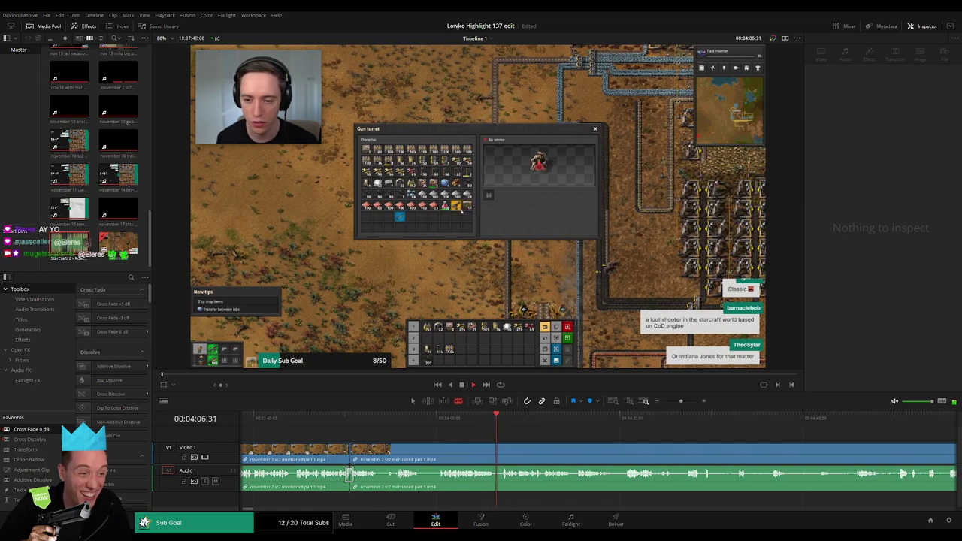
{"action": "left_click", "coordinate": [380, 458]}
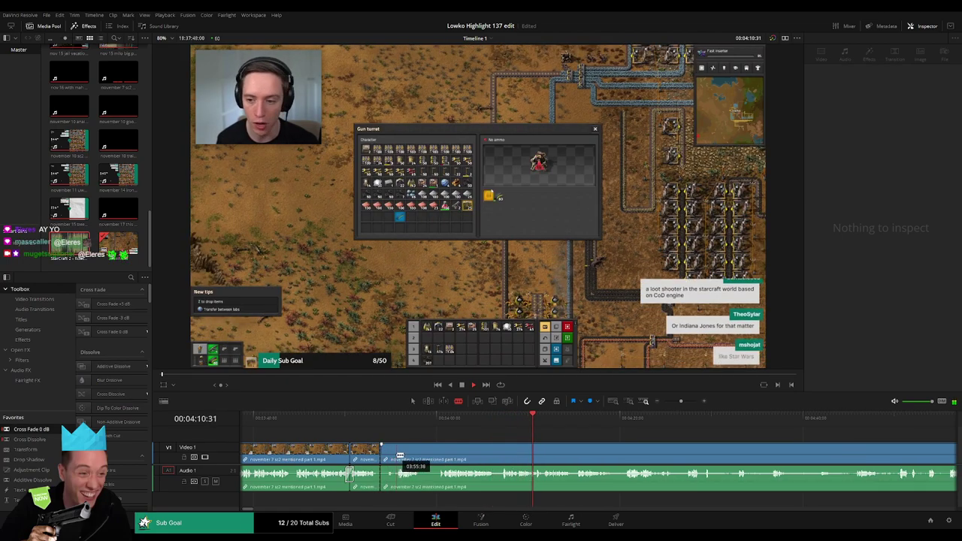
{"action": "left_click_drag", "start_coordinate": [398, 456], "coordinate": [424, 454]}
{"action": "left_click", "coordinate": [422, 453]}
{"action": "left_click", "coordinate": [439, 453]}
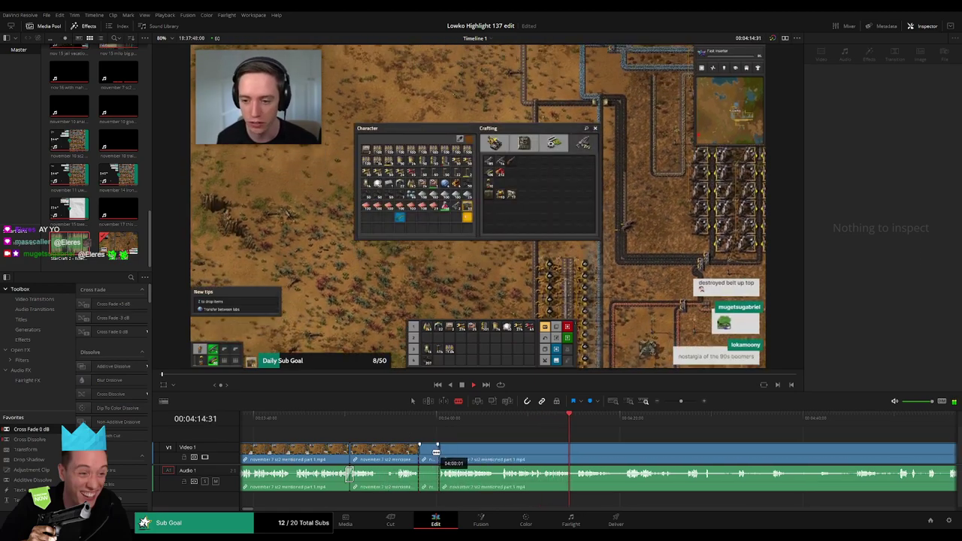
{"action": "key", "text": "a"}
{"action": "left_click", "coordinate": [430, 456]}
{"action": "key", "text": "Delete"}
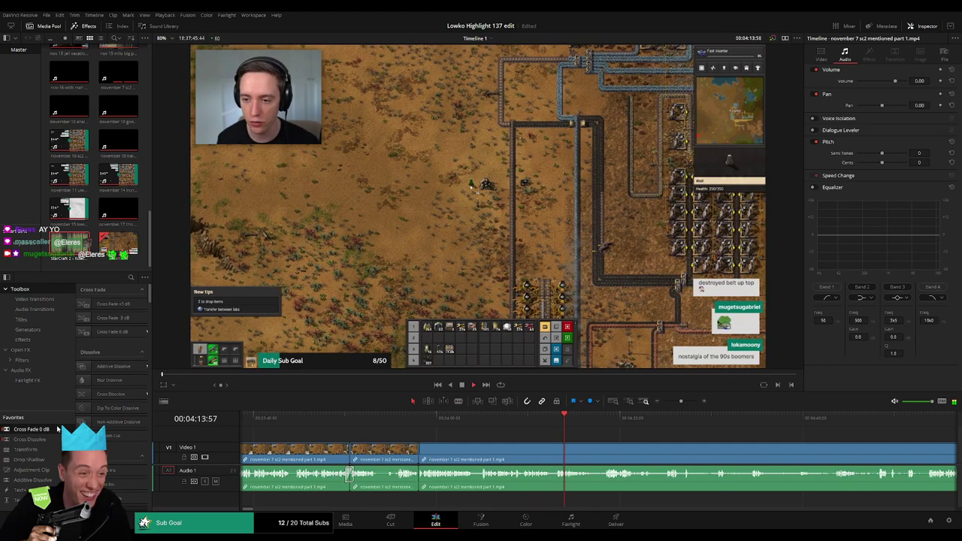
{"action": "left_click_drag", "start_coordinate": [640, 456], "coordinate": [480, 448]}
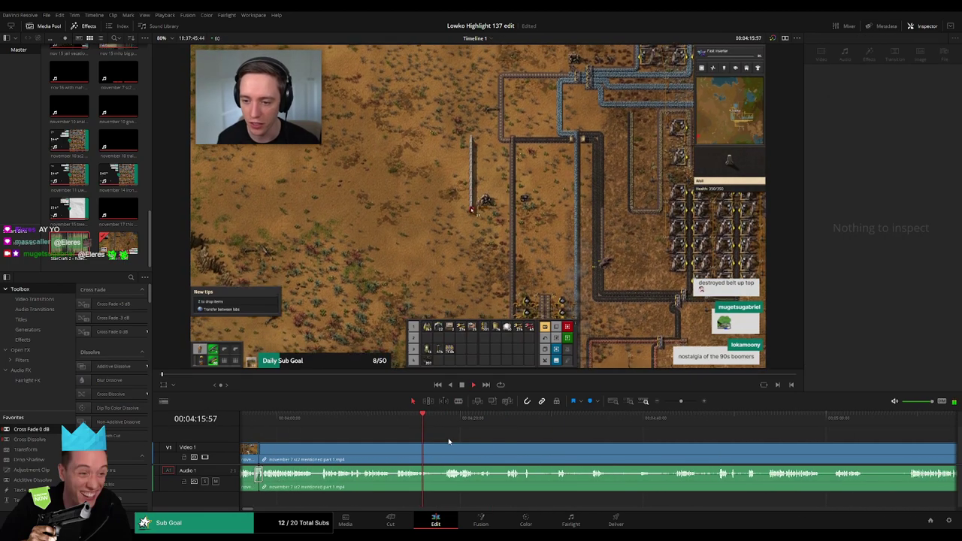
Remove the irrelevant stretch from about 4:17.3 to 4:51.4 with a ripple delete and smooth the audio cut with Cross Fade 0 dB.
{"action": "left_click", "coordinate": [443, 424]}
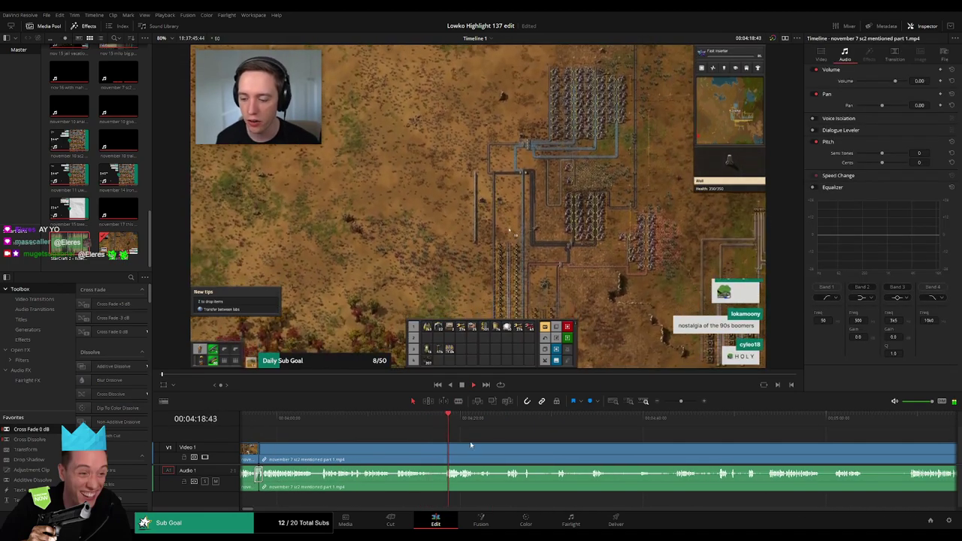
{"action": "scroll", "coordinate": [459, 443], "scroll_direction": "right", "scroll_amount": 2}
{"action": "scroll", "coordinate": [405, 461], "scroll_direction": "right", "scroll_amount": 1}
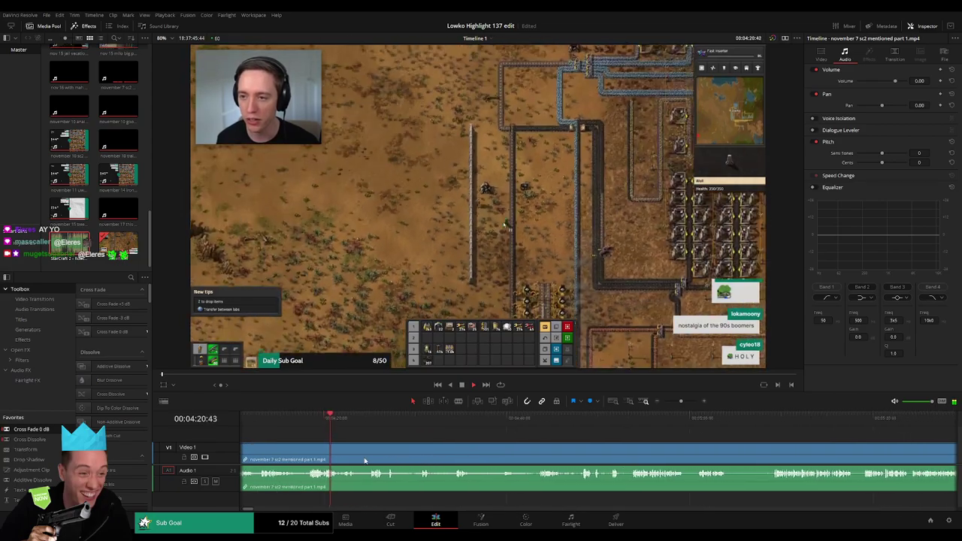
{"action": "left_click", "coordinate": [301, 456]}
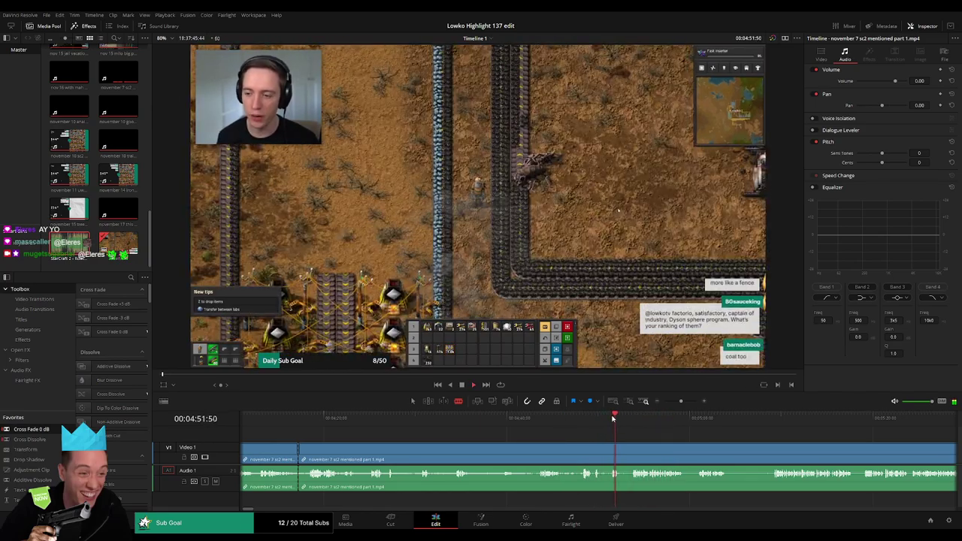
{"action": "left_click", "coordinate": [612, 445]}
{"action": "key", "text": "a"}
{"action": "left_click", "coordinate": [557, 448]}
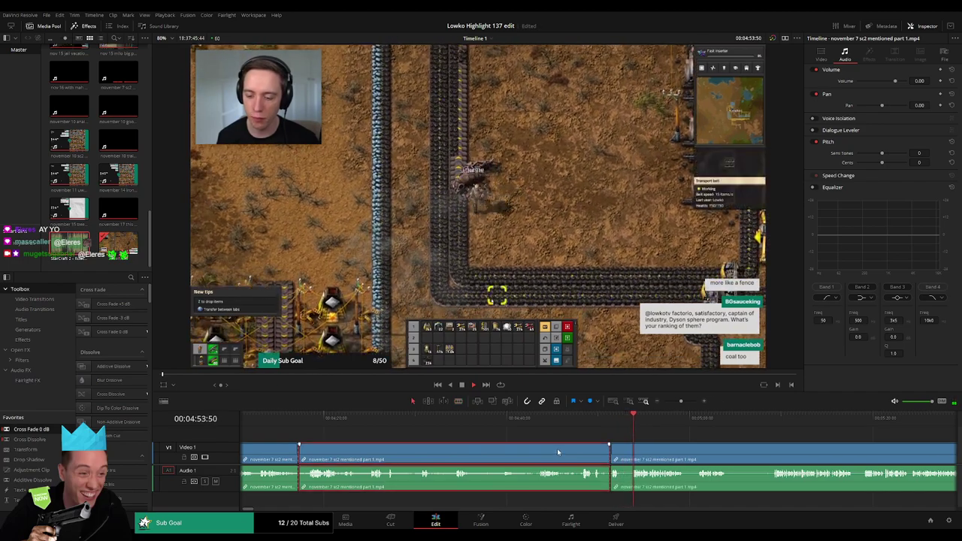
{"action": "key", "text": "BackSpace"}
{"action": "left_click", "coordinate": [541, 451]}
{"action": "key", "text": "BackSpace"}
{"action": "key", "text": "space"}
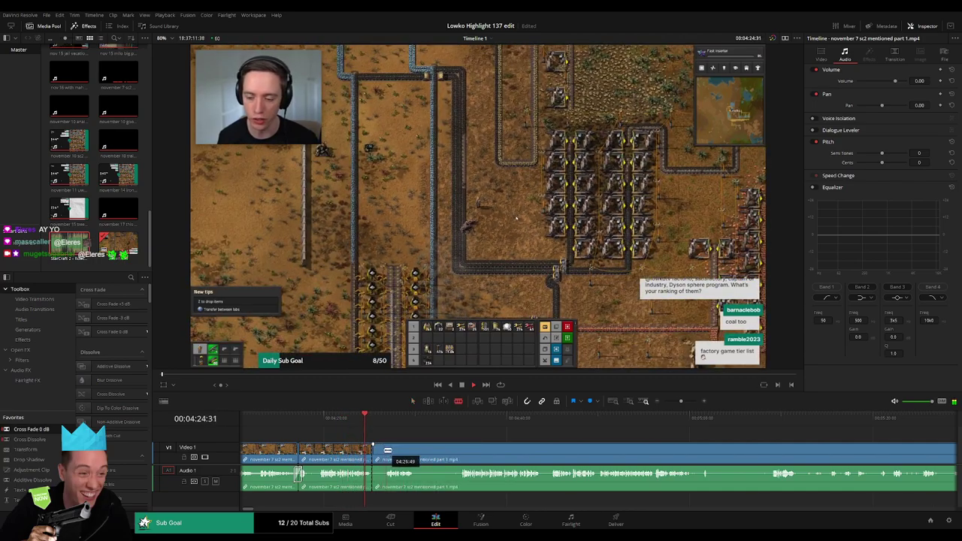
Ripple-delete the short pause between about 4:25.4 and 4:26.8 and apply Cross Fade 0 dB to the audio cut.
{"action": "left_click", "coordinate": [386, 450]}
{"action": "key", "text": "a"}
{"action": "left_click", "coordinate": [380, 454]}
{"action": "key", "text": "Delete"}
{"action": "key", "text": "space"}
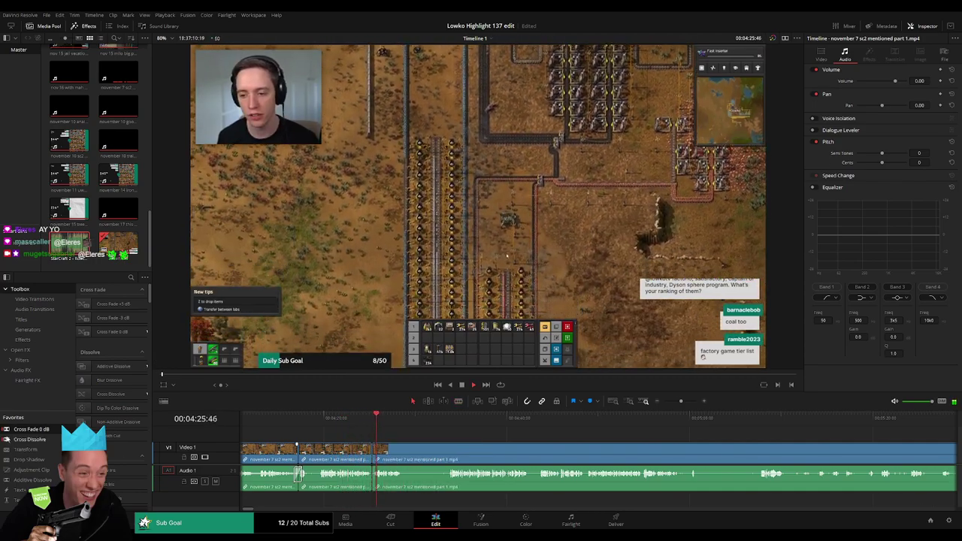
{"action": "left_click_drag", "start_coordinate": [357, 489], "coordinate": [372, 479]}
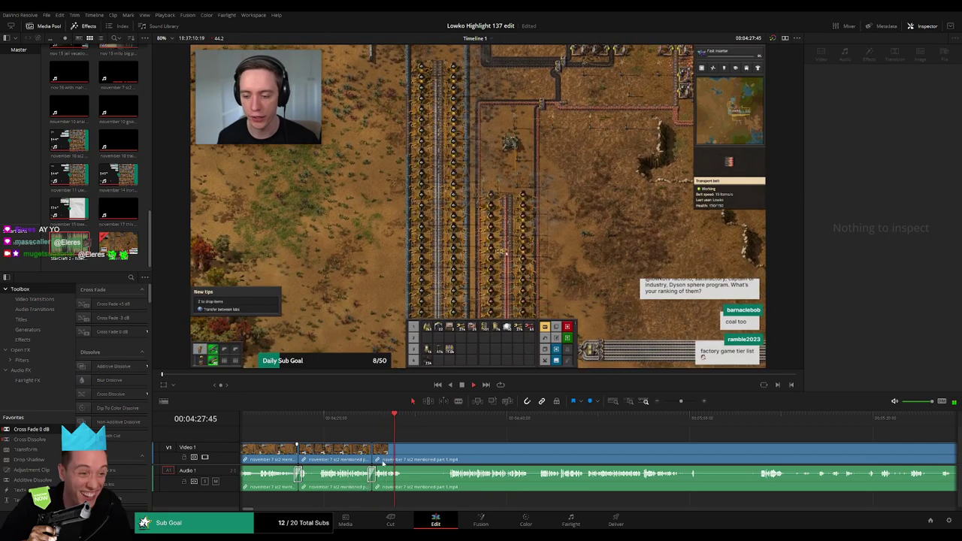
Split the november 7 sc2 clip at about 4:29 and ripple-delete its remainder up to the nov 7 rekt acid part 2 clip.
{"action": "left_click", "coordinate": [408, 454]}
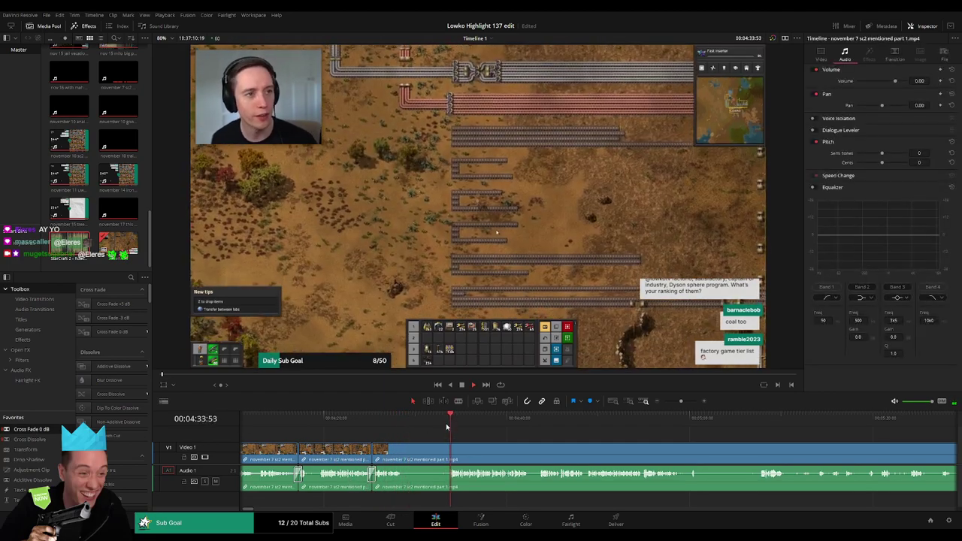
{"action": "left_click", "coordinate": [407, 449]}
{"action": "key", "text": "a"}
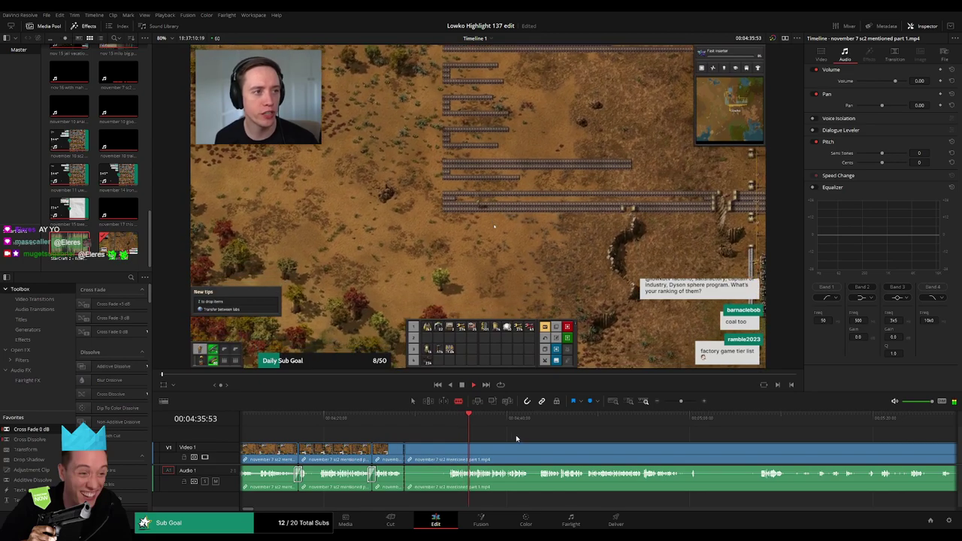
{"action": "left_click", "coordinate": [535, 422]}
{"action": "scroll", "coordinate": [481, 432], "scroll_direction": "right", "scroll_amount": 2}
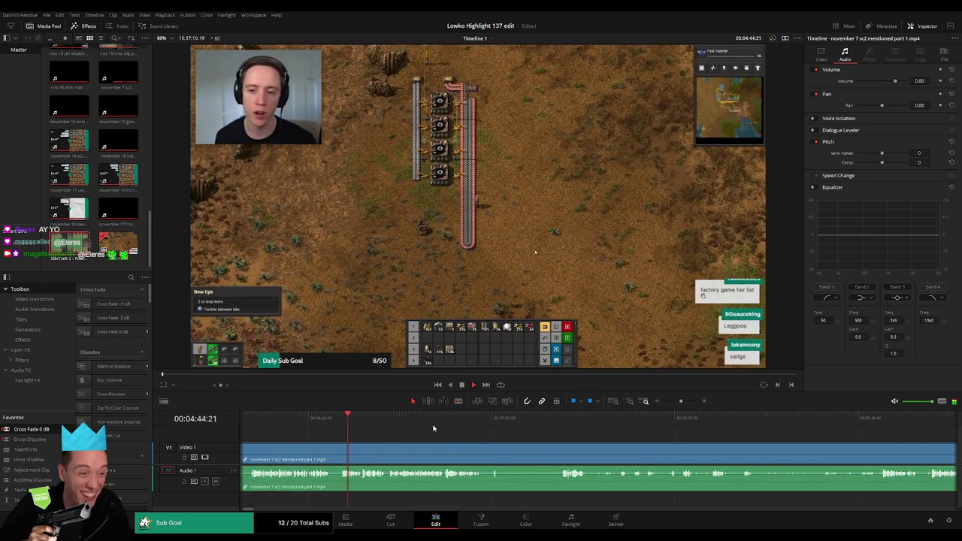
{"action": "left_click_drag", "start_coordinate": [681, 401], "coordinate": [668, 404]}
{"action": "left_click_drag", "start_coordinate": [324, 421], "coordinate": [343, 422]}
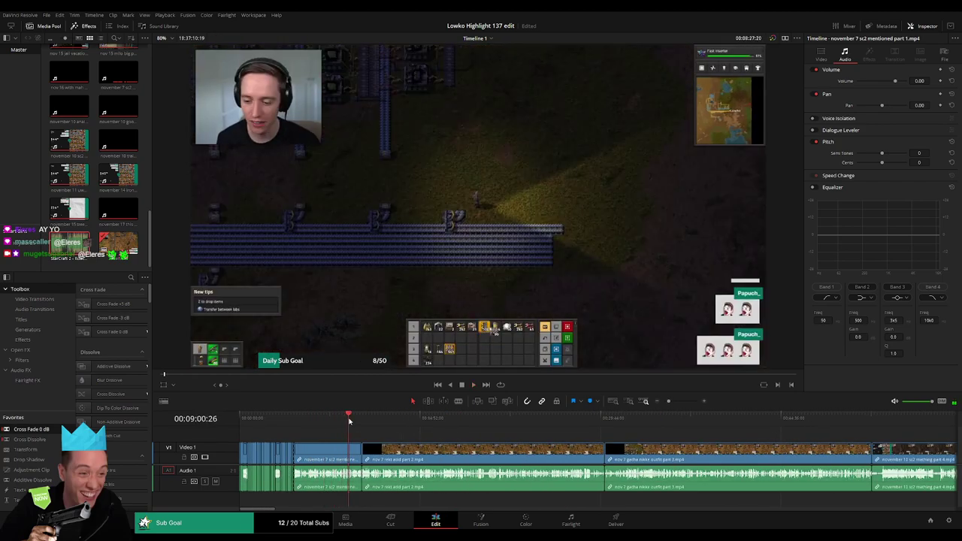
{"action": "key", "text": "Delete"}
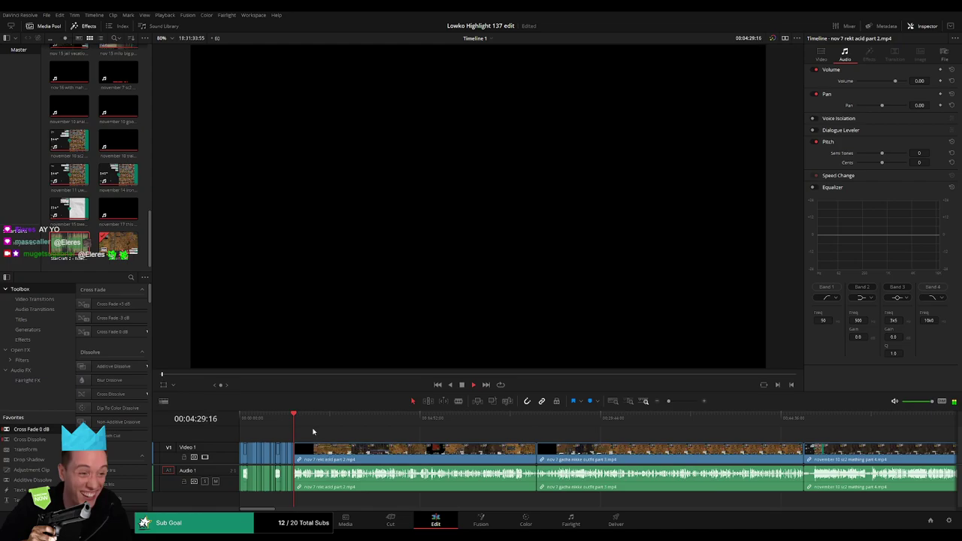
Skim the nov 7 rekt acid part 2 clip from its start to about 15:26 for the acid moment.
{"action": "left_click", "coordinate": [302, 423]}
{"action": "left_click", "coordinate": [325, 421]}
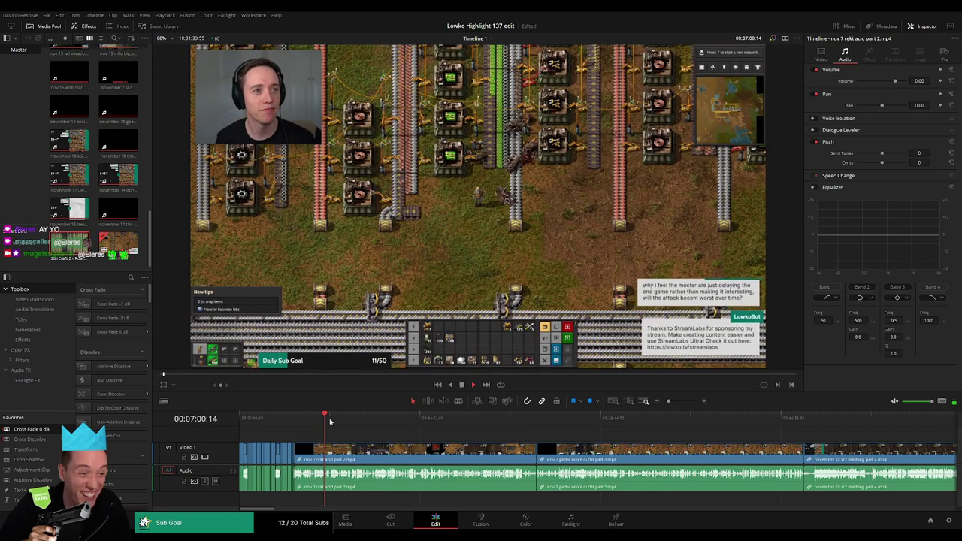
{"action": "left_click", "coordinate": [355, 421]}
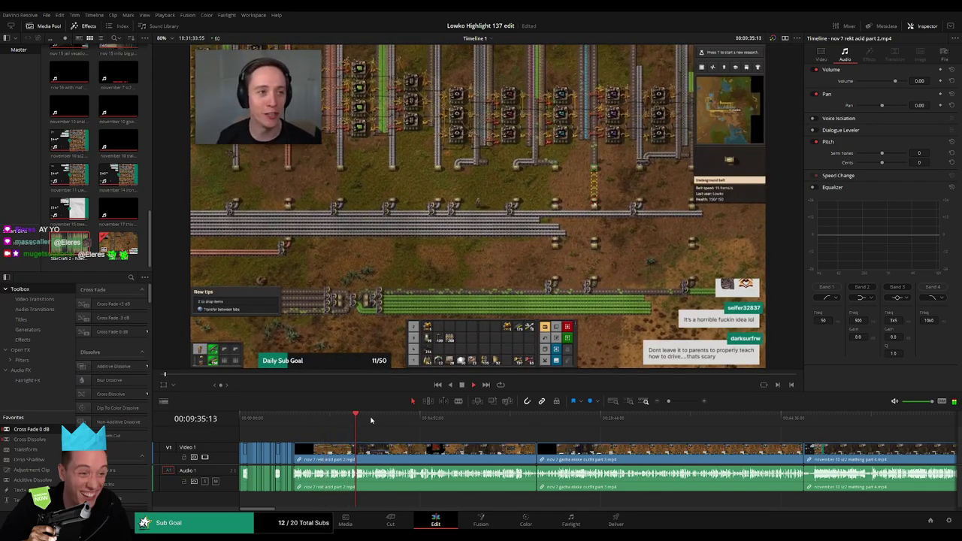
{"action": "left_click", "coordinate": [378, 421]}
{"action": "left_click", "coordinate": [677, 402]}
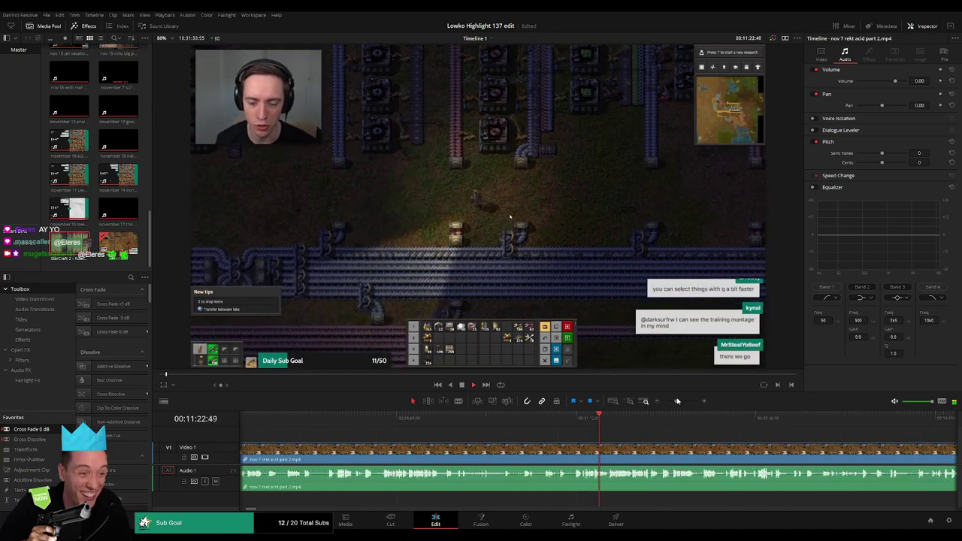
{"action": "left_click", "coordinate": [618, 424]}
{"action": "scroll", "coordinate": [499, 442], "scroll_direction": "right", "scroll_amount": 3}
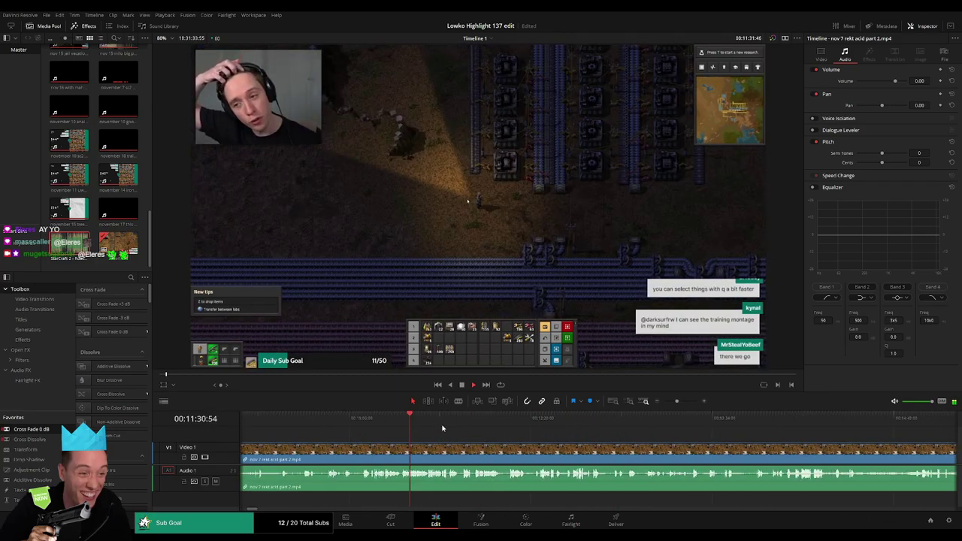
{"action": "left_click_drag", "start_coordinate": [459, 427], "coordinate": [704, 437]}
{"action": "scroll", "coordinate": [755, 460], "scroll_direction": "right", "scroll_amount": 4}
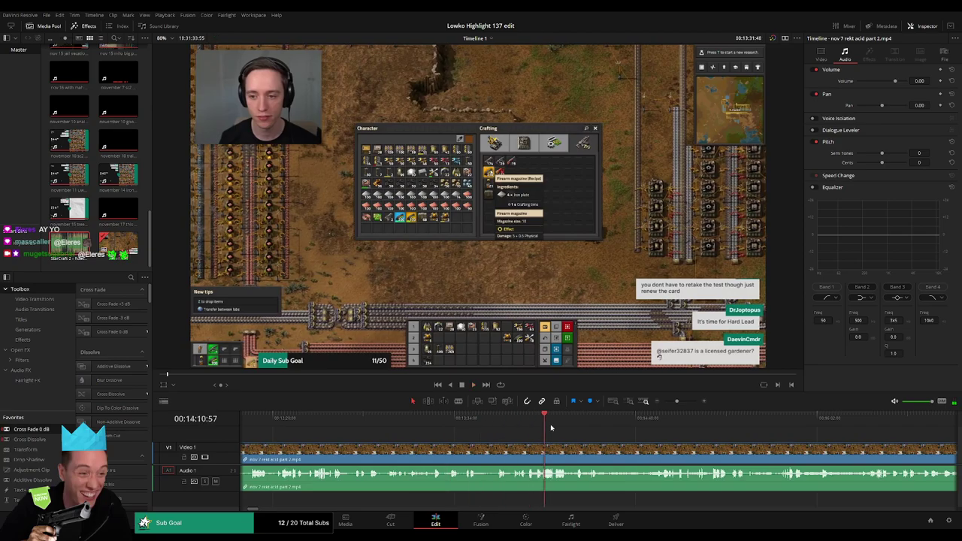
{"action": "left_click_drag", "start_coordinate": [551, 427], "coordinate": [615, 430]}
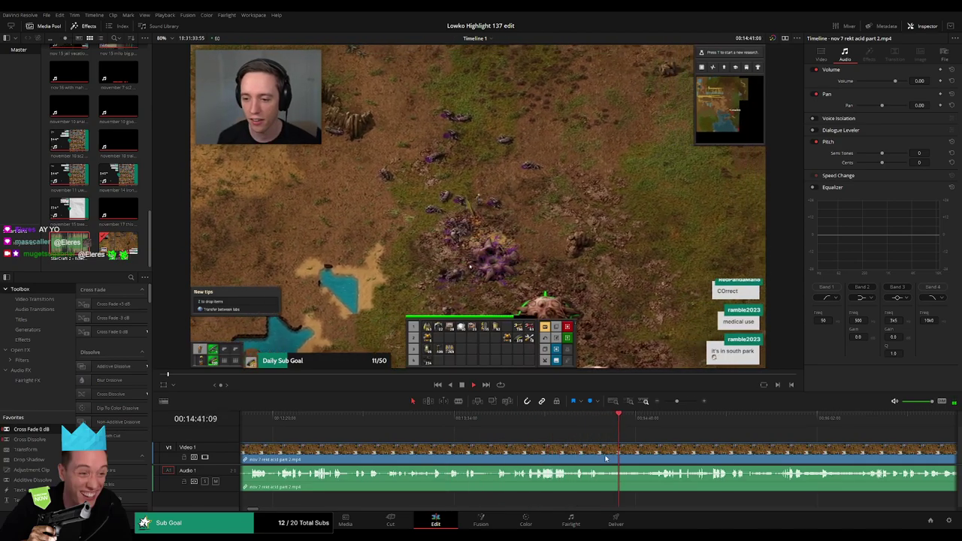
{"action": "scroll", "coordinate": [648, 459], "scroll_direction": "right", "scroll_amount": 2}
{"action": "left_click", "coordinate": [540, 420]}
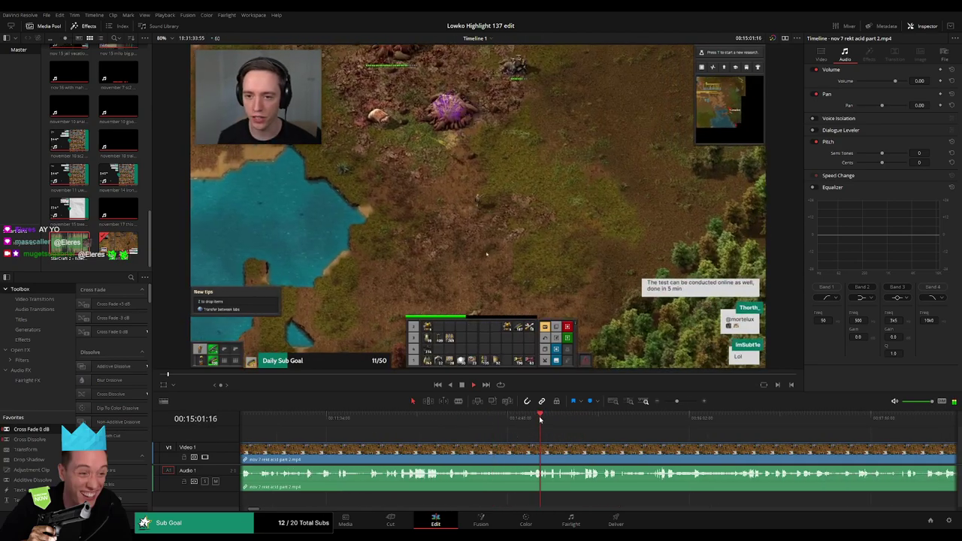
{"action": "left_click", "coordinate": [602, 422]}
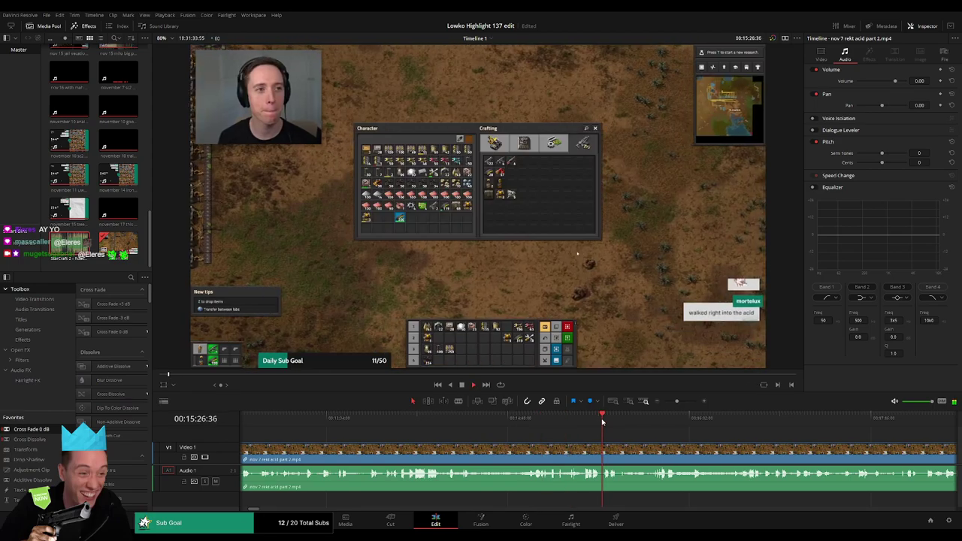
Skim the nov 7 rekt acid part 2 clip between about 14:09 and 15:26 for the start of the acid moment.
{"action": "left_click", "coordinate": [588, 421]}
{"action": "left_click", "coordinate": [452, 423]}
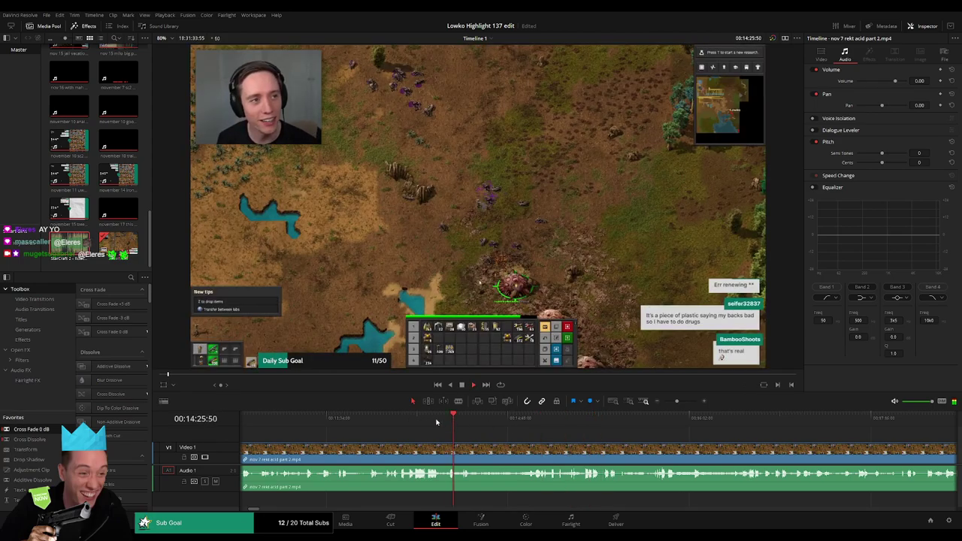
{"action": "left_click", "coordinate": [388, 421]}
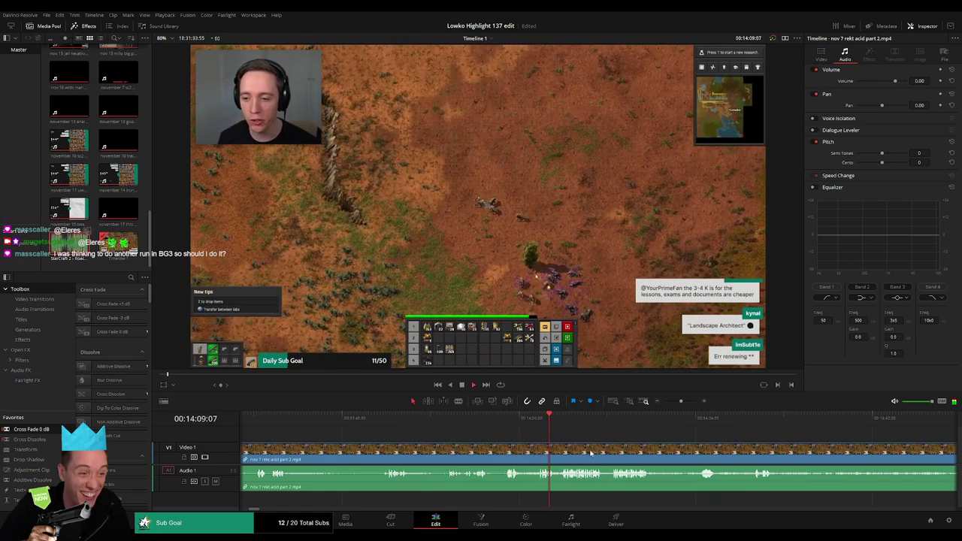
{"action": "left_click", "coordinate": [481, 418]}
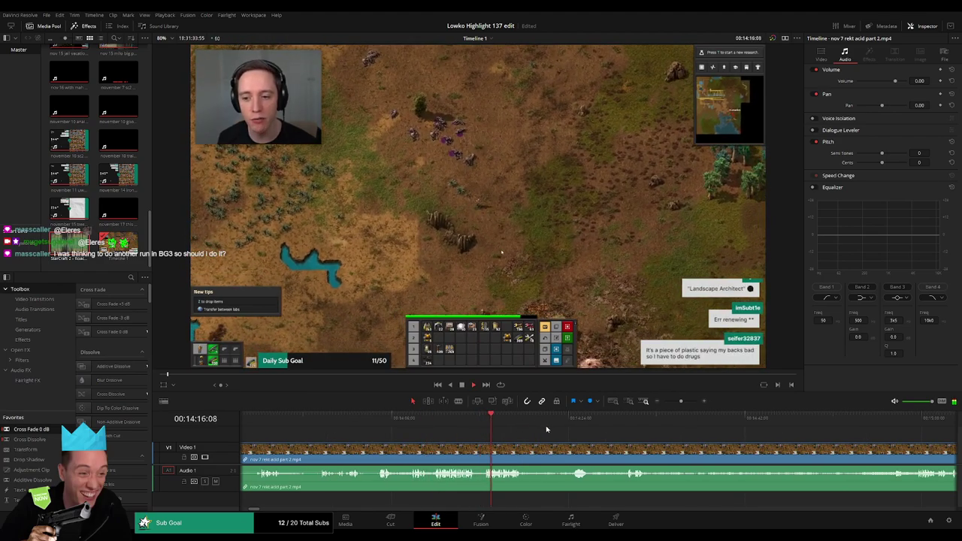
{"action": "left_click", "coordinate": [567, 421]}
{"action": "left_click_drag", "start_coordinate": [601, 446], "coordinate": [470, 433]}
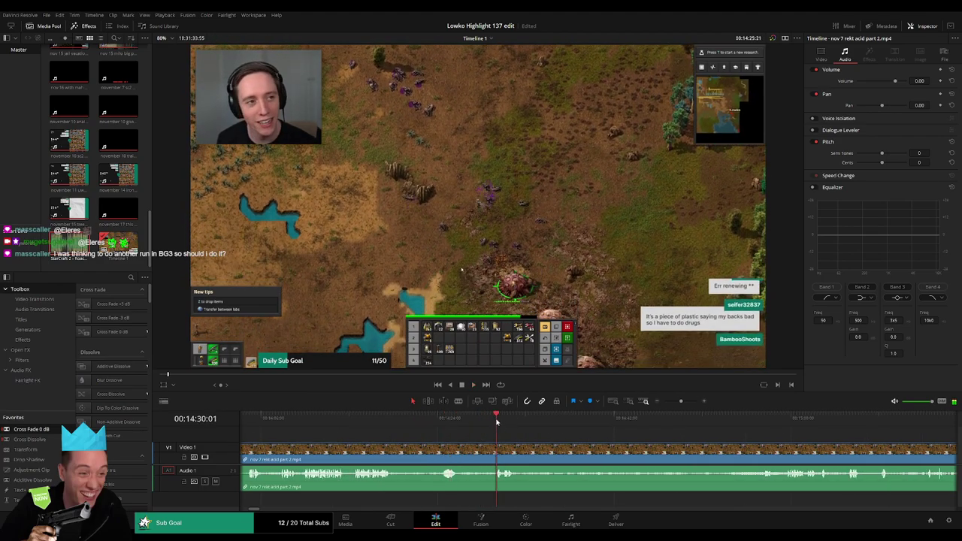
{"action": "scroll", "coordinate": [578, 437], "scroll_direction": "right", "scroll_amount": 3}
{"action": "left_click", "coordinate": [587, 423]}
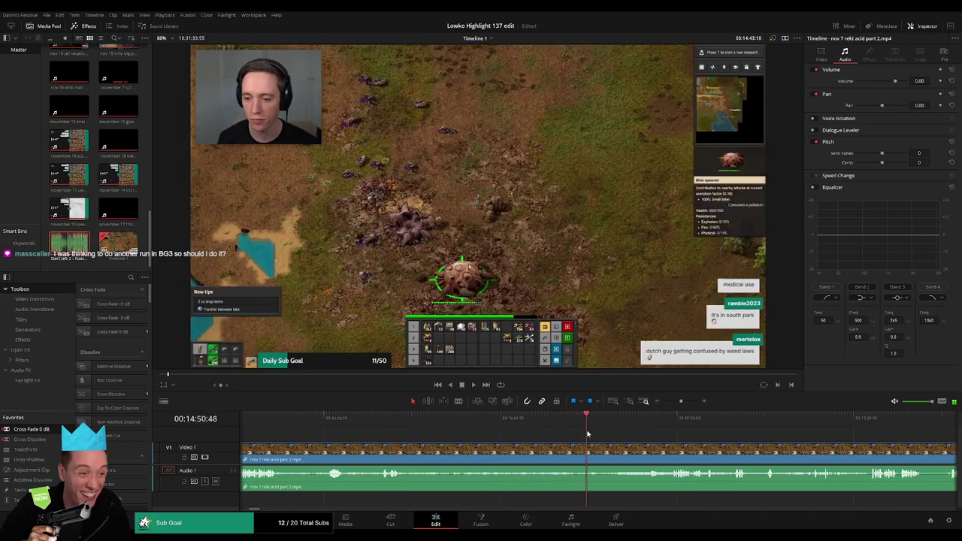
{"action": "scroll", "coordinate": [658, 453], "scroll_direction": "right", "scroll_amount": 3}
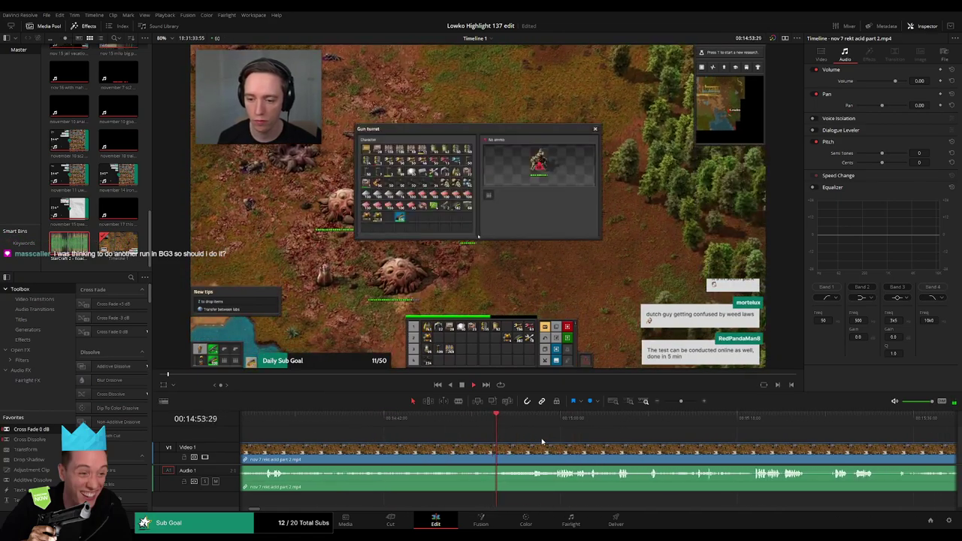
{"action": "left_click", "coordinate": [532, 424]}
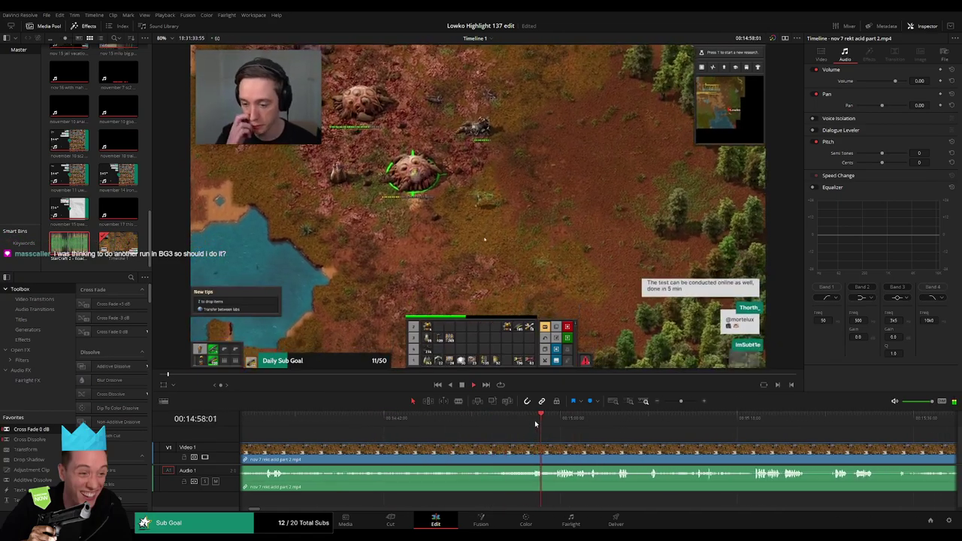
{"action": "left_click", "coordinate": [454, 423]}
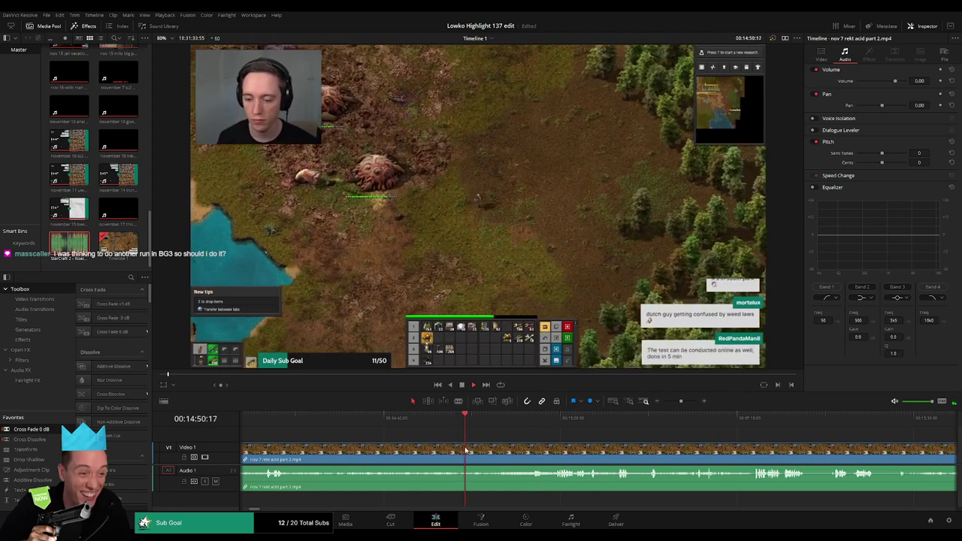
Split the nov 7 rekt acid part 2 clip at about 14:51 and ripple-delete the part before the split.
{"action": "key", "text": "space"}
{"action": "key", "text": "b"}
{"action": "left_click", "coordinate": [471, 454]}
{"action": "key", "text": "a"}
{"action": "left_click", "coordinate": [455, 454]}
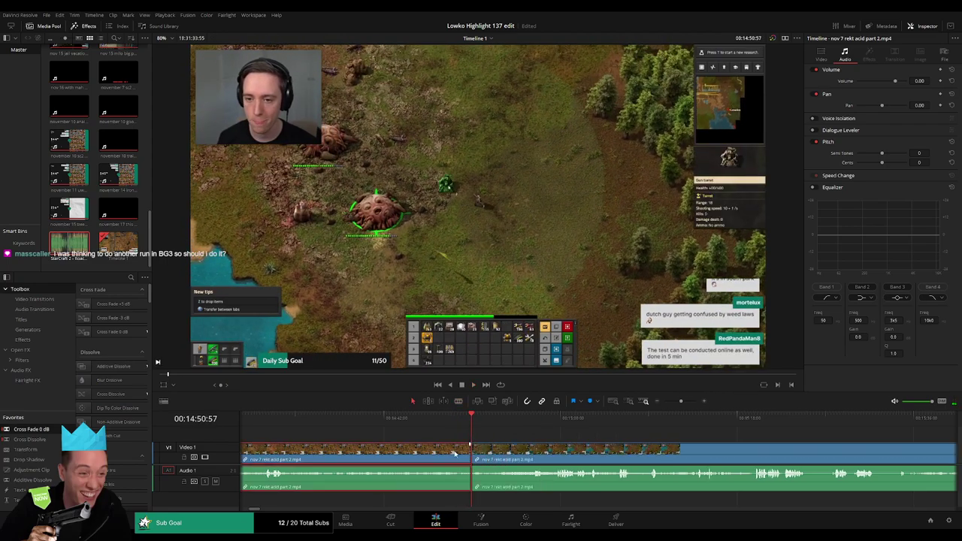
{"action": "key", "text": "Delete"}
{"action": "key", "text": "space"}
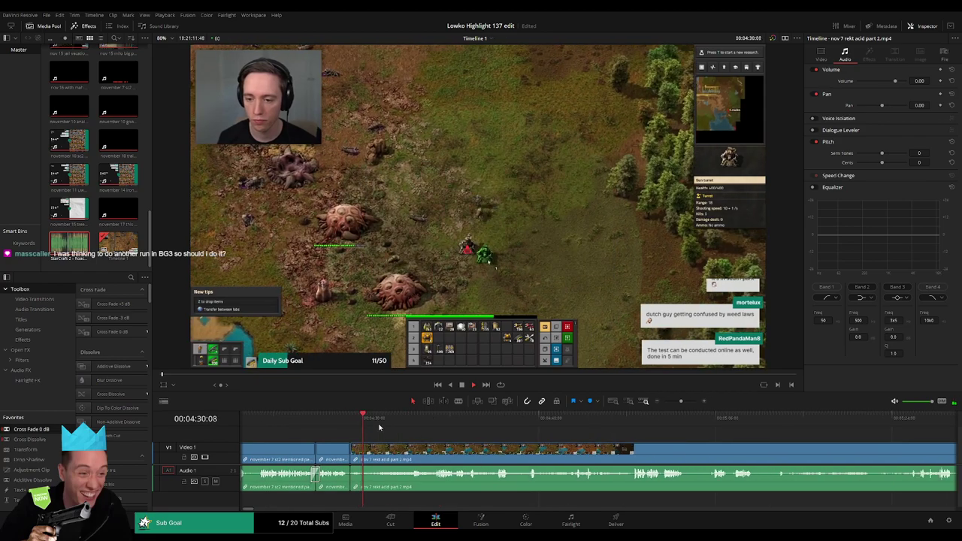
Review the acid moment, ripple-delete the stretch from about 5:03.1 to 5:05.4 and apply Cross Fade 0 dB to the audio cut.
{"action": "left_click_drag", "start_coordinate": [385, 426], "coordinate": [397, 426]}
{"action": "key", "text": "space"}
{"action": "scroll", "coordinate": [398, 440], "scroll_direction": "right", "scroll_amount": 3}
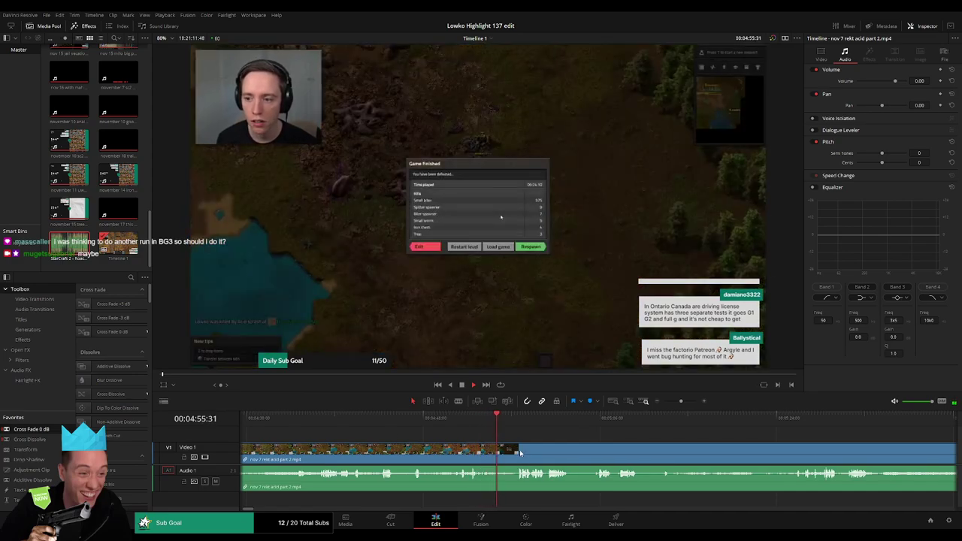
{"action": "scroll", "coordinate": [521, 453], "scroll_direction": "right", "scroll_amount": 1}
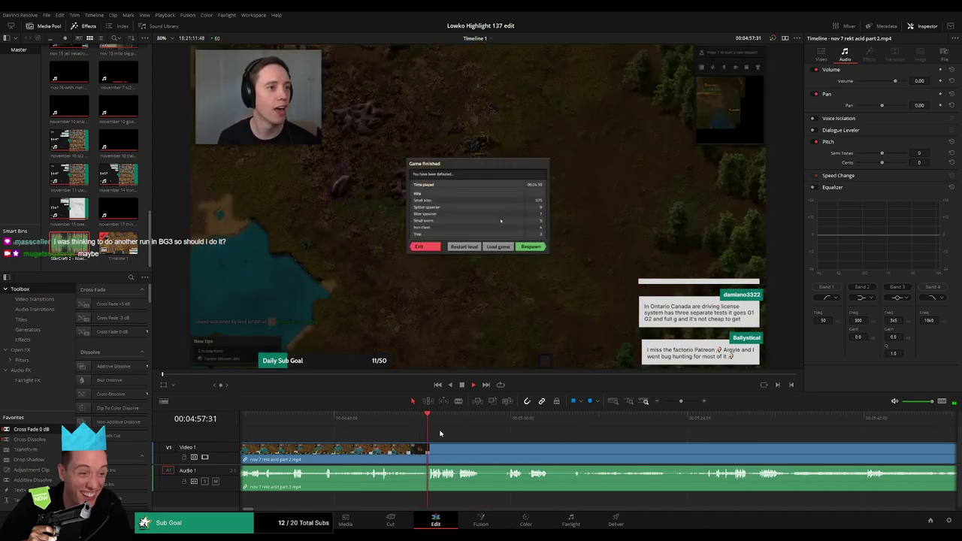
{"action": "scroll", "coordinate": [451, 440], "scroll_direction": "right", "scroll_amount": 3}
{"action": "scroll", "coordinate": [376, 436], "scroll_direction": "right", "scroll_amount": 1}
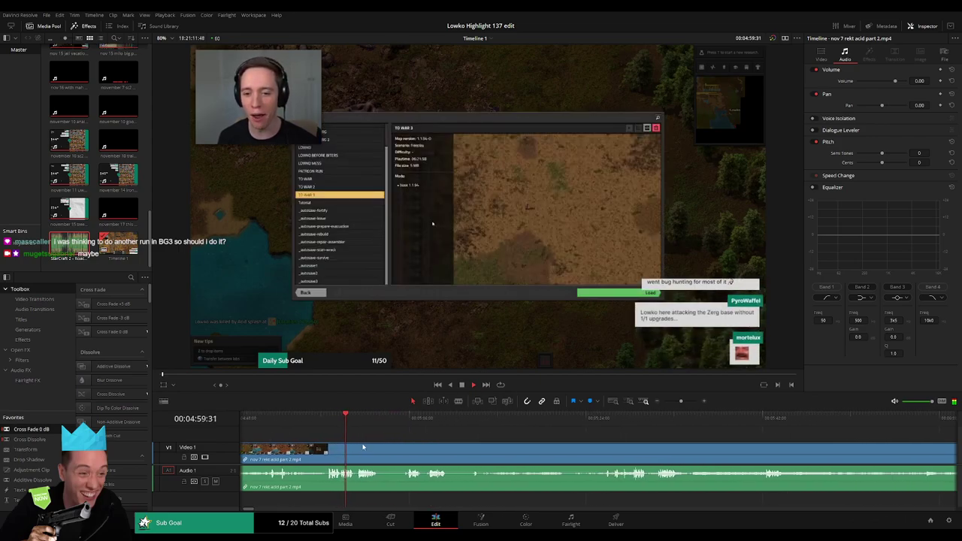
{"action": "key", "text": "b"}
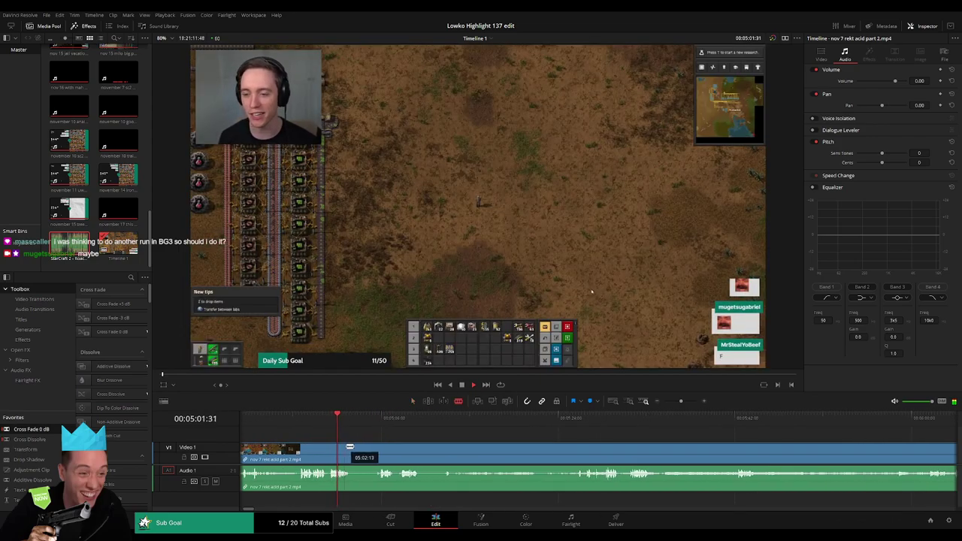
{"action": "left_click", "coordinate": [353, 448]}
{"action": "left_click", "coordinate": [379, 419]}
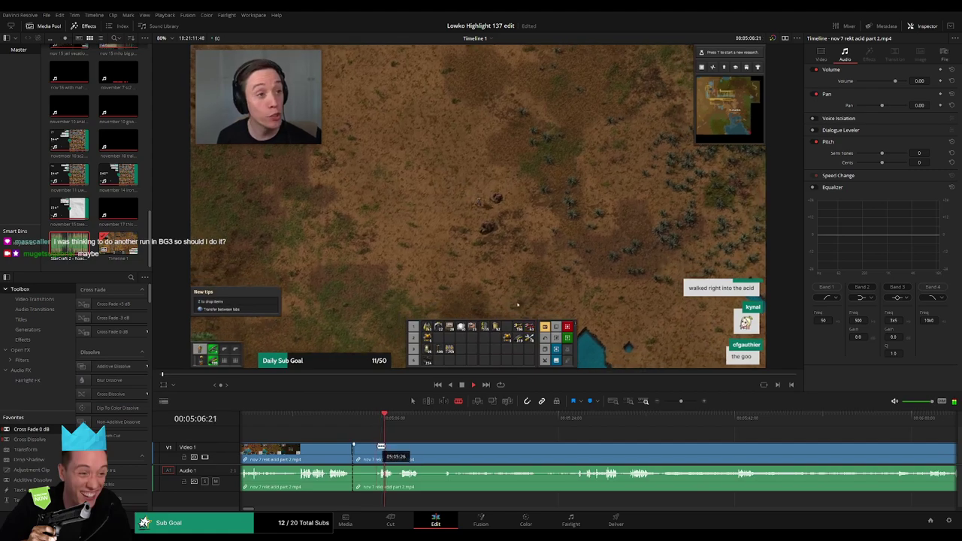
{"action": "left_click", "coordinate": [374, 451]}
{"action": "key", "text": "a"}
{"action": "left_click", "coordinate": [367, 451]}
{"action": "key", "text": "Delete"}
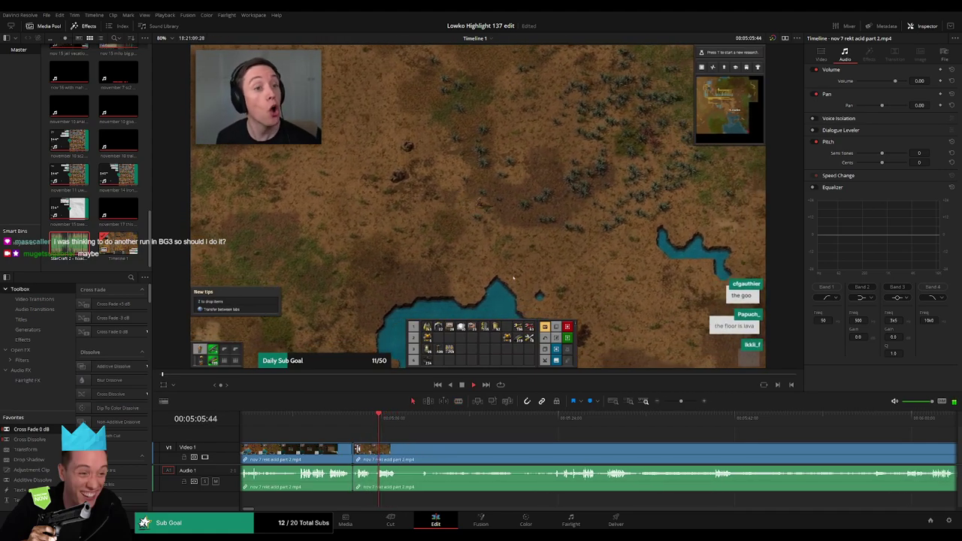
Ripple-delete the pause between about 5:07.5 and 5:10 and smooth its audio cut with Cross Fade 0 dB.
{"action": "left_click", "coordinate": [397, 451]}
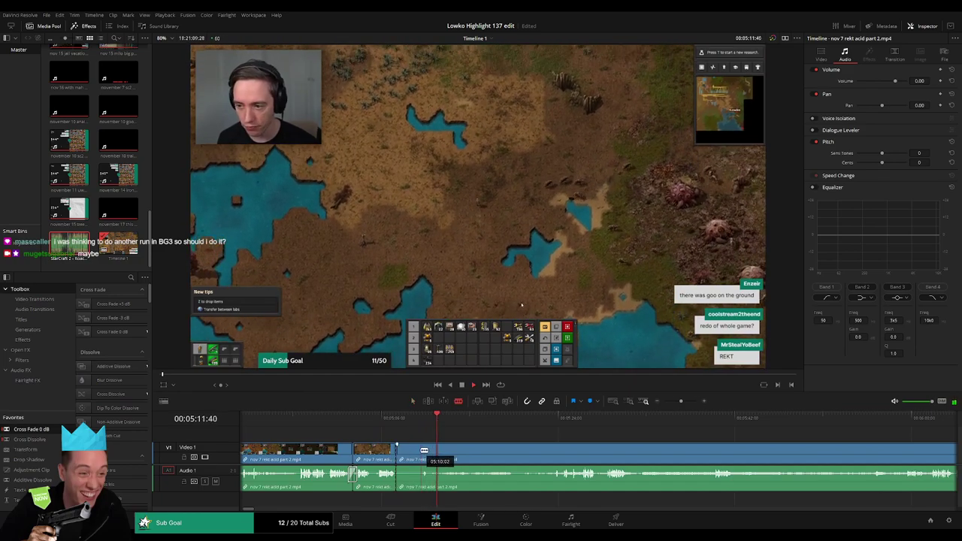
{"action": "left_click", "coordinate": [421, 452]}
{"action": "key", "text": "a"}
{"action": "left_click", "coordinate": [409, 455]}
{"action": "key", "text": "Delete"}
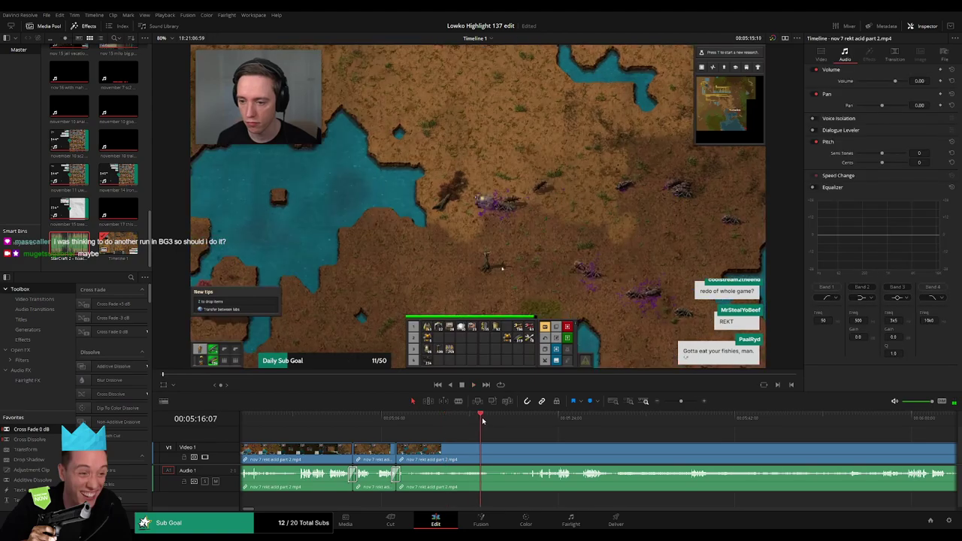
Ripple-delete the irrelevant stretch from about 5:08.7 to 5:20.8 and smooth its audio cut with Cross Fade 0 dB.
{"action": "left_click", "coordinate": [535, 419]}
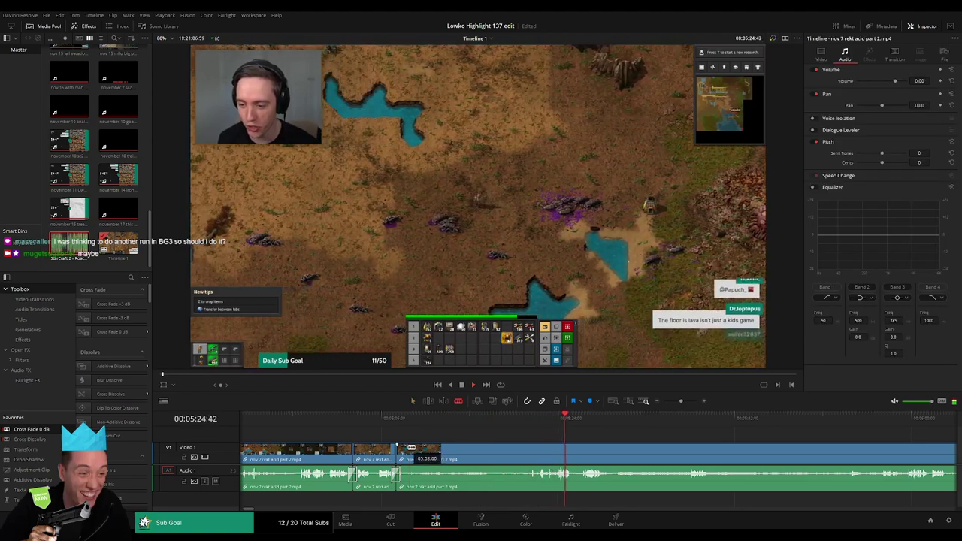
{"action": "left_click", "coordinate": [527, 450]}
{"action": "key", "text": "a"}
{"action": "left_click", "coordinate": [503, 454]}
{"action": "key", "text": "BackSpace"}
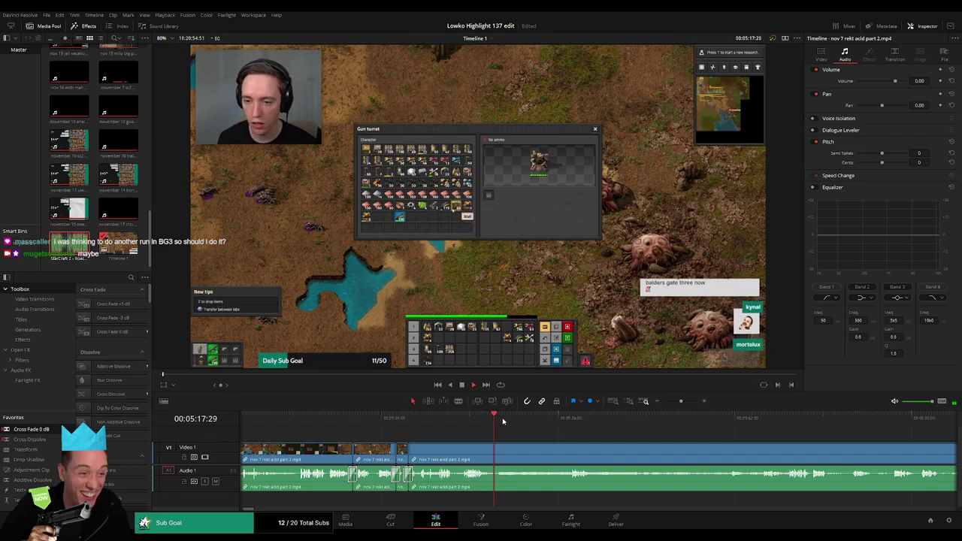
Cut out the footage between about 5:17.2 and 5:25.2 with a ripple delete and cross-fade the audio cut at 0 dB.
{"action": "left_click_drag", "start_coordinate": [506, 421], "coordinate": [555, 421]}
{"action": "scroll", "coordinate": [511, 440], "scroll_direction": "right", "scroll_amount": 3}
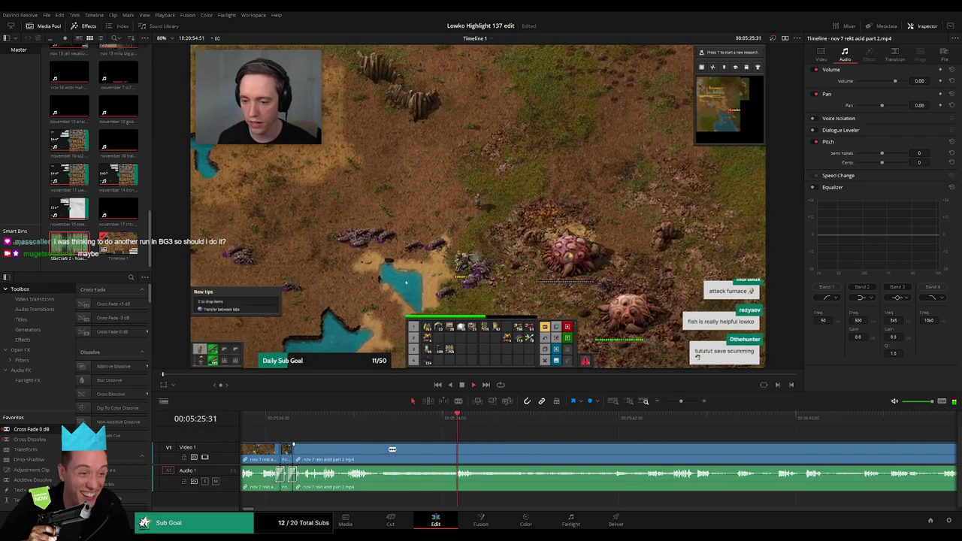
{"action": "key", "text": "b"}
{"action": "left_click", "coordinate": [376, 451]}
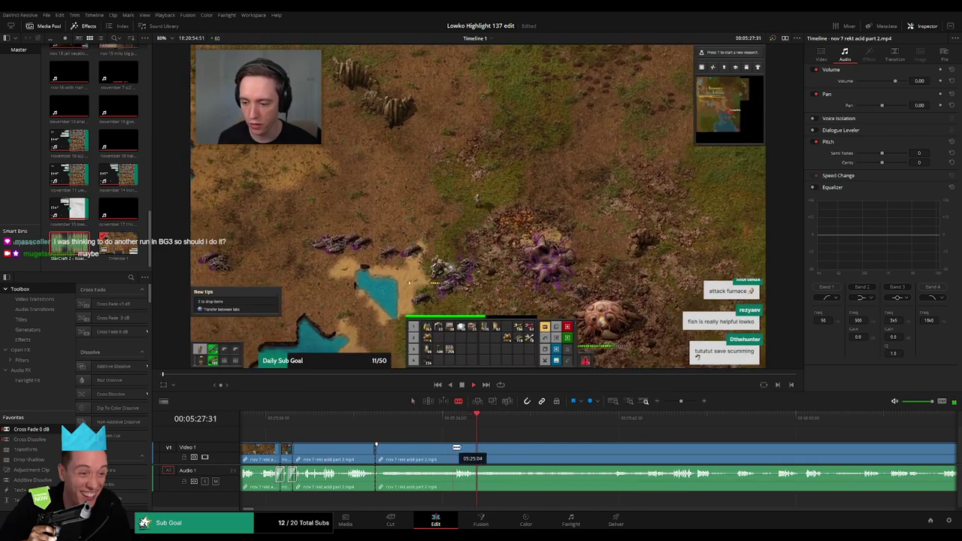
{"action": "left_click", "coordinate": [455, 448]}
{"action": "key", "text": "a"}
{"action": "left_click", "coordinate": [447, 450]}
{"action": "key", "text": "Delete"}
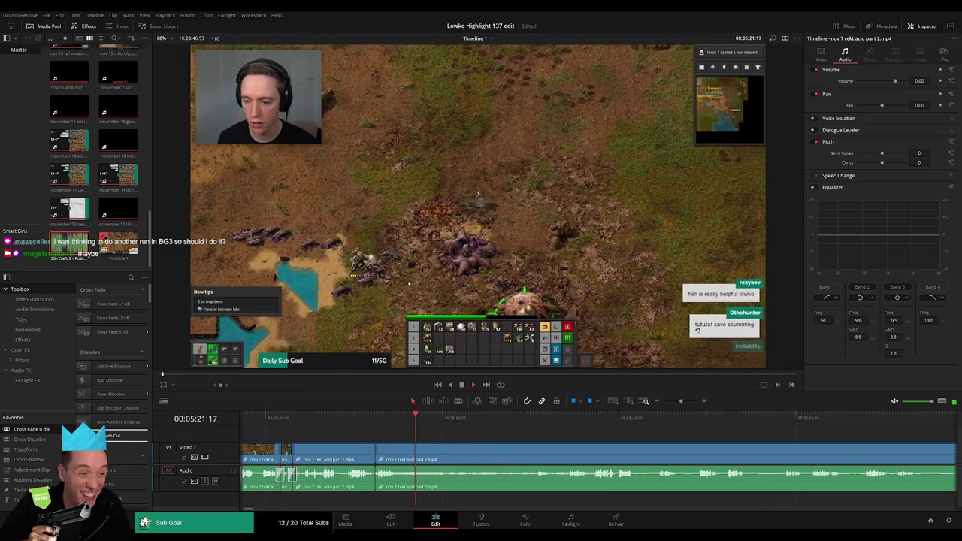
Remove the stretch from about 5:20.3 to 5:36.6 with a ripple delete and apply Cross Fade 0 dB to the audio cut.
{"action": "key", "text": "b"}
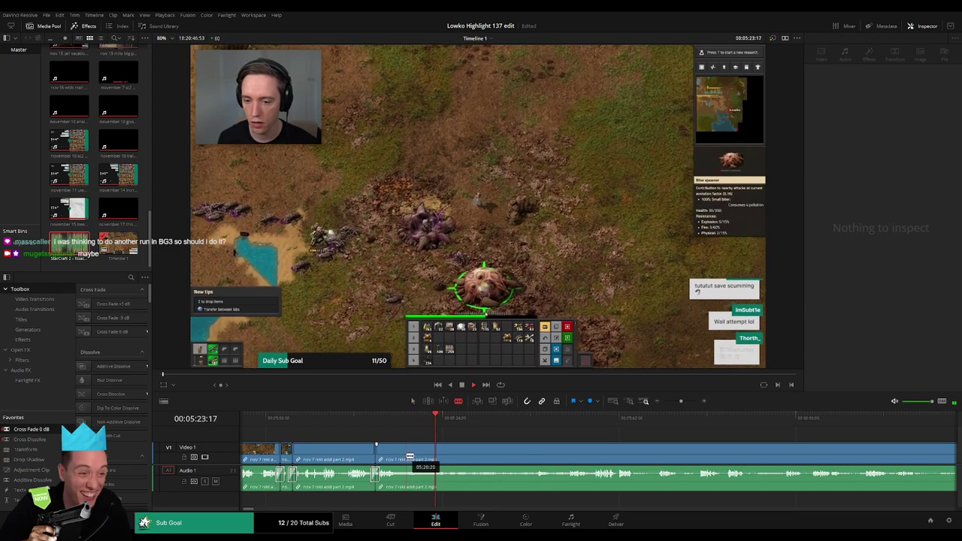
{"action": "left_click", "coordinate": [407, 455]}
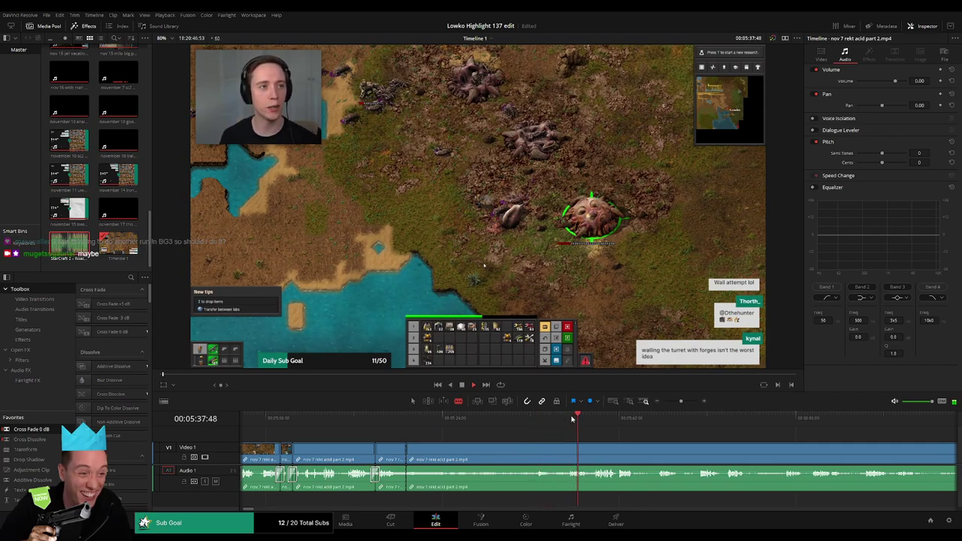
{"action": "left_click", "coordinate": [569, 419]}
{"action": "left_click", "coordinate": [569, 419]}
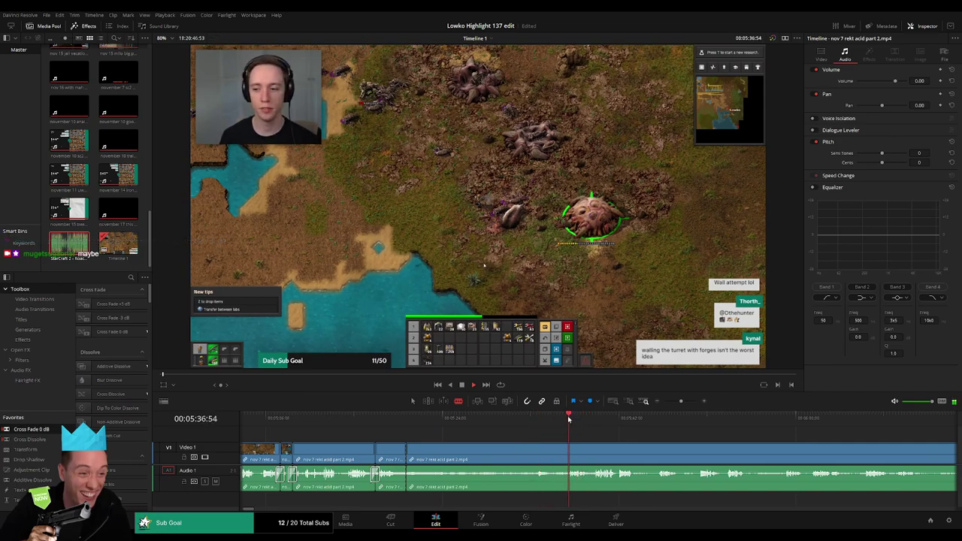
{"action": "left_click", "coordinate": [567, 446]}
{"action": "key", "text": "a"}
{"action": "left_click", "coordinate": [527, 459]}
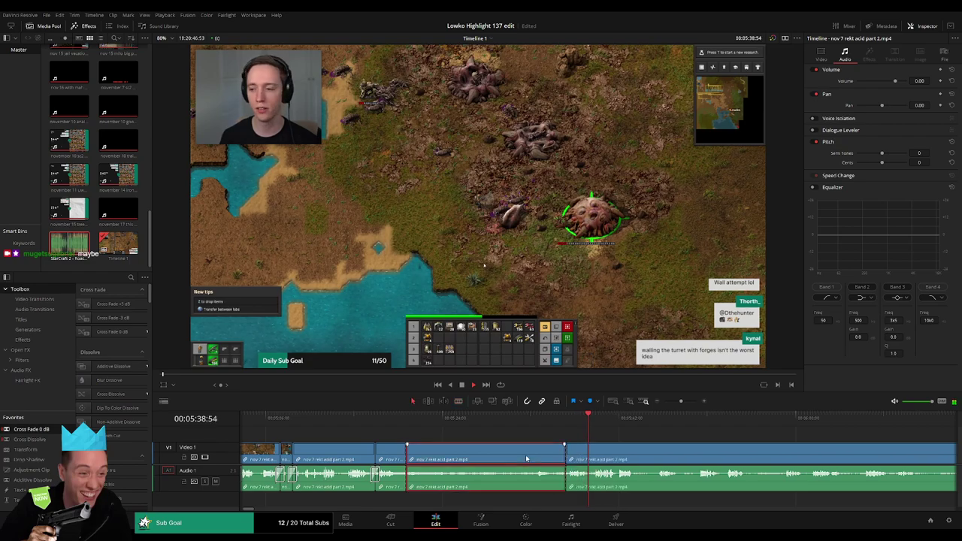
{"action": "key", "text": "Delete"}
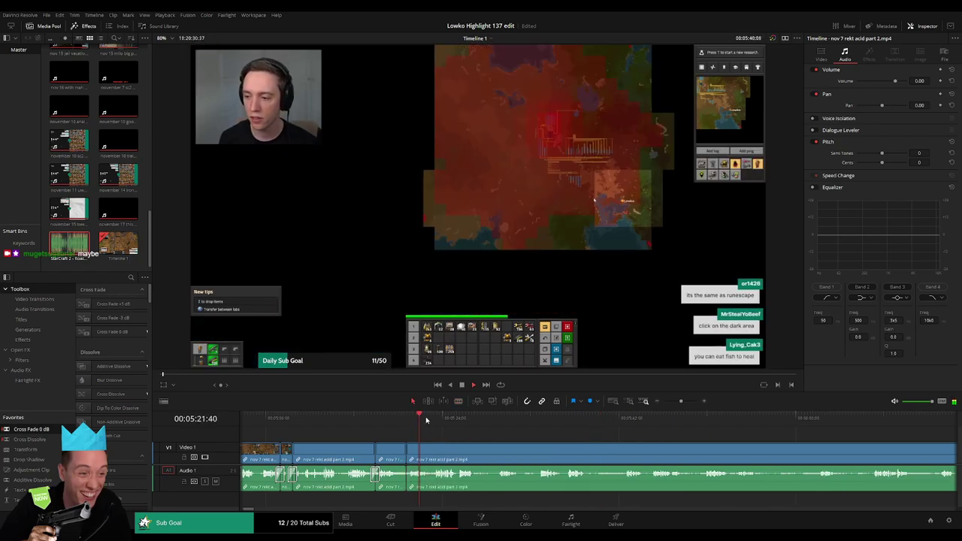
{"action": "left_click", "coordinate": [431, 419]}
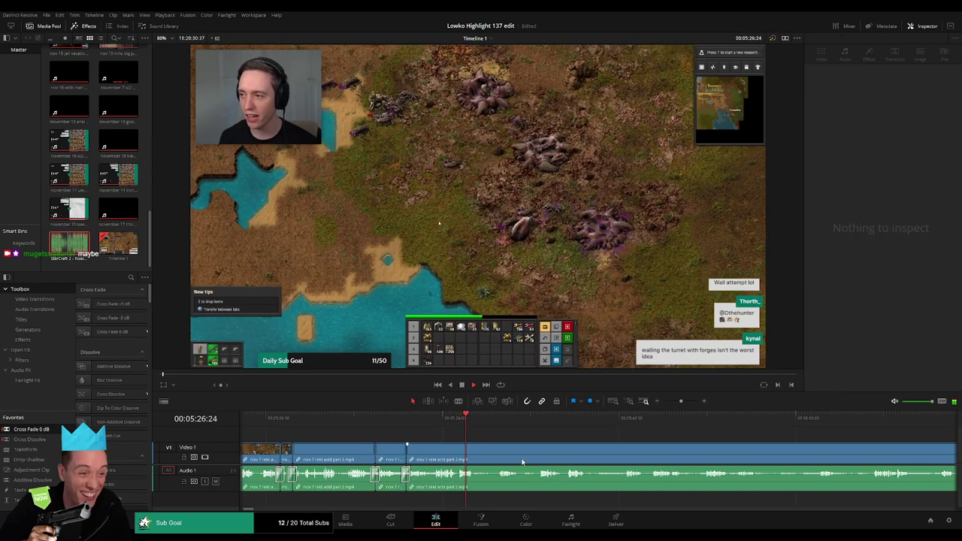
Delete the stretch from about 5:27.4 to 5:30, close the gap and apply Cross Fade 0 dB to the audio cut.
{"action": "left_click_drag", "start_coordinate": [522, 462], "coordinate": [417, 453]}
{"action": "left_click", "coordinate": [388, 420]}
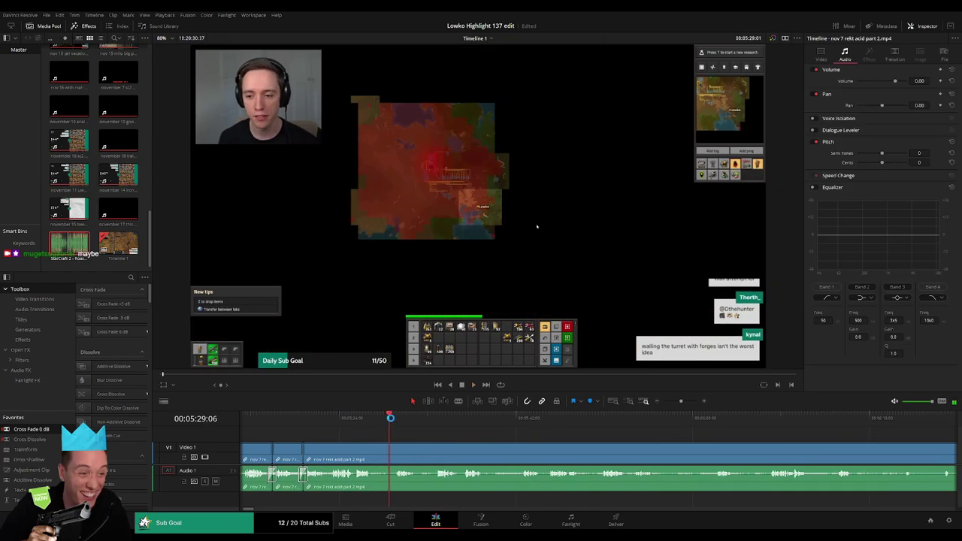
{"action": "left_click", "coordinate": [374, 452]}
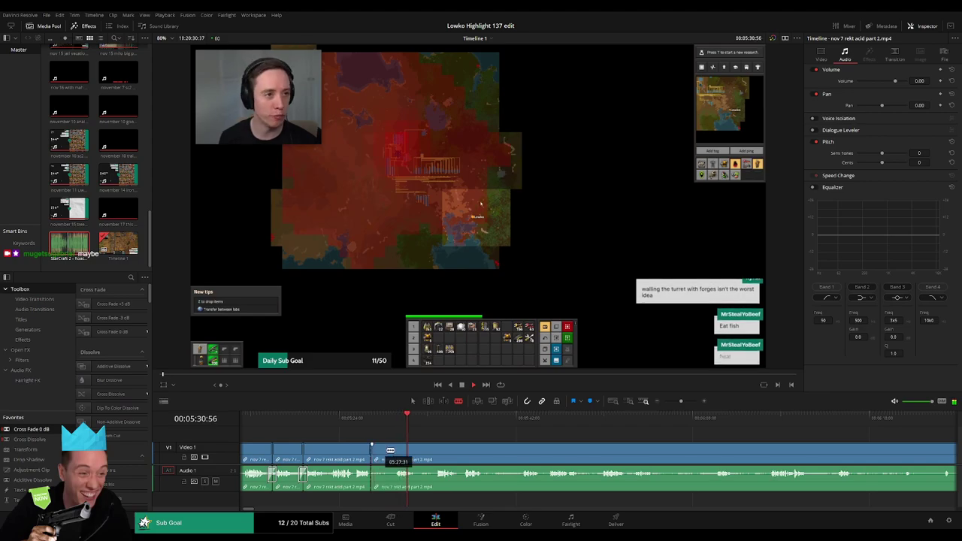
{"action": "left_click", "coordinate": [398, 452]}
{"action": "key", "text": "a"}
{"action": "left_click", "coordinate": [384, 456]}
{"action": "key", "text": "BackSpace"}
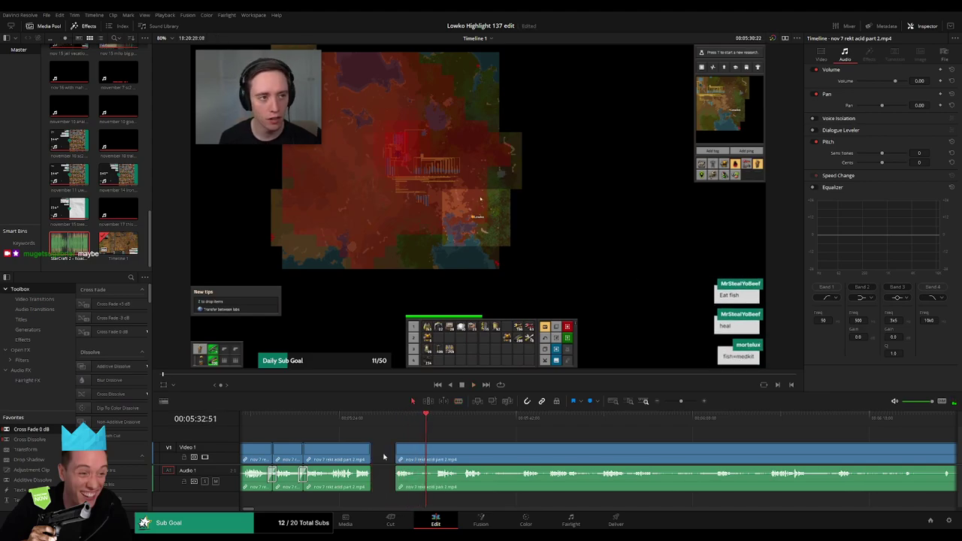
{"action": "left_click", "coordinate": [385, 455]}
{"action": "key", "text": "BackSpace"}
{"action": "left_click", "coordinate": [370, 478]}
{"action": "key", "text": "shift+t"}
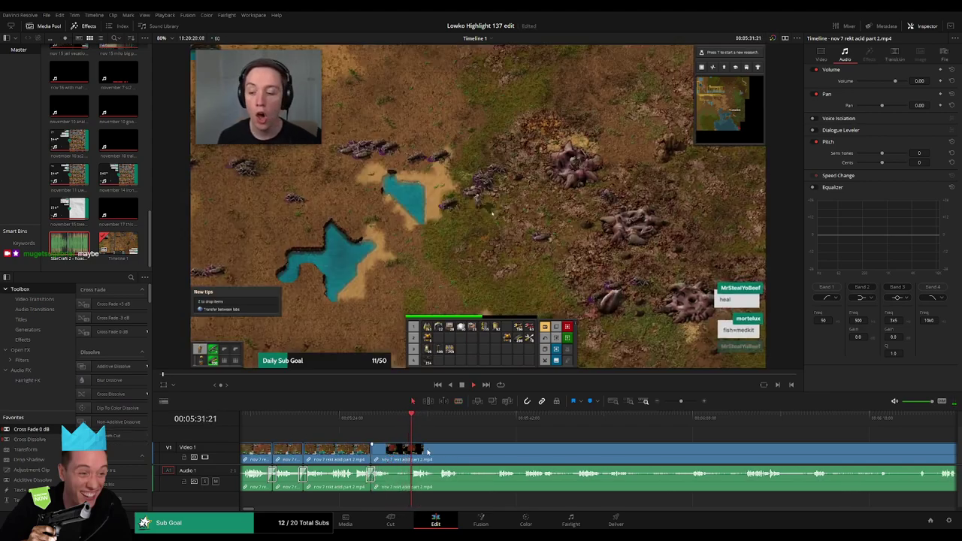
Ripple-delete the stretch from about 5:29.3 to 5:31.3 and apply Cross Fade 0 dB to the audio cut.
{"action": "key", "text": "b"}
{"action": "left_click", "coordinate": [391, 452]}
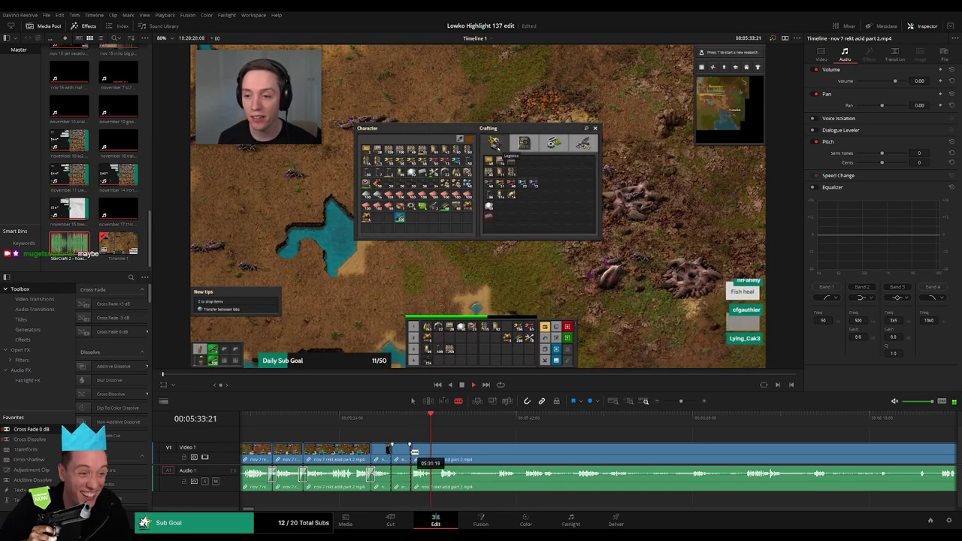
{"action": "key", "text": "a"}
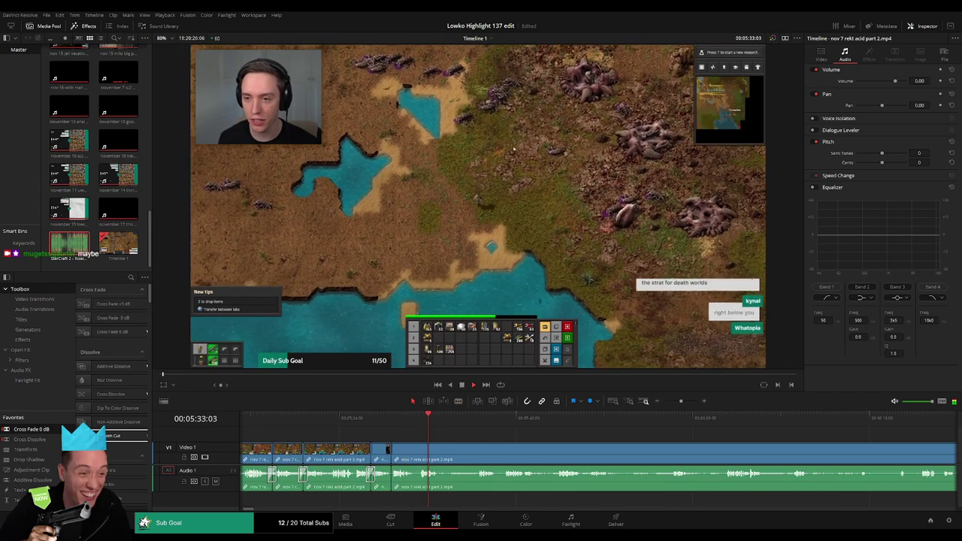
{"action": "left_click", "coordinate": [391, 478]}
{"action": "key", "text": "shift+t"}
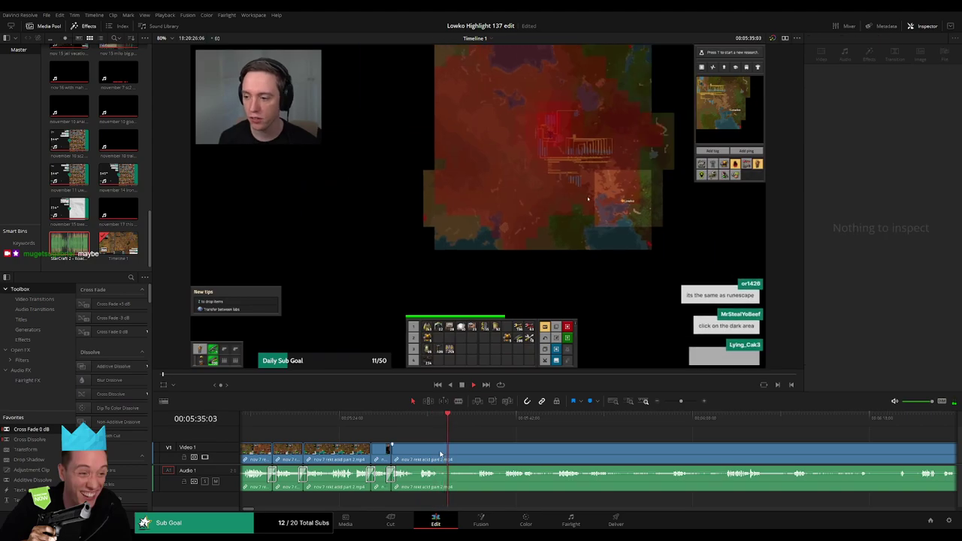
Cut out the footage between about 5:34.3 and 5:38.2 with a ripple delete and cross-fade the audio cut at 0 dB.
{"action": "key", "text": "b"}
{"action": "left_click", "coordinate": [440, 453]}
{"action": "left_click", "coordinate": [494, 424]}
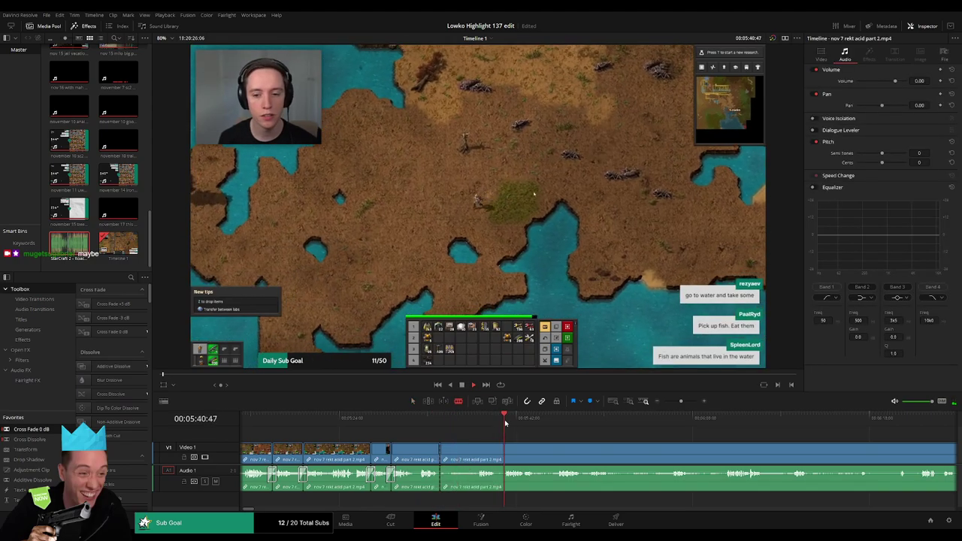
{"action": "mouse_move", "coordinate": [681, 401]}
{"action": "left_mouse_down"}
{"action": "mouse_move", "coordinate": [672, 403]}
{"action": "mouse_move", "coordinate": [684, 402]}
{"action": "left_mouse_up"}
{"action": "left_click", "coordinate": [415, 423]}
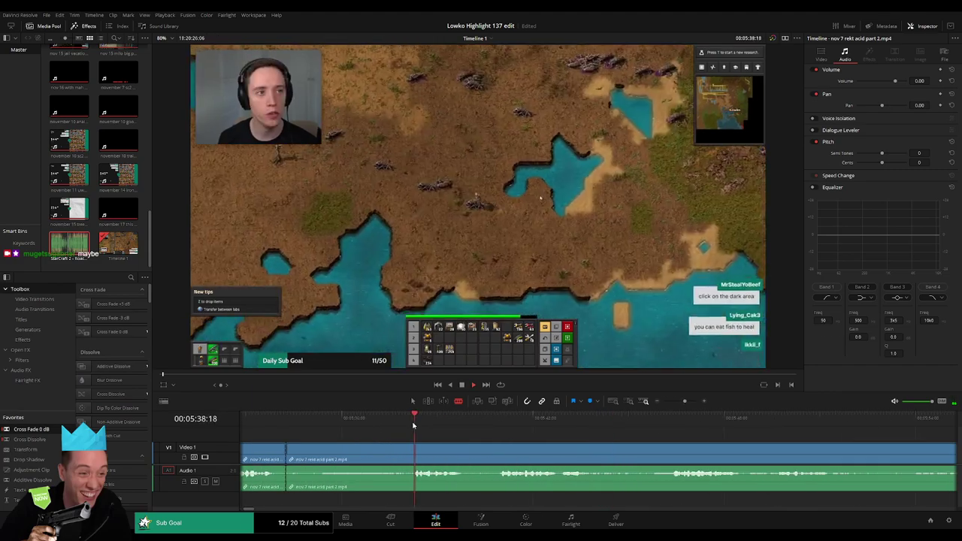
{"action": "left_click", "coordinate": [413, 454]}
{"action": "key", "text": "a"}
{"action": "left_click", "coordinate": [385, 456]}
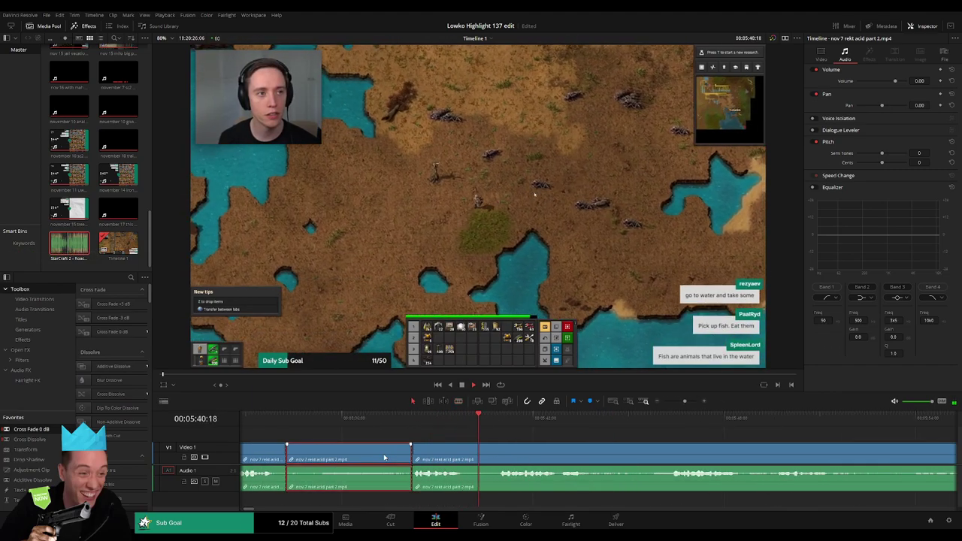
{"action": "key", "text": "Delete"}
{"action": "left_click_drag", "start_coordinate": [385, 459], "coordinate": [340, 458]}
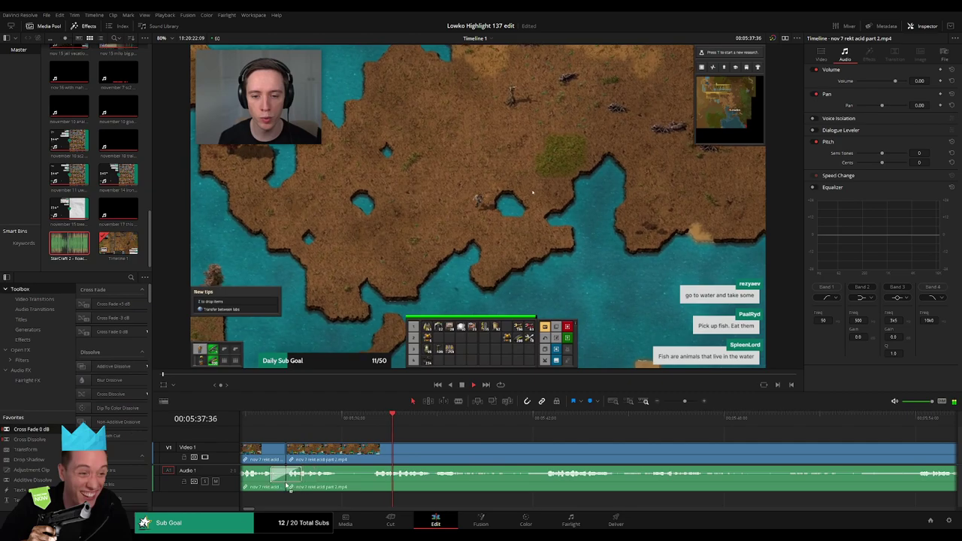
{"action": "left_click_drag", "start_coordinate": [285, 485], "coordinate": [286, 485]}
Split the rekt acid part 2 clip at about 5:48.4, 5:54 and 5:55.8.
{"action": "left_click", "coordinate": [531, 422]}
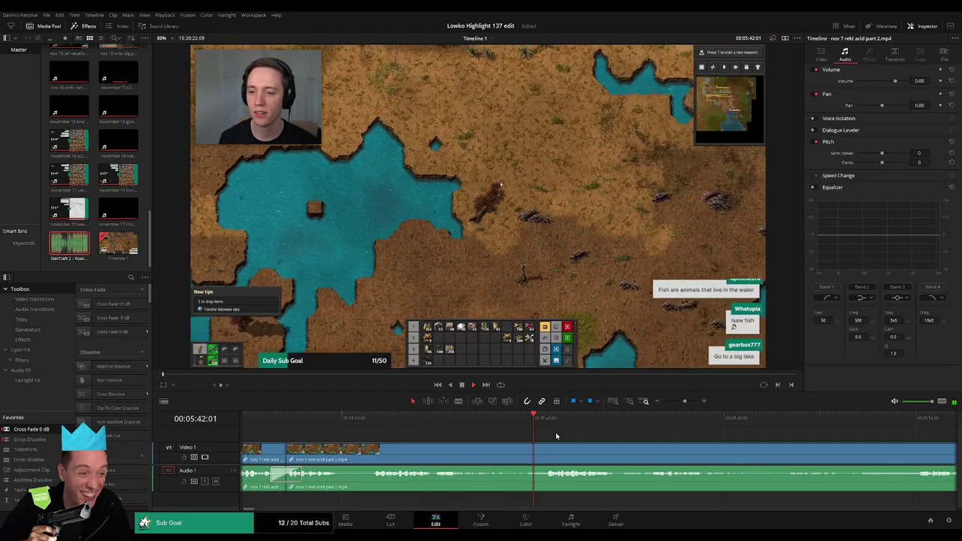
{"action": "left_click_drag", "start_coordinate": [566, 438], "coordinate": [423, 438]}
{"action": "left_click_drag", "start_coordinate": [495, 451], "coordinate": [429, 445]}
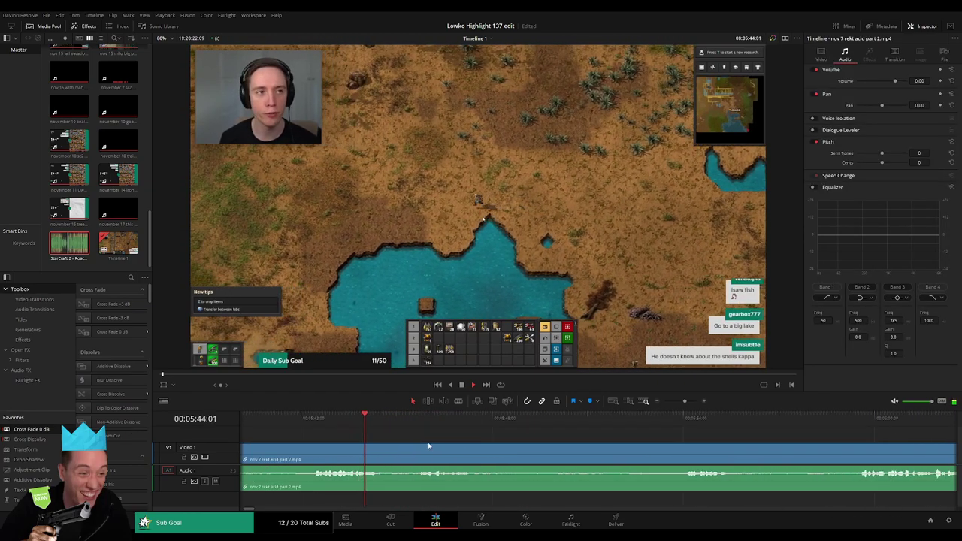
{"action": "scroll", "coordinate": [436, 447], "scroll_direction": "right", "scroll_amount": 3}
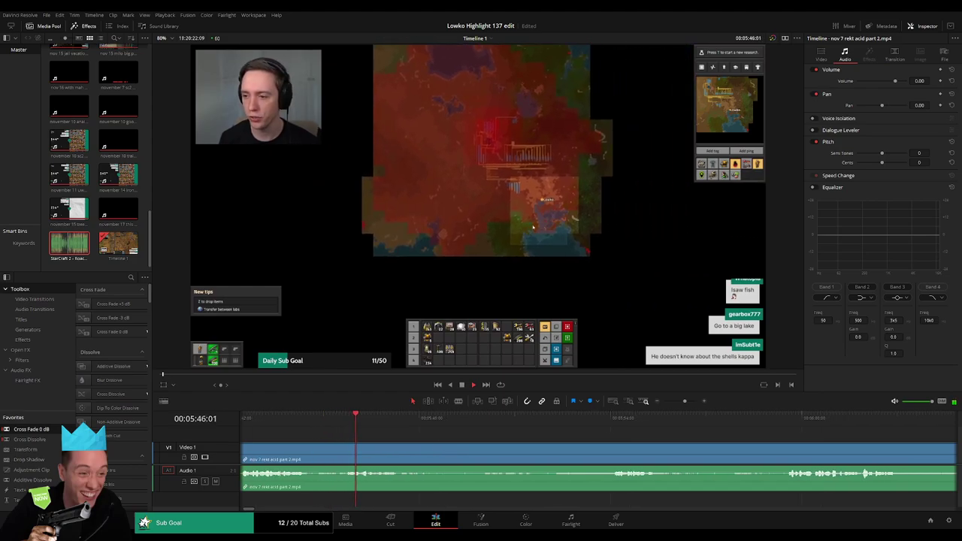
{"action": "scroll", "coordinate": [414, 453], "scroll_direction": "right", "scroll_amount": 2}
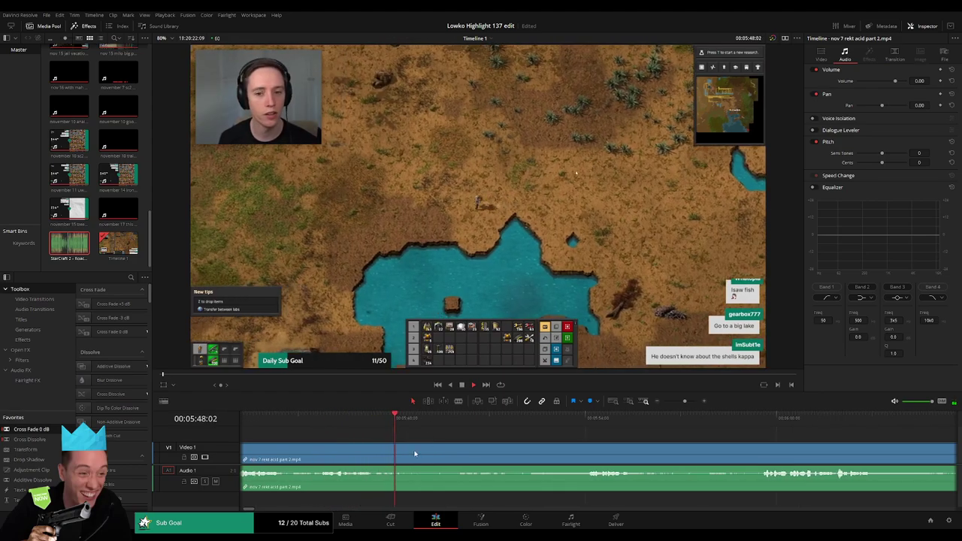
{"action": "key", "text": "b"}
{"action": "left_click", "coordinate": [408, 453]}
{"action": "left_click", "coordinate": [575, 418]}
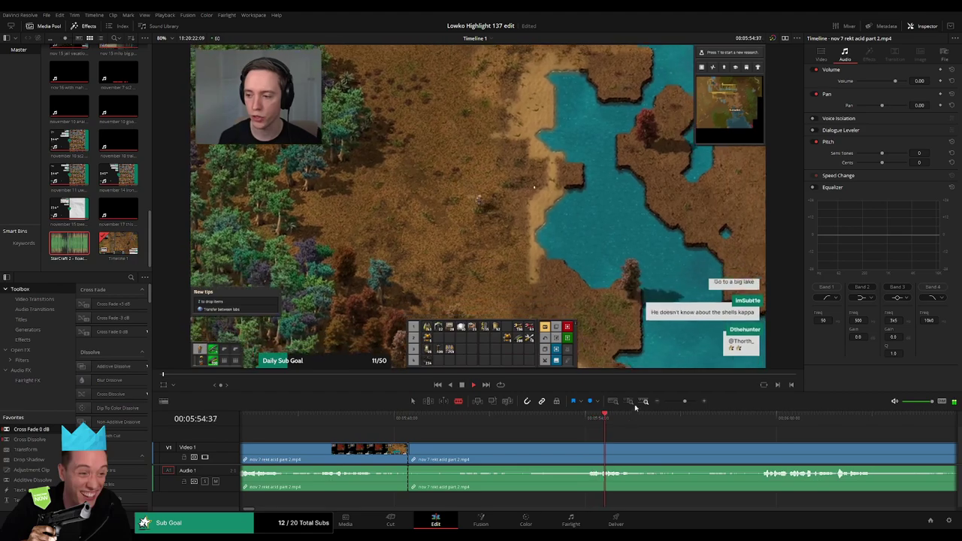
{"action": "left_click", "coordinate": [680, 401]}
{"action": "left_click", "coordinate": [591, 451]}
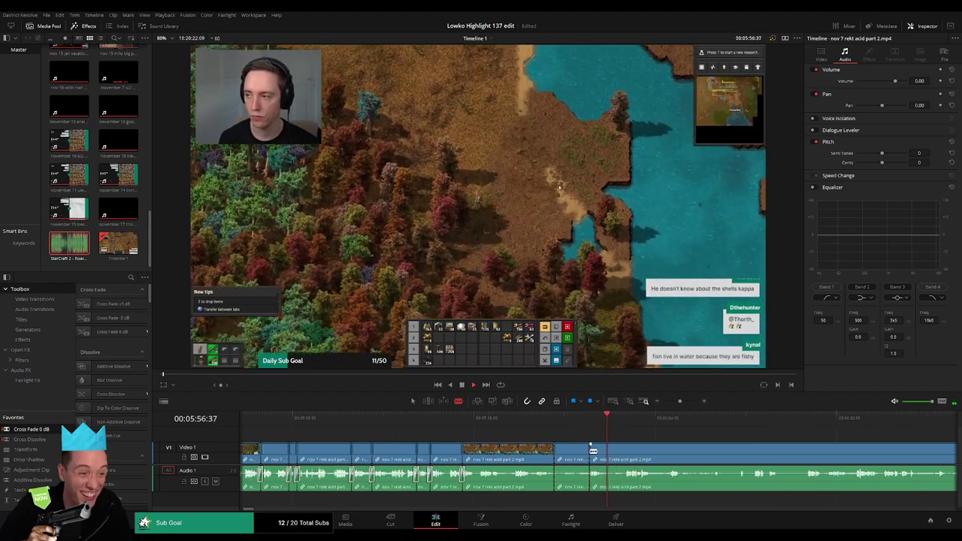
{"action": "left_click", "coordinate": [602, 451]}
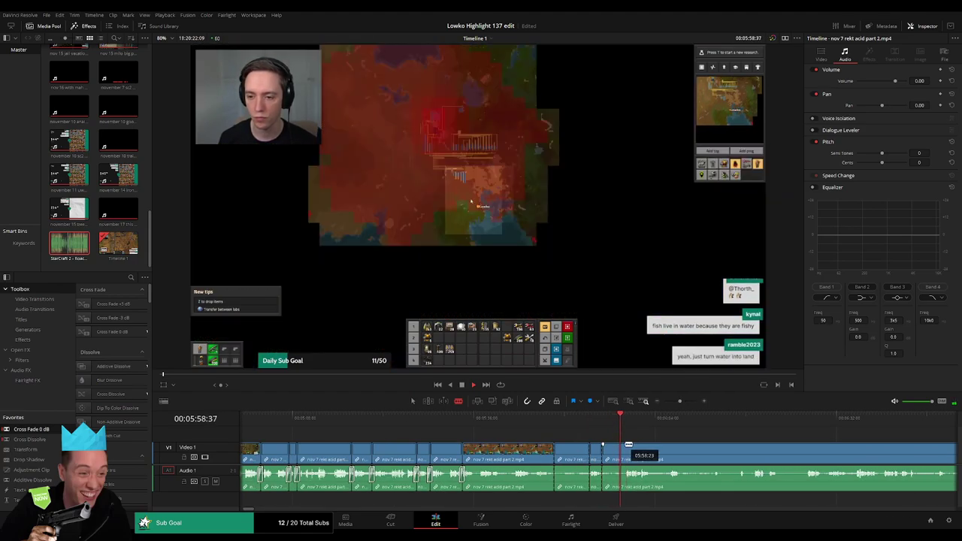
Ripple-delete the piece from about 5:48.4 to 5:54 and smooth its audio cut with Cross Fade 0 dB.
{"action": "left_click", "coordinate": [578, 452]}
{"action": "key", "text": "a"}
{"action": "left_click", "coordinate": [576, 453]}
{"action": "key", "text": "Delete"}
{"action": "left_click", "coordinate": [575, 453]}
{"action": "key", "text": "Delete"}
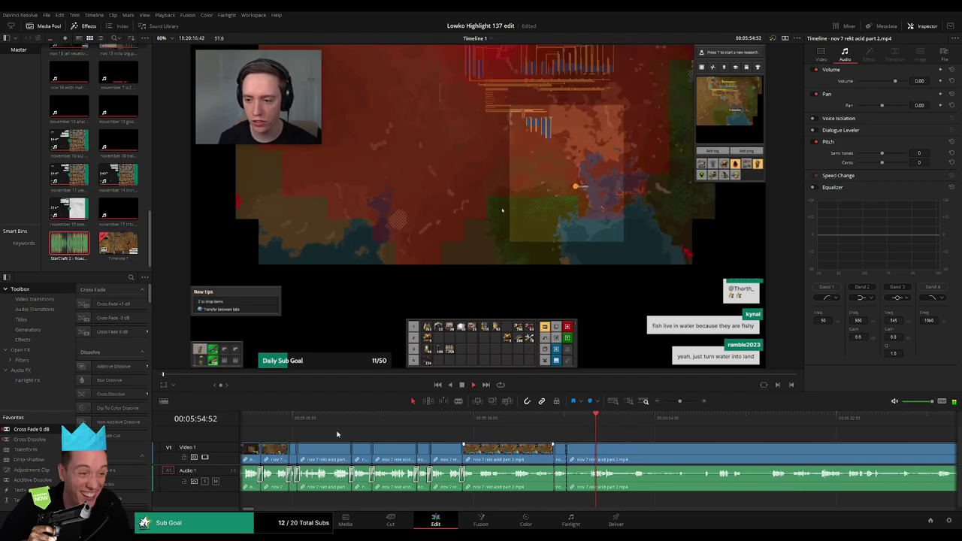
{"action": "left_click_drag", "start_coordinate": [46, 429], "coordinate": [555, 486]}
Skim the remaining rekt acid part 2 footage up to about 10:42 for the next relevant moment.
{"action": "scroll", "coordinate": [514, 448], "scroll_direction": "right", "scroll_amount": 1}
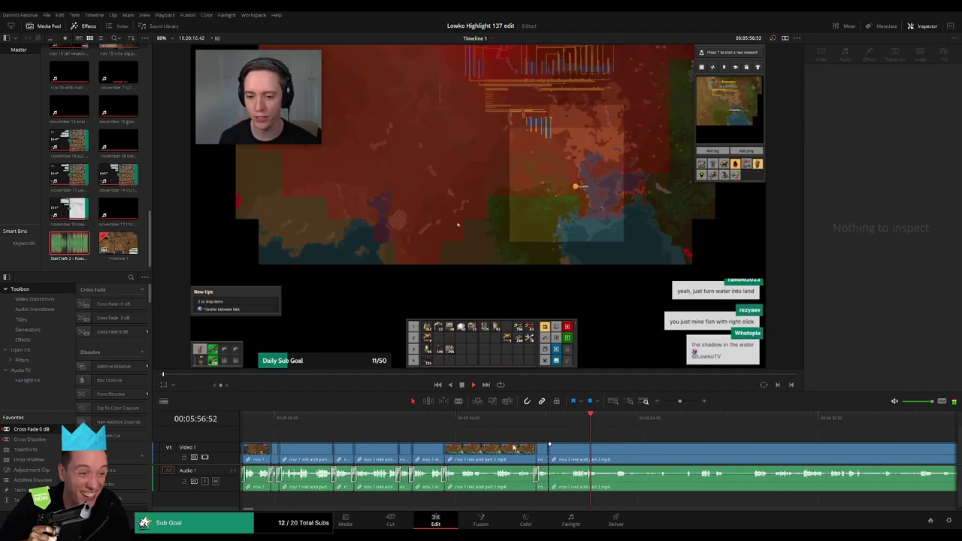
{"action": "scroll", "coordinate": [514, 448], "scroll_direction": "right", "scroll_amount": 7}
{"action": "left_click_drag", "start_coordinate": [462, 433], "coordinate": [567, 426]}
{"action": "scroll", "coordinate": [518, 445], "scroll_direction": "right", "scroll_amount": 8}
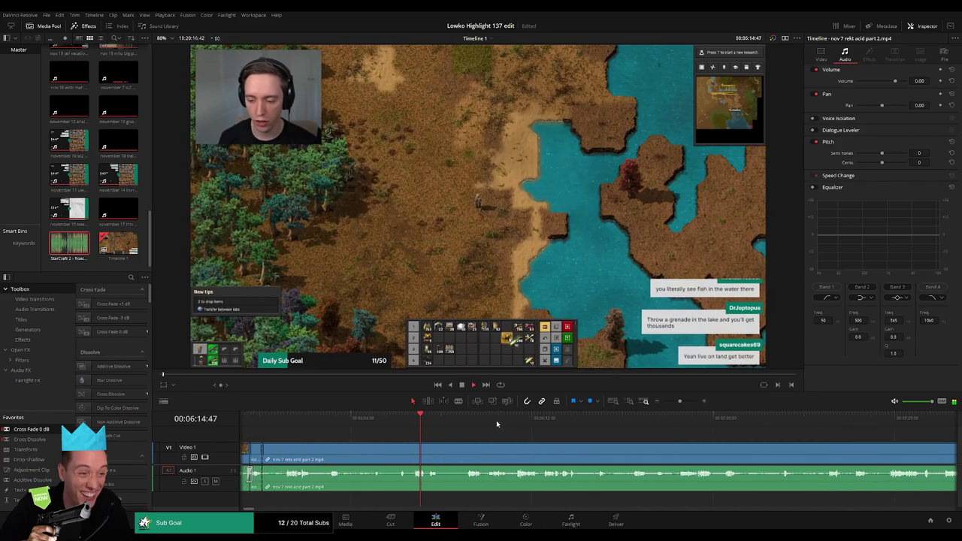
{"action": "left_click", "coordinate": [524, 418]}
{"action": "left_click", "coordinate": [682, 401]}
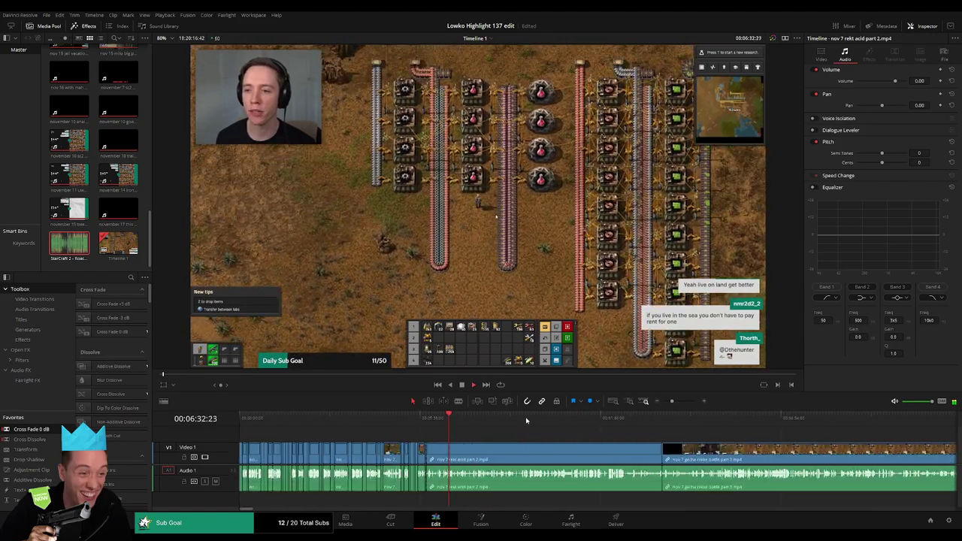
{"action": "left_click", "coordinate": [564, 420]}
{"action": "left_click", "coordinate": [581, 417]}
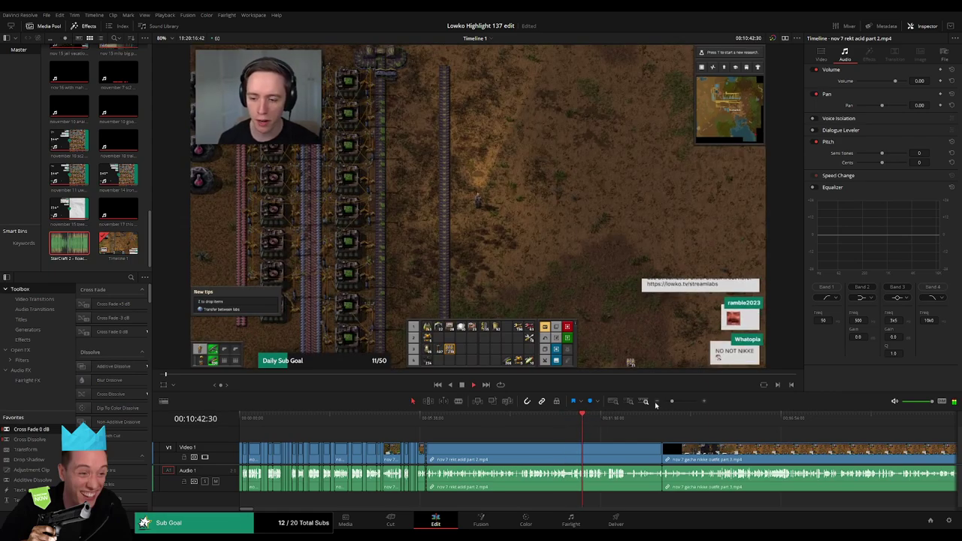
Split the clip at about 10:09 and ripple-delete the long irrelevant stretch back to the cut at about 5:50.3.
{"action": "left_click_drag", "start_coordinate": [672, 401], "coordinate": [678, 403]}
{"action": "left_click", "coordinate": [448, 419]}
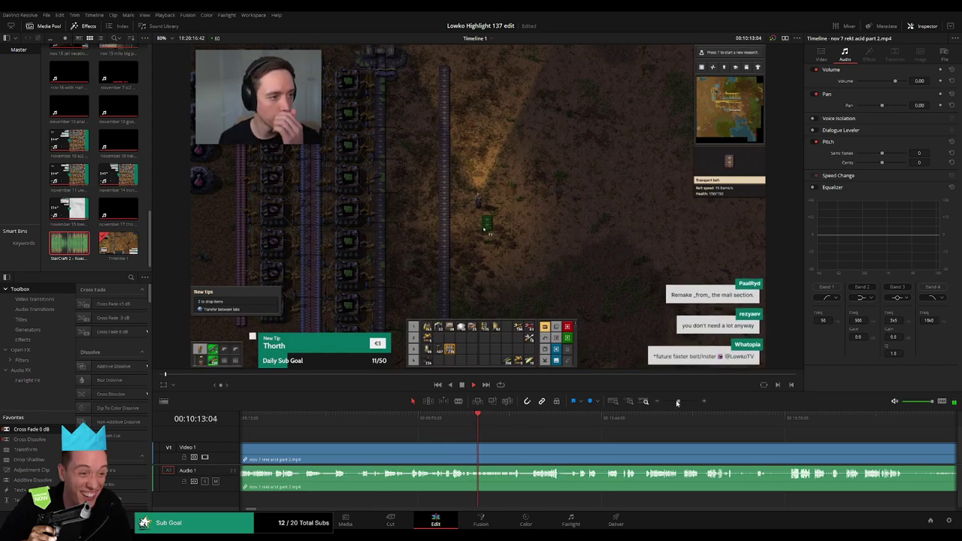
{"action": "left_click_drag", "start_coordinate": [679, 402], "coordinate": [681, 402]}
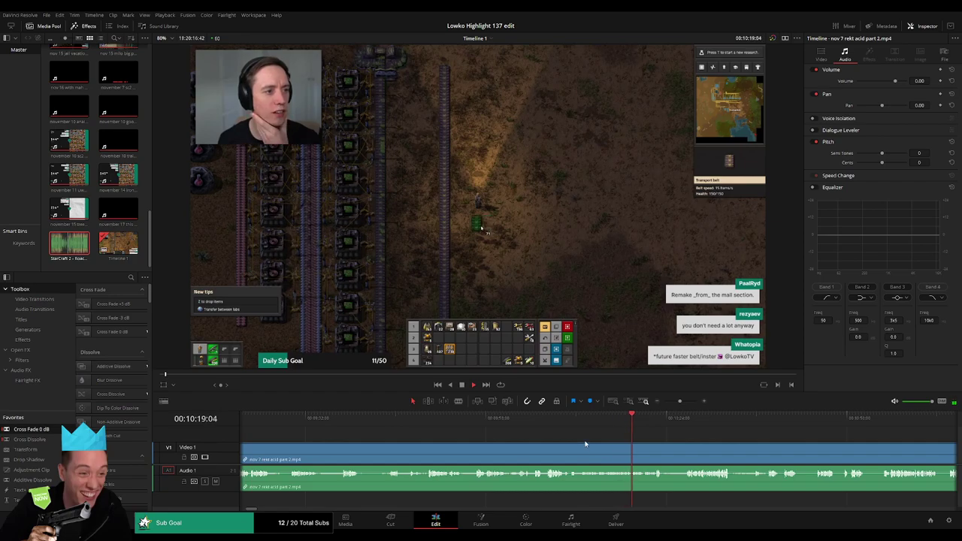
{"action": "left_click", "coordinate": [565, 418]}
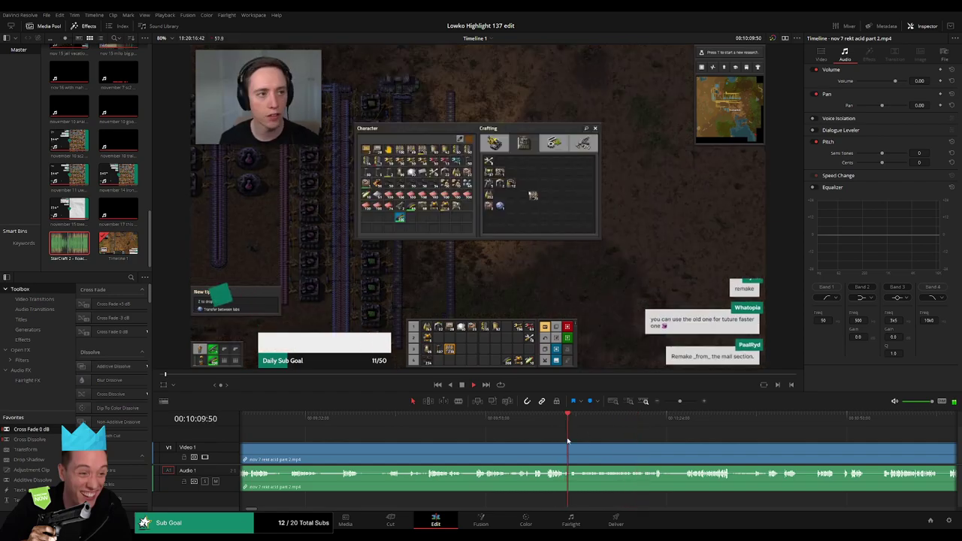
{"action": "key", "text": "b"}
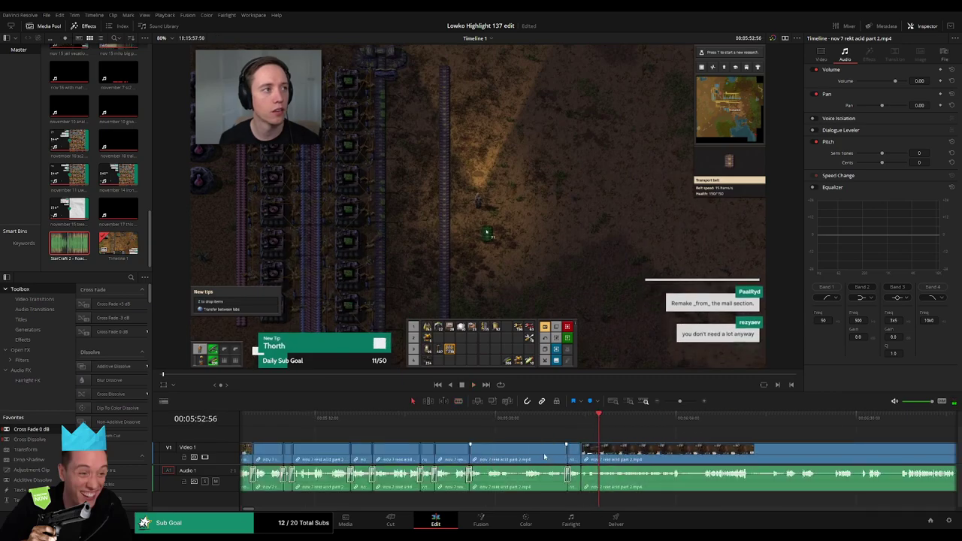
Remove the stretch from about 6:04.7 to 6:07.7 with a ripple delete and apply Cross Fade 0 dB to the audio cut.
{"action": "key", "text": "space"}
{"action": "left_click_drag", "start_coordinate": [659, 454], "coordinate": [411, 442]}
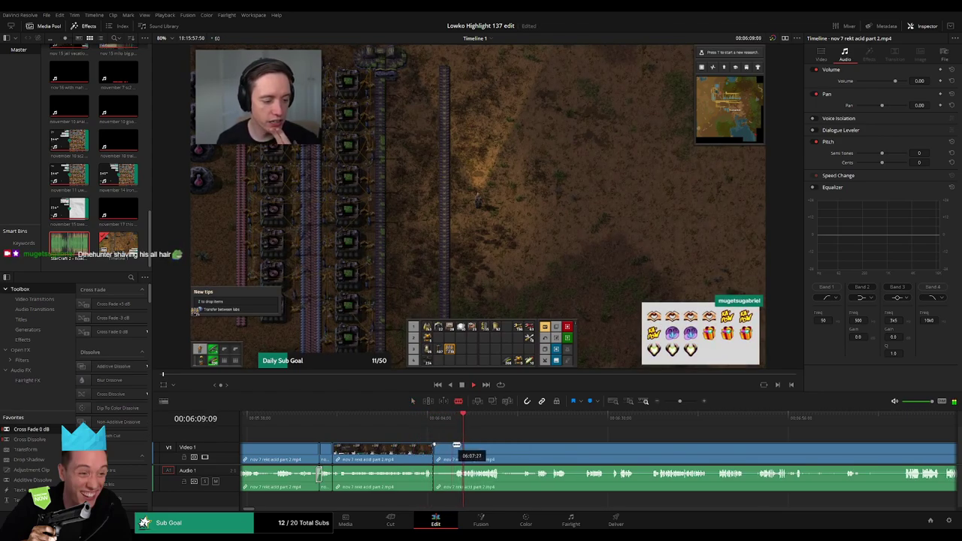
{"action": "key", "text": "BackSpace"}
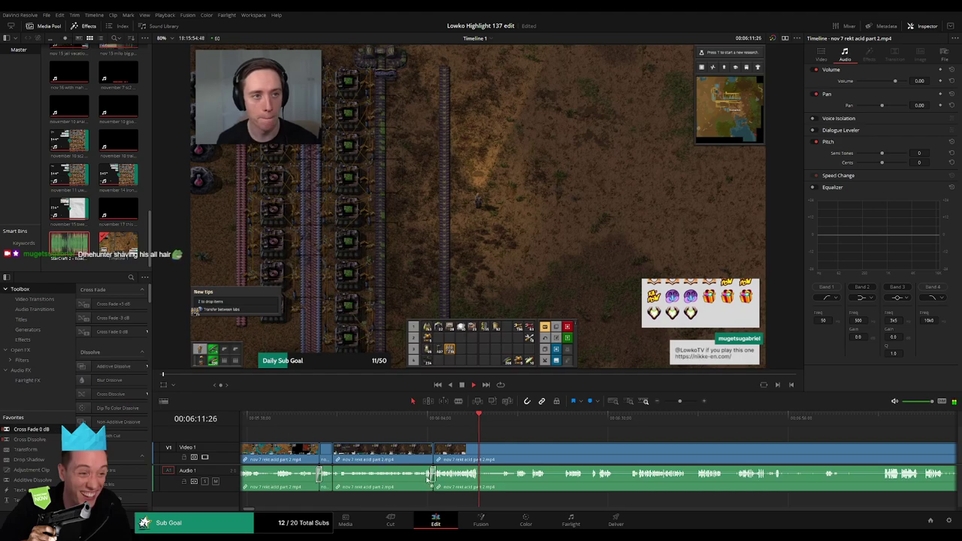
Delete the stretch from about 6:11.4 to 6:14.6, close the gap and apply Cross Fade 0 dB to the audio cut.
{"action": "left_click", "coordinate": [507, 421]}
{"action": "key", "text": "b"}
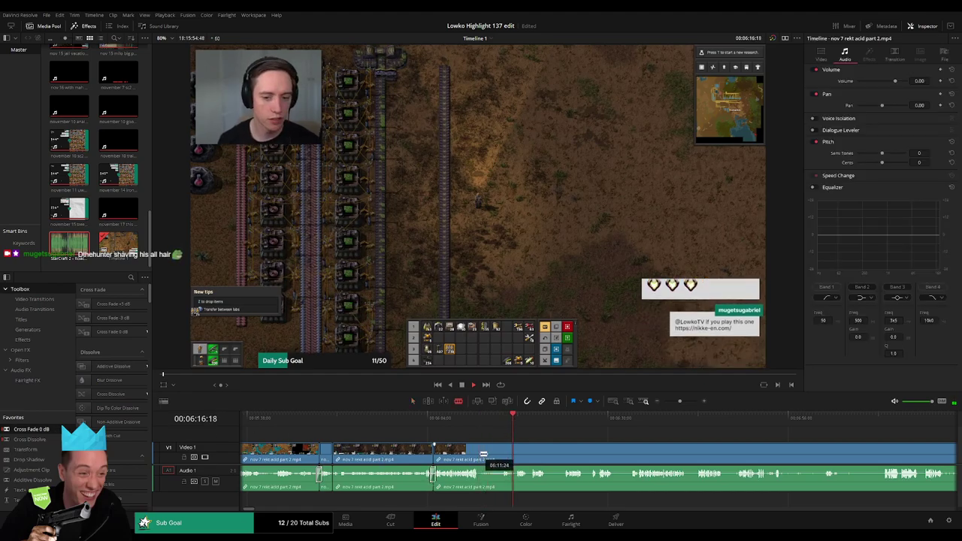
{"action": "left_click", "coordinate": [480, 452]}
{"action": "left_click", "coordinate": [500, 423]}
{"action": "left_click_drag", "start_coordinate": [533, 445], "coordinate": [423, 434]}
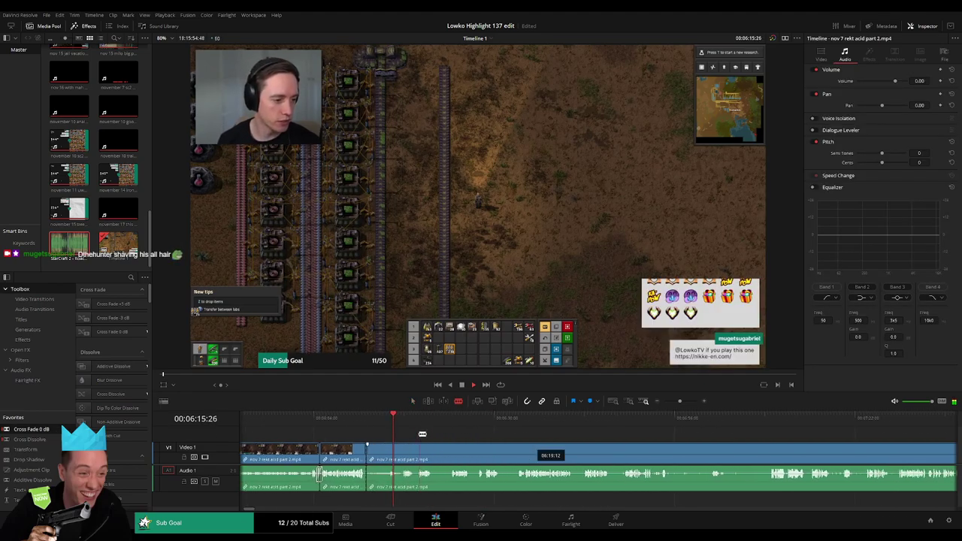
{"action": "left_click", "coordinate": [385, 455]}
{"action": "key", "text": "a"}
{"action": "left_click", "coordinate": [379, 455]}
{"action": "key", "text": "Delete"}
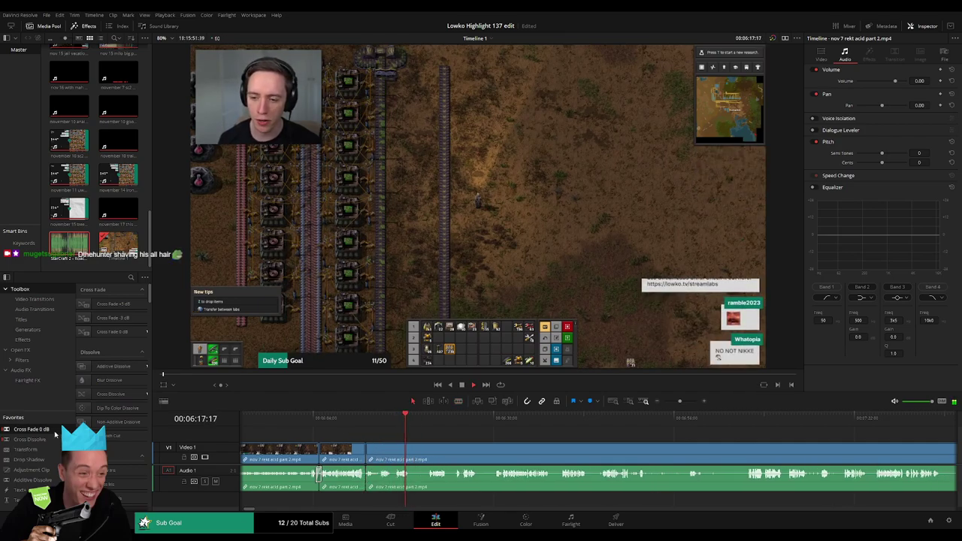
Ripple-delete the pause from about 6:18 to 6:20.6 and cross-fade its audio cut at 0 dB.
{"action": "left_click", "coordinate": [422, 419]}
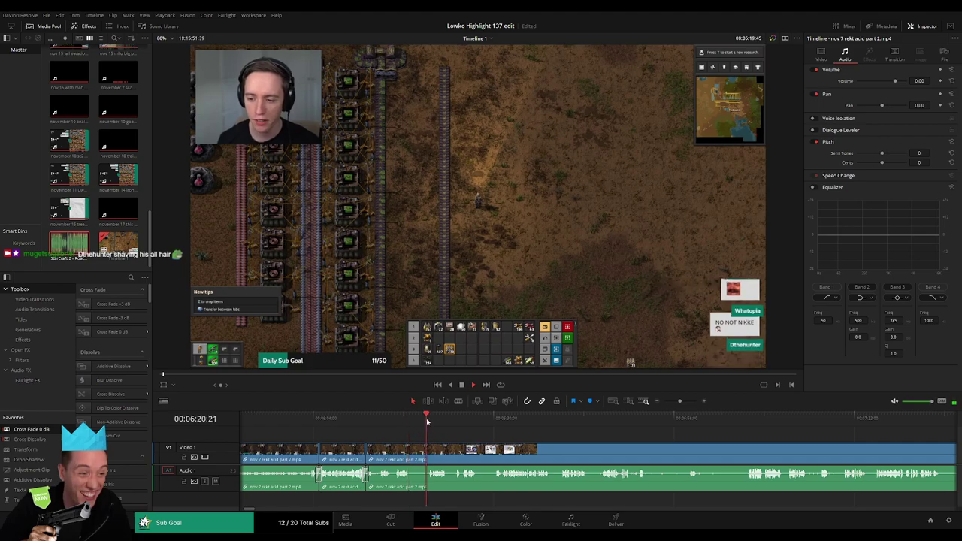
{"action": "key", "text": "b"}
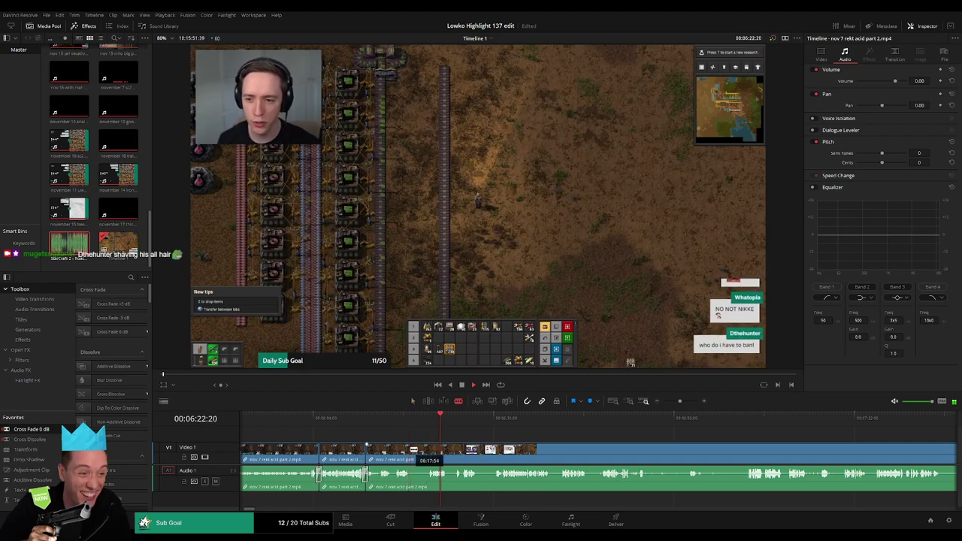
{"action": "left_click", "coordinate": [412, 451]}
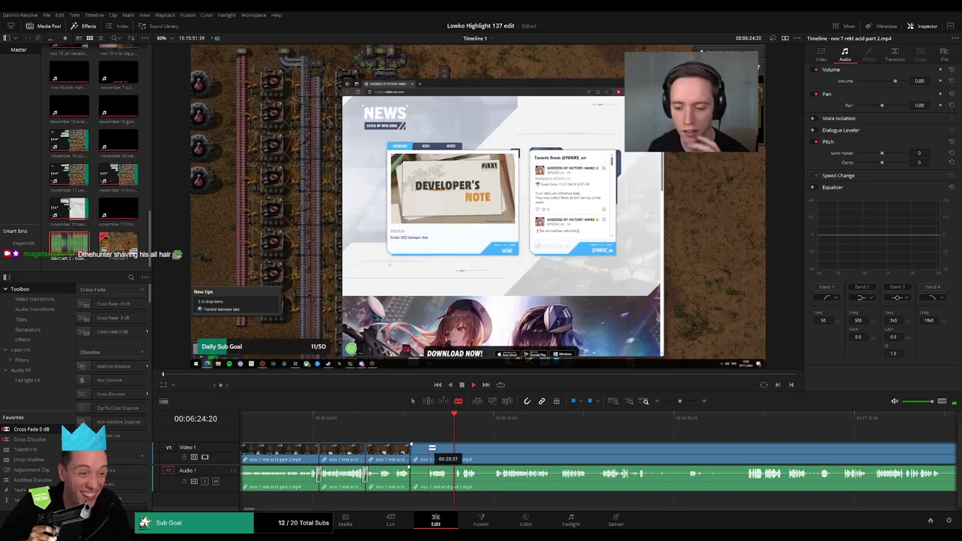
{"action": "left_click", "coordinate": [429, 449]}
{"action": "key", "text": "a"}
{"action": "left_click", "coordinate": [423, 456]}
{"action": "key", "text": "Delete"}
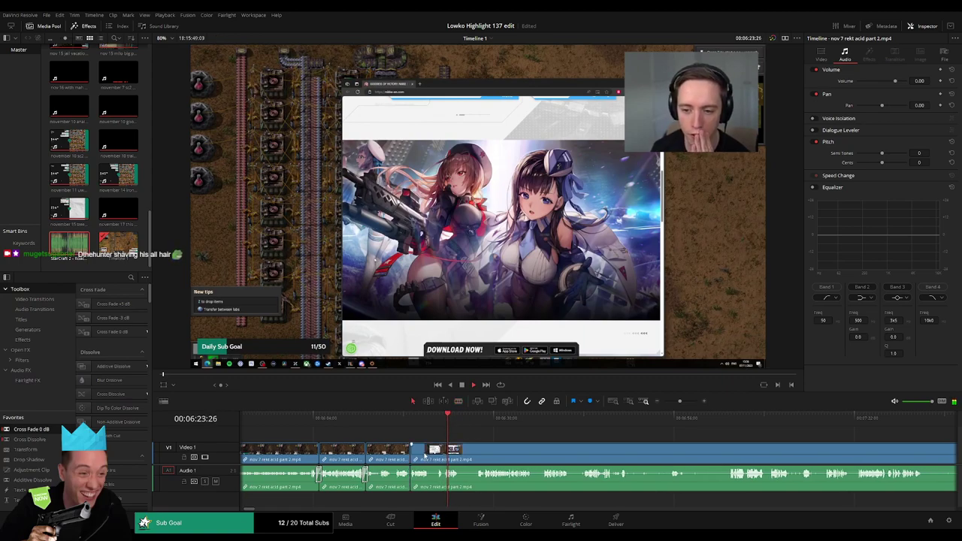
{"action": "left_click_drag", "start_coordinate": [56, 429], "coordinate": [411, 475]}
Cut out the footage between about 6:25 and 6:27.4 with a ripple delete.
{"action": "scroll", "coordinate": [415, 451], "scroll_direction": "right", "scroll_amount": 4}
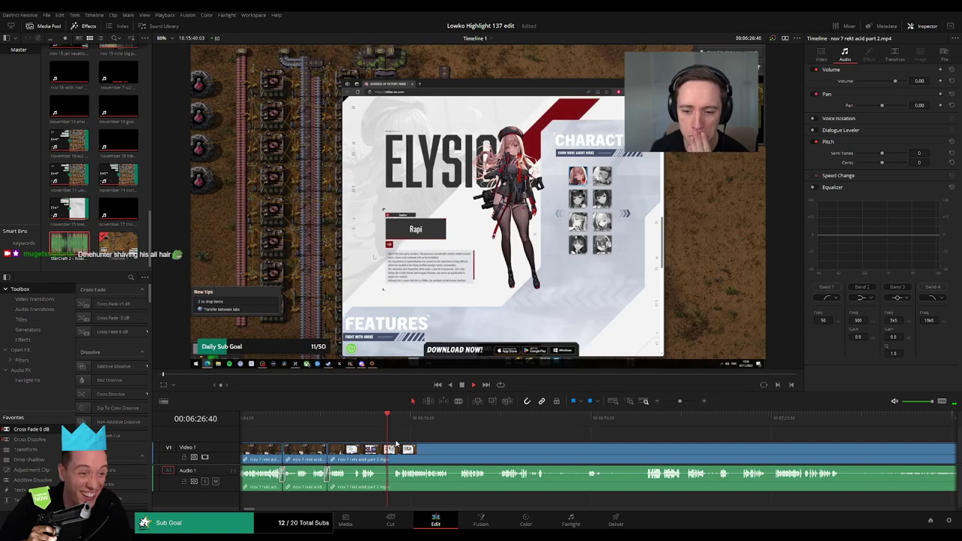
{"action": "key", "text": "b"}
{"action": "left_click", "coordinate": [376, 451]}
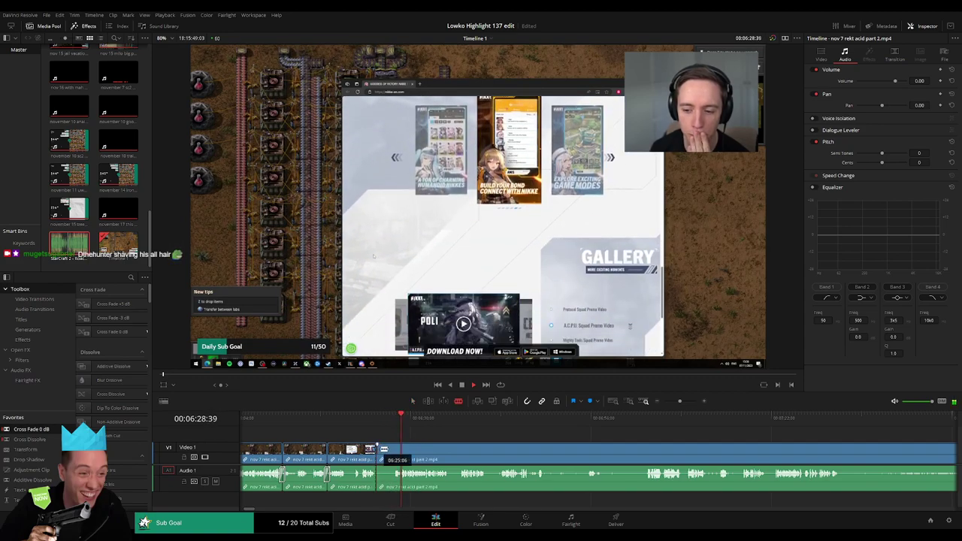
{"action": "left_click", "coordinate": [395, 450]}
{"action": "key", "text": "a"}
{"action": "left_click", "coordinate": [386, 452]}
{"action": "key", "text": "Delete"}
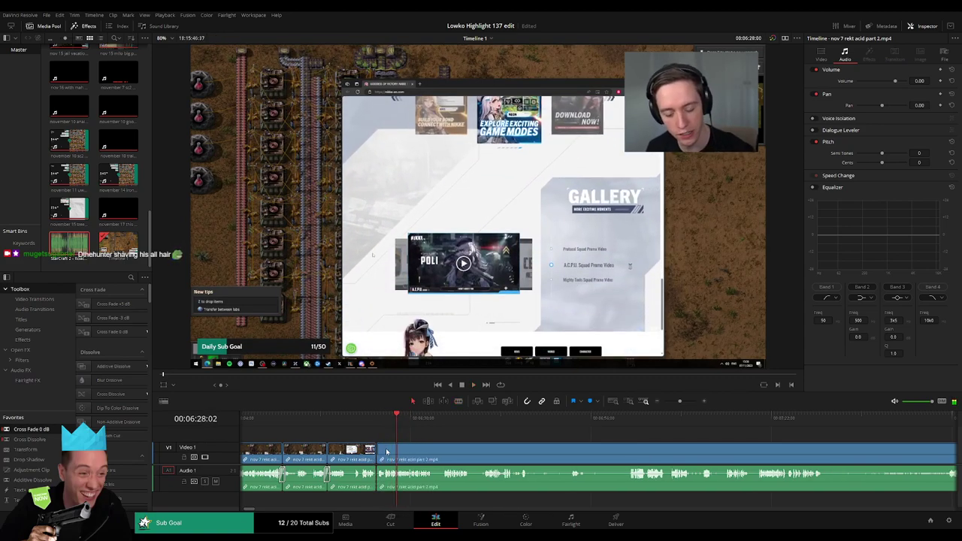
Apply a cross fade to the audio cut at about 6:25 and ripple-delete the pause from about 6:38.5 to 6:40.5.
{"action": "left_click_drag", "start_coordinate": [380, 484], "coordinate": [378, 483]}
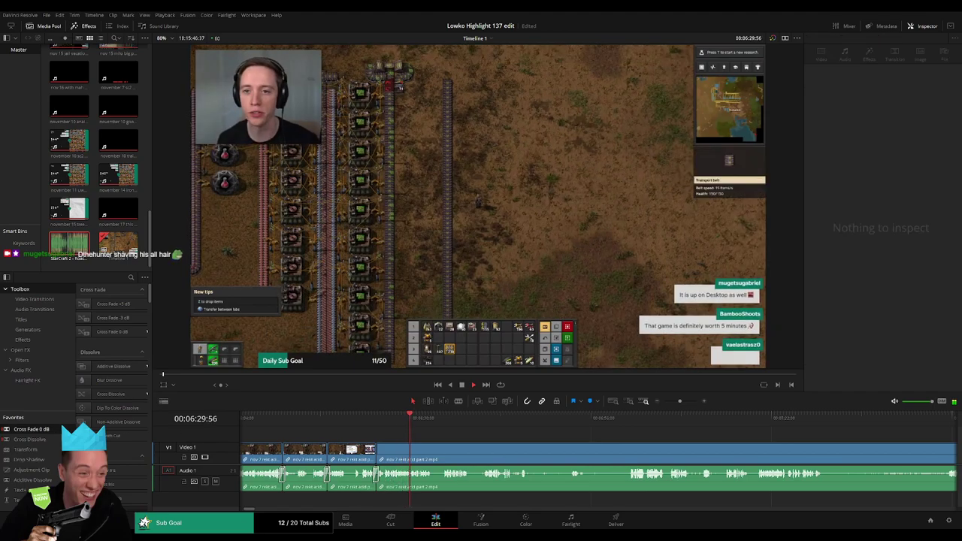
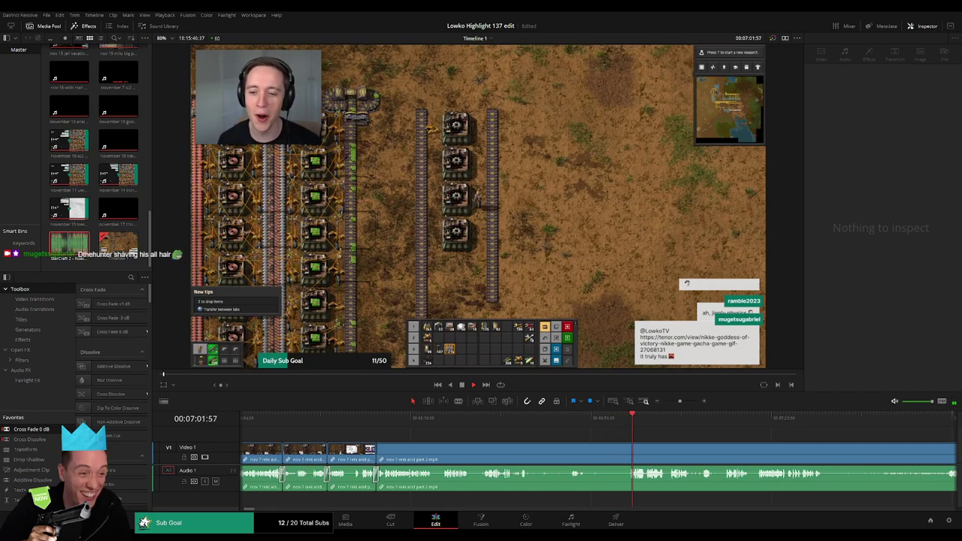
{"action": "left_click", "coordinate": [475, 432]}
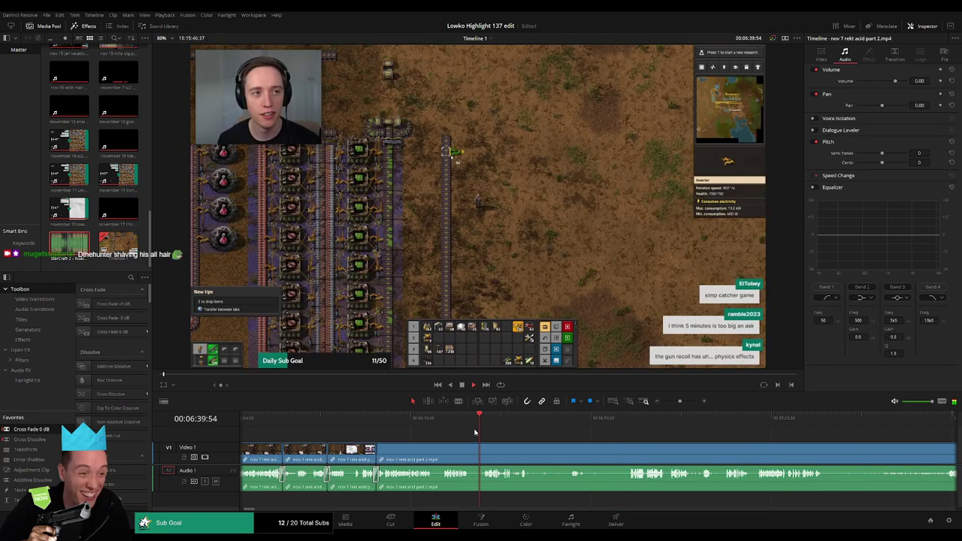
{"action": "key", "text": "b"}
{"action": "left_click", "coordinate": [470, 447]}
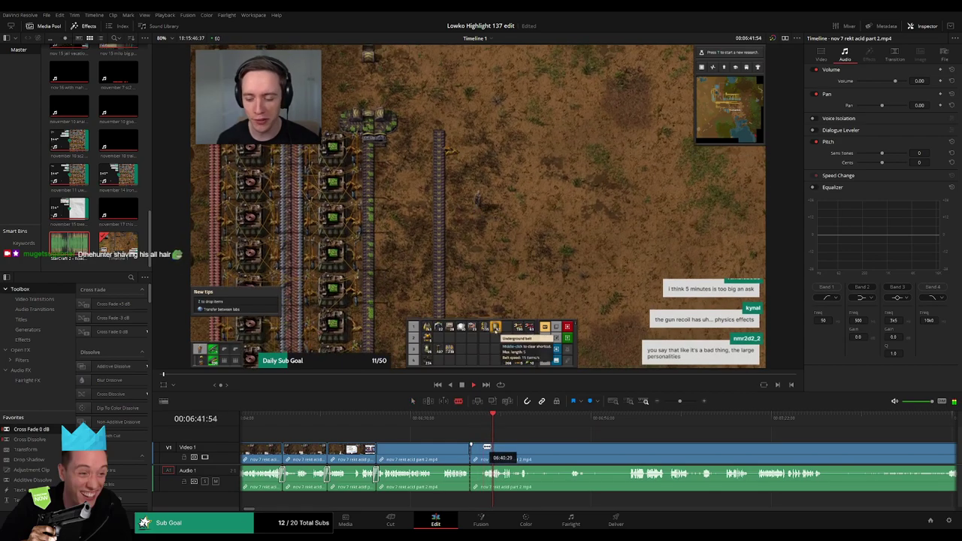
{"action": "left_click", "coordinate": [484, 446]}
{"action": "key", "text": "a"}
{"action": "left_click", "coordinate": [478, 448]}
{"action": "key", "text": "Delete"}
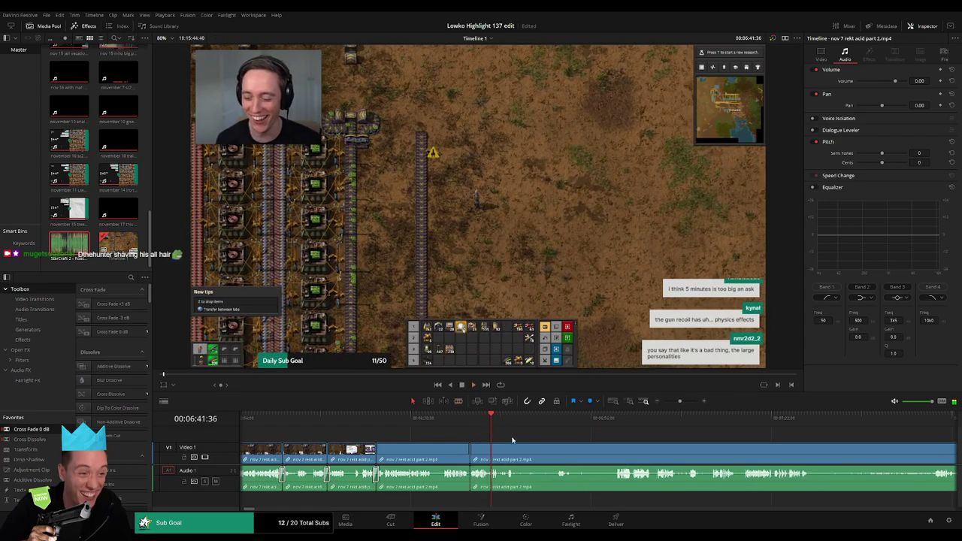
Ripple-delete the pause from about 6:33 to 6:34.5 and cross-fade its audio cut.
{"action": "left_click", "coordinate": [420, 427]}
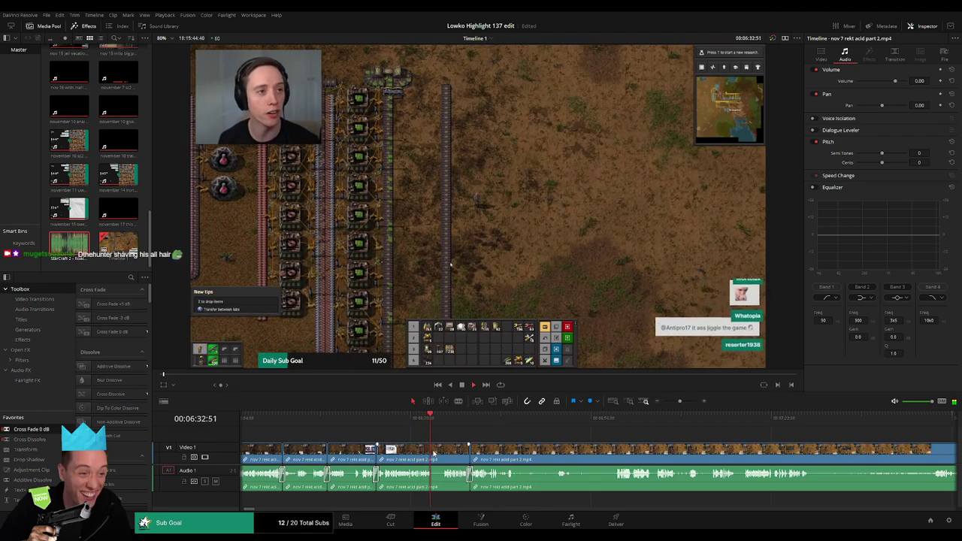
{"action": "key", "text": "b"}
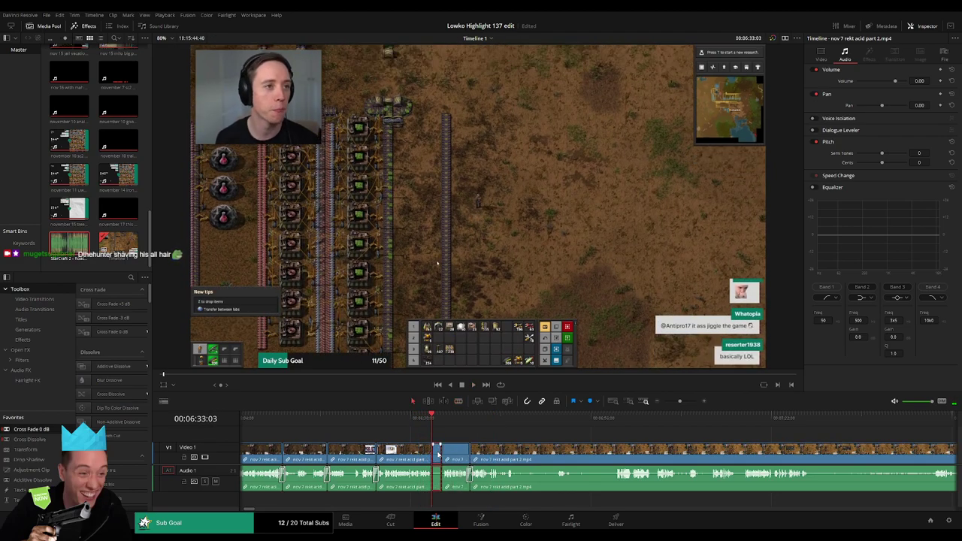
{"action": "left_click", "coordinate": [438, 452]}
{"action": "key", "text": "Delete"}
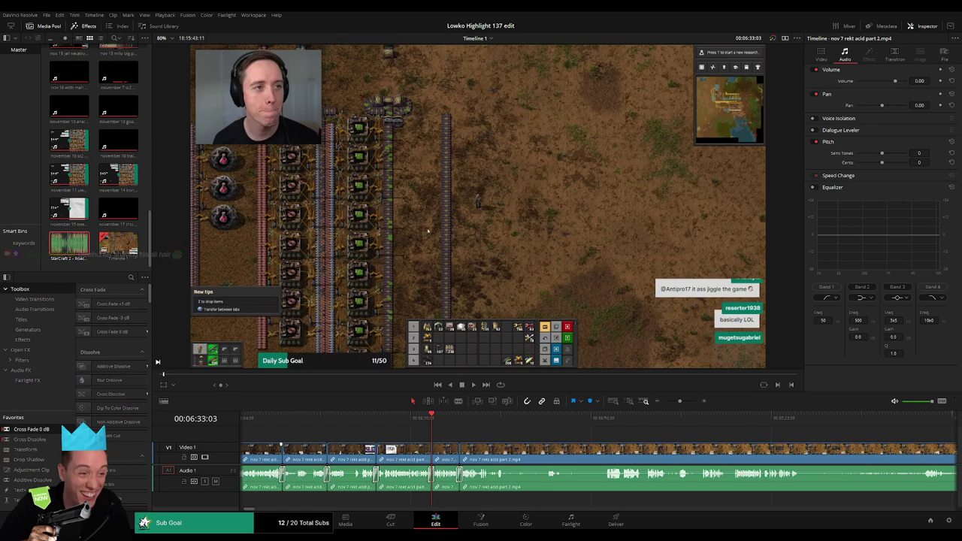
{"action": "key", "text": "space"}
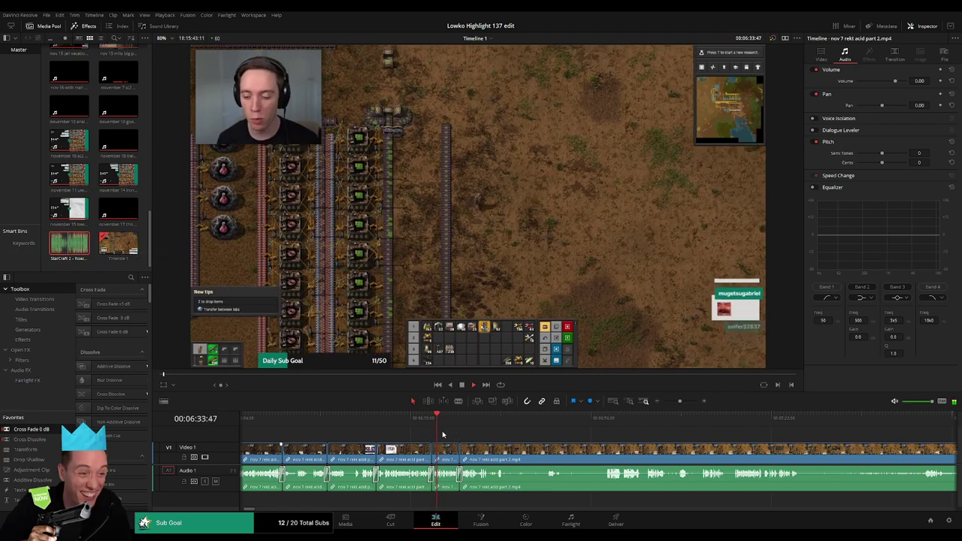
{"action": "left_click", "coordinate": [326, 418]}
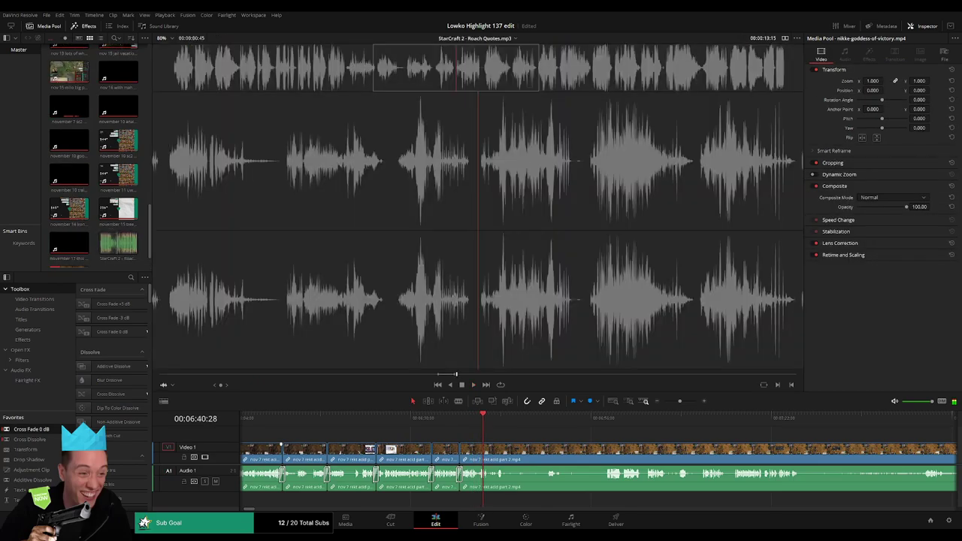
Filter the media pool by "ni" to find the nikke-goddess-of-victory.mp4 clip.
{"action": "key", "text": "q"}
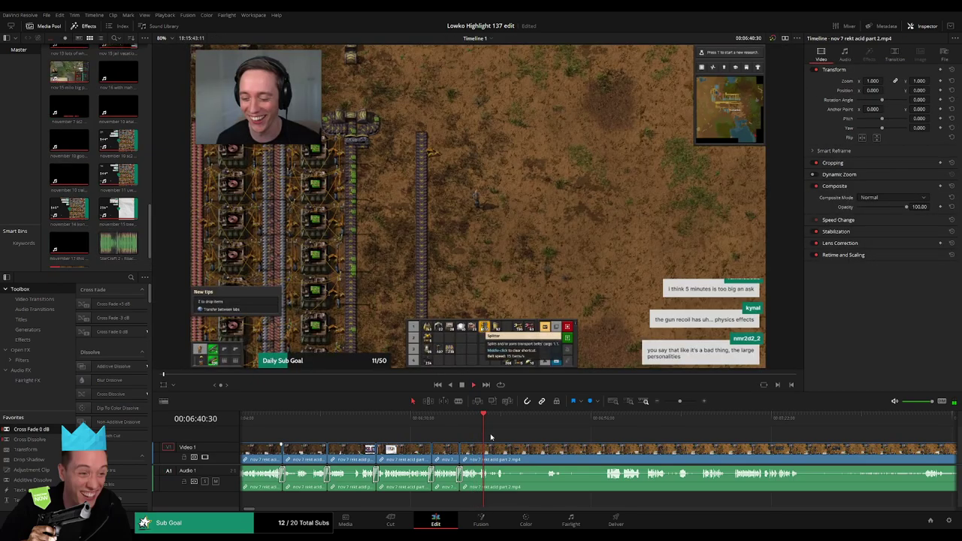
{"action": "left_click_drag", "start_coordinate": [149, 232], "coordinate": [140, 249]}
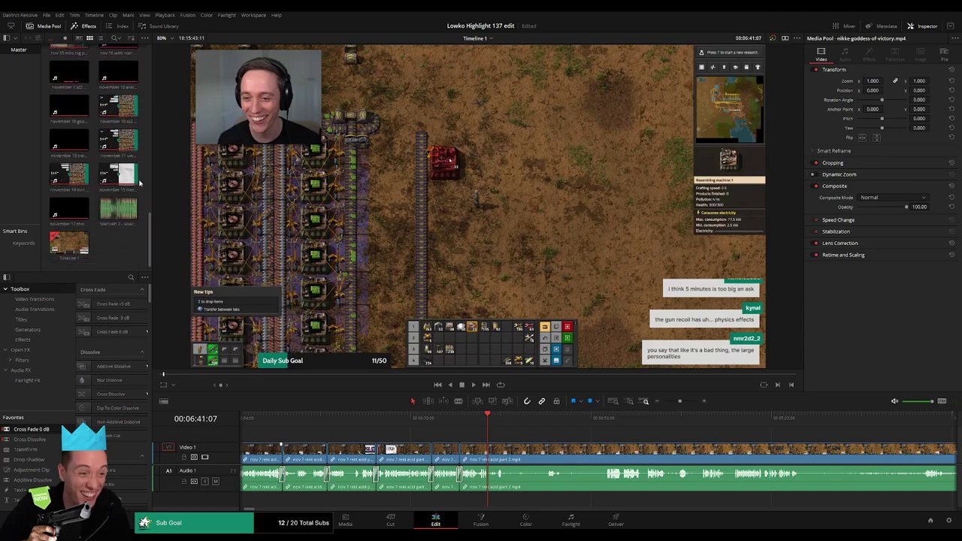
{"action": "left_click", "coordinate": [114, 39]}
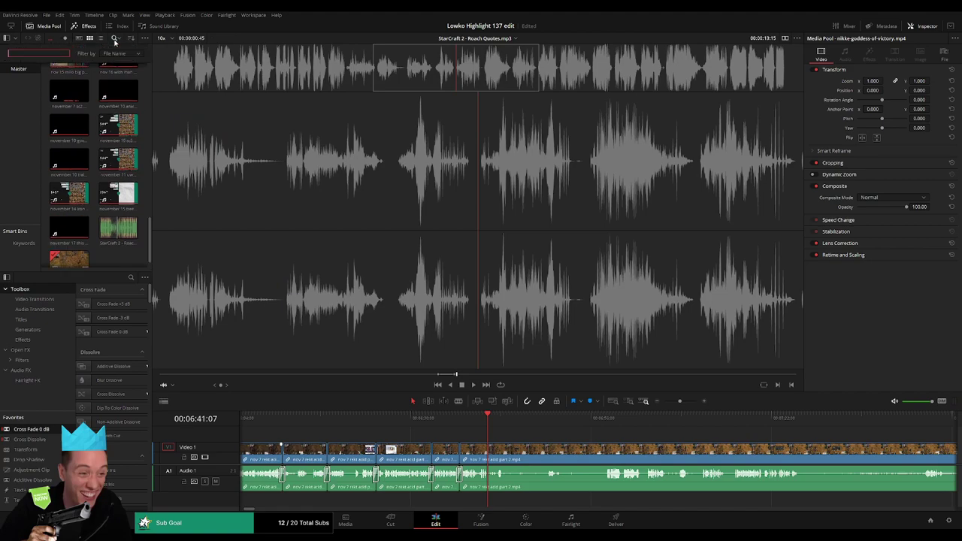
{"action": "type", "text": "ni"}
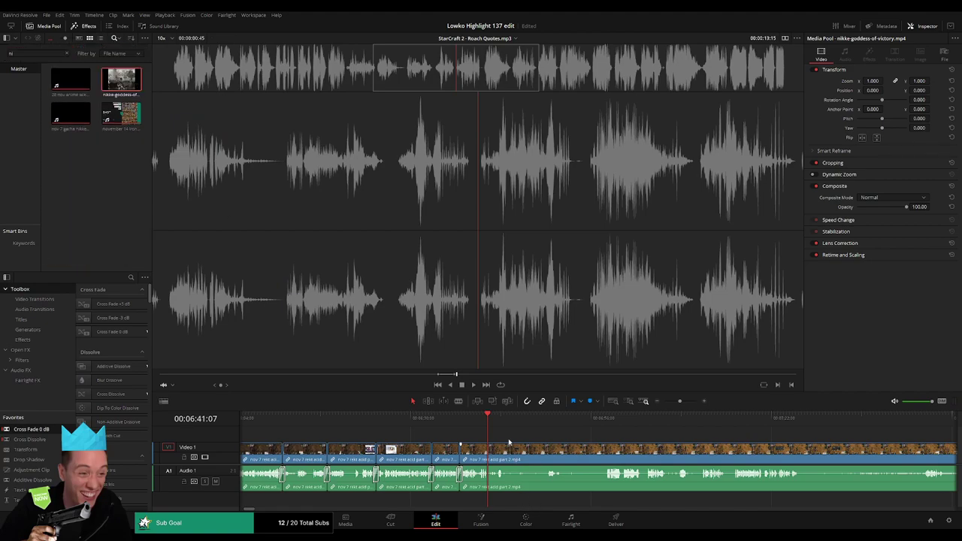
Split the footage at about 6:44 and 6:57.7, ripple-delete the piece between the cuts and undo that deletion.
{"action": "left_click", "coordinate": [507, 440]}
{"action": "key", "text": "space"}
{"action": "left_click_drag", "start_coordinate": [509, 438], "coordinate": [391, 436]}
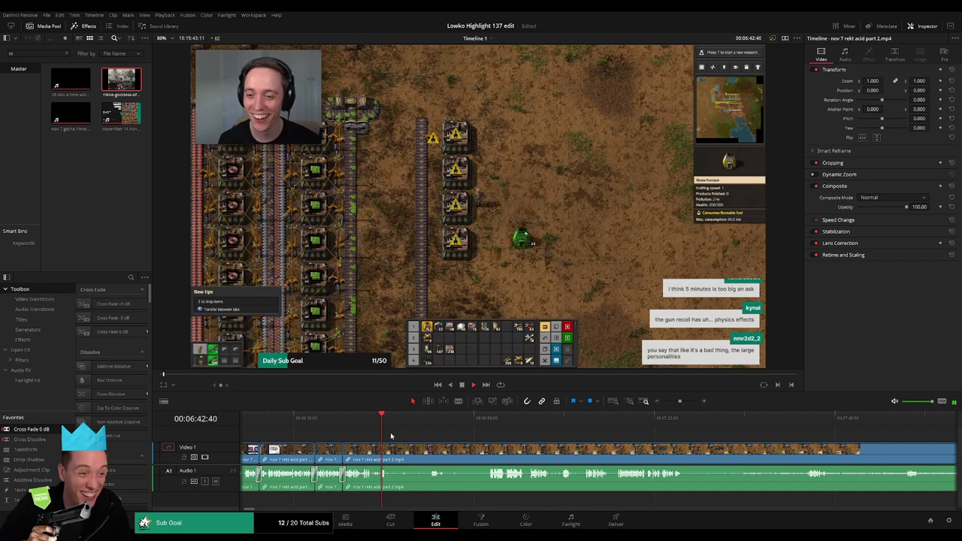
{"action": "left_click", "coordinate": [430, 421]}
{"action": "key", "text": "b"}
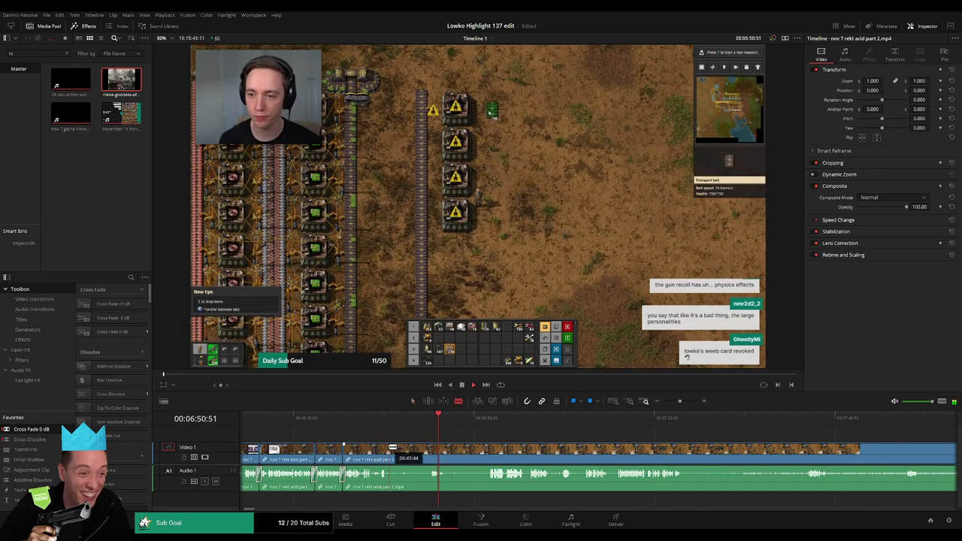
{"action": "left_click", "coordinate": [489, 419]}
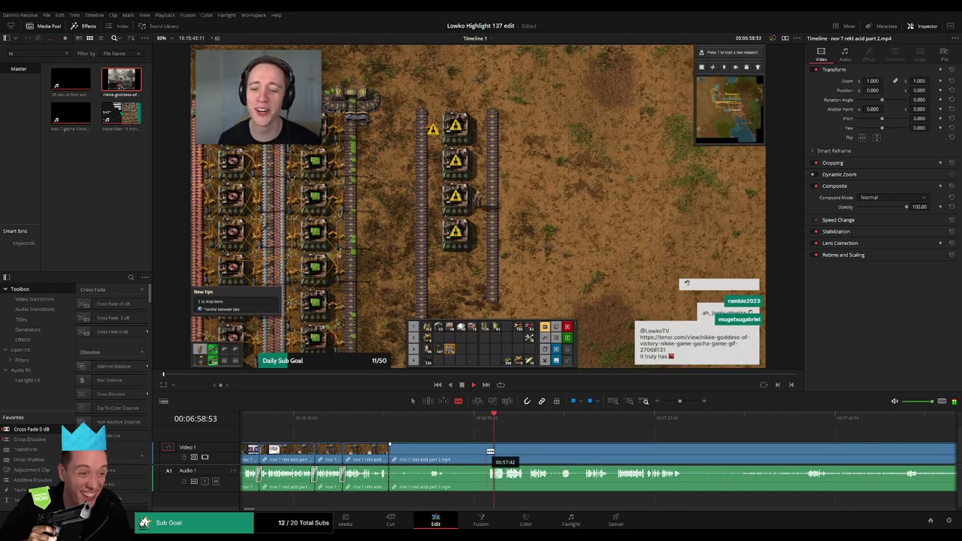
{"action": "left_click", "coordinate": [490, 451]}
{"action": "key", "text": "a"}
{"action": "left_click", "coordinate": [460, 453]}
{"action": "key", "text": "Delete"}
{"action": "key", "text": "ctrl+z"}
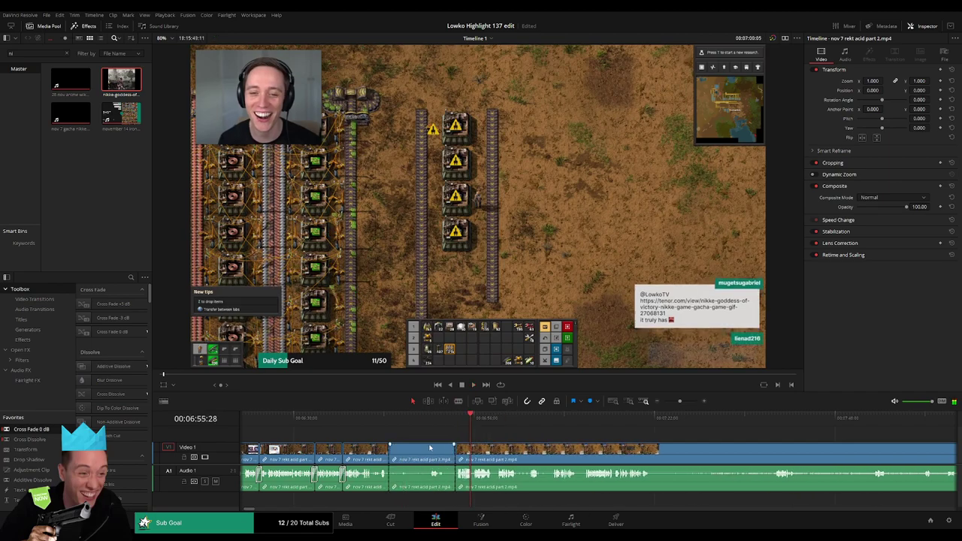
Ripple-delete the stretch from about 6:44 to 6:49.5, then the one from about 6:46 to 6:52, cross-fading both audio cuts.
{"action": "key", "text": "b"}
{"action": "left_click", "coordinate": [430, 451]}
{"action": "left_click", "coordinate": [432, 421]}
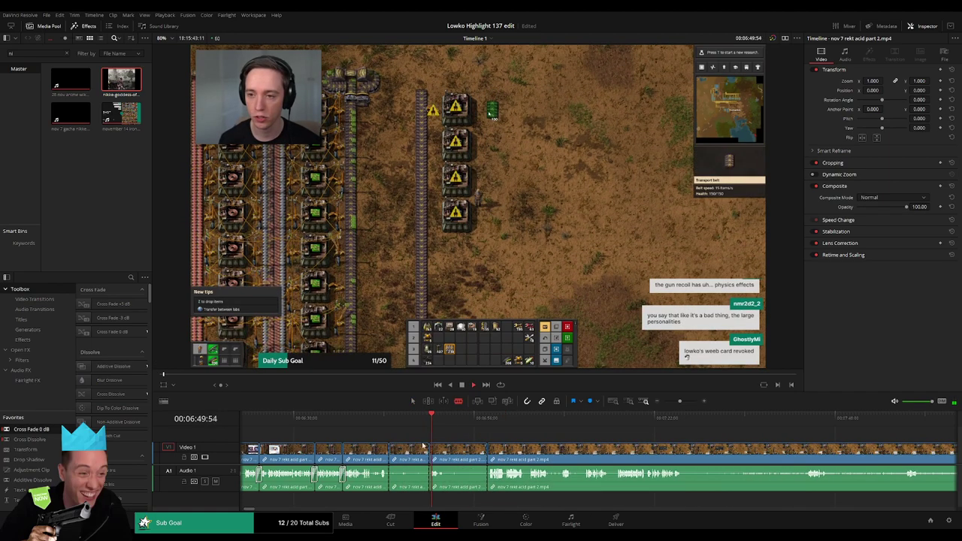
{"action": "key", "text": "Delete"}
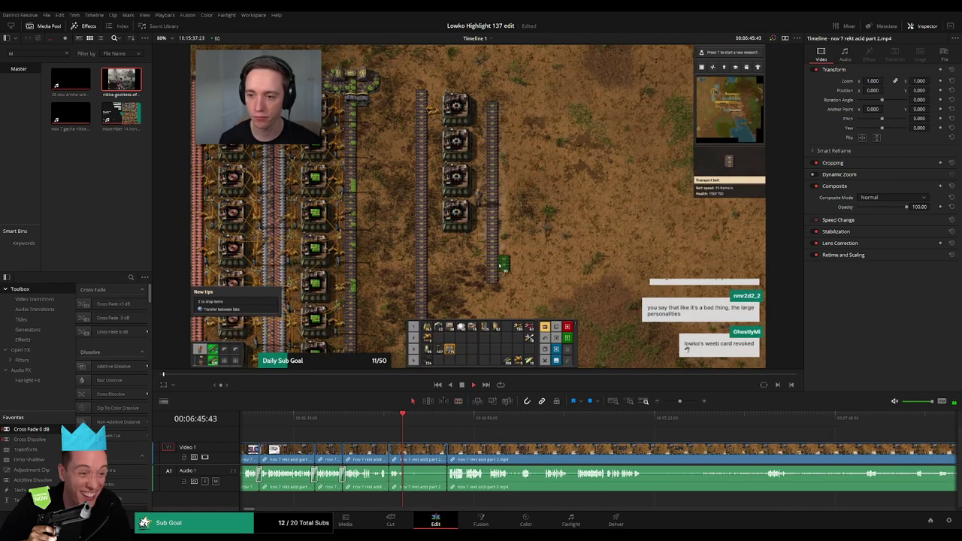
{"action": "left_click", "coordinate": [411, 458]}
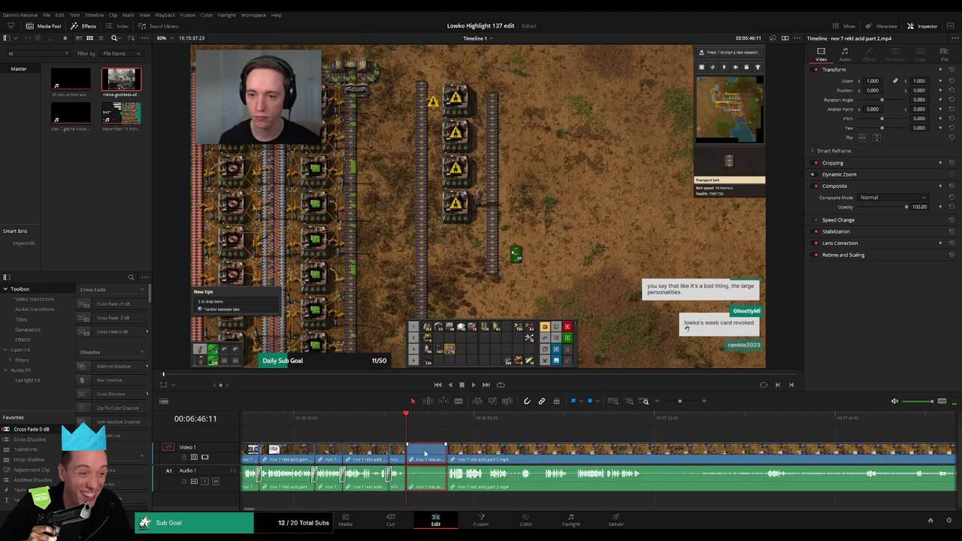
{"action": "key", "text": "Delete"}
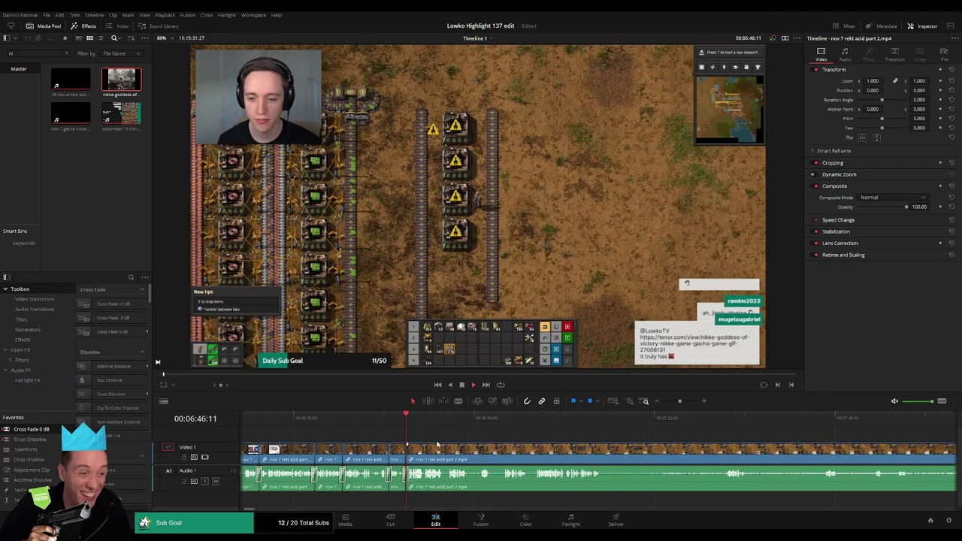
Place nikke-goddess-of-victory.mp4 on a second video track at about 6:51.5 and set its zoom to 0.560, keeping it centred.
{"action": "left_click_drag", "start_coordinate": [464, 442], "coordinate": [384, 443]}
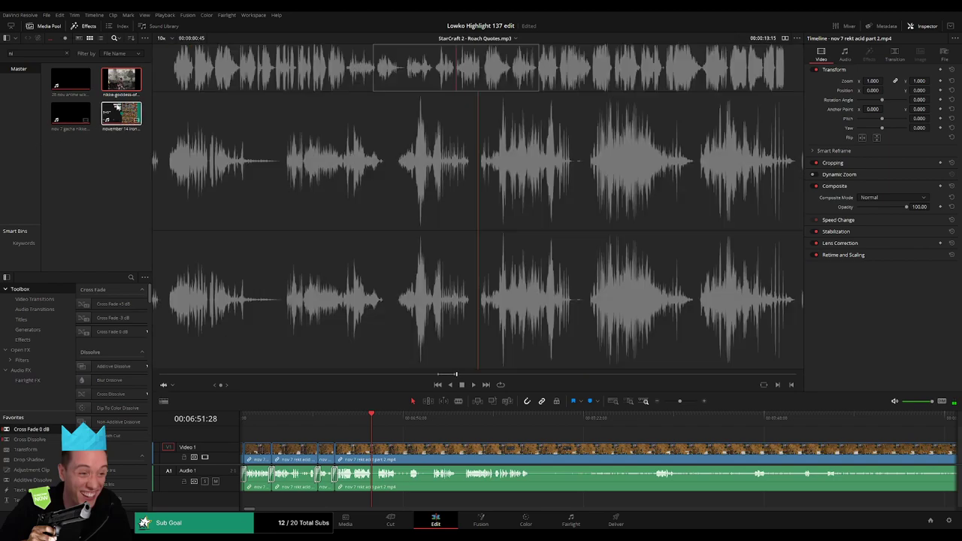
{"action": "left_click_drag", "start_coordinate": [122, 81], "coordinate": [283, 185]}
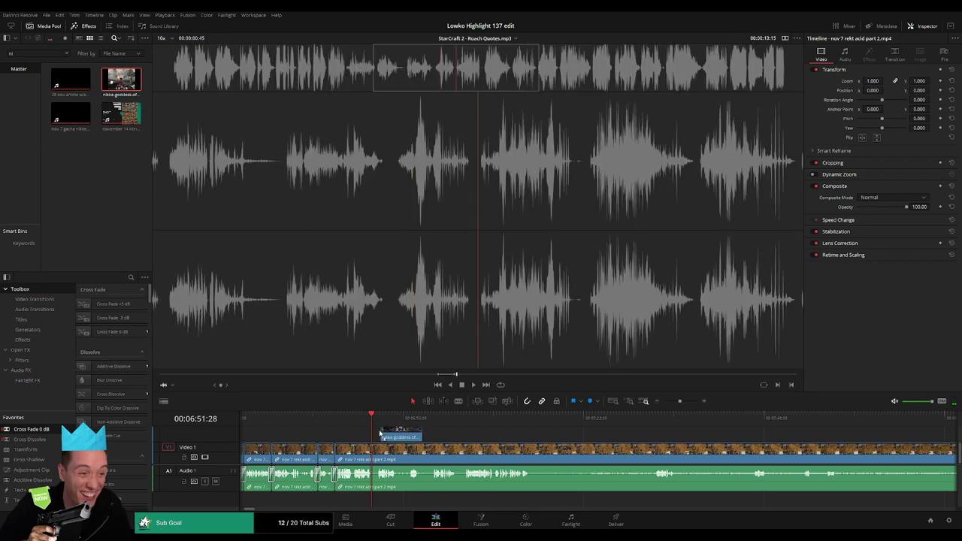
{"action": "left_click_drag", "start_coordinate": [381, 435], "coordinate": [391, 433]}
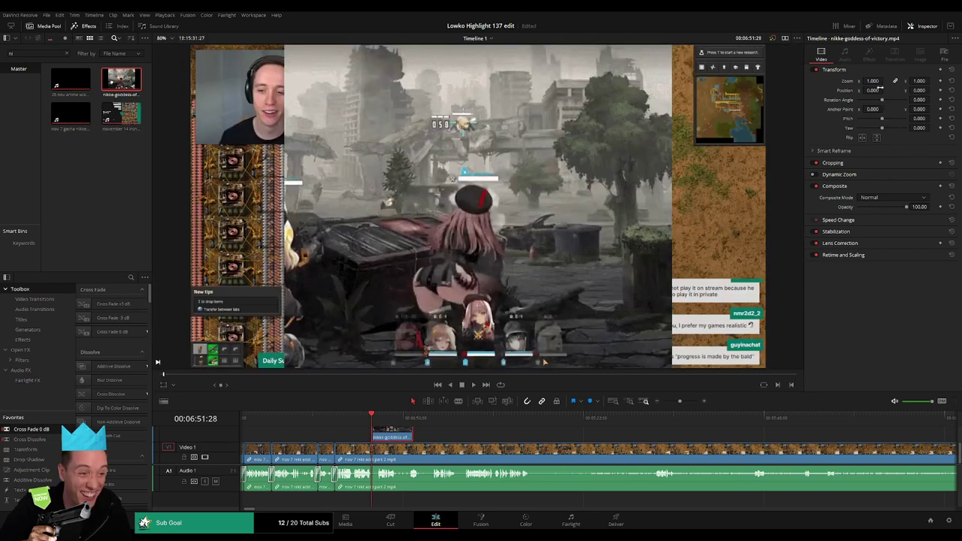
{"action": "left_click_drag", "start_coordinate": [880, 88], "coordinate": [887, 91]}
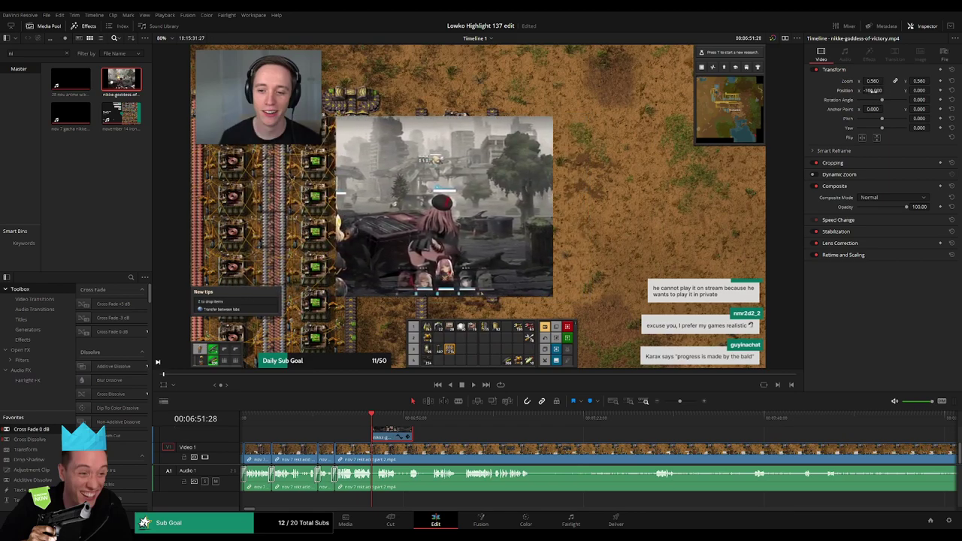
{"action": "key", "text": "ctrl+z"}
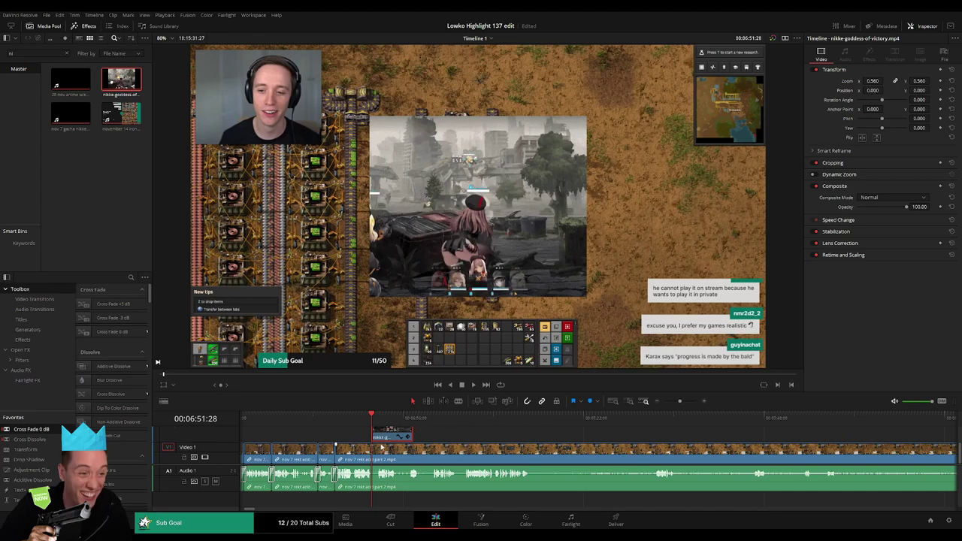
Give the nikke-goddess-of-victory.mp4 overlay a short fade-in and a one-second fade-out, and play it back.
{"action": "scroll", "coordinate": [382, 447], "scroll_direction": "up", "scroll_amount": 2}
{"action": "scroll", "coordinate": [229, 451], "scroll_direction": "down", "scroll_amount": 2}
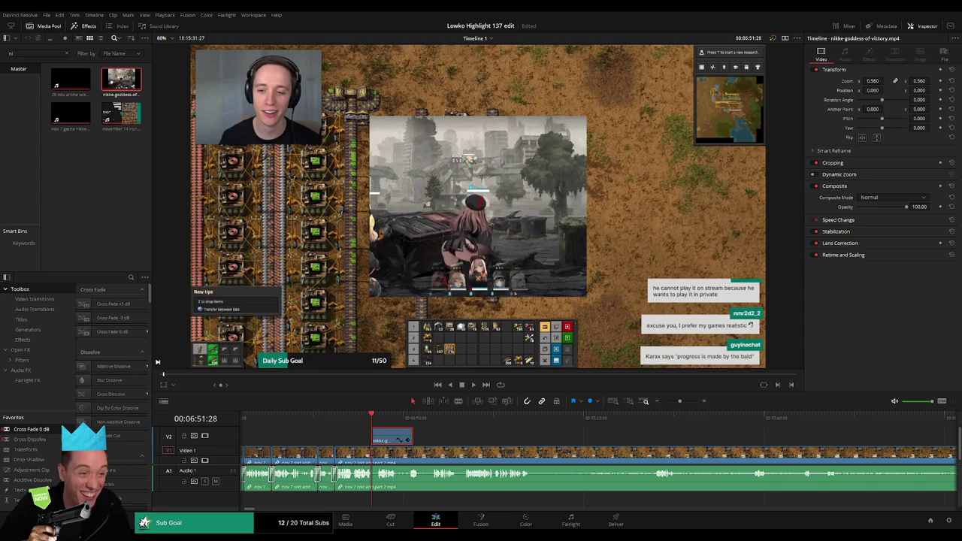
{"action": "key", "text": "space"}
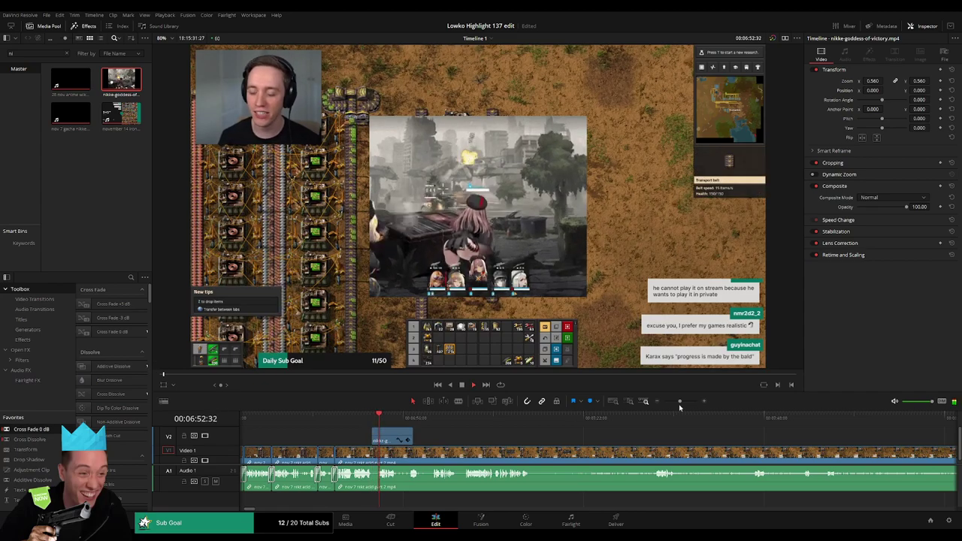
{"action": "left_click_drag", "start_coordinate": [680, 403], "coordinate": [683, 406]}
{"action": "left_click_drag", "start_coordinate": [553, 430], "coordinate": [558, 430]}
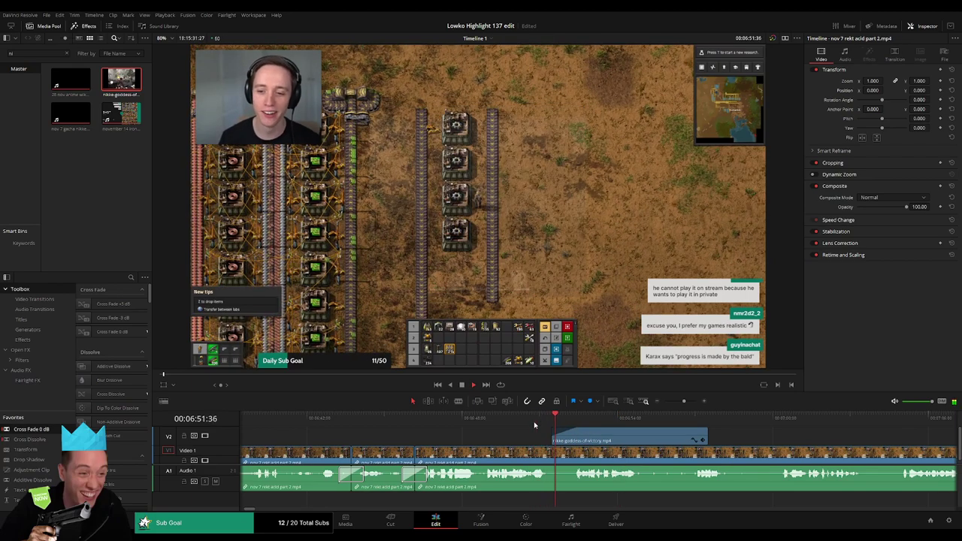
{"action": "left_click_drag", "start_coordinate": [602, 450], "coordinate": [538, 442]}
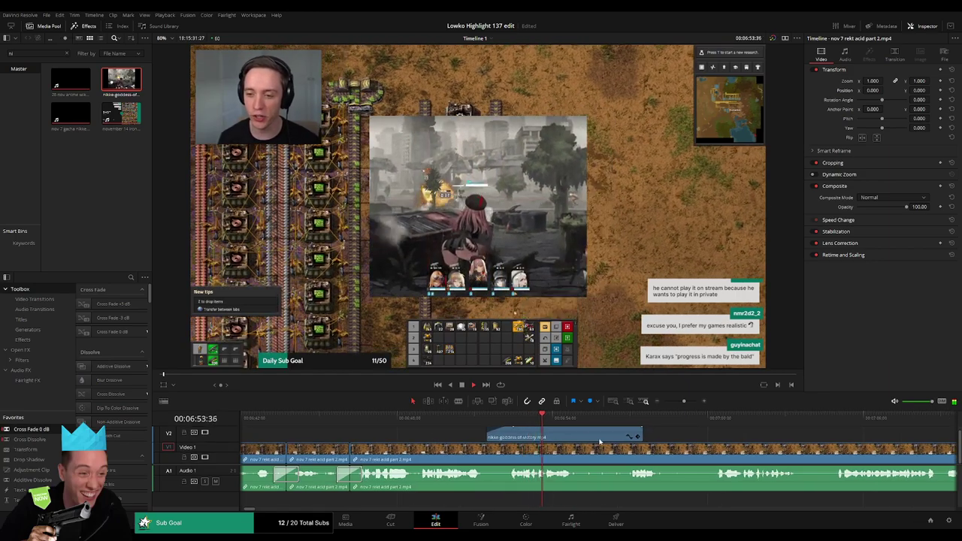
{"action": "scroll", "coordinate": [667, 441], "scroll_direction": "right", "scroll_amount": 3}
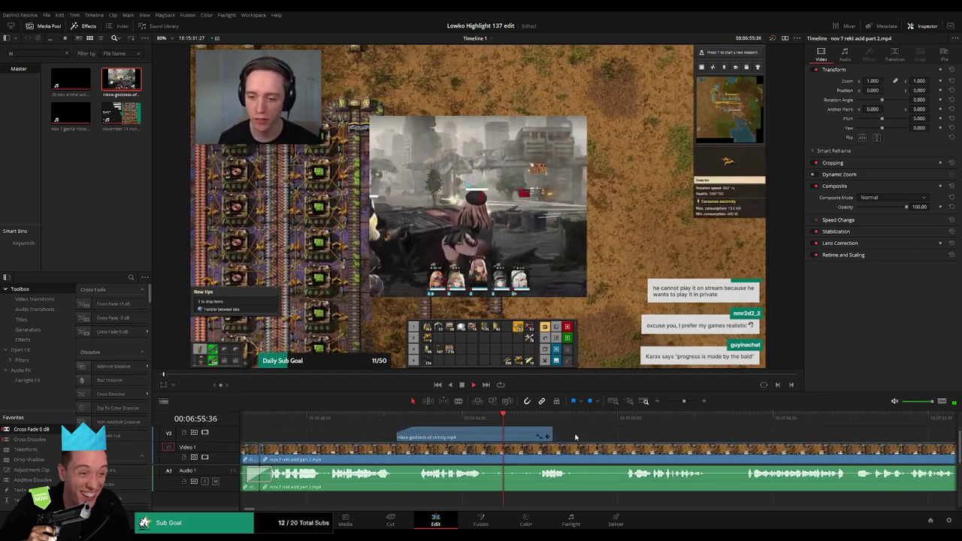
{"action": "left_click", "coordinate": [553, 432]}
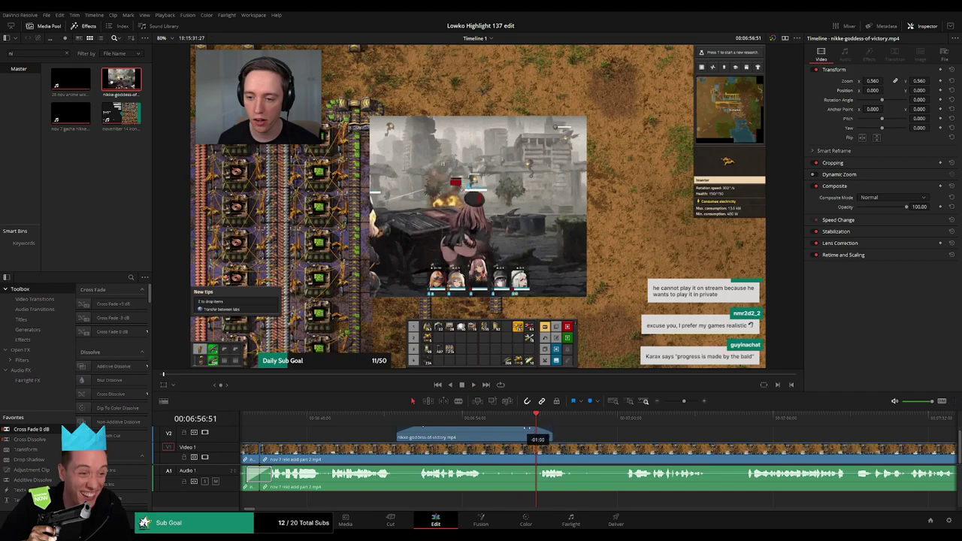
{"action": "key", "text": "space"}
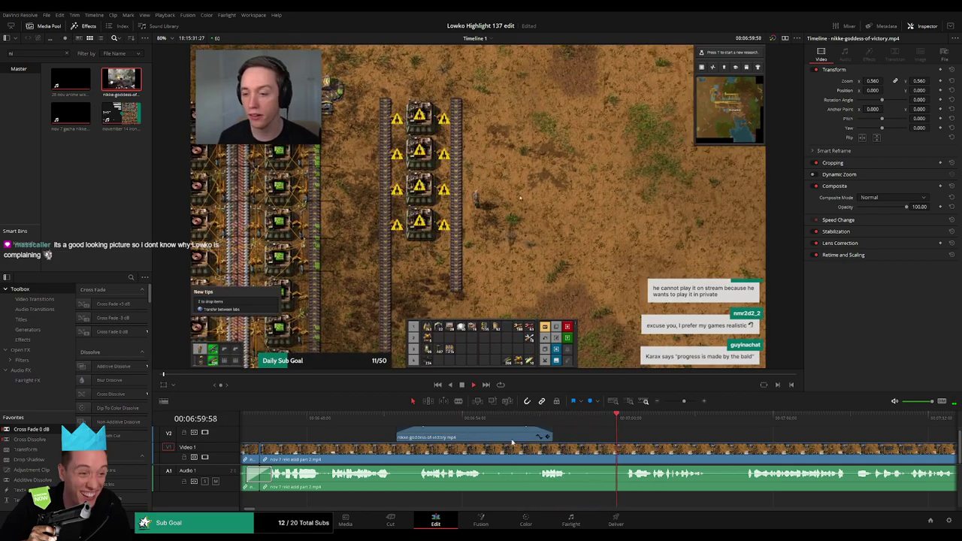
{"action": "key", "text": "space"}
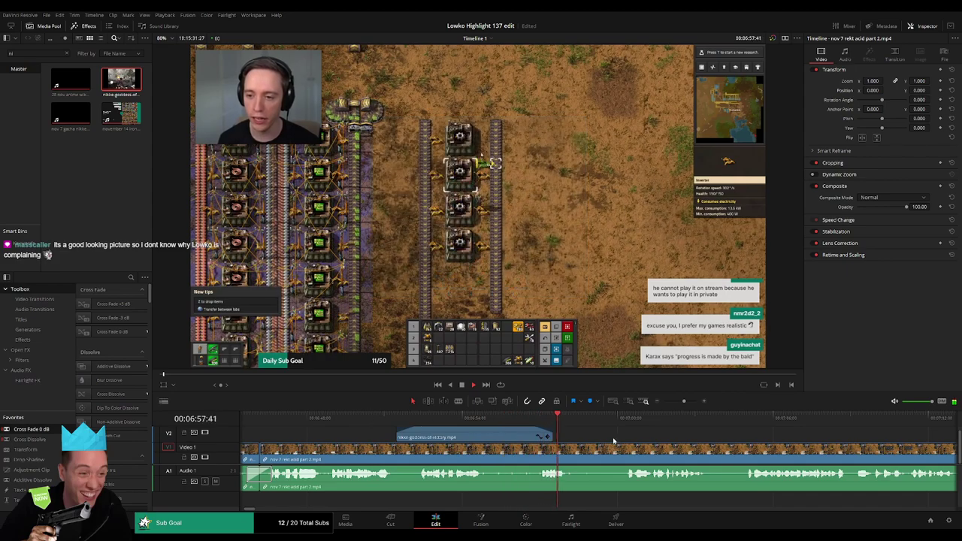
Ripple-delete the pause from about 6:58 to 7:00, cross-fade the audio at the cut, and play back the edit.
{"action": "left_click_drag", "start_coordinate": [550, 441], "coordinate": [361, 431]}
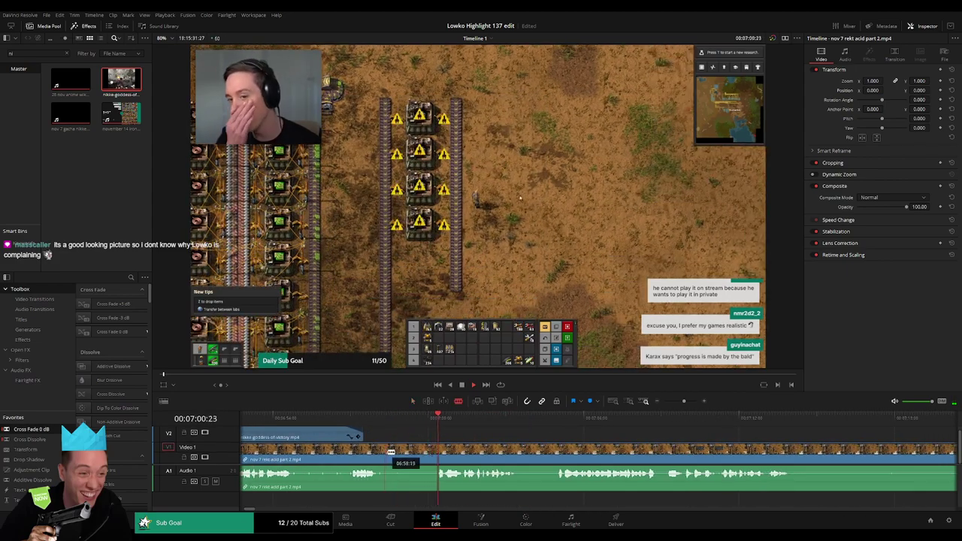
{"action": "left_click", "coordinate": [389, 452]}
{"action": "key", "text": "BackSpace"}
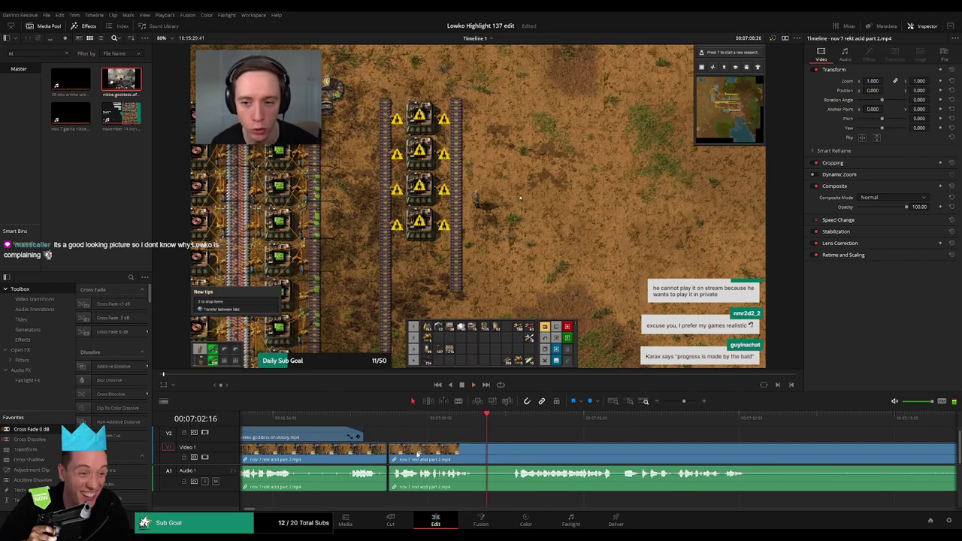
{"action": "left_click", "coordinate": [433, 418]}
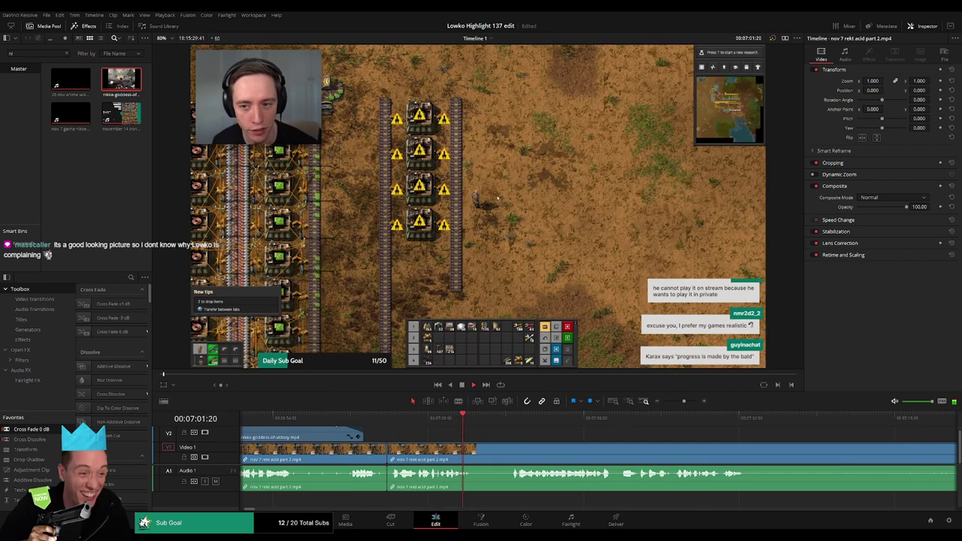
{"action": "scroll", "coordinate": [695, 419], "scroll_direction": "down", "scroll_amount": 3}
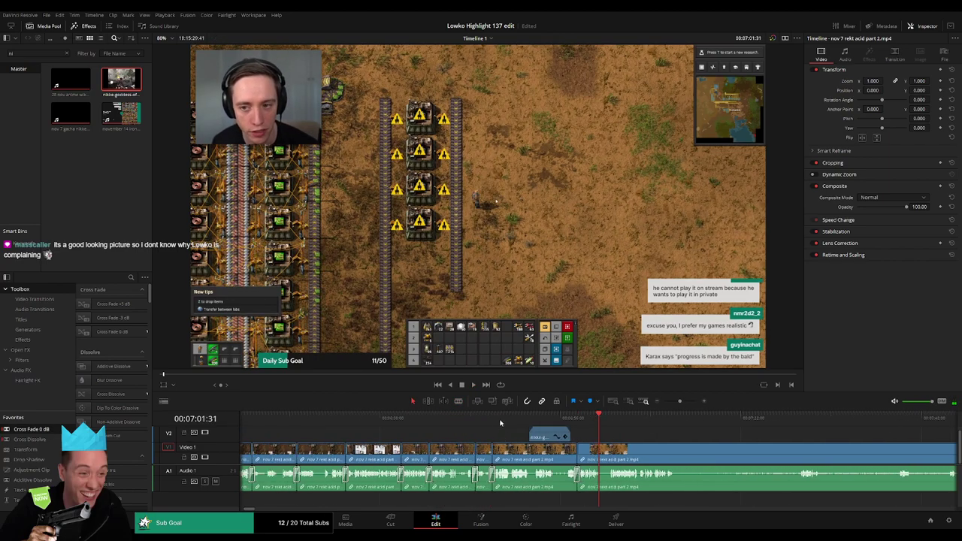
{"action": "key", "text": "space"}
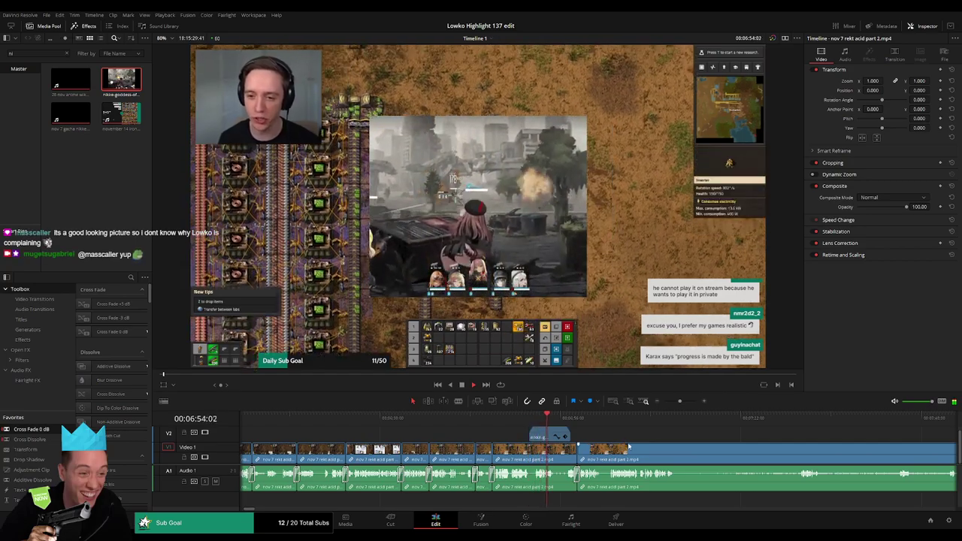
{"action": "scroll", "coordinate": [434, 434], "scroll_direction": "right", "scroll_amount": 5}
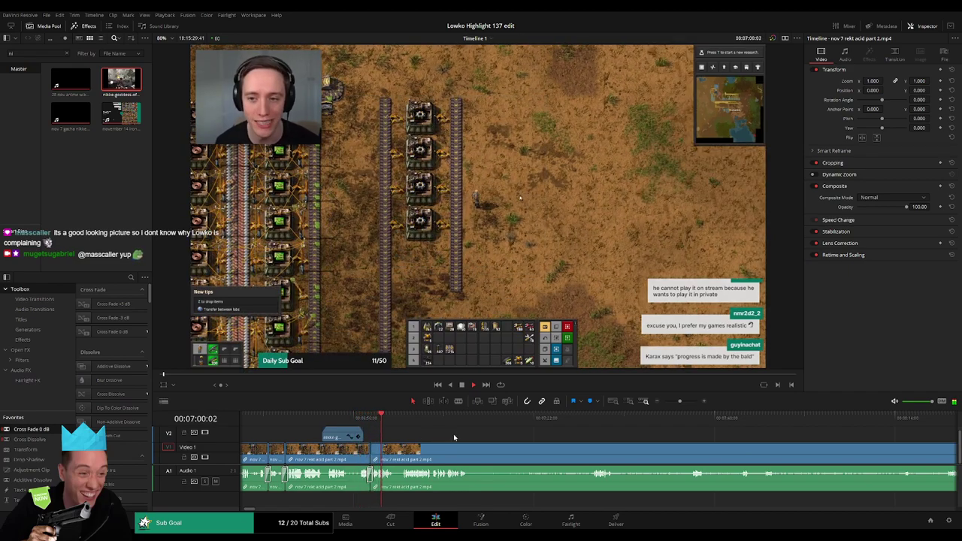
Split the footage at about 7:07.2 and 7:08.1 and ripple-delete the short piece between the cuts.
{"action": "left_click", "coordinate": [681, 402]}
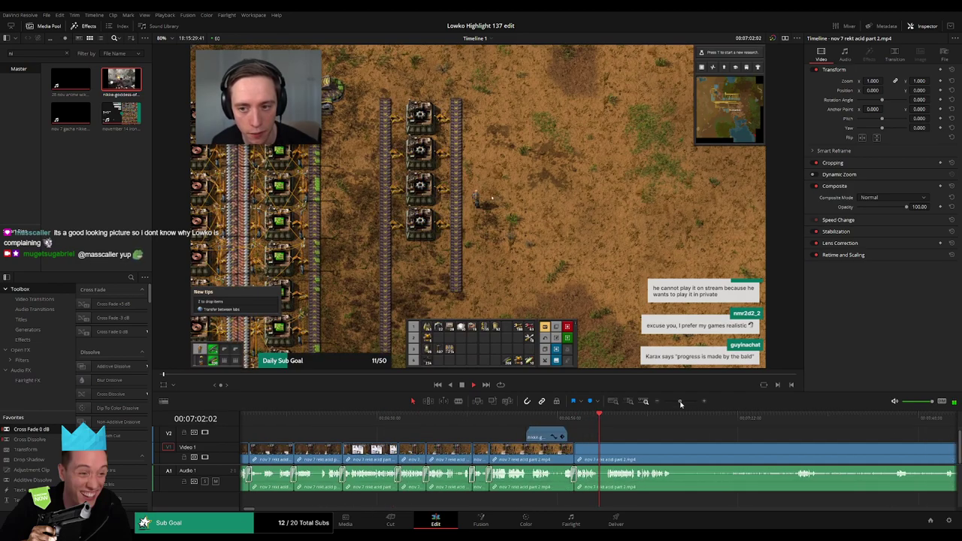
{"action": "left_click_drag", "start_coordinate": [583, 451], "coordinate": [419, 453]}
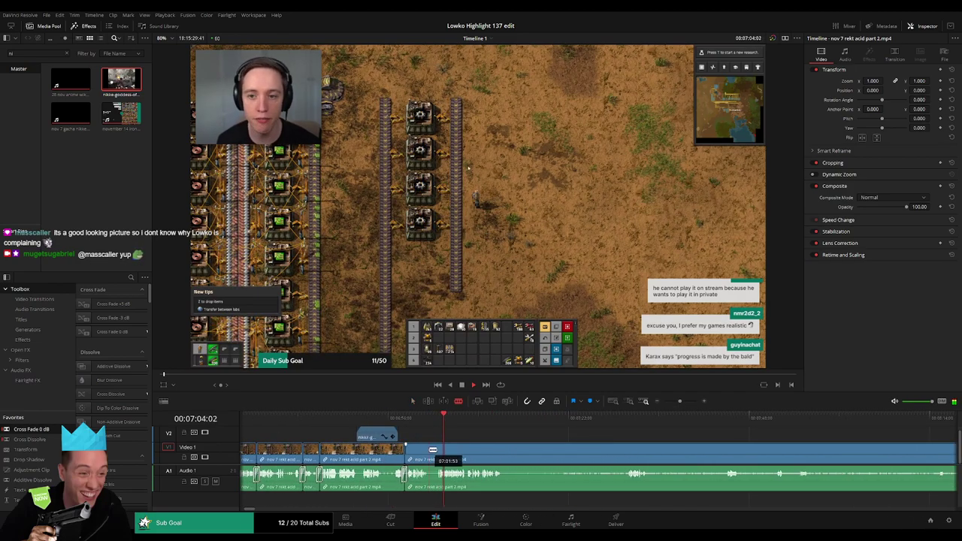
{"action": "scroll", "coordinate": [451, 434], "scroll_direction": "right", "scroll_amount": 2}
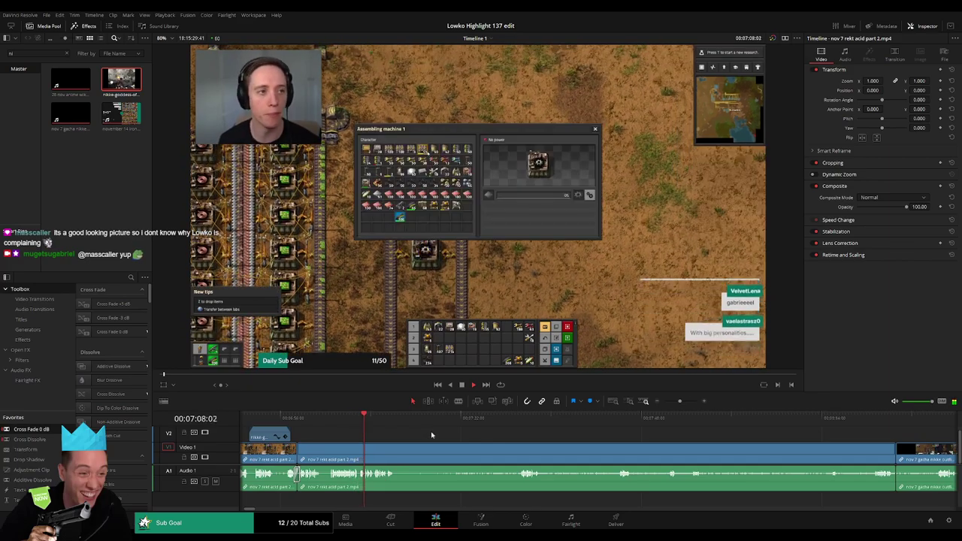
{"action": "left_click_drag", "start_coordinate": [434, 435], "coordinate": [420, 436]}
{"action": "left_click_drag", "start_coordinate": [680, 402], "coordinate": [683, 403]}
{"action": "key", "text": "b"}
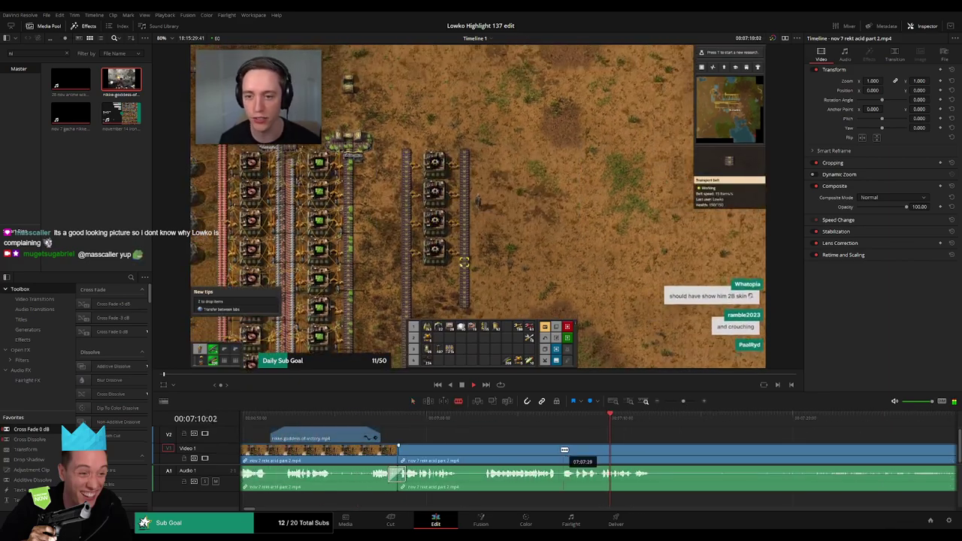
{"action": "left_click", "coordinate": [559, 450]}
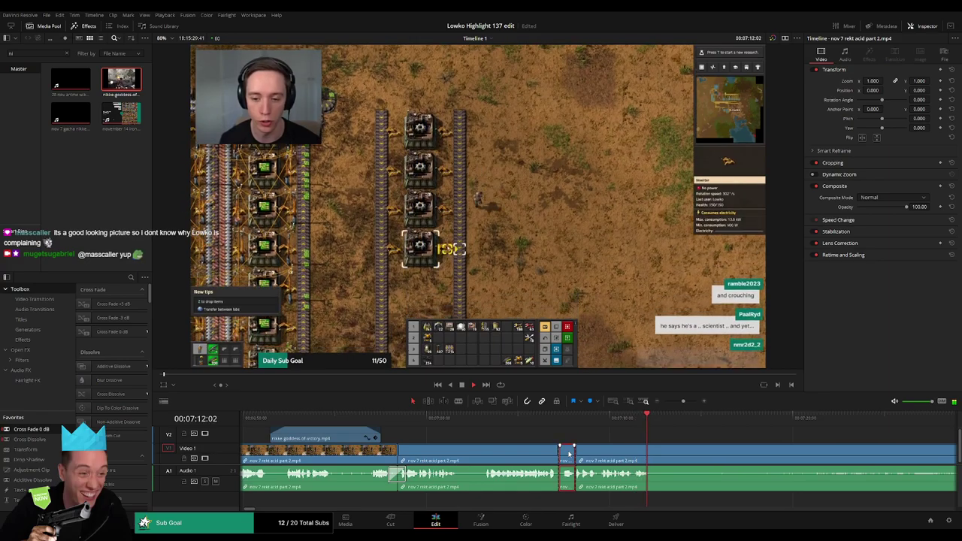
{"action": "key", "text": "a"}
Ripple-delete the stretch from about 7:11.8 to 7:29 and cross-fade the audio at the new cut.
{"action": "key", "text": "b"}
{"action": "left_click", "coordinate": [644, 450]}
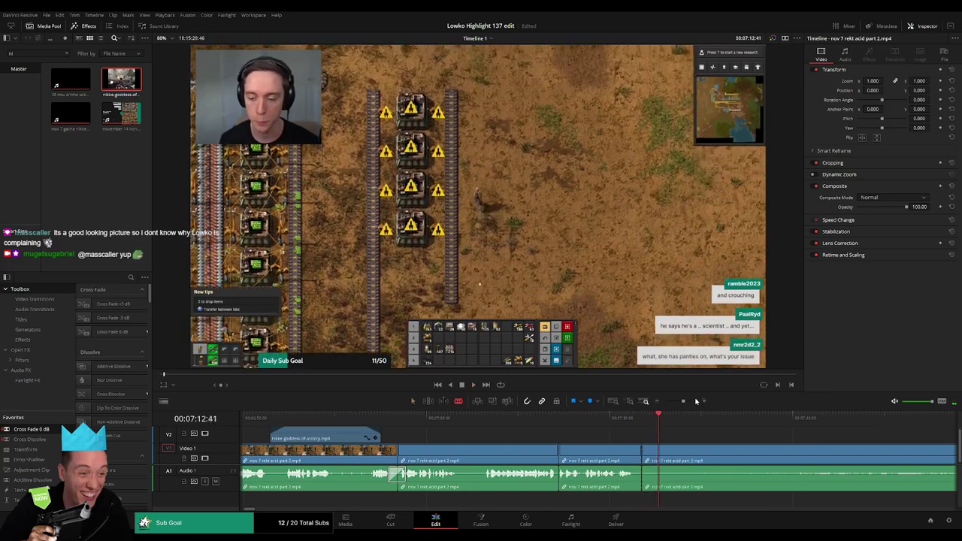
{"action": "left_click_drag", "start_coordinate": [684, 402], "coordinate": [680, 402]}
{"action": "key", "text": "space"}
{"action": "left_click_drag", "start_coordinate": [720, 446], "coordinate": [511, 436]}
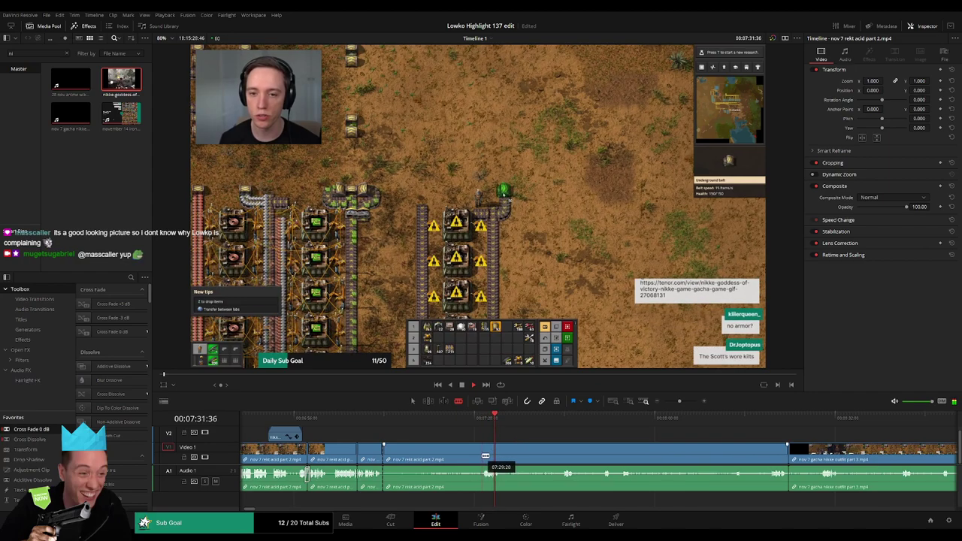
{"action": "key", "text": "Delete"}
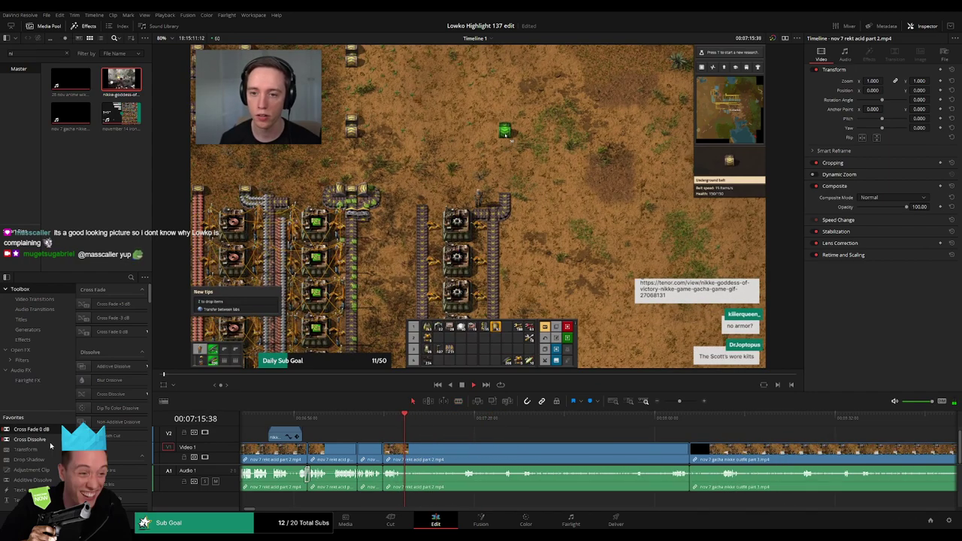
{"action": "key", "text": "shift+t"}
{"action": "key", "text": "shift+Right"}
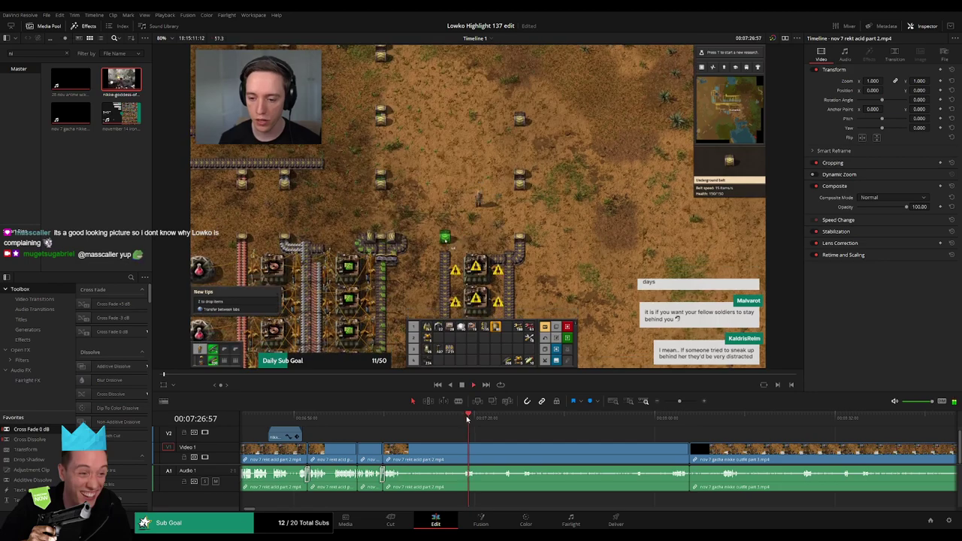
Split the nov 7 rekt acid part 2 footage at about 7:15 and ripple-delete the rest of that clip.
{"action": "key", "text": "b"}
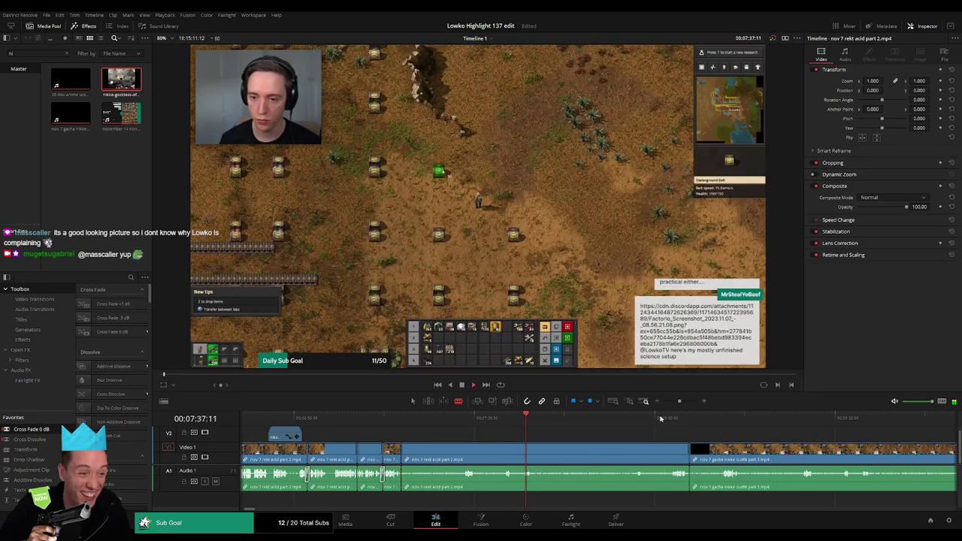
{"action": "left_click", "coordinate": [668, 419]}
{"action": "key", "text": "a"}
{"action": "left_click", "coordinate": [539, 453]}
{"action": "key", "text": "Delete"}
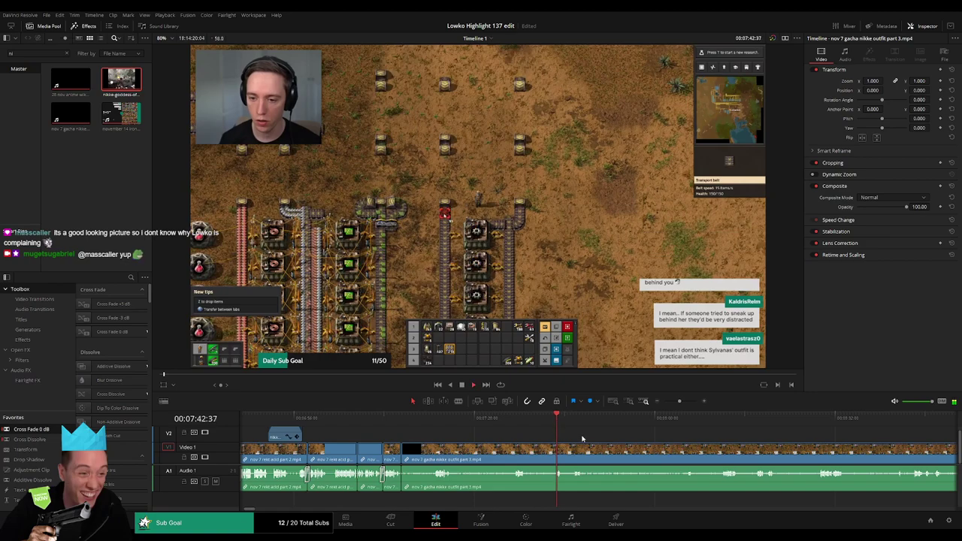
Review the first part of the nov 7 gacha nikke outfit part 3 clip, up to about 8:47, for footage worth keeping.
{"action": "scroll", "coordinate": [494, 434], "scroll_direction": "right", "scroll_amount": 3}
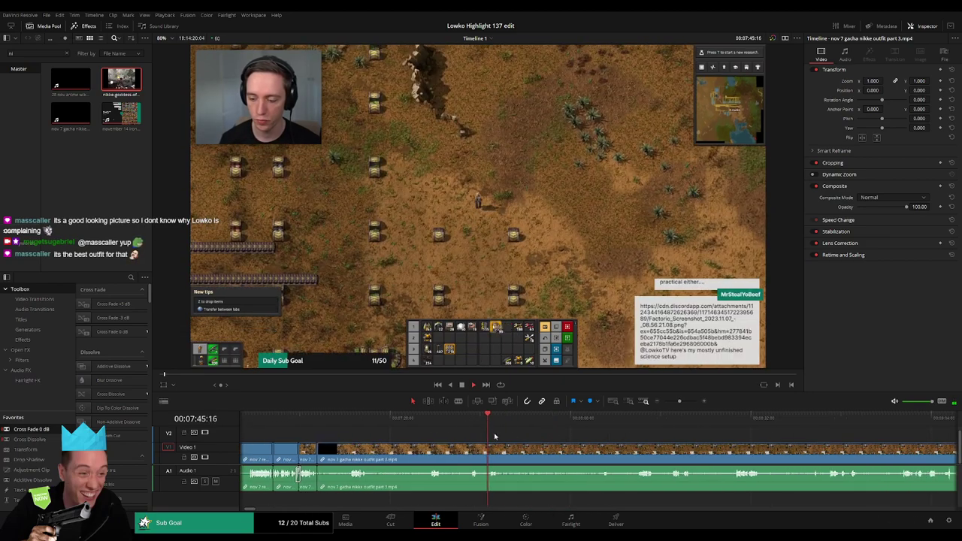
{"action": "scroll", "coordinate": [474, 439], "scroll_direction": "left", "scroll_amount": 6}
{"action": "left_click", "coordinate": [391, 419]}
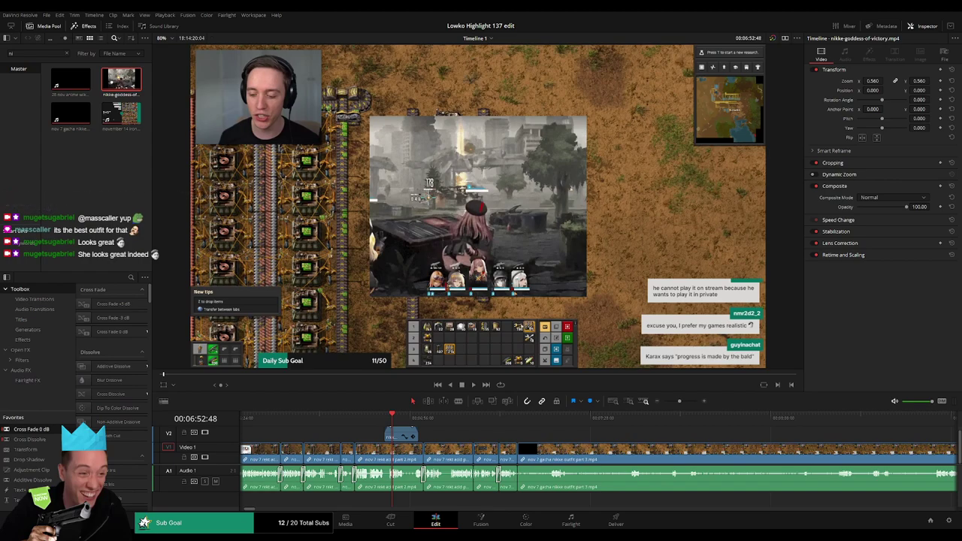
{"action": "left_click", "coordinate": [518, 419]}
{"action": "left_click", "coordinate": [547, 419]}
{"action": "key", "text": "space"}
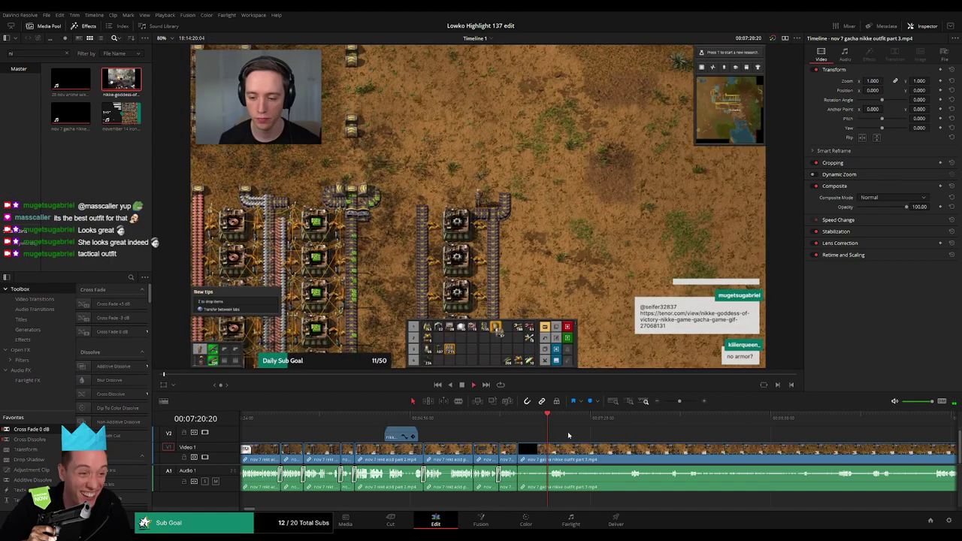
{"action": "left_click_drag", "start_coordinate": [563, 436], "coordinate": [471, 433]}
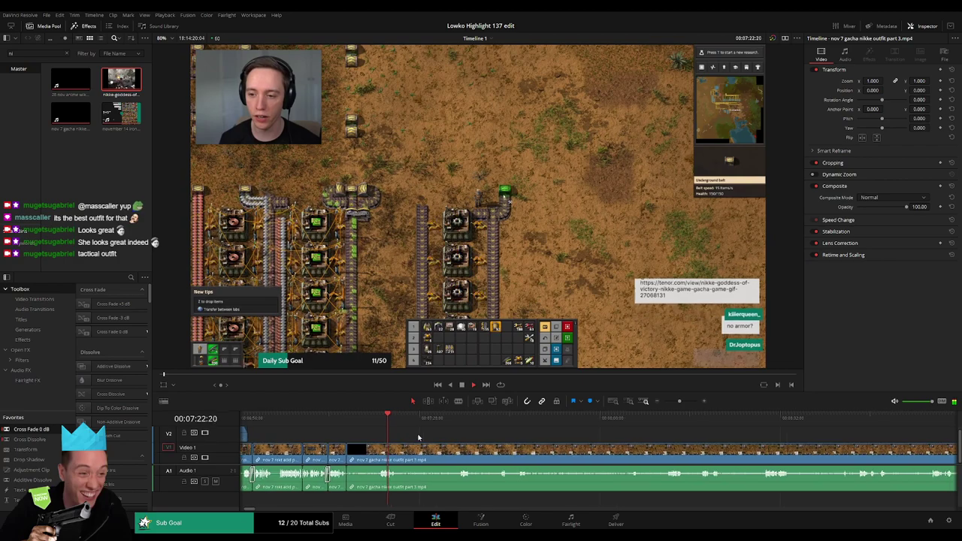
{"action": "left_click", "coordinate": [460, 422]}
{"action": "left_click", "coordinate": [664, 424]}
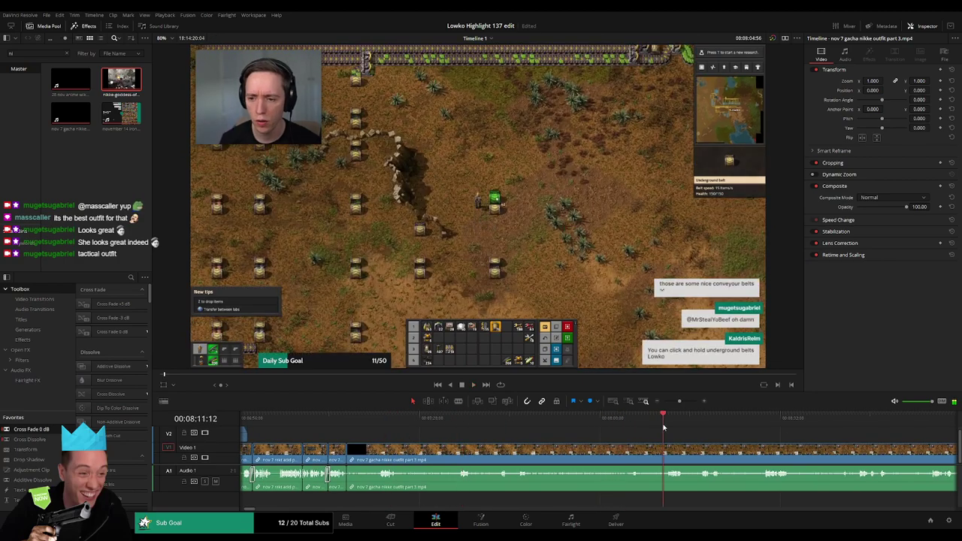
{"action": "mouse_move", "coordinate": [680, 443]}
{"action": "left_mouse_down"}
{"action": "mouse_move", "coordinate": [541, 446]}
{"action": "mouse_move", "coordinate": [729, 443]}
{"action": "mouse_move", "coordinate": [662, 448]}
{"action": "left_mouse_up"}
{"action": "left_click", "coordinate": [731, 421]}
{"action": "left_click", "coordinate": [710, 427]}
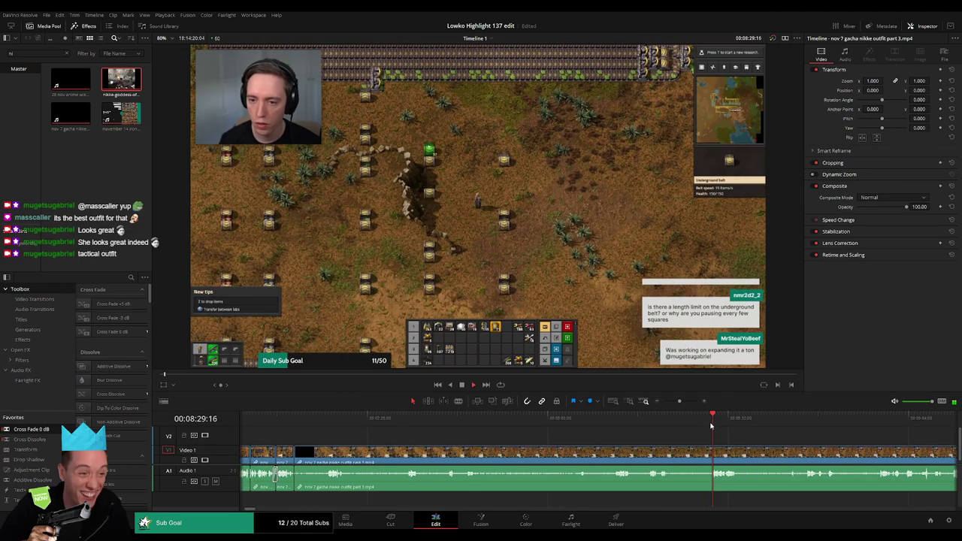
{"action": "left_click", "coordinate": [738, 450]}
{"action": "left_click", "coordinate": [615, 423]}
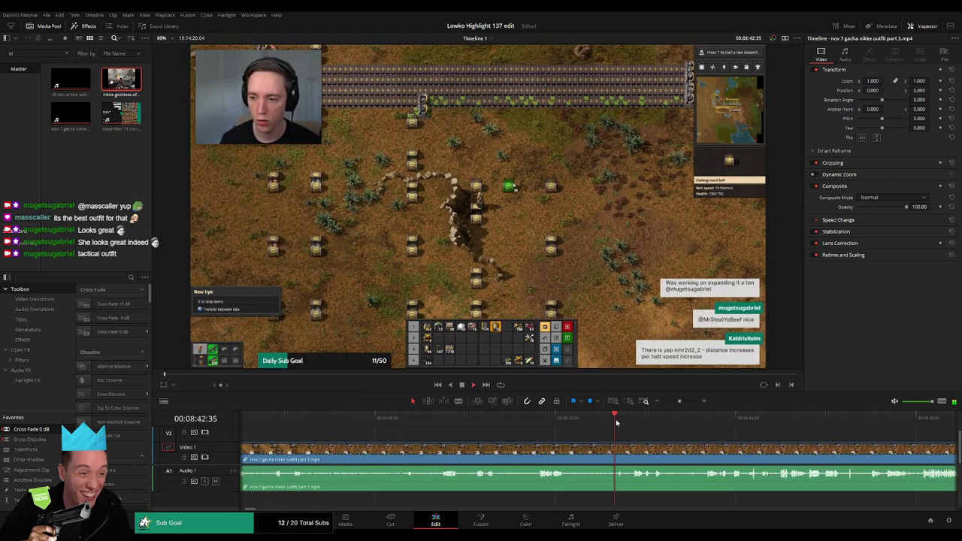
{"action": "key", "text": "space"}
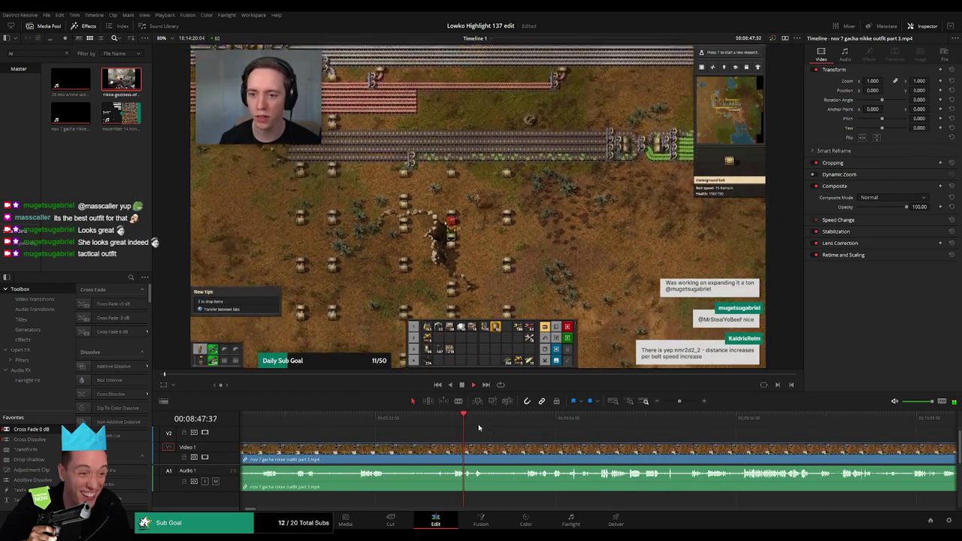
Skim the nov 7 gacha nikke outfit part 3 clip from about 9:39 to 13:19 for footage worth keeping.
{"action": "left_click", "coordinate": [530, 427]}
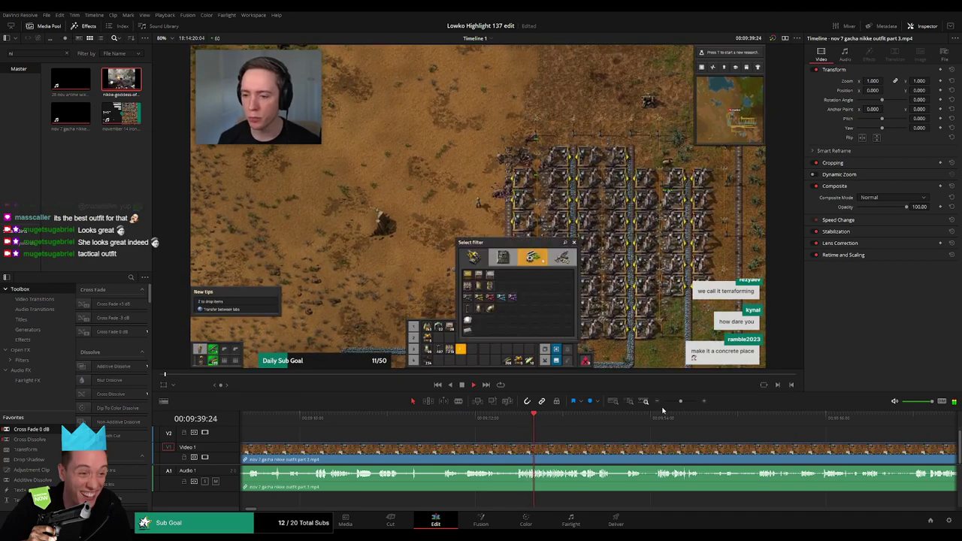
{"action": "left_click", "coordinate": [516, 426]}
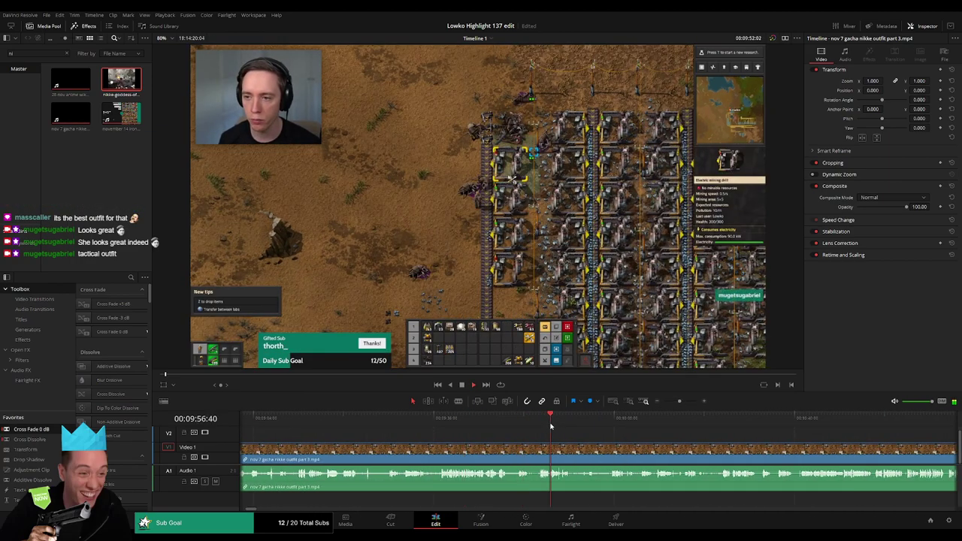
{"action": "left_click", "coordinate": [479, 421]}
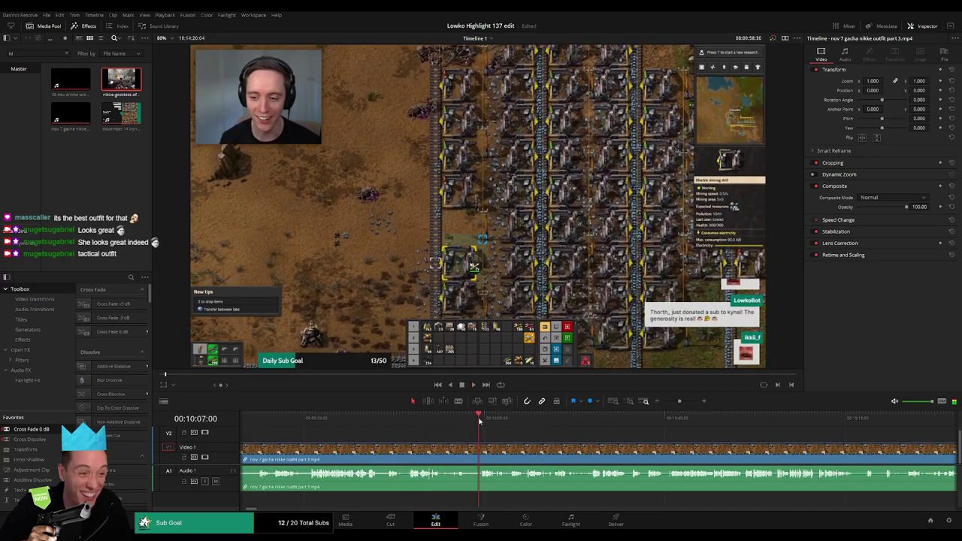
{"action": "key", "text": "space"}
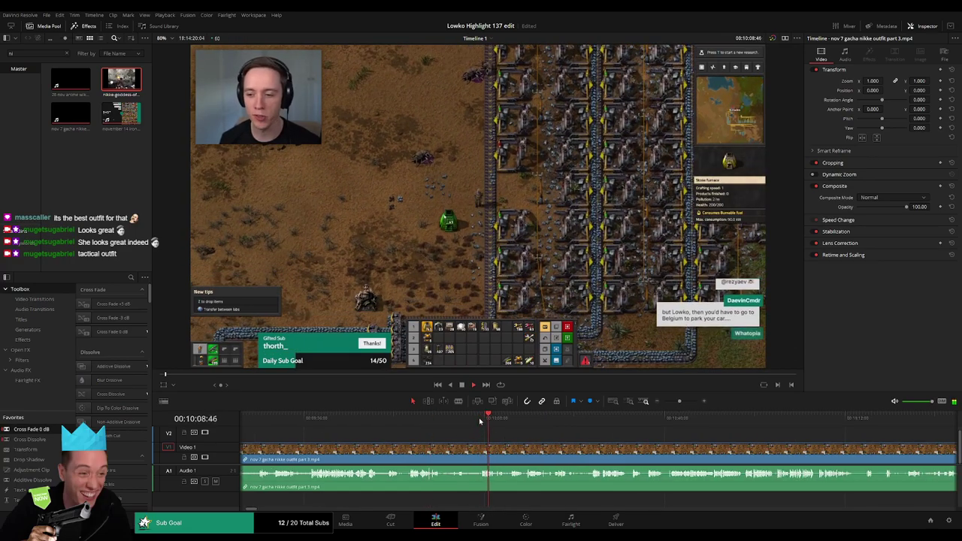
{"action": "left_click_drag", "start_coordinate": [549, 421], "coordinate": [596, 424]}
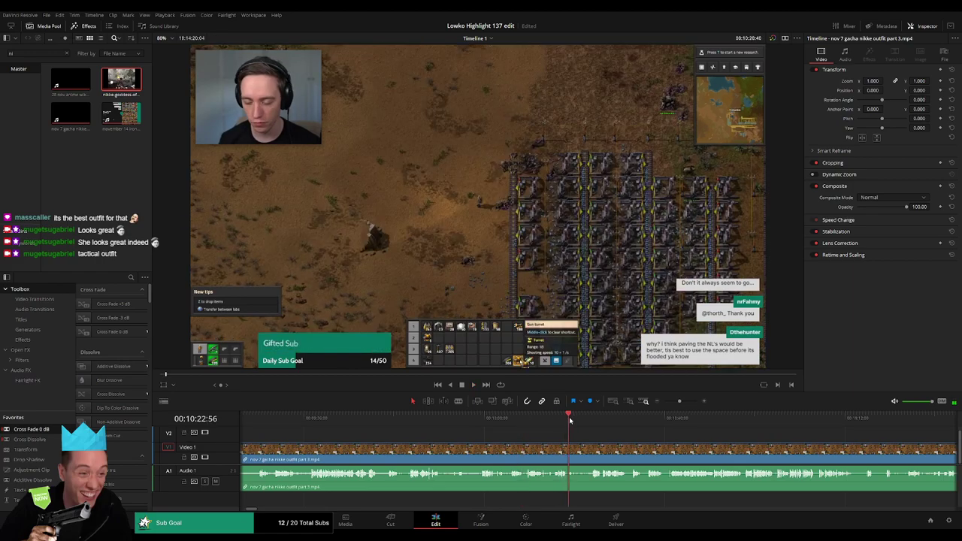
{"action": "scroll", "coordinate": [490, 433], "scroll_direction": "right", "scroll_amount": 2}
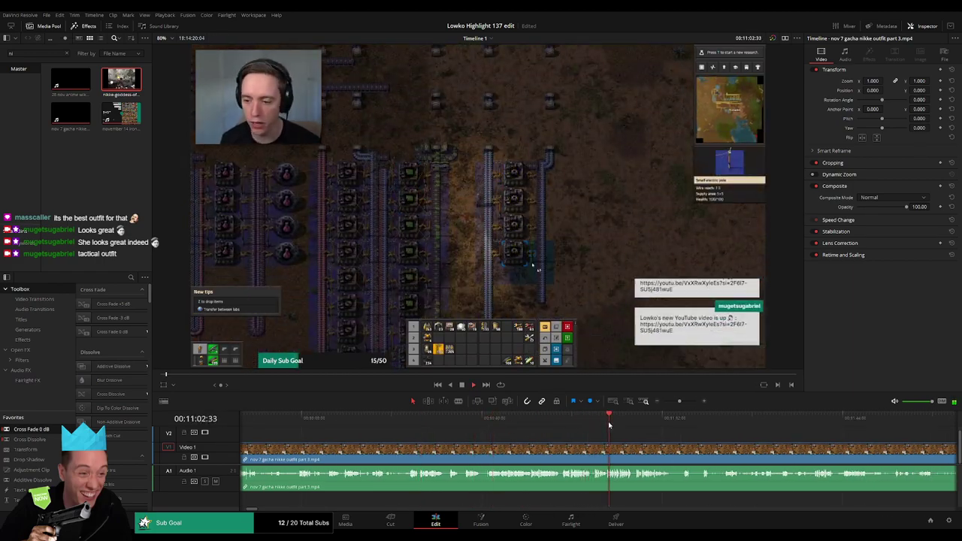
{"action": "left_click_drag", "start_coordinate": [609, 426], "coordinate": [549, 429]}
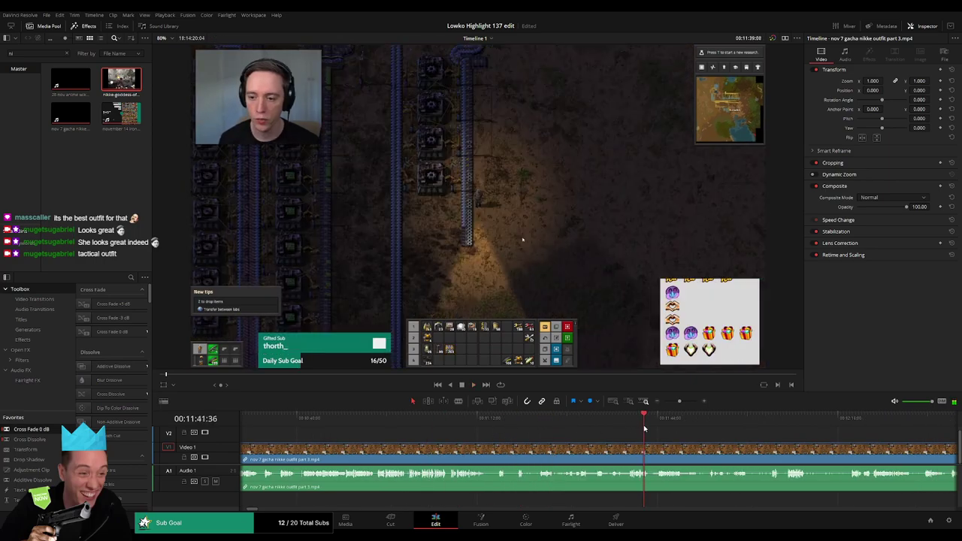
{"action": "key", "text": "space"}
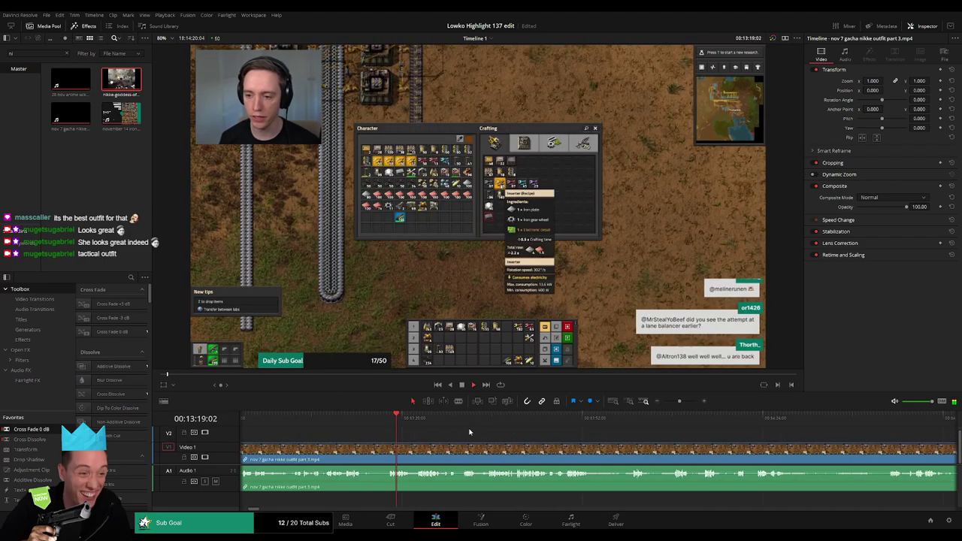
Sample the middle of the nov 7 gacha nikke outfit part 3 clip, from about 14:15 to past 18:49.
{"action": "left_click", "coordinate": [705, 427]}
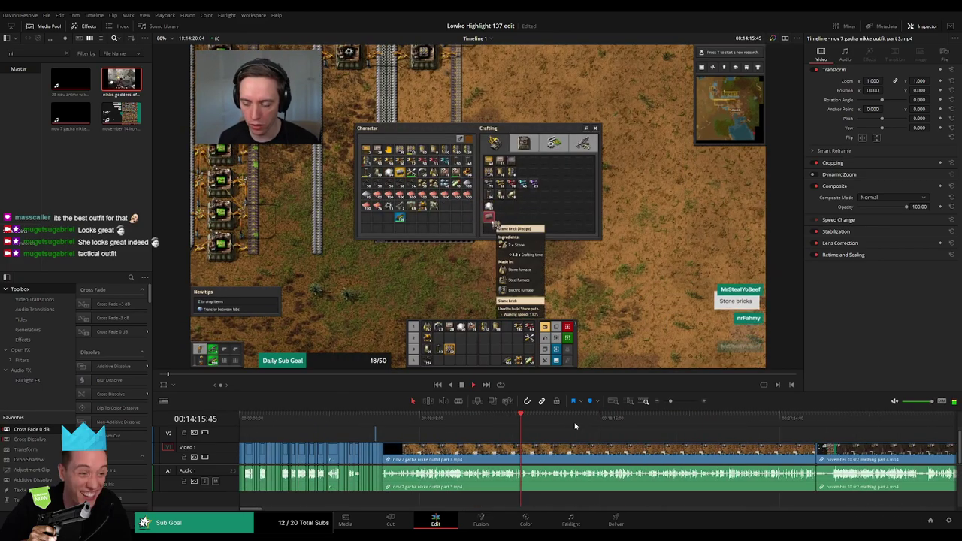
{"action": "left_click", "coordinate": [528, 419]}
{"action": "left_click", "coordinate": [565, 421]}
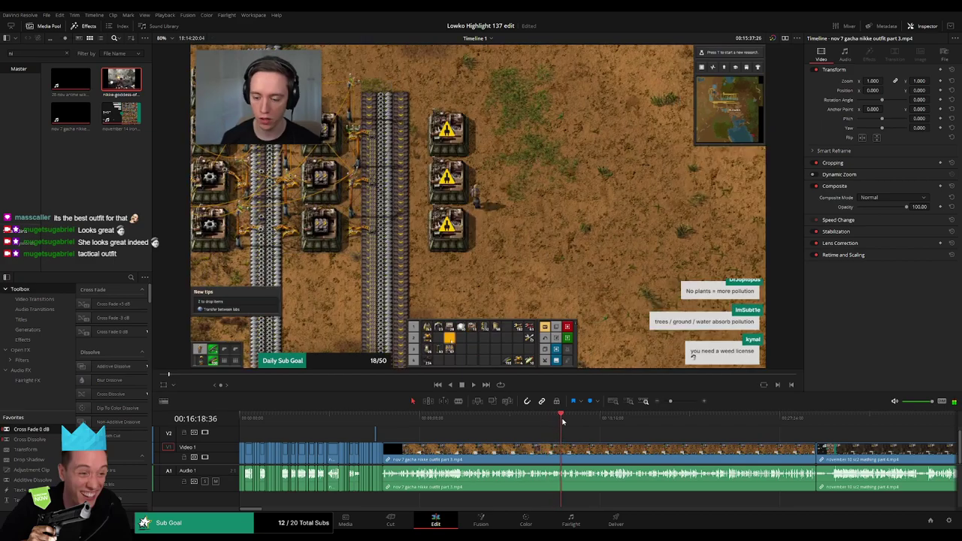
{"action": "left_click", "coordinate": [593, 422]}
{"action": "left_click", "coordinate": [612, 422]}
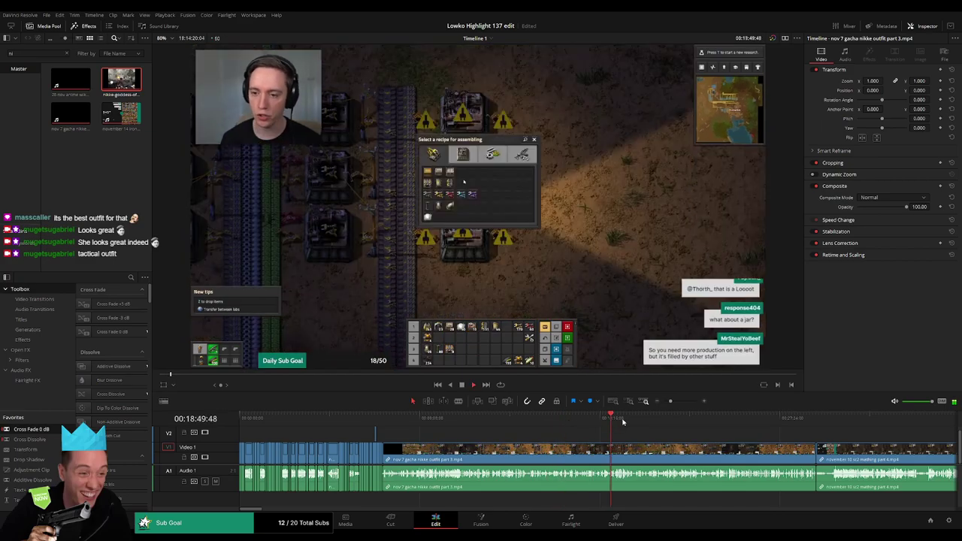
{"action": "left_click", "coordinate": [623, 423]}
{"action": "left_click_drag", "start_coordinate": [678, 442], "coordinate": [539, 433]}
Check the nov 7 gacha nikke outfit part 3 clip from about 21:14 to 26:46 and ripple-delete the whole clip.
{"action": "left_click", "coordinate": [533, 422]}
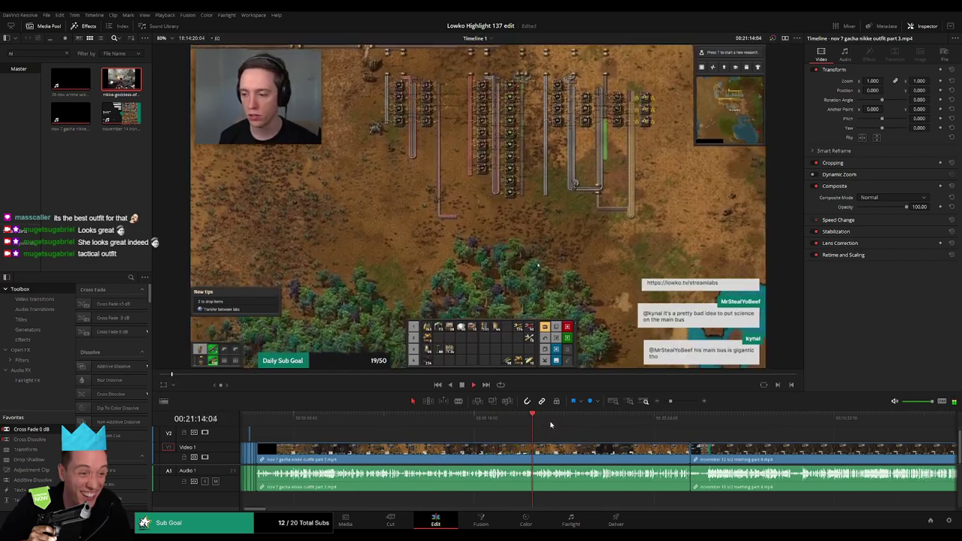
{"action": "left_click", "coordinate": [558, 422]}
{"action": "left_click", "coordinate": [586, 422]}
{"action": "left_click", "coordinate": [608, 423]}
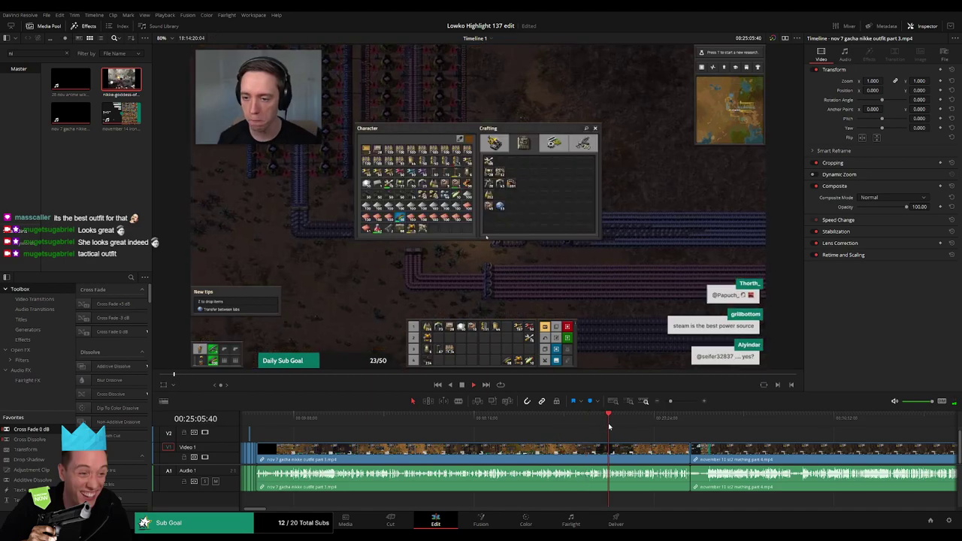
{"action": "left_click", "coordinate": [627, 422]}
{"action": "left_click", "coordinate": [642, 423]}
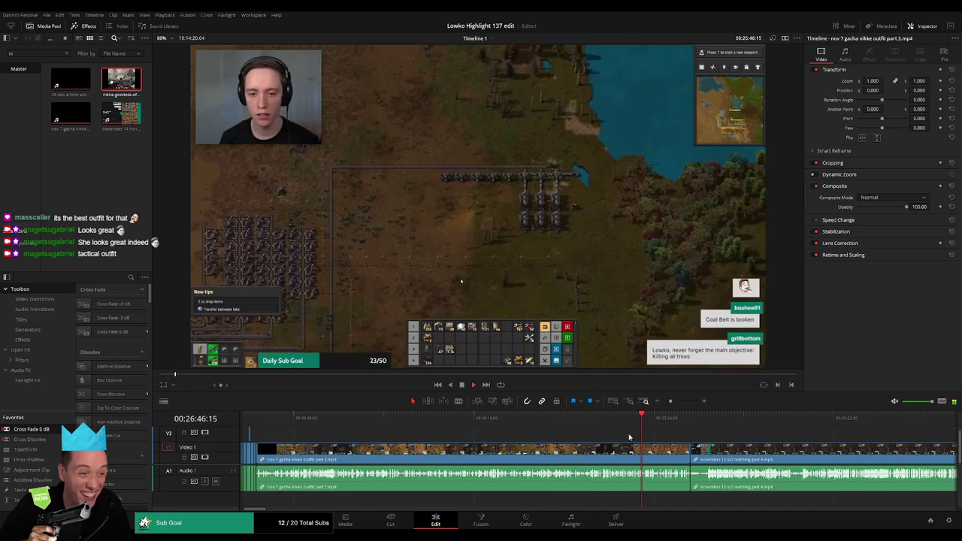
{"action": "left_click", "coordinate": [562, 452]}
{"action": "key", "text": "Delete"}
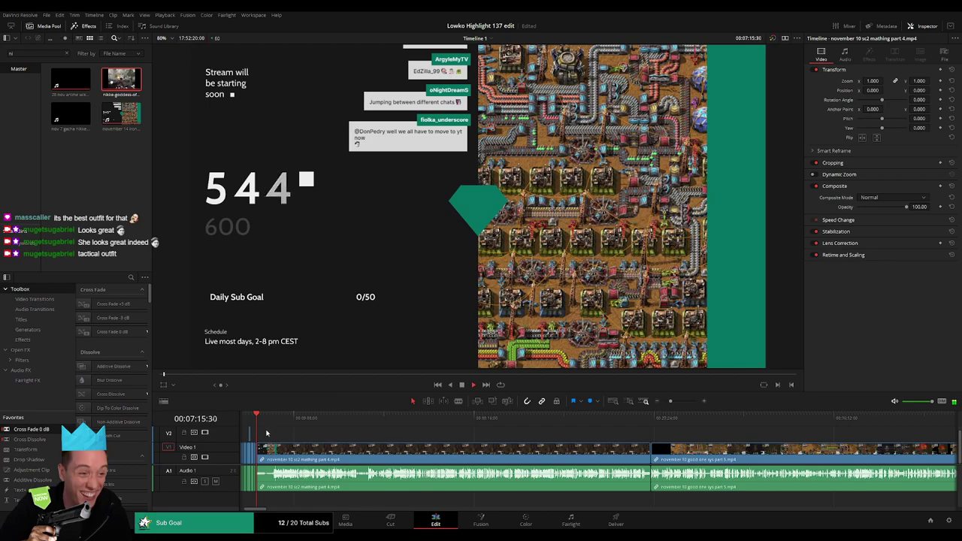
Review the opening of the november 10 sc2 mathing part 4 clip, up to about 9:04, for where usable content starts.
{"action": "scroll", "coordinate": [481, 444], "scroll_direction": "left", "scroll_amount": 5}
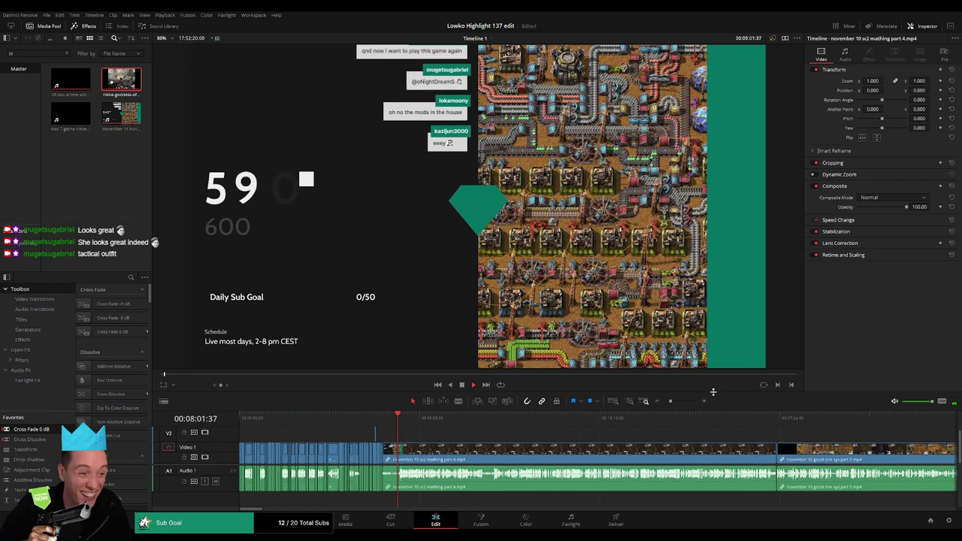
{"action": "left_click_drag", "start_coordinate": [671, 401], "coordinate": [684, 404]}
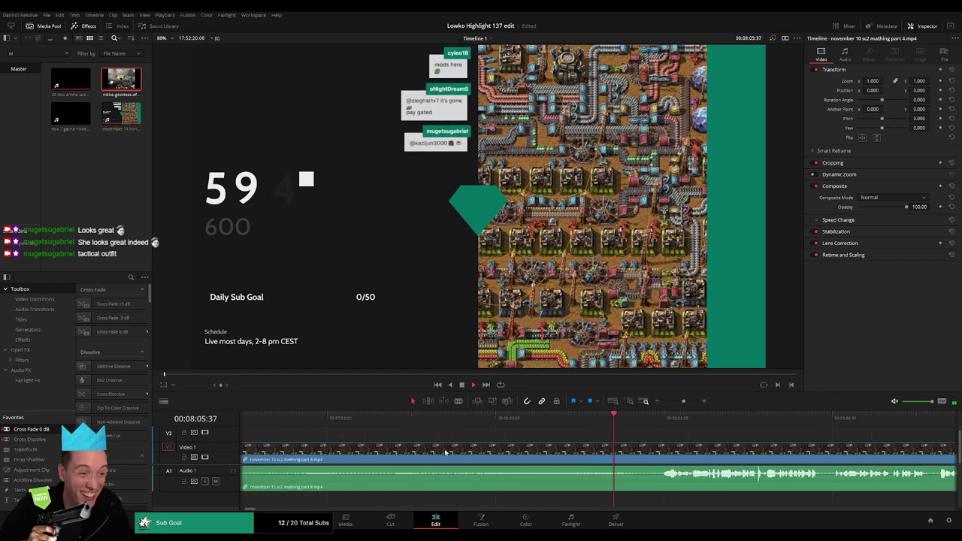
{"action": "left_click", "coordinate": [675, 402]}
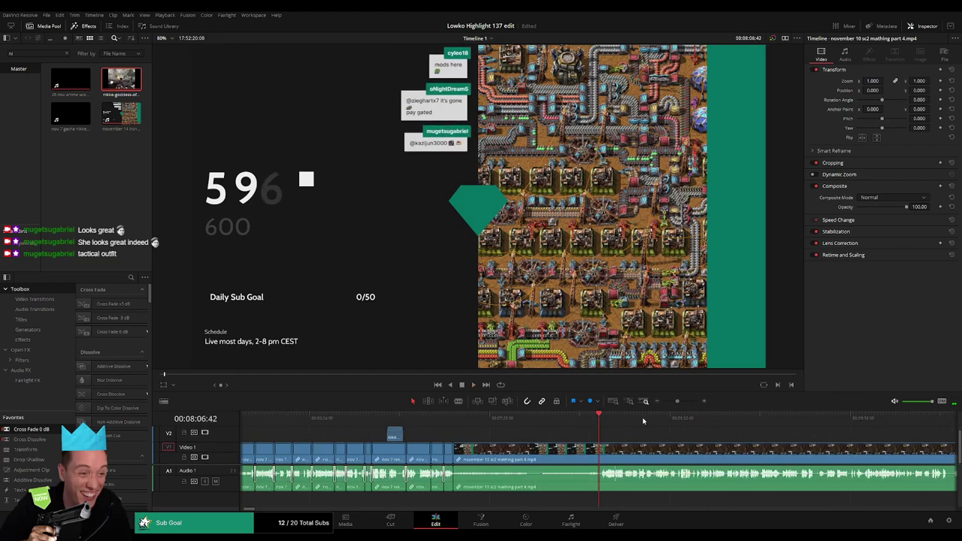
{"action": "scroll", "coordinate": [557, 431], "scroll_direction": "left", "scroll_amount": 3}
{"action": "left_click", "coordinate": [688, 401]}
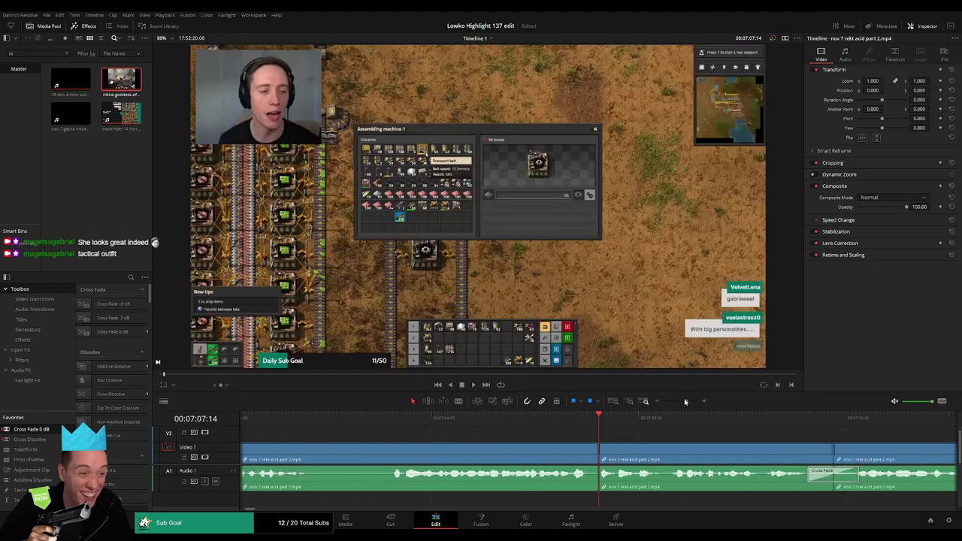
{"action": "left_click", "coordinate": [673, 402]}
{"action": "scroll", "coordinate": [568, 426], "scroll_direction": "right", "scroll_amount": 3}
{"action": "left_click", "coordinate": [562, 424]}
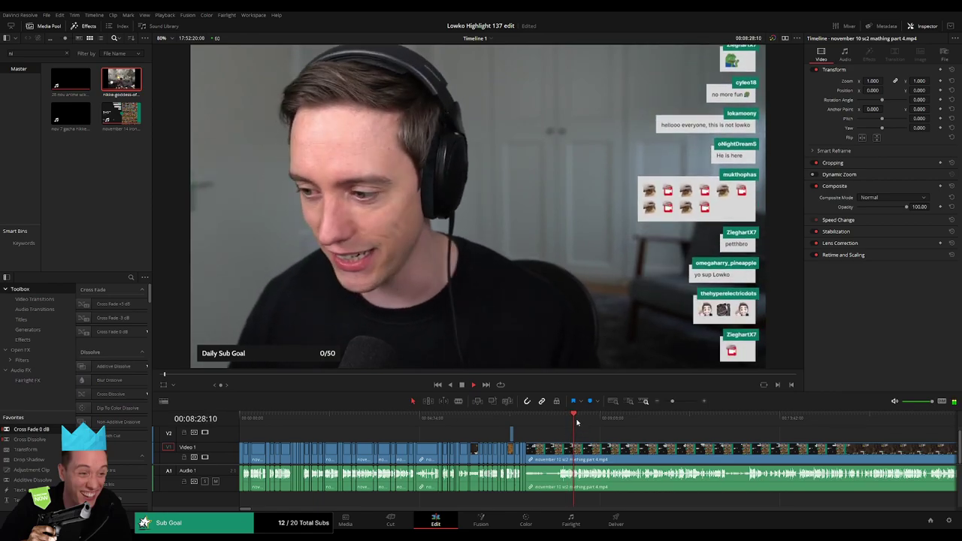
{"action": "left_click_drag", "start_coordinate": [577, 423], "coordinate": [599, 422]}
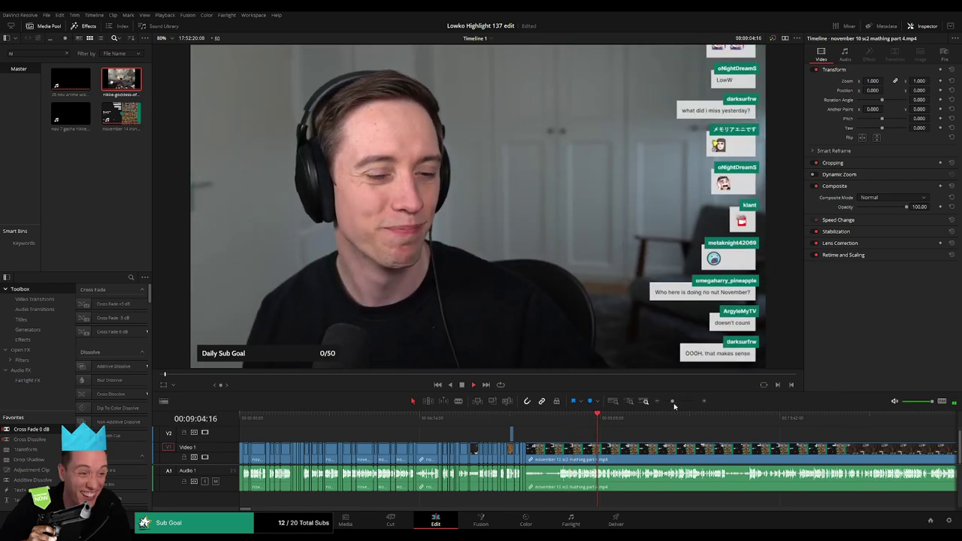
Skim the november 10 sc2 mathing part 4 clip from about 9:28 to 10:59 for relevant moments.
{"action": "left_click_drag", "start_coordinate": [674, 403], "coordinate": [677, 404]}
{"action": "left_click_drag", "start_coordinate": [643, 449], "coordinate": [441, 430]}
{"action": "left_click", "coordinate": [455, 421]}
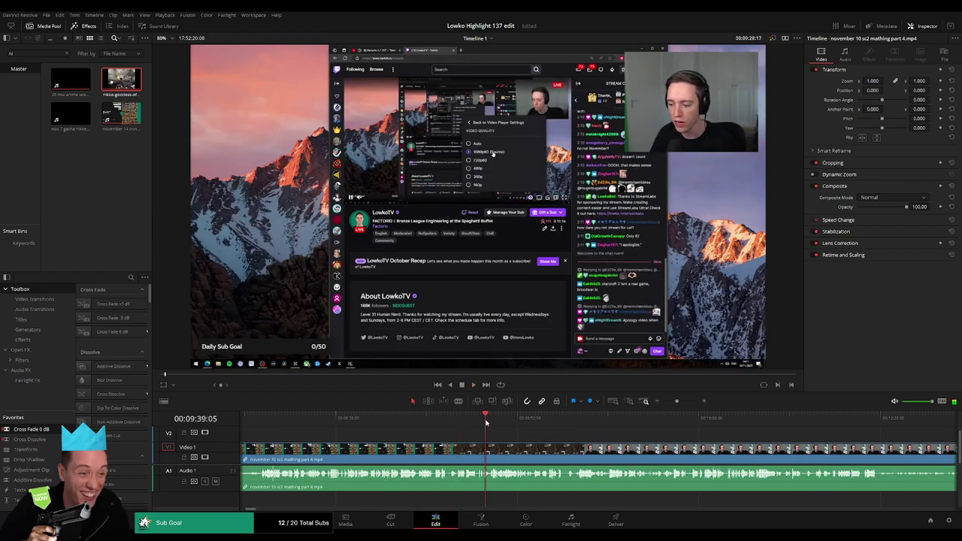
{"action": "left_click_drag", "start_coordinate": [485, 423], "coordinate": [605, 426]}
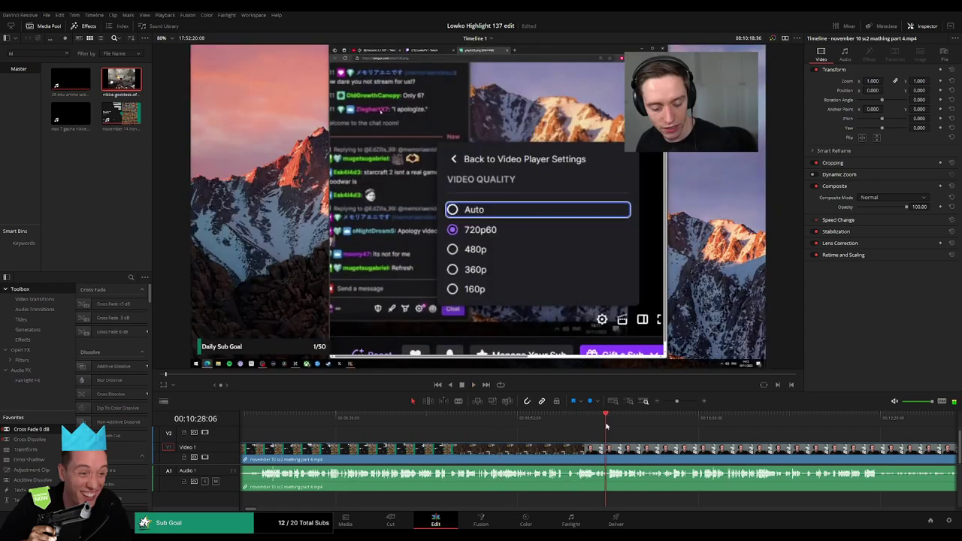
{"action": "key", "text": "space"}
{"action": "left_click", "coordinate": [681, 425]}
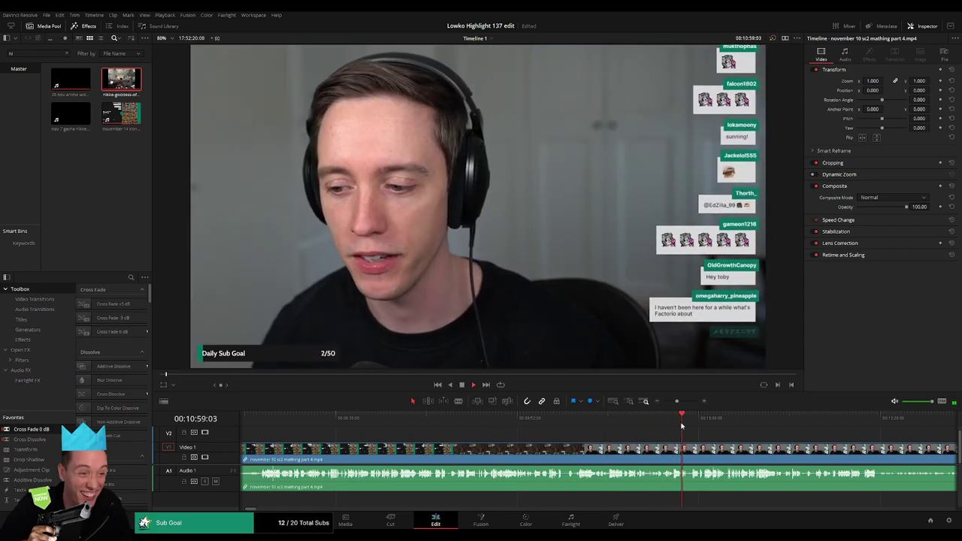
{"action": "left_click", "coordinate": [715, 424]}
Listen to the talking section of the november 10 sc2 mathing part 4 clip between about 11:26 and 12:07.
{"action": "left_click", "coordinate": [547, 427]}
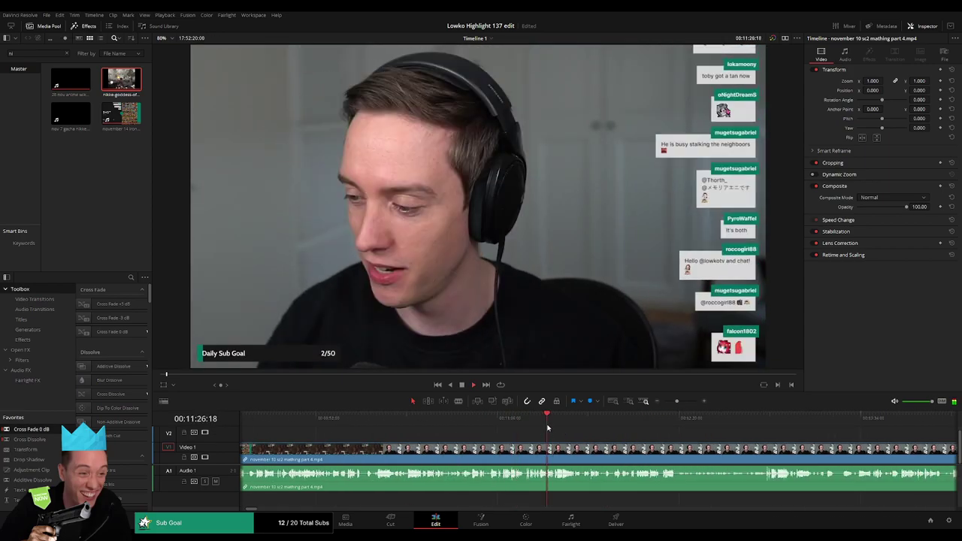
{"action": "left_click", "coordinate": [609, 426]}
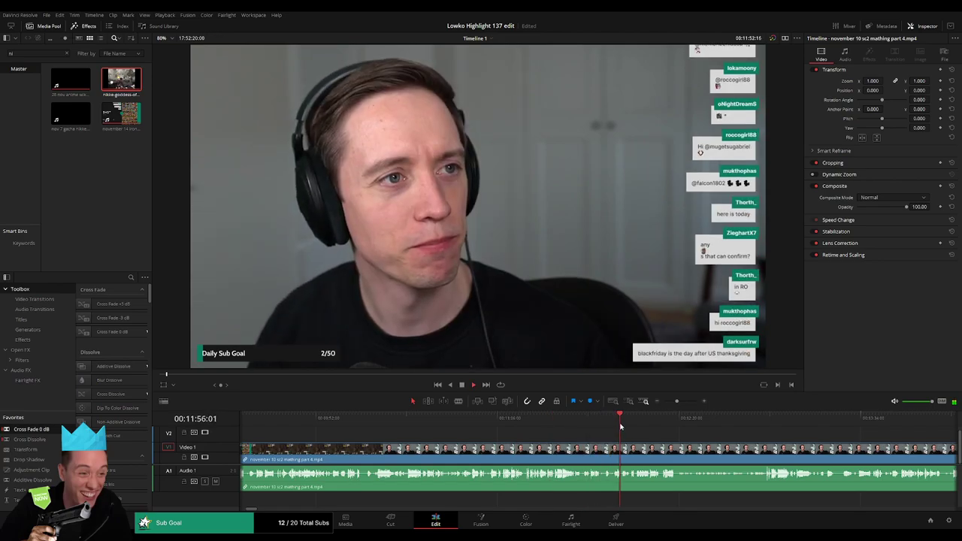
{"action": "left_click", "coordinate": [637, 427]}
{"action": "left_click", "coordinate": [641, 428]}
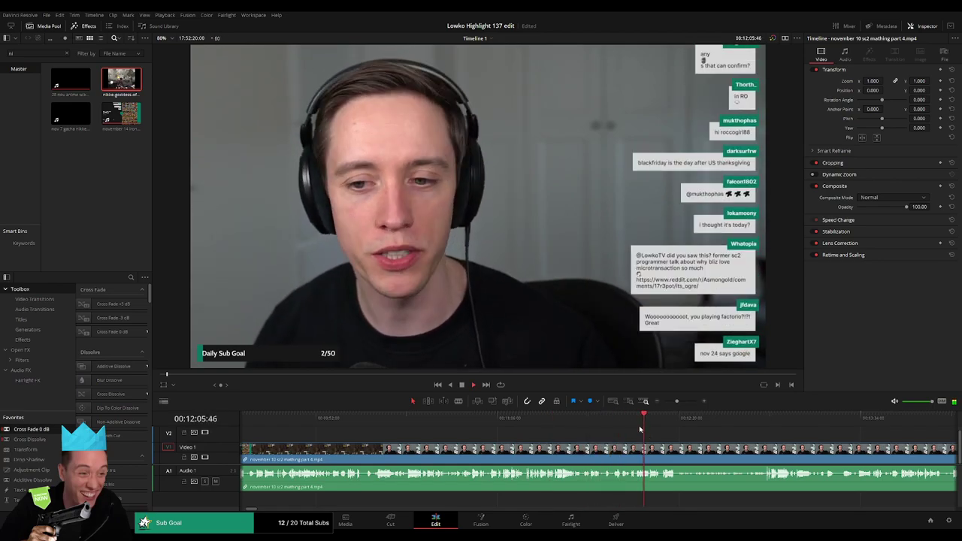
{"action": "left_click", "coordinate": [682, 401]}
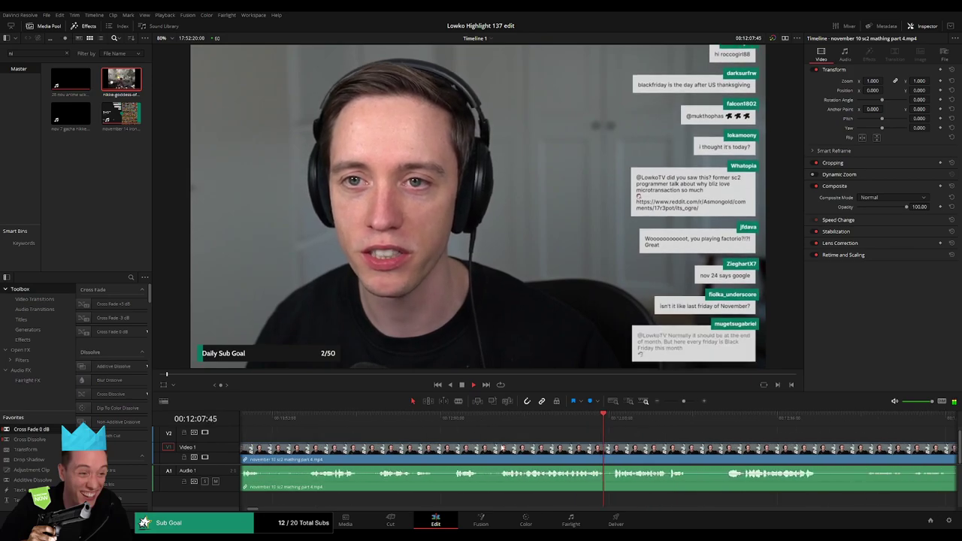
Trace the conversation in the november 10 sc2 mathing part 4 clip back from about 11:54 to 11:09 to find where it begins.
{"action": "left_click", "coordinate": [374, 426]}
{"action": "left_click", "coordinate": [316, 426]}
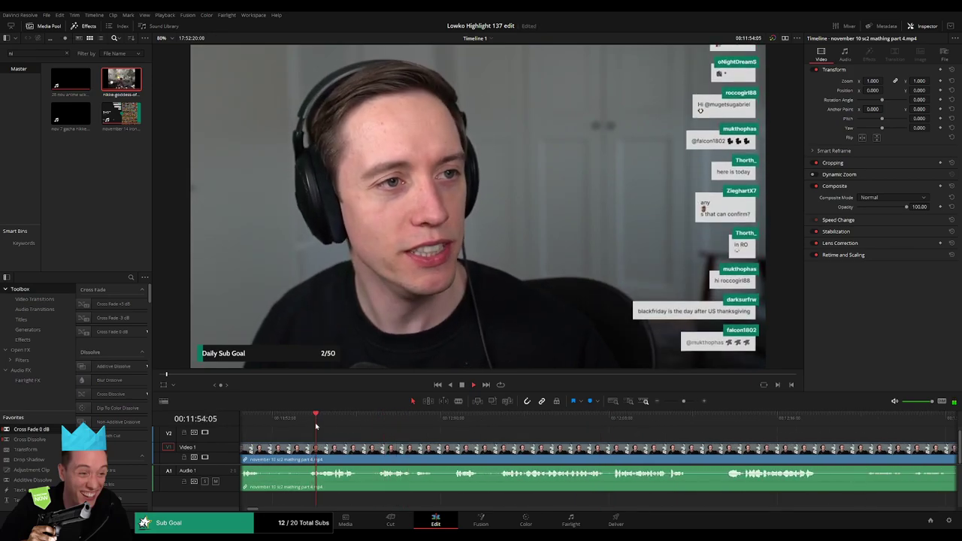
{"action": "left_click", "coordinate": [294, 426]}
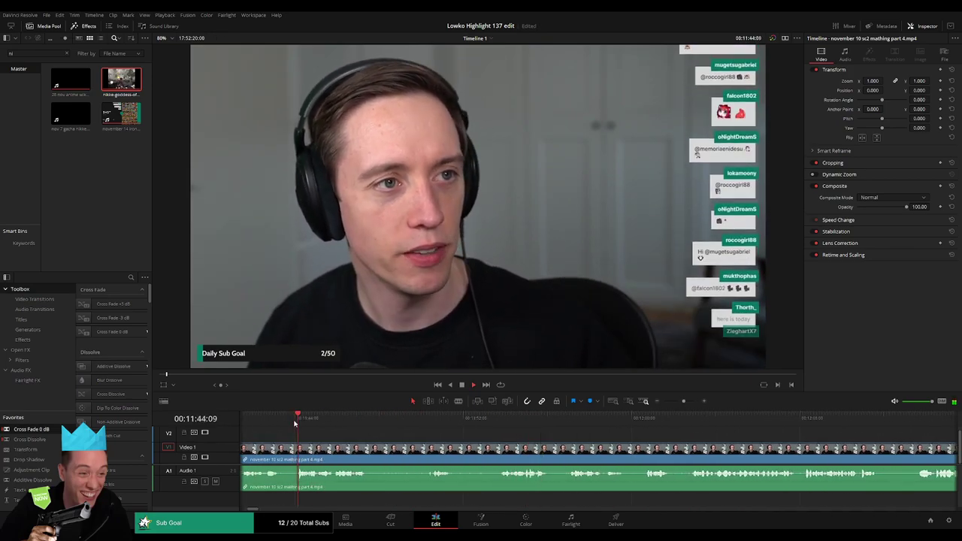
{"action": "left_click", "coordinate": [682, 401]}
{"action": "left_click_drag", "start_coordinate": [683, 402], "coordinate": [682, 402]}
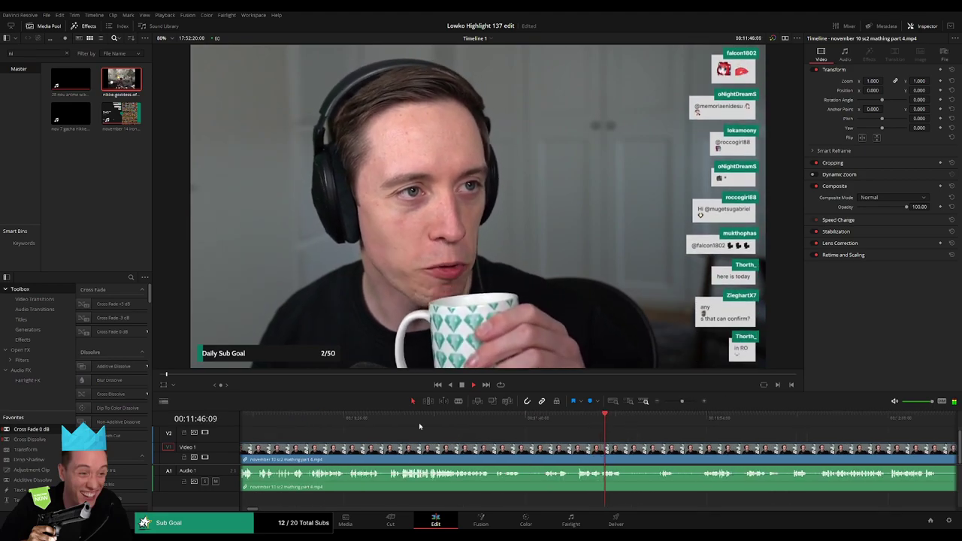
{"action": "left_click", "coordinate": [420, 425]}
{"action": "left_click_drag", "start_coordinate": [439, 443], "coordinate": [569, 450]}
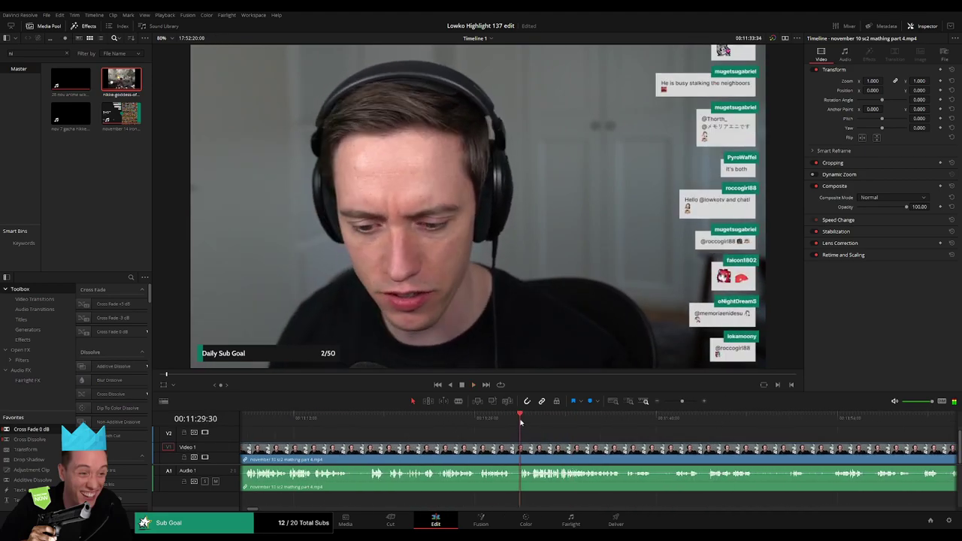
{"action": "left_click", "coordinate": [367, 426]}
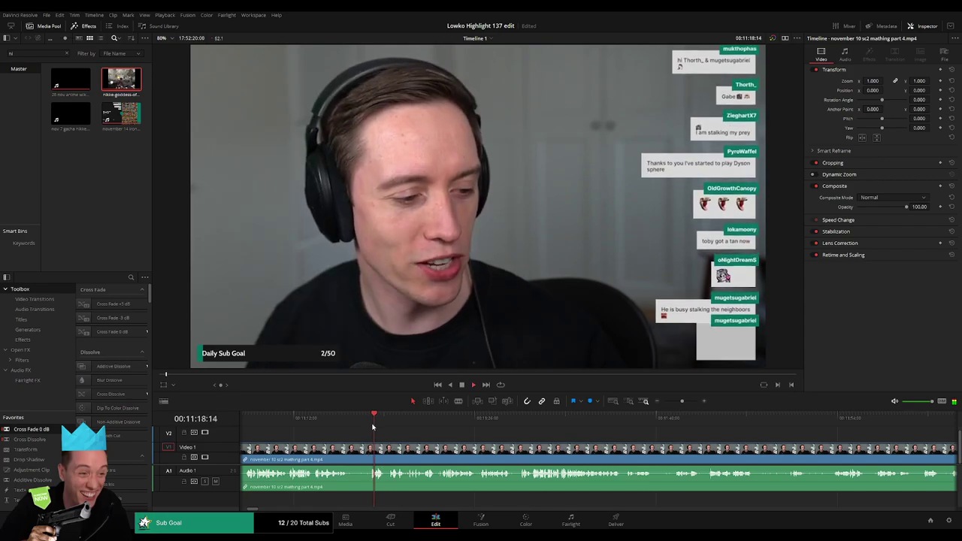
{"action": "left_click_drag", "start_coordinate": [291, 434], "coordinate": [406, 434]}
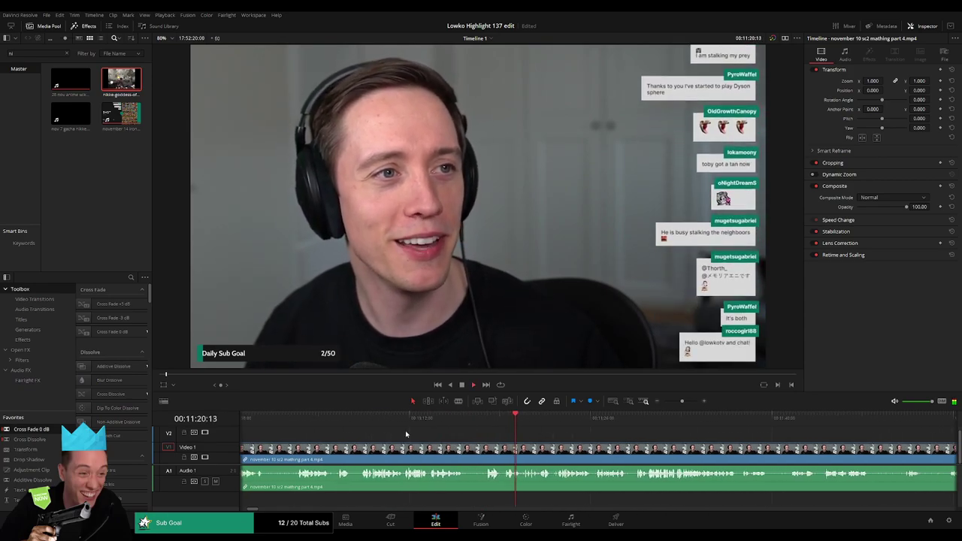
{"action": "scroll", "coordinate": [430, 439], "scroll_direction": "left", "scroll_amount": 3}
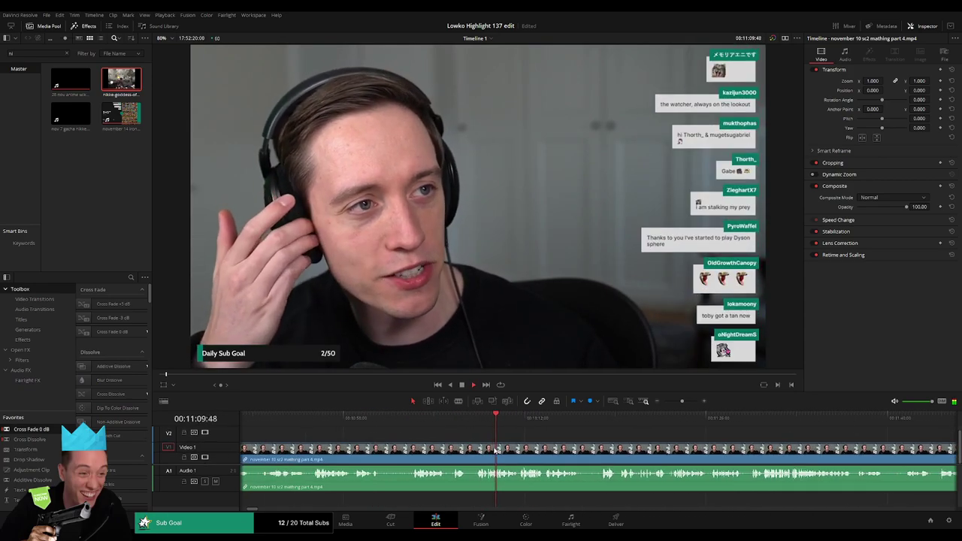
Find where the conversation starts, split the november 10 sc2 mathing part 4 clip at about 10:41 and ripple-delete everything before it.
{"action": "left_click", "coordinate": [317, 419]}
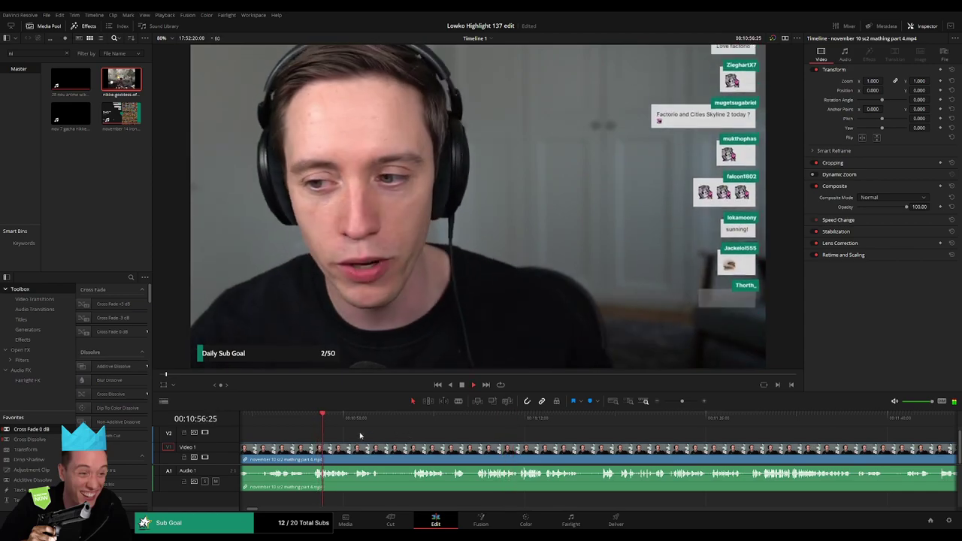
{"action": "left_click_drag", "start_coordinate": [385, 440], "coordinate": [559, 445]}
{"action": "left_click", "coordinate": [353, 420]}
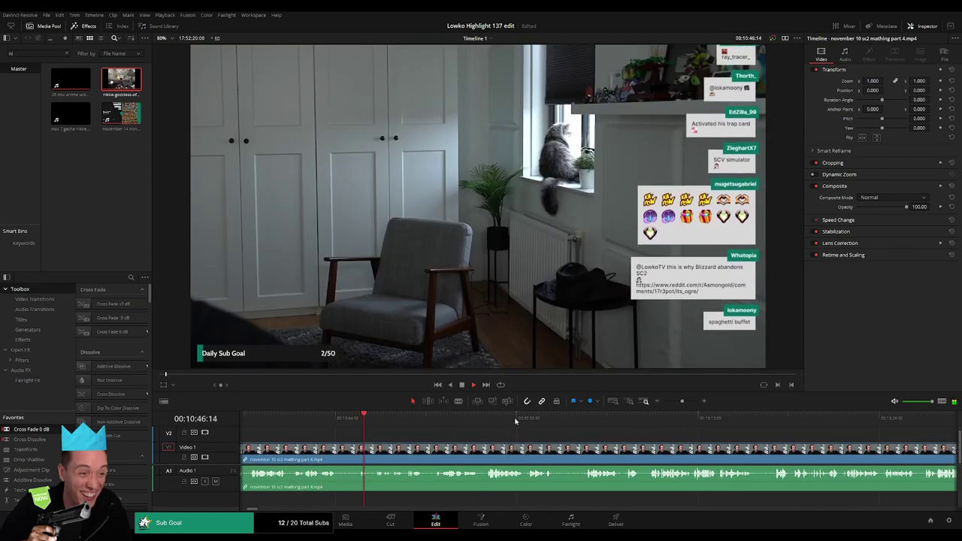
{"action": "left_click_drag", "start_coordinate": [373, 440], "coordinate": [544, 442]}
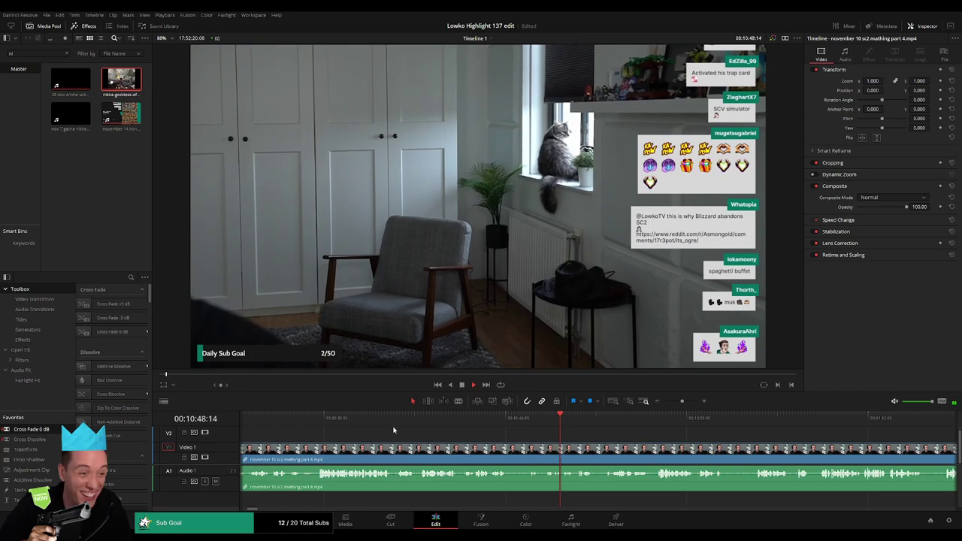
{"action": "left_click", "coordinate": [396, 419]}
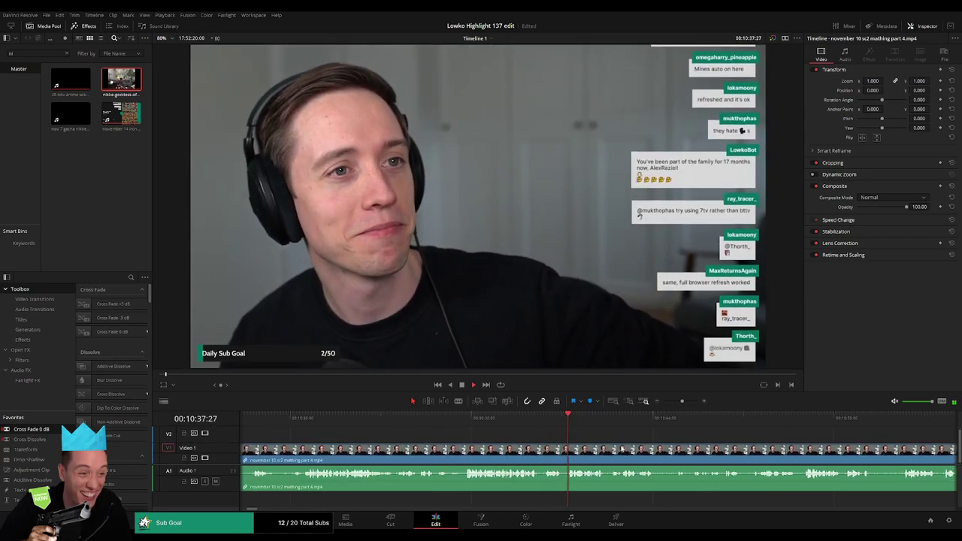
{"action": "left_click", "coordinate": [462, 419]}
{"action": "left_click_drag", "start_coordinate": [493, 441], "coordinate": [399, 438]}
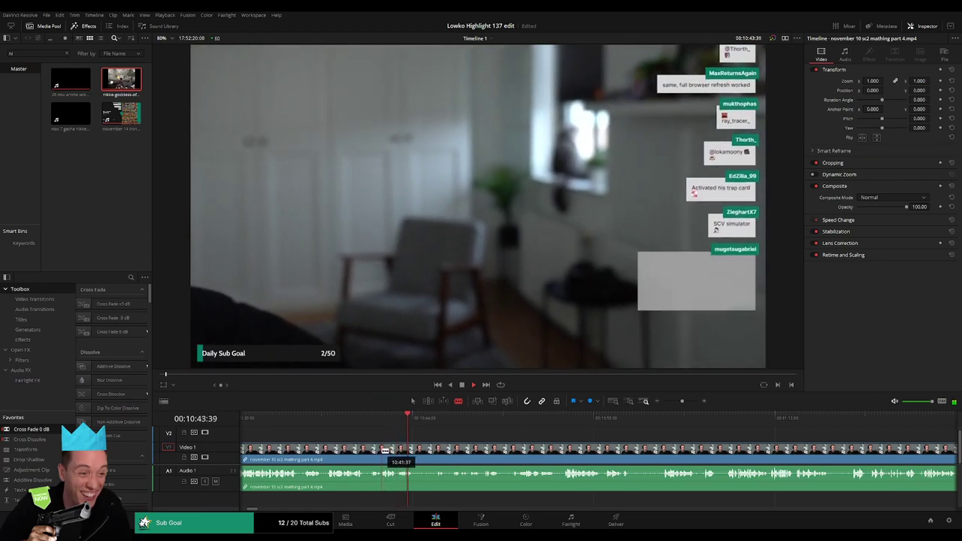
{"action": "left_click", "coordinate": [385, 451]}
{"action": "key", "text": "a"}
{"action": "left_click", "coordinate": [378, 449]}
{"action": "key", "text": "Delete"}
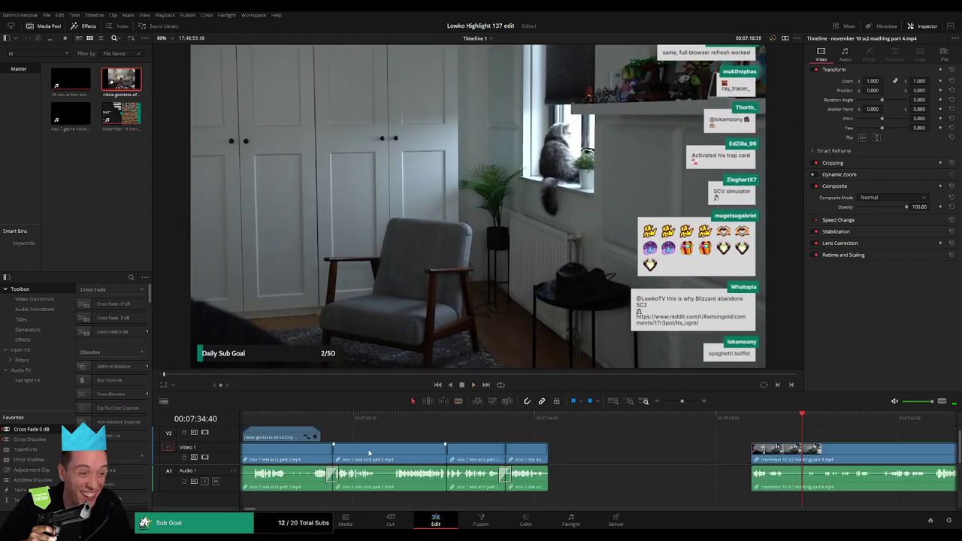
Cut out the short drinking pause at about 7:34 and add a Cross Fade 0 dB to the audio at the join.
{"action": "left_click_drag", "start_coordinate": [692, 450], "coordinate": [479, 448]}
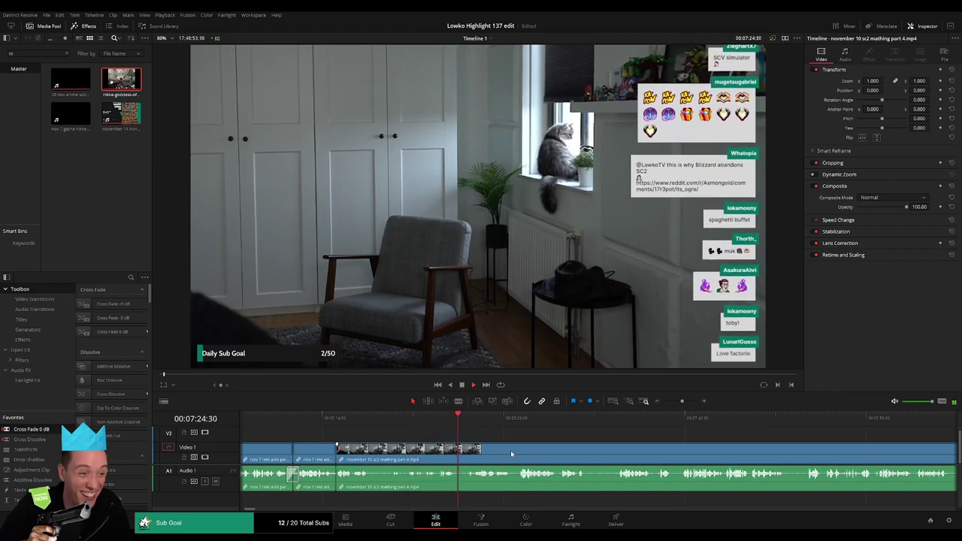
{"action": "left_click_drag", "start_coordinate": [542, 437], "coordinate": [365, 433]}
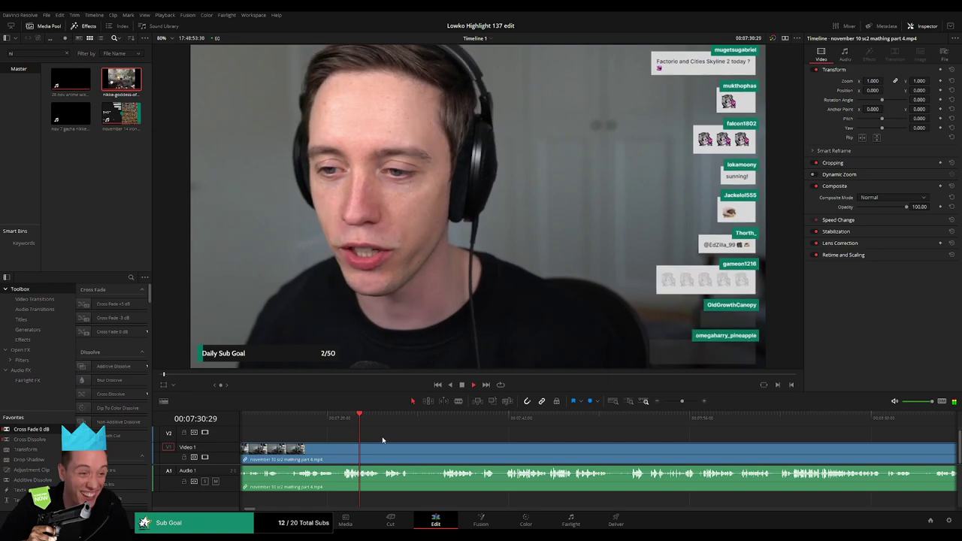
{"action": "key", "text": "b"}
{"action": "left_click", "coordinate": [405, 449]}
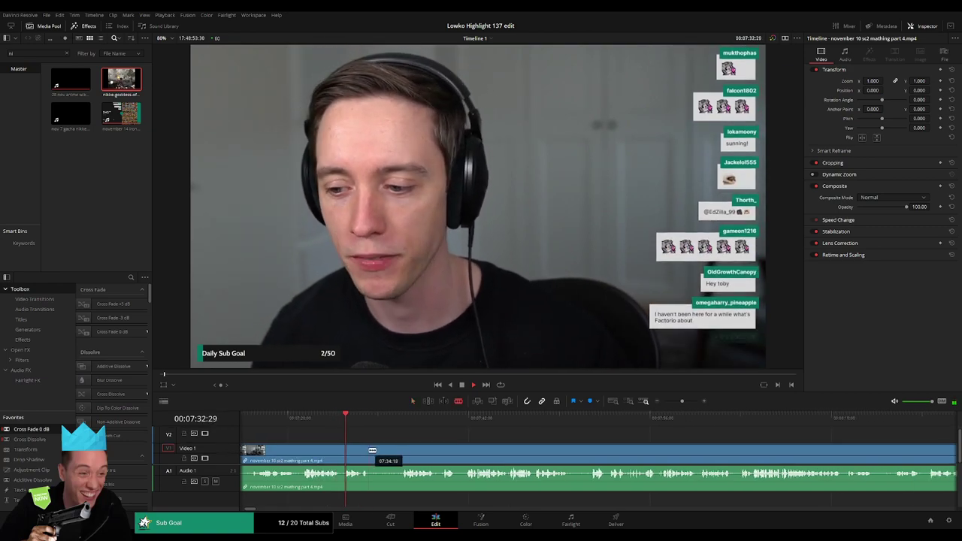
{"action": "left_click", "coordinate": [402, 449]}
{"action": "key", "text": "a"}
{"action": "left_click", "coordinate": [389, 454]}
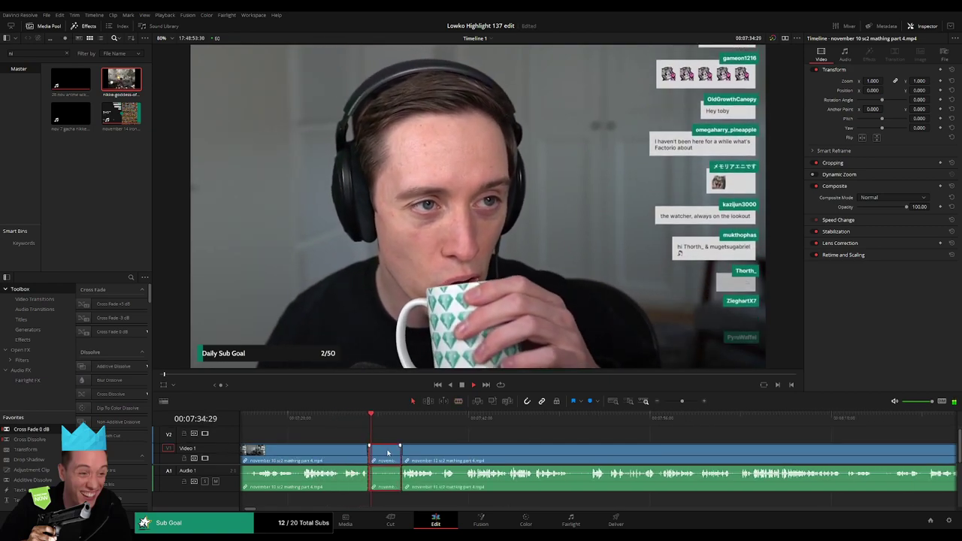
{"action": "key", "text": "Delete"}
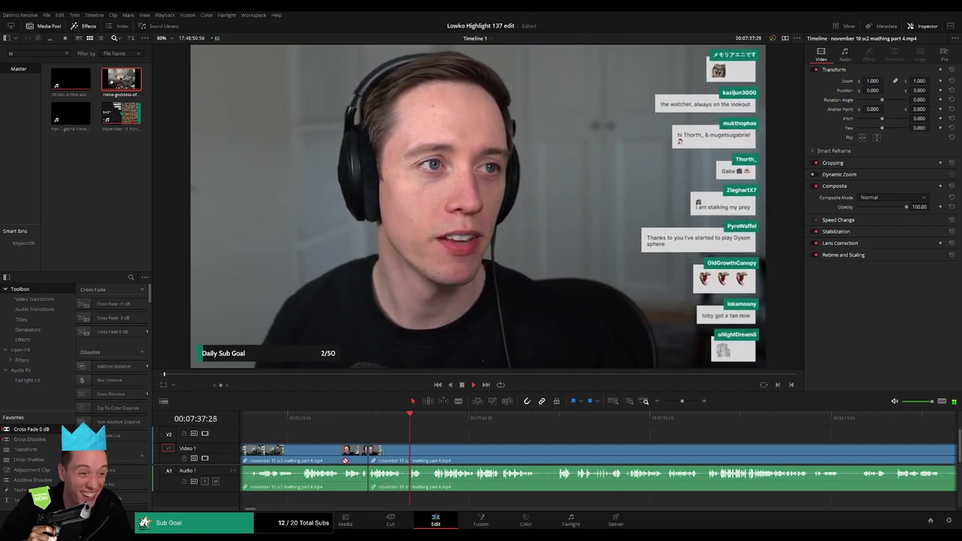
{"action": "left_click_drag", "start_coordinate": [345, 461], "coordinate": [368, 474]}
Cut out the short gaps at about 7:47 and 7:52, with an audio crossfade over the 7:47 join.
{"action": "left_click_drag", "start_coordinate": [487, 452], "coordinate": [398, 450]}
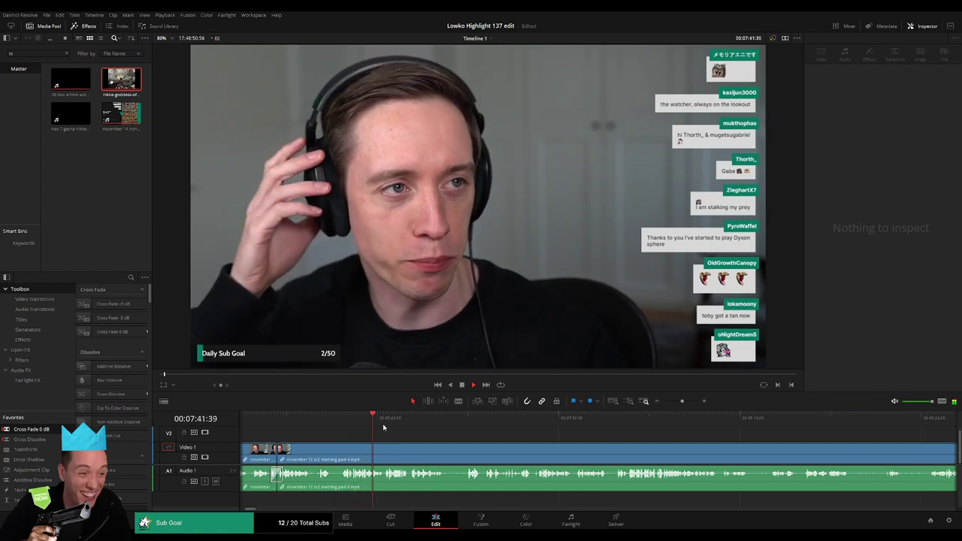
{"action": "left_click", "coordinate": [399, 450]}
{"action": "left_click", "coordinate": [460, 421]}
{"action": "key", "text": "space"}
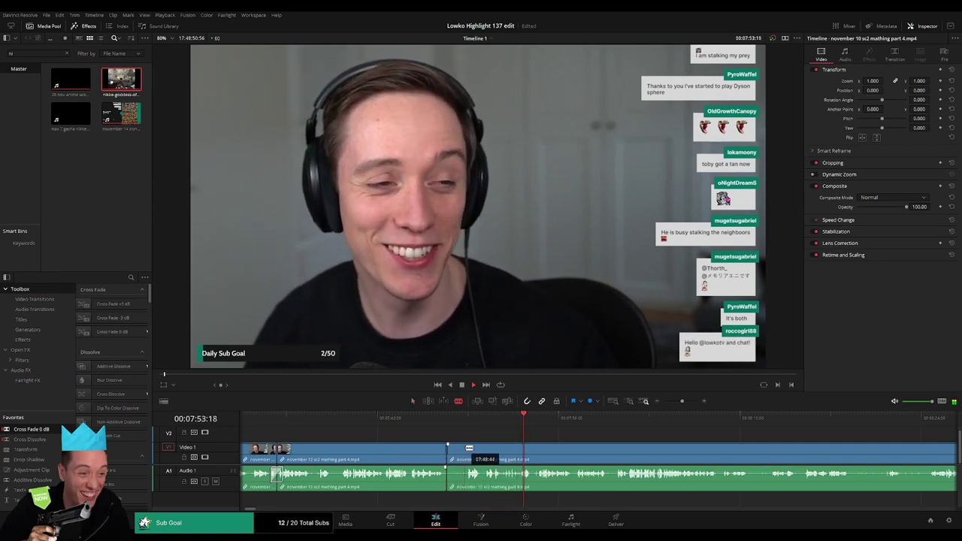
{"action": "key", "text": "Delete"}
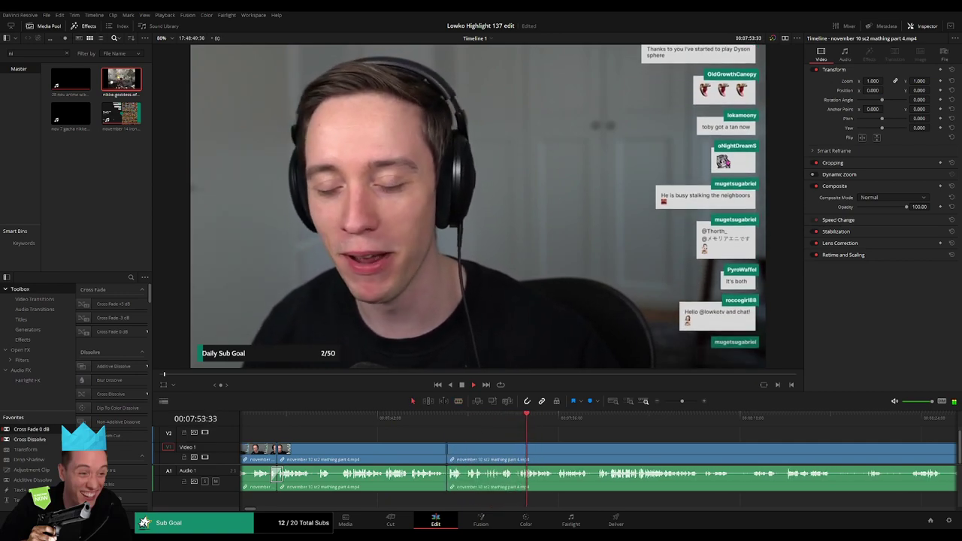
{"action": "key", "text": "space"}
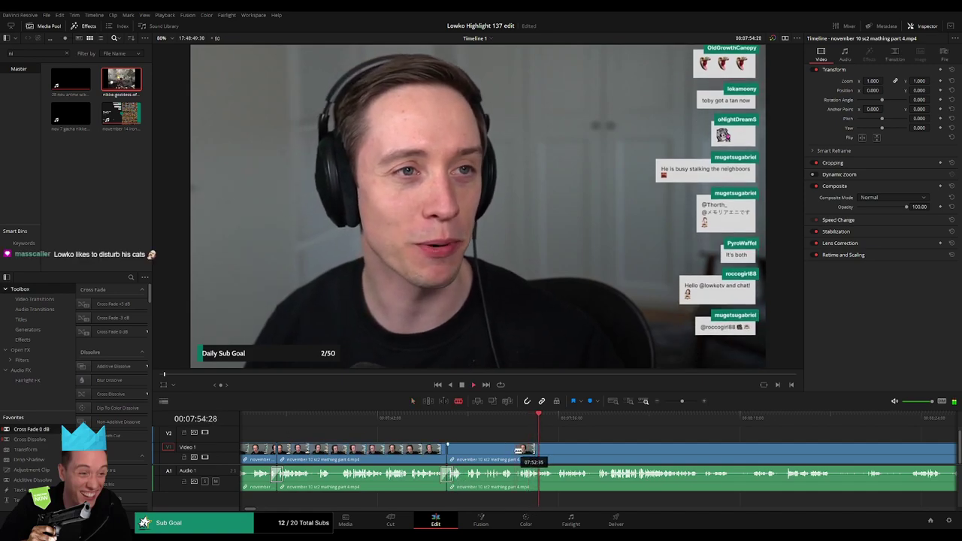
{"action": "left_click", "coordinate": [517, 450]}
{"action": "key", "text": "Delete"}
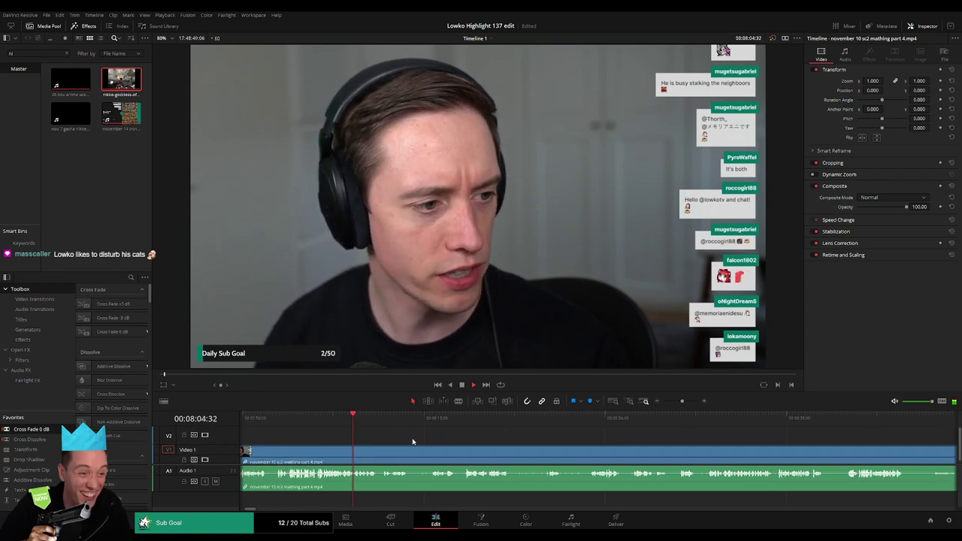
Split the clip at about 7:59, ripple-delete roughly the next 30 seconds, and play back the join.
{"action": "left_click", "coordinate": [384, 423]}
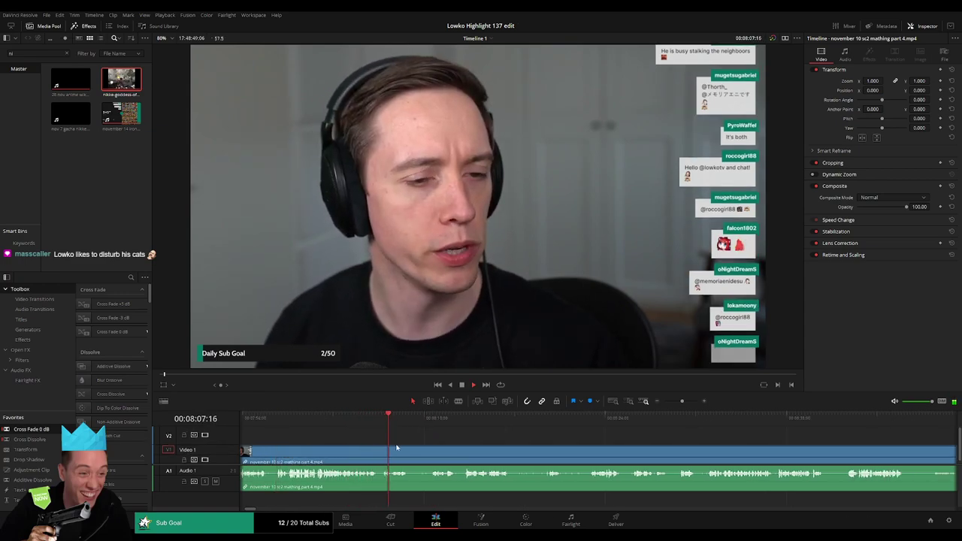
{"action": "scroll", "coordinate": [399, 448], "scroll_direction": "left", "scroll_amount": 3}
{"action": "left_click", "coordinate": [426, 417]}
{"action": "left_click", "coordinate": [461, 418]}
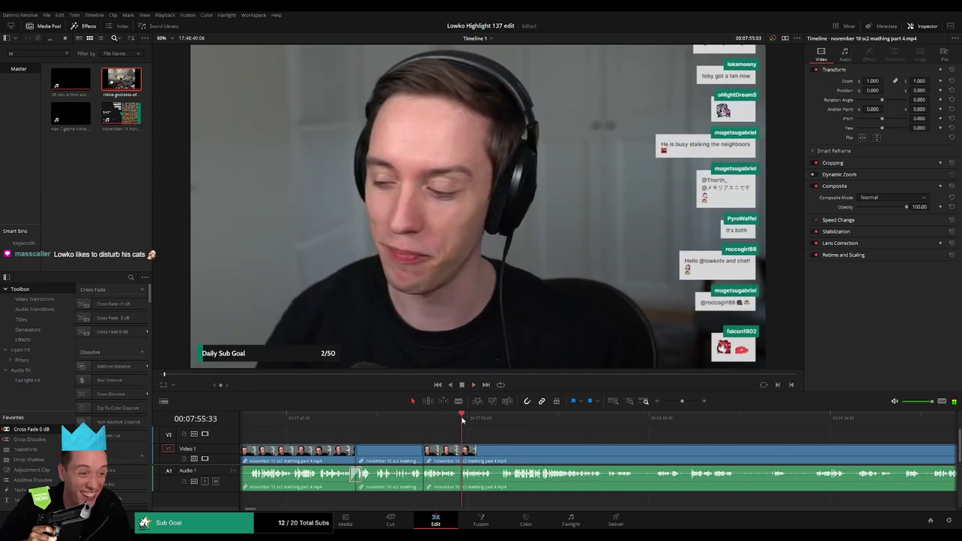
{"action": "key", "text": "b"}
{"action": "left_click", "coordinate": [423, 449]}
{"action": "left_click_drag", "start_coordinate": [610, 420], "coordinate": [714, 420]}
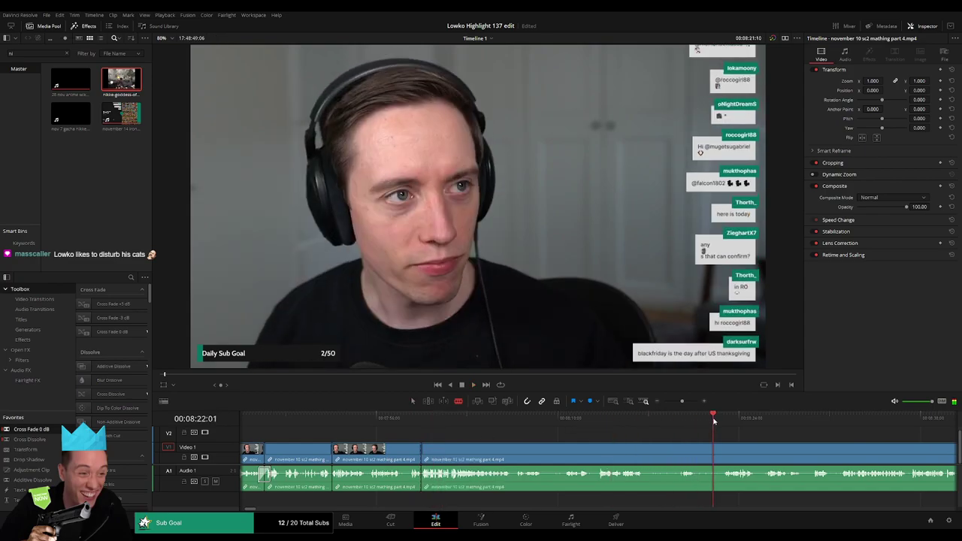
{"action": "left_click_drag", "start_coordinate": [567, 434], "coordinate": [412, 432]}
{"action": "left_click", "coordinate": [544, 422]}
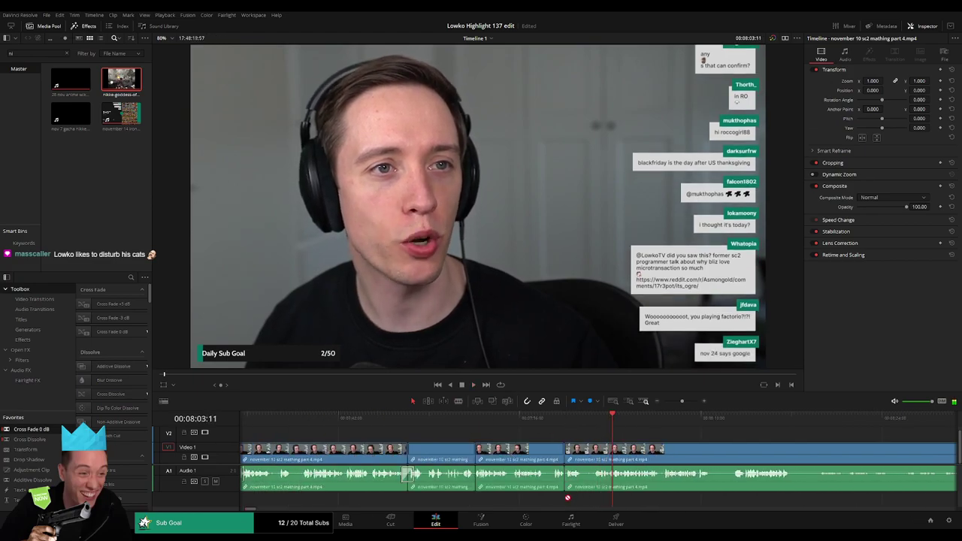
{"action": "left_click", "coordinate": [550, 418]}
{"action": "key", "text": "space"}
Cut out the brief pause at about 8:01 and crossfade the audio at that join.
{"action": "left_click_drag", "start_coordinate": [632, 444], "coordinate": [434, 444]}
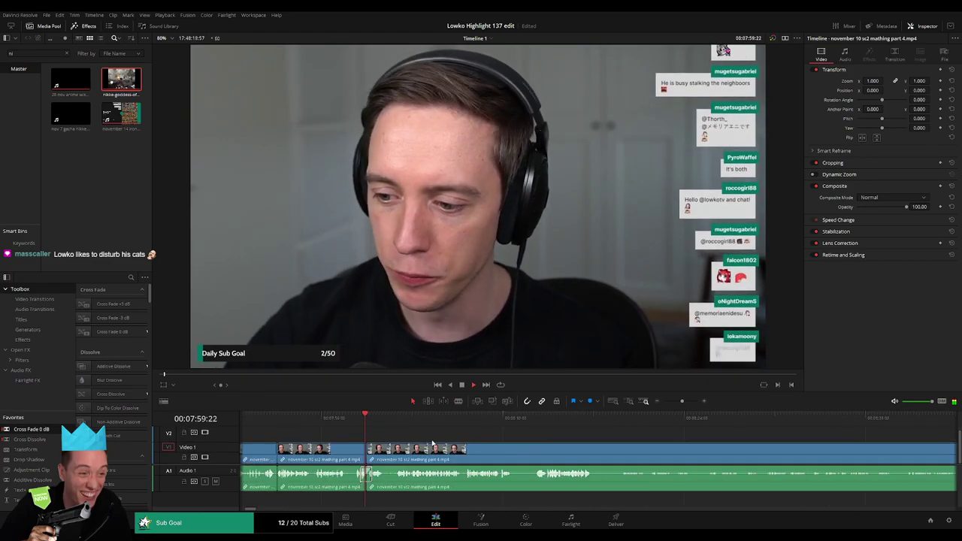
{"action": "key", "text": "b"}
{"action": "left_click", "coordinate": [386, 454]}
{"action": "key", "text": "a"}
{"action": "left_click", "coordinate": [391, 455]}
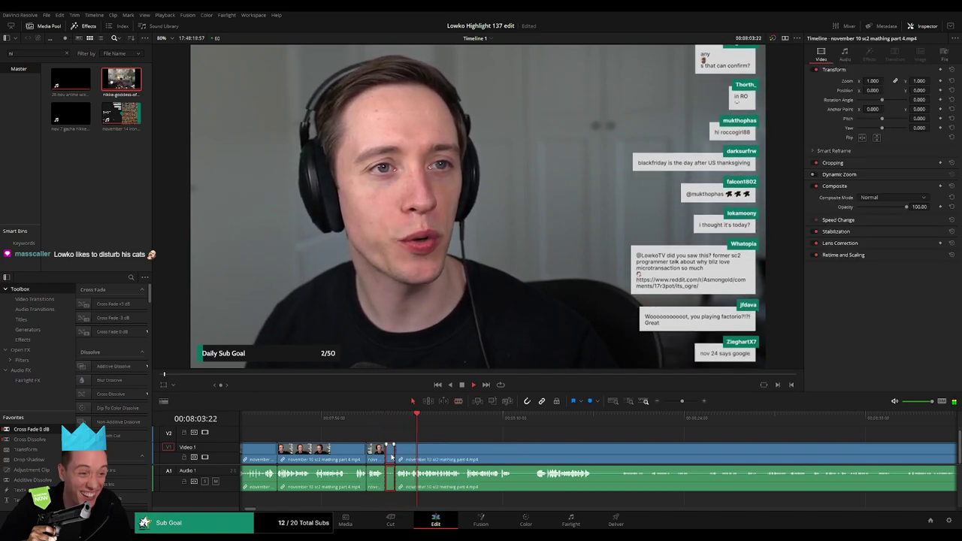
{"action": "key", "text": "Delete"}
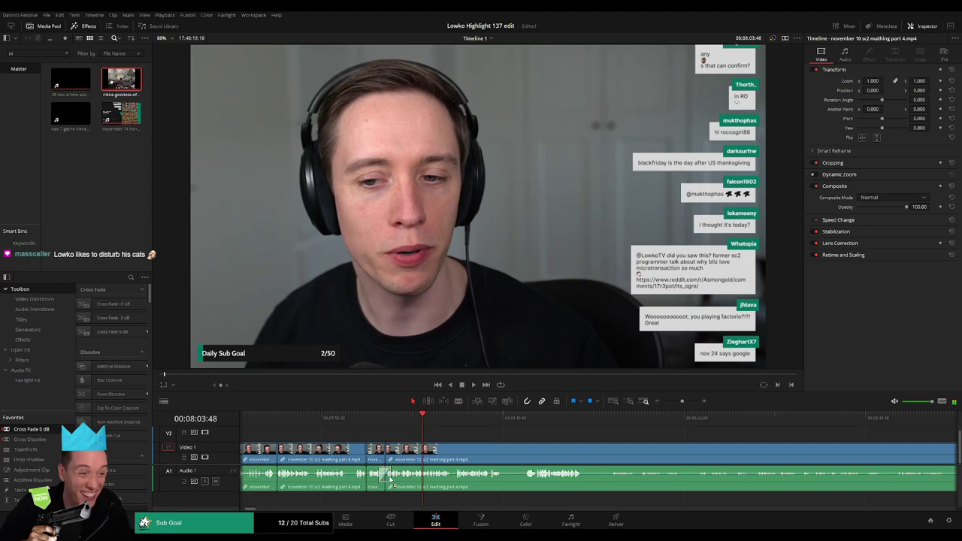
Ripple-delete the stretch between about 8:10 and 8:12, before the reaction video comes on screen.
{"action": "scroll", "coordinate": [491, 459], "scroll_direction": "right", "scroll_amount": 3}
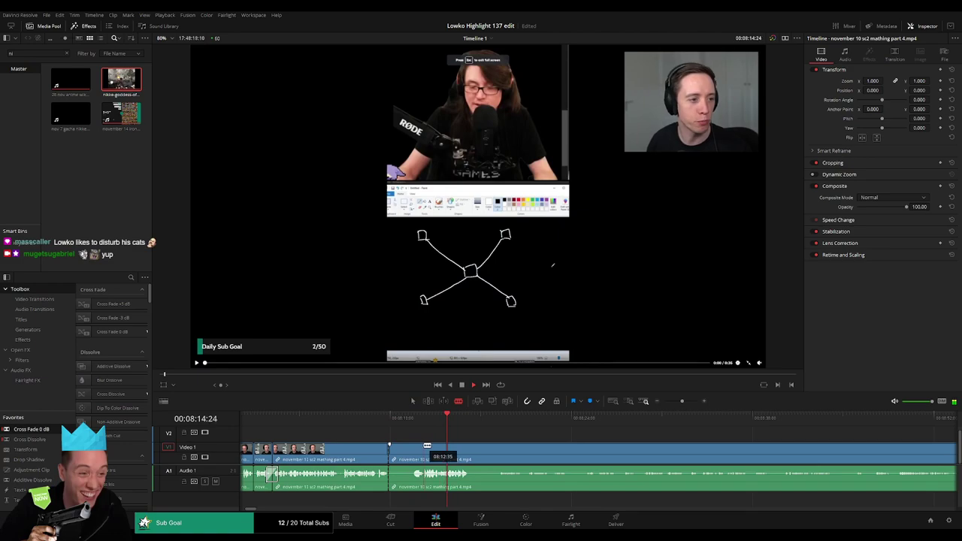
{"action": "left_click", "coordinate": [419, 447]}
{"action": "key", "text": "a"}
{"action": "left_click", "coordinate": [413, 452]}
{"action": "key", "text": "Delete"}
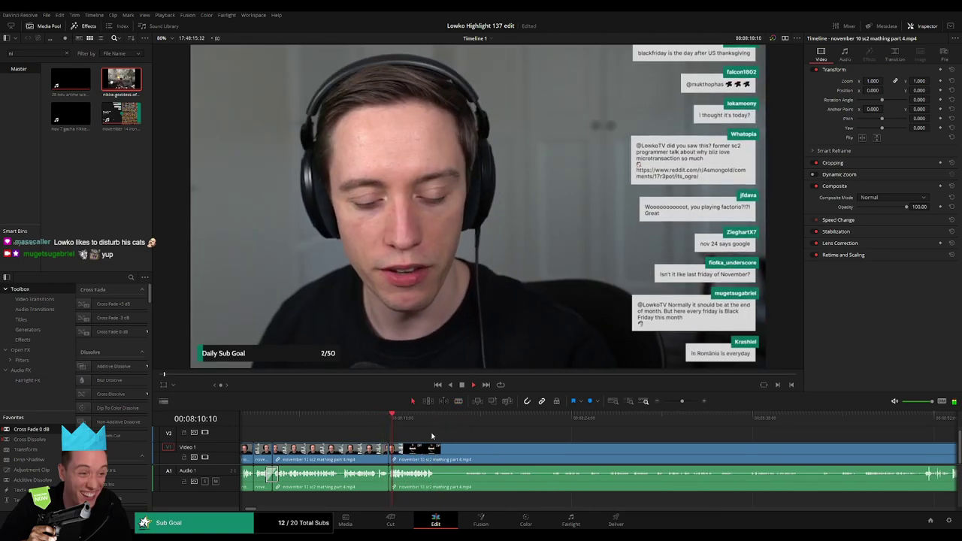
Delete the leftover sliver of a few frames at the 8:10 cut.
{"action": "scroll", "coordinate": [460, 451], "scroll_direction": "right", "scroll_amount": 1}
{"action": "scroll", "coordinate": [460, 450], "scroll_direction": "right", "scroll_amount": 2}
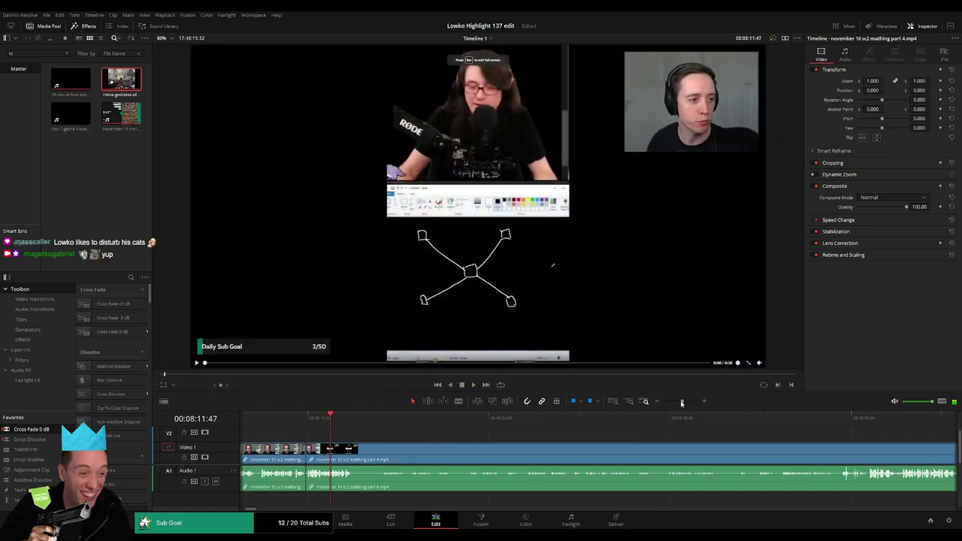
{"action": "left_click_drag", "start_coordinate": [682, 403], "coordinate": [687, 405]}
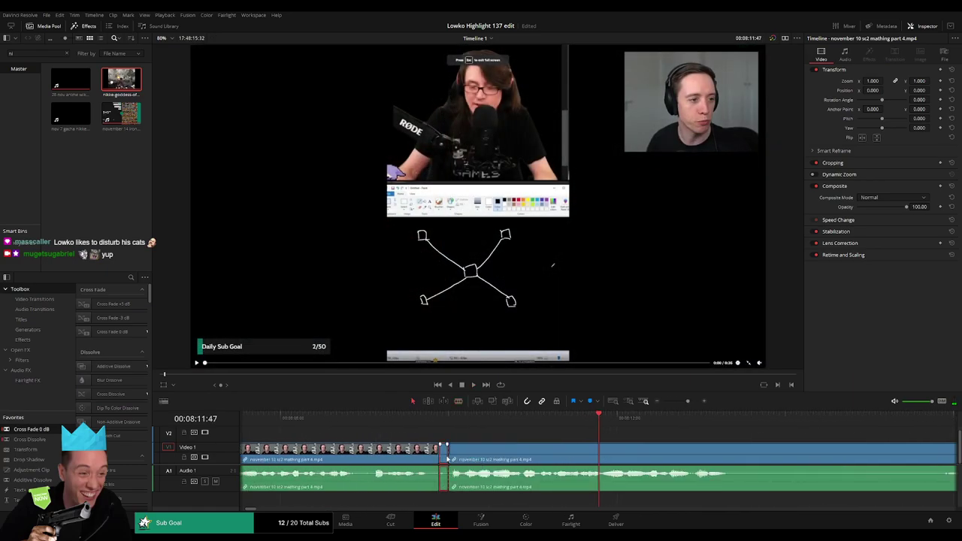
{"action": "key", "text": "Delete"}
{"action": "key", "text": "space"}
{"action": "left_click_drag", "start_coordinate": [688, 407], "coordinate": [680, 405]}
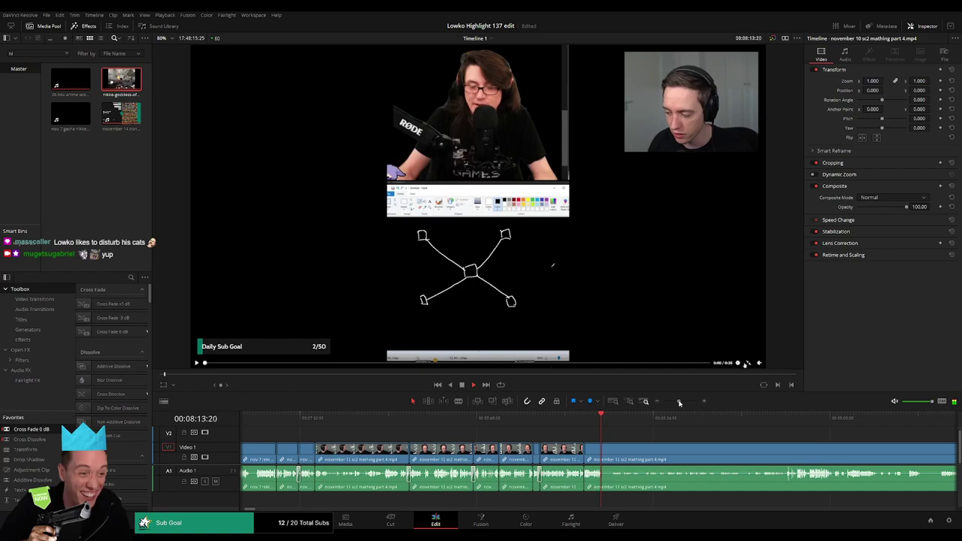
Cut out the idle section between about 8:13 and 8:15 before the reaction video starts playing.
{"action": "scroll", "coordinate": [580, 449], "scroll_direction": "right", "scroll_amount": 7}
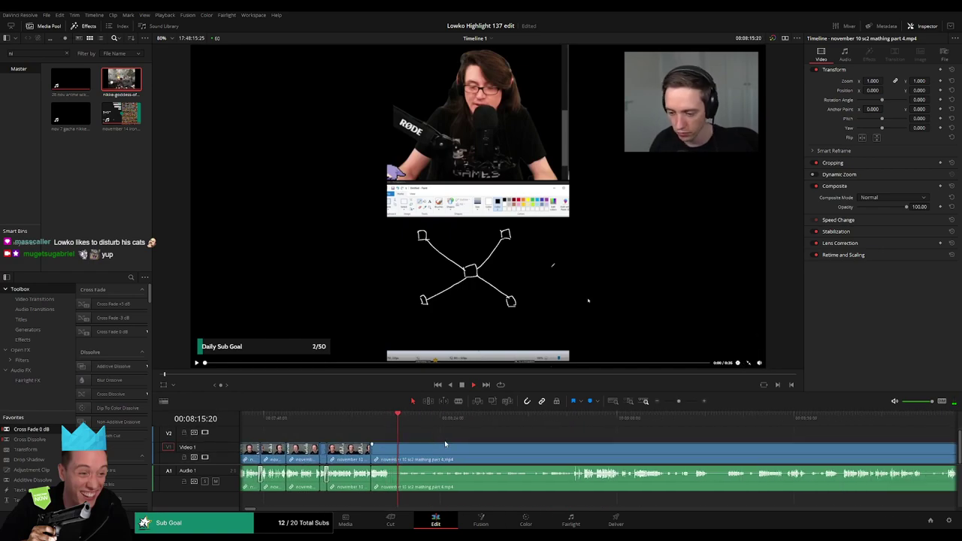
{"action": "left_click_drag", "start_coordinate": [679, 401], "coordinate": [684, 403]}
{"action": "key", "text": "b"}
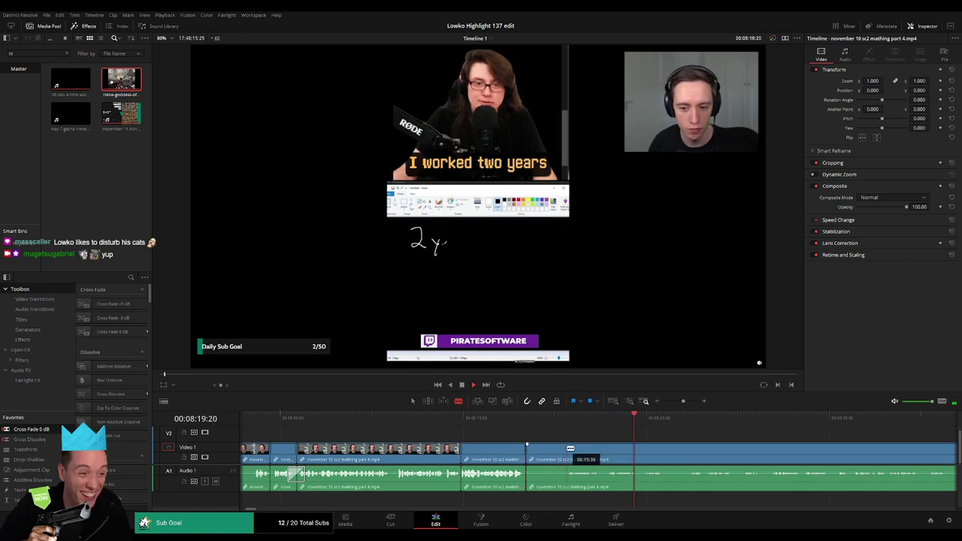
{"action": "left_click", "coordinate": [568, 448]}
{"action": "key", "text": "a"}
{"action": "left_click", "coordinate": [555, 451]}
{"action": "key", "text": "Delete"}
{"action": "scroll", "coordinate": [500, 452], "scroll_direction": "right", "scroll_amount": 3}
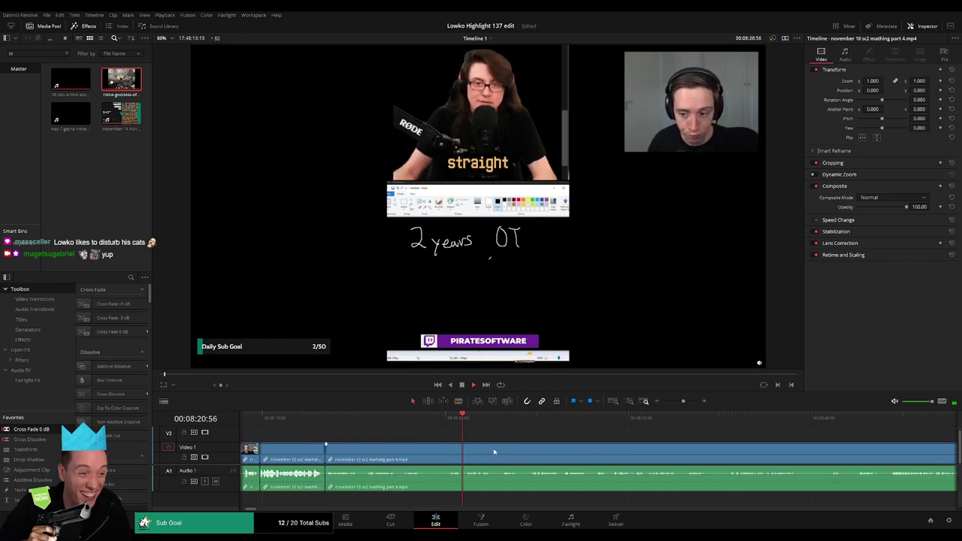
Listen to the reaction video up to about 8:34 and show the StarCraft 2 - Roach Quotes.mp3 audio in the source viewer.
{"action": "scroll", "coordinate": [494, 452], "scroll_direction": "right", "scroll_amount": 1}
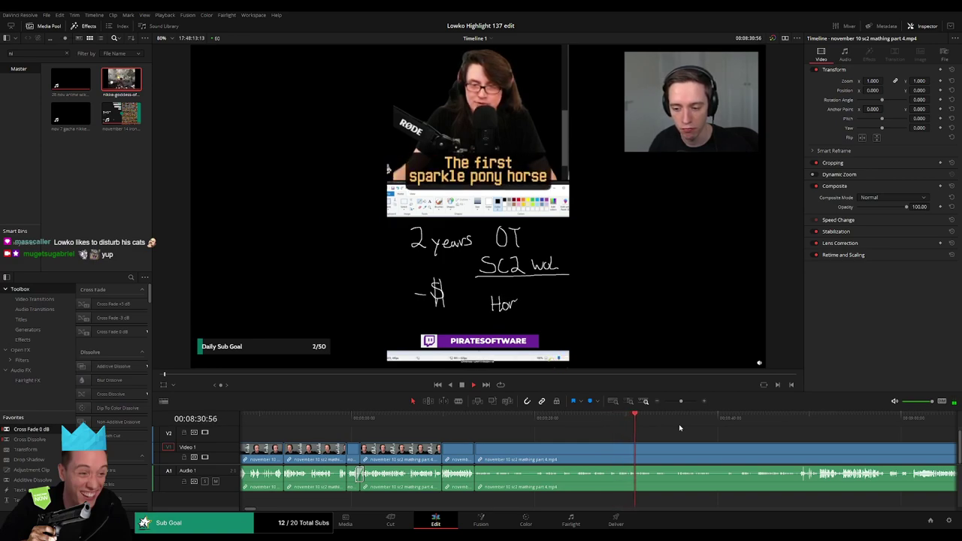
{"action": "left_click_drag", "start_coordinate": [679, 428], "coordinate": [475, 442]}
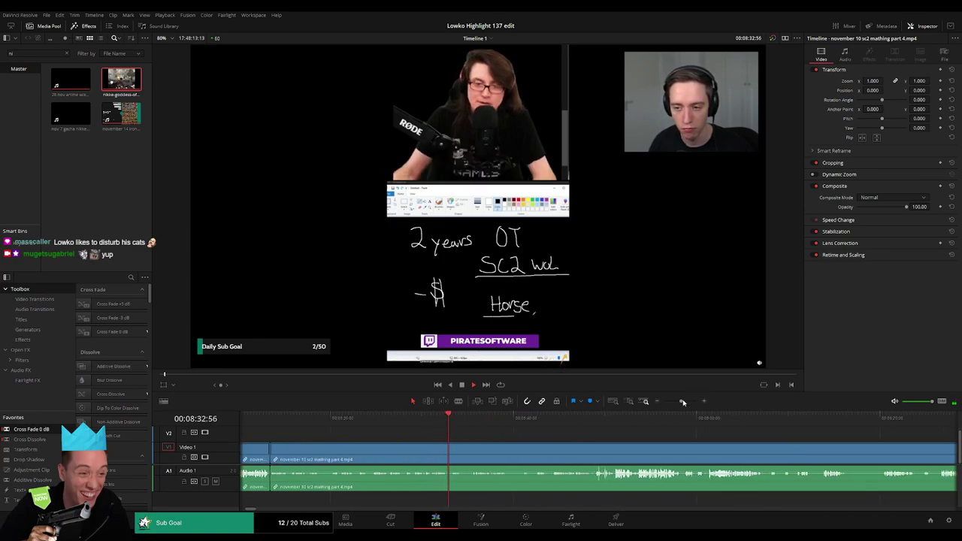
{"action": "left_click_drag", "start_coordinate": [682, 402], "coordinate": [687, 403]}
{"action": "double_click", "coordinate": [70, 113]}
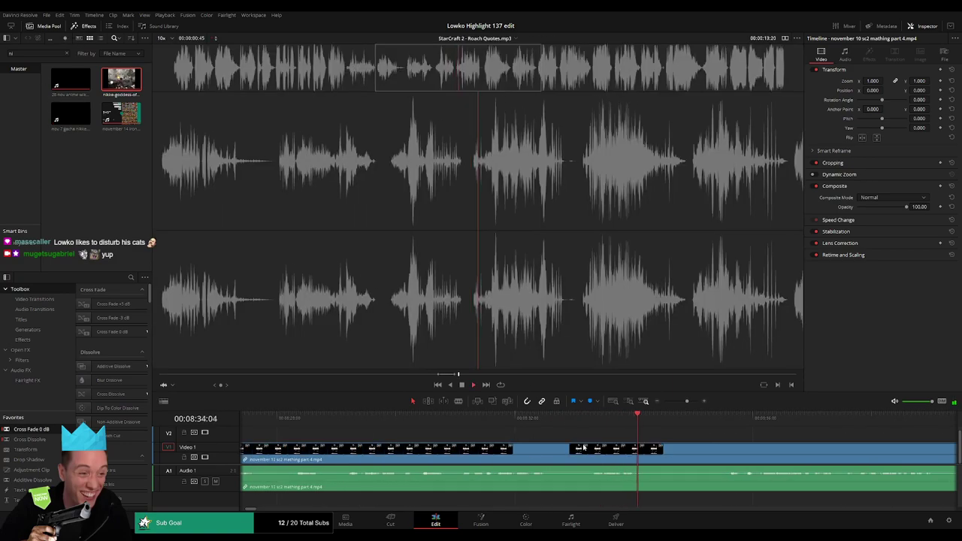
{"action": "left_click", "coordinate": [563, 436]}
{"action": "key", "text": "q"}
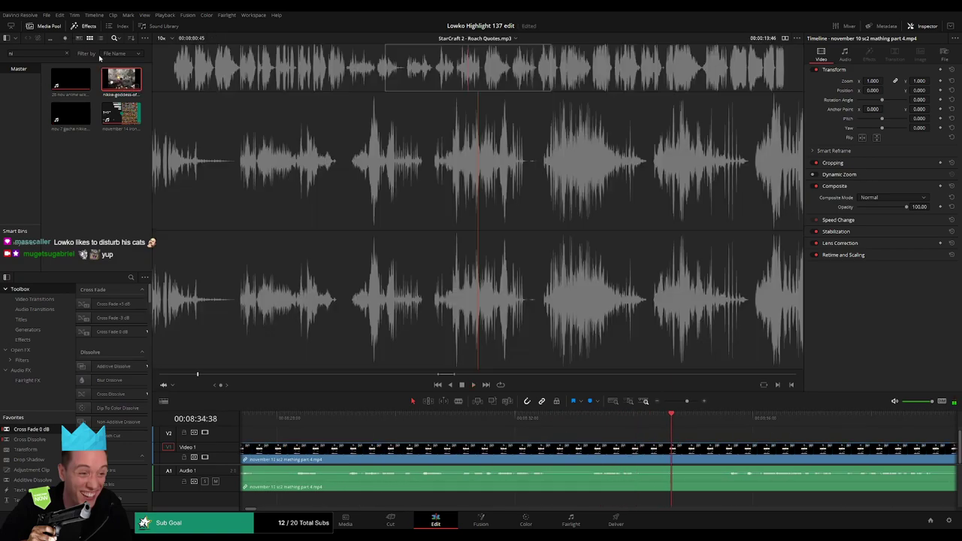
Clear the media pool search, reopen Timeline 1 in the viewer and resume playback from about 8:34.
{"action": "key", "text": "BackSpace"}
{"action": "key", "text": "BackSpace"}
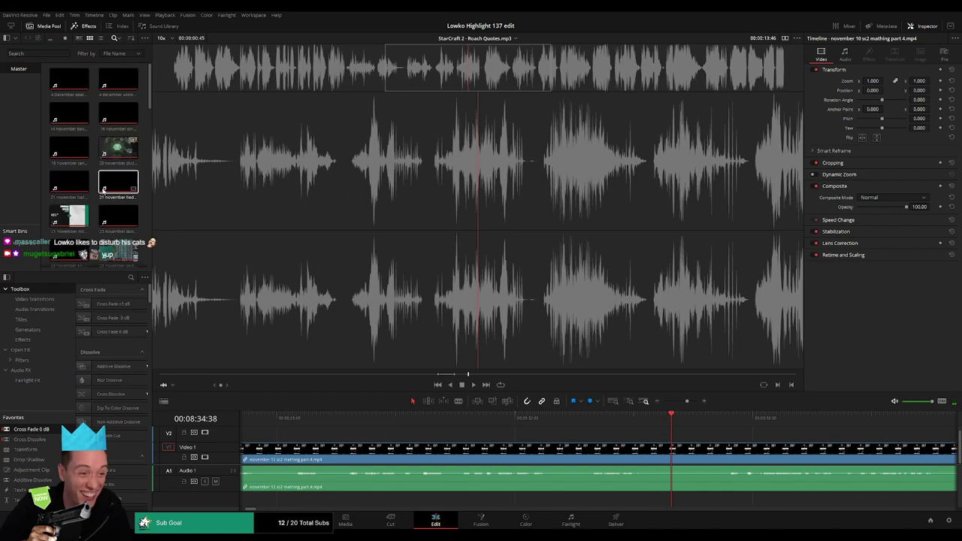
{"action": "scroll", "coordinate": [82, 248], "scroll_direction": "down", "scroll_amount": 5}
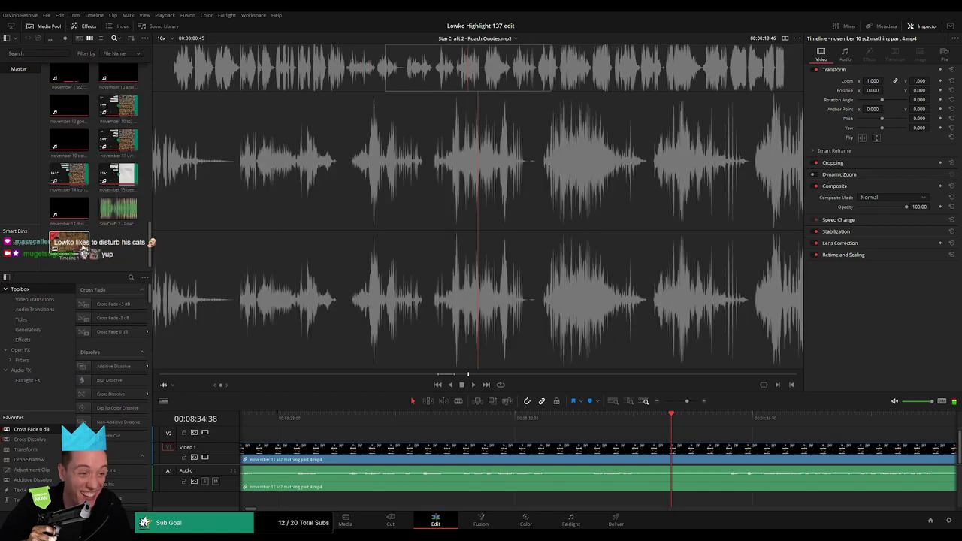
{"action": "double_click", "coordinate": [83, 248]}
{"action": "left_click_drag", "start_coordinate": [519, 427], "coordinate": [509, 434]}
{"action": "key", "text": "space"}
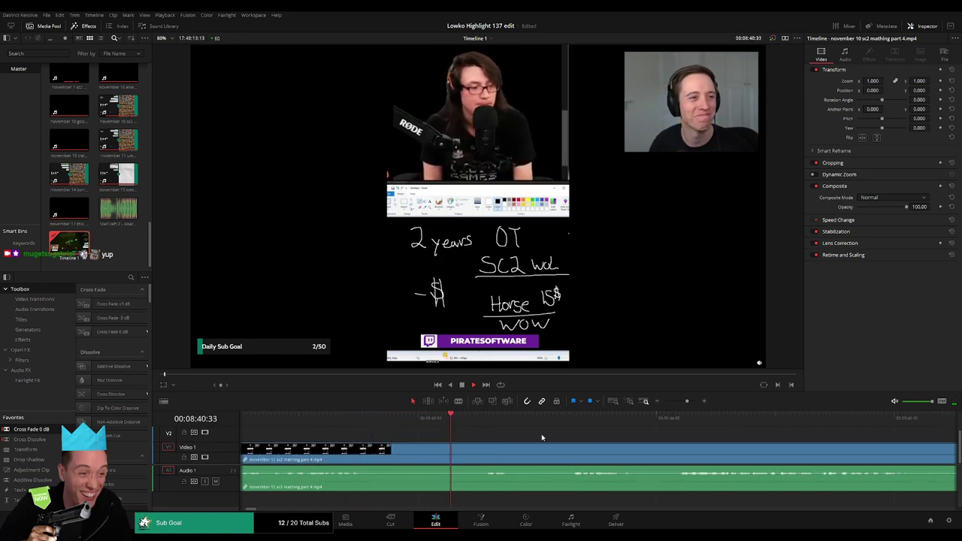
Split out the swear word between 8:47:21 and 8:47:31 and cover it with the StarCraft 2 - Roach Quotes.mp3 snippet on Audio 2.
{"action": "left_click_drag", "start_coordinate": [687, 402], "coordinate": [683, 401]}
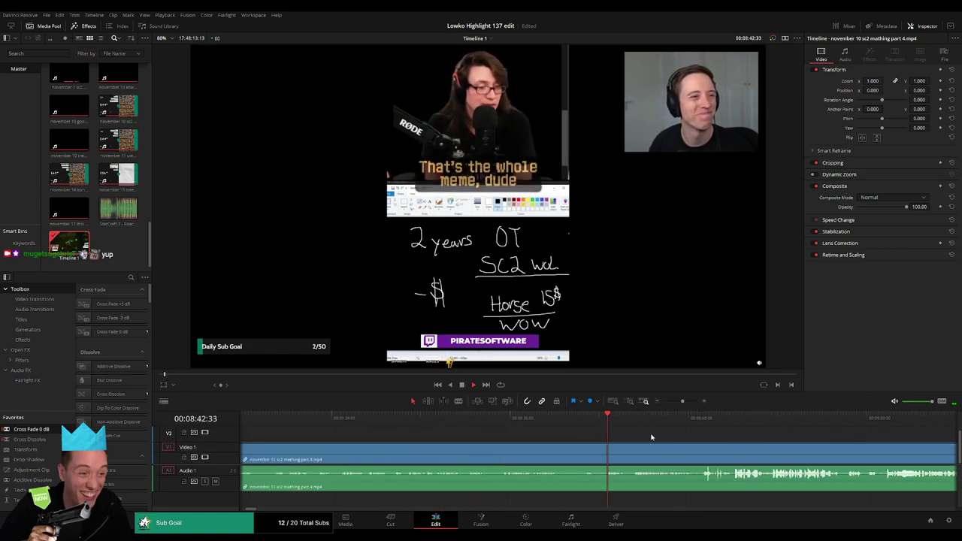
{"action": "left_click_drag", "start_coordinate": [678, 443], "coordinate": [456, 443]}
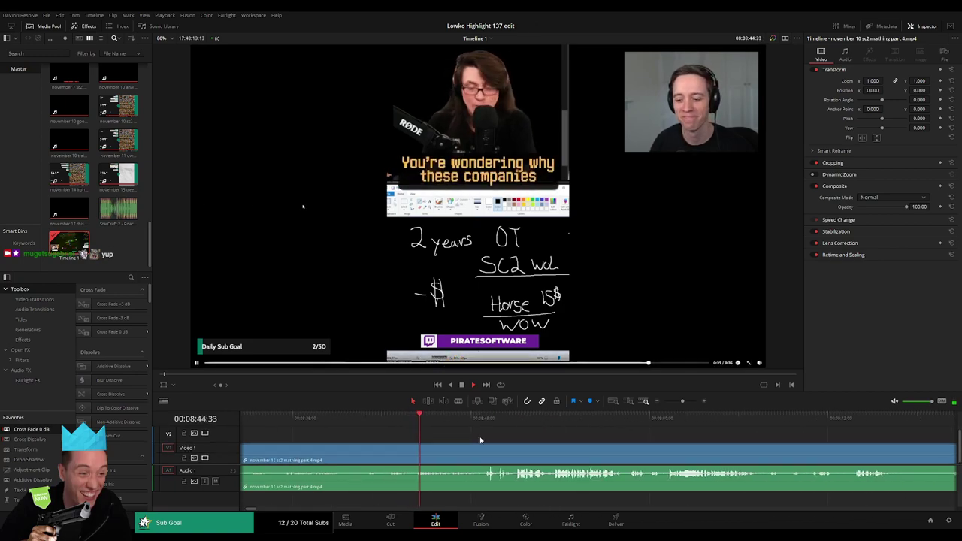
{"action": "scroll", "coordinate": [451, 442], "scroll_direction": "right", "scroll_amount": 1}
{"action": "scroll", "coordinate": [444, 442], "scroll_direction": "right", "scroll_amount": 1}
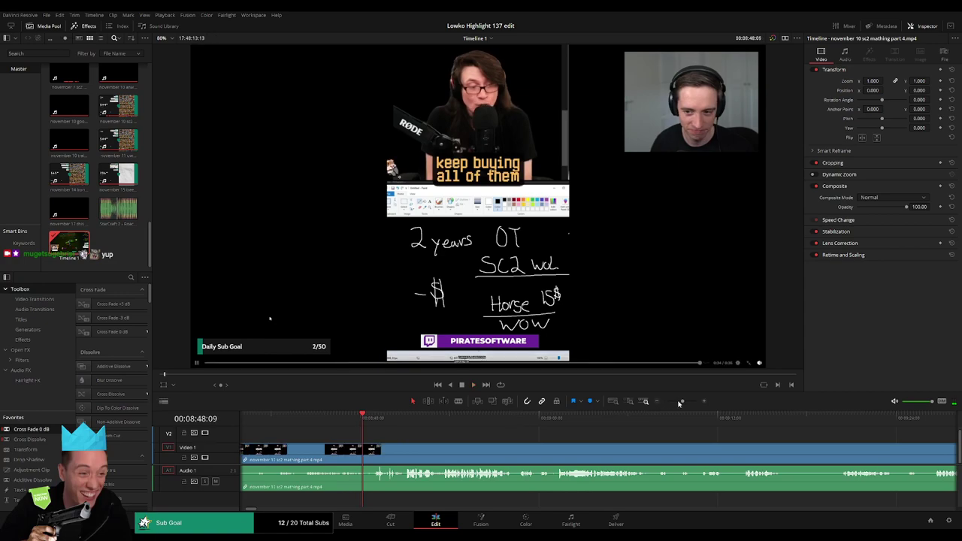
{"action": "left_click_drag", "start_coordinate": [683, 401], "coordinate": [687, 404]}
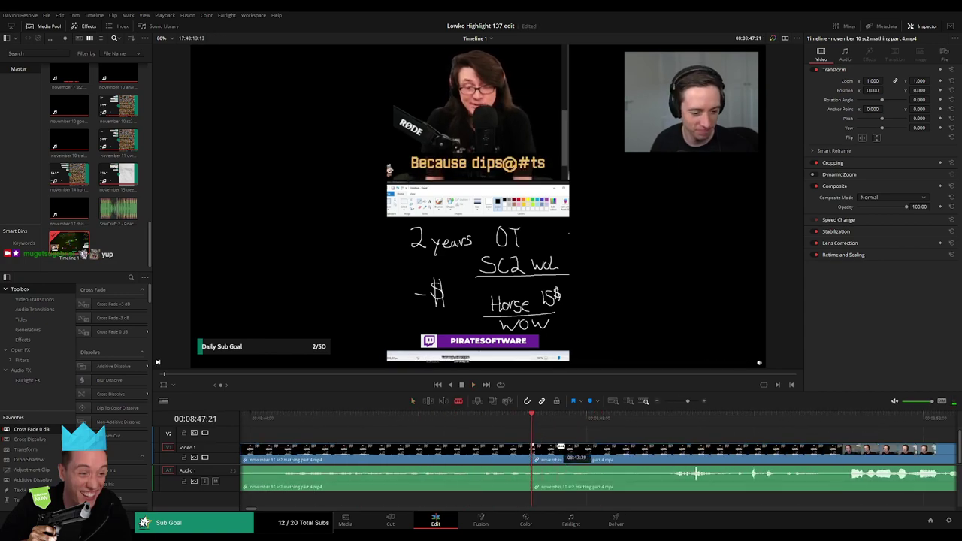
{"action": "left_click", "coordinate": [548, 453]}
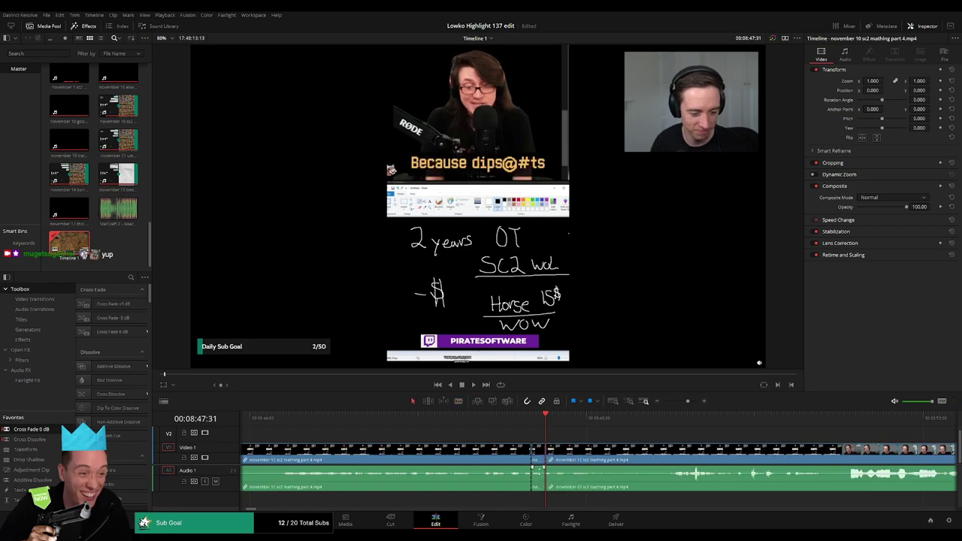
{"action": "key", "text": "a"}
{"action": "left_click_drag", "start_coordinate": [120, 211], "coordinate": [538, 502]}
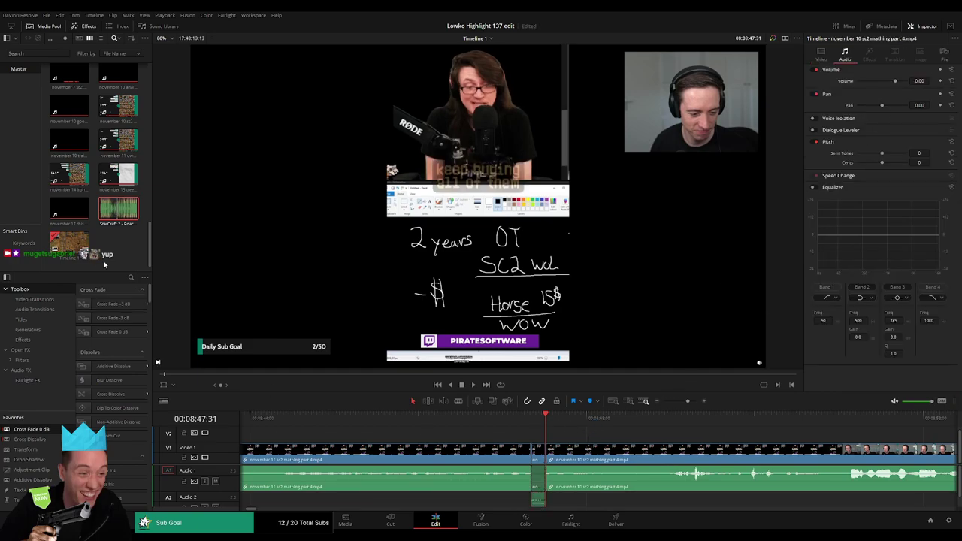
Play back Timeline 1 from the censored word through the end of the reaction video to about 9:11, checking for further cuts.
{"action": "left_click", "coordinate": [69, 244]}
{"action": "left_click", "coordinate": [493, 420]}
{"action": "key", "text": "space"}
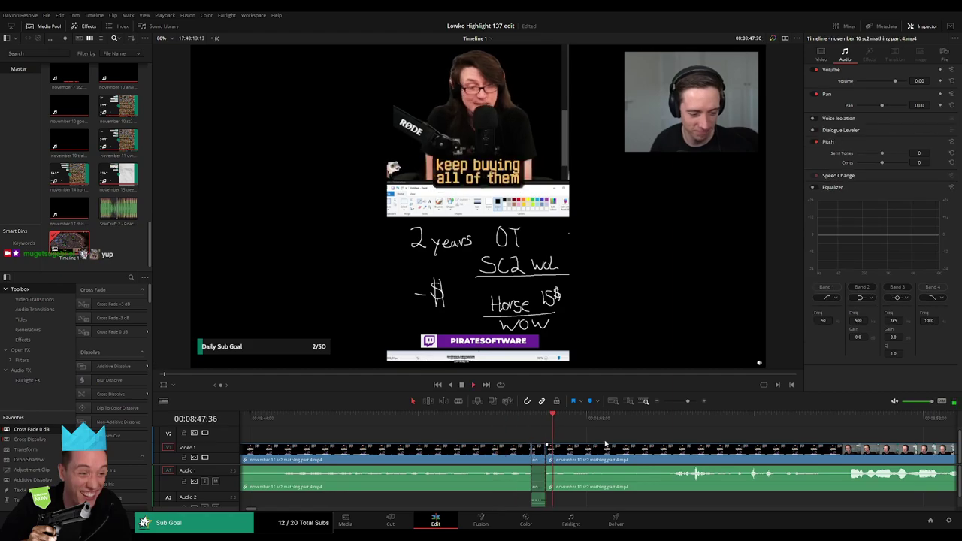
{"action": "scroll", "coordinate": [526, 439], "scroll_direction": "right", "scroll_amount": 3}
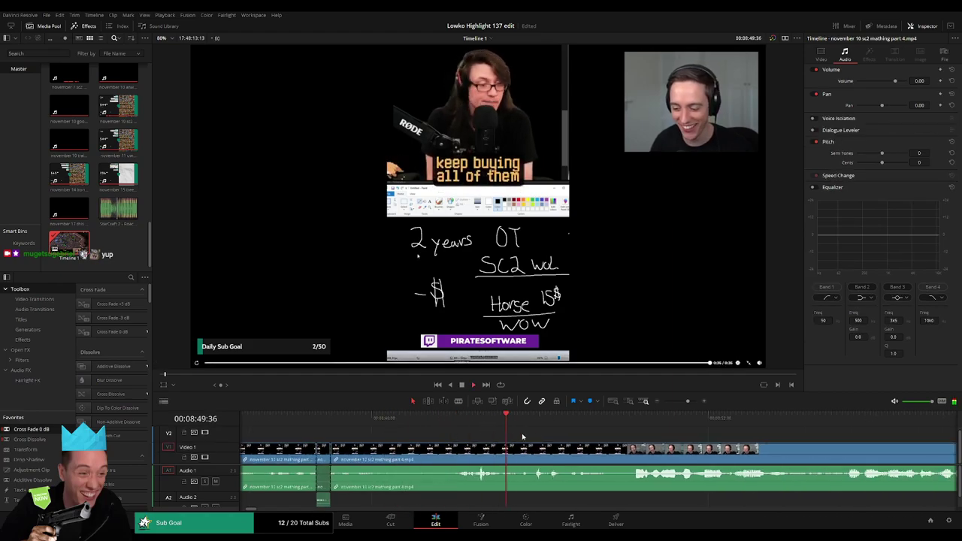
{"action": "left_click_drag", "start_coordinate": [686, 404], "coordinate": [682, 404]}
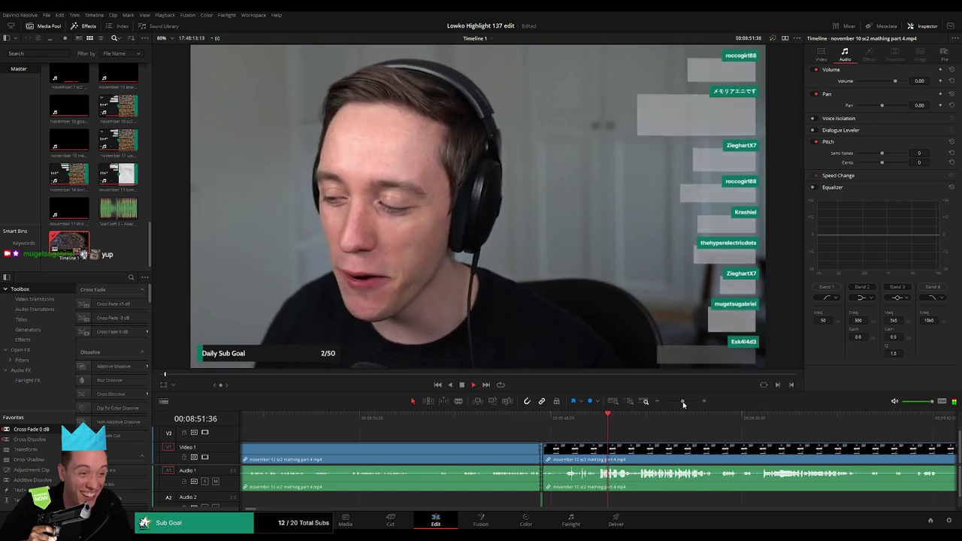
{"action": "scroll", "coordinate": [444, 445], "scroll_direction": "right", "scroll_amount": 3}
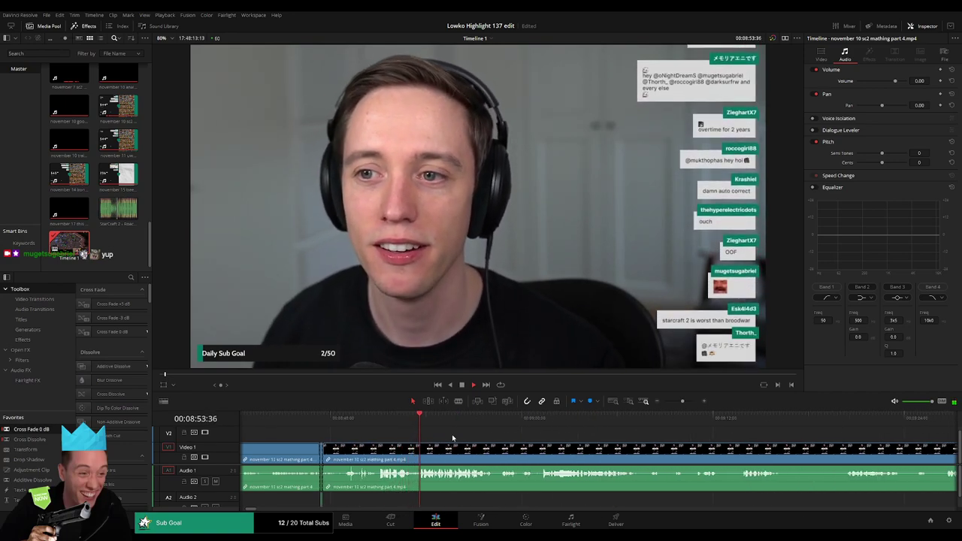
{"action": "left_click_drag", "start_coordinate": [527, 440], "coordinate": [439, 441]}
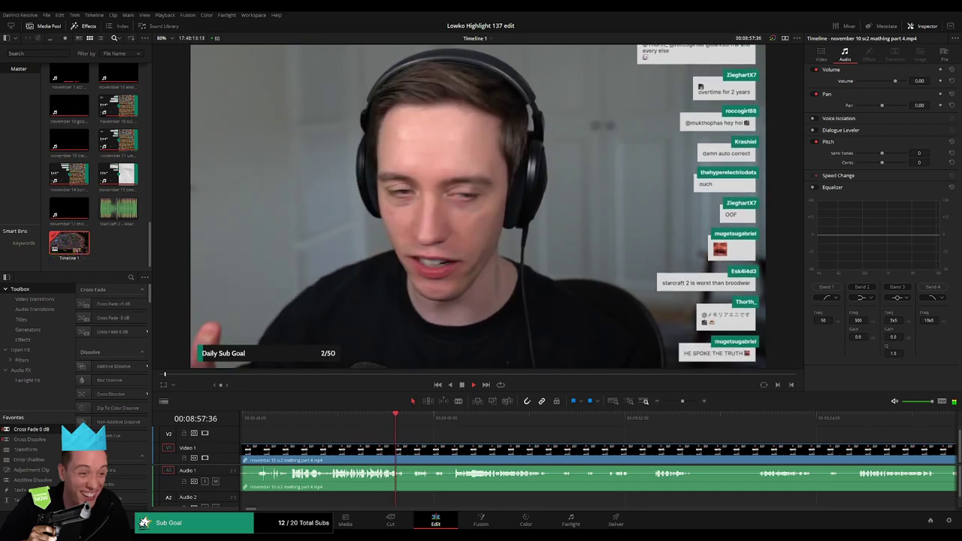
{"action": "left_click_drag", "start_coordinate": [496, 439], "coordinate": [474, 444]}
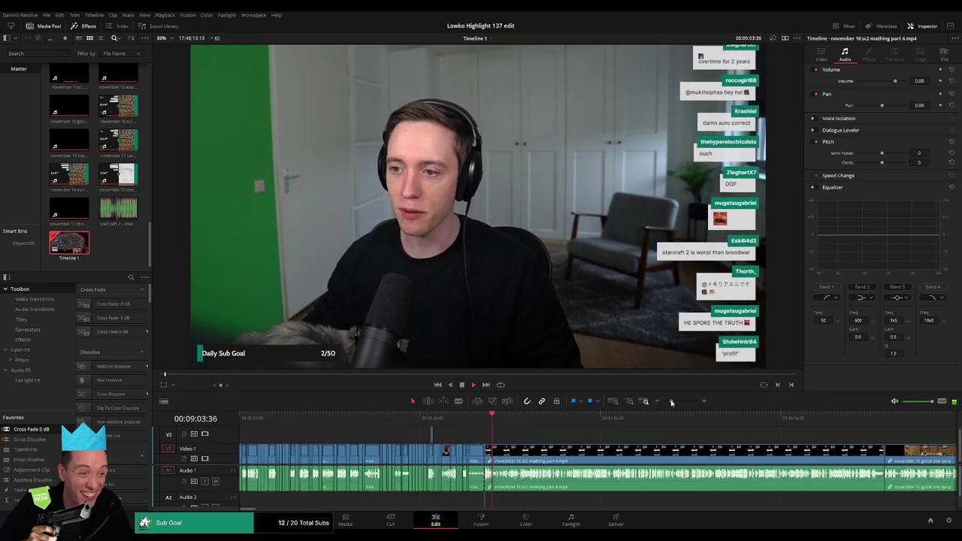
{"action": "left_click_drag", "start_coordinate": [678, 403], "coordinate": [681, 401]}
{"action": "left_click_drag", "start_coordinate": [662, 447], "coordinate": [426, 451]}
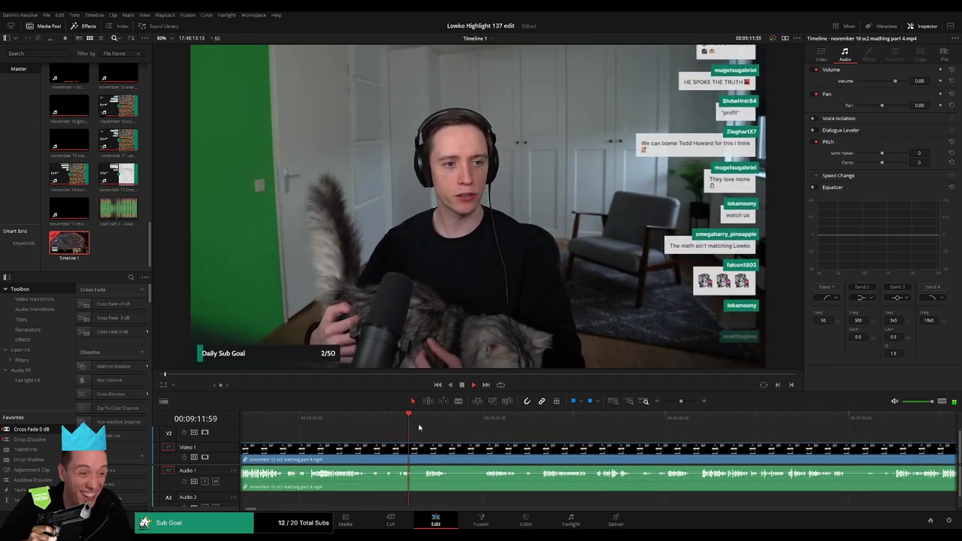
Cut out about one second of footage at 9:12 and add an audio cross fade over the join.
{"action": "left_click", "coordinate": [423, 420]}
{"action": "key", "text": "b"}
{"action": "left_click", "coordinate": [412, 447]}
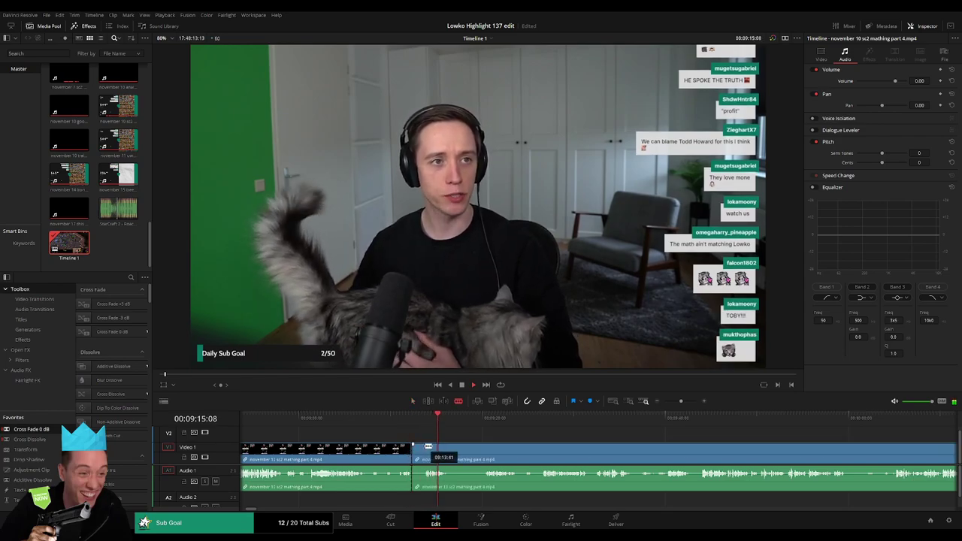
{"action": "key", "text": "a"}
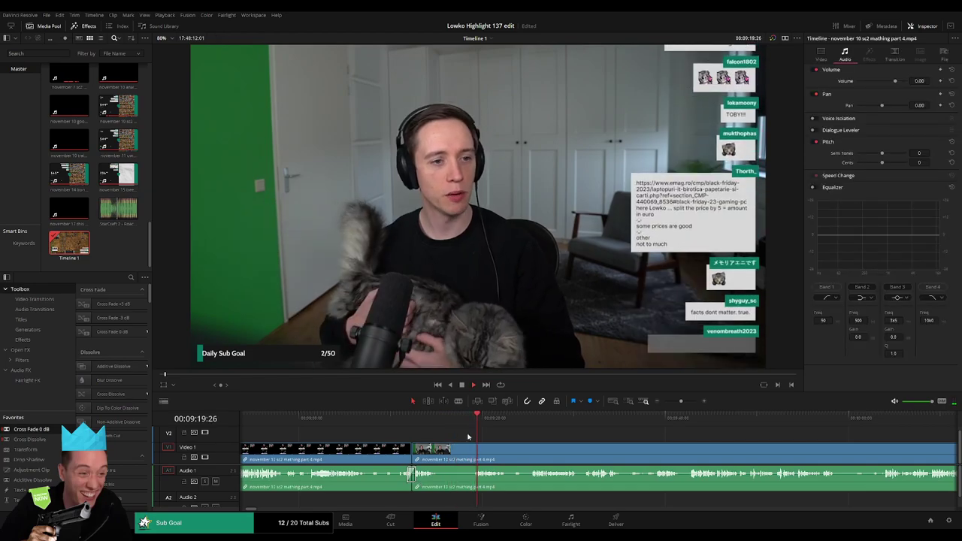
Ripple-delete the stretch between about 9:15 and 9:19 and add an audio cross fade over the join.
{"action": "key", "text": "b"}
{"action": "left_click", "coordinate": [440, 451]}
{"action": "left_click", "coordinate": [477, 449]}
{"action": "key", "text": "a"}
{"action": "left_click", "coordinate": [463, 453]}
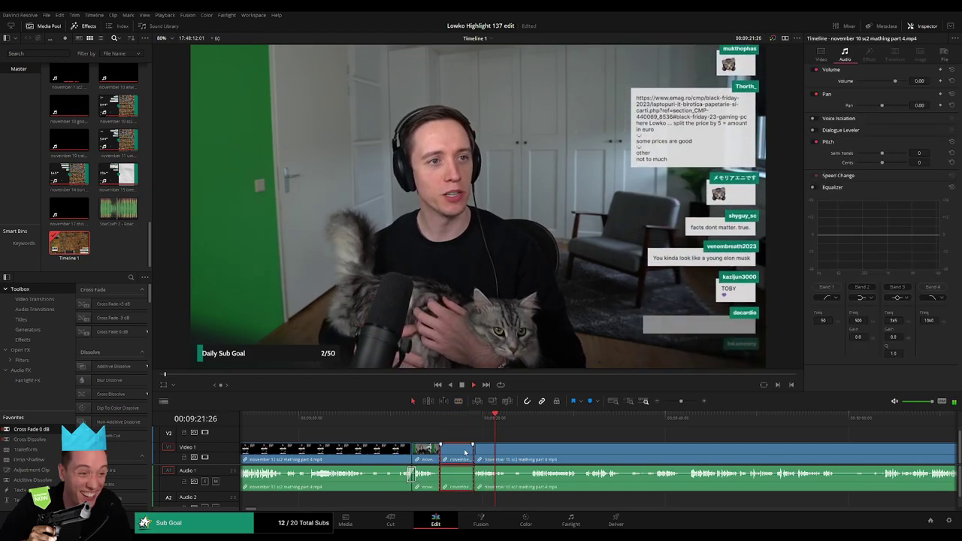
{"action": "key", "text": "Delete"}
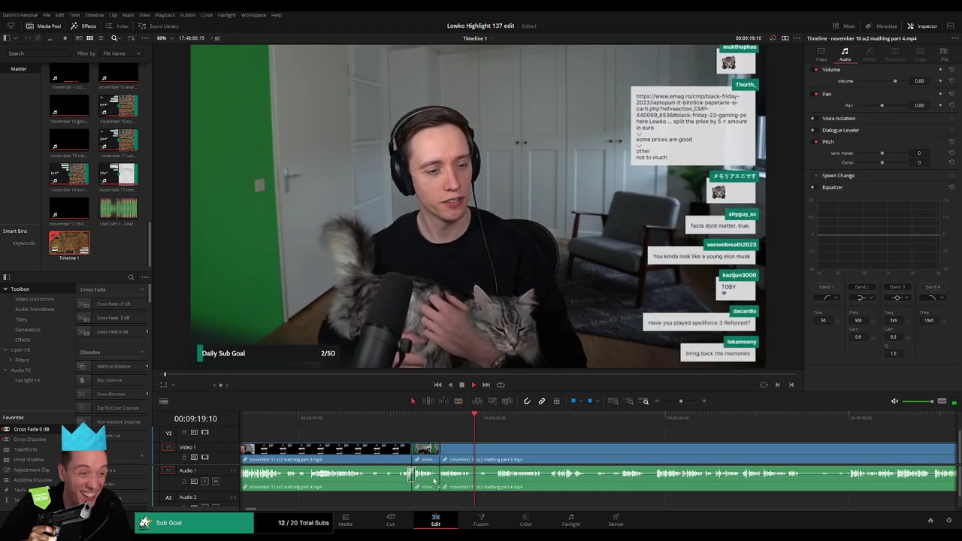
{"action": "left_click_drag", "start_coordinate": [520, 451], "coordinate": [429, 448]}
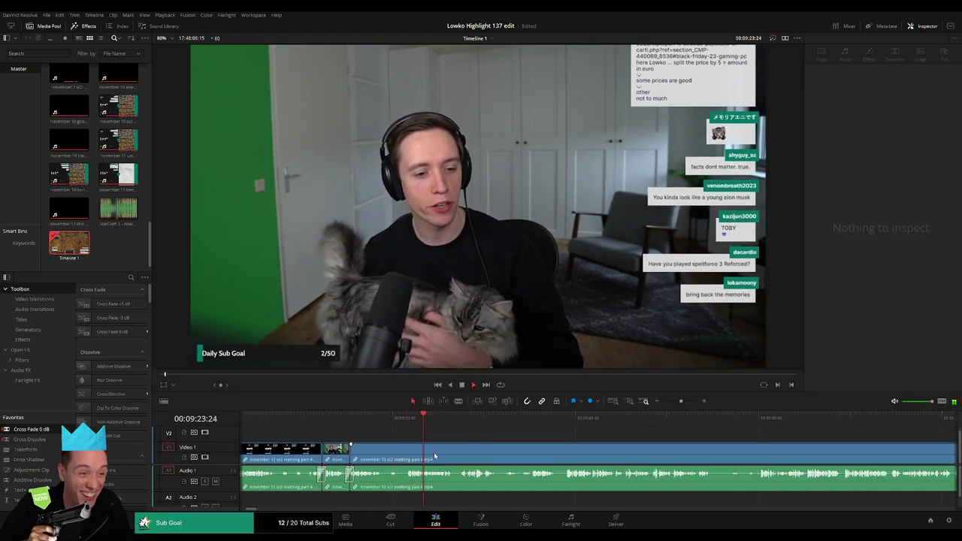
Split the november 10 sc2 mathing part 4 clip at about 9:31, once the cat has left the shot.
{"action": "scroll", "coordinate": [410, 448], "scroll_direction": "right", "scroll_amount": 2}
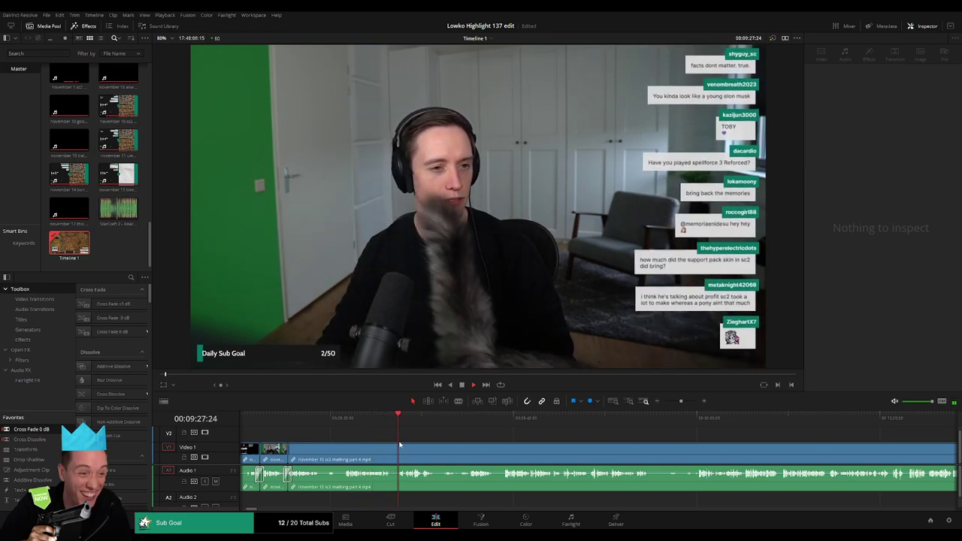
{"action": "scroll", "coordinate": [405, 449], "scroll_direction": "right", "scroll_amount": 2}
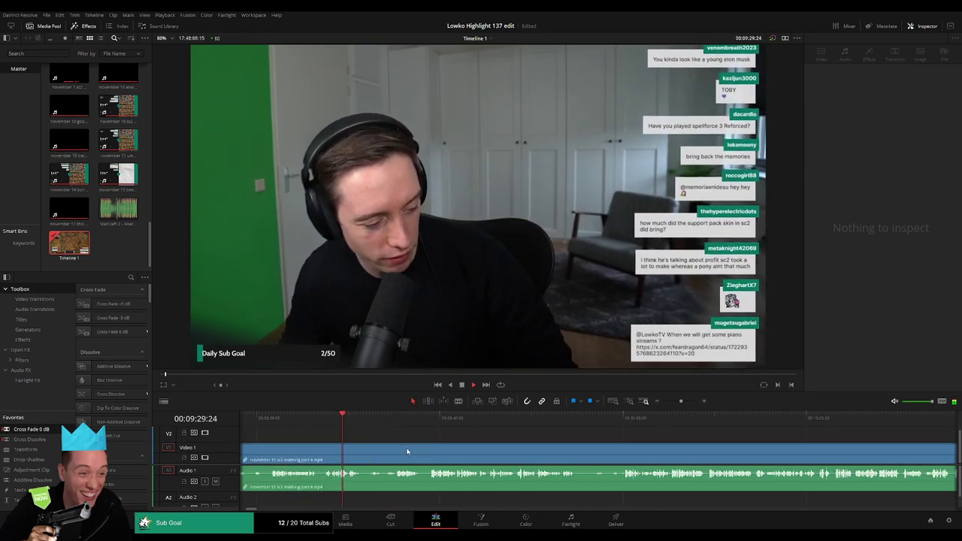
{"action": "left_click_drag", "start_coordinate": [373, 418], "coordinate": [395, 418]}
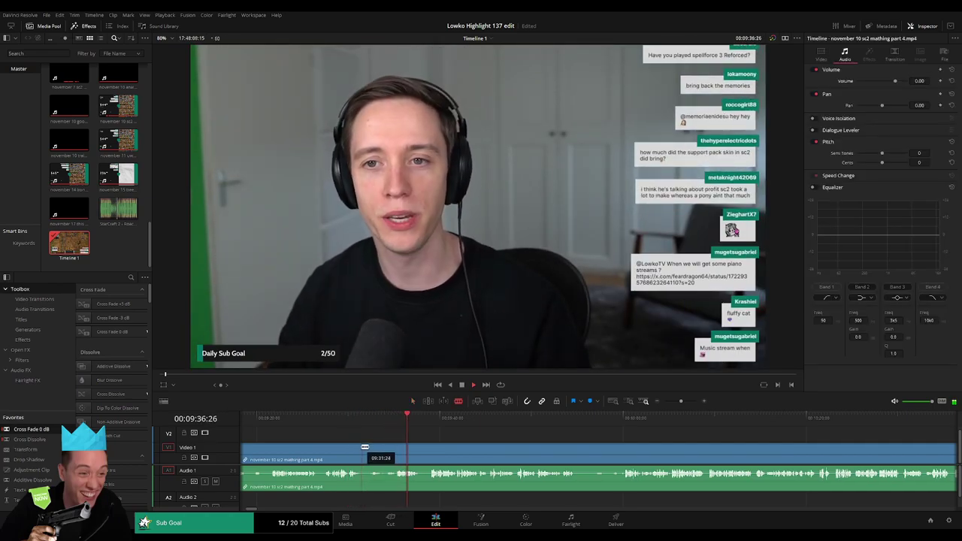
{"action": "left_click", "coordinate": [363, 451]}
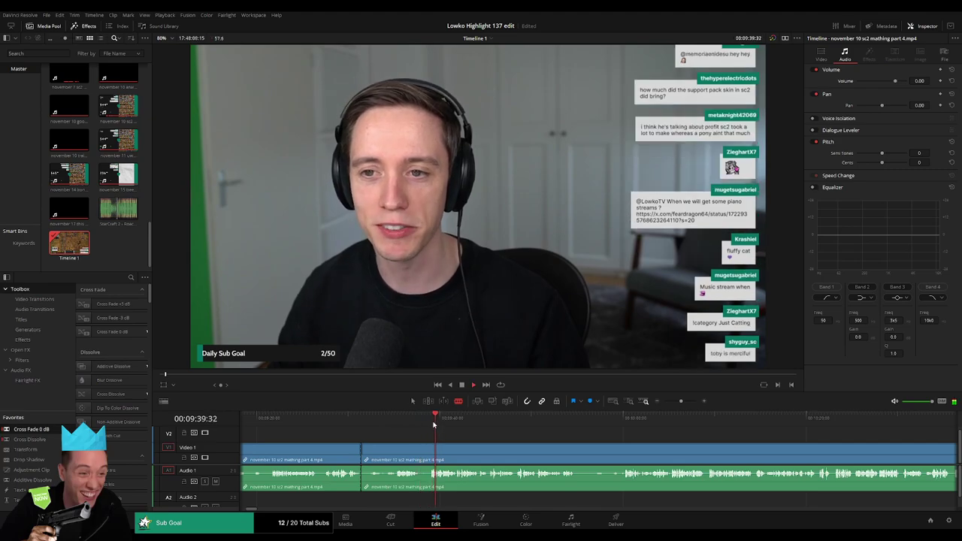
Split the clip again at about 10:05 and ripple-delete the stretch from the 9:31 cut up to there.
{"action": "left_click_drag", "start_coordinate": [481, 432], "coordinate": [629, 423]}
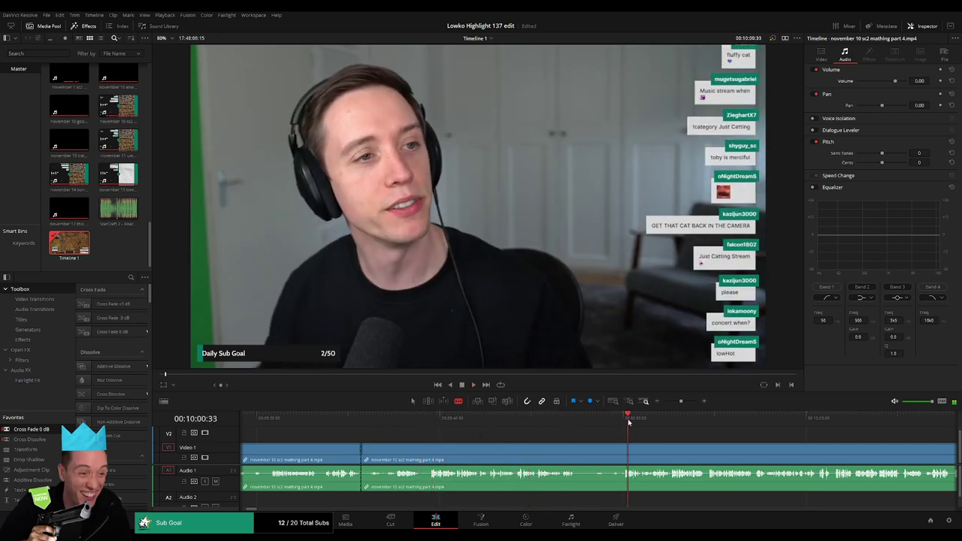
{"action": "left_click_drag", "start_coordinate": [704, 444], "coordinate": [524, 423]}
{"action": "left_click", "coordinate": [698, 425]}
{"action": "left_click_drag", "start_coordinate": [752, 444], "coordinate": [481, 445]}
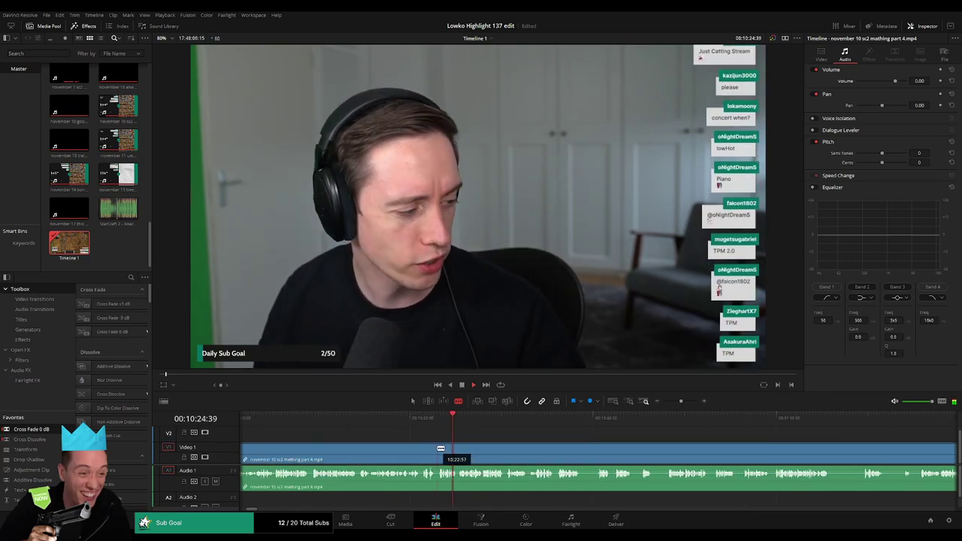
{"action": "left_click", "coordinate": [369, 424]}
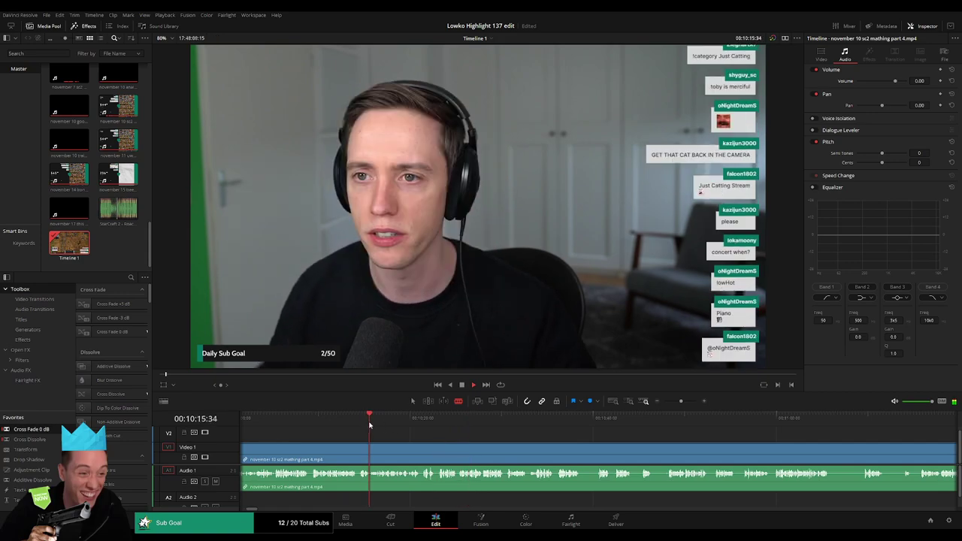
{"action": "left_click", "coordinate": [366, 429]}
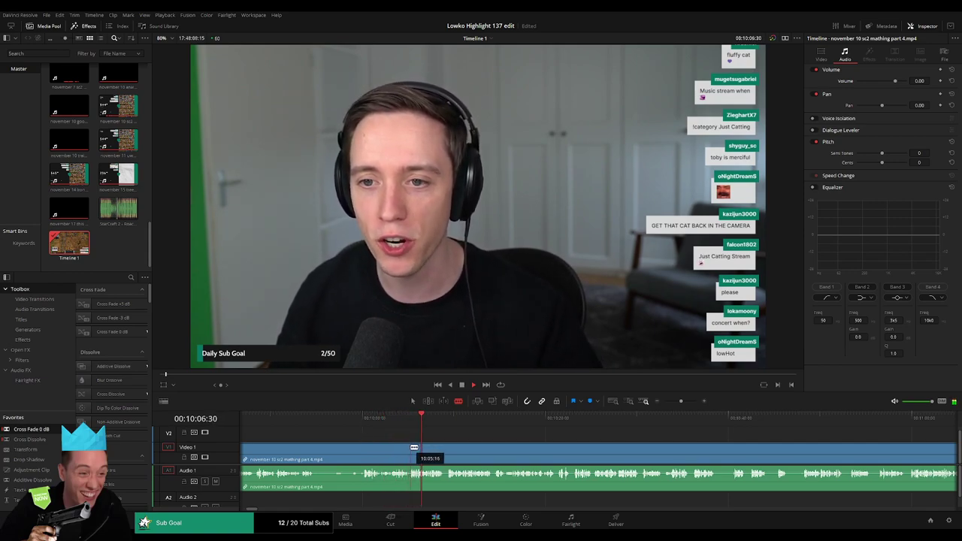
{"action": "left_click", "coordinate": [412, 448]}
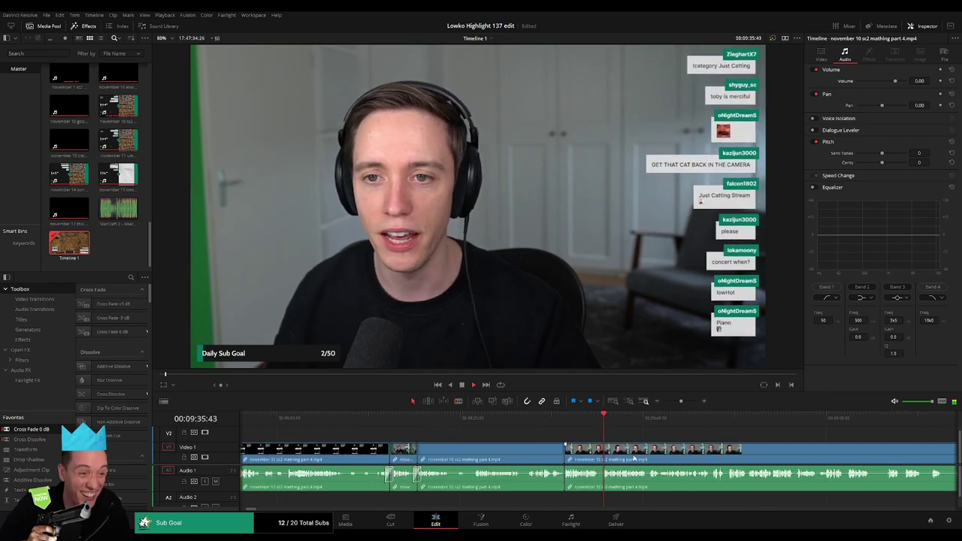
Play back the footage after the 9:31 cut to about 9:55 and place the playhead at 9:54:36.
{"action": "scroll", "coordinate": [493, 438], "scroll_direction": "right", "scroll_amount": 3}
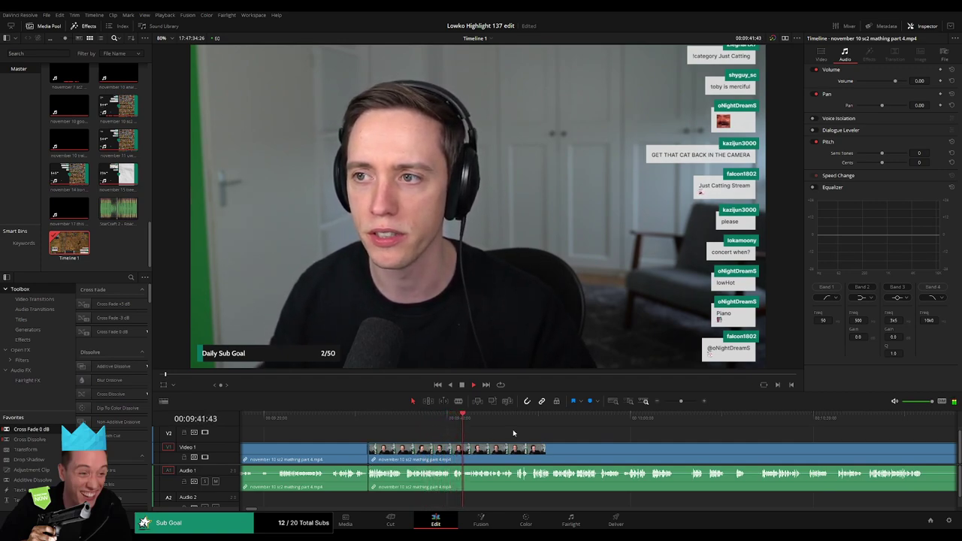
{"action": "scroll", "coordinate": [425, 435], "scroll_direction": "right", "scroll_amount": 2}
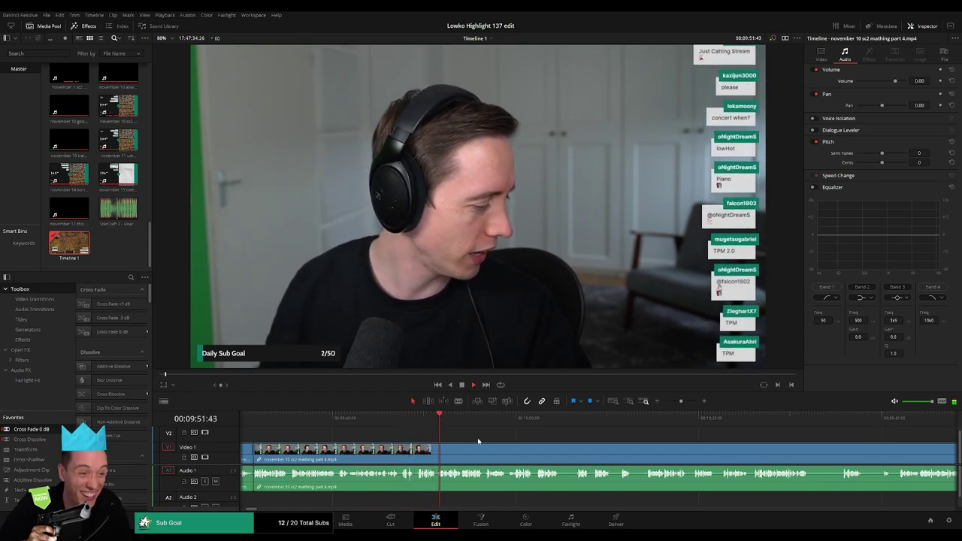
{"action": "scroll", "coordinate": [478, 441], "scroll_direction": "right", "scroll_amount": 3}
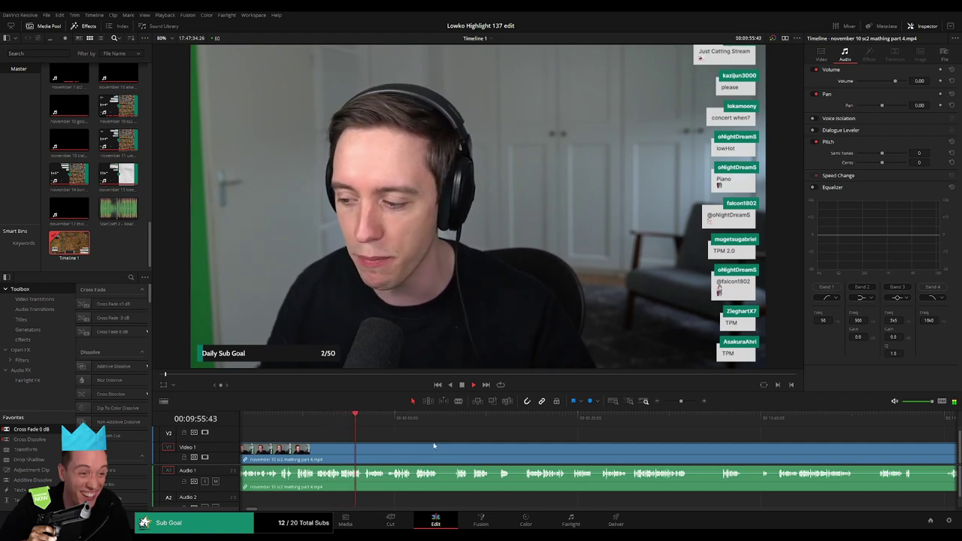
{"action": "left_click", "coordinate": [337, 419]}
{"action": "key", "text": "ctrl+equal"}
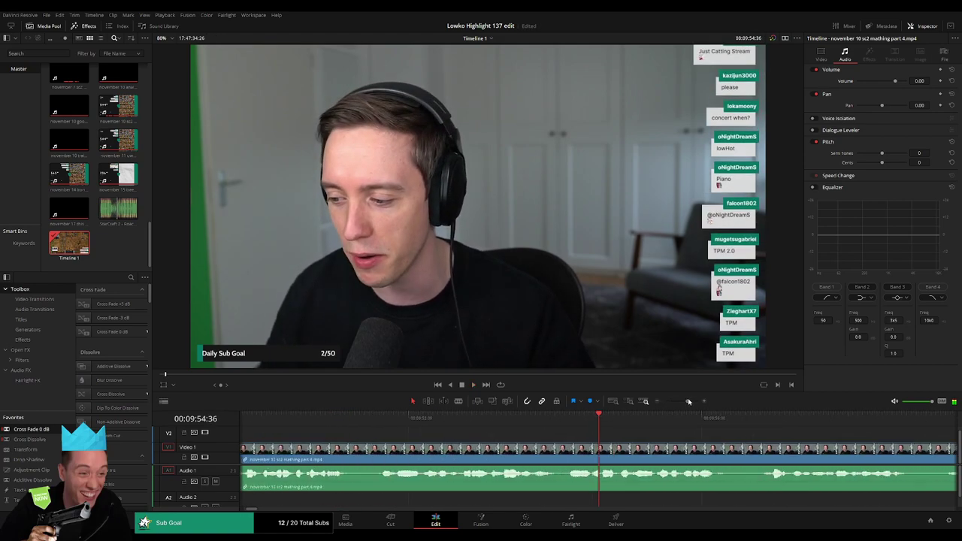
Cut and ripple-delete the short pause near 00:09:54 and the silent stretch from about 00:10:04:25 to 00:10:06:30.
{"action": "left_click", "coordinate": [550, 454]}
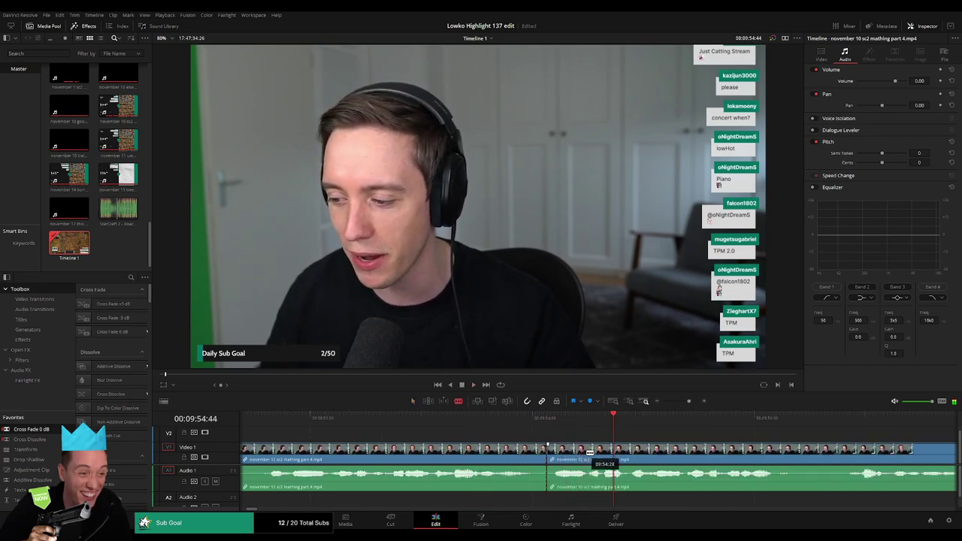
{"action": "key", "text": "Delete"}
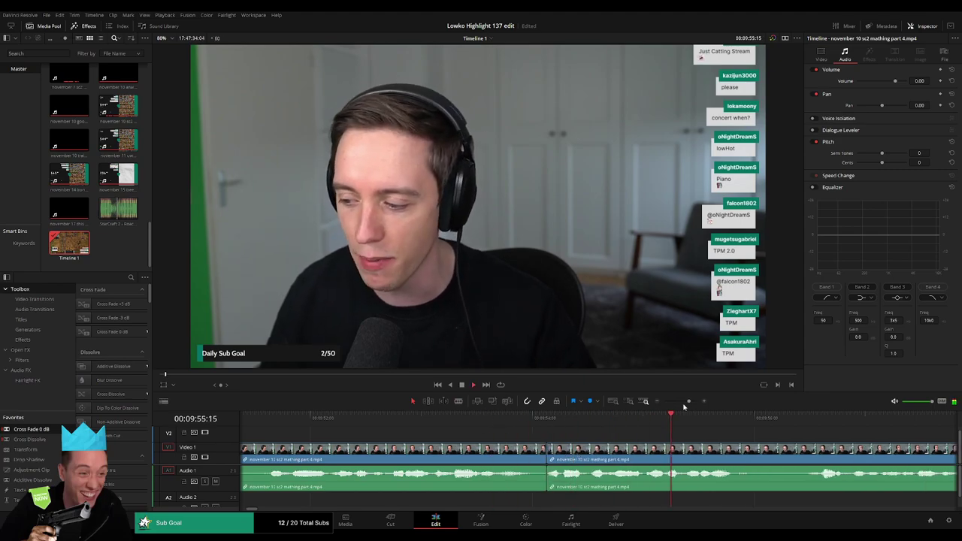
{"action": "left_click_drag", "start_coordinate": [689, 402], "coordinate": [681, 402]}
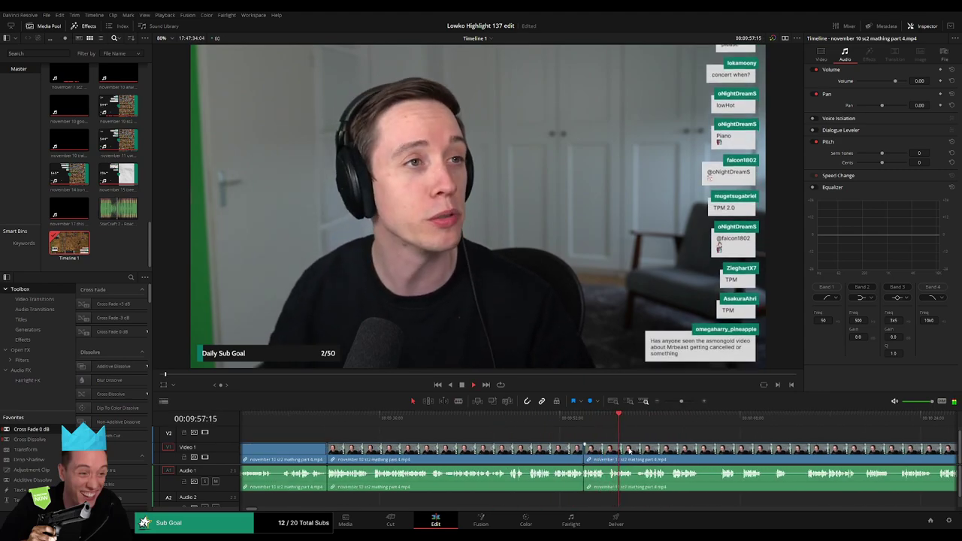
{"action": "left_click_drag", "start_coordinate": [668, 453], "coordinate": [492, 448]}
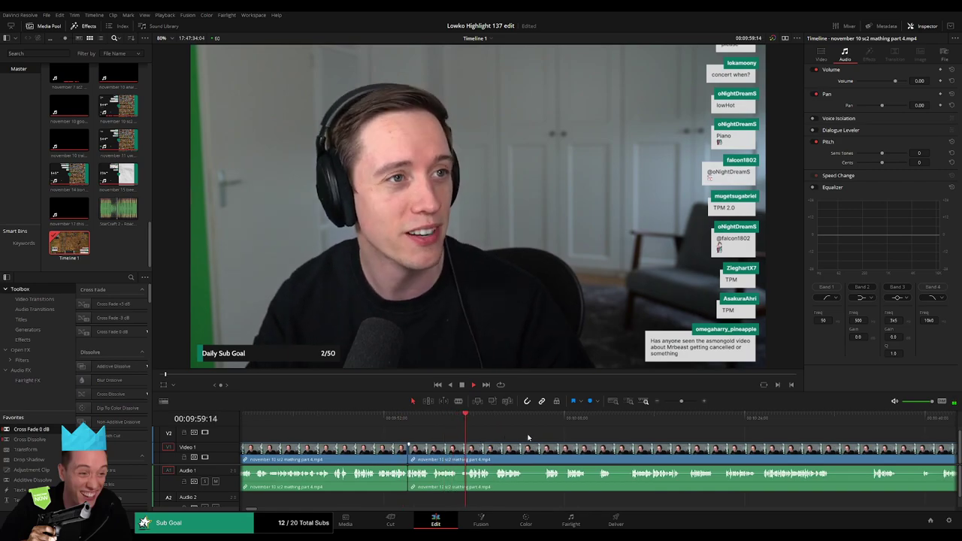
{"action": "left_click_drag", "start_coordinate": [549, 438], "coordinate": [462, 437]}
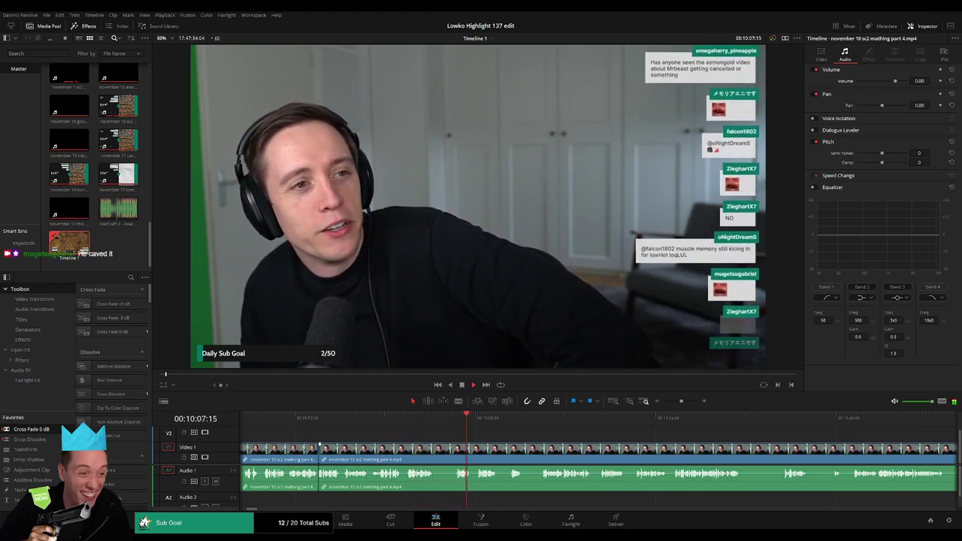
{"action": "key", "text": "b"}
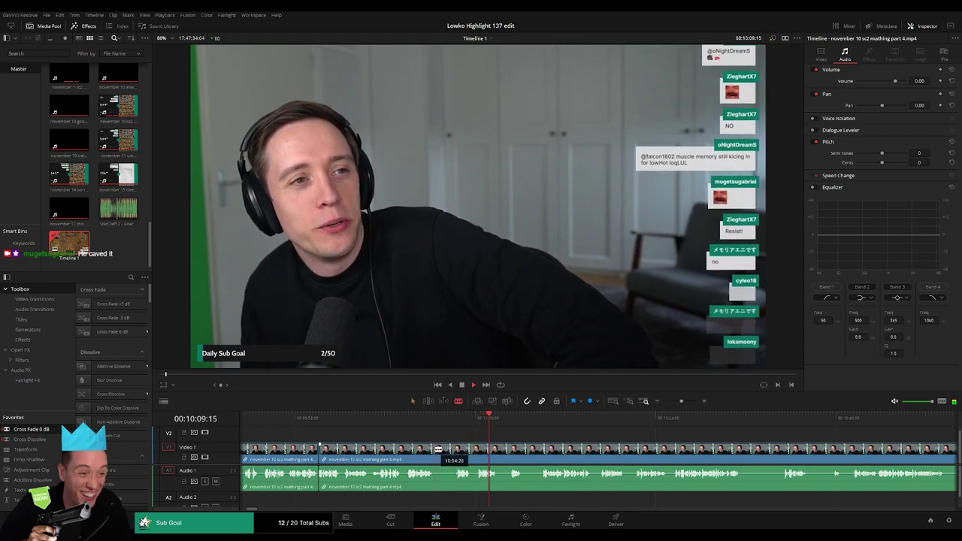
{"action": "left_click", "coordinate": [435, 448]}
{"action": "scroll", "coordinate": [476, 432], "scroll_direction": "up", "scroll_amount": 4}
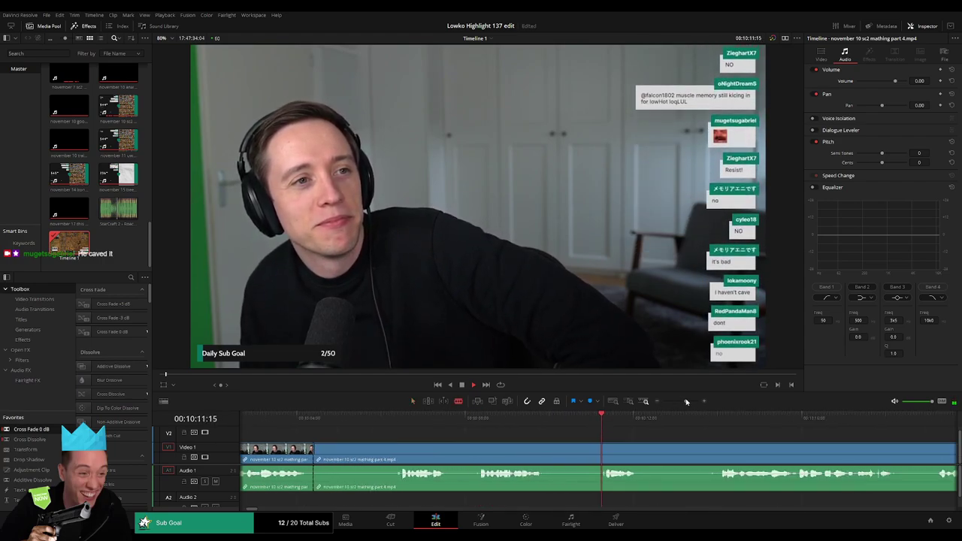
{"action": "left_click", "coordinate": [399, 453]}
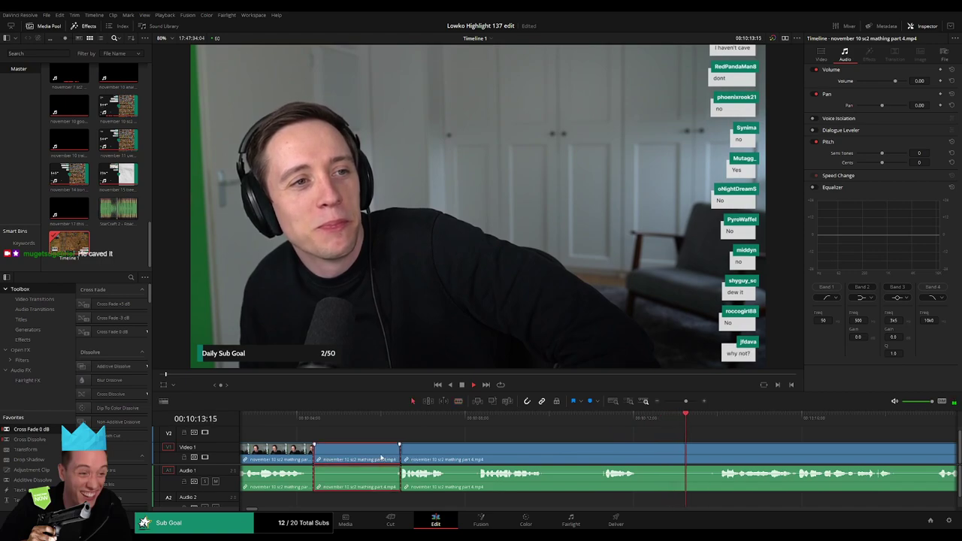
{"action": "key", "text": "Delete"}
Cut out the short pause from about 00:10:05:30 to 00:10:06:15 in video and audio, closing the gap.
{"action": "left_click", "coordinate": [362, 453]}
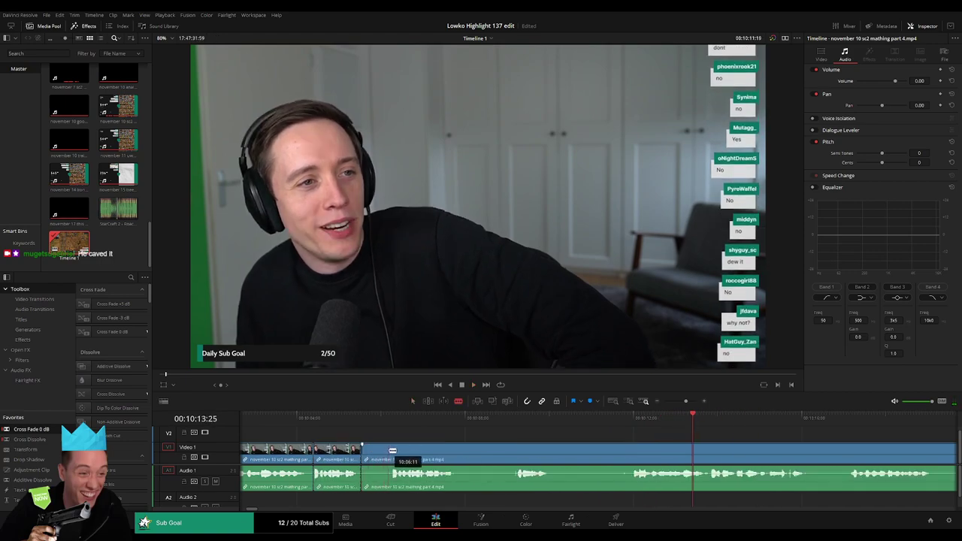
{"action": "key", "text": "a"}
{"action": "left_click", "coordinate": [379, 454]}
{"action": "key", "text": "Delete"}
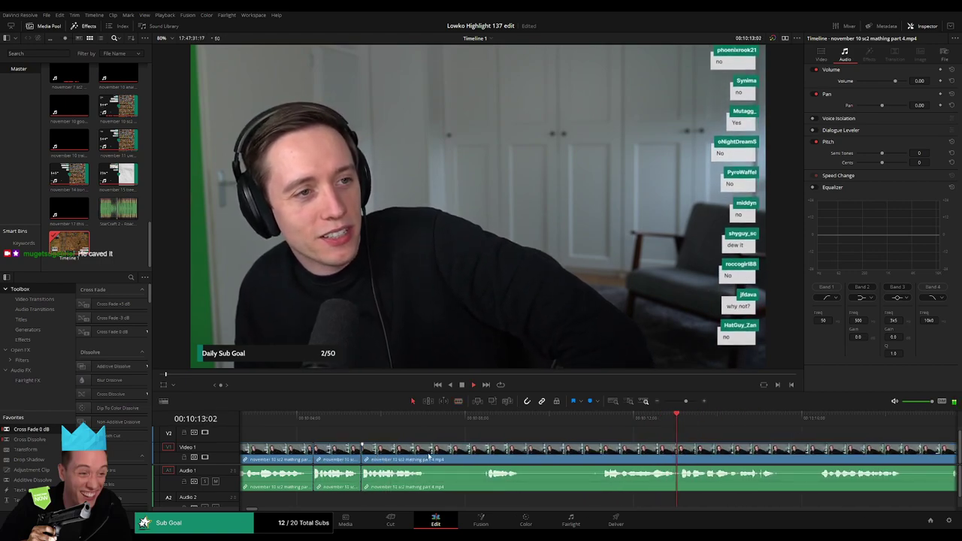
Split the clip at about 00:10:07:10 and 00:10:08:30 and ripple-delete the silent piece between the cuts.
{"action": "key", "text": "b"}
{"action": "left_click", "coordinate": [430, 455]}
{"action": "left_click", "coordinate": [488, 454]}
{"action": "key", "text": "a"}
{"action": "left_click", "coordinate": [471, 455]}
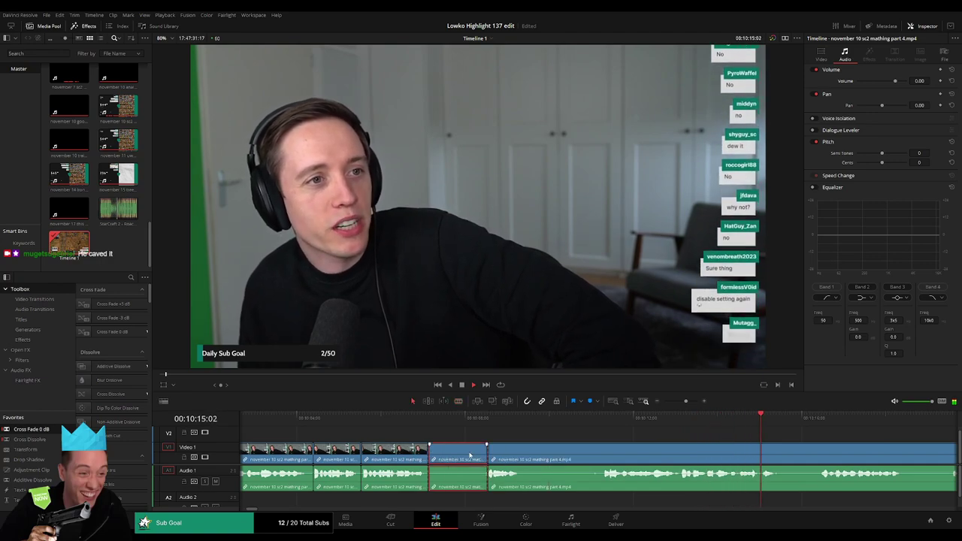
{"action": "key", "text": "Delete"}
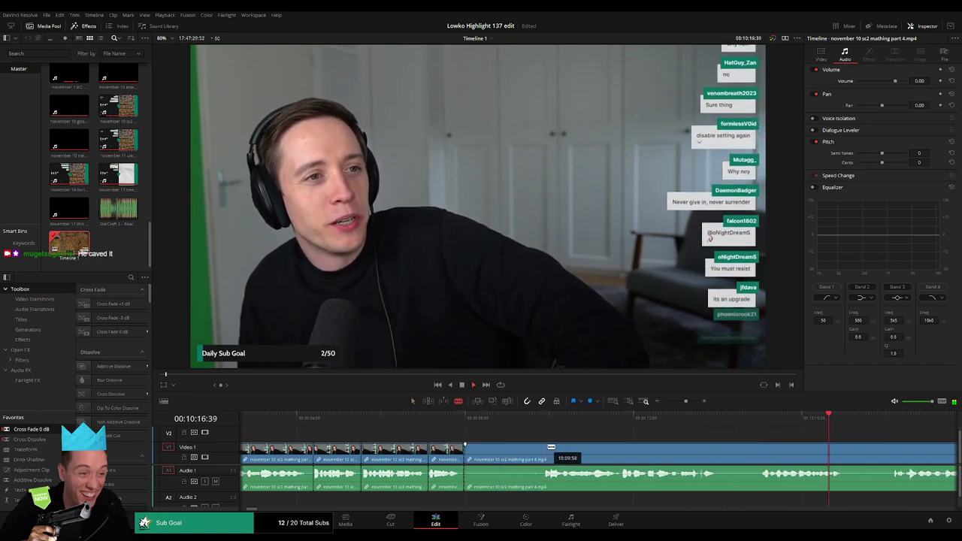
Remove the silence from about 00:10:08 to 00:10:10, closing the gap up to the next speech.
{"action": "left_click", "coordinate": [548, 448]}
{"action": "key", "text": "a"}
{"action": "left_click", "coordinate": [530, 454]}
{"action": "key", "text": "Delete"}
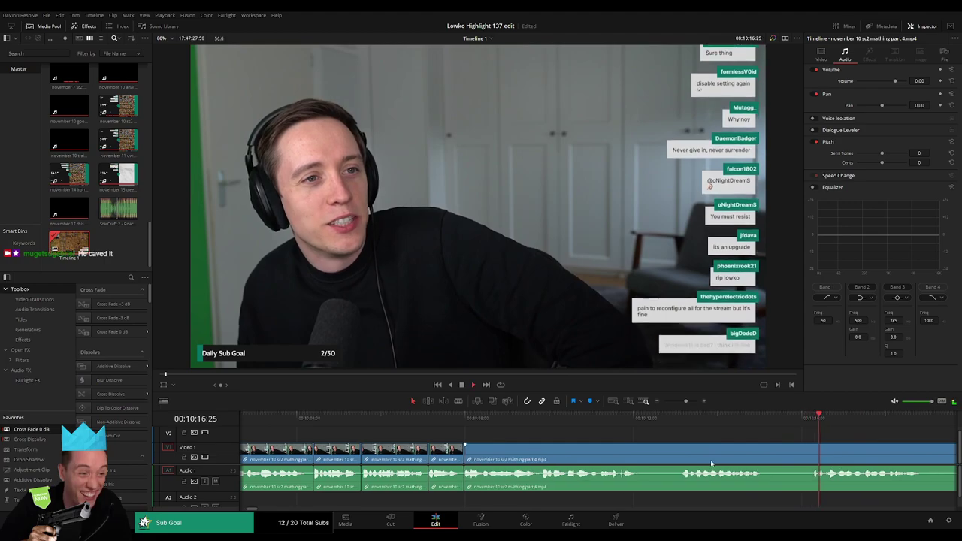
Review playback from about 00:10:11 and cut out the pause between about 00:10:12:10 and 00:10:13:05.
{"action": "scroll", "coordinate": [714, 463], "scroll_direction": "right", "scroll_amount": 3}
{"action": "left_click", "coordinate": [406, 418]}
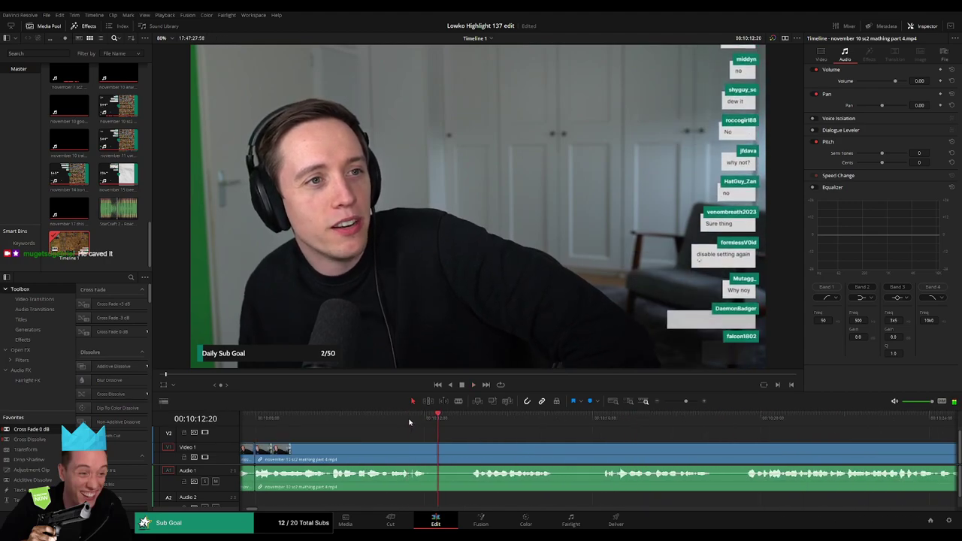
{"action": "left_click", "coordinate": [346, 418]}
{"action": "scroll", "coordinate": [385, 442], "scroll_direction": "right", "scroll_amount": 1}
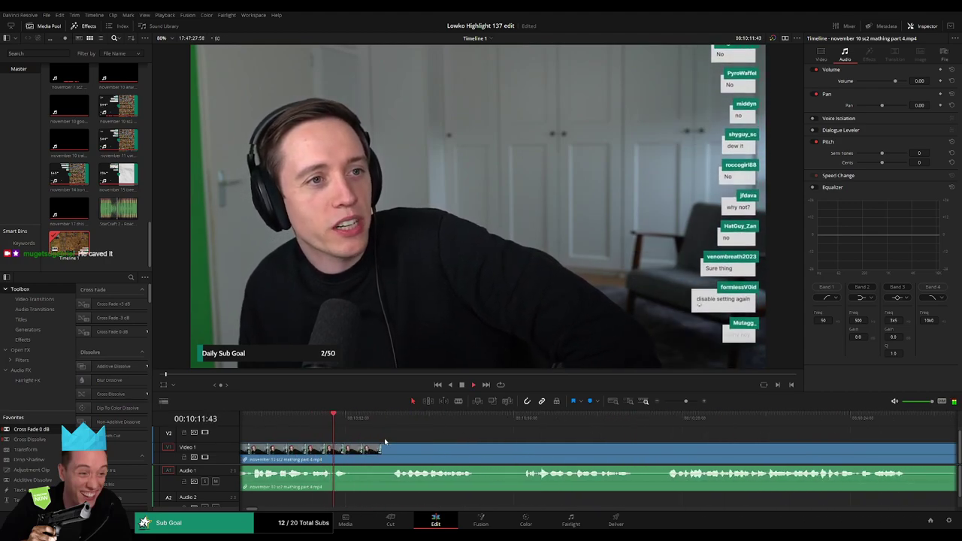
{"action": "left_click", "coordinate": [359, 449]}
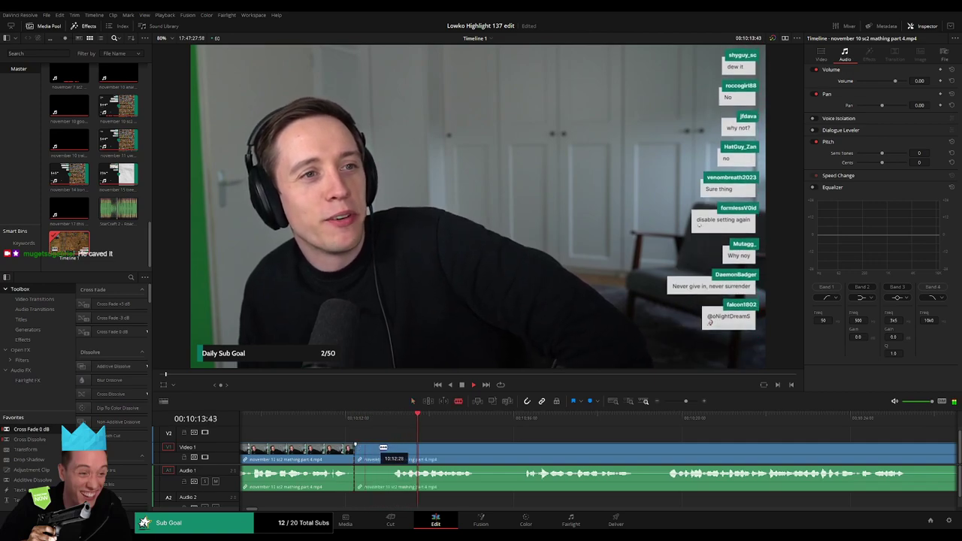
{"action": "key", "text": "Delete"}
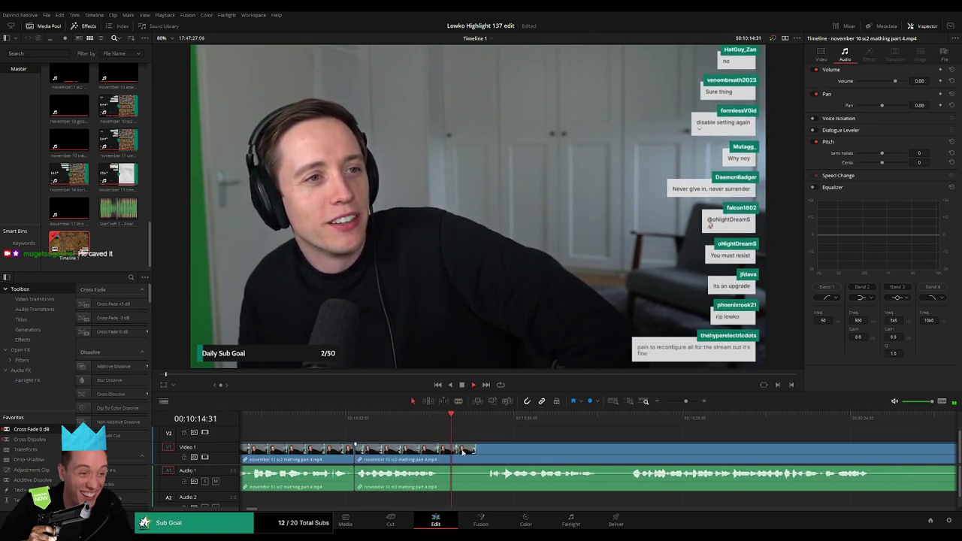
Split the clip at about 00:10:14:20 and 00:10:15:20 and ripple-delete the silent section in between.
{"action": "scroll", "coordinate": [462, 451], "scroll_direction": "right", "scroll_amount": 2}
{"action": "left_click", "coordinate": [290, 447]}
{"action": "left_click", "coordinate": [332, 448]}
{"action": "key", "text": "a"}
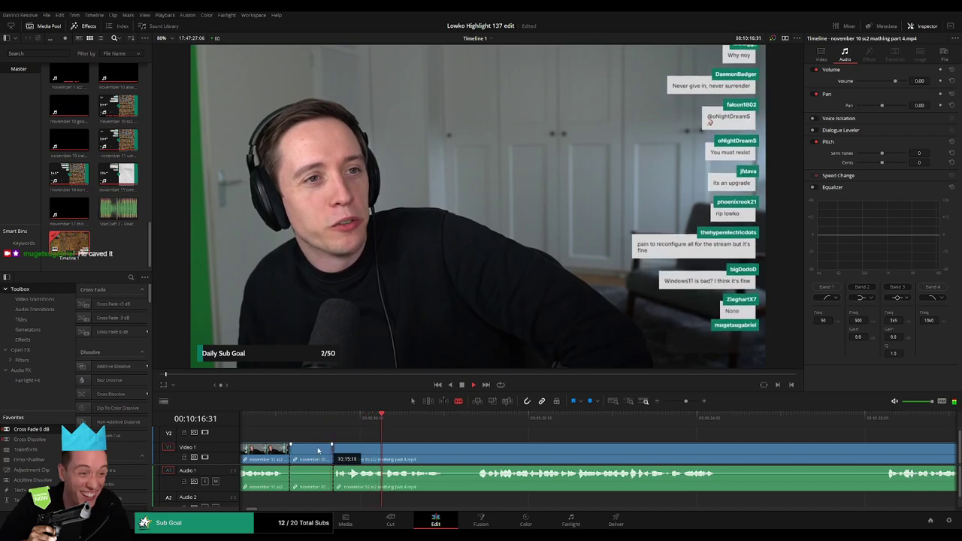
{"action": "left_click", "coordinate": [319, 451]}
{"action": "key", "text": "Delete"}
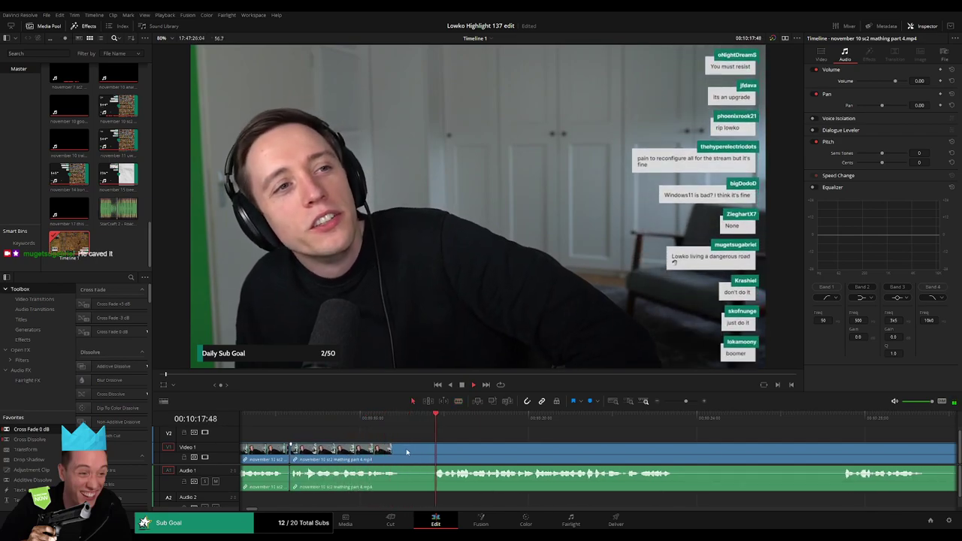
Cut out the long silence from about 00:10:23:40 to 00:10:27:25 and close the gap.
{"action": "scroll", "coordinate": [575, 448], "scroll_direction": "right", "scroll_amount": 2}
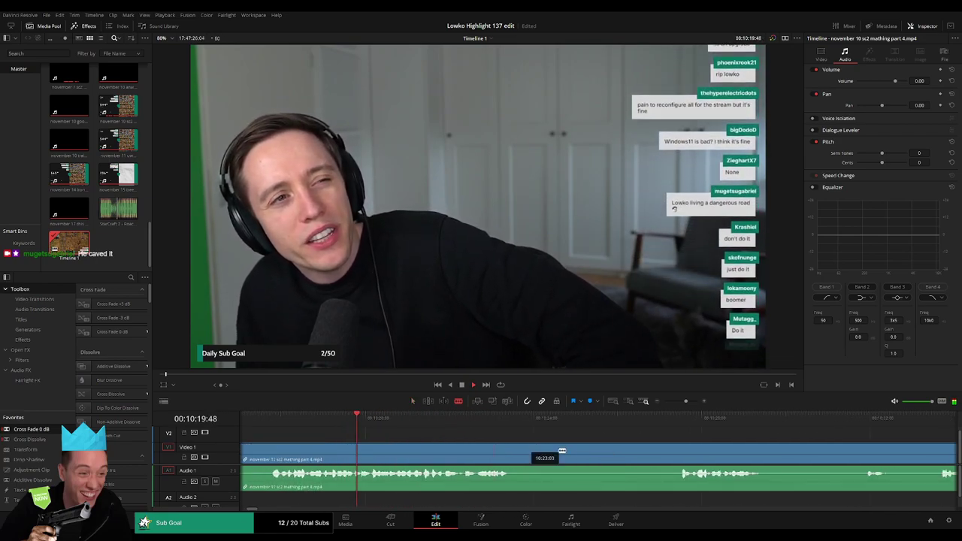
{"action": "left_click", "coordinate": [518, 449]}
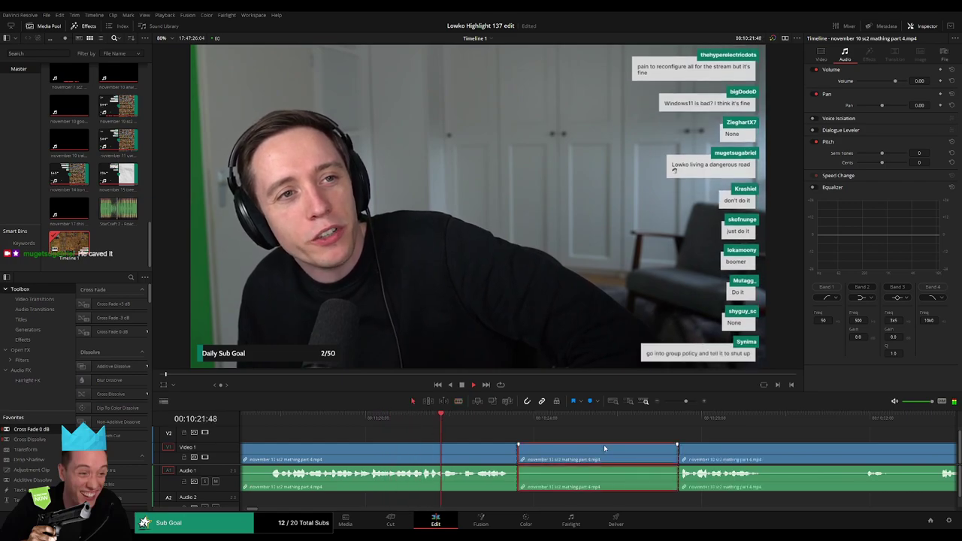
{"action": "key", "text": "Delete"}
Split the clip at about 00:10:25:40 and 00:10:28:00 and ripple-delete the quiet piece between them.
{"action": "scroll", "coordinate": [443, 440], "scroll_direction": "right", "scroll_amount": 4}
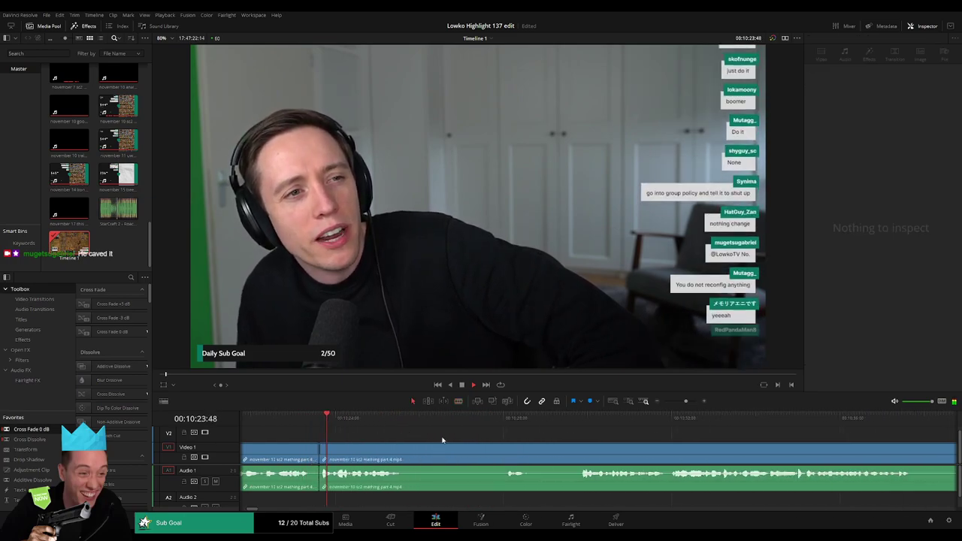
{"action": "left_click", "coordinate": [407, 457]}
{"action": "left_click", "coordinate": [504, 457]}
{"action": "left_click", "coordinate": [471, 454]}
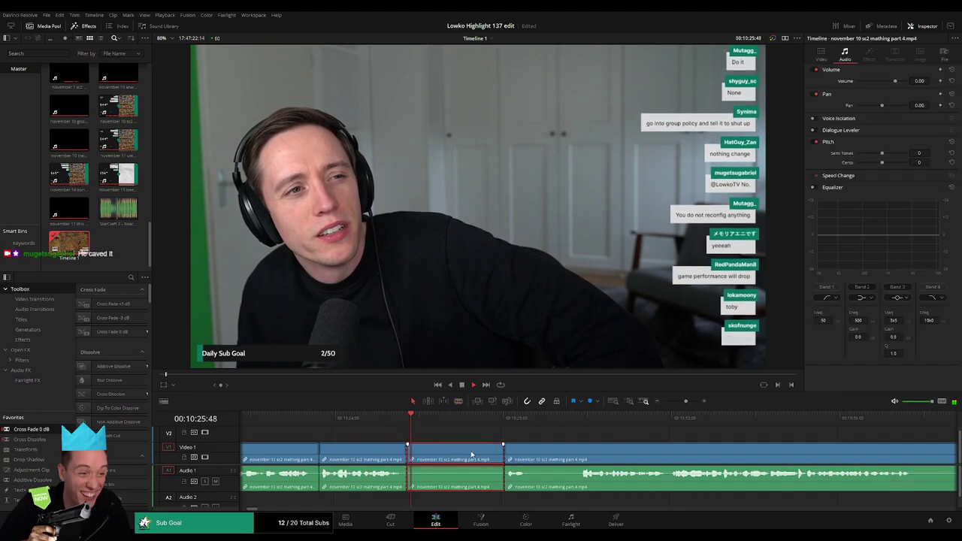
{"action": "key", "text": "Delete"}
Skip playback ahead and ripple-delete the pause from about 00:10:26:20 to 00:10:27:30.
{"action": "left_click", "coordinate": [466, 421]}
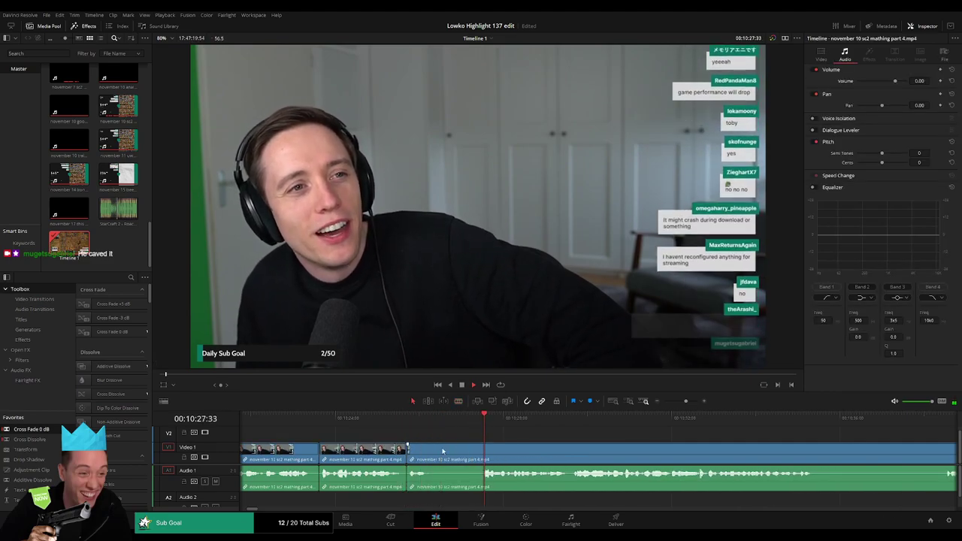
{"action": "key", "text": "b"}
{"action": "left_click", "coordinate": [434, 449]}
{"action": "left_click", "coordinate": [480, 450]}
{"action": "key", "text": "a"}
{"action": "left_click", "coordinate": [463, 454]}
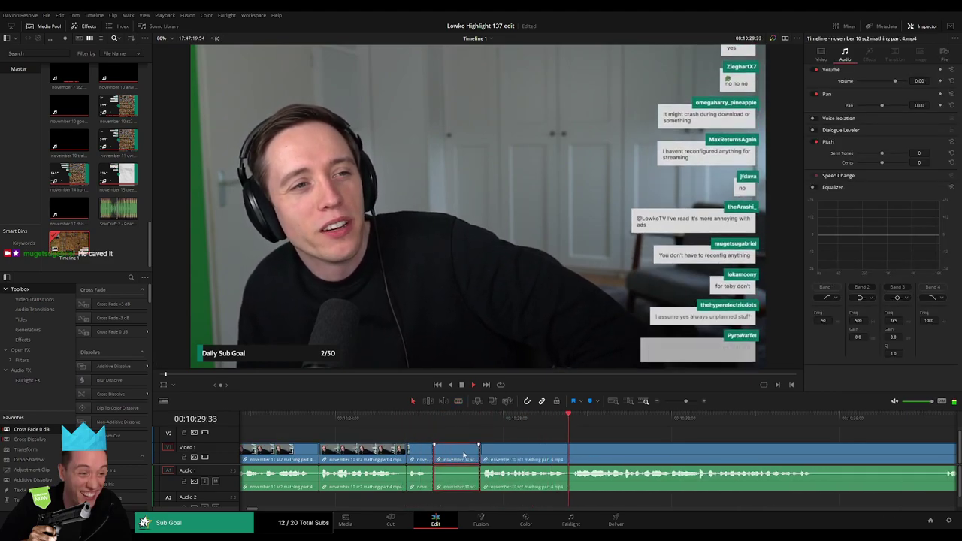
{"action": "key", "text": "Delete"}
Cut out the silent section from about 00:10:34:20 to 00:10:37:20, joining the speech on both sides.
{"action": "left_click_drag", "start_coordinate": [659, 452], "coordinate": [431, 446]}
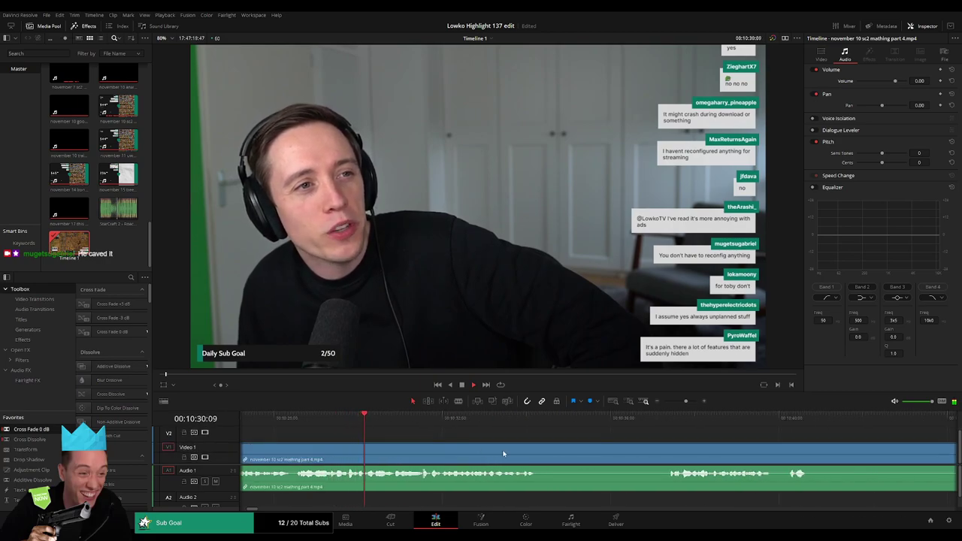
{"action": "scroll", "coordinate": [504, 454], "scroll_direction": "right", "scroll_amount": 2}
{"action": "left_click", "coordinate": [480, 449]}
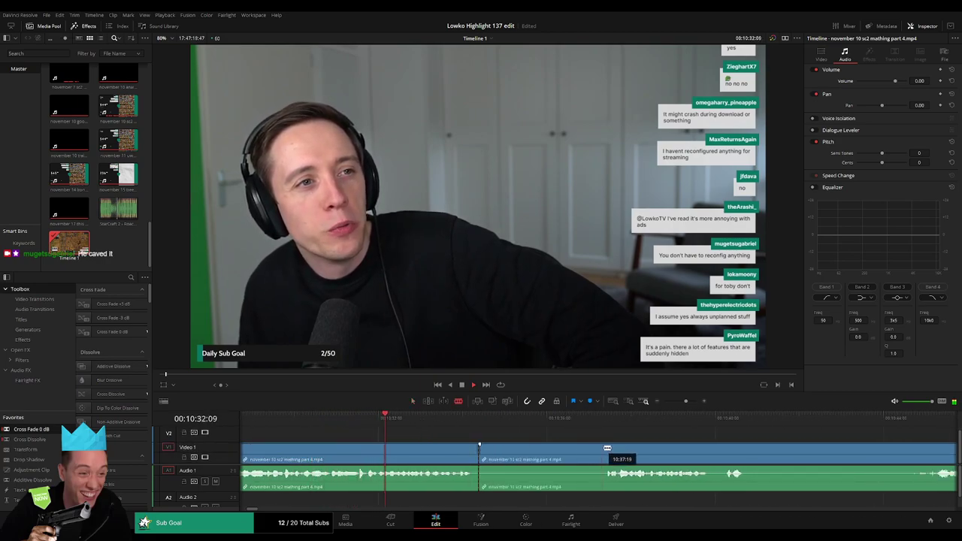
{"action": "key", "text": "Delete"}
Split the clip at about 00:10:37:55 and 00:10:42:15 and ripple-delete the section between the cuts.
{"action": "scroll", "coordinate": [496, 449], "scroll_direction": "right", "scroll_amount": 3}
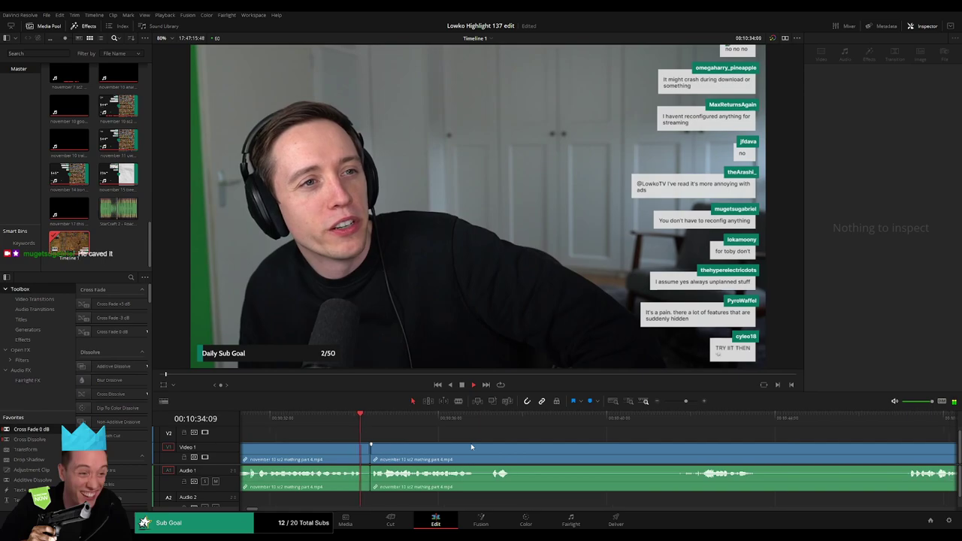
{"action": "scroll", "coordinate": [519, 453], "scroll_direction": "right", "scroll_amount": 2}
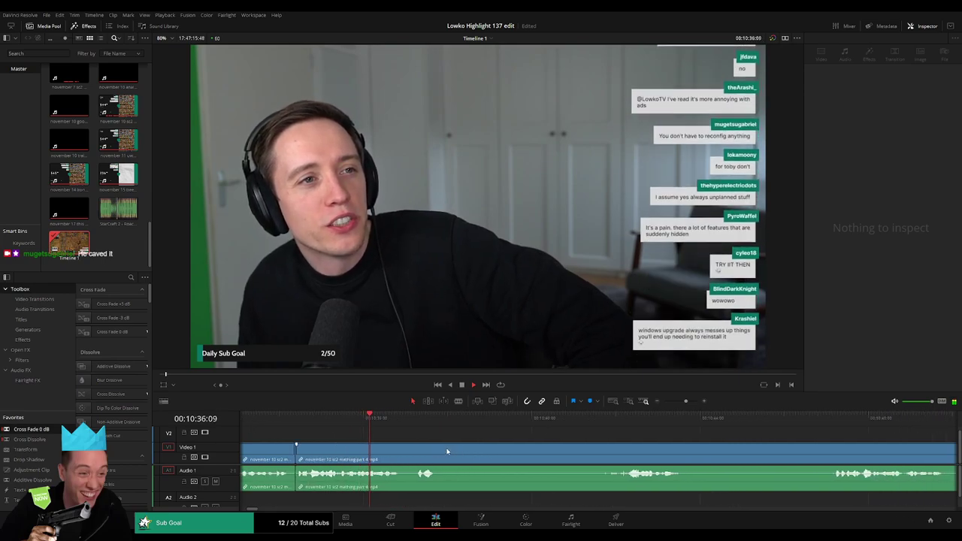
{"action": "key", "text": "b"}
{"action": "left_click", "coordinate": [444, 452]}
{"action": "scroll", "coordinate": [489, 449], "scroll_direction": "right", "scroll_amount": 2}
{"action": "left_click", "coordinate": [556, 419]}
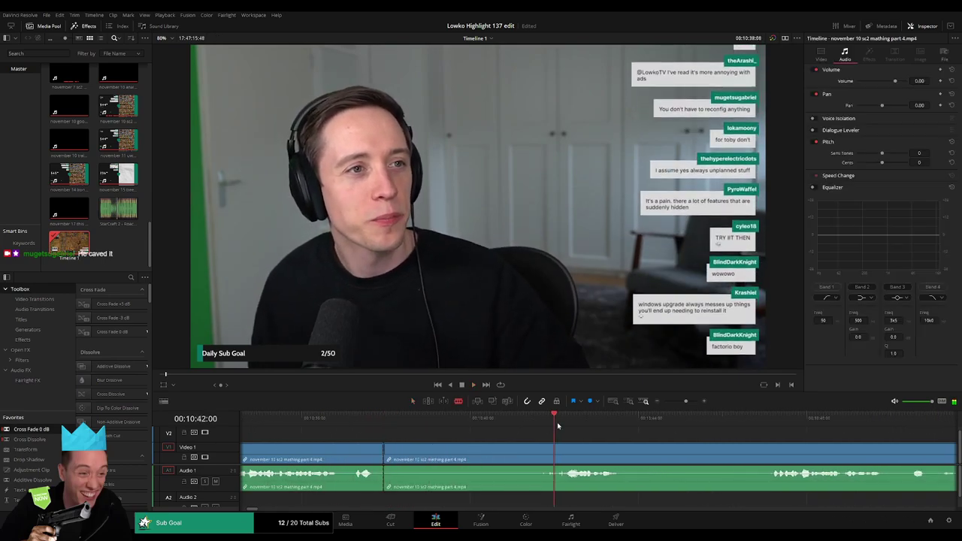
{"action": "left_click", "coordinate": [567, 447]}
{"action": "key", "text": "a"}
{"action": "left_click", "coordinate": [514, 451]}
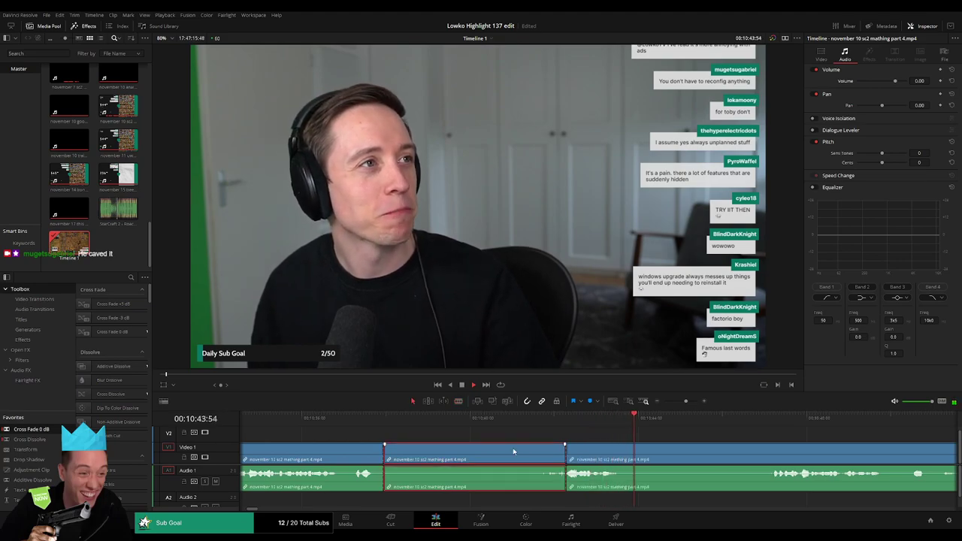
{"action": "key", "text": "Delete"}
Remove the silence from about 00:10:39:15 to 00:10:42:50 from video and audio, closing the gap.
{"action": "key", "text": "b"}
{"action": "left_click", "coordinate": [438, 447]}
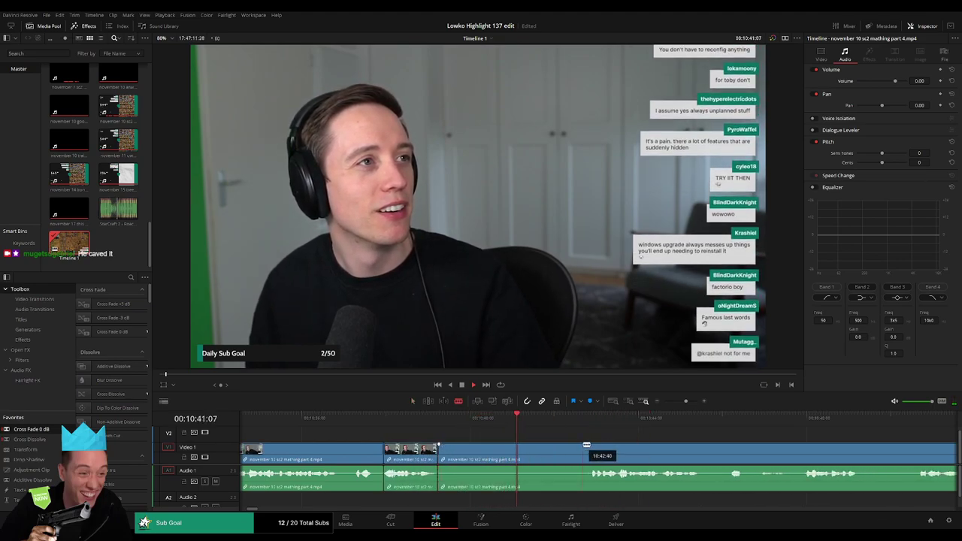
{"action": "key", "text": "Delete"}
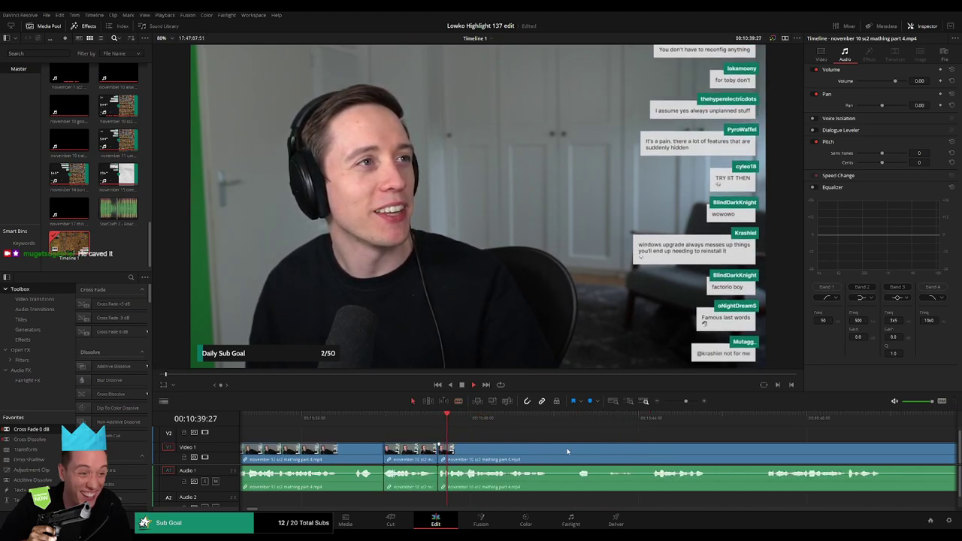
Ripple-delete the pause from about 00:10:42:55 to 00:10:44:17 in the talking clip.
{"action": "left_click_drag", "start_coordinate": [569, 451], "coordinate": [385, 445]}
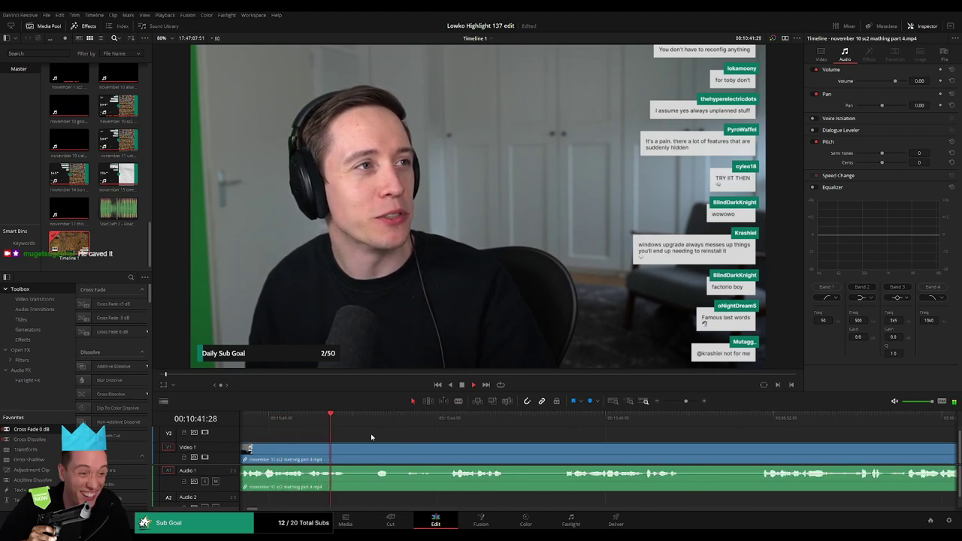
{"action": "left_click", "coordinate": [392, 451]}
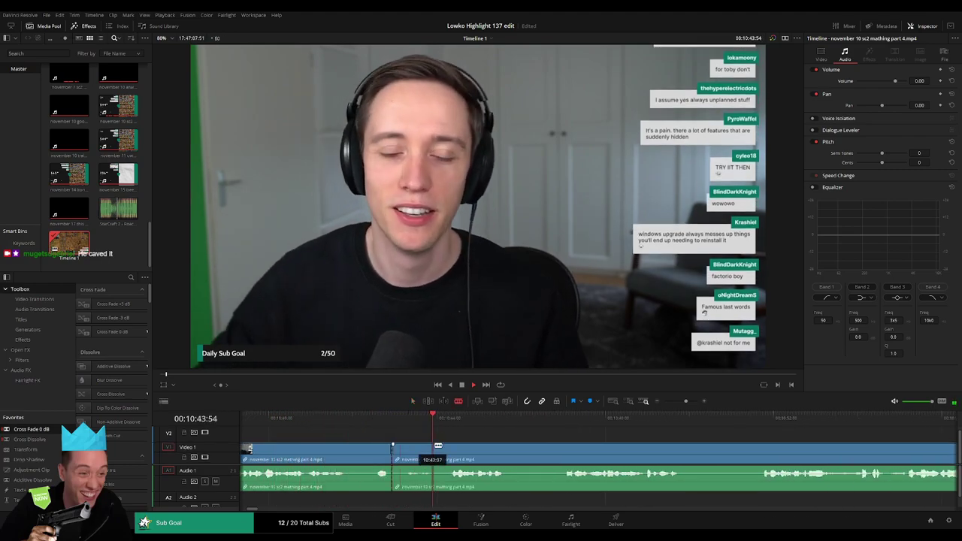
{"action": "left_click", "coordinate": [451, 448]}
{"action": "key", "text": "a"}
{"action": "left_click", "coordinate": [430, 451]}
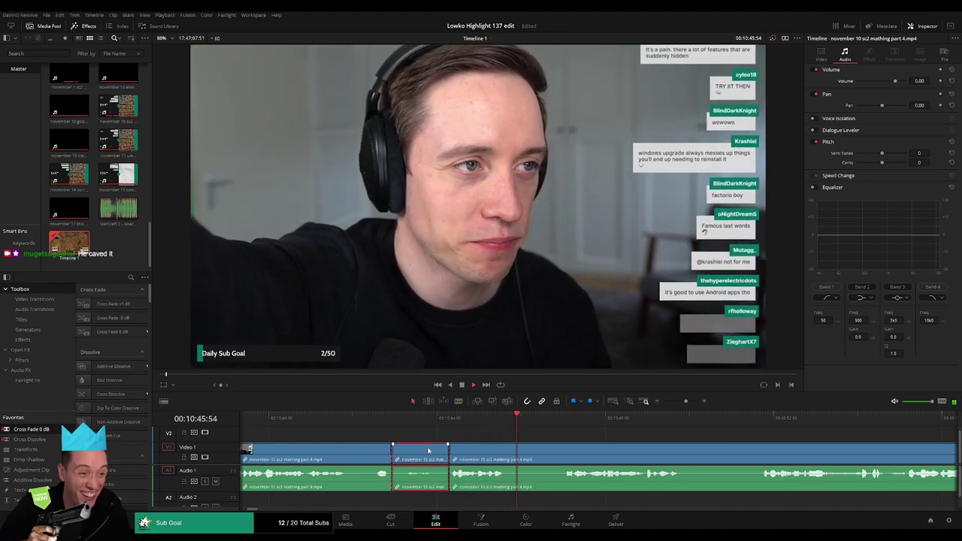
{"action": "key", "text": "Delete"}
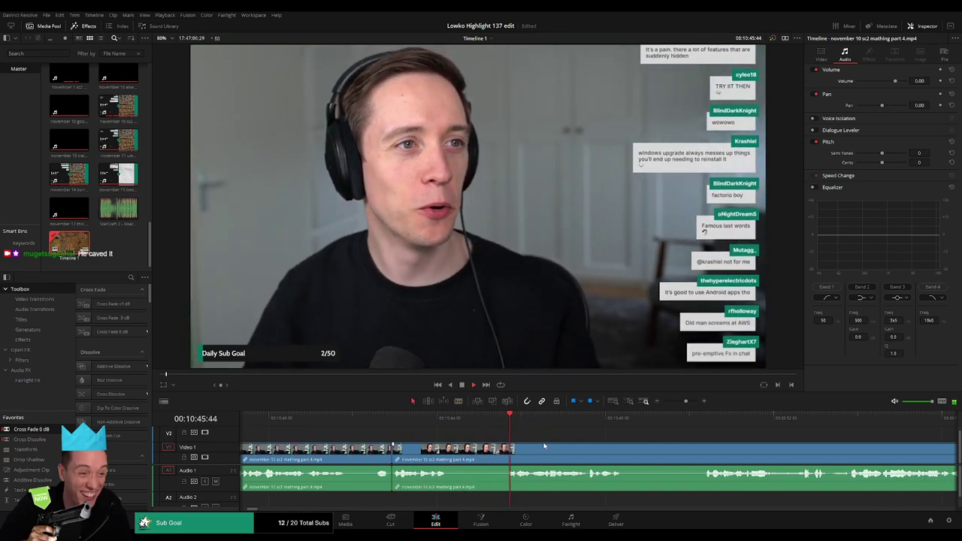
Split the clip at about 00:10:44:14 and 00:10:45:40, remove the section between the cuts and close the gap.
{"action": "key", "text": "b"}
{"action": "left_click", "coordinate": [447, 450]}
{"action": "left_click", "coordinate": [511, 450]}
{"action": "key", "text": "a"}
{"action": "left_click", "coordinate": [481, 451]}
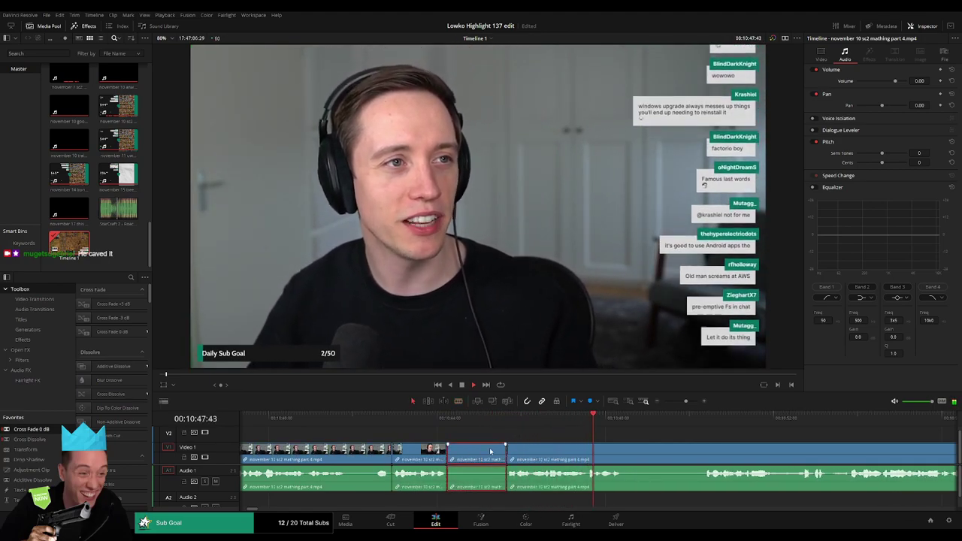
{"action": "key", "text": "BackSpace"}
{"action": "left_click", "coordinate": [460, 451]}
{"action": "key", "text": "Delete"}
Cut out the silence from about 00:10:47:04 to 00:10:48:52 from video and audio, joining the speech.
{"action": "left_click", "coordinate": [635, 418]}
{"action": "scroll", "coordinate": [439, 448], "scroll_direction": "right", "scroll_amount": 3}
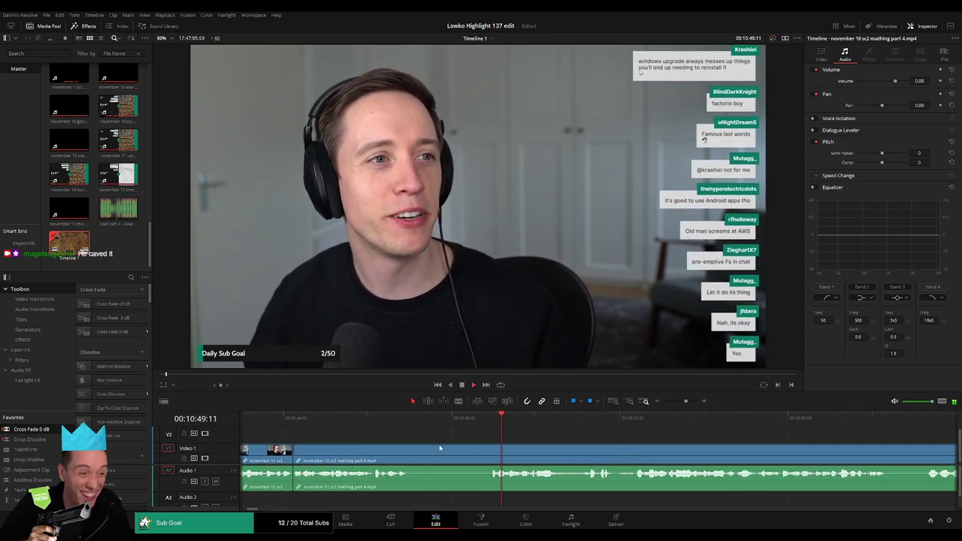
{"action": "left_click", "coordinate": [415, 449]}
{"action": "left_click", "coordinate": [491, 449]}
{"action": "key", "text": "a"}
{"action": "left_click", "coordinate": [451, 451]}
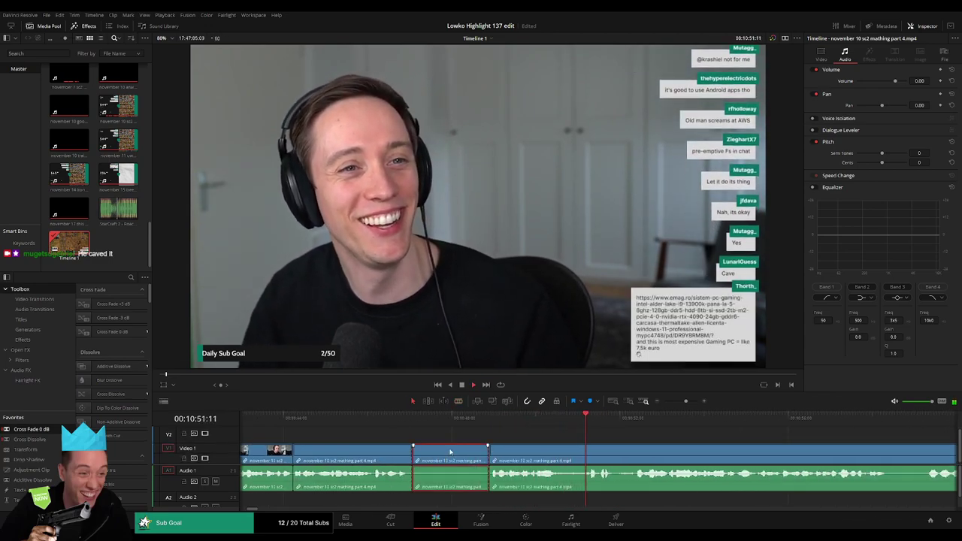
{"action": "key", "text": "Delete"}
Remove the short pause from about 00:10:56:36 to 00:10:57:28 and close the gap.
{"action": "scroll", "coordinate": [509, 447], "scroll_direction": "right", "scroll_amount": 3}
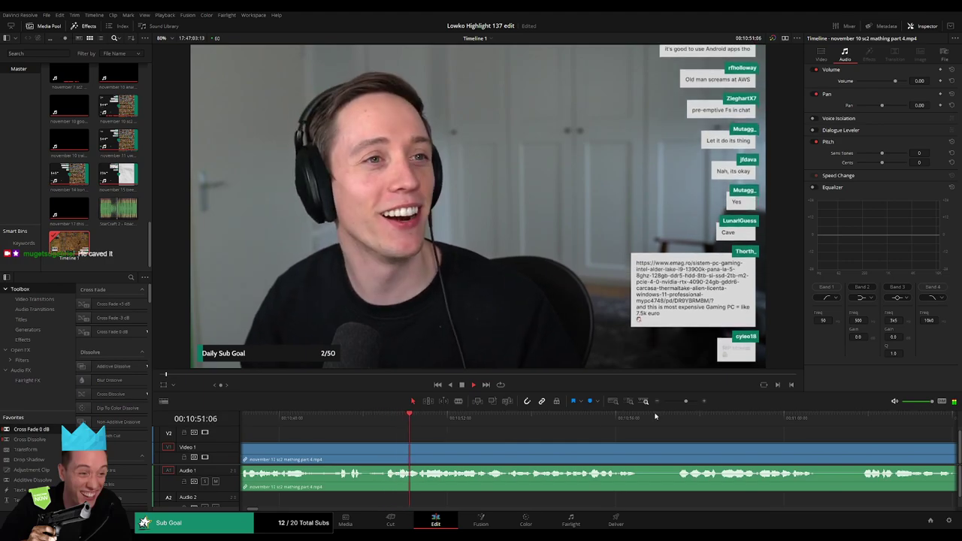
{"action": "left_click_drag", "start_coordinate": [685, 401], "coordinate": [685, 405]}
{"action": "key", "text": "b"}
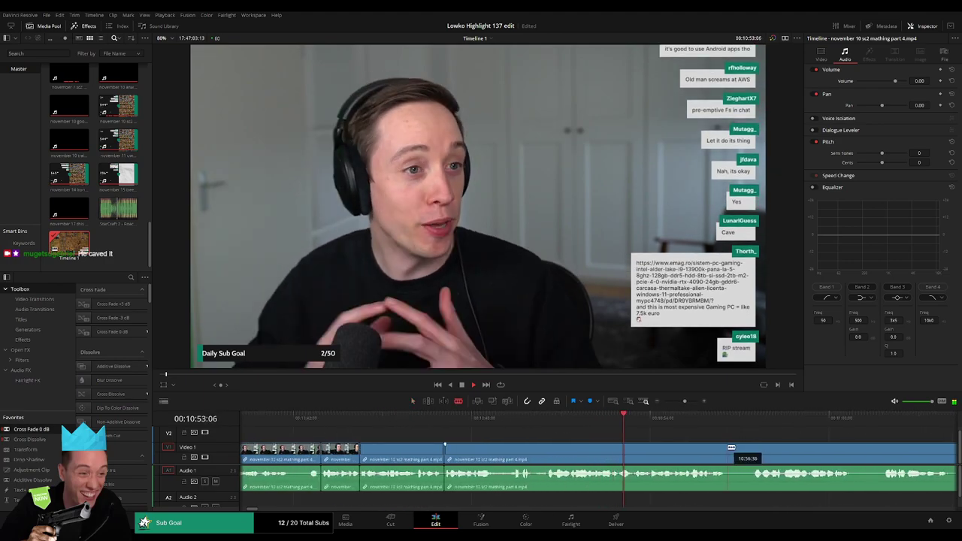
{"action": "left_click", "coordinate": [729, 448]}
{"action": "left_click", "coordinate": [754, 449]}
{"action": "key", "text": "a"}
{"action": "left_click", "coordinate": [743, 451]}
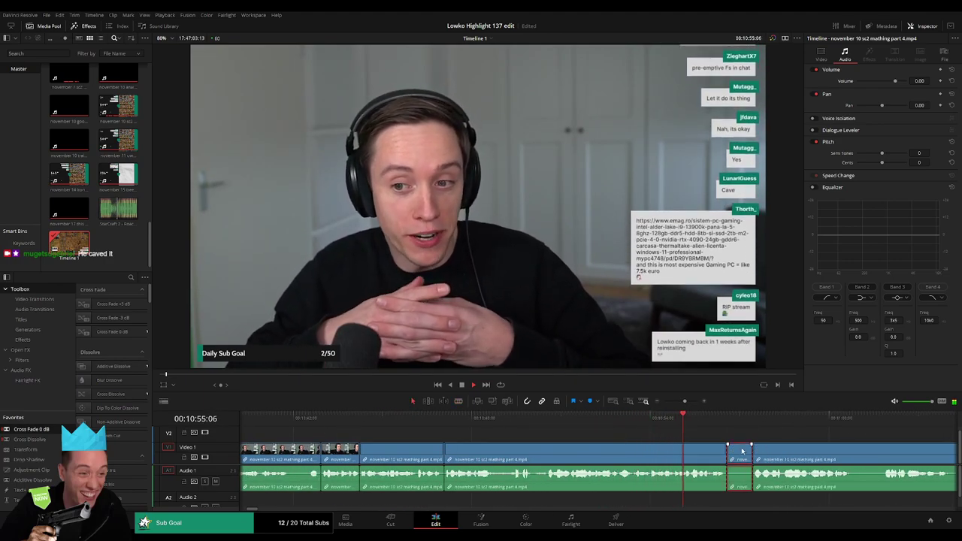
{"action": "key", "text": "Delete"}
Split the clip at about 00:10:59:55 and 00:11:00:57 and ripple-delete the piece between the cuts.
{"action": "scroll", "coordinate": [703, 451], "scroll_direction": "right", "scroll_amount": 5}
{"action": "key", "text": "b"}
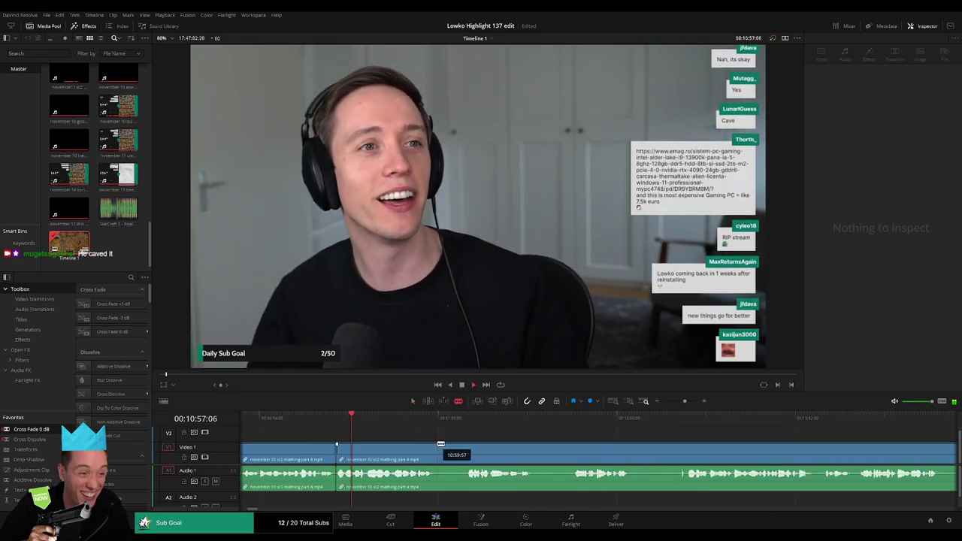
{"action": "left_click", "coordinate": [436, 445]}
{"action": "mouse_move", "coordinate": [438, 451]}
{"action": "left_mouse_down"}
{"action": "mouse_move", "coordinate": [481, 450]}
{"action": "mouse_move", "coordinate": [451, 449]}
{"action": "left_mouse_up"}
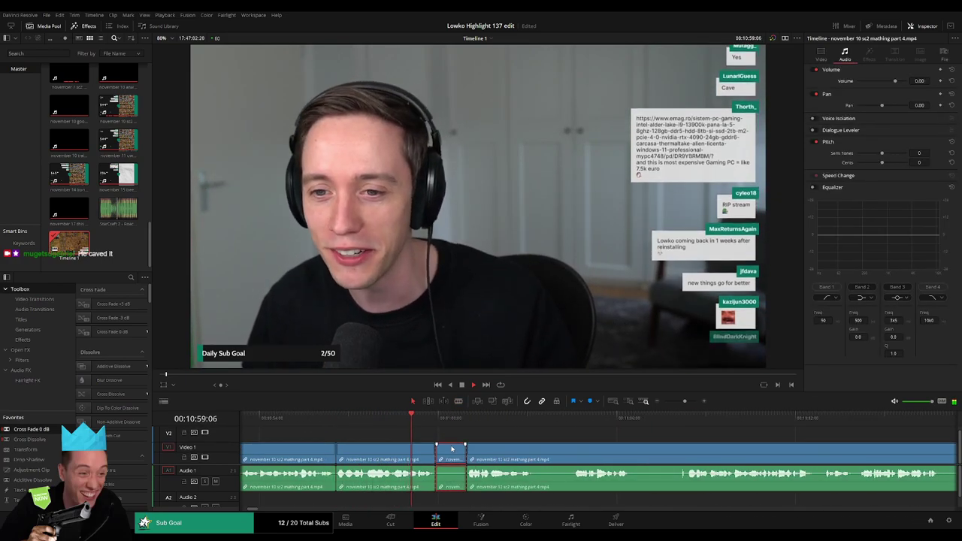
{"action": "scroll", "coordinate": [514, 447], "scroll_direction": "right", "scroll_amount": 3}
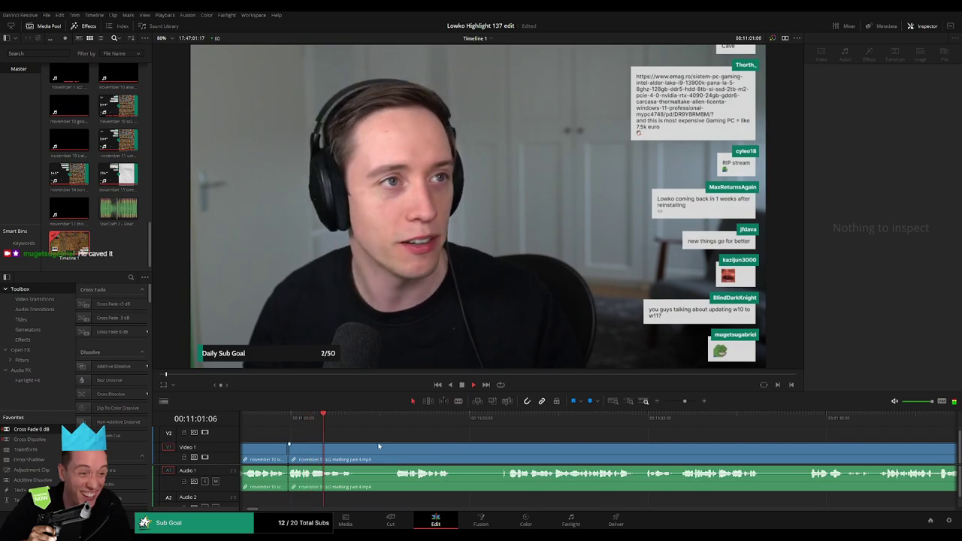
Review the PC shop-page discussion from about 00:11:08:00 to 00:11:41:00 for sections to cut.
{"action": "left_click_drag", "start_coordinate": [404, 421], "coordinate": [531, 422]}
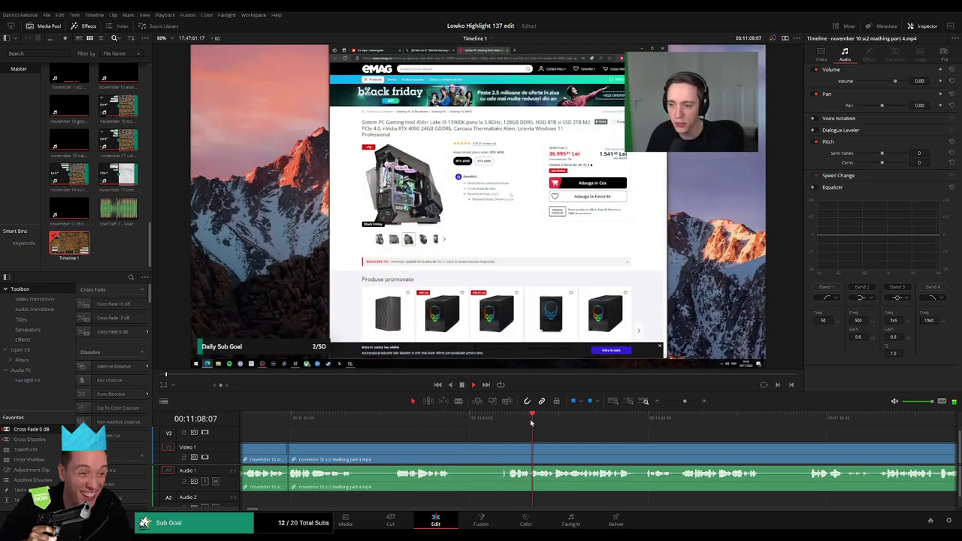
{"action": "scroll", "coordinate": [526, 436], "scroll_direction": "right", "scroll_amount": 4}
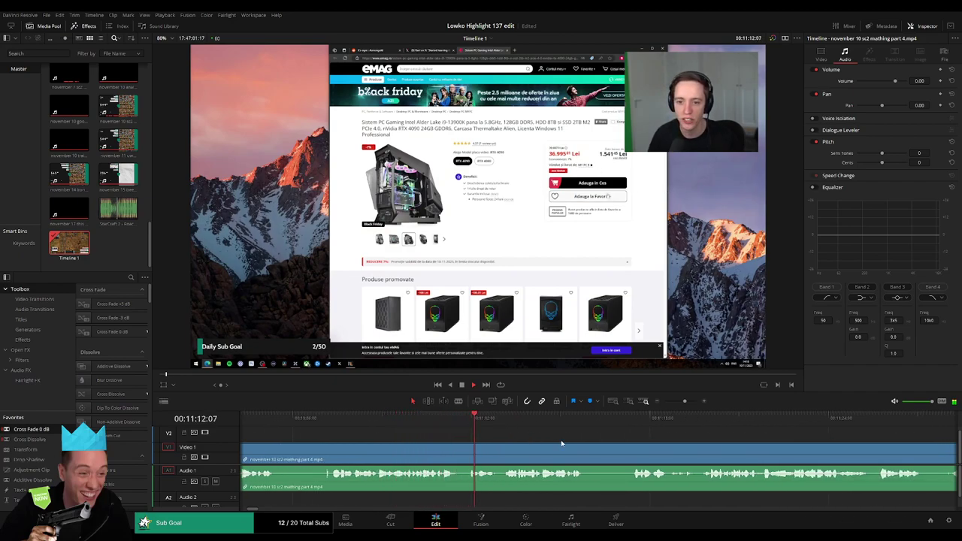
{"action": "scroll", "coordinate": [511, 441], "scroll_direction": "right", "scroll_amount": 3}
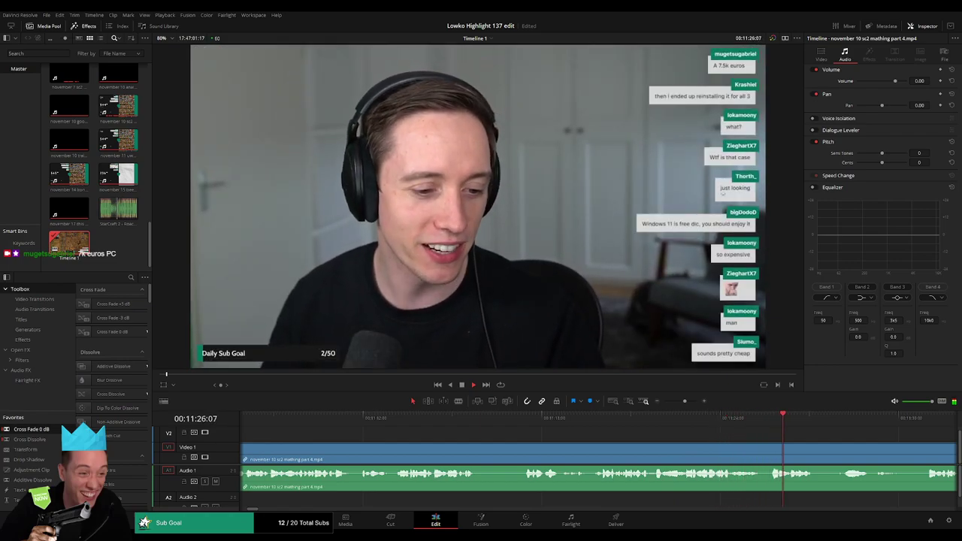
{"action": "scroll", "coordinate": [493, 451], "scroll_direction": "right", "scroll_amount": 5}
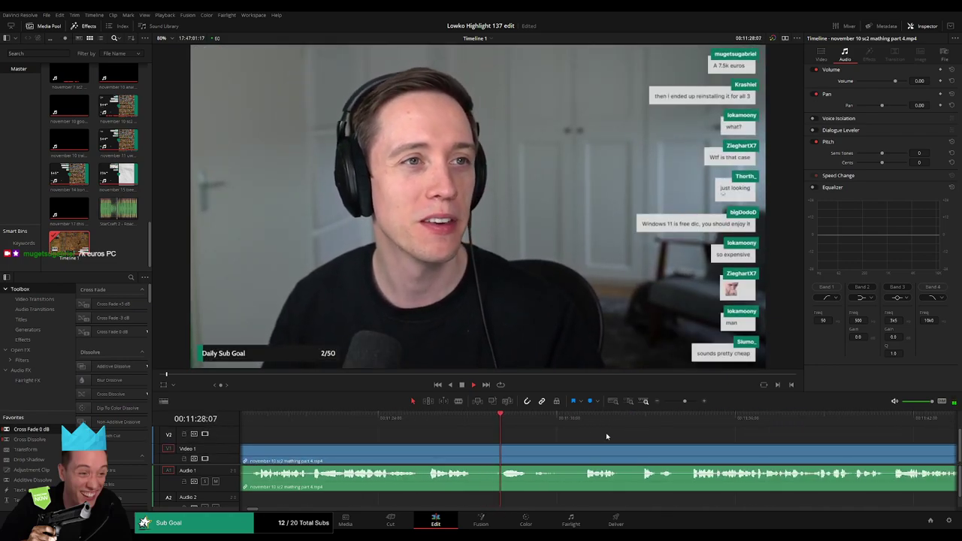
{"action": "left_click_drag", "start_coordinate": [686, 401], "coordinate": [686, 403]}
{"action": "left_click", "coordinate": [628, 419]}
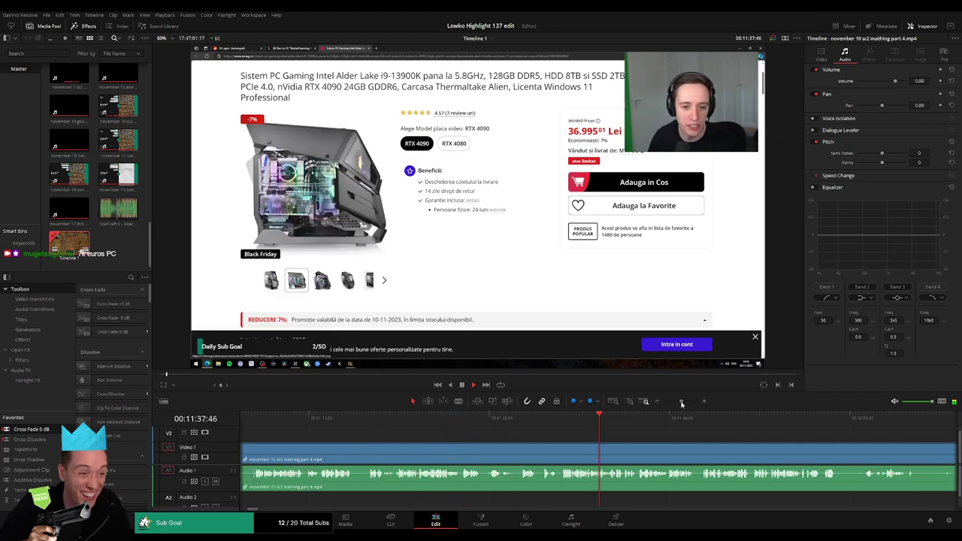
Go back and ripple-delete the pauses from about 00:11:02:00 to 00:11:03:08 and from 00:11:04:17 to 00:11:06:03.
{"action": "scroll", "coordinate": [425, 452], "scroll_direction": "left", "scroll_amount": 3}
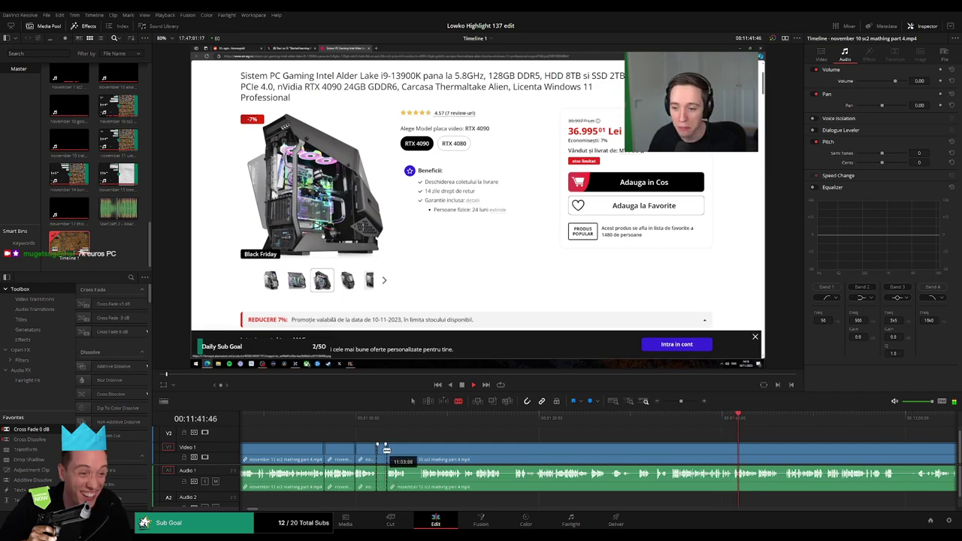
{"action": "key", "text": "b"}
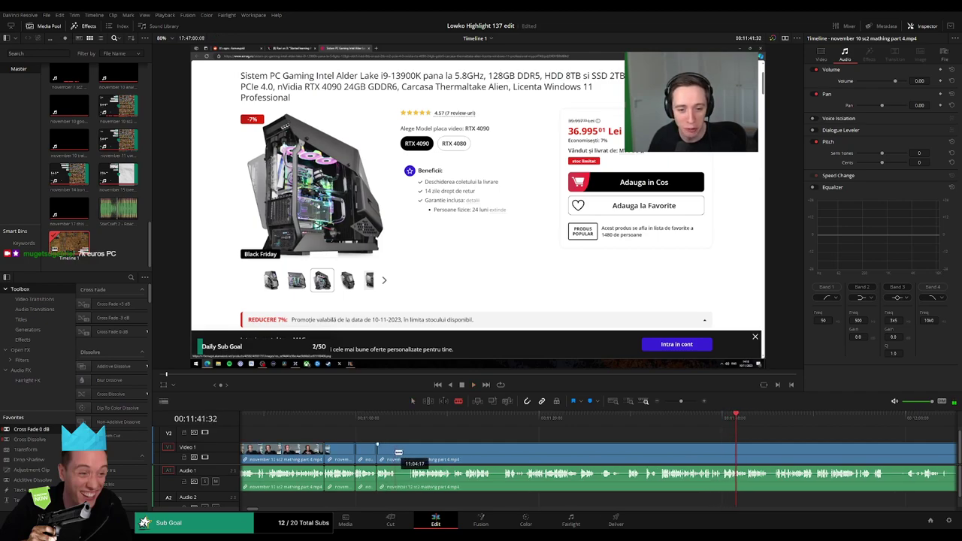
{"action": "left_click", "coordinate": [396, 455]}
{"action": "left_click", "coordinate": [413, 451]}
{"action": "key", "text": "a"}
{"action": "left_click", "coordinate": [406, 452]}
{"action": "key", "text": "Delete"}
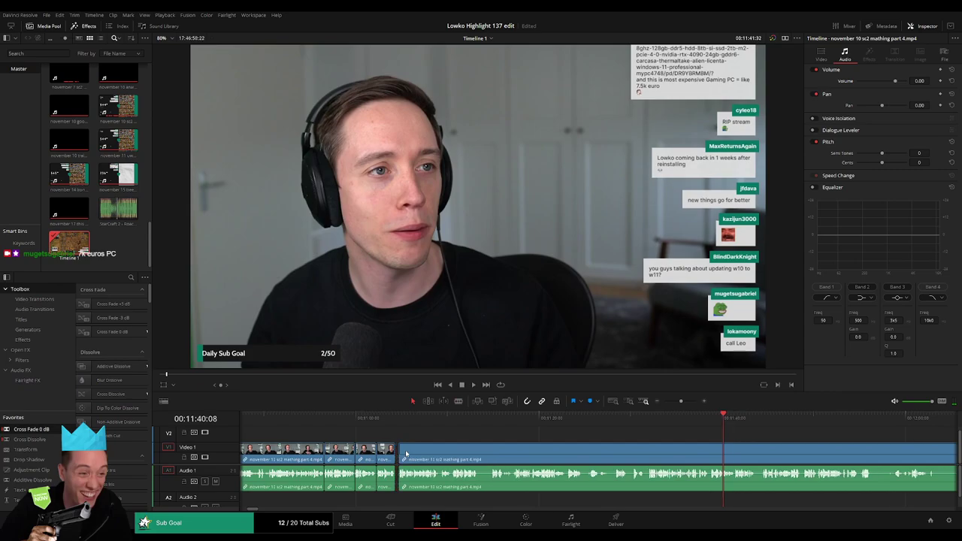
Play back the latest join and trim the leftover silence from about 00:11:04:19 to 00:11:04:40.
{"action": "left_click", "coordinate": [388, 416]}
{"action": "key", "text": "space"}
{"action": "scroll", "coordinate": [384, 439], "scroll_direction": "right", "scroll_amount": 3}
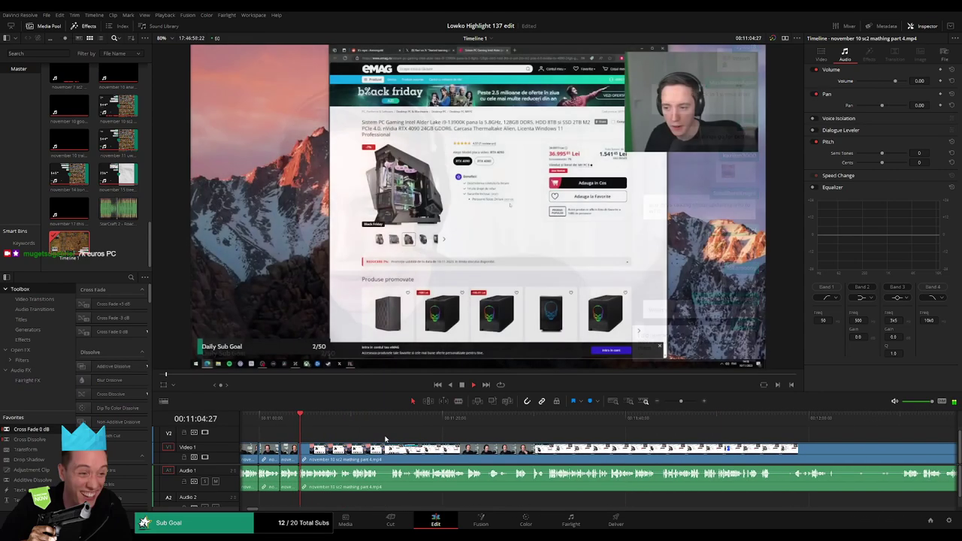
{"action": "left_click_drag", "start_coordinate": [681, 402], "coordinate": [687, 403]}
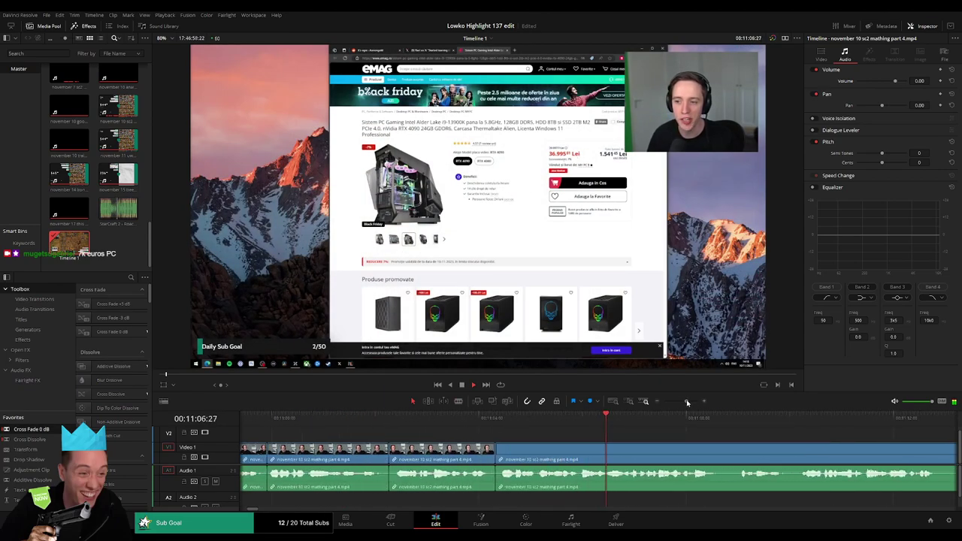
{"action": "left_click", "coordinate": [514, 447]}
{"action": "key", "text": "a"}
{"action": "left_click", "coordinate": [506, 452]}
{"action": "key", "text": "Delete"}
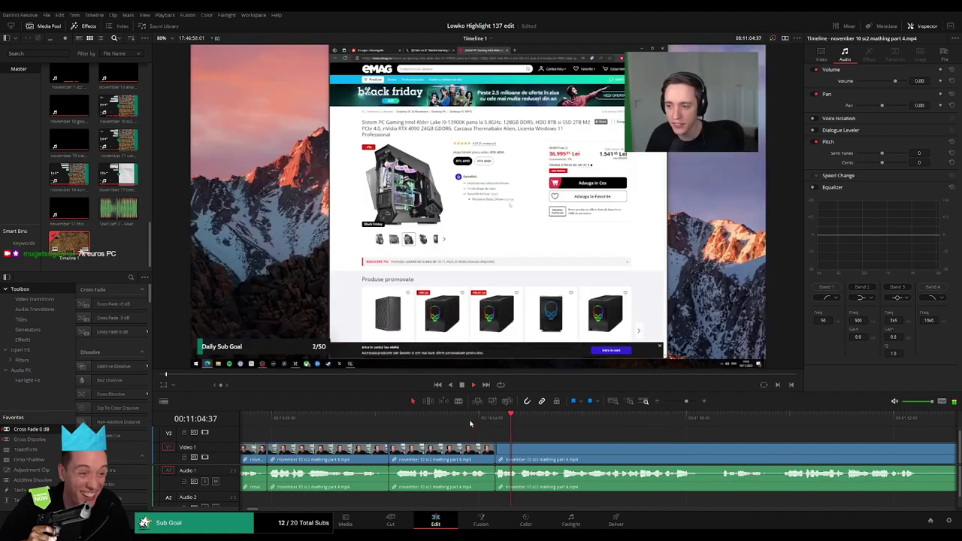
Remove the pause starting at about 00:11:12:38 and the one from about 00:11:27:41 to 00:11:29:50, closing both gaps.
{"action": "left_click_drag", "start_coordinate": [672, 458], "coordinate": [456, 454]}
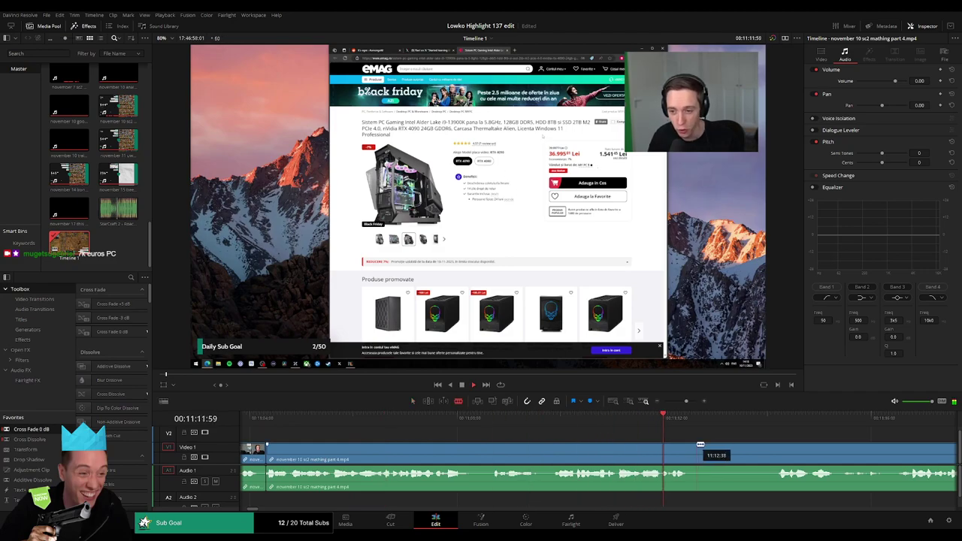
{"action": "left_click_drag", "start_coordinate": [700, 445], "coordinate": [704, 447]}
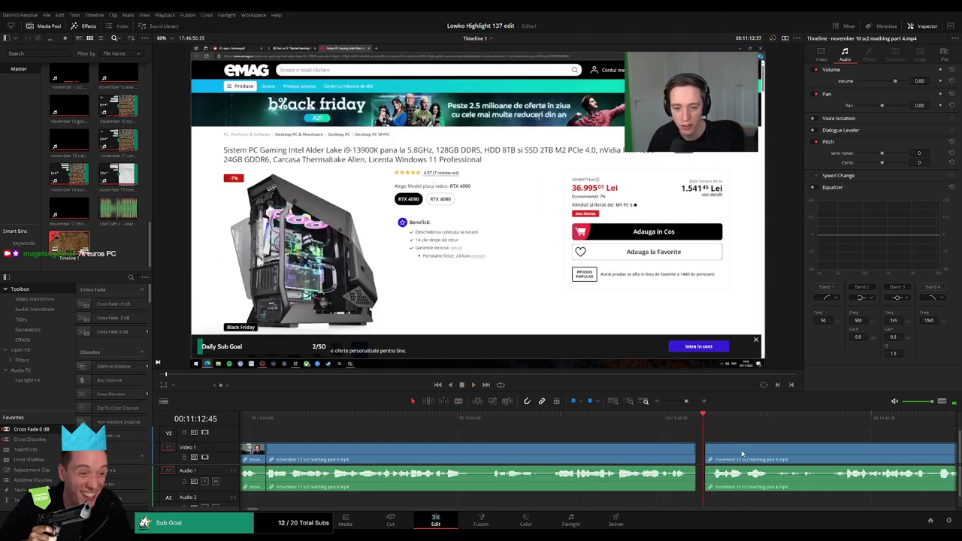
{"action": "scroll", "coordinate": [422, 436], "scroll_direction": "right", "scroll_amount": 8}
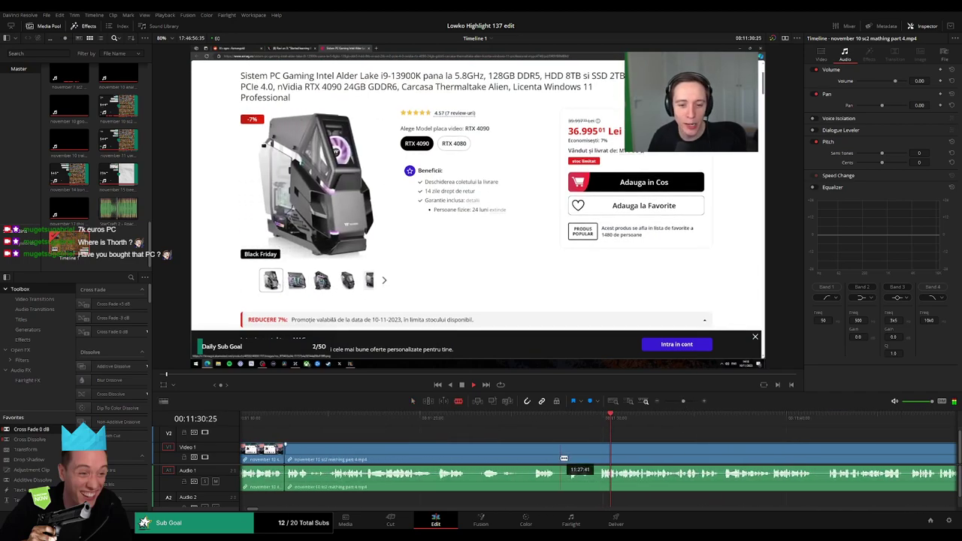
{"action": "left_click", "coordinate": [563, 459]}
{"action": "left_click", "coordinate": [602, 453]}
{"action": "key", "text": "a"}
{"action": "key", "text": "Delete"}
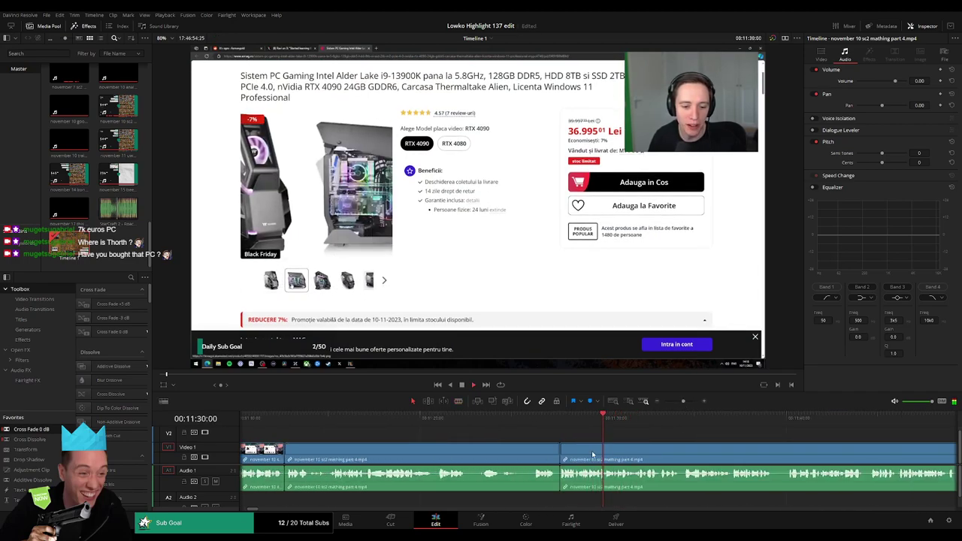
Cut out the short silence from about 00:11:39:19 to 00:11:40:05 and join the clips on both sides.
{"action": "left_click_drag", "start_coordinate": [691, 453], "coordinate": [460, 448]}
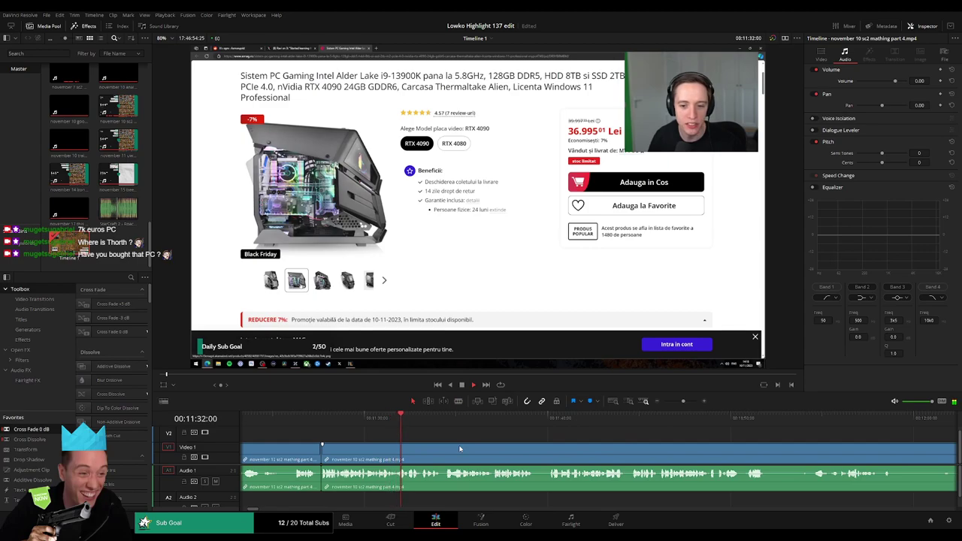
{"action": "left_click", "coordinate": [535, 446]}
{"action": "left_click", "coordinate": [551, 447]}
{"action": "key", "text": "a"}
{"action": "left_click", "coordinate": [542, 449]}
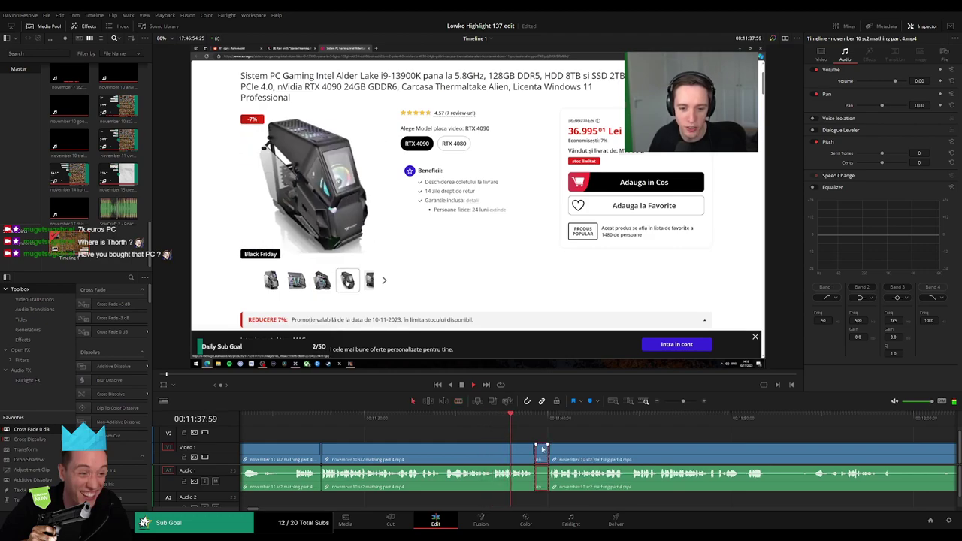
{"action": "key", "text": "Delete"}
Split the clip at about 00:11:43:22 and 00:11:43:50 and ripple-delete the brief pause in between.
{"action": "left_click_drag", "start_coordinate": [605, 445], "coordinate": [427, 441]}
{"action": "scroll", "coordinate": [377, 446], "scroll_direction": "right", "scroll_amount": 3}
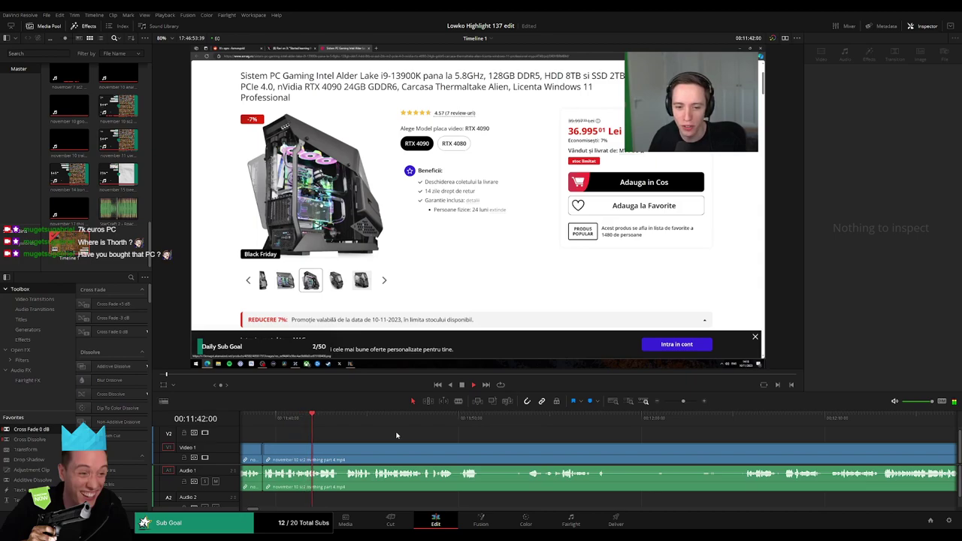
{"action": "scroll", "coordinate": [459, 443], "scroll_direction": "right", "scroll_amount": 1}
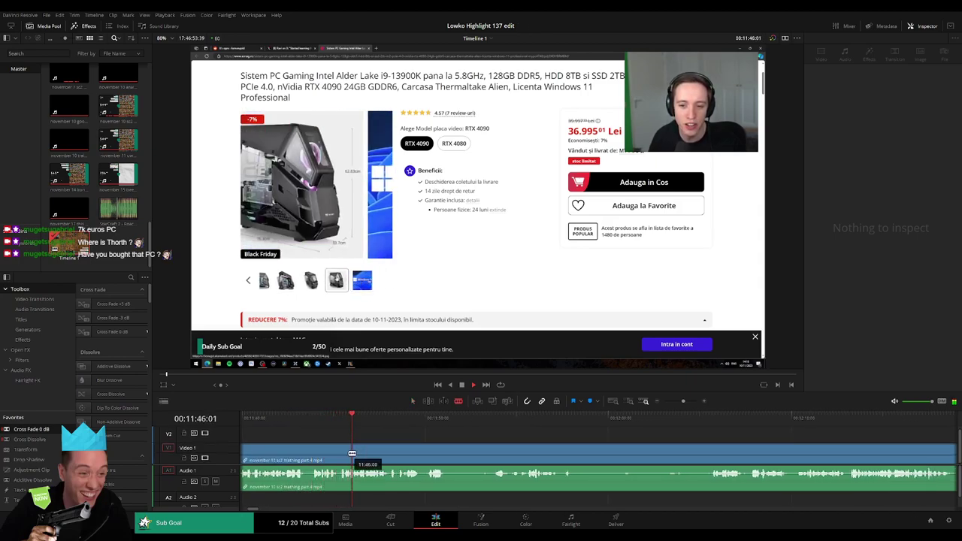
{"action": "left_click", "coordinate": [307, 454]}
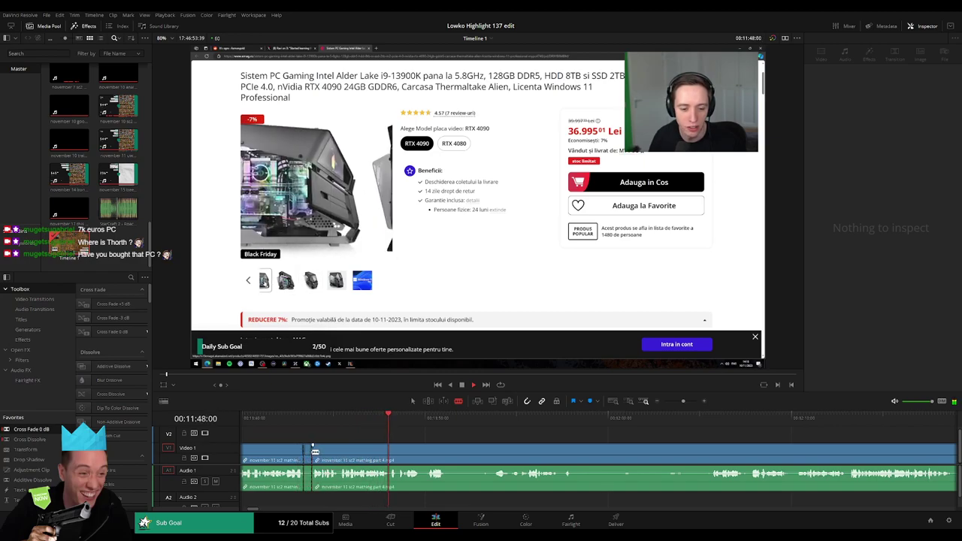
{"action": "key", "text": "Delete"}
Split the clip at about 00:11:50:49 and 00:12:05:08, then ripple-delete the long quiet stretch in between.
{"action": "scroll", "coordinate": [323, 447], "scroll_direction": "right", "scroll_amount": 4}
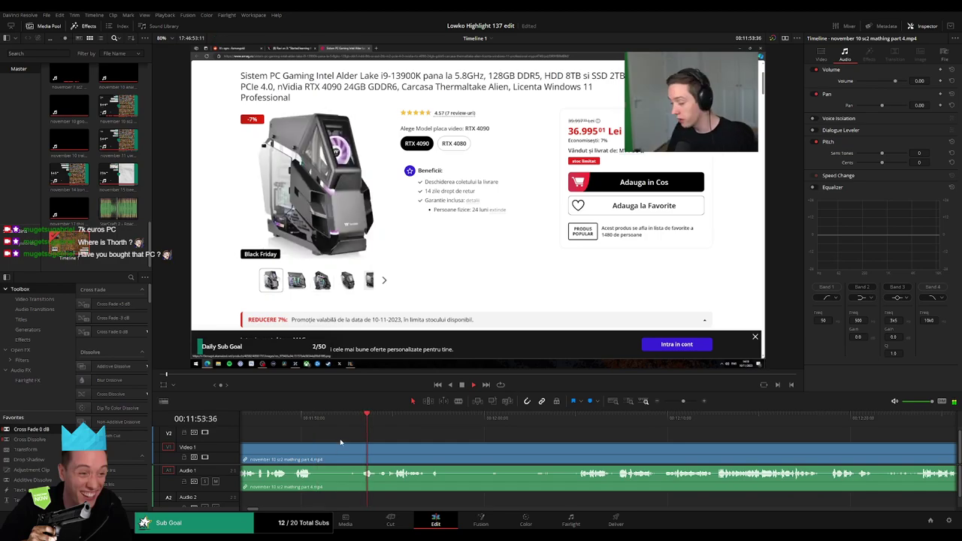
{"action": "left_click_drag", "start_coordinate": [546, 425], "coordinate": [578, 425]}
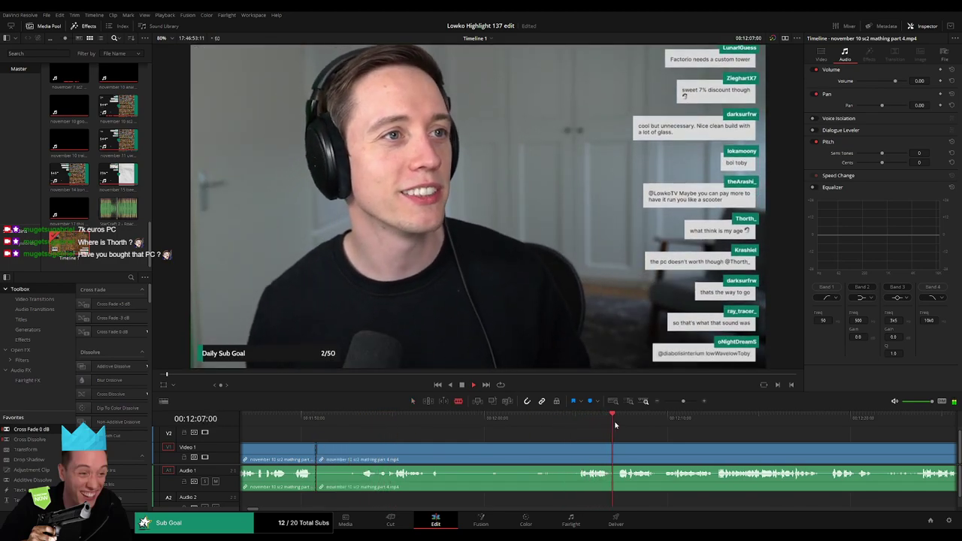
{"action": "left_click", "coordinate": [580, 455]}
{"action": "key", "text": "a"}
{"action": "left_click", "coordinate": [543, 453]}
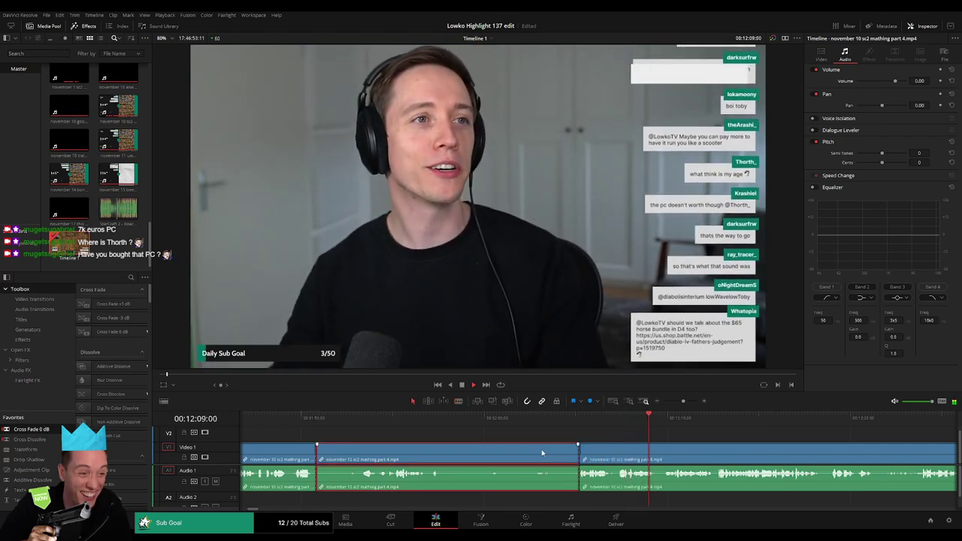
{"action": "key", "text": "Delete"}
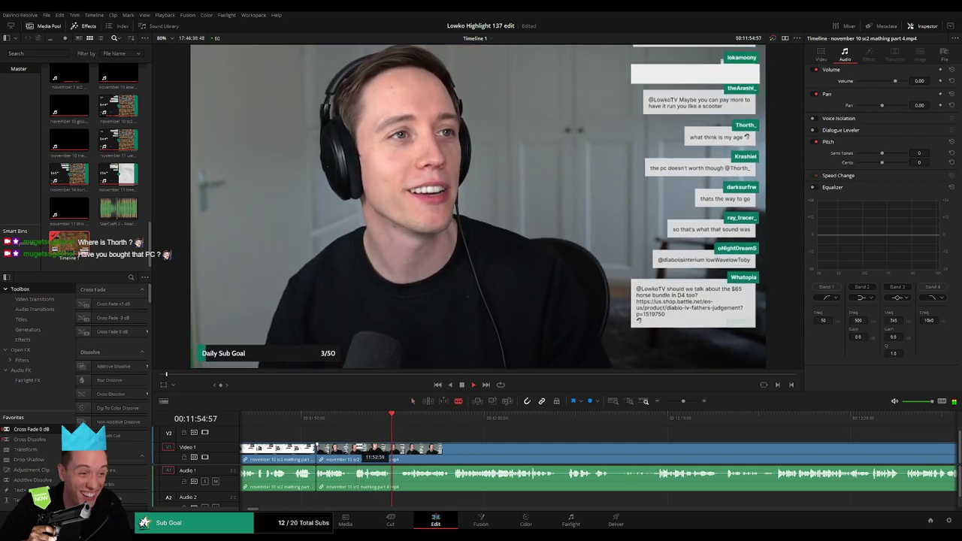
Cut out the pause from about 00:11:52:34 to 00:11:53:21 and close the gap.
{"action": "key", "text": "b"}
{"action": "left_click", "coordinate": [349, 447]}
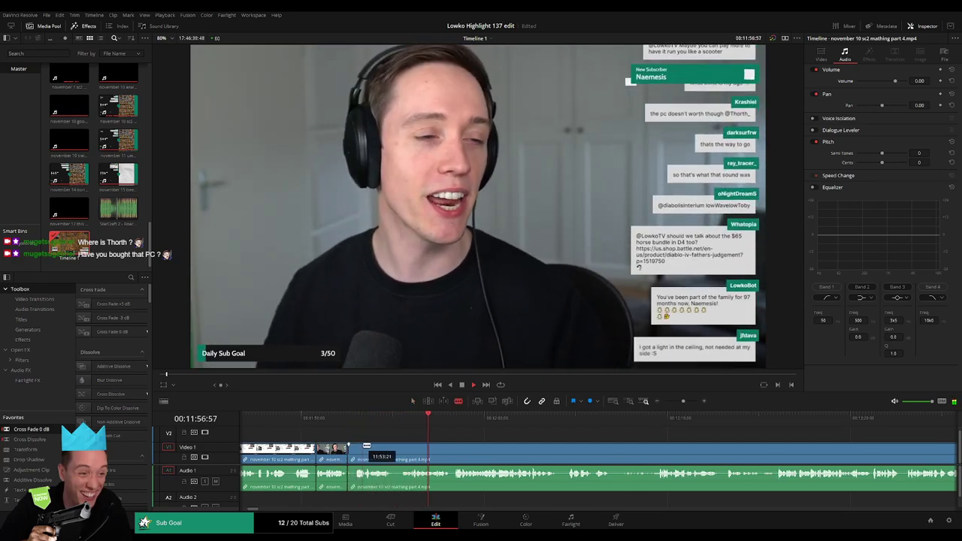
{"action": "left_click", "coordinate": [364, 448]}
{"action": "key", "text": "a"}
{"action": "left_click", "coordinate": [359, 449]}
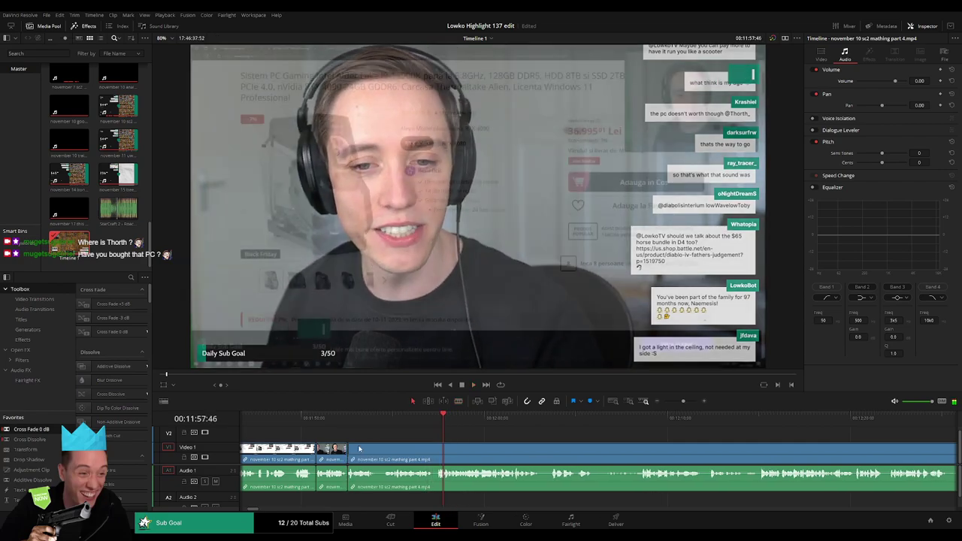
{"action": "key", "text": "Delete"}
Review the new join and remove the section from about 00:11:54:03 to 00:11:57:20, closing the gap.
{"action": "left_click", "coordinate": [377, 448]}
{"action": "left_click", "coordinate": [357, 419]}
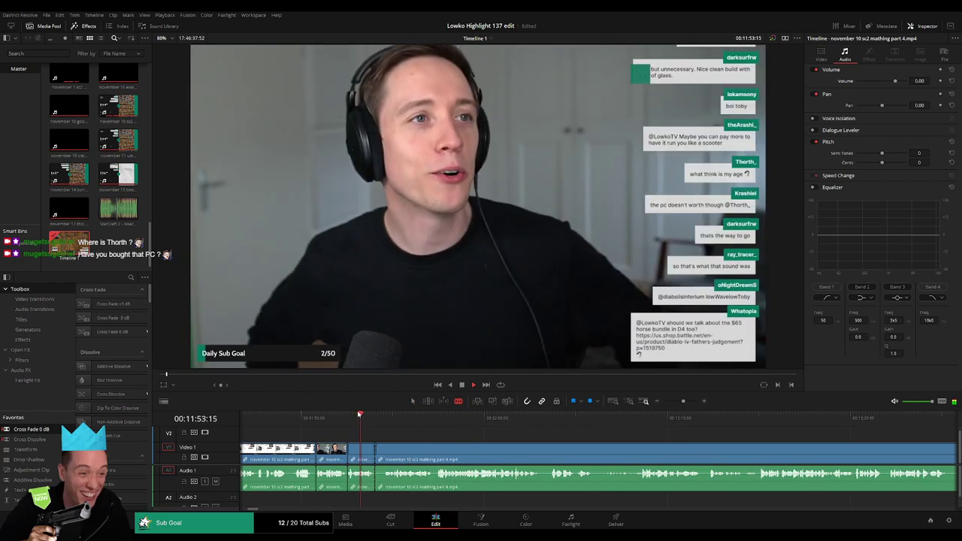
{"action": "left_click", "coordinate": [438, 421]}
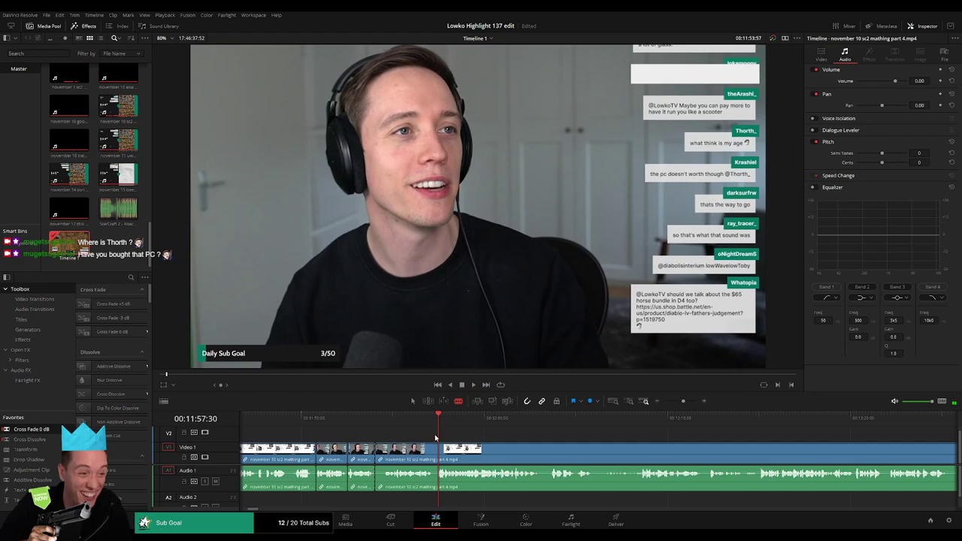
{"action": "key", "text": "space"}
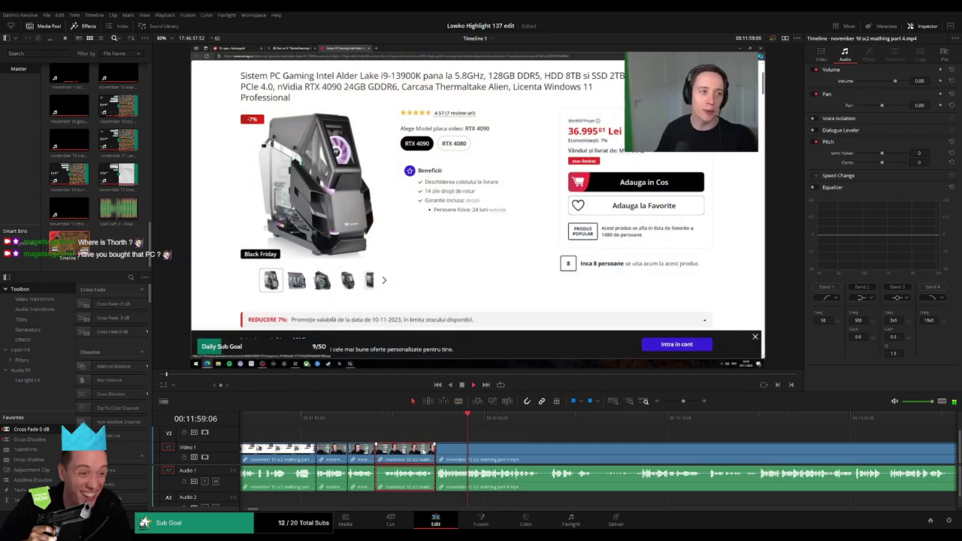
{"action": "key", "text": "Delete"}
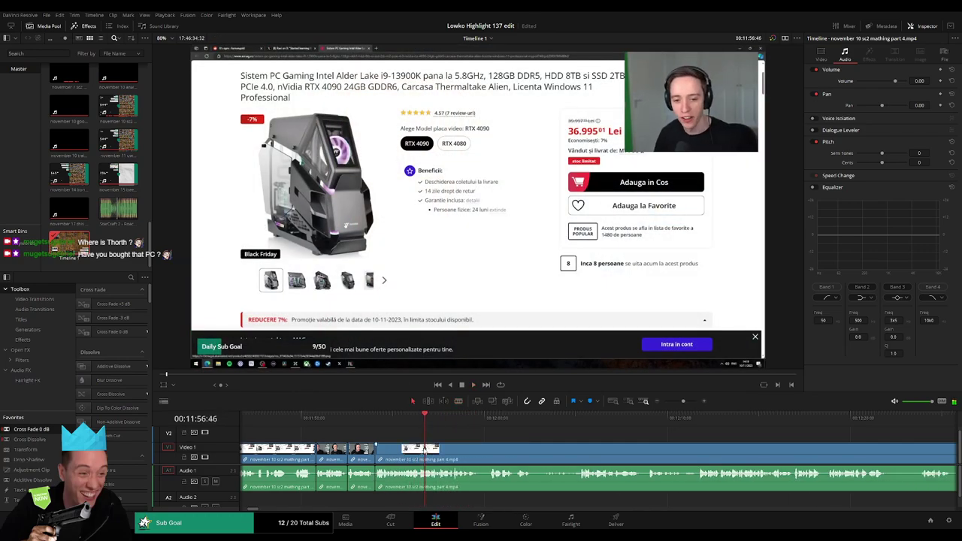
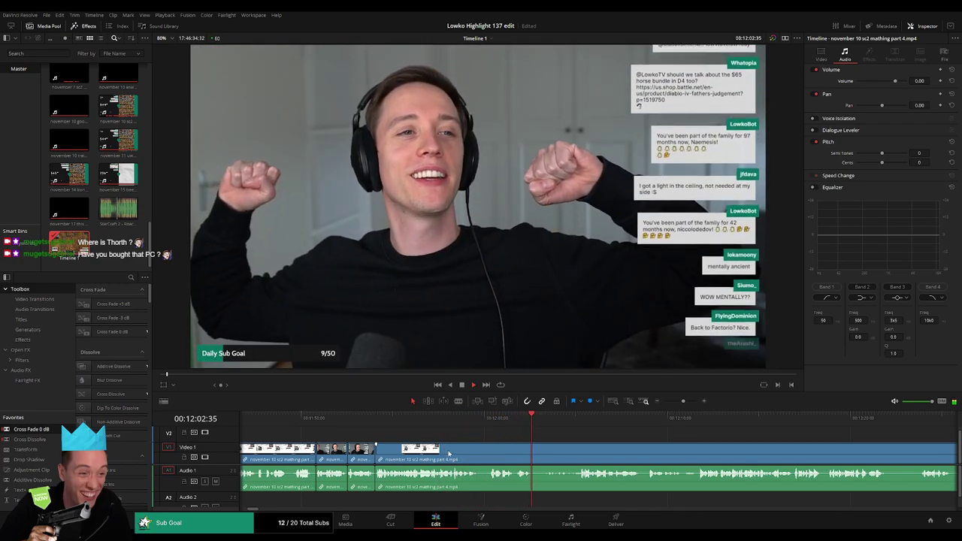
Play through the following footage and ripple-delete the section from about 00:12:04:45 to 00:12:11:40.
{"action": "left_click_drag", "start_coordinate": [557, 446], "coordinate": [460, 451]}
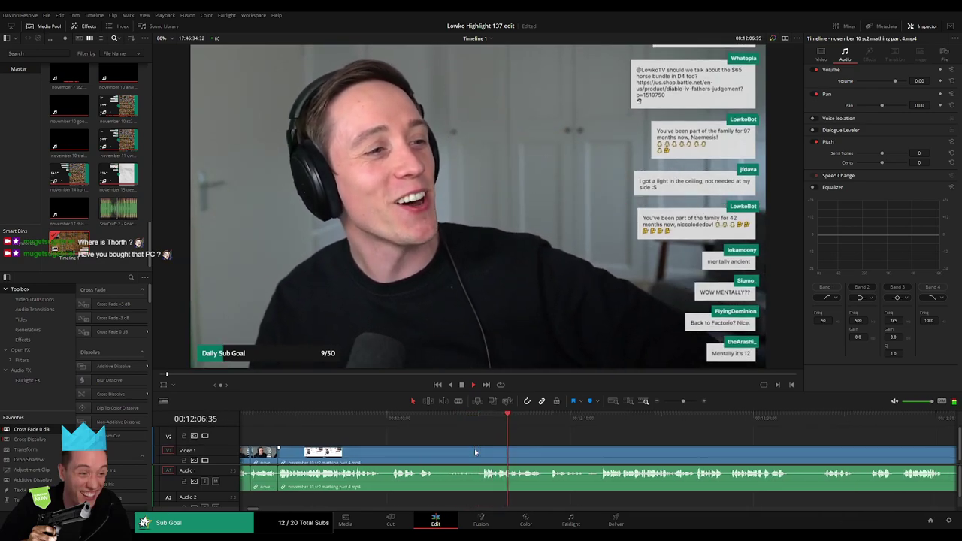
{"action": "left_click", "coordinate": [398, 420]}
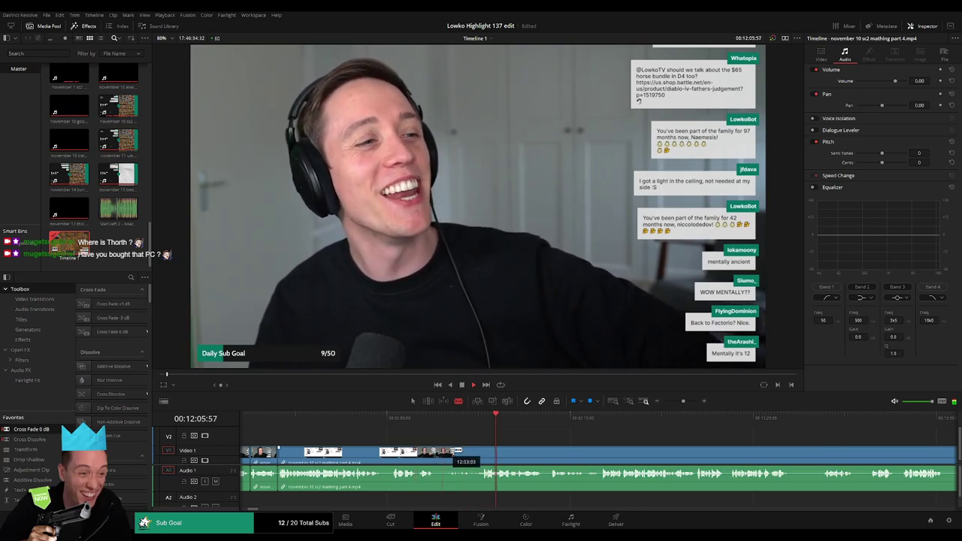
{"action": "left_click", "coordinate": [474, 451]}
{"action": "left_click", "coordinate": [556, 421]}
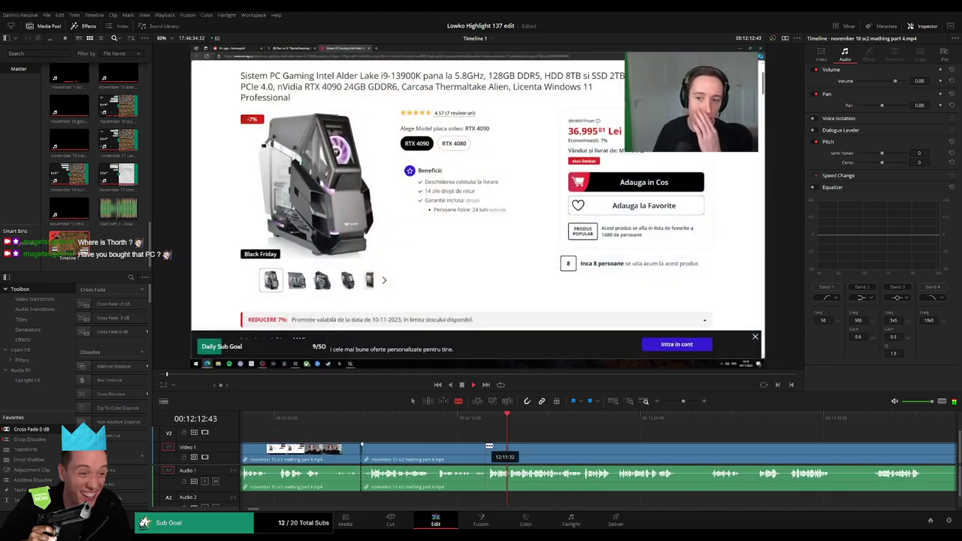
{"action": "key", "text": "a"}
{"action": "left_click", "coordinate": [450, 450]}
{"action": "key", "text": "Delete"}
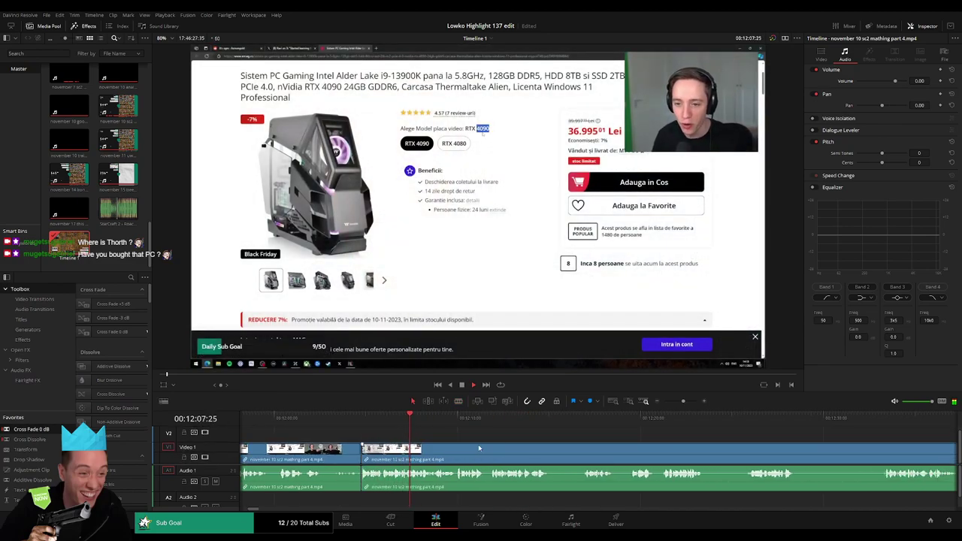
Remove the pause from about 00:12:15:00 to 00:12:16:54, smooth the audio join with Cross Fade 0 dB, and play it back.
{"action": "scroll", "coordinate": [479, 447], "scroll_direction": "right", "scroll_amount": 2}
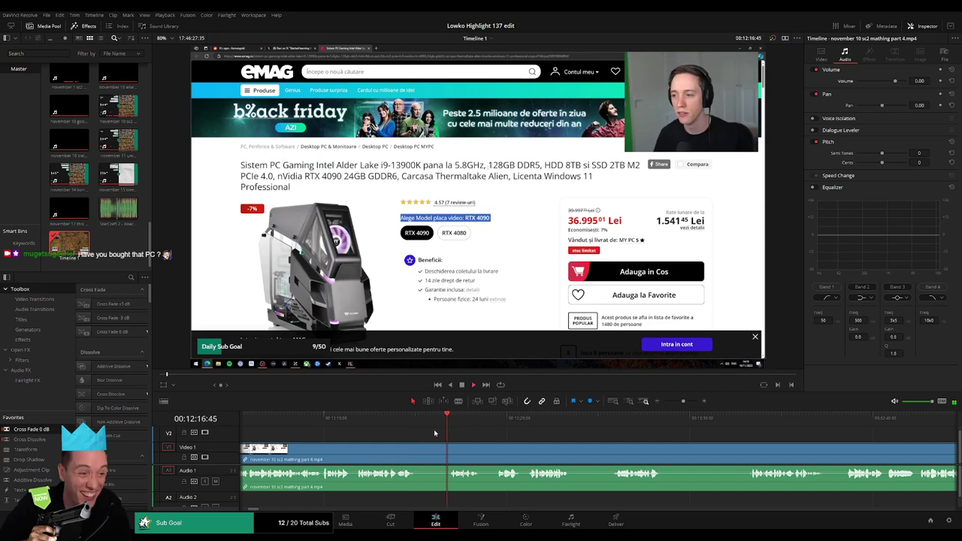
{"action": "left_click", "coordinate": [416, 450]}
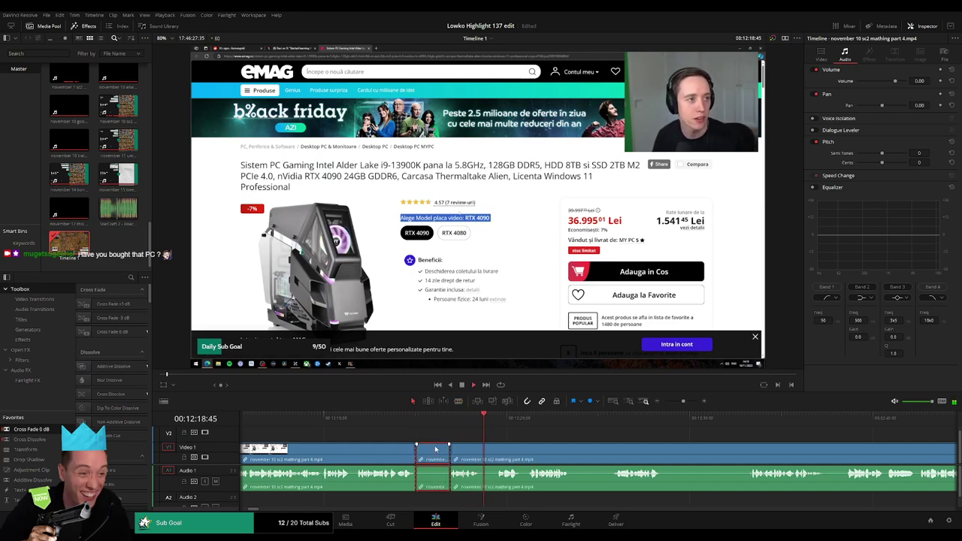
{"action": "key", "text": "Delete"}
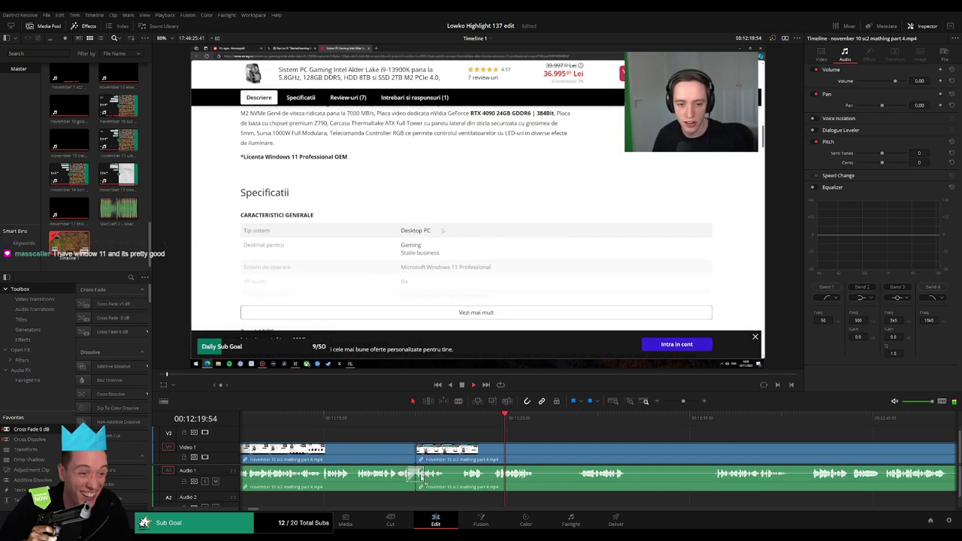
{"action": "left_click", "coordinate": [426, 417]}
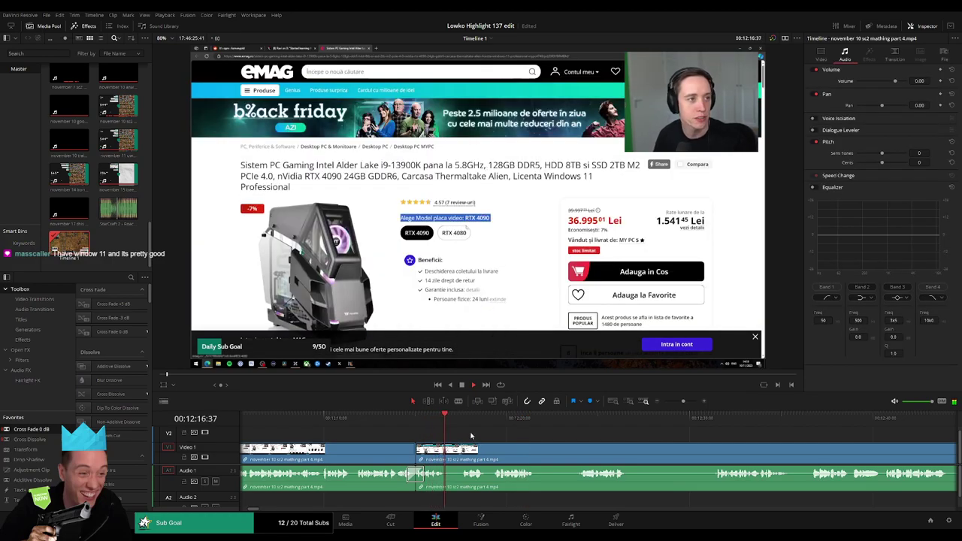
Cut out the short pause from about 00:12:16:46 to 00:12:17:36 and apply Cross Fade 0 dB to the audio join.
{"action": "scroll", "coordinate": [459, 437], "scroll_direction": "right", "scroll_amount": 3}
{"action": "key", "text": "b"}
{"action": "left_click", "coordinate": [358, 447]}
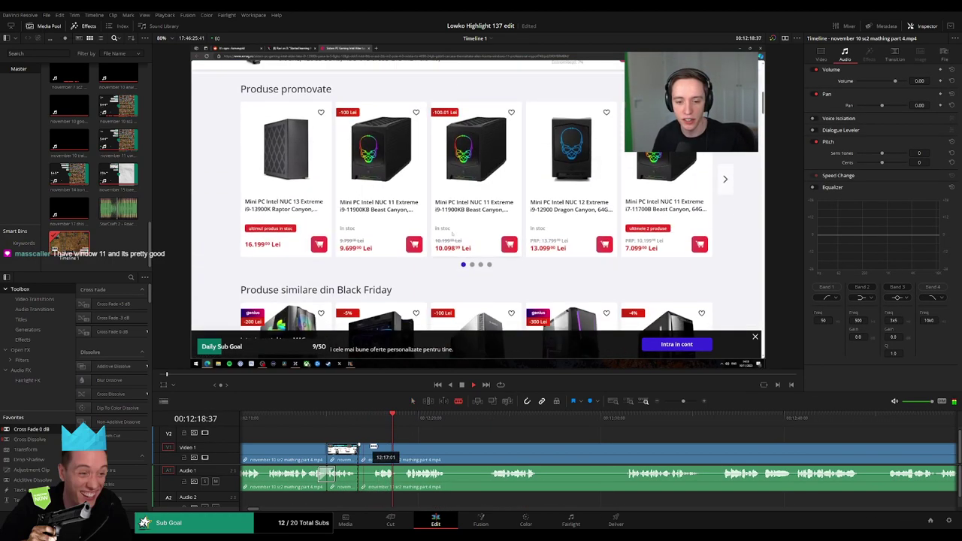
{"action": "left_click", "coordinate": [373, 447]}
{"action": "key", "text": "a"}
{"action": "left_click", "coordinate": [368, 447]}
{"action": "key", "text": "Delete"}
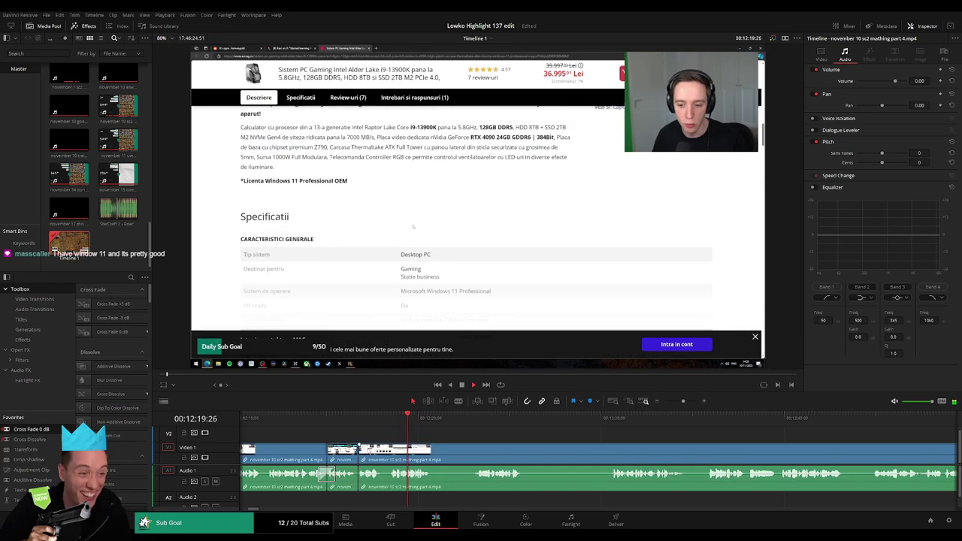
{"action": "left_click_drag", "start_coordinate": [33, 431], "coordinate": [359, 474]}
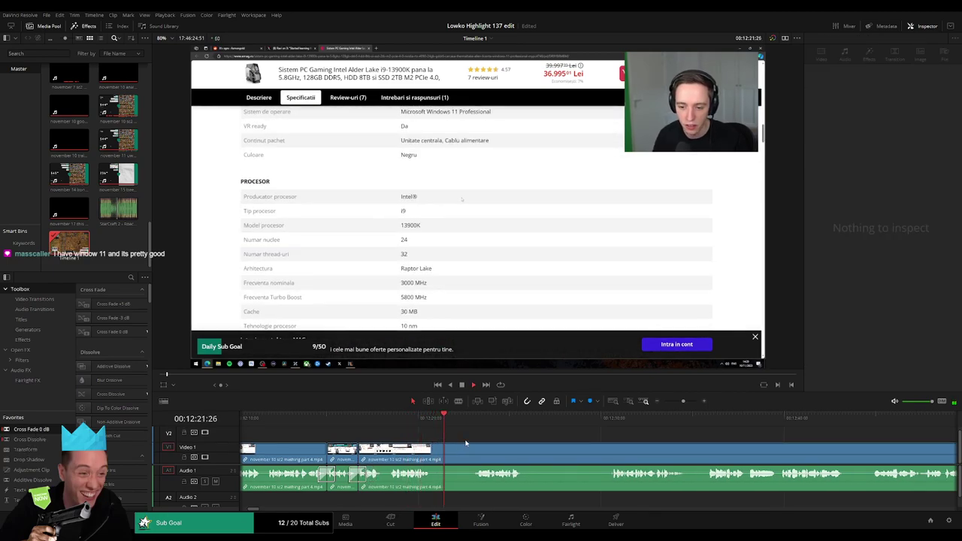
Ripple-delete the silence from about 00:12:20:45 to 00:12:22:55 and add Cross Fade 0 dB at the audio join.
{"action": "left_click", "coordinate": [441, 452]}
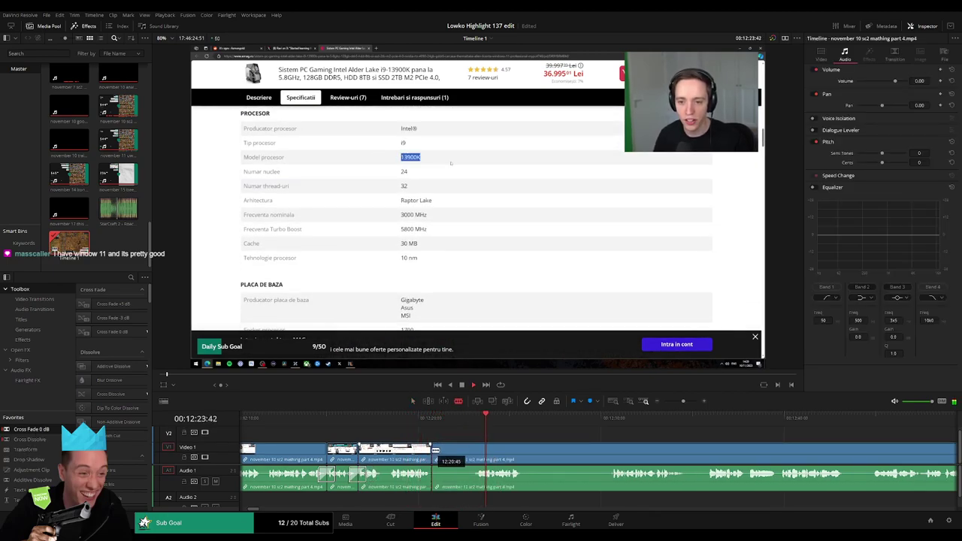
{"action": "left_click", "coordinate": [472, 452]}
{"action": "key", "text": "a"}
{"action": "left_click", "coordinate": [454, 457]}
{"action": "key", "text": "Delete"}
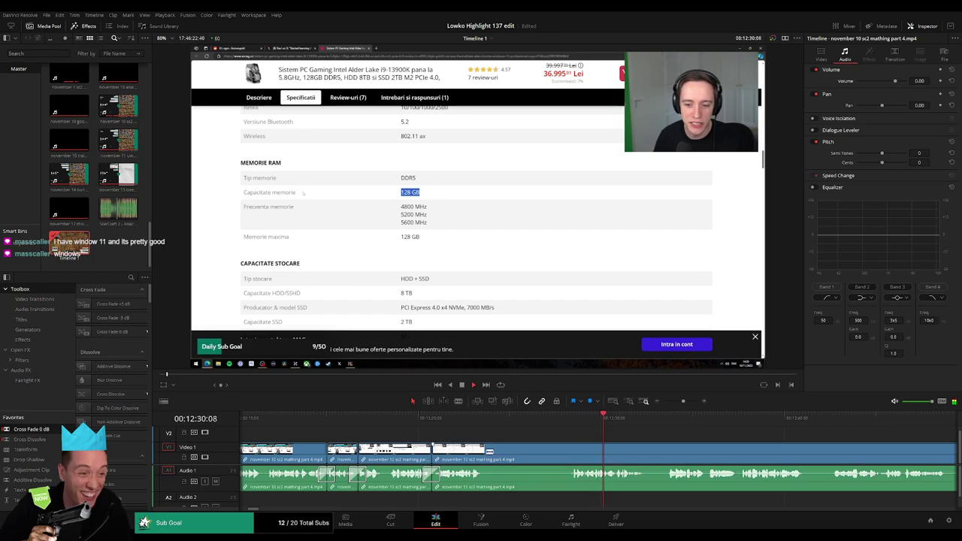
{"action": "left_click", "coordinate": [519, 459]}
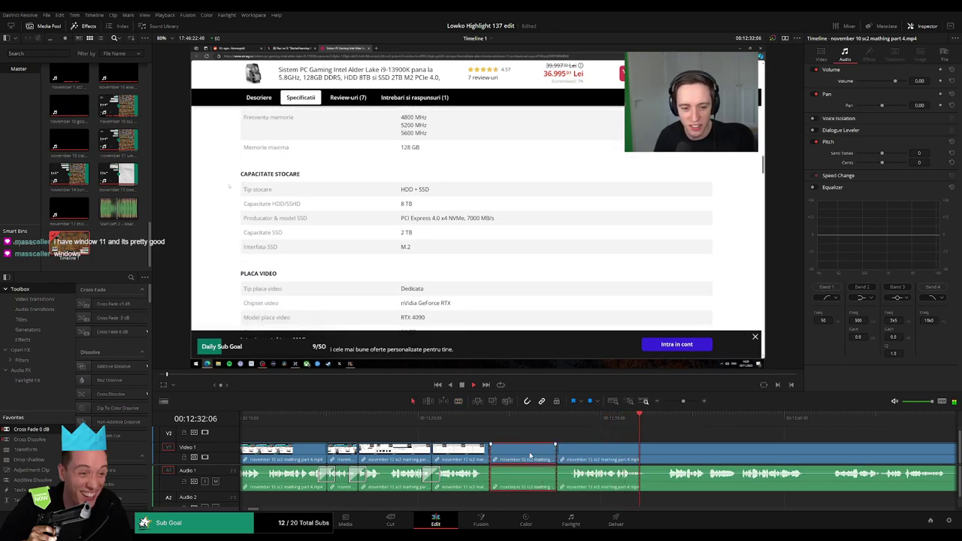
{"action": "key", "text": "Delete"}
{"action": "key", "text": "ctrl+z"}
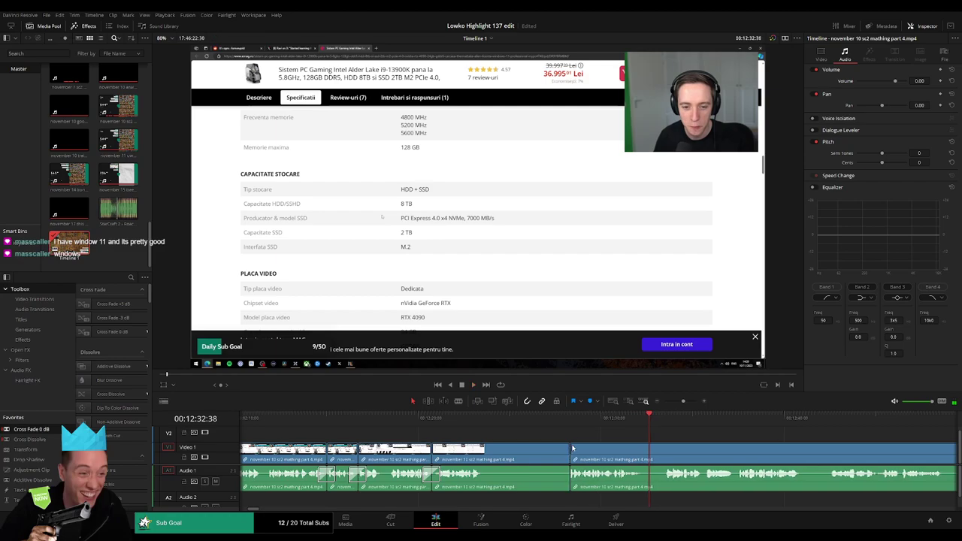
Split out and ripple-delete the silence from about 00:12:40:55 to 00:12:42:28.
{"action": "left_click_drag", "start_coordinate": [734, 453], "coordinate": [532, 448]}
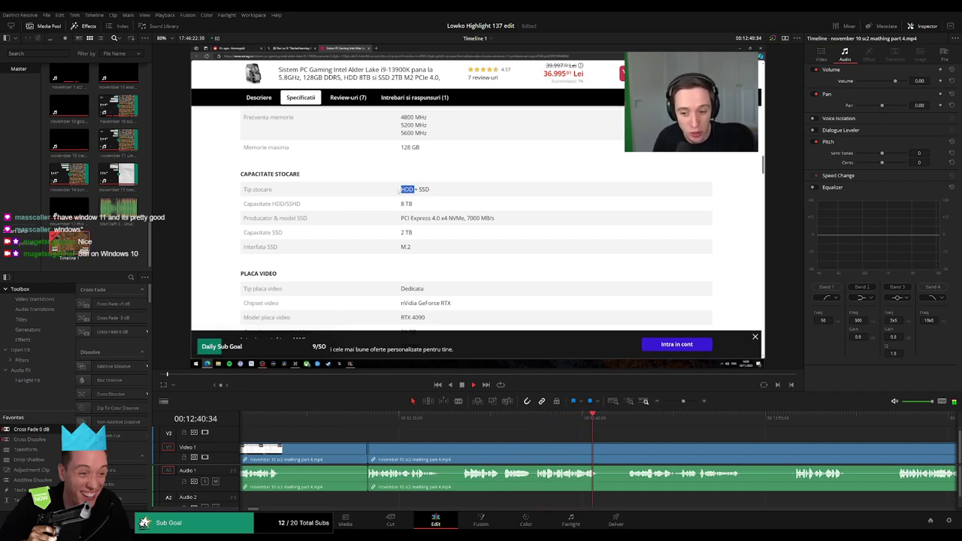
{"action": "scroll", "coordinate": [451, 430], "scroll_direction": "right", "scroll_amount": 3}
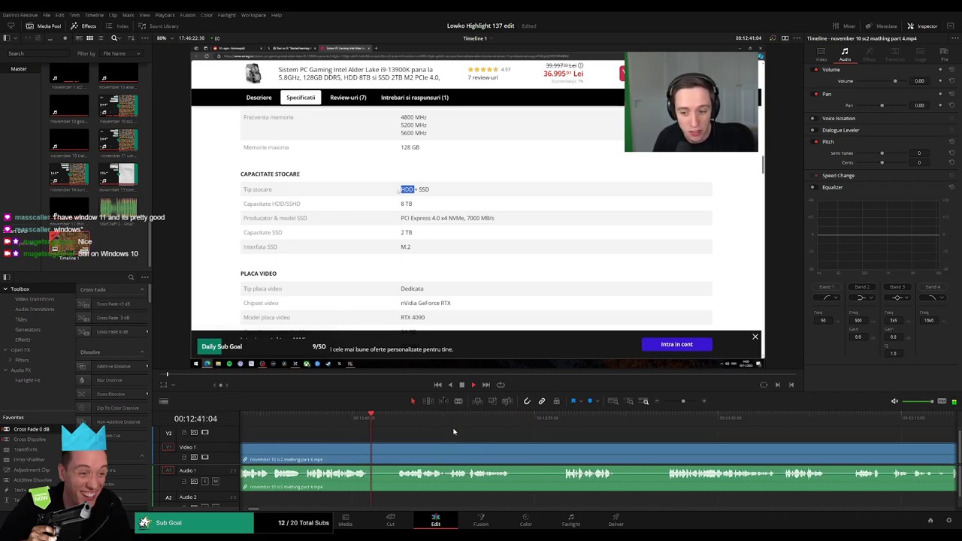
{"action": "left_click", "coordinate": [368, 449]}
{"action": "left_click", "coordinate": [396, 449]}
{"action": "key", "text": "a"}
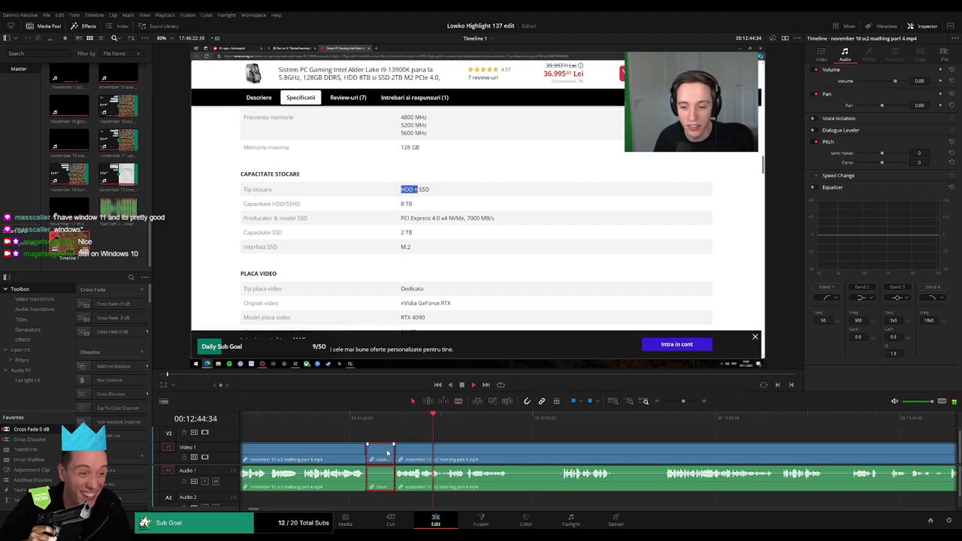
{"action": "key", "text": "Delete"}
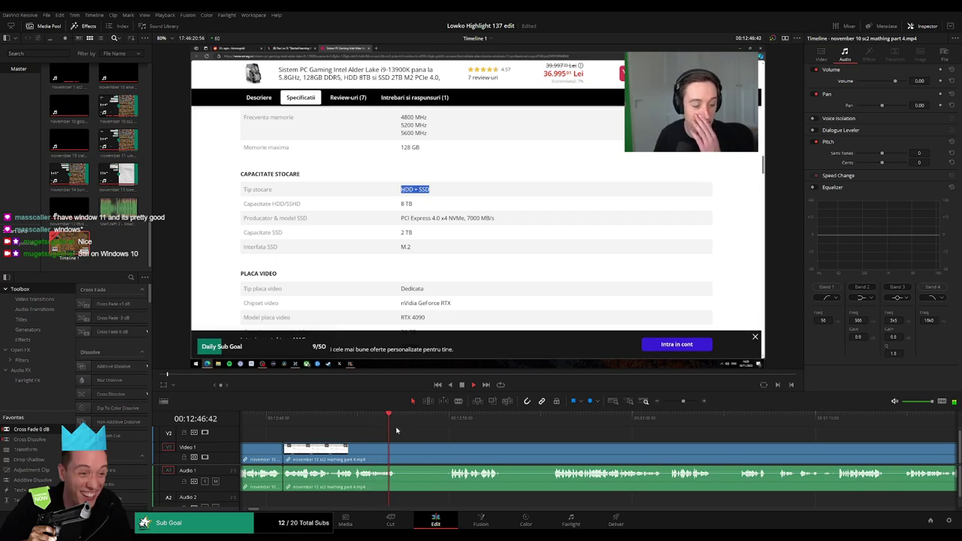
Remove the stretch from about 00:12:47:23 to 00:12:50:05 and join the clips on both sides.
{"action": "left_click", "coordinate": [442, 420]}
{"action": "key", "text": "b"}
{"action": "left_click", "coordinate": [402, 449]}
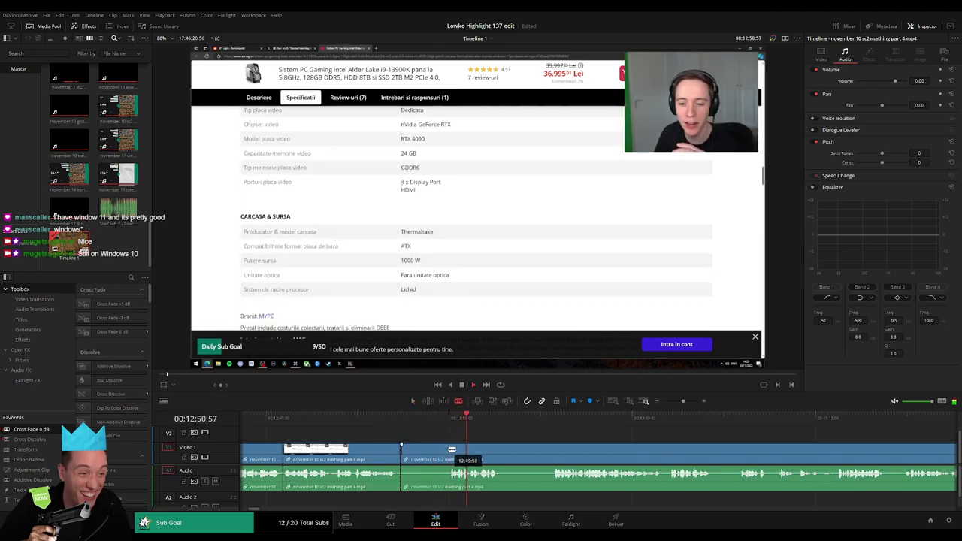
{"action": "left_click", "coordinate": [448, 451]}
{"action": "key", "text": "a"}
{"action": "key", "text": "Delete"}
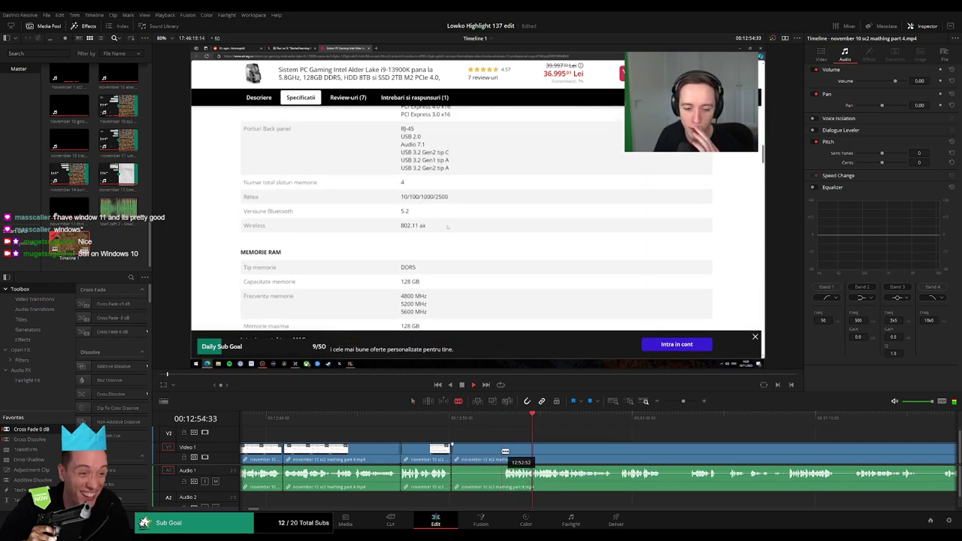
Cut away the section from about 00:12:50:08 to 00:12:52:52, right after the latest join, and close the gap.
{"action": "left_click", "coordinate": [504, 451]}
{"action": "key", "text": "a"}
{"action": "left_click", "coordinate": [486, 455]}
{"action": "key", "text": "Delete"}
Split out and ripple-delete the pause from about 00:12:58:56 to 00:13:00:22 in the full-screen webcam footage.
{"action": "left_click_drag", "start_coordinate": [602, 443], "coordinate": [462, 445]}
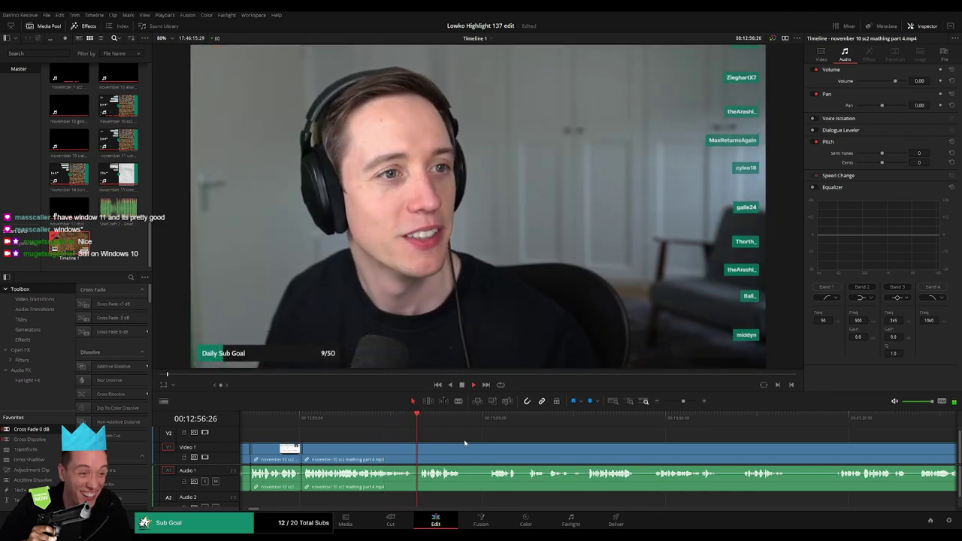
{"action": "left_click_drag", "start_coordinate": [465, 443], "coordinate": [384, 452]}
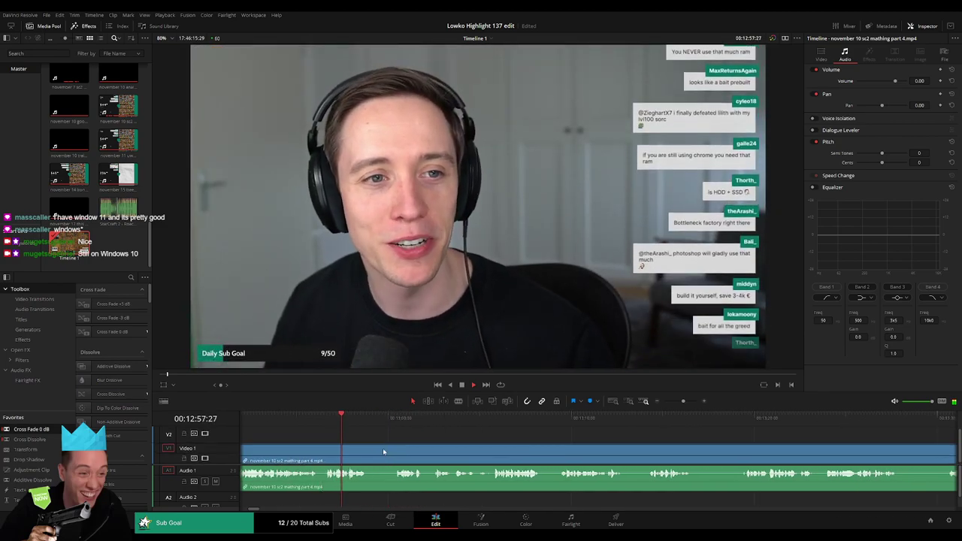
{"action": "key", "text": "b"}
{"action": "left_click", "coordinate": [368, 450]}
{"action": "left_click", "coordinate": [395, 450]}
{"action": "key", "text": "a"}
{"action": "left_click", "coordinate": [389, 452]}
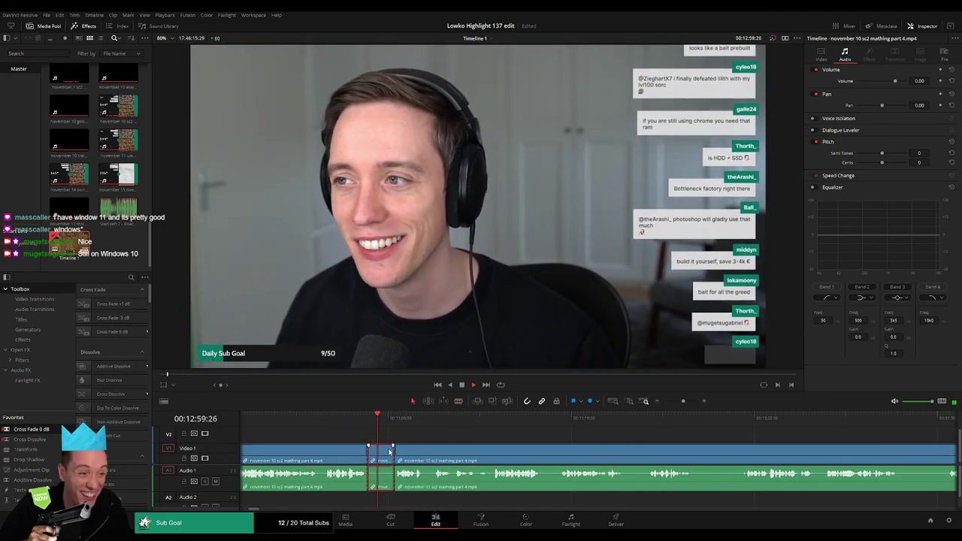
{"action": "key", "text": "Delete"}
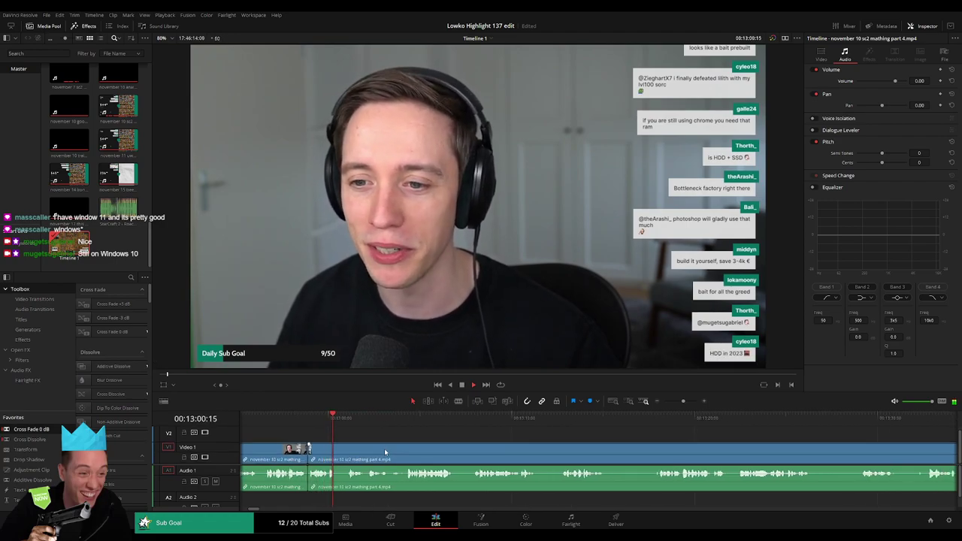
Cut out the short pause from about 00:13:00:24 to 00:13:01:02 and close the gap.
{"action": "key", "text": "b"}
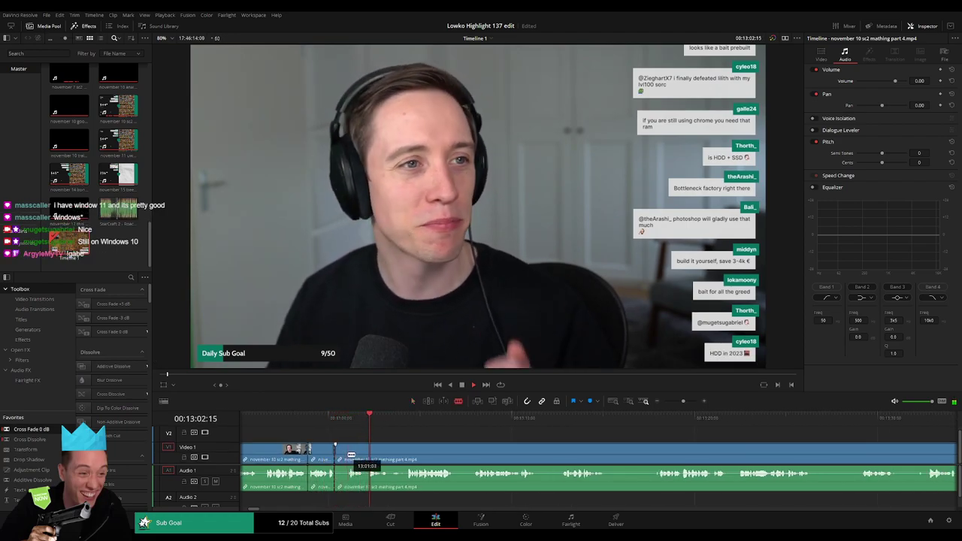
{"action": "left_click", "coordinate": [347, 456]}
{"action": "key", "text": "a"}
{"action": "left_click", "coordinate": [342, 458]}
{"action": "left_click", "coordinate": [342, 455]}
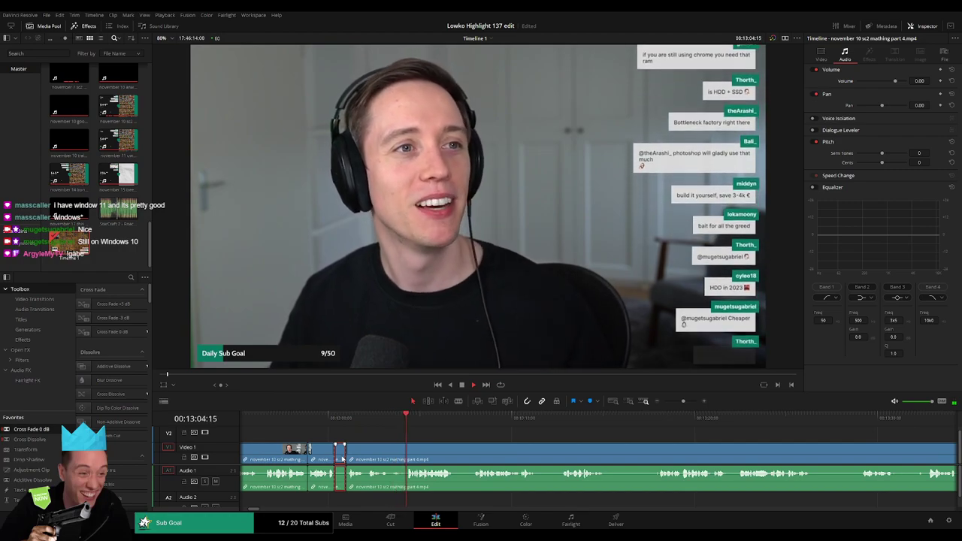
{"action": "key", "text": "Delete"}
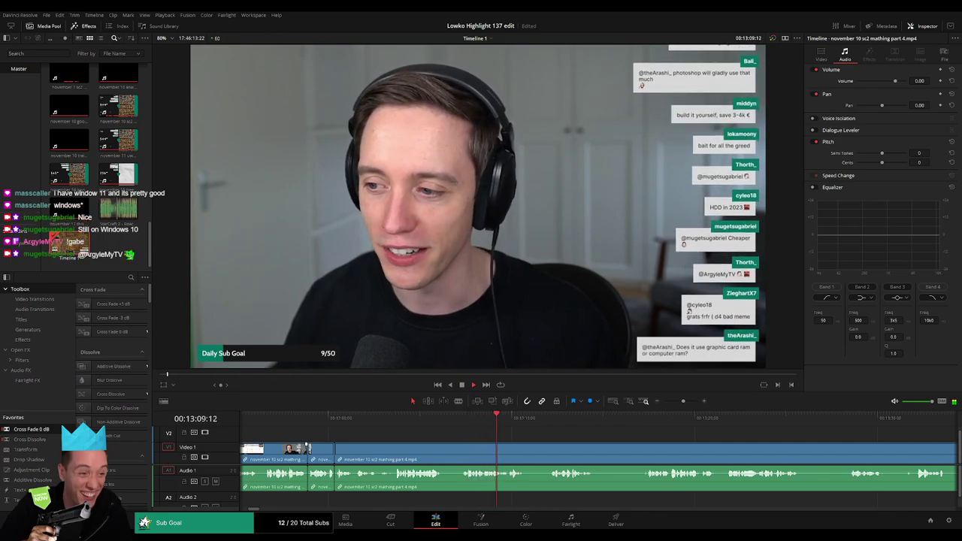
Cut at about 00:13:02:45 and ripple-delete roughly one second of silence following that point.
{"action": "left_click", "coordinate": [365, 418]}
{"action": "key", "text": "b"}
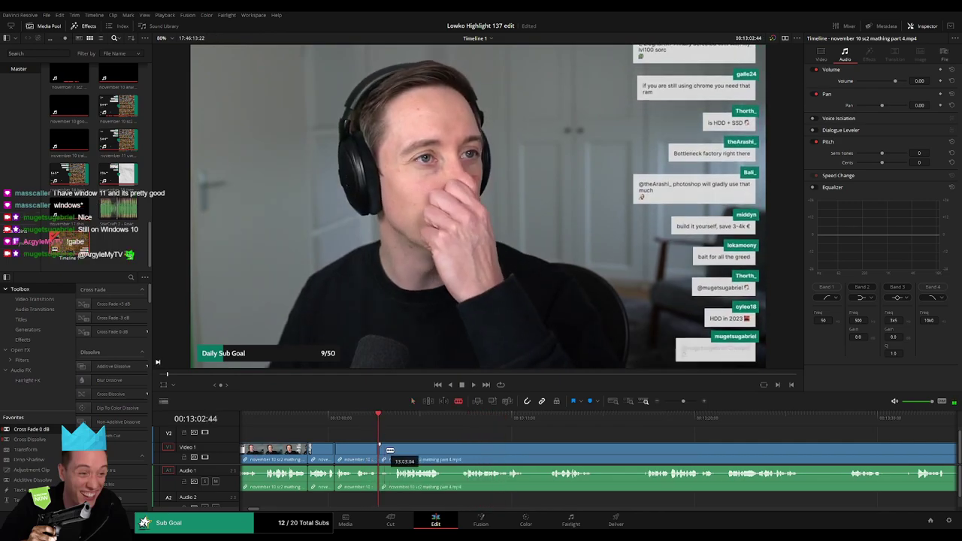
{"action": "key", "text": "Delete"}
{"action": "key", "text": "space"}
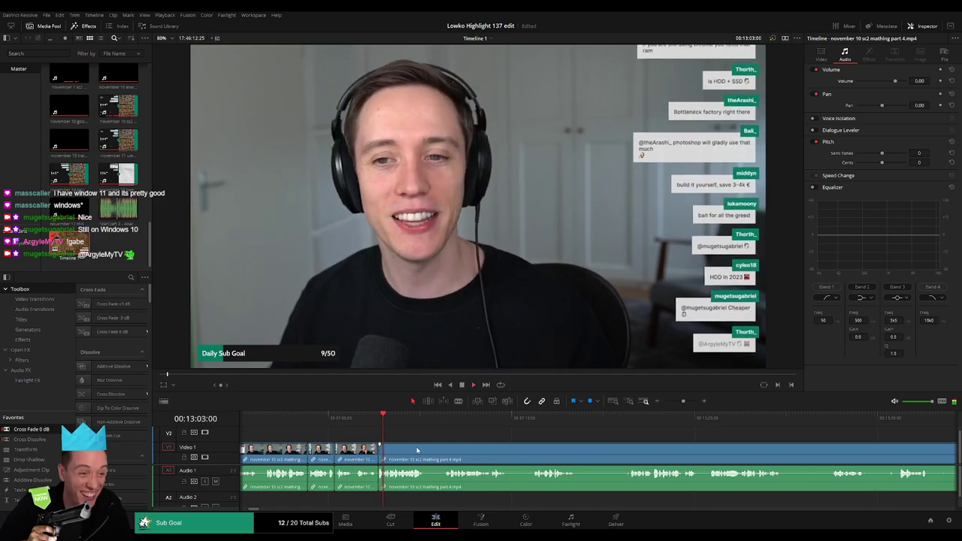
Remove the silence from about 00:13:05:17 to 00:13:06:15 and join the neighbouring clips.
{"action": "scroll", "coordinate": [378, 442], "scroll_direction": "right", "scroll_amount": 3}
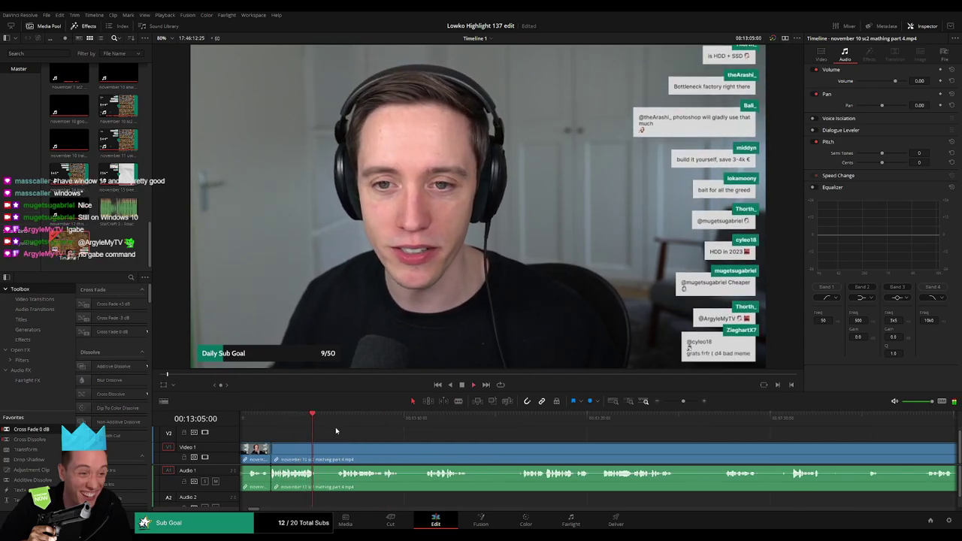
{"action": "key", "text": "b"}
{"action": "left_click", "coordinate": [318, 445]}
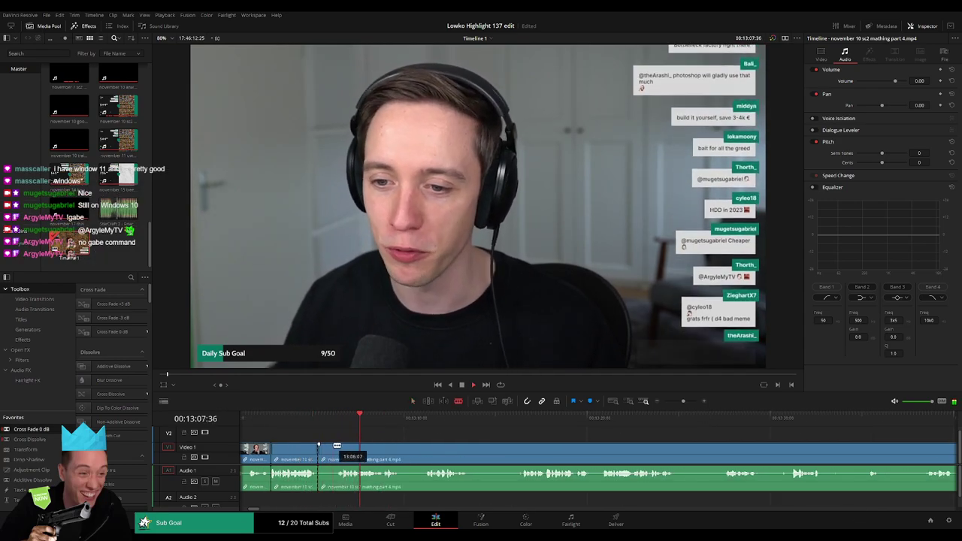
{"action": "left_click", "coordinate": [335, 445]}
{"action": "key", "text": "Delete"}
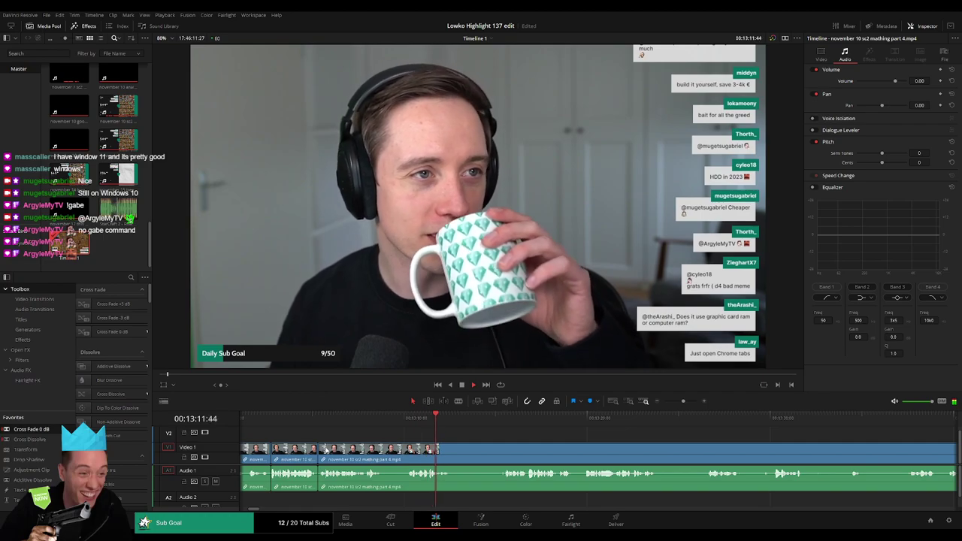
Split out and ripple-delete the section from about 00:13:08:49 to 00:13:10:15.
{"action": "left_click", "coordinate": [363, 419]}
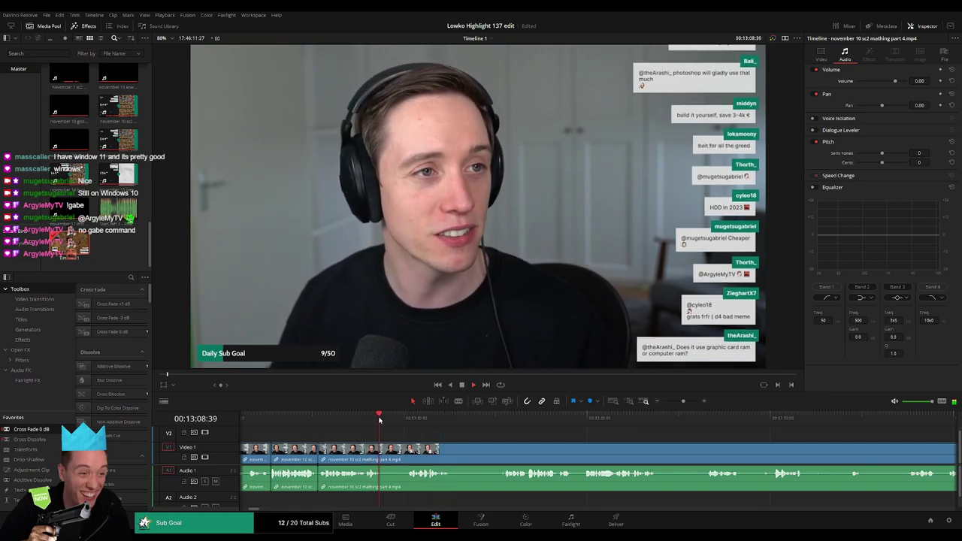
{"action": "key", "text": "b"}
{"action": "left_click", "coordinate": [384, 449]}
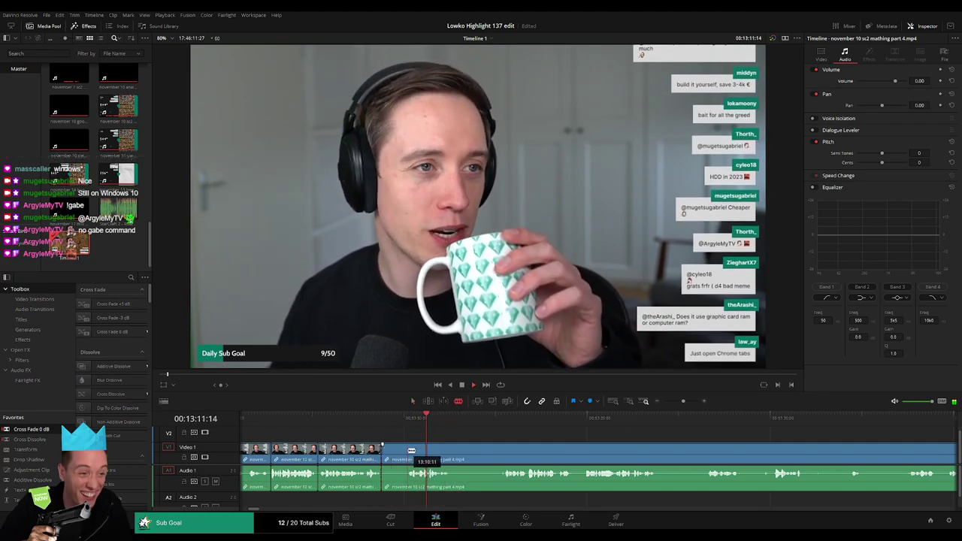
{"action": "key", "text": "Delete"}
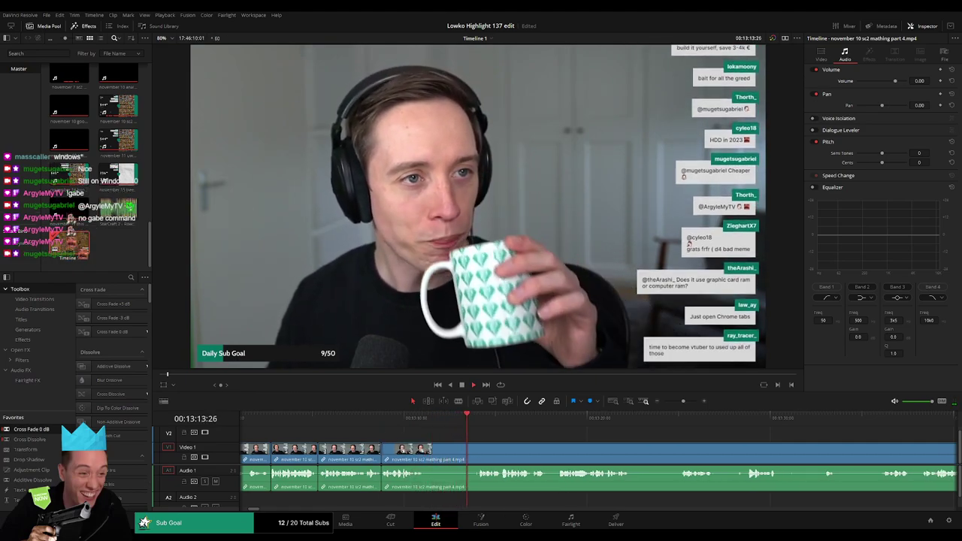
Cut away the mug-drinking pause from about 00:13:11:14 to 00:13:14:10 and close the gap.
{"action": "left_click", "coordinate": [426, 450]}
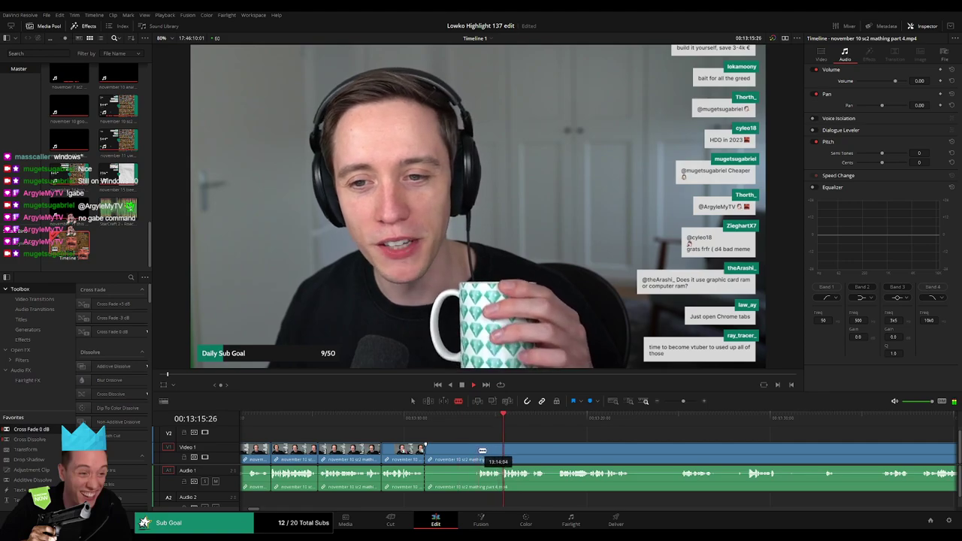
{"action": "left_click", "coordinate": [479, 451]}
{"action": "key", "text": "a"}
{"action": "left_click", "coordinate": [462, 453]}
{"action": "key", "text": "Delete"}
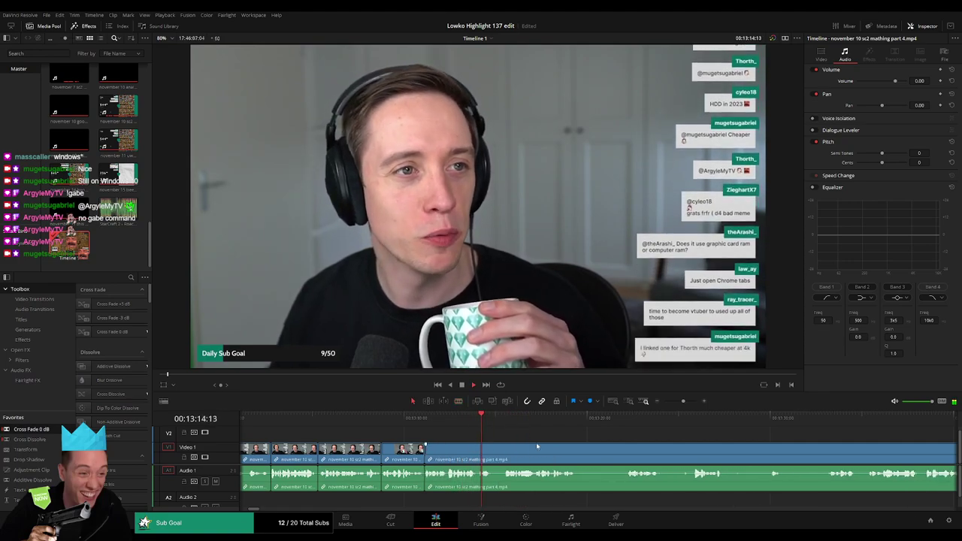
Split the clip at about 00:13:19:32 and 00:13:22:08 and ripple-delete the section in between.
{"action": "scroll", "coordinate": [404, 448], "scroll_direction": "right", "scroll_amount": 3}
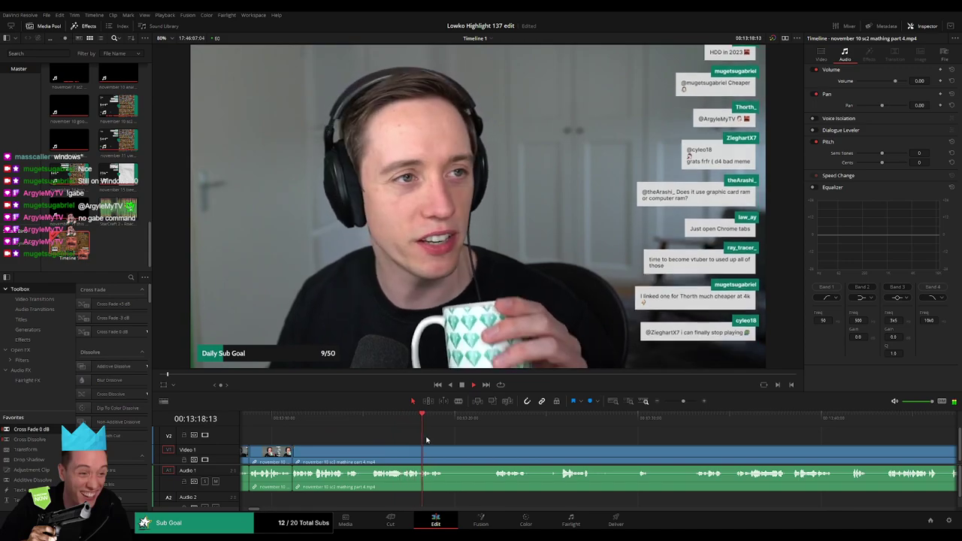
{"action": "left_click", "coordinate": [484, 420]}
{"action": "key", "text": "space"}
{"action": "key", "text": "b"}
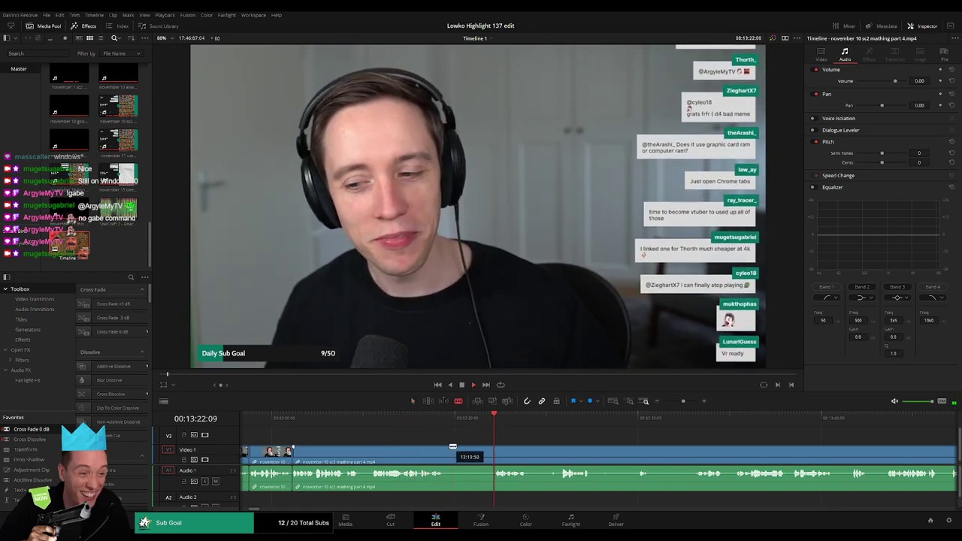
{"action": "left_click", "coordinate": [449, 451]}
{"action": "left_click", "coordinate": [493, 451]}
{"action": "key", "text": "a"}
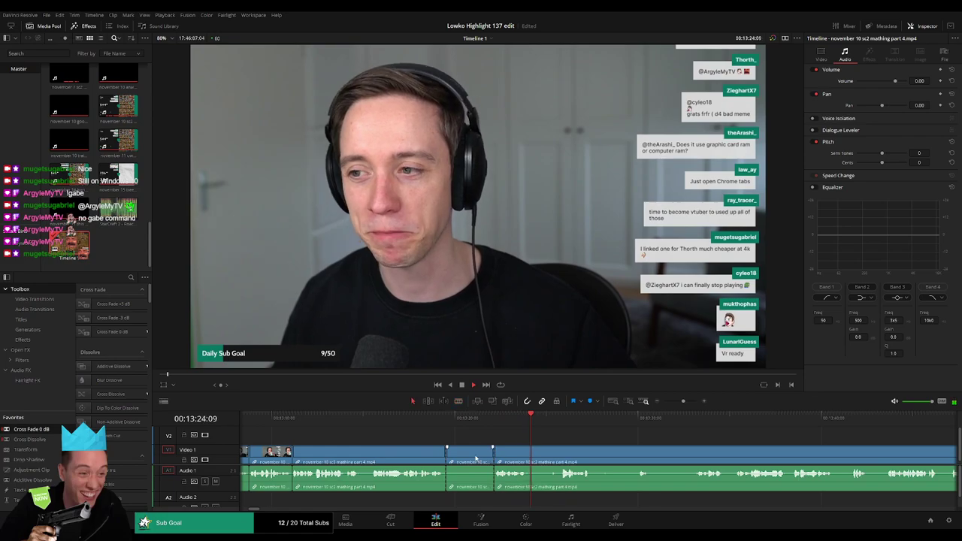
{"action": "key", "text": "Delete"}
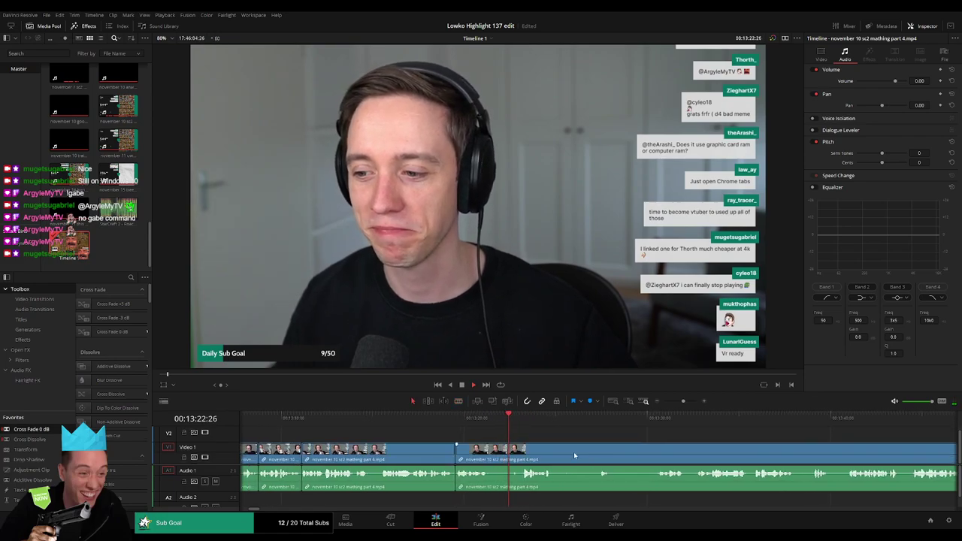
Remove the long stretch from about 00:13:21:37 to 00:13:32:45 and join the clips on both sides.
{"action": "scroll", "coordinate": [574, 456], "scroll_direction": "right", "scroll_amount": 2}
{"action": "key", "text": "b"}
{"action": "left_click", "coordinate": [365, 452]}
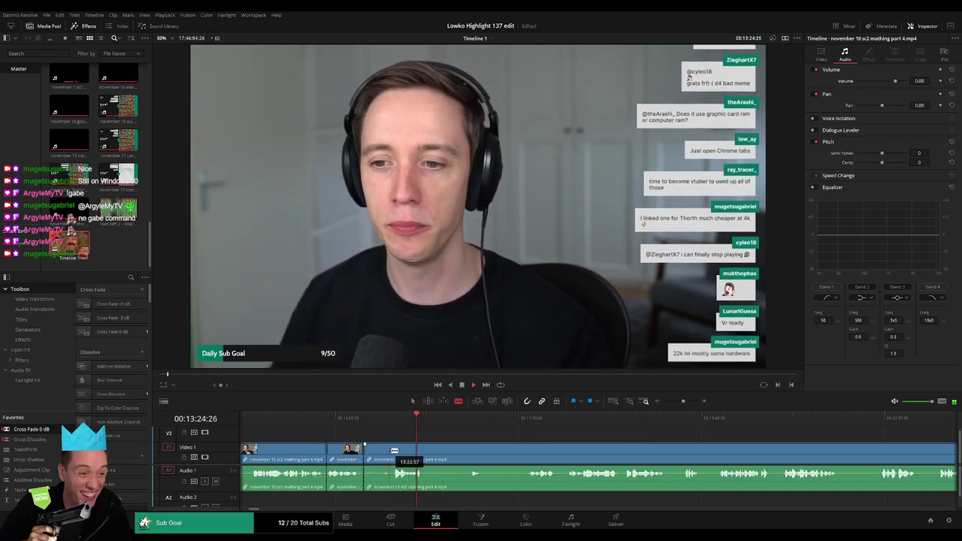
{"action": "left_click", "coordinate": [511, 418]}
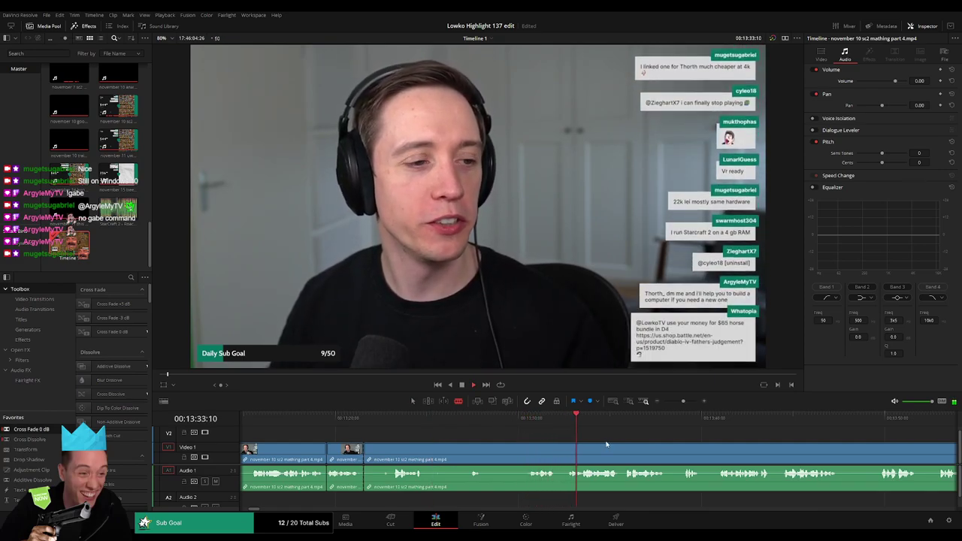
{"action": "left_click", "coordinate": [568, 451]}
{"action": "key", "text": "a"}
{"action": "left_click", "coordinate": [509, 454]}
{"action": "key", "text": "Delete"}
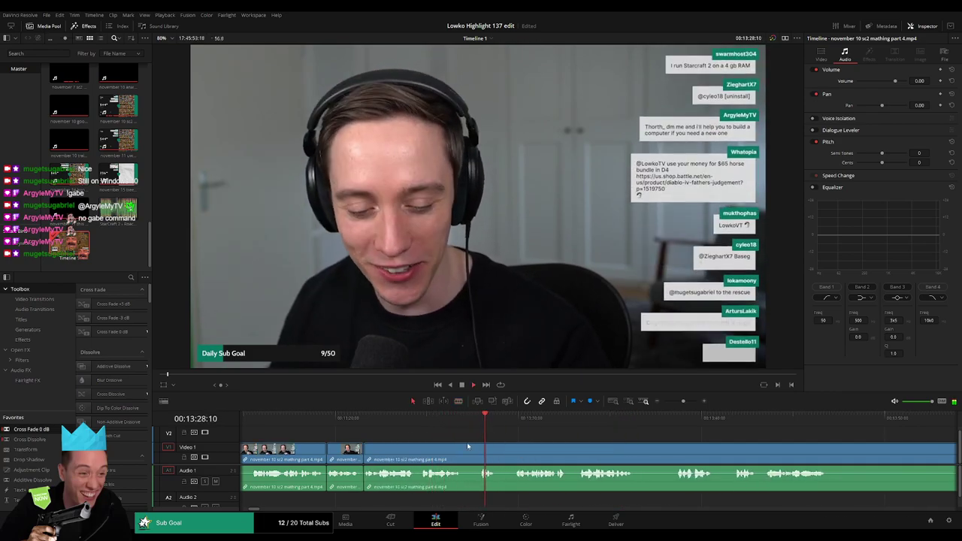
Ripple-delete the silence from about 00:13:26:58 to 00:13:27:55 before the Diablo IV shop-page talk.
{"action": "key", "text": "b"}
{"action": "left_click", "coordinate": [463, 448]}
{"action": "left_click", "coordinate": [480, 449]}
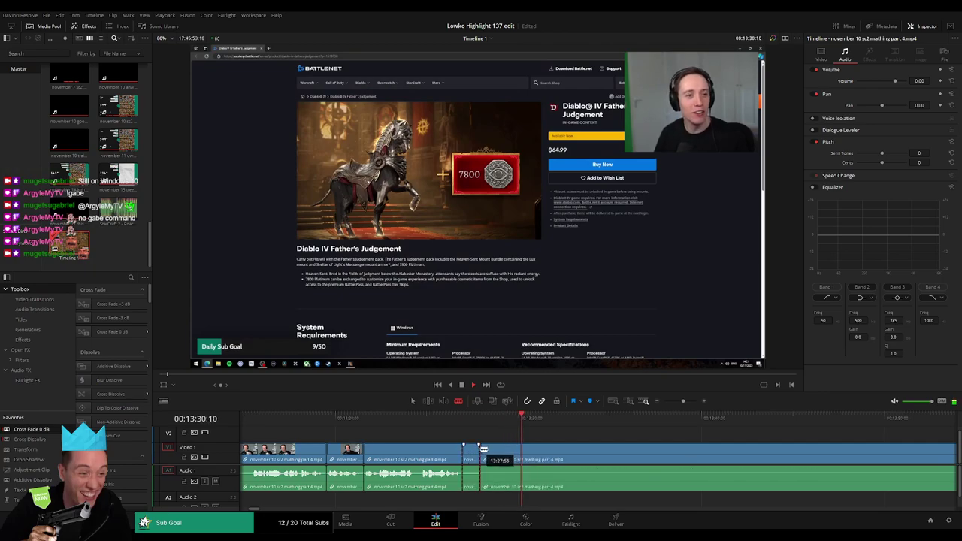
{"action": "key", "text": "a"}
{"action": "left_click", "coordinate": [474, 451]}
{"action": "key", "text": "Delete"}
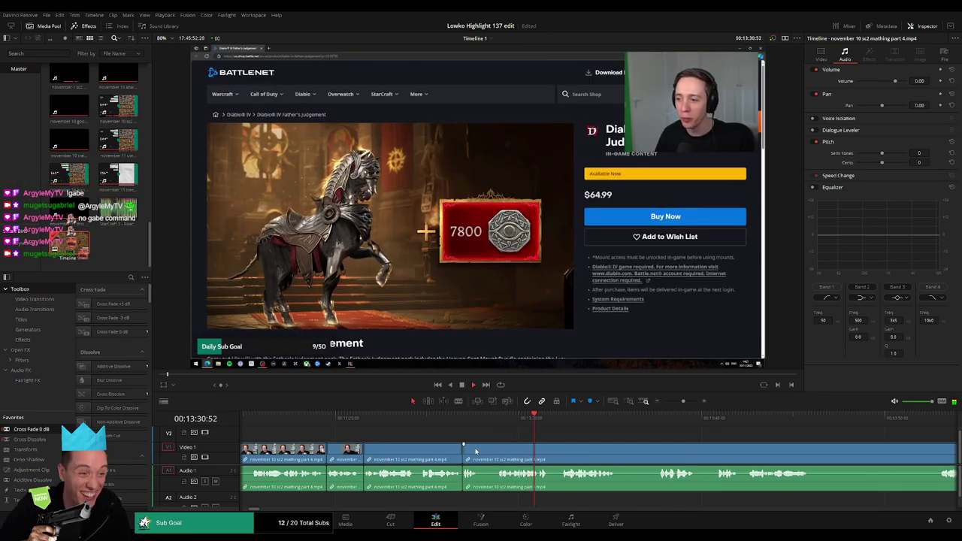
Split out and ripple-delete the pause from about 00:13:27:53 to 00:13:28:50 in the Diablo IV shop-page footage.
{"action": "key", "text": "b"}
{"action": "left_click", "coordinate": [479, 451]}
{"action": "left_click", "coordinate": [497, 450]}
{"action": "key", "text": "a"}
{"action": "left_click", "coordinate": [488, 452]}
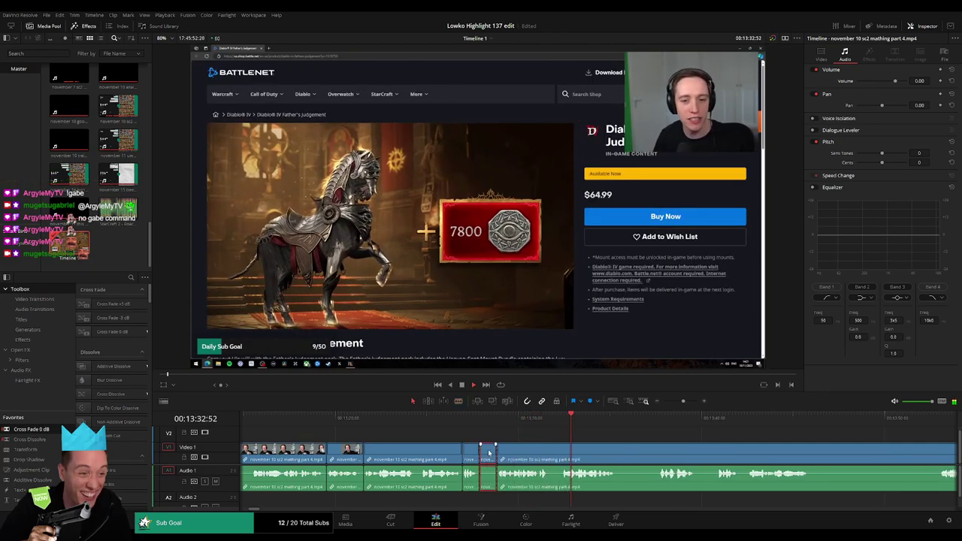
{"action": "key", "text": "Delete"}
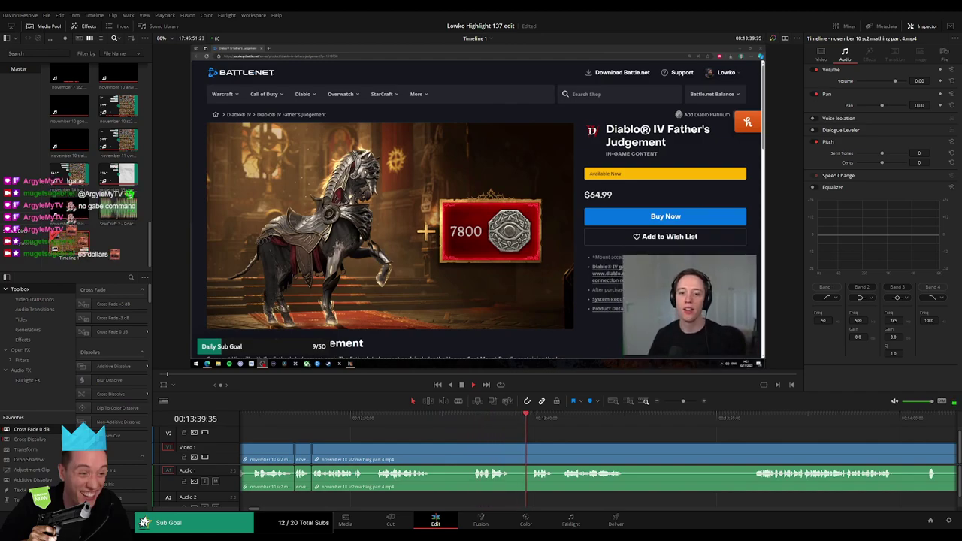
Cut the section from about 00:13:34:37 to 00:13:36:46 out of the shop-page footage and close the gap.
{"action": "key", "text": "b"}
{"action": "left_click", "coordinate": [434, 454]}
{"action": "left_click", "coordinate": [475, 446]}
{"action": "key", "text": "a"}
{"action": "left_click", "coordinate": [462, 449]}
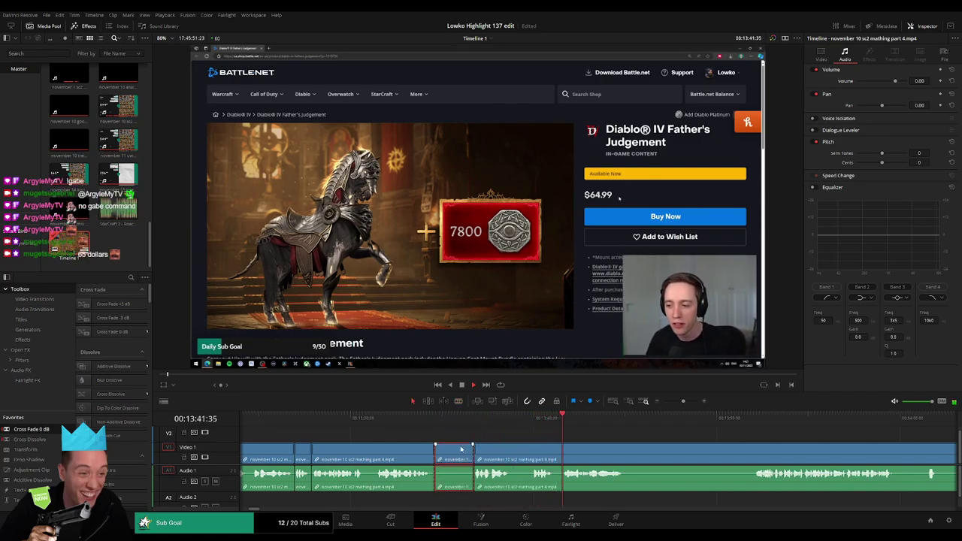
{"action": "key", "text": "BackSpace"}
{"action": "left_click", "coordinate": [463, 449]}
{"action": "key", "text": "BackSpace"}
Remove the silent stretch from about 00:13:42:55 to 00:13:49:58 and join the remaining shop-page clips.
{"action": "left_click", "coordinate": [524, 420]}
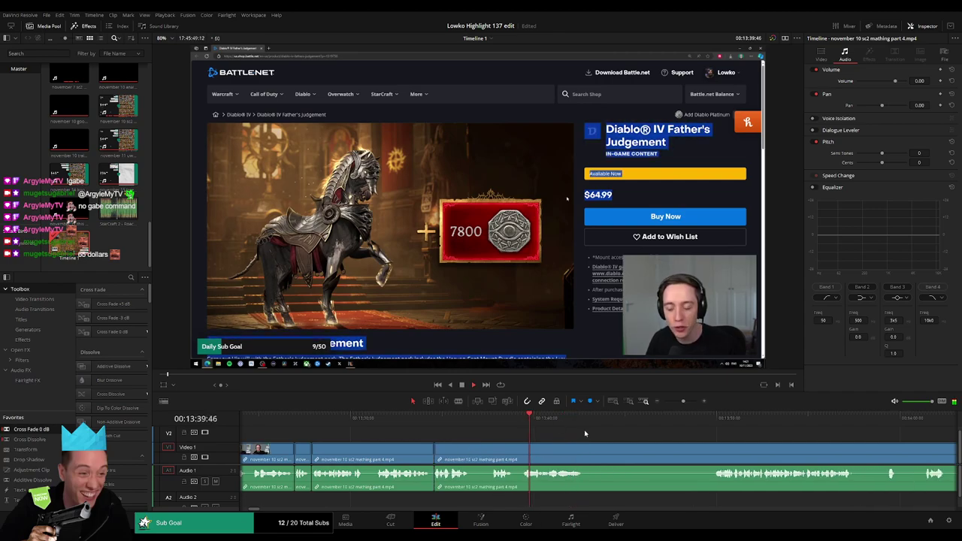
{"action": "scroll", "coordinate": [493, 440], "scroll_direction": "right", "scroll_amount": 2}
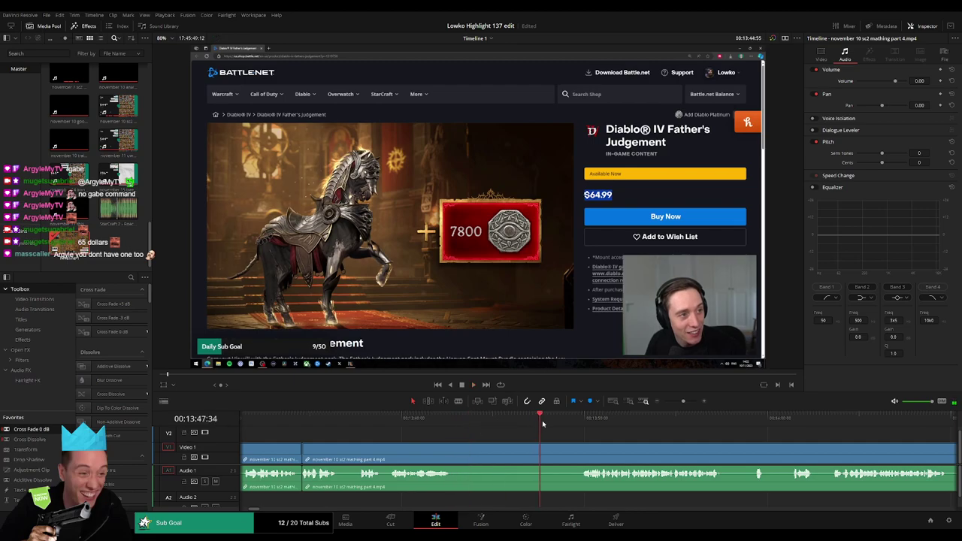
{"action": "key", "text": "b"}
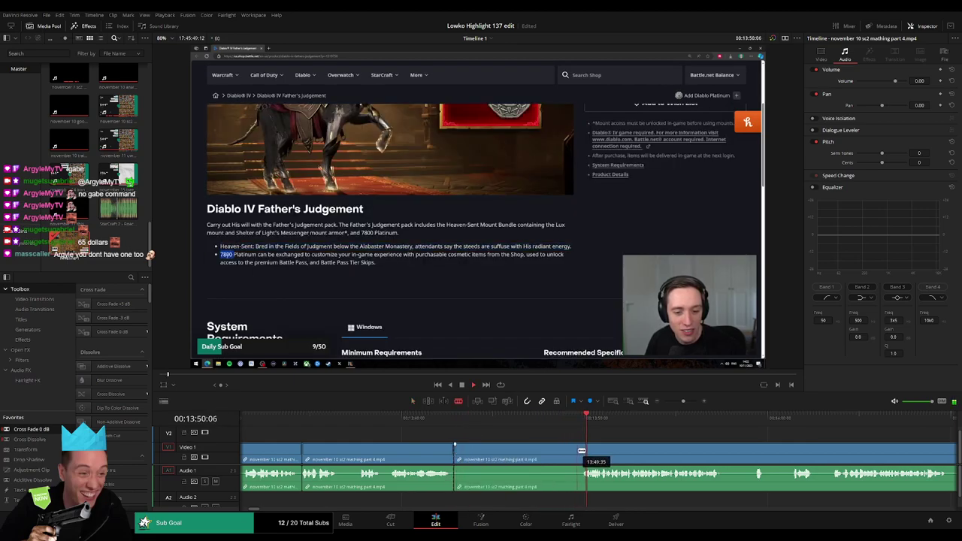
{"action": "left_click", "coordinate": [584, 451]}
{"action": "key", "text": "a"}
{"action": "left_click", "coordinate": [544, 454]}
{"action": "key", "text": "Delete"}
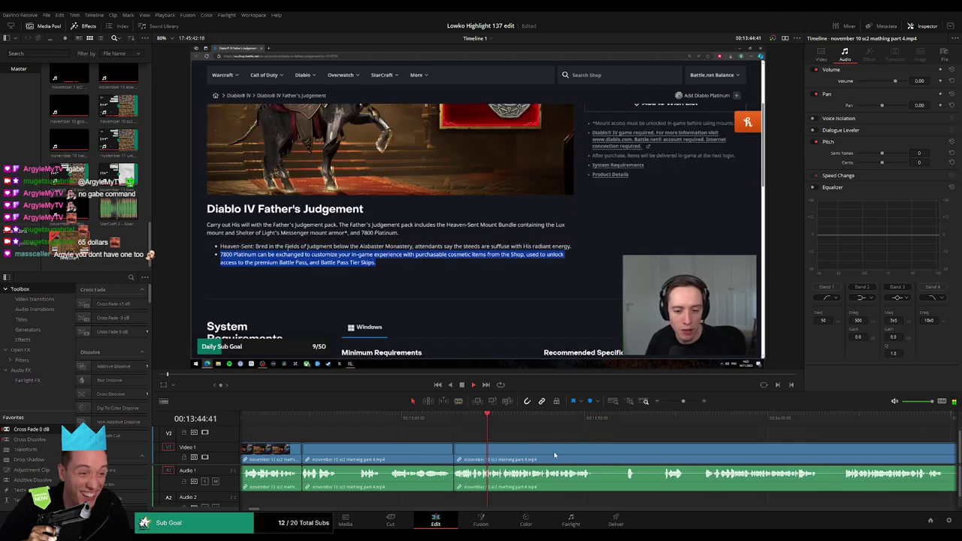
Split out and ripple-delete the pause from about 00:13:50:35 to 00:13:52:15 in the Diablo IV shop-page footage.
{"action": "scroll", "coordinate": [421, 447], "scroll_direction": "right", "scroll_amount": 3}
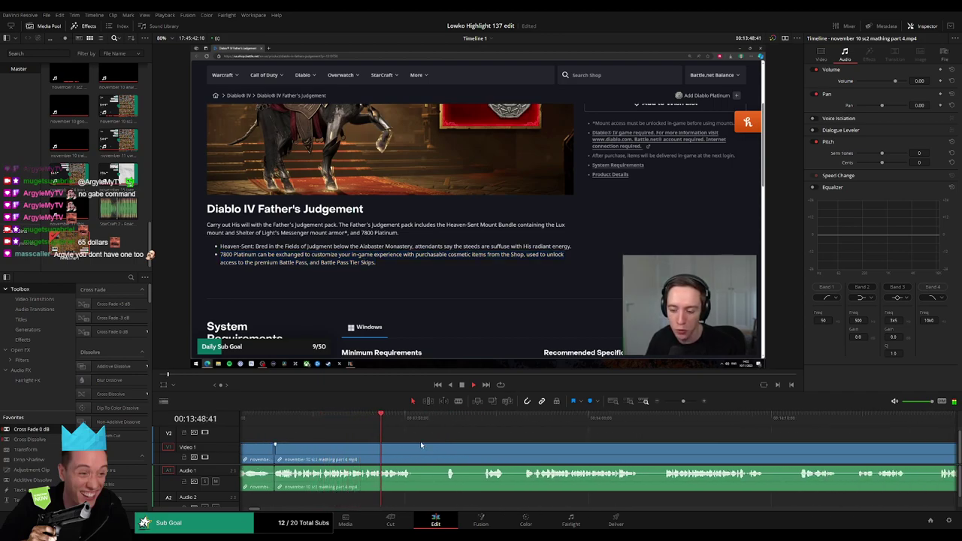
{"action": "left_click", "coordinate": [441, 427]}
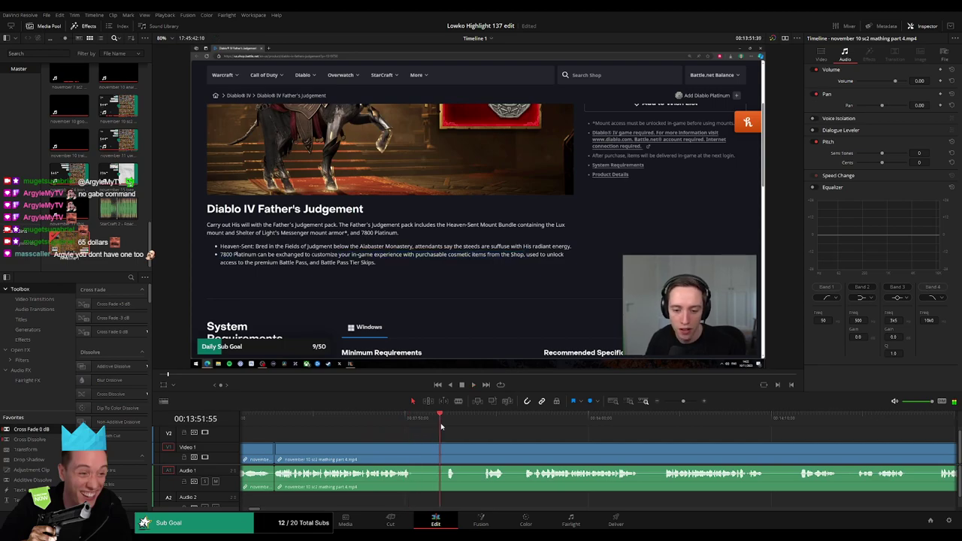
{"action": "key", "text": "b"}
{"action": "left_click", "coordinate": [415, 450]}
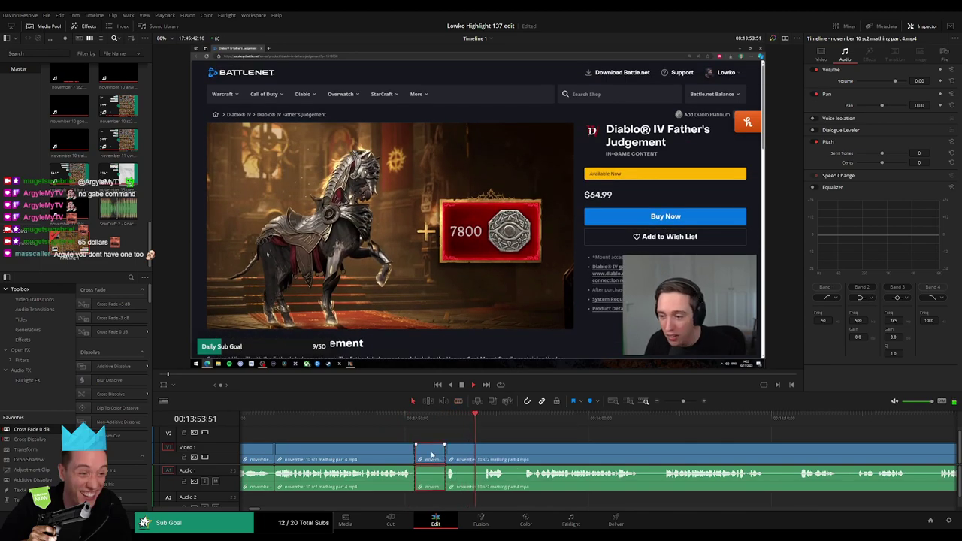
{"action": "key", "text": "BackSpace"}
Ripple-delete two more shop-page pauses, from about 00:13:51:10 to 00:13:52:39 and from about 00:13:52:18 to 00:13:53:22.
{"action": "left_click", "coordinate": [428, 450]}
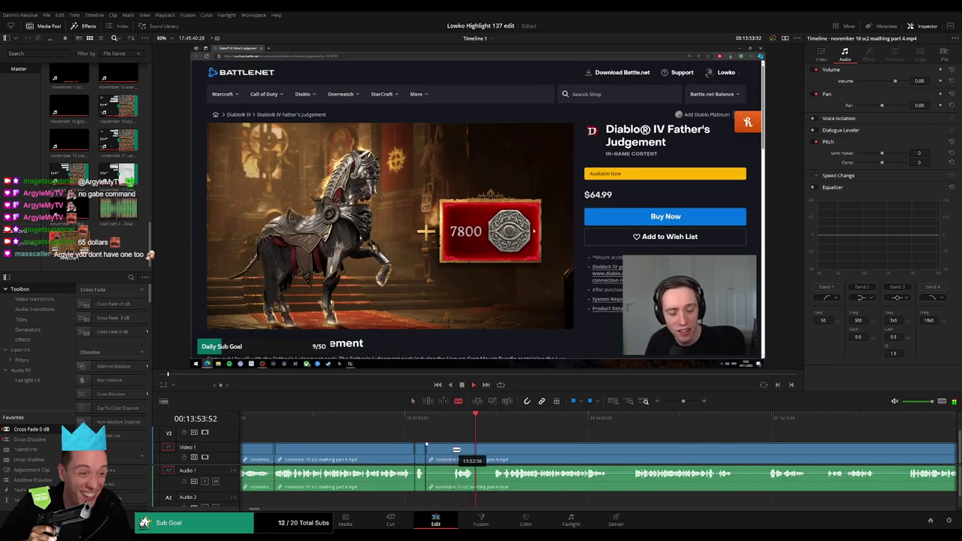
{"action": "left_click", "coordinate": [454, 449]}
{"action": "key", "text": "a"}
{"action": "left_click", "coordinate": [444, 452]}
{"action": "key", "text": "BackSpace"}
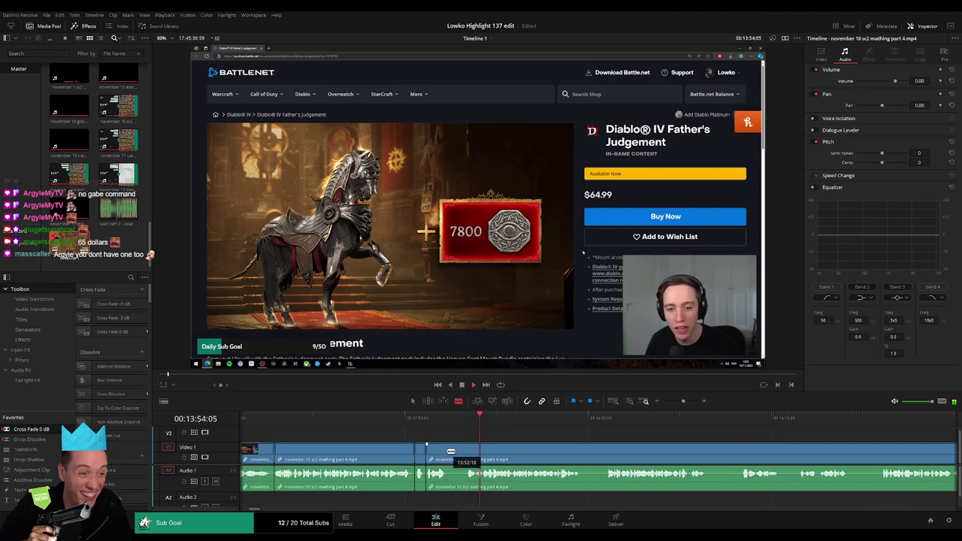
{"action": "key", "text": "BackSpace"}
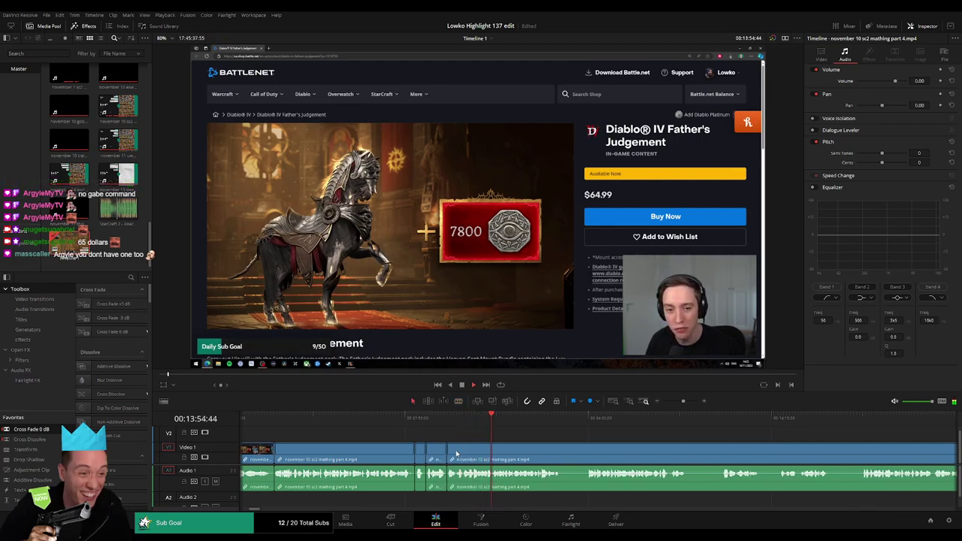
Cut the silence from about 00:13:58:35 to 00:13:59:53 out of the shop-page footage and close the gap.
{"action": "left_click_drag", "start_coordinate": [594, 453], "coordinate": [446, 446]}
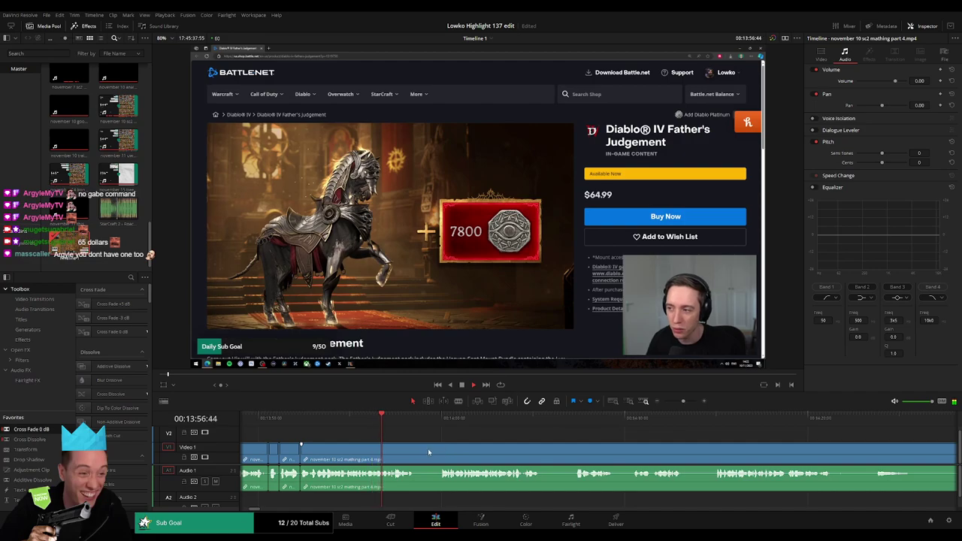
{"action": "key", "text": "b"}
{"action": "left_click", "coordinate": [415, 451]}
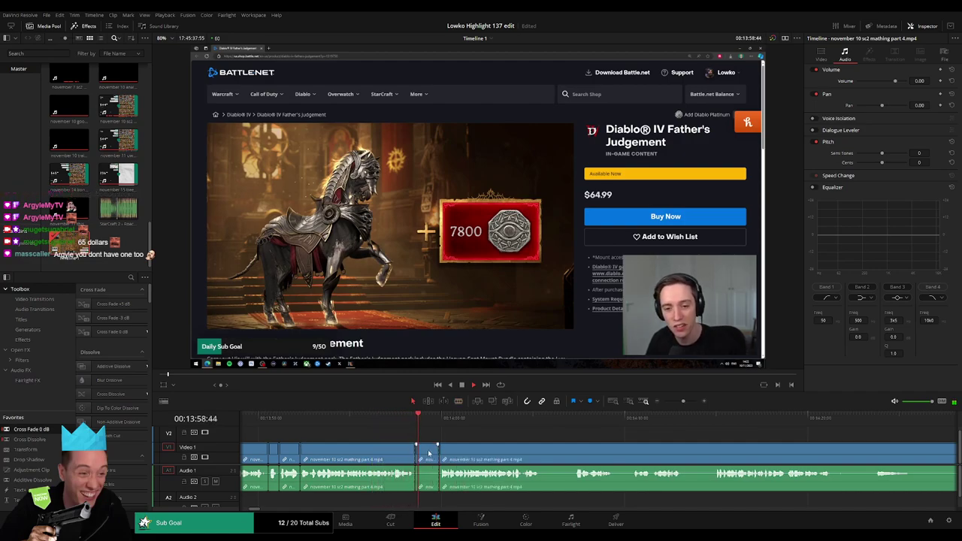
{"action": "key", "text": "BackSpace"}
Ripple-delete the pause from about 00:14:04:13 to 00:14:06:02 and add a Cross Fade 0 dB to the audio at that edit point.
{"action": "left_click_drag", "start_coordinate": [493, 454], "coordinate": [378, 448]}
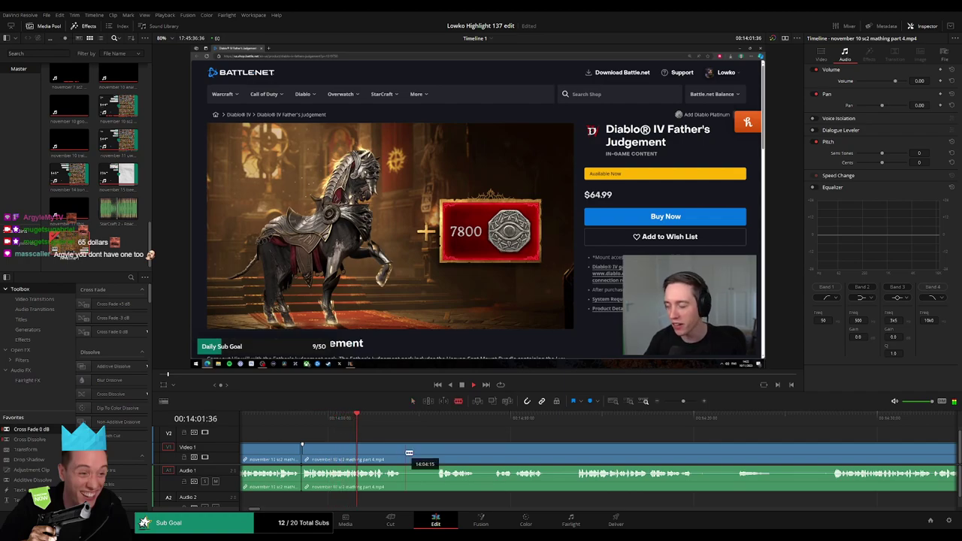
{"action": "left_click", "coordinate": [404, 453]}
{"action": "key", "text": "a"}
{"action": "left_click", "coordinate": [434, 452]}
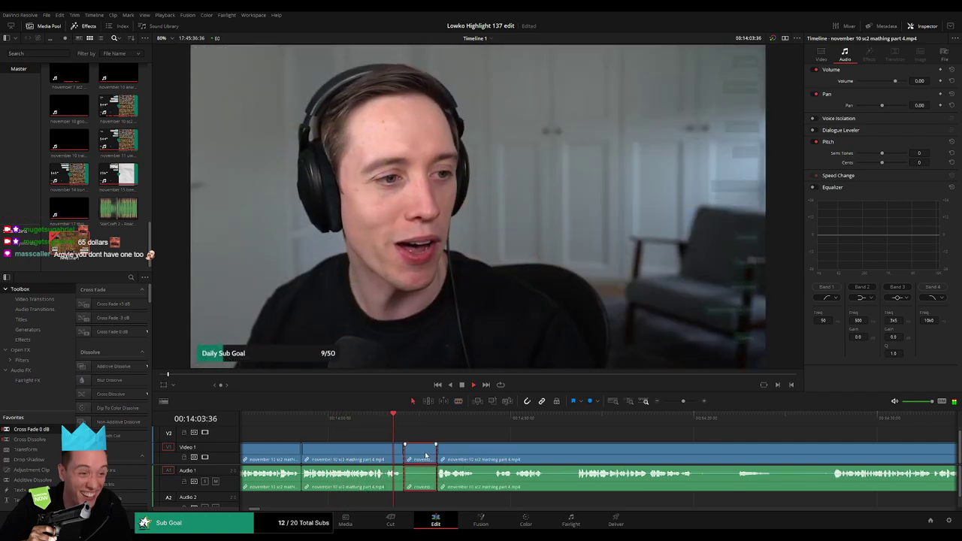
{"action": "key", "text": "BackSpace"}
{"action": "left_click", "coordinate": [393, 421]}
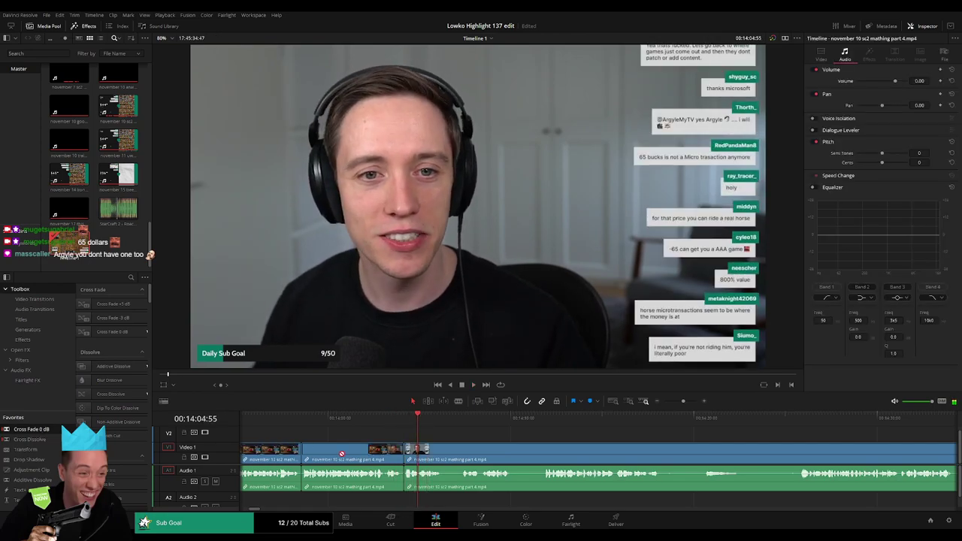
{"action": "left_click_drag", "start_coordinate": [402, 483], "coordinate": [404, 482]}
Remove the short pause from about 00:14:06:19 to 00:14:07:18 in the webcam talking footage and close the gap.
{"action": "left_click_drag", "start_coordinate": [451, 453], "coordinate": [393, 443]}
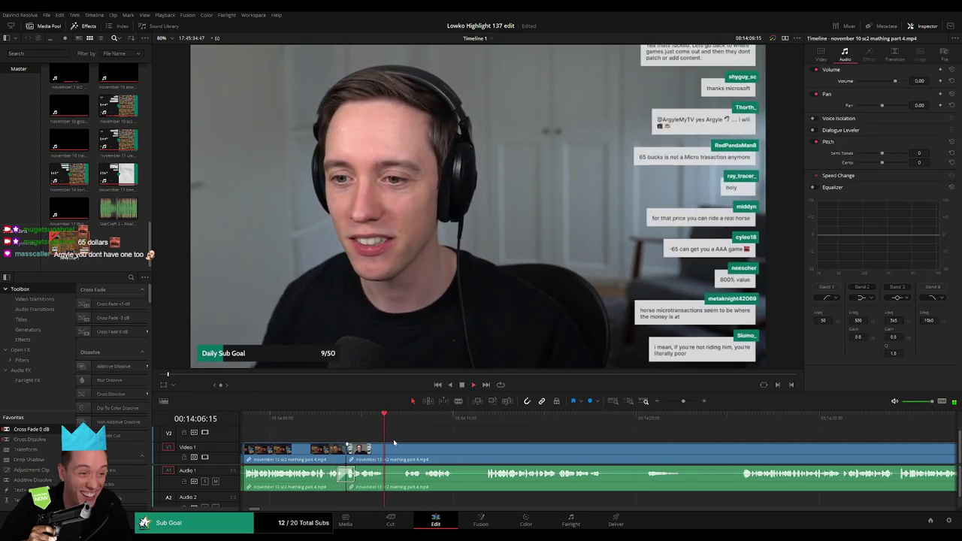
{"action": "left_click", "coordinate": [401, 421]}
{"action": "key", "text": "b"}
{"action": "left_click", "coordinate": [385, 446]}
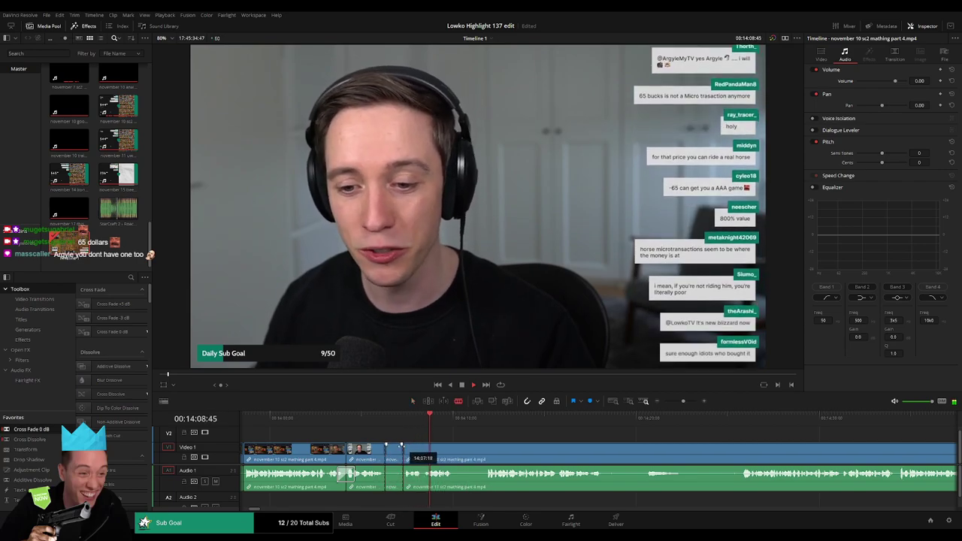
{"action": "key", "text": "BackSpace"}
Split out and ripple-delete the silence from about 00:14:09:06 to 00:14:10:48 before the talk resumes.
{"action": "key", "text": "b"}
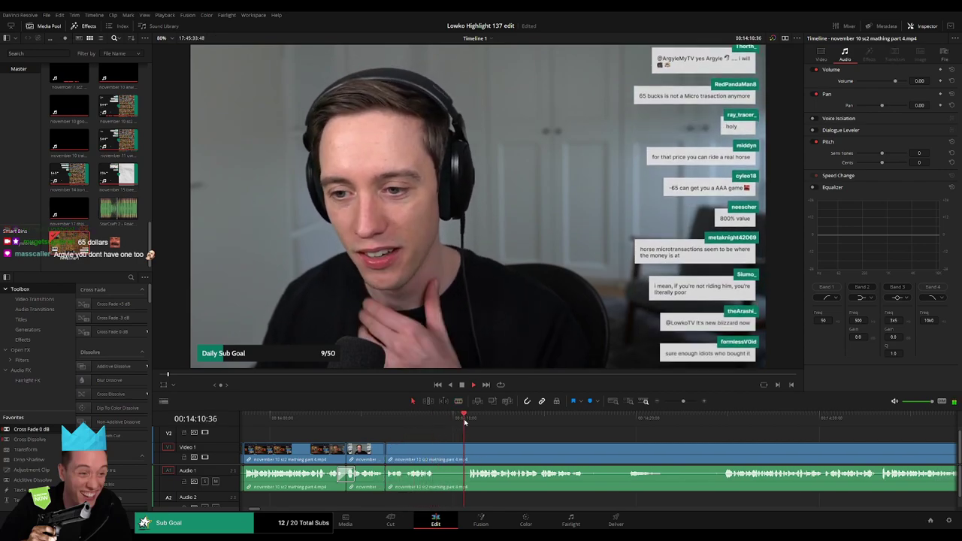
{"action": "left_click", "coordinate": [437, 451]}
{"action": "left_click", "coordinate": [468, 452]}
{"action": "key", "text": "a"}
{"action": "left_click", "coordinate": [449, 454]}
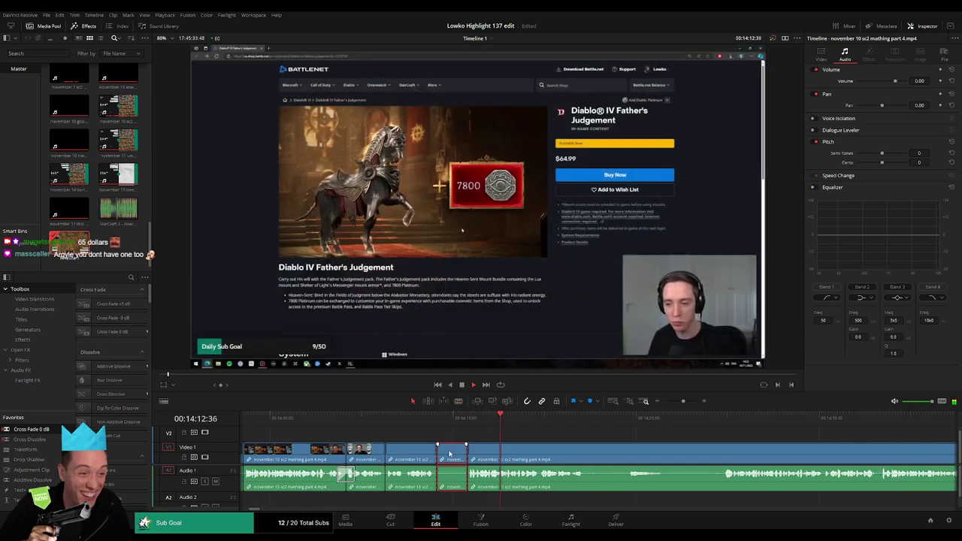
{"action": "key", "text": "BackSpace"}
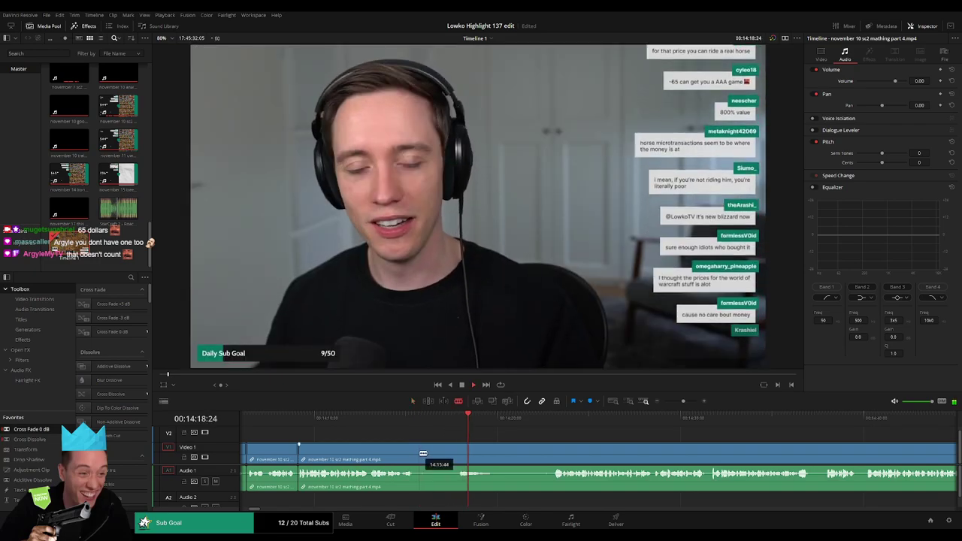
Ripple-delete the section from about 00:14:15:53 to 00:14:23:09, add a Cross Fade 0 dB to the audio at the join, and play it back.
{"action": "left_click", "coordinate": [420, 419]}
{"action": "key", "text": "ctrl+b"}
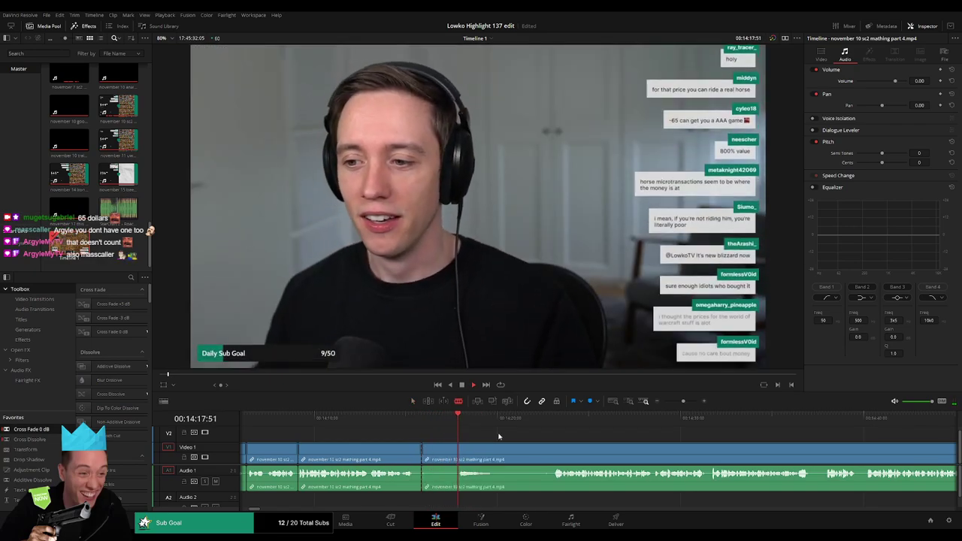
{"action": "left_click", "coordinate": [557, 421]}
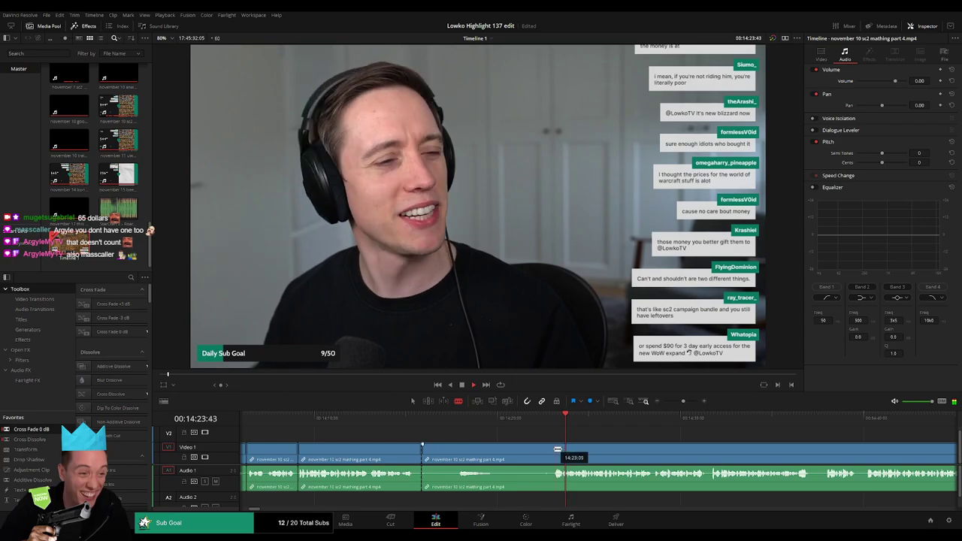
{"action": "left_click", "coordinate": [555, 453]}
{"action": "key", "text": "Delete"}
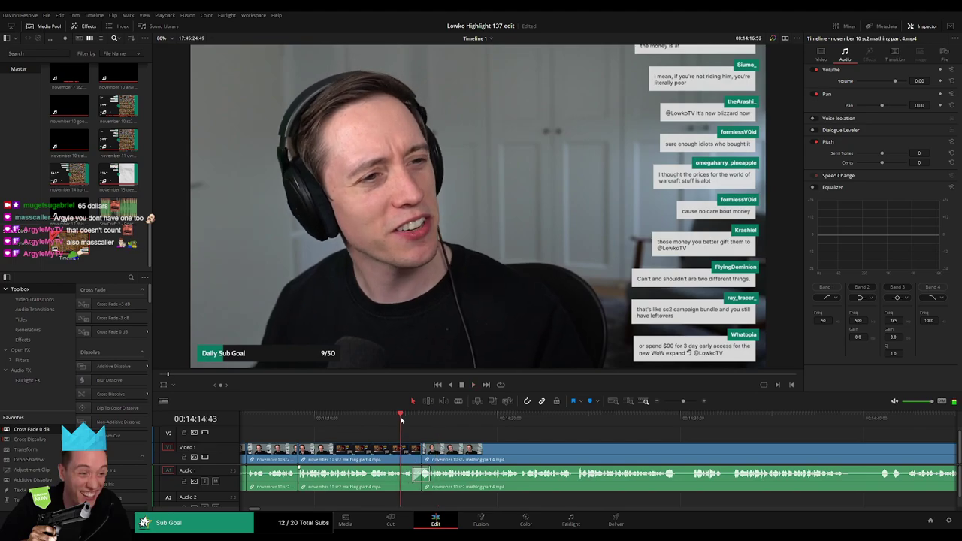
{"action": "key", "text": "space"}
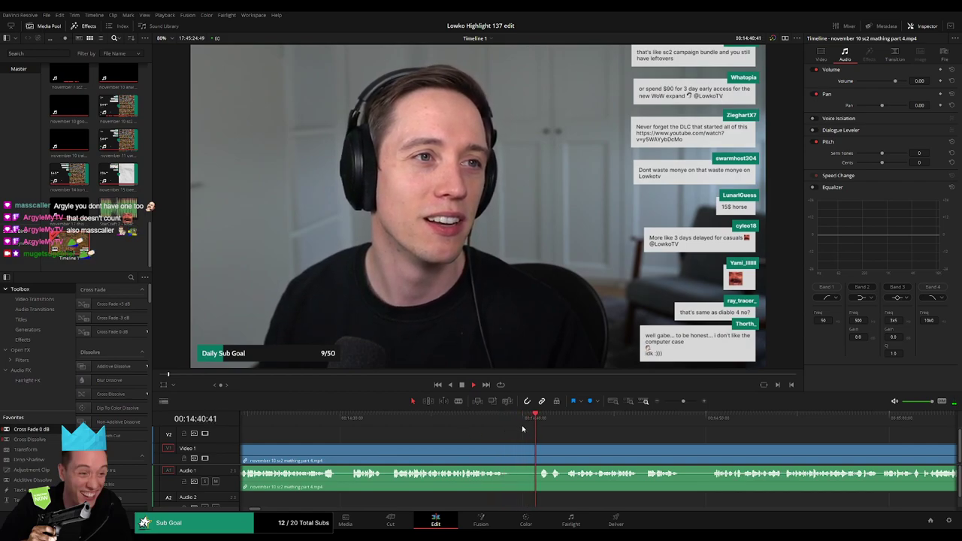
Cut the pause from about 00:14:39:20 to 00:14:40:55 out of the webcam talking footage and close the gap.
{"action": "key", "text": "b"}
{"action": "left_click", "coordinate": [510, 455]}
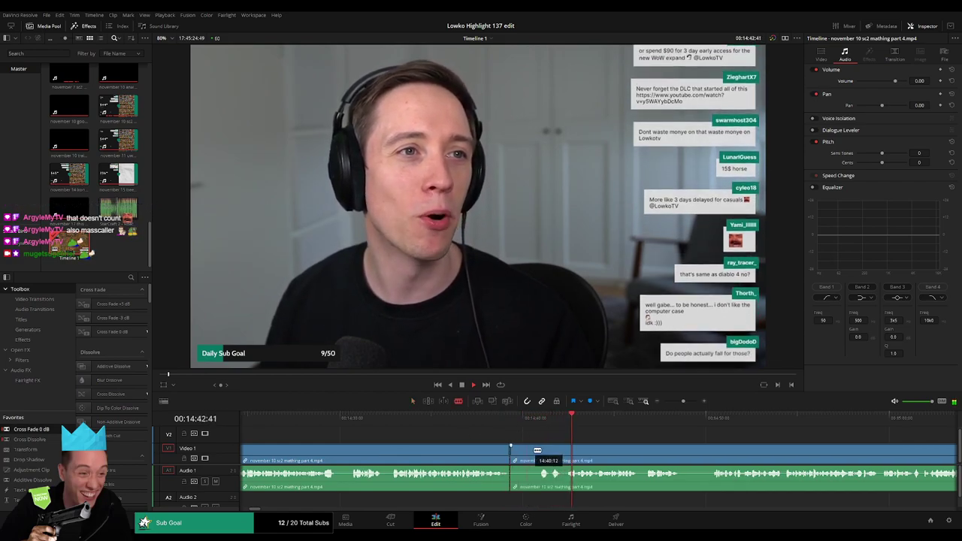
{"action": "left_click", "coordinate": [539, 450]}
{"action": "key", "text": "a"}
{"action": "left_click", "coordinate": [526, 454]}
{"action": "key", "text": "Delete"}
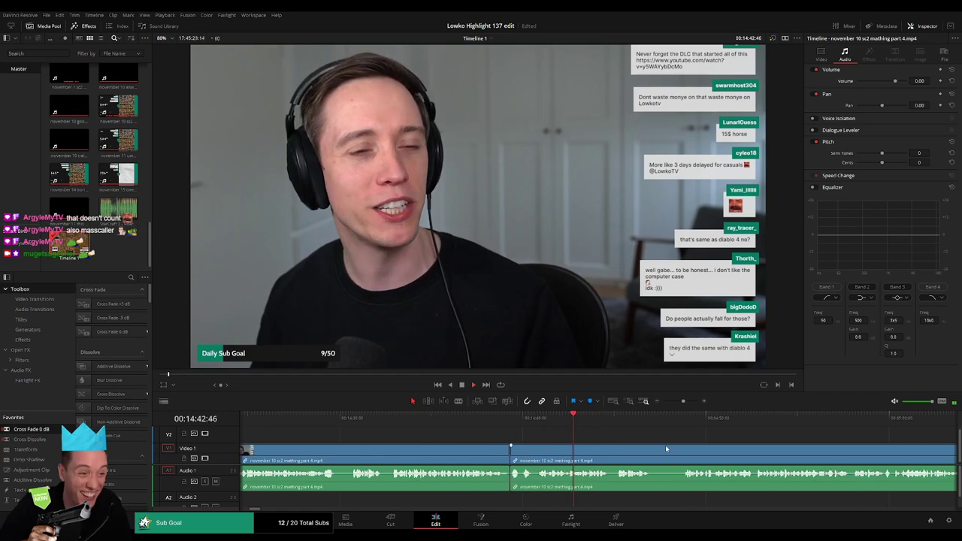
Split out and ripple-delete the pause from about 00:14:47:02 to 00:14:48:42 in the webcam talking footage.
{"action": "left_click_drag", "start_coordinate": [666, 449], "coordinate": [423, 442]}
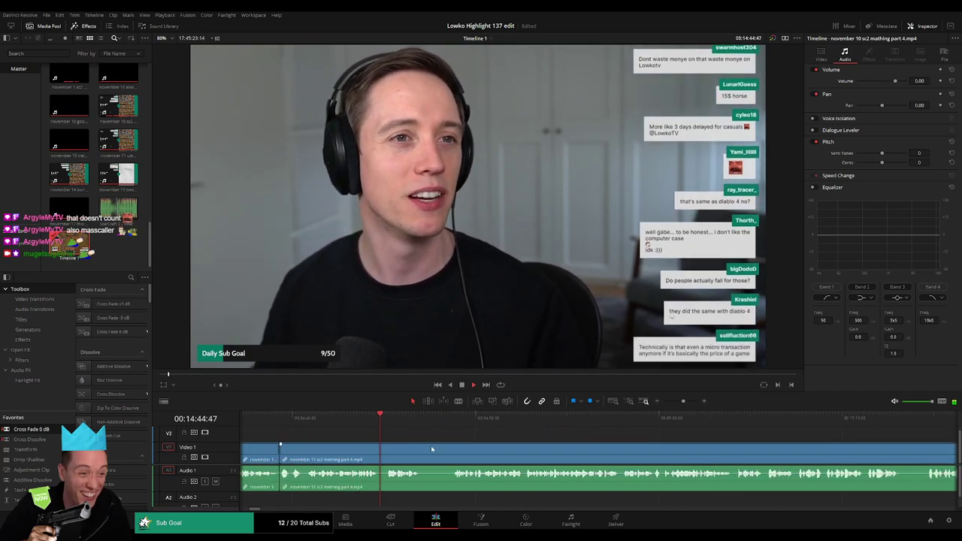
{"action": "key", "text": "b"}
{"action": "left_click", "coordinate": [422, 453]}
{"action": "left_click", "coordinate": [452, 449]}
{"action": "key", "text": "a"}
{"action": "left_click", "coordinate": [442, 452]}
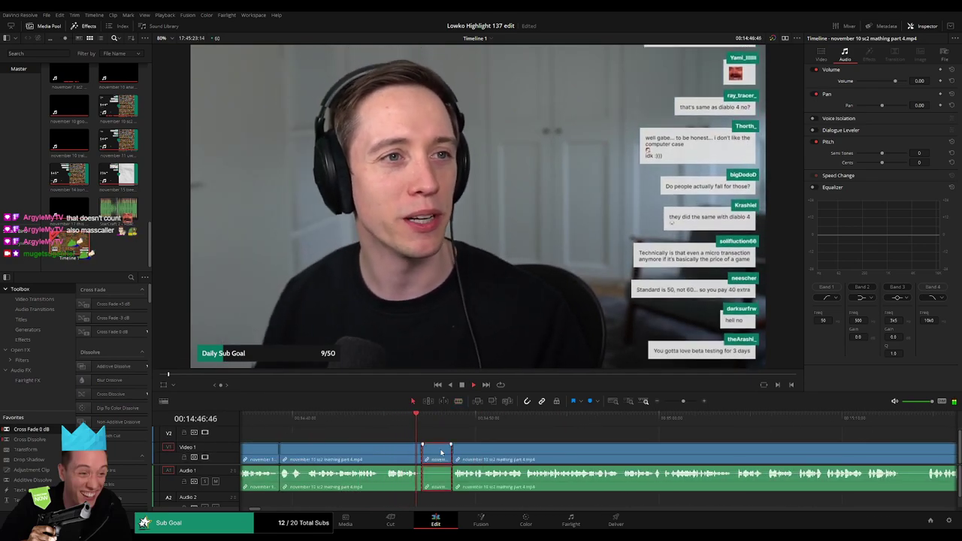
{"action": "key", "text": "Delete"}
Remove the short silence from about 00:15:11:45 to 00:15:12:58 in the Diablo IV shop-page footage and close the gap.
{"action": "scroll", "coordinate": [365, 453], "scroll_direction": "right", "scroll_amount": 3}
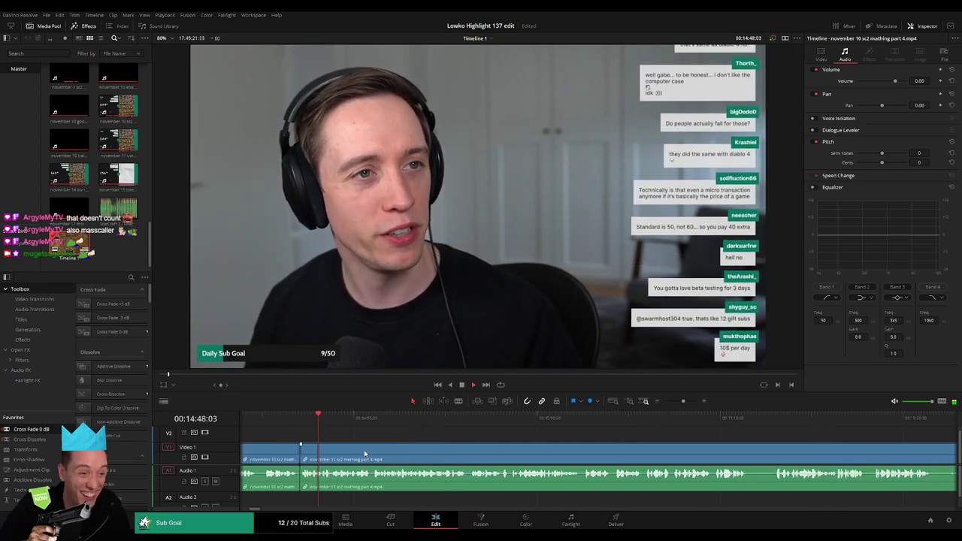
{"action": "mouse_move", "coordinate": [683, 401]}
{"action": "left_mouse_down"}
{"action": "mouse_move", "coordinate": [667, 402]}
{"action": "mouse_move", "coordinate": [682, 407]}
{"action": "left_mouse_up"}
{"action": "left_click_drag", "start_coordinate": [548, 445], "coordinate": [341, 445]}
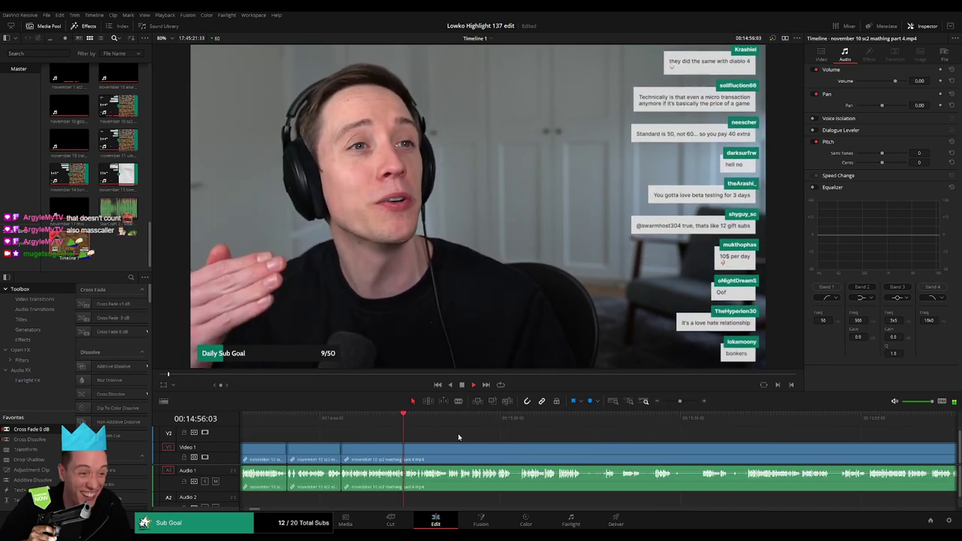
{"action": "scroll", "coordinate": [438, 443], "scroll_direction": "right", "scroll_amount": 2}
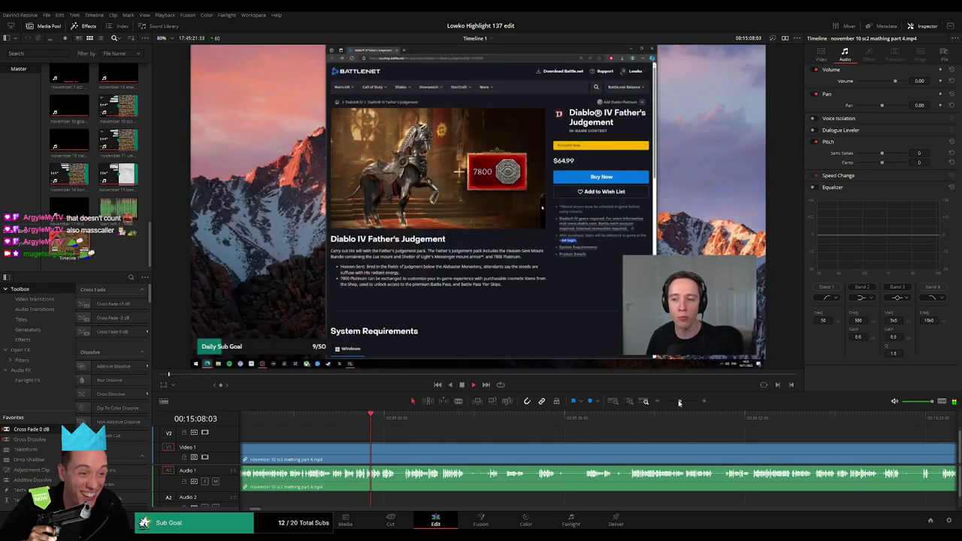
{"action": "left_click", "coordinate": [448, 451]}
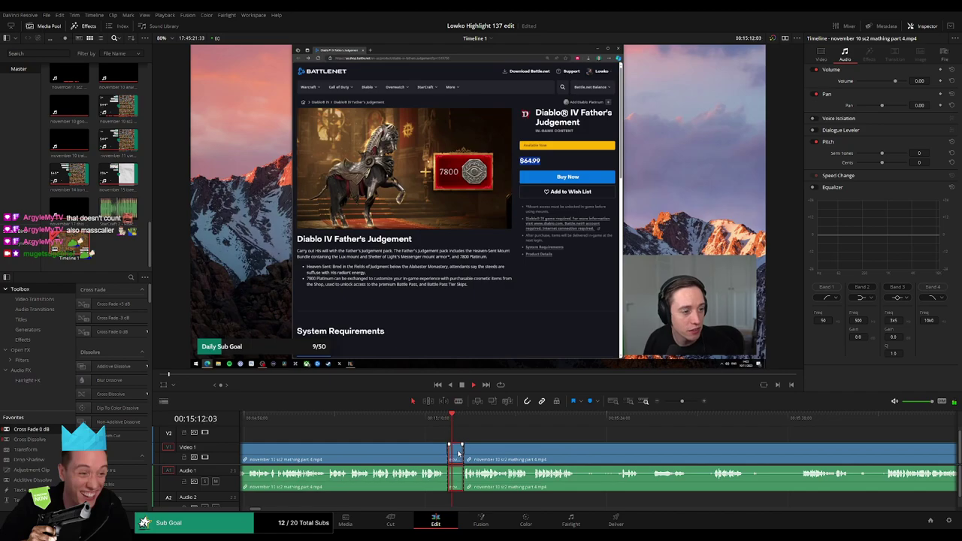
{"action": "key", "text": "Delete"}
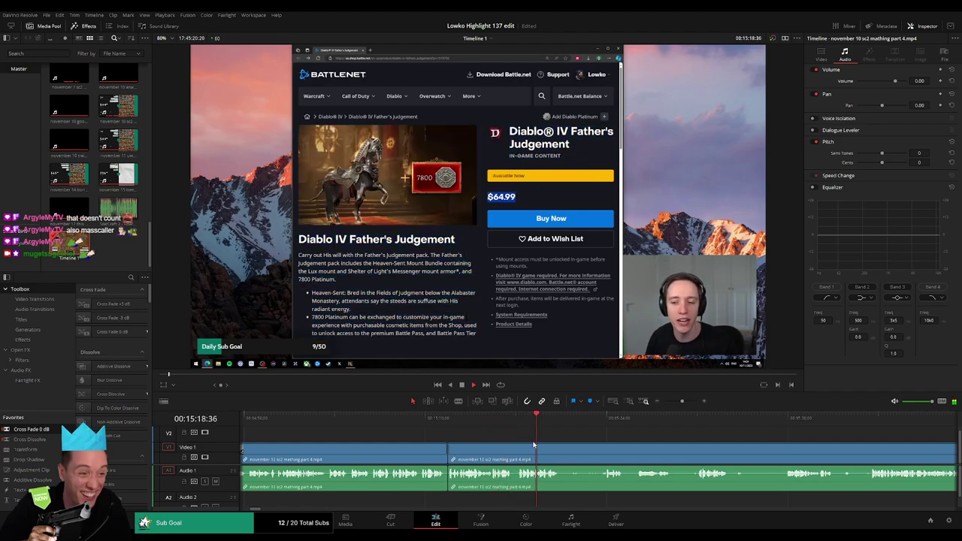
Ripple-delete the stretch from about 00:15:20:30 to 00:15:23:36 and add a Cross Fade 0 dB to the audio at the join.
{"action": "scroll", "coordinate": [412, 445], "scroll_direction": "right", "scroll_amount": 5}
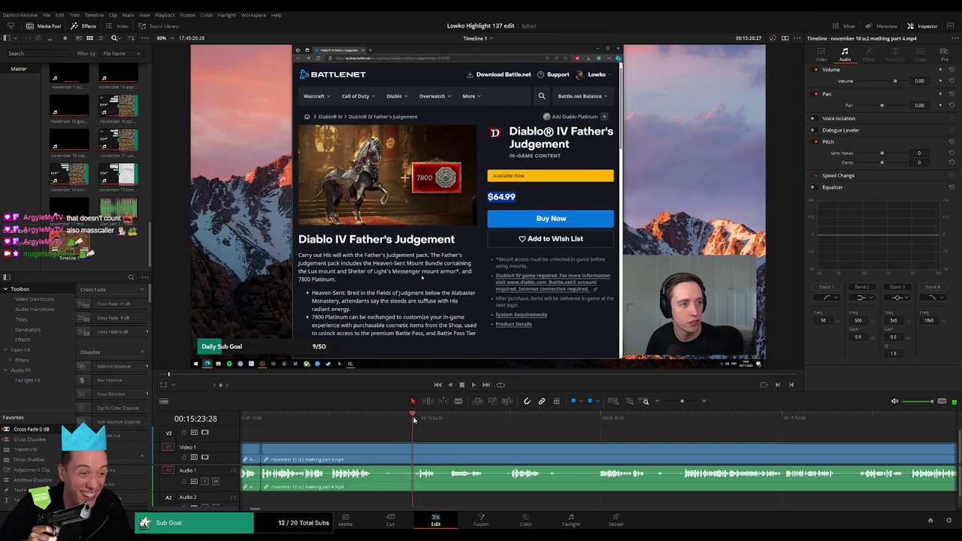
{"action": "key", "text": "b"}
{"action": "left_click", "coordinate": [374, 445]}
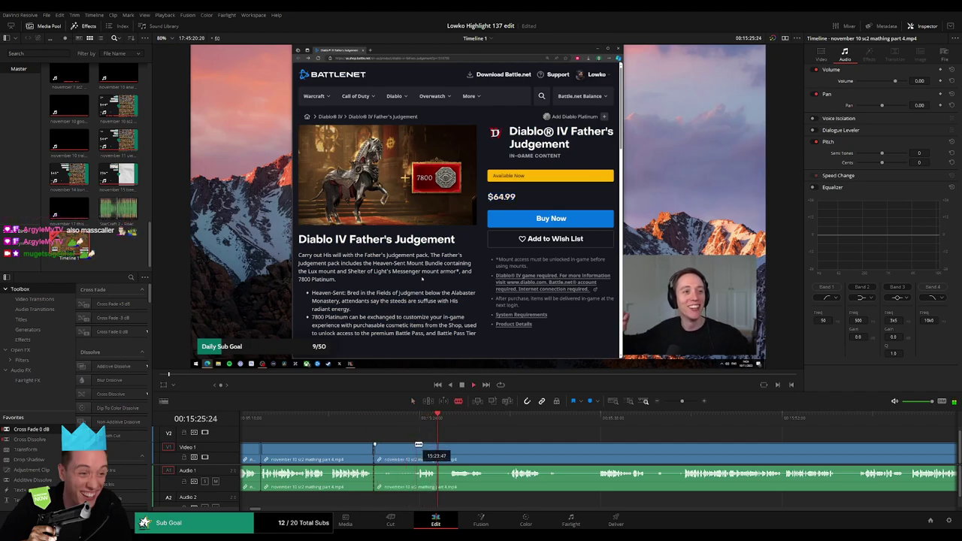
{"action": "left_click", "coordinate": [413, 447]}
{"action": "key", "text": "Delete"}
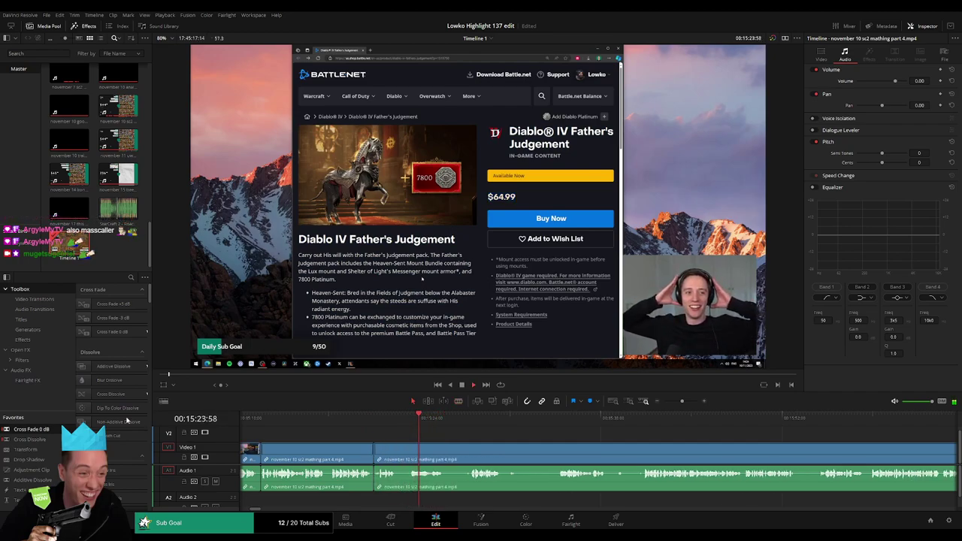
Cut the section from about 00:15:22:32 to 00:15:27:55 out of the shop-page footage and join the remaining clips.
{"action": "key", "text": "b"}
{"action": "left_click", "coordinate": [400, 454]}
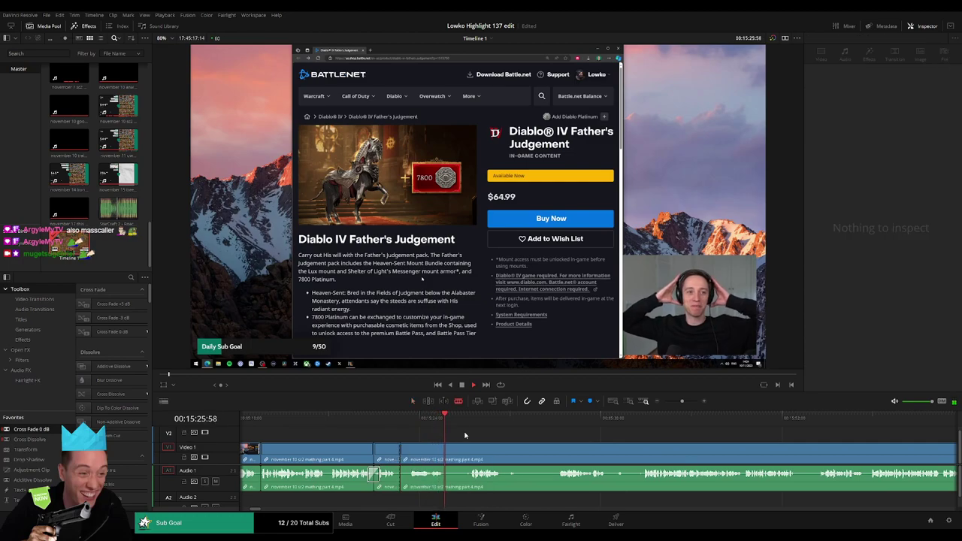
{"action": "left_click", "coordinate": [467, 422]}
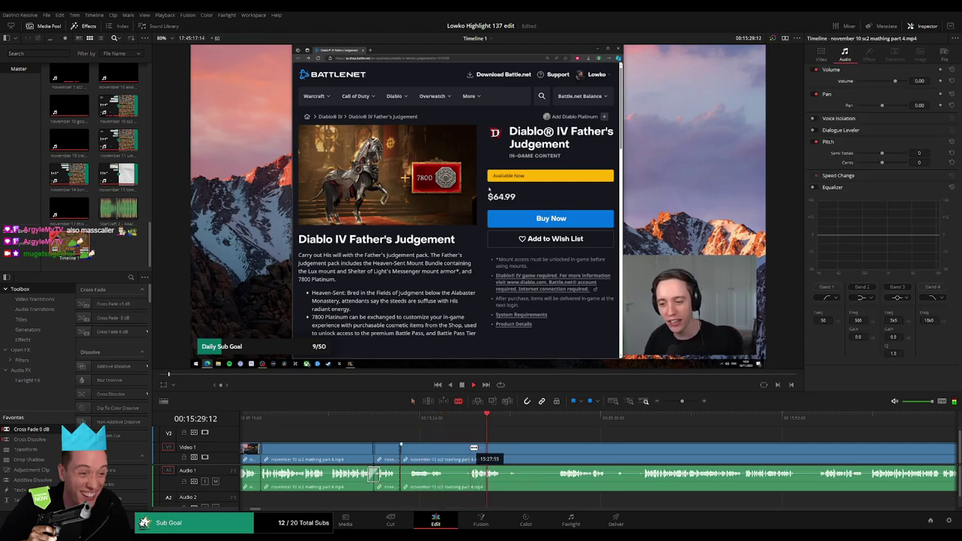
{"action": "left_click", "coordinate": [472, 451]}
{"action": "key", "text": "a"}
{"action": "left_click", "coordinate": [457, 453]}
{"action": "key", "text": "Delete"}
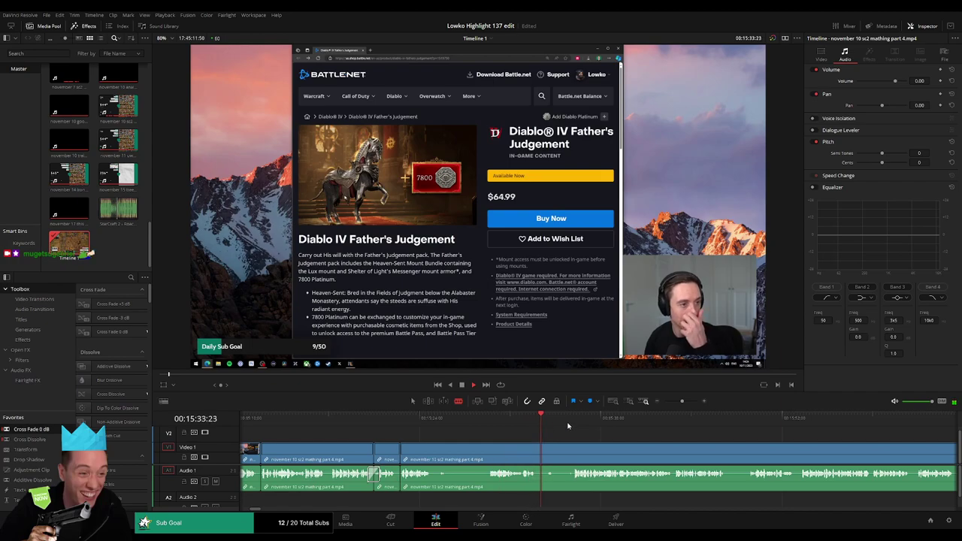
Split the Diablo IV shop-page footage at about 00:15:25:10 and 00:15:29:20 and ripple-delete the pause between the cuts.
{"action": "left_click", "coordinate": [489, 453]}
{"action": "key", "text": "a"}
{"action": "left_click", "coordinate": [460, 454]}
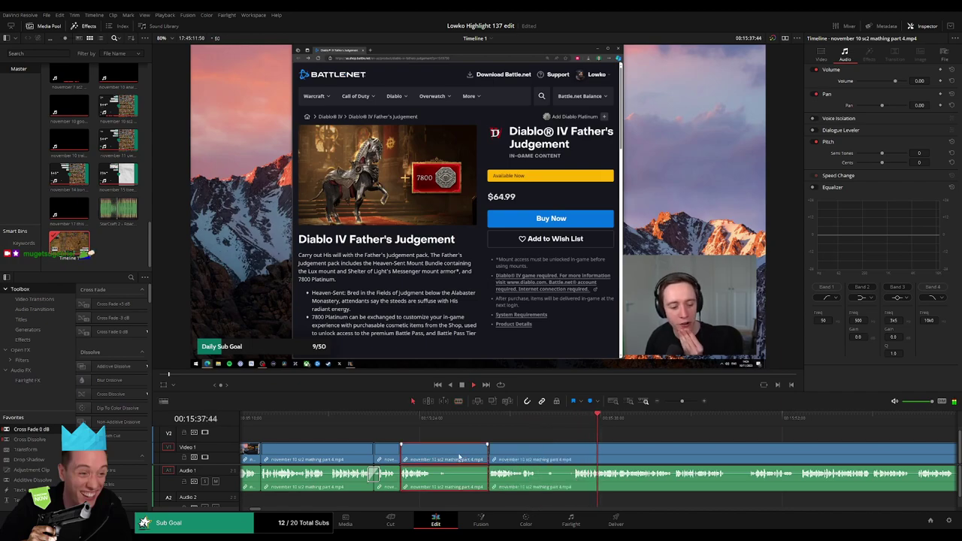
{"action": "key", "text": "b"}
{"action": "left_click", "coordinate": [435, 454]}
{"action": "key", "text": "a"}
{"action": "key", "text": "Delete"}
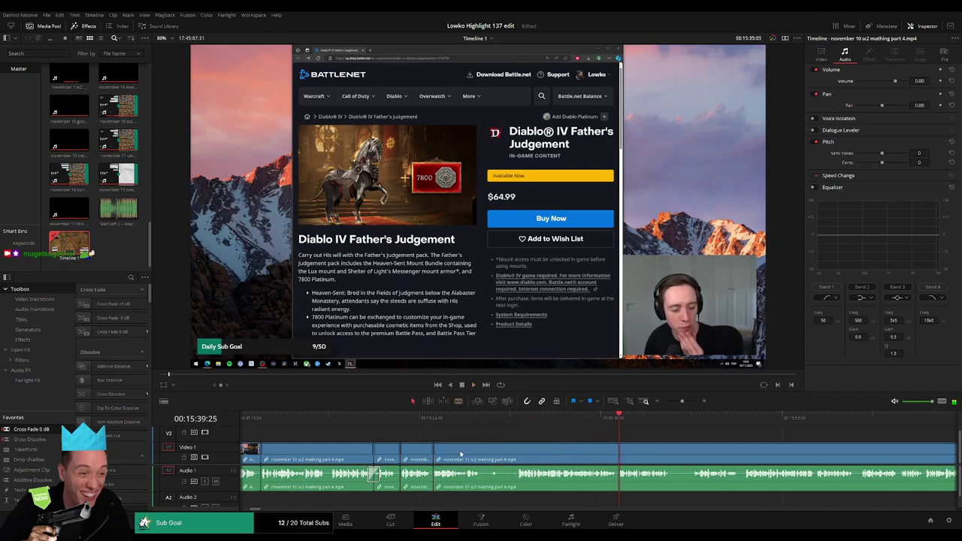
Ripple-delete the quiet stretch from about 00:15:28:45 to 00:15:31:30 in the shop-page footage.
{"action": "left_click", "coordinate": [495, 419]}
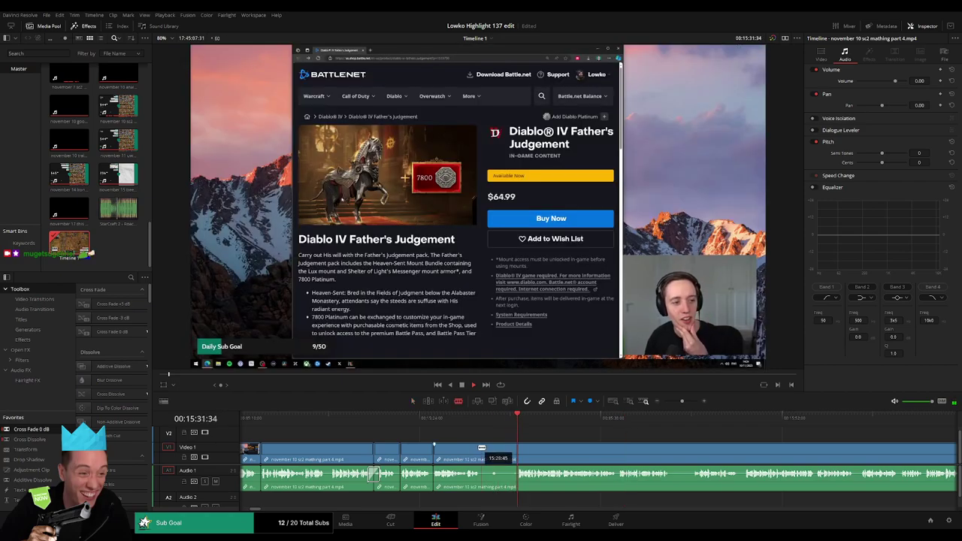
{"action": "left_click", "coordinate": [481, 448]}
{"action": "left_click", "coordinate": [517, 450]}
{"action": "key", "text": "a"}
{"action": "left_click", "coordinate": [509, 454]}
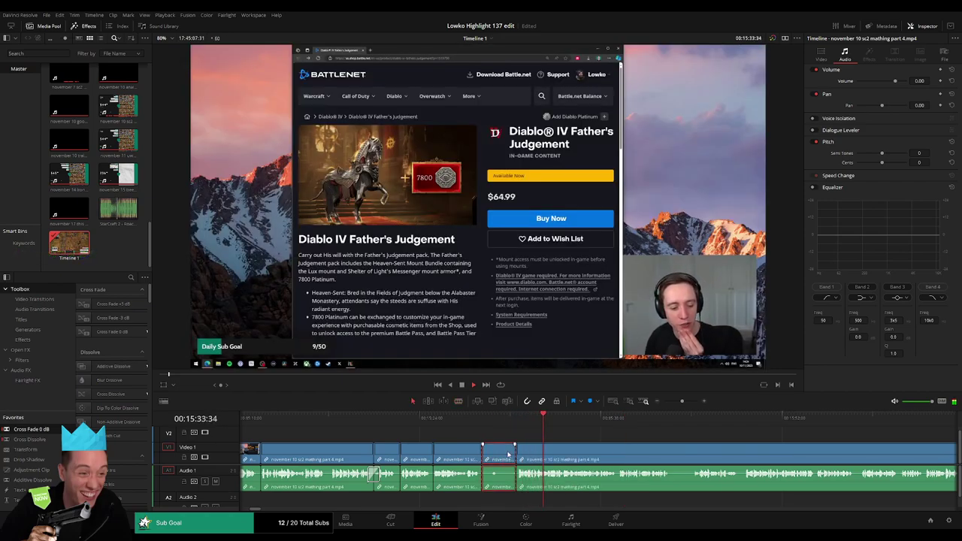
{"action": "key", "text": "Delete"}
Cut the pause from about 00:15:40:40 to 00:15:42:25 out of the webcam talking footage and close the gap.
{"action": "left_click_drag", "start_coordinate": [600, 448], "coordinate": [385, 443]}
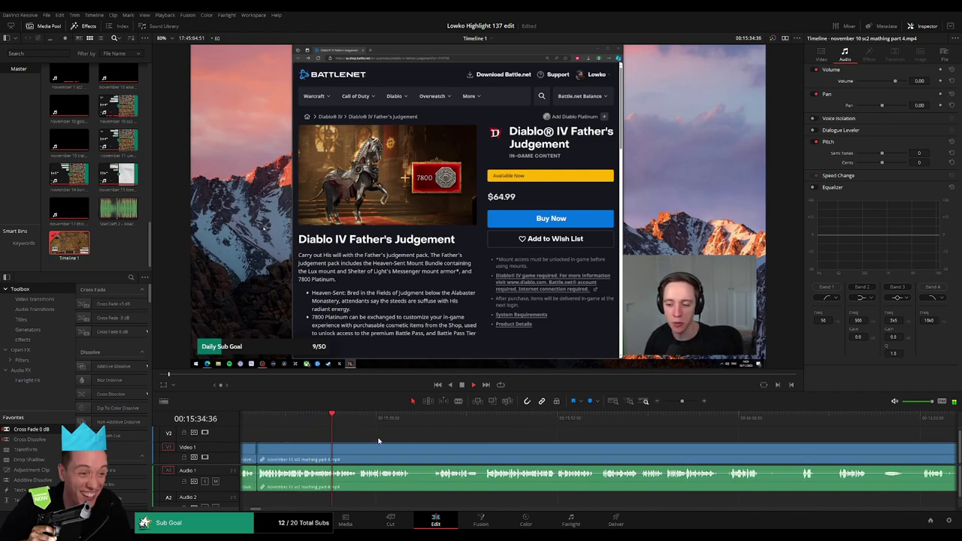
{"action": "left_click", "coordinate": [412, 448]}
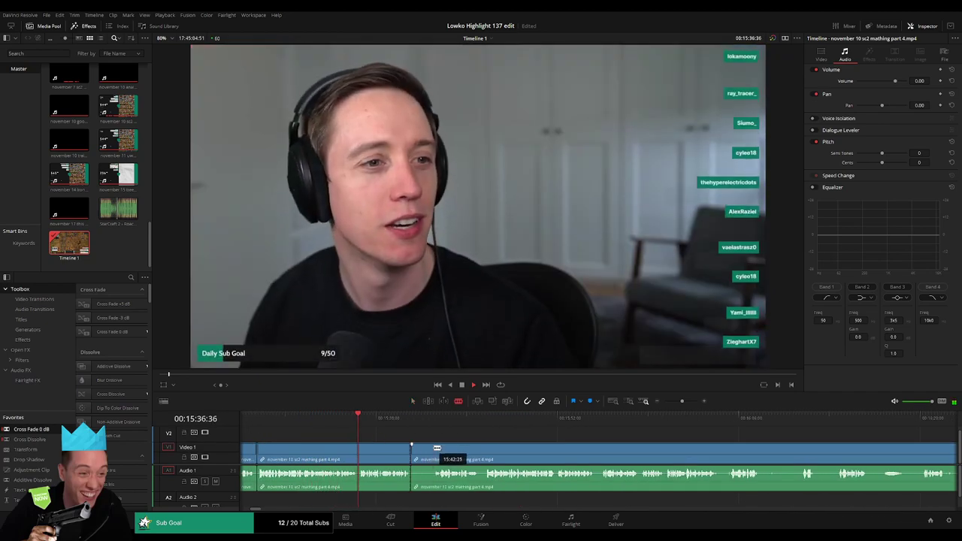
{"action": "left_click", "coordinate": [434, 448]}
{"action": "key", "text": "a"}
{"action": "left_click", "coordinate": [425, 450]}
{"action": "key", "text": "Delete"}
Remove the short half-second silence starting at about 00:15:44:13 in the webcam footage with a ripple delete.
{"action": "key", "text": "b"}
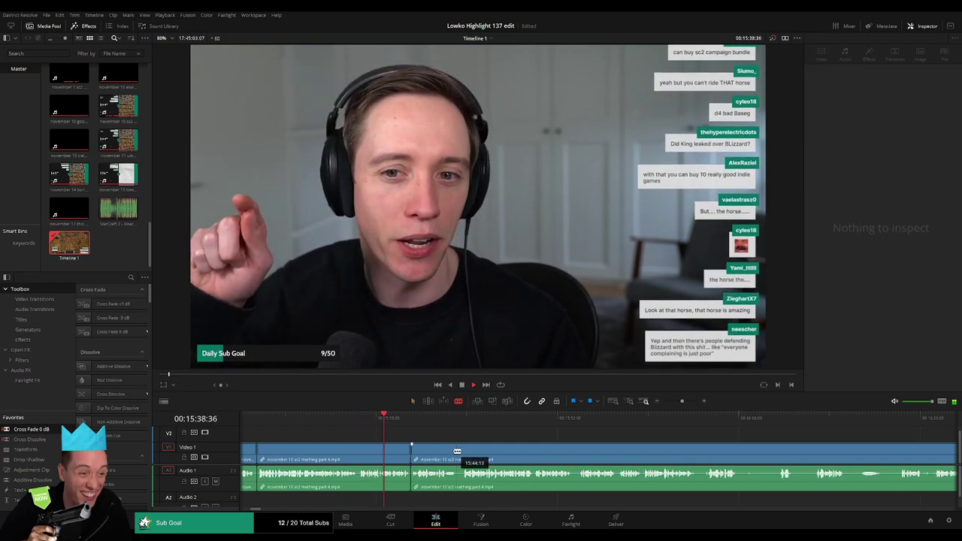
{"action": "left_click", "coordinate": [457, 450]}
{"action": "left_click", "coordinate": [463, 450]}
{"action": "key", "text": "a"}
{"action": "left_click", "coordinate": [460, 451]}
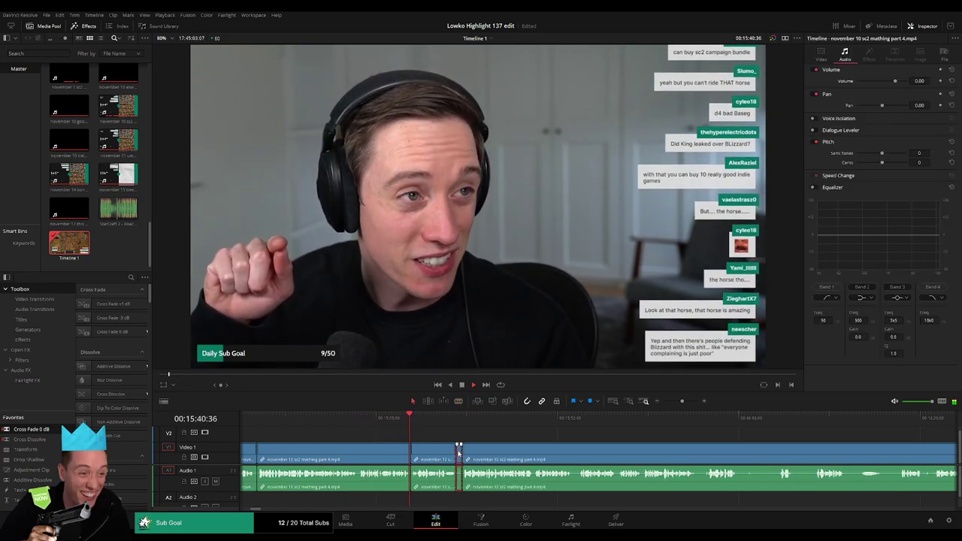
{"action": "key", "text": "Delete"}
Split out and ripple-delete the brief pause from about 00:15:52:40 to 00:15:53:10 in the webcam footage.
{"action": "left_click_drag", "start_coordinate": [535, 454], "coordinate": [412, 453]}
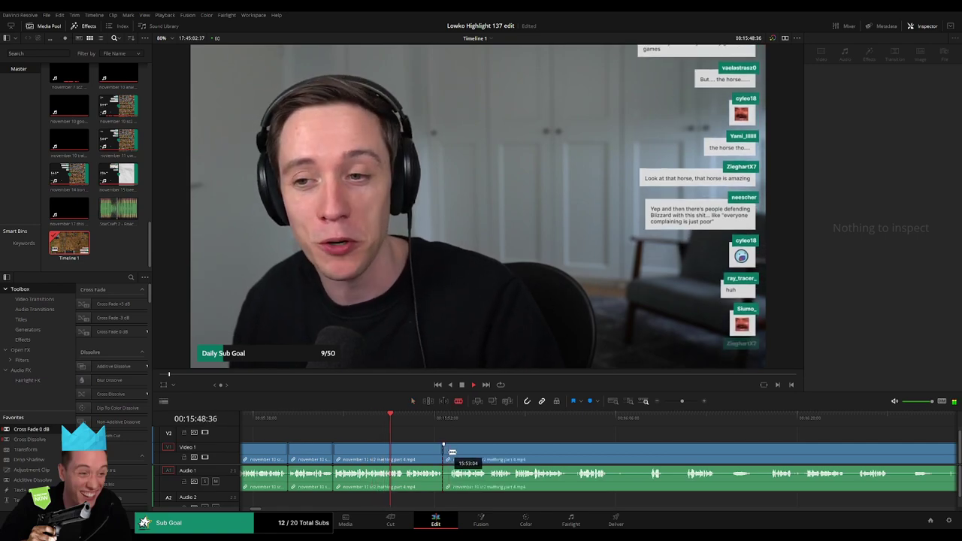
{"action": "left_click", "coordinate": [447, 451]}
{"action": "key", "text": "a"}
{"action": "key", "text": "Delete"}
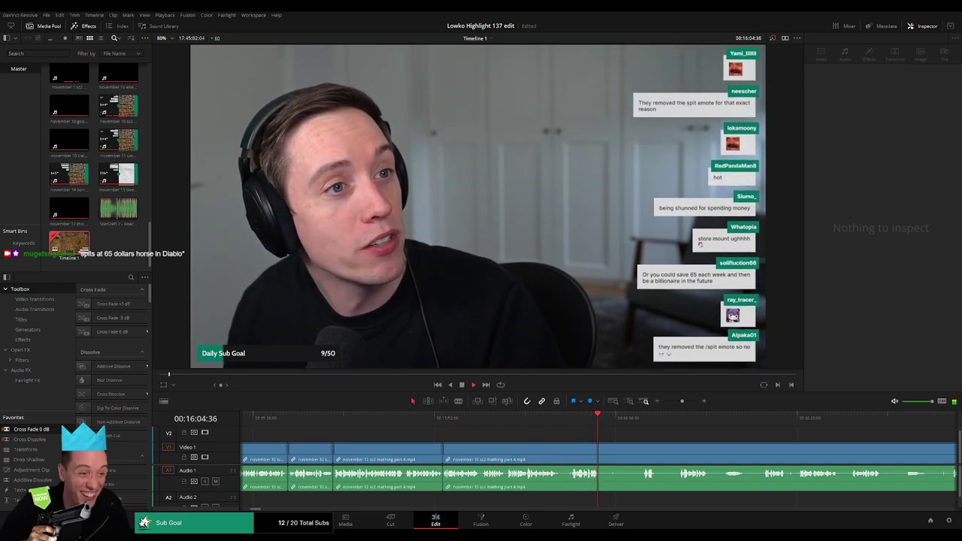
Cut the short pause from about 00:16:01:45 to 00:16:02:30 out of the webcam footage and join the clips.
{"action": "key", "text": "b"}
{"action": "left_click", "coordinate": [562, 451]}
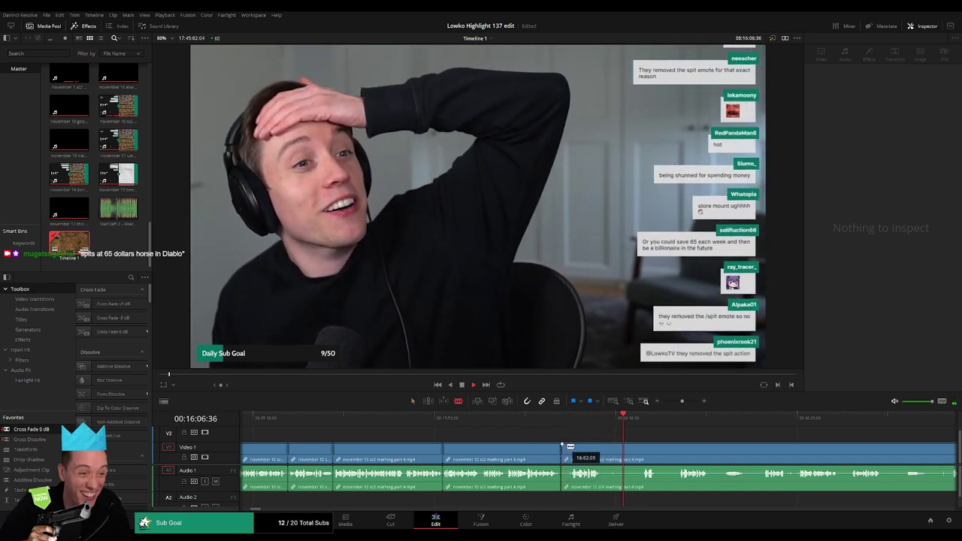
{"action": "key", "text": "a"}
{"action": "left_click", "coordinate": [558, 453]}
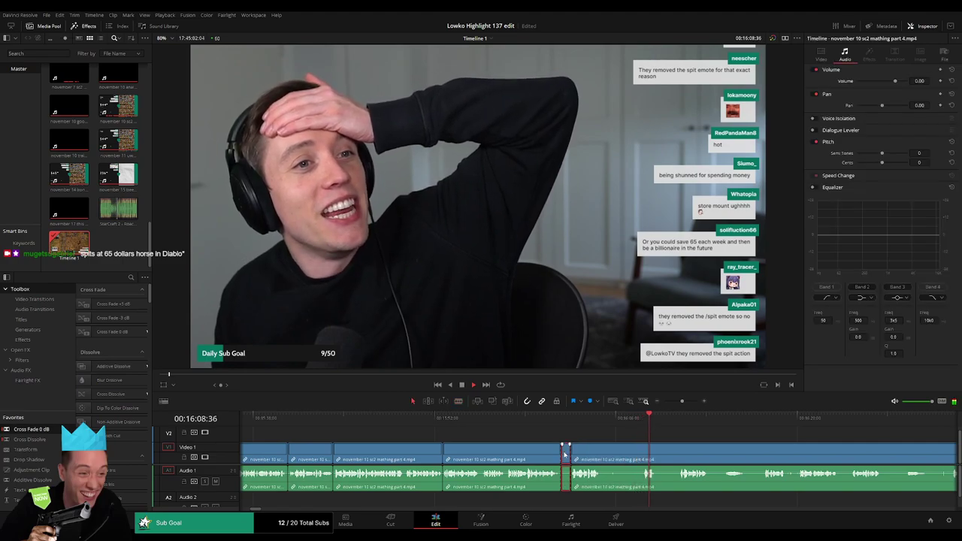
{"action": "key", "text": "space"}
Scrub through the webcam footage around 00:16:05:00 to examine the frames with the surprised, open-mouthed expression.
{"action": "left_click_drag", "start_coordinate": [604, 442], "coordinate": [413, 442]}
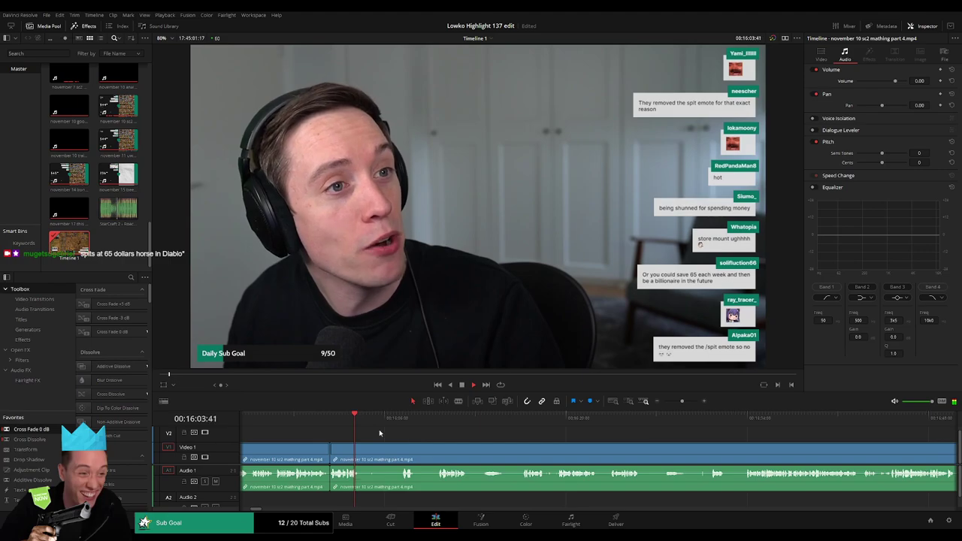
{"action": "left_click", "coordinate": [386, 425]}
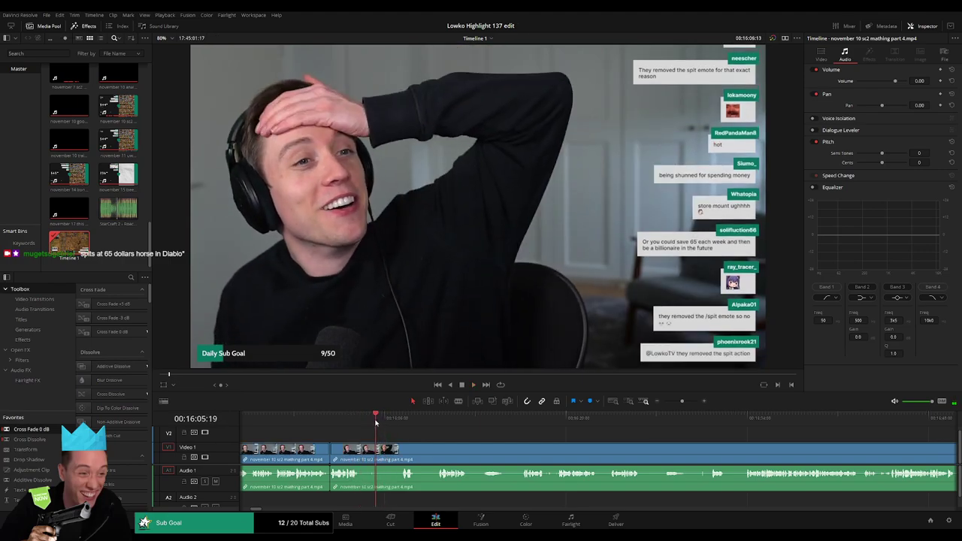
{"action": "left_click", "coordinate": [368, 421]}
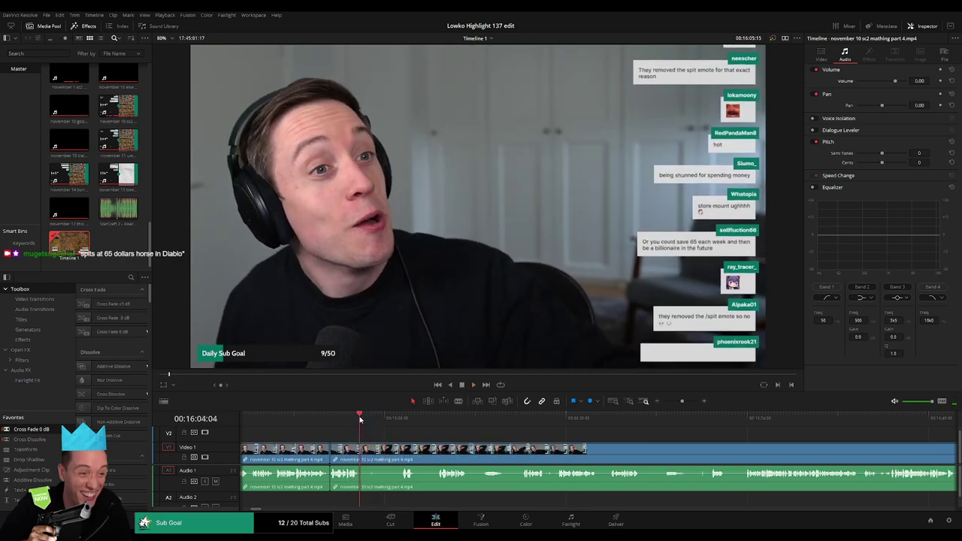
{"action": "left_click_drag", "start_coordinate": [360, 420], "coordinate": [369, 420]}
{"action": "left_click", "coordinate": [372, 417]}
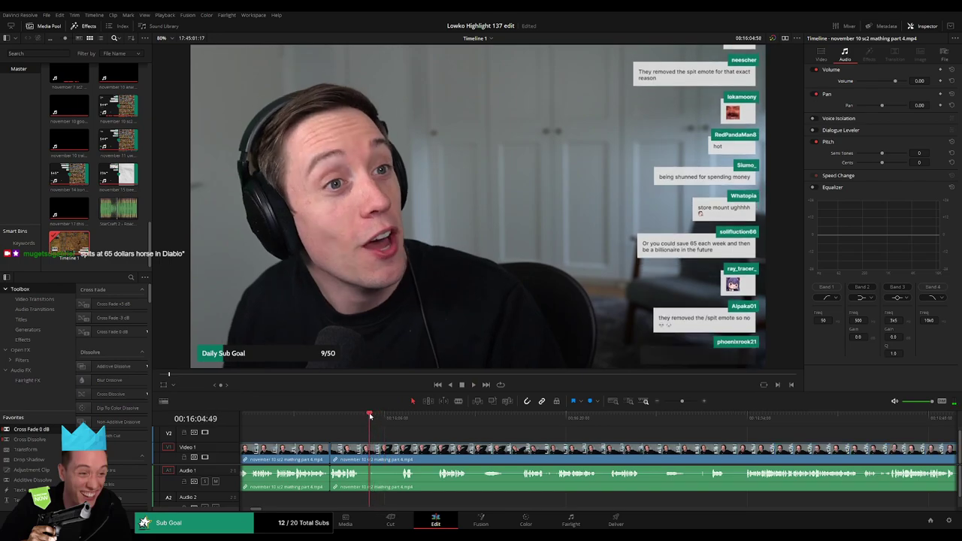
{"action": "left_click_drag", "start_coordinate": [372, 417], "coordinate": [372, 417]}
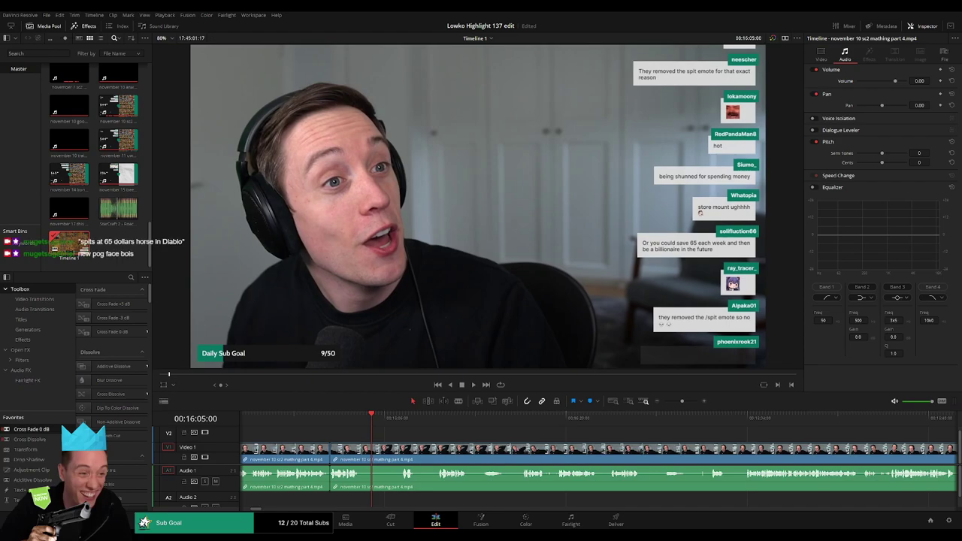
{"action": "left_click_drag", "start_coordinate": [371, 416], "coordinate": [397, 410]}
{"action": "key", "text": "space"}
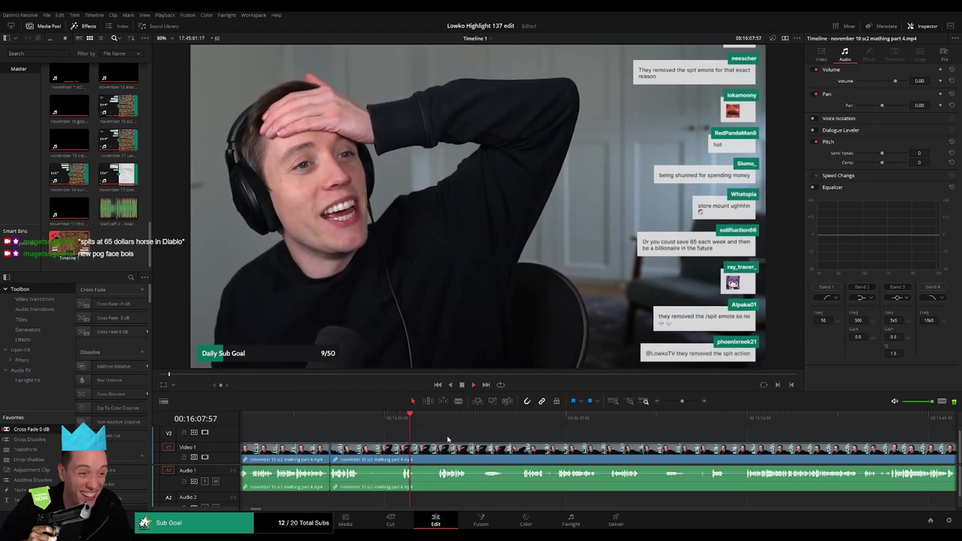
Delete the silent section from about 00:16:08:30 to 00:16:10:05 in the webcam footage and close the remaining gap.
{"action": "left_click_drag", "start_coordinate": [447, 441], "coordinate": [389, 429]}
{"action": "left_click", "coordinate": [383, 420]}
{"action": "key", "text": "b"}
{"action": "left_click", "coordinate": [363, 444]}
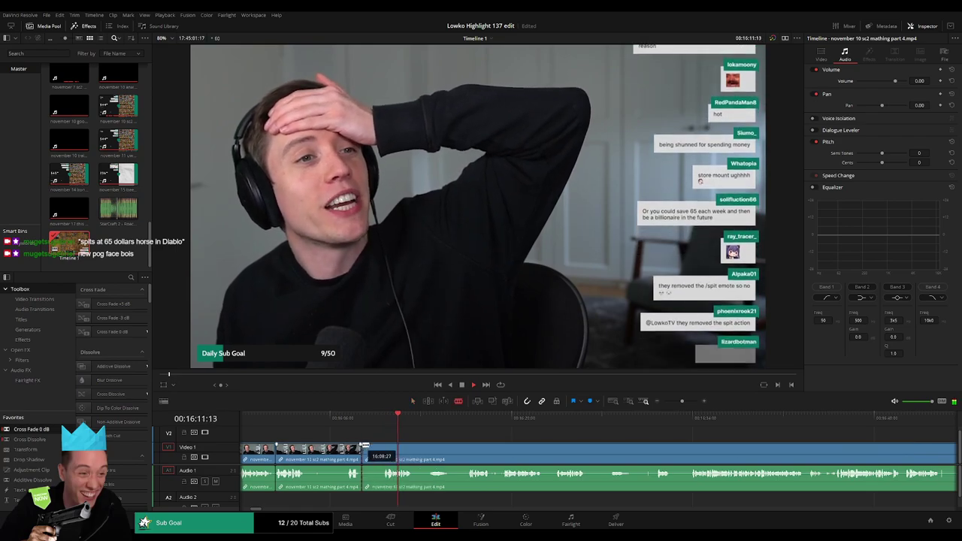
{"action": "left_click", "coordinate": [384, 446]}
{"action": "key", "text": "a"}
{"action": "left_click", "coordinate": [375, 449]}
{"action": "key", "text": "BackSpace"}
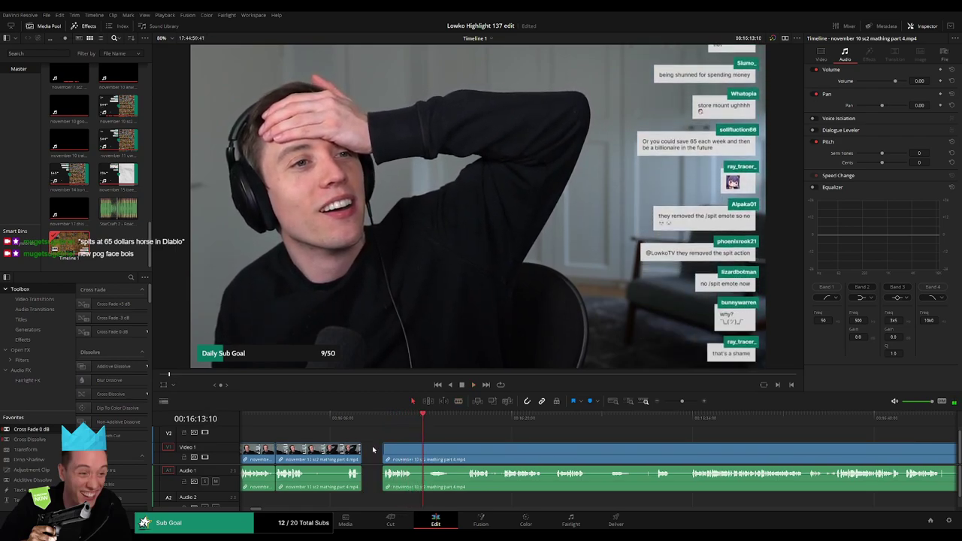
{"action": "left_click", "coordinate": [374, 450]}
{"action": "key", "text": "BackSpace"}
Ripple-delete the one-second stretch from about 00:16:16:45 to 00:16:17:40 in the webcam footage.
{"action": "left_click_drag", "start_coordinate": [438, 447], "coordinate": [353, 438]}
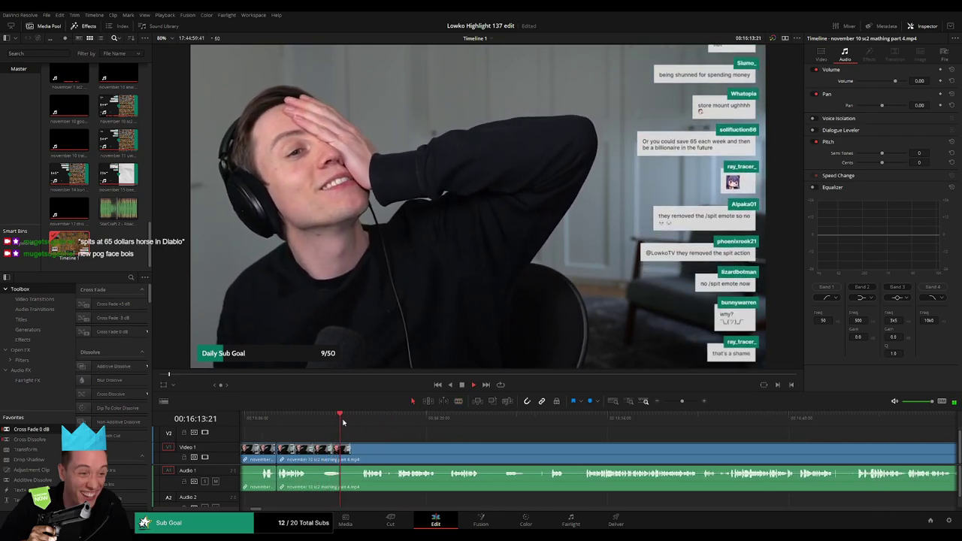
{"action": "left_click", "coordinate": [358, 423]}
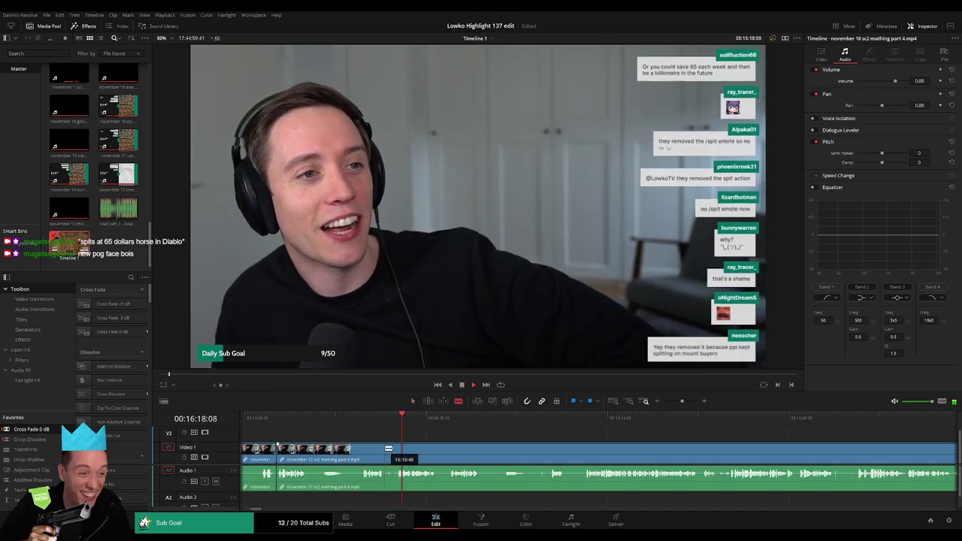
{"action": "left_click", "coordinate": [385, 449]}
{"action": "left_click", "coordinate": [397, 447]}
{"action": "key", "text": "Delete"}
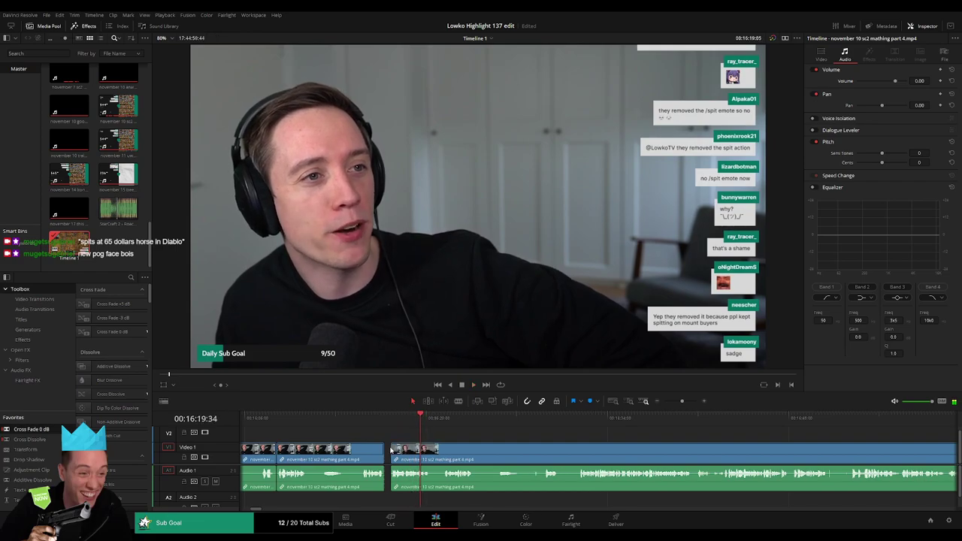
Split the webcam footage at about 00:16:19:50 and 00:16:20:55, remove the piece between them and close the gap.
{"action": "key", "text": "b"}
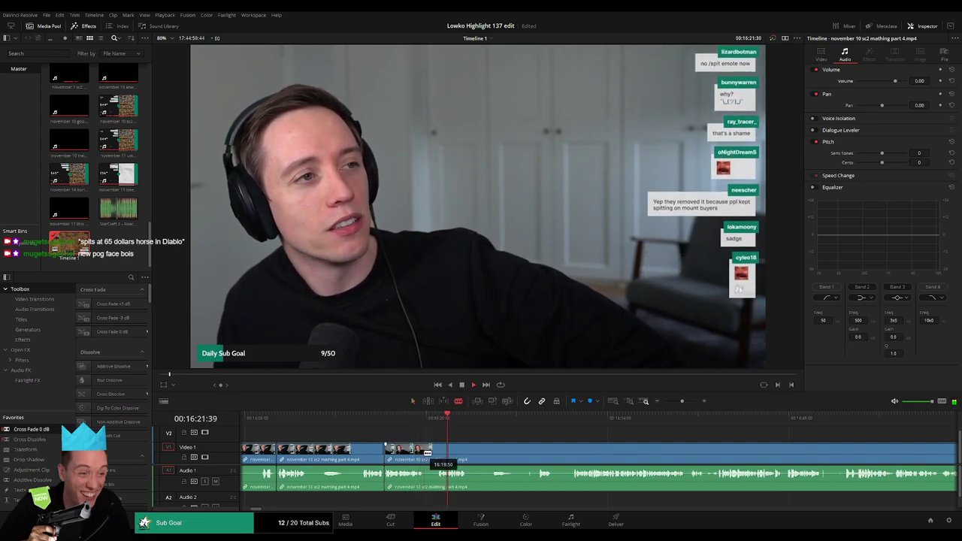
{"action": "left_click", "coordinate": [424, 452]}
{"action": "left_click", "coordinate": [438, 452]}
{"action": "key", "text": "a"}
{"action": "left_click", "coordinate": [432, 454]}
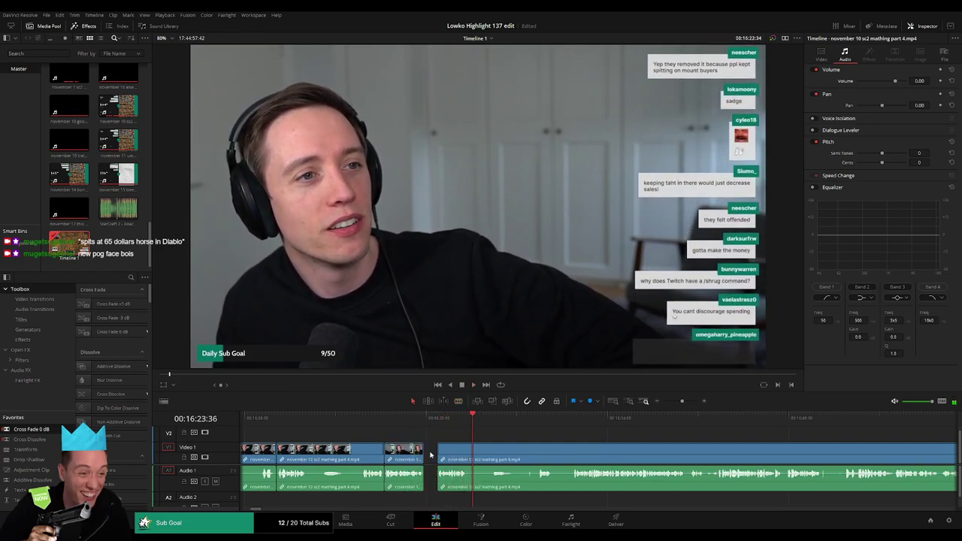
{"action": "key", "text": "Delete"}
Cut the eight-second section from about 00:16:22:20 to 00:16:30:20 out of the webcam footage and join the clips.
{"action": "left_click", "coordinate": [456, 453]}
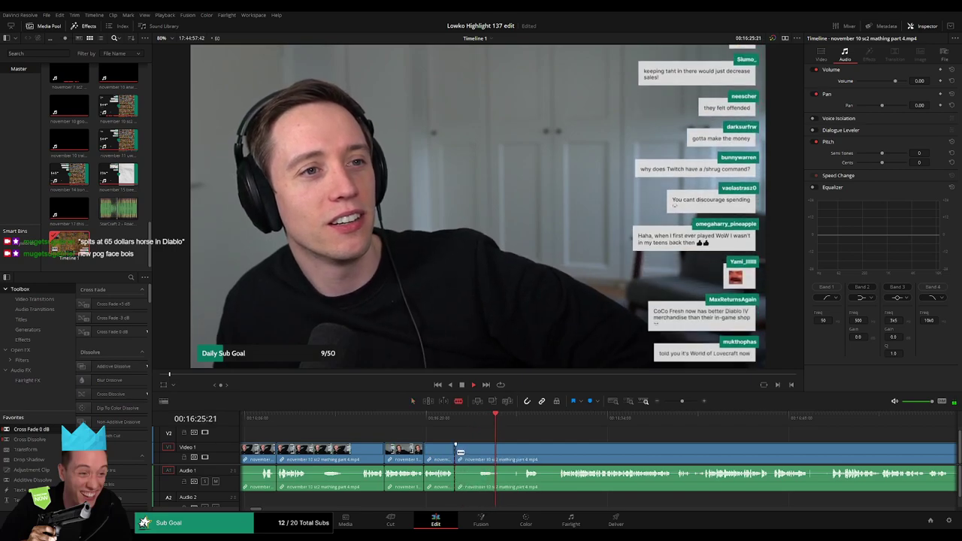
{"action": "scroll", "coordinate": [549, 447], "scroll_direction": "right", "scroll_amount": 3}
{"action": "left_click", "coordinate": [435, 425]}
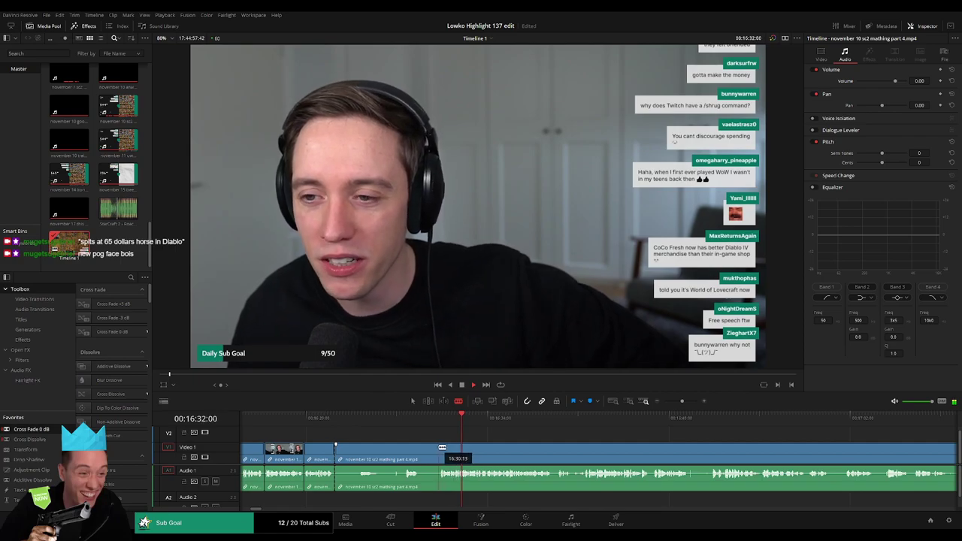
{"action": "key", "text": "a"}
{"action": "left_click", "coordinate": [422, 453]}
{"action": "key", "text": "Delete"}
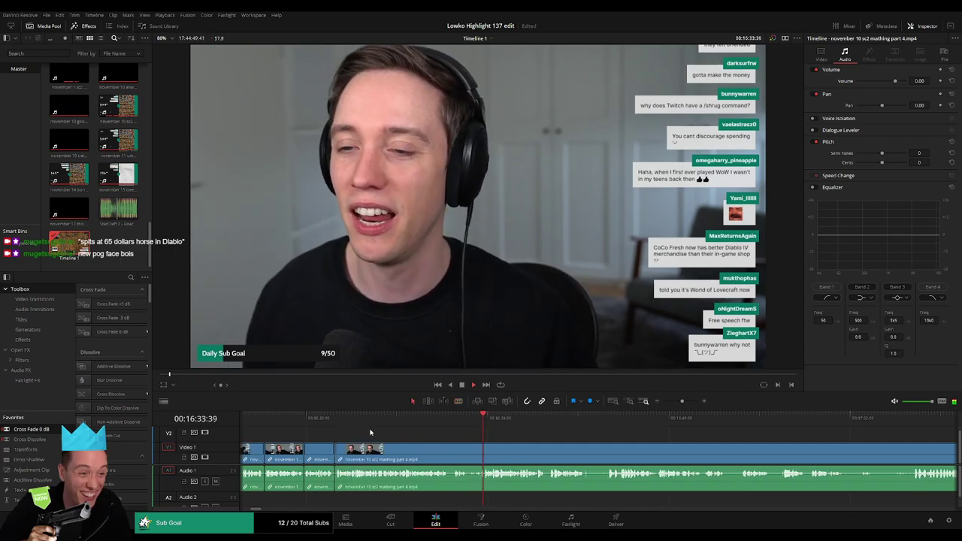
Play back the footage after the last join and ripple-delete the pause from about 00:16:32:35 to 00:16:33:28.
{"action": "left_click", "coordinate": [351, 426]}
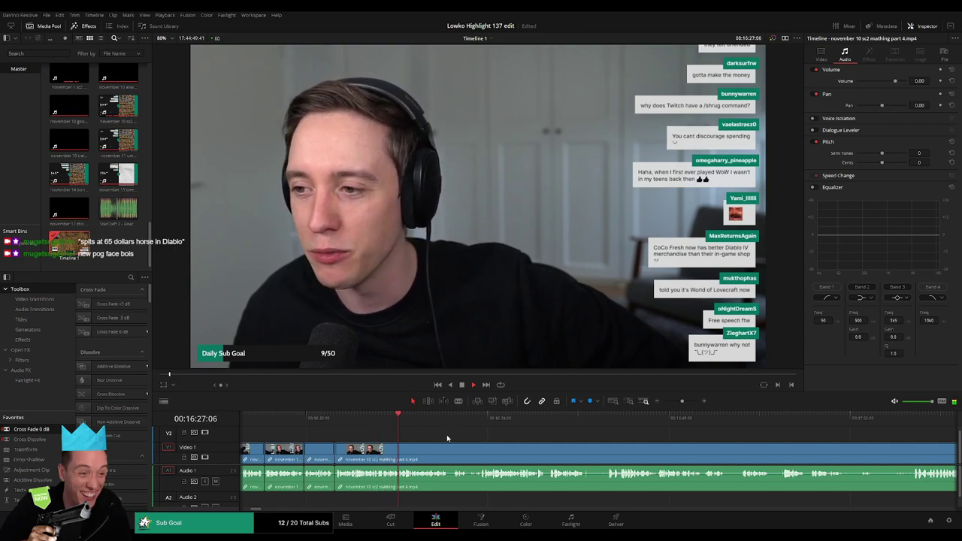
{"action": "left_click_drag", "start_coordinate": [447, 436], "coordinate": [383, 434]}
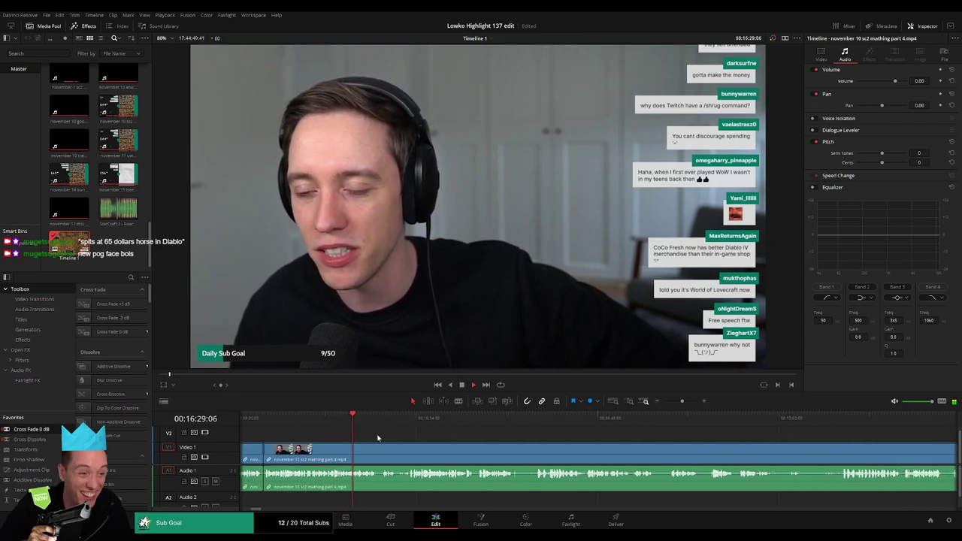
{"action": "scroll", "coordinate": [352, 434], "scroll_direction": "right", "scroll_amount": 1}
{"action": "scroll", "coordinate": [372, 434], "scroll_direction": "right", "scroll_amount": 1}
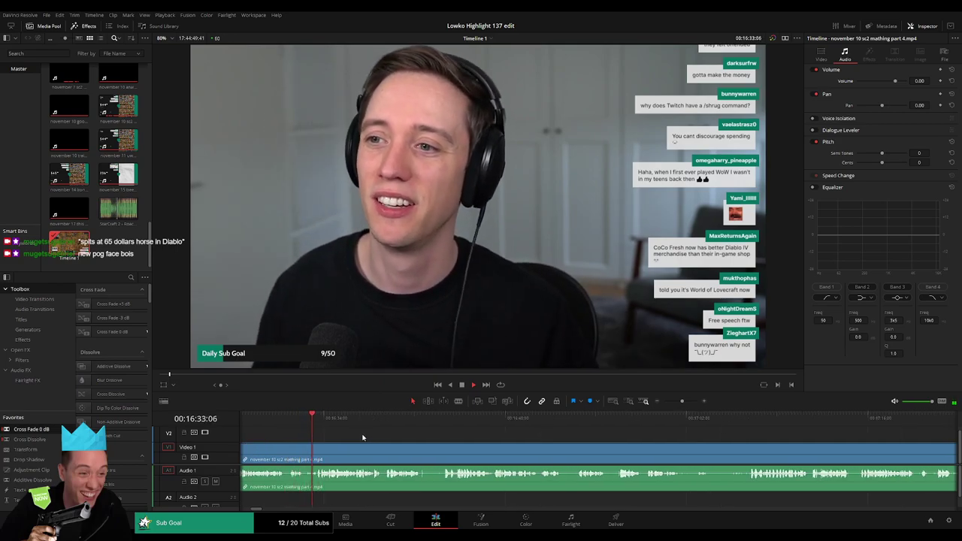
{"action": "left_click", "coordinate": [305, 449]}
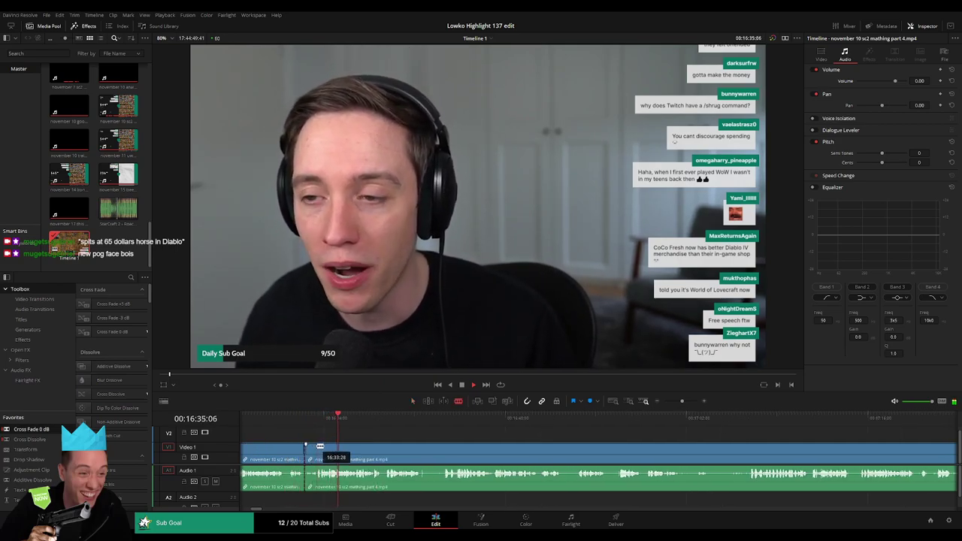
{"action": "left_click", "coordinate": [314, 449]}
{"action": "key", "text": "Delete"}
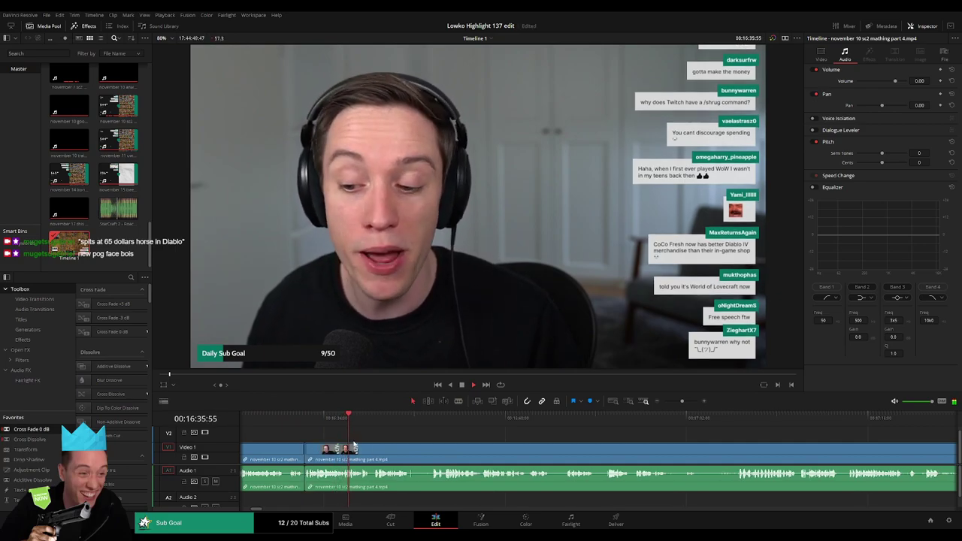
Play on through the webcam footage and ripple-delete the pause from about 00:16:40:30 to 00:16:42:20.
{"action": "left_click_drag", "start_coordinate": [385, 444], "coordinate": [320, 440]}
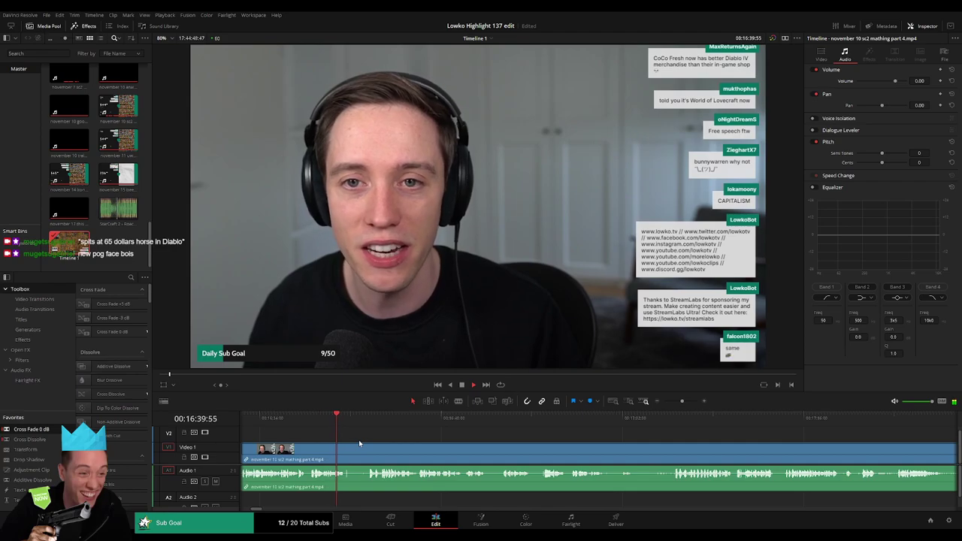
{"action": "key", "text": "b"}
{"action": "left_click", "coordinate": [346, 449]}
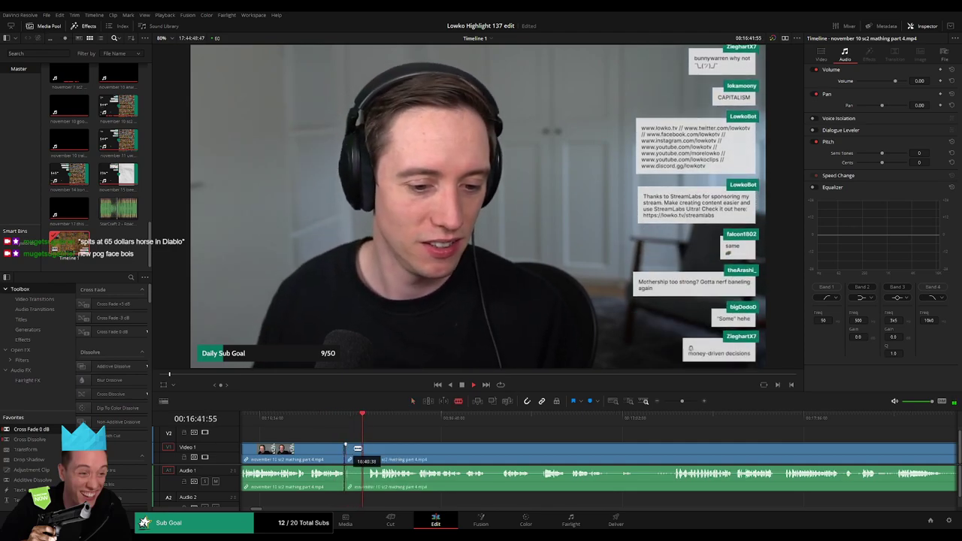
{"action": "left_click", "coordinate": [369, 451]}
{"action": "key", "text": "a"}
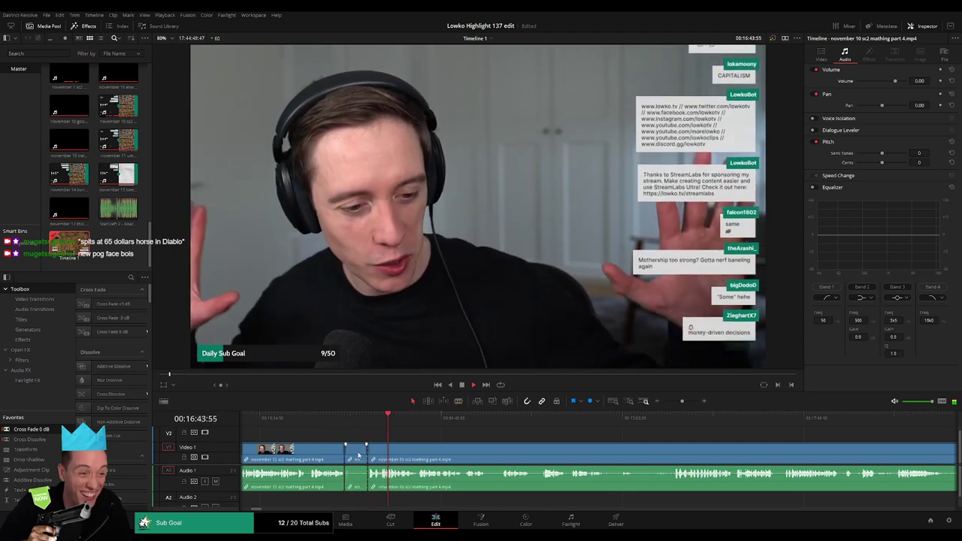
{"action": "left_click", "coordinate": [358, 455]}
{"action": "key", "text": "Delete"}
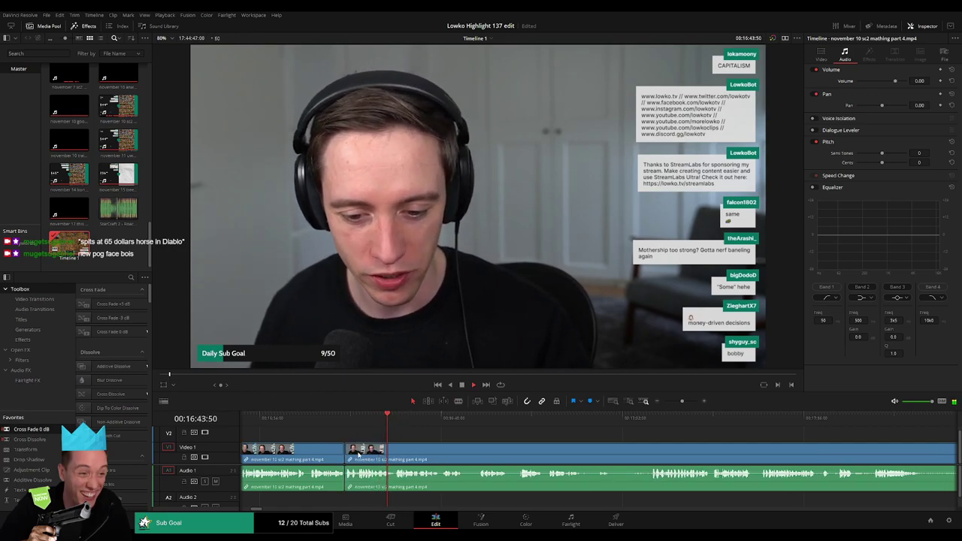
Split the webcam footage at about 00:16:49:45 and 00:16:50:55 and ripple-delete the piece between the splits.
{"action": "scroll", "coordinate": [456, 458], "scroll_direction": "right", "scroll_amount": 2}
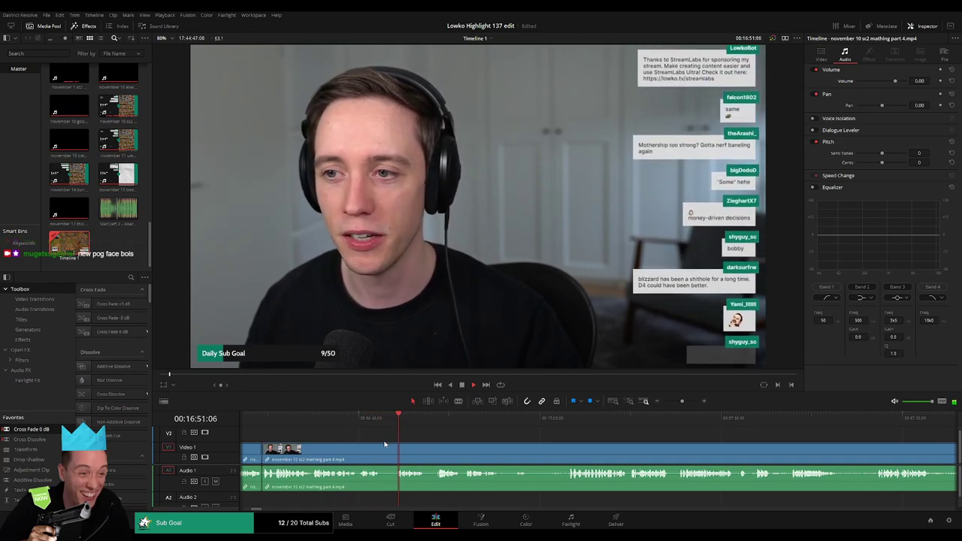
{"action": "key", "text": "b"}
{"action": "left_click", "coordinate": [380, 446]}
{"action": "left_click", "coordinate": [395, 447]}
{"action": "key", "text": "a"}
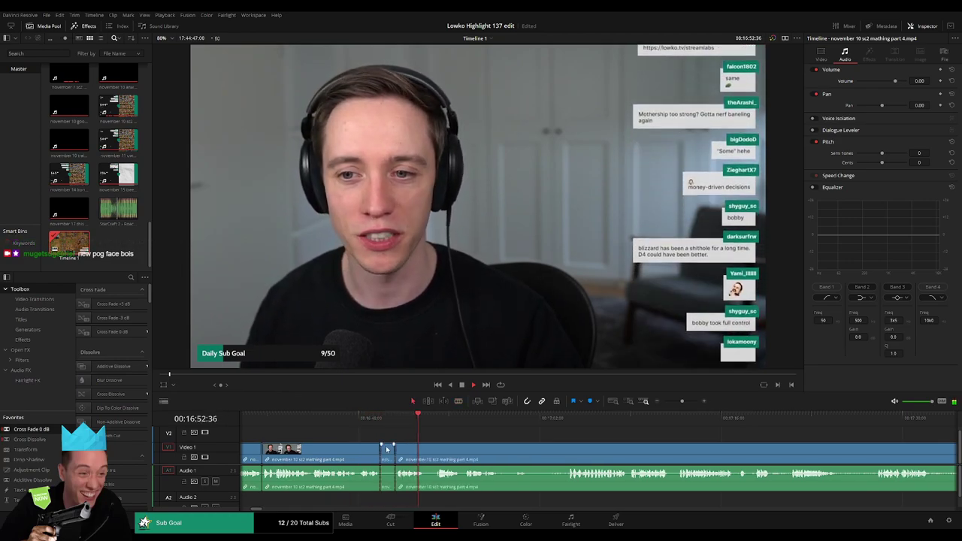
{"action": "left_click", "coordinate": [388, 449]}
{"action": "key", "text": "Delete"}
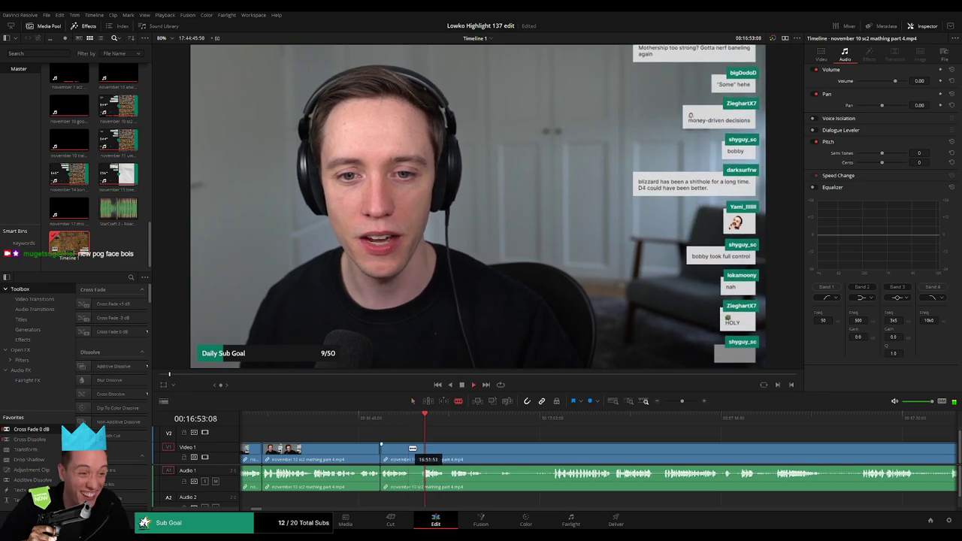
Split the part 4 clip at about 00:16:52:04, skim what follows, and ripple-delete the rest up to the part 5 clip.
{"action": "left_click", "coordinate": [555, 423]}
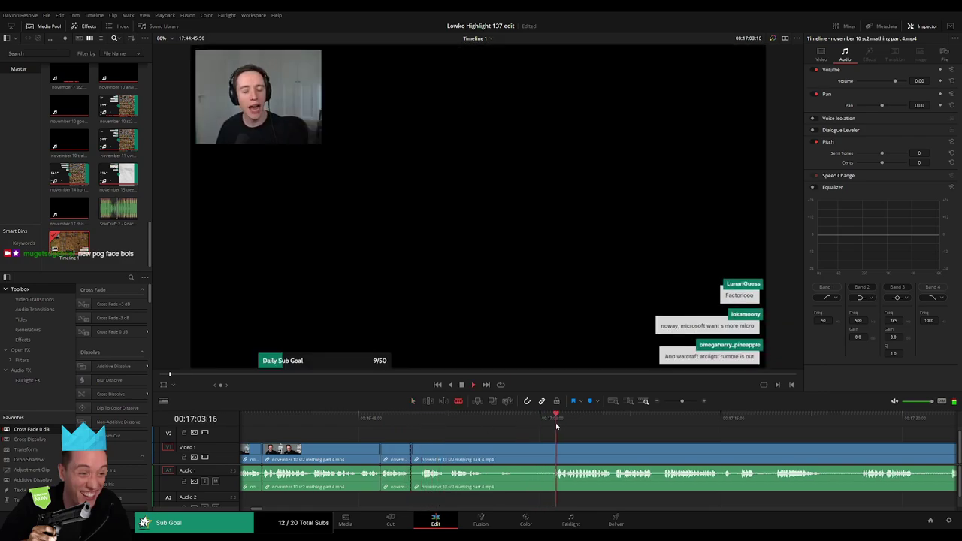
{"action": "left_click_drag", "start_coordinate": [634, 437], "coordinate": [538, 434]}
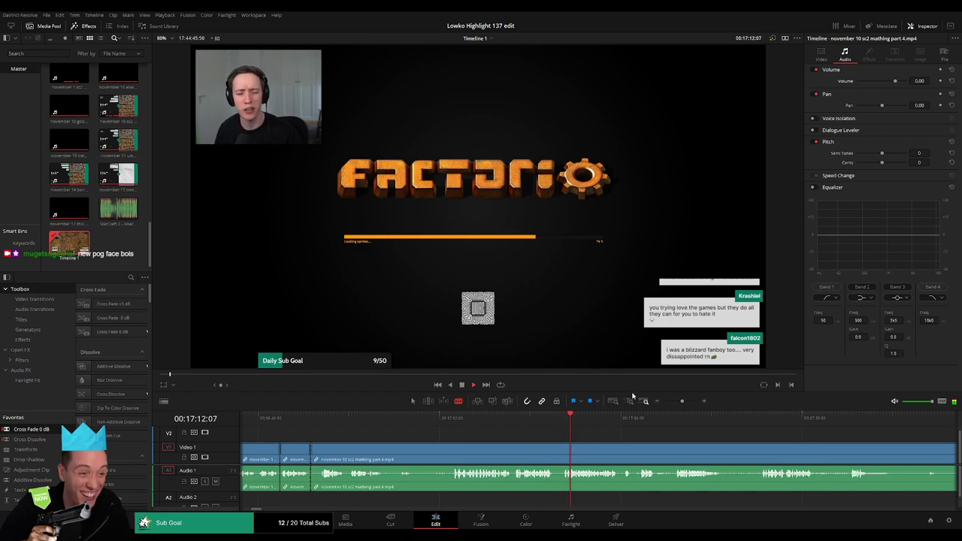
{"action": "left_click_drag", "start_coordinate": [681, 401], "coordinate": [677, 403]}
{"action": "left_click", "coordinate": [647, 418]}
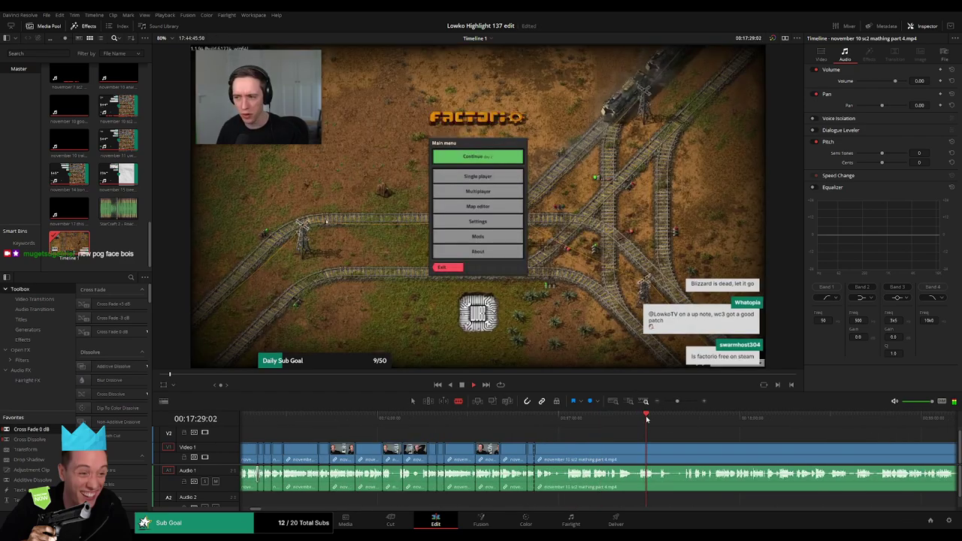
{"action": "scroll", "coordinate": [647, 420], "scroll_direction": "down", "scroll_amount": 5}
{"action": "left_click", "coordinate": [543, 419]}
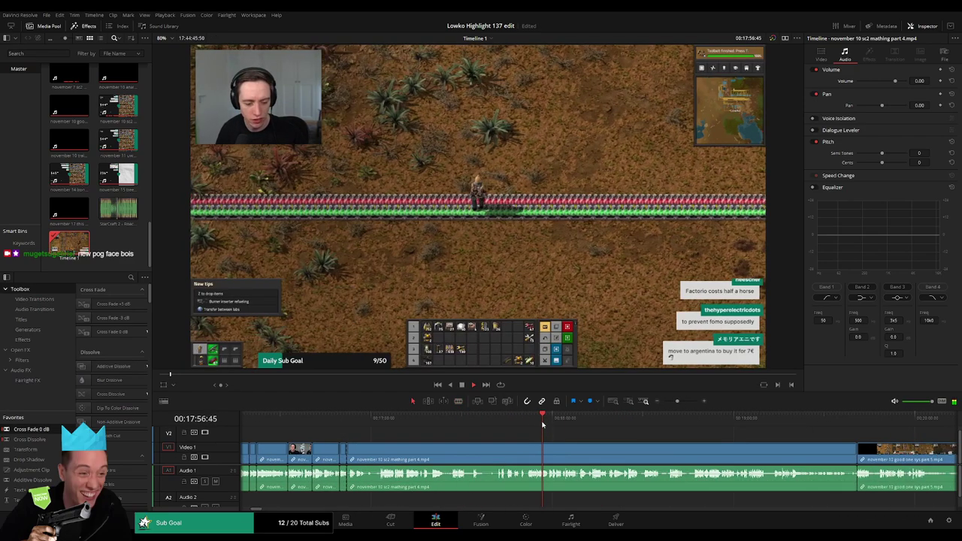
{"action": "left_click", "coordinate": [540, 451]}
{"action": "key", "text": "Delete"}
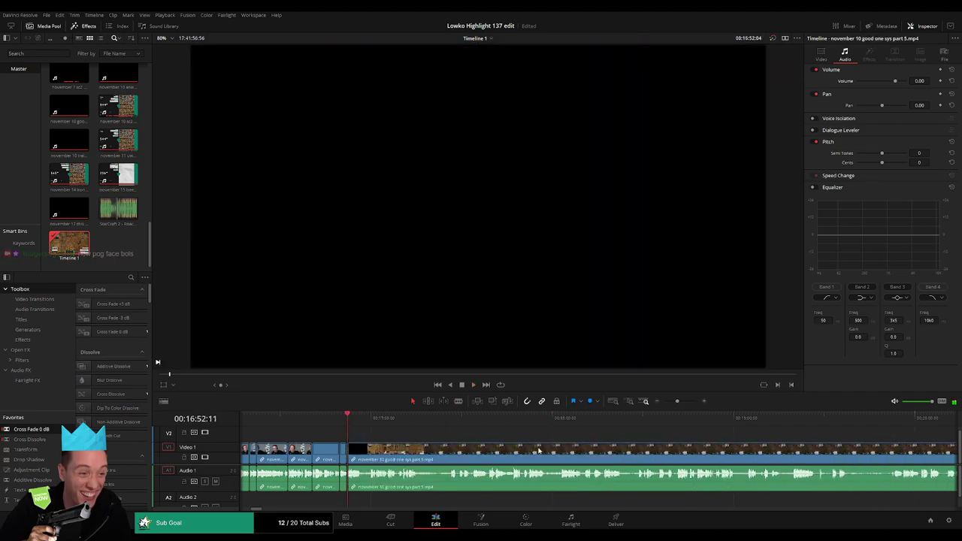
Play the opening of the part 5 clip and look over the remaining timeline through to its end to gauge its total length.
{"action": "left_click", "coordinate": [365, 418]}
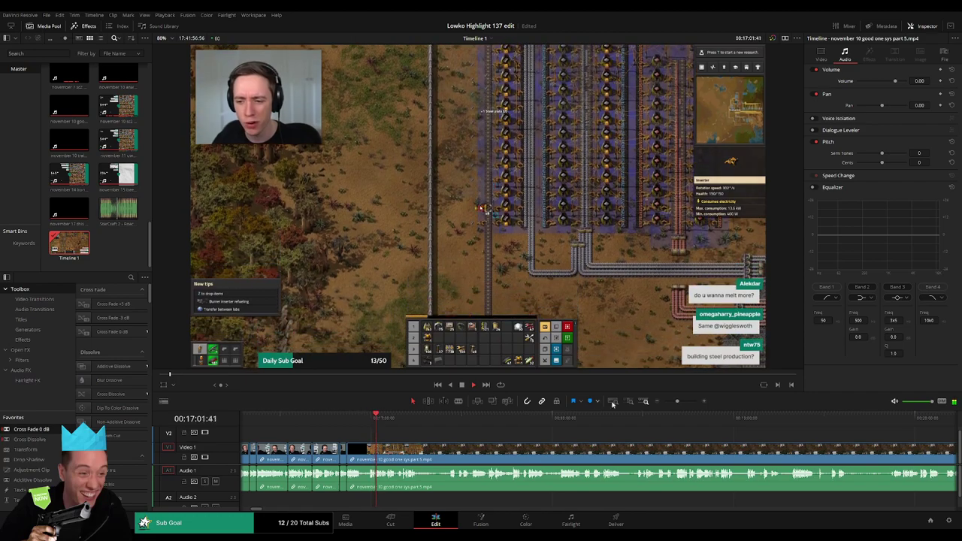
{"action": "left_click", "coordinate": [658, 402]}
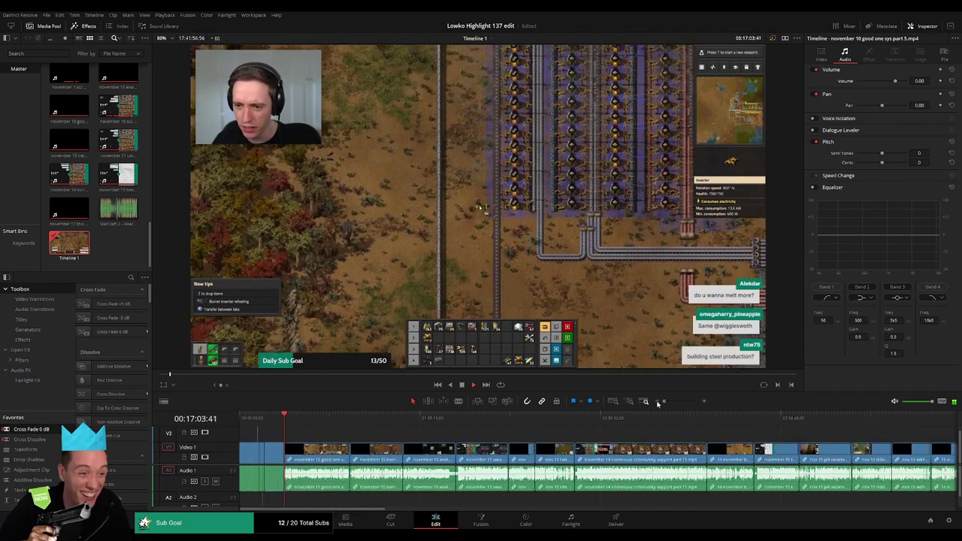
{"action": "key", "text": "space"}
{"action": "left_click_drag", "start_coordinate": [685, 448], "coordinate": [644, 450]}
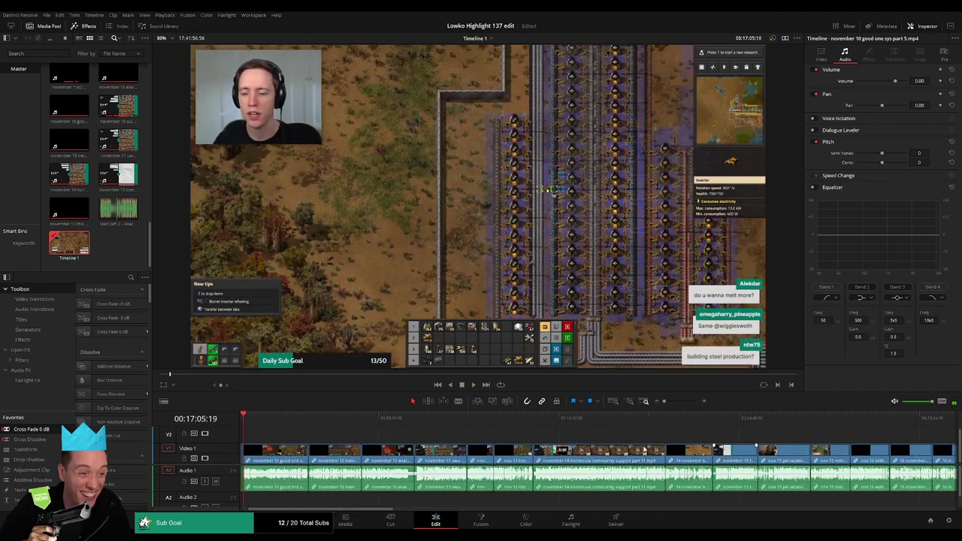
{"action": "scroll", "coordinate": [644, 449], "scroll_direction": "right", "scroll_amount": 10}
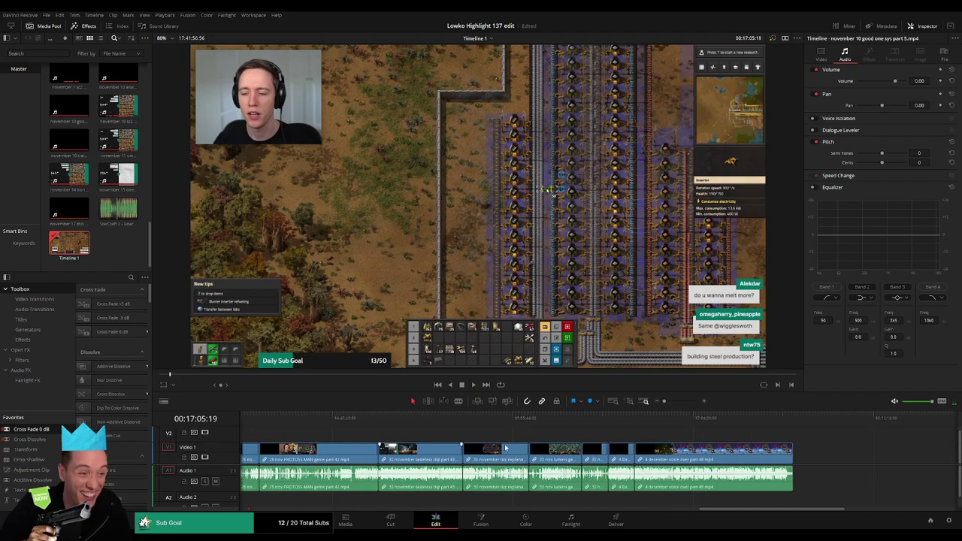
{"action": "left_click", "coordinate": [784, 439]}
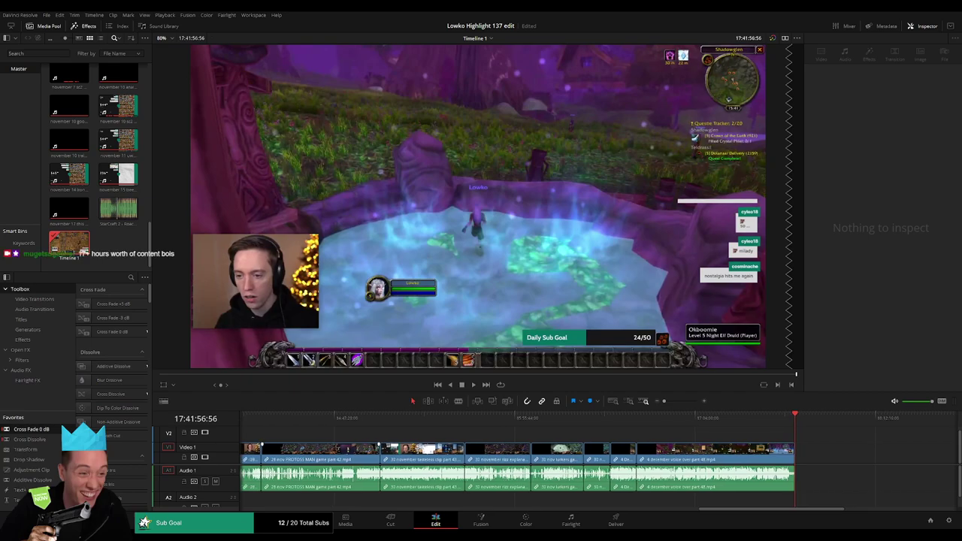
{"action": "scroll", "coordinate": [599, 466], "scroll_direction": "left", "scroll_amount": 15}
{"action": "scroll", "coordinate": [599, 434], "scroll_direction": "left", "scroll_amount": 10}
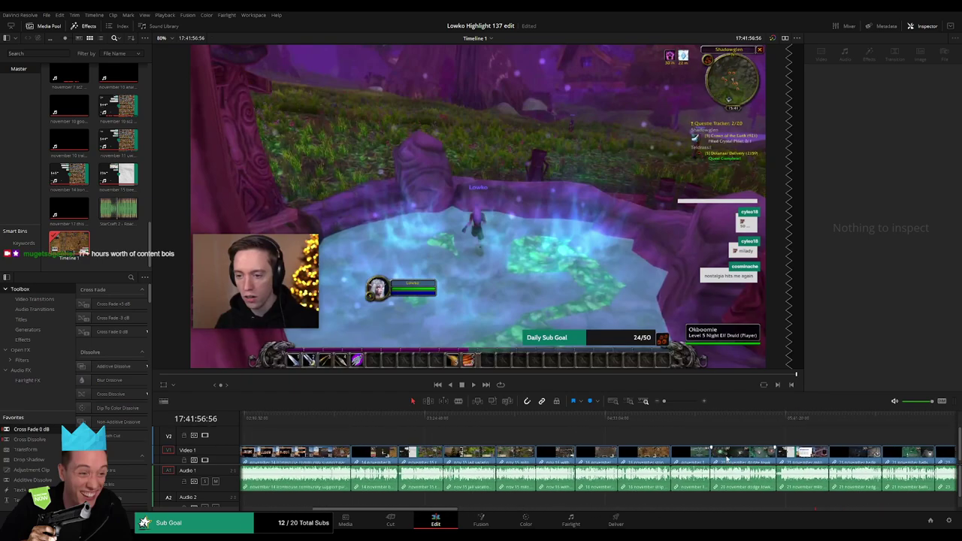
Skim the Factorio gameplay in the part 5 clip from its start to about 00:21:50 for highlight-worthy moments.
{"action": "left_click", "coordinate": [291, 421]}
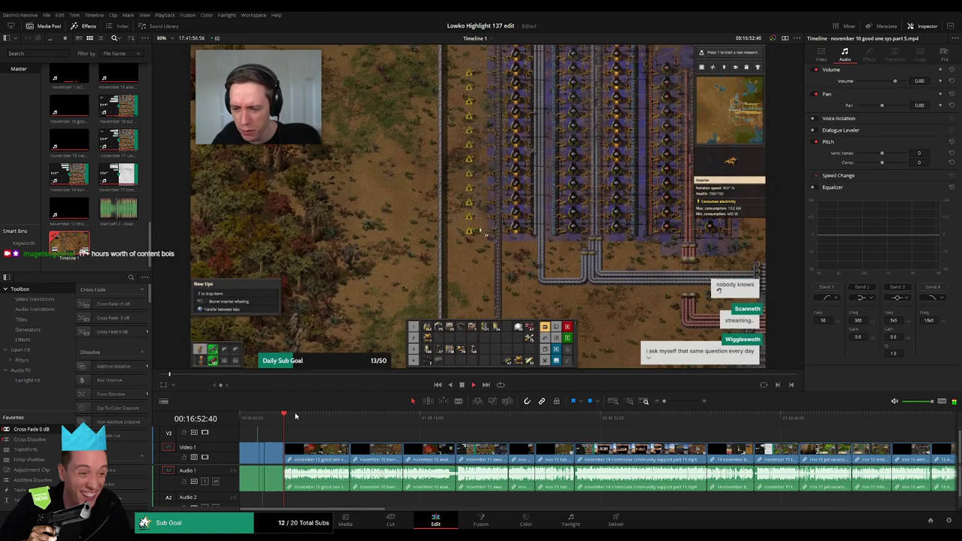
{"action": "left_click", "coordinate": [299, 418]}
{"action": "key", "text": "space"}
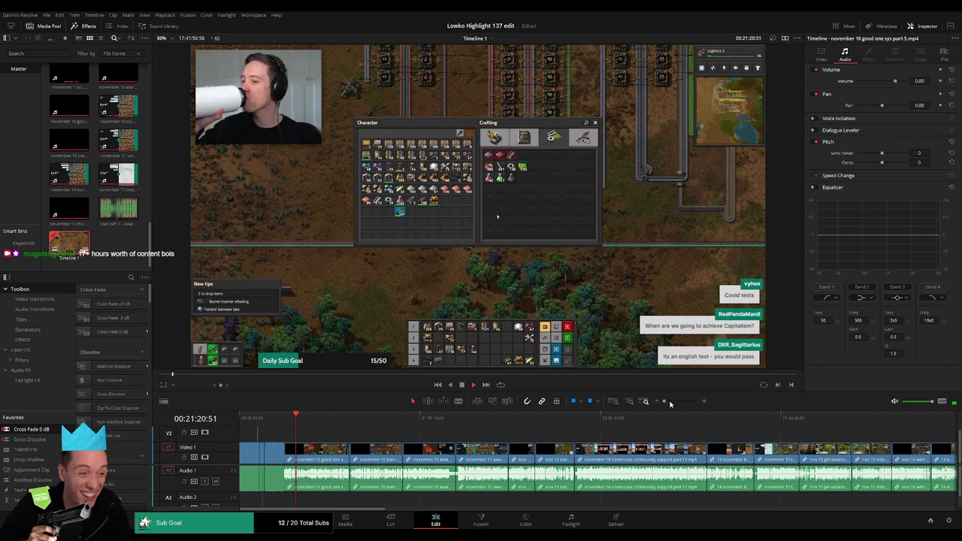
{"action": "left_click_drag", "start_coordinate": [671, 404], "coordinate": [673, 403]}
{"action": "left_click", "coordinate": [418, 416]}
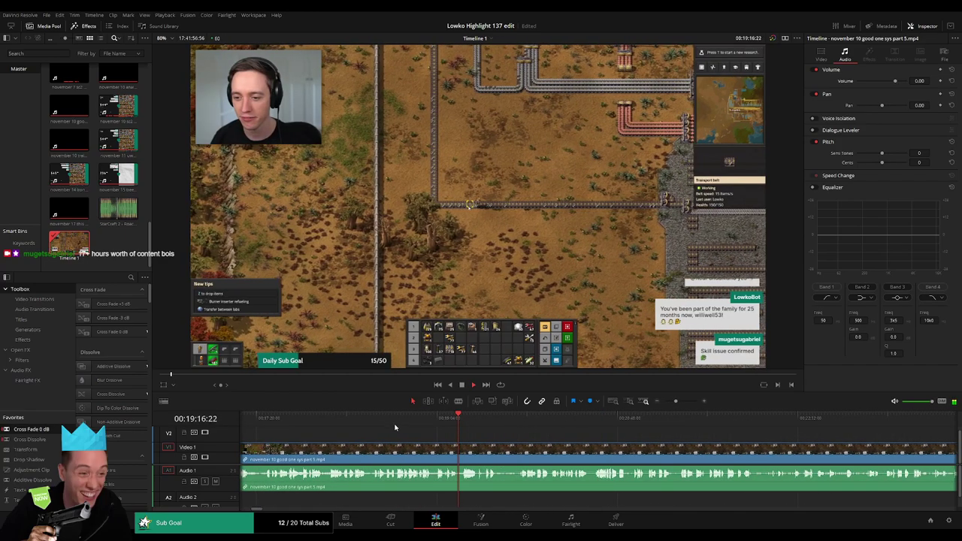
{"action": "left_click", "coordinate": [392, 421]}
{"action": "left_click", "coordinate": [611, 421]}
{"action": "left_click_drag", "start_coordinate": [622, 457], "coordinate": [520, 424]}
{"action": "left_click", "coordinate": [438, 424]}
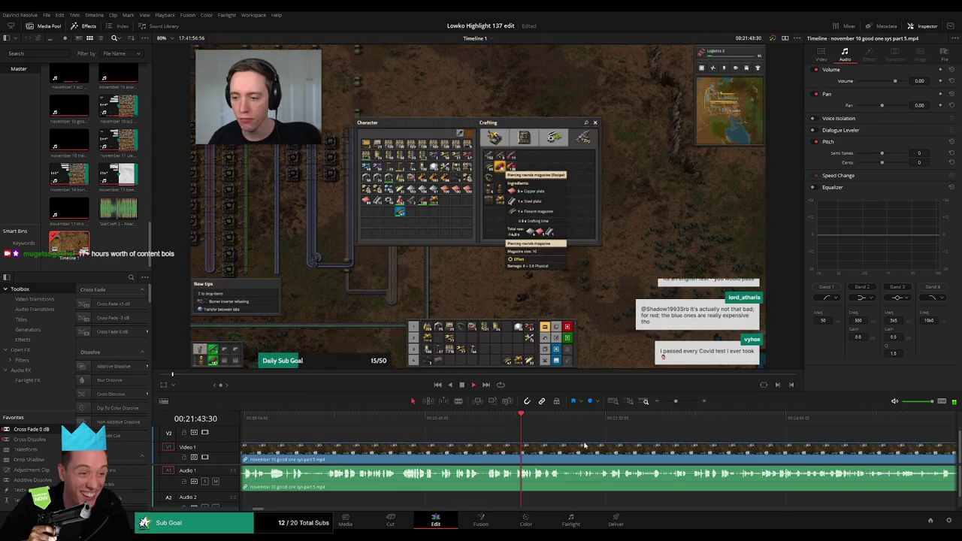
{"action": "left_click_drag", "start_coordinate": [578, 445], "coordinate": [374, 436]}
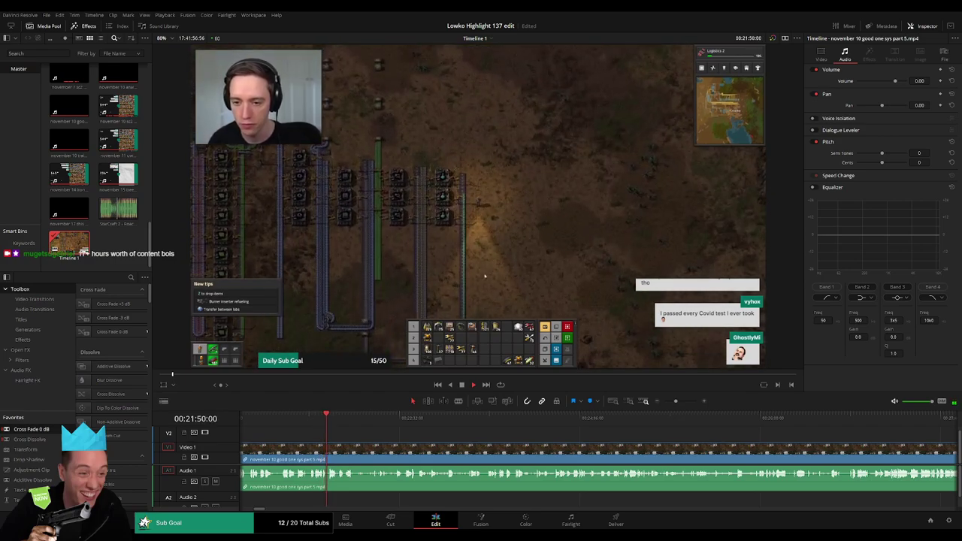
Sample the part 5 gameplay between about 00:22:30 and 00:26:52 for a moment worth keeping.
{"action": "left_click_drag", "start_coordinate": [389, 422], "coordinate": [396, 421]}
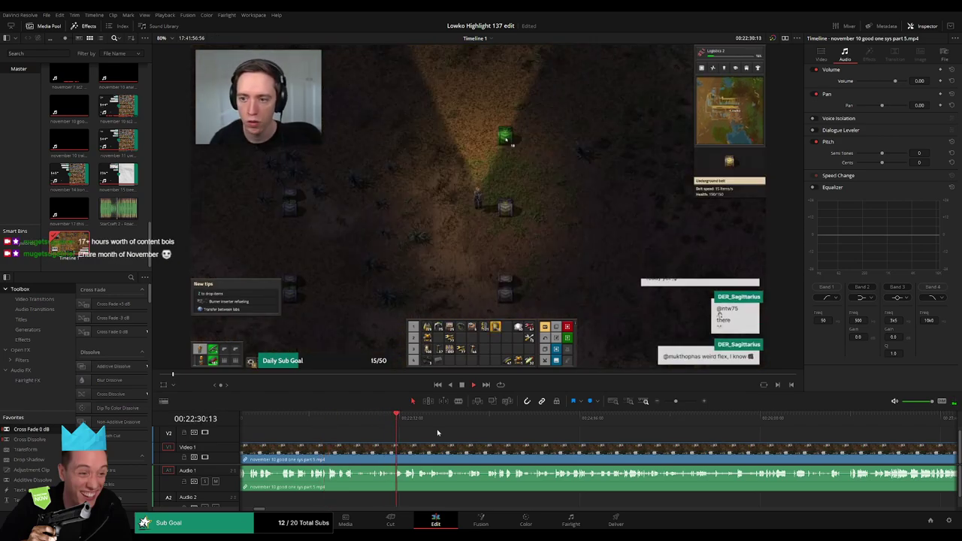
{"action": "left_click", "coordinate": [467, 423]}
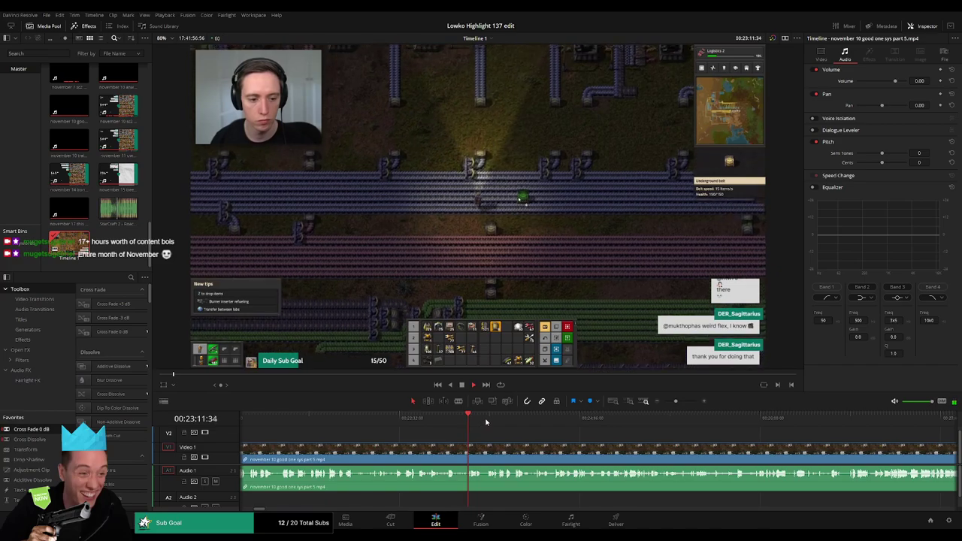
{"action": "left_click", "coordinate": [574, 422]}
{"action": "scroll", "coordinate": [417, 433], "scroll_direction": "right", "scroll_amount": 5}
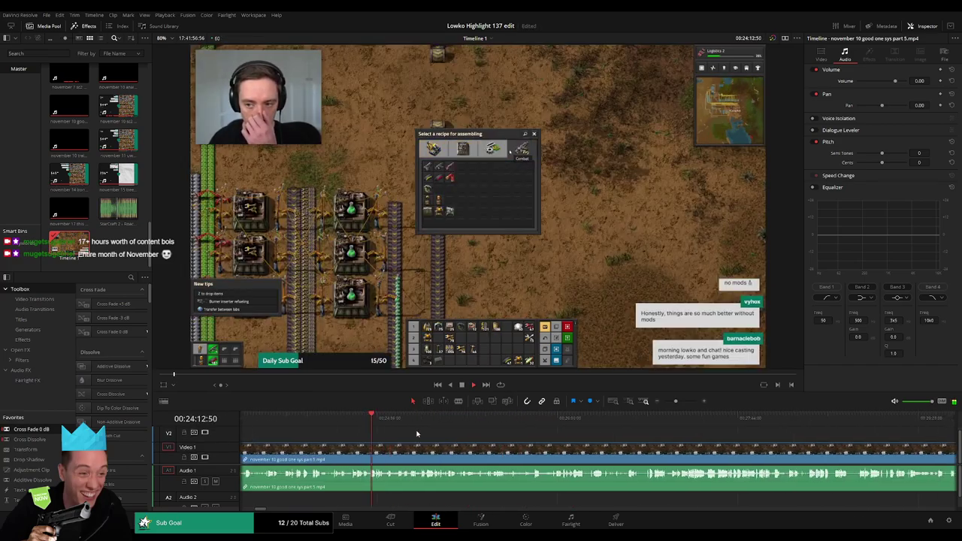
{"action": "left_click", "coordinate": [438, 423]}
{"action": "left_click", "coordinate": [509, 422]}
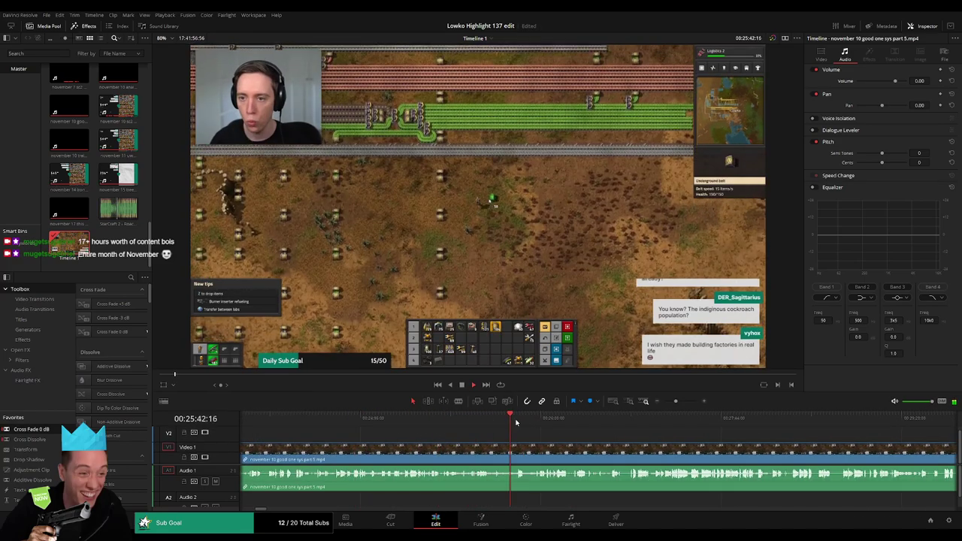
{"action": "left_click", "coordinate": [579, 423]}
{"action": "left_click", "coordinate": [632, 424]}
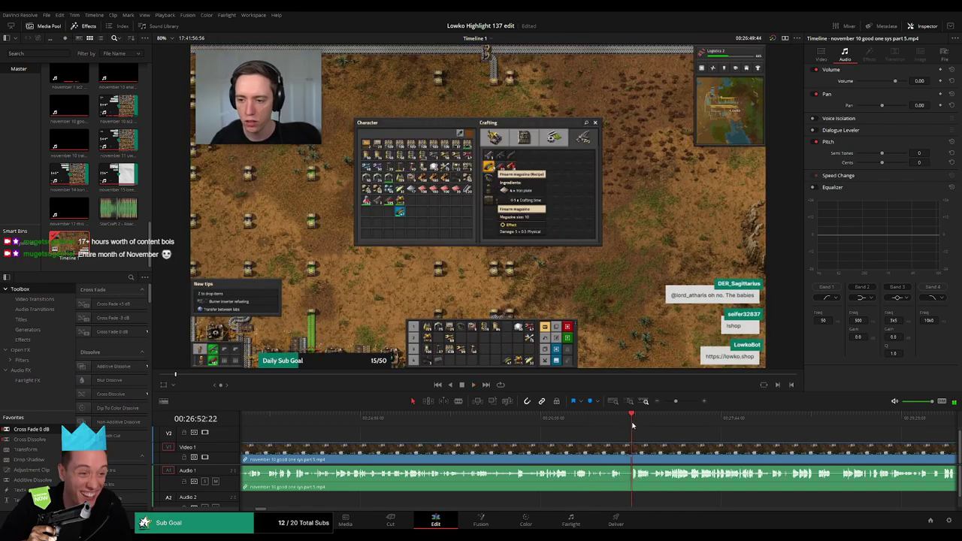
Continue searching the part 5 gameplay from about 00:27:16 to 00:29:55 for a usable highlight.
{"action": "scroll", "coordinate": [666, 449], "scroll_direction": "right", "scroll_amount": 5}
{"action": "left_click", "coordinate": [413, 423]}
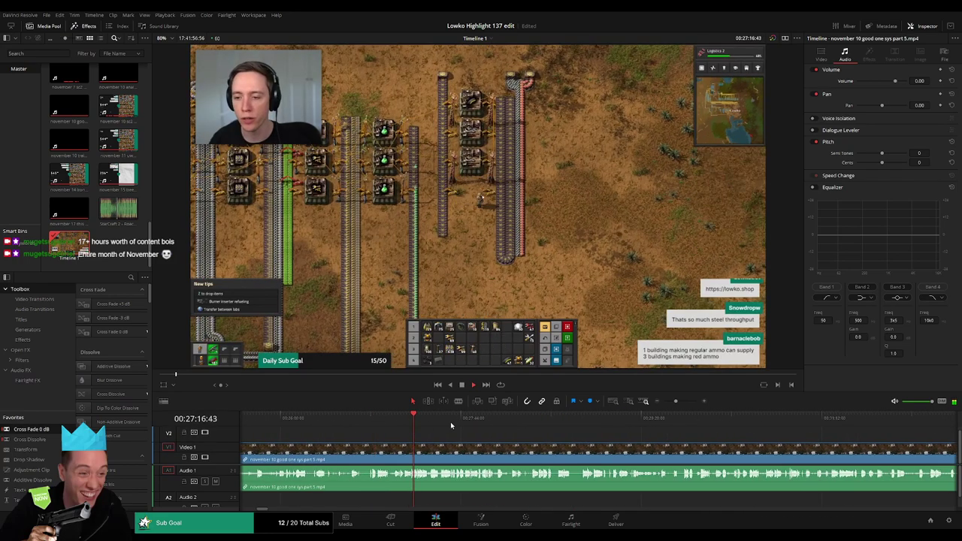
{"action": "left_click", "coordinate": [481, 422]}
{"action": "left_click", "coordinate": [509, 423]}
{"action": "left_click", "coordinate": [562, 423]}
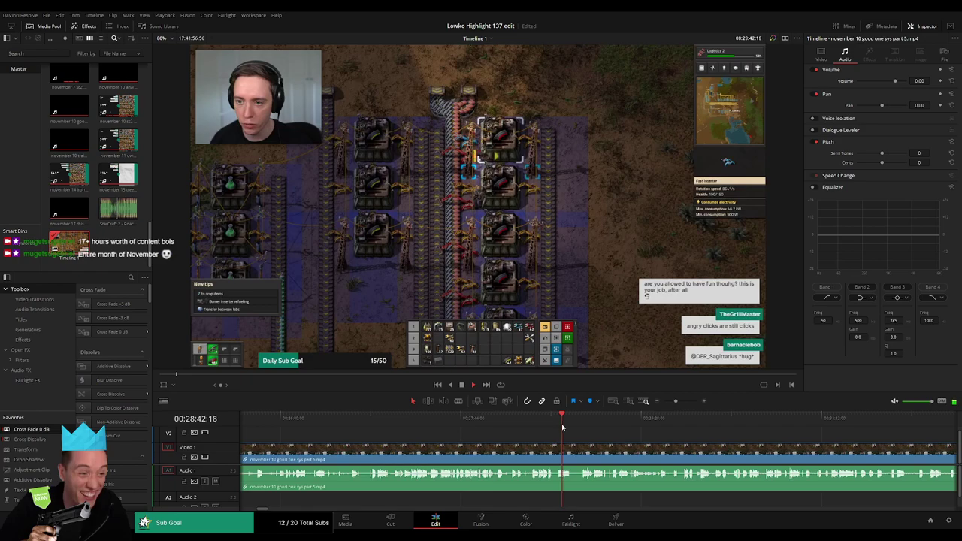
{"action": "left_click", "coordinate": [635, 423]}
{"action": "scroll", "coordinate": [635, 451], "scroll_direction": "right", "scroll_amount": 5}
{"action": "left_click", "coordinate": [471, 424]}
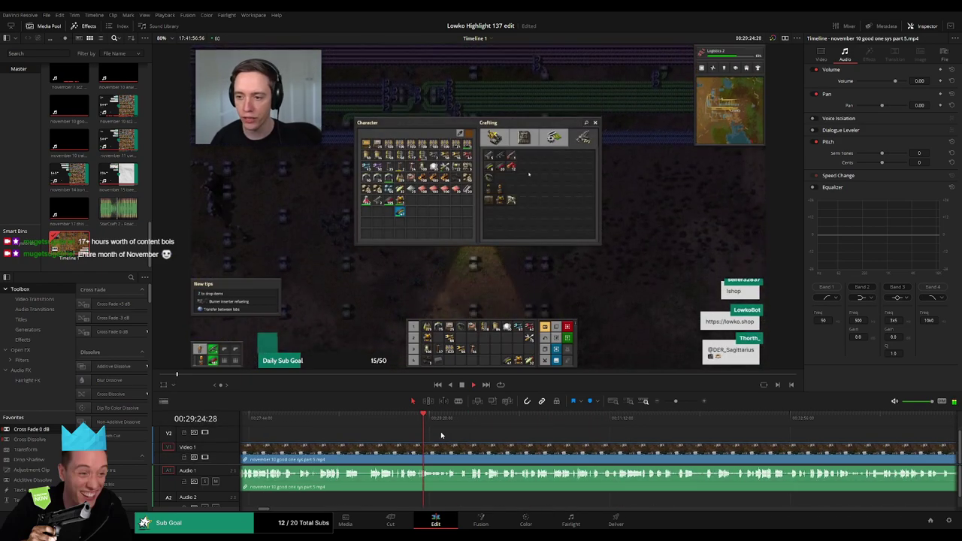
{"action": "key", "text": "space"}
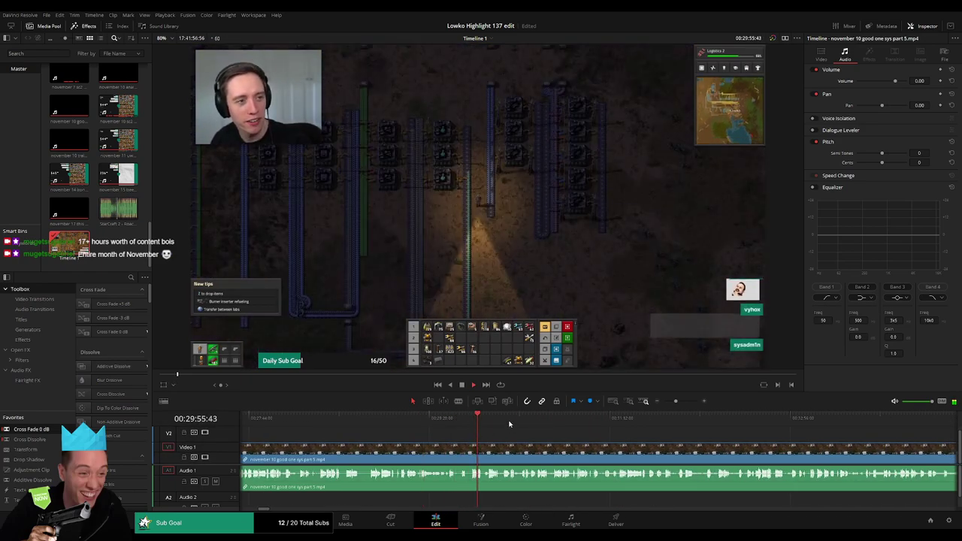
Split the part 5 clip at the start of the moment near 00:29:22 and ripple delete the part 5 footage before it.
{"action": "left_click", "coordinate": [444, 423]}
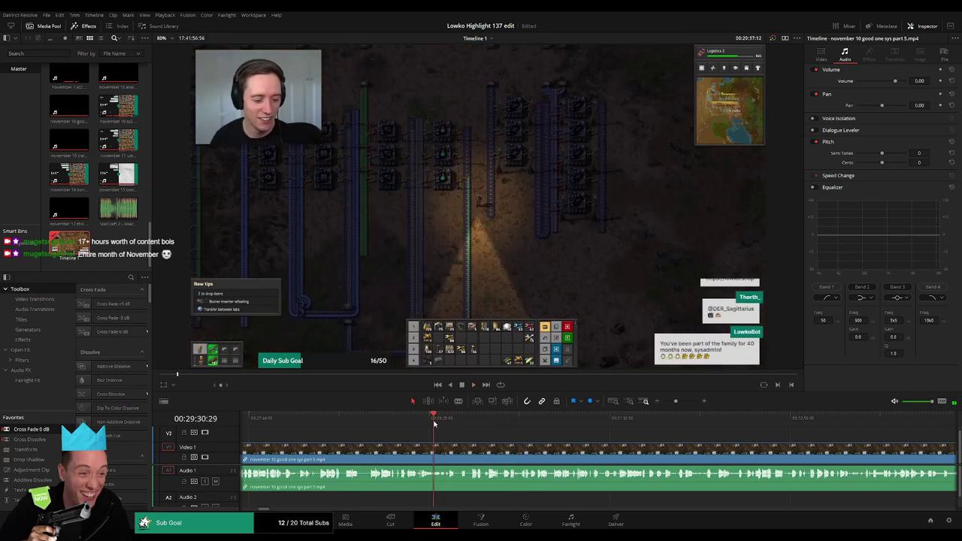
{"action": "left_click_drag", "start_coordinate": [679, 405], "coordinate": [684, 407]}
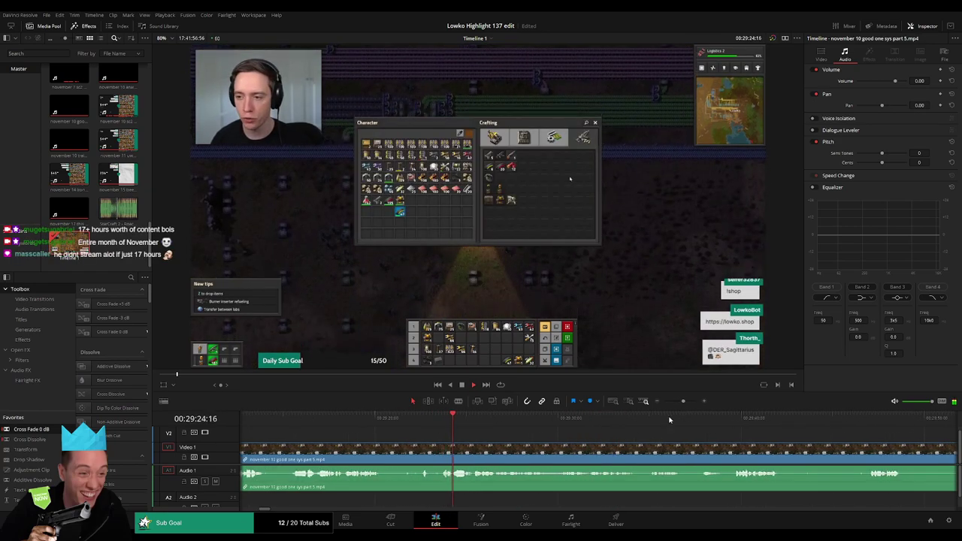
{"action": "left_click", "coordinate": [683, 402]}
{"action": "left_click_drag", "start_coordinate": [607, 447], "coordinate": [477, 441]}
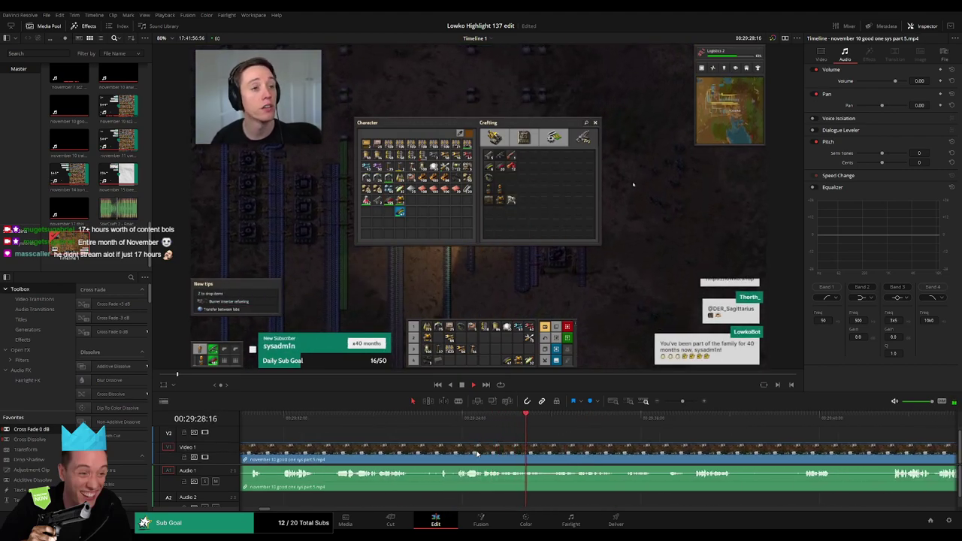
{"action": "left_click", "coordinate": [440, 420]}
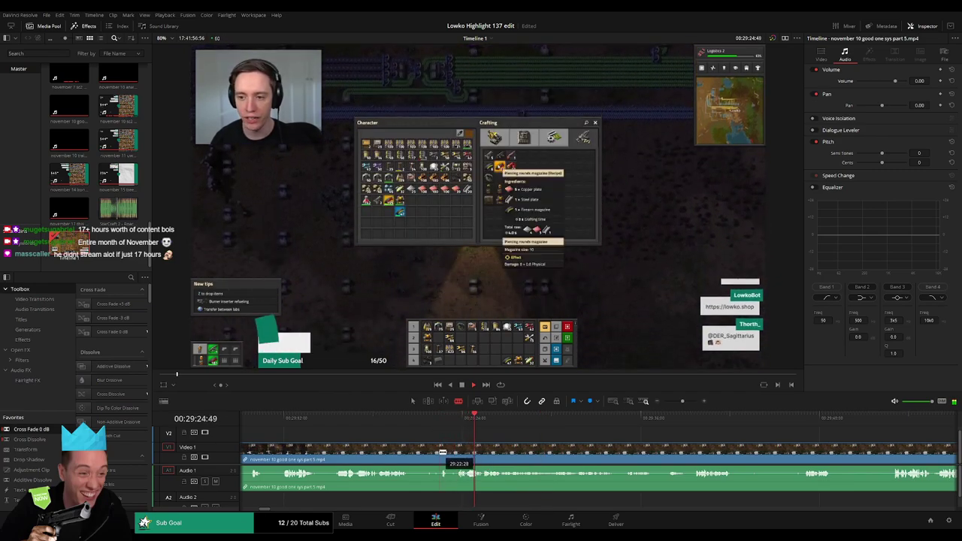
{"action": "left_click", "coordinate": [442, 453]}
{"action": "key", "text": "a"}
{"action": "left_click", "coordinate": [408, 453]}
{"action": "key", "text": "Delete"}
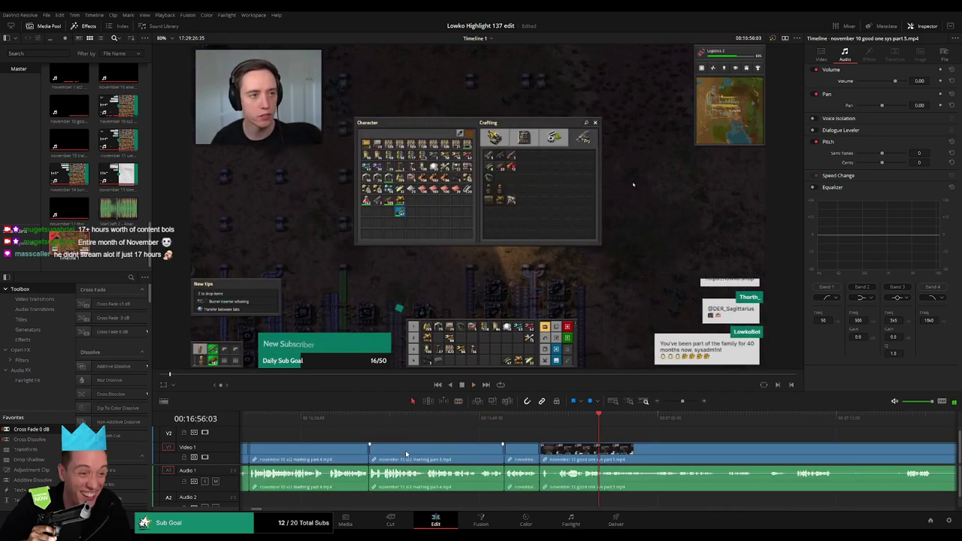
Review the kept part 5 moment, then cut out and ripple delete the section from about 00:17:12 to 00:17:16.
{"action": "scroll", "coordinate": [541, 449], "scroll_direction": "right", "scroll_amount": 4}
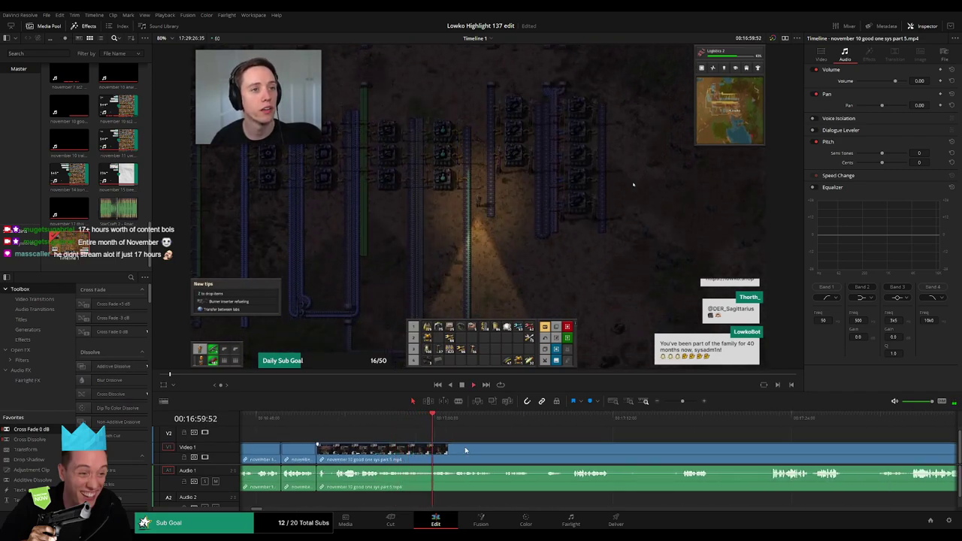
{"action": "left_click_drag", "start_coordinate": [683, 402], "coordinate": [680, 403]}
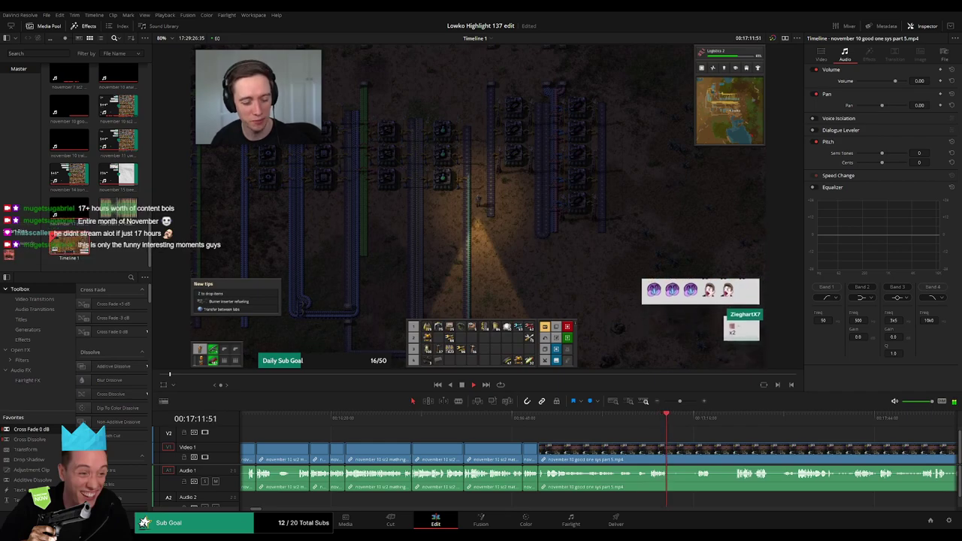
{"action": "left_click", "coordinate": [696, 419]}
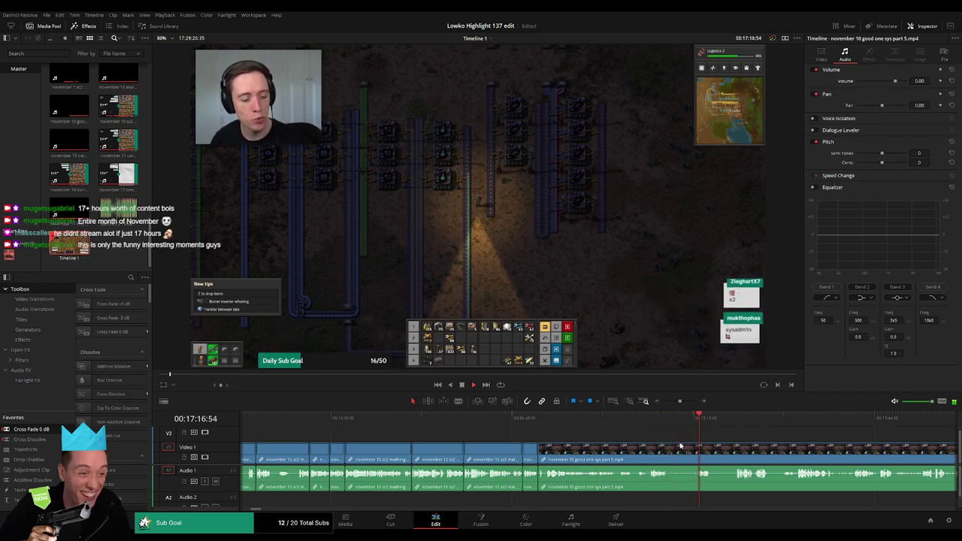
{"action": "key", "text": "b"}
{"action": "left_click", "coordinate": [670, 445]}
{"action": "left_click", "coordinate": [698, 445]}
{"action": "key", "text": "a"}
{"action": "left_click", "coordinate": [687, 453]}
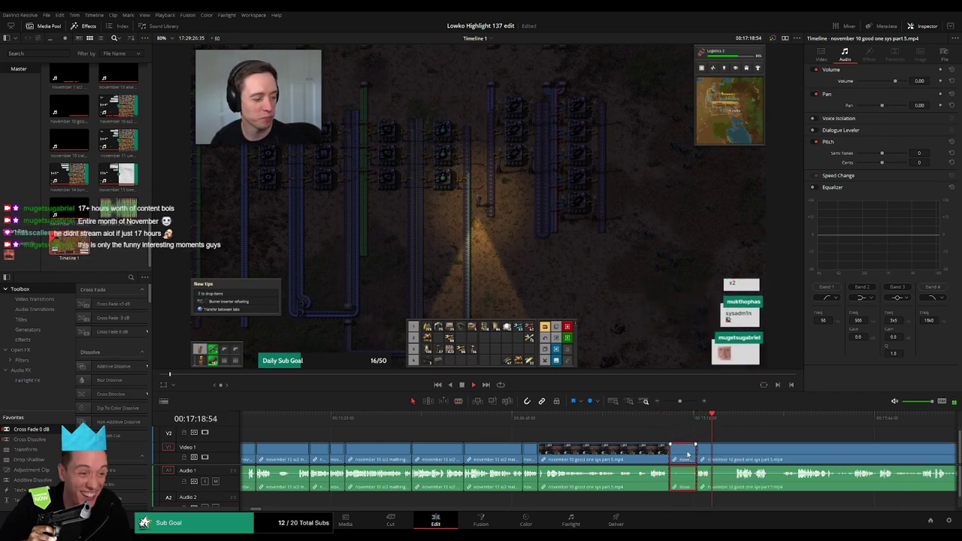
{"action": "key", "text": "Delete"}
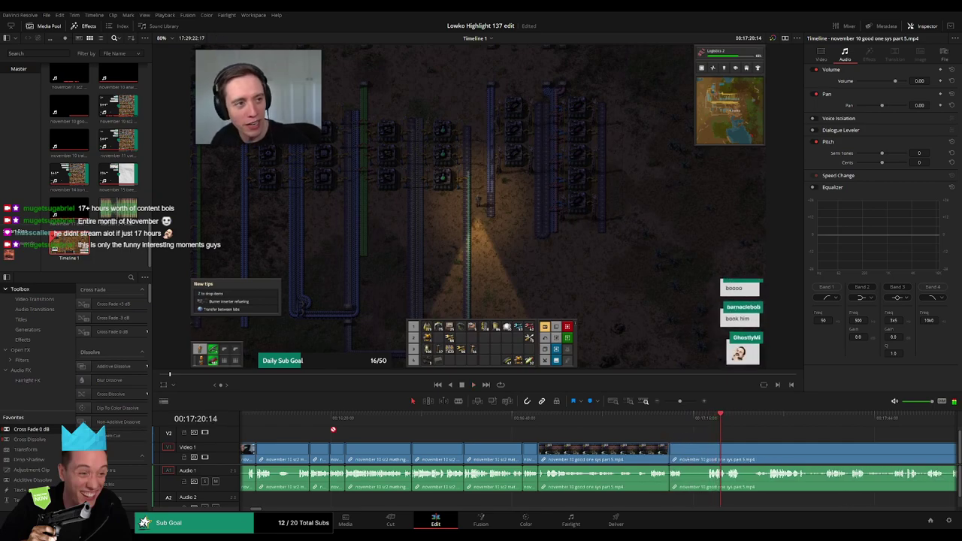
Split the remaining part 5 clip at about 00:17:14, just after the previous cut.
{"action": "scroll", "coordinate": [670, 487], "scroll_direction": "right", "scroll_amount": 4}
{"action": "key", "text": "b"}
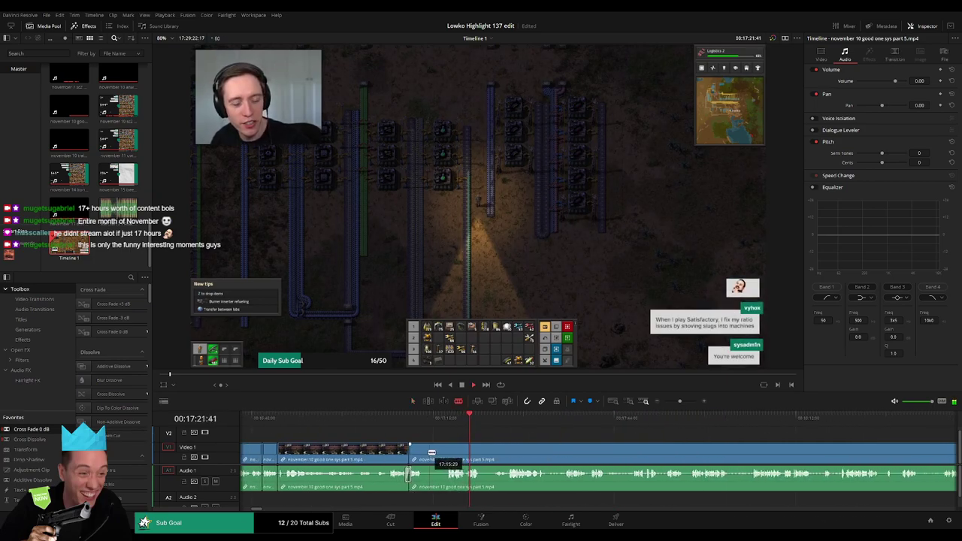
{"action": "left_click_drag", "start_coordinate": [426, 451], "coordinate": [427, 450]}
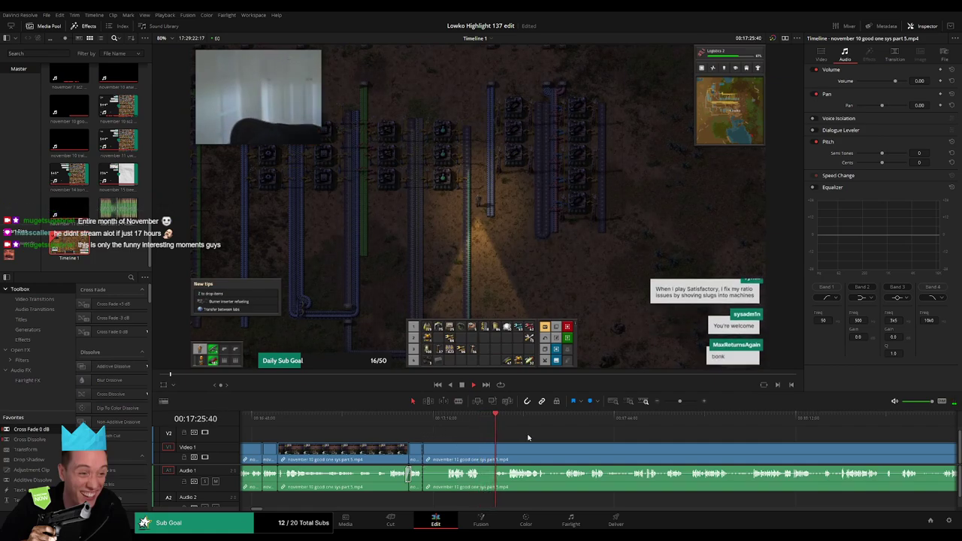
Skim the part 5 gameplay after the last cut, from about 00:17:25 to 00:18:43, for another highlight.
{"action": "scroll", "coordinate": [399, 436], "scroll_direction": "right", "scroll_amount": 3}
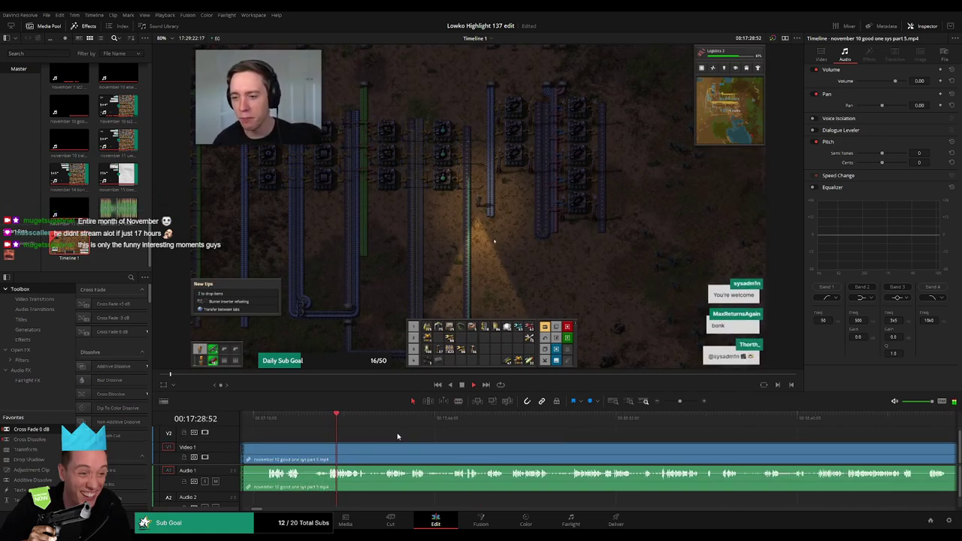
{"action": "left_click_drag", "start_coordinate": [358, 424], "coordinate": [383, 425]}
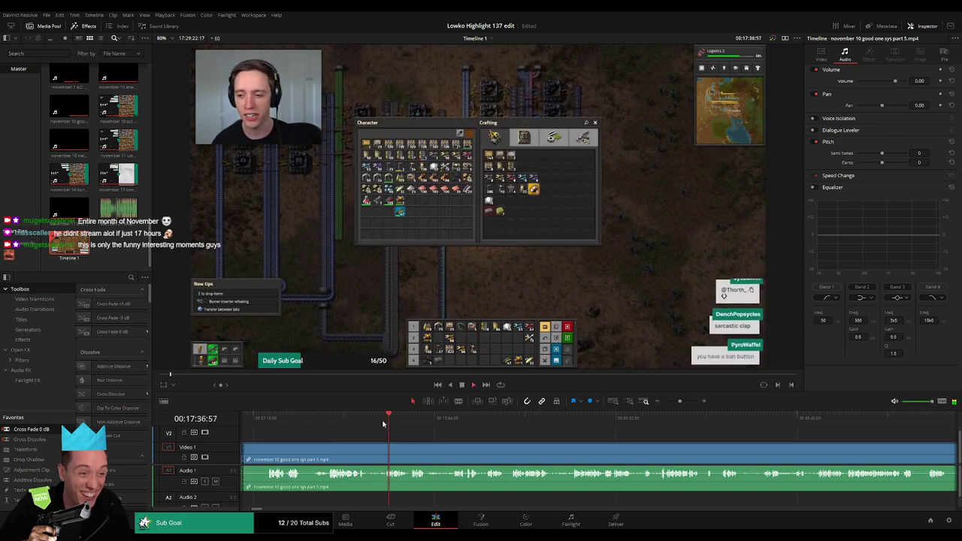
{"action": "left_click", "coordinate": [413, 425]}
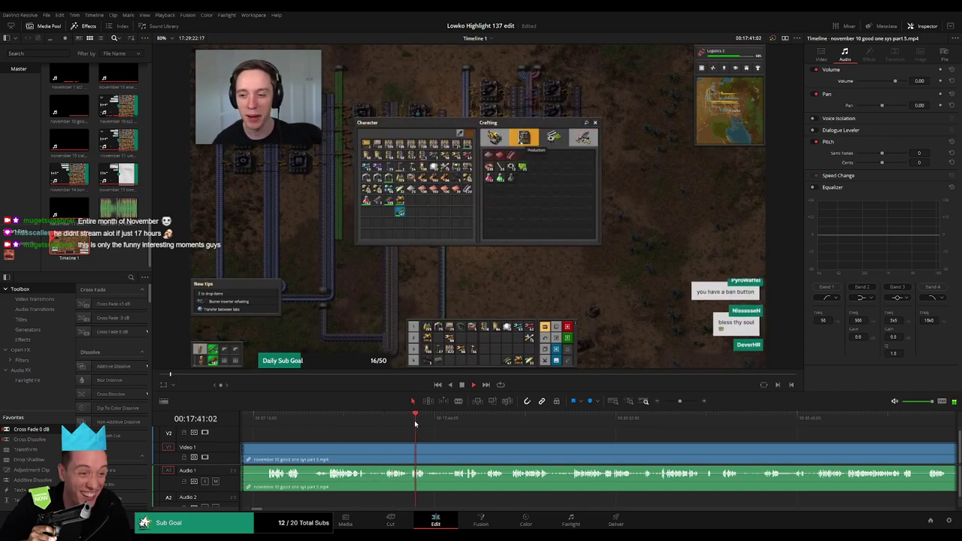
{"action": "left_click", "coordinate": [455, 423]}
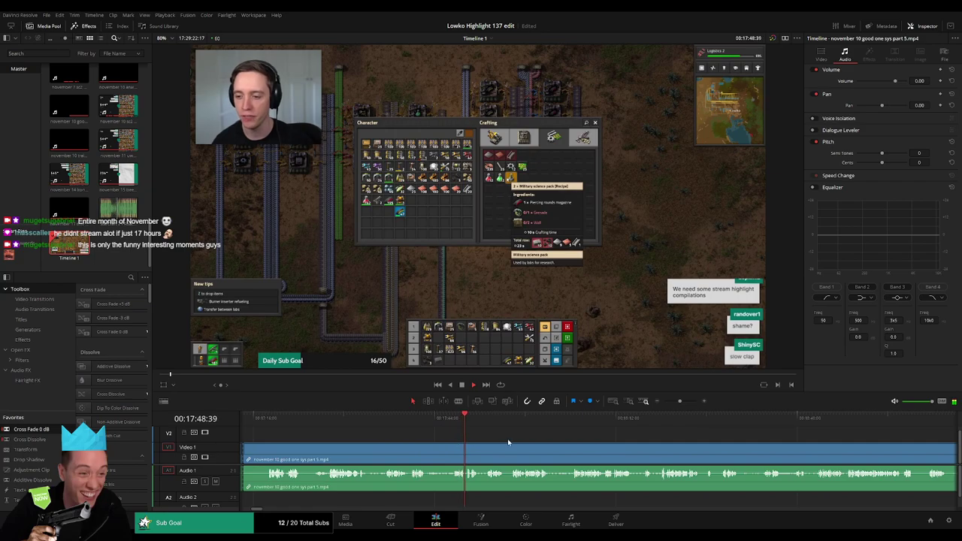
{"action": "scroll", "coordinate": [508, 442], "scroll_direction": "right", "scroll_amount": 1}
{"action": "left_click", "coordinate": [438, 420]}
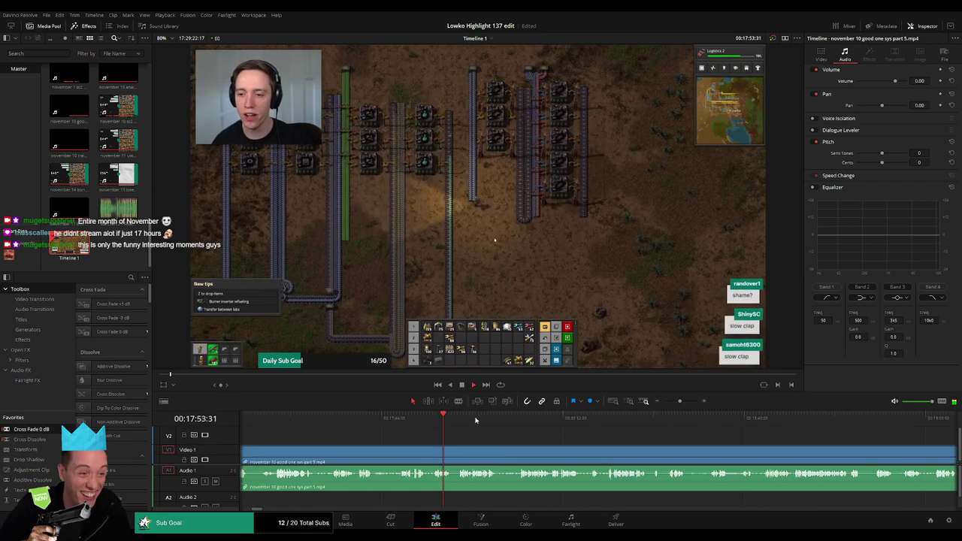
{"action": "left_click_drag", "start_coordinate": [475, 420], "coordinate": [612, 420]}
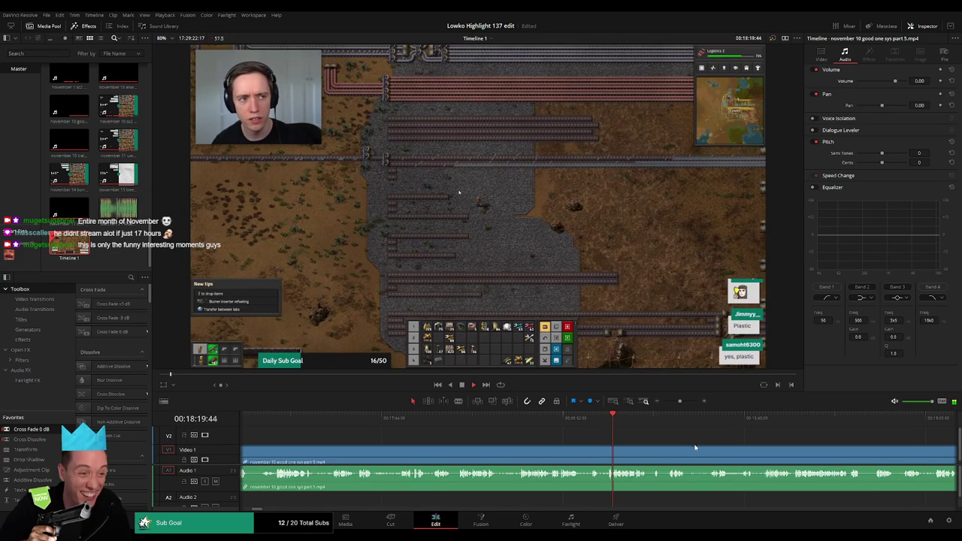
{"action": "scroll", "coordinate": [459, 443], "scroll_direction": "right", "scroll_amount": 4}
{"action": "left_click", "coordinate": [428, 421]}
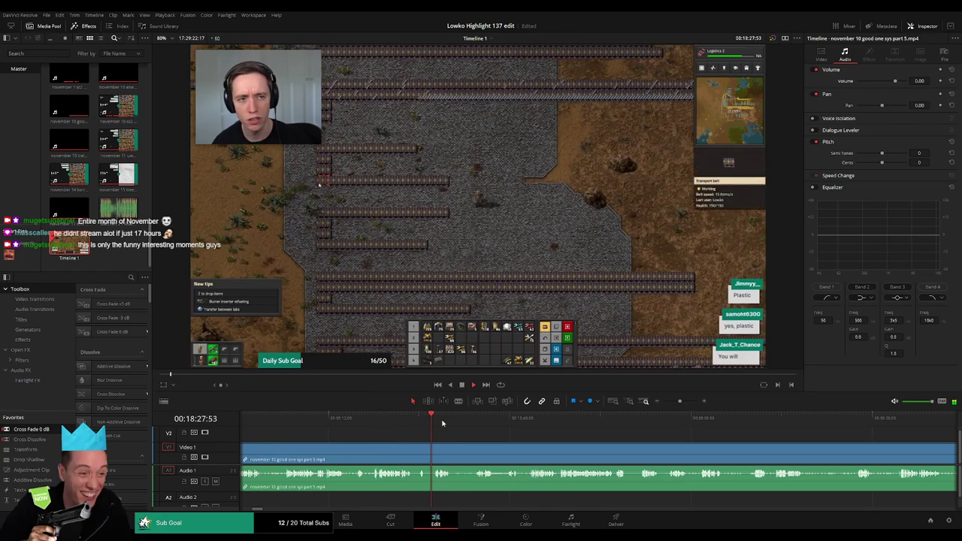
{"action": "left_click_drag", "start_coordinate": [492, 422], "coordinate": [528, 422]}
{"action": "scroll", "coordinate": [603, 435], "scroll_direction": "right", "scroll_amount": 3}
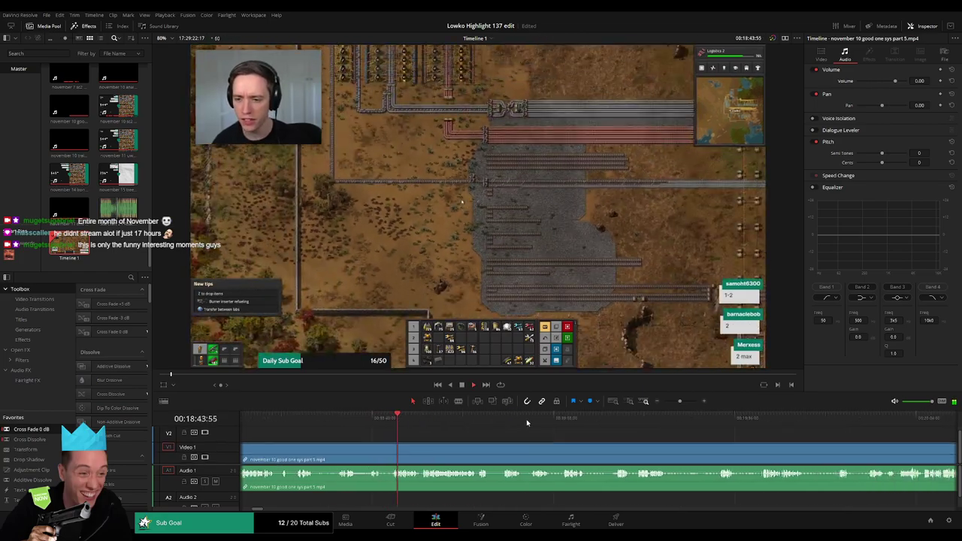
Sample the part 5 gameplay in larger jumps up to about 00:22:21 for anything worth keeping.
{"action": "left_click", "coordinate": [828, 421]}
{"action": "left_click_drag", "start_coordinate": [680, 402], "coordinate": [677, 402]}
{"action": "left_click", "coordinate": [855, 422]}
{"action": "left_click_drag", "start_coordinate": [846, 438], "coordinate": [424, 438]}
{"action": "left_click", "coordinate": [487, 422]}
{"action": "left_click", "coordinate": [642, 423]}
{"action": "left_click", "coordinate": [694, 422]}
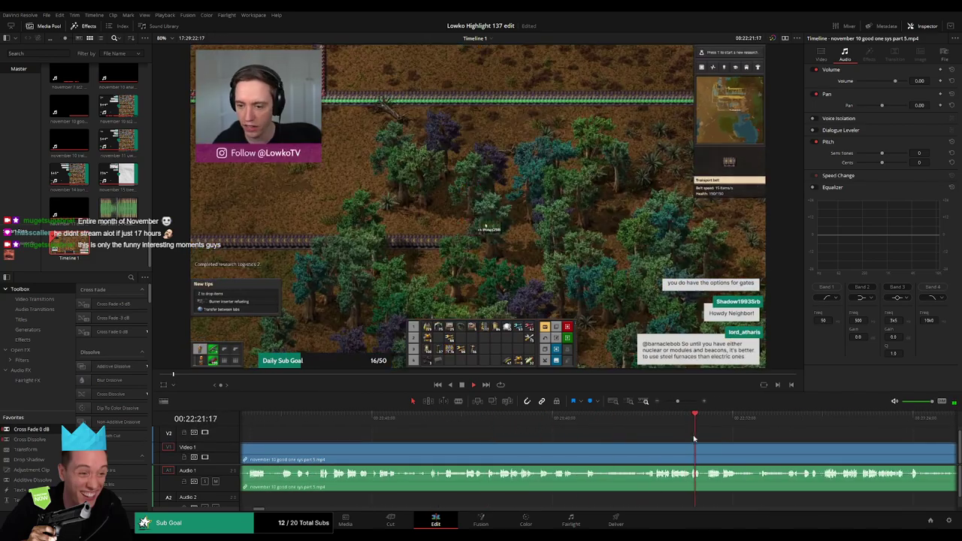
{"action": "left_click_drag", "start_coordinate": [763, 440], "coordinate": [565, 446]}
Check the rest of part 5 up to about 00:27:54 and ripple delete its leftover footage so the part 6 trains clip follows.
{"action": "left_click_drag", "start_coordinate": [493, 424], "coordinate": [687, 421]}
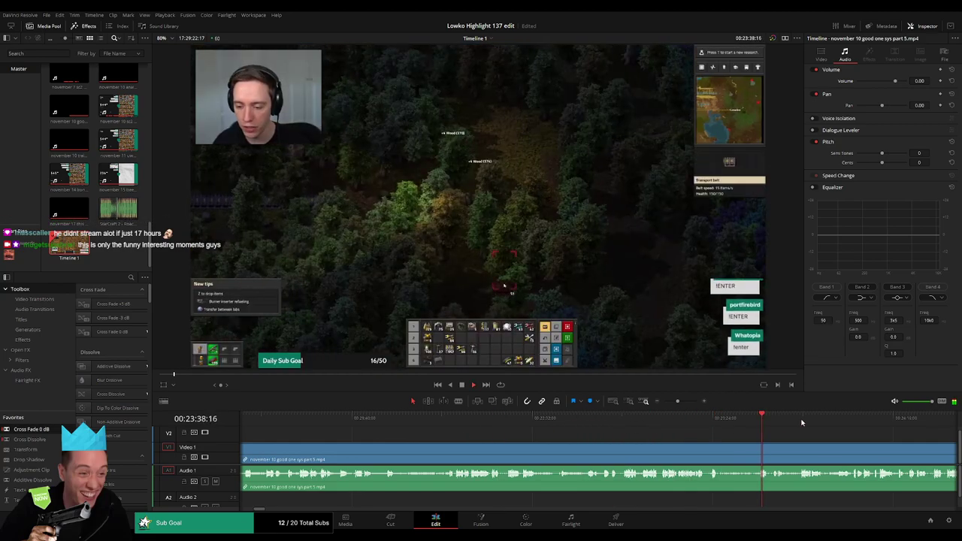
{"action": "left_click_drag", "start_coordinate": [908, 424], "coordinate": [489, 433]}
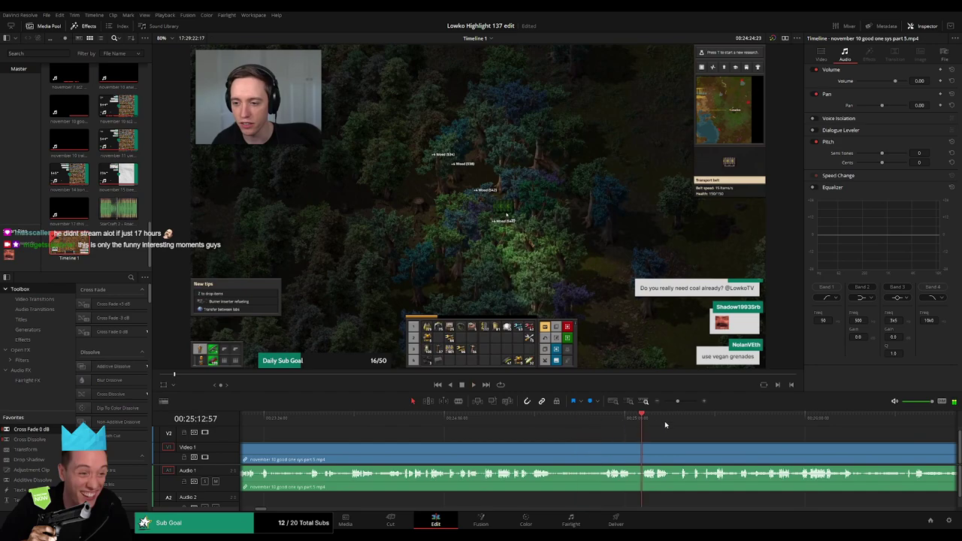
{"action": "left_click_drag", "start_coordinate": [665, 425], "coordinate": [548, 428]}
{"action": "left_click", "coordinate": [565, 420]}
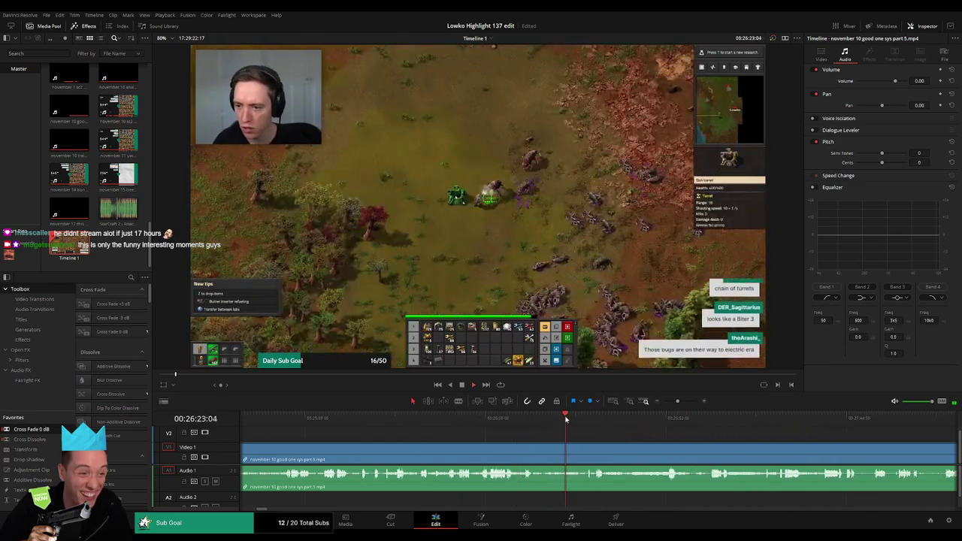
{"action": "left_click_drag", "start_coordinate": [787, 426], "coordinate": [878, 424]}
{"action": "left_click_drag", "start_coordinate": [679, 401], "coordinate": [672, 404]}
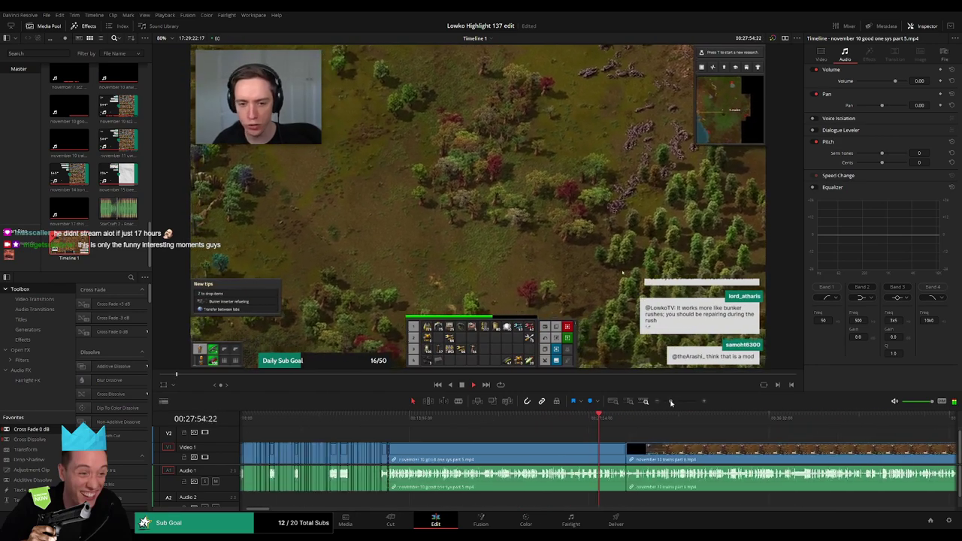
{"action": "key", "text": "BackSpace"}
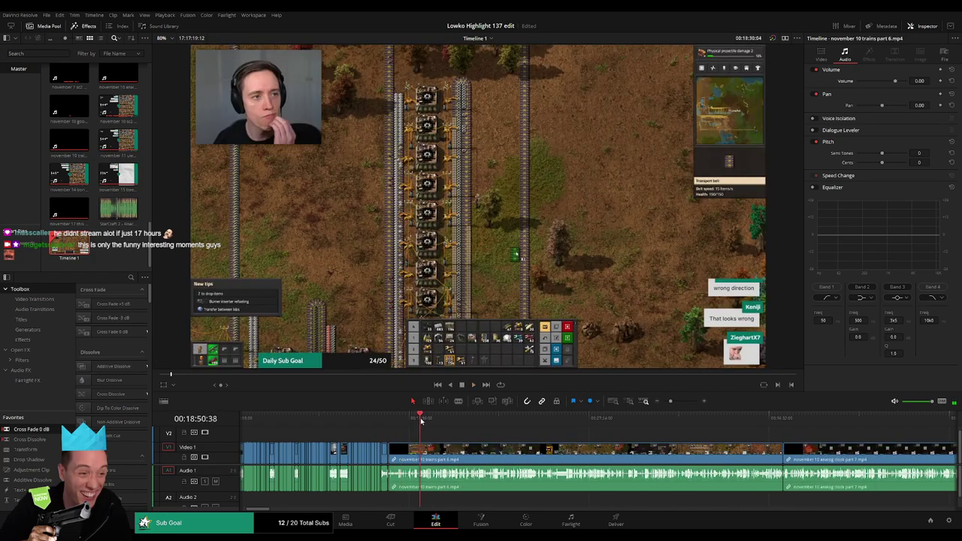
Skim the trains part 6 clip from about 00:18:50 to 00:22:21 for highlight-worthy moments.
{"action": "left_click", "coordinate": [421, 419]}
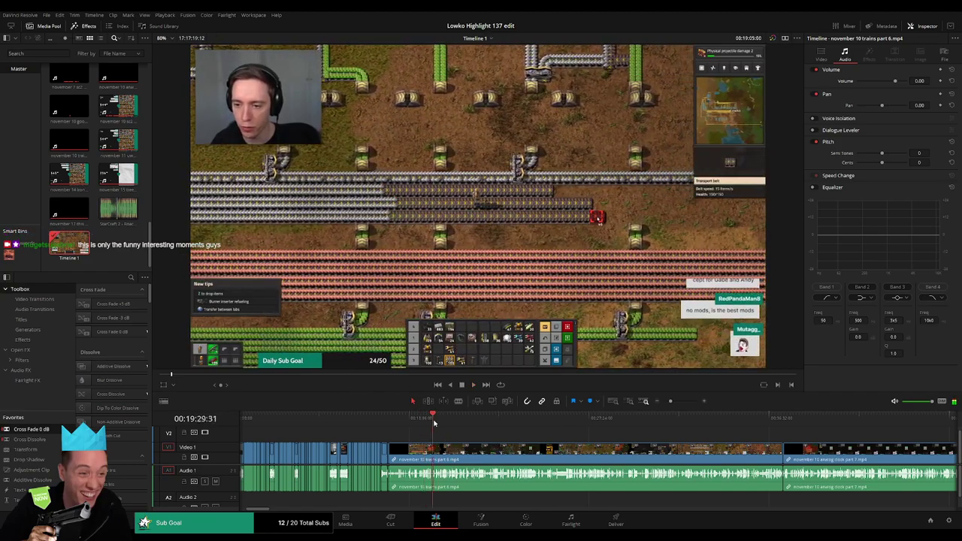
{"action": "left_click", "coordinate": [438, 422]}
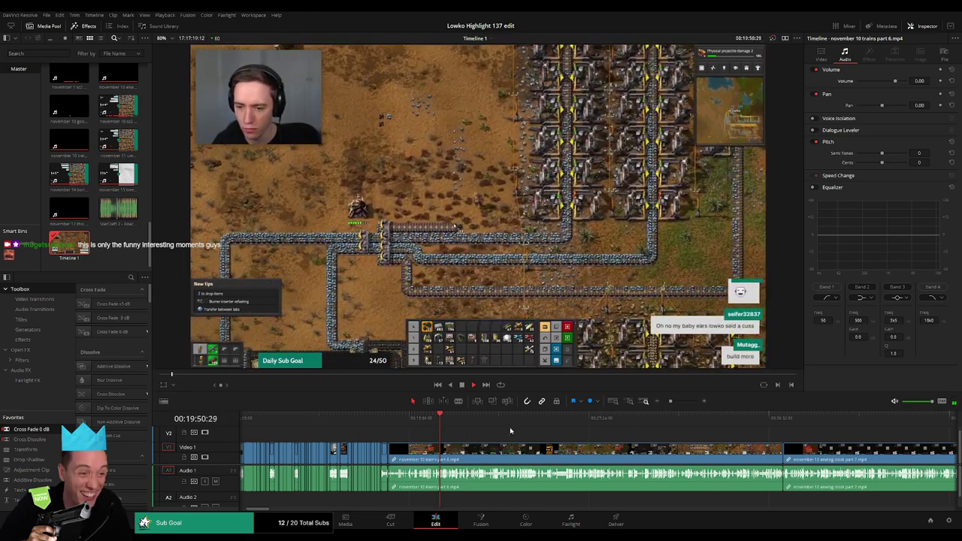
{"action": "left_click_drag", "start_coordinate": [671, 402], "coordinate": [772, 427]}
{"action": "scroll", "coordinate": [549, 452], "scroll_direction": "right", "scroll_amount": 4}
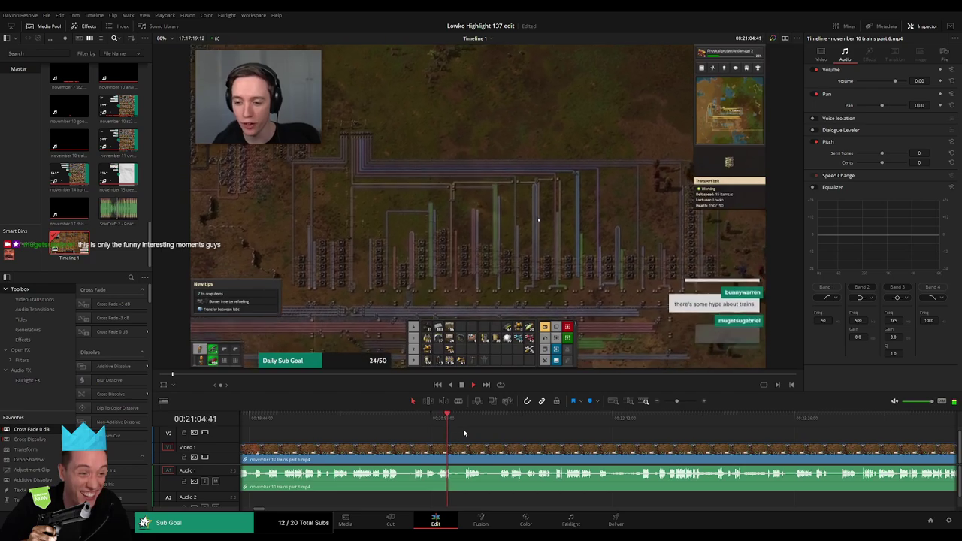
{"action": "left_click", "coordinate": [467, 427]}
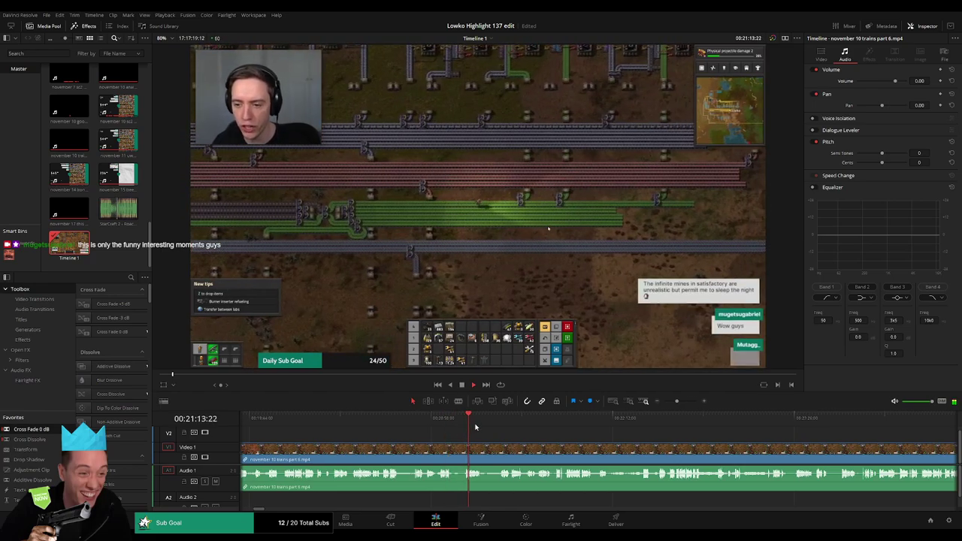
{"action": "left_click", "coordinate": [503, 422]}
{"action": "left_click", "coordinate": [637, 425]}
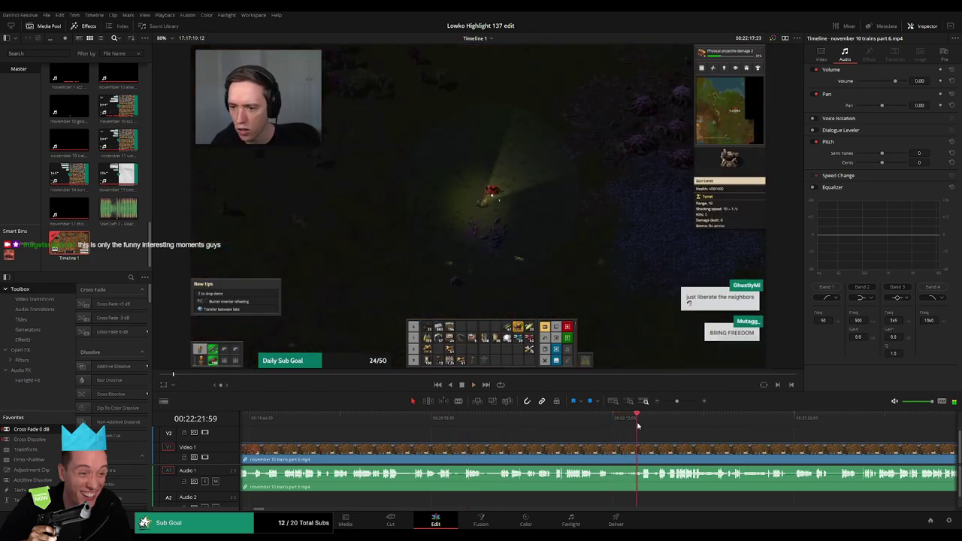
Continue sampling the trains part 6 gameplay from about 00:22:34 to 00:23:57 for a usable highlight.
{"action": "left_click_drag", "start_coordinate": [704, 456], "coordinate": [457, 447]}
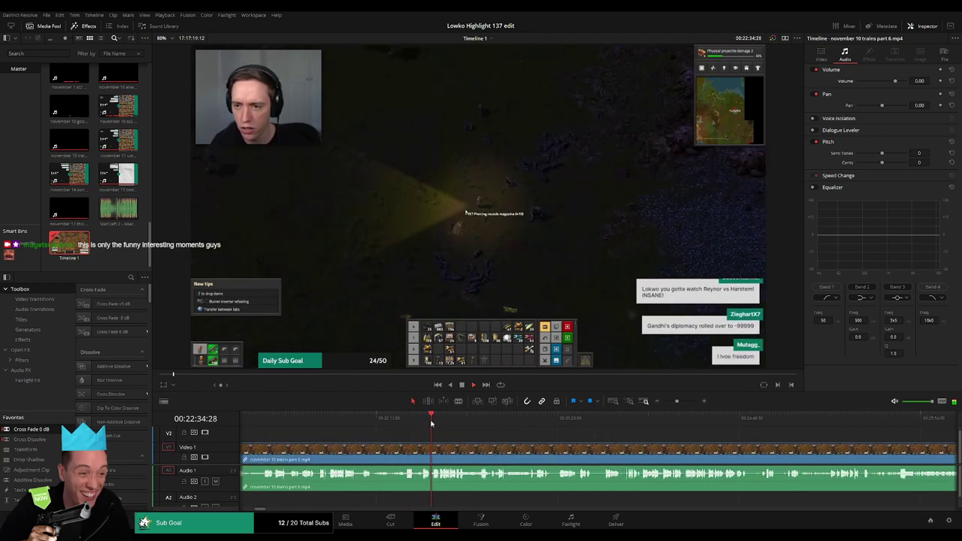
{"action": "left_click", "coordinate": [453, 420]}
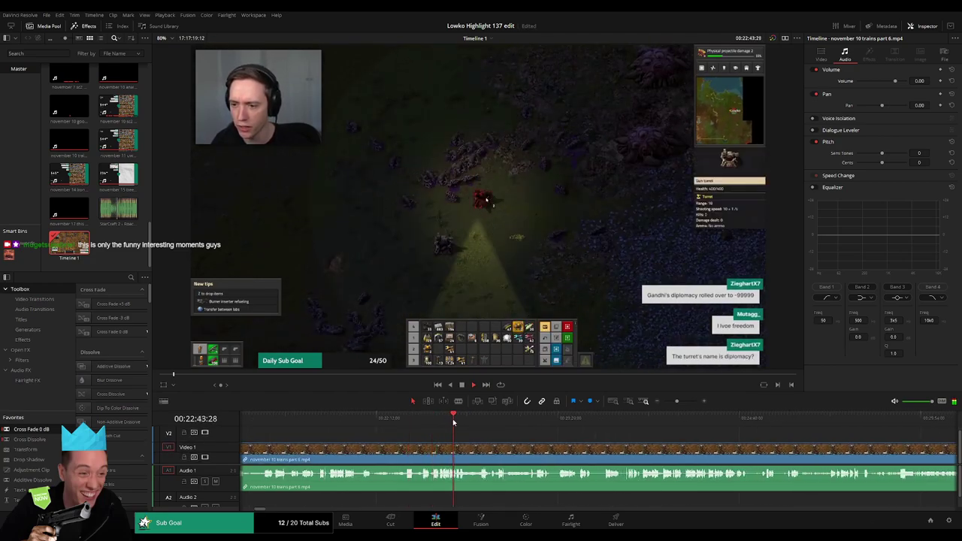
{"action": "left_click", "coordinate": [499, 421]}
{"action": "left_click", "coordinate": [618, 425]}
{"action": "left_click_drag", "start_coordinate": [618, 426], "coordinate": [621, 426]}
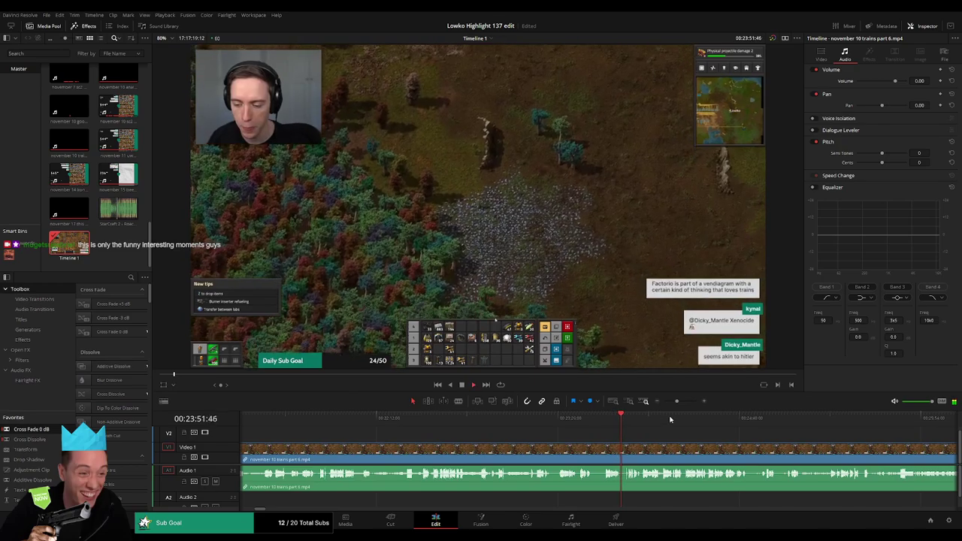
{"action": "left_click_drag", "start_coordinate": [677, 401], "coordinate": [677, 404]}
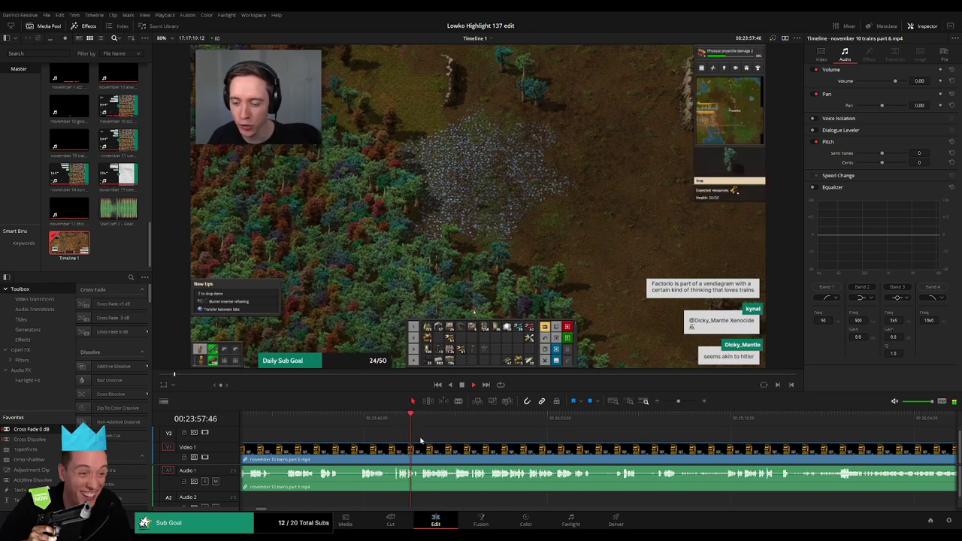
Split the part 6 trains clip at about 00:23:45, where the trains moment starts, and ripple delete the footage before it.
{"action": "left_click", "coordinate": [422, 423]}
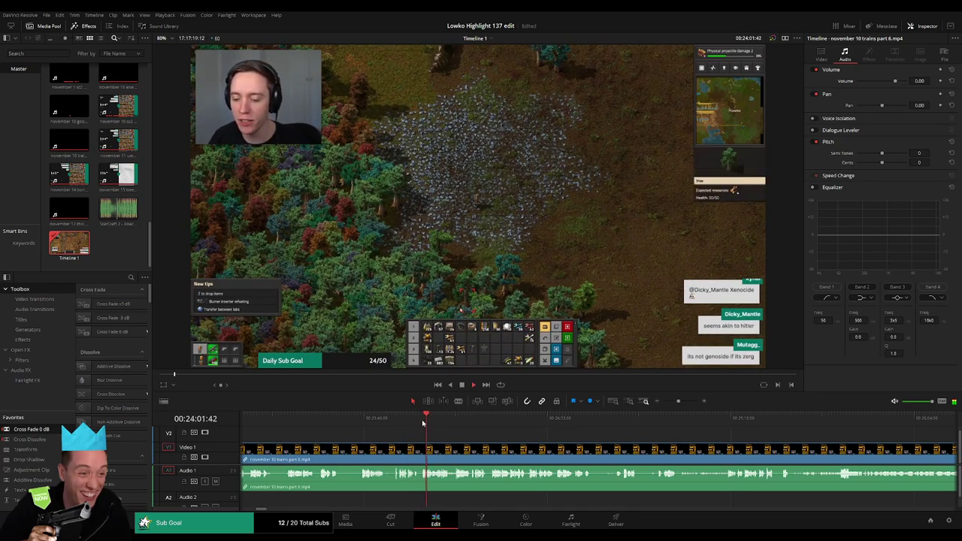
{"action": "left_click", "coordinate": [361, 428]}
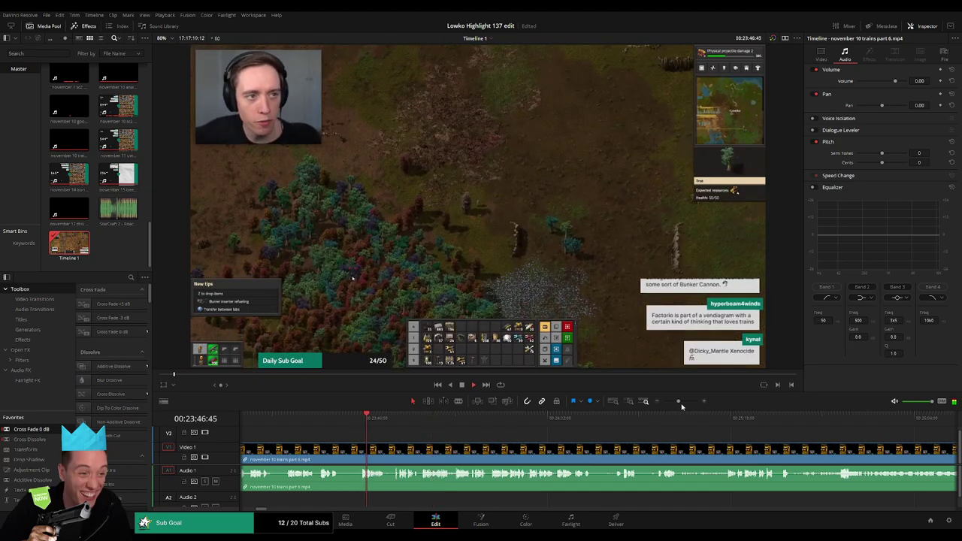
{"action": "left_click_drag", "start_coordinate": [681, 407], "coordinate": [682, 405]}
{"action": "left_click", "coordinate": [571, 451]}
{"action": "key", "text": "a"}
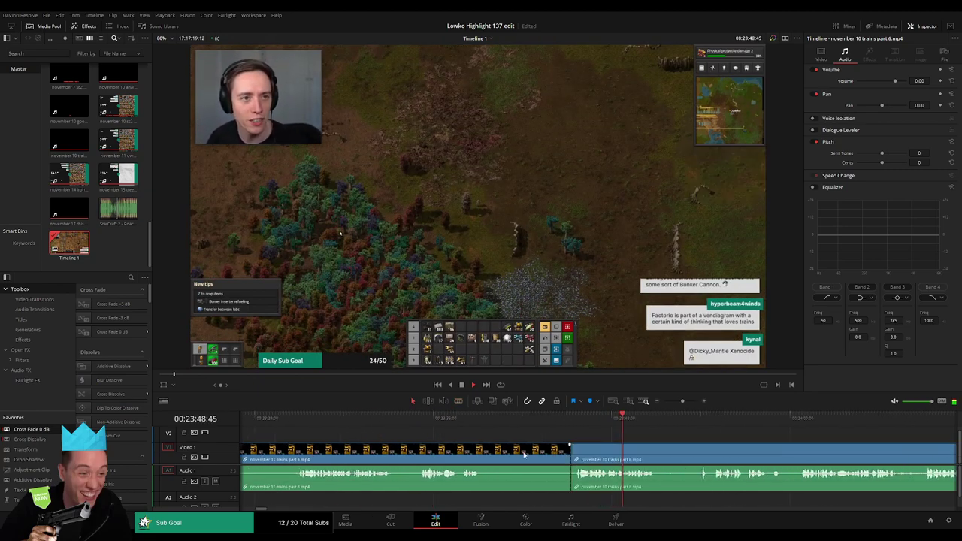
{"action": "left_click", "coordinate": [514, 454]}
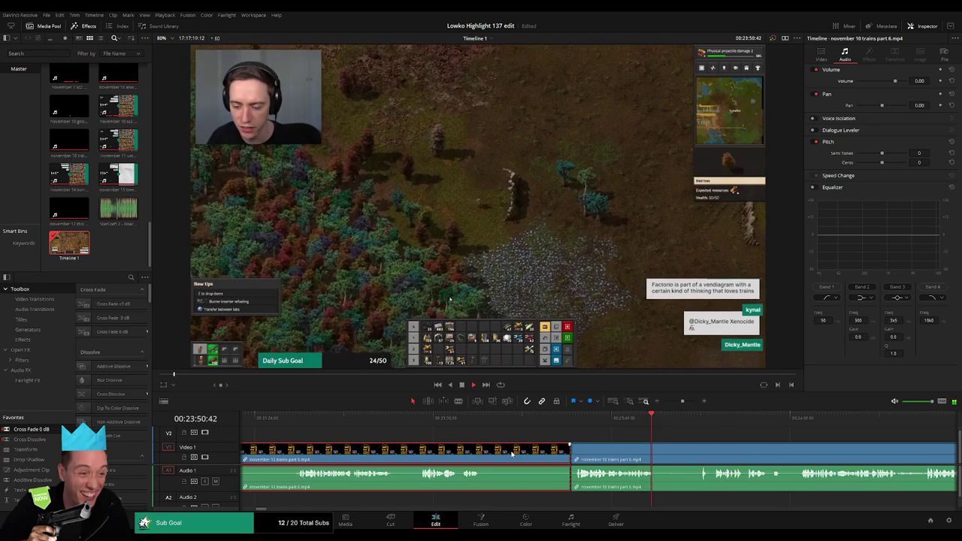
{"action": "key", "text": "BackSpace"}
Cut the pause from about 00:17:20 to 00:17:23 out of the part 6 clip and cross fade the audio at the join.
{"action": "left_click_drag", "start_coordinate": [639, 449], "coordinate": [441, 444]}
{"action": "left_click", "coordinate": [452, 423]}
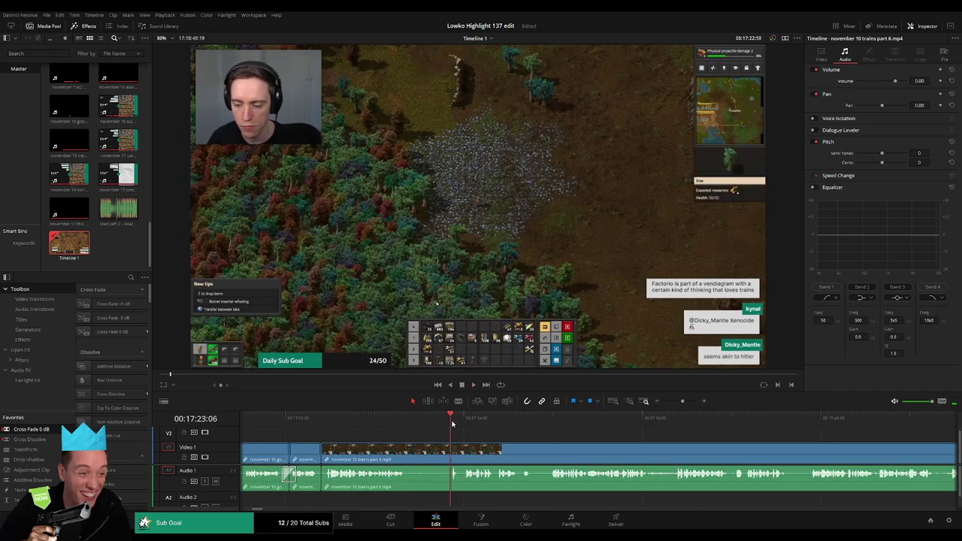
{"action": "left_click", "coordinate": [411, 445]}
{"action": "left_click", "coordinate": [453, 446]}
{"action": "key", "text": "a"}
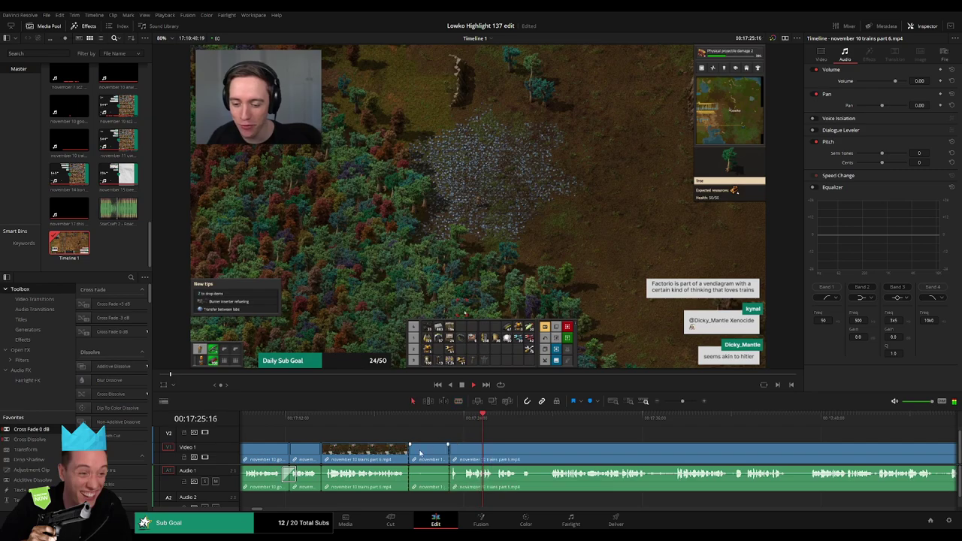
{"action": "left_click", "coordinate": [420, 453]}
{"action": "key", "text": "BackSpace"}
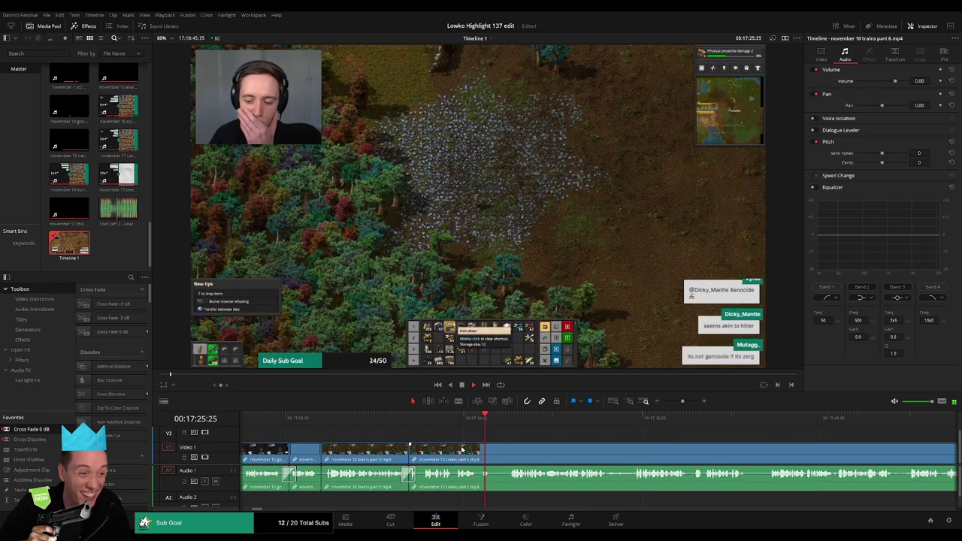
Ripple delete the silent stretch between about 00:17:26 and 00:17:27 and add an audio cross fade at the join.
{"action": "left_click_drag", "start_coordinate": [522, 451], "coordinate": [427, 452]}
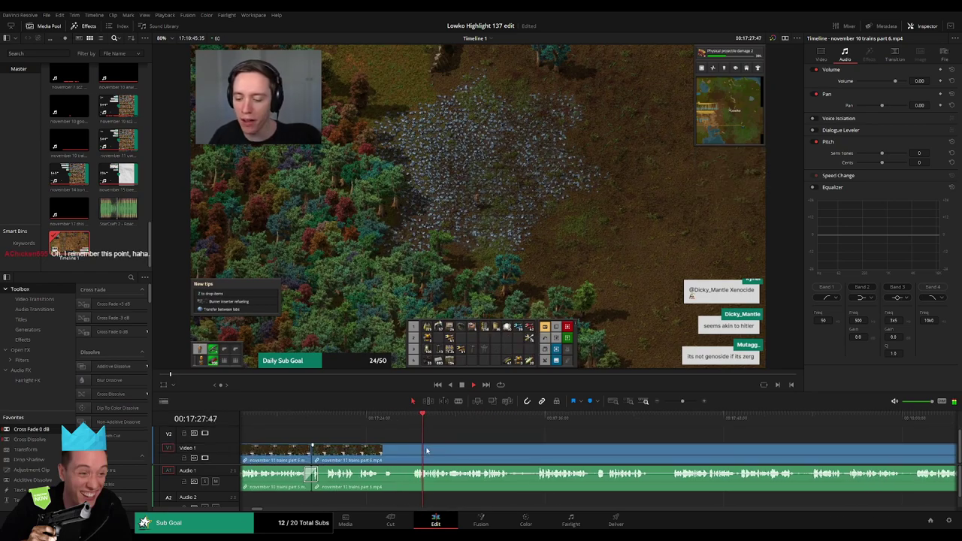
{"action": "key", "text": "b"}
{"action": "left_click", "coordinate": [395, 453]}
{"action": "left_click", "coordinate": [412, 453]}
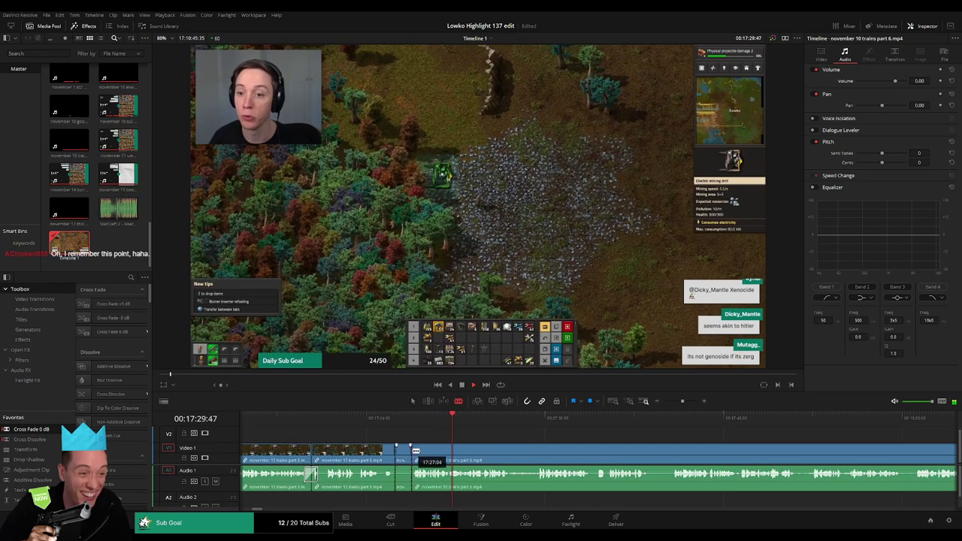
{"action": "key", "text": "a"}
{"action": "left_click", "coordinate": [406, 455]}
{"action": "key", "text": "Delete"}
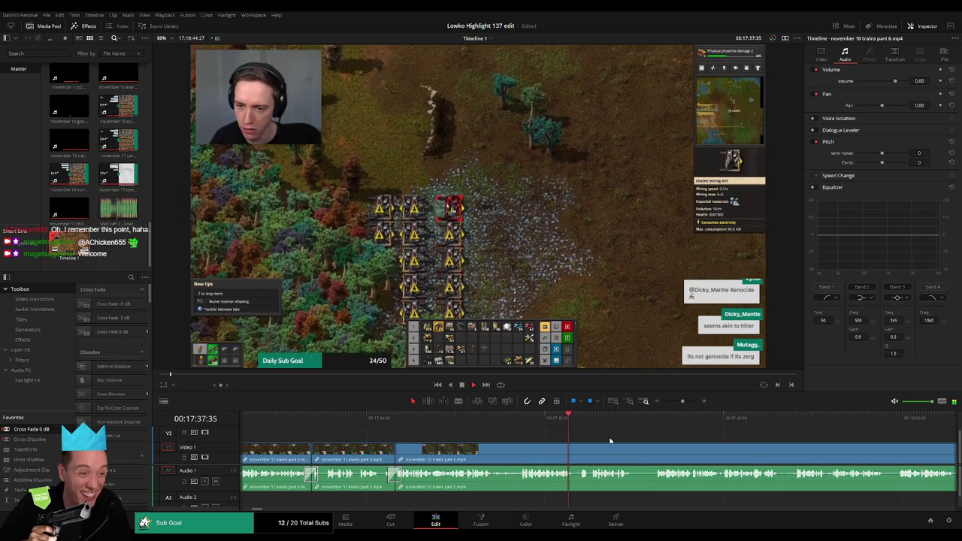
Skip ahead and remove the short pause from 00:17:42 to about 00:17:43, smoothing the join with an audio cross fade.
{"action": "left_click", "coordinate": [579, 424]}
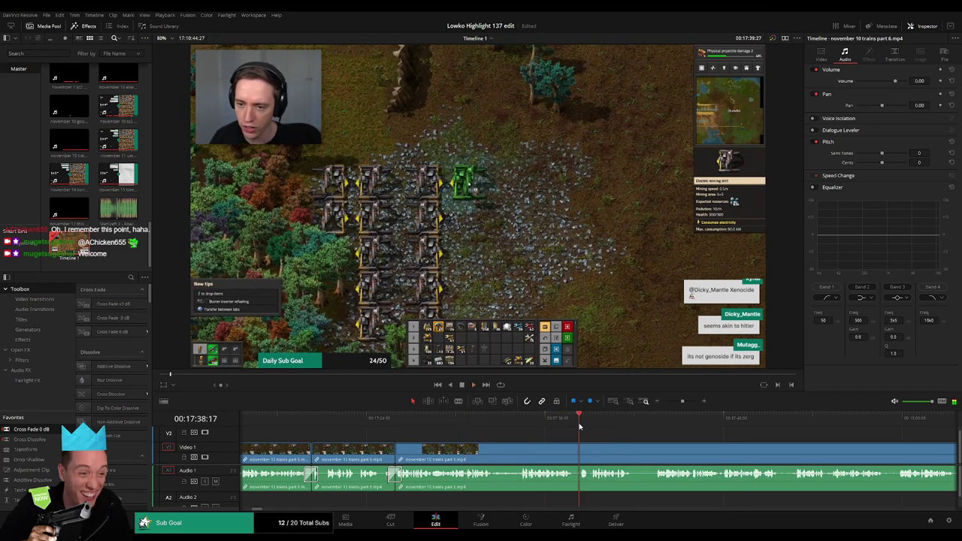
{"action": "left_click_drag", "start_coordinate": [681, 449], "coordinate": [471, 441]}
{"action": "key", "text": "b"}
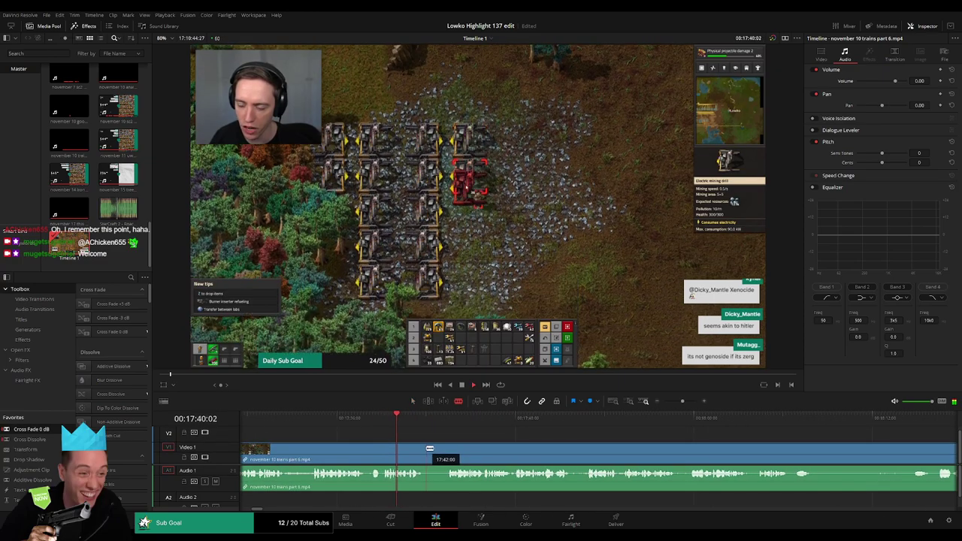
{"action": "left_click", "coordinate": [427, 449]}
{"action": "left_click", "coordinate": [449, 448]}
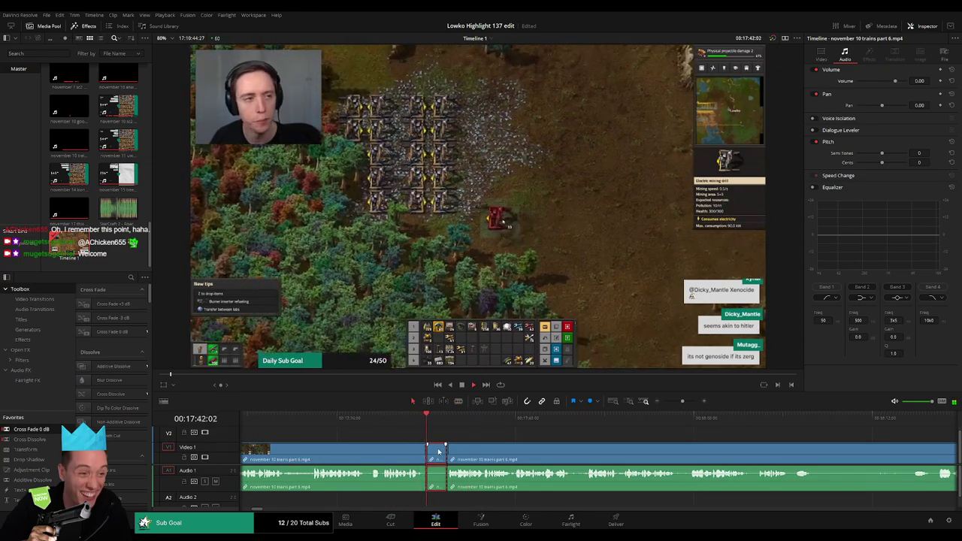
{"action": "key", "text": "Delete"}
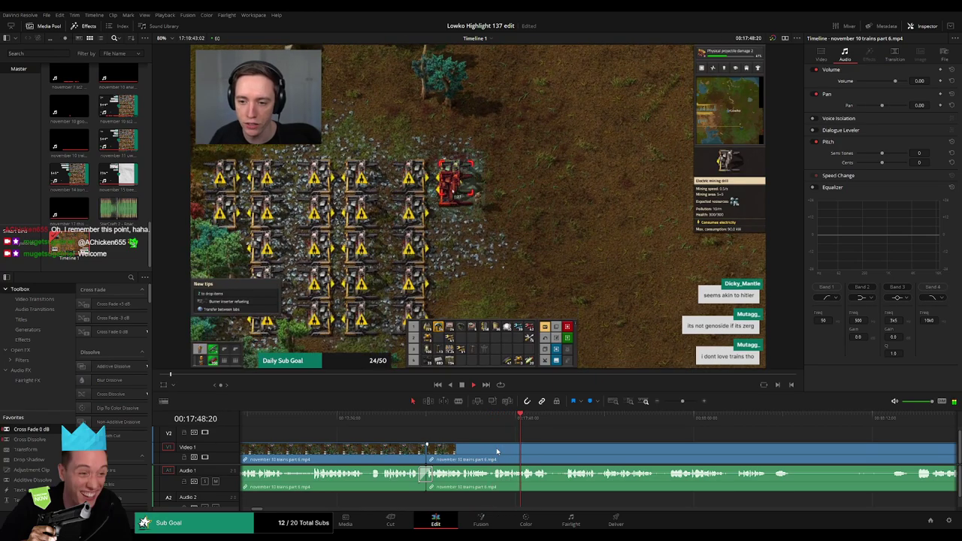
Remove the quiet gap from about 00:17:50 to 00:17:51 in the mining drill footage and cross fade its audio join.
{"action": "left_click_drag", "start_coordinate": [627, 462], "coordinate": [391, 445]}
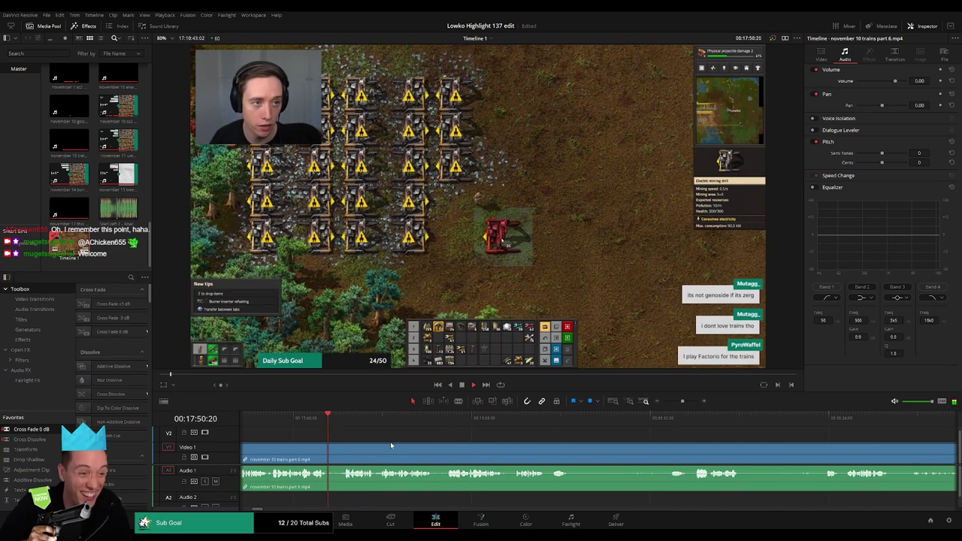
{"action": "left_click", "coordinate": [329, 453]}
{"action": "left_click", "coordinate": [345, 452]}
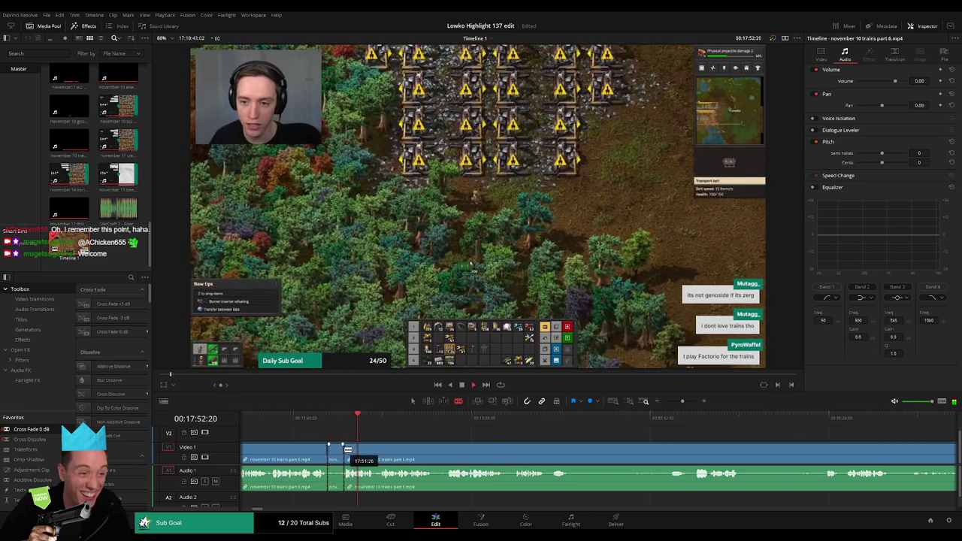
{"action": "key", "text": "a"}
{"action": "left_click", "coordinate": [337, 452]}
{"action": "key", "text": "Delete"}
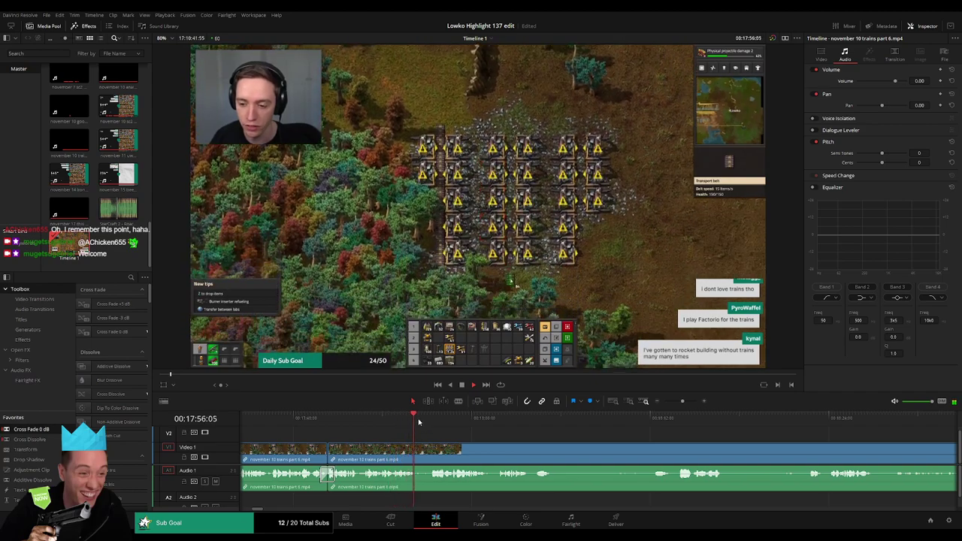
Trim out the gap from about 00:17:56 to 00:17:57 and add an audio cross fade where the pieces meet.
{"action": "key", "text": "b"}
{"action": "left_click", "coordinate": [416, 449]}
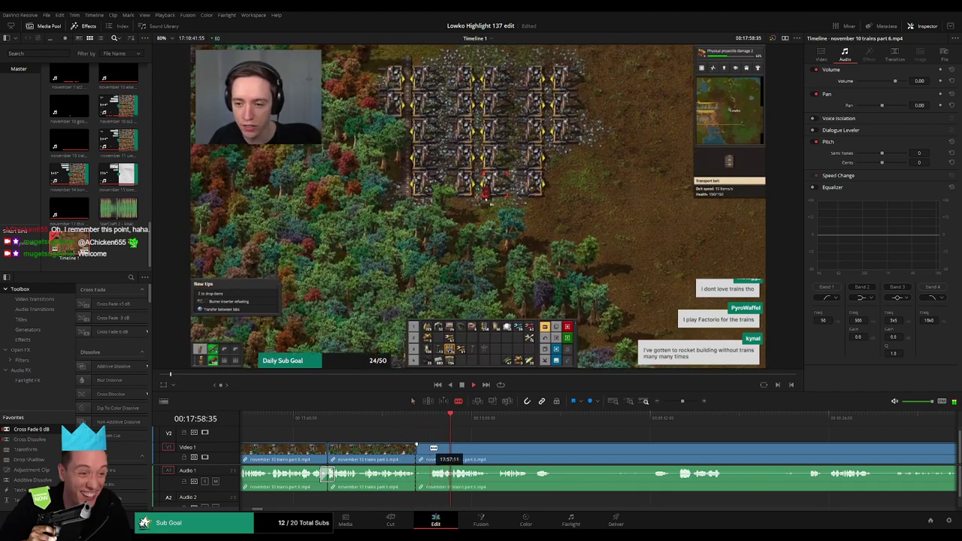
{"action": "left_click", "coordinate": [430, 448]}
{"action": "key", "text": "a"}
{"action": "left_click", "coordinate": [423, 451]}
{"action": "key", "text": "Delete"}
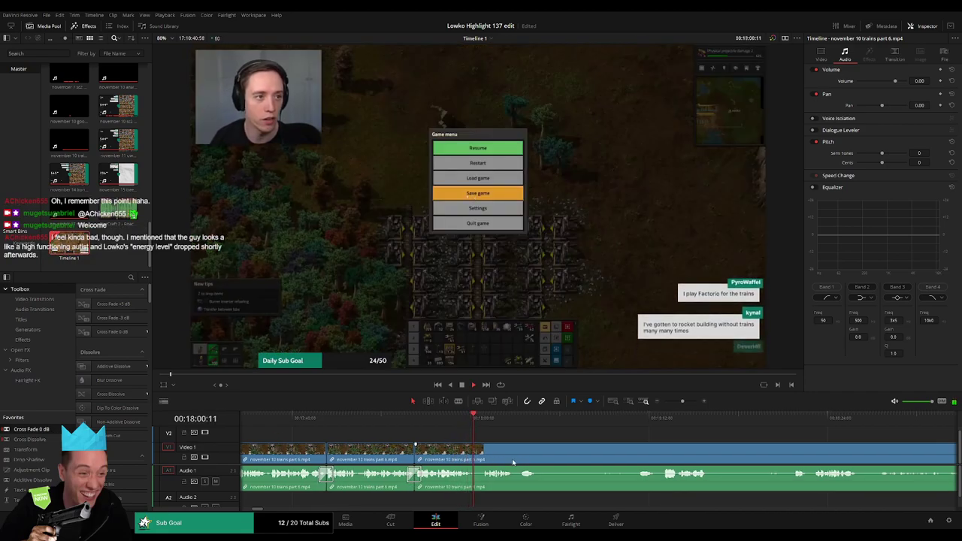
Ripple delete the game menu footage from about 00:18:03 to 00:18:21 and cross fade the audio into the next piece.
{"action": "left_click_drag", "start_coordinate": [534, 458], "coordinate": [376, 457]}
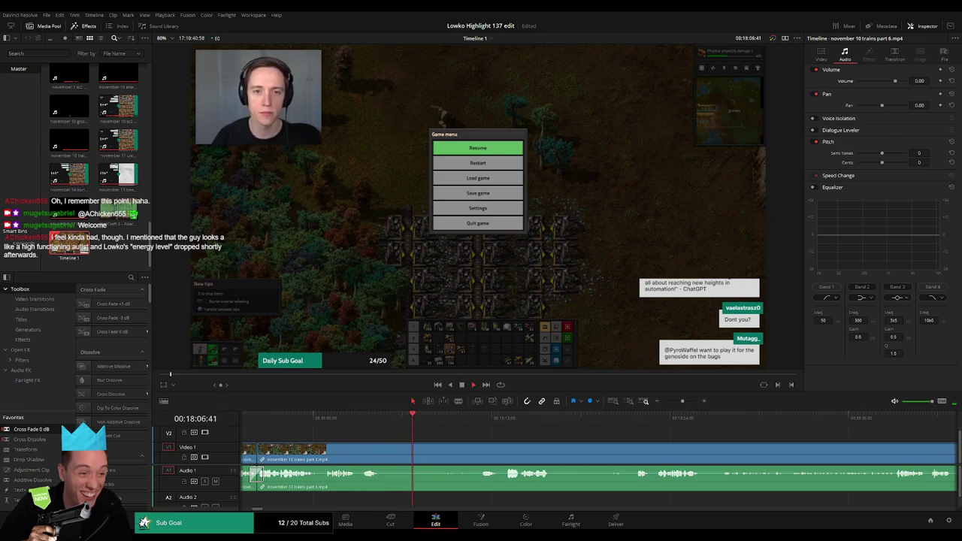
{"action": "left_click", "coordinate": [309, 420]}
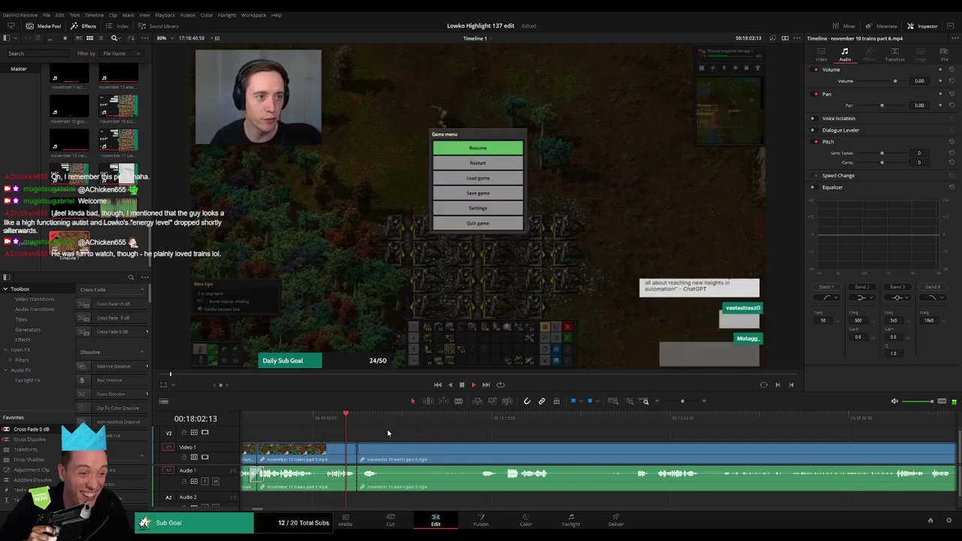
{"action": "key", "text": "ctrl+b"}
{"action": "left_click_drag", "start_coordinate": [508, 420], "coordinate": [635, 422]}
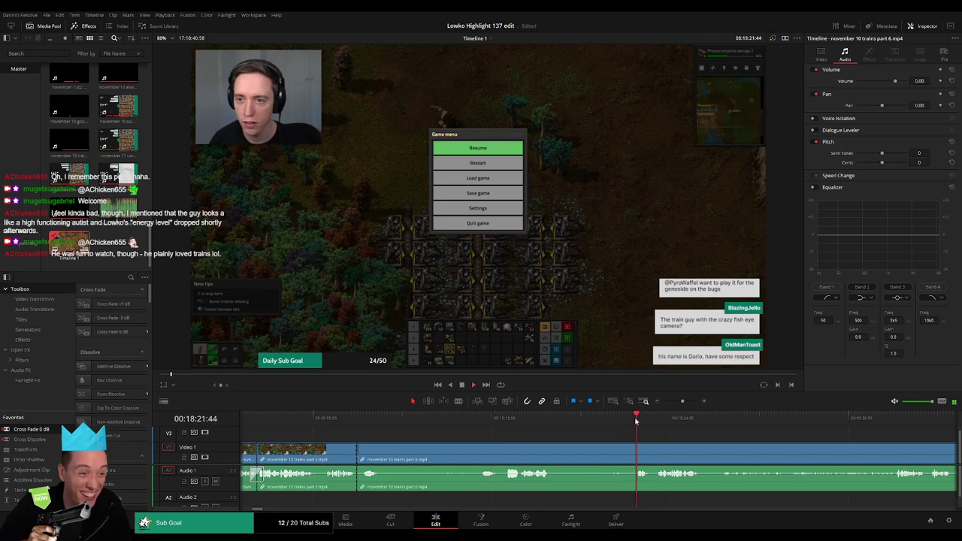
{"action": "left_click", "coordinate": [624, 455]}
{"action": "key", "text": "Delete"}
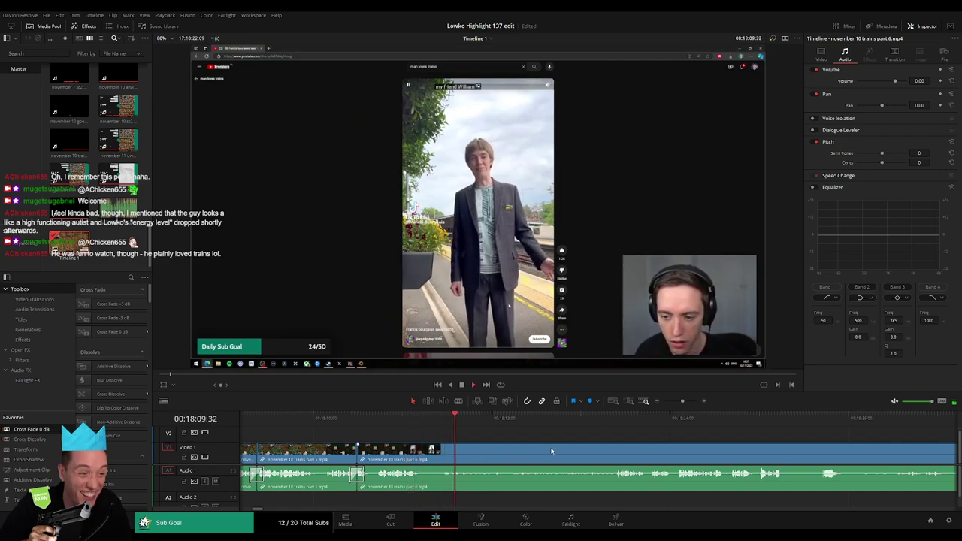
Review the train video reaction from about 00:18:09 and replay around 00:18:25 to pinpoint the speech to mute.
{"action": "left_click_drag", "start_coordinate": [551, 451], "coordinate": [393, 445]}
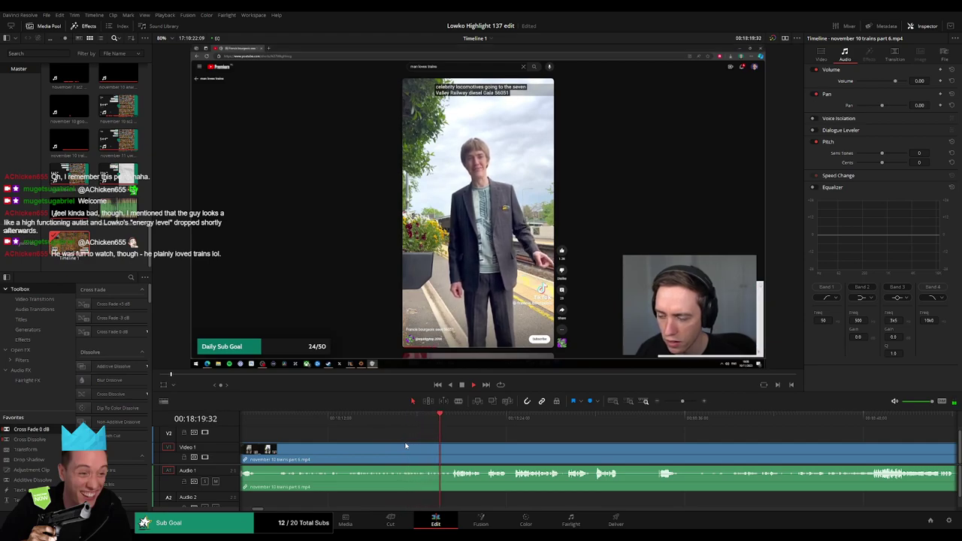
{"action": "scroll", "coordinate": [461, 442], "scroll_direction": "right", "scroll_amount": 2}
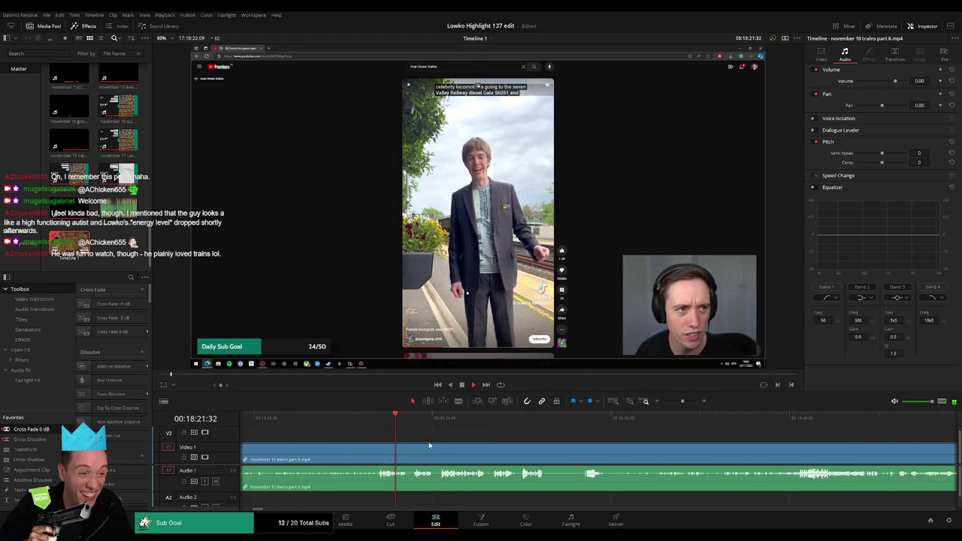
{"action": "scroll", "coordinate": [496, 447], "scroll_direction": "right", "scroll_amount": 2}
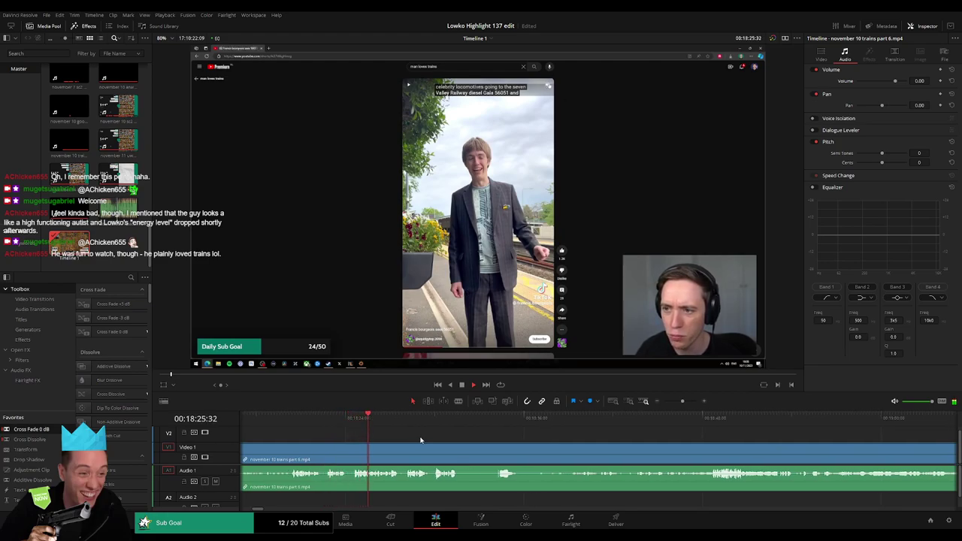
{"action": "left_click", "coordinate": [364, 421]}
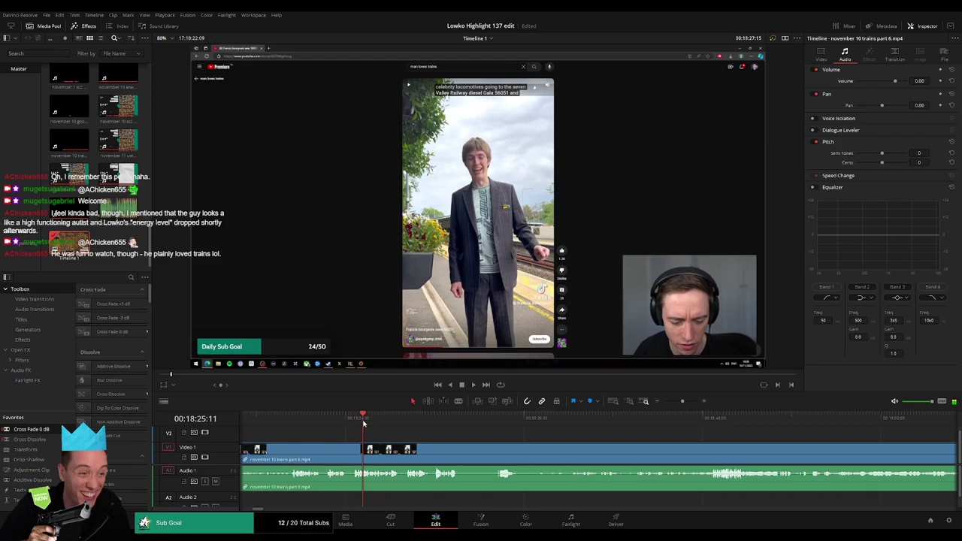
{"action": "left_click_drag", "start_coordinate": [683, 401], "coordinate": [687, 401]}
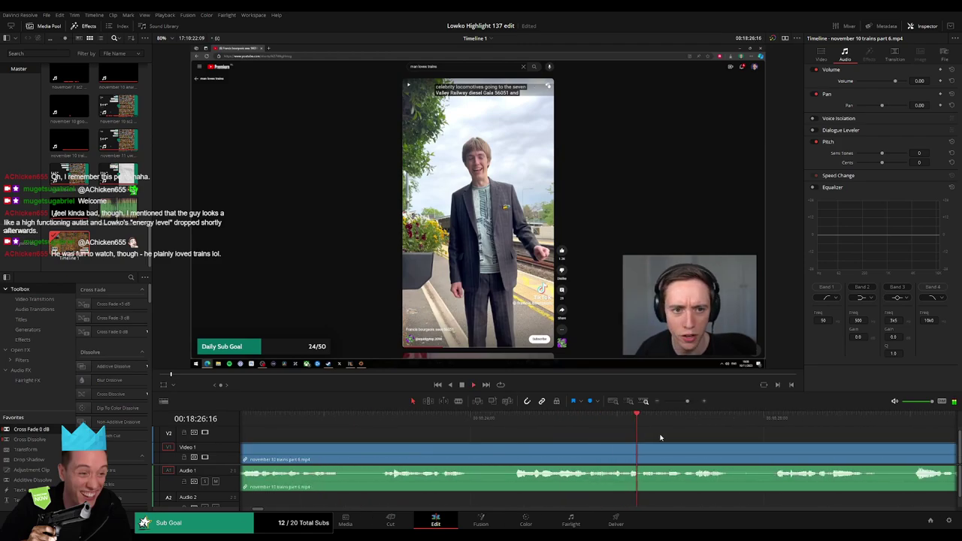
{"action": "key", "text": "space"}
{"action": "left_click", "coordinate": [564, 420]}
{"action": "key", "text": "space"}
{"action": "key", "text": "space"}
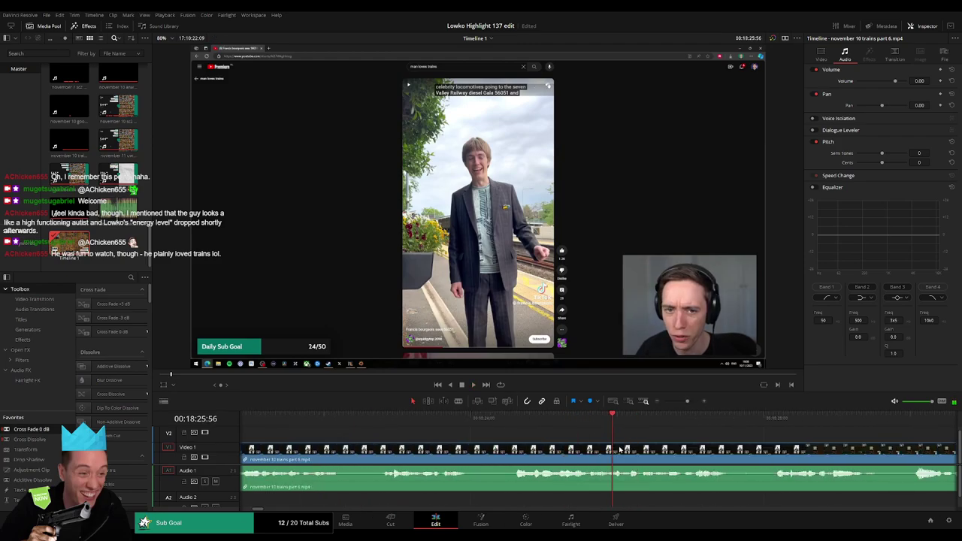
Split the part 6 clip at about 00:18:26:06 and 00:18:26:29, and disable only the audio of the short piece between.
{"action": "left_click", "coordinate": [625, 425]}
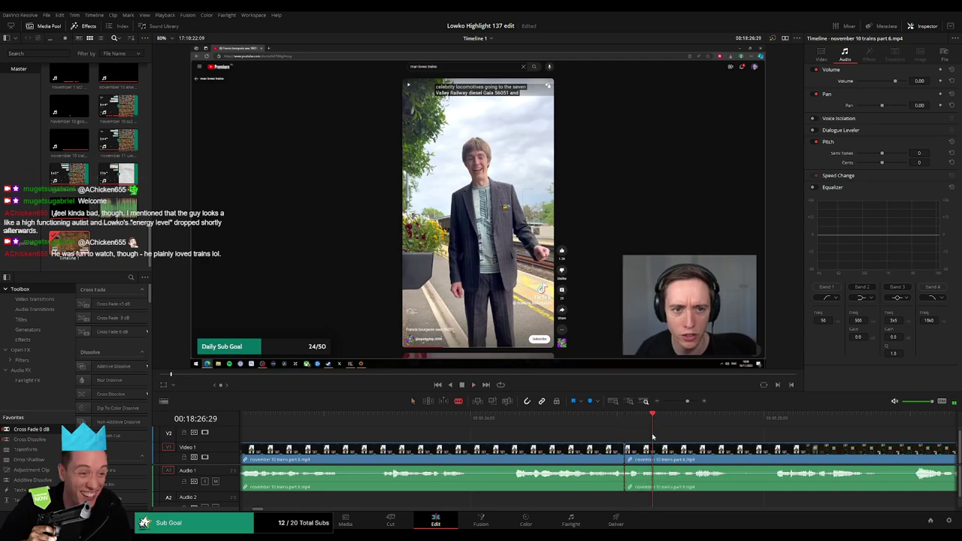
{"action": "left_click", "coordinate": [652, 461]}
{"action": "key", "text": "a"}
{"action": "left_click", "coordinate": [641, 482], "text": "alt"}
{"action": "key", "text": "d"}
Place StarCraft 2 - Roach Quotes.mp3 on Audio 2 under the muted piece at a volume of -23 and play it back.
{"action": "left_click_drag", "start_coordinate": [119, 210], "coordinate": [651, 503]}
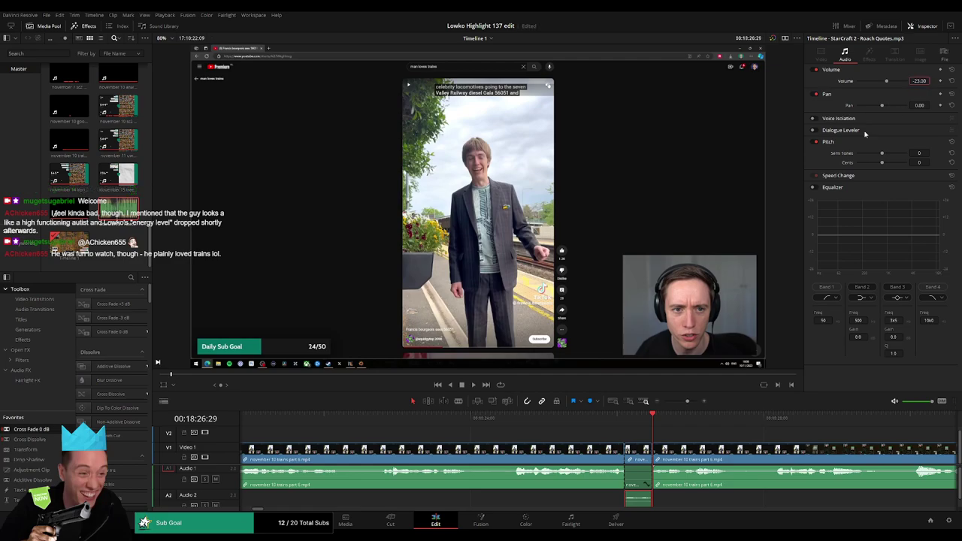
{"action": "left_click", "coordinate": [103, 265]}
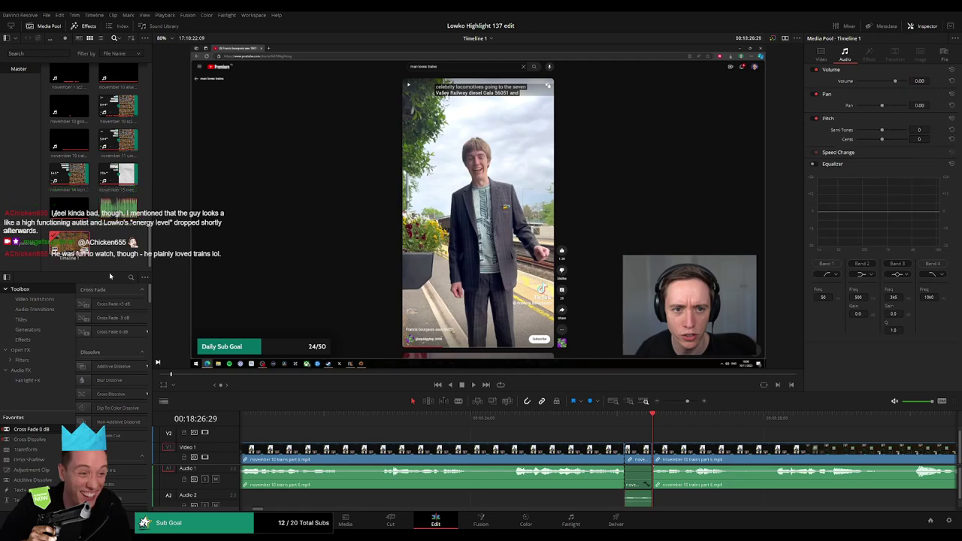
{"action": "left_click", "coordinate": [505, 418]}
{"action": "key", "text": "space"}
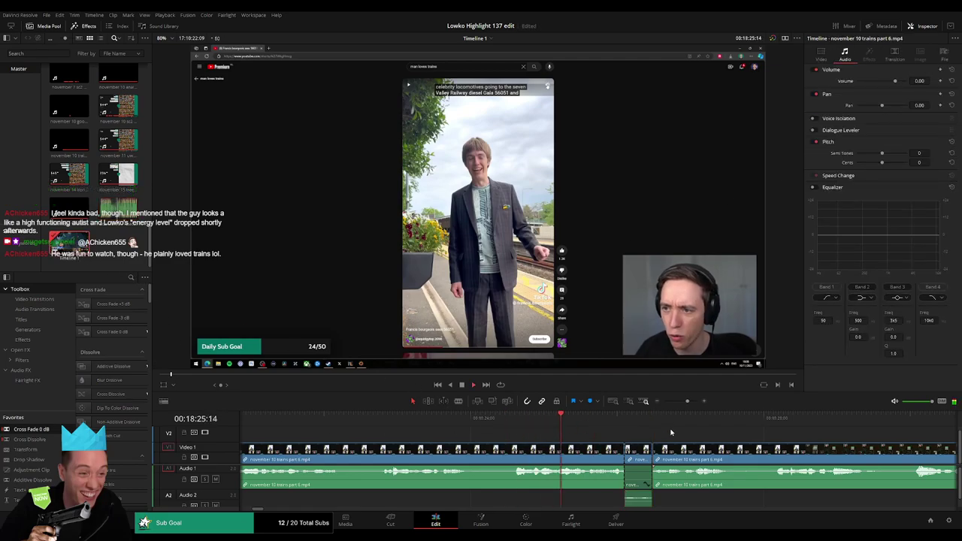
Ripple delete the game menu footage from about 00:18:29 to 00:18:39 in the part 6 clip and shorten the audio cross fade at the join.
{"action": "left_click_drag", "start_coordinate": [690, 402], "coordinate": [685, 402]}
{"action": "scroll", "coordinate": [463, 434], "scroll_direction": "right", "scroll_amount": 5}
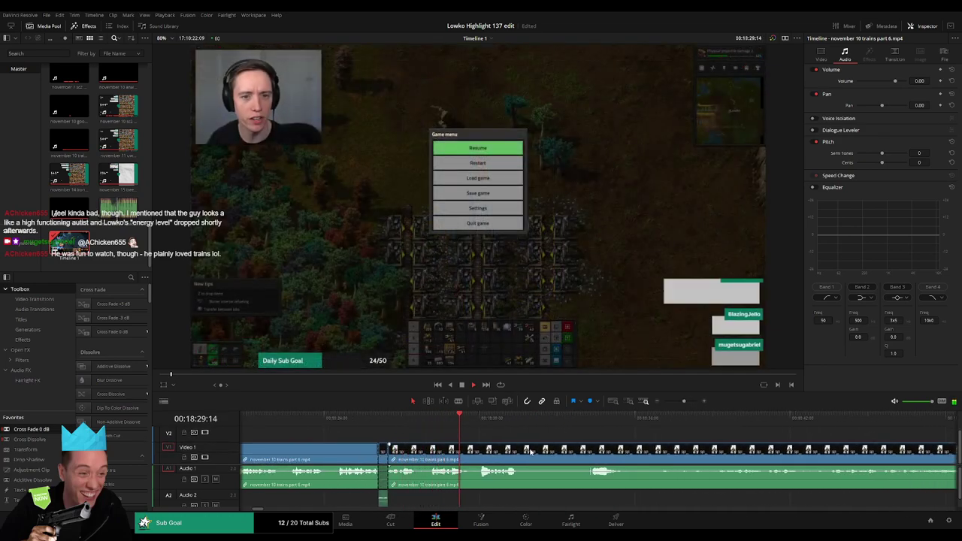
{"action": "scroll", "coordinate": [474, 445], "scroll_direction": "right", "scroll_amount": 2}
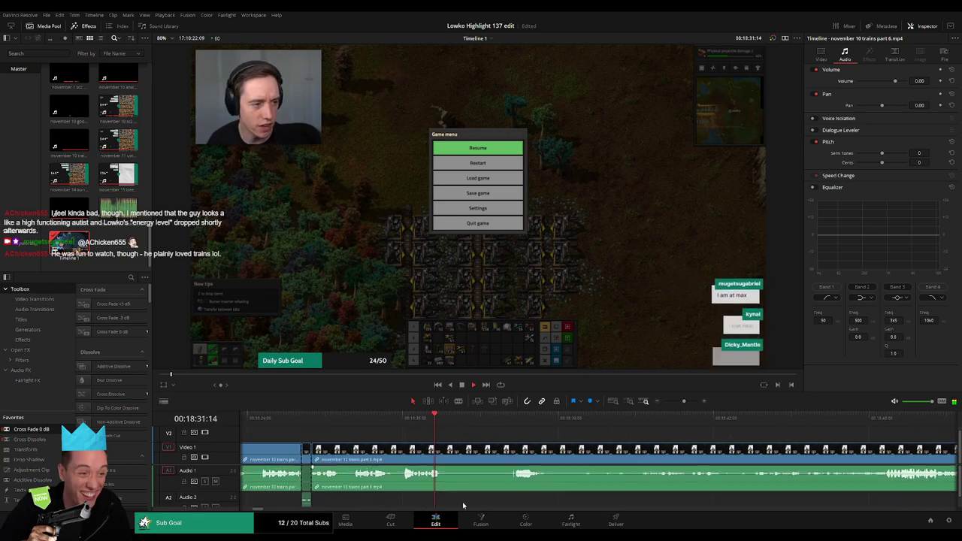
{"action": "left_click", "coordinate": [505, 419]}
{"action": "key", "text": "b"}
{"action": "left_click", "coordinate": [395, 452]}
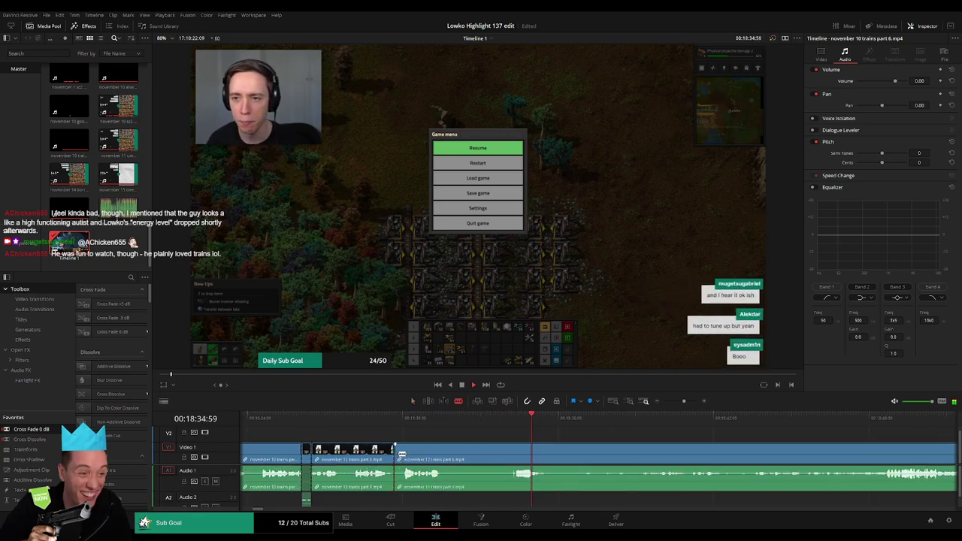
{"action": "left_click", "coordinate": [642, 455]}
{"action": "key", "text": "a"}
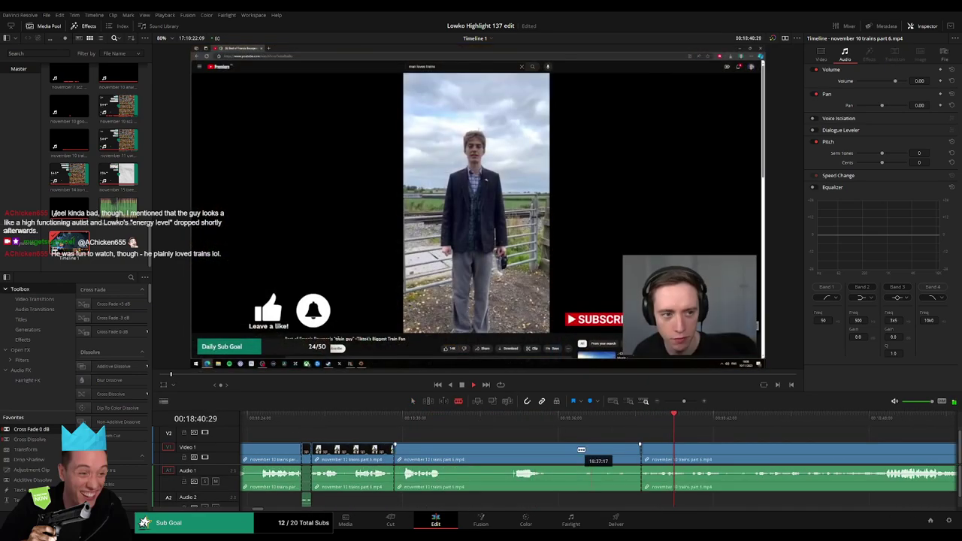
{"action": "left_click", "coordinate": [578, 452]}
{"action": "key", "text": "Delete"}
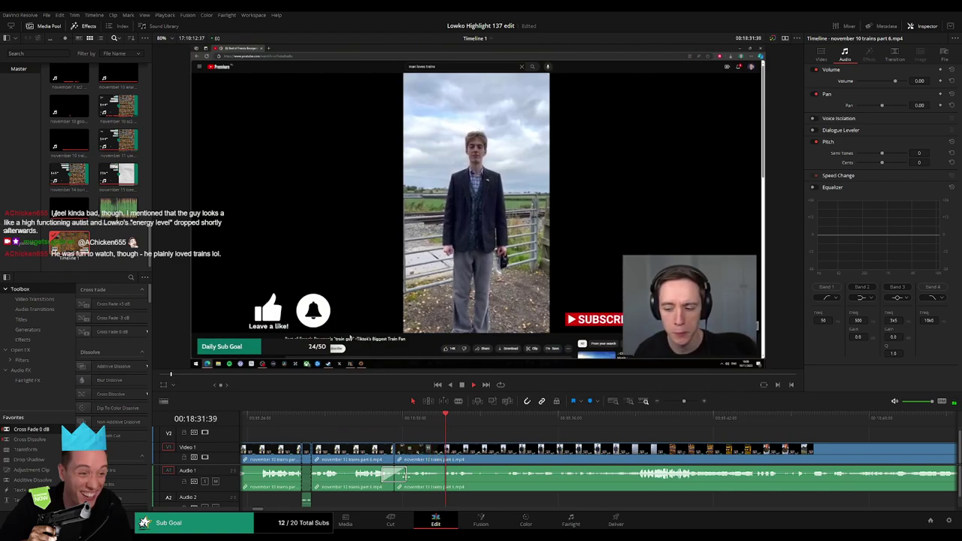
{"action": "left_click_drag", "start_coordinate": [405, 477], "coordinate": [399, 478]}
{"action": "left_click", "coordinate": [455, 437]}
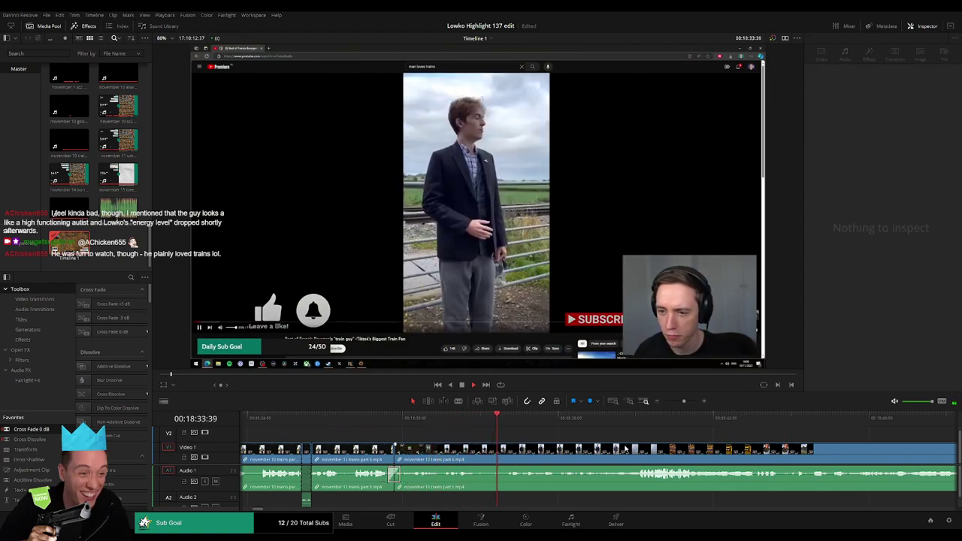
Ripple delete the brief game menu pause from about 00:19:14 to 00:19:15, after the train video, and cross fade the audio across the join.
{"action": "left_click_drag", "start_coordinate": [626, 449], "coordinate": [480, 443]}
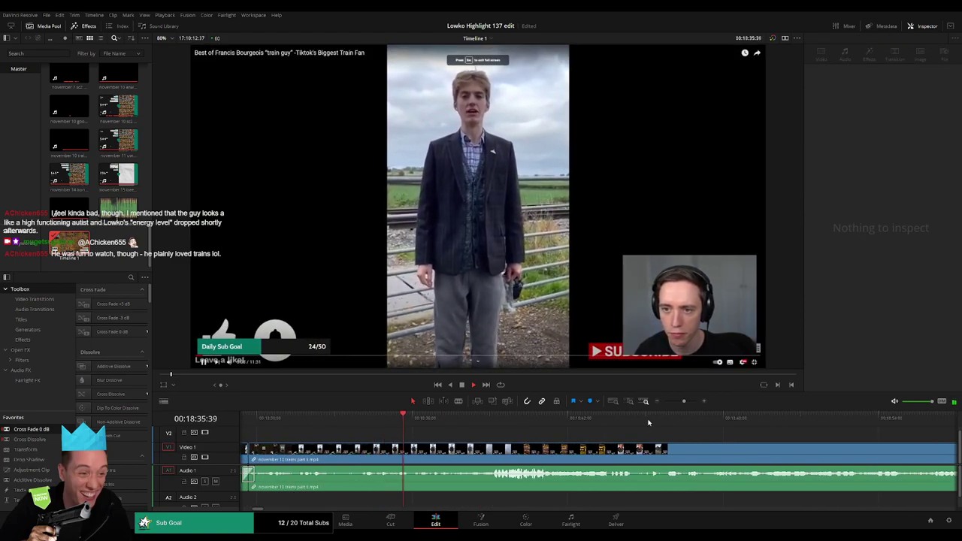
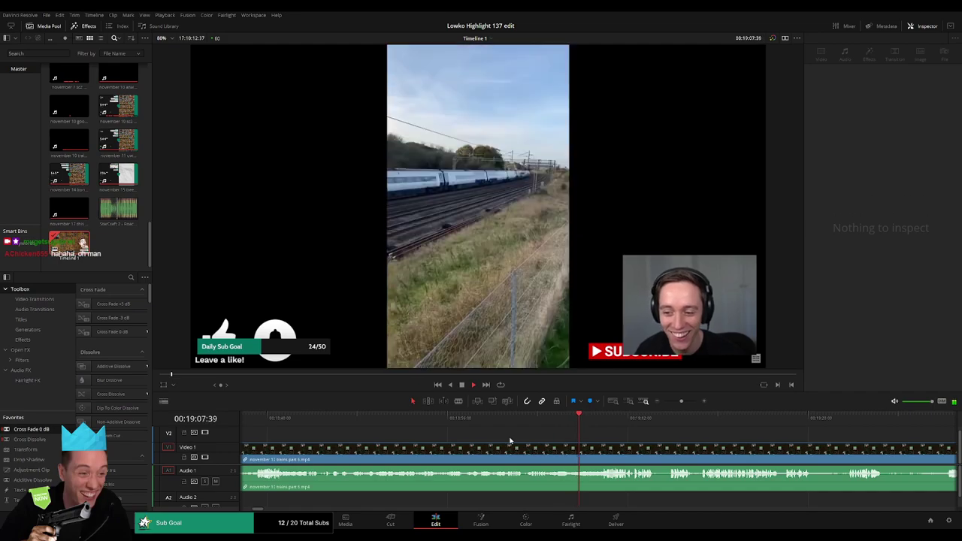
{"action": "left_click_drag", "start_coordinate": [625, 438], "coordinate": [453, 434]}
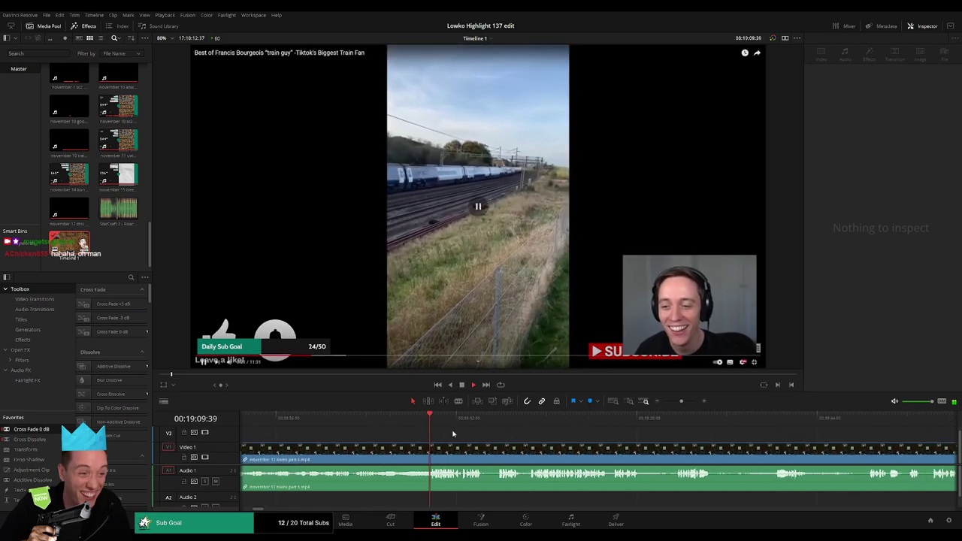
{"action": "scroll", "coordinate": [485, 435], "scroll_direction": "right", "scroll_amount": 1}
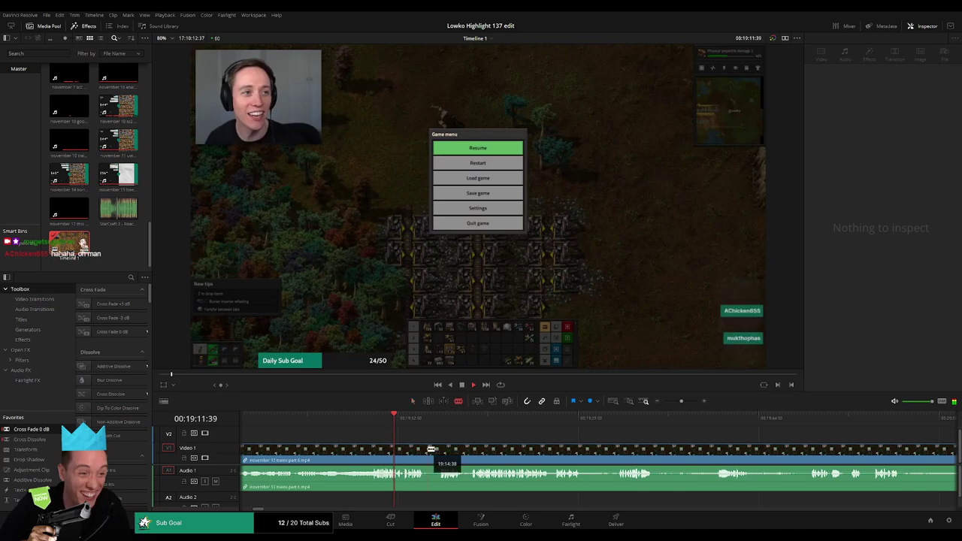
{"action": "left_click", "coordinate": [434, 460]}
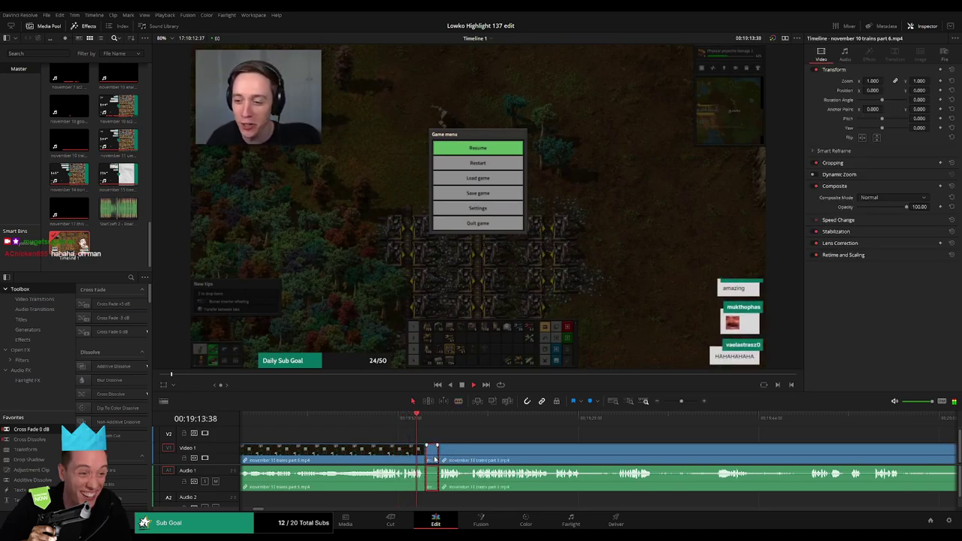
{"action": "key", "text": "Delete"}
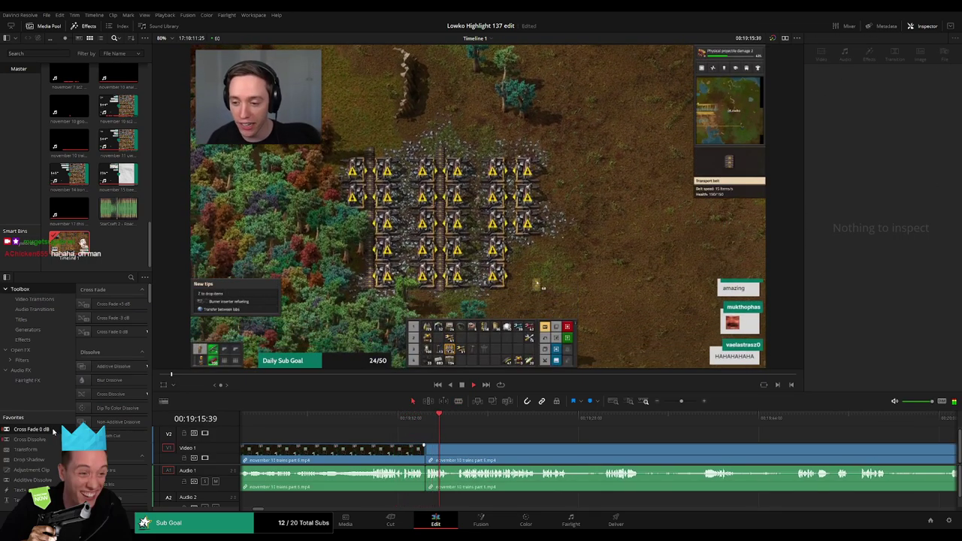
{"action": "left_click_drag", "start_coordinate": [431, 485], "coordinate": [430, 483]}
{"action": "key", "text": "space"}
Ripple delete the pause from about 00:19:27 to 00:19:30 in the part 6 clip and cross fade the audio across the cut.
{"action": "scroll", "coordinate": [511, 449], "scroll_direction": "right", "scroll_amount": 3}
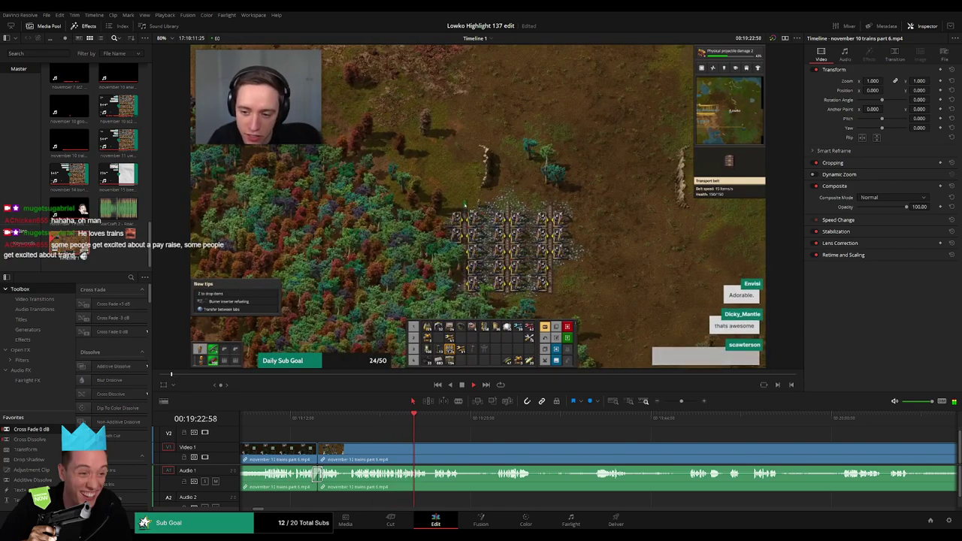
{"action": "scroll", "coordinate": [357, 433], "scroll_direction": "right", "scroll_amount": 3}
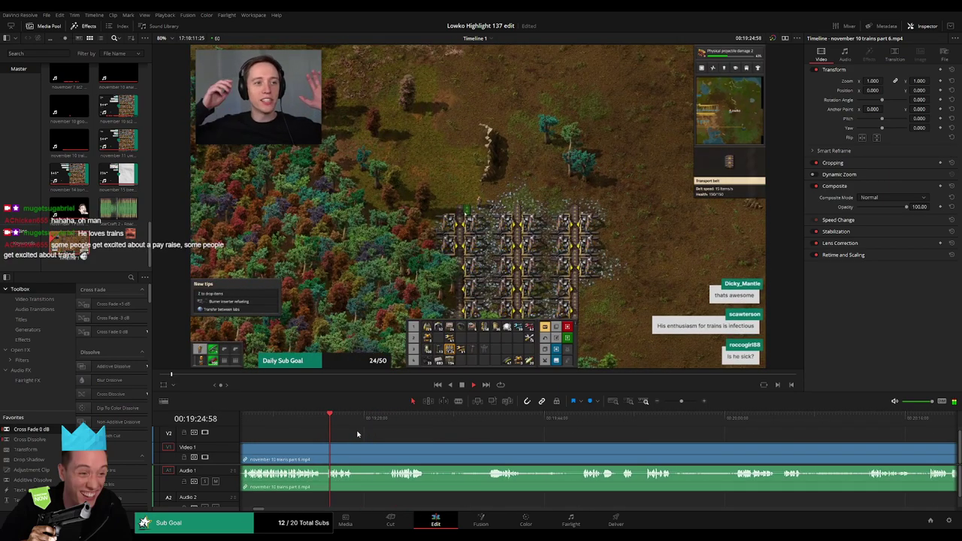
{"action": "key", "text": "b"}
{"action": "left_click", "coordinate": [356, 455]}
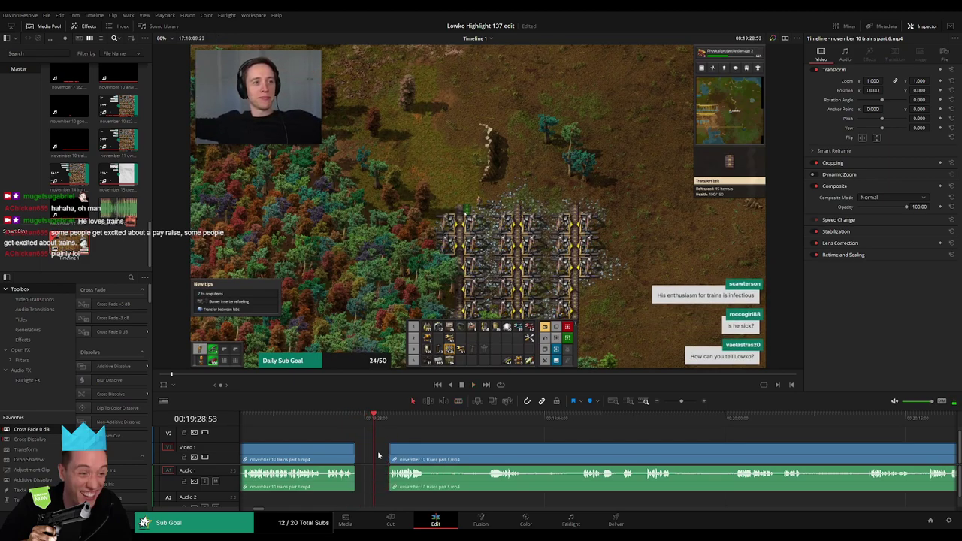
{"action": "key", "text": "Delete"}
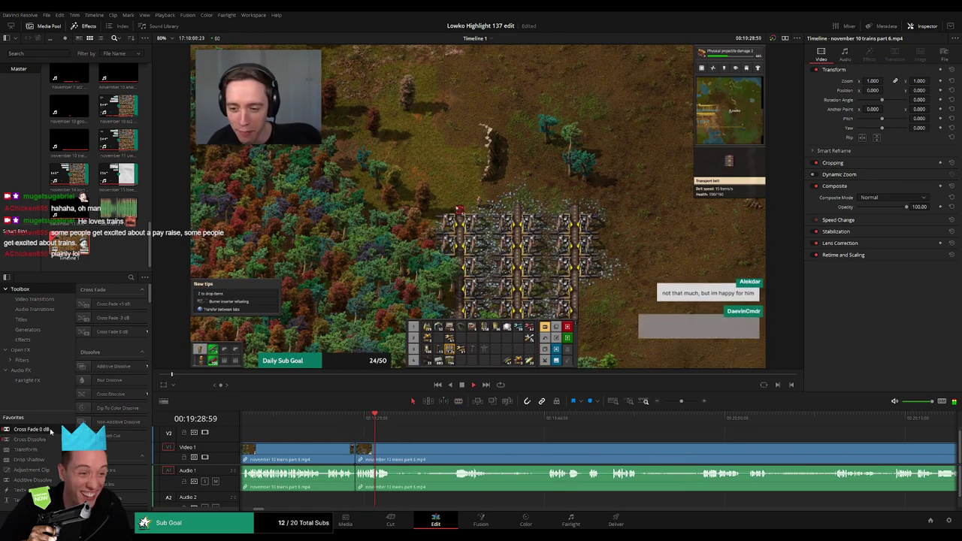
{"action": "left_click_drag", "start_coordinate": [50, 431], "coordinate": [316, 434]}
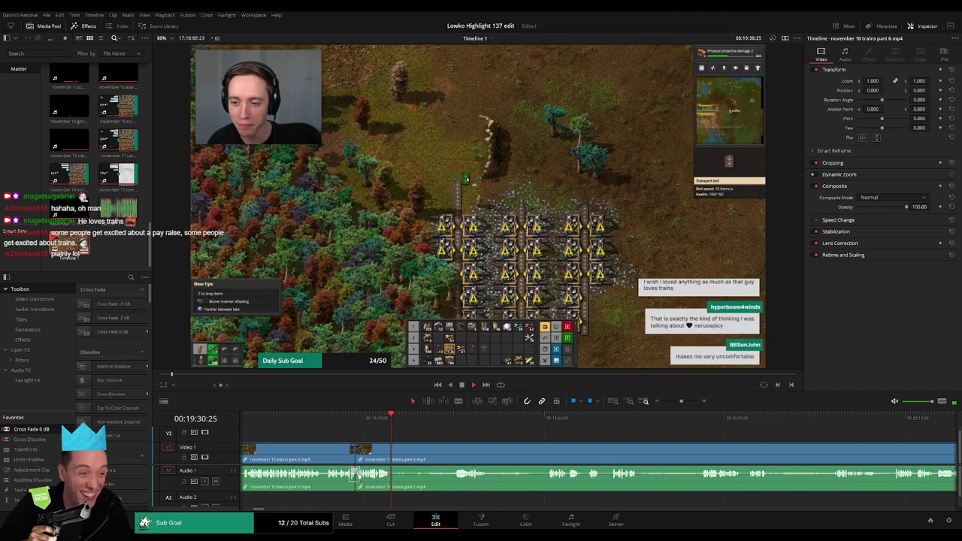
Split the part 6 clip at about 00:19:30, 00:19:36 and 00:19:39, and ripple delete the first piece between those cuts with an audio cross fade.
{"action": "left_click", "coordinate": [472, 430]}
{"action": "left_click", "coordinate": [455, 424]}
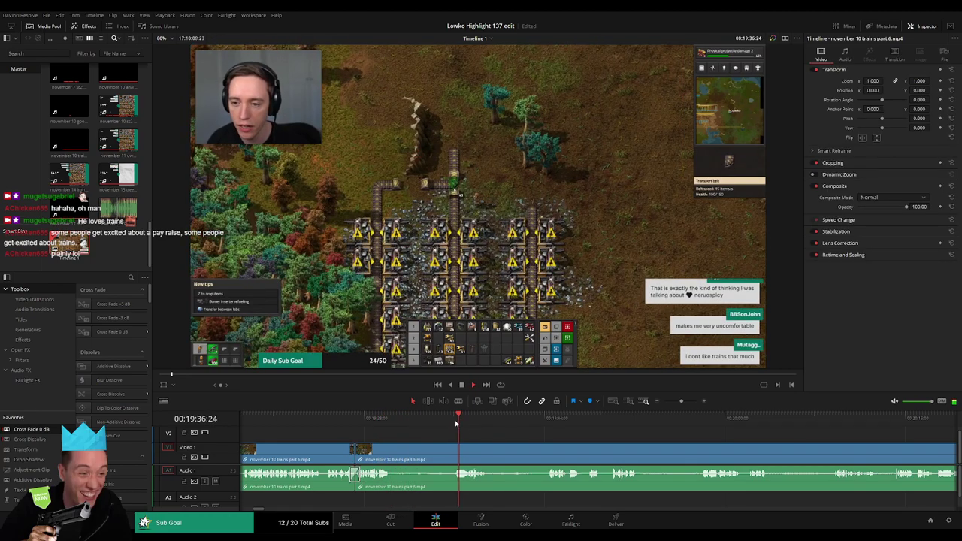
{"action": "key", "text": "b"}
{"action": "left_click", "coordinate": [390, 449]}
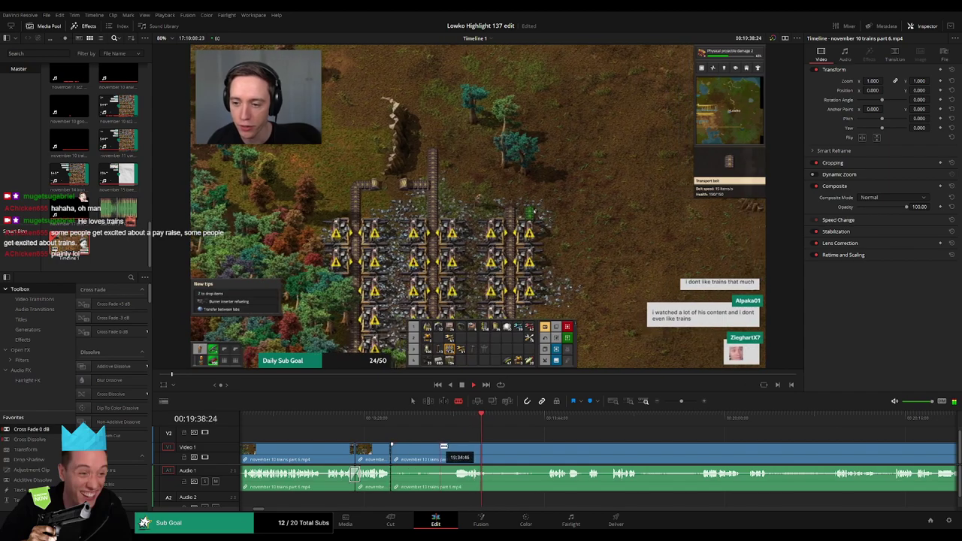
{"action": "left_click", "coordinate": [453, 448]}
{"action": "left_click", "coordinate": [492, 449]}
{"action": "key", "text": "a"}
{"action": "left_click", "coordinate": [426, 454]}
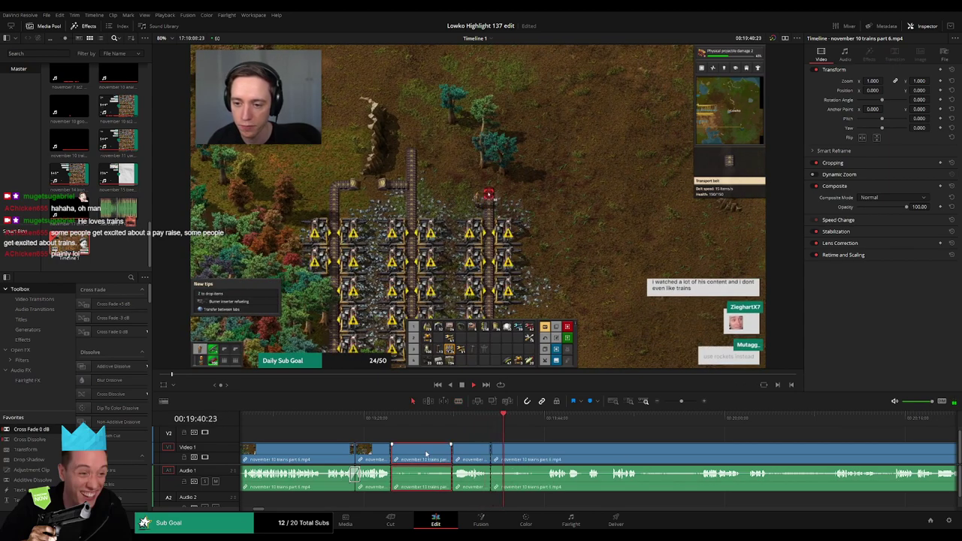
{"action": "key", "text": "Delete"}
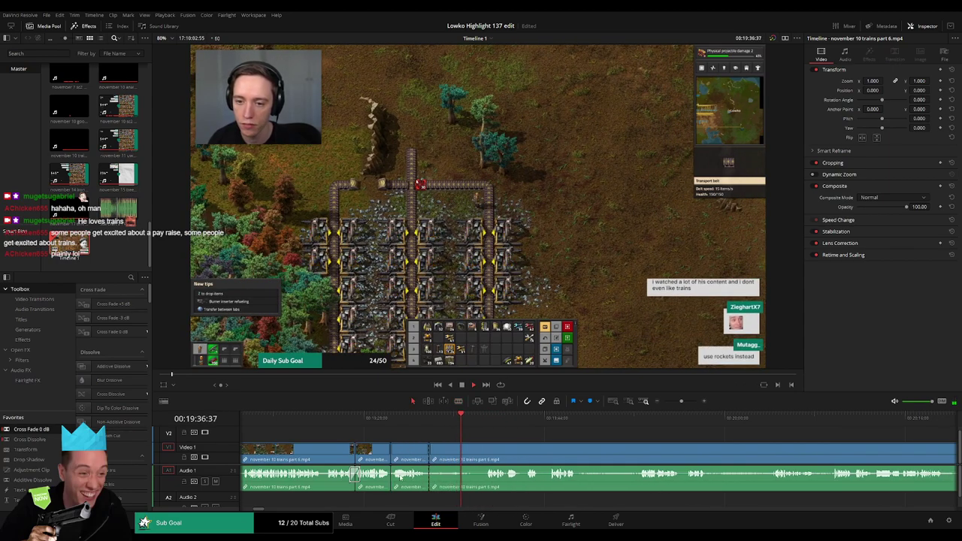
Ripple delete the quiet belt-building footage from about 00:19:33 to 00:19:38 and cross fade the audio at the join.
{"action": "key", "text": "b"}
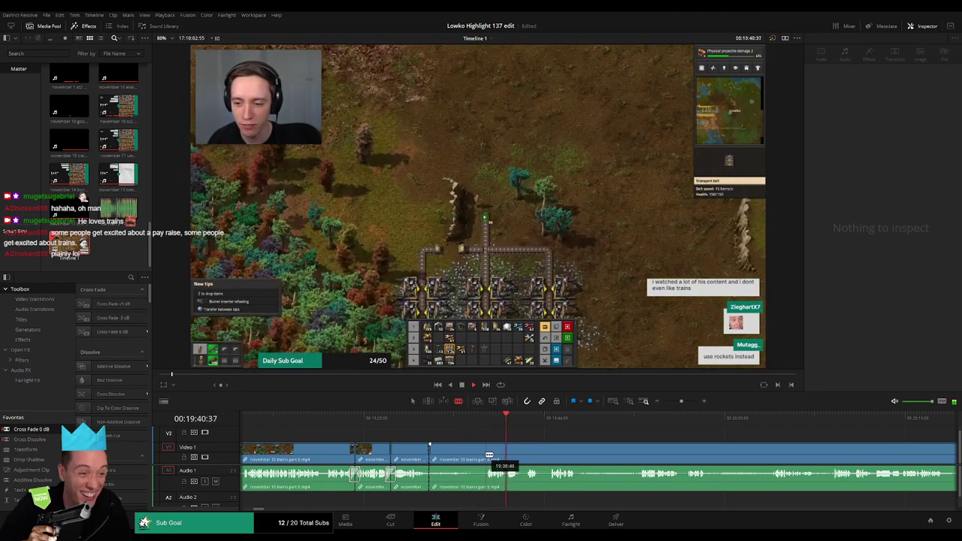
{"action": "left_click", "coordinate": [485, 455]}
{"action": "key", "text": "a"}
{"action": "left_click", "coordinate": [446, 460]}
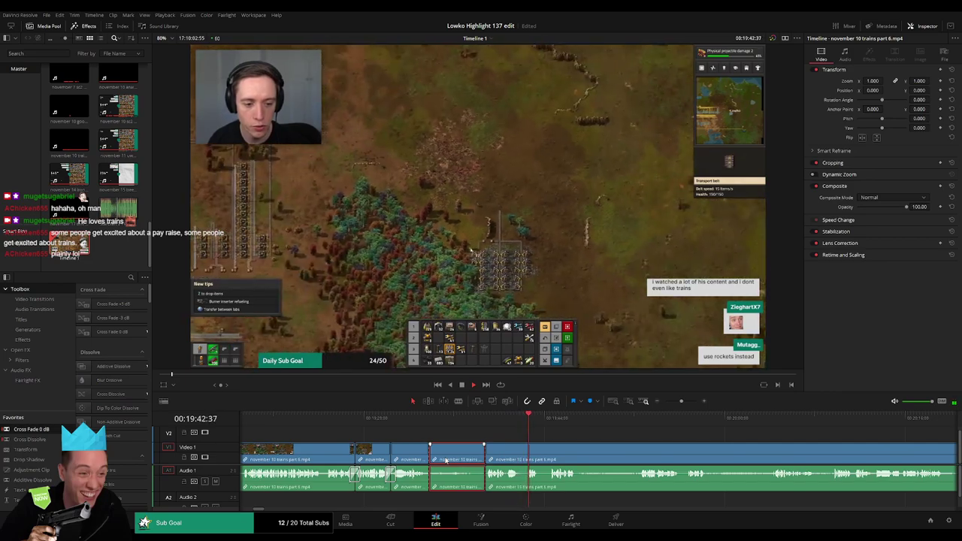
{"action": "key", "text": "Delete"}
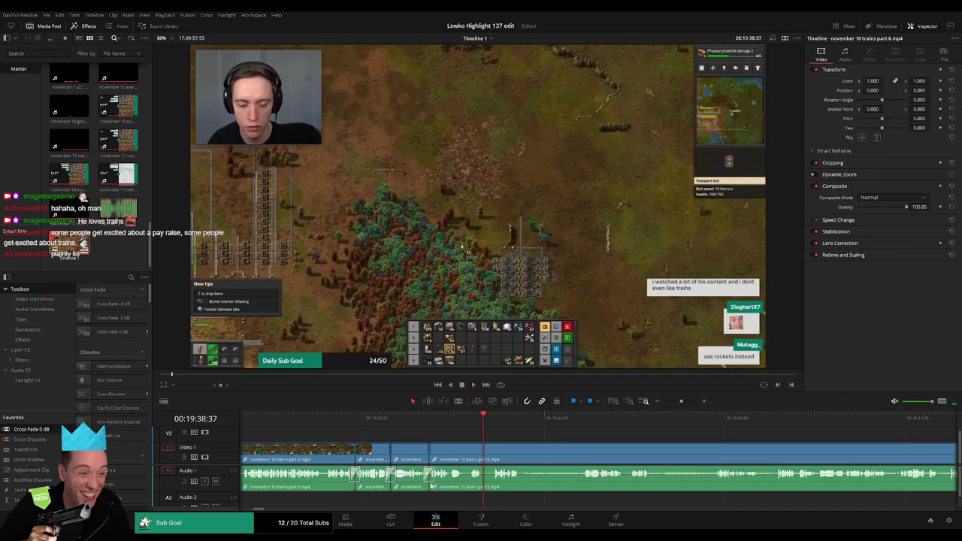
Split the part 6 clip at about 00:19:37.
{"action": "key", "text": "b"}
{"action": "left_click", "coordinate": [469, 457]}
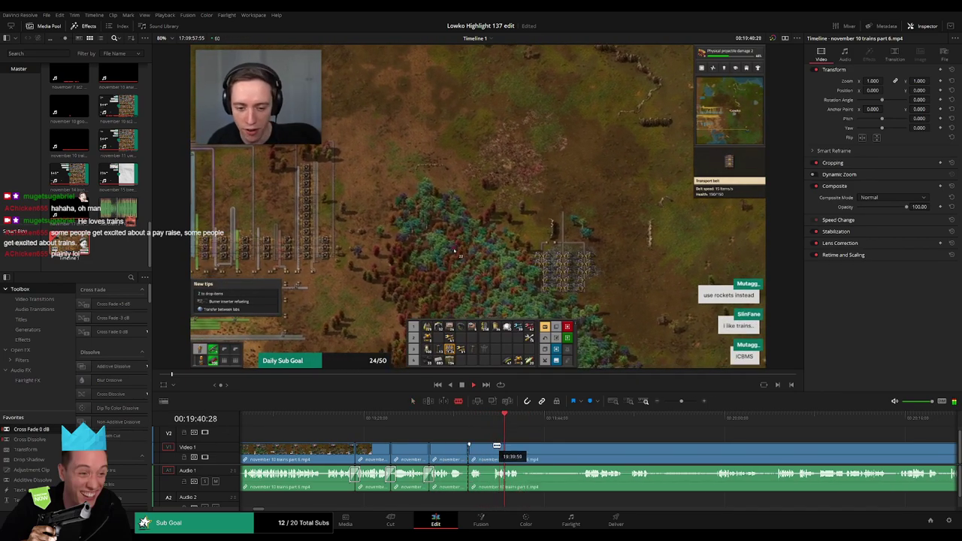
Skim the part 6 trains clip from about 00:19:47 to 00:22:05 for footage worth keeping.
{"action": "left_click", "coordinate": [579, 419]}
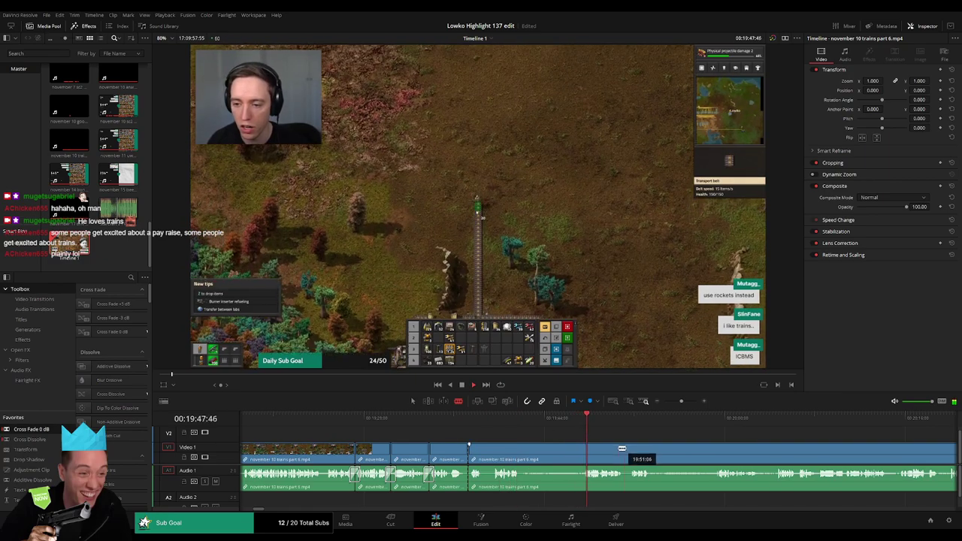
{"action": "scroll", "coordinate": [569, 435], "scroll_direction": "right", "scroll_amount": 2}
{"action": "left_click", "coordinate": [579, 418]}
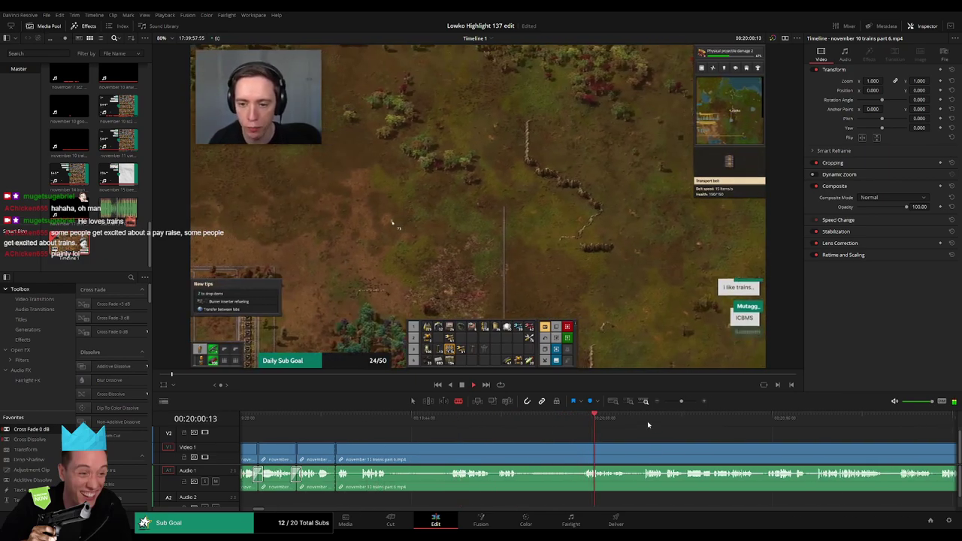
{"action": "left_click", "coordinate": [648, 420]}
{"action": "scroll", "coordinate": [624, 432], "scroll_direction": "right", "scroll_amount": 3}
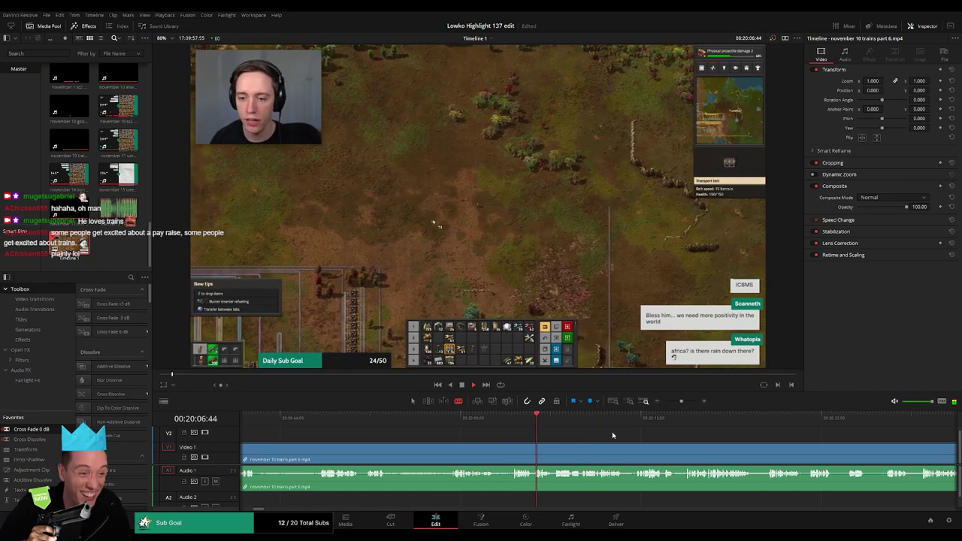
{"action": "mouse_move", "coordinate": [683, 403]}
{"action": "left_mouse_down"}
{"action": "mouse_move", "coordinate": [669, 403]}
{"action": "mouse_move", "coordinate": [679, 403]}
{"action": "left_mouse_up"}
{"action": "left_click", "coordinate": [641, 421]}
{"action": "scroll", "coordinate": [606, 439], "scroll_direction": "right", "scroll_amount": 3}
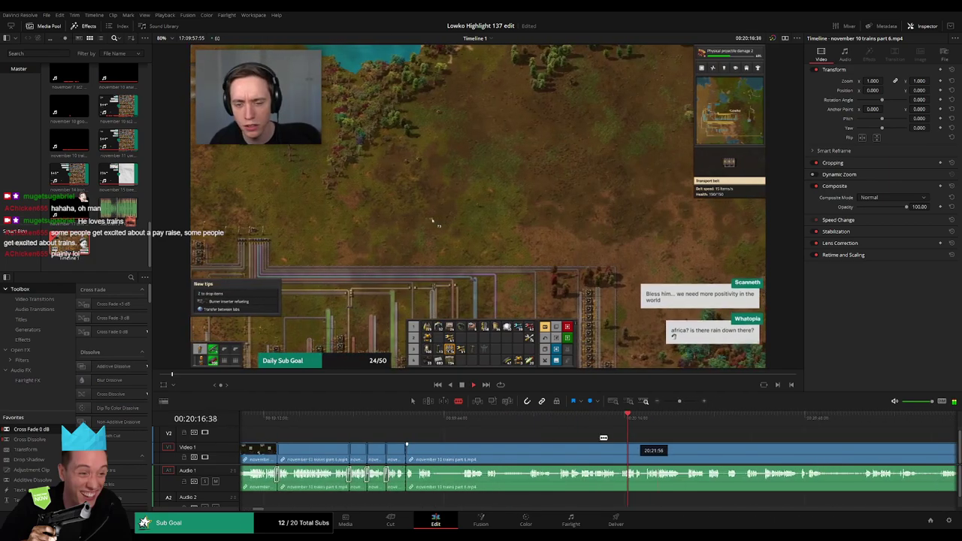
{"action": "left_click", "coordinate": [533, 423]}
{"action": "left_click", "coordinate": [632, 419]}
{"action": "scroll", "coordinate": [526, 432], "scroll_direction": "right", "scroll_amount": 3}
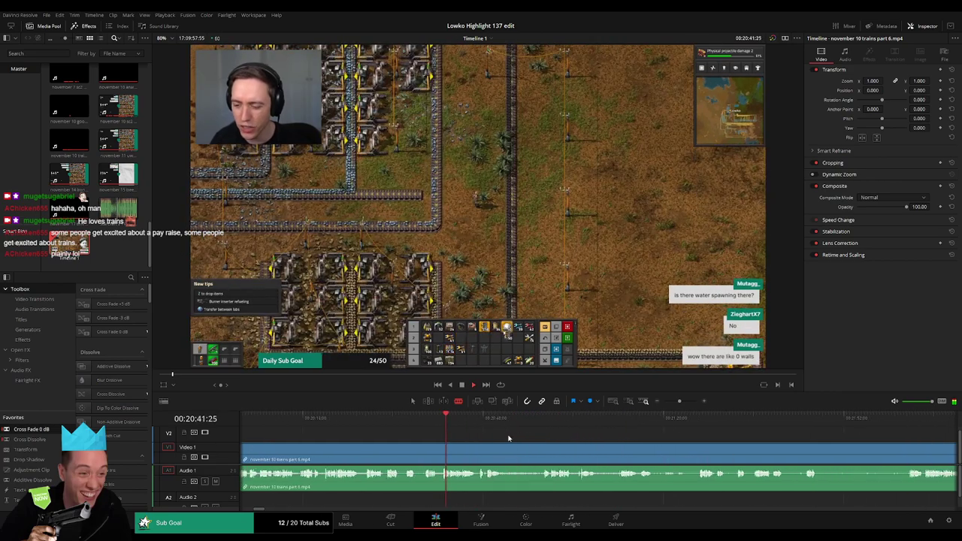
{"action": "left_click", "coordinate": [552, 425]}
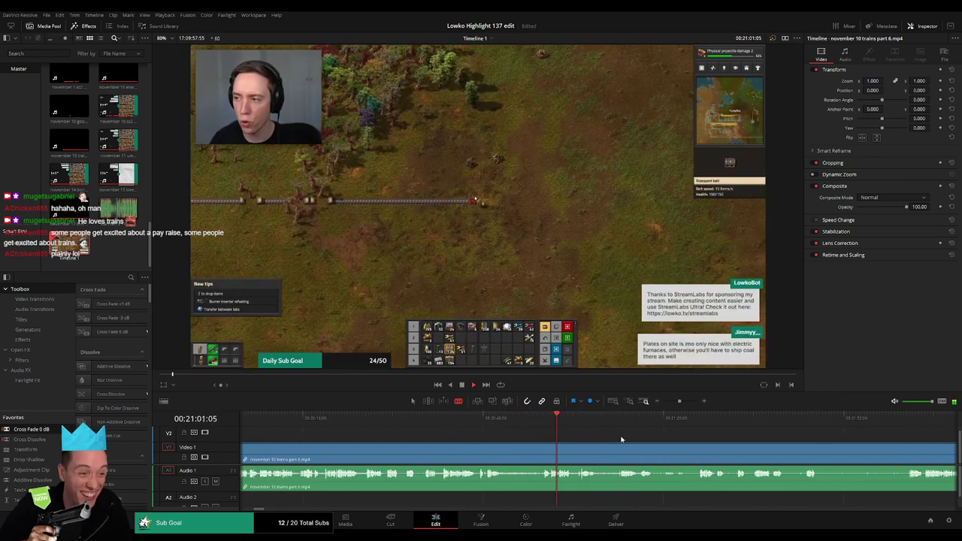
{"action": "left_click", "coordinate": [693, 420]}
{"action": "scroll", "coordinate": [536, 439], "scroll_direction": "right", "scroll_amount": 3}
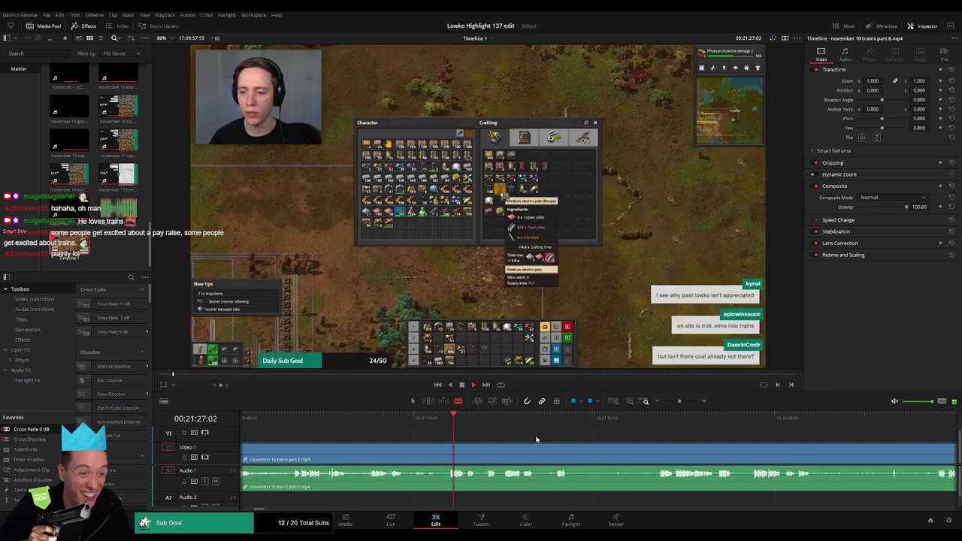
{"action": "left_click", "coordinate": [512, 423]}
{"action": "left_click", "coordinate": [663, 423]}
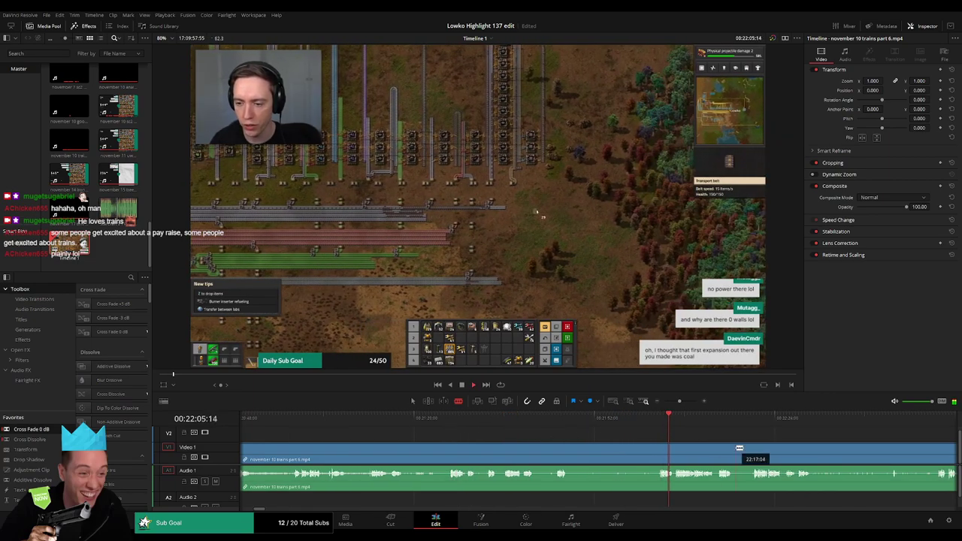
Examine the part 6 clip between about 00:22:22 and 00:24:27, replaying the section around 00:23:24 to 00:23:39.
{"action": "left_click_drag", "start_coordinate": [738, 448], "coordinate": [480, 441]}
{"action": "key", "text": "space"}
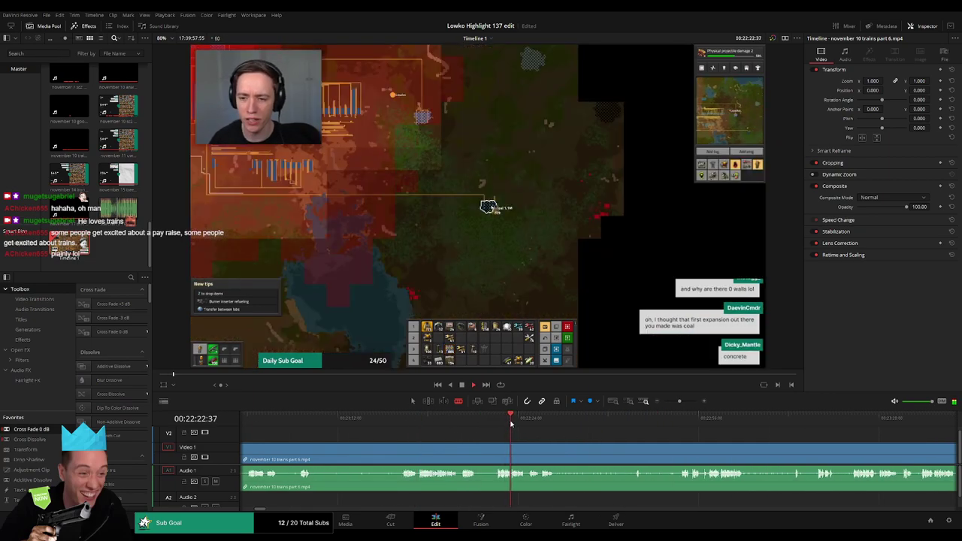
{"action": "left_click", "coordinate": [682, 434]}
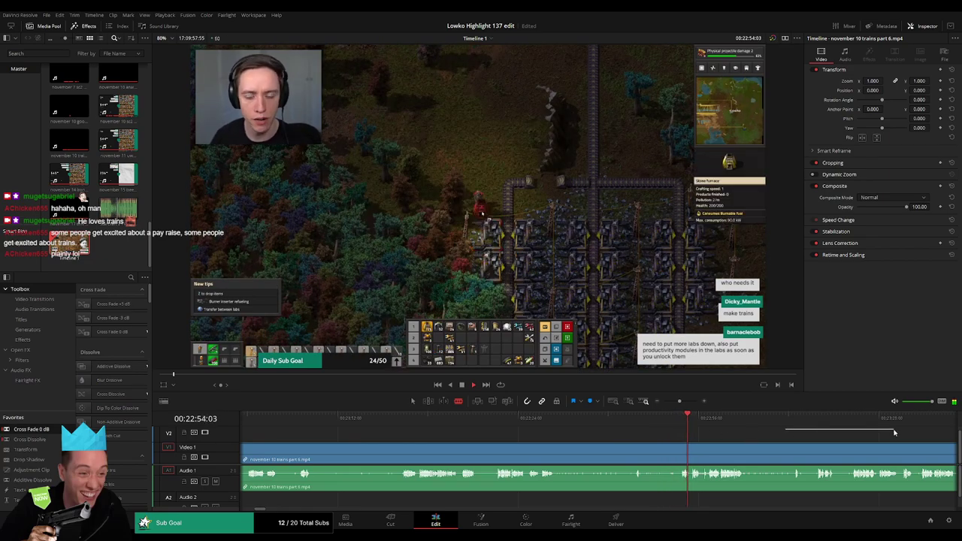
{"action": "left_click", "coordinate": [933, 418]}
{"action": "left_click_drag", "start_coordinate": [939, 430], "coordinate": [502, 433]}
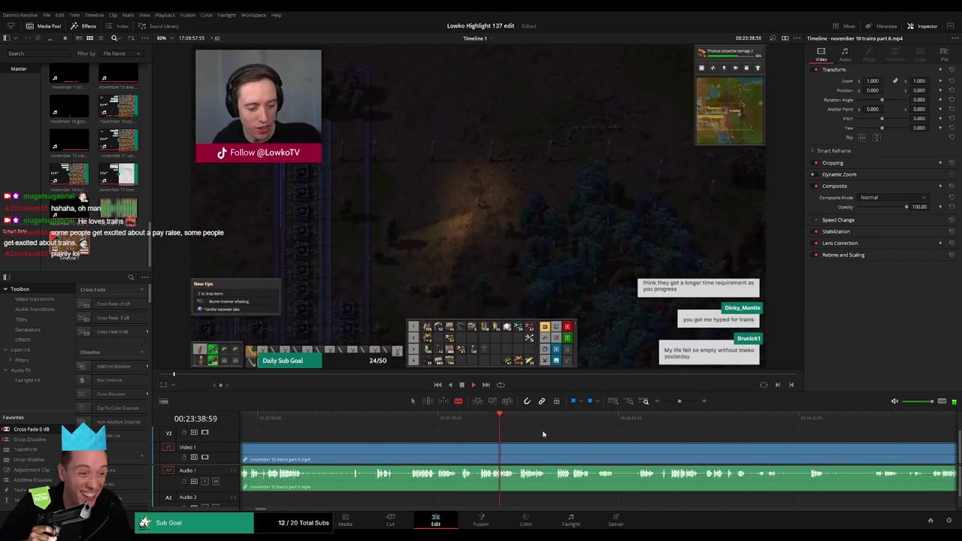
{"action": "left_click", "coordinate": [461, 419]}
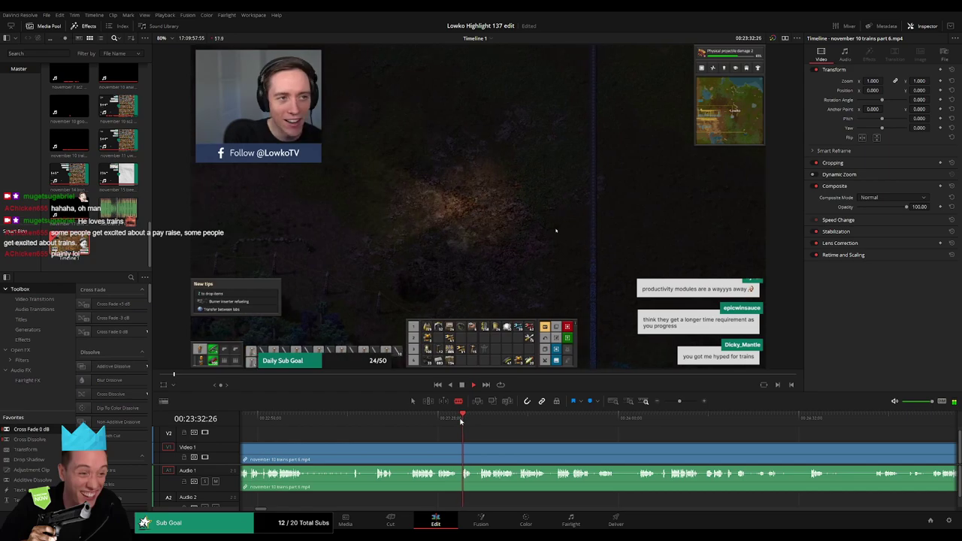
{"action": "left_click", "coordinate": [413, 421]}
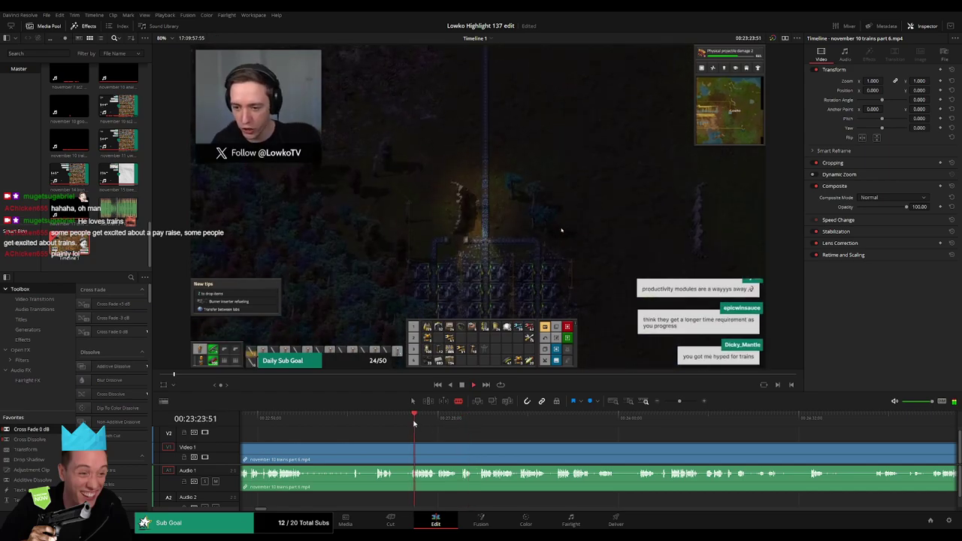
{"action": "left_click_drag", "start_coordinate": [414, 423], "coordinate": [457, 425]}
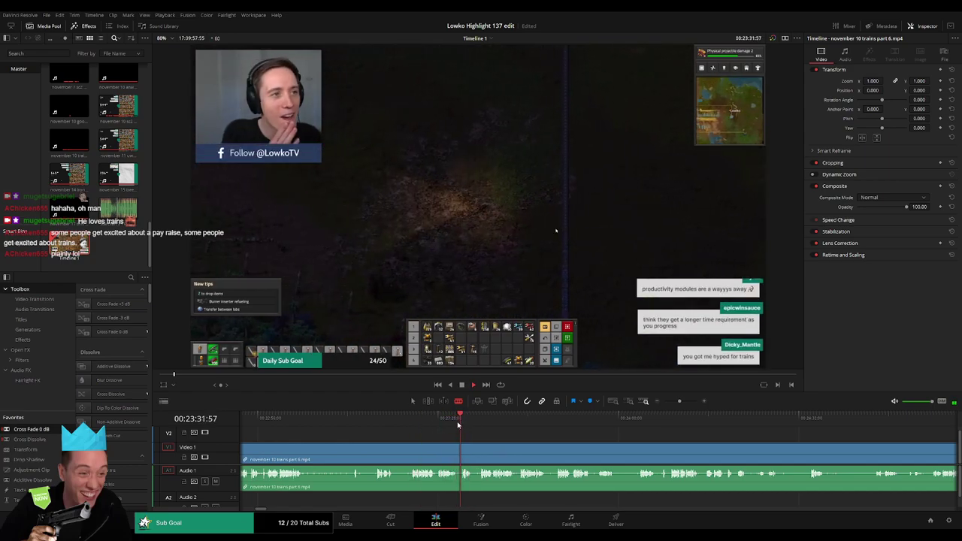
{"action": "left_click", "coordinate": [481, 423]}
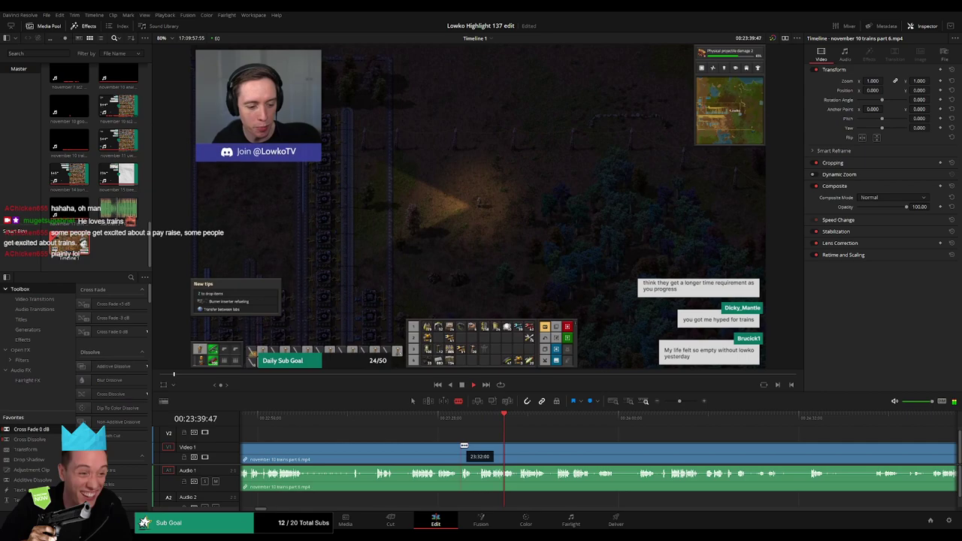
{"action": "left_click", "coordinate": [526, 425]}
{"action": "left_click", "coordinate": [774, 427]}
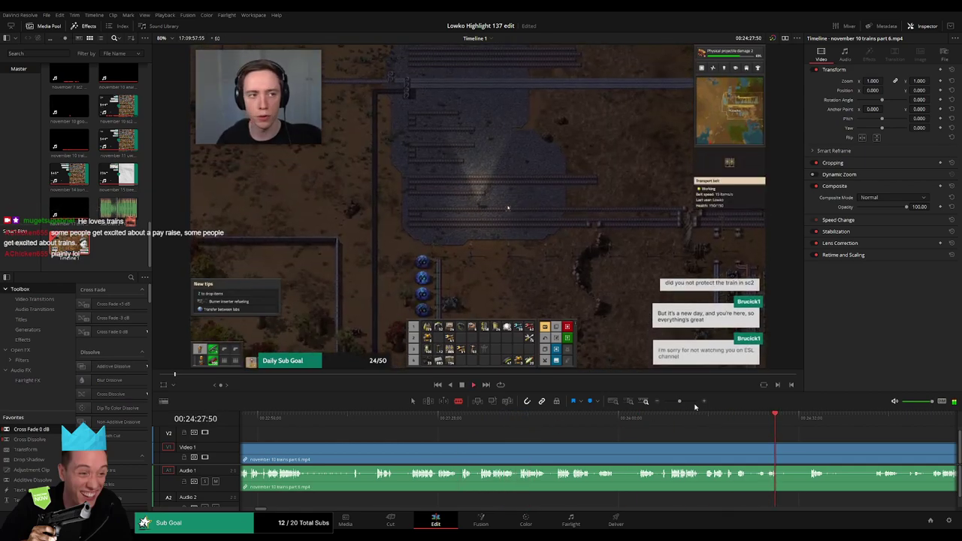
Skim the end of the part 6 clip and ripple delete everything in it after the cut at about 00:19:37.
{"action": "left_click_drag", "start_coordinate": [679, 402], "coordinate": [673, 404]}
{"action": "left_click", "coordinate": [663, 421]}
{"action": "left_click", "coordinate": [757, 428]}
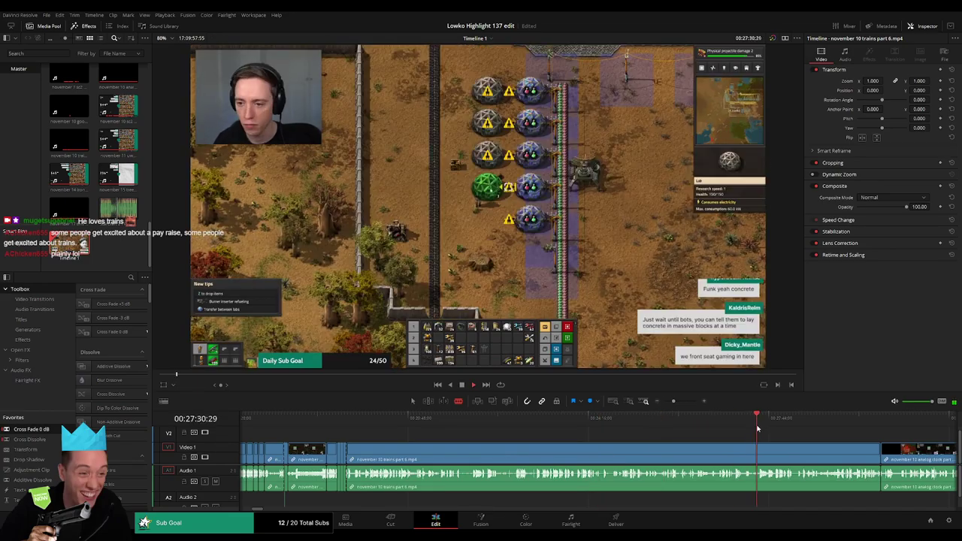
{"action": "key", "text": "Delete"}
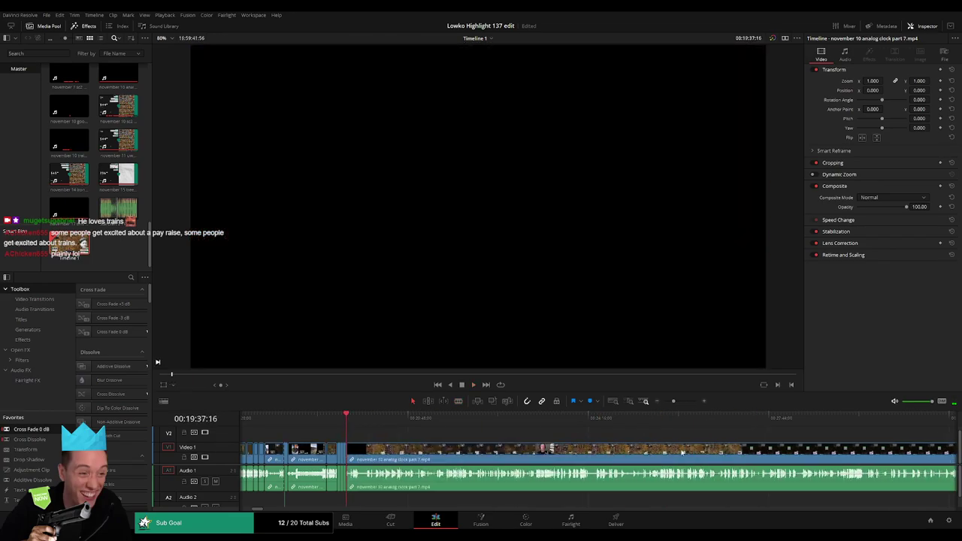
Find where the useful talk begins in the analog clock part 7 clip and split it at about 00:23:09.
{"action": "left_click", "coordinate": [371, 427]}
{"action": "left_click_drag", "start_coordinate": [392, 421], "coordinate": [529, 427]}
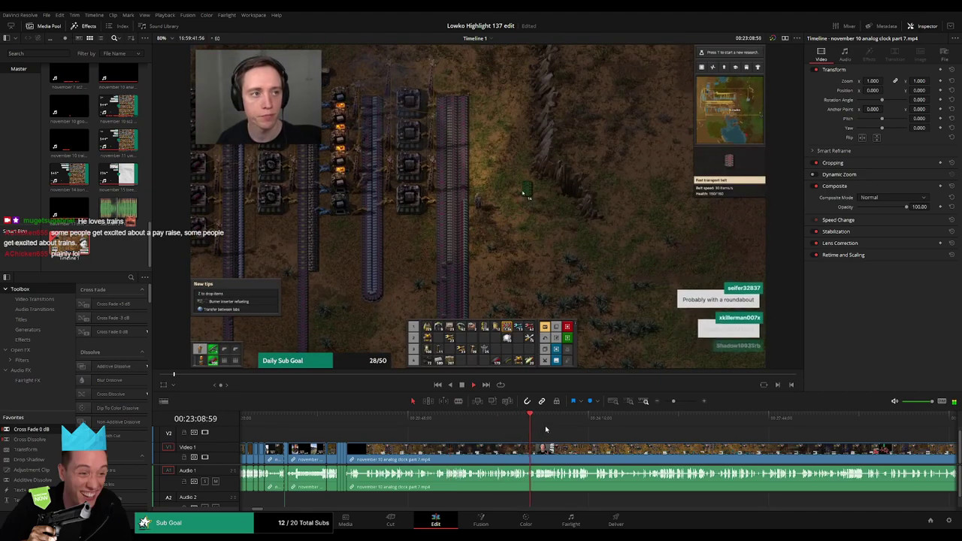
{"action": "left_click_drag", "start_coordinate": [669, 401], "coordinate": [681, 400]}
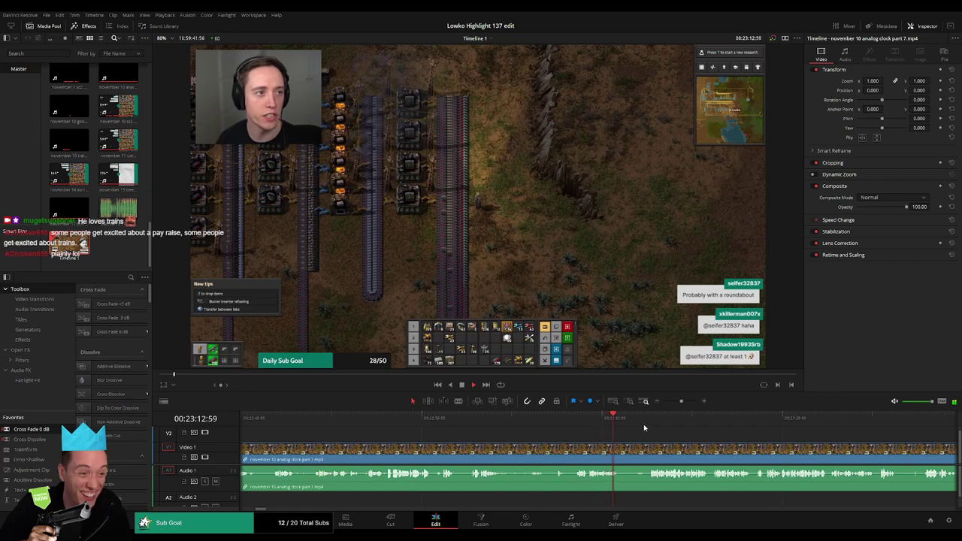
{"action": "left_click", "coordinate": [650, 425]}
{"action": "left_click_drag", "start_coordinate": [718, 450], "coordinate": [533, 441]}
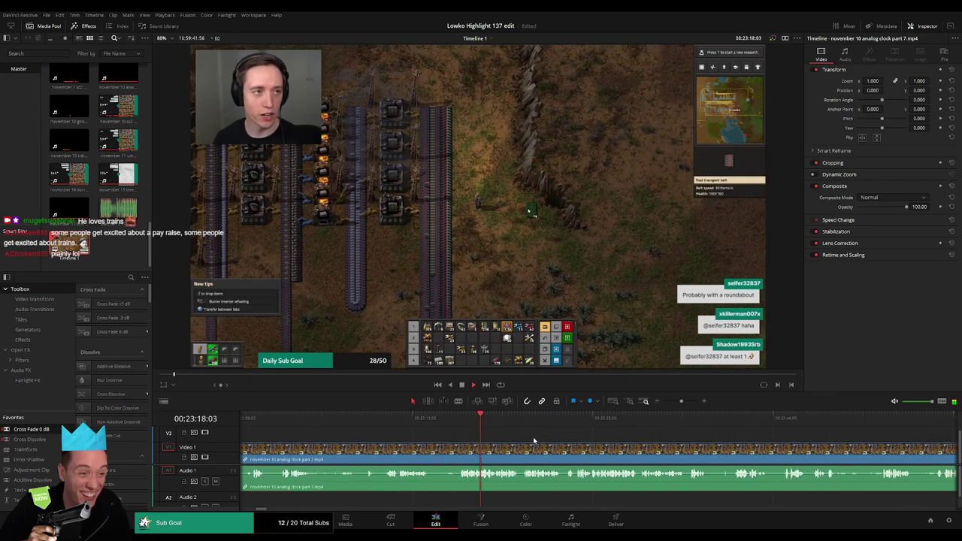
{"action": "left_click_drag", "start_coordinate": [449, 442], "coordinate": [504, 441]}
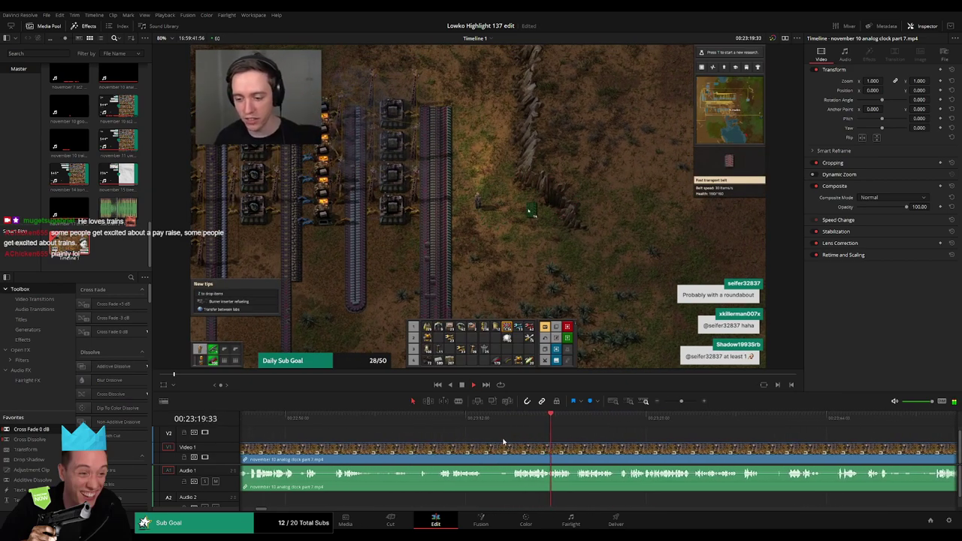
{"action": "key", "text": "b"}
{"action": "left_click", "coordinate": [439, 451]}
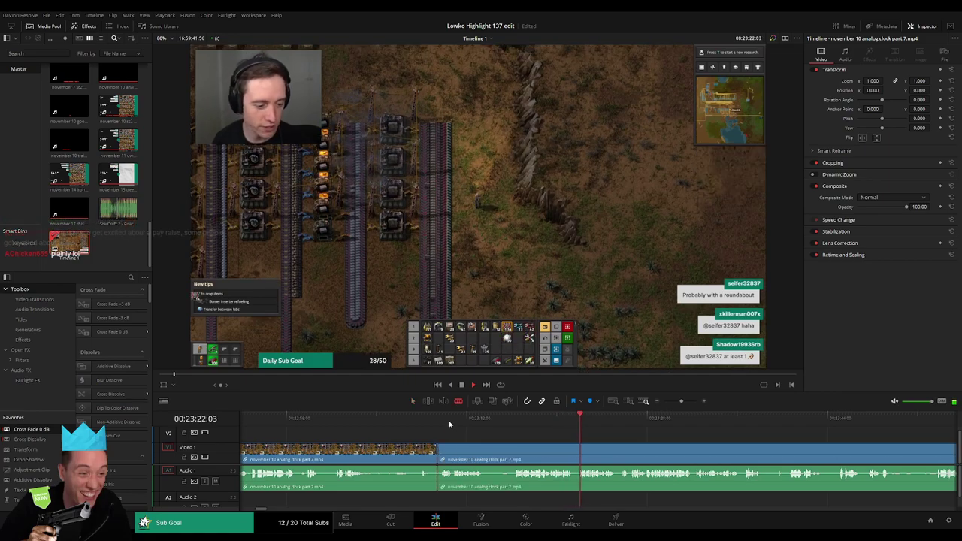
Ripple delete the part 7 footage before the new cut.
{"action": "left_click", "coordinate": [621, 423]}
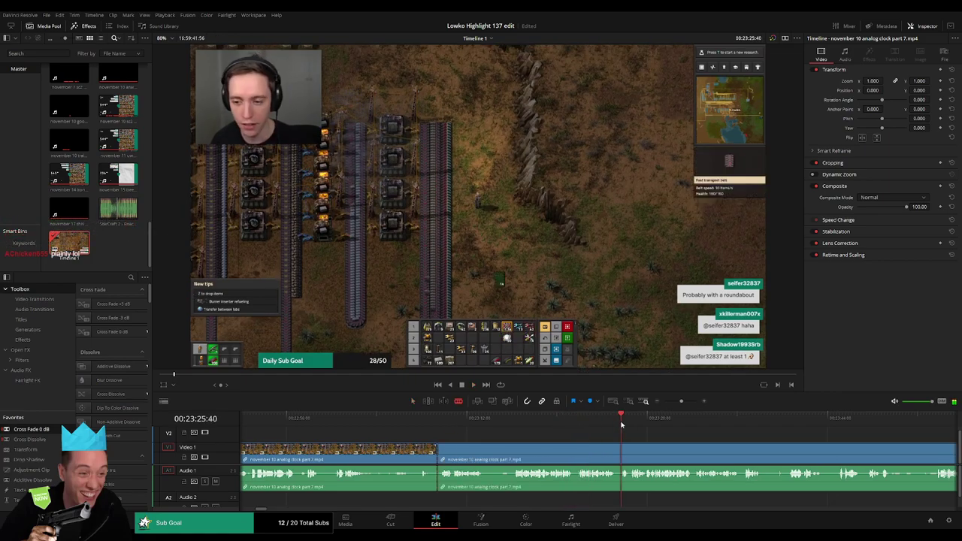
{"action": "left_click", "coordinate": [452, 418]}
{"action": "key", "text": "a"}
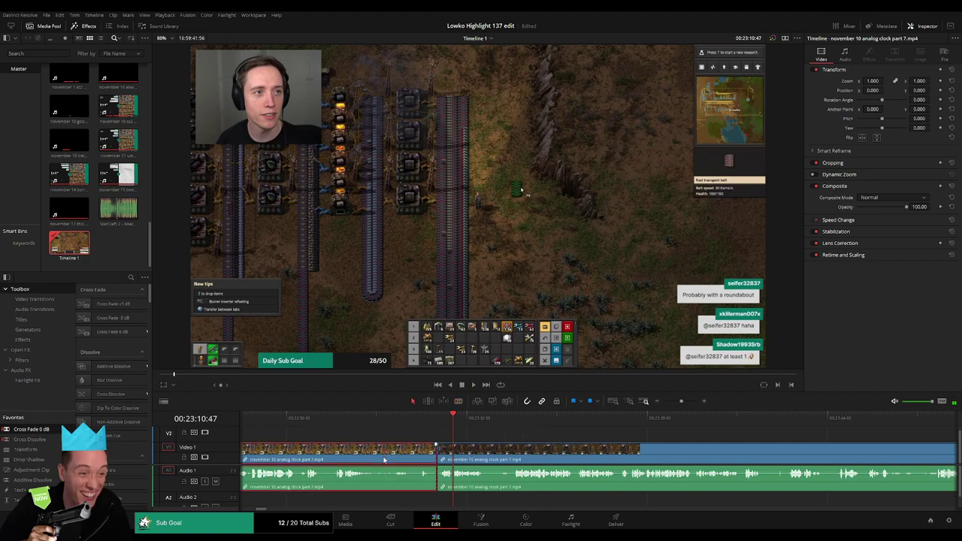
{"action": "key", "text": "Delete"}
{"action": "key", "text": "space"}
Ripple delete the pause from about 00:19:41 to 00:19:44 in the part 7 clip and cross fade the audio at the join.
{"action": "left_click_drag", "start_coordinate": [588, 442], "coordinate": [246, 442]}
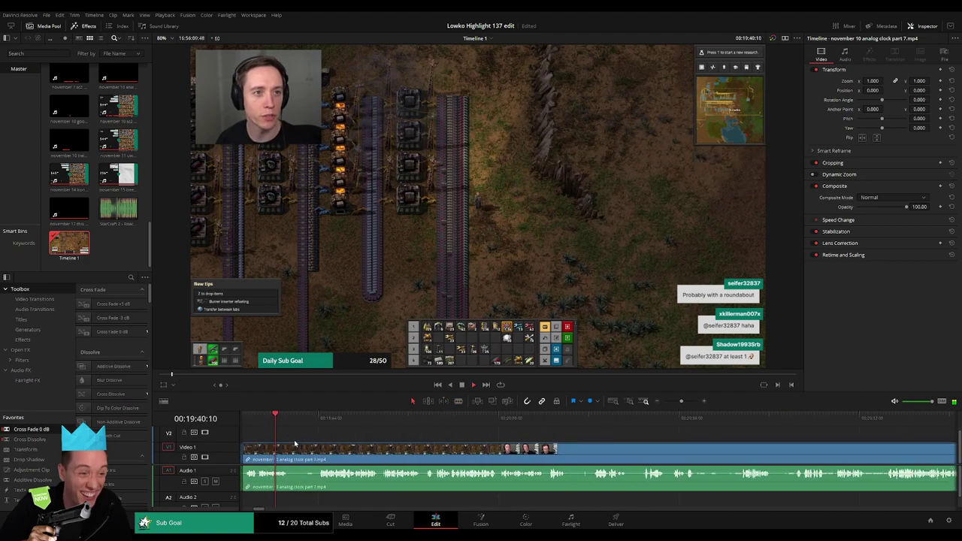
{"action": "left_click_drag", "start_coordinate": [318, 443], "coordinate": [395, 441]}
{"action": "left_click", "coordinate": [323, 423]}
{"action": "key", "text": "space"}
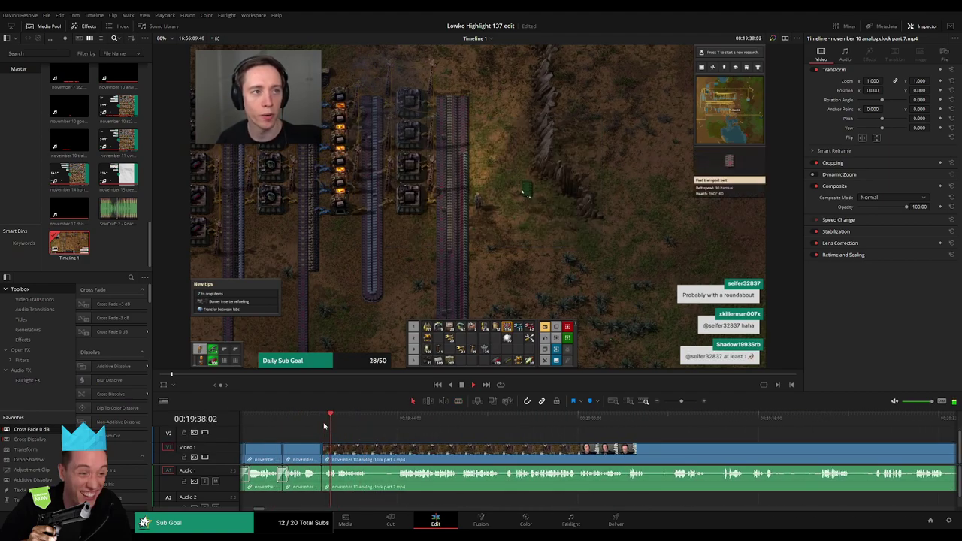
{"action": "key", "text": "b"}
{"action": "left_click", "coordinate": [370, 452]}
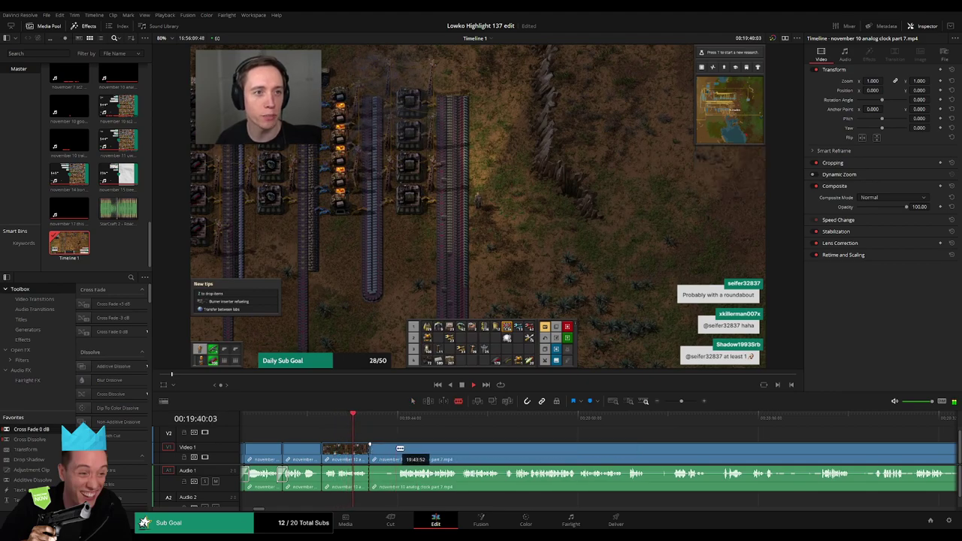
{"action": "left_click", "coordinate": [396, 452]}
{"action": "key", "text": "a"}
{"action": "left_click", "coordinate": [386, 452]}
{"action": "key", "text": "Delete"}
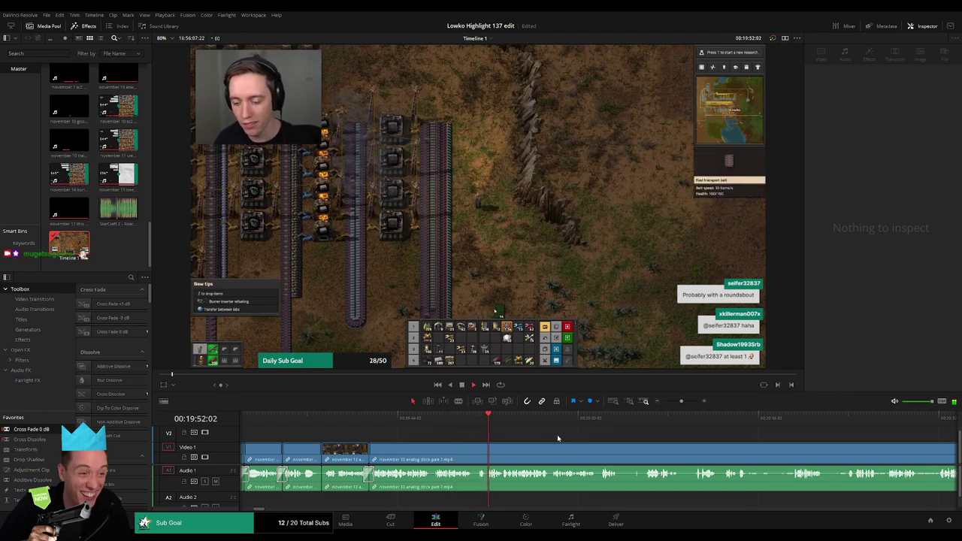
Split the part 7 clip at about 00:20:03 and 00:20:06 and ripple delete the pause between the cuts.
{"action": "left_click_drag", "start_coordinate": [558, 438], "coordinate": [414, 433]}
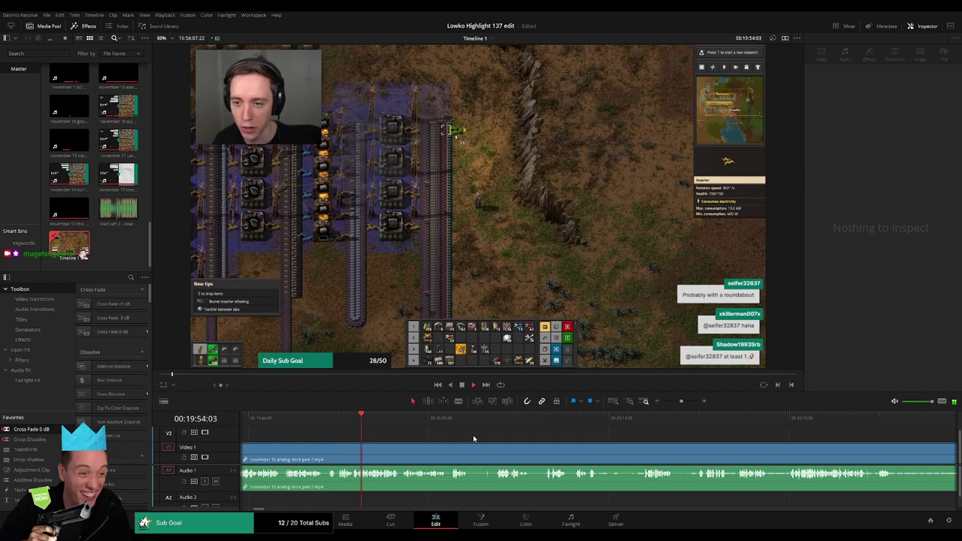
{"action": "mouse_move", "coordinate": [682, 402]}
{"action": "left_mouse_down"}
{"action": "mouse_move", "coordinate": [653, 404]}
{"action": "mouse_move", "coordinate": [677, 404]}
{"action": "left_mouse_up"}
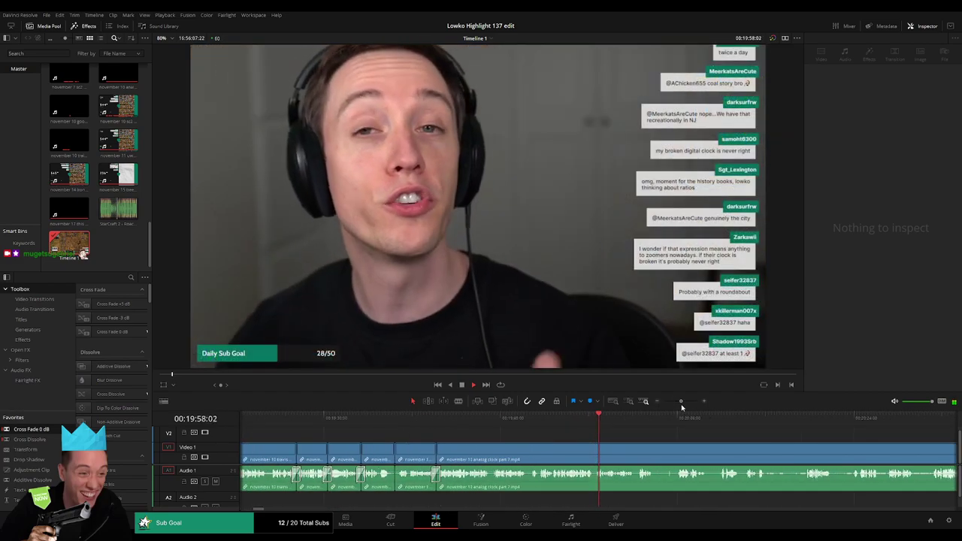
{"action": "scroll", "coordinate": [571, 449], "scroll_direction": "right", "scroll_amount": 3}
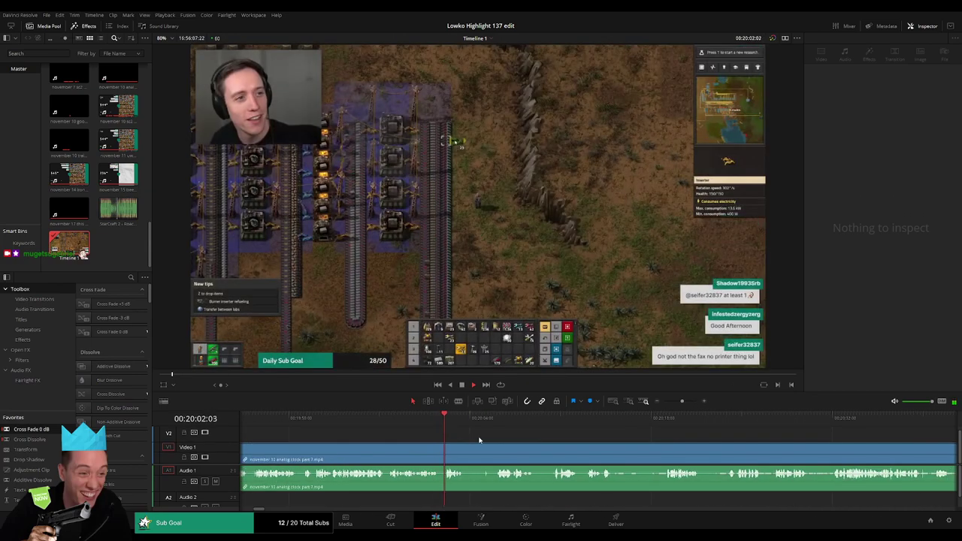
{"action": "key", "text": "b"}
{"action": "left_click", "coordinate": [464, 451]}
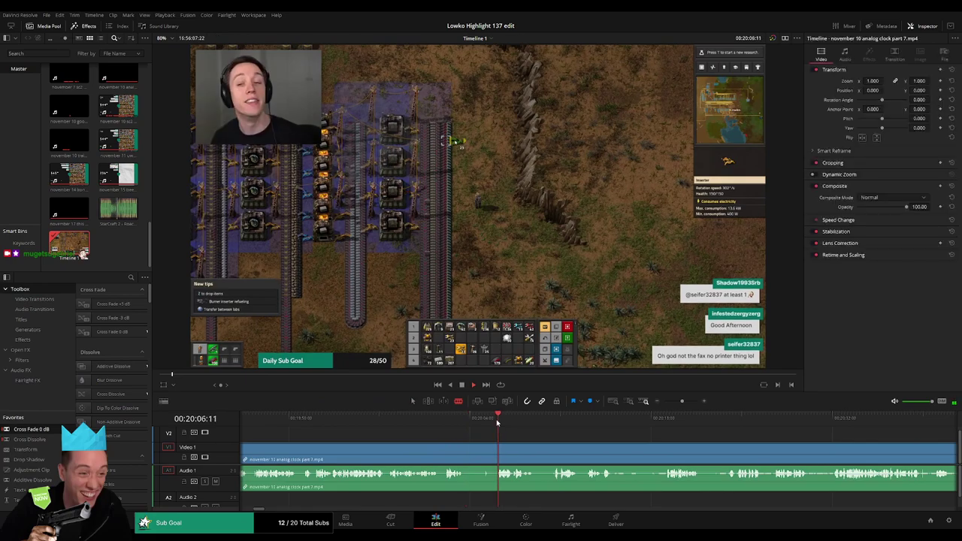
{"action": "left_click", "coordinate": [497, 448]}
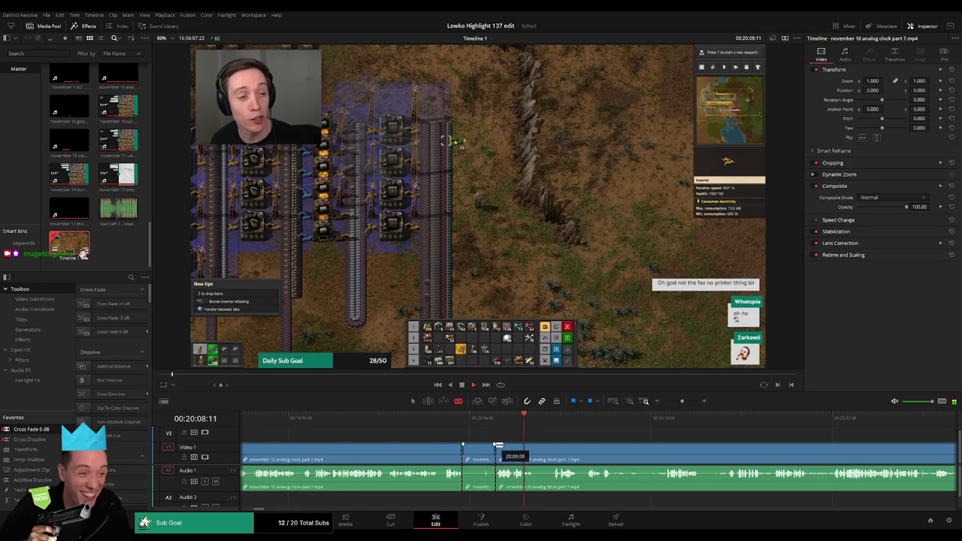
{"action": "key", "text": "Delete"}
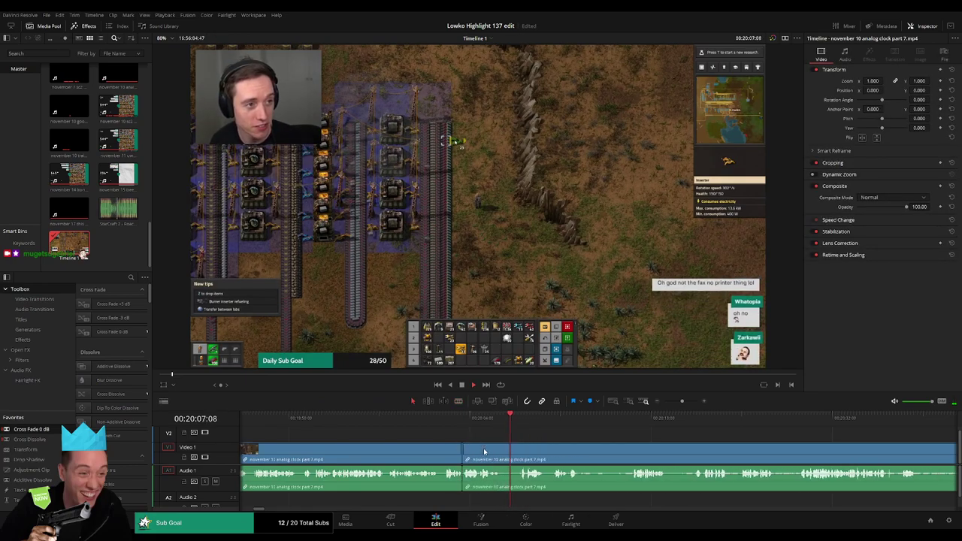
Ripple delete the pause from about 00:20:06 to 00:20:08 in the part 7 clip and cross fade the audio at the join.
{"action": "key", "text": "b"}
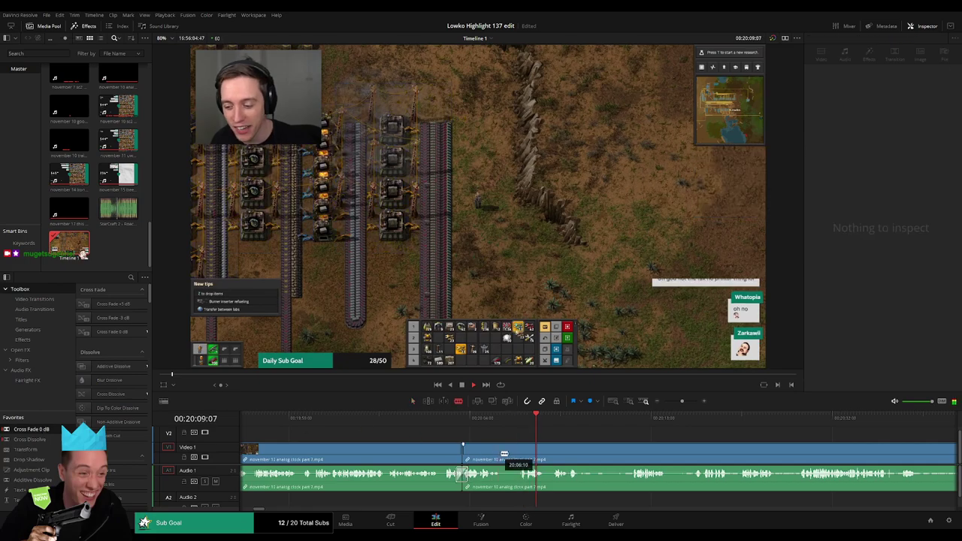
{"action": "left_click", "coordinate": [503, 454]}
{"action": "left_click", "coordinate": [520, 452]}
{"action": "key", "text": "a"}
{"action": "left_click", "coordinate": [508, 456]}
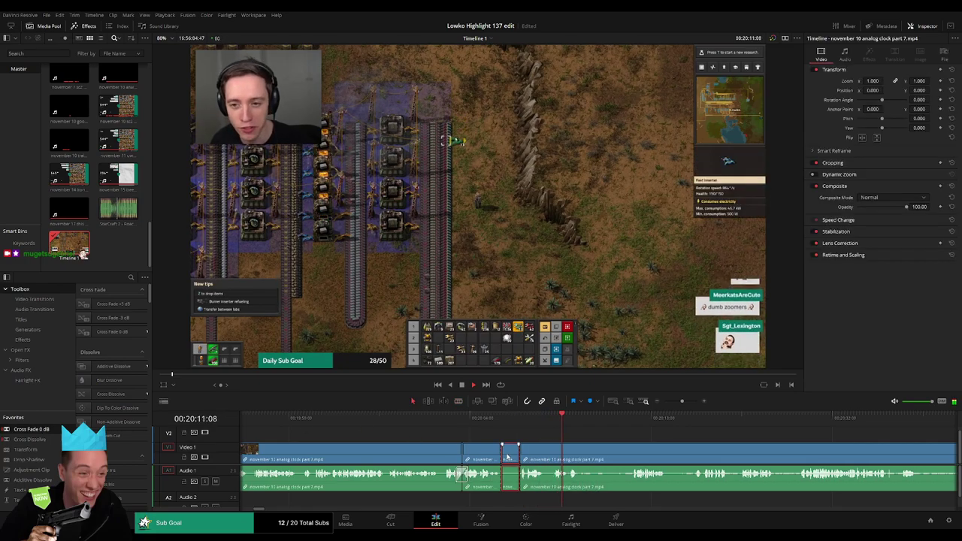
{"action": "key", "text": "Delete"}
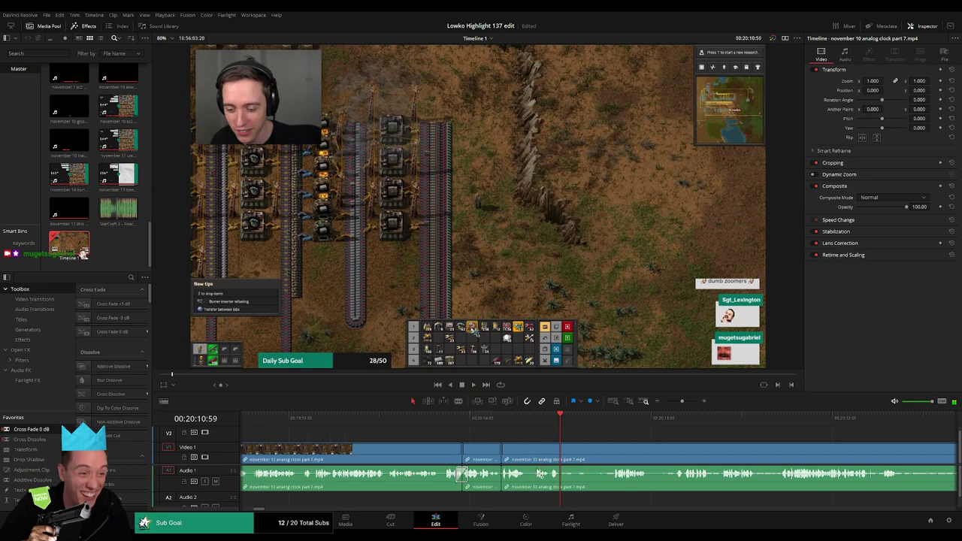
Ripple delete the part 7 footage from about 00:20:11 to 00:20:15 and cross fade the audio at the join.
{"action": "key", "text": "b"}
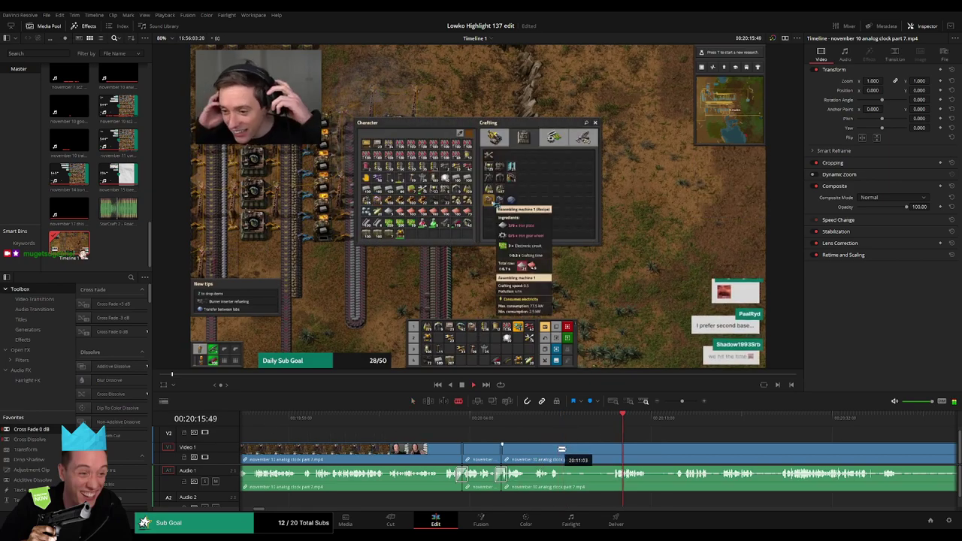
{"action": "left_click", "coordinate": [561, 449]}
{"action": "left_click", "coordinate": [616, 449]}
{"action": "key", "text": "a"}
{"action": "left_click", "coordinate": [592, 453]}
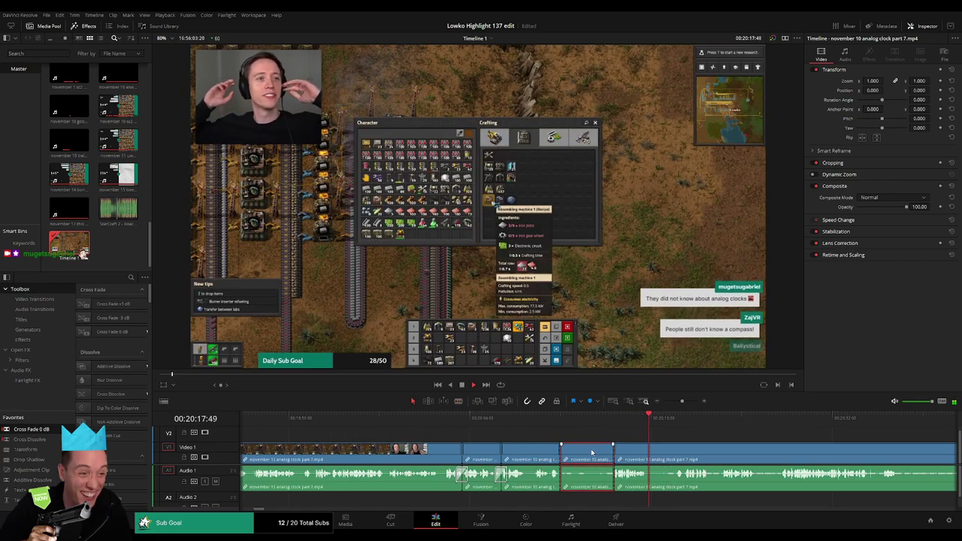
{"action": "key", "text": "Delete"}
{"action": "left_click", "coordinate": [591, 453]}
{"action": "key", "text": "Delete"}
{"action": "key", "text": "ctrl+z"}
{"action": "key", "text": "ctrl+z"}
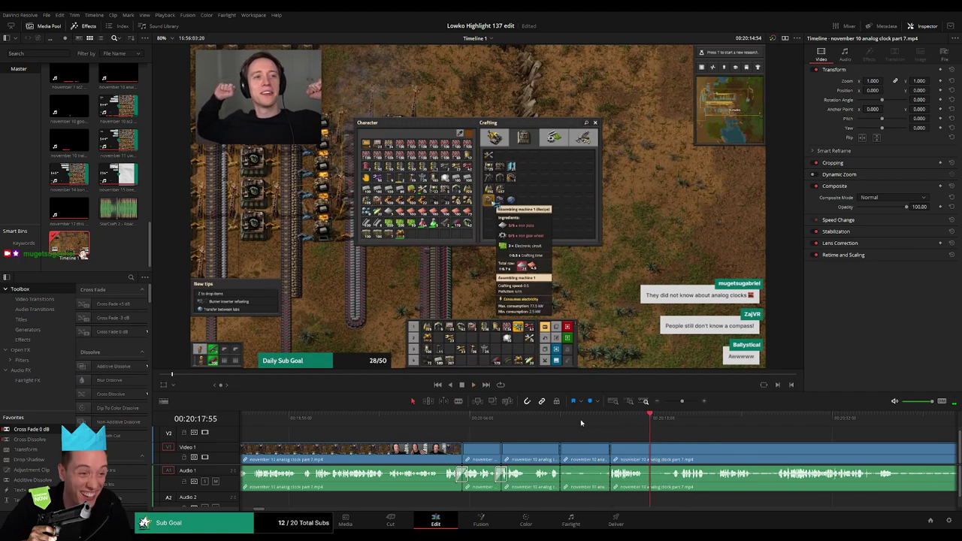
{"action": "left_click", "coordinate": [570, 421]}
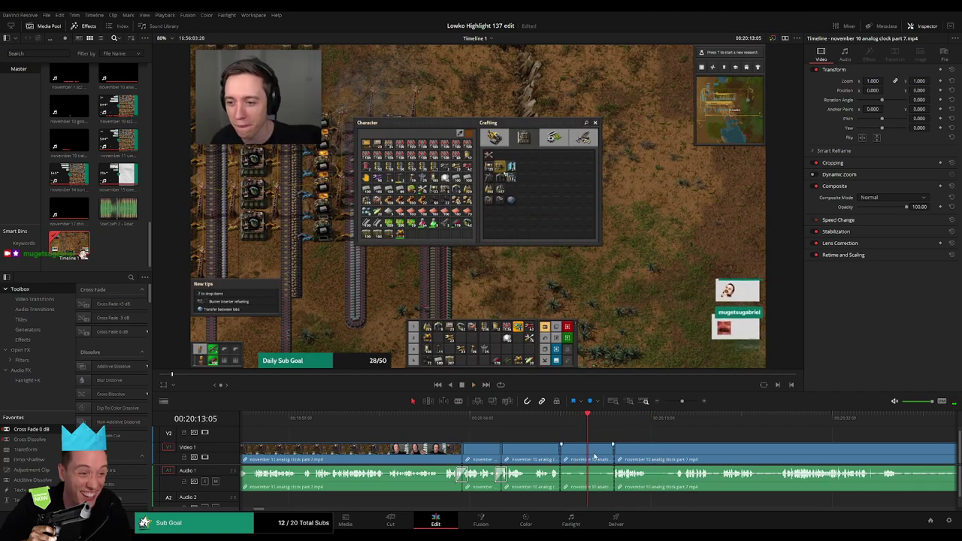
{"action": "key", "text": "Delete"}
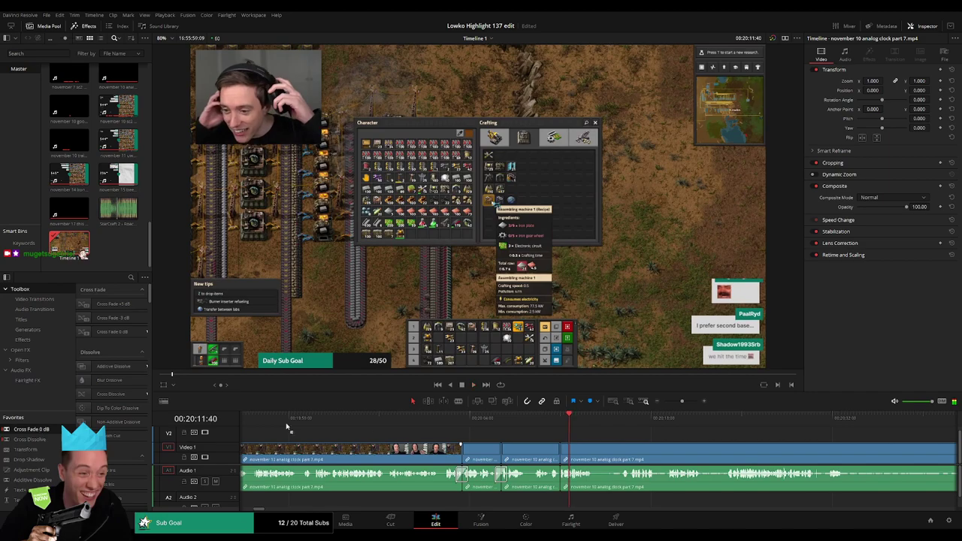
{"action": "key", "text": "space"}
Cut the part 7 clip at about 00:20:13 and 00:20:15, ripple delete the piece between, and cross fade the audio at the join.
{"action": "scroll", "coordinate": [481, 453], "scroll_direction": "right", "scroll_amount": 2}
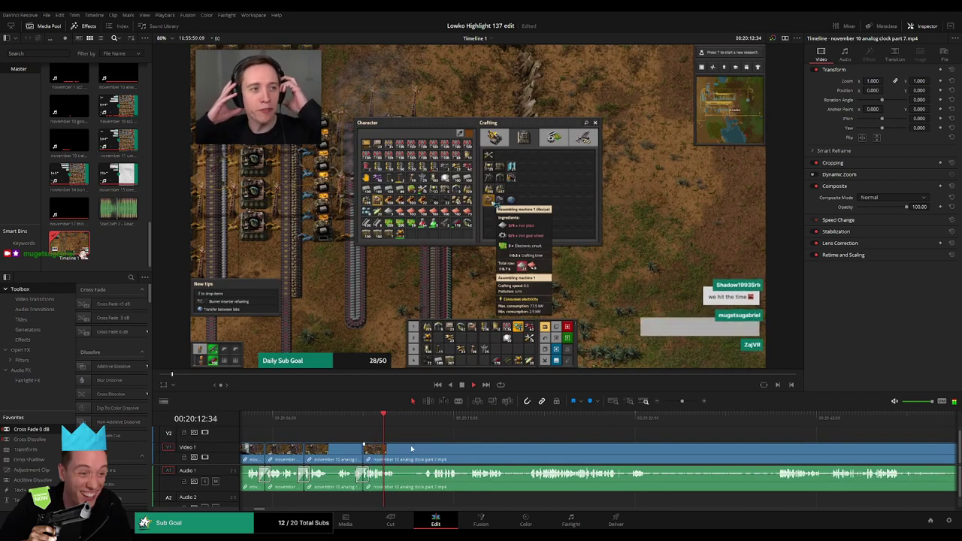
{"action": "key", "text": "b"}
{"action": "left_click", "coordinate": [396, 453]}
{"action": "key", "text": "ctrl+z"}
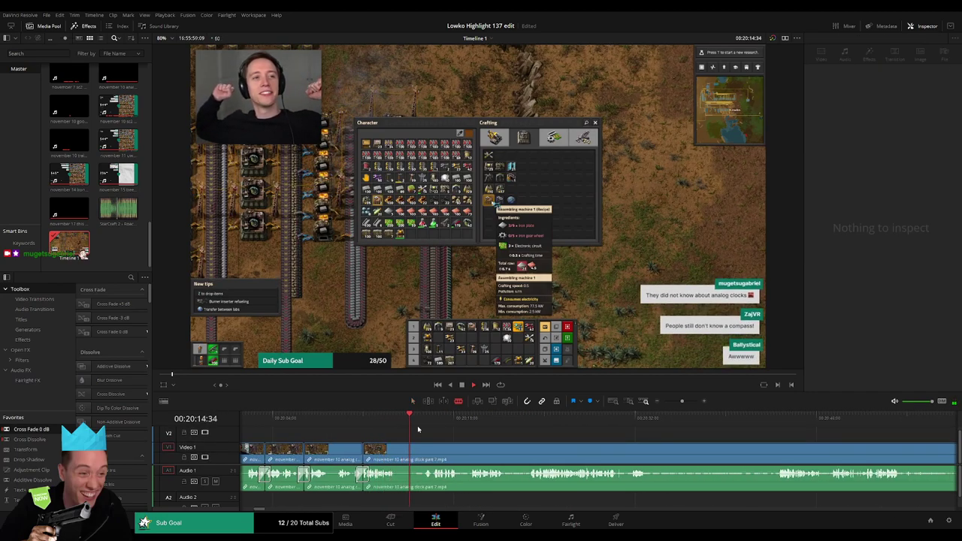
{"action": "left_click", "coordinate": [398, 449]}
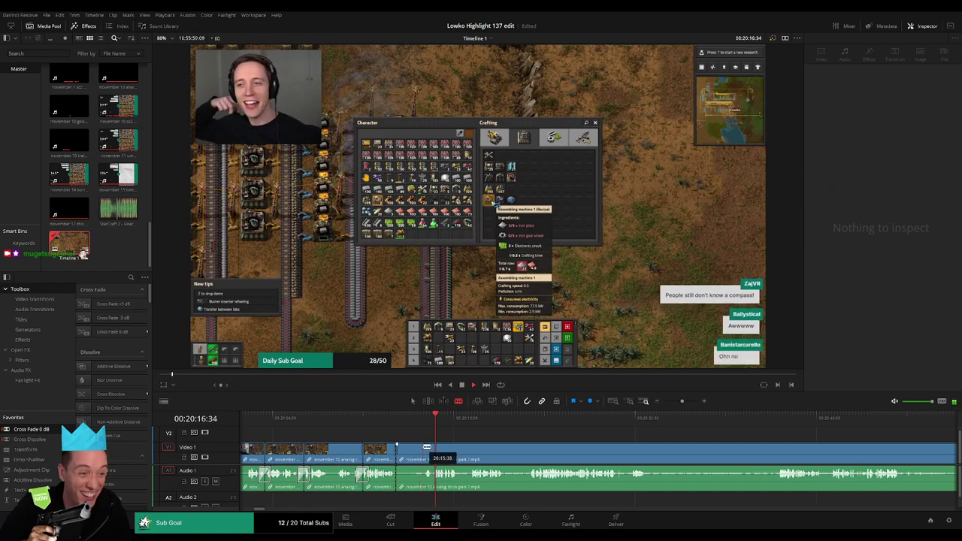
{"action": "left_click", "coordinate": [427, 447]}
{"action": "key", "text": "a"}
{"action": "left_click", "coordinate": [414, 451]}
{"action": "key", "text": "Delete"}
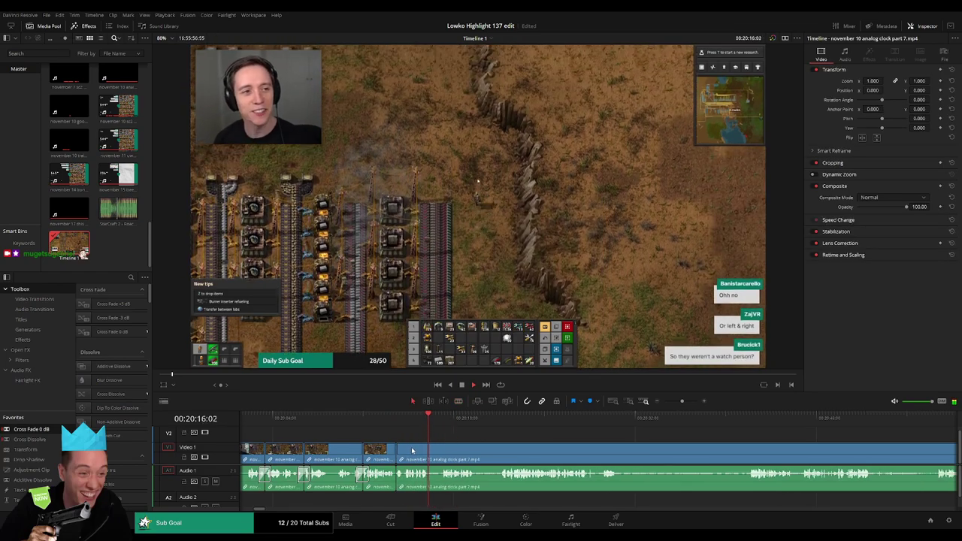
{"action": "left_click_drag", "start_coordinate": [396, 475], "coordinate": [397, 475]}
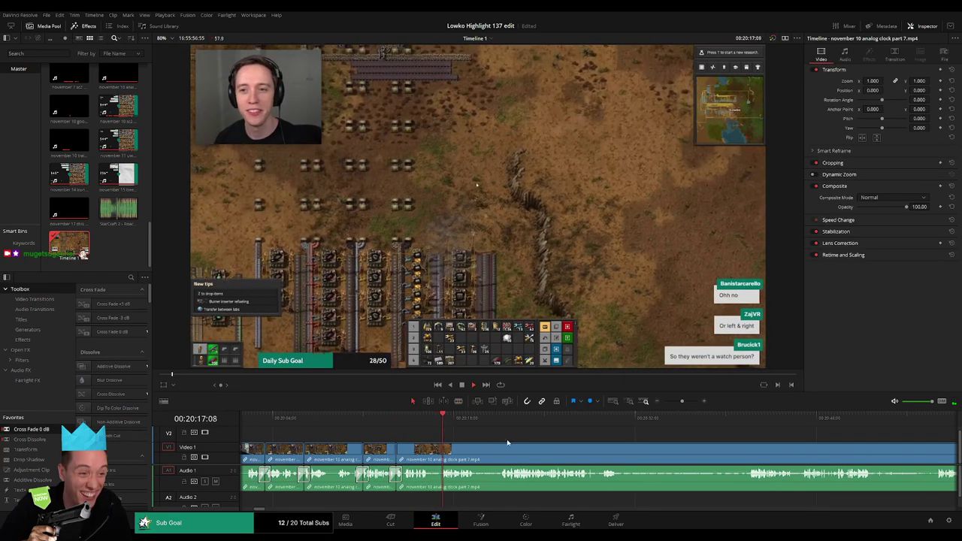
Ripple delete the pause from about 00:20:19 to 00:20:21 in the part 7 clip and cross fade the audio at the join.
{"action": "scroll", "coordinate": [448, 452], "scroll_direction": "right", "scroll_amount": 4}
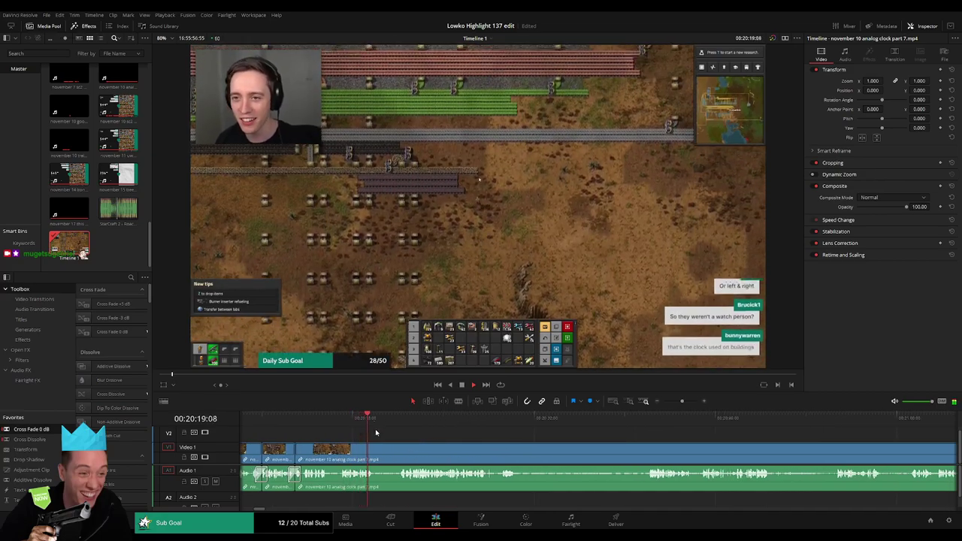
{"action": "left_click", "coordinate": [396, 420]}
{"action": "key", "text": "b"}
{"action": "left_click", "coordinate": [375, 449]}
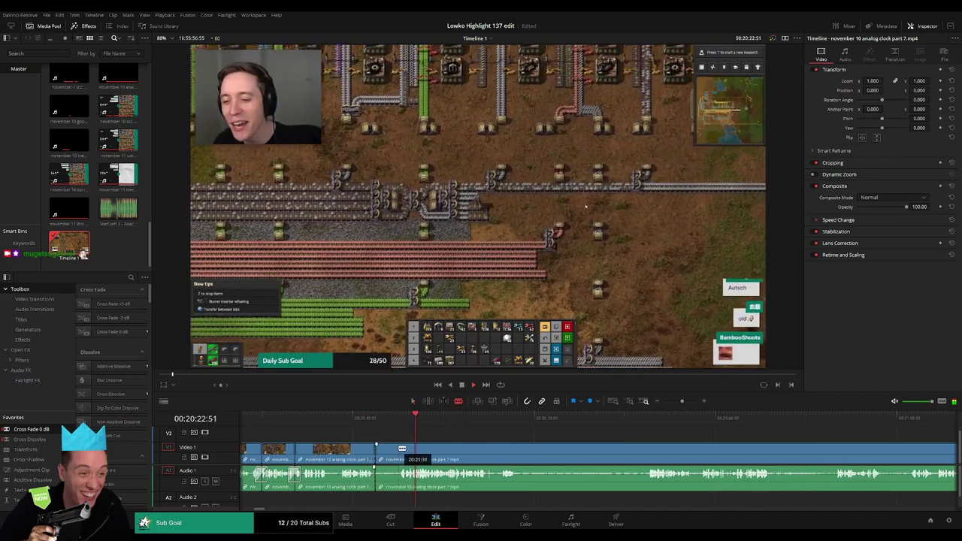
{"action": "key", "text": "Delete"}
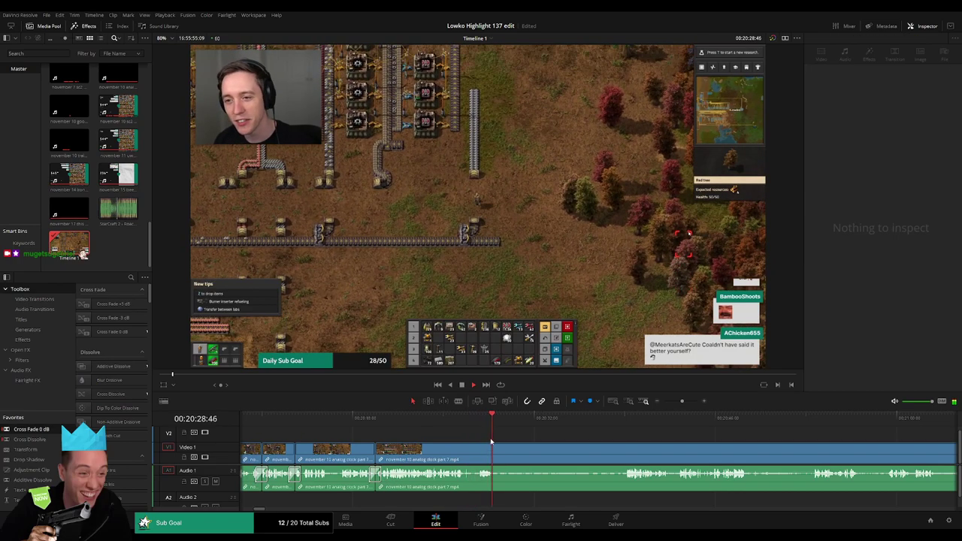
Ripple delete a sliver of a few frames at about 00:20:26 in the part 7 clip and replay the join.
{"action": "key", "text": "space"}
{"action": "left_click_drag", "start_coordinate": [682, 401], "coordinate": [687, 402]}
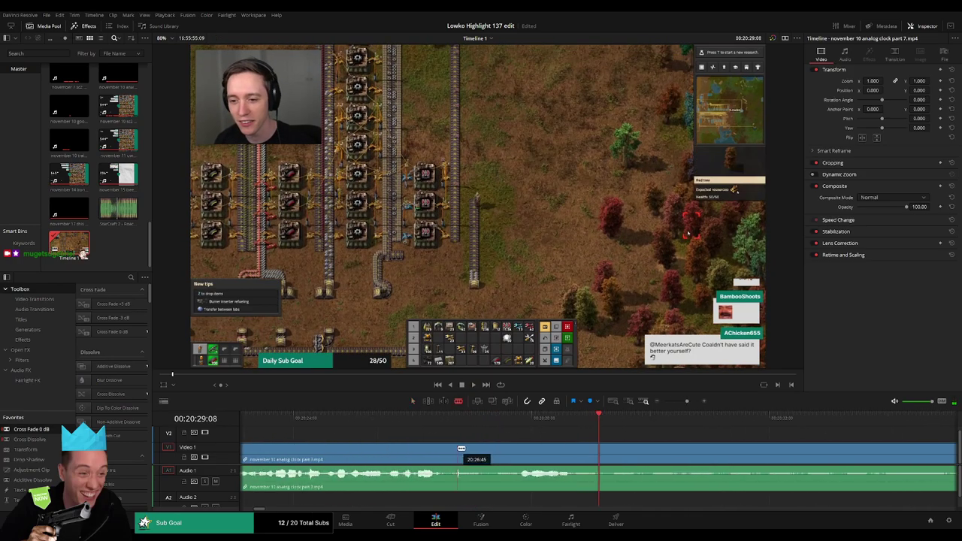
{"action": "left_click", "coordinate": [459, 450]}
{"action": "left_click", "coordinate": [458, 449]}
{"action": "key", "text": "Delete"}
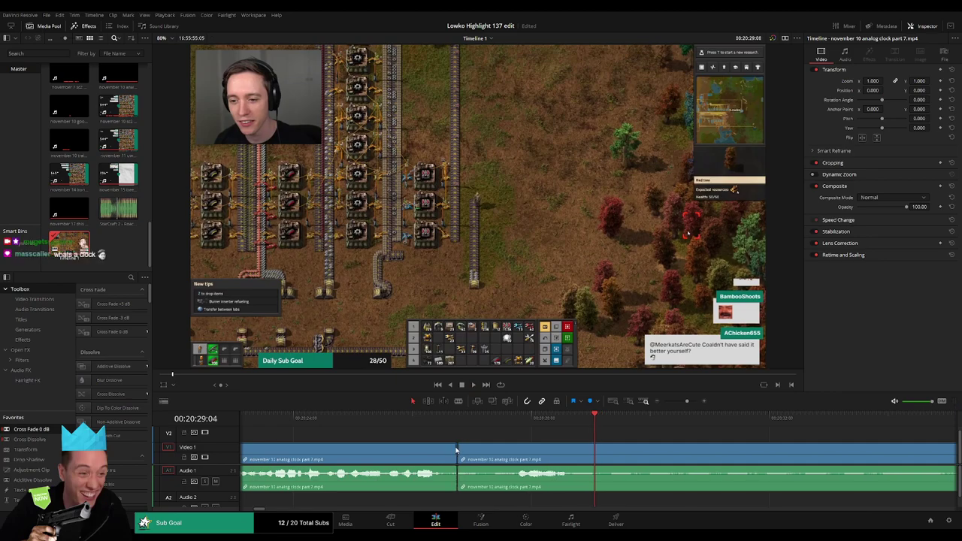
{"action": "left_click", "coordinate": [425, 418]}
{"action": "key", "text": "space"}
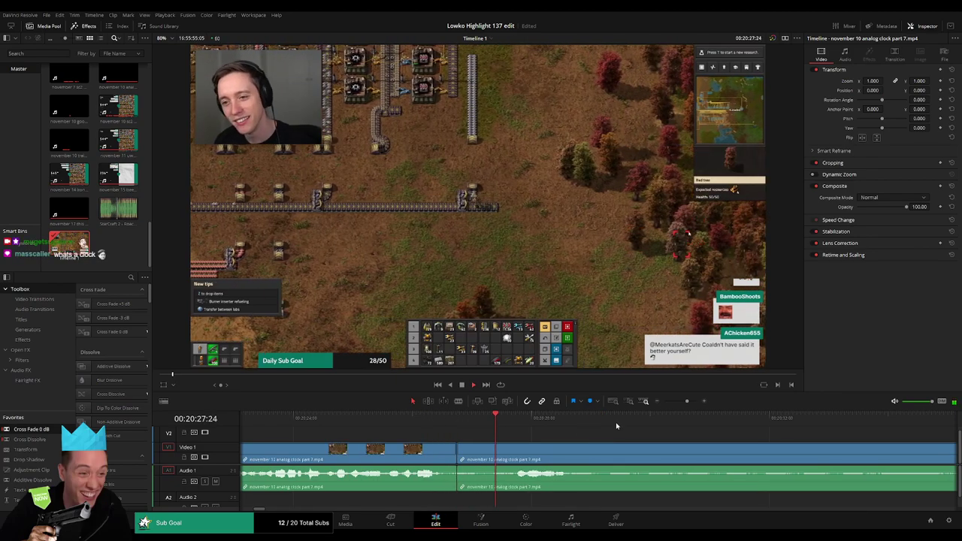
Ripple delete the part 7 footage from about 00:20:29 to 00:20:39 and cross fade the audio at the join.
{"action": "left_click_drag", "start_coordinate": [689, 404], "coordinate": [681, 402]}
{"action": "left_click_drag", "start_coordinate": [614, 438], "coordinate": [478, 450]}
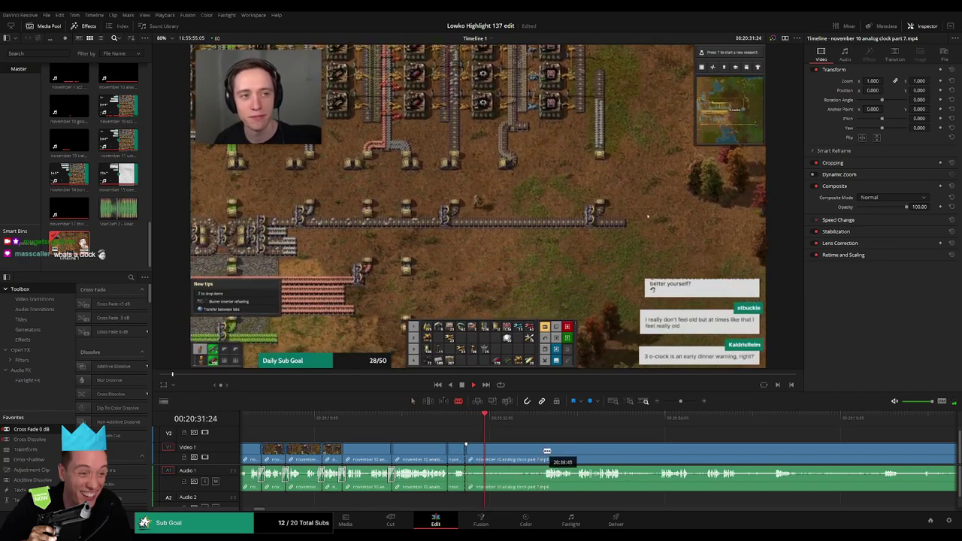
{"action": "left_click", "coordinate": [528, 454]}
{"action": "key", "text": "Delete"}
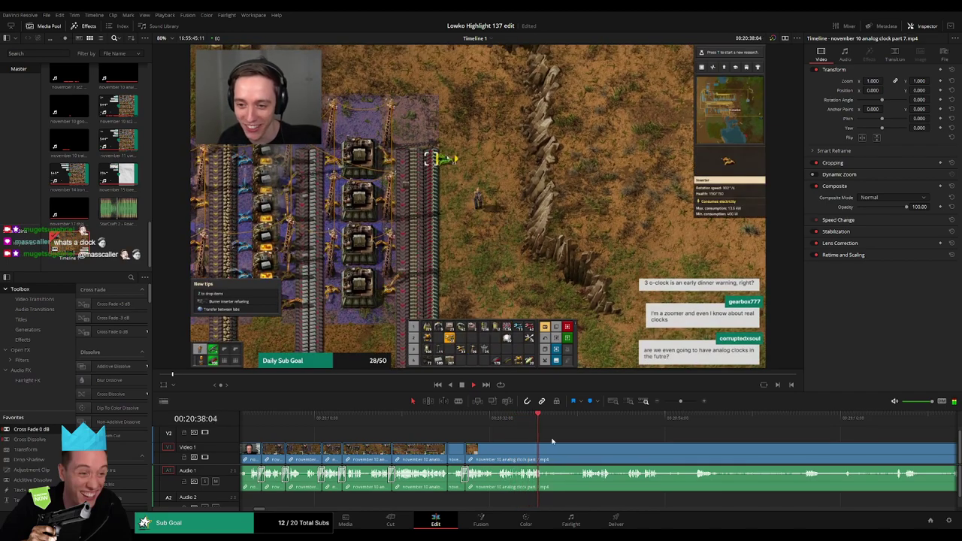
Ripple delete the pause from about 00:20:40 to 00:20:43 in the part 7 clip and cross fade the audio at the join.
{"action": "left_click_drag", "start_coordinate": [564, 438], "coordinate": [425, 434]}
{"action": "key", "text": "b"}
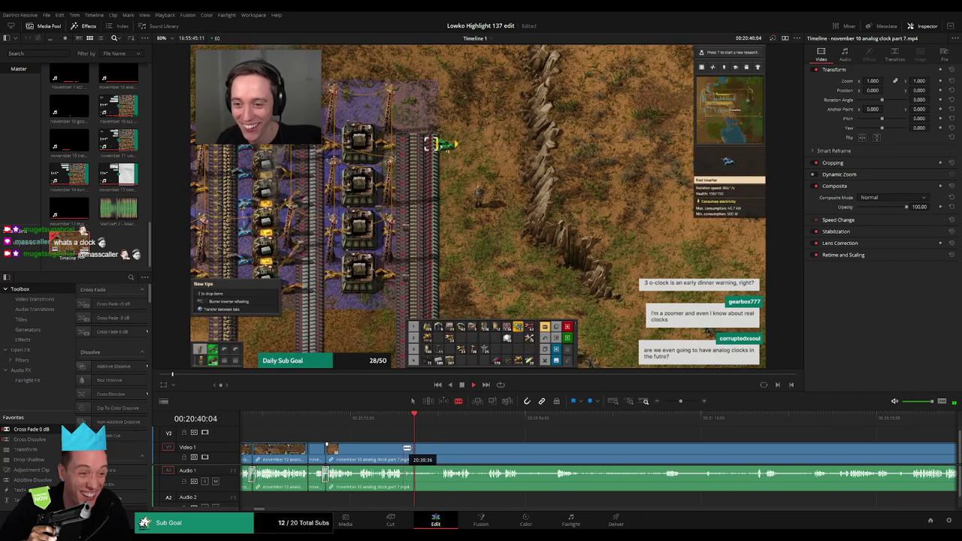
{"action": "left_click", "coordinate": [436, 420]}
{"action": "left_click", "coordinate": [419, 449]}
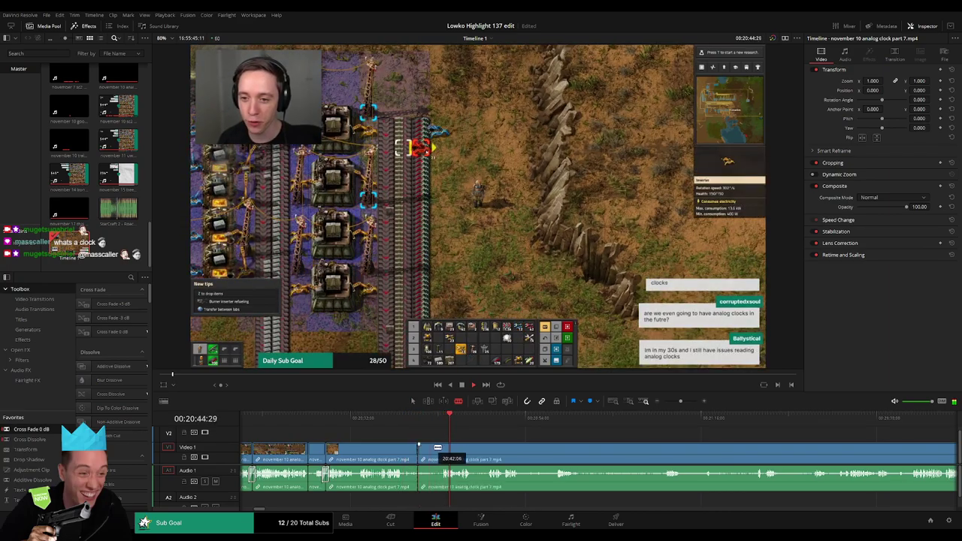
{"action": "left_click", "coordinate": [444, 448]}
{"action": "key", "text": "a"}
{"action": "left_click", "coordinate": [434, 450]}
{"action": "key", "text": "Delete"}
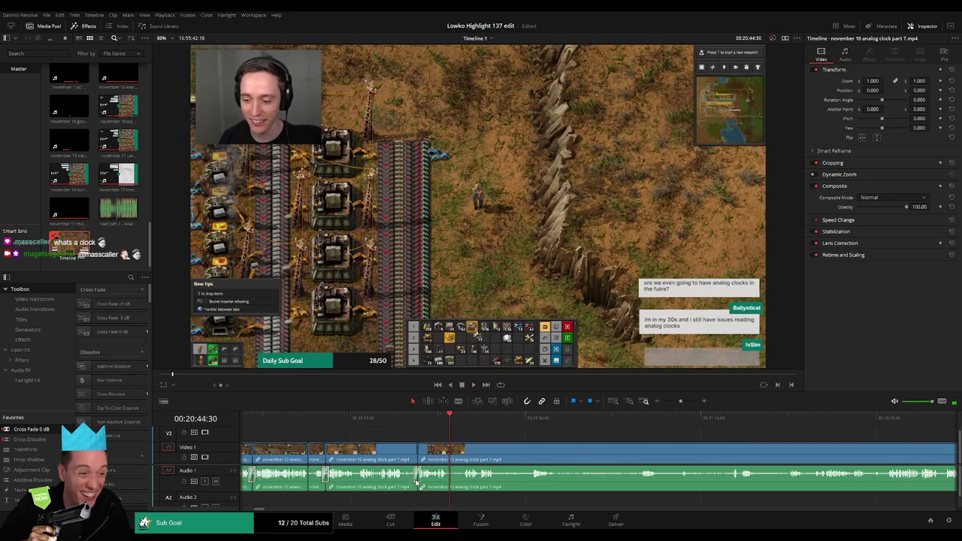
Ripple delete the pause from about 00:20:44 to 00:20:46 in the part 7 clip and cross fade the audio at the join.
{"action": "left_click", "coordinate": [463, 422]}
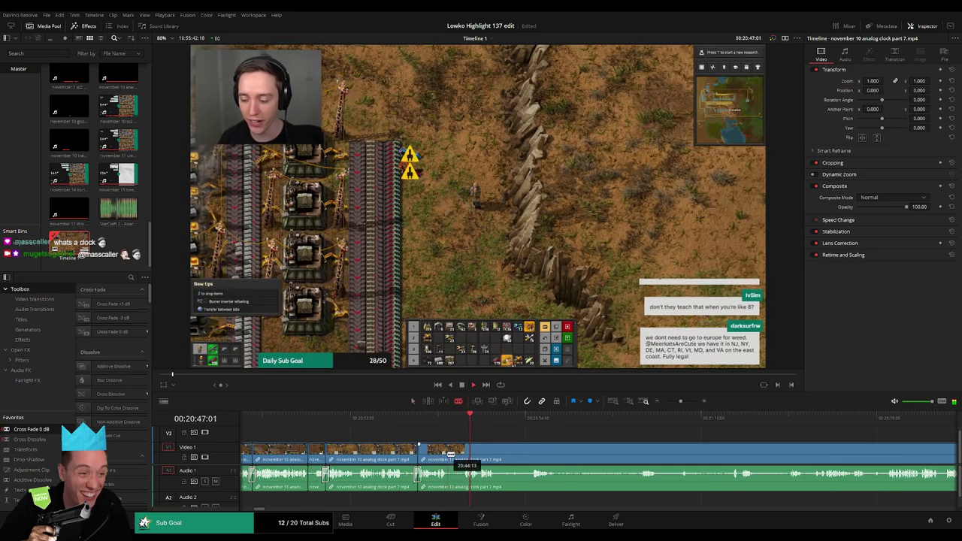
{"action": "left_click", "coordinate": [448, 454]}
{"action": "left_click_drag", "start_coordinate": [466, 451], "coordinate": [458, 451]}
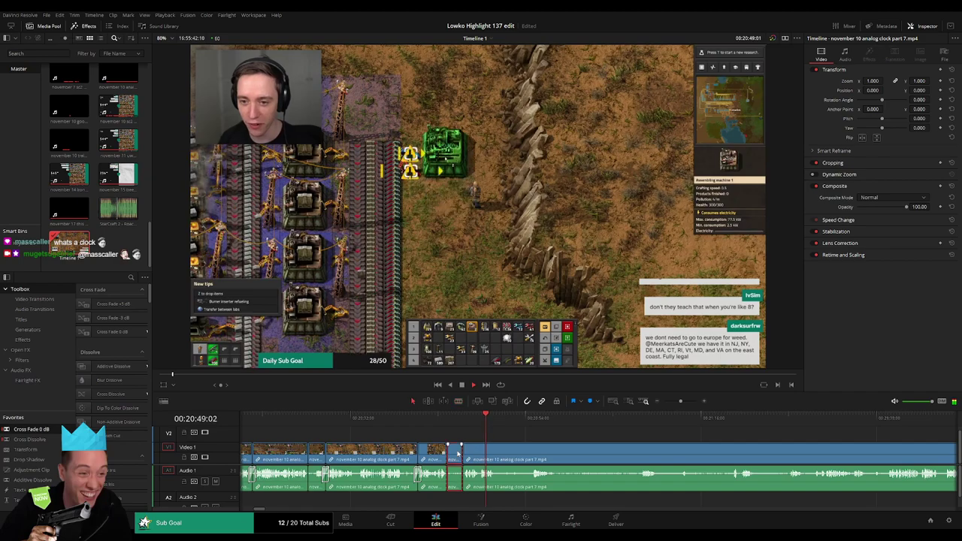
{"action": "key", "text": "Delete"}
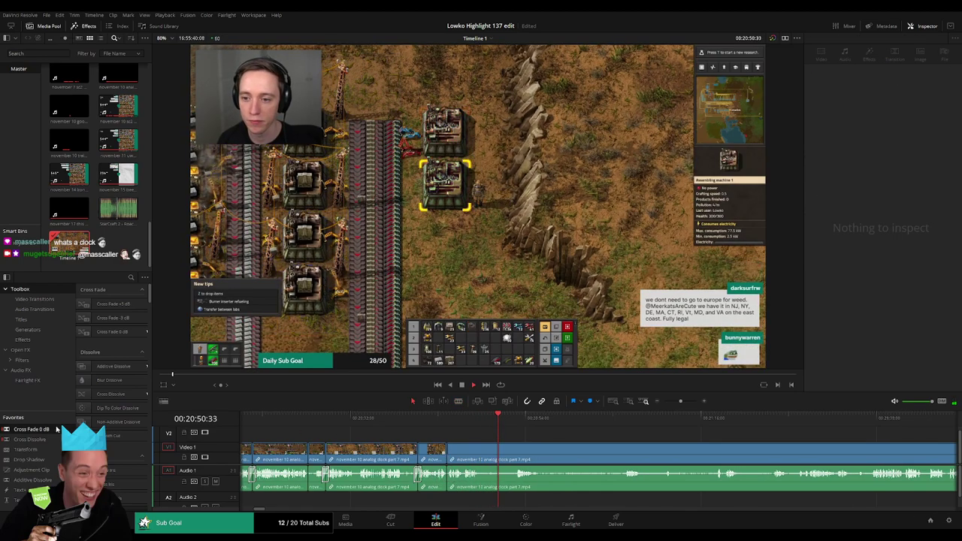
{"action": "left_click_drag", "start_coordinate": [454, 485], "coordinate": [474, 489]}
Ripple delete the part 7 footage from about 00:20:48 to 00:20:52 and cross fade the audio at the join.
{"action": "left_click", "coordinate": [542, 419]}
{"action": "key", "text": "b"}
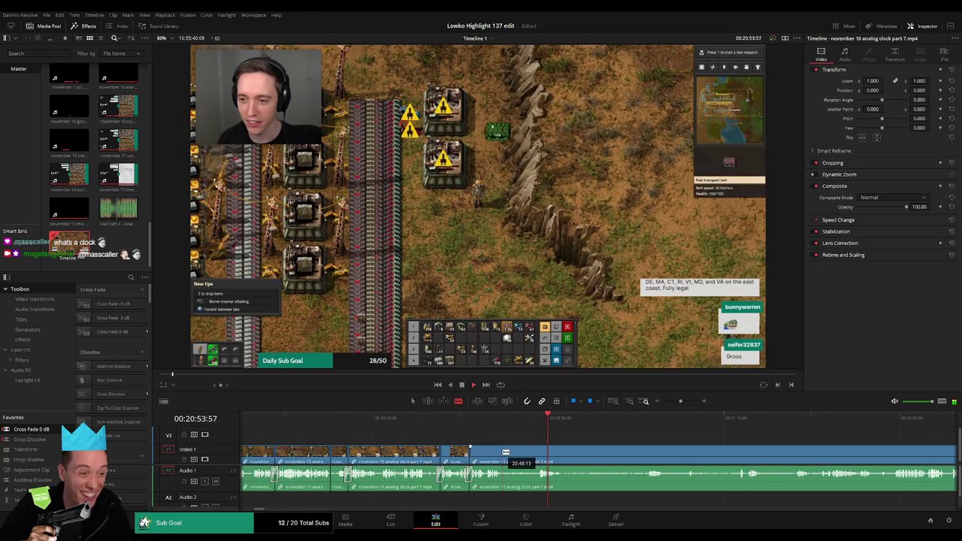
{"action": "left_click", "coordinate": [503, 452]}
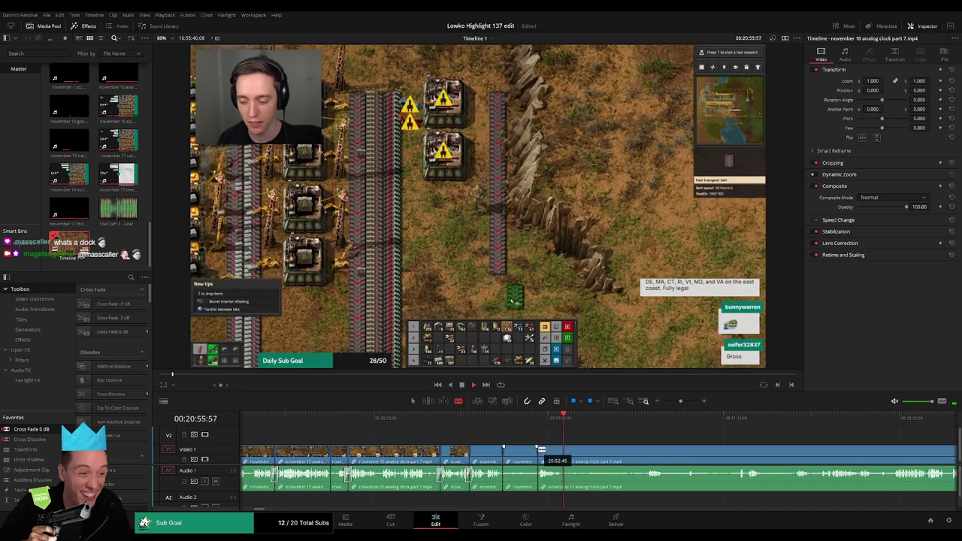
{"action": "left_click", "coordinate": [538, 450]}
{"action": "key", "text": "a"}
{"action": "left_click", "coordinate": [519, 454]}
{"action": "key", "text": "Delete"}
{"action": "left_click", "coordinate": [518, 454]}
{"action": "key", "text": "BackSpace"}
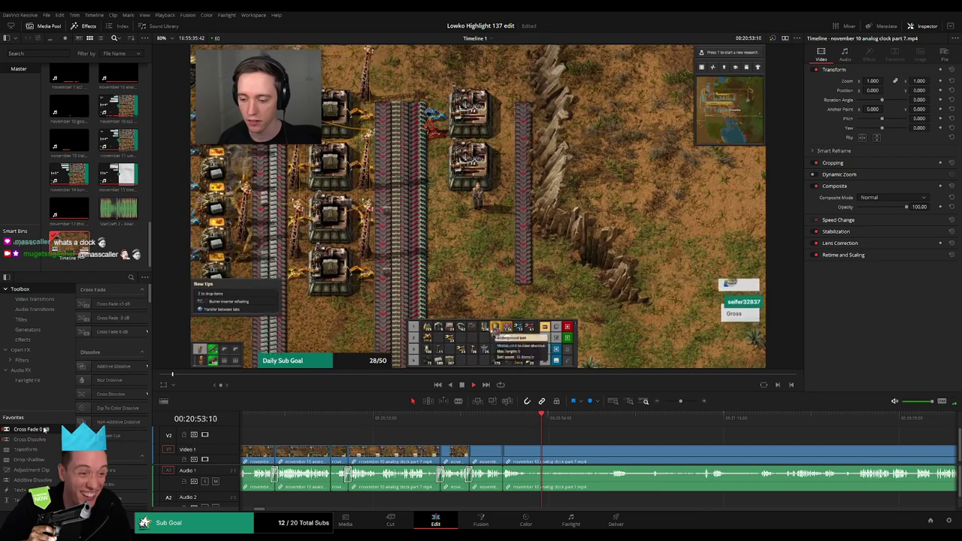
Split the part 7 clip at about 00:20:52, 00:21:02 and 00:21:04, and ripple delete the piece between the first two cuts.
{"action": "key", "text": "b"}
{"action": "left_click", "coordinate": [531, 453]}
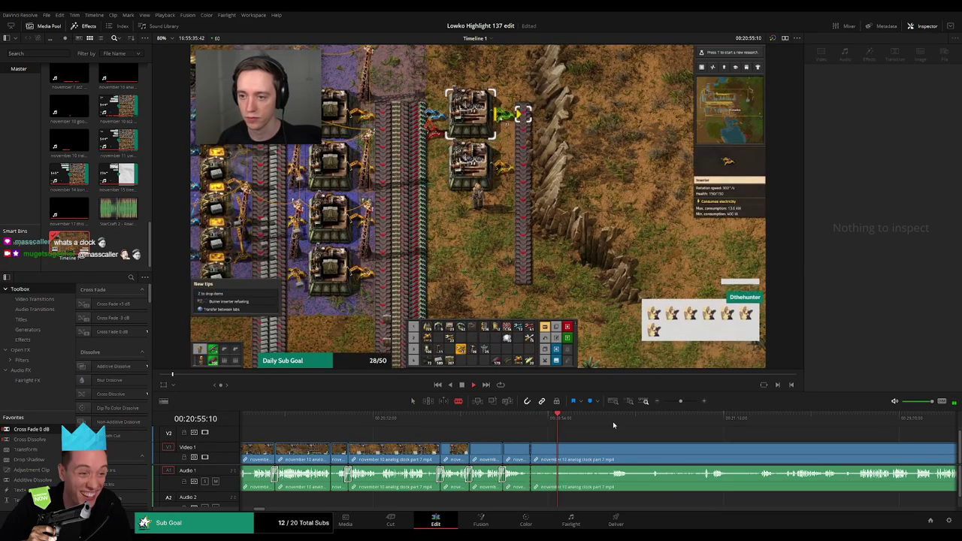
{"action": "left_click", "coordinate": [613, 420]}
{"action": "left_click_drag", "start_coordinate": [657, 441], "coordinate": [462, 438]}
{"action": "key", "text": "b"}
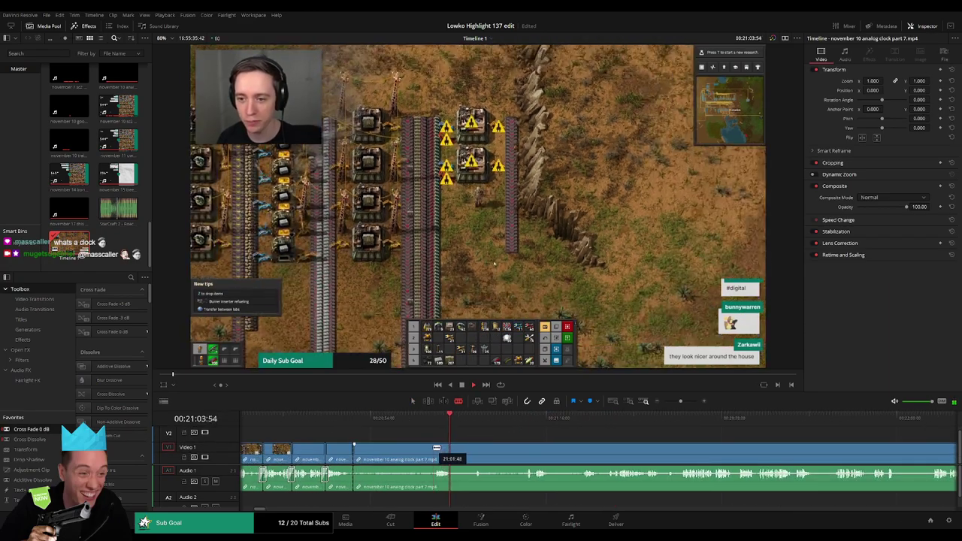
{"action": "left_click", "coordinate": [436, 454]}
{"action": "left_click", "coordinate": [451, 448]}
{"action": "key", "text": "a"}
{"action": "left_click", "coordinate": [423, 451]}
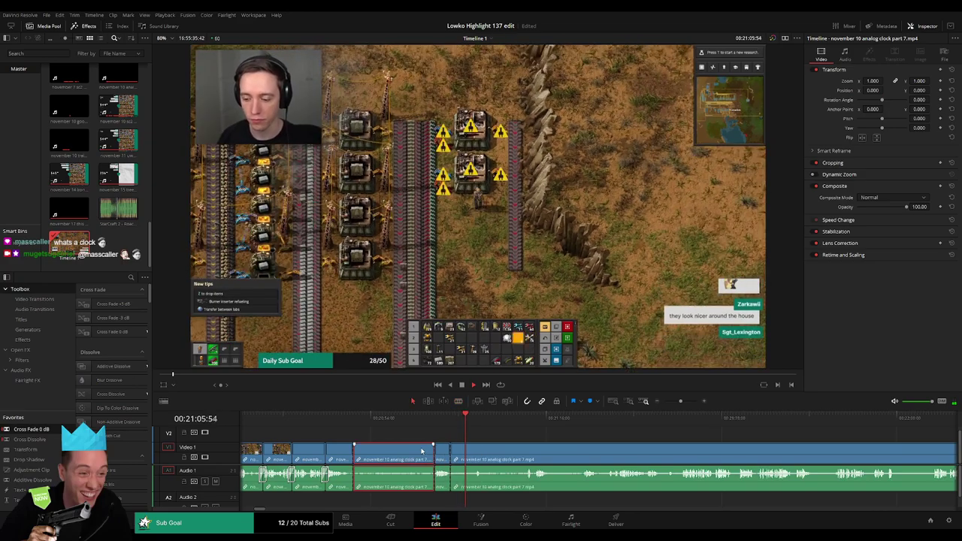
{"action": "key", "text": "Delete"}
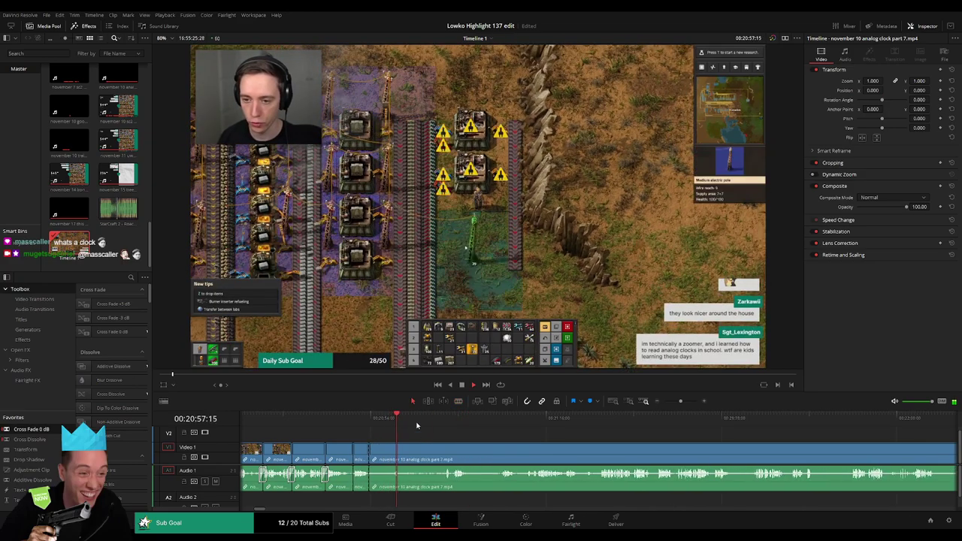
Cut the quiet section at about 20:54–20:56 out of the Factorio clip and add a Cross Fade 0 dB at the edit.
{"action": "left_click", "coordinate": [403, 452]}
{"action": "key", "text": "a"}
{"action": "left_click", "coordinate": [387, 454]}
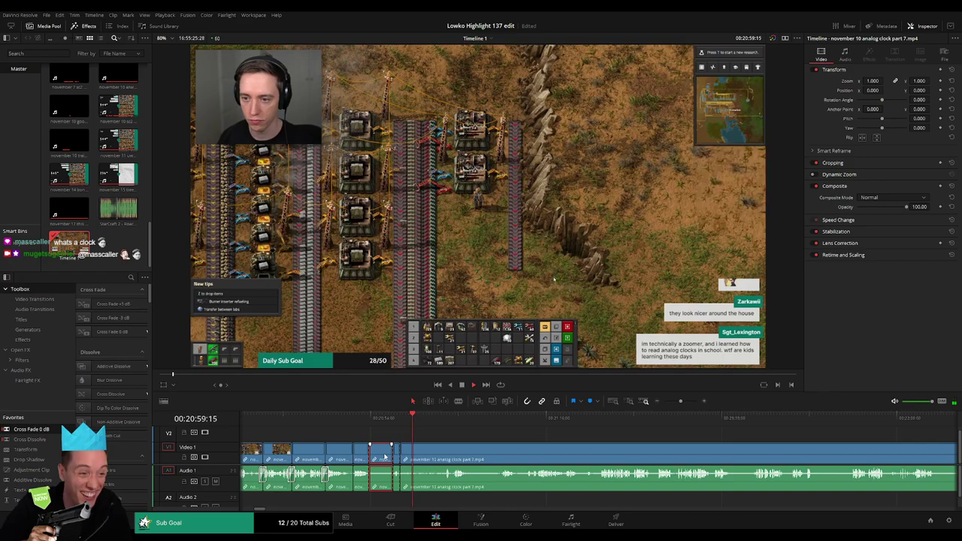
{"action": "key", "text": "Delete"}
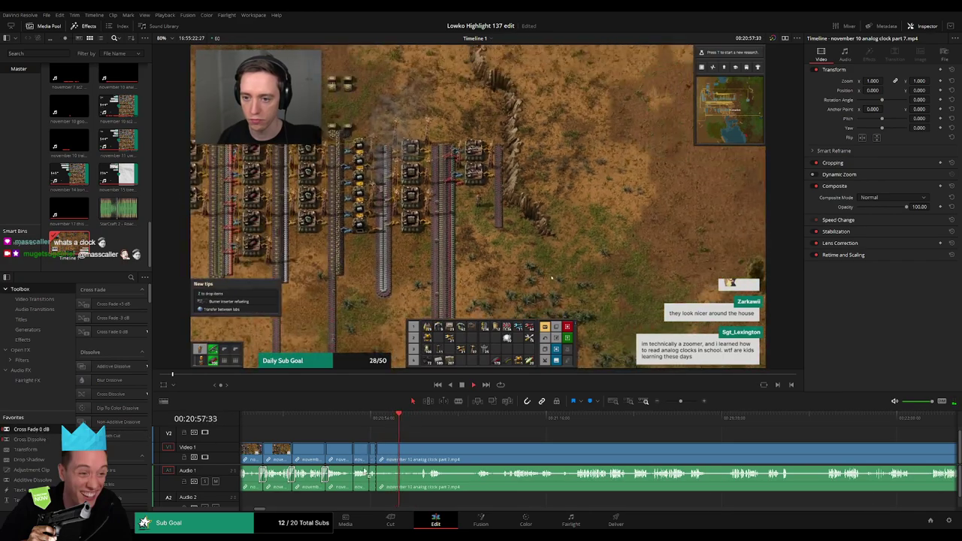
{"action": "left_click_drag", "start_coordinate": [31, 429], "coordinate": [385, 463]}
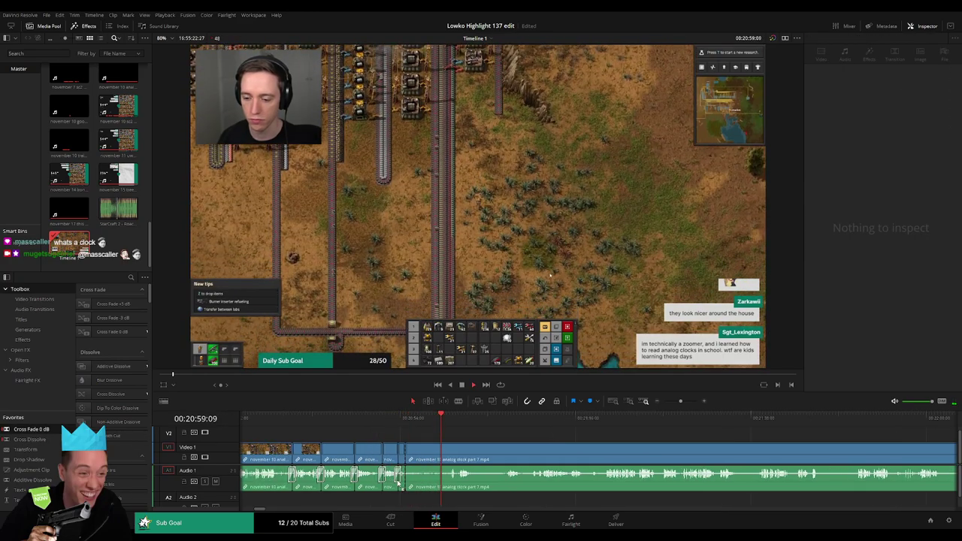
Split the clip at about 21:19 and delete the long stretch between the previous short segment and that split.
{"action": "left_click_drag", "start_coordinate": [404, 418], "coordinate": [601, 425]}
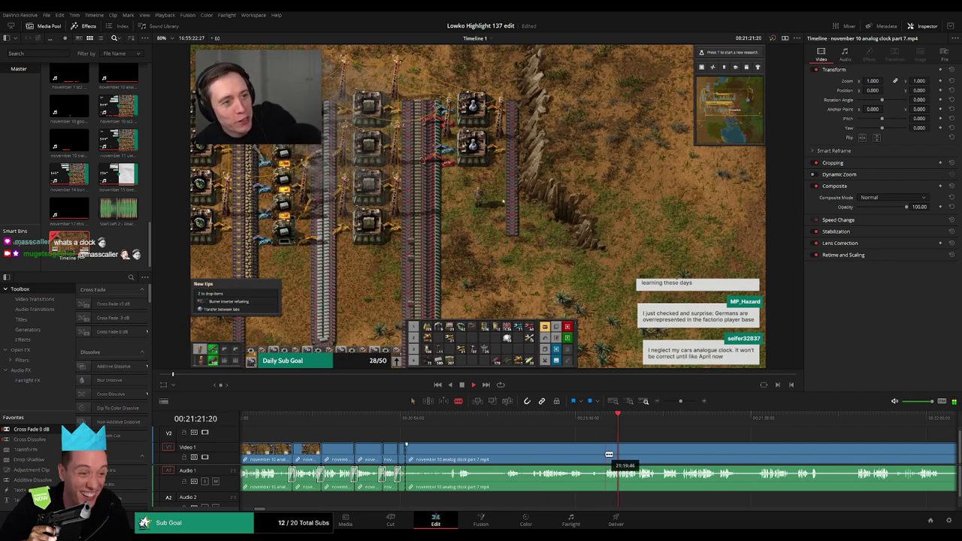
{"action": "left_click", "coordinate": [607, 454]}
{"action": "key", "text": "a"}
{"action": "left_click", "coordinate": [575, 454]}
{"action": "key", "text": "Delete"}
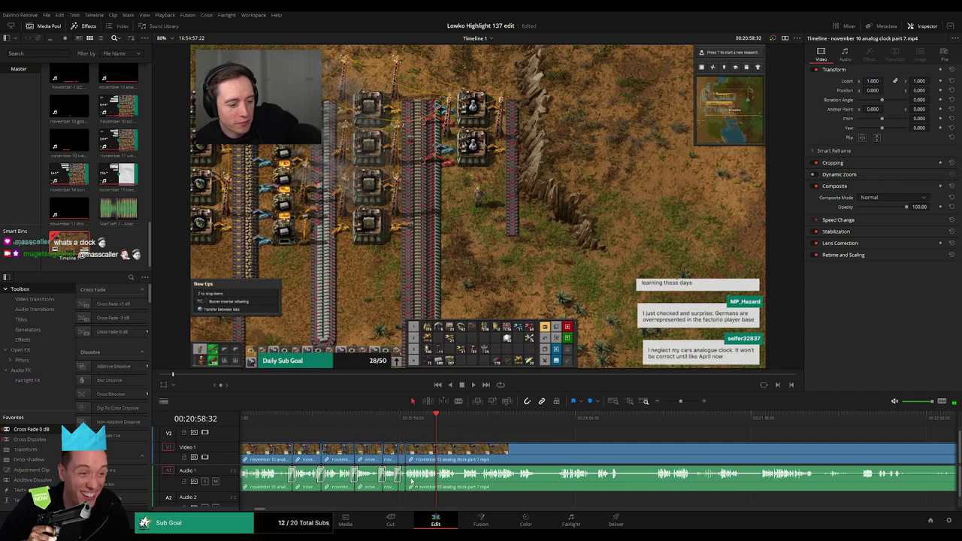
Cut the one-second gap near 21:01 out of the clip and add a Cross Fade 0 dB to the audio edit.
{"action": "left_click_drag", "start_coordinate": [680, 400], "coordinate": [684, 402]}
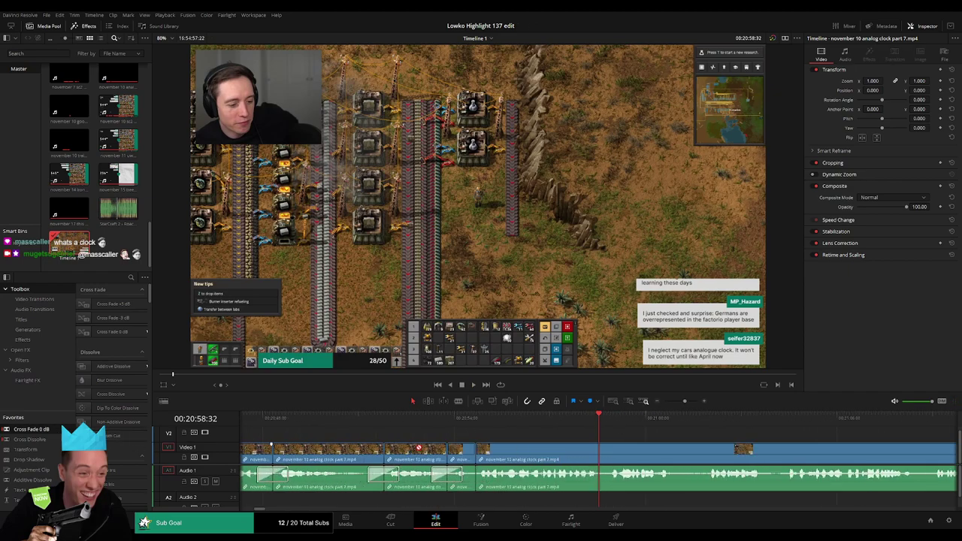
{"action": "mouse_move", "coordinate": [685, 401]}
{"action": "left_mouse_down"}
{"action": "mouse_move", "coordinate": [672, 402]}
{"action": "mouse_move", "coordinate": [683, 403]}
{"action": "left_mouse_up"}
{"action": "left_click_drag", "start_coordinate": [671, 451], "coordinate": [503, 432]}
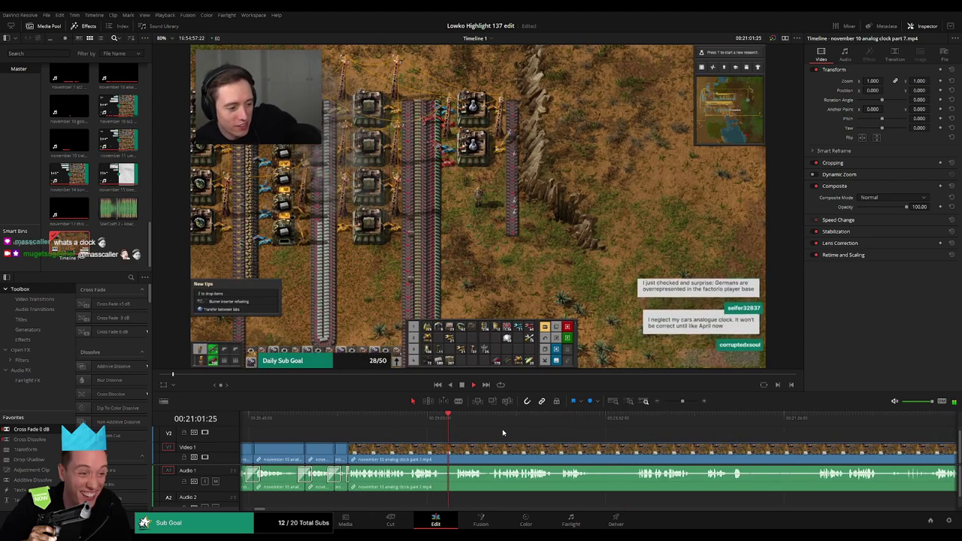
{"action": "key", "text": "b"}
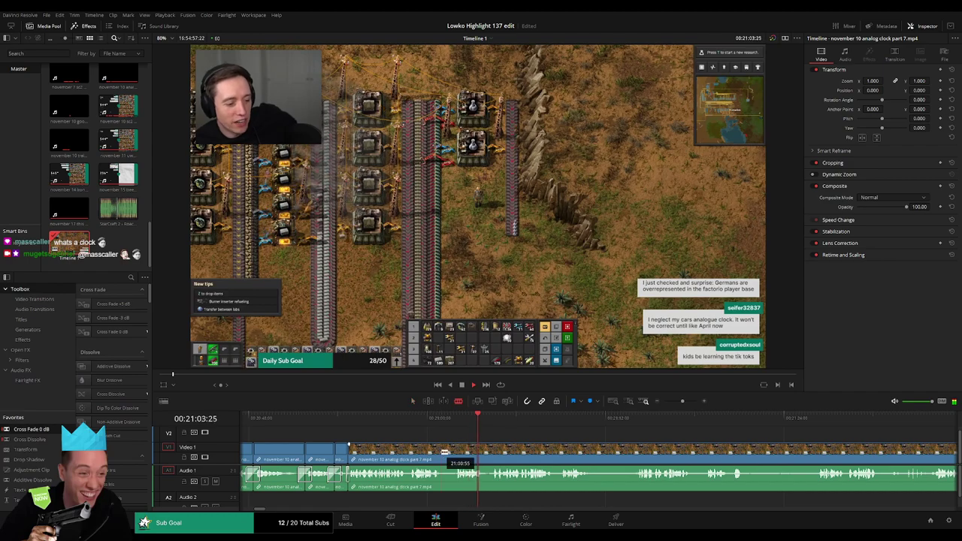
{"action": "left_click", "coordinate": [442, 452]}
{"action": "left_click", "coordinate": [456, 452]}
{"action": "key", "text": "a"}
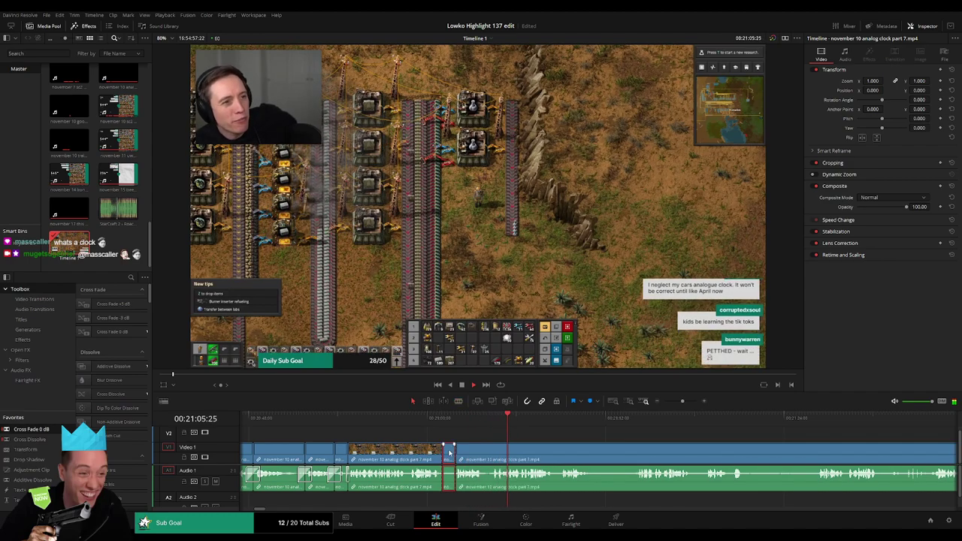
{"action": "key", "text": "Delete"}
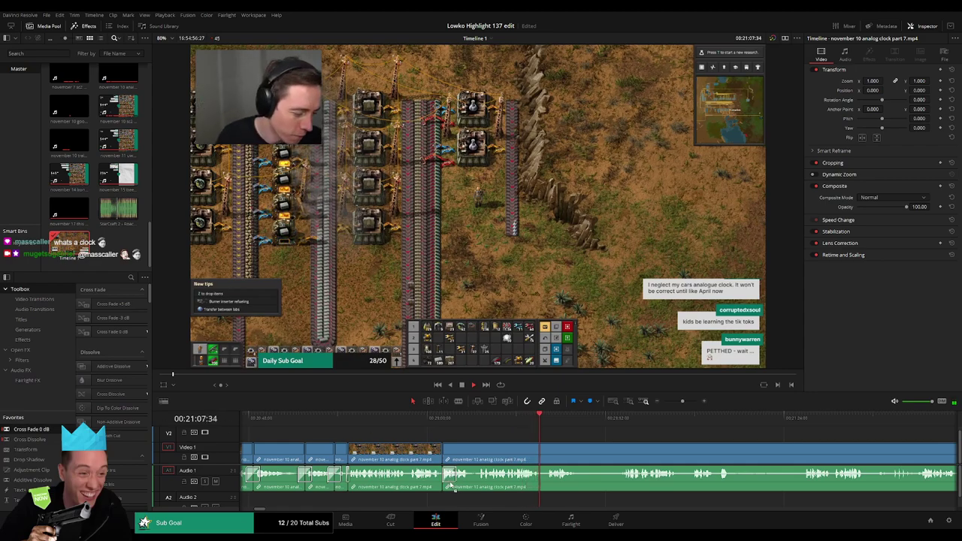
{"action": "left_click_drag", "start_coordinate": [451, 486], "coordinate": [444, 481]}
Remove the section between about 21:10 and 21:13 and cross-fade the audio where the clips join.
{"action": "left_click", "coordinate": [474, 421]}
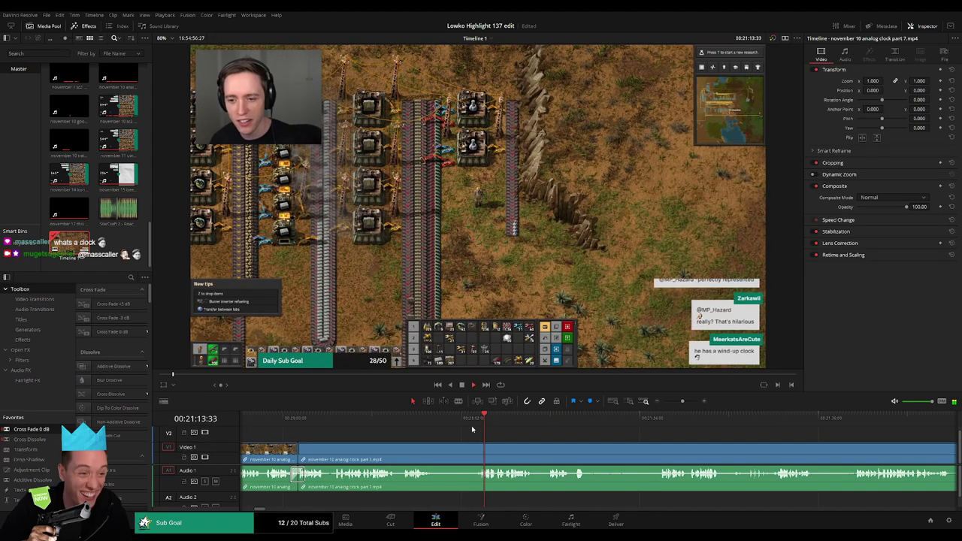
{"action": "key", "text": "b"}
{"action": "left_click", "coordinate": [433, 448]}
{"action": "left_click", "coordinate": [476, 446]}
{"action": "key", "text": "a"}
{"action": "left_click", "coordinate": [456, 453]}
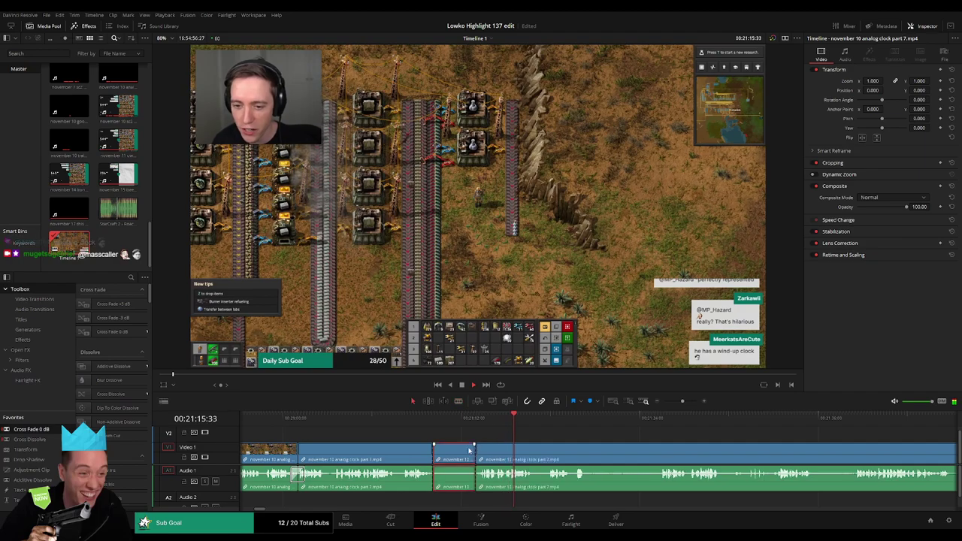
{"action": "key", "text": "Delete"}
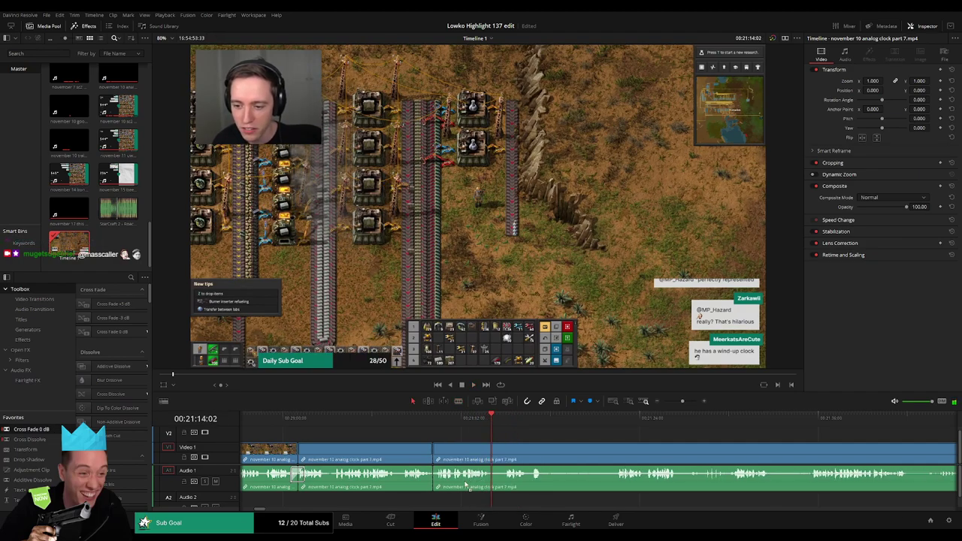
{"action": "scroll", "coordinate": [566, 455], "scroll_direction": "right", "scroll_amount": 3}
Cut out the short pause near 21:14 and add an audio crossfade at the join.
{"action": "key", "text": "b"}
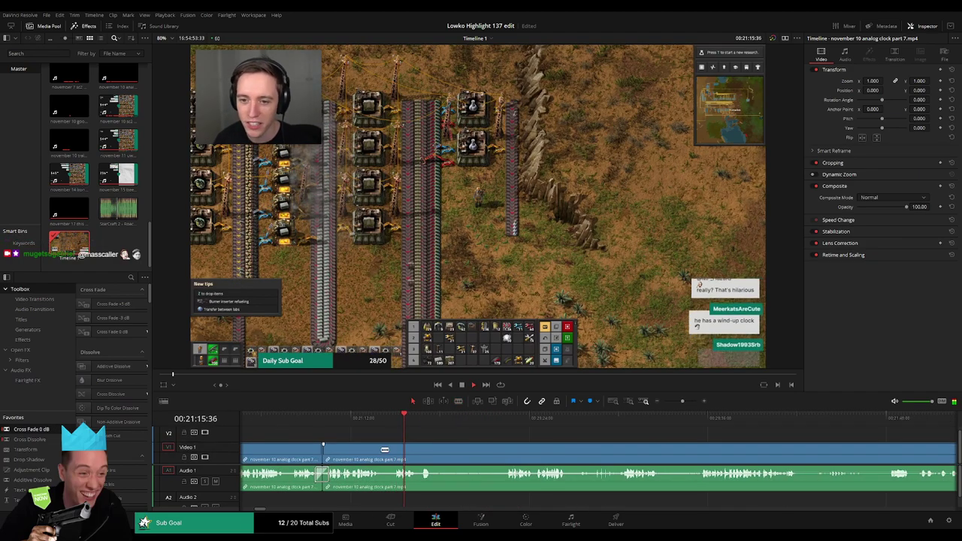
{"action": "left_click", "coordinate": [379, 449]}
{"action": "left_click", "coordinate": [394, 448]}
{"action": "key", "text": "a"}
{"action": "left_click", "coordinate": [387, 451]}
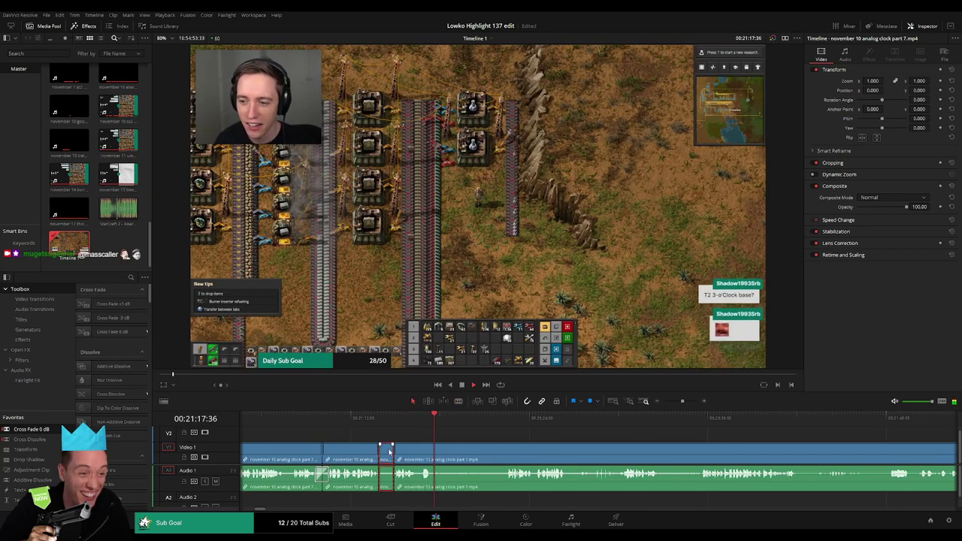
{"action": "key", "text": "Delete"}
{"action": "key", "text": "shift+t"}
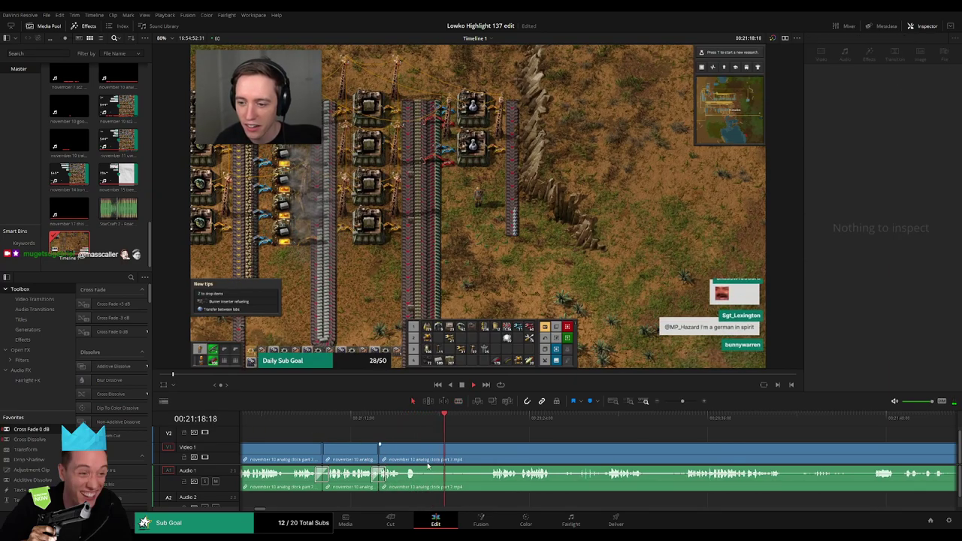
Remove the stretch from about 21:16 to 21:21, ahead of the car clock discussion, and cross-fade the audio join.
{"action": "key", "text": "b"}
{"action": "left_click", "coordinate": [420, 454]}
{"action": "left_click", "coordinate": [487, 420]}
{"action": "left_click", "coordinate": [489, 458]}
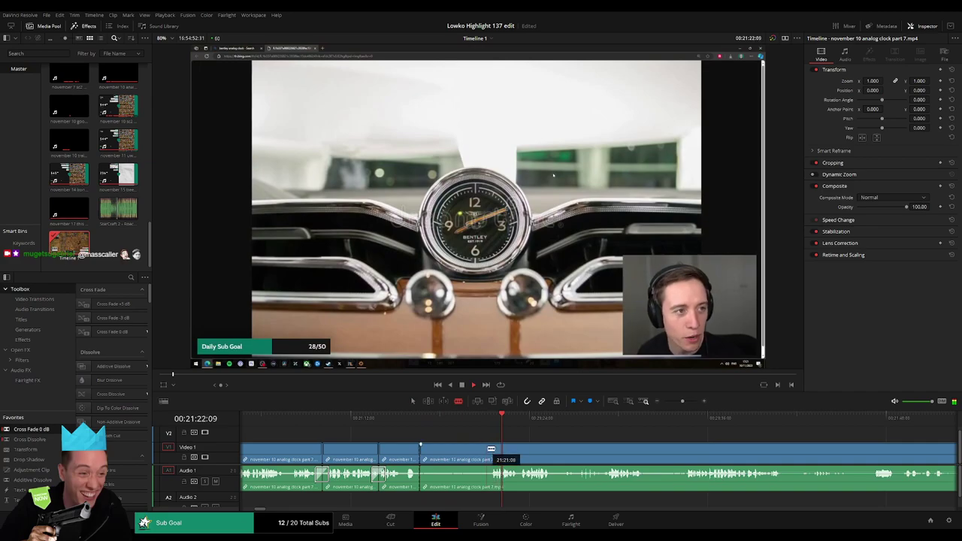
{"action": "key", "text": "a"}
{"action": "left_click", "coordinate": [478, 454]}
{"action": "key", "text": "Delete"}
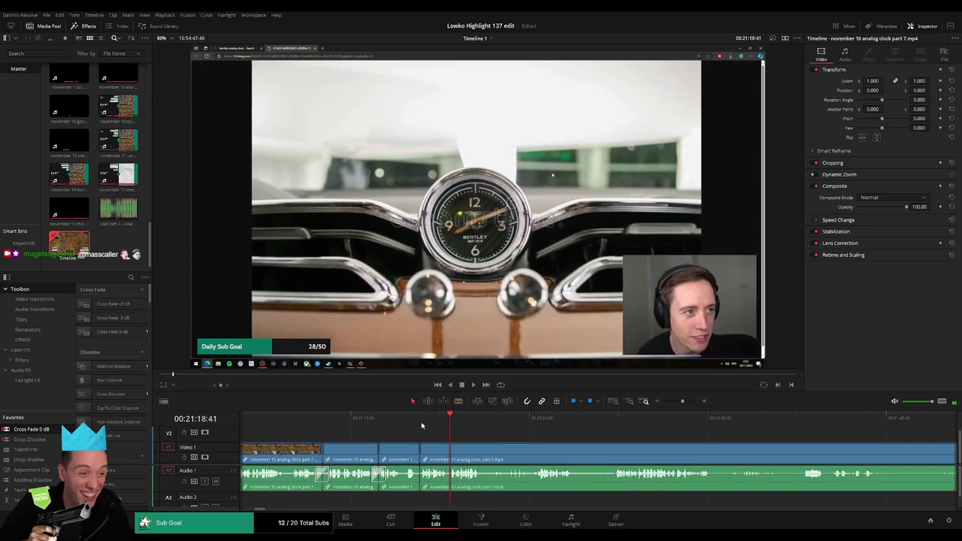
{"action": "key", "text": "space"}
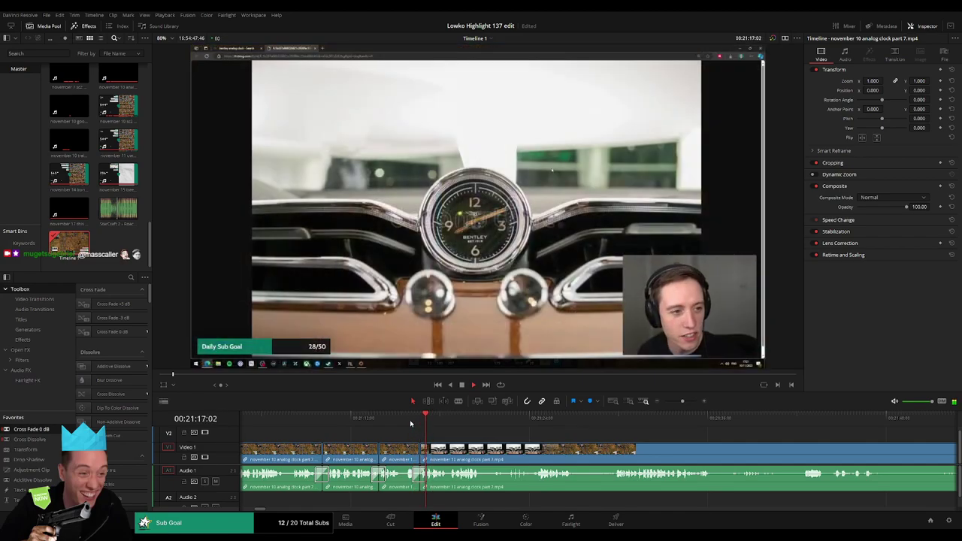
Cut the section between about 21:27 and 21:29 after the car clock footage and add a Cross Fade 0 dB there.
{"action": "left_click_drag", "start_coordinate": [538, 441], "coordinate": [446, 440]}
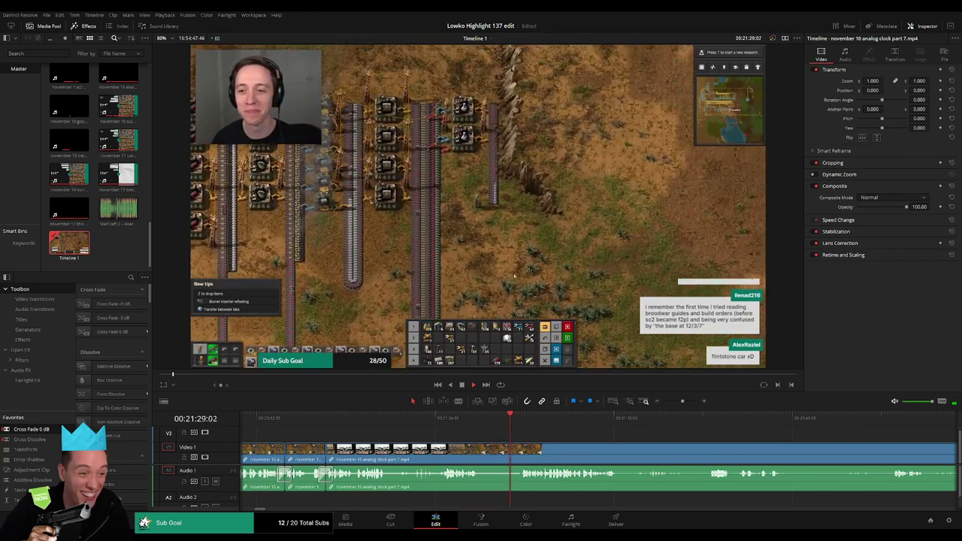
{"action": "key", "text": "b"}
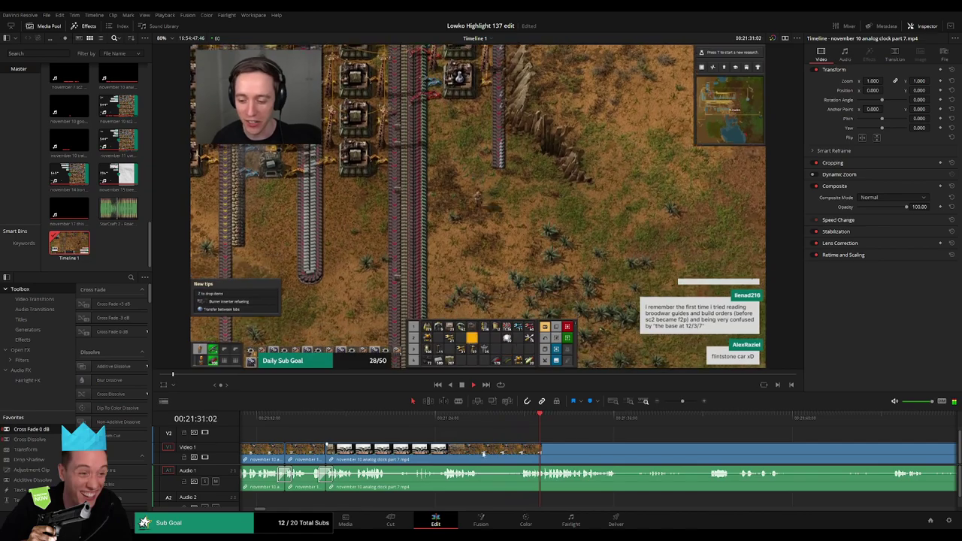
{"action": "left_click", "coordinate": [483, 454]}
{"action": "left_click", "coordinate": [520, 453]}
{"action": "key", "text": "a"}
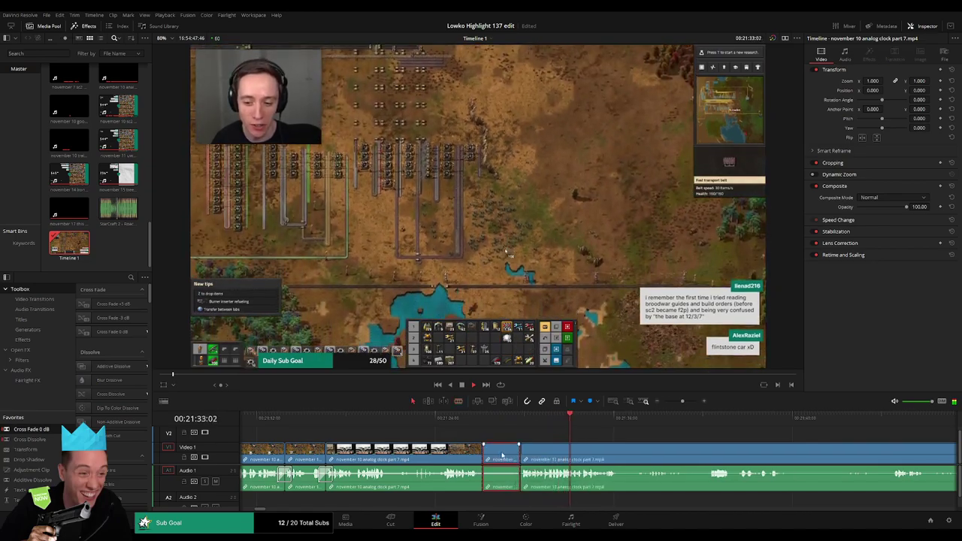
{"action": "key", "text": "Delete"}
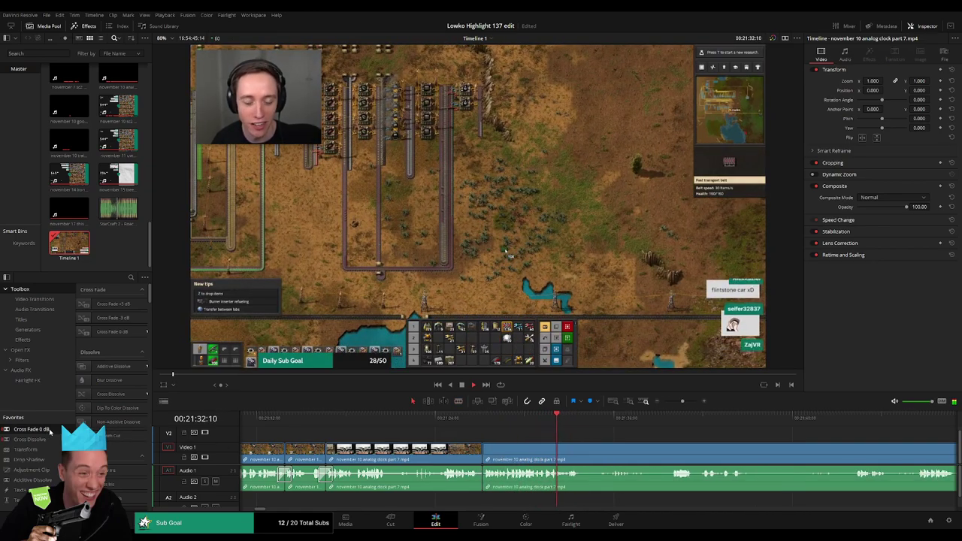
{"action": "left_click_drag", "start_coordinate": [50, 432], "coordinate": [482, 475]}
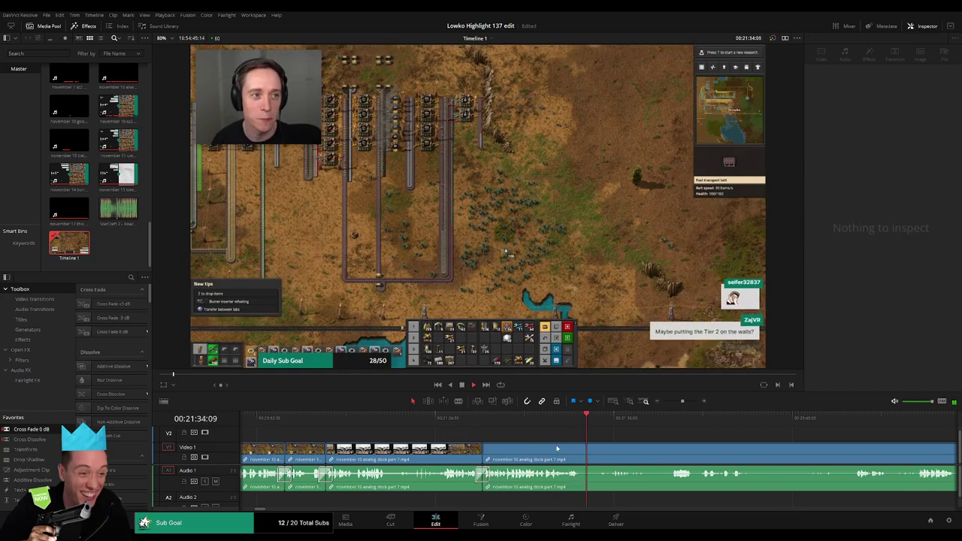
Split the clip at about 21:34, 21:52, 21:54 and 21:56 to isolate the parts without useful talking.
{"action": "left_click", "coordinate": [614, 417]}
{"action": "key", "text": "b"}
{"action": "left_click", "coordinate": [581, 450]}
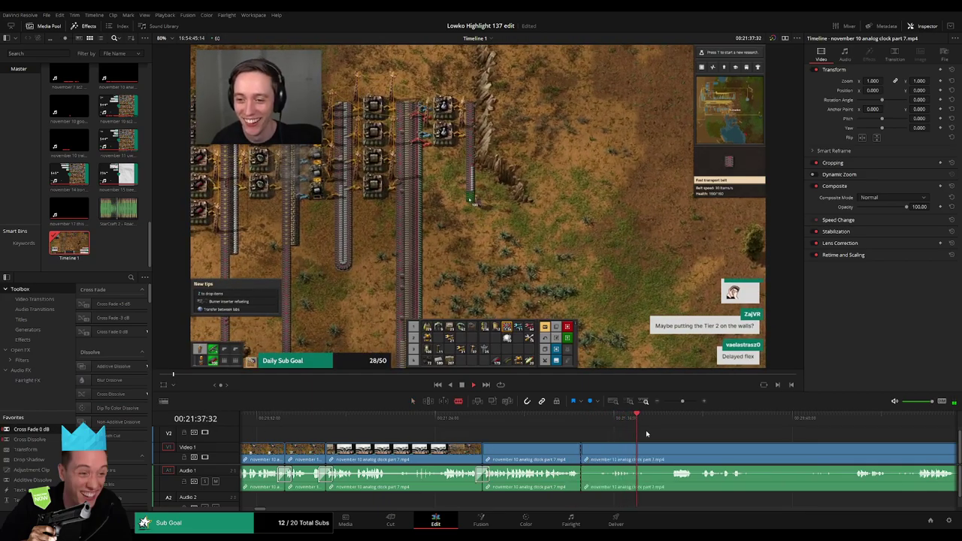
{"action": "left_click", "coordinate": [667, 419]}
{"action": "left_click_drag", "start_coordinate": [728, 451], "coordinate": [524, 441]}
{"action": "left_click", "coordinate": [501, 422]}
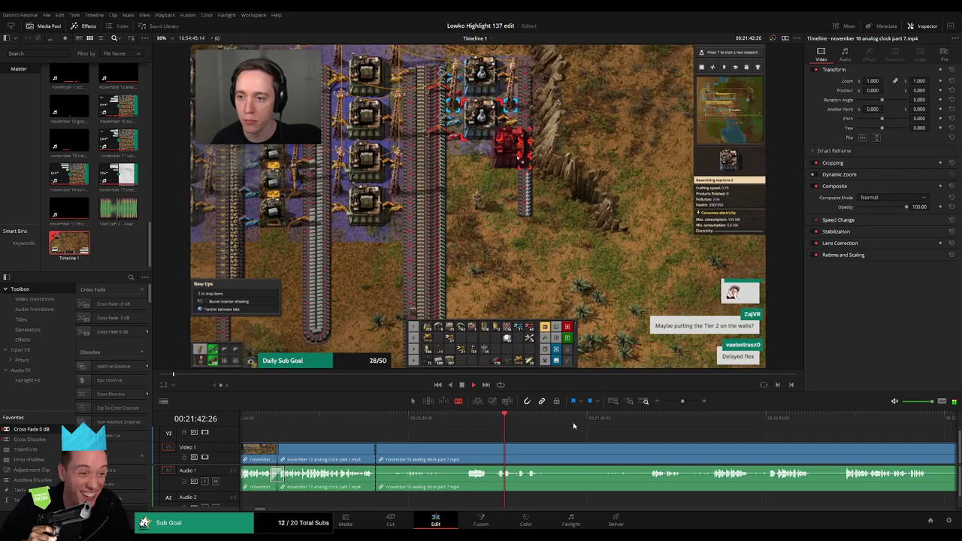
{"action": "left_click", "coordinate": [648, 424]}
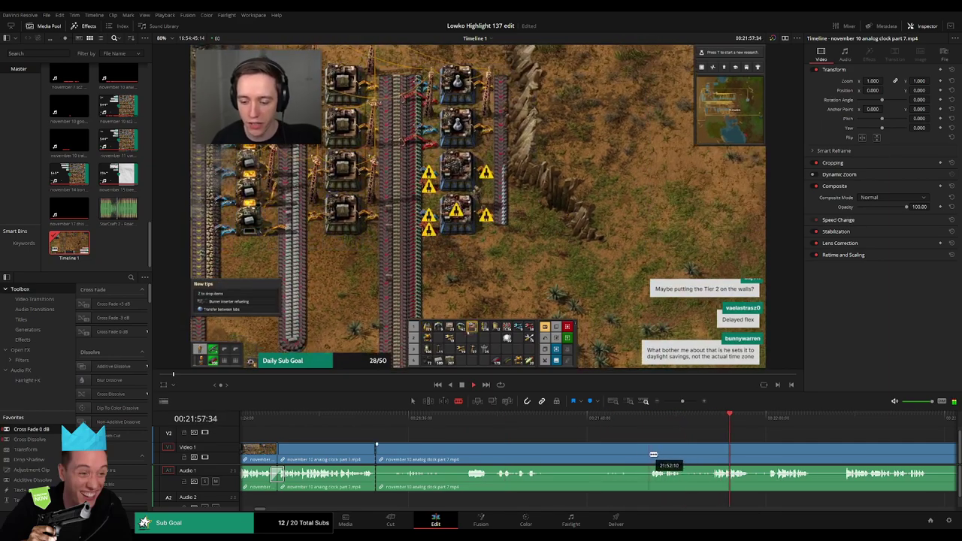
{"action": "left_click", "coordinate": [650, 452]}
{"action": "left_click", "coordinate": [682, 450]}
{"action": "left_click_drag", "start_coordinate": [716, 449], "coordinate": [711, 449]}
Delete the short segment after 21:54 and the long one from 21:34 to 21:52, and cross-fade both audio joins.
{"action": "left_click", "coordinate": [696, 449]}
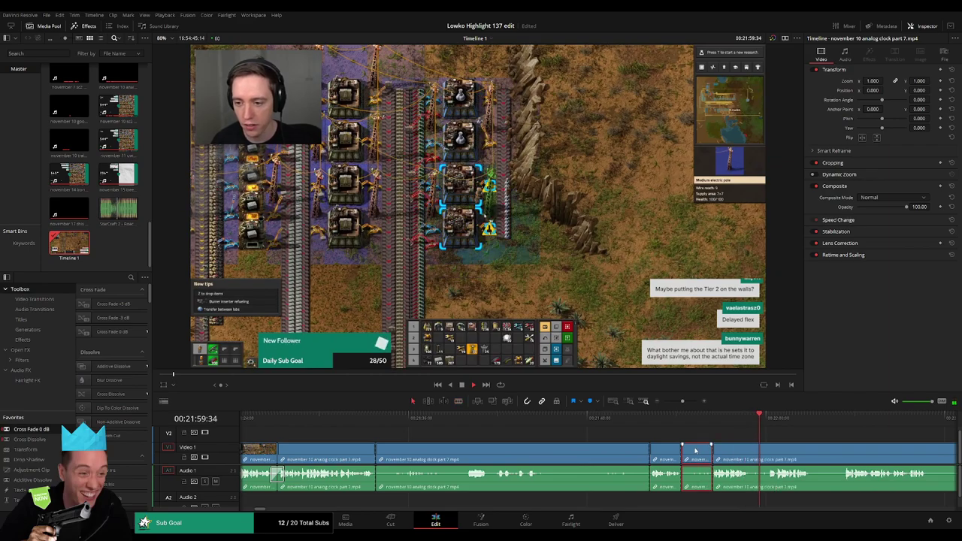
{"action": "key", "text": "Delete"}
{"action": "left_click", "coordinate": [533, 457]}
{"action": "key", "text": "Delete"}
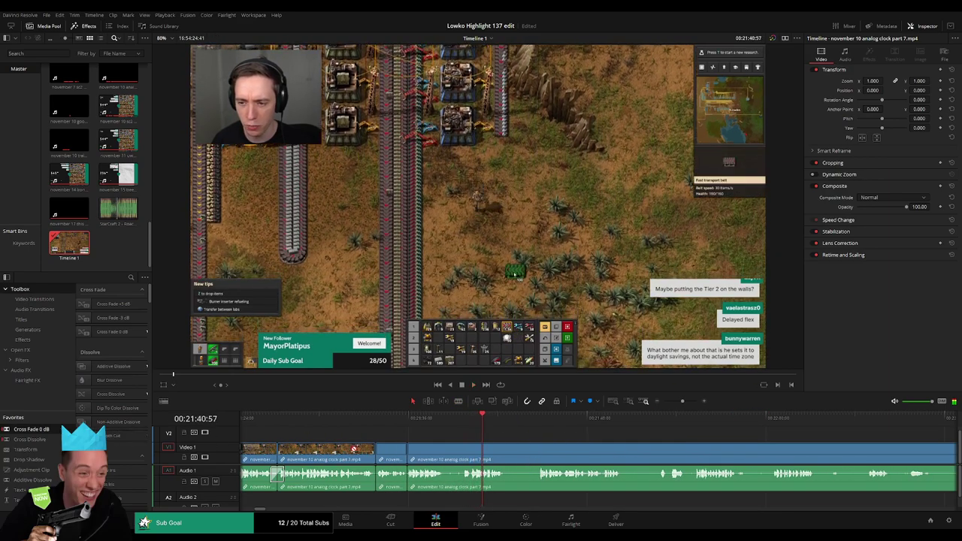
{"action": "left_click", "coordinate": [407, 456]}
{"action": "key", "text": "shift+t"}
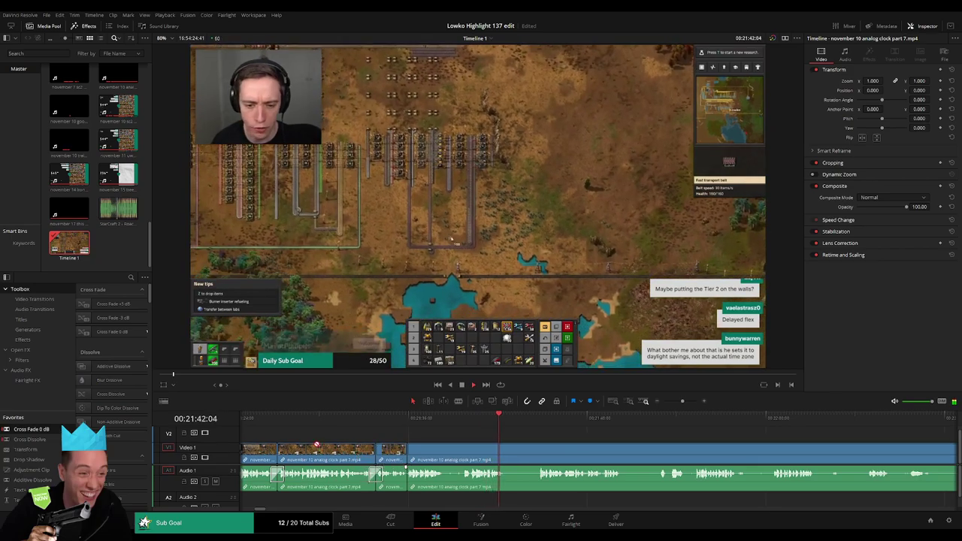
Cut out the short pause near 21:39 and add a Cross Fade 0 dB to the audio at that edit.
{"action": "key", "text": "b"}
{"action": "left_click", "coordinate": [448, 454]}
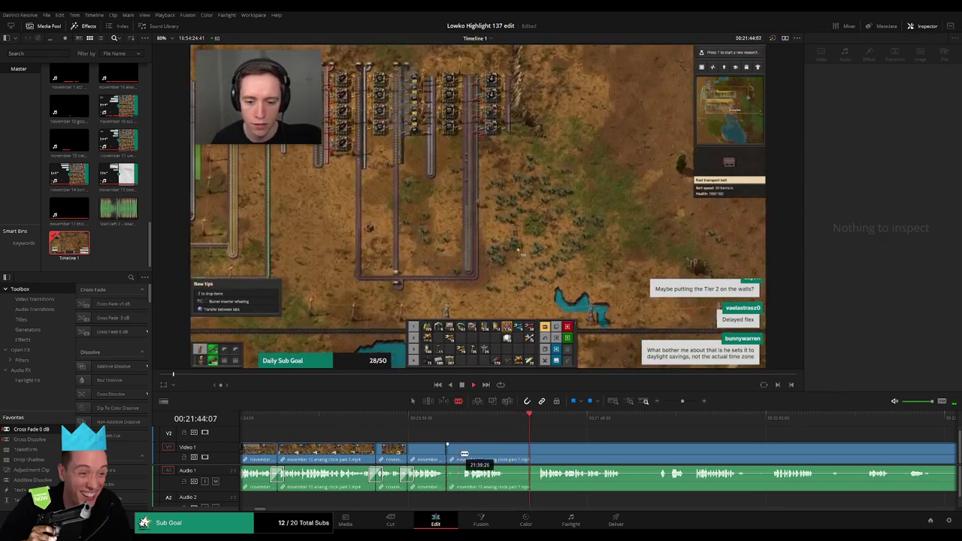
{"action": "left_click", "coordinate": [462, 454]}
{"action": "key", "text": "a"}
{"action": "left_click", "coordinate": [455, 456]}
{"action": "key", "text": "Delete"}
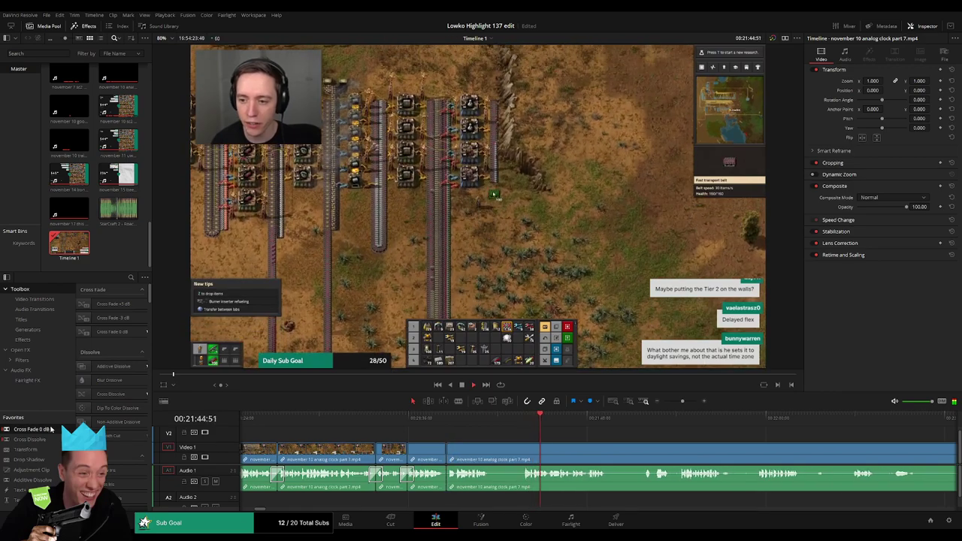
{"action": "left_click", "coordinate": [442, 479]}
{"action": "left_click", "coordinate": [481, 459]}
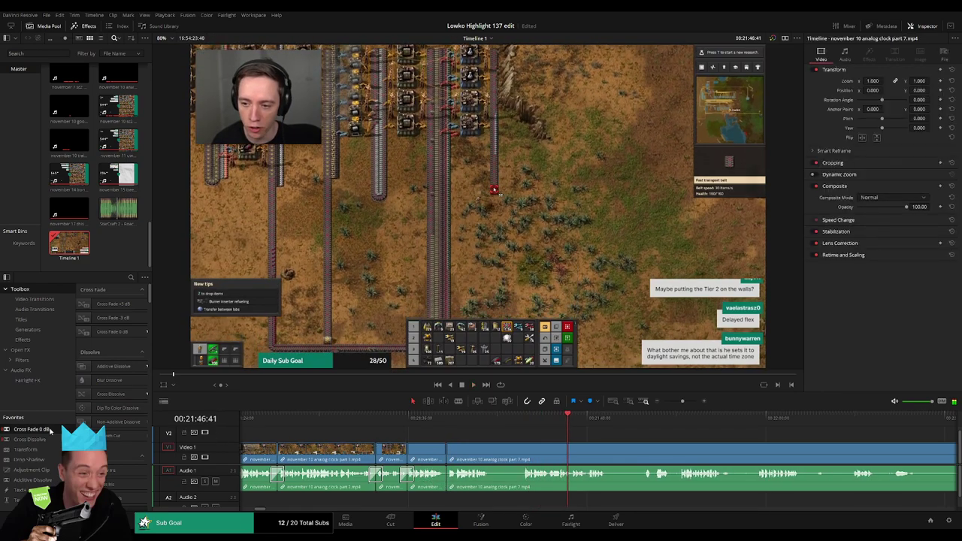
Cut out the pause between about 21:41 and 21:43 and add a Cross Fade 0 dB to the audio at that join.
{"action": "scroll", "coordinate": [460, 481], "scroll_direction": "left", "scroll_amount": 1}
{"action": "key", "text": "b"}
{"action": "left_click", "coordinate": [524, 457]}
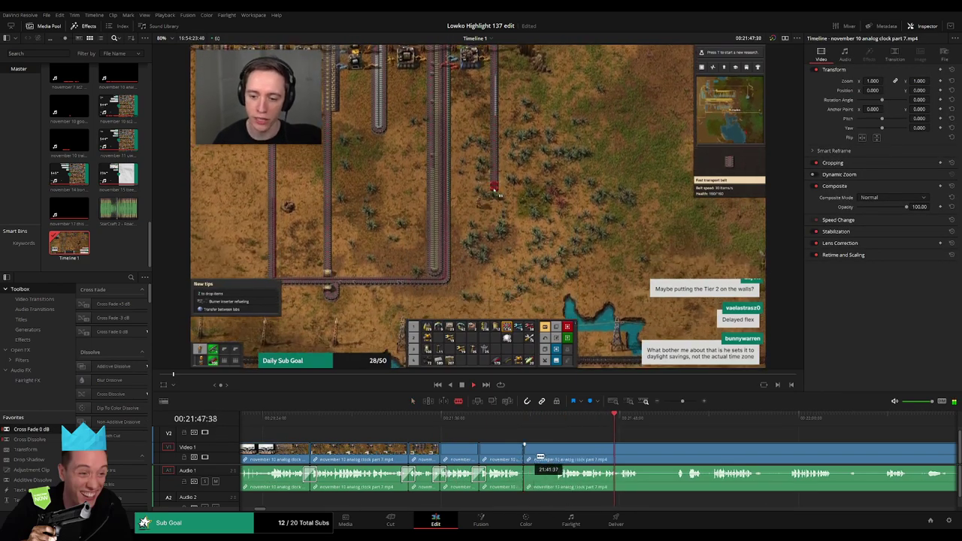
{"action": "left_click", "coordinate": [555, 454]}
{"action": "key", "text": "a"}
{"action": "left_click", "coordinate": [545, 457]}
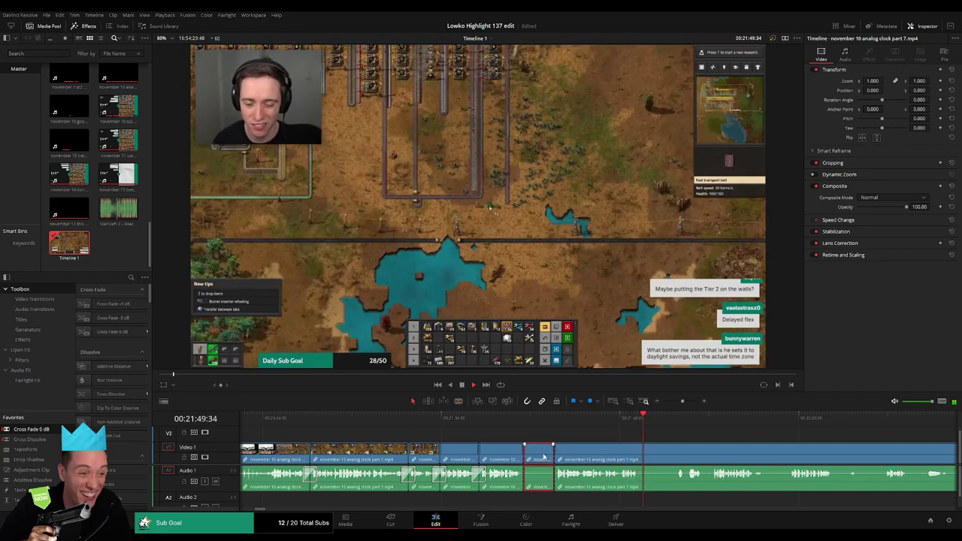
{"action": "key", "text": "Delete"}
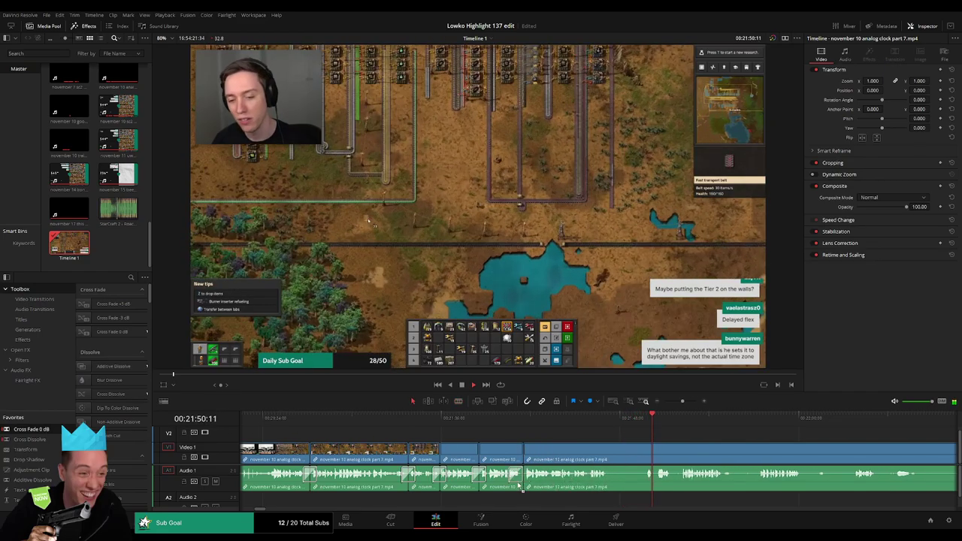
{"action": "left_click_drag", "start_coordinate": [518, 485], "coordinate": [524, 481]}
Remove the section between about 21:47 and 21:49 and cross-fade the audio join with Cross Fade 0 dB.
{"action": "left_click", "coordinate": [611, 456]}
{"action": "left_click", "coordinate": [645, 454]}
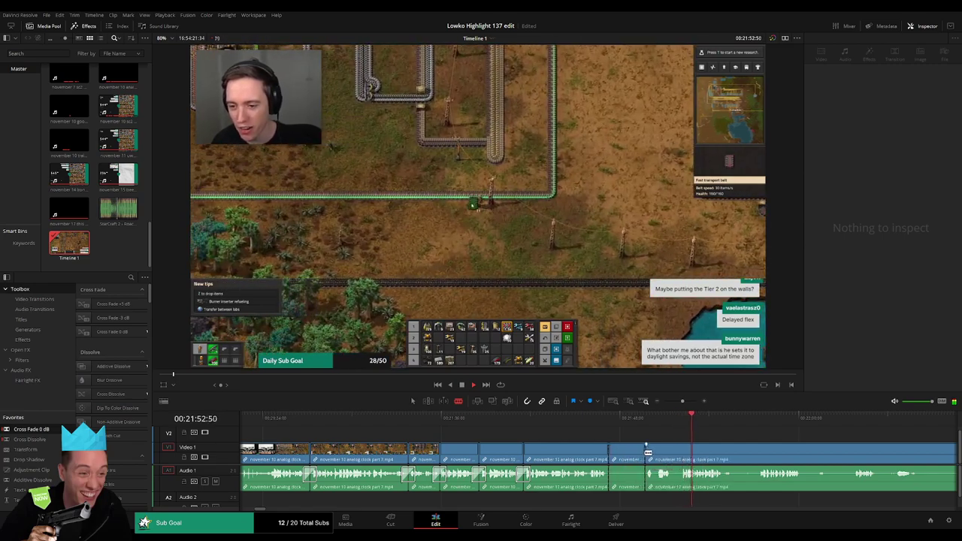
{"action": "key", "text": "a"}
{"action": "left_click", "coordinate": [636, 455]}
{"action": "key", "text": "Delete"}
{"action": "scroll", "coordinate": [517, 446], "scroll_direction": "right", "scroll_amount": 5}
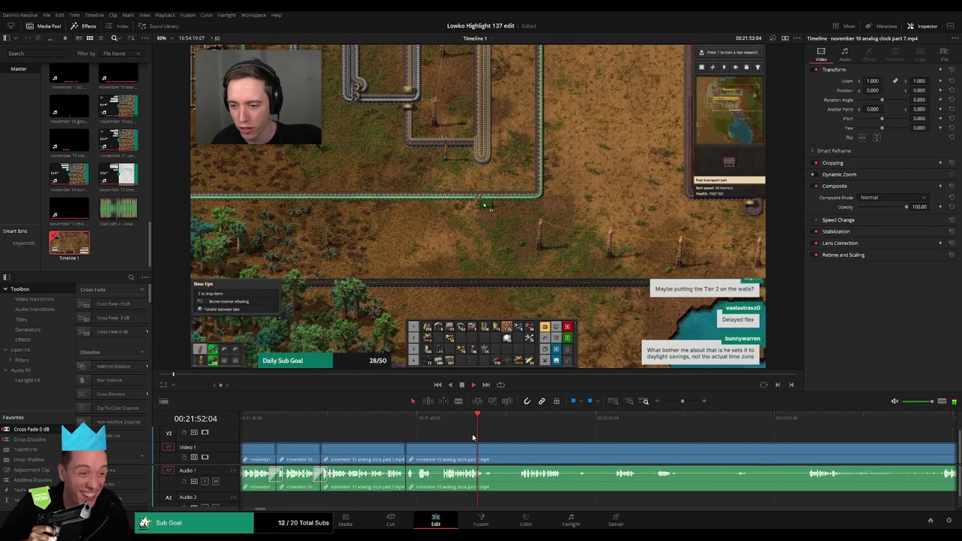
{"action": "left_click_drag", "start_coordinate": [413, 477], "coordinate": [409, 476]}
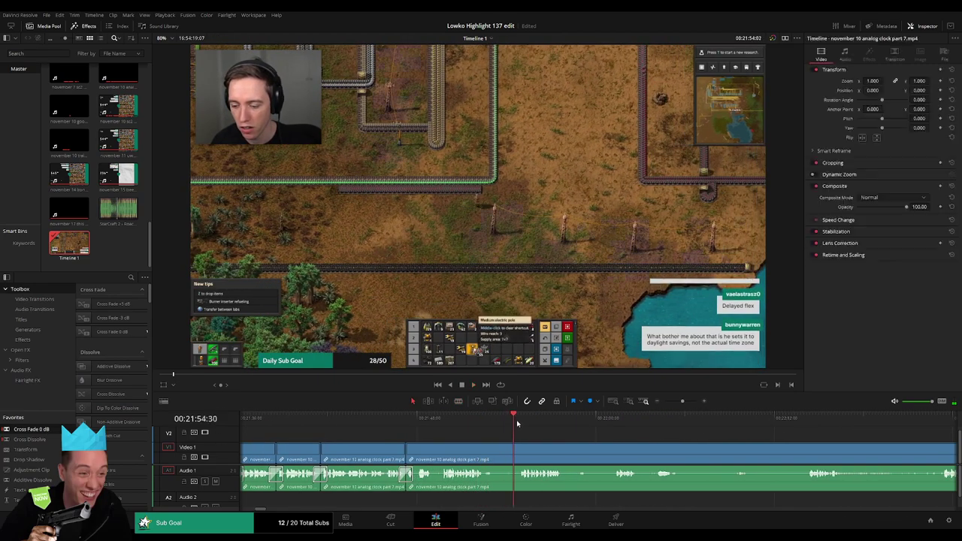
Cut out the short pause from about 21:53 to 21:54 and put a Cross Fade 0 dB on the audio edit.
{"action": "key", "text": "b"}
{"action": "left_click", "coordinate": [496, 454]}
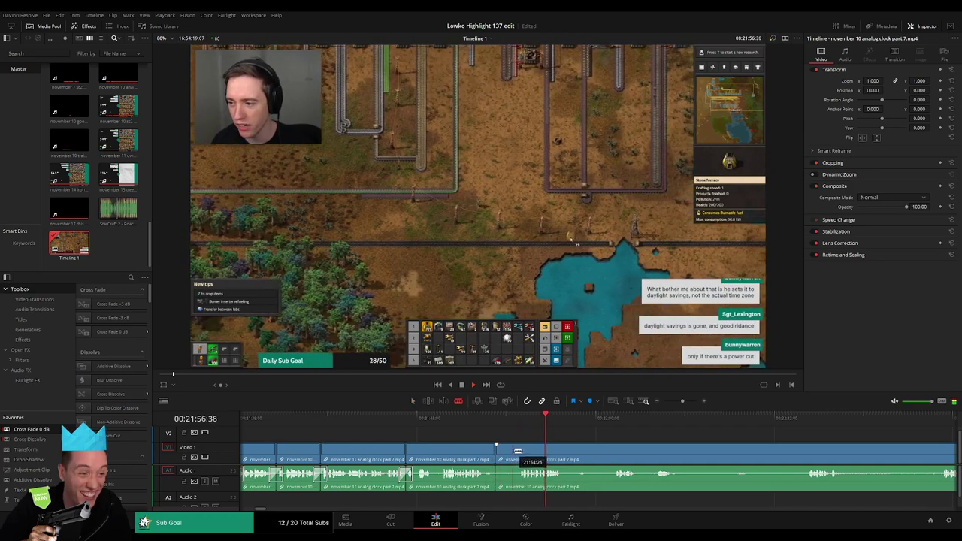
{"action": "left_click", "coordinate": [519, 453]}
{"action": "key", "text": "BackSpace"}
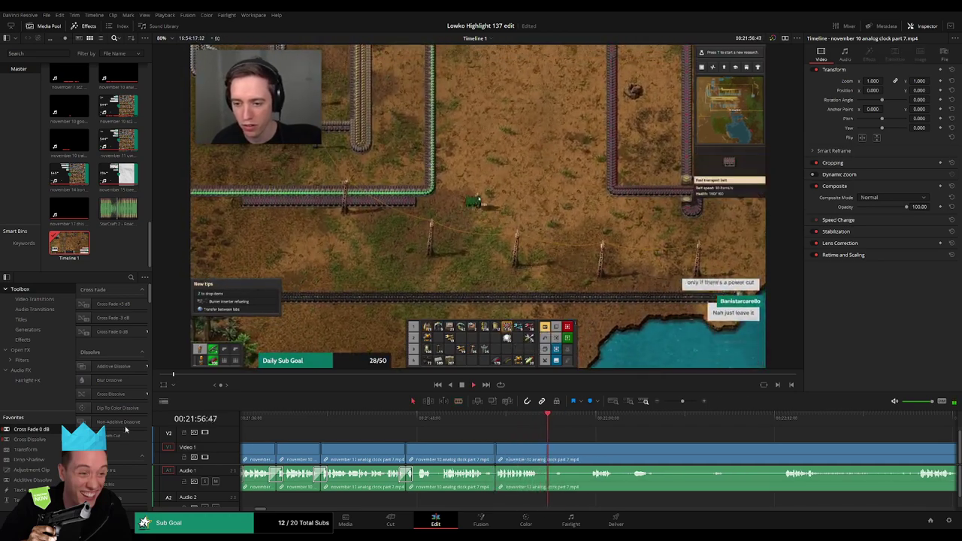
Delete the stretch between about 21:56 and 22:00 and add a Cross Fade 0 dB where the audio meets.
{"action": "key", "text": "b"}
{"action": "left_click", "coordinate": [541, 460]}
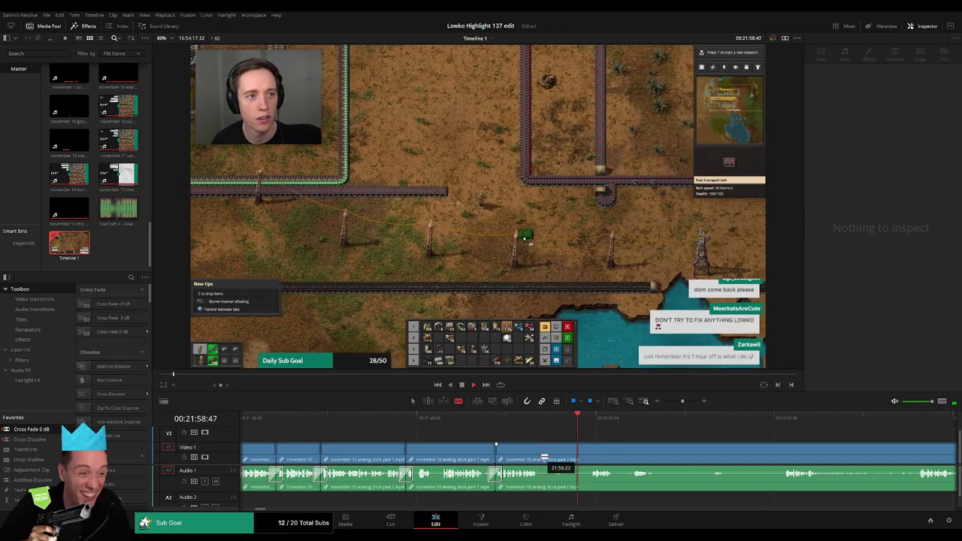
{"action": "left_click_drag", "start_coordinate": [651, 445], "coordinate": [481, 448]}
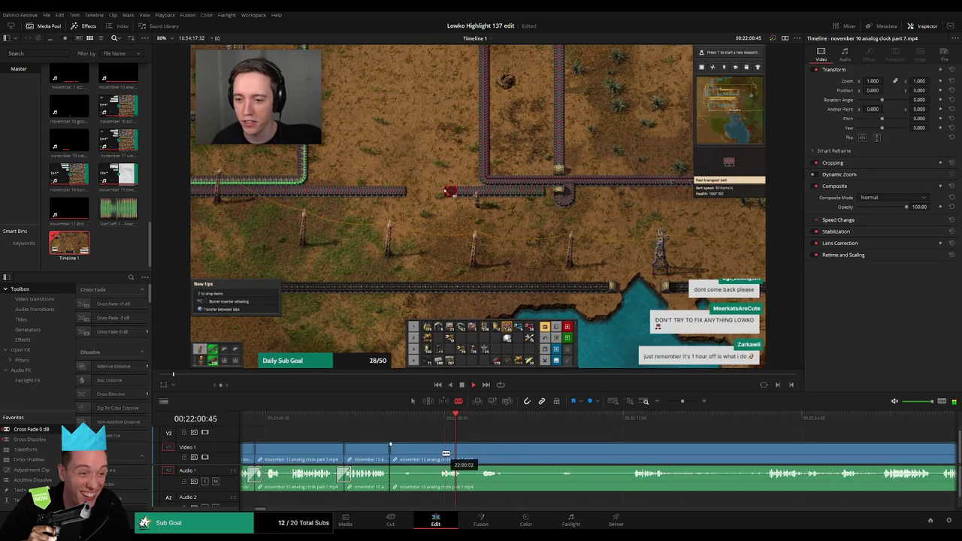
{"action": "key", "text": "a"}
{"action": "left_click", "coordinate": [421, 457]}
{"action": "key", "text": "BackSpace"}
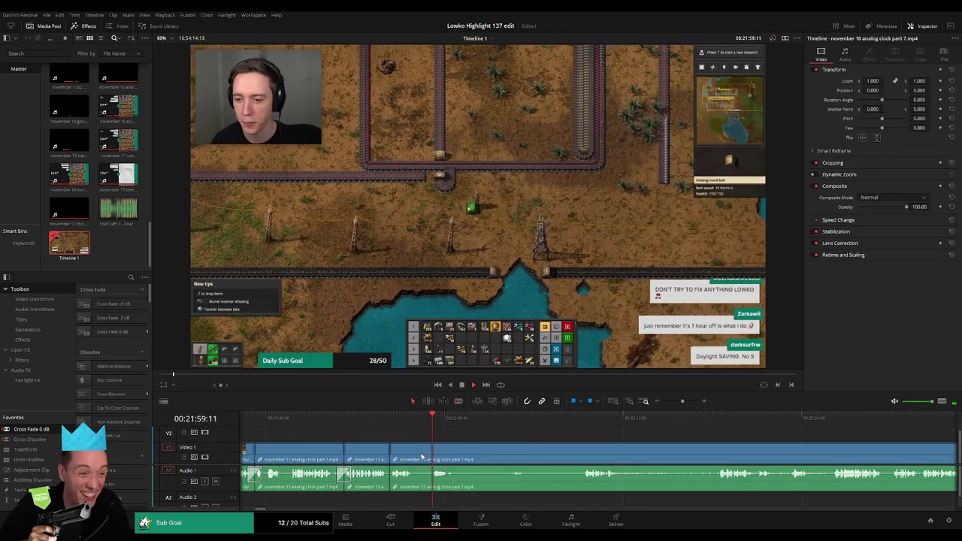
Trim out the short gap near 21:58 with a Cross Fade 0 dB on the audio, and split the clip at about 22:00.
{"action": "key", "text": "space"}
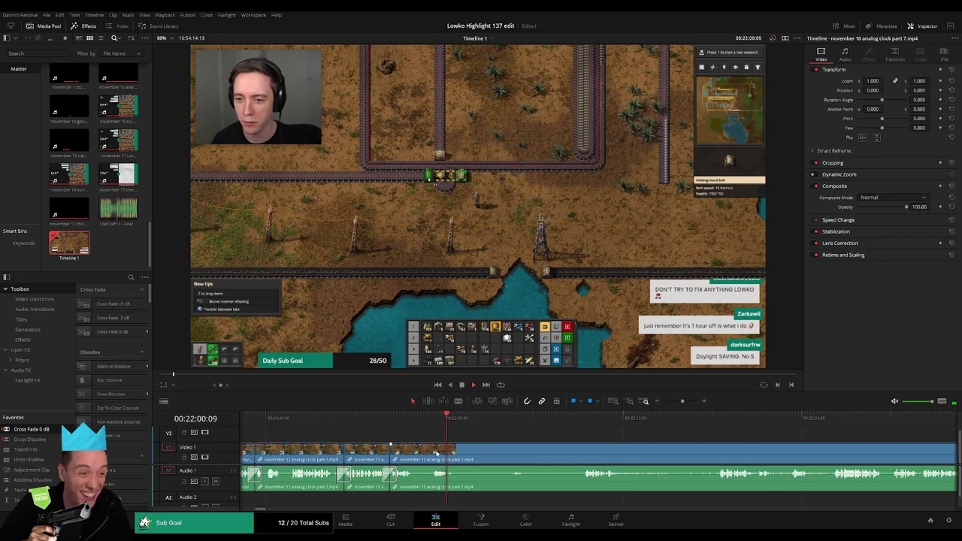
{"action": "mouse_move", "coordinate": [417, 453]}
{"action": "left_mouse_down"}
{"action": "mouse_move", "coordinate": [462, 452]}
{"action": "mouse_move", "coordinate": [425, 451]}
{"action": "left_mouse_up"}
{"action": "key", "text": "Delete"}
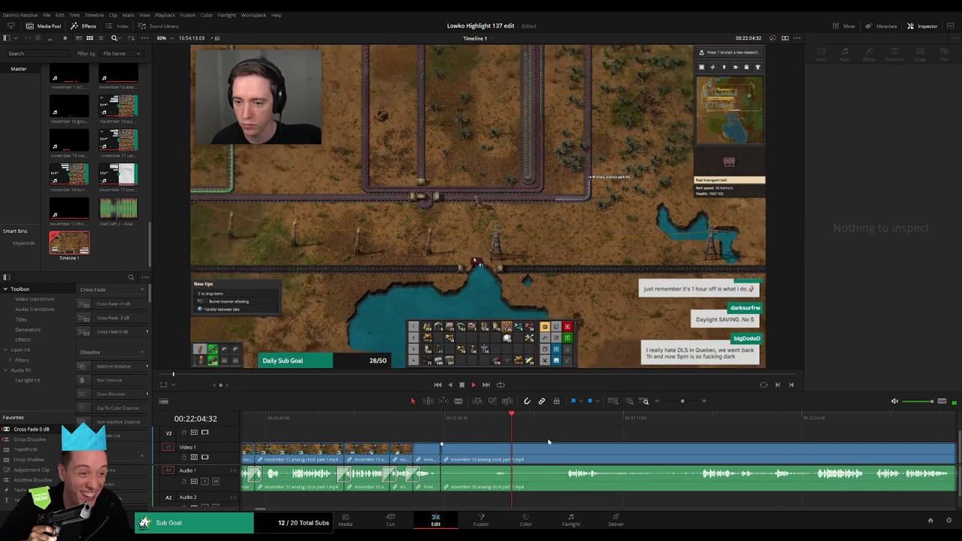
Skim the analog clock part 7 footage from about 22:04 to 24:56 for talk worth keeping.
{"action": "left_click", "coordinate": [576, 417]}
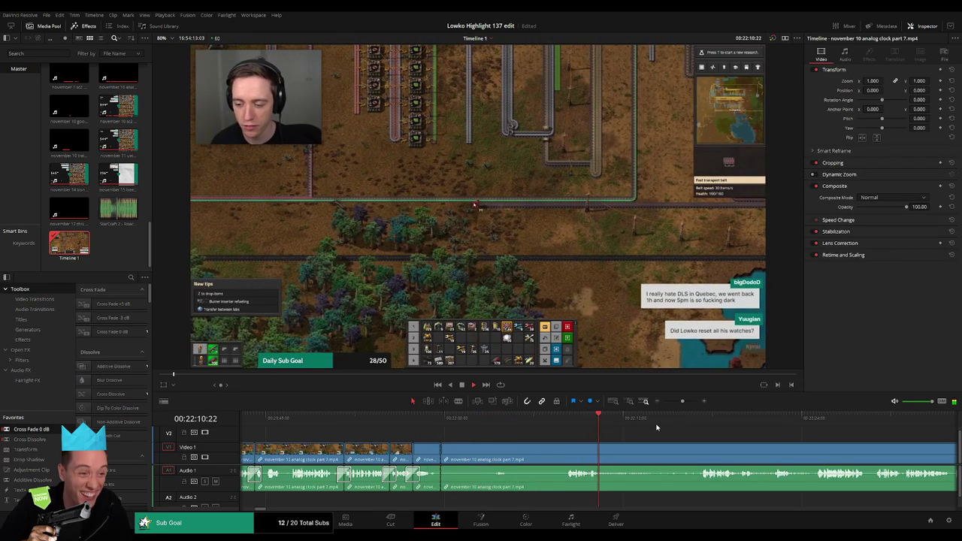
{"action": "left_click", "coordinate": [710, 420]}
{"action": "scroll", "coordinate": [718, 453], "scroll_direction": "right", "scroll_amount": 2}
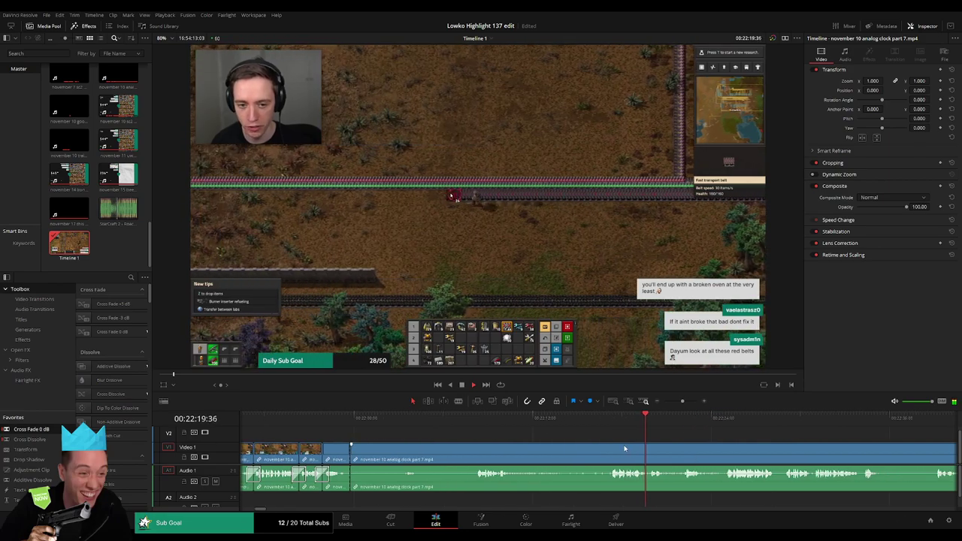
{"action": "left_click", "coordinate": [690, 424]}
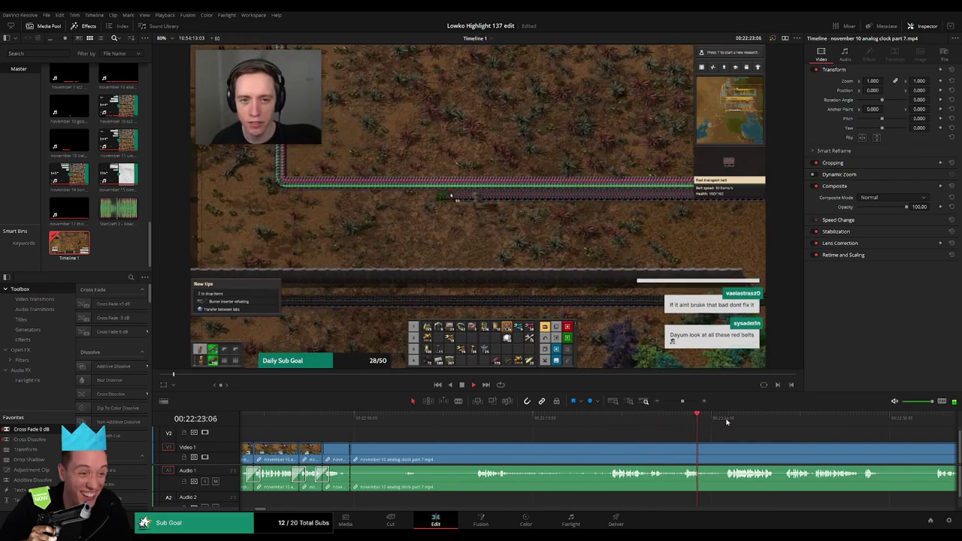
{"action": "left_click", "coordinate": [728, 421]}
{"action": "mouse_move", "coordinate": [682, 402]}
{"action": "left_mouse_down"}
{"action": "mouse_move", "coordinate": [670, 405]}
{"action": "mouse_move", "coordinate": [679, 405]}
{"action": "left_mouse_up"}
{"action": "left_click", "coordinate": [611, 419]}
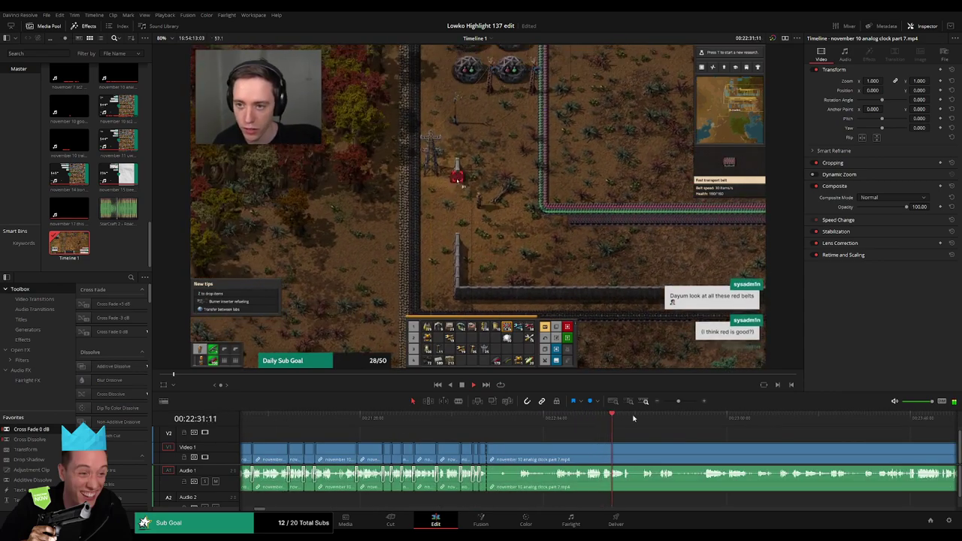
{"action": "left_click", "coordinate": [708, 418]}
{"action": "scroll", "coordinate": [562, 436], "scroll_direction": "right", "scroll_amount": 5}
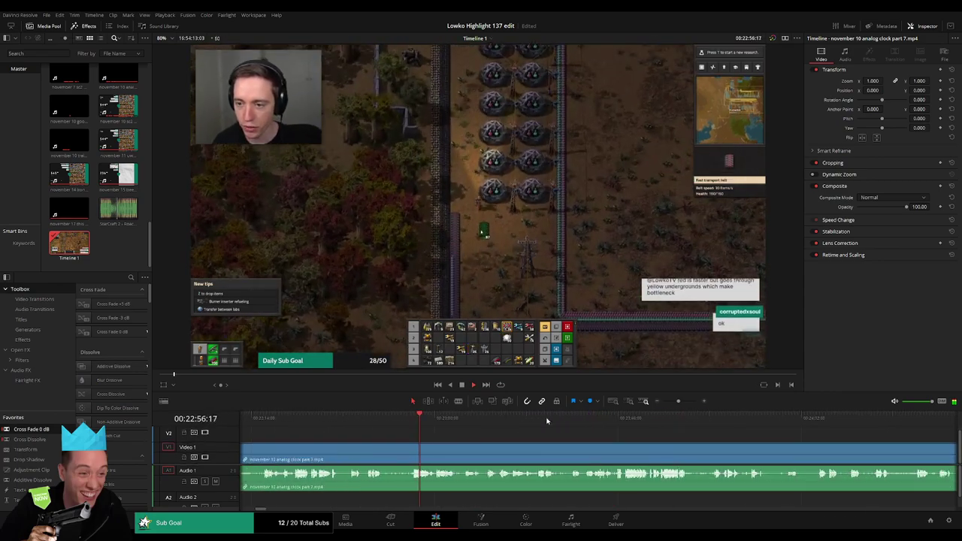
{"action": "left_click", "coordinate": [640, 421]}
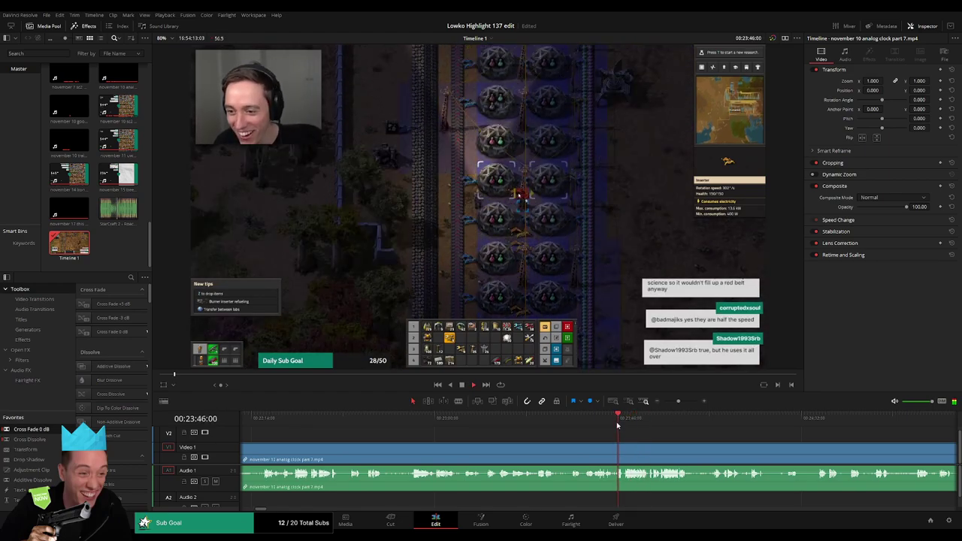
{"action": "left_click", "coordinate": [596, 421]}
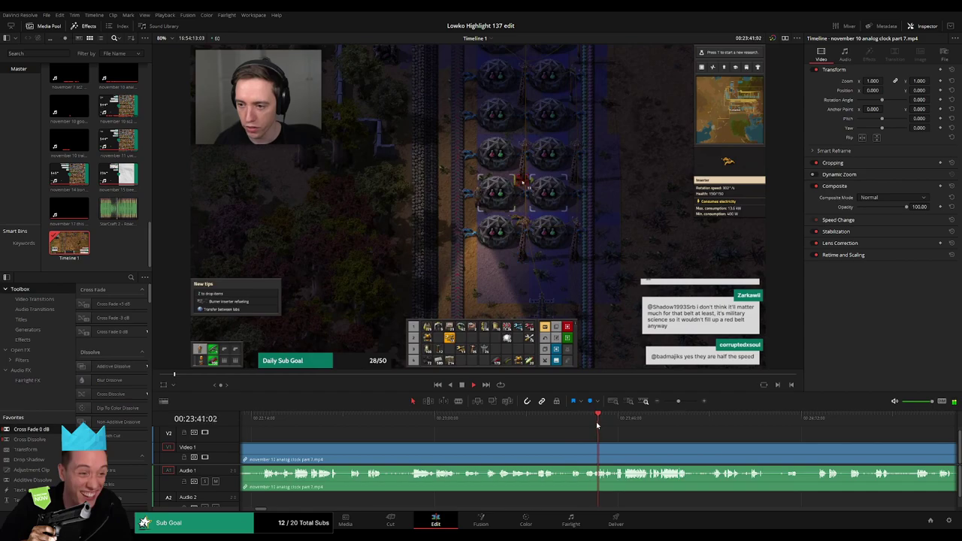
{"action": "left_click", "coordinate": [703, 427]}
{"action": "left_click", "coordinate": [851, 428]}
{"action": "left_click", "coordinate": [898, 426]}
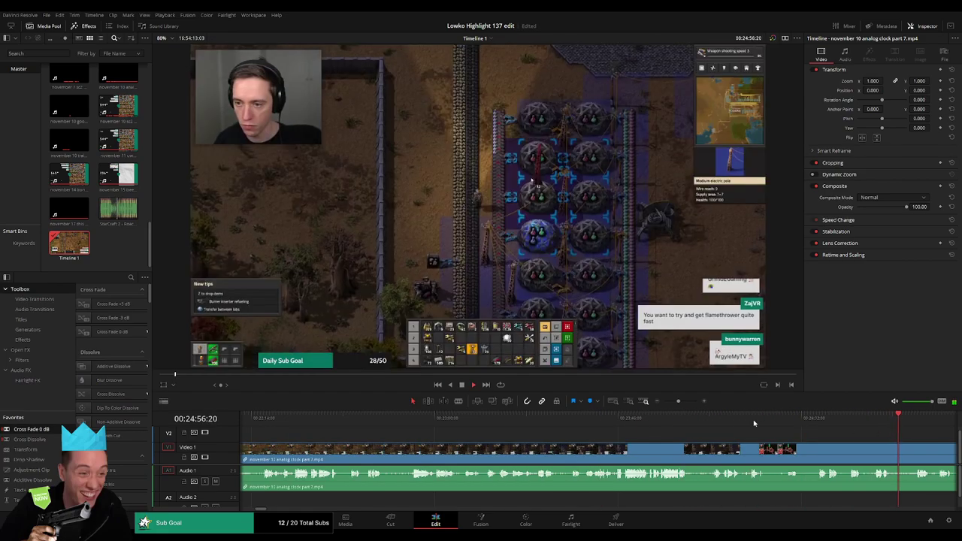
Check the rest of analog clock part 7 up to about 32:00 and delete the remaining clip after the 22:00 split.
{"action": "left_click_drag", "start_coordinate": [678, 402], "coordinate": [670, 403]}
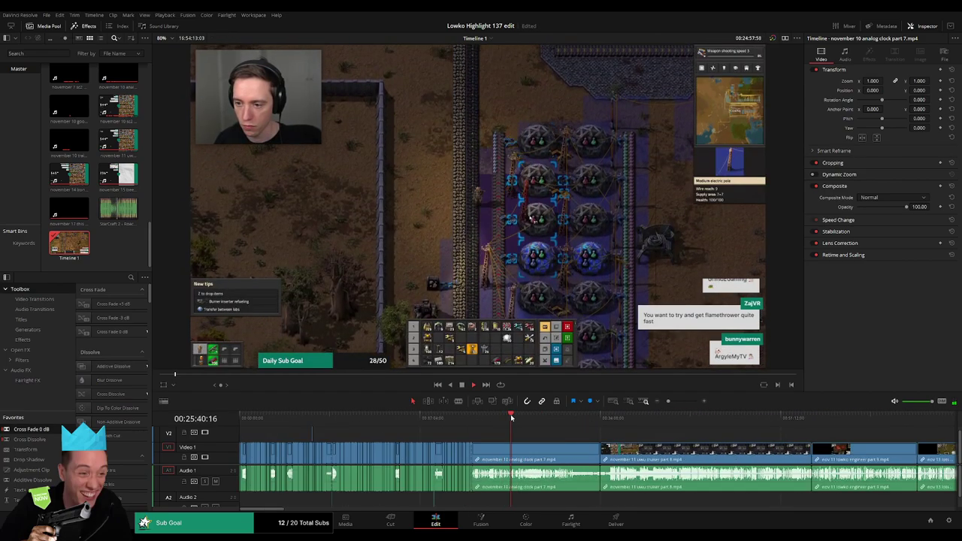
{"action": "left_click", "coordinate": [518, 419]}
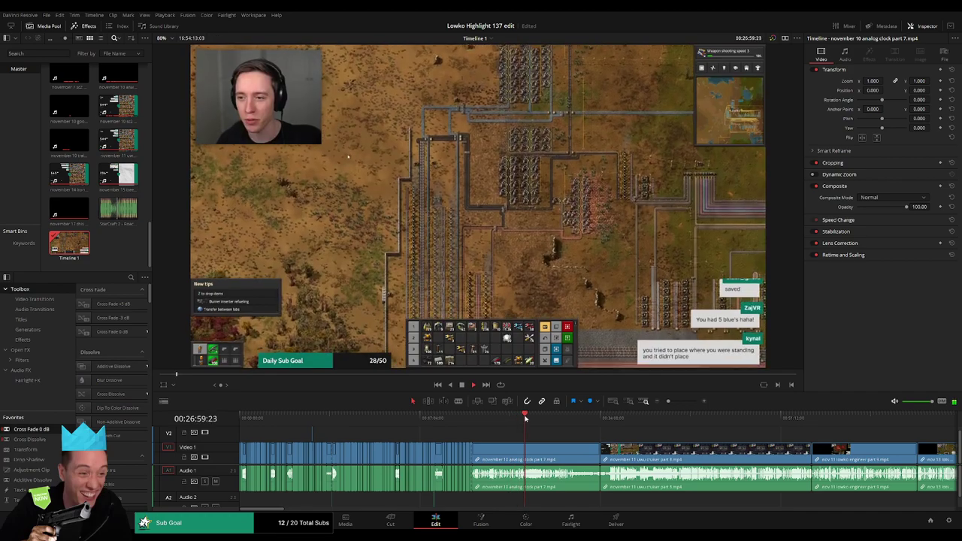
{"action": "left_click", "coordinate": [528, 419]}
{"action": "left_click", "coordinate": [537, 419]}
{"action": "left_click", "coordinate": [546, 419]}
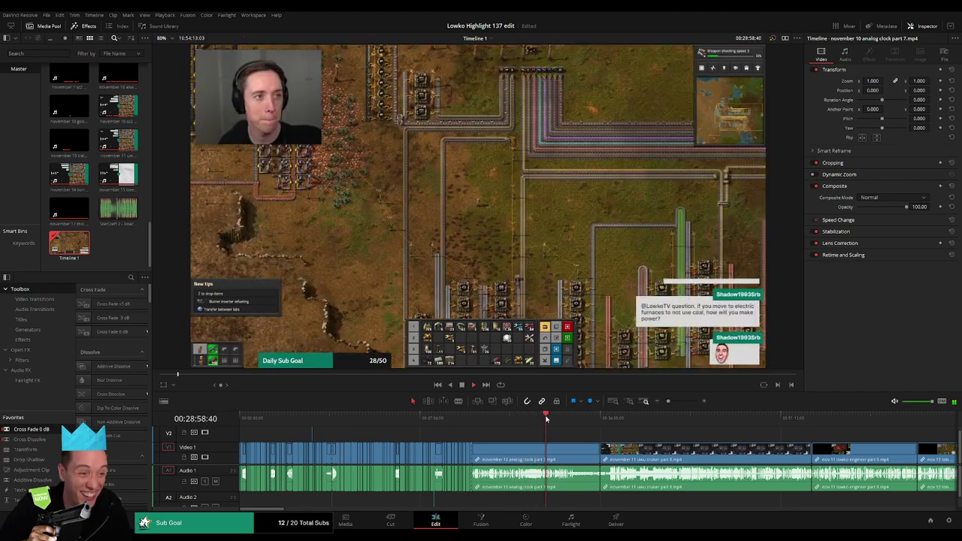
{"action": "left_click", "coordinate": [556, 419]}
{"action": "left_click", "coordinate": [567, 420]}
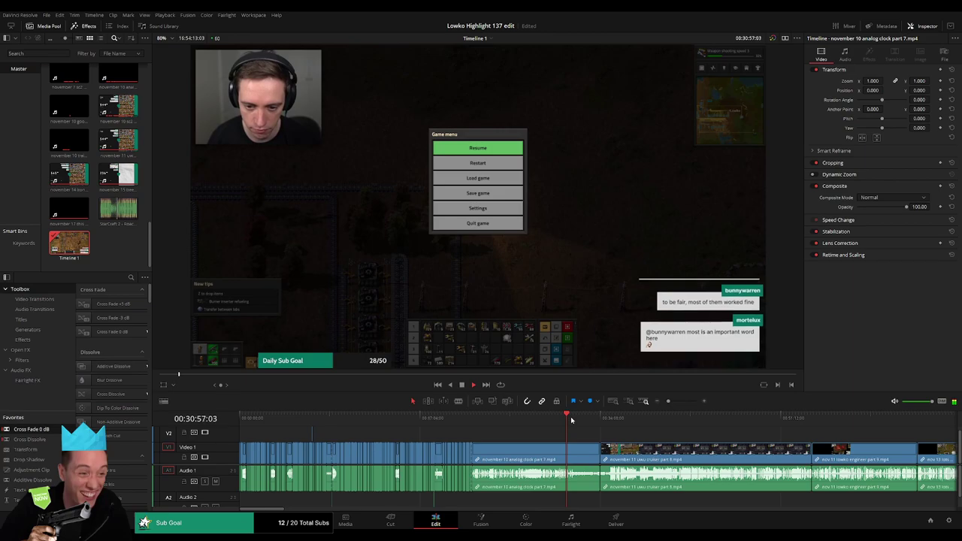
{"action": "left_click", "coordinate": [571, 419]}
{"action": "left_click", "coordinate": [578, 418]}
{"action": "left_click", "coordinate": [557, 458]}
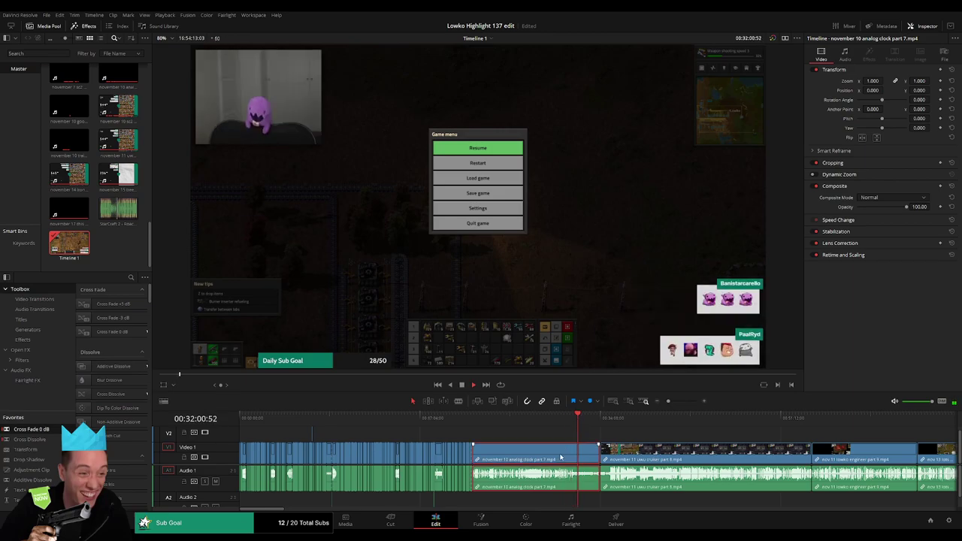
{"action": "key", "text": "Delete"}
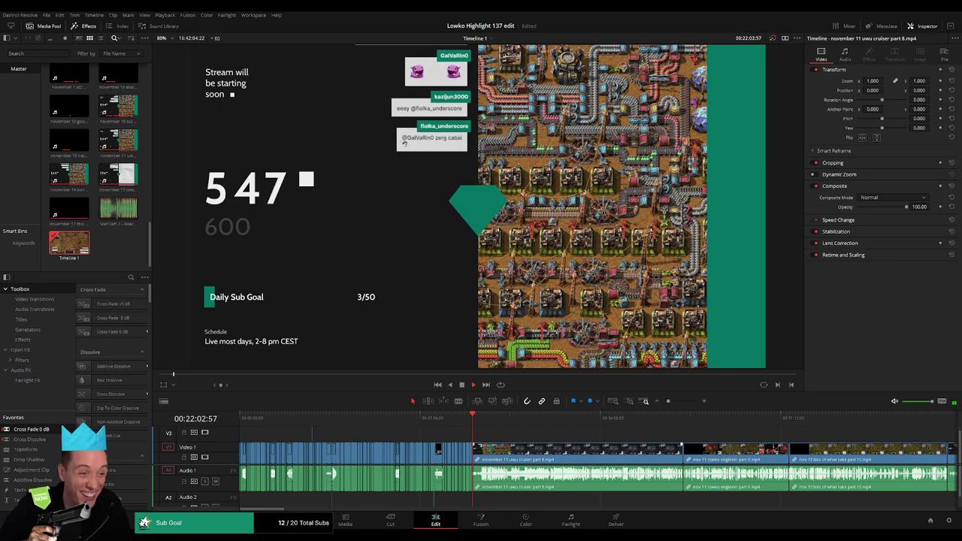
Skim the start of uwu cruiser part 8 from about 22:02 to 23:15 to find where the usable talk begins.
{"action": "left_click_drag", "start_coordinate": [668, 401], "coordinate": [676, 402]}
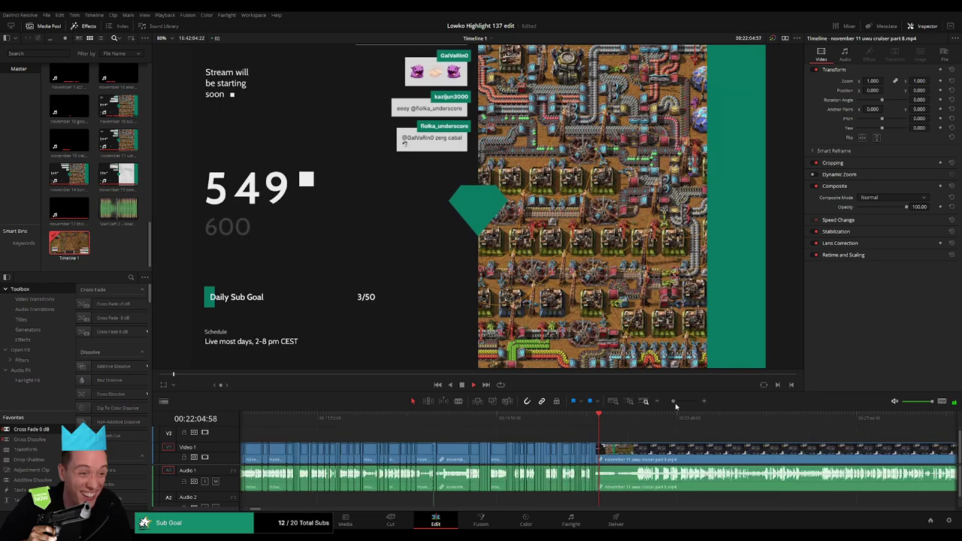
{"action": "left_click", "coordinate": [691, 418]}
{"action": "scroll", "coordinate": [493, 442], "scroll_direction": "right", "scroll_amount": 7}
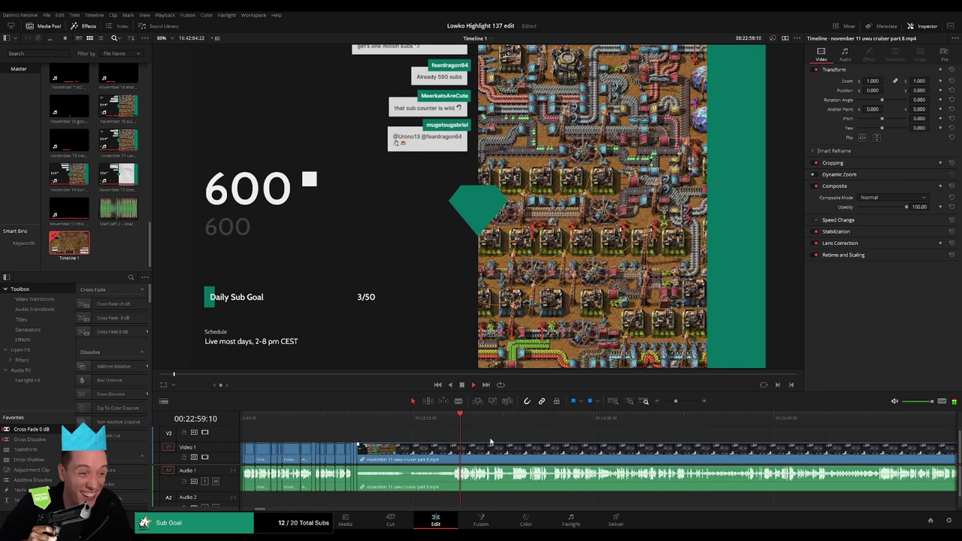
{"action": "left_click", "coordinate": [522, 417]}
{"action": "left_click", "coordinate": [660, 419]}
{"action": "scroll", "coordinate": [590, 441], "scroll_direction": "right", "scroll_amount": 2}
{"action": "left_click_drag", "start_coordinate": [588, 441], "coordinate": [310, 422]}
{"action": "scroll", "coordinate": [301, 440], "scroll_direction": "left", "scroll_amount": 3}
{"action": "left_click_drag", "start_coordinate": [434, 422], "coordinate": [428, 423]}
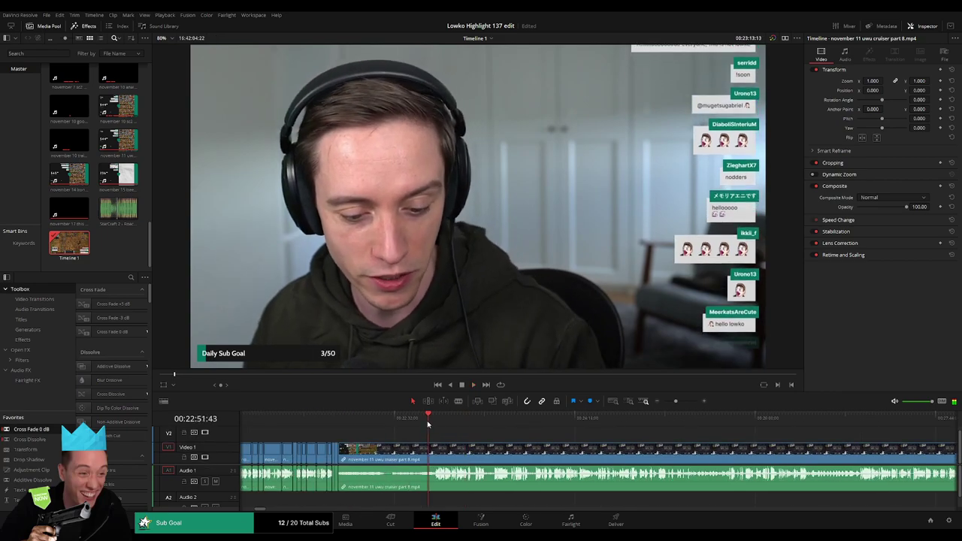
{"action": "left_click", "coordinate": [679, 402]}
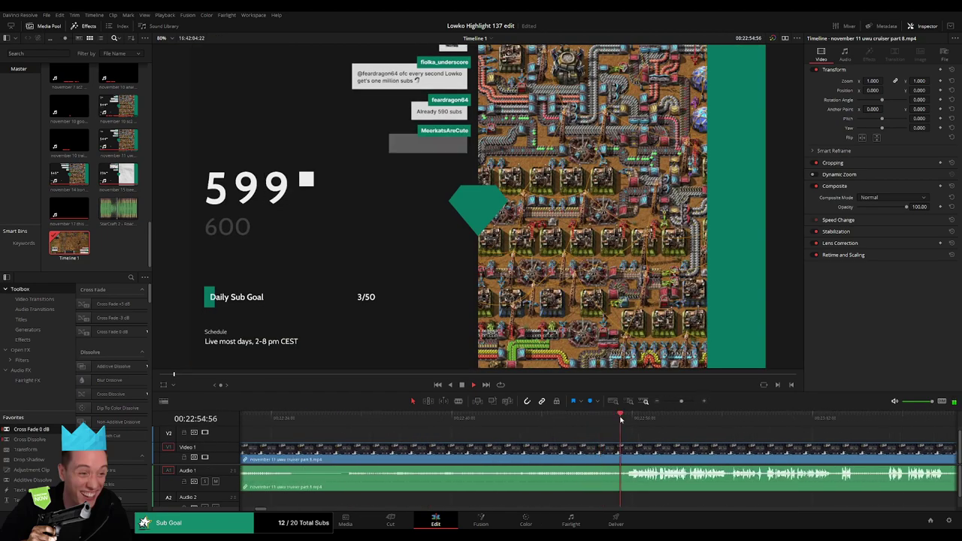
{"action": "scroll", "coordinate": [586, 445], "scroll_direction": "right", "scroll_amount": 2}
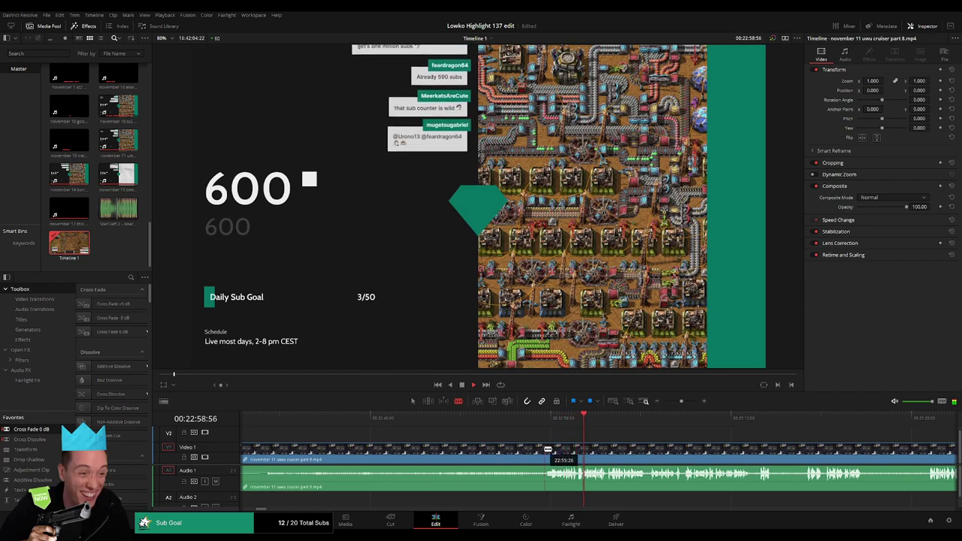
{"action": "left_click", "coordinate": [643, 416]}
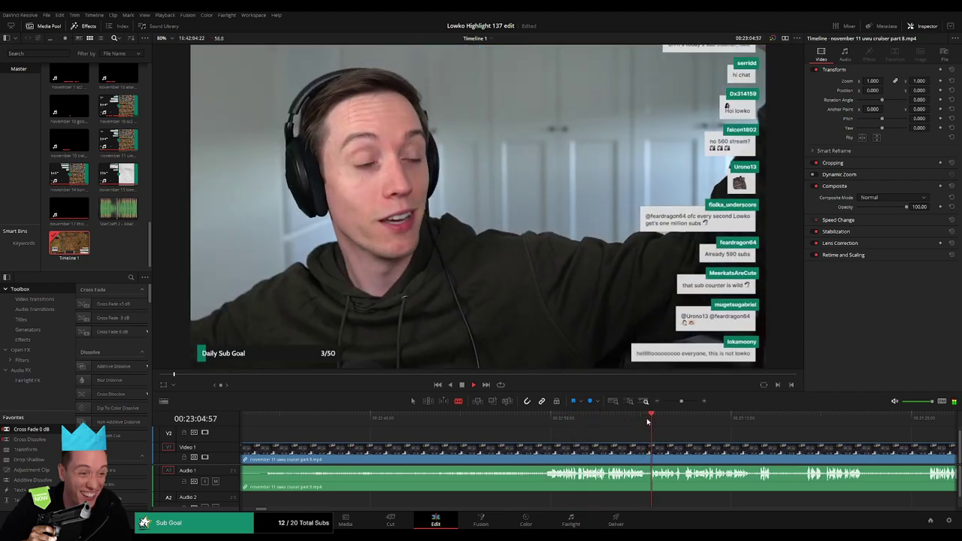
{"action": "scroll", "coordinate": [571, 444], "scroll_direction": "right", "scroll_amount": 4}
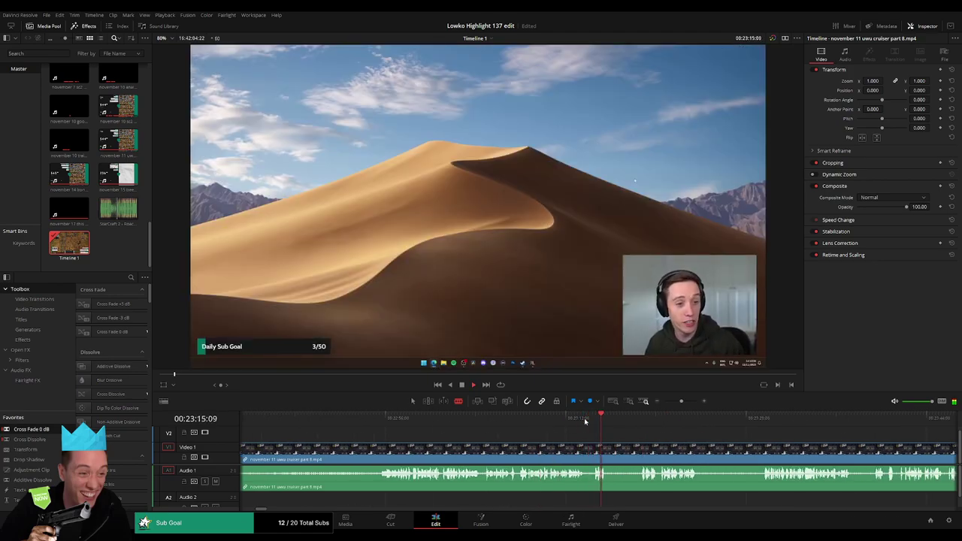
{"action": "left_click", "coordinate": [515, 419]}
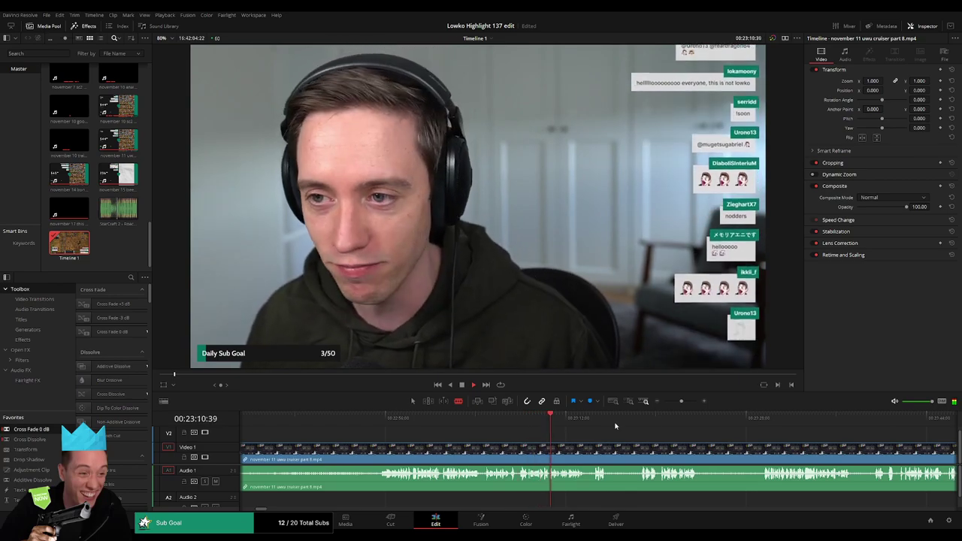
Split uwu cruiser part 8 at about 23:10 and delete the opening footage before the split.
{"action": "key", "text": "space"}
{"action": "left_click_drag", "start_coordinate": [681, 402], "coordinate": [687, 403]}
{"action": "left_click", "coordinate": [489, 421]}
{"action": "key", "text": "space"}
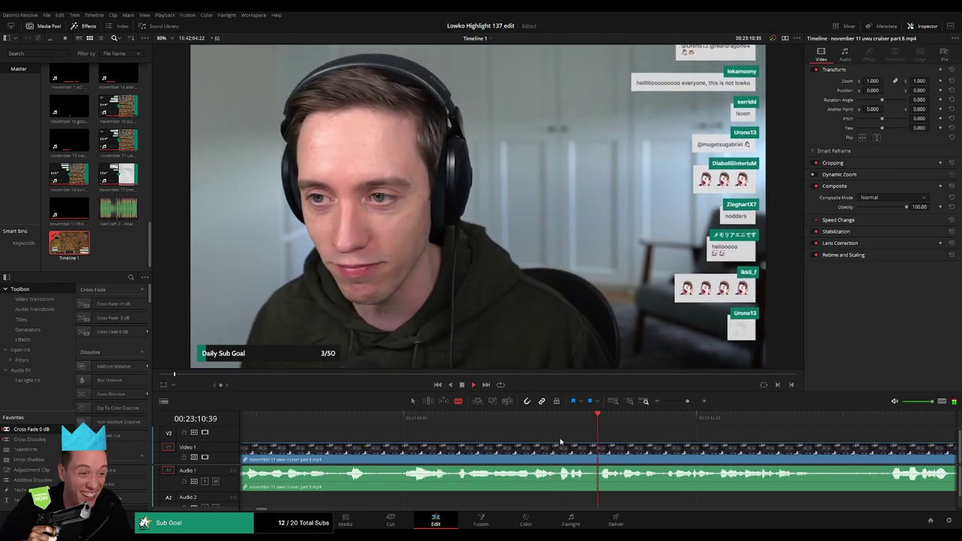
{"action": "left_click", "coordinate": [562, 448]}
{"action": "key", "text": "a"}
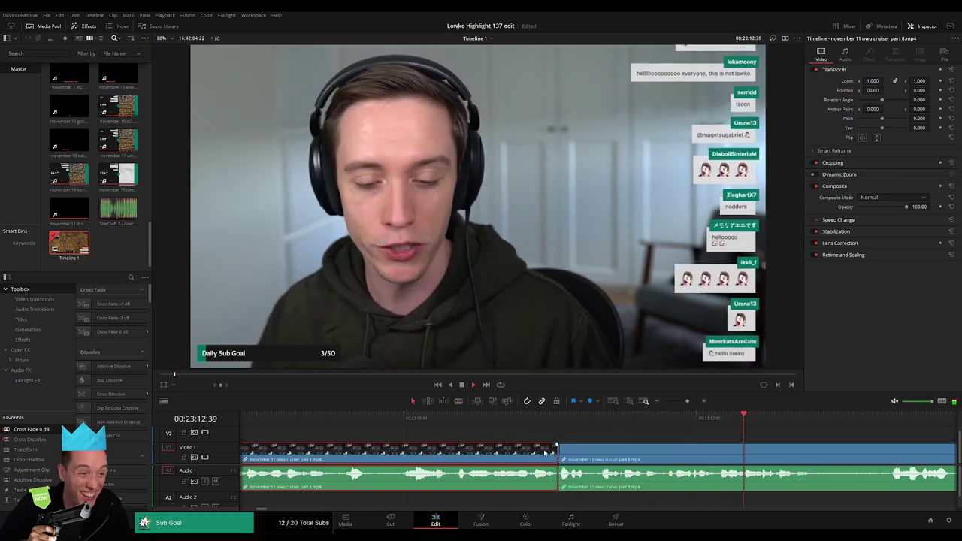
{"action": "left_click", "coordinate": [544, 451]}
{"action": "key", "text": "Delete"}
{"action": "key", "text": "space"}
{"action": "scroll", "coordinate": [582, 439], "scroll_direction": "right", "scroll_amount": 3}
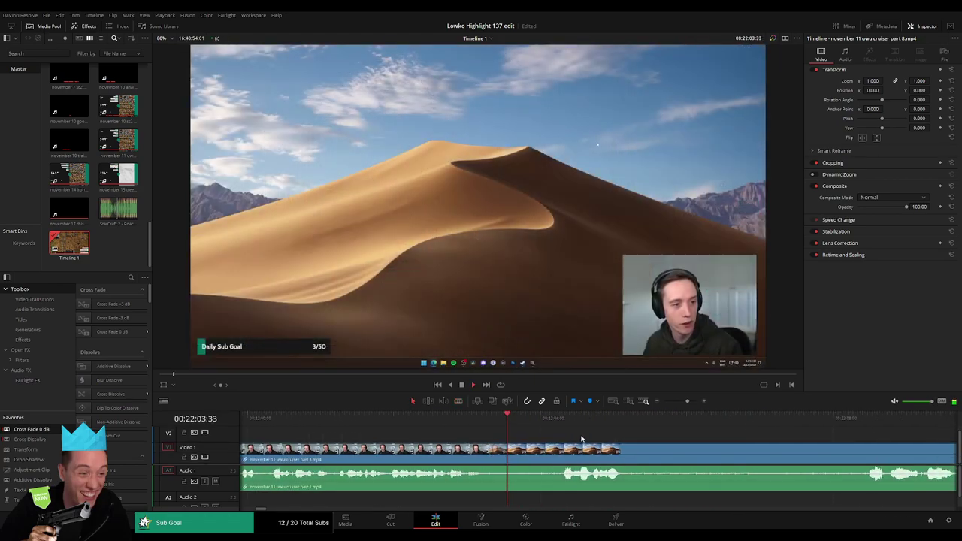
{"action": "left_click", "coordinate": [470, 422]}
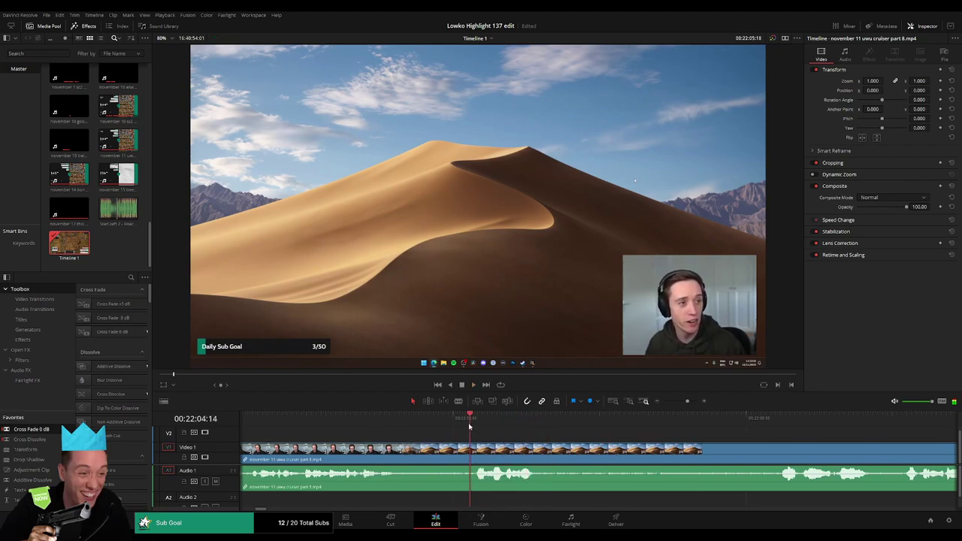
{"action": "key", "text": "space"}
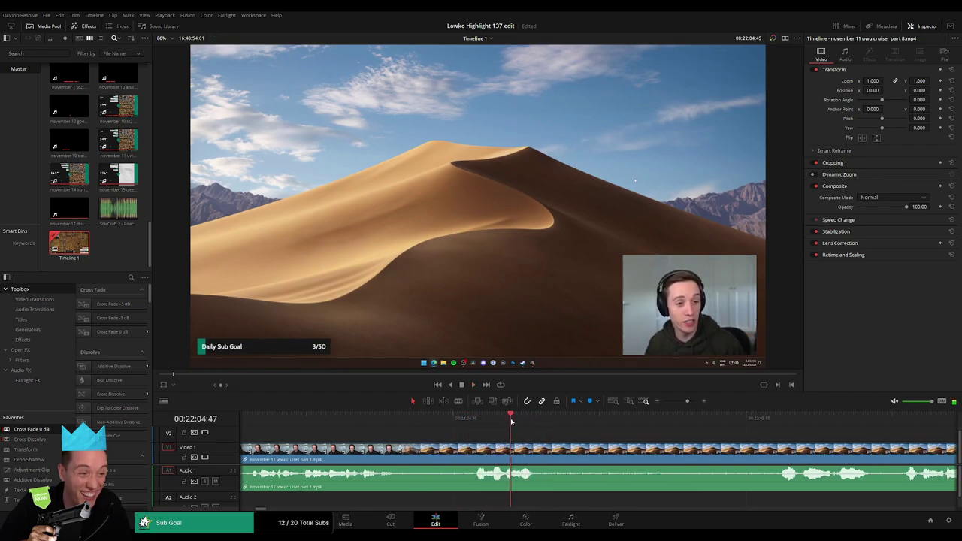
{"action": "key", "text": "b"}
{"action": "left_click", "coordinate": [515, 451]}
{"action": "key", "text": "space"}
{"action": "key", "text": "ctrl+z"}
Isolate a short piece of uwu cruiser part 8 with splits at 22:04:48 and 22:05:12.
{"action": "left_click", "coordinate": [504, 419]}
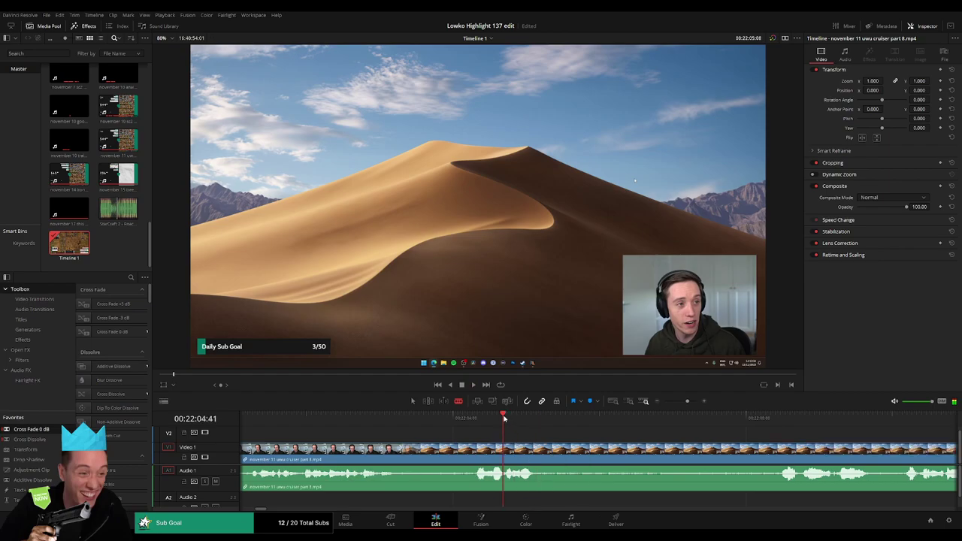
{"action": "mouse_move", "coordinate": [525, 421]}
{"action": "left_mouse_down"}
{"action": "mouse_move", "coordinate": [502, 422]}
{"action": "mouse_move", "coordinate": [511, 423]}
{"action": "left_mouse_up"}
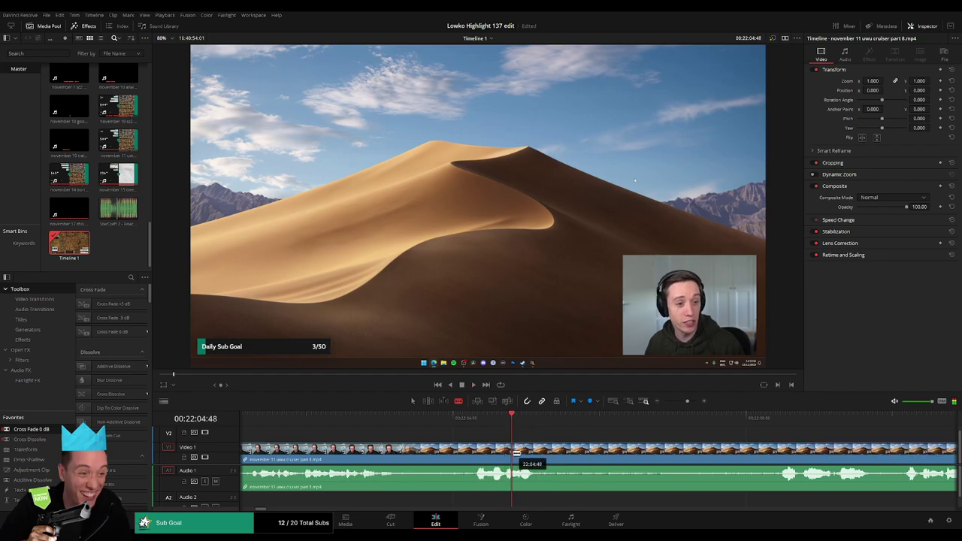
{"action": "left_click", "coordinate": [516, 454]}
{"action": "left_click", "coordinate": [541, 420]}
{"action": "left_click", "coordinate": [547, 453]}
{"action": "key", "text": "a"}
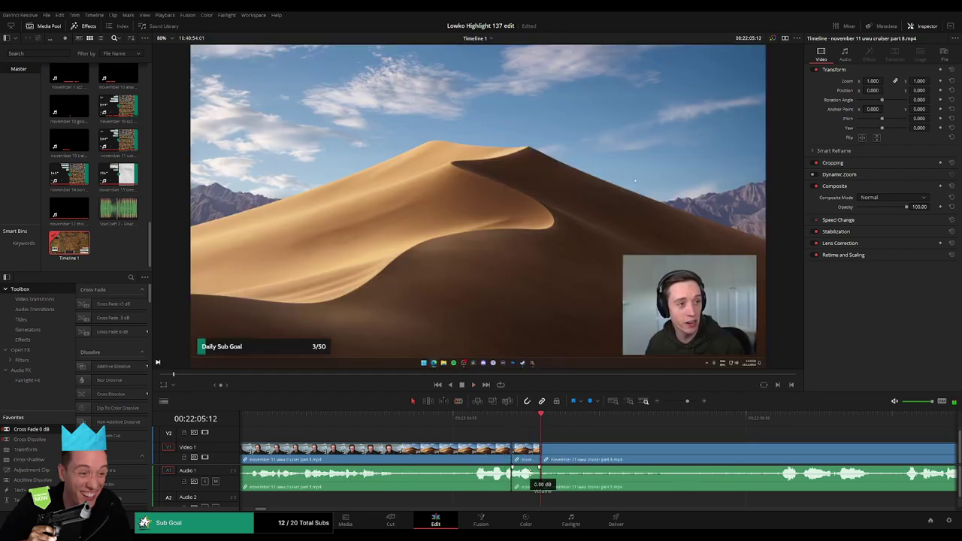
Lay the StarCraft 2 - Roach Quotes sound on Audio 2 under the short isolated piece and set its volume to -23.
{"action": "left_click_drag", "start_coordinate": [118, 208], "coordinate": [541, 498]}
{"action": "left_click", "coordinate": [529, 496]}
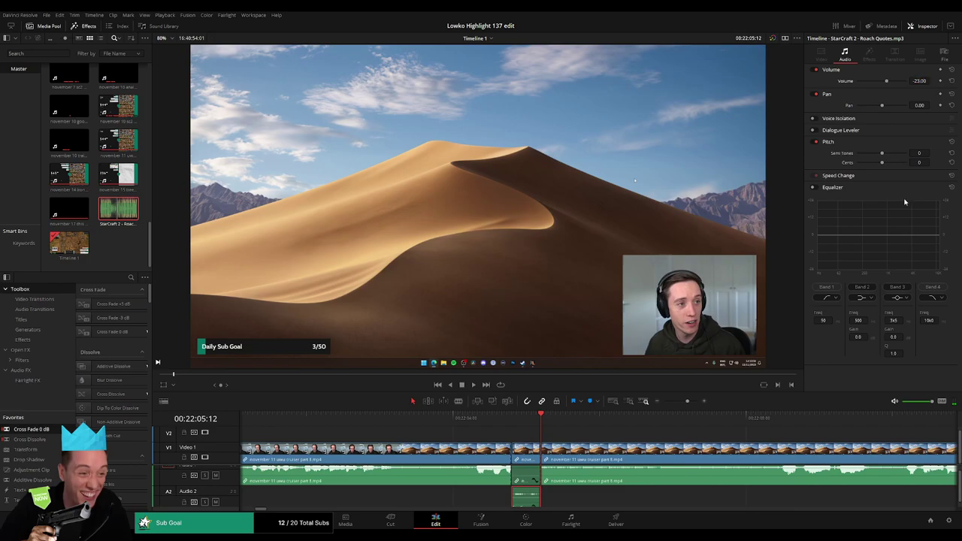
{"action": "scroll", "coordinate": [639, 429], "scroll_direction": "down", "scroll_amount": 3}
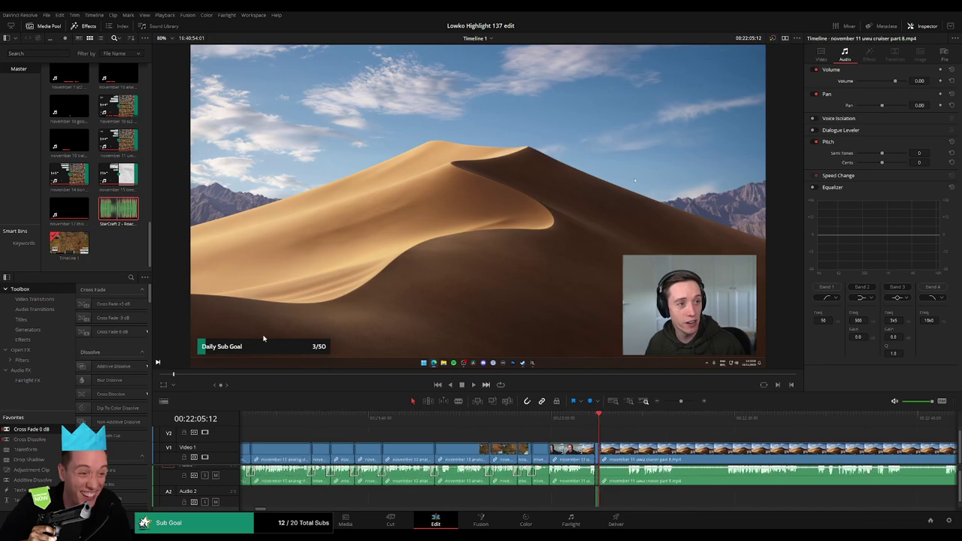
{"action": "left_click", "coordinate": [69, 251]}
{"action": "left_click_drag", "start_coordinate": [420, 425], "coordinate": [589, 422]}
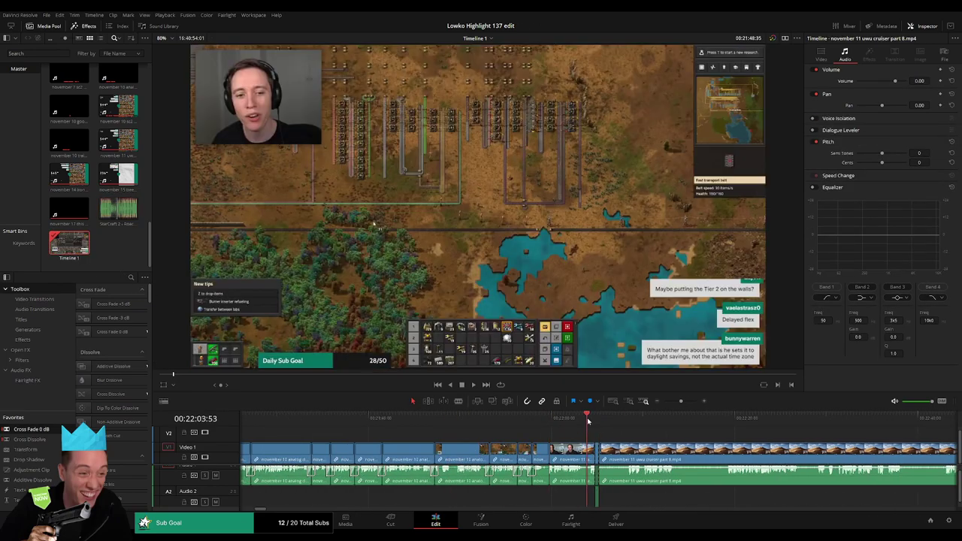
{"action": "key", "text": "space"}
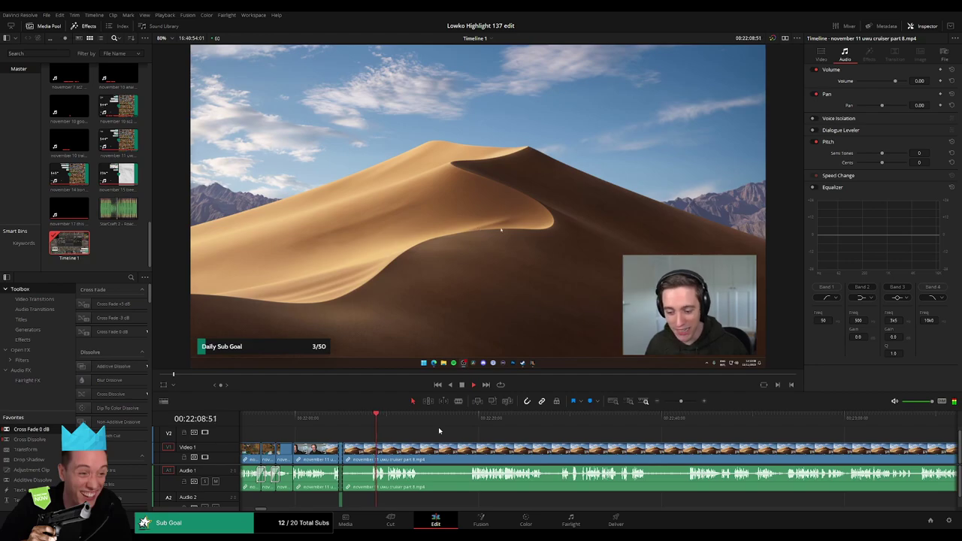
Cut out the footage between about 22:06 and 22:08 and cross-fade the audio at the join.
{"action": "left_click", "coordinate": [351, 448]}
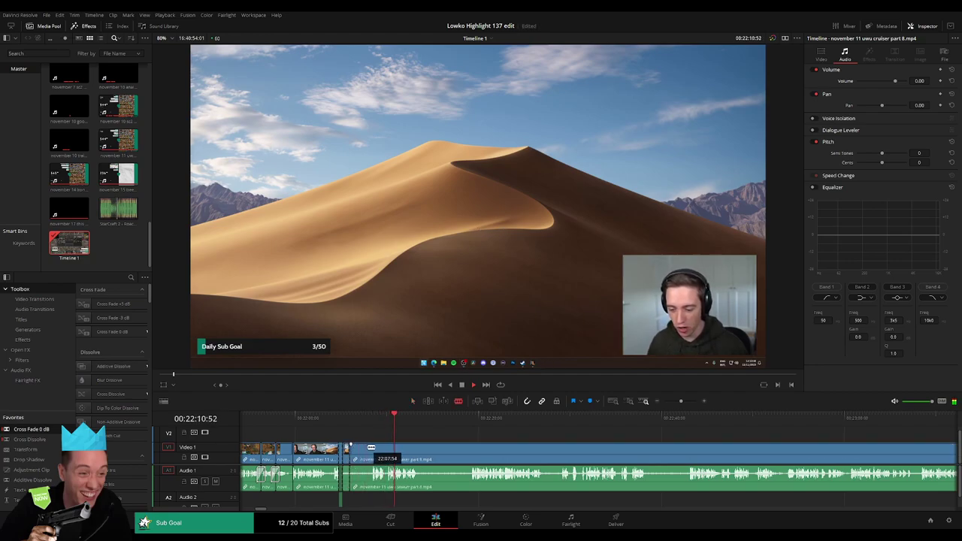
{"action": "left_click", "coordinate": [368, 450]}
{"action": "key", "text": "a"}
{"action": "key", "text": "Delete"}
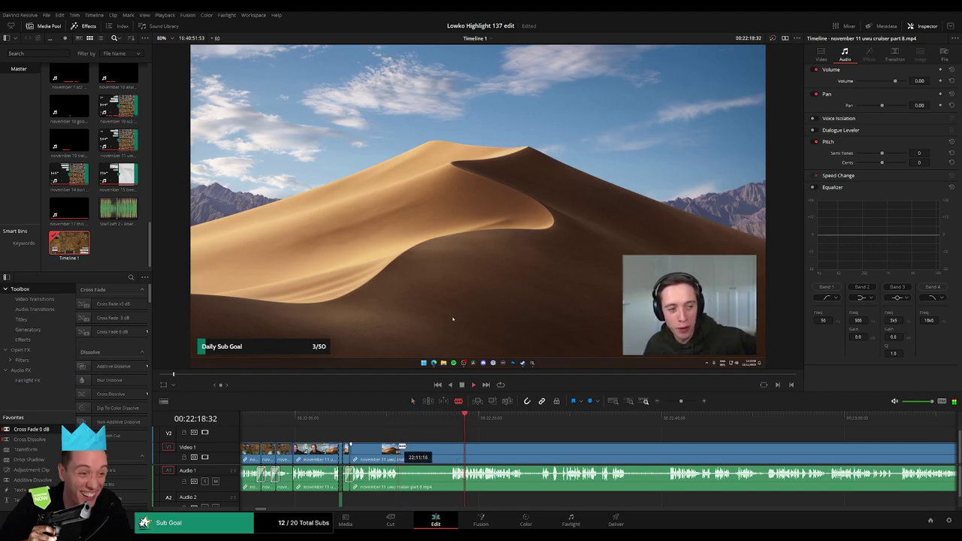
Split the clip at about 22:11 and 22:17 and delete the piece between, cross-fading the audio at the join.
{"action": "left_click", "coordinate": [401, 447]}
{"action": "left_click", "coordinate": [451, 448]}
{"action": "key", "text": "a"}
{"action": "left_click", "coordinate": [438, 450]}
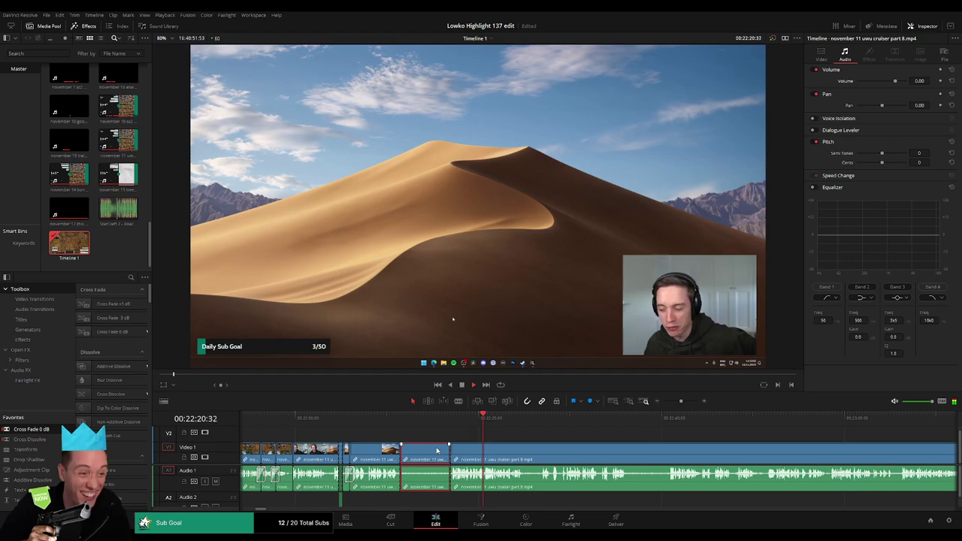
{"action": "key", "text": "BackSpace"}
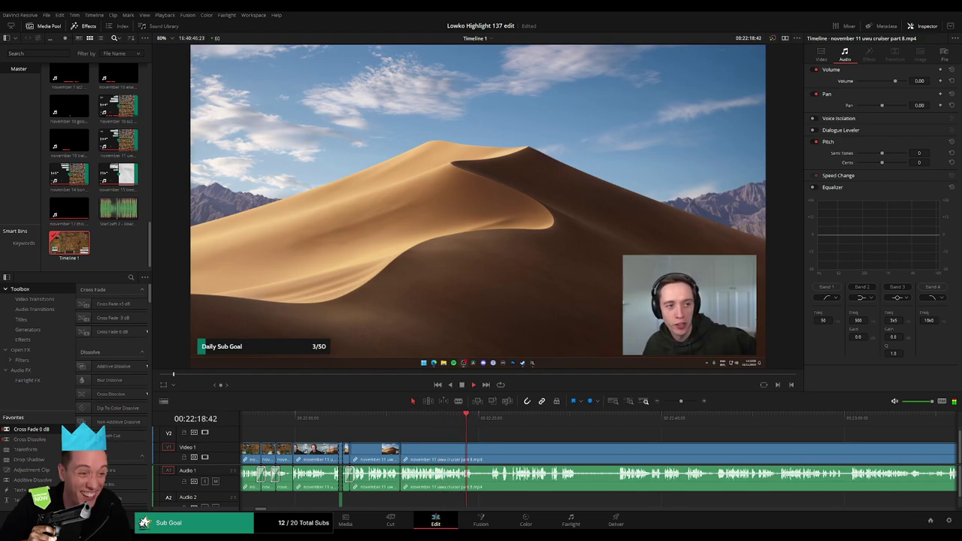
Delete the short isolated pause between about 22:19 and 22:21.
{"action": "left_click", "coordinate": [500, 440]}
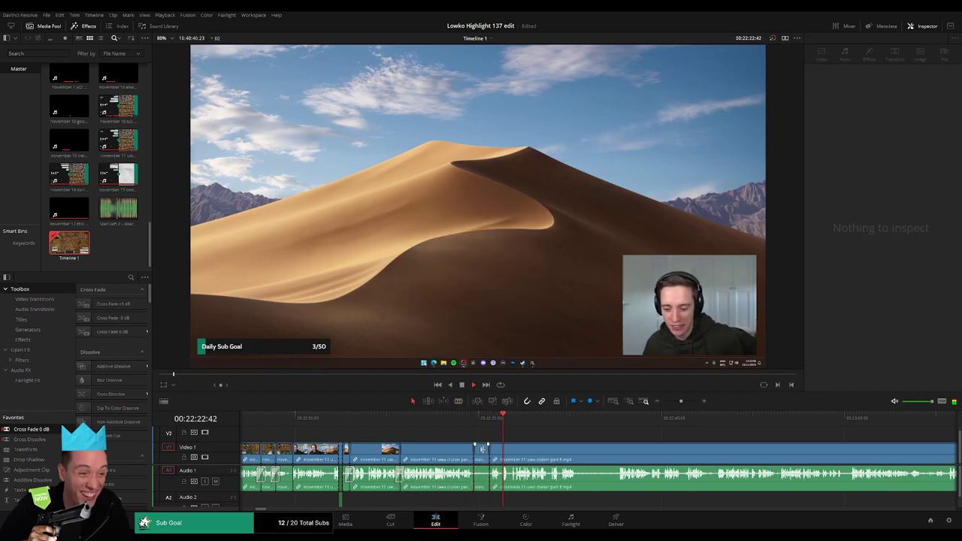
{"action": "left_click", "coordinate": [481, 452]}
{"action": "key", "text": "Delete"}
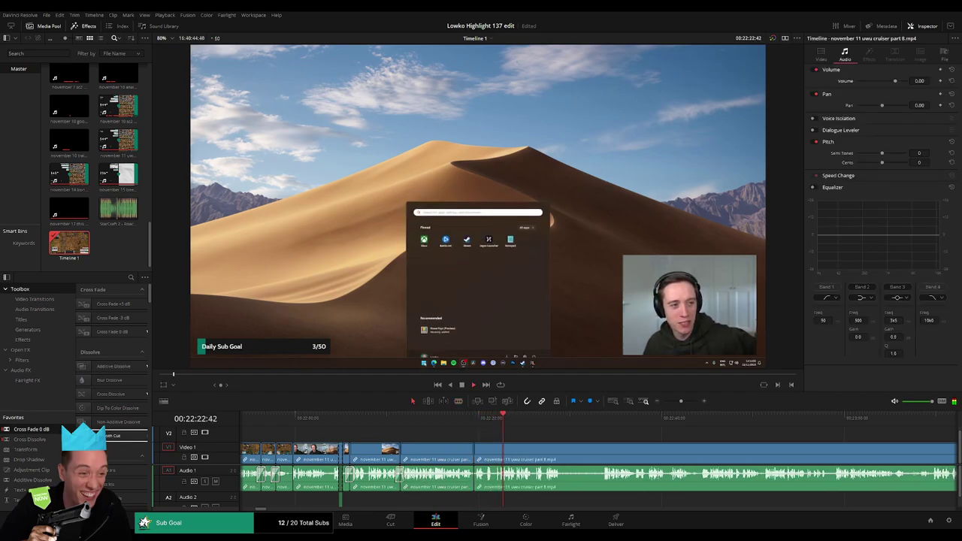
Remove the stretch between about 22:29 and 22:33 and cross-fade the audio where the clips meet.
{"action": "left_click_drag", "start_coordinate": [589, 453], "coordinate": [442, 448]}
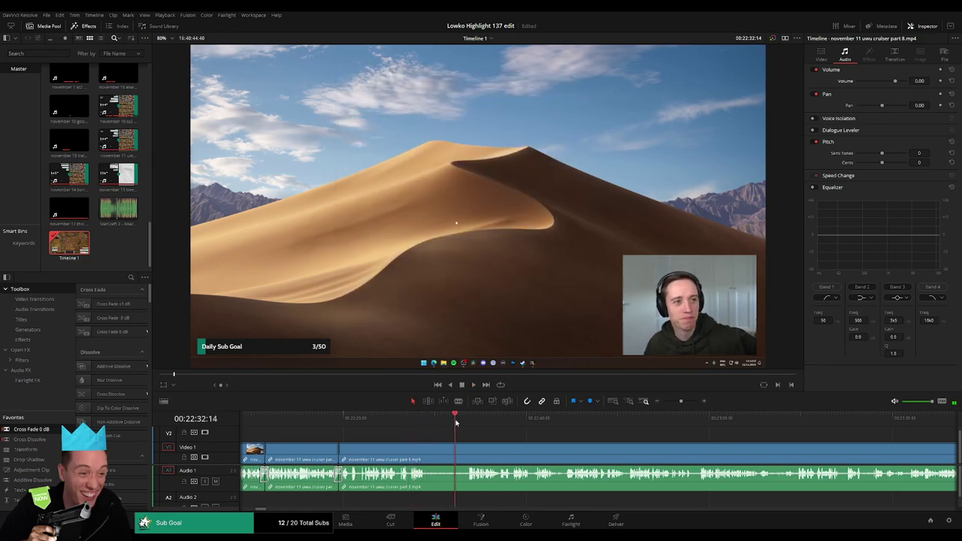
{"action": "key", "text": "b"}
{"action": "left_click", "coordinate": [426, 454]}
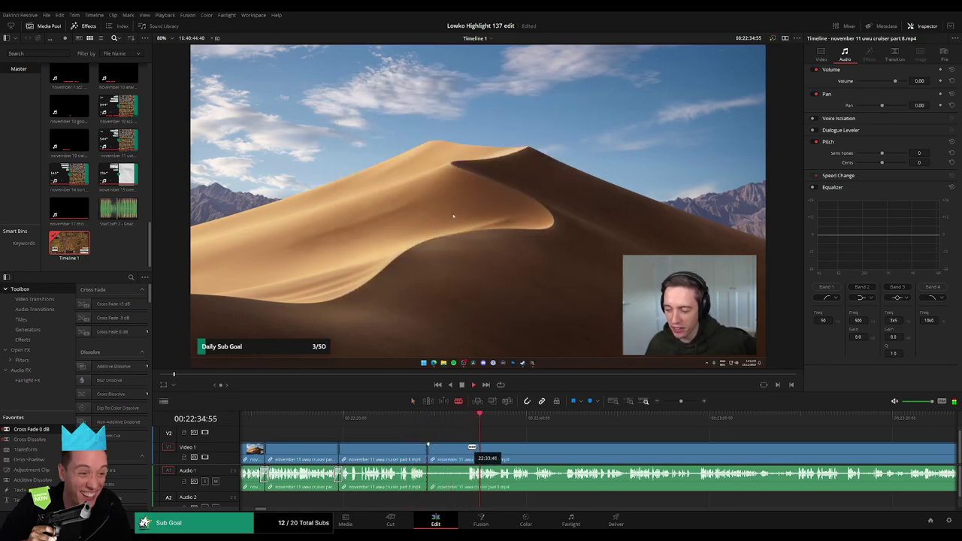
{"action": "left_click", "coordinate": [469, 447]}
{"action": "key", "text": "a"}
{"action": "left_click", "coordinate": [453, 453]}
{"action": "key", "text": "Delete"}
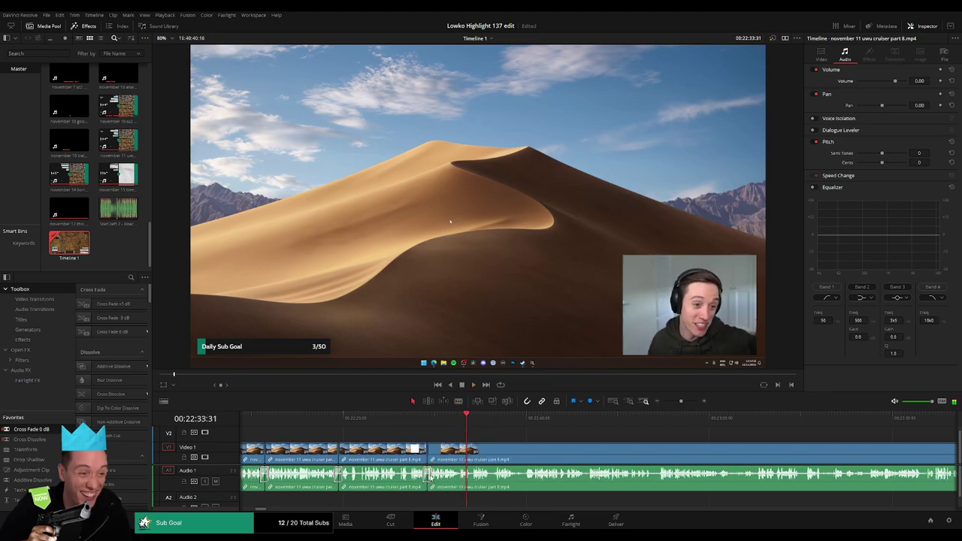
Cut out the brief pause at about 22:53 and add a Cross Fade 0 dB to the audio join.
{"action": "left_click_drag", "start_coordinate": [538, 449], "coordinate": [411, 442]}
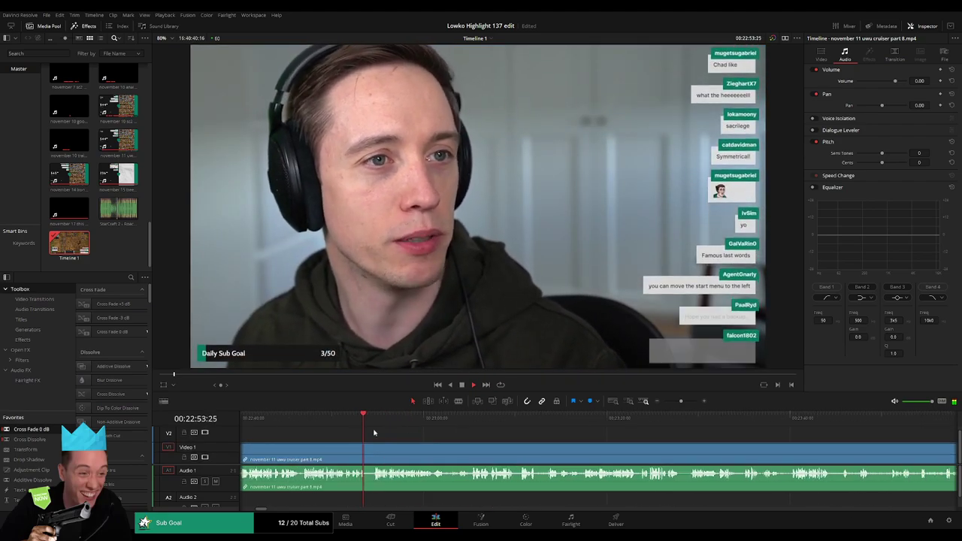
{"action": "key", "text": "b"}
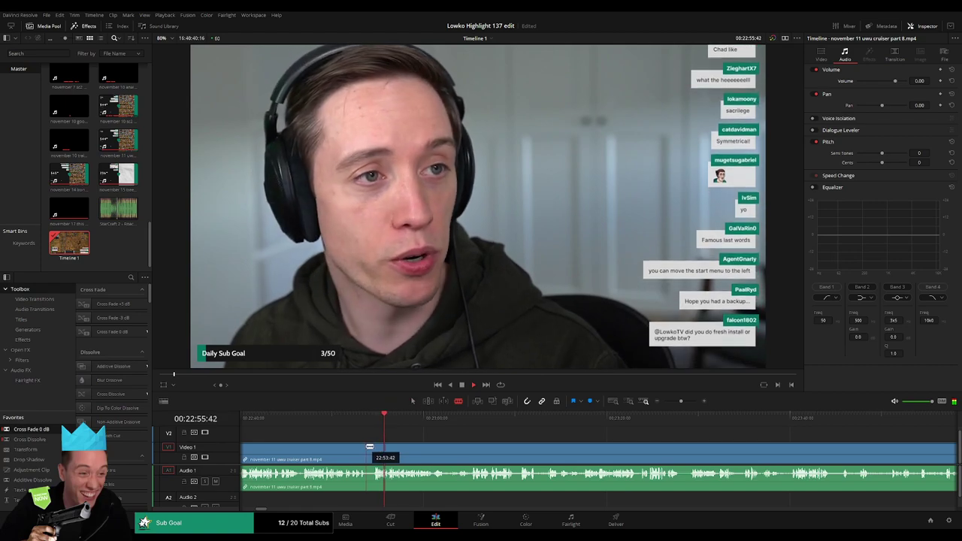
{"action": "left_click", "coordinate": [372, 446]}
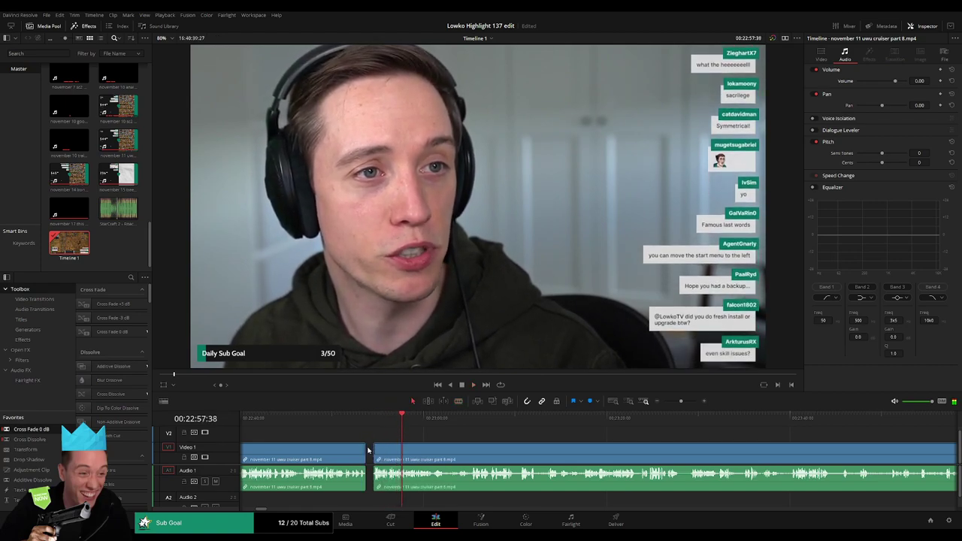
{"action": "left_click", "coordinate": [369, 450]}
{"action": "key", "text": "Delete"}
{"action": "left_click_drag", "start_coordinate": [44, 429], "coordinate": [368, 483]}
Cut out the short pause at about 23:12 and play back the join.
{"action": "key", "text": "space"}
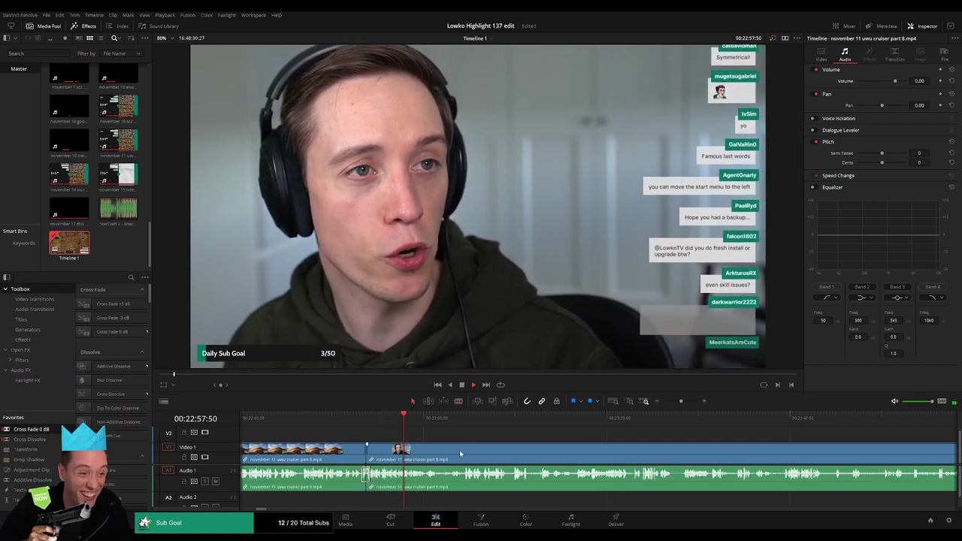
{"action": "scroll", "coordinate": [363, 454], "scroll_direction": "right", "scroll_amount": 2}
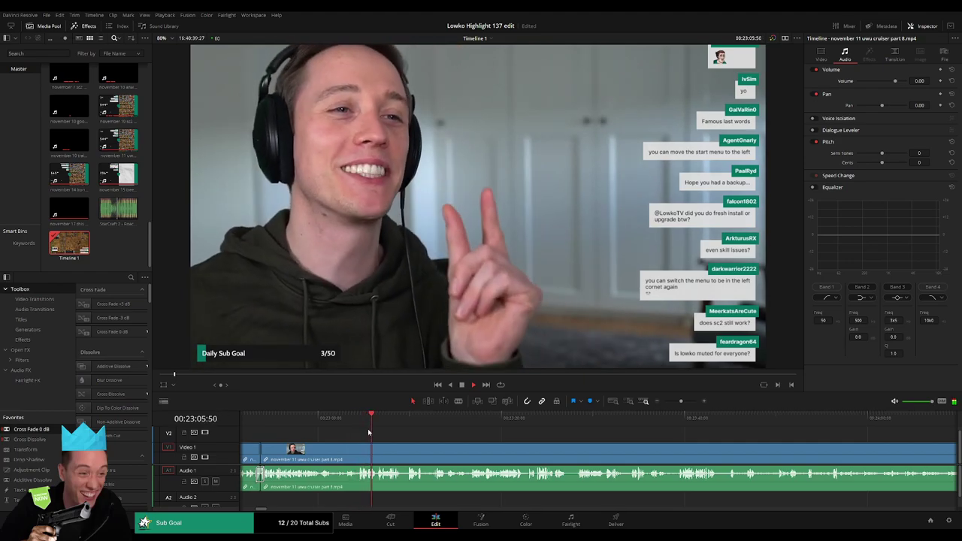
{"action": "left_click_drag", "start_coordinate": [680, 401], "coordinate": [682, 403]}
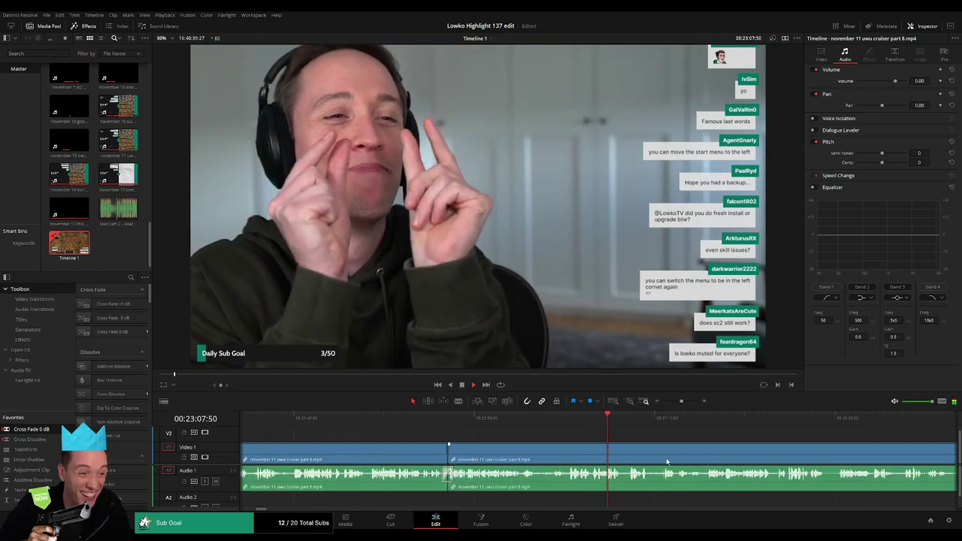
{"action": "left_click_drag", "start_coordinate": [667, 460], "coordinate": [455, 439]}
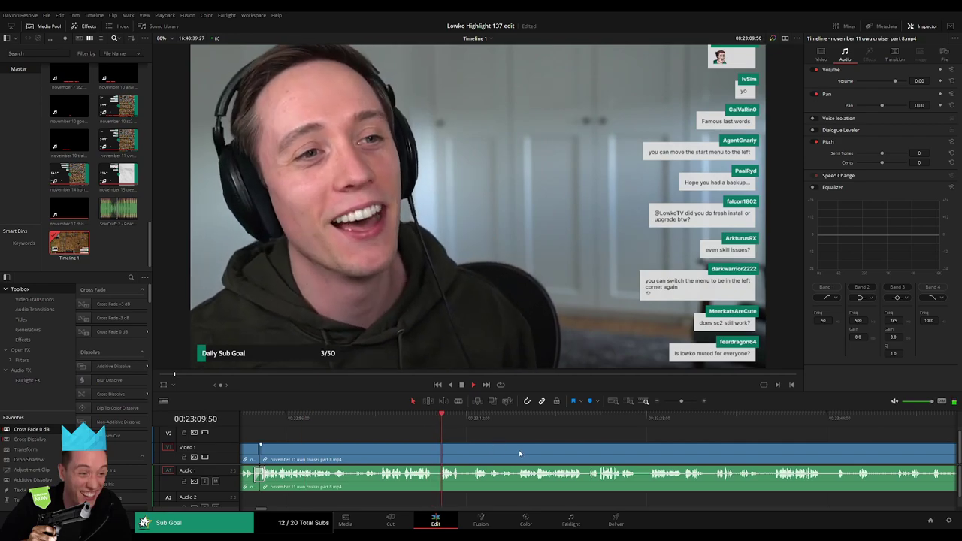
{"action": "left_click_drag", "start_coordinate": [519, 452], "coordinate": [425, 448]}
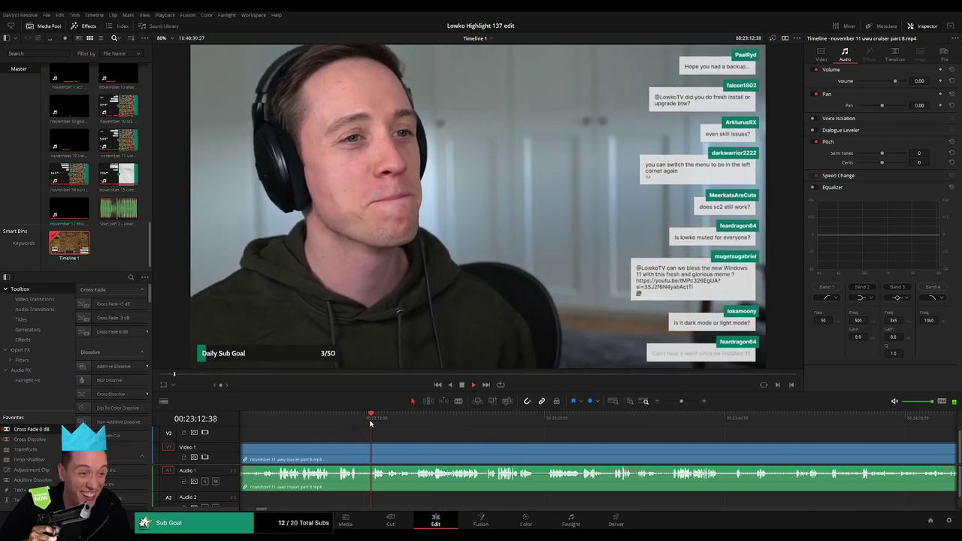
{"action": "left_click", "coordinate": [361, 446]}
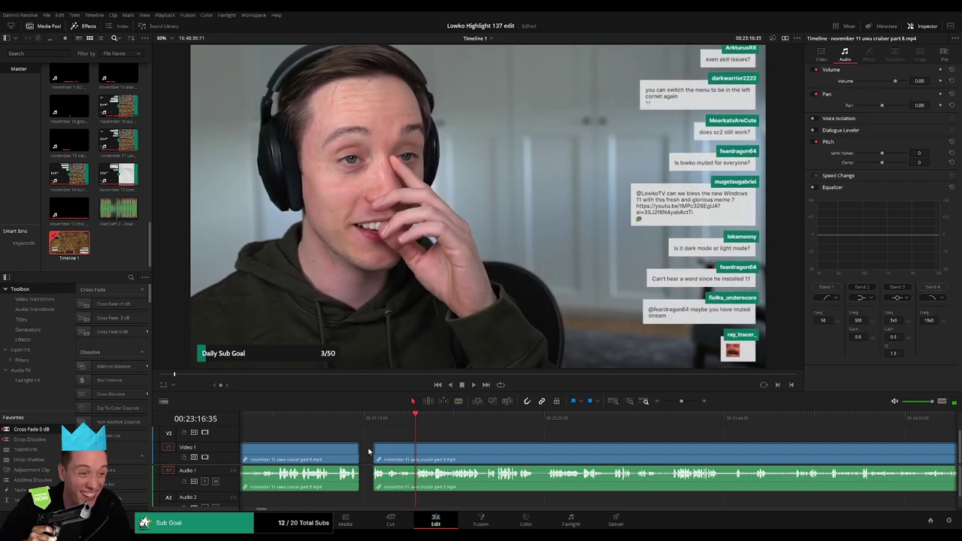
{"action": "left_click", "coordinate": [348, 418]}
{"action": "left_click_drag", "start_coordinate": [430, 436], "coordinate": [353, 437]}
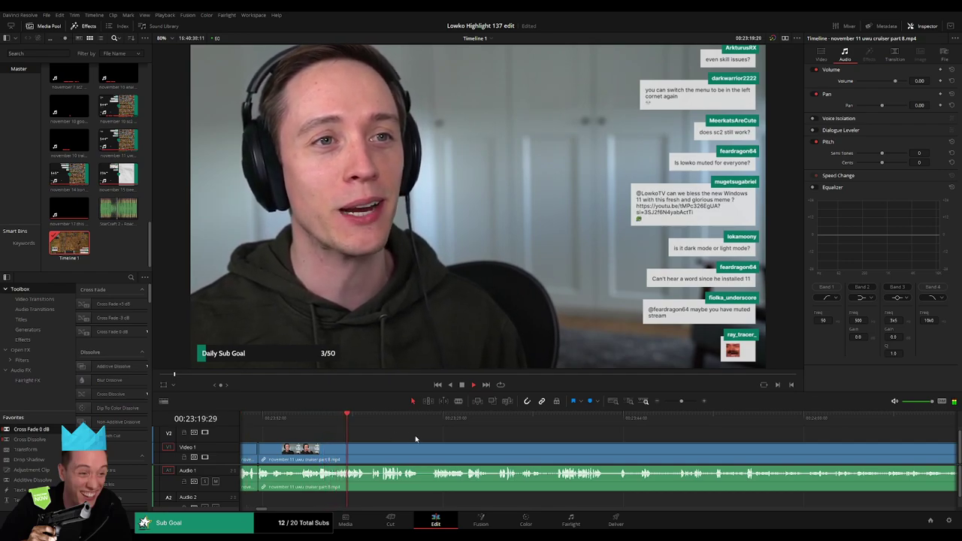
Delete the short piece between about 23:26 and 23:27 and add a Cross Fade 0 dB to the audio join.
{"action": "left_click", "coordinate": [359, 451]}
{"action": "left_click", "coordinate": [371, 450]}
{"action": "key", "text": "a"}
{"action": "left_click", "coordinate": [367, 450]}
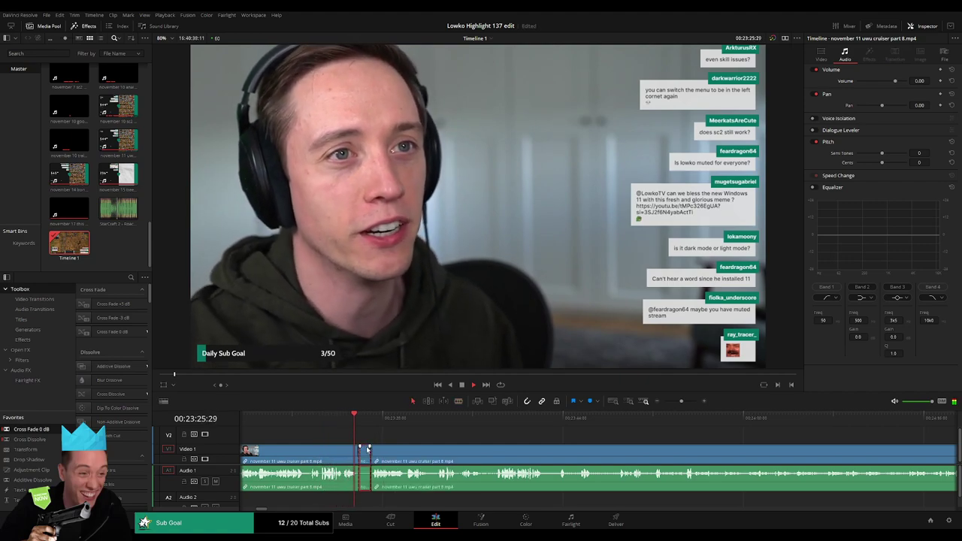
{"action": "key", "text": "Delete"}
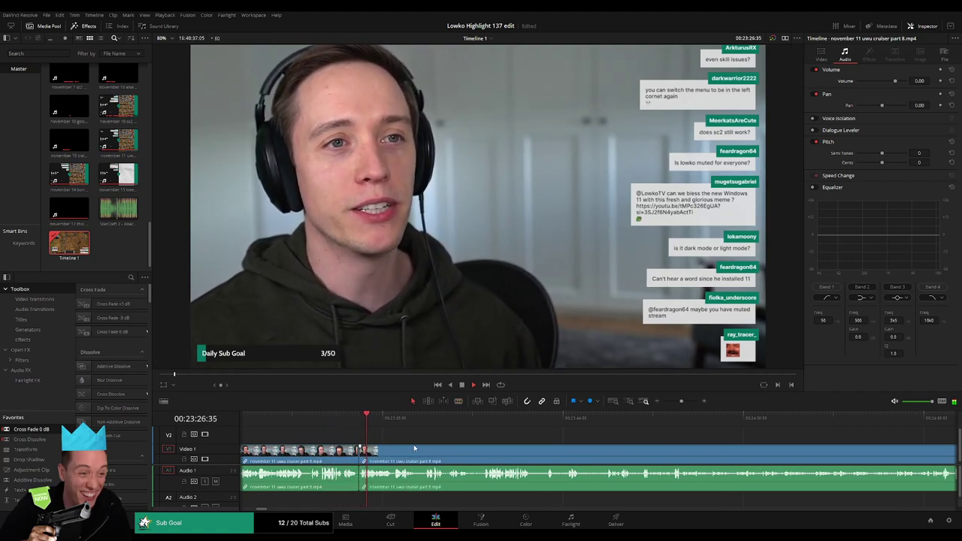
{"action": "left_click_drag", "start_coordinate": [60, 431], "coordinate": [362, 479]}
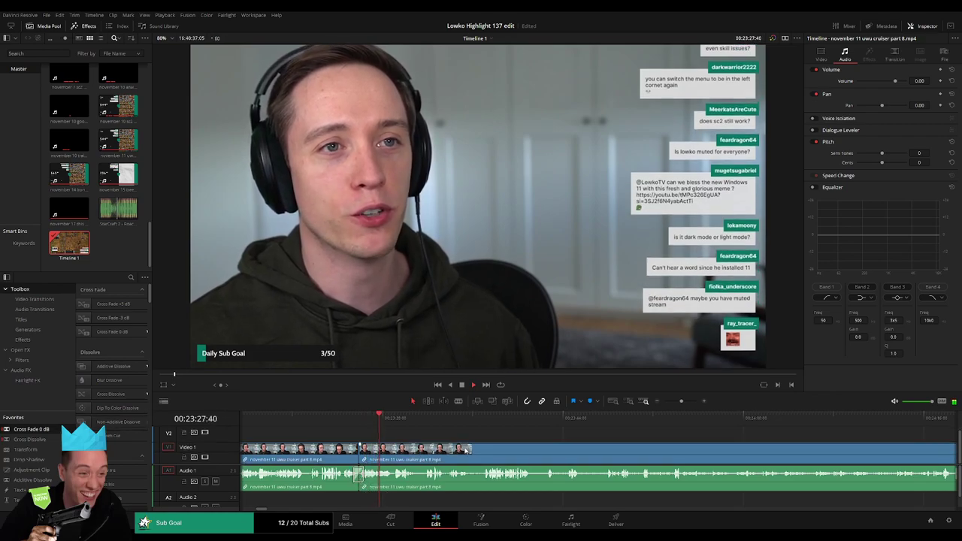
Cut out the brief pause at about 23:29, close the gap and replay the join.
{"action": "scroll", "coordinate": [353, 442], "scroll_direction": "right", "scroll_amount": 1}
{"action": "scroll", "coordinate": [350, 440], "scroll_direction": "left", "scroll_amount": 1}
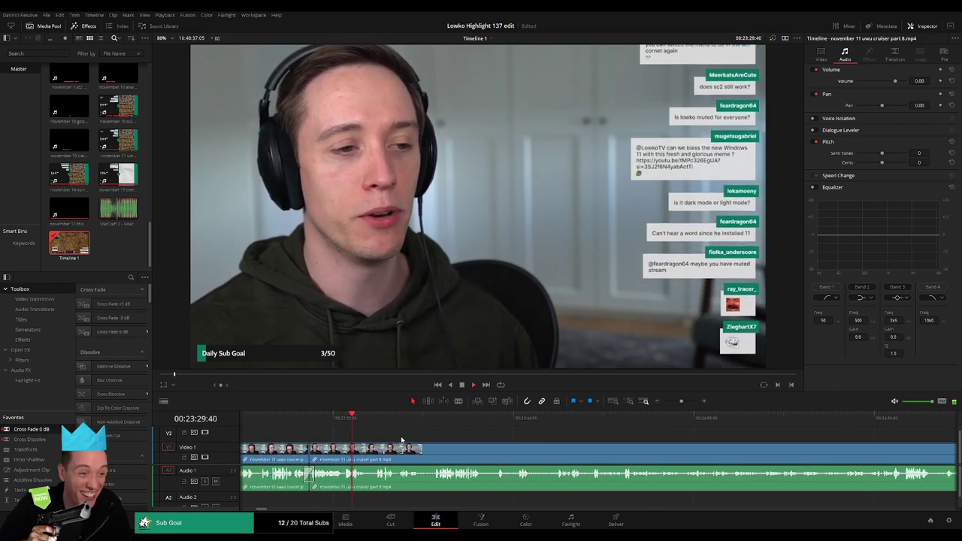
{"action": "key", "text": "b"}
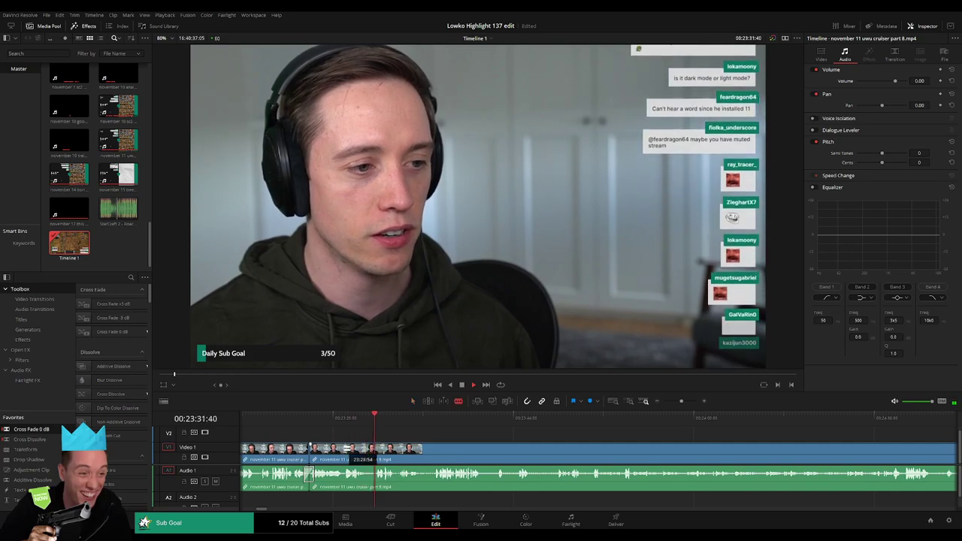
{"action": "left_click", "coordinate": [344, 448]}
{"action": "left_click", "coordinate": [349, 449]}
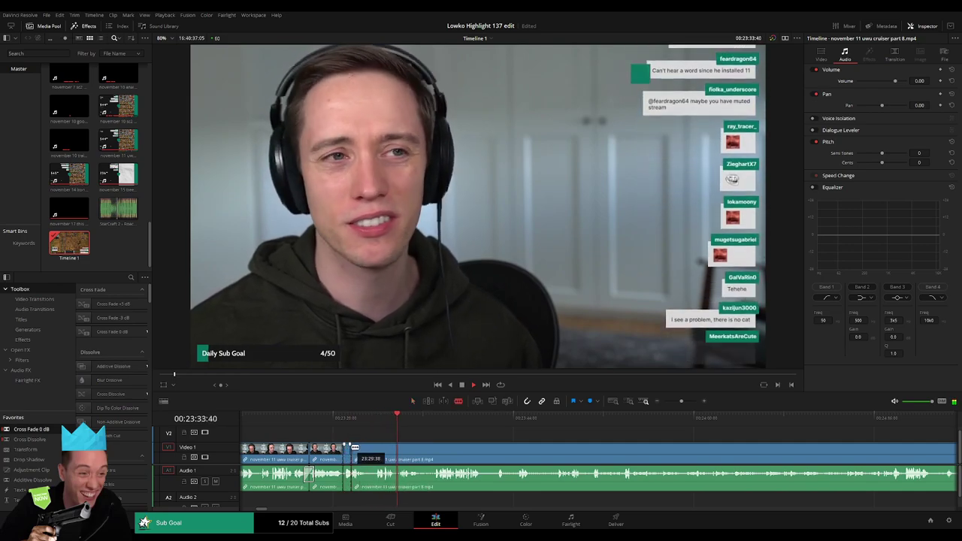
{"action": "key", "text": "a"}
{"action": "left_click", "coordinate": [347, 453]}
{"action": "key", "text": "BackSpace"}
{"action": "left_click", "coordinate": [346, 452]}
{"action": "key", "text": "BackSpace"}
{"action": "left_click", "coordinate": [332, 418]}
{"action": "key", "text": "space"}
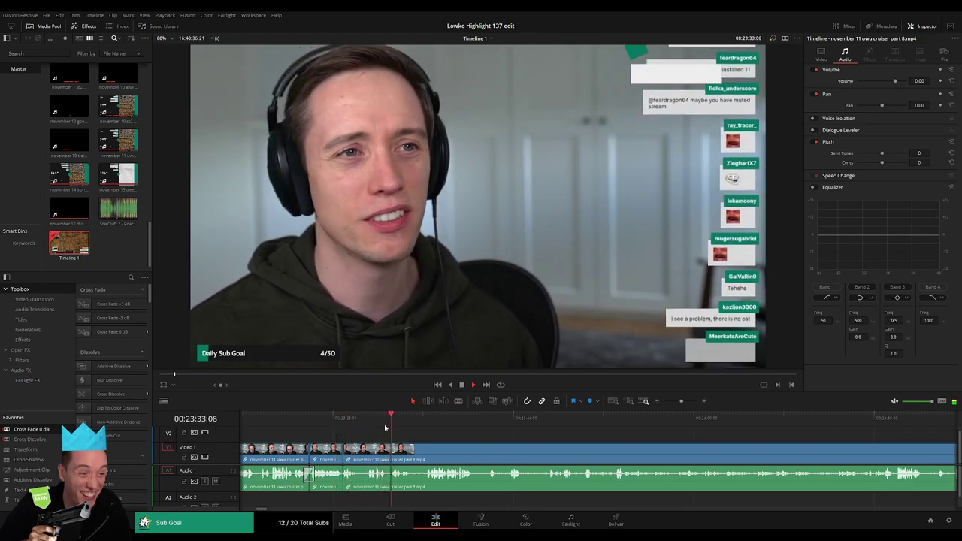
Remove the stretch between about 23:33 and 23:36, add a Cross Fade 0 dB to the audio join and replay it.
{"action": "key", "text": "b"}
{"action": "left_click", "coordinate": [388, 449]}
{"action": "left_click", "coordinate": [422, 423]}
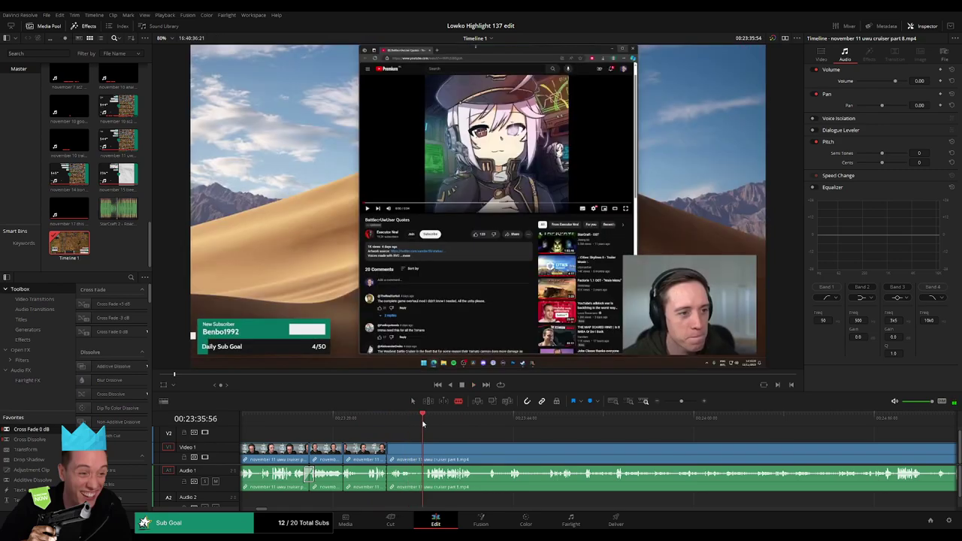
{"action": "left_click", "coordinate": [426, 448]}
{"action": "key", "text": "a"}
{"action": "left_click", "coordinate": [414, 452]}
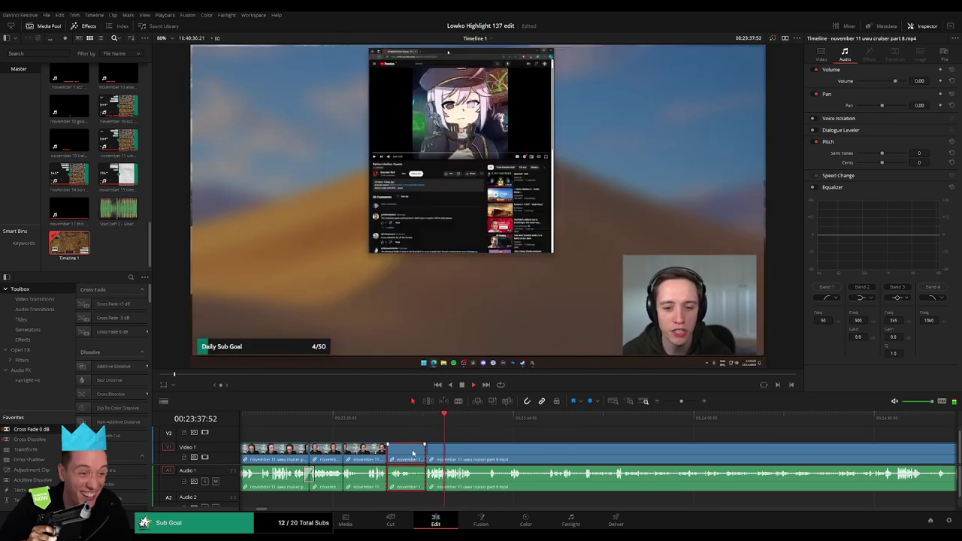
{"action": "key", "text": "Delete"}
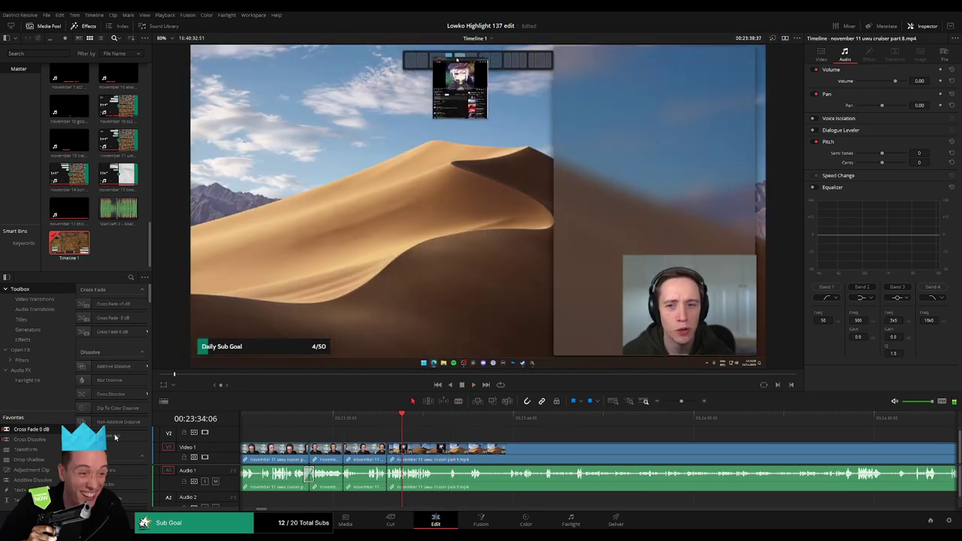
{"action": "left_click_drag", "start_coordinate": [32, 429], "coordinate": [386, 474]}
{"action": "left_click", "coordinate": [378, 422]}
{"action": "key", "text": "space"}
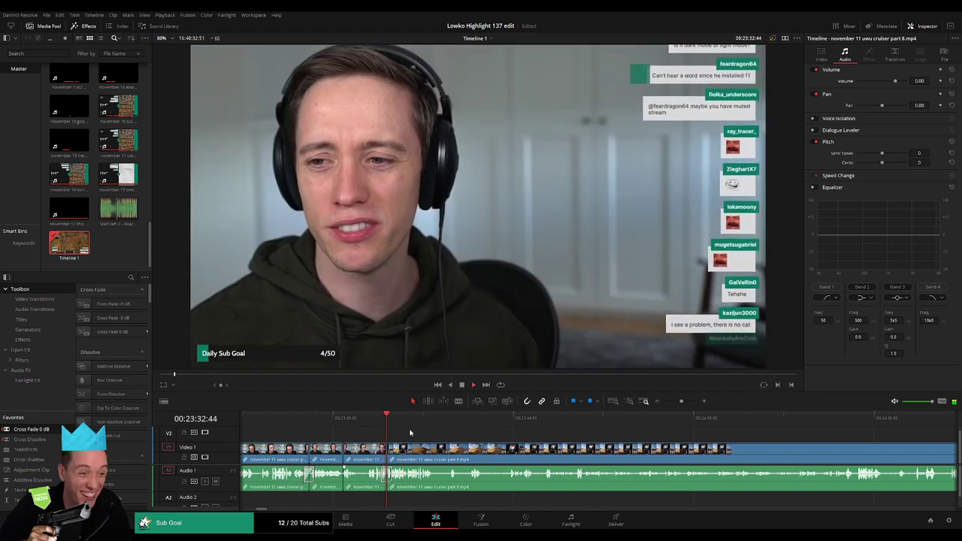
Locate the spoken word just before 23:36:09 and isolate it with splits at about 23:35:56 and 23:36:09.
{"action": "scroll", "coordinate": [428, 441], "scroll_direction": "right", "scroll_amount": 3}
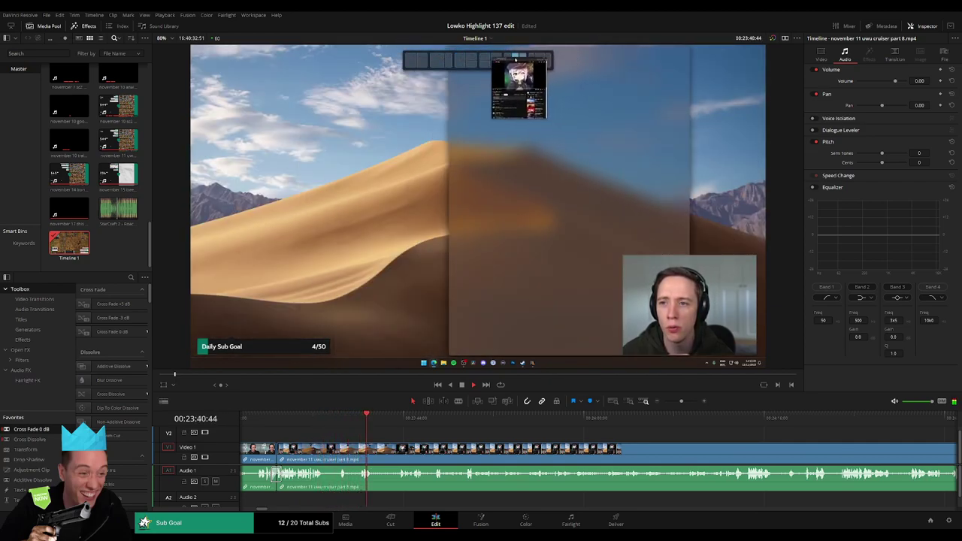
{"action": "left_click", "coordinate": [315, 421]}
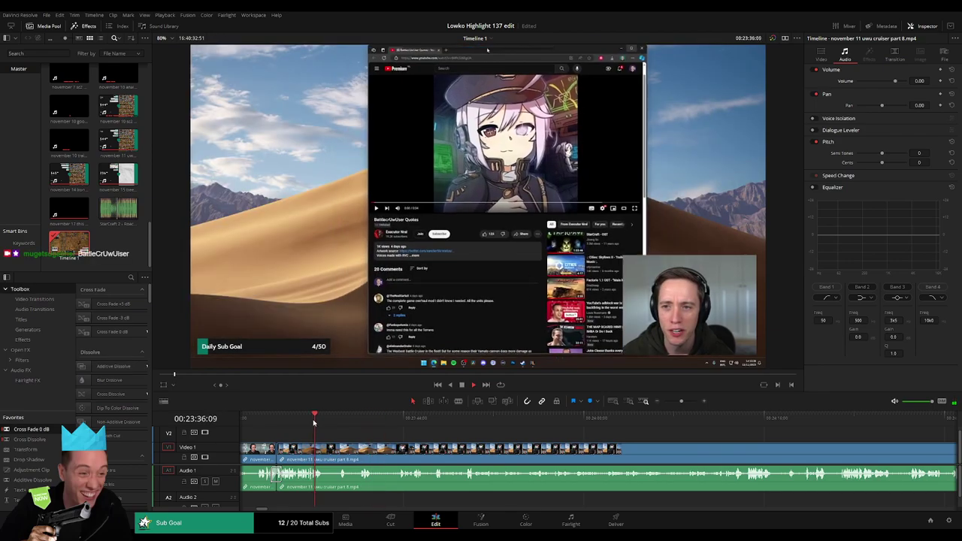
{"action": "key", "text": "space"}
{"action": "left_click_drag", "start_coordinate": [682, 402], "coordinate": [691, 401]}
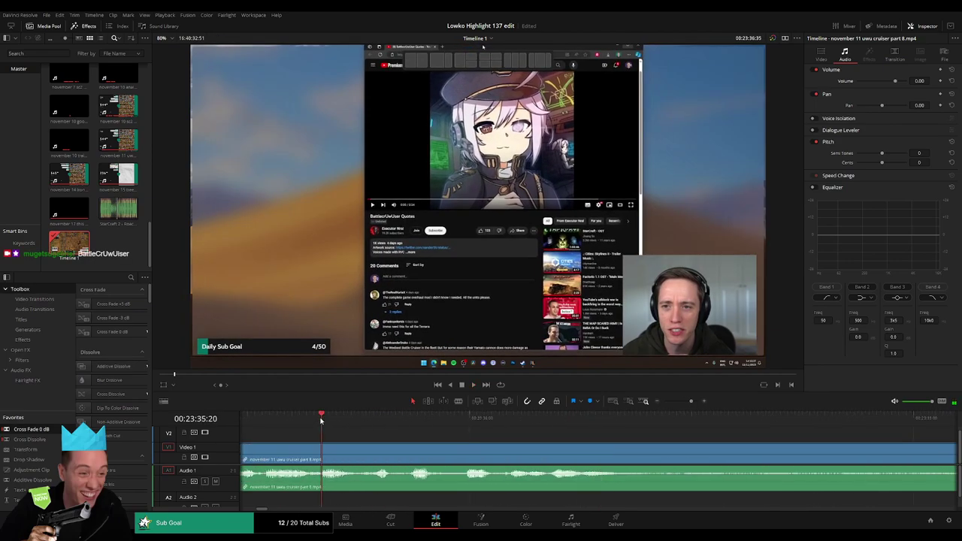
{"action": "key", "text": "space"}
{"action": "key", "text": "space"}
{"action": "left_click", "coordinate": [297, 420]}
{"action": "key", "text": "space"}
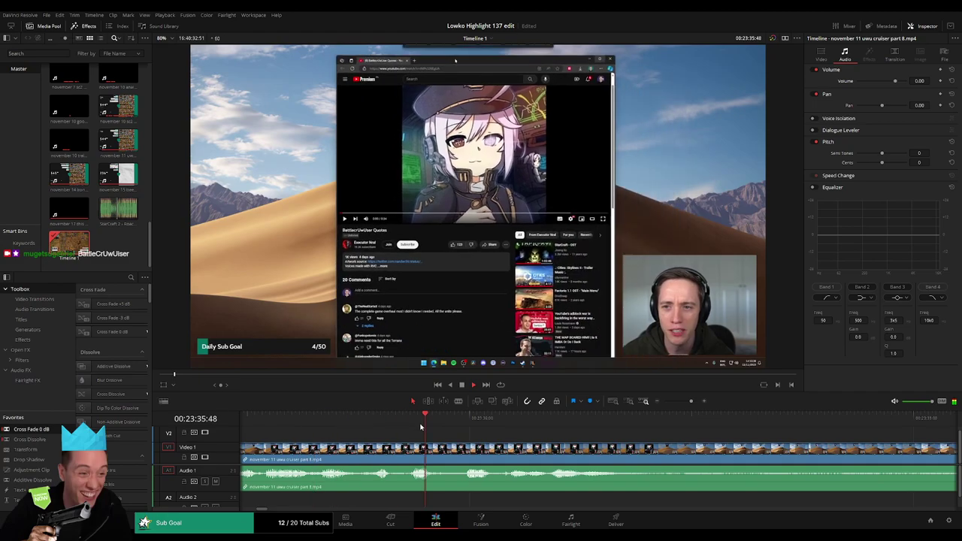
{"action": "left_click", "coordinate": [457, 450]}
{"action": "key", "text": "space"}
{"action": "key", "text": "space"}
{"action": "left_click", "coordinate": [506, 452]}
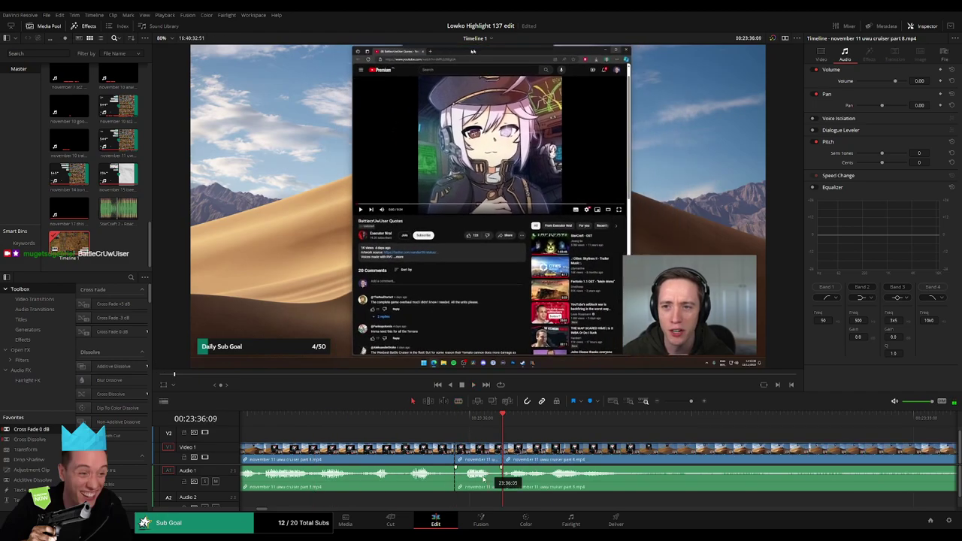
Replace the isolated word's sound by silencing its audio and adding StarCraft 2 - Roach Quotes.mp3 on Audio 2, trimmed to the same length.
{"action": "key", "text": "a"}
{"action": "left_click_drag", "start_coordinate": [482, 471], "coordinate": [481, 487]}
{"action": "left_click_drag", "start_coordinate": [121, 219], "coordinate": [487, 505]}
{"action": "left_click_drag", "start_coordinate": [582, 500], "coordinate": [502, 501]}
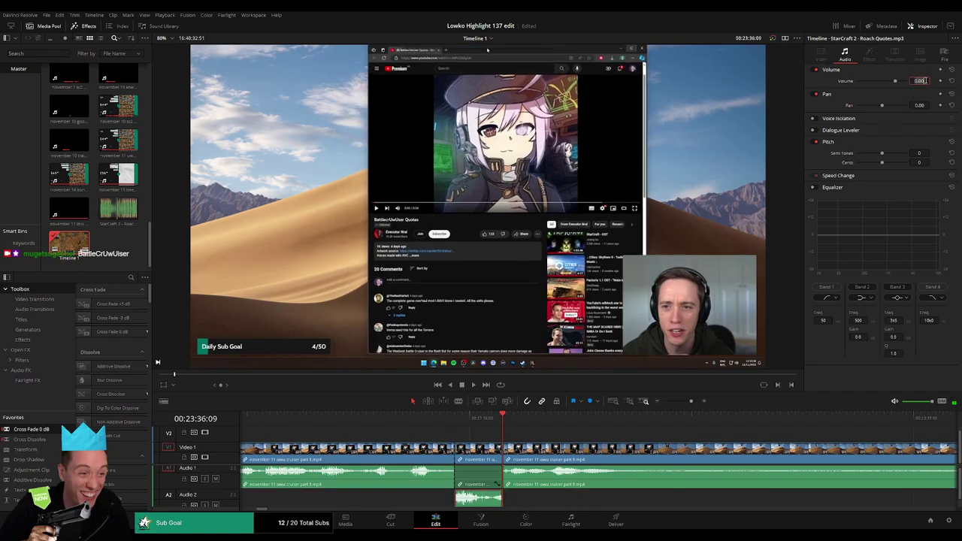
{"action": "left_click_drag", "start_coordinate": [925, 80], "coordinate": [925, 81]}
{"action": "key", "text": "space"}
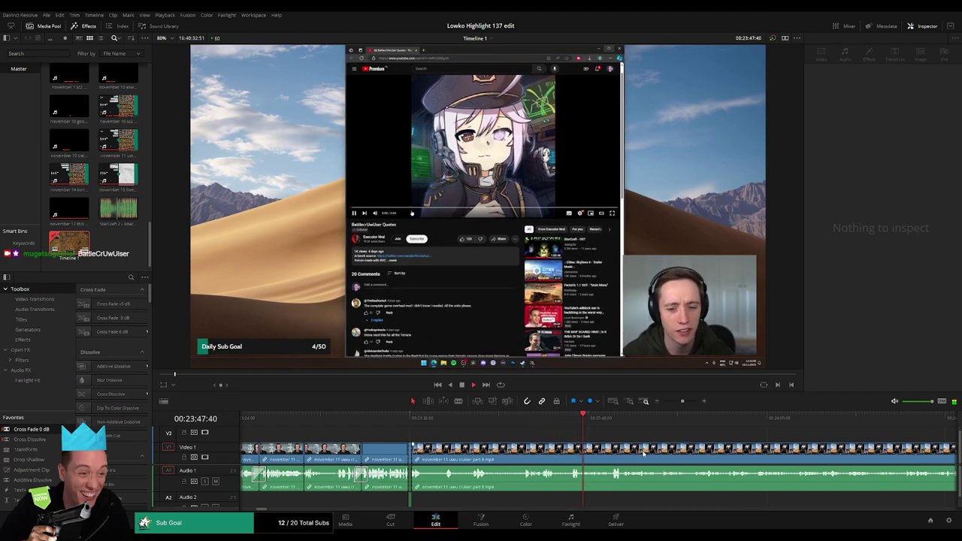
Review the BattlecrUwUser Quotes reaction footage from about 23:47 to 24:17 for parts to cut.
{"action": "left_click_drag", "start_coordinate": [642, 453], "coordinate": [429, 431]}
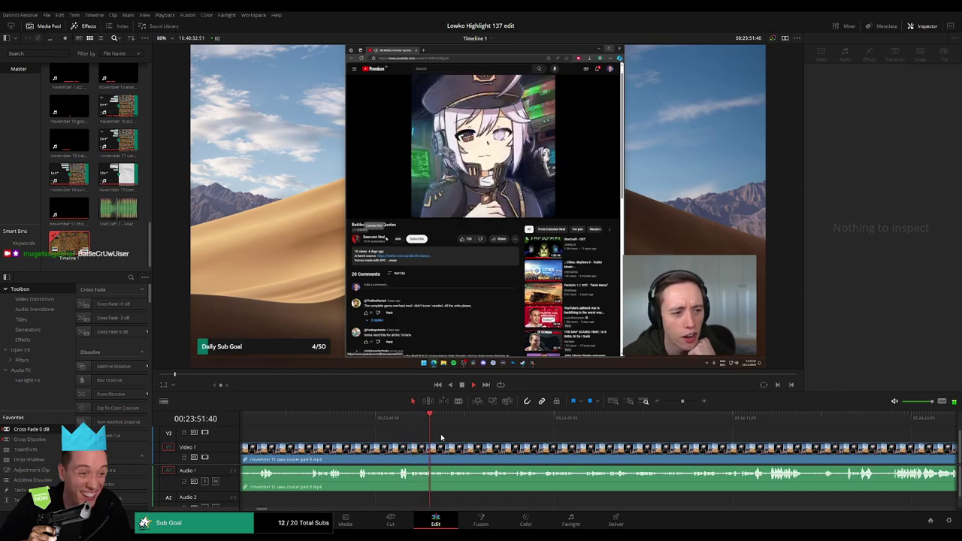
{"action": "scroll", "coordinate": [424, 433], "scroll_direction": "right", "scroll_amount": 2}
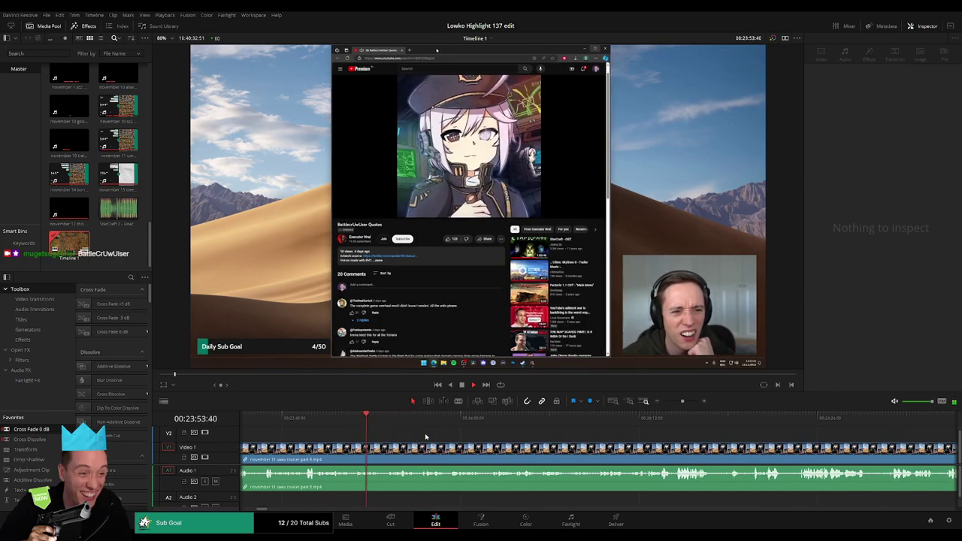
{"action": "scroll", "coordinate": [425, 433], "scroll_direction": "right", "scroll_amount": 2}
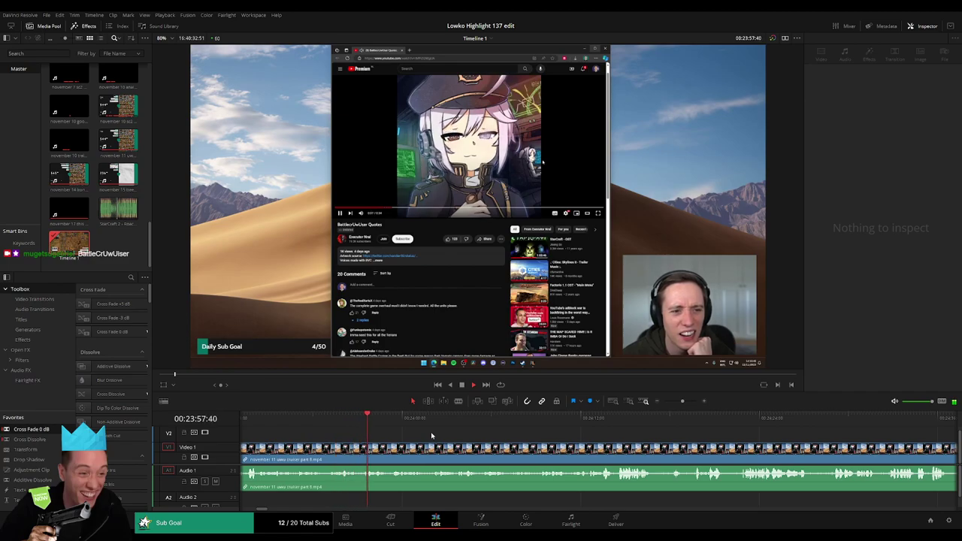
{"action": "scroll", "coordinate": [500, 440], "scroll_direction": "left", "scroll_amount": 4}
{"action": "left_click", "coordinate": [368, 421]}
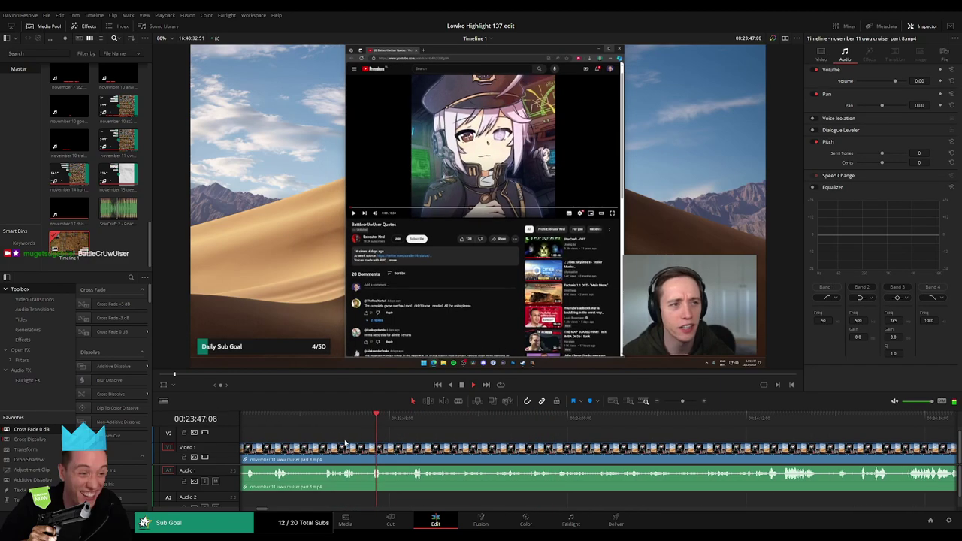
{"action": "scroll", "coordinate": [361, 440], "scroll_direction": "left", "scroll_amount": 2}
{"action": "scroll", "coordinate": [420, 434], "scroll_direction": "right", "scroll_amount": 3}
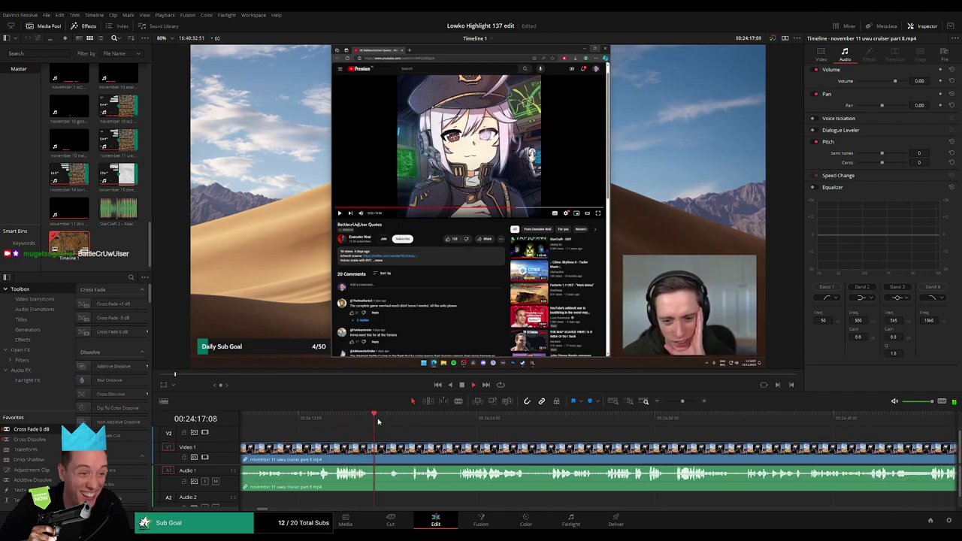
Delete the stretch between about 24:17 and 24:19 and cross-fade the audio where the clips meet.
{"action": "key", "text": "b"}
{"action": "left_click", "coordinate": [369, 448]}
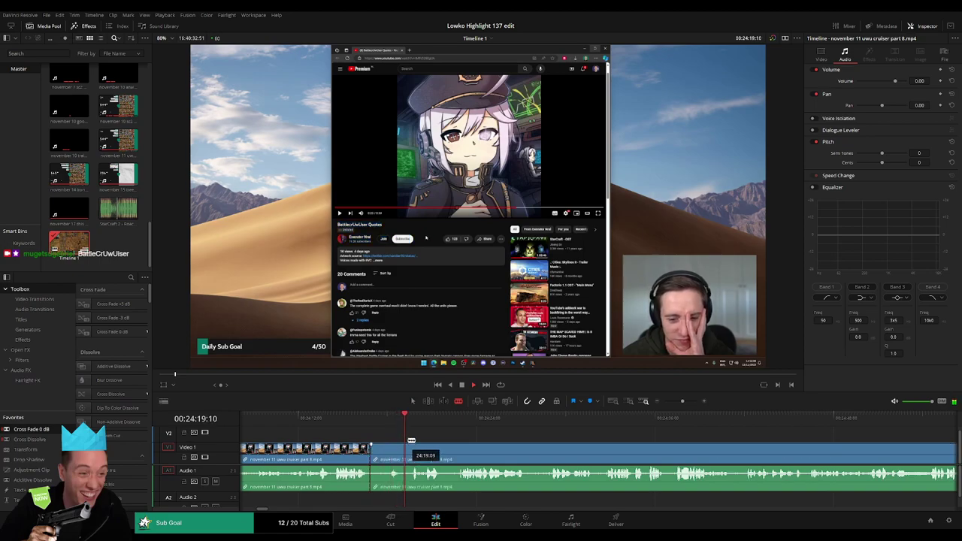
{"action": "left_click", "coordinate": [411, 453]}
{"action": "key", "text": "a"}
{"action": "left_click", "coordinate": [399, 458]}
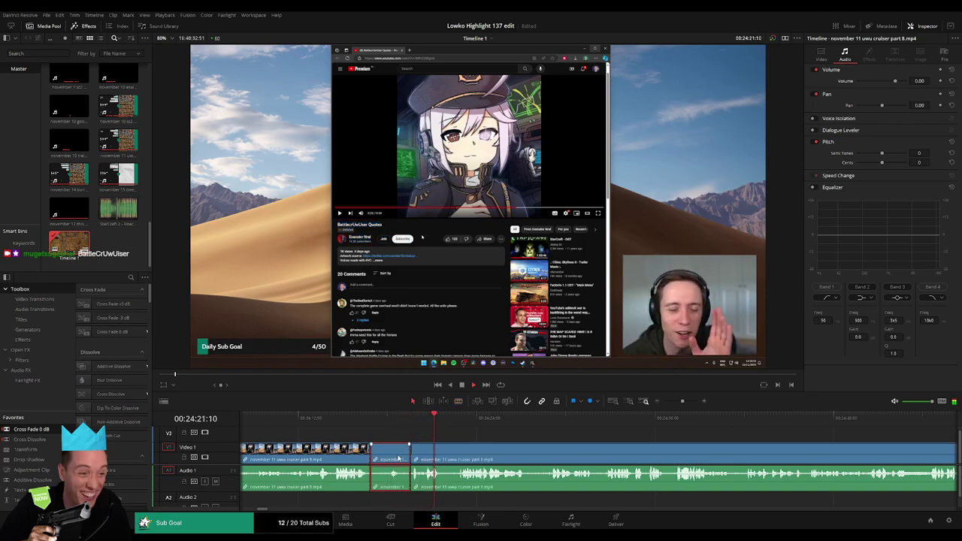
{"action": "key", "text": "Delete"}
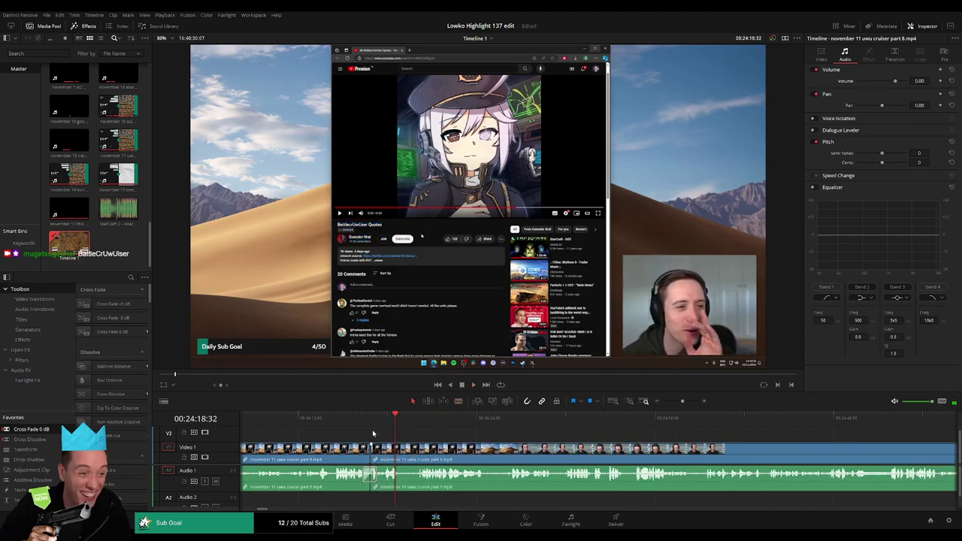
{"action": "key", "text": "Up"}
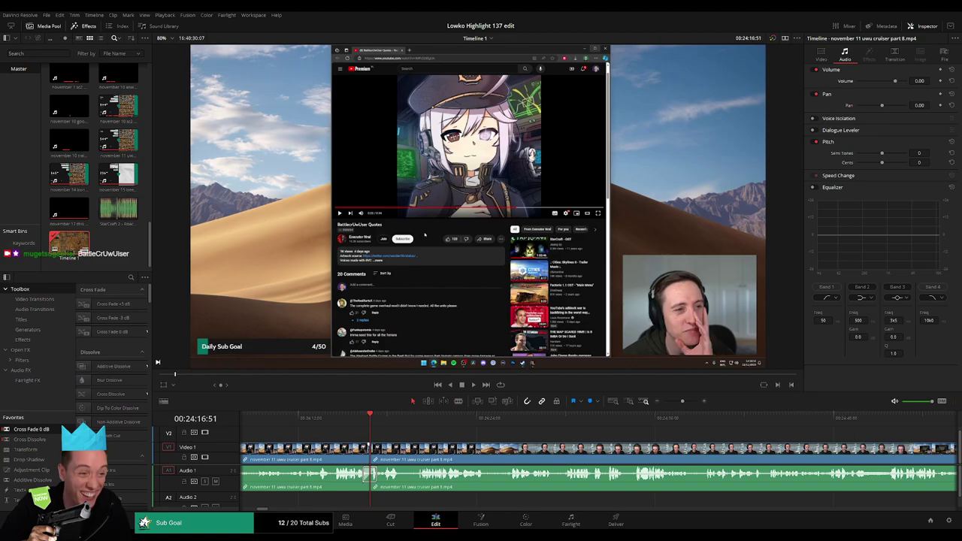
Delete the stretch between about 24:19 and 24:20 in november 11 uwu cruiser part 8.mp4 and close the gap.
{"action": "left_click", "coordinate": [401, 449]}
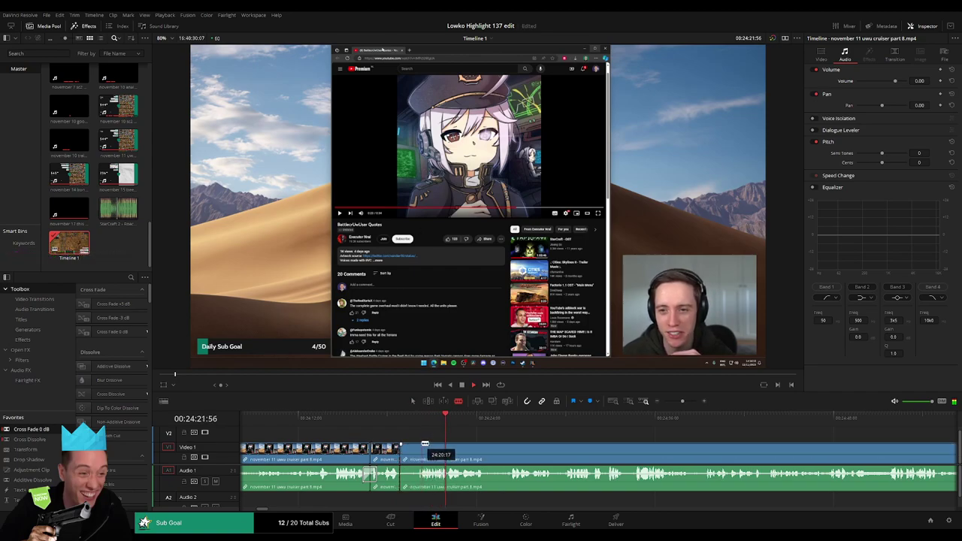
{"action": "left_click", "coordinate": [423, 445]}
{"action": "key", "text": "a"}
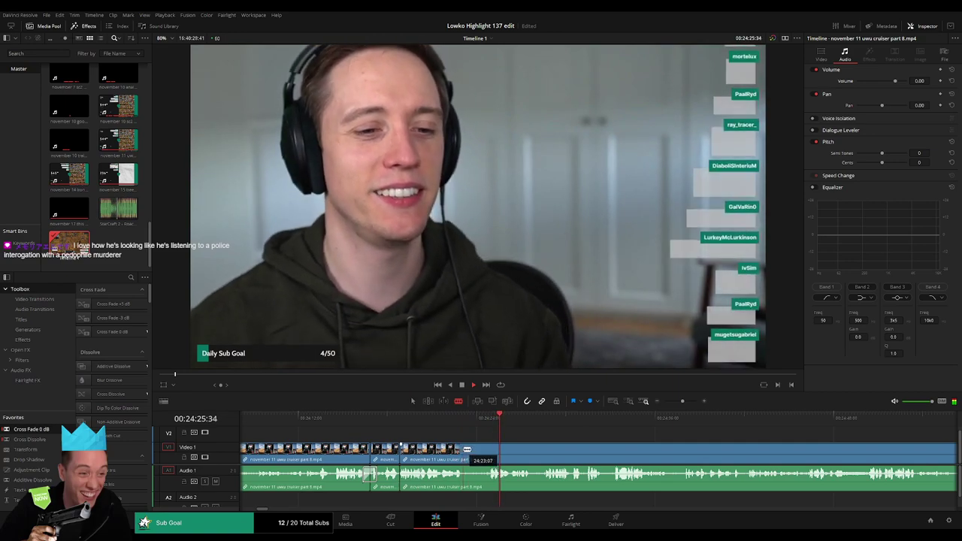
Cut out the stretch between about 24:23 and 24:25 and cross-fade the audio where the clips meet.
{"action": "left_click", "coordinate": [466, 450]}
{"action": "left_click", "coordinate": [491, 449]}
{"action": "key", "text": "a"}
{"action": "left_click", "coordinate": [476, 453]}
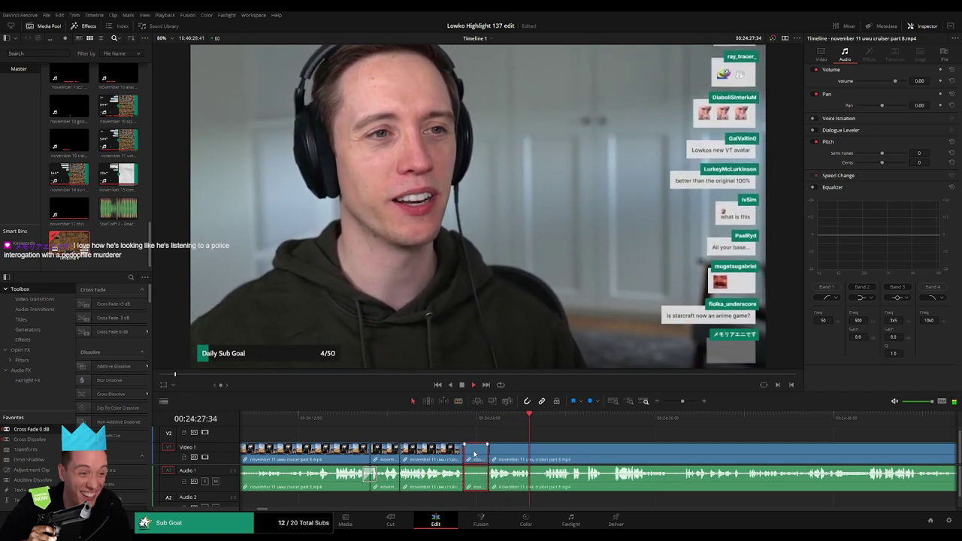
{"action": "key", "text": "Delete"}
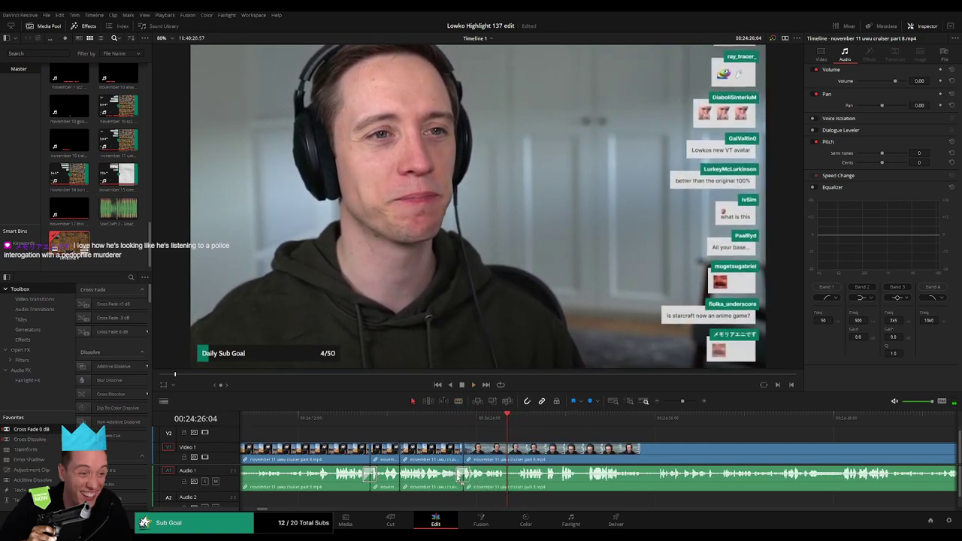
Review the BattlecrUwUser Quotes reaction footage from about 24:05 to 25:36 for the point where the segment should end.
{"action": "left_click_drag", "start_coordinate": [683, 401], "coordinate": [678, 402]}
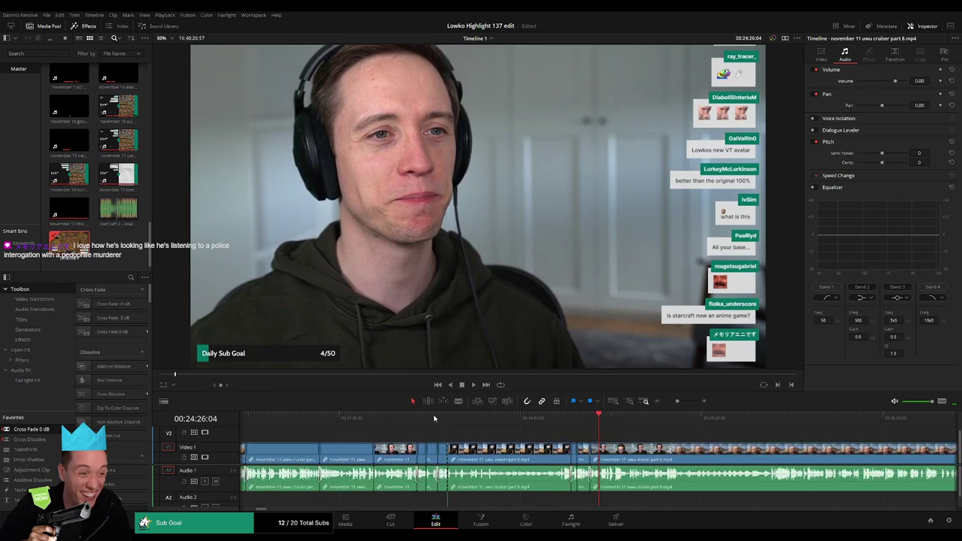
{"action": "key", "text": "space"}
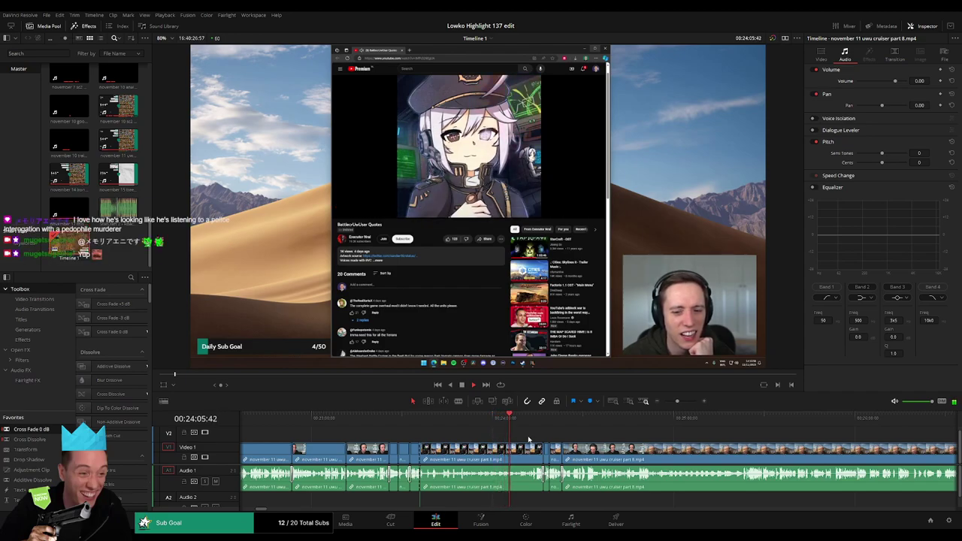
{"action": "left_click_drag", "start_coordinate": [677, 402], "coordinate": [681, 404]}
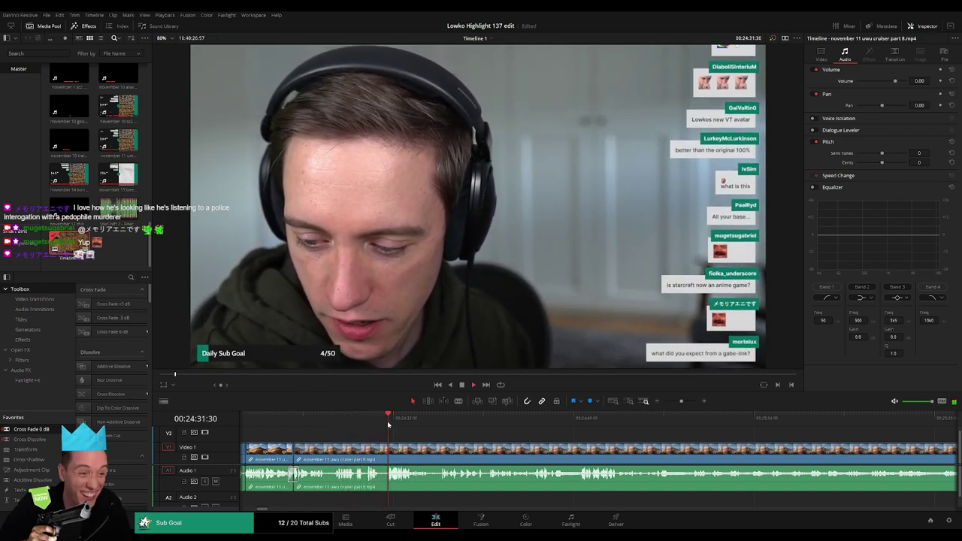
{"action": "scroll", "coordinate": [401, 443], "scroll_direction": "right", "scroll_amount": 2}
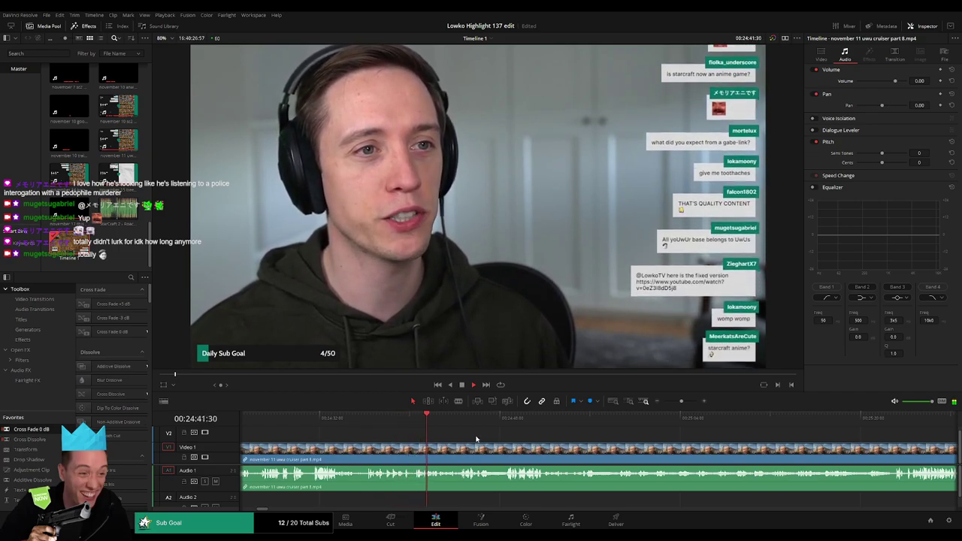
{"action": "left_click_drag", "start_coordinate": [548, 435], "coordinate": [484, 436]}
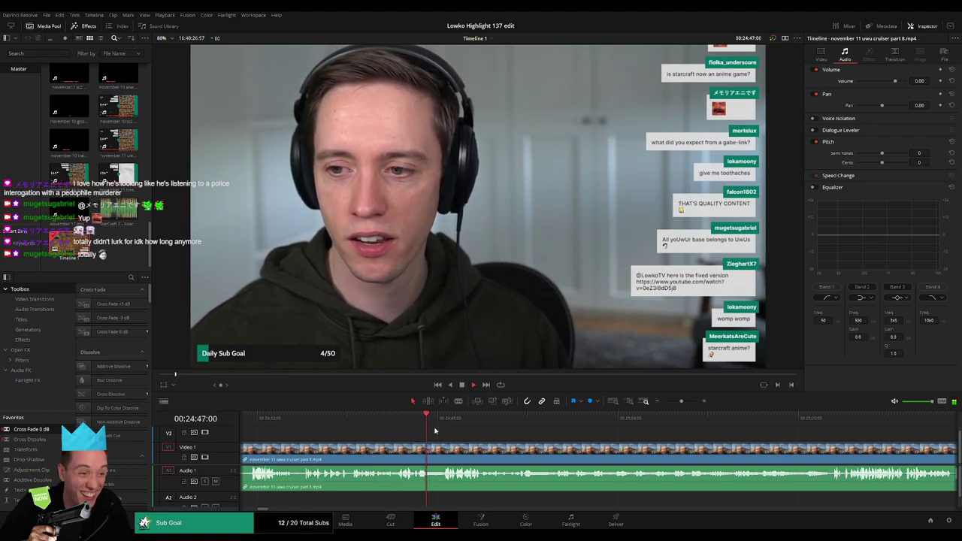
{"action": "scroll", "coordinate": [442, 449], "scroll_direction": "right", "scroll_amount": 4}
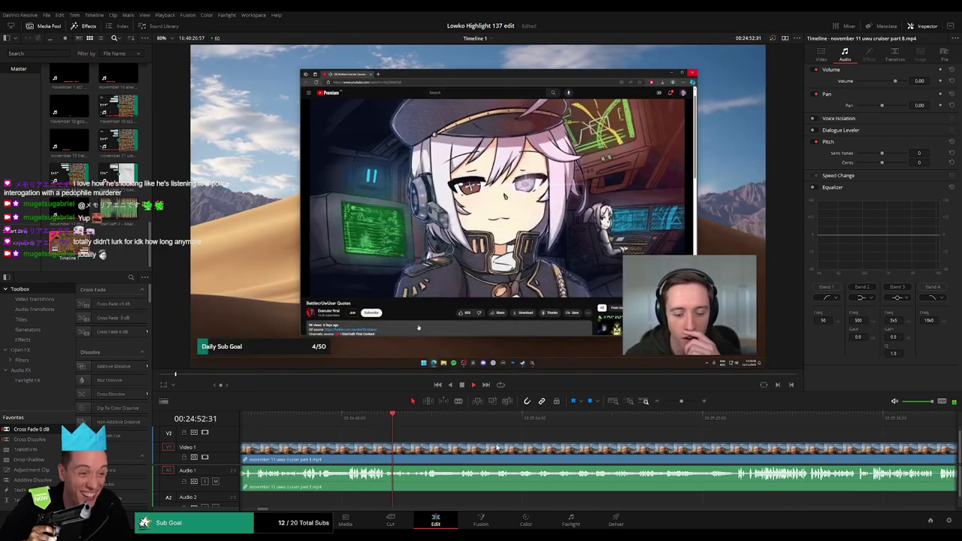
{"action": "scroll", "coordinate": [444, 445], "scroll_direction": "right", "scroll_amount": 4}
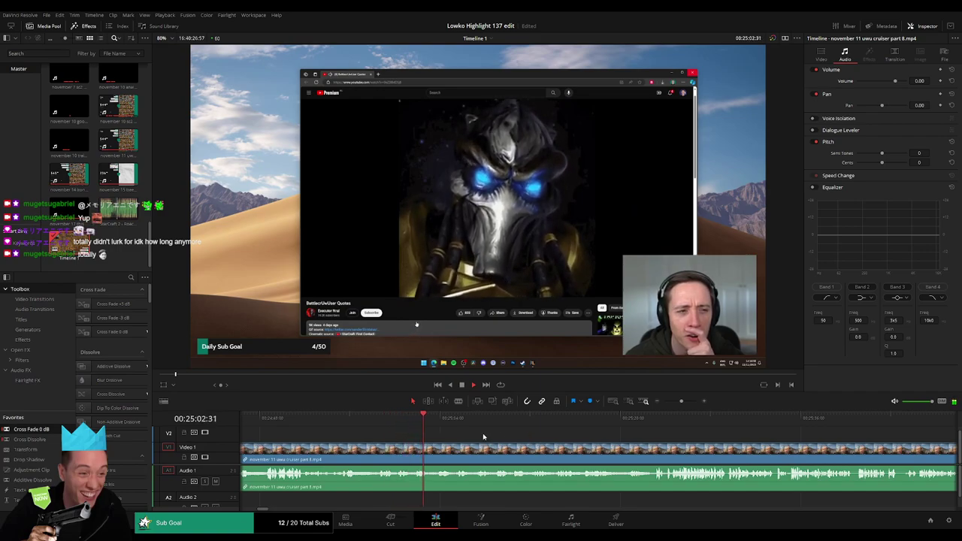
{"action": "left_click_drag", "start_coordinate": [569, 449], "coordinate": [472, 436]}
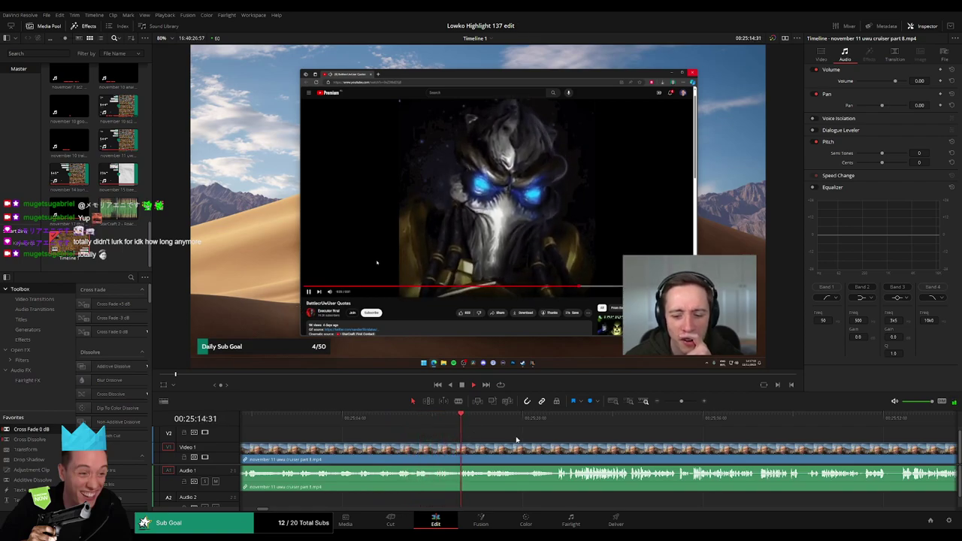
{"action": "left_click_drag", "start_coordinate": [516, 439], "coordinate": [430, 426]}
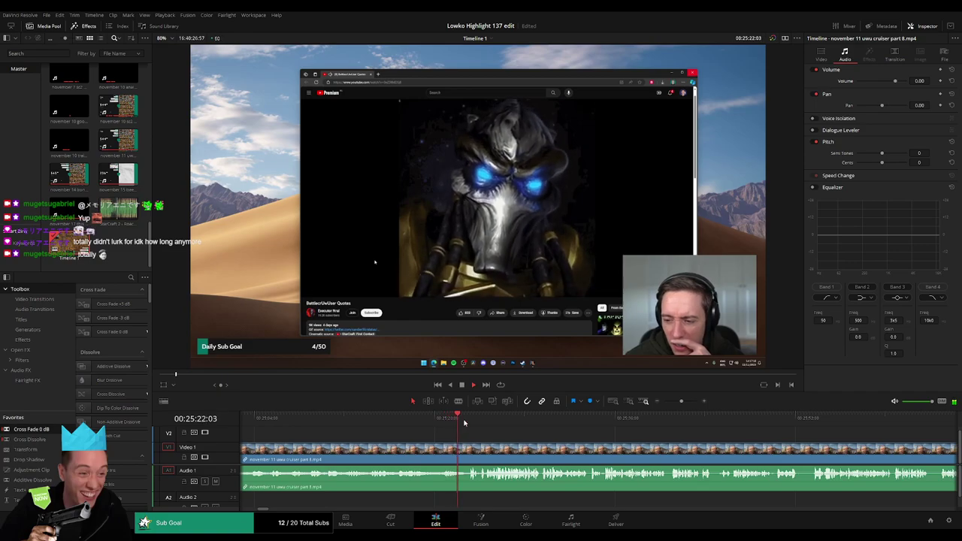
{"action": "scroll", "coordinate": [559, 446], "scroll_direction": "right", "scroll_amount": 2}
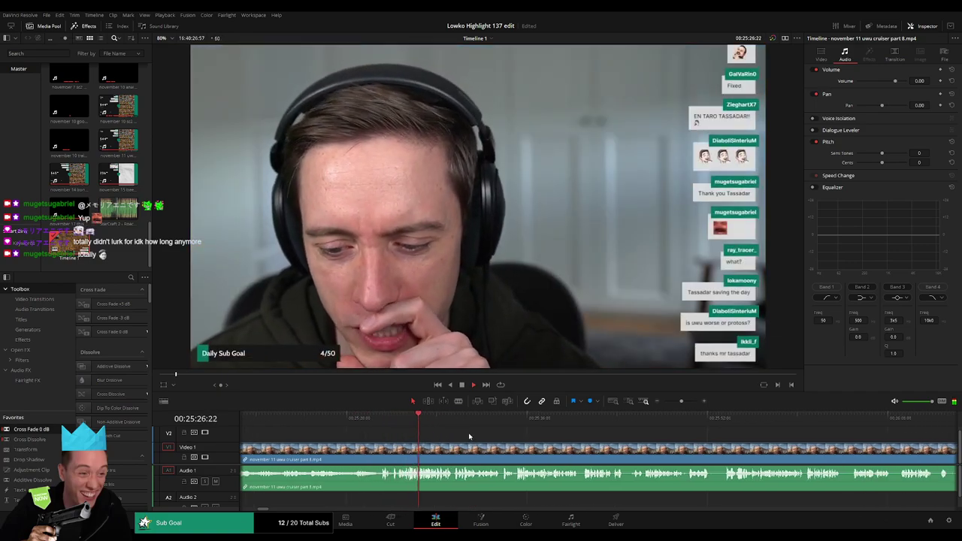
{"action": "left_click_drag", "start_coordinate": [498, 437], "coordinate": [493, 438]}
{"action": "scroll", "coordinate": [481, 435], "scroll_direction": "right", "scroll_amount": 1}
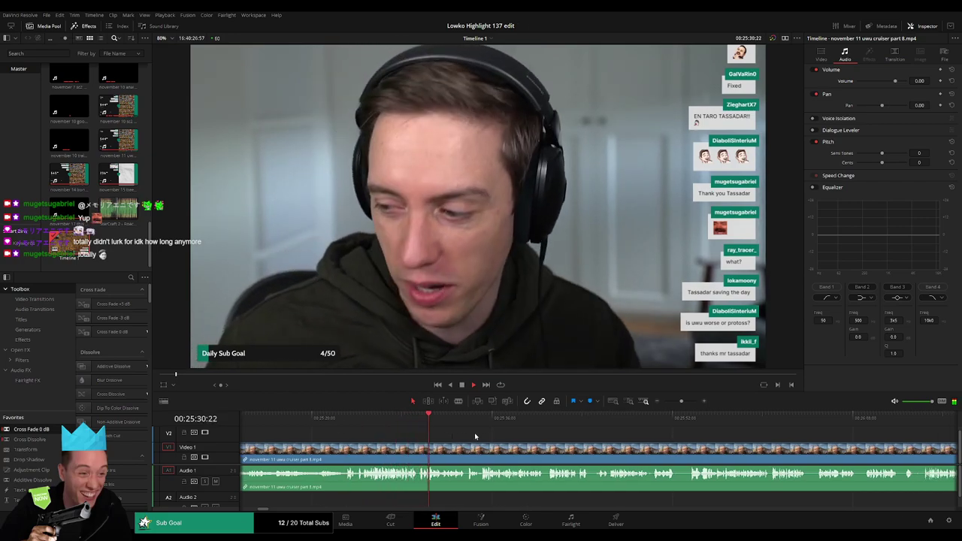
{"action": "scroll", "coordinate": [451, 434], "scroll_direction": "right", "scroll_amount": 2}
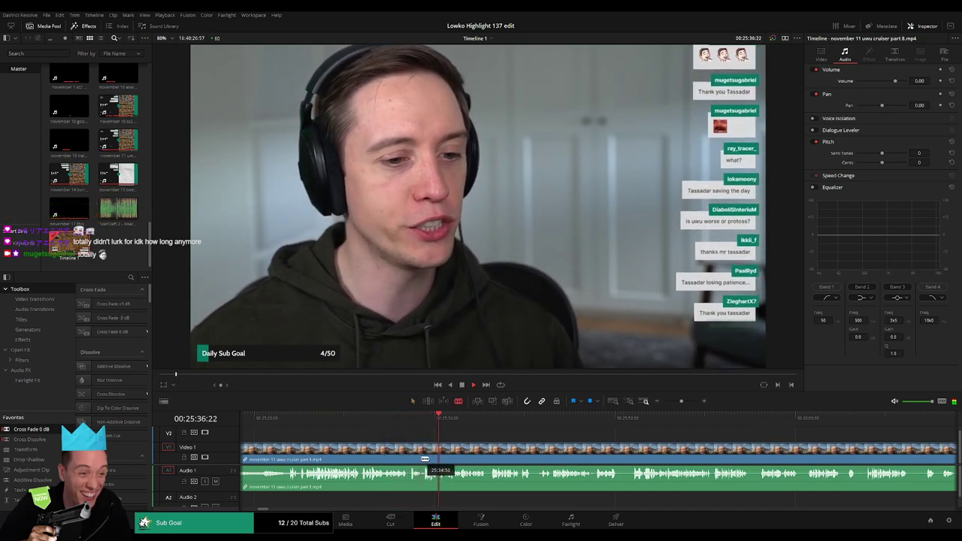
Split november 11 uwu cruiser part 8.mp4 at about 25:34 to mark the end of the segment.
{"action": "left_click", "coordinate": [423, 458]}
{"action": "key", "text": "ctrl+z"}
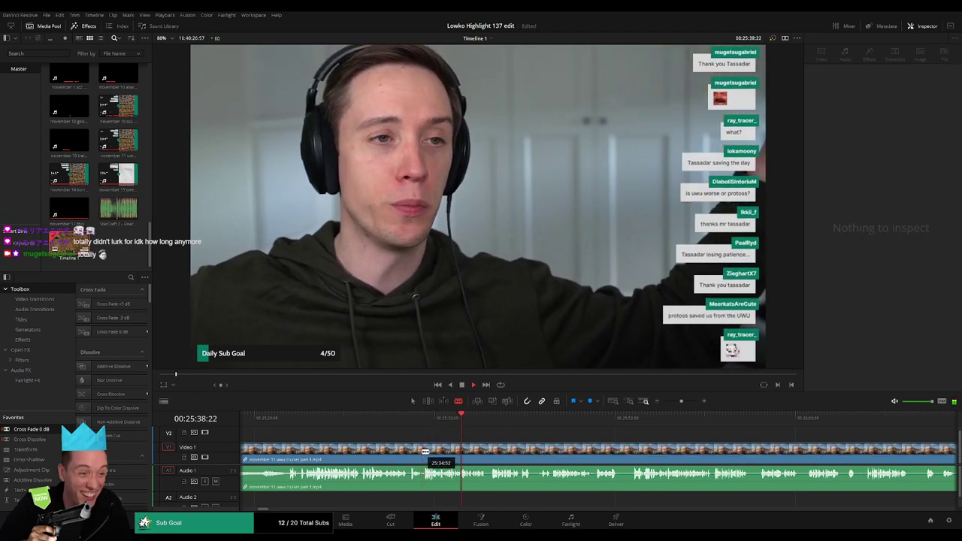
{"action": "left_click", "coordinate": [422, 453]}
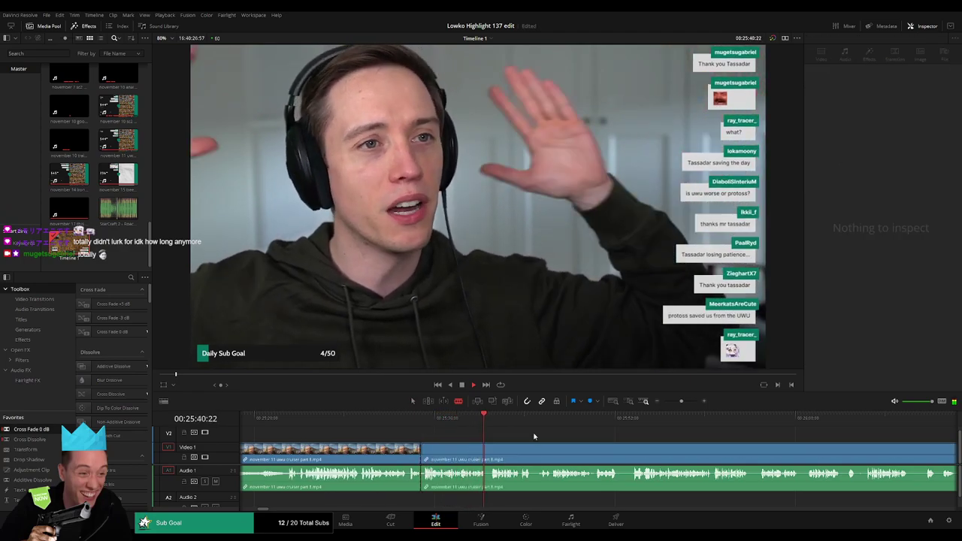
Check the rest of the uwu cruiser part 8 footage after the 25:34 split for anything worth keeping.
{"action": "left_click", "coordinate": [535, 421]}
{"action": "left_click_drag", "start_coordinate": [579, 435], "coordinate": [495, 427]}
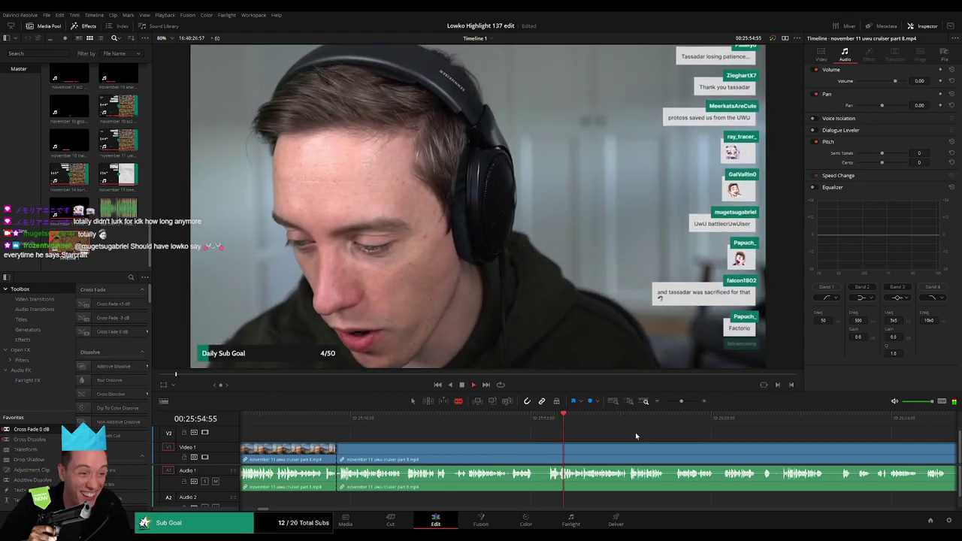
{"action": "left_click", "coordinate": [632, 422]}
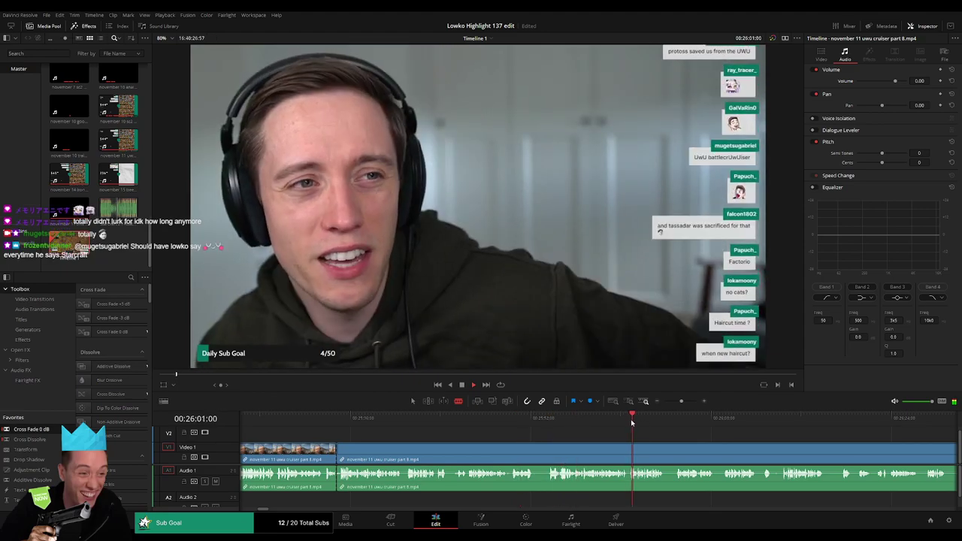
{"action": "left_click", "coordinate": [679, 422]}
{"action": "mouse_move", "coordinate": [681, 401]}
{"action": "left_mouse_down"}
{"action": "mouse_move", "coordinate": [667, 402]}
{"action": "mouse_move", "coordinate": [680, 403]}
{"action": "left_mouse_up"}
{"action": "left_click_drag", "start_coordinate": [650, 444], "coordinate": [506, 439]}
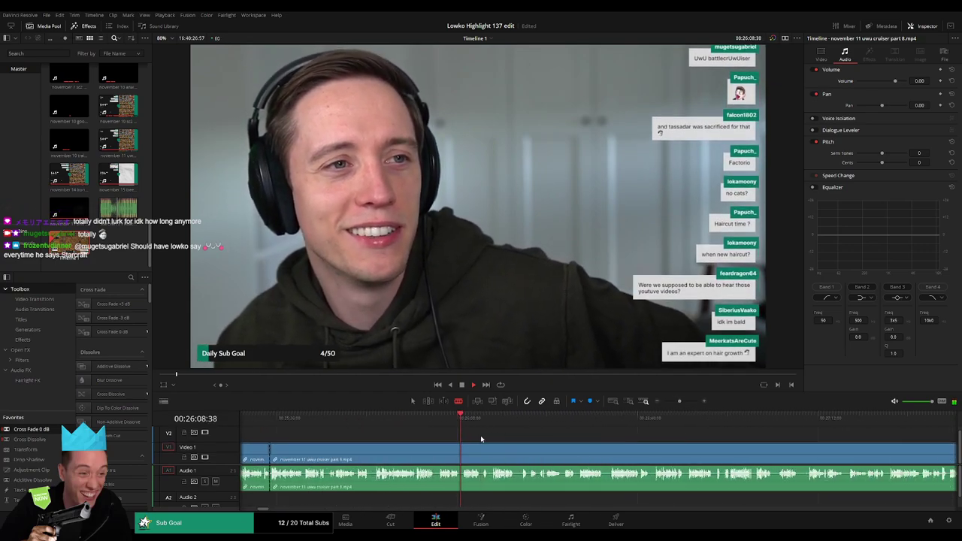
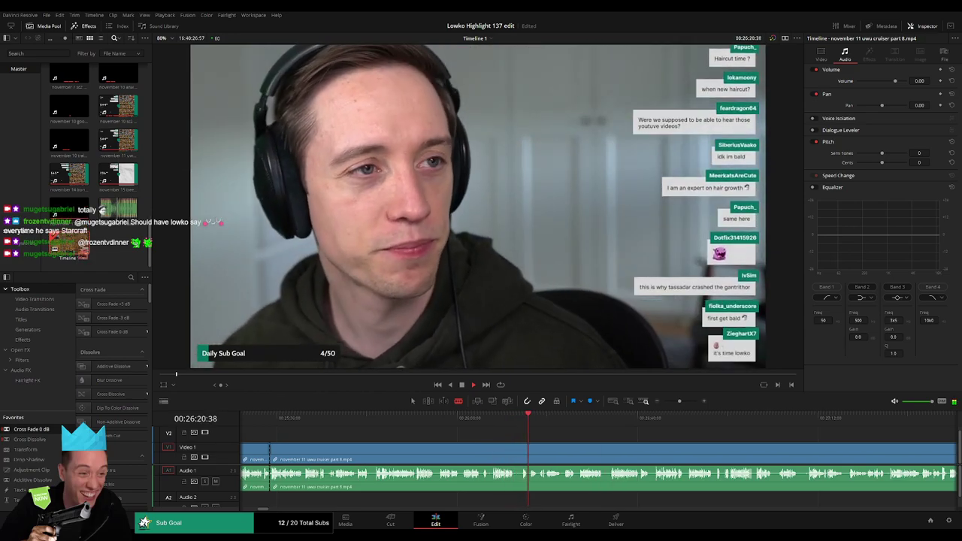
{"action": "left_click_drag", "start_coordinate": [539, 421], "coordinate": [654, 419]}
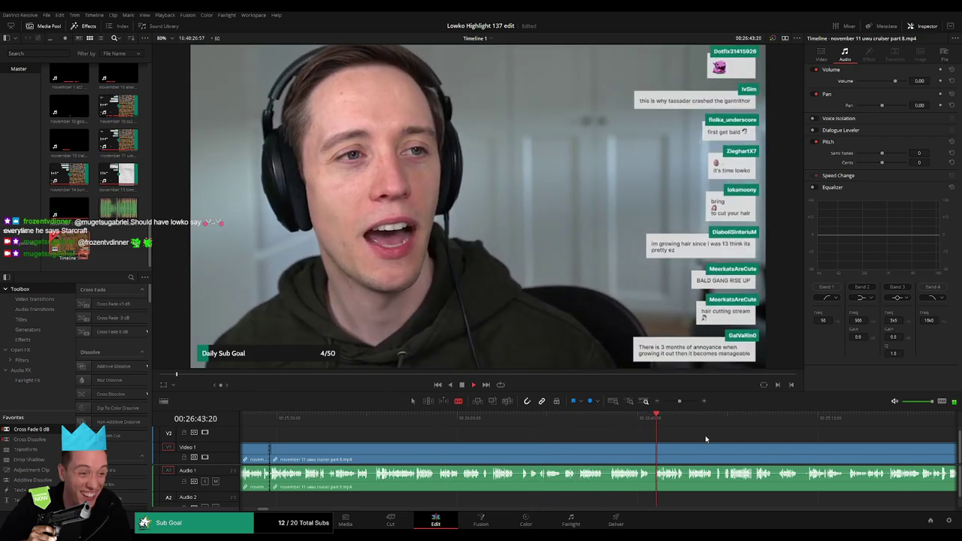
{"action": "left_click", "coordinate": [487, 421]}
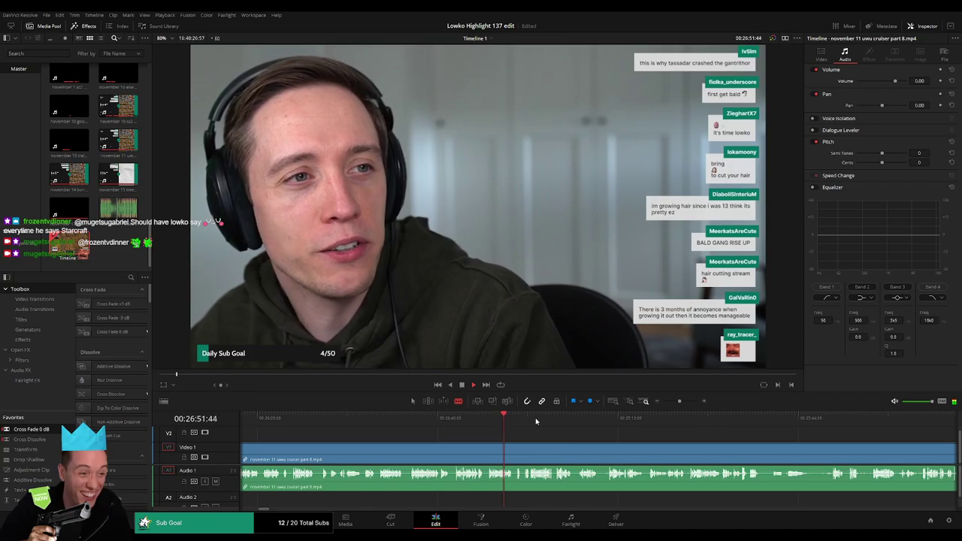
{"action": "mouse_move", "coordinate": [663, 421]}
{"action": "left_mouse_down"}
{"action": "mouse_move", "coordinate": [696, 422]}
{"action": "mouse_move", "coordinate": [536, 435]}
{"action": "mouse_move", "coordinate": [661, 429]}
{"action": "left_mouse_up"}
{"action": "left_click_drag", "start_coordinate": [797, 426], "coordinate": [811, 425]}
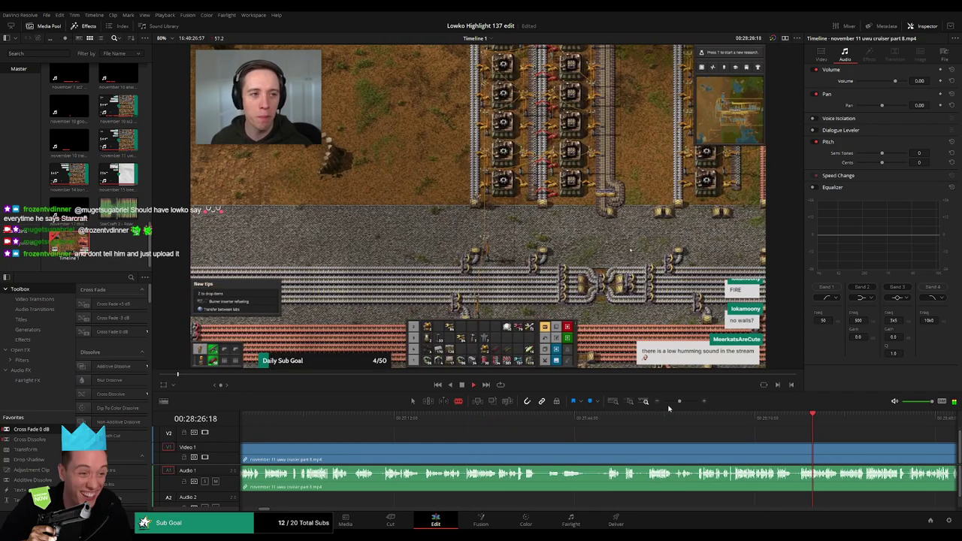
{"action": "left_click", "coordinate": [669, 402]}
{"action": "left_click", "coordinate": [633, 422]}
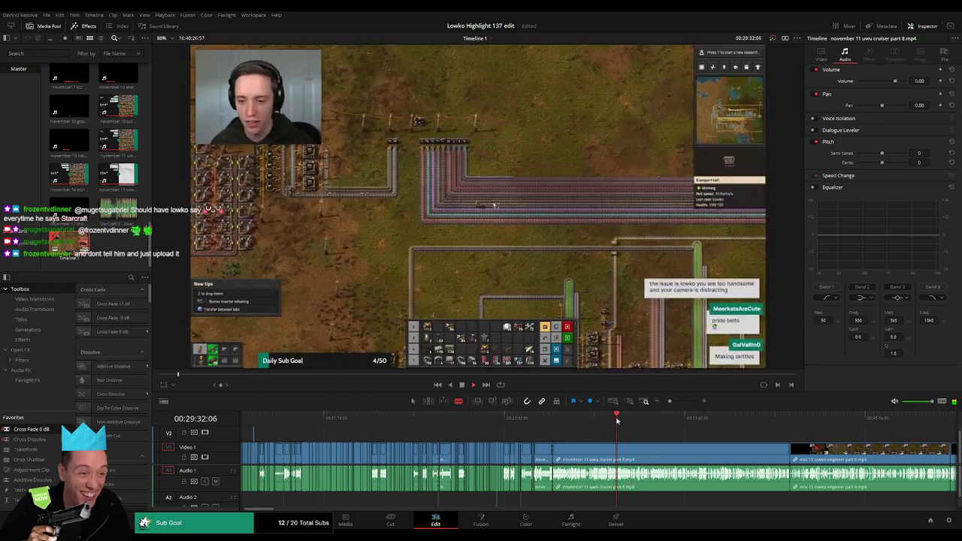
{"action": "left_click_drag", "start_coordinate": [639, 421], "coordinate": [610, 422]}
{"action": "left_click", "coordinate": [620, 422]}
Delete the remainder of november 11 uwu cruiser part 8.mp4 after the 25:34 split and close the gap.
{"action": "key", "text": "a"}
{"action": "left_click", "coordinate": [554, 454]}
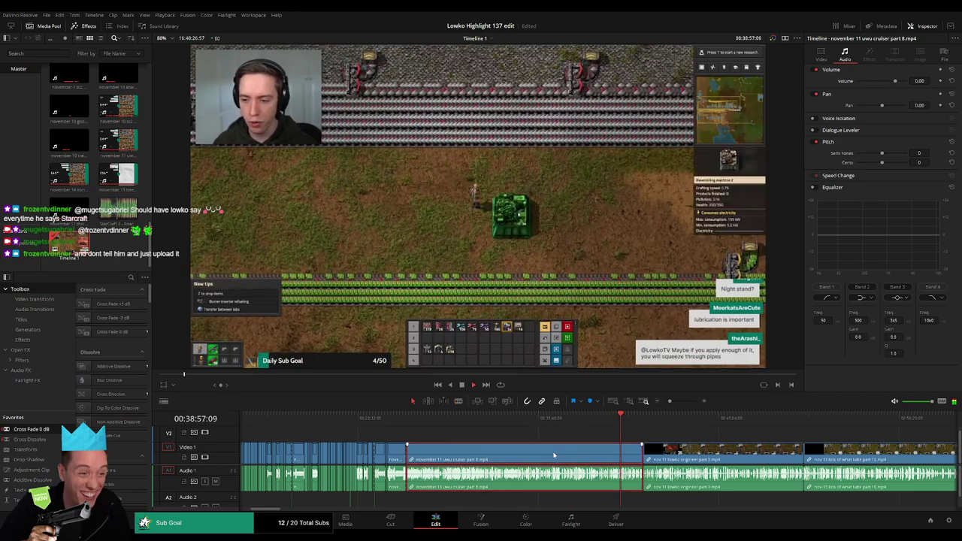
{"action": "key", "text": "Delete"}
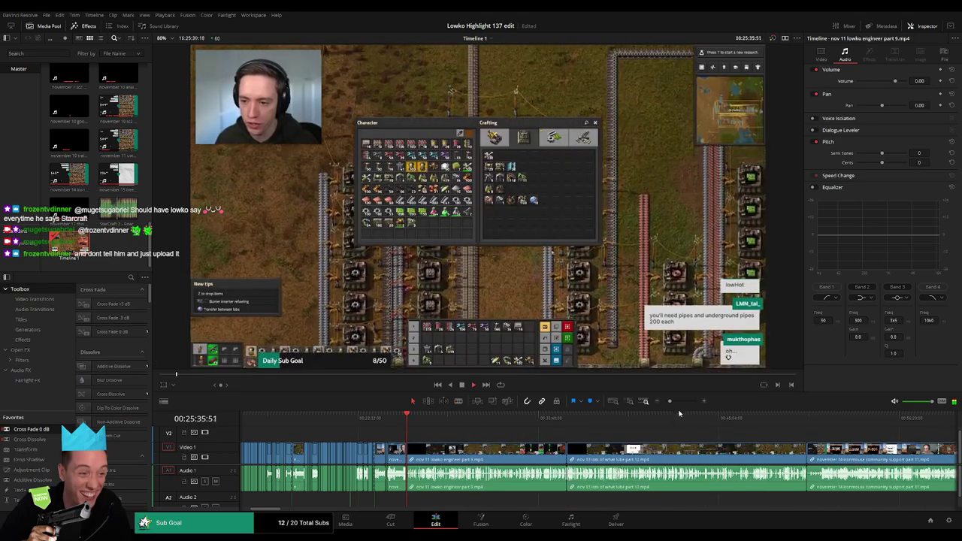
Check the nov 11 lowko engineer part 9.mp4 footage from its start at about 25:35 to 26:49 for anything worth keeping.
{"action": "left_click_drag", "start_coordinate": [670, 402], "coordinate": [680, 402]}
{"action": "left_click", "coordinate": [640, 422]}
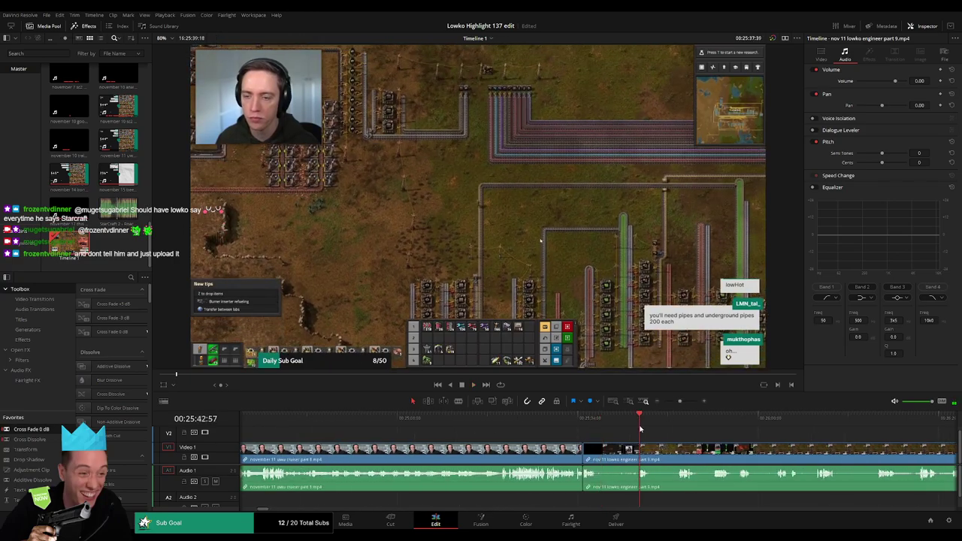
{"action": "scroll", "coordinate": [450, 454], "scroll_direction": "right", "scroll_amount": 4}
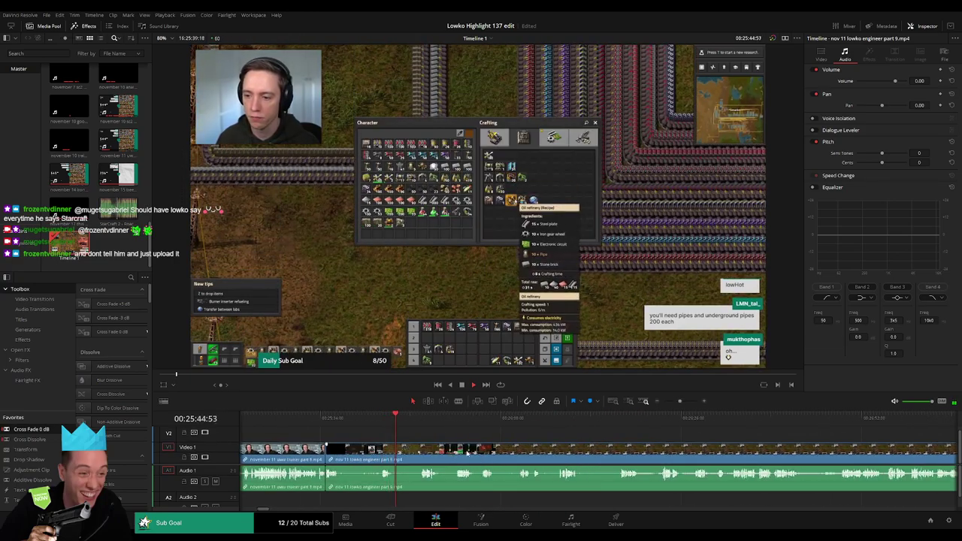
{"action": "left_click", "coordinate": [418, 422]}
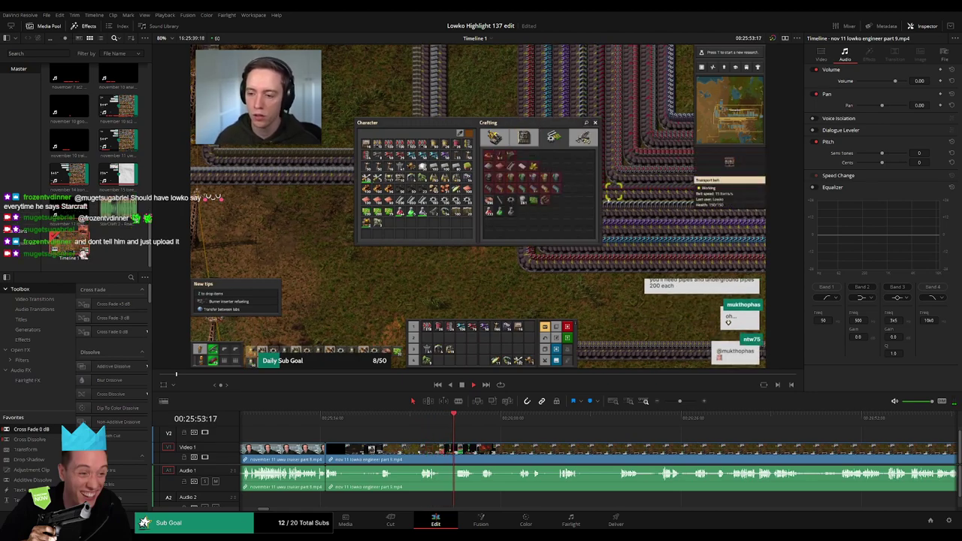
{"action": "left_click_drag", "start_coordinate": [513, 435], "coordinate": [423, 434]}
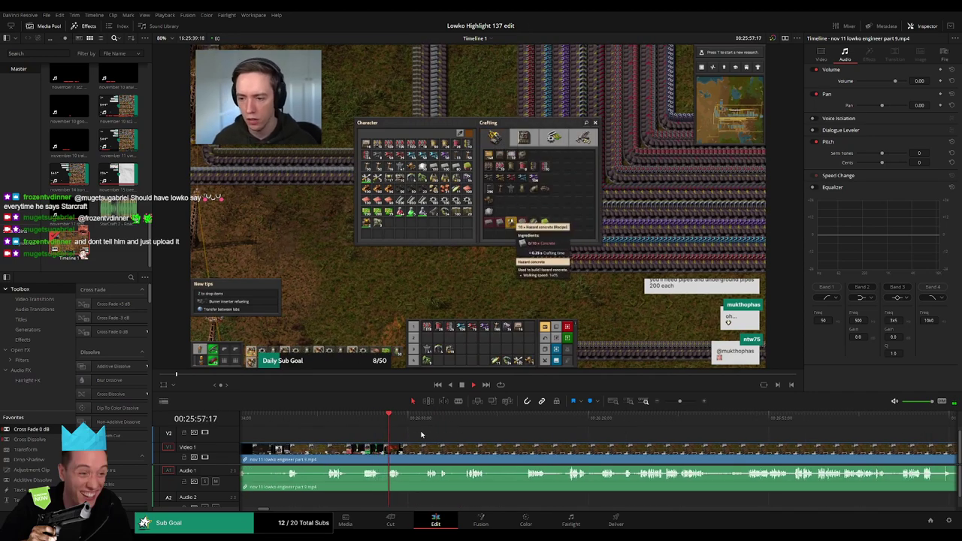
{"action": "left_click", "coordinate": [424, 420]}
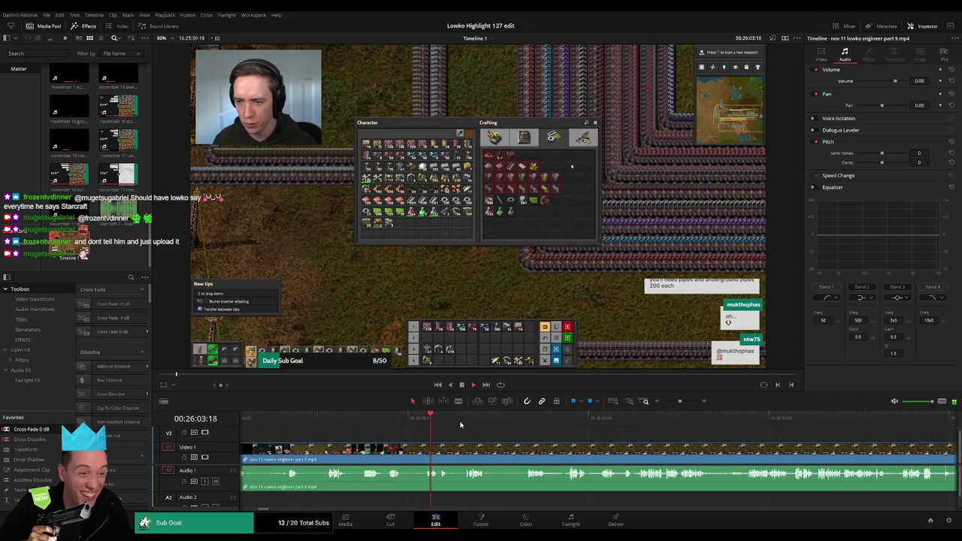
{"action": "left_click", "coordinate": [526, 420]}
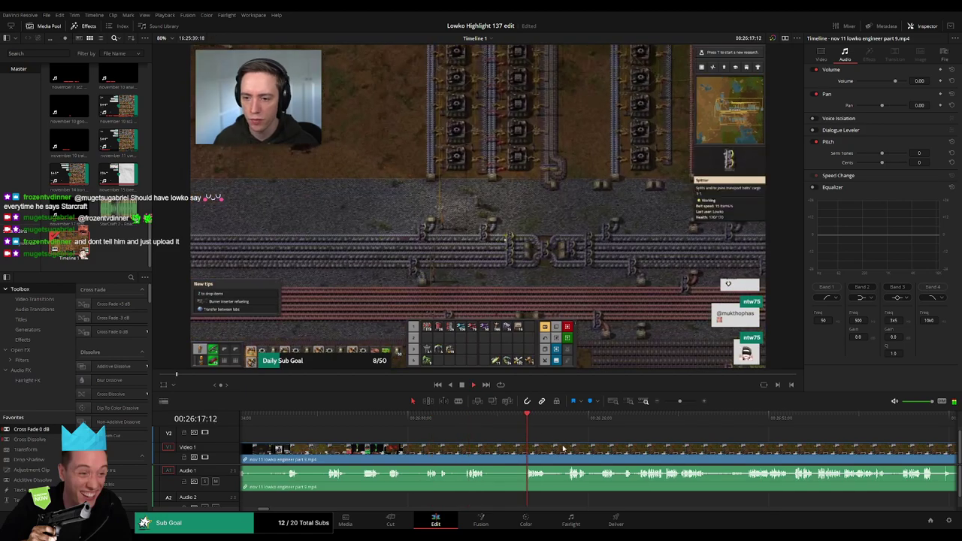
{"action": "left_click", "coordinate": [608, 419]}
{"action": "left_click_drag", "start_coordinate": [616, 443], "coordinate": [415, 434]}
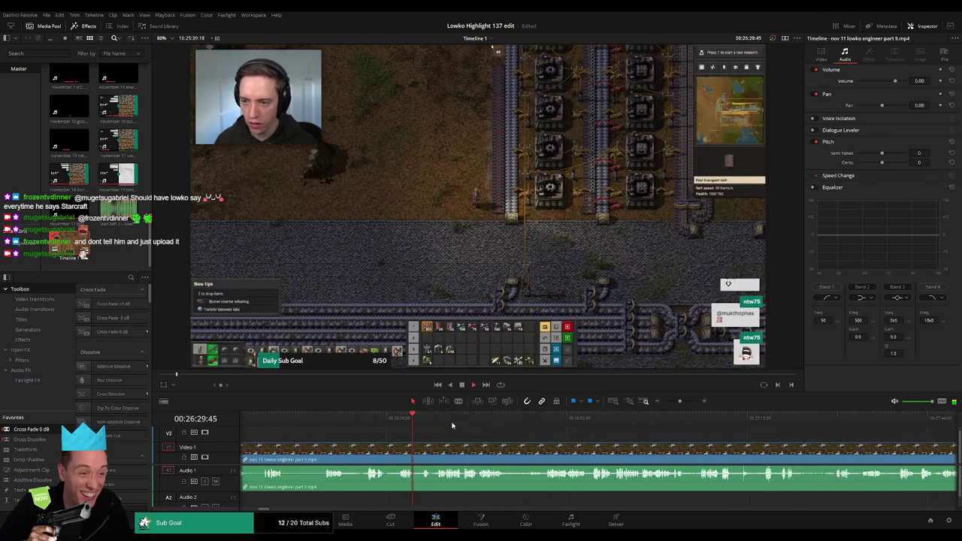
{"action": "mouse_move", "coordinate": [672, 402]}
{"action": "left_mouse_down"}
{"action": "mouse_move", "coordinate": [662, 402]}
{"action": "mouse_move", "coordinate": [682, 402]}
{"action": "left_mouse_up"}
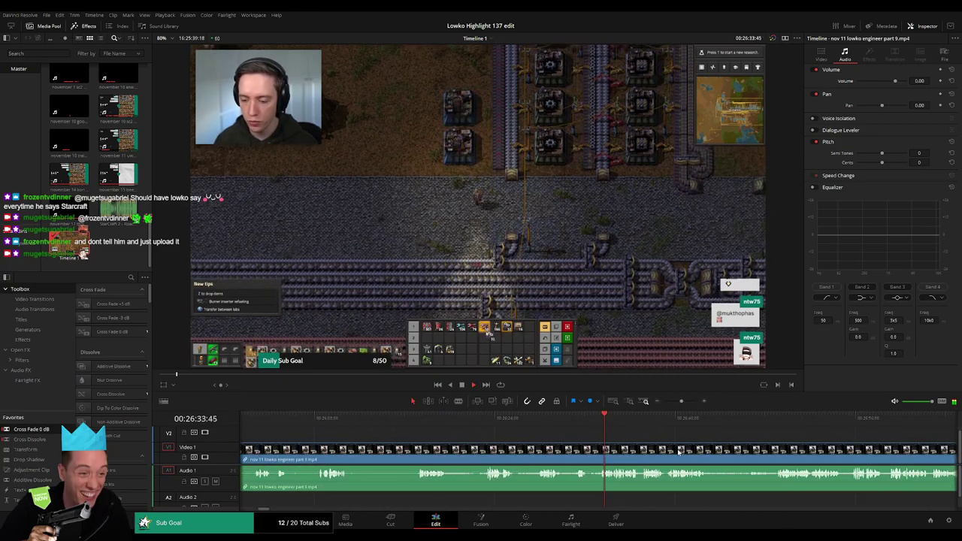
{"action": "scroll", "coordinate": [475, 444], "scroll_direction": "right", "scroll_amount": 3}
{"action": "left_click", "coordinate": [471, 421]}
{"action": "left_click", "coordinate": [590, 419]}
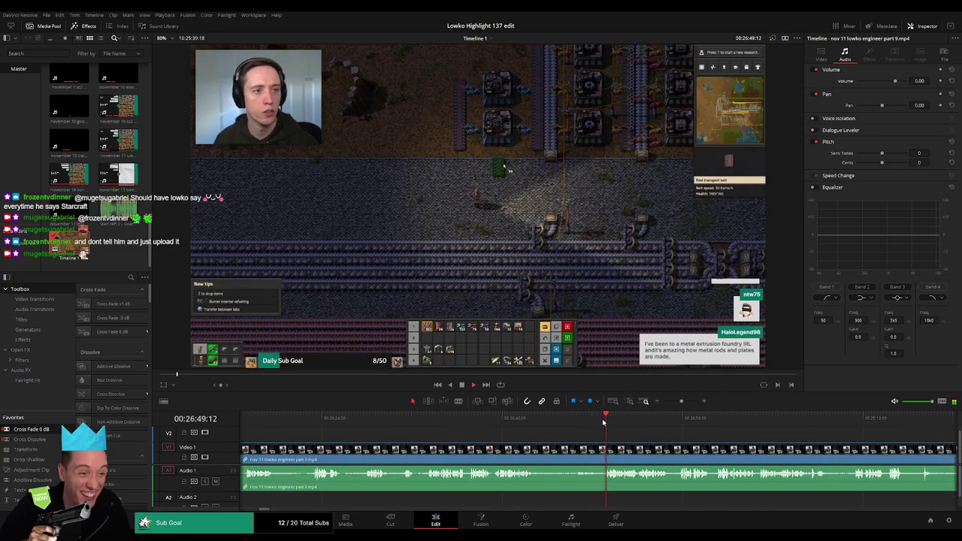
Scan the lowko engineer part 9 footage from about 26:49 to 28:41 for the start of a segment worth keeping.
{"action": "scroll", "coordinate": [468, 434], "scroll_direction": "right", "scroll_amount": 3}
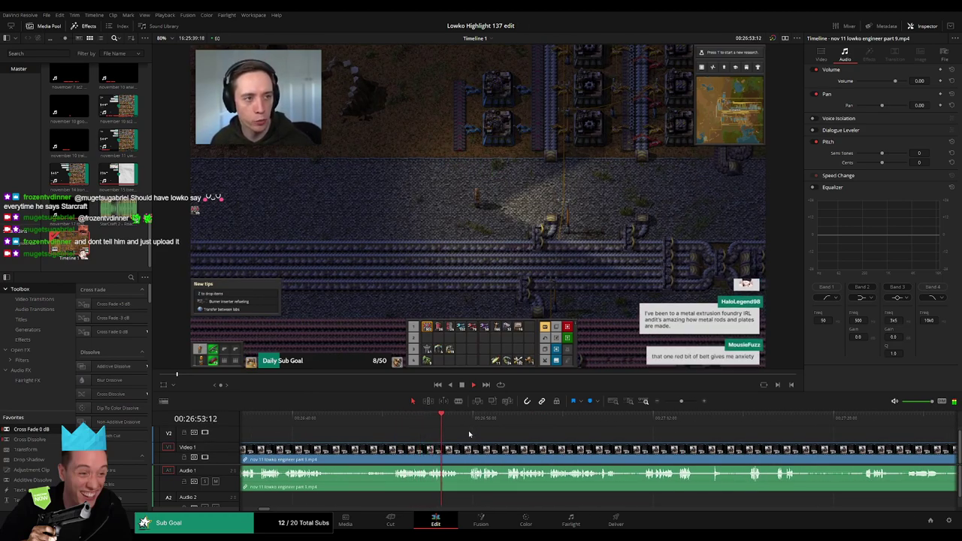
{"action": "scroll", "coordinate": [473, 433], "scroll_direction": "right", "scroll_amount": 2}
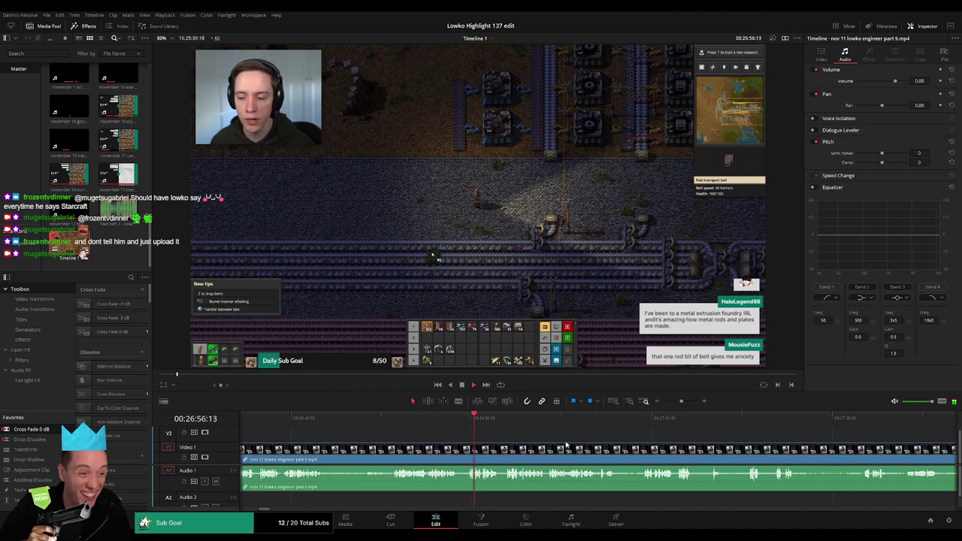
{"action": "scroll", "coordinate": [677, 402], "scroll_direction": "left", "scroll_amount": 3}
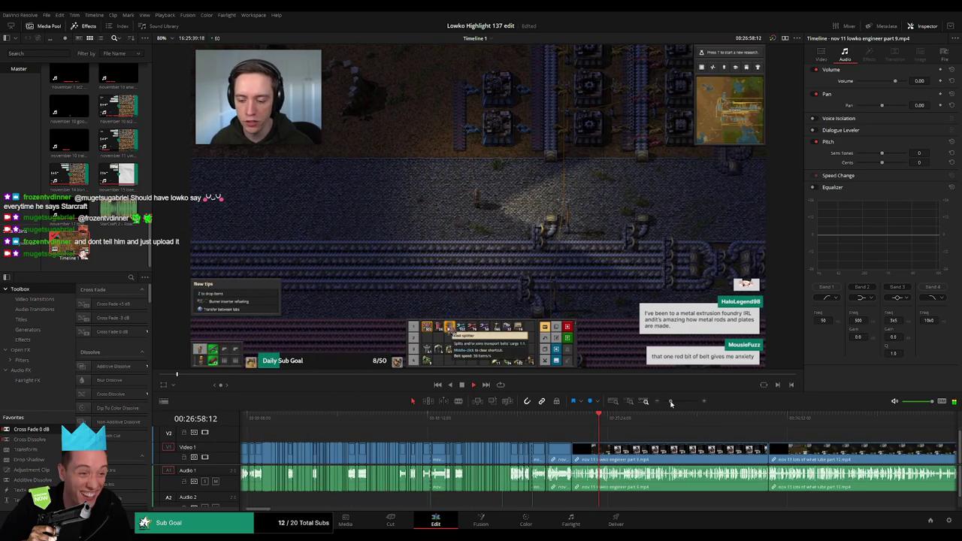
{"action": "scroll", "coordinate": [488, 442], "scroll_direction": "right", "scroll_amount": 3}
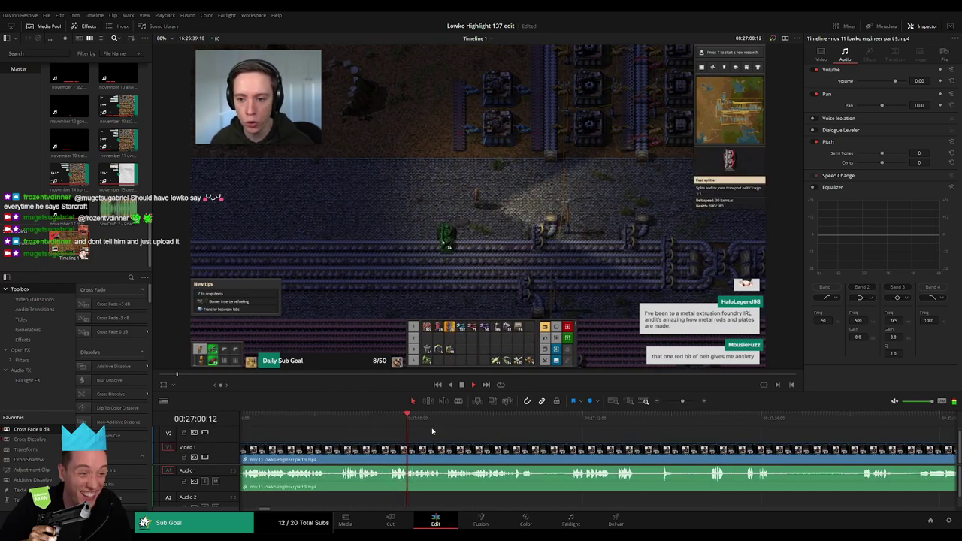
{"action": "left_click_drag", "start_coordinate": [435, 426], "coordinate": [569, 425]}
{"action": "scroll", "coordinate": [518, 428], "scroll_direction": "right", "scroll_amount": 3}
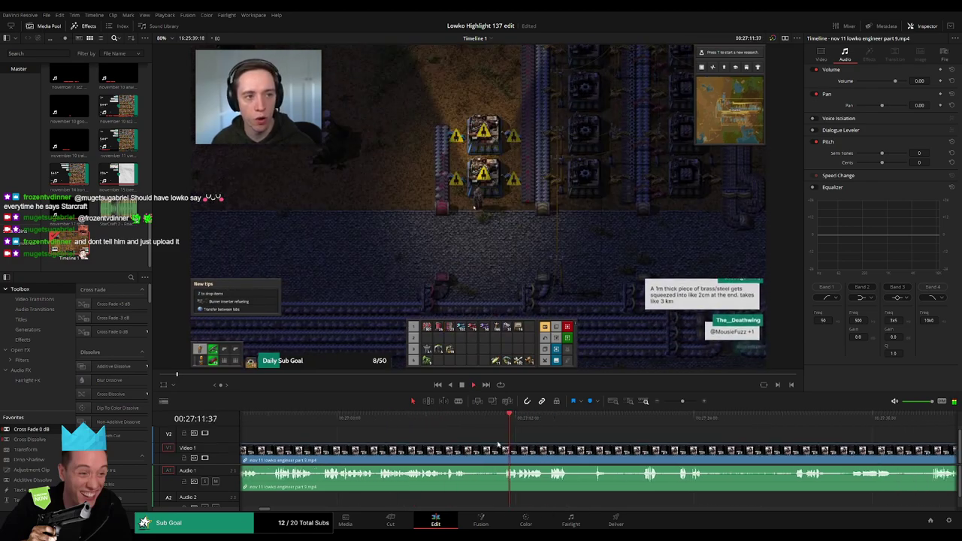
{"action": "left_click", "coordinate": [439, 425]}
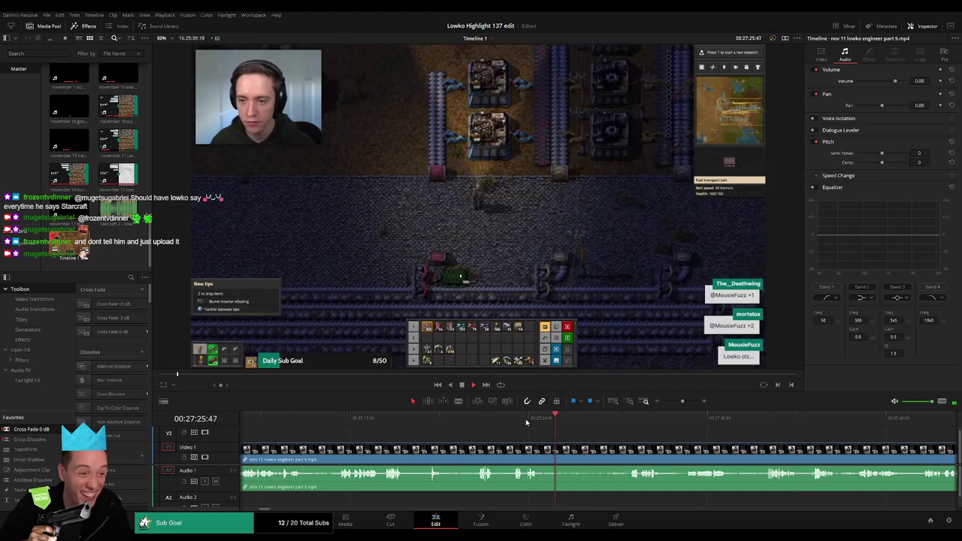
{"action": "left_click", "coordinate": [630, 420]}
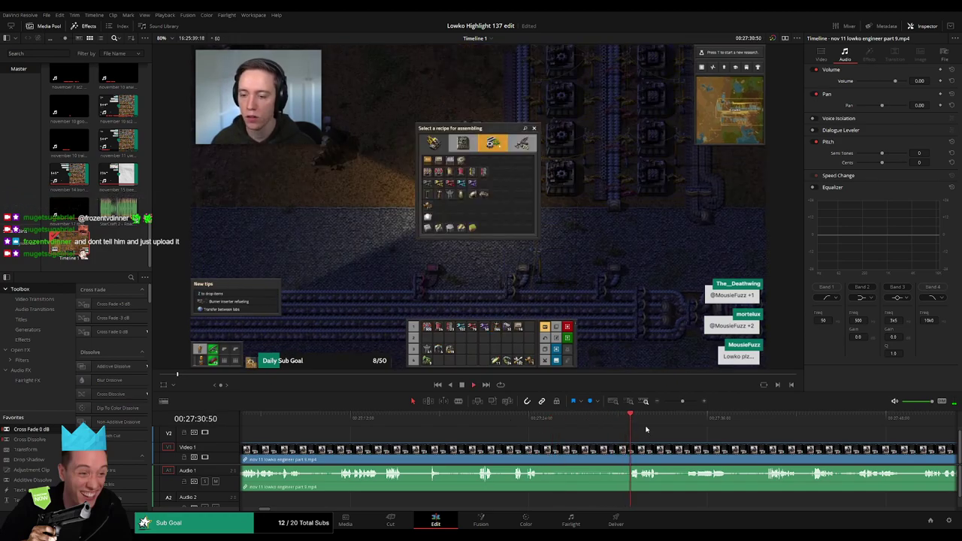
{"action": "left_click_drag", "start_coordinate": [684, 402], "coordinate": [675, 403]}
{"action": "left_click", "coordinate": [610, 420]}
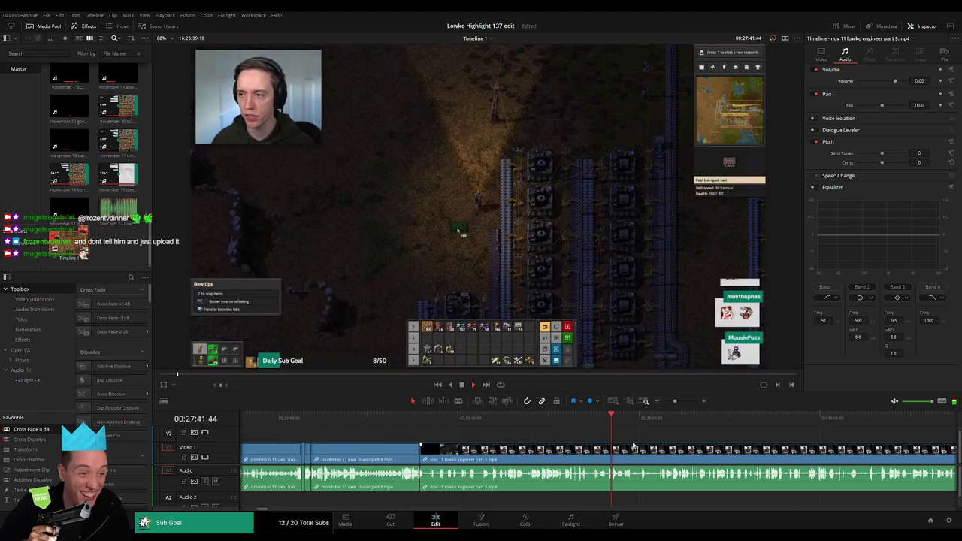
{"action": "left_click_drag", "start_coordinate": [633, 445], "coordinate": [447, 434]}
{"action": "left_click", "coordinate": [476, 420]}
{"action": "left_click_drag", "start_coordinate": [504, 445], "coordinate": [435, 437]}
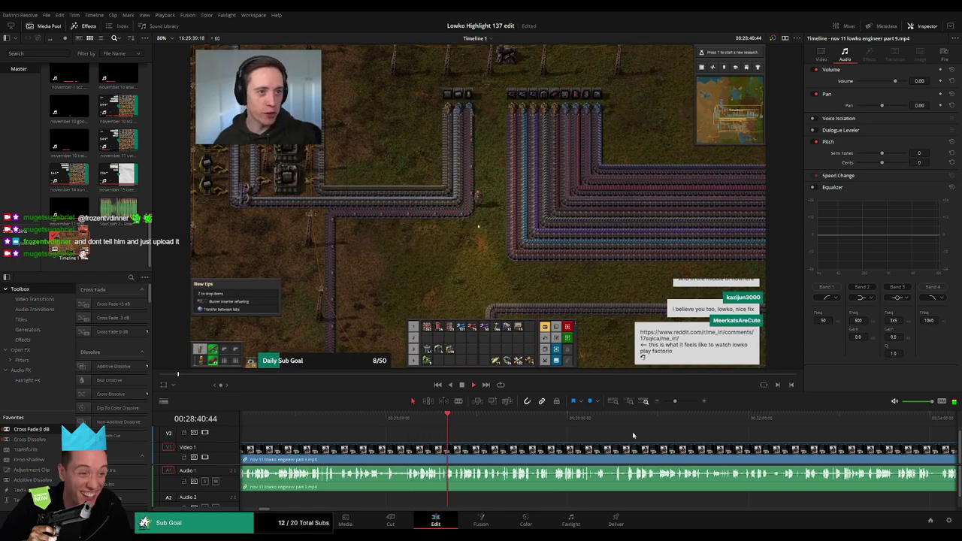
Split lowko engineer part 9 at about 28:40, delete the portion of the clip before the split and close the gap.
{"action": "left_click_drag", "start_coordinate": [674, 403], "coordinate": [680, 404]}
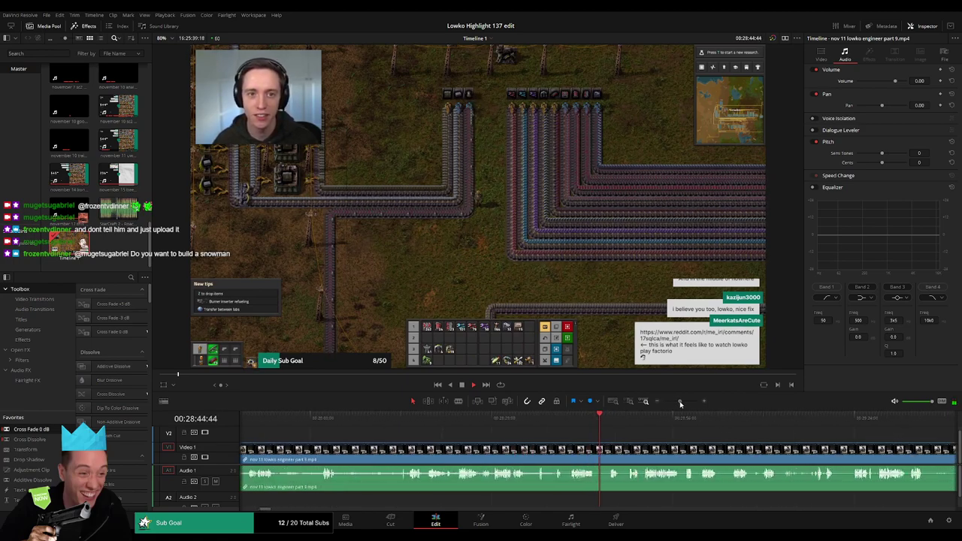
{"action": "key", "text": "b"}
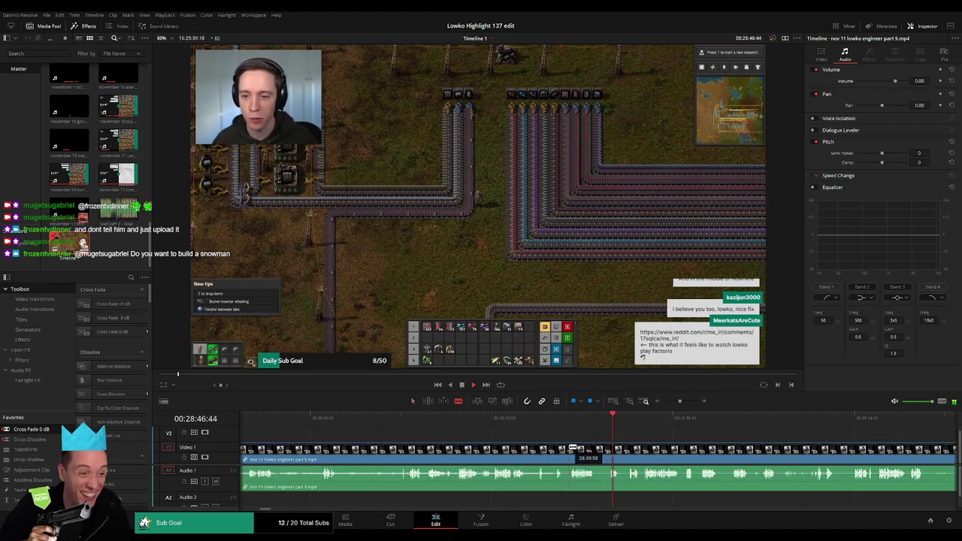
{"action": "left_click", "coordinate": [570, 448]}
{"action": "key", "text": "a"}
{"action": "left_click", "coordinate": [555, 449]}
{"action": "key", "text": "Delete"}
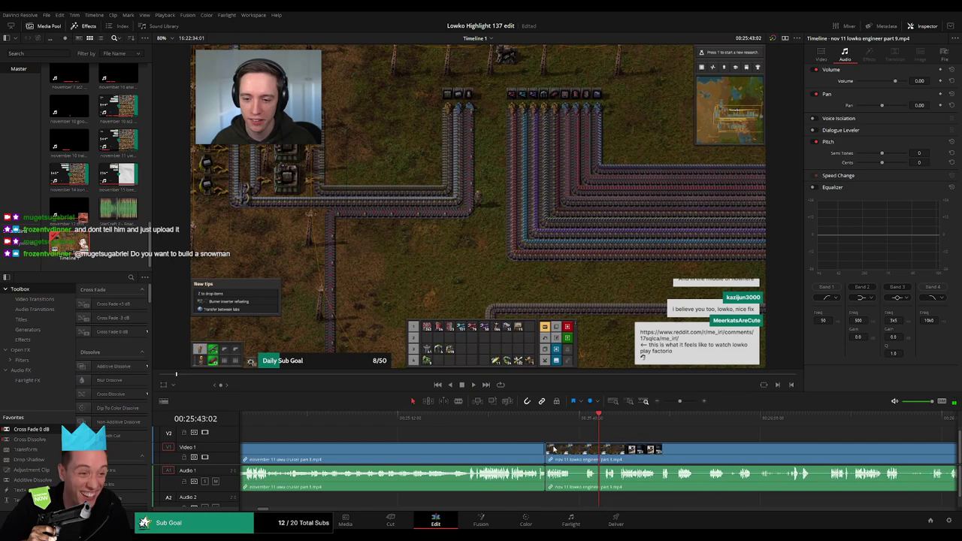
Cut out the stretch of lowko engineer part 9 between about 25:38 and 25:43, leading into the r/me_irl page, closing the gap.
{"action": "scroll", "coordinate": [424, 428], "scroll_direction": "left", "scroll_amount": 5}
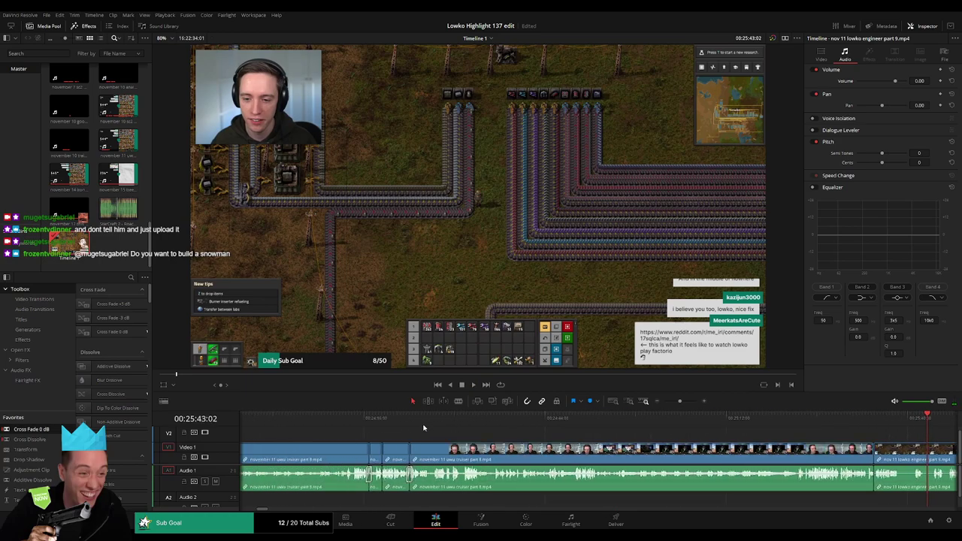
{"action": "scroll", "coordinate": [425, 429], "scroll_direction": "right", "scroll_amount": 6}
{"action": "key", "text": "space"}
{"action": "left_click", "coordinate": [488, 418]}
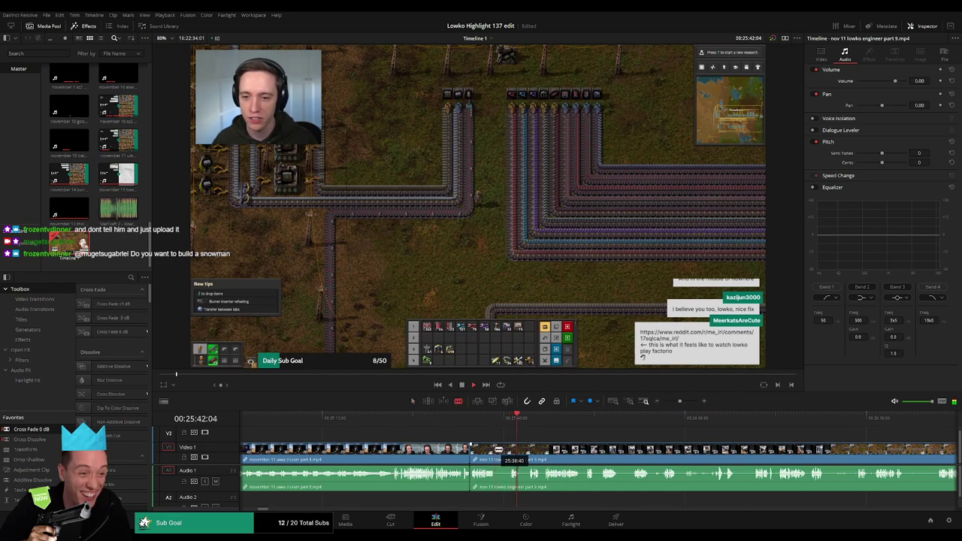
{"action": "left_click", "coordinate": [498, 449]}
{"action": "scroll", "coordinate": [557, 445], "scroll_direction": "right", "scroll_amount": 1}
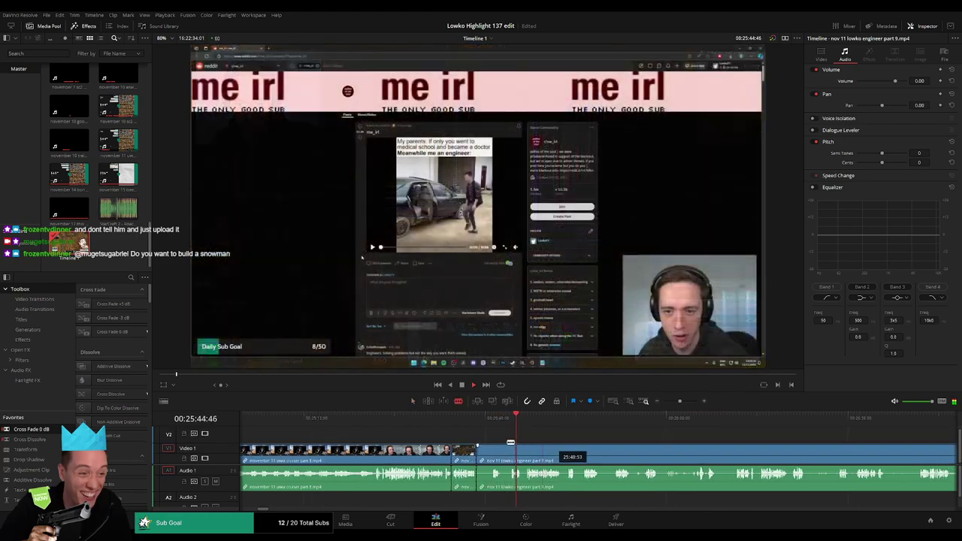
{"action": "scroll", "coordinate": [499, 445], "scroll_direction": "right", "scroll_amount": 2}
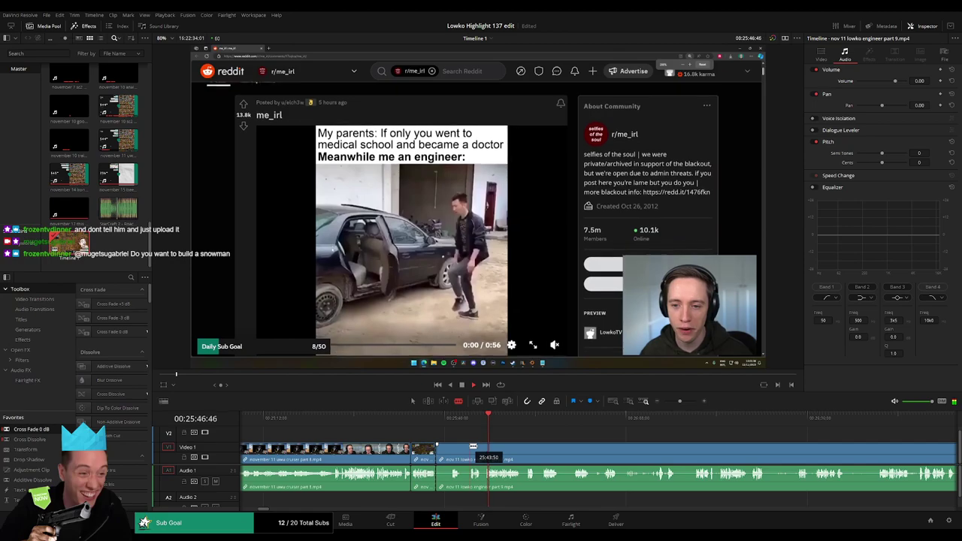
{"action": "left_click", "coordinate": [473, 446]}
{"action": "key", "text": "a"}
{"action": "left_click", "coordinate": [464, 449]}
{"action": "key", "text": "Delete"}
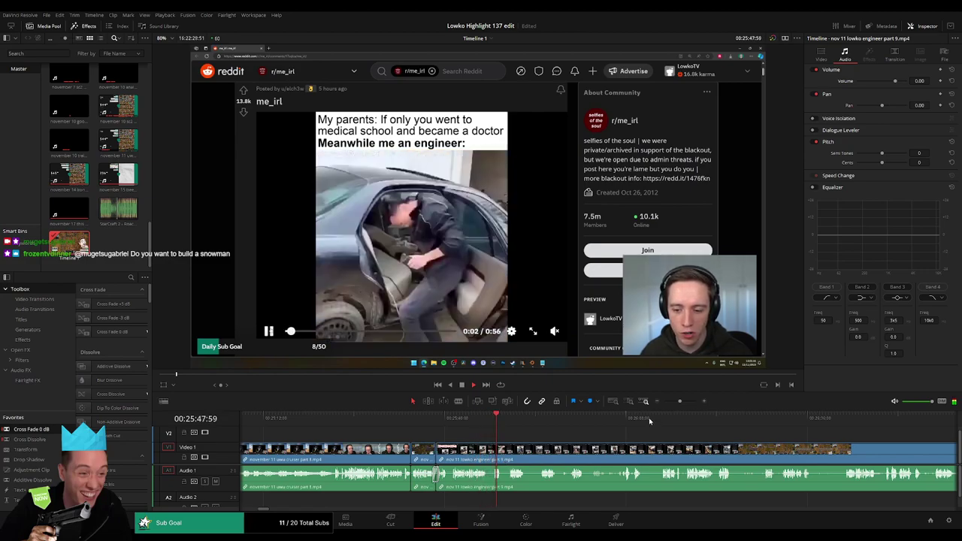
Trim a short piece of lowko engineer part 9 around 25:41 and add an audio cross fade at the cut.
{"action": "left_click_drag", "start_coordinate": [679, 401], "coordinate": [681, 402]}
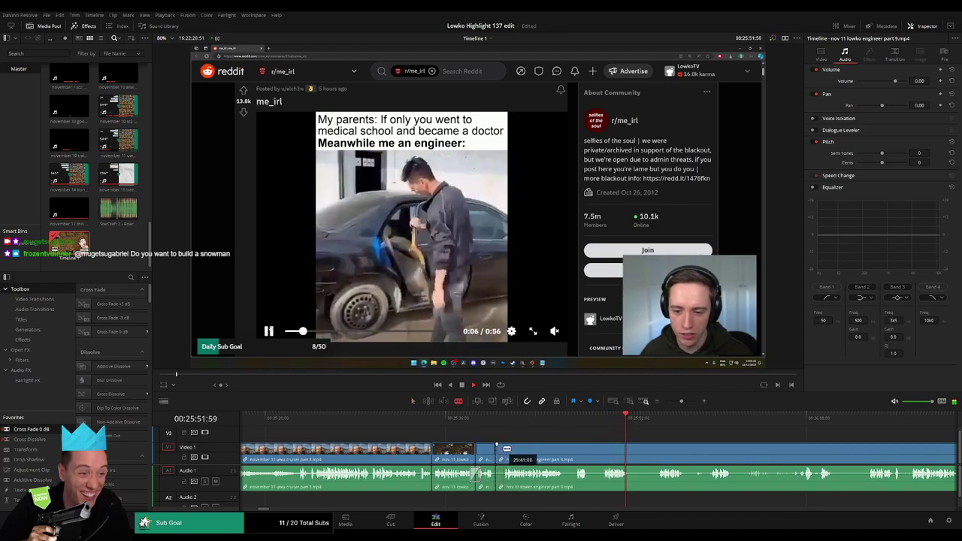
{"action": "key", "text": "Delete"}
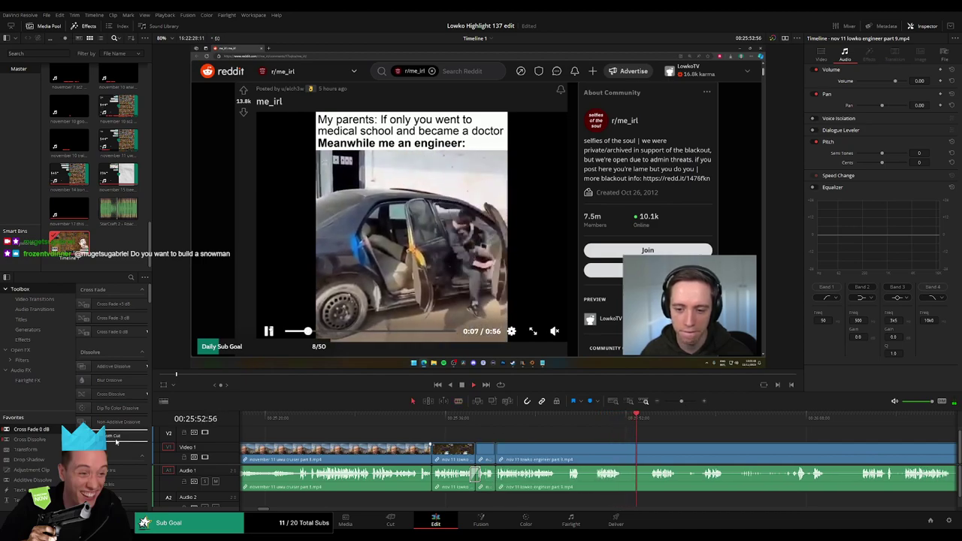
{"action": "left_click_drag", "start_coordinate": [499, 485], "coordinate": [497, 483]}
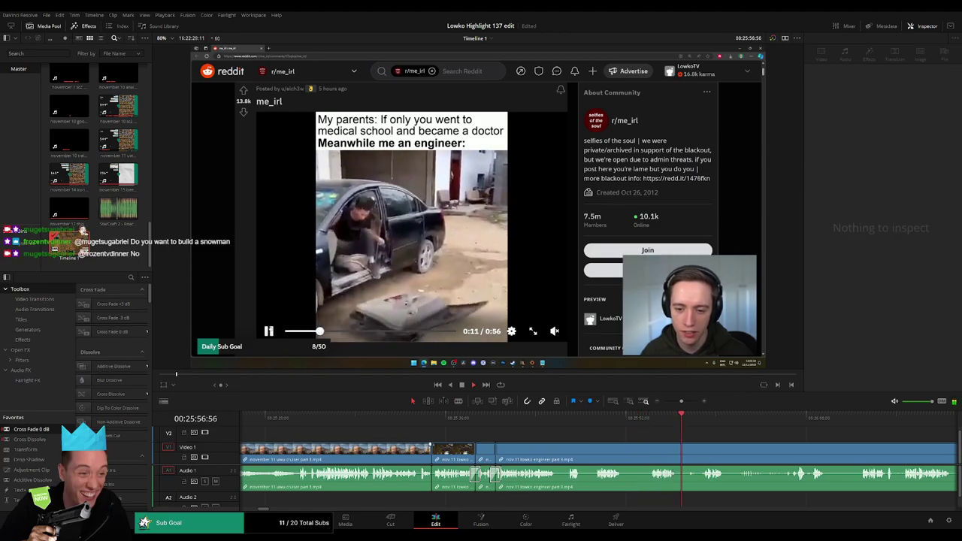
Isolate the short spoken bit ending at about 25:55:15 in lowko engineer part 9 with a split on each side.
{"action": "left_click", "coordinate": [654, 420]}
{"action": "key", "text": "space"}
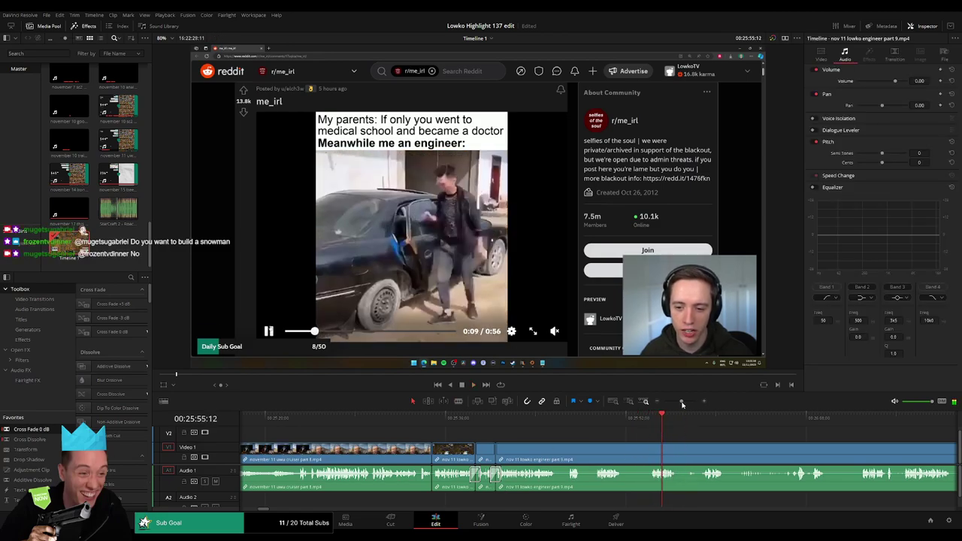
{"action": "left_click_drag", "start_coordinate": [683, 402], "coordinate": [691, 402]}
{"action": "left_click_drag", "start_coordinate": [481, 423], "coordinate": [607, 433]}
{"action": "key", "text": "ctrl+b"}
{"action": "key", "text": "ctrl+b"}
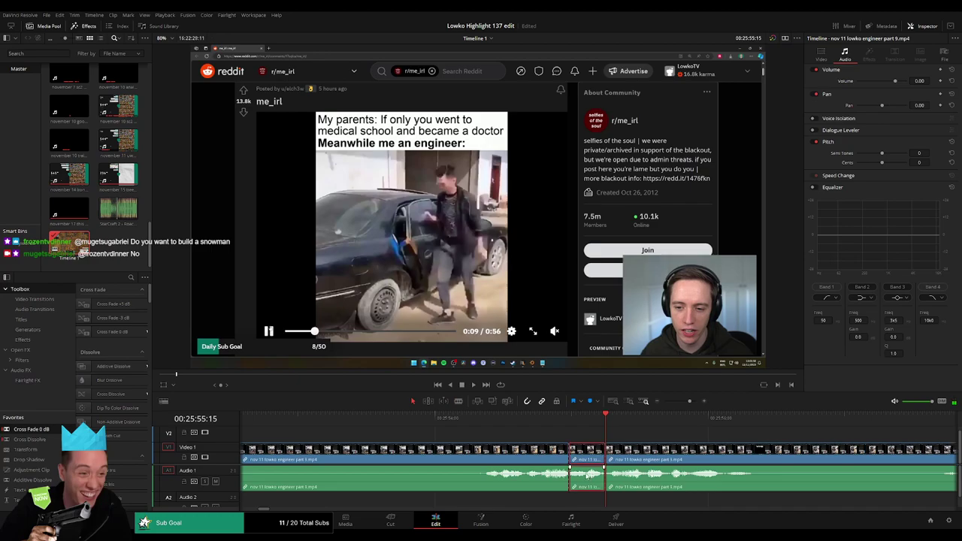
Silence the isolated bit's audio and place StarCraft 2 - Roach Quotes.mp3 beneath it on Audio 2, trimmed to the same length.
{"action": "left_click_drag", "start_coordinate": [586, 475], "coordinate": [588, 495]}
{"action": "left_click_drag", "start_coordinate": [118, 209], "coordinate": [571, 500]}
{"action": "left_click_drag", "start_coordinate": [656, 502], "coordinate": [605, 500]}
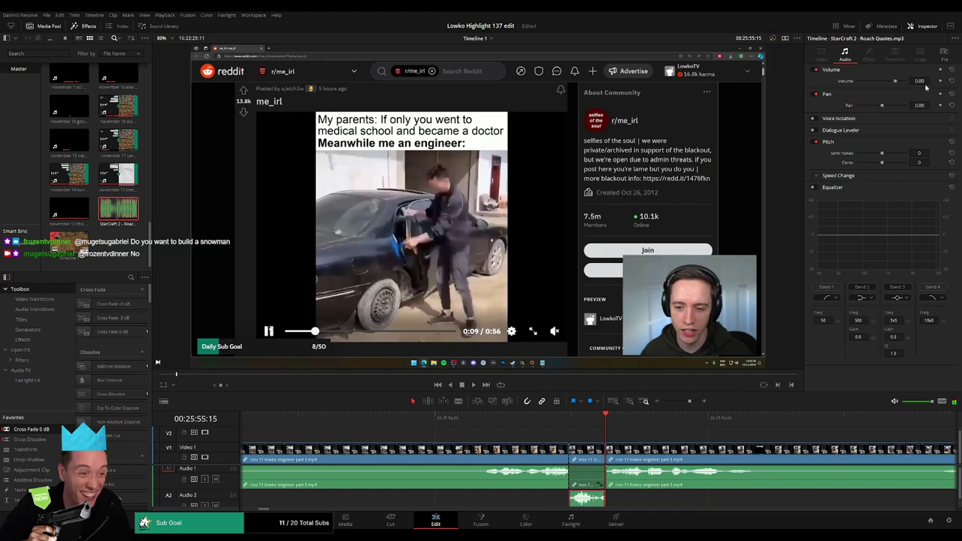
Set the volume of the Roach Quotes audio clip on Audio 2 to -23.
{"action": "type", "text": "-23"}
{"action": "key", "text": "Return"}
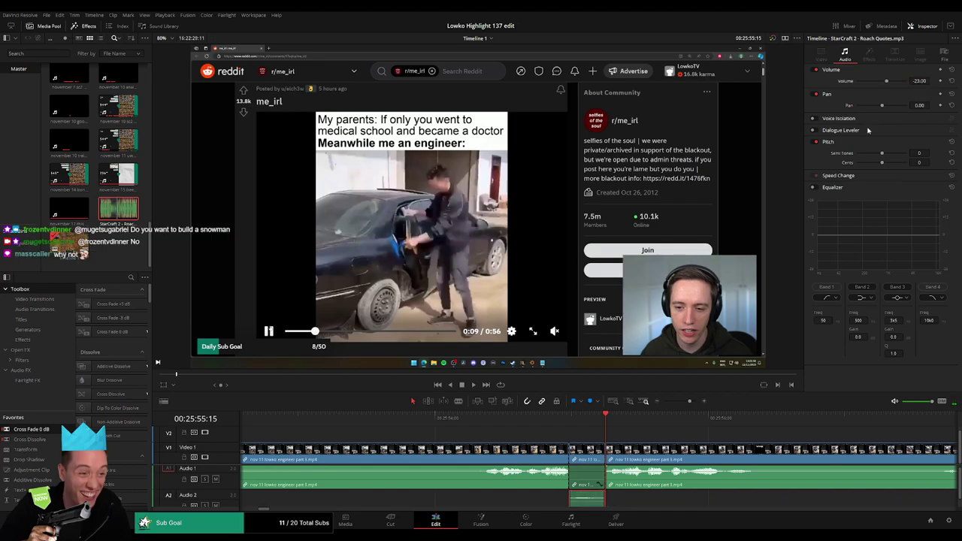
{"action": "left_click_drag", "start_coordinate": [689, 401], "coordinate": [681, 402]}
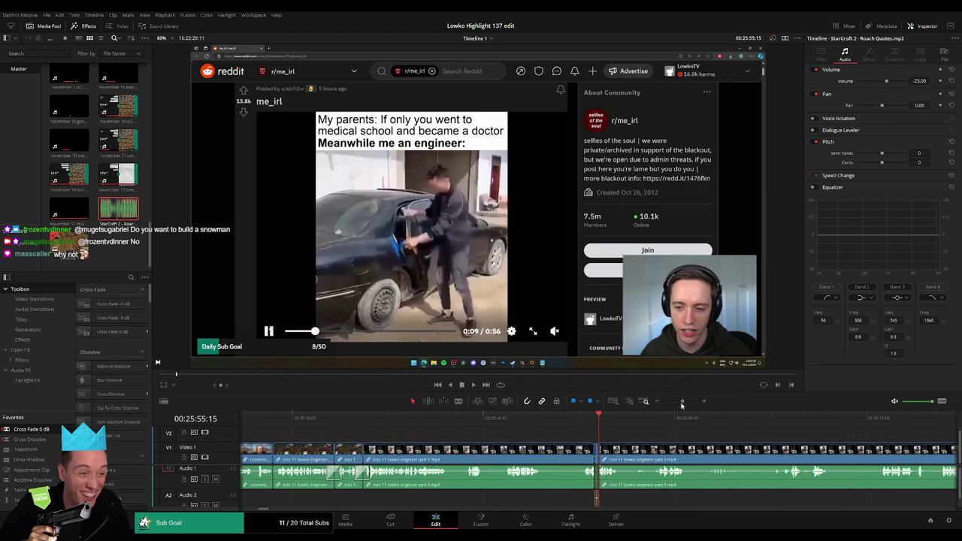
{"action": "left_click", "coordinate": [636, 448]}
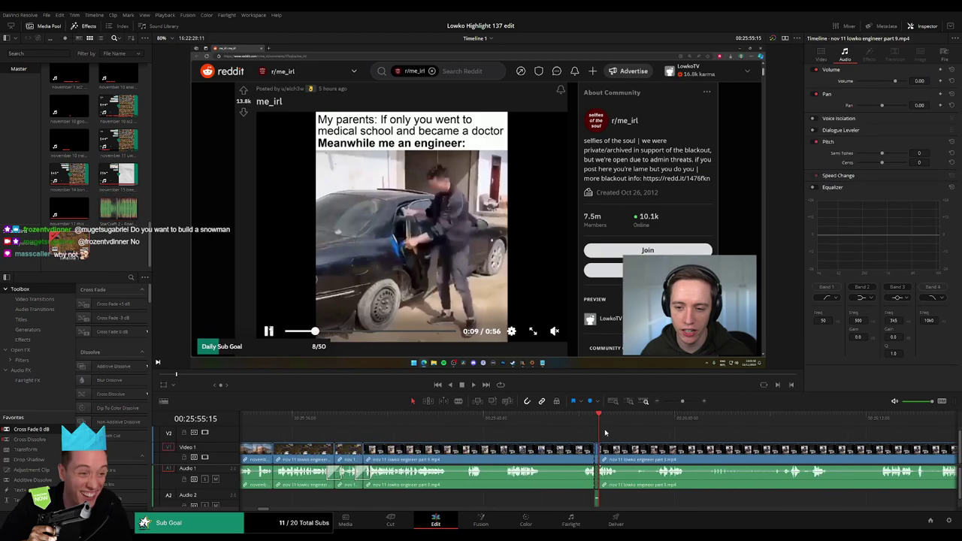
Play through lowko engineer part 9 from 25:55 to about 26:23, checking for footage that can be removed.
{"action": "key", "text": "space"}
{"action": "left_click_drag", "start_coordinate": [637, 447], "coordinate": [445, 437]}
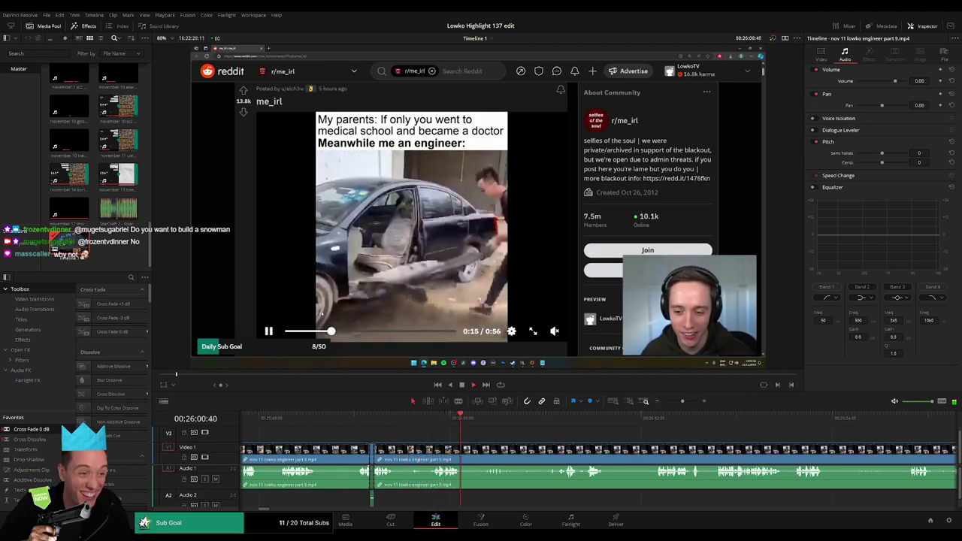
{"action": "scroll", "coordinate": [496, 434], "scroll_direction": "right", "scroll_amount": 2}
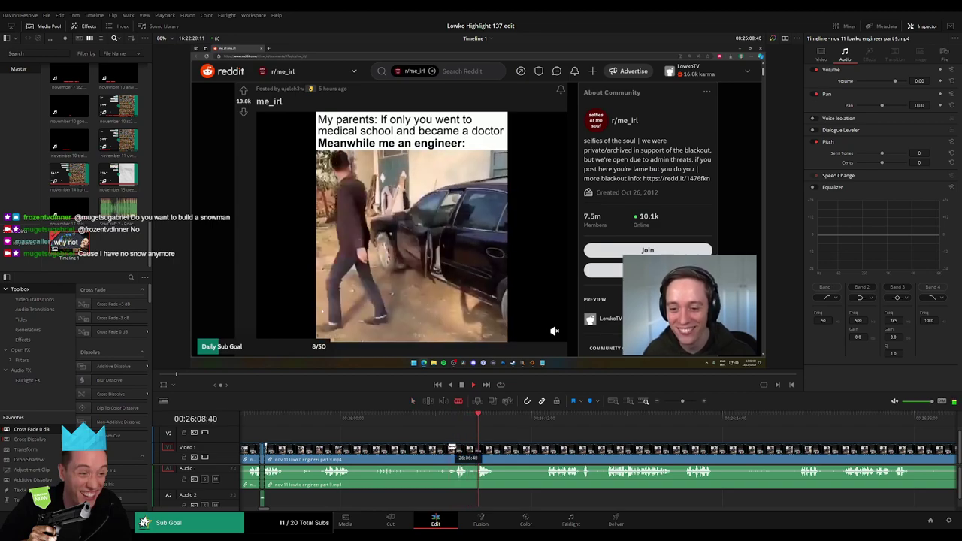
{"action": "scroll", "coordinate": [419, 438], "scroll_direction": "up", "scroll_amount": 2}
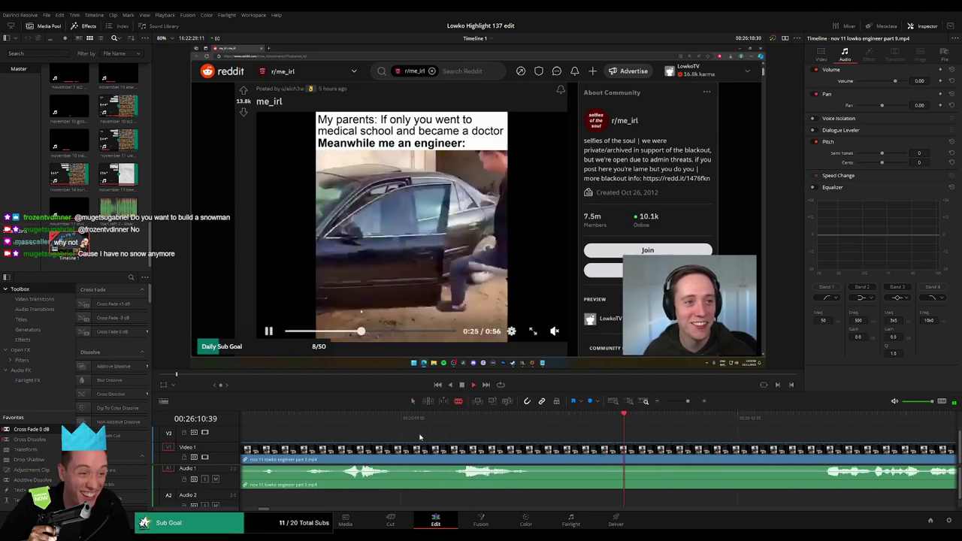
{"action": "left_click", "coordinate": [260, 429]}
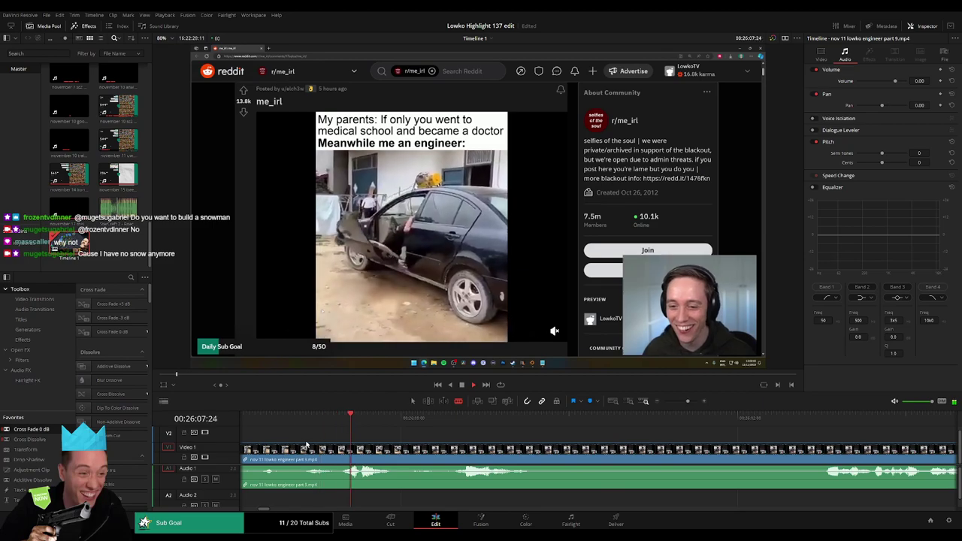
{"action": "left_click_drag", "start_coordinate": [687, 401], "coordinate": [684, 403]}
{"action": "left_click_drag", "start_coordinate": [651, 438], "coordinate": [453, 439]}
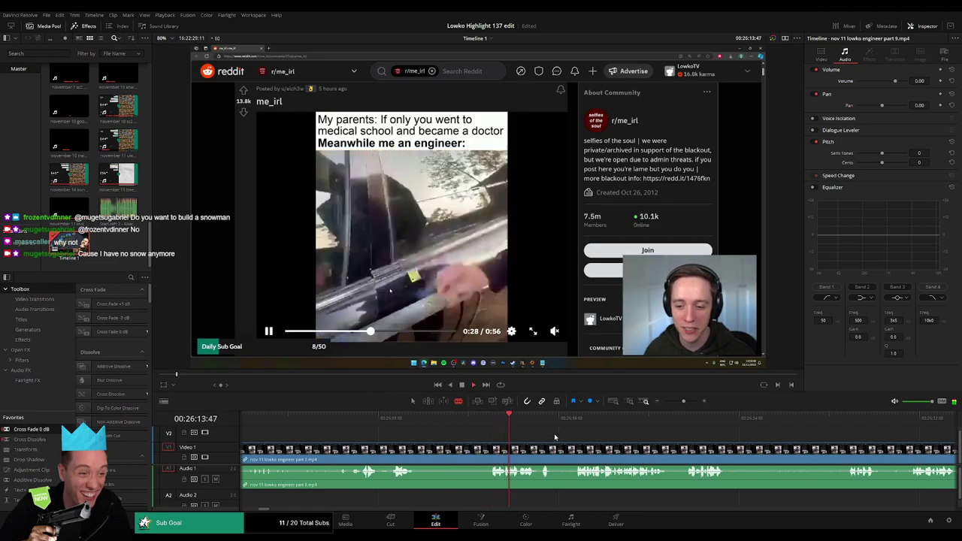
{"action": "scroll", "coordinate": [526, 445], "scroll_direction": "right", "scroll_amount": 4}
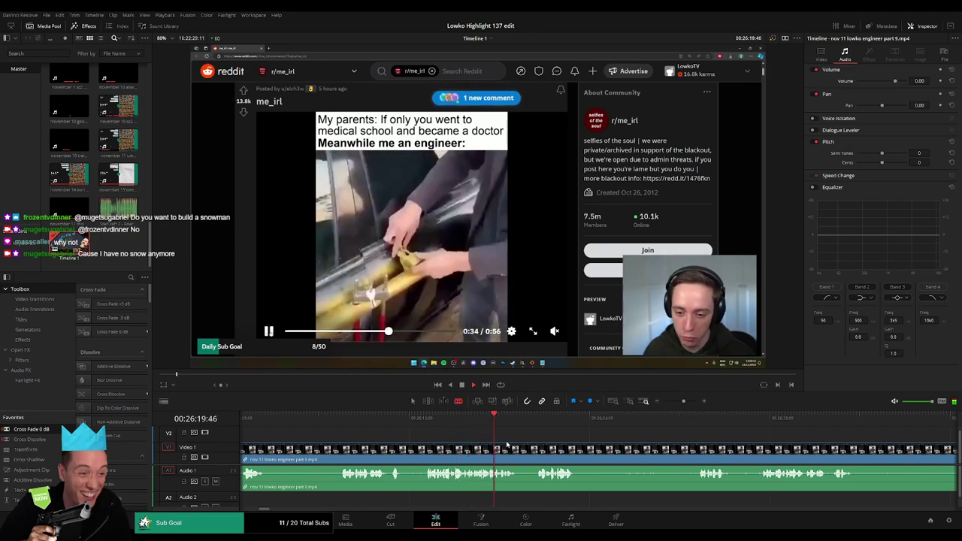
{"action": "left_click_drag", "start_coordinate": [584, 446], "coordinate": [498, 443]}
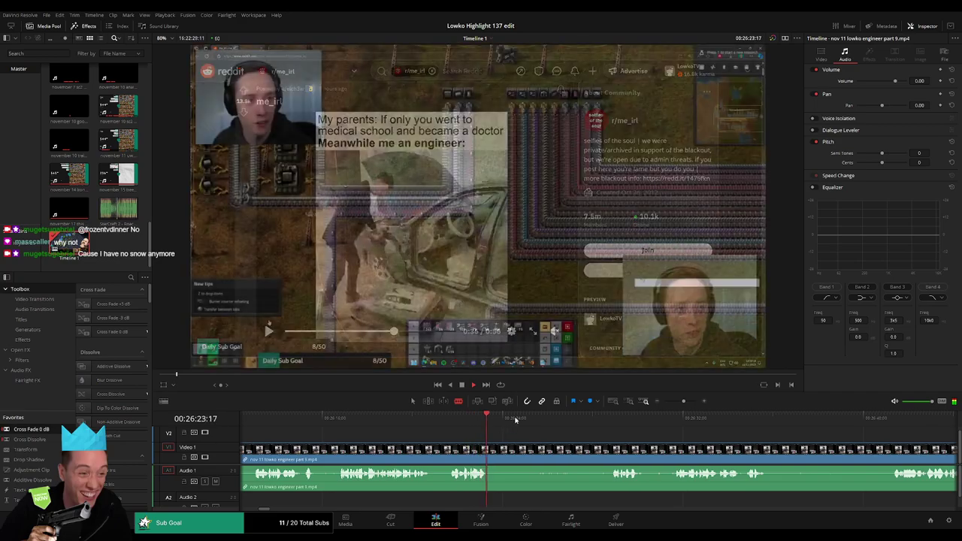
Remove the silent stretch of lowko engineer part 9 from about 26:23 to 26:28 and add a Cross Fade 0 dB at the cut.
{"action": "left_click", "coordinate": [605, 421]}
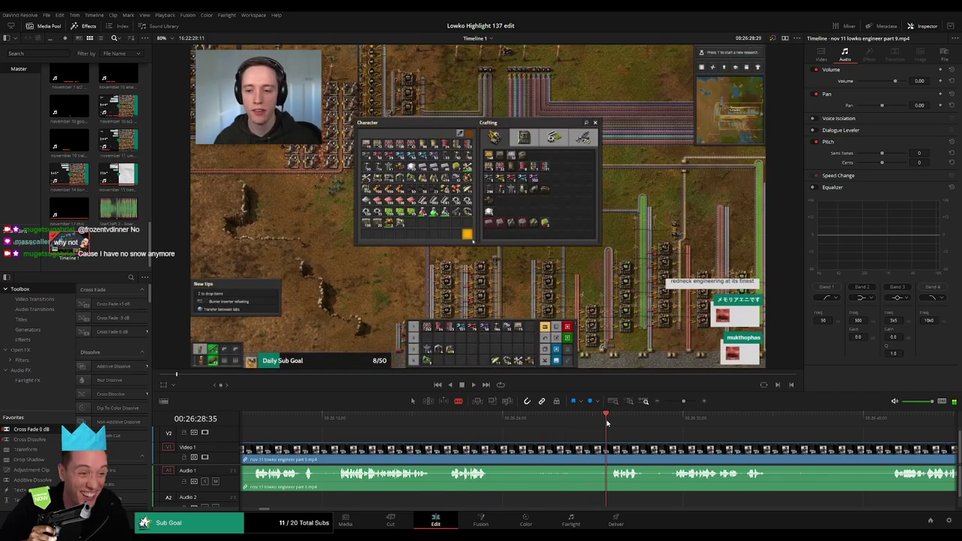
{"action": "left_click", "coordinate": [491, 452]}
{"action": "left_click", "coordinate": [611, 448]}
{"action": "key", "text": "a"}
{"action": "left_click", "coordinate": [586, 453]}
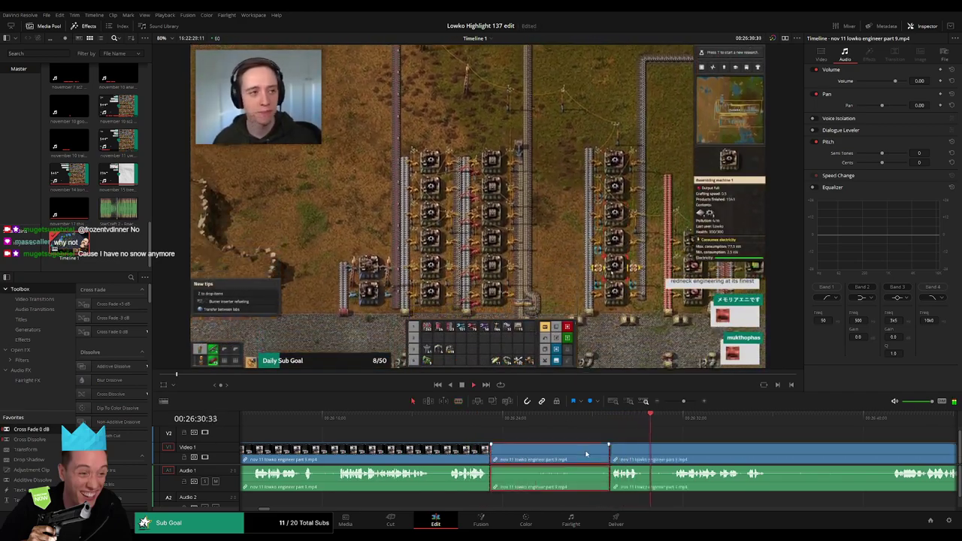
{"action": "key", "text": "Delete"}
{"action": "left_click_drag", "start_coordinate": [32, 429], "coordinate": [490, 475]}
Cut out the short piece of lowko engineer part 9 between about 26:25 and 26:26 and add a Cross Fade 0 dB at the cut.
{"action": "key", "text": "b"}
{"action": "left_click", "coordinate": [527, 449]}
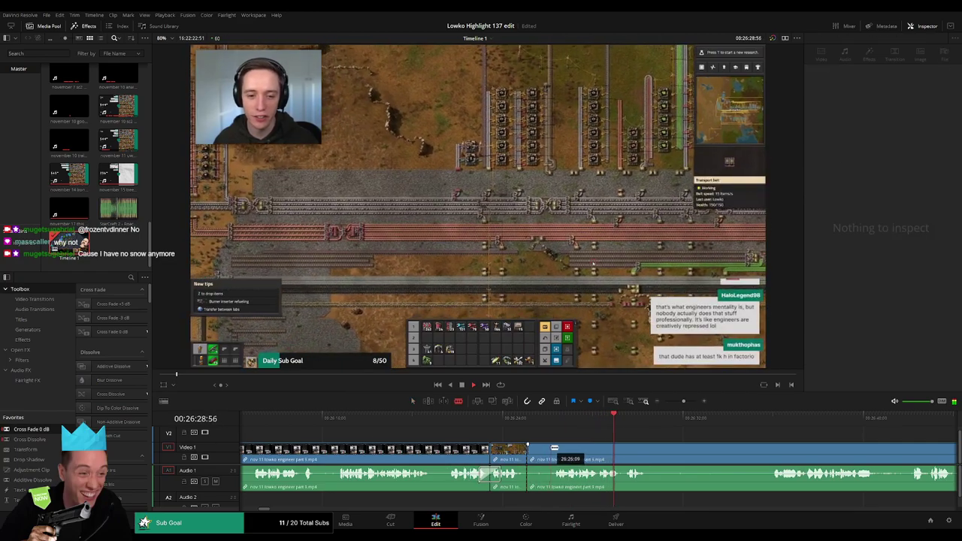
{"action": "left_click", "coordinate": [551, 450]}
{"action": "key", "text": "a"}
{"action": "left_click", "coordinate": [538, 454]}
{"action": "key", "text": "Delete"}
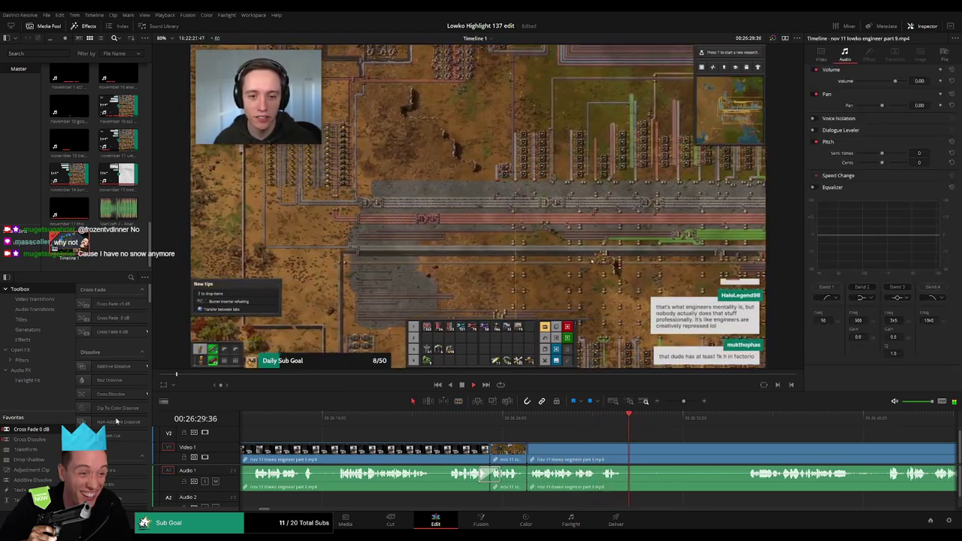
{"action": "left_click_drag", "start_coordinate": [565, 461], "coordinate": [527, 474]}
Split lowko engineer part 9 at about 26:29, check the footage following the split, and delete that whole remainder.
{"action": "key", "text": "b"}
{"action": "left_click", "coordinate": [626, 453]}
{"action": "left_click", "coordinate": [746, 421]}
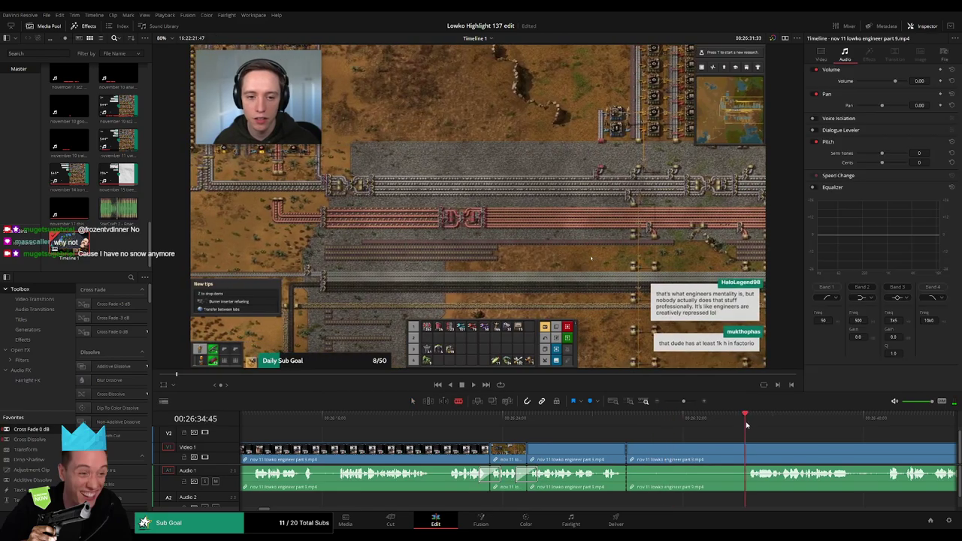
{"action": "scroll", "coordinate": [791, 448], "scroll_direction": "right", "scroll_amount": 3}
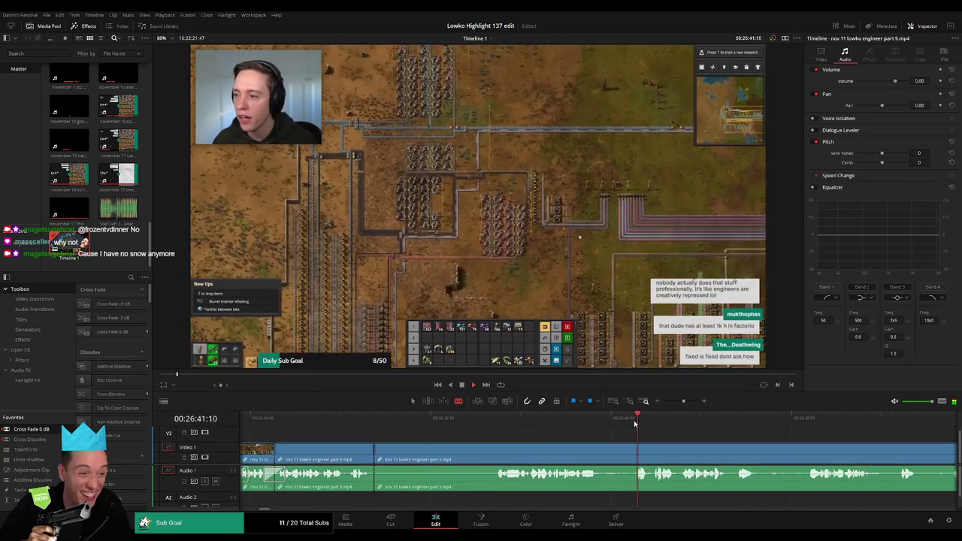
{"action": "mouse_move", "coordinate": [686, 401]}
{"action": "left_mouse_down"}
{"action": "mouse_move", "coordinate": [671, 401]}
{"action": "mouse_move", "coordinate": [681, 403]}
{"action": "left_mouse_up"}
{"action": "left_click", "coordinate": [627, 424]}
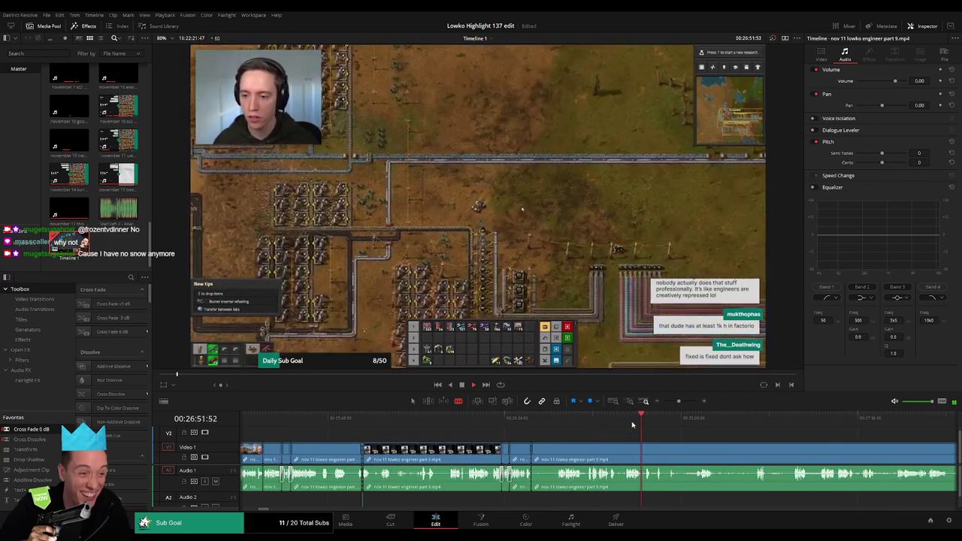
{"action": "left_click", "coordinate": [687, 428]}
{"action": "left_click_drag", "start_coordinate": [737, 444], "coordinate": [588, 444]}
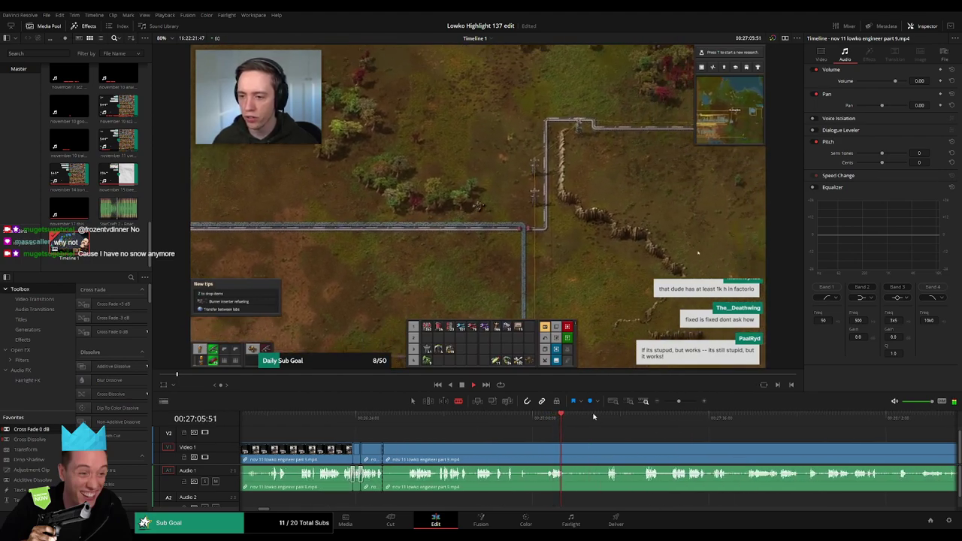
{"action": "left_click", "coordinate": [605, 419]}
{"action": "left_click_drag", "start_coordinate": [680, 402], "coordinate": [672, 402]}
{"action": "left_click_drag", "start_coordinate": [607, 426], "coordinate": [667, 426]}
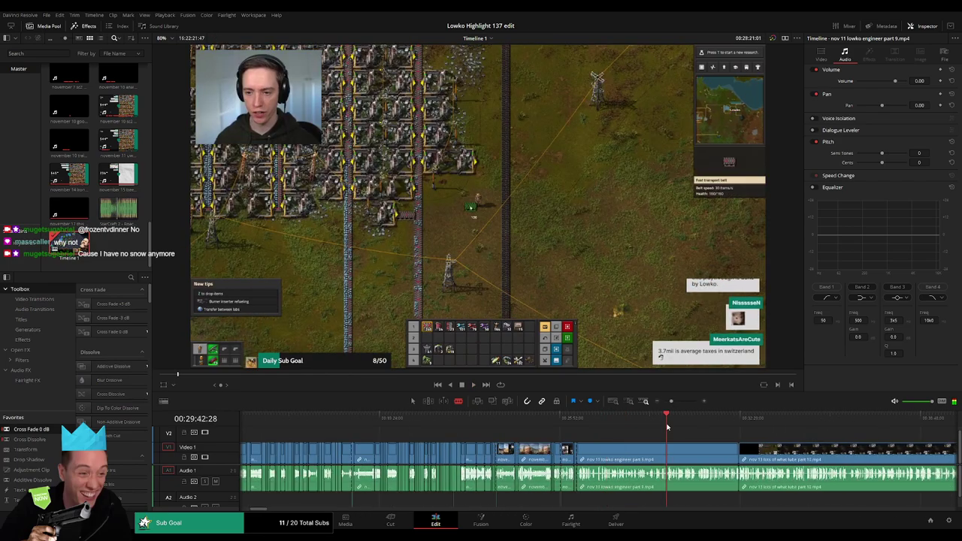
{"action": "key", "text": "a"}
{"action": "left_click", "coordinate": [637, 458]}
{"action": "key", "text": "Delete"}
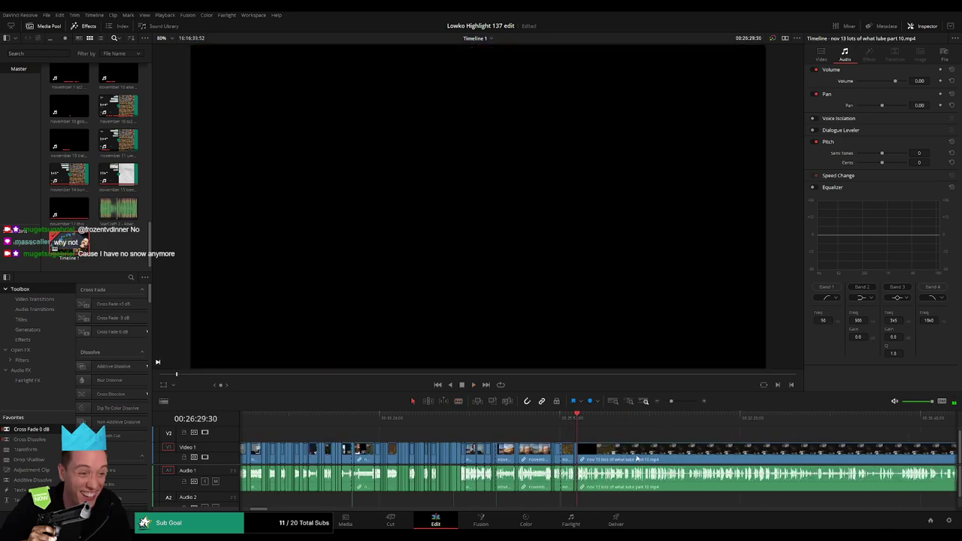
Skim nov 13 lots of what lube part 10 between about 27:00 and 28:35 to judge what it contains.
{"action": "scroll", "coordinate": [469, 433], "scroll_direction": "right", "scroll_amount": 3}
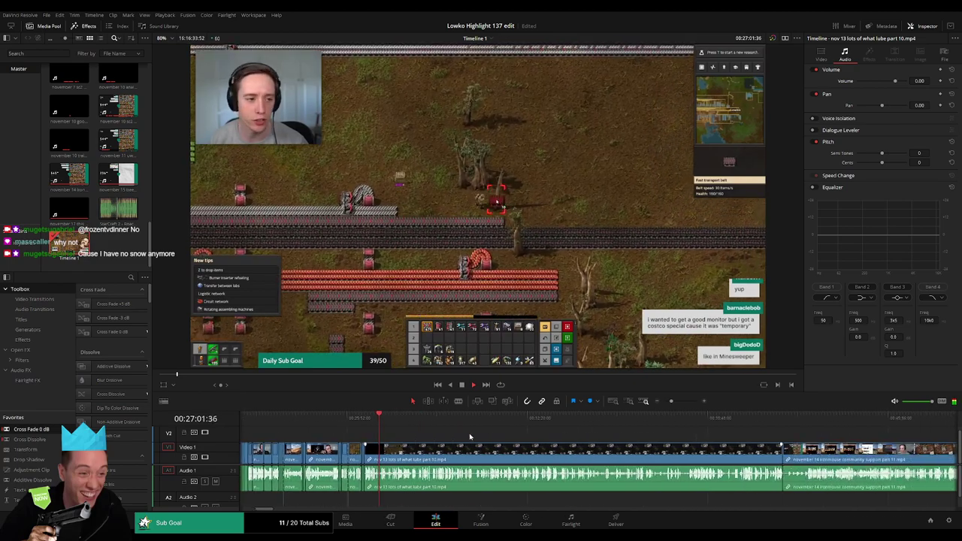
{"action": "left_click_drag", "start_coordinate": [388, 423], "coordinate": [421, 423]}
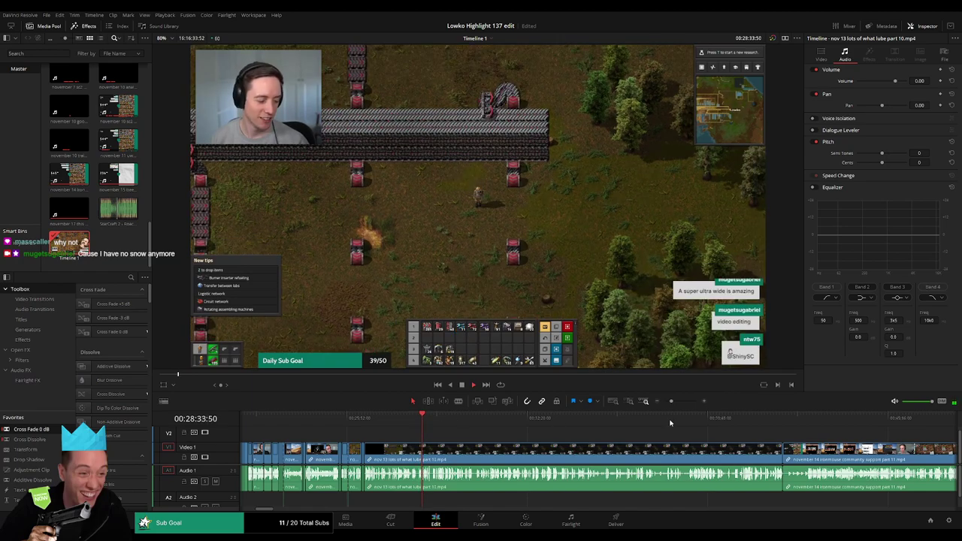
{"action": "left_click_drag", "start_coordinate": [676, 407], "coordinate": [679, 403]}
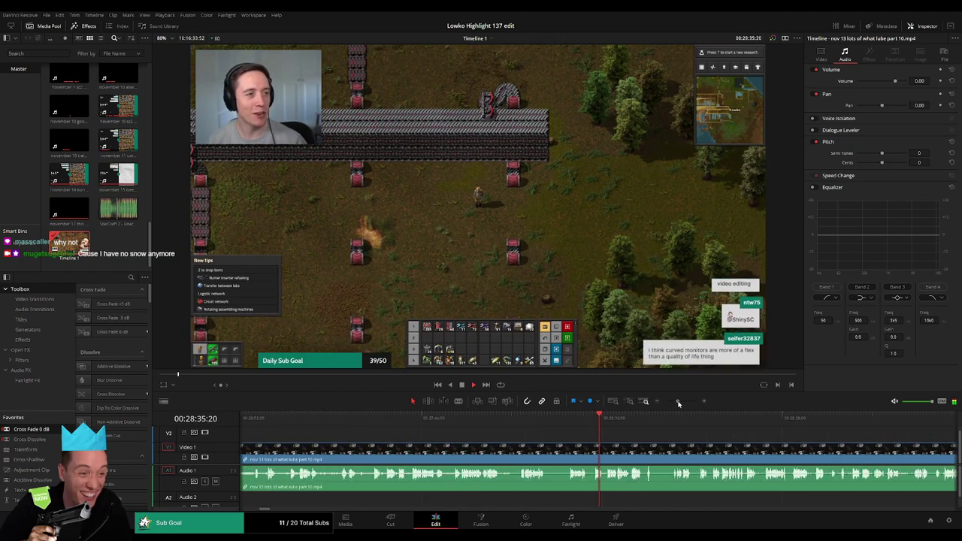
{"action": "left_click", "coordinate": [572, 420]}
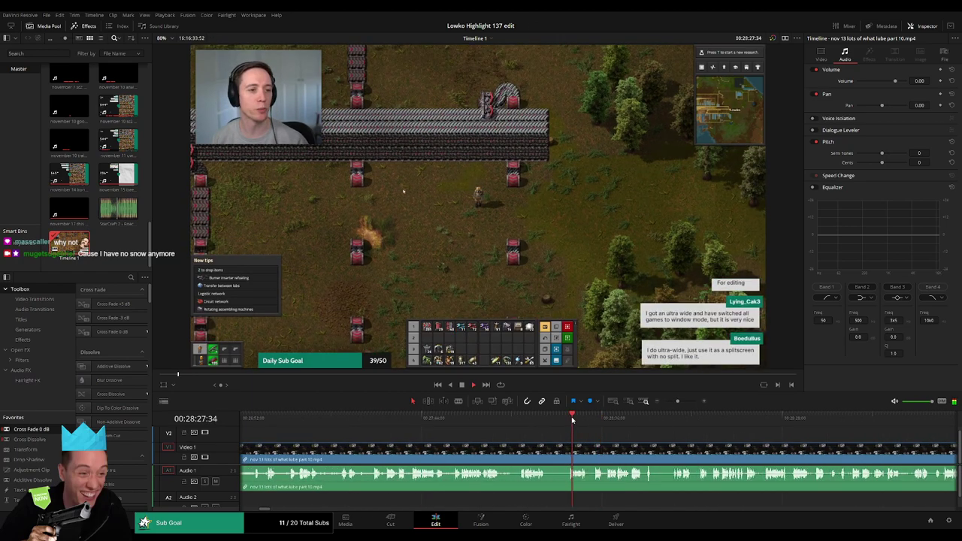
{"action": "left_click", "coordinate": [452, 420]}
{"action": "left_click", "coordinate": [377, 420]}
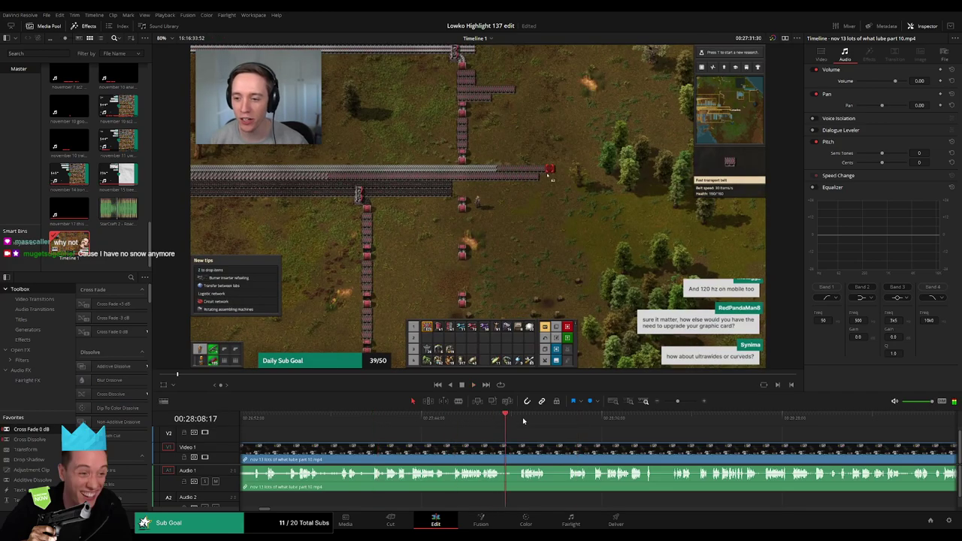
{"action": "left_click", "coordinate": [649, 418]}
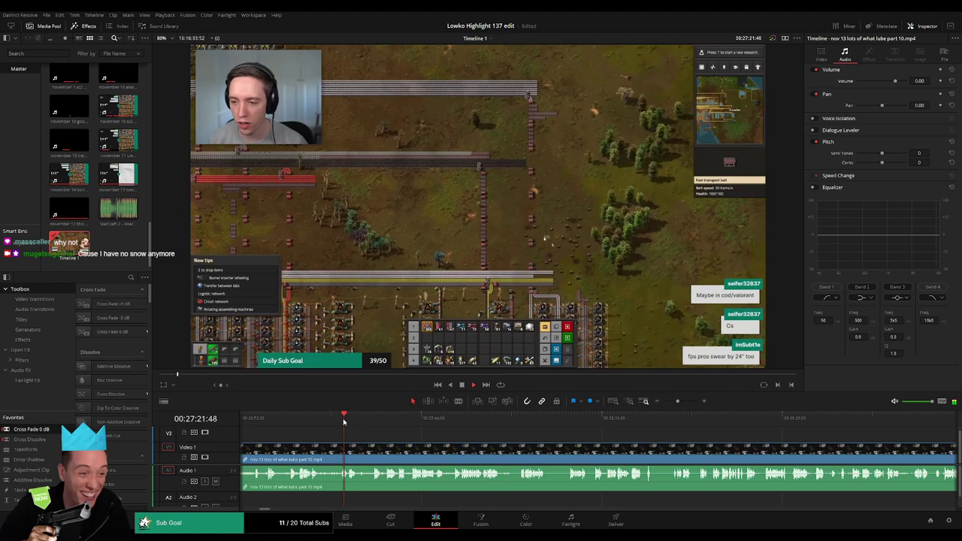
{"action": "left_click_drag", "start_coordinate": [344, 426], "coordinate": [516, 439]}
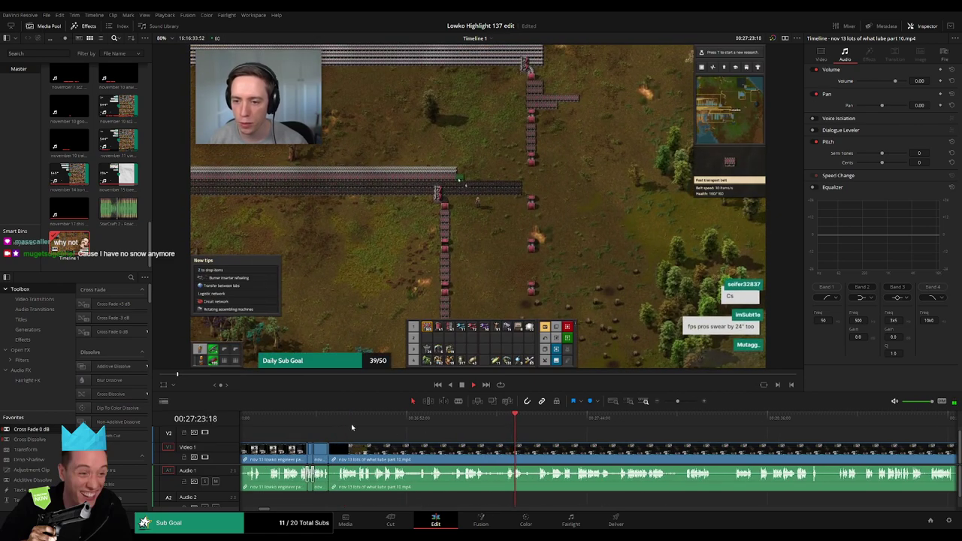
Cut about the first three seconds off the start of nov 13 lots of what lube part 10.
{"action": "left_click", "coordinate": [339, 428]}
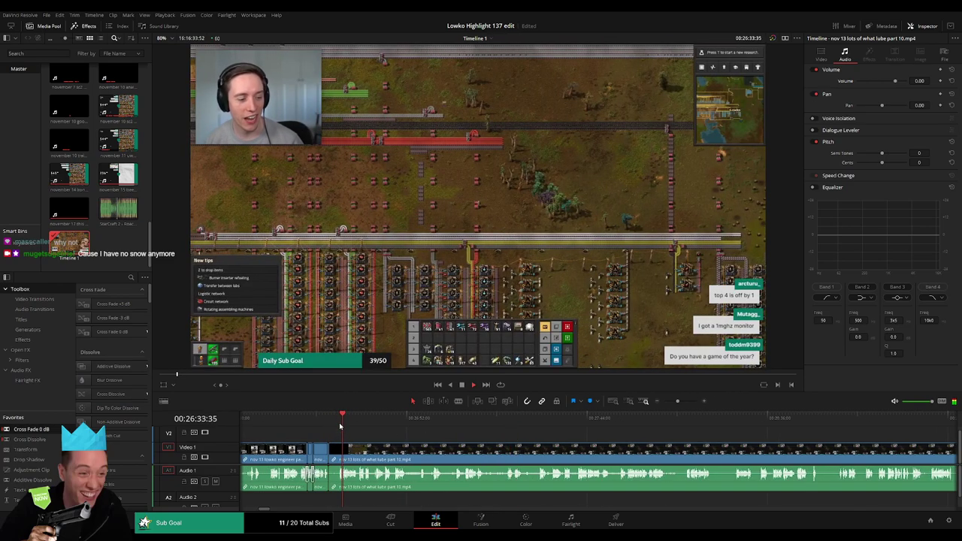
{"action": "left_click", "coordinate": [682, 402]}
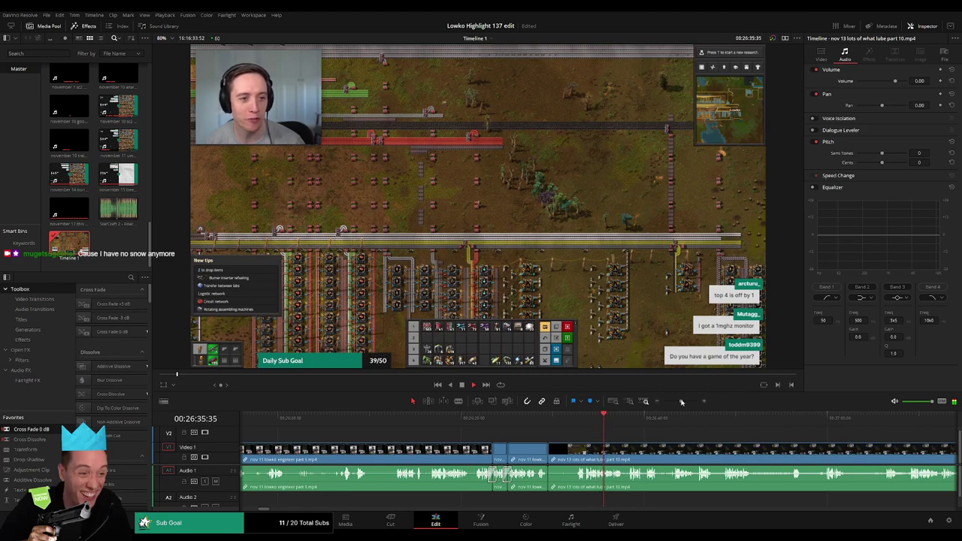
{"action": "left_click", "coordinate": [569, 450]}
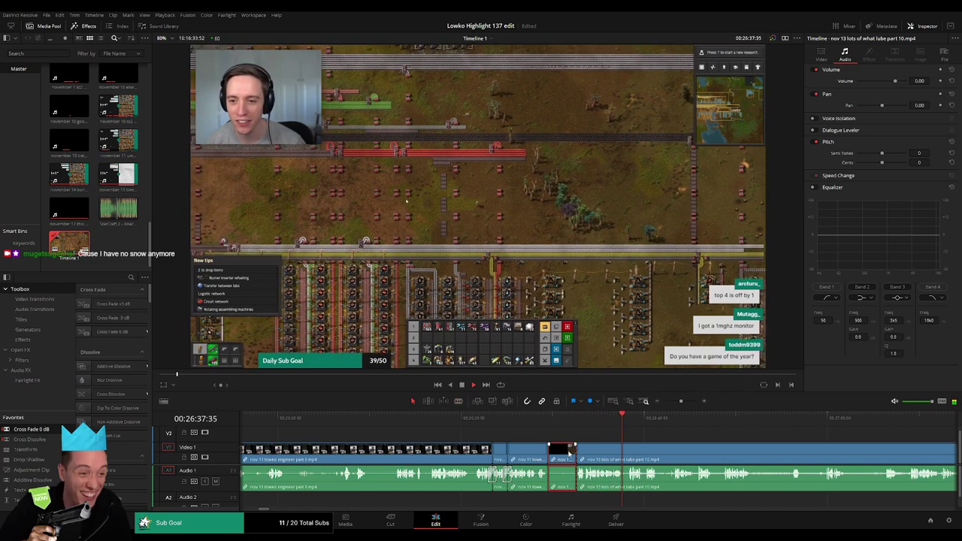
{"action": "key", "text": "Delete"}
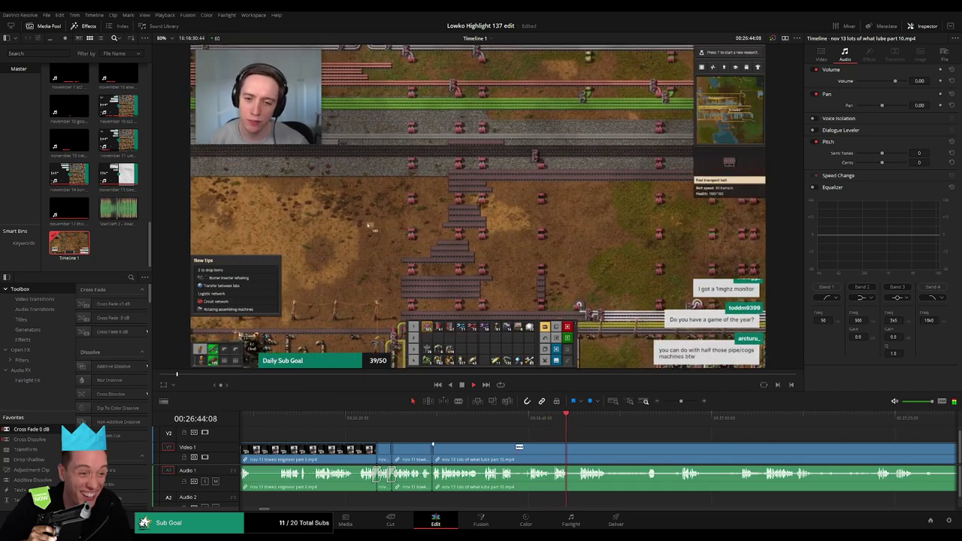
Remove the short piece of lots of what lube part 10 between about 26:39 and 26:40.
{"action": "left_click", "coordinate": [516, 449]}
{"action": "left_click", "coordinate": [531, 449]}
{"action": "key", "text": "a"}
{"action": "left_click", "coordinate": [523, 451]}
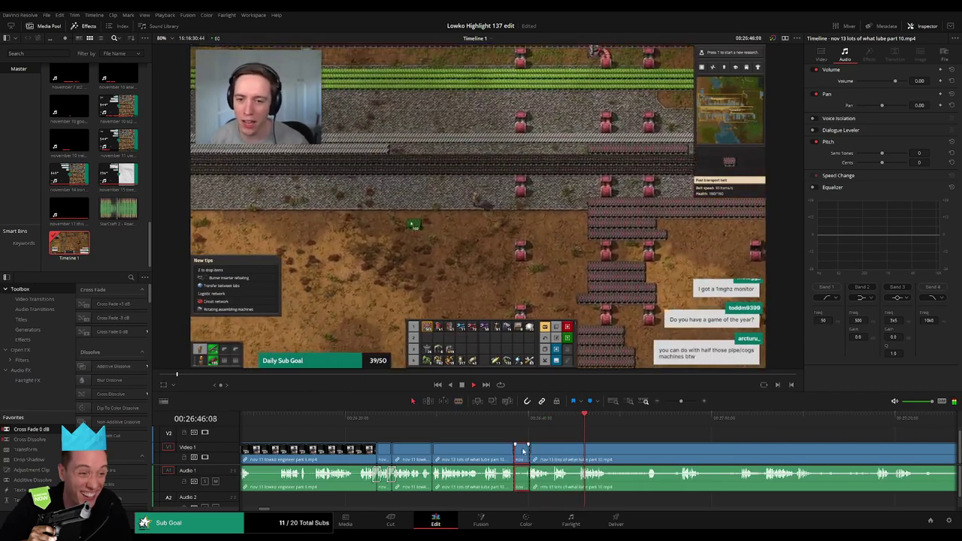
{"action": "key", "text": "Delete"}
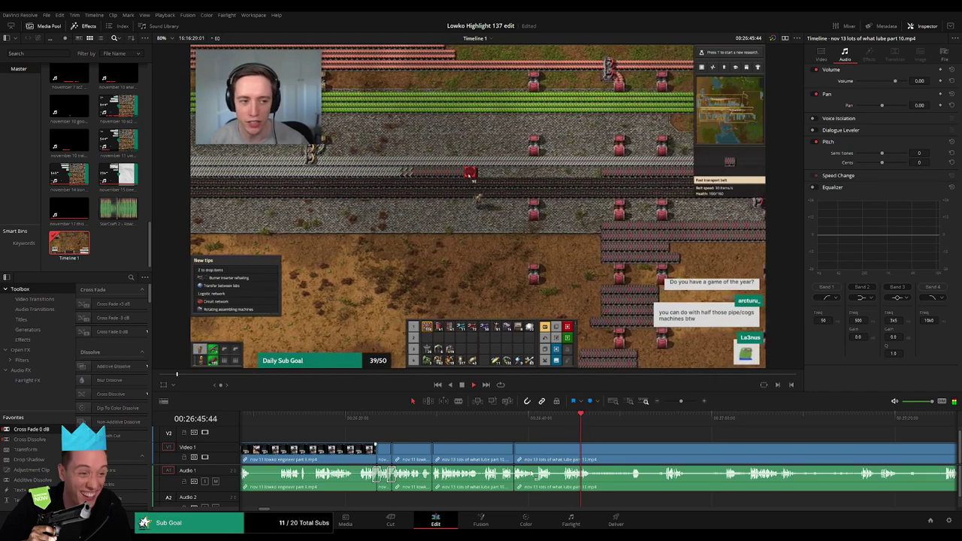
Add a Cross Fade 0 dB to the audio at the cut near 26:39 and shorten it to 26 frames.
{"action": "left_click", "coordinate": [508, 416]}
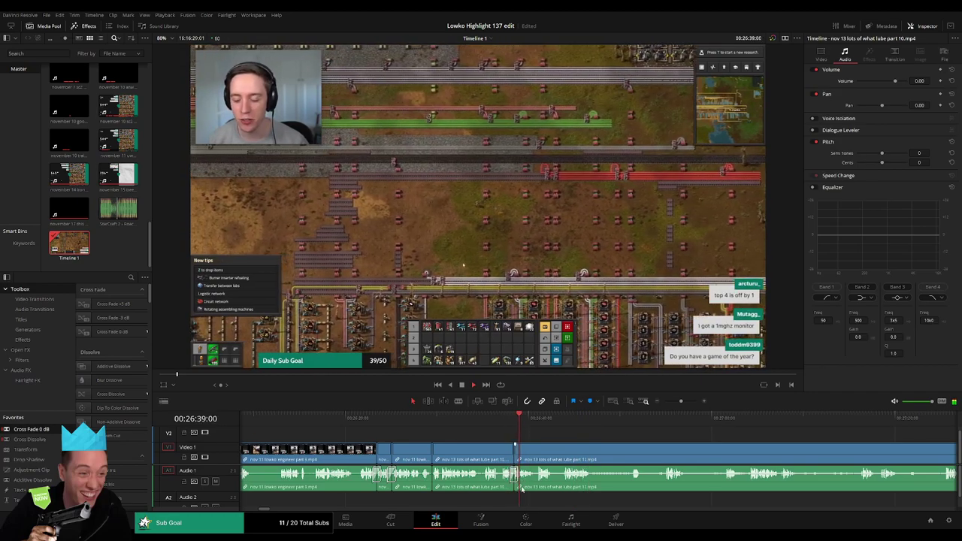
{"action": "left_click", "coordinate": [520, 487]}
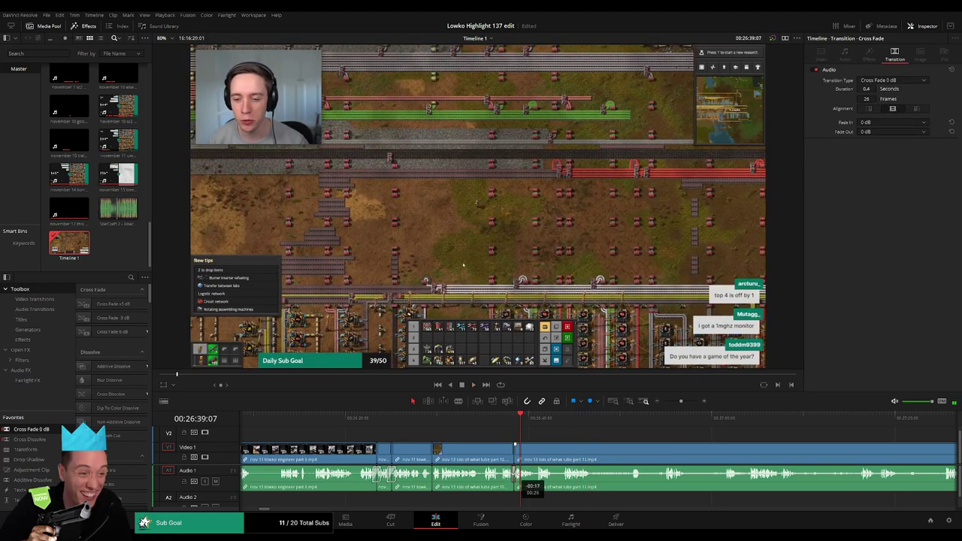
{"action": "left_click", "coordinate": [511, 418]}
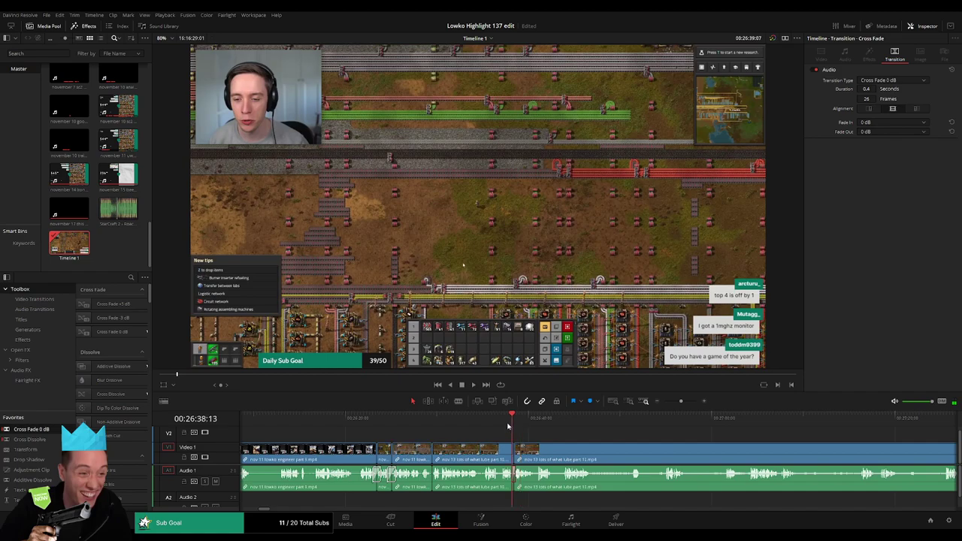
Remove the lots of what lube part 10 footage between about 26:47 and 26:55 and cross fade the audio at the cut.
{"action": "left_click", "coordinate": [565, 437]}
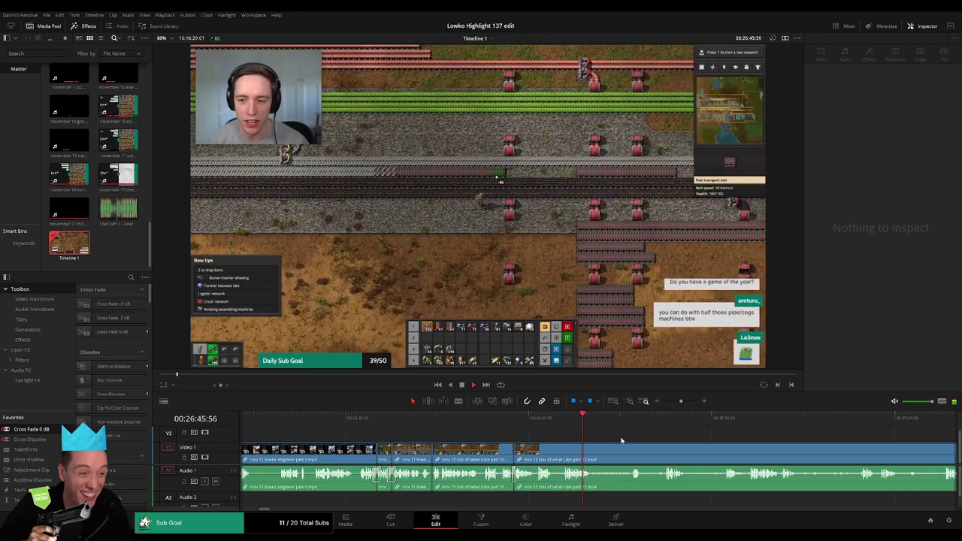
{"action": "left_click_drag", "start_coordinate": [622, 441], "coordinate": [420, 445]}
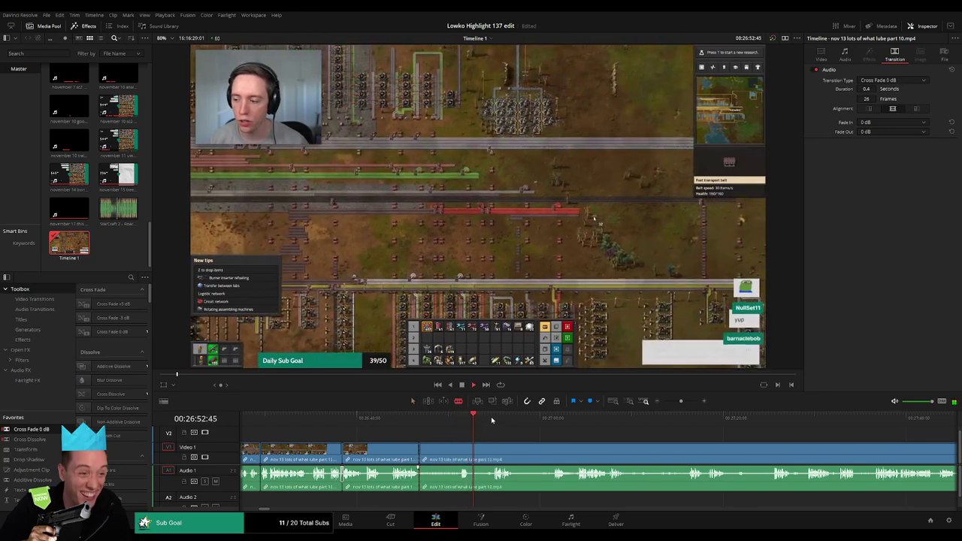
{"action": "left_click", "coordinate": [493, 420]}
{"action": "left_click_drag", "start_coordinate": [497, 446], "coordinate": [493, 446]}
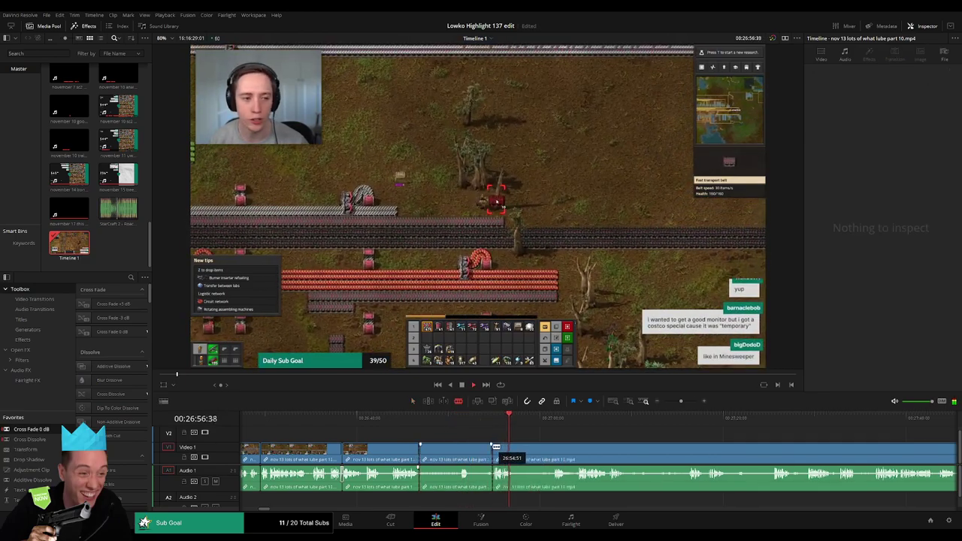
{"action": "left_click", "coordinate": [474, 453]}
{"action": "key", "text": "BackSpace"}
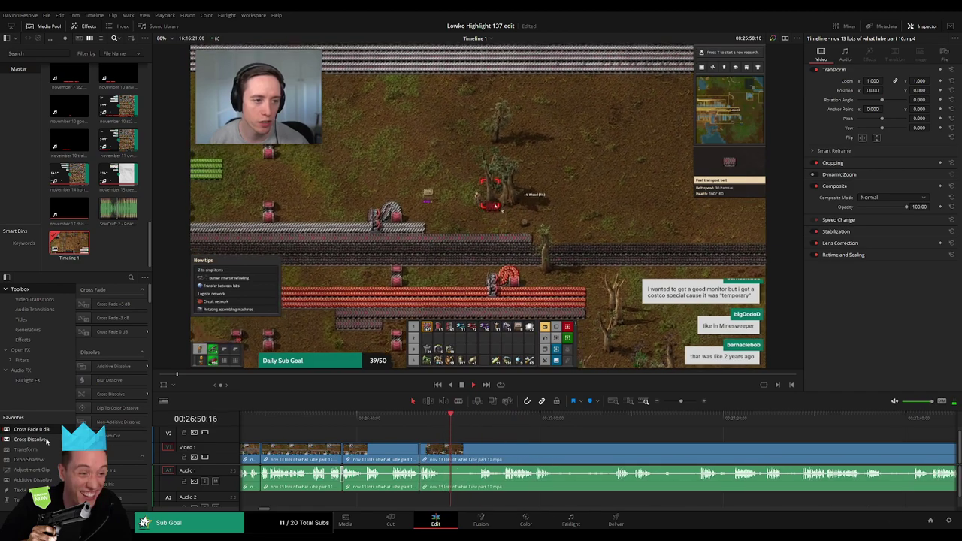
Remove the part 10 piece between about 26:49 and 26:53 and add a Cross Fade 0 dB to the audio at the cut.
{"action": "left_click", "coordinate": [482, 421]}
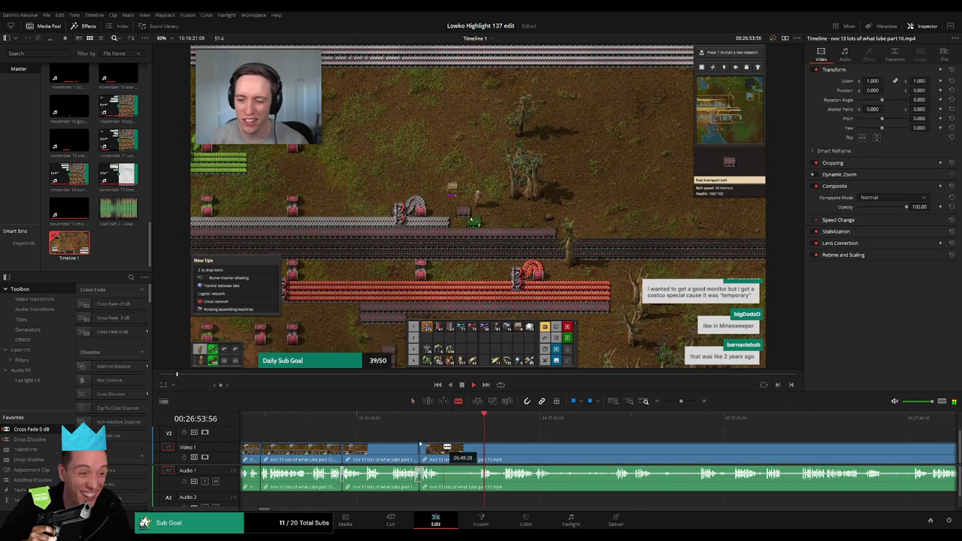
{"action": "left_click", "coordinate": [440, 447]}
{"action": "left_click", "coordinate": [481, 447]}
{"action": "key", "text": "a"}
{"action": "left_click", "coordinate": [472, 453]}
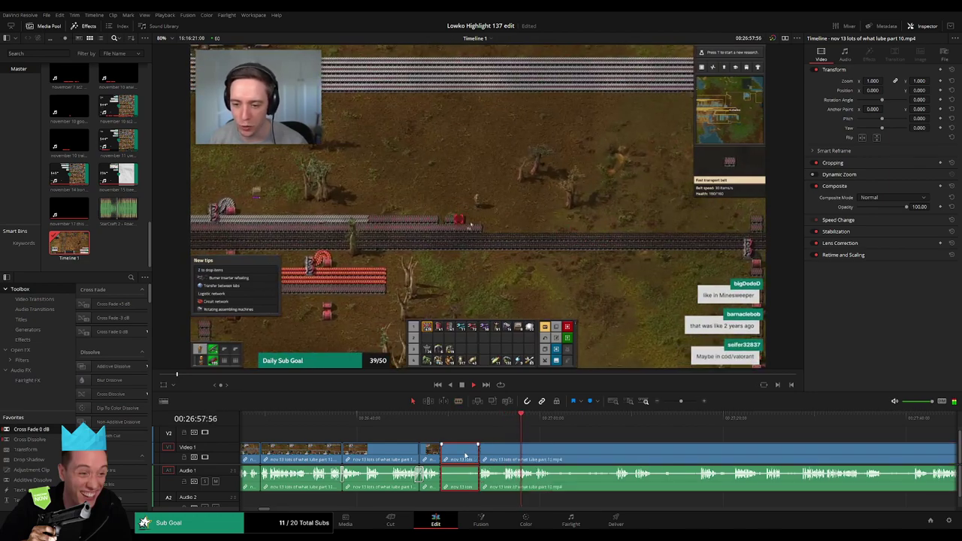
{"action": "key", "text": "Delete"}
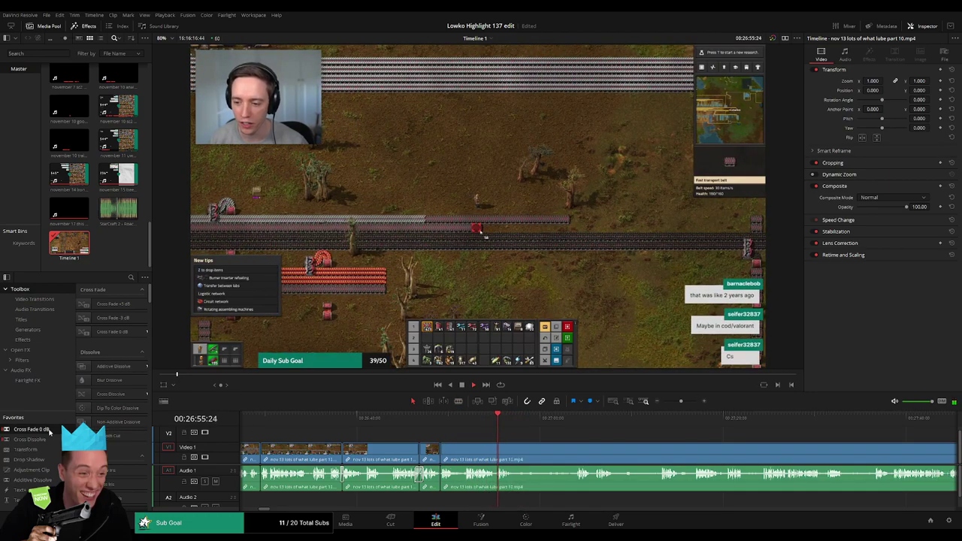
{"action": "left_click_drag", "start_coordinate": [475, 465], "coordinate": [441, 475]}
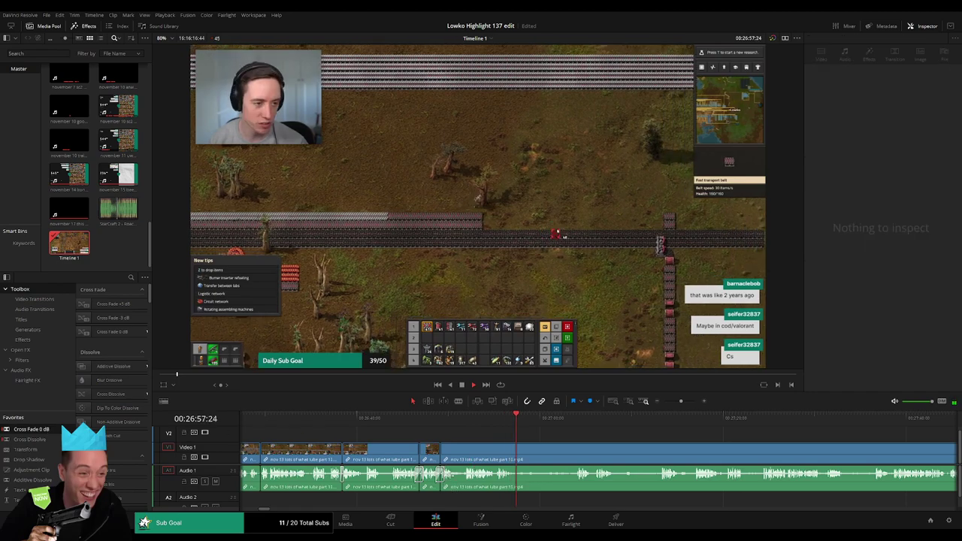
Remove the part 10 footage between about 26:57 and 27:13 and add a Cross Fade 0 dB to the audio at the cut.
{"action": "left_click", "coordinate": [575, 420]}
{"action": "left_click", "coordinate": [517, 447]}
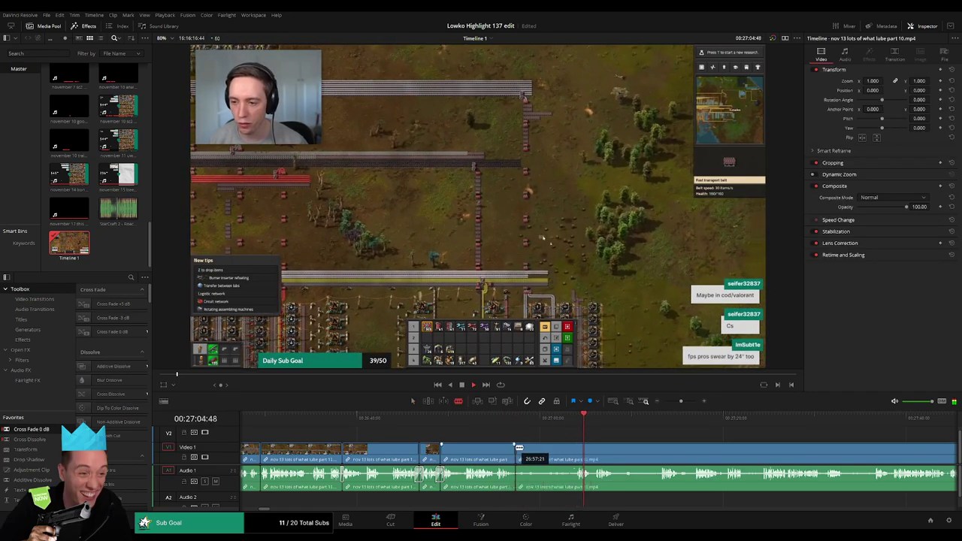
{"action": "scroll", "coordinate": [578, 449], "scroll_direction": "right", "scroll_amount": 2}
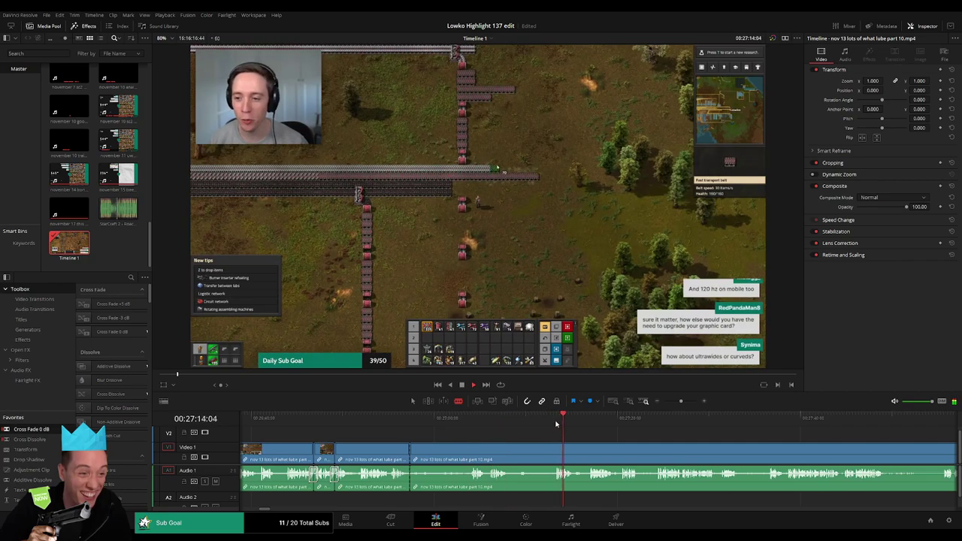
{"action": "left_click", "coordinate": [557, 453]}
{"action": "key", "text": "a"}
{"action": "left_click", "coordinate": [539, 455]}
{"action": "key", "text": "Delete"}
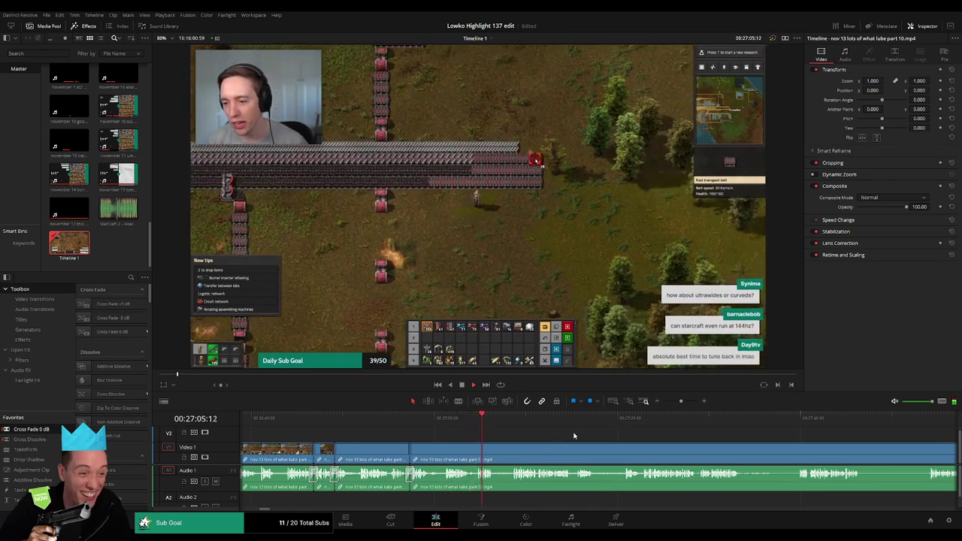
Remove the two-second part 10 piece from about 27:06 to 27:08 and add a Cross Fade 0 dB to the audio at the cut.
{"action": "key", "text": "b"}
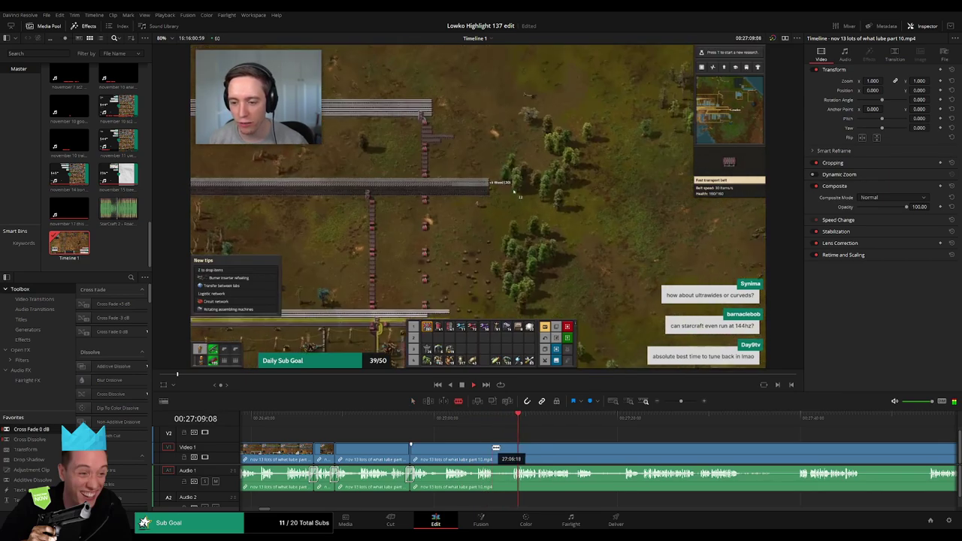
{"action": "left_click", "coordinate": [494, 453]}
{"action": "left_click", "coordinate": [513, 451]}
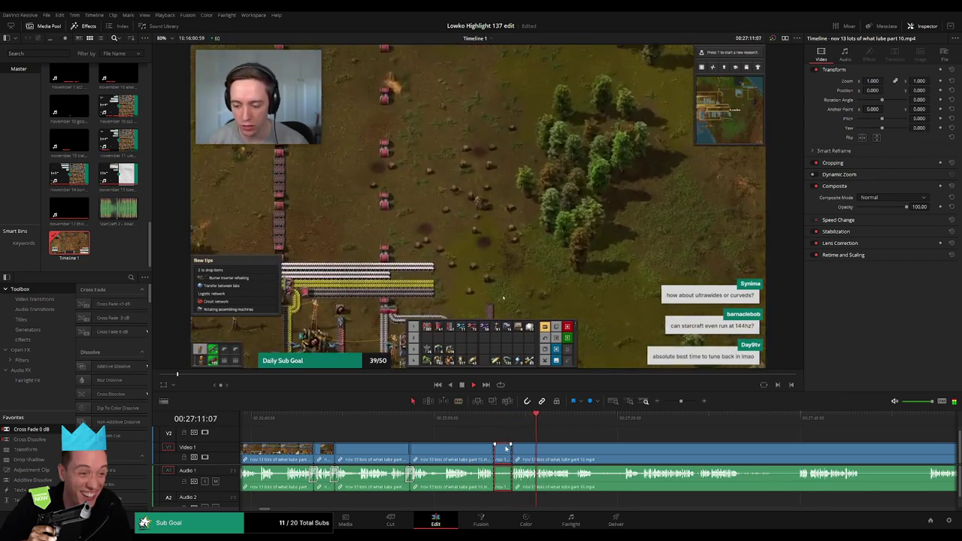
{"action": "key", "text": "Delete"}
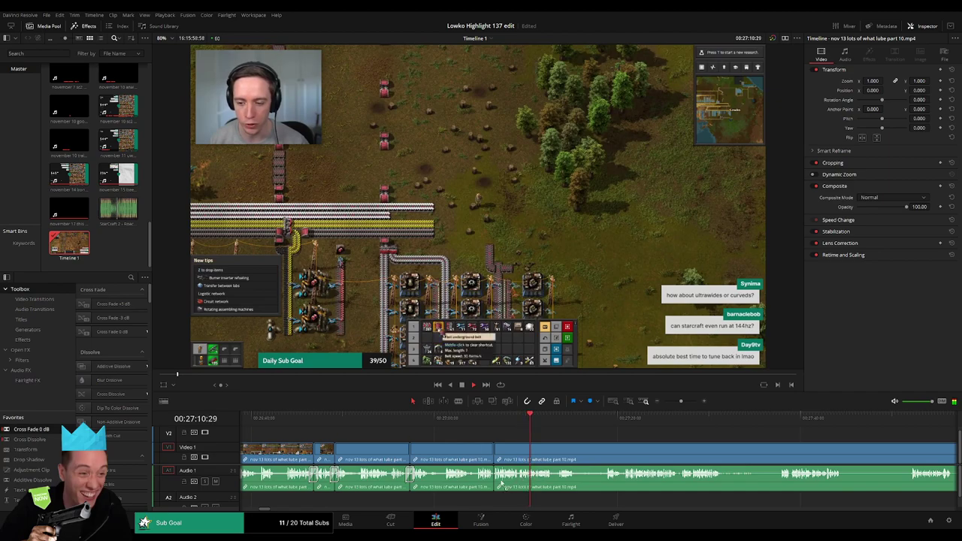
{"action": "left_click_drag", "start_coordinate": [502, 484], "coordinate": [496, 480]}
Remove the part 10 piece between about 27:15 and 27:18 and add a Cross Fade 0 dB to the audio at the cut.
{"action": "left_click_drag", "start_coordinate": [575, 436], "coordinate": [411, 430]}
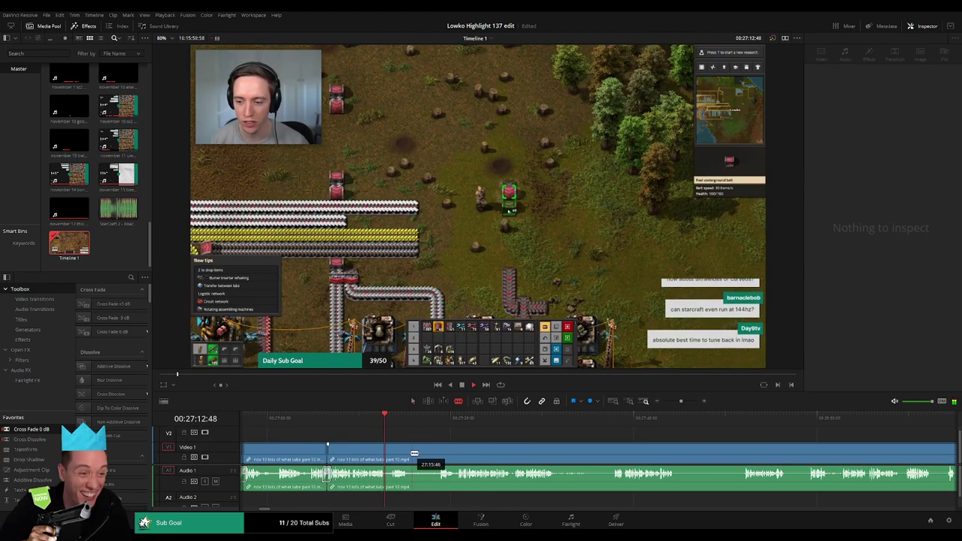
{"action": "left_click", "coordinate": [411, 453]}
{"action": "left_click", "coordinate": [438, 452]}
{"action": "key", "text": "a"}
{"action": "left_click", "coordinate": [431, 453]}
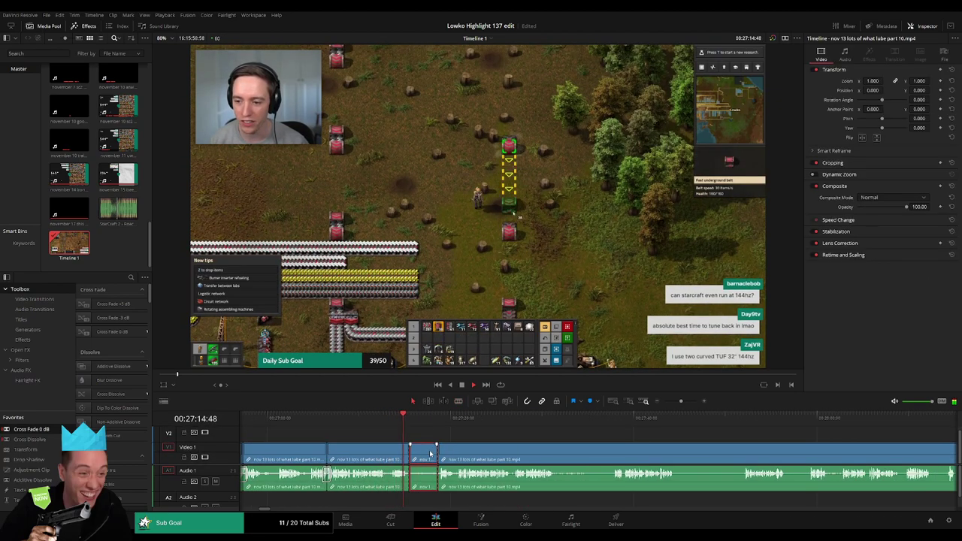
{"action": "key", "text": "Delete"}
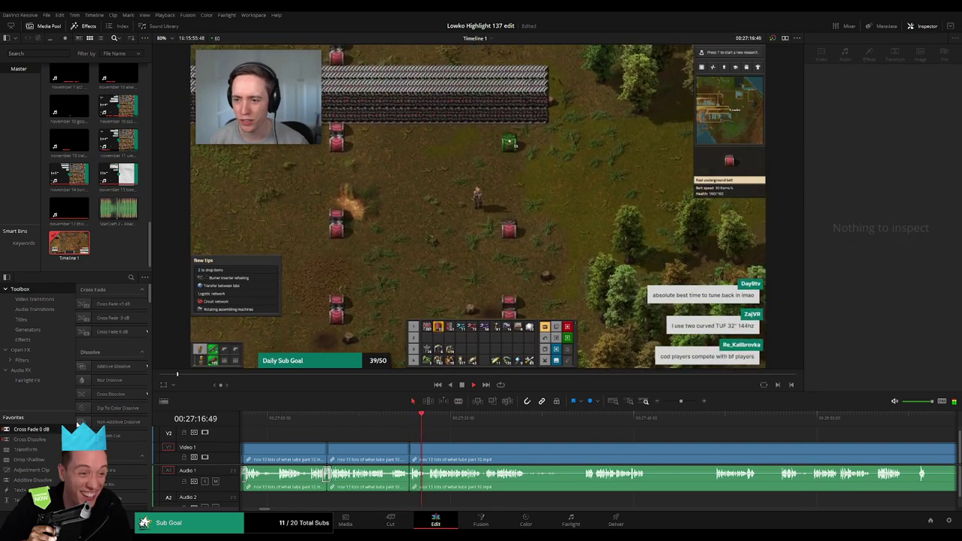
{"action": "left_click", "coordinate": [409, 476]}
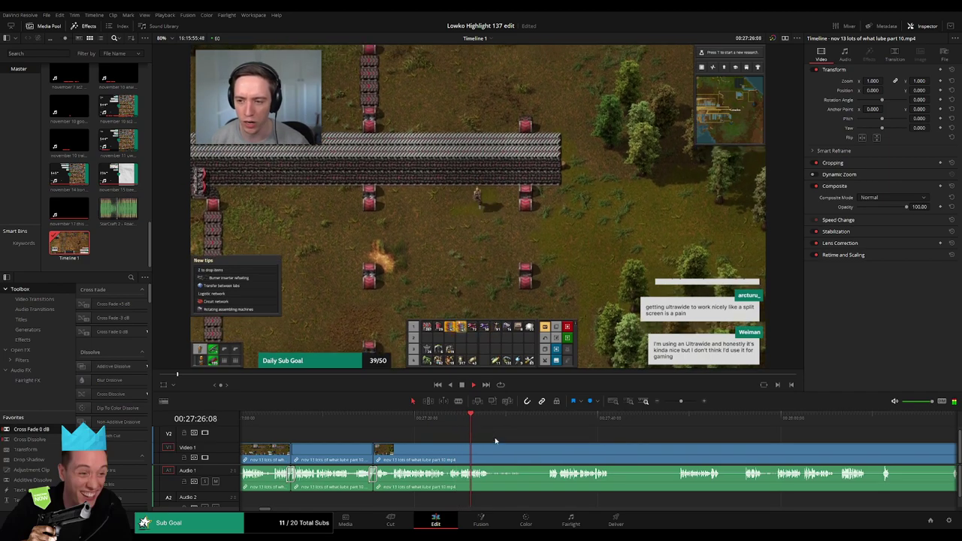
Remove the quiet part 10 stretch between about 27:28 and 27:34 and add a Cross Fade 0 dB to the audio at the cut.
{"action": "key", "text": "b"}
{"action": "left_click", "coordinate": [491, 449]}
{"action": "left_click", "coordinate": [548, 447]}
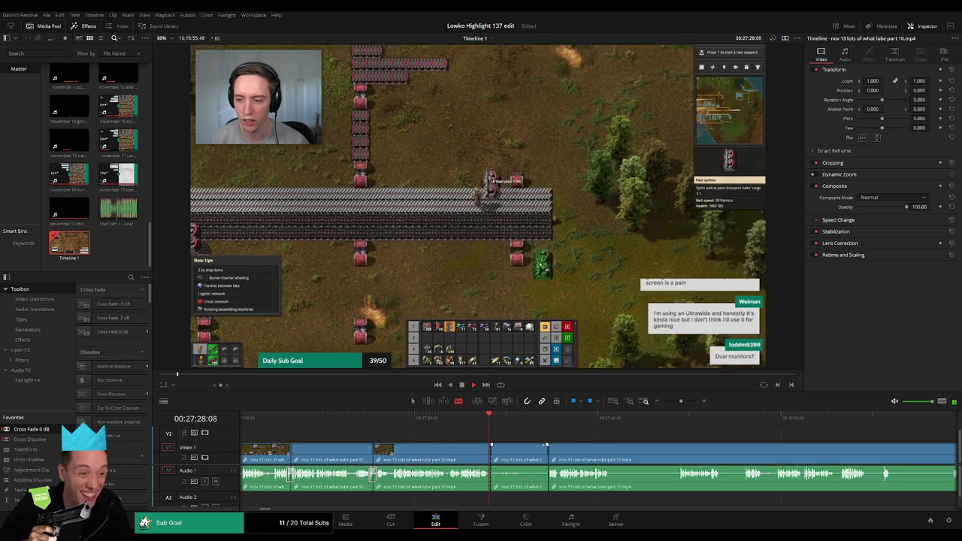
{"action": "key", "text": "a"}
{"action": "left_click", "coordinate": [538, 451]}
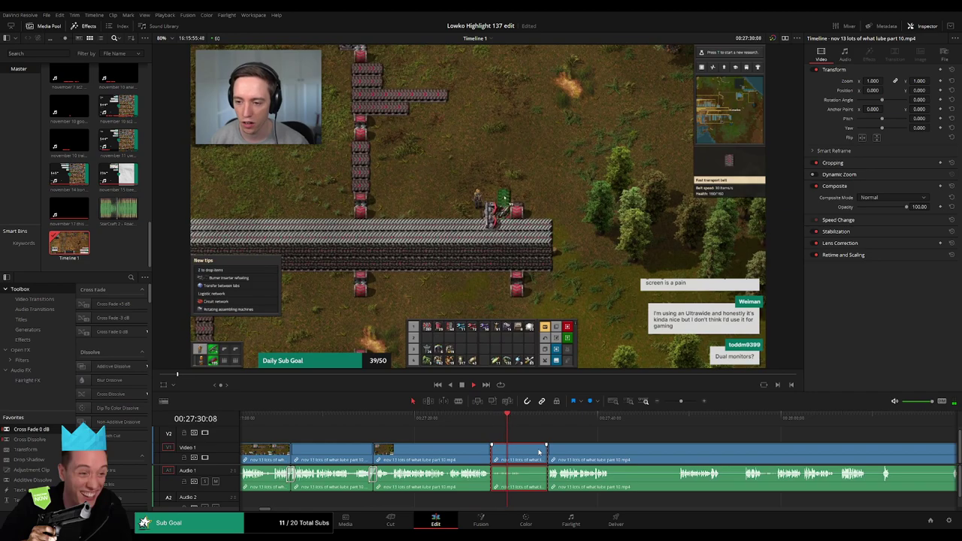
{"action": "key", "text": "Delete"}
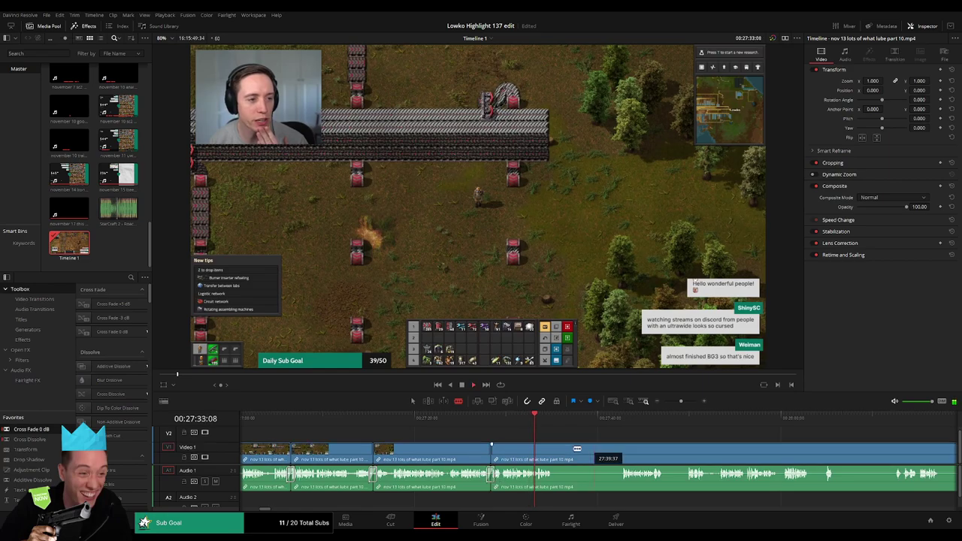
Remove the part 10 footage between about 27:35 and 27:42 and add a Cross Fade 0 dB to the audio at the cut.
{"action": "scroll", "coordinate": [578, 449], "scroll_direction": "right", "scroll_amount": 2}
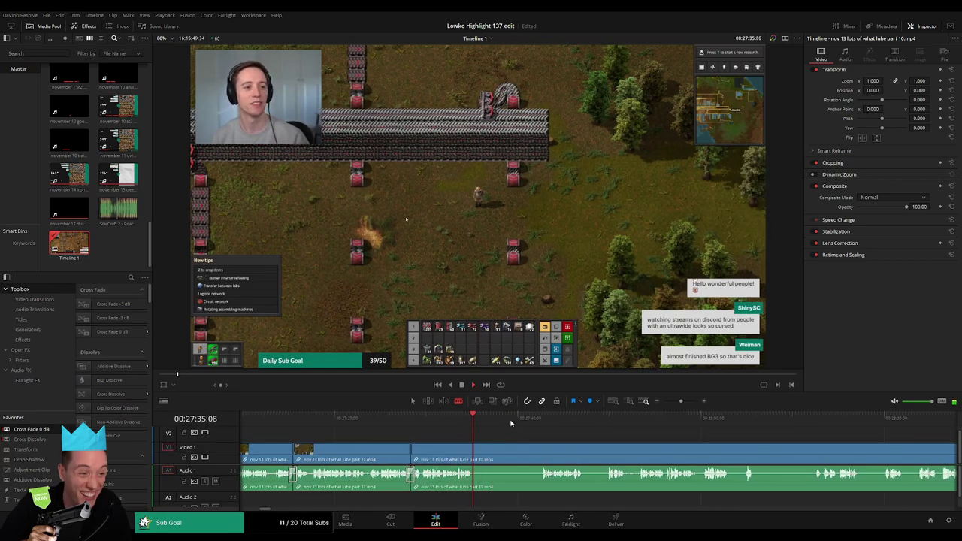
{"action": "left_click", "coordinate": [538, 421]}
{"action": "left_click", "coordinate": [472, 450]}
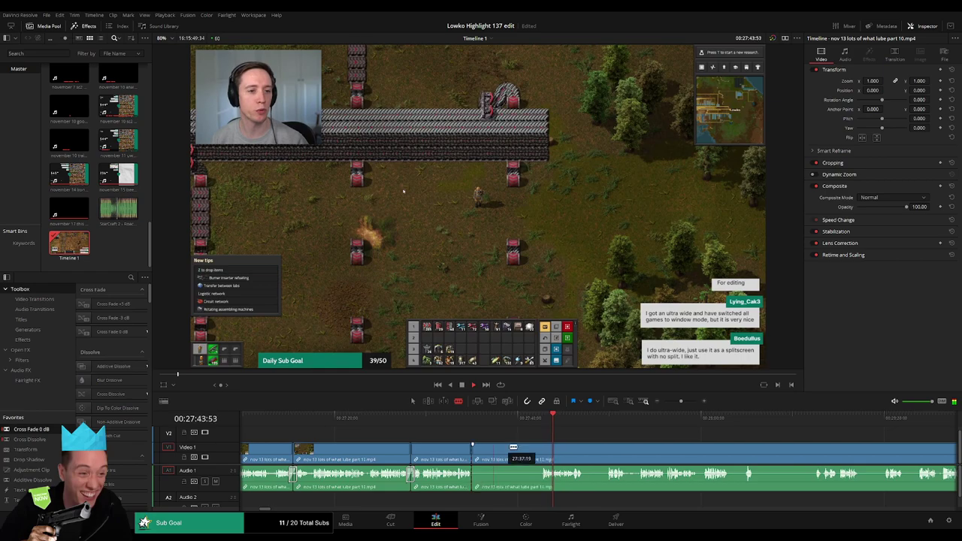
{"action": "left_click", "coordinate": [540, 449]}
{"action": "key", "text": "a"}
{"action": "left_click", "coordinate": [515, 453]}
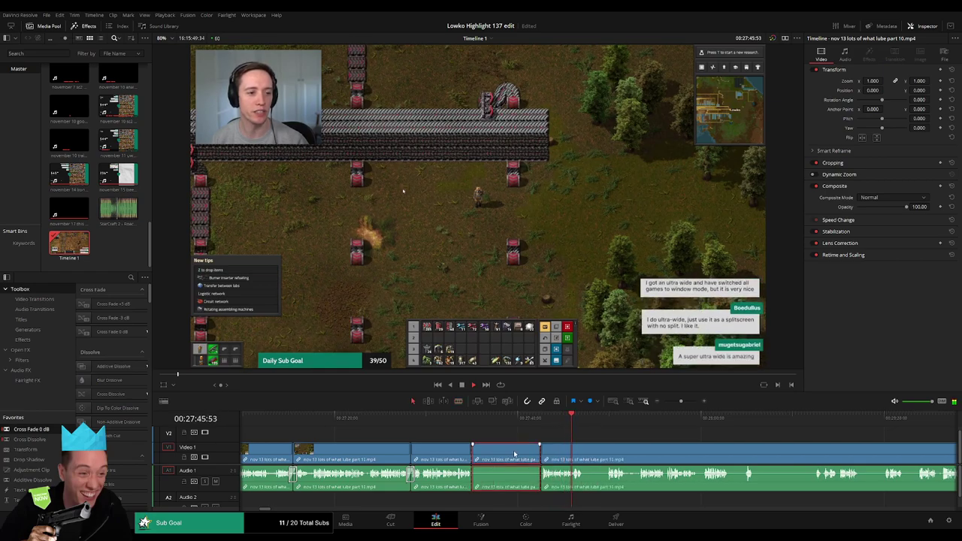
{"action": "key", "text": "Delete"}
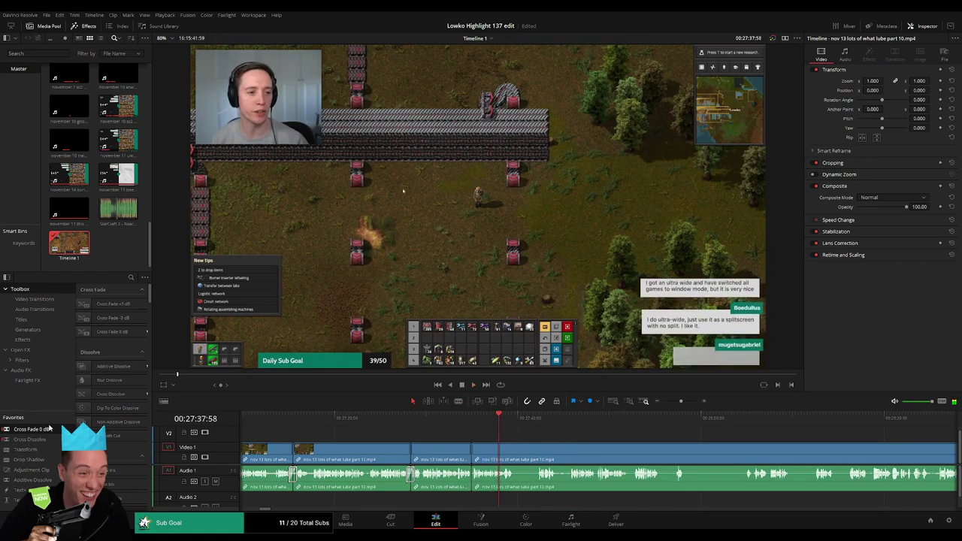
Remove the part 10 piece between about 27:40 and 27:42 and add a Cross Fade 0 dB to the audio at the cut.
{"action": "key", "text": "space"}
{"action": "key", "text": "b"}
{"action": "left_click", "coordinate": [516, 453]}
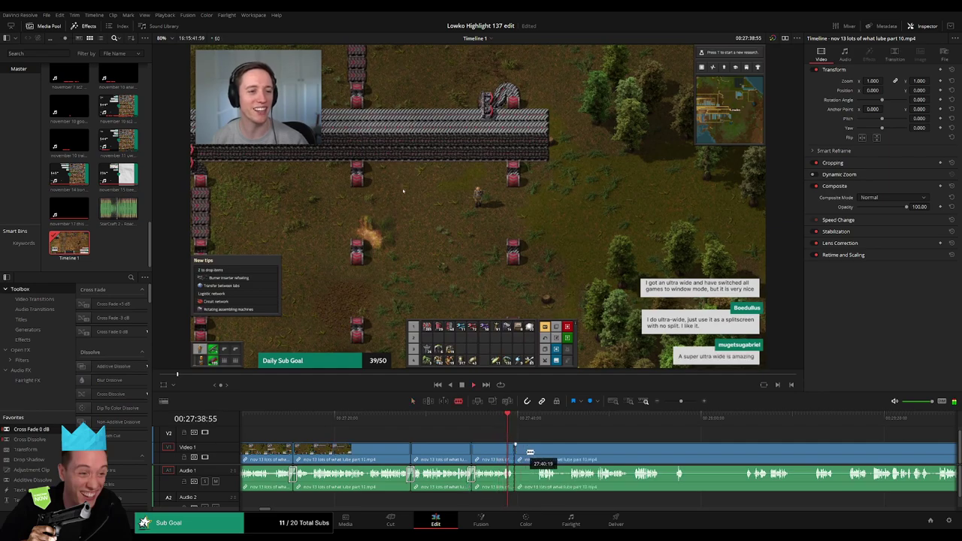
{"action": "left_click", "coordinate": [537, 453]}
{"action": "key", "text": "a"}
{"action": "left_click", "coordinate": [532, 454]}
{"action": "key", "text": "Delete"}
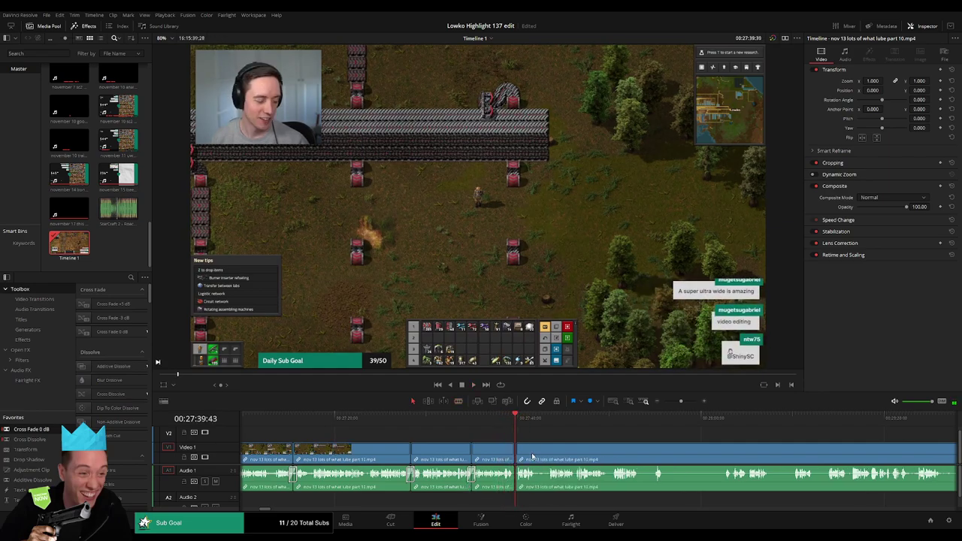
{"action": "left_click_drag", "start_coordinate": [560, 451], "coordinate": [388, 447]}
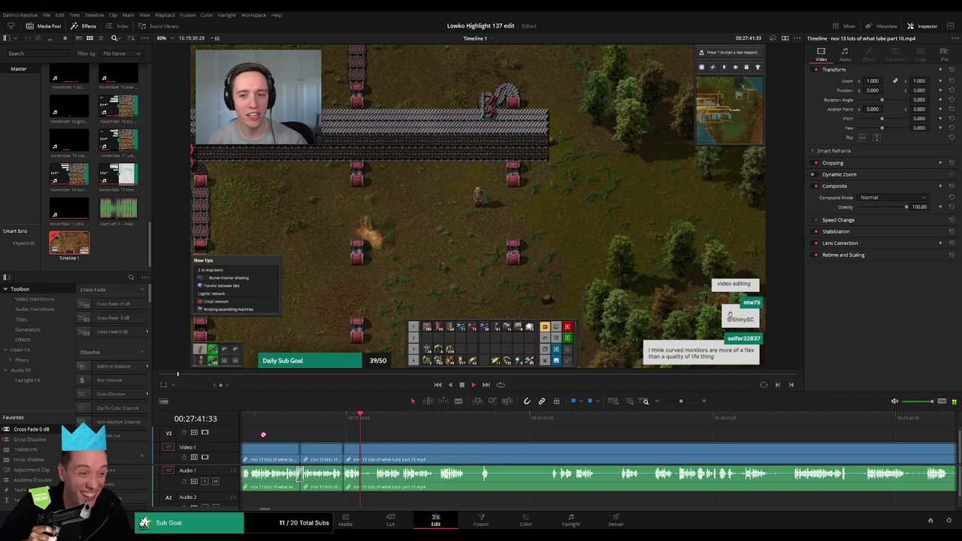
{"action": "left_click_drag", "start_coordinate": [349, 485], "coordinate": [344, 479]}
Remove the short part 10 piece between about 27:42 and 27:43 and add a Cross Fade 0 dB to the audio at the cut.
{"action": "left_click", "coordinate": [363, 457]}
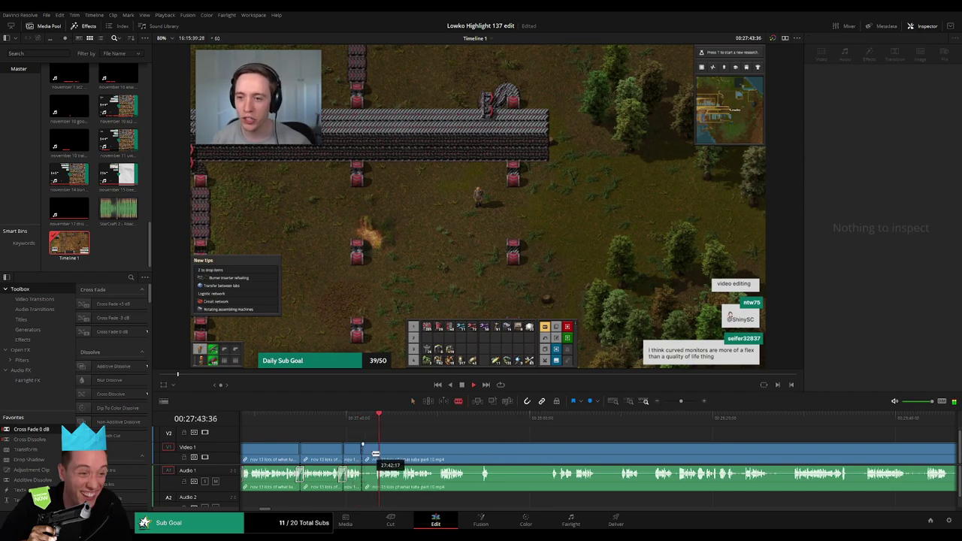
{"action": "left_click", "coordinate": [376, 452]}
{"action": "key", "text": "a"}
{"action": "left_click", "coordinate": [370, 457]}
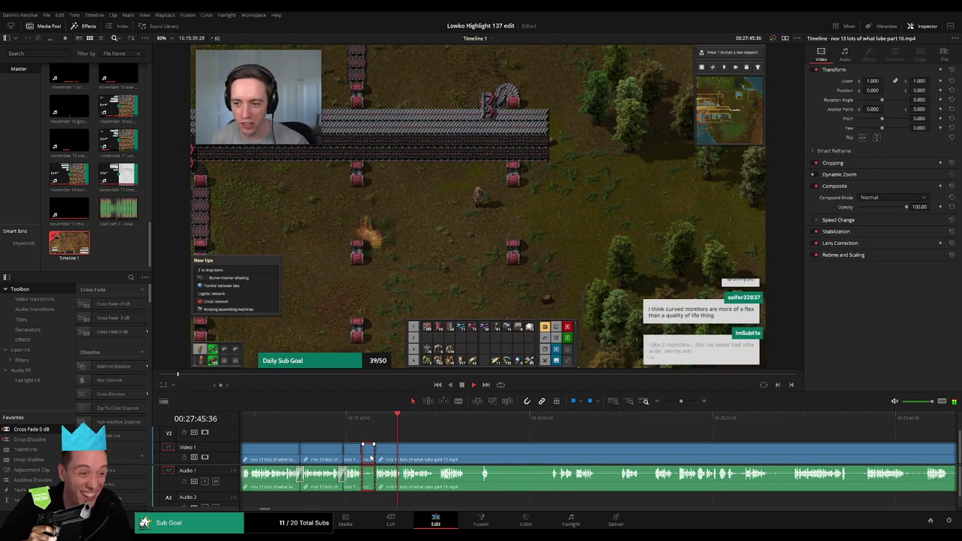
{"action": "key", "text": "Delete"}
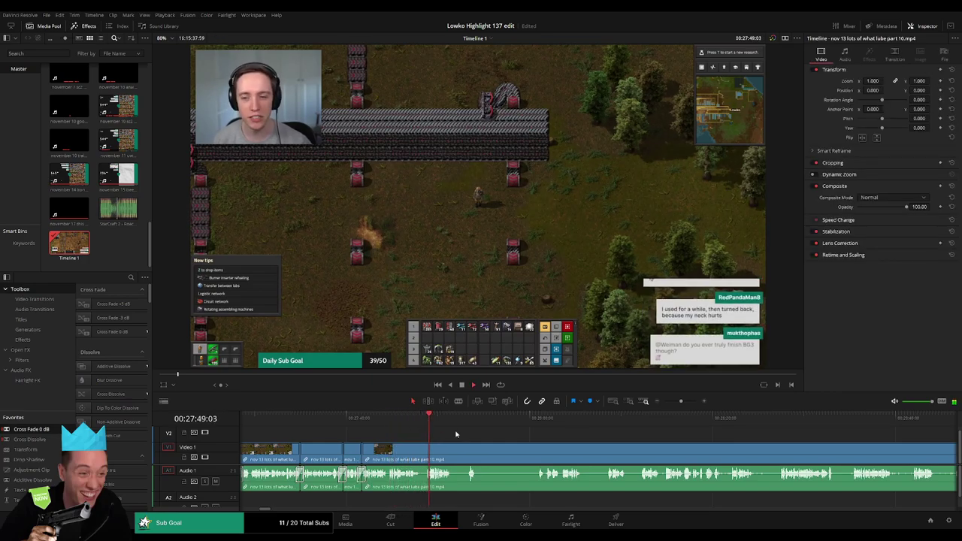
{"action": "key", "text": "b"}
{"action": "left_click", "coordinate": [451, 451]}
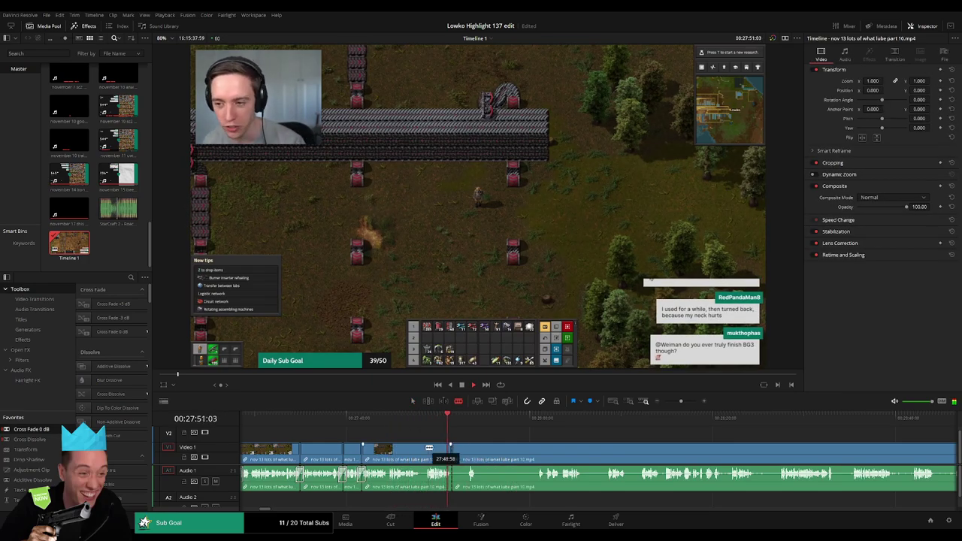
{"action": "key", "text": "ctrl+z"}
Split the part 10 clip at 27:49:54 and 27:50:09 to isolate the short piece between.
{"action": "left_click", "coordinate": [426, 419]}
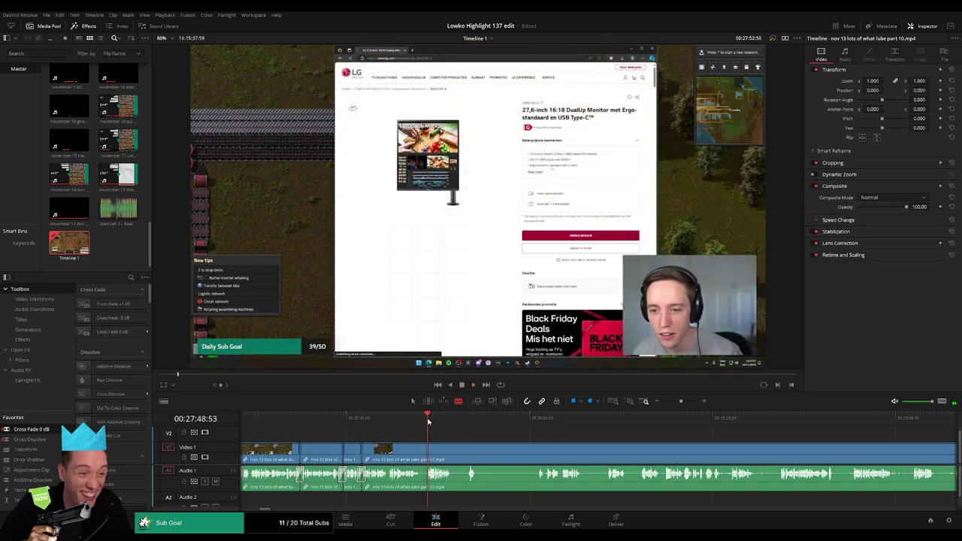
{"action": "left_click_drag", "start_coordinate": [681, 401], "coordinate": [689, 401]}
{"action": "left_click_drag", "start_coordinate": [540, 421], "coordinate": [455, 422]}
{"action": "key", "text": "space"}
{"action": "key", "text": "ctrl+b"}
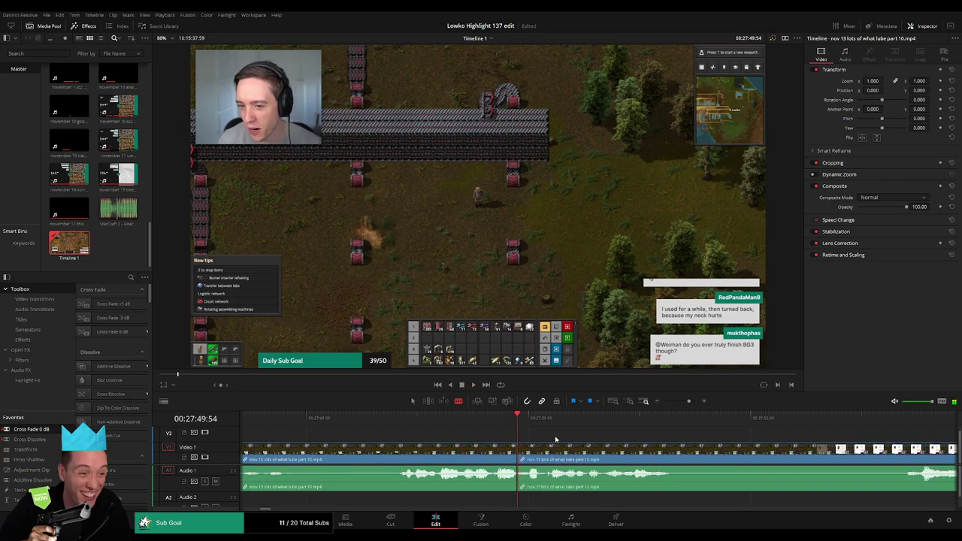
{"action": "key", "text": "space"}
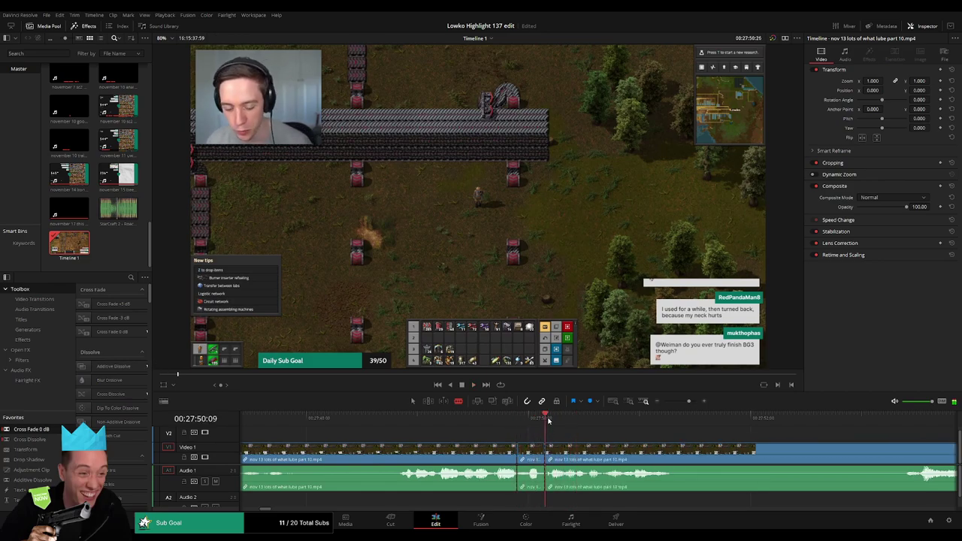
{"action": "key", "text": "a"}
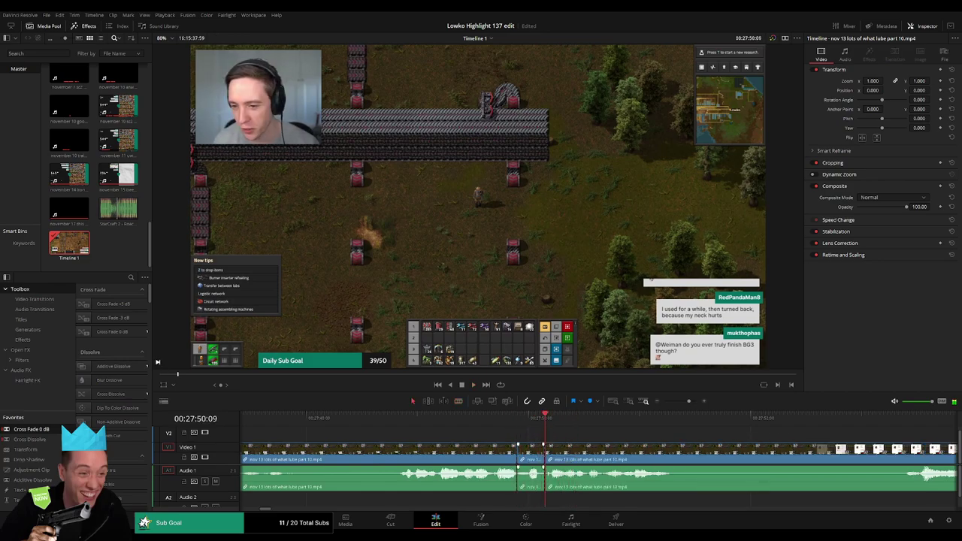
Cover the isolated piece at about 27:50 with the StarCraft 2 Roach Quotes sound on Audio 2 at reduced volume.
{"action": "left_click_drag", "start_coordinate": [131, 216], "coordinate": [581, 500]}
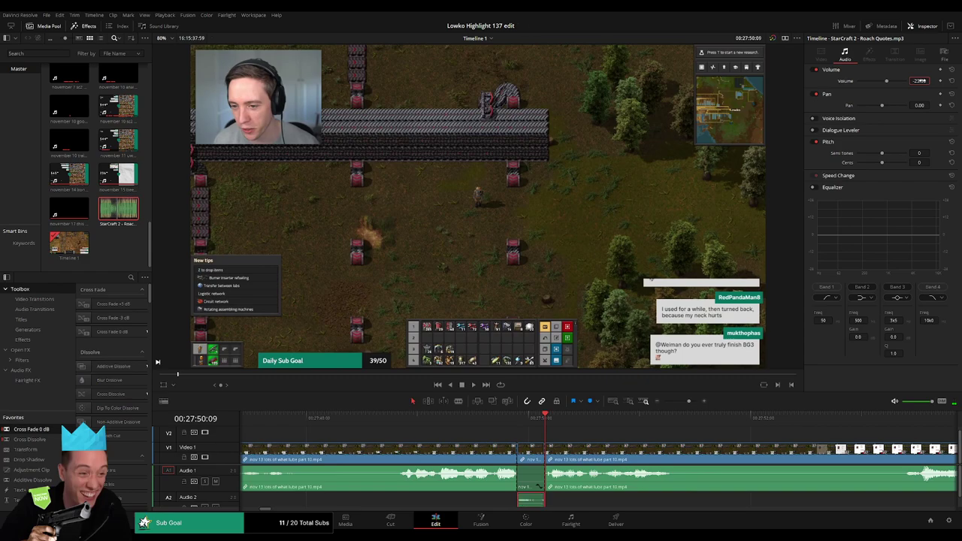
{"action": "left_click", "coordinate": [340, 424]}
{"action": "key", "text": "space"}
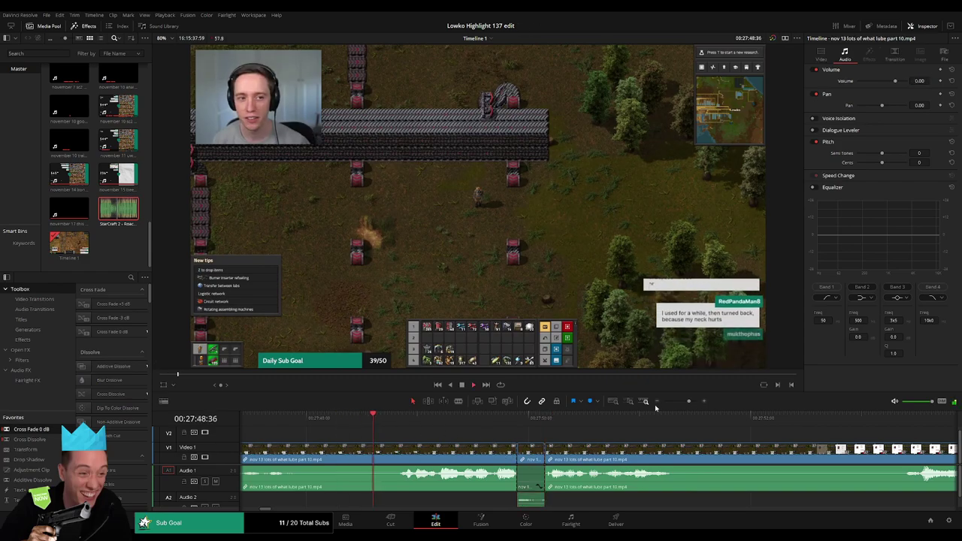
Remove the short part 10 piece at about 27:48 and add a Cross Fade 0 dB to the audio at the cut.
{"action": "left_click_drag", "start_coordinate": [689, 402], "coordinate": [685, 404]}
{"action": "left_click", "coordinate": [589, 449]}
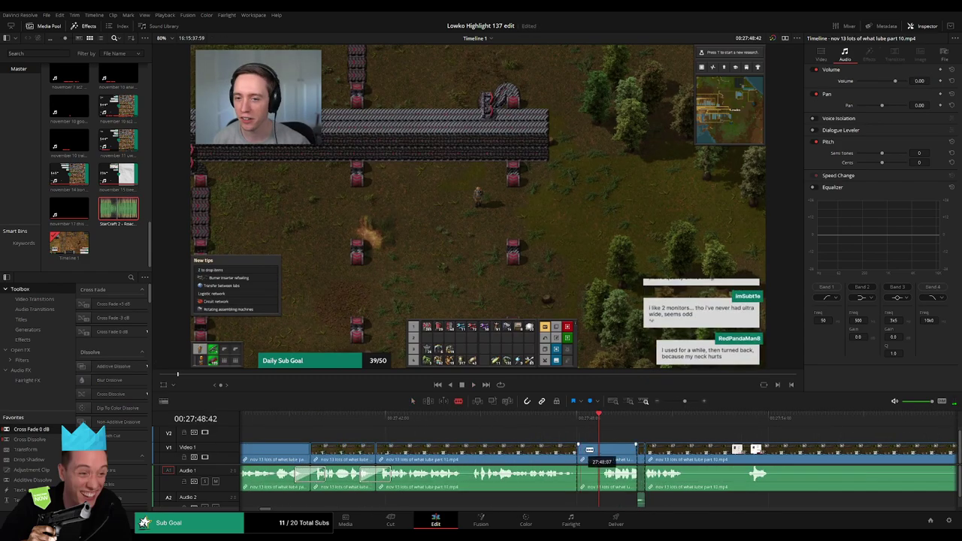
{"action": "left_click", "coordinate": [602, 449]}
{"action": "key", "text": "a"}
{"action": "left_click", "coordinate": [588, 455]}
{"action": "key", "text": "Delete"}
{"action": "key", "text": "space"}
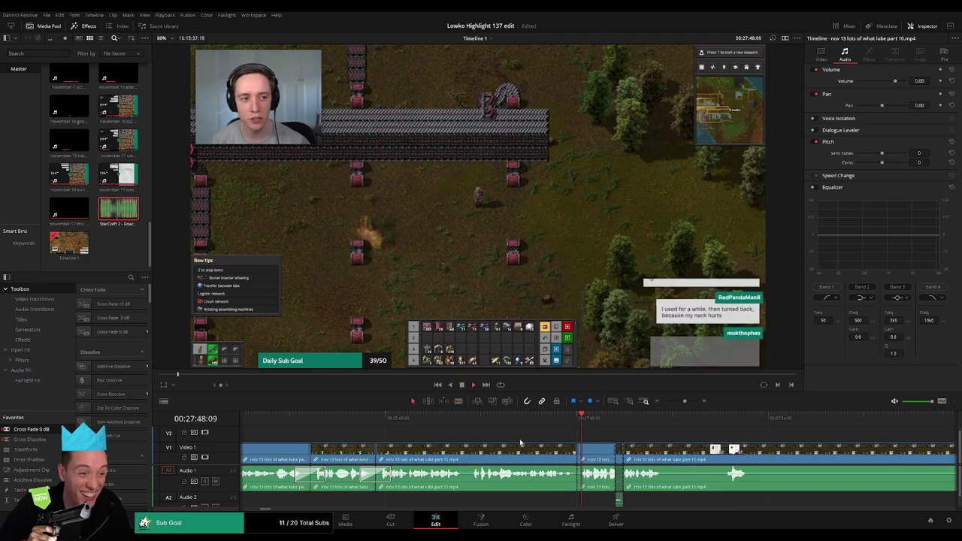
{"action": "left_click", "coordinate": [539, 420]}
{"action": "key", "text": "space"}
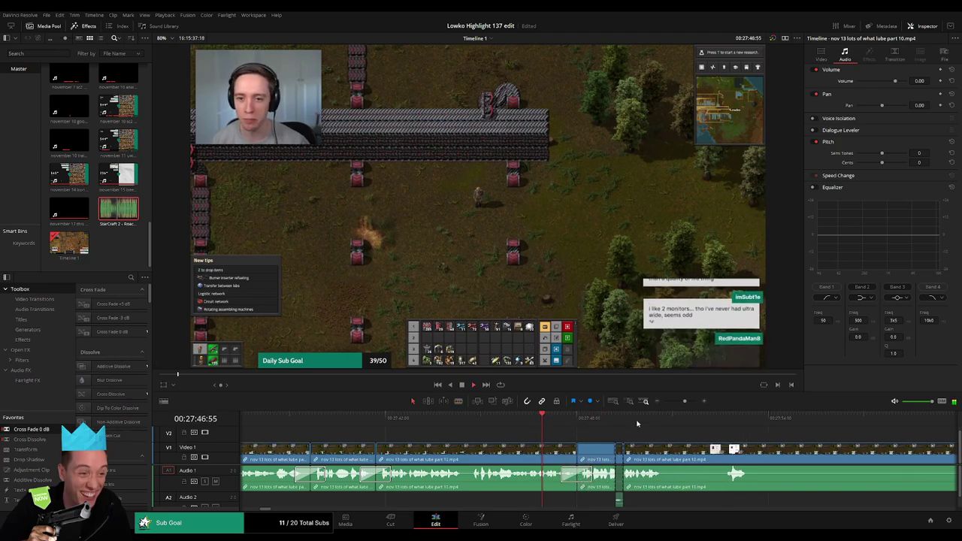
Remove the part 10 footage between about 27:53 and 28:00 and add a Cross Fade 0 dB to the audio at the cut.
{"action": "left_click_drag", "start_coordinate": [698, 430], "coordinate": [504, 429]}
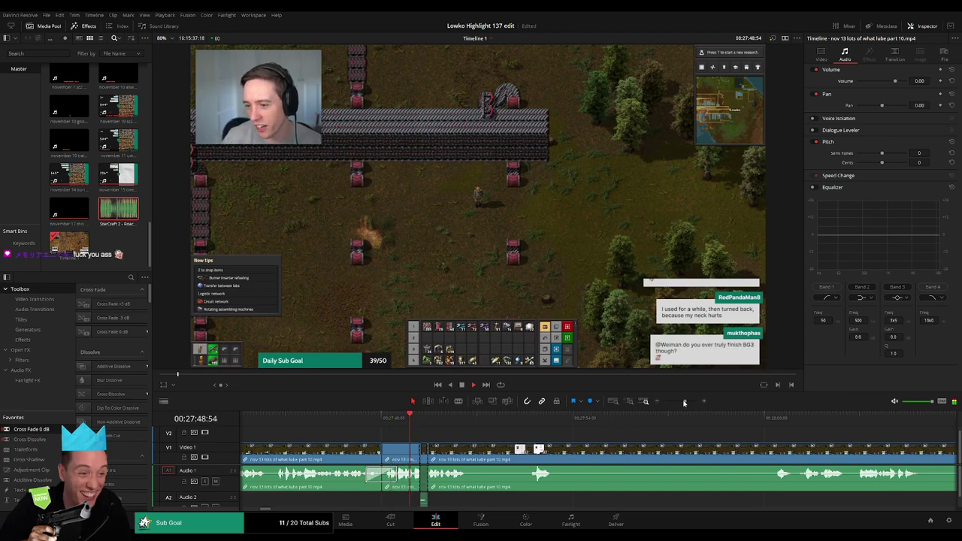
{"action": "left_click_drag", "start_coordinate": [685, 402], "coordinate": [567, 422]}
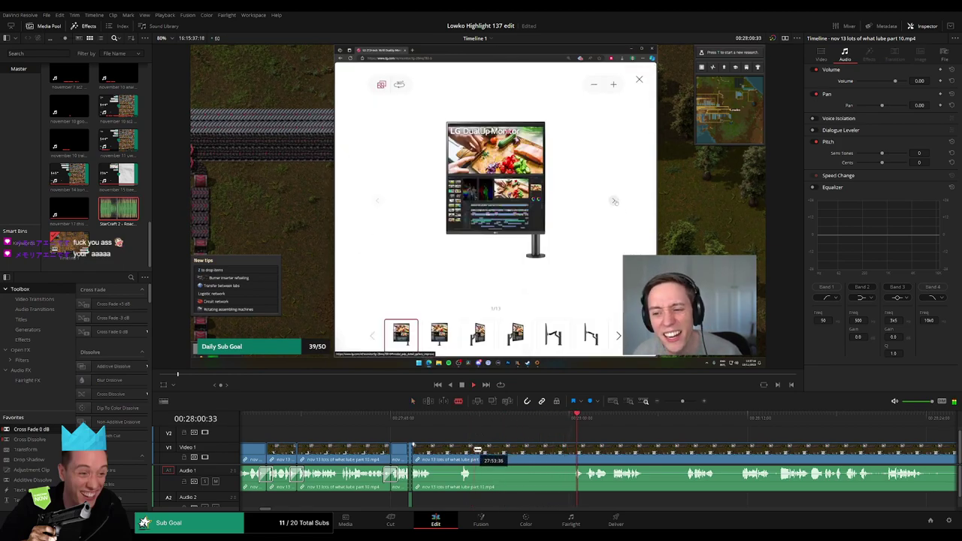
{"action": "left_click", "coordinate": [504, 455]}
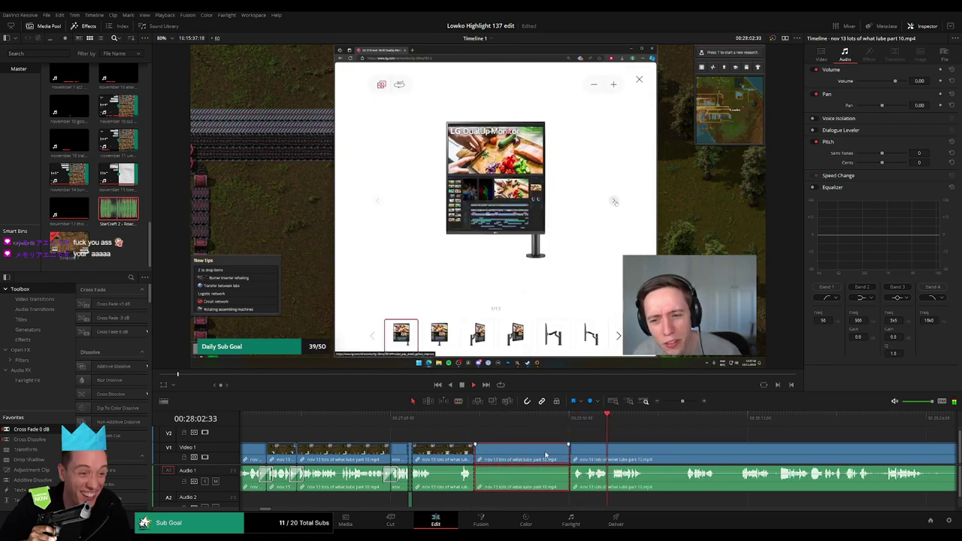
{"action": "key", "text": "Delete"}
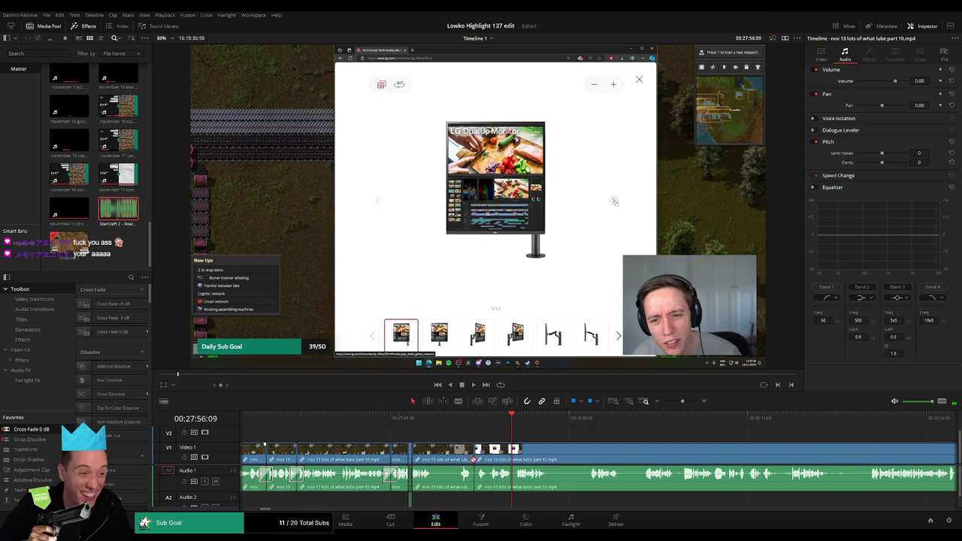
{"action": "left_click_drag", "start_coordinate": [473, 460], "coordinate": [473, 473]}
{"action": "left_click", "coordinate": [468, 422]}
{"action": "key", "text": "space"}
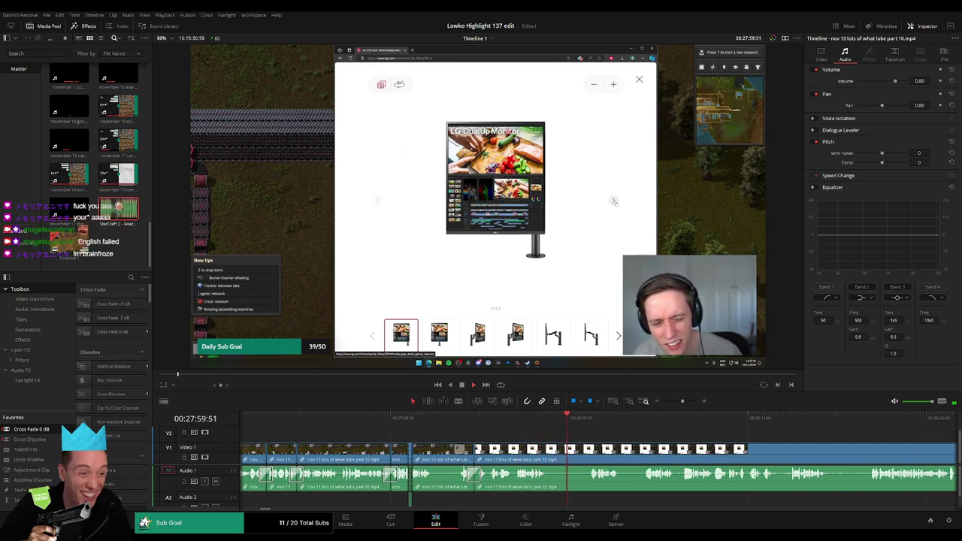
Remove the part 10 footage between about 27:59 and 28:01.
{"action": "left_click_drag", "start_coordinate": [556, 441], "coordinate": [429, 453]}
{"action": "left_click", "coordinate": [425, 454]}
{"action": "left_click", "coordinate": [463, 453]}
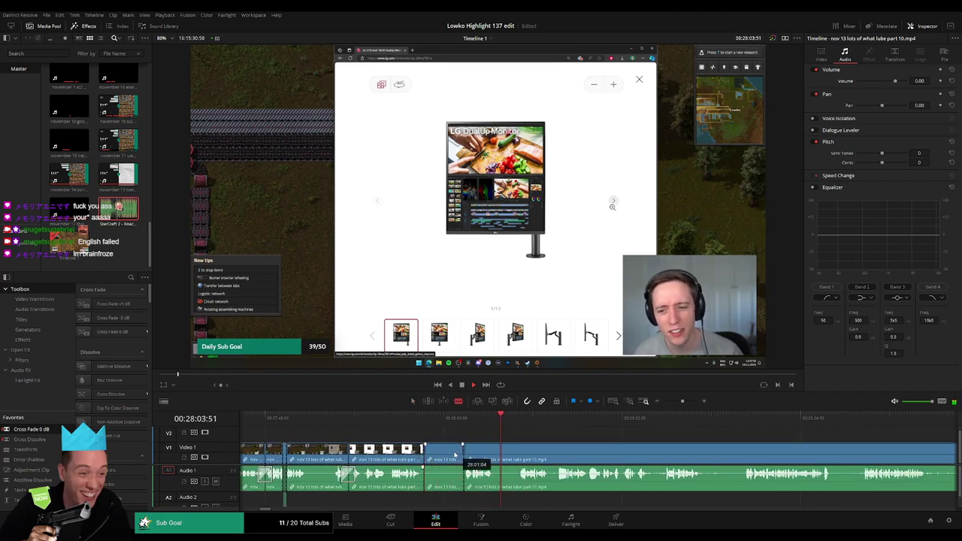
{"action": "key", "text": "a"}
{"action": "left_click", "coordinate": [453, 454]}
{"action": "key", "text": "Delete"}
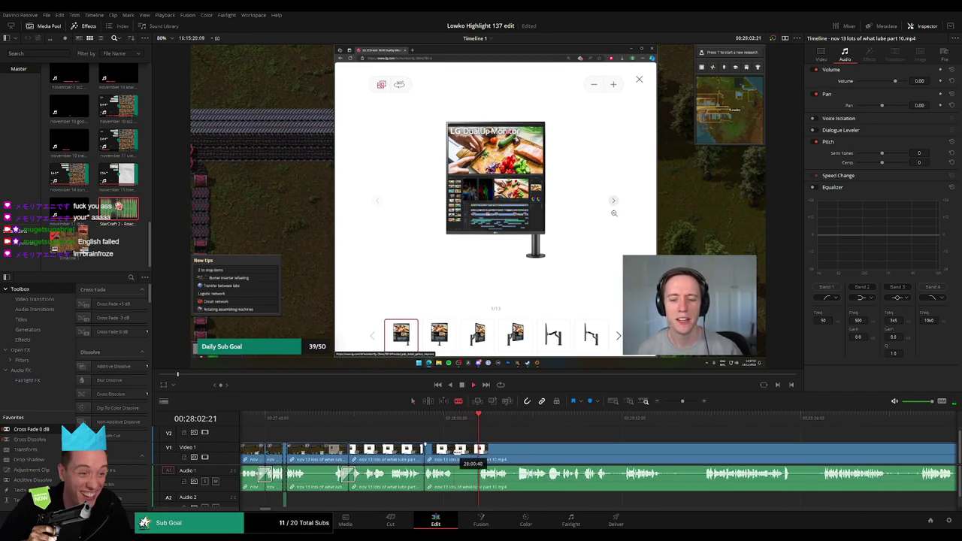
Remove the short part 10 piece between about 28:00:40 and 28:02:20.
{"action": "left_click", "coordinate": [456, 452]}
{"action": "left_click", "coordinate": [479, 453]}
{"action": "key", "text": "a"}
{"action": "left_click", "coordinate": [467, 459]}
{"action": "key", "text": "Delete"}
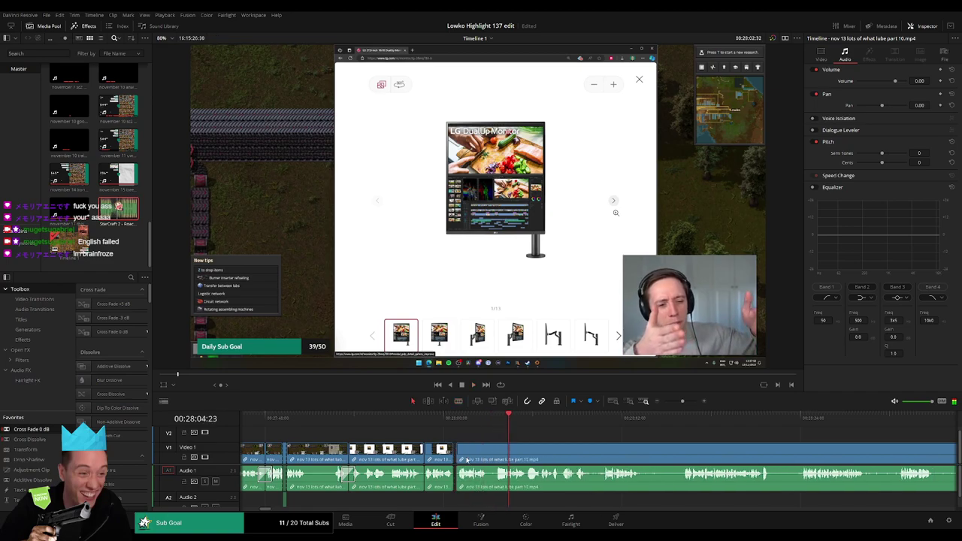
Add a Cross Fade 0 dB to the audio at the cuts at about 27:59 and 28:00:40 and play them back.
{"action": "left_click", "coordinate": [469, 425]}
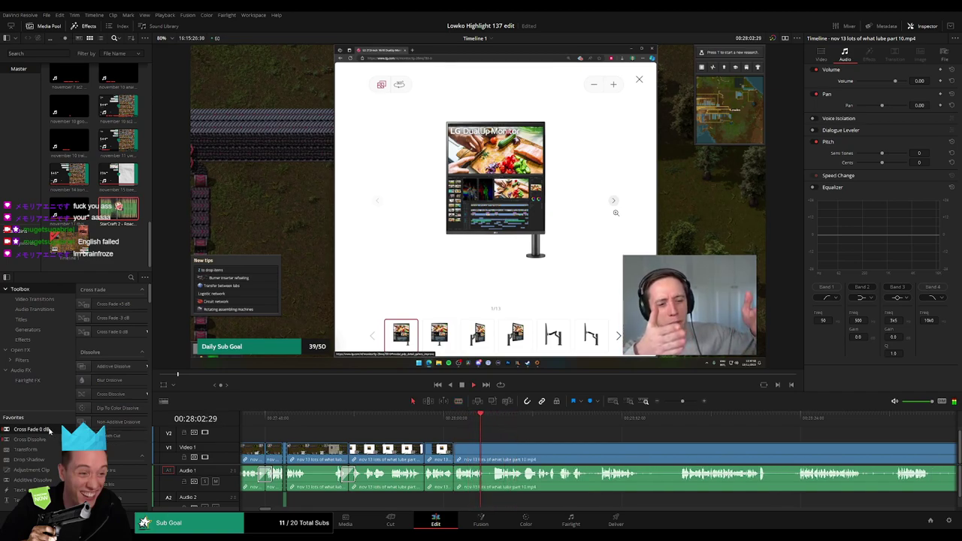
{"action": "left_click_drag", "start_coordinate": [428, 487], "coordinate": [424, 483]}
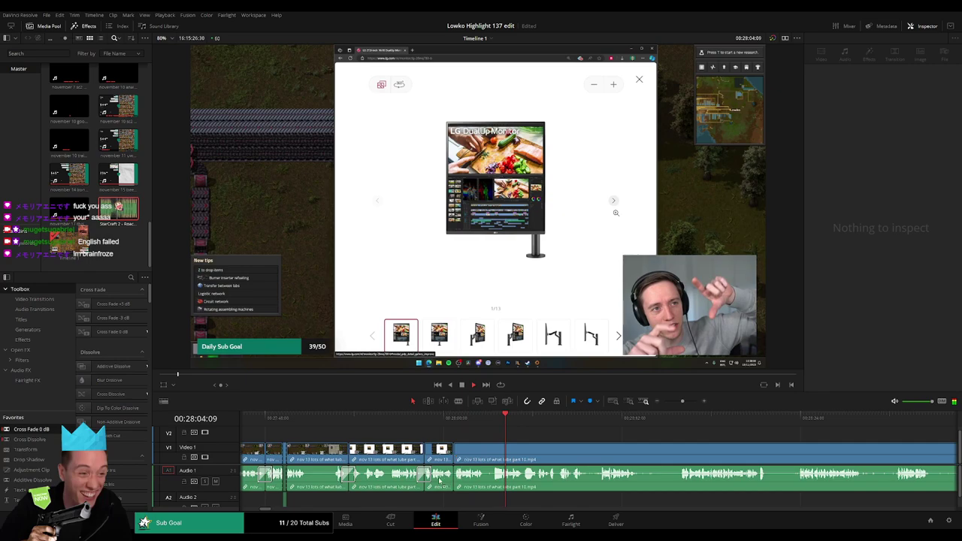
{"action": "left_click", "coordinate": [461, 465]}
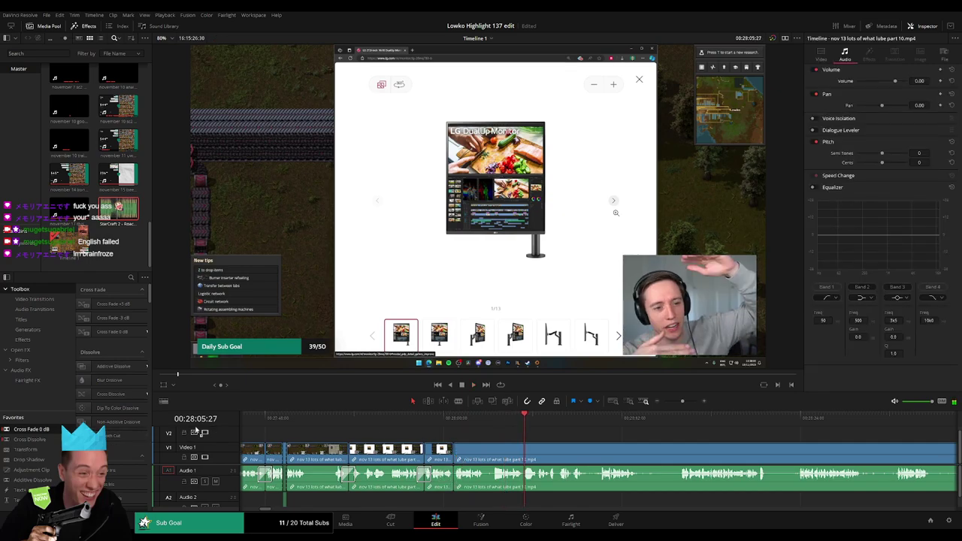
{"action": "left_click_drag", "start_coordinate": [196, 430], "coordinate": [491, 486]}
{"action": "left_click", "coordinate": [449, 421]}
{"action": "key", "text": "space"}
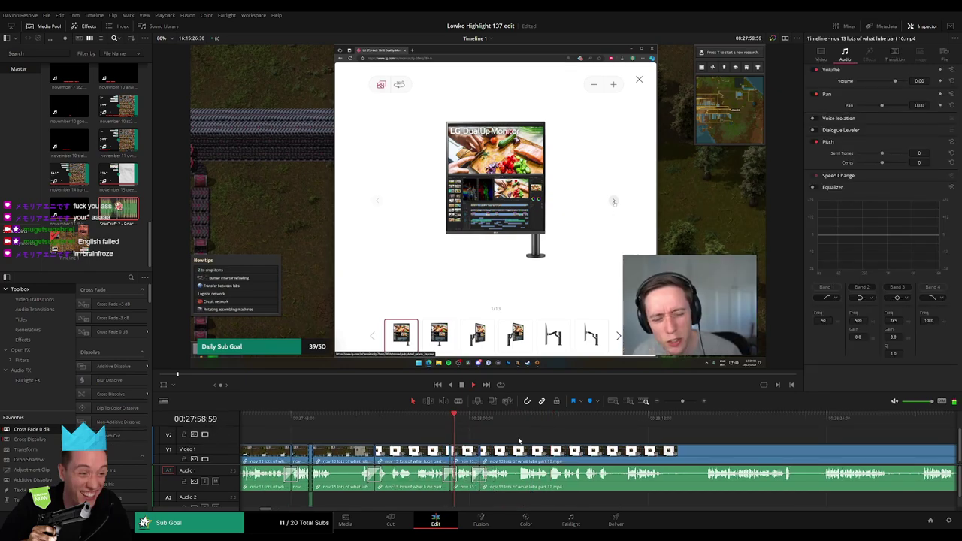
Remove the part 10 footage between about 28:13 and 28:15:40.
{"action": "left_click_drag", "start_coordinate": [582, 446], "coordinate": [404, 445]}
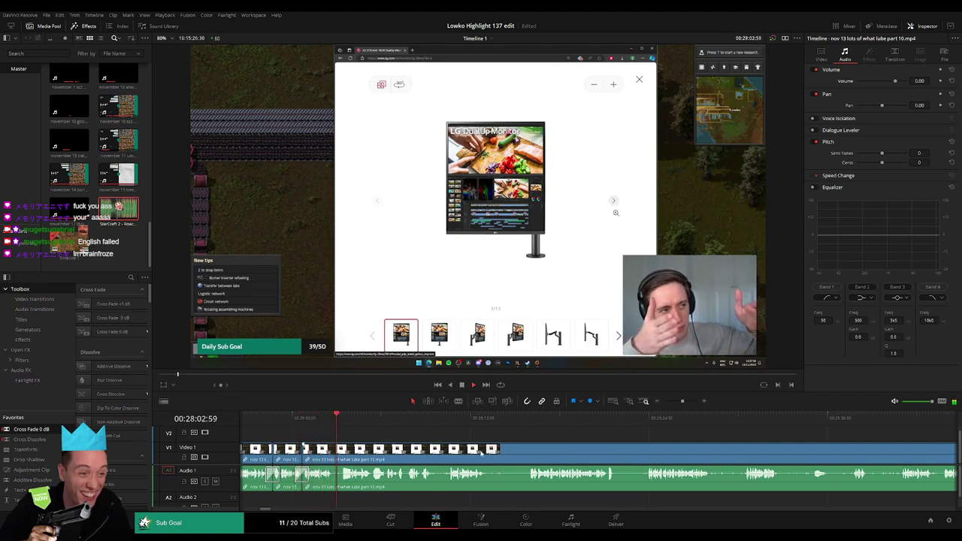
{"action": "scroll", "coordinate": [481, 451], "scroll_direction": "right", "scroll_amount": 2}
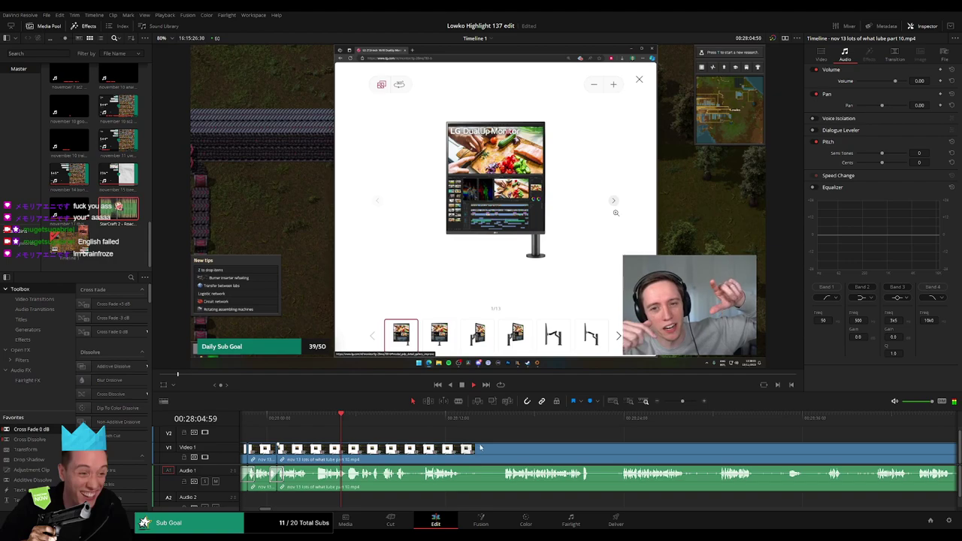
{"action": "scroll", "coordinate": [474, 449], "scroll_direction": "right", "scroll_amount": 2}
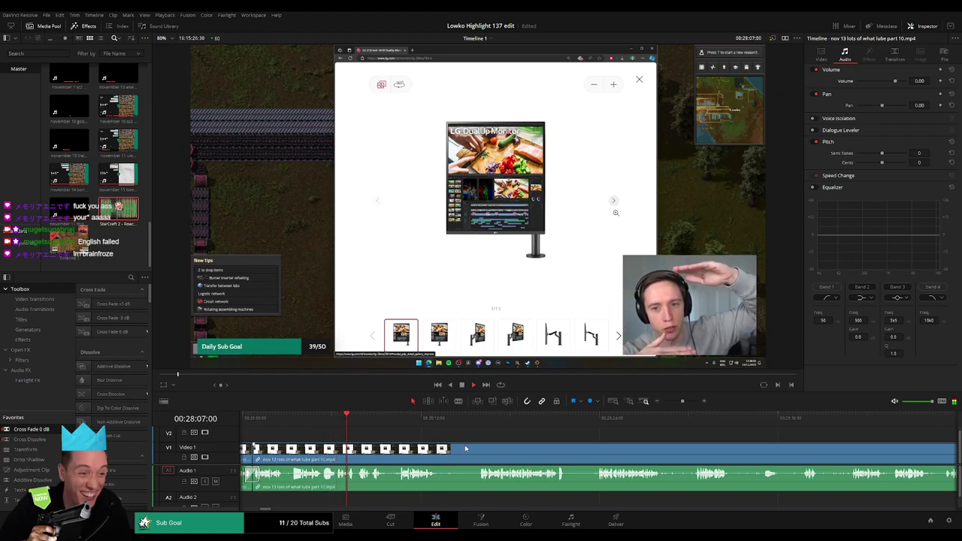
{"action": "key", "text": "b"}
{"action": "left_click", "coordinate": [440, 448]}
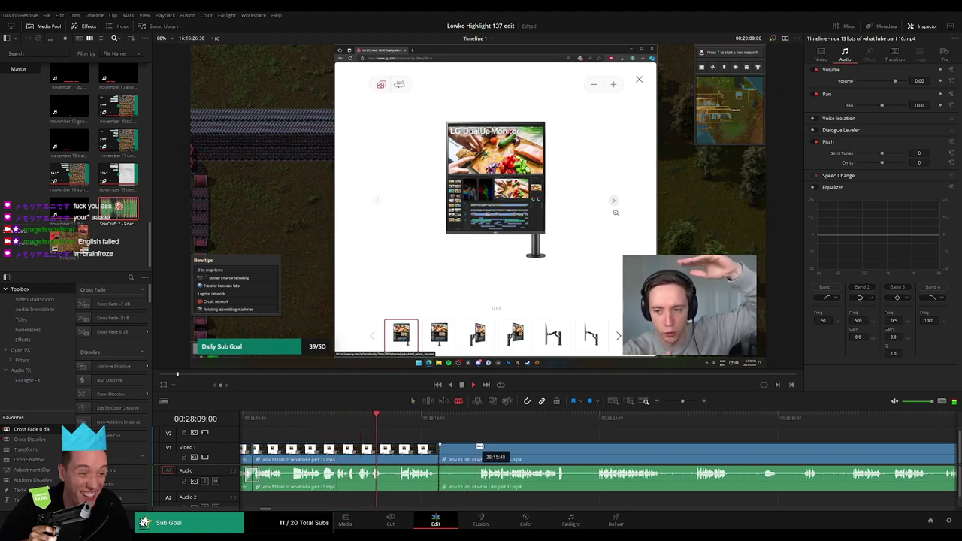
{"action": "left_click", "coordinate": [477, 449]}
{"action": "left_click_drag", "start_coordinate": [465, 448], "coordinate": [465, 449]}
{"action": "key", "text": "Delete"}
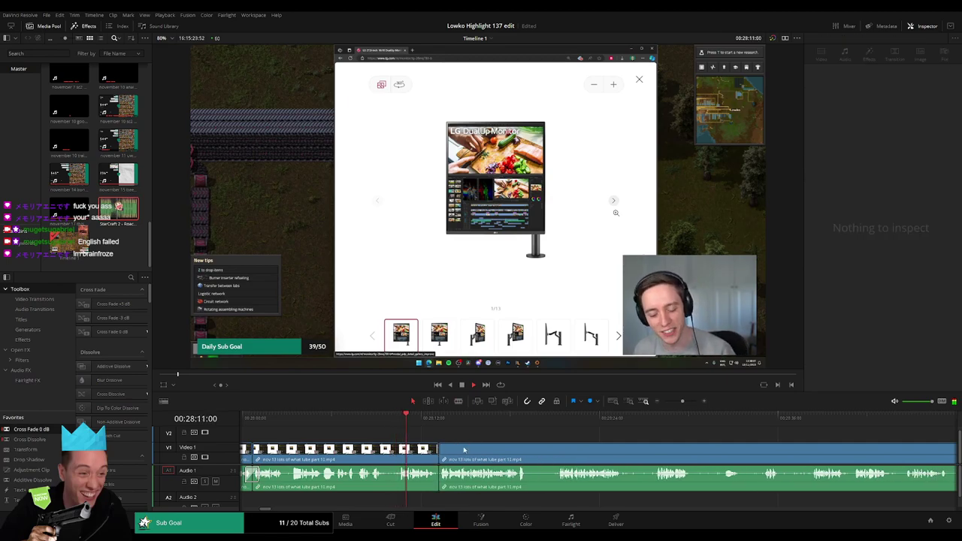
Remove the short part 10 piece at about 28:10 and add a Cross Fade 0 dB to the audio at the last two cuts.
{"action": "left_click", "coordinate": [387, 451]}
{"action": "left_click", "coordinate": [397, 451]}
{"action": "key", "text": "a"}
{"action": "left_click", "coordinate": [391, 454]}
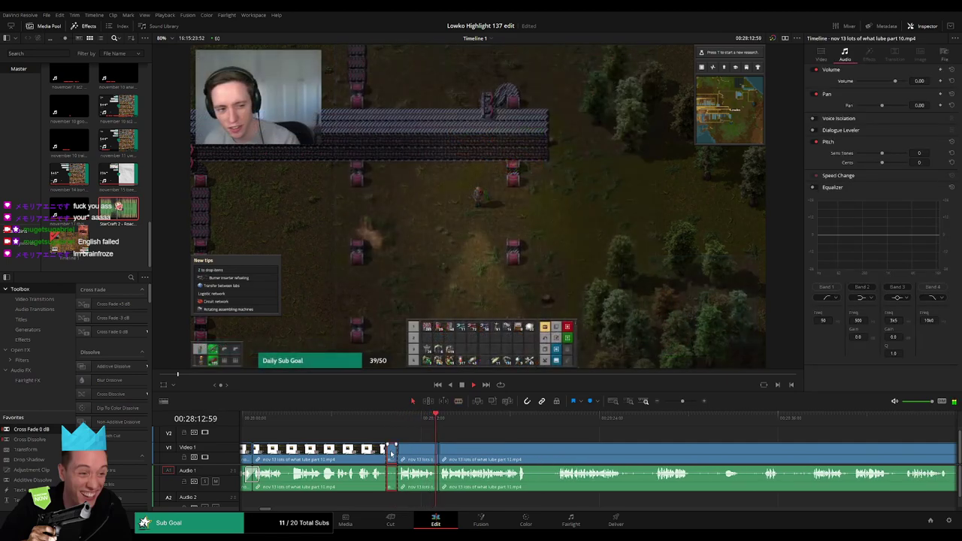
{"action": "key", "text": "Delete"}
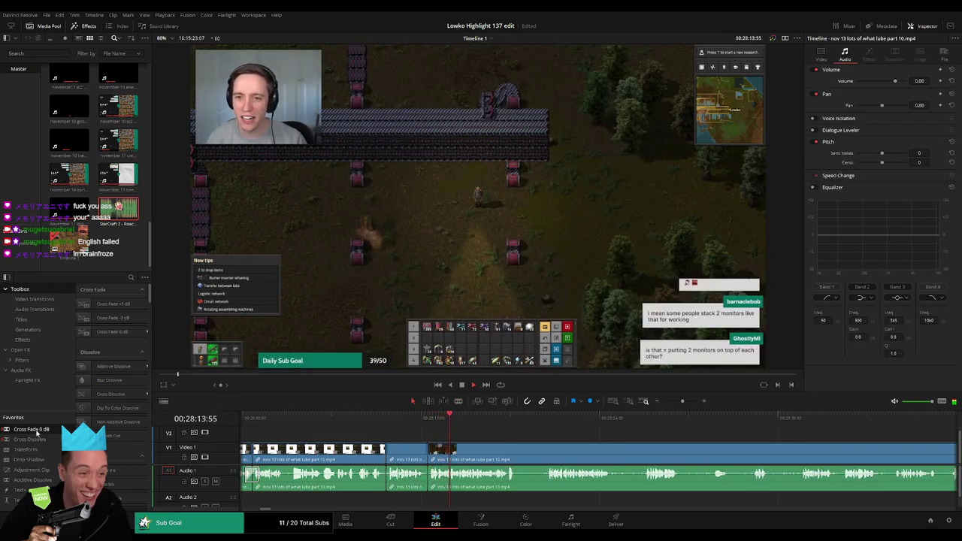
{"action": "left_click_drag", "start_coordinate": [35, 430], "coordinate": [427, 476]}
Remove the part 10 piece between about 28:18 and 28:20 and add a Cross Fade 0 dB to the audio at the cut.
{"action": "scroll", "coordinate": [557, 460], "scroll_direction": "right", "scroll_amount": 3}
{"action": "key", "text": "b"}
{"action": "left_click", "coordinate": [411, 450]}
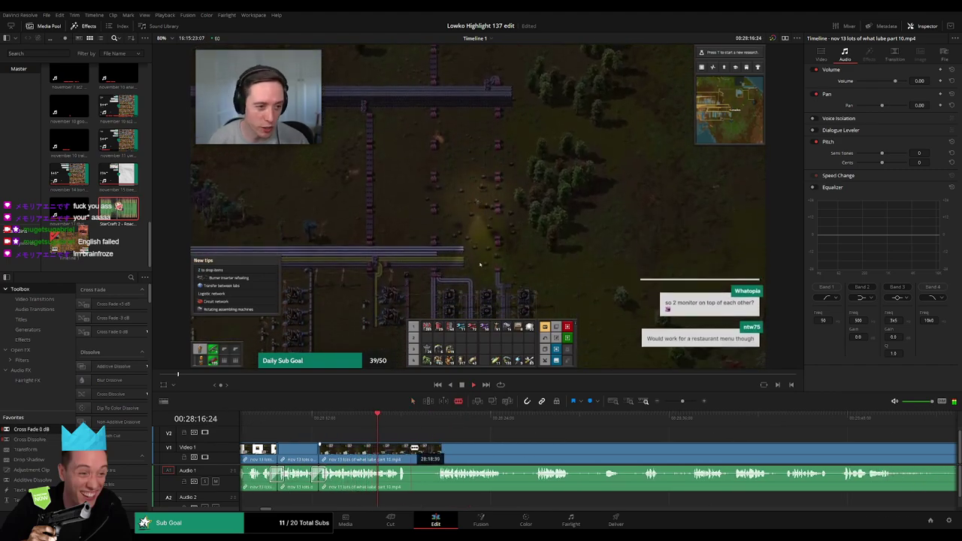
{"action": "left_click", "coordinate": [436, 448]}
{"action": "key", "text": "a"}
{"action": "left_click", "coordinate": [431, 449]}
{"action": "key", "text": "Delete"}
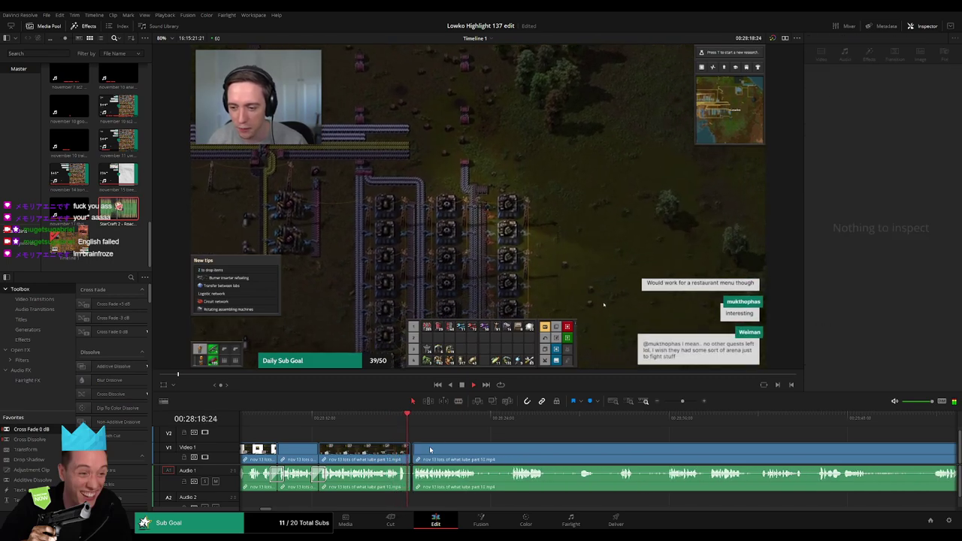
{"action": "left_click_drag", "start_coordinate": [42, 430], "coordinate": [412, 473]}
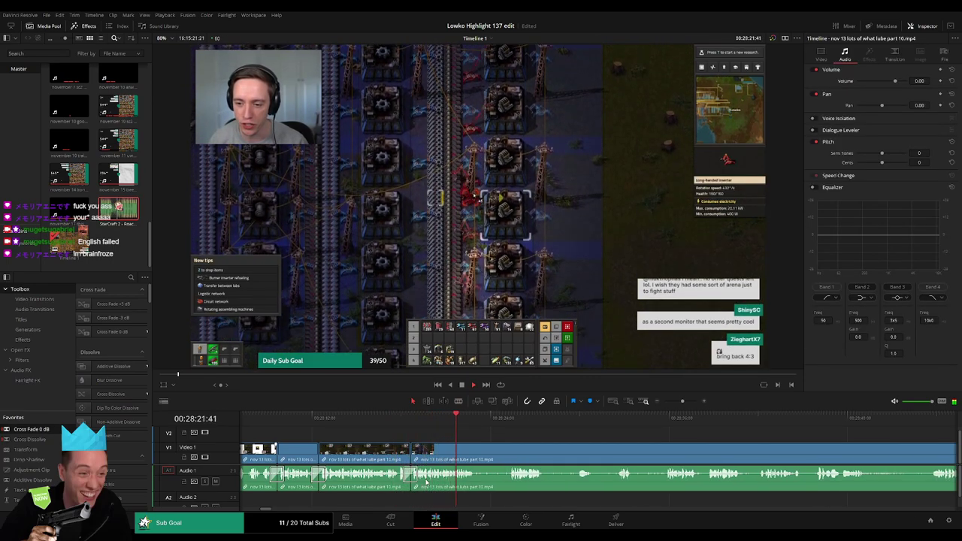
Remove the part 10 footage between about 28:23 and 28:25.
{"action": "left_click", "coordinate": [505, 418]}
{"action": "key", "text": "b"}
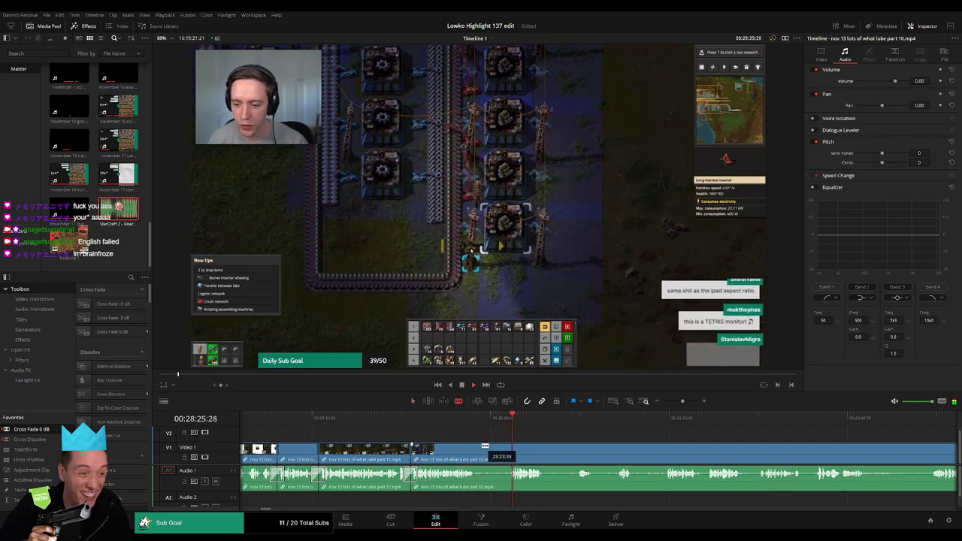
{"action": "left_click", "coordinate": [475, 447]}
{"action": "left_click", "coordinate": [512, 447]}
{"action": "key", "text": "a"}
{"action": "left_click", "coordinate": [500, 452]}
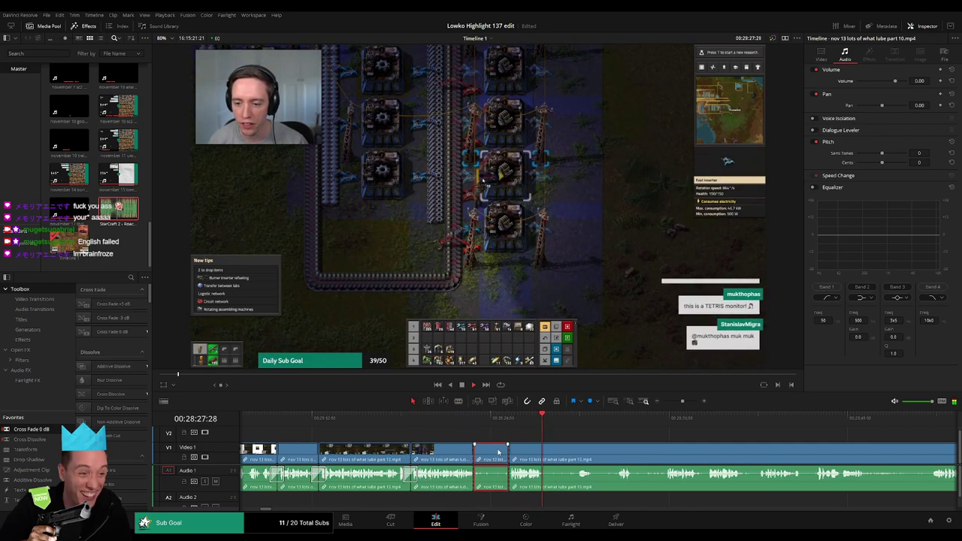
{"action": "key", "text": "Delete"}
Remove the part 10 footage between about 28:25 and 28:30 and add a Cross Fade 0 dB to the audio at the last two cuts.
{"action": "left_click", "coordinate": [541, 418]}
{"action": "scroll", "coordinate": [566, 443], "scroll_direction": "right", "scroll_amount": 2}
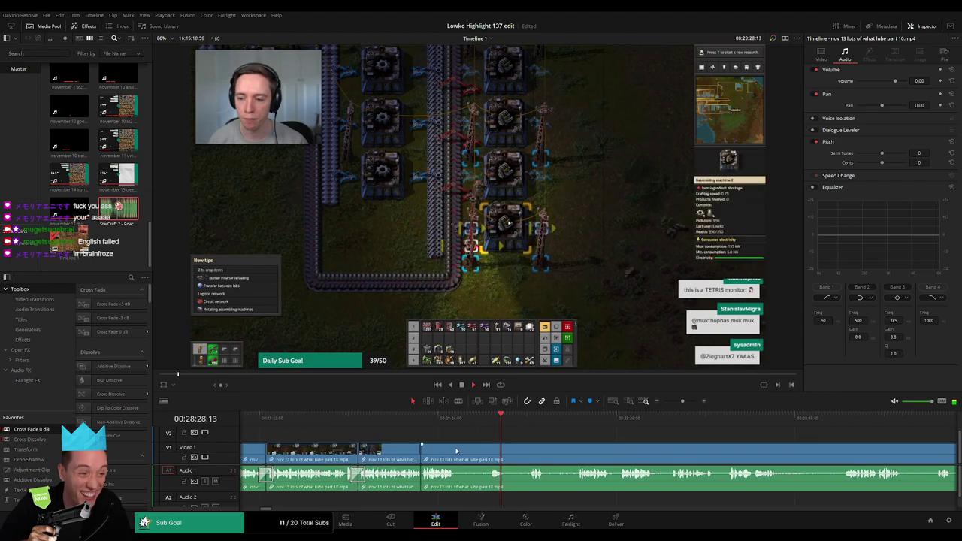
{"action": "key", "text": "b"}
{"action": "left_click", "coordinate": [458, 448]}
{"action": "left_click", "coordinate": [530, 448]}
{"action": "key", "text": "a"}
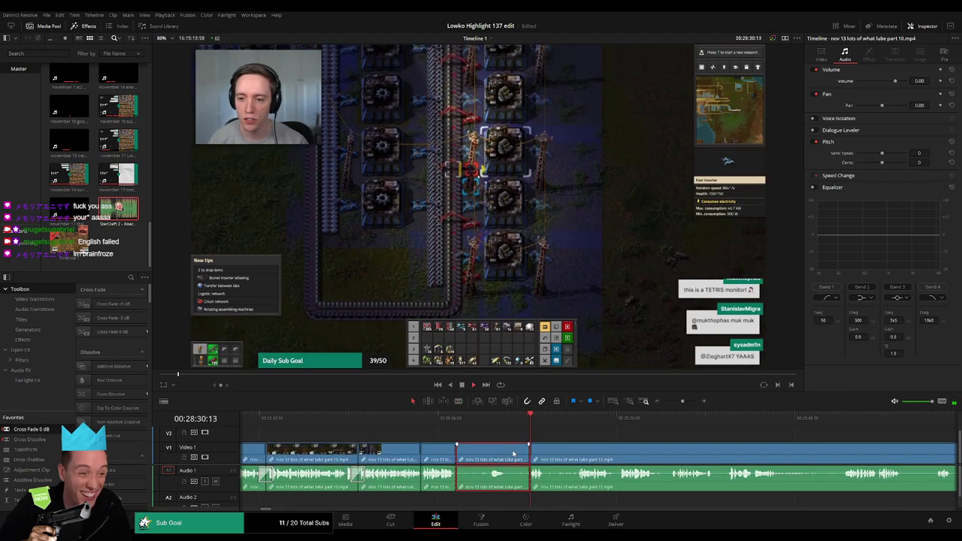
{"action": "left_click", "coordinate": [513, 454]}
{"action": "key", "text": "Delete"}
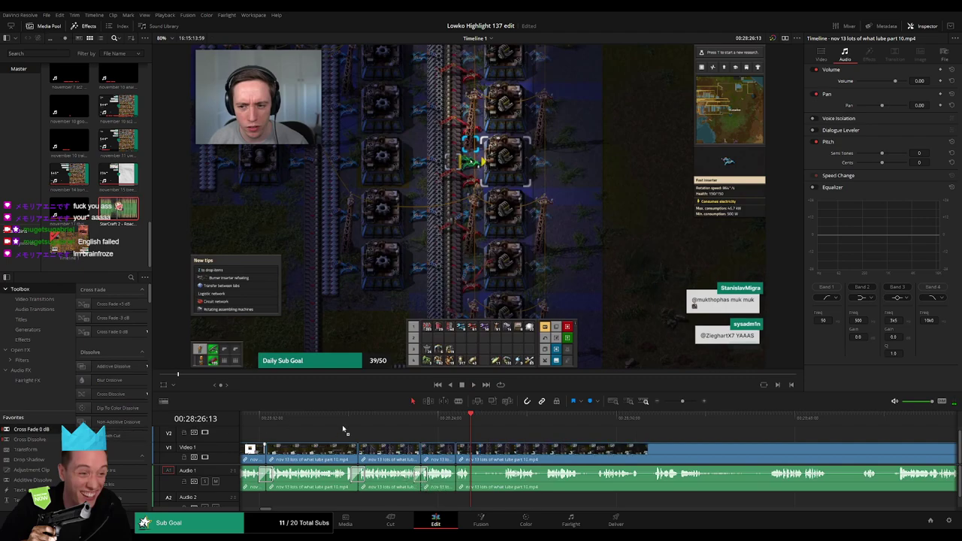
Remove the part 10 footage between about 28:26 and 28:28:20 and add a Cross Fade 0 dB to the audio at the cut.
{"action": "key", "text": "b"}
{"action": "left_click", "coordinate": [472, 447]}
{"action": "left_click", "coordinate": [505, 453]}
{"action": "key", "text": "a"}
{"action": "left_click", "coordinate": [491, 456]}
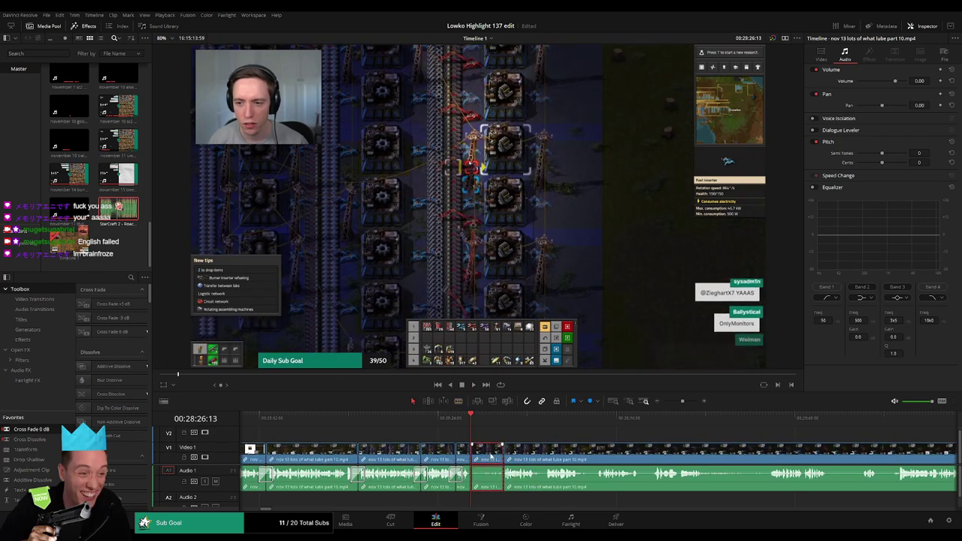
{"action": "key", "text": "Delete"}
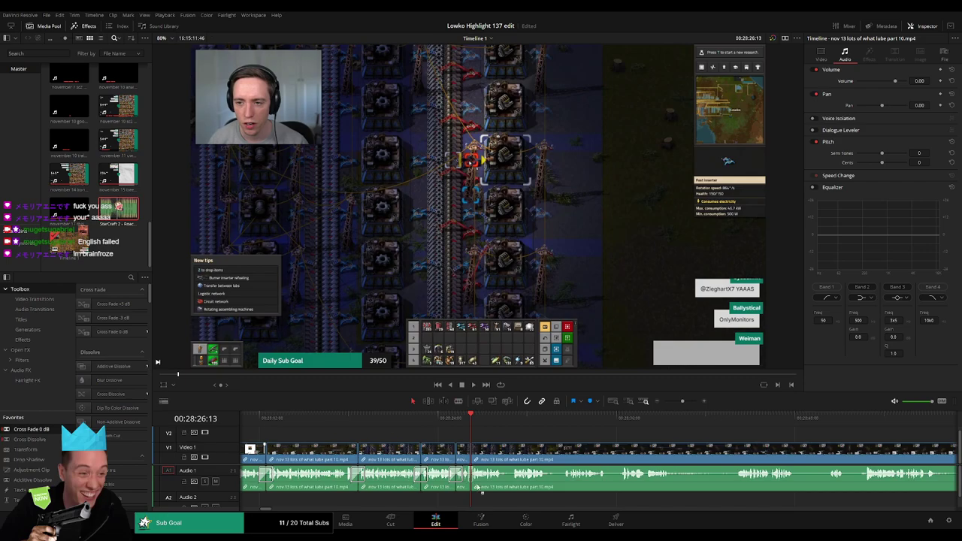
Remove the part 10 footage between about 28:31:30 and 28:36 and add a Cross Fade 0 dB to the audio at the cut.
{"action": "key", "text": "space"}
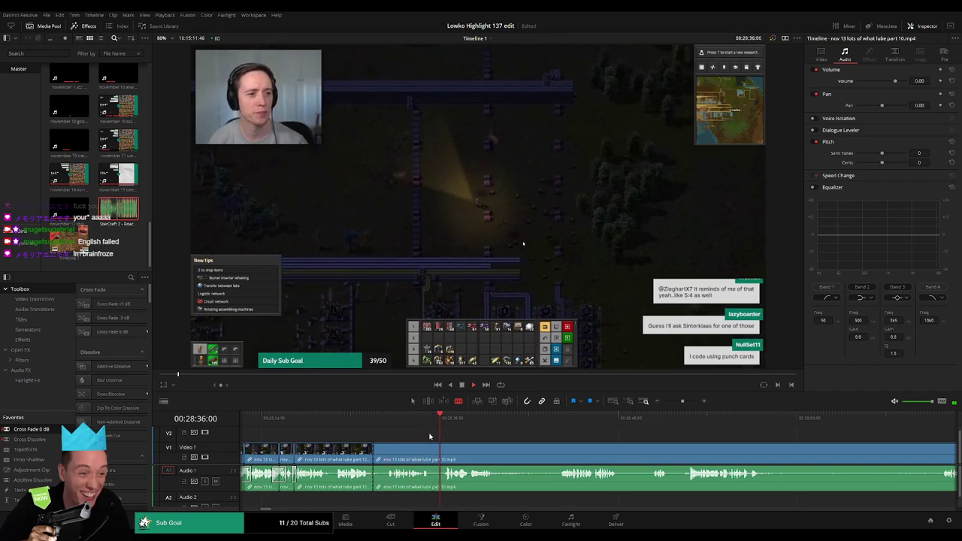
{"action": "left_click", "coordinate": [448, 451]}
{"action": "key", "text": "a"}
{"action": "left_click", "coordinate": [433, 453]}
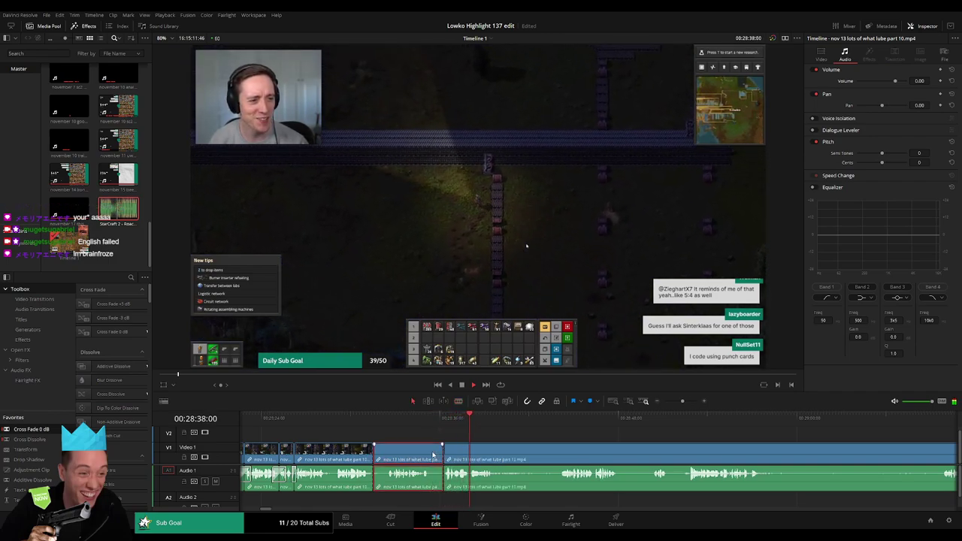
{"action": "key", "text": "Delete"}
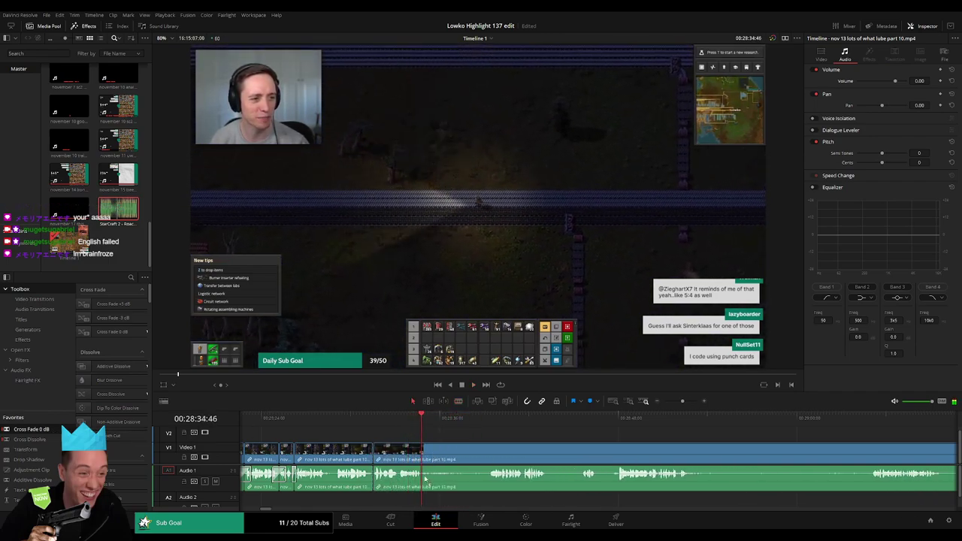
Remove the part 10 footage between about 28:35 and 28:39 and add a Cross Fade 0 dB to the audio at the cut.
{"action": "key", "text": "b"}
{"action": "left_click", "coordinate": [426, 453]}
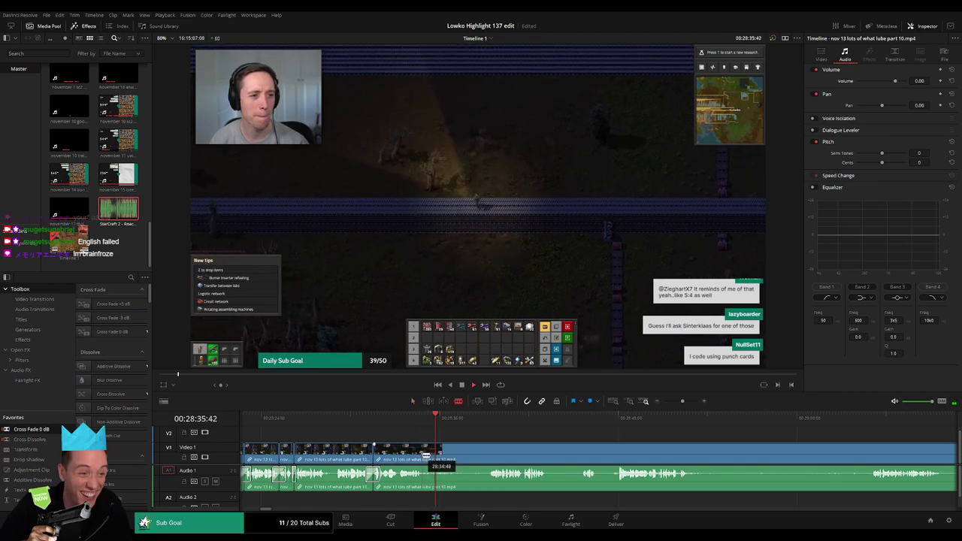
{"action": "left_click", "coordinate": [491, 420]}
{"action": "scroll", "coordinate": [481, 438], "scroll_direction": "right", "scroll_amount": 3}
{"action": "left_click", "coordinate": [384, 448]}
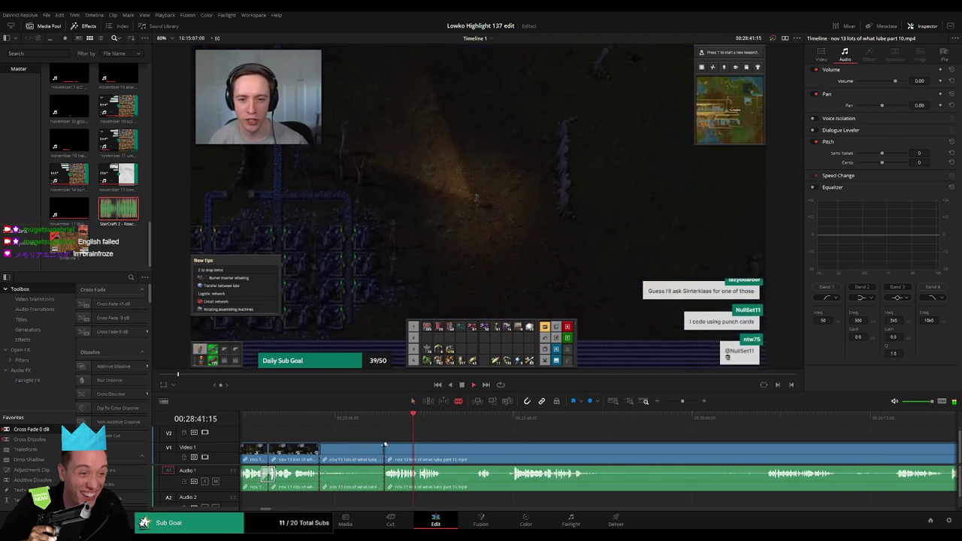
{"action": "key", "text": "a"}
{"action": "left_click", "coordinate": [366, 452]}
{"action": "key", "text": "Delete"}
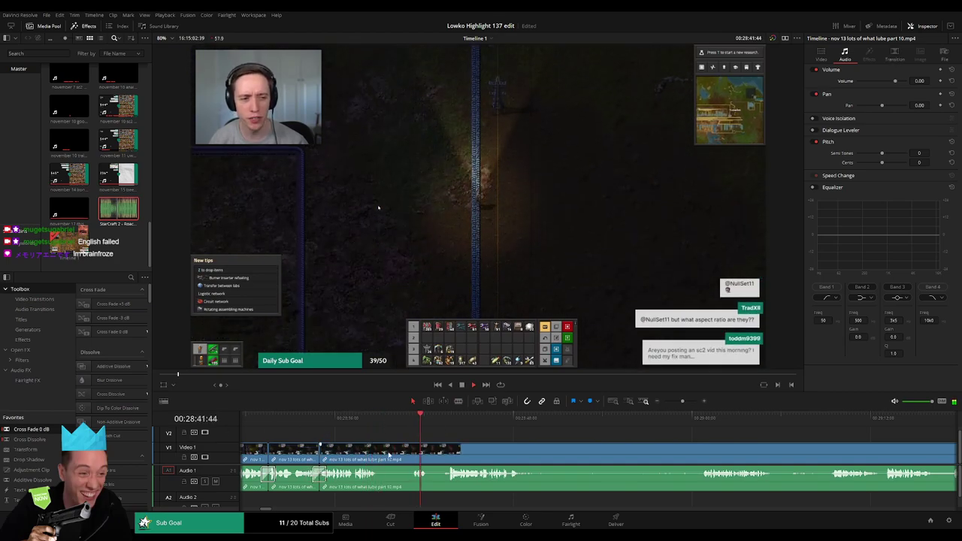
Remove the part 10 footage between about 28:39 and 28:41 and add a Cross Fade 0 dB to the audio at the cut.
{"action": "left_click", "coordinate": [378, 455]}
{"action": "left_click", "coordinate": [412, 451]}
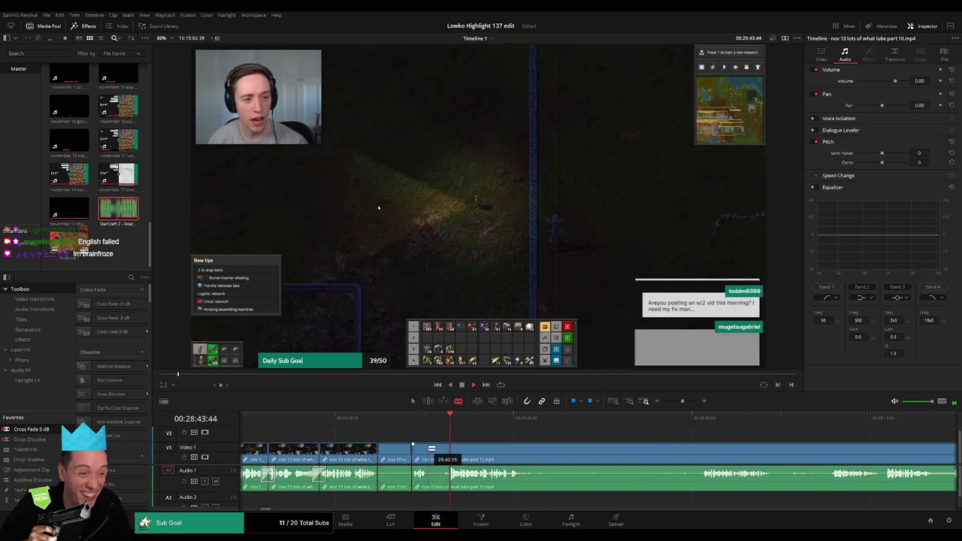
{"action": "left_click", "coordinate": [429, 448]}
{"action": "key", "text": "a"}
{"action": "left_click", "coordinate": [396, 453]}
{"action": "key", "text": "Delete"}
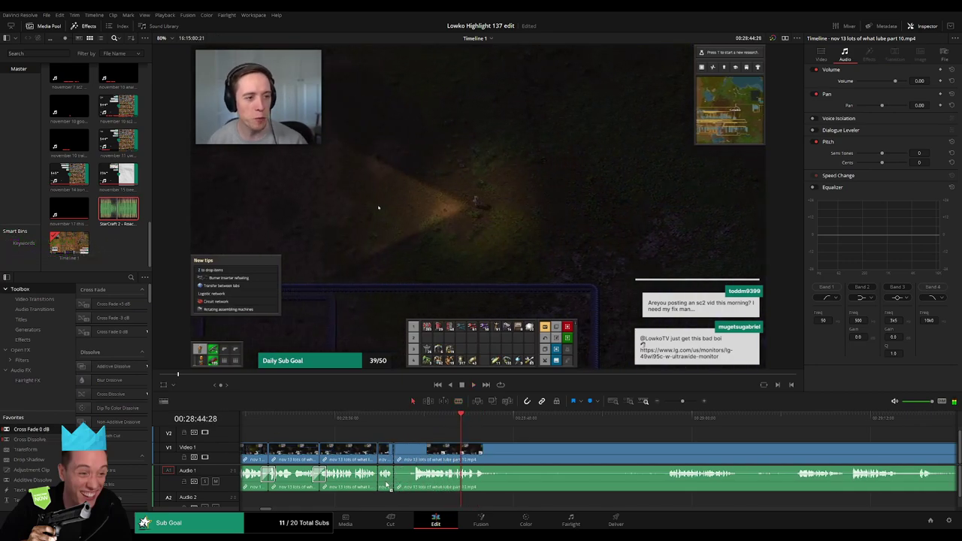
Remove the long part 10 stretch between about 28:40 and 28:58 and add a Cross Fade 0 dB to the audio at the cut.
{"action": "left_click", "coordinate": [662, 420]}
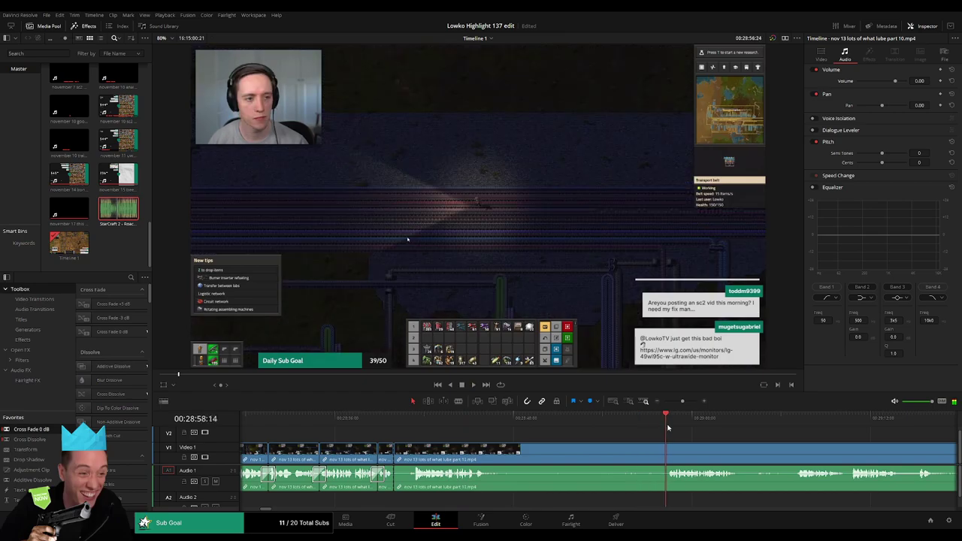
{"action": "key", "text": "b"}
{"action": "left_click", "coordinate": [669, 451]}
{"action": "key", "text": "a"}
{"action": "left_click", "coordinate": [608, 451]}
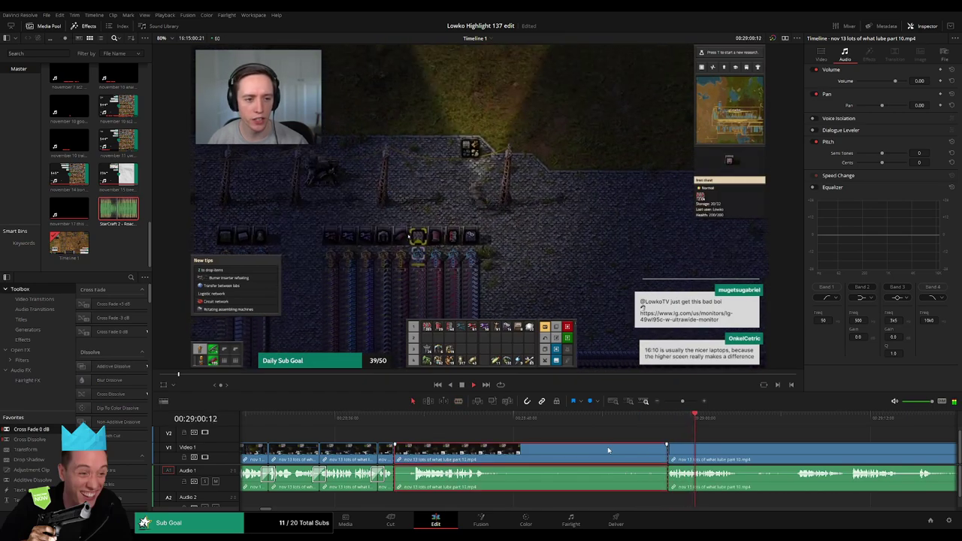
{"action": "key", "text": "Delete"}
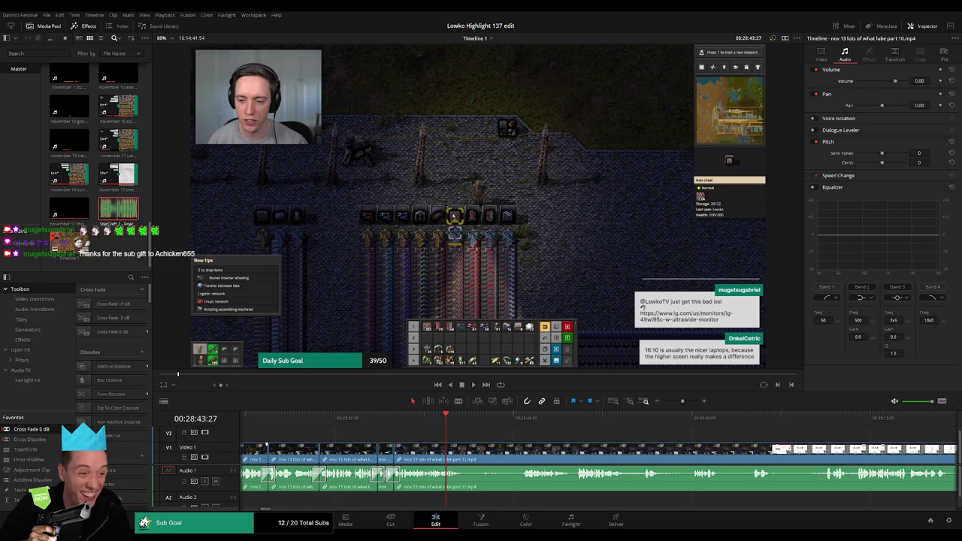
Play the part 10 footage from the last cut and split the clip at about 28:44:40.
{"action": "key", "text": "Up"}
{"action": "key", "text": "space"}
{"action": "scroll", "coordinate": [435, 453], "scroll_direction": "right", "scroll_amount": 2}
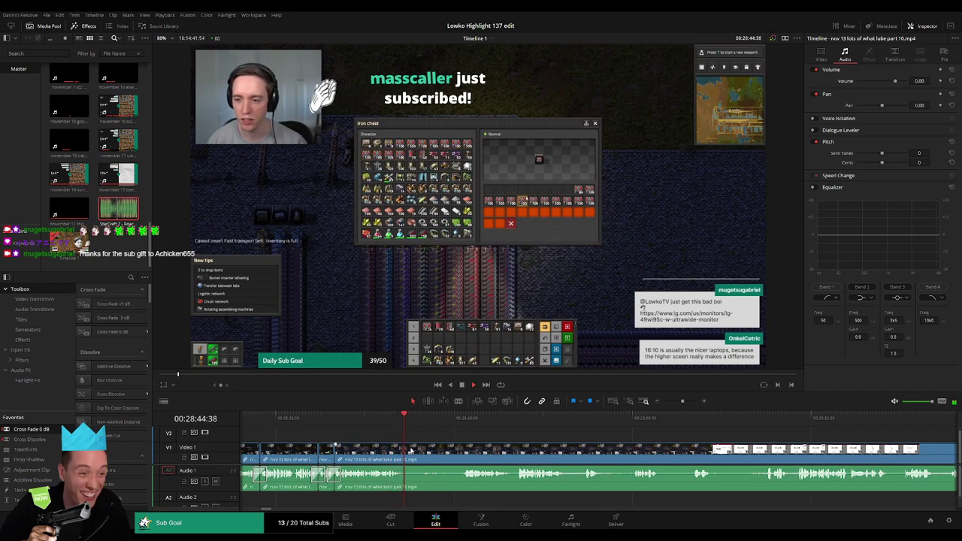
{"action": "key", "text": "space"}
{"action": "key", "text": "b"}
{"action": "left_click", "coordinate": [409, 451]}
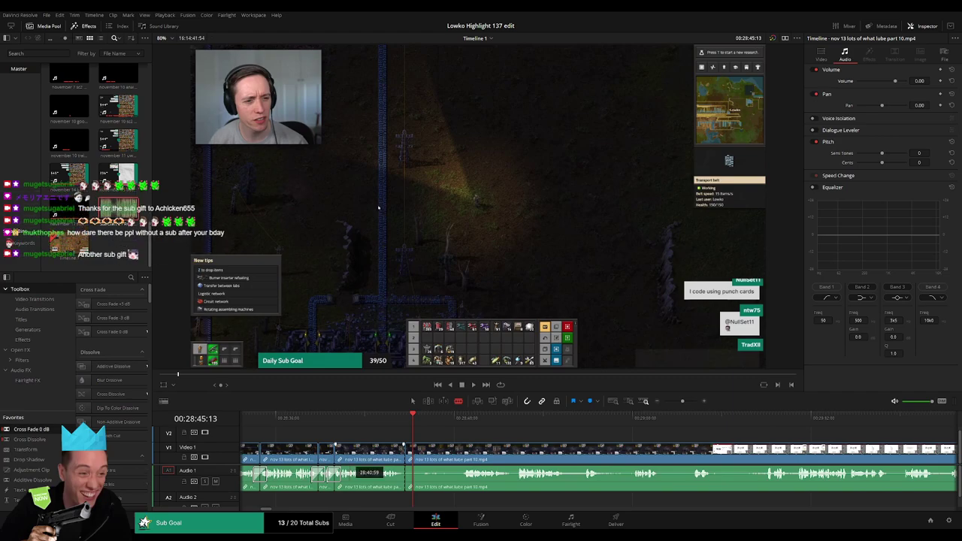
Replay the lead-in to the split, remove the footage between about 28:44:40 and 28:48:30, and add a Cross Fade 0 dB to the audio there.
{"action": "left_click", "coordinate": [375, 424]}
{"action": "key", "text": "space"}
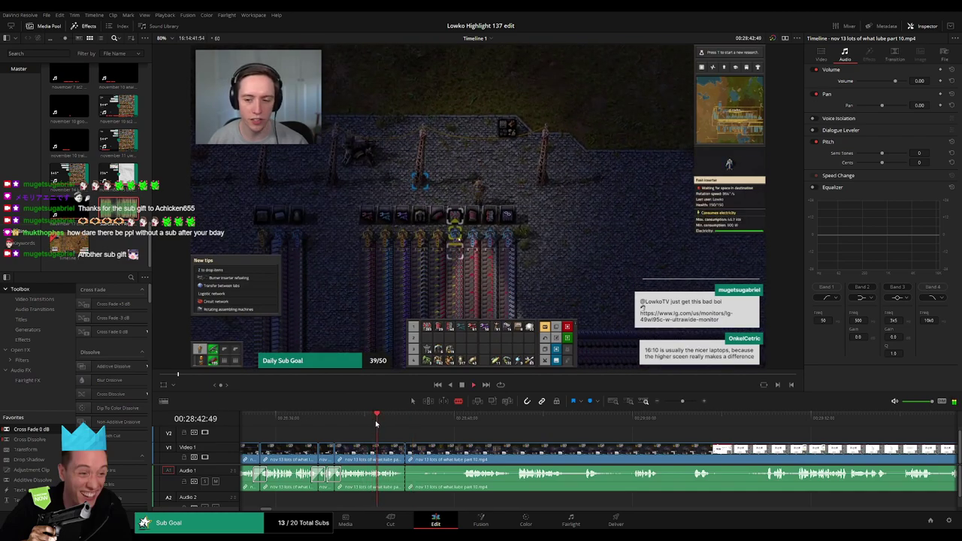
{"action": "scroll", "coordinate": [439, 449], "scroll_direction": "right", "scroll_amount": 1}
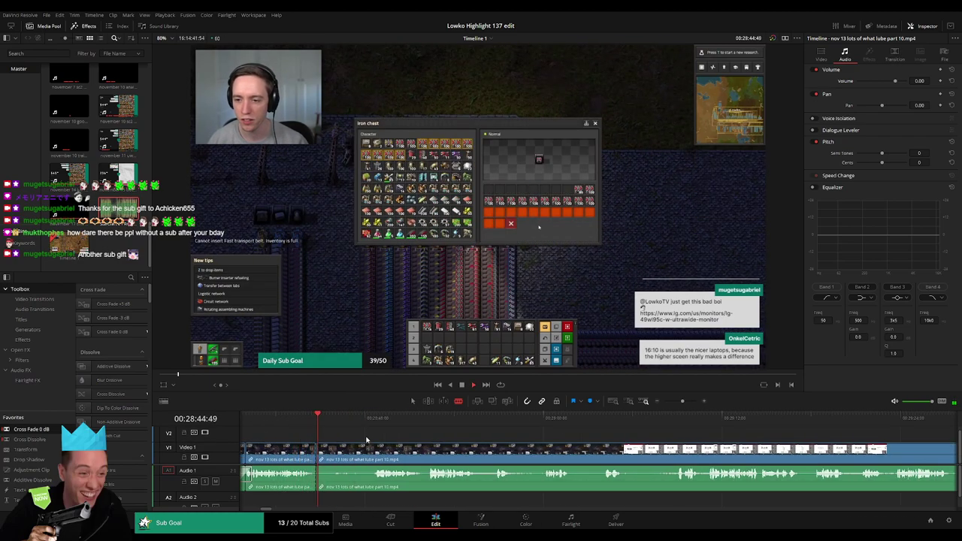
{"action": "key", "text": "space"}
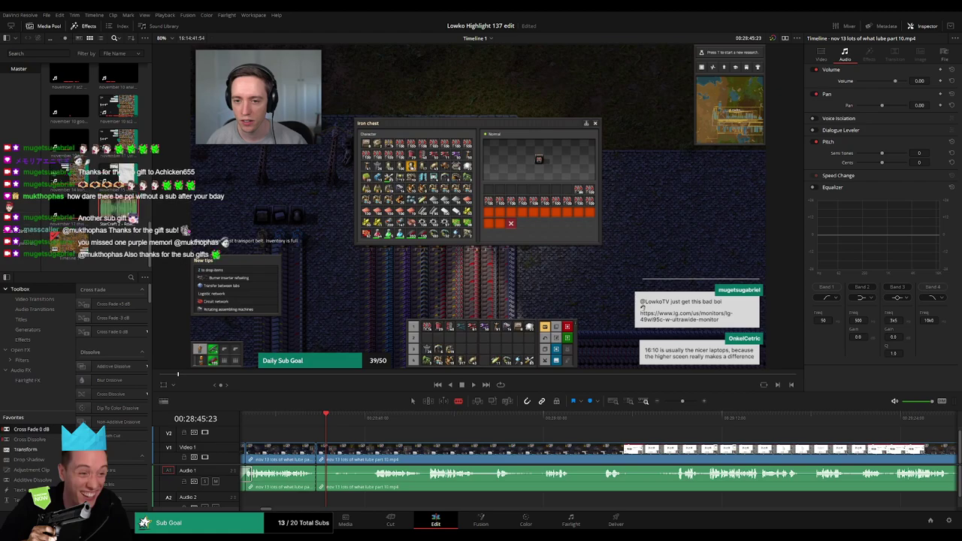
{"action": "left_click", "coordinate": [294, 423]}
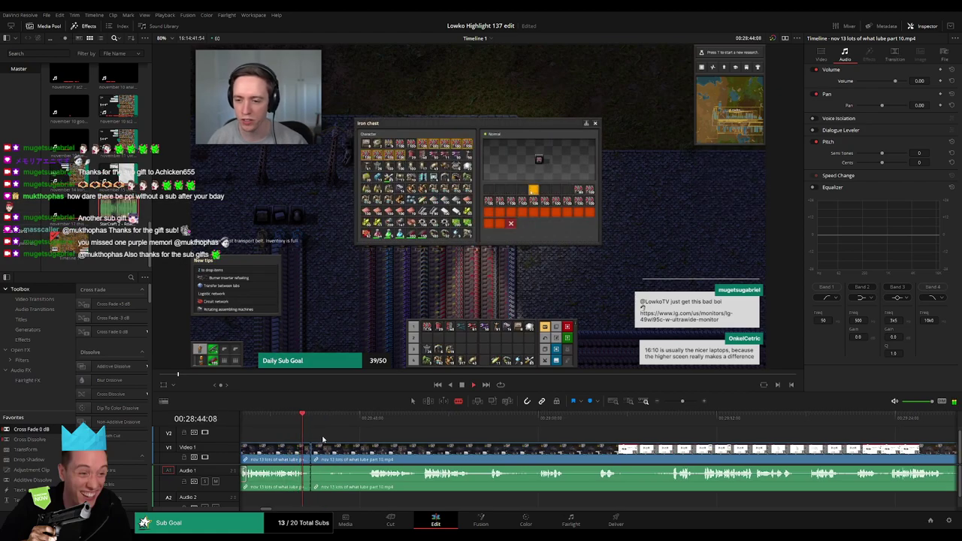
{"action": "left_click", "coordinate": [367, 423]}
{"action": "left_click", "coordinate": [369, 454]}
{"action": "key", "text": "a"}
{"action": "left_click", "coordinate": [351, 453]}
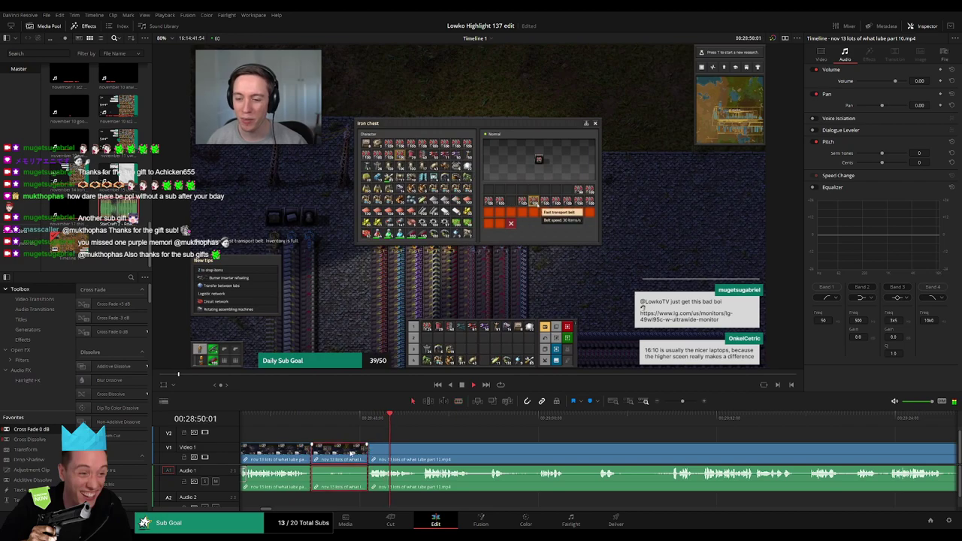
{"action": "key", "text": "BackSpace"}
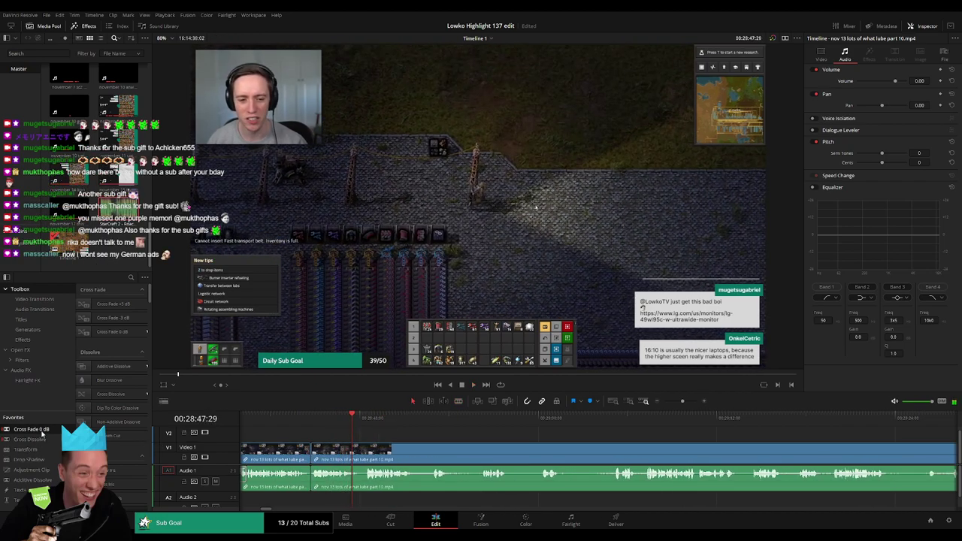
Remove the part 10 footage between about 28:54 and 28:56 and add a Cross Fade 0 dB to the audio at the cut.
{"action": "key", "text": "space"}
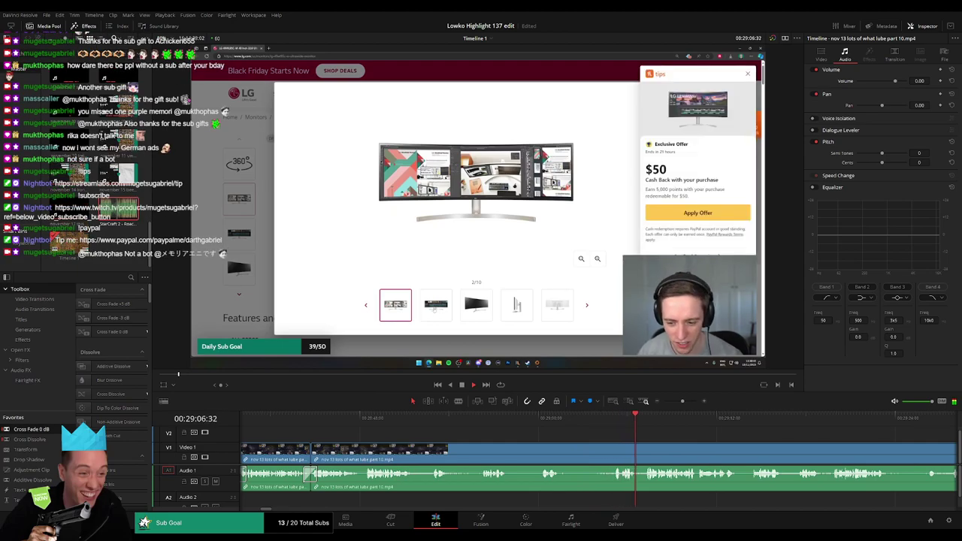
{"action": "left_click", "coordinate": [442, 420]}
{"action": "key", "text": "b"}
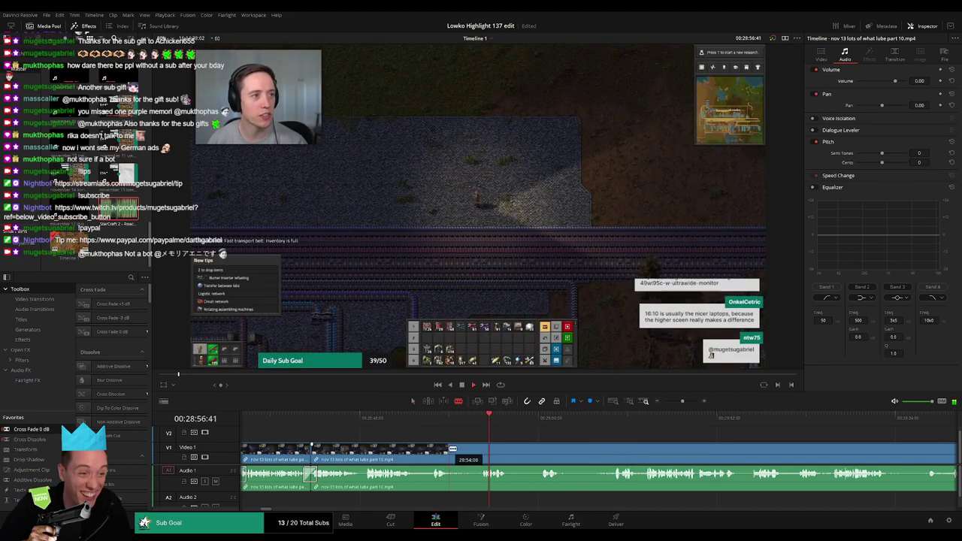
{"action": "left_click", "coordinate": [481, 450]}
{"action": "key", "text": "a"}
{"action": "left_click", "coordinate": [473, 449]}
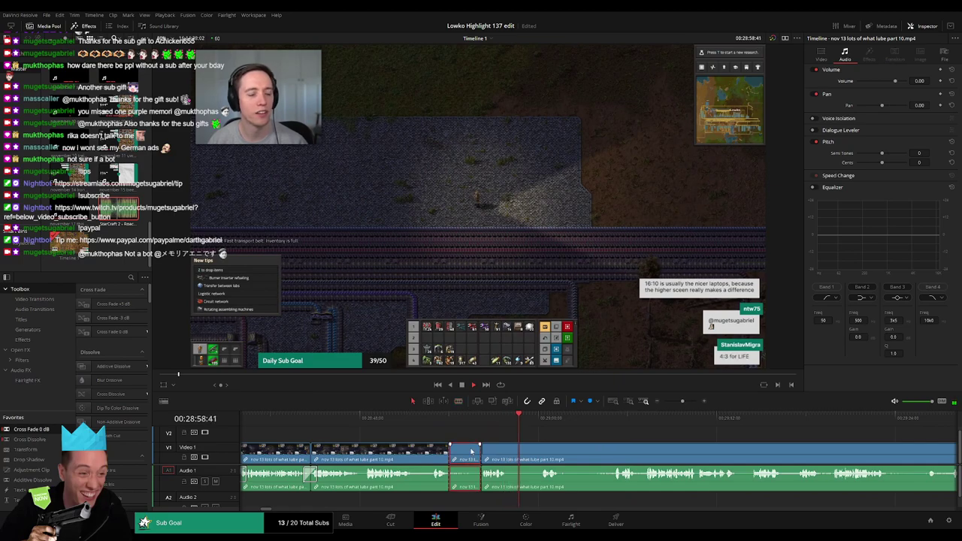
{"action": "key", "text": "Delete"}
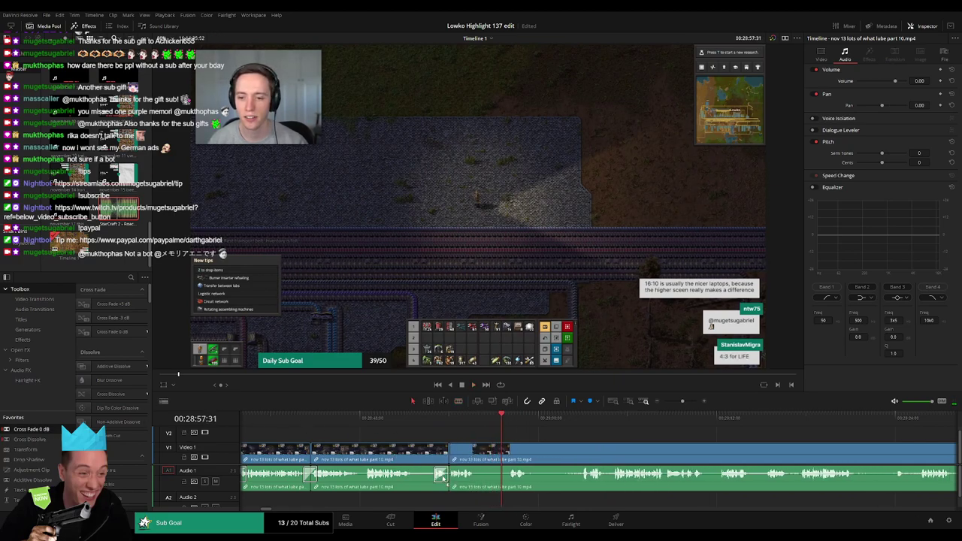
{"action": "left_click_drag", "start_coordinate": [442, 478], "coordinate": [449, 477]}
Remove the part 10 footage between about 28:55:50 and 28:58 and add a Cross Fade 0 dB to the audio at the cut.
{"action": "key", "text": "b"}
{"action": "left_click", "coordinate": [476, 454]}
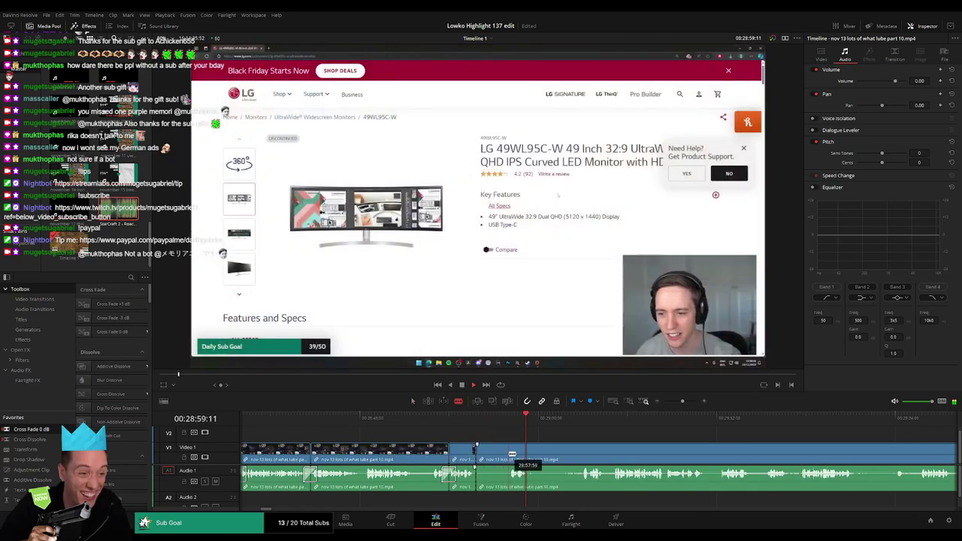
{"action": "left_click", "coordinate": [510, 454]}
{"action": "key", "text": "a"}
{"action": "left_click", "coordinate": [493, 479]}
{"action": "key", "text": "Delete"}
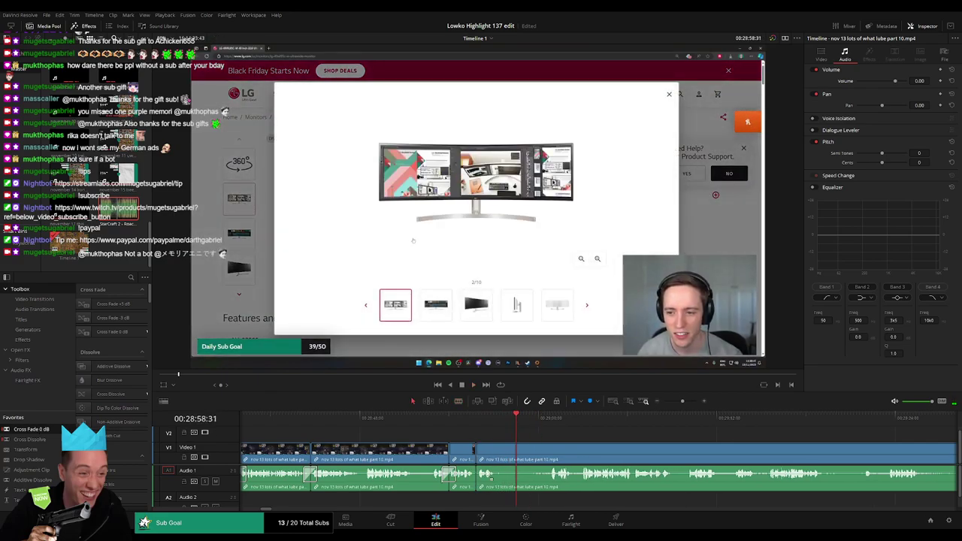
Remove the part 10 footage between about 29:19 and 29:23 and add a Cross Fade 0 dB to the audio at the cut.
{"action": "left_click_drag", "start_coordinate": [566, 443], "coordinate": [466, 443]}
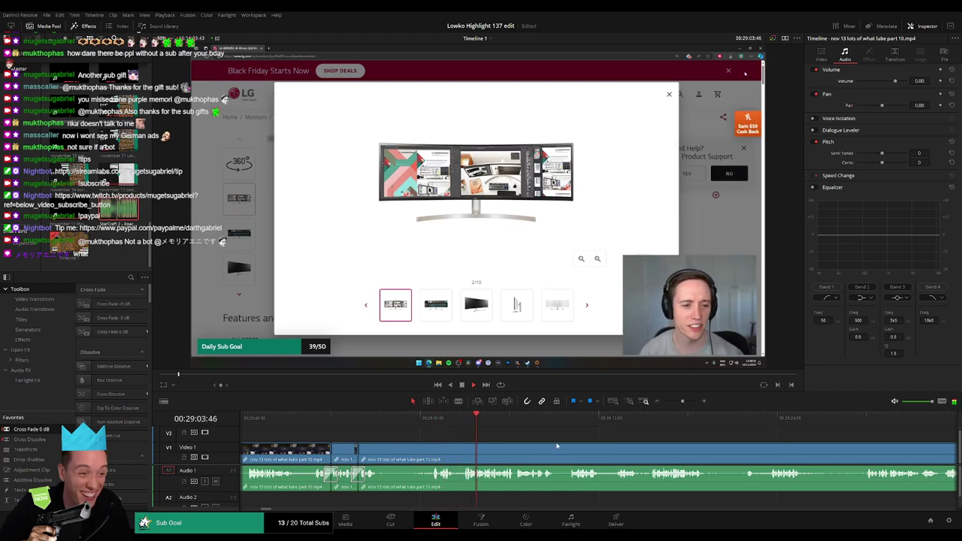
{"action": "scroll", "coordinate": [480, 444], "scroll_direction": "right", "scroll_amount": 3}
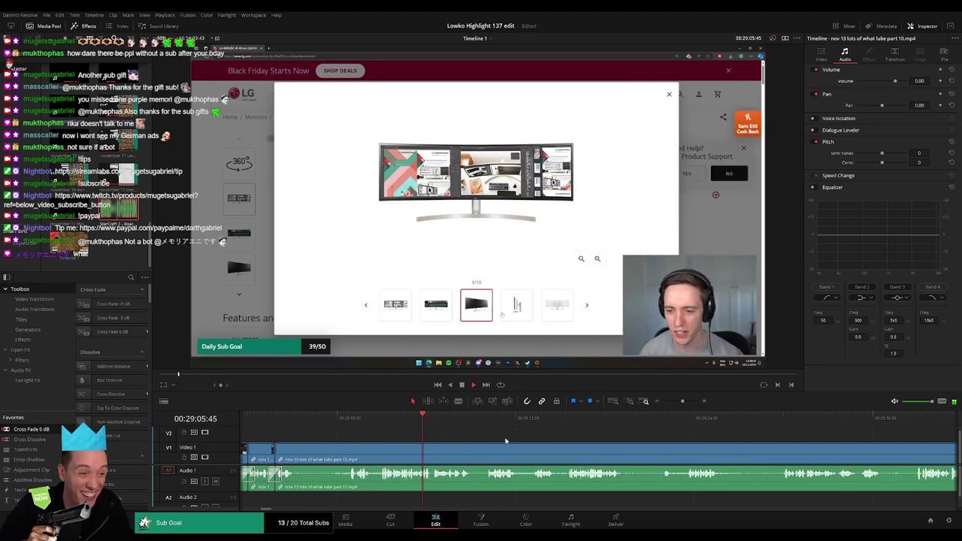
{"action": "scroll", "coordinate": [462, 439], "scroll_direction": "right", "scroll_amount": 1}
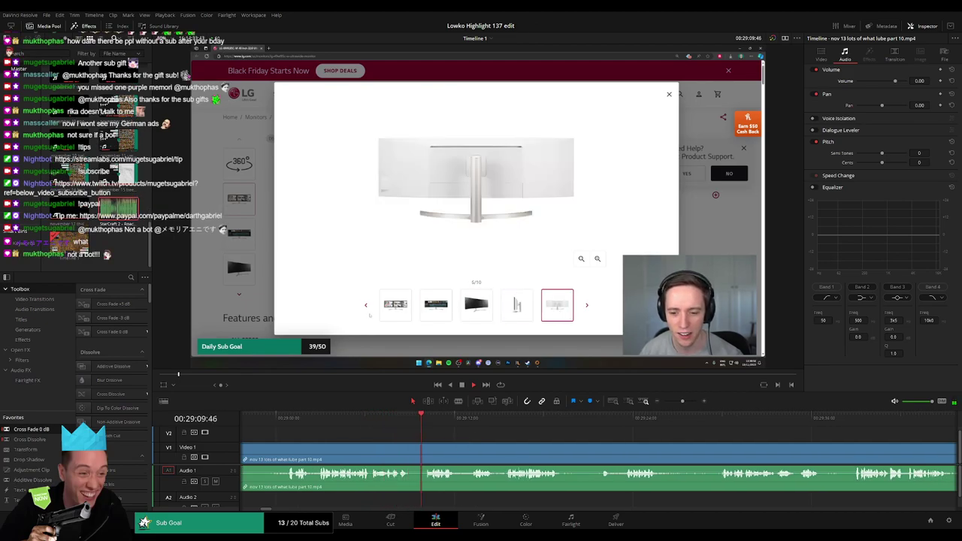
{"action": "scroll", "coordinate": [461, 437], "scroll_direction": "right", "scroll_amount": 1}
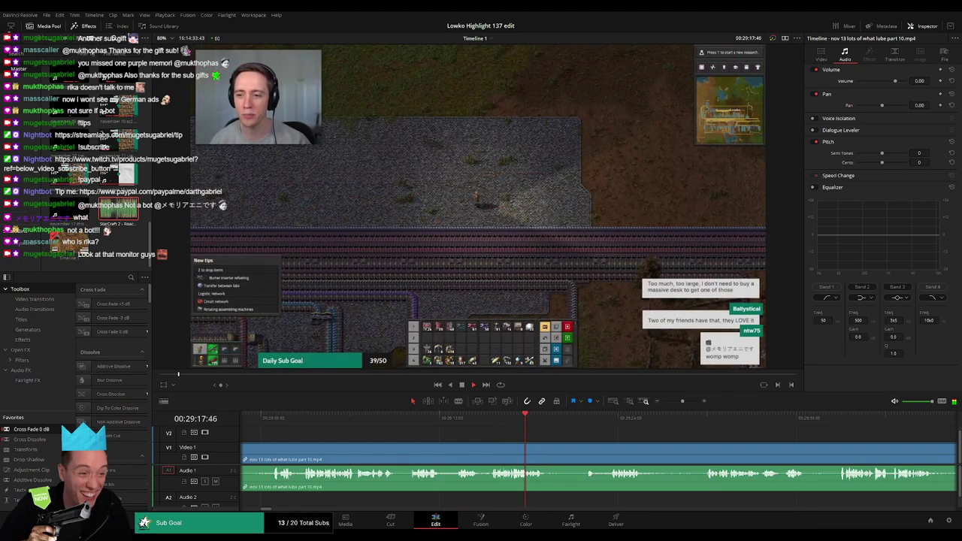
{"action": "left_click", "coordinate": [412, 425]}
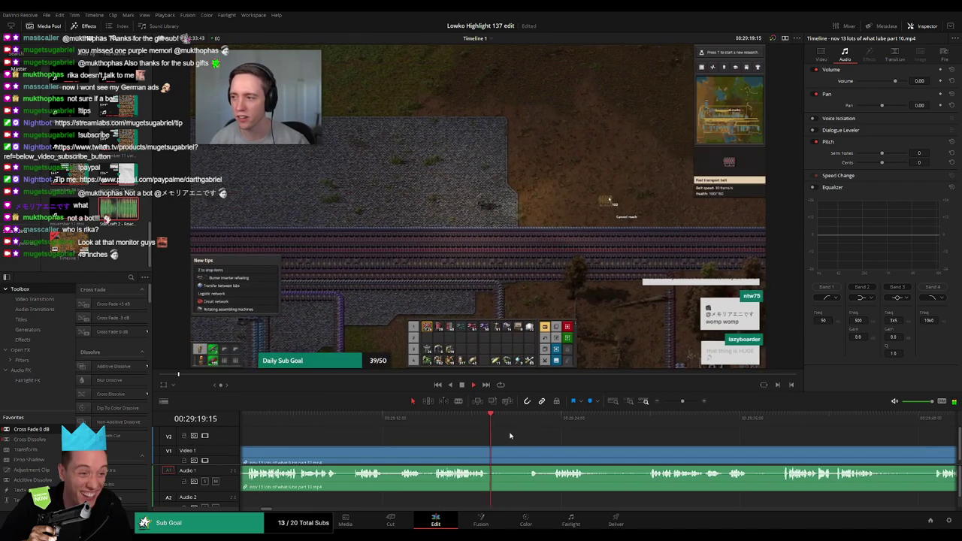
{"action": "key", "text": "b"}
{"action": "left_click", "coordinate": [489, 448]}
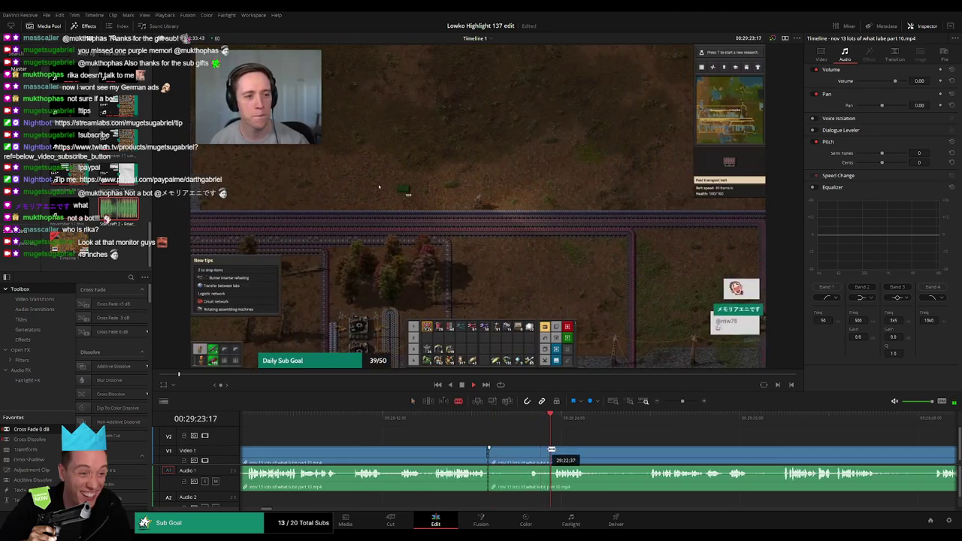
{"action": "left_click", "coordinate": [554, 449]}
{"action": "key", "text": "a"}
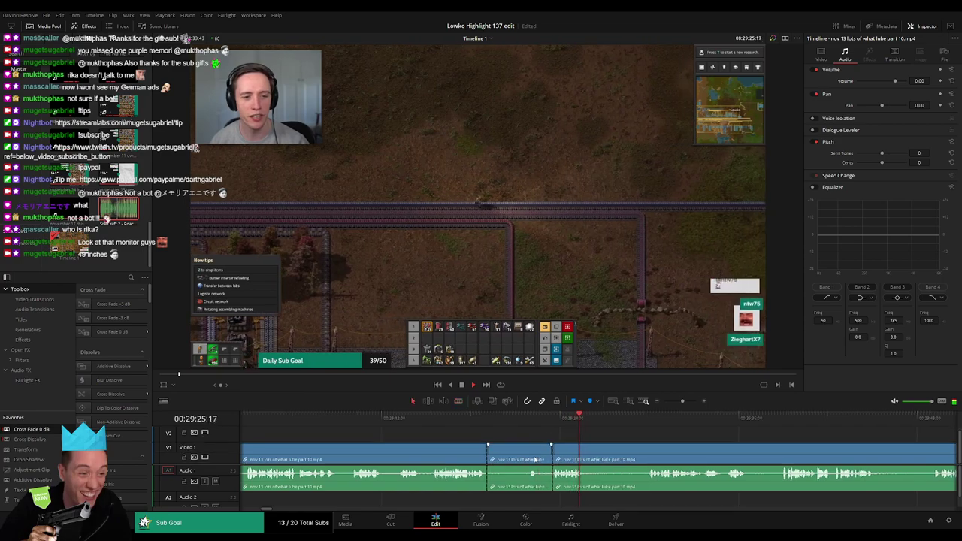
{"action": "left_click", "coordinate": [535, 458]}
{"action": "key", "text": "Delete"}
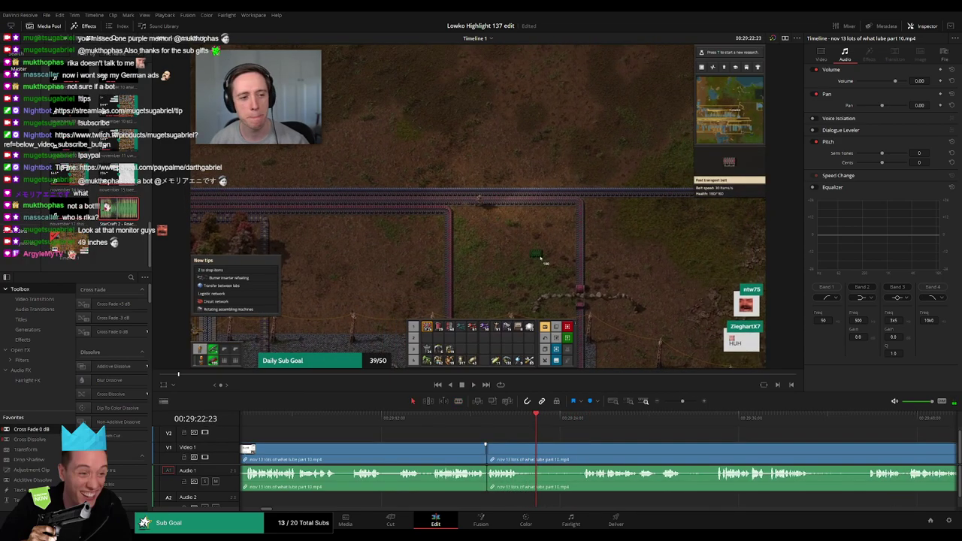
{"action": "left_click_drag", "start_coordinate": [486, 480], "coordinate": [489, 479]}
Replay the lead-in, remove the part 10 footage between about 29:21:30 and 29:25:40, and add a Cross Fade 0 dB to the audio there.
{"action": "left_click_drag", "start_coordinate": [566, 454], "coordinate": [519, 452]}
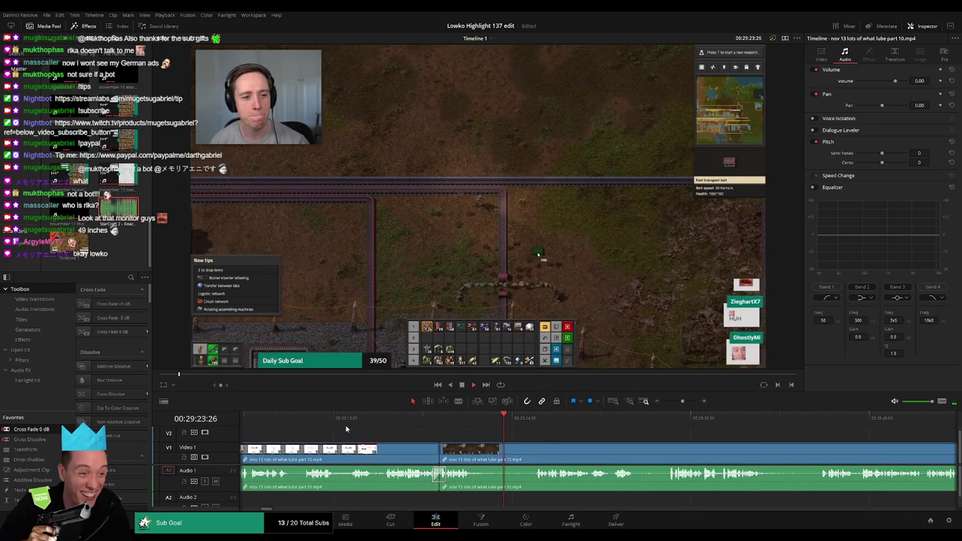
{"action": "left_click", "coordinate": [349, 425]}
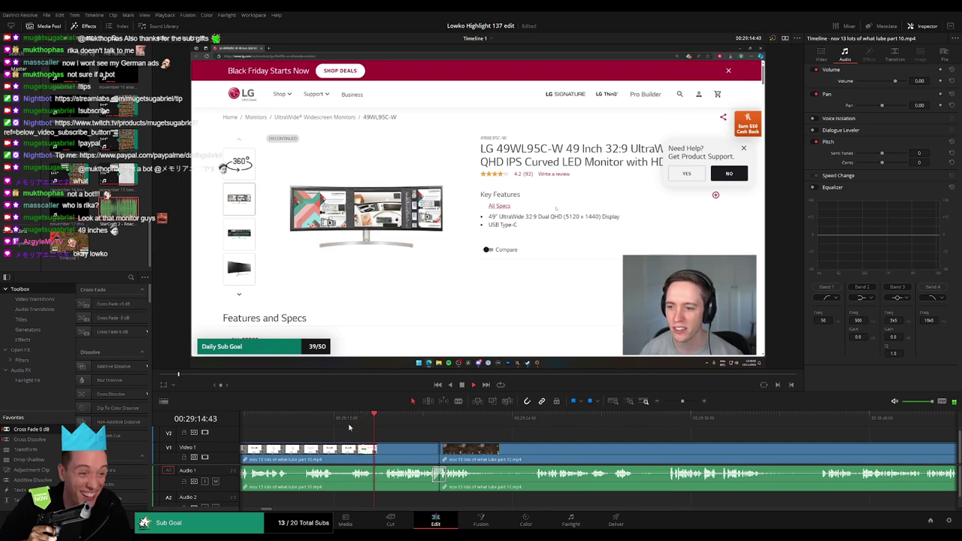
{"action": "left_click_drag", "start_coordinate": [472, 445], "coordinate": [447, 443]}
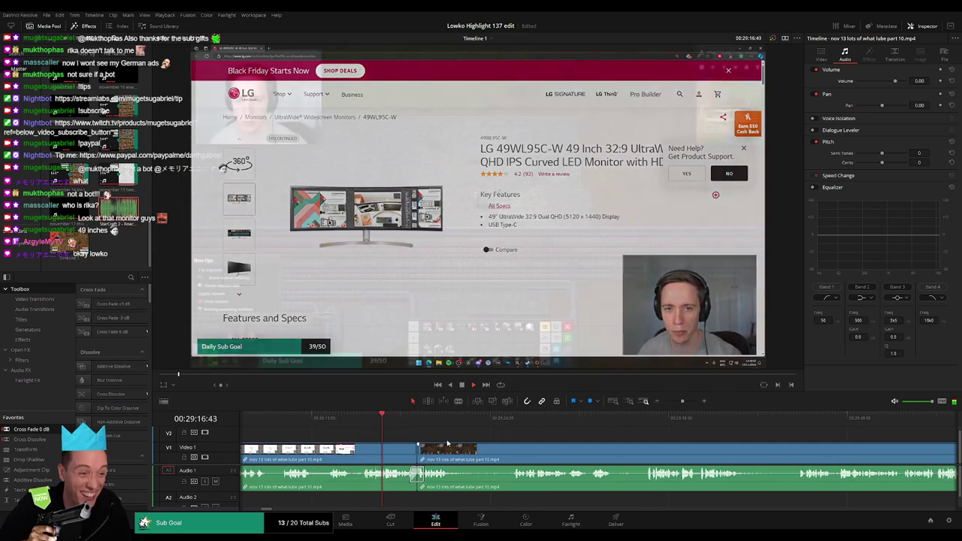
{"action": "scroll", "coordinate": [447, 443], "scroll_direction": "right", "scroll_amount": 2}
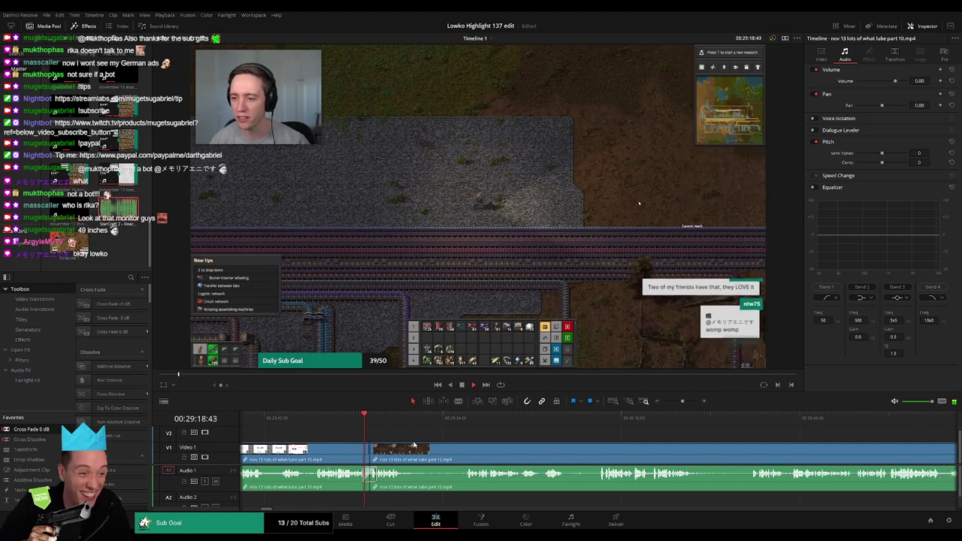
{"action": "left_click", "coordinate": [466, 453]}
{"action": "key", "text": "a"}
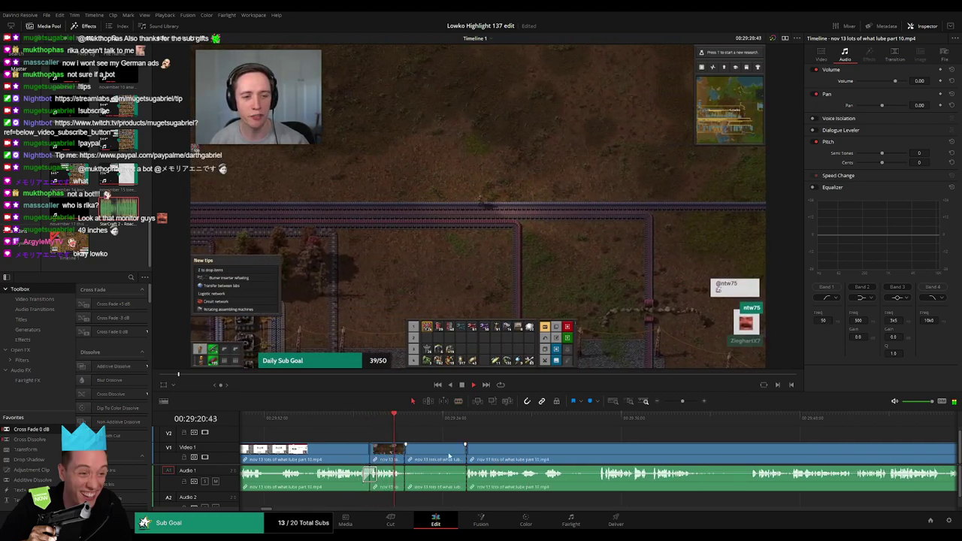
{"action": "left_click", "coordinate": [449, 454]}
{"action": "key", "text": "Delete"}
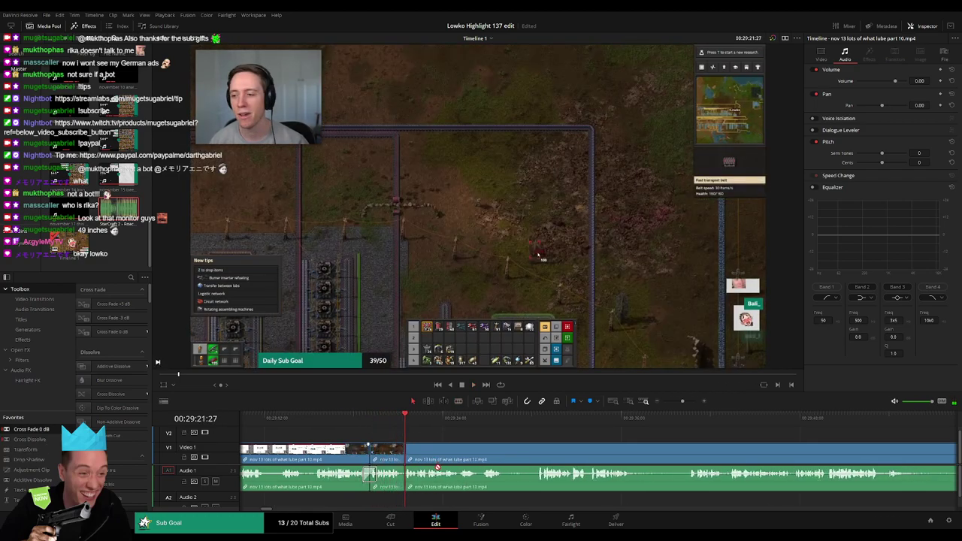
{"action": "key", "text": "space"}
Remove the part 10 footage between about 29:28 and 29:30 and add a Cross Fade 0 dB to the audio at the cut.
{"action": "left_click_drag", "start_coordinate": [518, 450], "coordinate": [369, 445]}
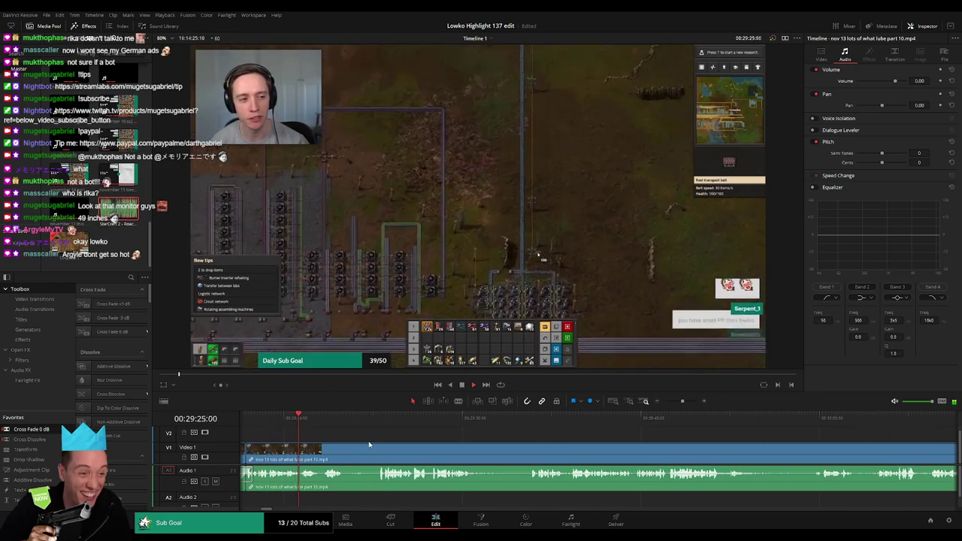
{"action": "key", "text": "b"}
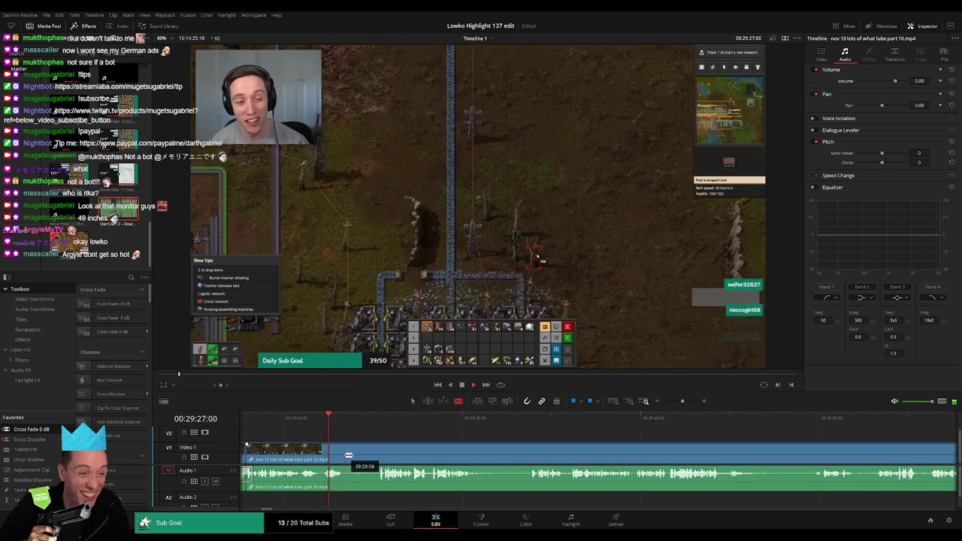
{"action": "left_click", "coordinate": [346, 455]}
{"action": "left_click", "coordinate": [378, 453]}
{"action": "key", "text": "a"}
{"action": "left_click", "coordinate": [373, 454]}
{"action": "key", "text": "Delete"}
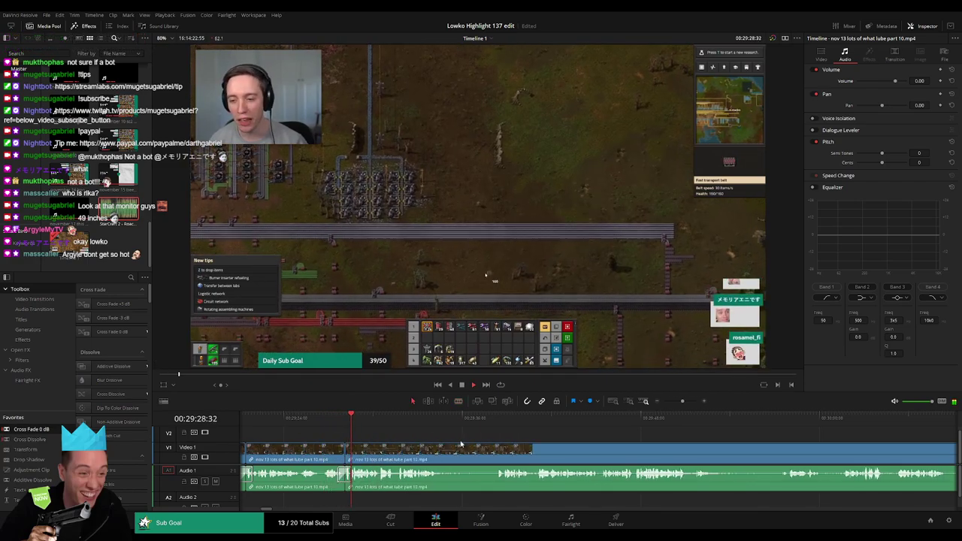
{"action": "left_click_drag", "start_coordinate": [437, 443], "coordinate": [397, 447]}
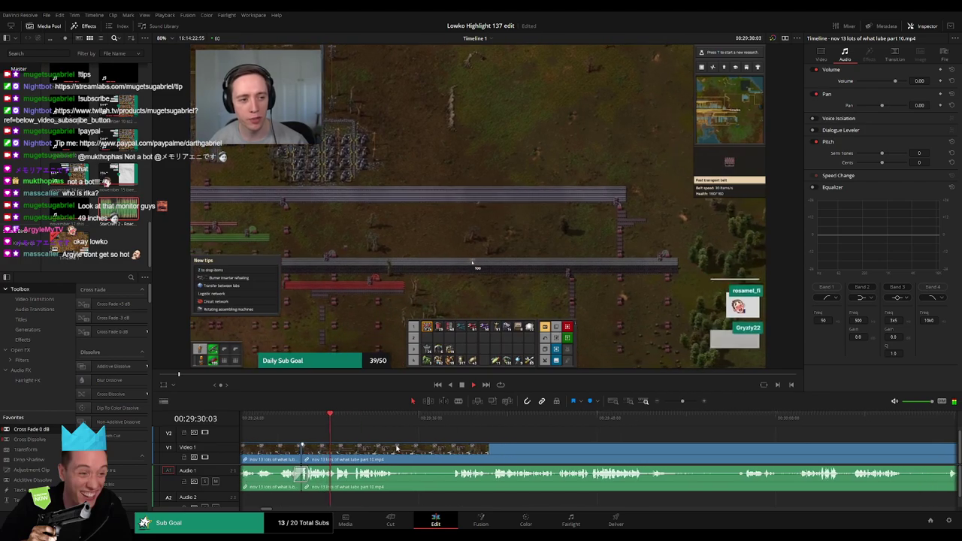
{"action": "key", "text": "b"}
{"action": "left_click", "coordinate": [396, 455]}
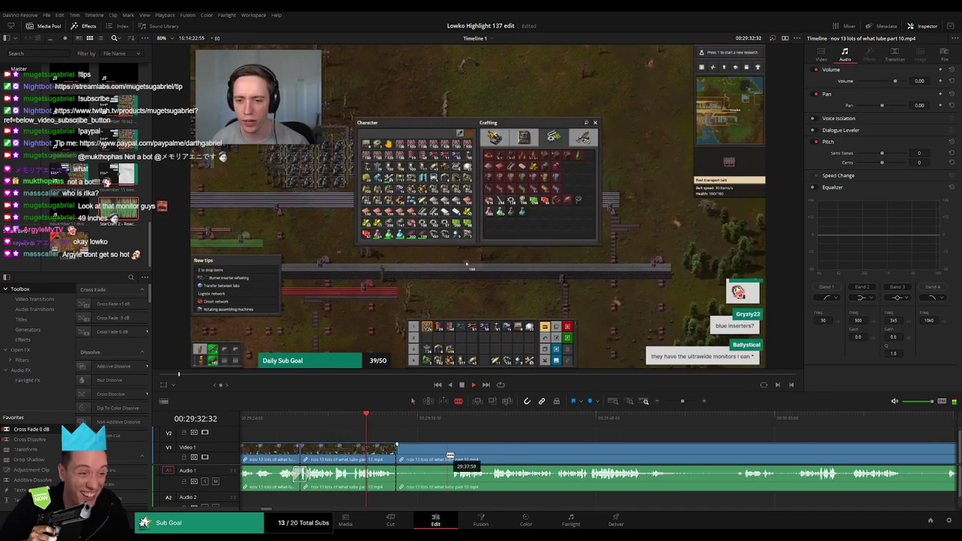
{"action": "key", "text": "ctrl+z"}
Split the part 10 clip at about 29:31:30 and skim the footage up to about 31:31 for the end of the unneeded section.
{"action": "left_click", "coordinate": [335, 421]}
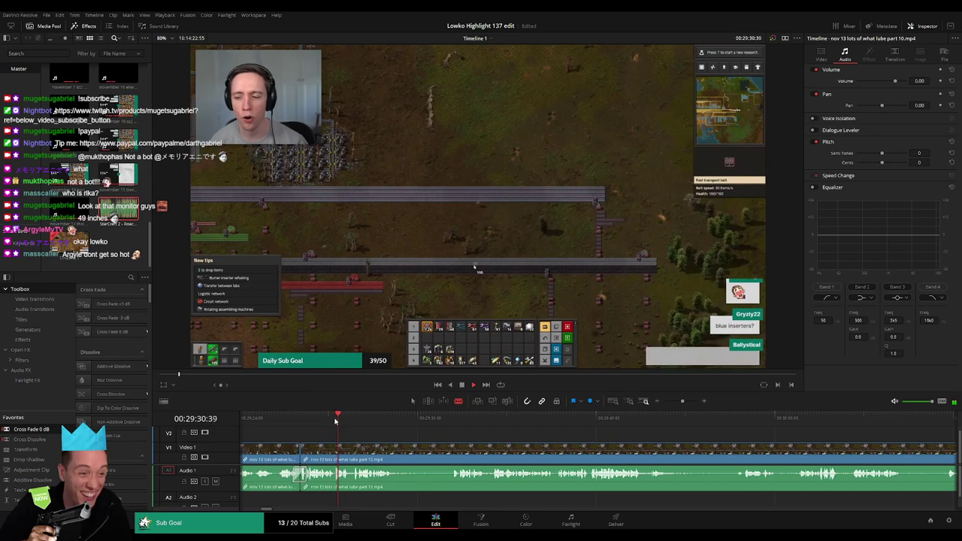
{"action": "left_click", "coordinate": [357, 449]}
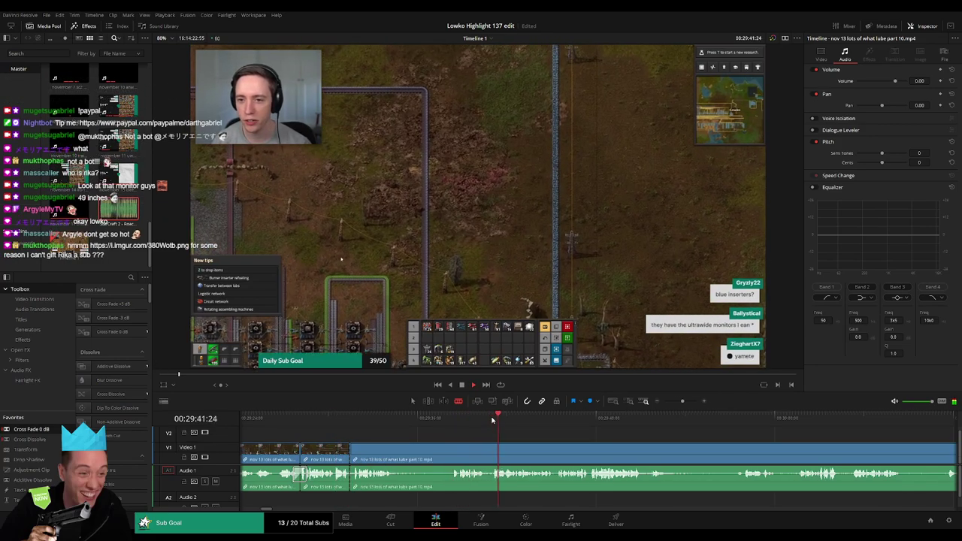
{"action": "left_click", "coordinate": [555, 420]}
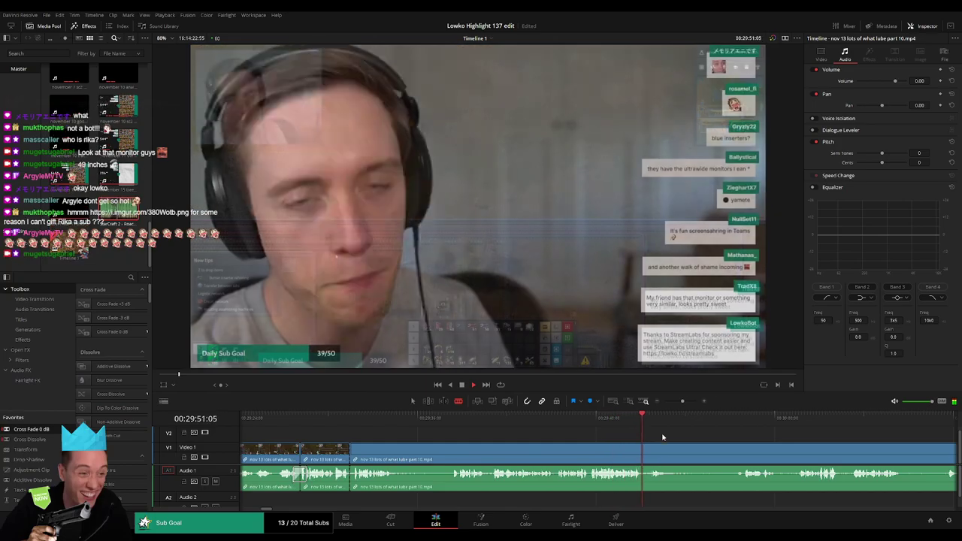
{"action": "left_click_drag", "start_coordinate": [660, 436], "coordinate": [571, 433]}
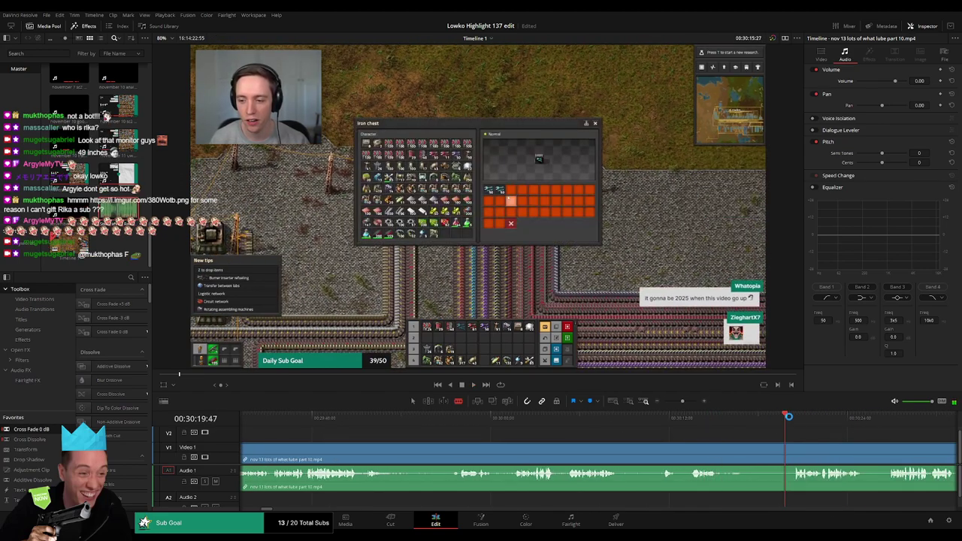
{"action": "left_click", "coordinate": [651, 423]}
{"action": "left_click_drag", "start_coordinate": [729, 444], "coordinate": [511, 438]}
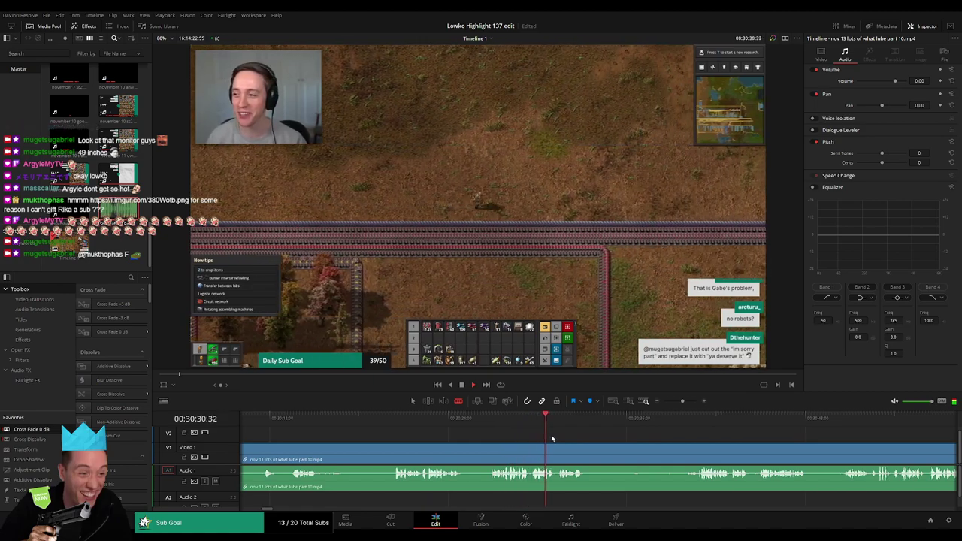
{"action": "left_click_drag", "start_coordinate": [669, 447], "coordinate": [525, 444]}
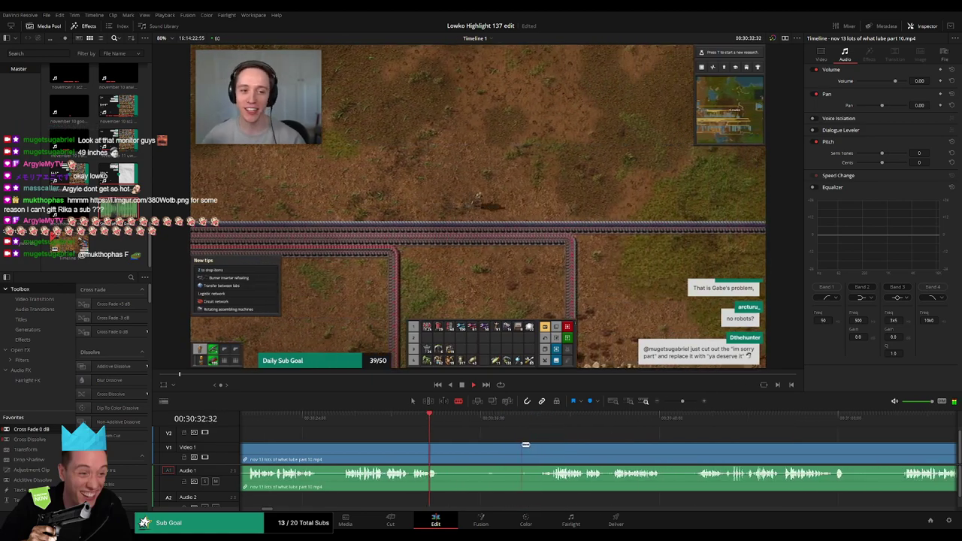
{"action": "left_click", "coordinate": [541, 423]}
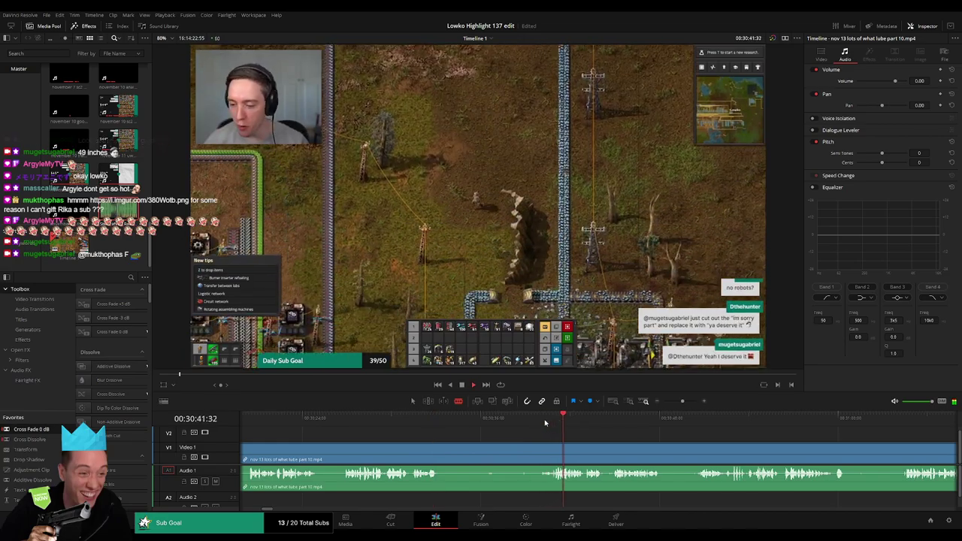
{"action": "left_click", "coordinate": [614, 421]}
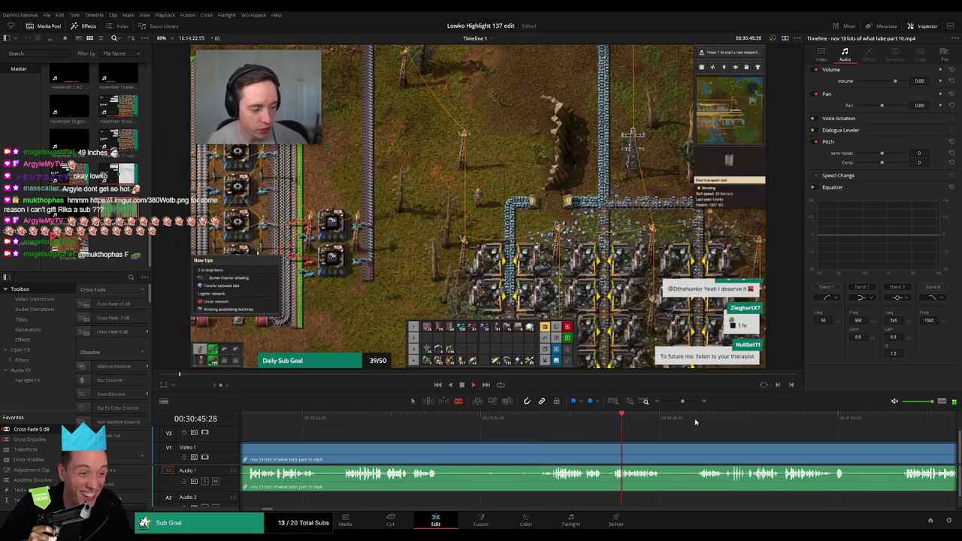
{"action": "left_click_drag", "start_coordinate": [753, 444], "coordinate": [495, 430]}
{"action": "left_click", "coordinate": [638, 422]}
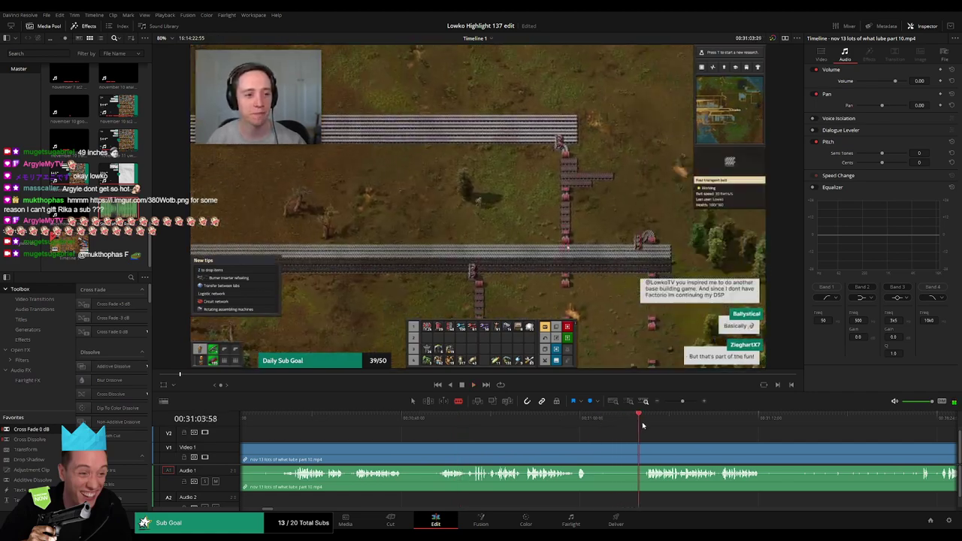
{"action": "left_click_drag", "start_coordinate": [748, 447], "coordinate": [491, 444]}
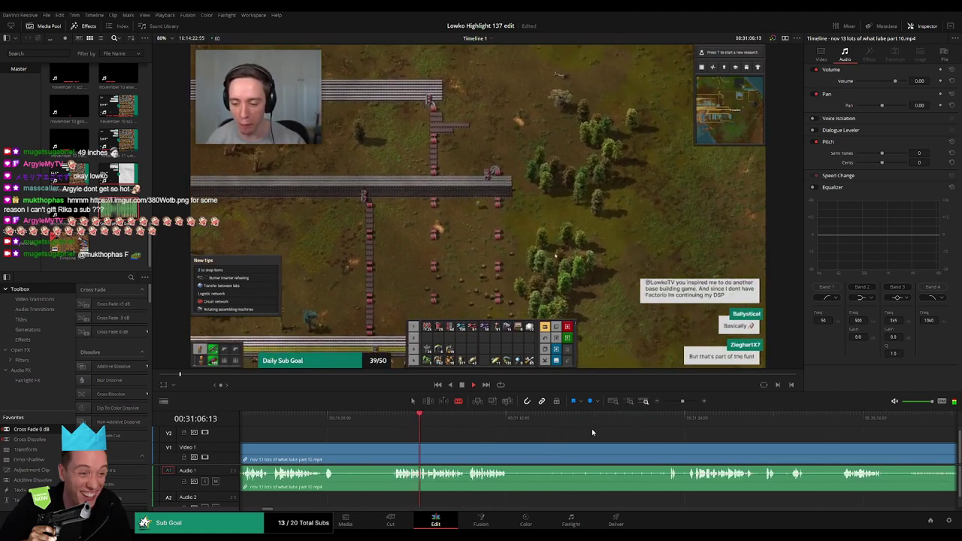
{"action": "left_click", "coordinate": [671, 422]}
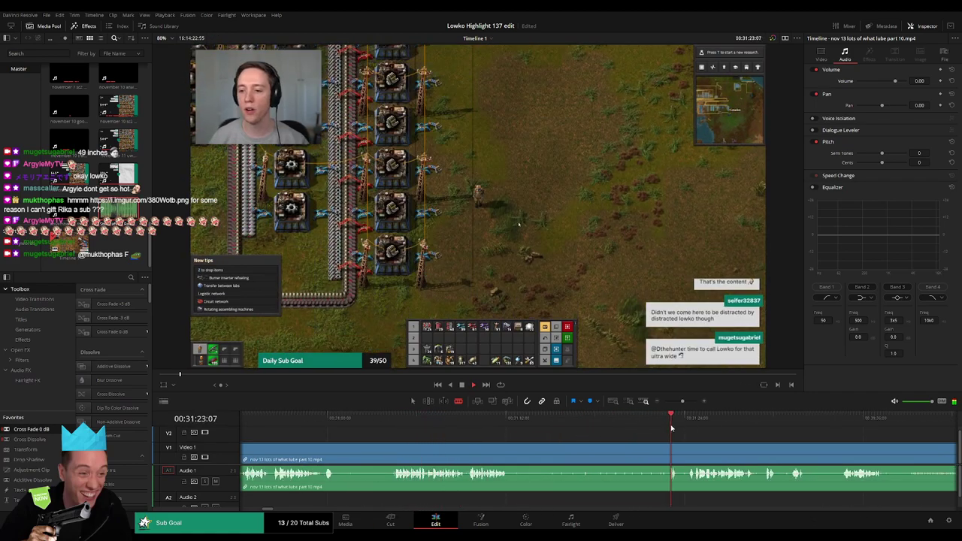
{"action": "left_click_drag", "start_coordinate": [641, 439], "coordinate": [499, 442]}
{"action": "scroll", "coordinate": [445, 437], "scroll_direction": "right", "scroll_amount": 3}
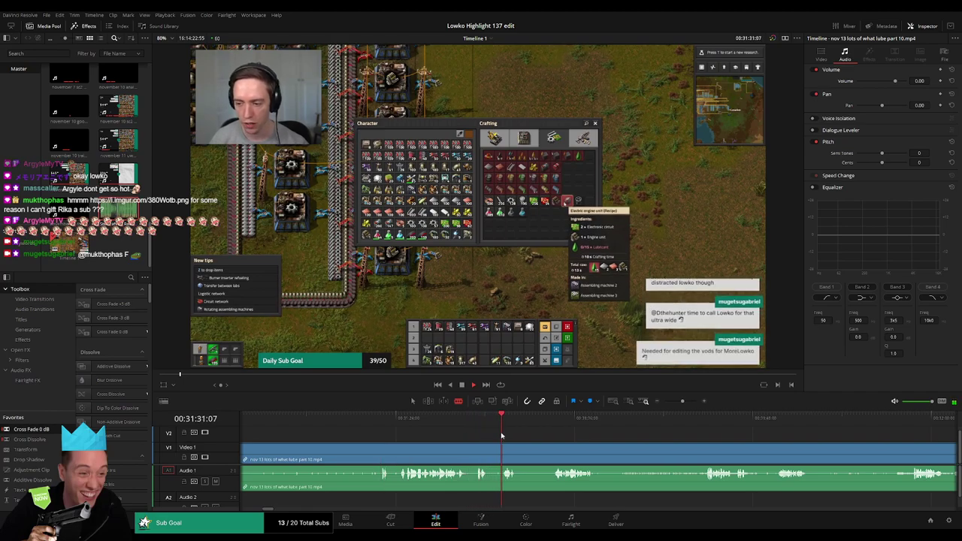
Split the part 10 clip at about 31:23, remove the footage back to the 29:31:30 split, and close the remaining gap.
{"action": "left_click", "coordinate": [382, 449]}
{"action": "key", "text": "a"}
{"action": "left_click", "coordinate": [361, 452]}
{"action": "key", "text": "Delete"}
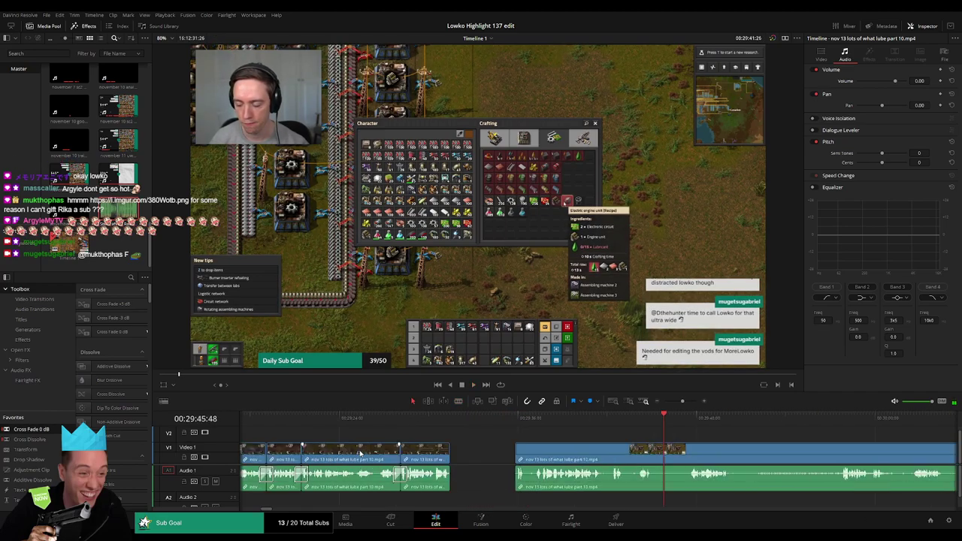
{"action": "left_click", "coordinate": [463, 449]}
{"action": "key", "text": "Delete"}
Play the part 10 footage from the new cut to about 30:00 and return to about 29:39:40.
{"action": "left_click", "coordinate": [453, 423]}
{"action": "key", "text": "space"}
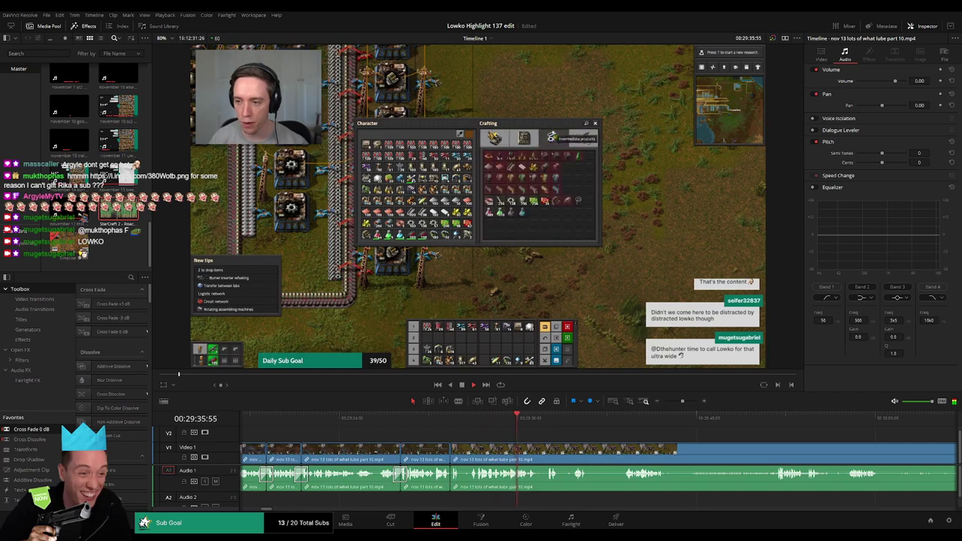
{"action": "left_click_drag", "start_coordinate": [562, 442], "coordinate": [411, 441]}
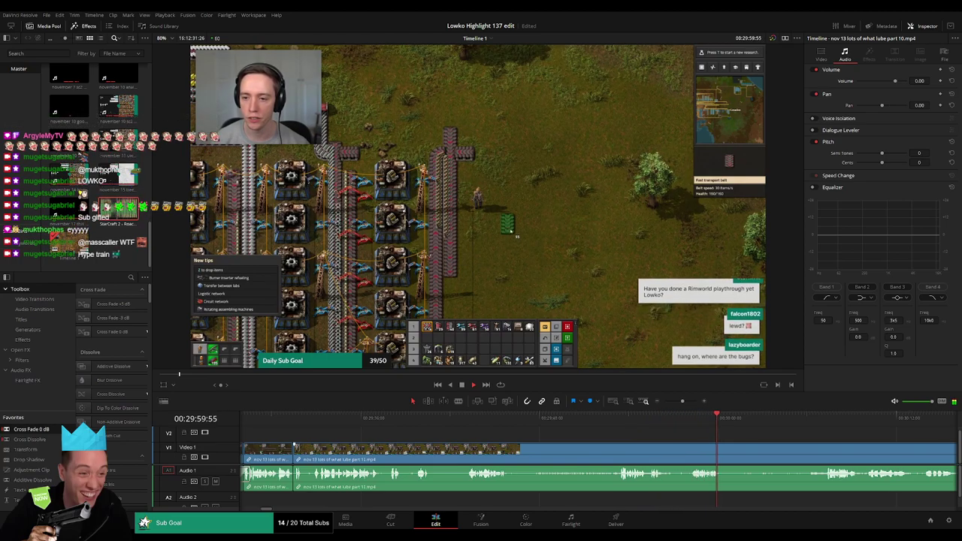
{"action": "left_click", "coordinate": [413, 418]}
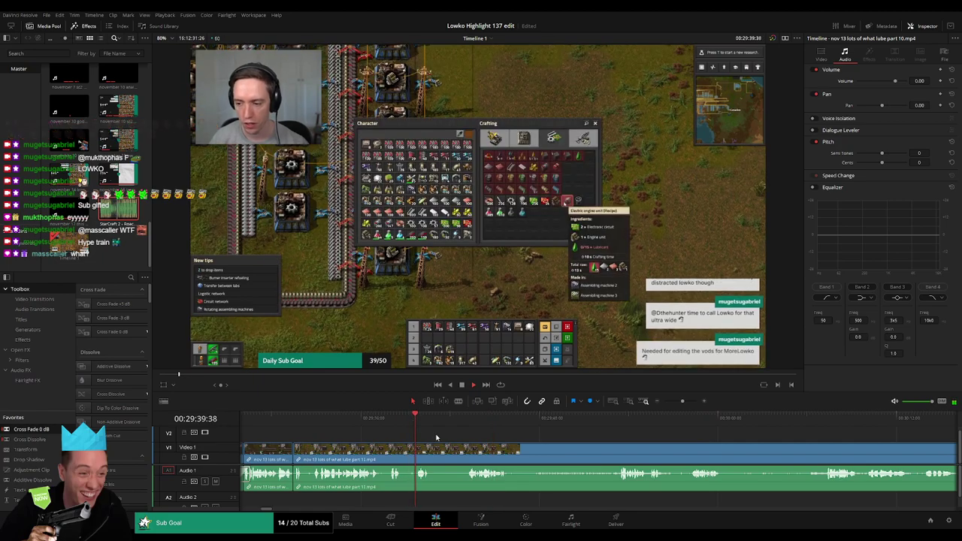
Remove the part 10 footage between about 29:41 and 29:43 and add a Cross Fade 0 dB to the audio at the cut.
{"action": "left_click_drag", "start_coordinate": [437, 437], "coordinate": [404, 436]}
{"action": "key", "text": "space"}
{"action": "key", "text": "b"}
{"action": "left_click", "coordinate": [404, 452]}
{"action": "left_click", "coordinate": [434, 452]}
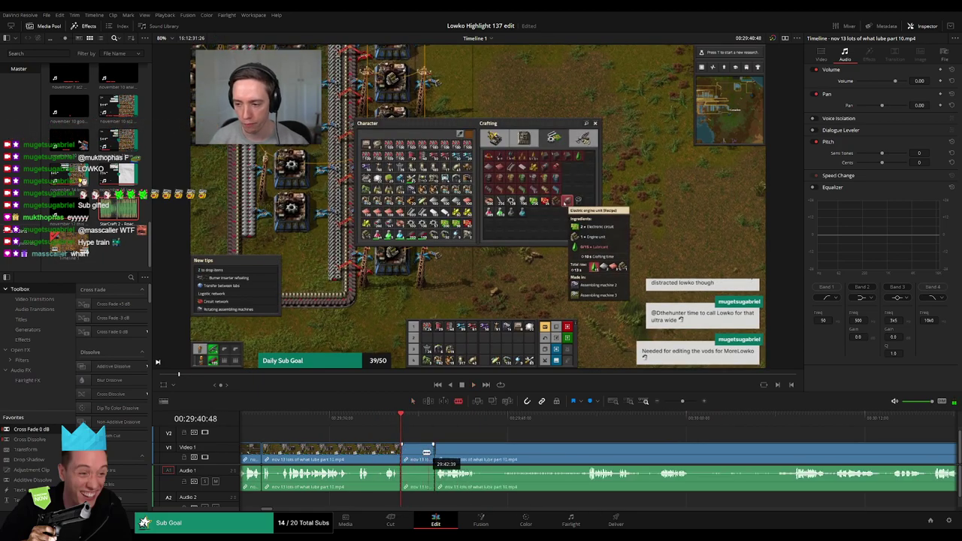
{"action": "key", "text": "a"}
{"action": "left_click", "coordinate": [426, 452]}
{"action": "key", "text": "Delete"}
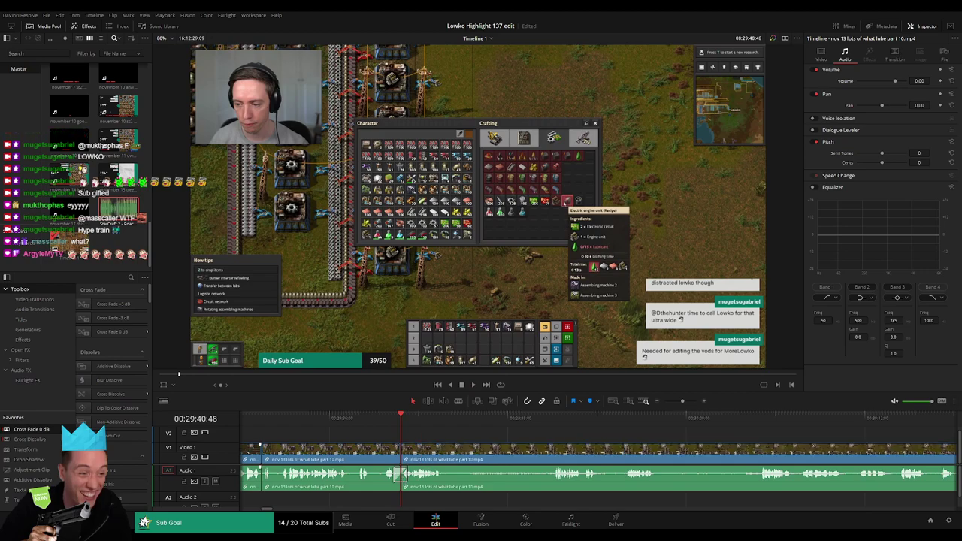
{"action": "key", "text": "ctrl+s"}
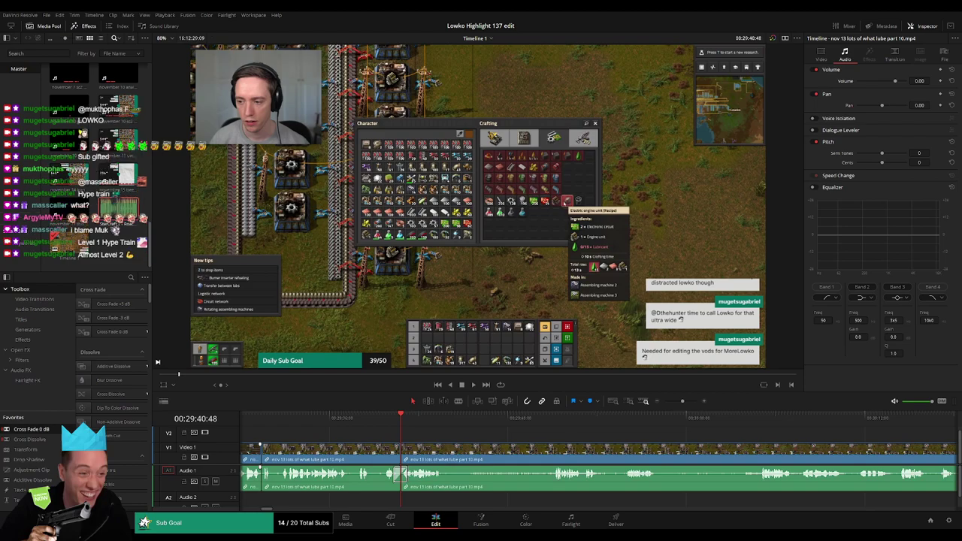
Play the part 10 footage from just before the 29:41 cut and split the clip at about 29:44.
{"action": "left_click_drag", "start_coordinate": [395, 418], "coordinate": [388, 433]}
{"action": "key", "text": "space"}
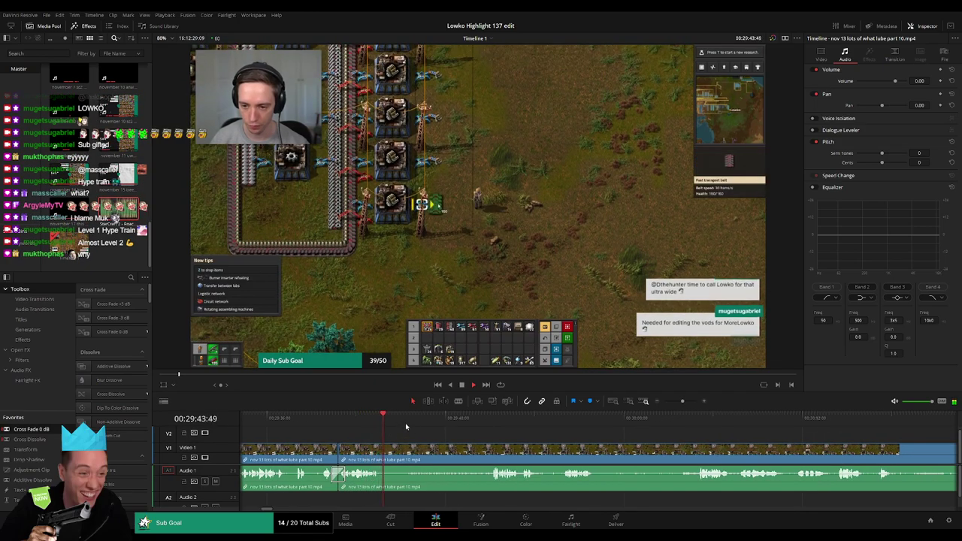
{"action": "left_click", "coordinate": [413, 419]}
{"action": "key", "text": "b"}
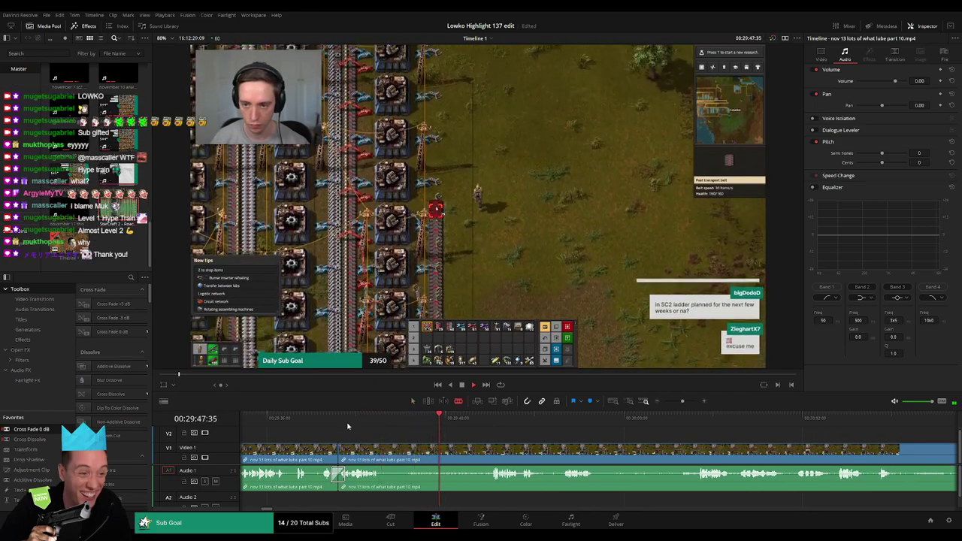
{"action": "left_click", "coordinate": [342, 419]}
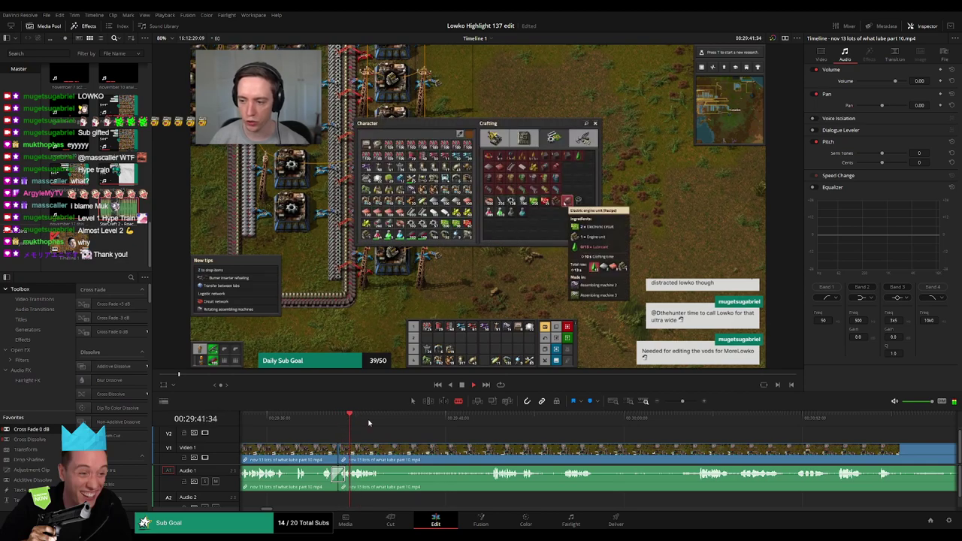
{"action": "key", "text": "ctrl+b"}
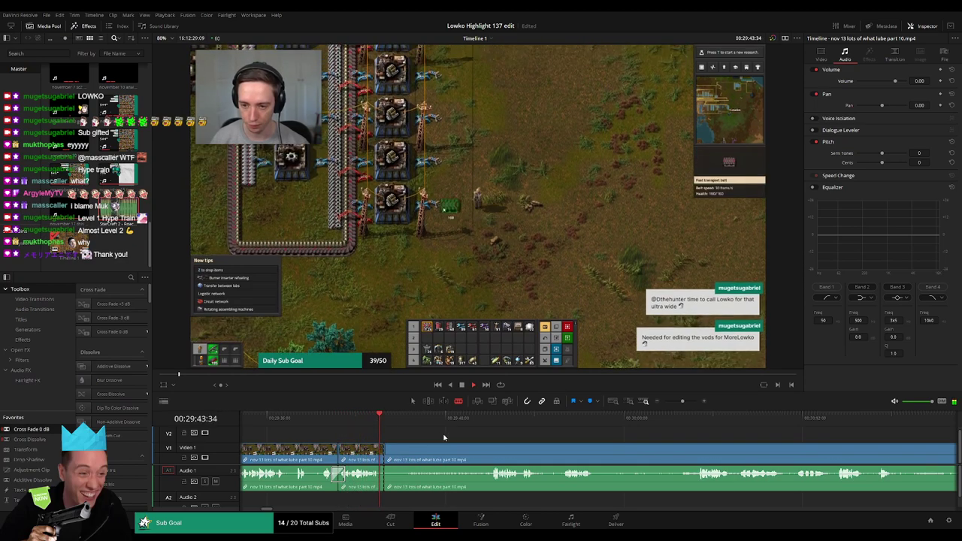
Split the part 10 clip at about 29:51 and remove the footage back to the 29:44 split.
{"action": "left_click", "coordinate": [484, 422]}
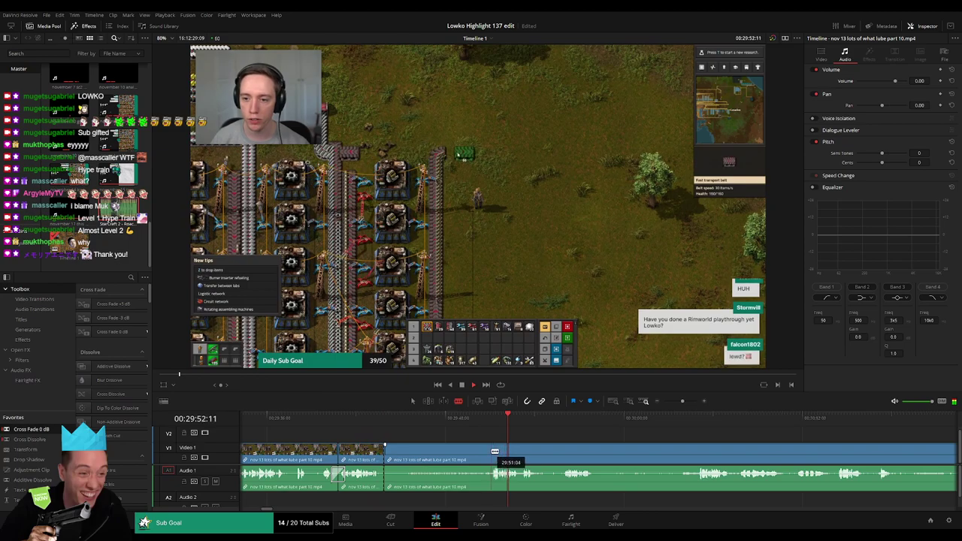
{"action": "left_click", "coordinate": [492, 451]}
{"action": "key", "text": "a"}
{"action": "left_click", "coordinate": [472, 453]}
{"action": "key", "text": "Delete"}
Add a Cross Fade 0 dB at the 29:44 audio cut and remove about two seconds of footage after 29:47.
{"action": "left_click", "coordinate": [424, 419]}
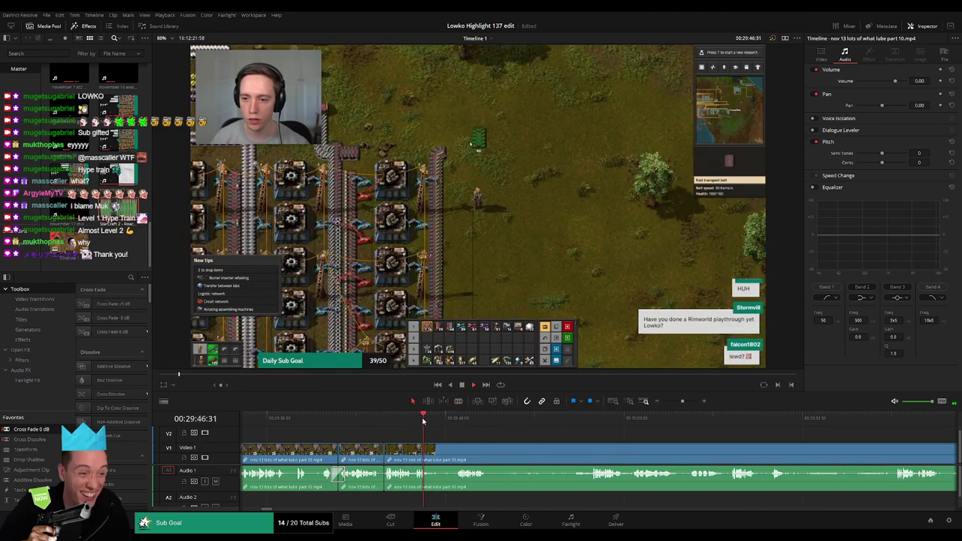
{"action": "left_click_drag", "start_coordinate": [92, 429], "coordinate": [385, 485]}
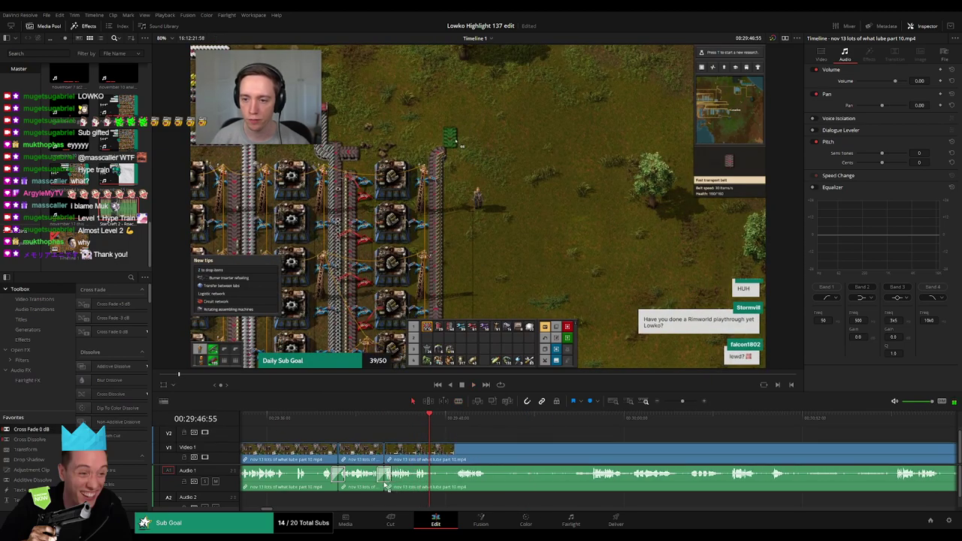
{"action": "key", "text": "space"}
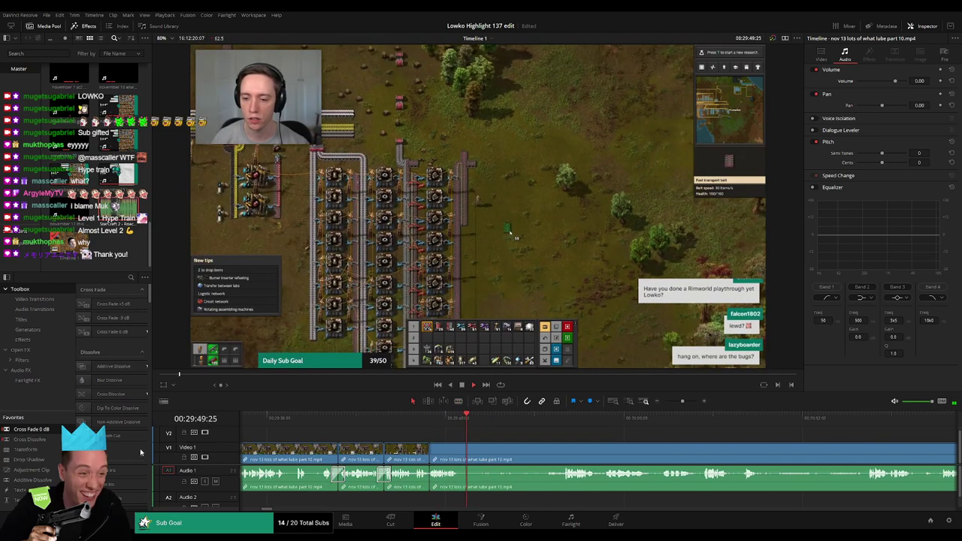
{"action": "key", "text": "Delete"}
Remove the part 10 footage between about 29:49 and 29:56, leaving no gap.
{"action": "key", "text": "b"}
{"action": "left_click", "coordinate": [462, 453]}
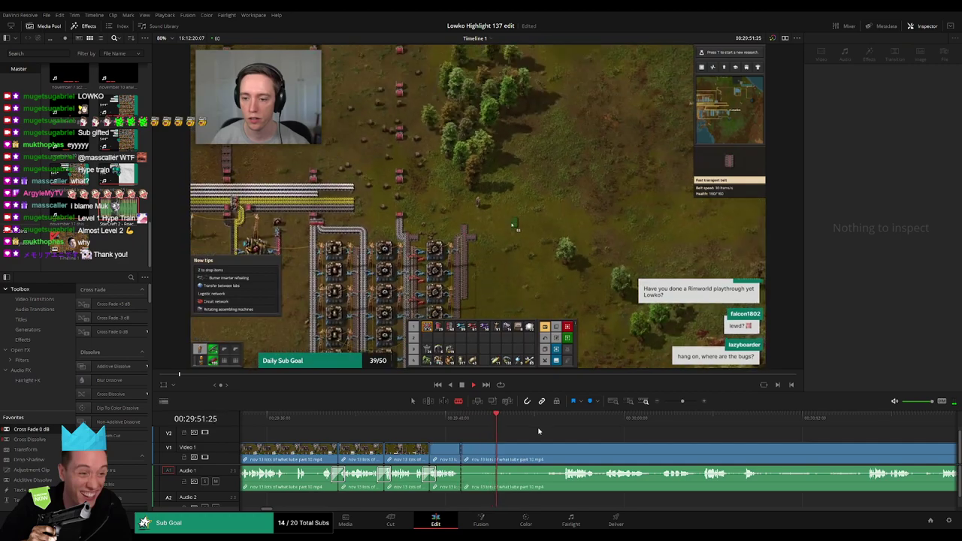
{"action": "left_click", "coordinate": [554, 419]}
{"action": "left_click_drag", "start_coordinate": [581, 443], "coordinate": [505, 441]}
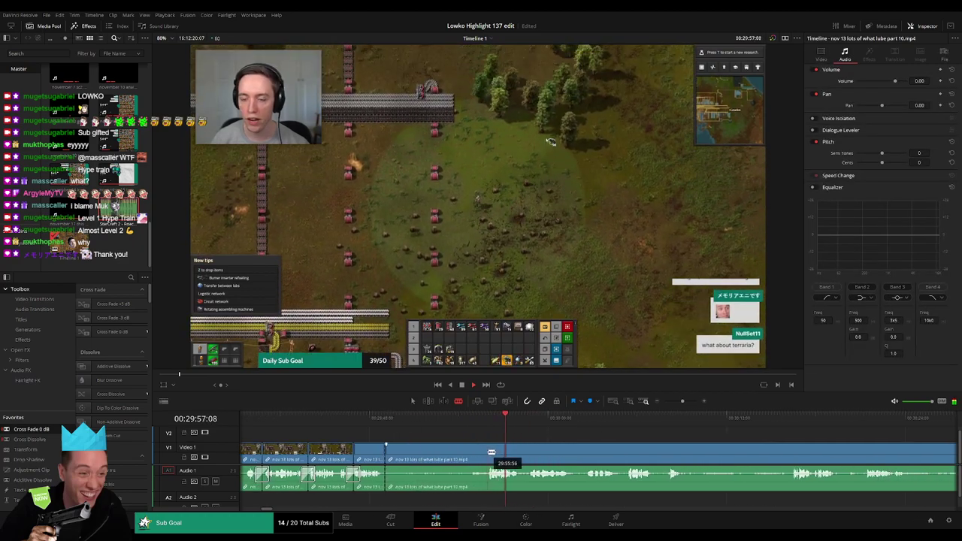
{"action": "left_click", "coordinate": [488, 454]}
{"action": "key", "text": "a"}
{"action": "left_click", "coordinate": [464, 456]}
{"action": "key", "text": "Delete"}
{"action": "left_click", "coordinate": [463, 455]}
{"action": "key", "text": "Delete"}
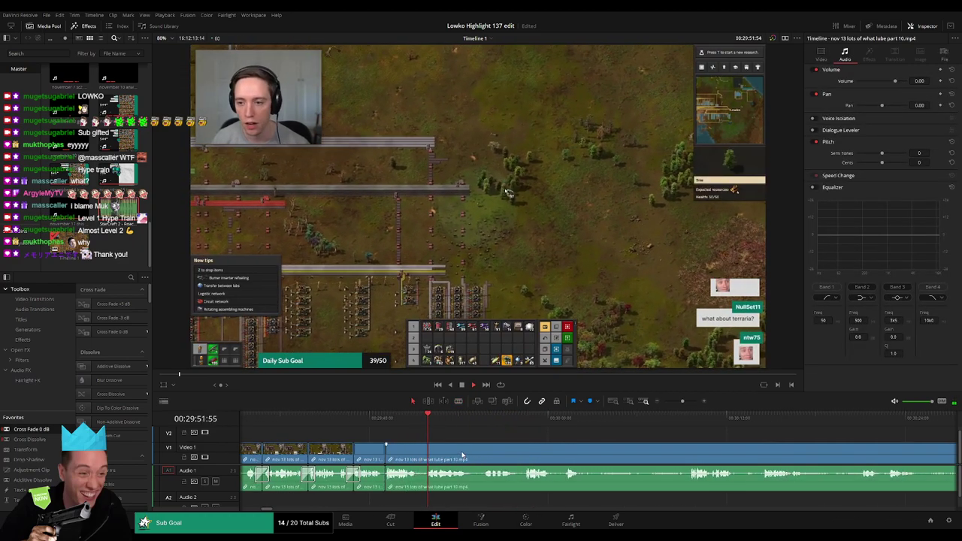
Play the part 10 footage up to about 30:01 and add a Cross Fade 0 dB to the audio at the 29:49 cut.
{"action": "left_click_drag", "start_coordinate": [471, 423], "coordinate": [569, 420]}
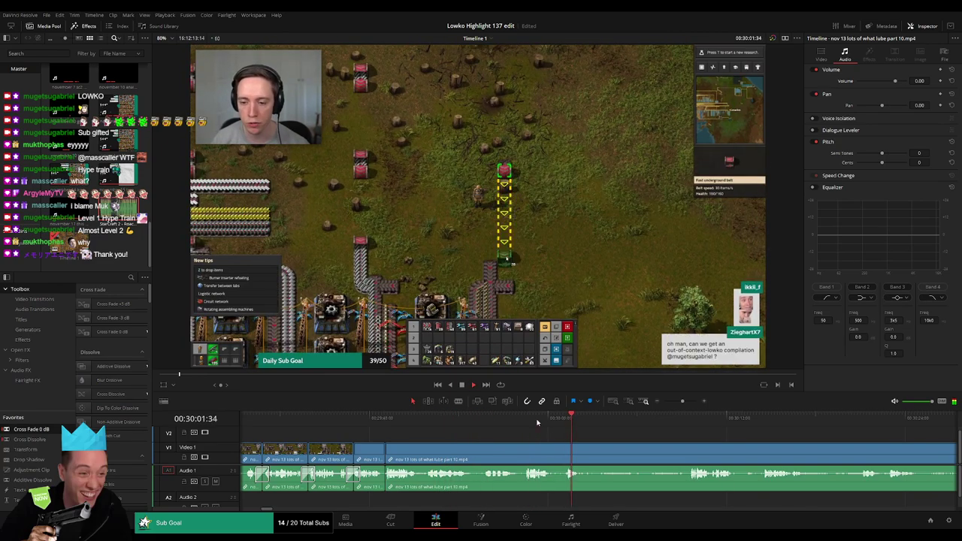
{"action": "left_click", "coordinate": [538, 421]}
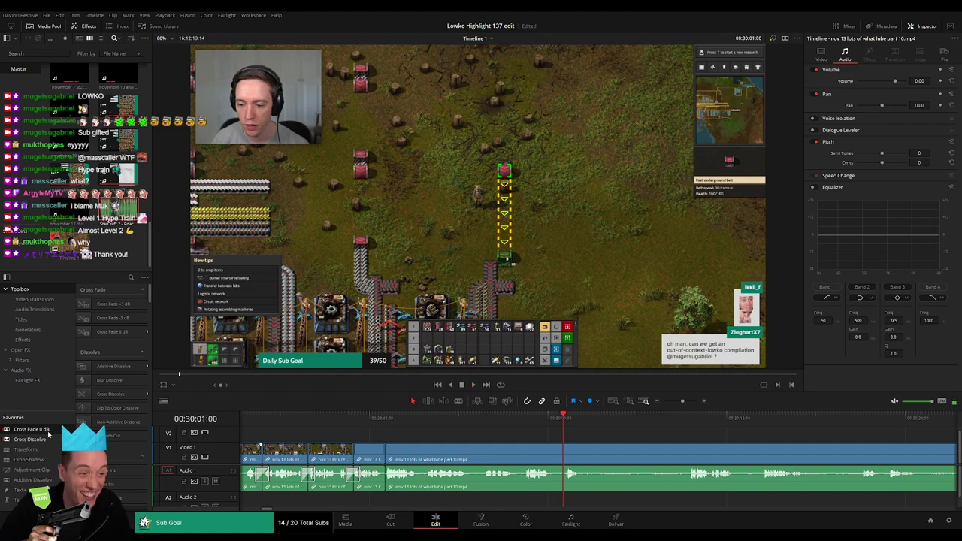
{"action": "left_click_drag", "start_coordinate": [628, 451], "coordinate": [518, 451]}
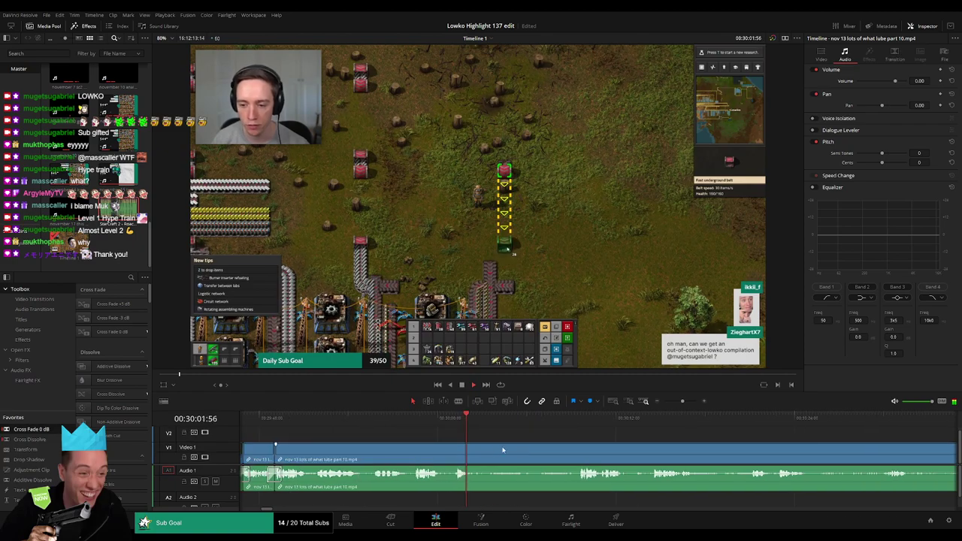
Remove the part 10 footage between about 30:02 and 30:09 and add a Cross Fade 0 dB to the audio at the cut.
{"action": "key", "text": "b"}
{"action": "left_click", "coordinate": [473, 455]}
{"action": "left_click", "coordinate": [577, 423]}
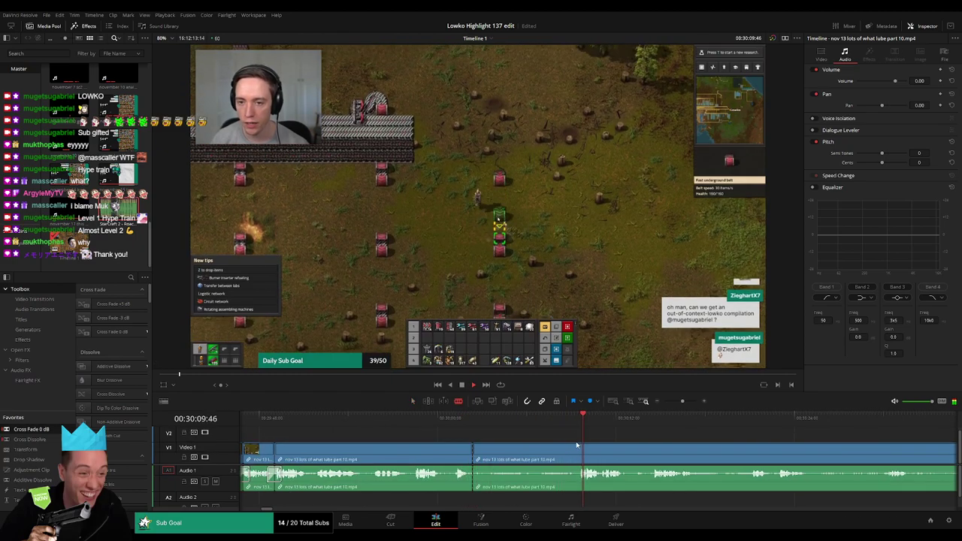
{"action": "left_click", "coordinate": [578, 451]}
{"action": "key", "text": "a"}
{"action": "left_click", "coordinate": [554, 454]}
{"action": "key", "text": "Delete"}
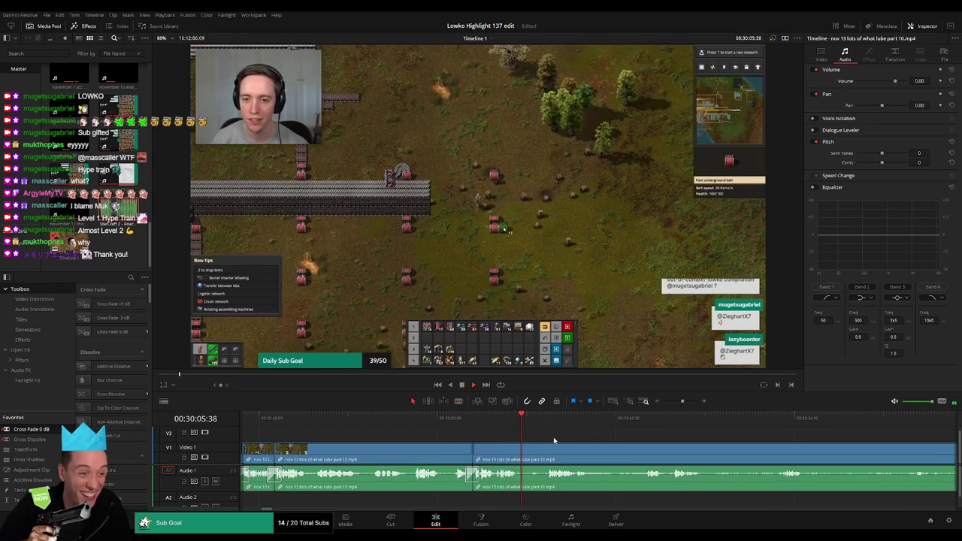
Remove the part 10 footage between about 30:05 and 30:07 and add a Cross Fade 0 dB to the audio at the cut.
{"action": "left_click", "coordinate": [543, 421]}
{"action": "key", "text": "b"}
{"action": "left_click", "coordinate": [518, 448]}
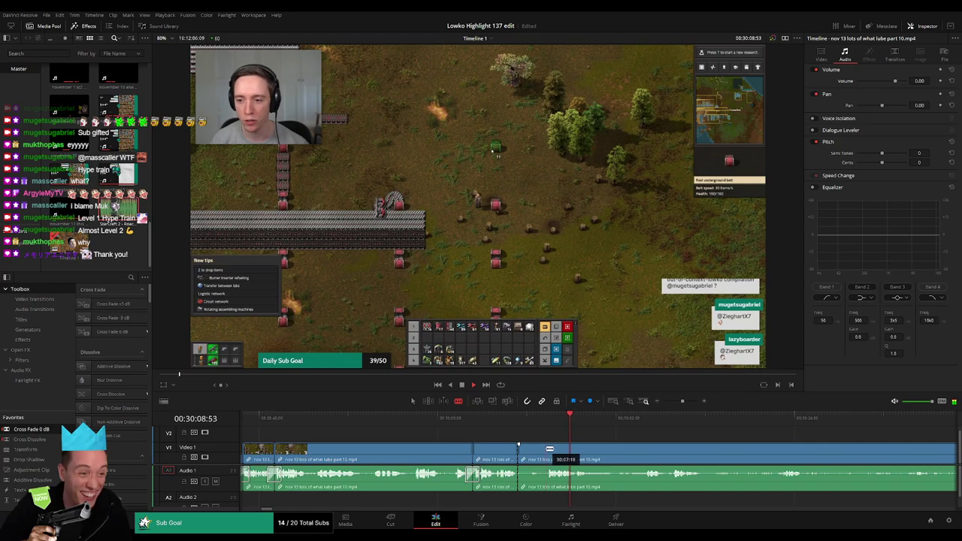
{"action": "left_click", "coordinate": [548, 449]}
{"action": "key", "text": "a"}
{"action": "left_click", "coordinate": [526, 453]}
{"action": "key", "text": "Delete"}
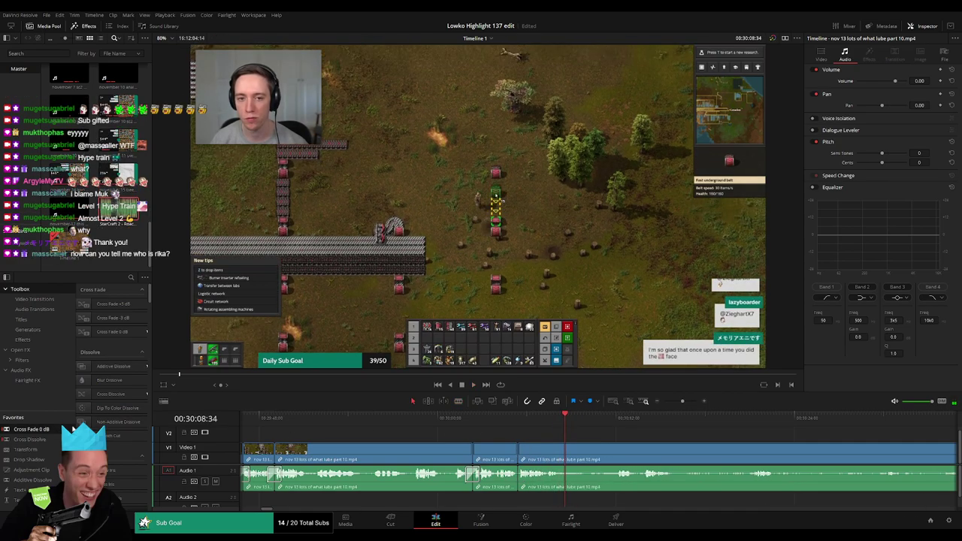
{"action": "left_click_drag", "start_coordinate": [519, 485], "coordinate": [519, 483]}
Remove the part 10 footage between about 30:08 and 30:12 and add a Cross Fade 0 dB to the audio at the cut.
{"action": "scroll", "coordinate": [473, 453], "scroll_direction": "right", "scroll_amount": 5}
{"action": "key", "text": "b"}
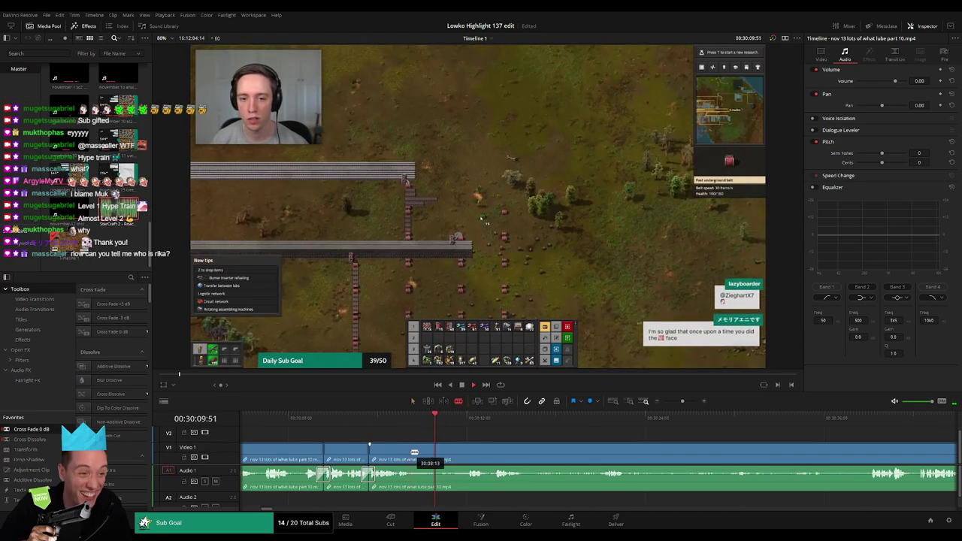
{"action": "left_click", "coordinate": [413, 454]}
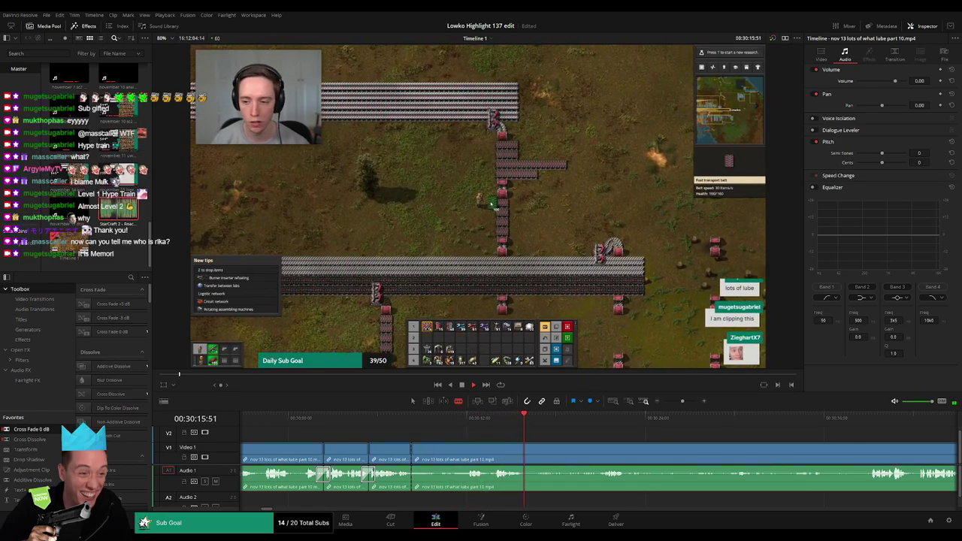
{"action": "left_click", "coordinate": [466, 455]}
{"action": "key", "text": "a"}
{"action": "left_click", "coordinate": [456, 456]}
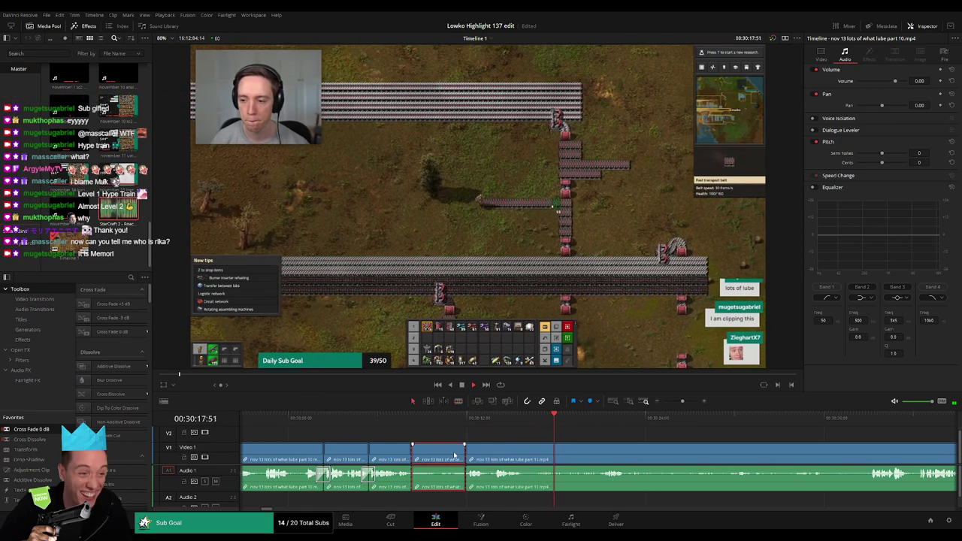
{"action": "key", "text": "Delete"}
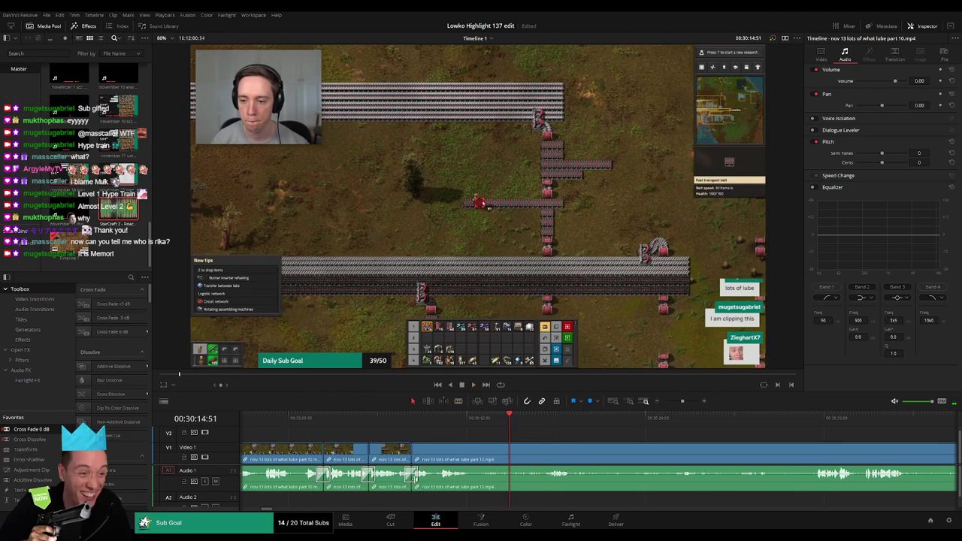
Split the part 10 clip at about 30:12 and skim the footage up to about 31:00 for the end of the unneeded section.
{"action": "left_click_drag", "start_coordinate": [468, 446], "coordinate": [380, 446]}
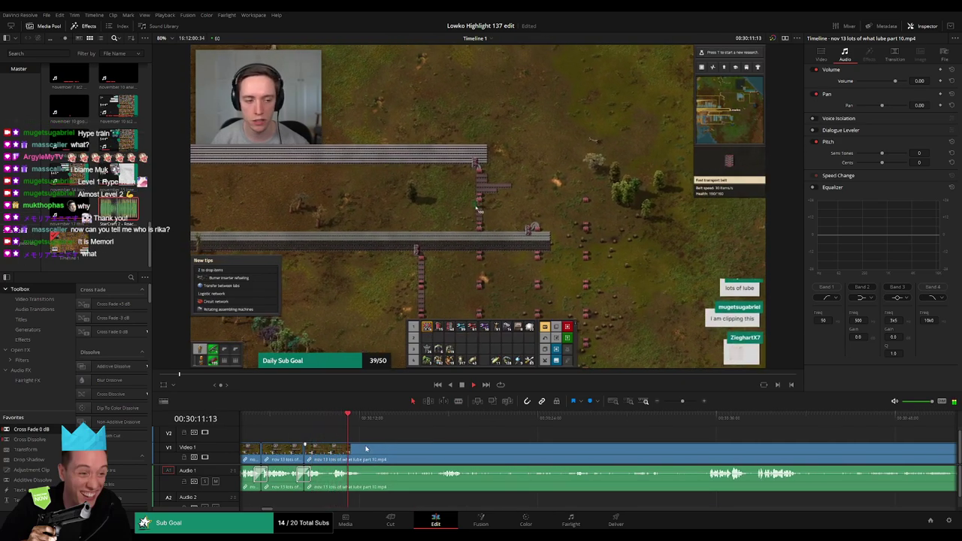
{"action": "key", "text": "ctrl+b"}
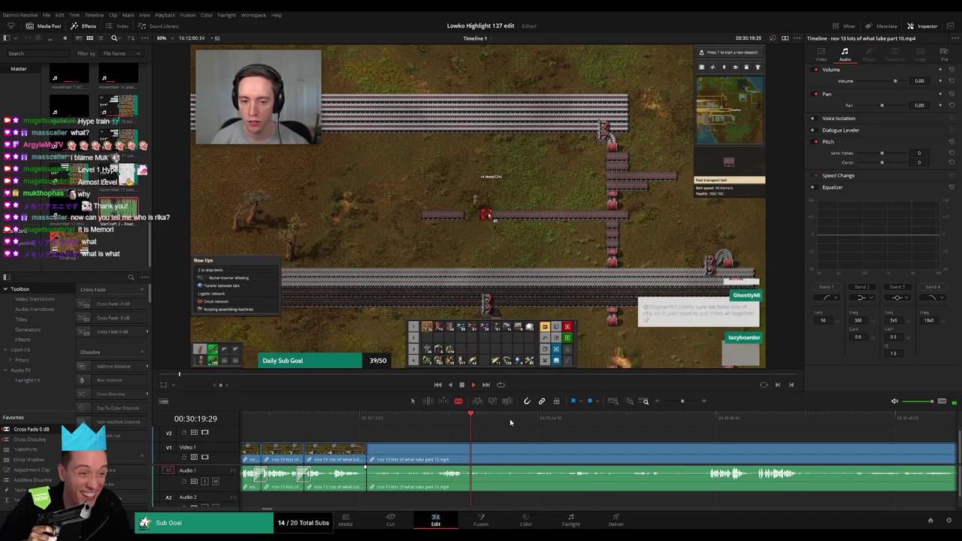
{"action": "scroll", "coordinate": [709, 440], "scroll_direction": "right", "scroll_amount": 8}
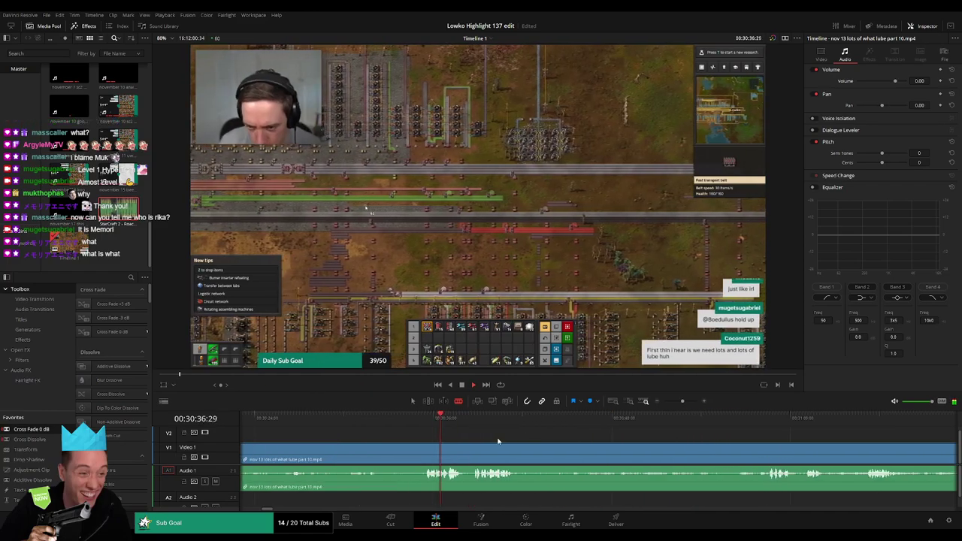
{"action": "left_click_drag", "start_coordinate": [681, 405], "coordinate": [678, 404]}
{"action": "left_click_drag", "start_coordinate": [648, 465], "coordinate": [530, 473]}
{"action": "left_click", "coordinate": [514, 418]}
{"action": "scroll", "coordinate": [468, 436], "scroll_direction": "right", "scroll_amount": 3}
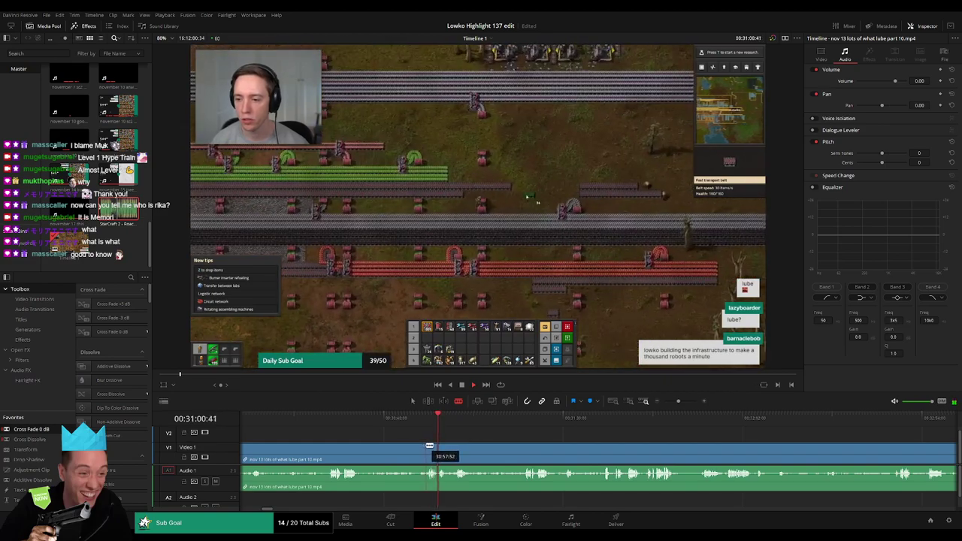
Split the part 10 clip at about 30:58 and remove the footage back to the 30:12 split.
{"action": "left_click", "coordinate": [428, 447]}
{"action": "key", "text": "a"}
{"action": "left_click", "coordinate": [412, 450]}
{"action": "key", "text": "BackSpace"}
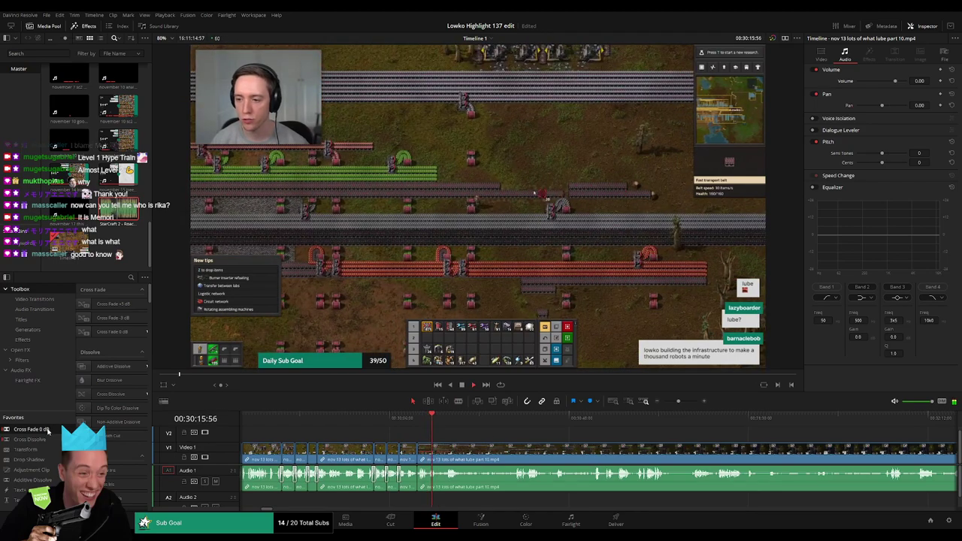
Remove the part 10 footage between about 30:17 and 30:19 and add a Cross Fade 0 dB to the audio at the cut.
{"action": "left_click_drag", "start_coordinate": [439, 452], "coordinate": [441, 452]}
{"action": "left_click", "coordinate": [449, 451]}
{"action": "key", "text": "a"}
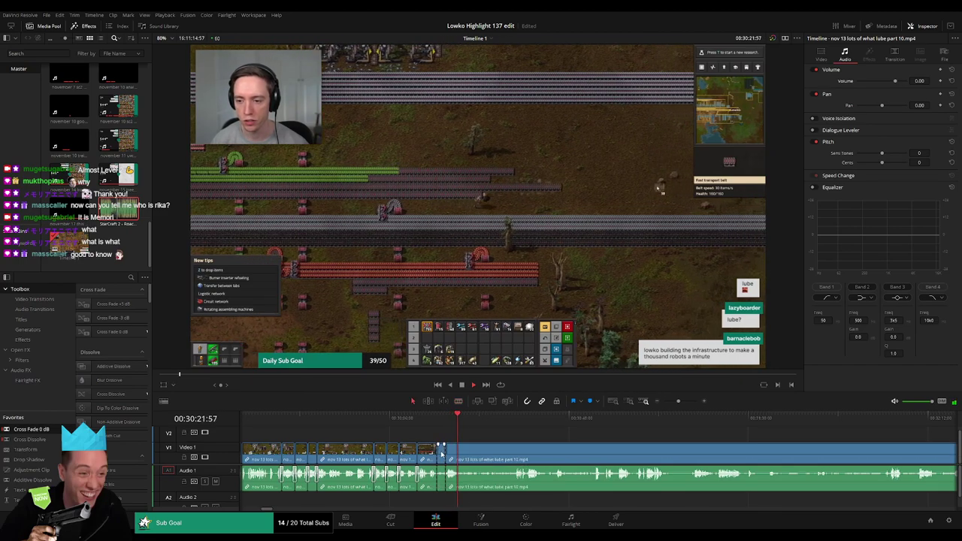
{"action": "left_click", "coordinate": [442, 451]}
{"action": "key", "text": "BackSpace"}
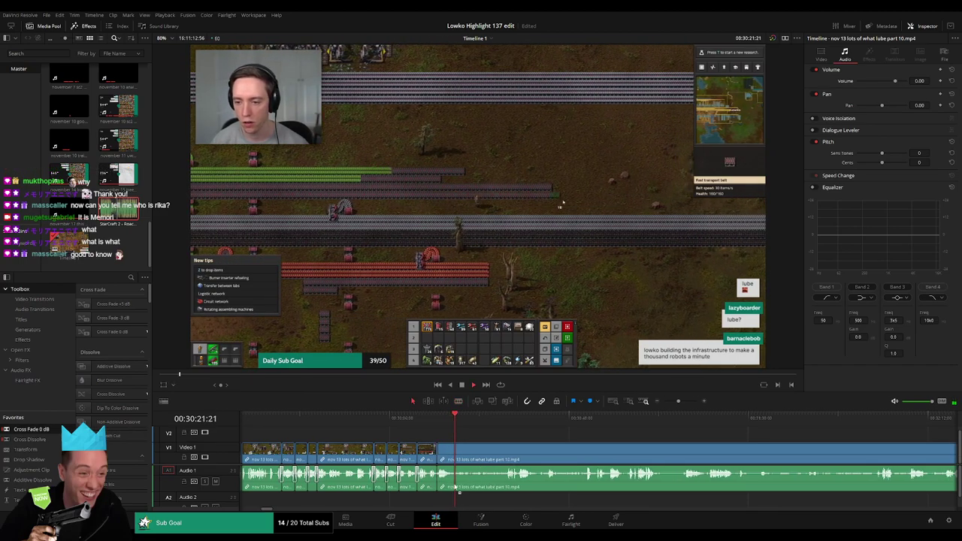
Remove the part 10 footage between about 30:20 and 30:33, leaving no gap.
{"action": "key", "text": "b"}
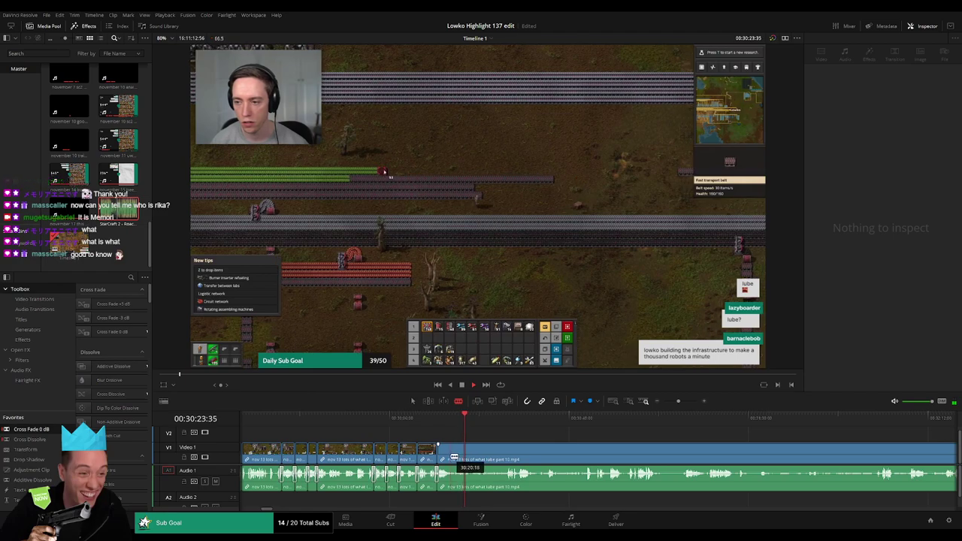
{"action": "left_click", "coordinate": [507, 422]}
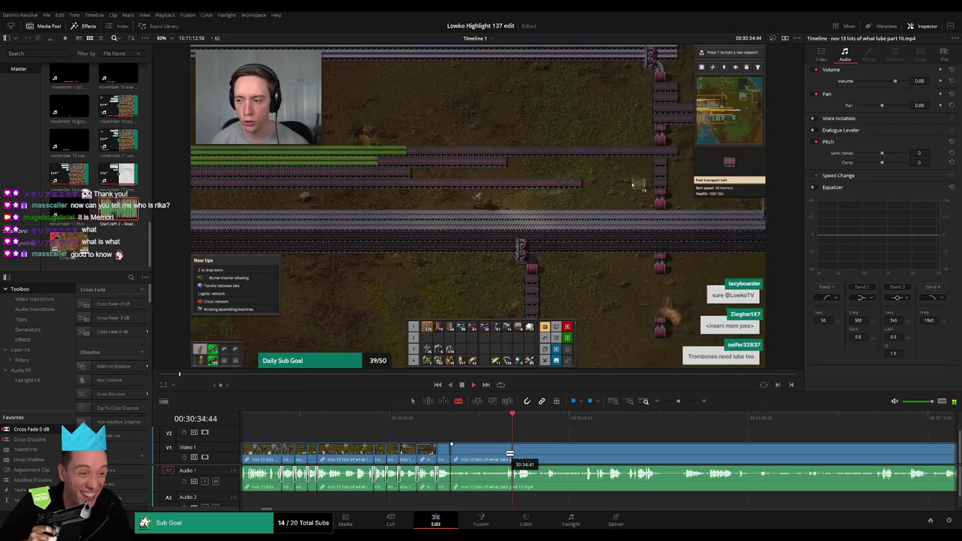
{"action": "left_click", "coordinate": [507, 451]}
{"action": "key", "text": "a"}
{"action": "left_click", "coordinate": [494, 457]}
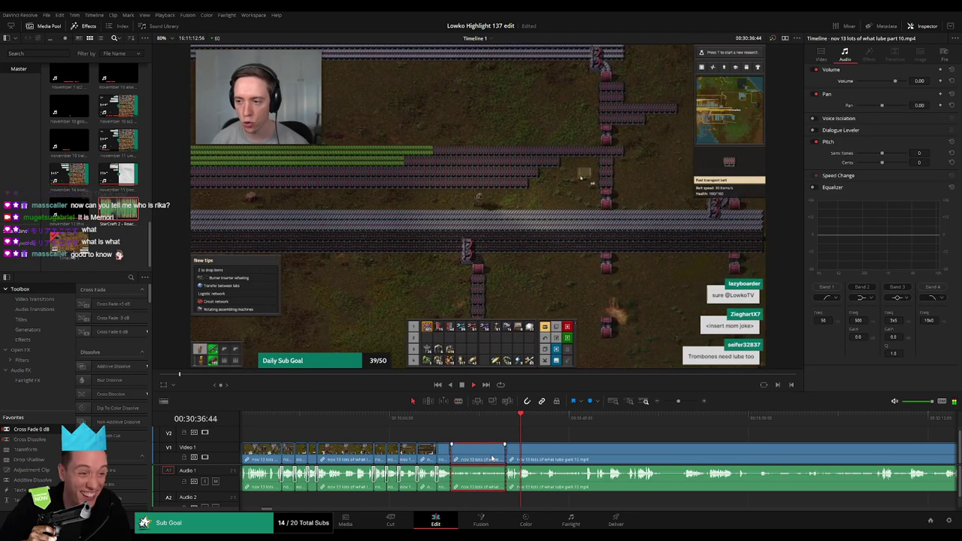
{"action": "key", "text": "BackSpace"}
{"action": "left_click", "coordinate": [492, 458]}
{"action": "key", "text": "BackSpace"}
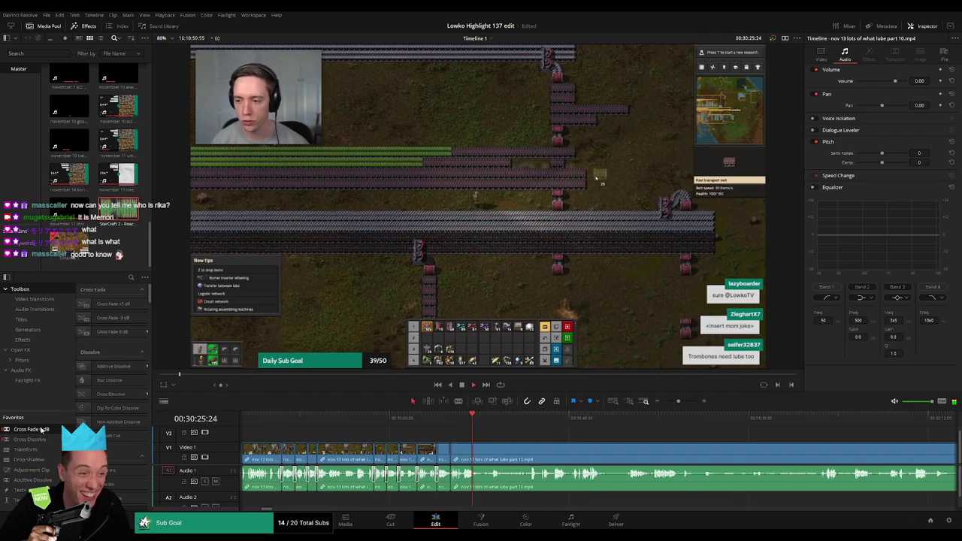
Remove the part 10 footage between about 30:26 and 30:30 and add a Cross Fade 0 dB to the audio at the cut.
{"action": "scroll", "coordinate": [456, 479], "scroll_direction": "up", "scroll_amount": 2}
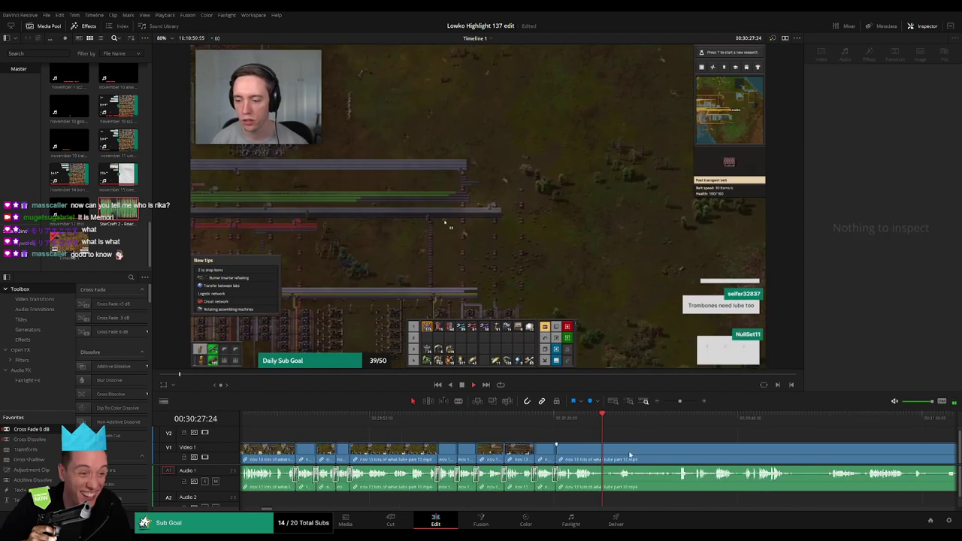
{"action": "left_click", "coordinate": [615, 424]}
{"action": "mouse_move", "coordinate": [630, 445]}
{"action": "left_mouse_down"}
{"action": "mouse_move", "coordinate": [449, 451]}
{"action": "mouse_move", "coordinate": [465, 450]}
{"action": "left_mouse_up"}
{"action": "left_click", "coordinate": [472, 449]}
{"action": "key", "text": "a"}
{"action": "left_click", "coordinate": [456, 452]}
{"action": "key", "text": "Delete"}
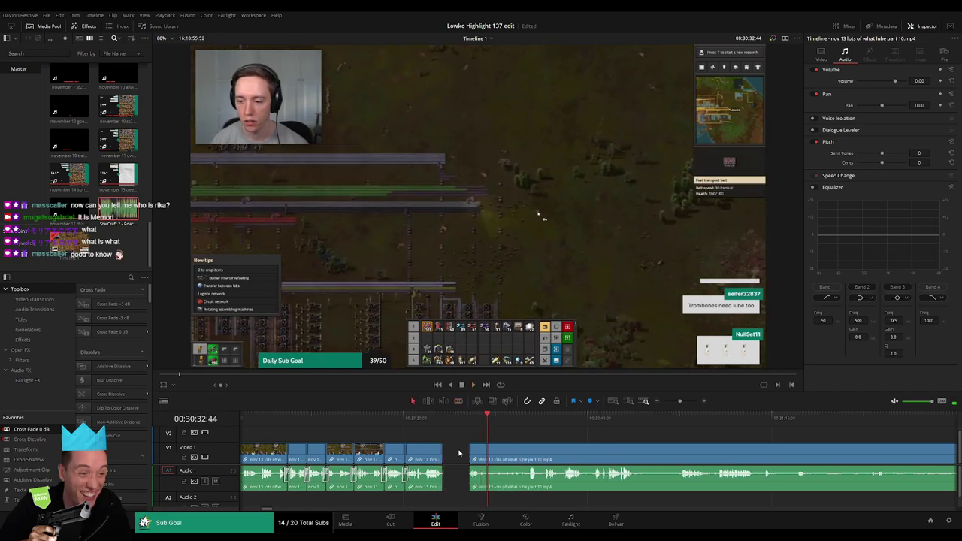
{"action": "left_click_drag", "start_coordinate": [442, 484], "coordinate": [463, 451]}
Split the part 10 clip at about 30:29 and skim the footage up to about 30:47 for the end of the unneeded section.
{"action": "left_click", "coordinate": [497, 420]}
{"action": "key", "text": "b"}
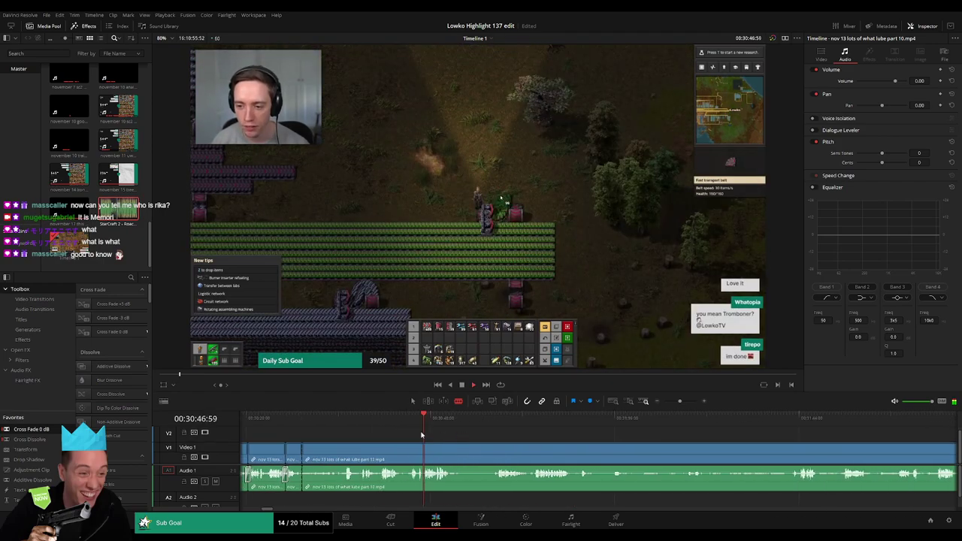
{"action": "left_click", "coordinate": [410, 423]}
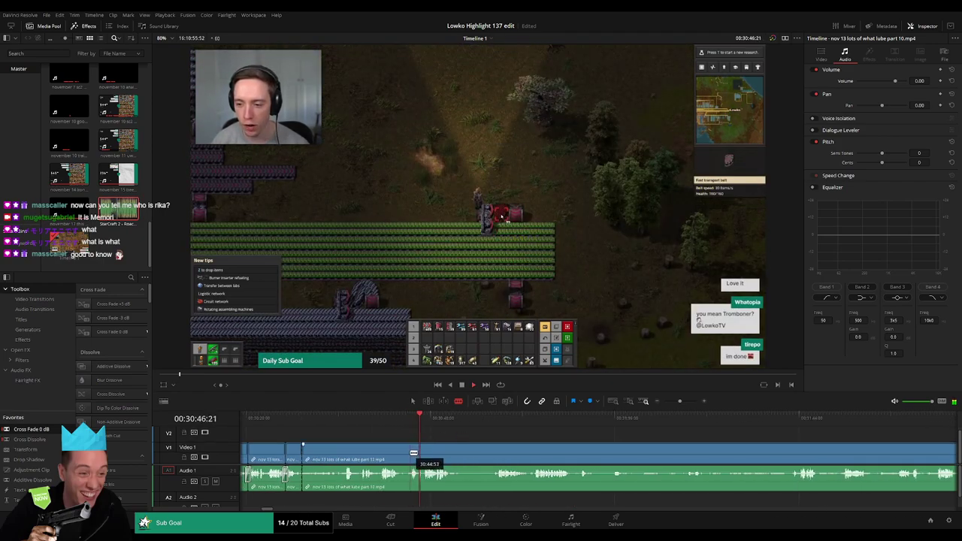
Split the nov 13 part 10 clip at 30:44:53, ripple-delete the piece before the cut, and put Cross Fade 0 dB on the join.
{"action": "left_click", "coordinate": [413, 452]}
{"action": "key", "text": "a"}
{"action": "left_click", "coordinate": [385, 456]}
{"action": "key", "text": "Delete"}
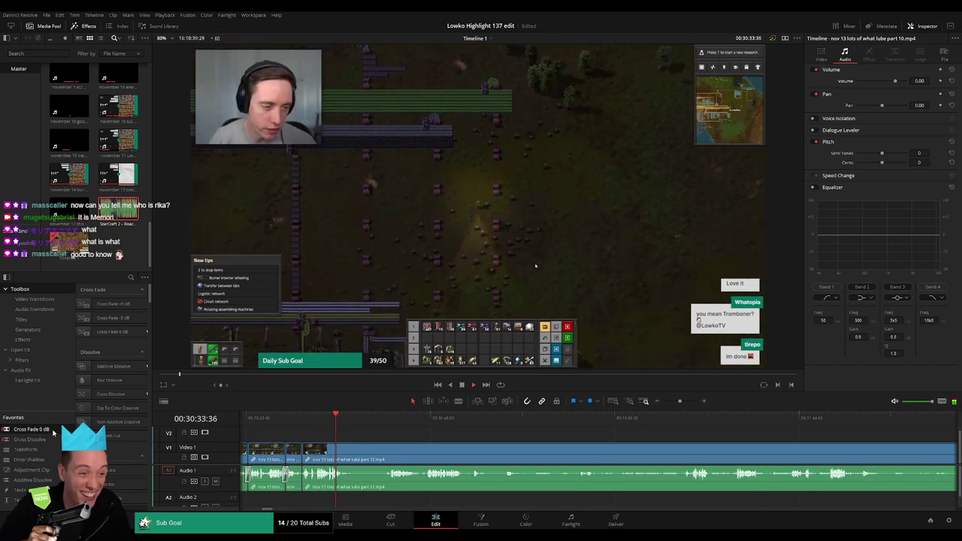
{"action": "left_click_drag", "start_coordinate": [305, 487], "coordinate": [304, 479]}
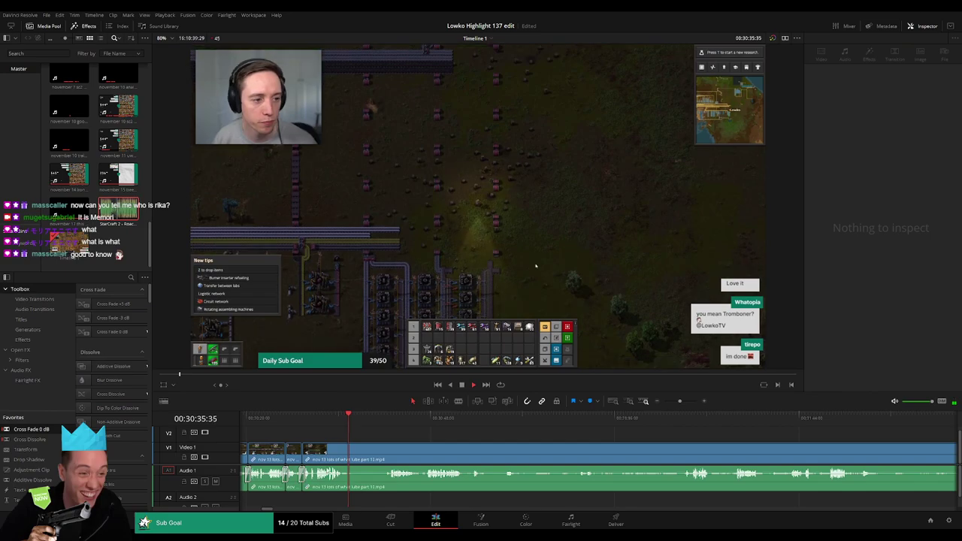
Cut the nov 13 part 10 clip at about 30:34 and 31:42, and ripple-delete the footage in between.
{"action": "key", "text": "b"}
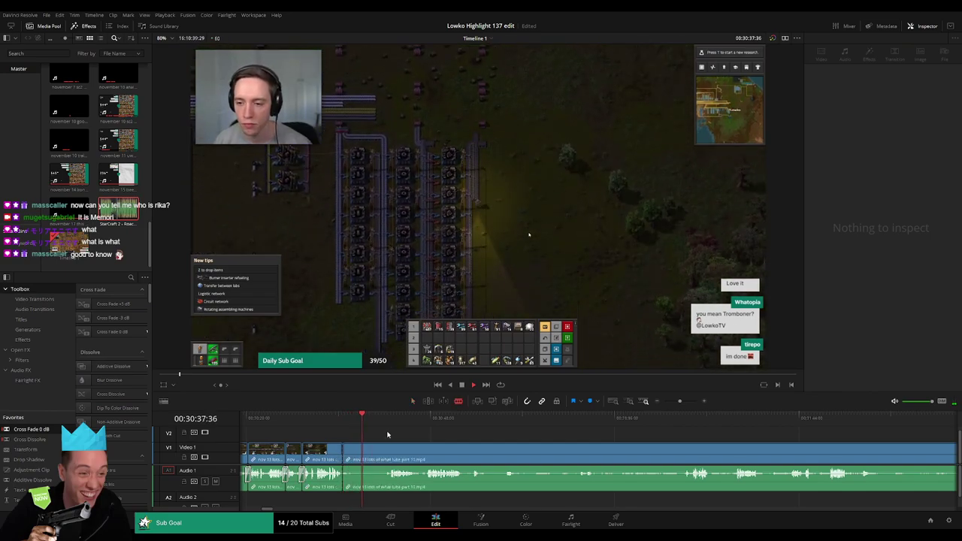
{"action": "left_click", "coordinate": [389, 418]}
{"action": "left_click", "coordinate": [430, 420]}
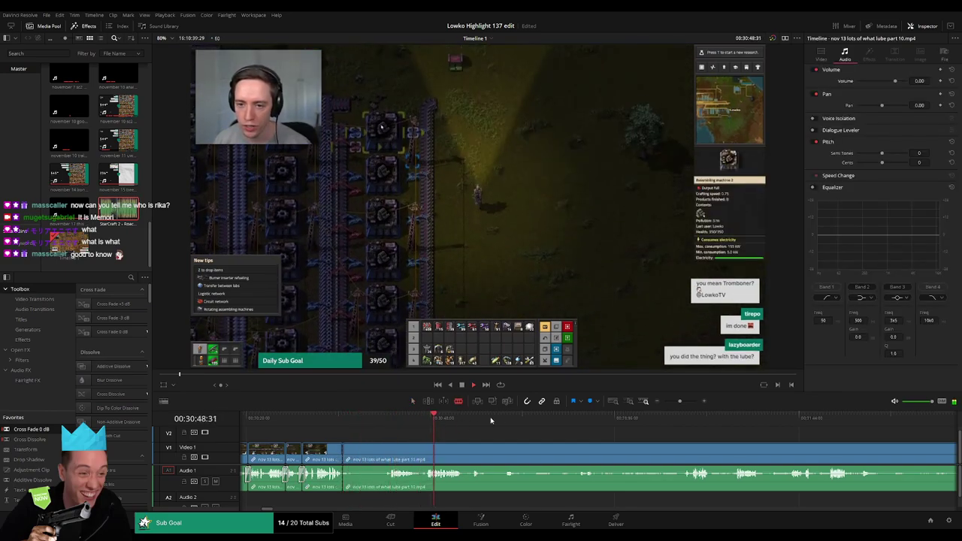
{"action": "left_click", "coordinate": [684, 419]}
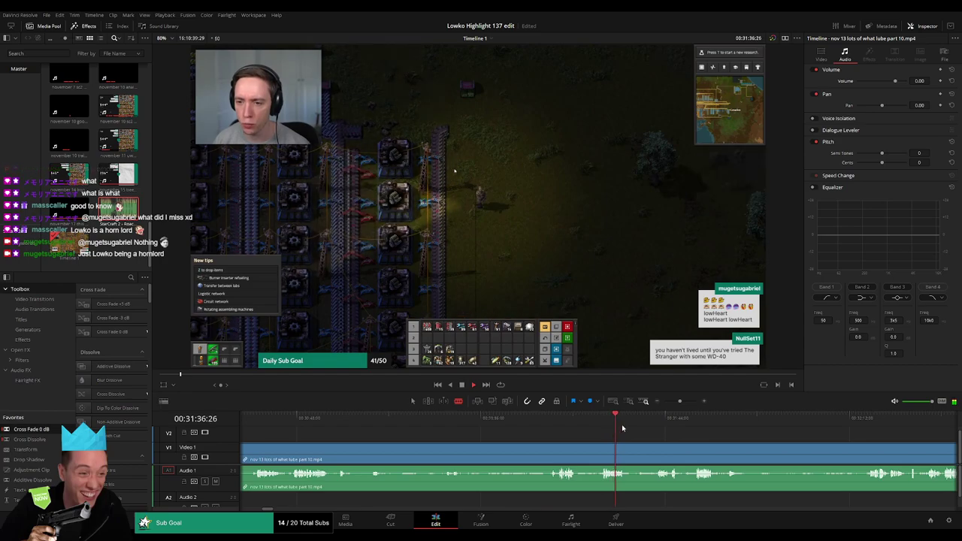
{"action": "left_click_drag", "start_coordinate": [613, 427], "coordinate": [656, 424]}
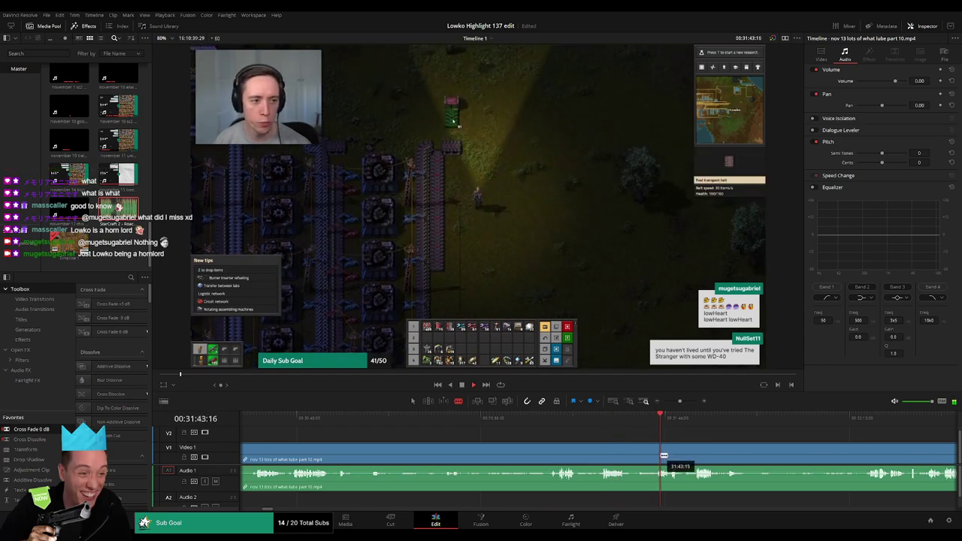
{"action": "key", "text": "a"}
{"action": "left_click", "coordinate": [638, 453]}
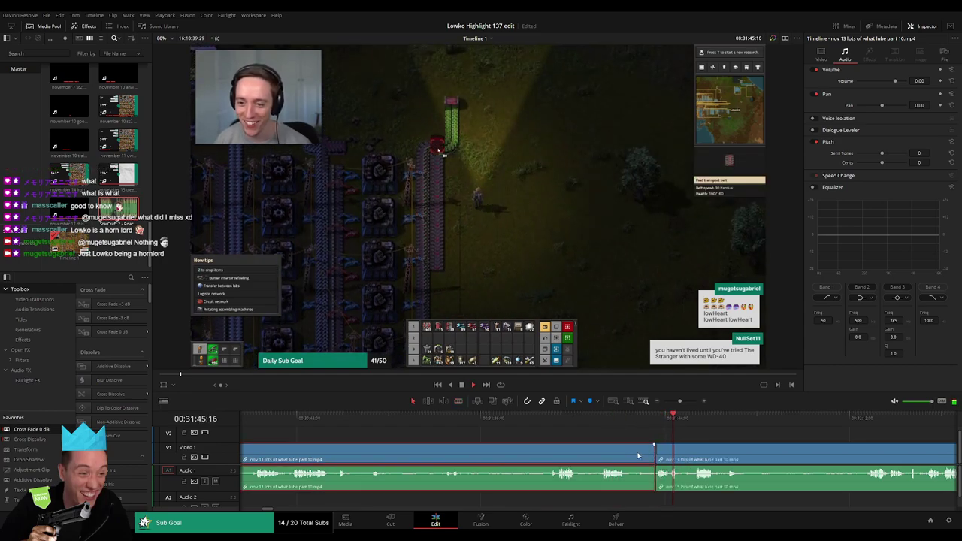
{"action": "key", "text": "Delete"}
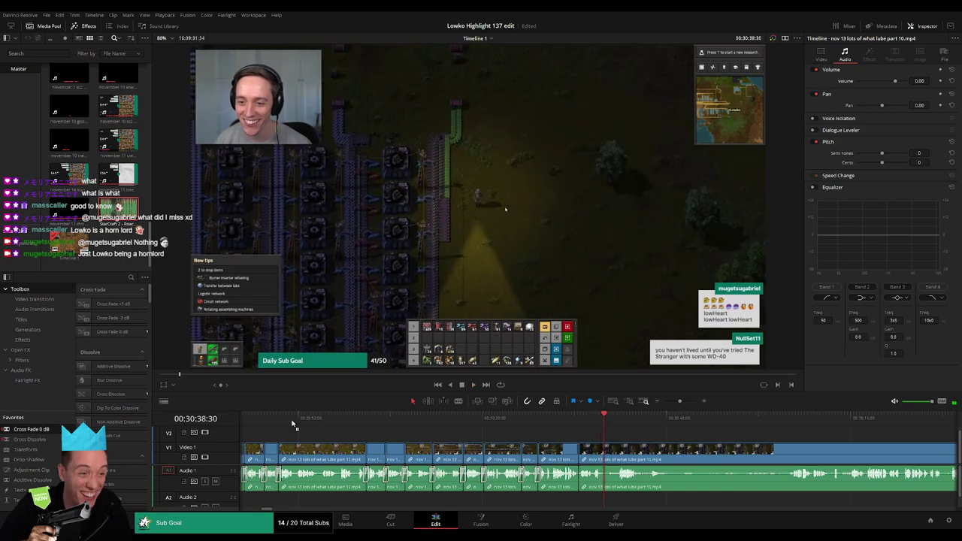
Split out the short span from about 30:38 to 30:40 in the nov 13 clip and ripple-delete it.
{"action": "scroll", "coordinate": [522, 439], "scroll_direction": "down", "scroll_amount": 2}
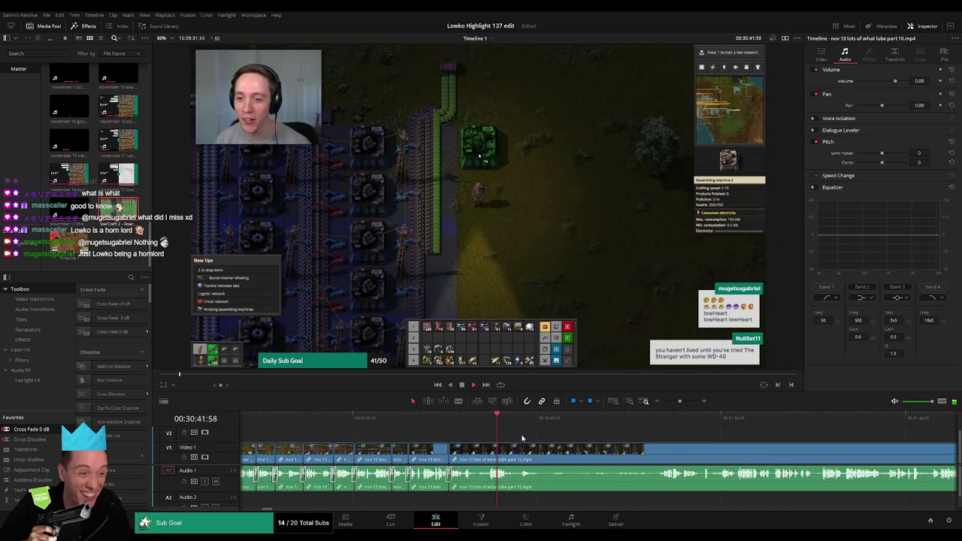
{"action": "left_click", "coordinate": [473, 444]}
{"action": "left_click", "coordinate": [488, 445]}
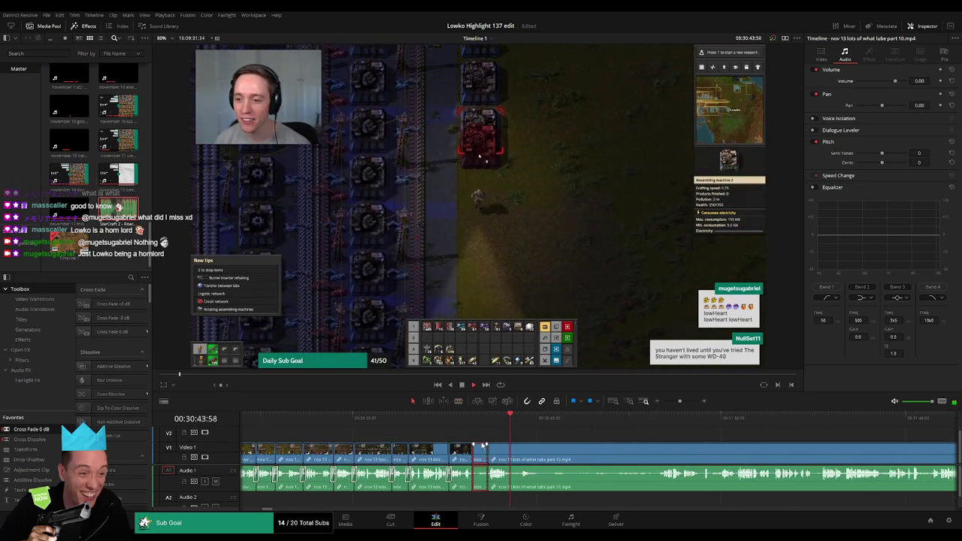
{"action": "key", "text": "a"}
{"action": "left_click", "coordinate": [482, 445]}
{"action": "key", "text": "Delete"}
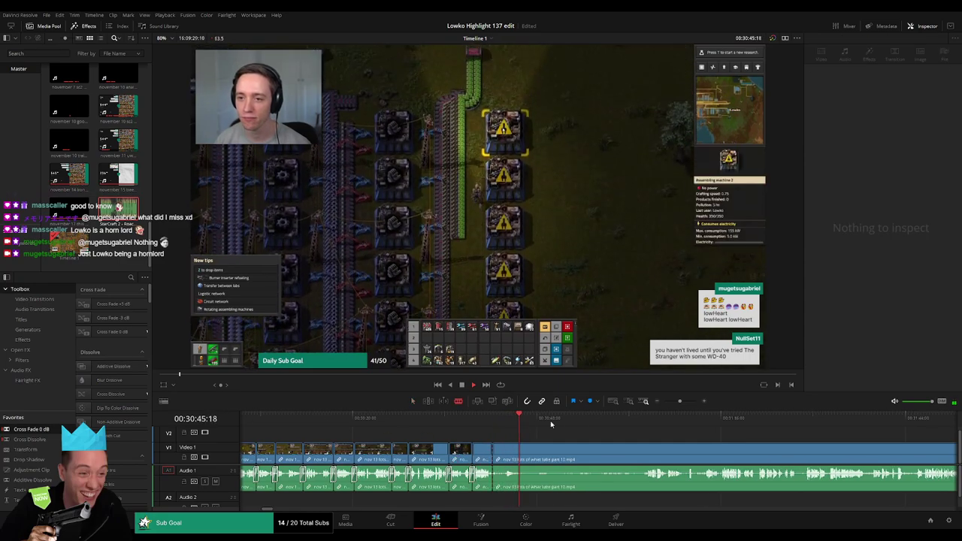
Skim ahead in the nov 13 clip and ripple-delete the footage from about 30:41 to 31:12.
{"action": "left_click", "coordinate": [644, 421]}
{"action": "key", "text": "space"}
{"action": "left_click_drag", "start_coordinate": [671, 449], "coordinate": [485, 438]}
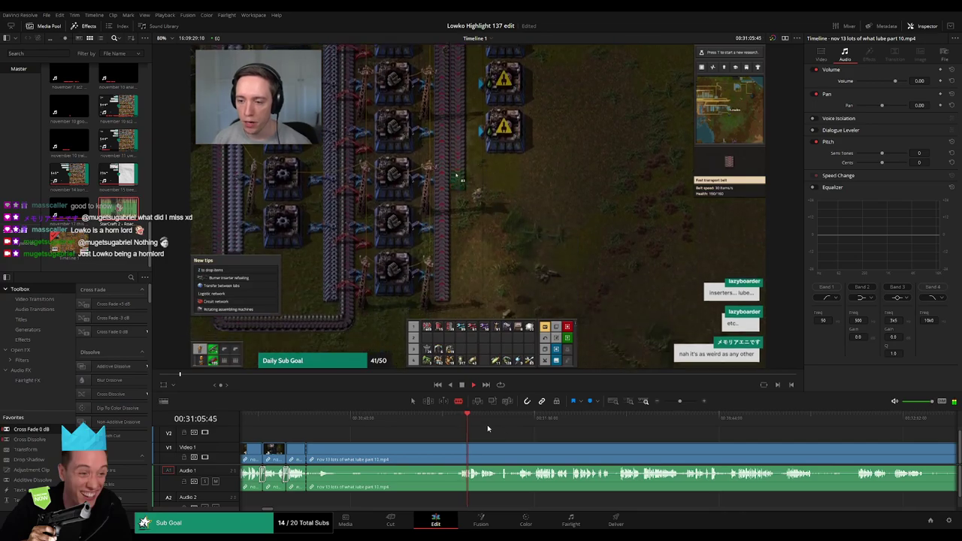
{"action": "left_click", "coordinate": [485, 421]}
{"action": "left_click", "coordinate": [512, 421]}
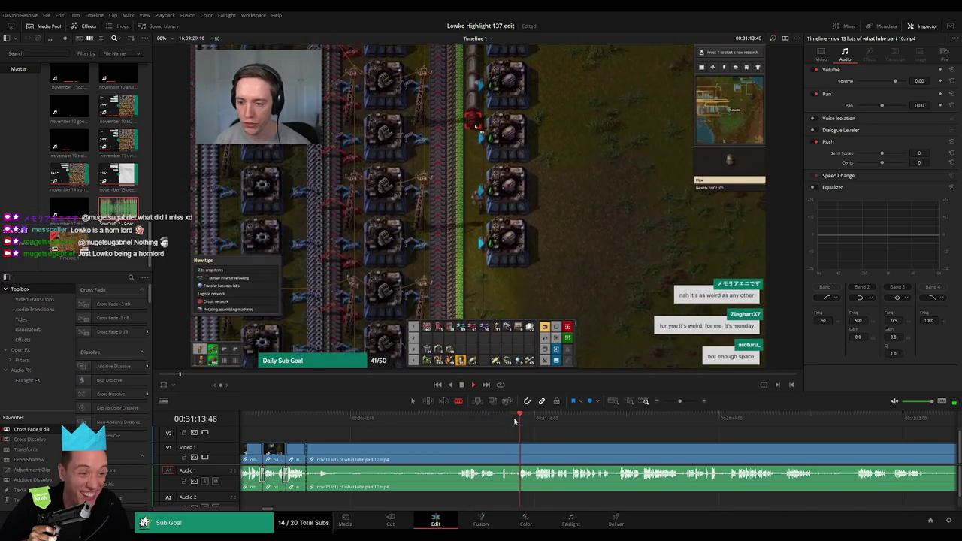
{"action": "left_click_drag", "start_coordinate": [496, 438], "coordinate": [533, 442]}
{"action": "left_click", "coordinate": [556, 445]}
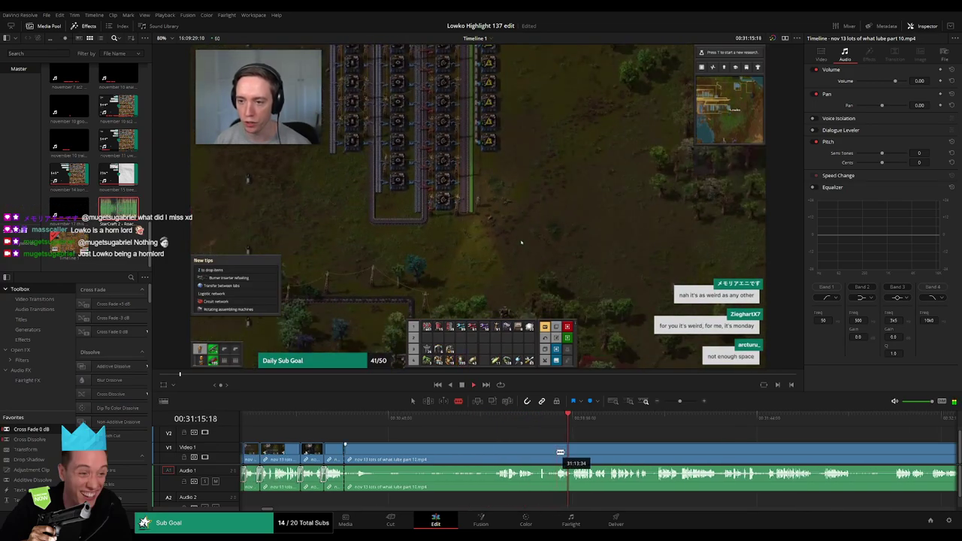
{"action": "left_click", "coordinate": [529, 454]}
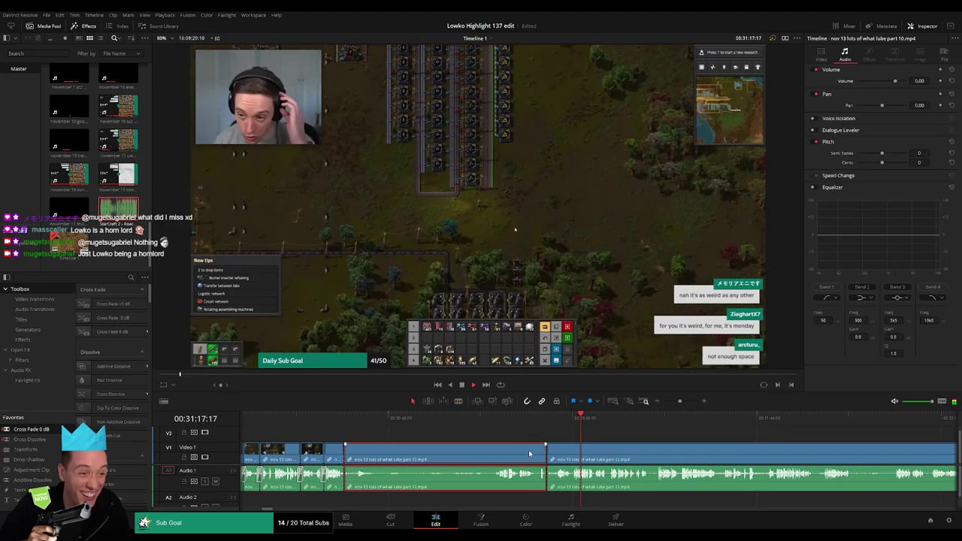
{"action": "key", "text": "Delete"}
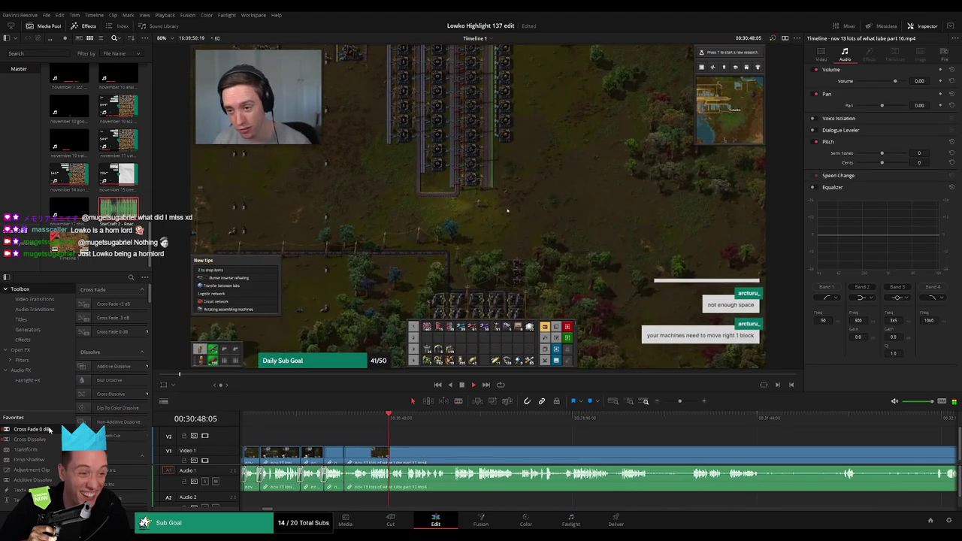
Split the nov 13 clip at about 30:56, skim the rest up to about 32:30, and ripple-delete the whole remainder.
{"action": "left_click_drag", "start_coordinate": [429, 442], "coordinate": [408, 439]}
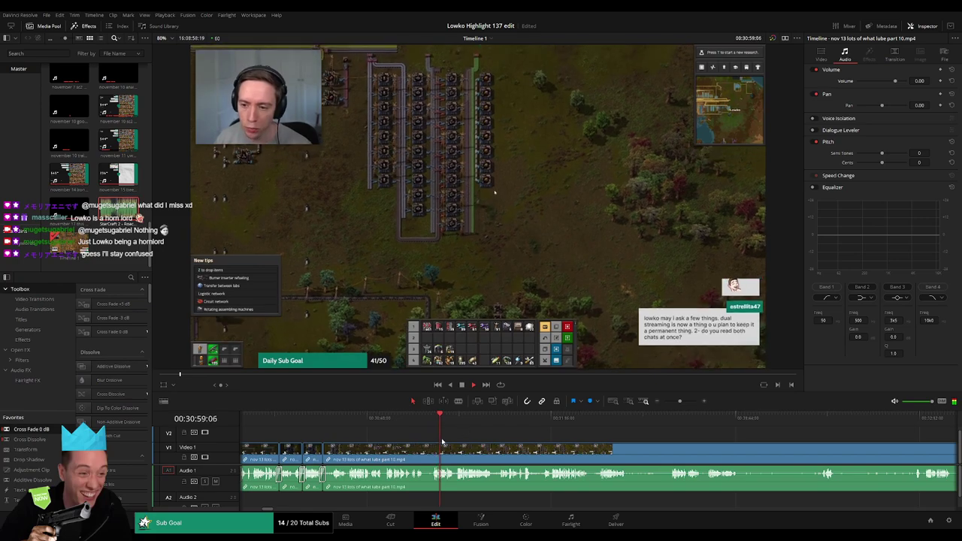
{"action": "key", "text": "b"}
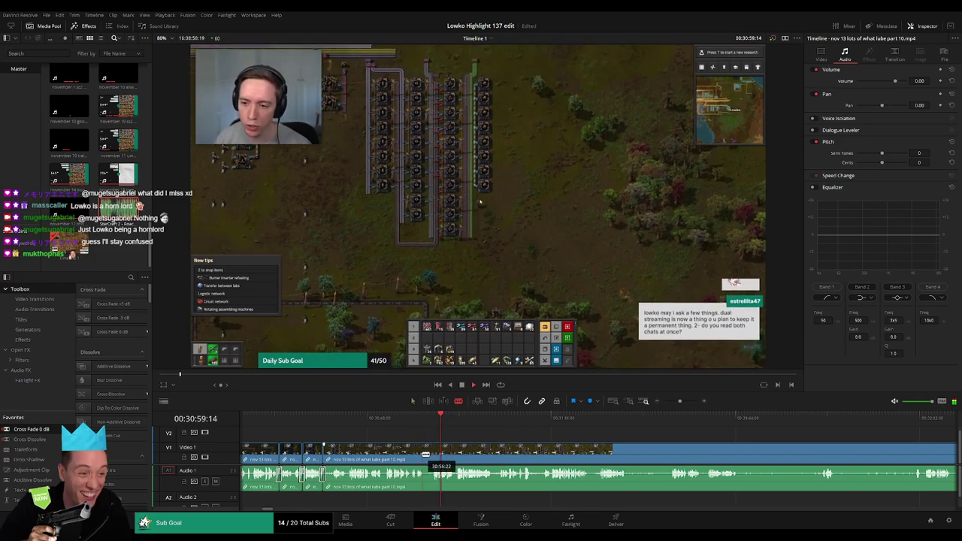
{"action": "left_click", "coordinate": [425, 455]}
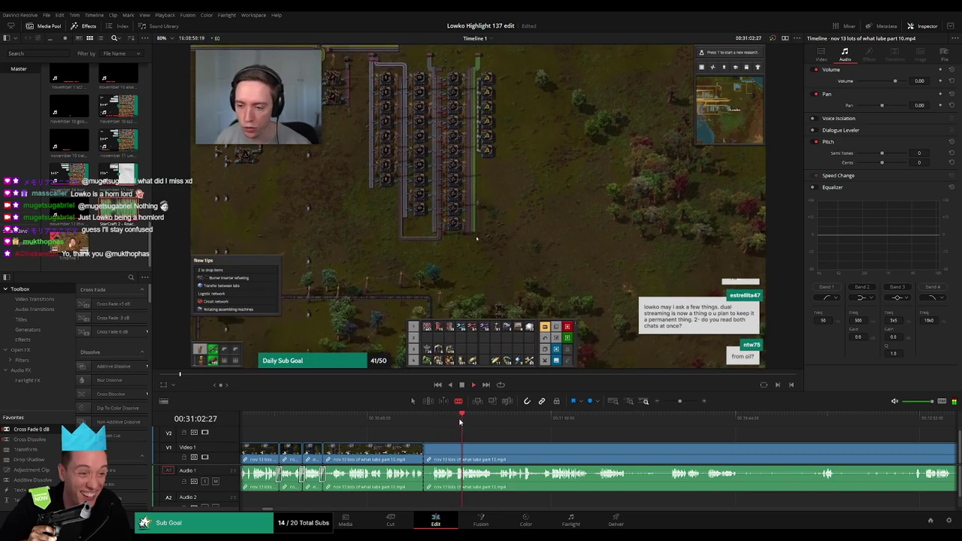
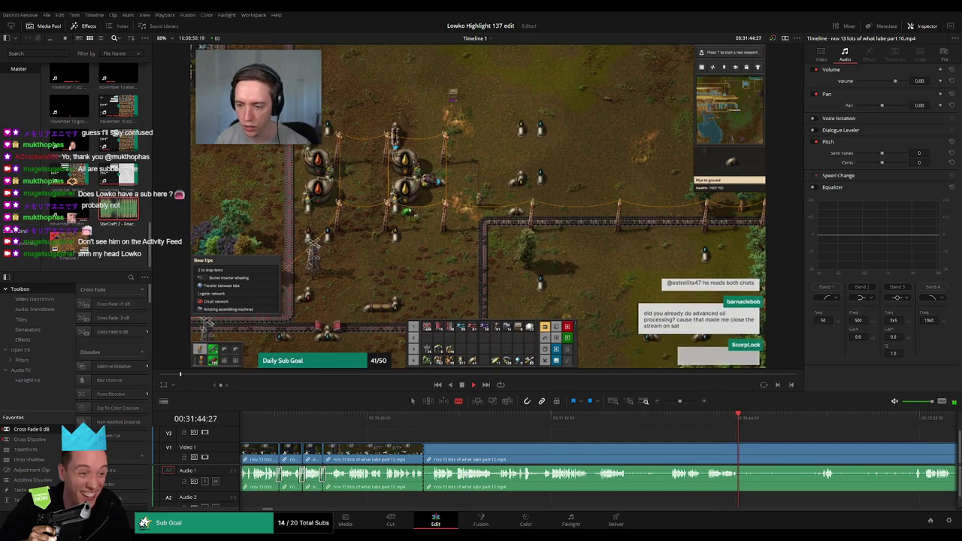
{"action": "left_click_drag", "start_coordinate": [769, 430], "coordinate": [576, 426]}
{"action": "left_click", "coordinate": [630, 418]}
{"action": "left_click", "coordinate": [843, 419]}
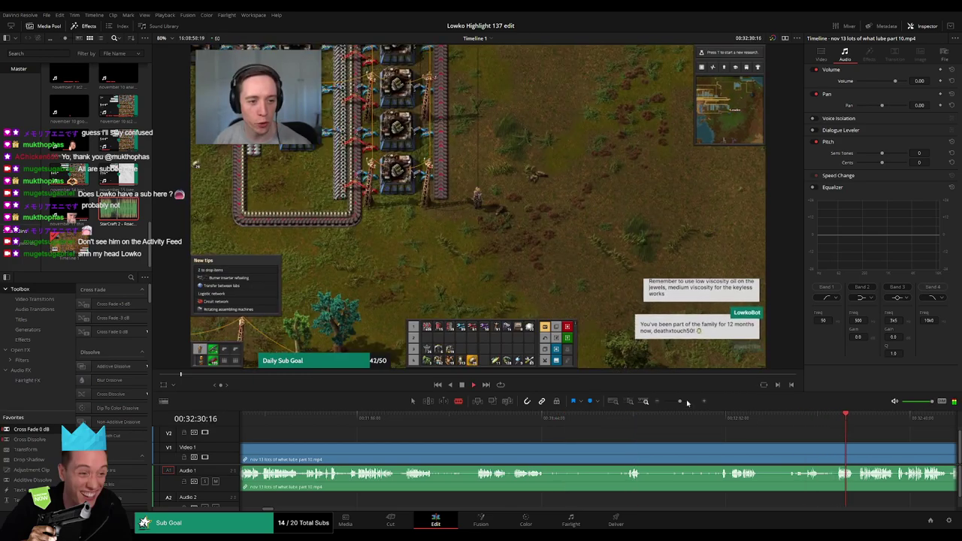
{"action": "left_click_drag", "start_coordinate": [678, 401], "coordinate": [672, 402]}
{"action": "left_click", "coordinate": [607, 462]}
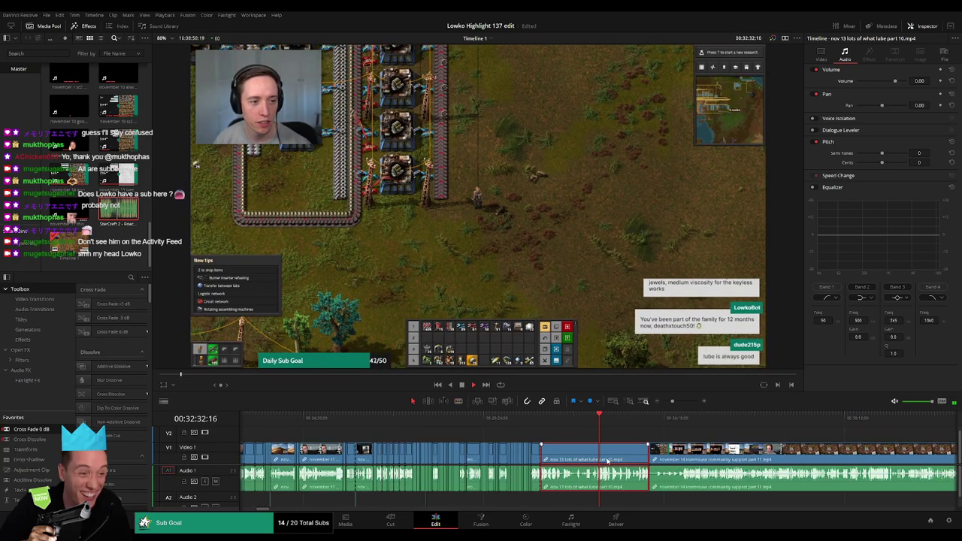
{"action": "key", "text": "Delete"}
Skim the November 14 community support part 11 clip between about 36:13 and 37:11 for highlight material.
{"action": "left_click_drag", "start_coordinate": [615, 419], "coordinate": [505, 424]}
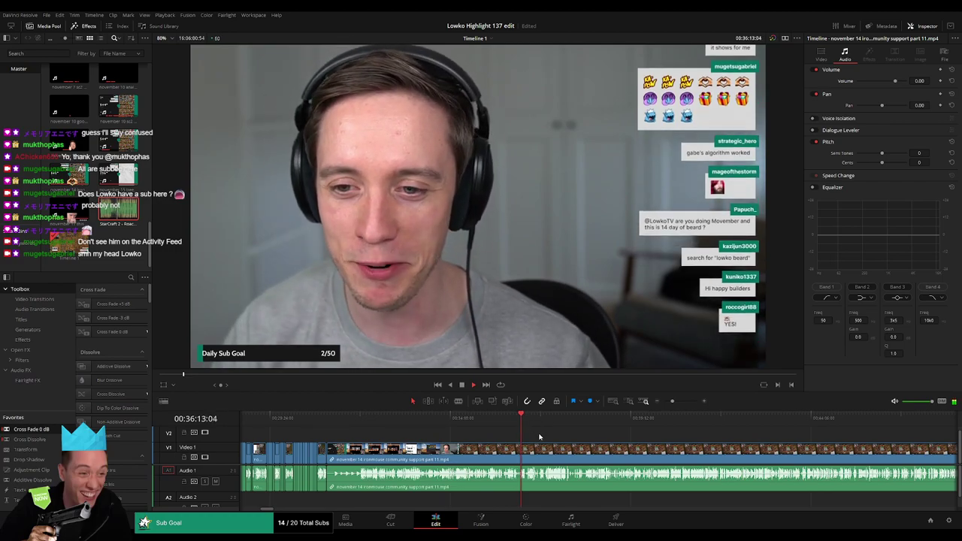
{"action": "left_click_drag", "start_coordinate": [672, 401], "coordinate": [681, 405]}
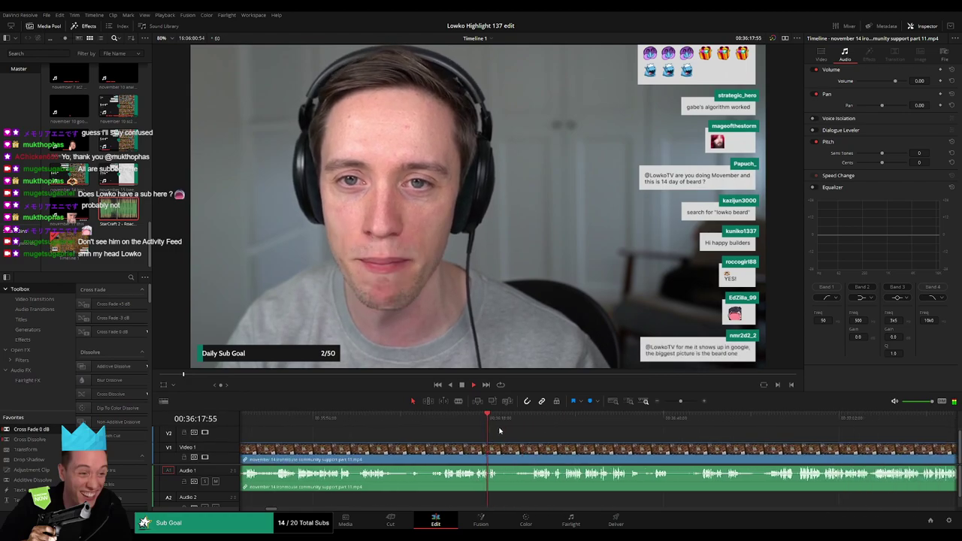
{"action": "left_click", "coordinate": [704, 428]}
{"action": "key", "text": "space"}
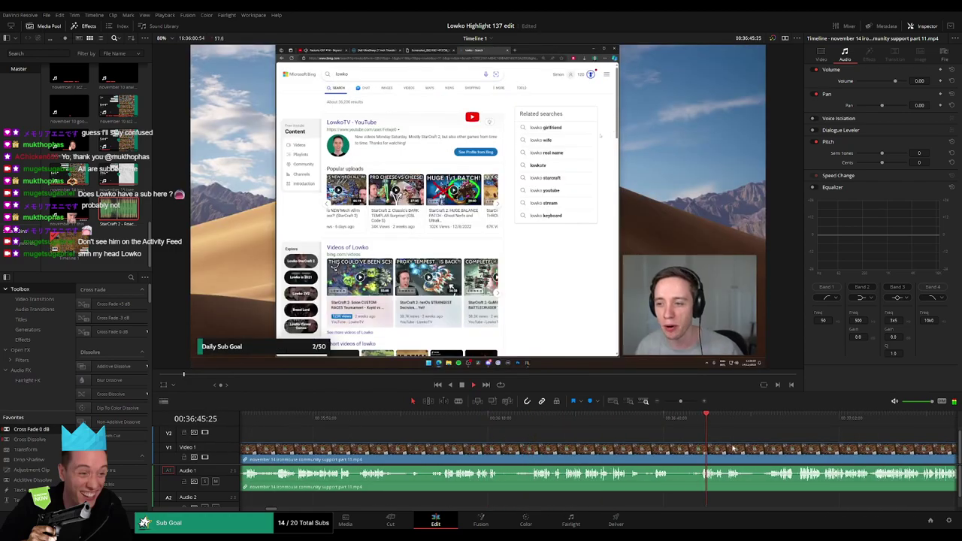
{"action": "left_click", "coordinate": [548, 419]}
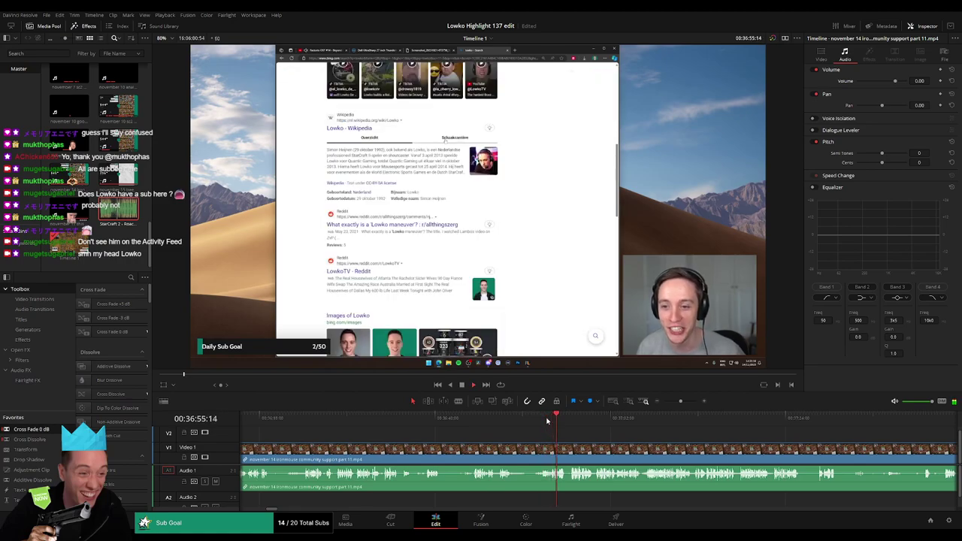
{"action": "left_click", "coordinate": [685, 421]}
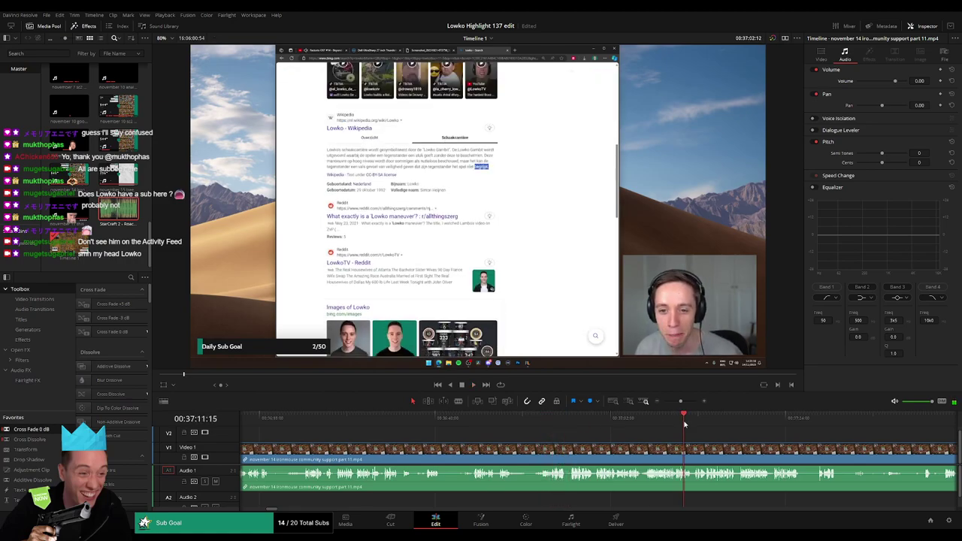
{"action": "left_click", "coordinate": [345, 421]}
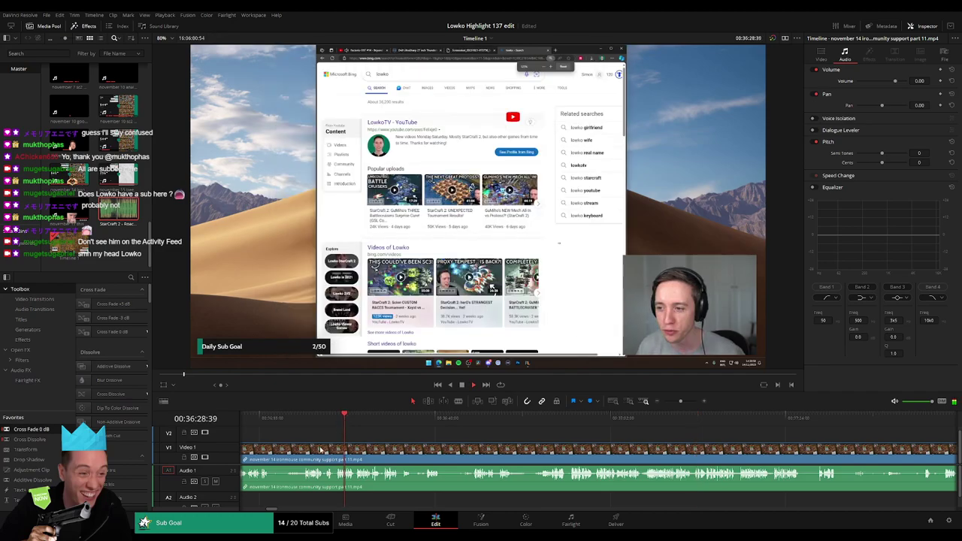
Review the November 14 clip backwards from about 36:28 to 35:02 to locate where the beard photo discussion begins.
{"action": "left_click_drag", "start_coordinate": [284, 445], "coordinate": [402, 434]}
{"action": "left_click", "coordinate": [333, 421]}
{"action": "left_click_drag", "start_coordinate": [340, 434], "coordinate": [485, 437]}
{"action": "left_click", "coordinate": [399, 421]}
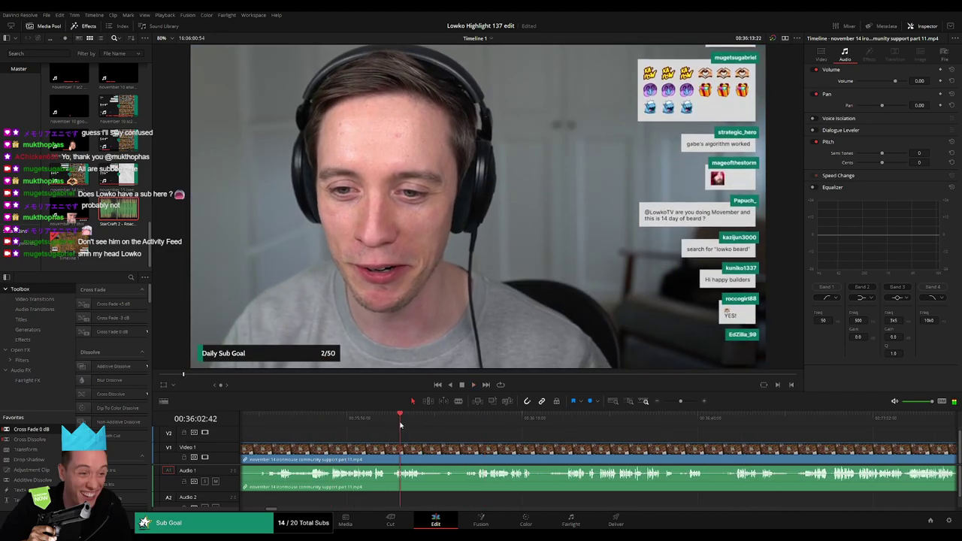
{"action": "left_click", "coordinate": [311, 421]}
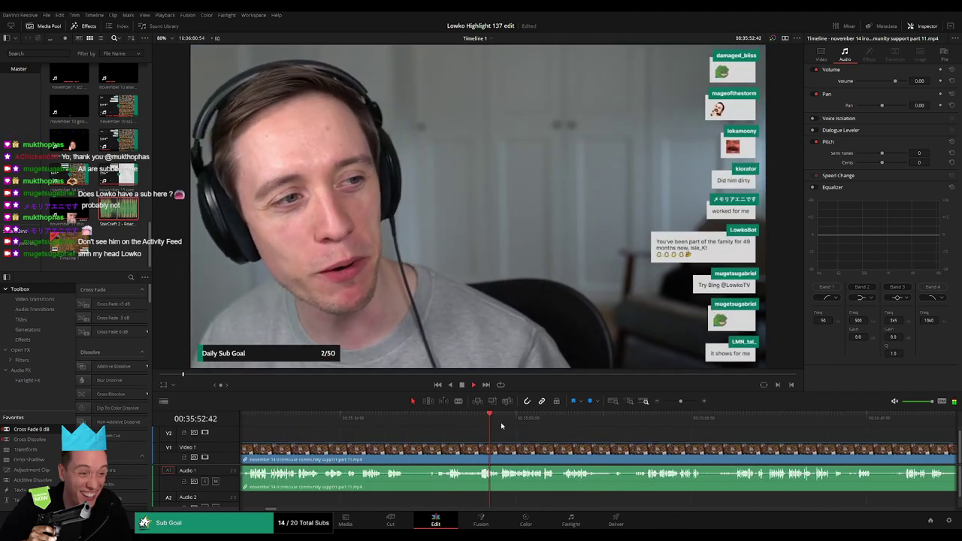
{"action": "left_click", "coordinate": [469, 421]}
{"action": "left_click", "coordinate": [350, 422]}
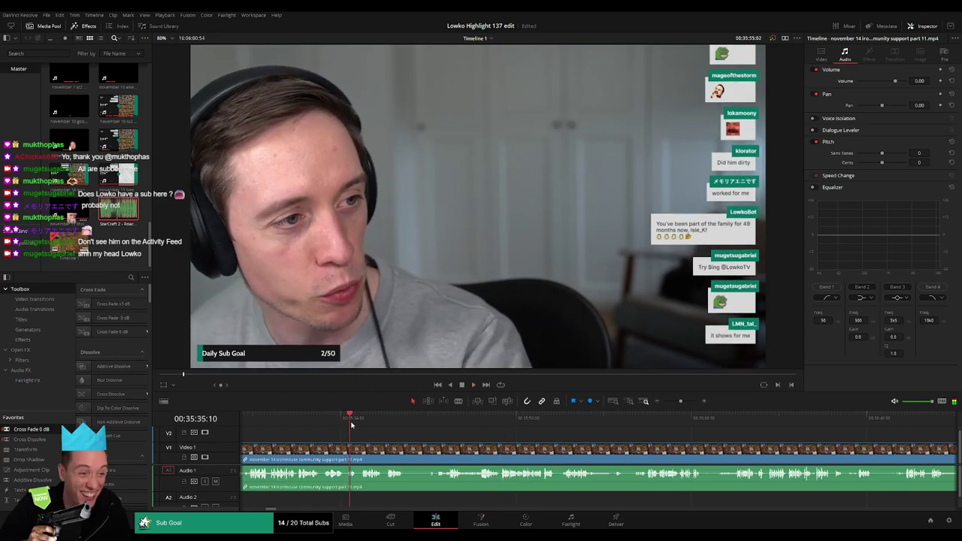
{"action": "left_click_drag", "start_coordinate": [369, 440], "coordinate": [486, 442]}
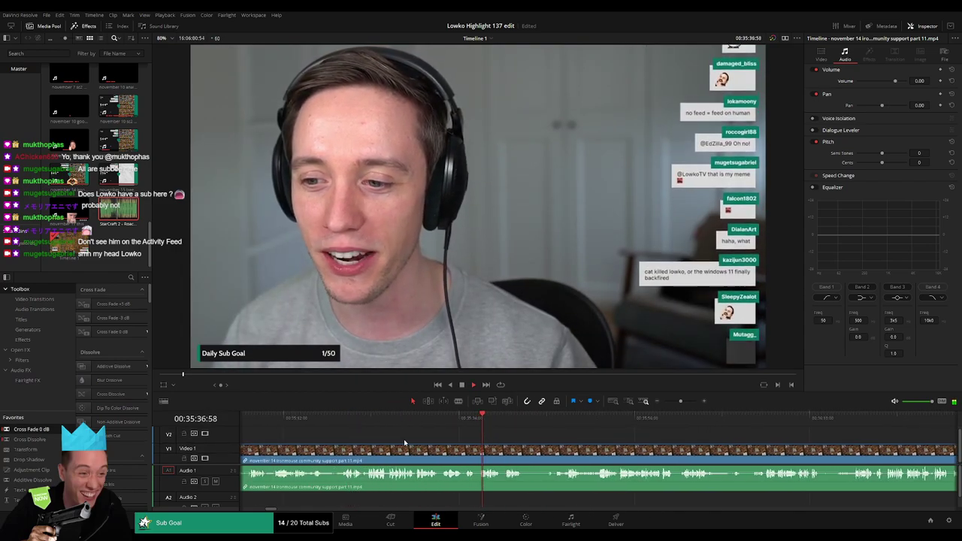
{"action": "left_click", "coordinate": [344, 423]}
{"action": "left_click_drag", "start_coordinate": [353, 448], "coordinate": [488, 445]}
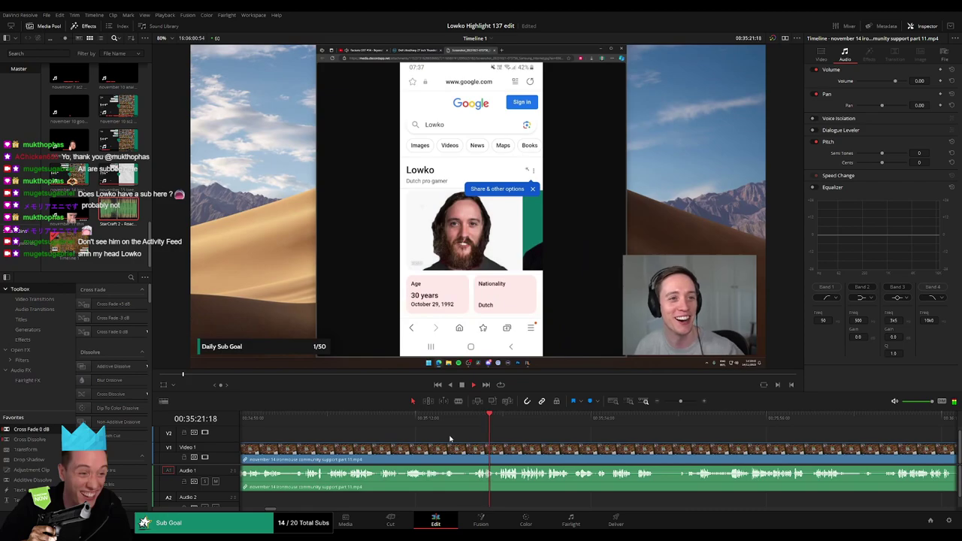
{"action": "left_click", "coordinate": [413, 421]}
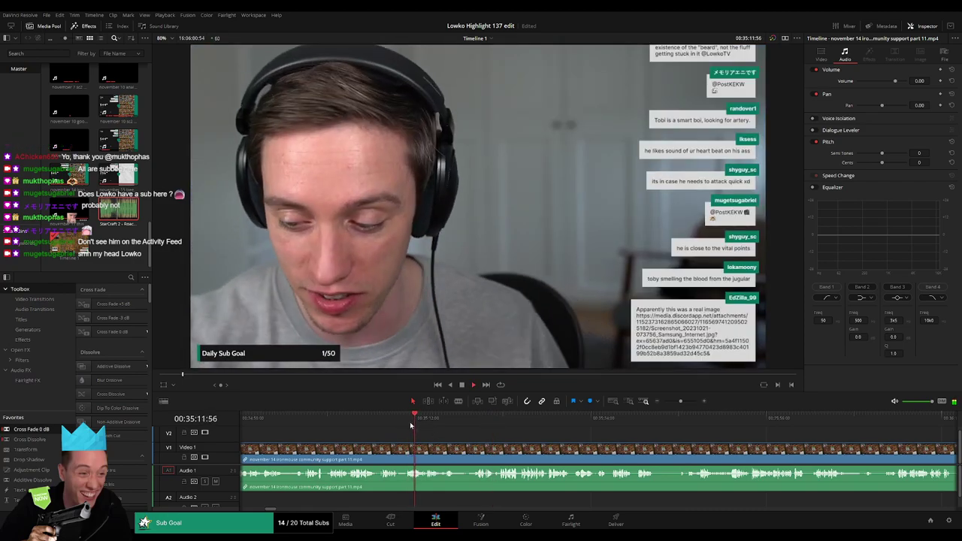
{"action": "left_click", "coordinate": [381, 423]}
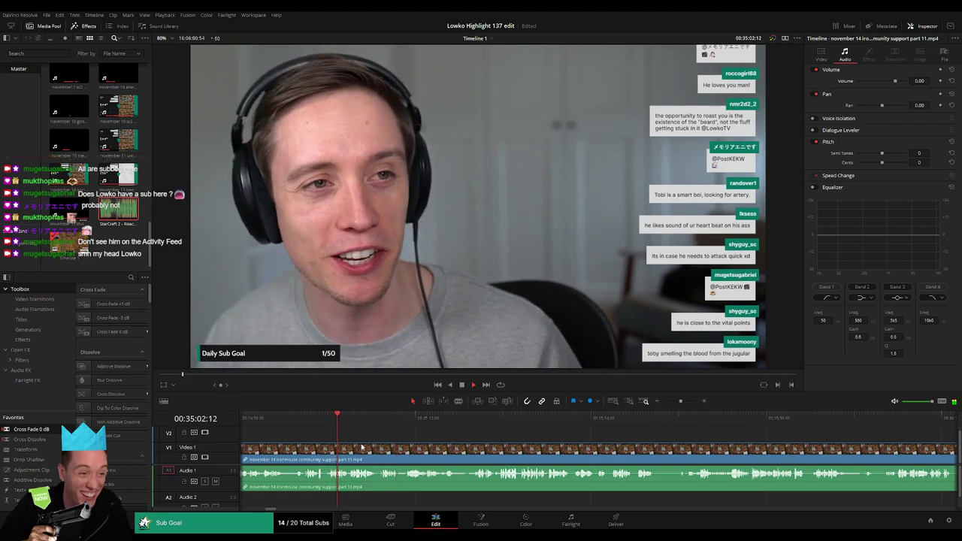
Split the November 14 community support clip at about 35:19 and ripple-delete the footage before it.
{"action": "scroll", "coordinate": [383, 439], "scroll_direction": "left", "scroll_amount": 3}
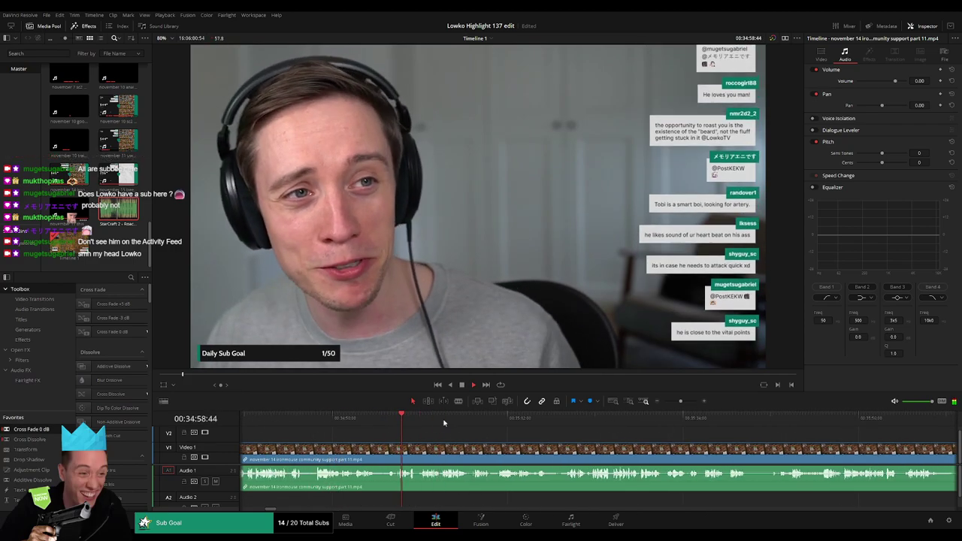
{"action": "left_click", "coordinate": [511, 426]}
{"action": "left_click", "coordinate": [564, 426]}
{"action": "key", "text": "b"}
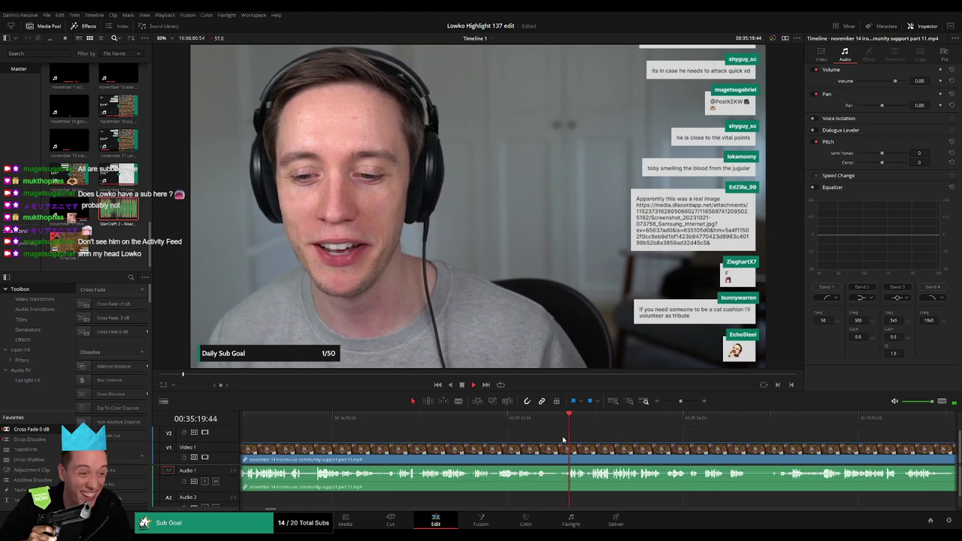
{"action": "left_click", "coordinate": [563, 454]}
{"action": "key", "text": "a"}
{"action": "left_click", "coordinate": [528, 454]}
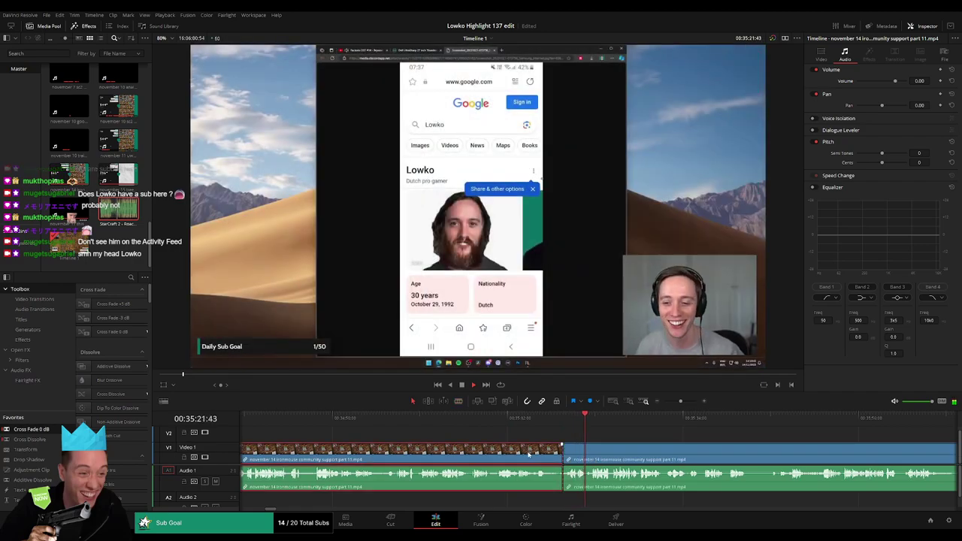
{"action": "key", "text": "Delete"}
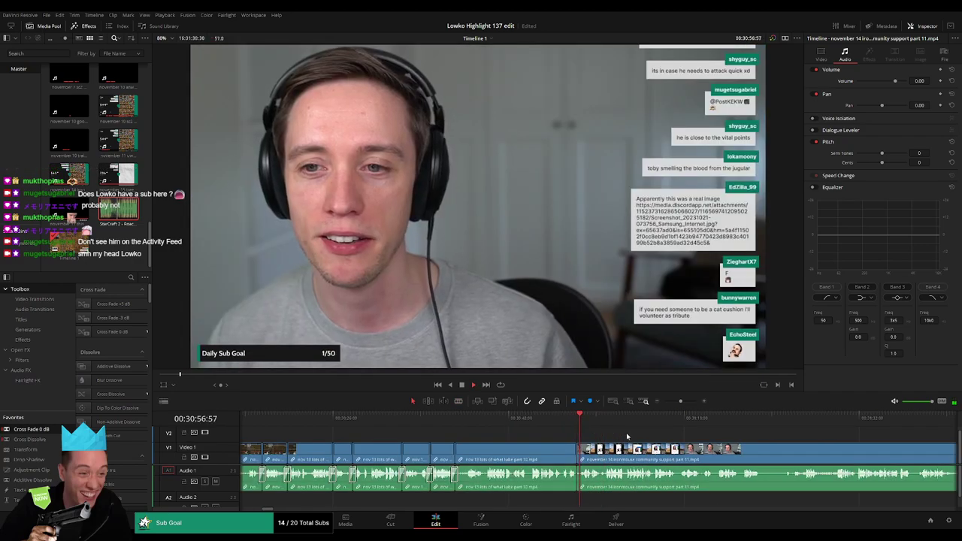
Split the November 14 clip at about 30:58:12 and again at about 30:59:29 to isolate a short section.
{"action": "left_click_drag", "start_coordinate": [681, 401], "coordinate": [689, 401]}
{"action": "key", "text": "space"}
{"action": "key", "text": "b"}
{"action": "left_click", "coordinate": [667, 451]}
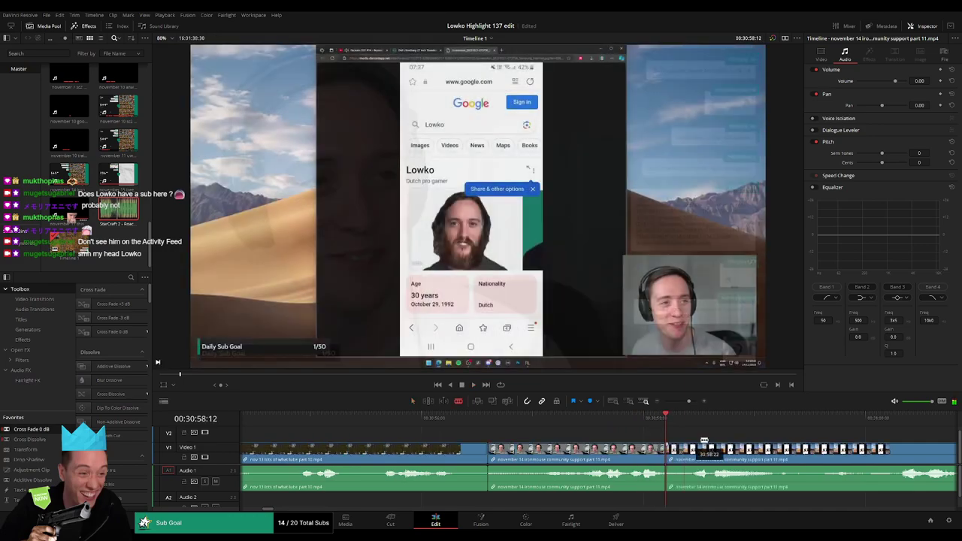
{"action": "key", "text": "space"}
{"action": "left_click_drag", "start_coordinate": [788, 447], "coordinate": [616, 438]}
{"action": "key", "text": "space"}
{"action": "left_click", "coordinate": [637, 452]}
{"action": "key", "text": "a"}
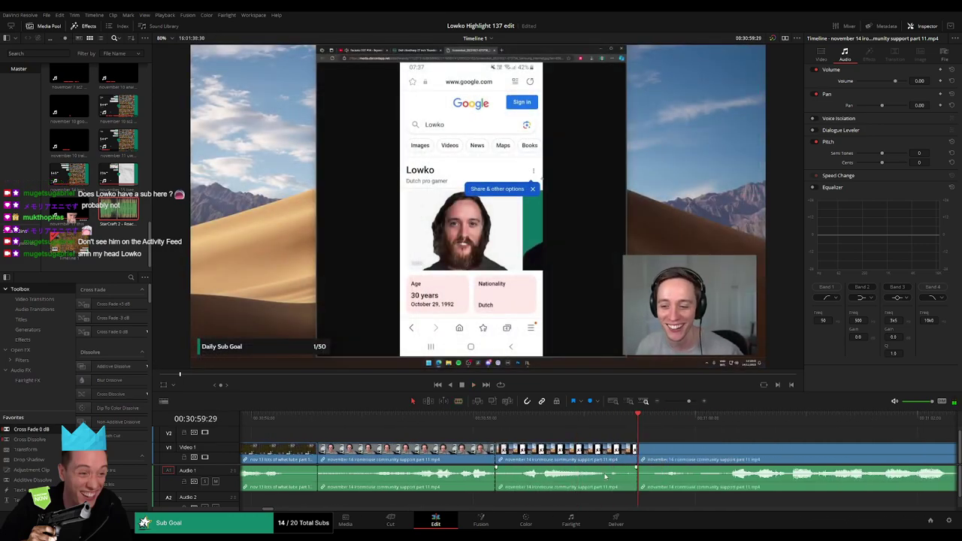
Disable the isolated section's audio and lay two StarCraft 2 Roach Quotes clips under it on Audio 2, ending with the section.
{"action": "left_click", "coordinate": [602, 481], "text": "alt"}
{"action": "key", "text": "d"}
{"action": "left_click_drag", "start_coordinate": [130, 213], "coordinate": [566, 501]}
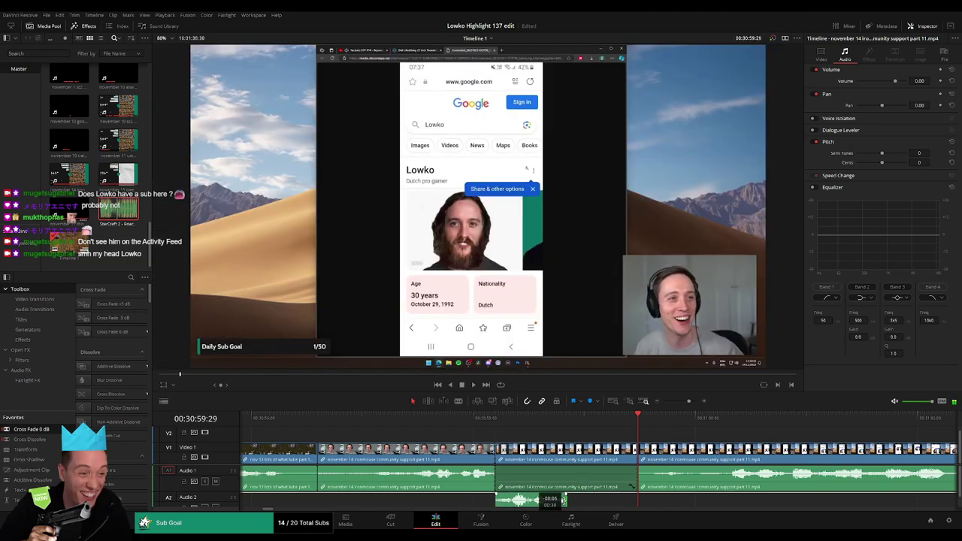
{"action": "left_click_drag", "start_coordinate": [496, 501], "coordinate": [505, 501]}
{"action": "left_click", "coordinate": [527, 504]}
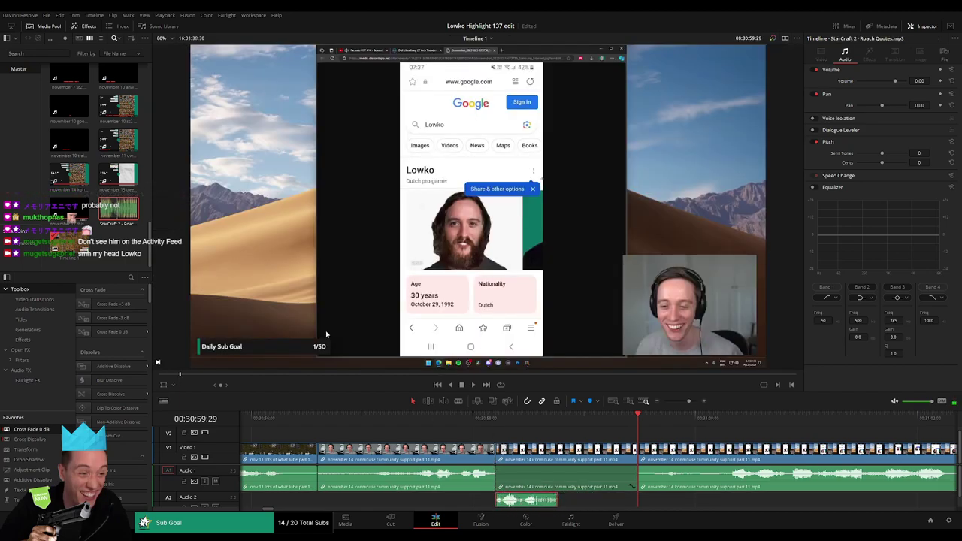
{"action": "left_click_drag", "start_coordinate": [134, 218], "coordinate": [558, 500]}
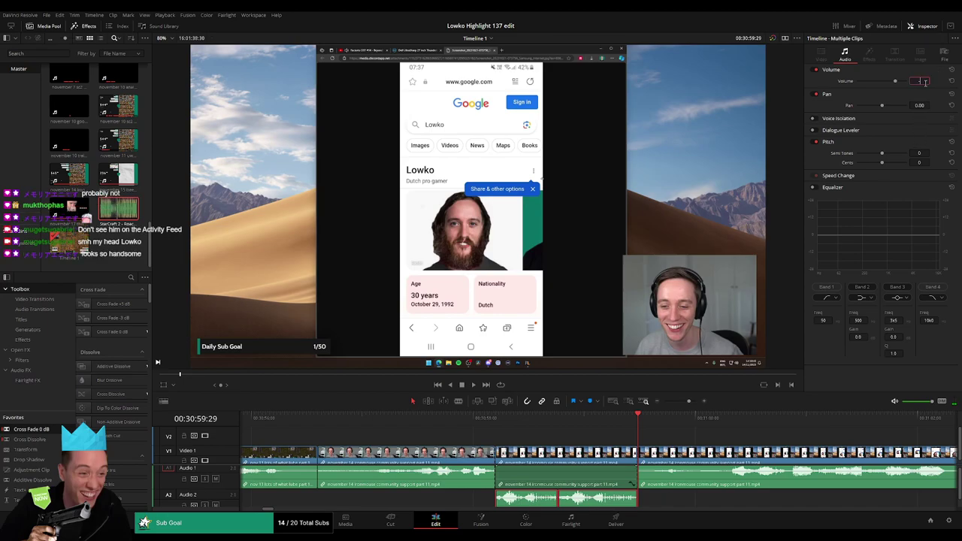
Set the volume of both Roach Quotes clips to -23 and play the result through to about 31:03.
{"action": "type", "text": "-23"}
{"action": "key", "text": "Return"}
{"action": "key", "text": "space"}
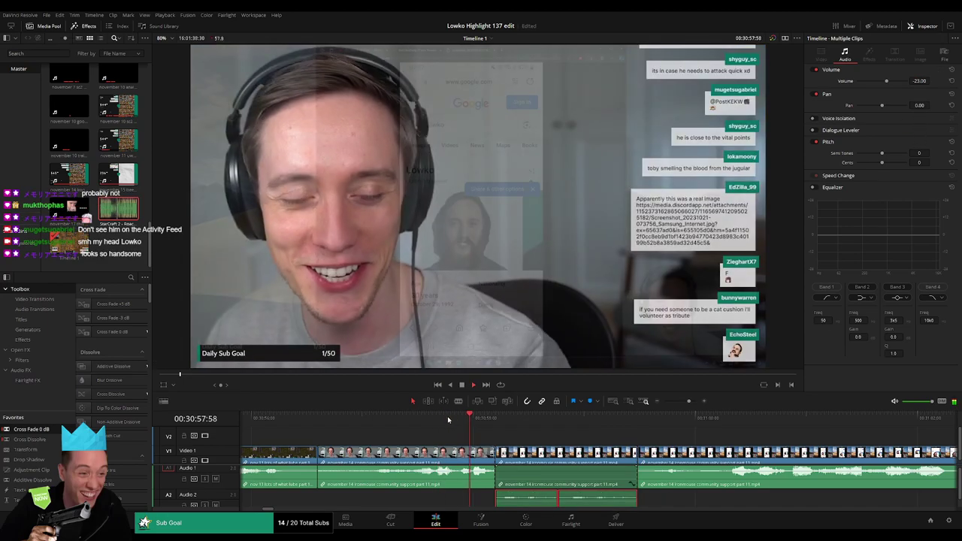
{"action": "left_click_drag", "start_coordinate": [688, 401], "coordinate": [684, 401]}
{"action": "left_click", "coordinate": [679, 498]}
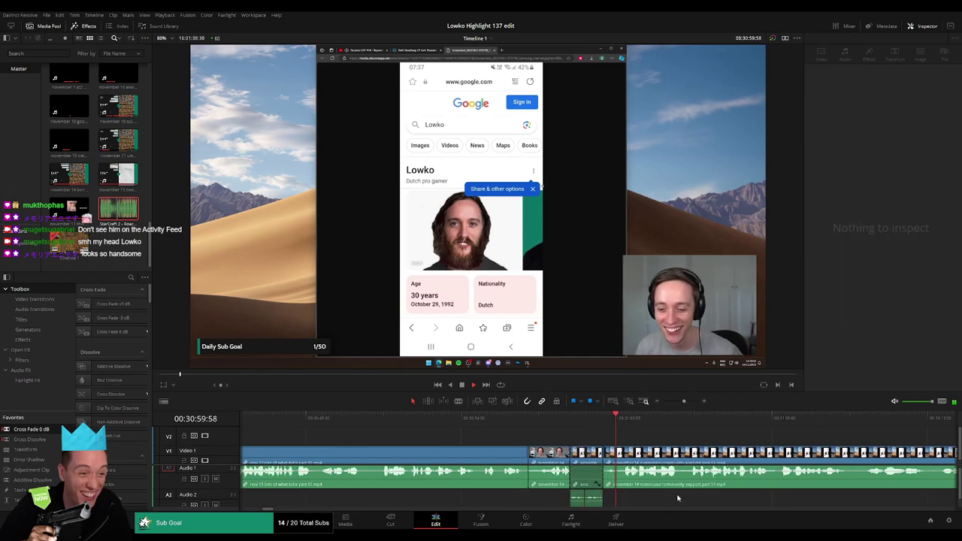
{"action": "left_click_drag", "start_coordinate": [679, 498], "coordinate": [508, 515]}
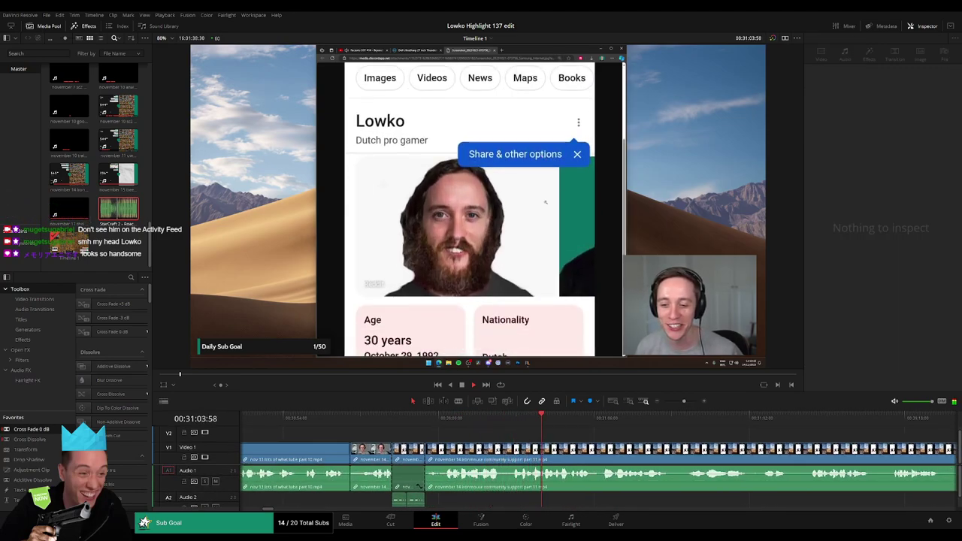
{"action": "left_click", "coordinate": [468, 418]}
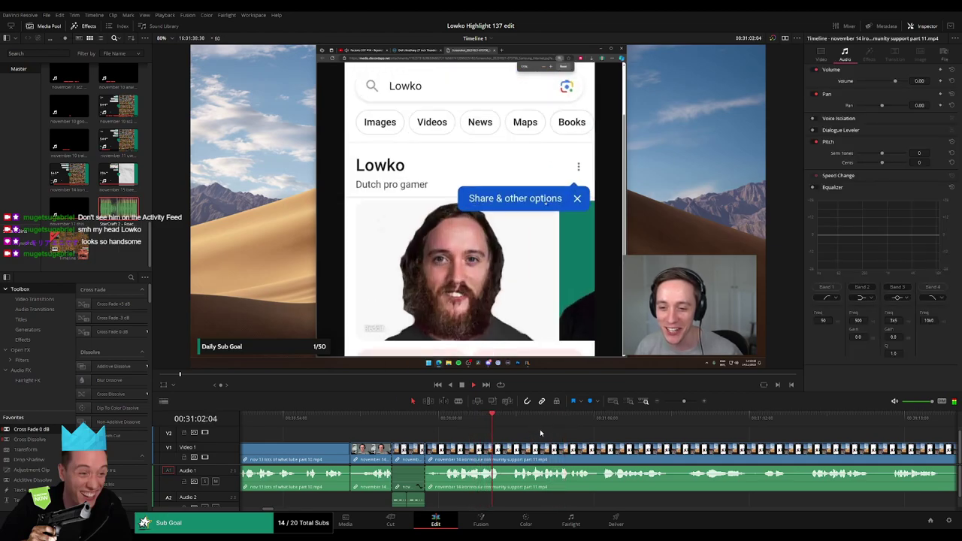
{"action": "left_click_drag", "start_coordinate": [540, 431], "coordinate": [473, 444]}
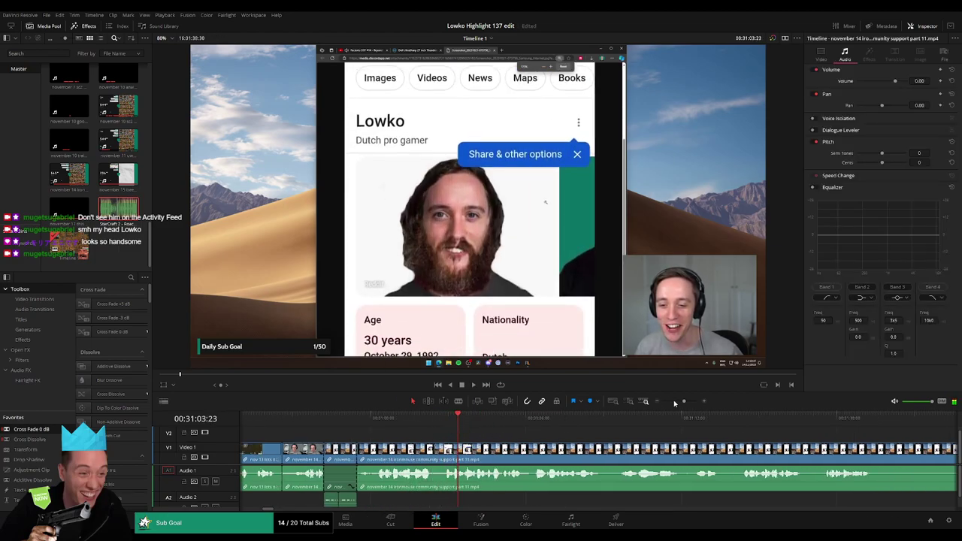
{"action": "left_click_drag", "start_coordinate": [683, 402], "coordinate": [691, 403]}
{"action": "left_click", "coordinate": [601, 453]}
{"action": "key", "text": "space"}
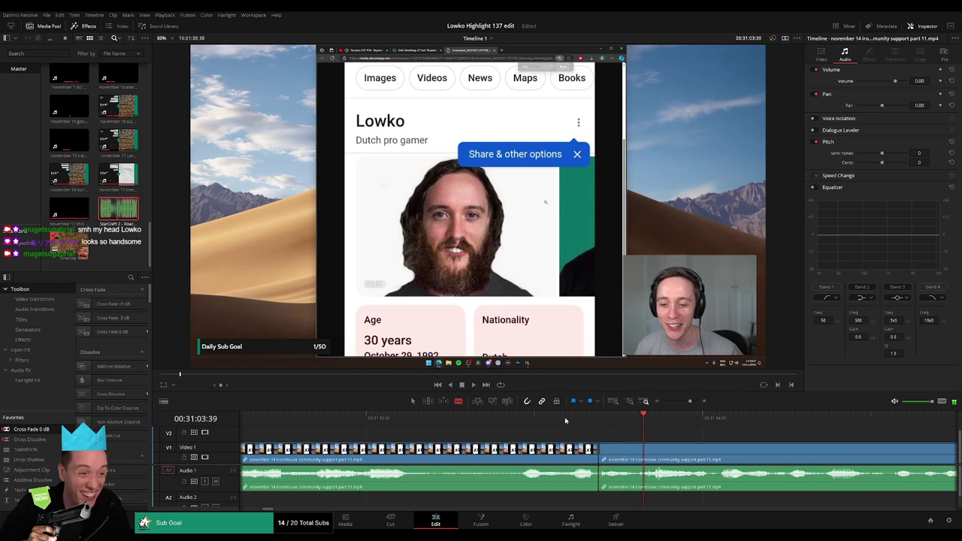
{"action": "left_click_drag", "start_coordinate": [514, 421], "coordinate": [492, 421]}
{"action": "key", "text": "ctrl+z"}
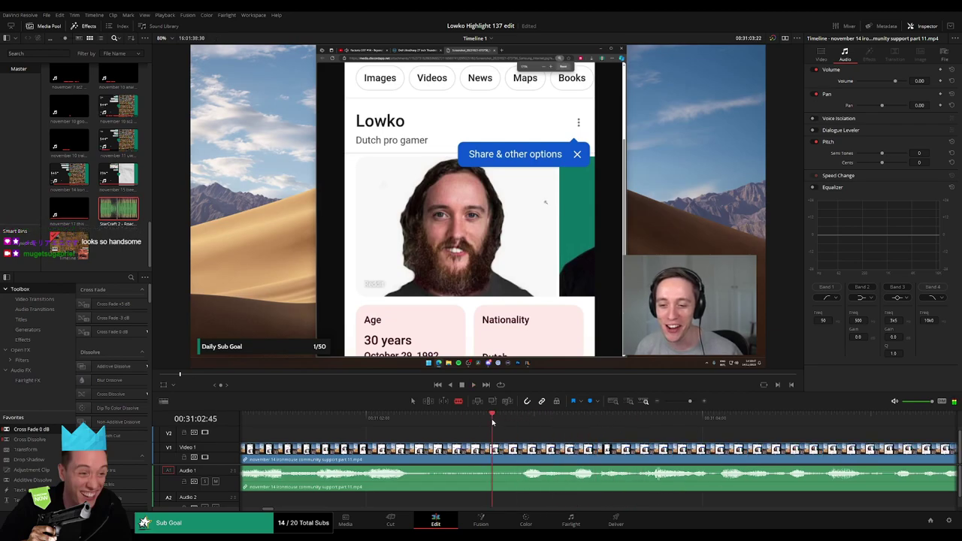
Split the November 14 clip at about 31:03:10 and 31:03:38 to isolate another short section.
{"action": "left_click_drag", "start_coordinate": [492, 422], "coordinate": [577, 421]}
{"action": "left_click", "coordinate": [562, 450]}
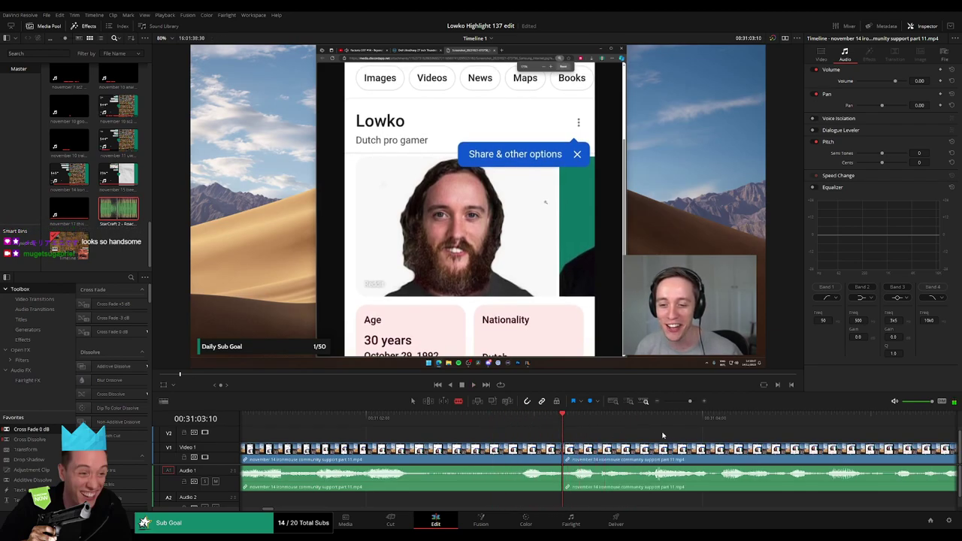
{"action": "key", "text": "space"}
{"action": "key", "text": "space"}
{"action": "left_click", "coordinate": [641, 451]}
{"action": "key", "text": "a"}
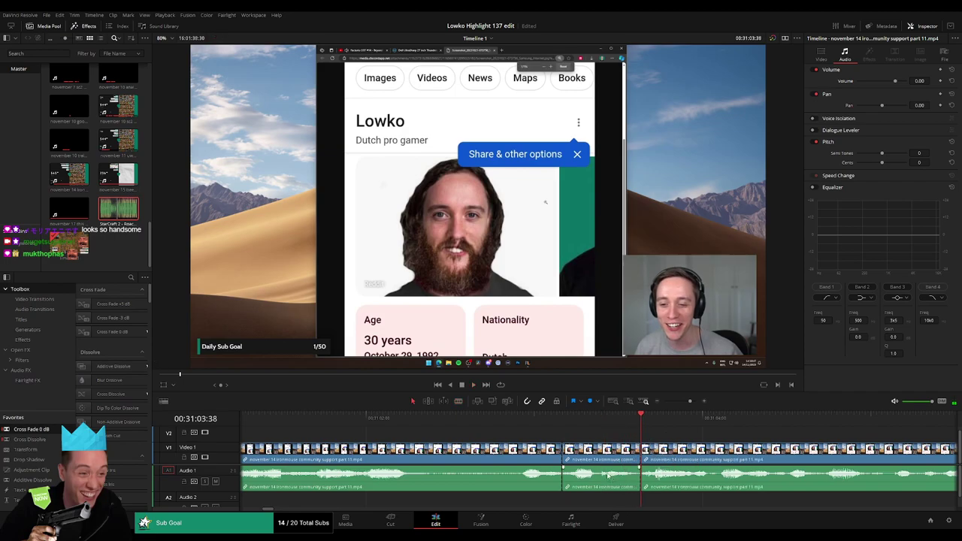
Disable the audio between 31:03:10 and 31:03:38 and place a Roach Quotes excerpt beneath it on Audio 2, trimmed to the section's length.
{"action": "left_click_drag", "start_coordinate": [607, 475], "coordinate": [616, 498]}
{"action": "left_click_drag", "start_coordinate": [122, 211], "coordinate": [550, 504]}
{"action": "left_click_drag", "start_coordinate": [550, 503], "coordinate": [571, 504]}
{"action": "left_click_drag", "start_coordinate": [595, 504], "coordinate": [587, 505]}
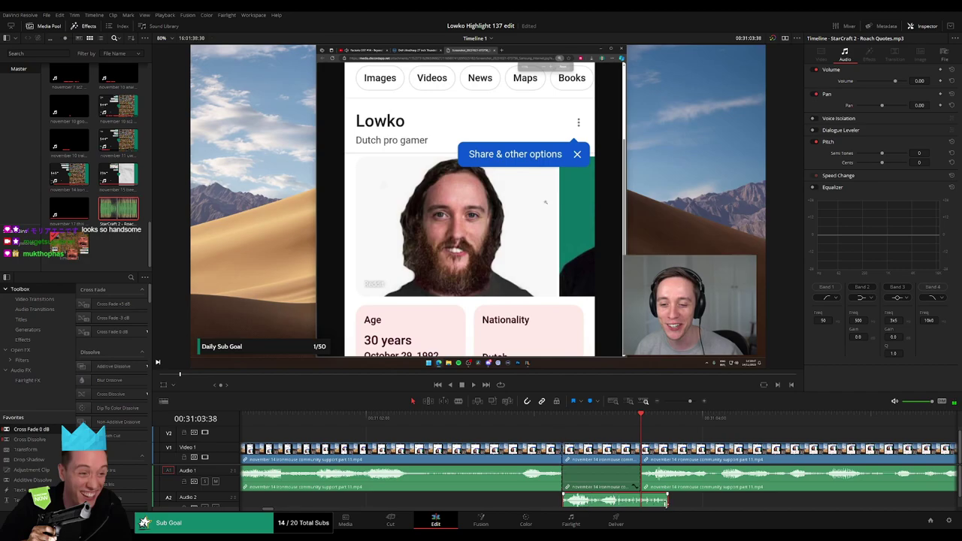
{"action": "left_click_drag", "start_coordinate": [666, 502], "coordinate": [640, 503]}
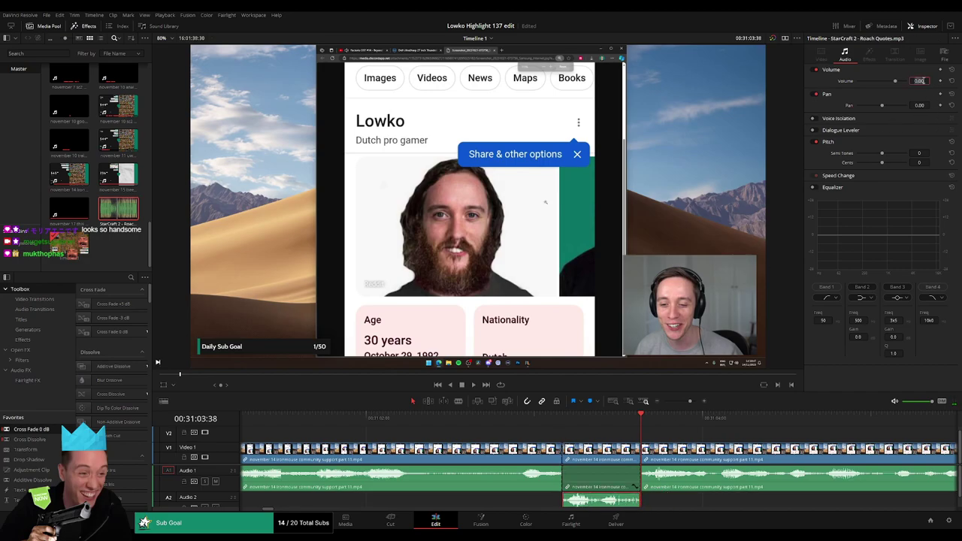
Set the volume of the new Roach Quotes excerpt to -23 and play back the passage around it.
{"action": "left_click_drag", "start_coordinate": [503, 418], "coordinate": [451, 418]}
{"action": "key", "text": "space"}
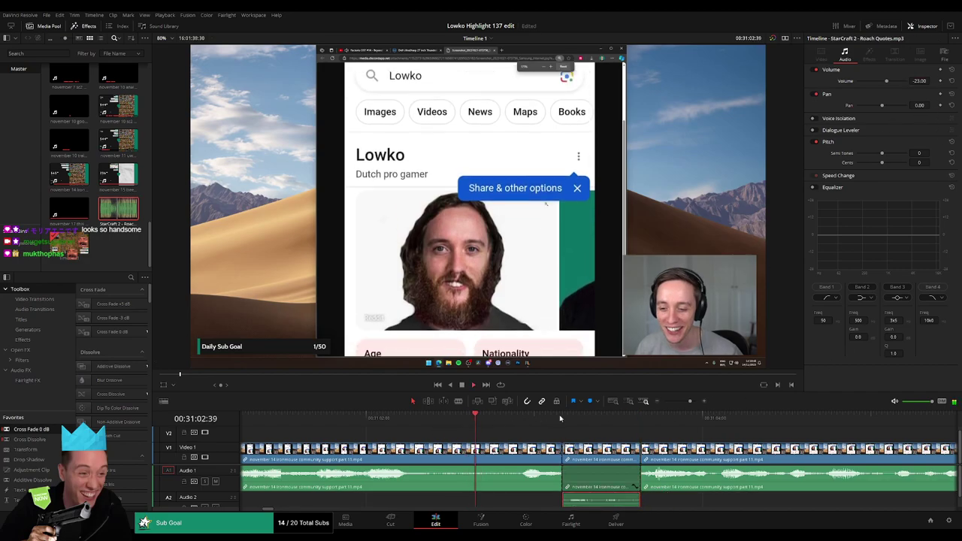
{"action": "scroll", "coordinate": [594, 443], "scroll_direction": "up", "scroll_amount": 1}
{"action": "scroll", "coordinate": [609, 446], "scroll_direction": "down", "scroll_amount": 4}
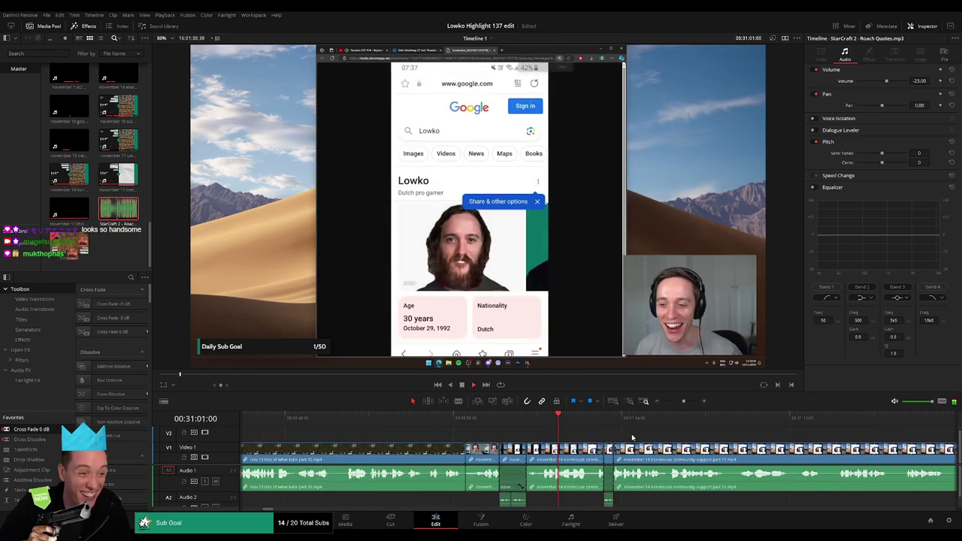
Cut the November 14 clip from about 31:19 to 31:22, ripple-delete that piece and add an audio cross fade at the join.
{"action": "left_click_drag", "start_coordinate": [699, 440], "coordinate": [494, 440]}
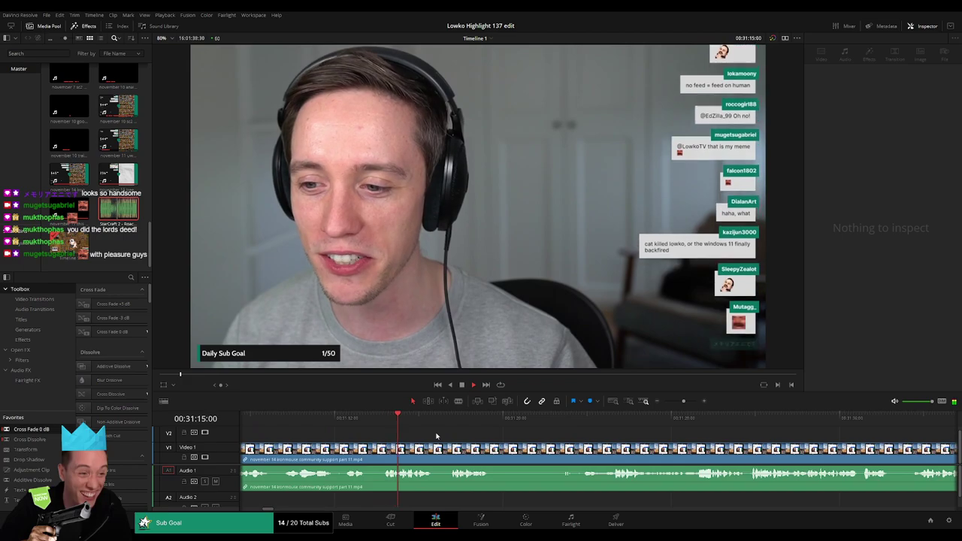
{"action": "left_click_drag", "start_coordinate": [463, 435], "coordinate": [425, 434]}
{"action": "left_click", "coordinate": [417, 421]}
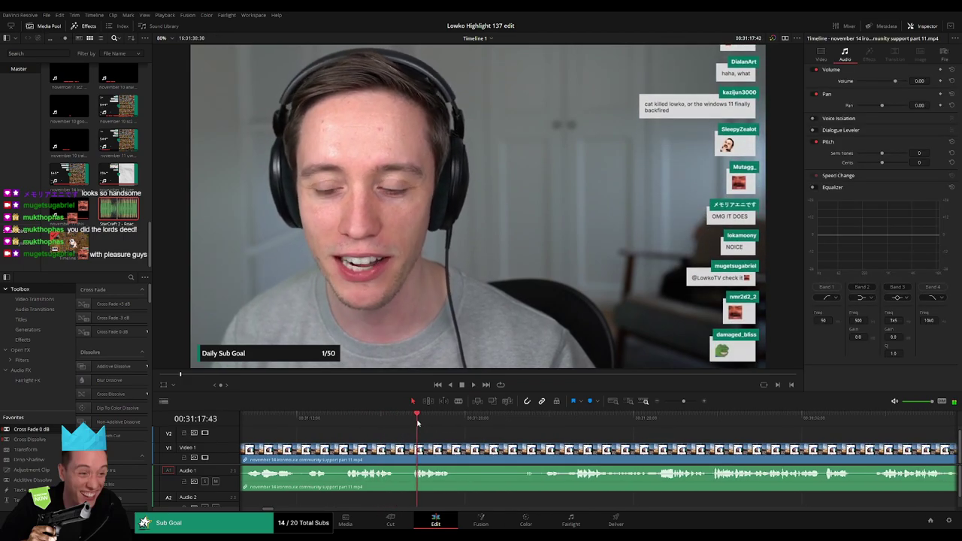
{"action": "key", "text": "space"}
{"action": "left_click", "coordinate": [474, 421]}
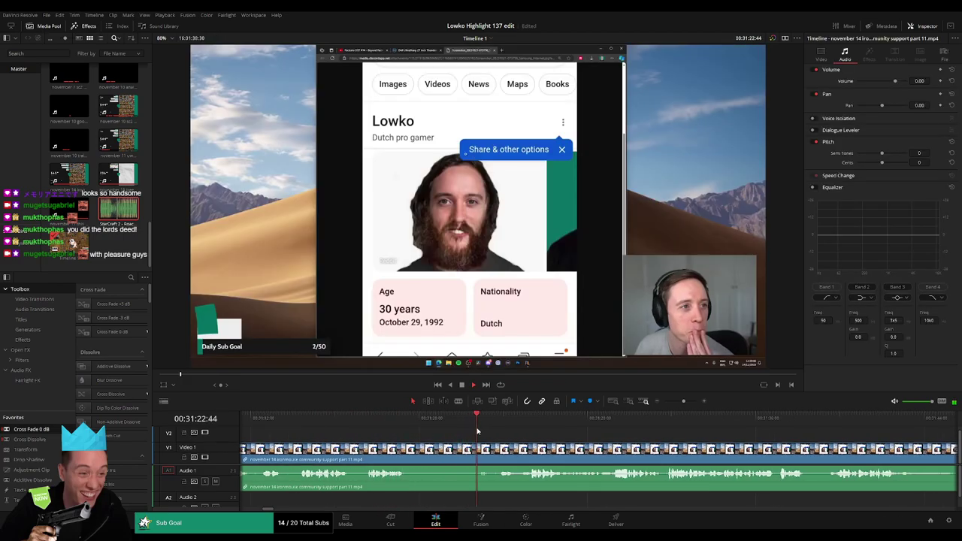
{"action": "key", "text": "b"}
{"action": "left_click", "coordinate": [407, 455]}
{"action": "left_click", "coordinate": [482, 449]}
{"action": "key", "text": "a"}
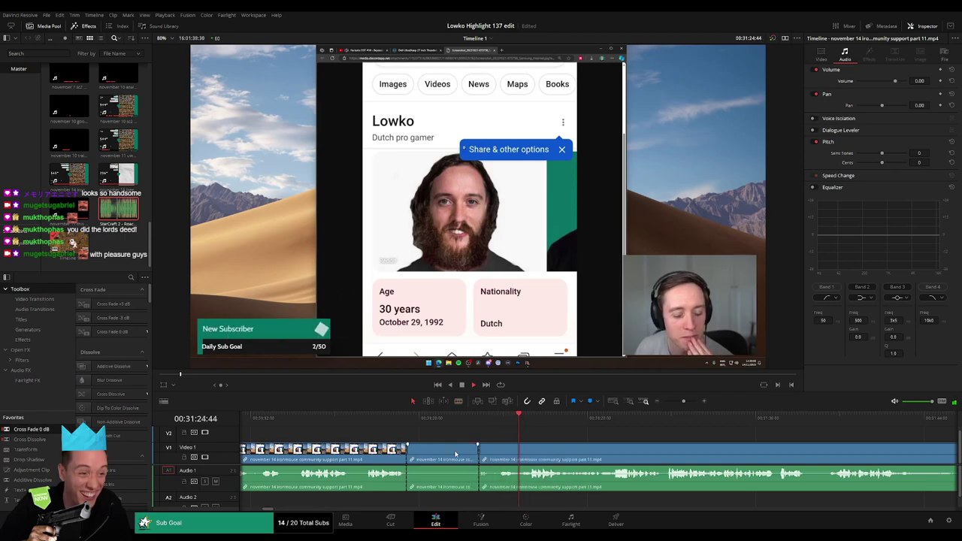
{"action": "left_click", "coordinate": [456, 454]}
{"action": "key", "text": "Delete"}
{"action": "left_click", "coordinate": [406, 421]}
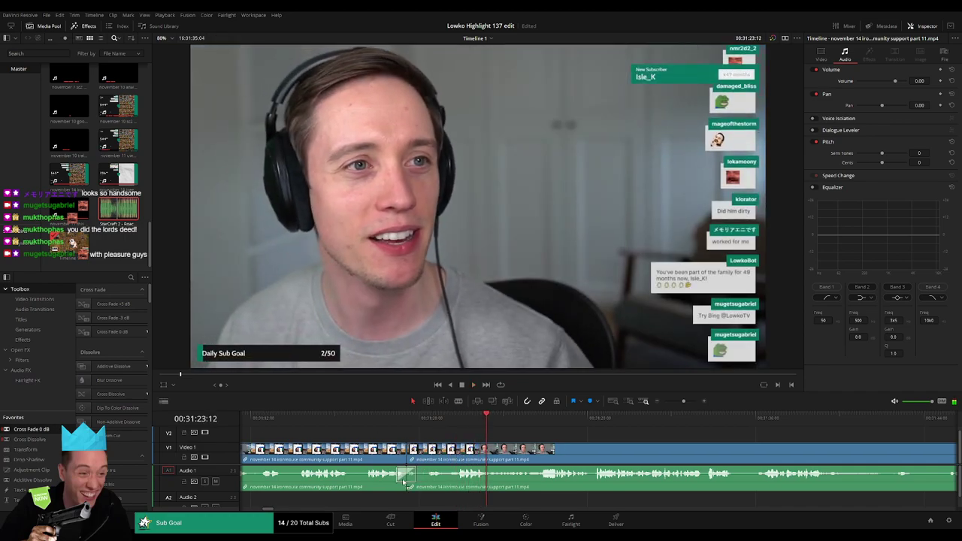
Skim the November 14 clip between about 31:23 and 31:53 to find where the unneeded footage ends.
{"action": "left_click_drag", "start_coordinate": [603, 456], "coordinate": [455, 456]}
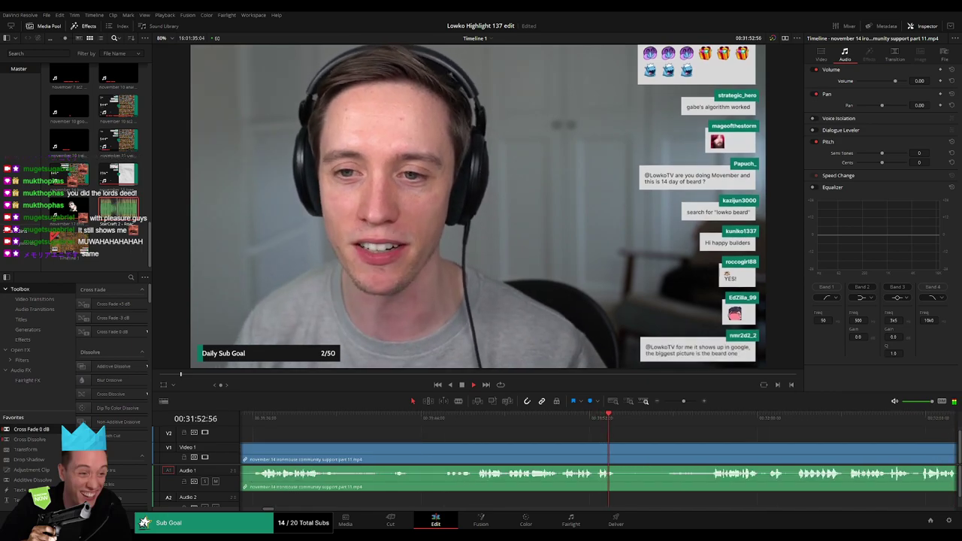
{"action": "left_click", "coordinate": [288, 420]}
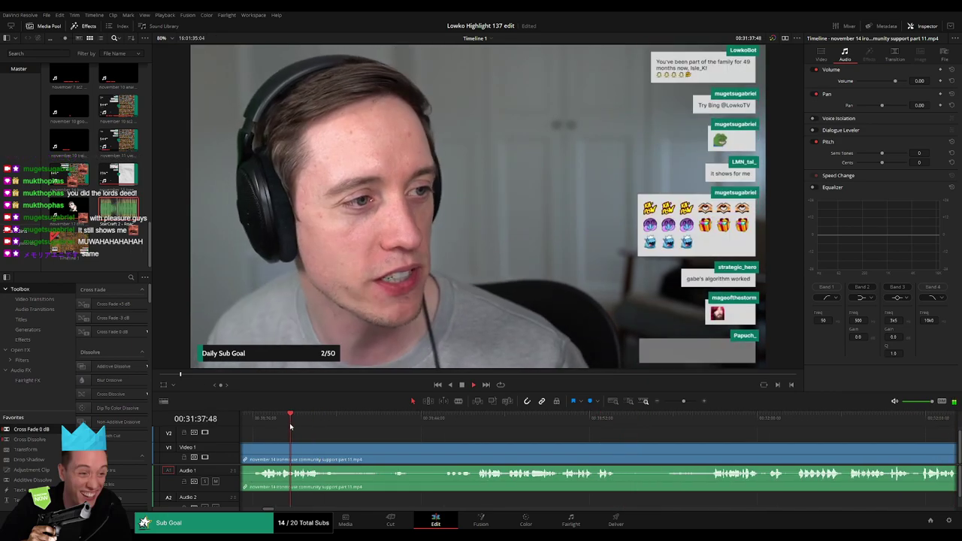
{"action": "left_click_drag", "start_coordinate": [327, 437], "coordinate": [554, 441]}
{"action": "left_click", "coordinate": [413, 421]}
{"action": "left_click_drag", "start_coordinate": [284, 442], "coordinate": [475, 436]}
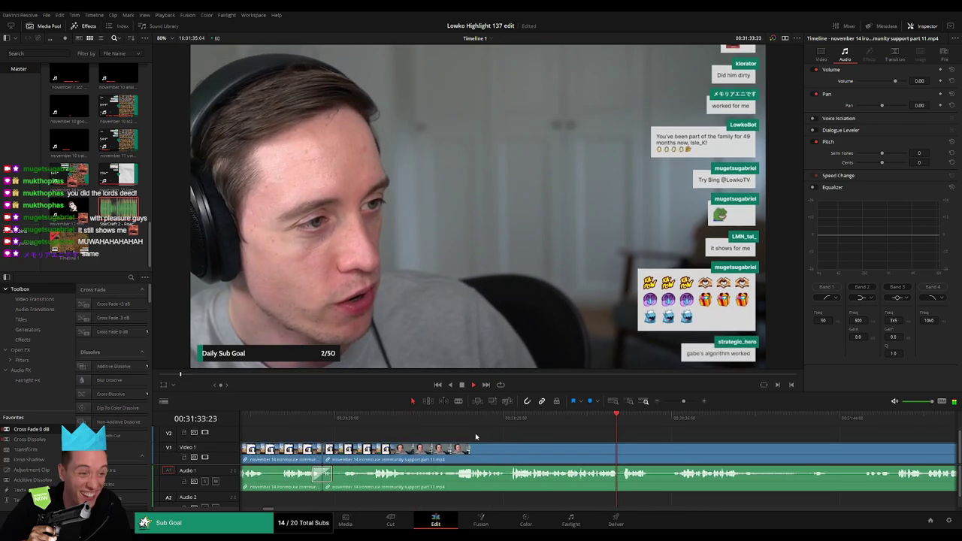
{"action": "left_click", "coordinate": [350, 421]}
{"action": "left_click", "coordinate": [441, 418]}
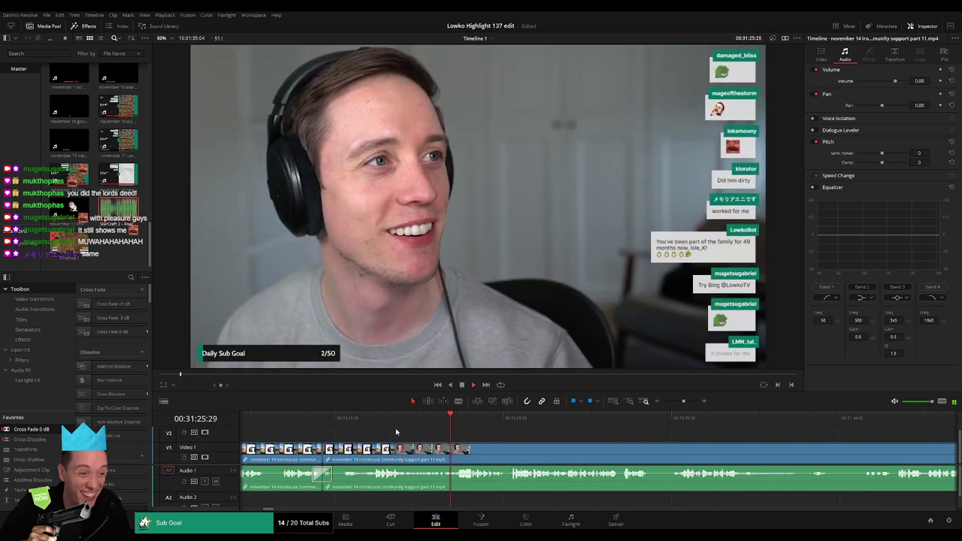
{"action": "left_click", "coordinate": [576, 433]}
{"action": "left_click", "coordinate": [804, 420]}
{"action": "left_click", "coordinate": [863, 419]}
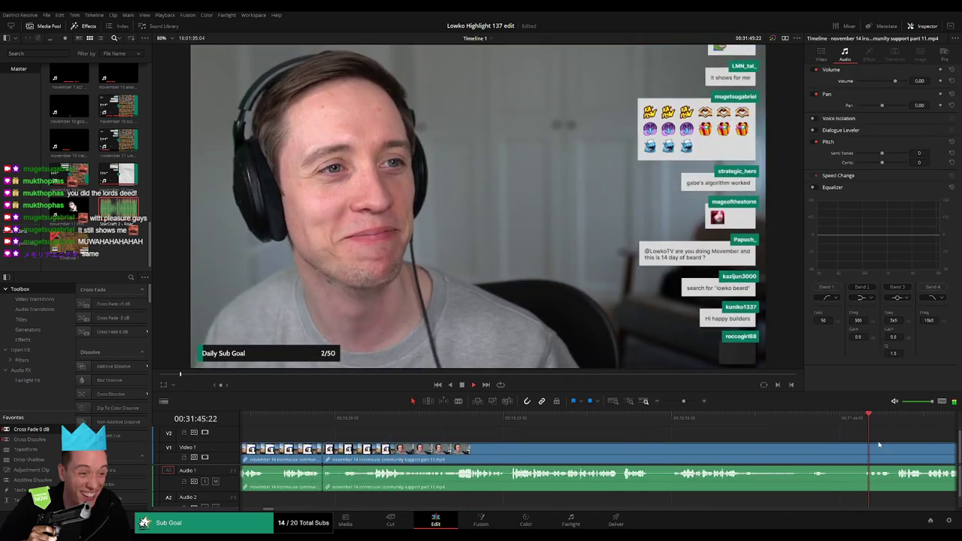
Ripple-delete the November 14 footage from about 31:19 to 31:46 and play on past the new join.
{"action": "left_click_drag", "start_coordinate": [872, 444], "coordinate": [569, 431]}
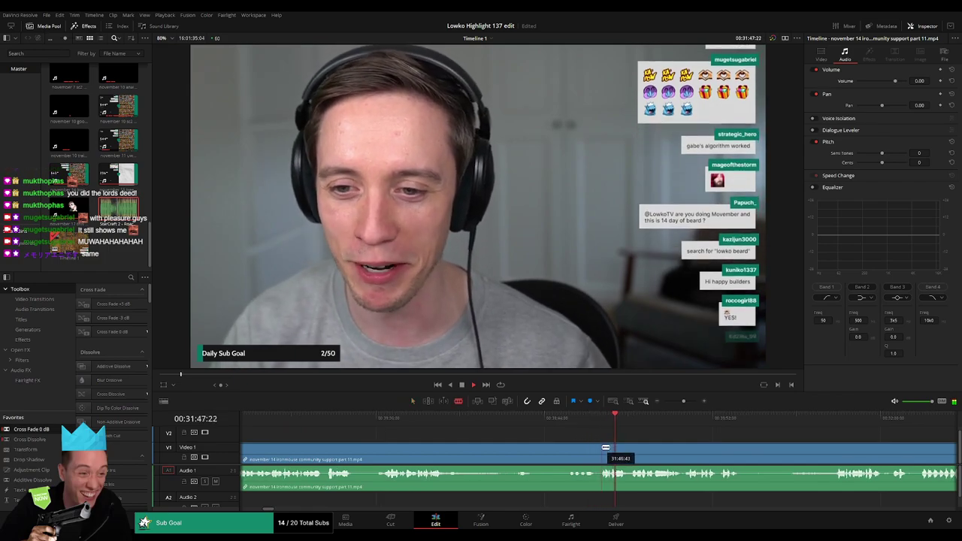
{"action": "left_click_drag", "start_coordinate": [344, 443], "coordinate": [631, 429]}
{"action": "left_click", "coordinate": [444, 421]}
{"action": "key", "text": "space"}
{"action": "left_click_drag", "start_coordinate": [576, 444], "coordinate": [441, 447]}
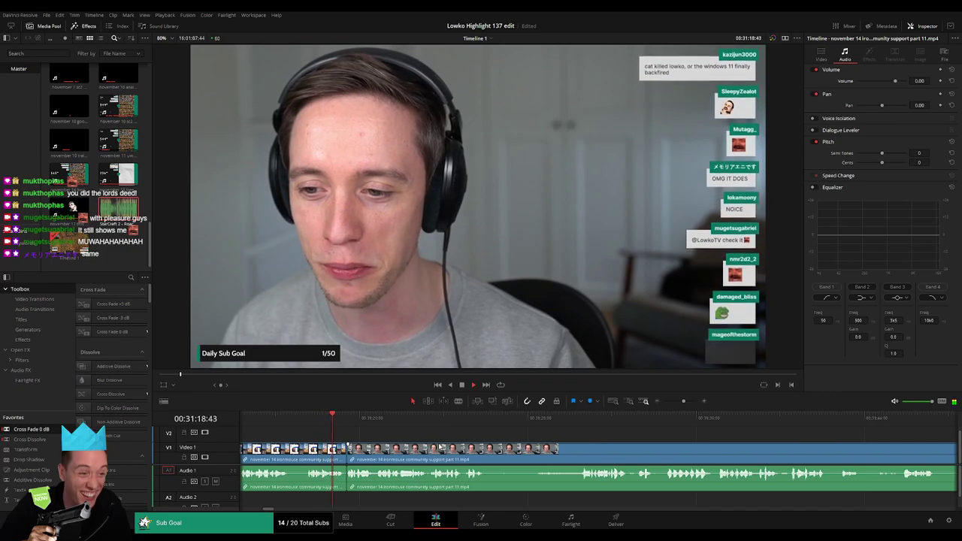
{"action": "left_click_drag", "start_coordinate": [684, 402], "coordinate": [682, 402]}
{"action": "left_click_drag", "start_coordinate": [688, 443], "coordinate": [443, 443]}
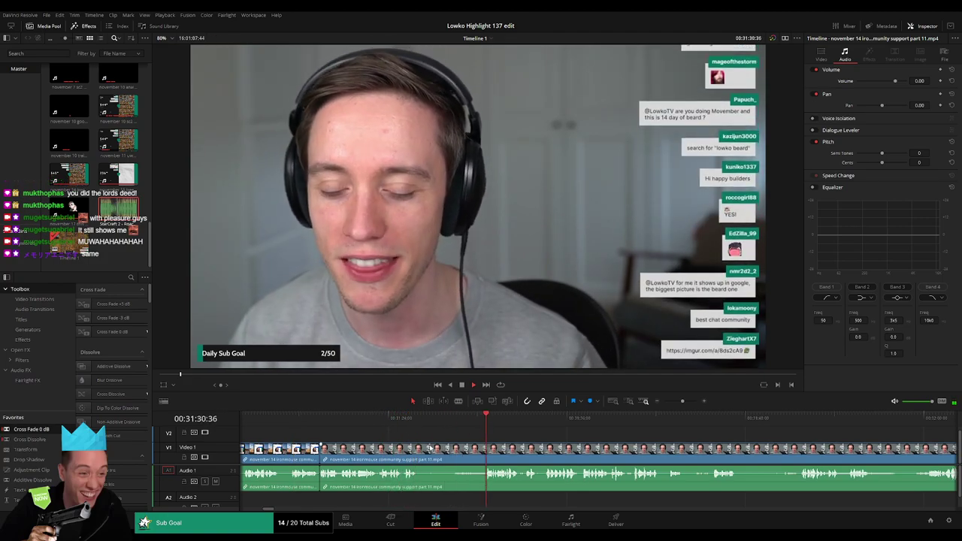
Ripple-delete the November 14 footage from about 31:26 to 31:30 and add an audio cross fade at the join.
{"action": "left_click", "coordinate": [419, 448]}
{"action": "left_click", "coordinate": [484, 448]}
{"action": "key", "text": "a"}
{"action": "left_click", "coordinate": [467, 451]}
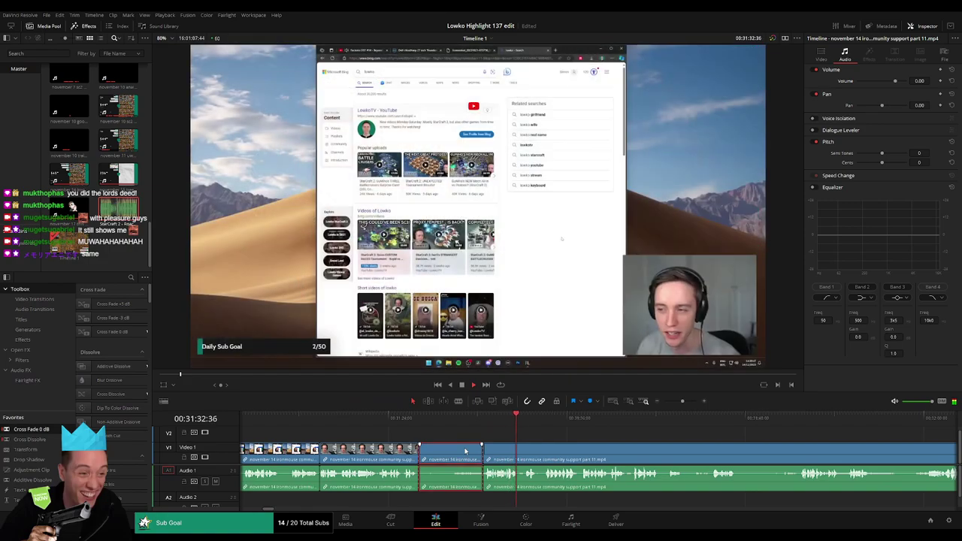
{"action": "key", "text": "Delete"}
{"action": "key", "text": "space"}
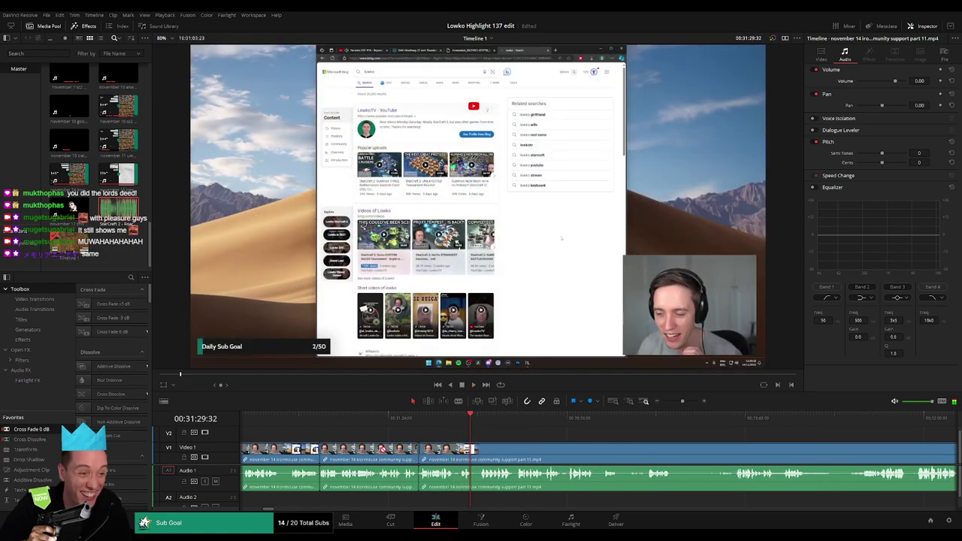
{"action": "left_click_drag", "start_coordinate": [572, 455], "coordinate": [440, 447]}
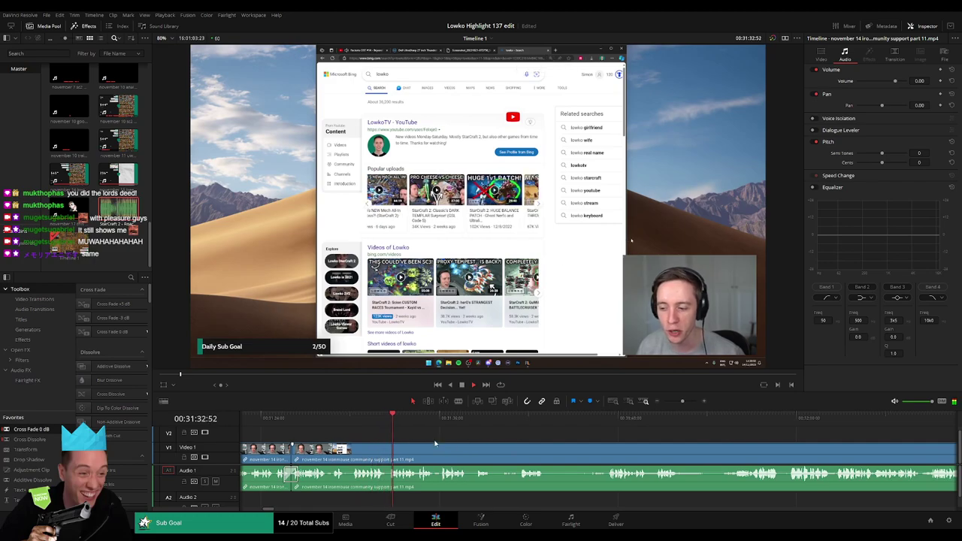
Cut out the November 14 footage from about 31:39 to 31:47, close the gap and cross-fade the audio at the join.
{"action": "left_click_drag", "start_coordinate": [435, 444], "coordinate": [382, 440]}
{"action": "left_click_drag", "start_coordinate": [494, 449], "coordinate": [421, 450]}
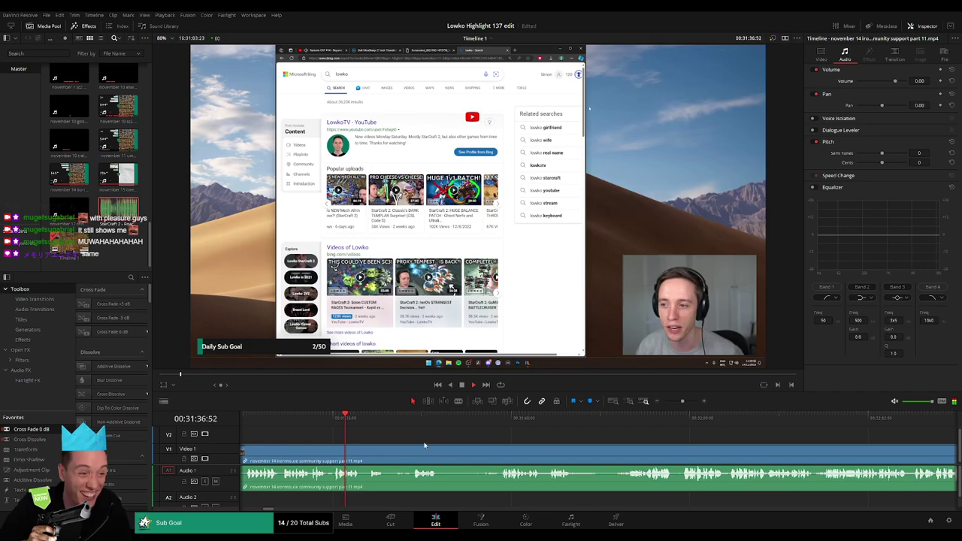
{"action": "scroll", "coordinate": [385, 445], "scroll_direction": "right", "scroll_amount": 1}
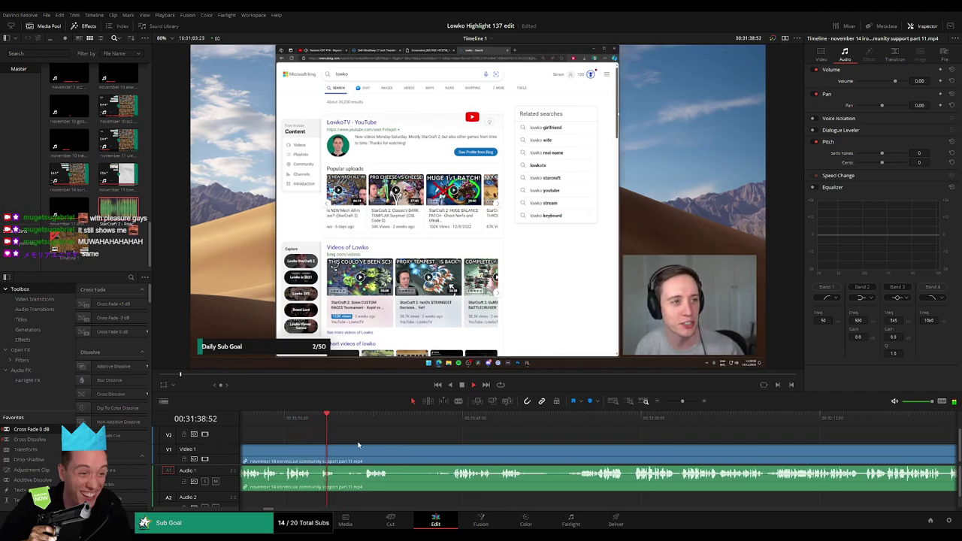
{"action": "key", "text": "b"}
{"action": "left_click", "coordinate": [338, 460]}
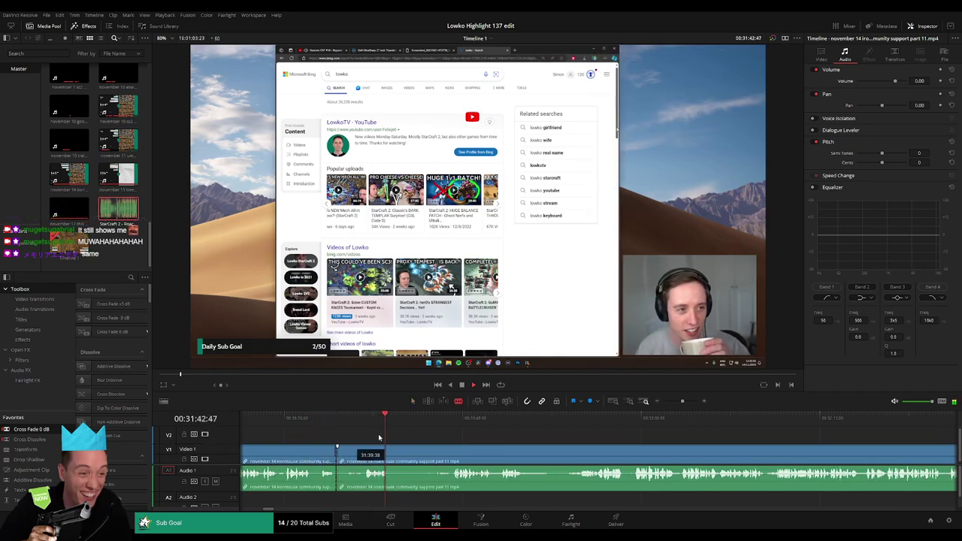
{"action": "left_click", "coordinate": [451, 449]}
{"action": "key", "text": "a"}
{"action": "left_click", "coordinate": [433, 454]}
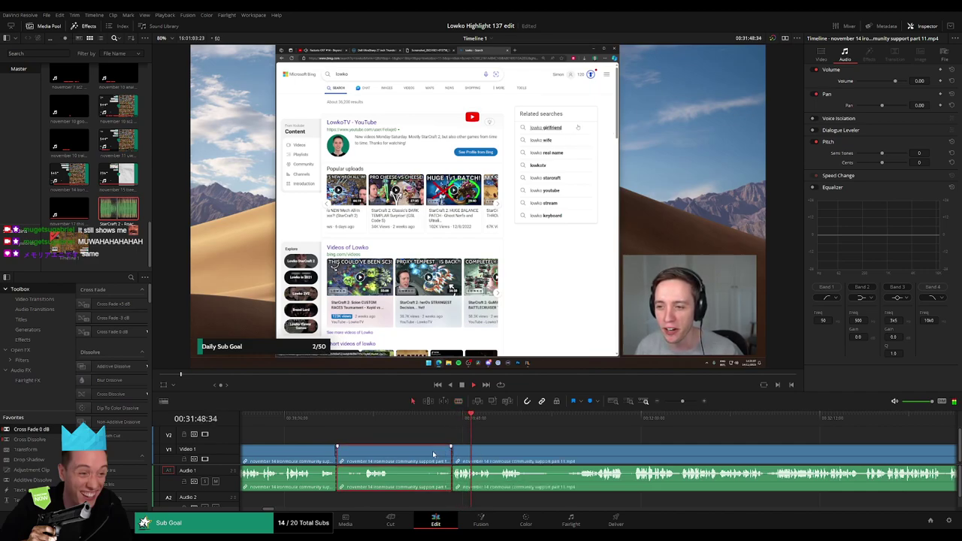
{"action": "key", "text": "BackSpace"}
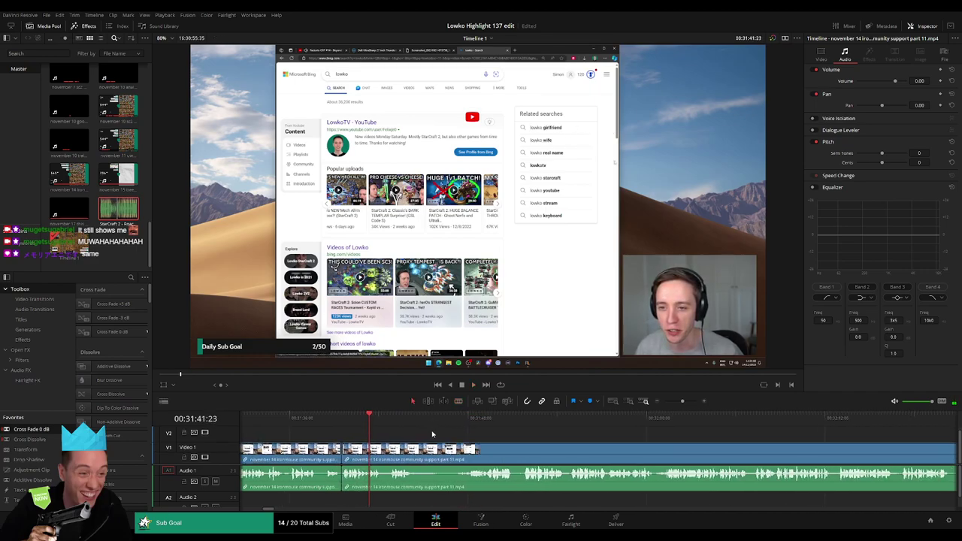
{"action": "key", "text": "space"}
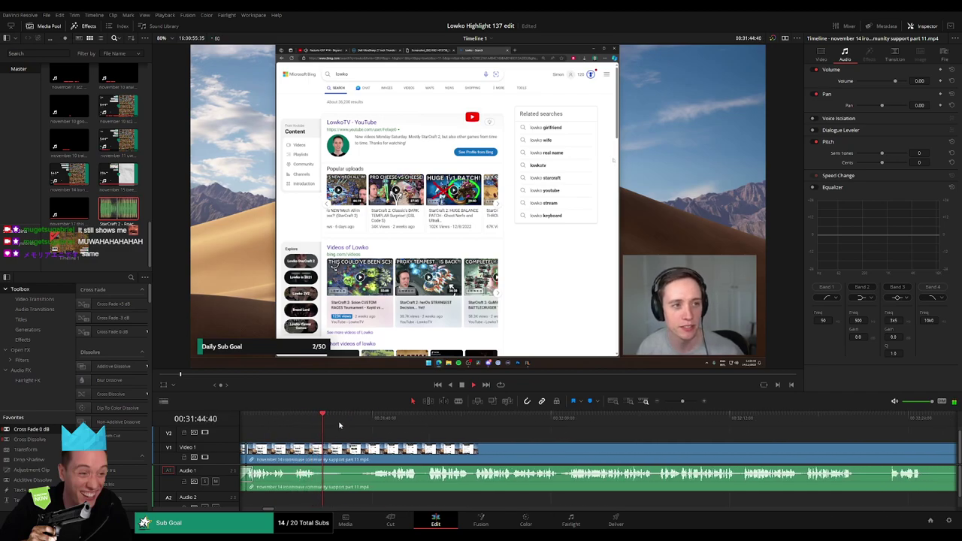
Ripple-delete the three seconds of November 14 footage from about 31:45 to 31:48 and cross-fade the audio there.
{"action": "left_click", "coordinate": [375, 429]}
{"action": "left_click", "coordinate": [322, 452]}
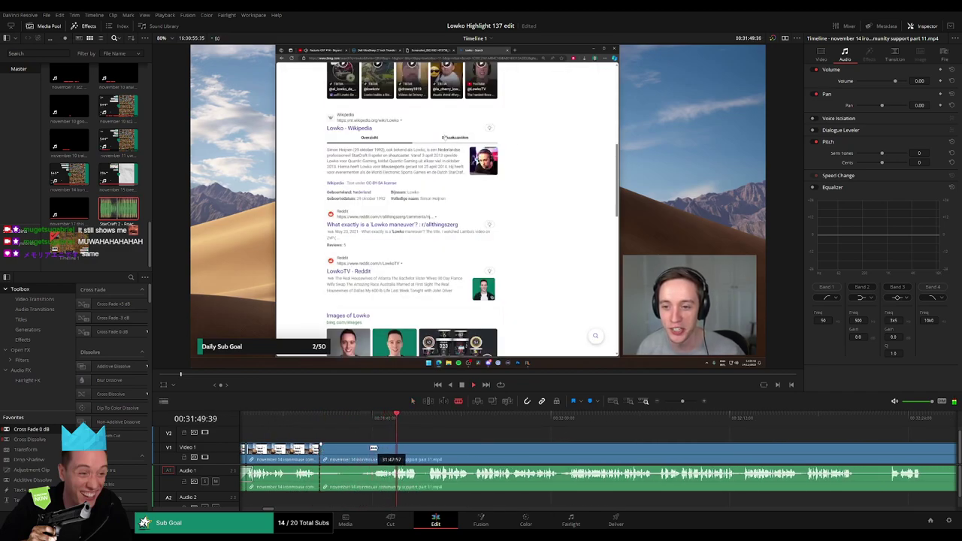
{"action": "left_click", "coordinate": [365, 450]}
{"action": "key", "text": "Delete"}
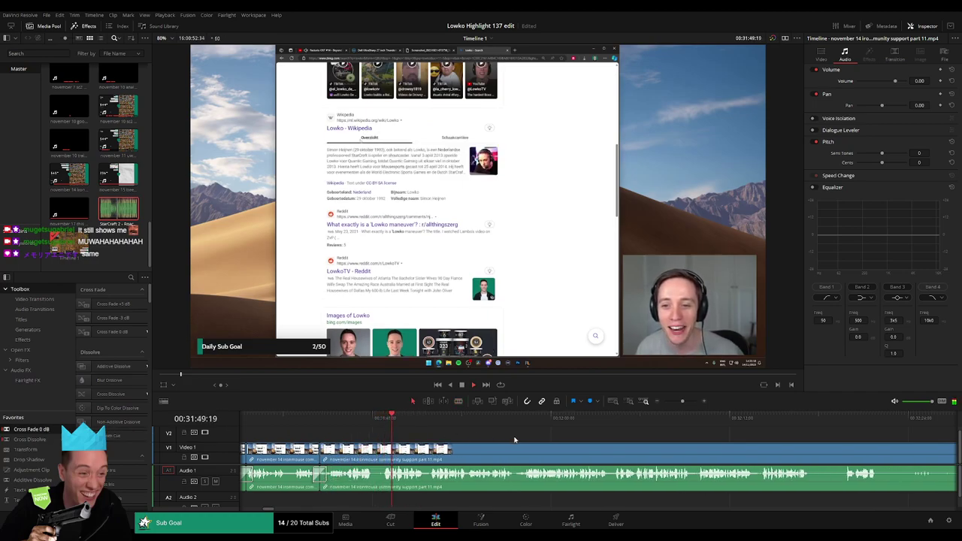
Play on to about 32:09, ripple-delete roughly half a second of the November 14 clip there and cross-fade the audio join.
{"action": "left_click_drag", "start_coordinate": [507, 436], "coordinate": [423, 434]}
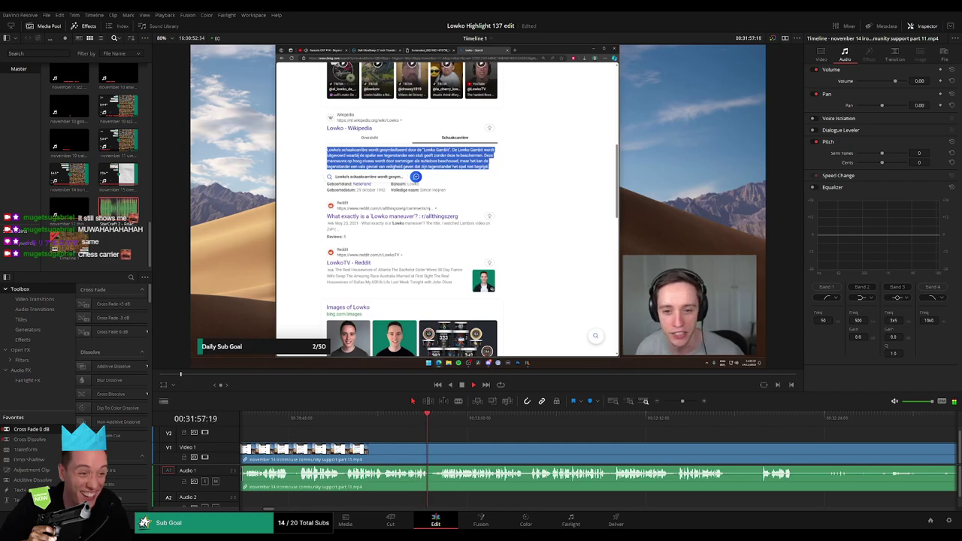
{"action": "scroll", "coordinate": [415, 429], "scroll_direction": "right", "scroll_amount": 3}
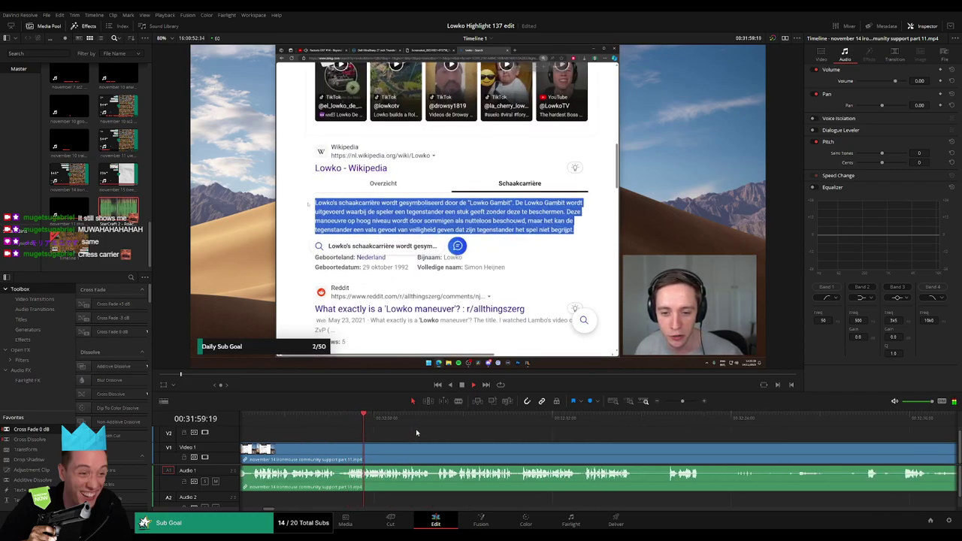
{"action": "scroll", "coordinate": [451, 438], "scroll_direction": "right", "scroll_amount": 2}
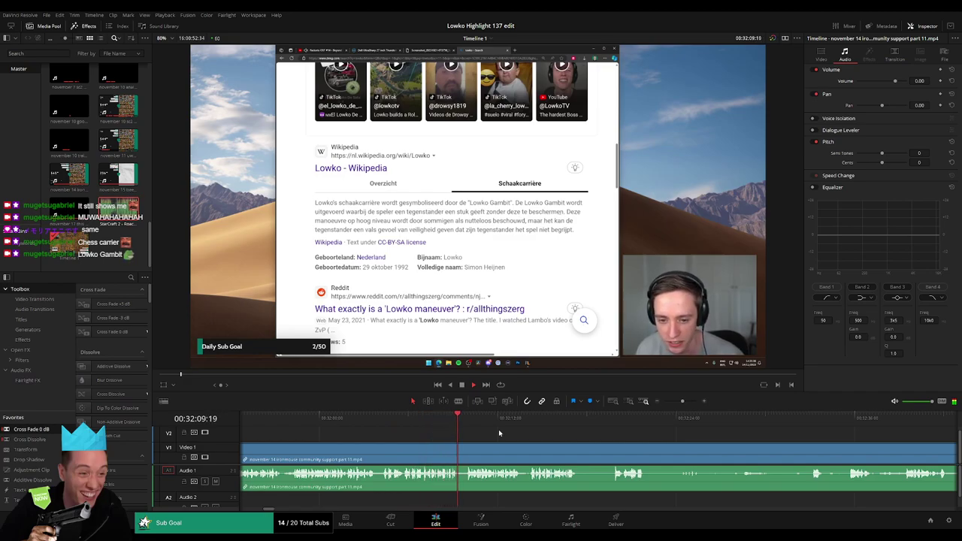
{"action": "left_click", "coordinate": [459, 451]}
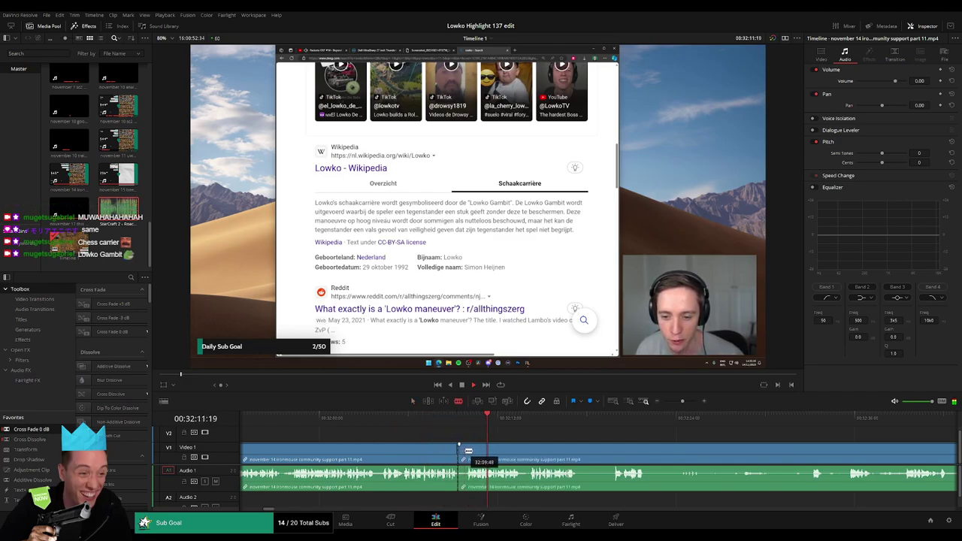
{"action": "left_click", "coordinate": [462, 453]}
{"action": "key", "text": "BackSpace"}
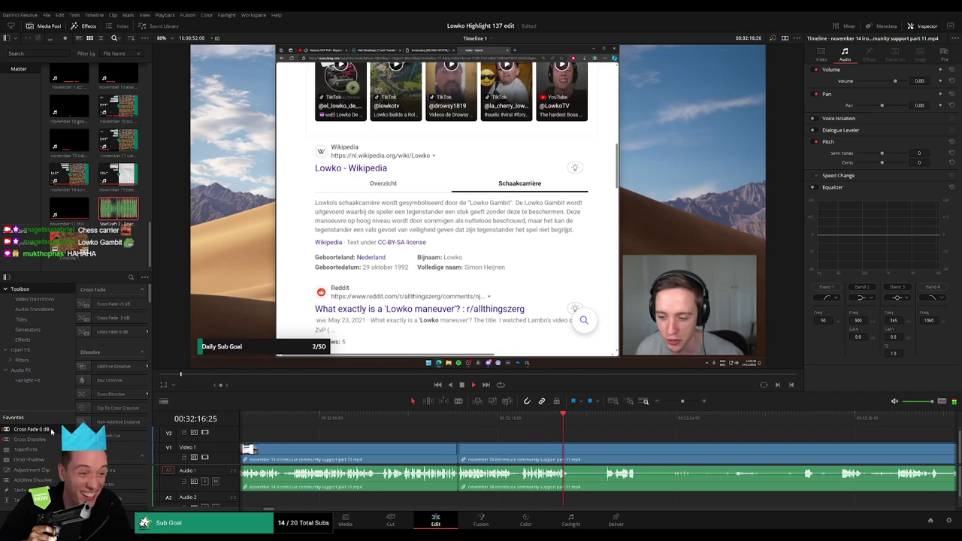
{"action": "left_click_drag", "start_coordinate": [463, 481], "coordinate": [463, 481]}
{"action": "scroll", "coordinate": [576, 455], "scroll_direction": "right", "scroll_amount": 2}
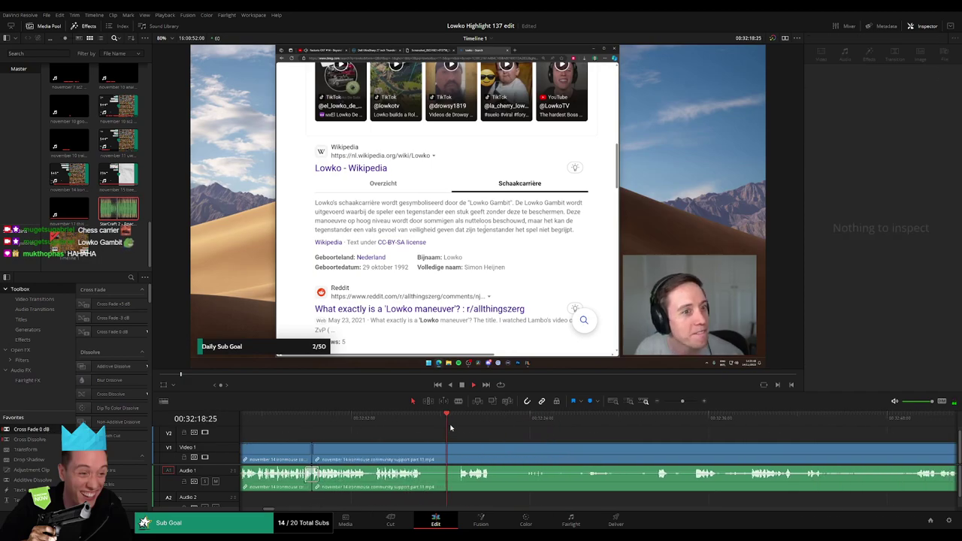
Cut the November 14 clip at about 32:21 and 32:32, ripple-delete the piece between and add an audio cross fade.
{"action": "left_click", "coordinate": [451, 432]}
{"action": "left_click_drag", "start_coordinate": [527, 448], "coordinate": [453, 443]}
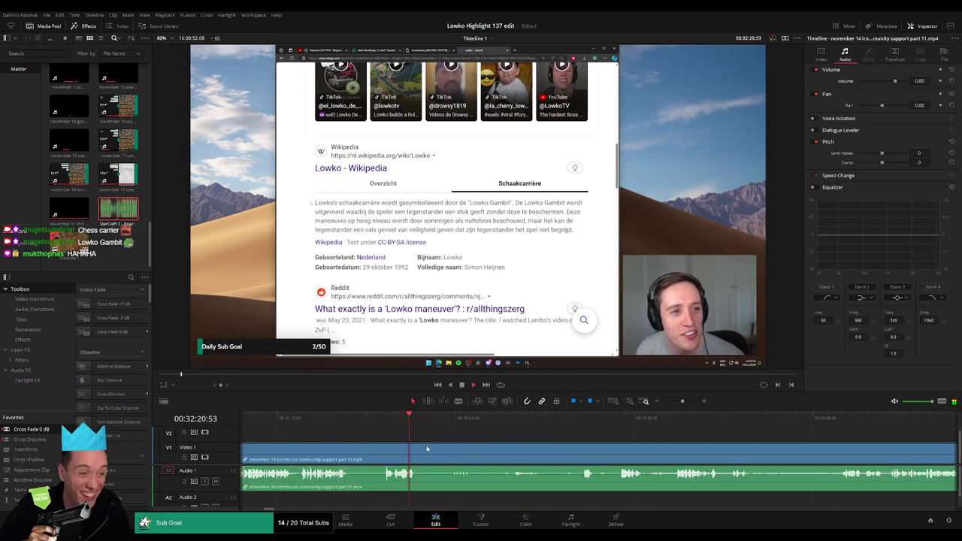
{"action": "key", "text": "space"}
{"action": "key", "text": "b"}
{"action": "left_click", "coordinate": [421, 451]}
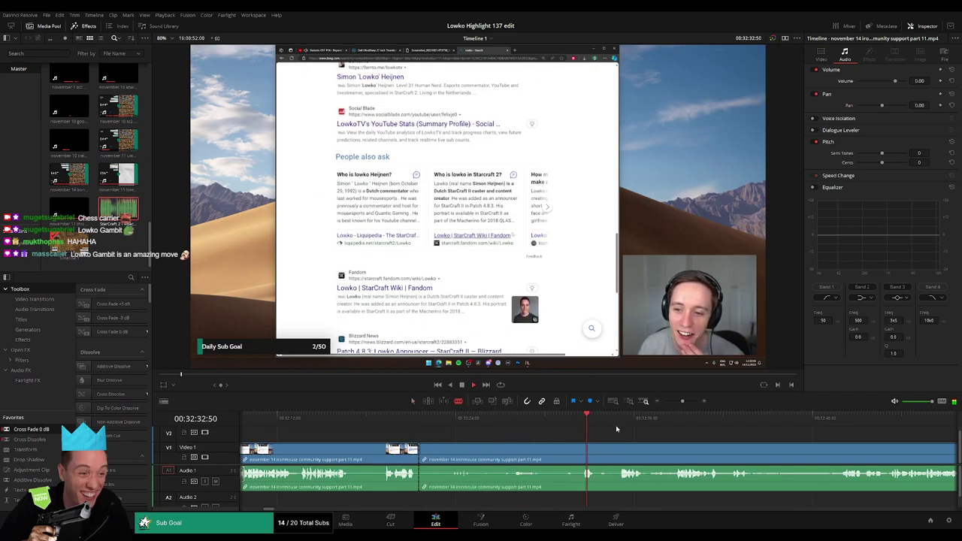
{"action": "left_click", "coordinate": [580, 453]}
{"action": "key", "text": "a"}
{"action": "left_click", "coordinate": [569, 455]}
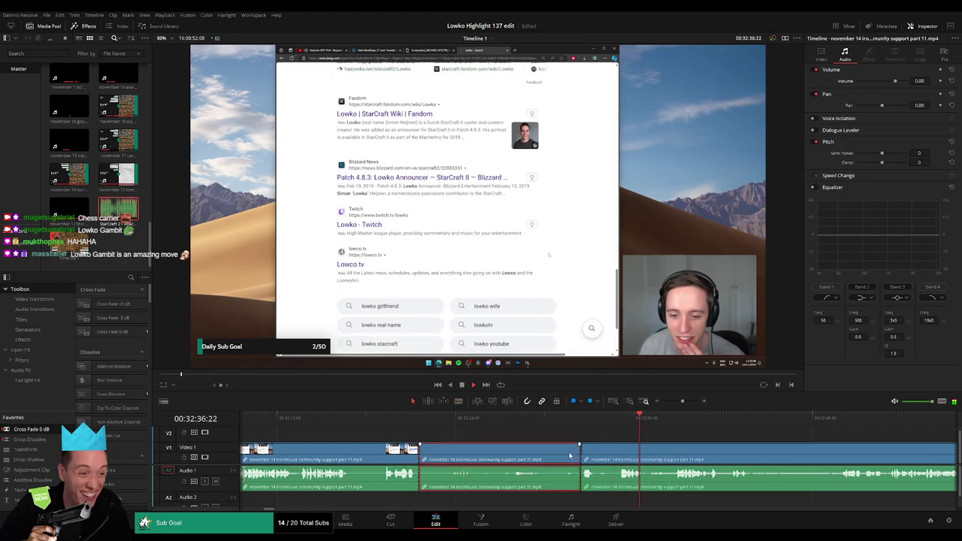
{"action": "key", "text": "Delete"}
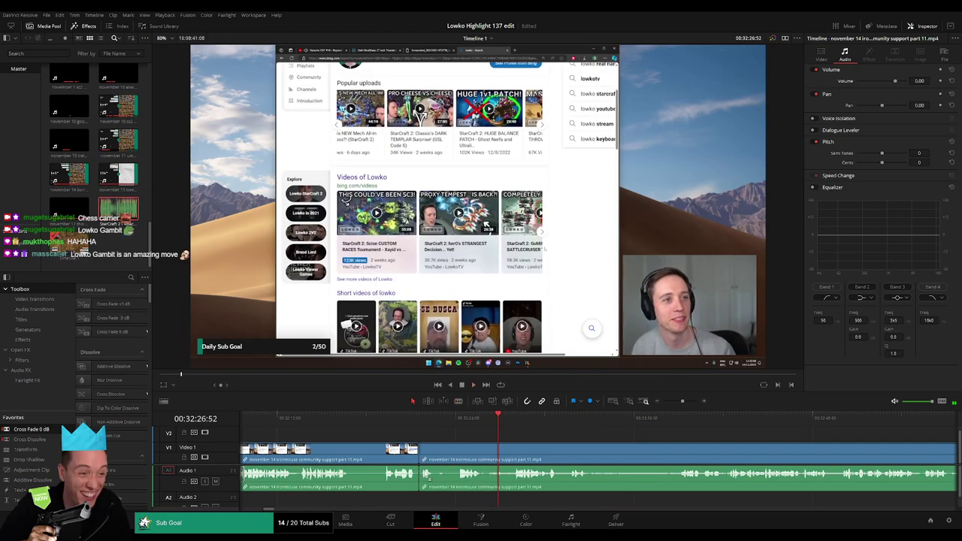
Ripple-delete the November 14 footage from about 32:26 to 32:28 and apply Cross Fade 0 dB to the audio join.
{"action": "key", "text": "b"}
{"action": "left_click", "coordinate": [485, 451]}
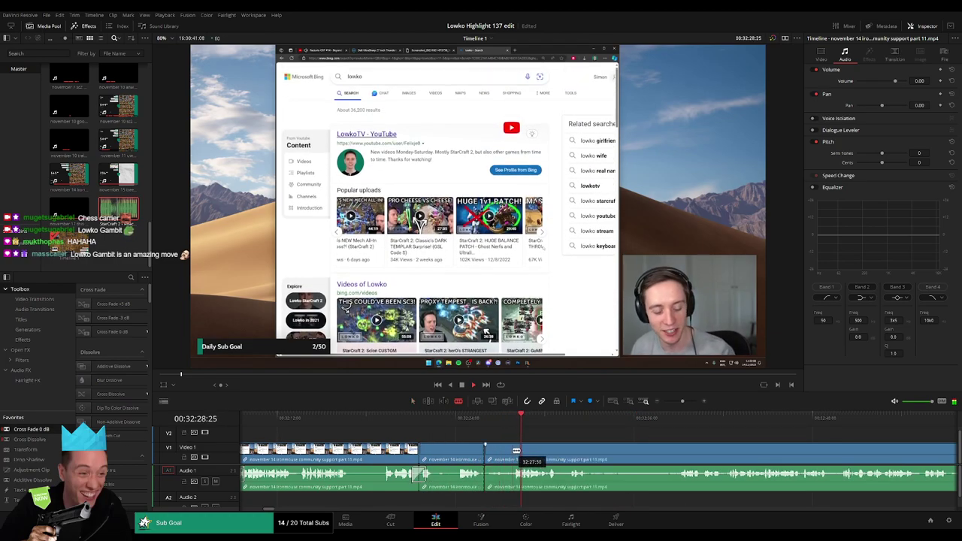
{"action": "left_click", "coordinate": [514, 451]}
{"action": "key", "text": "a"}
{"action": "left_click", "coordinate": [501, 453]}
{"action": "key", "text": "Delete"}
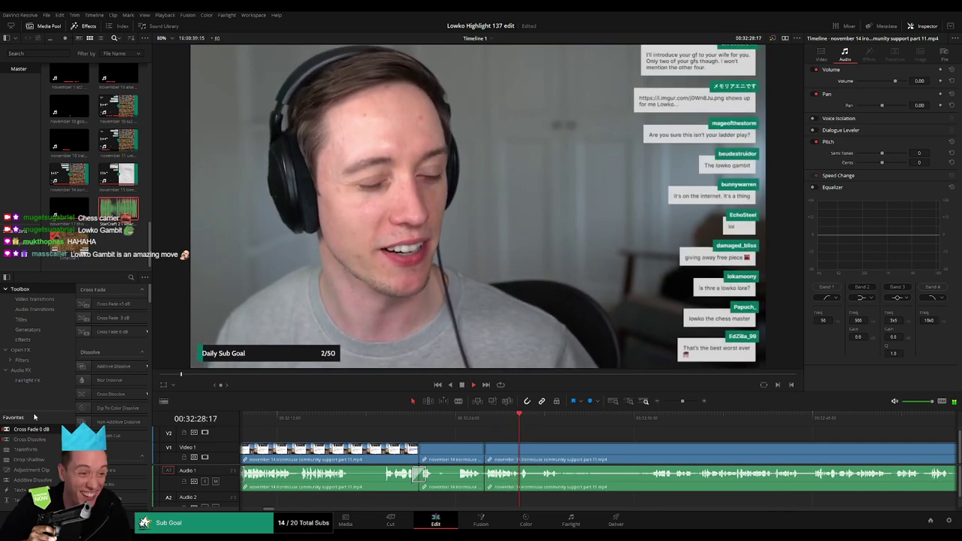
{"action": "left_click_drag", "start_coordinate": [42, 429], "coordinate": [485, 475]}
Cut the November 14 clip at about 32:31 and 32:37 and ripple-delete the piece between the cuts.
{"action": "scroll", "coordinate": [457, 452], "scroll_direction": "right", "scroll_amount": 3}
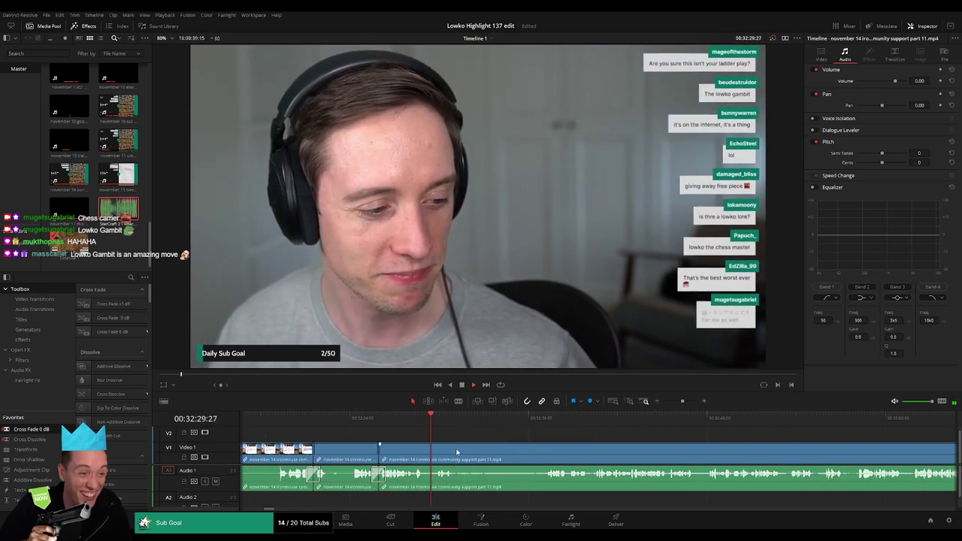
{"action": "scroll", "coordinate": [457, 452], "scroll_direction": "right", "scroll_amount": 1}
{"action": "key", "text": "space"}
{"action": "key", "text": "b"}
{"action": "left_click", "coordinate": [445, 451]}
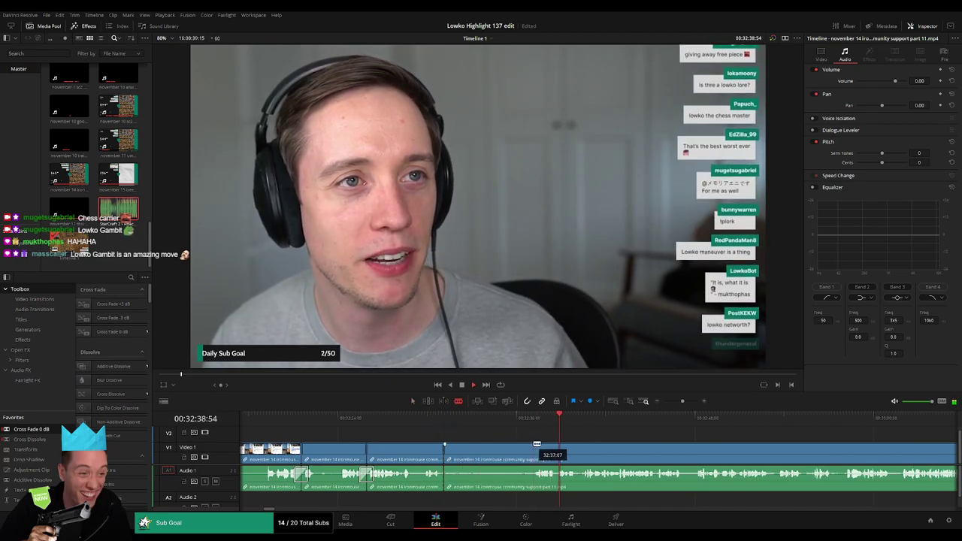
{"action": "left_click_drag", "start_coordinate": [633, 441], "coordinate": [524, 440]}
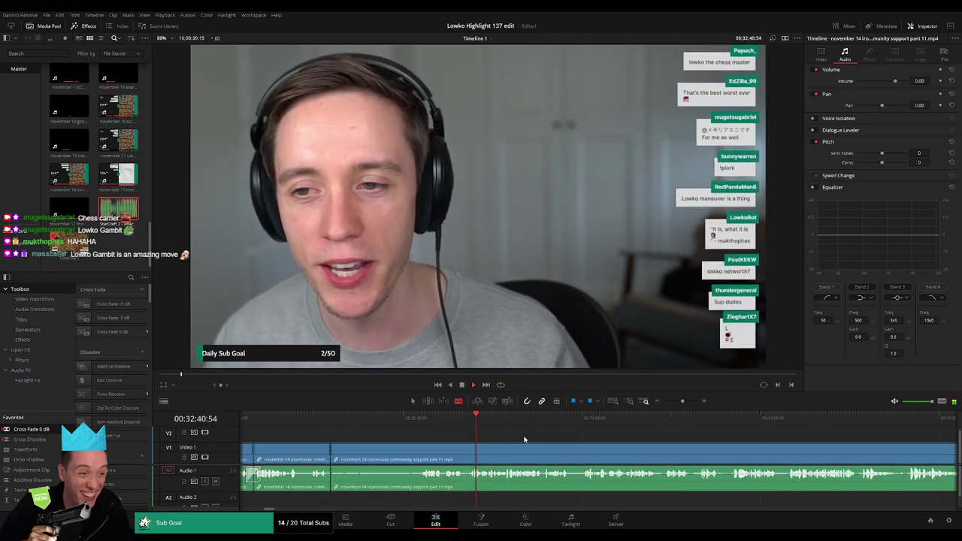
{"action": "left_click", "coordinate": [421, 448]}
{"action": "key", "text": "a"}
{"action": "left_click", "coordinate": [399, 452]}
{"action": "key", "text": "Delete"}
{"action": "key", "text": "ctrl+z"}
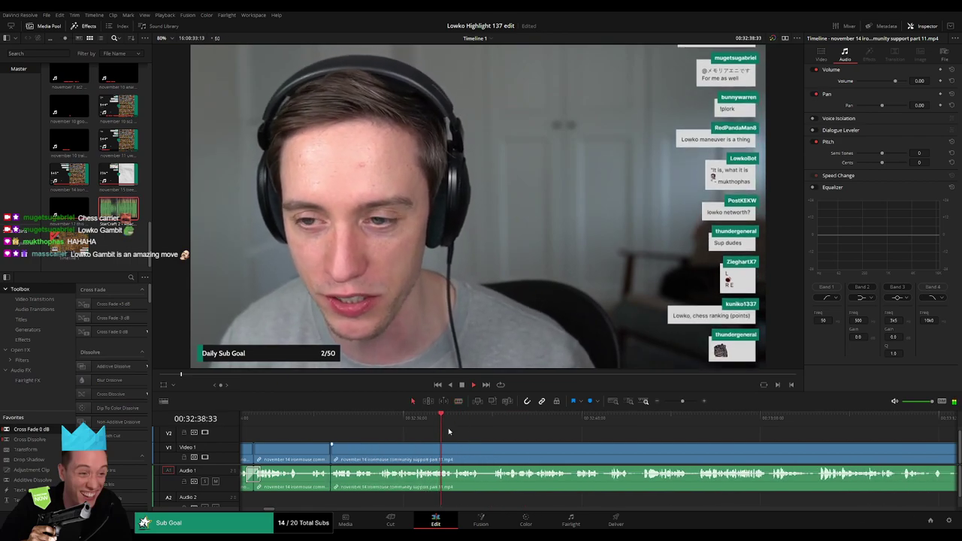
Skim the November 14 clip between about 32:38 and 34:34 to find where the unneeded footage ends.
{"action": "left_click", "coordinate": [700, 418]}
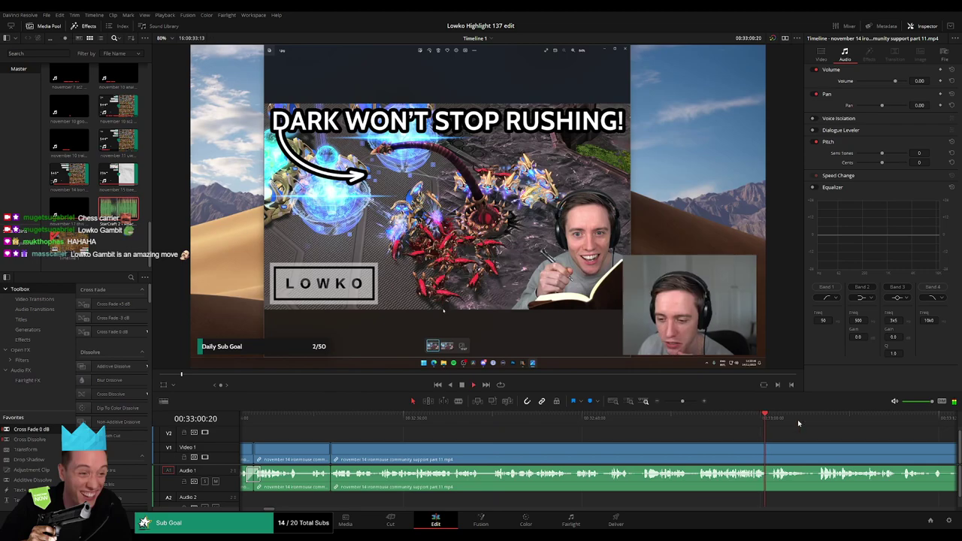
{"action": "left_click_drag", "start_coordinate": [682, 401], "coordinate": [475, 440]}
{"action": "left_click", "coordinate": [460, 418]}
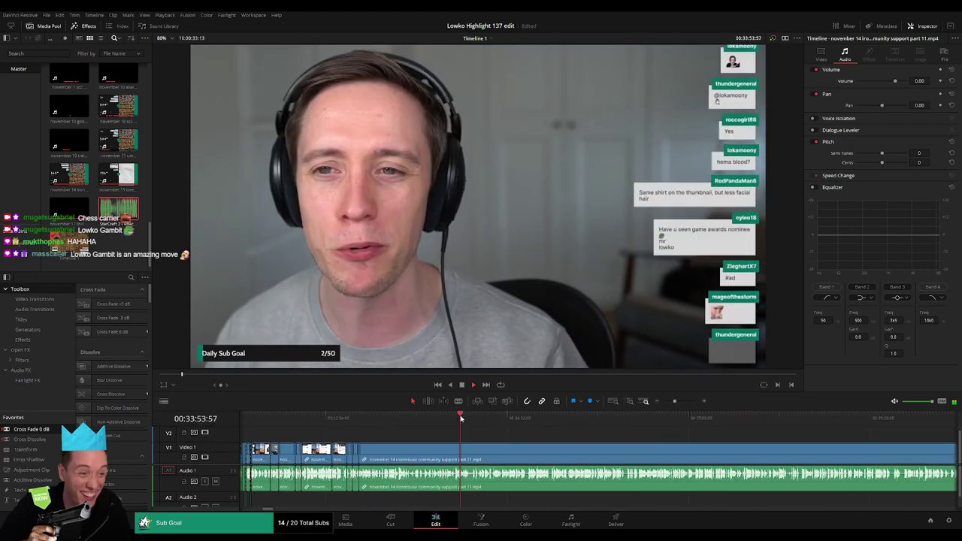
{"action": "left_click", "coordinate": [507, 418]}
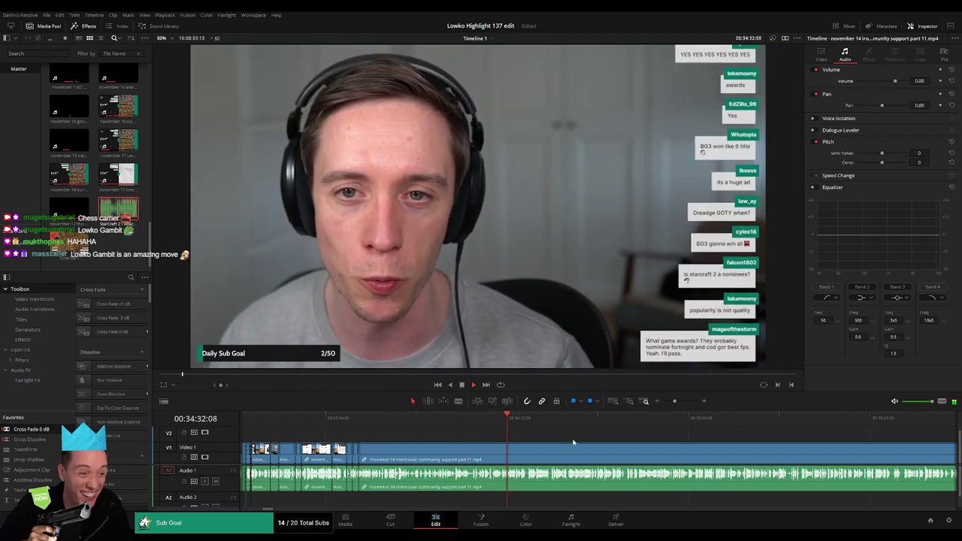
{"action": "left_click_drag", "start_coordinate": [669, 404], "coordinate": [681, 403]}
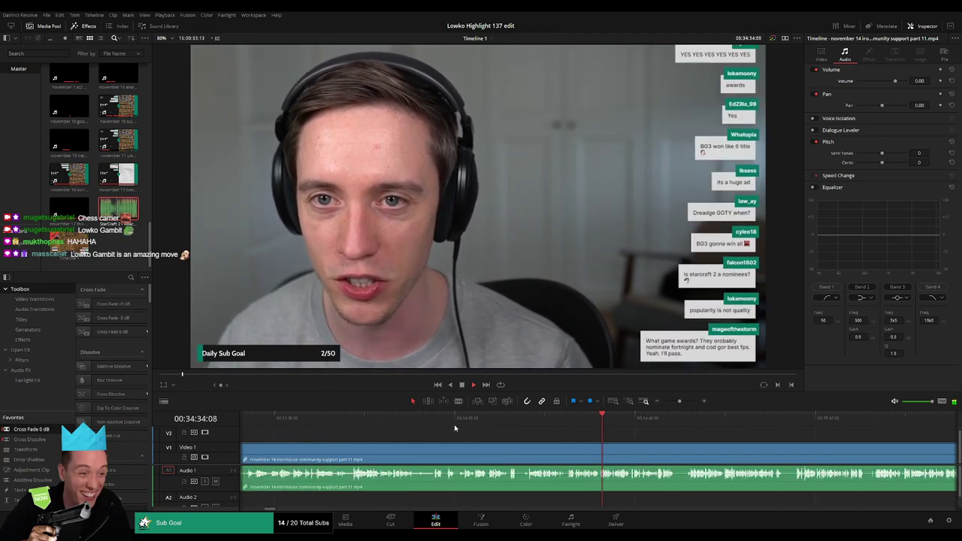
{"action": "left_click", "coordinate": [433, 416]}
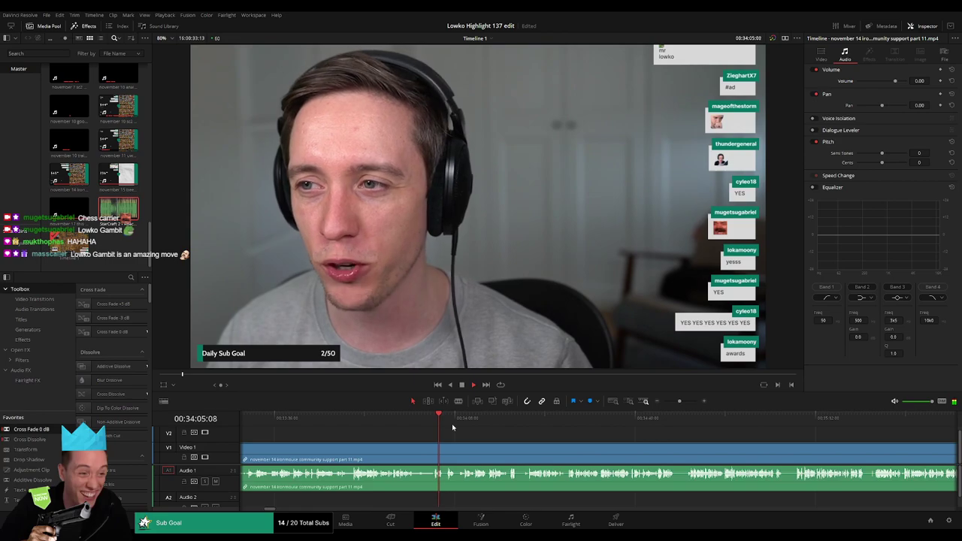
{"action": "left_click", "coordinate": [352, 418]}
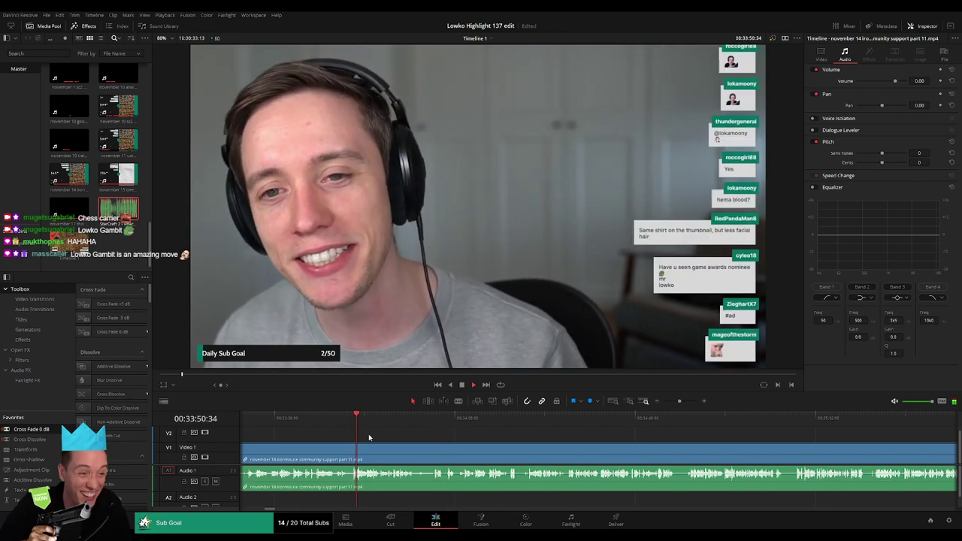
Cut the November 14 clip at about 33:50, ripple-delete the footage from about 32:31 up to there and play past the join.
{"action": "left_click_drag", "start_coordinate": [364, 435], "coordinate": [473, 442]}
{"action": "key", "text": "b"}
{"action": "left_click", "coordinate": [467, 448]}
{"action": "key", "text": "a"}
{"action": "left_click", "coordinate": [434, 449]}
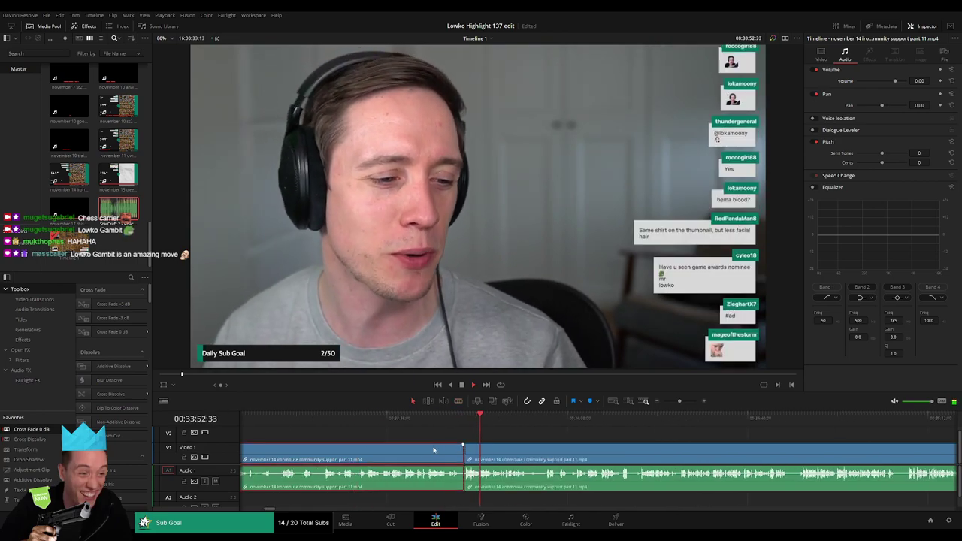
{"action": "key", "text": "Delete"}
{"action": "left_click_drag", "start_coordinate": [639, 447], "coordinate": [467, 446]}
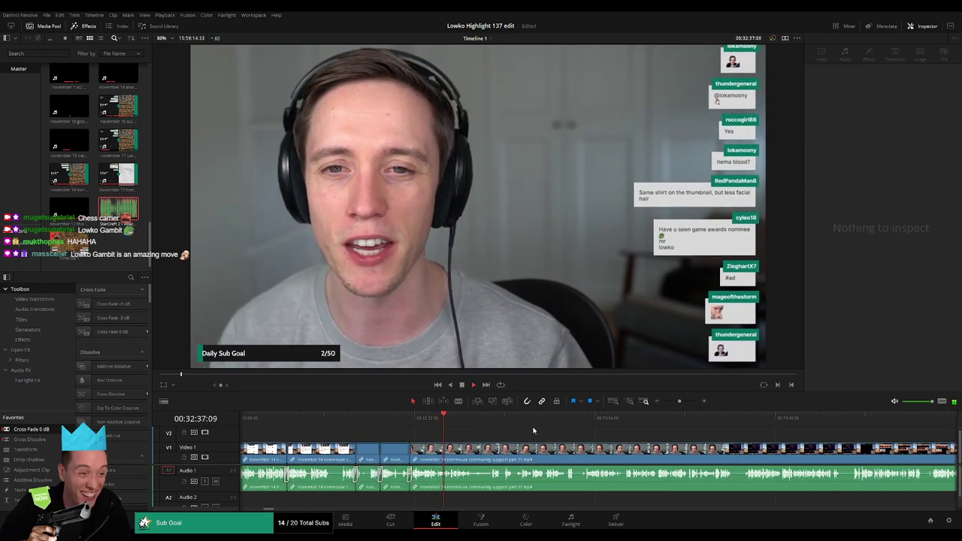
Cut the November 14 clip at about 32:35 and 32:45 and ripple-delete the footage between the cuts.
{"action": "scroll", "coordinate": [506, 441], "scroll_direction": "up", "scroll_amount": 2}
{"action": "left_click_drag", "start_coordinate": [685, 402], "coordinate": [682, 403]}
{"action": "left_click", "coordinate": [569, 419]}
{"action": "key", "text": "space"}
{"action": "left_click_drag", "start_coordinate": [601, 442], "coordinate": [471, 447]}
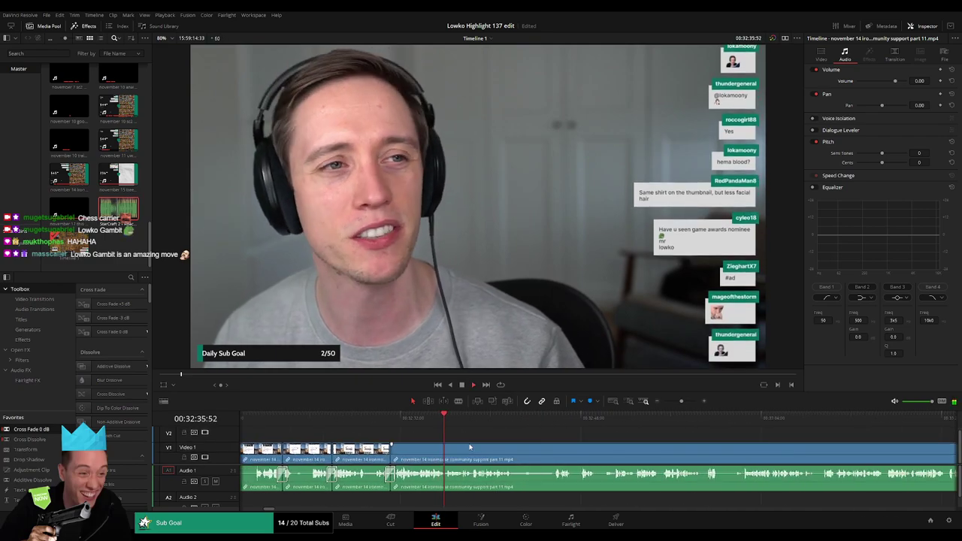
{"action": "key", "text": "b"}
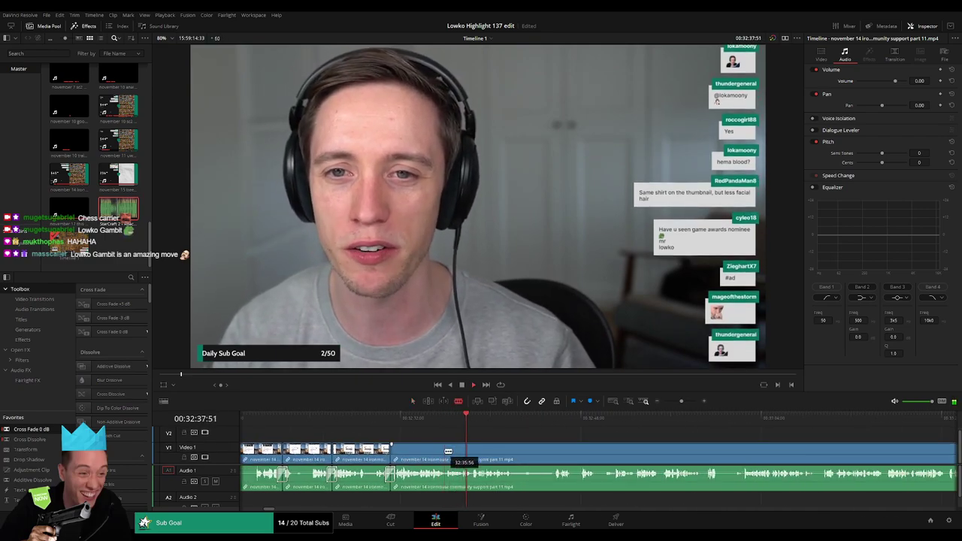
{"action": "left_click", "coordinate": [447, 451]}
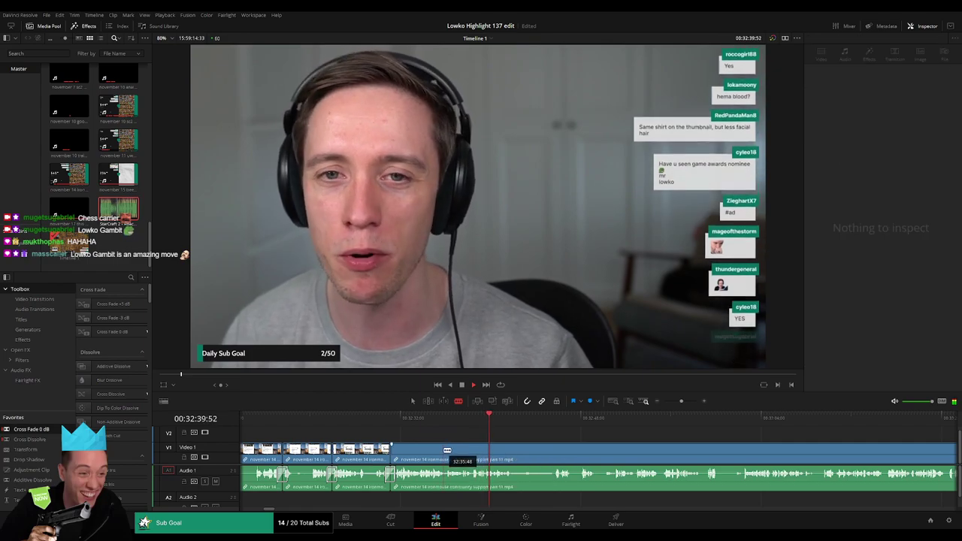
{"action": "left_click", "coordinate": [558, 420]}
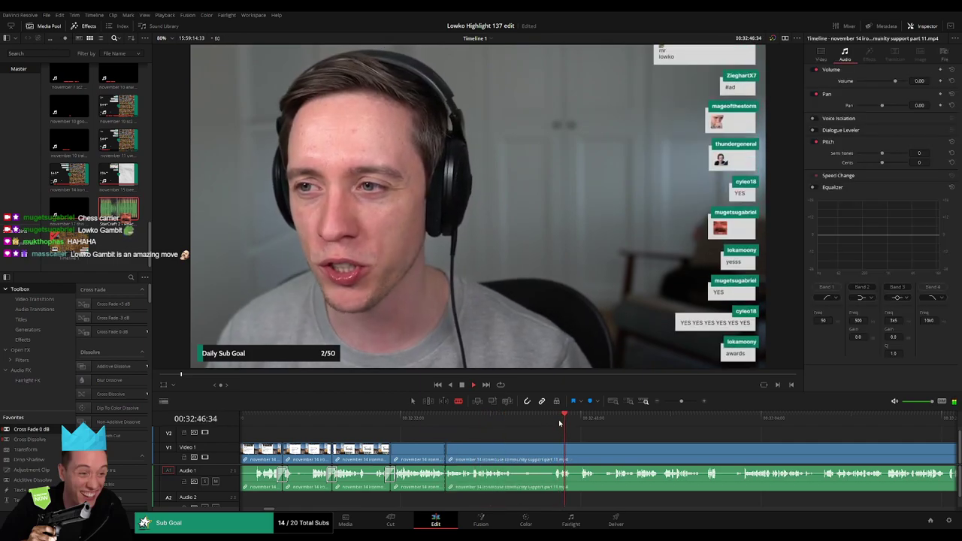
{"action": "left_click", "coordinate": [553, 454]}
{"action": "key", "text": "a"}
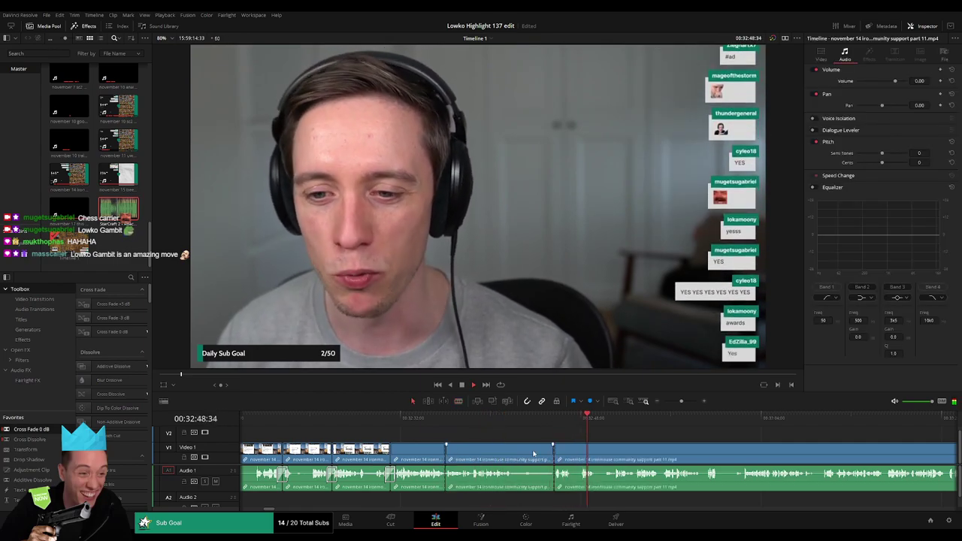
{"action": "left_click", "coordinate": [533, 454]}
{"action": "key", "text": "Delete"}
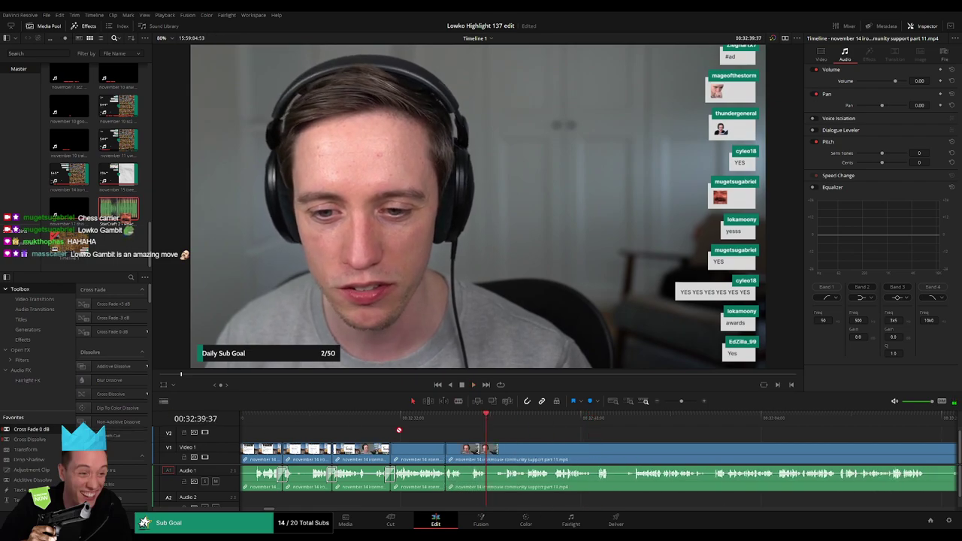
Apply Cross Fade 0 dB to the audio join at about 32:35 and play past it.
{"action": "left_click", "coordinate": [432, 421]}
{"action": "key", "text": "space"}
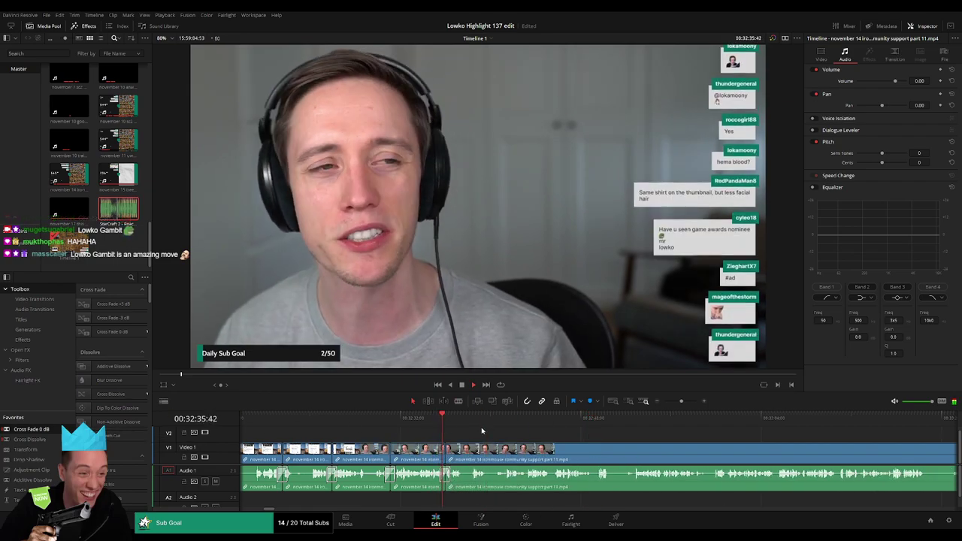
{"action": "left_click", "coordinate": [447, 473]}
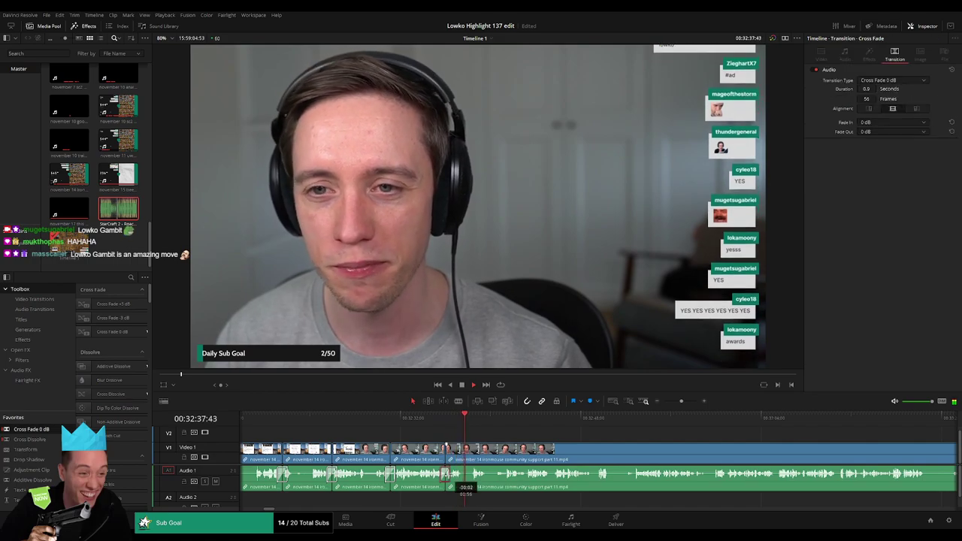
Cut out the short piece of the November 14 clip between about 32:37 and 32:38.
{"action": "key", "text": "b"}
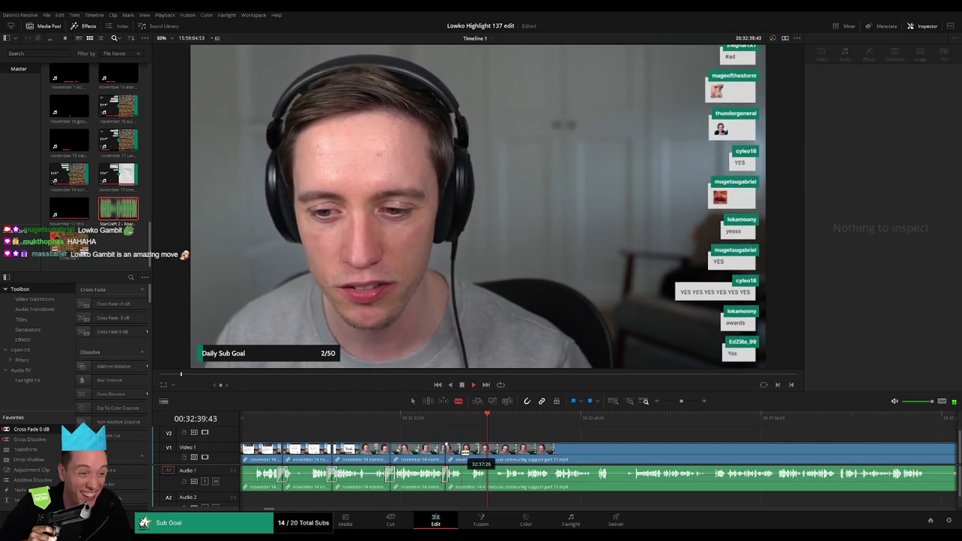
{"action": "key", "text": "a"}
{"action": "left_click", "coordinate": [472, 451]}
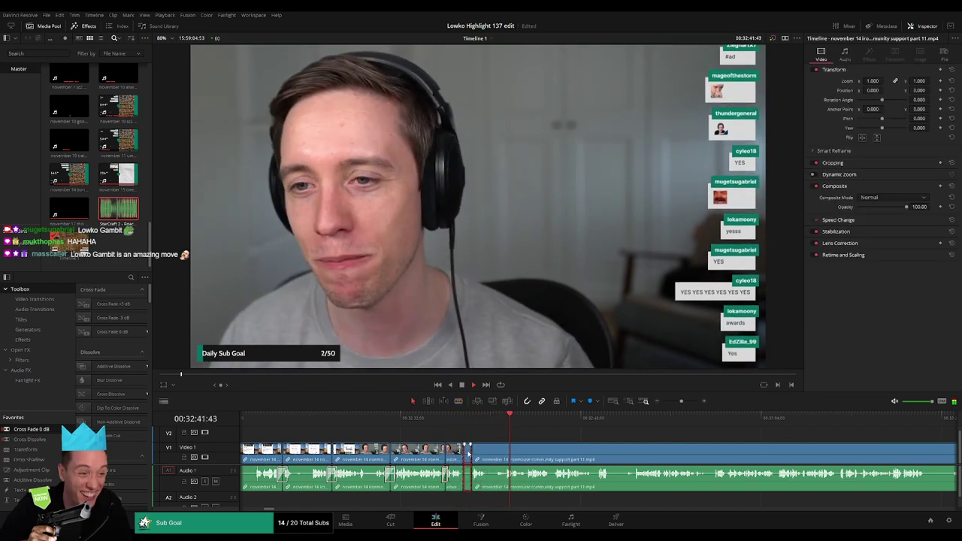
Cut the November 14 clip at about 32:38 and 32:40 and ripple-delete the piece between the cuts.
{"action": "key", "text": "b"}
{"action": "left_click", "coordinate": [477, 449]}
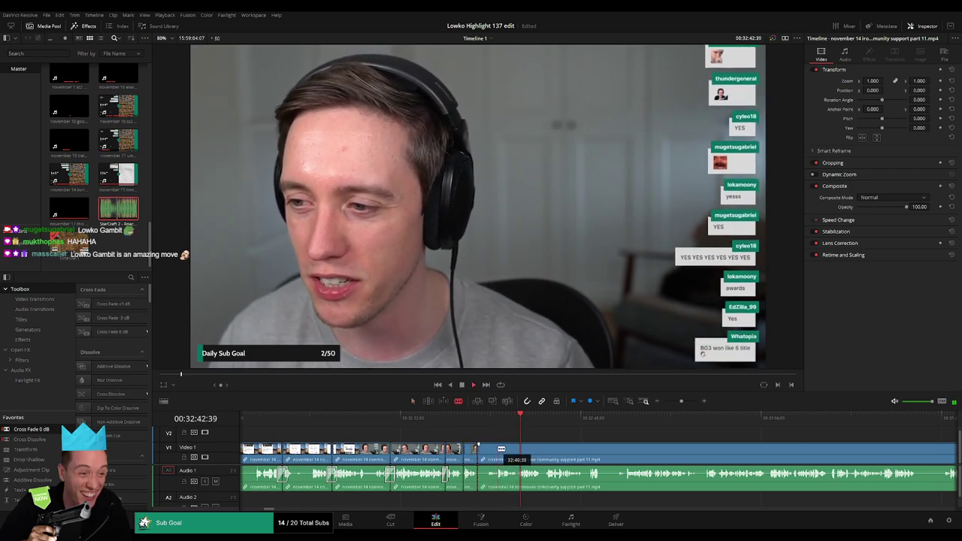
{"action": "key", "text": "a"}
{"action": "left_click", "coordinate": [490, 452]}
{"action": "key", "text": "Delete"}
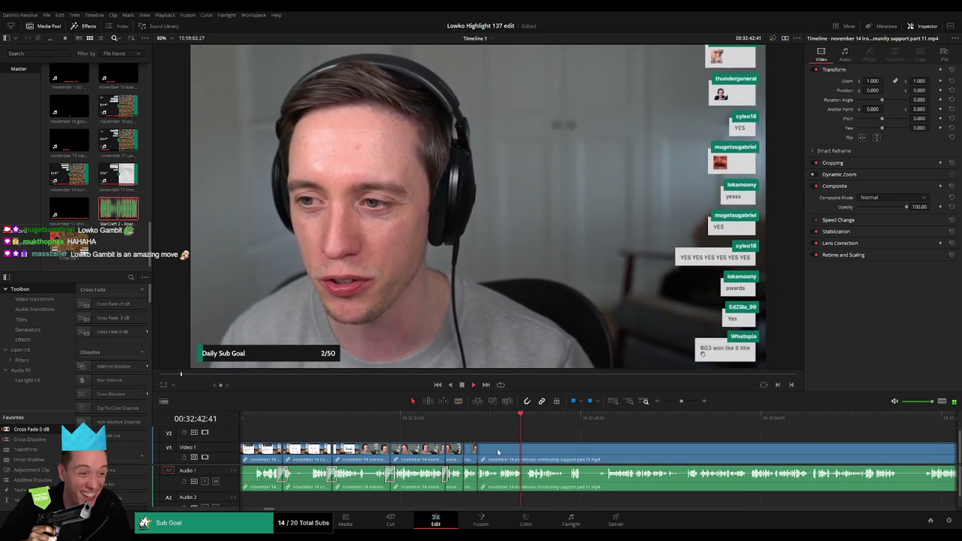
Cut the November 14 clip on both sides of the brief pause at about 32:46 and ripple-delete that piece.
{"action": "scroll", "coordinate": [417, 446], "scroll_direction": "right", "scroll_amount": 5}
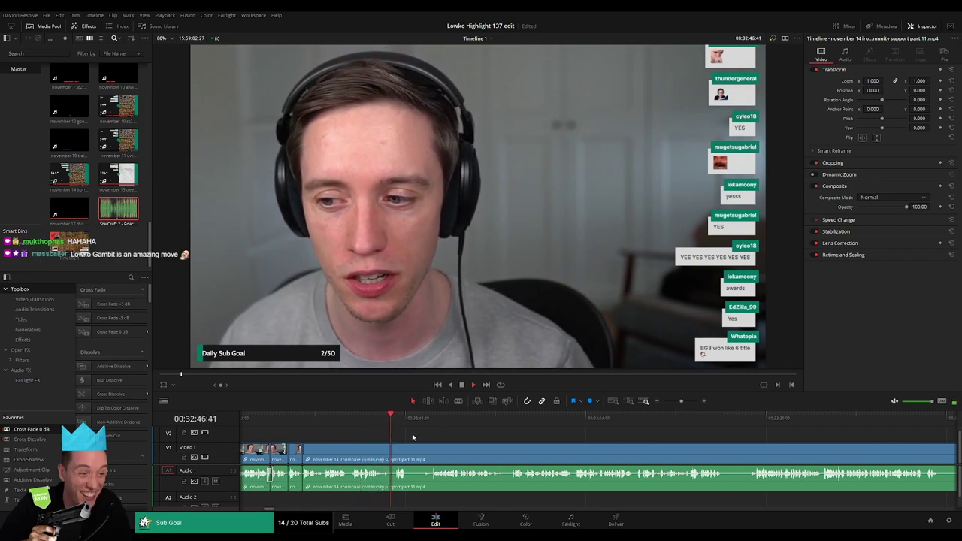
{"action": "key", "text": "b"}
{"action": "left_click", "coordinate": [389, 445]}
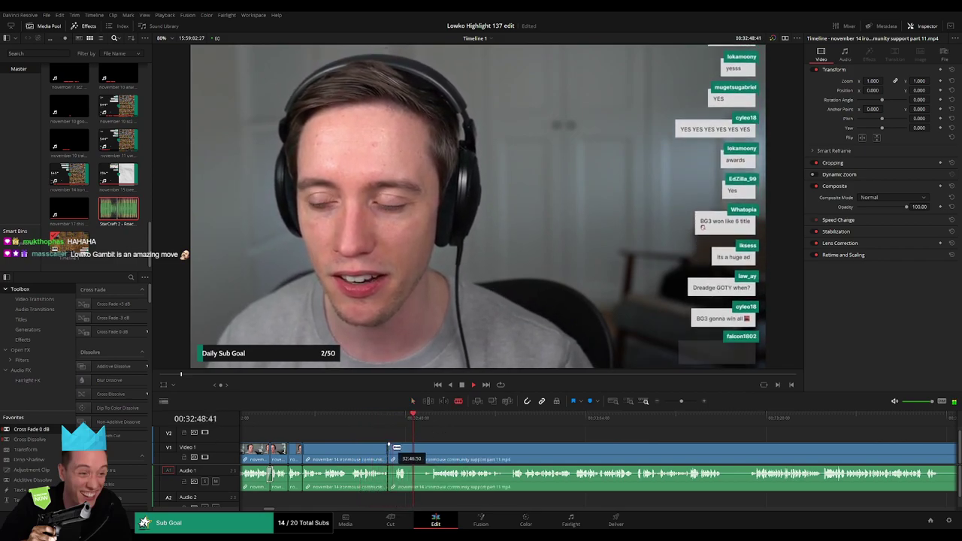
{"action": "left_click", "coordinate": [395, 447]}
{"action": "key", "text": "a"}
{"action": "left_click", "coordinate": [390, 450]}
{"action": "key", "text": "Delete"}
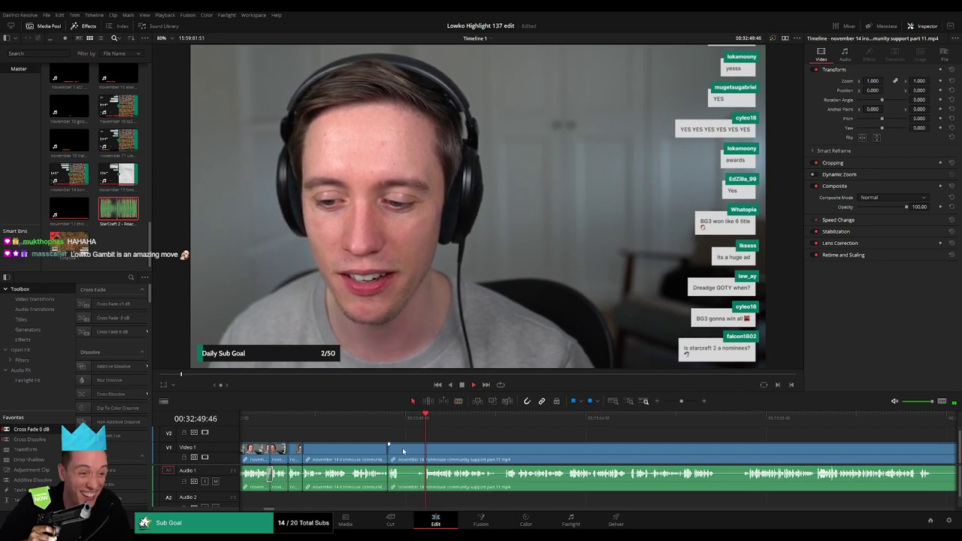
Cut the November 14 clip at about 32:47 and 32:49 and ripple-delete the footage between the cuts.
{"action": "key", "text": "b"}
{"action": "left_click", "coordinate": [402, 448]}
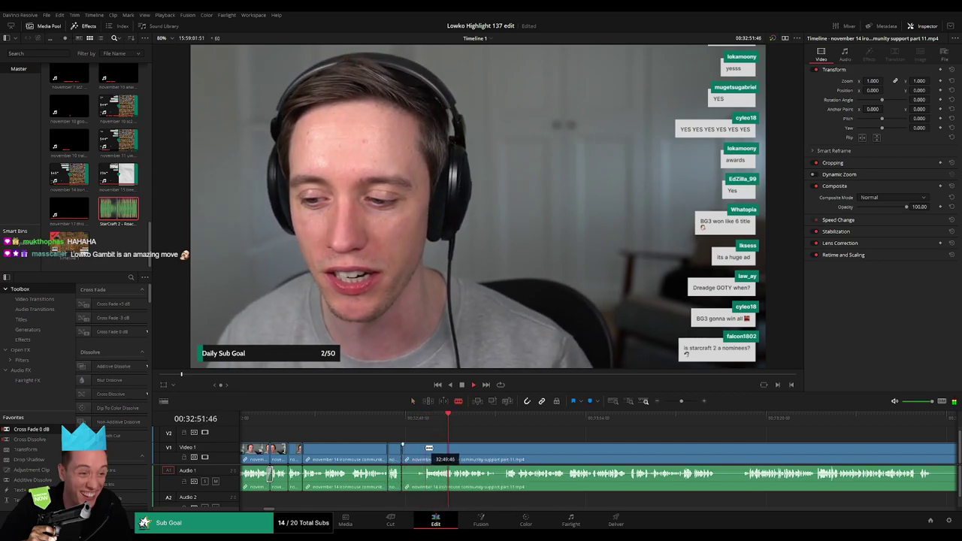
{"action": "left_click", "coordinate": [426, 448]}
{"action": "key", "text": "a"}
{"action": "left_click", "coordinate": [419, 451]}
{"action": "key", "text": "Delete"}
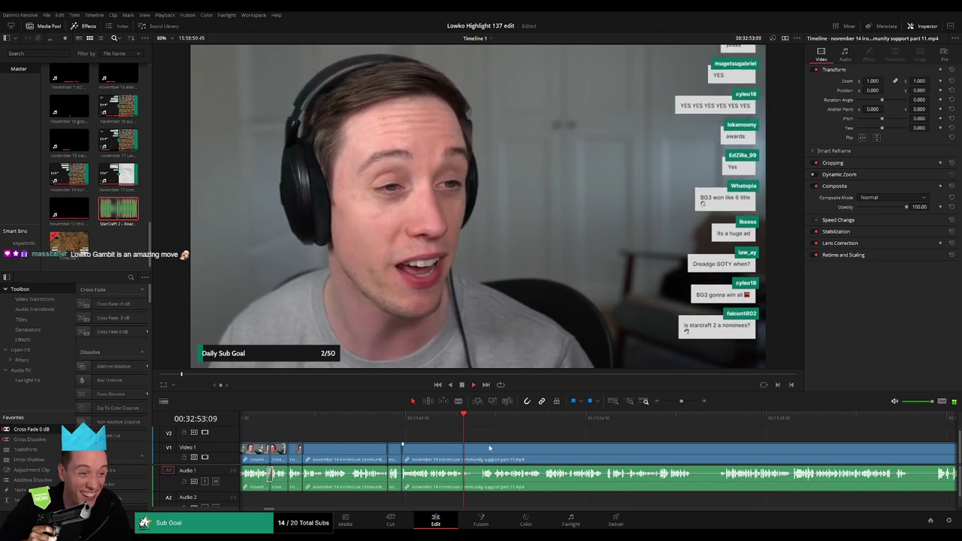
Play on through the November 14 clip, cut it at about 33:13 and 33:15 and ripple-delete the piece between.
{"action": "left_click", "coordinate": [442, 419]}
{"action": "left_click_drag", "start_coordinate": [522, 441], "coordinate": [375, 437]}
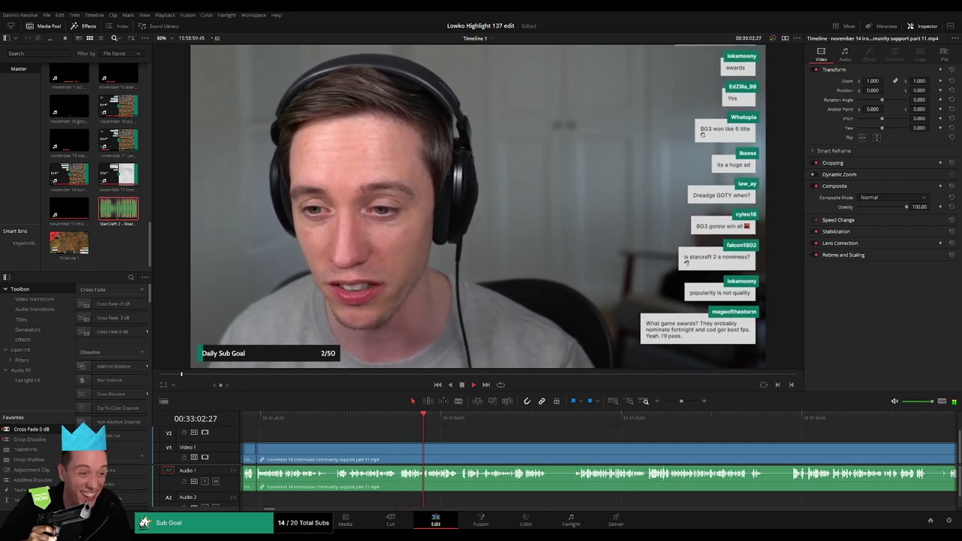
{"action": "left_click_drag", "start_coordinate": [519, 436], "coordinate": [432, 437]}
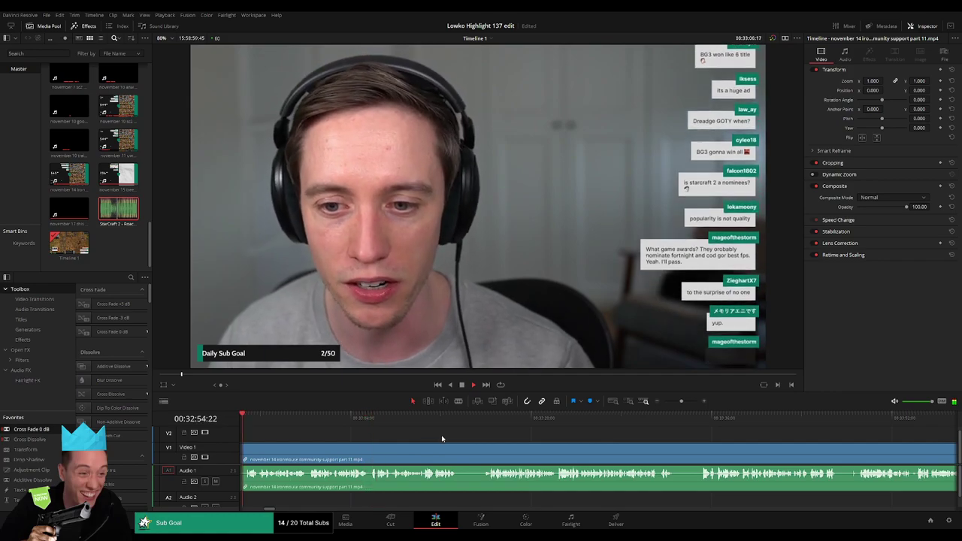
{"action": "key", "text": "b"}
{"action": "left_click", "coordinate": [459, 451]}
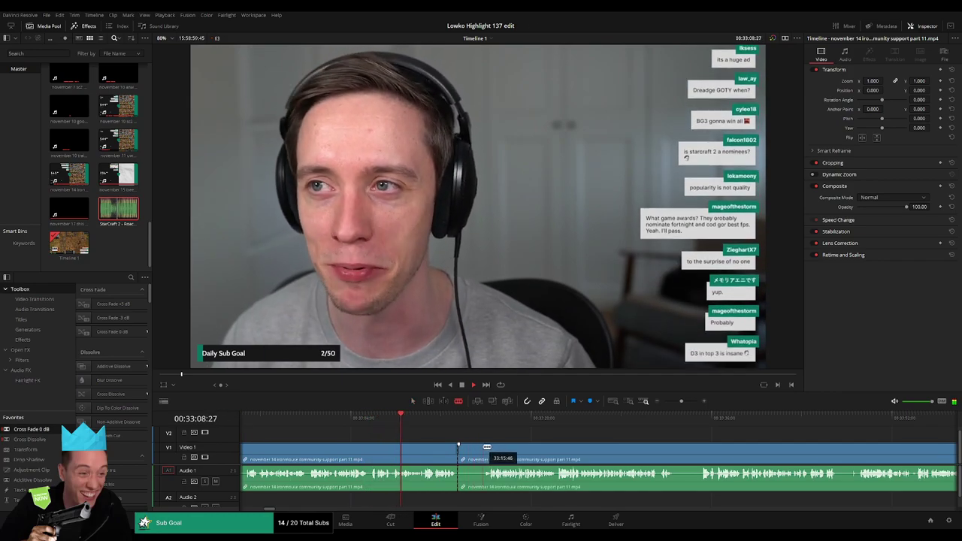
{"action": "left_click", "coordinate": [482, 451]}
{"action": "key", "text": "a"}
{"action": "left_click", "coordinate": [474, 451]}
{"action": "key", "text": "Delete"}
Ripple-delete another half second at the join near 33:13, plus a sliver of a few frames beside it.
{"action": "scroll", "coordinate": [420, 447], "scroll_direction": "right", "scroll_amount": 2}
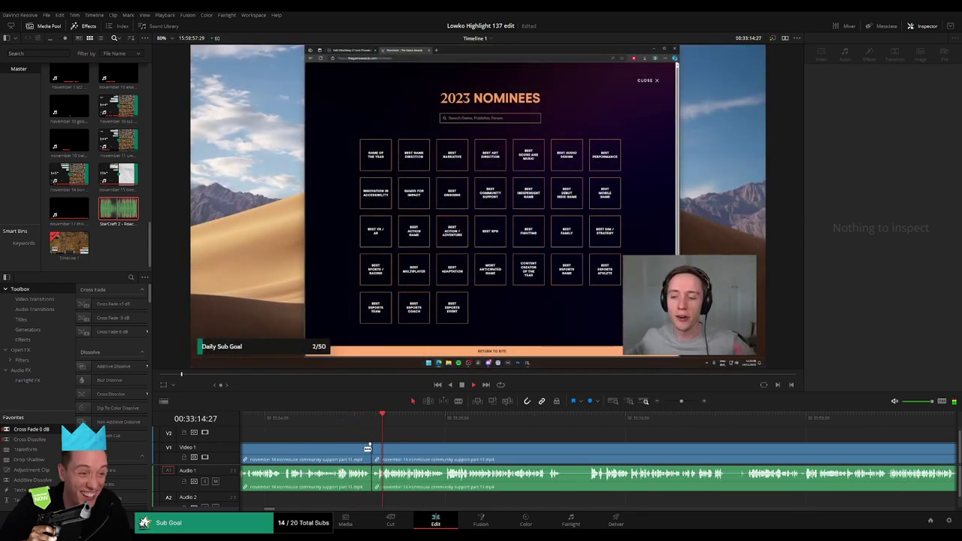
{"action": "left_click", "coordinate": [377, 449]}
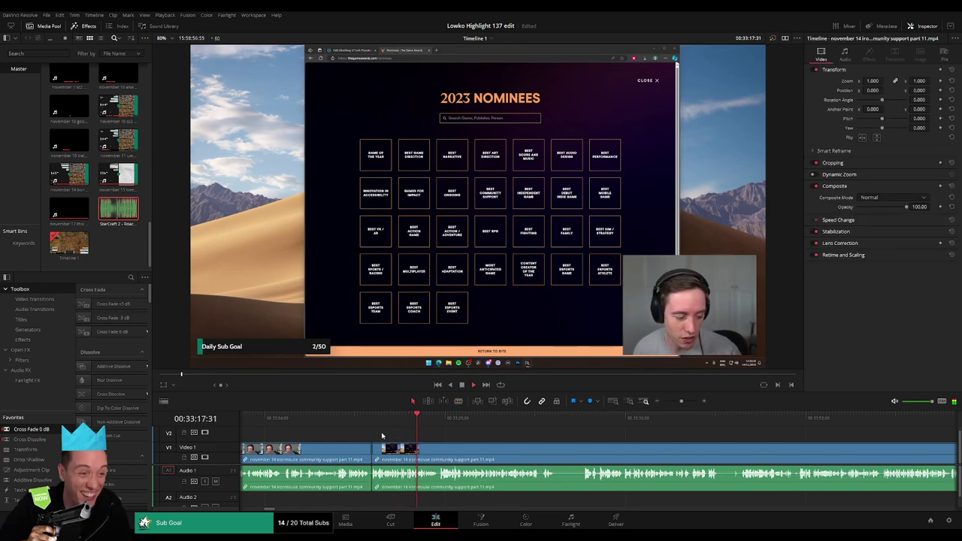
{"action": "left_click", "coordinate": [363, 419]}
{"action": "left_click_drag", "start_coordinate": [681, 401], "coordinate": [692, 405]}
{"action": "key", "text": "b"}
{"action": "left_click", "coordinate": [460, 449]}
{"action": "key", "text": "a"}
{"action": "left_click", "coordinate": [454, 449]}
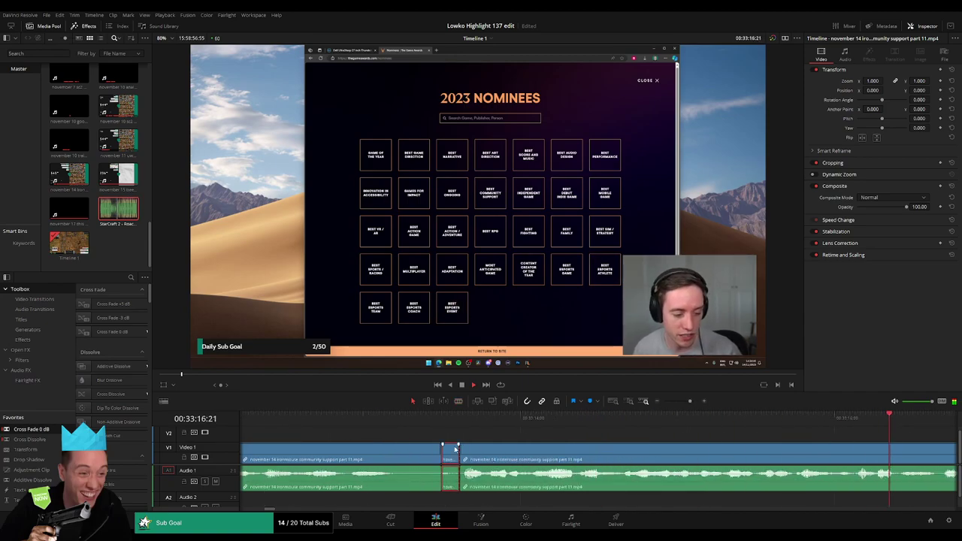
{"action": "key", "text": "Delete"}
{"action": "mouse_move", "coordinate": [690, 401]}
{"action": "left_mouse_down"}
{"action": "mouse_move", "coordinate": [671, 400]}
{"action": "mouse_move", "coordinate": [682, 401]}
{"action": "left_mouse_up"}
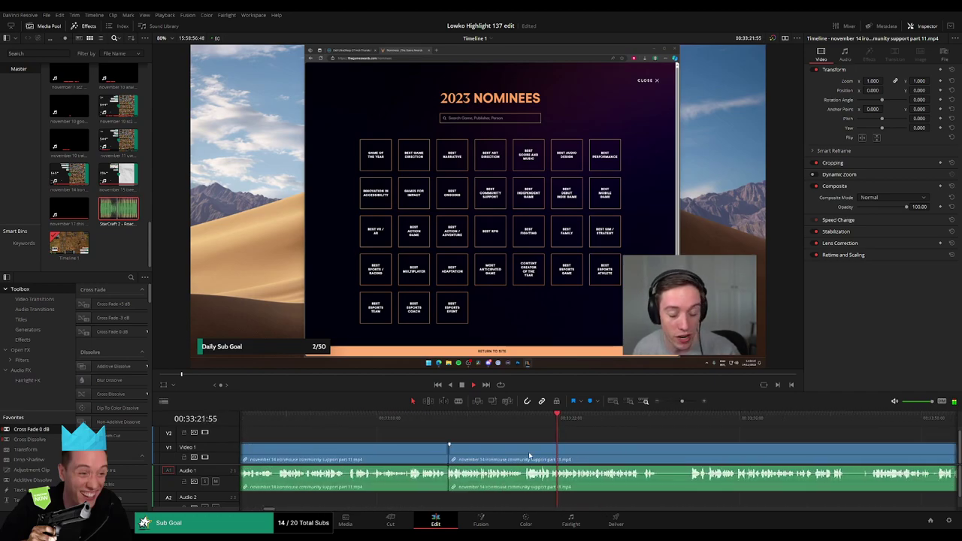
Cut the November 14 clip at about 33:29 and 33:32 and ripple-delete the silent piece between the cuts.
{"action": "scroll", "coordinate": [529, 455], "scroll_direction": "right", "scroll_amount": 3}
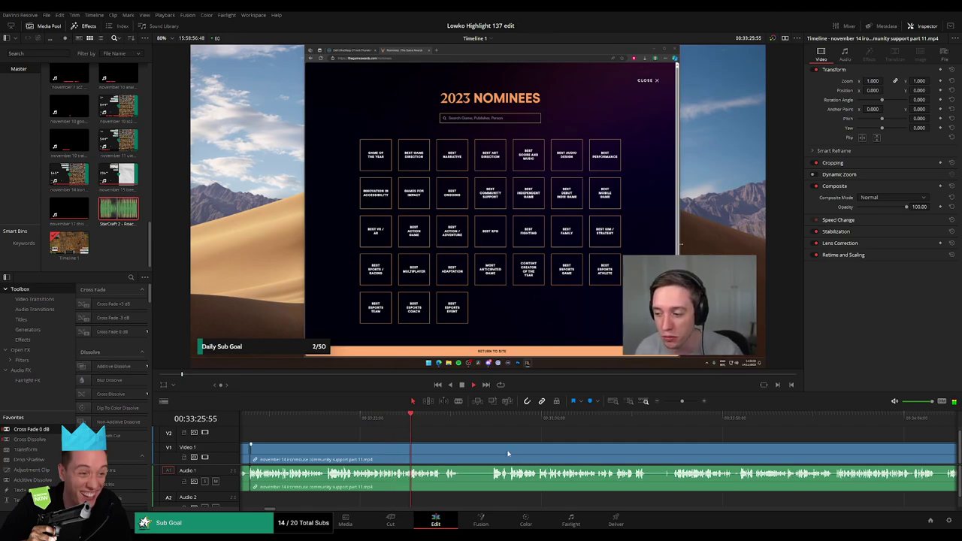
{"action": "scroll", "coordinate": [506, 453], "scroll_direction": "right", "scroll_amount": 1}
{"action": "key", "text": "b"}
{"action": "left_click", "coordinate": [409, 448]}
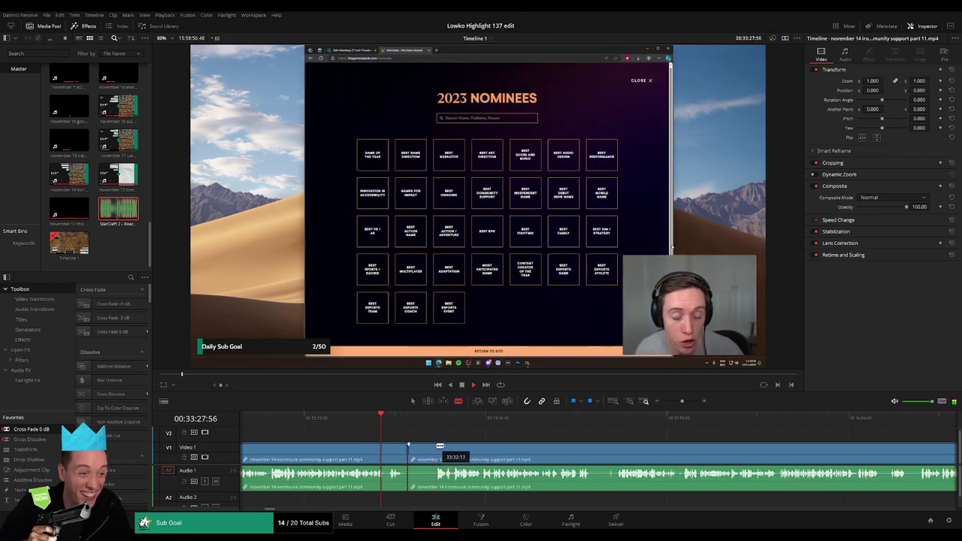
{"action": "left_click", "coordinate": [433, 451]}
{"action": "key", "text": "a"}
{"action": "left_click", "coordinate": [425, 451]}
{"action": "key", "text": "Delete"}
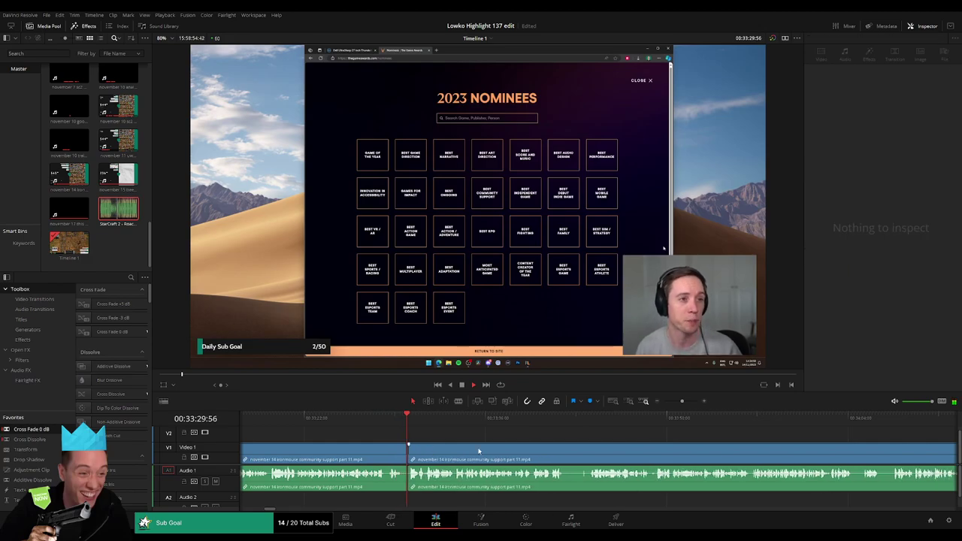
Cut the November 14 clip at about 33:42 and 33:44 and ripple-delete the footage between the cuts.
{"action": "left_click", "coordinate": [476, 449]}
{"action": "left_click", "coordinate": [500, 449]}
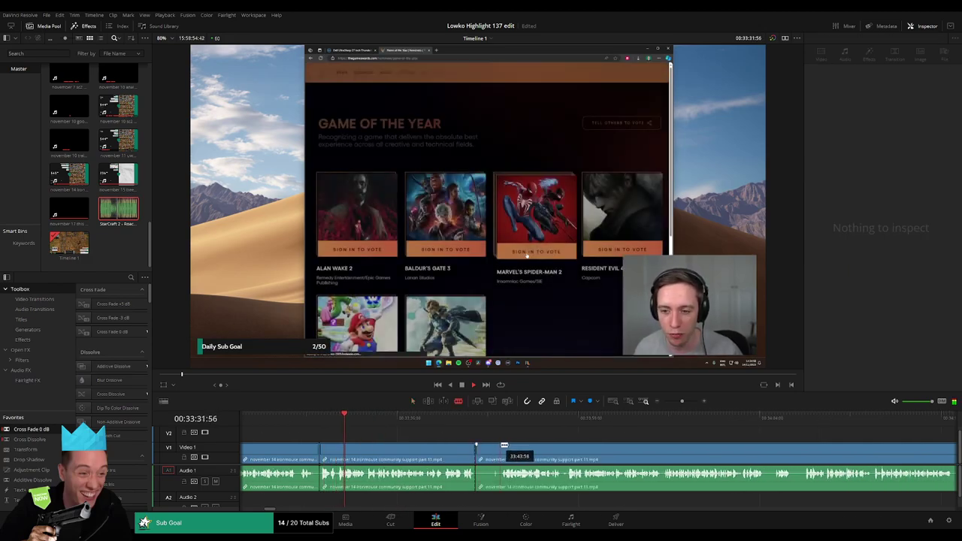
{"action": "key", "text": "a"}
{"action": "left_click", "coordinate": [492, 449]}
{"action": "key", "text": "Delete"}
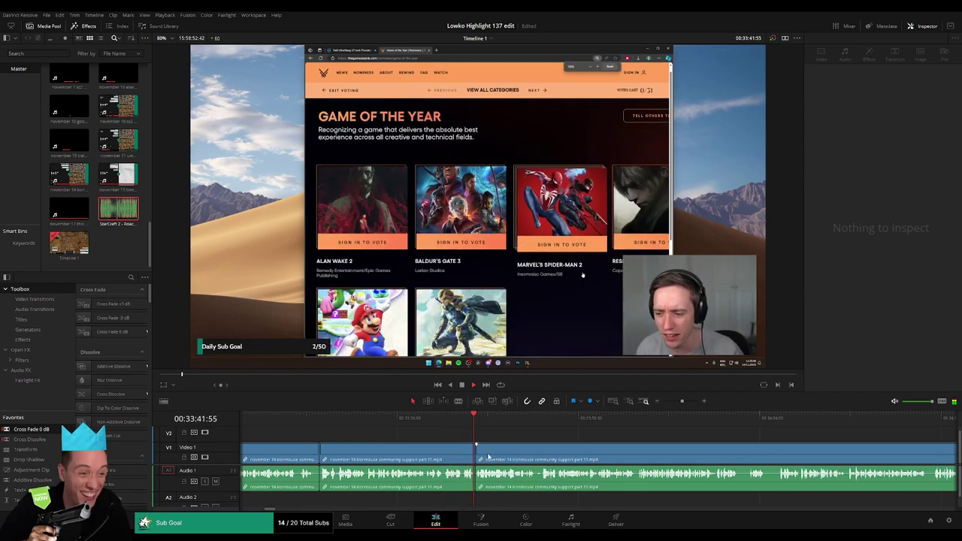
Cut the November 14 clip around the short piece at about 33:46, ripple-delete it and play on past the join.
{"action": "left_click_drag", "start_coordinate": [558, 447], "coordinate": [423, 439]}
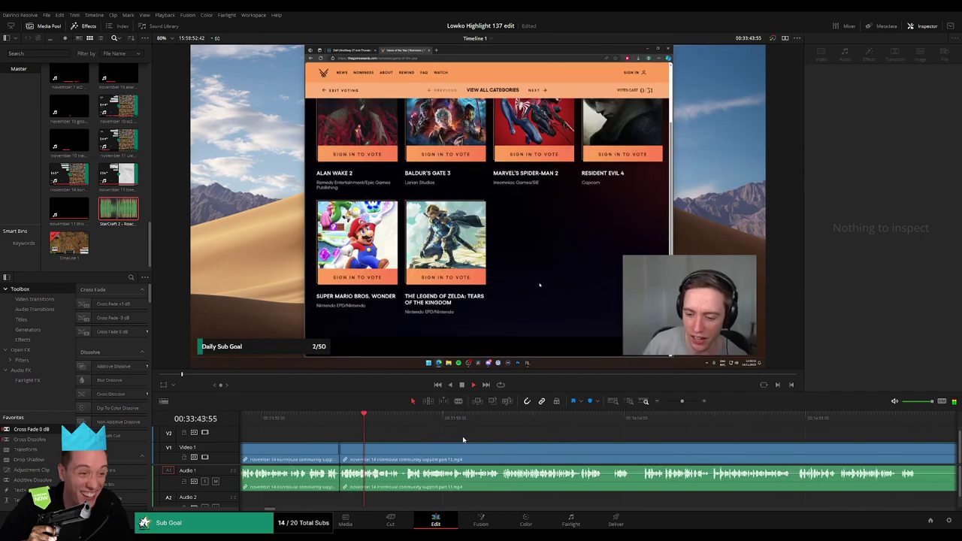
{"action": "scroll", "coordinate": [462, 436], "scroll_direction": "right", "scroll_amount": 2}
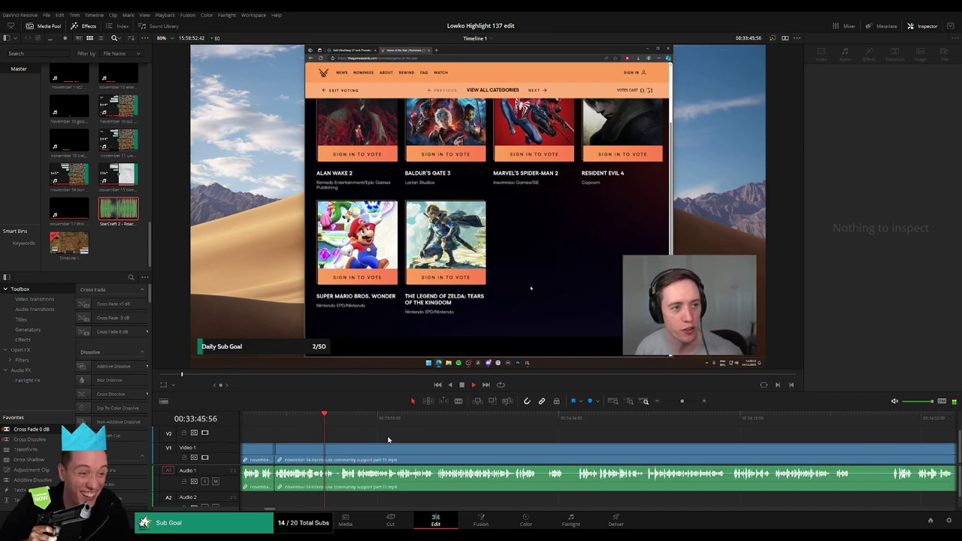
{"action": "key", "text": "b"}
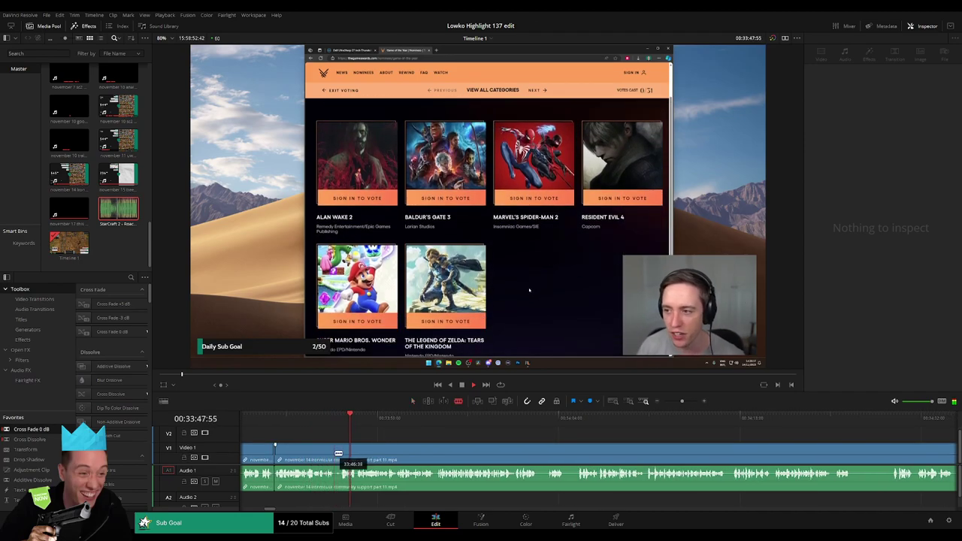
{"action": "left_click", "coordinate": [338, 453]}
{"action": "key", "text": "a"}
{"action": "left_click", "coordinate": [338, 453]}
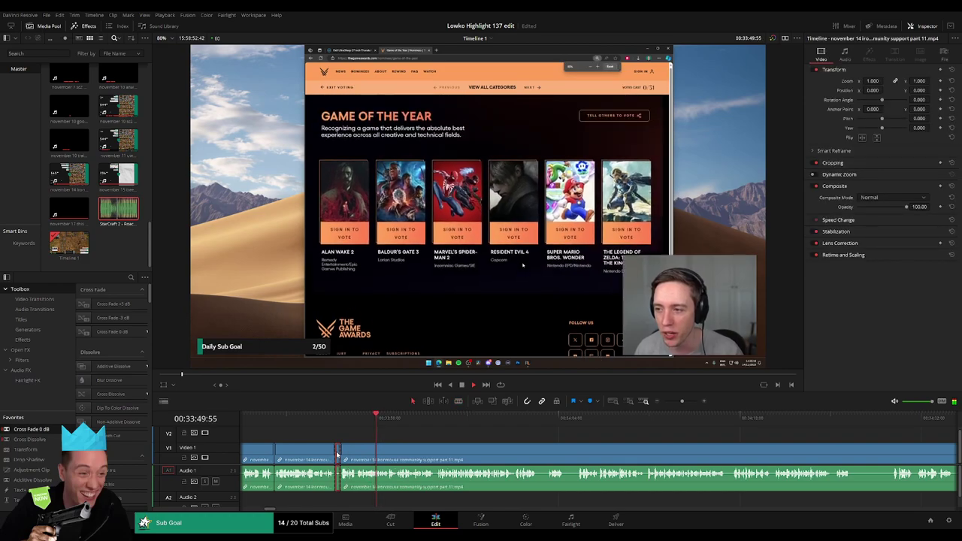
{"action": "key", "text": "Delete"}
{"action": "scroll", "coordinate": [337, 441], "scroll_direction": "left", "scroll_amount": 3}
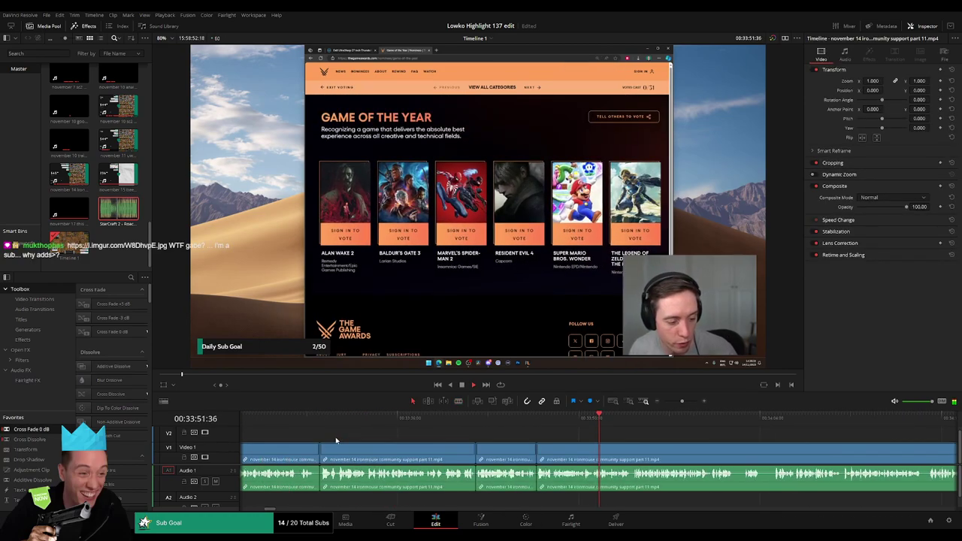
{"action": "scroll", "coordinate": [336, 444], "scroll_direction": "up", "scroll_amount": 2}
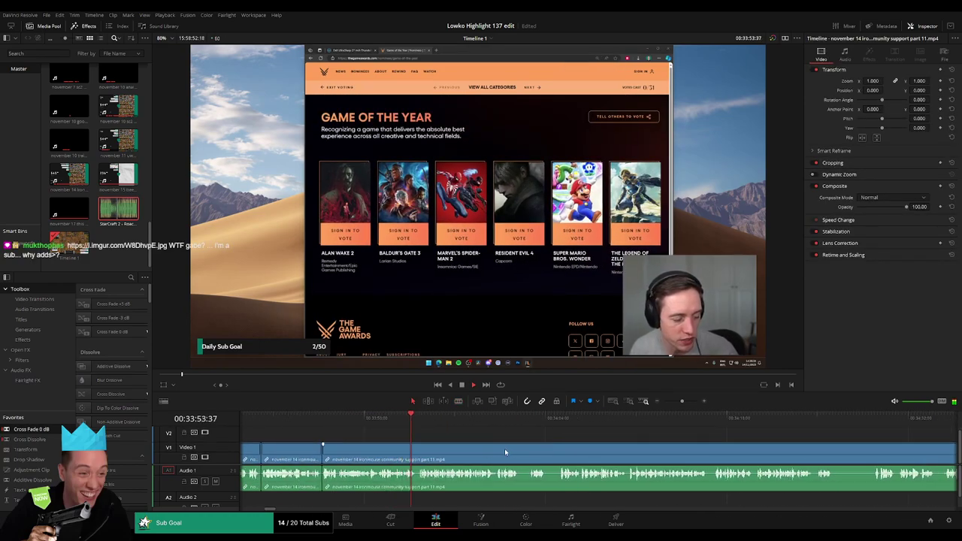
Cut the November 14 clip at about 34:26 and 34:29 and ripple-delete the footage between the cuts.
{"action": "scroll", "coordinate": [492, 452], "scroll_direction": "right", "scroll_amount": 3}
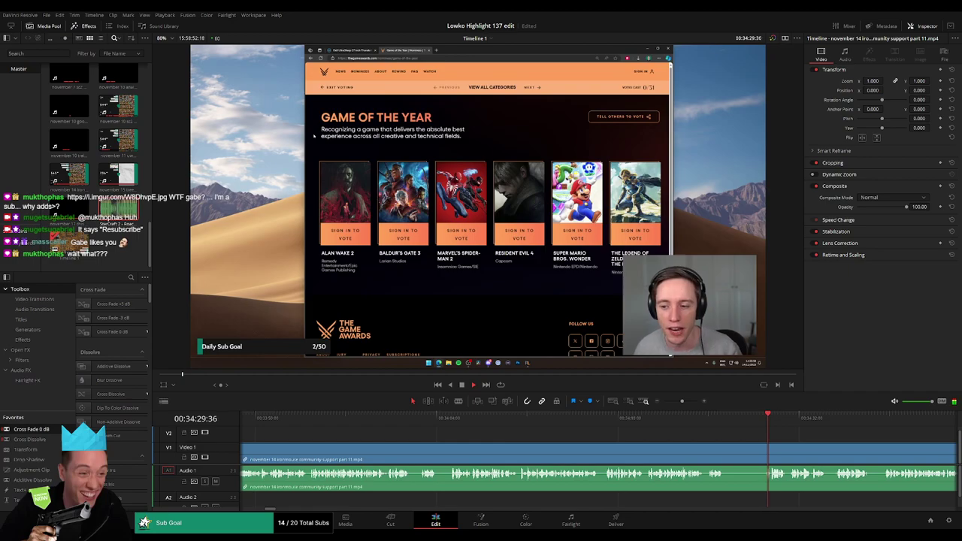
{"action": "left_click", "coordinate": [640, 417]}
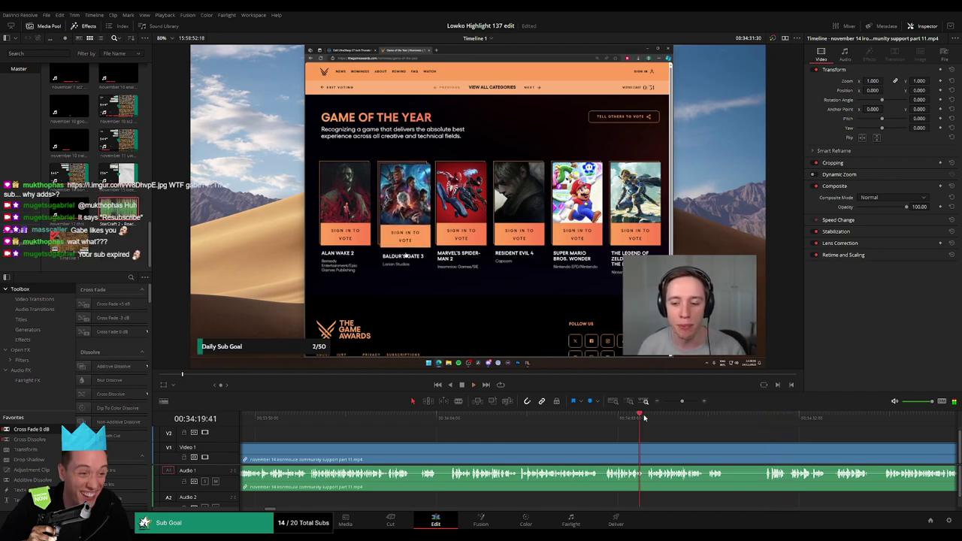
{"action": "left_click_drag", "start_coordinate": [727, 451], "coordinate": [573, 445]}
{"action": "key", "text": "b"}
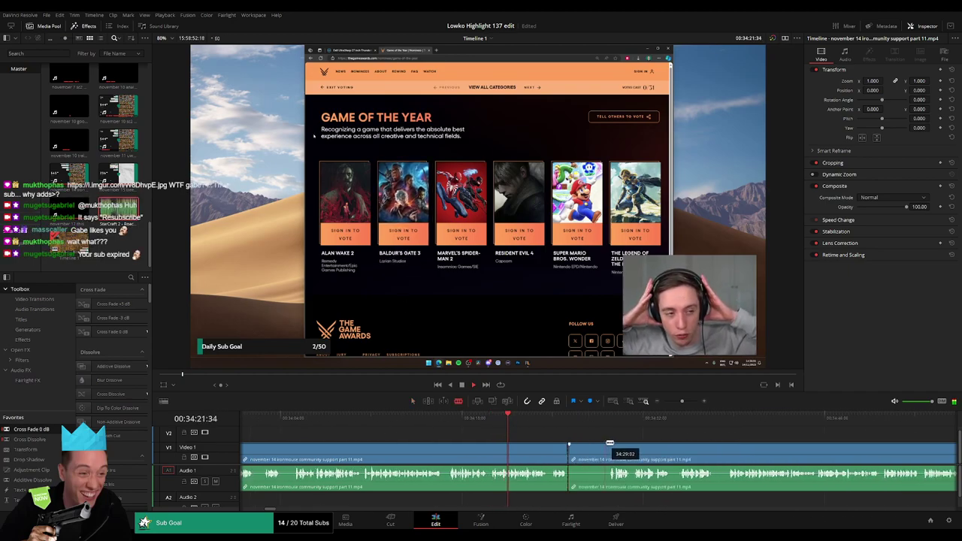
{"action": "left_click", "coordinate": [568, 449]}
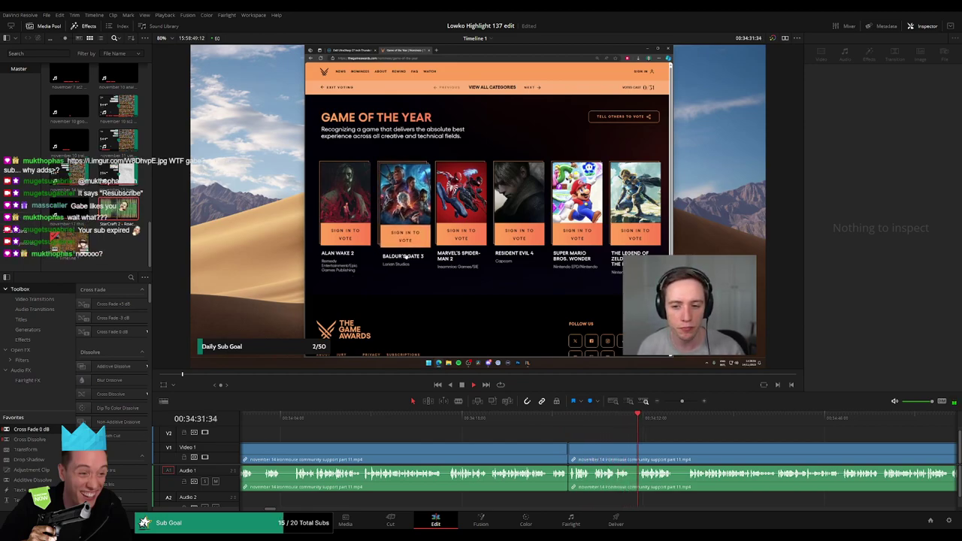
{"action": "left_click", "coordinate": [600, 428]}
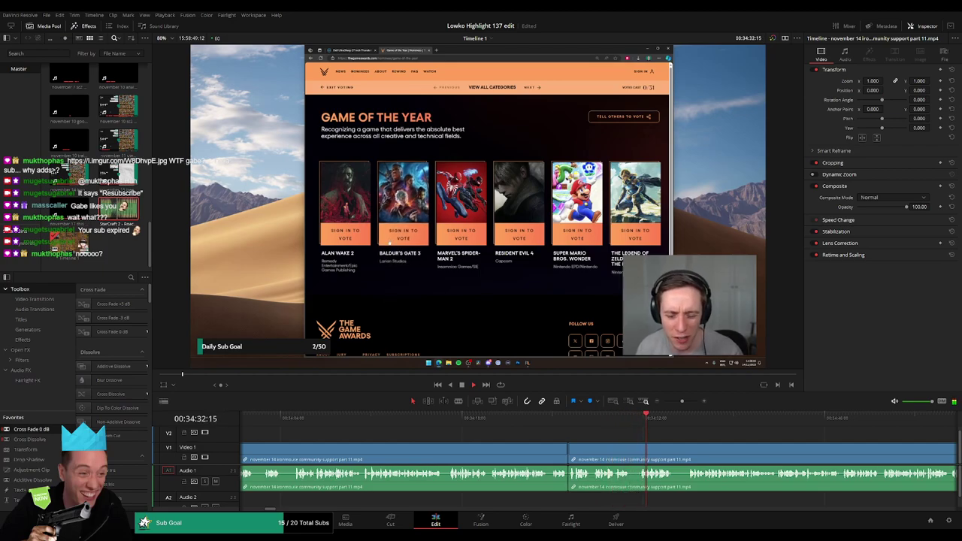
Cut the November 14 clip at about 34:34 and 34:35 and ripple-delete the one-second piece between the cuts.
{"action": "left_click_drag", "start_coordinate": [703, 439], "coordinate": [532, 434]}
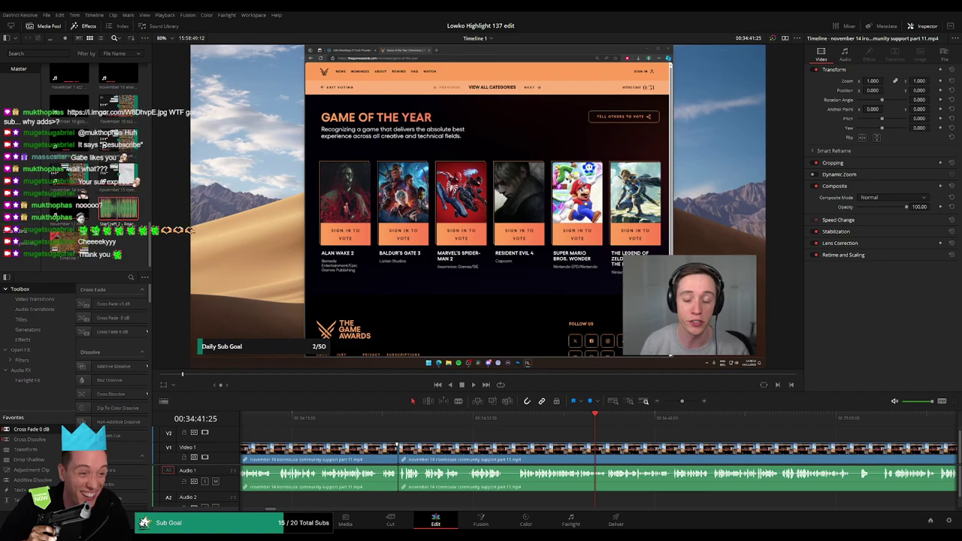
{"action": "left_click_drag", "start_coordinate": [442, 419], "coordinate": [410, 419]}
{"action": "key", "text": "space"}
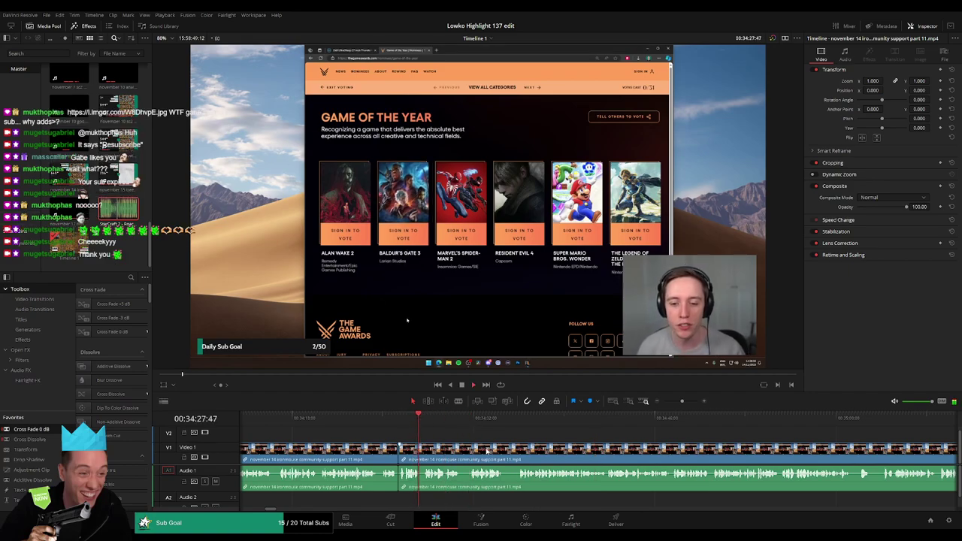
{"action": "scroll", "coordinate": [451, 444], "scroll_direction": "right", "scroll_amount": 1}
{"action": "key", "text": "b"}
{"action": "left_click", "coordinate": [448, 447]}
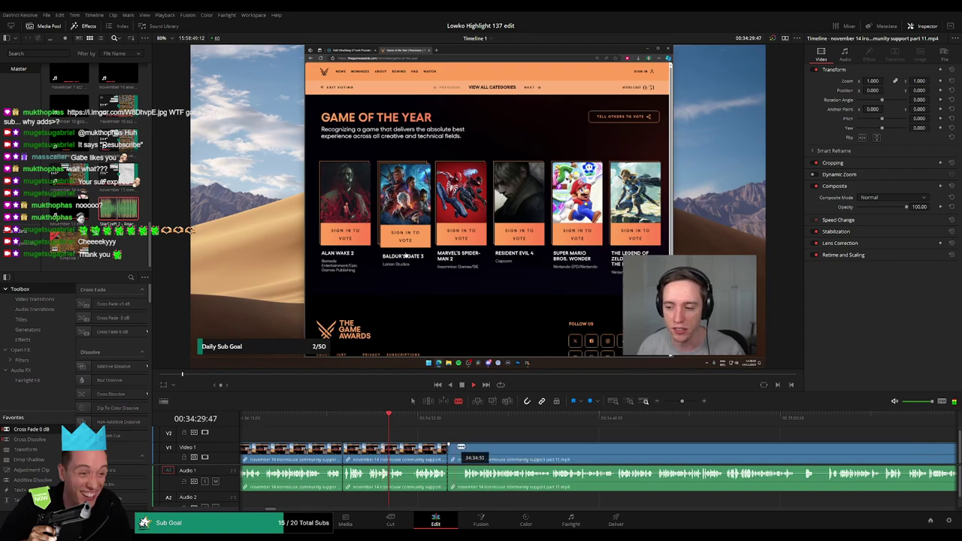
{"action": "left_click", "coordinate": [461, 449]}
{"action": "key", "text": "a"}
{"action": "left_click", "coordinate": [452, 450]}
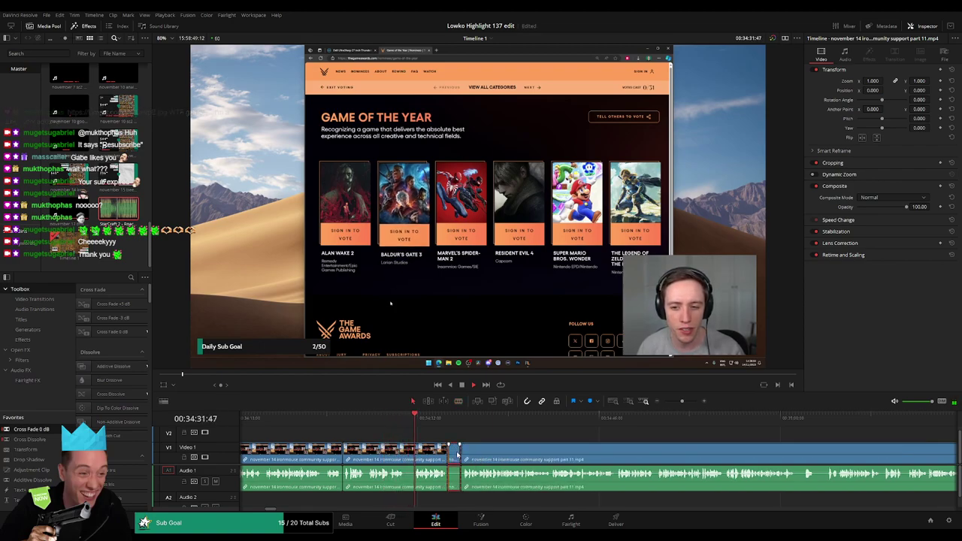
{"action": "key", "text": "Delete"}
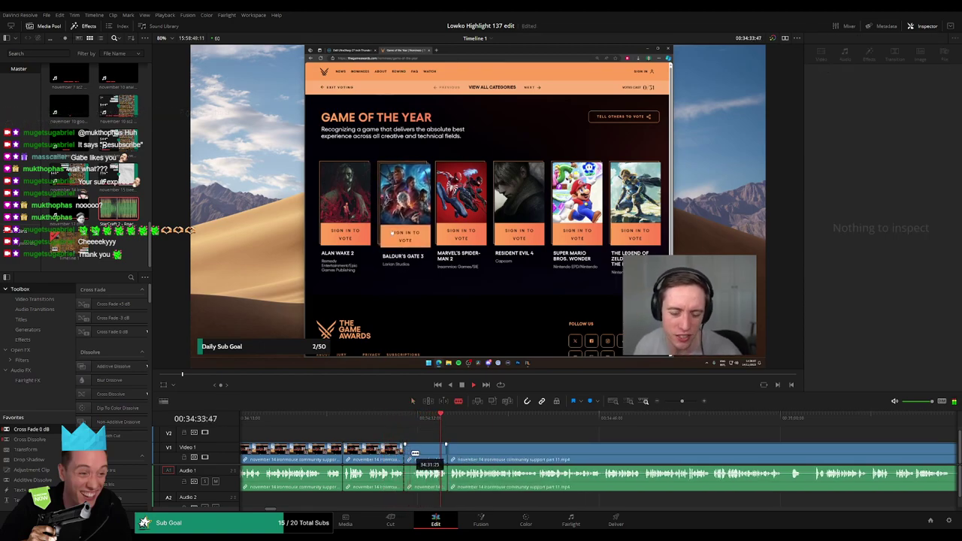
Cut the November 14 clip at about 34:31 and 34:32, ripple-delete the piece between and play on past the join.
{"action": "left_click", "coordinate": [410, 453]}
{"action": "key", "text": "Delete"}
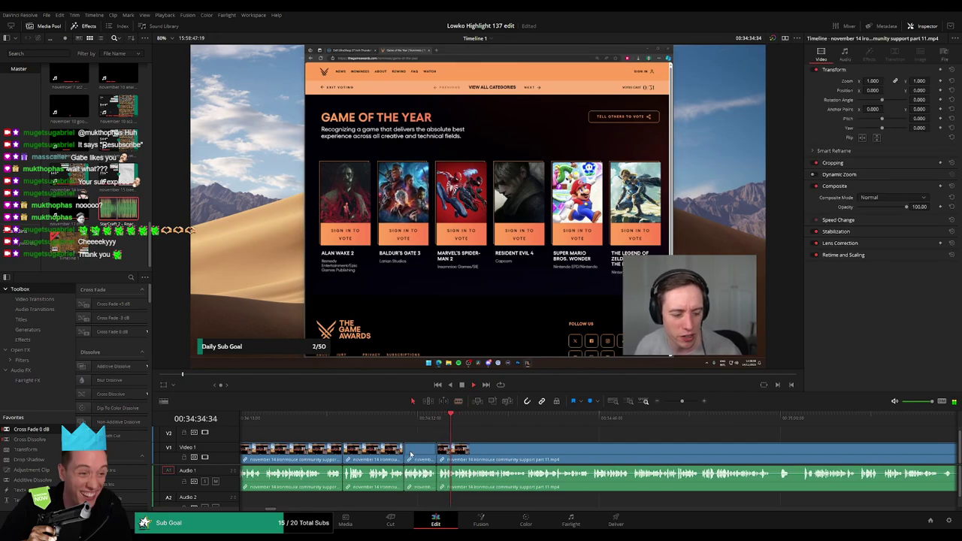
{"action": "scroll", "coordinate": [441, 442], "scroll_direction": "right", "scroll_amount": 4}
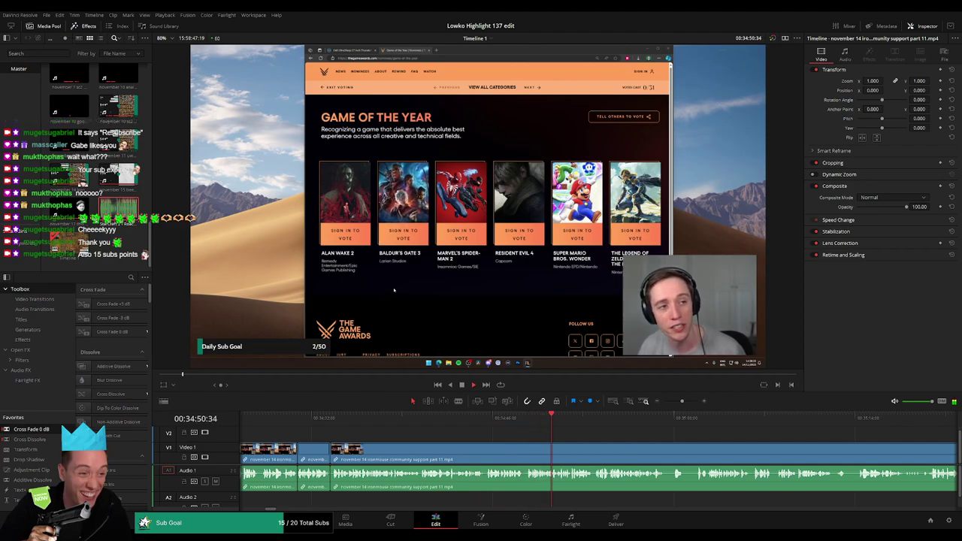
{"action": "scroll", "coordinate": [423, 434], "scroll_direction": "right", "scroll_amount": 3}
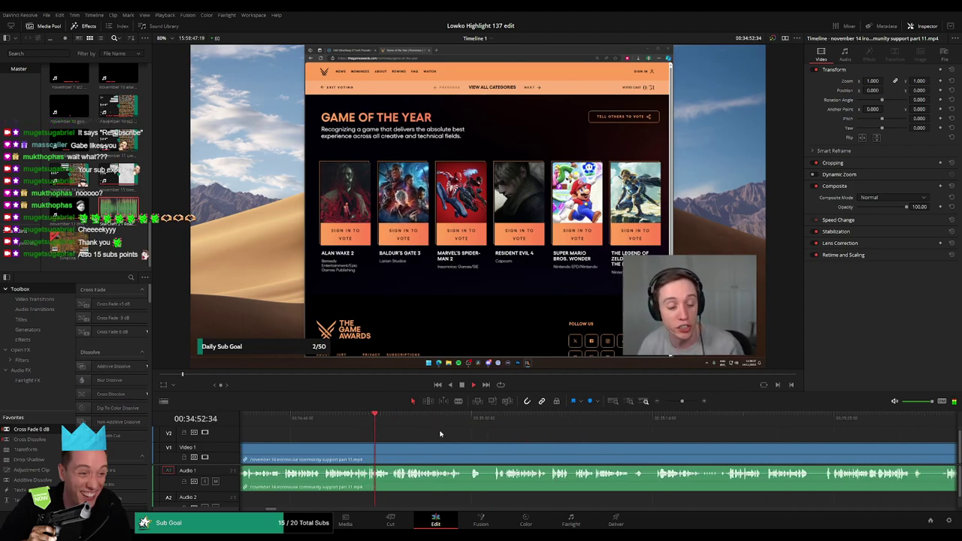
{"action": "scroll", "coordinate": [421, 436], "scroll_direction": "right", "scroll_amount": 1}
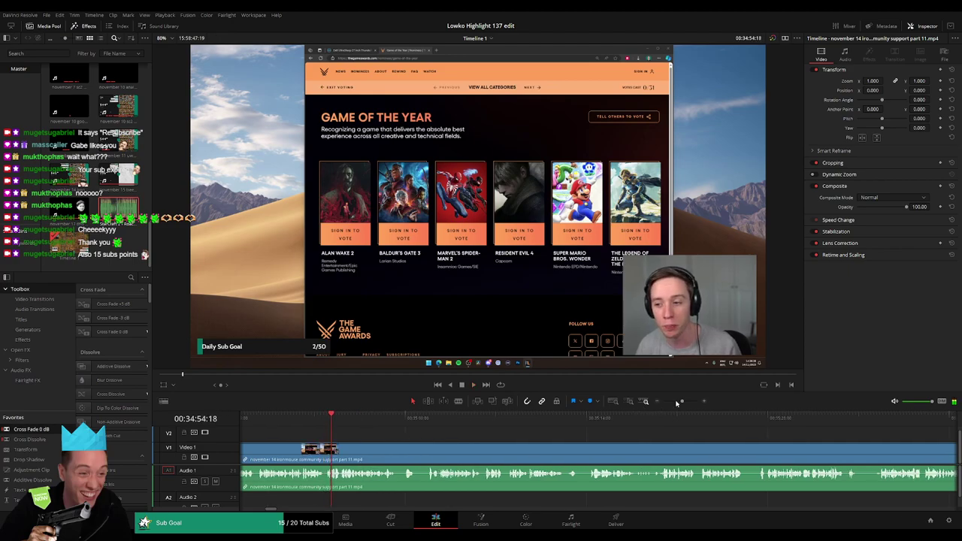
Replay from about 34:42 and cut the November 14 clip at about 34:53 and 34:54 to isolate a short piece.
{"action": "left_click_drag", "start_coordinate": [682, 403], "coordinate": [685, 402]}
{"action": "left_click", "coordinate": [539, 422]}
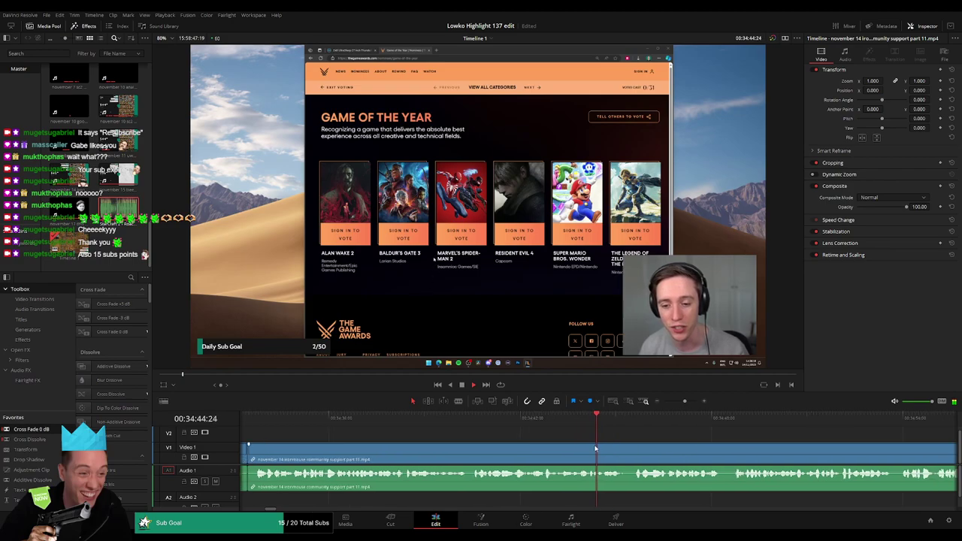
{"action": "scroll", "coordinate": [485, 442], "scroll_direction": "right", "scroll_amount": 5}
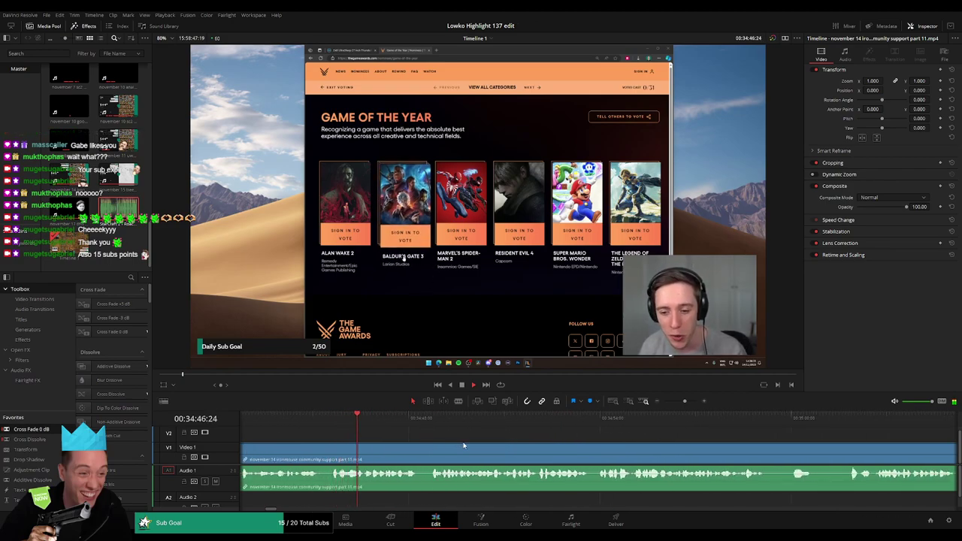
{"action": "scroll", "coordinate": [463, 445], "scroll_direction": "right", "scroll_amount": 2}
{"action": "scroll", "coordinate": [408, 450], "scroll_direction": "right", "scroll_amount": 2}
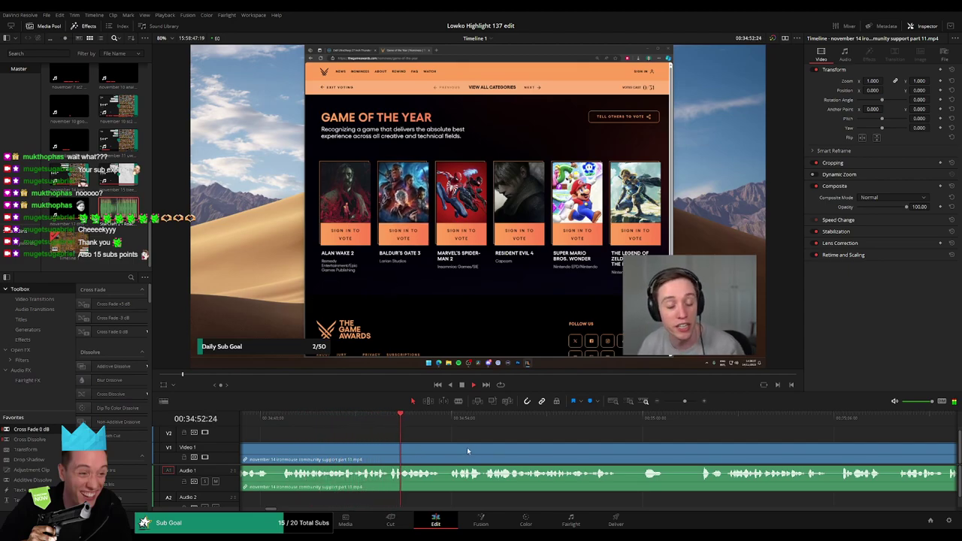
{"action": "scroll", "coordinate": [420, 446], "scroll_direction": "right", "scroll_amount": 1}
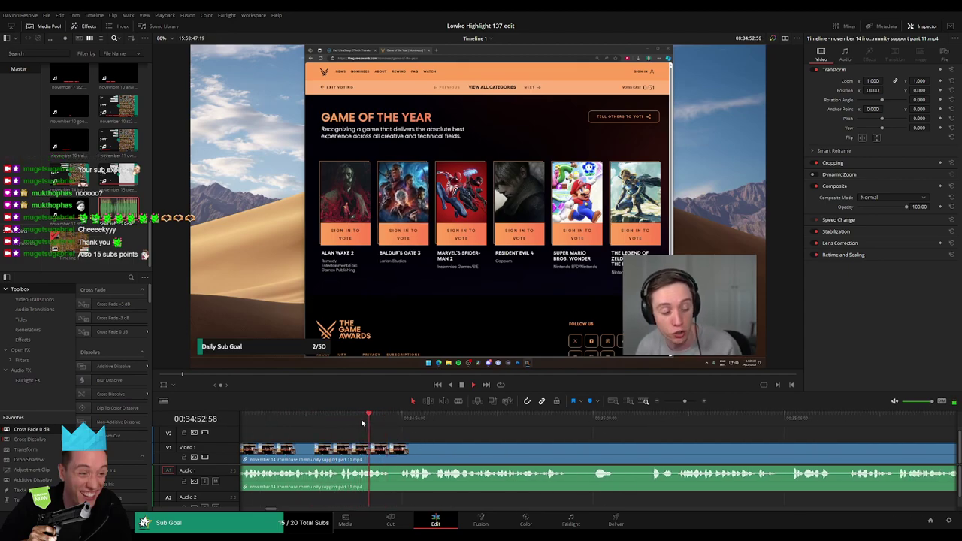
{"action": "key", "text": "b"}
{"action": "left_click", "coordinate": [379, 453]}
{"action": "key", "text": "space"}
{"action": "key", "text": "space"}
{"action": "left_click", "coordinate": [399, 454]}
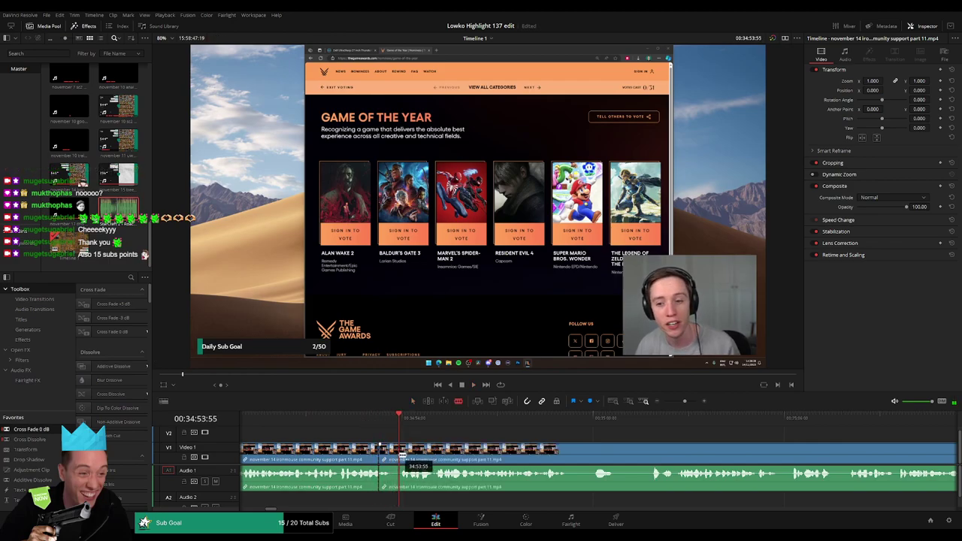
{"action": "key", "text": "a"}
Lower the isolated piece's own audio near 34:53 and cover it with StarCraft 2 - Roach Quotes.mp3 on Audio 2 at -23 volume.
{"action": "left_click_drag", "start_coordinate": [390, 472], "coordinate": [390, 487]}
{"action": "left_click_drag", "start_coordinate": [120, 208], "coordinate": [373, 504]}
{"action": "left_click", "coordinate": [378, 499]}
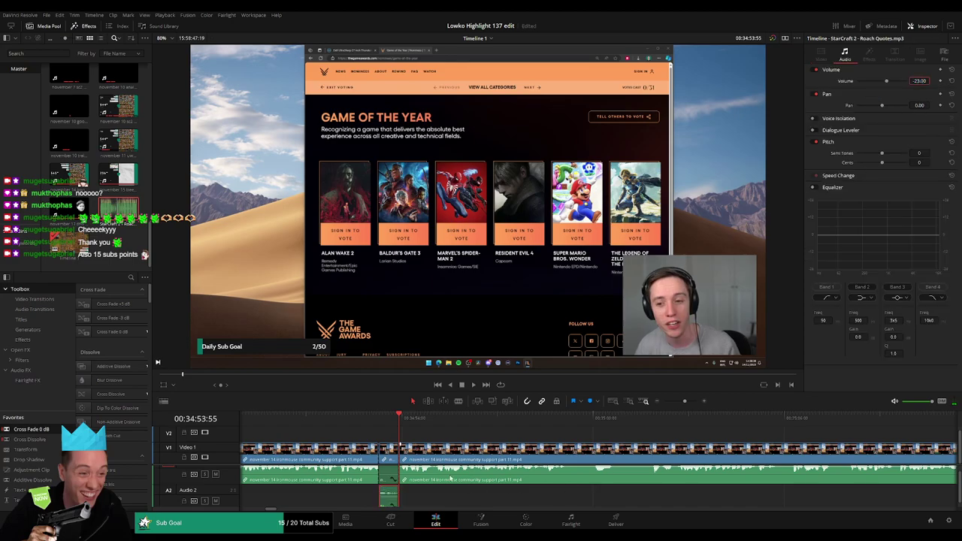
{"action": "left_click", "coordinate": [533, 466]}
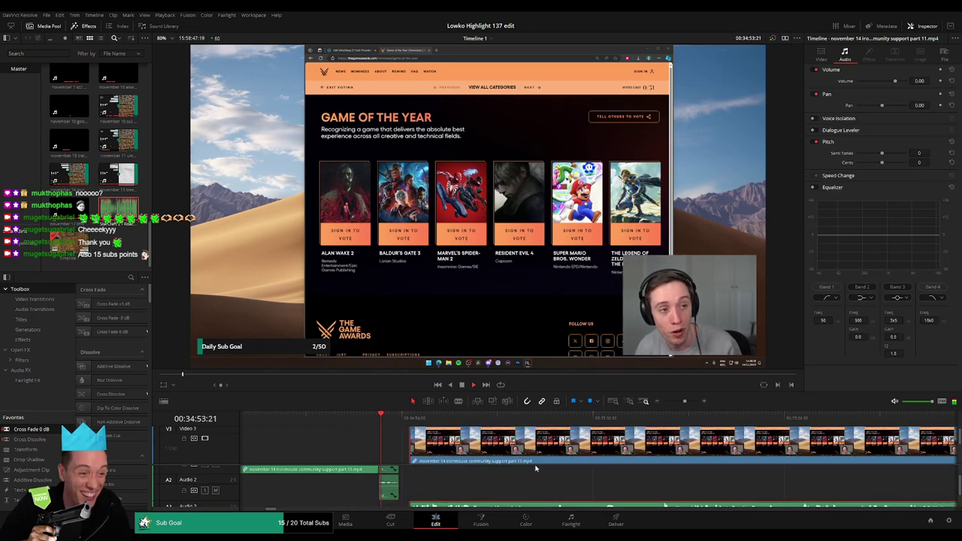
{"action": "left_click", "coordinate": [492, 499]}
{"action": "left_click", "coordinate": [364, 421]}
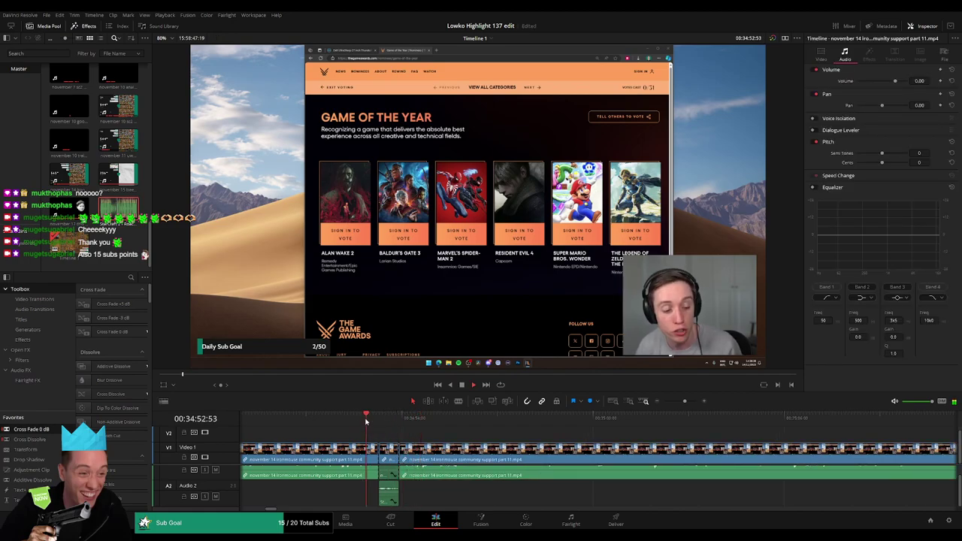
{"action": "scroll", "coordinate": [470, 499], "scroll_direction": "up", "scroll_amount": 1}
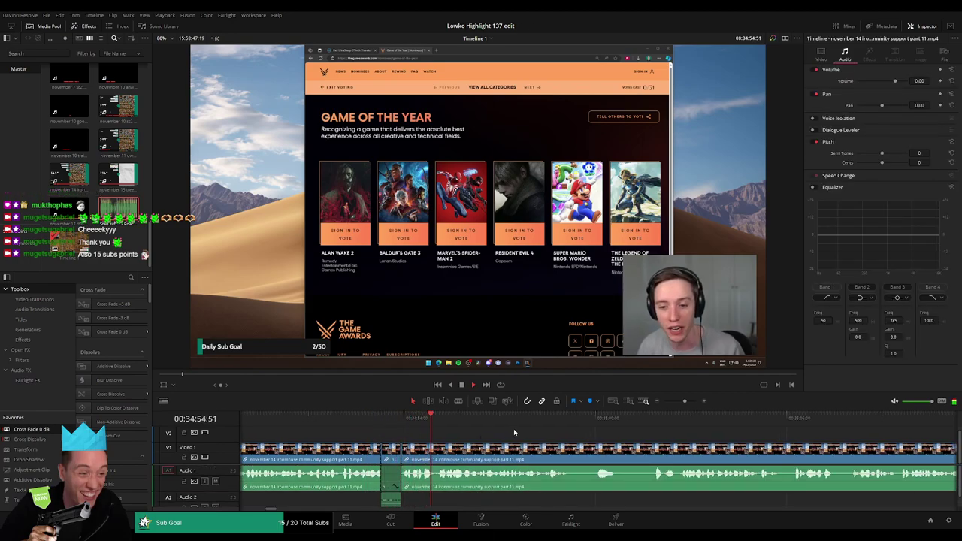
Cut the November 14 clip at about 34:59 and 35:02 and ripple-delete the footage between the cuts.
{"action": "left_click_drag", "start_coordinate": [685, 401], "coordinate": [683, 403]}
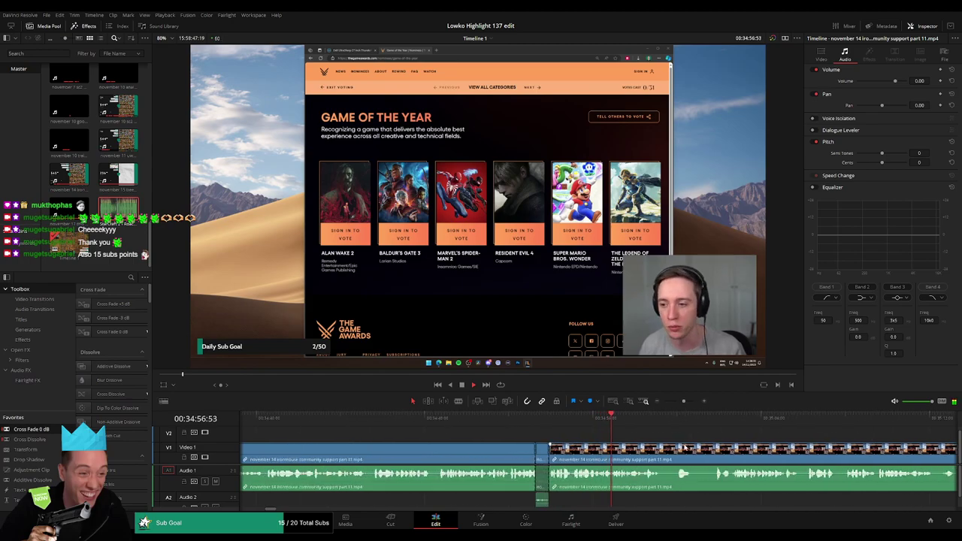
{"action": "scroll", "coordinate": [453, 442], "scroll_direction": "right", "scroll_amount": 3}
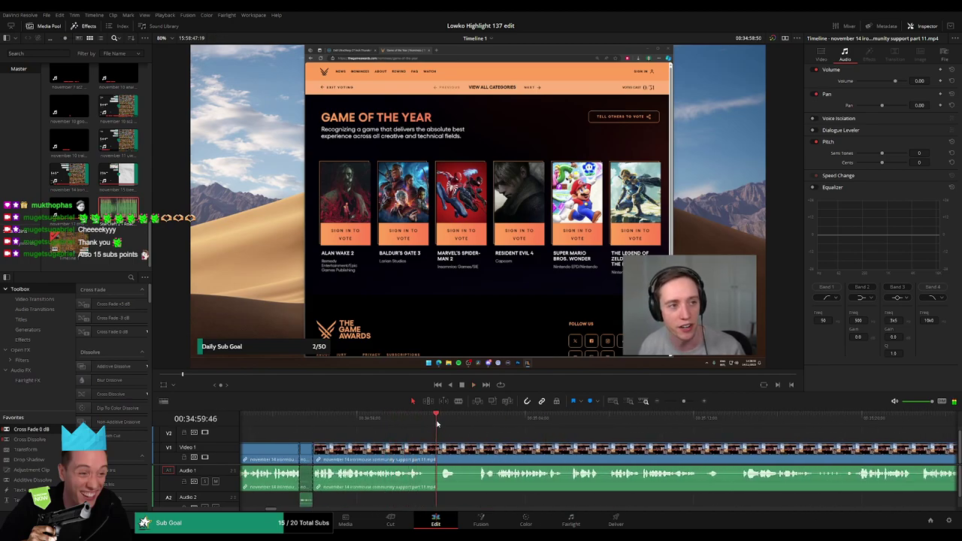
{"action": "key", "text": "b"}
{"action": "left_click", "coordinate": [430, 451]}
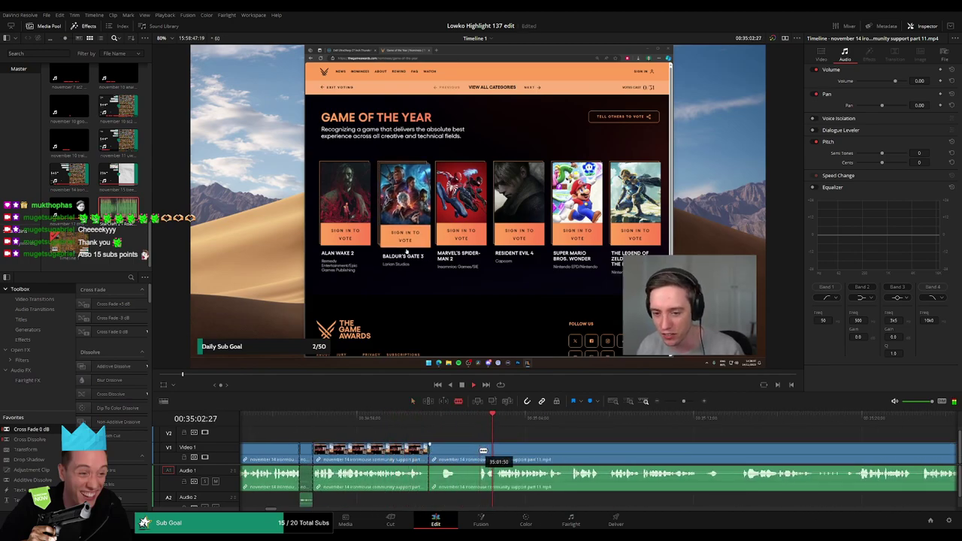
{"action": "left_click", "coordinate": [483, 451]}
{"action": "key", "text": "a"}
{"action": "left_click", "coordinate": [466, 453]}
{"action": "key", "text": "Delete"}
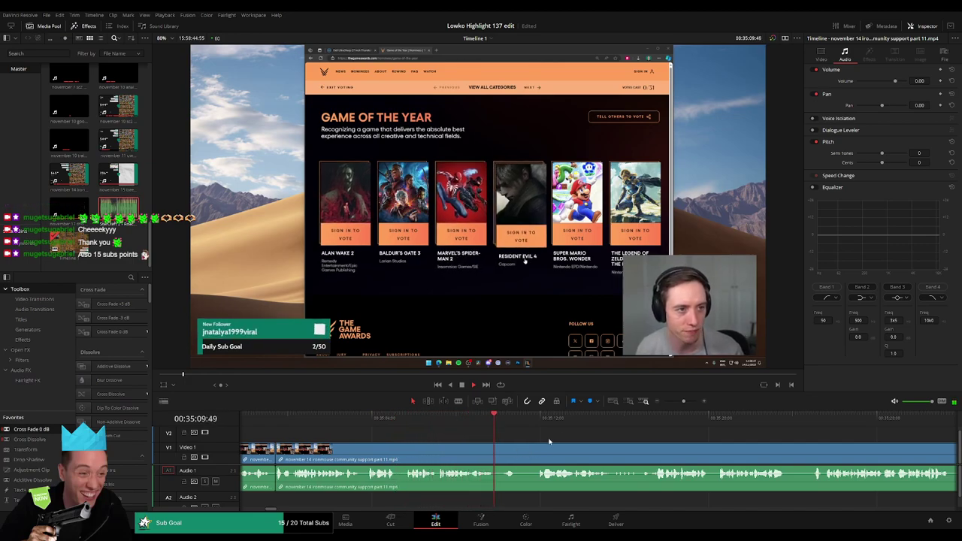
Cut the November 14 clip at about 35:11 and 35:12 and ripple-delete the short piece between the cuts.
{"action": "left_click_drag", "start_coordinate": [549, 441], "coordinate": [413, 426]}
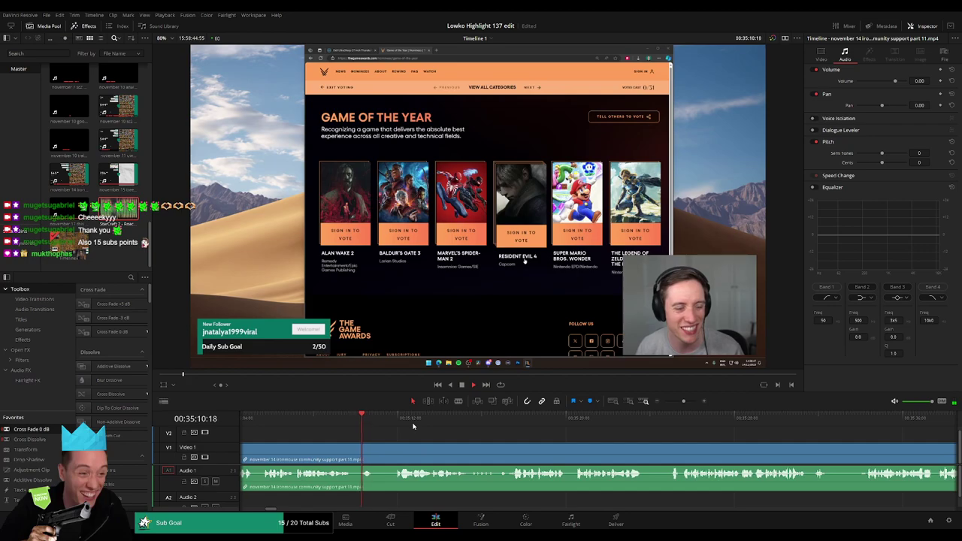
{"action": "key", "text": "b"}
{"action": "left_click", "coordinate": [375, 454]}
{"action": "left_click", "coordinate": [392, 454]}
{"action": "key", "text": "a"}
{"action": "left_click", "coordinate": [383, 457]}
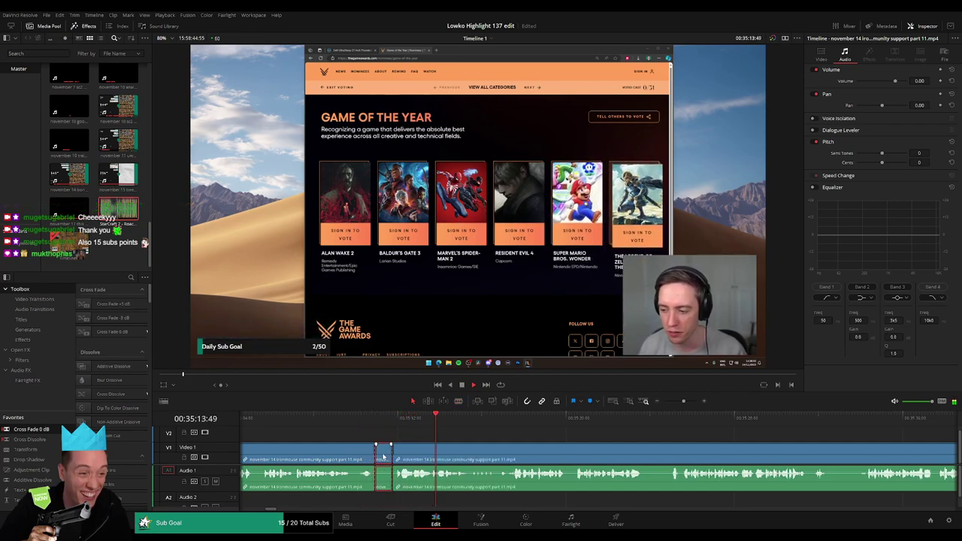
{"action": "key", "text": "Delete"}
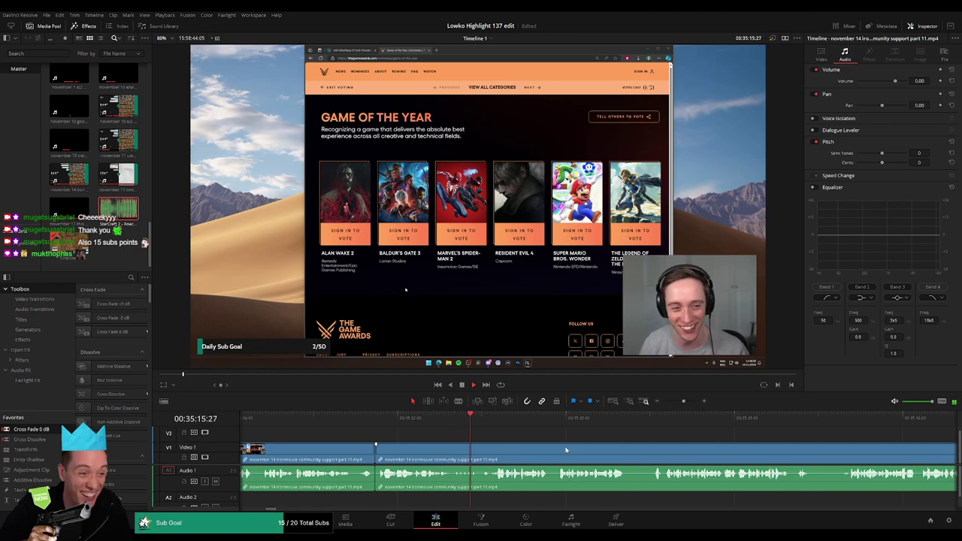
Cut the November 14 clip at about 35:23 and 35:24 and ripple-delete the pause between the cuts.
{"action": "left_click_drag", "start_coordinate": [566, 450], "coordinate": [387, 447]}
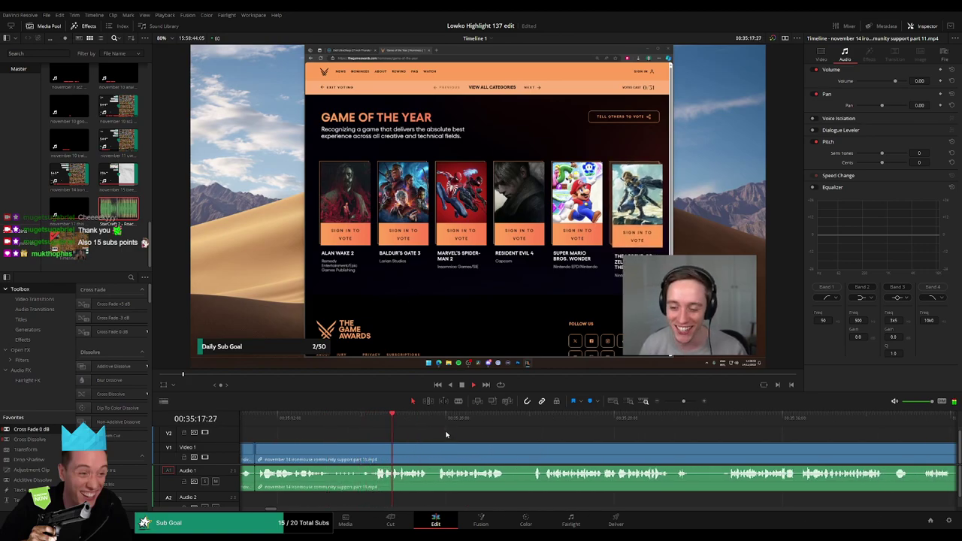
{"action": "scroll", "coordinate": [486, 444], "scroll_direction": "right", "scroll_amount": 2}
{"action": "key", "text": "b"}
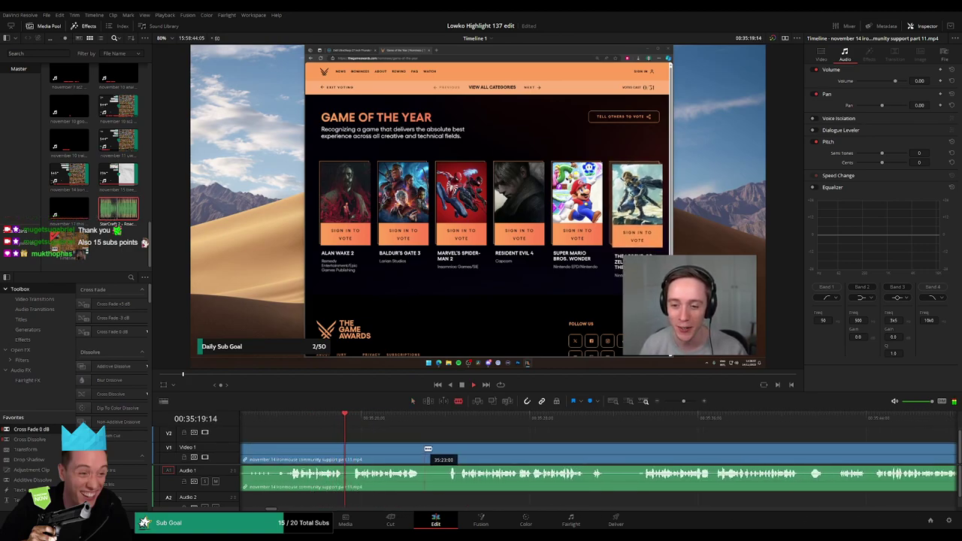
{"action": "left_click", "coordinate": [421, 451]}
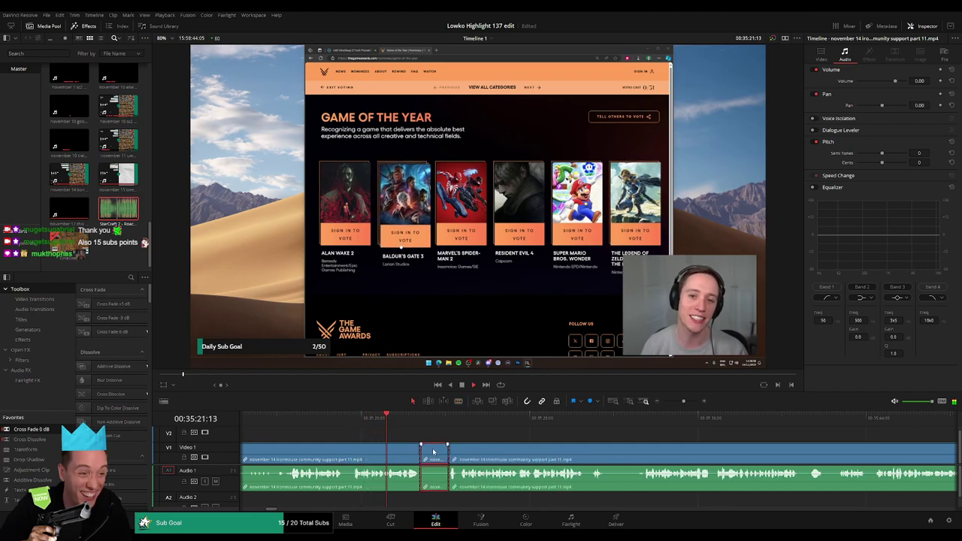
{"action": "key", "text": "a"}
Cut the November 14 clip at about 35:30 and 35:32 and ripple-delete the piece between the cuts.
{"action": "scroll", "coordinate": [515, 437], "scroll_direction": "right", "scroll_amount": 2}
{"action": "key", "text": "b"}
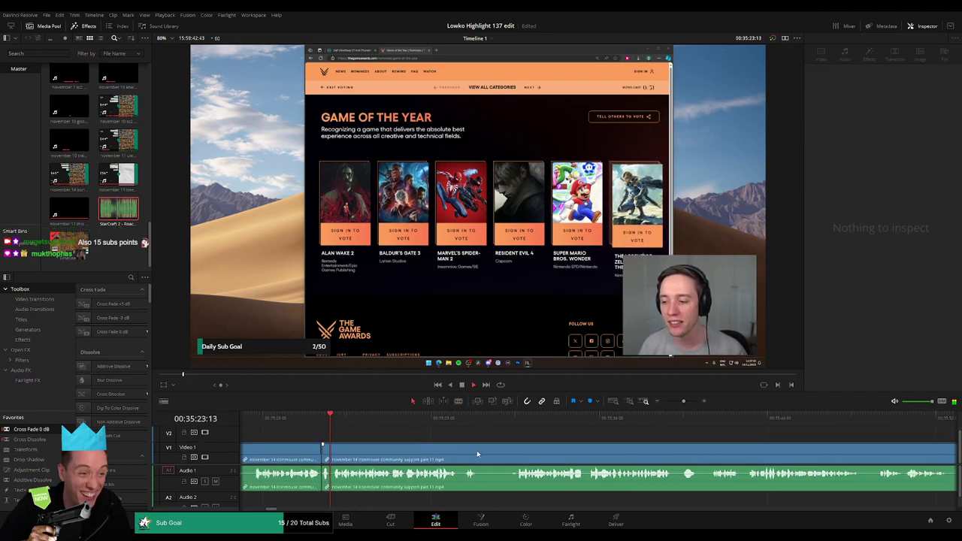
{"action": "left_click", "coordinate": [481, 451]}
{"action": "left_click", "coordinate": [520, 451]}
{"action": "key", "text": "a"}
{"action": "left_click", "coordinate": [509, 451]}
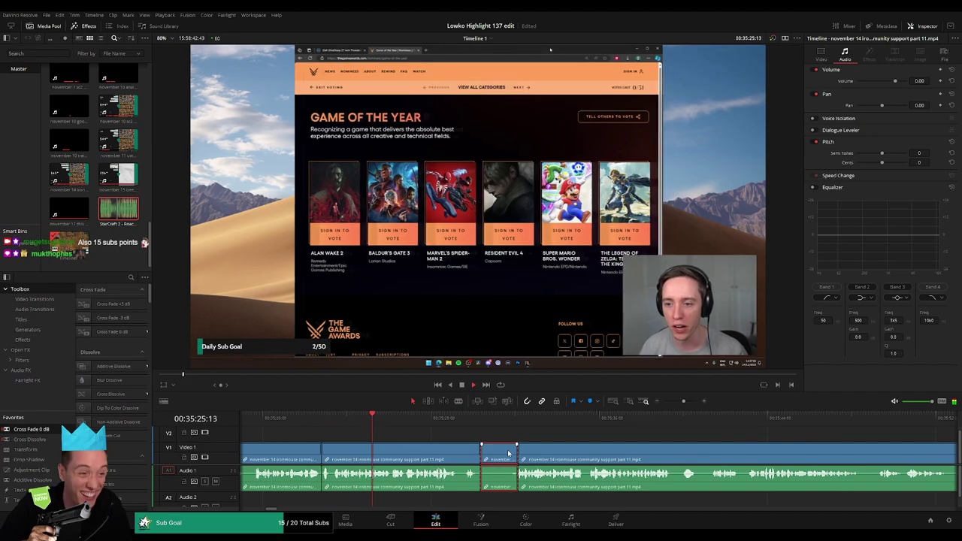
{"action": "key", "text": "Delete"}
Cut the November 14 clip at about 35:29 and ripple-delete the short piece up to the existing cut near 35:30.
{"action": "left_click_drag", "start_coordinate": [539, 445], "coordinate": [486, 448]}
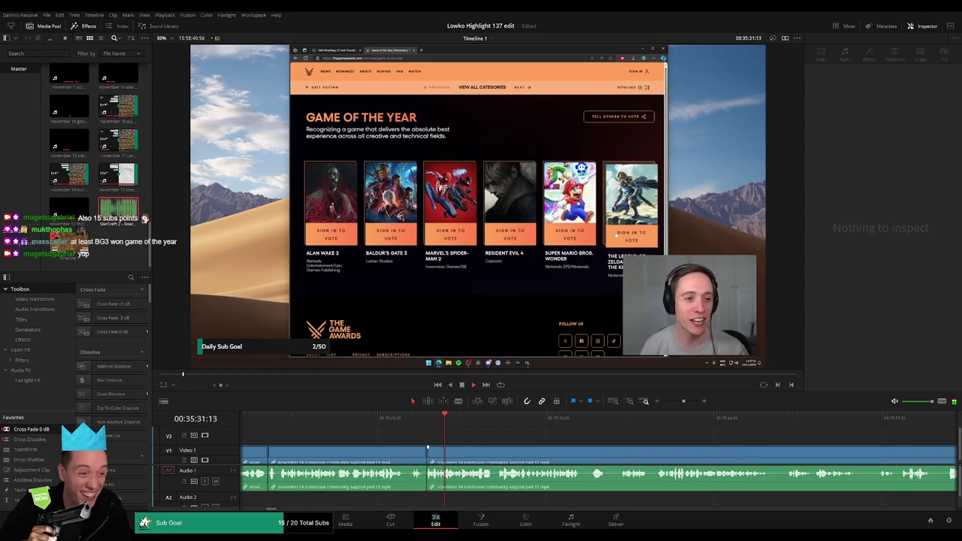
{"action": "left_click_drag", "start_coordinate": [425, 452], "coordinate": [402, 452]}
{"action": "left_click", "coordinate": [418, 453]}
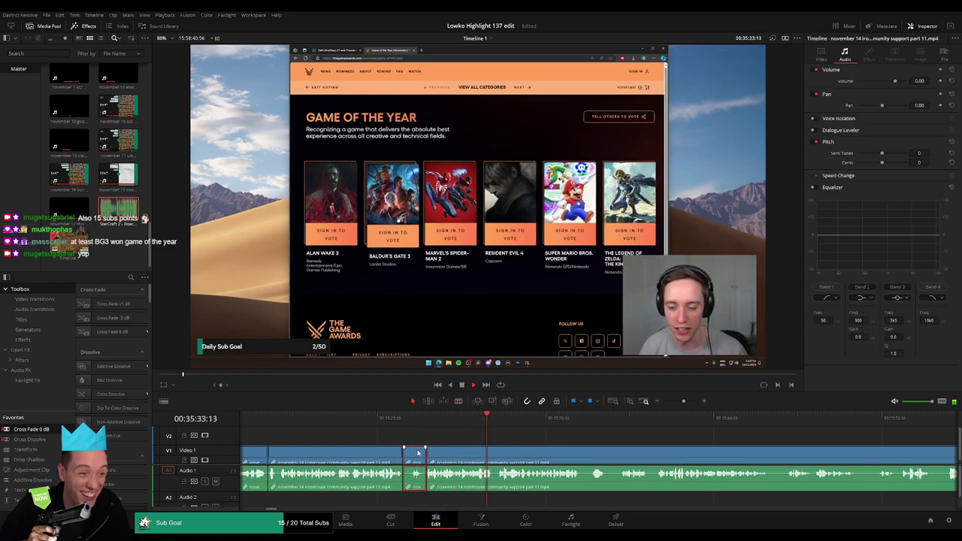
{"action": "key", "text": "Delete"}
Cut the November 14 clip at about 35:37 and 35:38 and ripple-delete the short pause between the cuts.
{"action": "left_click_drag", "start_coordinate": [528, 448], "coordinate": [387, 443]}
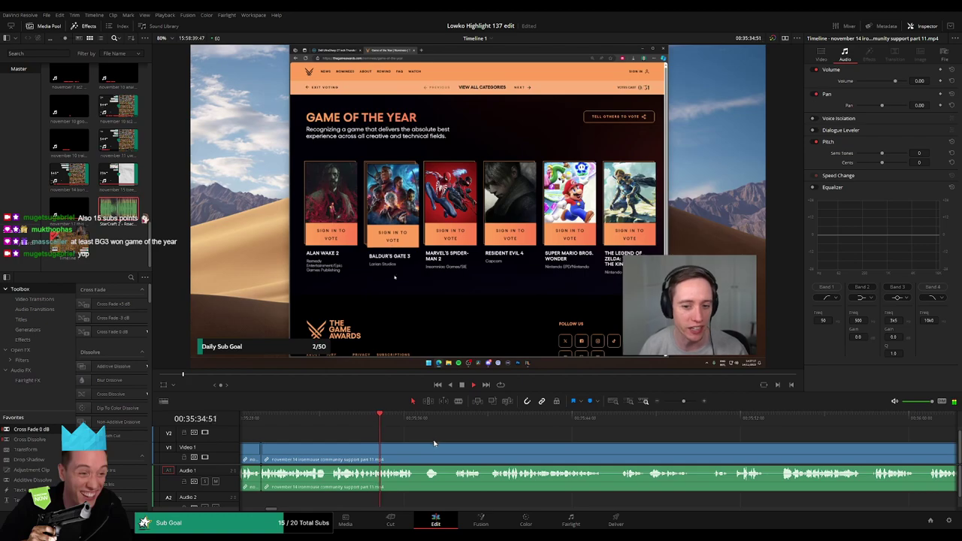
{"action": "scroll", "coordinate": [424, 438], "scroll_direction": "right", "scroll_amount": 1}
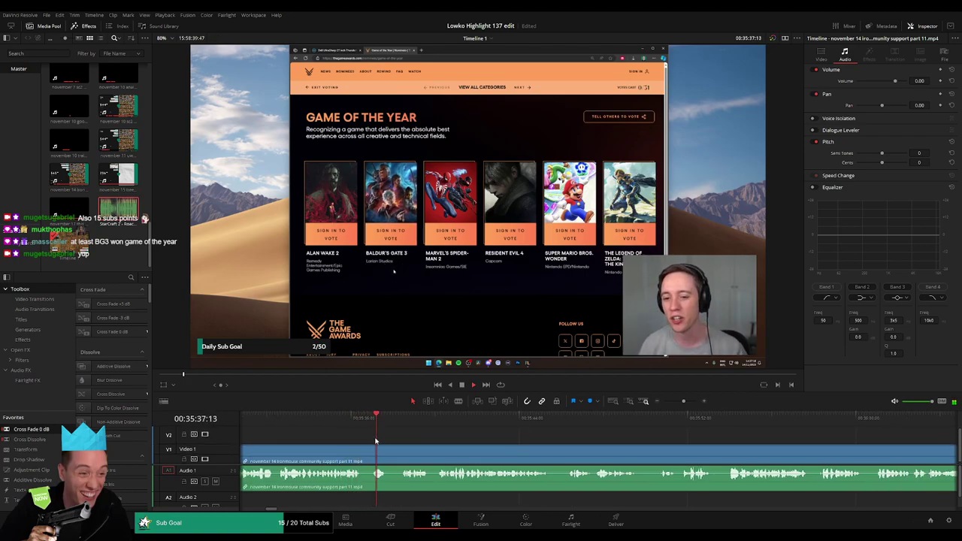
{"action": "key", "text": "b"}
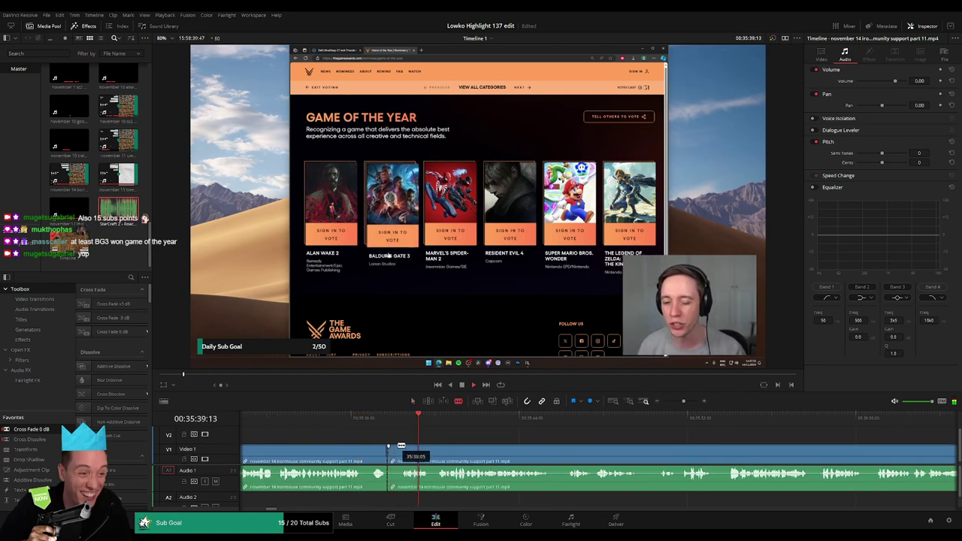
{"action": "left_click", "coordinate": [399, 447]}
{"action": "key", "text": "a"}
{"action": "left_click", "coordinate": [394, 449]}
{"action": "key", "text": "Delete"}
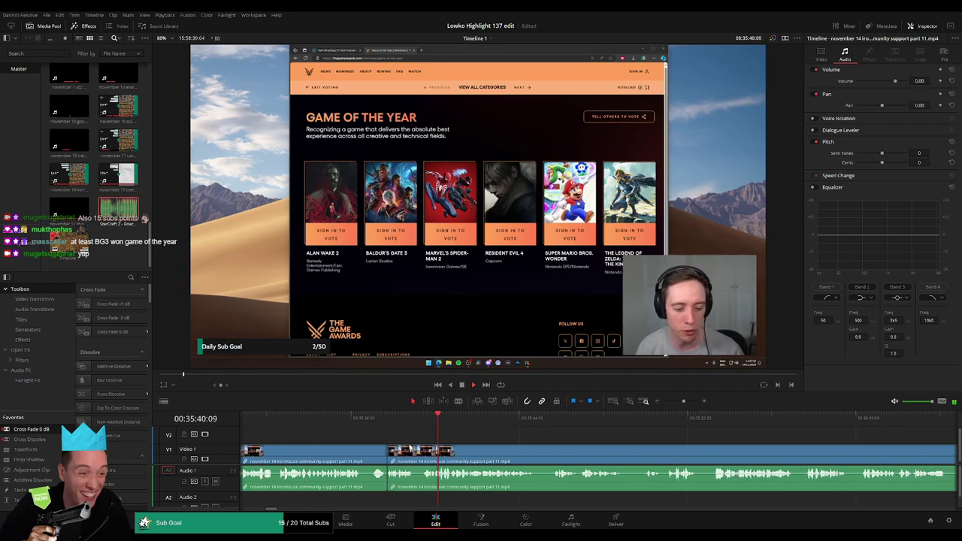
Cut the November 14 clip at about 35:36 and 35:37 and ripple-delete the brief piece between the cuts.
{"action": "key", "text": "b"}
{"action": "left_click", "coordinate": [362, 451]}
{"action": "left_click", "coordinate": [371, 451]}
{"action": "key", "text": "a"}
{"action": "left_click", "coordinate": [367, 453]}
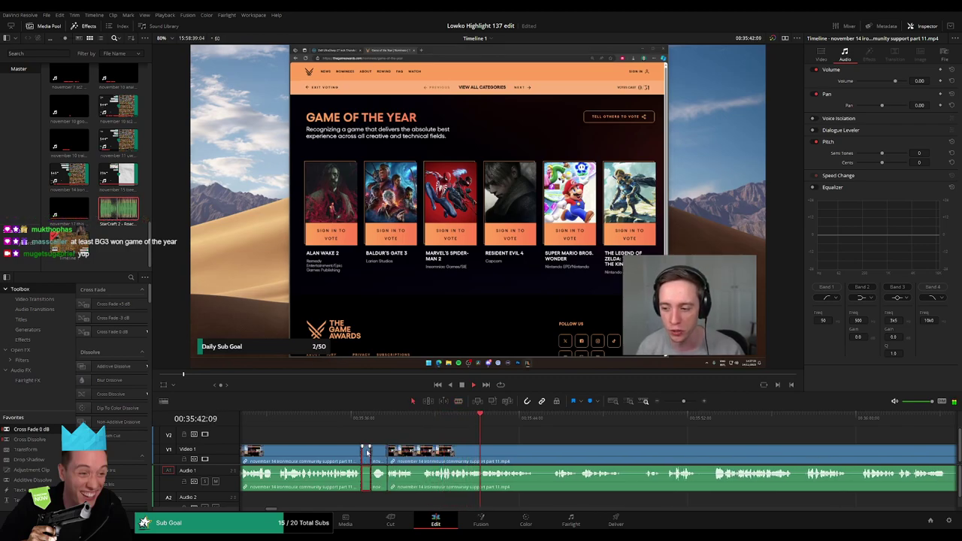
{"action": "key", "text": "Delete"}
Cut the November 14 clip at about 35:38 and 35:39 and ripple-delete the brief piece between the cuts.
{"action": "key", "text": "b"}
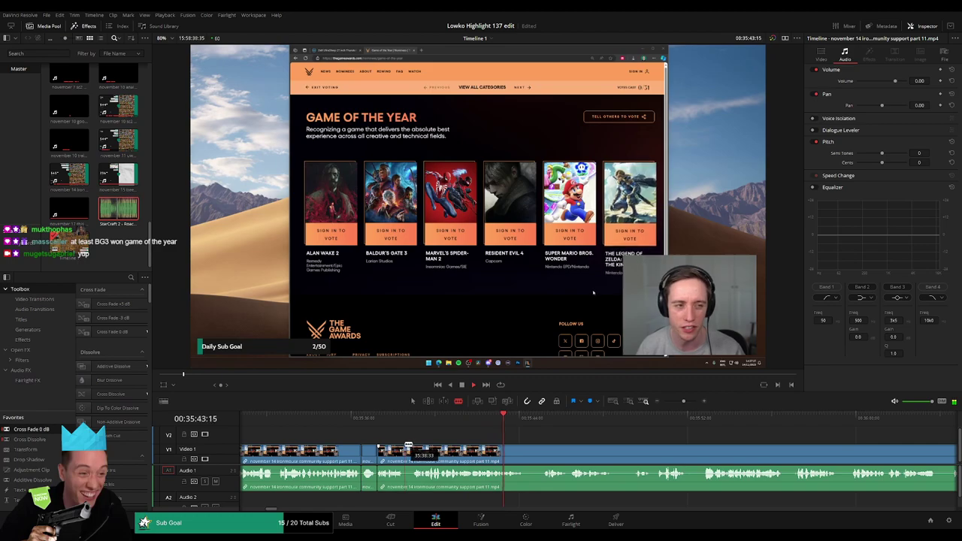
{"action": "left_click", "coordinate": [405, 446]}
{"action": "key", "text": "Delete"}
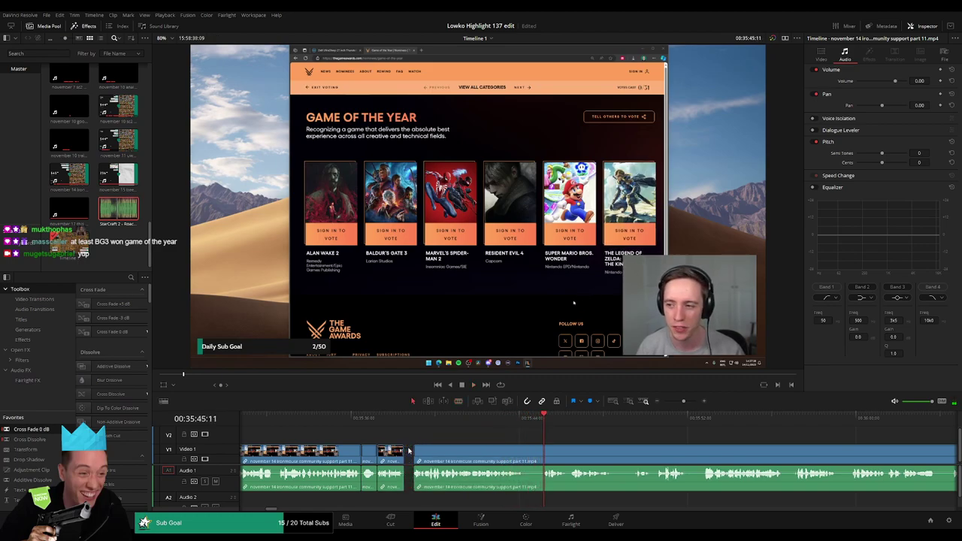
Cut the November 14 clip at about 35:43 and 35:44 and ripple-delete the pause between the cuts.
{"action": "scroll", "coordinate": [472, 441], "scroll_direction": "right", "scroll_amount": 3}
{"action": "key", "text": "b"}
{"action": "left_click", "coordinate": [435, 451]}
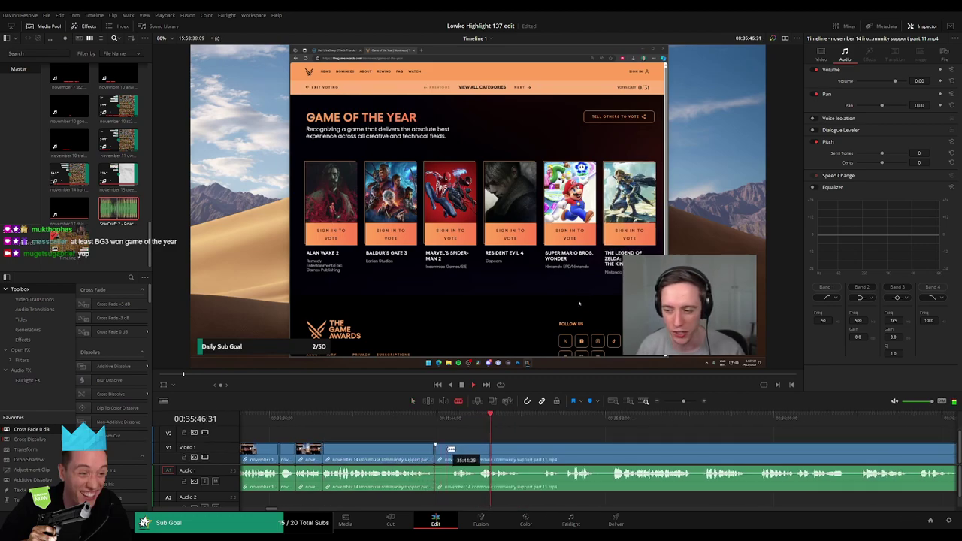
{"action": "left_click", "coordinate": [451, 452]}
{"action": "key", "text": "a"}
{"action": "left_click", "coordinate": [444, 453]}
{"action": "key", "text": "Delete"}
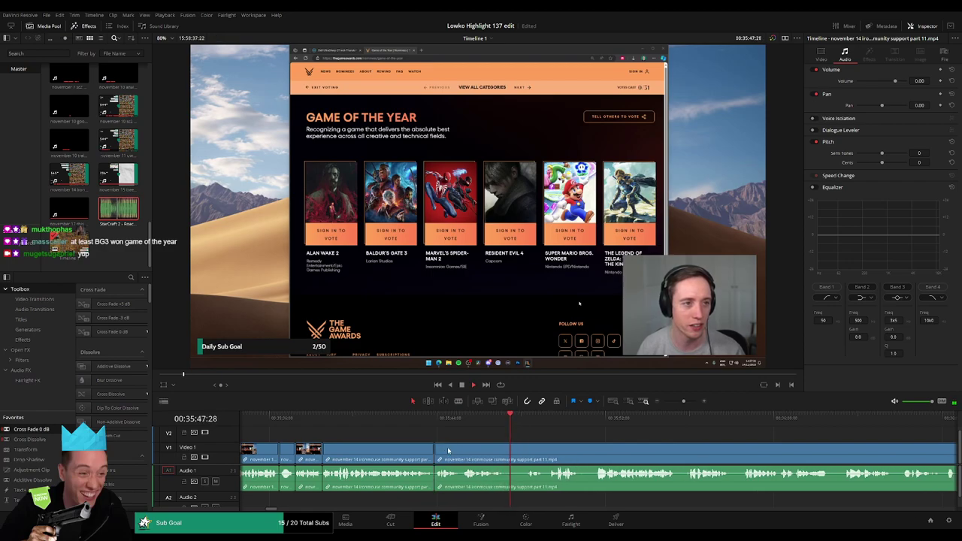
Cut the November 14 clip at about 35:47 and 35:48 and ripple-delete the pause between the cuts.
{"action": "scroll", "coordinate": [531, 421], "scroll_direction": "right", "scroll_amount": 1}
{"action": "key", "text": "b"}
{"action": "left_click", "coordinate": [414, 451]}
{"action": "left_click", "coordinate": [433, 451]}
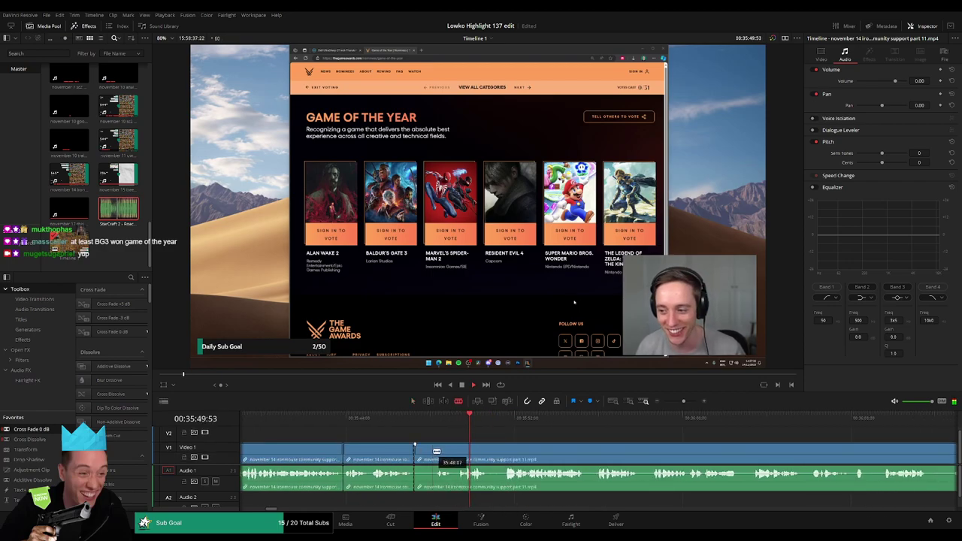
{"action": "key", "text": "a"}
{"action": "left_click", "coordinate": [425, 456]}
{"action": "key", "text": "Delete"}
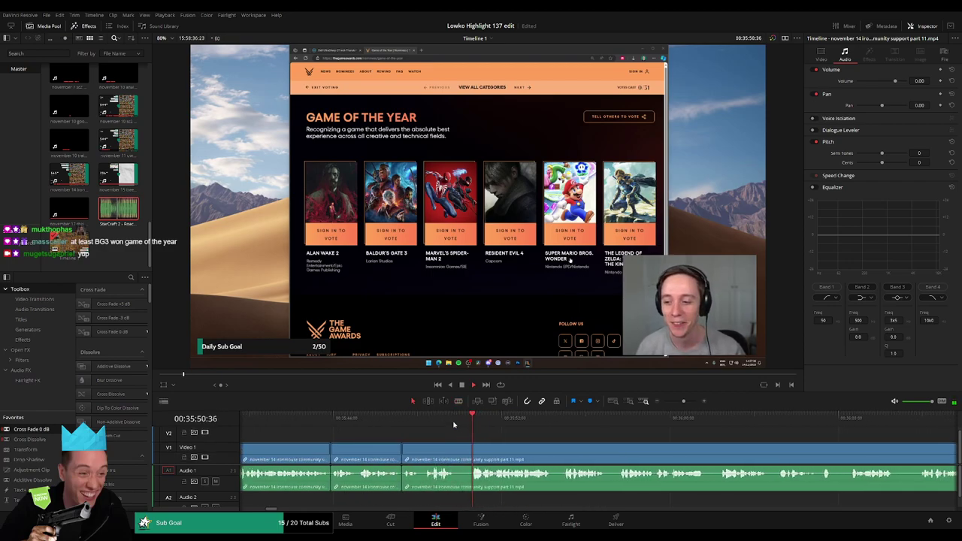
Cut the November 14 clip at about 35:49 and 35:50 and ripple-delete the short pause between the cuts.
{"action": "left_click", "coordinate": [455, 452]}
{"action": "left_click", "coordinate": [469, 452]}
{"action": "key", "text": "a"}
{"action": "left_click", "coordinate": [464, 454]}
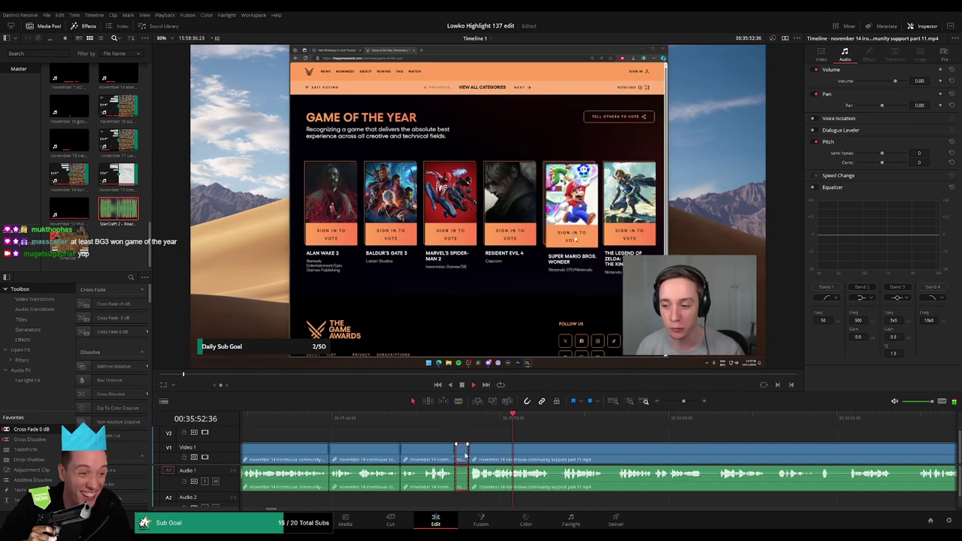
{"action": "key", "text": "Delete"}
Cut the November 14 clip at about 35:53 and 35:54 and ripple-delete the short pause between the cuts.
{"action": "scroll", "coordinate": [508, 448], "scroll_direction": "right", "scroll_amount": 2}
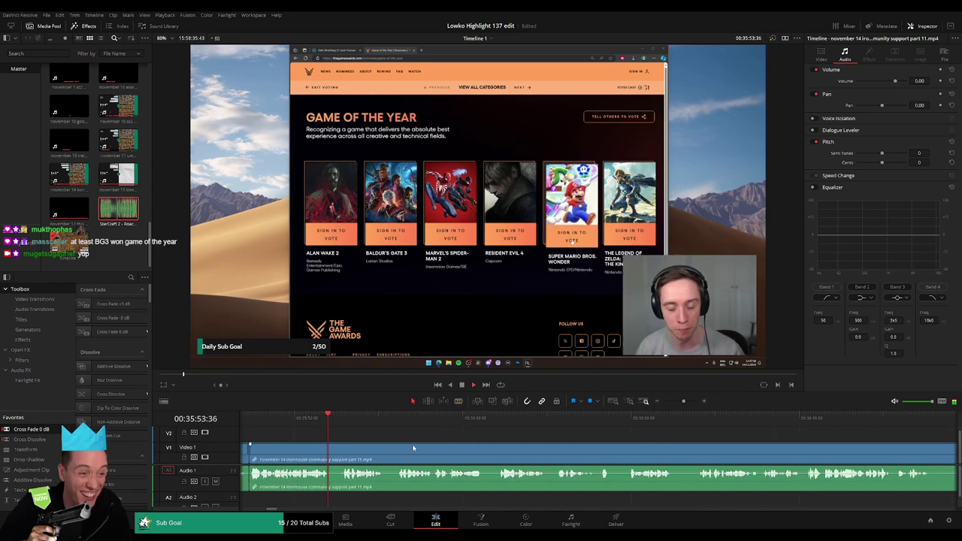
{"action": "key", "text": "b"}
{"action": "left_click", "coordinate": [331, 451]}
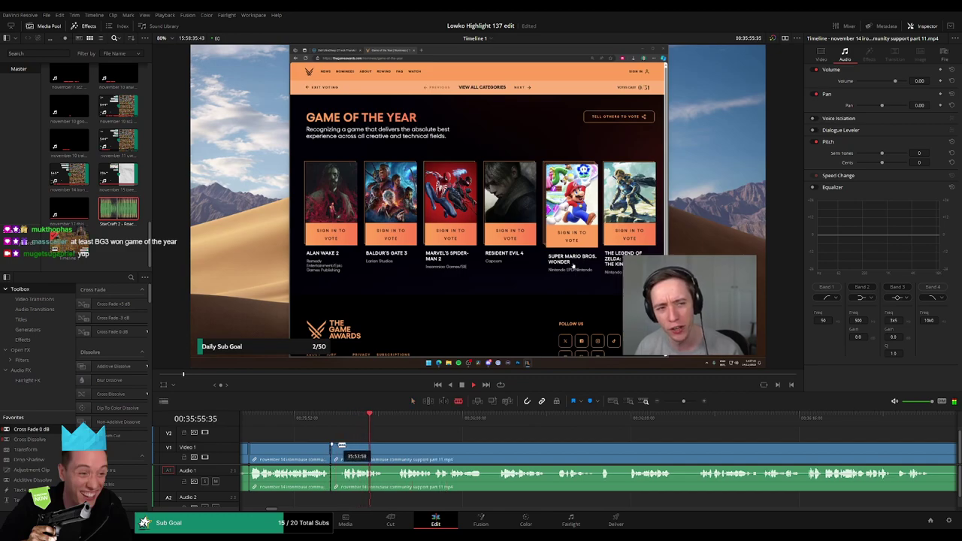
{"action": "left_click", "coordinate": [343, 451]}
{"action": "key", "text": "a"}
{"action": "left_click", "coordinate": [338, 451]}
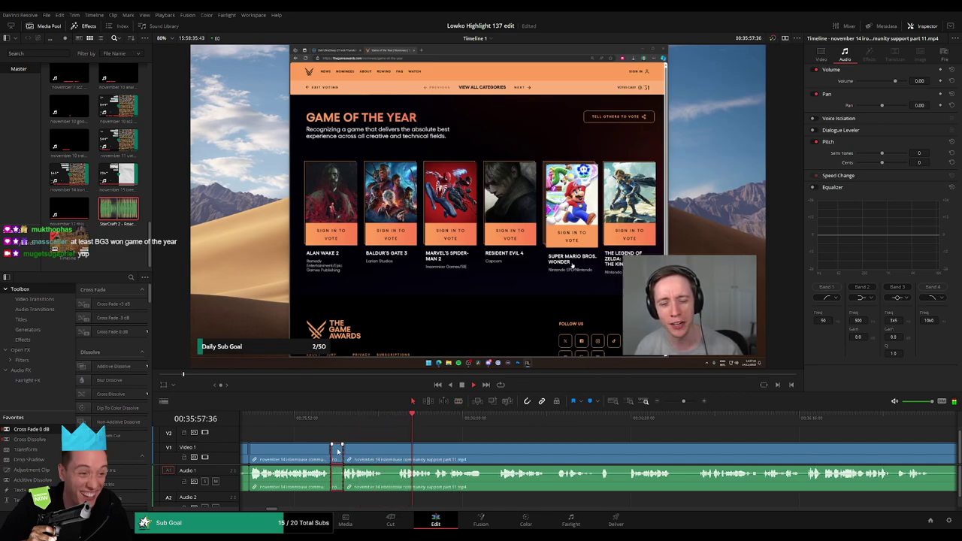
{"action": "key", "text": "Delete"}
Cut the November 14 clip at about 35:55 and 35:56 and ripple-delete the piece between the cuts.
{"action": "left_click", "coordinate": [372, 448]}
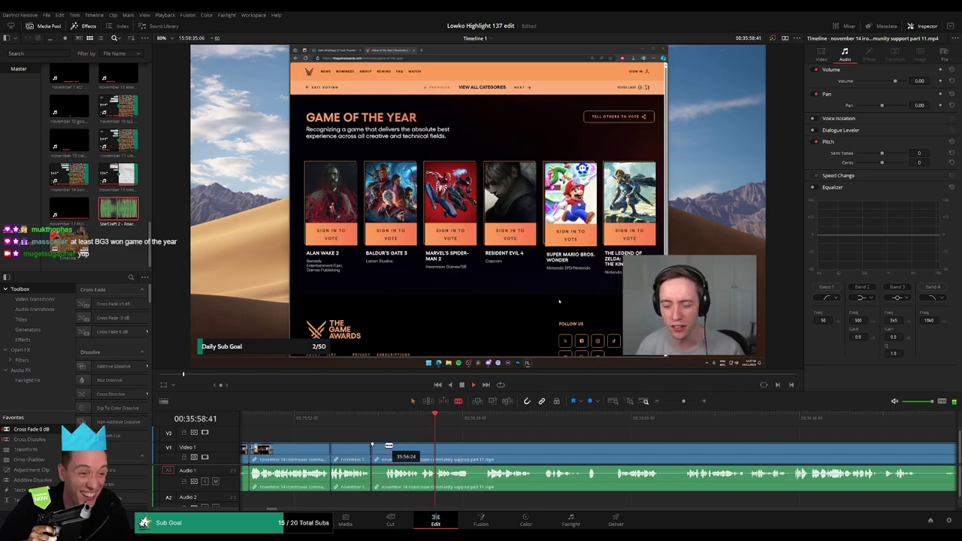
{"action": "left_click", "coordinate": [385, 450]}
{"action": "key", "text": "a"}
{"action": "key", "text": "Delete"}
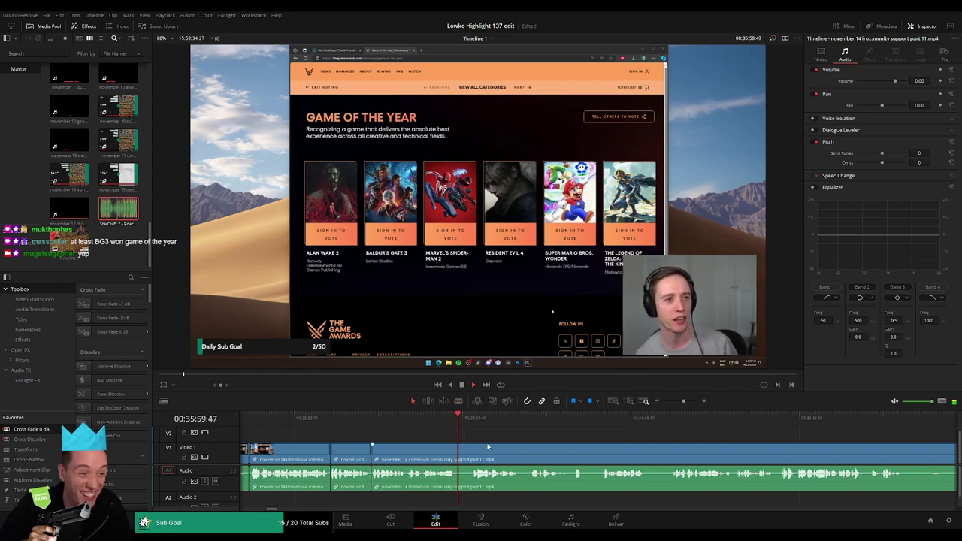
Cut the November 14 clip at about 36:08 and 36:09 and ripple-delete the piece between the cuts.
{"action": "left_click_drag", "start_coordinate": [488, 447], "coordinate": [382, 438]}
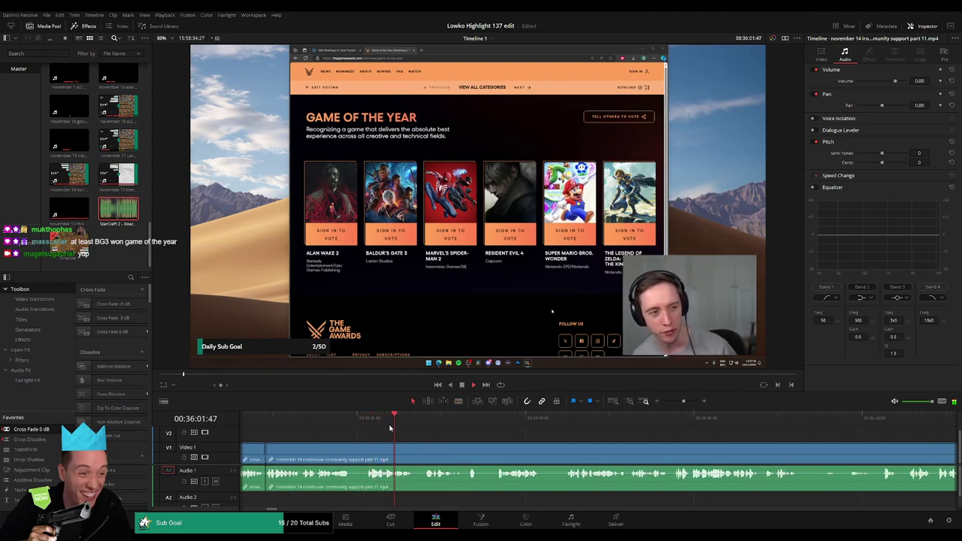
{"action": "key", "text": "b"}
{"action": "left_click", "coordinate": [542, 451]}
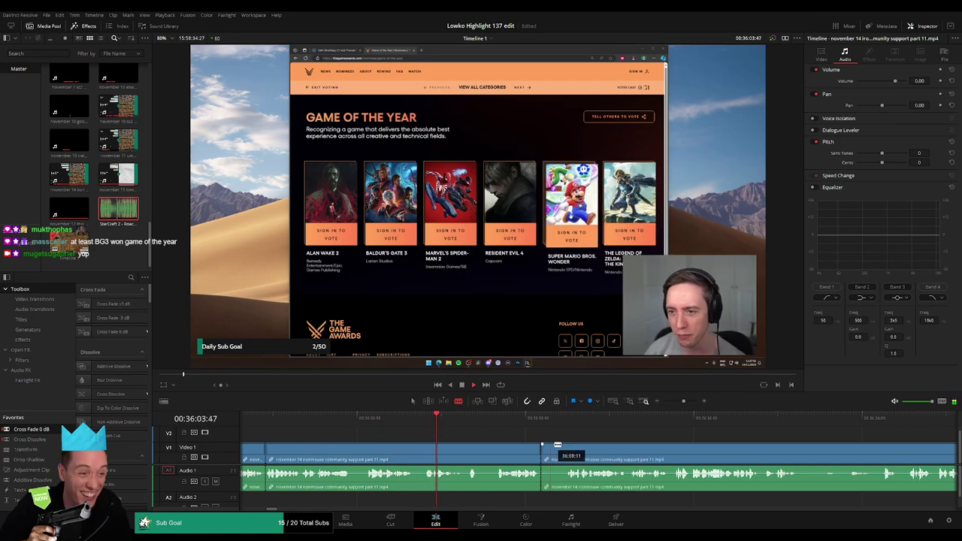
{"action": "left_click", "coordinate": [565, 448]}
{"action": "key", "text": "a"}
{"action": "left_click", "coordinate": [558, 448]}
{"action": "key", "text": "Delete"}
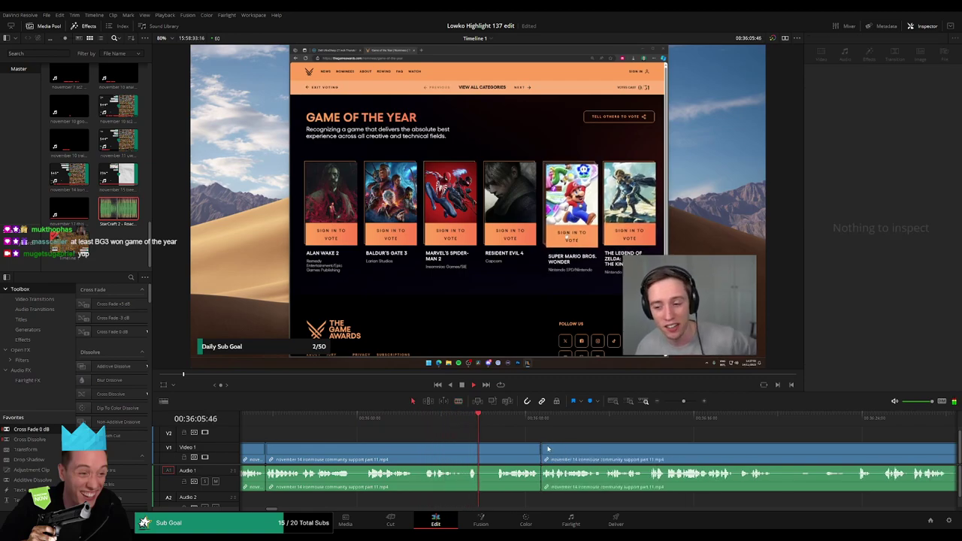
Cut the November 14 clip at about 36:05 and 36:06 and ripple-delete the pause between the cuts.
{"action": "key", "text": "b"}
{"action": "left_click", "coordinate": [480, 449]}
{"action": "left_click", "coordinate": [494, 448]}
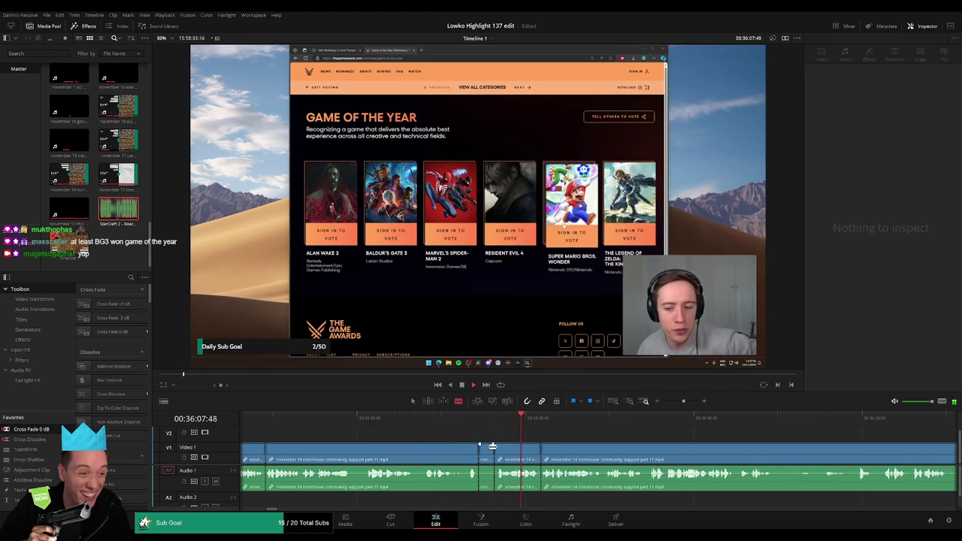
{"action": "key", "text": "a"}
{"action": "left_click", "coordinate": [488, 449]}
{"action": "key", "text": "Delete"}
Cut the November 14 clip at about 36:19 and 36:23 and ripple-delete the footage between the cuts.
{"action": "left_click_drag", "start_coordinate": [657, 445], "coordinate": [466, 438]}
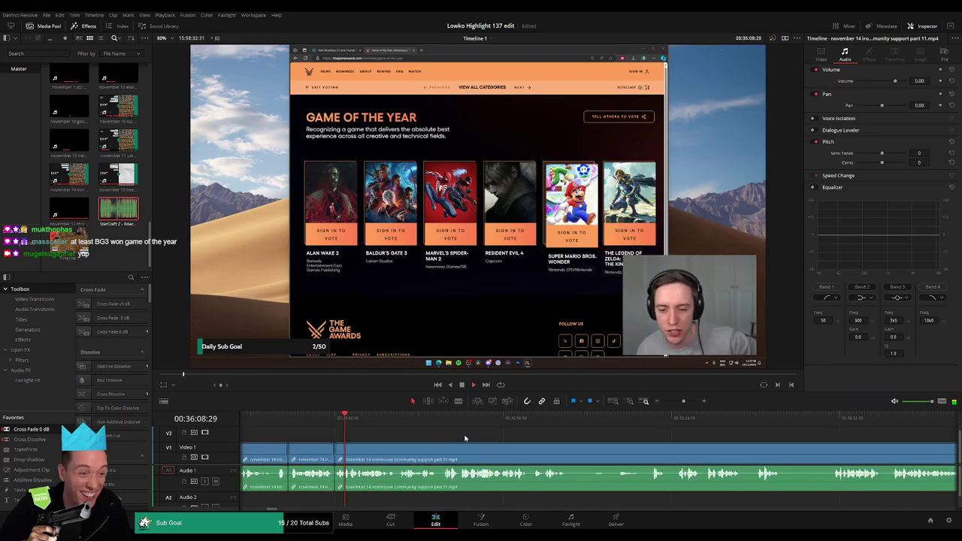
{"action": "key", "text": "b"}
{"action": "left_click", "coordinate": [570, 449]}
{"action": "left_click", "coordinate": [650, 447]}
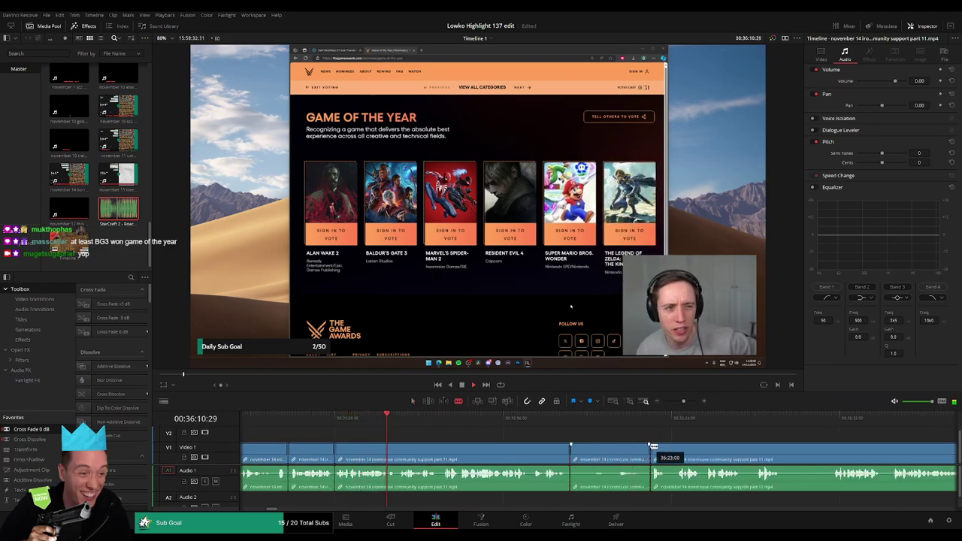
{"action": "key", "text": "a"}
{"action": "left_click", "coordinate": [632, 451]}
{"action": "key", "text": "Delete"}
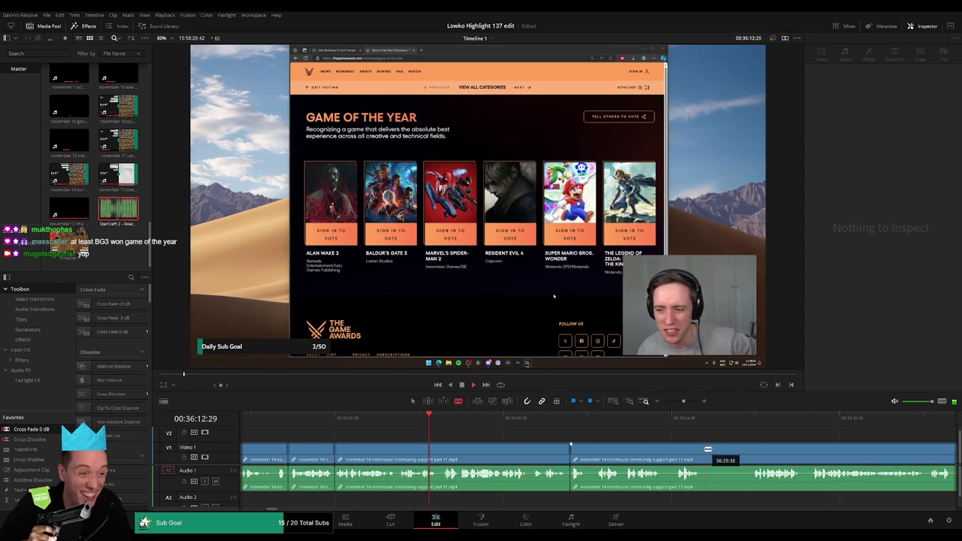
Cut the November 14 clip at about 36:25 and 36:27 and ripple-delete the footage between the cuts.
{"action": "left_click", "coordinate": [700, 450]}
{"action": "left_click", "coordinate": [751, 450]}
{"action": "key", "text": "a"}
{"action": "left_click", "coordinate": [740, 451]}
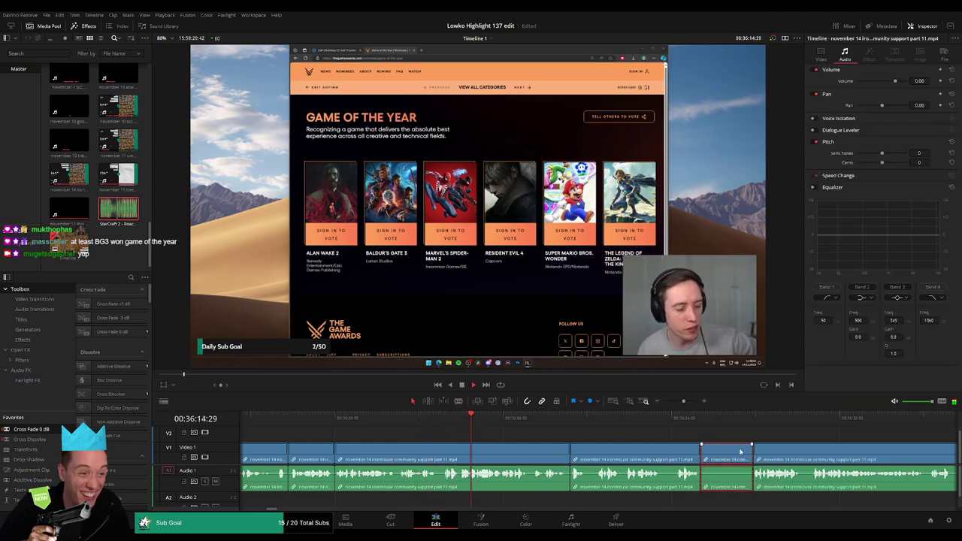
{"action": "key", "text": "Delete"}
{"action": "scroll", "coordinate": [602, 444], "scroll_direction": "right", "scroll_amount": 3}
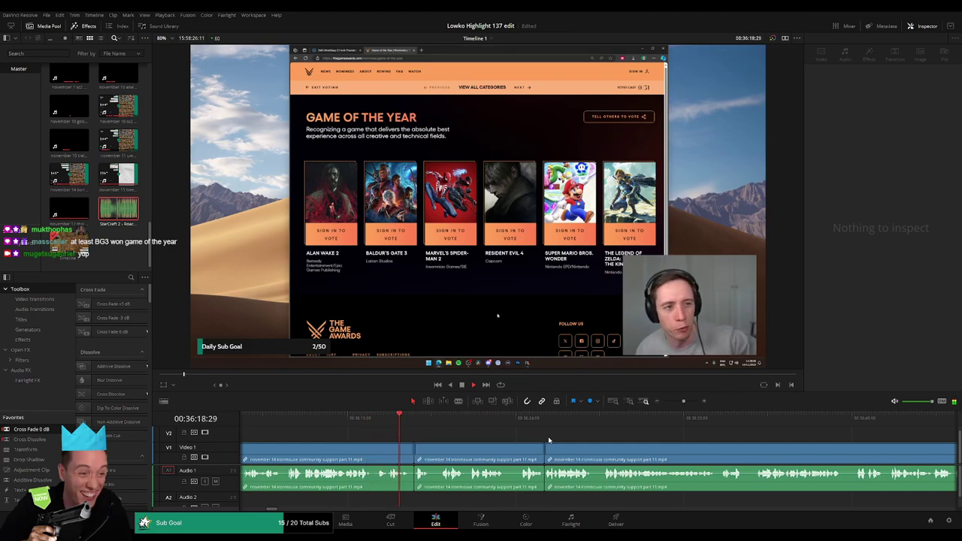
{"action": "scroll", "coordinate": [550, 441], "scroll_direction": "right", "scroll_amount": 1}
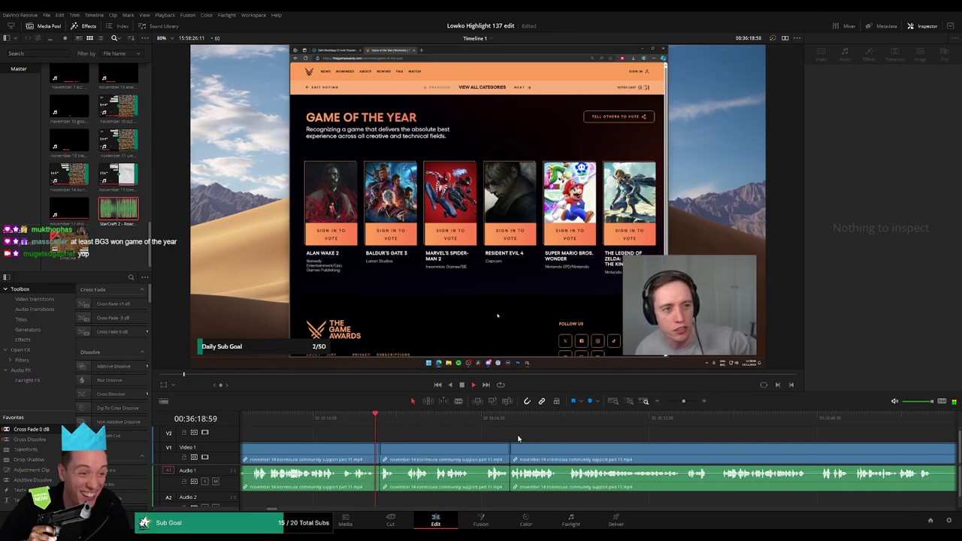
{"action": "left_click", "coordinate": [396, 454]}
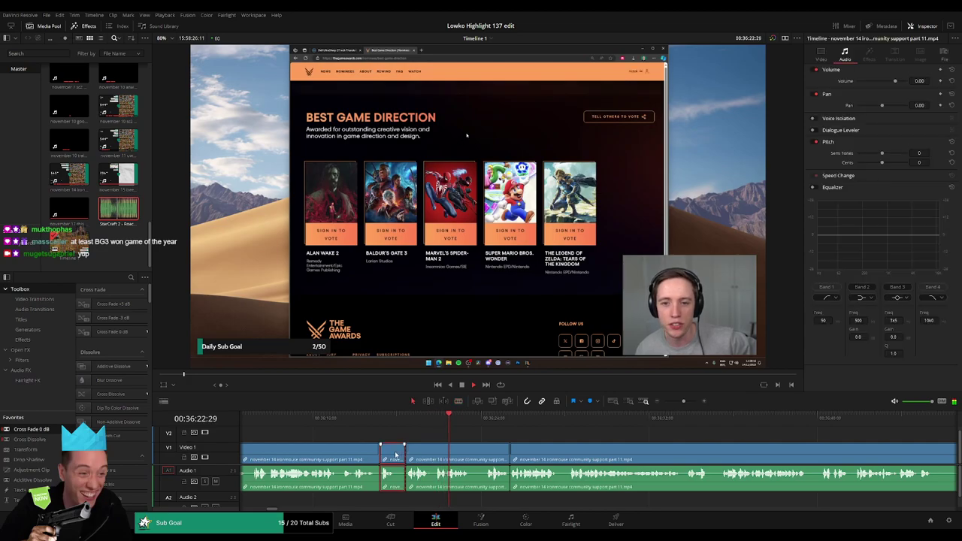
{"action": "key", "text": "ctrl+z"}
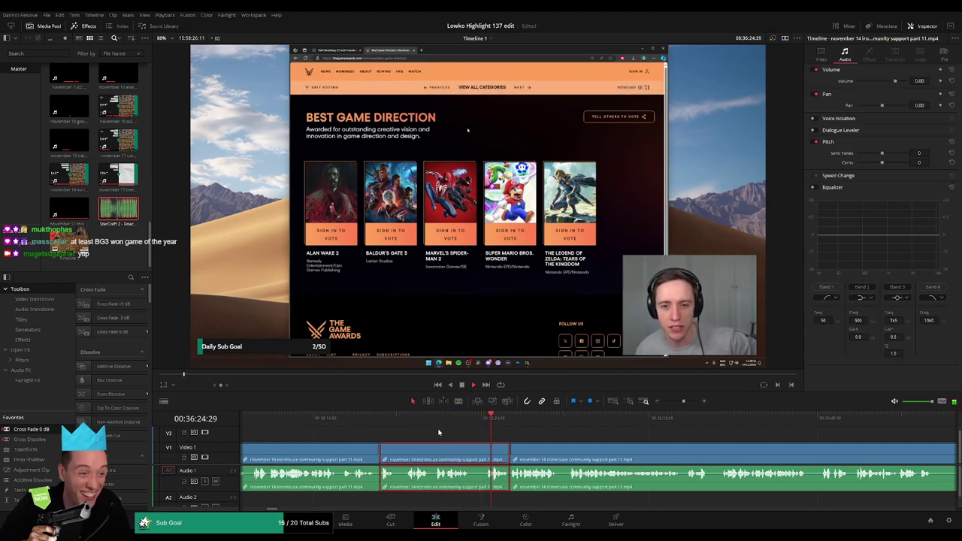
{"action": "left_click", "coordinate": [441, 431]}
Review the November 14 clip from about 36:25 to 36:44 for further pauses or footage worth cutting.
{"action": "key", "text": "b"}
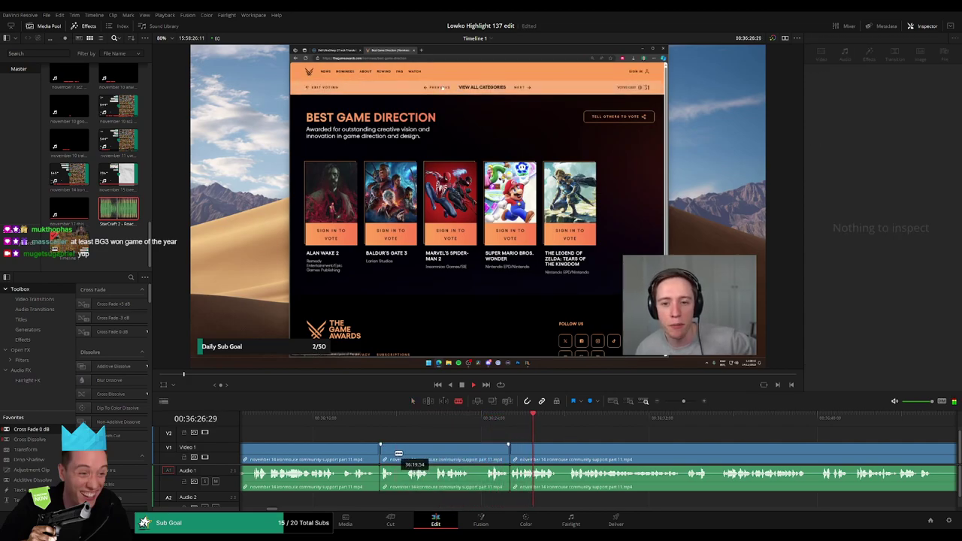
{"action": "left_click", "coordinate": [515, 423]}
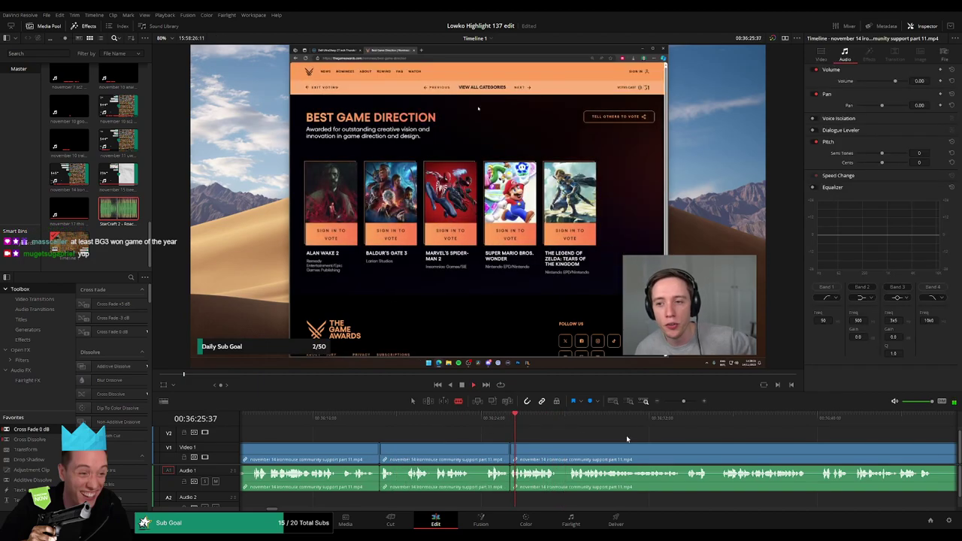
{"action": "left_click_drag", "start_coordinate": [623, 435], "coordinate": [460, 436]}
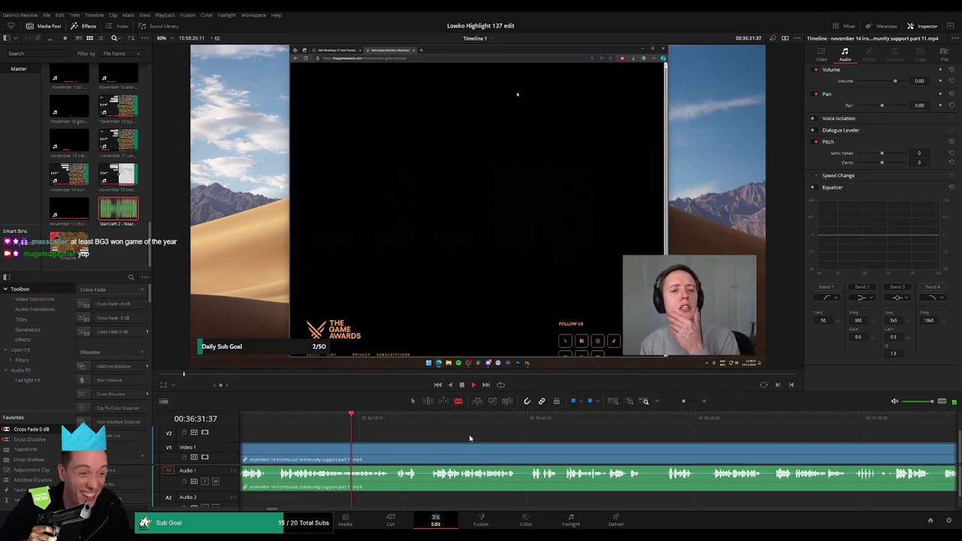
{"action": "left_click_drag", "start_coordinate": [684, 402], "coordinate": [678, 404]}
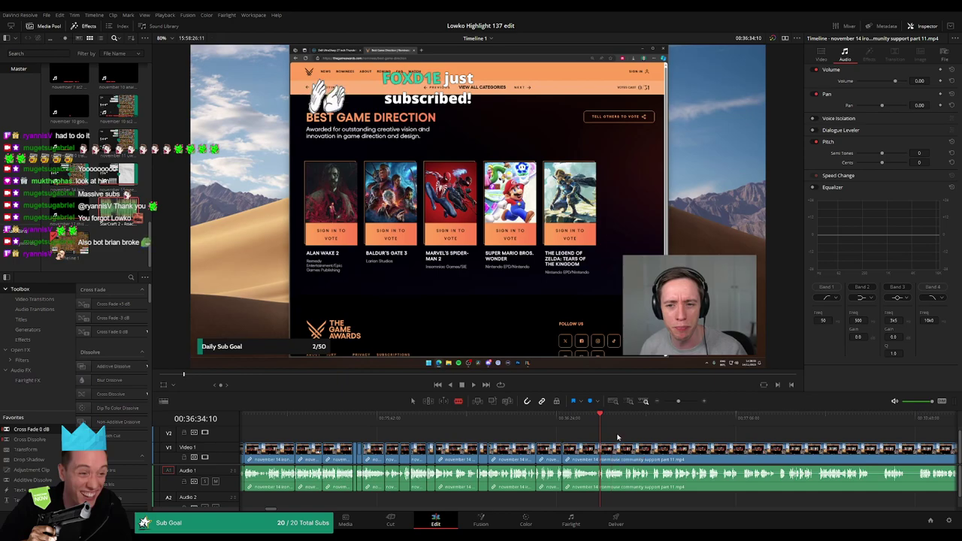
{"action": "left_click_drag", "start_coordinate": [678, 400], "coordinate": [683, 403]}
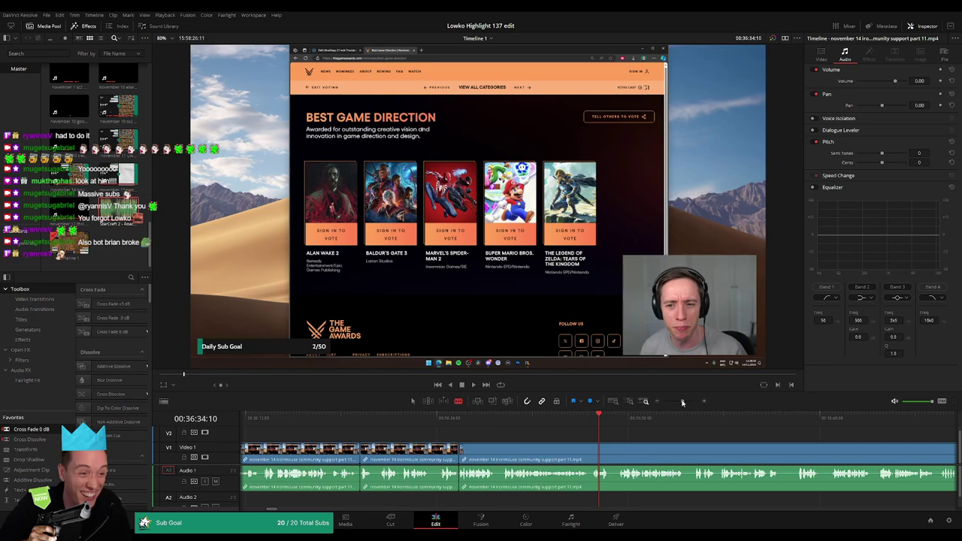
{"action": "left_click_drag", "start_coordinate": [604, 439], "coordinate": [624, 442]}
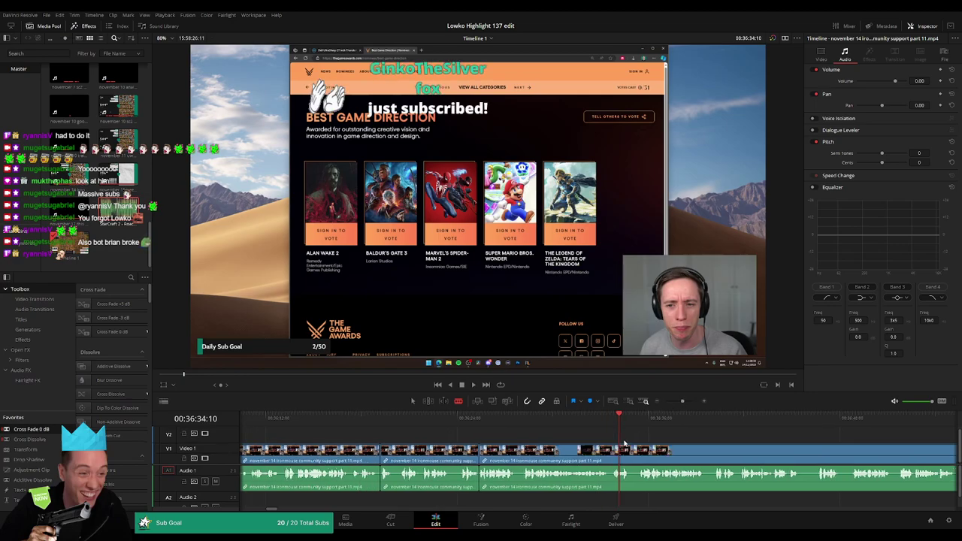
{"action": "left_click", "coordinate": [521, 421]}
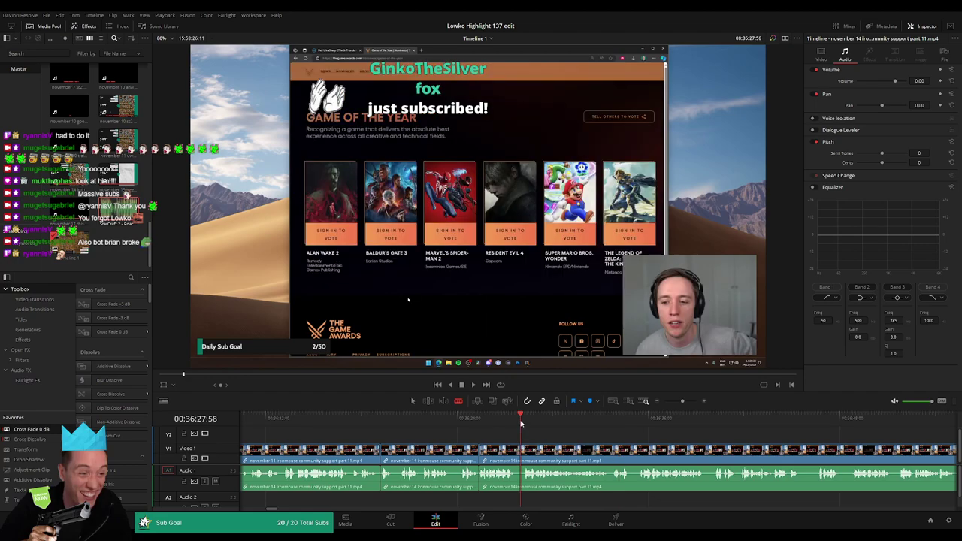
{"action": "scroll", "coordinate": [591, 437], "scroll_direction": "right", "scroll_amount": 3}
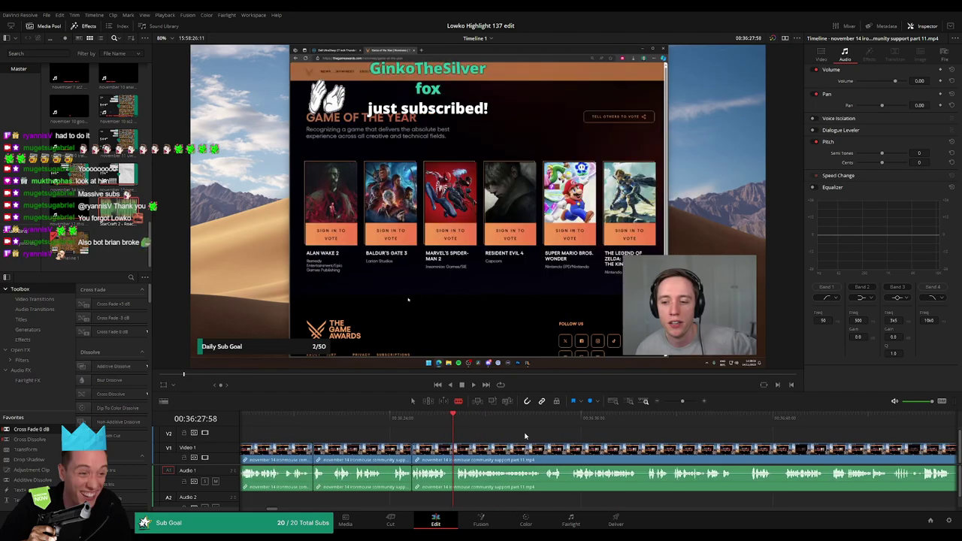
{"action": "key", "text": "space"}
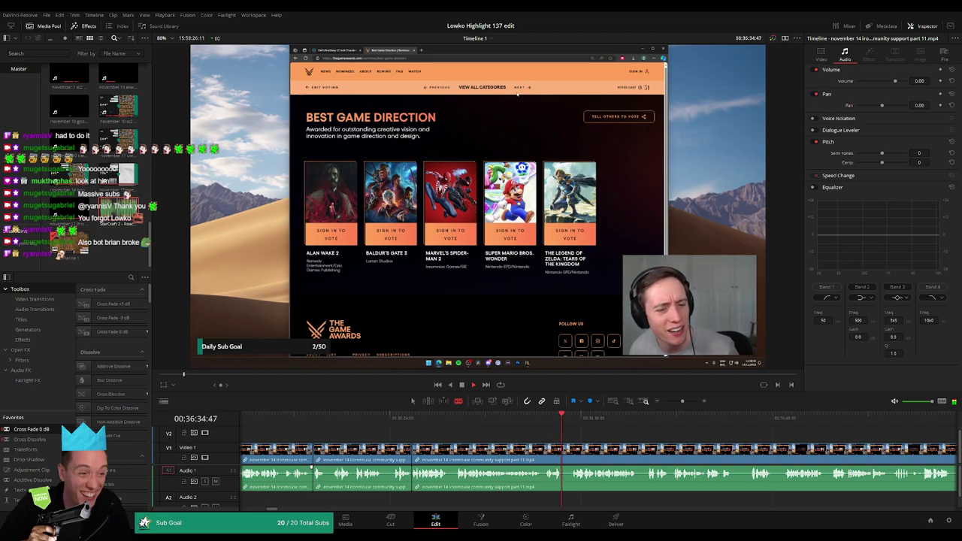
{"action": "scroll", "coordinate": [644, 444], "scroll_direction": "down", "scroll_amount": 3}
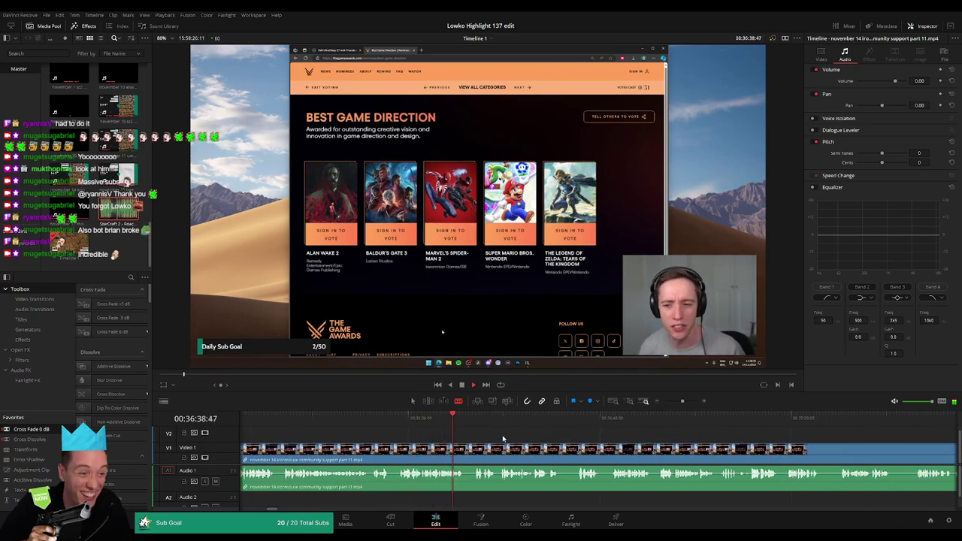
{"action": "left_click_drag", "start_coordinate": [554, 438], "coordinate": [491, 438]}
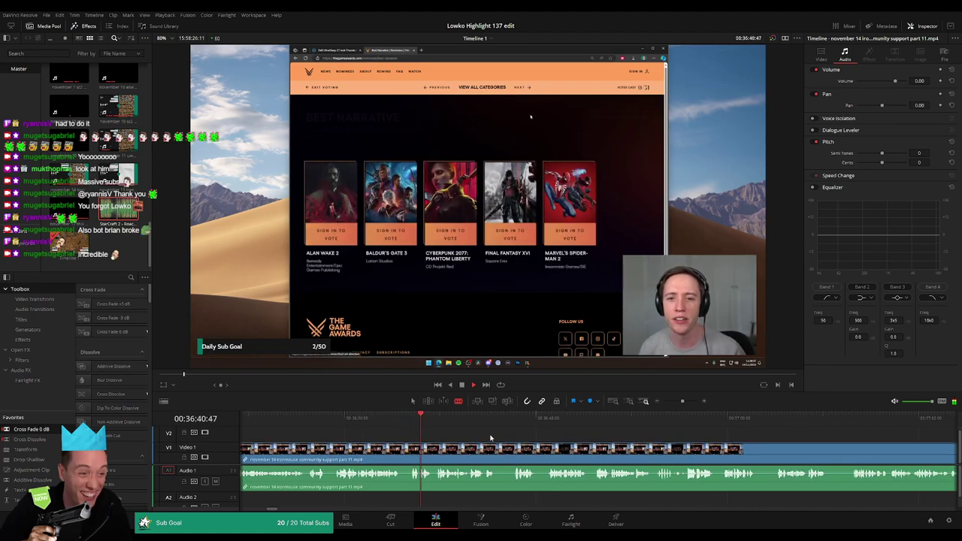
{"action": "scroll", "coordinate": [464, 444], "scroll_direction": "right", "scroll_amount": 2}
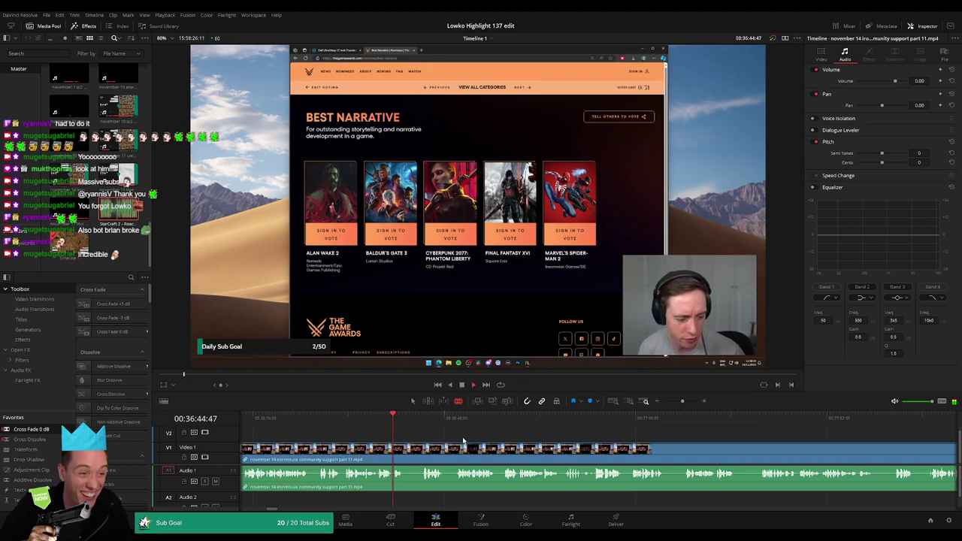
Cut the November 14 clip at about 36:45 and 36:46 and ripple-delete the piece between the cuts.
{"action": "left_click", "coordinate": [406, 449]}
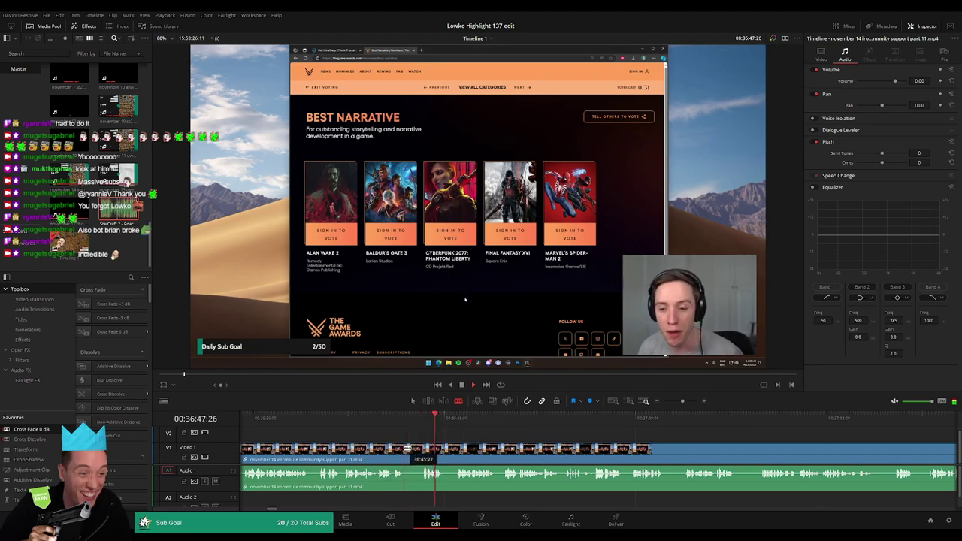
{"action": "left_click", "coordinate": [425, 447]}
{"action": "key", "text": "a"}
{"action": "left_click", "coordinate": [421, 451]}
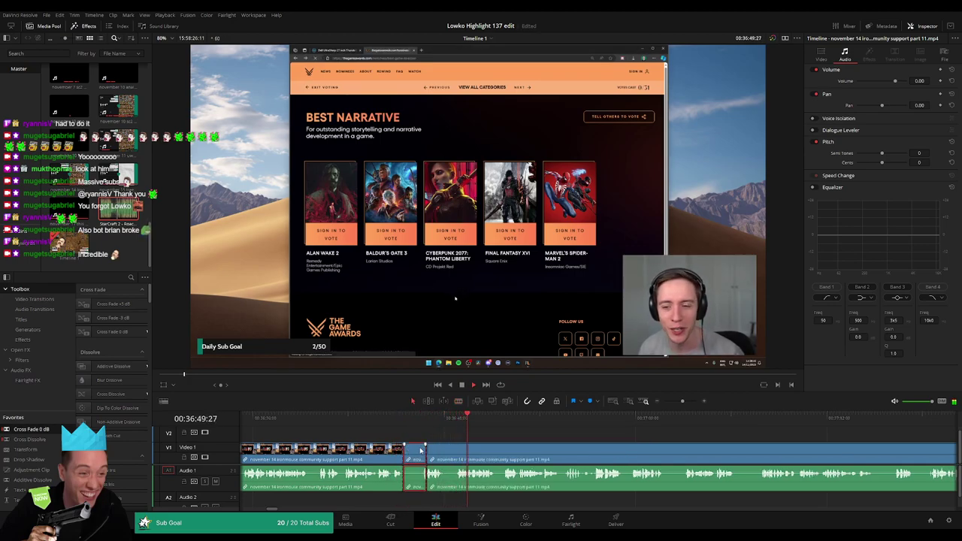
{"action": "key", "text": "Delete"}
Cut the November 14 clip at about 36:47 and ripple-delete the footage between the existing edit at about 36:45 and the cut.
{"action": "left_click", "coordinate": [397, 420]}
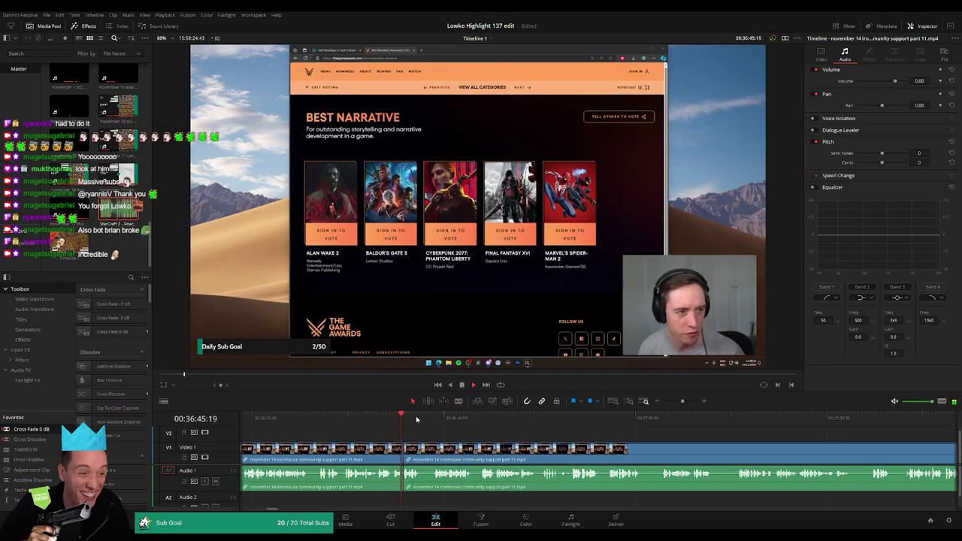
{"action": "left_click", "coordinate": [433, 420]}
{"action": "key", "text": "b"}
{"action": "left_click", "coordinate": [437, 448]}
{"action": "key", "text": "a"}
{"action": "left_click", "coordinate": [422, 453]}
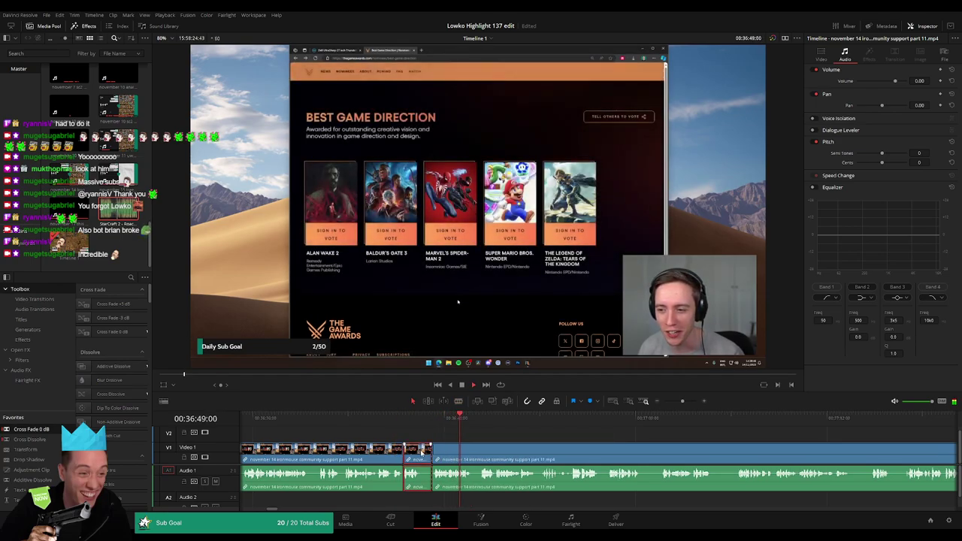
{"action": "key", "text": "Delete"}
Cut the November 14 clip at about 37:03 and 37:04 and ripple-delete the piece between the cuts.
{"action": "scroll", "coordinate": [466, 447], "scroll_direction": "right", "scroll_amount": 3}
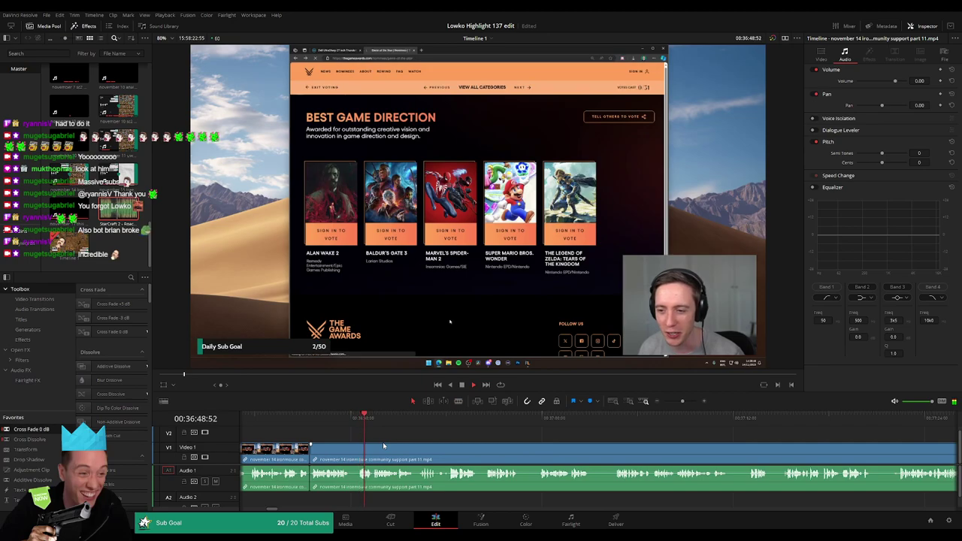
{"action": "scroll", "coordinate": [406, 448], "scroll_direction": "right", "scroll_amount": 1}
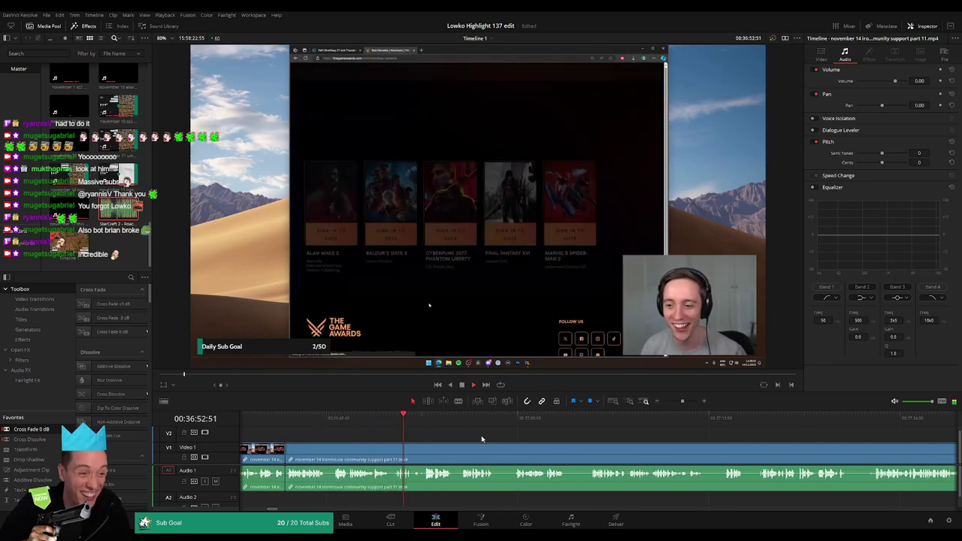
{"action": "scroll", "coordinate": [406, 433], "scroll_direction": "right", "scroll_amount": 2}
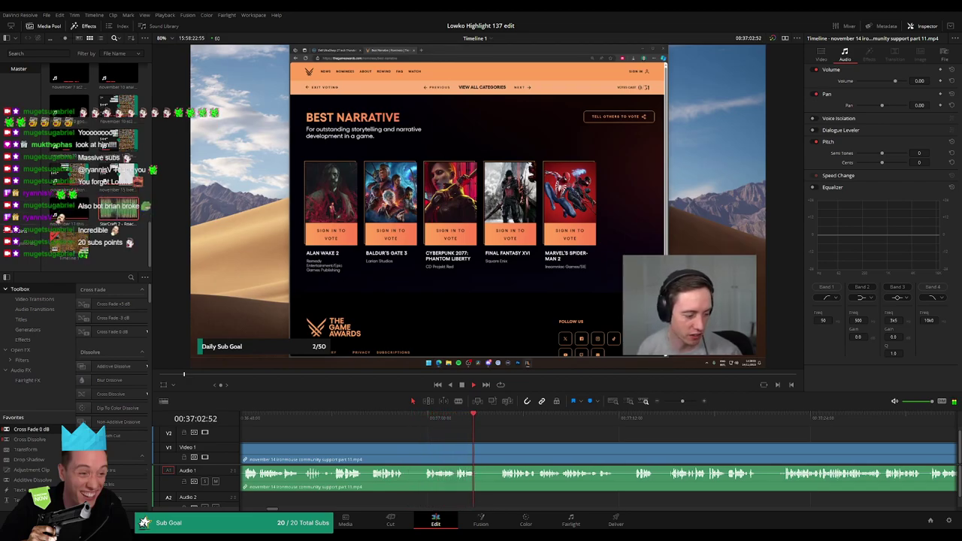
{"action": "key", "text": "b"}
{"action": "left_click", "coordinate": [477, 450]}
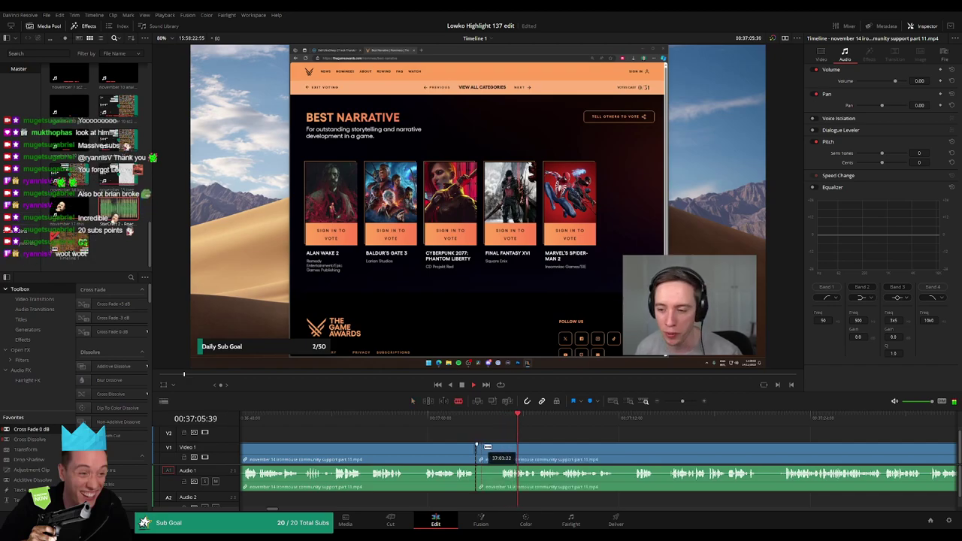
{"action": "left_click", "coordinate": [500, 450]}
{"action": "key", "text": "a"}
{"action": "left_click", "coordinate": [487, 453]}
{"action": "key", "text": "Delete"}
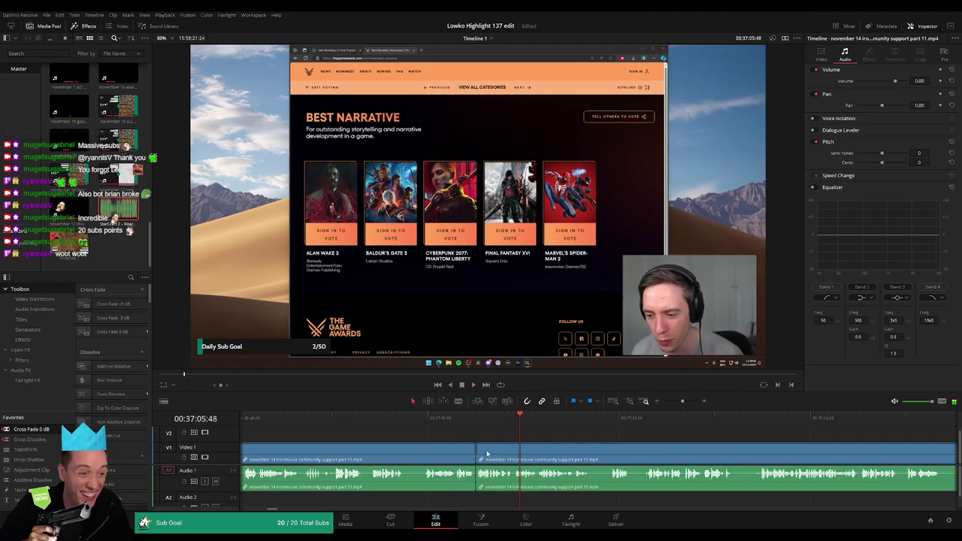
Cut the November 14 clip at about 36:58 and 36:59 and ripple-delete the pause between the cuts.
{"action": "key", "text": "ctrl+b"}
{"action": "key", "text": "ctrl+b"}
{"action": "left_click", "coordinate": [416, 455]}
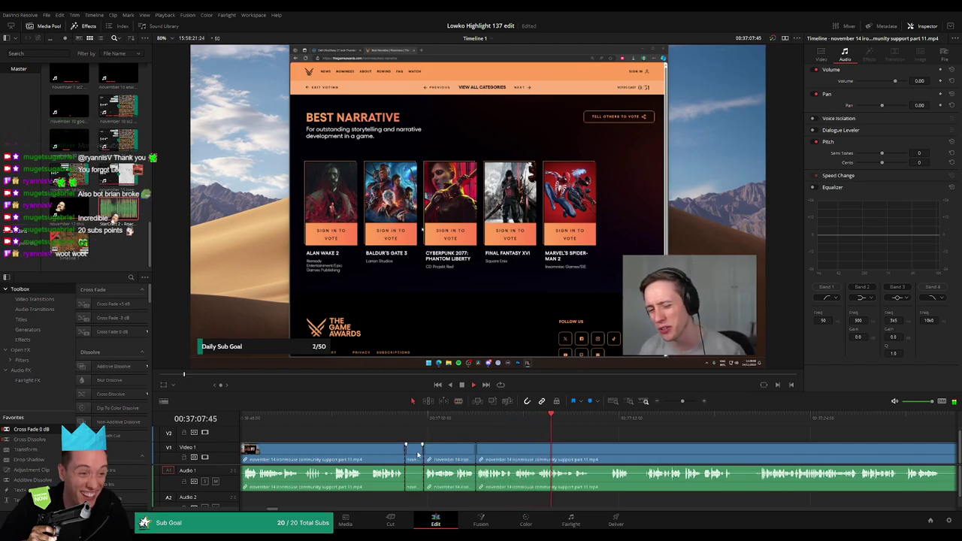
{"action": "key", "text": "Delete"}
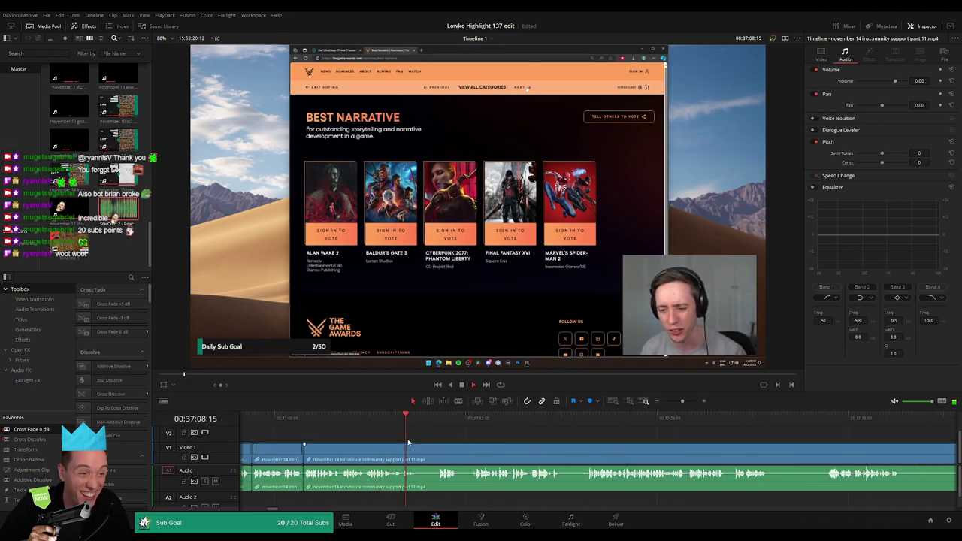
Cut the November 14 clip at about 37:09 and 37:10 and ripple-delete the piece between the cuts.
{"action": "left_click", "coordinate": [435, 421]}
{"action": "key", "text": "b"}
{"action": "left_click", "coordinate": [418, 450]}
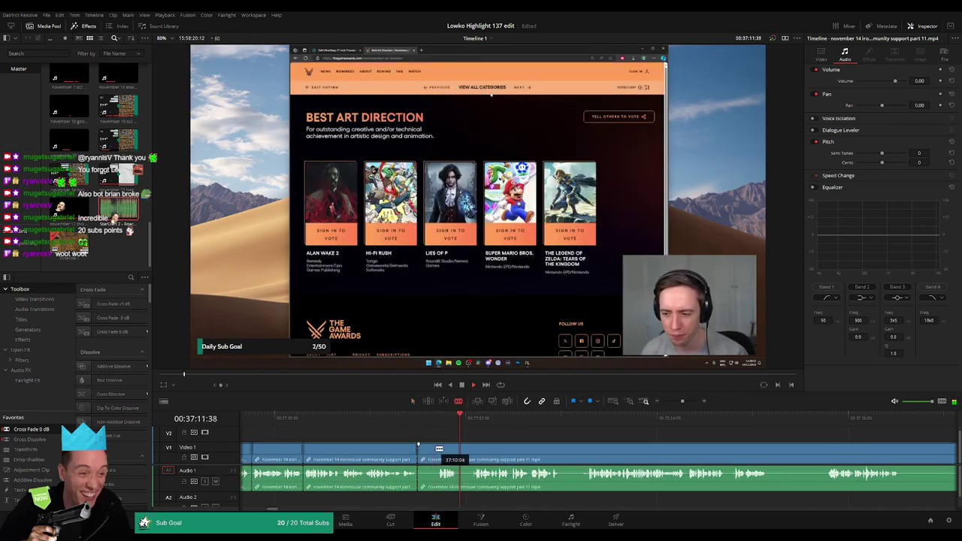
{"action": "left_click", "coordinate": [437, 449]}
{"action": "key", "text": "a"}
{"action": "key", "text": "Delete"}
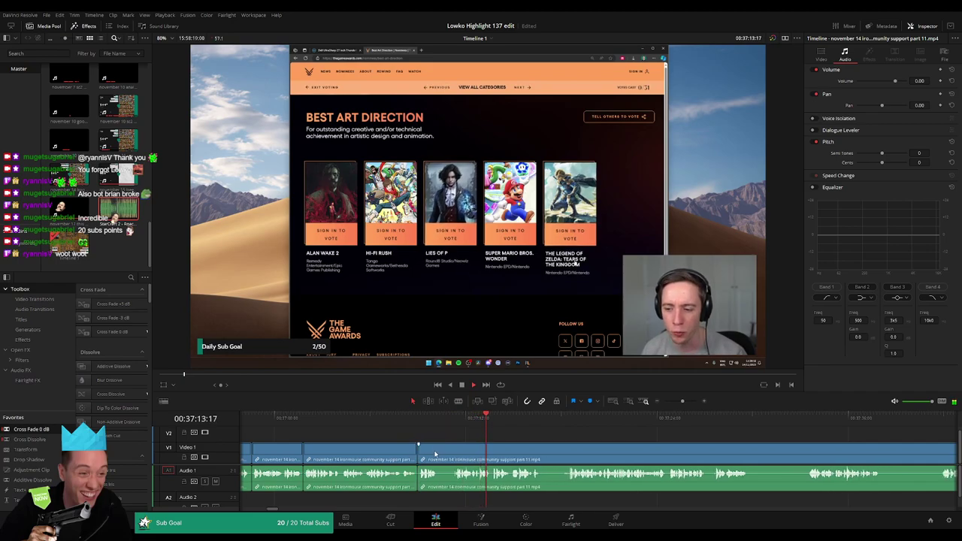
Cut the November 14 clip at about 37:10 and 37:11 and ripple-delete the pause between the cuts.
{"action": "left_click", "coordinate": [457, 448]}
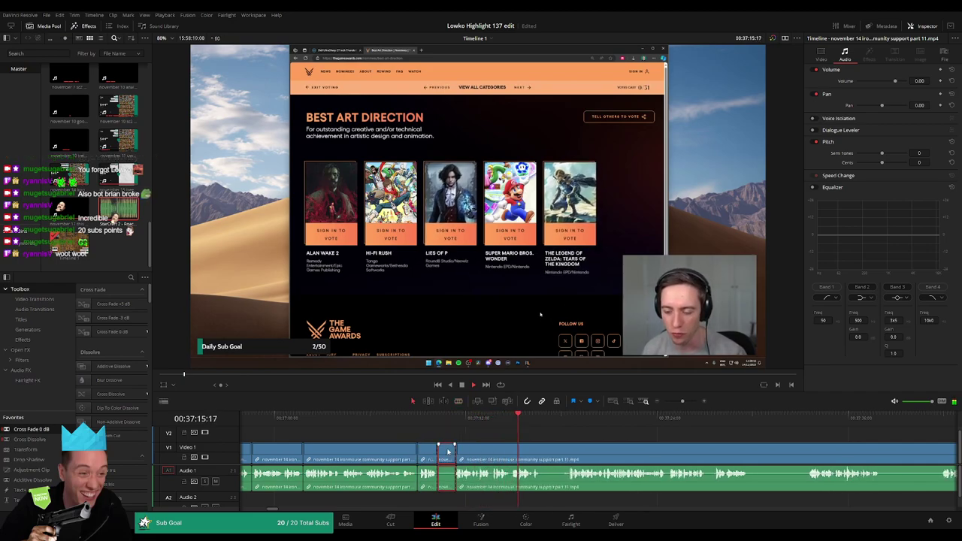
{"action": "key", "text": "a"}
{"action": "left_click", "coordinate": [449, 449]}
{"action": "key", "text": "Delete"}
Cut the November 14 clip at about 37:15 and 37:17 and ripple-delete the footage between the cuts.
{"action": "left_click_drag", "start_coordinate": [568, 450], "coordinate": [411, 433]}
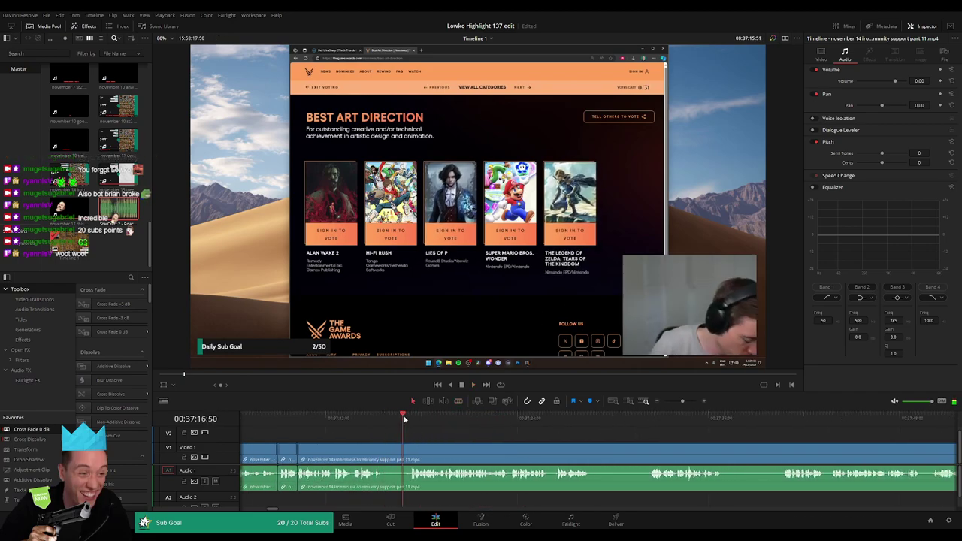
{"action": "key", "text": "b"}
{"action": "left_click", "coordinate": [384, 447]}
{"action": "left_click", "coordinate": [410, 448]}
{"action": "key", "text": "a"}
{"action": "left_click", "coordinate": [398, 456]}
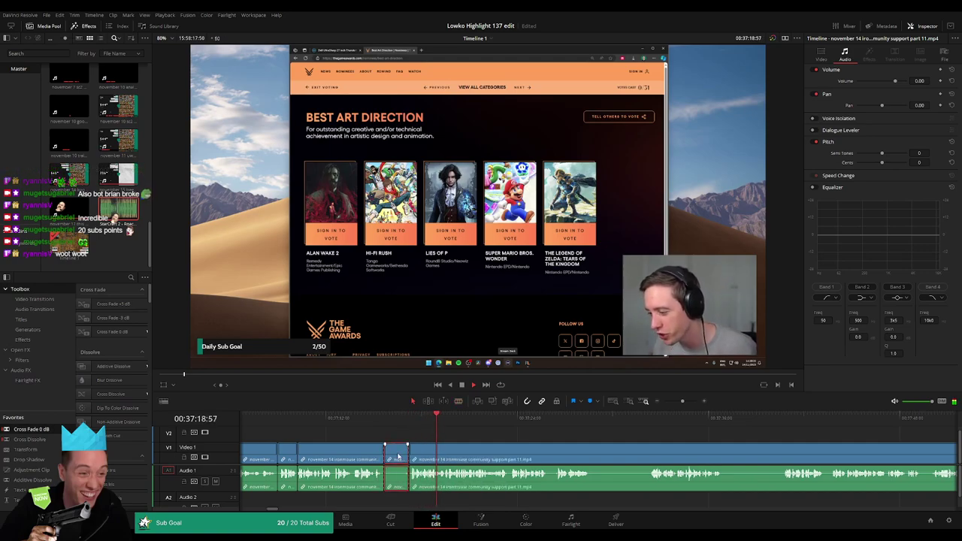
{"action": "key", "text": "Delete"}
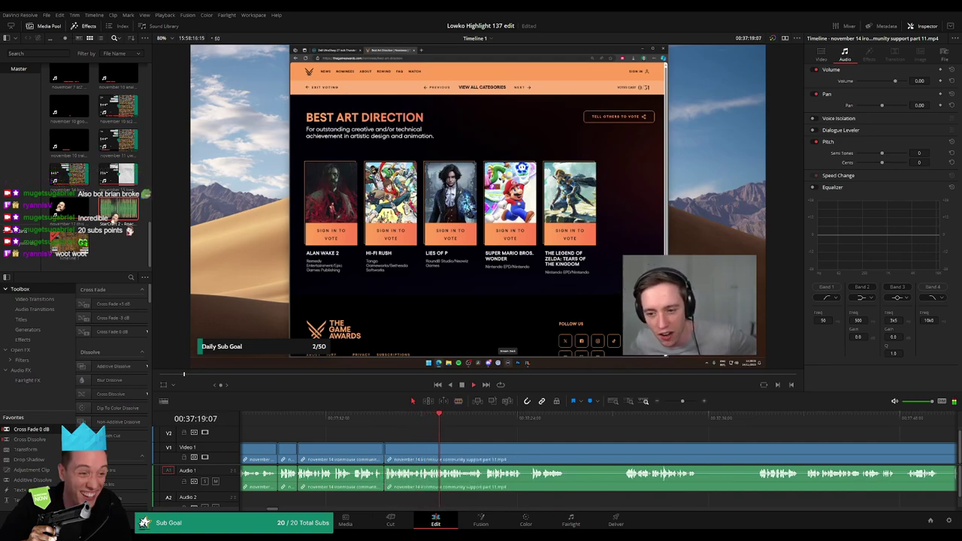
Cut the November 14 clip at about 37:27 and 37:30 and ripple-delete the footage between the cuts.
{"action": "left_click", "coordinate": [567, 451]}
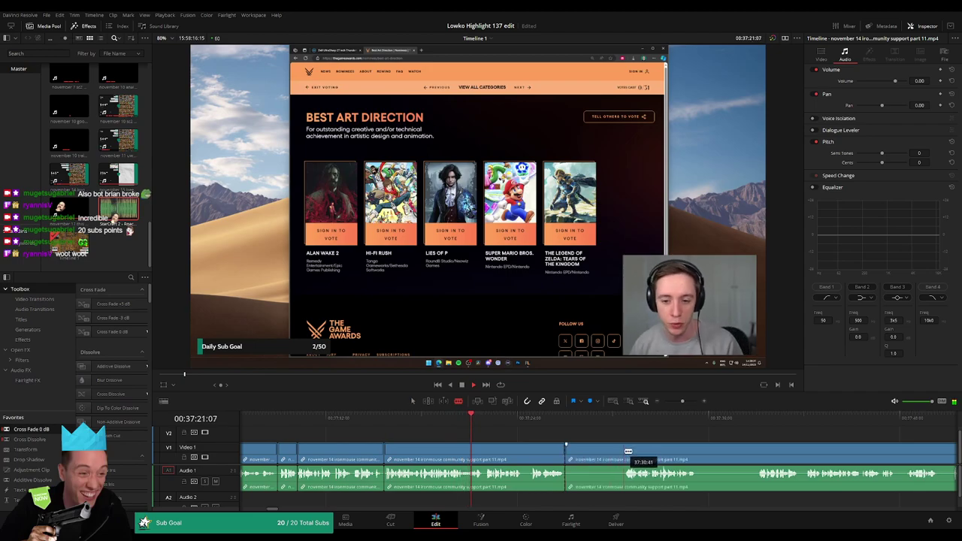
{"action": "left_click", "coordinate": [624, 451]}
{"action": "key", "text": "a"}
{"action": "left_click", "coordinate": [614, 454]}
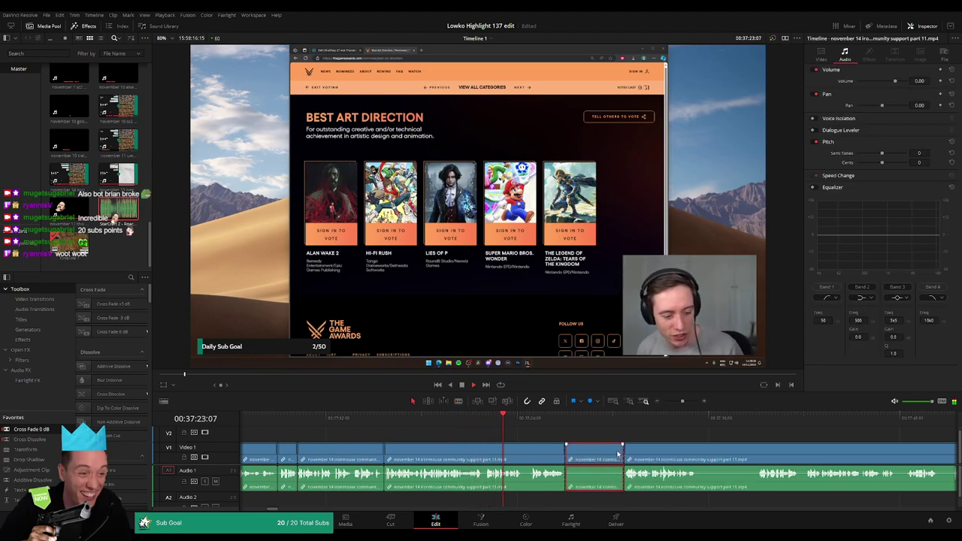
{"action": "key", "text": "Delete"}
Cut the November 14 clip at about 37:31 and 37:35 and ripple-delete the footage between the cuts.
{"action": "key", "text": "b"}
{"action": "left_click", "coordinate": [640, 450]}
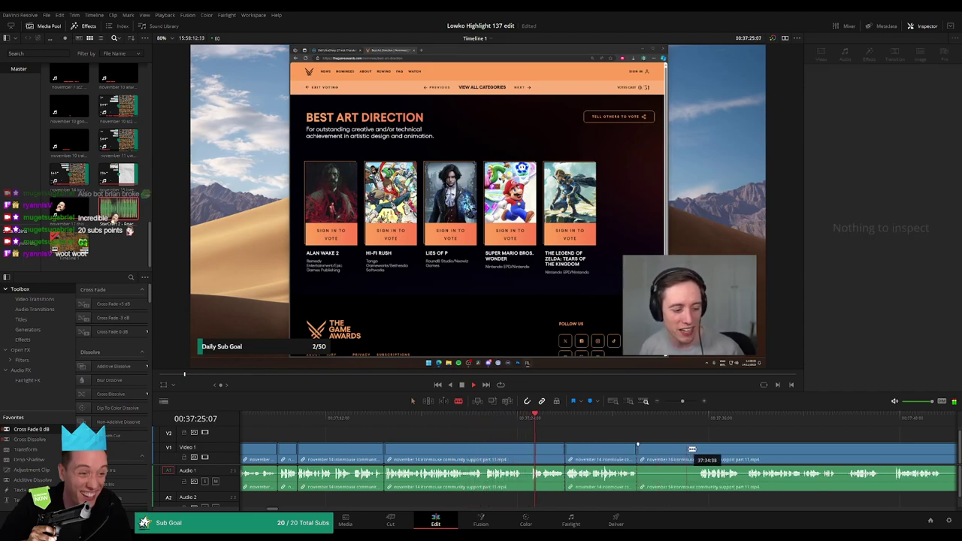
{"action": "left_click", "coordinate": [700, 451]}
{"action": "key", "text": "a"}
{"action": "left_click", "coordinate": [683, 454]}
{"action": "key", "text": "Delete"}
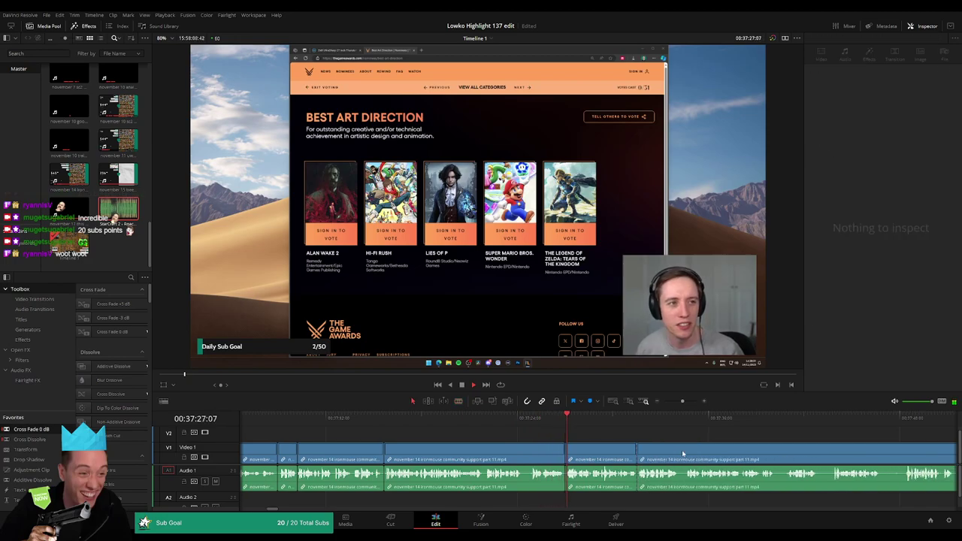
Cut the November 14 clip at about 37:43 and 37:44 and ripple-delete the pause between the cuts.
{"action": "key", "text": "b"}
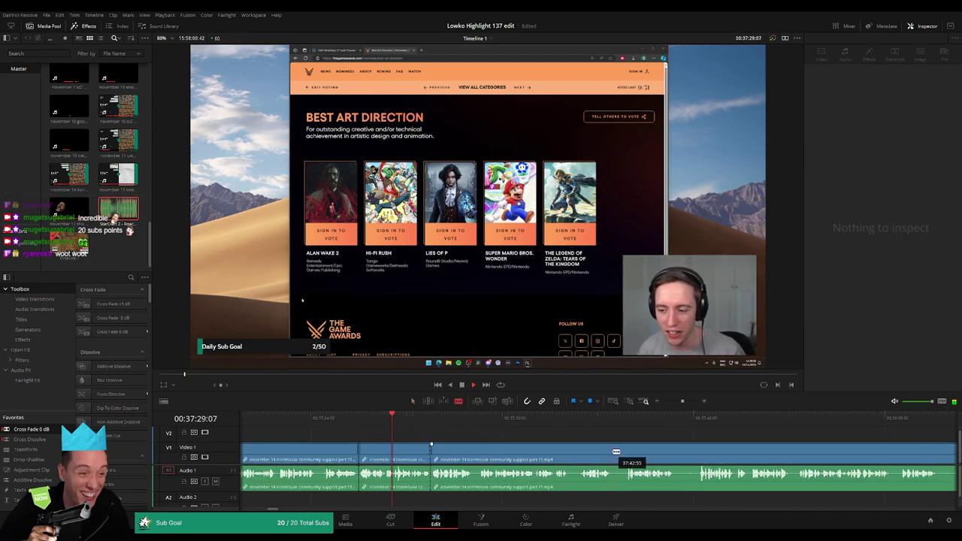
{"action": "left_click", "coordinate": [617, 450]}
{"action": "left_click", "coordinate": [630, 450]}
{"action": "key", "text": "a"}
{"action": "left_click", "coordinate": [619, 451]}
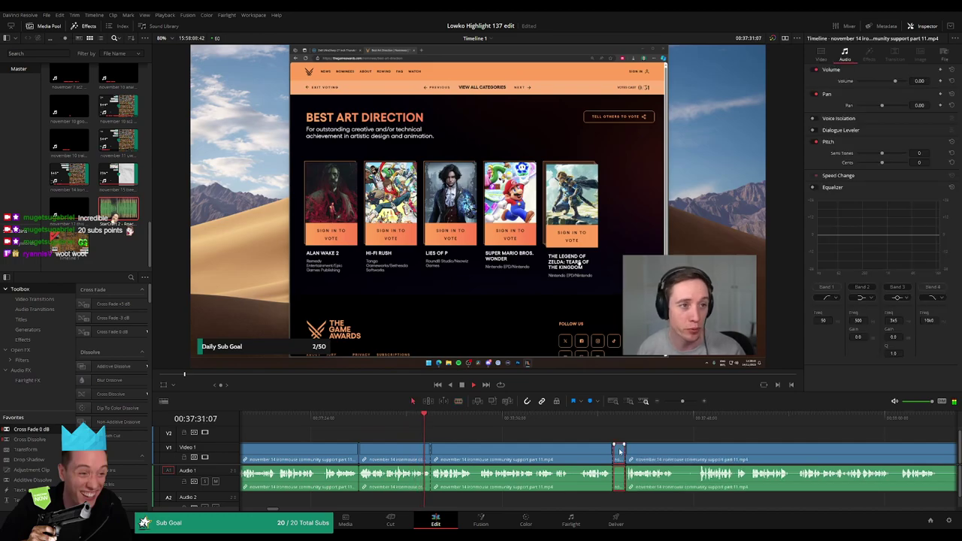
{"action": "key", "text": "Delete"}
Cut the November 14 clip at about 37:46 and 37:47 and ripple-delete the footage between the cuts.
{"action": "key", "text": "b"}
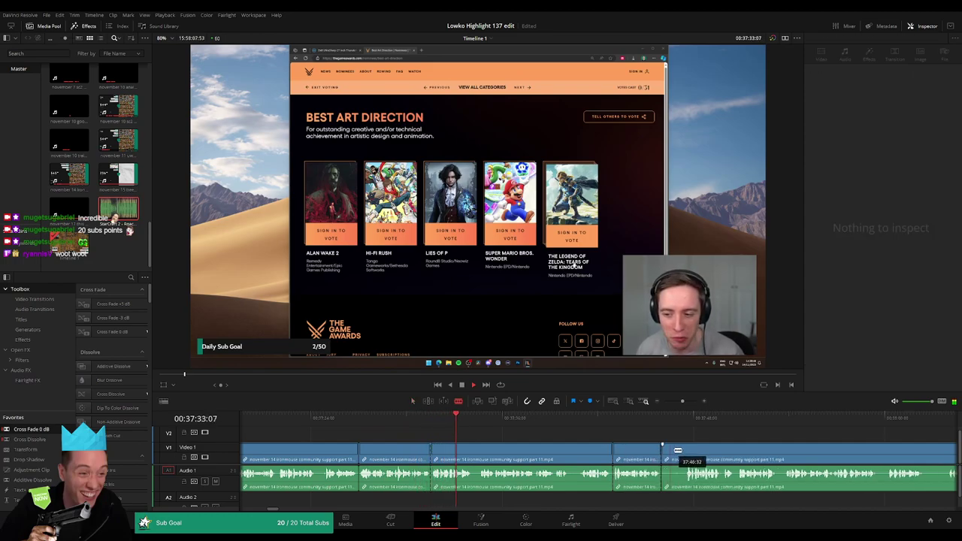
{"action": "left_click", "coordinate": [686, 451]}
{"action": "key", "text": "a"}
{"action": "left_click", "coordinate": [674, 453]}
{"action": "key", "text": "Delete"}
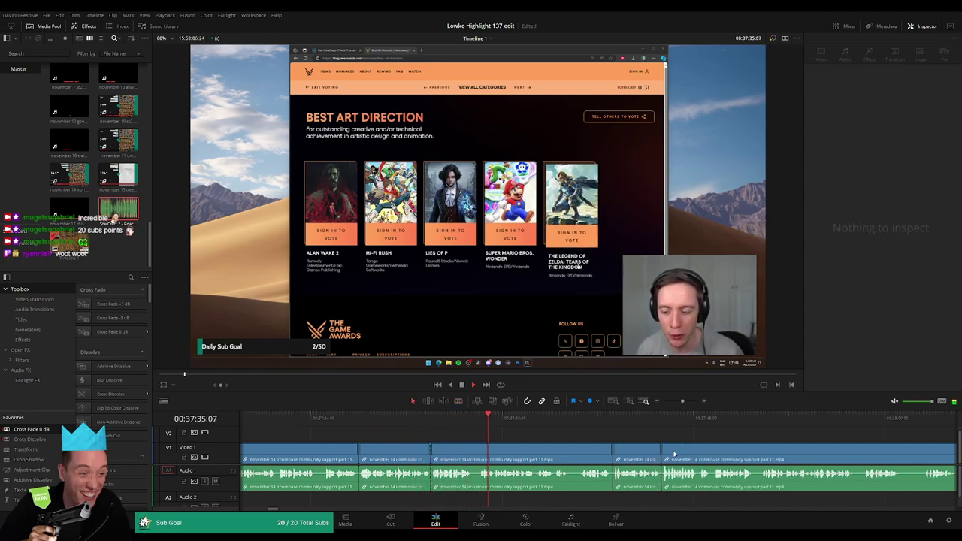
Cut the November 14 clip at about 37:40 and 37:41 and ripple-delete the pause between the cuts.
{"action": "scroll", "coordinate": [631, 457], "scroll_direction": "right", "scroll_amount": 1}
{"action": "scroll", "coordinate": [620, 457], "scroll_direction": "right", "scroll_amount": 5}
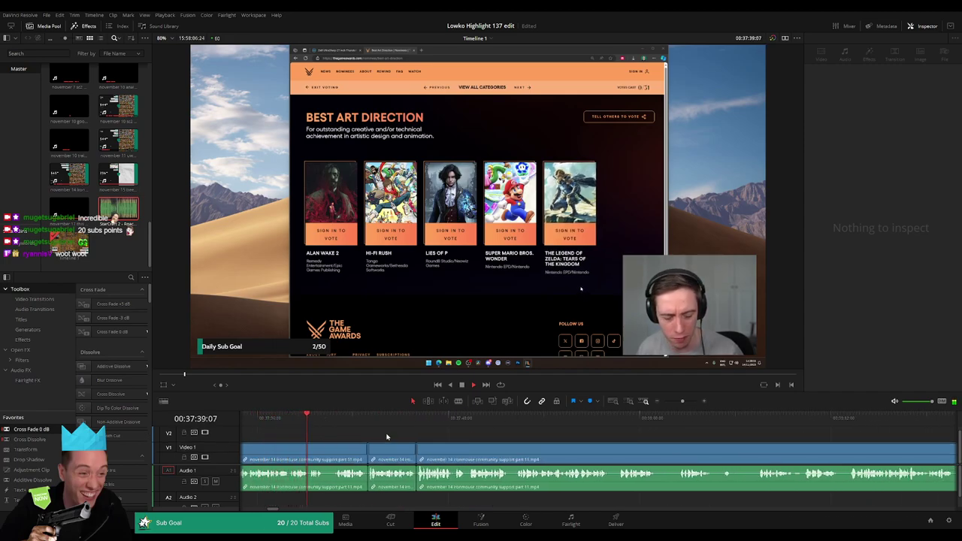
{"action": "key", "text": "b"}
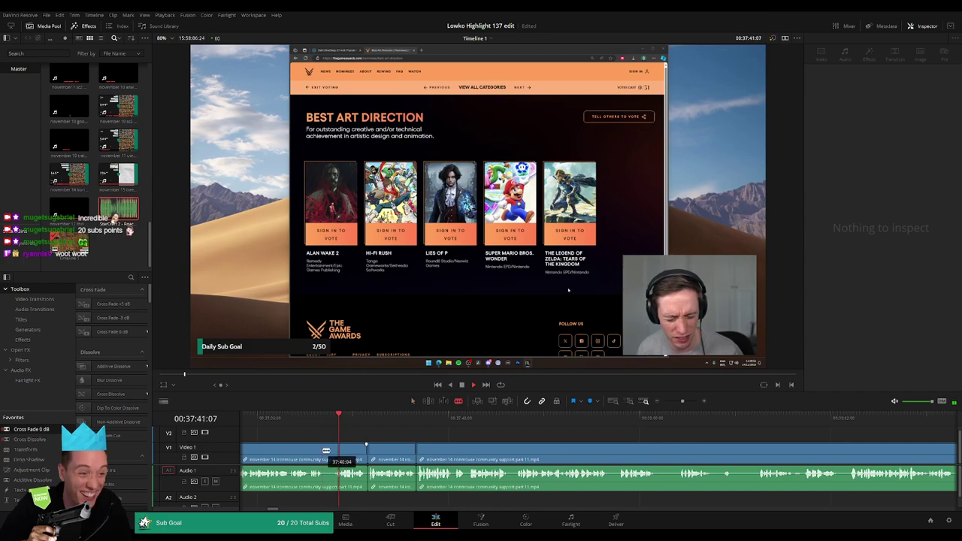
{"action": "left_click", "coordinate": [324, 453]}
{"action": "left_click", "coordinate": [335, 453]}
{"action": "key", "text": "a"}
{"action": "left_click", "coordinate": [329, 453]}
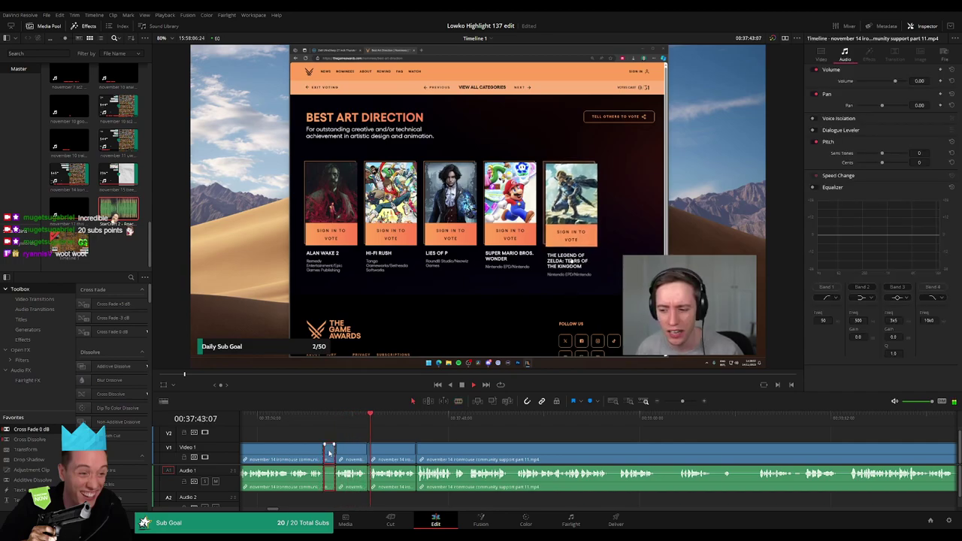
{"action": "key", "text": "Delete"}
Cut the November 14 clip at about 38:00 and 38:02 and ripple-delete the footage between the cuts.
{"action": "left_click_drag", "start_coordinate": [434, 441], "coordinate": [376, 442]}
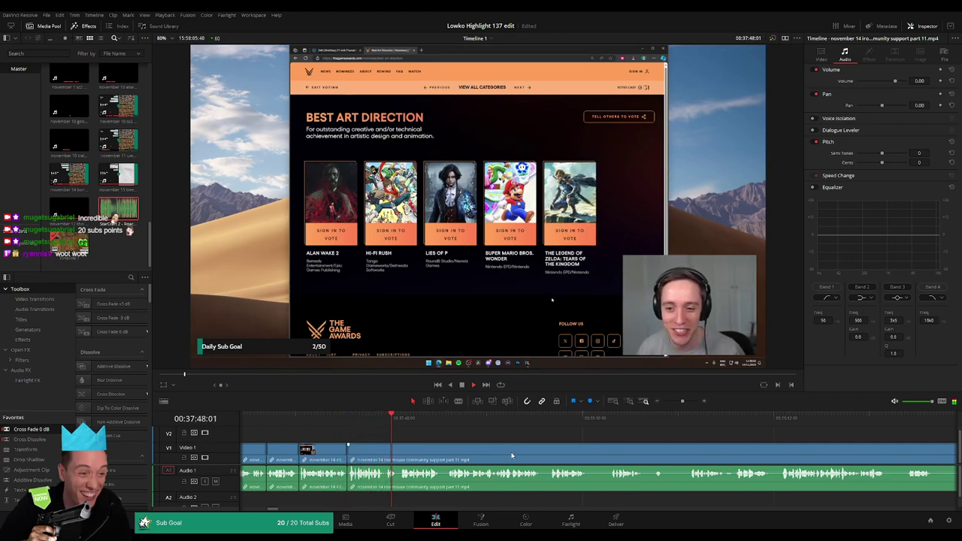
{"action": "key", "text": "b"}
{"action": "left_click", "coordinate": [558, 451]}
{"action": "left_click", "coordinate": [580, 449]}
{"action": "key", "text": "a"}
{"action": "left_click", "coordinate": [569, 452]}
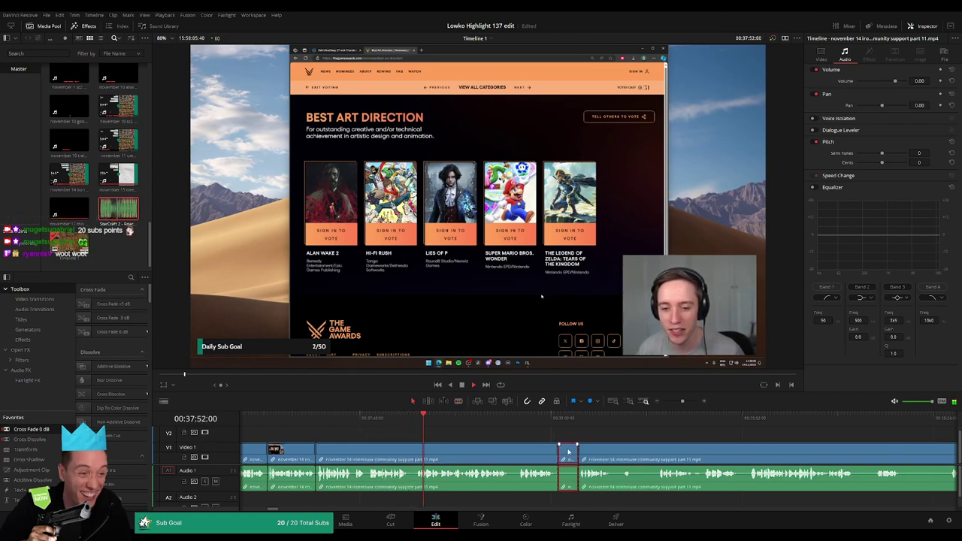
{"action": "key", "text": "Delete"}
Cut the November 14 clip at about 38:04 and 38:05 and ripple-delete the footage between the cuts.
{"action": "key", "text": "b"}
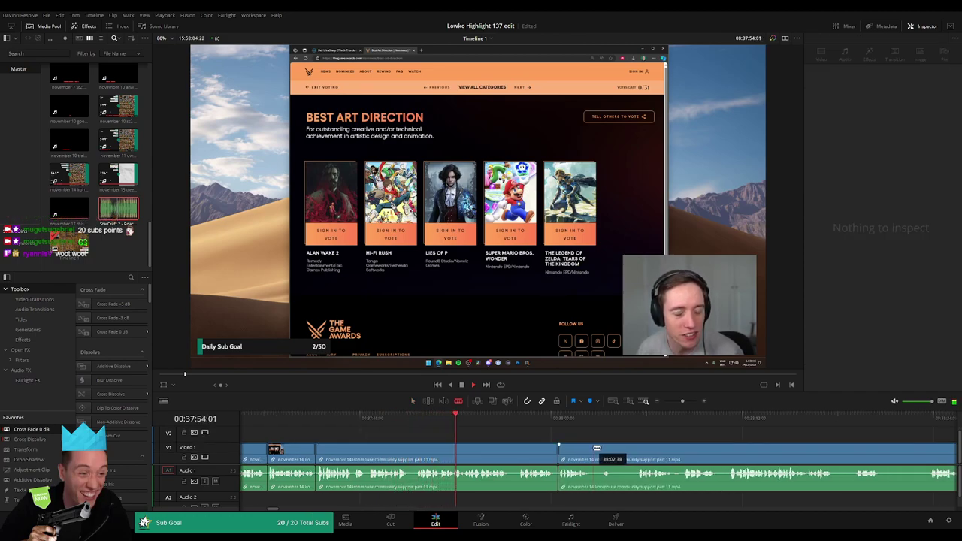
{"action": "left_click", "coordinate": [612, 451]}
{"action": "left_click", "coordinate": [637, 451]}
{"action": "key", "text": "a"}
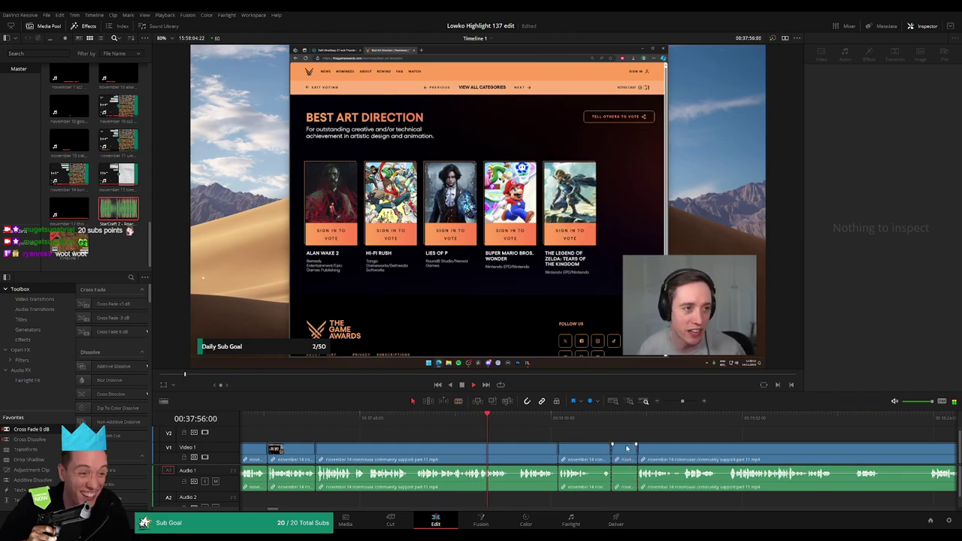
{"action": "left_click", "coordinate": [627, 451]}
{"action": "key", "text": "Delete"}
Cut the November 14 clip at about 37:57 and 37:58 and ripple-delete the short pause between the cuts.
{"action": "left_click_drag", "start_coordinate": [625, 448], "coordinate": [485, 441]}
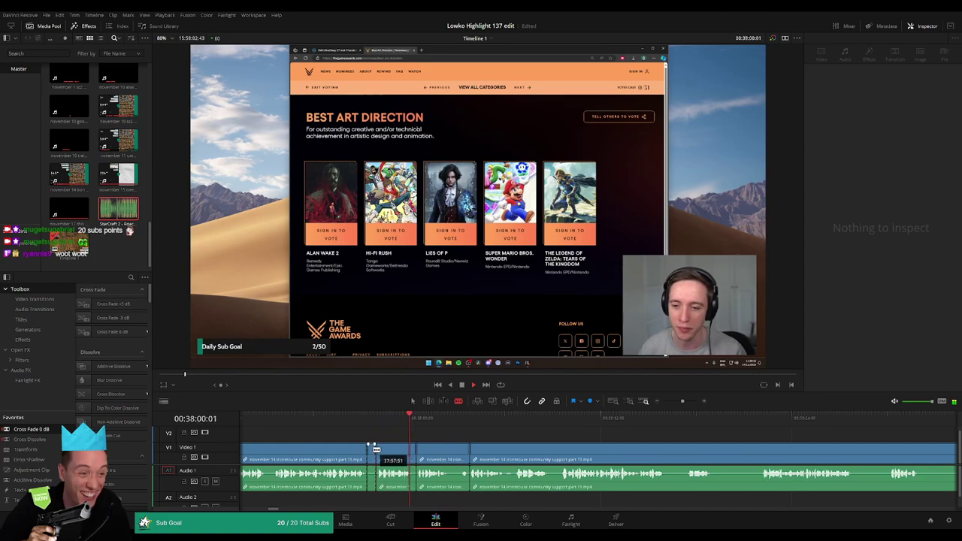
{"action": "left_click", "coordinate": [370, 450]}
{"action": "key", "text": "Delete"}
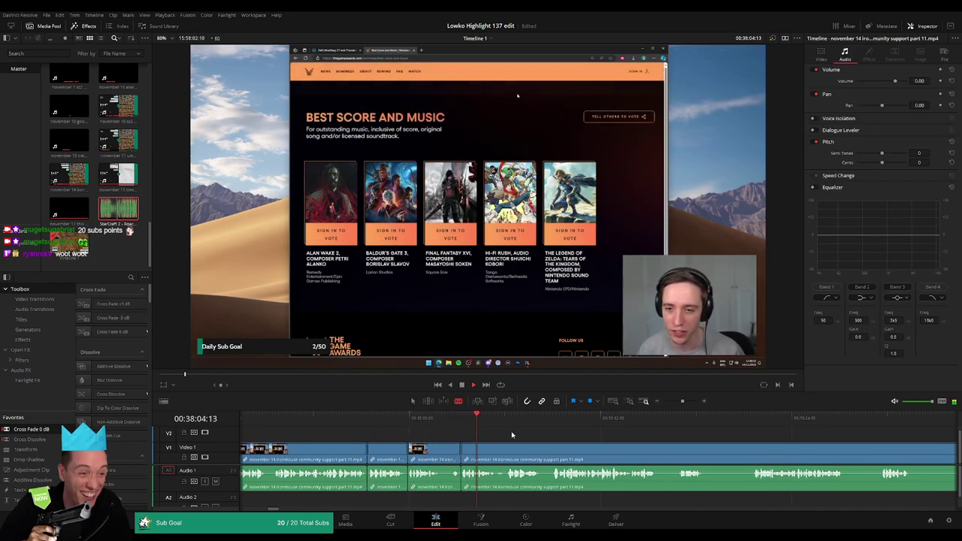
Cut the November 14 clip at about 38:15 and 38:17 and ripple-delete the pause between the cuts.
{"action": "scroll", "coordinate": [553, 435], "scroll_direction": "right", "scroll_amount": 3}
{"action": "key", "text": "b"}
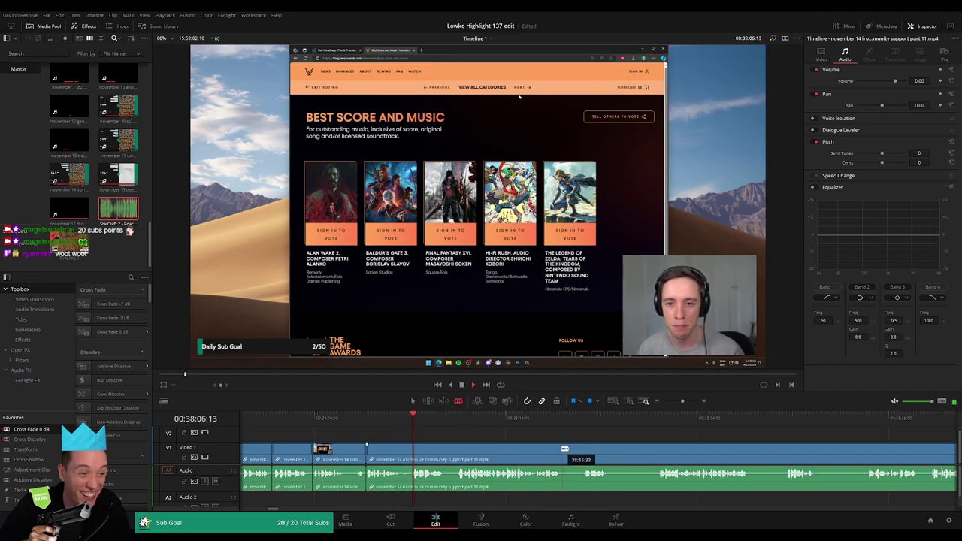
{"action": "left_click", "coordinate": [561, 449]}
{"action": "left_click", "coordinate": [580, 451]}
{"action": "key", "text": "a"}
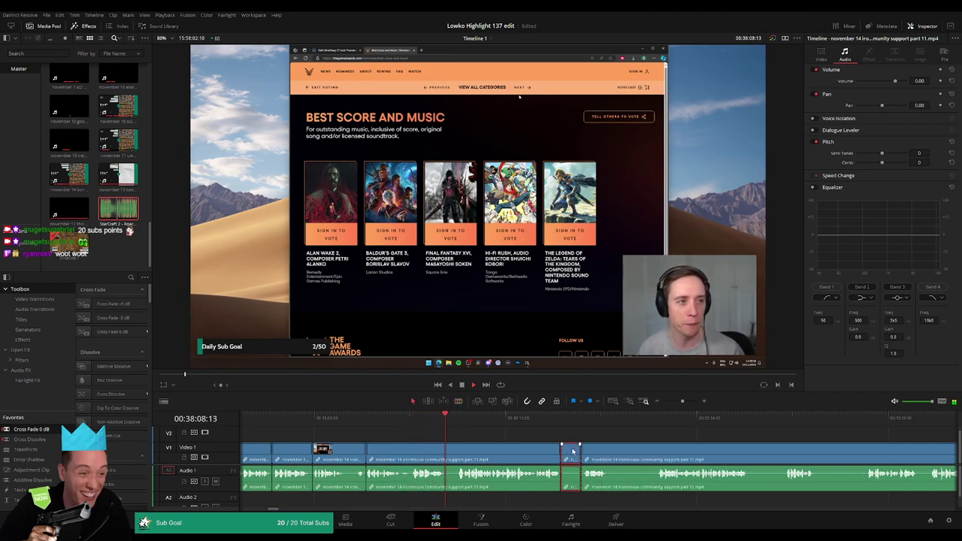
{"action": "key", "text": "Delete"}
Cut the November 14 clip at about 38:17 and 38:20 and ripple-delete the footage between the cuts.
{"action": "key", "text": "b"}
{"action": "left_click", "coordinate": [590, 445]}
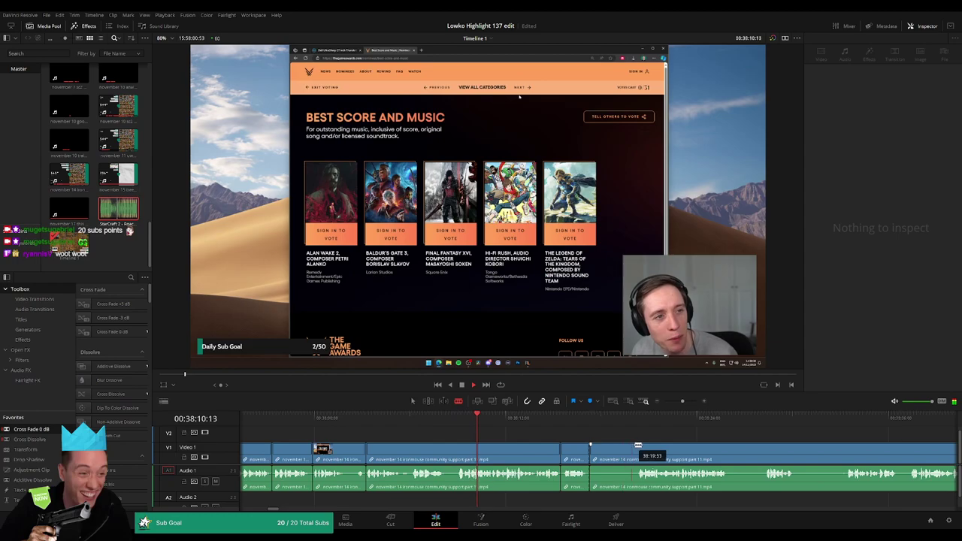
{"action": "left_click", "coordinate": [636, 445]}
{"action": "key", "text": "a"}
{"action": "left_click", "coordinate": [623, 451]}
{"action": "key", "text": "Delete"}
Cut the November 14 clip at about 38:23, 38:25, 38:27 and 38:30.
{"action": "scroll", "coordinate": [552, 448], "scroll_direction": "right", "scroll_amount": 1}
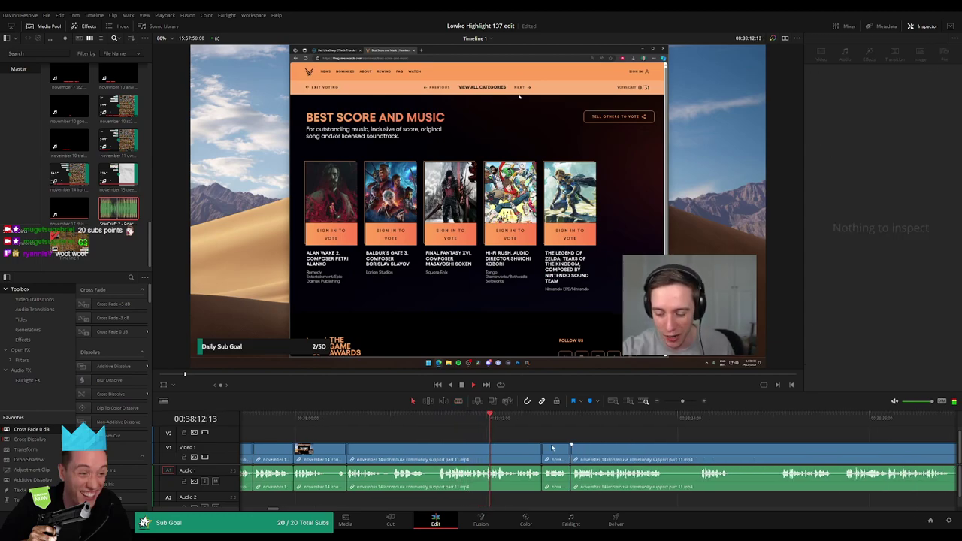
{"action": "scroll", "coordinate": [552, 448], "scroll_direction": "right", "scroll_amount": 3}
{"action": "left_click", "coordinate": [597, 446]}
{"action": "left_click", "coordinate": [632, 448]}
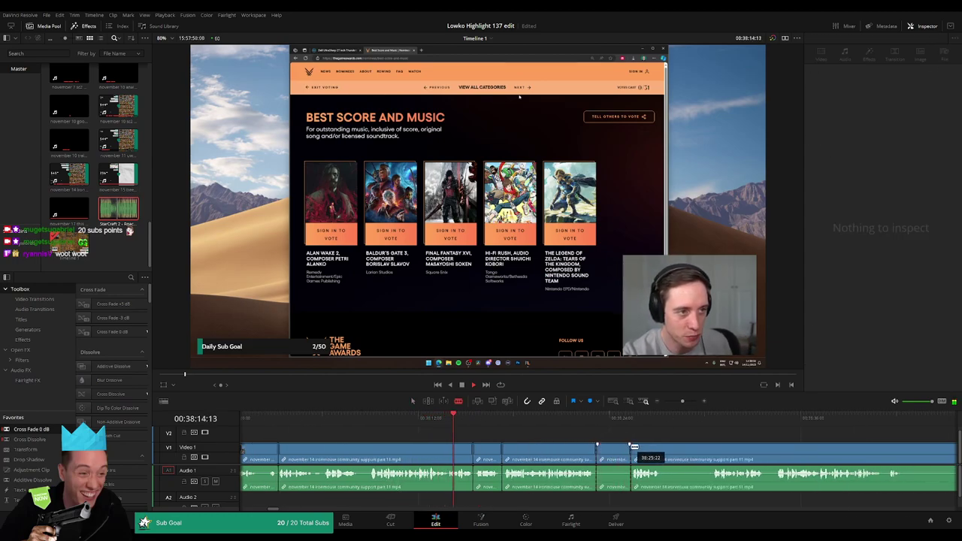
{"action": "left_click", "coordinate": [664, 449]}
{"action": "left_click", "coordinate": [714, 448]}
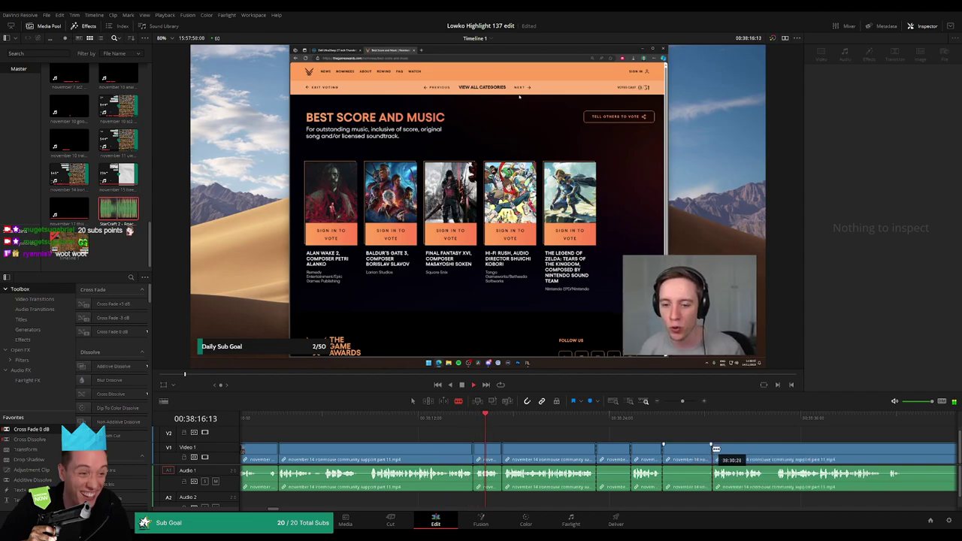
Ripple-delete the November 14 pieces between about 38:27 and 38:30 and between about 38:23 and 38:25.
{"action": "key", "text": "a"}
{"action": "left_click", "coordinate": [702, 452]}
{"action": "key", "text": "Delete"}
{"action": "left_click", "coordinate": [616, 452]}
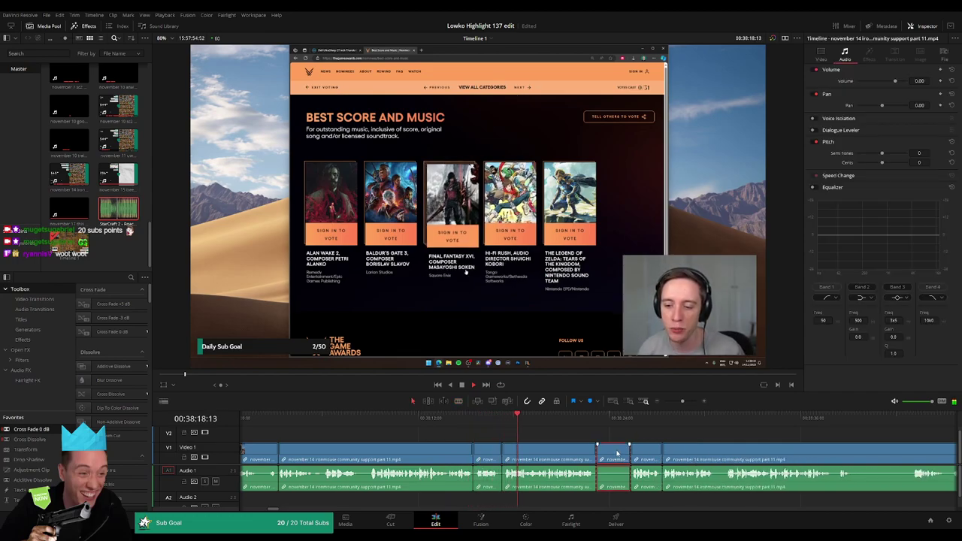
{"action": "key", "text": "Delete"}
Cut the November 14 clip at about 38:37 and 38:41 and ripple-delete the footage between the cuts.
{"action": "scroll", "coordinate": [701, 440], "scroll_direction": "right", "scroll_amount": 1}
{"action": "scroll", "coordinate": [656, 449], "scroll_direction": "right", "scroll_amount": 3}
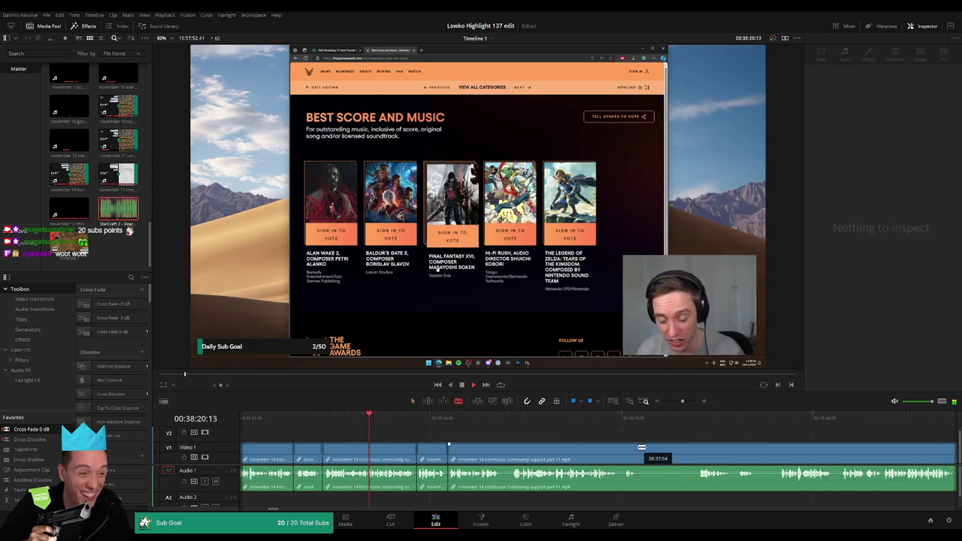
{"action": "left_click", "coordinate": [641, 448]}
{"action": "left_click", "coordinate": [697, 449]}
{"action": "key", "text": "a"}
{"action": "left_click", "coordinate": [679, 450]}
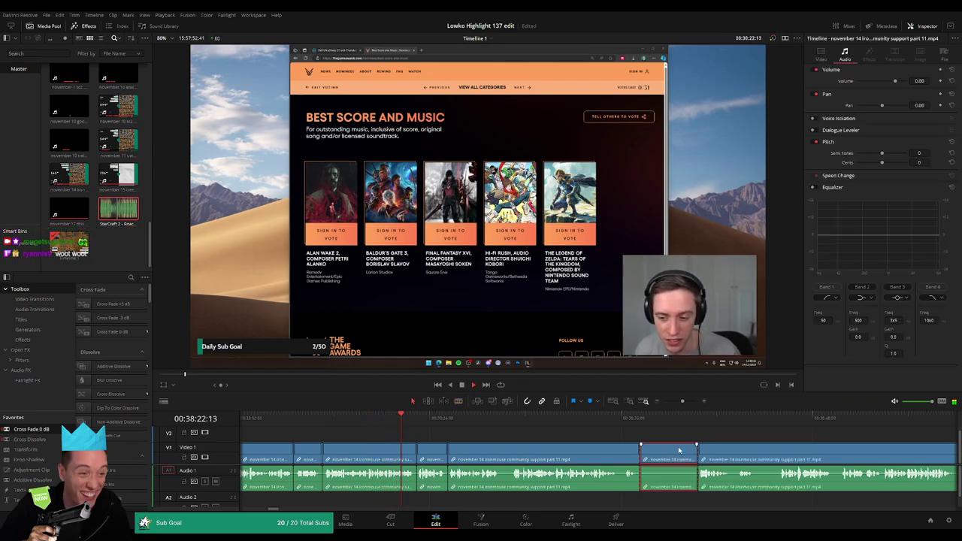
{"action": "key", "text": "Delete"}
Cut the November 14 clip at about 38:41 and 38:42 and ripple-delete the pause between the cuts.
{"action": "key", "text": "b"}
{"action": "left_click", "coordinate": [699, 449]}
{"action": "left_click", "coordinate": [720, 449]}
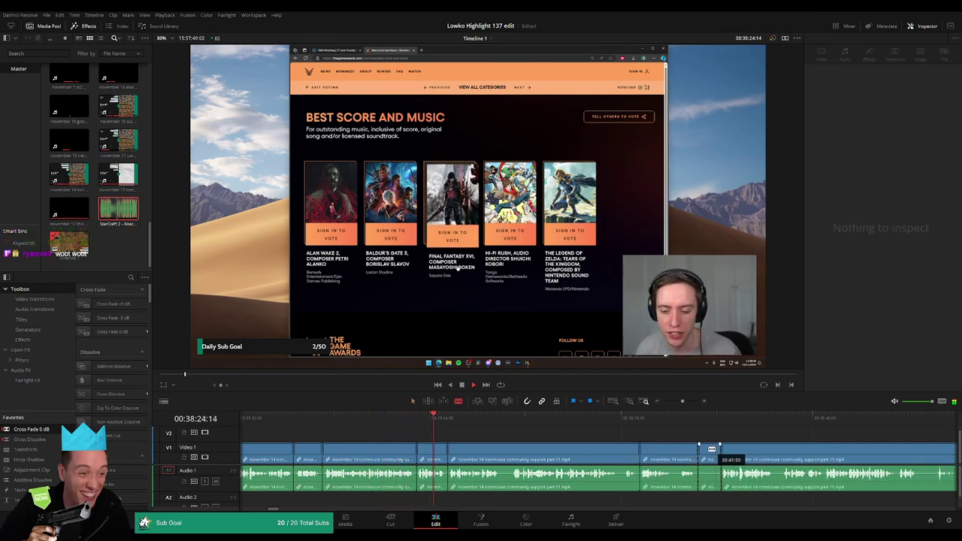
{"action": "key", "text": "a"}
{"action": "left_click", "coordinate": [711, 451]}
{"action": "key", "text": "space"}
{"action": "key", "text": "Delete"}
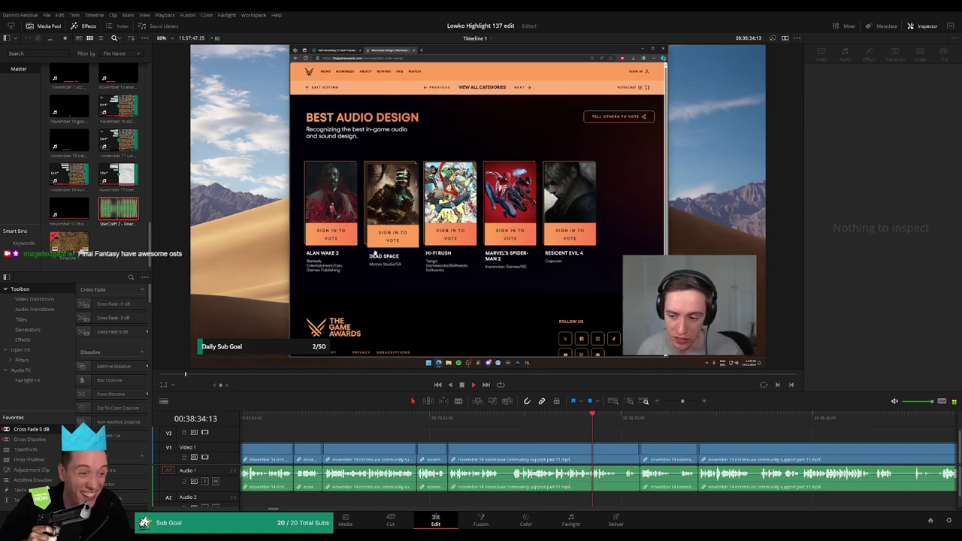
Cut the November 14 clip at about 38:53 and 38:54, delete the piece between the cuts and close the gap.
{"action": "left_click_drag", "start_coordinate": [672, 437], "coordinate": [484, 442]}
{"action": "left_click_drag", "start_coordinate": [576, 440], "coordinate": [494, 441]}
{"action": "scroll", "coordinate": [511, 443], "scroll_direction": "right", "scroll_amount": 2}
{"action": "key", "text": "b"}
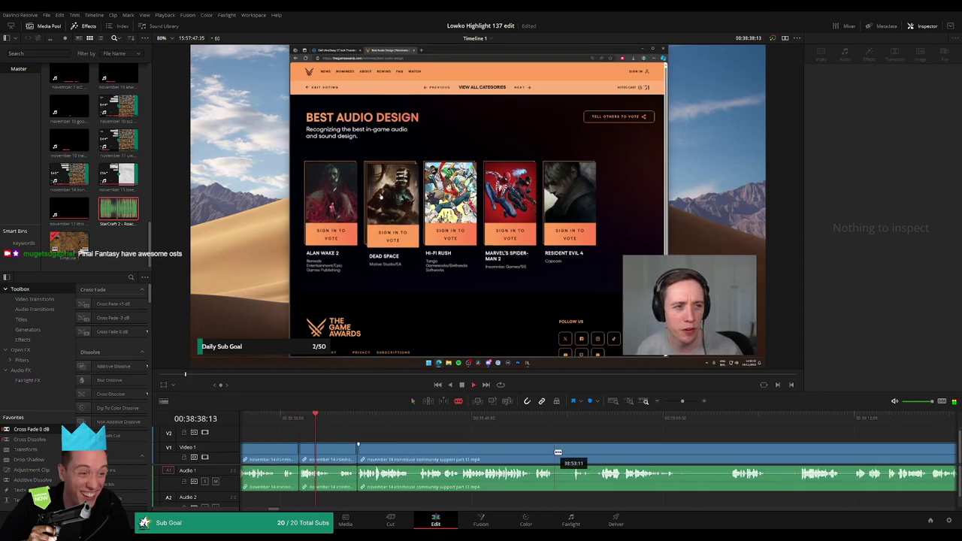
{"action": "left_click", "coordinate": [556, 451]}
{"action": "left_click", "coordinate": [572, 451]}
{"action": "key", "text": "a"}
{"action": "left_click", "coordinate": [563, 454]}
{"action": "key", "text": "BackSpace"}
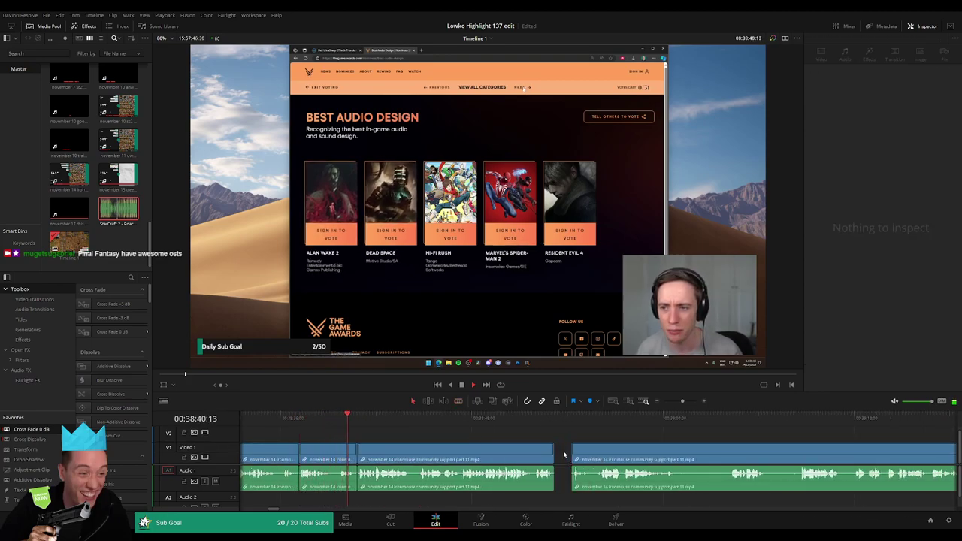
{"action": "left_click", "coordinate": [564, 454]}
{"action": "key", "text": "BackSpace"}
Cut the November 14 clip at about 39:00 and 39:03 and ripple-delete the footage between the cuts.
{"action": "key", "text": "b"}
{"action": "left_click", "coordinate": [663, 452]}
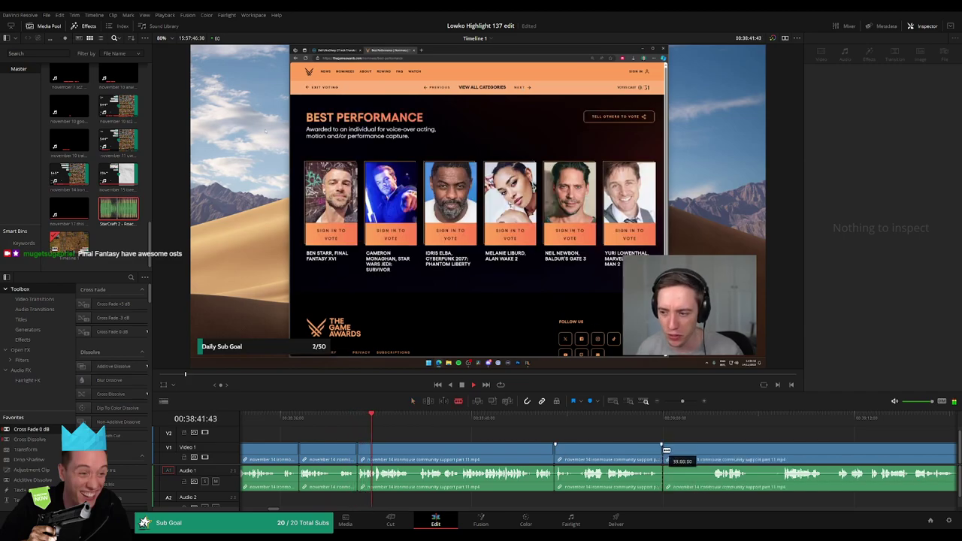
{"action": "left_click", "coordinate": [710, 452]}
{"action": "key", "text": "a"}
{"action": "left_click", "coordinate": [685, 453]}
{"action": "key", "text": "Delete"}
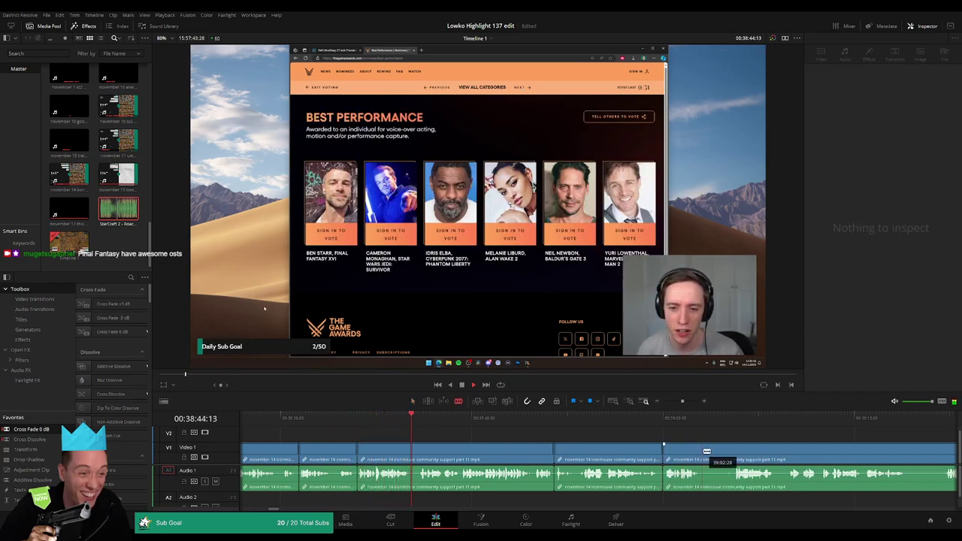
Cut the November 14 clip at about 39:02 and 39:04 and ripple-delete the footage between the cuts.
{"action": "left_click", "coordinate": [704, 452]}
{"action": "left_click", "coordinate": [736, 451]}
{"action": "key", "text": "a"}
{"action": "left_click", "coordinate": [720, 453]}
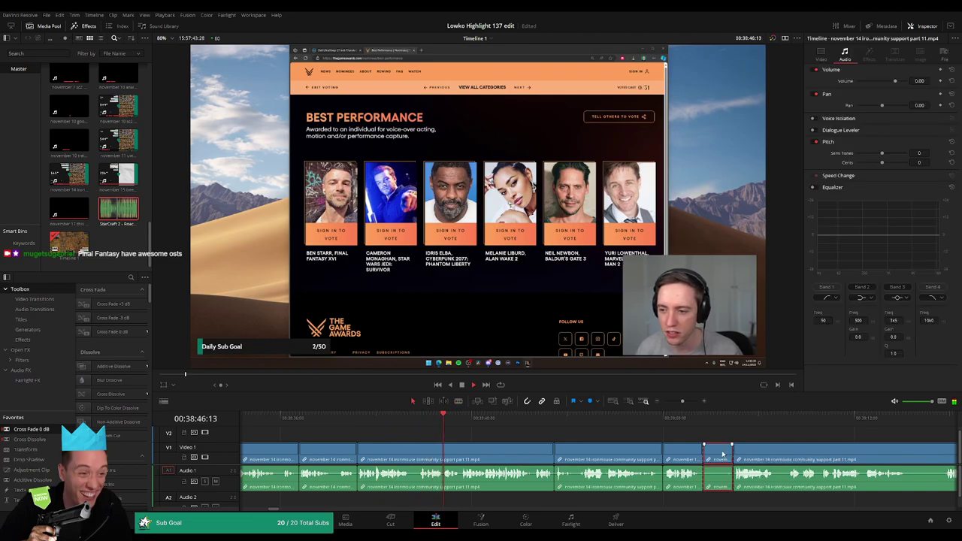
{"action": "key", "text": "Delete"}
Cut the November 14 clip at about 38:59 and ripple-delete the footage up to the existing edit at about 39:00.
{"action": "left_click_drag", "start_coordinate": [723, 454], "coordinate": [533, 440]}
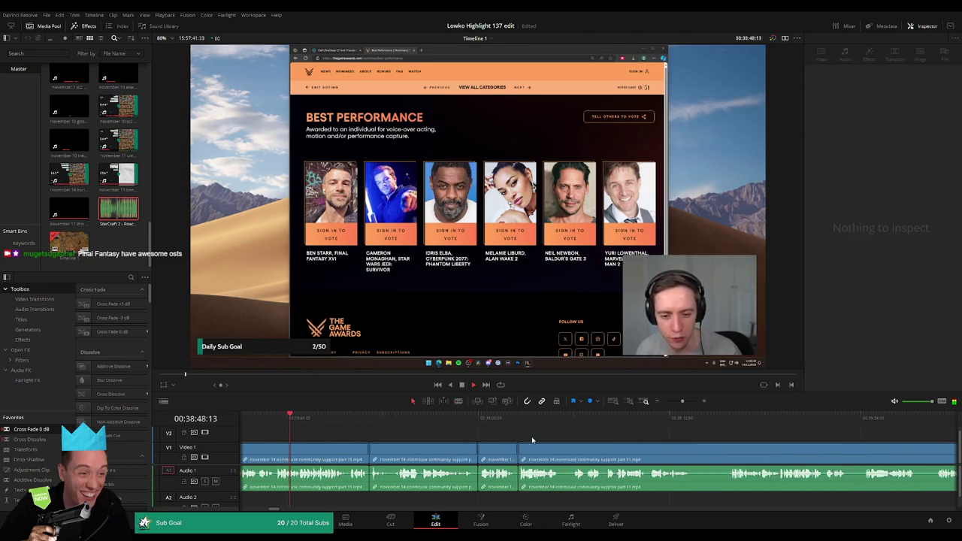
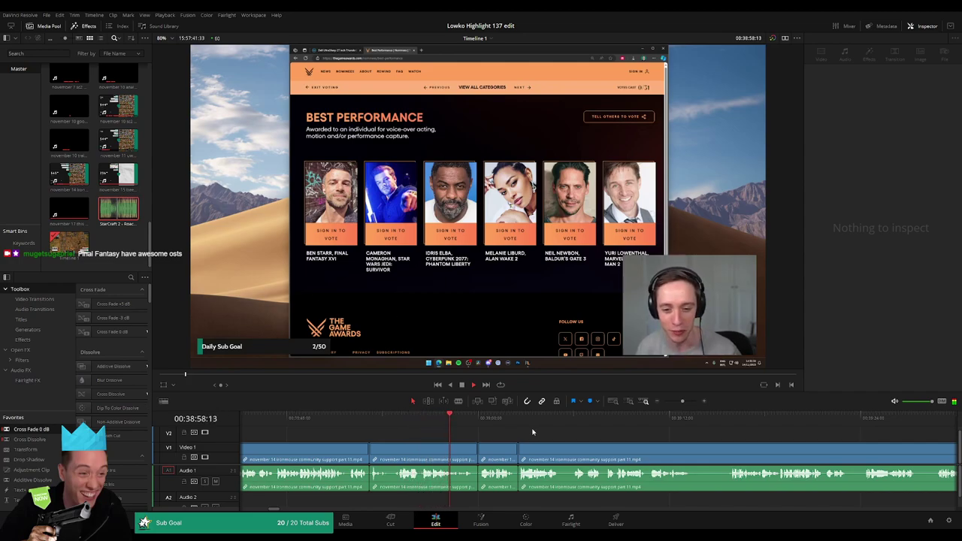
{"action": "left_click_drag", "start_coordinate": [533, 433], "coordinate": [432, 437]}
{"action": "key", "text": "b"}
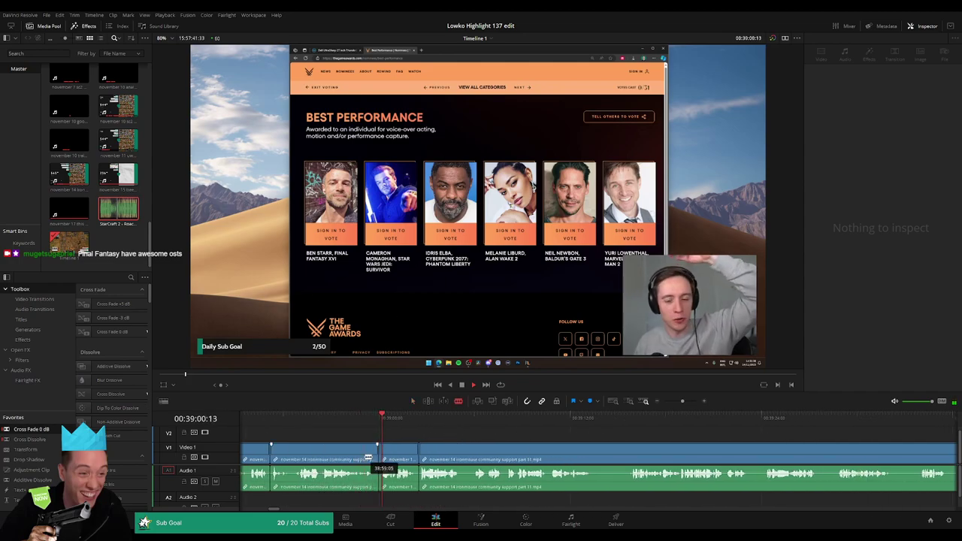
{"action": "left_click", "coordinate": [359, 454]}
{"action": "key", "text": "a"}
{"action": "left_click", "coordinate": [371, 455]}
{"action": "key", "text": "Delete"}
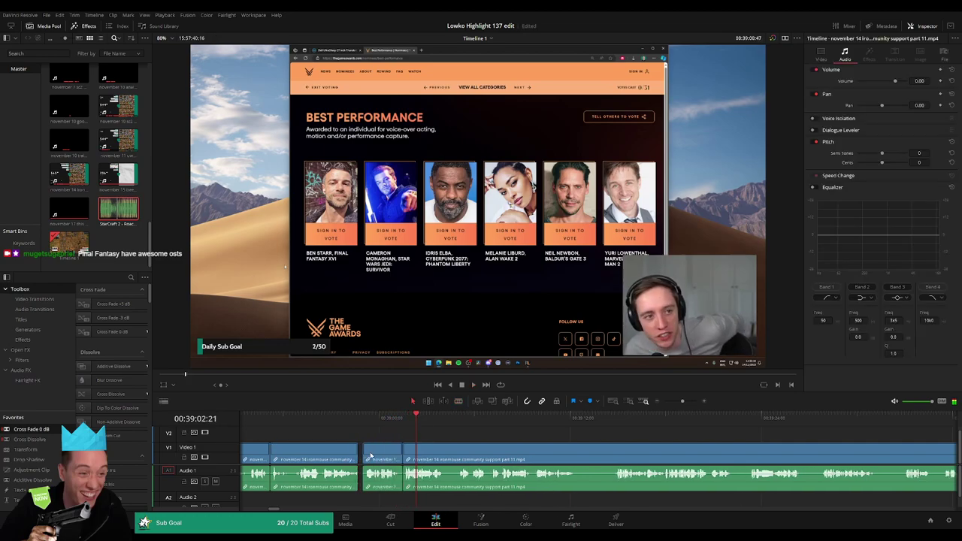
Replay the November 14 footage from the edit at about 39:01.
{"action": "left_click_drag", "start_coordinate": [515, 448], "coordinate": [427, 447]}
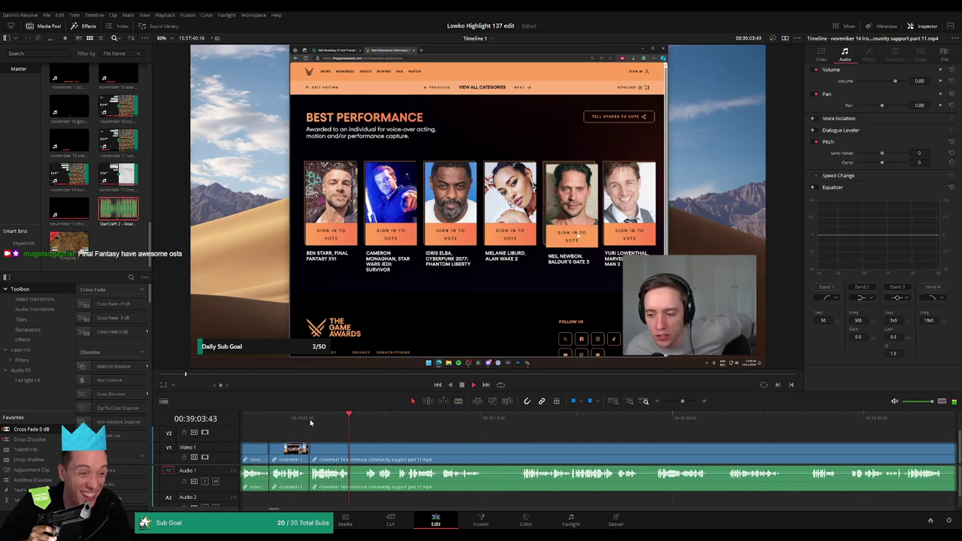
{"action": "left_click", "coordinate": [310, 423]}
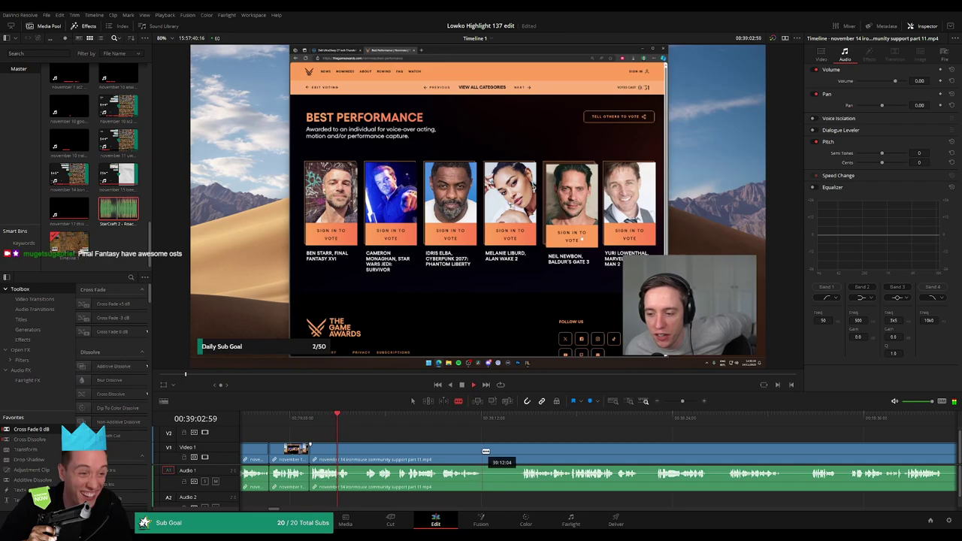
Cut the November 14 clip at about 39:12 and 39:14 and ripple-delete the footage between the cuts.
{"action": "left_click", "coordinate": [486, 452]}
{"action": "left_click", "coordinate": [522, 452]}
{"action": "key", "text": "a"}
{"action": "left_click", "coordinate": [508, 454]}
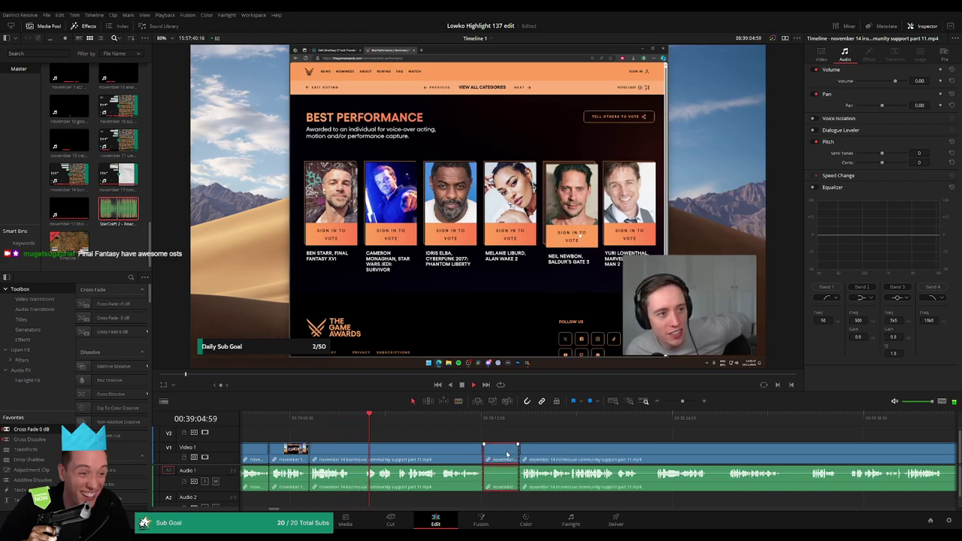
{"action": "key", "text": "Delete"}
Cut two short pauses out of the November 14 clip, at about 39:19 to 39:20 and 39:24 to 39:25, and ripple-delete them.
{"action": "left_click_drag", "start_coordinate": [533, 450], "coordinate": [444, 448]}
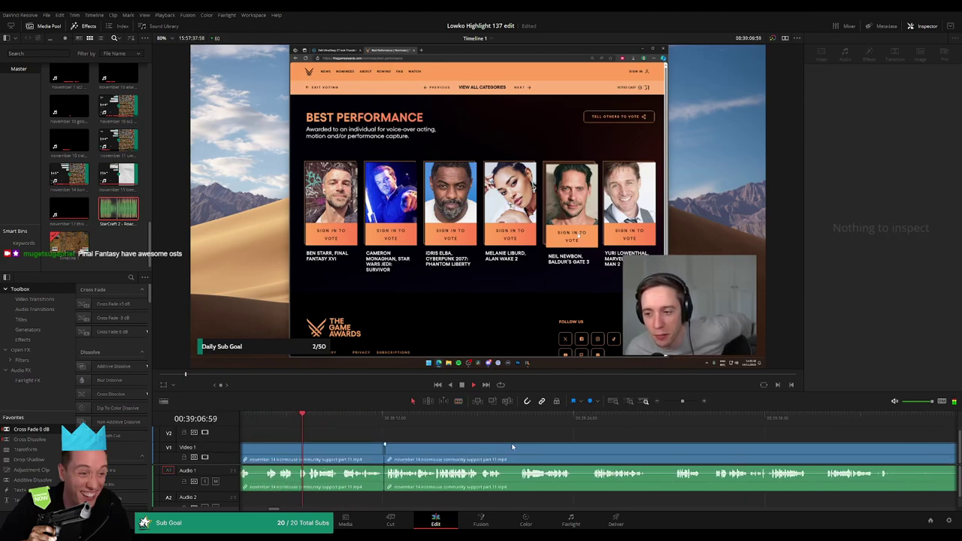
{"action": "key", "text": "b"}
{"action": "left_click", "coordinate": [506, 448]}
{"action": "left_click", "coordinate": [518, 451]}
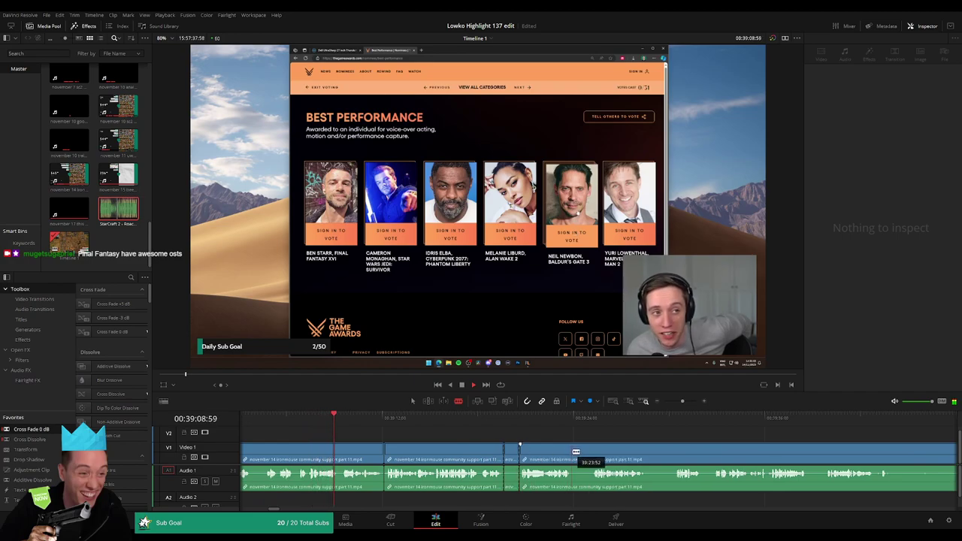
{"action": "left_click", "coordinate": [576, 451]}
{"action": "left_click", "coordinate": [590, 452]}
{"action": "key", "text": "a"}
{"action": "left_click", "coordinate": [587, 454]}
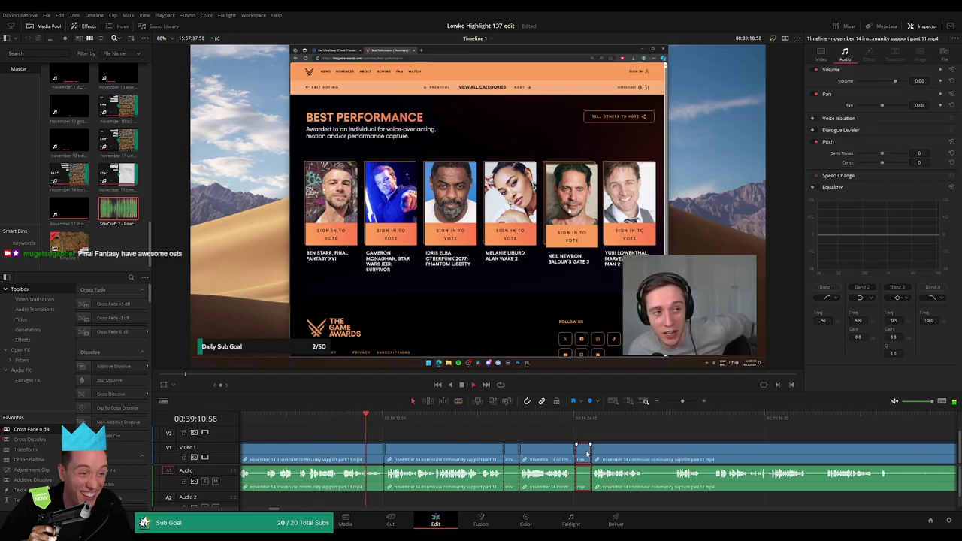
{"action": "key", "text": "Delete"}
{"action": "left_click", "coordinate": [512, 454]}
{"action": "key", "text": "Delete"}
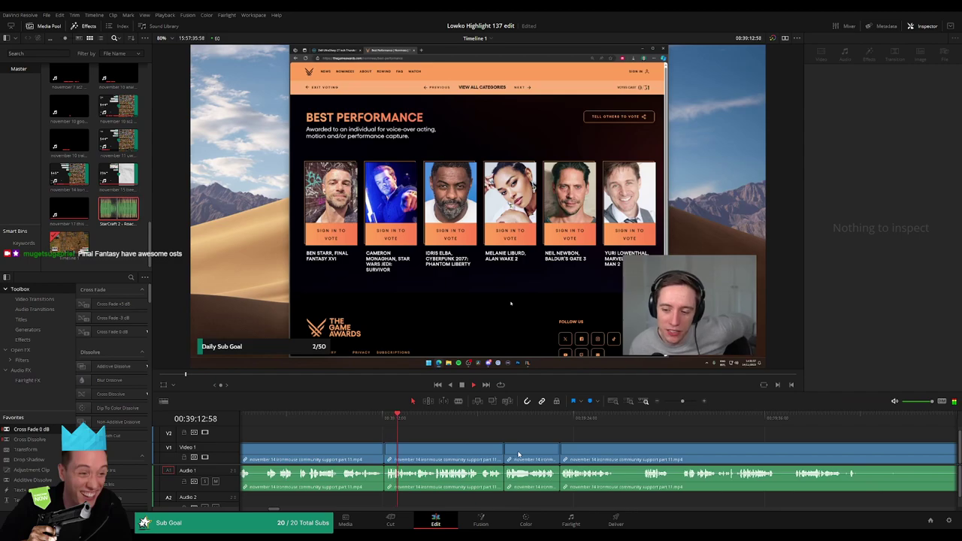
Cut the November 14 clip at about 39:26 and 39:28 and ripple-delete the footage between the cuts.
{"action": "key", "text": "b"}
{"action": "left_click", "coordinate": [616, 455]}
{"action": "left_click", "coordinate": [643, 453]}
{"action": "key", "text": "a"}
{"action": "left_click", "coordinate": [629, 453]}
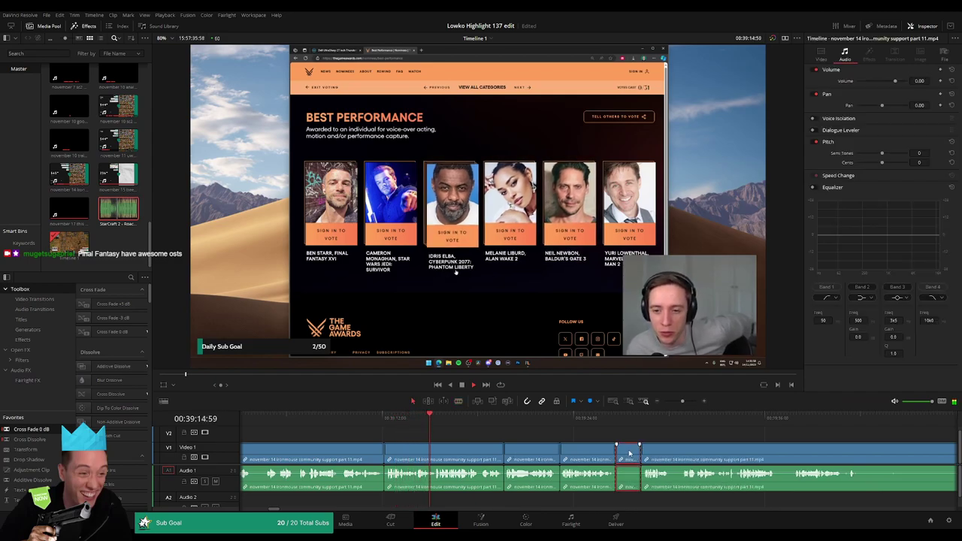
{"action": "key", "text": "Delete"}
Cut the November 14 clip at about 39:28 and 39:29 and ripple-delete the footage between the cuts.
{"action": "scroll", "coordinate": [628, 453], "scroll_direction": "right", "scroll_amount": 2}
{"action": "key", "text": "b"}
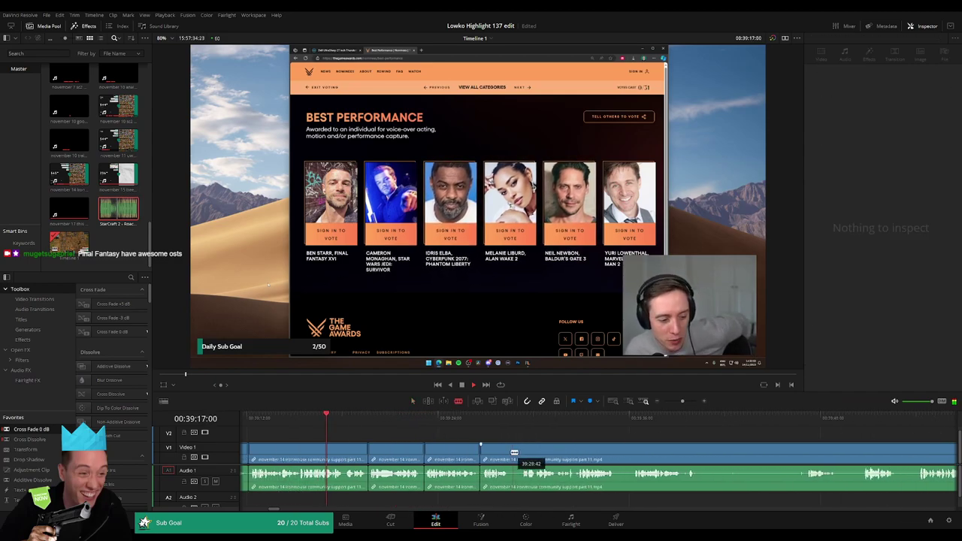
{"action": "left_click", "coordinate": [511, 453]}
{"action": "left_click", "coordinate": [521, 453]}
{"action": "key", "text": "a"}
{"action": "left_click", "coordinate": [516, 454]}
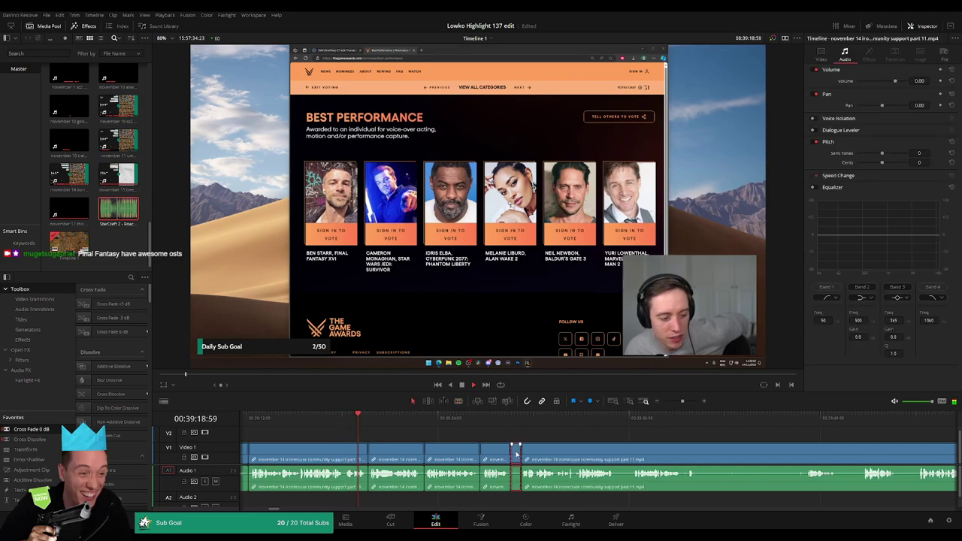
{"action": "key", "text": "Delete"}
Cut the November 14 clip at about 39:39 and 39:46 and ripple-delete the footage between the cuts.
{"action": "key", "text": "b"}
{"action": "left_click", "coordinate": [689, 452]}
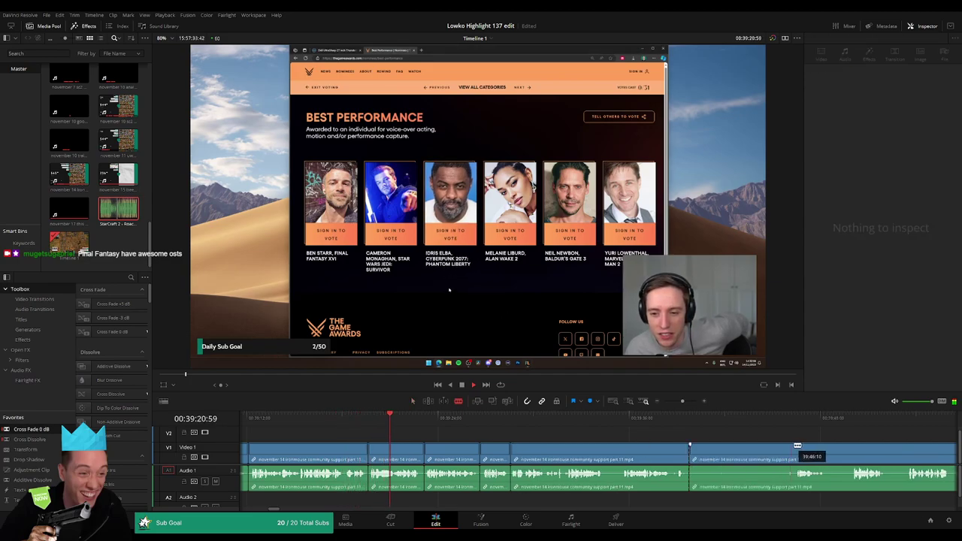
{"action": "left_click", "coordinate": [798, 452]}
{"action": "key", "text": "a"}
{"action": "left_click", "coordinate": [770, 453]}
{"action": "key", "text": "Delete"}
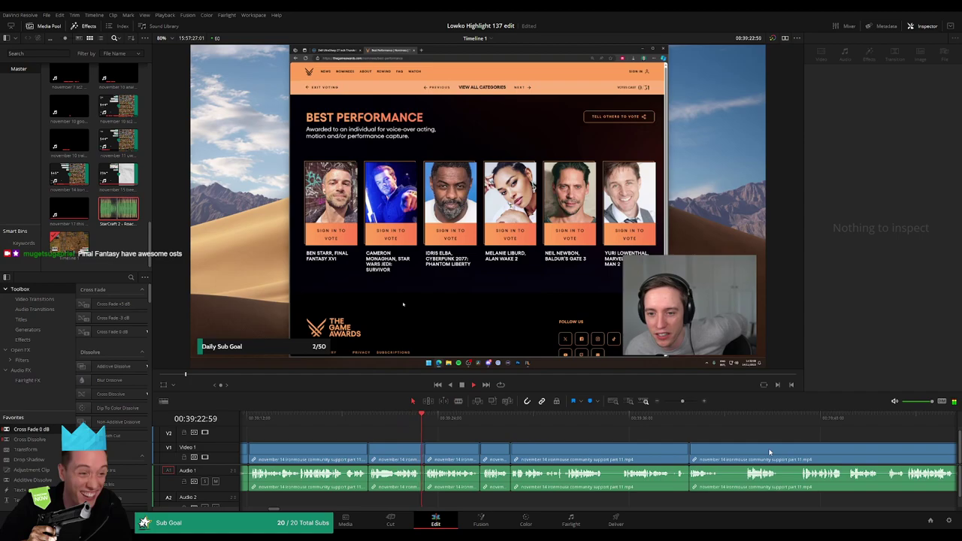
Cut the November 14 clip at about 39:41 and 39:42 and ripple-delete the footage between the cuts.
{"action": "key", "text": "b"}
{"action": "left_click", "coordinate": [720, 453]}
{"action": "left_click", "coordinate": [734, 456]}
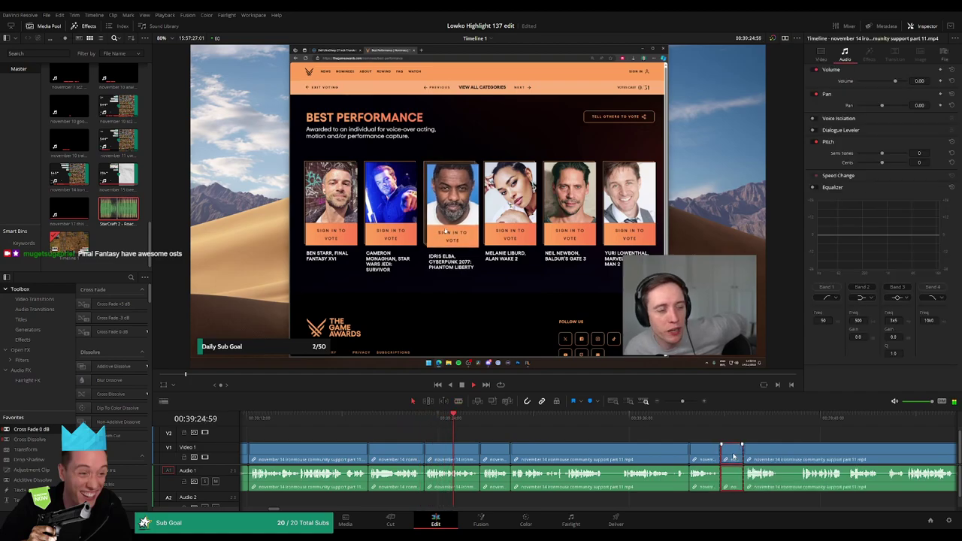
{"action": "key", "text": "Delete"}
Cut the November 14 clip at about 39:34 and 39:35 and ripple-delete the footage between the cuts.
{"action": "key", "text": "b"}
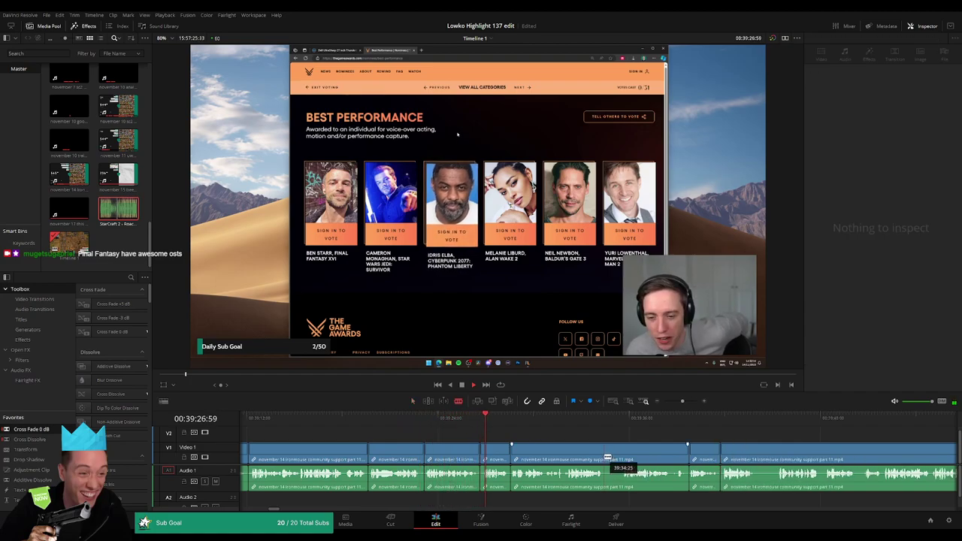
{"action": "left_click", "coordinate": [604, 456]}
{"action": "left_click", "coordinate": [623, 455]}
{"action": "key", "text": "a"}
{"action": "left_click", "coordinate": [616, 456]}
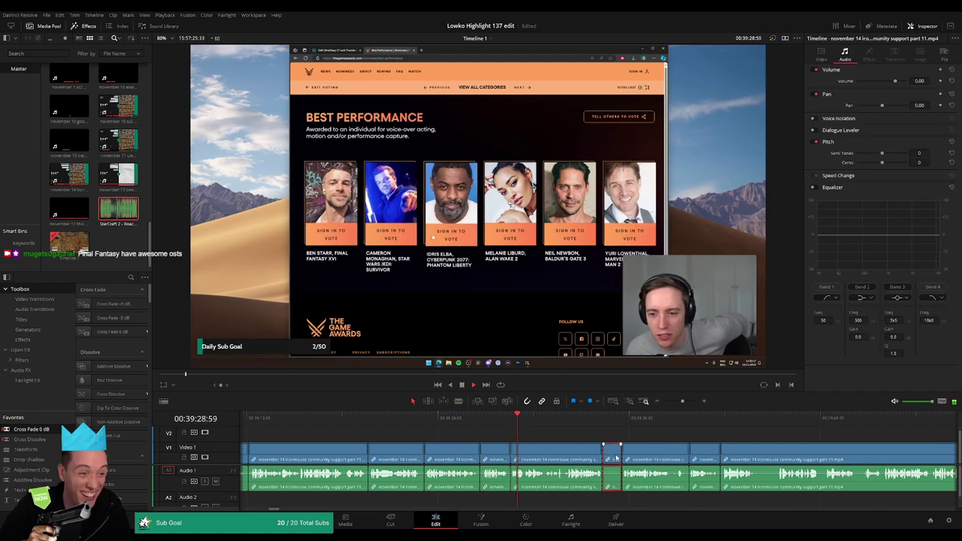
{"action": "key", "text": "Delete"}
Cut the November 14 clip at about 39:42 and 39:44 and ripple-delete the footage between the cuts.
{"action": "scroll", "coordinate": [608, 458], "scroll_direction": "right", "scroll_amount": 5}
{"action": "key", "text": "b"}
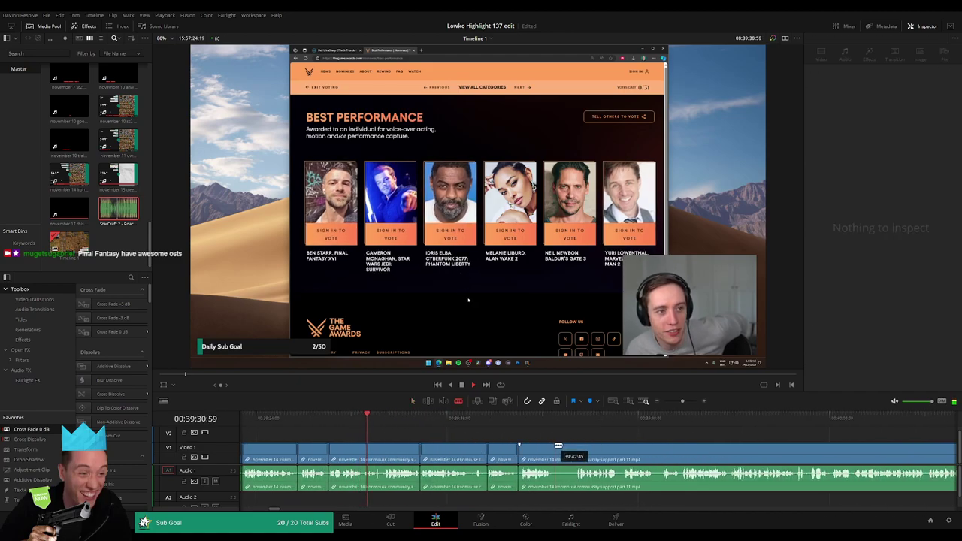
{"action": "left_click", "coordinate": [555, 445]}
{"action": "left_click", "coordinate": [579, 445]}
{"action": "key", "text": "a"}
{"action": "left_click", "coordinate": [570, 447]}
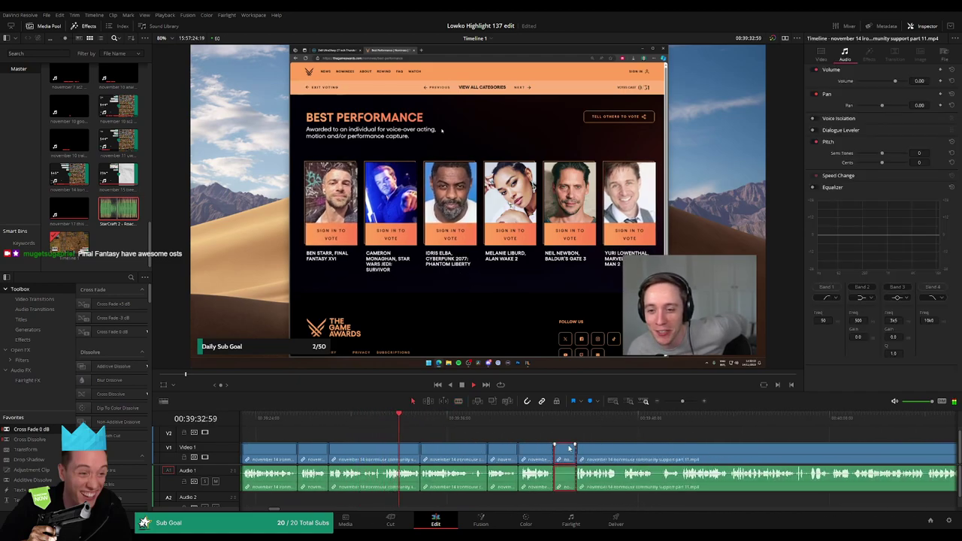
{"action": "key", "text": "Delete"}
Cut the November 14 clip at about 39:47 and 39:48 and ripple-delete the footage between the cuts.
{"action": "key", "text": "b"}
{"action": "left_click", "coordinate": [632, 449]}
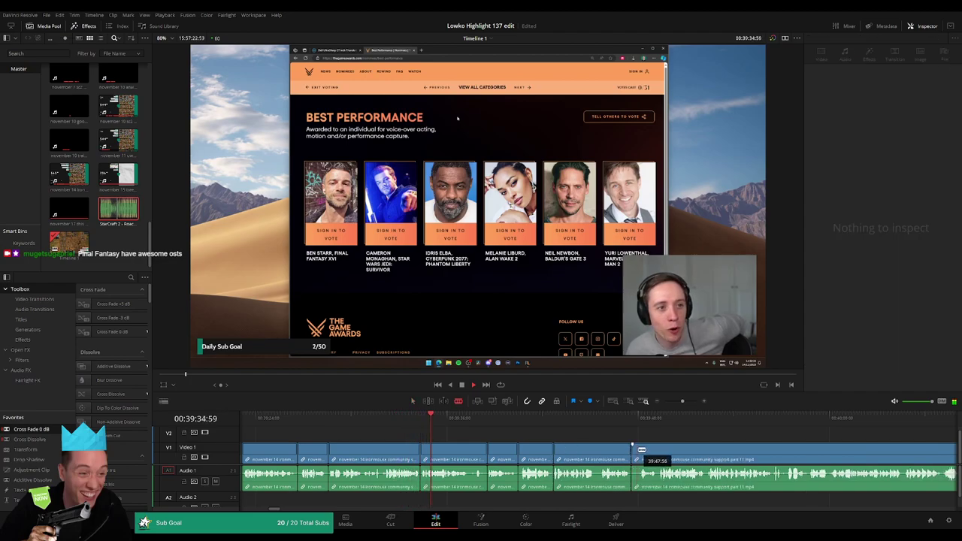
{"action": "left_click_drag", "start_coordinate": [643, 450], "coordinate": [539, 437]}
{"action": "key", "text": "Delete"}
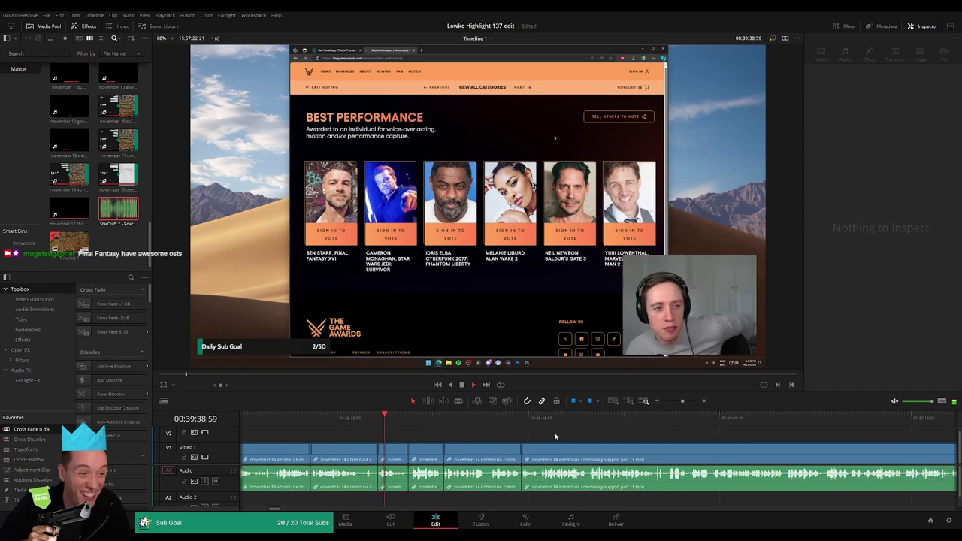
Cut the November 14 clip at about 40:20 and 40:21 and ripple-delete the footage between the cuts.
{"action": "scroll", "coordinate": [511, 443], "scroll_direction": "right", "scroll_amount": 2}
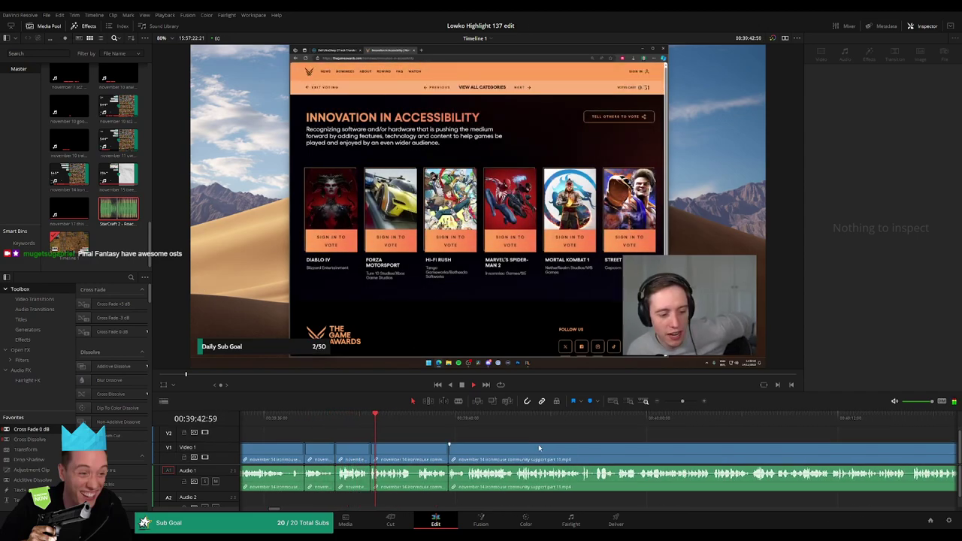
{"action": "scroll", "coordinate": [519, 444], "scroll_direction": "right", "scroll_amount": 3}
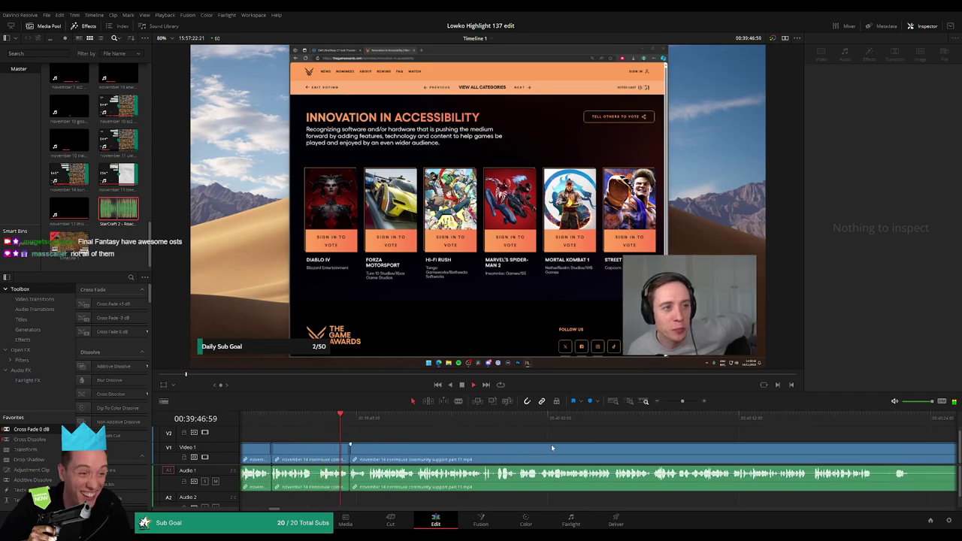
{"action": "scroll", "coordinate": [541, 451], "scroll_direction": "right", "scroll_amount": 1}
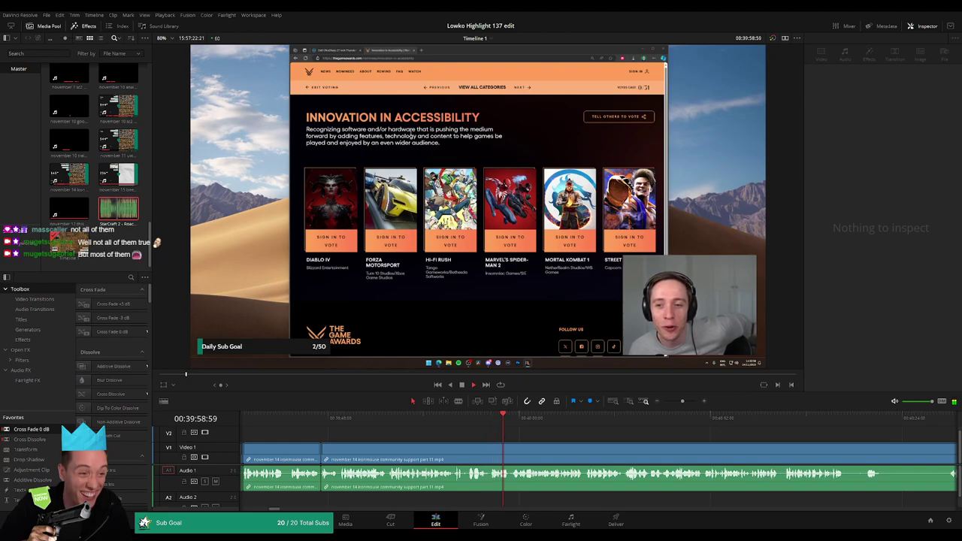
{"action": "scroll", "coordinate": [610, 438], "scroll_direction": "right", "scroll_amount": 5}
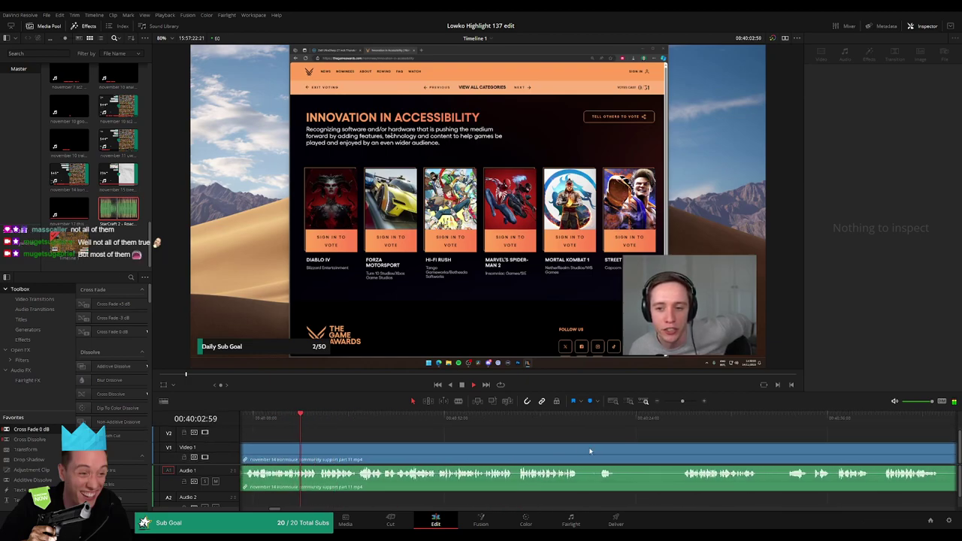
{"action": "key", "text": "b"}
{"action": "left_click", "coordinate": [581, 455]}
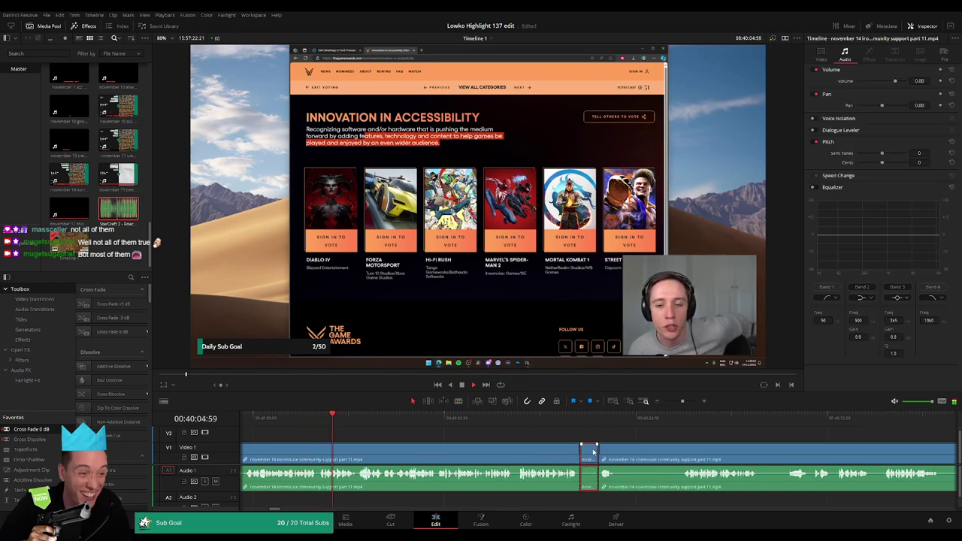
Cut the November 14 clip at about 40:21 and 40:25 and ripple-delete the footage between the cuts.
{"action": "left_click", "coordinate": [599, 451]}
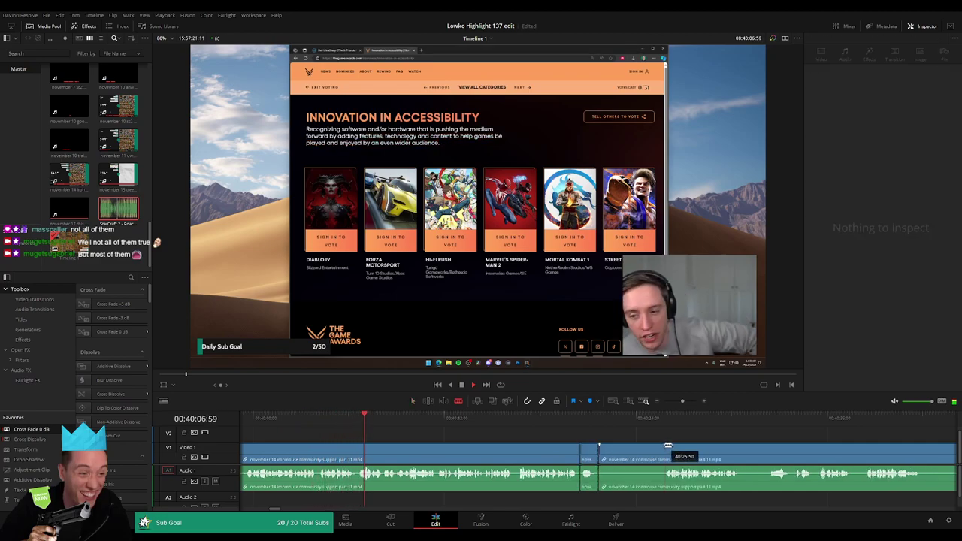
{"action": "left_click", "coordinate": [662, 451]}
{"action": "key", "text": "a"}
{"action": "left_click", "coordinate": [649, 451]}
{"action": "key", "text": "Delete"}
Cut the November 14 clip at about 40:26 and 40:28 and ripple-delete the footage between the cuts.
{"action": "key", "text": "b"}
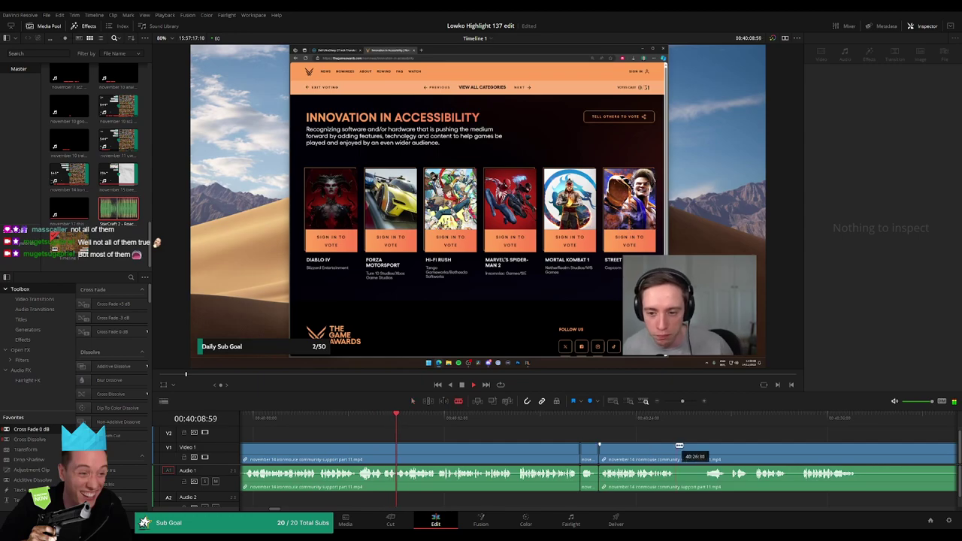
{"action": "left_click", "coordinate": [675, 447]}
{"action": "left_click", "coordinate": [693, 449]}
{"action": "left_click_drag", "start_coordinate": [708, 447], "coordinate": [609, 444]}
{"action": "key", "text": "Delete"}
Cut the November 14 clip at about 40:31 and 40:32 and ripple-delete the footage between the cuts.
{"action": "key", "text": "b"}
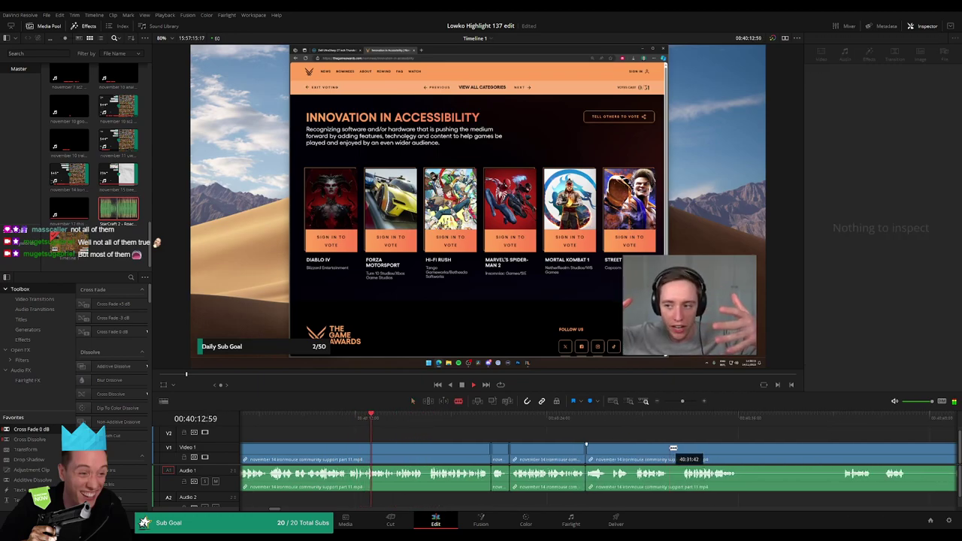
{"action": "left_click_drag", "start_coordinate": [673, 448], "coordinate": [680, 449]}
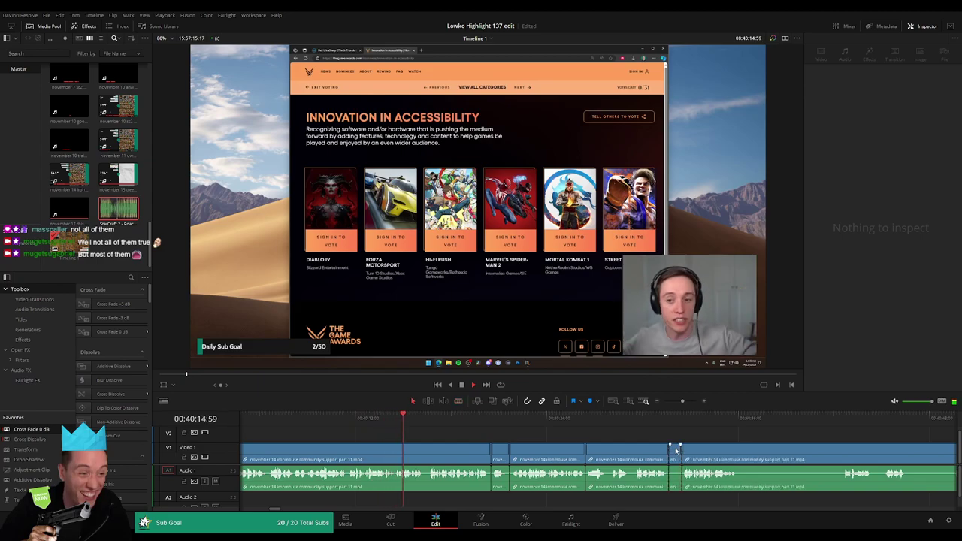
{"action": "left_click", "coordinate": [676, 449]}
{"action": "key", "text": "Delete"}
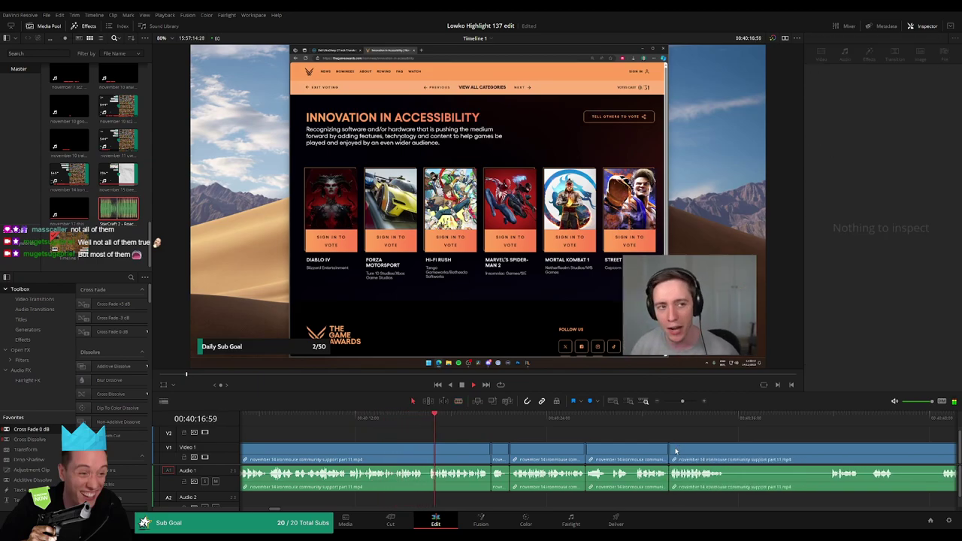
Make two close cuts in the November 14 clip at about 40:16, remove the short piece between them and close the gap.
{"action": "left_click_drag", "start_coordinate": [451, 459], "coordinate": [430, 453]}
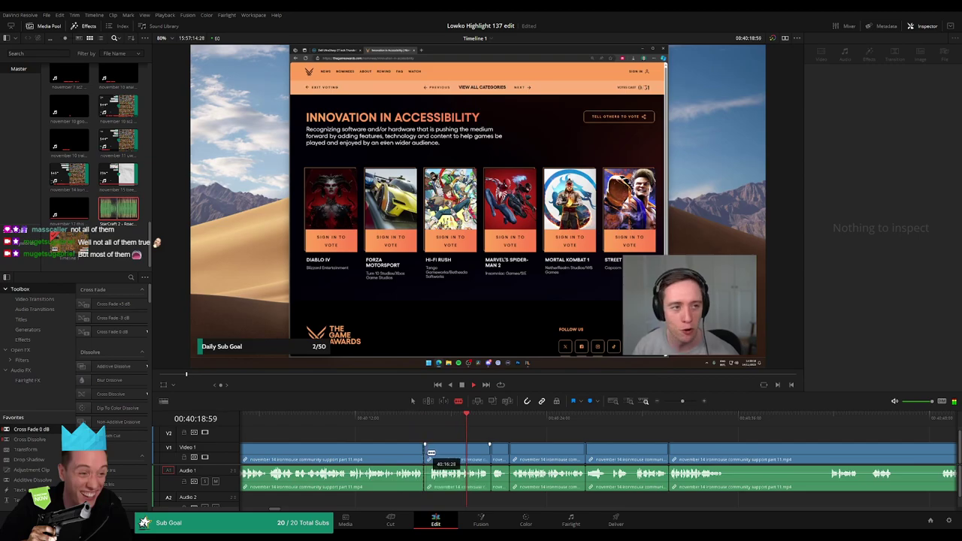
{"action": "left_click", "coordinate": [432, 454]}
{"action": "key", "text": "a"}
{"action": "left_click", "coordinate": [427, 454]}
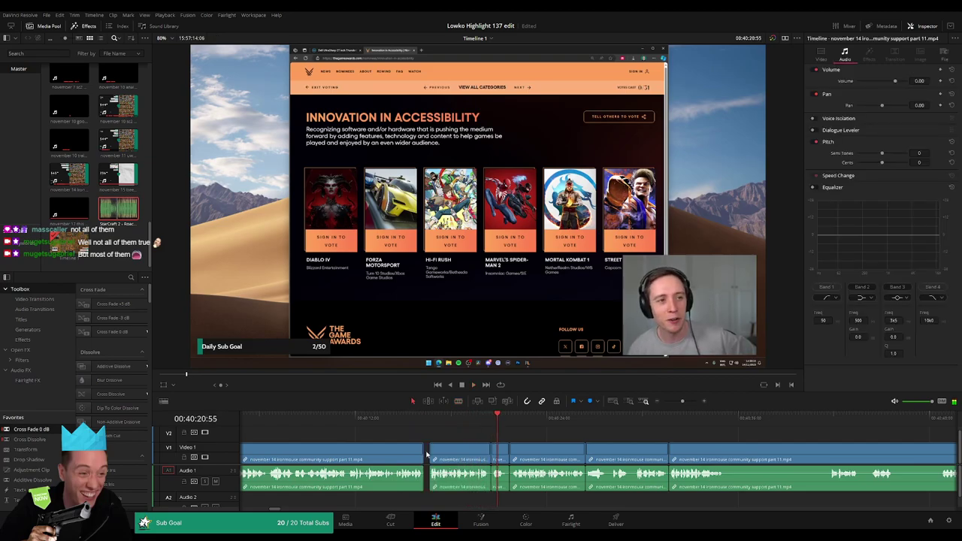
{"action": "key", "text": "Delete"}
Cut the November 14 clip at about 40:34 and 40:41 and ripple-delete the footage between the cuts.
{"action": "scroll", "coordinate": [476, 446], "scroll_direction": "right", "scroll_amount": 3}
{"action": "key", "text": "b"}
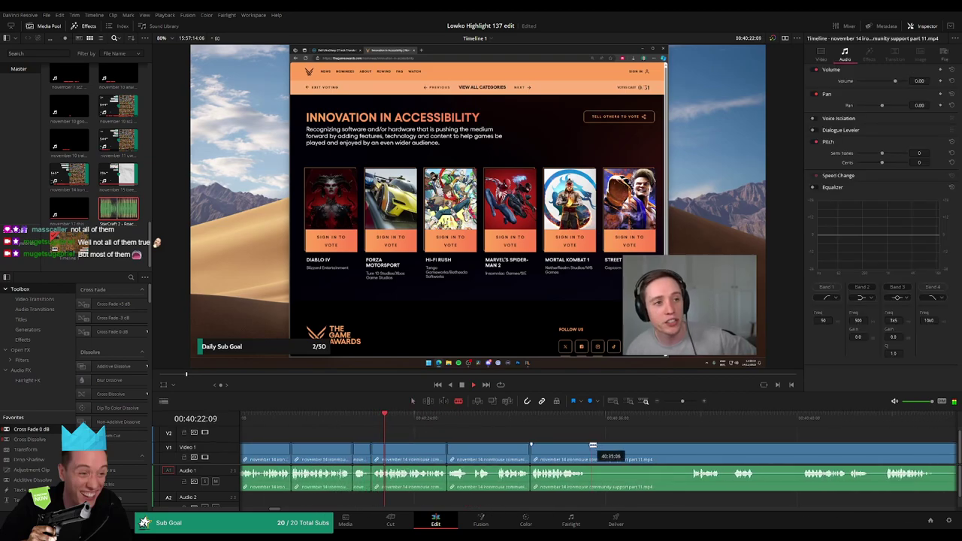
{"action": "left_click", "coordinate": [588, 448]}
{"action": "left_click_drag", "start_coordinate": [696, 449], "coordinate": [690, 451]}
{"action": "left_click", "coordinate": [677, 452]}
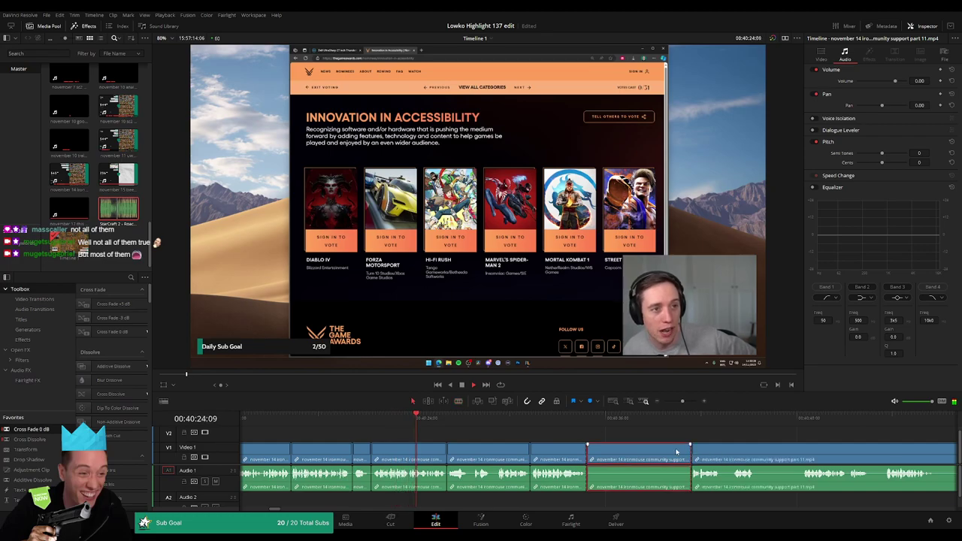
{"action": "key", "text": "Delete"}
Cut out and ripple-delete the pauses before and after the short phrase in the November 14 clip, at about 40:36 and 40:38.
{"action": "key", "text": "b"}
{"action": "left_click", "coordinate": [617, 452]}
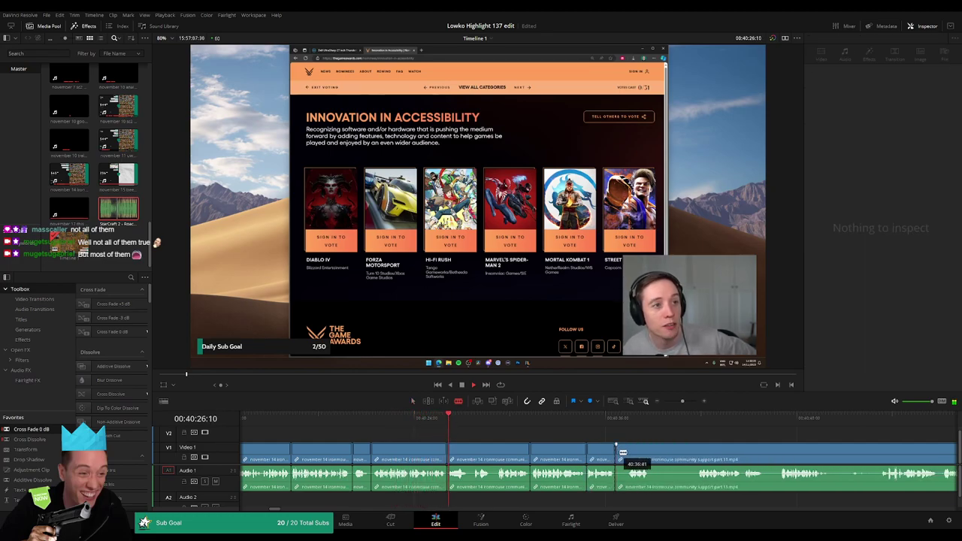
{"action": "left_click_drag", "start_coordinate": [630, 452], "coordinate": [684, 451]}
{"action": "left_click", "coordinate": [675, 451]}
{"action": "key", "text": "Delete"}
Cut the November 14 clip at about 40:42 and 40:43 and ripple-delete the footage between the cuts.
{"action": "scroll", "coordinate": [601, 449], "scroll_direction": "right", "scroll_amount": 4}
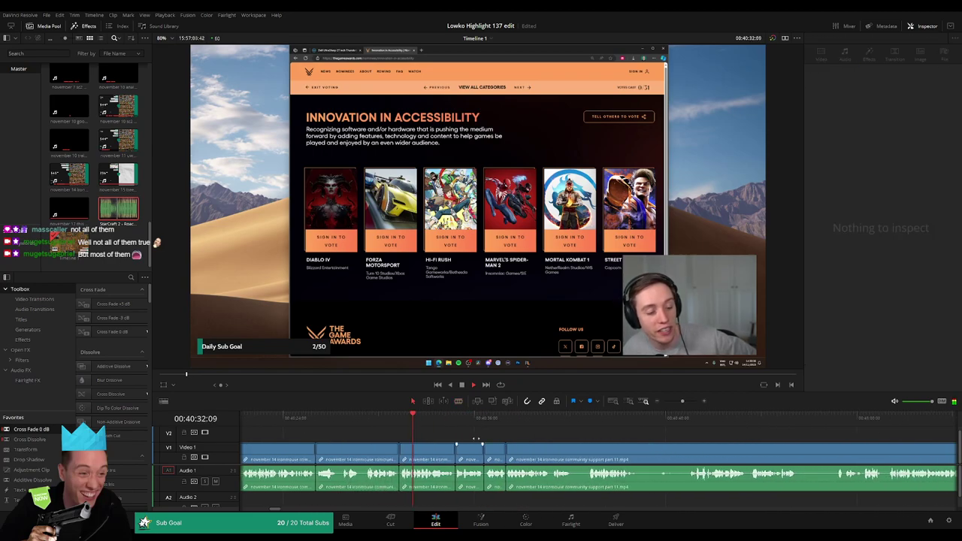
{"action": "key", "text": "b"}
{"action": "left_click", "coordinate": [568, 446]}
{"action": "left_click", "coordinate": [582, 447]}
{"action": "key", "text": "a"}
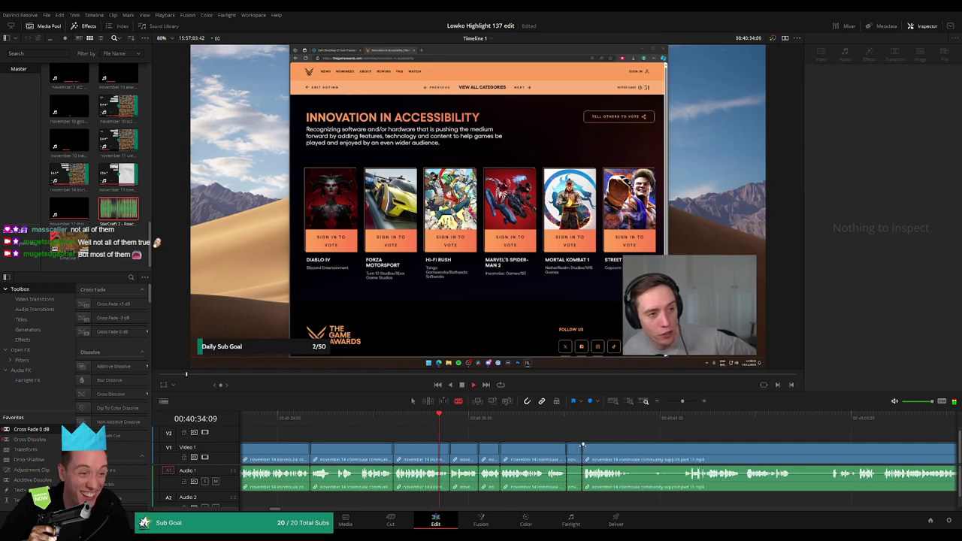
{"action": "left_click", "coordinate": [575, 449]}
{"action": "key", "text": "BackSpace"}
{"action": "key", "text": "b"}
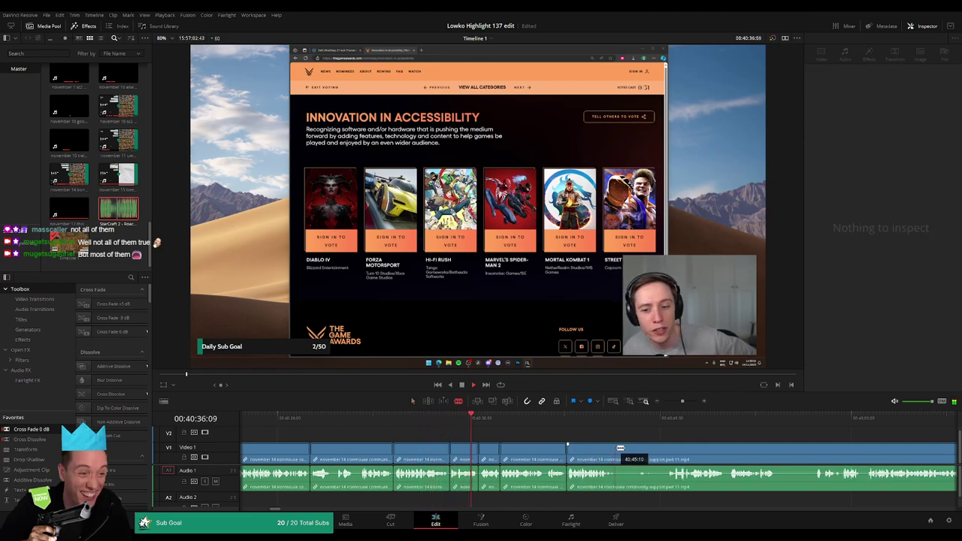
Cut the November 14 clip at about 40:45 and 40:48 and ripple-delete the footage between the cuts.
{"action": "left_click", "coordinate": [620, 448]}
{"action": "left_click_drag", "start_coordinate": [671, 447], "coordinate": [666, 449]}
{"action": "left_click", "coordinate": [649, 449]}
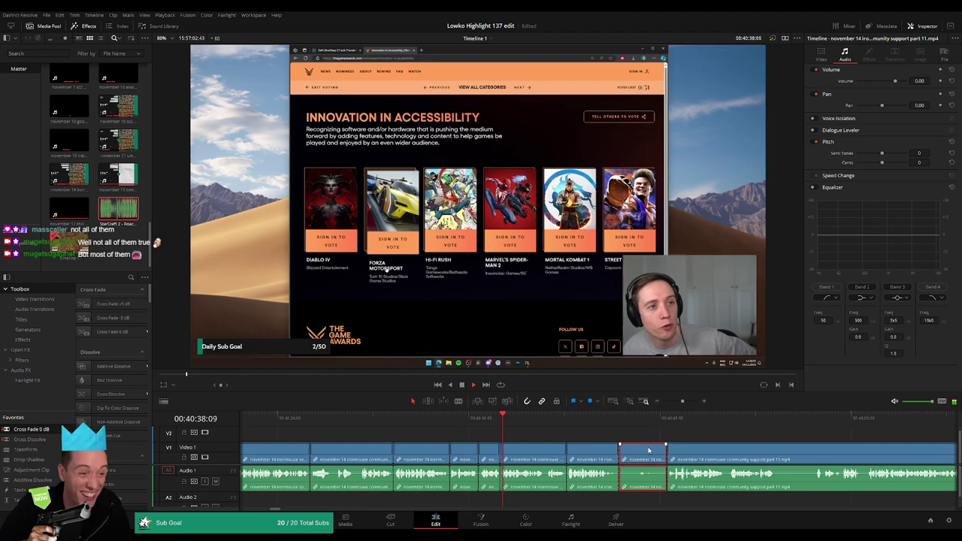
{"action": "key", "text": "Delete"}
Cut the November 14 clip at about 40:52 and 40:54 and ripple-delete the pause between the cuts.
{"action": "scroll", "coordinate": [500, 443], "scroll_direction": "right", "scroll_amount": 3}
{"action": "scroll", "coordinate": [539, 449], "scroll_direction": "right", "scroll_amount": 3}
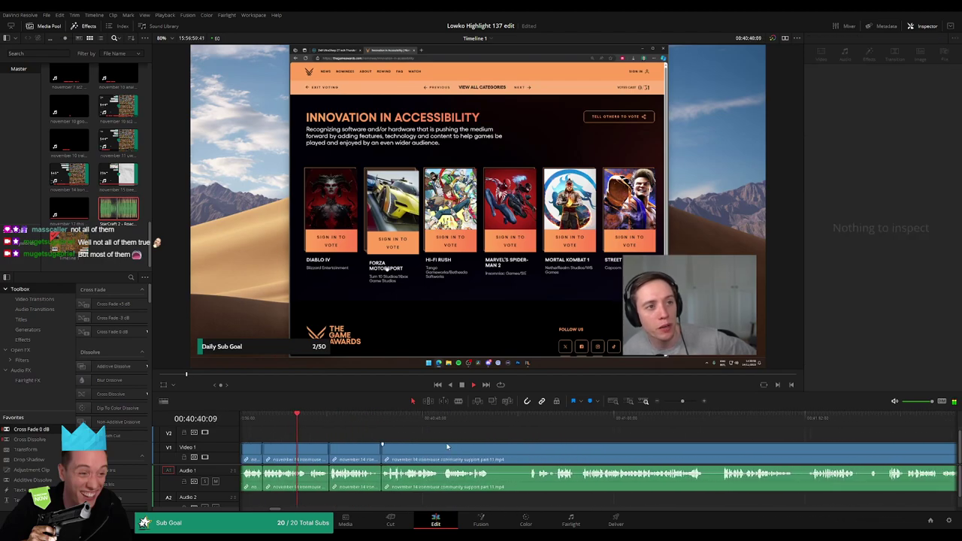
{"action": "key", "text": "b"}
{"action": "left_click", "coordinate": [491, 457]}
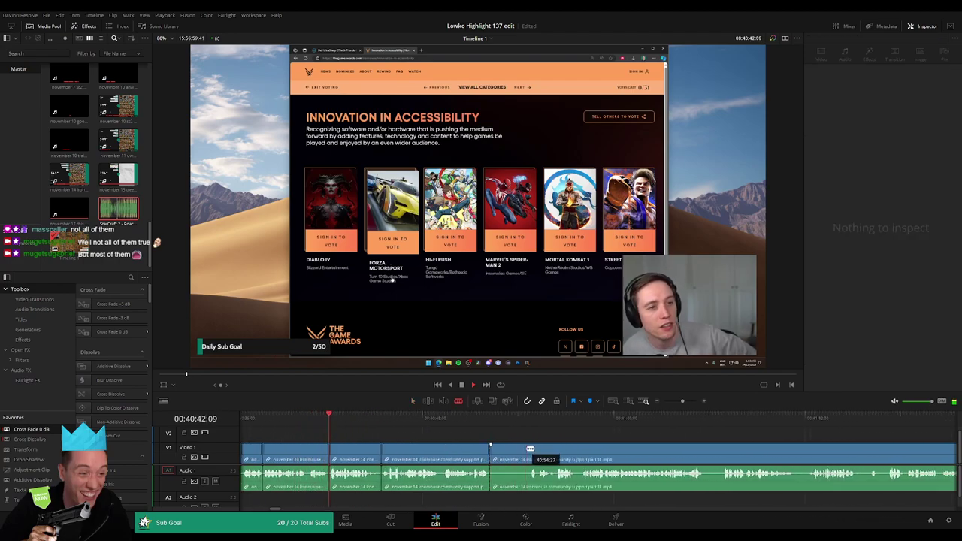
{"action": "left_click", "coordinate": [527, 457]}
{"action": "key", "text": "a"}
{"action": "left_click", "coordinate": [508, 457]}
{"action": "key", "text": "Delete"}
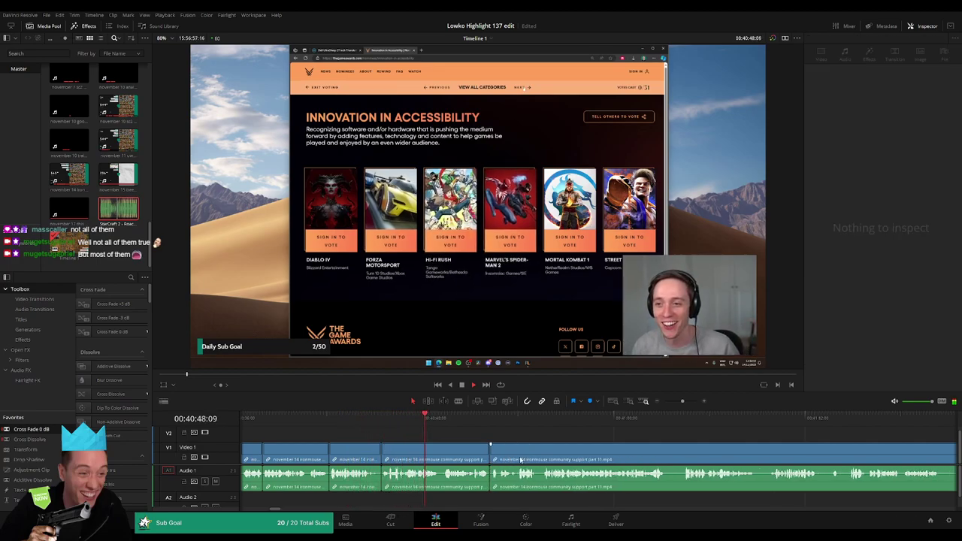
Cut the November 14 clip at about 41:03 and 41:04 and ripple-delete the short piece between the cuts.
{"action": "scroll", "coordinate": [423, 442], "scroll_direction": "right", "scroll_amount": 3}
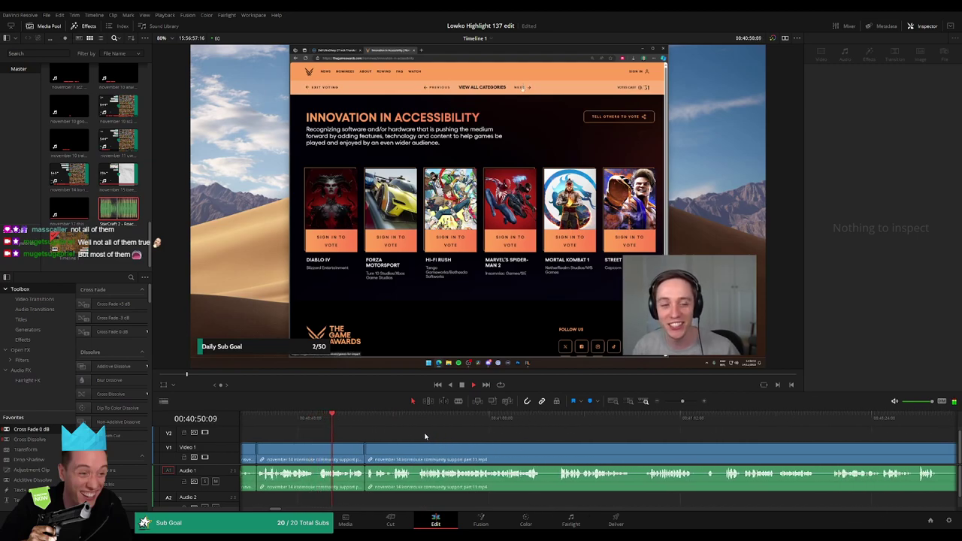
{"action": "scroll", "coordinate": [448, 447], "scroll_direction": "right", "scroll_amount": 2}
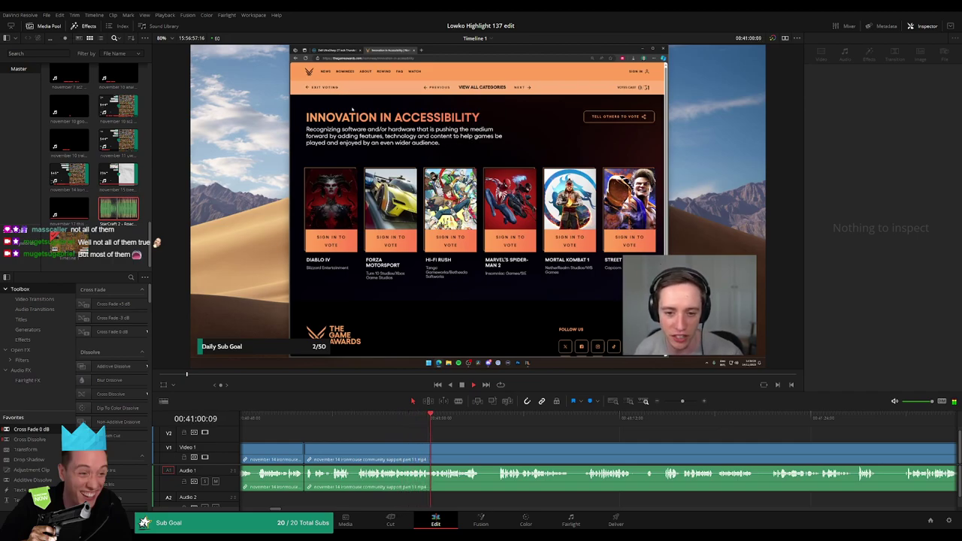
{"action": "key", "text": "b"}
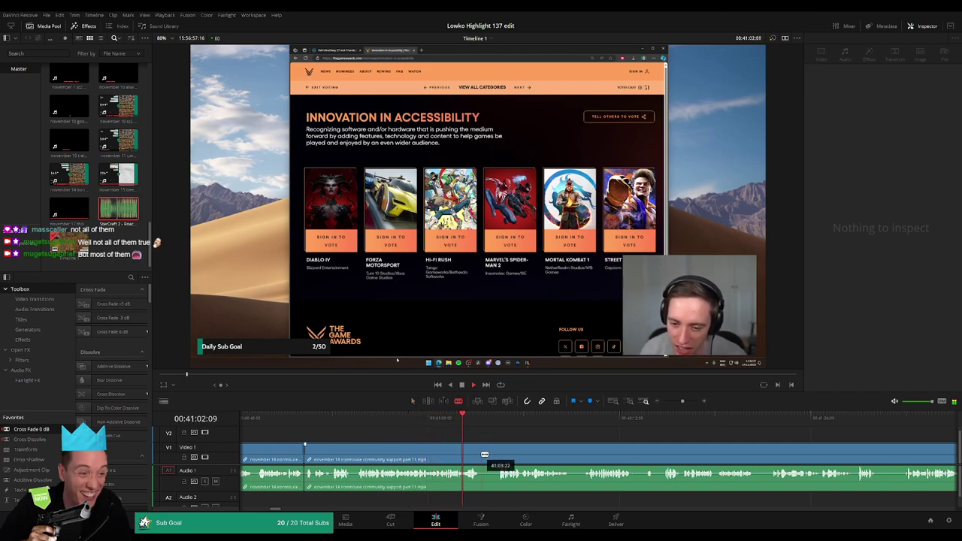
{"action": "left_click", "coordinate": [481, 452]}
{"action": "left_click", "coordinate": [499, 451]}
{"action": "key", "text": "a"}
{"action": "left_click", "coordinate": [489, 452]}
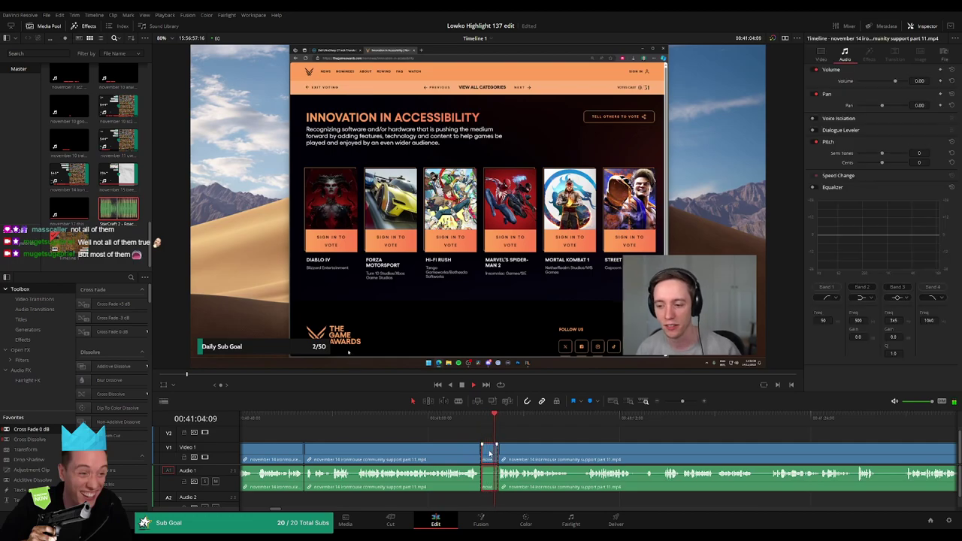
{"action": "key", "text": "BackSpace"}
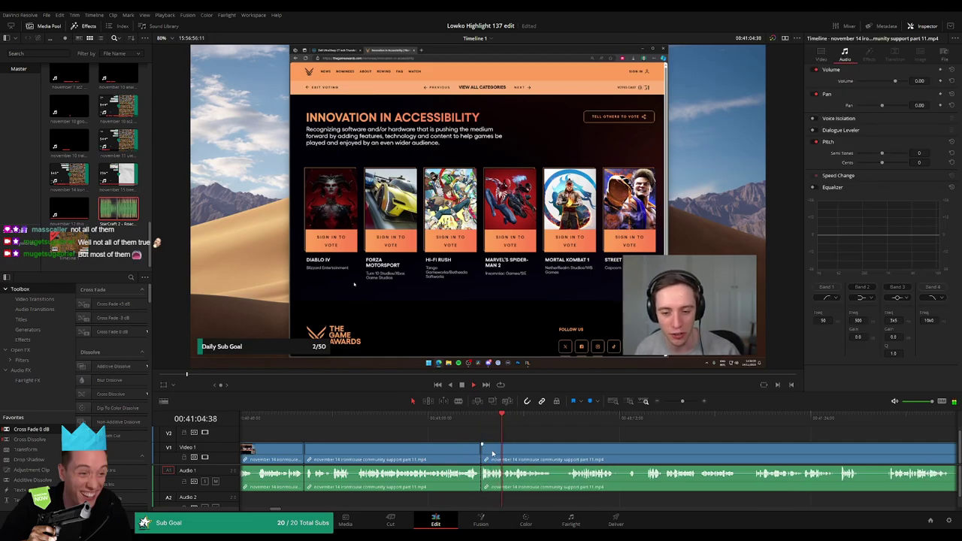
Cut the November 14 clip at about 41:08 and 41:09 and ripple-delete the pause between the cuts.
{"action": "left_click_drag", "start_coordinate": [571, 454], "coordinate": [489, 452]}
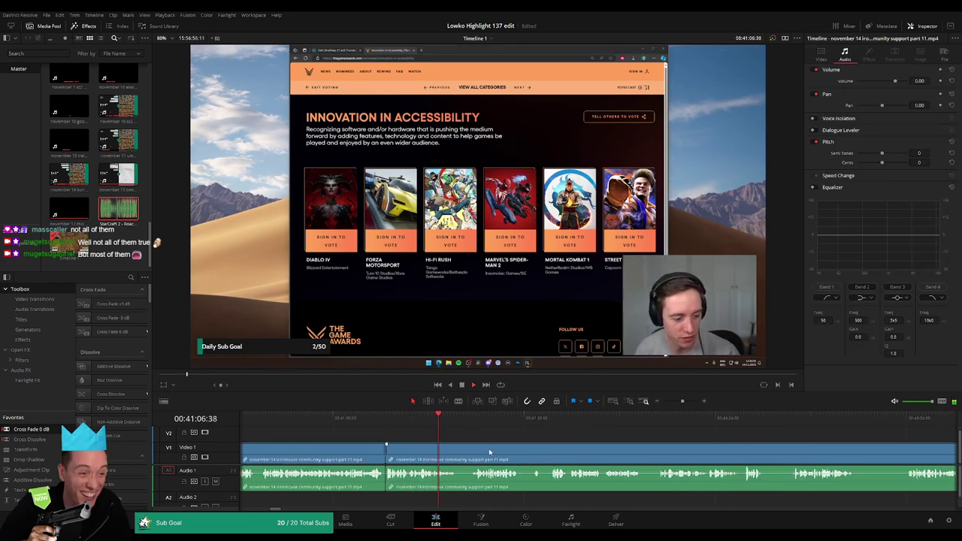
{"action": "scroll", "coordinate": [376, 451], "scroll_direction": "right", "scroll_amount": 3}
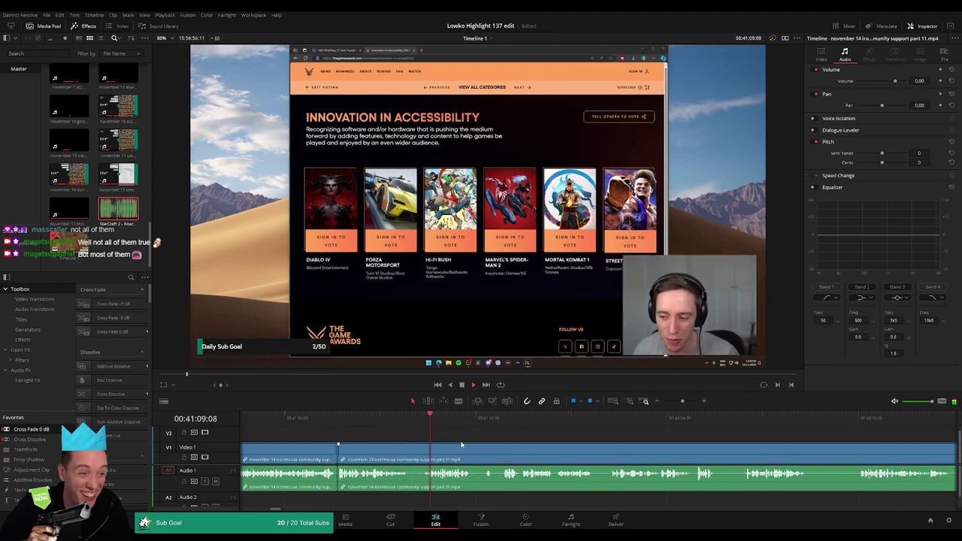
{"action": "left_click", "coordinate": [345, 448]}
{"action": "left_click", "coordinate": [362, 448]}
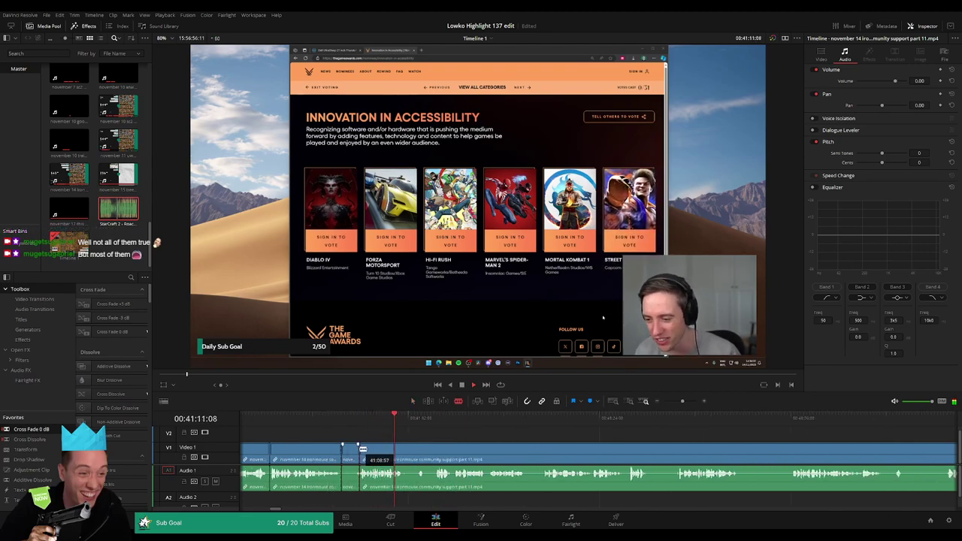
{"action": "key", "text": "a"}
{"action": "left_click", "coordinate": [351, 452]}
{"action": "key", "text": "Delete"}
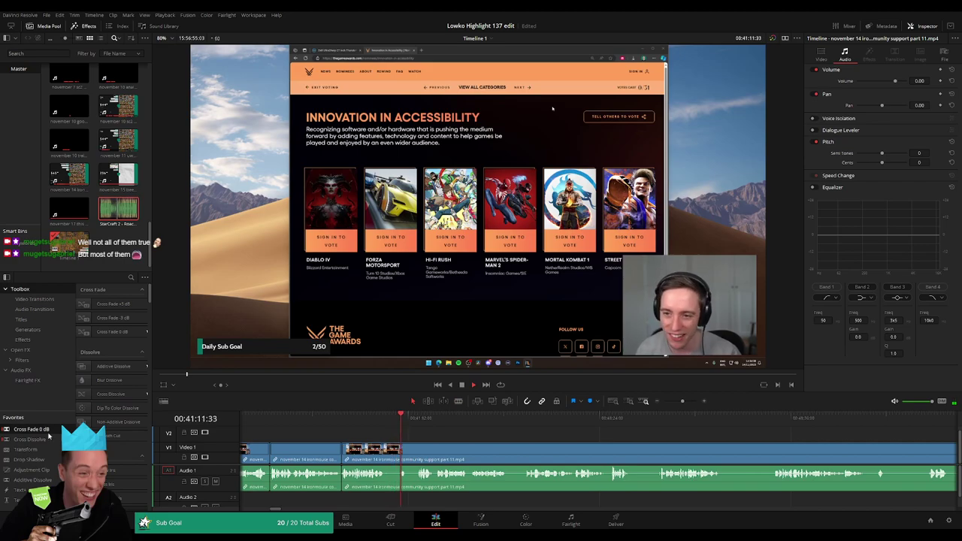
Cut the November 14 clip at about 41:18 and 41:19 and ripple-delete the short piece between the cuts.
{"action": "scroll", "coordinate": [410, 442], "scroll_direction": "right", "scroll_amount": 2}
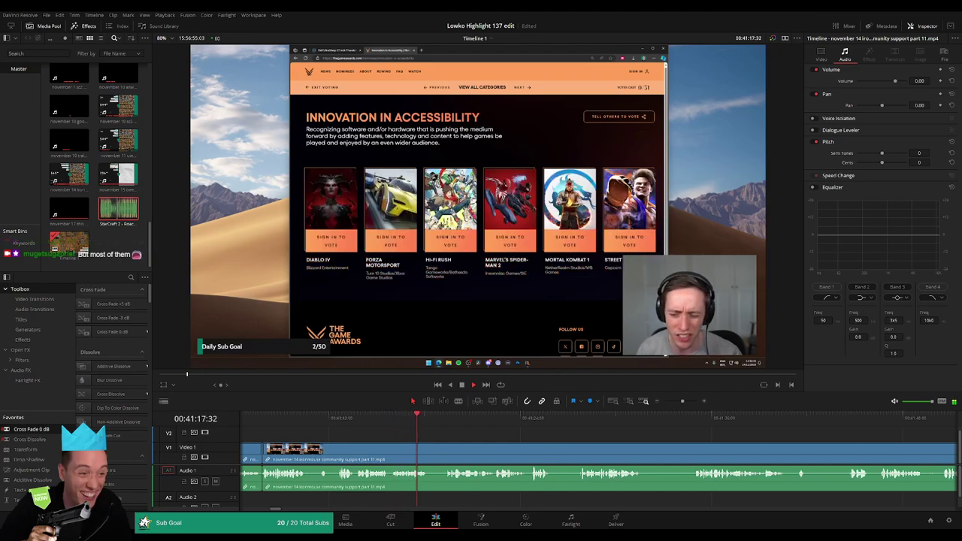
{"action": "scroll", "coordinate": [489, 439], "scroll_direction": "right", "scroll_amount": 2}
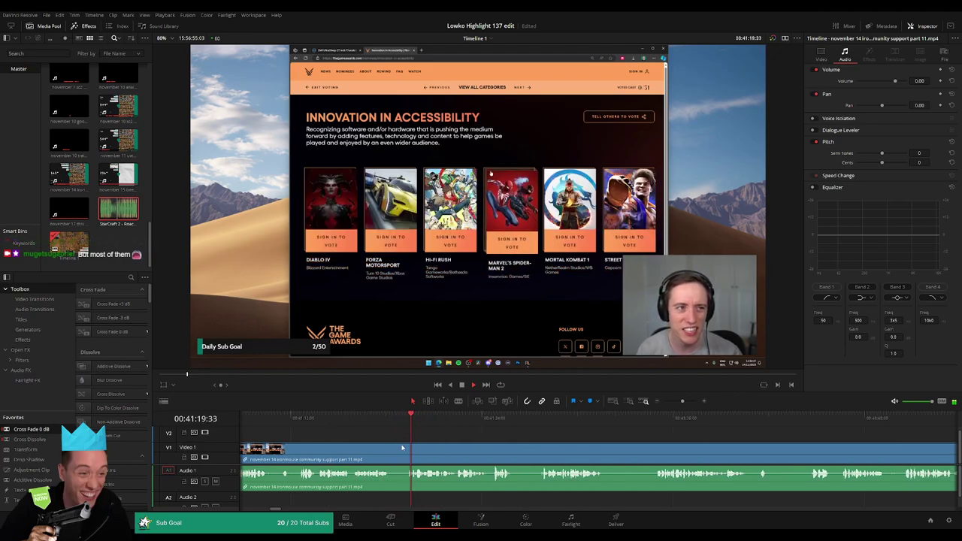
{"action": "key", "text": "b"}
{"action": "left_click", "coordinate": [391, 448]}
{"action": "left_click", "coordinate": [409, 449]}
{"action": "key", "text": "a"}
{"action": "left_click", "coordinate": [399, 449]}
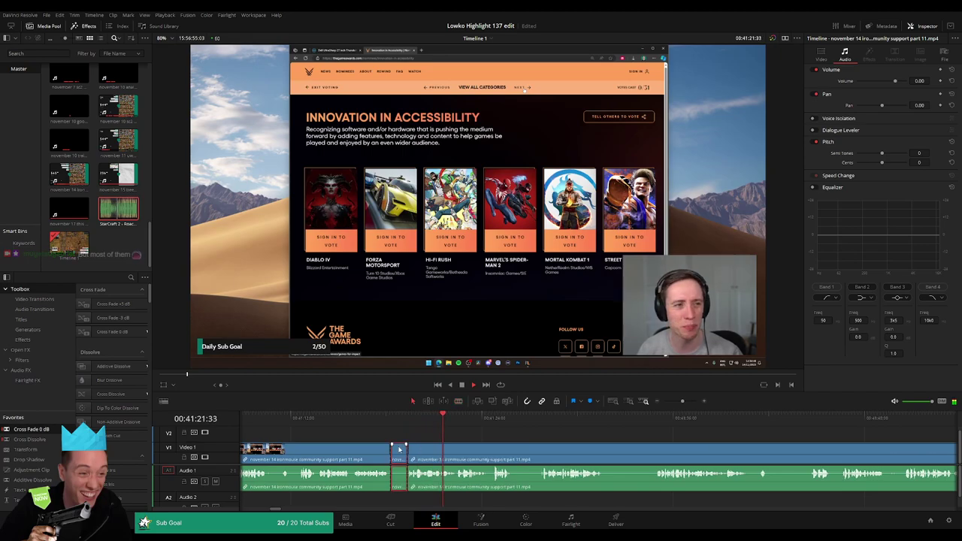
{"action": "key", "text": "Delete"}
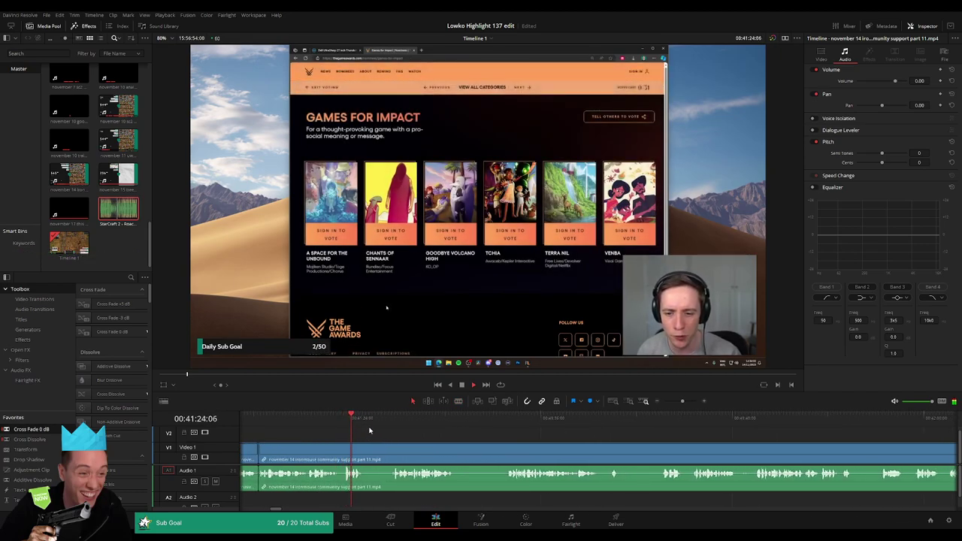
Cut the November 14 clip at about 41:25 and 41:27 and ripple-delete the footage between the cuts.
{"action": "key", "text": "b"}
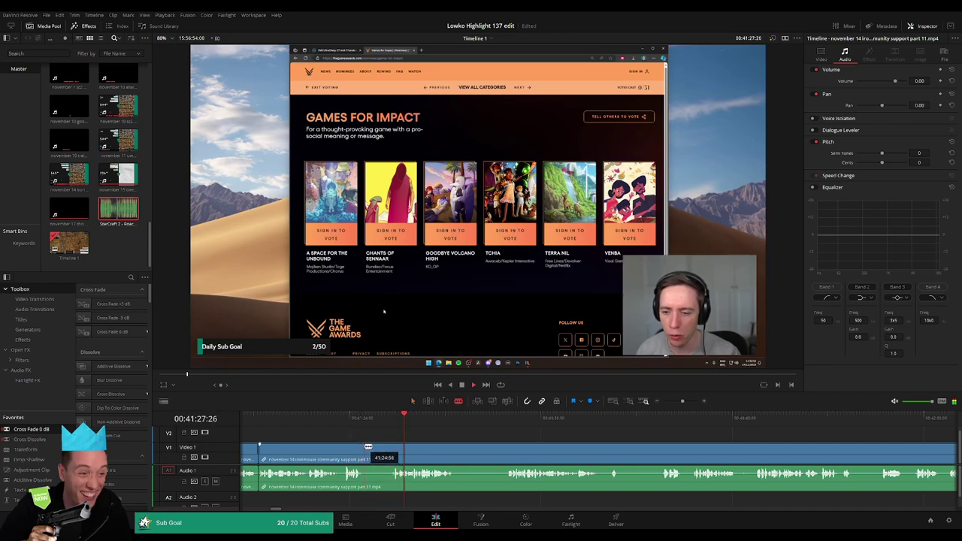
{"action": "left_click", "coordinate": [367, 448]}
{"action": "left_click", "coordinate": [392, 448]}
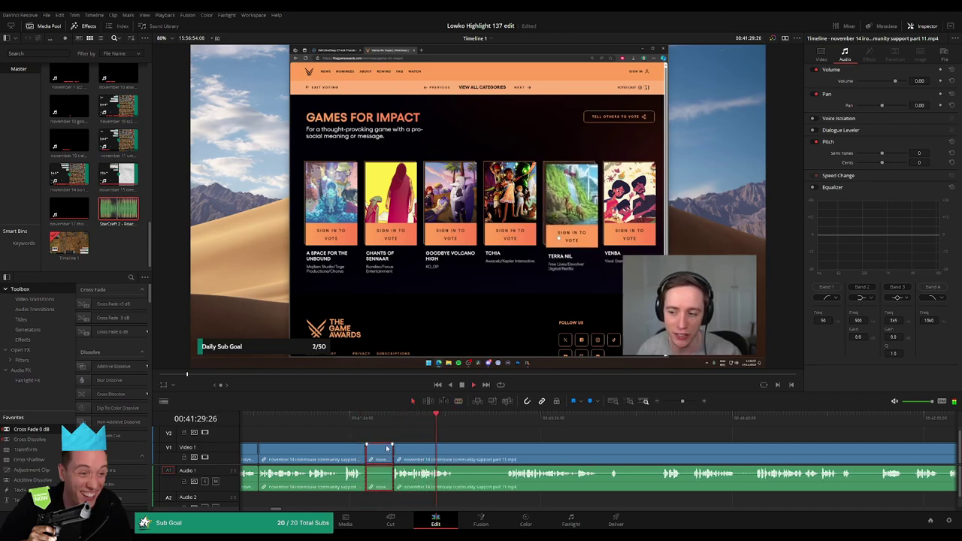
{"action": "key", "text": "Delete"}
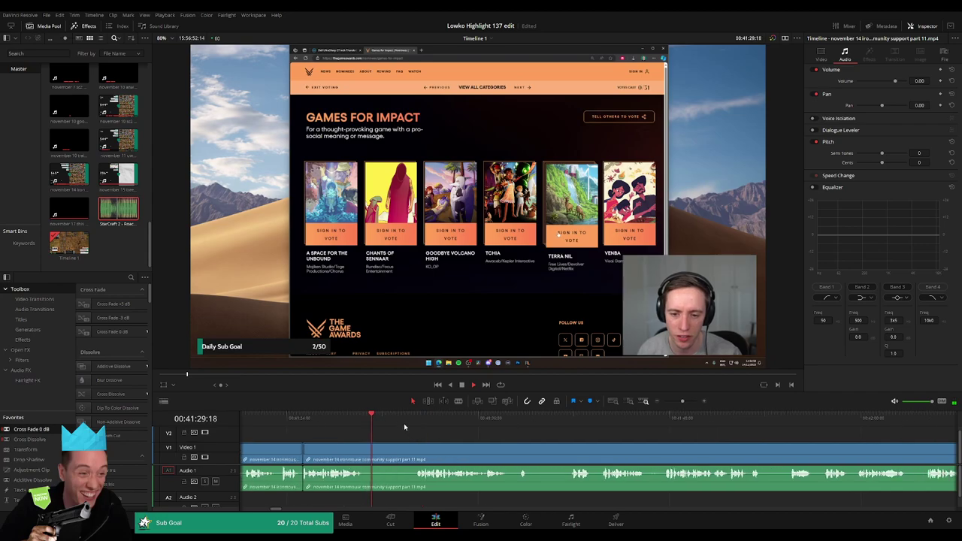
Cut the November 14 clip at about 41:29 and 41:32 and ripple-delete the footage between the cuts.
{"action": "key", "text": "b"}
{"action": "left_click", "coordinate": [364, 450]}
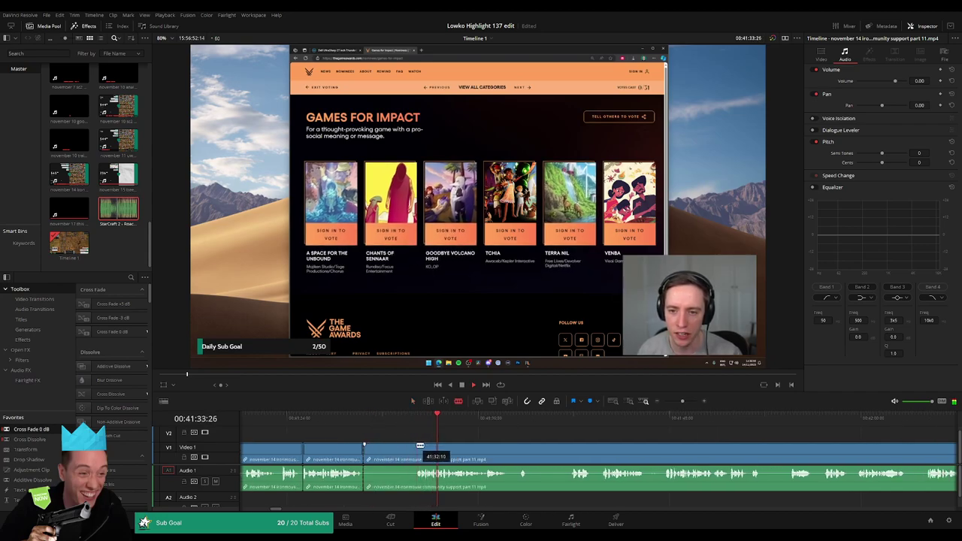
{"action": "left_click", "coordinate": [414, 449]}
{"action": "key", "text": "a"}
{"action": "left_click", "coordinate": [400, 454]}
{"action": "key", "text": "Delete"}
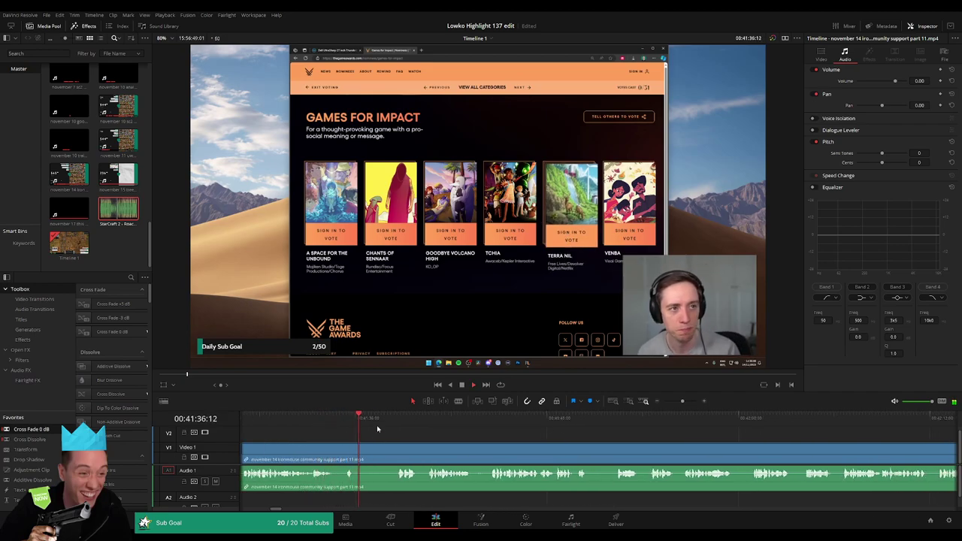
Cut the November 14 clip at about 41:36 and 41:38 and ripple-delete the pause between the cuts.
{"action": "left_click", "coordinate": [389, 427]}
{"action": "key", "text": "b"}
{"action": "left_click", "coordinate": [355, 449]}
{"action": "left_click", "coordinate": [397, 449]}
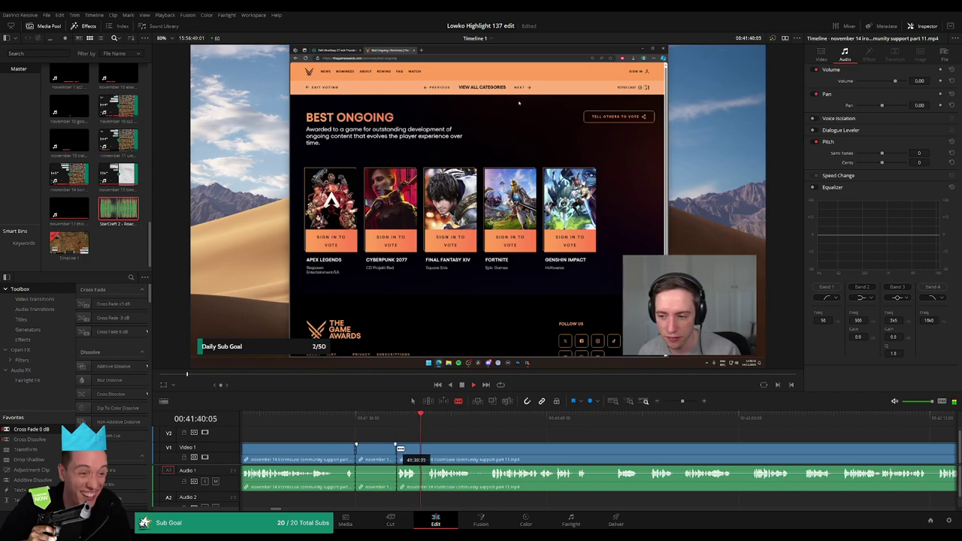
{"action": "key", "text": "a"}
{"action": "left_click", "coordinate": [393, 451]}
{"action": "key", "text": "Delete"}
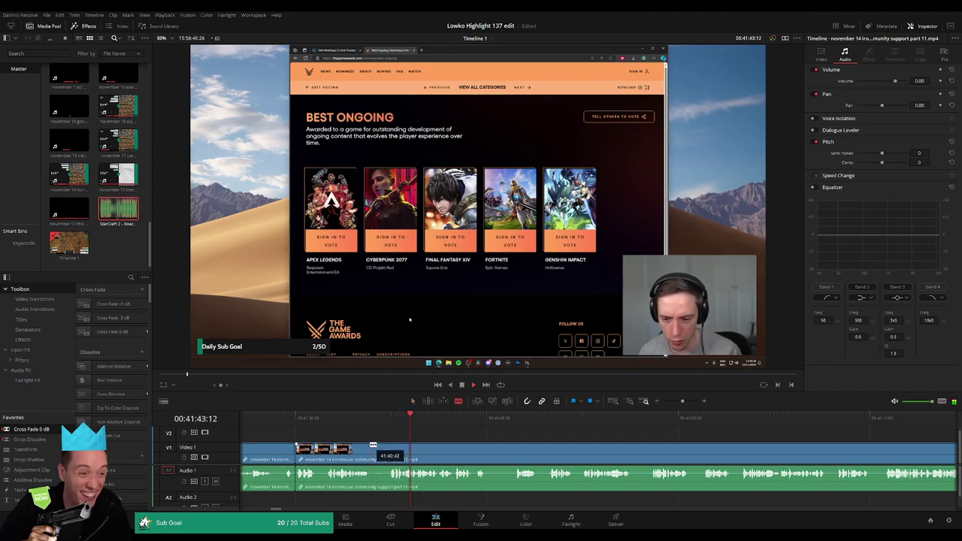
Cut the November 14 clip at about 41:40 and 41:42 and ripple-delete the footage between the cuts.
{"action": "left_click", "coordinate": [396, 447]}
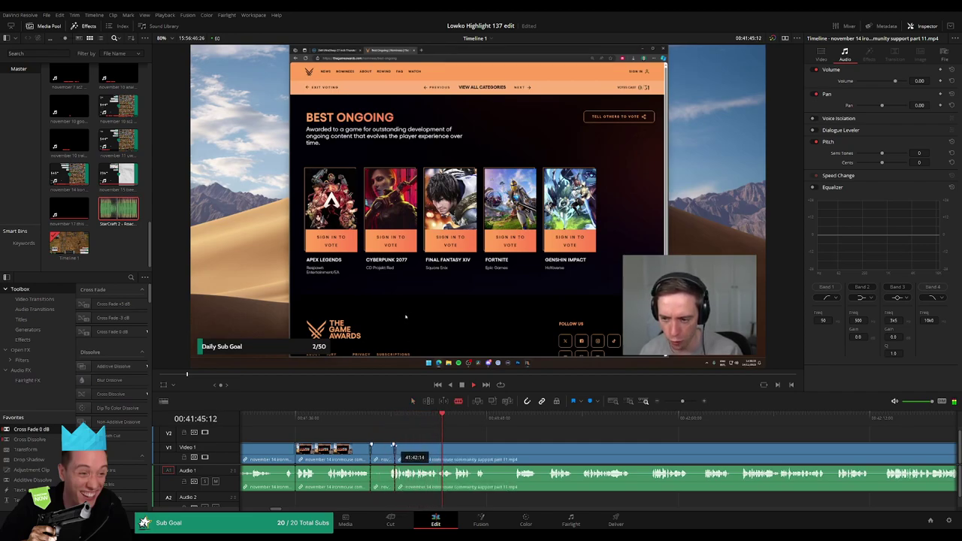
{"action": "key", "text": "a"}
{"action": "left_click", "coordinate": [388, 449]}
{"action": "key", "text": "Delete"}
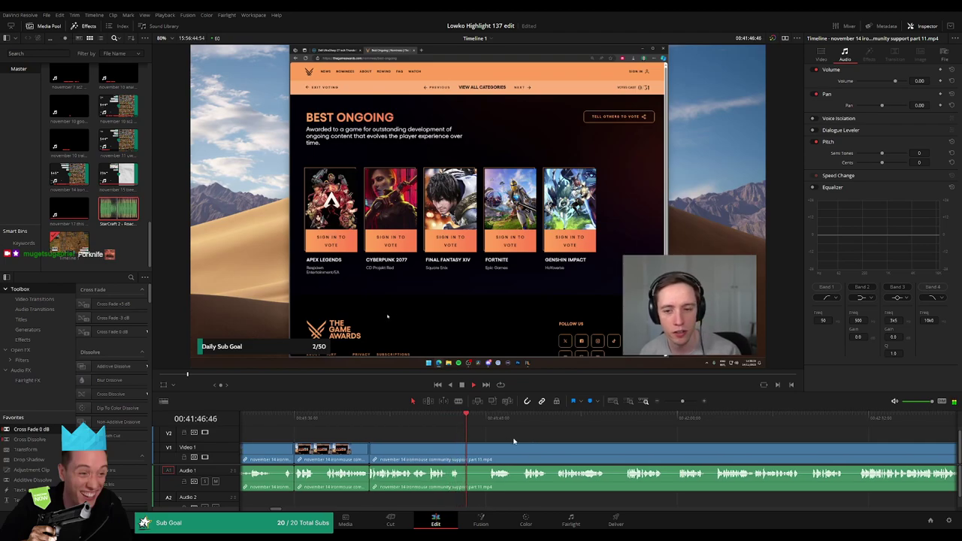
Cut the November 14 clip at about 41:46 and 41:48 and ripple-delete the pause between the cuts.
{"action": "left_click_drag", "start_coordinate": [497, 434], "coordinate": [370, 437]}
{"action": "key", "text": "b"}
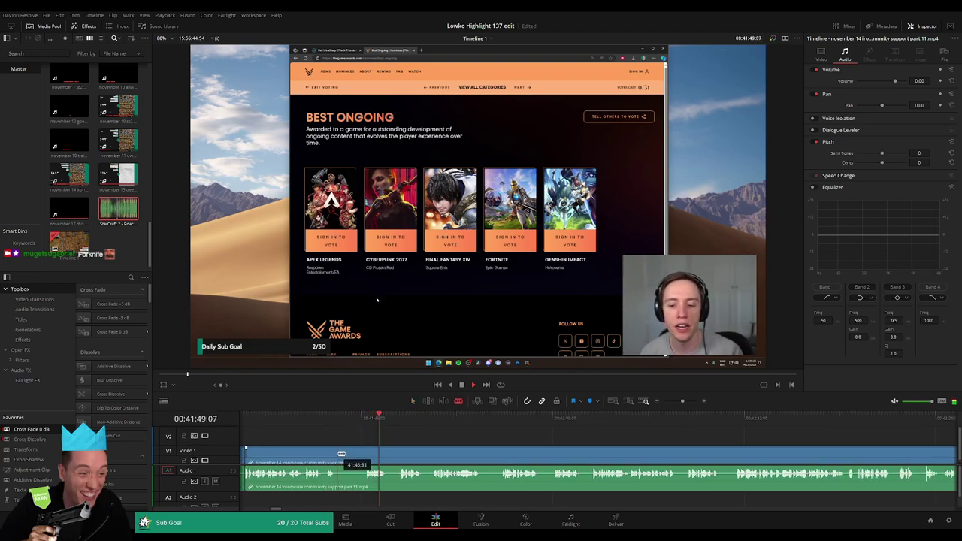
{"action": "left_click", "coordinate": [337, 454]}
{"action": "left_click", "coordinate": [366, 454]}
{"action": "key", "text": "a"}
{"action": "left_click", "coordinate": [361, 456]}
{"action": "key", "text": "Delete"}
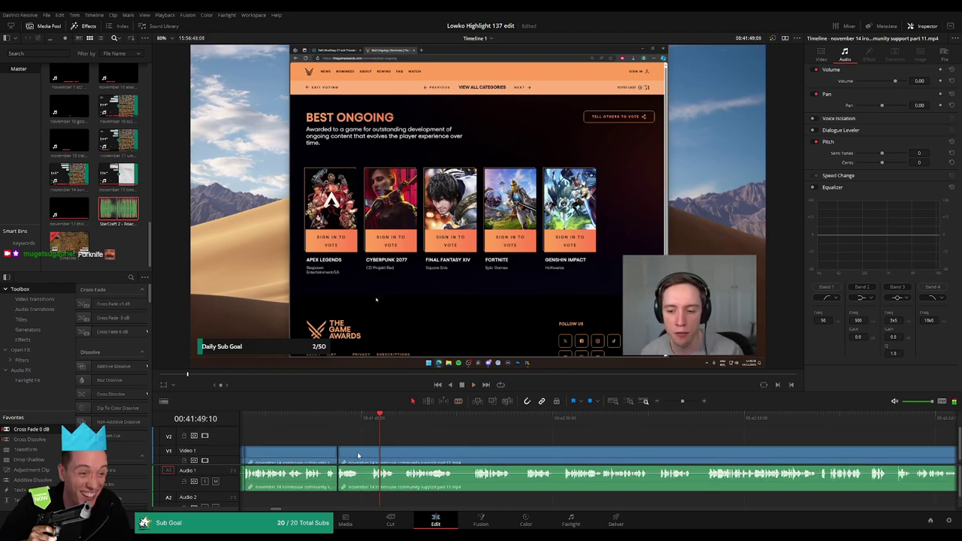
Make two close cuts in the November 14 clip at about 41:48 and ripple-delete the short piece between them.
{"action": "key", "text": "b"}
{"action": "left_click", "coordinate": [354, 455]}
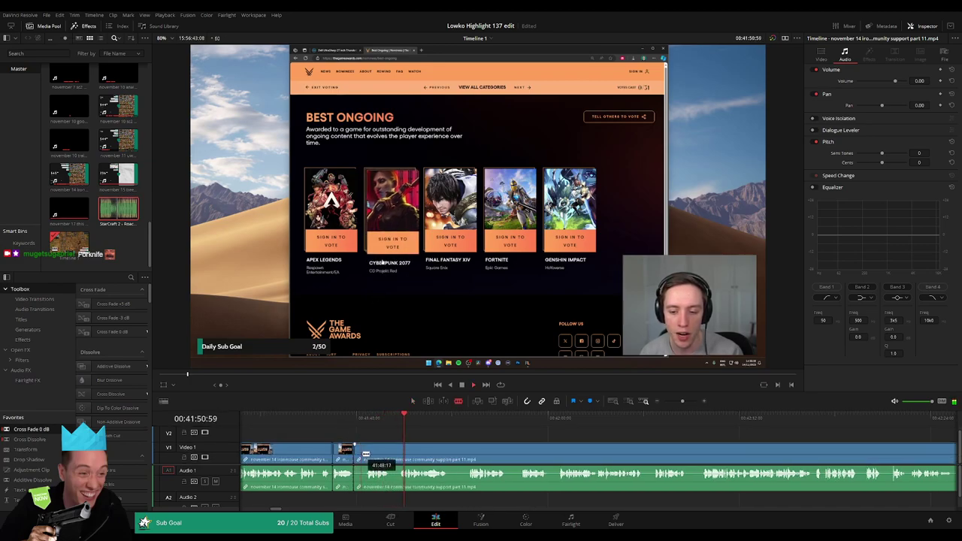
{"action": "left_click", "coordinate": [365, 455]}
{"action": "key", "text": "a"}
{"action": "key", "text": "Delete"}
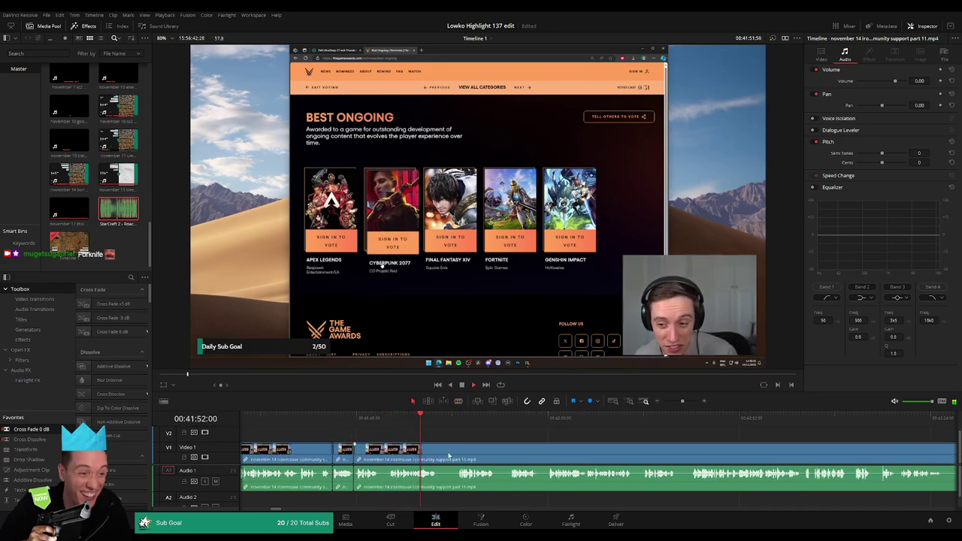
Cut the November 14 clip at about 41:53 and 41:54 and ripple-delete the pause between the cuts.
{"action": "left_click_drag", "start_coordinate": [448, 455], "coordinate": [385, 436]}
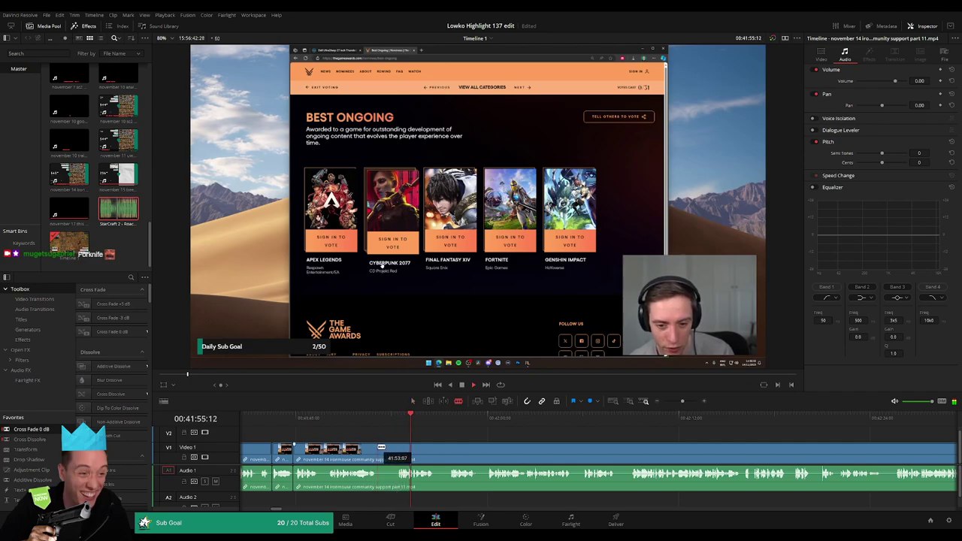
{"action": "left_click", "coordinate": [379, 446]}
{"action": "left_click", "coordinate": [396, 447]}
{"action": "key", "text": "a"}
{"action": "left_click", "coordinate": [385, 451]}
{"action": "key", "text": "Delete"}
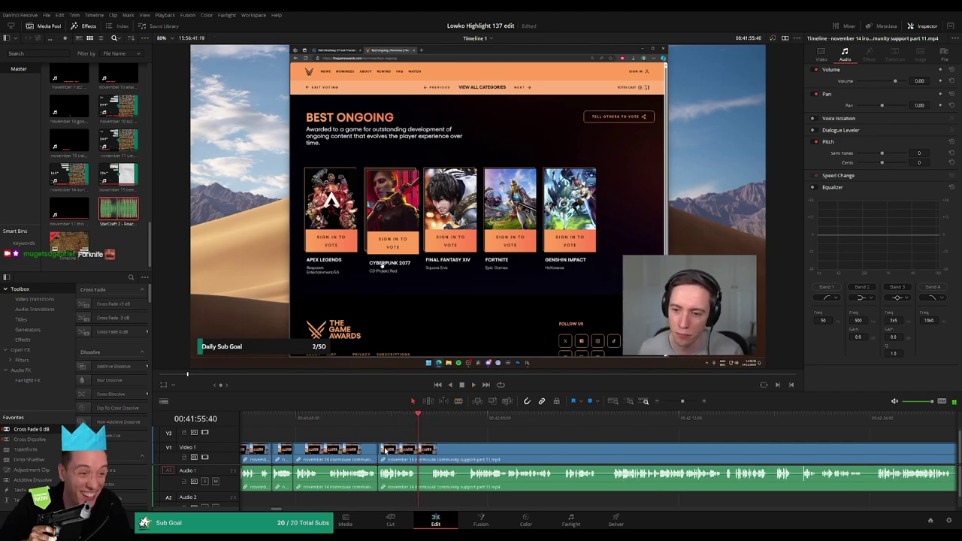
Cut the November 14 clip at about 41:55 and 41:56 and ripple-delete the short piece between the cuts.
{"action": "key", "text": "b"}
{"action": "left_click", "coordinate": [416, 449]}
{"action": "left_click", "coordinate": [431, 449]}
{"action": "key", "text": "a"}
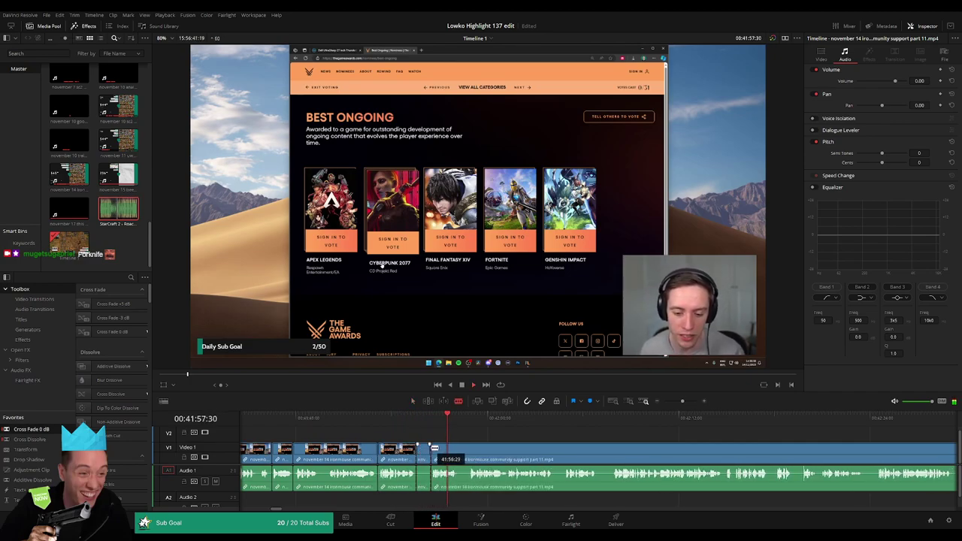
{"action": "left_click", "coordinate": [420, 448]}
{"action": "left_click", "coordinate": [424, 451]}
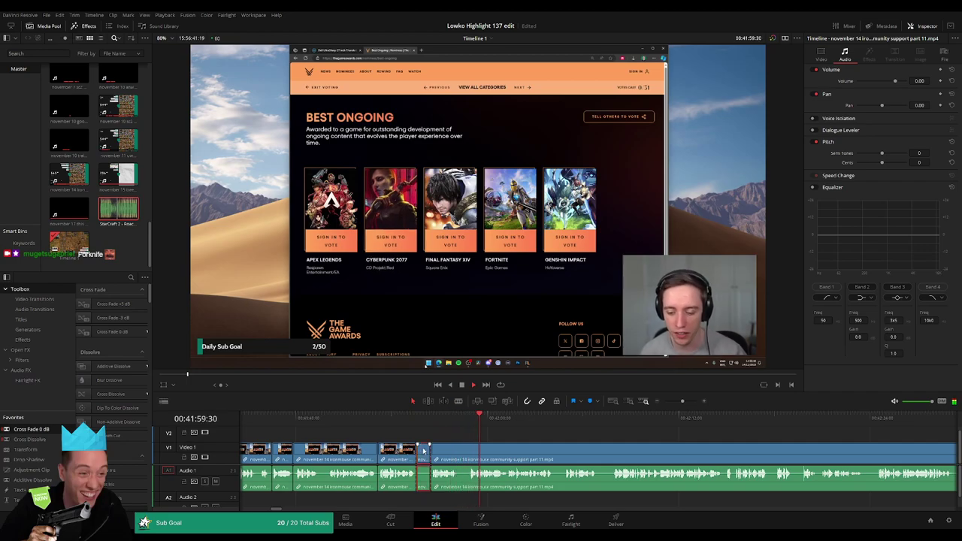
{"action": "key", "text": "Delete"}
Cut out and ripple-delete two short pauses in the November 14 clip, at about 41:57 and between about 42:05 and 42:06.
{"action": "key", "text": "b"}
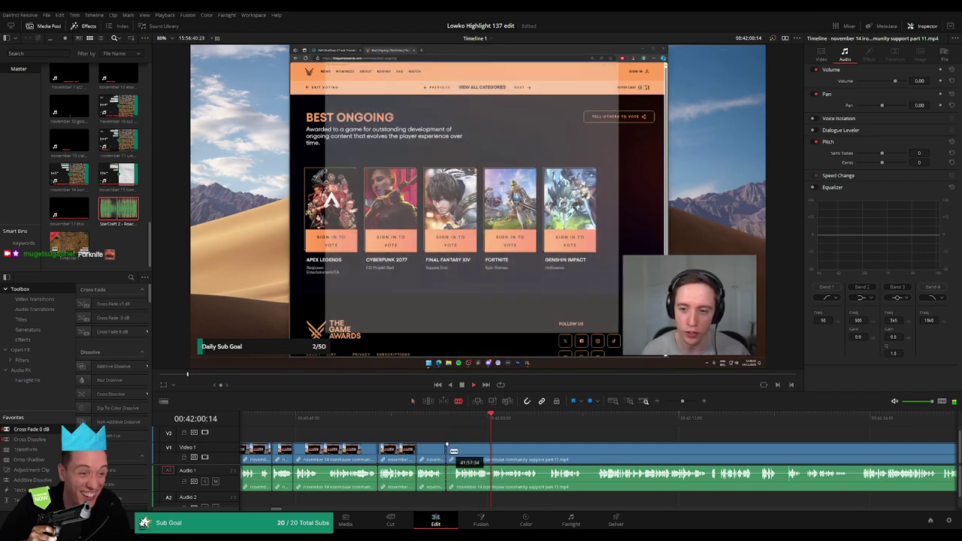
{"action": "left_click", "coordinate": [449, 452]}
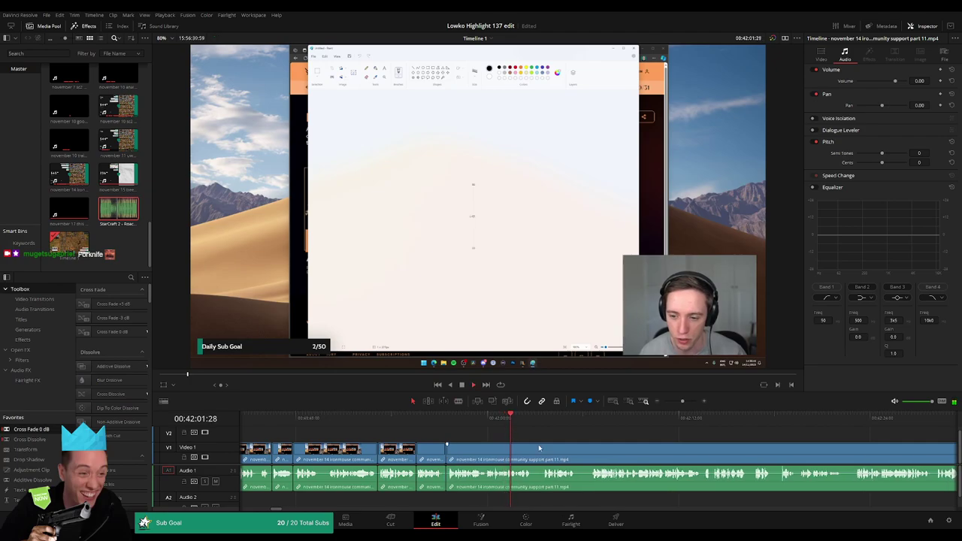
{"action": "key", "text": "b"}
{"action": "left_click", "coordinate": [578, 449]}
{"action": "left_click", "coordinate": [590, 448]}
{"action": "key", "text": "a"}
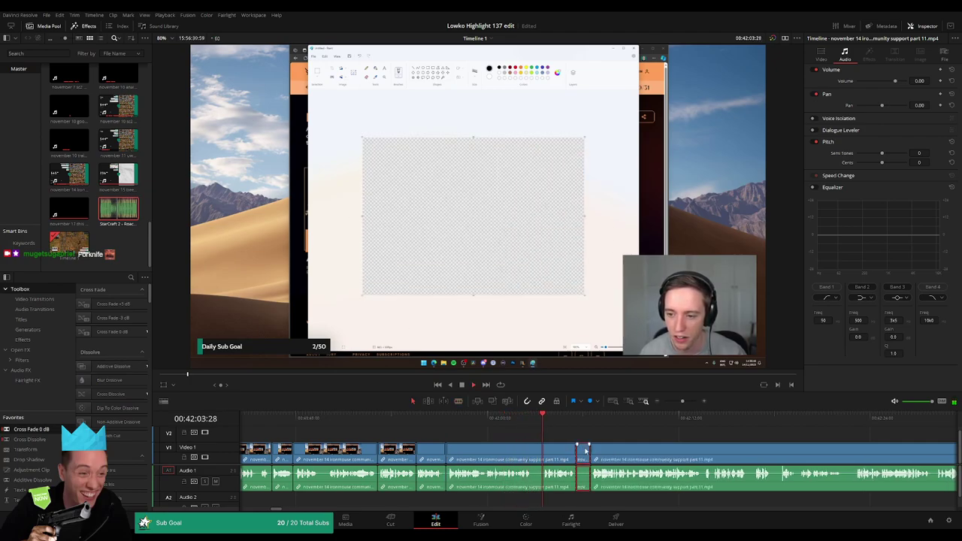
{"action": "key", "text": "Delete"}
Make two close cuts in the November 14 clip at about 42:03 and ripple-delete the short piece between them.
{"action": "left_click_drag", "start_coordinate": [614, 451], "coordinate": [407, 446]}
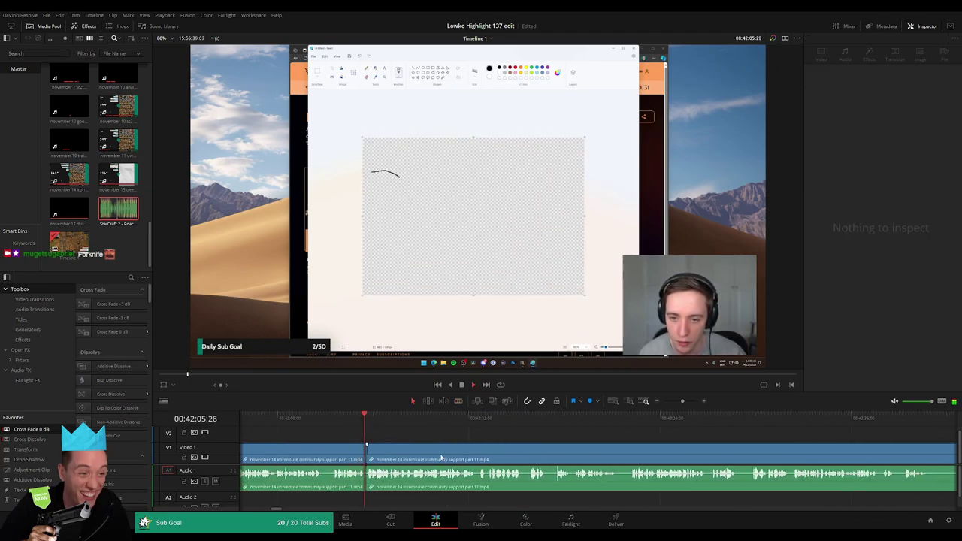
{"action": "key", "text": "b"}
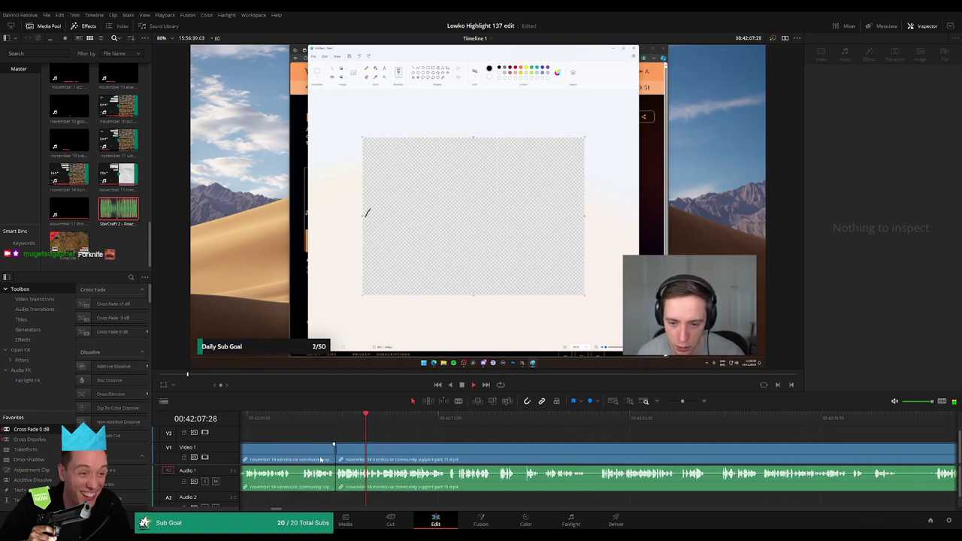
{"action": "left_click", "coordinate": [293, 455]}
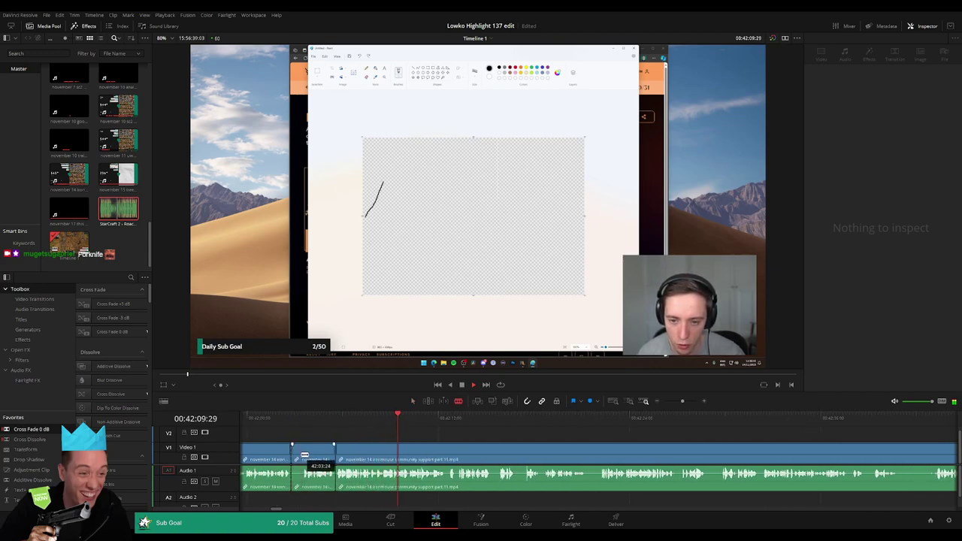
{"action": "left_click", "coordinate": [300, 456]}
{"action": "key", "text": "a"}
{"action": "left_click", "coordinate": [295, 456]}
{"action": "key", "text": "Delete"}
{"action": "scroll", "coordinate": [437, 437], "scroll_direction": "right", "scroll_amount": 3}
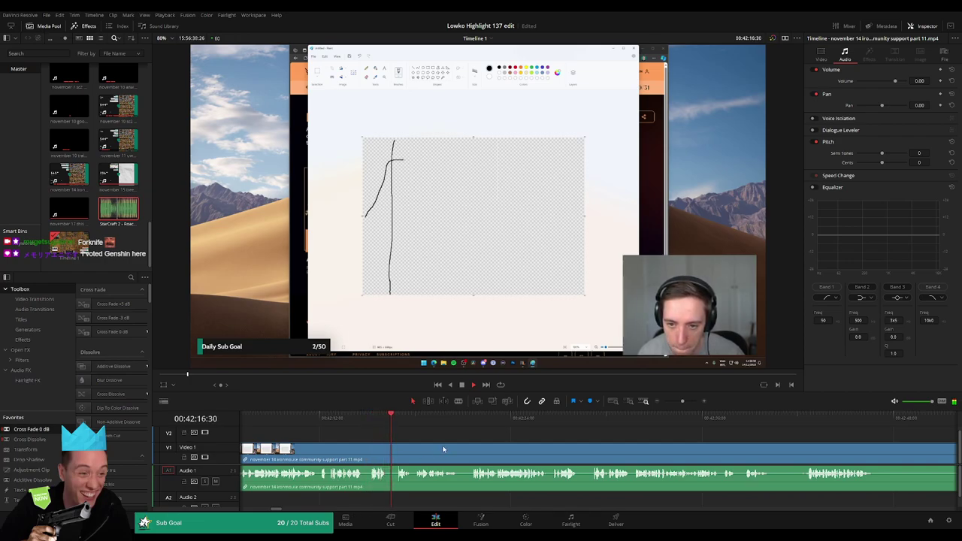
{"action": "left_click", "coordinate": [371, 425]}
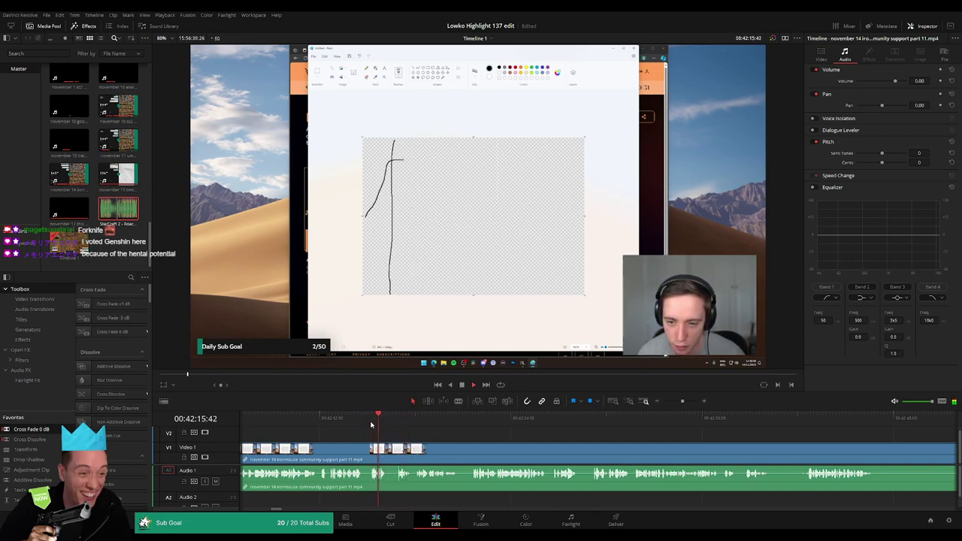
{"action": "left_click", "coordinate": [686, 402]}
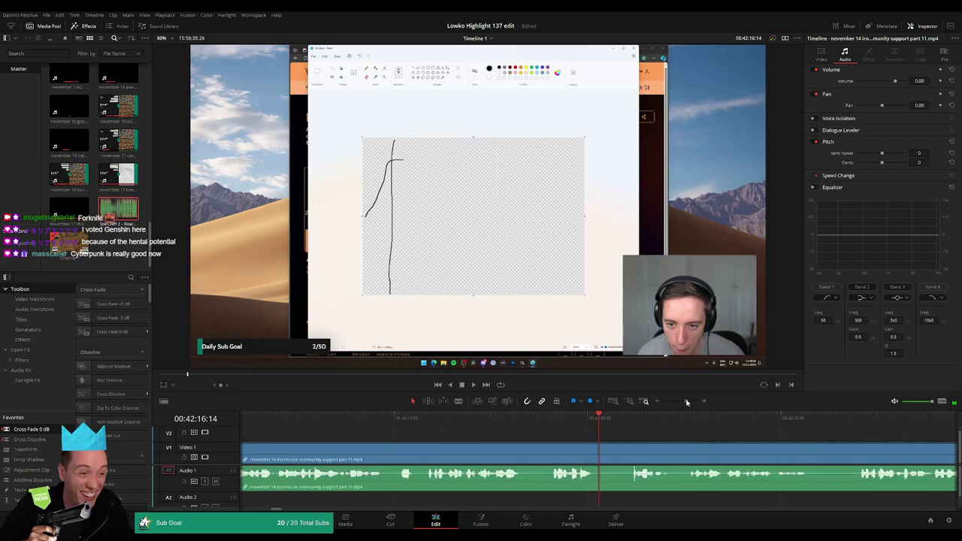
{"action": "key", "text": "space"}
{"action": "key", "text": "b"}
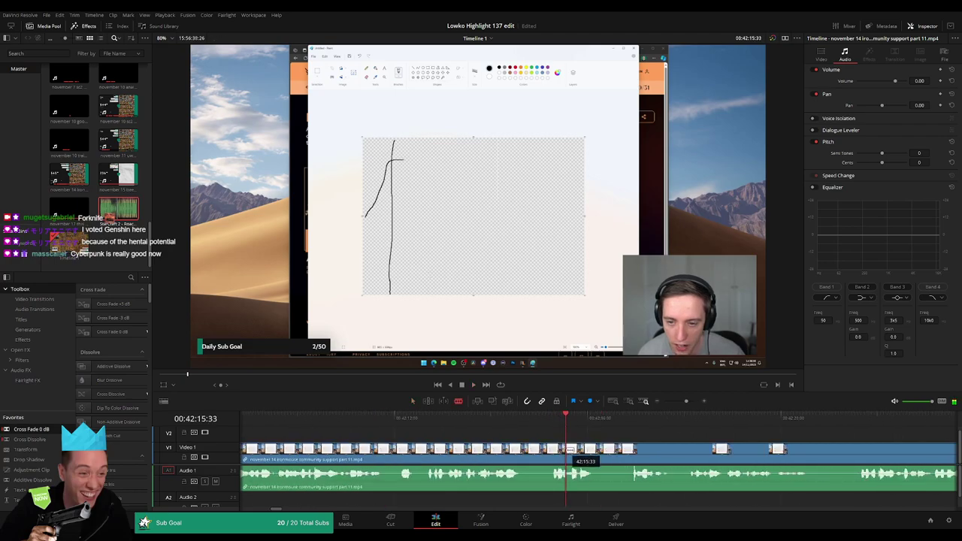
{"action": "left_click", "coordinate": [567, 450]}
{"action": "key", "text": "space"}
{"action": "key", "text": "ctrl+z"}
Isolate a short piece of the November 14 clip with cuts at about 42:15:35 and 42:16:24.
{"action": "left_click", "coordinate": [545, 424]}
{"action": "key", "text": "space"}
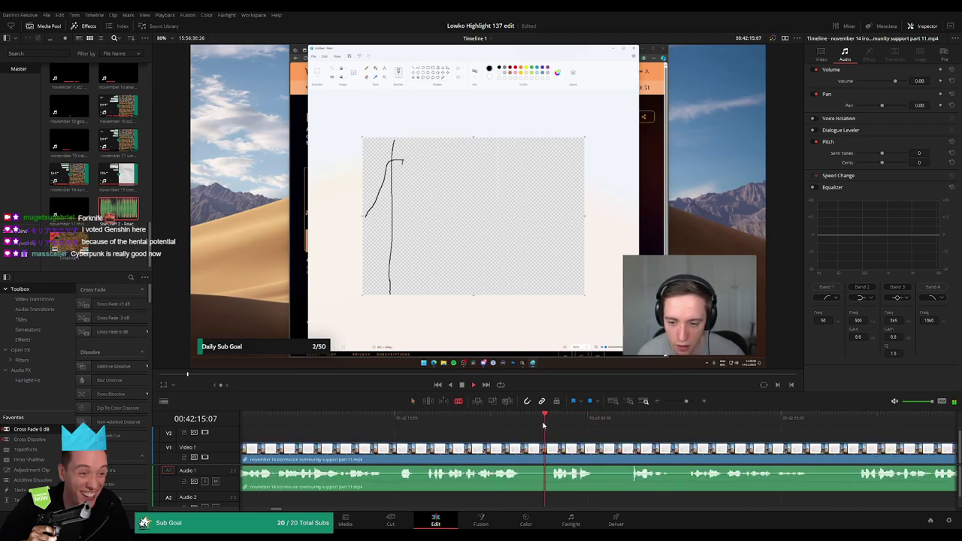
{"action": "key", "text": "space"}
{"action": "left_click", "coordinate": [569, 449]}
{"action": "key", "text": "space"}
{"action": "key", "text": "space"}
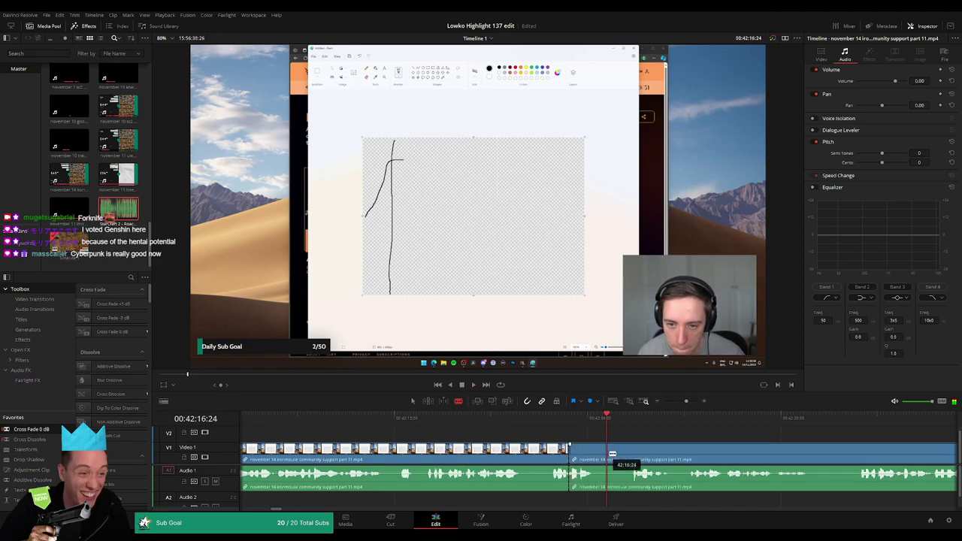
{"action": "key", "text": "ctrl+b"}
Turn down the isolated piece's audio and cover it with StarCraft 2 - Roach Quotes.mp3 on Audio 2 at volume -23.
{"action": "left_click_drag", "start_coordinate": [592, 473], "coordinate": [599, 498]}
{"action": "left_click_drag", "start_coordinate": [116, 210], "coordinate": [570, 501]}
{"action": "left_click", "coordinate": [579, 502]}
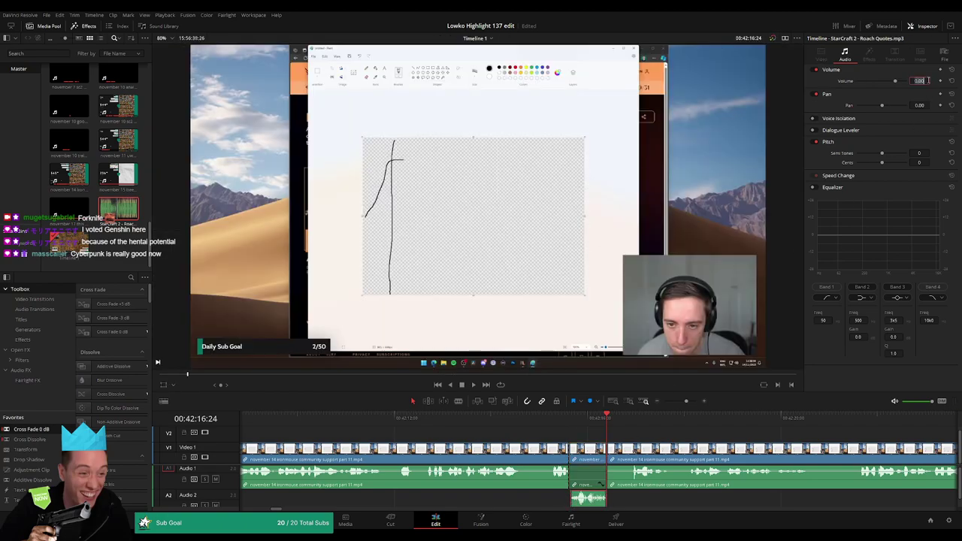
{"action": "type", "text": "-23"}
{"action": "key", "text": "Return"}
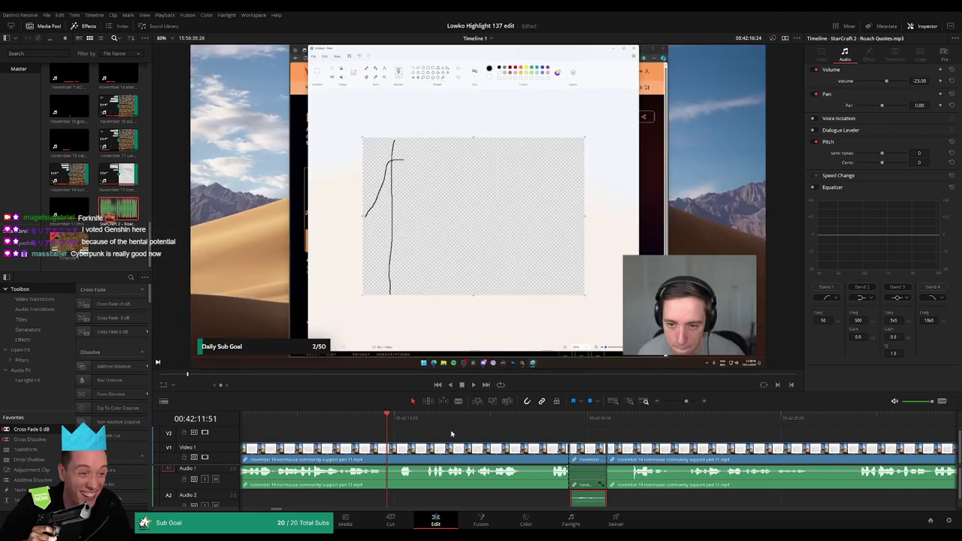
Play back the timeline from about 42:05 to 42:19 to check the edits and the covered audio.
{"action": "key", "text": "space"}
{"action": "left_click", "coordinate": [470, 435]}
{"action": "key", "text": "space"}
{"action": "key", "text": "space"}
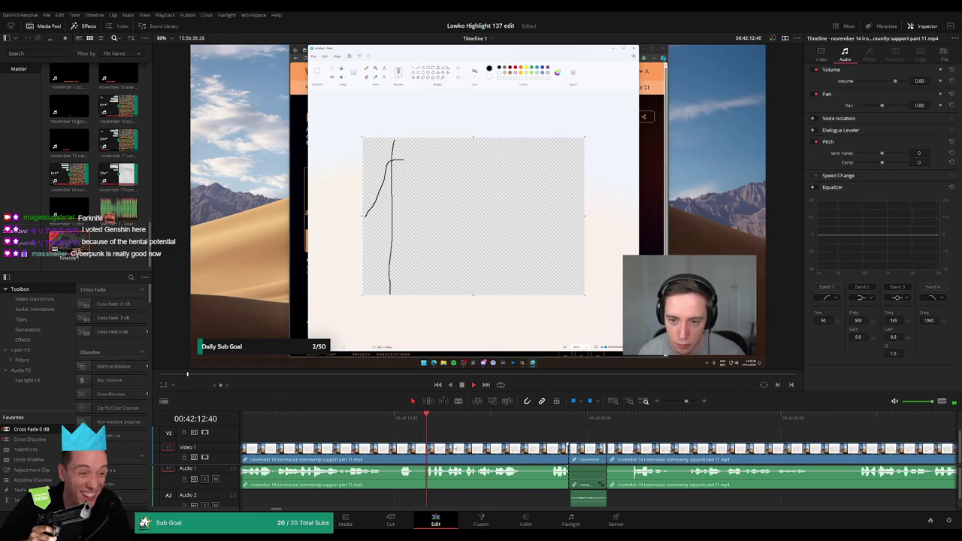
{"action": "left_click", "coordinate": [682, 402]}
{"action": "left_click", "coordinate": [530, 420]}
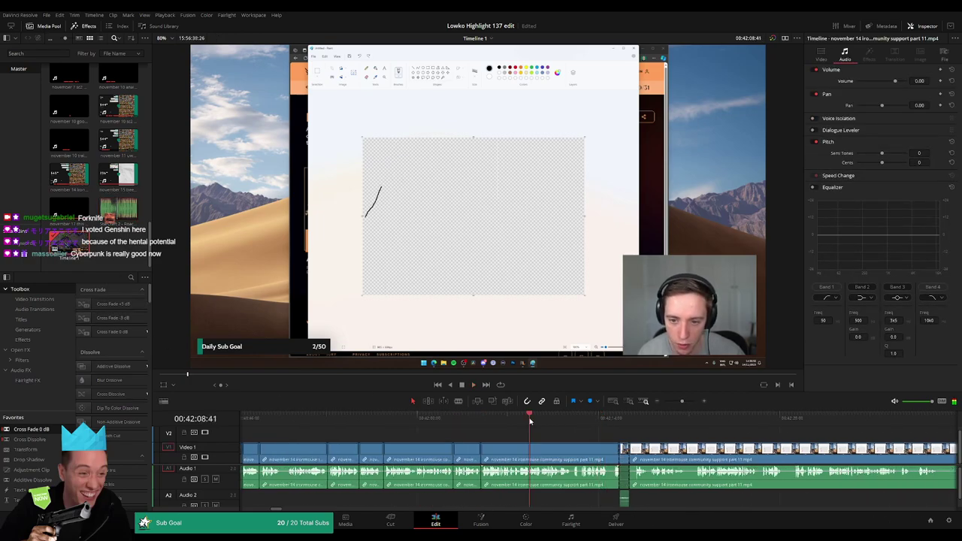
{"action": "left_click", "coordinate": [482, 424]}
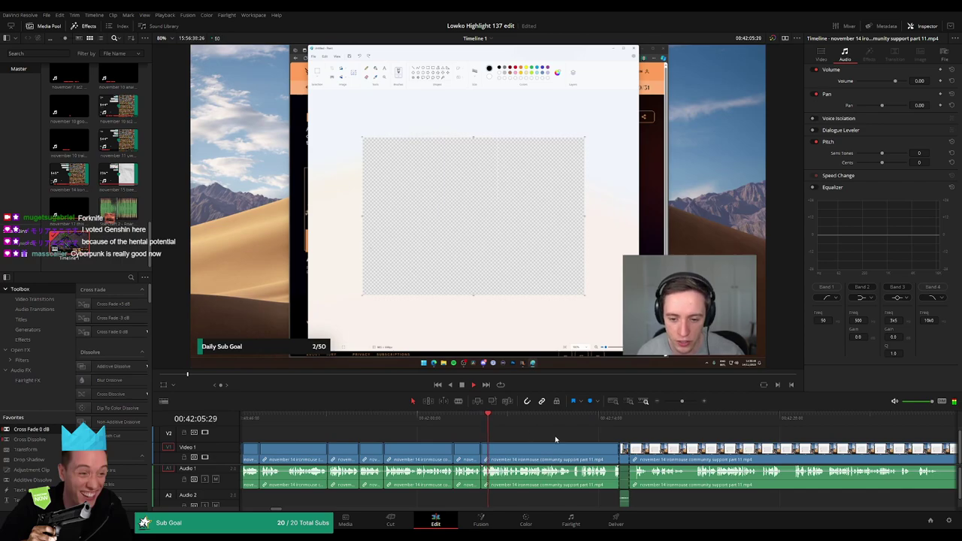
{"action": "scroll", "coordinate": [527, 459], "scroll_direction": "right", "scroll_amount": 5}
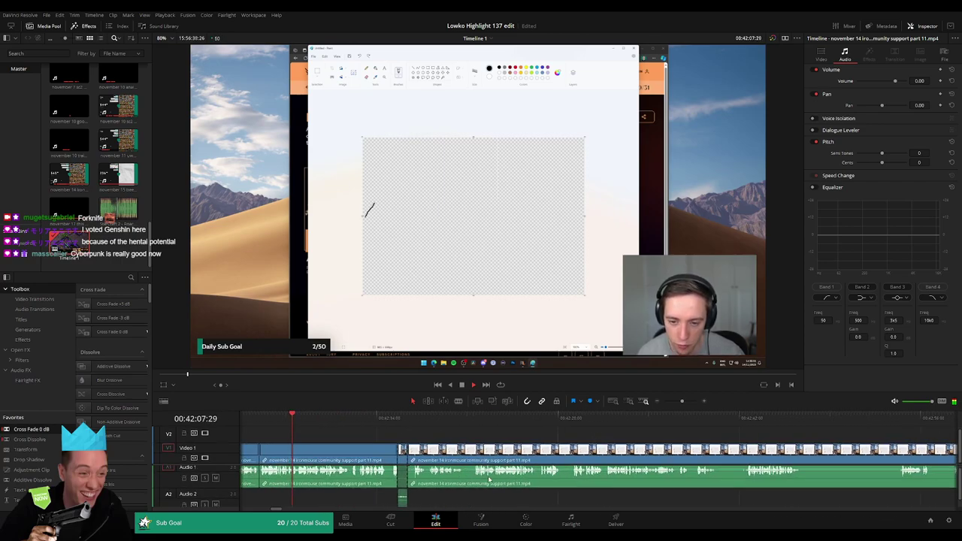
{"action": "left_click_drag", "start_coordinate": [489, 479], "coordinate": [485, 496]}
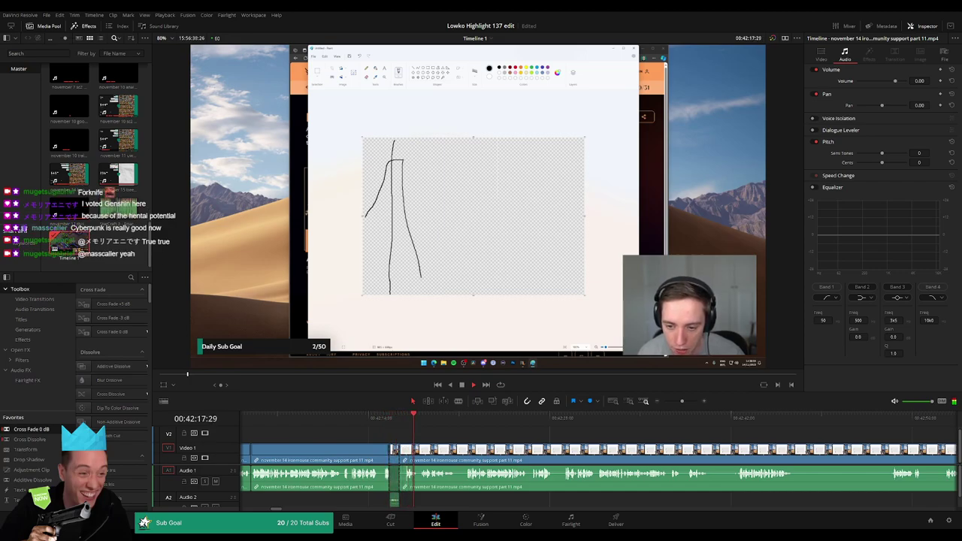
{"action": "left_click_drag", "start_coordinate": [474, 440], "coordinate": [403, 437]}
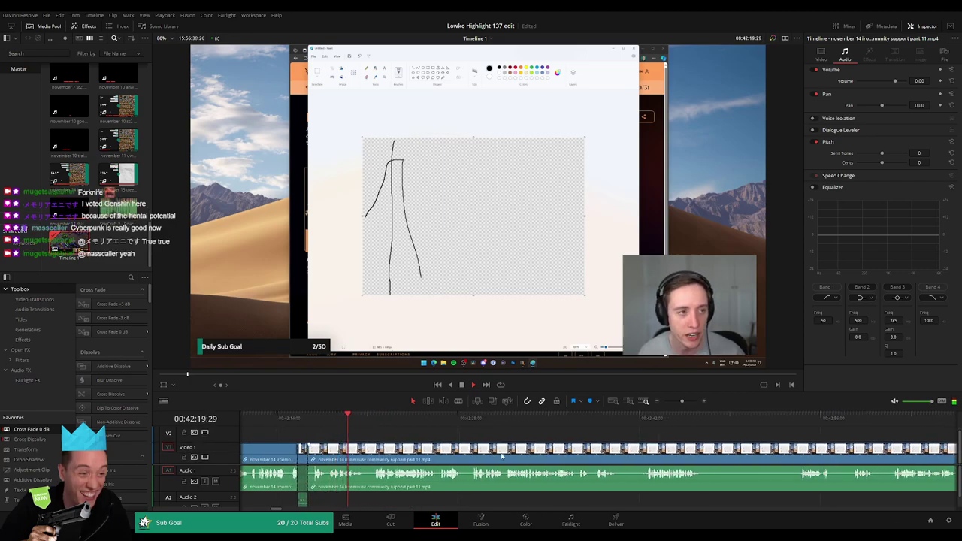
{"action": "scroll", "coordinate": [502, 455], "scroll_direction": "right", "scroll_amount": 2}
Isolate a very short piece of the November 14 clip with cuts at about 42:19:40 and 42:19:53.
{"action": "left_click_drag", "start_coordinate": [297, 422], "coordinate": [302, 424]}
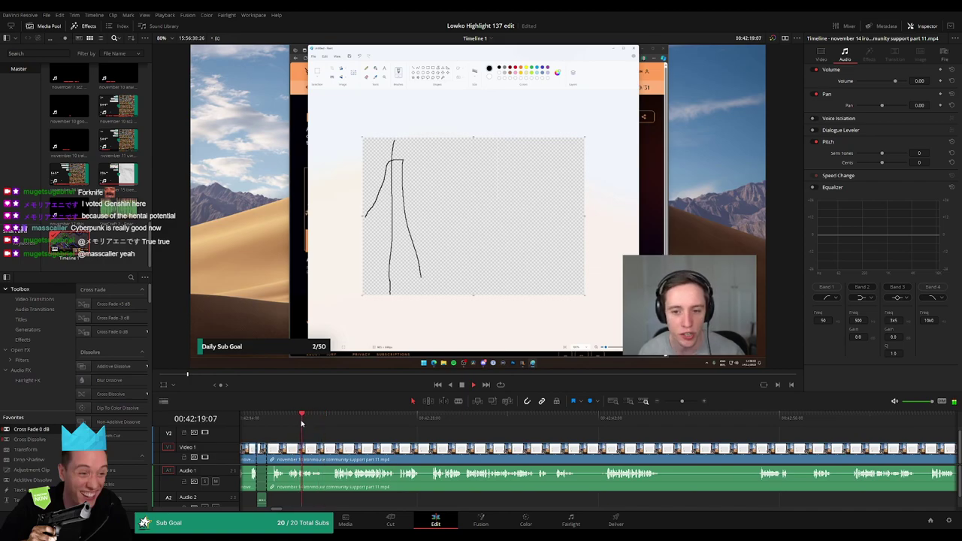
{"action": "left_click", "coordinate": [297, 423]}
{"action": "key", "text": "space"}
{"action": "key", "text": "space"}
{"action": "key", "text": "b"}
{"action": "left_click", "coordinate": [308, 450]}
{"action": "key", "text": "space"}
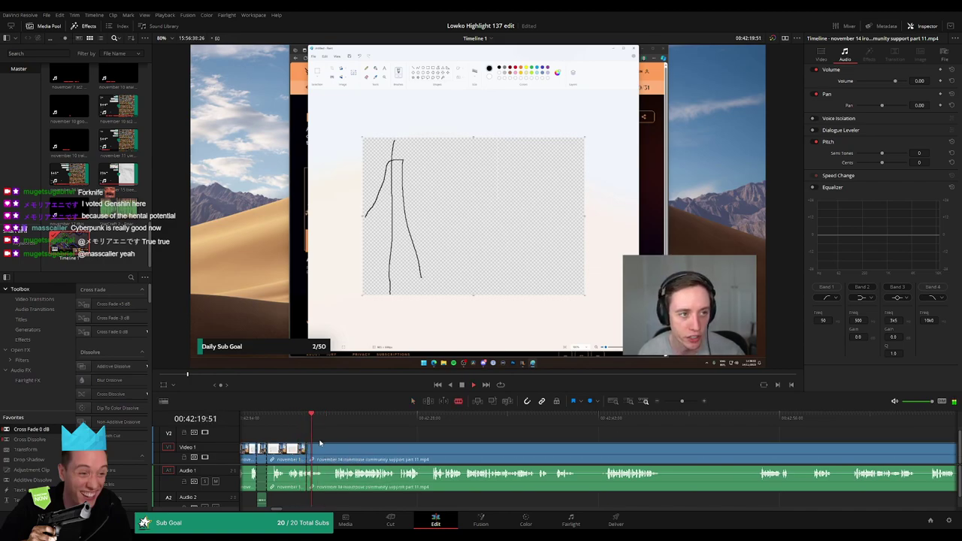
{"action": "key", "text": "space"}
{"action": "left_click", "coordinate": [313, 450]}
{"action": "key", "text": "a"}
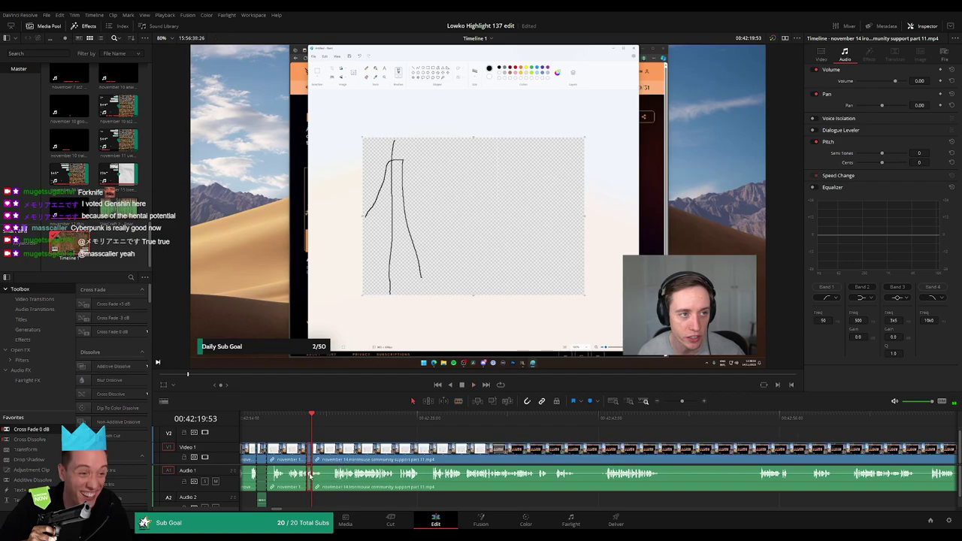
Turn down the short piece's audio before 42:19:53 and cover it with StarCraft 2 - Roach Quotes.mp3 on Audio 2 at volume -23.
{"action": "scroll", "coordinate": [309, 475], "scroll_direction": "up", "scroll_amount": 4}
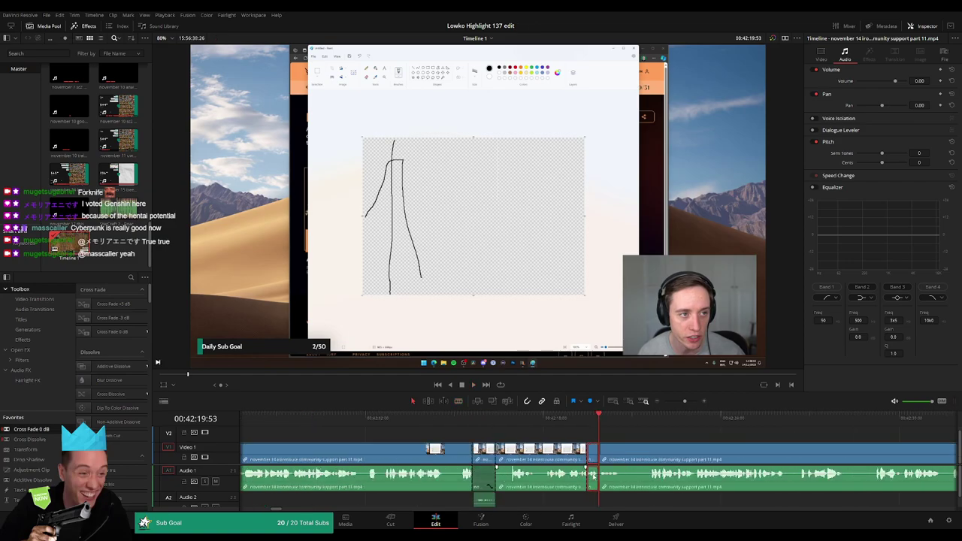
{"action": "left_click_drag", "start_coordinate": [593, 472], "coordinate": [594, 496]}
{"action": "left_click_drag", "start_coordinate": [118, 210], "coordinate": [599, 504]}
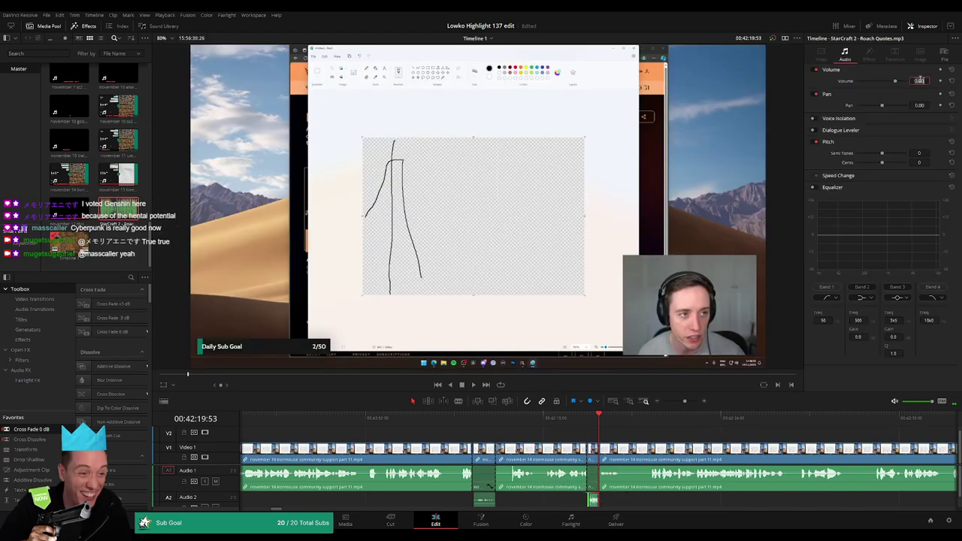
{"action": "left_click", "coordinate": [652, 509]}
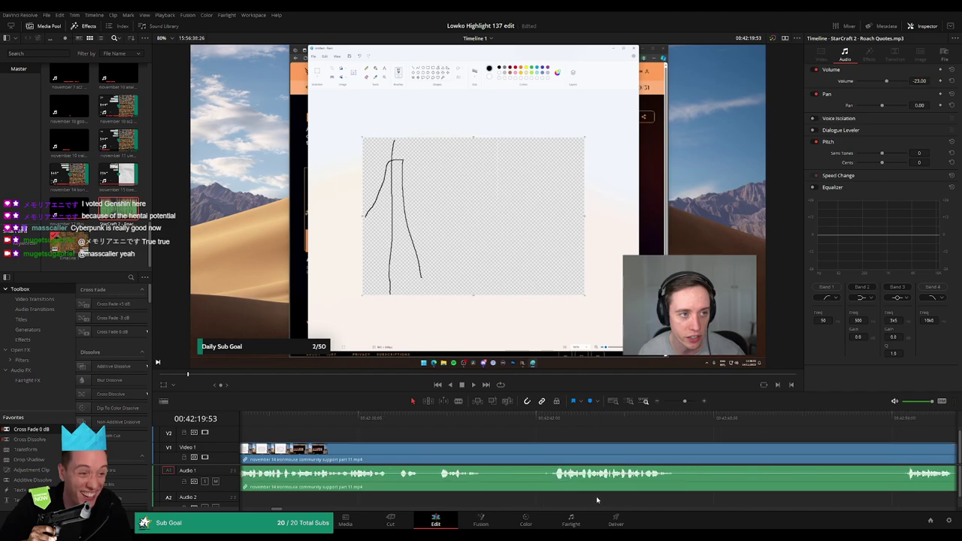
Cut the November 14 clip at about 42:28 and ripple-delete the short piece following the cut.
{"action": "left_click_drag", "start_coordinate": [685, 401], "coordinate": [685, 402]}
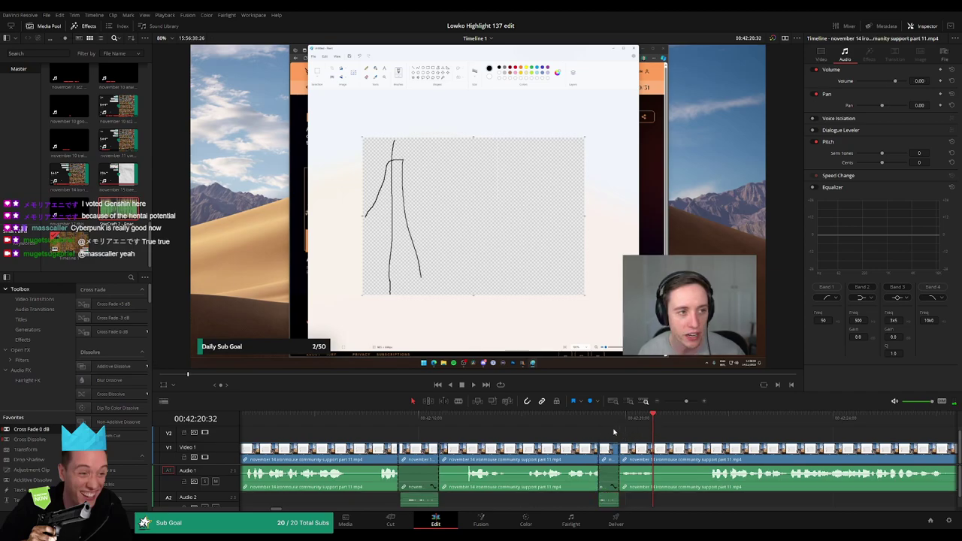
{"action": "left_click", "coordinate": [622, 419]}
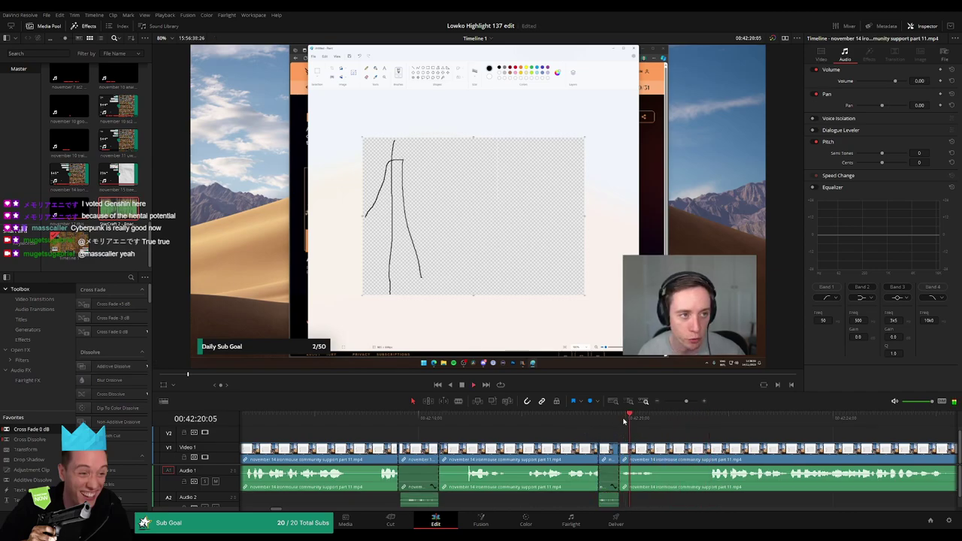
{"action": "left_click_drag", "start_coordinate": [686, 403], "coordinate": [681, 404]}
{"action": "scroll", "coordinate": [541, 436], "scroll_direction": "right", "scroll_amount": 4}
{"action": "scroll", "coordinate": [534, 431], "scroll_direction": "right", "scroll_amount": 4}
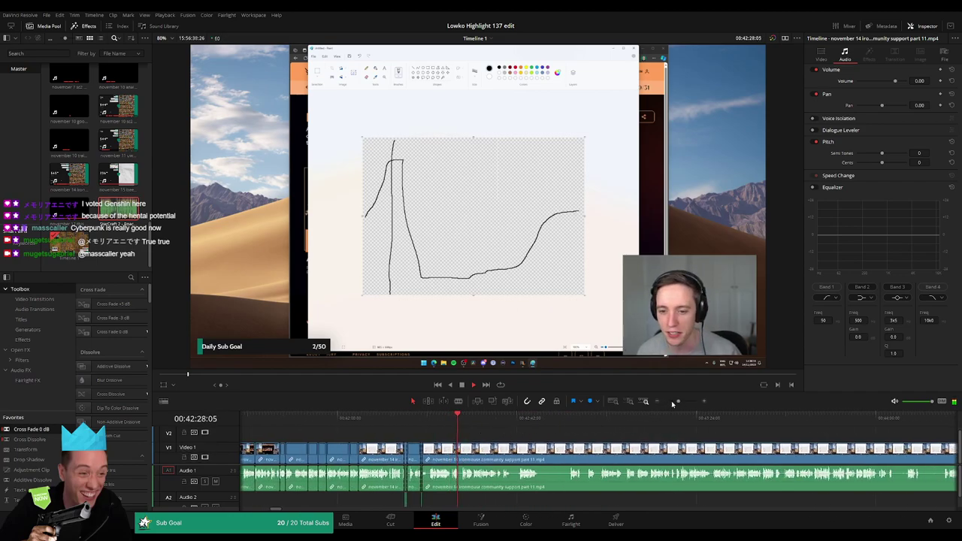
{"action": "left_click_drag", "start_coordinate": [678, 402], "coordinate": [684, 403]}
{"action": "scroll", "coordinate": [496, 442], "scroll_direction": "right", "scroll_amount": 3}
{"action": "key", "text": "b"}
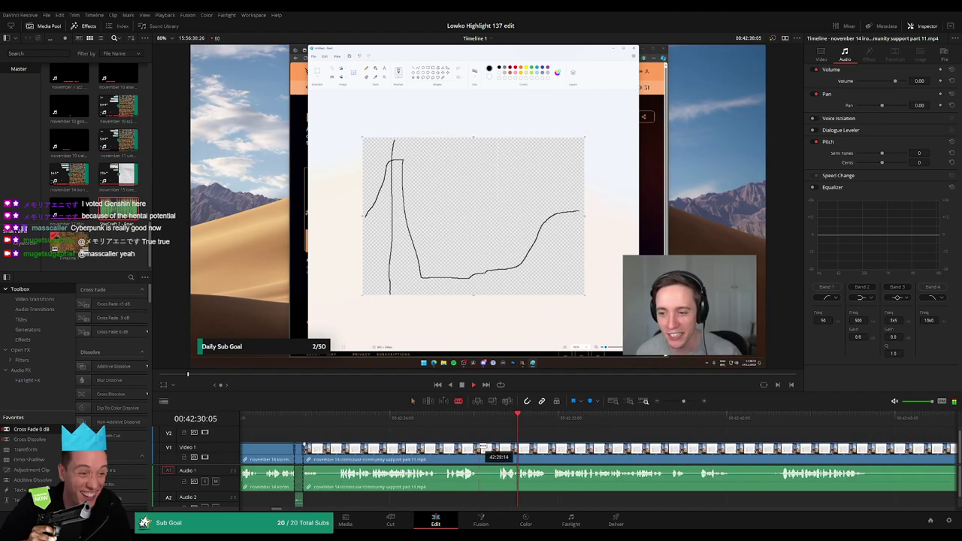
{"action": "left_click", "coordinate": [480, 449]}
{"action": "key", "text": "a"}
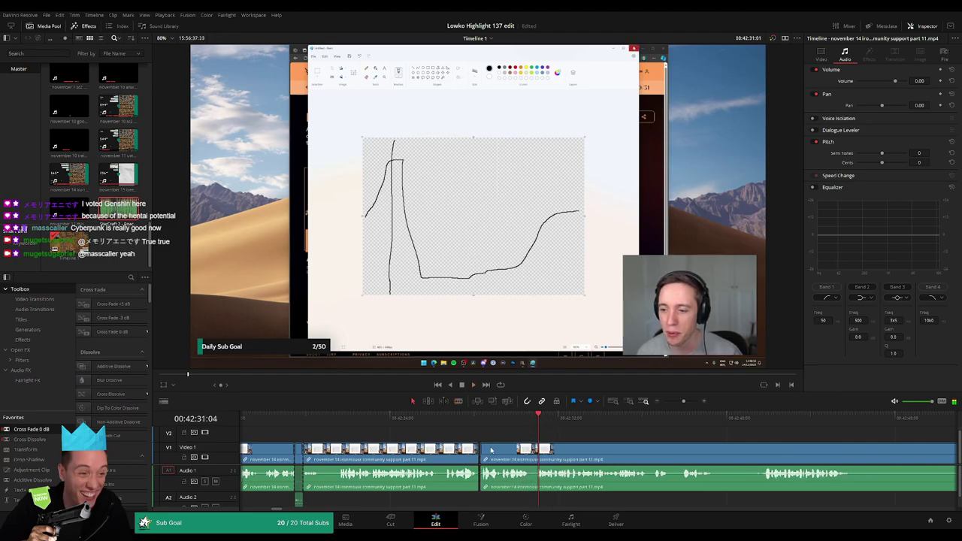
Cut the November 14 clip at about 42:39 and 42:41 and ripple-delete the pause between the cuts.
{"action": "scroll", "coordinate": [639, 458], "scroll_direction": "right", "scroll_amount": 3}
{"action": "key", "text": "b"}
{"action": "left_click", "coordinate": [600, 449]}
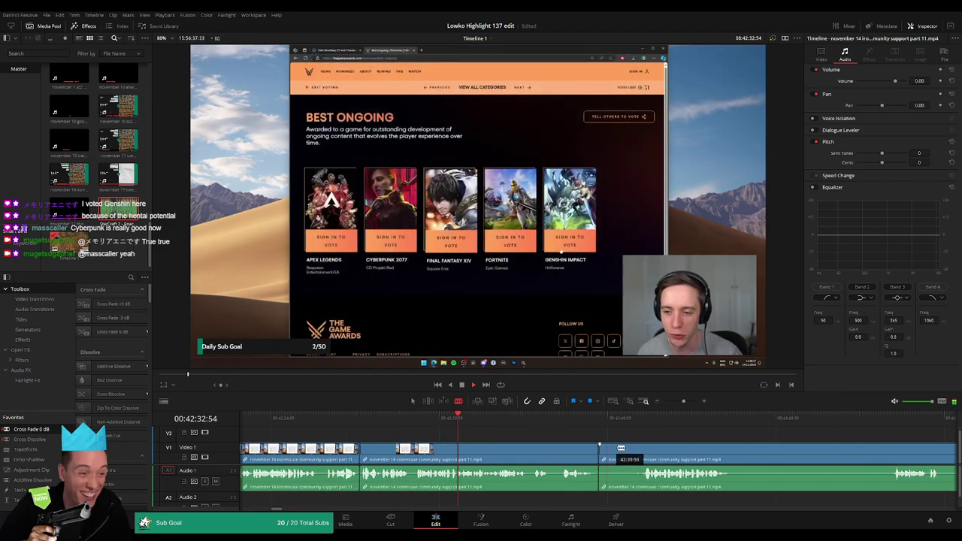
{"action": "left_click", "coordinate": [635, 448]}
{"action": "key", "text": "a"}
{"action": "left_click", "coordinate": [628, 451]}
{"action": "key", "text": "Delete"}
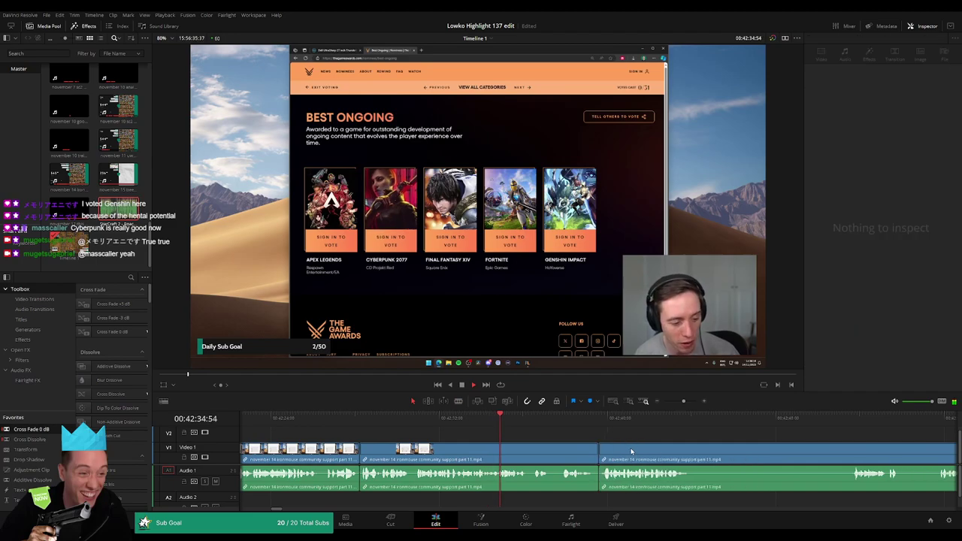
Cut the November 14 clip at about 42:44 and 42:51 and ripple-delete the footage between the cuts.
{"action": "key", "text": "b"}
{"action": "left_click", "coordinate": [694, 449]}
{"action": "scroll", "coordinate": [710, 450], "scroll_direction": "right", "scroll_amount": 4}
{"action": "left_click", "coordinate": [690, 451]}
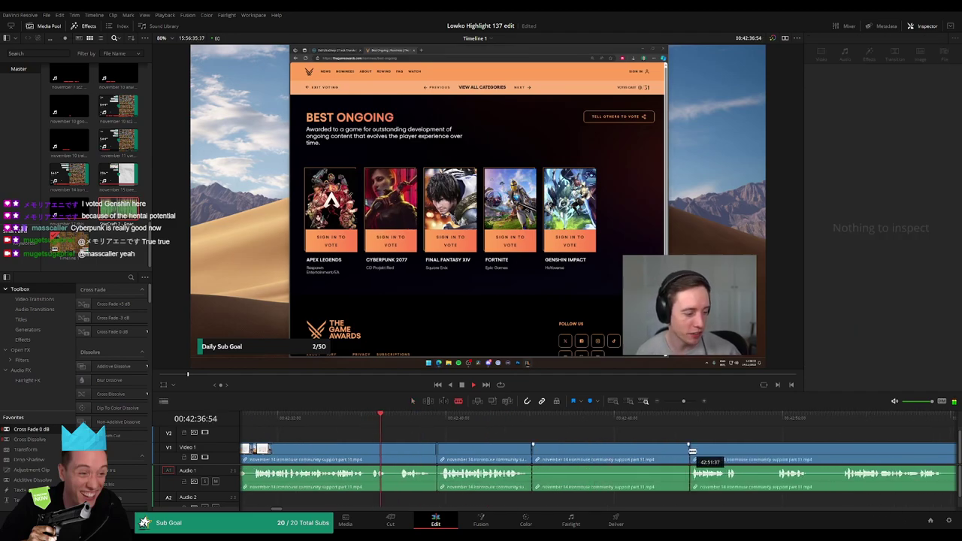
{"action": "key", "text": "a"}
{"action": "left_click", "coordinate": [638, 453]}
{"action": "key", "text": "Delete"}
Cut the November 14 clip at about 42:46 and 42:48 and ripple-delete the piece between the cuts.
{"action": "key", "text": "b"}
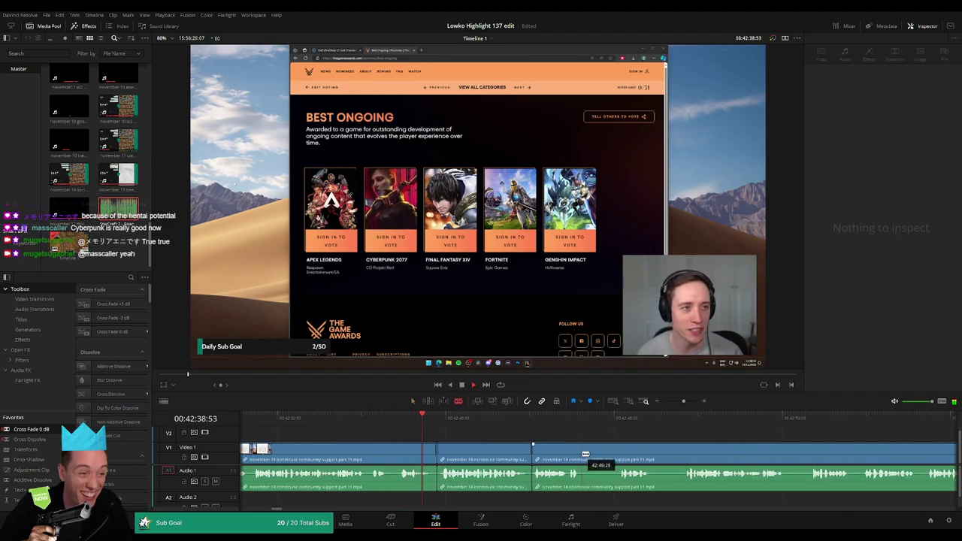
{"action": "left_click", "coordinate": [584, 454]}
{"action": "left_click", "coordinate": [616, 454]}
{"action": "key", "text": "a"}
{"action": "left_click", "coordinate": [609, 454]}
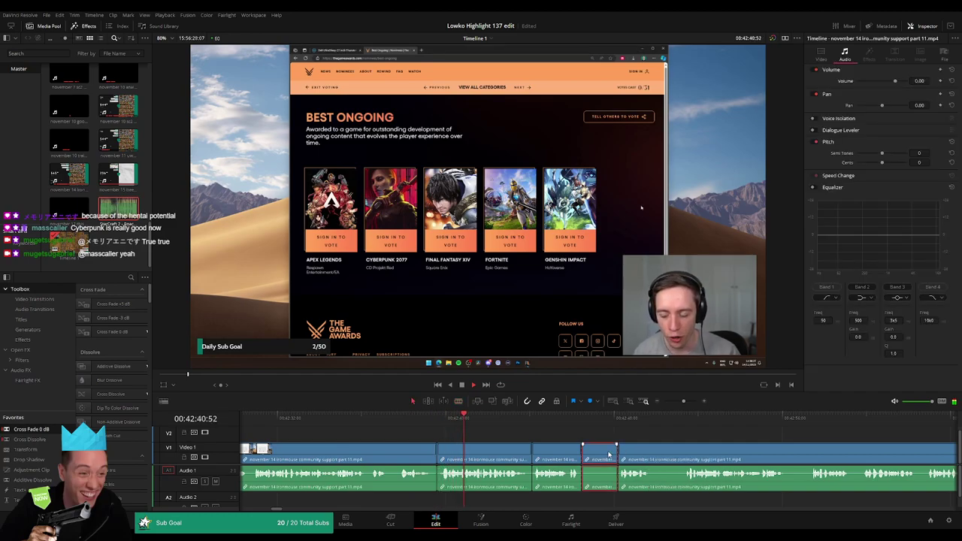
{"action": "key", "text": "Delete"}
Cut the November 14 clip at about 42:48 and 42:49 and ripple-delete the pause between the cuts.
{"action": "scroll", "coordinate": [602, 453], "scroll_direction": "right", "scroll_amount": 3}
{"action": "key", "text": "b"}
{"action": "left_click", "coordinate": [520, 448]}
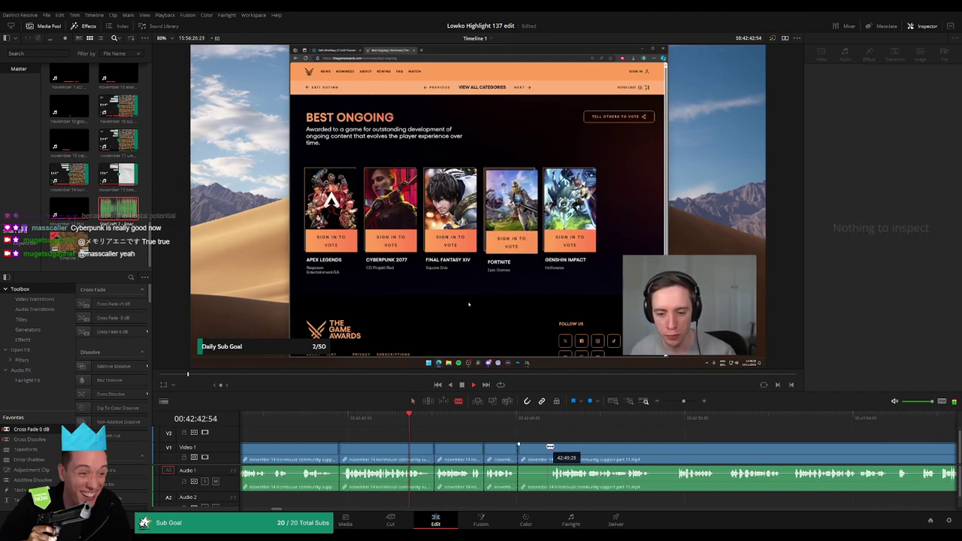
{"action": "left_click", "coordinate": [549, 454]}
{"action": "key", "text": "a"}
{"action": "left_click", "coordinate": [537, 454]}
{"action": "key", "text": "Delete"}
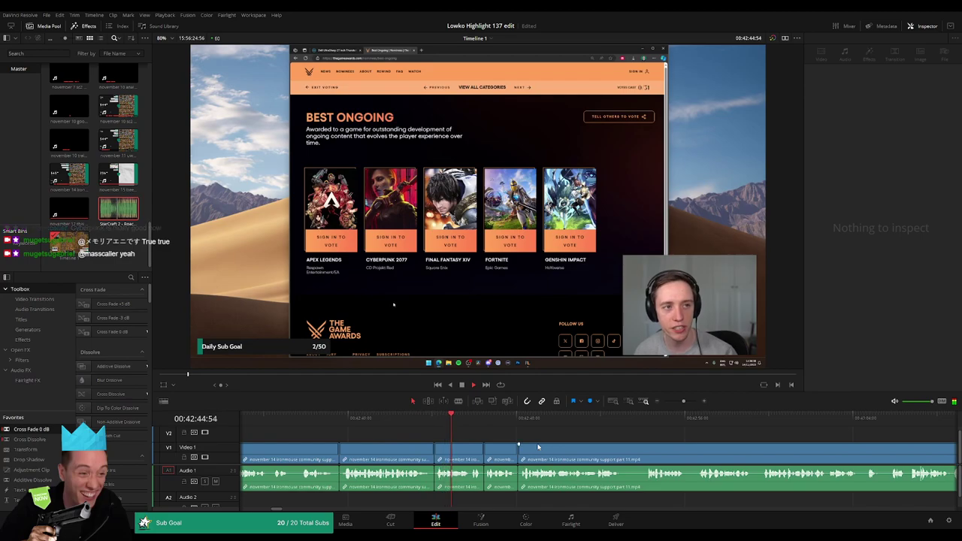
Cut the November 14 clip at about 42:53 and 42:54 and ripple-delete the pause between the cuts.
{"action": "scroll", "coordinate": [526, 435], "scroll_direction": "right", "scroll_amount": 3}
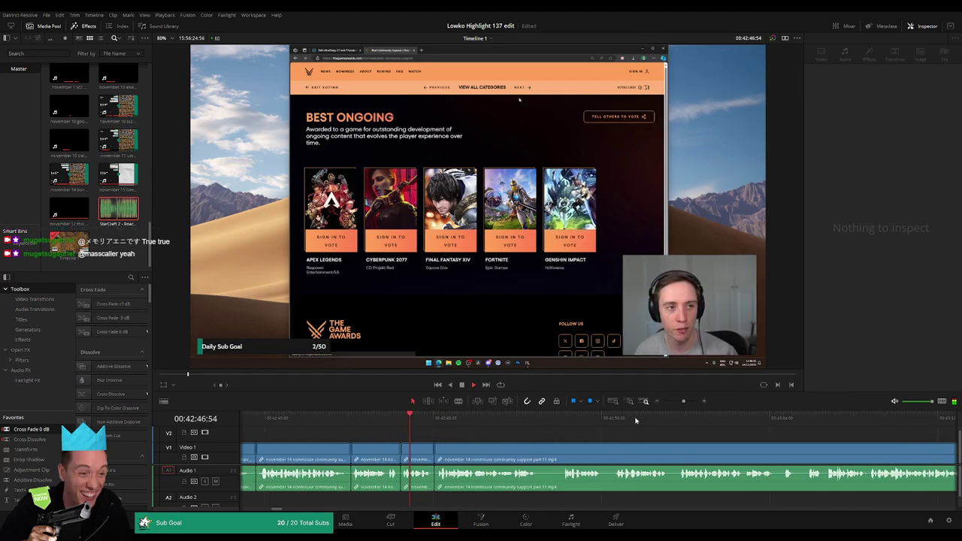
{"action": "left_click_drag", "start_coordinate": [683, 401], "coordinate": [684, 405]}
{"action": "scroll", "coordinate": [609, 447], "scroll_direction": "right", "scroll_amount": 8}
{"action": "key", "text": "b"}
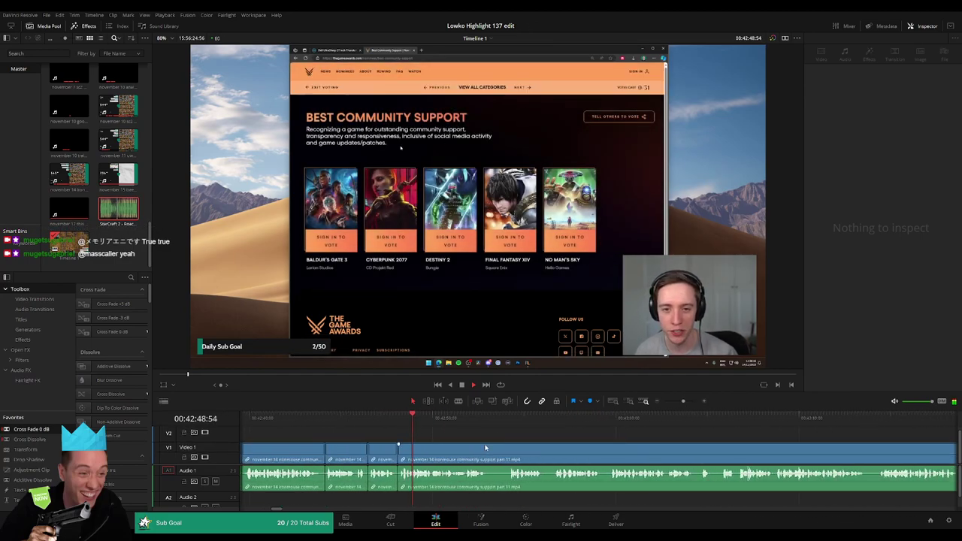
{"action": "left_click", "coordinate": [487, 446]}
{"action": "left_click", "coordinate": [508, 445]}
{"action": "key", "text": "a"}
{"action": "left_click", "coordinate": [503, 447]}
{"action": "key", "text": "Delete"}
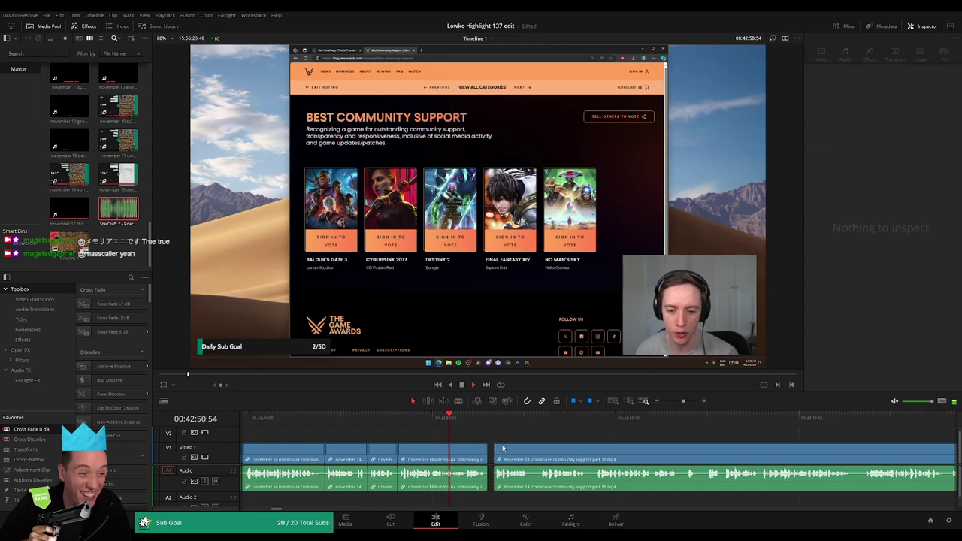
Isolate a very short piece of the November 14 clip at about 42:55 with cuts and ripple-delete it.
{"action": "key", "text": "b"}
{"action": "left_click", "coordinate": [522, 444]}
{"action": "key", "text": "a"}
{"action": "left_click", "coordinate": [517, 454]}
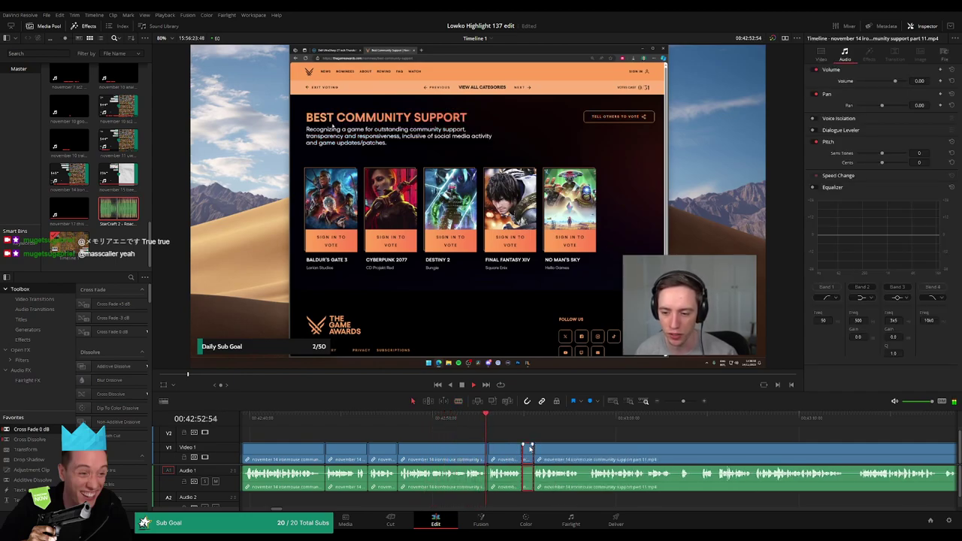
{"action": "key", "text": "Delete"}
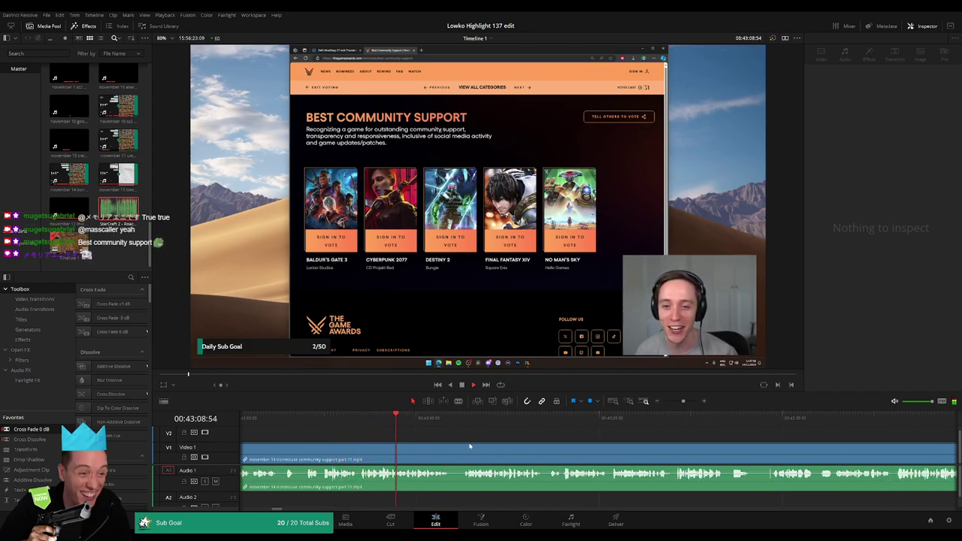
Cut the November 14 clip at about 43:12 and ripple-delete the short pause there.
{"action": "left_click_drag", "start_coordinate": [686, 405], "coordinate": [683, 405]}
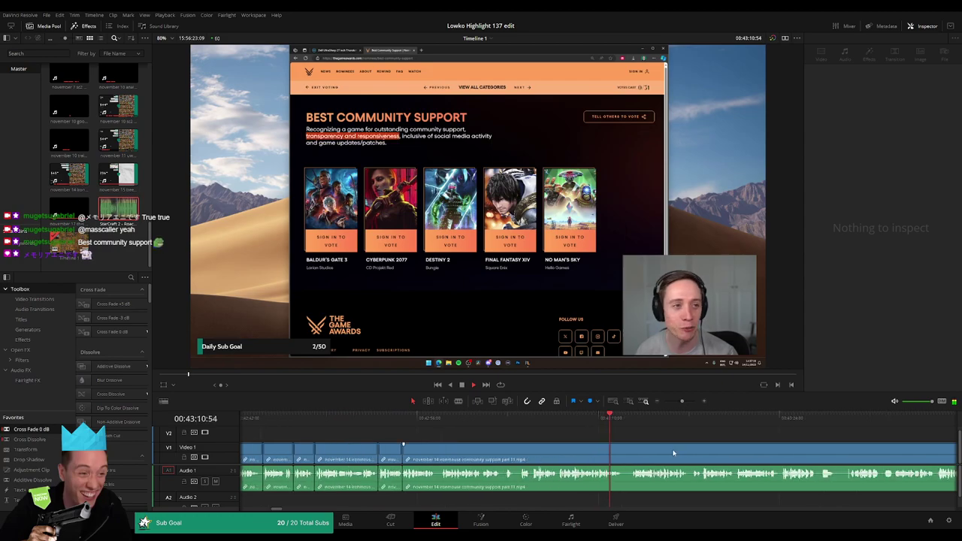
{"action": "key", "text": "b"}
{"action": "left_click", "coordinate": [419, 451]}
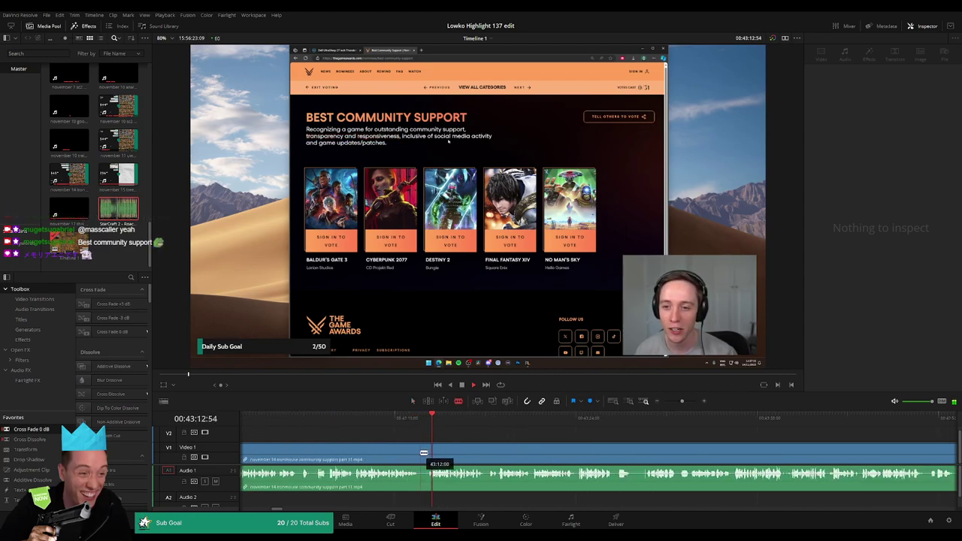
{"action": "key", "text": "a"}
{"action": "left_click", "coordinate": [431, 452]}
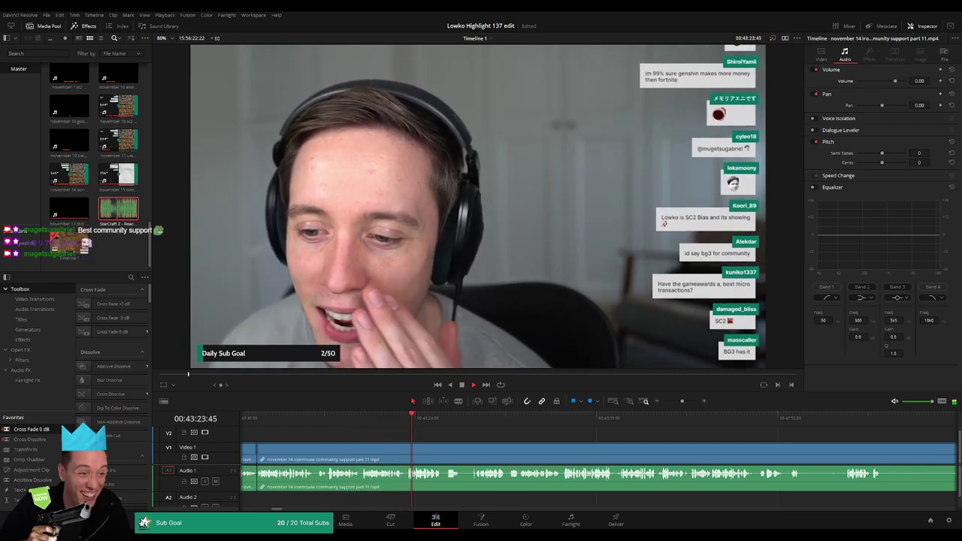
Cut the November 14 clip at about 43:26 and 43:28:43, ripple-delete the footage between the cuts, and replay the join.
{"action": "left_click_drag", "start_coordinate": [511, 442], "coordinate": [460, 444]}
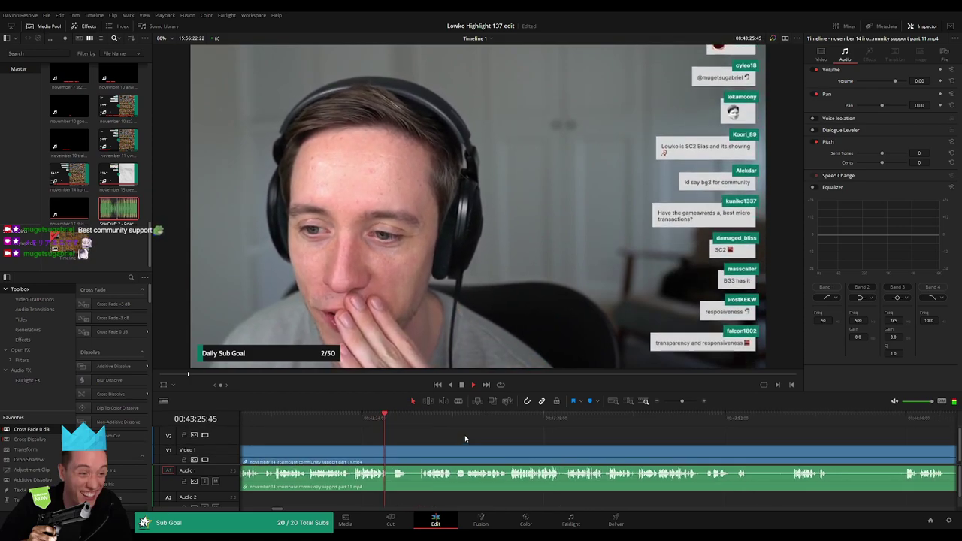
{"action": "key", "text": "b"}
{"action": "left_click", "coordinate": [388, 451]}
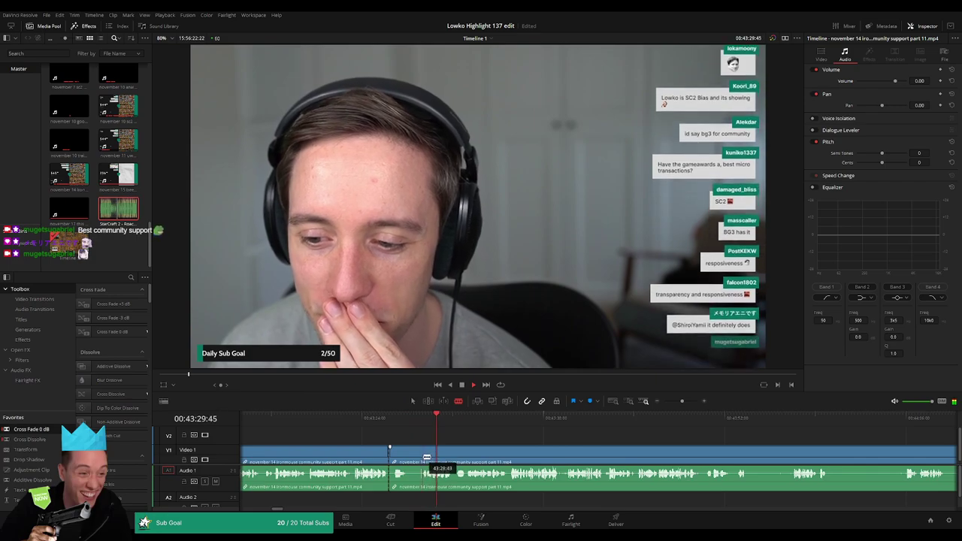
{"action": "left_click", "coordinate": [426, 457]}
{"action": "key", "text": "a"}
{"action": "left_click", "coordinate": [415, 457]}
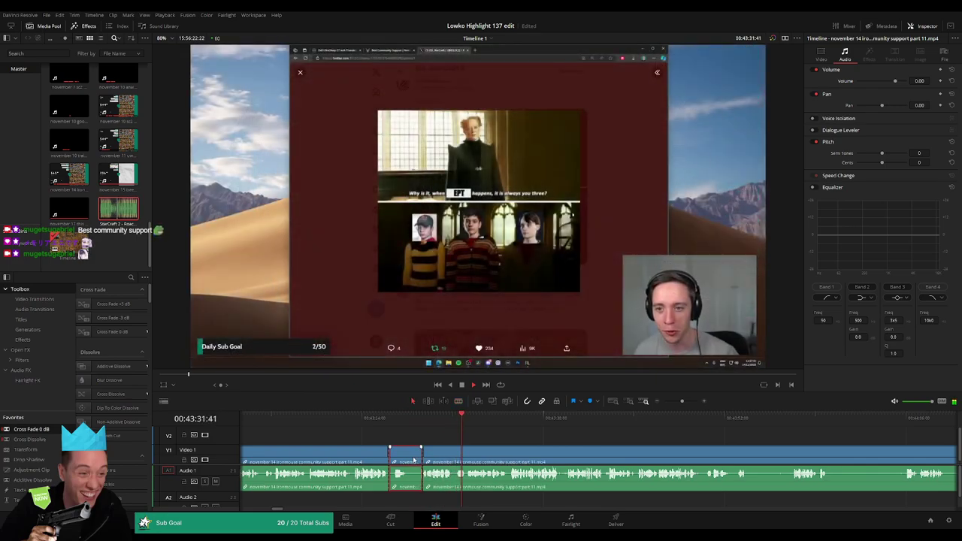
{"action": "key", "text": "Delete"}
{"action": "left_click", "coordinate": [375, 418]}
{"action": "key", "text": "space"}
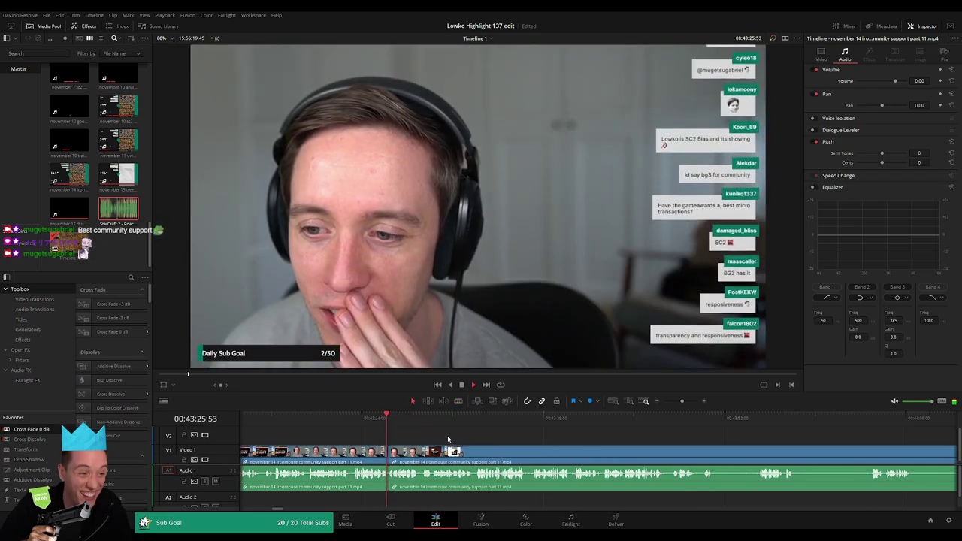
Isolate a very short section of the community support clip near 00:43:41 with two cuts and pull its audio volume down to silence.
{"action": "scroll", "coordinate": [443, 445], "scroll_direction": "right", "scroll_amount": 2}
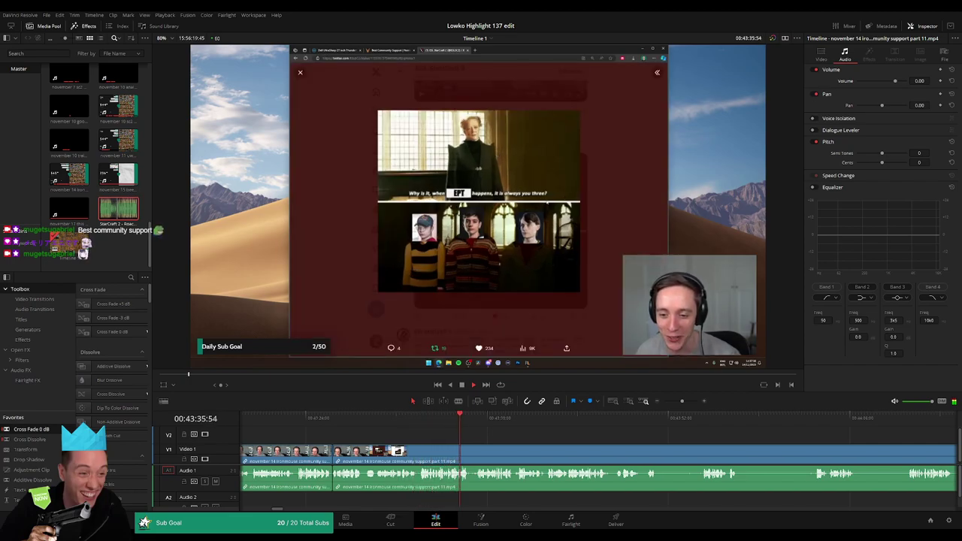
{"action": "left_click_drag", "start_coordinate": [528, 441], "coordinate": [448, 442]}
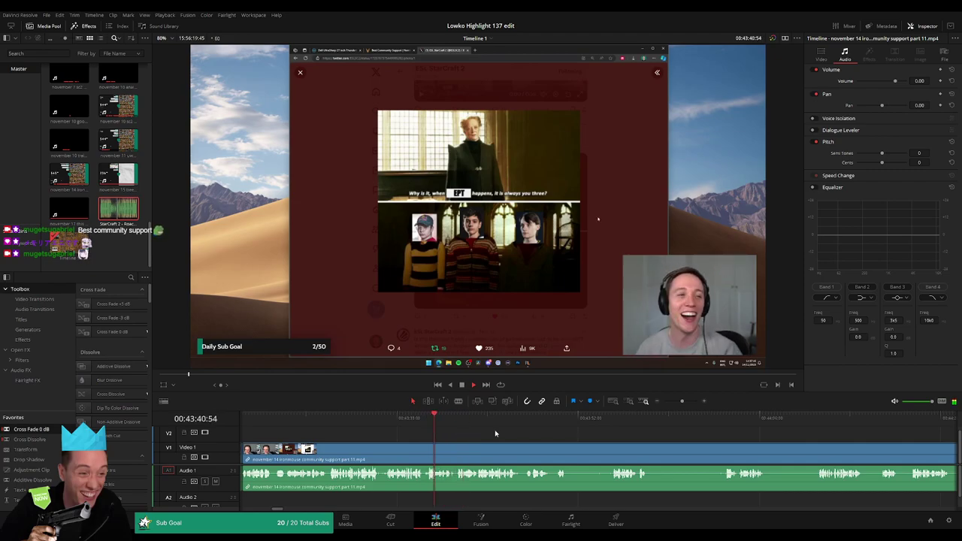
{"action": "left_click_drag", "start_coordinate": [672, 403], "coordinate": [688, 403]}
{"action": "left_click", "coordinate": [570, 424]}
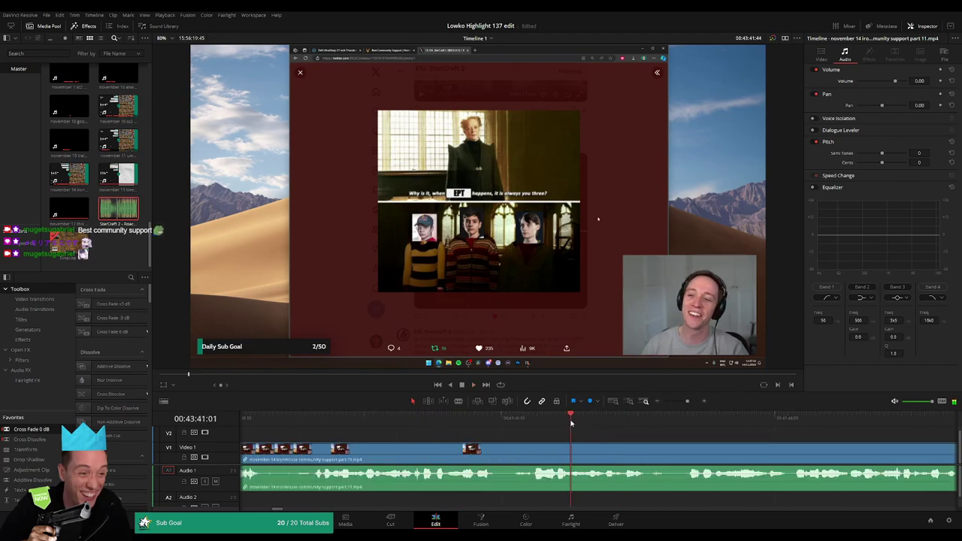
{"action": "key", "text": "space"}
{"action": "key", "text": "b"}
{"action": "left_click", "coordinate": [606, 449]}
{"action": "key", "text": "space"}
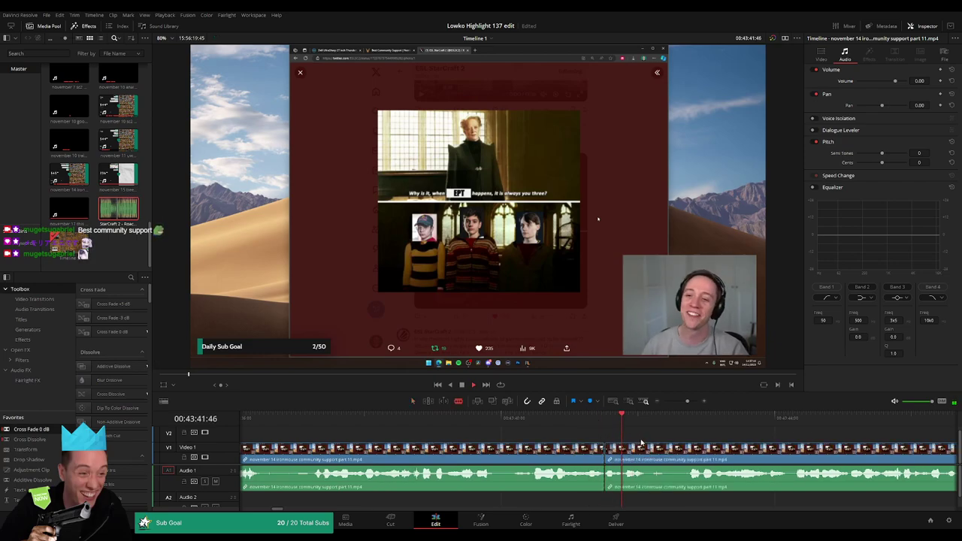
{"action": "key", "text": "space"}
{"action": "left_click", "coordinate": [626, 454]}
{"action": "key", "text": "a"}
{"action": "left_click_drag", "start_coordinate": [615, 474], "coordinate": [614, 496]}
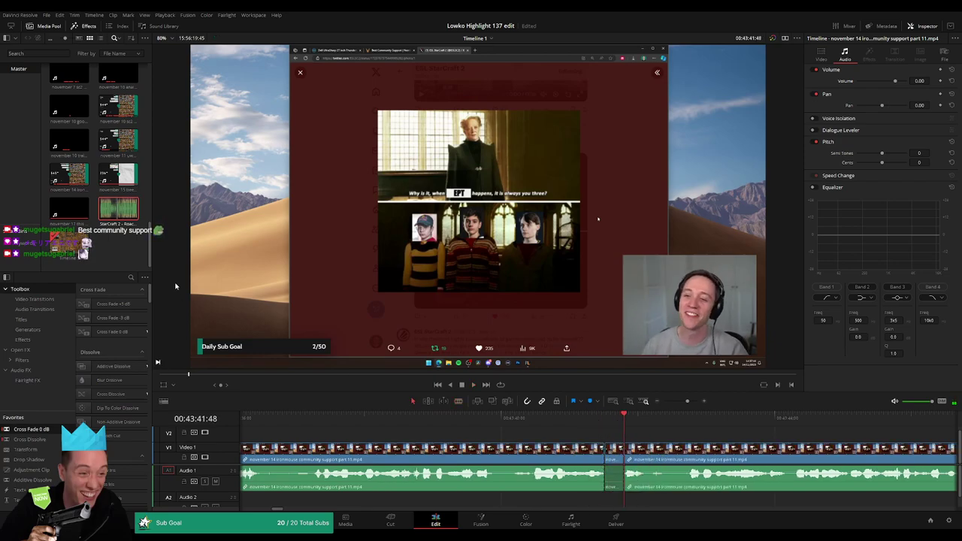
Place the StarCraft 2 - Roach Quotes.mp3 sound on Audio 2 beneath the silenced section and set its volume to -23.00.
{"action": "left_click_drag", "start_coordinate": [129, 216], "coordinate": [624, 499]}
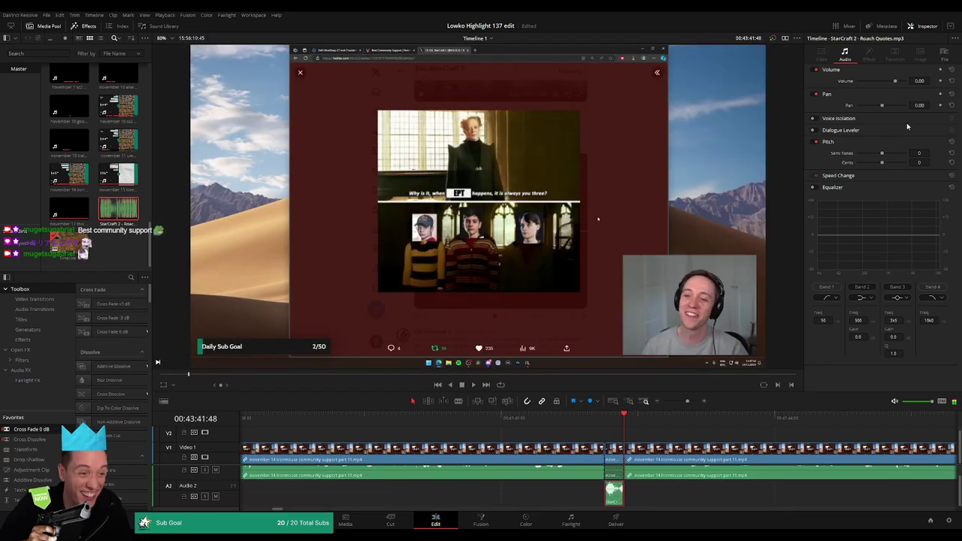
{"action": "left_click", "coordinate": [922, 80]}
{"action": "type", "text": "-25"}
{"action": "key", "text": "Return"}
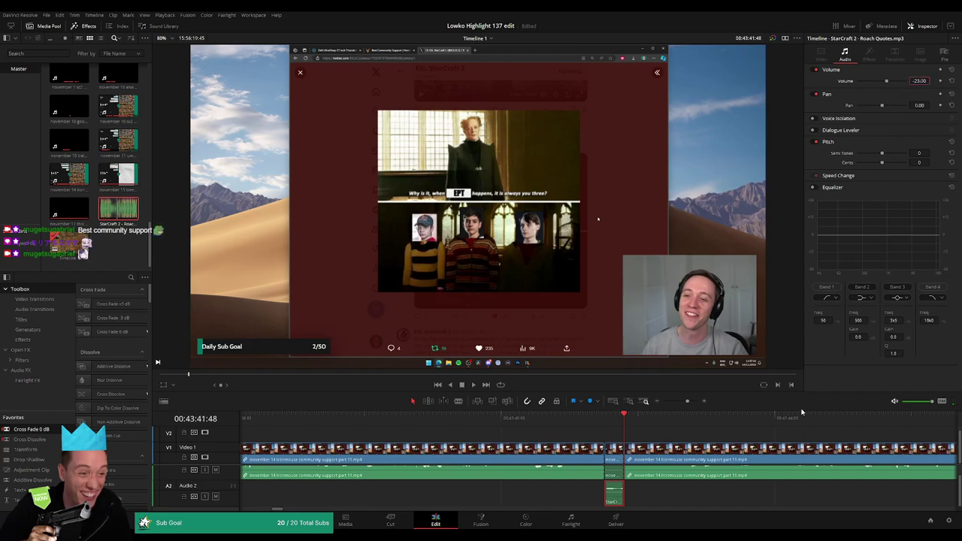
Review the edited moment, then cut out and ripple-delete about 3 seconds of Best Community Support footage ending near 00:43:54.
{"action": "left_click_drag", "start_coordinate": [687, 402], "coordinate": [680, 401]}
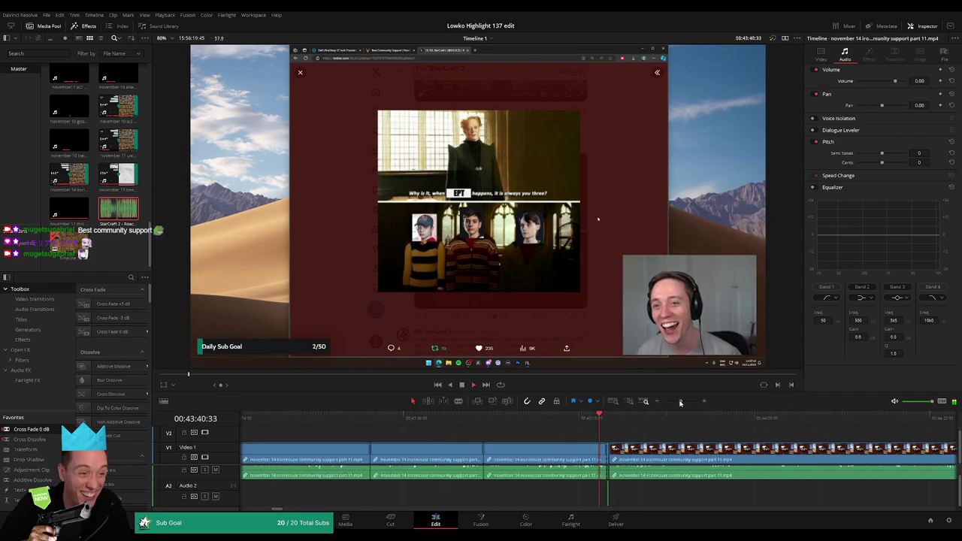
{"action": "scroll", "coordinate": [672, 492], "scroll_direction": "up", "scroll_amount": 2}
{"action": "left_click_drag", "start_coordinate": [673, 461], "coordinate": [441, 457]}
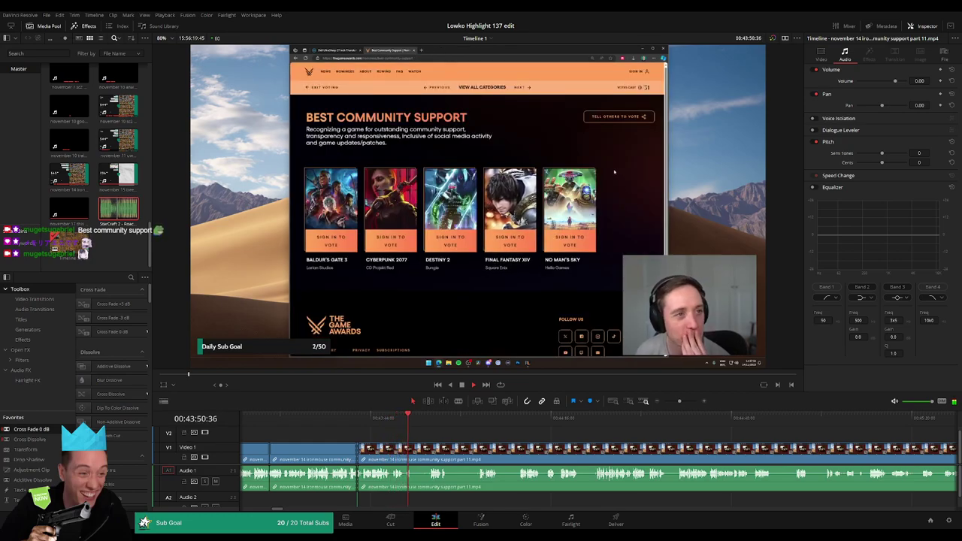
{"action": "key", "text": "b"}
{"action": "left_click", "coordinate": [413, 449]}
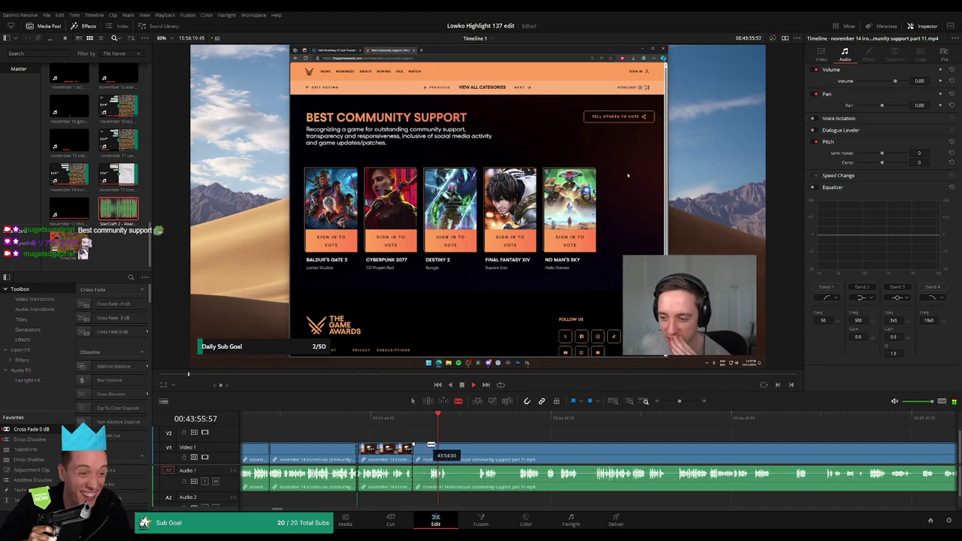
{"action": "left_click", "coordinate": [429, 449]}
{"action": "key", "text": "a"}
{"action": "left_click", "coordinate": [422, 449]}
{"action": "key", "text": "Delete"}
Cut out and ripple-delete the Best Community Support footage between about 00:43:54 and 00:44:01.
{"action": "left_click_drag", "start_coordinate": [438, 418], "coordinate": [427, 418]}
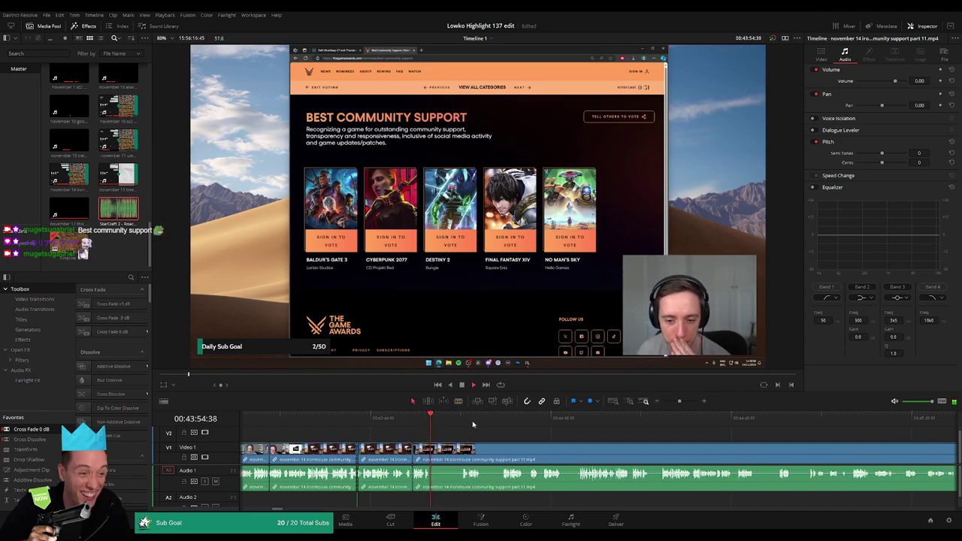
{"action": "left_click", "coordinate": [456, 418]}
{"action": "key", "text": "b"}
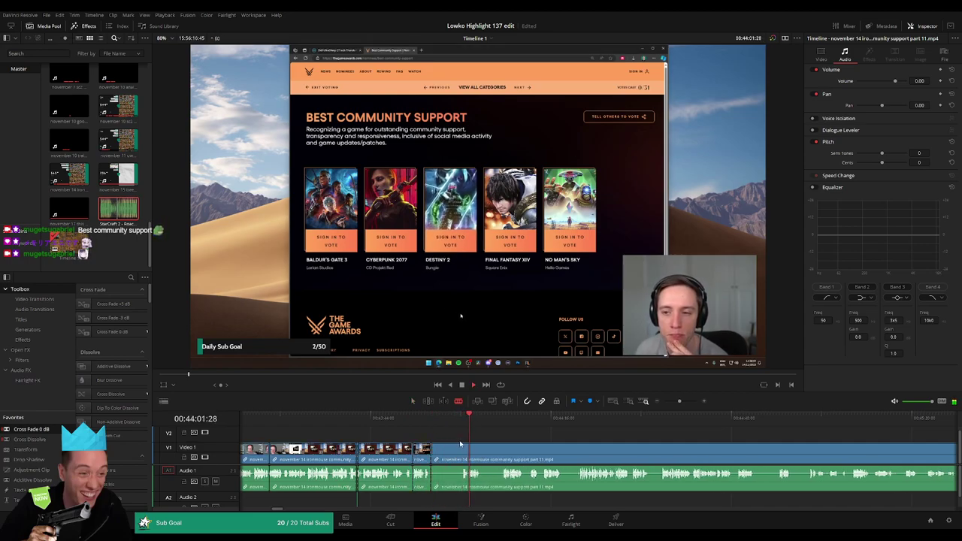
{"action": "scroll", "coordinate": [589, 445], "scroll_direction": "up", "scroll_amount": 2}
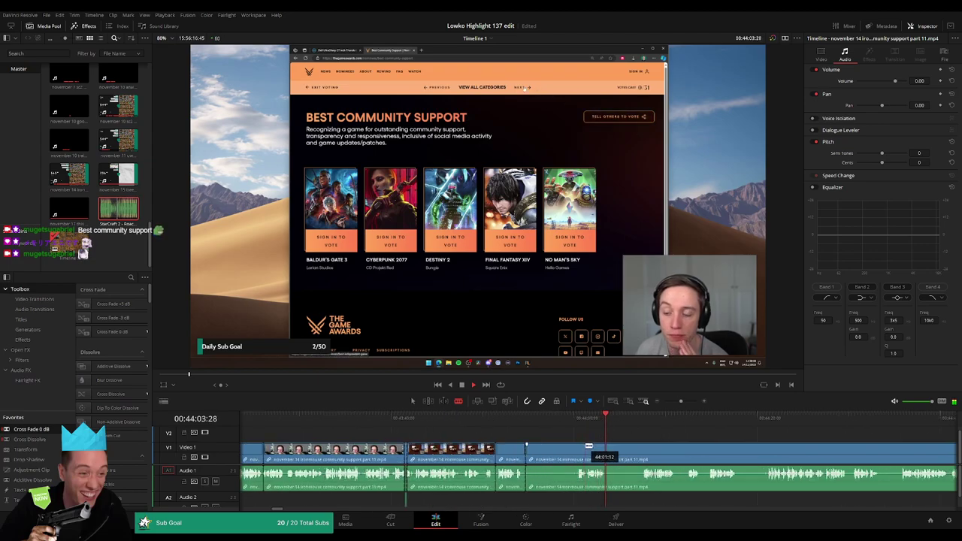
{"action": "left_click", "coordinate": [586, 448]}
{"action": "left_click", "coordinate": [562, 450]}
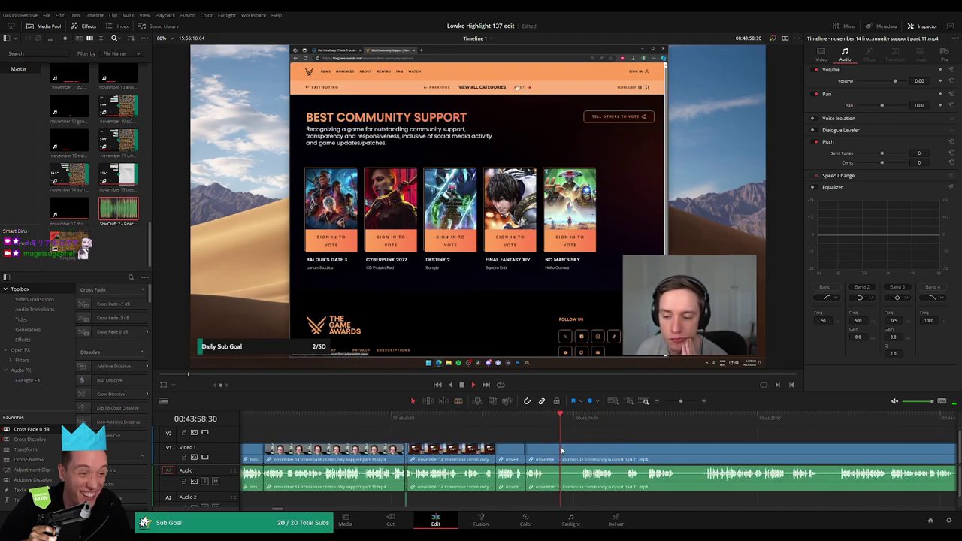
{"action": "key", "text": "BackSpace"}
Cut out and ripple-delete about 4 seconds of the Best Community Support footage, from about 00:43:57 to 00:44:01.
{"action": "left_click", "coordinate": [545, 454]}
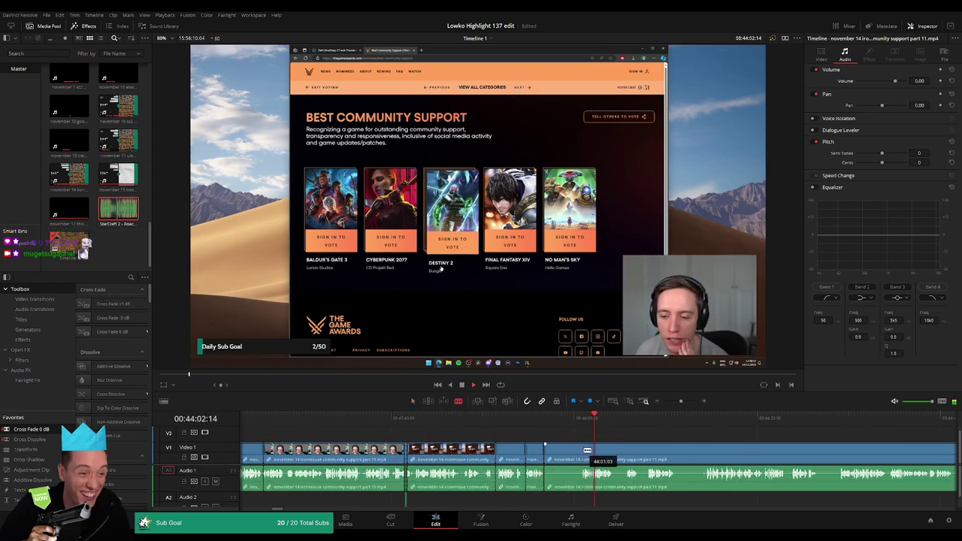
{"action": "left_click", "coordinate": [581, 448]}
{"action": "key", "text": "a"}
{"action": "left_click", "coordinate": [567, 453]}
{"action": "key", "text": "Delete"}
{"action": "key", "text": "BackSpace"}
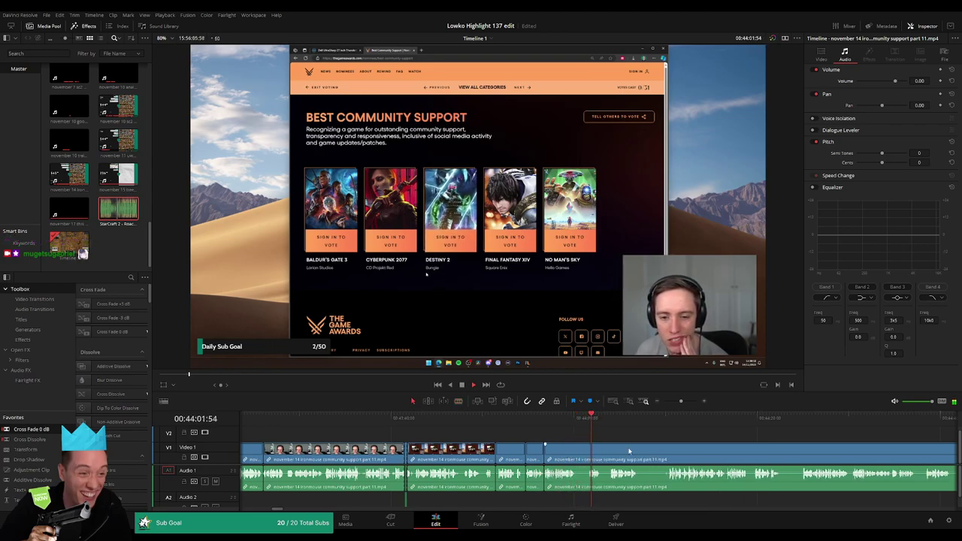
Cut out and ripple-delete a pause of about 1 second starting near 00:44:00 on the timeline.
{"action": "scroll", "coordinate": [629, 451], "scroll_direction": "right", "scroll_amount": 4}
{"action": "key", "text": "b"}
{"action": "left_click", "coordinate": [432, 450]}
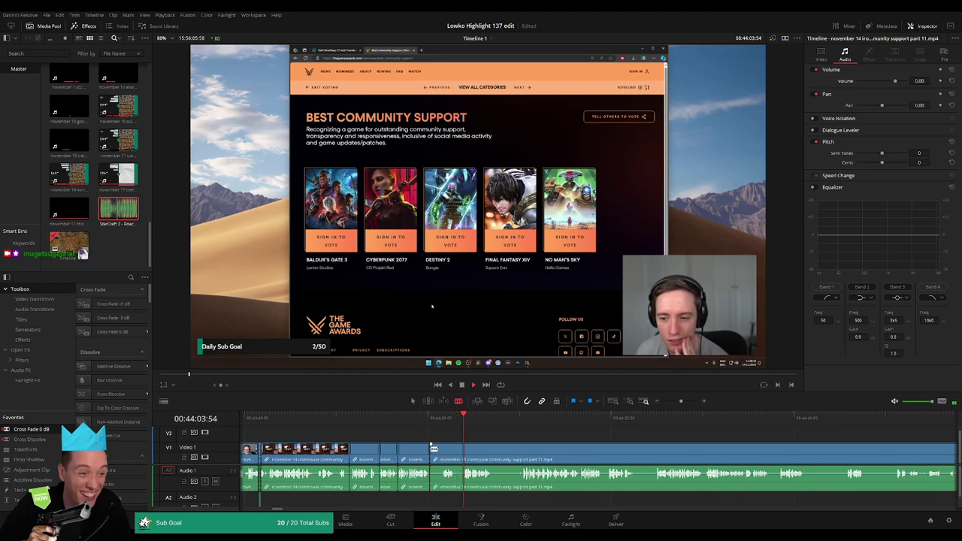
{"action": "left_click", "coordinate": [442, 450]}
{"action": "key", "text": "a"}
{"action": "left_click", "coordinate": [435, 451]}
{"action": "key", "text": "Delete"}
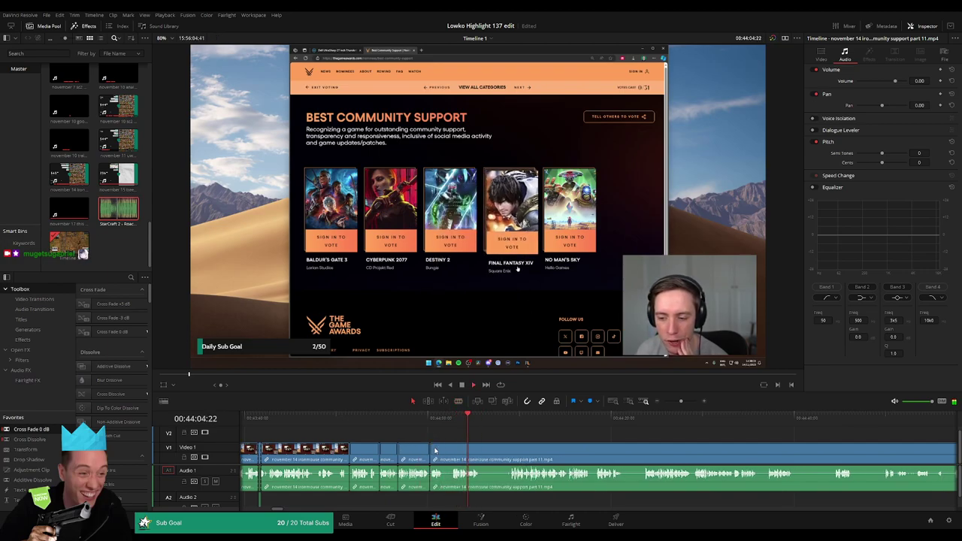
Cut out and ripple-delete another short pause of about 1 second near 00:44:02.
{"action": "key", "text": "b"}
{"action": "left_click", "coordinate": [444, 451]}
{"action": "left_click", "coordinate": [452, 451]}
{"action": "key", "text": "a"}
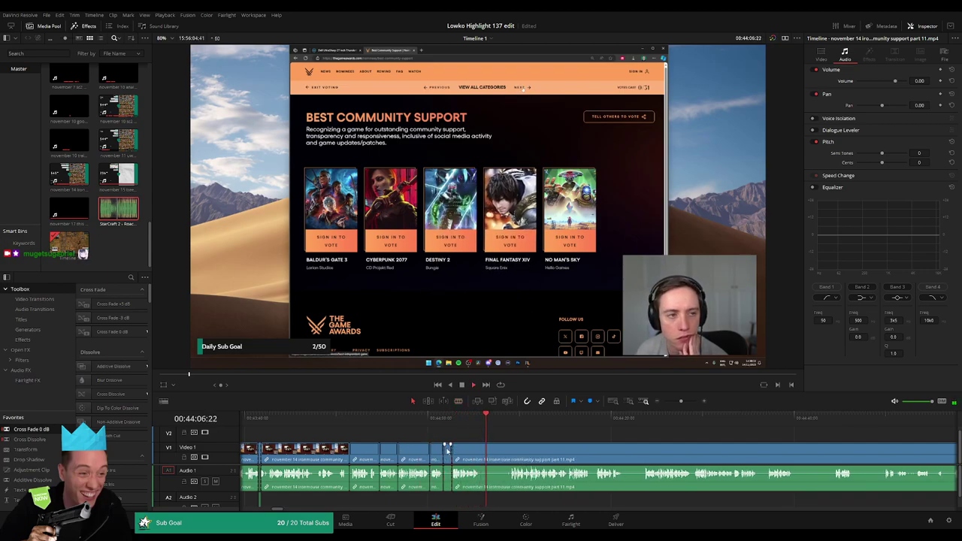
{"action": "key", "text": "Delete"}
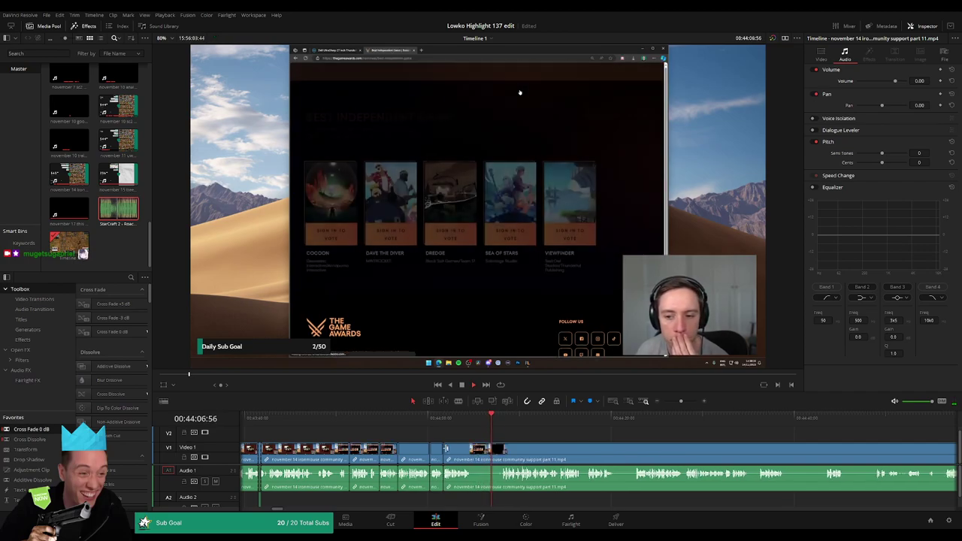
Cut out and ripple-delete about 3 seconds of quiet footage around the switch to Best Independent Game, from about 00:44:05 to 00:44:08.
{"action": "key", "text": "b"}
{"action": "left_click", "coordinate": [472, 448]}
{"action": "left_click_drag", "start_coordinate": [500, 448], "coordinate": [502, 449]}
{"action": "left_click", "coordinate": [494, 452]}
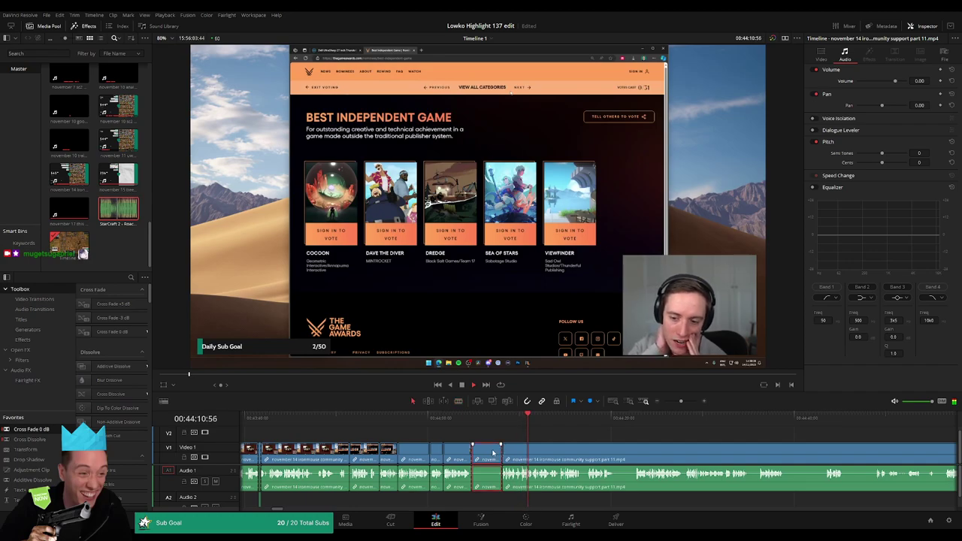
{"action": "key", "text": "Delete"}
Cut out about 2 seconds of the Best Independent Game footage starting near 00:44:17 and close the gap left behind.
{"action": "scroll", "coordinate": [481, 452], "scroll_direction": "right", "scroll_amount": 5}
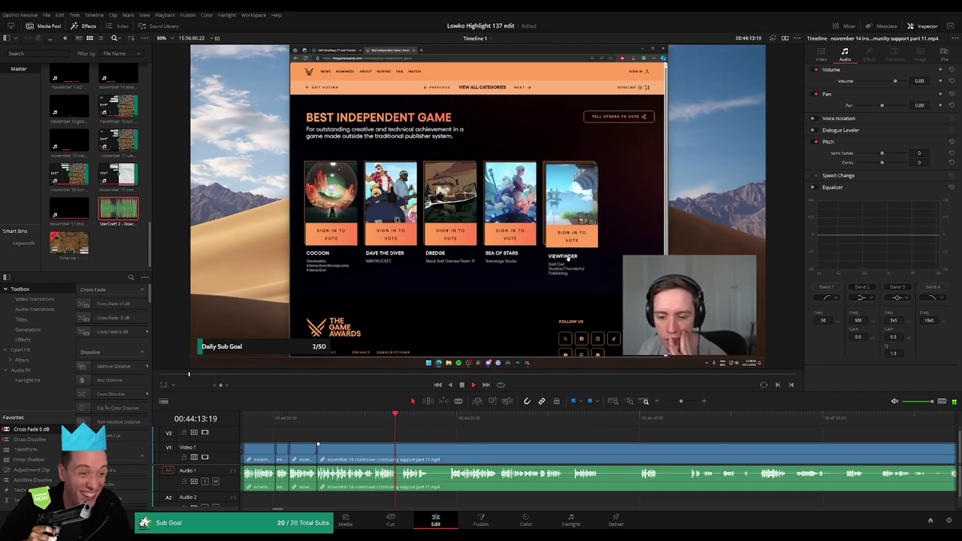
{"action": "left_click", "coordinate": [408, 443]}
{"action": "left_click", "coordinate": [428, 447]}
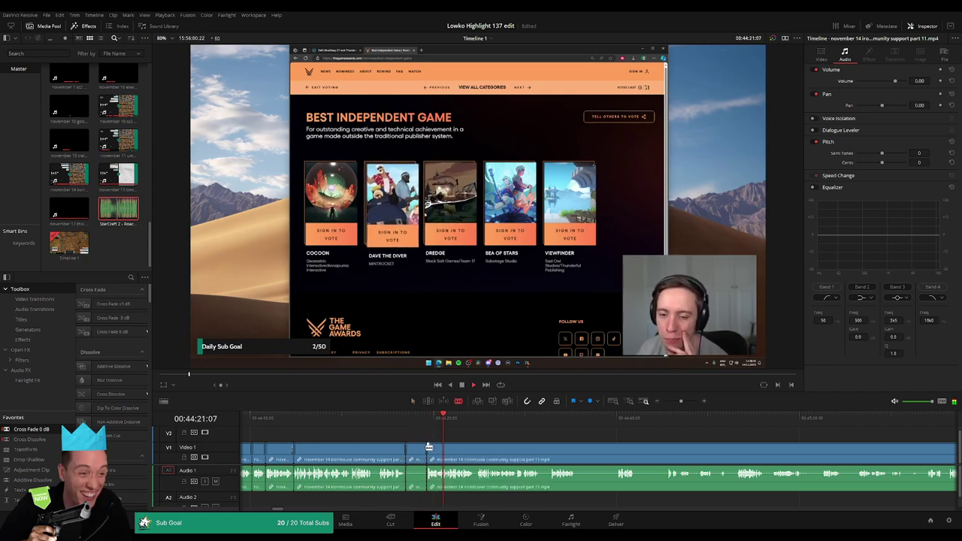
{"action": "key", "text": "a"}
{"action": "left_click", "coordinate": [422, 448]}
{"action": "left_click", "coordinate": [417, 448]}
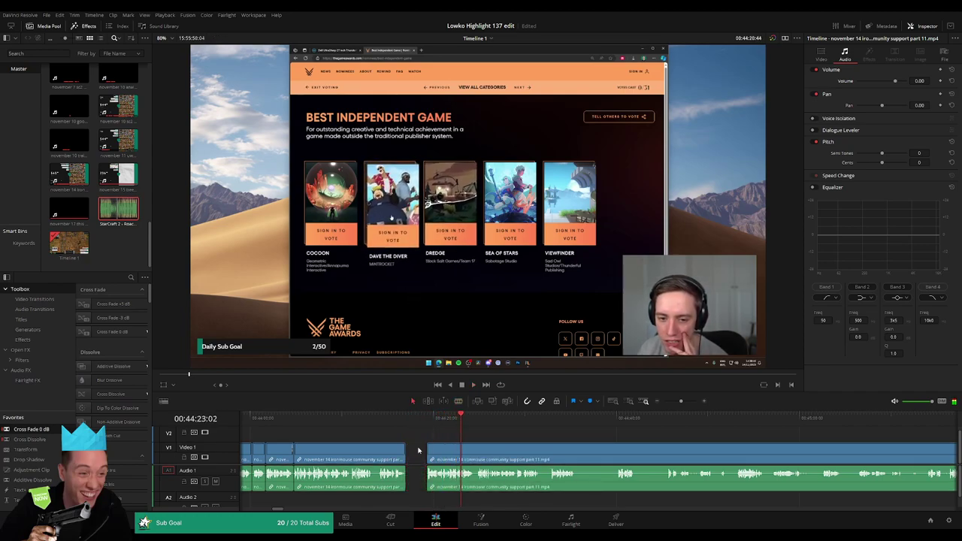
{"action": "key", "text": "BackSpace"}
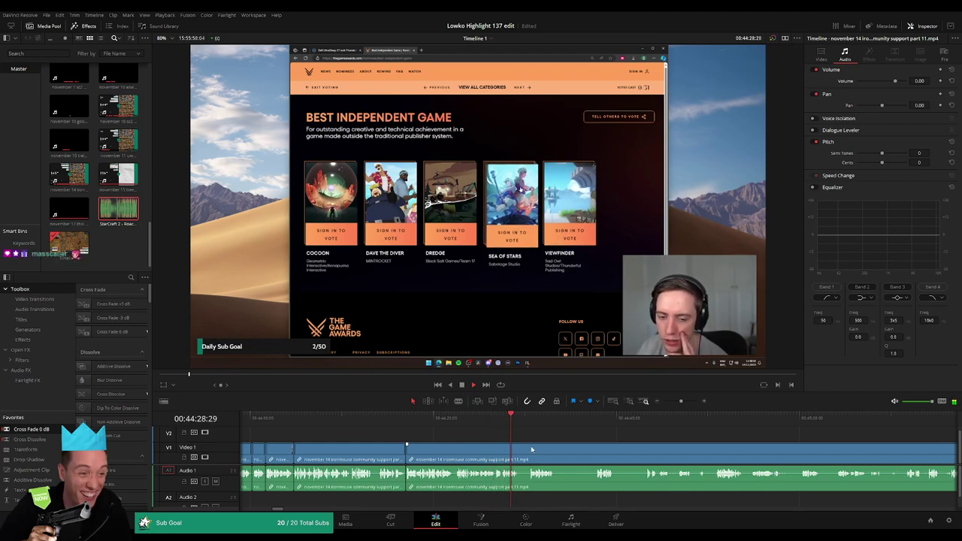
Cut out and ripple-delete about 4 seconds at the transition to Best Debut Indie Game, starting near 00:44:33.
{"action": "left_click_drag", "start_coordinate": [556, 444], "coordinate": [511, 442]}
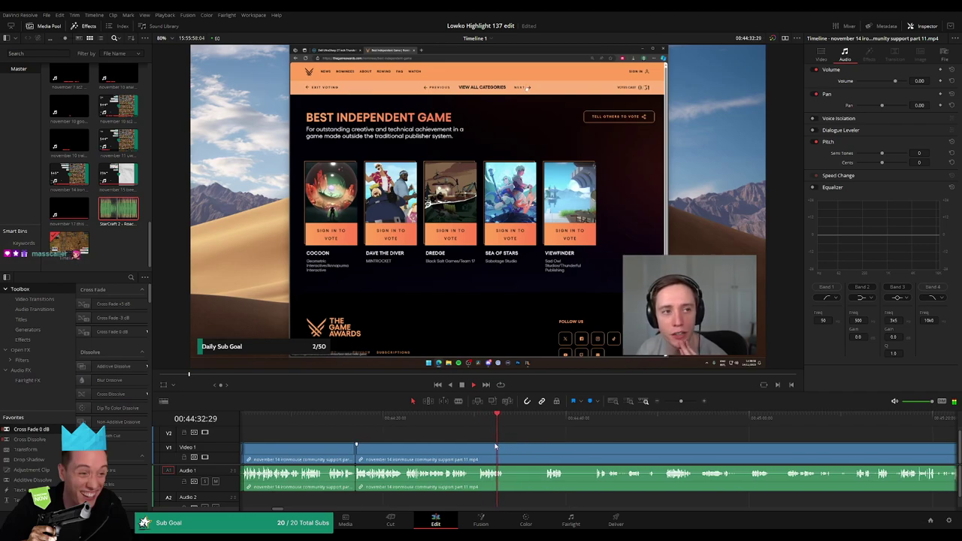
{"action": "scroll", "coordinate": [504, 435], "scroll_direction": "right", "scroll_amount": 2}
{"action": "key", "text": "b"}
{"action": "left_click", "coordinate": [481, 455]}
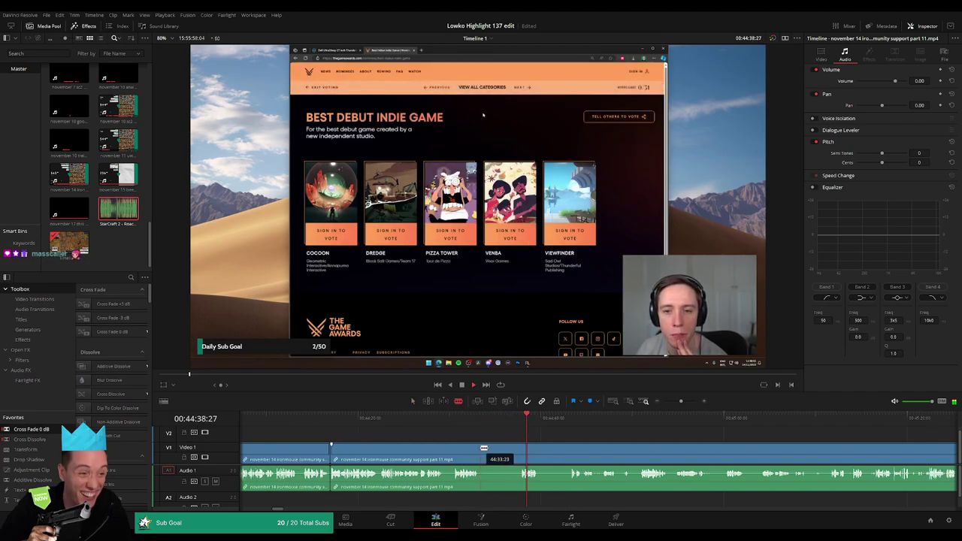
{"action": "left_click", "coordinate": [519, 451]}
{"action": "key", "text": "a"}
{"action": "left_click", "coordinate": [506, 452]}
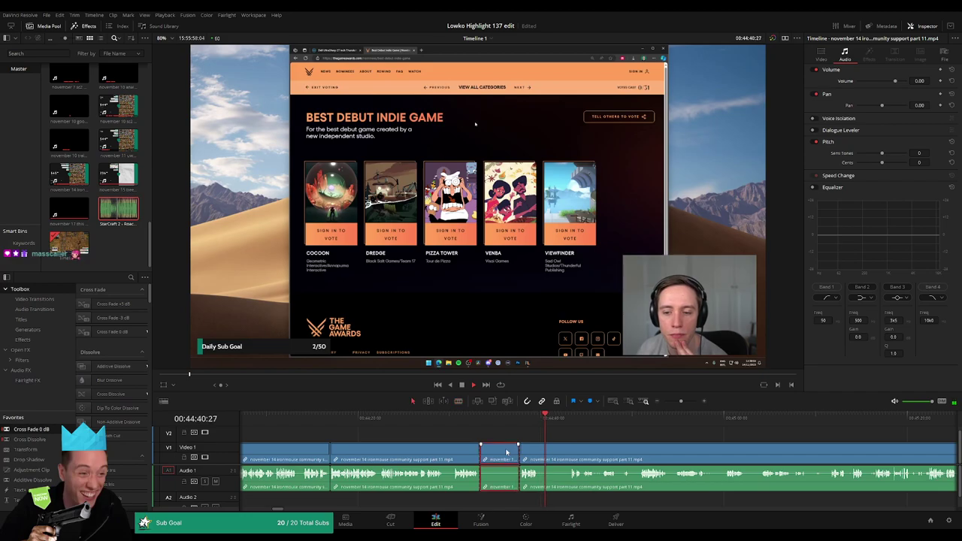
{"action": "key", "text": "Delete"}
Cut out and ripple-delete about 3.5 seconds of the Best Debut Indie Game footage starting near 00:44:35.
{"action": "left_click", "coordinate": [488, 427]}
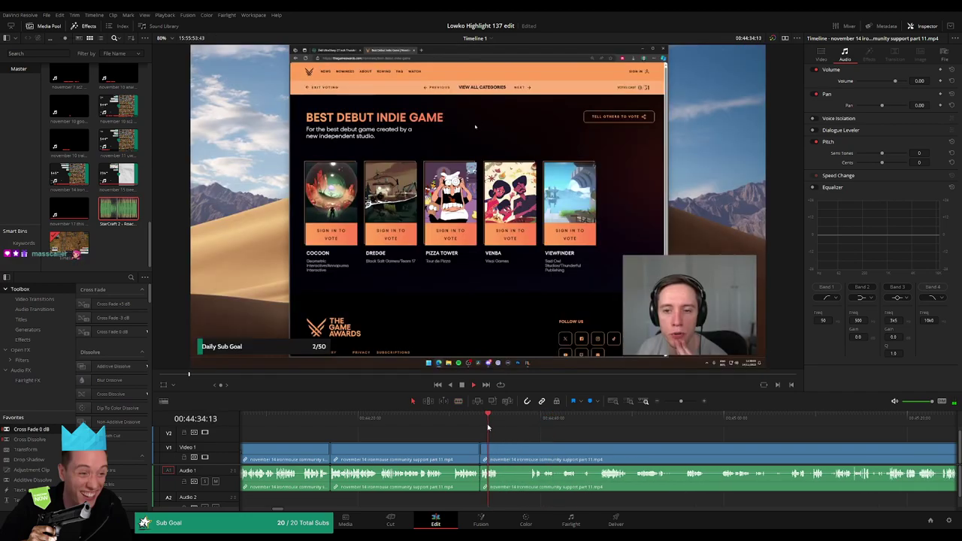
{"action": "key", "text": "b"}
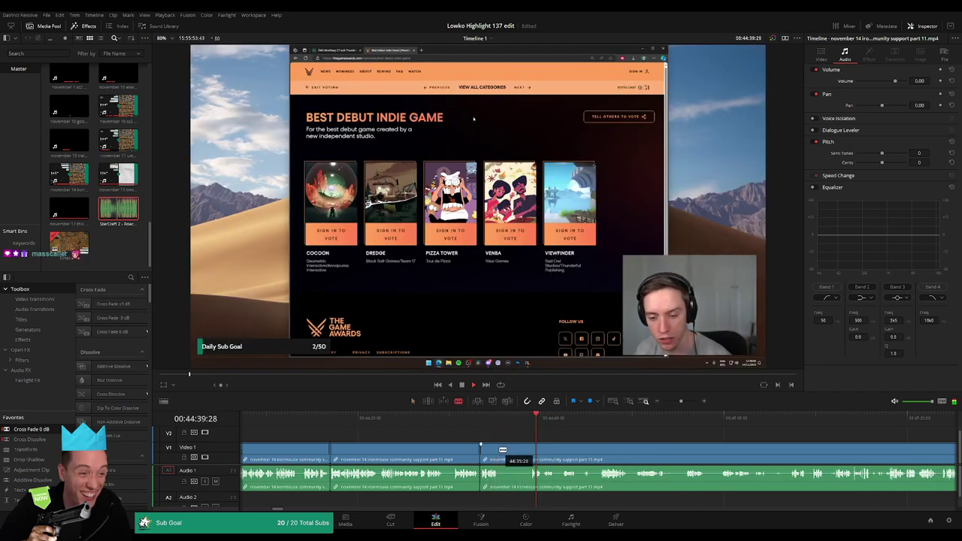
{"action": "left_click", "coordinate": [500, 451]}
{"action": "left_click", "coordinate": [530, 450]}
{"action": "key", "text": "a"}
{"action": "left_click", "coordinate": [516, 453]}
{"action": "key", "text": "Delete"}
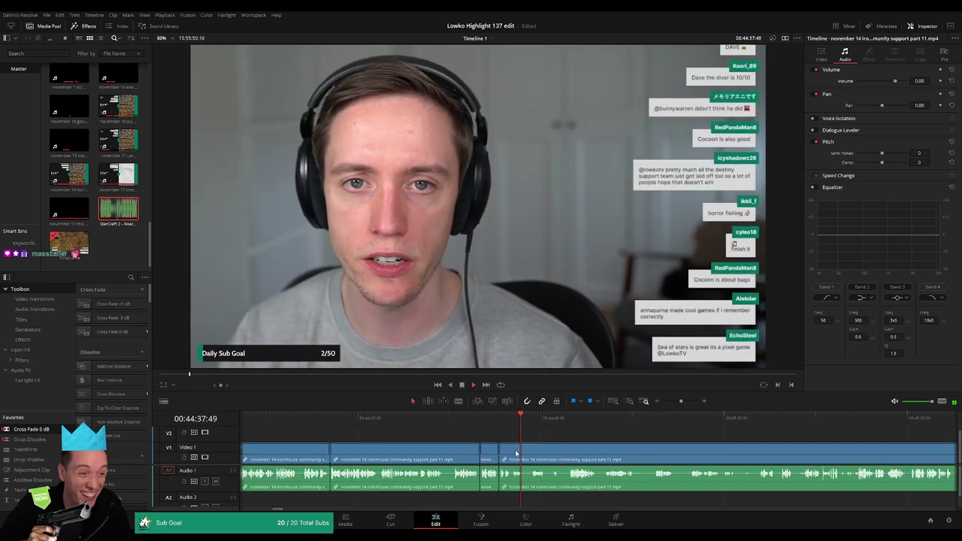
Cut out and ripple-delete about 1.5 seconds of the COCOON Steam page footage ending near 00:44:56.
{"action": "left_click_drag", "start_coordinate": [573, 453], "coordinate": [413, 449]}
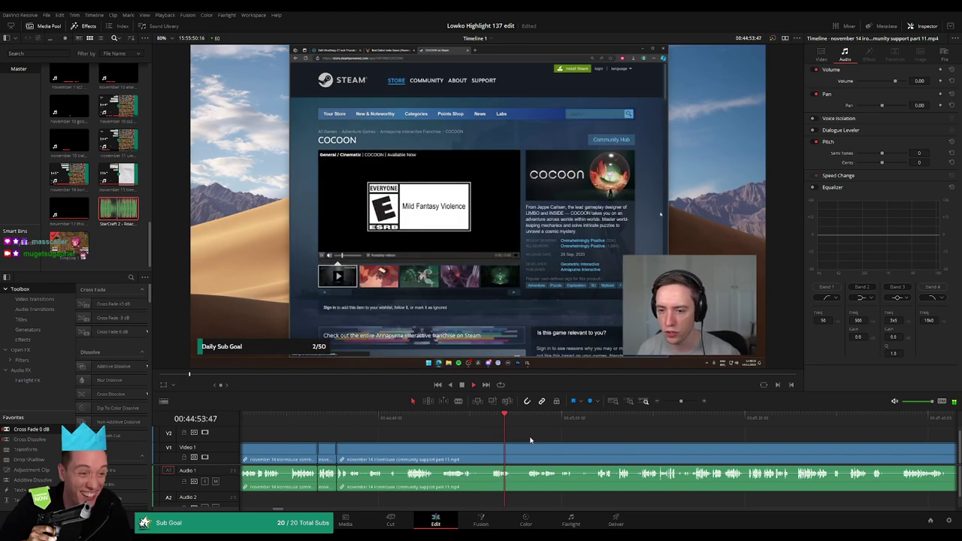
{"action": "scroll", "coordinate": [464, 446], "scroll_direction": "right", "scroll_amount": 1}
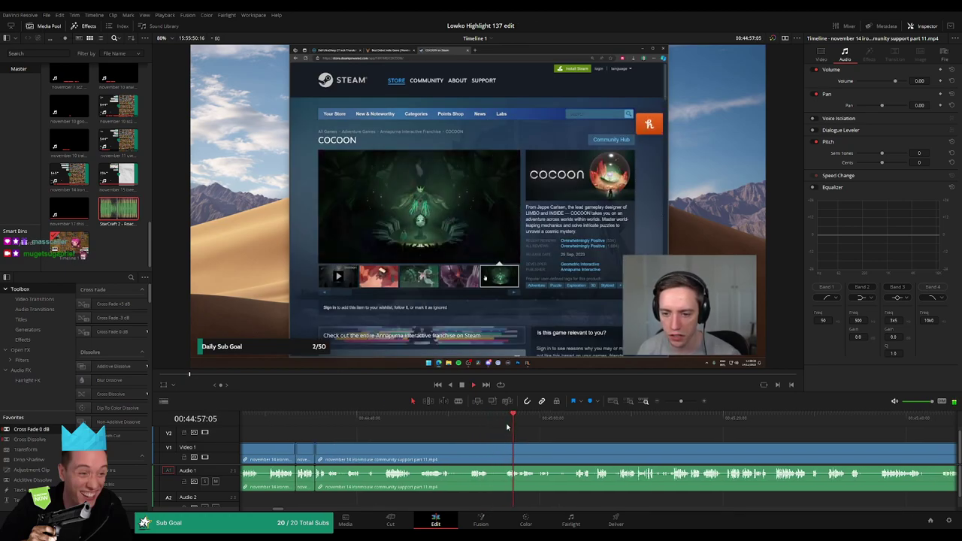
{"action": "key", "text": "b"}
{"action": "left_click", "coordinate": [490, 449]}
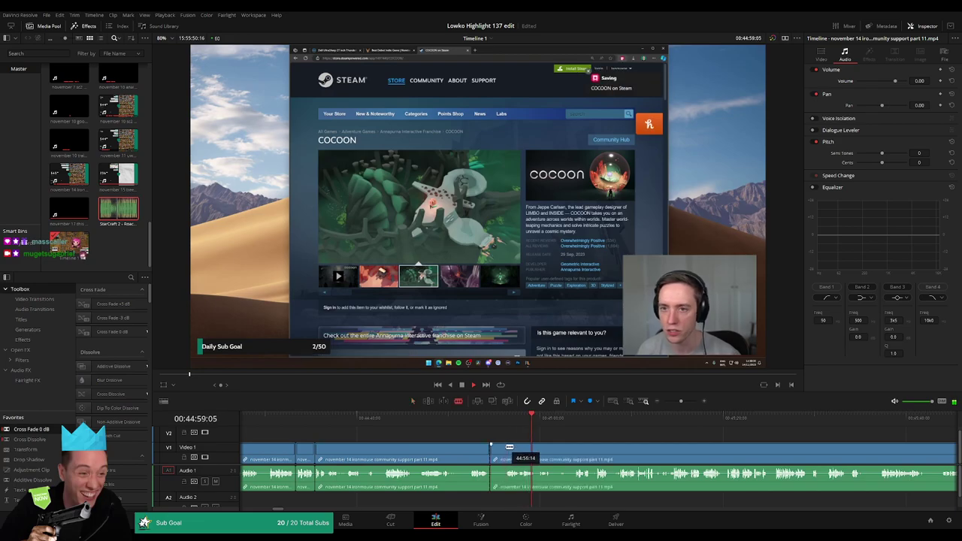
{"action": "left_click", "coordinate": [504, 450]}
{"action": "key", "text": "a"}
{"action": "left_click", "coordinate": [499, 452]}
{"action": "key", "text": "Delete"}
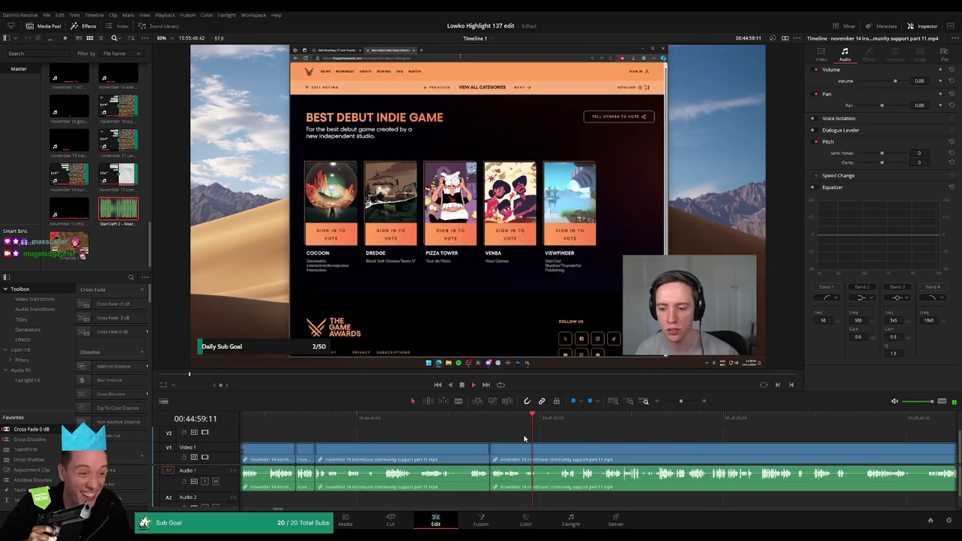
Cut out and ripple-delete about 2.5 seconds of footage before Best Mobile Game, starting near 00:44:59.
{"action": "left_click", "coordinate": [560, 420]}
{"action": "key", "text": "b"}
{"action": "left_click", "coordinate": [536, 449]}
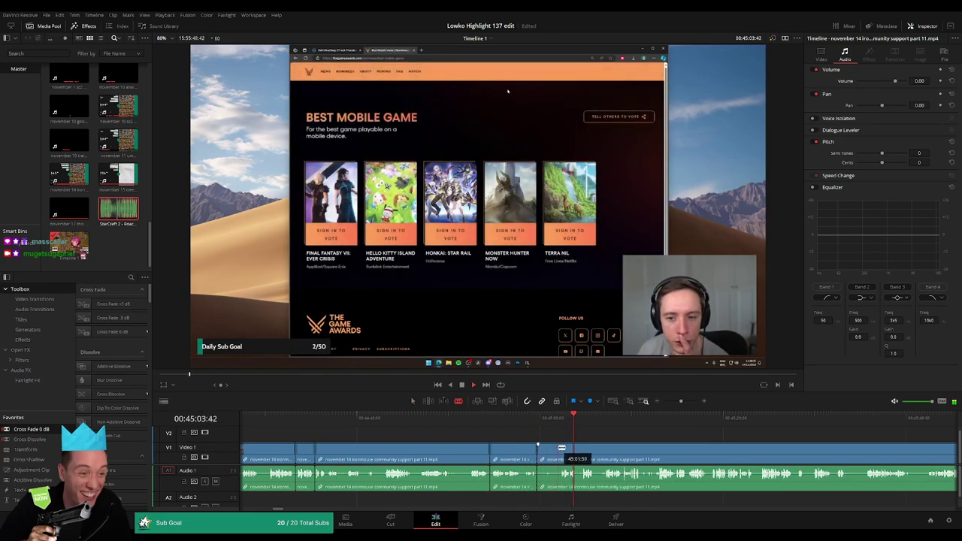
{"action": "left_click", "coordinate": [558, 449]}
{"action": "key", "text": "a"}
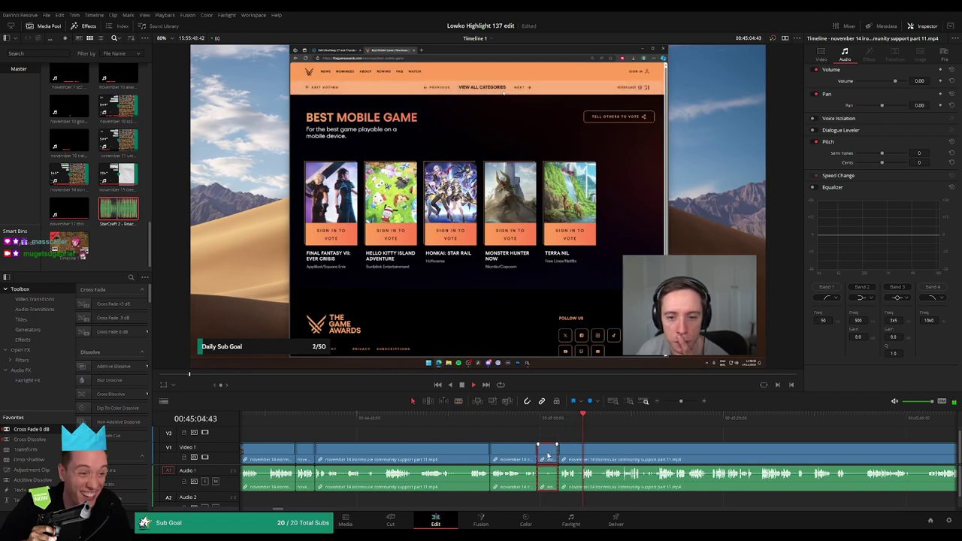
{"action": "key", "text": "Delete"}
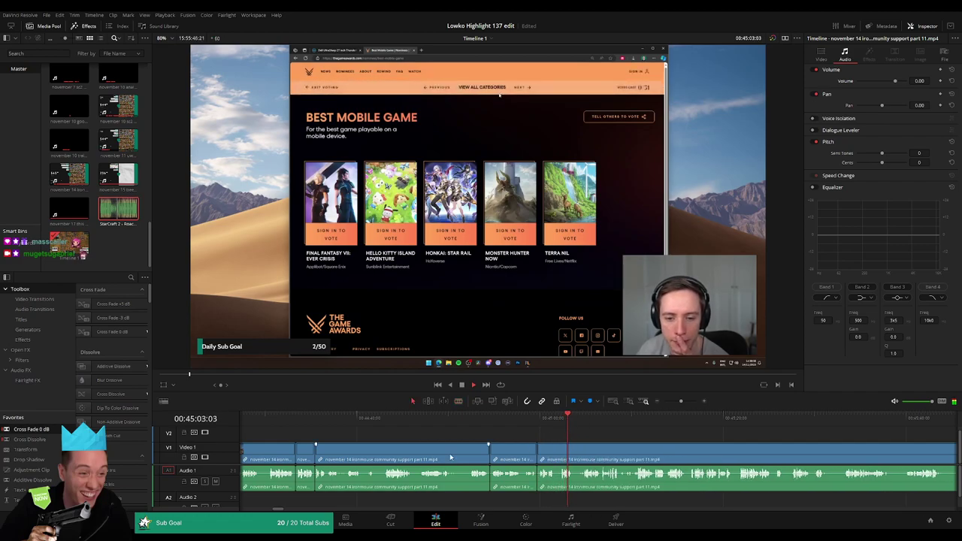
Cut out and ripple-delete about 2 seconds of footage starting near 00:44:50.
{"action": "key", "text": "b"}
{"action": "left_click", "coordinate": [451, 457]}
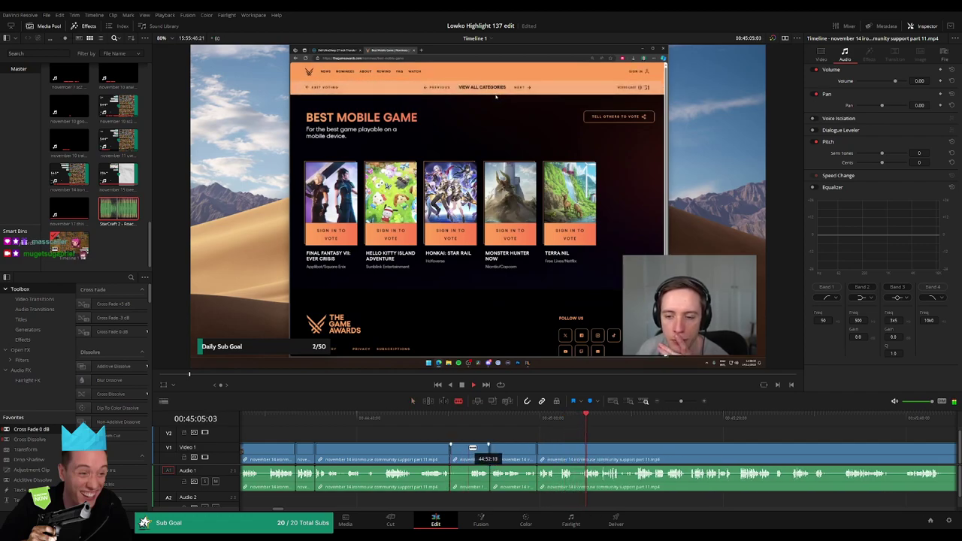
{"action": "left_click", "coordinate": [468, 455]}
{"action": "key", "text": "a"}
{"action": "left_click", "coordinate": [462, 455]}
{"action": "key", "text": "Delete"}
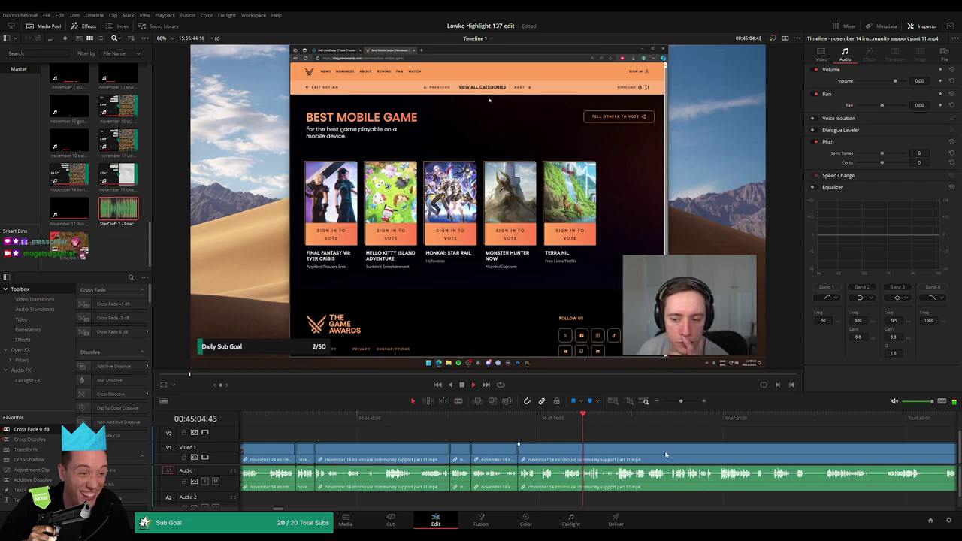
Cut out and ripple-delete about 2 seconds of the Best Mobile Game footage starting near 00:45:29.
{"action": "left_click_drag", "start_coordinate": [666, 455], "coordinate": [455, 441]}
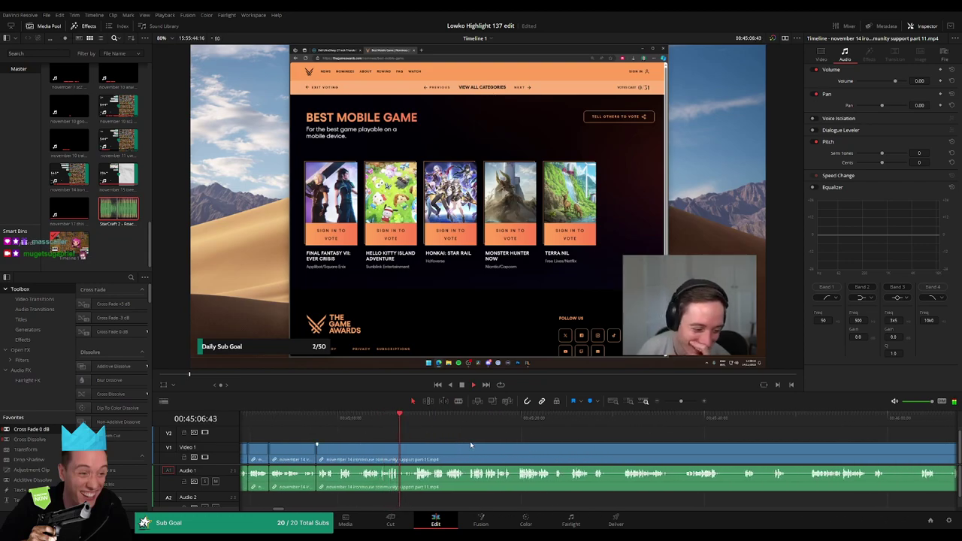
{"action": "scroll", "coordinate": [496, 443], "scroll_direction": "right", "scroll_amount": 1}
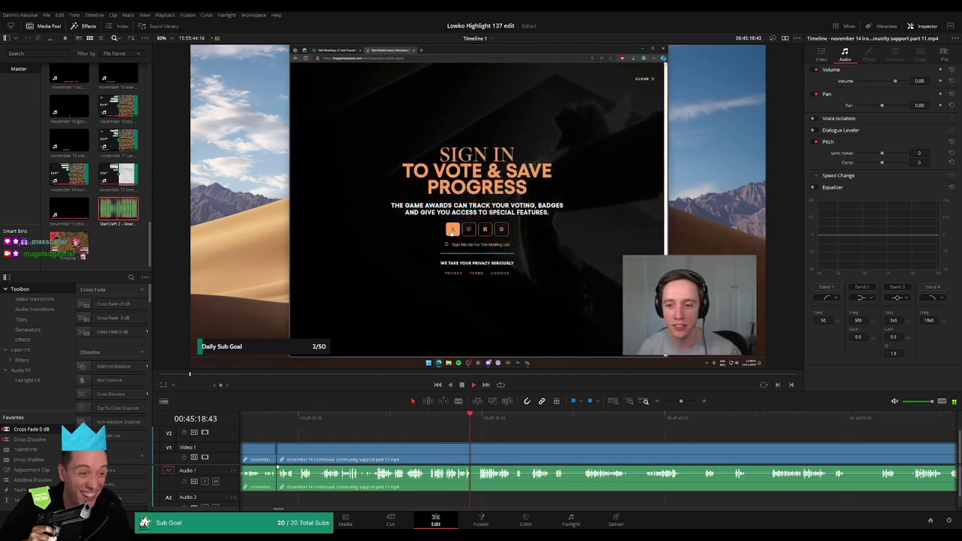
{"action": "left_click_drag", "start_coordinate": [525, 438], "coordinate": [419, 430]}
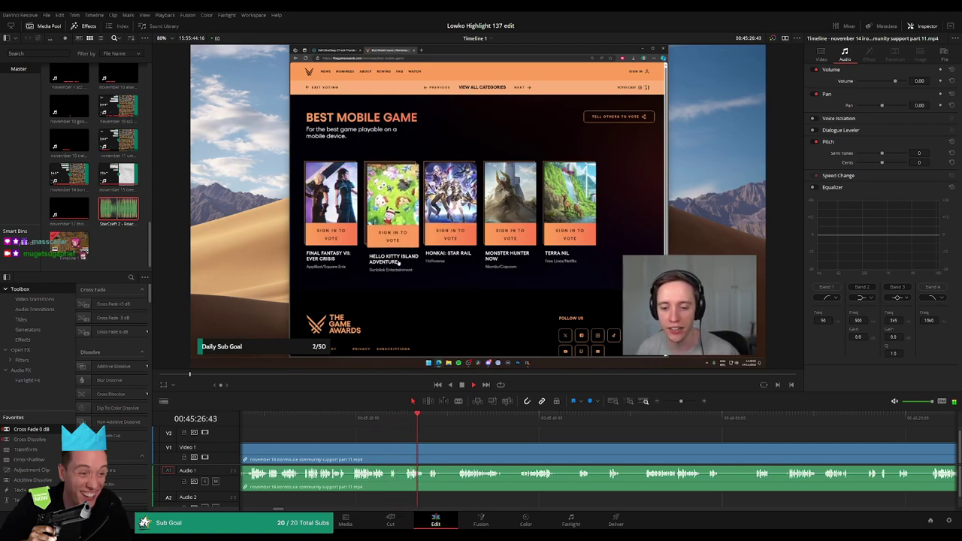
{"action": "left_click_drag", "start_coordinate": [475, 443], "coordinate": [443, 434]}
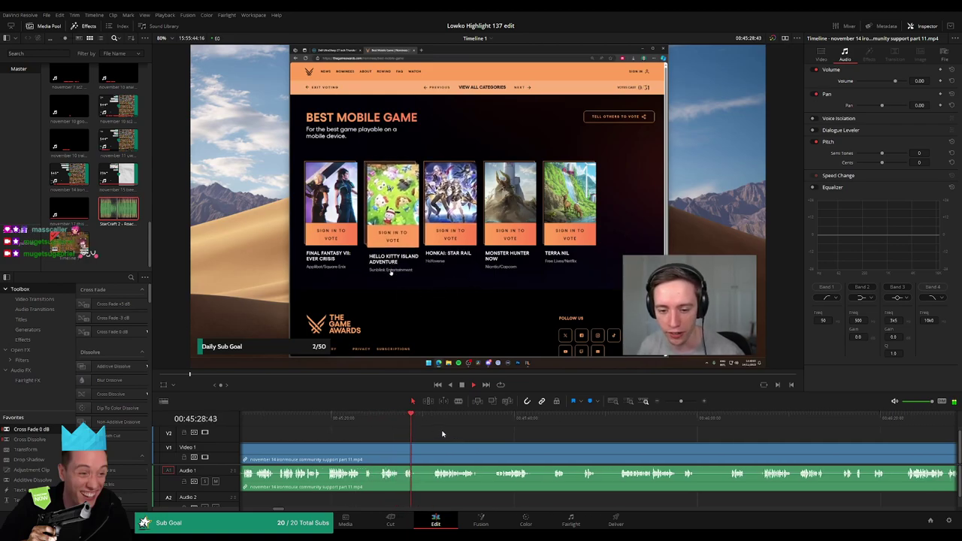
{"action": "key", "text": "b"}
{"action": "left_click", "coordinate": [416, 451]}
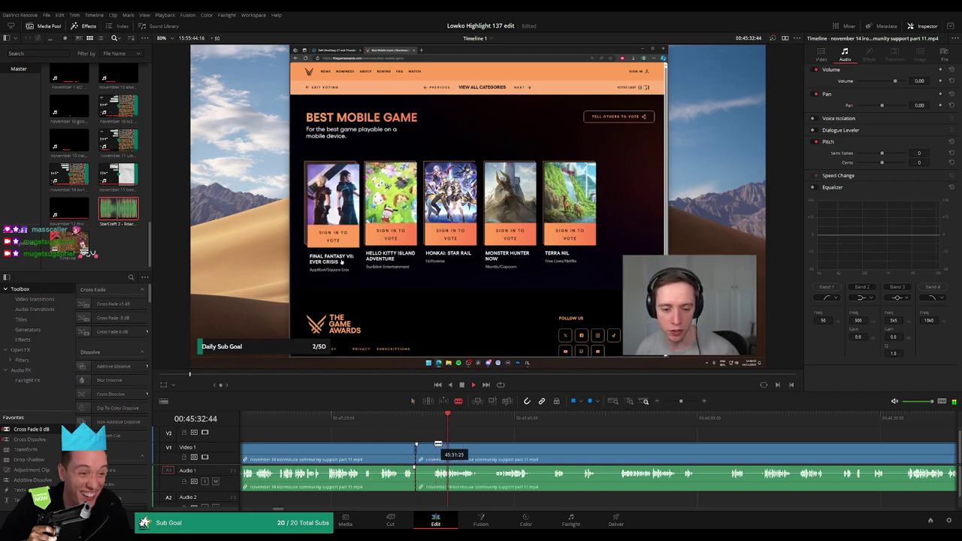
{"action": "left_click", "coordinate": [433, 451]}
{"action": "key", "text": "a"}
{"action": "left_click", "coordinate": [426, 451]}
{"action": "key", "text": "BackSpace"}
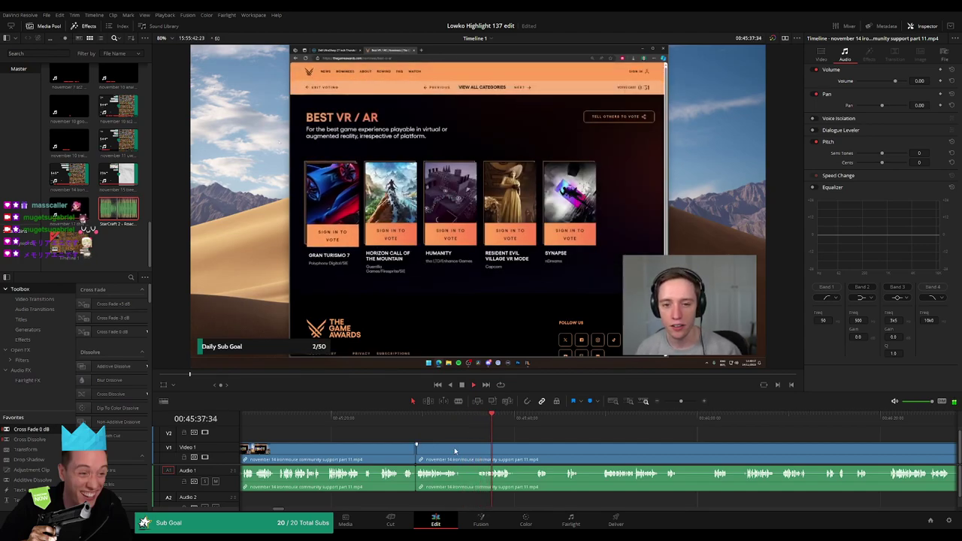
Cut out and ripple-delete about 2 seconds of footage before the Best VR / AR discussion, starting near 00:45:33.
{"action": "key", "text": "b"}
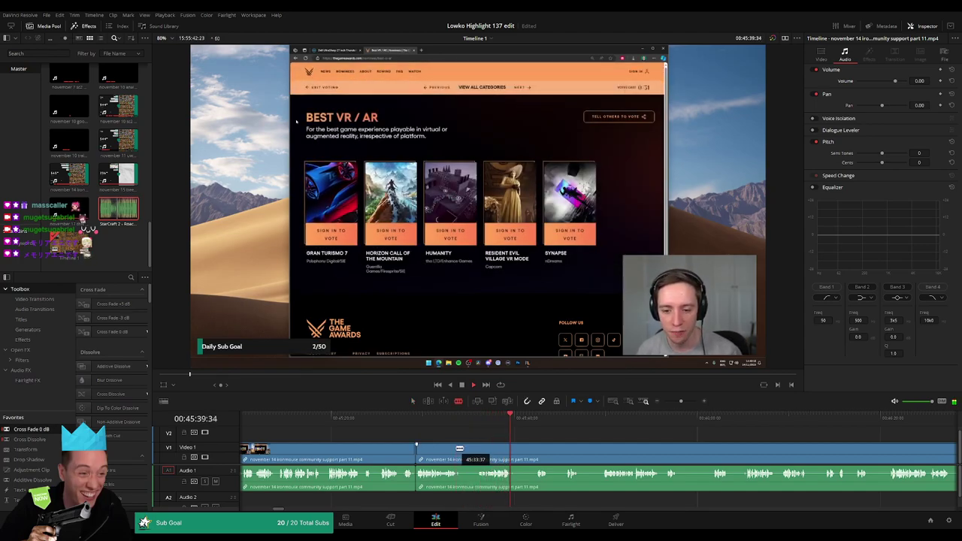
{"action": "left_click", "coordinate": [457, 451]}
{"action": "left_click", "coordinate": [478, 451]}
{"action": "key", "text": "a"}
{"action": "left_click", "coordinate": [469, 451]}
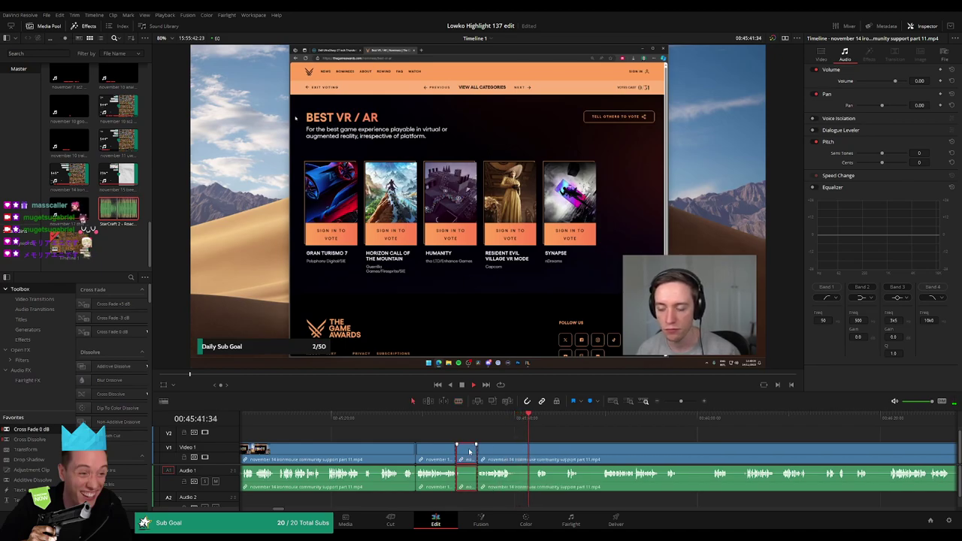
{"action": "key", "text": "Delete"}
Cut out and ripple-delete about 2.5 seconds of the Best VR / AR footage starting near 00:45:37.
{"action": "key", "text": "b"}
{"action": "left_click", "coordinate": [493, 450]}
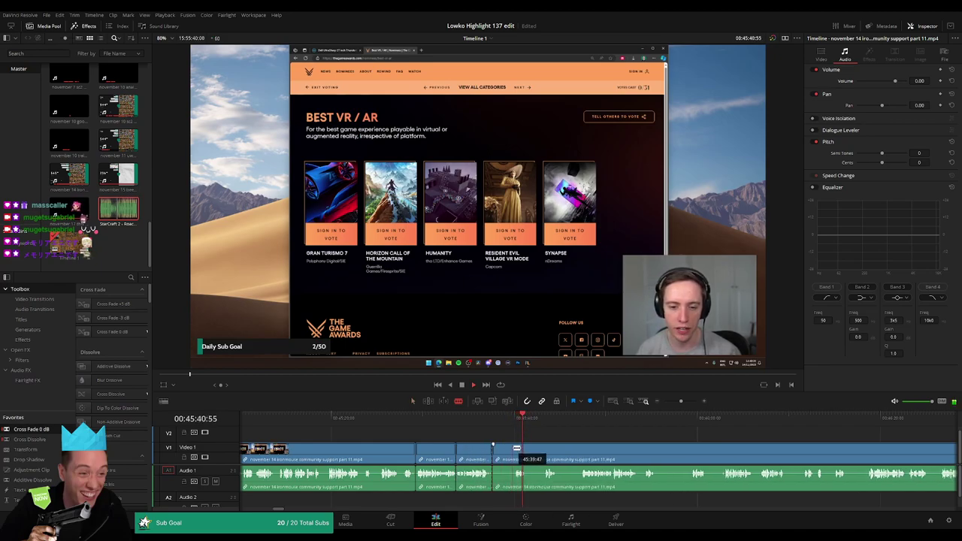
{"action": "left_click", "coordinate": [514, 450]}
{"action": "key", "text": "a"}
{"action": "left_click", "coordinate": [505, 450]}
{"action": "key", "text": "Delete"}
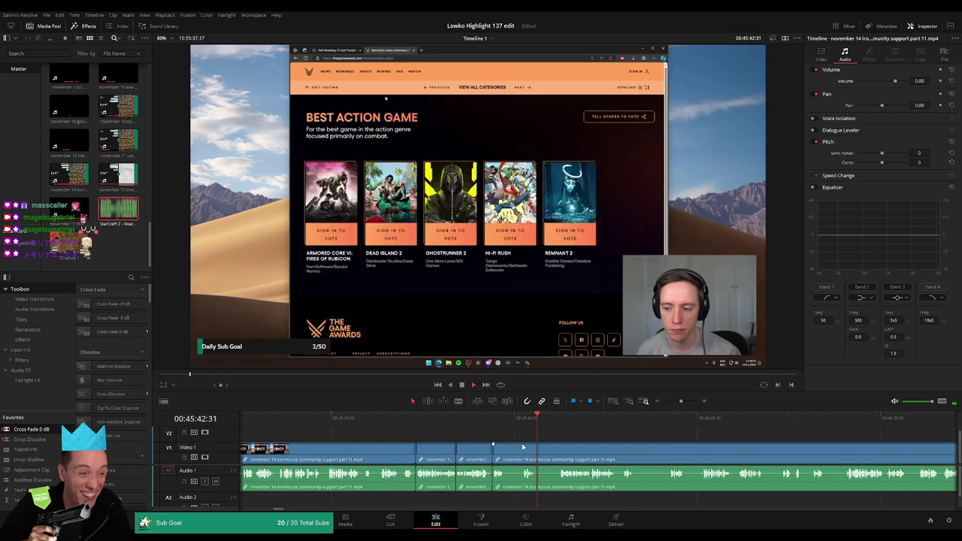
Cut out and ripple-delete about 2 seconds around the transition to Best Action Game, starting near 00:45:39.
{"action": "scroll", "coordinate": [461, 437], "scroll_direction": "right", "scroll_amount": 4}
{"action": "key", "text": "b"}
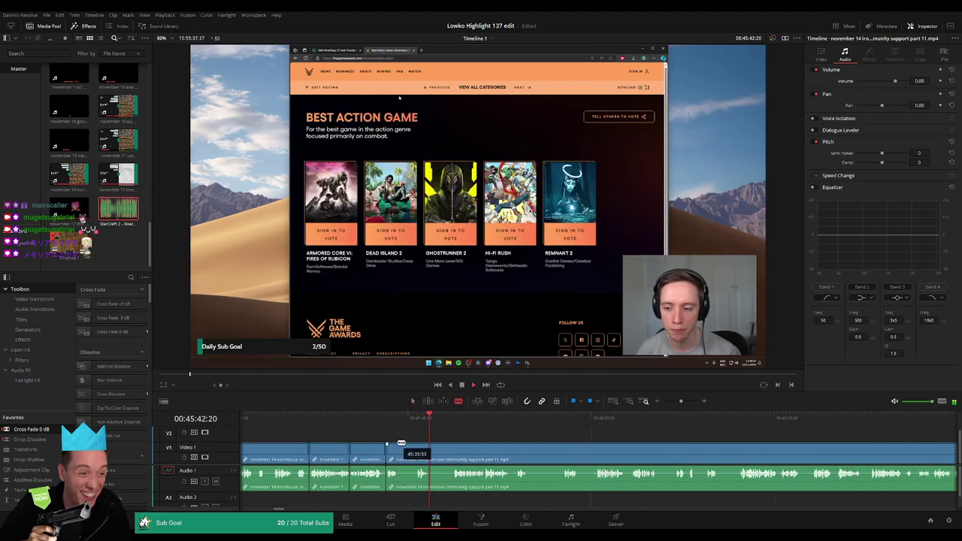
{"action": "left_click", "coordinate": [398, 444]}
{"action": "left_click", "coordinate": [414, 450]}
{"action": "key", "text": "a"}
{"action": "left_click", "coordinate": [407, 449]}
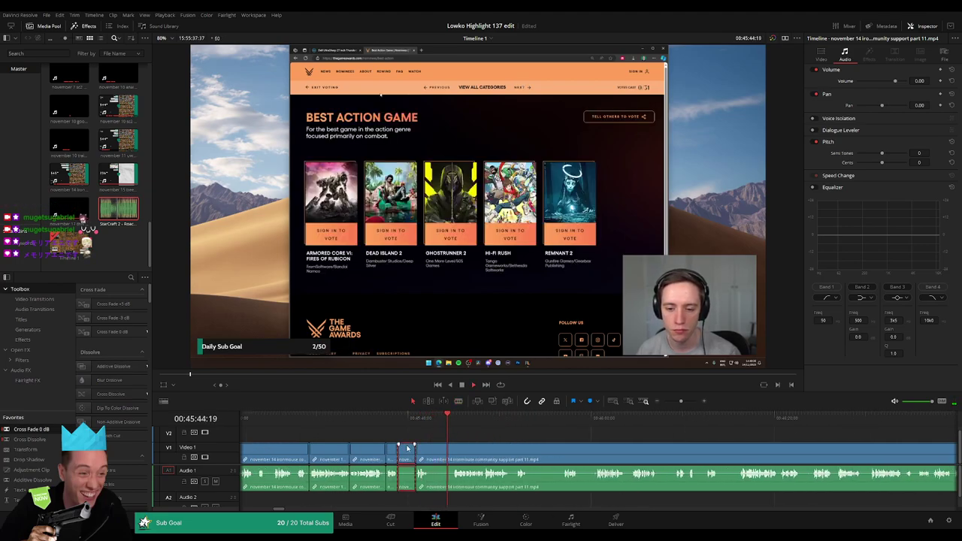
{"action": "key", "text": "Delete"}
Cut out and ripple-delete about 2.5 seconds of the Best Action Game footage starting near 00:45:40.
{"action": "key", "text": "b"}
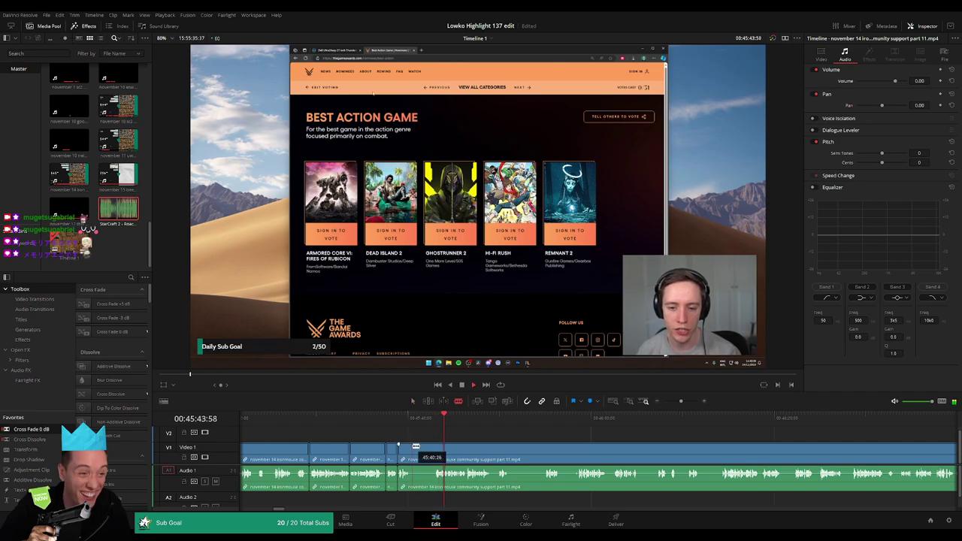
{"action": "left_click", "coordinate": [414, 448]}
{"action": "left_click", "coordinate": [433, 448]}
{"action": "key", "text": "a"}
{"action": "left_click", "coordinate": [422, 452]}
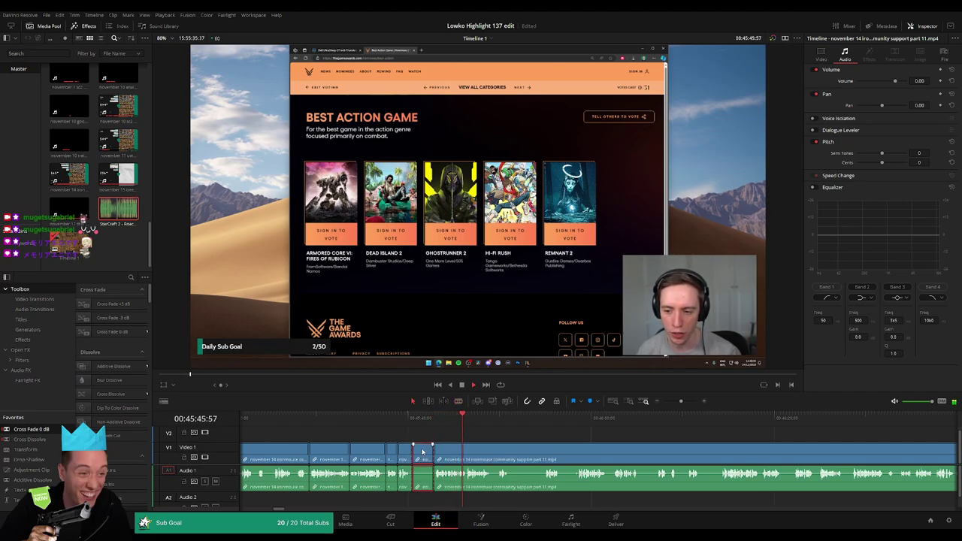
{"action": "key", "text": "Delete"}
Cut out and ripple-delete about 3.5 seconds before the Best Action / Adventure footage, ending near 00:45:52.
{"action": "left_click_drag", "start_coordinate": [478, 442], "coordinate": [397, 441]}
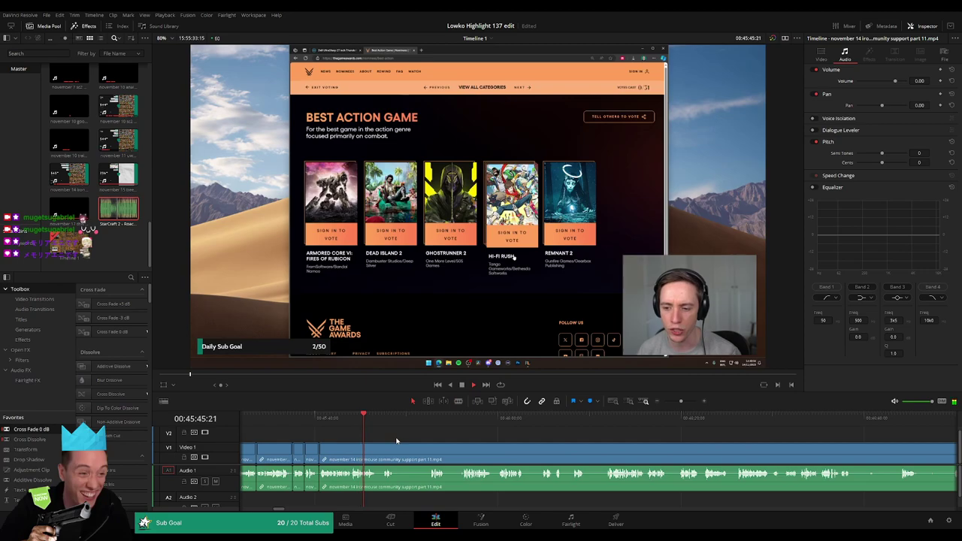
{"action": "left_click", "coordinate": [397, 450]}
{"action": "left_click", "coordinate": [427, 449]}
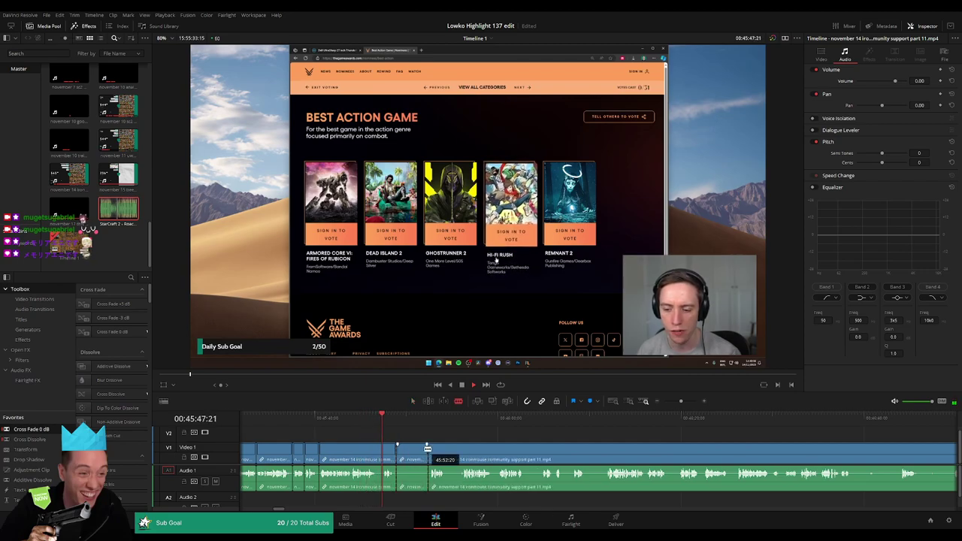
{"action": "key", "text": "a"}
{"action": "left_click", "coordinate": [423, 452]}
{"action": "key", "text": "Delete"}
{"action": "scroll", "coordinate": [371, 442], "scroll_direction": "right", "scroll_amount": 3}
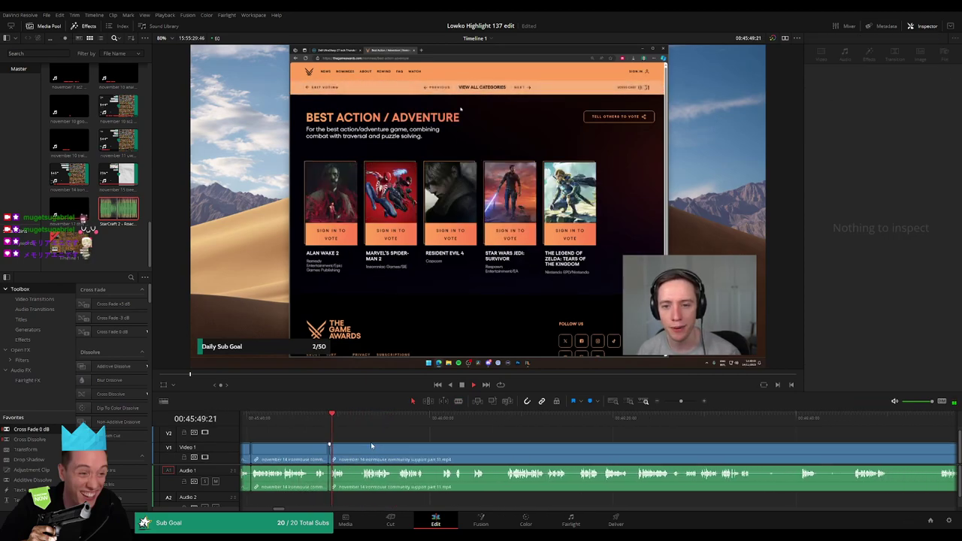
Cut out and ripple-delete about 2 seconds of the Best Action / Adventure footage starting near 00:45:51.
{"action": "left_click", "coordinate": [357, 426]}
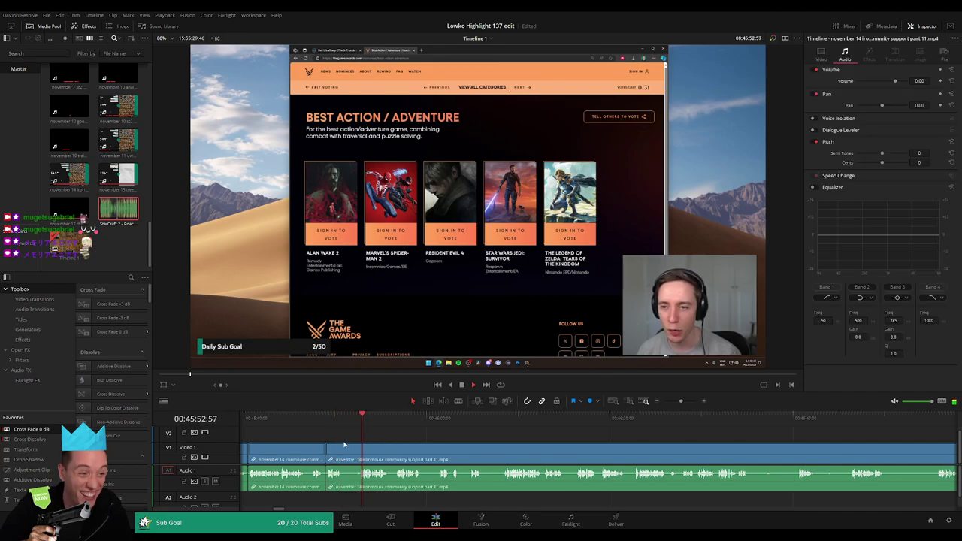
{"action": "key", "text": "b"}
{"action": "left_click", "coordinate": [345, 449]}
{"action": "left_click", "coordinate": [361, 450]}
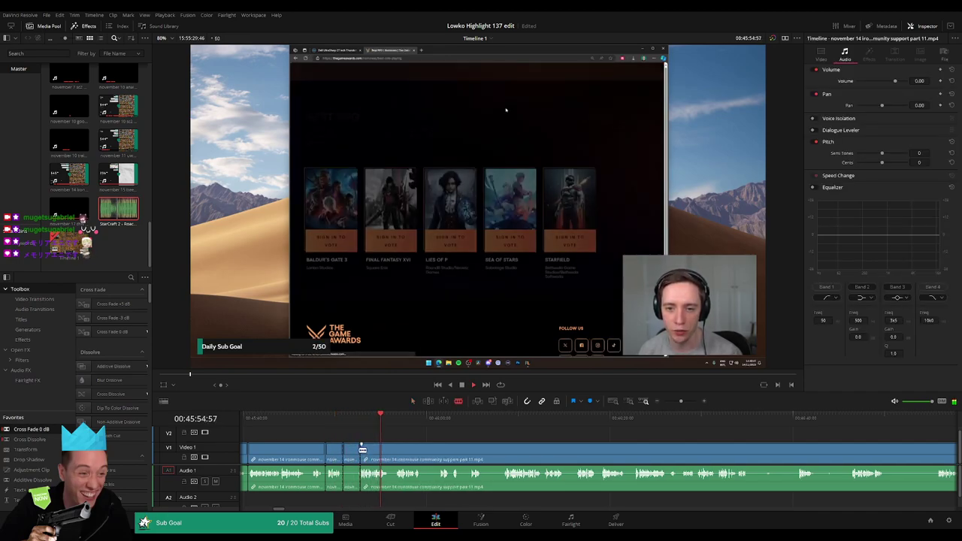
{"action": "key", "text": "a"}
{"action": "left_click", "coordinate": [355, 453]}
{"action": "key", "text": "Delete"}
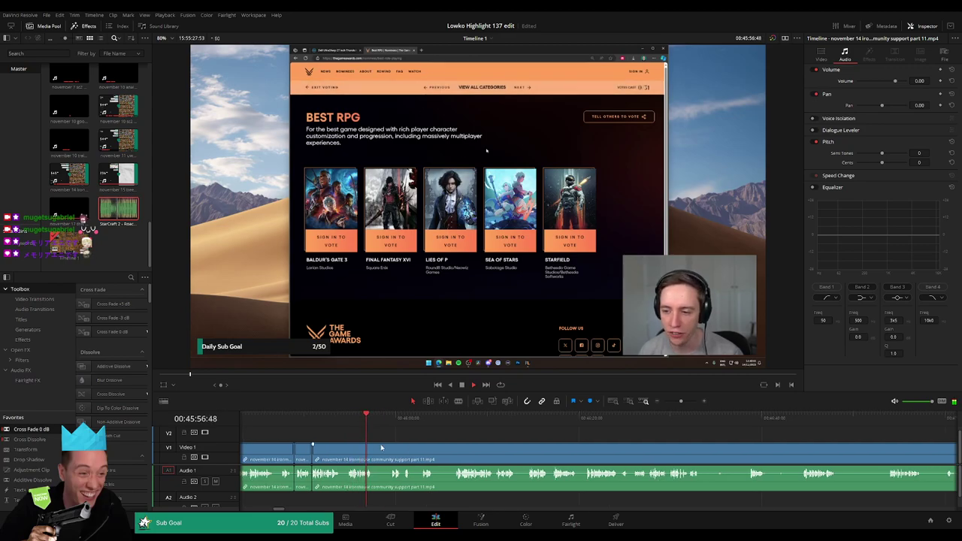
Cut out about 1.5 seconds between Best RPG and Best Fighting, starting near 00:45:57, and close the gap.
{"action": "key", "text": "b"}
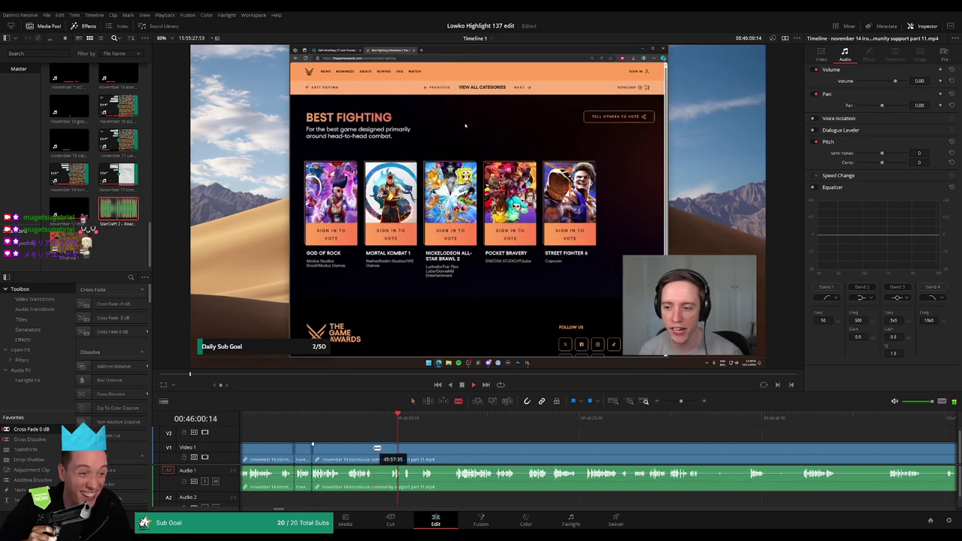
{"action": "left_click", "coordinate": [374, 449]}
{"action": "left_click", "coordinate": [389, 448]}
{"action": "key", "text": "a"}
{"action": "left_click", "coordinate": [382, 452]}
{"action": "key", "text": "Delete"}
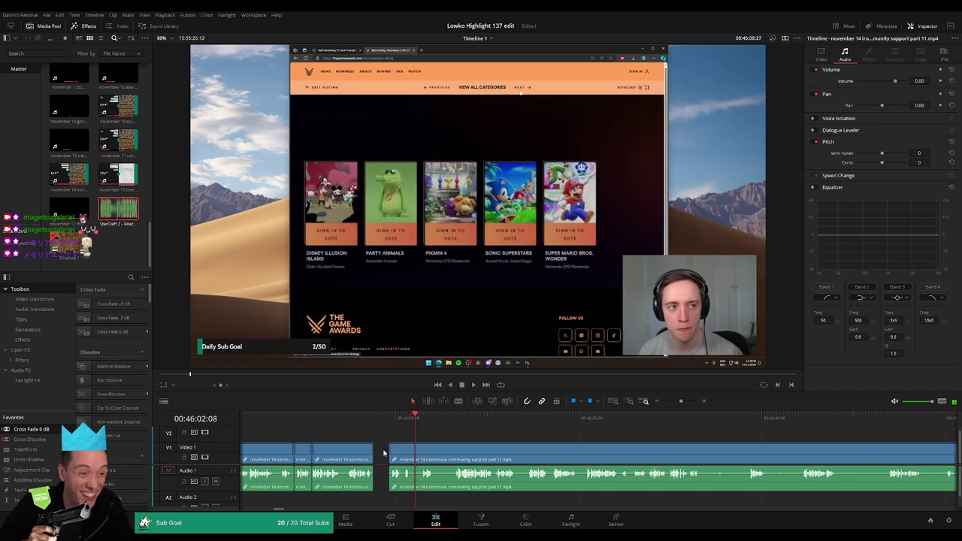
Cut out and ripple-delete about 2 seconds between Best Family and Best Sim / Strategy, starting near 00:46:02.
{"action": "scroll", "coordinate": [340, 445], "scroll_direction": "right", "scroll_amount": 2}
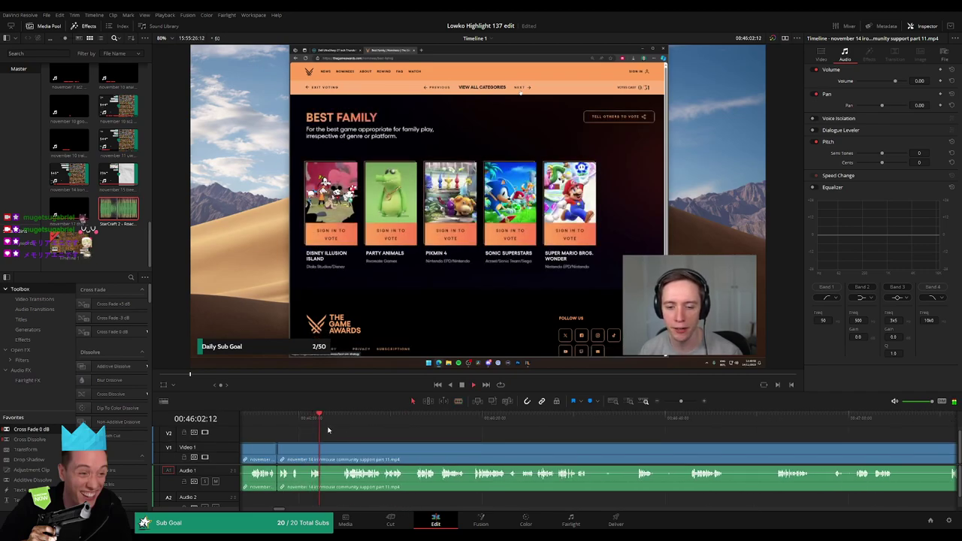
{"action": "key", "text": "b"}
{"action": "left_click", "coordinate": [326, 449]}
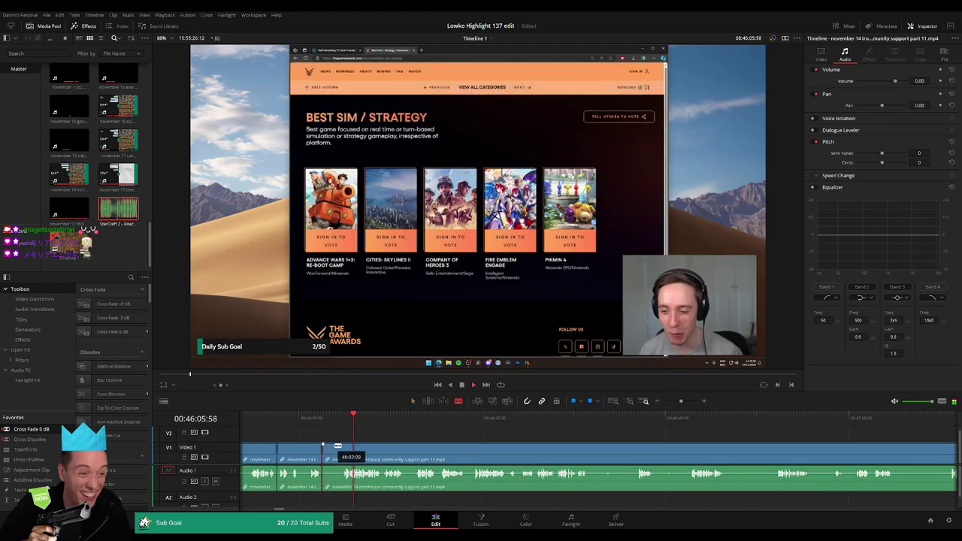
{"action": "left_click", "coordinate": [342, 449]}
{"action": "key", "text": "a"}
{"action": "left_click", "coordinate": [336, 449]}
{"action": "key", "text": "Delete"}
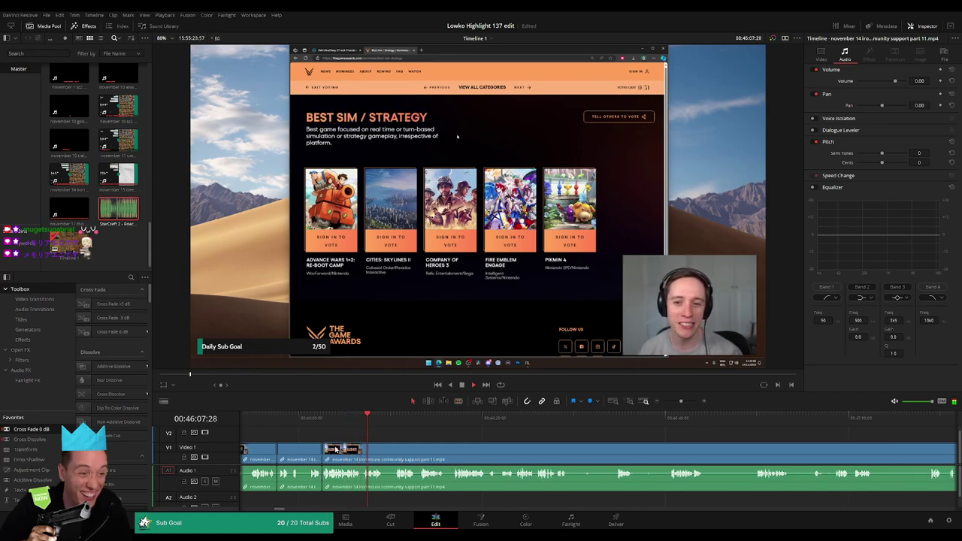
Cut out and ripple-delete about 1.3 seconds of the Best Sim / Strategy footage starting near 00:46:09.
{"action": "key", "text": "b"}
{"action": "left_click", "coordinate": [383, 447]}
{"action": "left_click", "coordinate": [394, 449]}
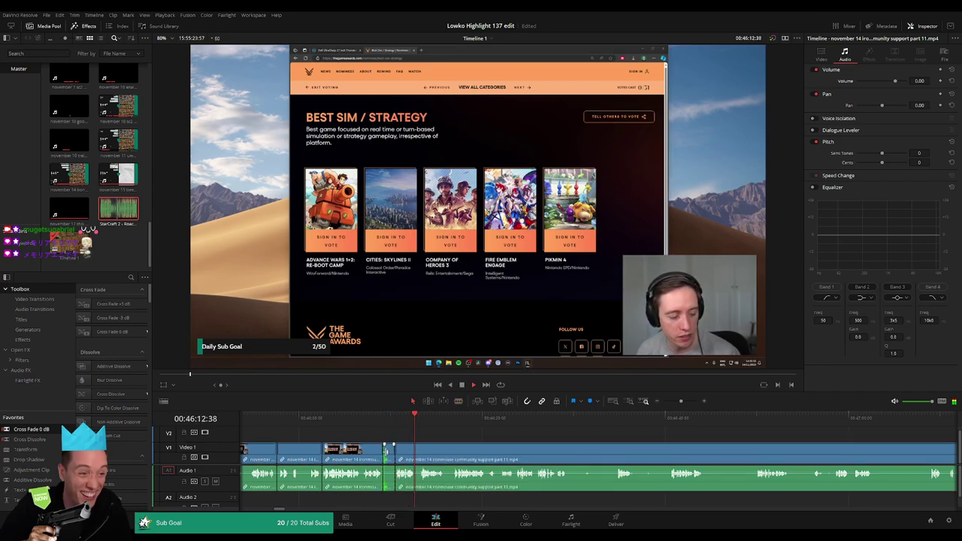
{"action": "key", "text": "Delete"}
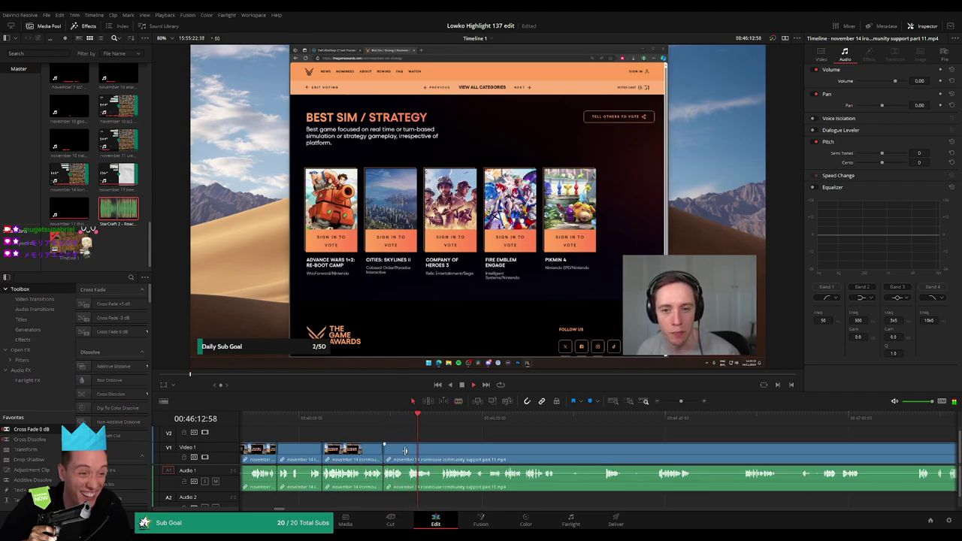
Cut out and ripple-delete about 1 second of the Best Sim / Strategy footage starting near 00:46:14.
{"action": "scroll", "coordinate": [359, 440], "scroll_direction": "right", "scroll_amount": 3}
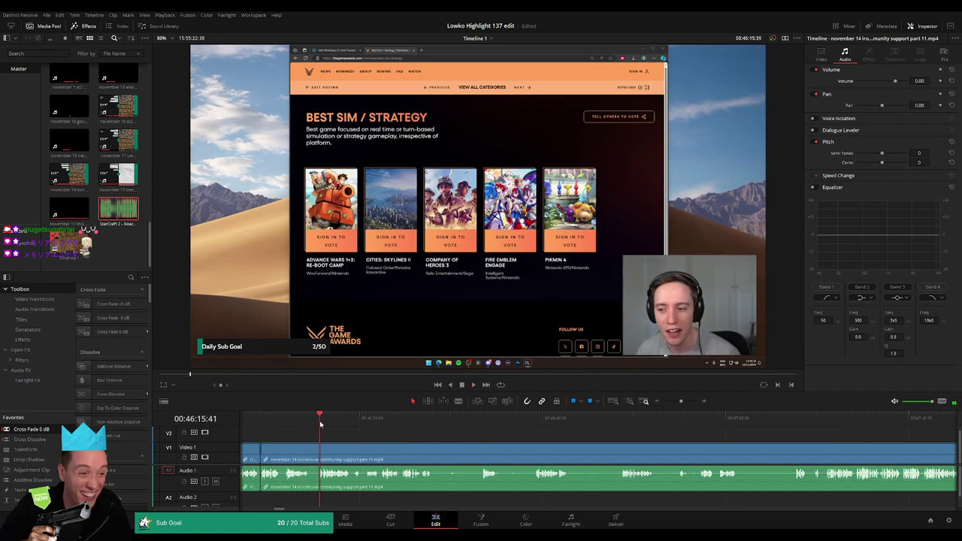
{"action": "left_click", "coordinate": [309, 449]}
{"action": "left_click", "coordinate": [316, 448]}
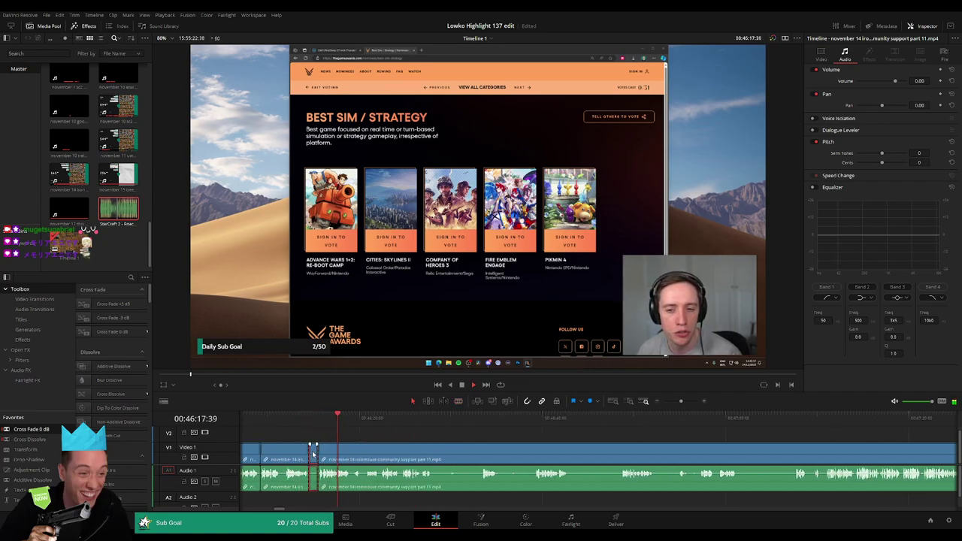
{"action": "key", "text": "Delete"}
{"action": "scroll", "coordinate": [365, 448], "scroll_direction": "right", "scroll_amount": 2}
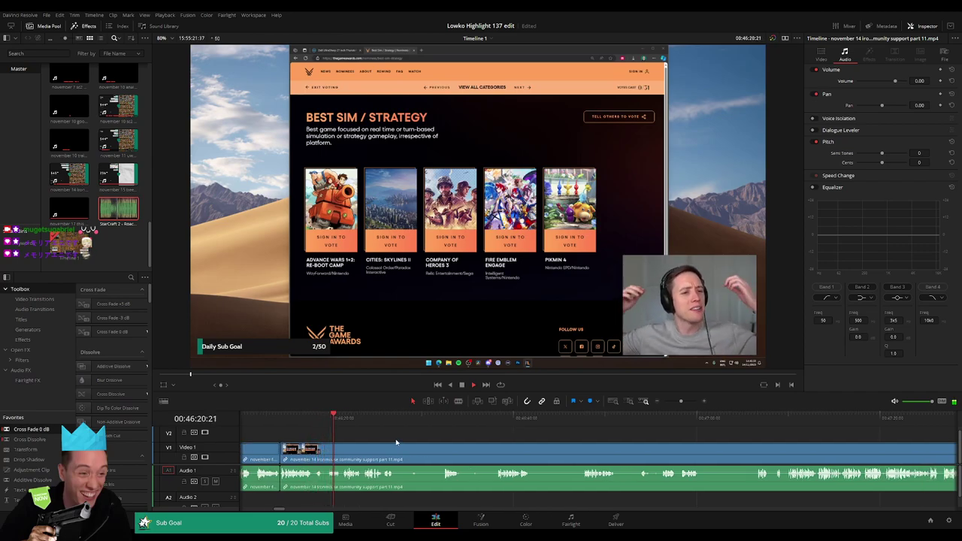
Cut out and ripple-delete about 5 seconds of the Best Sim / Strategy footage starting near 00:46:27.
{"action": "scroll", "coordinate": [411, 448], "scroll_direction": "right", "scroll_amount": 1}
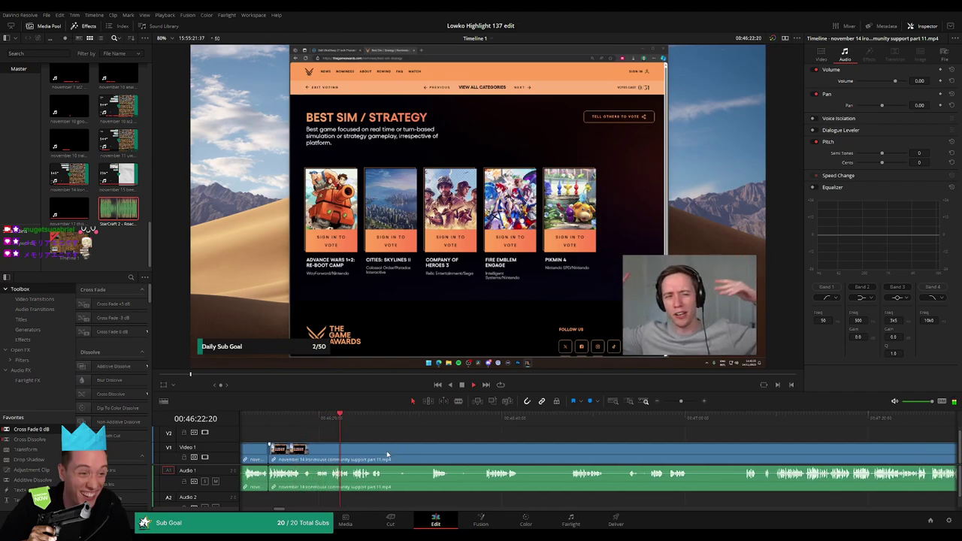
{"action": "key", "text": "b"}
{"action": "left_click", "coordinate": [385, 453]}
{"action": "left_click", "coordinate": [430, 450]}
{"action": "key", "text": "a"}
{"action": "left_click", "coordinate": [423, 454]}
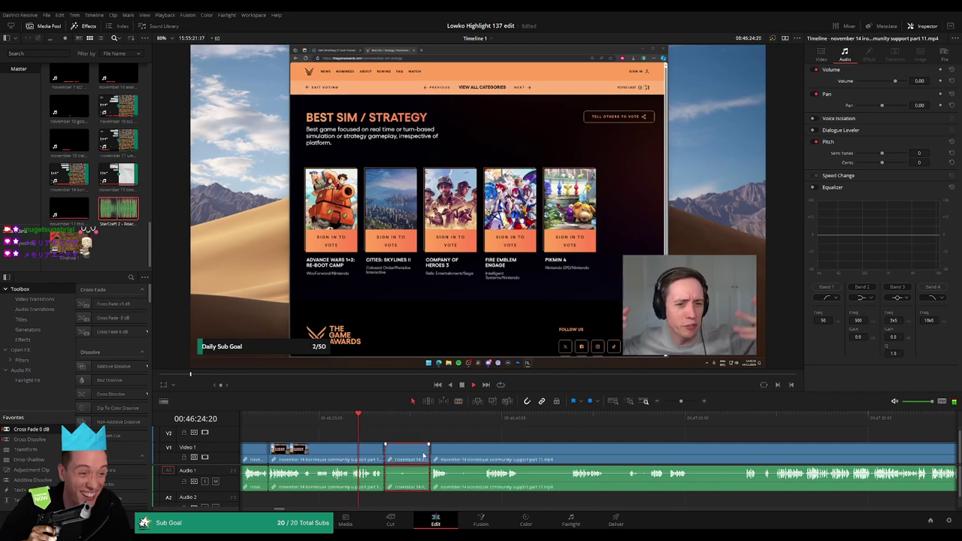
{"action": "key", "text": "Delete"}
Cut out and ripple-delete about 3.8 seconds of the Best Sim / Strategy footage starting near 00:46:29.
{"action": "key", "text": "b"}
{"action": "left_click", "coordinate": [405, 452]}
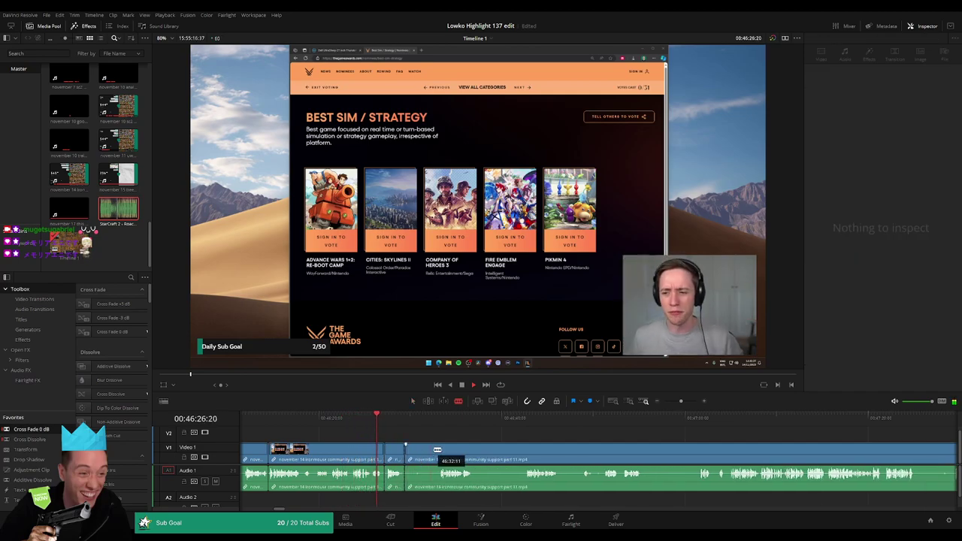
{"action": "left_click", "coordinate": [439, 449]}
{"action": "left_click", "coordinate": [423, 454]}
{"action": "key", "text": "Delete"}
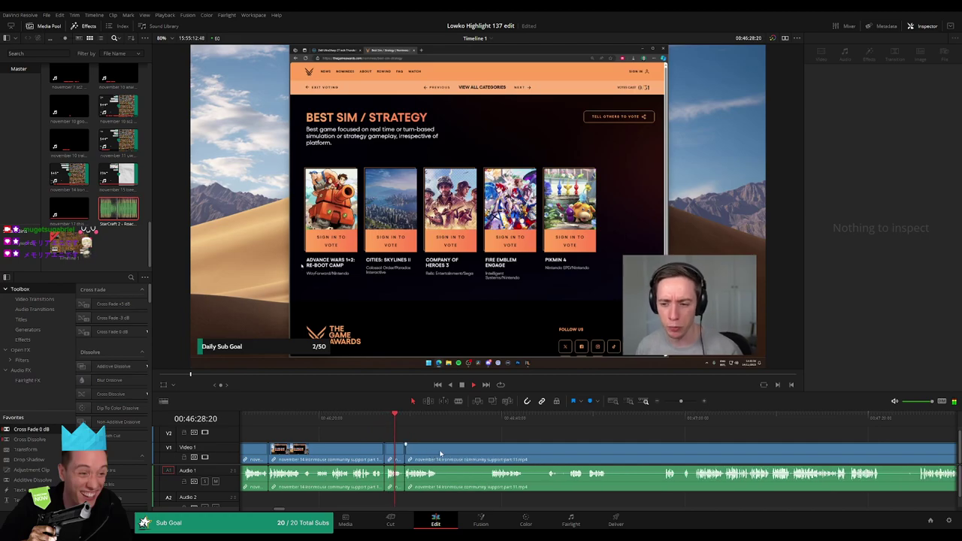
Cut out about 5.5 seconds of the nominee footage starting near 00:46:33 and close the gap.
{"action": "left_click", "coordinate": [441, 451]}
{"action": "left_click", "coordinate": [490, 451]}
{"action": "key", "text": "a"}
{"action": "left_click", "coordinate": [481, 454]}
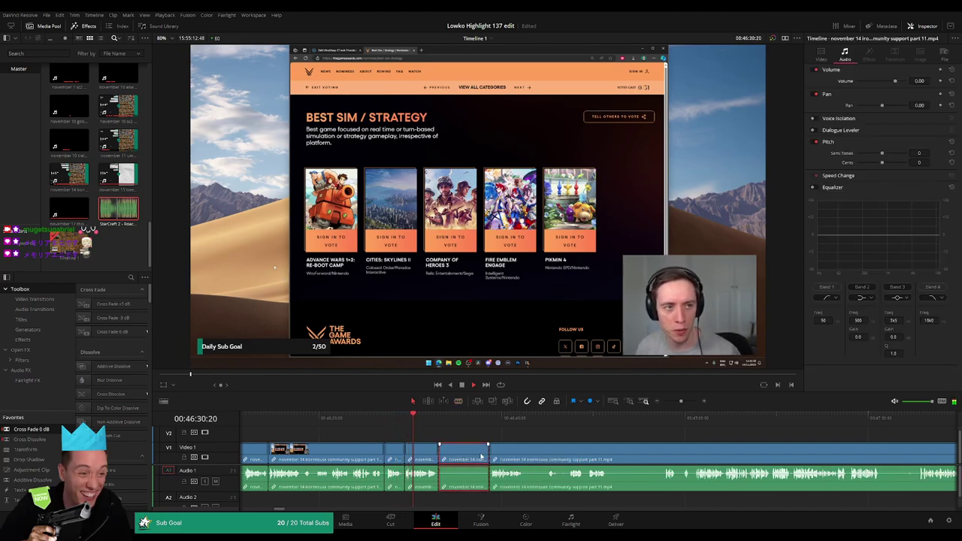
{"action": "key", "text": "Delete"}
Cut out about 2.6 seconds of the nominee footage starting near 00:46:37 and close the gap.
{"action": "key", "text": "b"}
{"action": "left_click", "coordinate": [474, 453]}
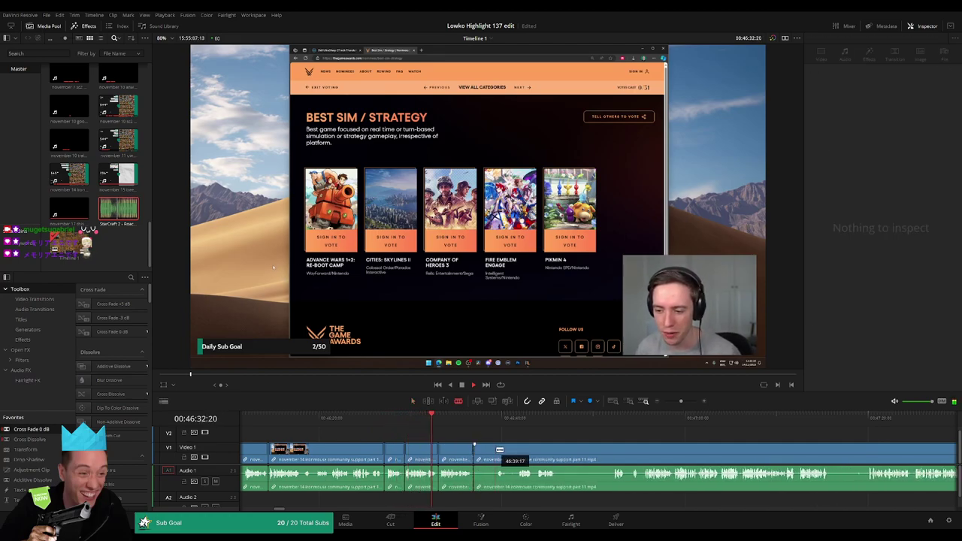
{"action": "left_click", "coordinate": [497, 451]}
{"action": "key", "text": "a"}
{"action": "left_click", "coordinate": [489, 453]}
{"action": "key", "text": "Delete"}
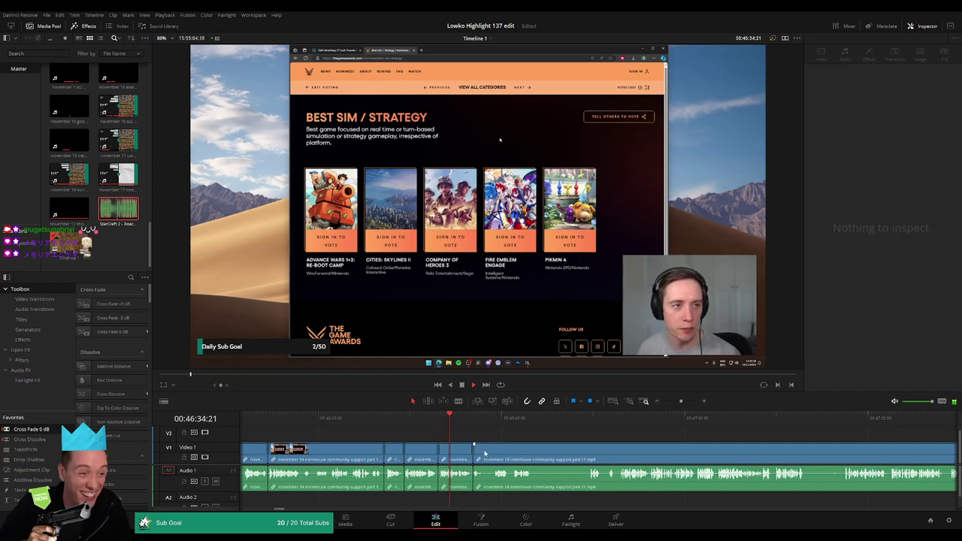
Trim and ripple-delete a further 2.2 seconds or so from the start of the clip beginning near 00:46:37.
{"action": "scroll", "coordinate": [402, 449], "scroll_direction": "right", "scroll_amount": 3}
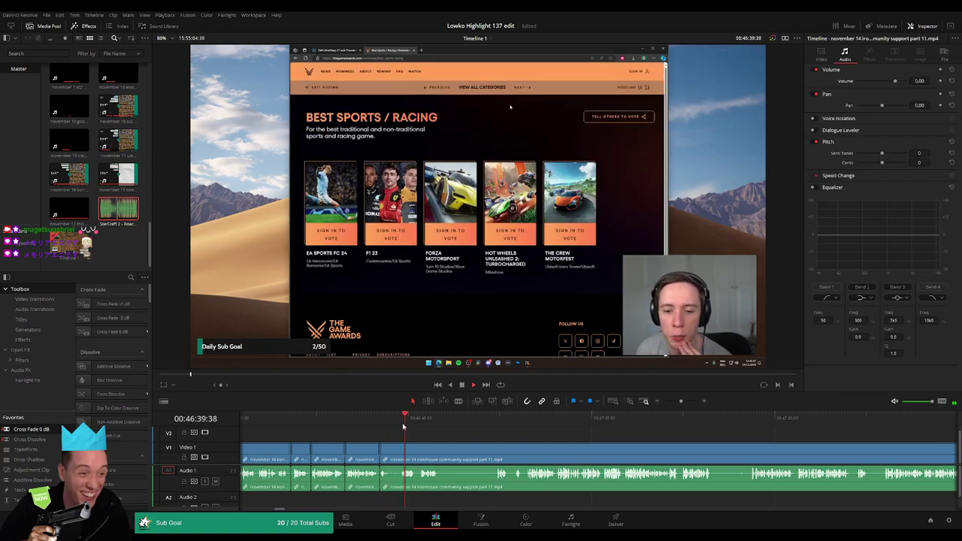
{"action": "left_click", "coordinate": [401, 445]}
{"action": "key", "text": "a"}
{"action": "left_click", "coordinate": [391, 448]}
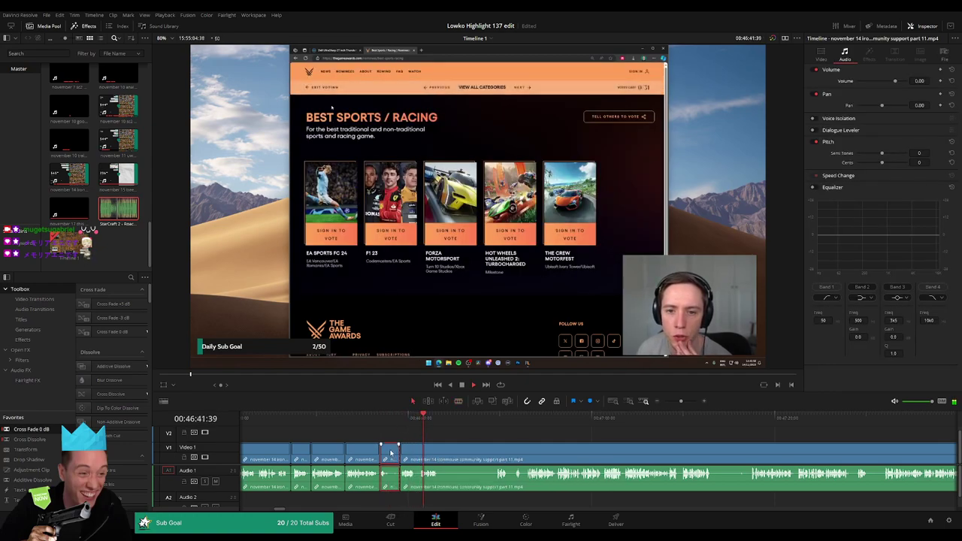
{"action": "key", "text": "Delete"}
Cut out and ripple-delete about 6 seconds between Best Sports / Racing and Best Multiplayer, starting near 00:46:41.
{"action": "left_click", "coordinate": [468, 421]}
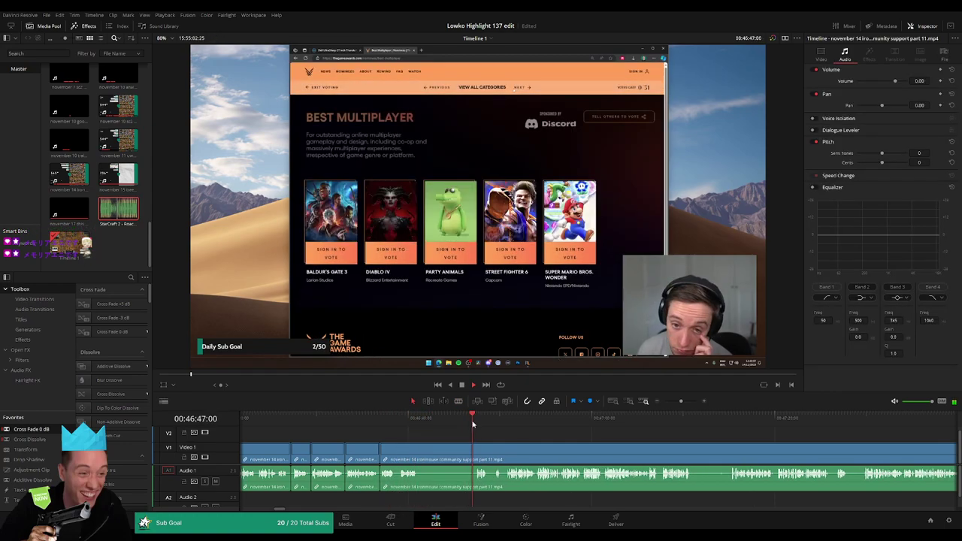
{"action": "key", "text": "b"}
{"action": "left_click", "coordinate": [420, 445]}
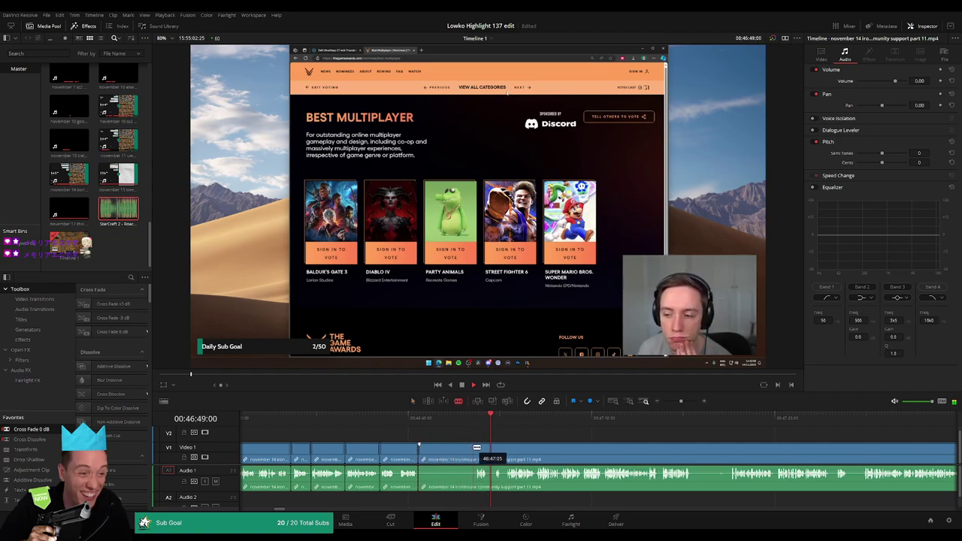
{"action": "left_click", "coordinate": [476, 446]}
{"action": "key", "text": "a"}
{"action": "left_click", "coordinate": [465, 451]}
{"action": "key", "text": "Delete"}
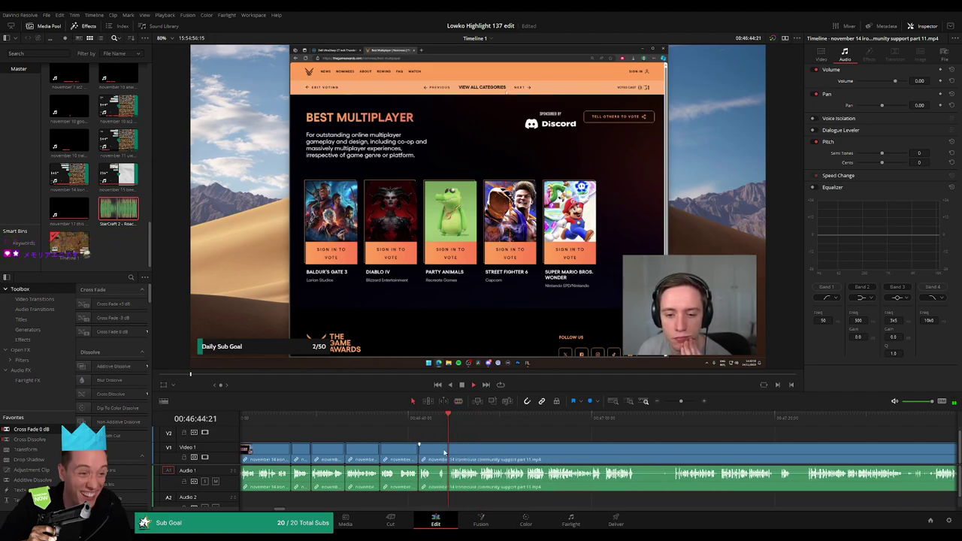
Cut out and ripple-delete two short pauses, about 0.6 and 0.5 seconds, from the Best Multiplayer footage near 00:46:43.
{"action": "key", "text": "b"}
{"action": "left_click", "coordinate": [432, 448]}
{"action": "left_click", "coordinate": [438, 449]}
{"action": "key", "text": "a"}
{"action": "left_click", "coordinate": [436, 452]}
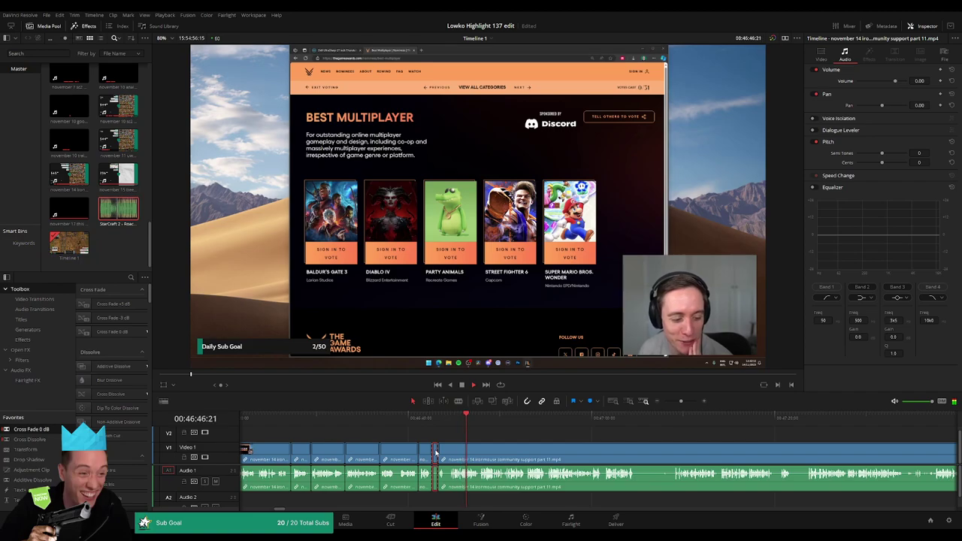
{"action": "key", "text": "Delete"}
{"action": "key", "text": "b"}
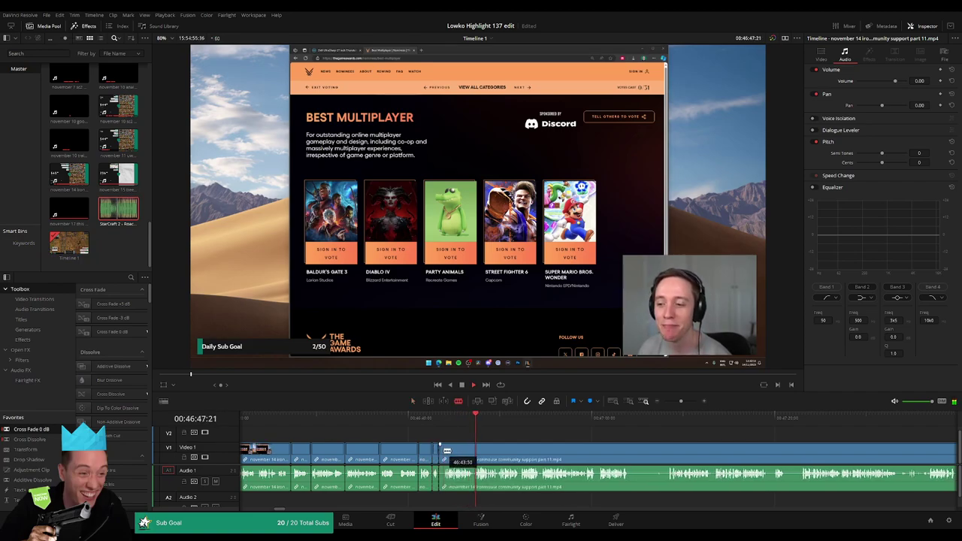
{"action": "left_click", "coordinate": [442, 451]}
{"action": "key", "text": "a"}
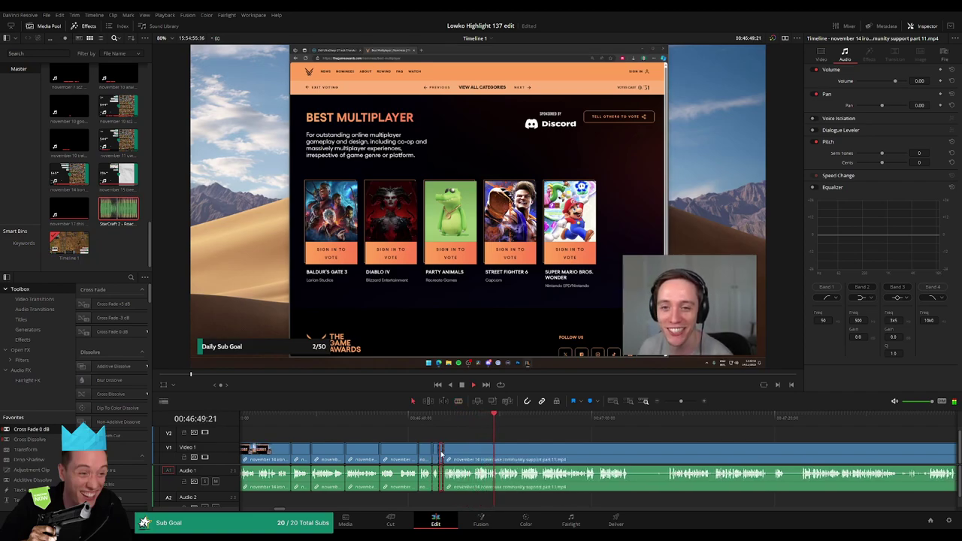
Cut out and ripple-delete about 4 seconds of the Best Multiplayer footage starting near 00:47:04.
{"action": "scroll", "coordinate": [474, 451], "scroll_direction": "right", "scroll_amount": 3}
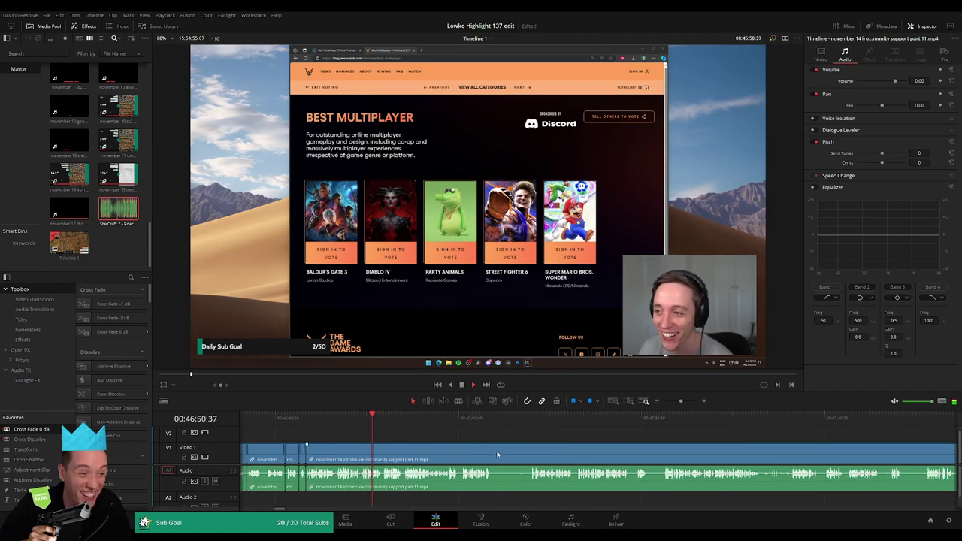
{"action": "key", "text": "b"}
{"action": "left_click", "coordinate": [494, 452]}
{"action": "left_click", "coordinate": [531, 451]}
{"action": "key", "text": "a"}
{"action": "left_click", "coordinate": [522, 454]}
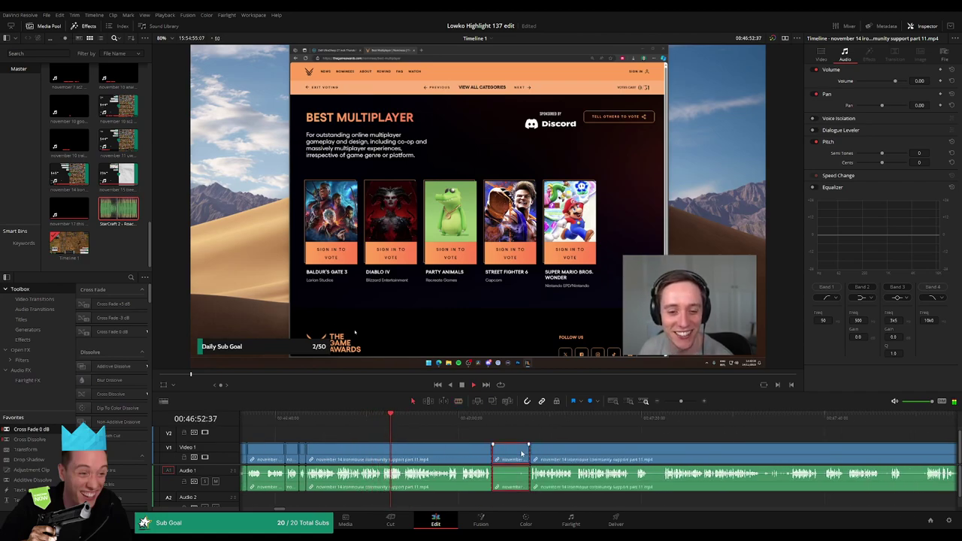
{"action": "key", "text": "Delete"}
Cut out and ripple-delete two short pauses, about 0.6 and 1.5 seconds, near 00:47:15 and 00:47:16.
{"action": "key", "text": "b"}
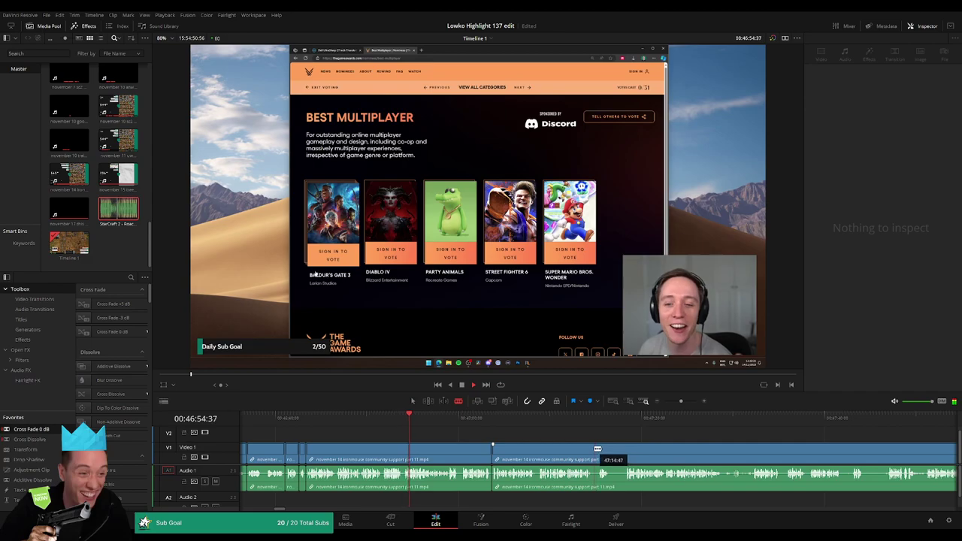
{"action": "left_click", "coordinate": [594, 451]}
{"action": "key", "text": "a"}
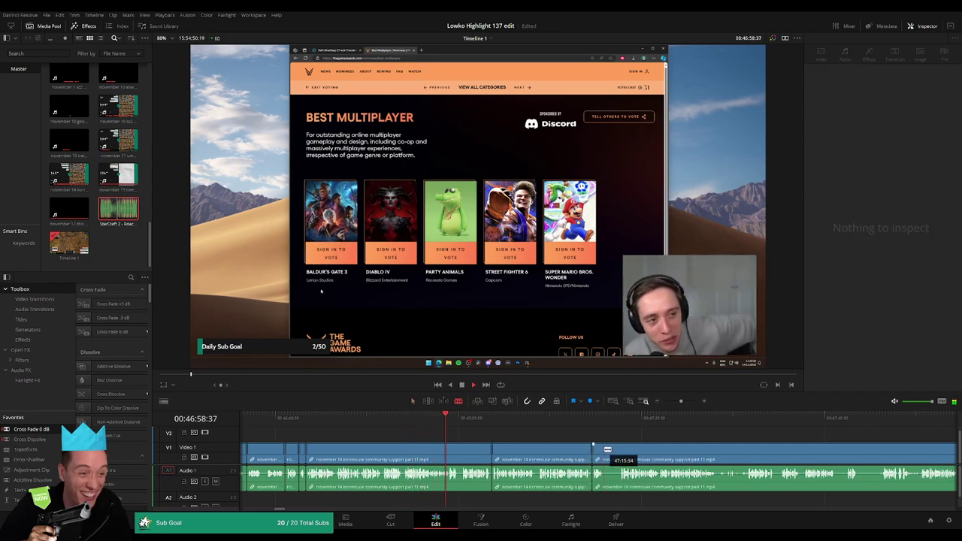
{"action": "left_click", "coordinate": [614, 451]}
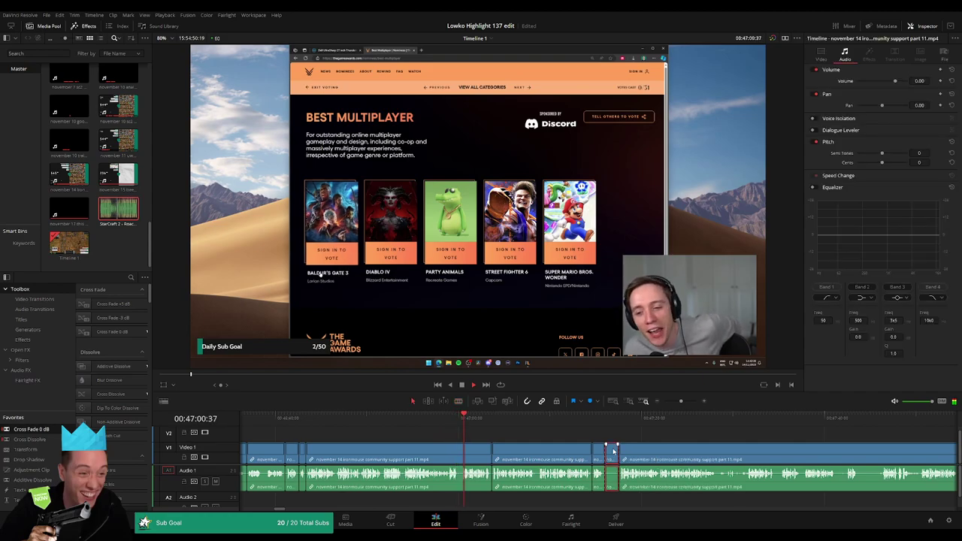
{"action": "key", "text": "Delete"}
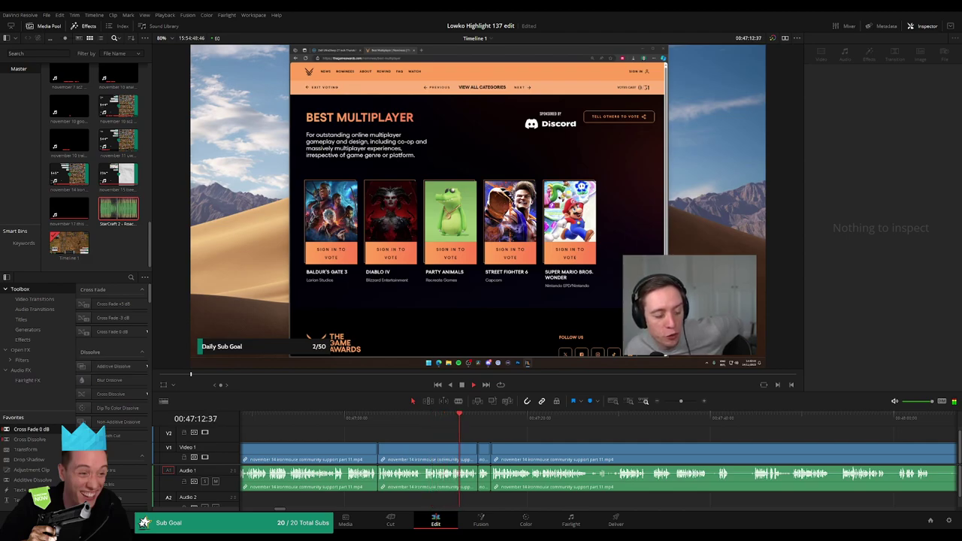
Cut out and ripple-delete about 1 second of the nominee footage starting near 00:47:39.
{"action": "left_click_drag", "start_coordinate": [504, 434], "coordinate": [457, 436]}
{"action": "scroll", "coordinate": [544, 444], "scroll_direction": "right", "scroll_amount": 3}
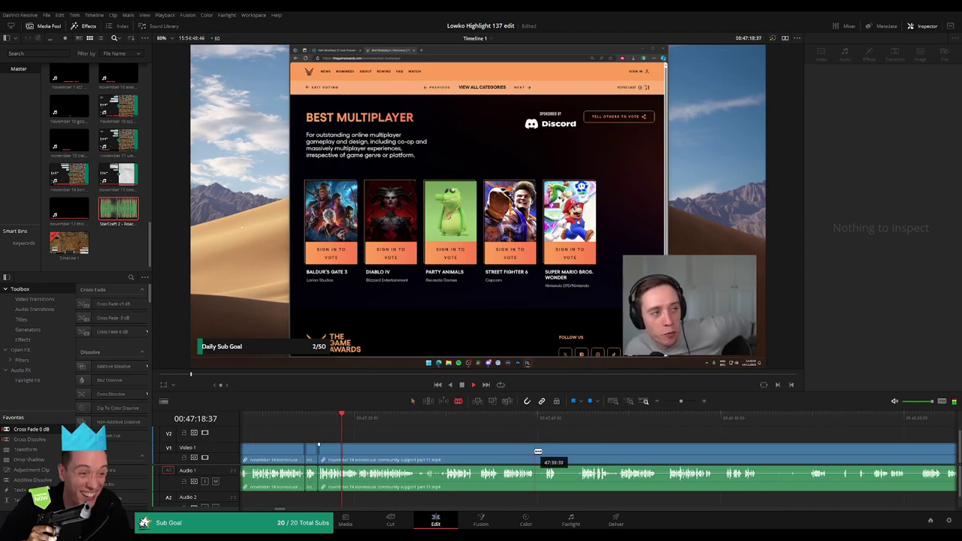
{"action": "left_click", "coordinate": [537, 451]}
{"action": "key", "text": "a"}
{"action": "left_click", "coordinate": [540, 453]}
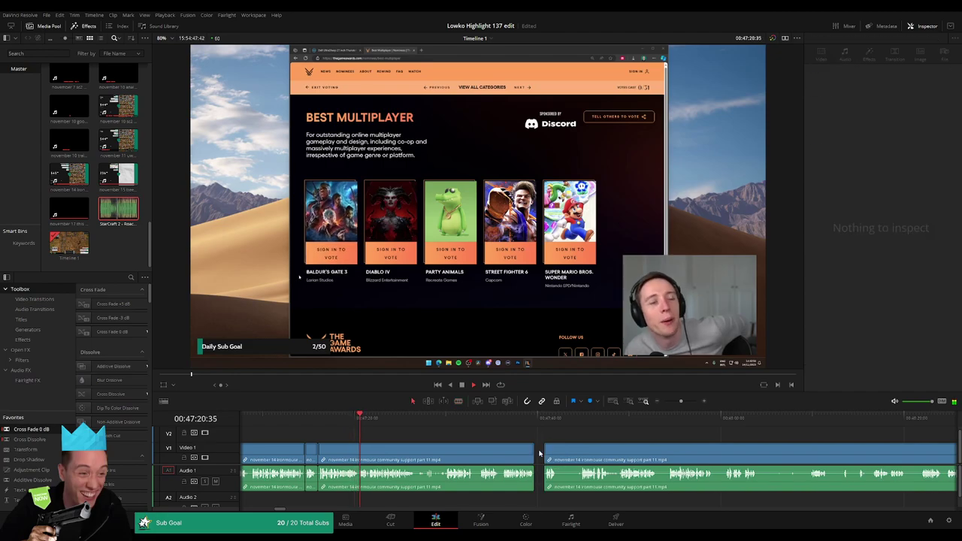
Cut out and ripple-delete about 2.5 seconds of the nominee footage starting near 00:47:41.
{"action": "left_click_drag", "start_coordinate": [539, 460], "coordinate": [575, 446]}
{"action": "left_click", "coordinate": [574, 446]}
{"action": "key", "text": "a"}
{"action": "left_click", "coordinate": [563, 452]}
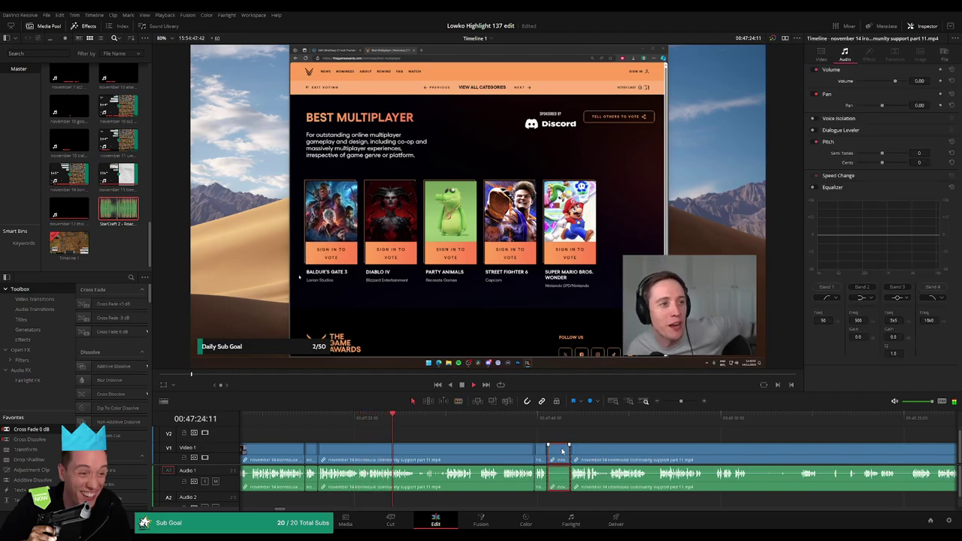
{"action": "key", "text": "Delete"}
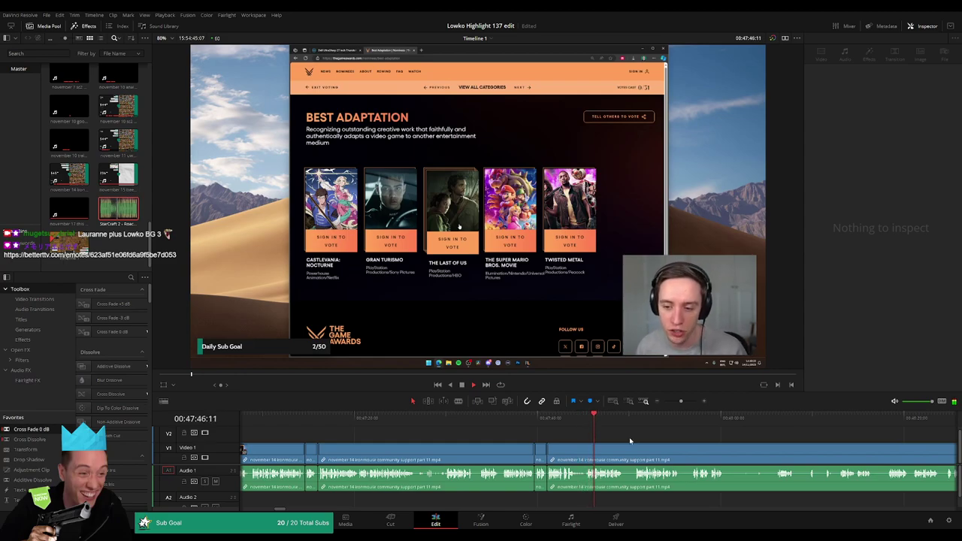
Cut out and ripple-delete about 1.3 seconds of the Best Adaptation footage starting near 00:47:56.
{"action": "left_click_drag", "start_coordinate": [630, 441], "coordinate": [469, 442]}
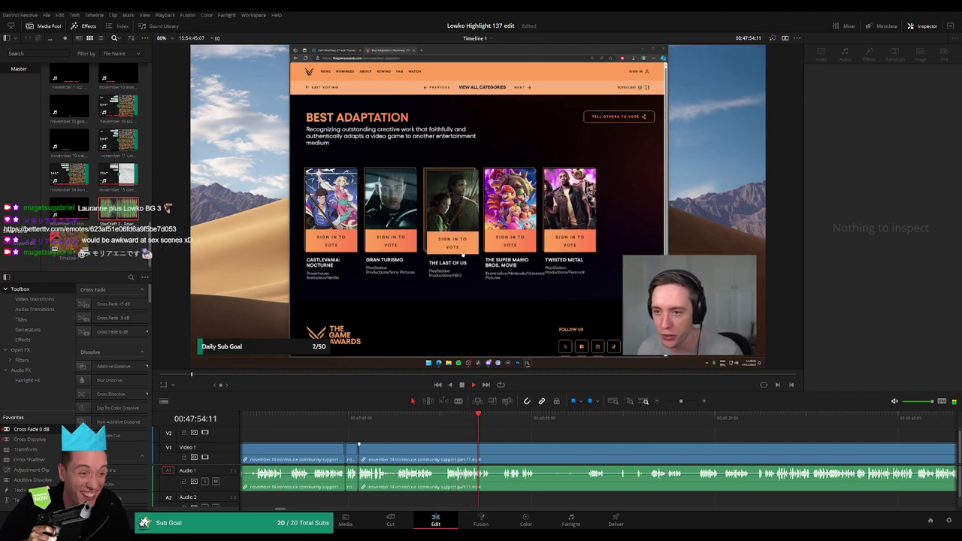
{"action": "scroll", "coordinate": [481, 442], "scroll_direction": "right", "scroll_amount": 2}
{"action": "left_click", "coordinate": [414, 421]}
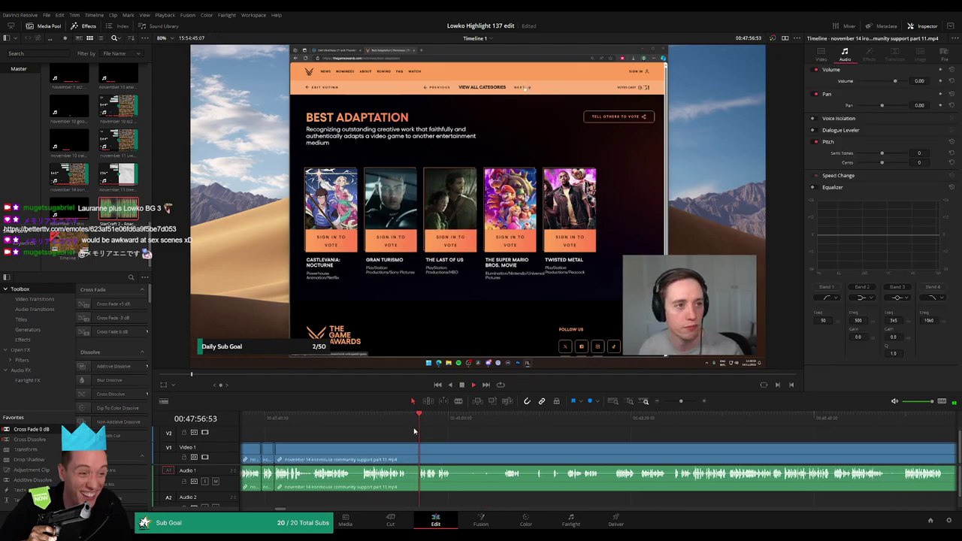
{"action": "key", "text": "b"}
{"action": "left_click", "coordinate": [409, 453]}
{"action": "left_click", "coordinate": [419, 453]}
{"action": "key", "text": "a"}
{"action": "left_click", "coordinate": [413, 454]}
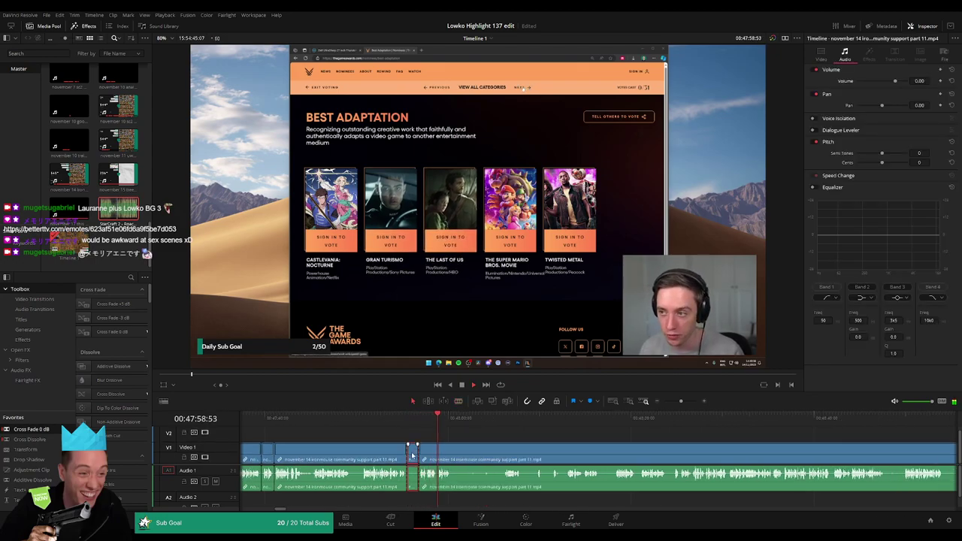
{"action": "key", "text": "BackSpace"}
{"action": "left_click", "coordinate": [412, 455]}
{"action": "key", "text": "BackSpace"}
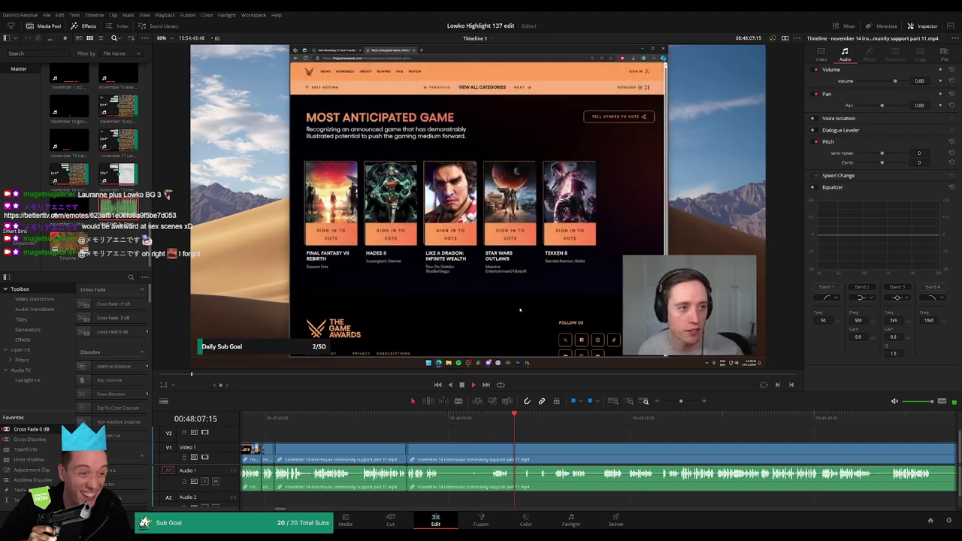
Cut out and ripple-delete about 5.7 seconds leading into Most Anticipated Game, starting near 00:47:59.
{"action": "key", "text": "b"}
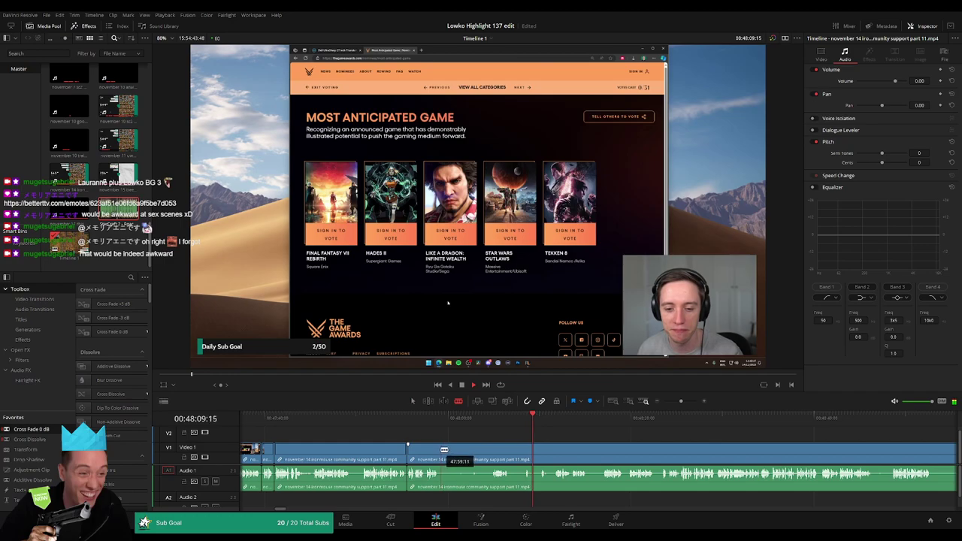
{"action": "left_click", "coordinate": [440, 451]}
{"action": "left_click", "coordinate": [491, 451]}
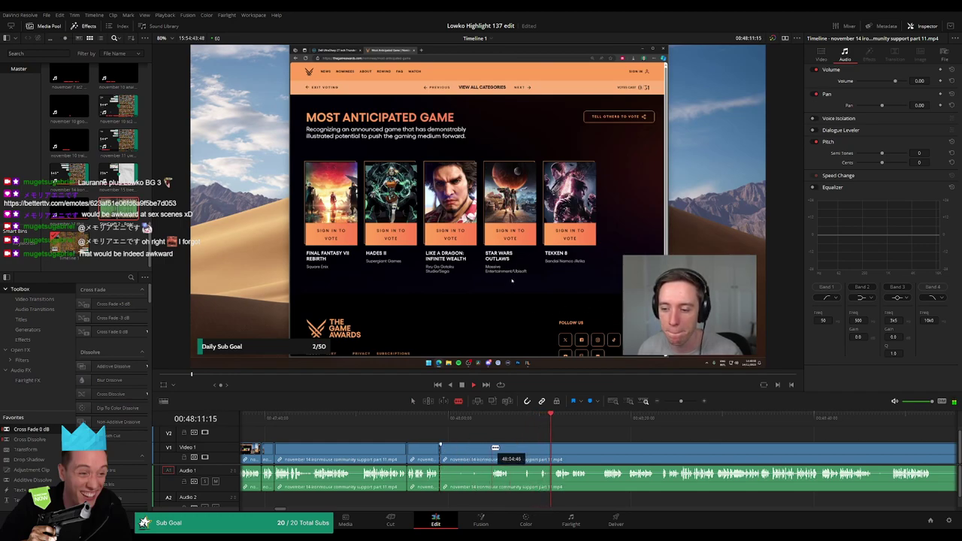
{"action": "key", "text": "a"}
{"action": "left_click", "coordinate": [483, 452]}
{"action": "key", "text": "Delete"}
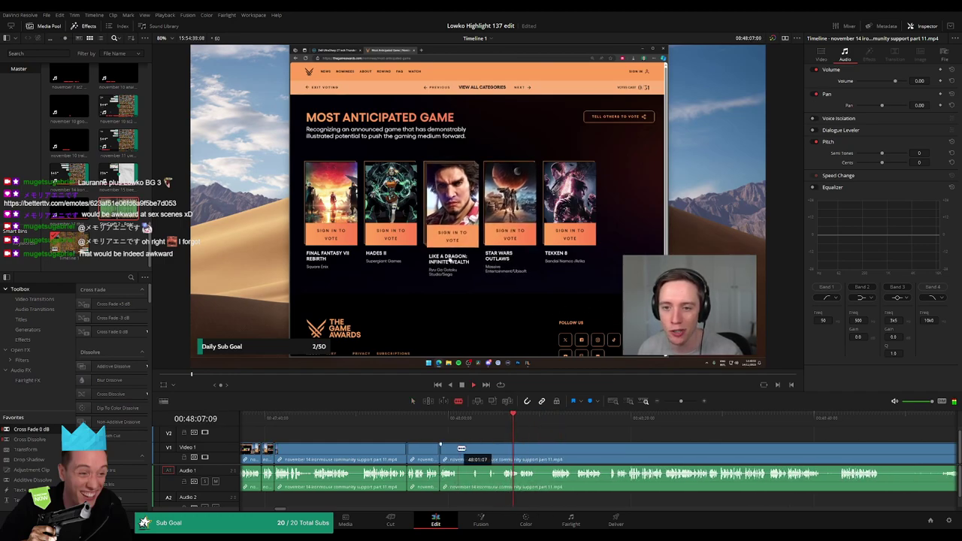
Cut out and ripple-delete about 1.4 seconds of the footage starting near 00:48:01.
{"action": "left_click", "coordinate": [473, 449]}
{"action": "key", "text": "a"}
{"action": "left_click", "coordinate": [465, 450]}
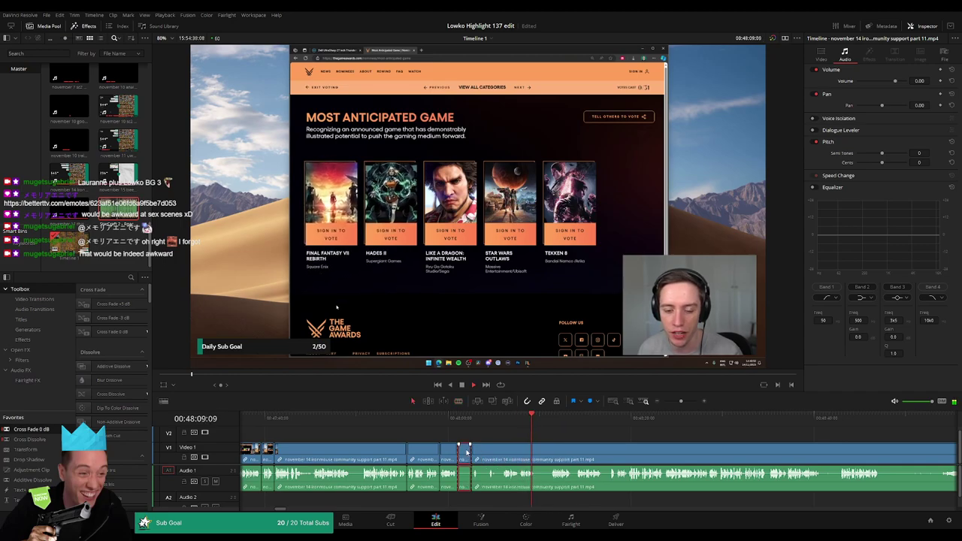
{"action": "key", "text": "Delete"}
Cut out and ripple-delete the remaining pauses between about 00:48:02 and 00:48:07.
{"action": "key", "text": "b"}
{"action": "left_click_drag", "start_coordinate": [468, 449], "coordinate": [515, 457]}
{"action": "key", "text": "Delete"}
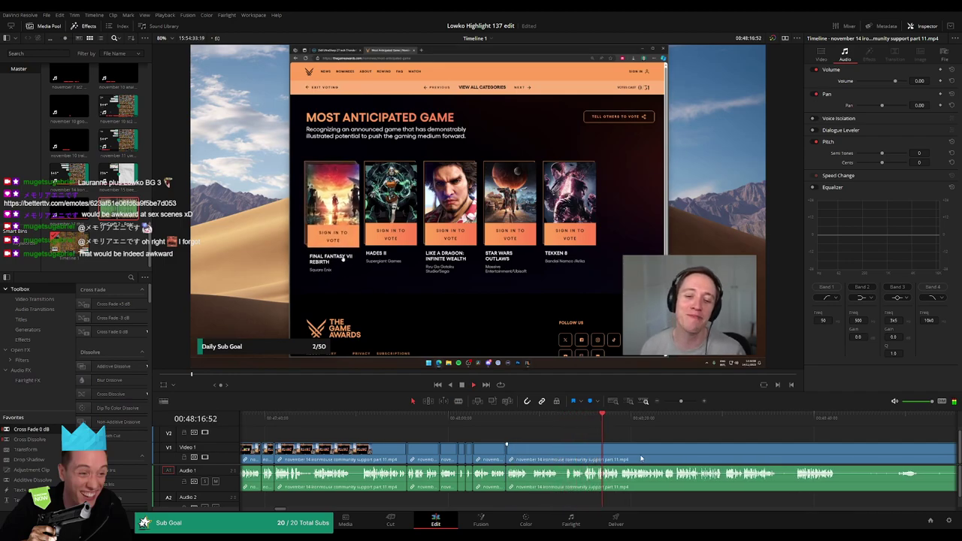
Split the Most Anticipated Game footage at about 00:48:16:19 and 00:48:16:39 to isolate a very short section.
{"action": "left_click_drag", "start_coordinate": [682, 404], "coordinate": [685, 402]}
{"action": "left_click", "coordinate": [530, 418]}
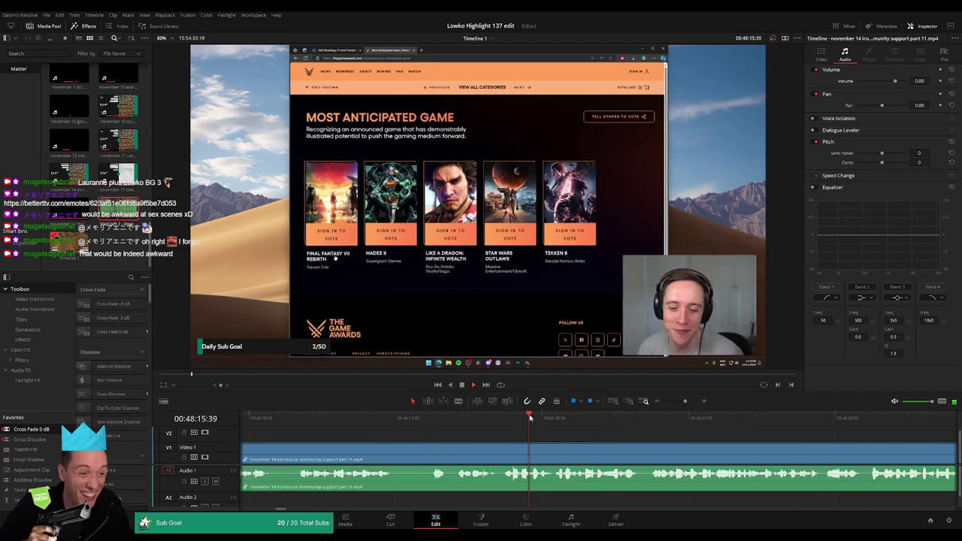
{"action": "left_click", "coordinate": [546, 421]}
{"action": "key", "text": "b"}
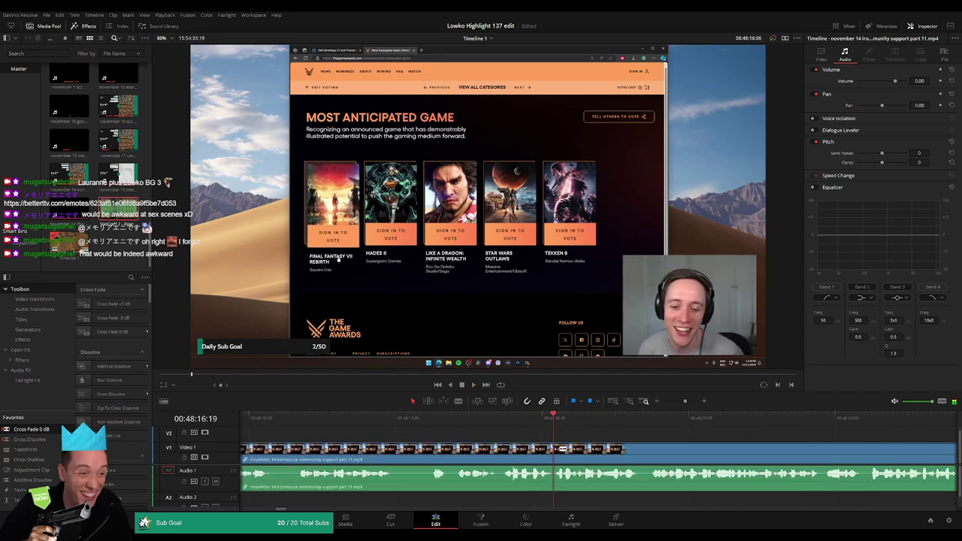
{"action": "left_click", "coordinate": [555, 450]}
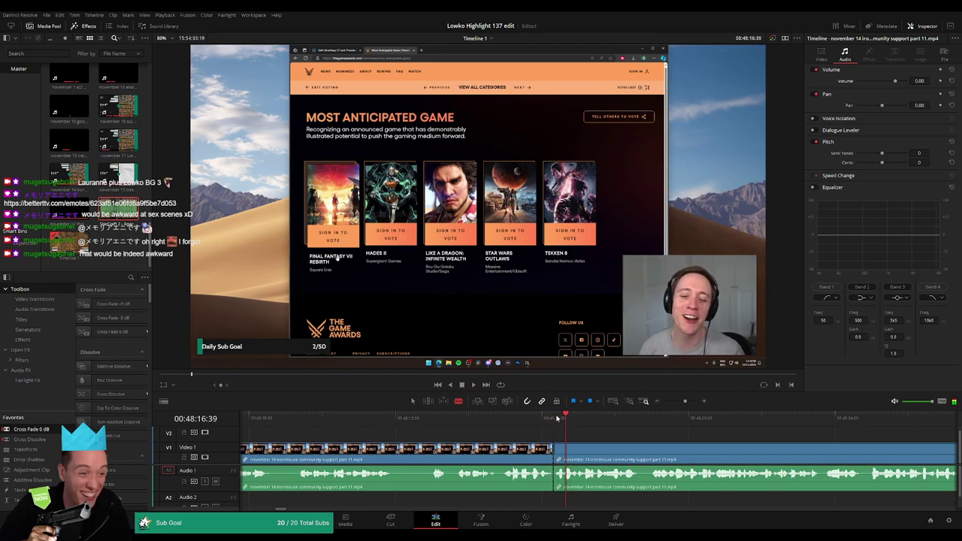
{"action": "left_click", "coordinate": [566, 464]}
{"action": "key", "text": "a"}
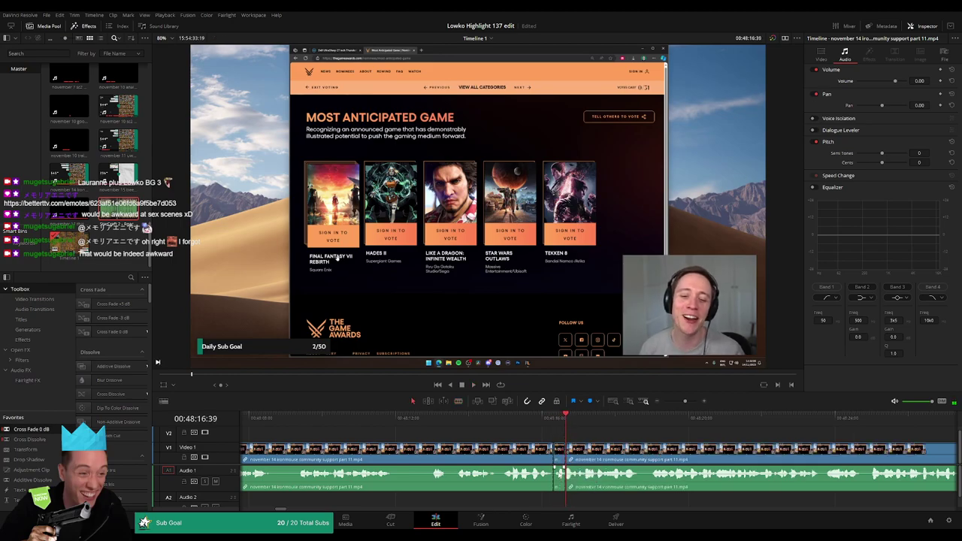
Silence the isolated section's audio and place the StarCraft 2 Roach Quotes sound beneath it on Audio 2.
{"action": "left_click", "coordinate": [560, 475]}
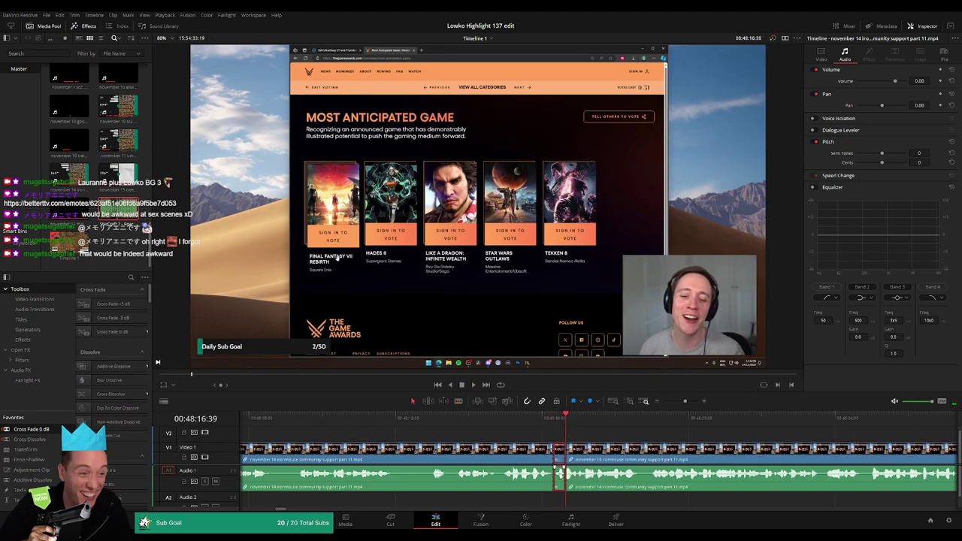
{"action": "left_click_drag", "start_coordinate": [559, 468], "coordinate": [559, 493]}
{"action": "left_click_drag", "start_coordinate": [119, 209], "coordinate": [566, 501]}
Set the Roach Quotes sound's volume to -23 and play back the edit from about 00:48:14.
{"action": "left_click", "coordinate": [928, 83]}
{"action": "type", "text": "-"}
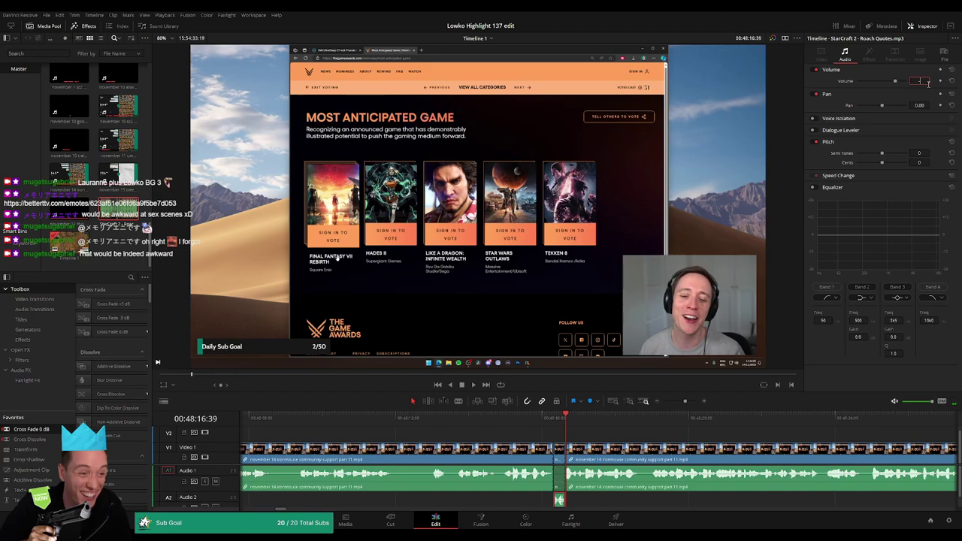
{"action": "type", "text": "23"}
{"action": "key", "text": "Return"}
{"action": "left_click", "coordinate": [469, 426]}
{"action": "key", "text": "space"}
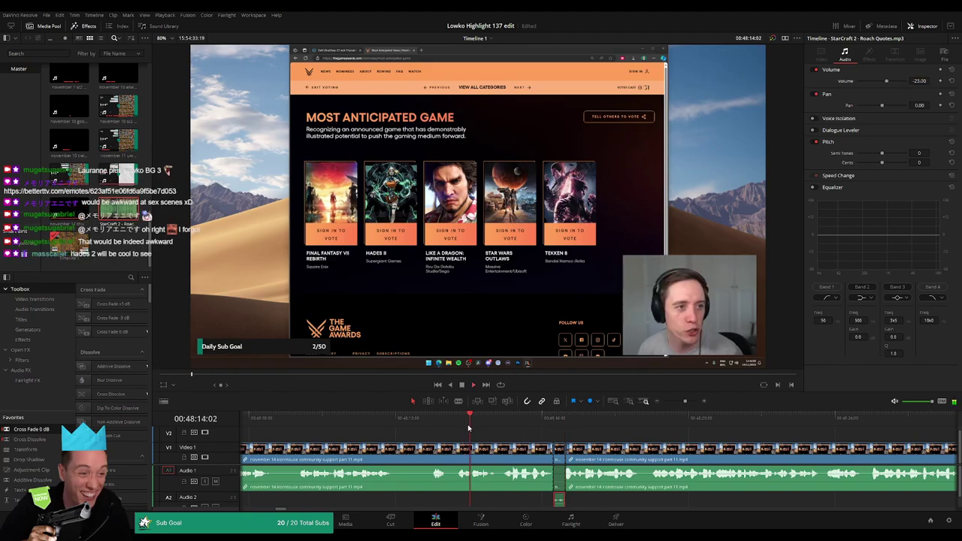
{"action": "left_click", "coordinate": [477, 440]}
Cut out and ripple-delete about 2 seconds of the footage starting near 00:48:36.
{"action": "left_click_drag", "start_coordinate": [684, 402], "coordinate": [681, 400]}
{"action": "left_click_drag", "start_coordinate": [669, 440], "coordinate": [474, 445]}
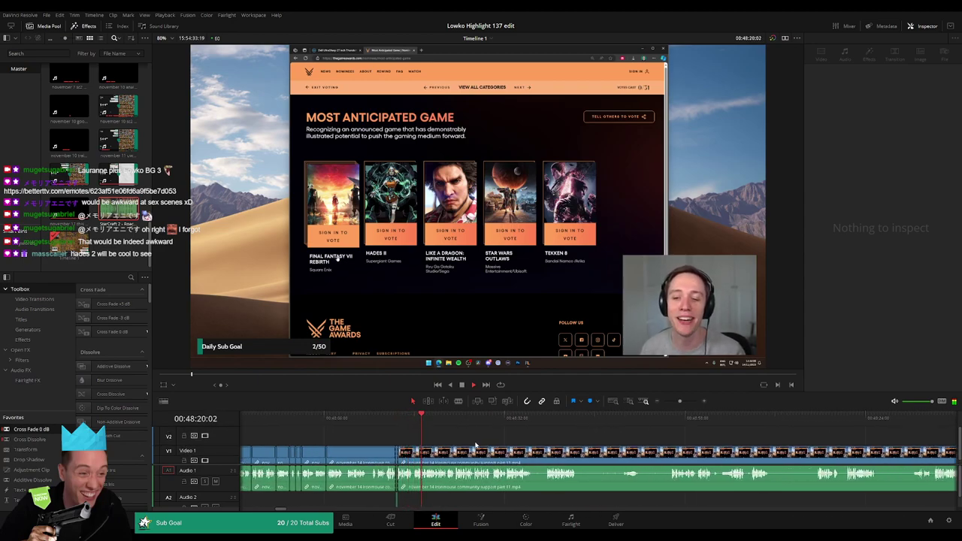
{"action": "left_click_drag", "start_coordinate": [506, 457], "coordinate": [520, 485]}
{"action": "key", "text": "b"}
{"action": "left_click", "coordinate": [545, 452]}
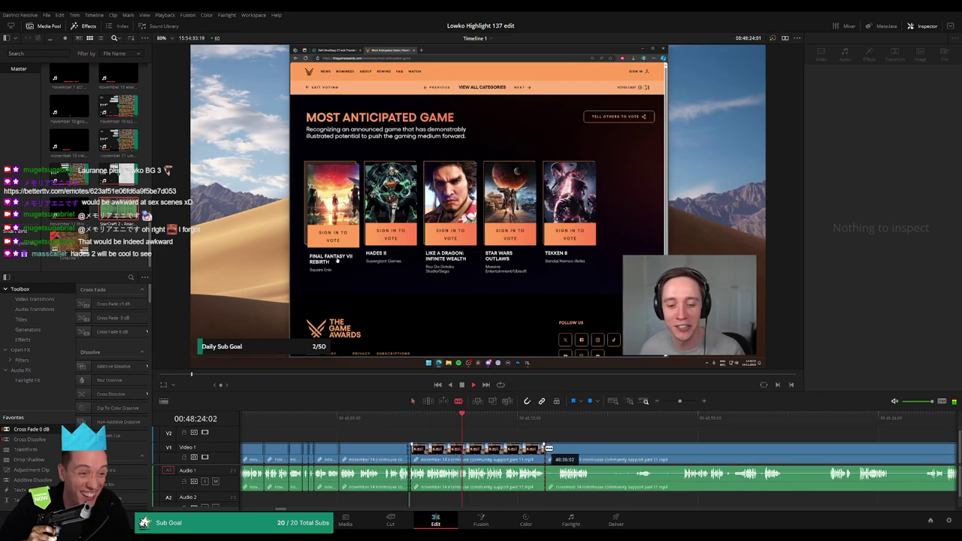
{"action": "left_click", "coordinate": [559, 451]}
{"action": "key", "text": "a"}
{"action": "left_click", "coordinate": [553, 451]}
{"action": "key", "text": "Delete"}
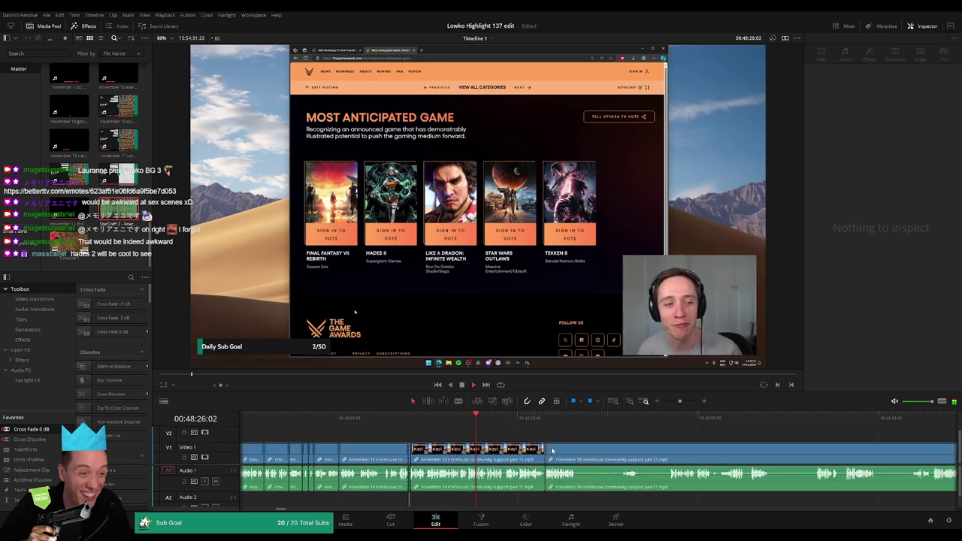
Cut out and ripple-delete about 6.7 seconds of the footage starting near 00:48:40.
{"action": "key", "text": "b"}
{"action": "left_click", "coordinate": [576, 447]}
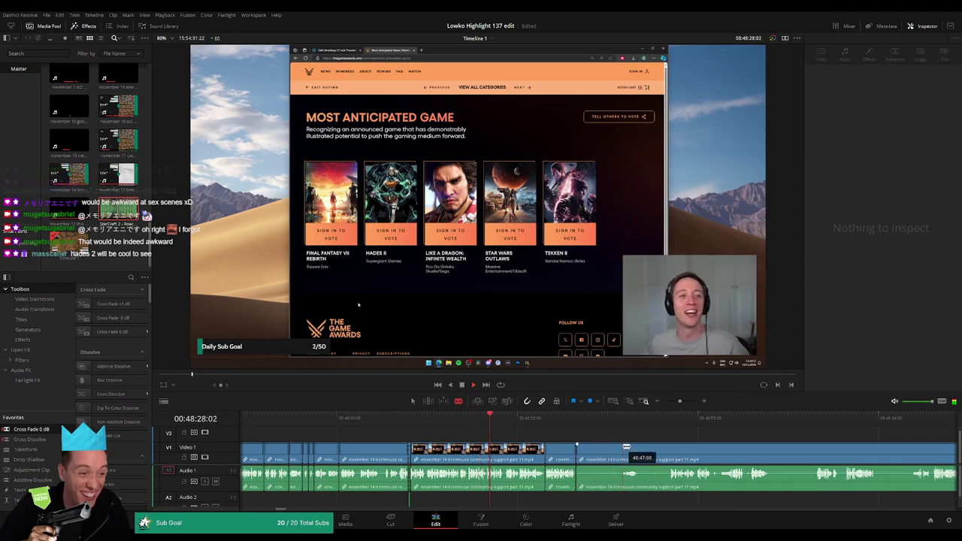
{"action": "left_click", "coordinate": [611, 453]}
{"action": "key", "text": "Delete"}
Cut out and ripple-delete about 4 seconds of the footage starting near 00:48:43.
{"action": "left_click_drag", "start_coordinate": [612, 453], "coordinate": [462, 449]}
{"action": "key", "text": "b"}
{"action": "left_click", "coordinate": [457, 450]}
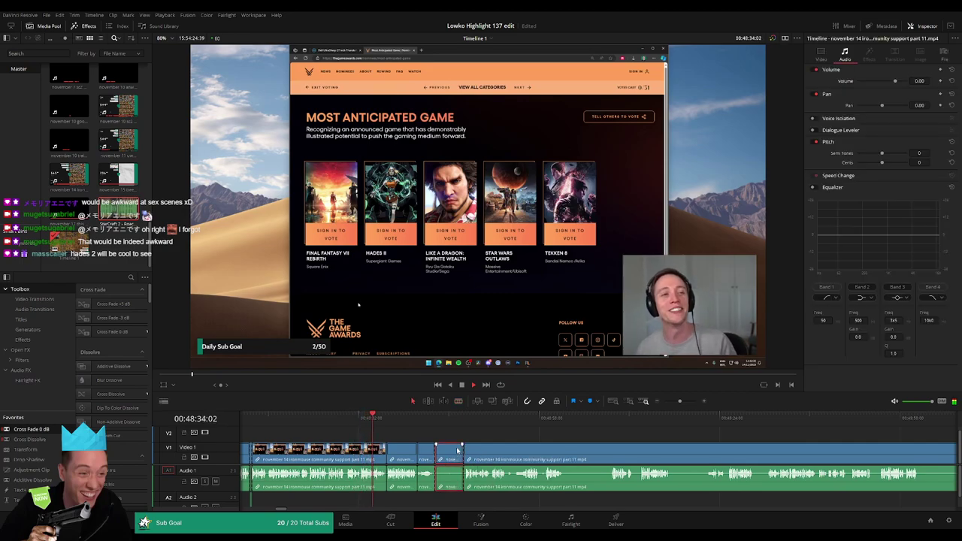
{"action": "key", "text": "Delete"}
Cut out and ripple-delete about 6.6 seconds of the footage starting near 00:48:57.
{"action": "key", "text": "b"}
{"action": "left_click", "coordinate": [537, 447]}
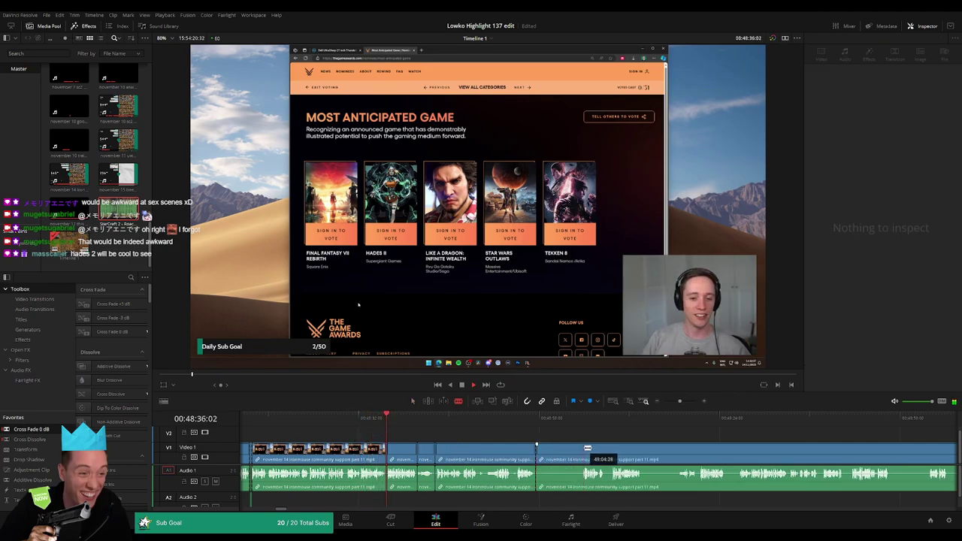
{"action": "left_click", "coordinate": [582, 447]}
{"action": "key", "text": "a"}
{"action": "left_click", "coordinate": [572, 452]}
{"action": "key", "text": "Delete"}
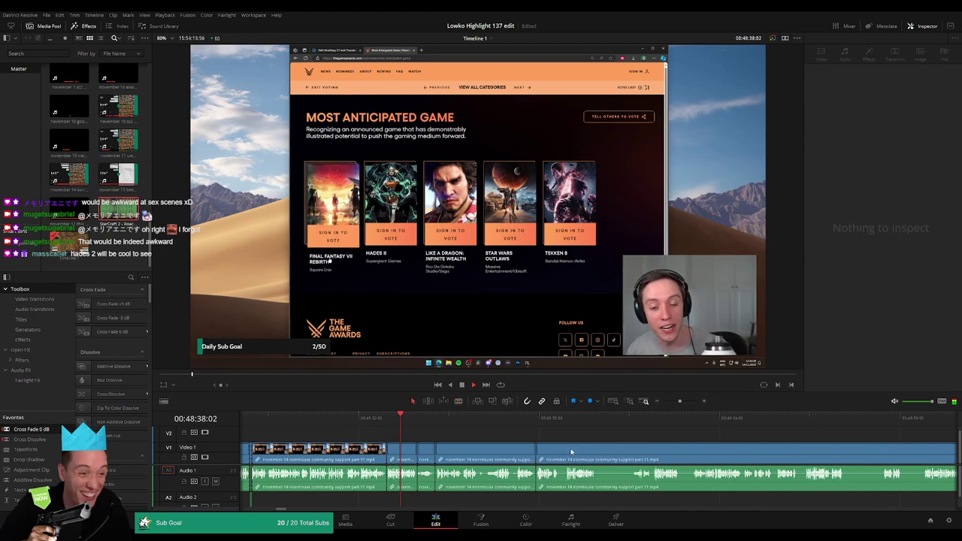
Ripple-delete the leftover clip of about 2.5 seconds starting near 00:48:40.
{"action": "left_click_drag", "start_coordinate": [571, 452], "coordinate": [420, 440]}
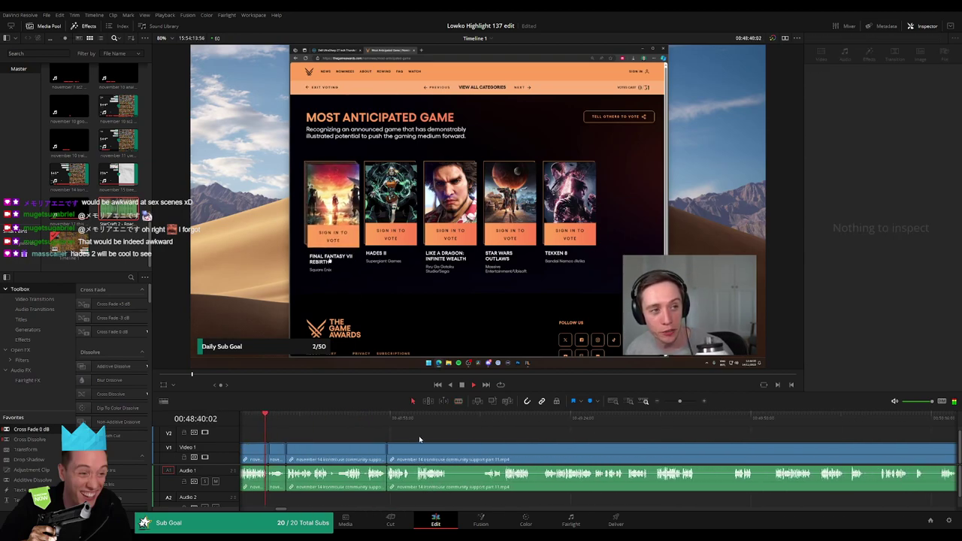
{"action": "left_click", "coordinate": [280, 457]}
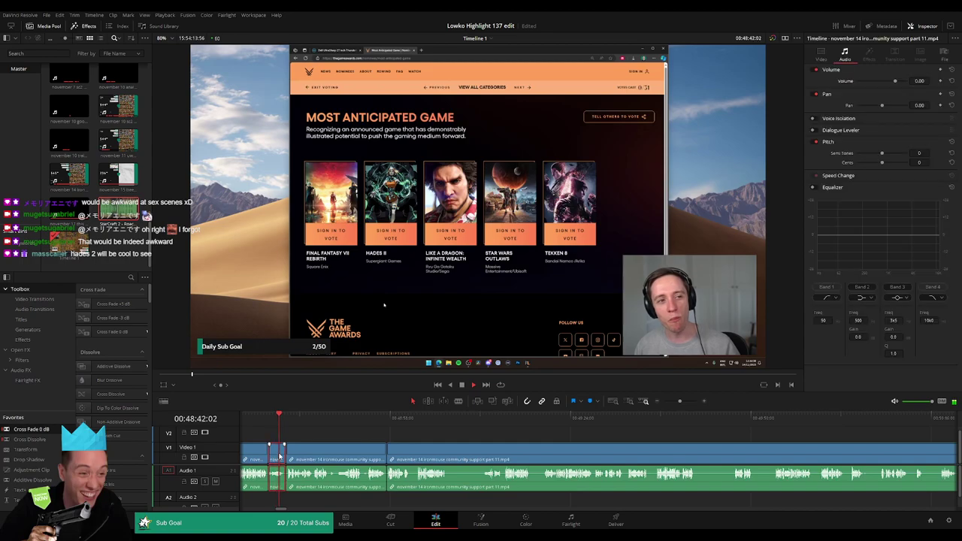
{"action": "key", "text": "Delete"}
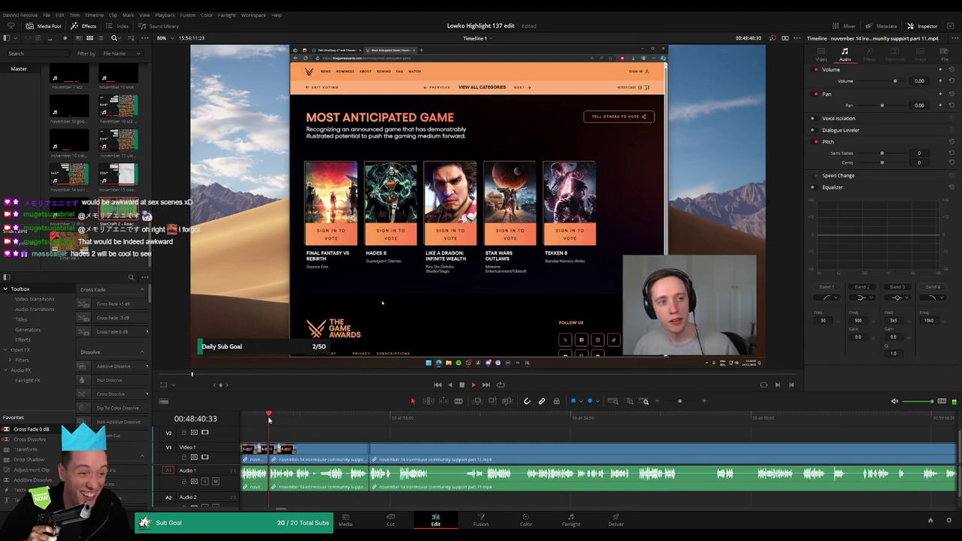
Cut out and ripple-delete about 5 seconds of the footage starting near 00:49:03.
{"action": "key", "text": "b"}
{"action": "left_click", "coordinate": [431, 454]}
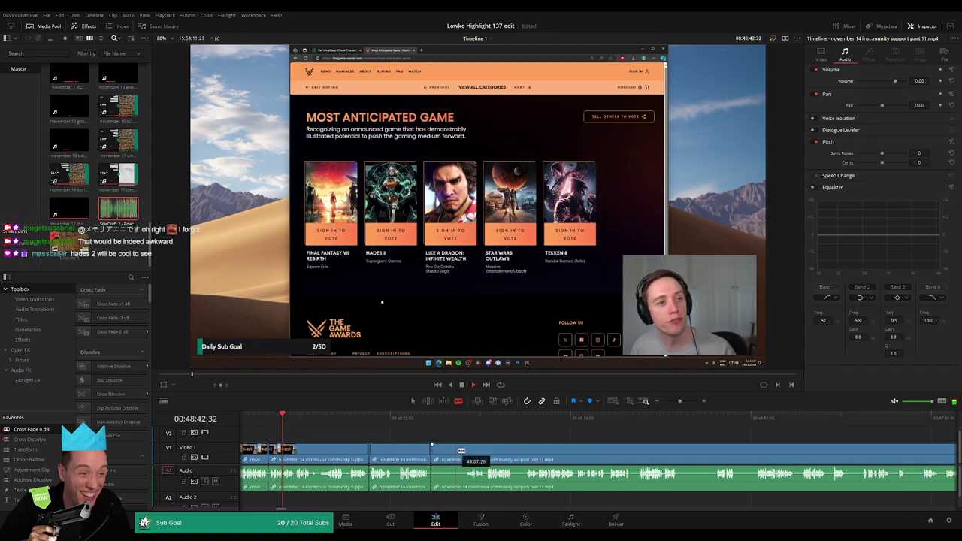
{"action": "left_click", "coordinate": [463, 451]}
{"action": "key", "text": "a"}
{"action": "left_click", "coordinate": [455, 456]}
{"action": "key", "text": "Delete"}
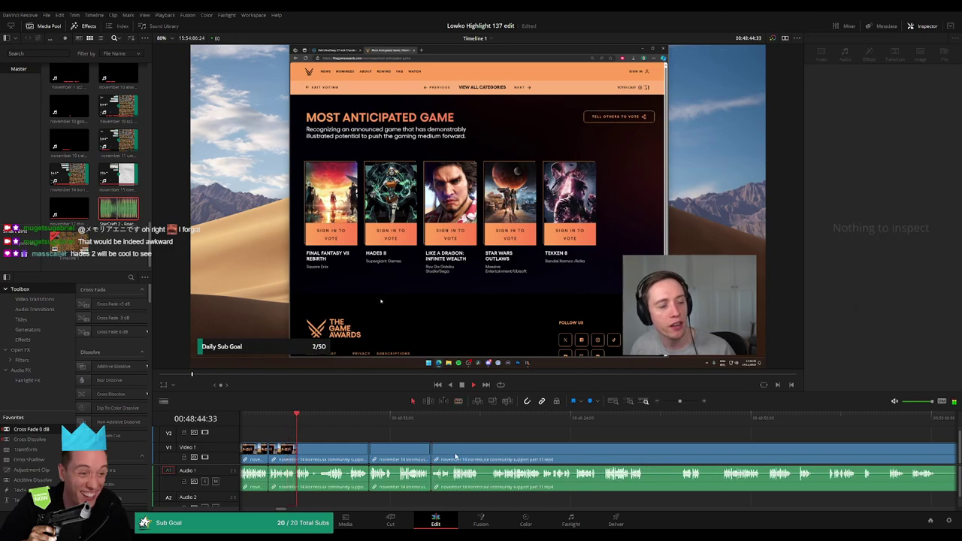
Cut out and ripple-delete about 5.3 seconds of the footage starting near 00:49:34.
{"action": "key", "text": "b"}
{"action": "left_click", "coordinate": [645, 451]}
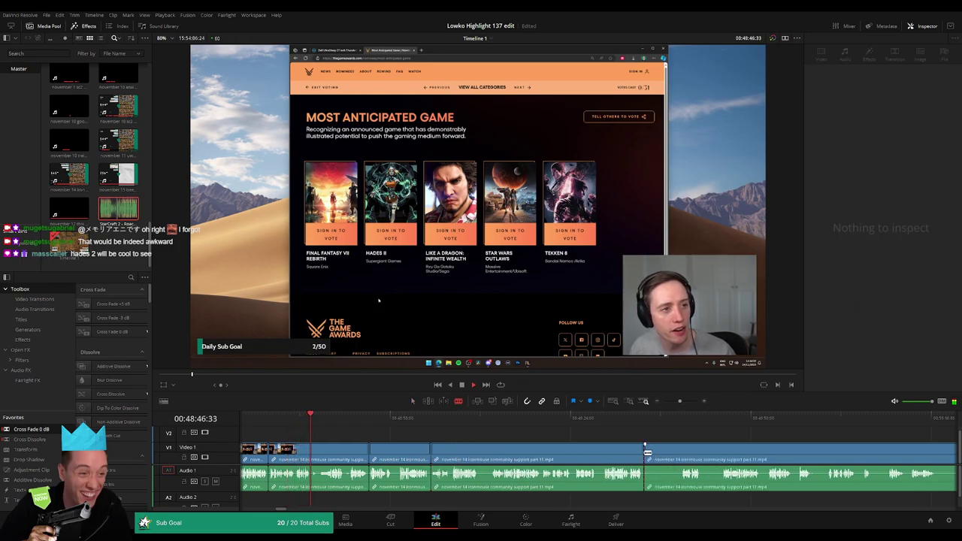
{"action": "left_click", "coordinate": [680, 451]}
{"action": "key", "text": "a"}
{"action": "left_click", "coordinate": [669, 454]}
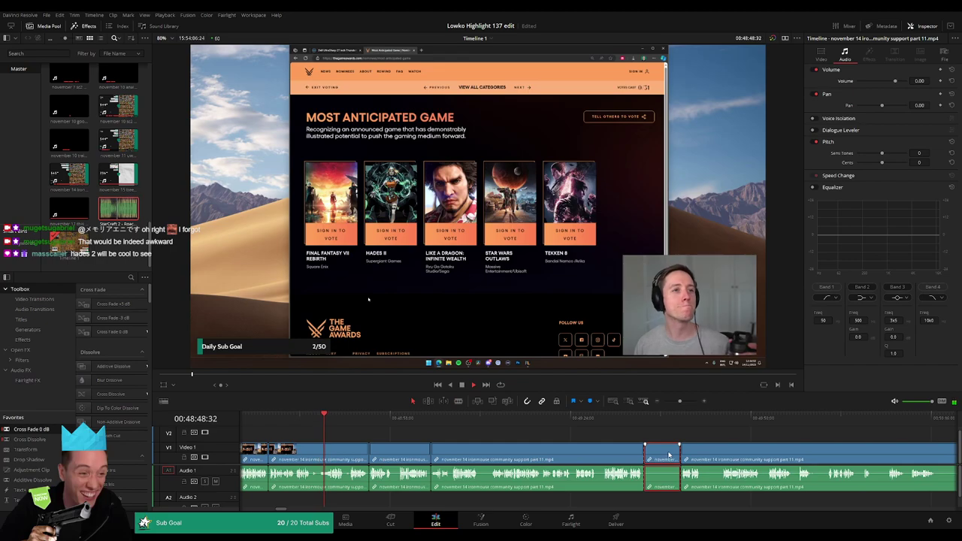
{"action": "key", "text": "Delete"}
Cut out and ripple-delete about 1.7 seconds of the footage starting near 00:49:10.
{"action": "key", "text": "b"}
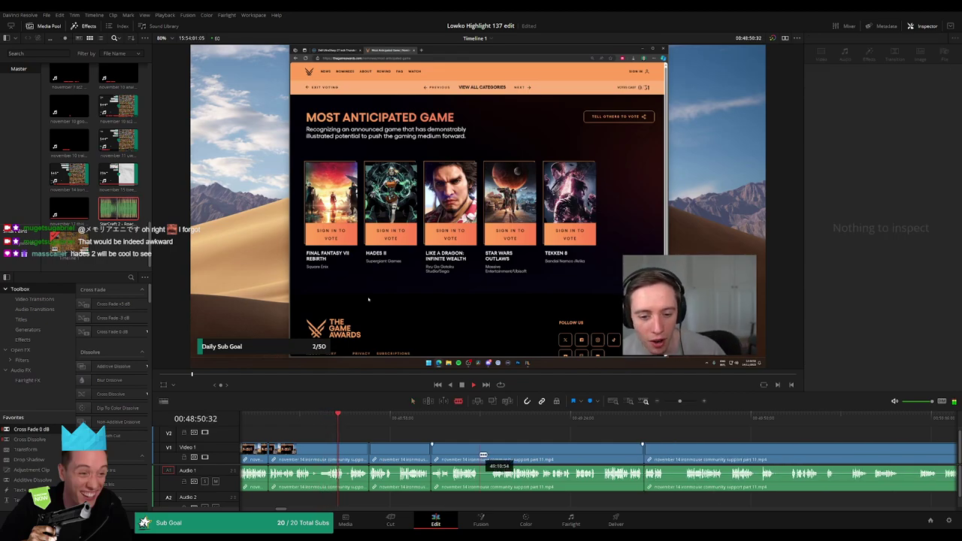
{"action": "left_click", "coordinate": [479, 454]}
{"action": "left_click", "coordinate": [489, 455]}
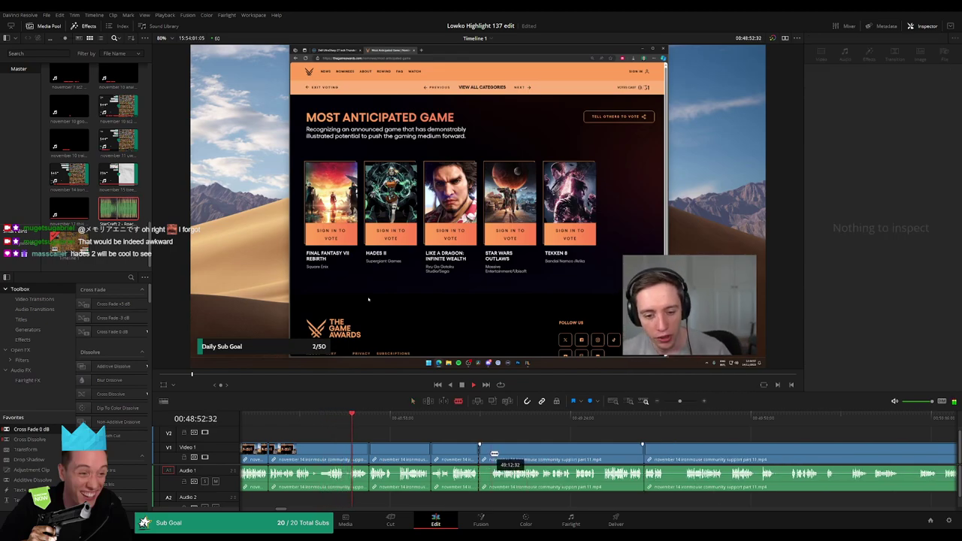
{"action": "key", "text": "a"}
{"action": "left_click", "coordinate": [485, 455]}
{"action": "key", "text": "Delete"}
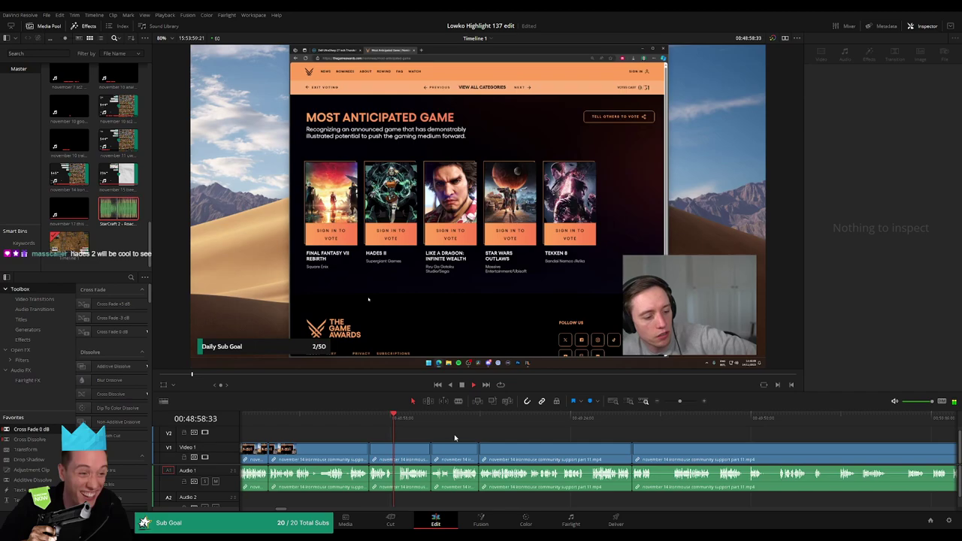
Cut out and ripple-delete about 0.9 seconds of the footage starting near 00:48:58.
{"action": "key", "text": "b"}
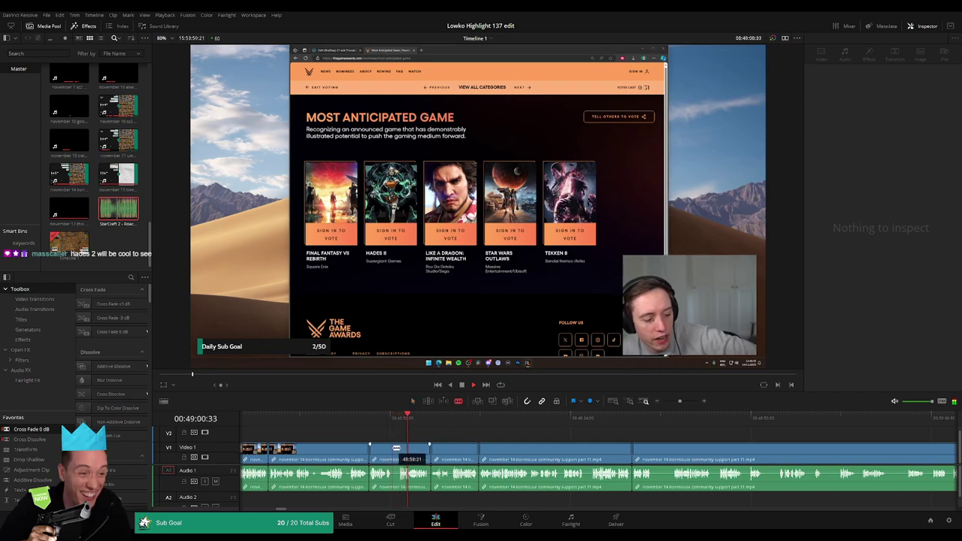
{"action": "left_click", "coordinate": [393, 449]}
{"action": "key", "text": "a"}
{"action": "left_click", "coordinate": [394, 450]}
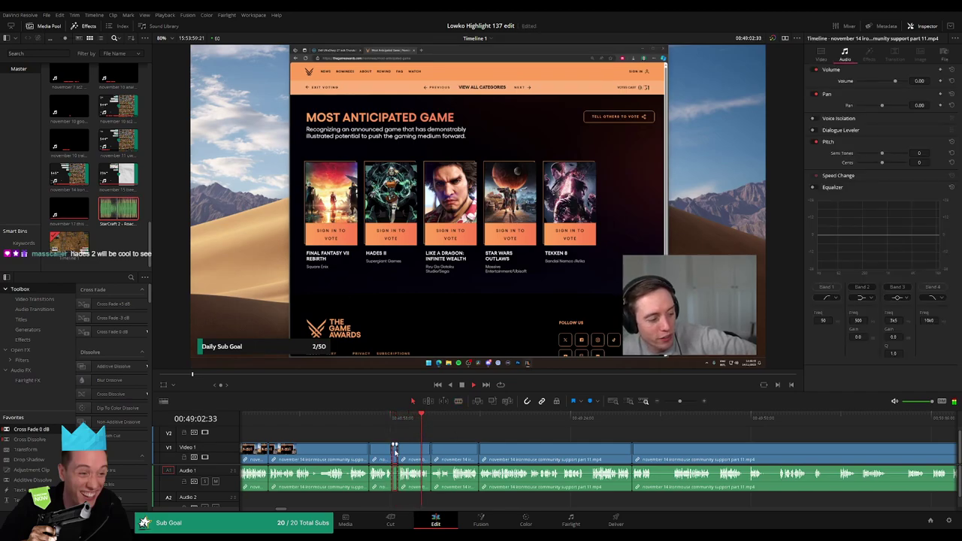
{"action": "key", "text": "Delete"}
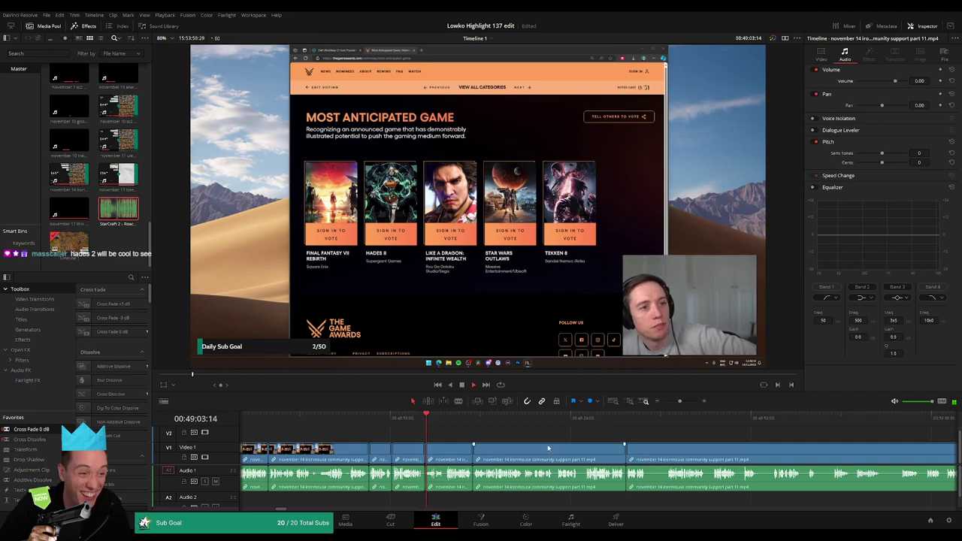
Cut out and ripple-delete about 2.9 seconds of the footage starting near 00:49:34.
{"action": "left_click", "coordinate": [646, 446]}
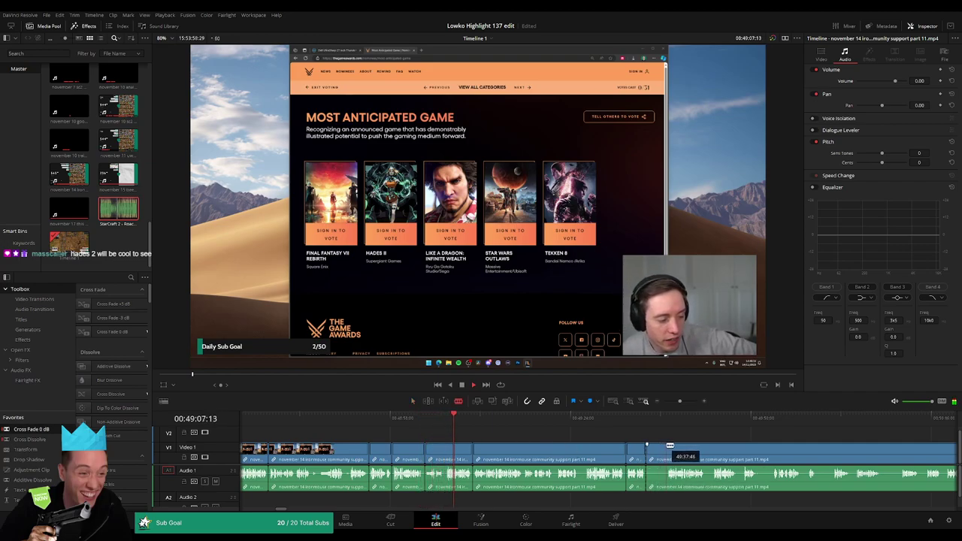
{"action": "left_click", "coordinate": [667, 447]}
{"action": "key", "text": "a"}
{"action": "key", "text": "Delete"}
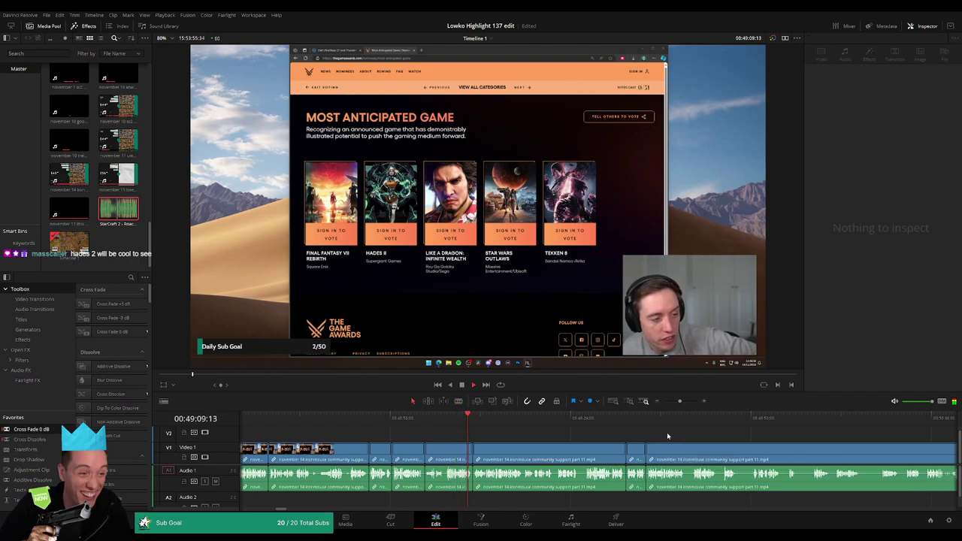
Cut out and ripple-delete about one second of the footage starting near 00:49:40.
{"action": "left_click_drag", "start_coordinate": [676, 435], "coordinate": [530, 430]}
{"action": "key", "text": "b"}
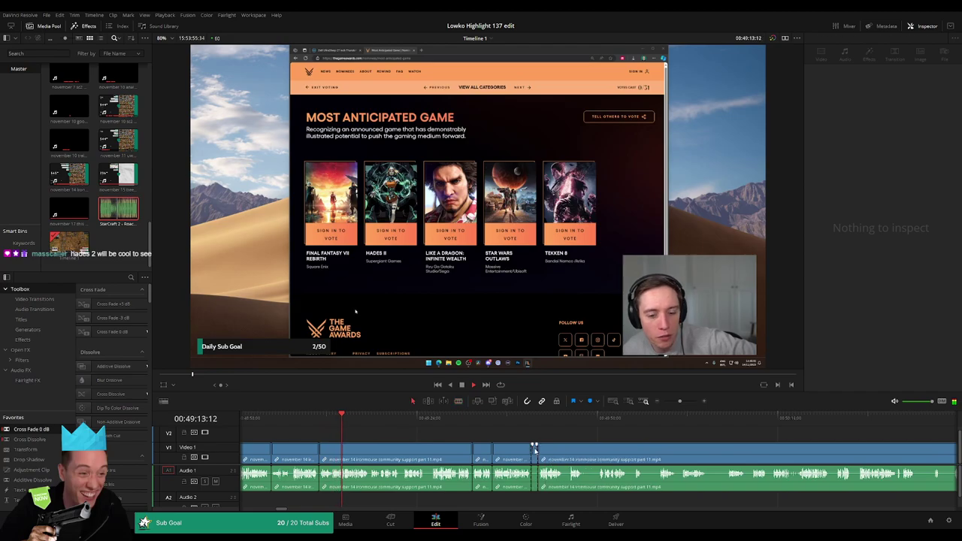
{"action": "left_click", "coordinate": [534, 448]}
{"action": "key", "text": "a"}
{"action": "left_click_drag", "start_coordinate": [535, 450], "coordinate": [589, 447]}
Cut out and ripple-delete the short pause starting near 00:49:44.
{"action": "left_click", "coordinate": [564, 446]}
{"action": "key", "text": "a"}
{"action": "left_click", "coordinate": [561, 451]}
{"action": "key", "text": "Delete"}
Cut out and ripple-delete about 2.3 seconds of the footage starting near 00:49:46.
{"action": "left_click", "coordinate": [585, 447]}
{"action": "key", "text": "a"}
{"action": "left_click", "coordinate": [579, 450]}
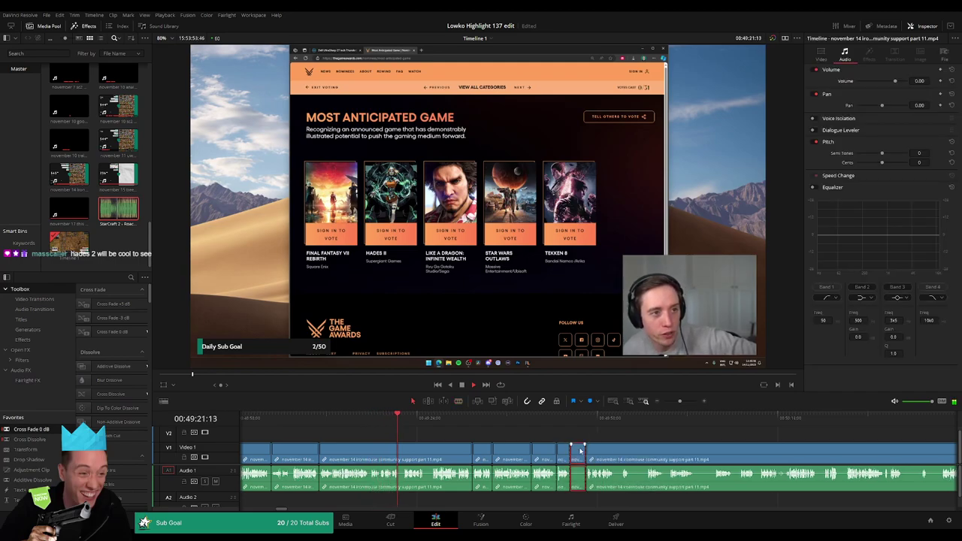
{"action": "key", "text": "Delete"}
Cut out and ripple-delete about one second of the footage starting near 00:49:25.
{"action": "key", "text": "b"}
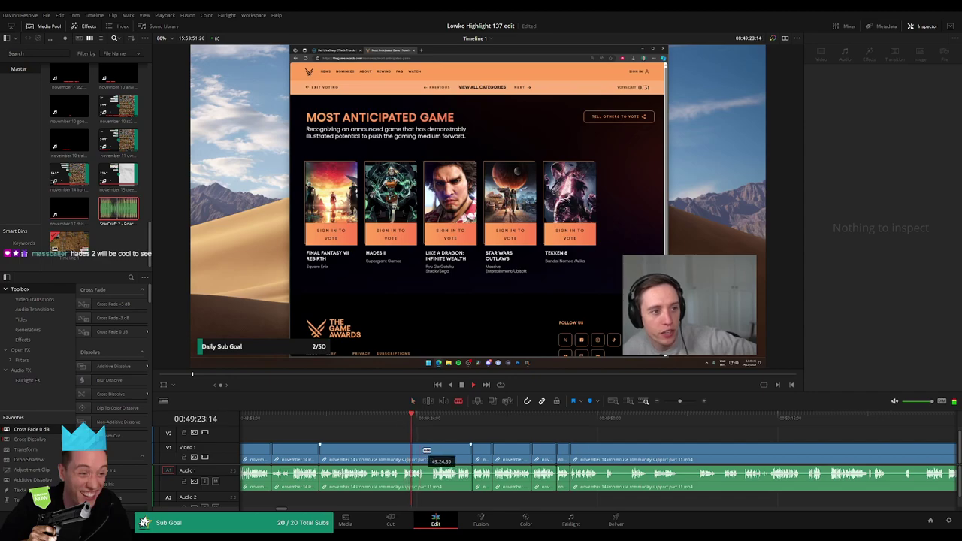
{"action": "left_click", "coordinate": [427, 451]}
{"action": "left_click", "coordinate": [434, 450]}
{"action": "key", "text": "a"}
{"action": "left_click", "coordinate": [429, 453]}
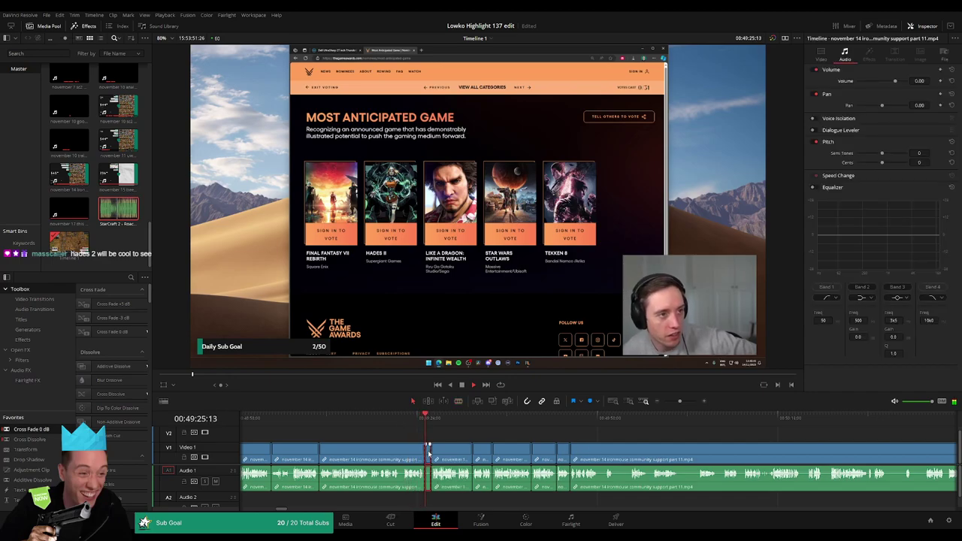
{"action": "key", "text": "Delete"}
Cut out and ripple-delete two short pauses in the footage between about 00:49:49 and 00:49:54.
{"action": "scroll", "coordinate": [475, 452], "scroll_direction": "right", "scroll_amount": 1}
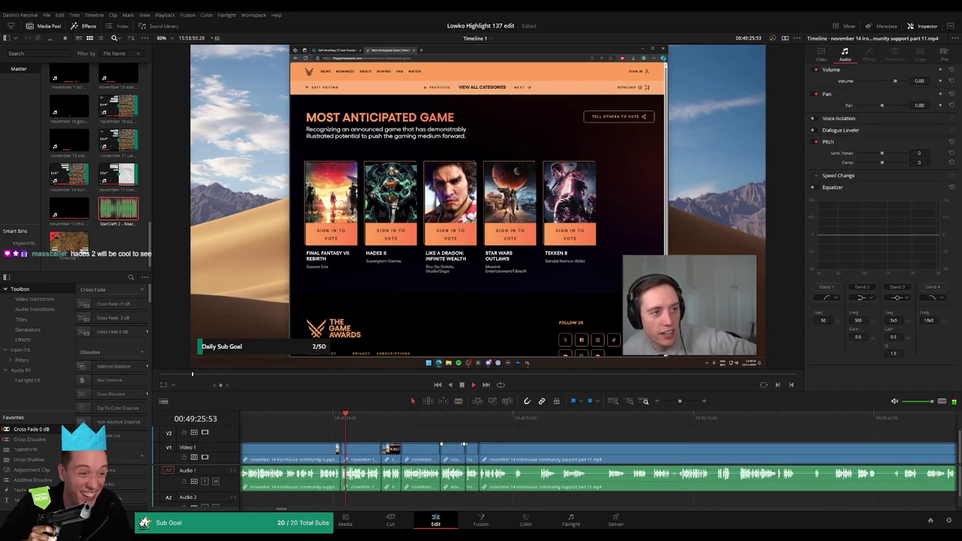
{"action": "key", "text": "b"}
{"action": "left_click", "coordinate": [508, 455]}
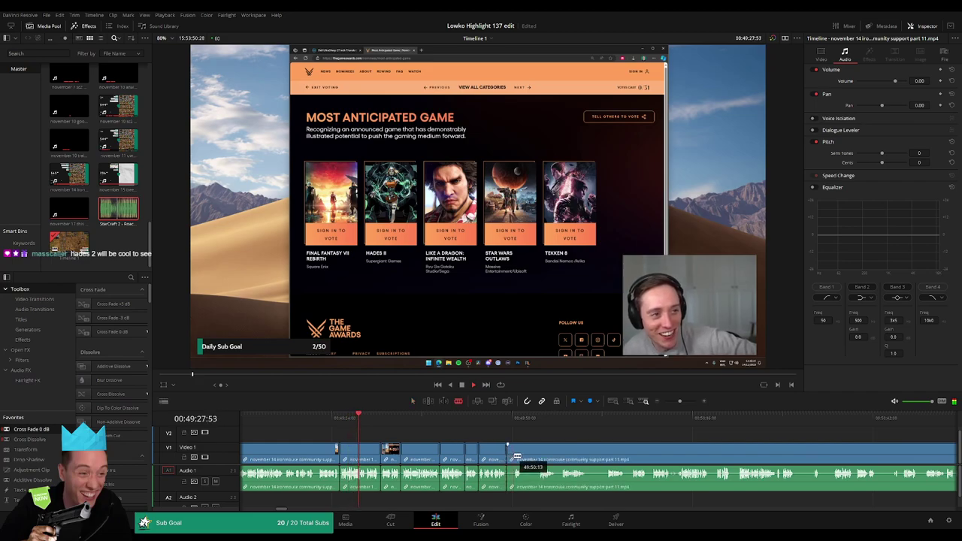
{"action": "left_click", "coordinate": [515, 455]}
{"action": "left_click", "coordinate": [524, 454]}
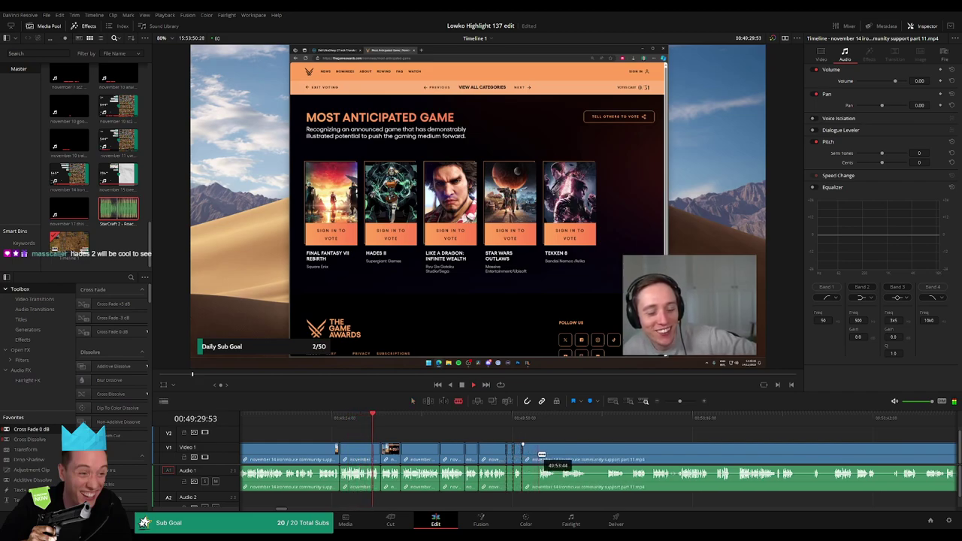
{"action": "left_click", "coordinate": [539, 454]}
{"action": "key", "text": "a"}
{"action": "left_click", "coordinate": [534, 455]}
{"action": "key", "text": "Delete"}
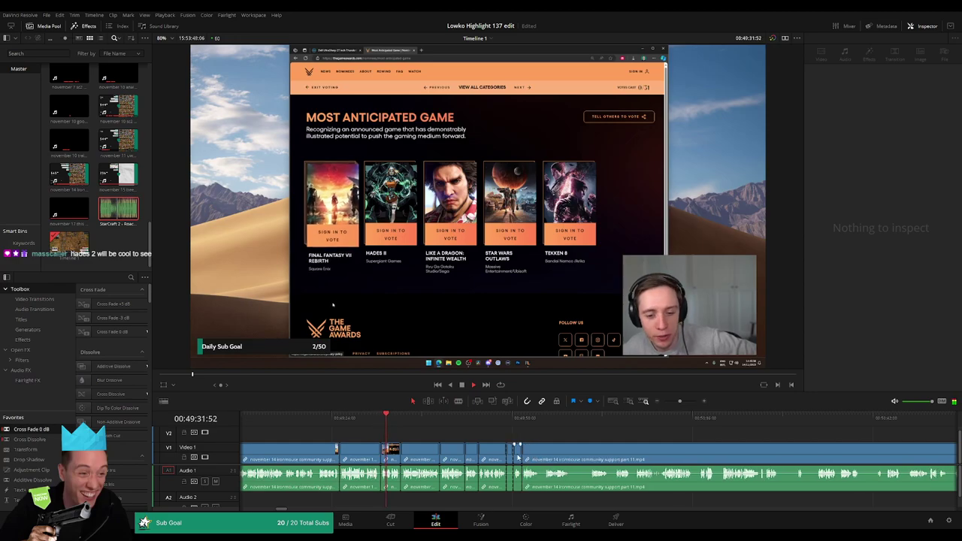
{"action": "left_click", "coordinate": [511, 455]}
{"action": "key", "text": "Delete"}
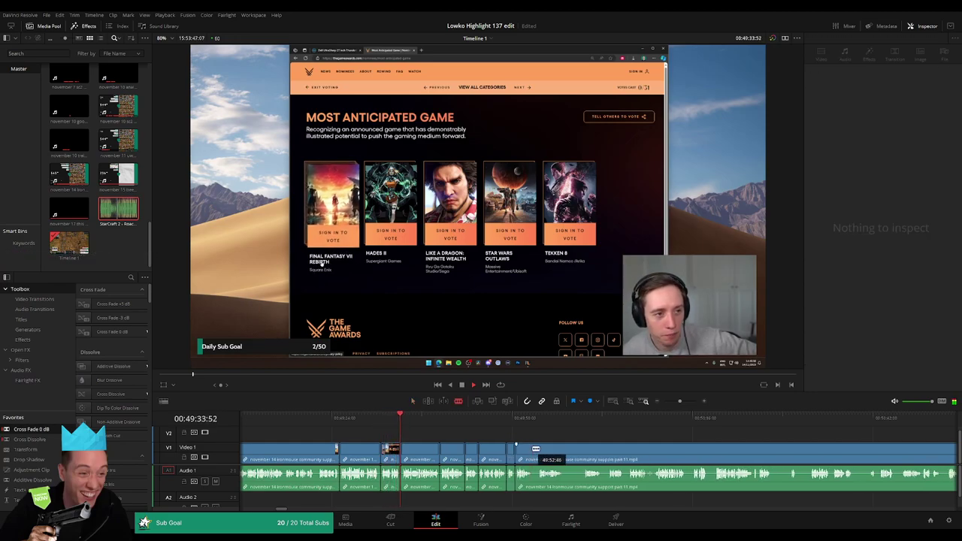
Cut out and ripple-delete three short sections of the footage starting near 00:49:53, 00:49:56 and 00:49:59.
{"action": "left_click", "coordinate": [535, 451]}
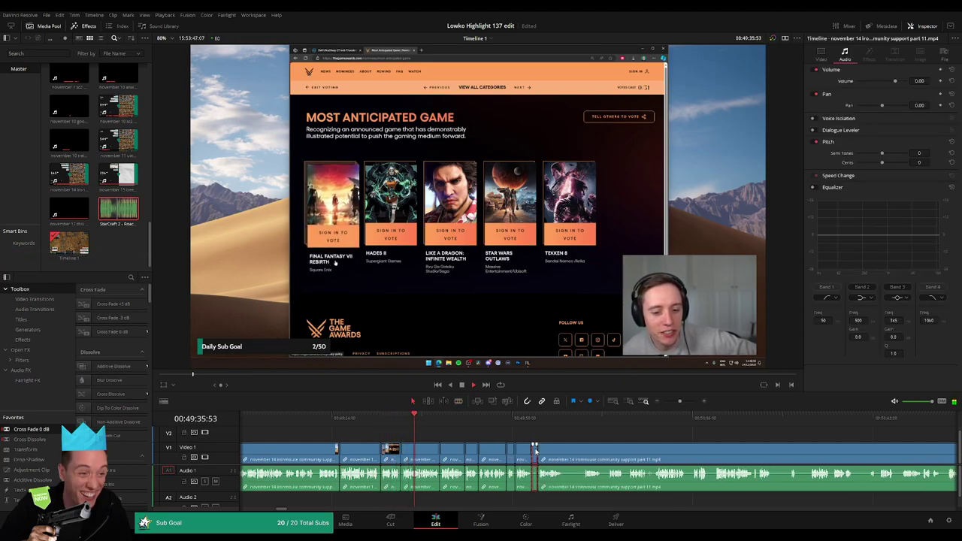
{"action": "key", "text": "Delete"}
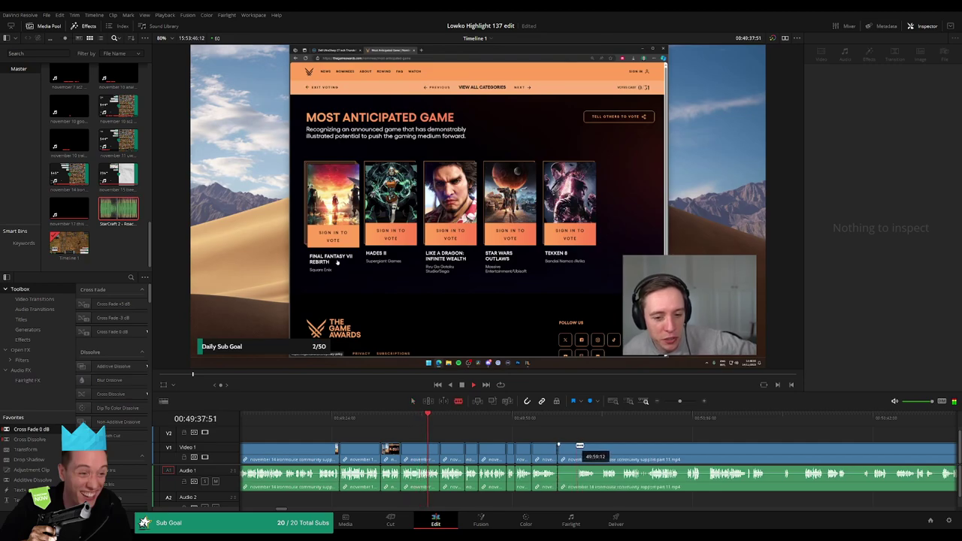
{"action": "left_click", "coordinate": [570, 452]}
{"action": "key", "text": "Delete"}
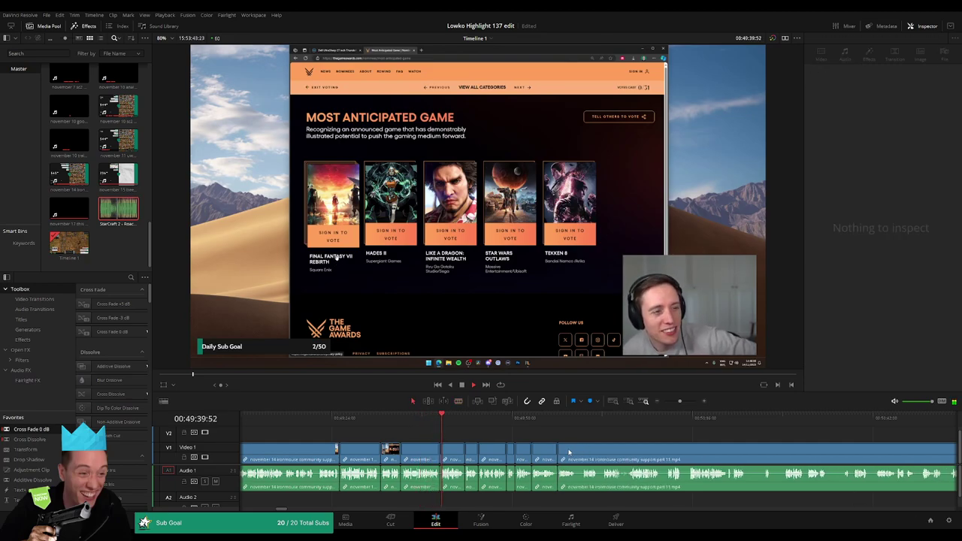
{"action": "left_click", "coordinate": [578, 450]}
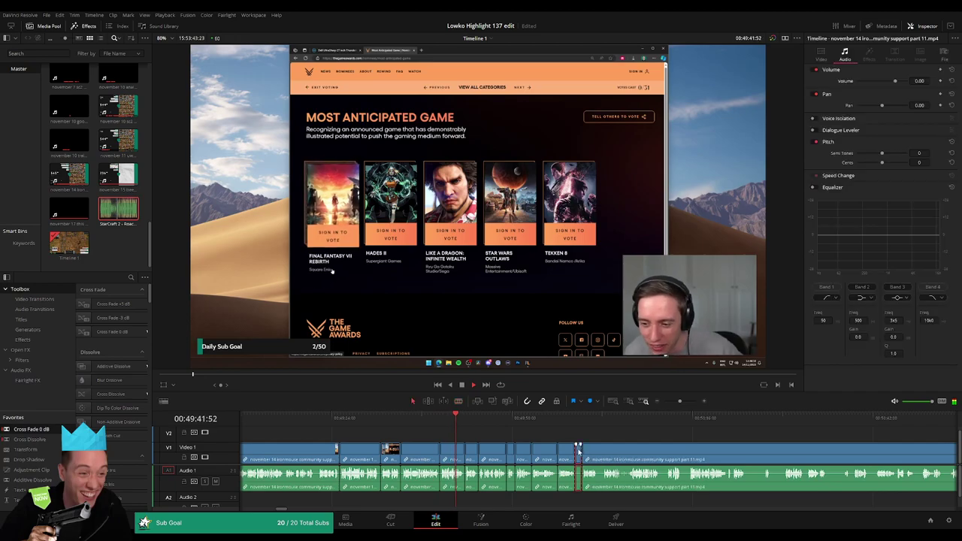
{"action": "key", "text": "Delete"}
Cut out and ripple-delete about 2.4 seconds of the footage starting near 00:50:22.
{"action": "scroll", "coordinate": [643, 449], "scroll_direction": "right", "scroll_amount": 2}
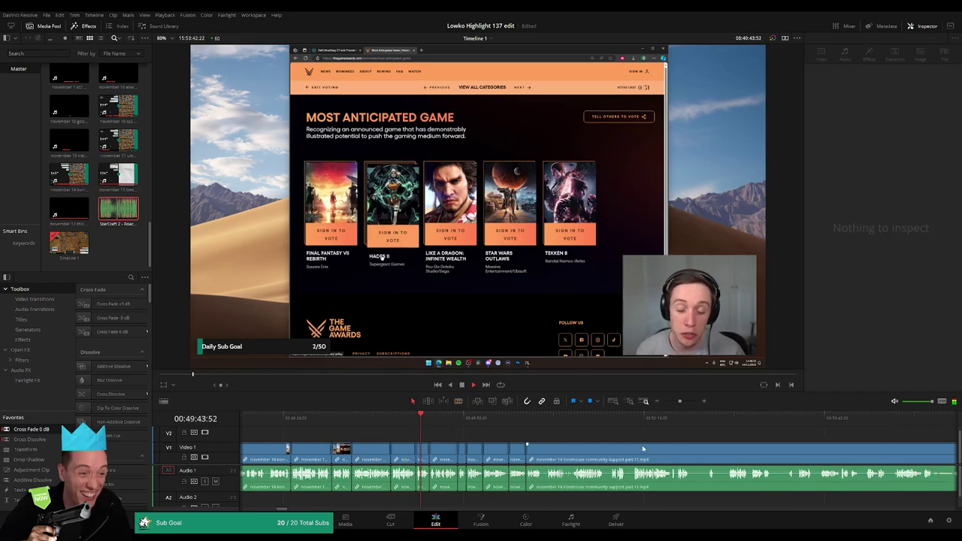
{"action": "left_click", "coordinate": [692, 459]}
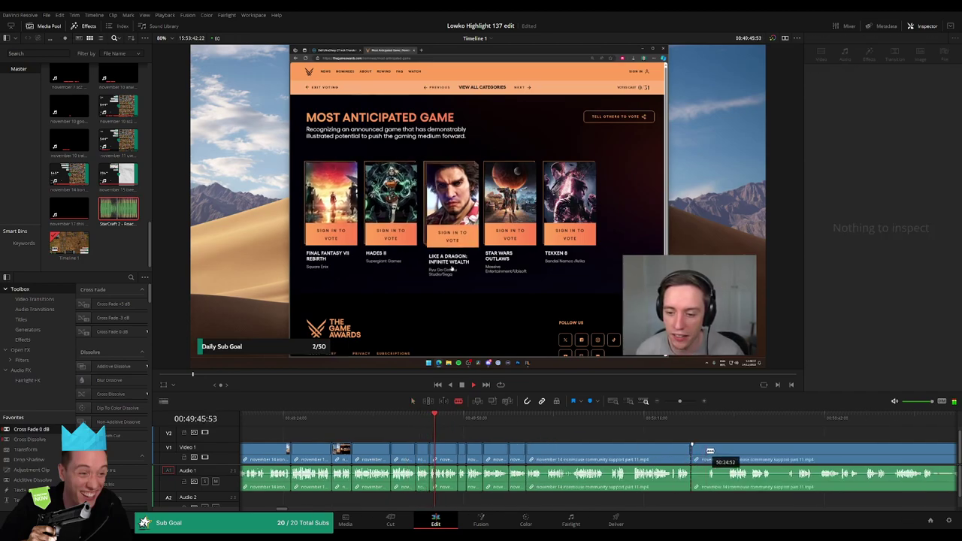
{"action": "left_click", "coordinate": [708, 452]}
{"action": "key", "text": "a"}
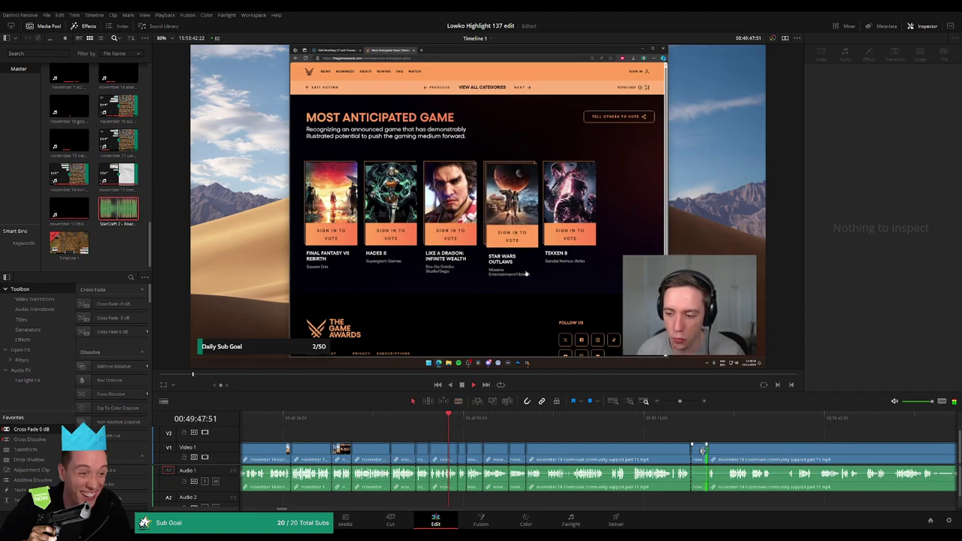
{"action": "left_click", "coordinate": [698, 453]}
{"action": "key", "text": "Delete"}
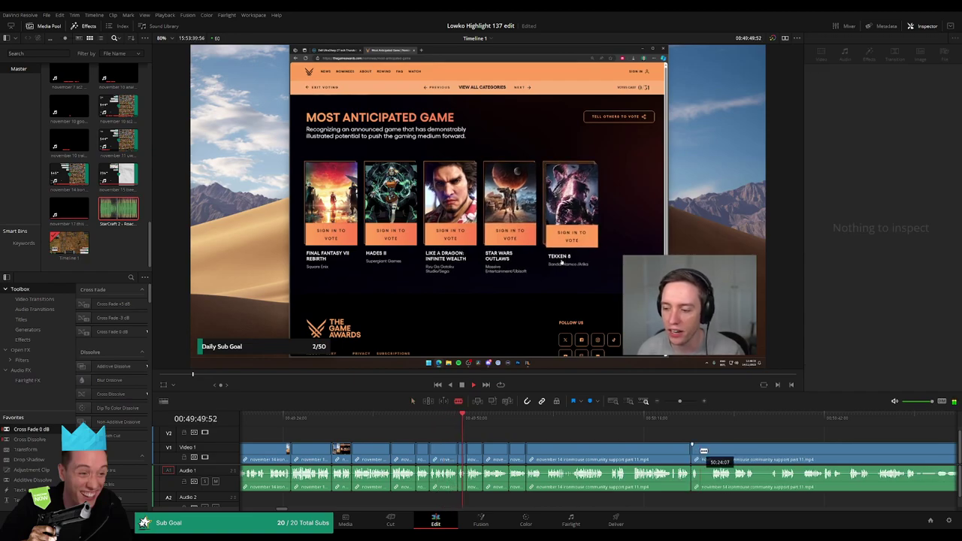
Cut out and ripple-delete about two seconds of the footage starting near 00:50:23.
{"action": "left_click", "coordinate": [710, 452]}
{"action": "key", "text": "a"}
{"action": "left_click", "coordinate": [705, 454]}
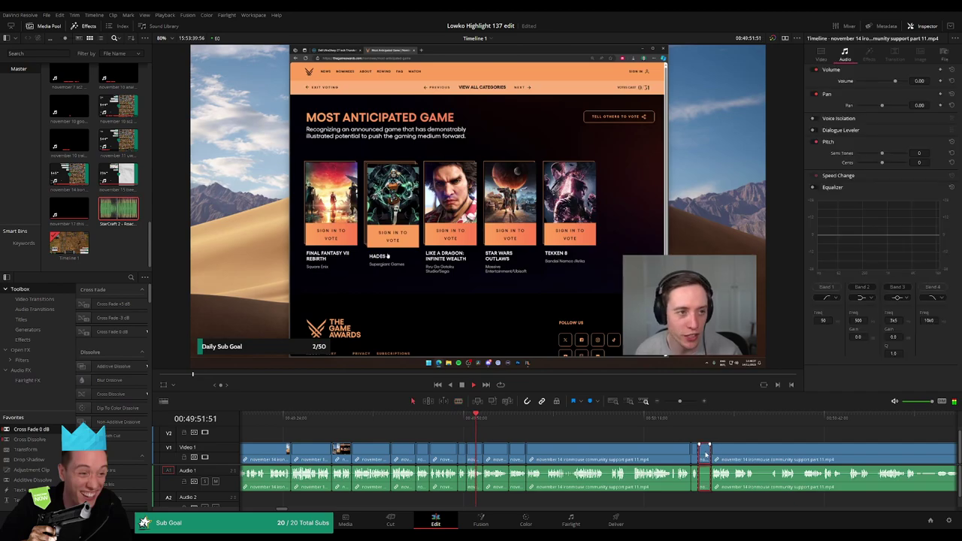
{"action": "key", "text": "Delete"}
Cut out and ripple-delete about 2.3 seconds of the footage starting near 00:50:29 and about one second near 00:50:33.
{"action": "scroll", "coordinate": [691, 453], "scroll_direction": "right", "scroll_amount": 2}
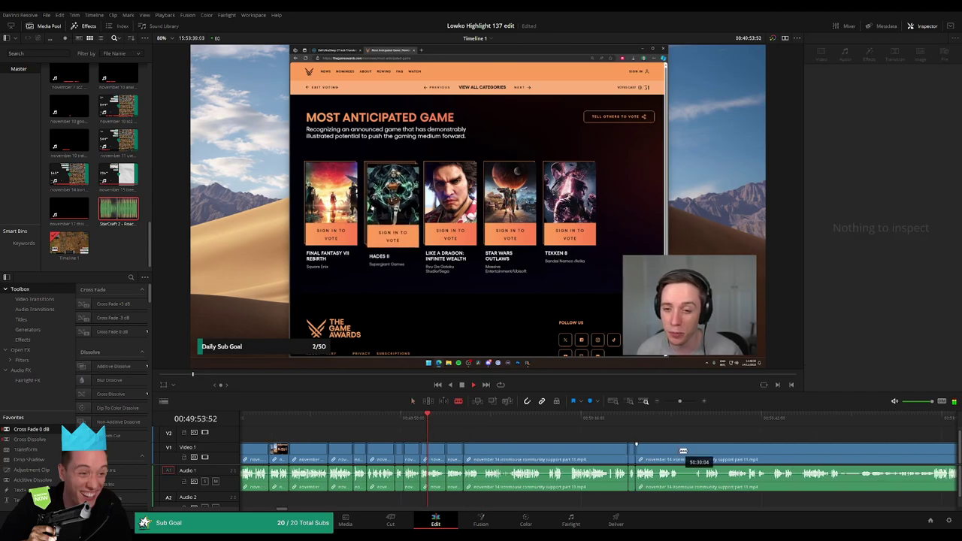
{"action": "left_click", "coordinate": [681, 451]}
{"action": "left_click", "coordinate": [694, 451]}
{"action": "key", "text": "a"}
{"action": "left_click", "coordinate": [687, 452]}
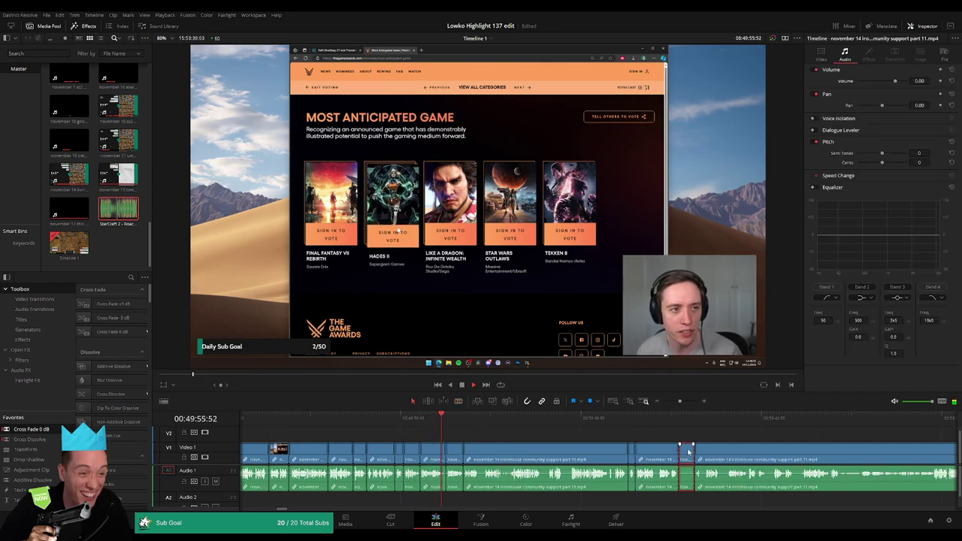
{"action": "key", "text": "Delete"}
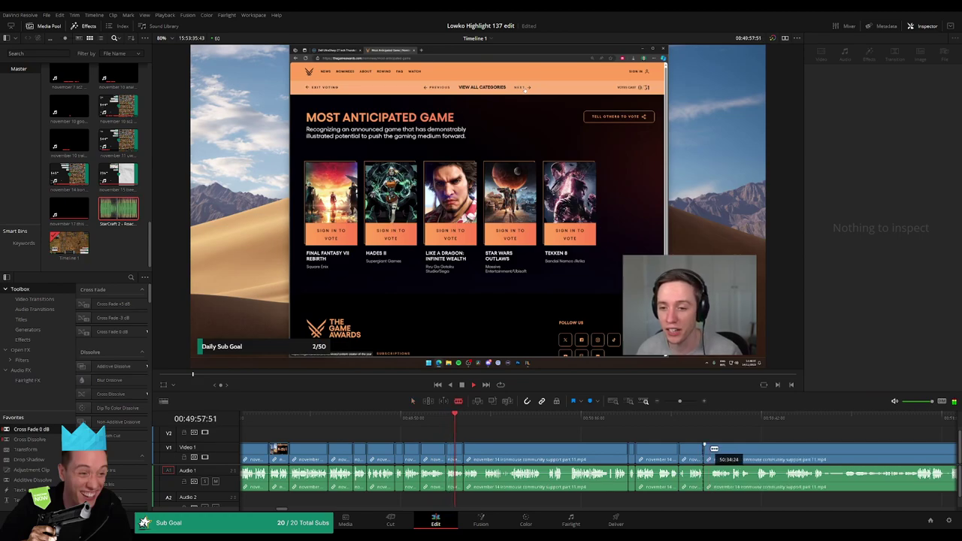
{"action": "left_click", "coordinate": [707, 456]}
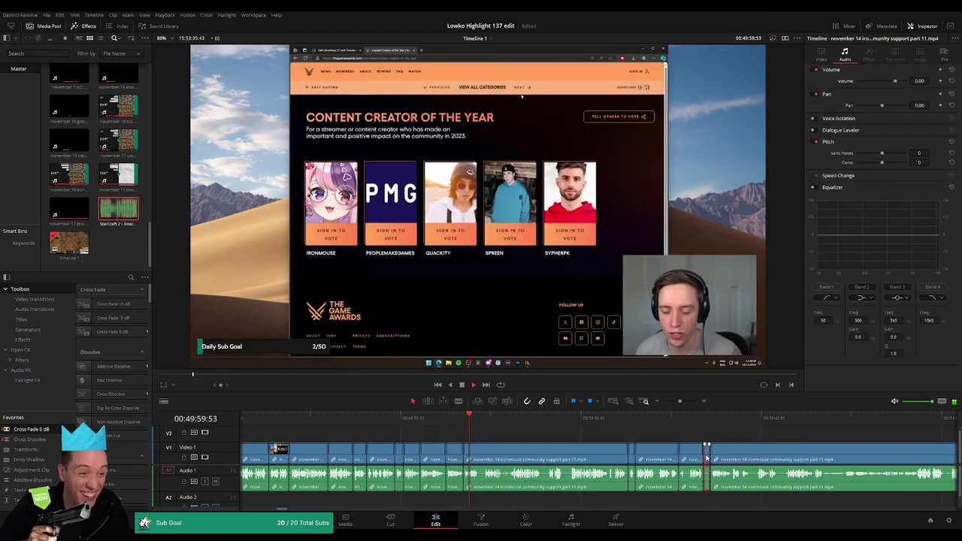
{"action": "key", "text": "Delete"}
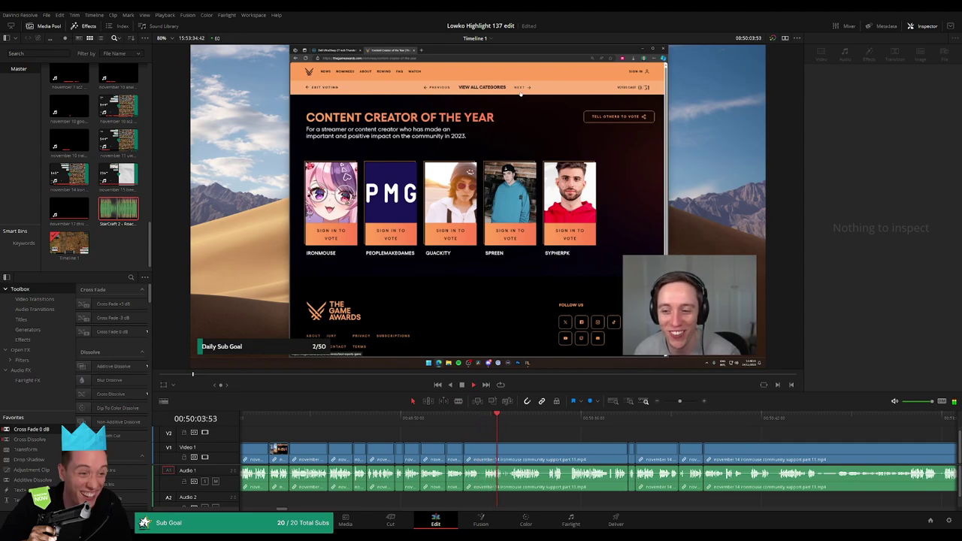
Cut out and ripple-delete the short pause in the Content Creator of the Year footage starting near 00:50:10.
{"action": "scroll", "coordinate": [432, 449], "scroll_direction": "right", "scroll_amount": 3}
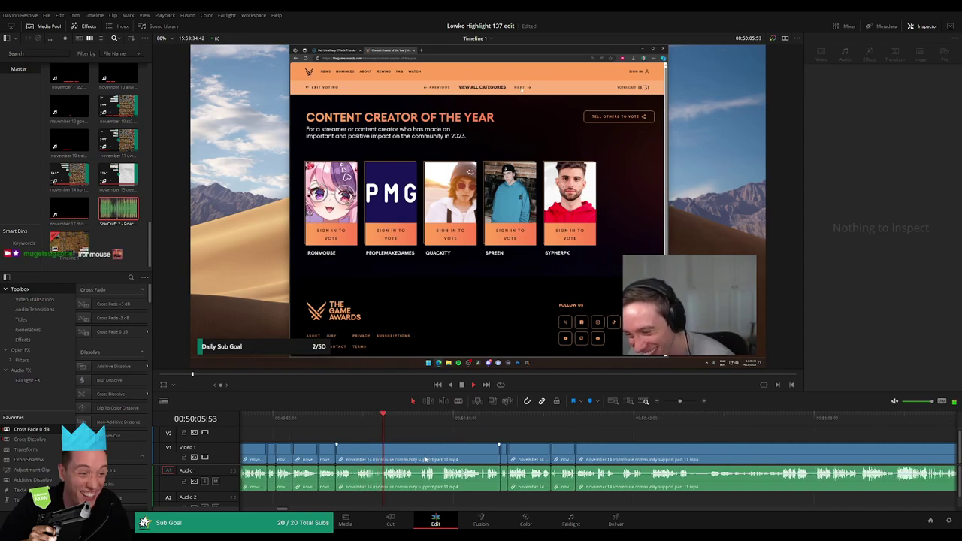
{"action": "key", "text": "b"}
{"action": "left_click", "coordinate": [416, 456]}
{"action": "key", "text": "a"}
{"action": "left_click", "coordinate": [417, 456]}
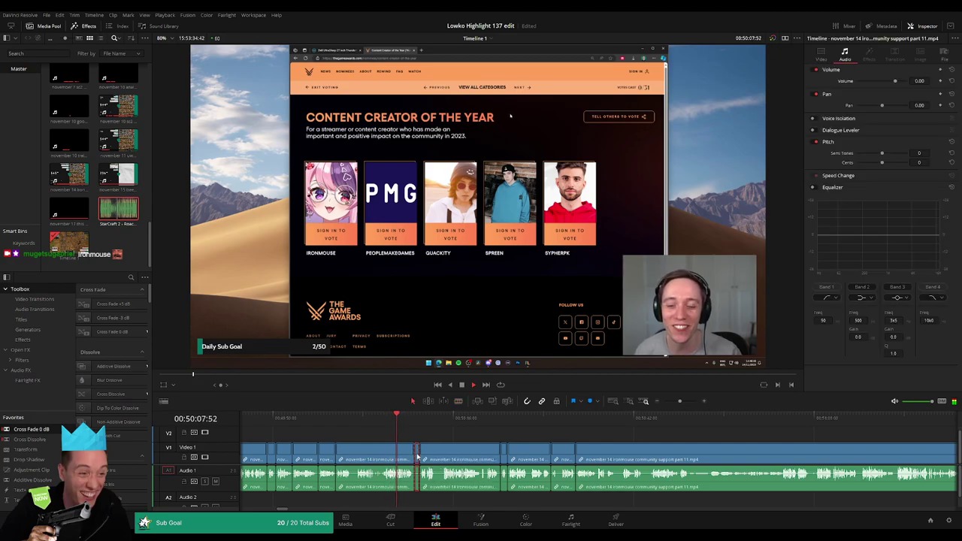
{"action": "key", "text": "BackSpace"}
Cut out and ripple-delete about 1.2 seconds of the footage starting near 00:50:12.
{"action": "left_click", "coordinate": [430, 456]}
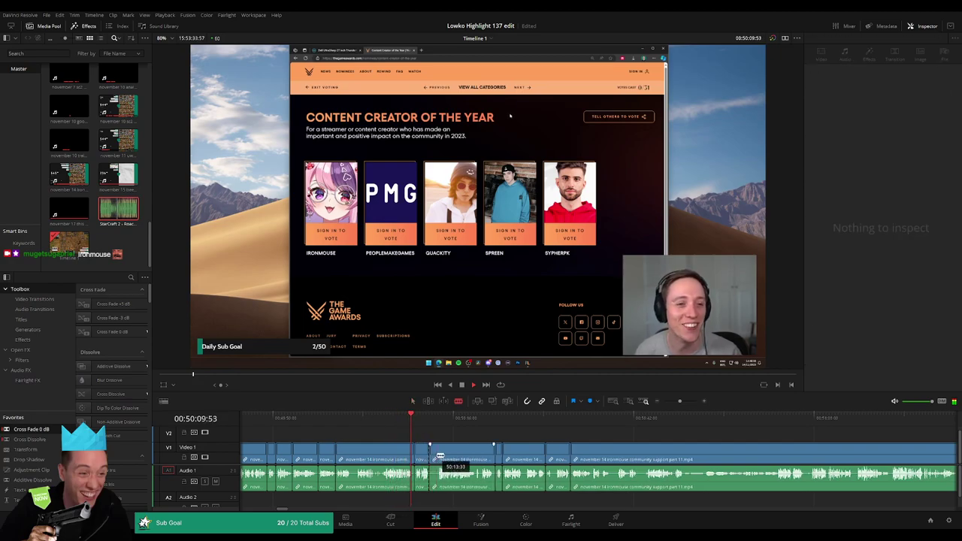
{"action": "key", "text": "a"}
{"action": "left_click", "coordinate": [434, 456]}
{"action": "key", "text": "Delete"}
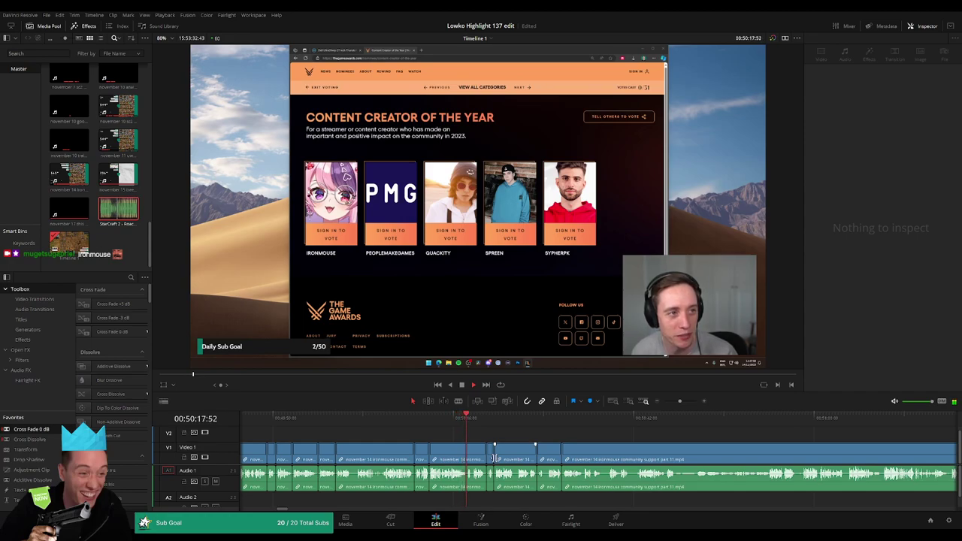
Cut out and ripple-delete the short pause starting near 00:50:37.
{"action": "scroll", "coordinate": [541, 445], "scroll_direction": "right", "scroll_amount": 3}
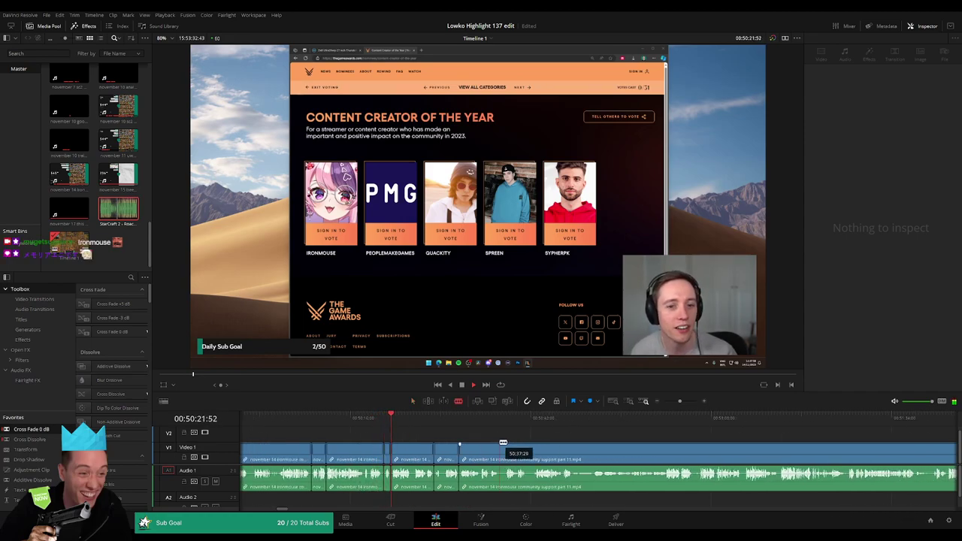
{"action": "left_click", "coordinate": [502, 444]}
{"action": "left_click", "coordinate": [508, 445]}
{"action": "key", "text": "a"}
{"action": "left_click", "coordinate": [502, 449]}
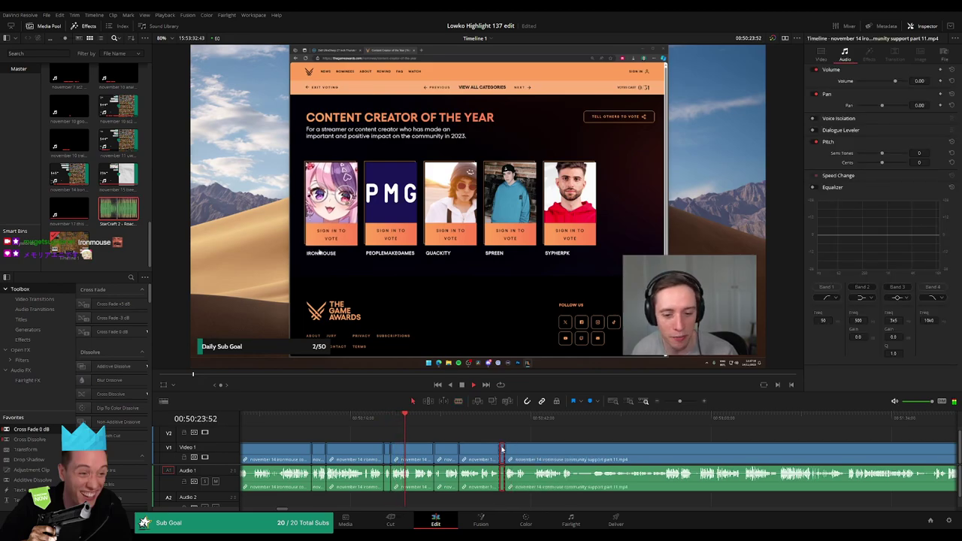
{"action": "key", "text": "Delete"}
Cut out and ripple-delete about one second of the footage starting near 00:50:40.
{"action": "key", "text": "b"}
{"action": "left_click", "coordinate": [522, 451]}
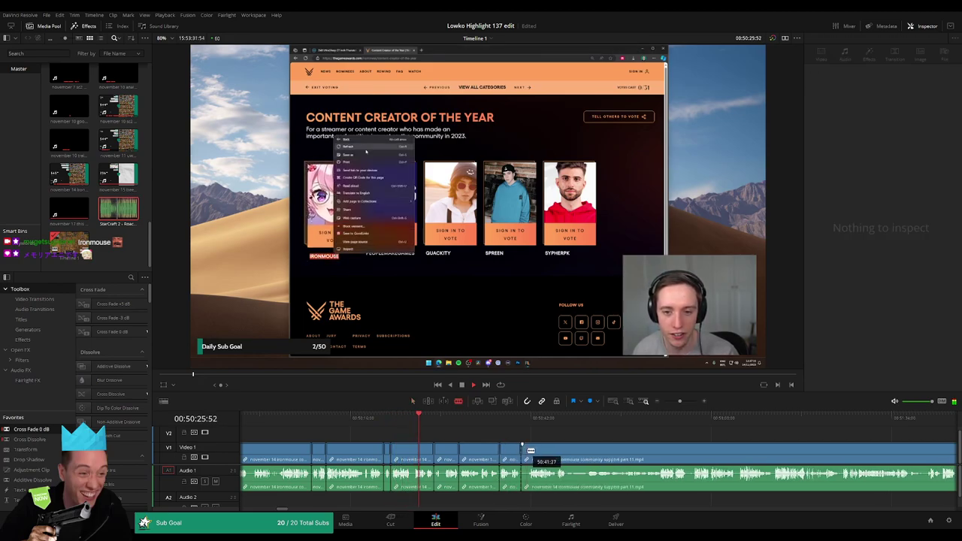
{"action": "left_click", "coordinate": [528, 451]}
{"action": "key", "text": "a"}
{"action": "left_click", "coordinate": [524, 450]}
{"action": "key", "text": "Delete"}
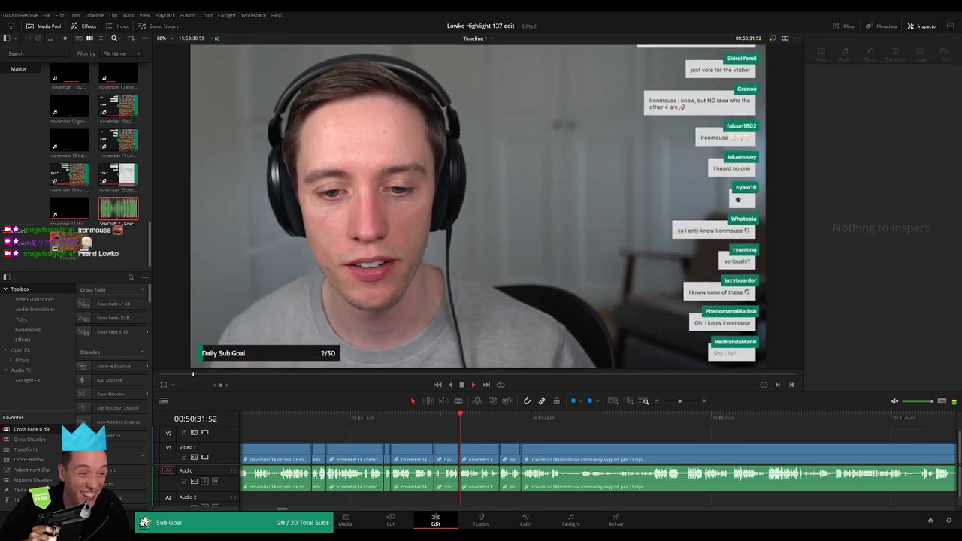
Remove about 0.9 seconds from the start of the clip beginning near 00:50:28, closing the gap, and resume playback.
{"action": "left_click_drag", "start_coordinate": [680, 402], "coordinate": [684, 402]}
{"action": "left_click", "coordinate": [523, 424]}
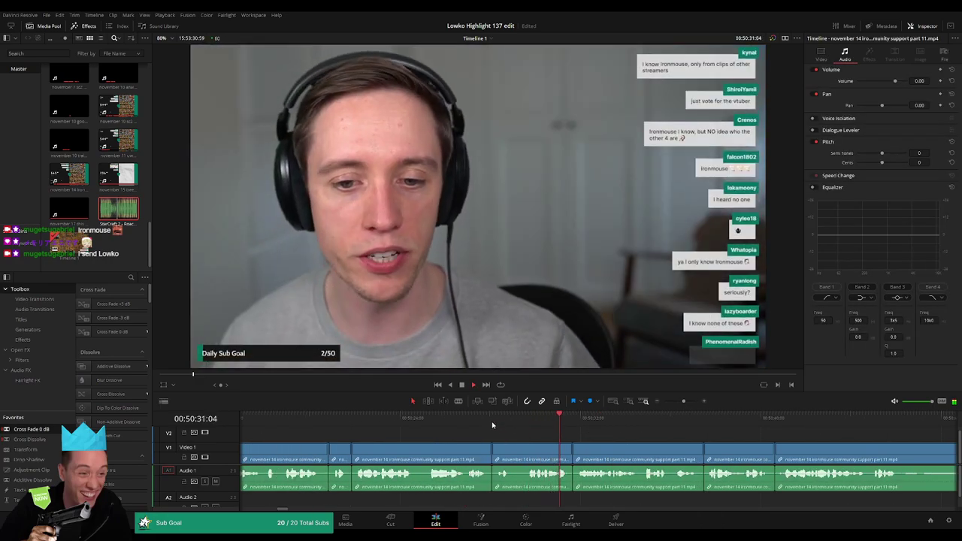
{"action": "left_click", "coordinate": [495, 423]}
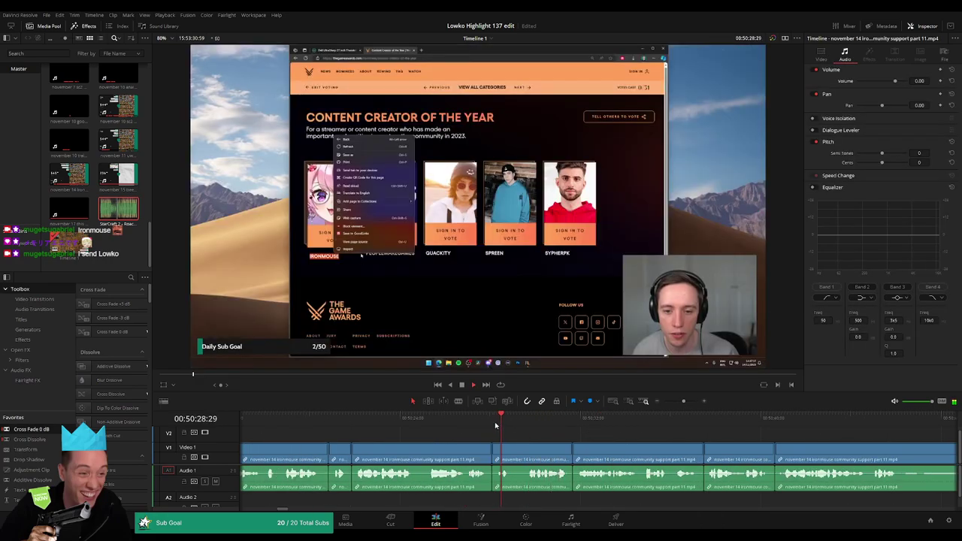
{"action": "left_click", "coordinate": [506, 456]}
{"action": "key", "text": "Delete"}
{"action": "key", "text": "space"}
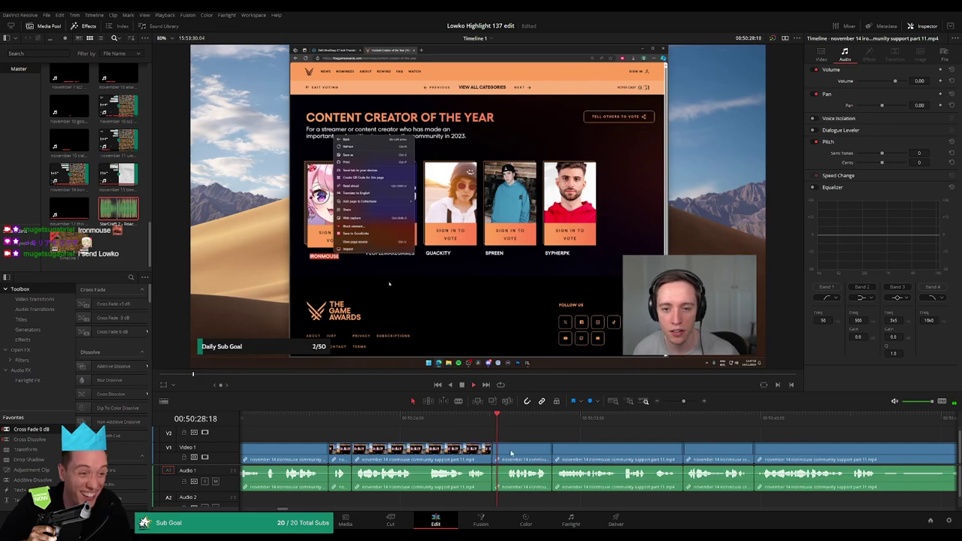
{"action": "left_click_drag", "start_coordinate": [685, 401], "coordinate": [679, 401]}
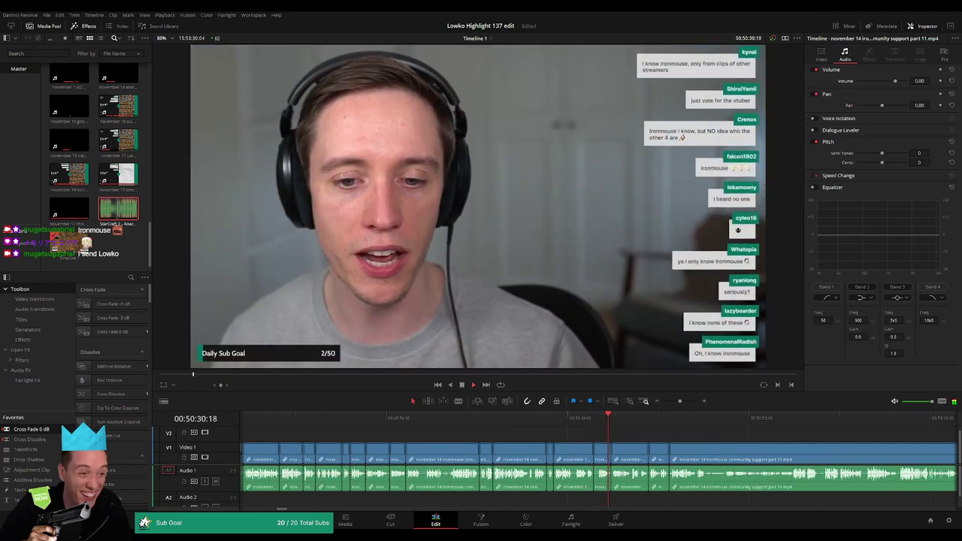
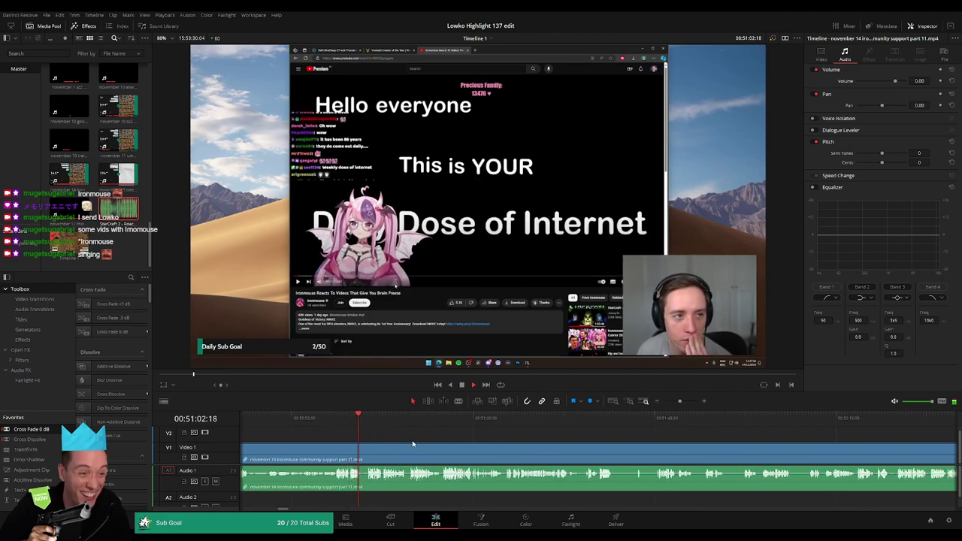
Cut out and ripple-delete the short pause in the Ironmouse video footage starting near 00:51:03.
{"action": "left_click", "coordinate": [366, 451]}
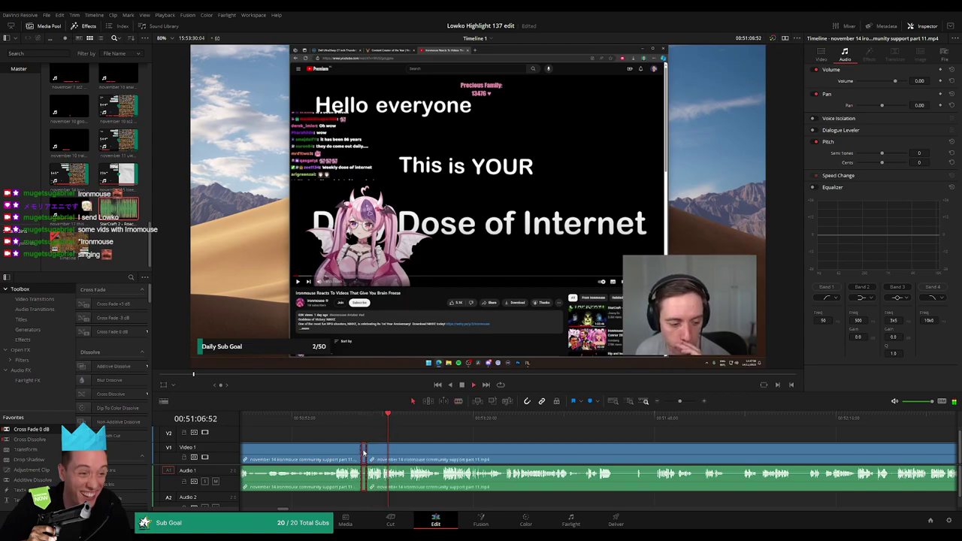
{"action": "key", "text": "Delete"}
{"action": "left_click_drag", "start_coordinate": [415, 441], "coordinate": [347, 440]}
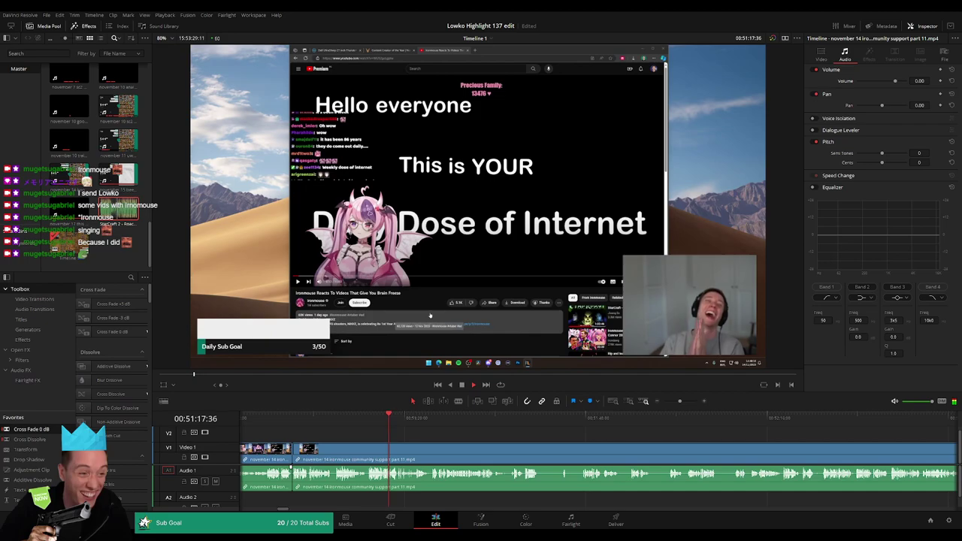
{"action": "scroll", "coordinate": [399, 439], "scroll_direction": "right", "scroll_amount": 1}
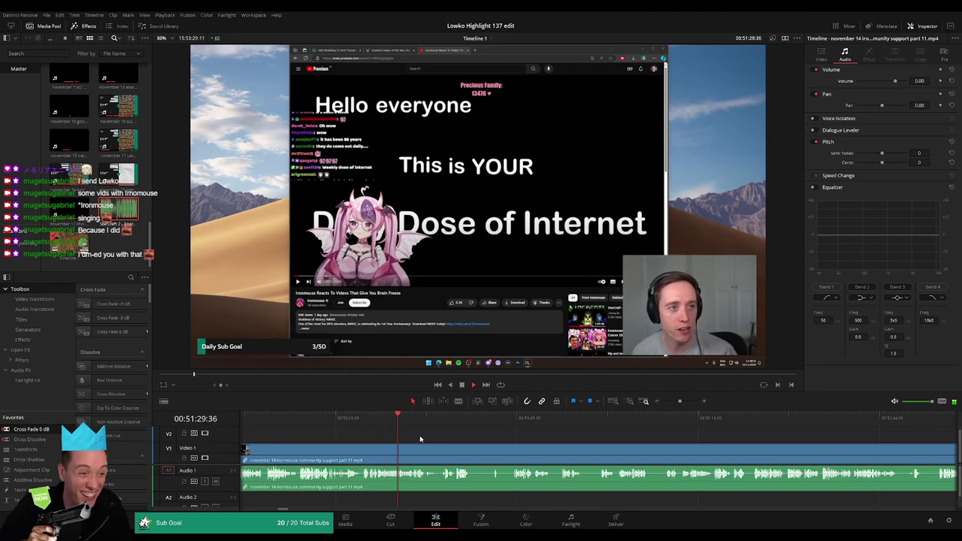
Cut out and ripple-delete about 4.5 seconds of the Content Creator of the Year footage starting near 00:51:34.
{"action": "left_click", "coordinate": [419, 419]}
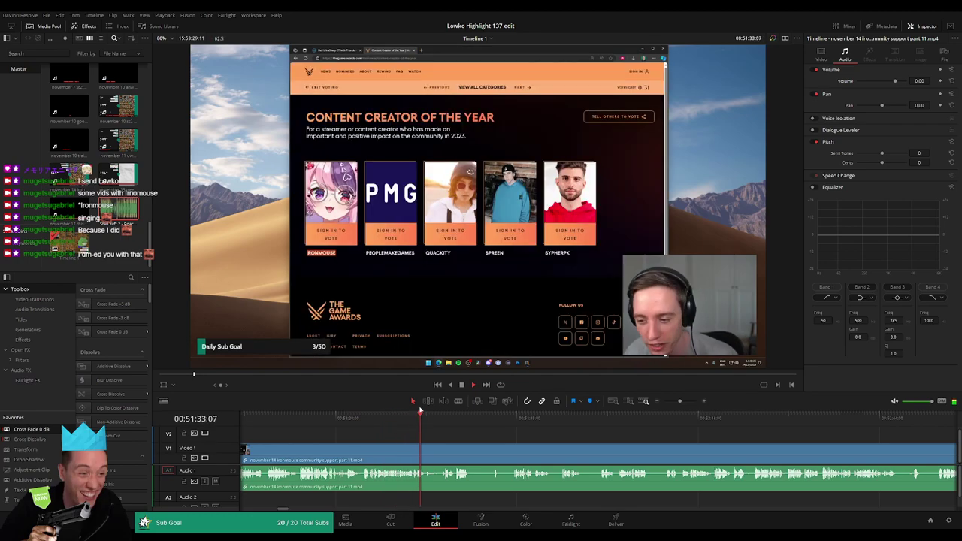
{"action": "left_click", "coordinate": [429, 448]}
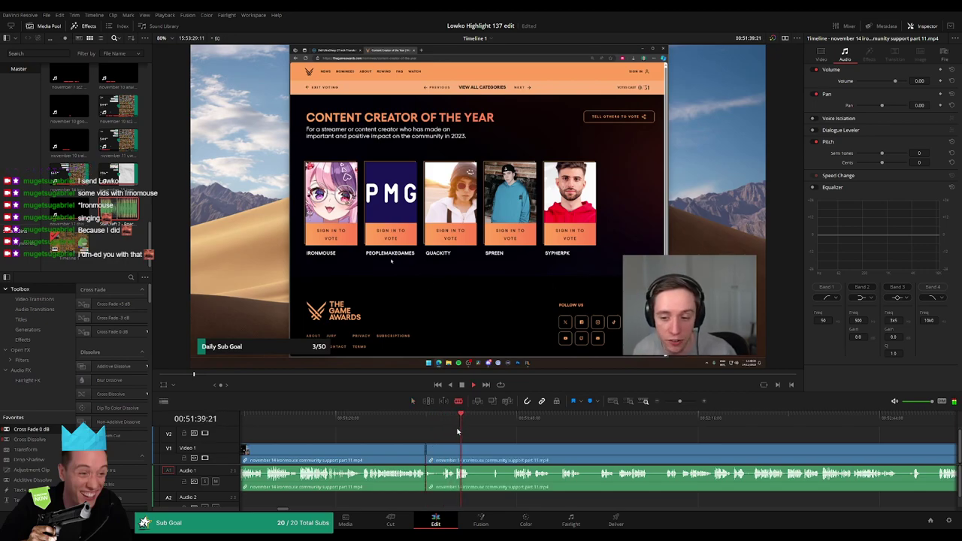
{"action": "left_click", "coordinate": [454, 448]}
{"action": "key", "text": "a"}
{"action": "left_click", "coordinate": [434, 451]}
{"action": "key", "text": "Delete"}
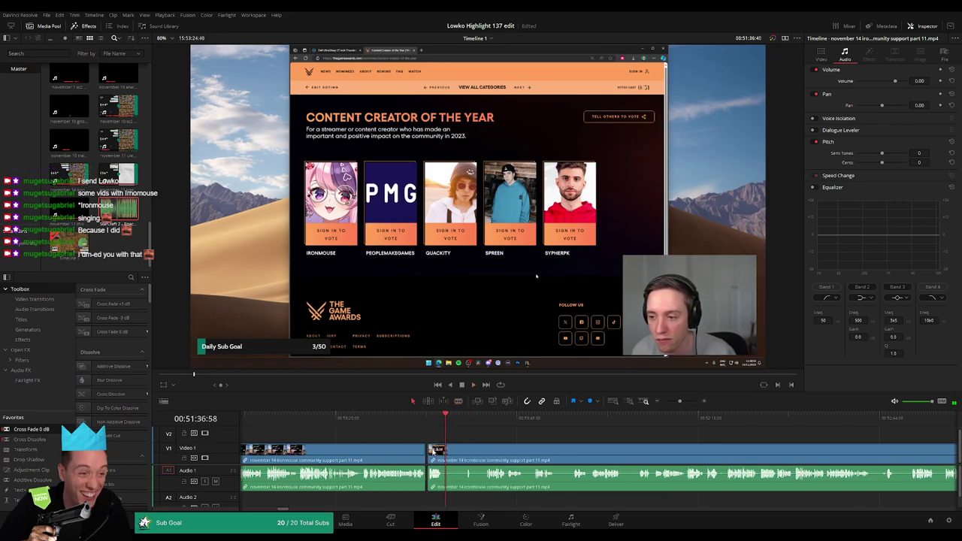
Cut out and ripple-delete about seven seconds of footage from near 00:51:36 to near 00:51:43, around the switch to Best Esports Game.
{"action": "key", "text": "space"}
{"action": "scroll", "coordinate": [476, 440], "scroll_direction": "right", "scroll_amount": 1}
{"action": "key", "text": "b"}
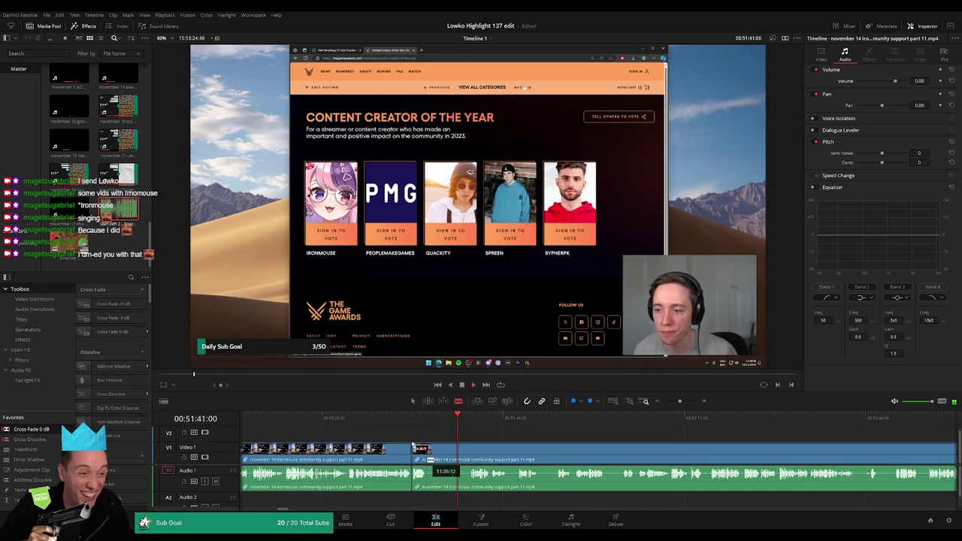
{"action": "left_click", "coordinate": [428, 457]}
{"action": "left_click", "coordinate": [469, 421]}
{"action": "key", "text": "space"}
{"action": "scroll", "coordinate": [562, 448], "scroll_direction": "right", "scroll_amount": 5}
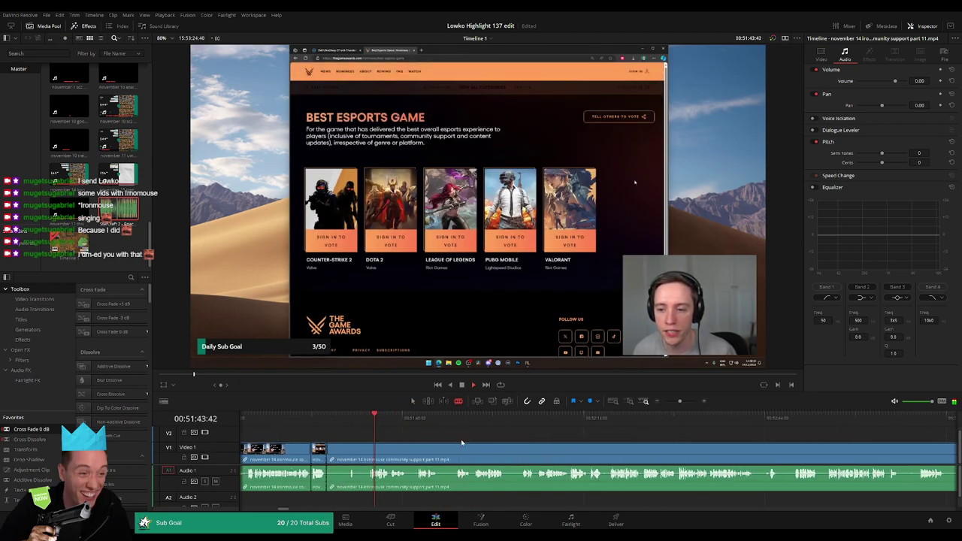
{"action": "left_click", "coordinate": [368, 419]}
{"action": "key", "text": "space"}
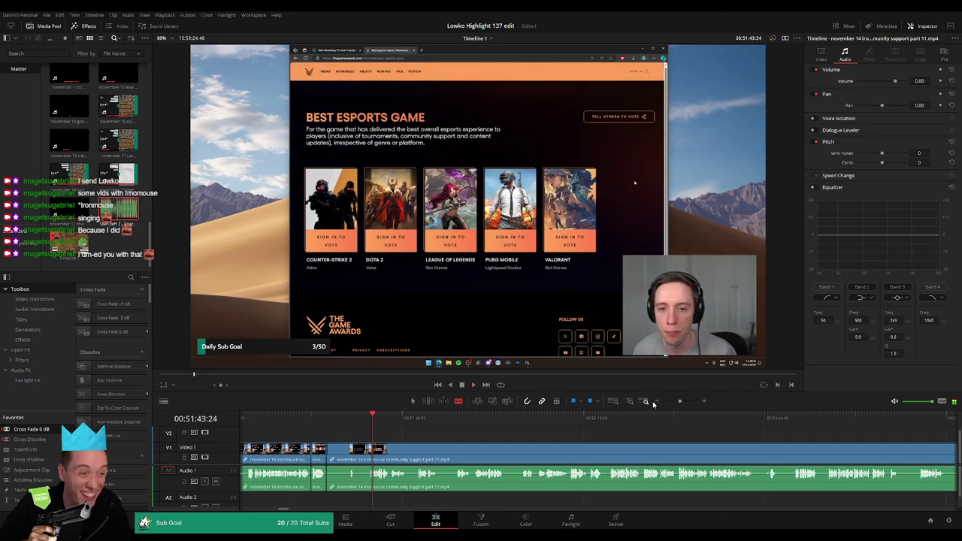
{"action": "left_click_drag", "start_coordinate": [679, 401], "coordinate": [684, 402]}
{"action": "key", "text": "space"}
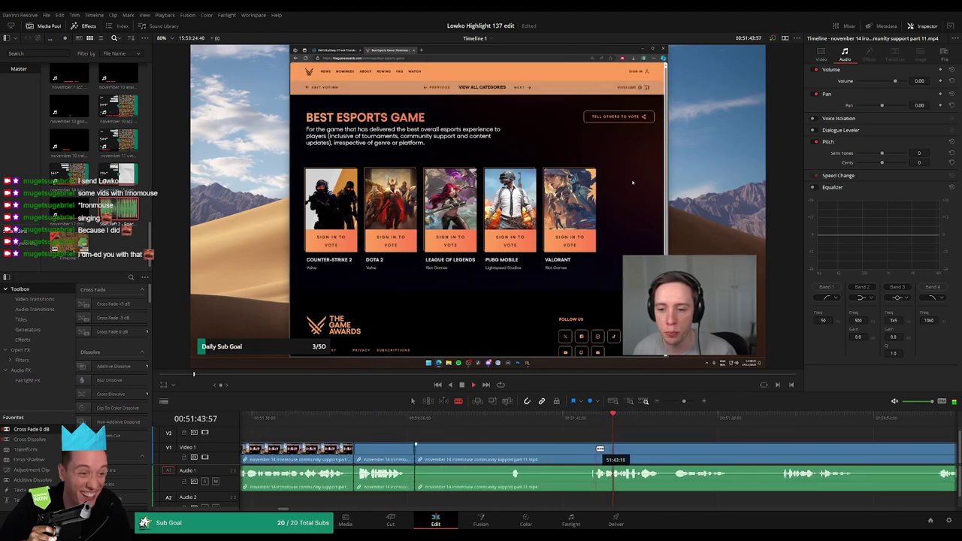
{"action": "left_click", "coordinate": [569, 454]}
{"action": "key", "text": "Delete"}
Cut out and ripple-delete about two seconds starting near 00:51:41 and about three seconds starting near 00:51:44.
{"action": "key", "text": "b"}
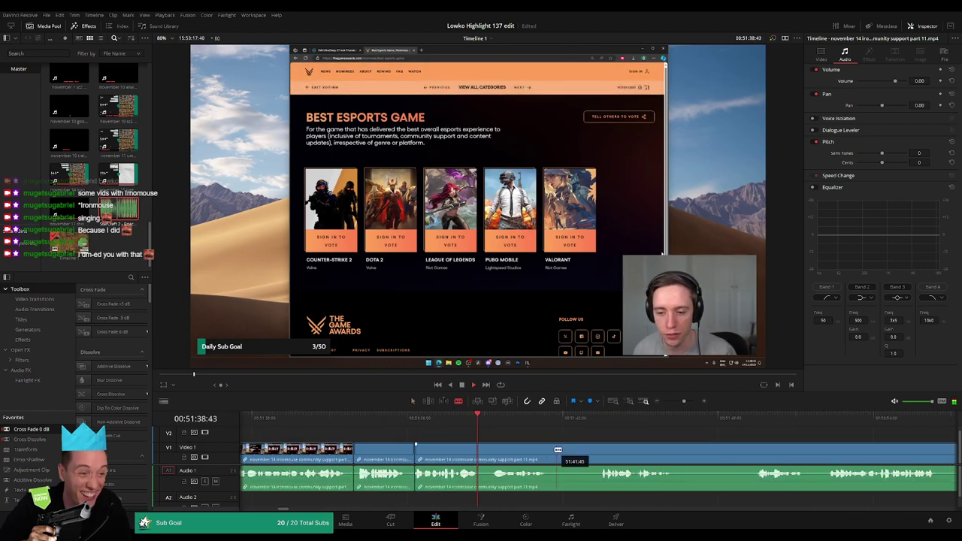
{"action": "left_click", "coordinate": [552, 449]}
{"action": "left_click", "coordinate": [599, 449]}
{"action": "key", "text": "a"}
{"action": "key", "text": "Delete"}
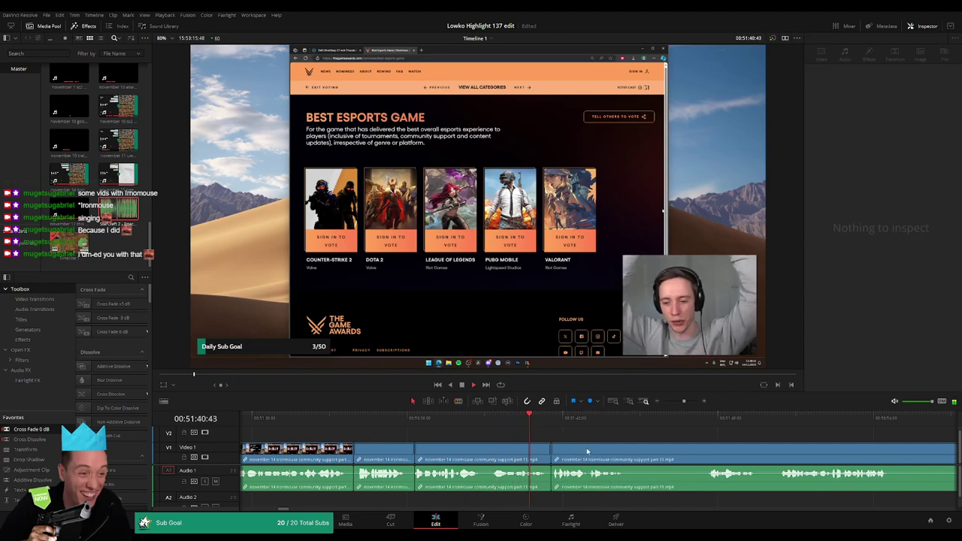
{"action": "left_click", "coordinate": [485, 451]}
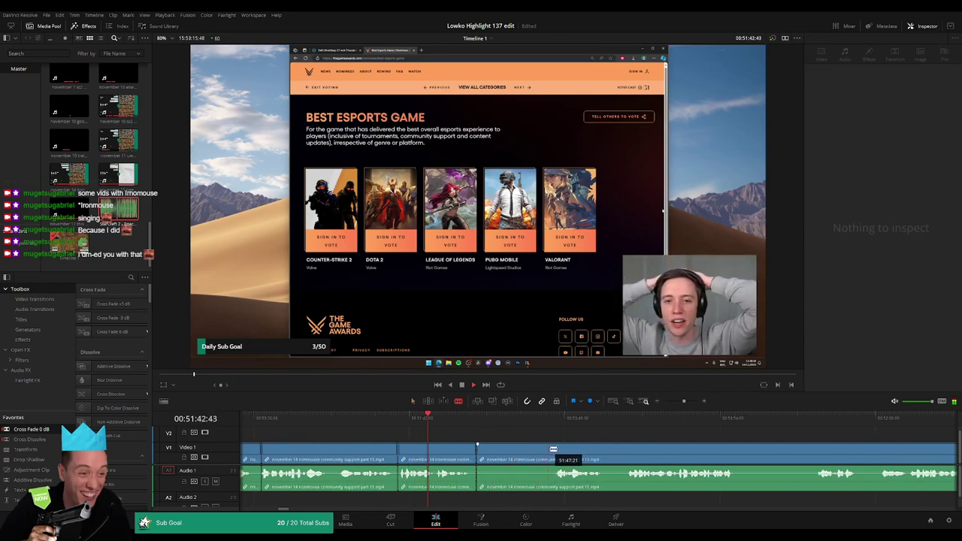
{"action": "key", "text": "Delete"}
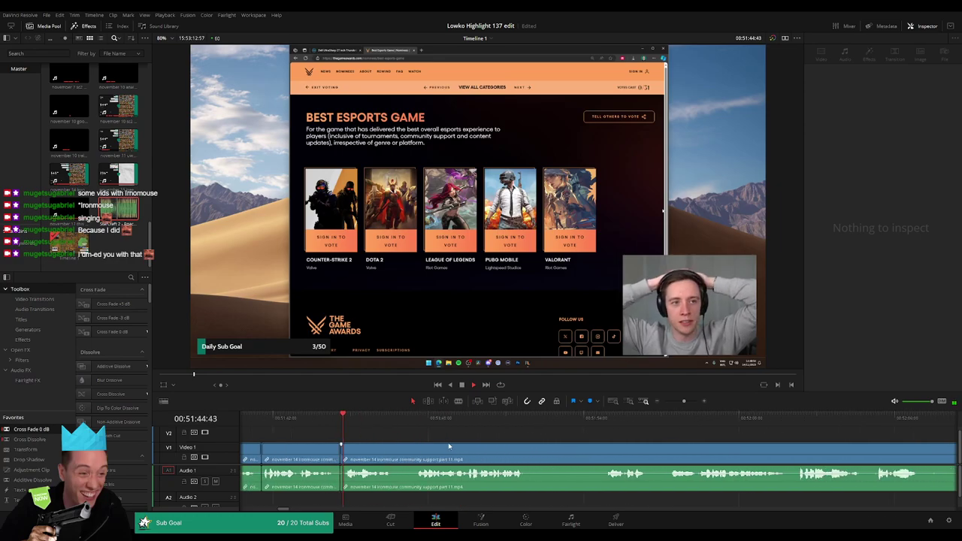
Cut out and ripple-delete the short pause of about 0.8 seconds starting near 00:51:46.
{"action": "left_click", "coordinate": [396, 449]}
{"action": "left_click", "coordinate": [416, 449]}
{"action": "key", "text": "a"}
{"action": "left_click", "coordinate": [412, 453]}
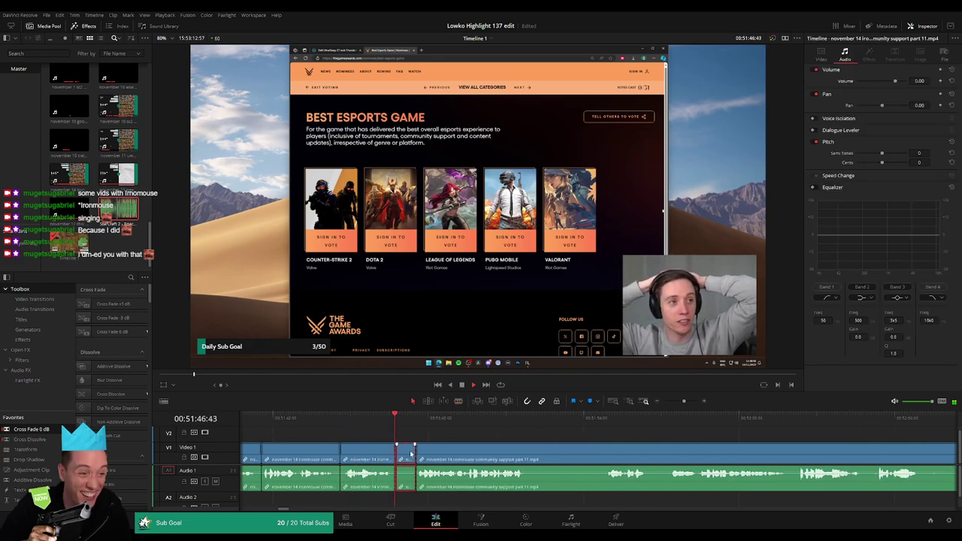
{"action": "key", "text": "Delete"}
Cut out and ripple-delete about three seconds of footage starting near 00:51:51, undoing the first misplaced cut.
{"action": "key", "text": "b"}
{"action": "left_click", "coordinate": [508, 453]}
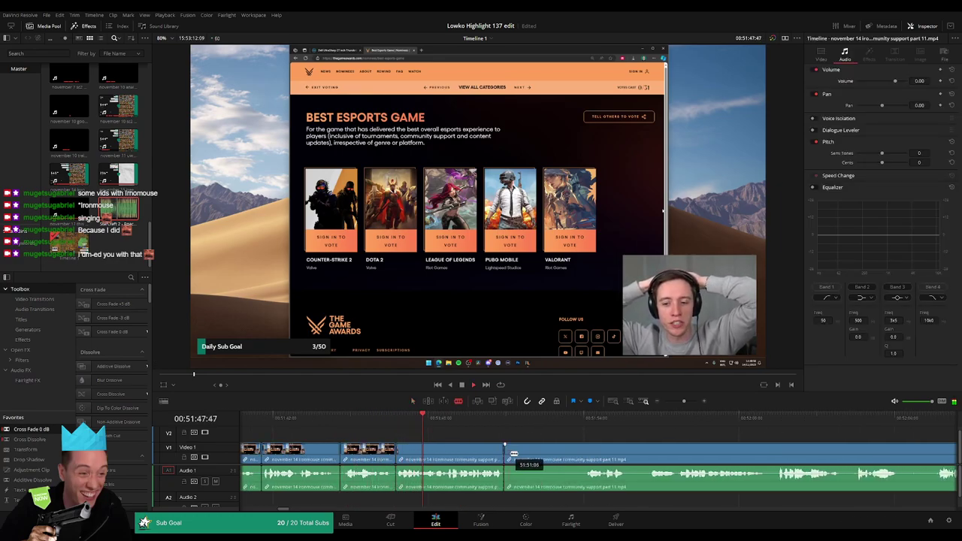
{"action": "key", "text": "ctrl+z"}
{"action": "left_click", "coordinate": [511, 452]}
{"action": "left_click", "coordinate": [585, 455]}
{"action": "key", "text": "a"}
{"action": "left_click", "coordinate": [569, 455]}
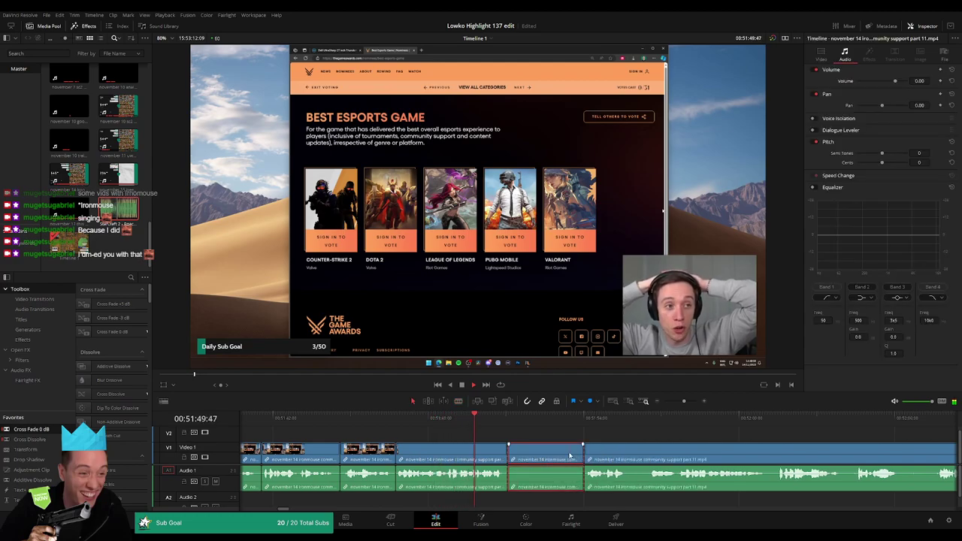
{"action": "key", "text": "Delete"}
{"action": "left_click", "coordinate": [569, 456]}
{"action": "key", "text": "Delete"}
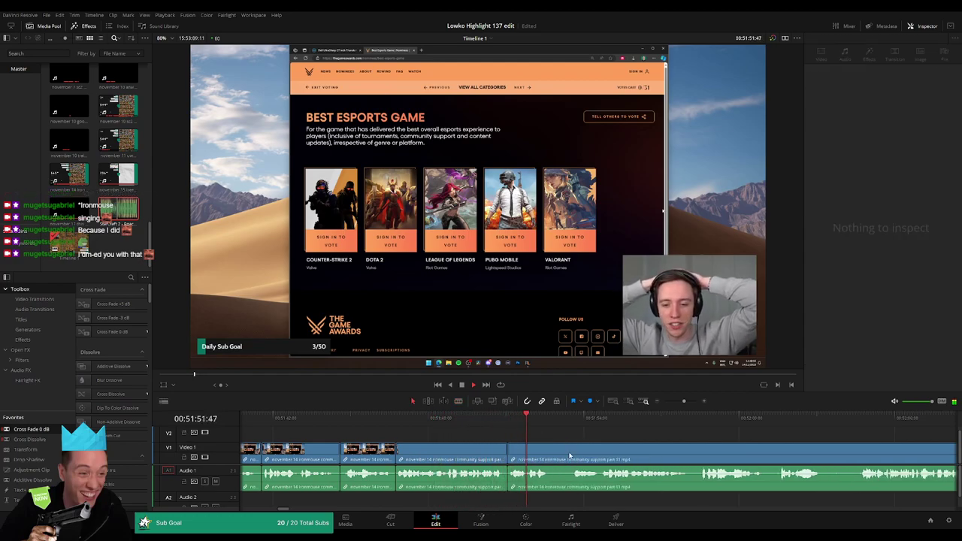
Cut out and ripple-delete the short pause of about 0.8 seconds starting near 00:51:52.
{"action": "key", "text": "b"}
{"action": "left_click", "coordinate": [553, 450]}
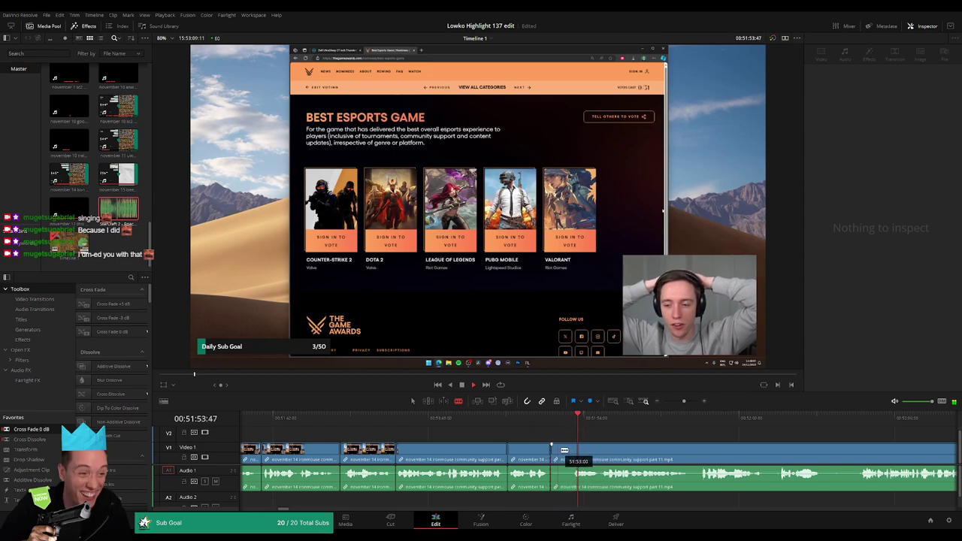
{"action": "left_click", "coordinate": [572, 451]}
{"action": "key", "text": "a"}
{"action": "left_click", "coordinate": [566, 452]}
{"action": "key", "text": "Delete"}
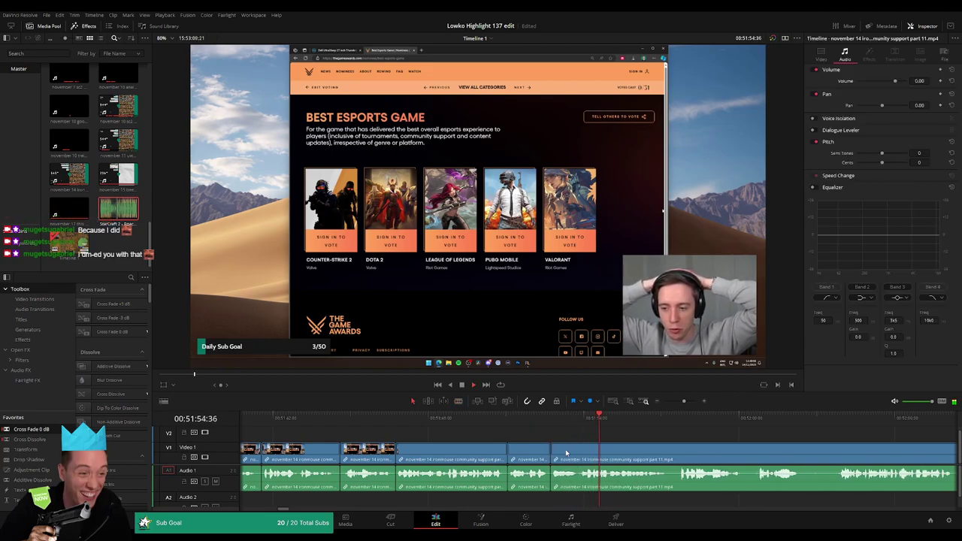
Review the footage up to 00:52:06, then cut out and ripple-delete about one second starting near 00:52:02.
{"action": "left_click_drag", "start_coordinate": [682, 402], "coordinate": [677, 402]}
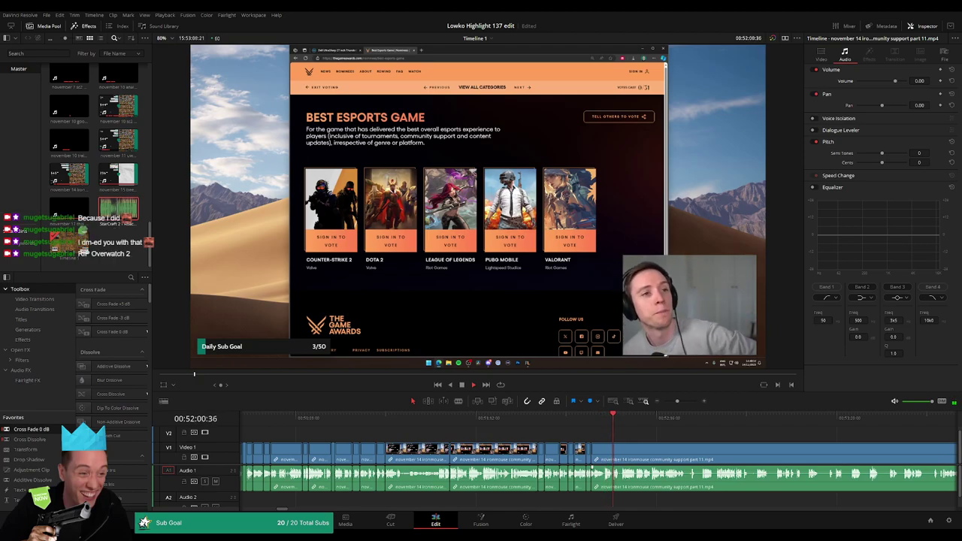
{"action": "mouse_move", "coordinate": [678, 402]}
{"action": "left_mouse_down"}
{"action": "mouse_move", "coordinate": [664, 402]}
{"action": "mouse_move", "coordinate": [681, 401]}
{"action": "left_mouse_up"}
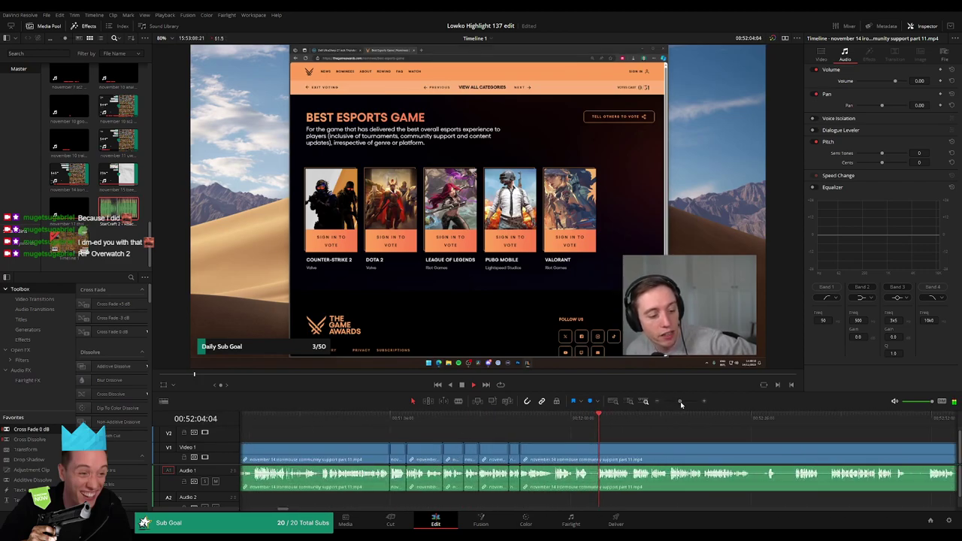
{"action": "left_click", "coordinate": [580, 452]}
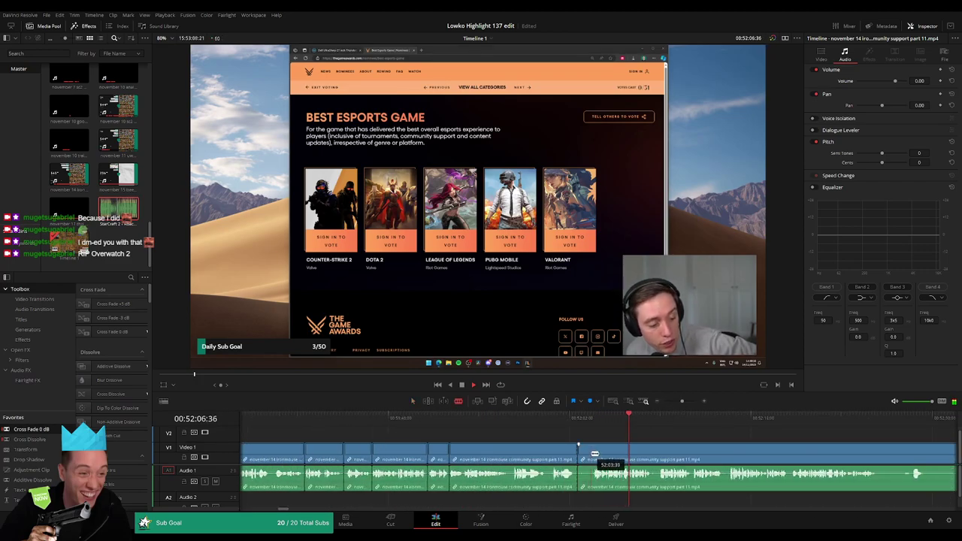
{"action": "left_click", "coordinate": [592, 453]}
{"action": "key", "text": "a"}
{"action": "left_click", "coordinate": [586, 455]}
{"action": "key", "text": "Delete"}
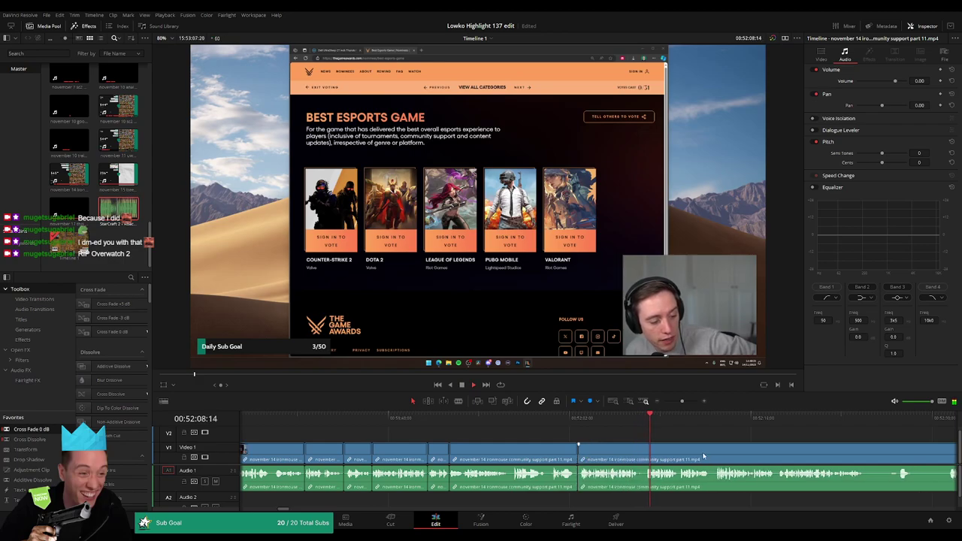
Replay from 00:52:06, then cut out and ripple-delete about half a second starting near 00:52:07.
{"action": "left_click", "coordinate": [632, 425]}
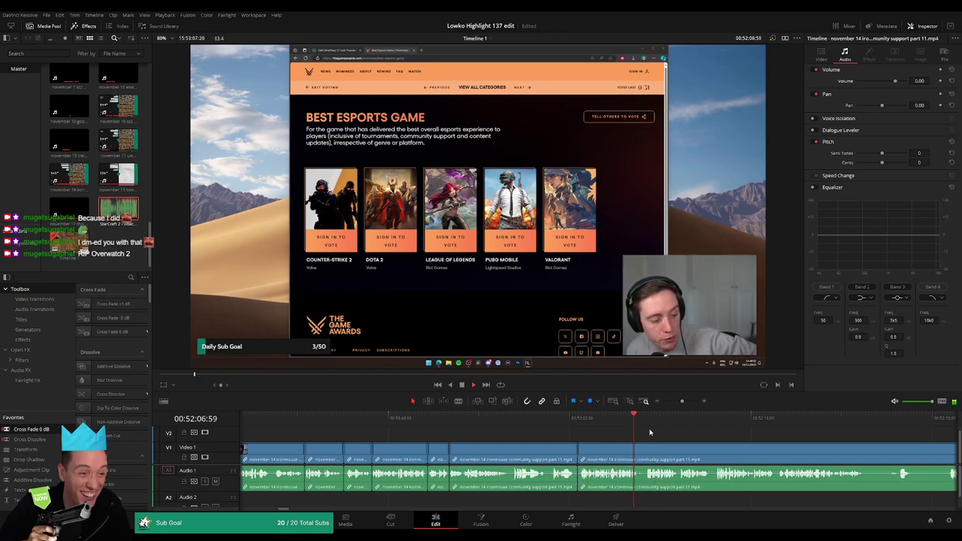
{"action": "left_click", "coordinate": [492, 457]}
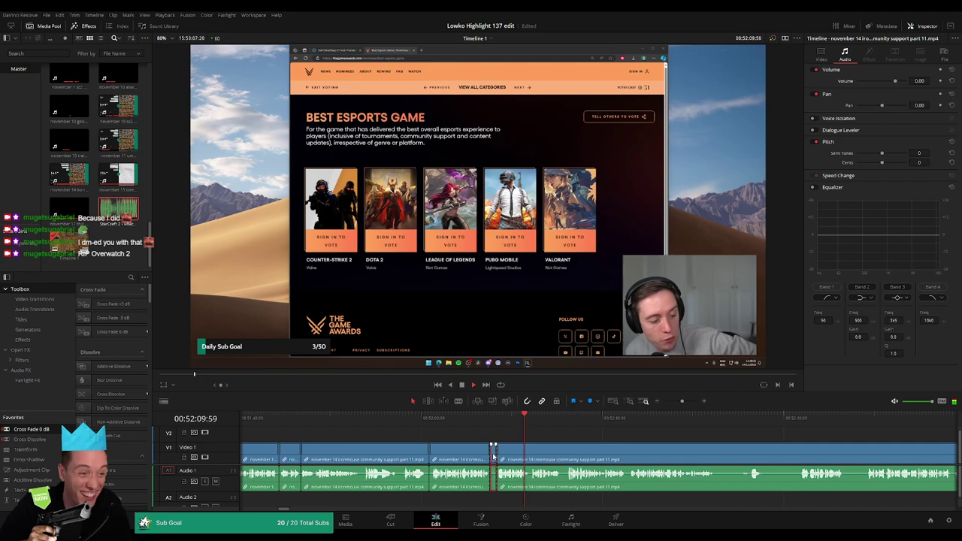
{"action": "key", "text": "a"}
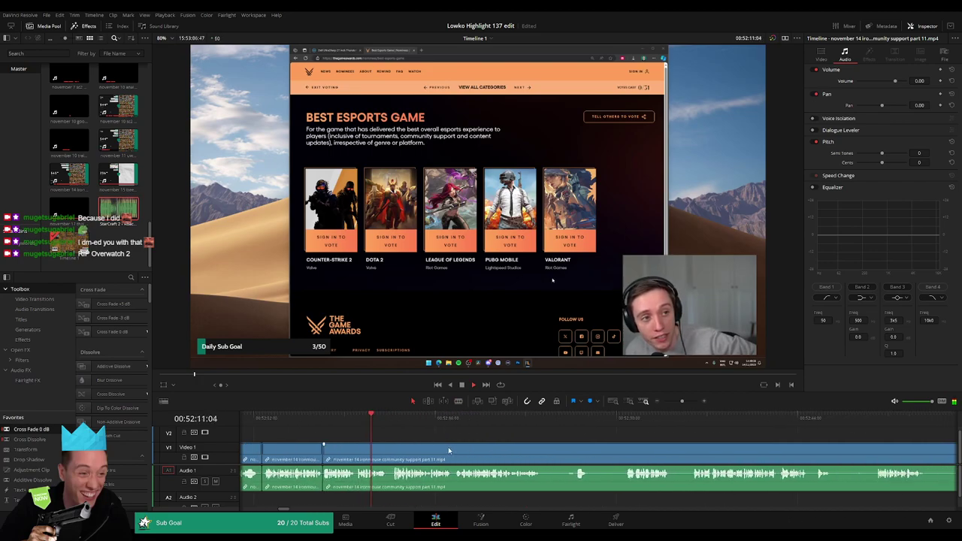
Split the footage near 00:52:24, then cut out and ripple-delete about 2.7 seconds starting near 00:52:27.
{"action": "key", "text": "b"}
{"action": "left_click", "coordinate": [544, 456]}
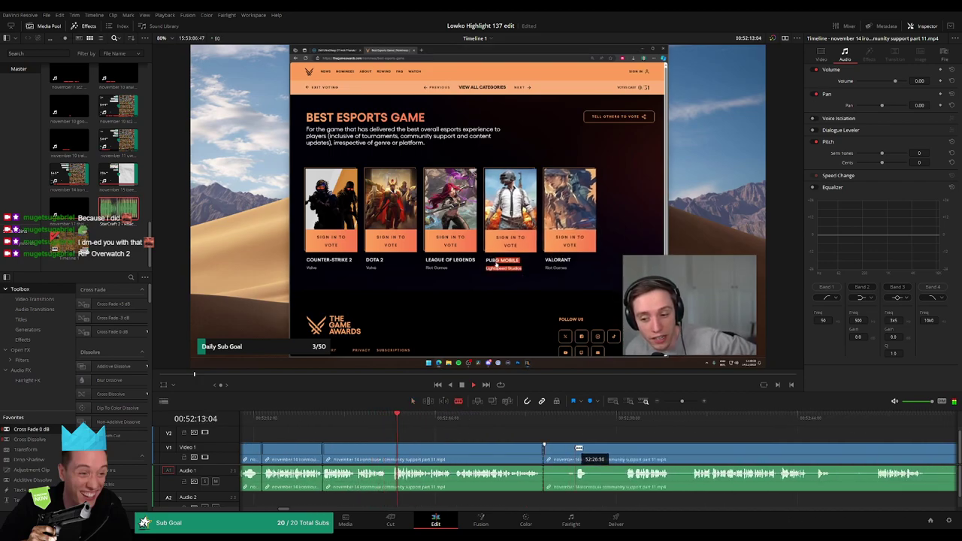
{"action": "left_click", "coordinate": [625, 449]}
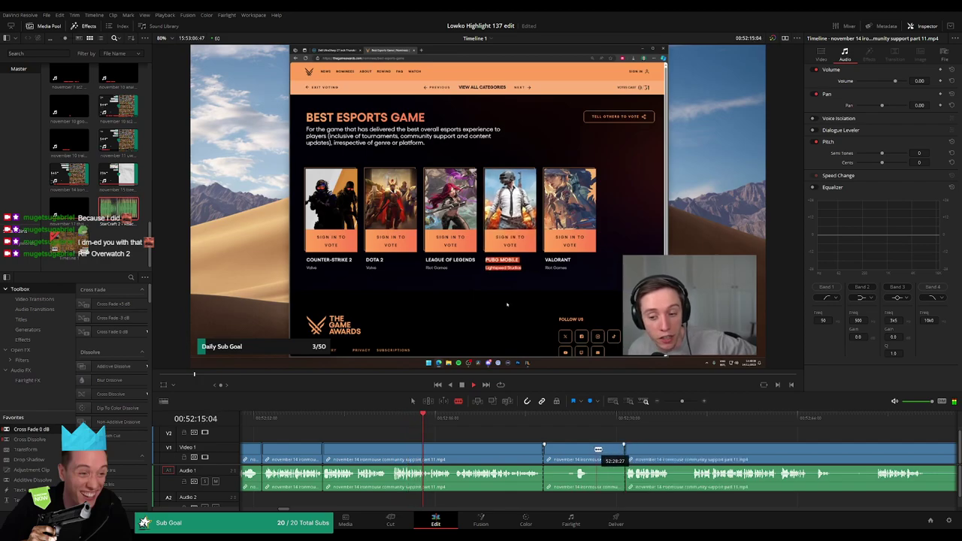
{"action": "left_click", "coordinate": [589, 449]}
{"action": "key", "text": "a"}
{"action": "left_click", "coordinate": [605, 452]}
{"action": "key", "text": "BackSpace"}
{"action": "left_click", "coordinate": [605, 451]}
{"action": "key", "text": "BackSpace"}
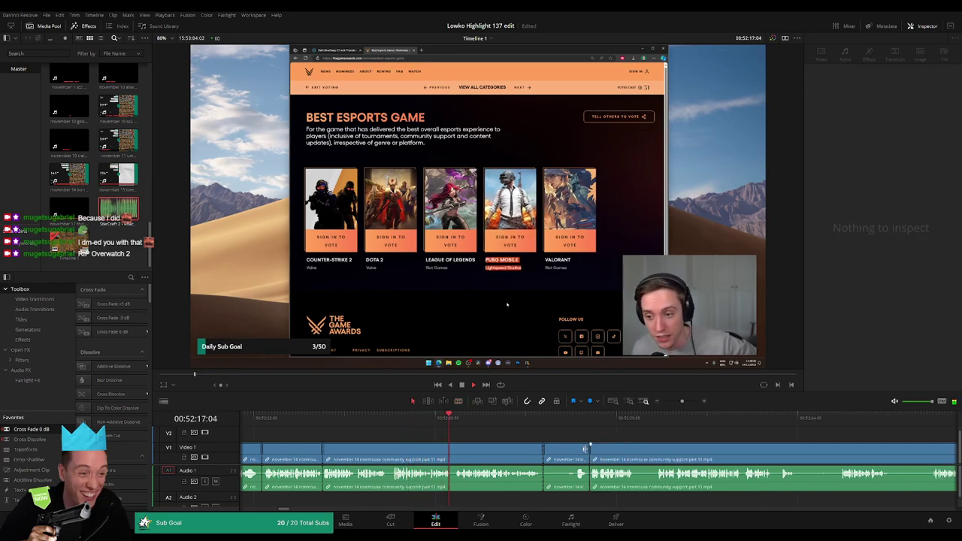
Cut off and ripple-delete the first 2.4 seconds or so of the short clip beginning near 00:52:24.
{"action": "left_click", "coordinate": [576, 448]}
{"action": "key", "text": "a"}
{"action": "left_click", "coordinate": [565, 453]}
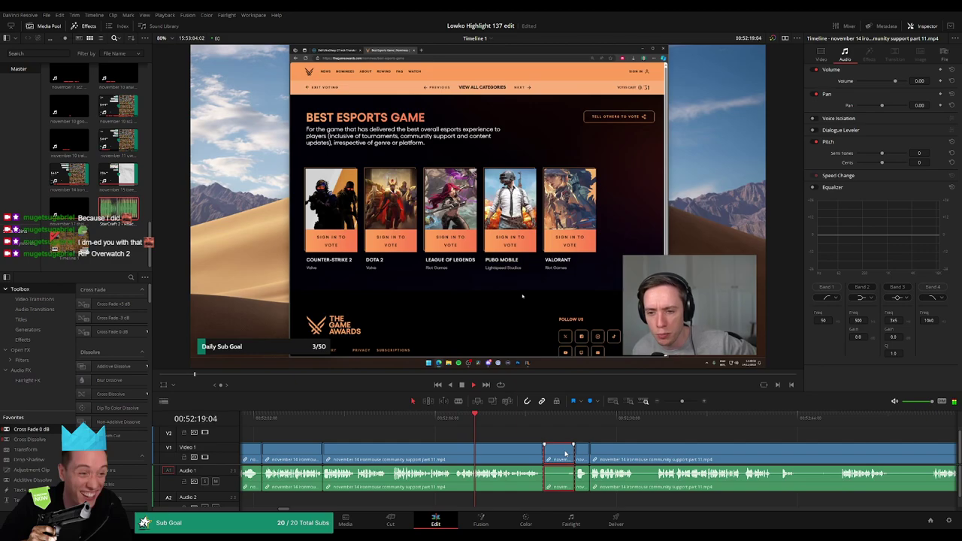
{"action": "key", "text": "Delete"}
Play from near 00:52:22 and ripple-delete the remaining one-second clip that begins near 00:52:24.
{"action": "left_click", "coordinate": [511, 426]}
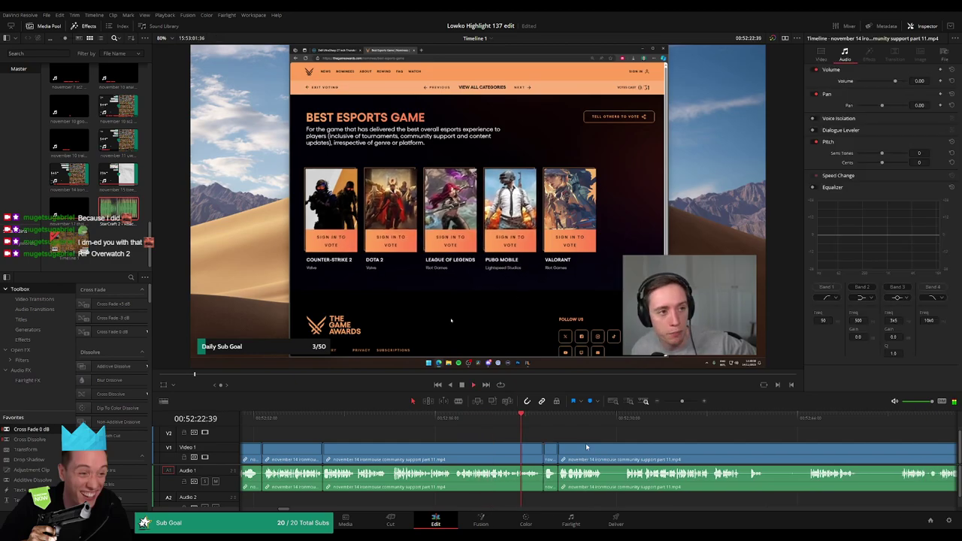
{"action": "left_click_drag", "start_coordinate": [587, 447], "coordinate": [394, 443]}
{"action": "scroll", "coordinate": [389, 444], "scroll_direction": "right", "scroll_amount": 2}
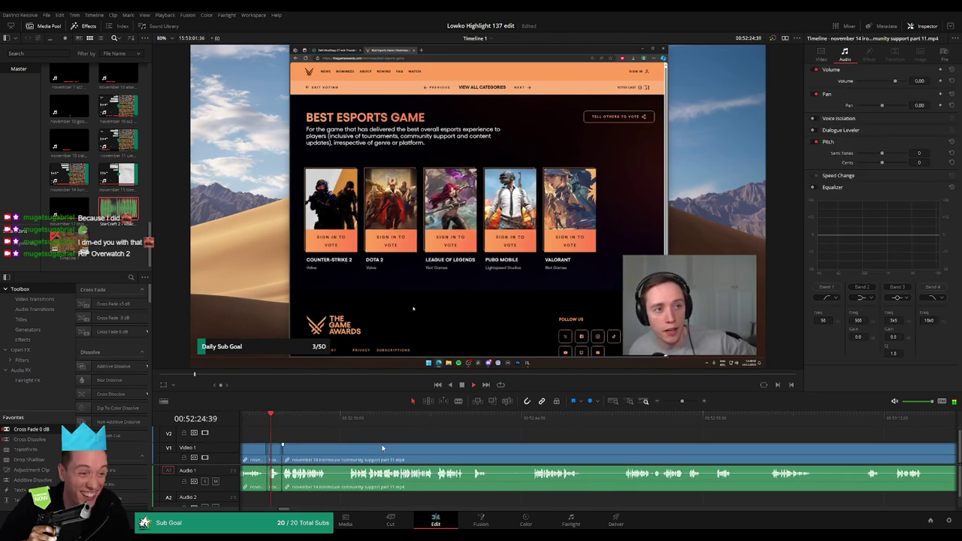
{"action": "left_click", "coordinate": [275, 449]}
{"action": "key", "text": "Delete"}
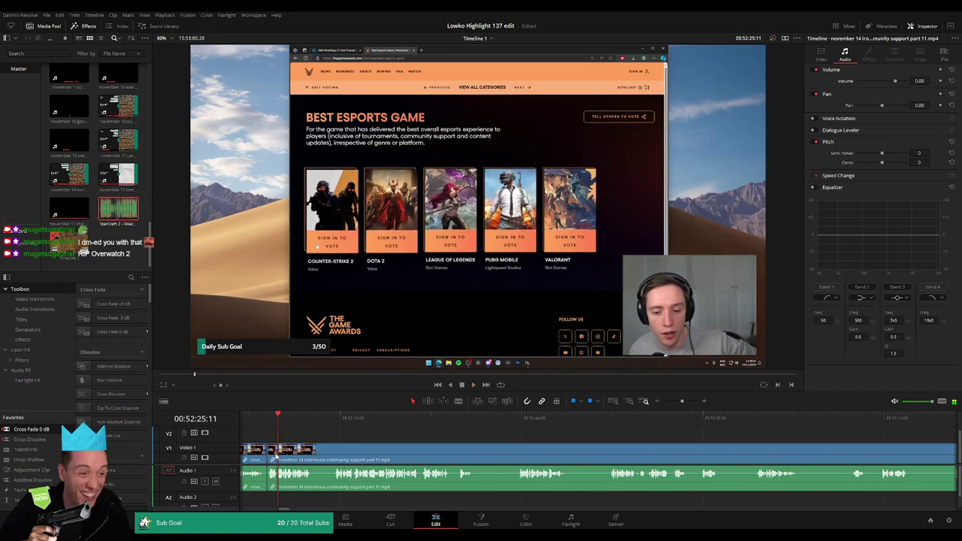
Cut out and ripple-delete the short pause in the Best Esports Game footage starting near 00:52:28.
{"action": "key", "text": "b"}
{"action": "left_click", "coordinate": [314, 449]}
{"action": "left_click", "coordinate": [332, 450]}
{"action": "key", "text": "a"}
{"action": "left_click", "coordinate": [326, 451]}
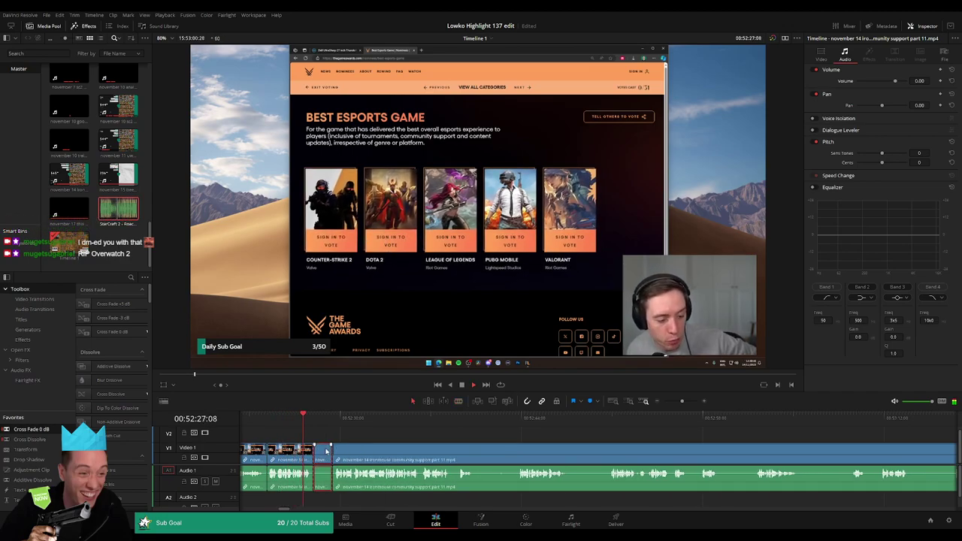
{"action": "key", "text": "Delete"}
Cut out and ripple-delete about three seconds of footage starting near 00:52:38.
{"action": "key", "text": "b"}
{"action": "left_click", "coordinate": [457, 451]}
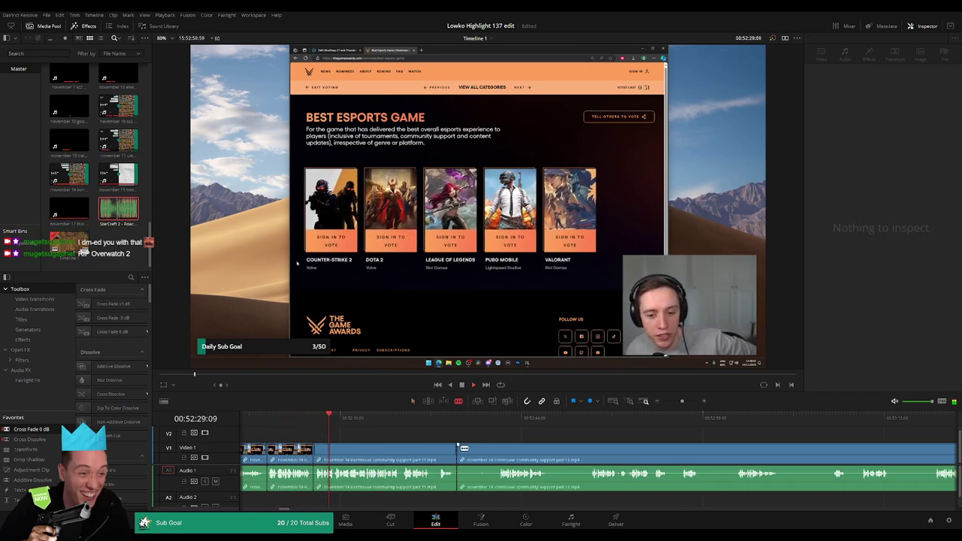
{"action": "left_click", "coordinate": [500, 447]}
{"action": "key", "text": "a"}
{"action": "left_click", "coordinate": [488, 449]}
{"action": "key", "text": "Delete"}
Cut out and ripple-delete about three seconds of Best Esports Game footage starting near 00:52:42.
{"action": "key", "text": "b"}
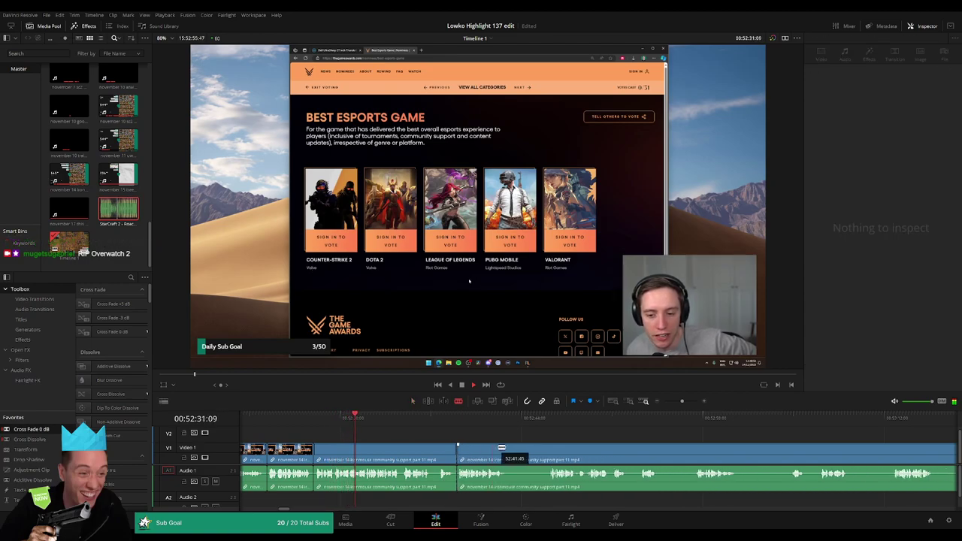
{"action": "left_click", "coordinate": [507, 449]}
{"action": "key", "text": "a"}
{"action": "left_click", "coordinate": [543, 449]}
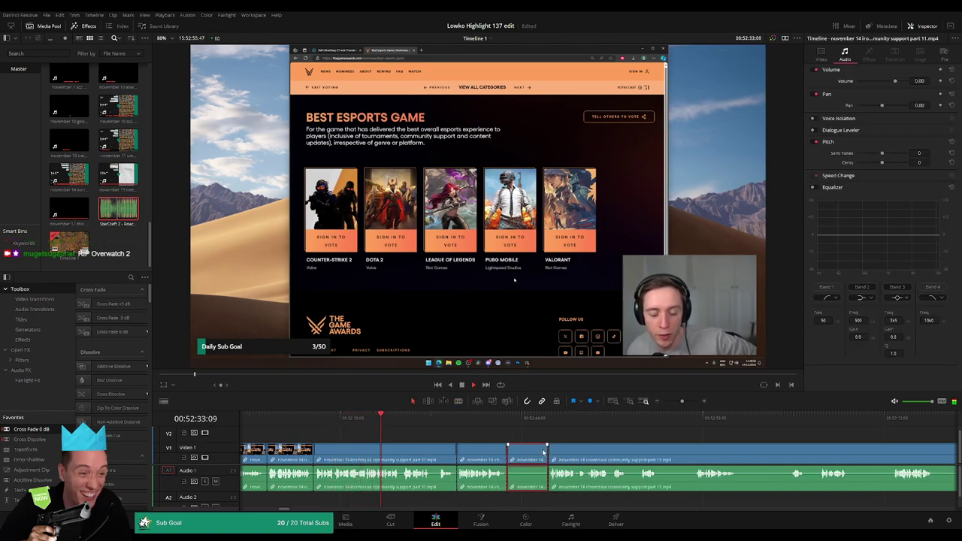
{"action": "key", "text": "Delete"}
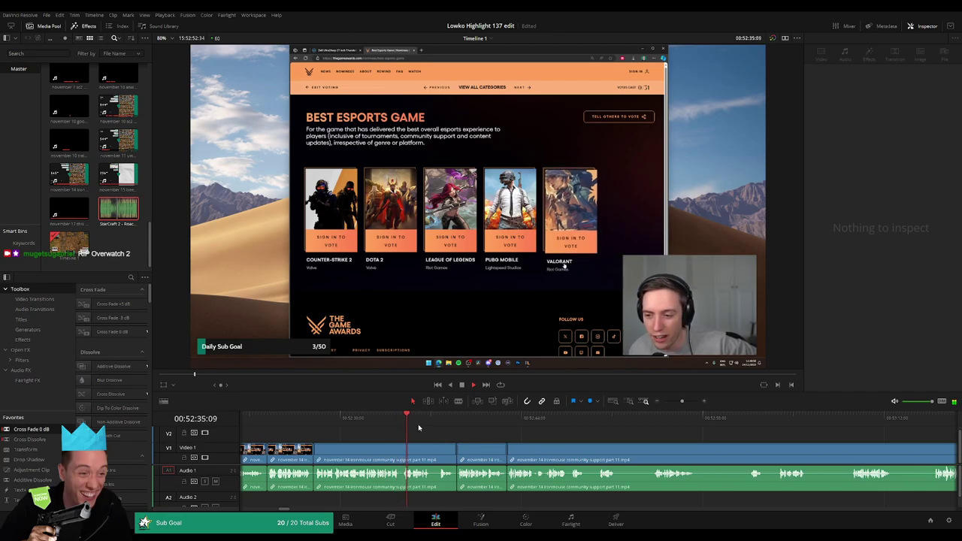
Review the footage from about 00:52:38 onward, and cut out and ripple-delete nearly four seconds starting near 00:52:58.
{"action": "left_click", "coordinate": [440, 419]}
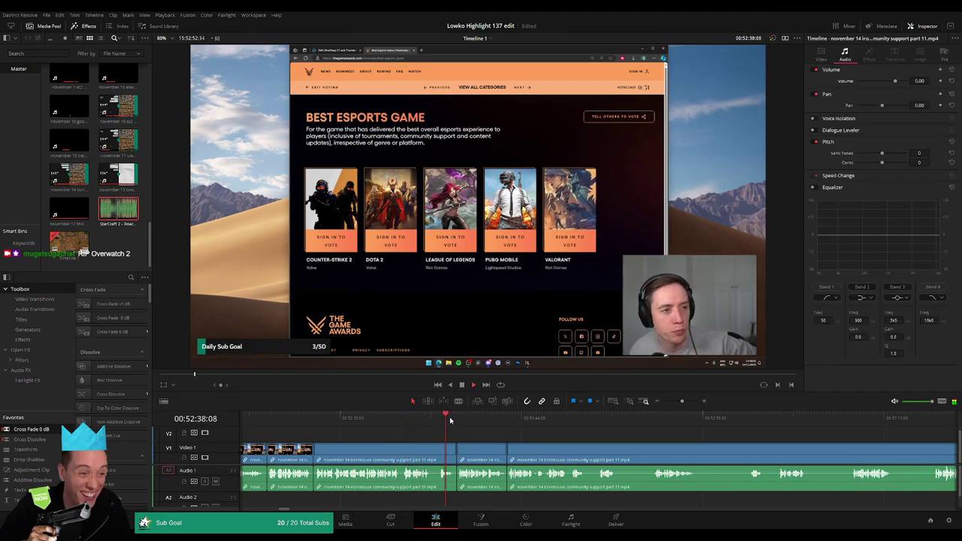
{"action": "scroll", "coordinate": [515, 447], "scroll_direction": "right", "scroll_amount": 1}
{"action": "left_click_drag", "start_coordinate": [683, 403], "coordinate": [684, 402]}
{"action": "scroll", "coordinate": [518, 440], "scroll_direction": "right", "scroll_amount": 5}
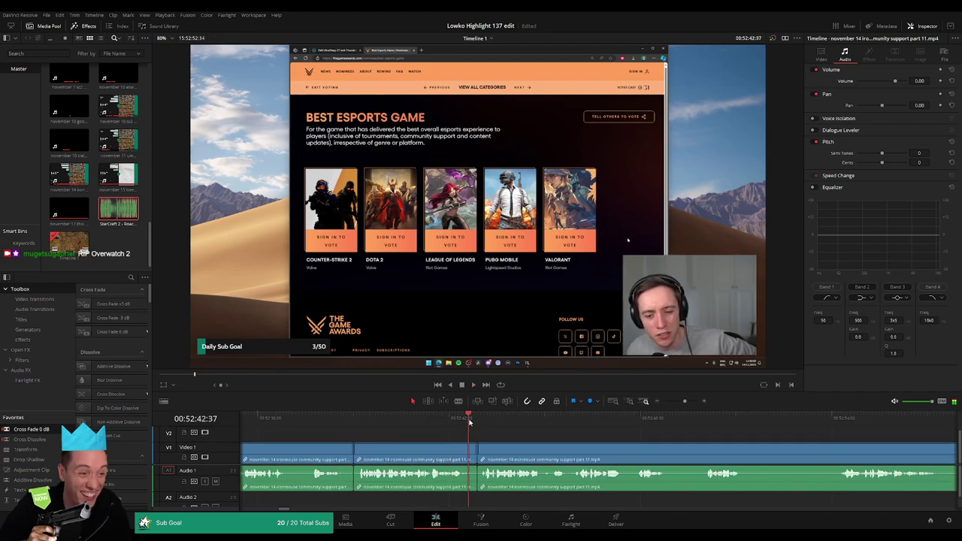
{"action": "mouse_move", "coordinate": [684, 402]}
{"action": "left_mouse_down"}
{"action": "mouse_move", "coordinate": [670, 402]}
{"action": "mouse_move", "coordinate": [681, 404]}
{"action": "left_mouse_up"}
{"action": "scroll", "coordinate": [542, 447], "scroll_direction": "right", "scroll_amount": 3}
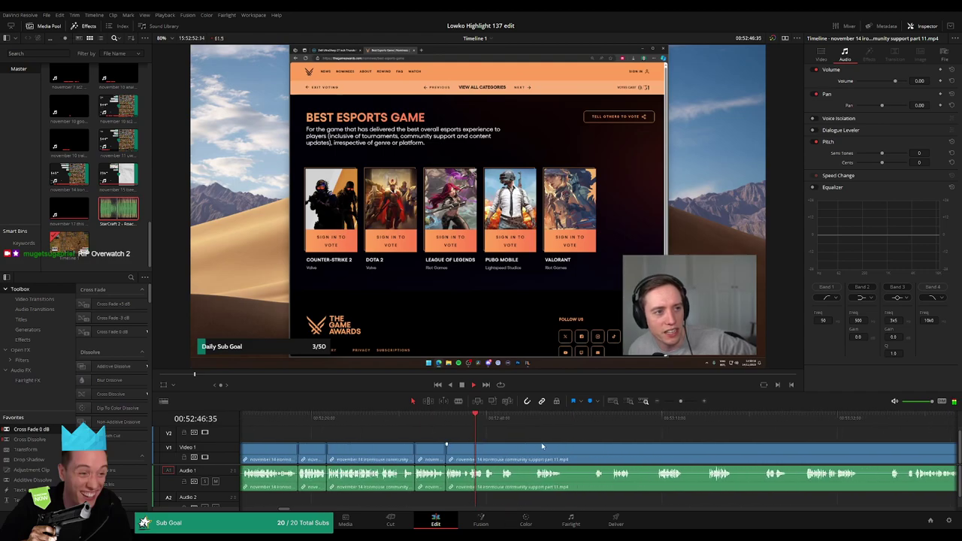
{"action": "left_click", "coordinate": [566, 451]}
{"action": "left_click", "coordinate": [594, 451]}
{"action": "key", "text": "a"}
{"action": "left_click", "coordinate": [590, 451]}
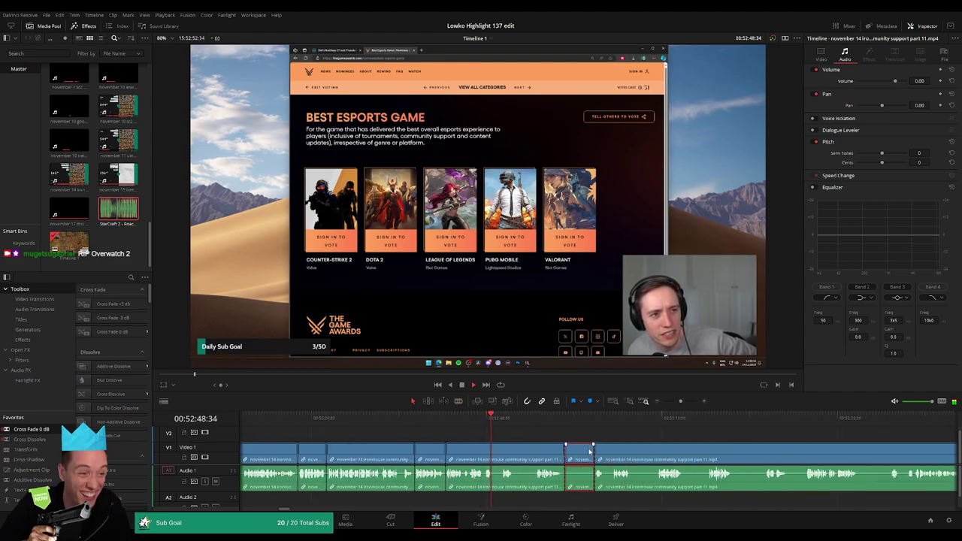
{"action": "key", "text": "Delete"}
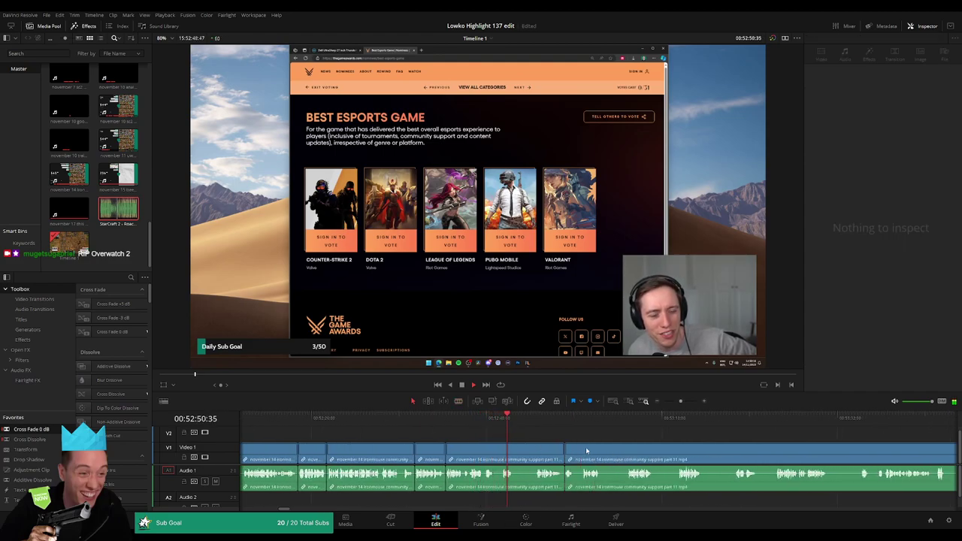
Cut out and ripple-delete about 2.5 seconds of footage starting near 00:52:51.
{"action": "left_click", "coordinate": [538, 422]}
{"action": "left_click", "coordinate": [518, 452]}
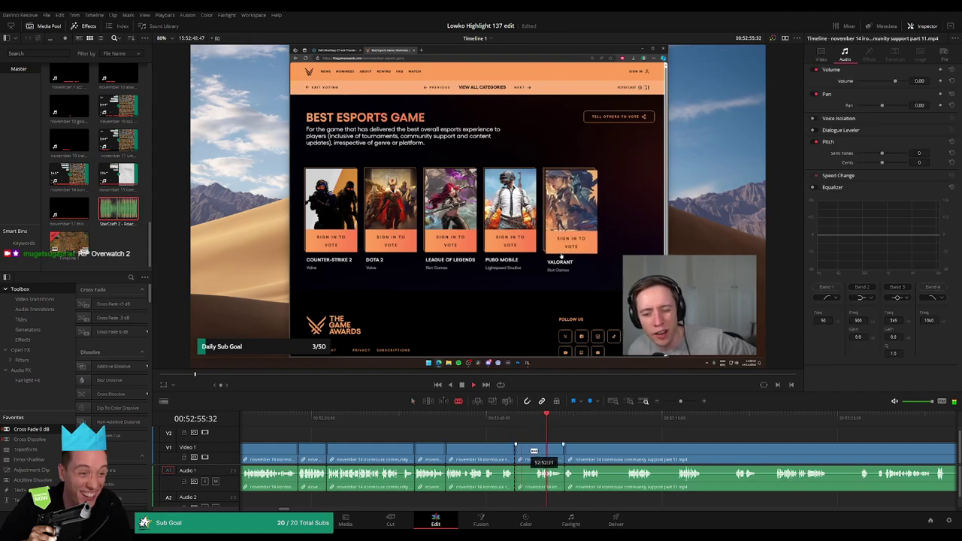
{"action": "left_click", "coordinate": [536, 452]}
{"action": "key", "text": "a"}
{"action": "left_click", "coordinate": [529, 453]}
{"action": "key", "text": "Delete"}
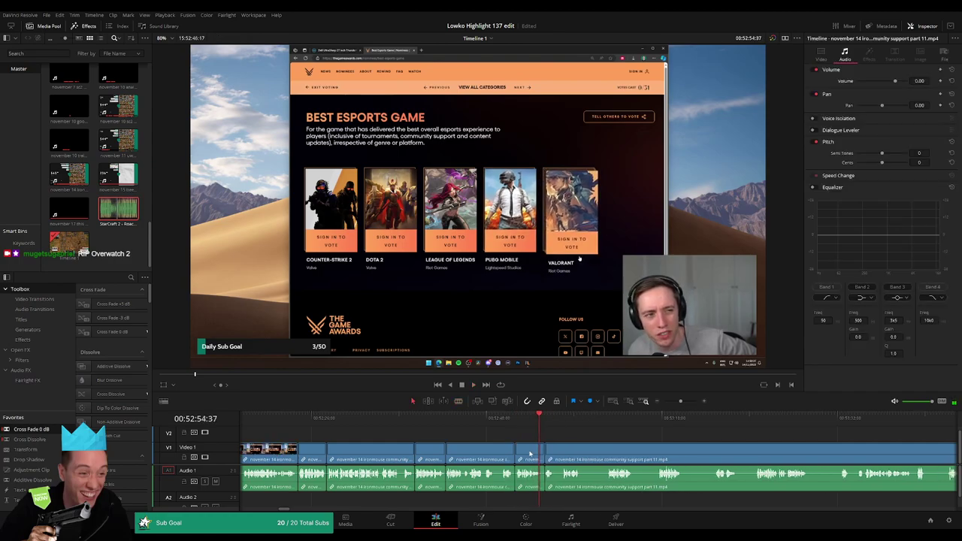
Cut out and ripple-delete the three-second pause starting near 00:53:00.
{"action": "left_click_drag", "start_coordinate": [572, 450], "coordinate": [432, 447]}
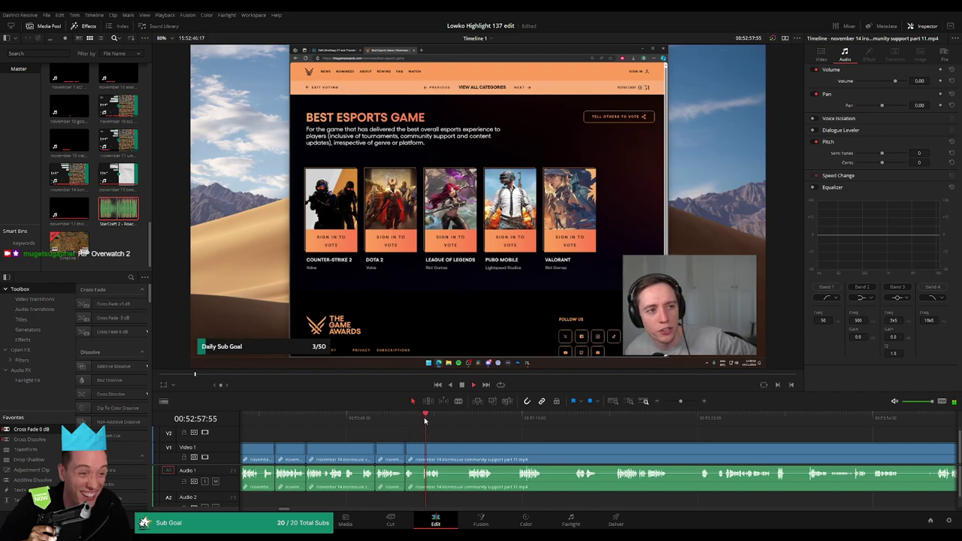
{"action": "key", "text": "b"}
{"action": "left_click", "coordinate": [443, 451]}
{"action": "left_click", "coordinate": [467, 451]}
{"action": "key", "text": "a"}
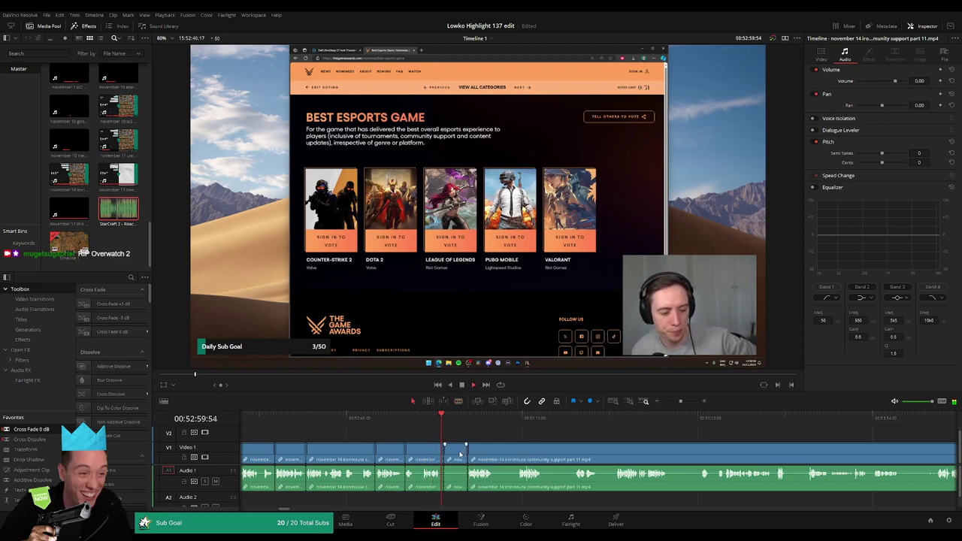
{"action": "key", "text": "Delete"}
Split the footage at six points between about 00:53:03 and 00:53:18, and ripple-delete the two-second piece starting near 00:53:16.
{"action": "left_click", "coordinate": [471, 452]}
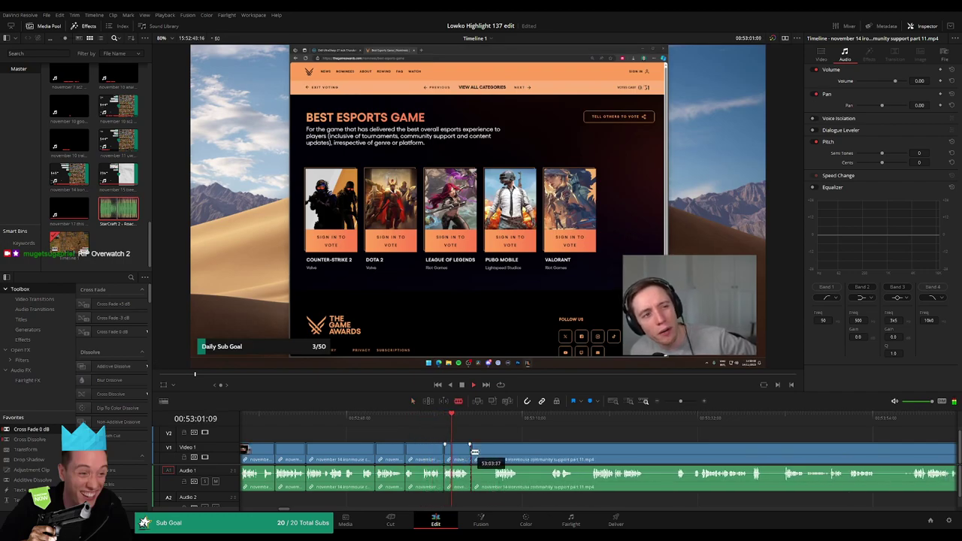
{"action": "left_click", "coordinate": [495, 451]}
{"action": "left_click", "coordinate": [521, 451]}
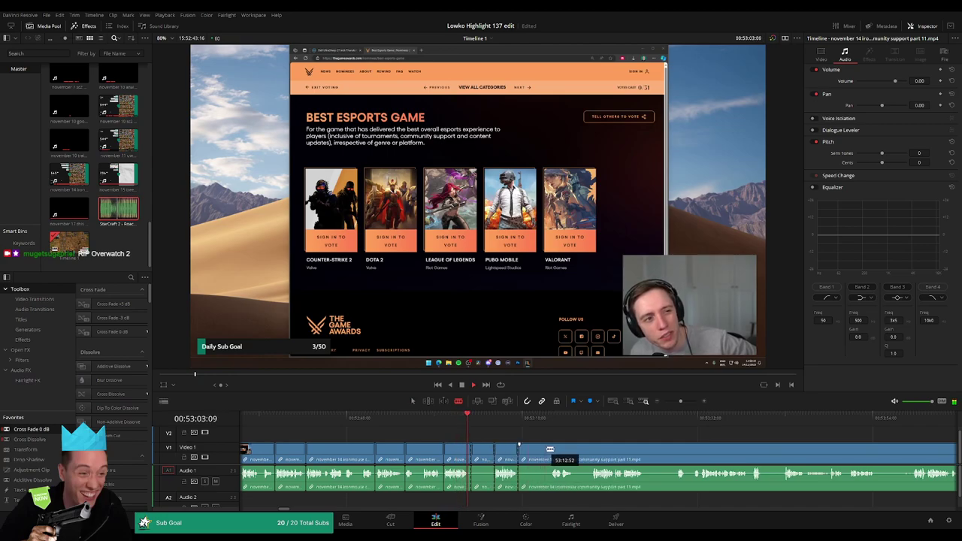
{"action": "left_click", "coordinate": [551, 452]}
{"action": "left_click", "coordinate": [576, 452]}
{"action": "left_click", "coordinate": [590, 451]}
{"action": "key", "text": "a"}
{"action": "left_click", "coordinate": [586, 452]}
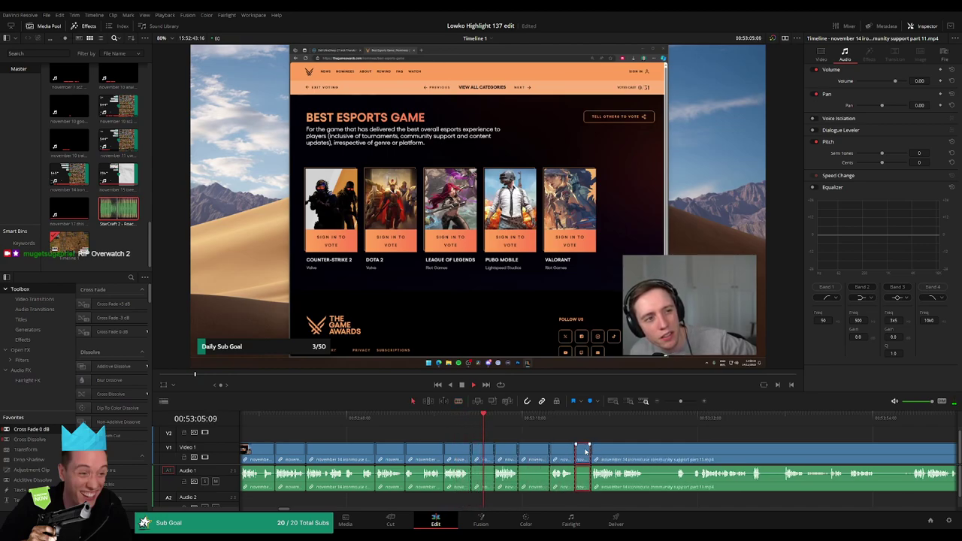
{"action": "key", "text": "Delete"}
Ripple-delete the short pause clip starting near 00:53:03 and the four-second pause clip that follows the next spoken piece.
{"action": "left_click", "coordinate": [491, 451]}
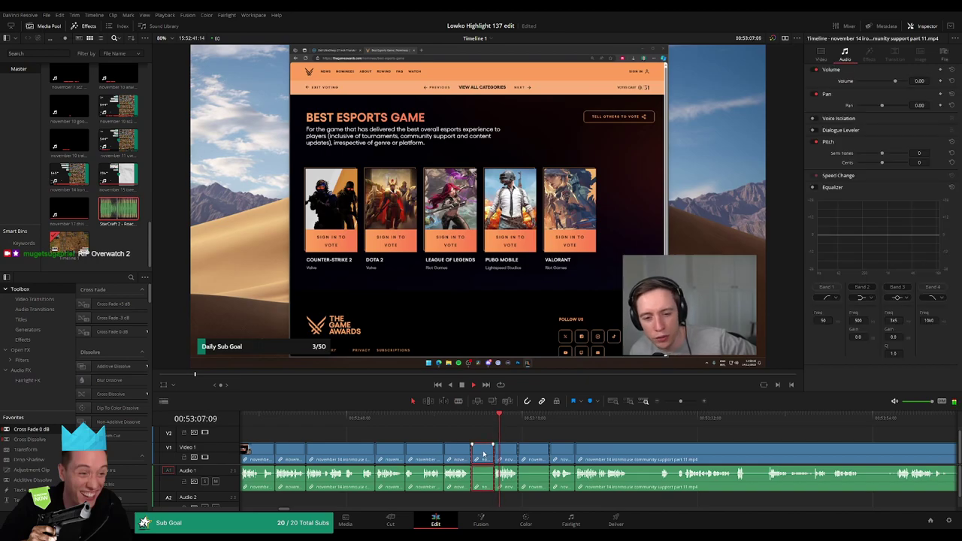
{"action": "key", "text": "Delete"}
{"action": "key", "text": "Delete"}
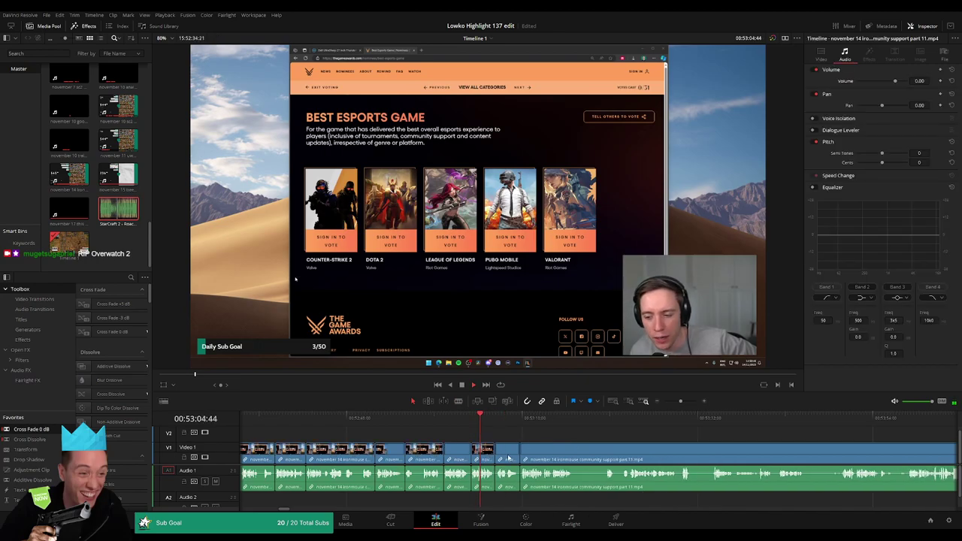
Cut out and ripple-delete about four seconds of footage starting near 00:53:16.
{"action": "key", "text": "b"}
{"action": "left_click", "coordinate": [574, 449]}
{"action": "left_click", "coordinate": [606, 449]}
{"action": "key", "text": "a"}
{"action": "left_click", "coordinate": [598, 450]}
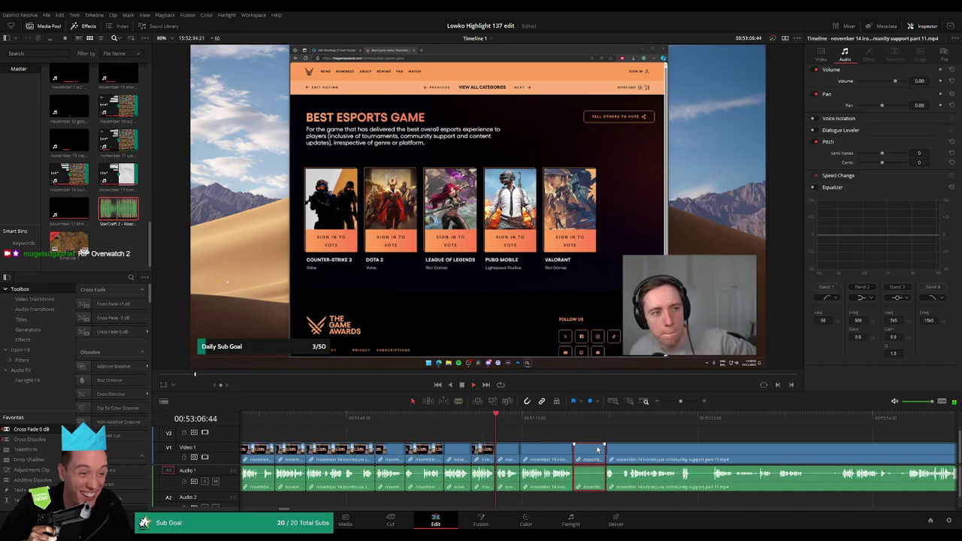
{"action": "key", "text": "Delete"}
Cut out and ripple-delete about 2.5 seconds of footage starting near 00:53:27.
{"action": "scroll", "coordinate": [526, 451], "scroll_direction": "right", "scroll_amount": 2}
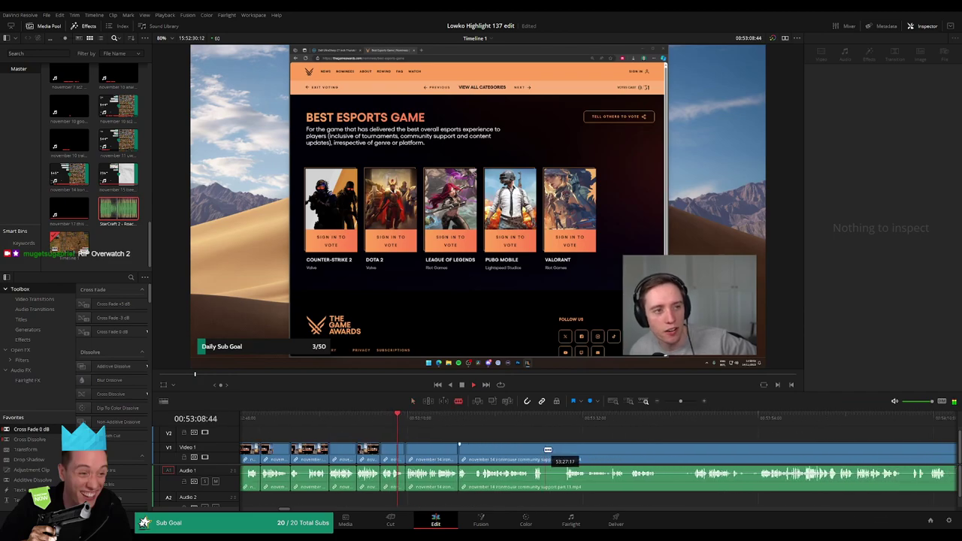
{"action": "left_click", "coordinate": [546, 451]}
{"action": "left_click", "coordinate": [562, 451]}
{"action": "key", "text": "a"}
{"action": "left_click", "coordinate": [556, 453]}
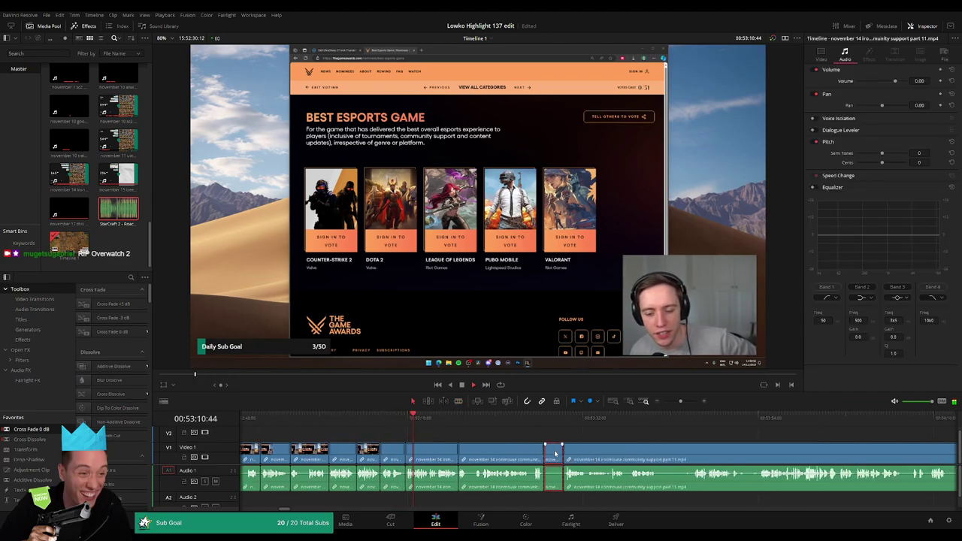
{"action": "key", "text": "Delete"}
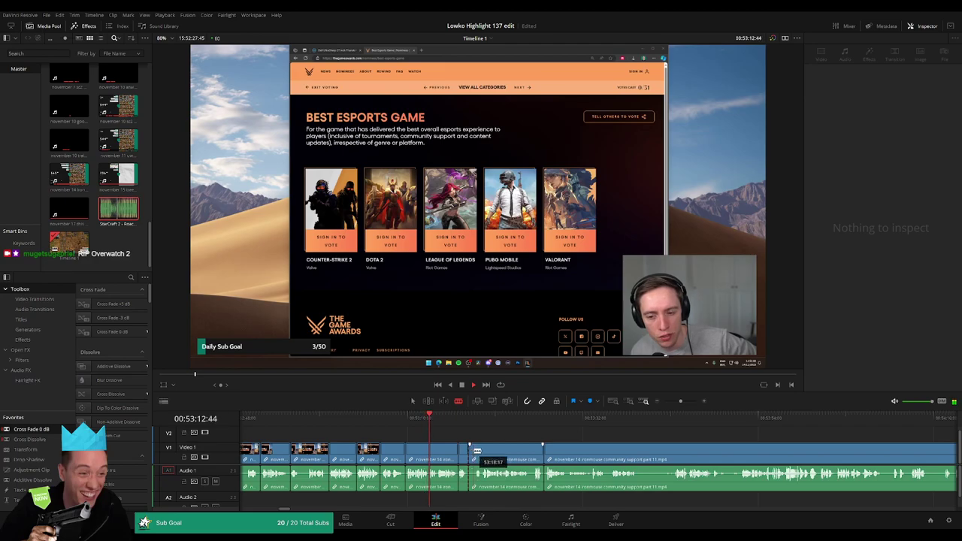
Cut out and ripple-delete the pause of under one second starting near 00:53:17.
{"action": "left_click", "coordinate": [475, 451]}
{"action": "key", "text": "a"}
{"action": "left_click", "coordinate": [471, 452]}
{"action": "key", "text": "Delete"}
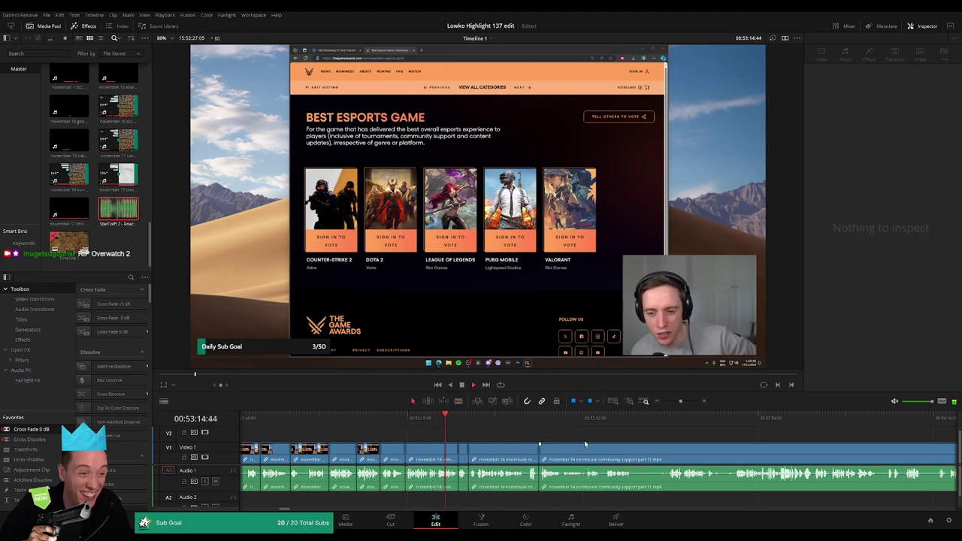
Cut out and ripple-delete a little over four seconds of footage starting near 00:53:38.
{"action": "scroll", "coordinate": [585, 444], "scroll_direction": "right", "scroll_amount": 2}
{"action": "left_click", "coordinate": [557, 456]}
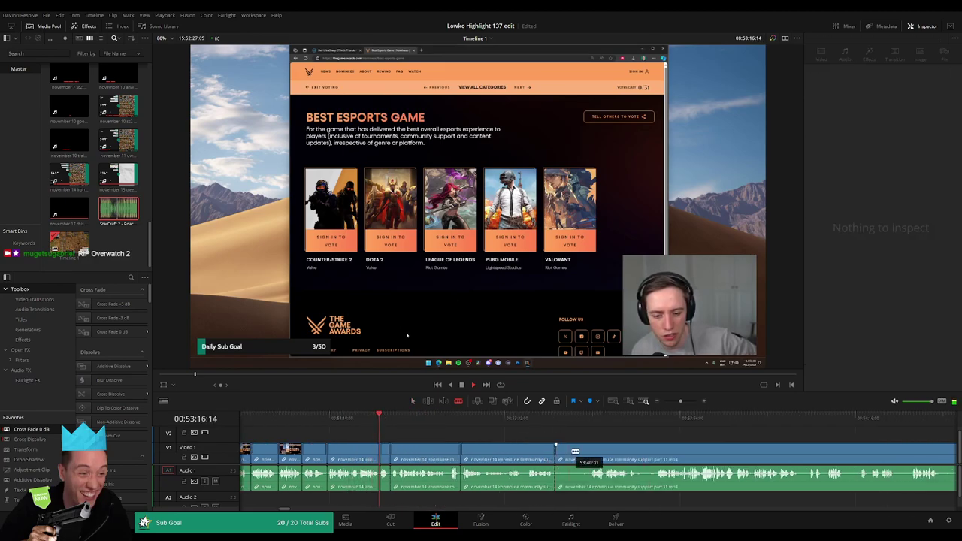
{"action": "left_click", "coordinate": [590, 452]}
{"action": "key", "text": "a"}
{"action": "left_click", "coordinate": [580, 454]}
{"action": "key", "text": "Delete"}
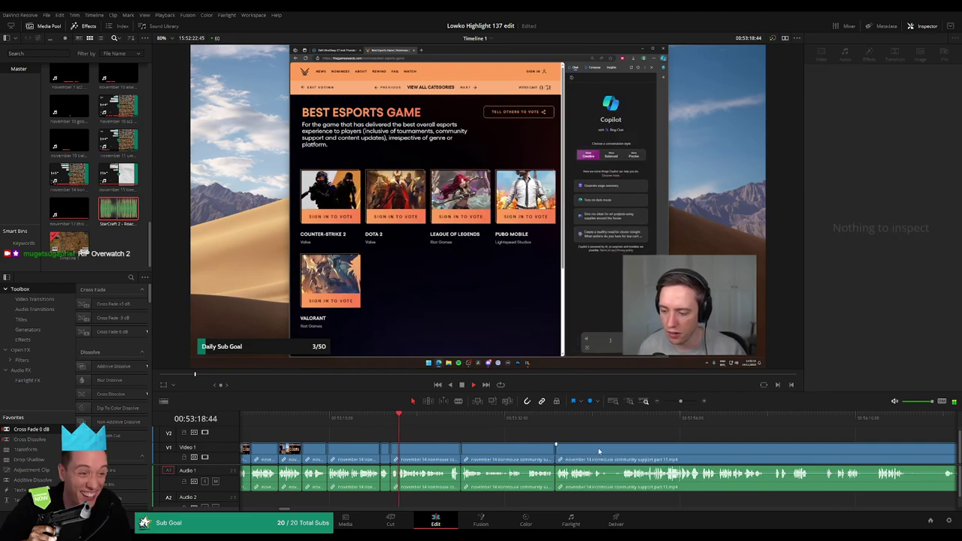
Cut out and ripple-delete about 2.5 seconds of footage starting near 00:53:44.
{"action": "left_click", "coordinate": [604, 451]}
{"action": "left_click", "coordinate": [620, 451]}
{"action": "key", "text": "a"}
{"action": "left_click", "coordinate": [616, 453]}
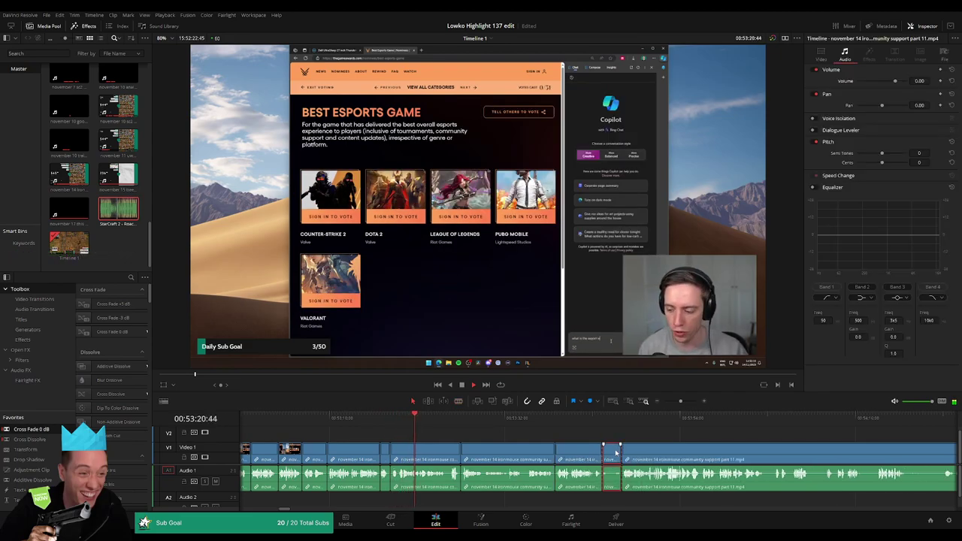
{"action": "key", "text": "Delete"}
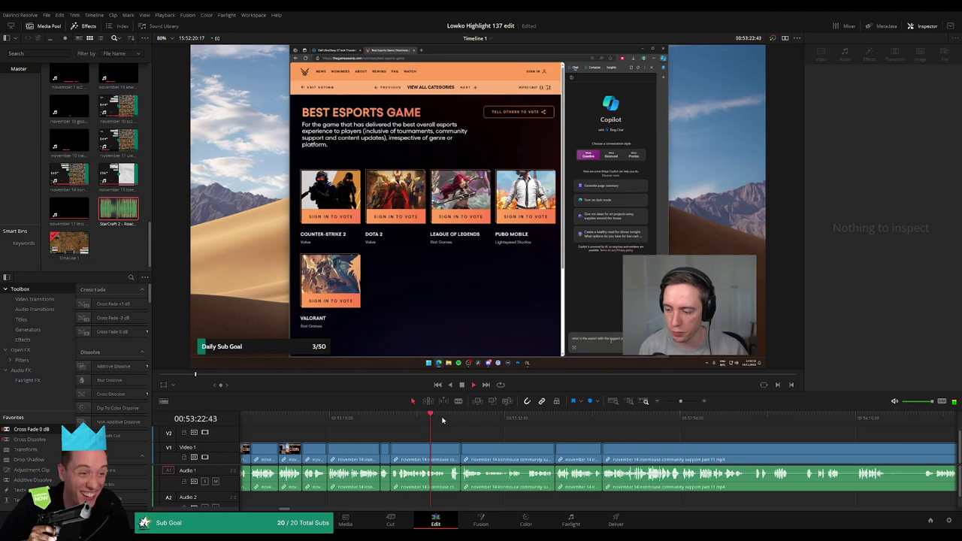
Skip ahead through the Copilot search footage, and cut out and ripple-delete about one second starting near 00:54:02.
{"action": "left_click", "coordinate": [449, 421]}
{"action": "left_click_drag", "start_coordinate": [507, 434], "coordinate": [375, 436]}
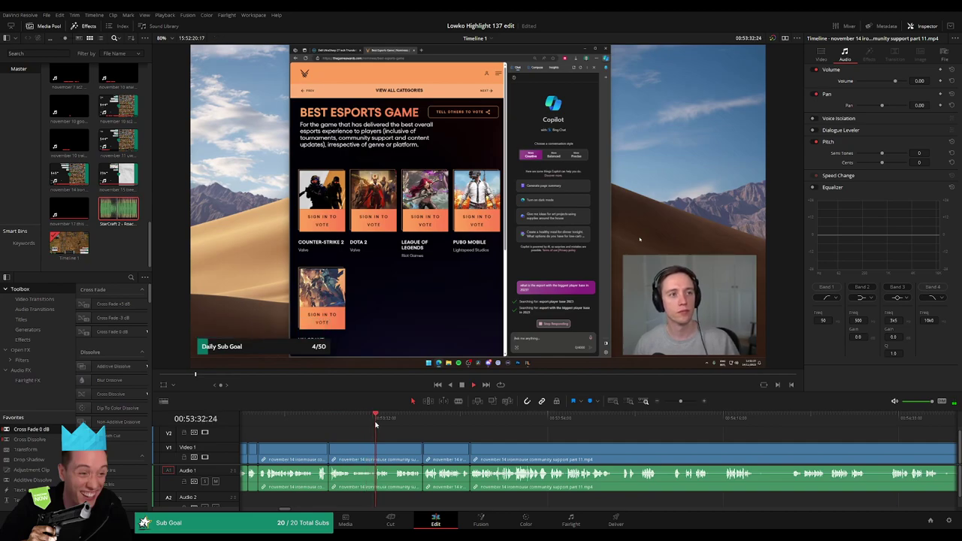
{"action": "left_click", "coordinate": [406, 422]}
{"action": "left_click_drag", "start_coordinate": [515, 432], "coordinate": [358, 433]}
{"action": "key", "text": "b"}
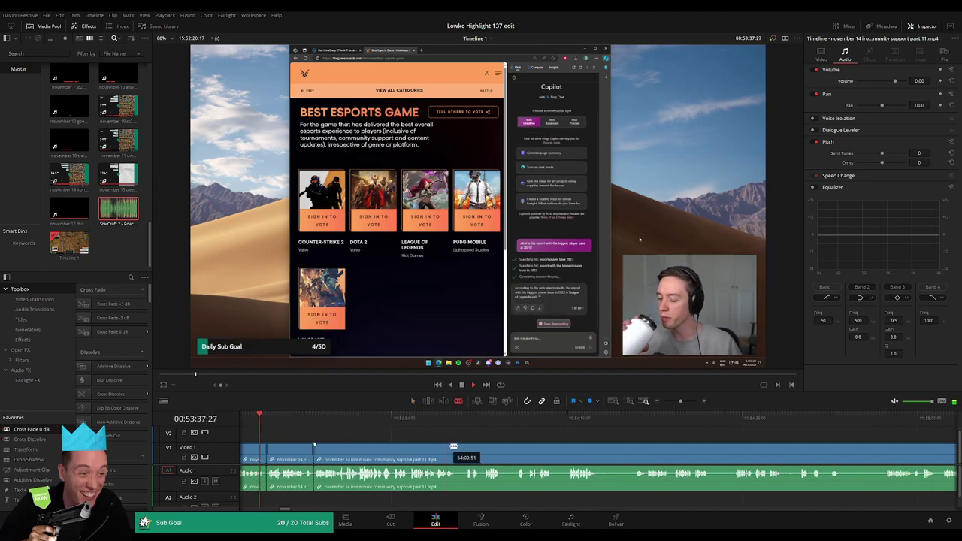
{"action": "left_click", "coordinate": [460, 447]}
{"action": "key", "text": "a"}
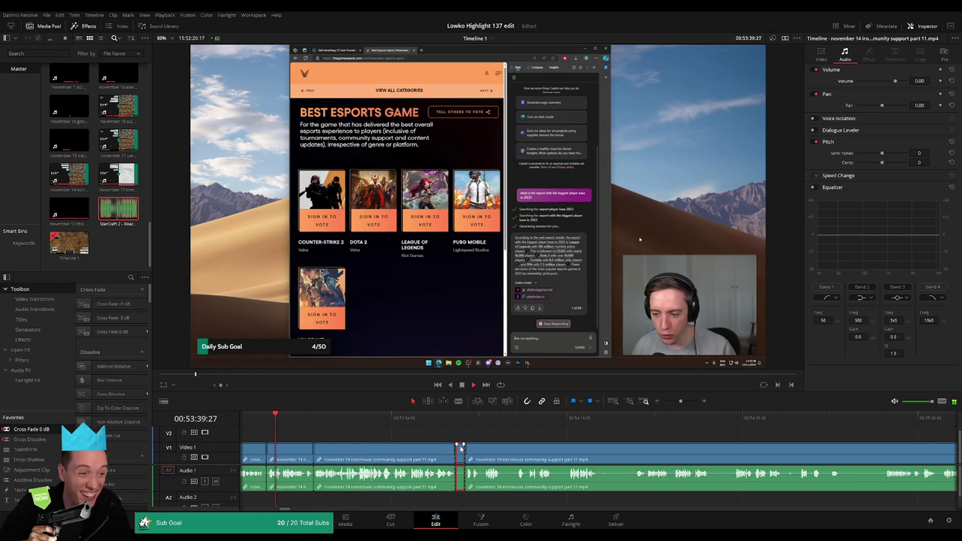
Cut out and ripple-delete about two seconds of footage starting near 00:54:06.
{"action": "key", "text": "b"}
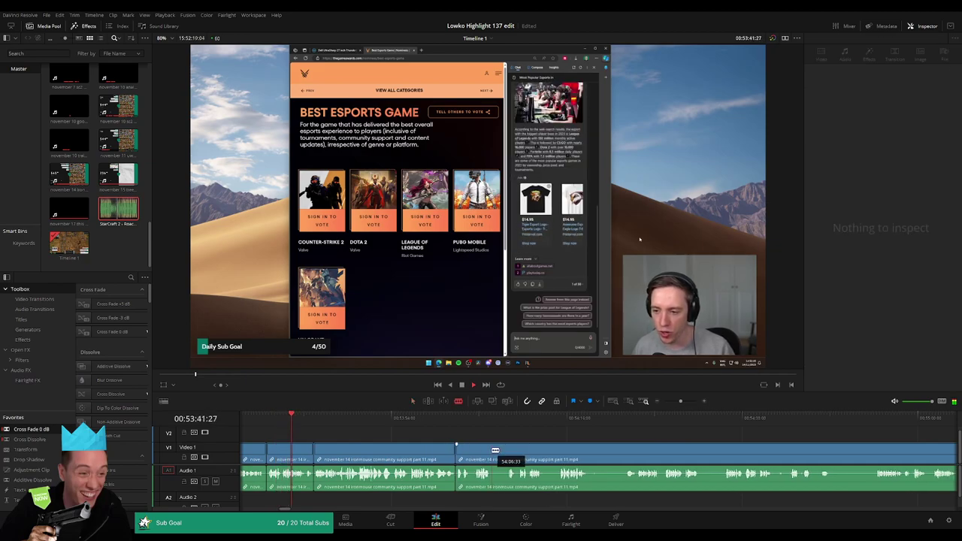
{"action": "left_click", "coordinate": [494, 450]}
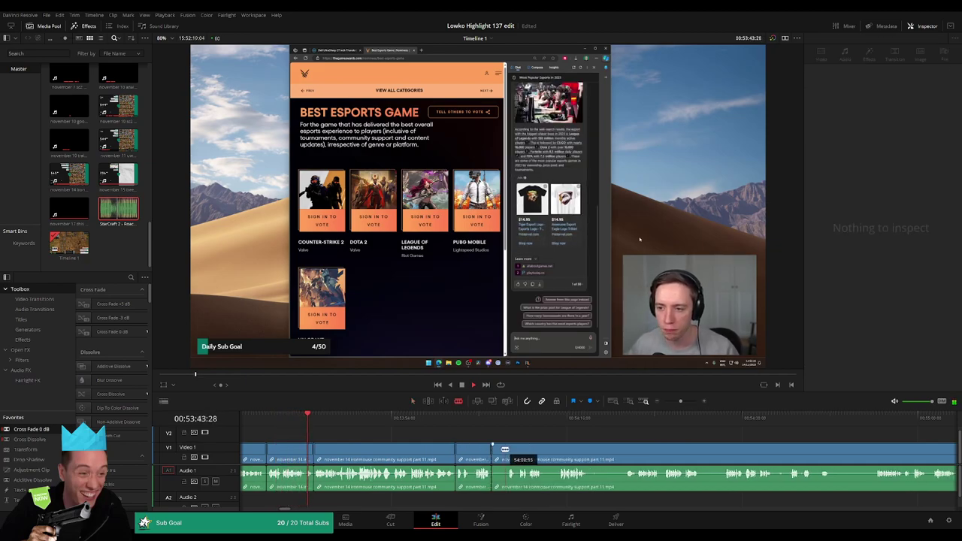
{"action": "mouse_move", "coordinate": [505, 449]}
{"action": "left_mouse_down"}
{"action": "mouse_move", "coordinate": [395, 450]}
{"action": "mouse_move", "coordinate": [502, 449]}
{"action": "left_mouse_up"}
{"action": "key", "text": "Delete"}
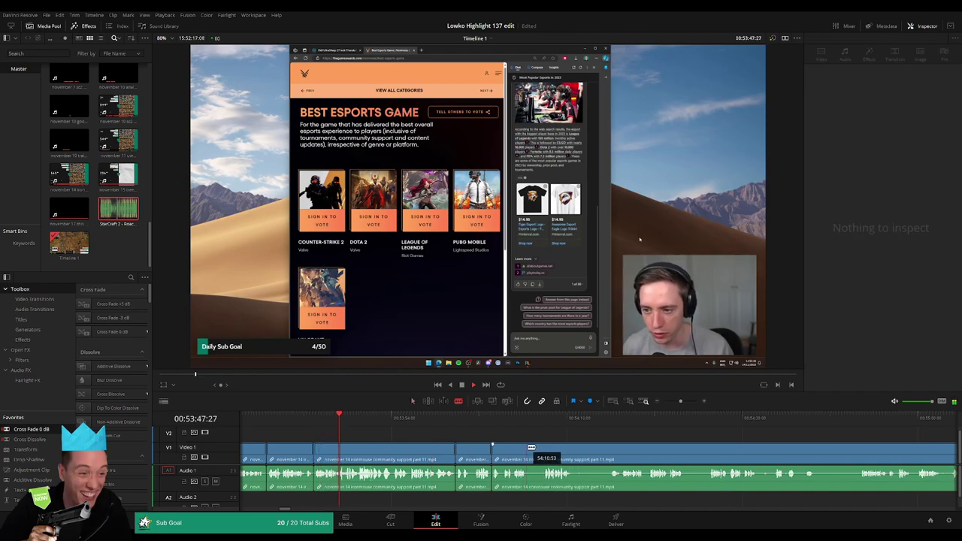
Cut out and ripple-delete just under two seconds of footage starting near 00:54:11.
{"action": "left_click", "coordinate": [531, 448]}
{"action": "left_click", "coordinate": [546, 448]}
{"action": "key", "text": "a"}
{"action": "left_click", "coordinate": [537, 449]}
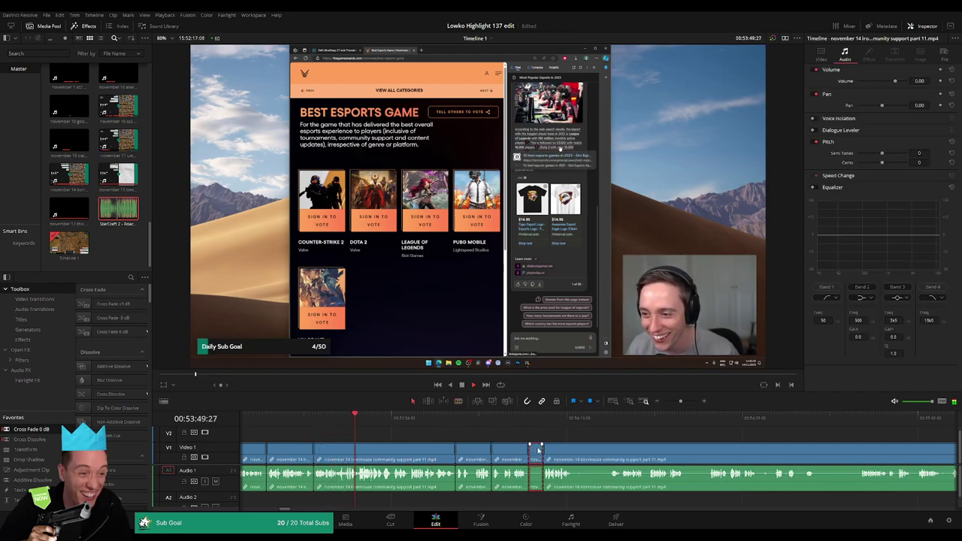
{"action": "key", "text": "Delete"}
Cut out and ripple-delete about 4.5 seconds of footage starting near 00:54:15.
{"action": "key", "text": "b"}
{"action": "left_click", "coordinate": [557, 448]}
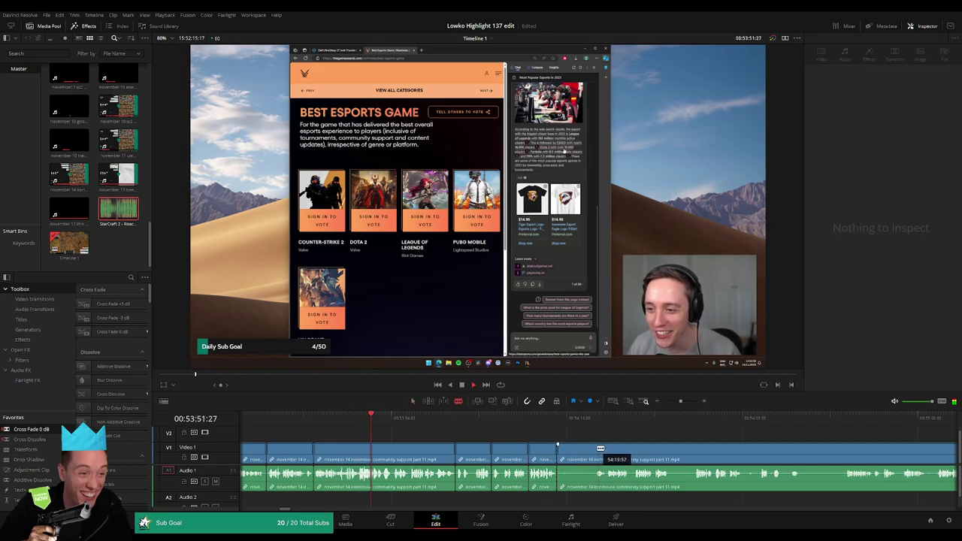
{"action": "left_click_drag", "start_coordinate": [600, 449], "coordinate": [593, 449]}
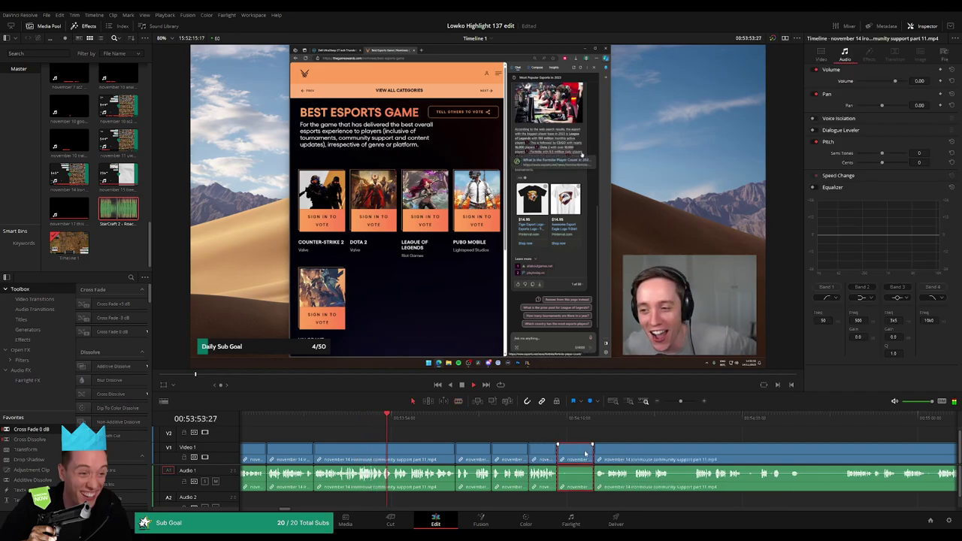
{"action": "key", "text": "Delete"}
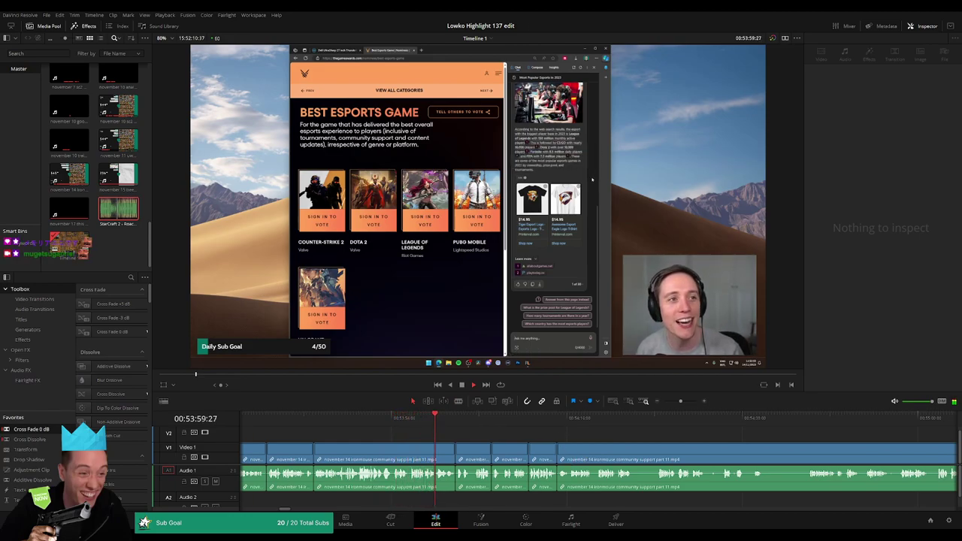
Trim off and ripple-delete the first 0.4 seconds or so of the clip that starts near 00:54:06:30.
{"action": "left_click_drag", "start_coordinate": [681, 400], "coordinate": [688, 402]}
{"action": "left_click_drag", "start_coordinate": [722, 470], "coordinate": [433, 465]}
{"action": "left_click_drag", "start_coordinate": [548, 470], "coordinate": [416, 465]}
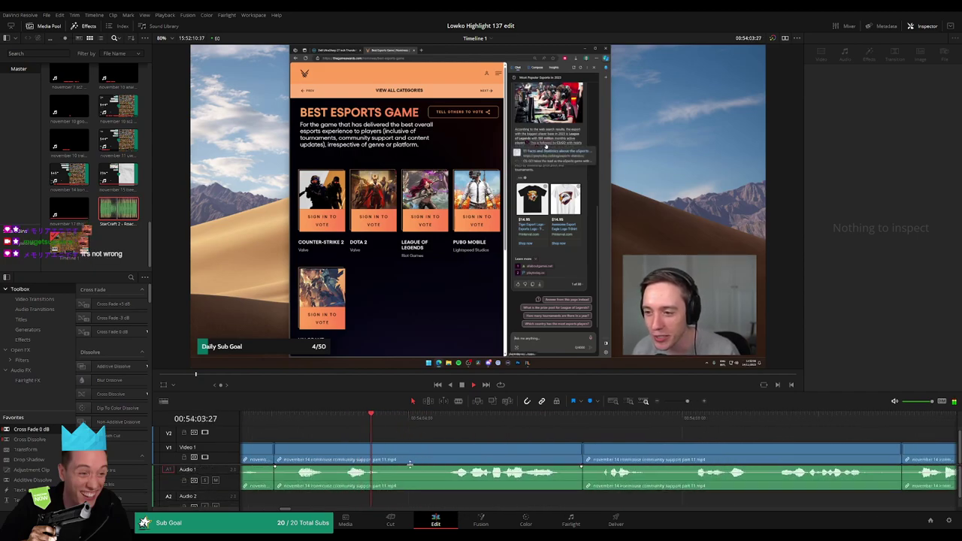
{"action": "scroll", "coordinate": [427, 466], "scroll_direction": "right", "scroll_amount": 3}
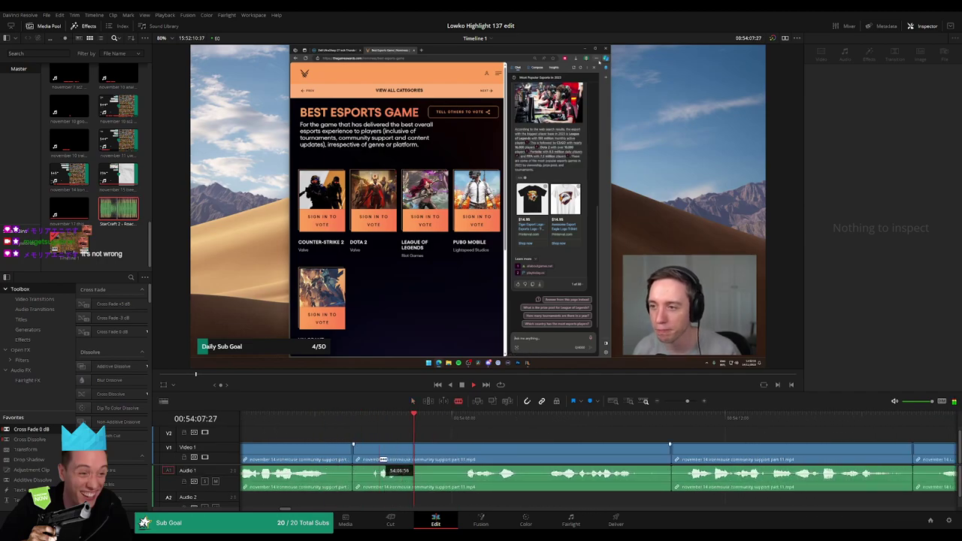
{"action": "left_click", "coordinate": [379, 459]}
{"action": "key", "text": "a"}
{"action": "left_click", "coordinate": [368, 459]}
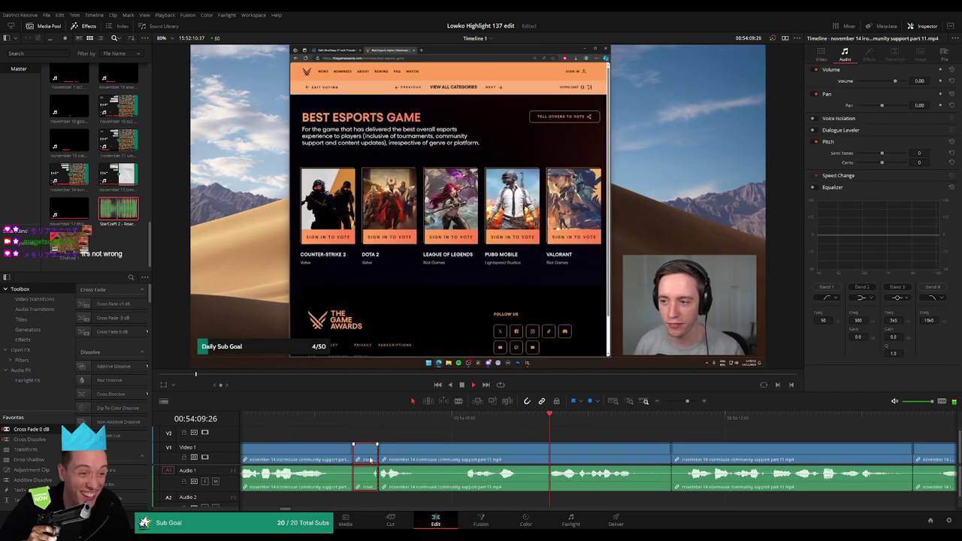
{"action": "key", "text": "Delete"}
Trim off and ripple-delete about 1.6 seconds at the start of the clip that begins near 00:54:14.
{"action": "left_click_drag", "start_coordinate": [687, 401], "coordinate": [684, 402]}
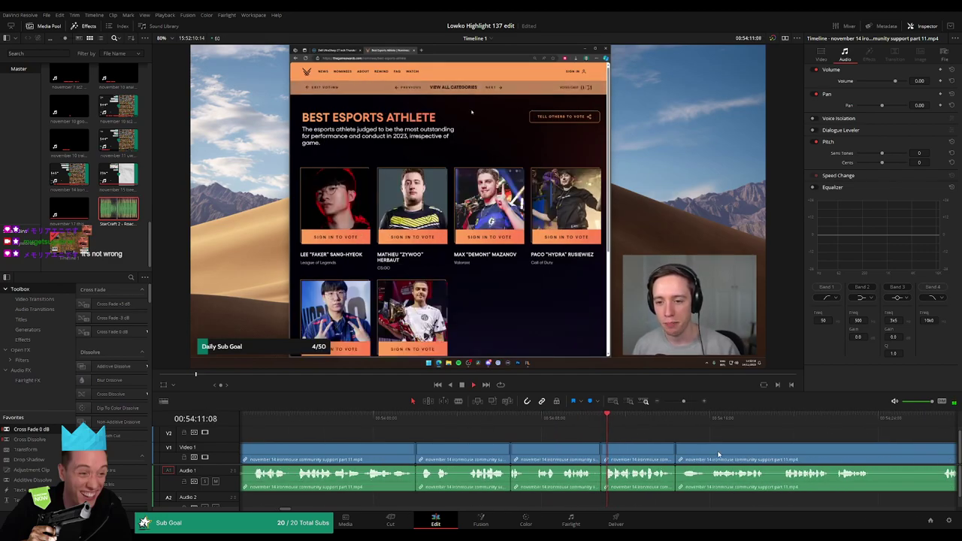
{"action": "scroll", "coordinate": [472, 447], "scroll_direction": "right", "scroll_amount": 3}
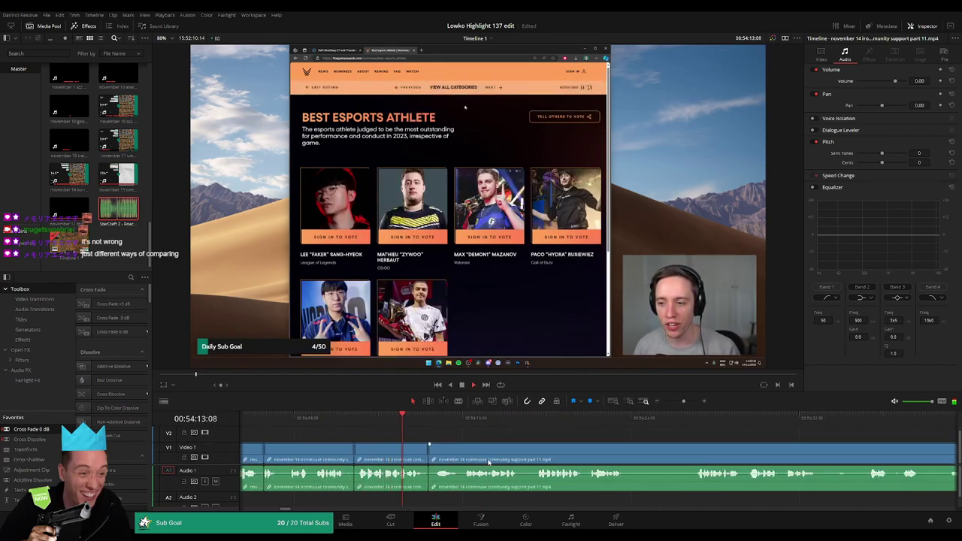
{"action": "scroll", "coordinate": [386, 459], "scroll_direction": "right", "scroll_amount": 2}
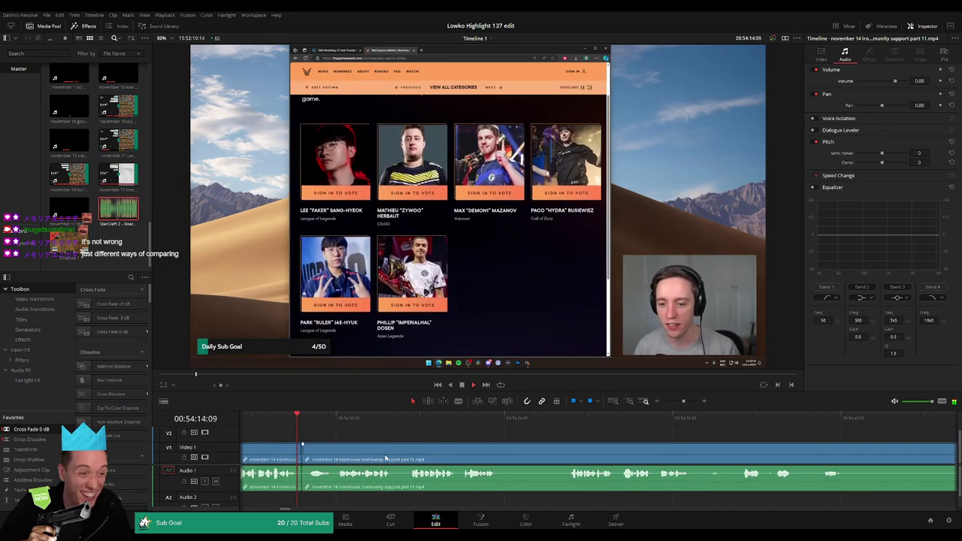
{"action": "left_click", "coordinate": [338, 451]}
{"action": "key", "text": "a"}
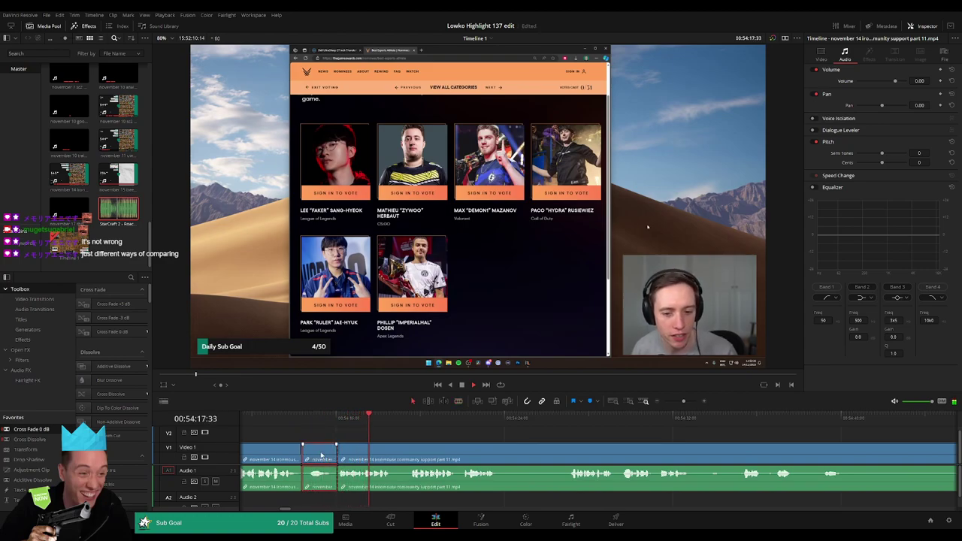
{"action": "key", "text": "Delete"}
Cut out and ripple-delete about three seconds of footage starting near 00:54:22.
{"action": "left_click_drag", "start_coordinate": [467, 448], "coordinate": [517, 450]}
{"action": "left_click", "coordinate": [475, 452]}
{"action": "key", "text": "Delete"}
Cut out and ripple-delete about 2.4 seconds of footage starting near 00:54:28 and nearly six seconds starting near 00:54:33.
{"action": "scroll", "coordinate": [537, 439], "scroll_direction": "right", "scroll_amount": 3}
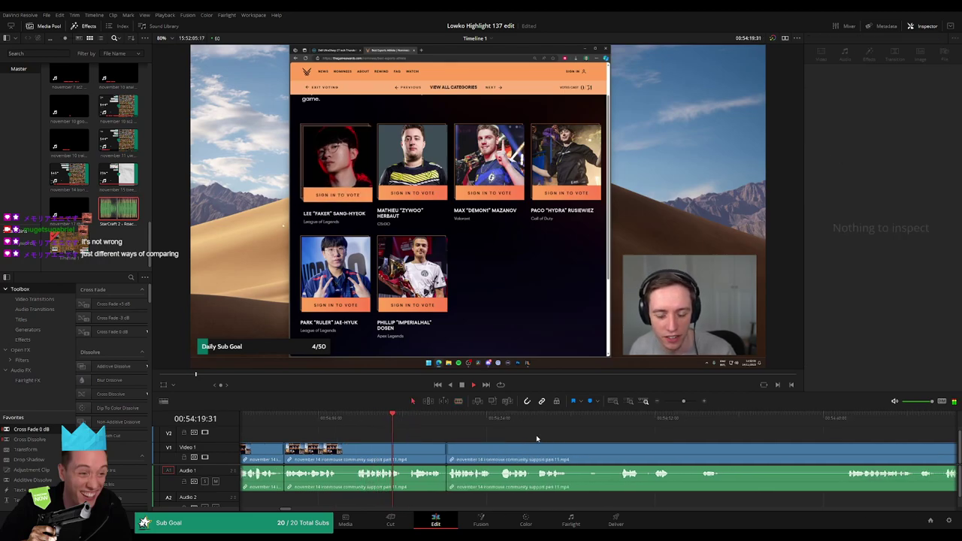
{"action": "key", "text": "b"}
{"action": "left_click", "coordinate": [512, 450]}
{"action": "left_click", "coordinate": [562, 450]}
{"action": "key", "text": "a"}
{"action": "left_click", "coordinate": [543, 451]}
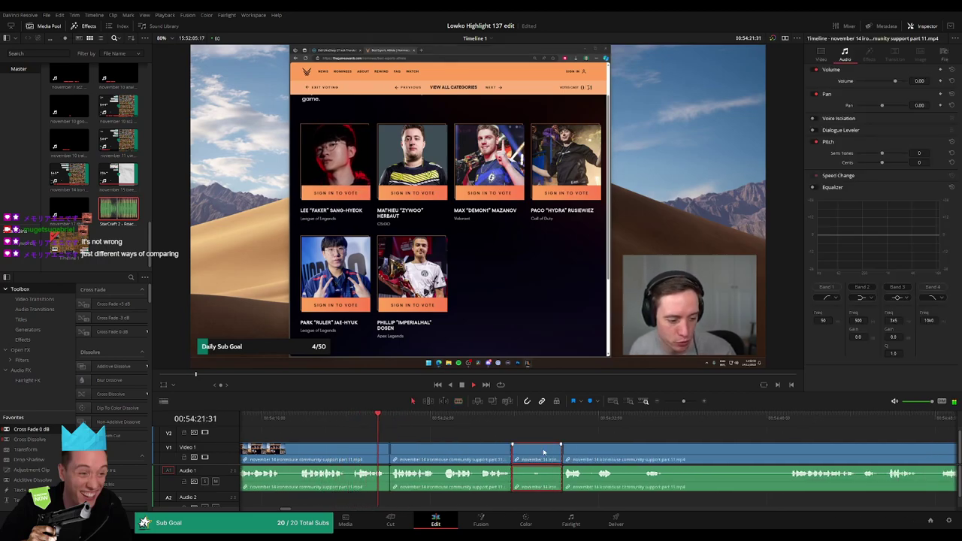
{"action": "key", "text": "Delete"}
{"action": "left_click_drag", "start_coordinate": [623, 448], "coordinate": [713, 452]}
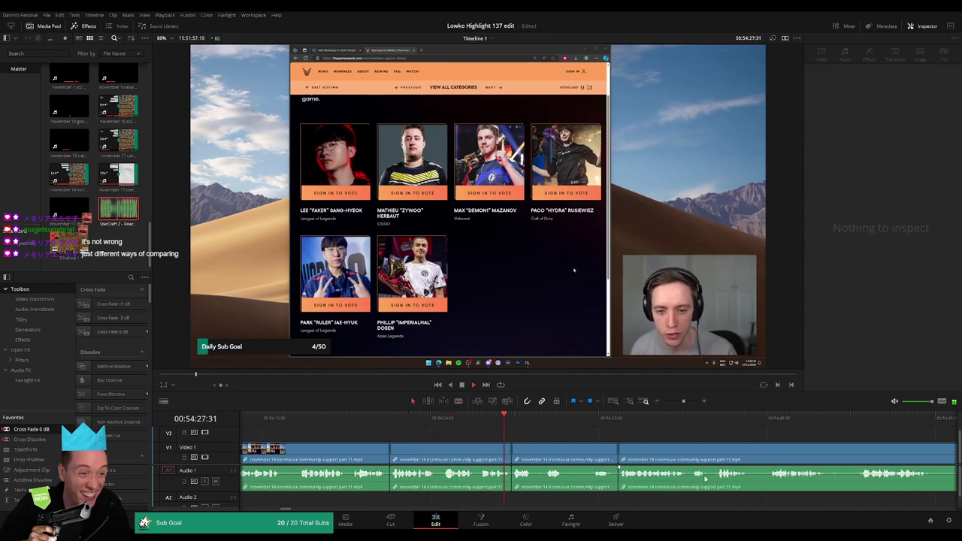
Cut out and ripple-delete about 1.3 seconds of footage starting near 00:54:30, and resume playback.
{"action": "scroll", "coordinate": [526, 459], "scroll_direction": "right", "scroll_amount": 3}
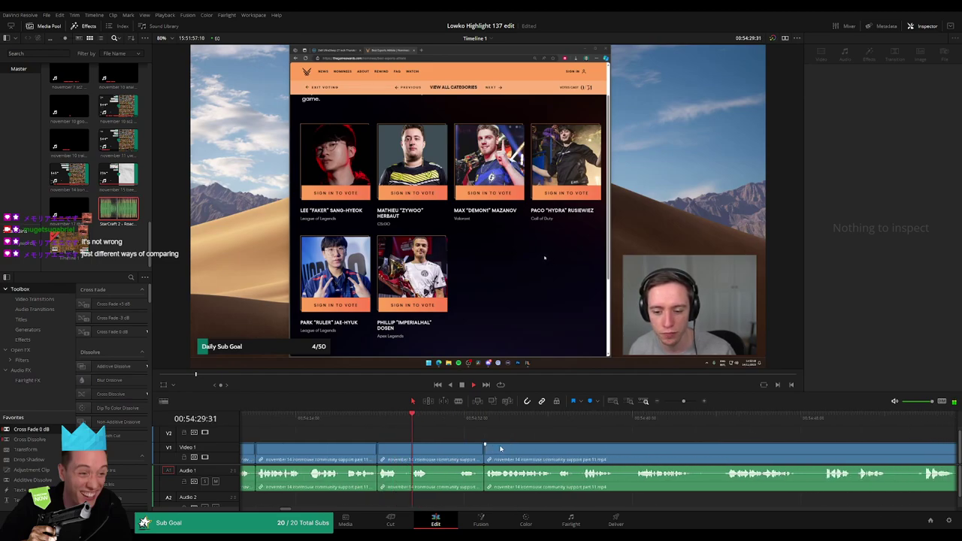
{"action": "left_click", "coordinate": [454, 423]}
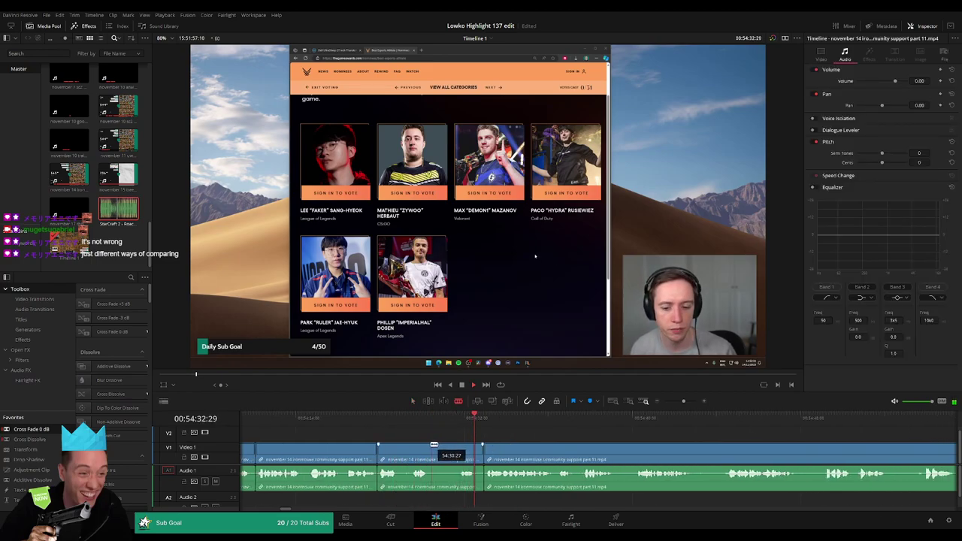
{"action": "left_click", "coordinate": [432, 445]}
{"action": "left_click", "coordinate": [459, 446]}
{"action": "key", "text": "a"}
{"action": "left_click", "coordinate": [452, 450]}
{"action": "key", "text": "Delete"}
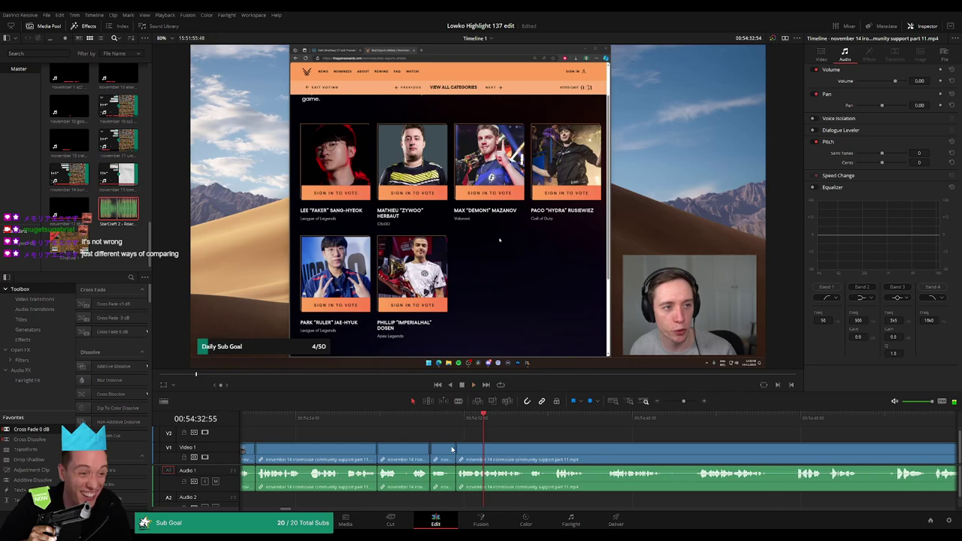
{"action": "key", "text": "space"}
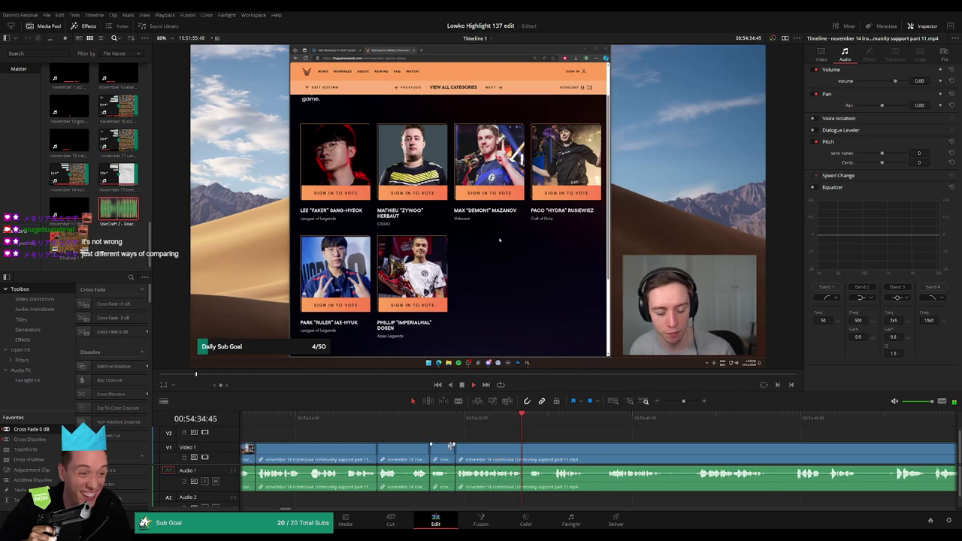
Cut out and ripple-delete about 1.2 seconds of footage starting near 00:54:42.
{"action": "mouse_move", "coordinate": [683, 401]}
{"action": "left_mouse_down"}
{"action": "mouse_move", "coordinate": [672, 402]}
{"action": "mouse_move", "coordinate": [683, 402]}
{"action": "left_mouse_up"}
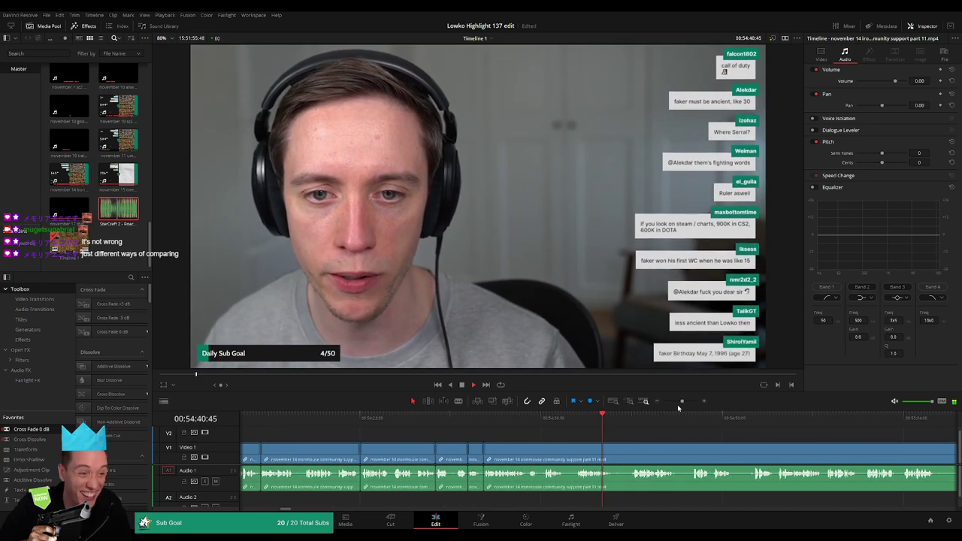
{"action": "left_click_drag", "start_coordinate": [616, 418], "coordinate": [629, 420]}
{"action": "key", "text": "ctrl+b"}
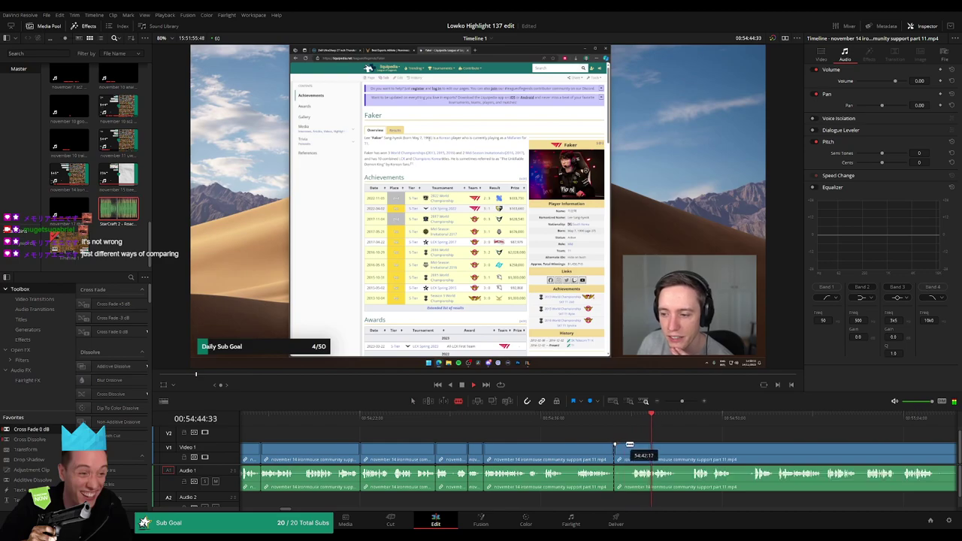
{"action": "key", "text": "Delete"}
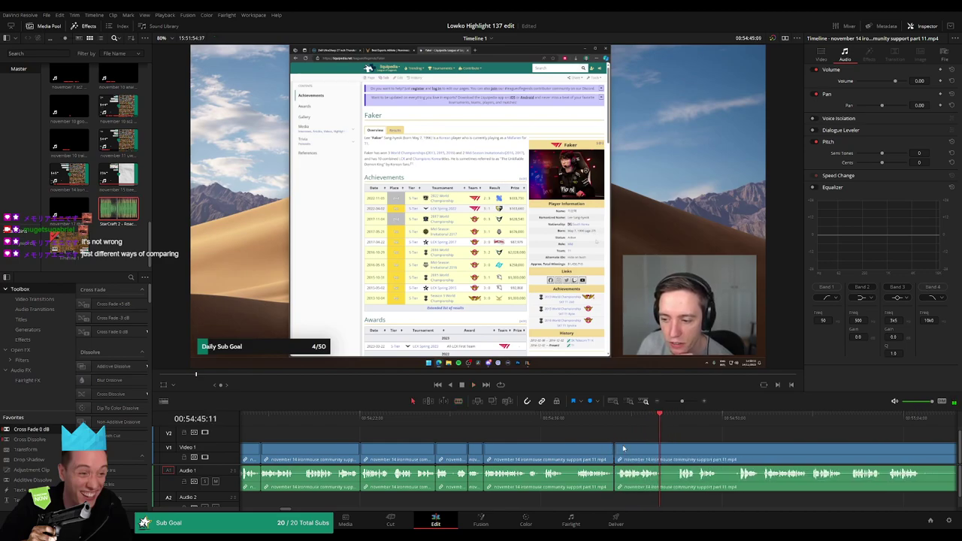
Cut out and ripple-delete just over one second of footage starting near 00:54:45.
{"action": "left_click_drag", "start_coordinate": [711, 441], "coordinate": [488, 428]}
{"action": "key", "text": "b"}
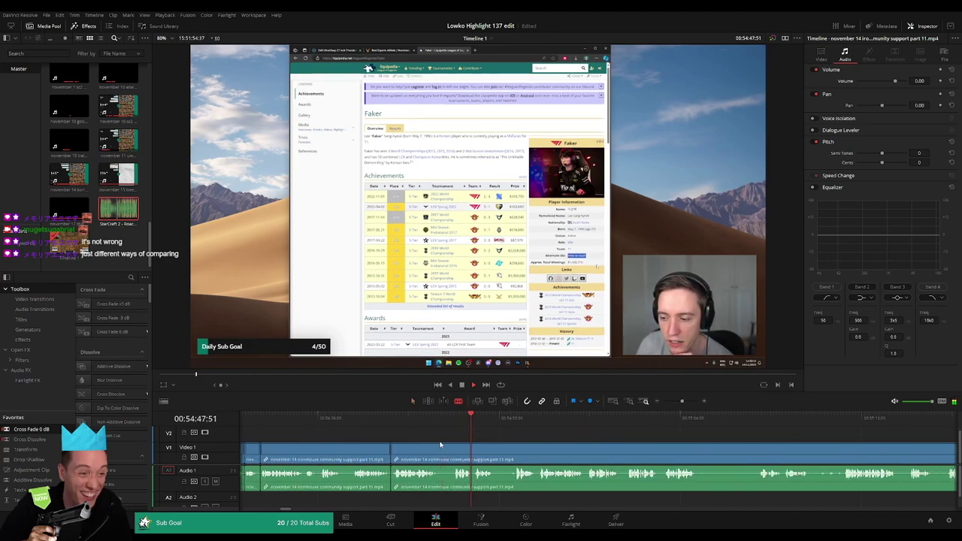
{"action": "left_click", "coordinate": [439, 448]}
{"action": "left_click", "coordinate": [454, 448]}
{"action": "key", "text": "a"}
{"action": "left_click", "coordinate": [449, 447]}
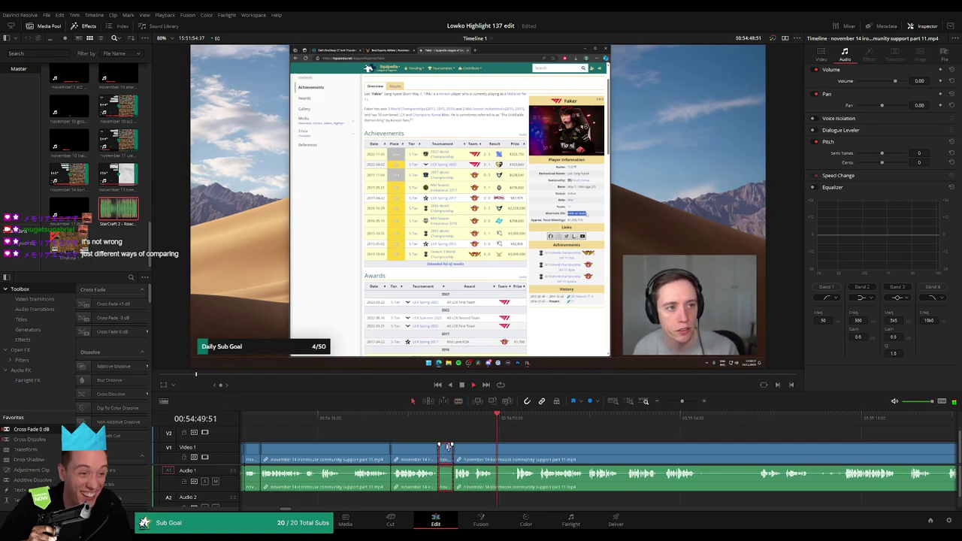
{"action": "key", "text": "Delete"}
Cut out and ripple-delete about 1.5 seconds of footage starting near 00:54:48.
{"action": "left_click_drag", "start_coordinate": [482, 448], "coordinate": [413, 447]}
{"action": "key", "text": "b"}
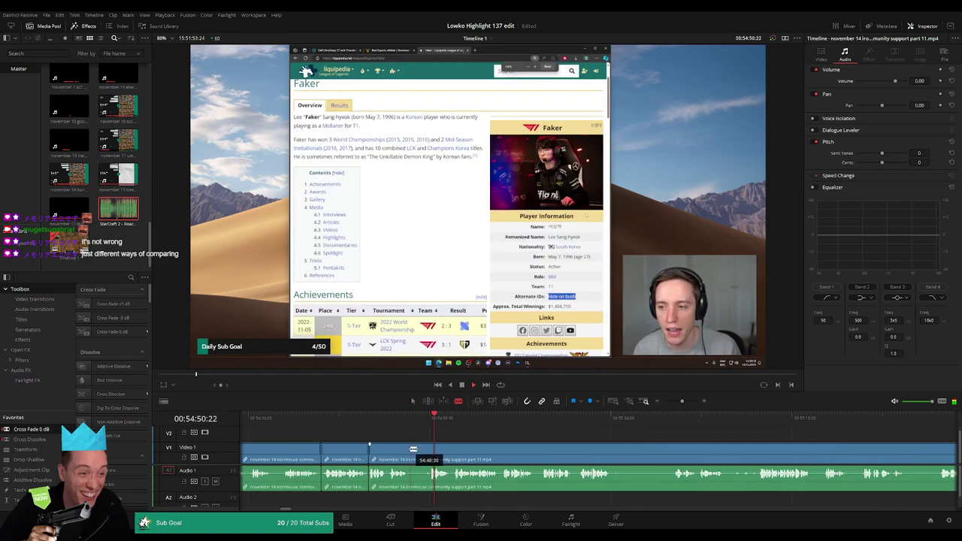
{"action": "left_click", "coordinate": [410, 449]}
{"action": "left_click", "coordinate": [429, 449]}
{"action": "key", "text": "a"}
{"action": "left_click", "coordinate": [424, 453]}
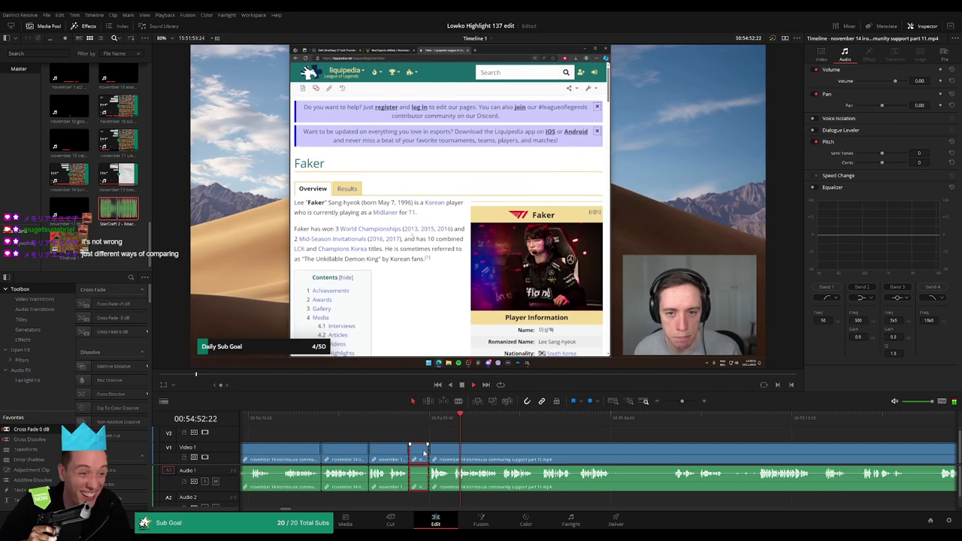
{"action": "key", "text": "Delete"}
Cut out and ripple-delete about 4.5 seconds of footage starting near 00:55:02.
{"action": "left_click_drag", "start_coordinate": [521, 445], "coordinate": [478, 442]}
{"action": "key", "text": "b"}
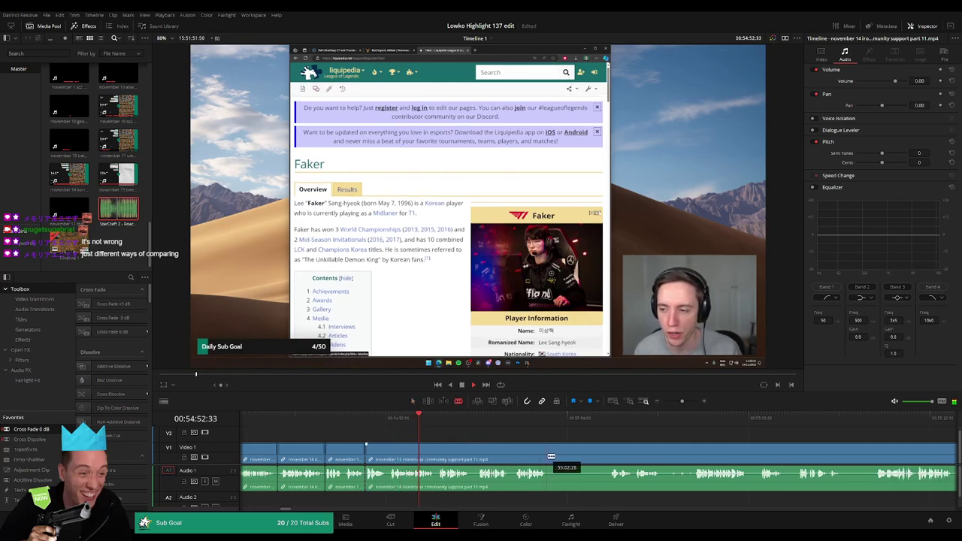
{"action": "left_click", "coordinate": [550, 456]}
{"action": "left_click", "coordinate": [609, 456]}
{"action": "key", "text": "a"}
{"action": "left_click", "coordinate": [599, 457]}
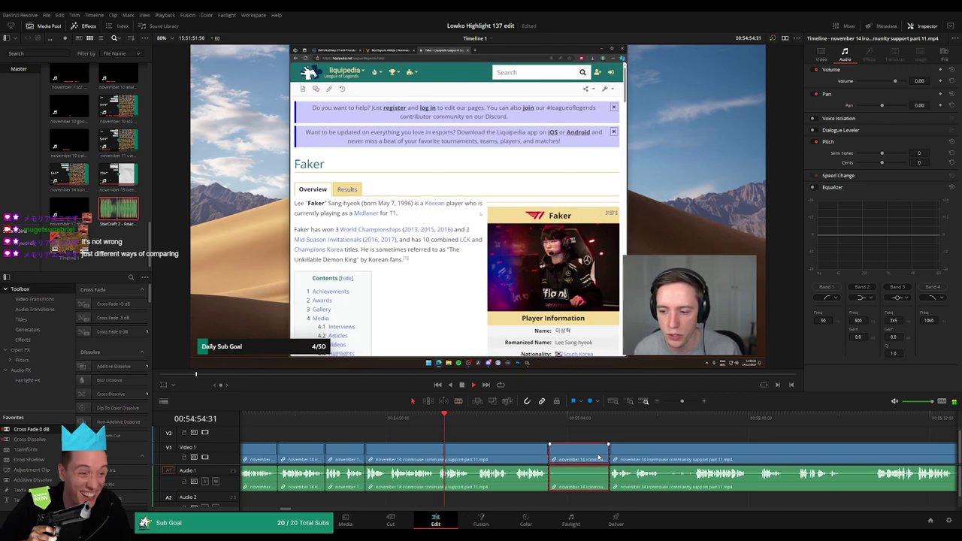
{"action": "key", "text": "Delete"}
Cut out and ripple-delete about 2.4 seconds of footage starting near 00:55:06.
{"action": "key", "text": "b"}
{"action": "left_click", "coordinate": [602, 454]}
{"action": "left_click", "coordinate": [633, 454]}
{"action": "key", "text": "a"}
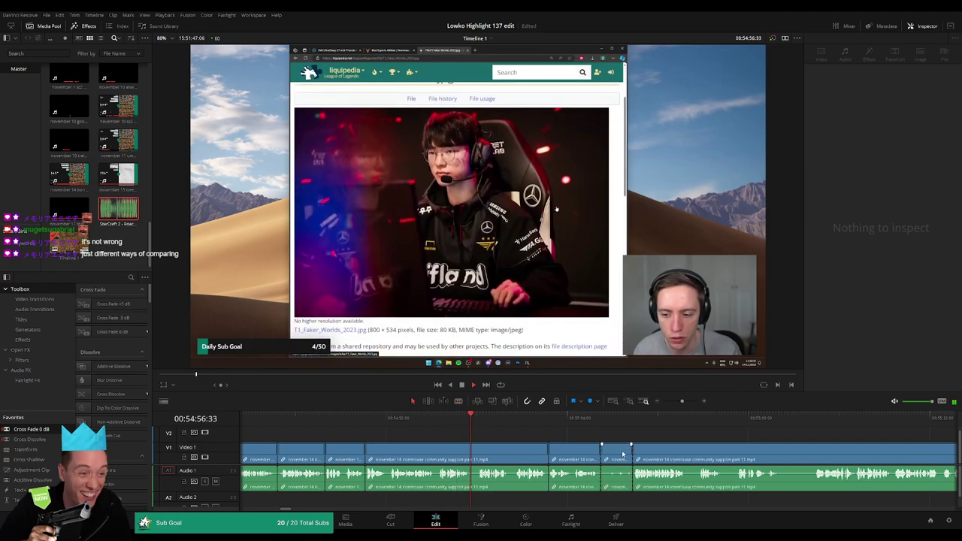
{"action": "left_click", "coordinate": [622, 454]}
{"action": "key", "text": "Delete"}
Cut out and ripple-delete just under one second of footage starting near 00:55:11.
{"action": "left_click_drag", "start_coordinate": [621, 453], "coordinate": [521, 446]}
{"action": "key", "text": "b"}
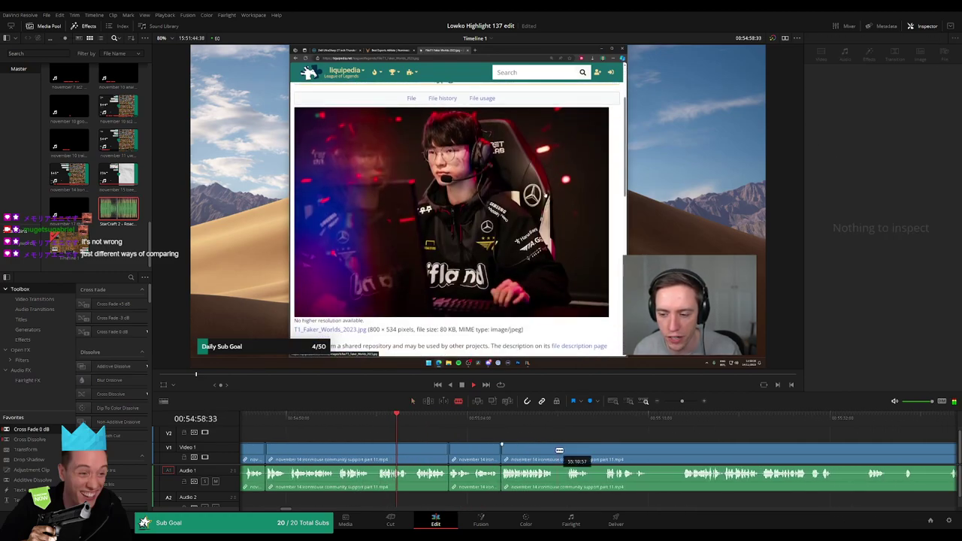
{"action": "left_click", "coordinate": [554, 451]}
{"action": "left_click", "coordinate": [566, 453]}
{"action": "key", "text": "a"}
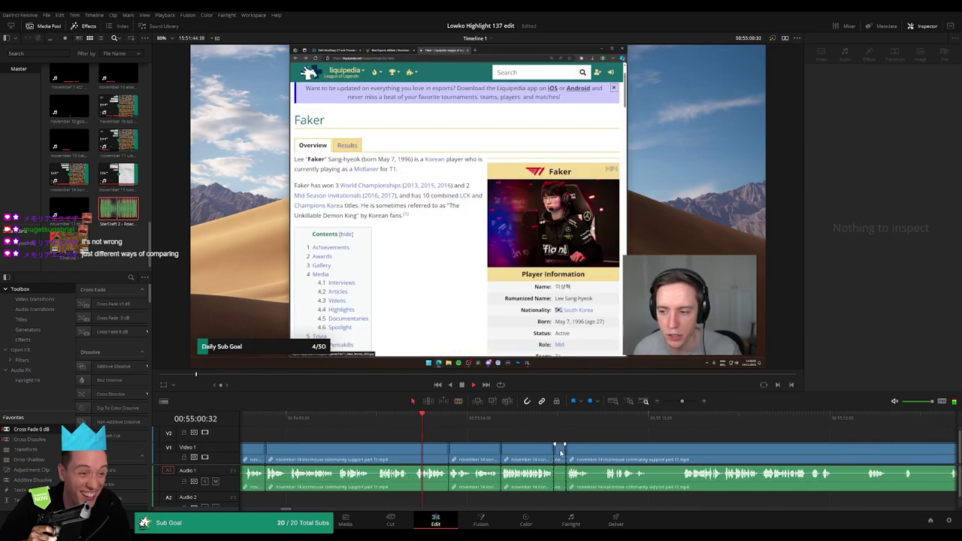
{"action": "left_click", "coordinate": [561, 453]}
{"action": "key", "text": "Delete"}
Cut out and ripple-delete about 1.1 seconds of footage starting near 00:55:12.
{"action": "key", "text": "b"}
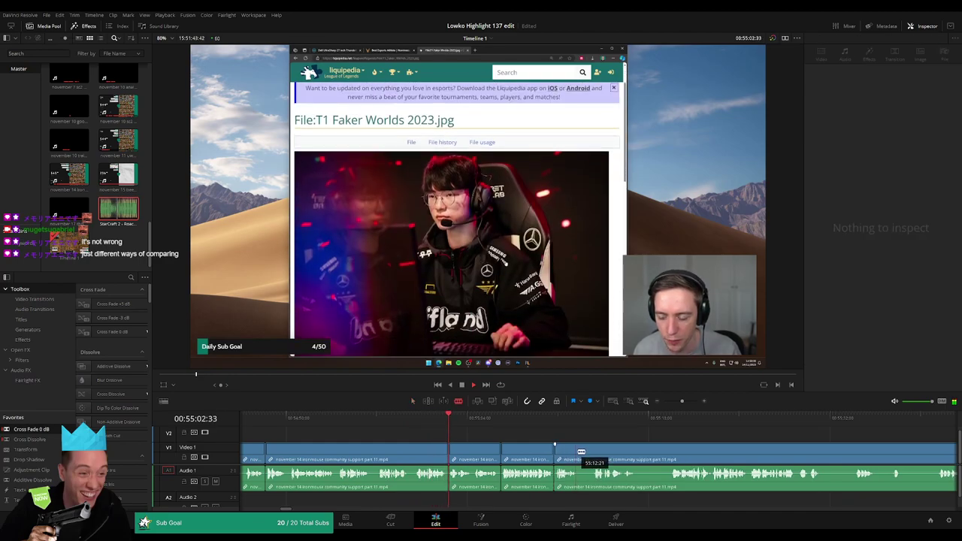
{"action": "left_click", "coordinate": [578, 452]}
{"action": "left_click", "coordinate": [593, 452]}
{"action": "key", "text": "a"}
{"action": "left_click", "coordinate": [585, 453]}
{"action": "key", "text": "Delete"}
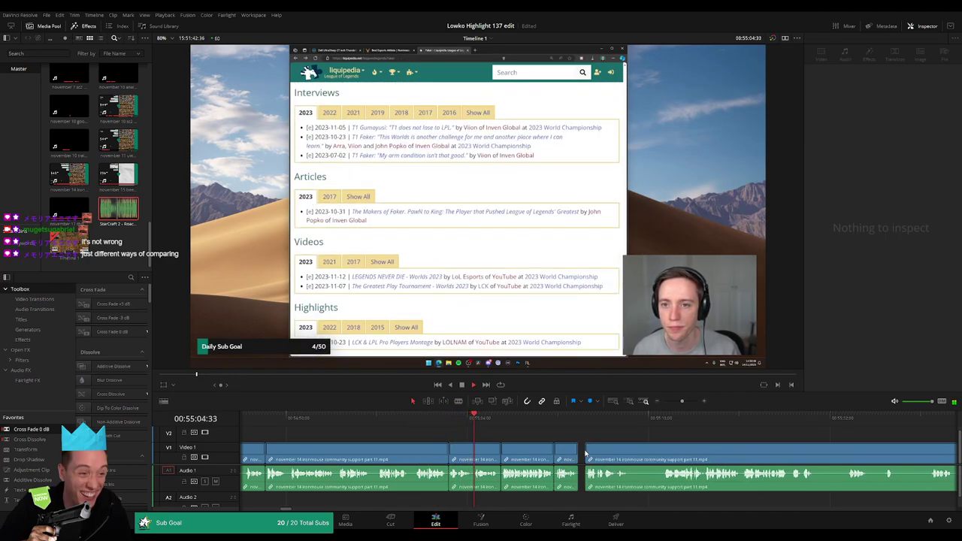
Cut out and ripple-delete about 2.5 seconds of footage starting near 00:55:16.
{"action": "left_click_drag", "start_coordinate": [585, 453], "coordinate": [647, 453]}
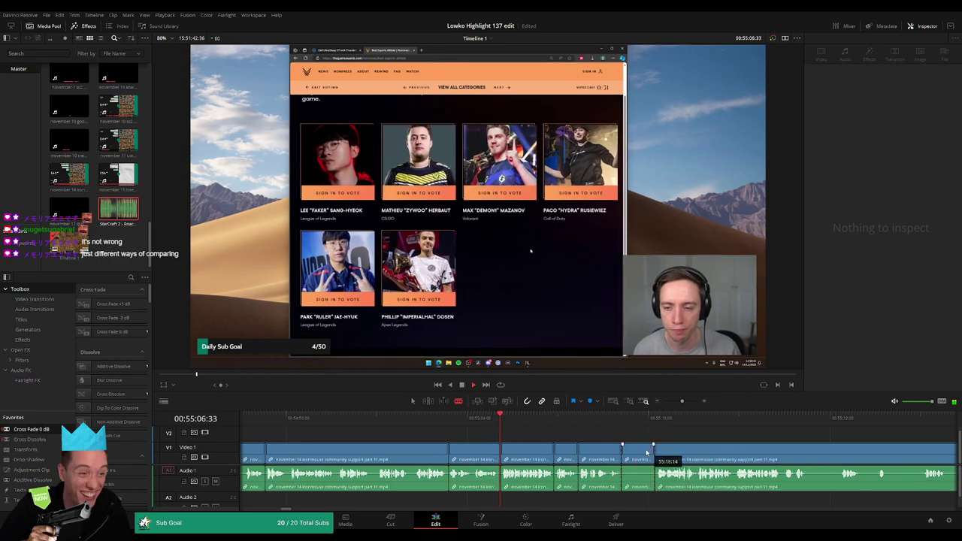
{"action": "key", "text": "a"}
{"action": "left_click", "coordinate": [647, 453]}
{"action": "key", "text": "Delete"}
Cut out and ripple-delete about 2.3 seconds of footage starting near 00:55:27.
{"action": "scroll", "coordinate": [655, 455], "scroll_direction": "right", "scroll_amount": 5}
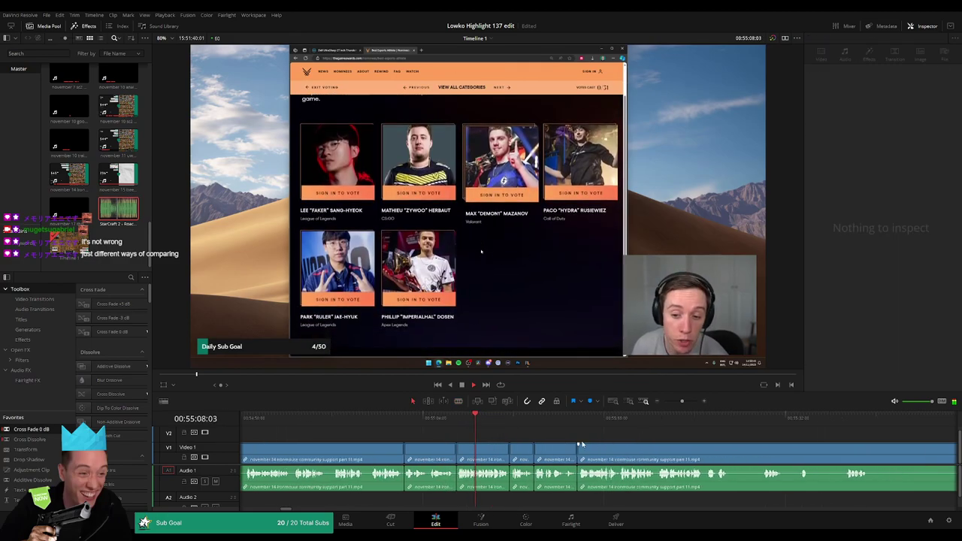
{"action": "left_click", "coordinate": [670, 454]}
{"action": "left_click", "coordinate": [699, 454]}
{"action": "key", "text": "a"}
{"action": "left_click", "coordinate": [683, 453]}
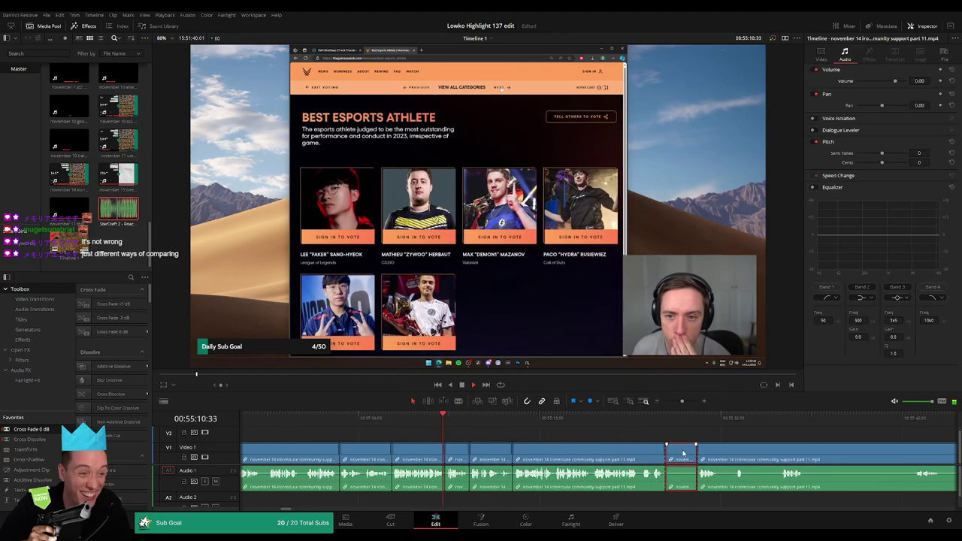
Cut out and ripple-delete just over one second of footage starting near 00:55:29.
{"action": "left_click_drag", "start_coordinate": [692, 451], "coordinate": [731, 451]}
{"action": "key", "text": "a"}
{"action": "left_click", "coordinate": [695, 453]}
{"action": "key", "text": "Delete"}
Cut out and ripple-delete about 2.6 seconds of footage starting near 00:55:30.
{"action": "key", "text": "b"}
{"action": "left_click", "coordinate": [698, 452]}
{"action": "left_click", "coordinate": [720, 454]}
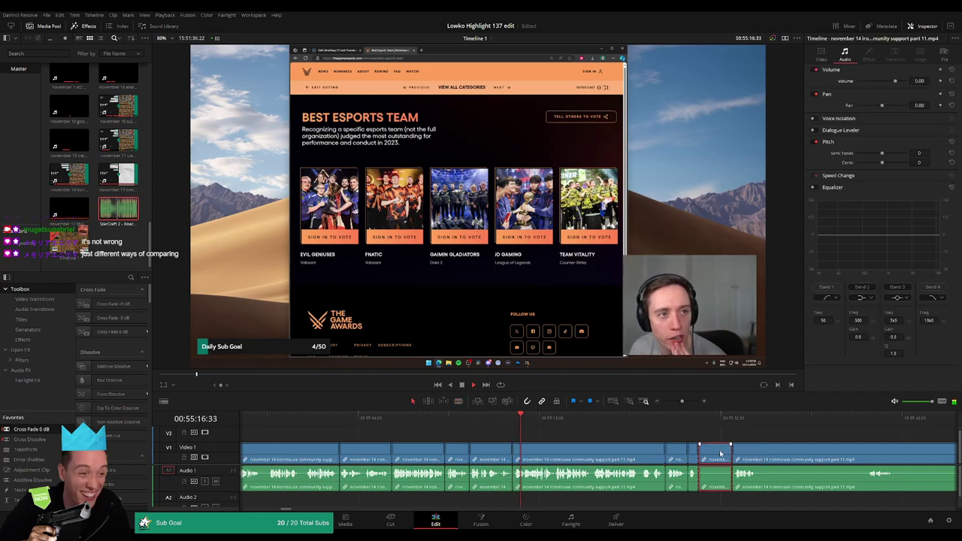
{"action": "key", "text": "Delete"}
Cut out and ripple-delete more unwanted footage from 00:55:32 onward, including the segment of about 8.5 seconds starting there.
{"action": "left_click_drag", "start_coordinate": [602, 447], "coordinate": [813, 450]}
{"action": "left_click", "coordinate": [793, 451]}
{"action": "key", "text": "Delete"}
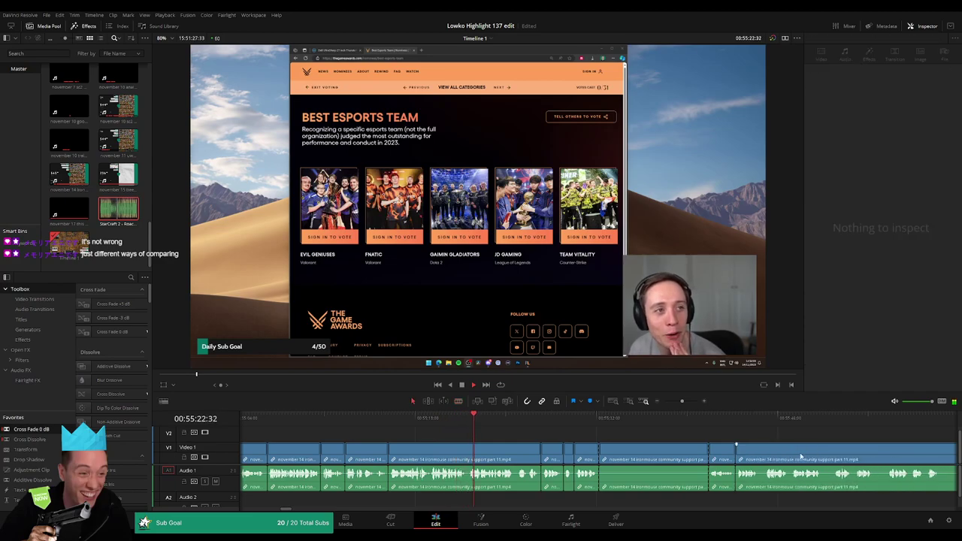
{"action": "left_click", "coordinate": [674, 451]}
{"action": "key", "text": "Delete"}
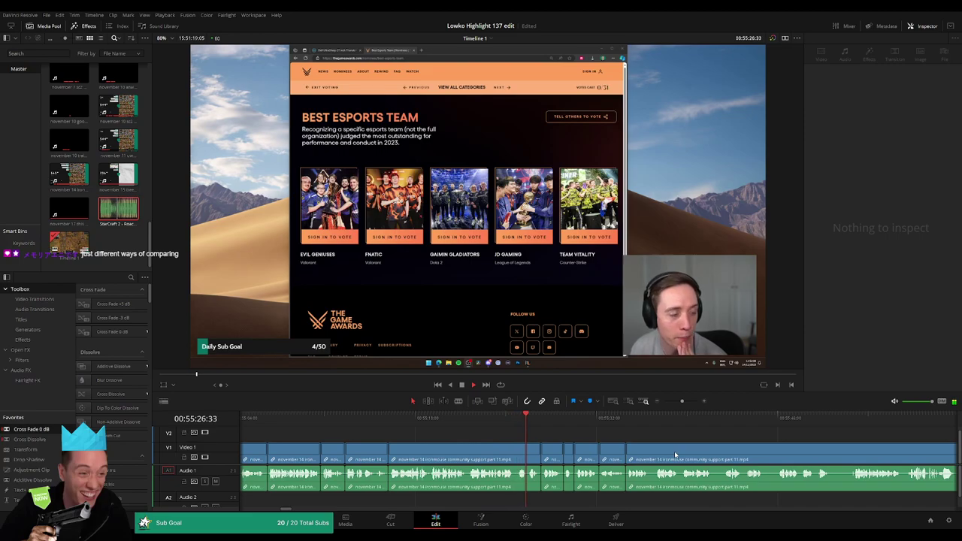
Cut out and ripple-delete about 1.1 seconds of footage starting near 00:55:45.
{"action": "left_click_drag", "start_coordinate": [675, 451], "coordinate": [530, 451]}
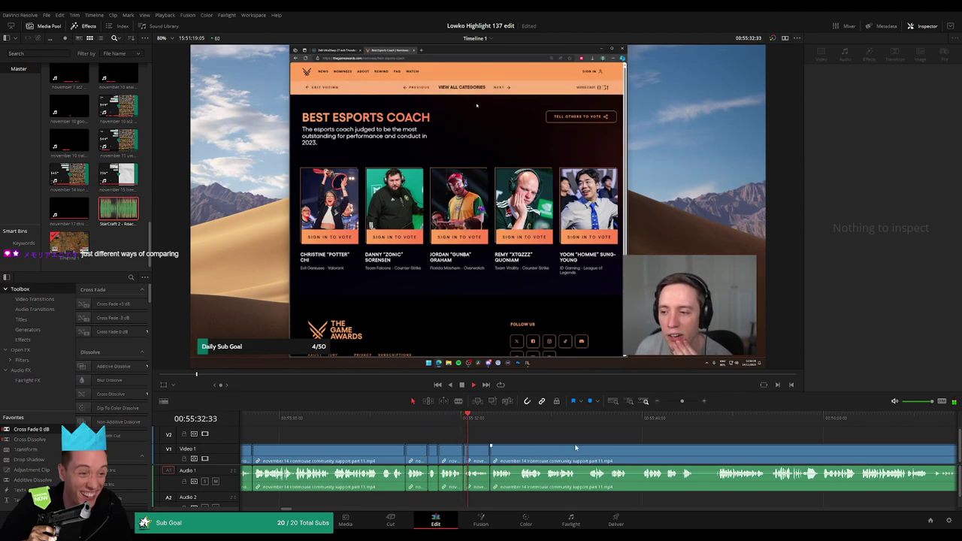
{"action": "scroll", "coordinate": [576, 448], "scroll_direction": "right", "scroll_amount": 5}
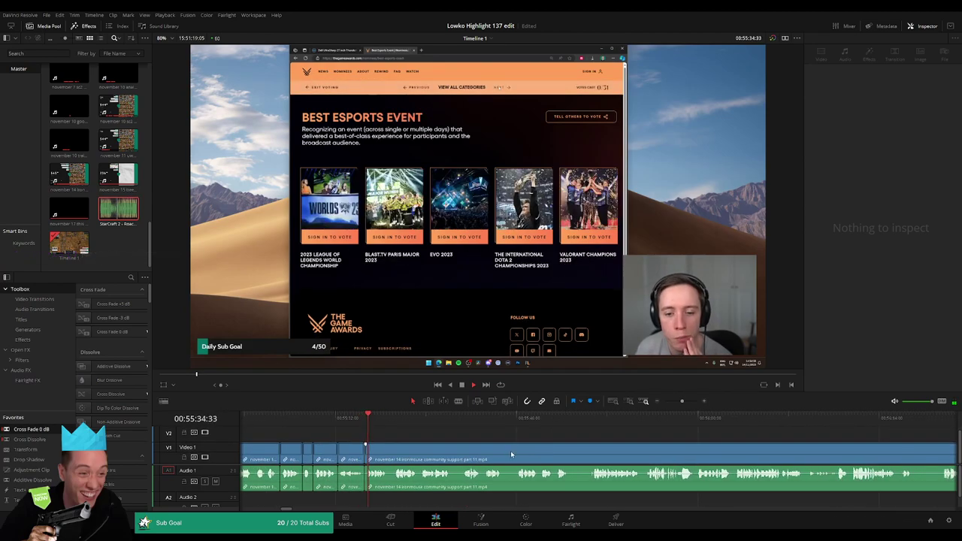
{"action": "left_click", "coordinate": [503, 452]}
{"action": "left_click", "coordinate": [517, 453]}
{"action": "key", "text": "a"}
{"action": "left_click", "coordinate": [511, 455]}
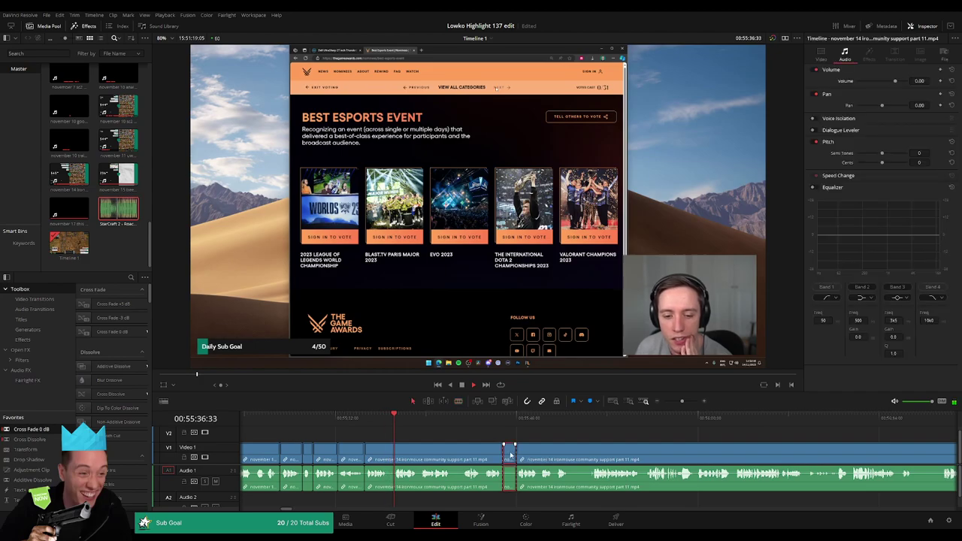
{"action": "key", "text": "Delete"}
Cut out and ripple-delete about 0.9 seconds of footage starting near 00:55:41.
{"action": "key", "text": "b"}
{"action": "left_click", "coordinate": [451, 452]}
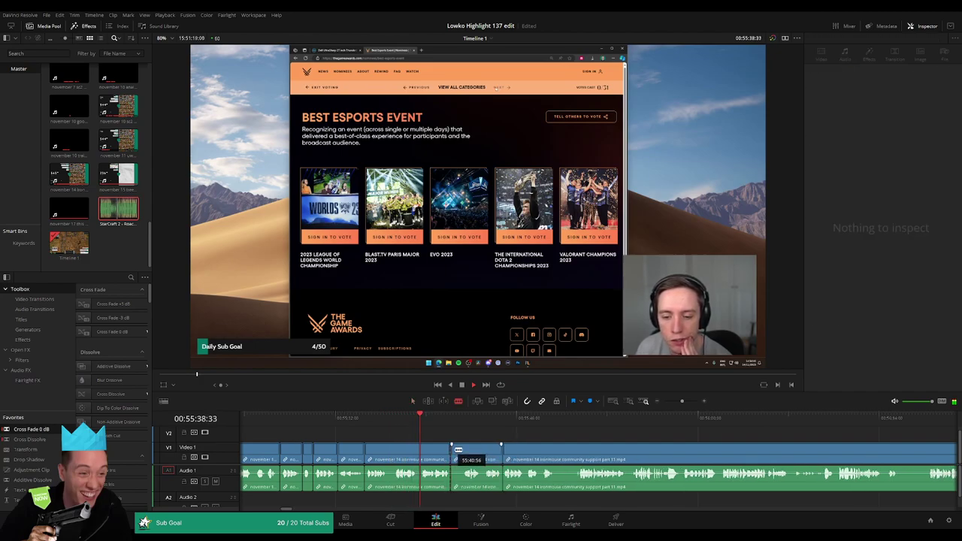
{"action": "left_click", "coordinate": [463, 451]}
{"action": "key", "text": "a"}
{"action": "left_click", "coordinate": [457, 451]}
{"action": "key", "text": "Delete"}
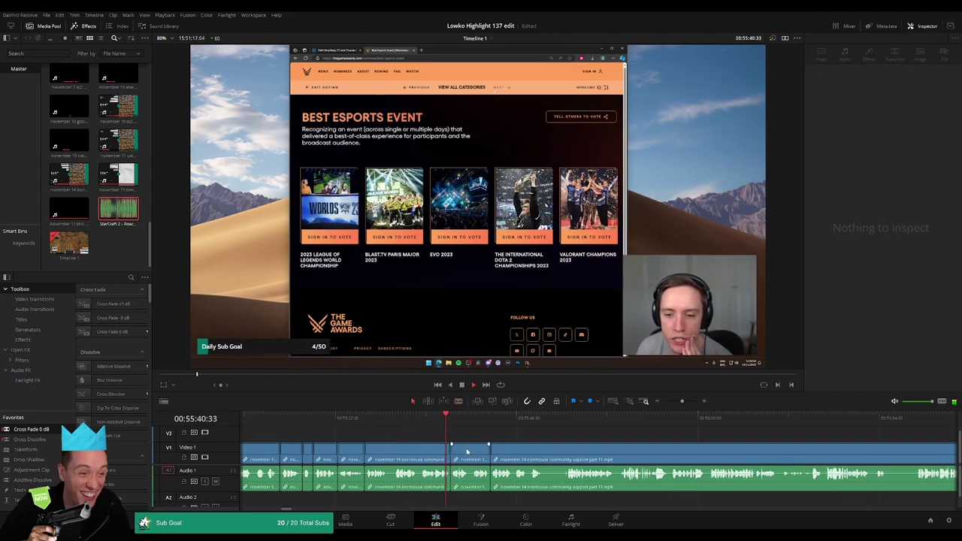
Cut out and ripple-delete about 2 seconds of footage starting near 00:55:48.
{"action": "left_click", "coordinate": [543, 452]}
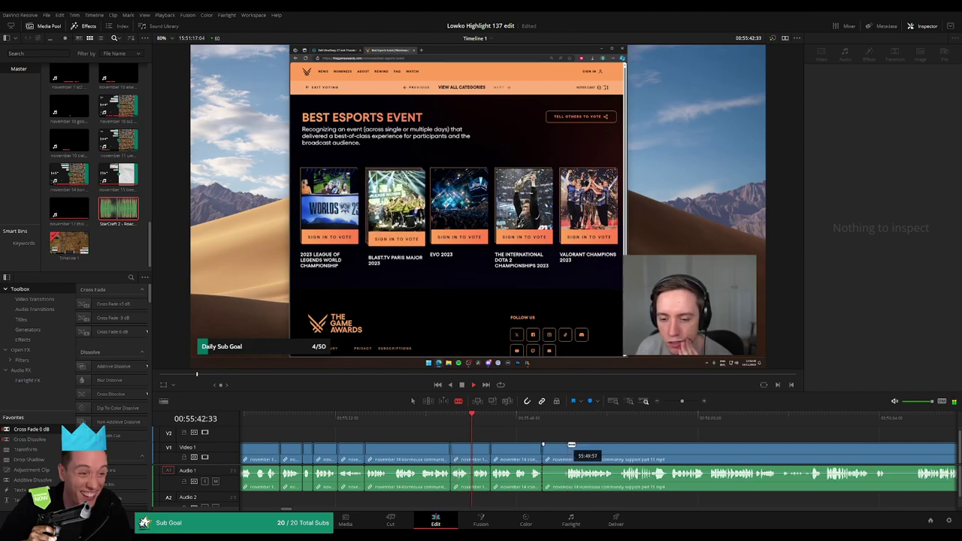
{"action": "left_click", "coordinate": [572, 445]}
{"action": "key", "text": "a"}
{"action": "left_click", "coordinate": [560, 447]}
{"action": "key", "text": "Delete"}
Cut out and ripple-delete about 2 seconds of footage starting near 00:56:13.
{"action": "left_click_drag", "start_coordinate": [580, 445], "coordinate": [473, 443]}
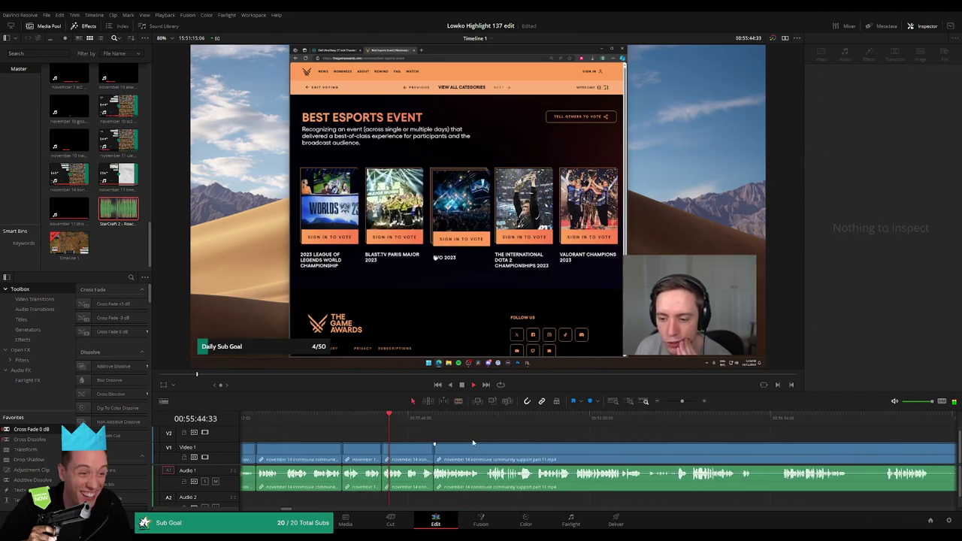
{"action": "left_click_drag", "start_coordinate": [573, 446], "coordinate": [515, 441]}
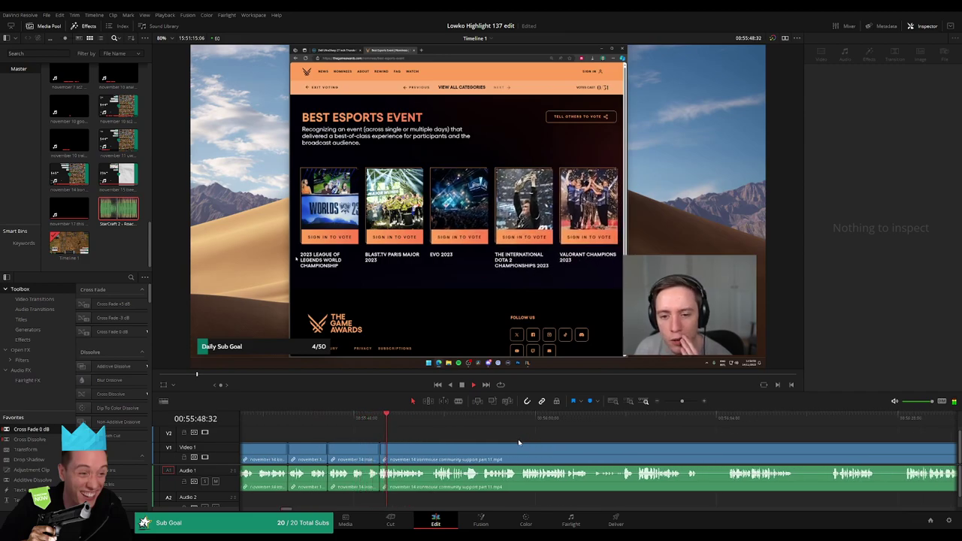
{"action": "scroll", "coordinate": [496, 451], "scroll_direction": "right", "scroll_amount": 2}
{"action": "scroll", "coordinate": [496, 453], "scroll_direction": "right", "scroll_amount": 1}
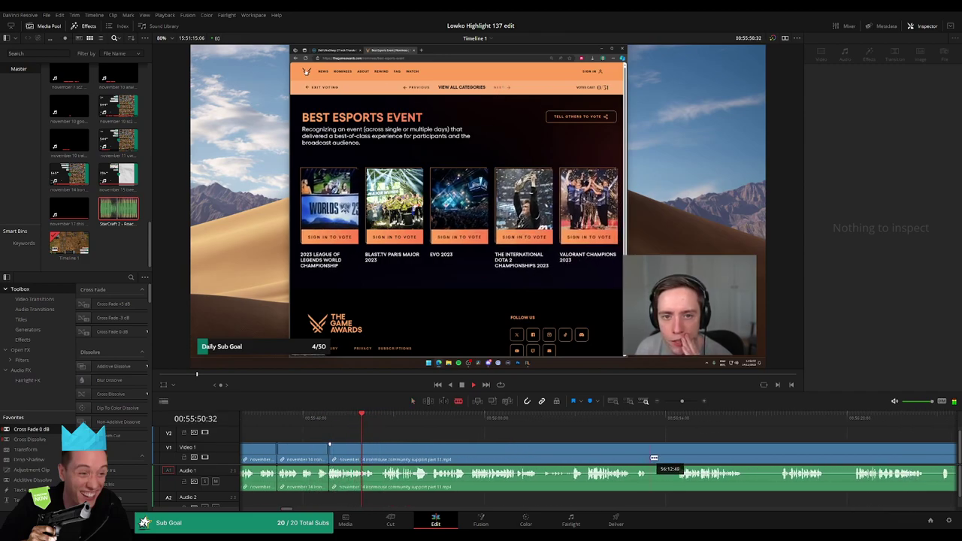
{"action": "left_click", "coordinate": [651, 457]}
{"action": "left_click", "coordinate": [675, 458]}
{"action": "key", "text": "a"}
{"action": "key", "text": "Delete"}
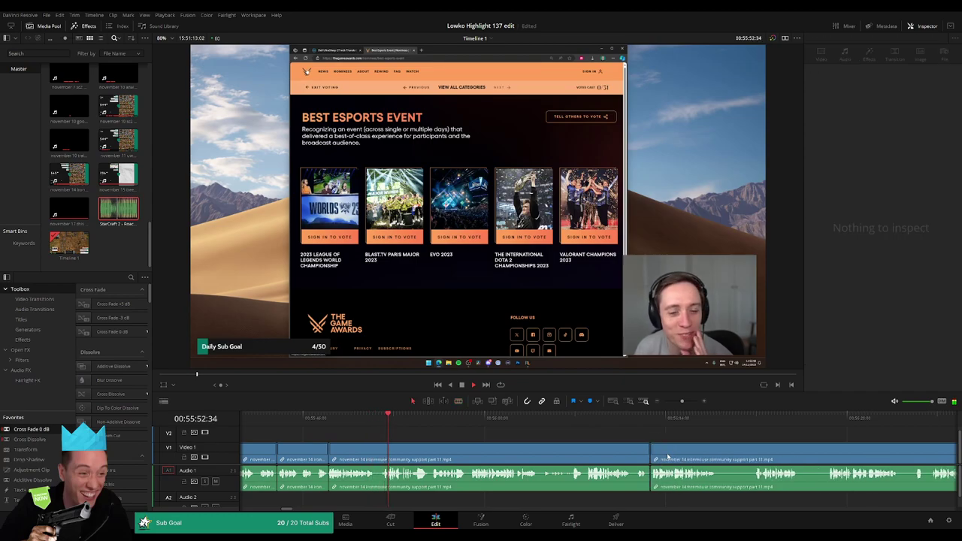
Cut out and ripple-delete about 2.7 seconds of footage starting near 00:56:18.
{"action": "key", "text": "ctrl+z"}
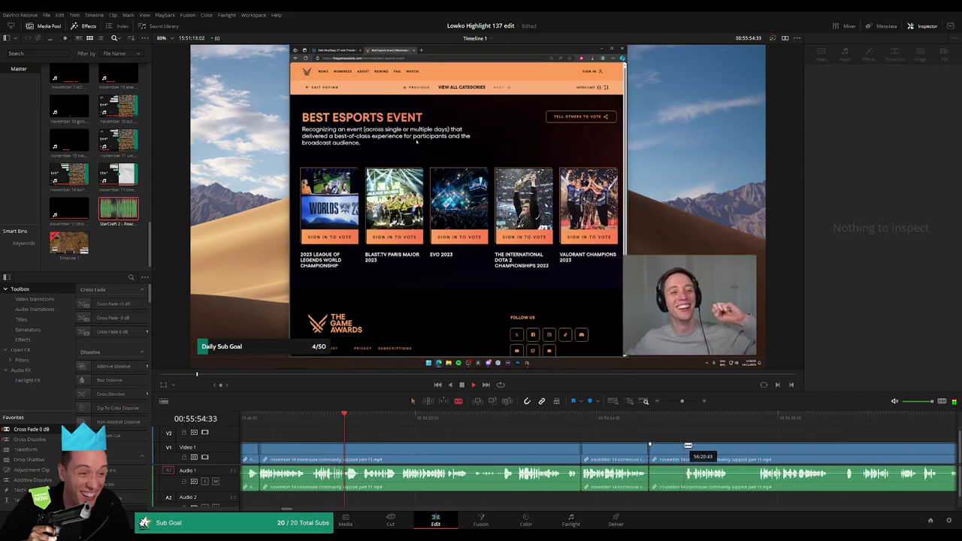
{"action": "key", "text": "Delete"}
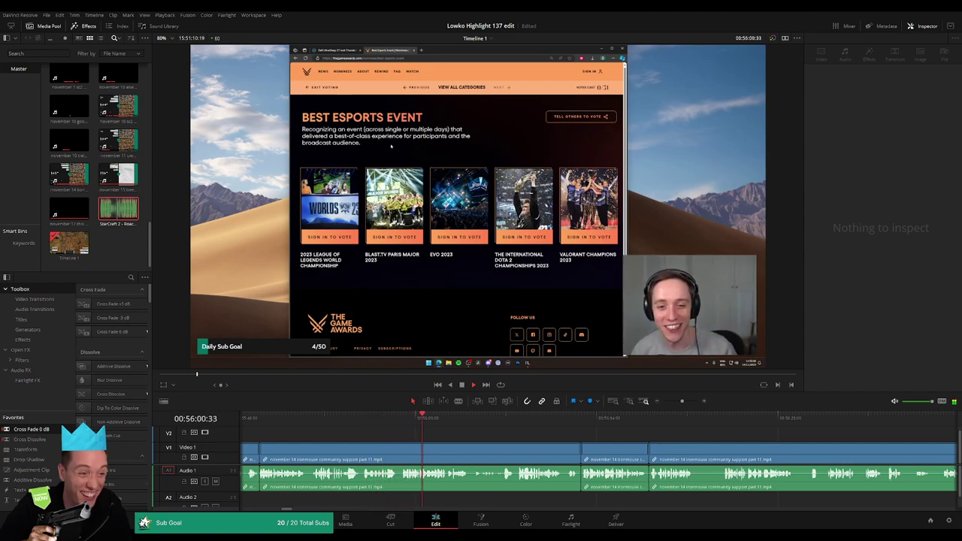
Split out the short segment from about 00:55:57:23 to 00:55:57:45 and disable only its audio.
{"action": "left_click", "coordinate": [328, 418]}
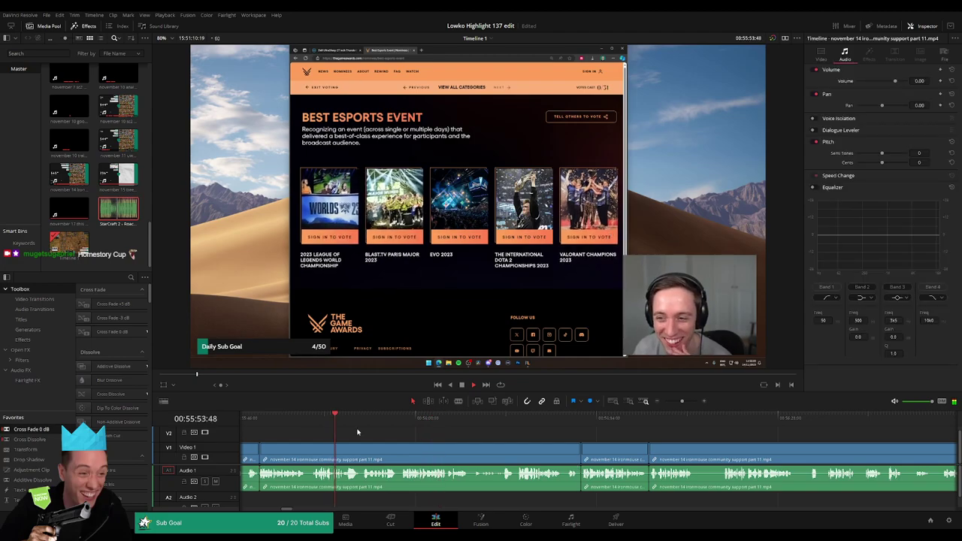
{"action": "left_click", "coordinate": [687, 402]}
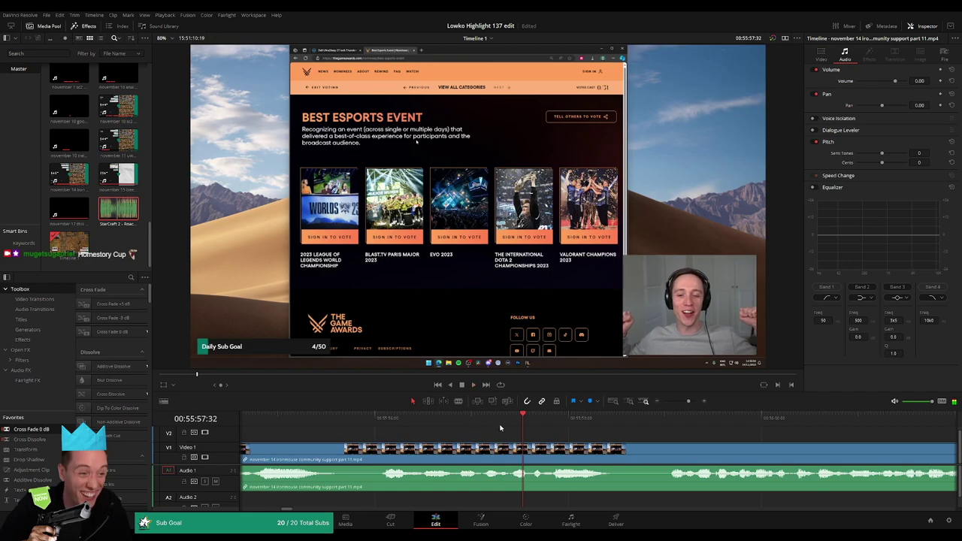
{"action": "left_click", "coordinate": [461, 418]}
{"action": "key", "text": "space"}
{"action": "key", "text": "ctrl+b"}
{"action": "key", "text": "space"}
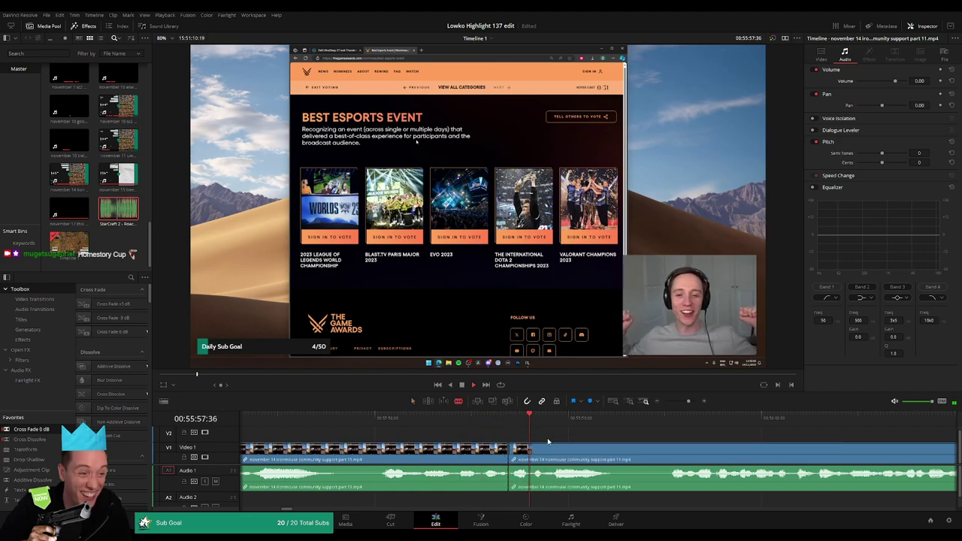
{"action": "key", "text": "space"}
{"action": "key", "text": "ctrl+b"}
{"action": "left_click", "coordinate": [525, 472], "text": "alt"}
{"action": "key", "text": "d"}
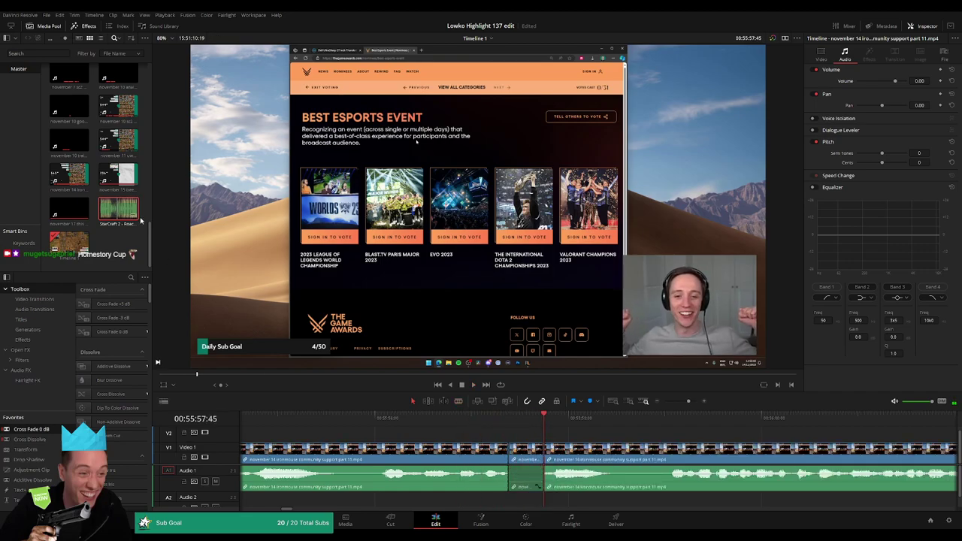
Place the StarCraft 2 Roach Quotes sound on Audio 2 beneath the muted segment and lower its volume.
{"action": "left_click_drag", "start_coordinate": [140, 220], "coordinate": [571, 505]}
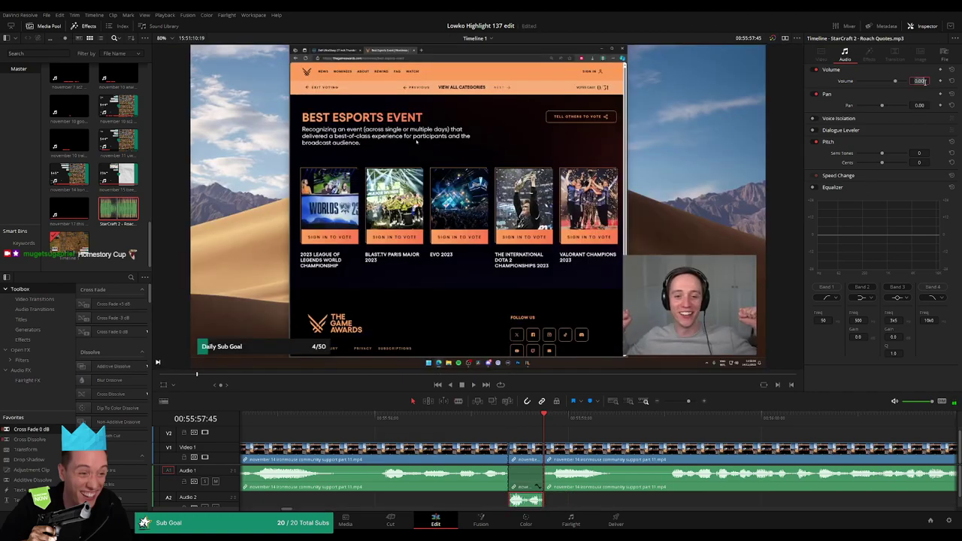
{"action": "left_click", "coordinate": [77, 246]}
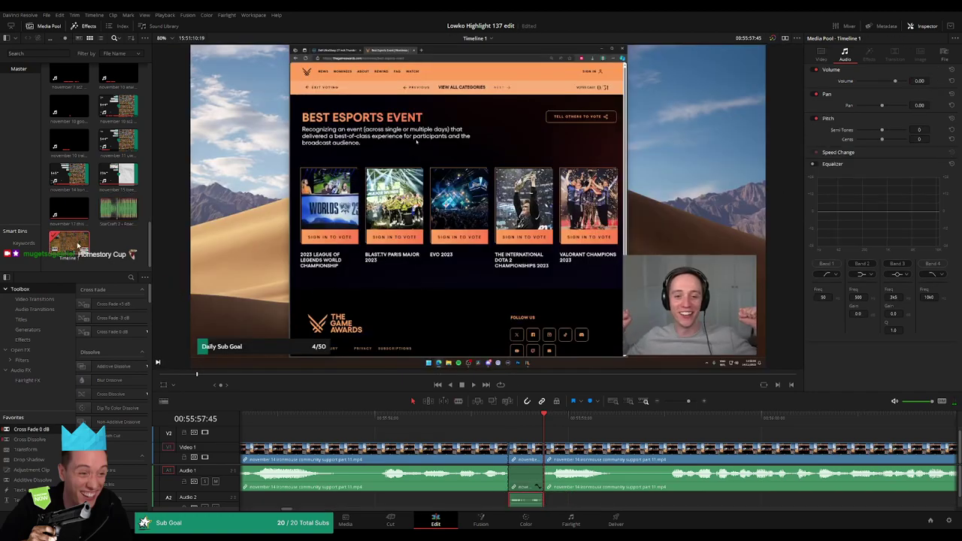
{"action": "key", "text": "space"}
Cut out and ripple-delete about 2.4 seconds of footage starting near 00:56:04.
{"action": "left_click", "coordinate": [681, 402]}
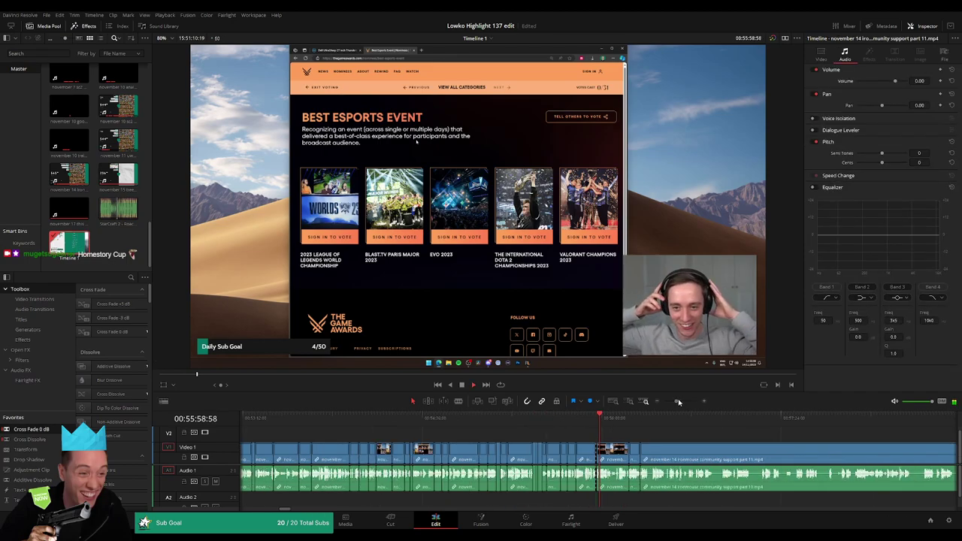
{"action": "left_click_drag", "start_coordinate": [683, 439], "coordinate": [541, 437]}
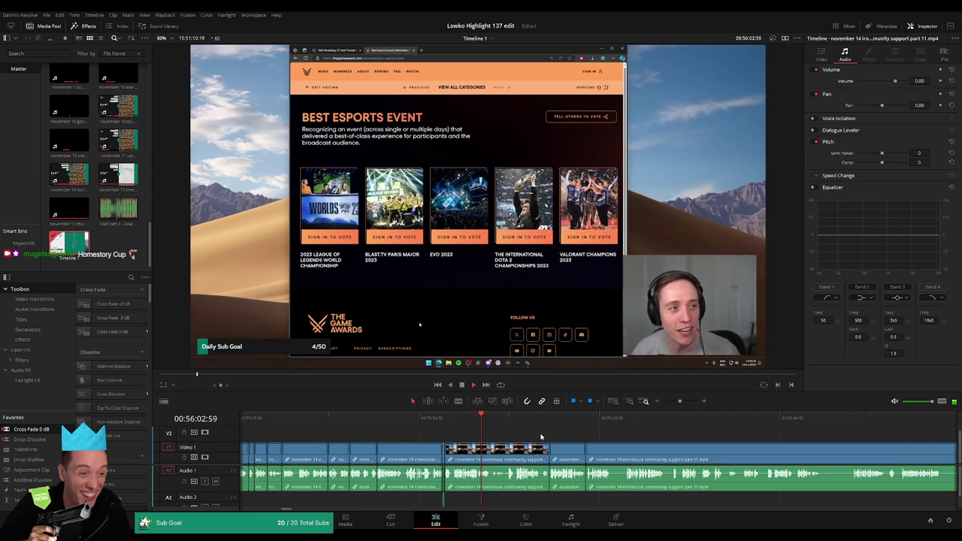
{"action": "scroll", "coordinate": [437, 441], "scroll_direction": "right", "scroll_amount": 4}
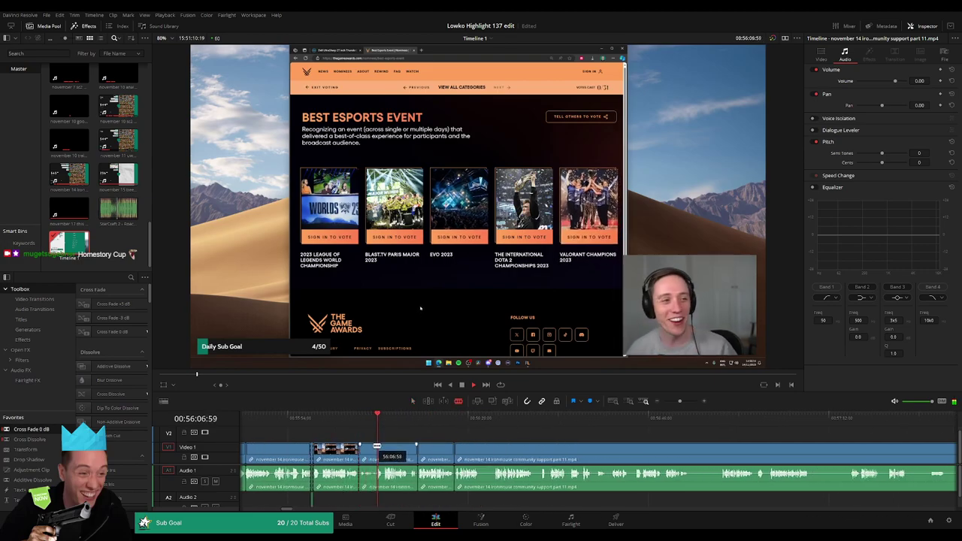
{"action": "left_click", "coordinate": [376, 448]}
{"action": "key", "text": "a"}
{"action": "left_click", "coordinate": [369, 454]}
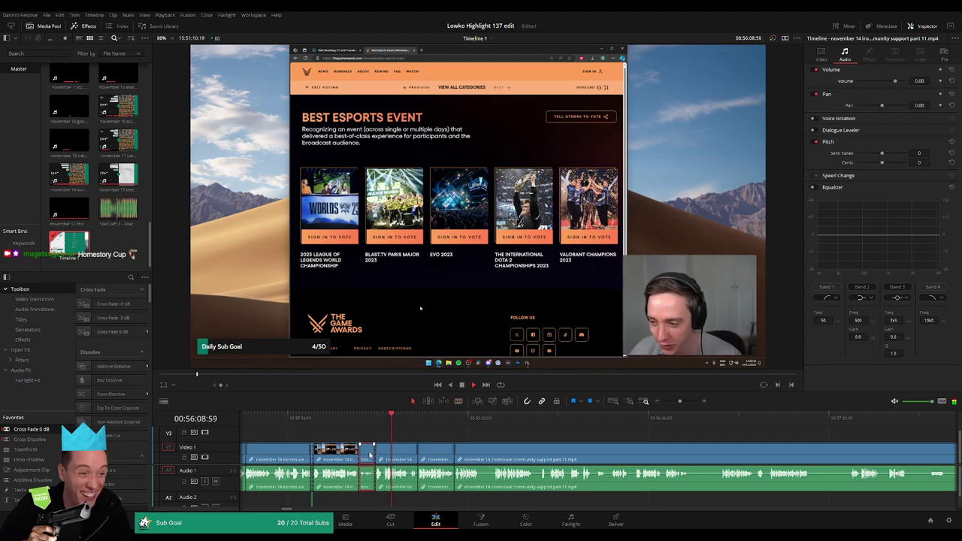
{"action": "key", "text": "Delete"}
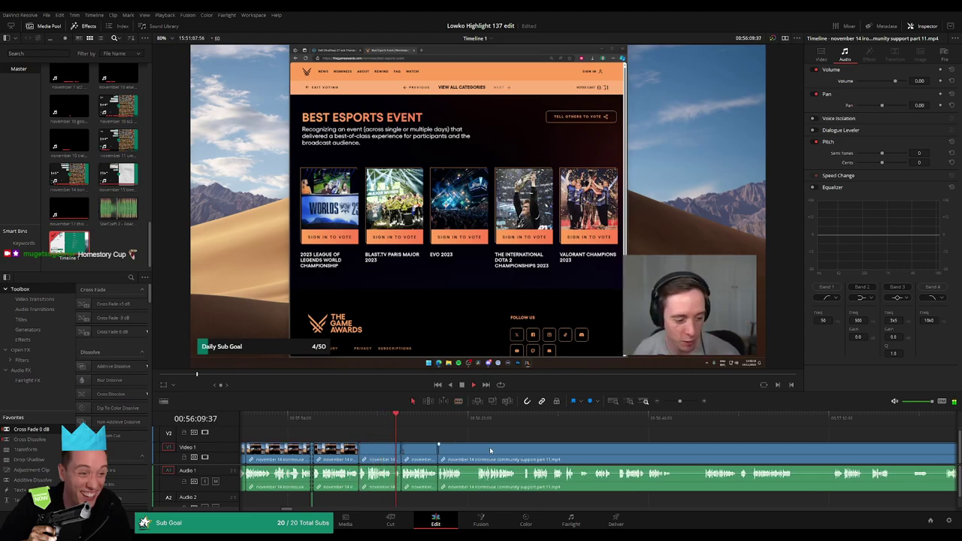
Cut out and ripple-delete about 2 seconds of footage starting near 00:56:19.
{"action": "left_click", "coordinate": [359, 448]}
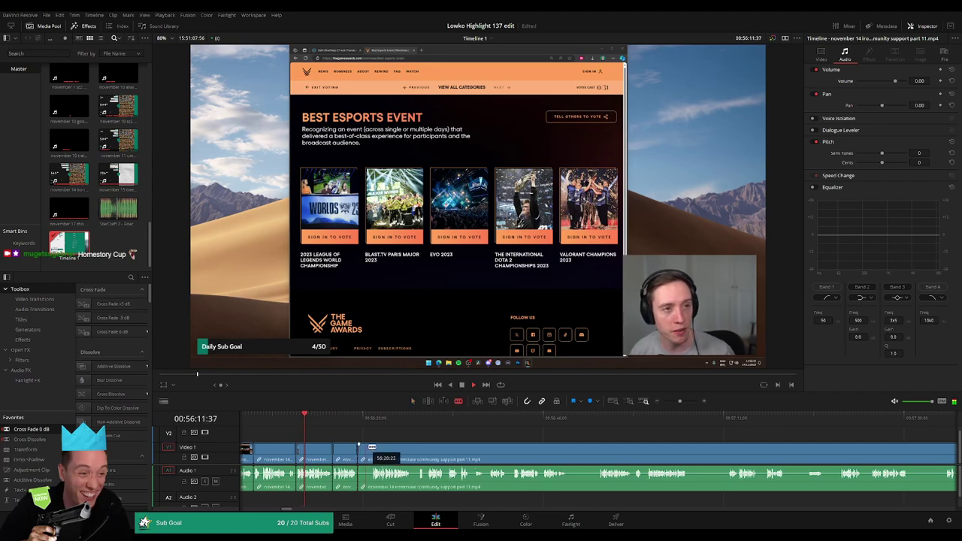
{"action": "left_click", "coordinate": [374, 447]}
{"action": "key", "text": "a"}
{"action": "left_click", "coordinate": [365, 450]}
{"action": "key", "text": "Delete"}
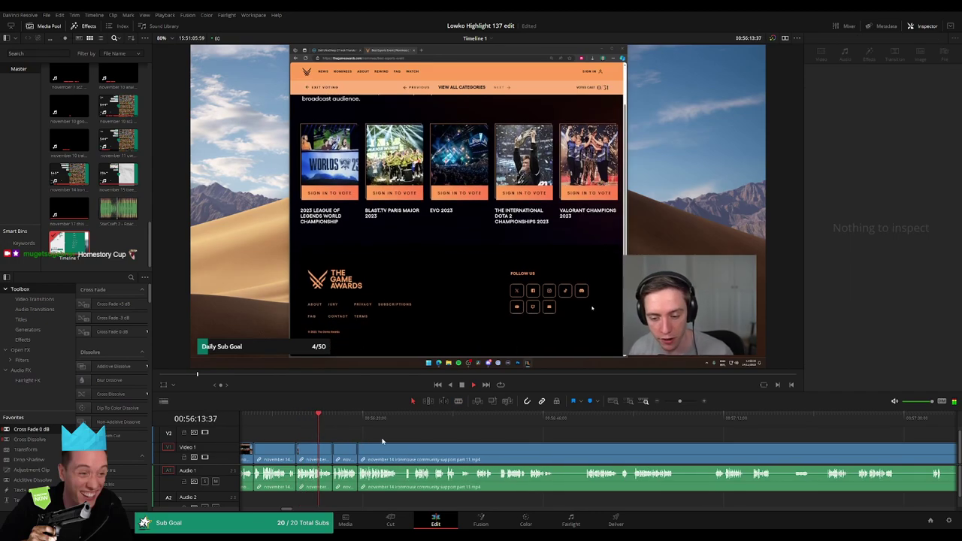
Cut out and ripple-delete about 1.3 seconds of footage starting near 00:56:25.
{"action": "left_click", "coordinate": [398, 447]}
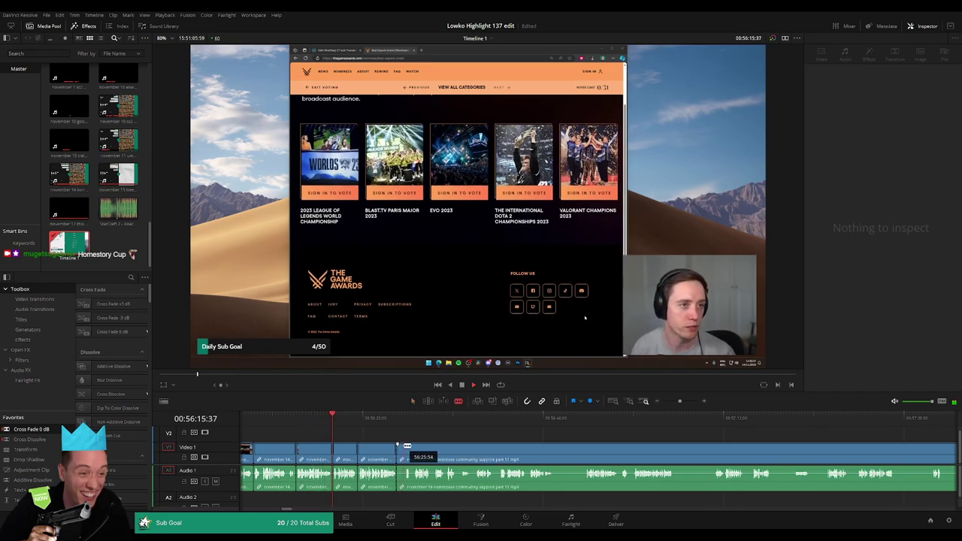
{"action": "left_click", "coordinate": [406, 447]}
{"action": "left_click", "coordinate": [401, 447]}
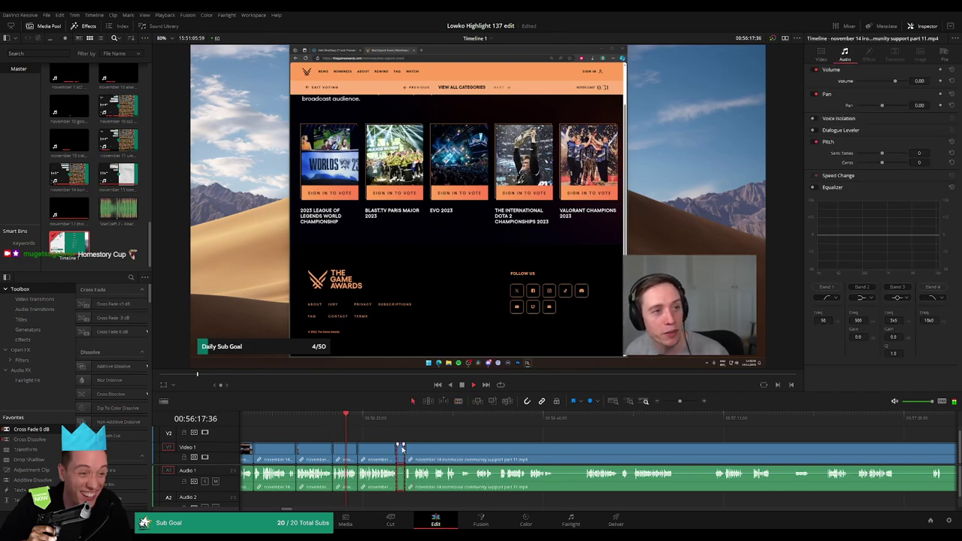
{"action": "key", "text": "Delete"}
Cut out and ripple-delete about 4.4 seconds of footage starting near 00:56:46.
{"action": "key", "text": "b"}
{"action": "left_click", "coordinate": [546, 450]}
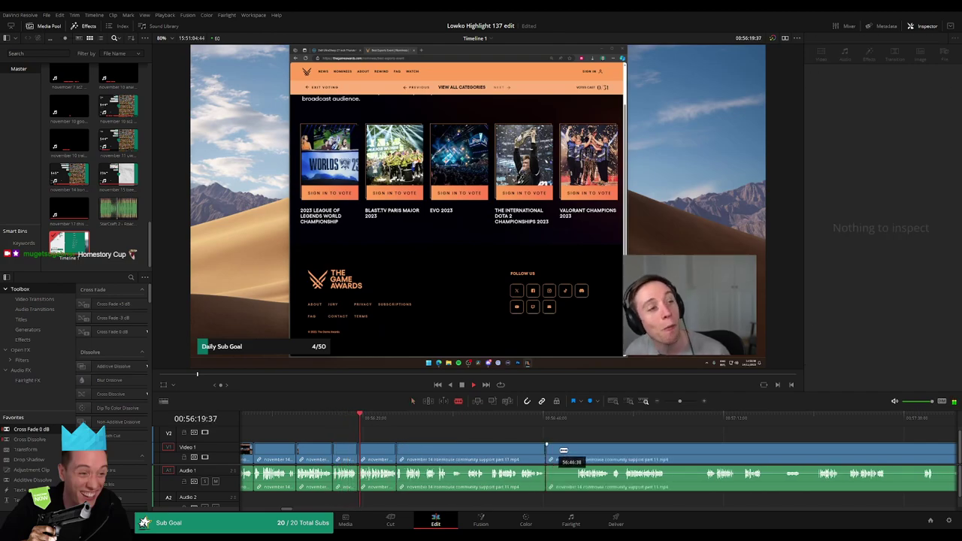
{"action": "left_click", "coordinate": [577, 452]}
{"action": "key", "text": "a"}
{"action": "left_click", "coordinate": [565, 451]}
{"action": "key", "text": "Delete"}
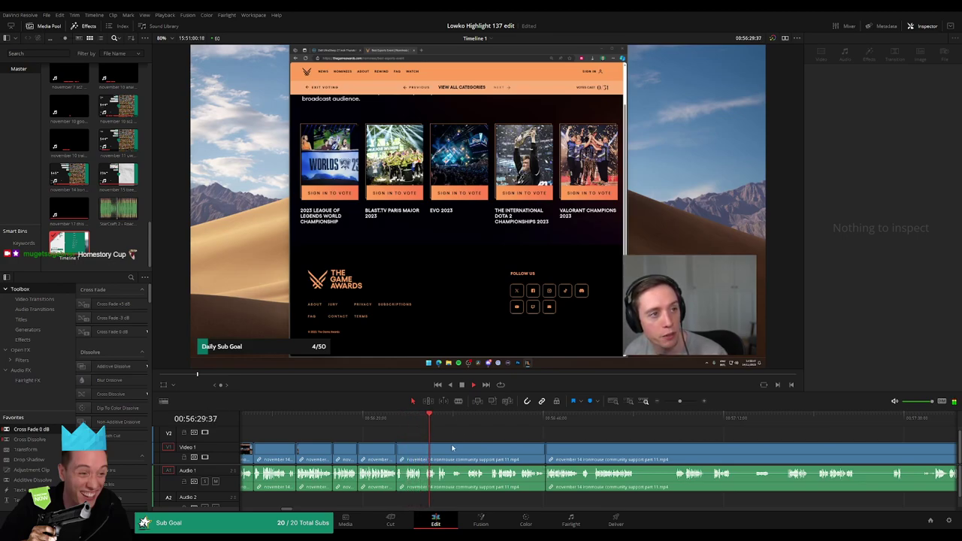
Cut out and ripple-delete about 0.7 seconds of footage starting near 00:56:35.
{"action": "key", "text": "b"}
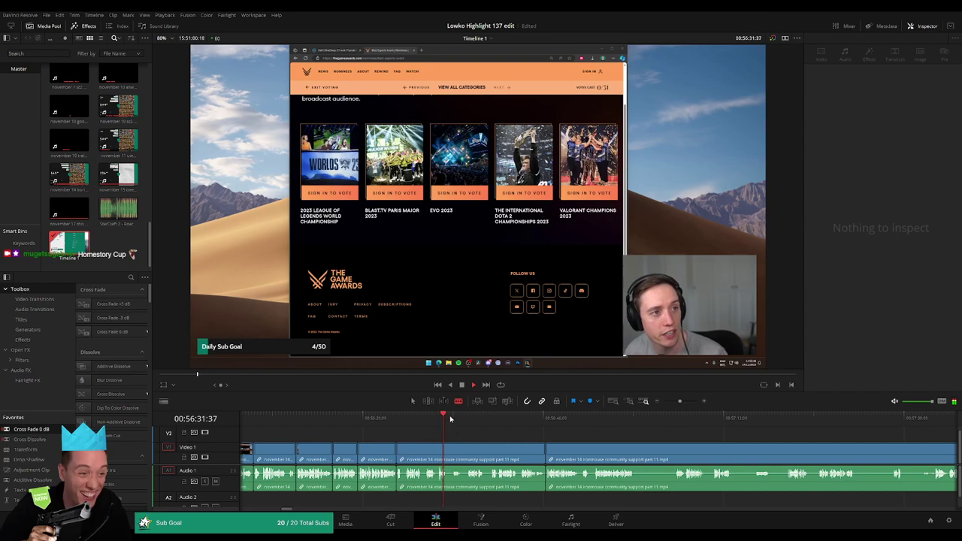
{"action": "left_click", "coordinate": [453, 419]}
{"action": "scroll", "coordinate": [497, 426], "scroll_direction": "right", "scroll_amount": 1}
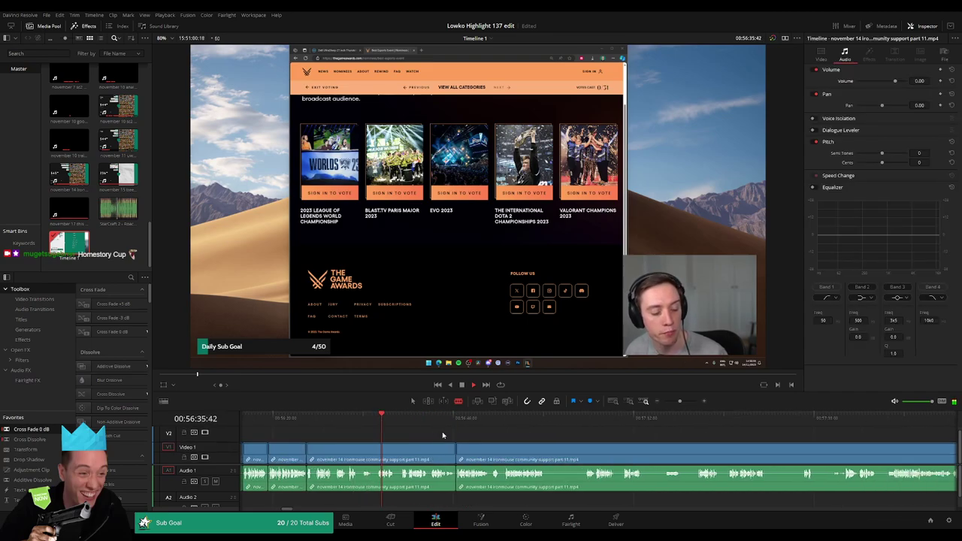
{"action": "left_click", "coordinate": [374, 448]}
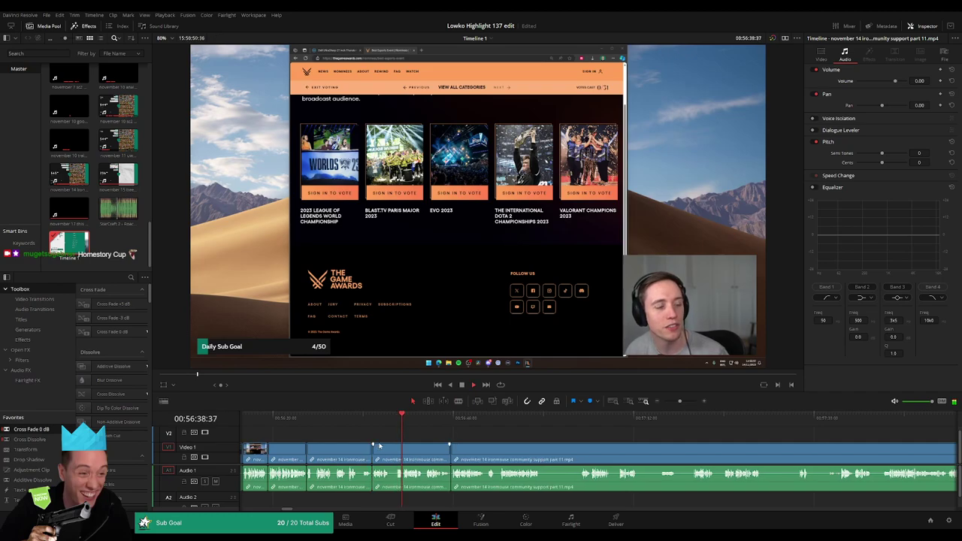
Cut out and ripple-delete about 0.9 seconds of footage near 00:56:37 and about 5 seconds starting near 00:56:57.
{"action": "left_click", "coordinate": [391, 449]}
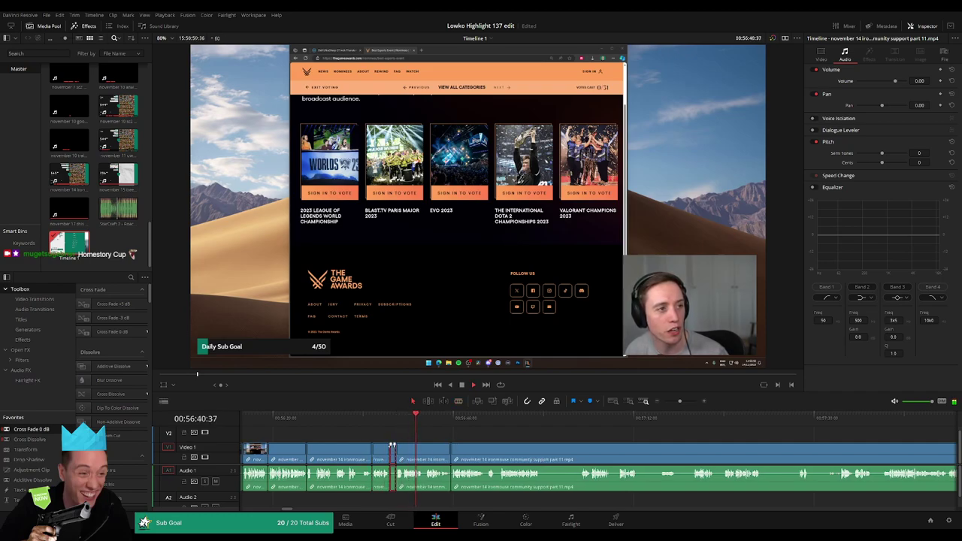
{"action": "key", "text": "Delete"}
{"action": "left_click_drag", "start_coordinate": [520, 444], "coordinate": [412, 440]}
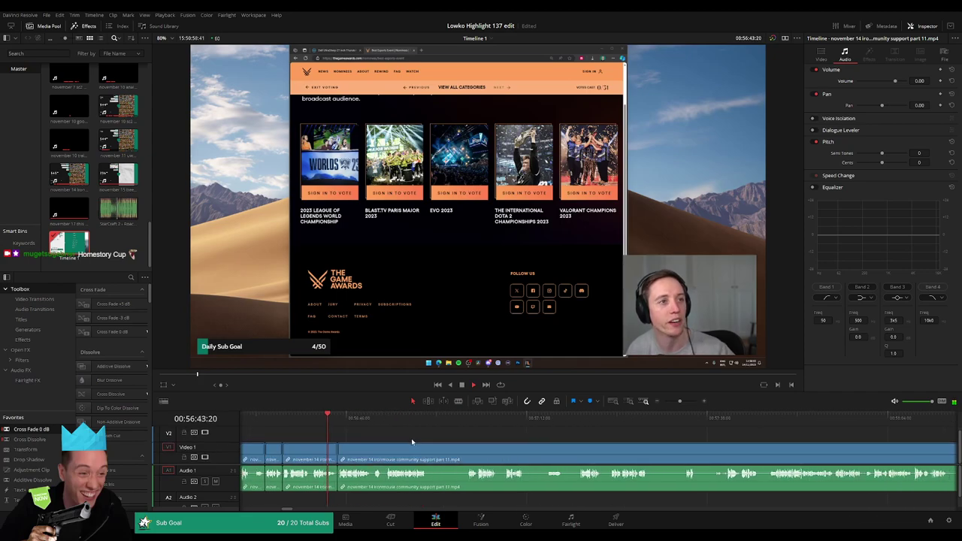
{"action": "key", "text": "b"}
{"action": "left_click", "coordinate": [429, 454]}
{"action": "left_click", "coordinate": [470, 453]}
{"action": "key", "text": "a"}
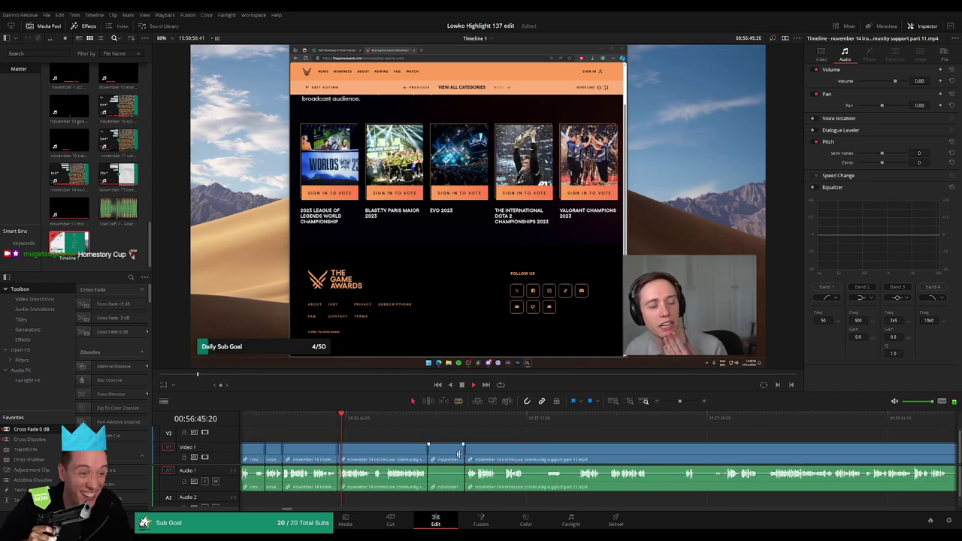
{"action": "left_click", "coordinate": [458, 457]}
{"action": "key", "text": "Delete"}
Cut out and ripple-delete about 1 second of footage starting near 00:57:02, and split the clip near 00:57:05.
{"action": "key", "text": "ctrl+z"}
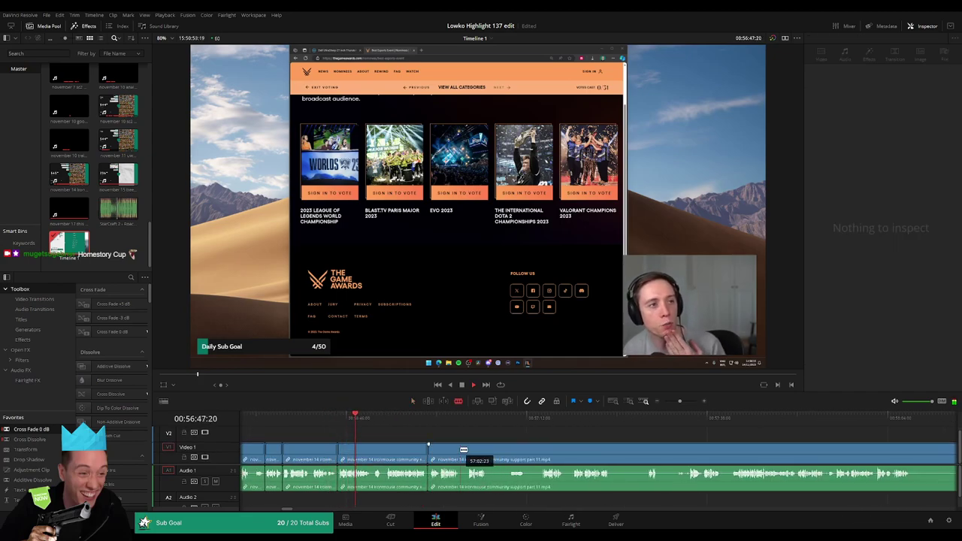
{"action": "left_click", "coordinate": [470, 451]}
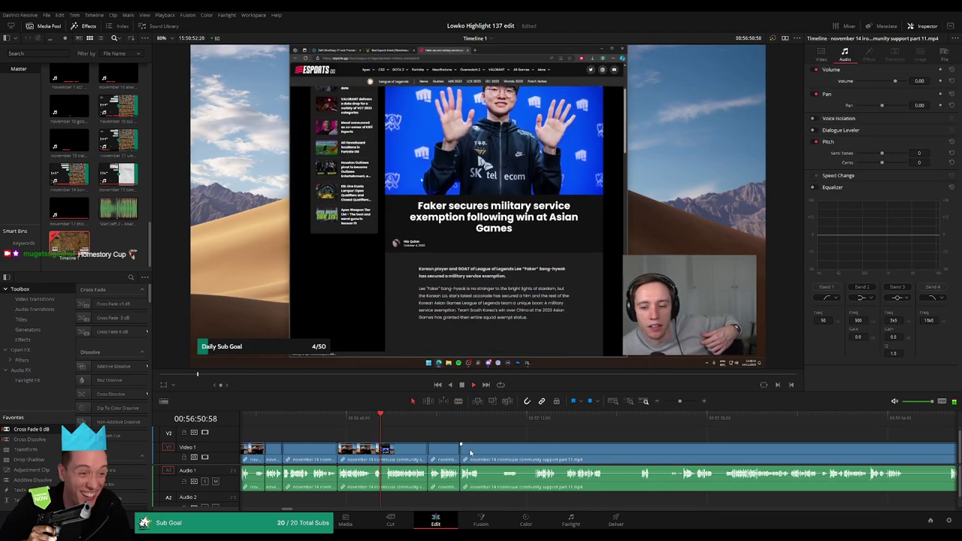
{"action": "left_click_drag", "start_coordinate": [509, 455], "coordinate": [462, 454]}
{"action": "key", "text": "b"}
{"action": "left_click", "coordinate": [434, 450]}
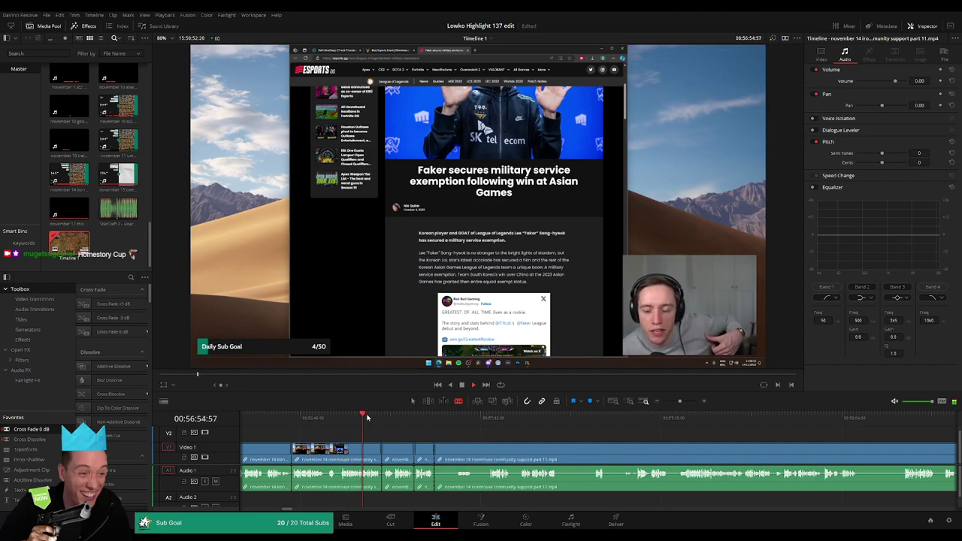
Isolate the word between 00:56:56:18 and 00:56:56:38 with two splits and lower that piece's audio volume to -100.
{"action": "left_click", "coordinate": [370, 418]}
{"action": "left_click", "coordinate": [387, 420]}
{"action": "left_click", "coordinate": [368, 418]}
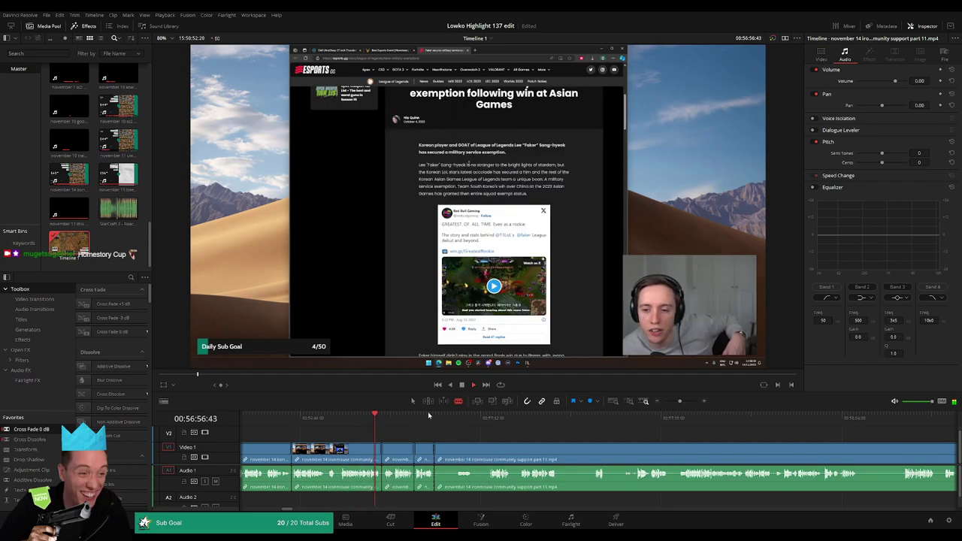
{"action": "left_click", "coordinate": [684, 401]}
{"action": "left_click_drag", "start_coordinate": [500, 415], "coordinate": [561, 424]}
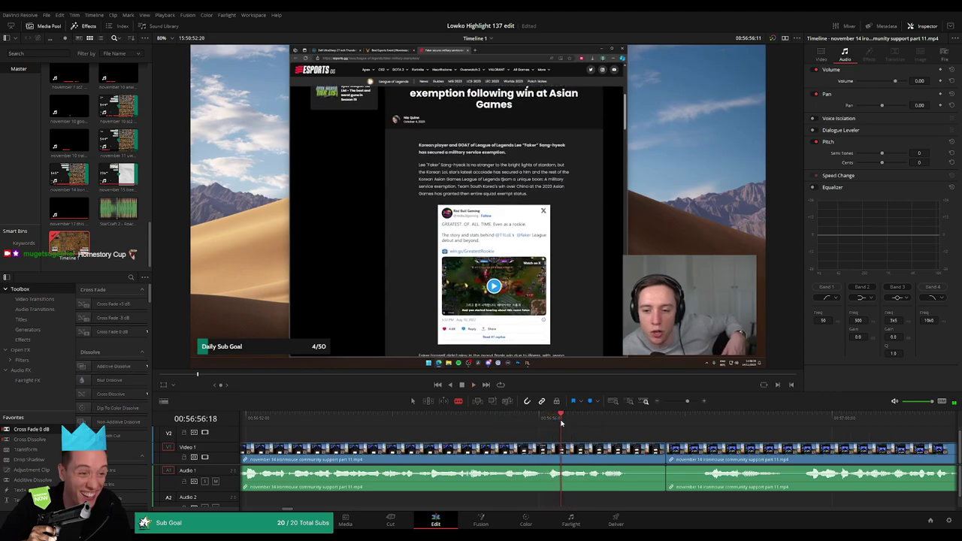
{"action": "key", "text": "ctrl+b"}
{"action": "key", "text": "space"}
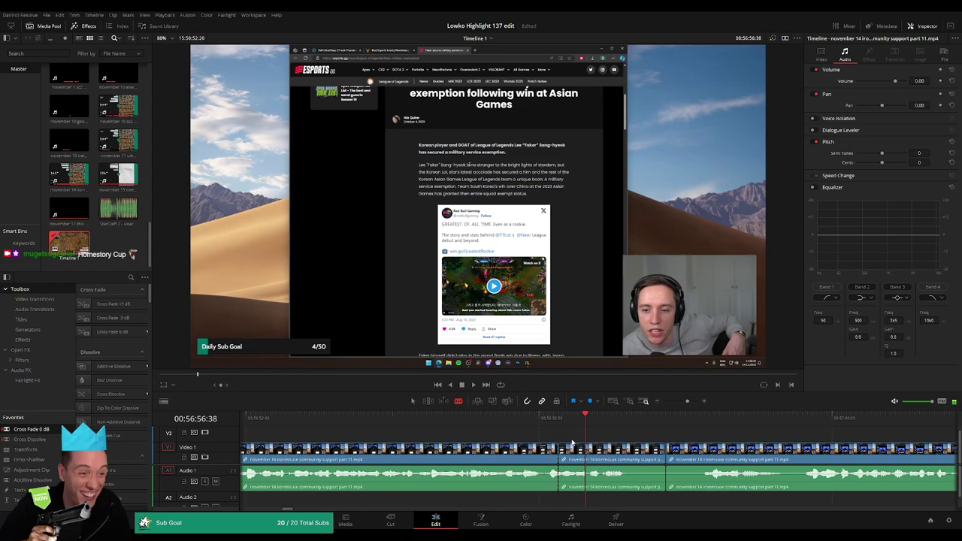
{"action": "key", "text": "ctrl+b"}
{"action": "left_click_drag", "start_coordinate": [571, 473], "coordinate": [573, 495]}
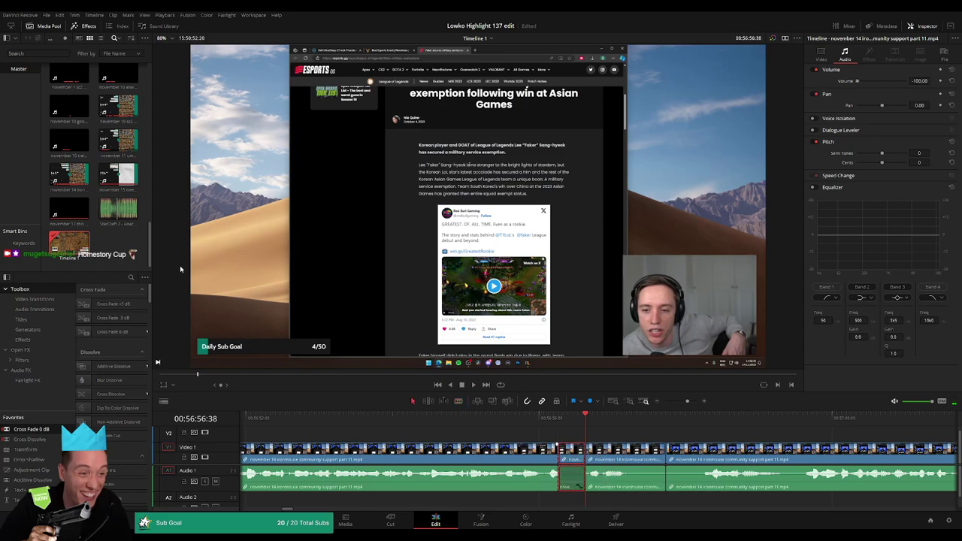
Place a piece of the StarCraft 2 Roach Quotes sound on Audio 2 beneath the muted word and lower its volume.
{"action": "left_click_drag", "start_coordinate": [118, 209], "coordinate": [586, 502]}
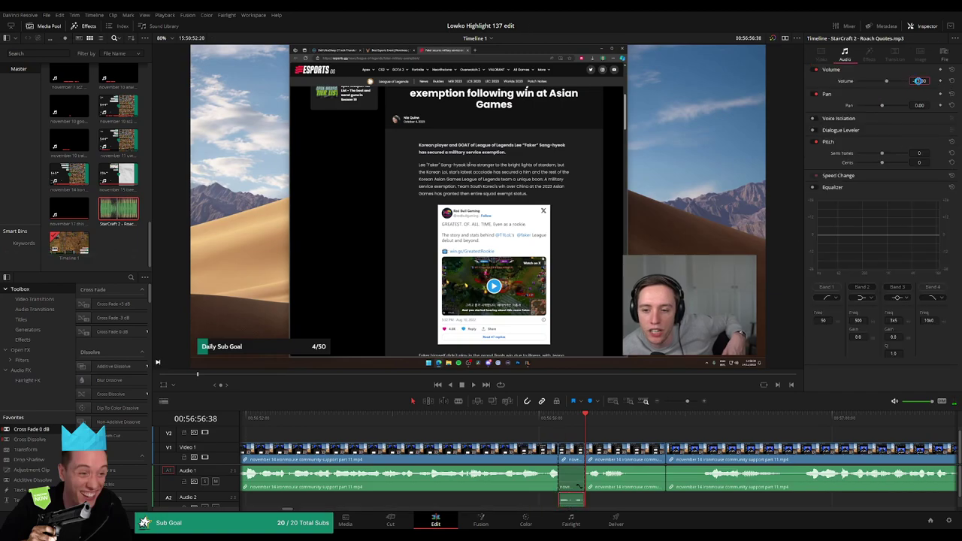
{"action": "left_click", "coordinate": [82, 239]}
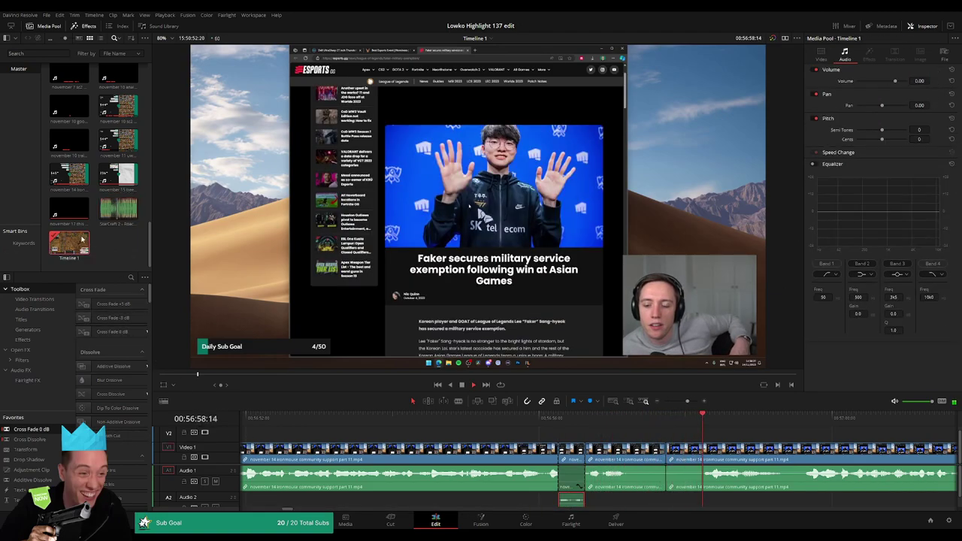
{"action": "left_click", "coordinate": [680, 442]}
{"action": "scroll", "coordinate": [608, 444], "scroll_direction": "right", "scroll_amount": 5}
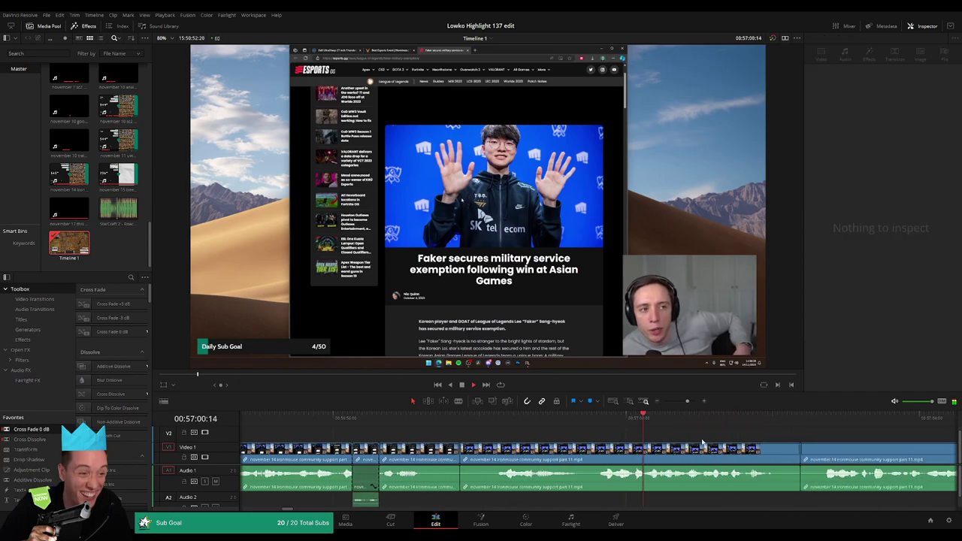
Cut out and ripple-delete about 8 seconds of footage starting near 00:57:05.
{"action": "left_click_drag", "start_coordinate": [687, 401], "coordinate": [681, 401]}
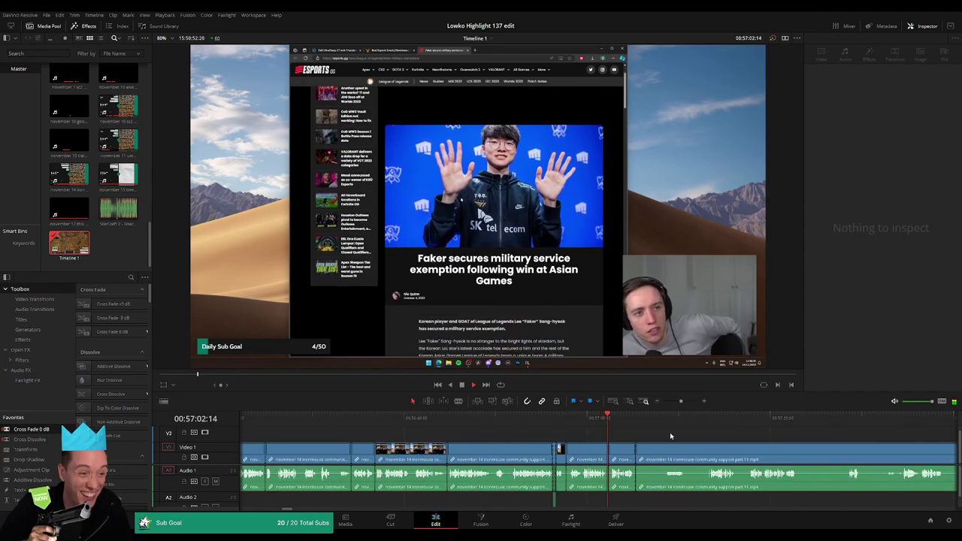
{"action": "scroll", "coordinate": [514, 431], "scroll_direction": "right", "scroll_amount": 2}
{"action": "scroll", "coordinate": [512, 430], "scroll_direction": "right", "scroll_amount": 2}
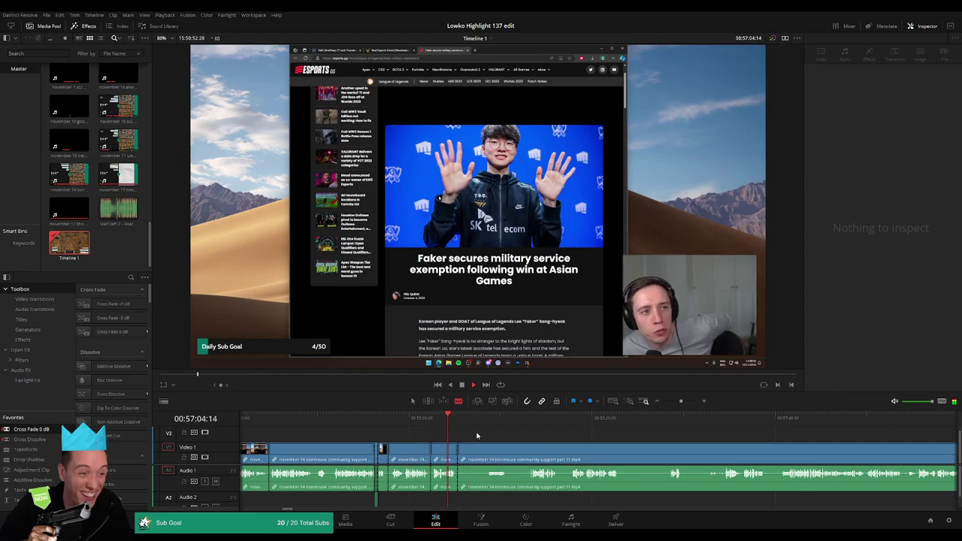
{"action": "left_click", "coordinate": [493, 424]}
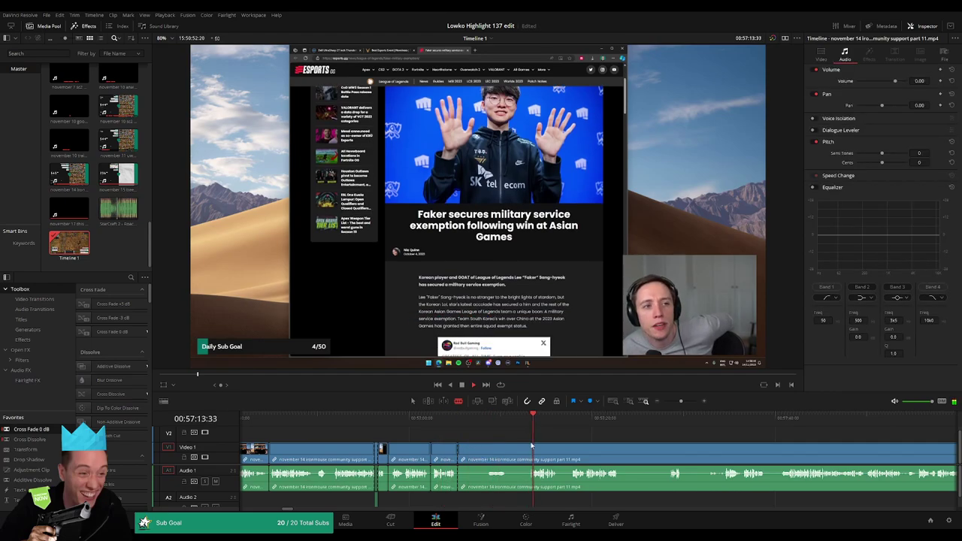
{"action": "scroll", "coordinate": [534, 451], "scroll_direction": "up", "scroll_amount": 3}
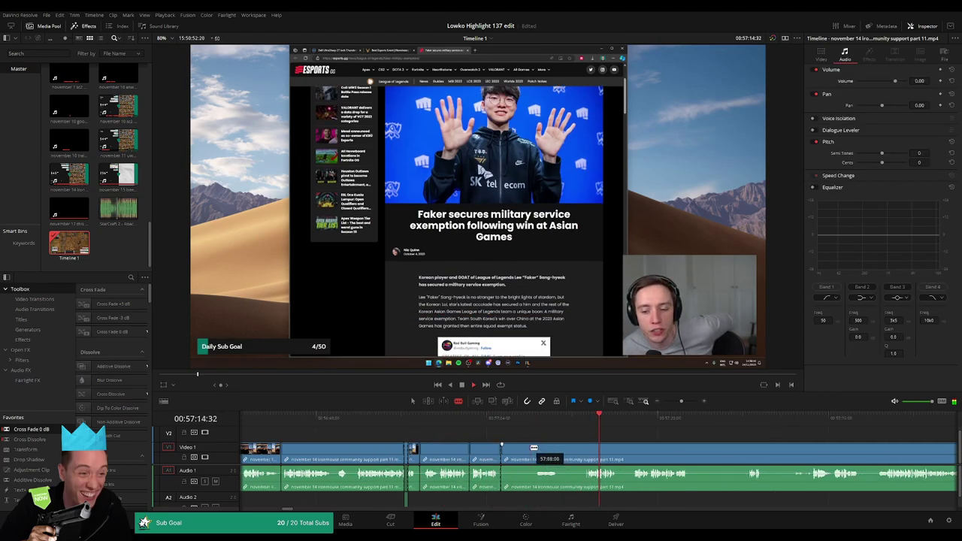
{"action": "left_click", "coordinate": [581, 454]}
{"action": "key", "text": "a"}
{"action": "left_click", "coordinate": [563, 457]}
{"action": "key", "text": "Delete"}
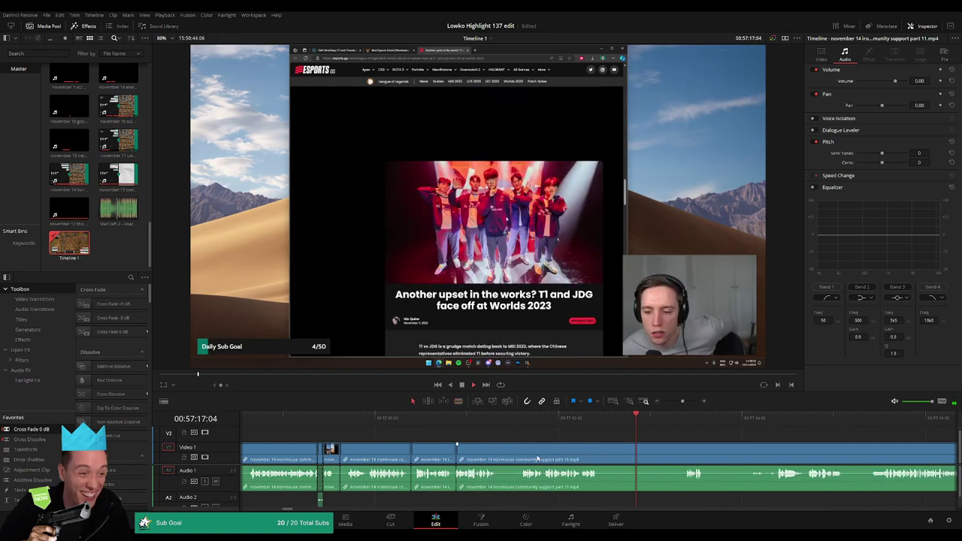
Cut out and ripple-delete about 1.4 seconds of footage starting near 00:57:08.
{"action": "left_click", "coordinate": [531, 423]}
{"action": "key", "text": "b"}
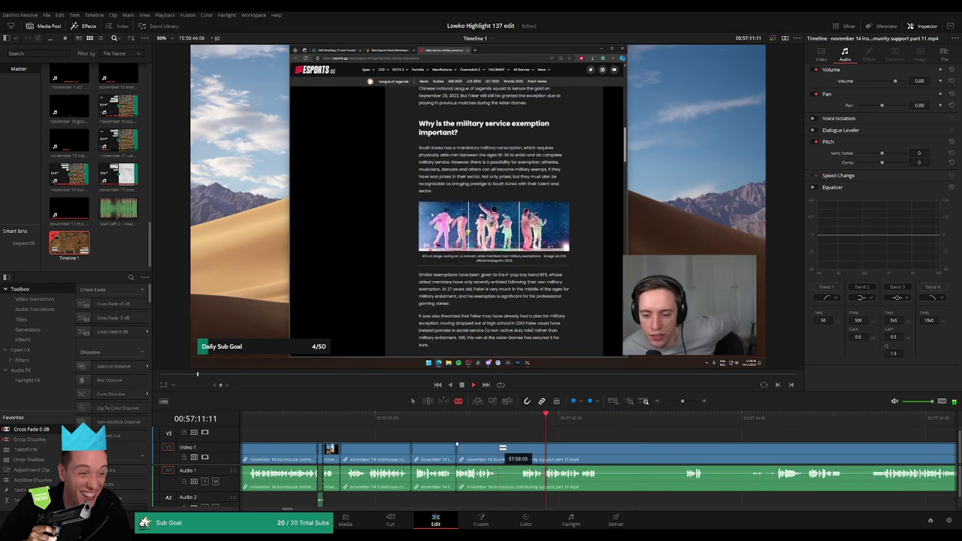
{"action": "left_click", "coordinate": [499, 448]}
{"action": "left_click", "coordinate": [521, 449]}
{"action": "key", "text": "a"}
{"action": "left_click", "coordinate": [514, 451]}
{"action": "key", "text": "Delete"}
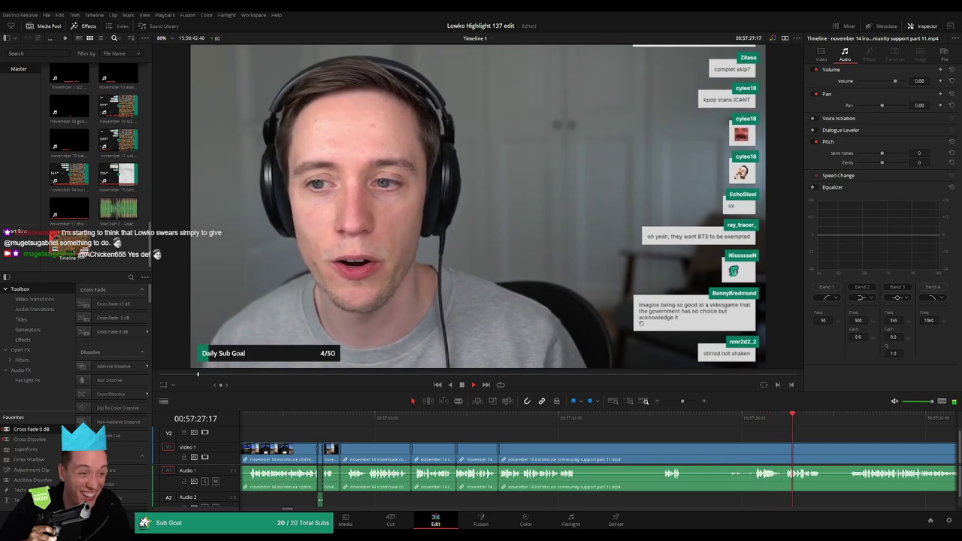
Cut out and ripple-delete about 5.5 seconds of footage starting near 00:57:13.
{"action": "key", "text": "b"}
{"action": "left_click", "coordinate": [578, 452]}
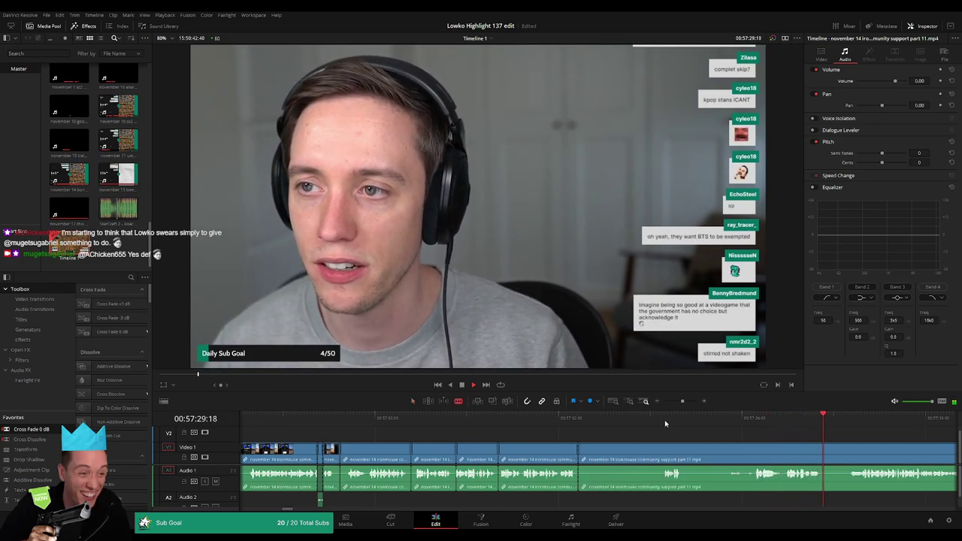
{"action": "left_click", "coordinate": [665, 422]}
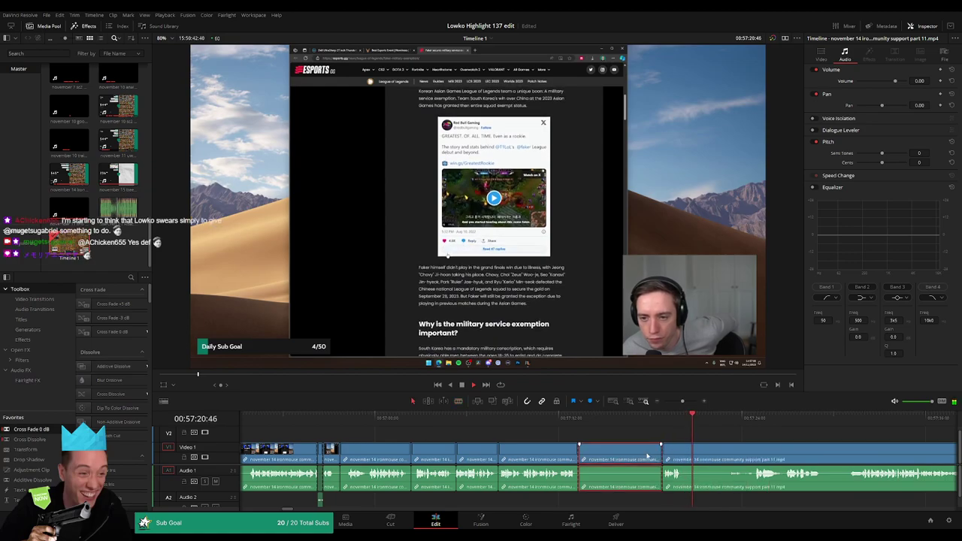
{"action": "left_click", "coordinate": [598, 457]}
Cut out and ripple-delete about 6.5 seconds of footage between 00:57:15 and 00:57:21.
{"action": "left_click", "coordinate": [598, 458]}
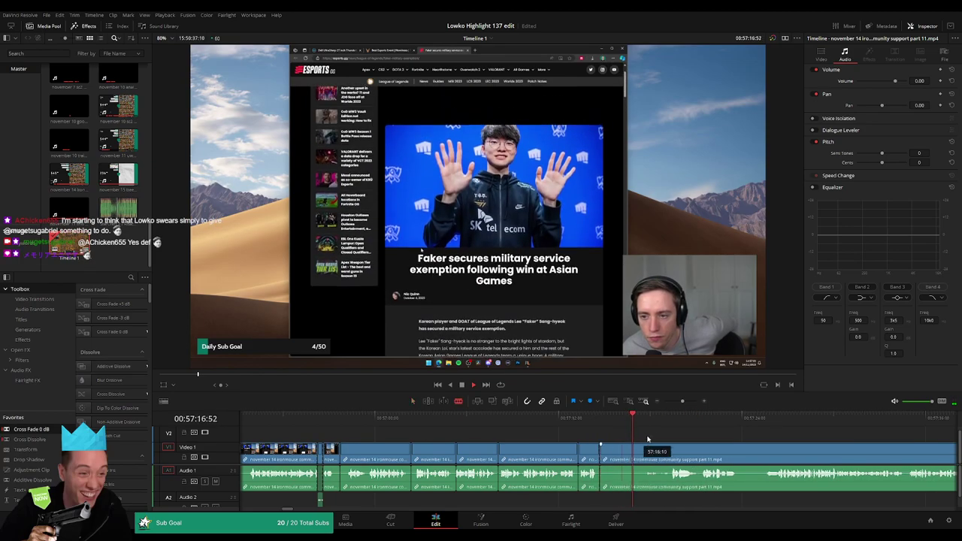
{"action": "left_click", "coordinate": [665, 422]}
{"action": "left_click_drag", "start_coordinate": [694, 435], "coordinate": [559, 426]}
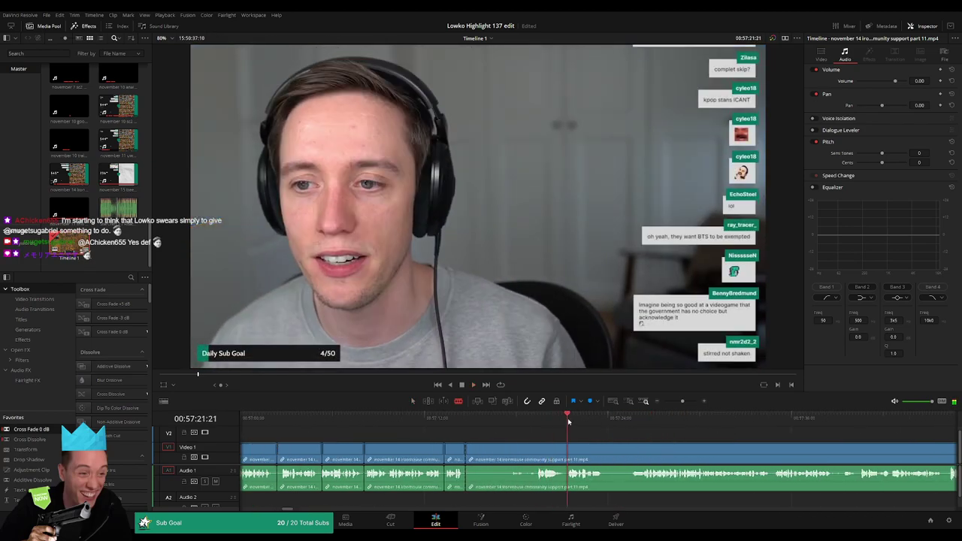
{"action": "key", "text": "ctrl+b"}
{"action": "left_click", "coordinate": [547, 449]}
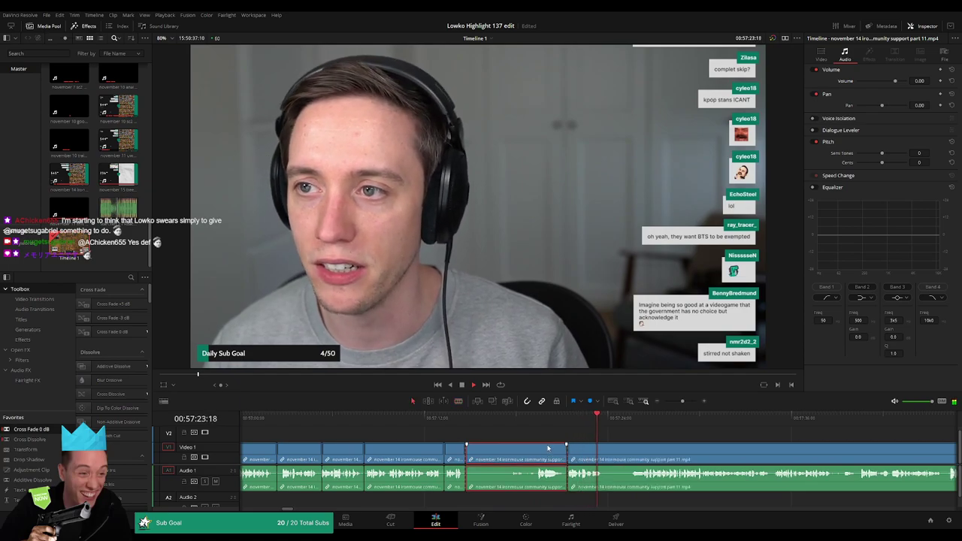
{"action": "key", "text": "Delete"}
Cut out and ripple-delete about 3 seconds of footage starting near 00:57:17, and add an audio cross fade at the join.
{"action": "left_click", "coordinate": [529, 424]}
{"action": "key", "text": "b"}
{"action": "left_click", "coordinate": [500, 446]}
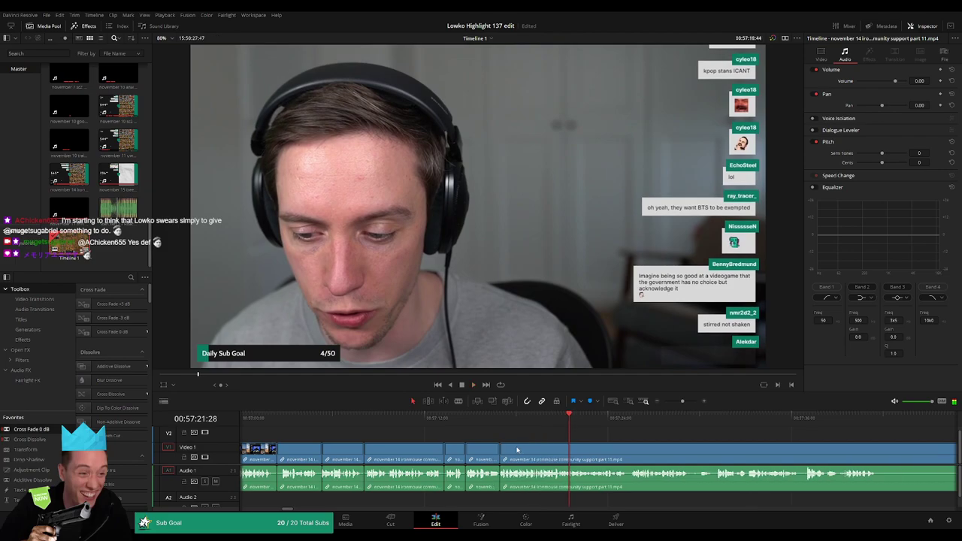
{"action": "left_click_drag", "start_coordinate": [483, 477], "coordinate": [499, 476]}
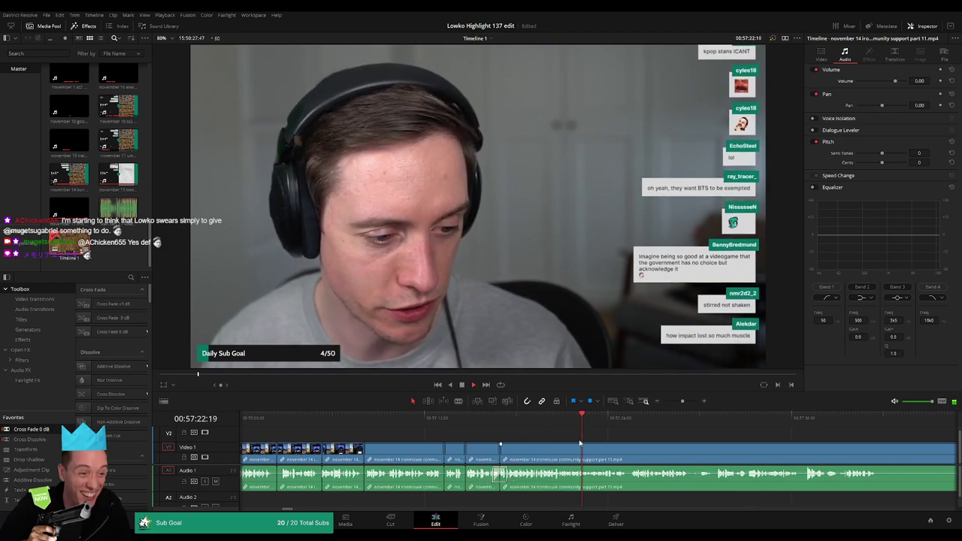
{"action": "left_click", "coordinate": [532, 421]}
Cut out and ripple-delete about 6 seconds of footage starting near 00:57:42.
{"action": "left_click_drag", "start_coordinate": [682, 401], "coordinate": [679, 403]}
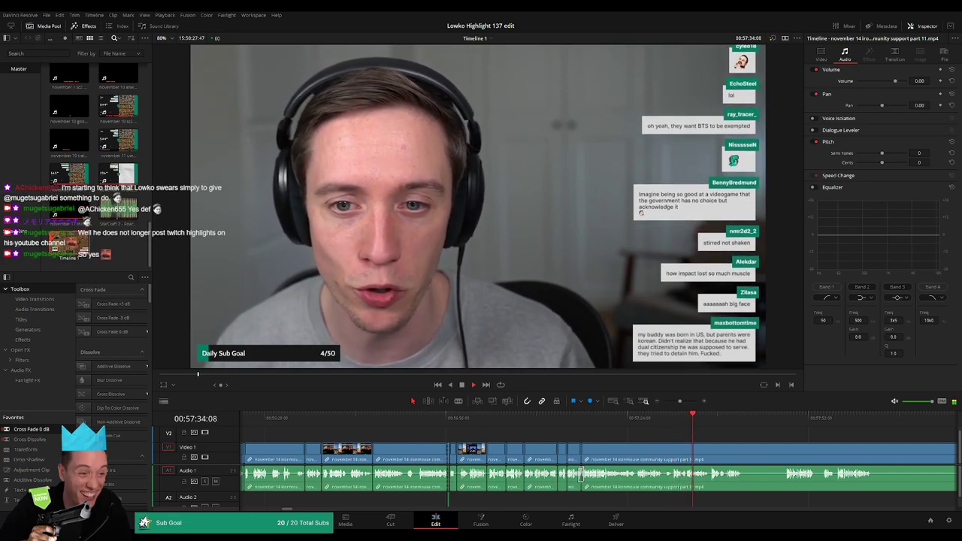
{"action": "scroll", "coordinate": [529, 440], "scroll_direction": "right", "scroll_amount": 5}
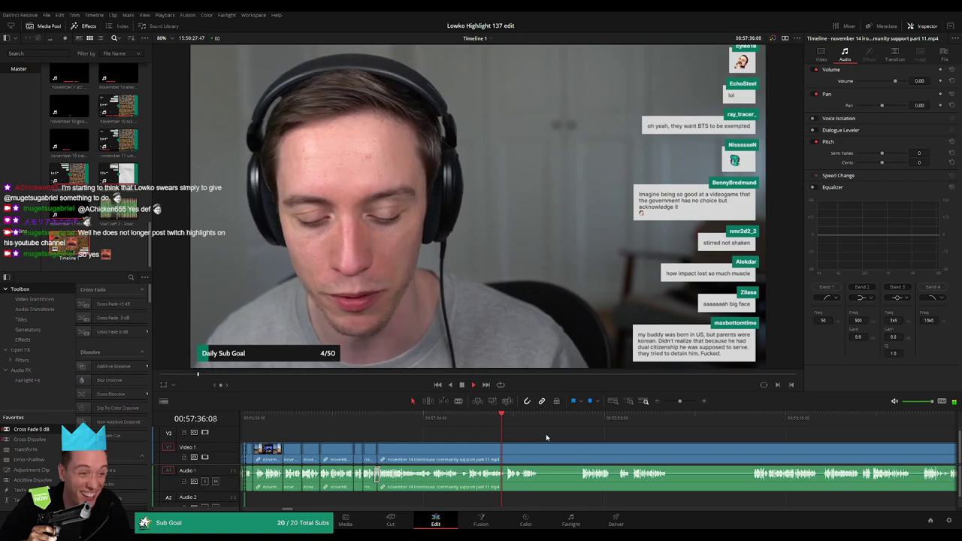
{"action": "scroll", "coordinate": [546, 434], "scroll_direction": "right", "scroll_amount": 2}
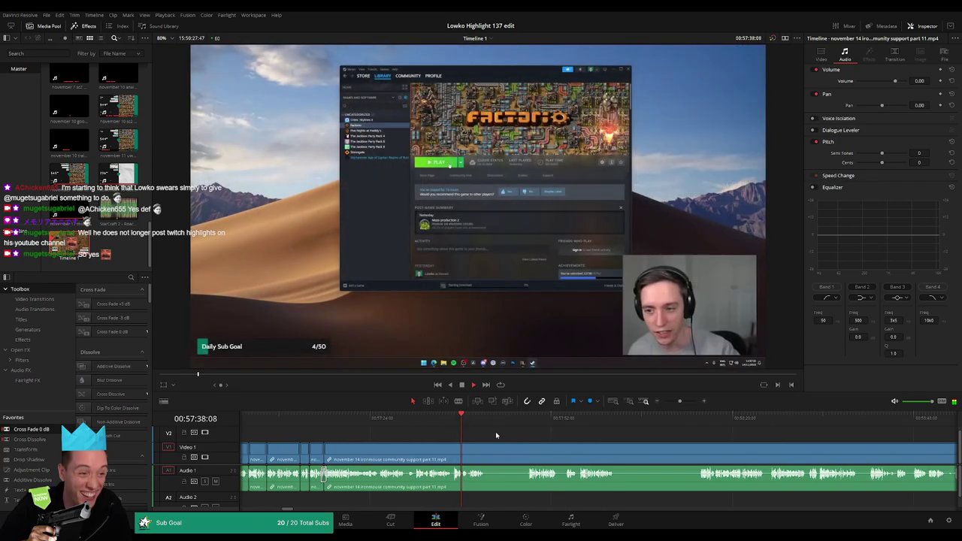
{"action": "key", "text": "b"}
{"action": "left_click", "coordinate": [487, 454]}
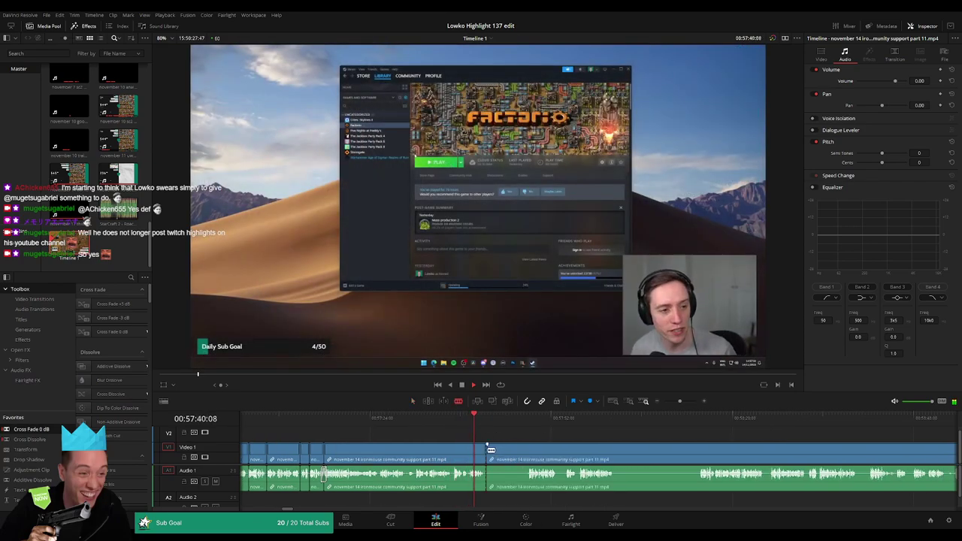
{"action": "left_click", "coordinate": [526, 455]}
{"action": "key", "text": "a"}
{"action": "left_click", "coordinate": [517, 454]}
{"action": "key", "text": "Delete"}
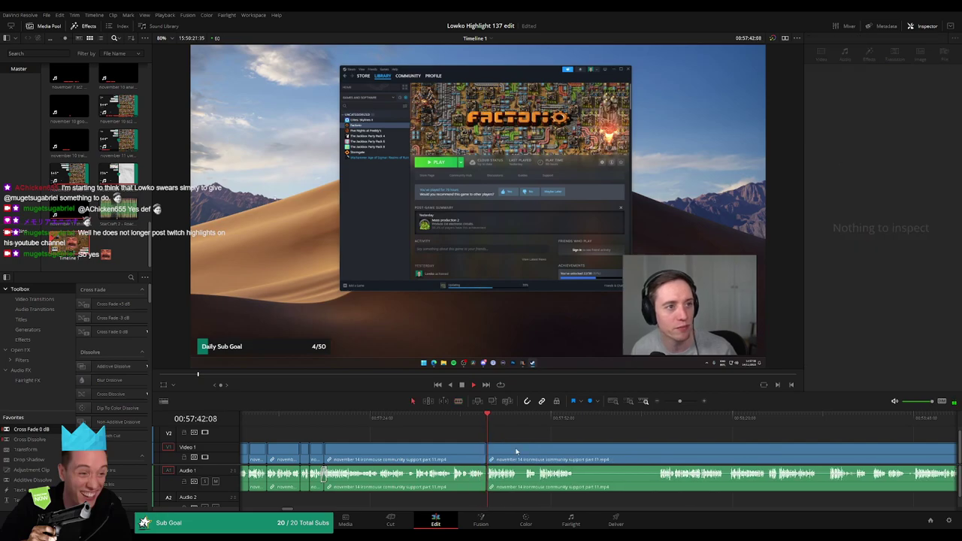
Cut out and ripple-delete about 0.5 seconds of footage starting near 00:57:39.
{"action": "left_click", "coordinate": [461, 419]}
{"action": "left_click_drag", "start_coordinate": [679, 401], "coordinate": [687, 402]}
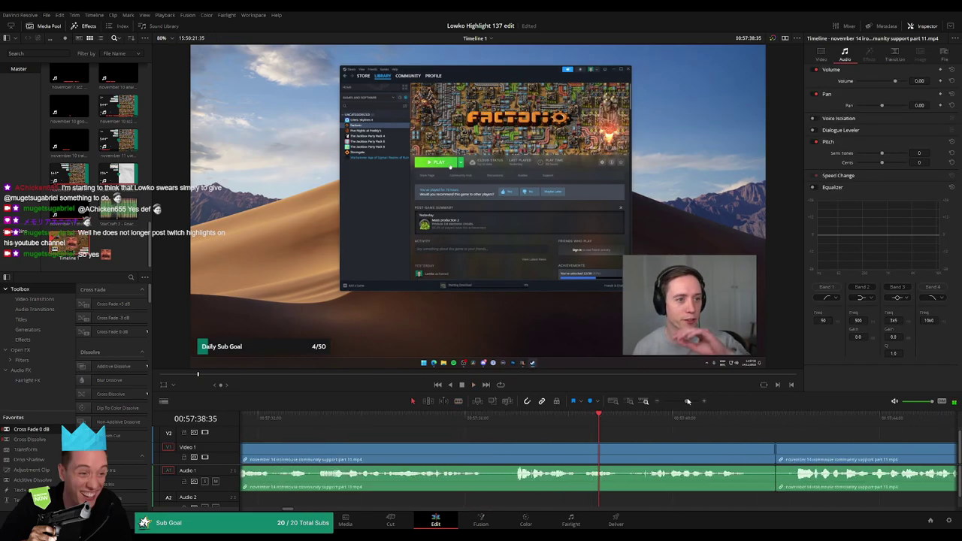
{"action": "key", "text": "space"}
{"action": "key", "text": "b"}
{"action": "left_click", "coordinate": [632, 449]}
{"action": "left_click", "coordinate": [666, 449]}
{"action": "key", "text": "a"}
{"action": "left_click", "coordinate": [662, 450]}
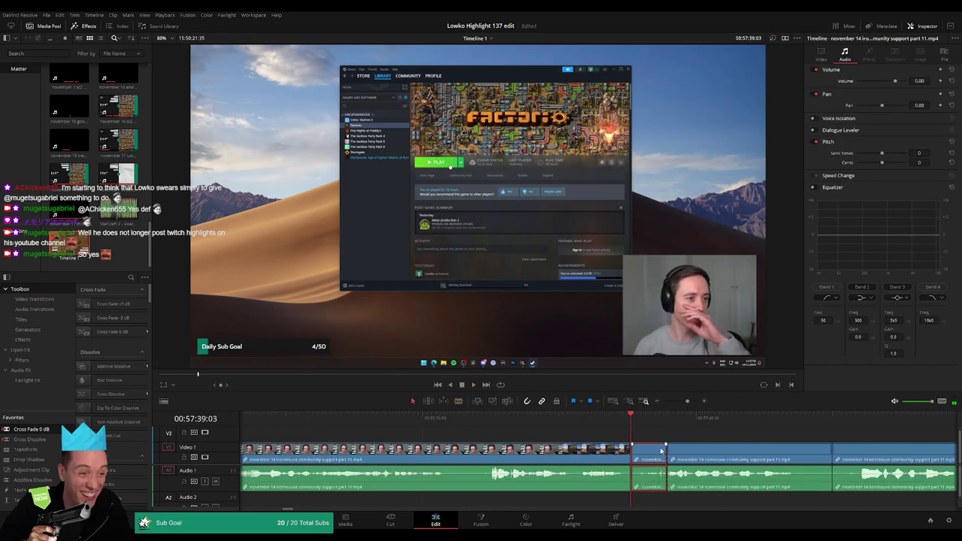
{"action": "key", "text": "Delete"}
{"action": "key", "text": "space"}
{"action": "scroll", "coordinate": [687, 404], "scroll_direction": "down", "scroll_amount": 3}
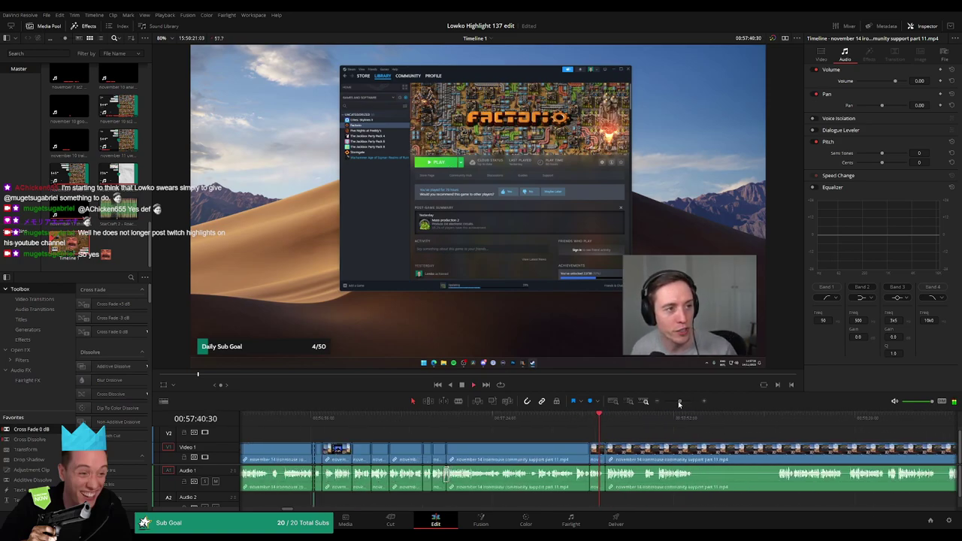
Cut out and ripple-delete about 1.3 seconds of footage starting near 00:57:46.
{"action": "left_click_drag", "start_coordinate": [676, 404], "coordinate": [684, 402]}
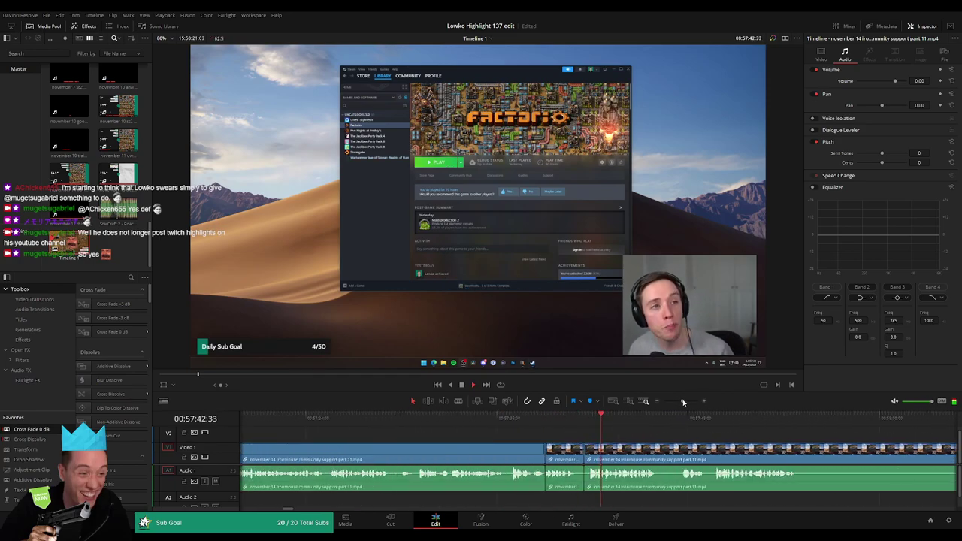
{"action": "key", "text": "b"}
{"action": "left_click", "coordinate": [659, 448]}
{"action": "left_click", "coordinate": [679, 449]}
{"action": "key", "text": "a"}
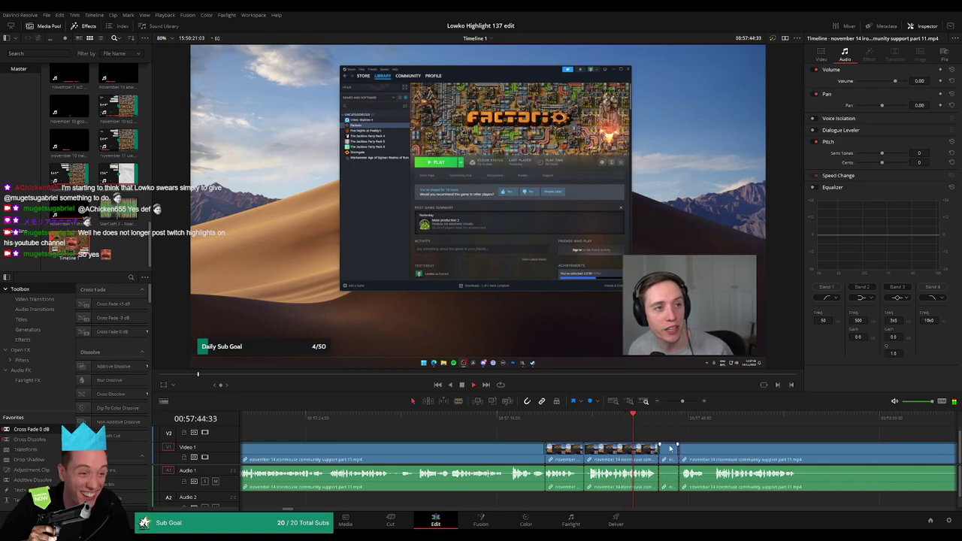
{"action": "key", "text": "Delete"}
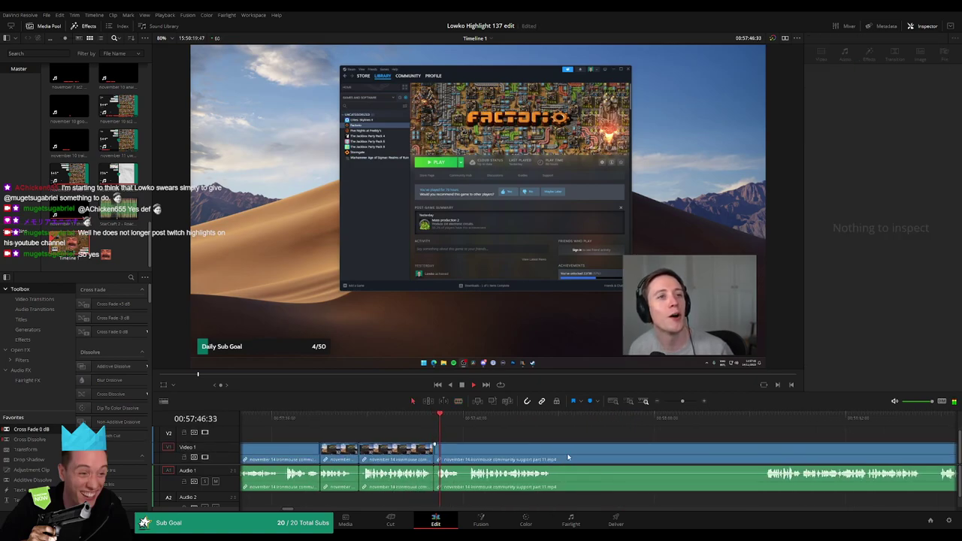
Cut out and ripple-delete about 13 seconds of footage between 00:57:53 and 00:58:06.
{"action": "key", "text": "b"}
{"action": "left_click", "coordinate": [558, 454]}
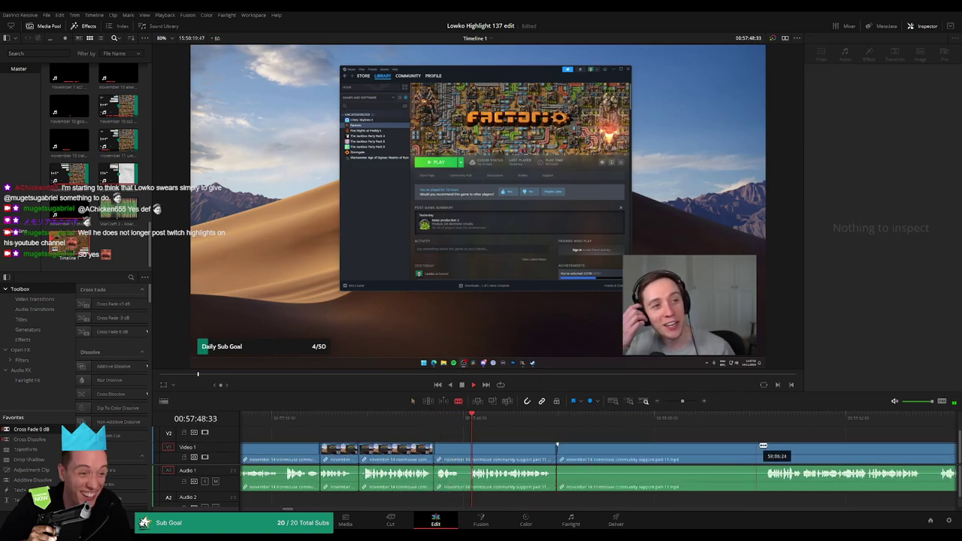
{"action": "left_click", "coordinate": [765, 448]}
{"action": "key", "text": "a"}
{"action": "left_click", "coordinate": [726, 453]}
{"action": "key", "text": "Delete"}
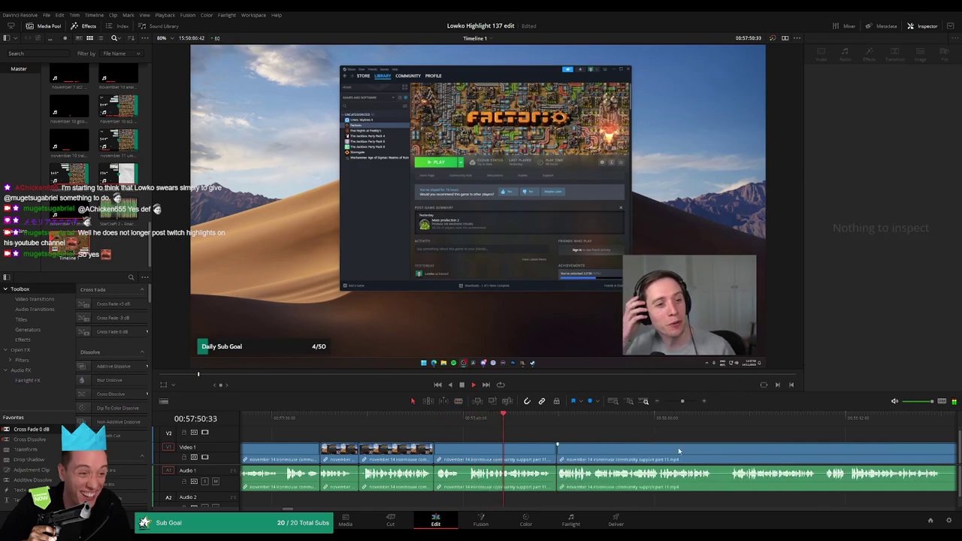
Cut out and ripple-delete about 1 second of footage starting near 00:58:03.
{"action": "key", "text": "b"}
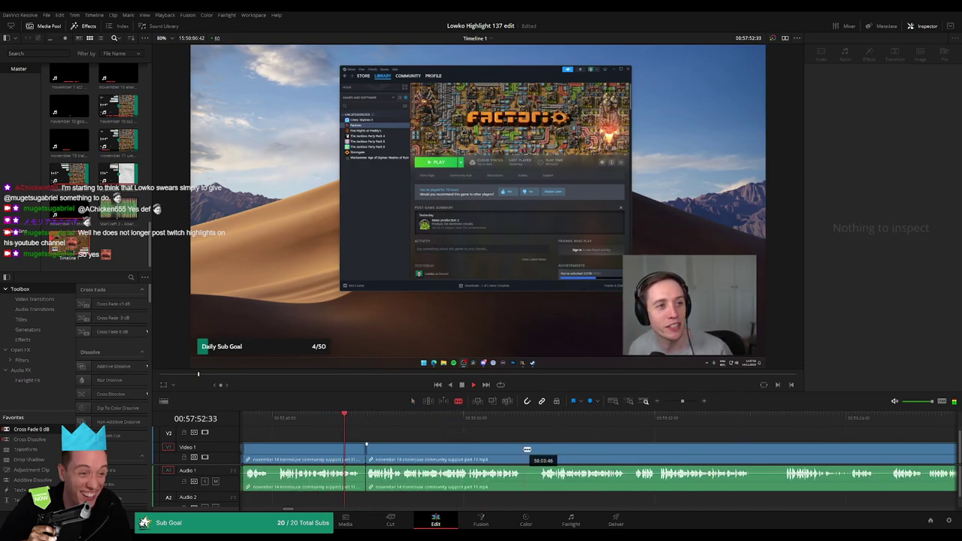
{"action": "left_click", "coordinate": [540, 449]}
{"action": "left_click", "coordinate": [542, 449]}
{"action": "key", "text": "a"}
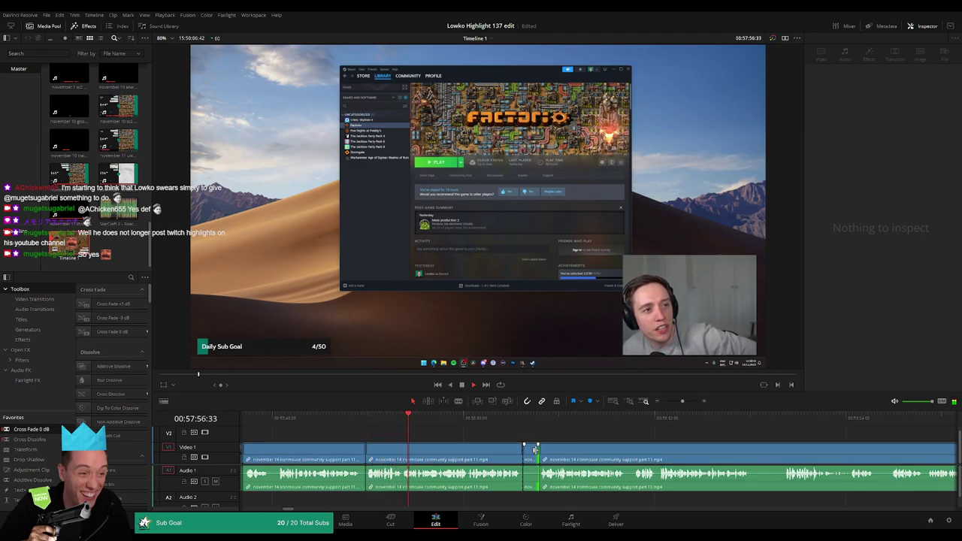
{"action": "left_click", "coordinate": [530, 451]}
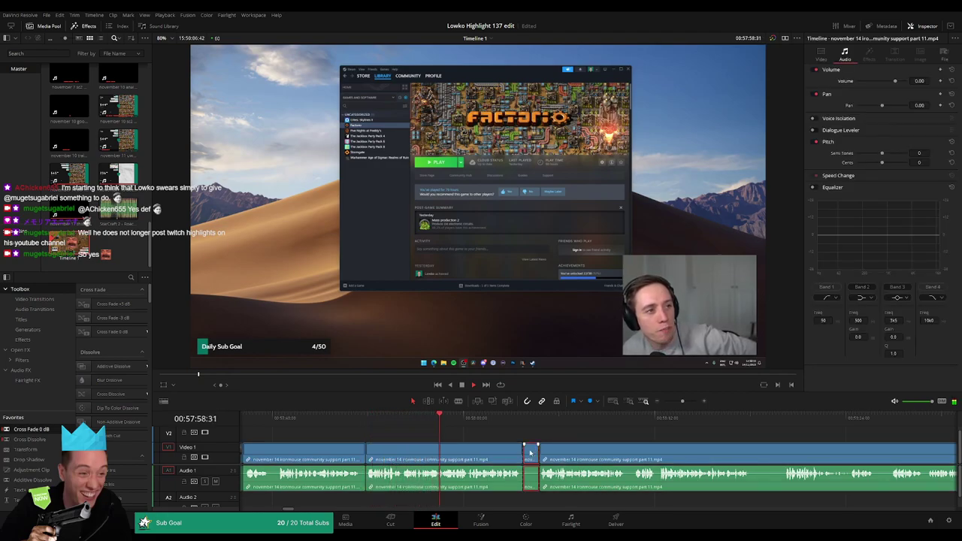
{"action": "key", "text": "Delete"}
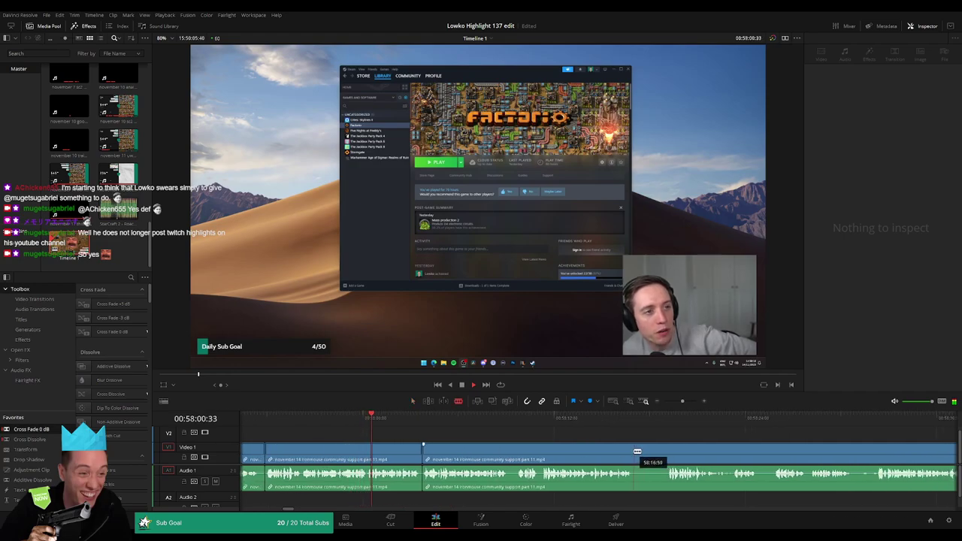
Cut out and ripple-delete about 2 seconds of footage starting near 00:58:16.
{"action": "left_click", "coordinate": [634, 452]}
{"action": "left_click", "coordinate": [667, 451]}
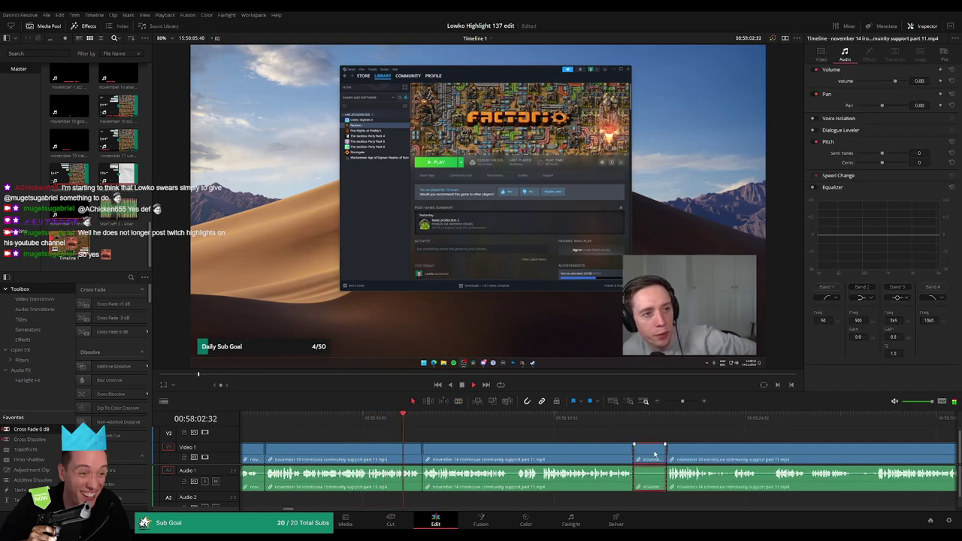
{"action": "key", "text": "Delete"}
Cut out and ripple-delete about 1 second of footage between 00:58:22 and 00:58:23.
{"action": "left_click", "coordinate": [725, 454]}
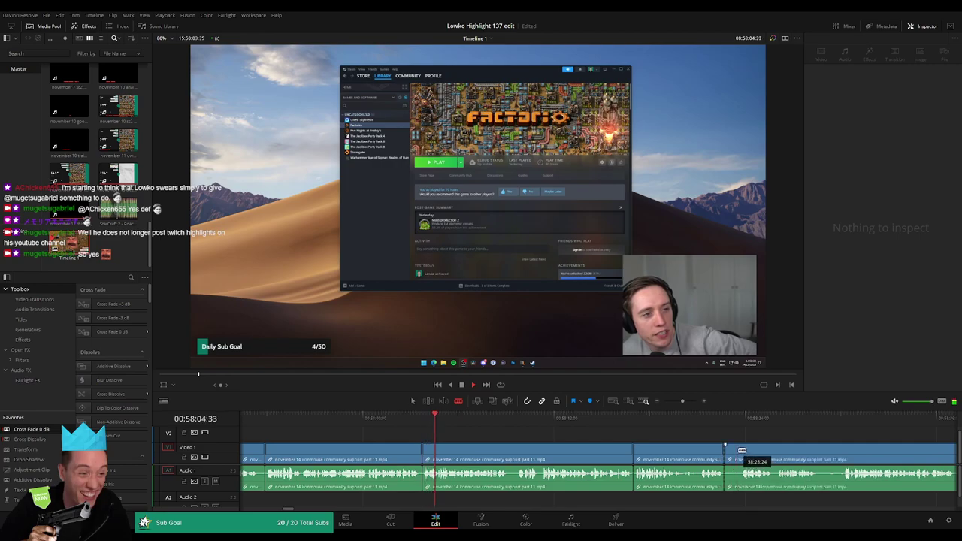
{"action": "left_click", "coordinate": [742, 450]}
{"action": "key", "text": "a"}
{"action": "left_click", "coordinate": [735, 451]}
{"action": "key", "text": "Delete"}
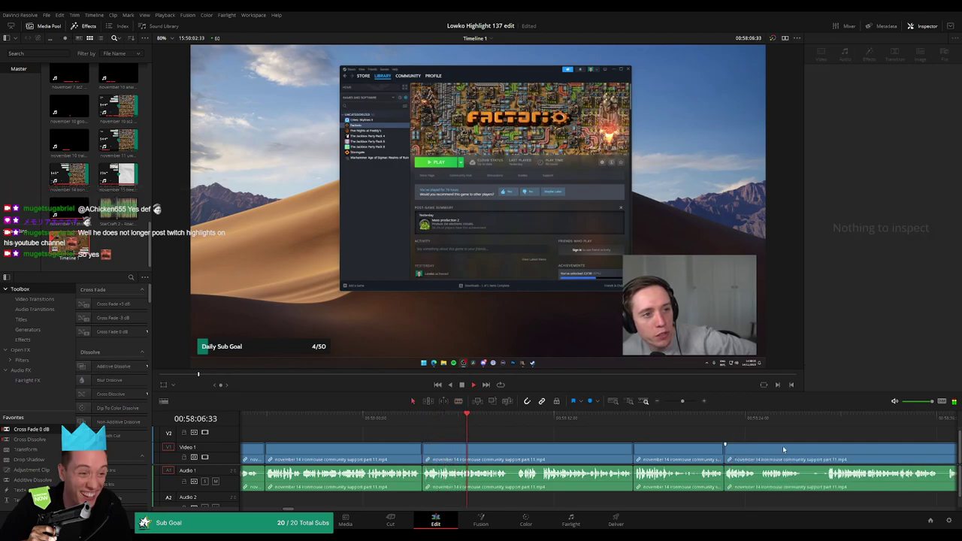
Cut out and ripple-delete about 1.5 seconds of footage ending near 00:58:29.
{"action": "left_click", "coordinate": [805, 454]}
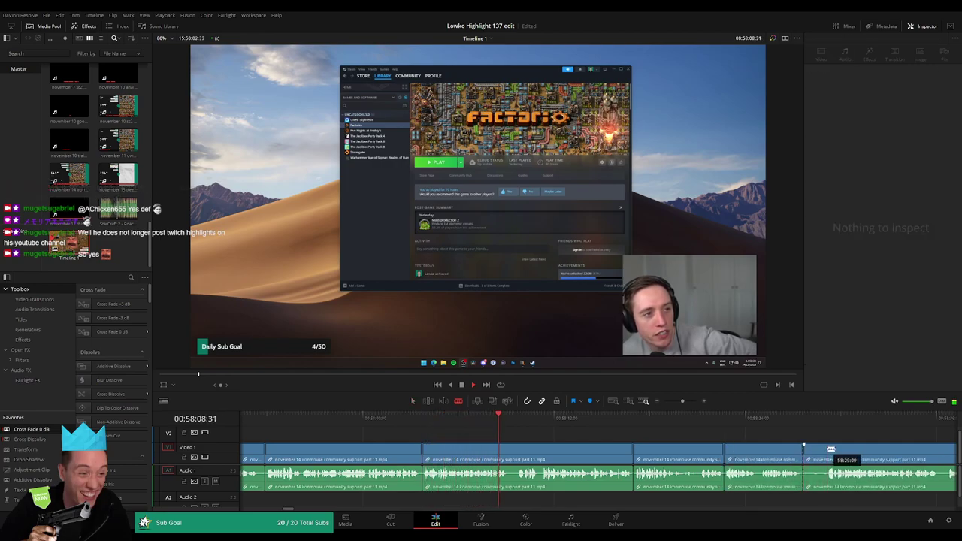
{"action": "left_click", "coordinate": [827, 454]}
{"action": "key", "text": "a"}
{"action": "left_click", "coordinate": [820, 456]}
{"action": "key", "text": "Delete"}
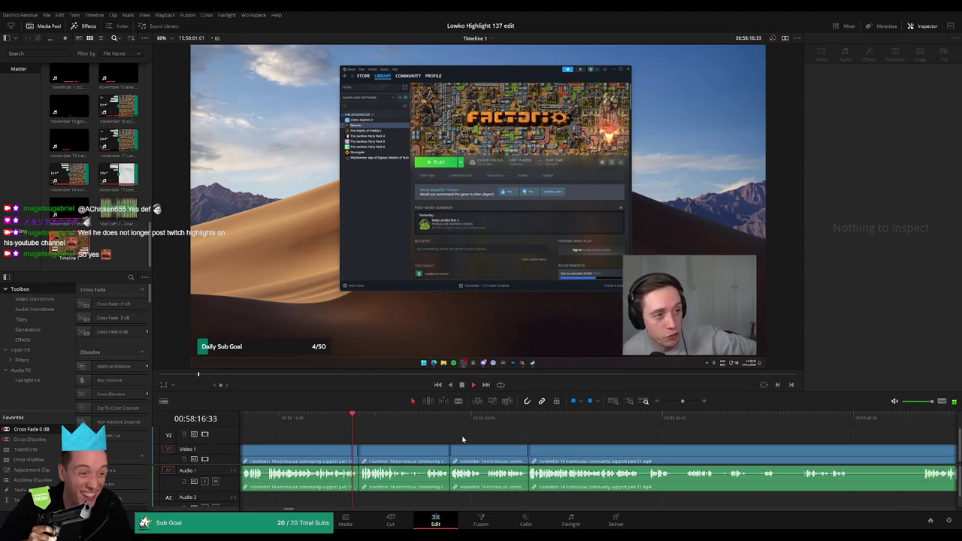
Cut out and ripple-delete about 0.8 seconds of footage starting near 00:58:36.
{"action": "mouse_move", "coordinate": [682, 401]}
{"action": "left_mouse_down"}
{"action": "mouse_move", "coordinate": [669, 402]}
{"action": "mouse_move", "coordinate": [683, 403]}
{"action": "left_mouse_up"}
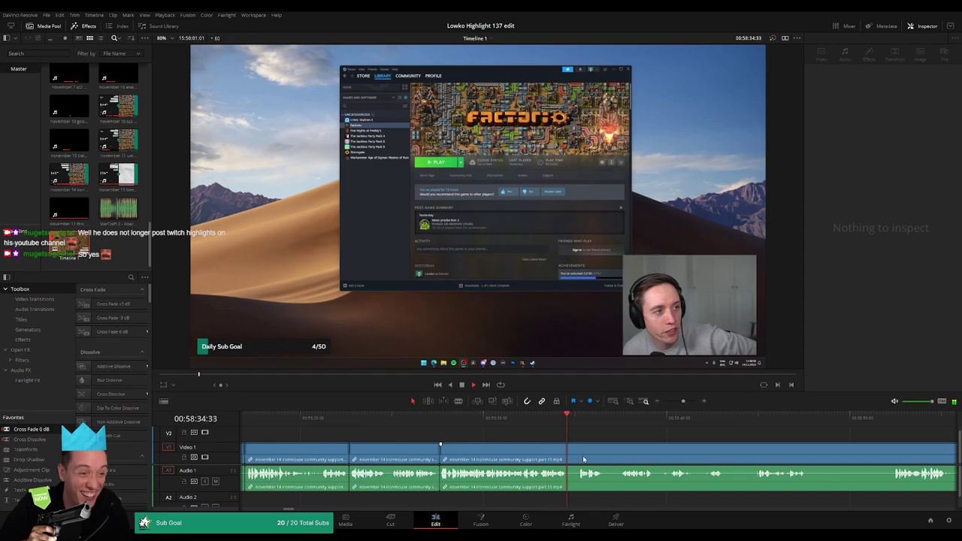
{"action": "left_click_drag", "start_coordinate": [584, 459], "coordinate": [485, 448]}
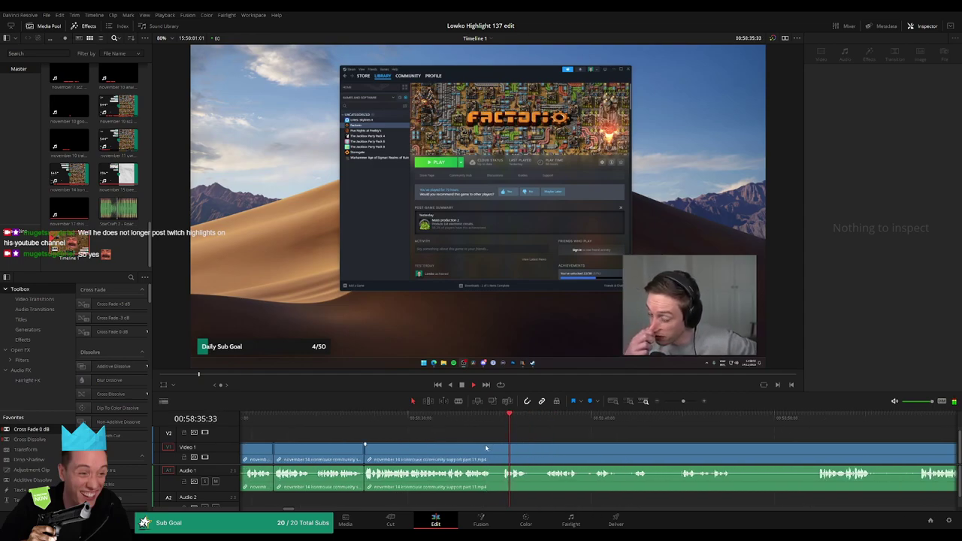
{"action": "left_click", "coordinate": [525, 453]}
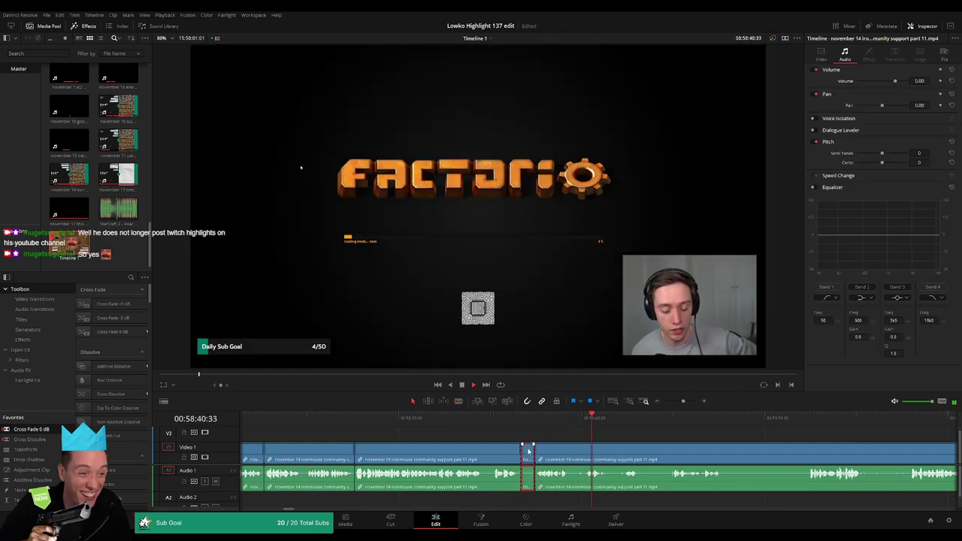
Cut out and ripple-delete about 1 second of footage between 00:58:38 and 00:58:39.
{"action": "left_click", "coordinate": [557, 453]}
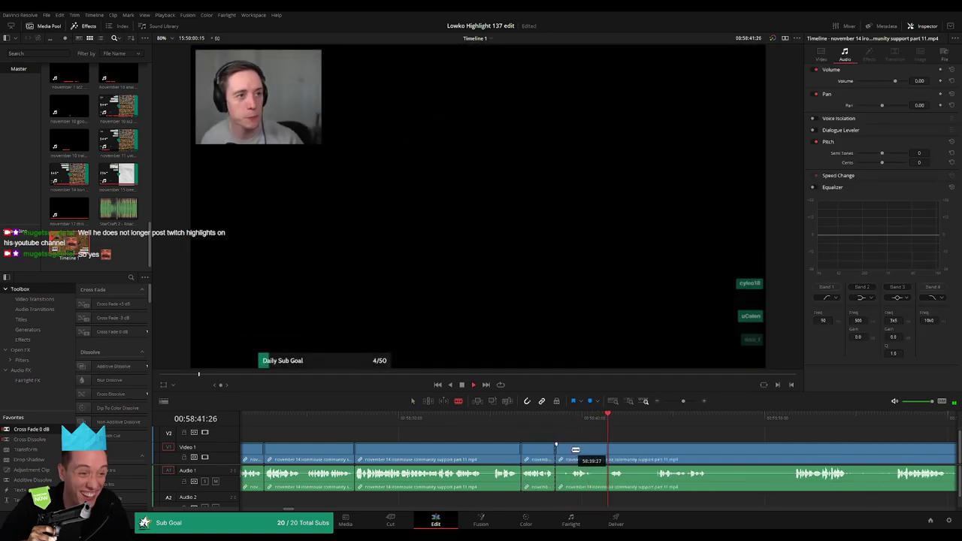
{"action": "left_click", "coordinate": [574, 452]}
{"action": "key", "text": "a"}
{"action": "left_click", "coordinate": [564, 454]}
{"action": "key", "text": "Delete"}
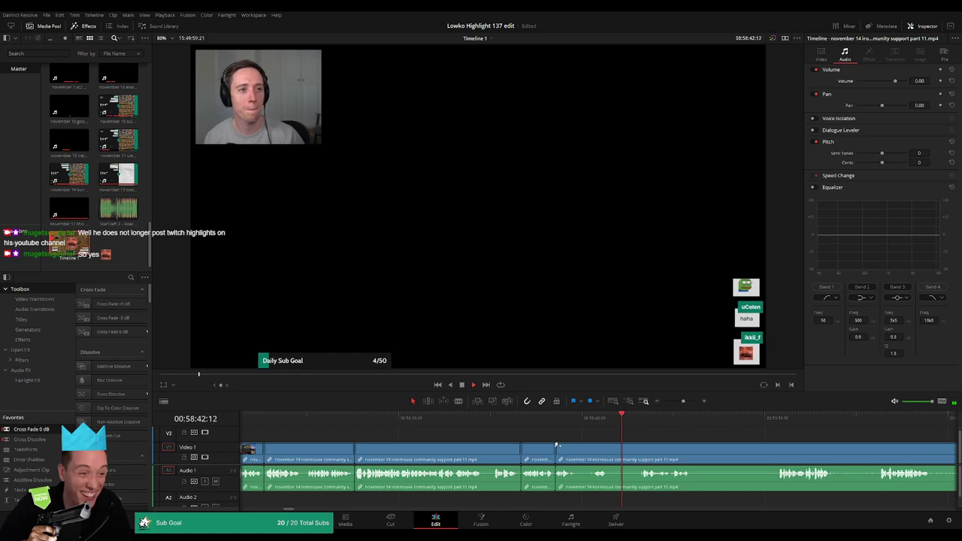
Cut out and ripple-delete about 1 second of footage starting near 00:58:39 and about 0.5 seconds near 00:58:34.
{"action": "key", "text": "b"}
{"action": "left_click", "coordinate": [576, 448]}
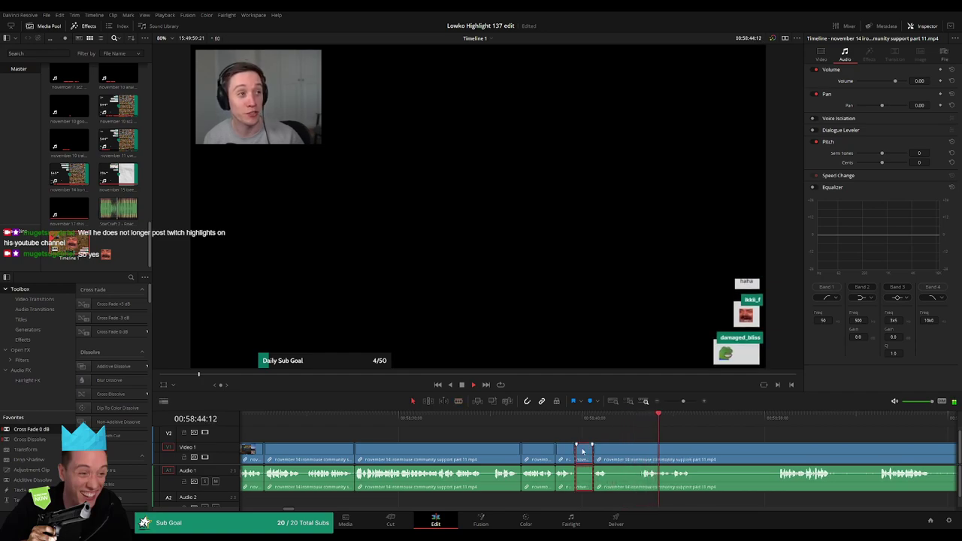
{"action": "key", "text": "Delete"}
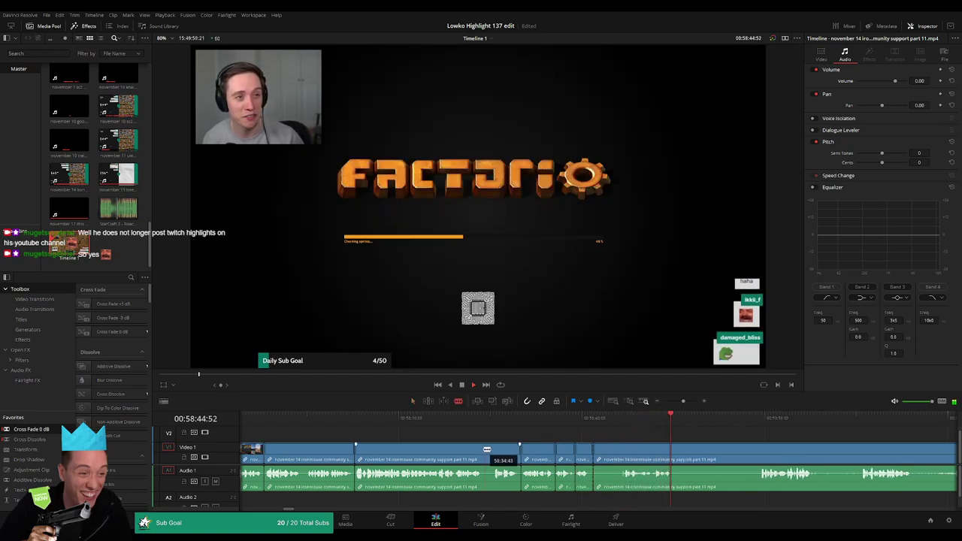
{"action": "key", "text": "Delete"}
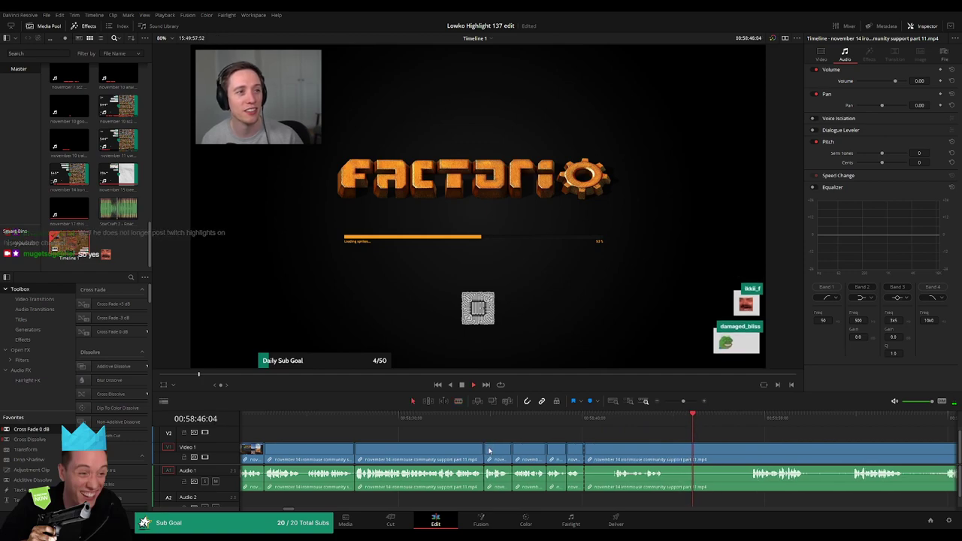
Cut out and ripple-delete about 1.7 seconds of footage starting near 00:58:40.
{"action": "left_click", "coordinate": [613, 453]}
{"action": "key", "text": "a"}
{"action": "left_click", "coordinate": [609, 455]}
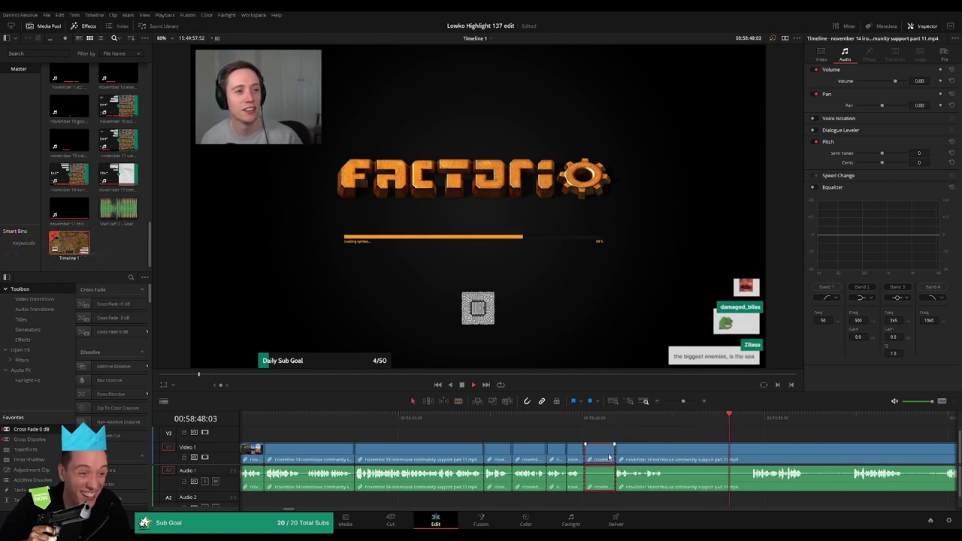
{"action": "key", "text": "Delete"}
Cut out and ripple-delete about 5 seconds of footage starting near 00:58:42.
{"action": "key", "text": "b"}
{"action": "left_click", "coordinate": [633, 453]}
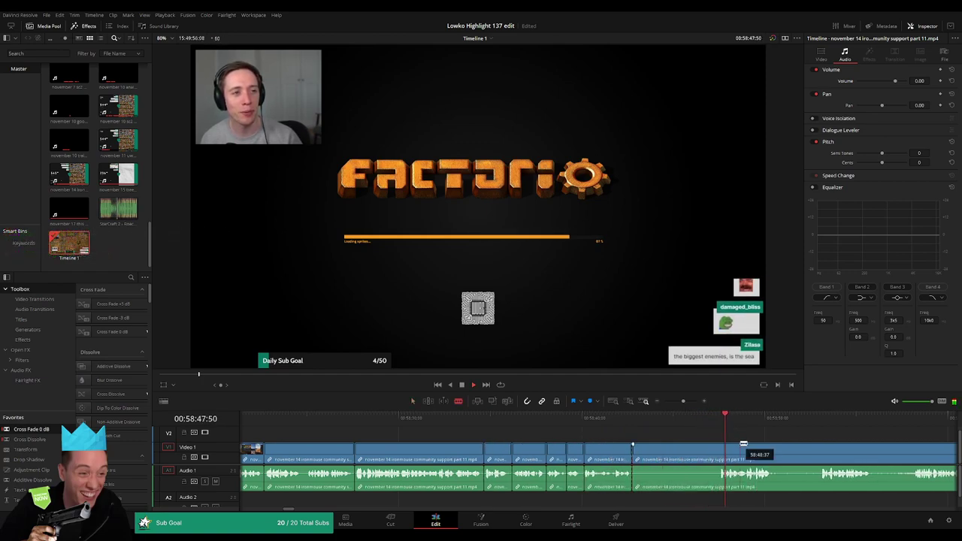
{"action": "scroll", "coordinate": [744, 445], "scroll_direction": "right", "scroll_amount": 3}
{"action": "left_click", "coordinate": [582, 450]}
{"action": "key", "text": "a"}
{"action": "left_click", "coordinate": [555, 453]}
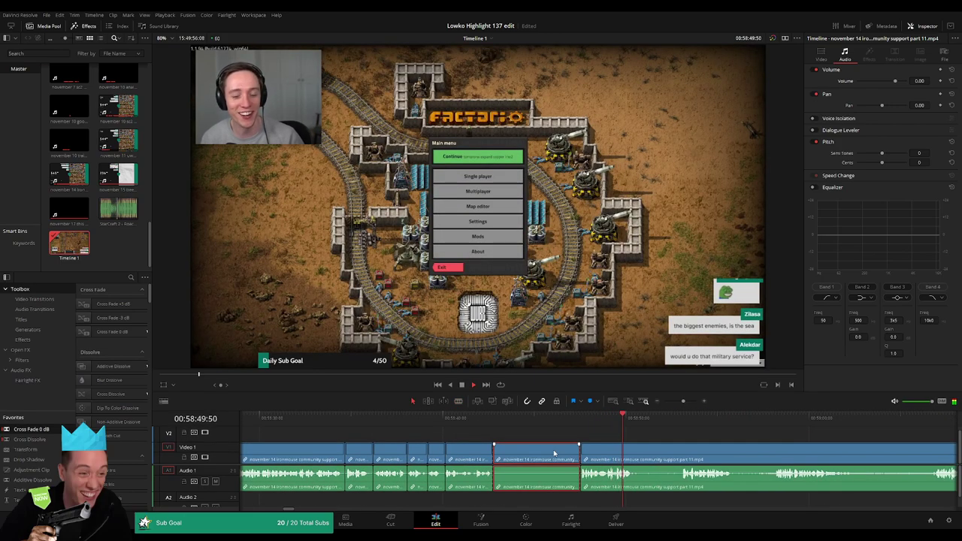
{"action": "key", "text": "Delete"}
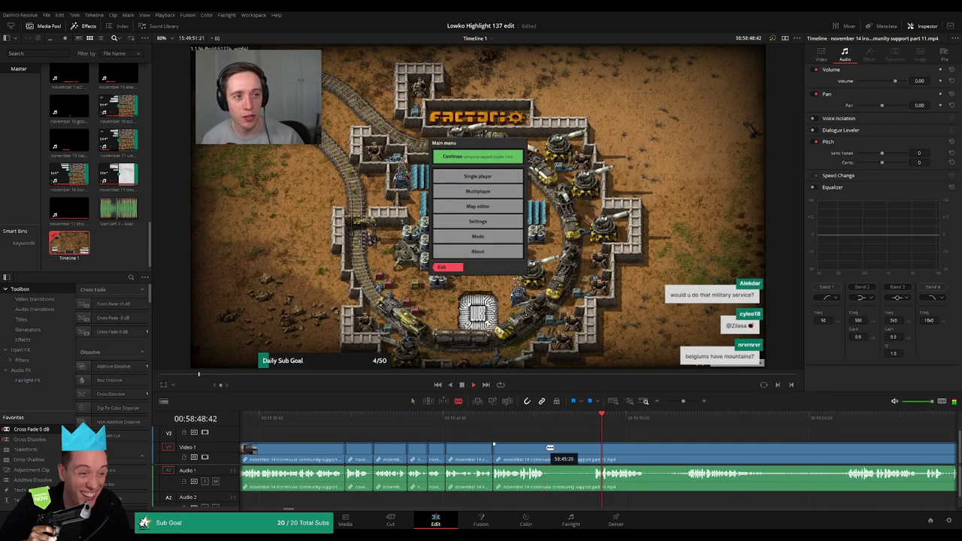
Cut out and ripple-delete about 2.5 seconds of footage starting near 00:58:45, and add an audio cross fade at the join.
{"action": "left_click", "coordinate": [548, 448]}
{"action": "left_click", "coordinate": [595, 448]}
{"action": "key", "text": "a"}
{"action": "left_click", "coordinate": [585, 453]}
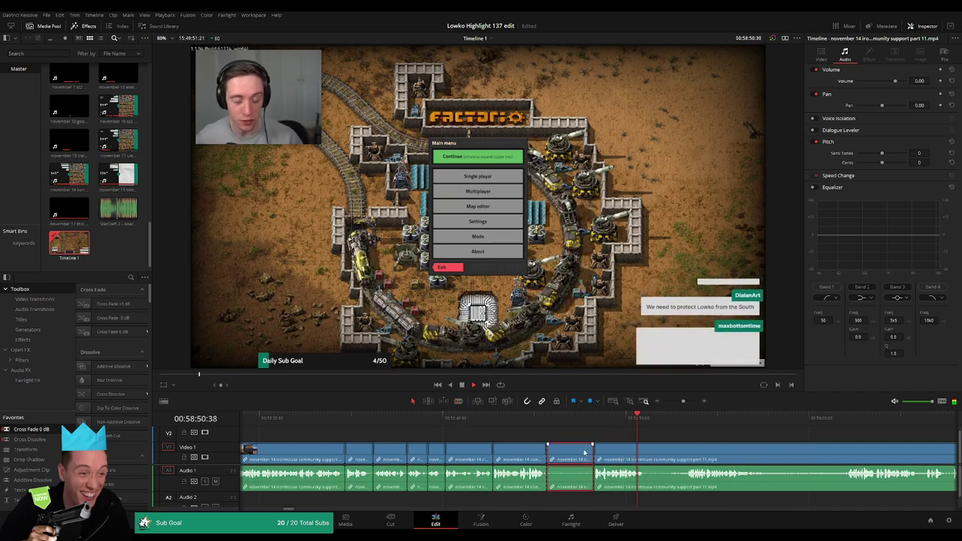
{"action": "key", "text": "Delete"}
{"action": "left_click_drag", "start_coordinate": [555, 484], "coordinate": [549, 481]}
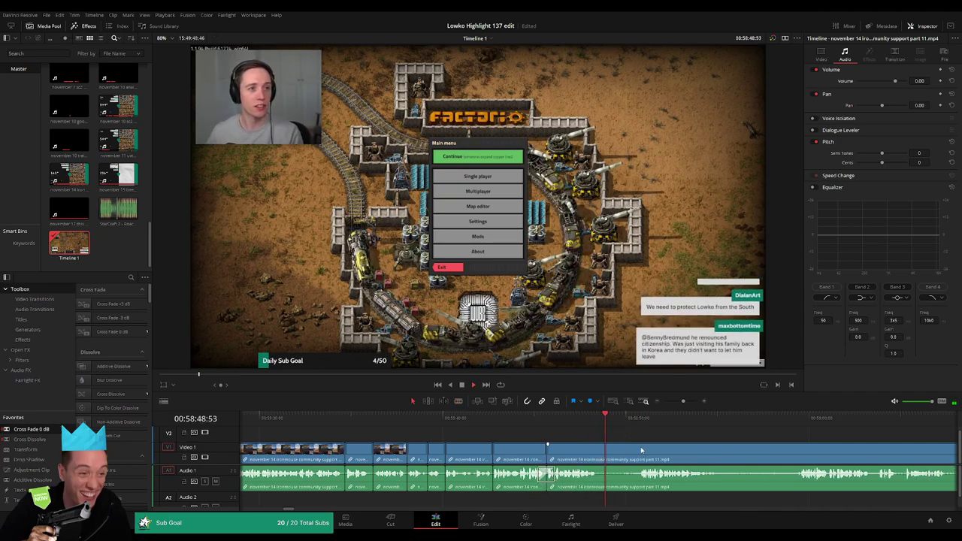
Split the footage near 00:58:48 and 00:58:51, and ripple-delete about 4.5 seconds between 00:58:55 and 00:58:59.
{"action": "left_click_drag", "start_coordinate": [639, 453], "coordinate": [505, 460]}
{"action": "key", "text": "b"}
{"action": "left_click", "coordinate": [467, 454]}
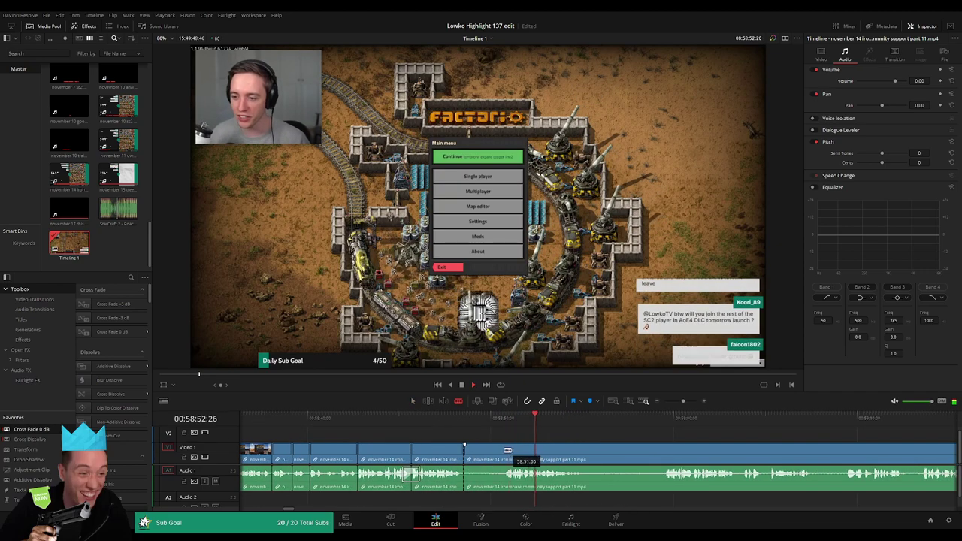
{"action": "left_click", "coordinate": [507, 451]}
{"action": "left_click", "coordinate": [587, 453]}
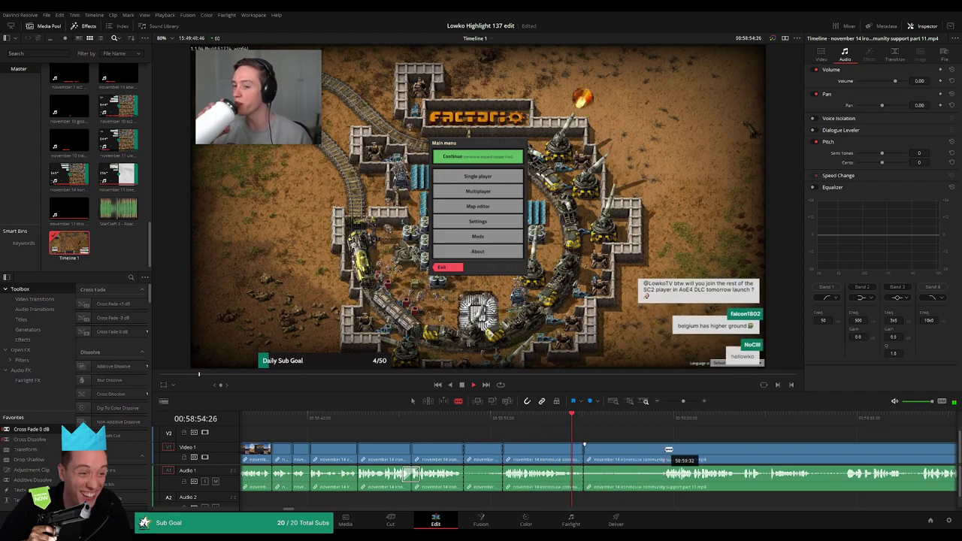
{"action": "left_click", "coordinate": [669, 450]}
{"action": "key", "text": "a"}
{"action": "left_click", "coordinate": [653, 453]}
{"action": "key", "text": "Delete"}
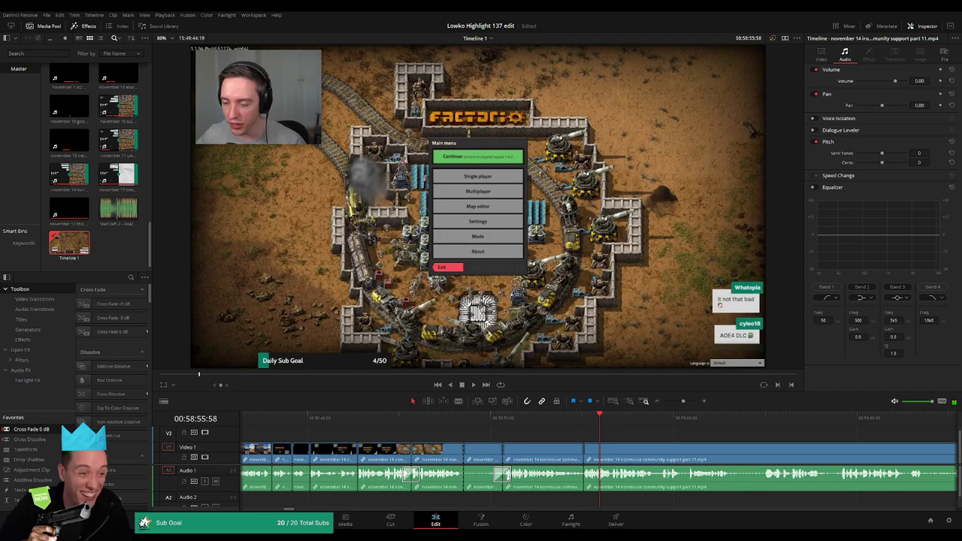
Ripple-delete the 2-second piece between 00:58:48 and 00:58:51, and add audio cross fades at the joins near 00:58:48 and 00:58:53.
{"action": "key", "text": "Delete"}
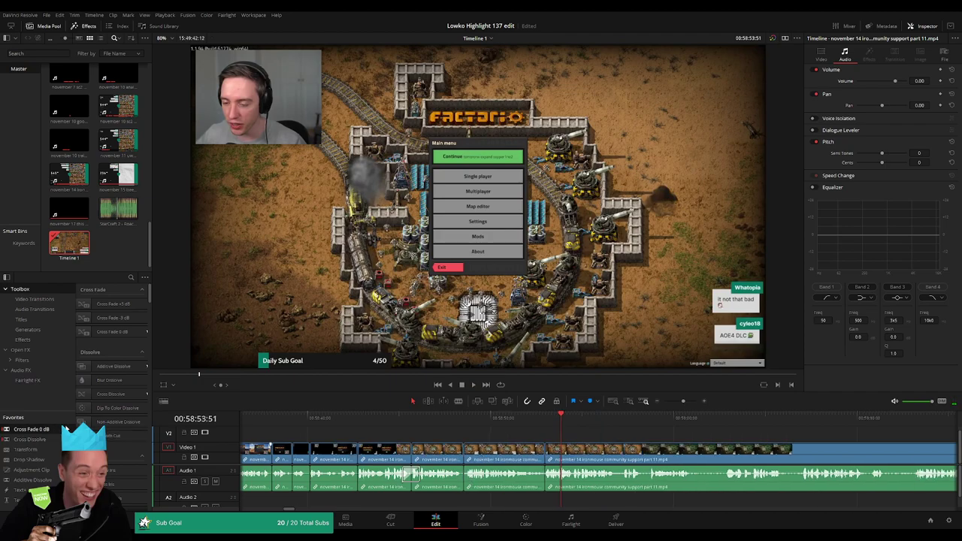
{"action": "key", "text": "space"}
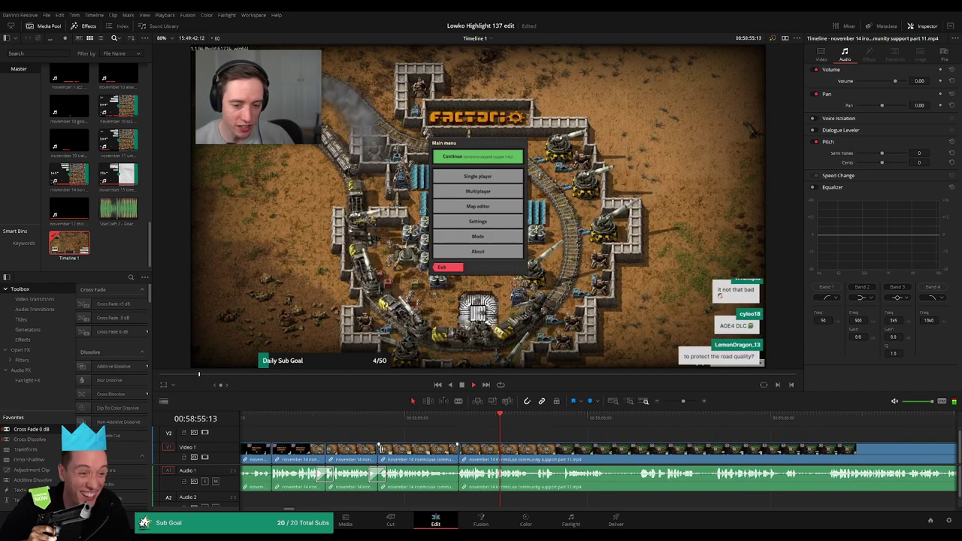
{"action": "left_click", "coordinate": [447, 419]}
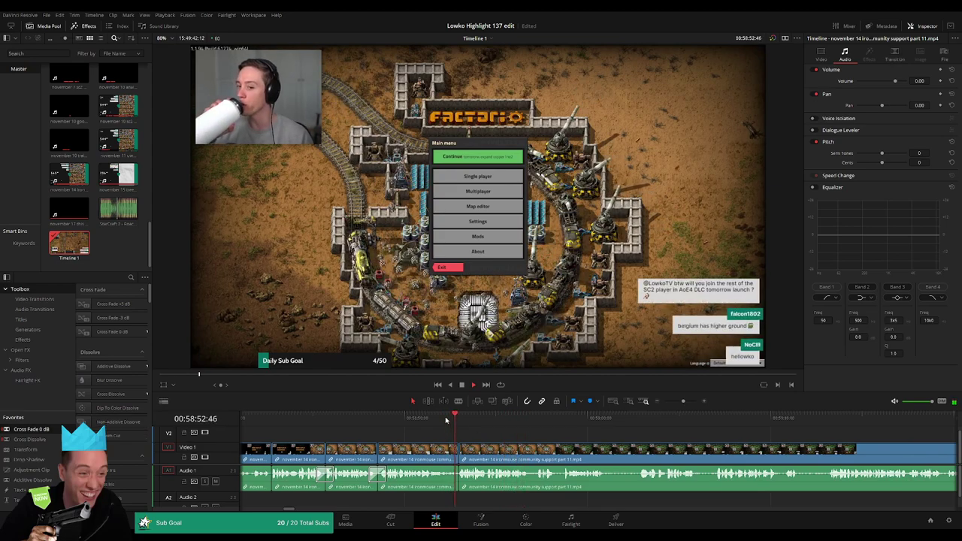
{"action": "key", "text": "space"}
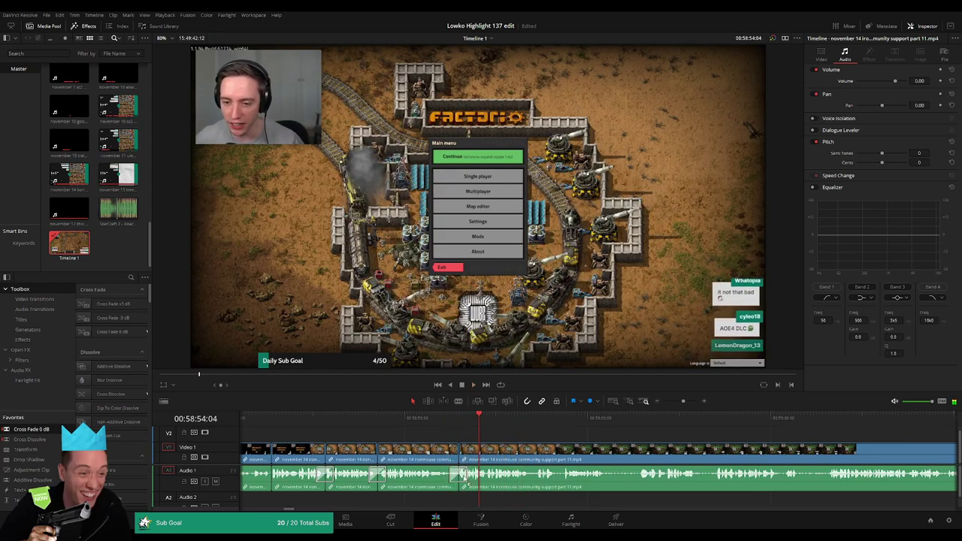
Remove the audio cross fade at the join near 00:58:53 and play the footage across that join.
{"action": "left_click", "coordinate": [460, 474]}
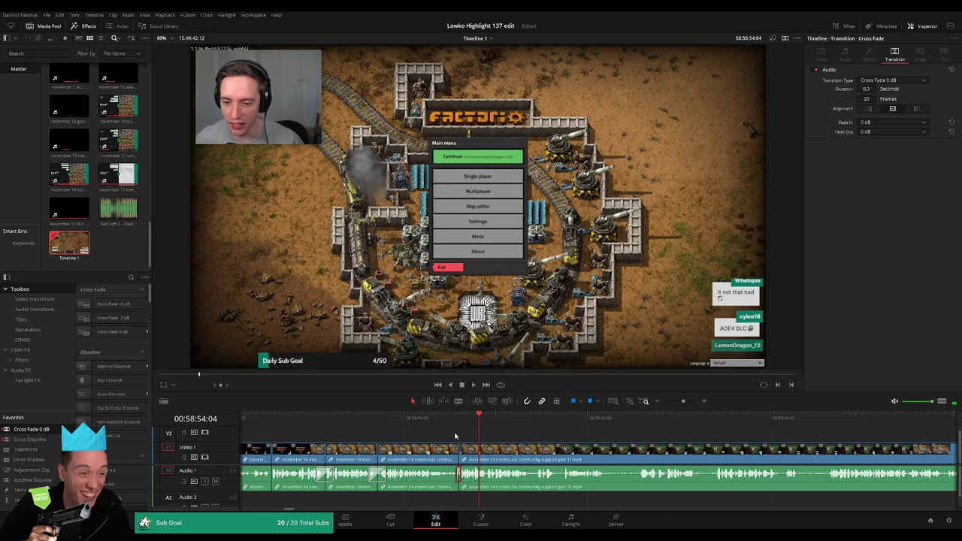
{"action": "left_click", "coordinate": [454, 421]}
{"action": "key", "text": "space"}
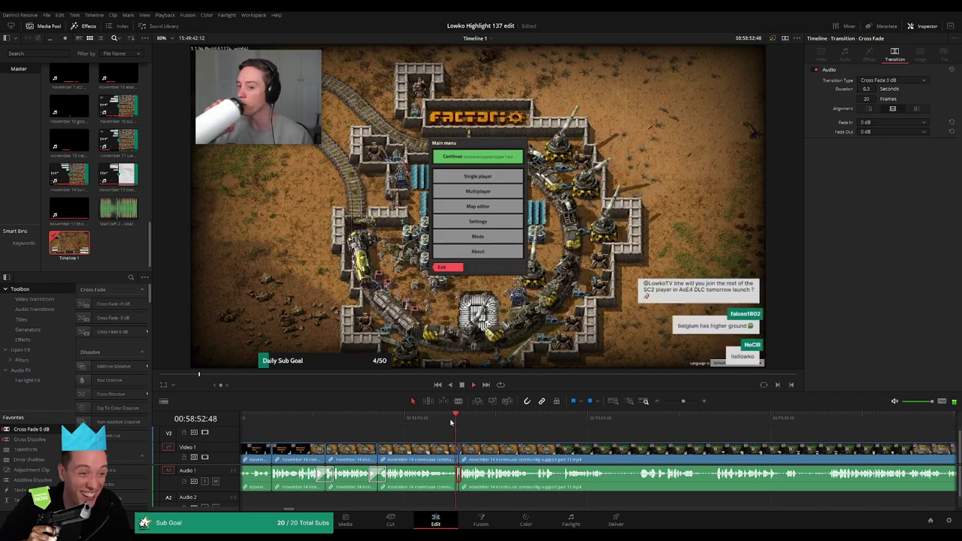
{"action": "key", "text": "space"}
{"action": "key", "text": "Delete"}
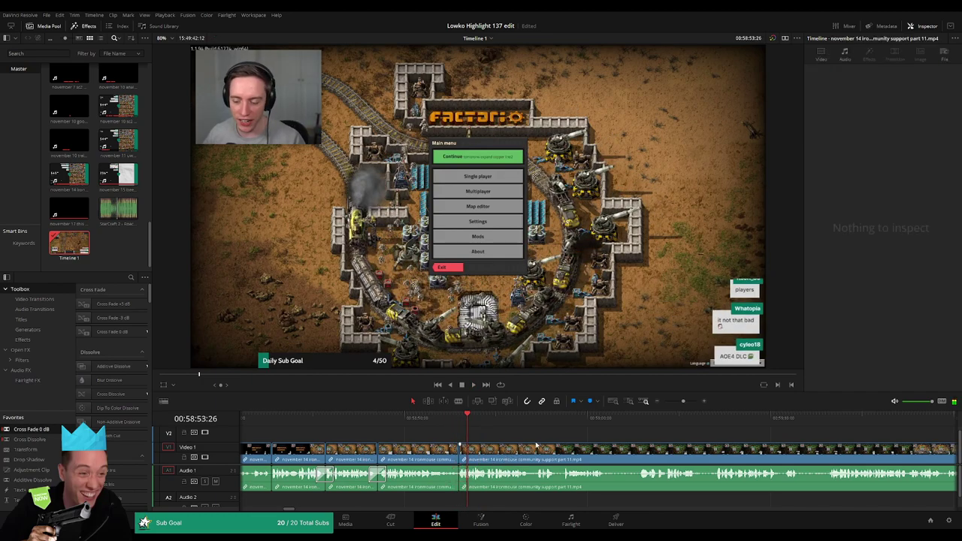
{"action": "key", "text": "space"}
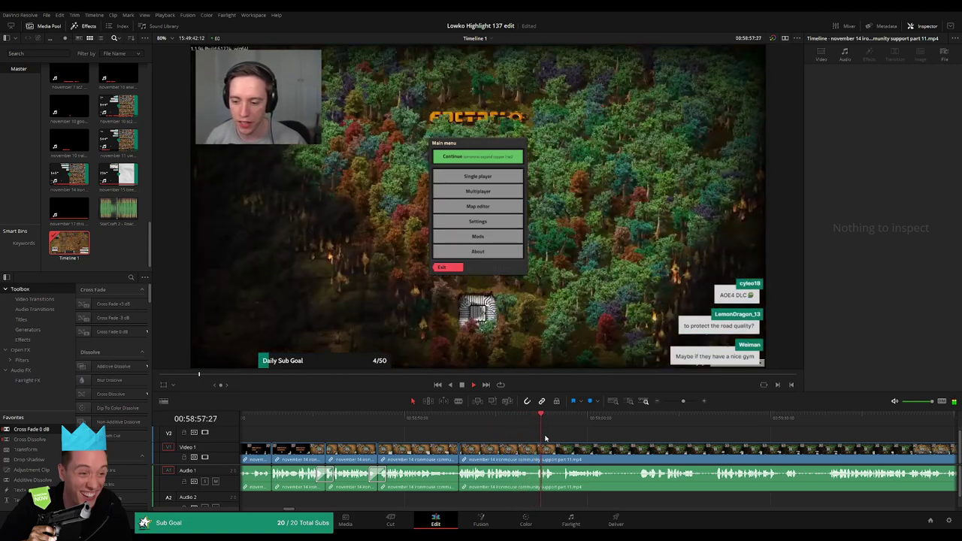
Cut out and ripple-delete about 1.5 seconds of footage starting near 00:59:01, plus the half-second piece that follows at the same spot.
{"action": "scroll", "coordinate": [454, 430], "scroll_direction": "right", "scroll_amount": 3}
{"action": "key", "text": "b"}
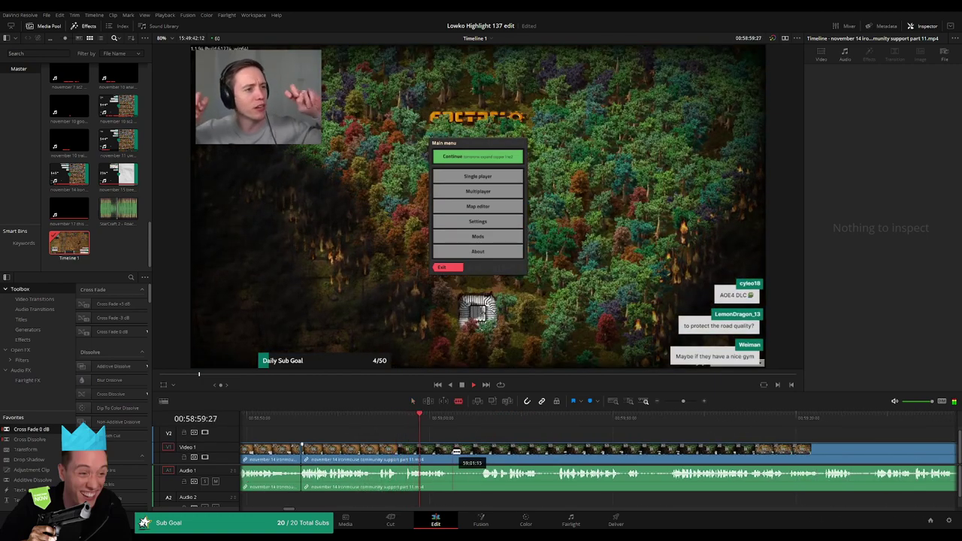
{"action": "left_click", "coordinate": [451, 452]}
{"action": "left_click", "coordinate": [481, 449]}
{"action": "key", "text": "a"}
{"action": "left_click", "coordinate": [478, 449]}
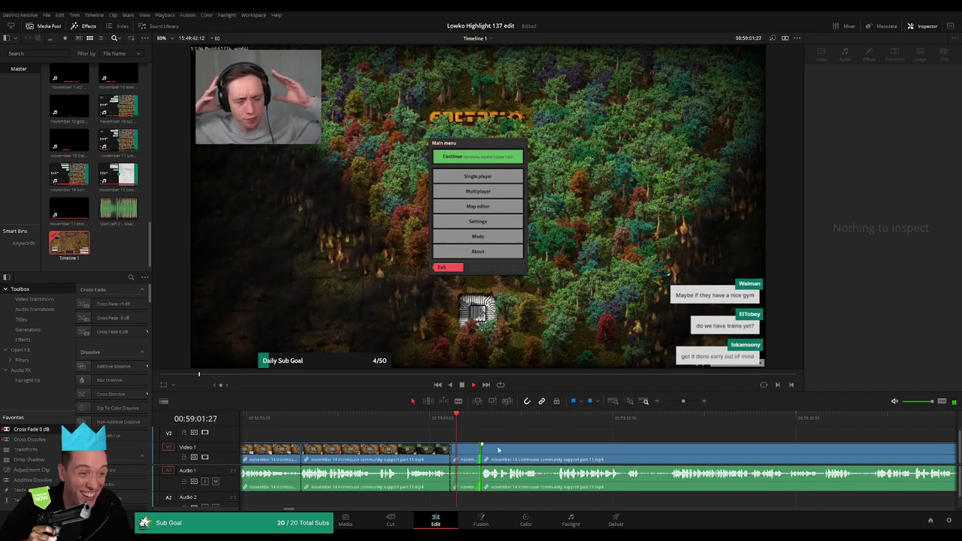
{"action": "left_click", "coordinate": [472, 460]}
{"action": "key", "text": "Delete"}
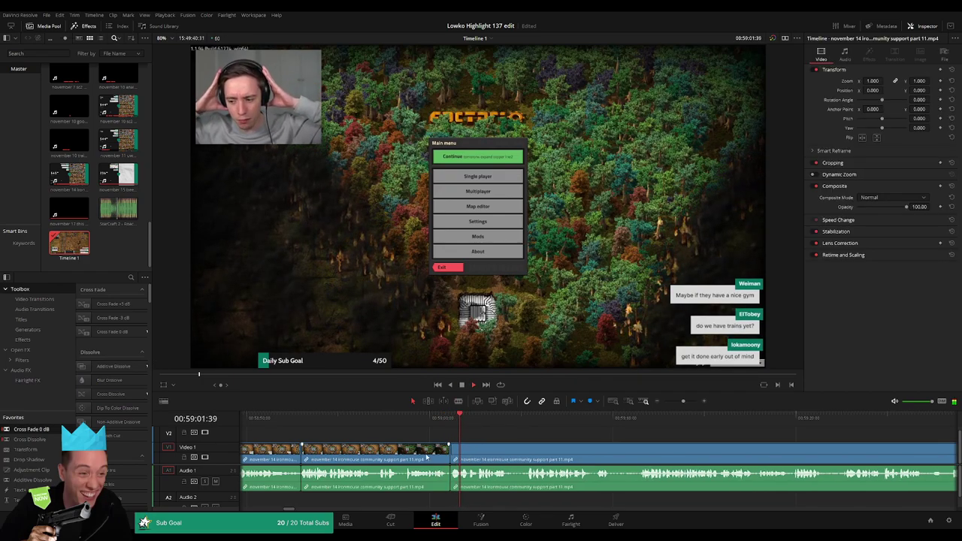
{"action": "left_click", "coordinate": [457, 456]}
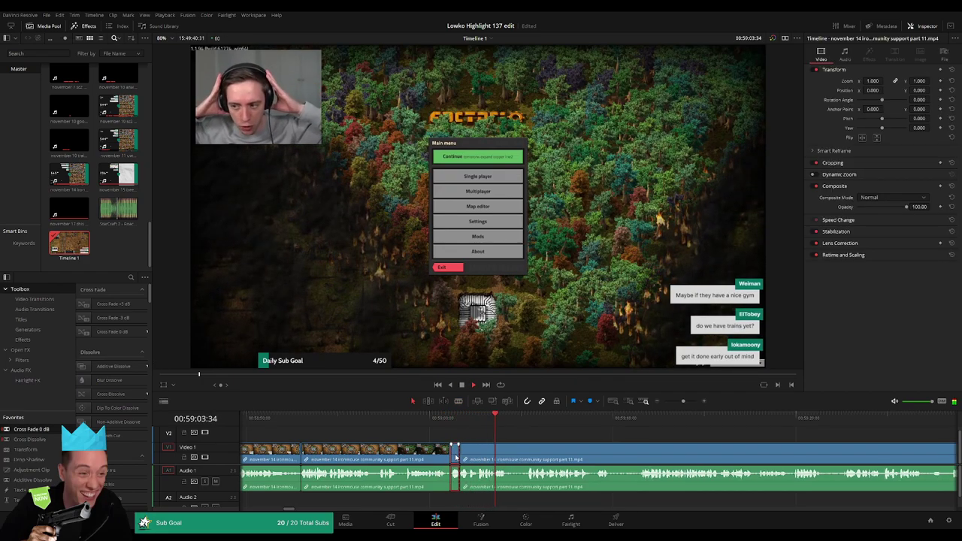
{"action": "key", "text": "Delete"}
Cut out and ripple-delete about 1 second of footage starting near 00:59:03, and add an audio cross fade at the join.
{"action": "key", "text": "b"}
{"action": "left_click", "coordinate": [499, 448]}
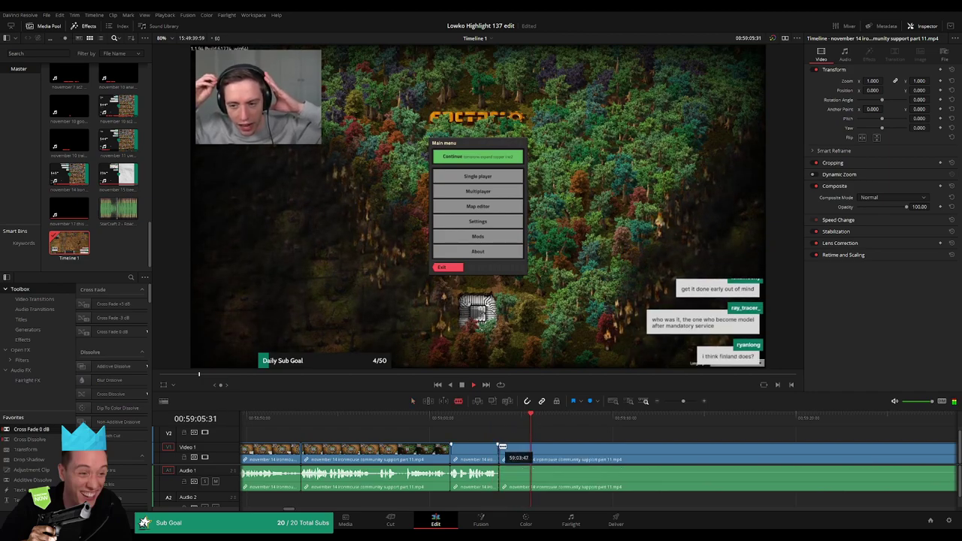
{"action": "left_click", "coordinate": [518, 448]}
{"action": "key", "text": "a"}
{"action": "left_click", "coordinate": [512, 450]}
{"action": "key", "text": "Delete"}
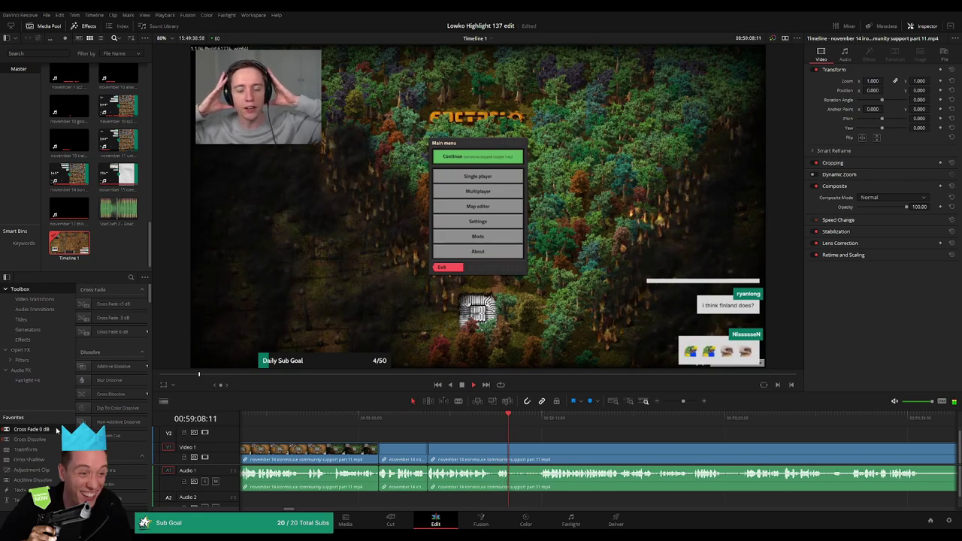
{"action": "left_click_drag", "start_coordinate": [431, 490], "coordinate": [431, 488]}
Cut out and ripple-delete about 1.5 seconds of footage starting near 00:59:08, and add an audio cross fade at the join.
{"action": "left_click", "coordinate": [513, 452]}
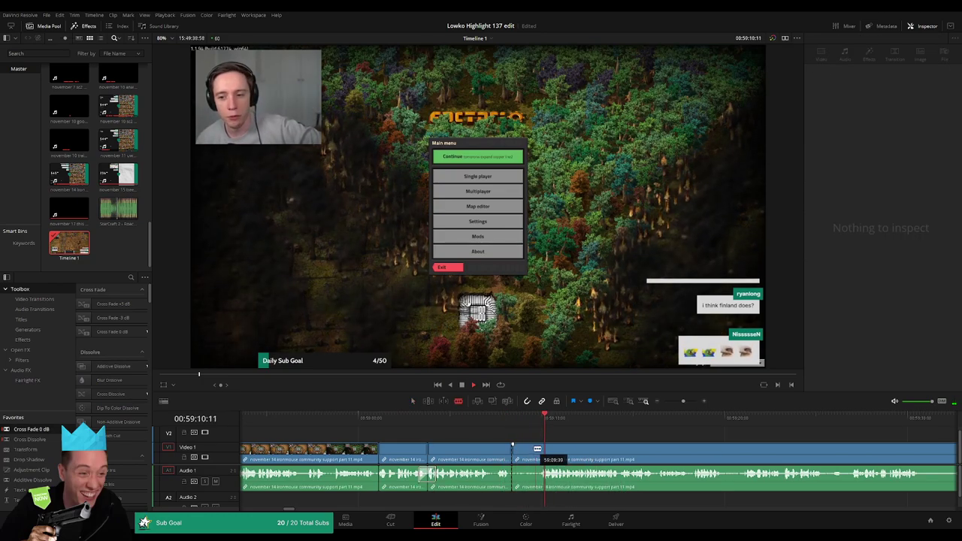
{"action": "left_click", "coordinate": [538, 452]}
{"action": "key", "text": "a"}
{"action": "left_click", "coordinate": [530, 454]}
{"action": "key", "text": "Delete"}
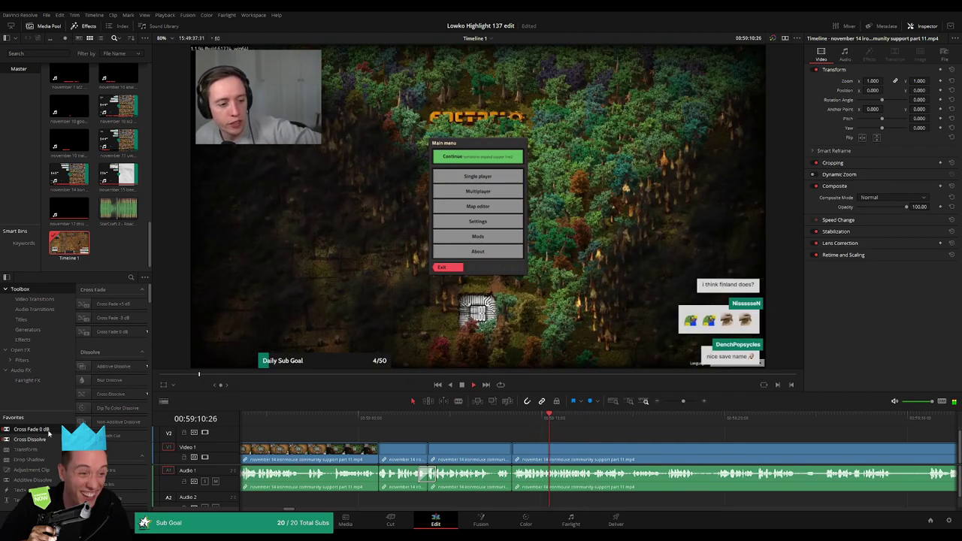
{"action": "scroll", "coordinate": [625, 468], "scroll_direction": "right", "scroll_amount": 3}
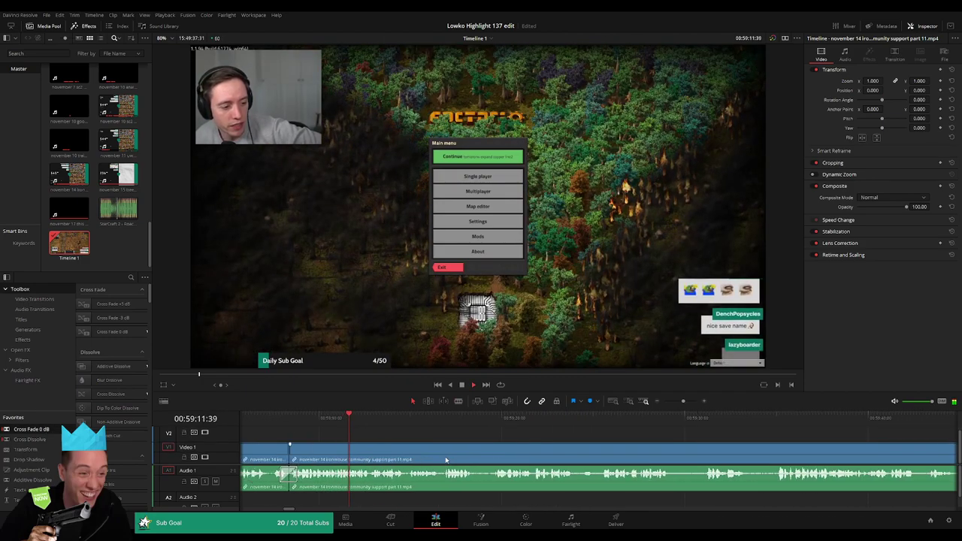
Split the footage near 00:59:18 and 00:59:19, and select the short piece of about 1 second between the cuts.
{"action": "mouse_move", "coordinate": [682, 401]}
{"action": "left_mouse_down"}
{"action": "mouse_move", "coordinate": [664, 406]}
{"action": "mouse_move", "coordinate": [681, 403]}
{"action": "left_mouse_up"}
{"action": "left_click_drag", "start_coordinate": [709, 442], "coordinate": [533, 435]}
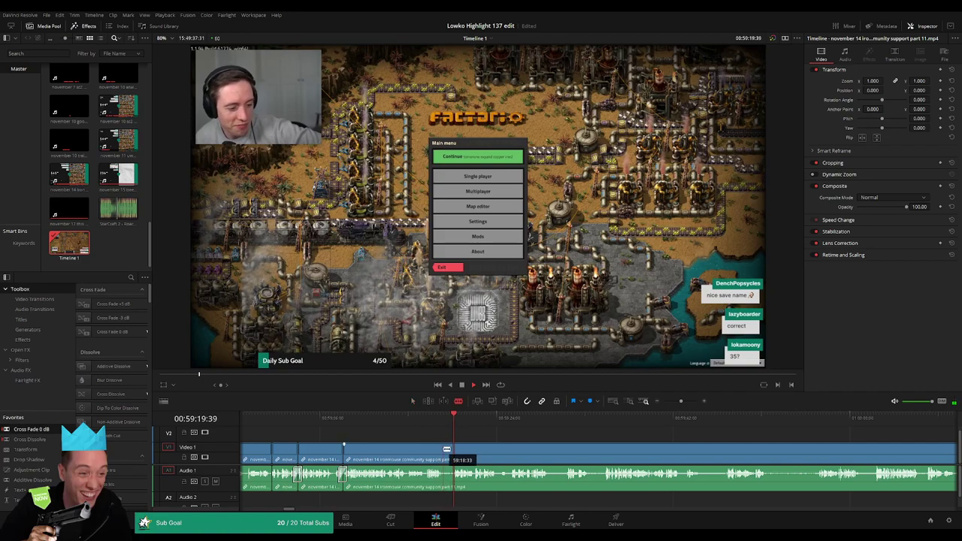
{"action": "left_click", "coordinate": [444, 449]}
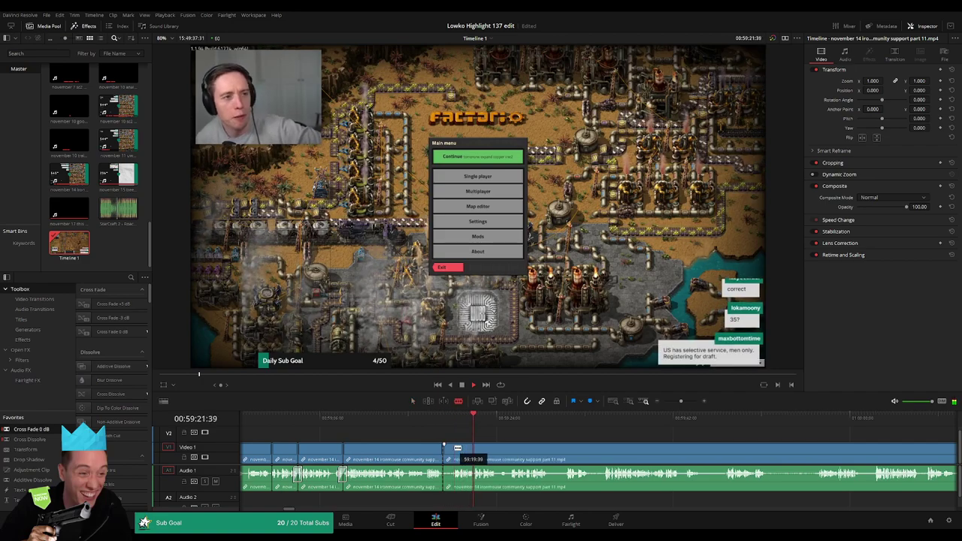
{"action": "key", "text": "a"}
{"action": "left_click", "coordinate": [449, 447]}
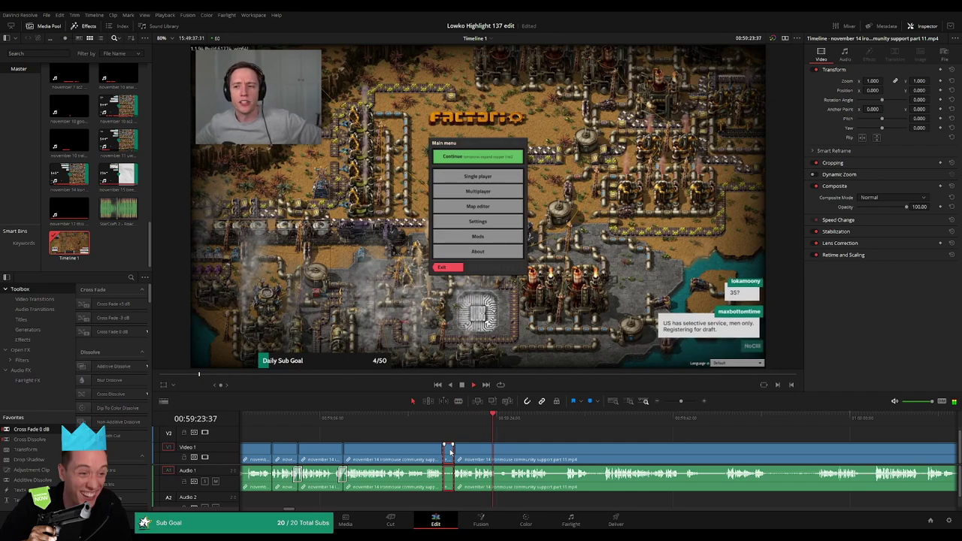
Ripple-delete the selected short clip segment near 59:19 on the timeline and replay the footage following the join.
{"action": "key", "text": "Delete"}
{"action": "left_click", "coordinate": [476, 419]}
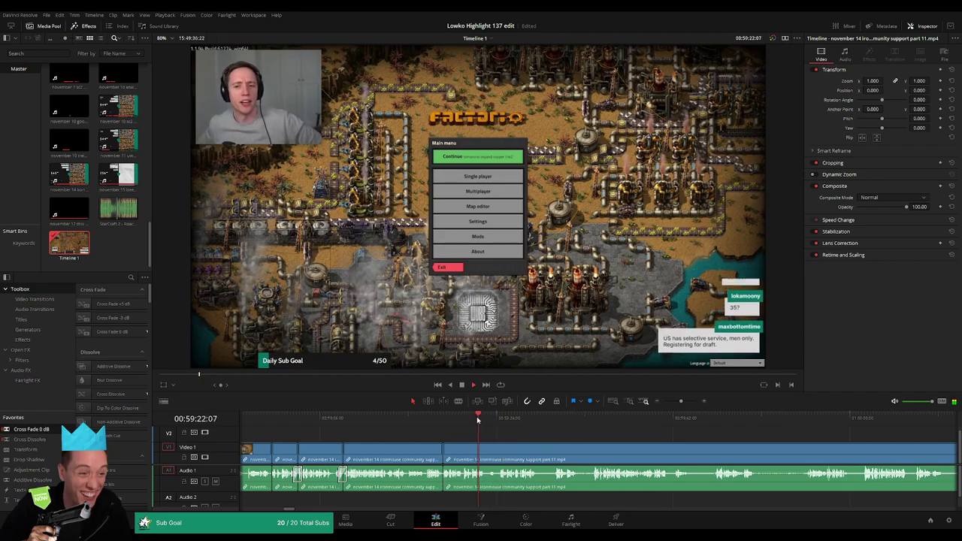
{"action": "left_click", "coordinate": [490, 418]}
Cut out and ripple-delete the pause from about 59:28 to 59:30, with an audio cross fade over the join.
{"action": "left_click_drag", "start_coordinate": [552, 433], "coordinate": [429, 433]}
{"action": "key", "text": "b"}
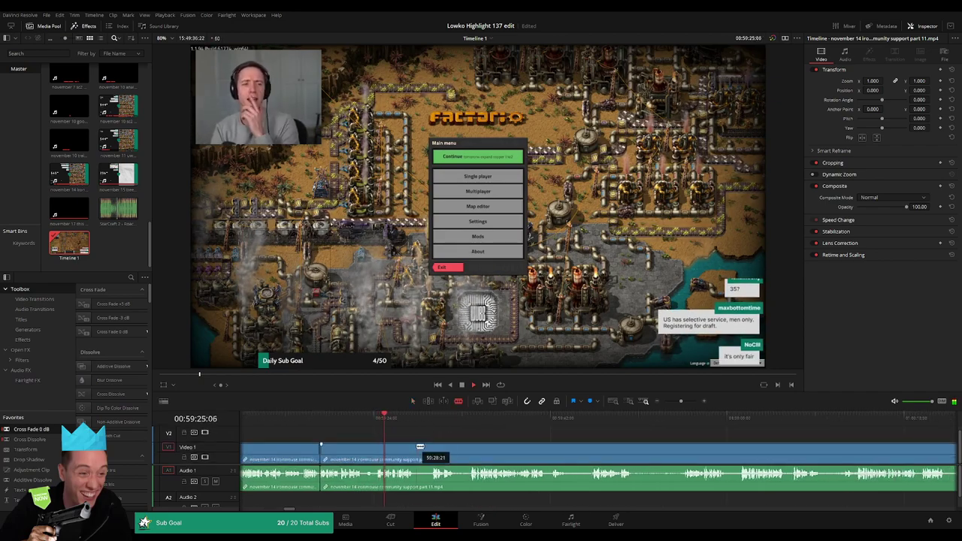
{"action": "left_click", "coordinate": [417, 446]}
{"action": "left_click", "coordinate": [432, 447]}
{"action": "key", "text": "a"}
{"action": "left_click", "coordinate": [427, 447]}
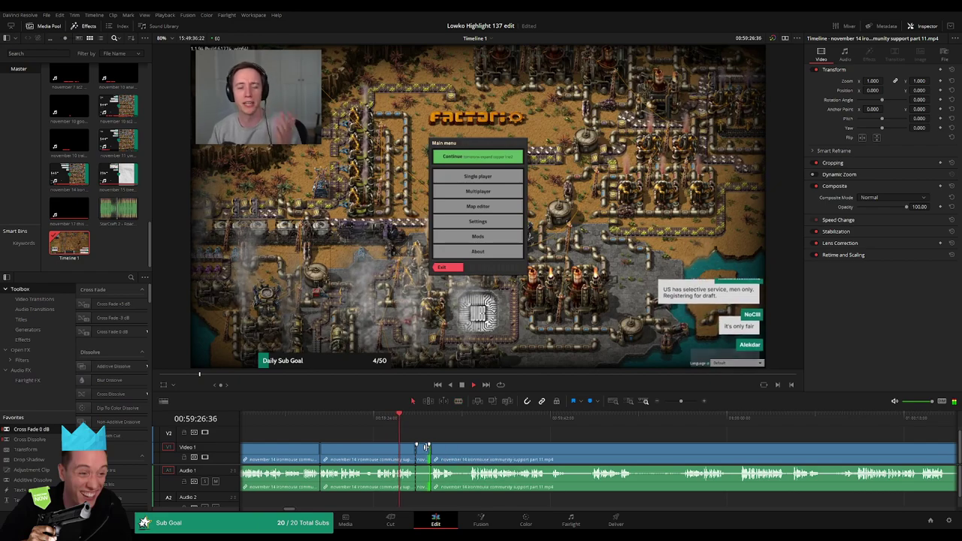
{"action": "left_click", "coordinate": [424, 451]}
{"action": "key", "text": "Delete"}
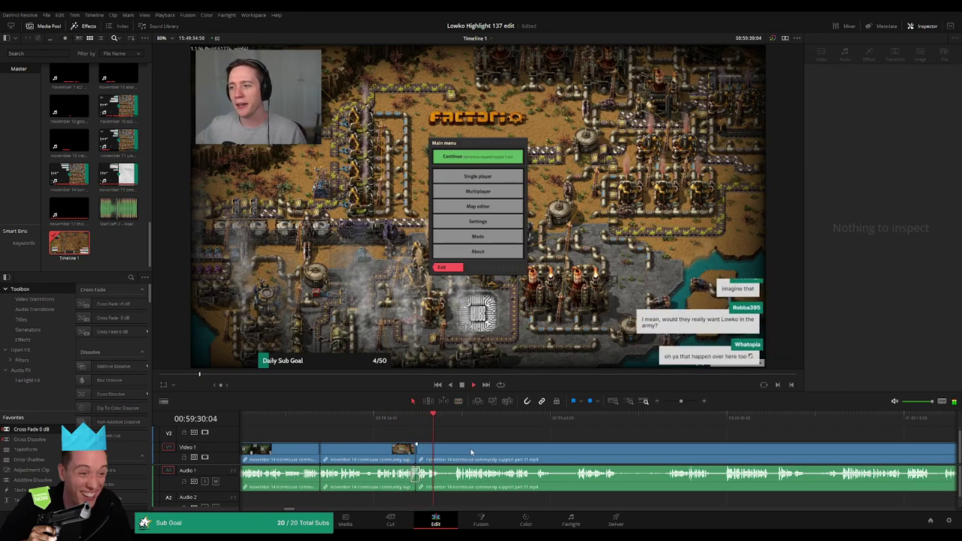
Cut out and ripple-delete the section from about 59:29 to 59:32, and replay the join.
{"action": "left_click", "coordinate": [454, 425]}
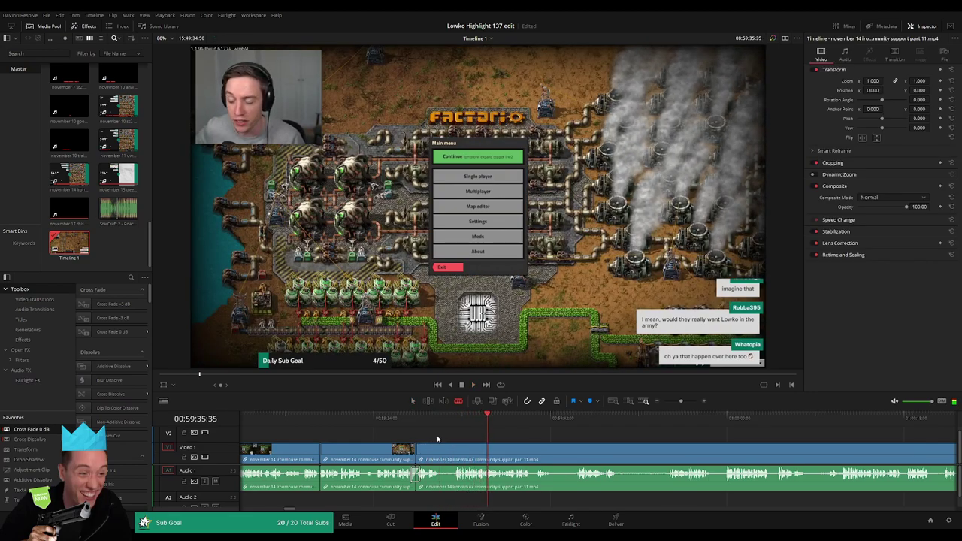
{"action": "key", "text": "space"}
{"action": "left_click", "coordinate": [430, 451]}
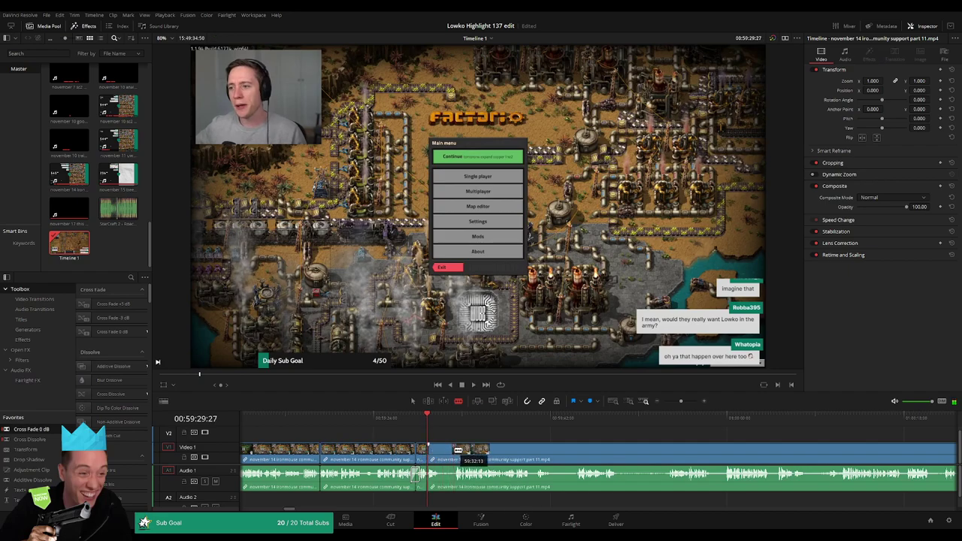
{"action": "key", "text": "Delete"}
{"action": "key", "text": "space"}
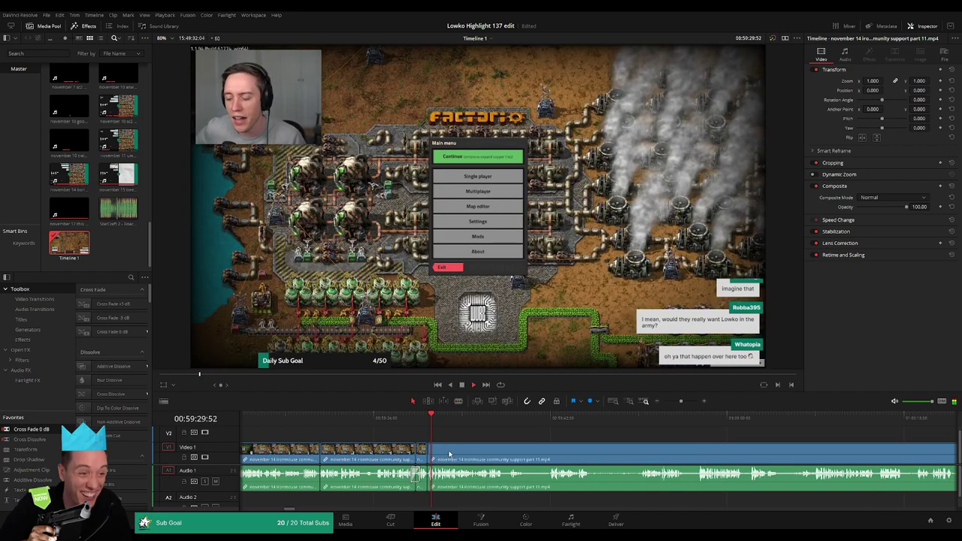
{"action": "left_click", "coordinate": [416, 422]}
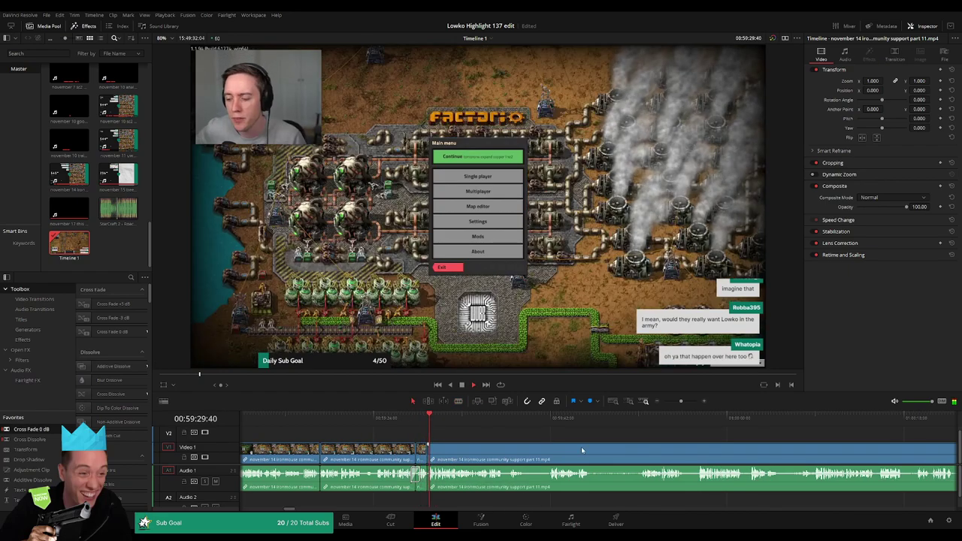
Cut out and ripple-delete the pause from about 59:39 to 59:42, with an audio cross fade over the join.
{"action": "scroll", "coordinate": [489, 450], "scroll_direction": "right", "scroll_amount": 3}
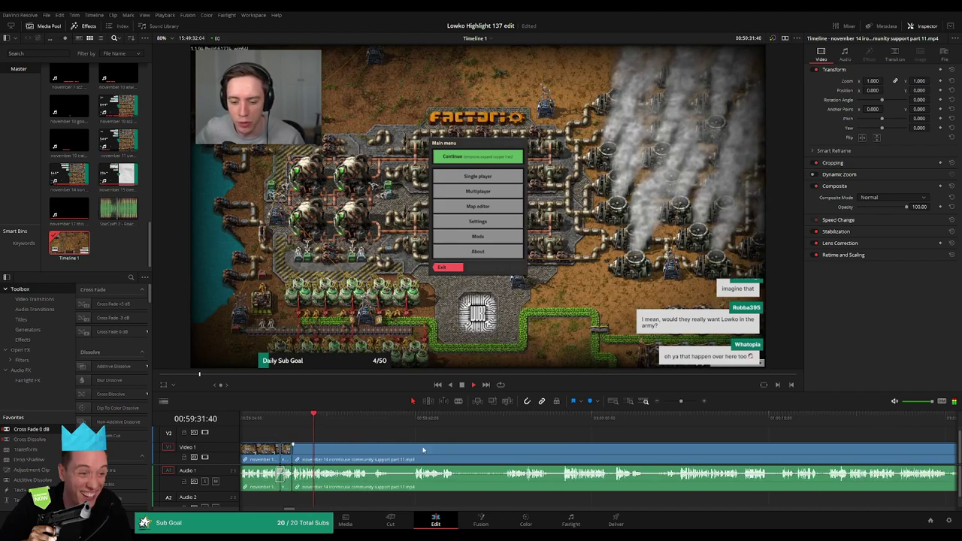
{"action": "left_click", "coordinate": [389, 451]}
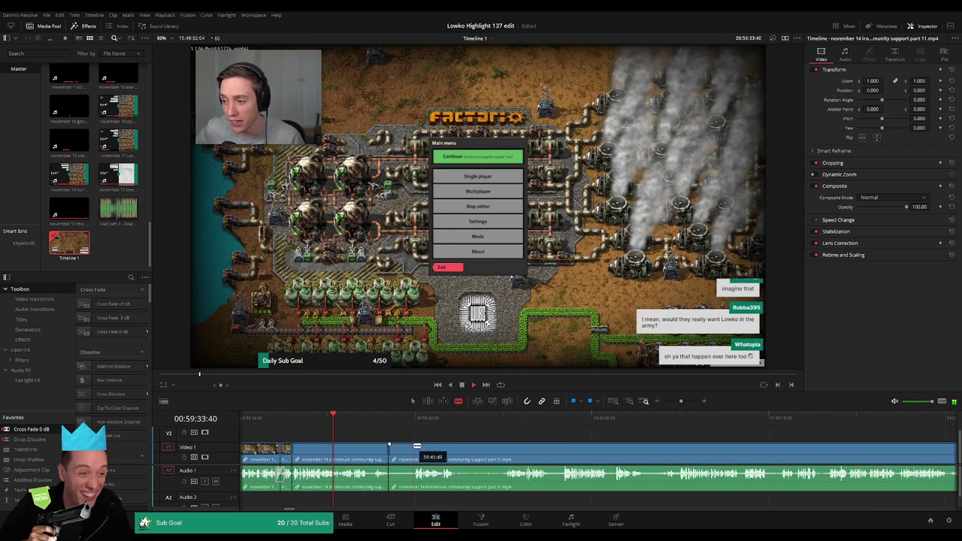
{"action": "key", "text": "Delete"}
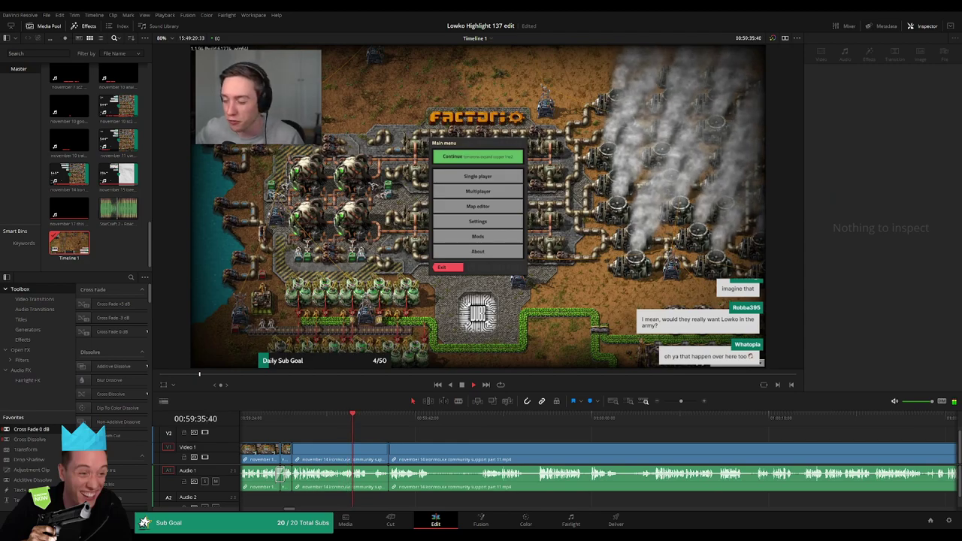
{"action": "key", "text": "space"}
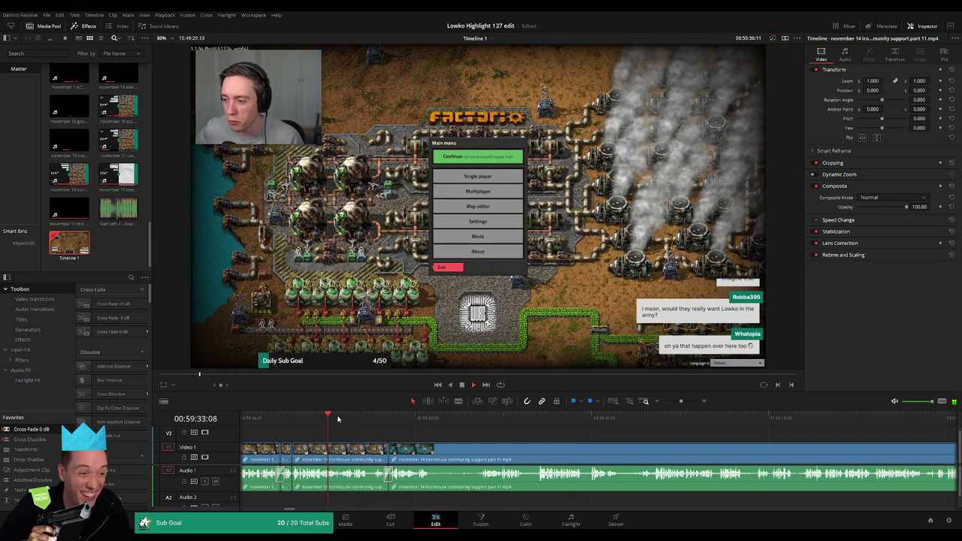
Split the clip twice around 59:34 to isolate a segment about half a second long.
{"action": "left_click_drag", "start_coordinate": [681, 401], "coordinate": [686, 402]}
{"action": "scroll", "coordinate": [544, 433], "scroll_direction": "right", "scroll_amount": 3}
{"action": "left_click", "coordinate": [458, 421]}
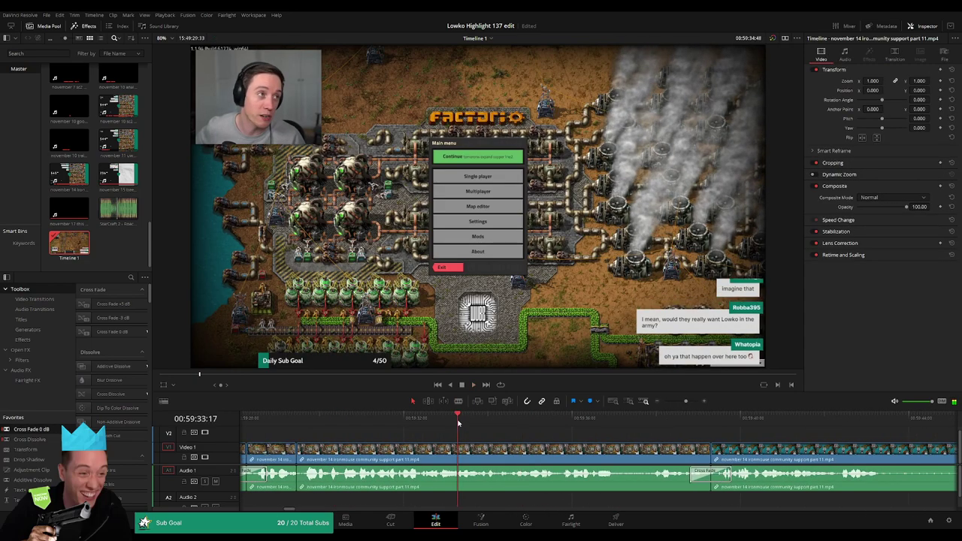
{"action": "key", "text": "b"}
{"action": "left_click", "coordinate": [505, 452]}
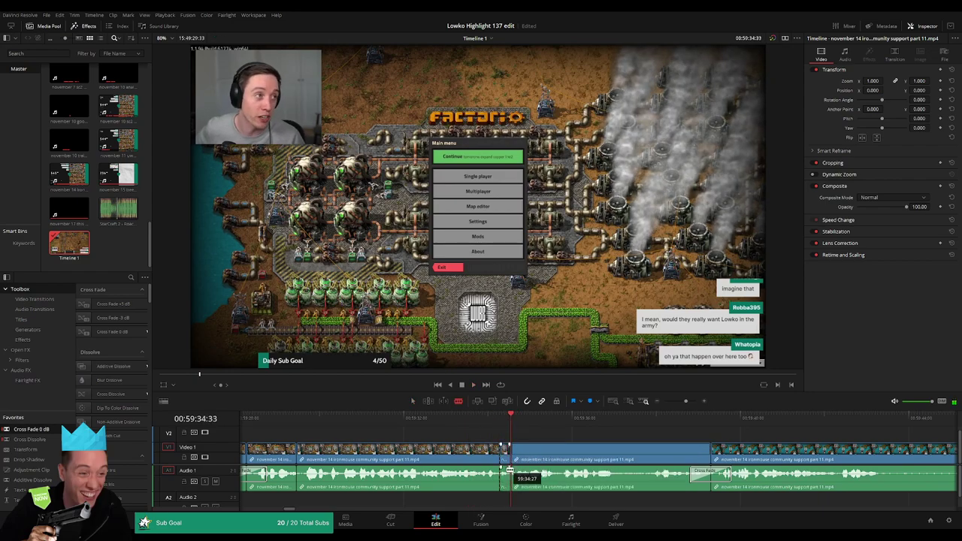
Add the StarCraft 2 - Roach Quotes sound at volume -23 on Audio 2 beneath the isolated segment, and save the project.
{"action": "left_click_drag", "start_coordinate": [115, 220], "coordinate": [506, 496]}
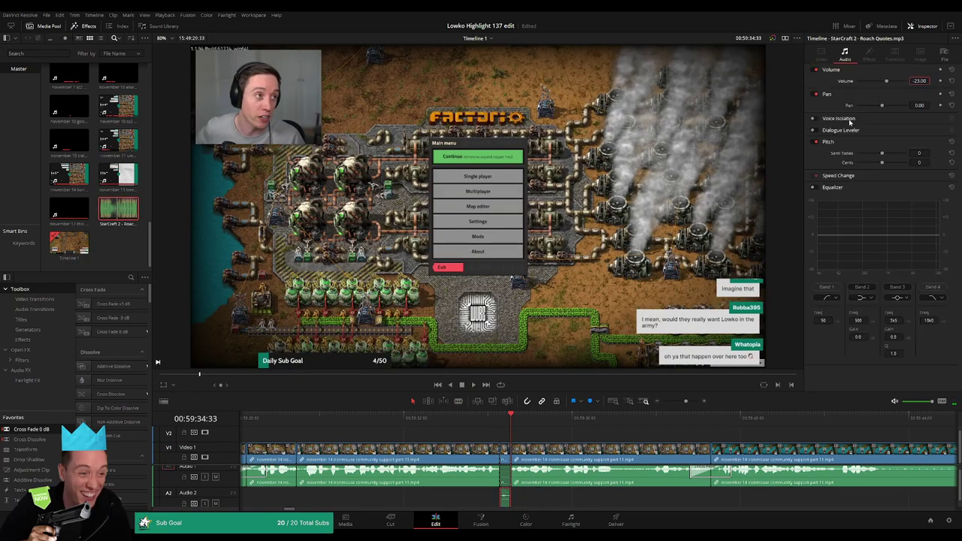
{"action": "key", "text": "ctrl+s"}
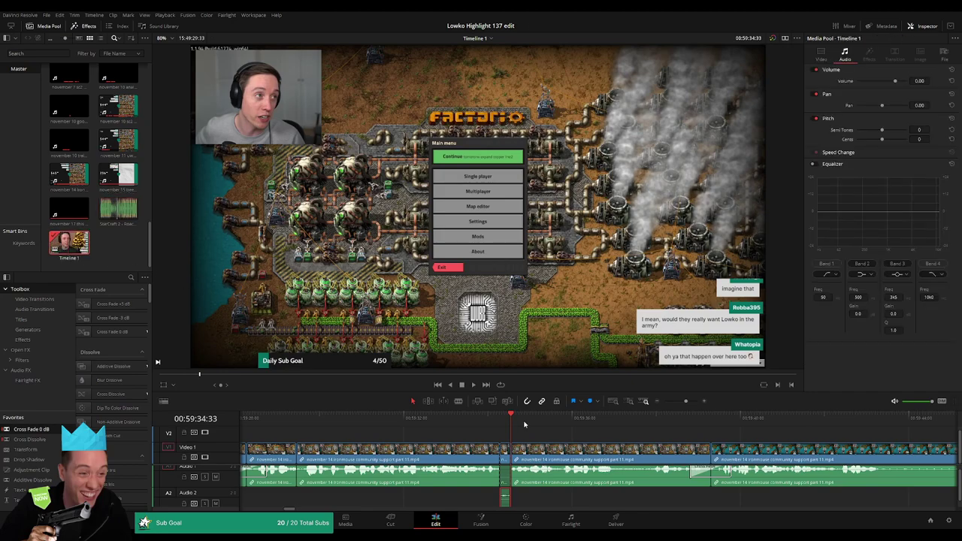
Play back the passage with the added sound and remove the audio cross fade at the join near 59:39.
{"action": "key", "text": "space"}
{"action": "scroll", "coordinate": [588, 451], "scroll_direction": "down", "scroll_amount": 5}
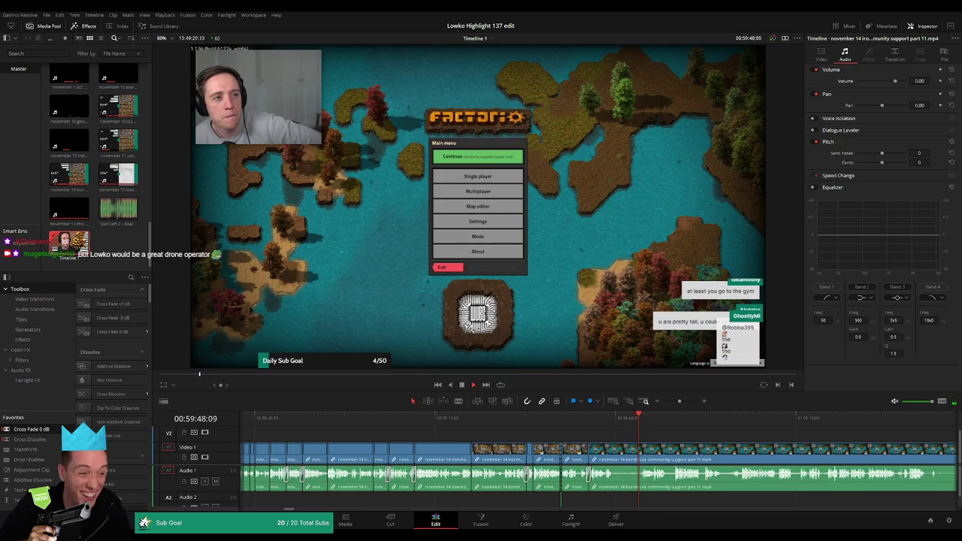
{"action": "left_click", "coordinate": [586, 418]}
{"action": "left_click_drag", "start_coordinate": [680, 401], "coordinate": [691, 403]}
{"action": "left_click", "coordinate": [550, 477]}
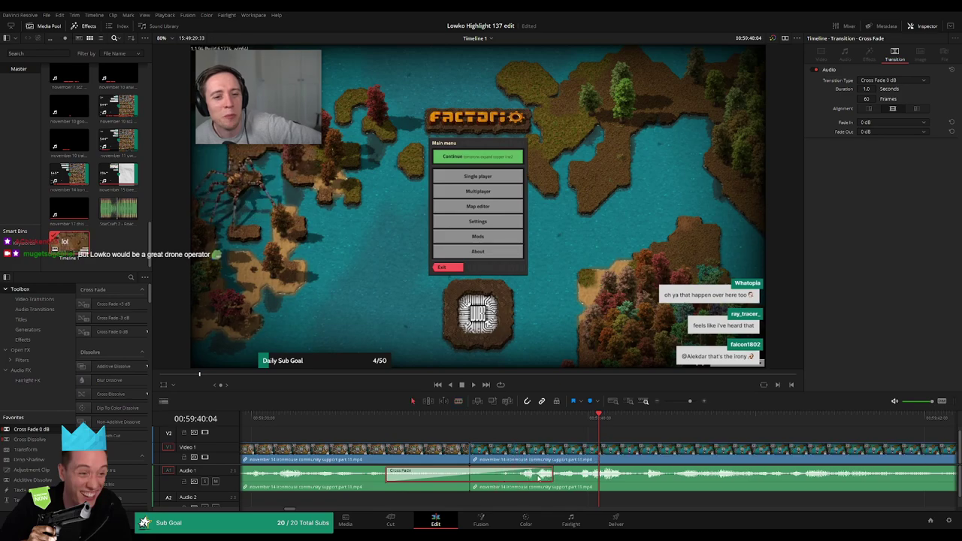
{"action": "key", "text": "Delete"}
Ripple-delete the short piece directly after the join near 59:39 and replay across the cut.
{"action": "left_click", "coordinate": [502, 455]}
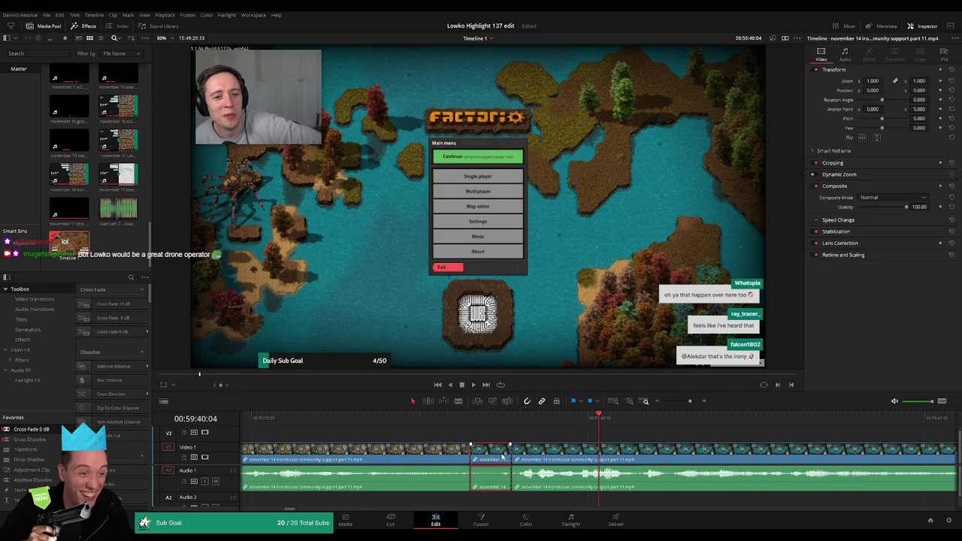
{"action": "key", "text": "Delete"}
{"action": "left_click", "coordinate": [365, 420]}
{"action": "key", "text": "space"}
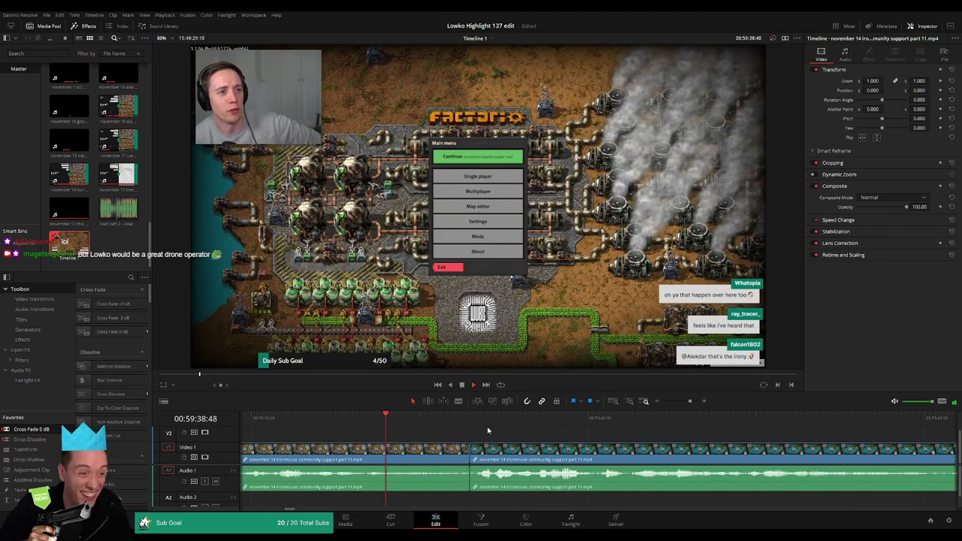
Cut out and ripple-delete the section of the clip from about 59:43 to 59:48.
{"action": "left_click_drag", "start_coordinate": [690, 401], "coordinate": [681, 404]}
{"action": "key", "text": "b"}
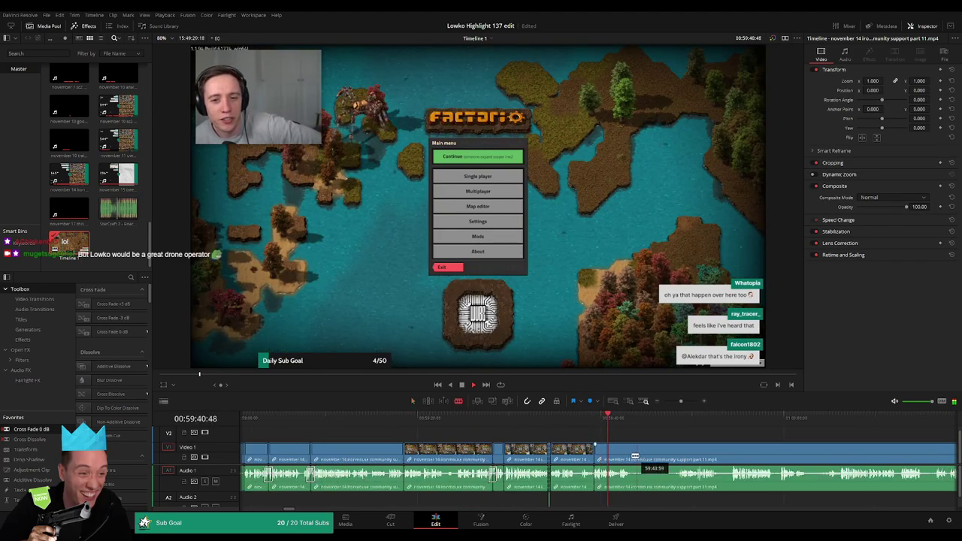
{"action": "left_click", "coordinate": [632, 454]}
{"action": "left_click", "coordinate": [680, 453]}
{"action": "key", "text": "a"}
{"action": "left_click", "coordinate": [668, 455]}
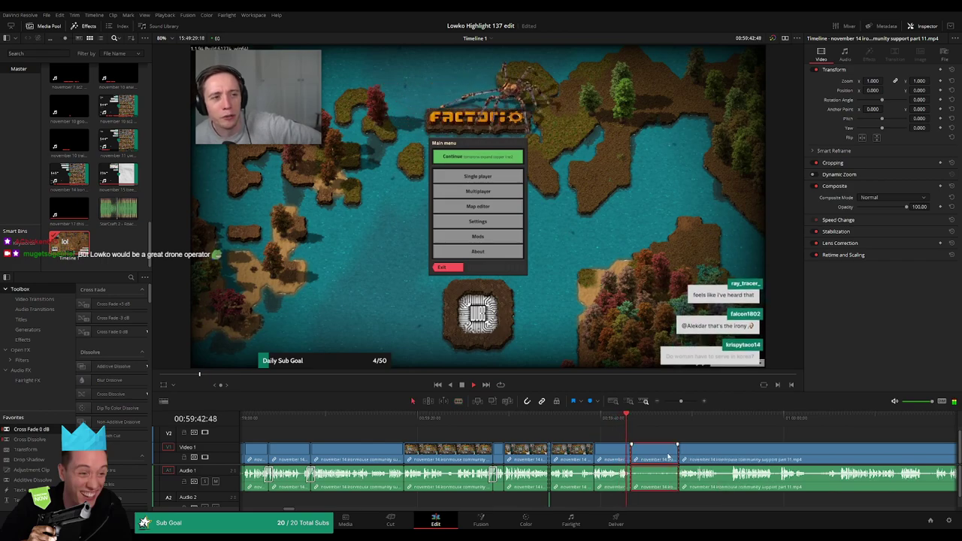
{"action": "key", "text": "Delete"}
{"action": "left_click", "coordinate": [668, 455]}
Cut out and ripple-delete the pause from about 59:47 to 59:49, with an audio cross fade over the join.
{"action": "scroll", "coordinate": [486, 433], "scroll_direction": "right", "scroll_amount": 3}
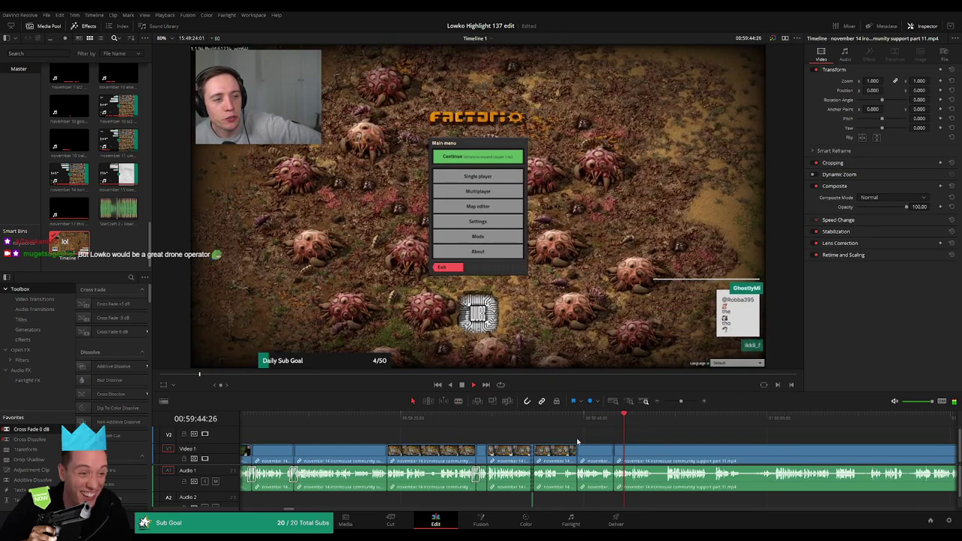
{"action": "key", "text": "b"}
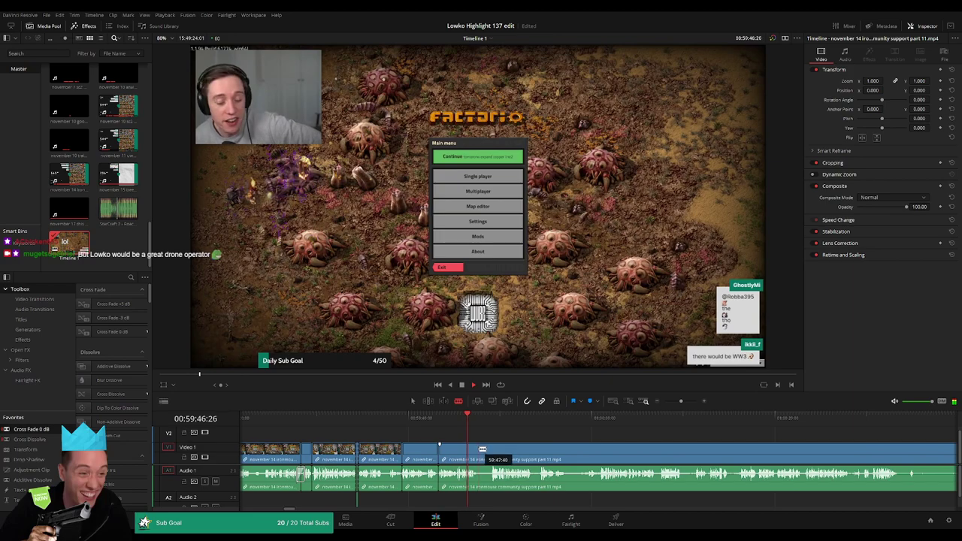
{"action": "left_click", "coordinate": [470, 455]}
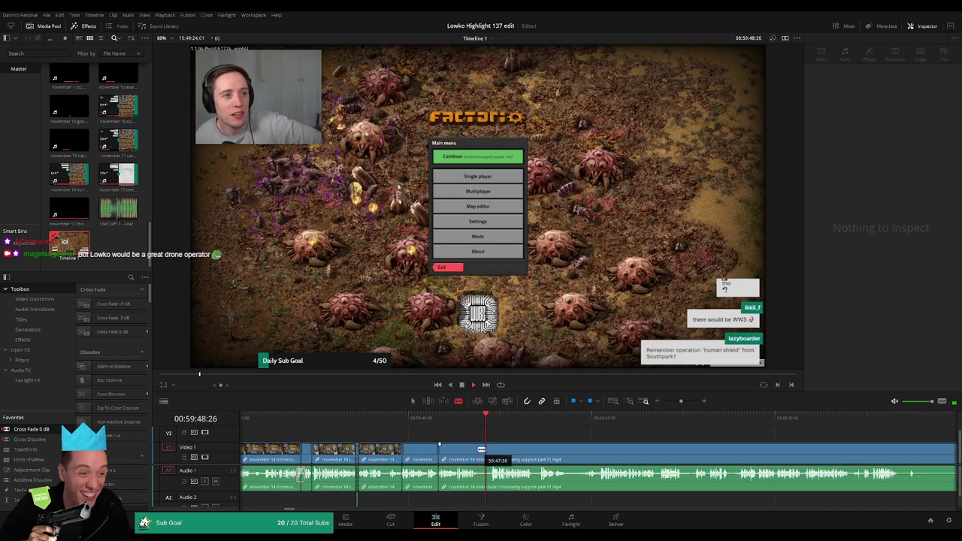
{"action": "key", "text": "a"}
{"action": "left_click", "coordinate": [485, 451]}
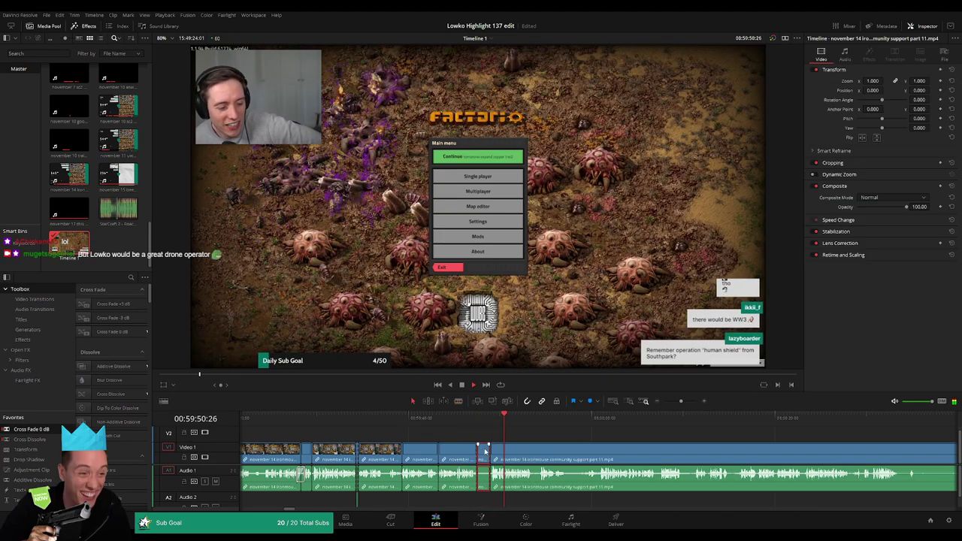
{"action": "key", "text": "Delete"}
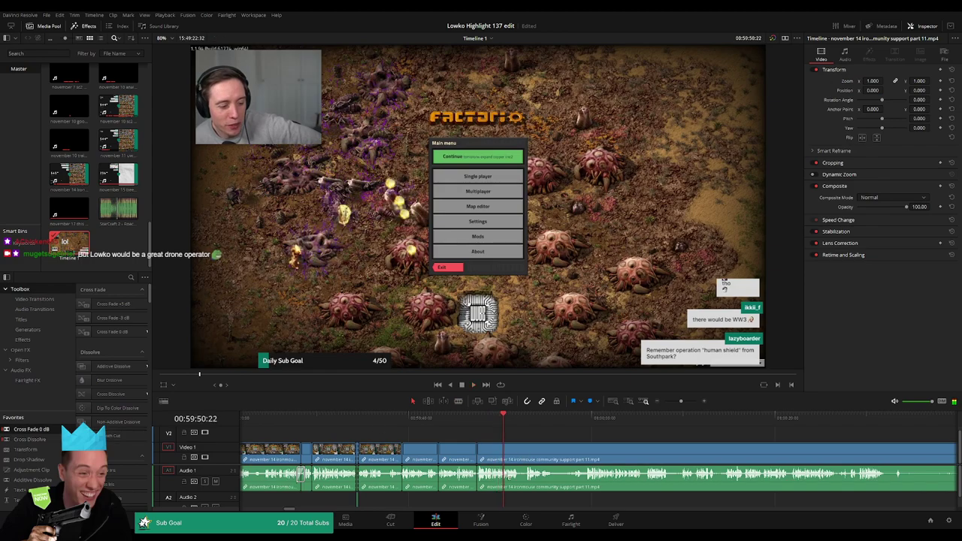
Cut out and ripple-delete the pause from about 59:56 to 59:58, and cross-fade the audio at the join.
{"action": "scroll", "coordinate": [395, 454], "scroll_direction": "right", "scroll_amount": 10}
{"action": "scroll", "coordinate": [376, 454], "scroll_direction": "left", "scroll_amount": 1}
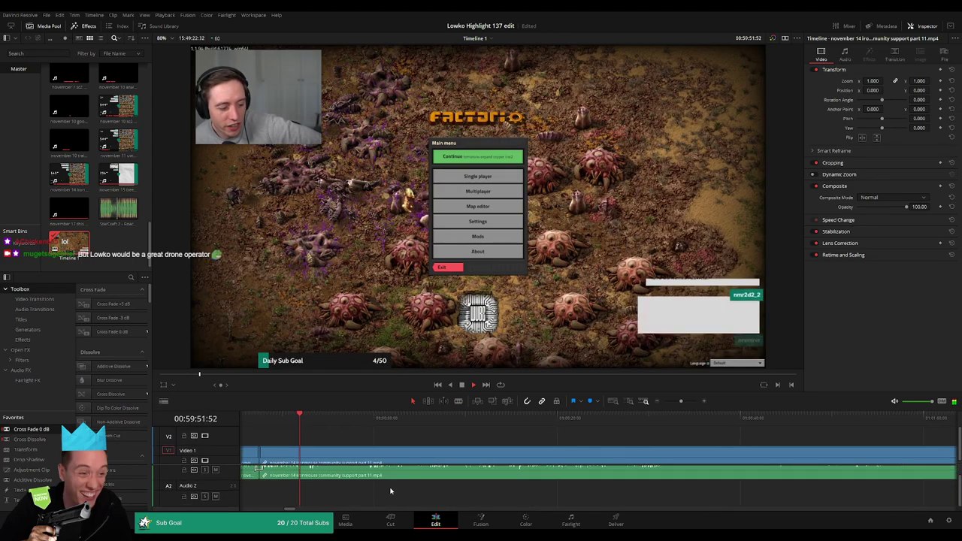
{"action": "scroll", "coordinate": [385, 450], "scroll_direction": "left", "scroll_amount": 1}
{"action": "key", "text": "b"}
{"action": "left_click", "coordinate": [345, 456]}
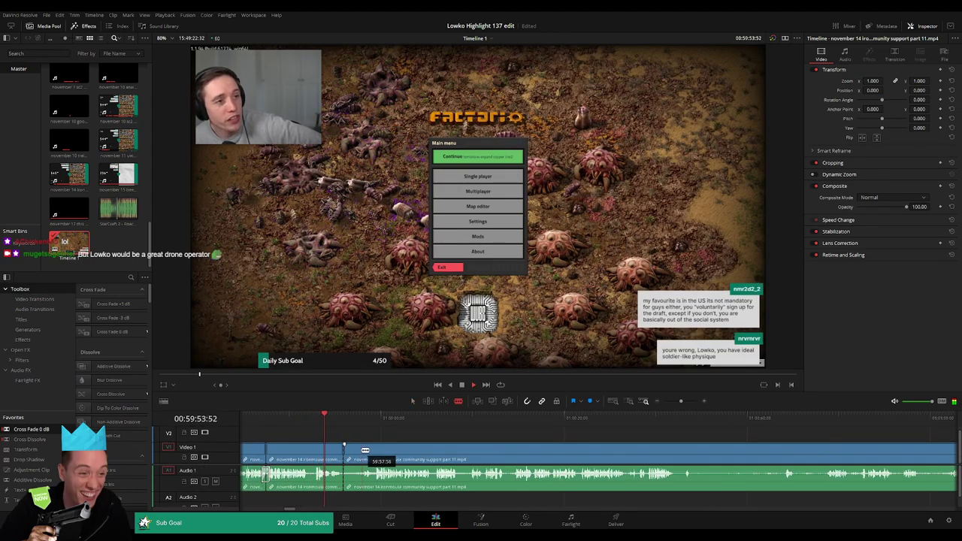
{"action": "left_click", "coordinate": [361, 452]}
{"action": "key", "text": "a"}
{"action": "key", "text": "Delete"}
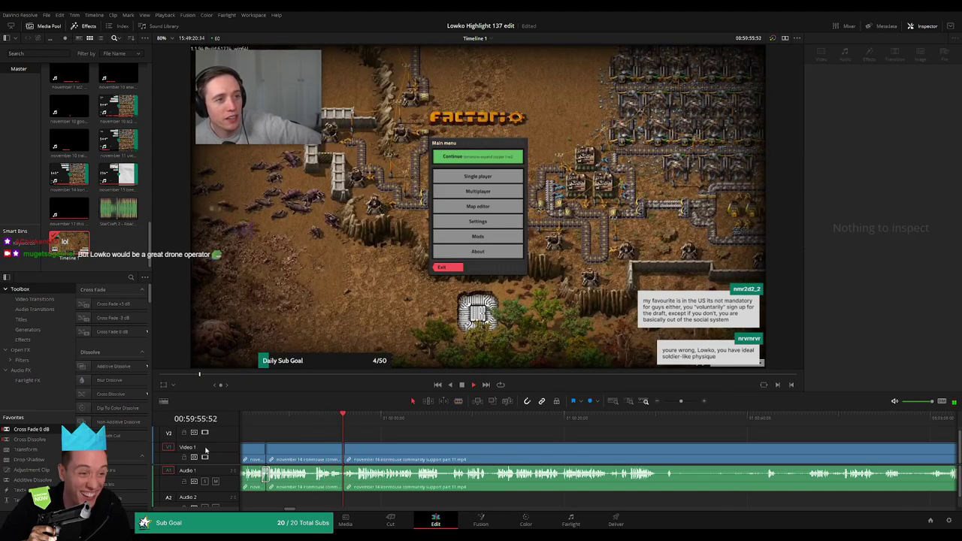
{"action": "left_click", "coordinate": [339, 458]}
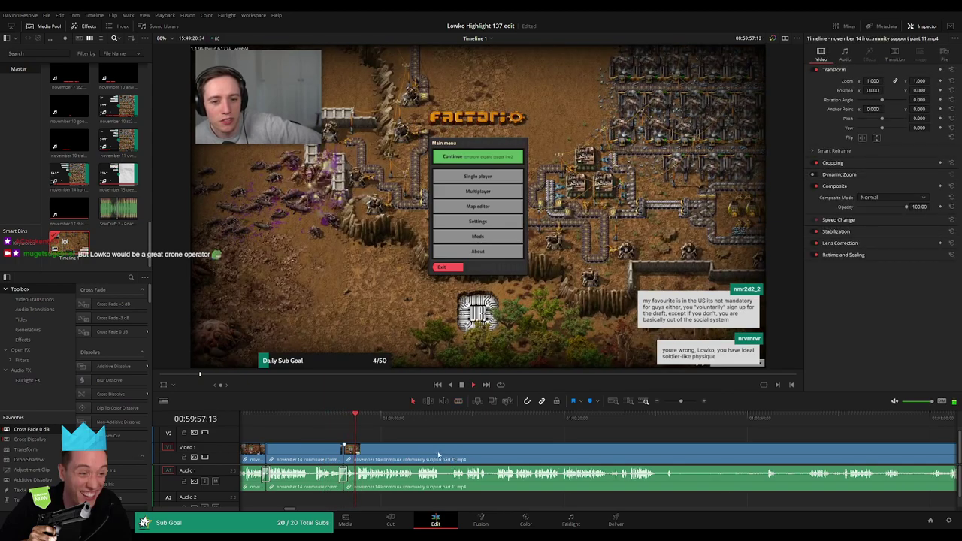
Cut out and ripple-delete the pause from about 1:00:06 to 1:00:07, and apply an audio cross fade at the join.
{"action": "scroll", "coordinate": [366, 448], "scroll_direction": "right", "scroll_amount": 2}
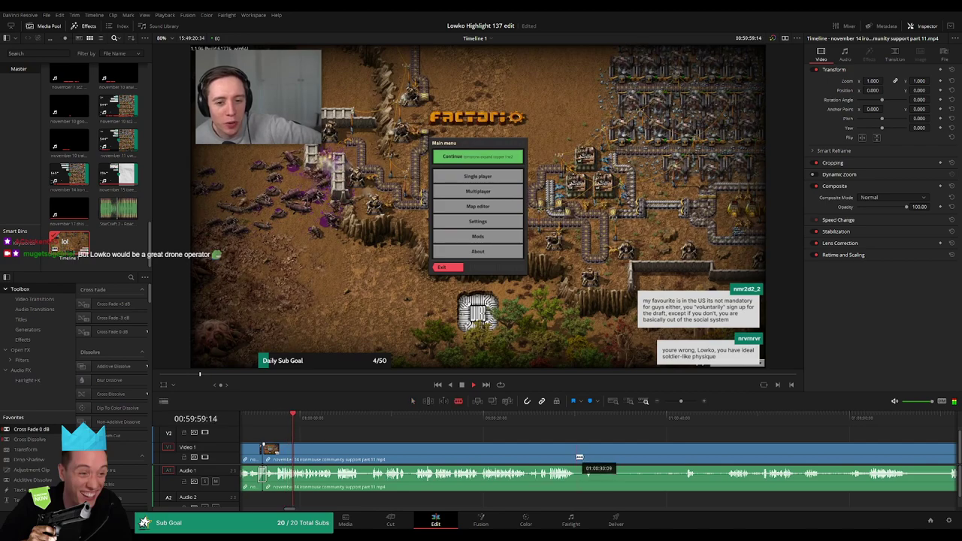
{"action": "left_click", "coordinate": [360, 451]}
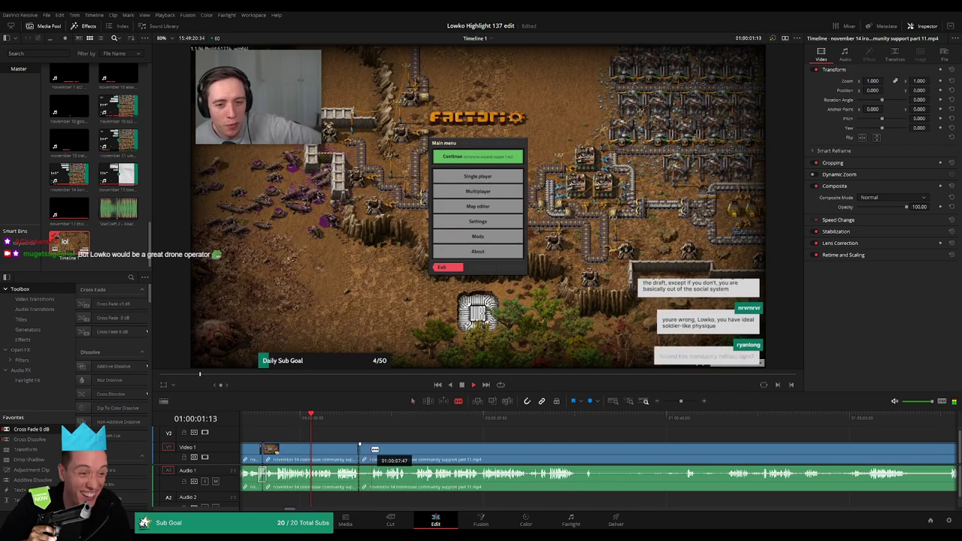
{"action": "left_click", "coordinate": [370, 450]}
{"action": "key", "text": "a"}
{"action": "left_click", "coordinate": [366, 453]}
{"action": "key", "text": "Delete"}
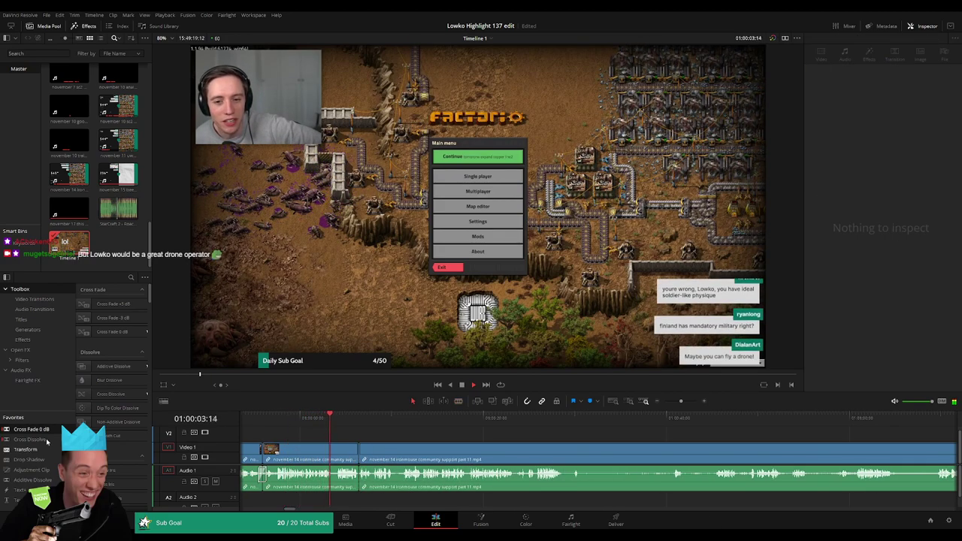
{"action": "left_click_drag", "start_coordinate": [390, 485], "coordinate": [361, 480]}
{"action": "scroll", "coordinate": [413, 452], "scroll_direction": "right", "scroll_amount": 3}
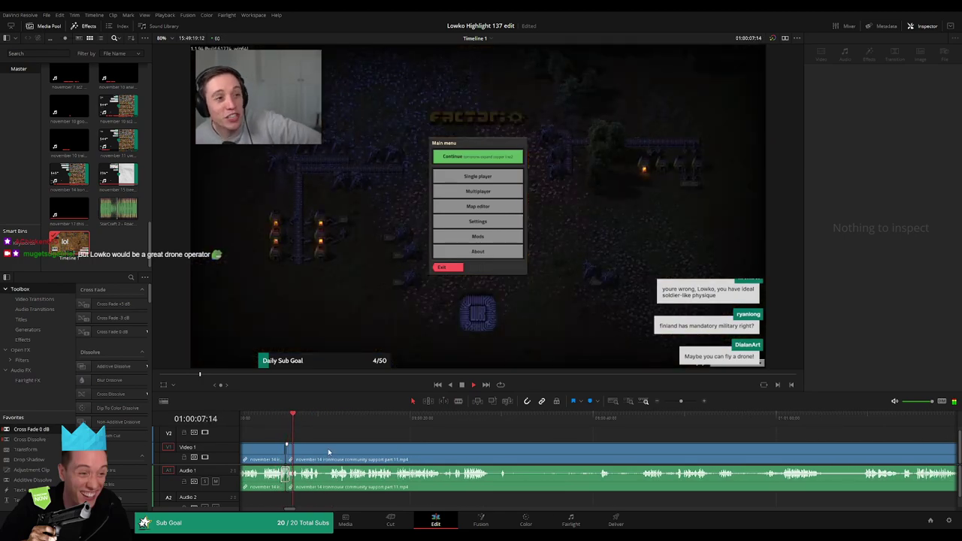
Remove the audio cross fade from the join near 1:00:06 and split the following clip at 1:00:06:53.
{"action": "left_click_drag", "start_coordinate": [682, 403], "coordinate": [687, 401]}
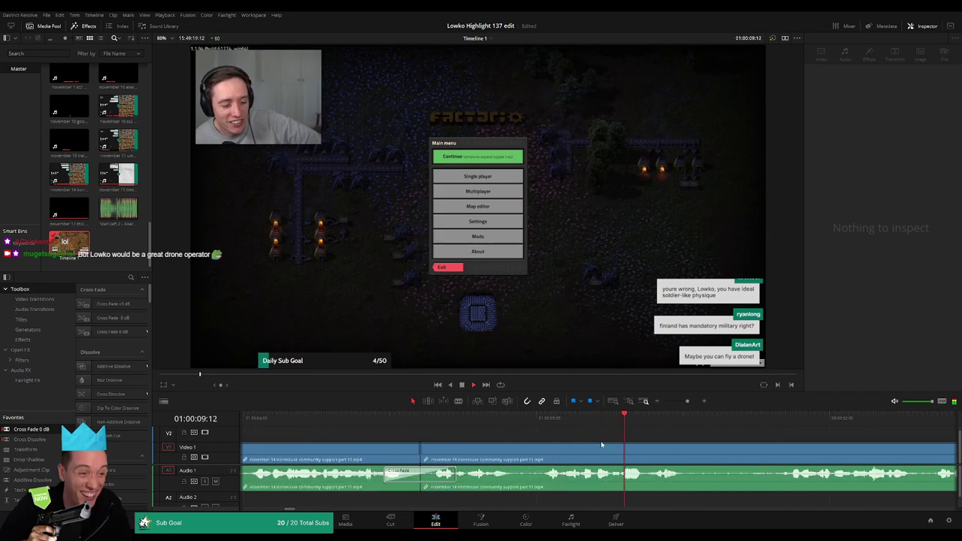
{"action": "left_click", "coordinate": [429, 425]}
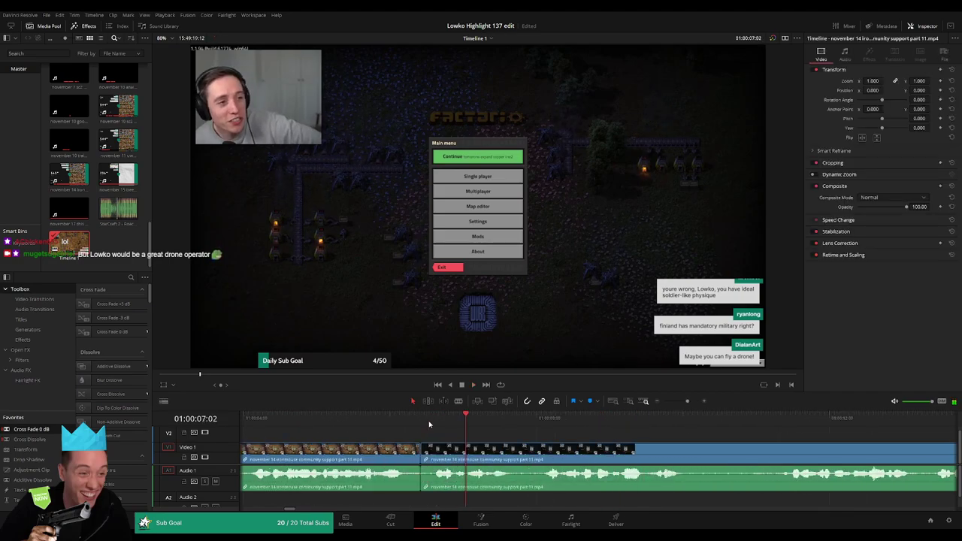
{"action": "key", "text": "ctrl+b"}
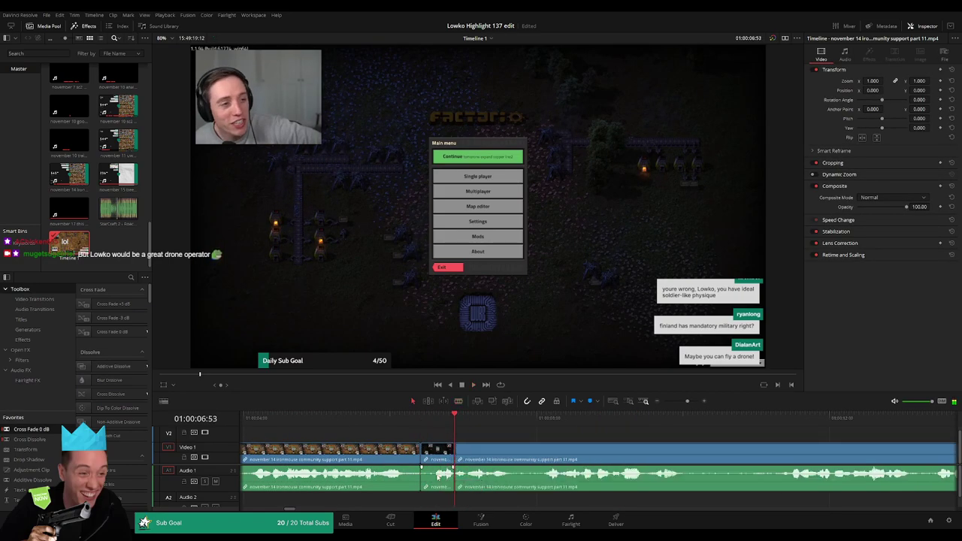
Place the StarCraft 2 Roach Quotes sound on Audio 2 beneath the short segment ending at 1:00:06:53, trimmed to its length, with volume -23.
{"action": "left_click_drag", "start_coordinate": [119, 208], "coordinate": [450, 493]}
{"action": "left_click", "coordinate": [460, 496]}
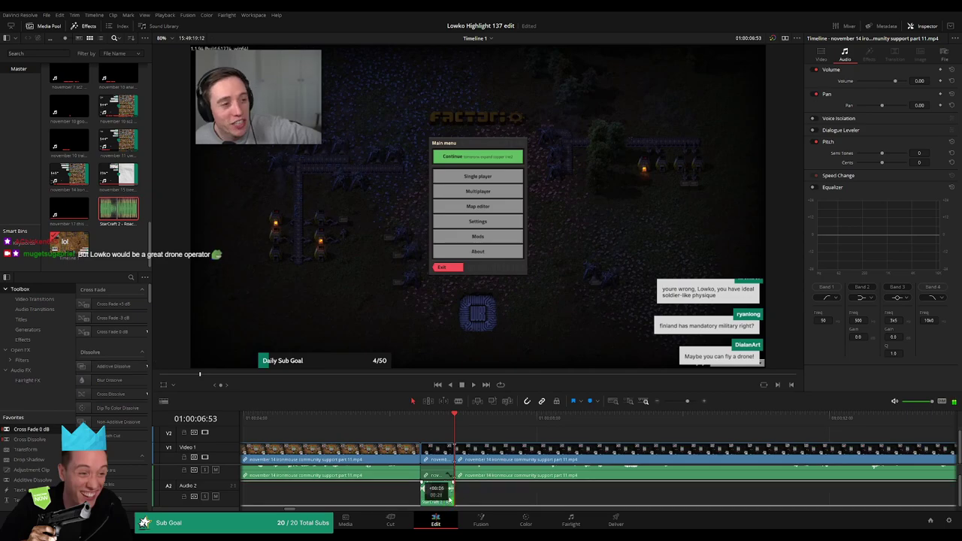
{"action": "left_click", "coordinate": [436, 492]}
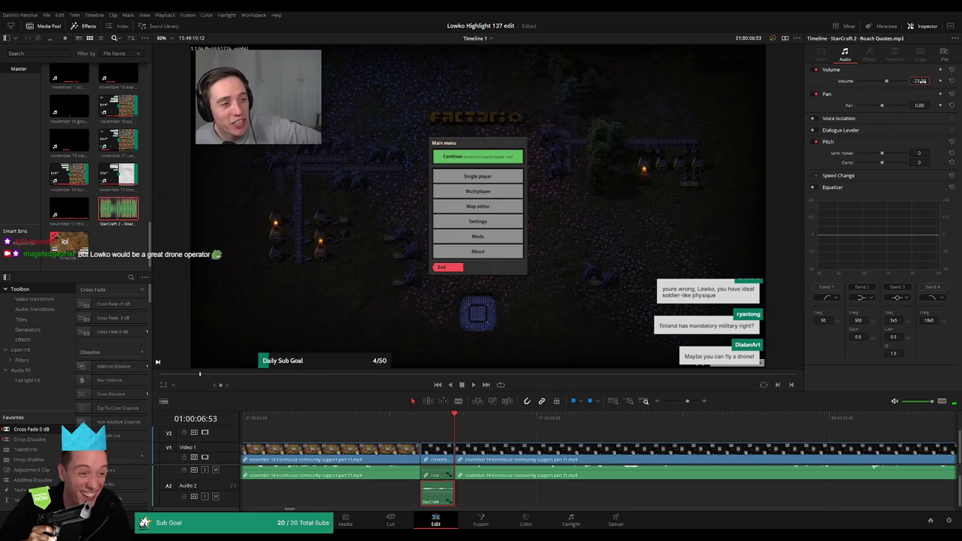
{"action": "key", "text": "space"}
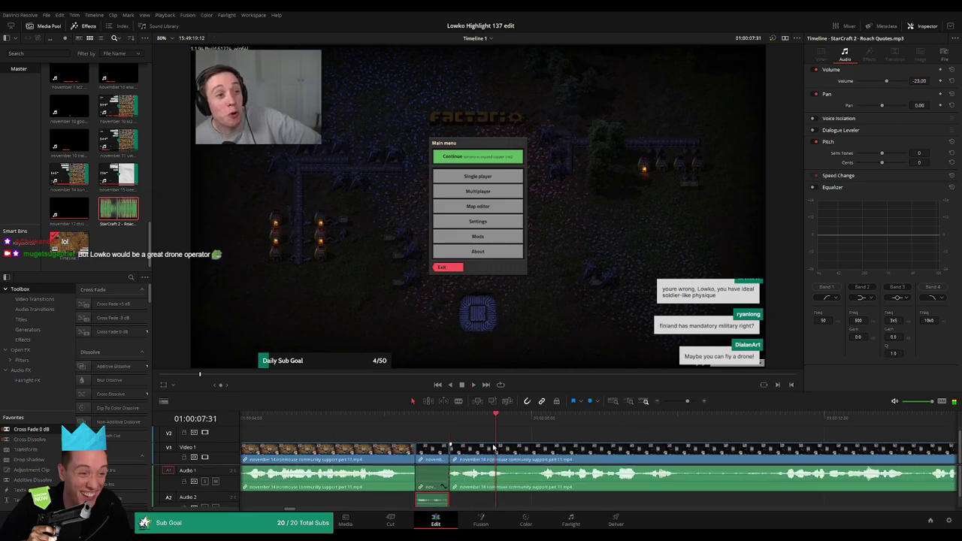
Split the clip at 1:00:07:06 and 1:00:07:25 to isolate a short segment.
{"action": "key", "text": "space"}
{"action": "key", "text": "space"}
{"action": "key", "text": "b"}
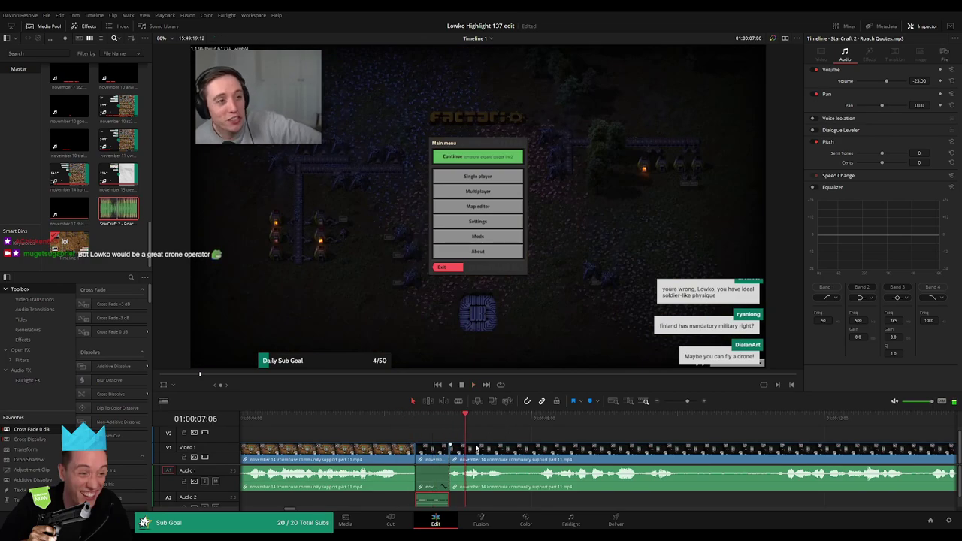
{"action": "left_click", "coordinate": [470, 451]}
{"action": "key", "text": "space"}
{"action": "key", "text": "space"}
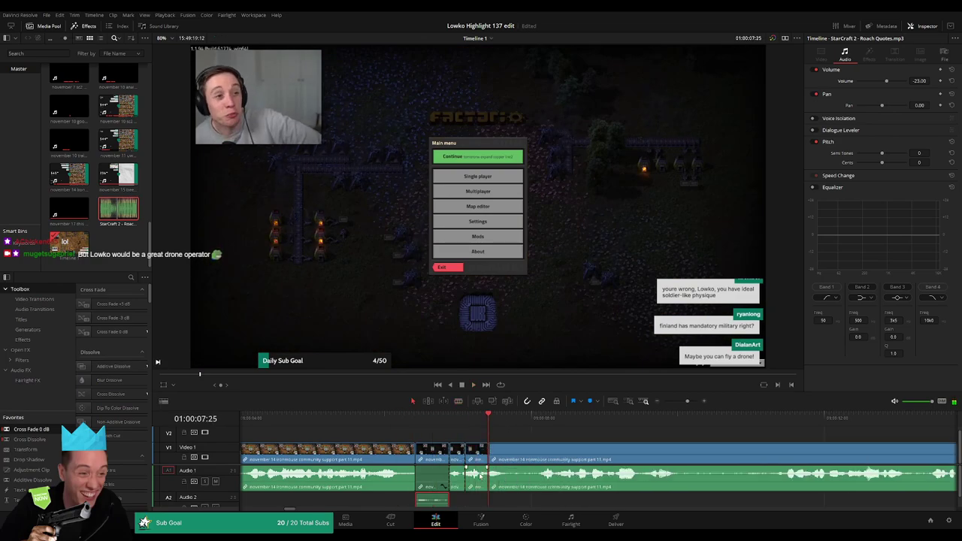
Add the StarCraft 2 Roach Quotes sound beneath the segment from 1:00:07:06 to 1:00:07:25, trim it to match, and lower its volume.
{"action": "left_click_drag", "start_coordinate": [120, 210], "coordinate": [478, 500]}
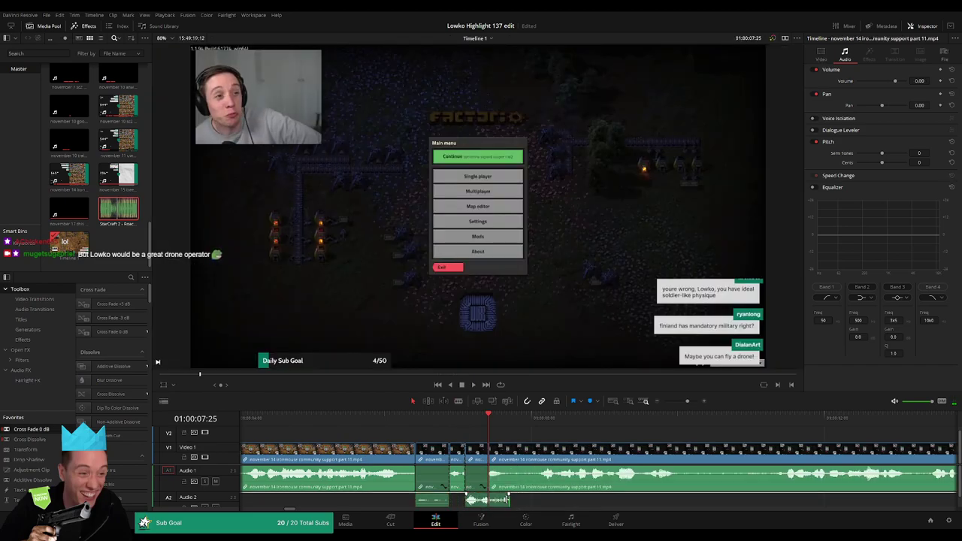
{"action": "left_click_drag", "start_coordinate": [508, 500], "coordinate": [488, 500]}
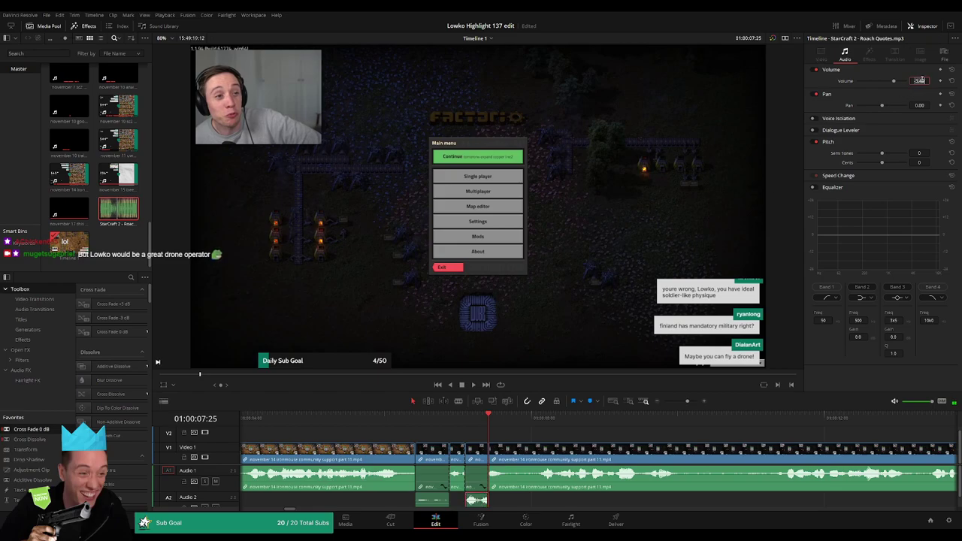
{"action": "left_click", "coordinate": [574, 437]}
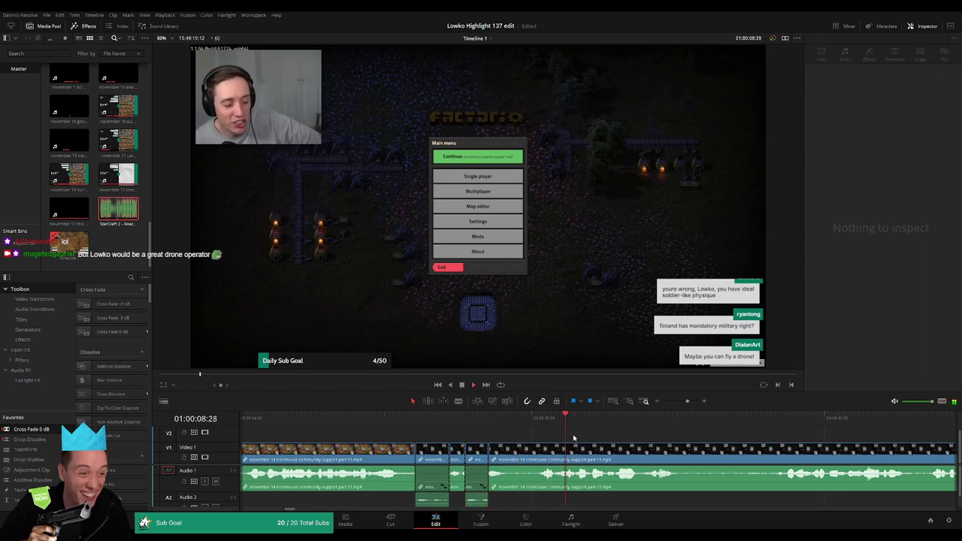
Split the clip at about 1:00:08:04 and at 1:00:08:34 to isolate another short segment.
{"action": "key", "text": "space"}
{"action": "left_click", "coordinate": [536, 421]}
{"action": "key", "text": "space"}
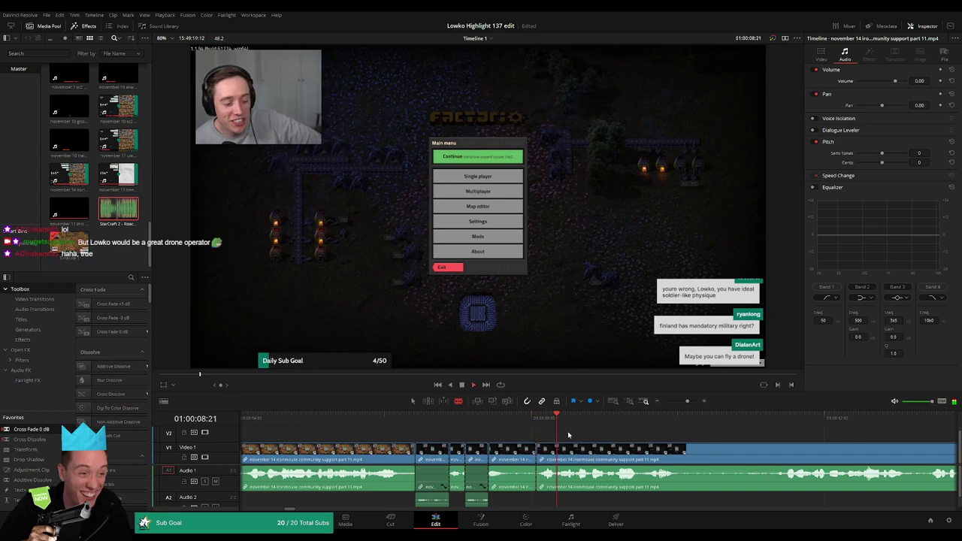
{"action": "key", "text": "ctrl+b"}
{"action": "left_click_drag", "start_coordinate": [556, 477], "coordinate": [556, 499]}
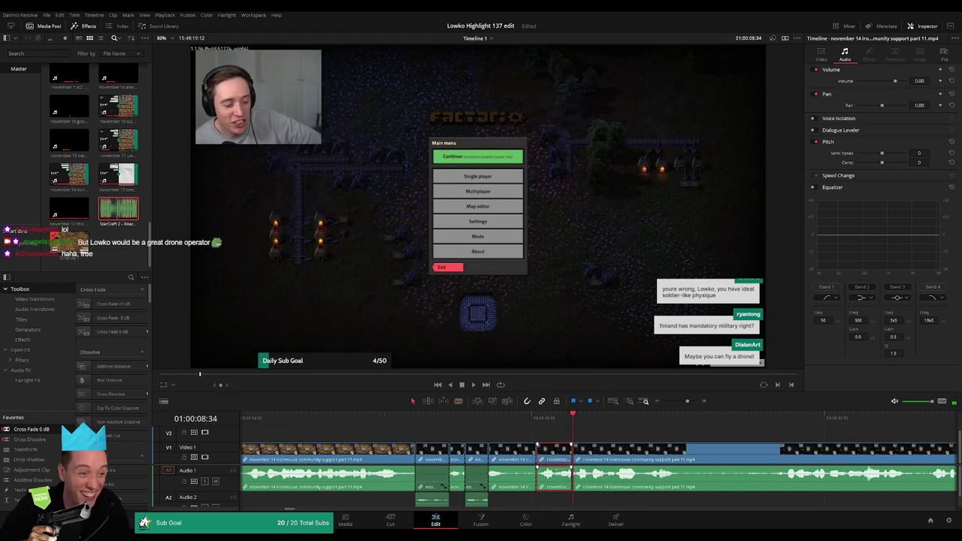
Add the StarCraft 2 Roach Quotes sound beneath the segment ending at 1:00:08:34, fit it to the segment's length, and play the passage back.
{"action": "left_click_drag", "start_coordinate": [121, 209], "coordinate": [553, 501]}
{"action": "left_click", "coordinate": [546, 506]}
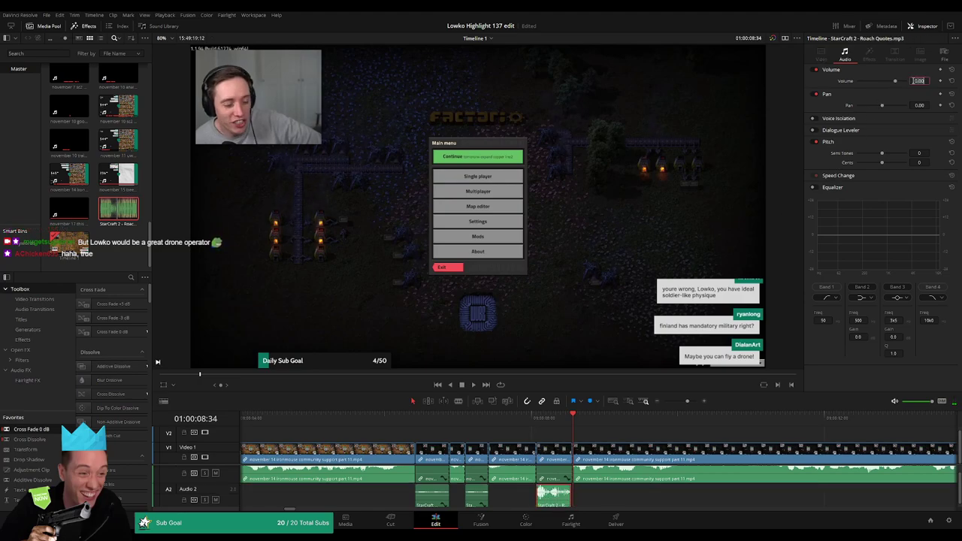
{"action": "left_click_drag", "start_coordinate": [574, 497], "coordinate": [573, 493]}
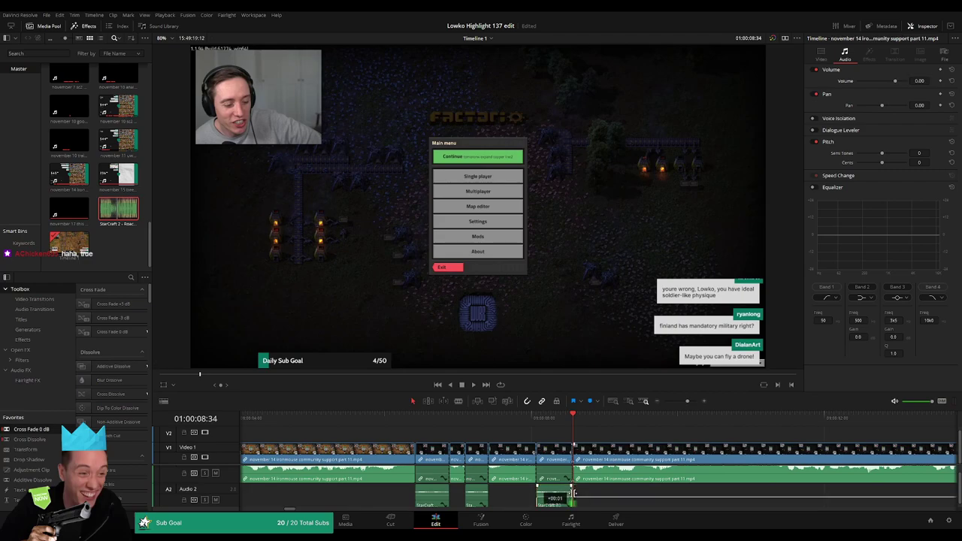
{"action": "scroll", "coordinate": [660, 495], "scroll_direction": "up", "scroll_amount": 1}
{"action": "left_click_drag", "start_coordinate": [687, 402], "coordinate": [684, 403]}
{"action": "left_click_drag", "start_coordinate": [704, 439], "coordinate": [538, 437]}
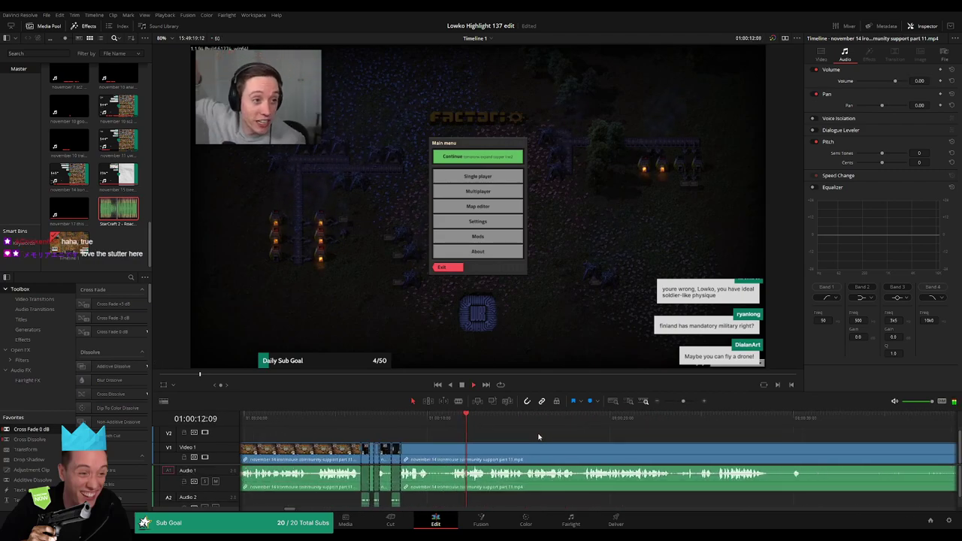
{"action": "left_click_drag", "start_coordinate": [345, 417], "coordinate": [357, 422]}
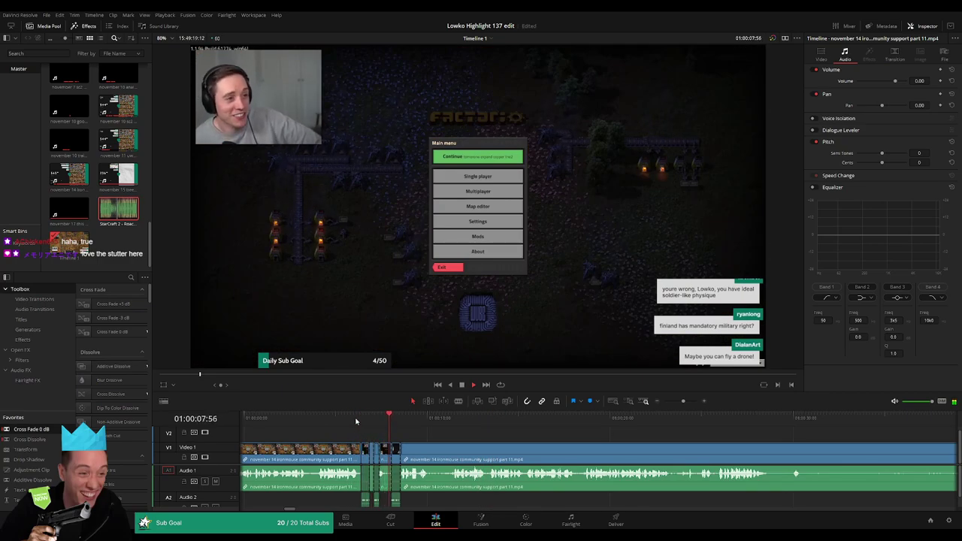
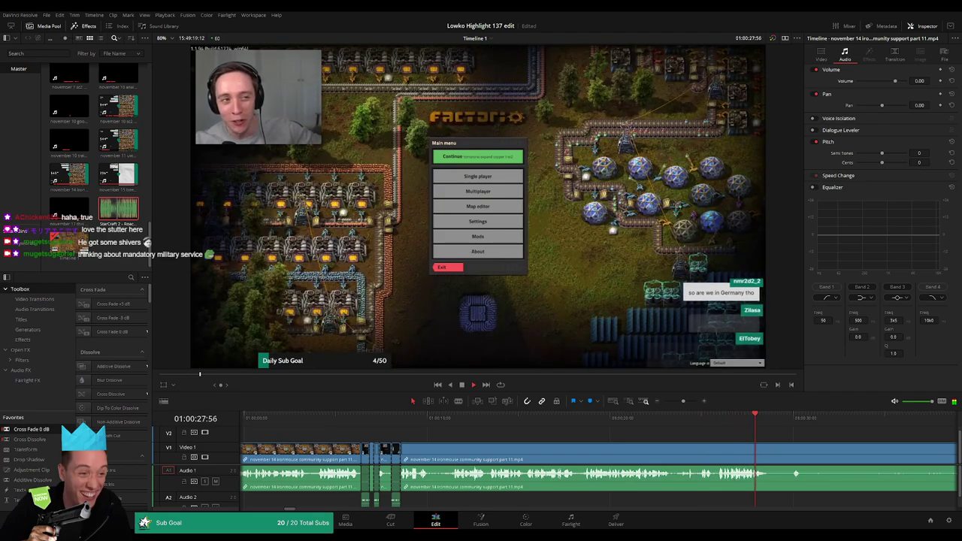
Cut out and ripple-delete the pause from about 1:00:29 to 1:00:30, with an audio cross fade over the join.
{"action": "left_click_drag", "start_coordinate": [684, 401], "coordinate": [681, 402]}
{"action": "key", "text": "b"}
{"action": "left_click", "coordinate": [588, 452]}
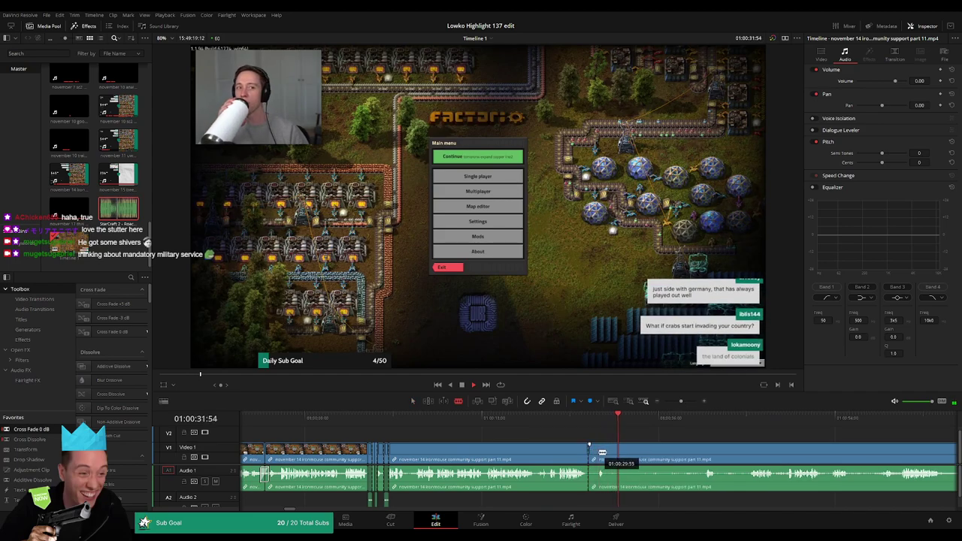
{"action": "left_click", "coordinate": [600, 452]}
{"action": "key", "text": "a"}
{"action": "left_click", "coordinate": [593, 453]}
{"action": "key", "text": "Delete"}
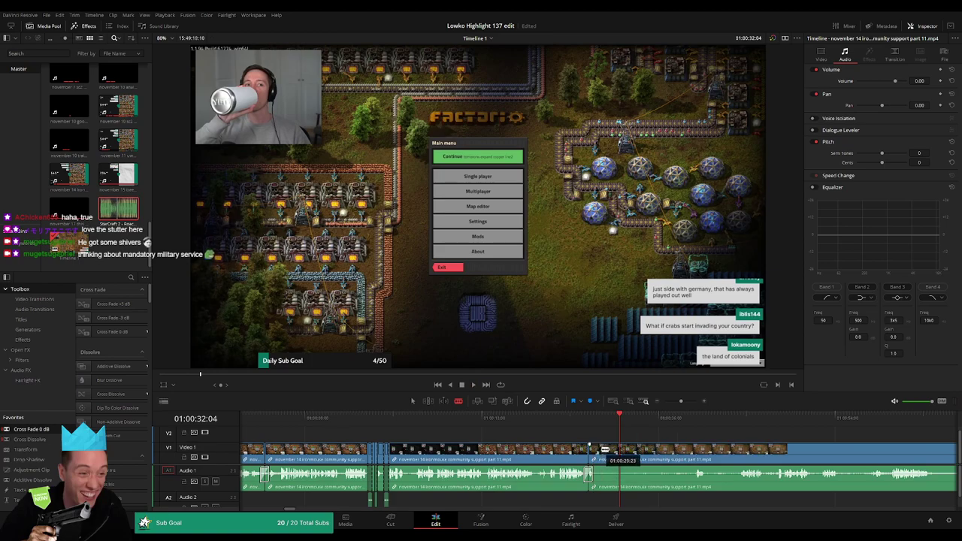
{"action": "left_click", "coordinate": [587, 418]}
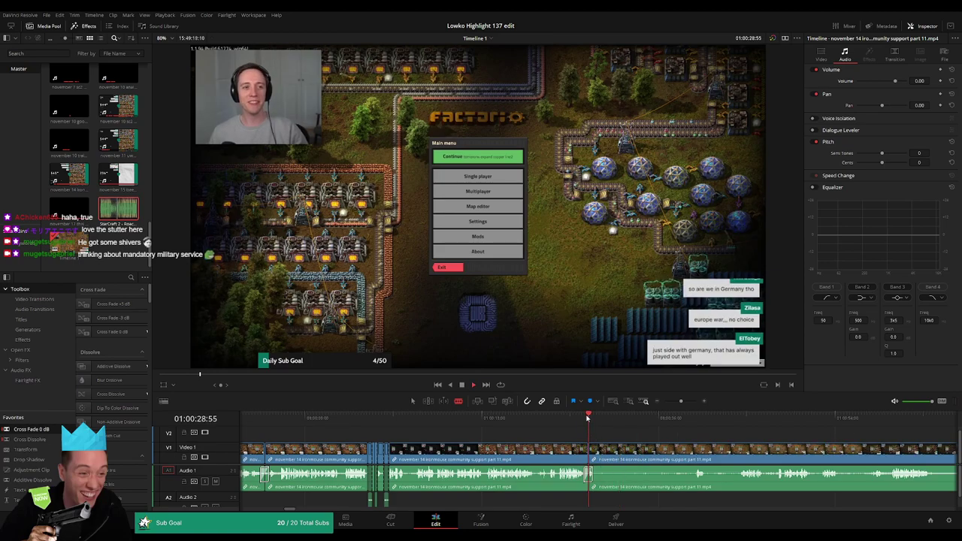
Cut out and ripple-delete two sections of the clip, from about 1:00:30 to 1:00:40 and from about 1:00:41 to 1:00:44.
{"action": "left_click", "coordinate": [599, 453]}
{"action": "left_click", "coordinate": [699, 420]}
{"action": "key", "text": "space"}
{"action": "scroll", "coordinate": [699, 437], "scroll_direction": "right", "scroll_amount": 5}
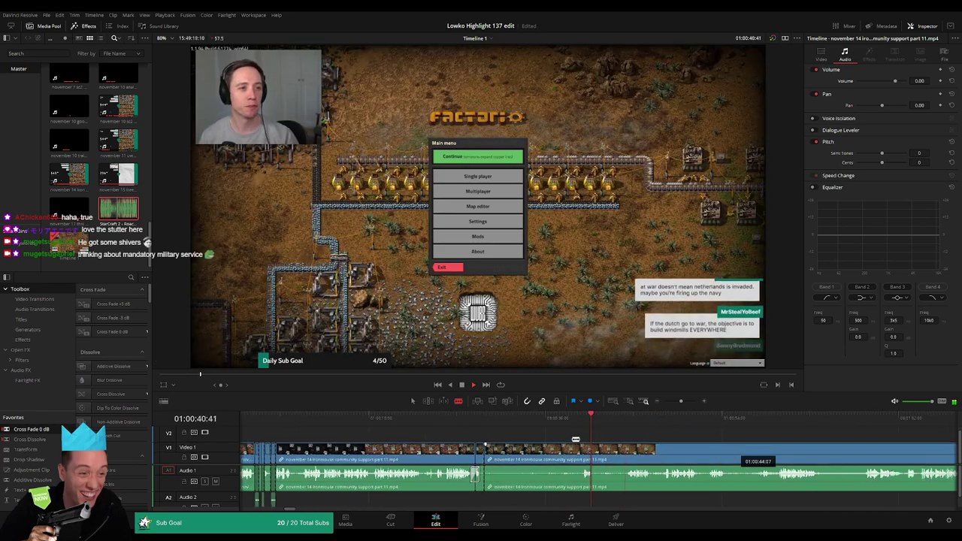
{"action": "left_click", "coordinate": [576, 420]}
{"action": "left_click", "coordinate": [529, 449]}
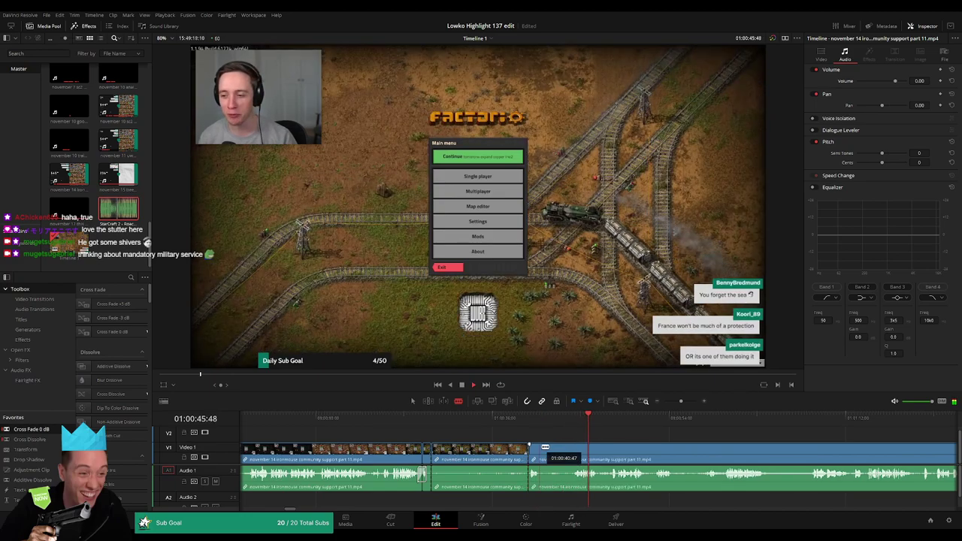
{"action": "left_click", "coordinate": [541, 448]}
{"action": "left_click", "coordinate": [573, 445]}
{"action": "key", "text": "a"}
{"action": "left_click", "coordinate": [567, 448]}
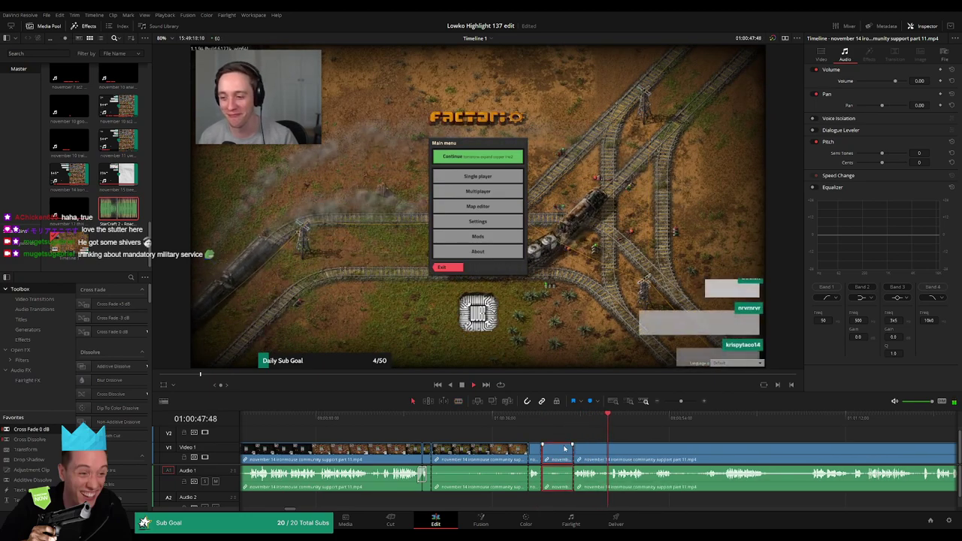
{"action": "key", "text": "Delete"}
{"action": "key", "text": "BackSpace"}
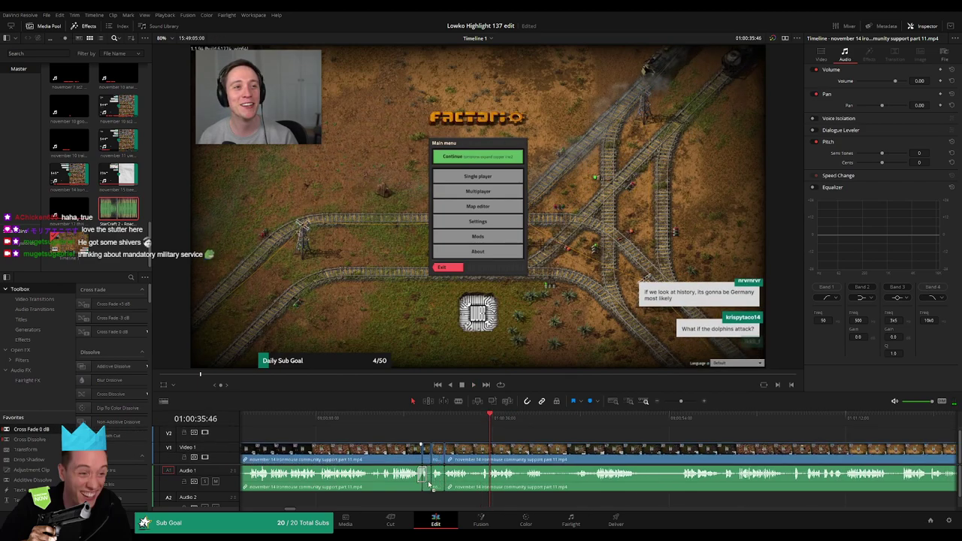
Apply a Cross Fade 0 dB to the audio join at about 1:00:31, after the short remaining clip, and resume playback.
{"action": "left_click_drag", "start_coordinate": [177, 431], "coordinate": [466, 483]}
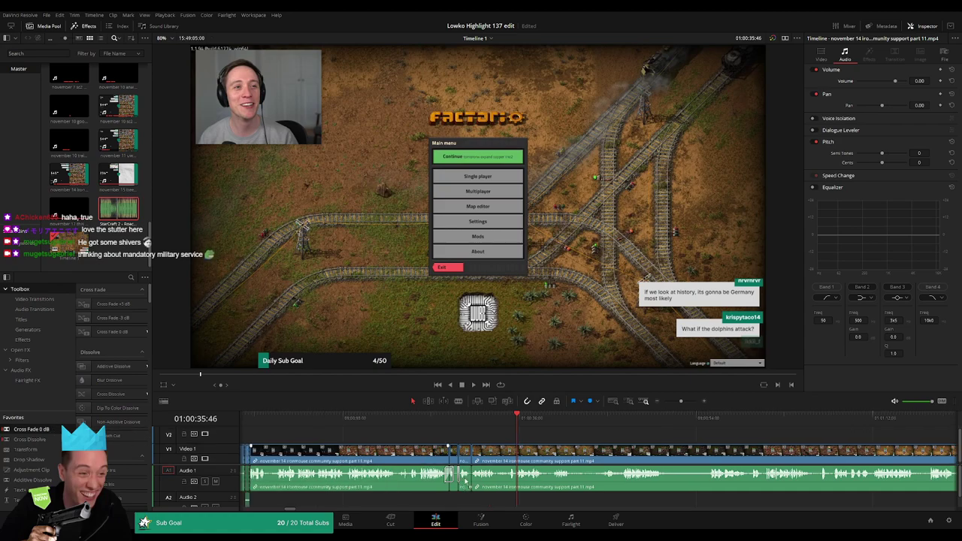
{"action": "key", "text": "space"}
{"action": "scroll", "coordinate": [466, 451], "scroll_direction": "down", "scroll_amount": 1}
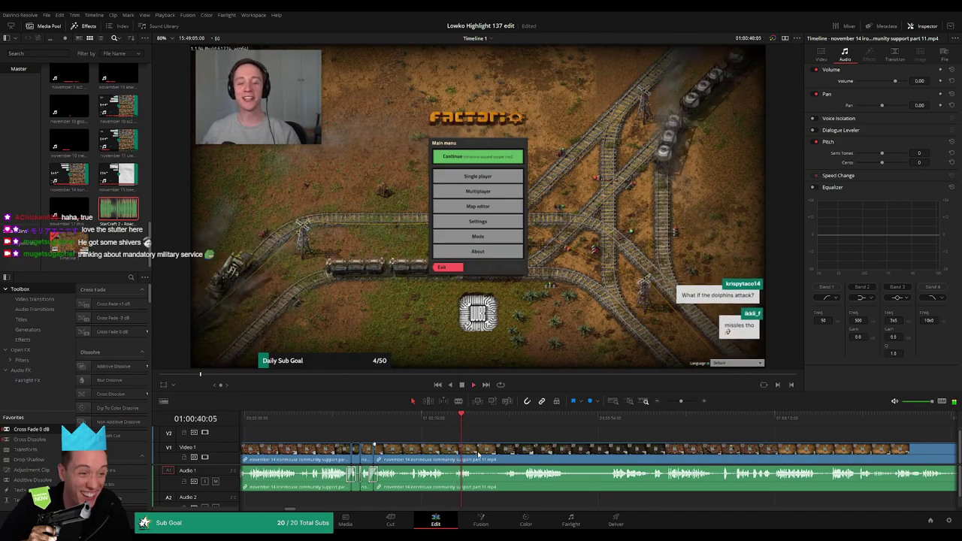
Cut out and ripple-delete the section from about 1:00:41 to 1:00:44, and cross-fade the audio at the join.
{"action": "key", "text": "b"}
{"action": "left_click", "coordinate": [479, 452]}
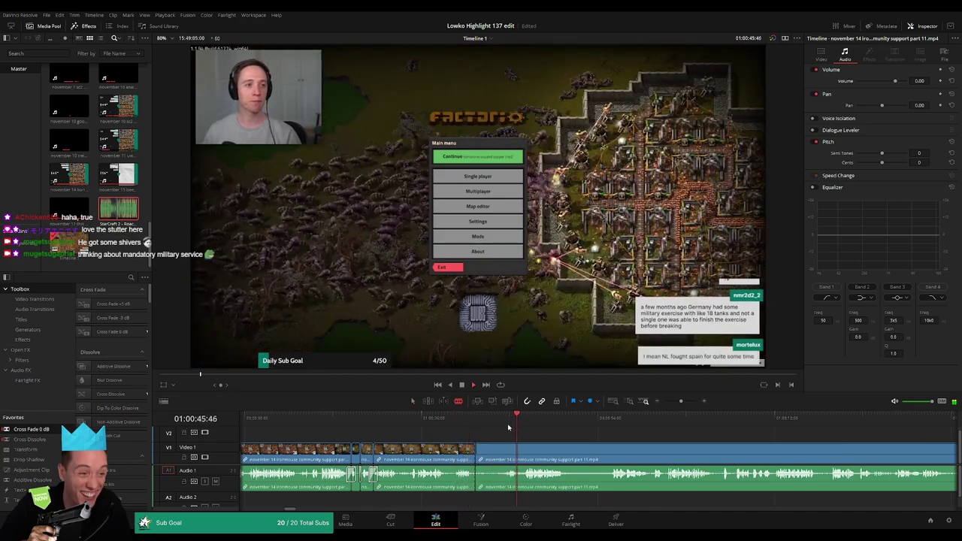
{"action": "scroll", "coordinate": [519, 438], "scroll_direction": "right", "scroll_amount": 2}
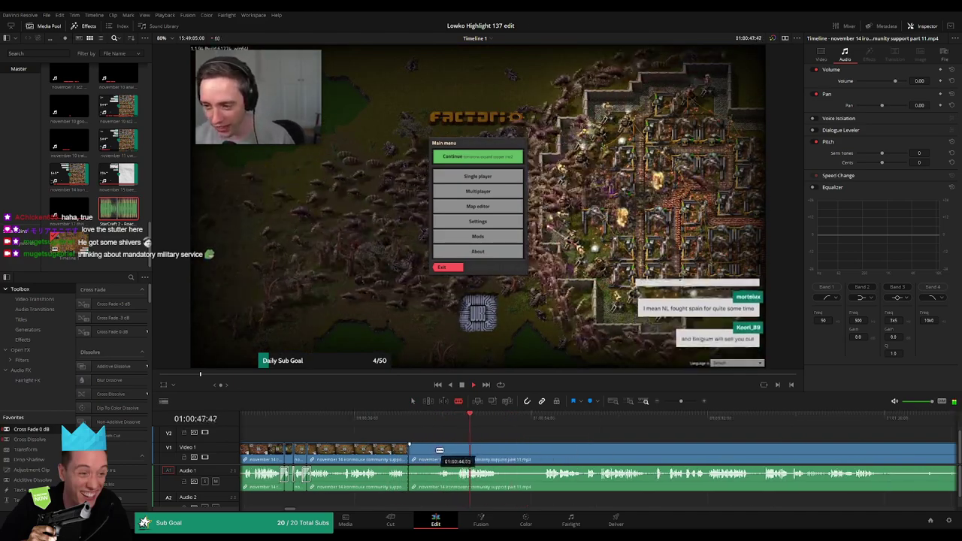
{"action": "left_click", "coordinate": [439, 451]}
{"action": "key", "text": "a"}
{"action": "left_click", "coordinate": [429, 453]}
{"action": "key", "text": "Delete"}
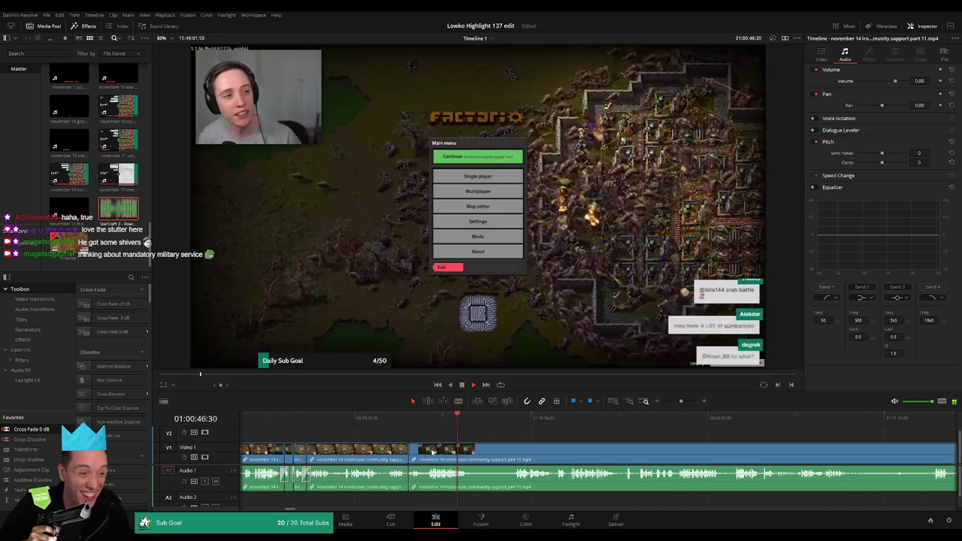
{"action": "left_click_drag", "start_coordinate": [413, 484], "coordinate": [411, 481]}
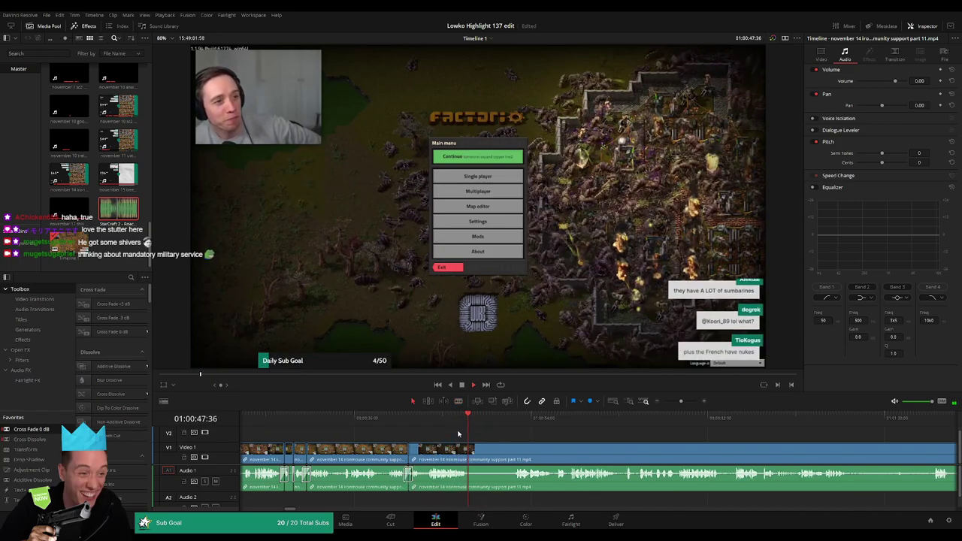
Split the clip at 1:00:47:01 and 1:00:47:35 to isolate a very short segment.
{"action": "left_click", "coordinate": [456, 419]}
{"action": "key", "text": "space"}
{"action": "key", "text": "b"}
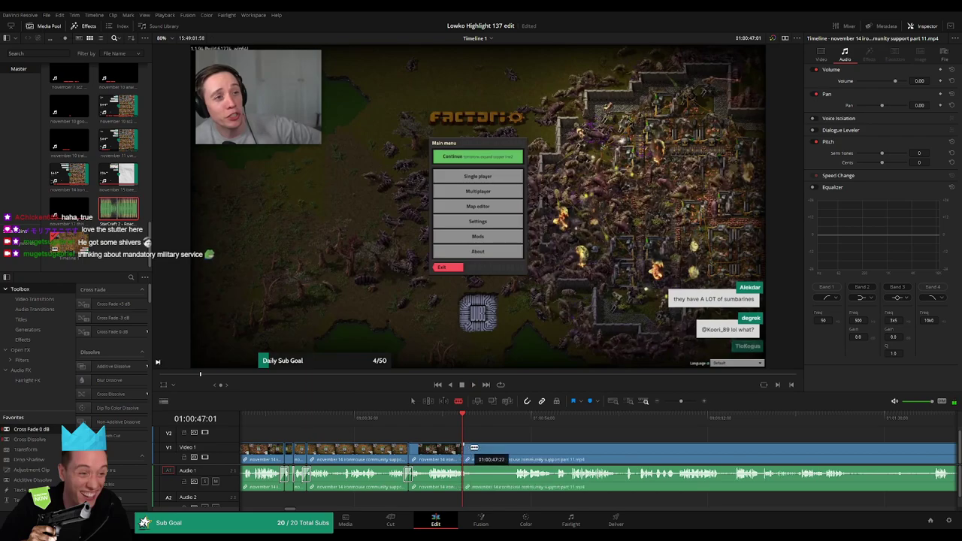
{"action": "key", "text": "space"}
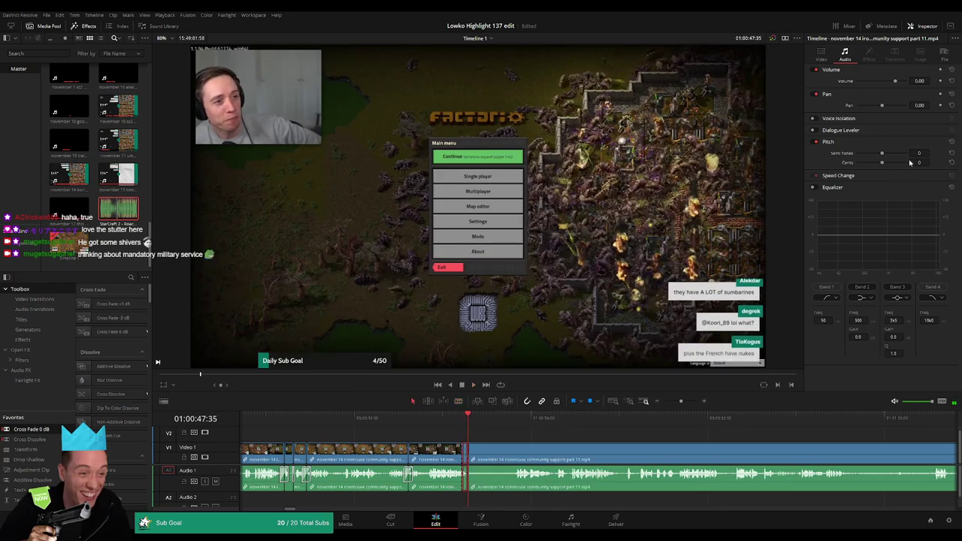
Place StarCraft 2 - Roach Quotes.mp3 on Audio 2 under the short segment at 1:00:47:01, set its volume to -23, and play it back.
{"action": "left_click_drag", "start_coordinate": [919, 81], "coordinate": [800, 95]}
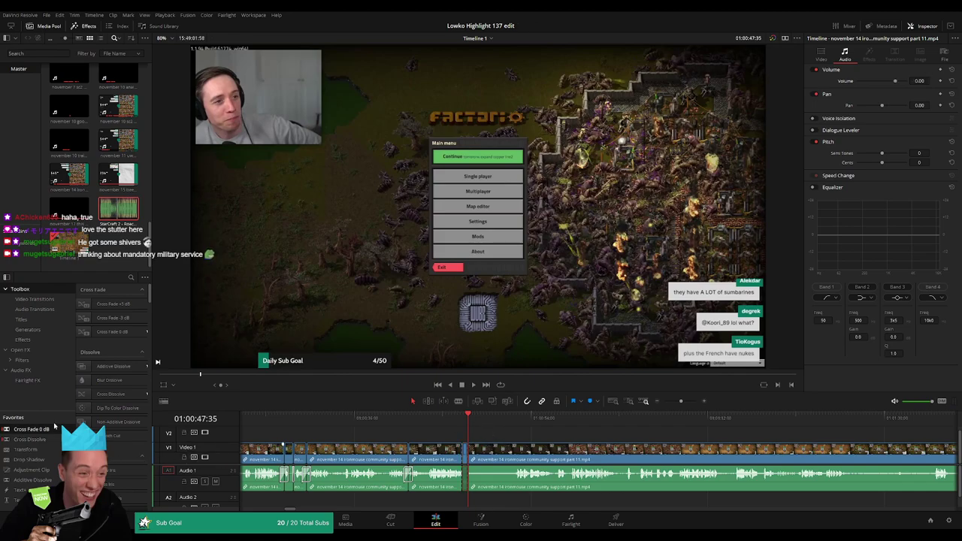
{"action": "mouse_move", "coordinate": [118, 210]}
{"action": "left_mouse_down"}
{"action": "mouse_move", "coordinate": [204, 230]}
{"action": "mouse_move", "coordinate": [464, 499]}
{"action": "left_mouse_up"}
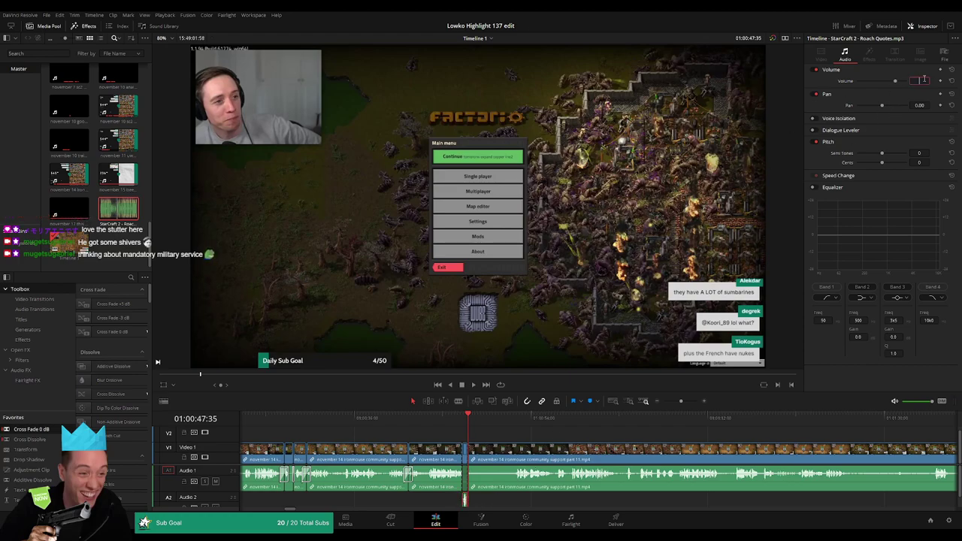
{"action": "left_click", "coordinate": [455, 419]}
{"action": "key", "text": "space"}
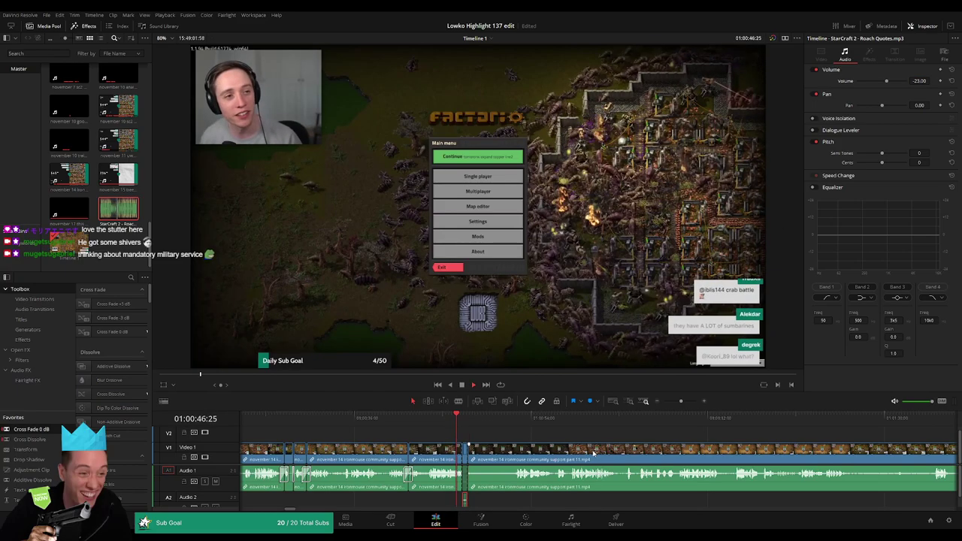
{"action": "left_click", "coordinate": [543, 432]}
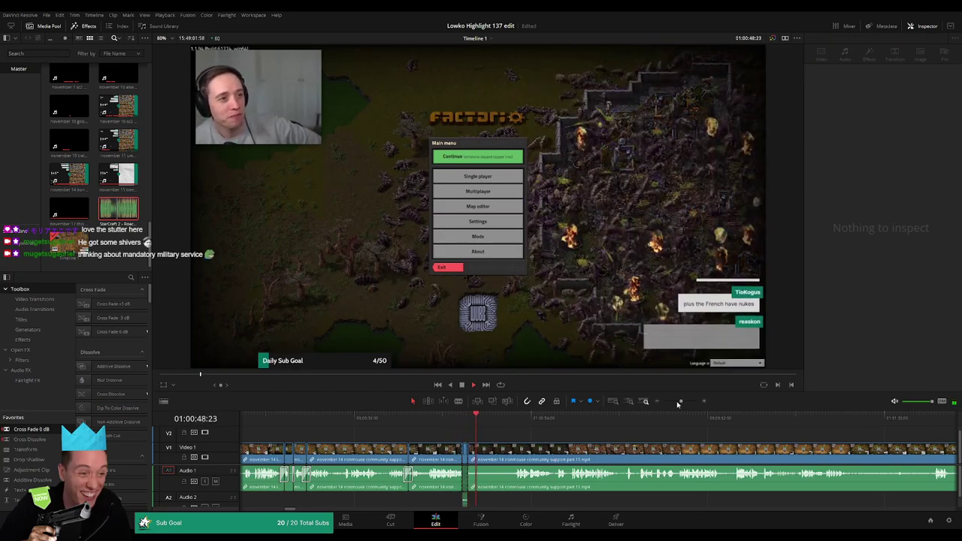
Extend the start of the short segment and the sound effect beneath it back to about 1:00:46:50.
{"action": "left_click_drag", "start_coordinate": [681, 402], "coordinate": [687, 402]}
{"action": "key", "text": "space"}
{"action": "left_click", "coordinate": [484, 456]}
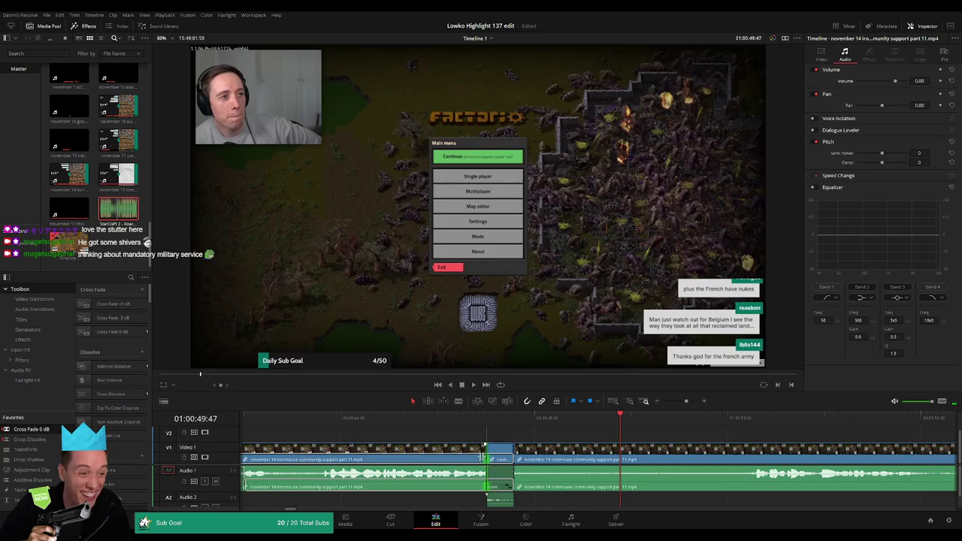
{"action": "left_click_drag", "start_coordinate": [477, 455], "coordinate": [468, 456]}
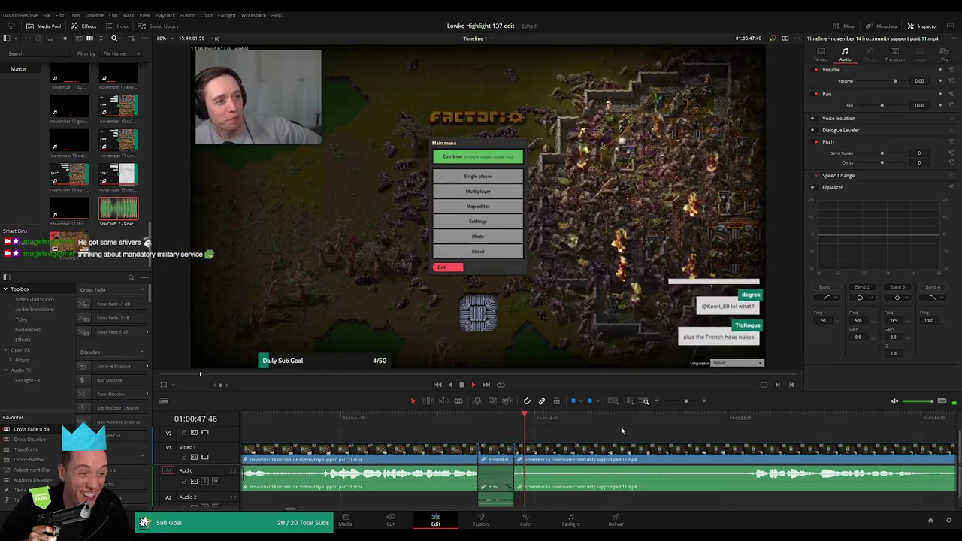
Cut out and ripple-delete the section from about 1:00:48 to 1:00:52, and cross-fade the audio at the join.
{"action": "left_click", "coordinate": [650, 421]}
{"action": "key", "text": "b"}
{"action": "left_click", "coordinate": [551, 451]}
{"action": "left_click", "coordinate": [741, 421]}
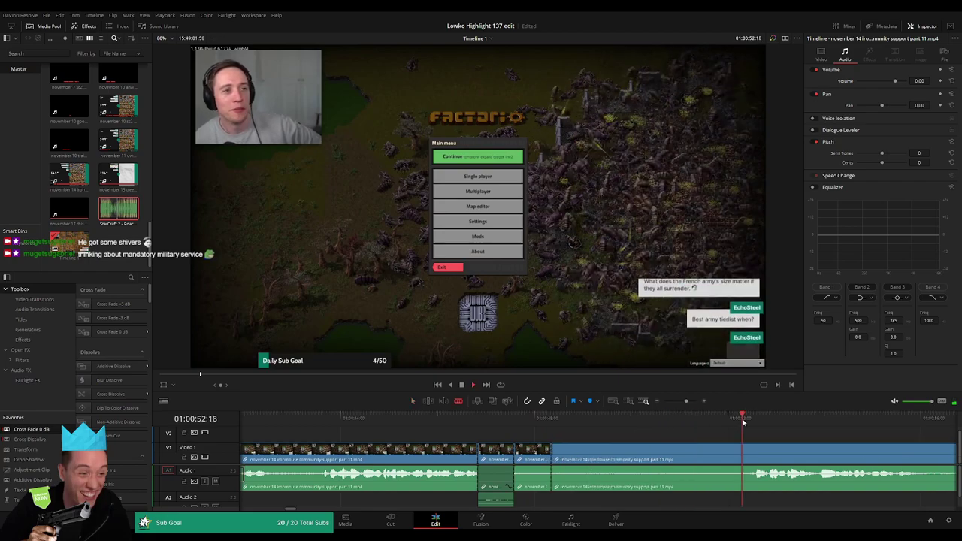
{"action": "left_click", "coordinate": [748, 457]}
{"action": "key", "text": "a"}
{"action": "left_click", "coordinate": [721, 457]}
{"action": "key", "text": "Delete"}
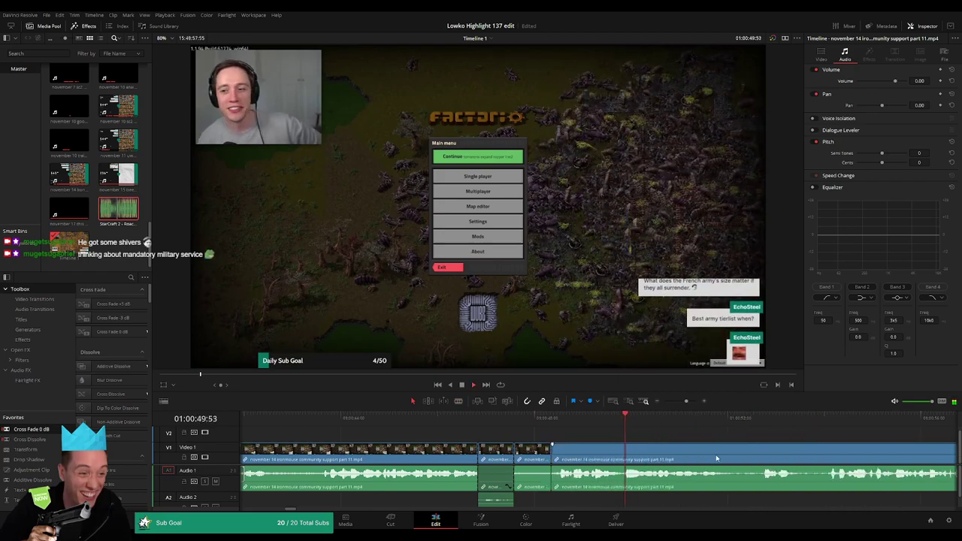
{"action": "key", "text": "shift+t"}
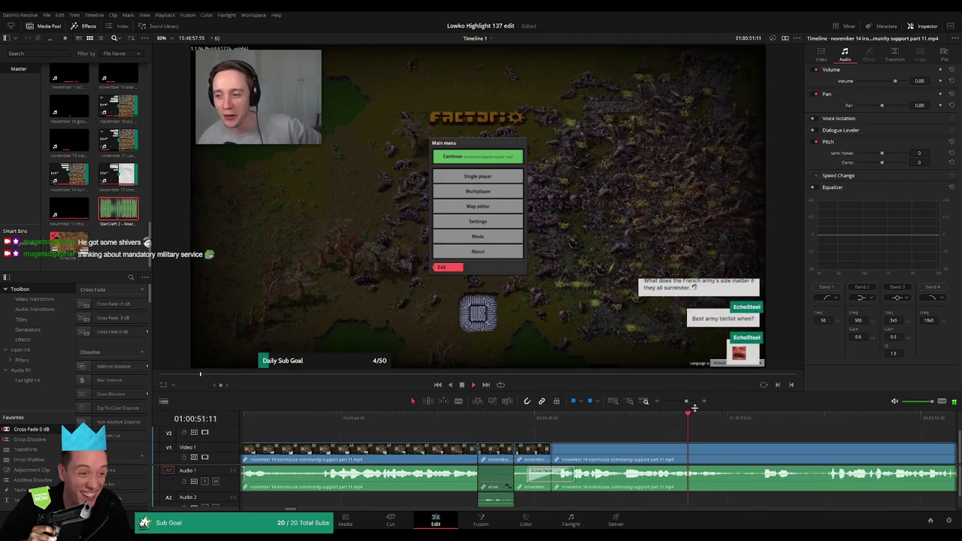
Cut out and ripple-delete the section from about 1:01:22 to 1:01:30.
{"action": "left_click_drag", "start_coordinate": [686, 401], "coordinate": [680, 402]}
{"action": "left_click_drag", "start_coordinate": [660, 450], "coordinate": [470, 440]}
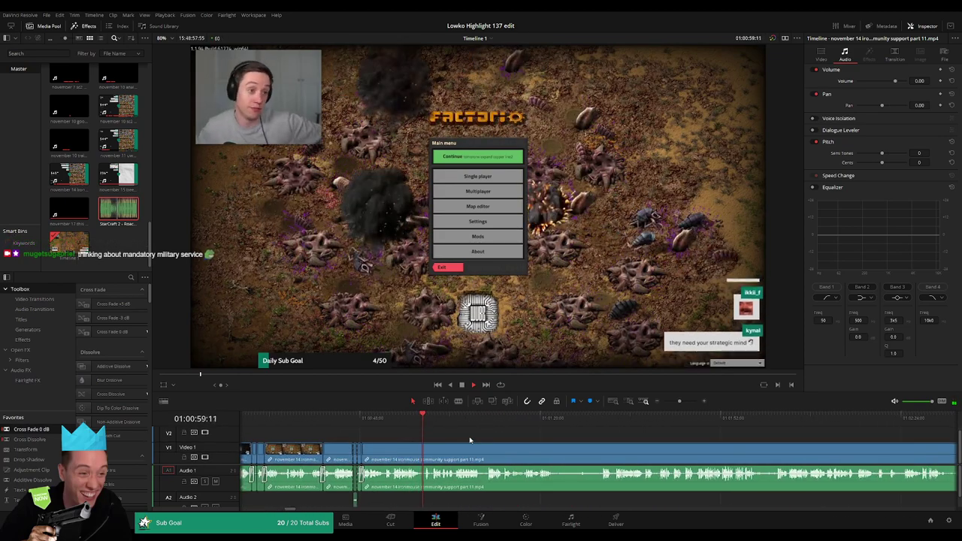
{"action": "key", "text": "b"}
{"action": "left_click", "coordinate": [556, 451]}
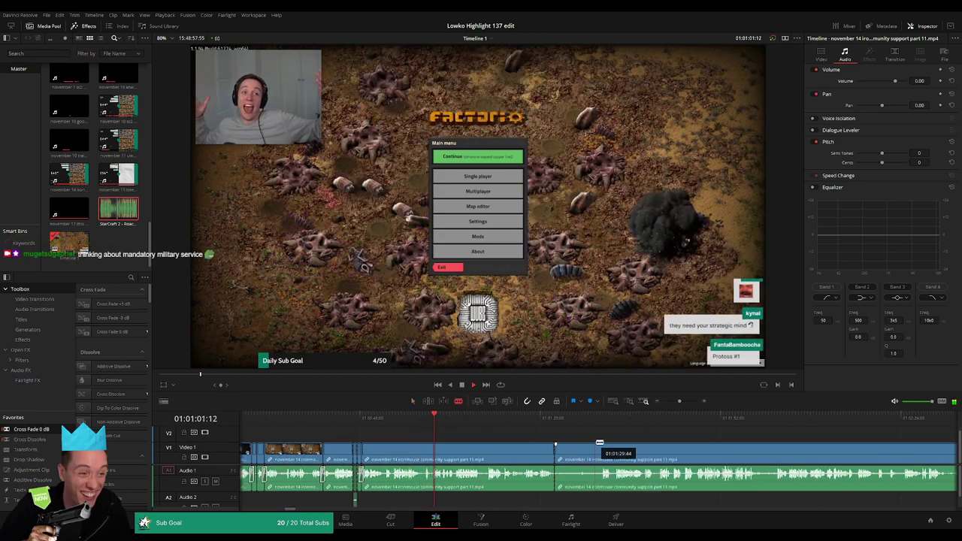
{"action": "left_click", "coordinate": [602, 444]}
{"action": "key", "text": "a"}
{"action": "left_click", "coordinate": [592, 448]}
{"action": "key", "text": "Delete"}
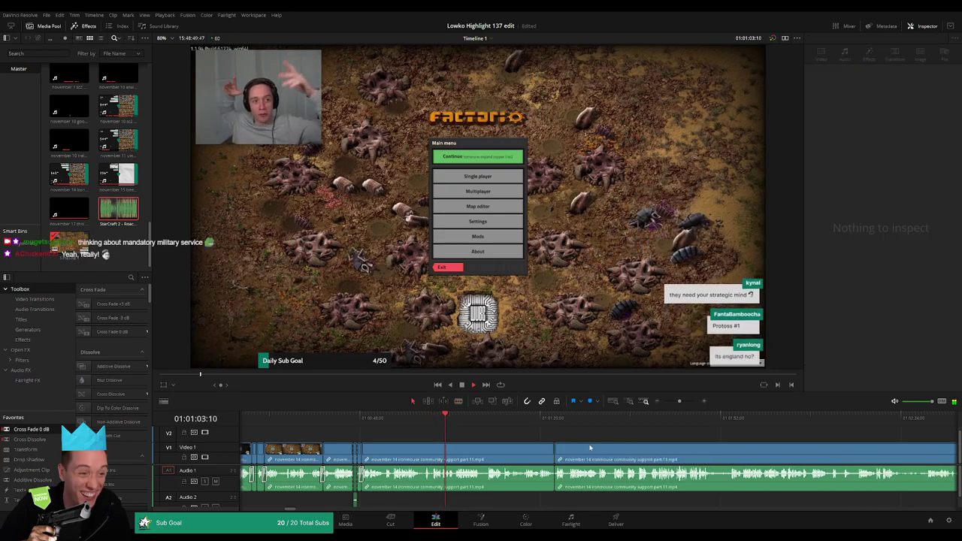
Review the passage around 1:01:00 and split the clip at 1:01:01:59 and 1:01:02:28 to isolate a very short segment.
{"action": "key", "text": "space"}
{"action": "left_click_drag", "start_coordinate": [680, 402], "coordinate": [685, 402]}
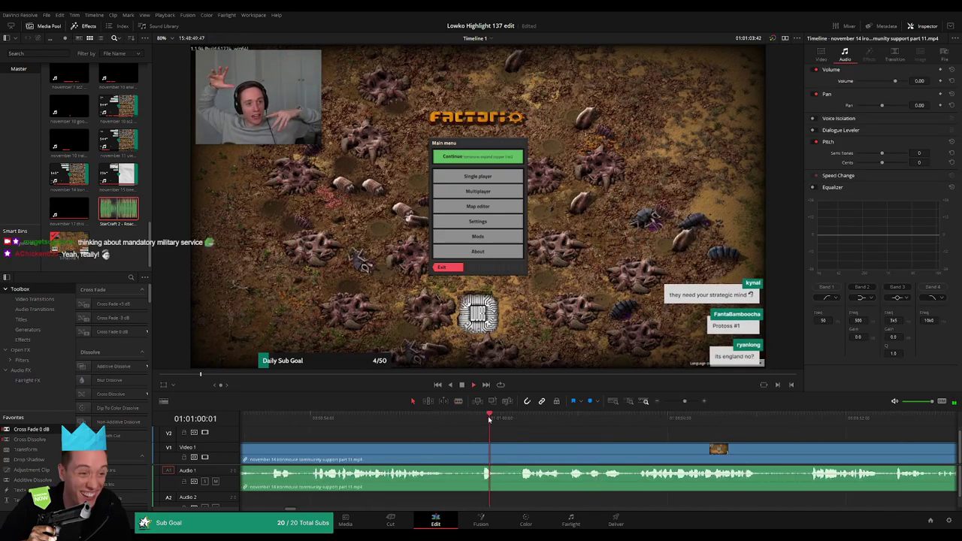
{"action": "left_click", "coordinate": [397, 420]}
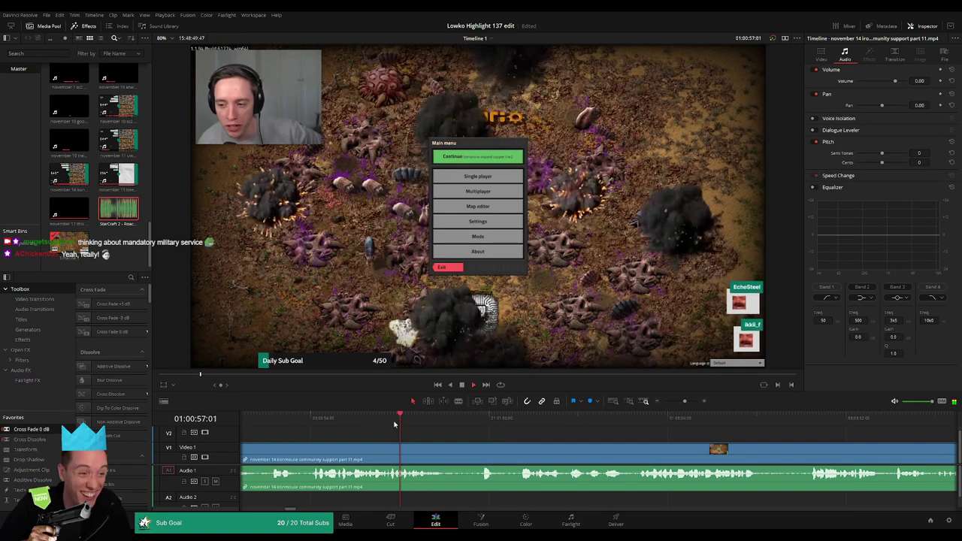
{"action": "left_click", "coordinate": [482, 421]}
{"action": "left_click", "coordinate": [517, 421]}
{"action": "left_click_drag", "start_coordinate": [571, 433], "coordinate": [479, 432]}
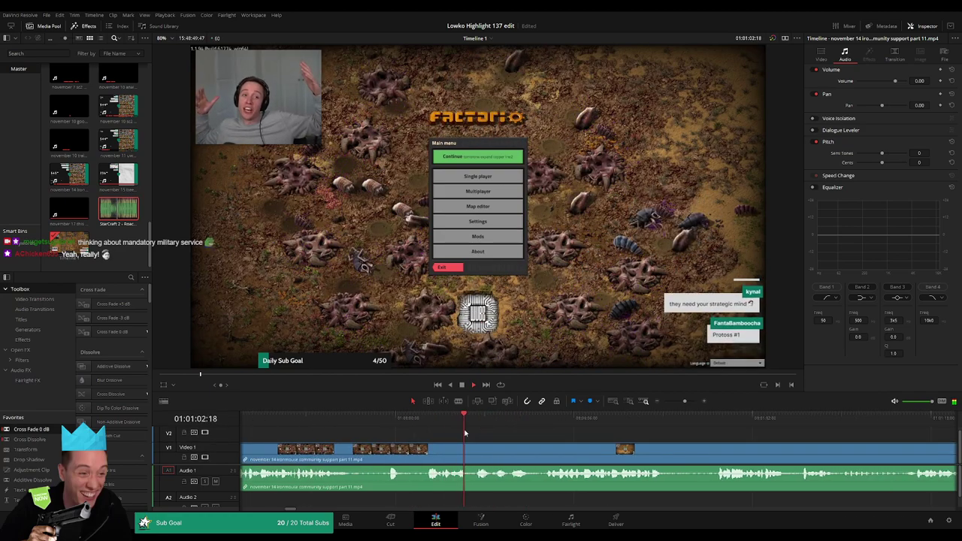
{"action": "left_click", "coordinate": [429, 422]}
{"action": "key", "text": "space"}
{"action": "key", "text": "b"}
{"action": "left_click", "coordinate": [456, 448]}
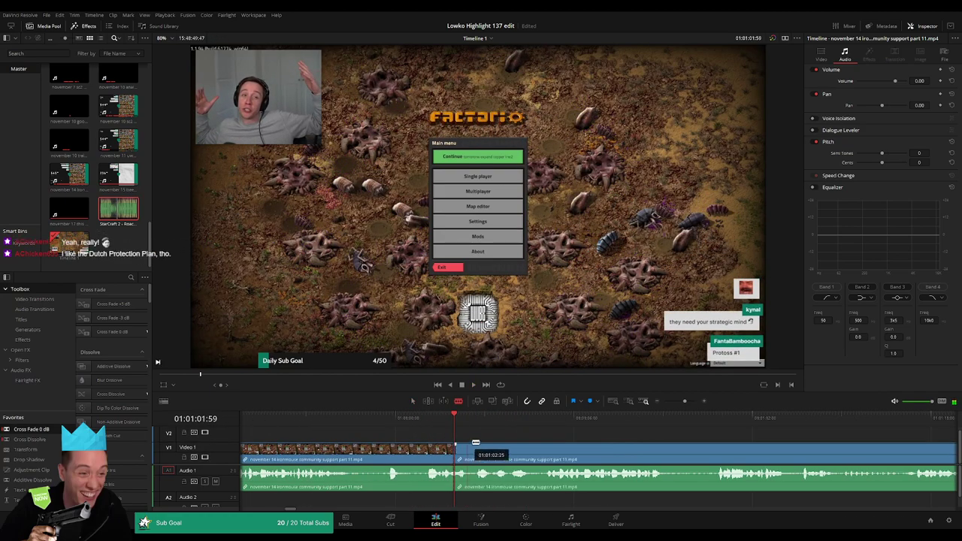
{"action": "left_click", "coordinate": [468, 472]}
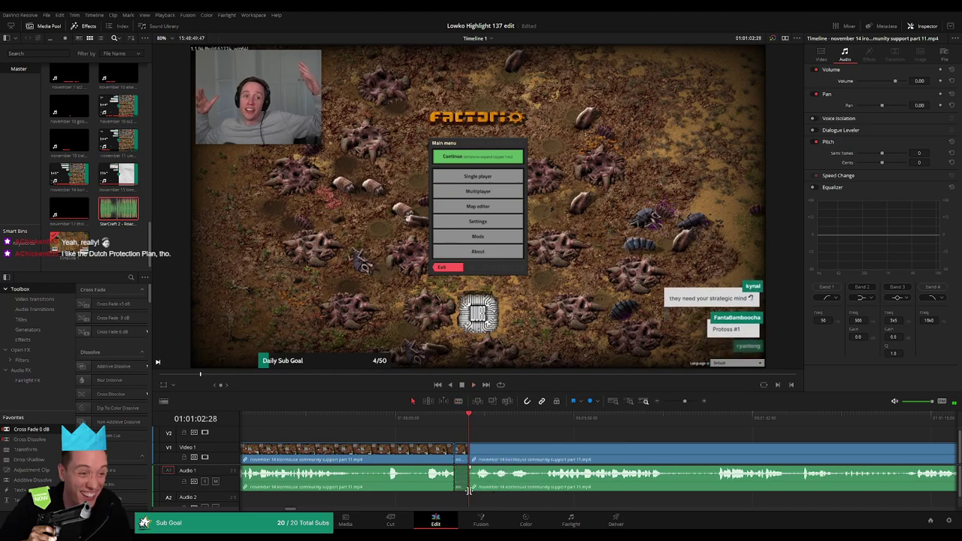
Cover the short segment at 1:01:01:59 with the Roach Quotes sound on Audio 2 at volume -23, and save the project.
{"action": "key", "text": "q"}
{"action": "left_click_drag", "start_coordinate": [446, 498], "coordinate": [454, 499]}
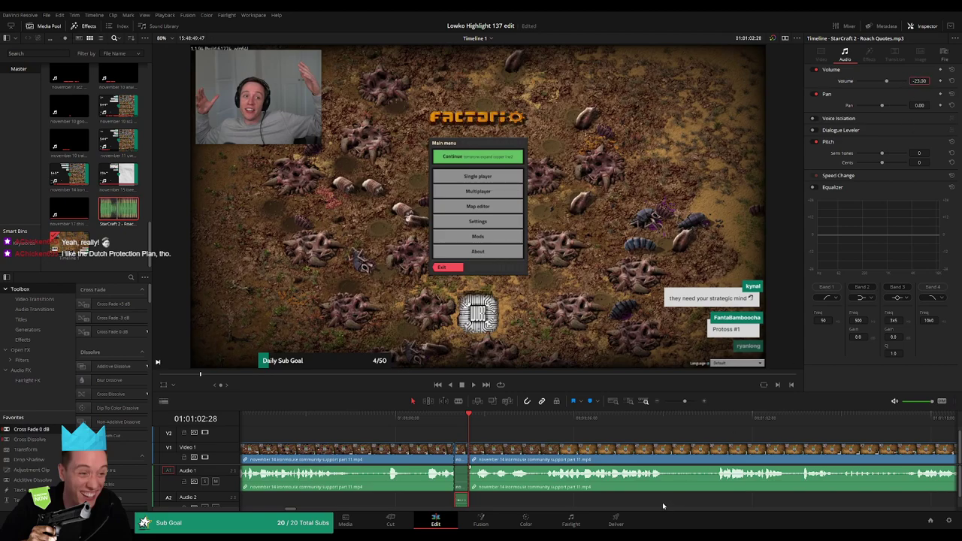
{"action": "left_click_drag", "start_coordinate": [684, 403], "coordinate": [680, 403]}
{"action": "key", "text": "ctrl+s"}
Play on from about 1:01:11, then cut out and ripple-delete a very short segment at about 1:01:17:11.
{"action": "left_click", "coordinate": [654, 433]}
{"action": "key", "text": "space"}
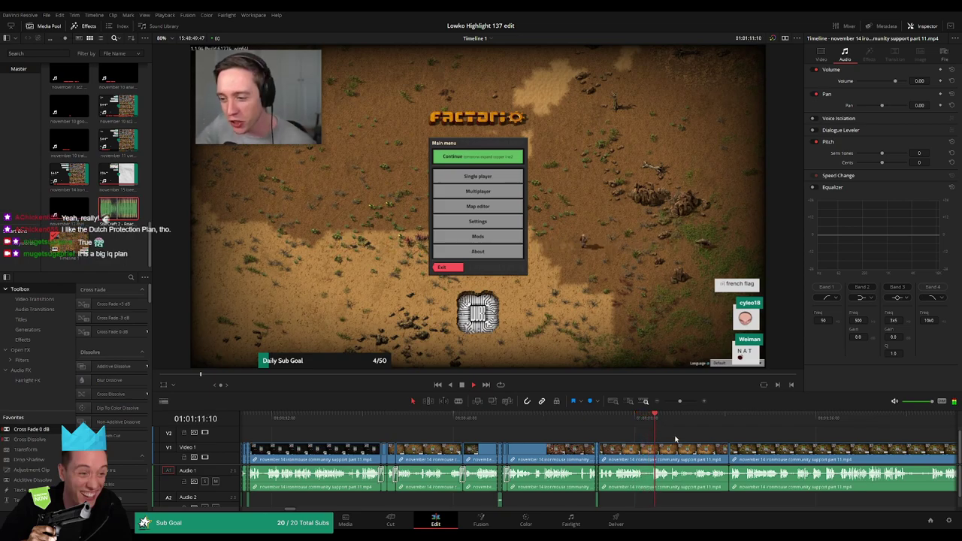
{"action": "scroll", "coordinate": [675, 439], "scroll_direction": "up", "scroll_amount": 5}
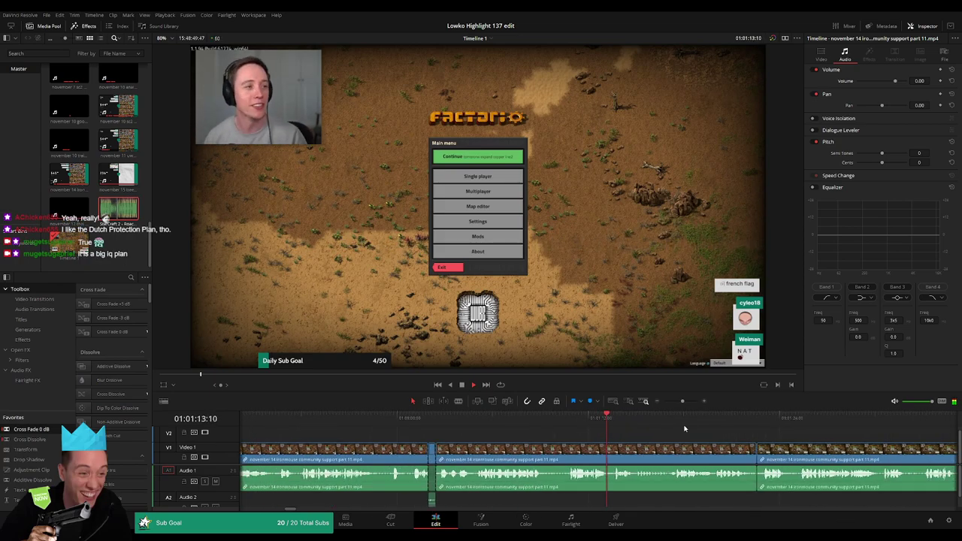
{"action": "left_click_drag", "start_coordinate": [701, 431], "coordinate": [531, 439]}
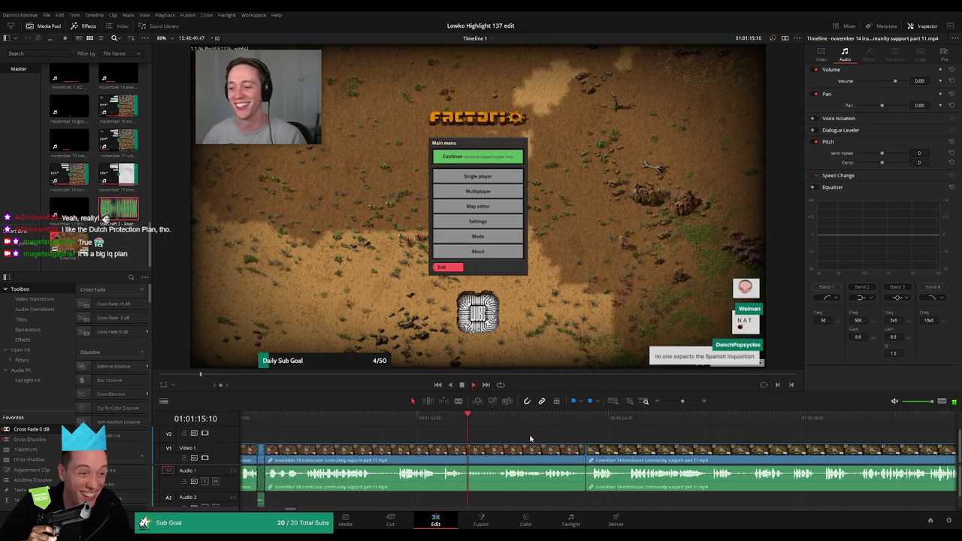
{"action": "left_click", "coordinate": [504, 421]}
{"action": "key", "text": "b"}
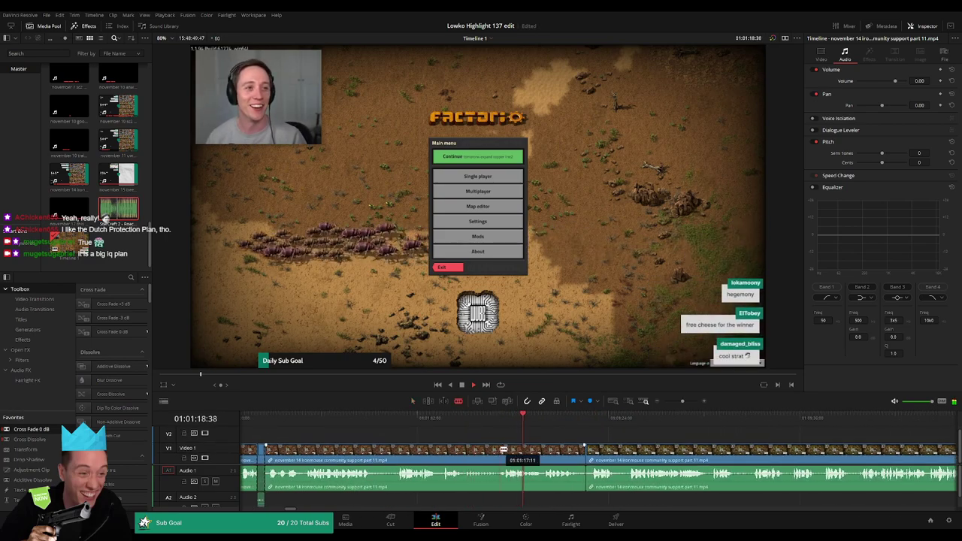
{"action": "left_click", "coordinate": [502, 451]}
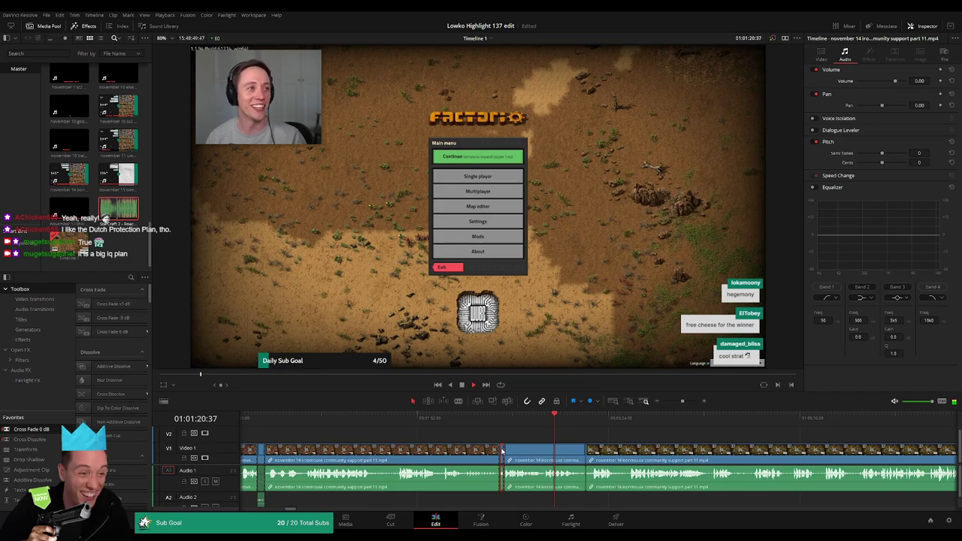
{"action": "key", "text": "Delete"}
Try to cut off the last fraction of a second, from 1:01:21:54, before the join at about 1:01:22.
{"action": "left_click_drag", "start_coordinate": [576, 453], "coordinate": [503, 455]}
{"action": "key", "text": "space"}
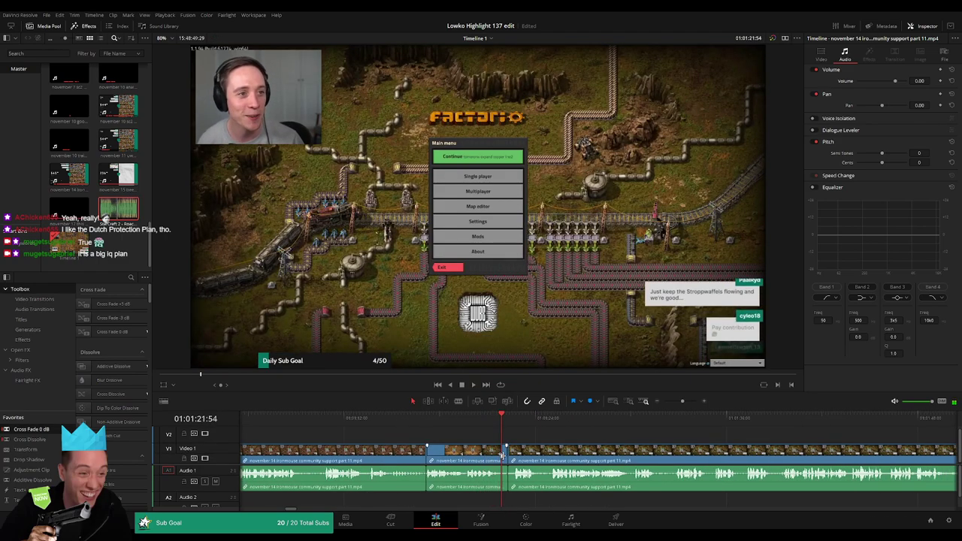
{"action": "key", "text": "space"}
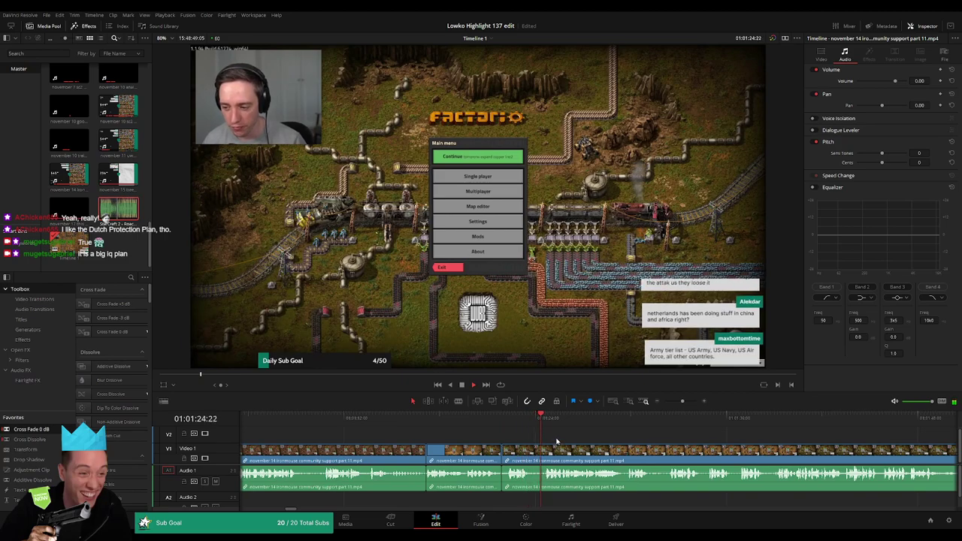
Skim through the remaining clip between about 1:01:24 and 1:02:20 to examine it for sections to cut.
{"action": "left_click_drag", "start_coordinate": [681, 401], "coordinate": [574, 431]}
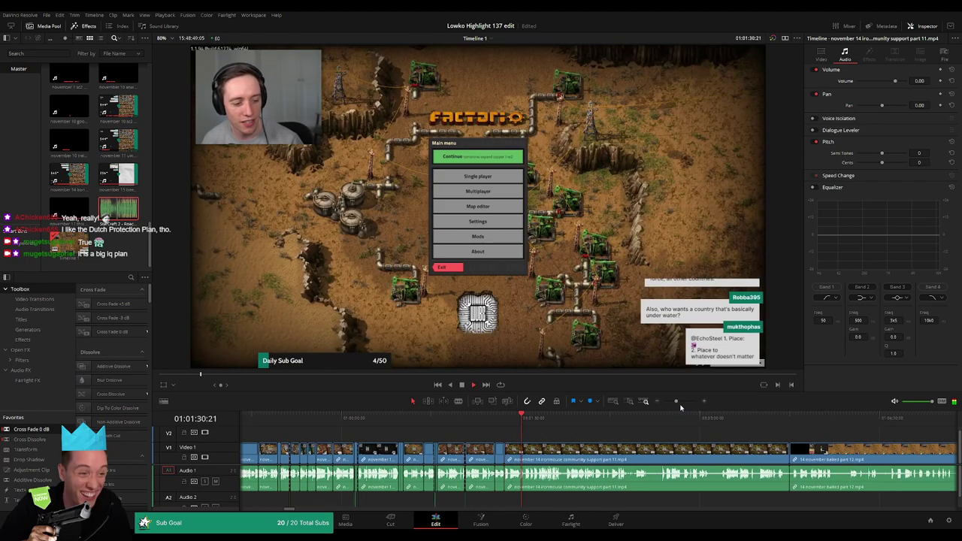
{"action": "left_click_drag", "start_coordinate": [680, 404], "coordinate": [682, 407]}
{"action": "left_click_drag", "start_coordinate": [777, 422], "coordinate": [571, 431]}
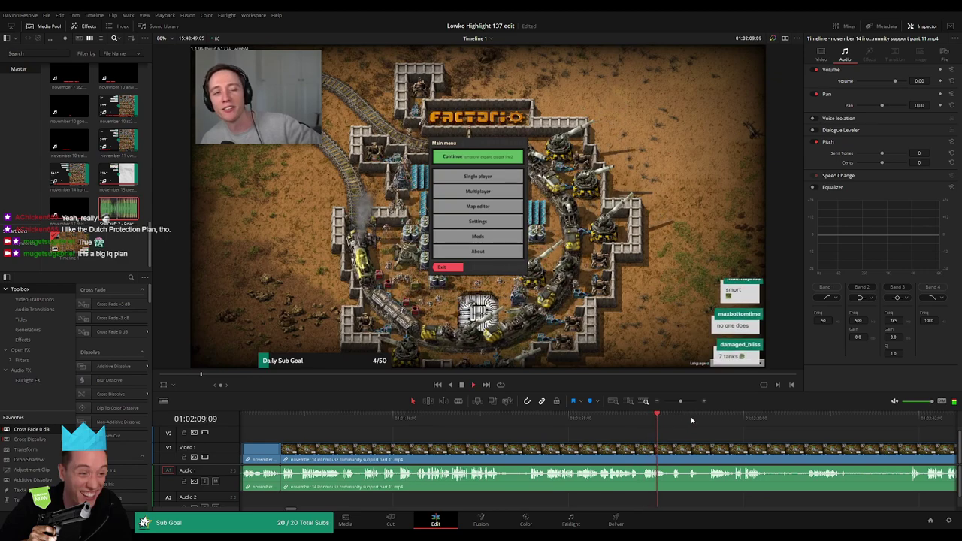
{"action": "left_click", "coordinate": [736, 418]}
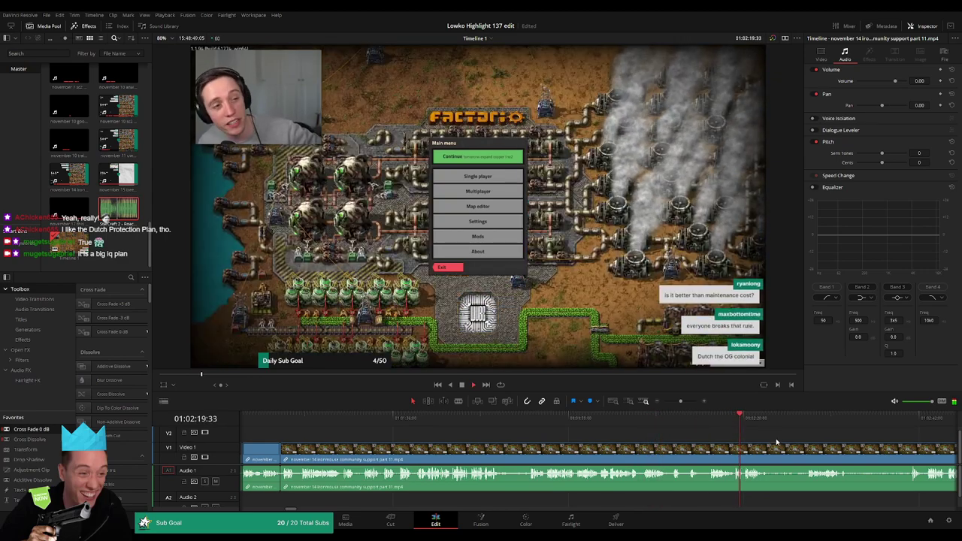
{"action": "left_click", "coordinate": [531, 429]}
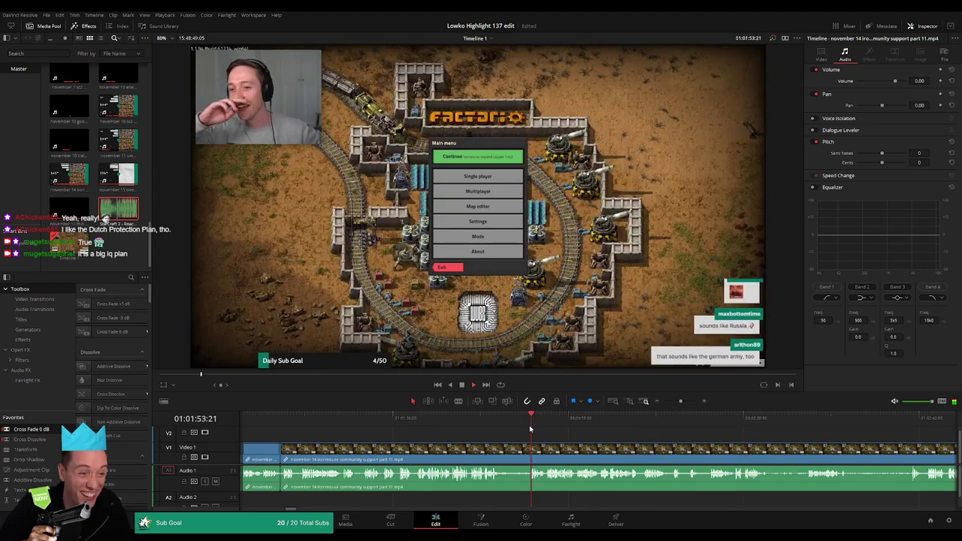
{"action": "left_click", "coordinate": [485, 434]}
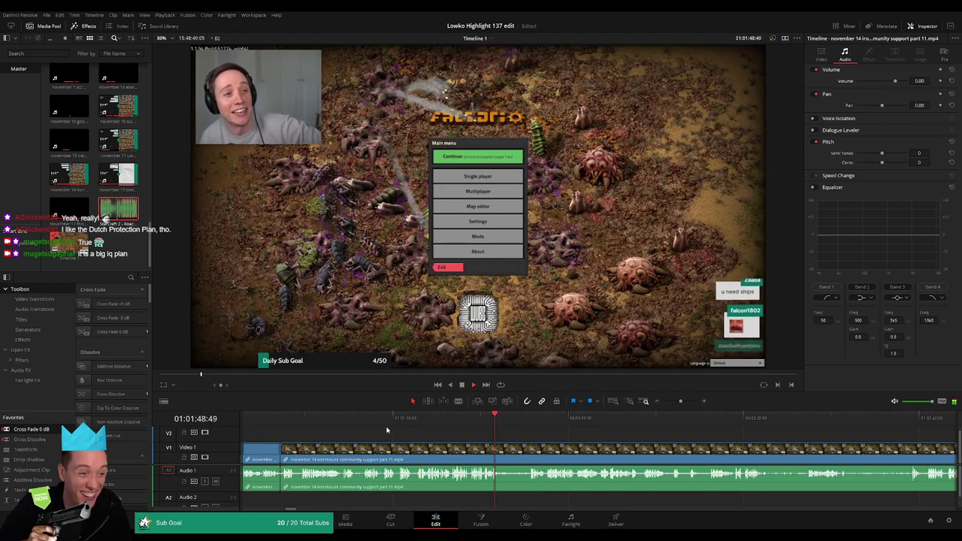
{"action": "left_click", "coordinate": [295, 427]}
{"action": "left_click", "coordinate": [363, 427]}
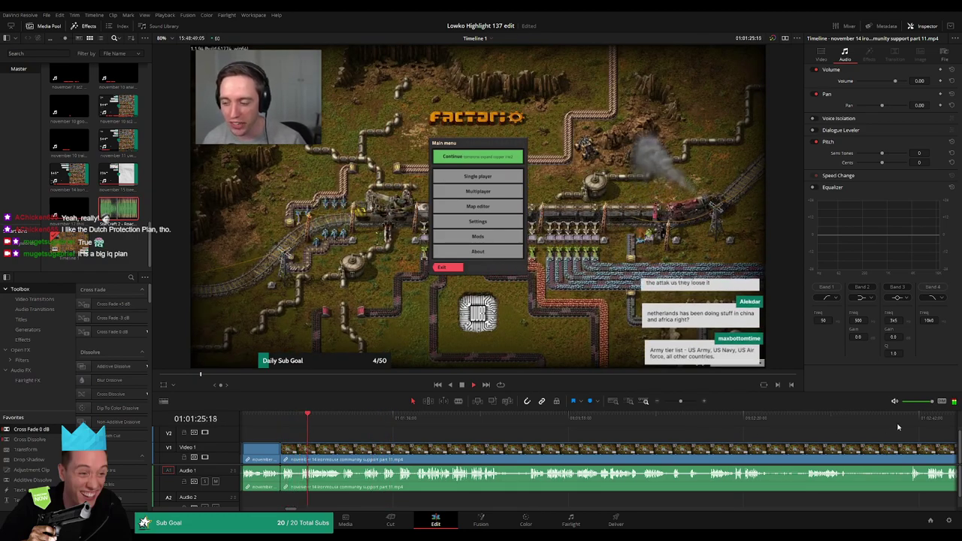
{"action": "scroll", "coordinate": [434, 442], "scroll_direction": "up", "scroll_amount": 2}
{"action": "key", "text": "space"}
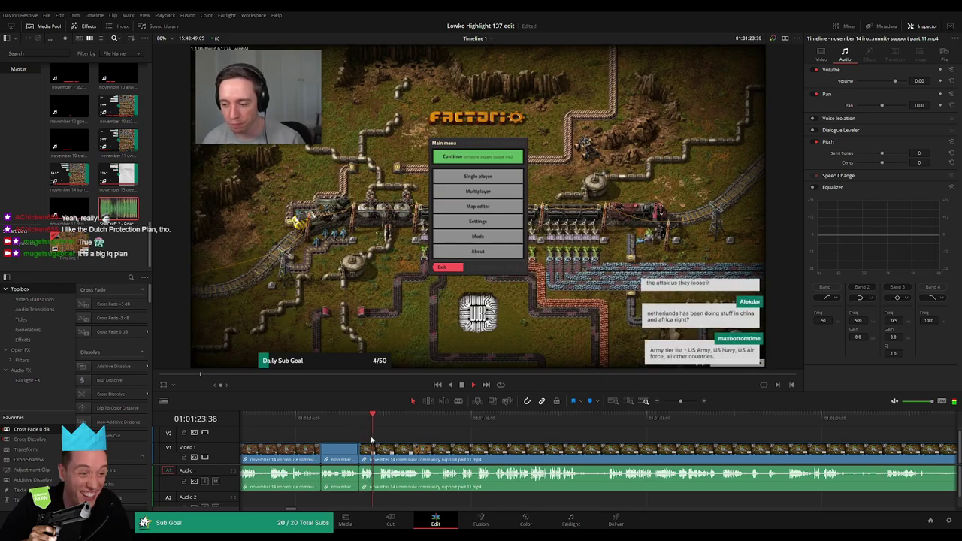
Try to ripple-delete a very short segment ending at about 1:01:22:10, right after the join.
{"action": "scroll", "coordinate": [526, 450], "scroll_direction": "up", "scroll_amount": 2}
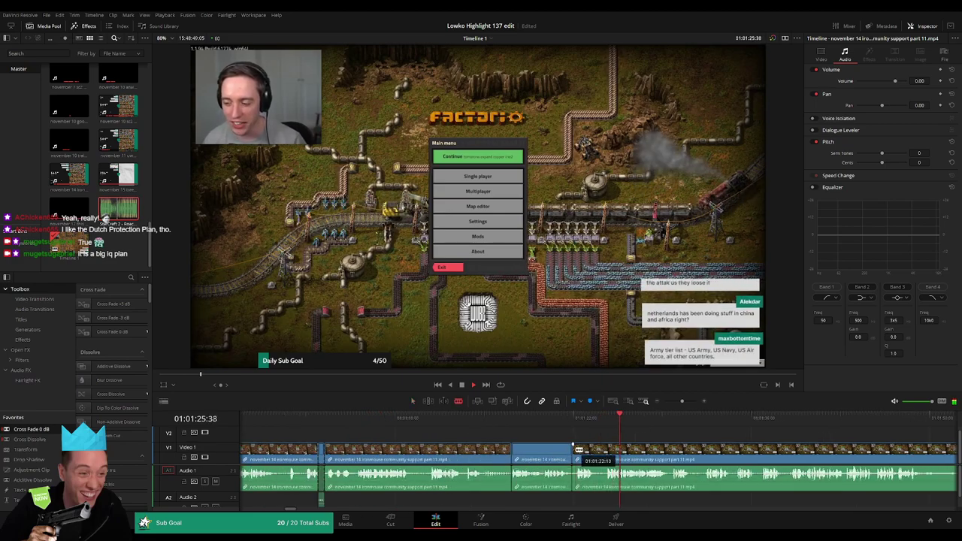
{"action": "left_click", "coordinate": [575, 451], "text": "ctrl"}
{"action": "key", "text": "Delete"}
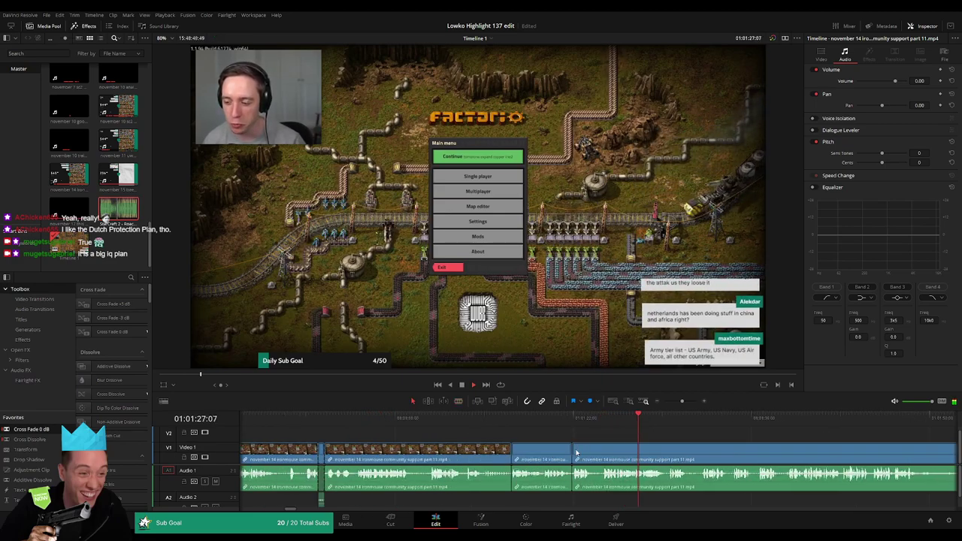
{"action": "scroll", "coordinate": [639, 449], "scroll_direction": "right", "scroll_amount": 5}
{"action": "mouse_move", "coordinate": [681, 400]}
{"action": "left_mouse_down"}
{"action": "mouse_move", "coordinate": [672, 402]}
{"action": "mouse_move", "coordinate": [681, 403]}
{"action": "left_mouse_up"}
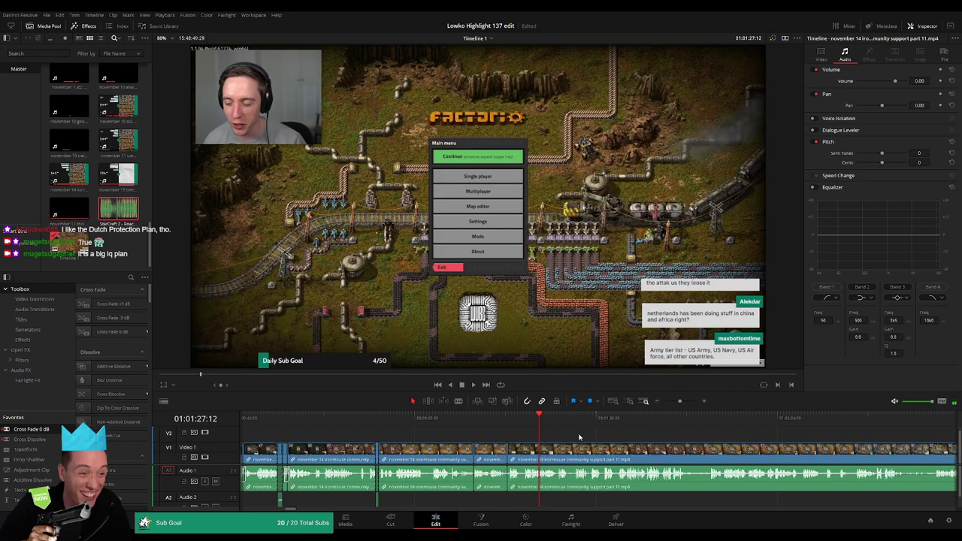
Undo the last deletion and ripple-delete the very short segment at about 1:01:17 again.
{"action": "key", "text": "ctrl+z"}
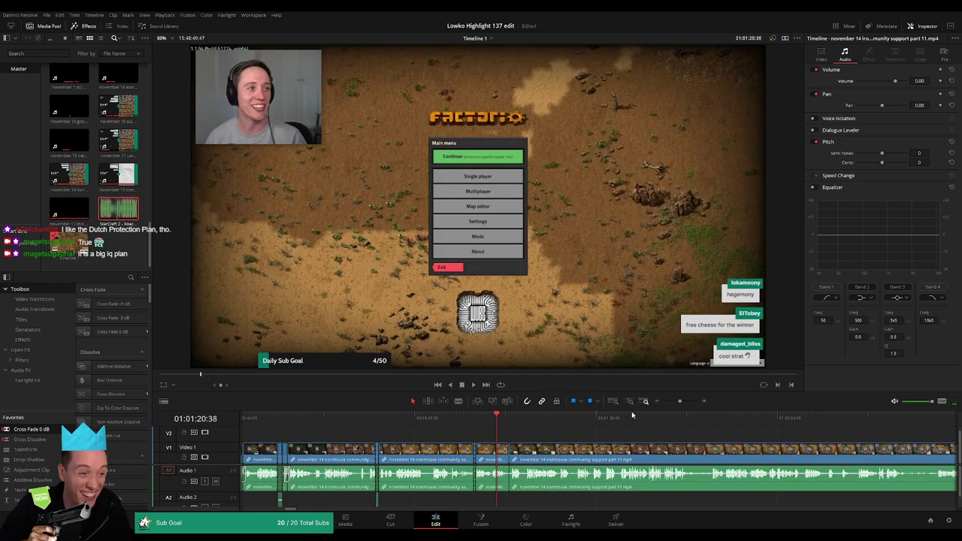
{"action": "left_click_drag", "start_coordinate": [679, 401], "coordinate": [685, 402]}
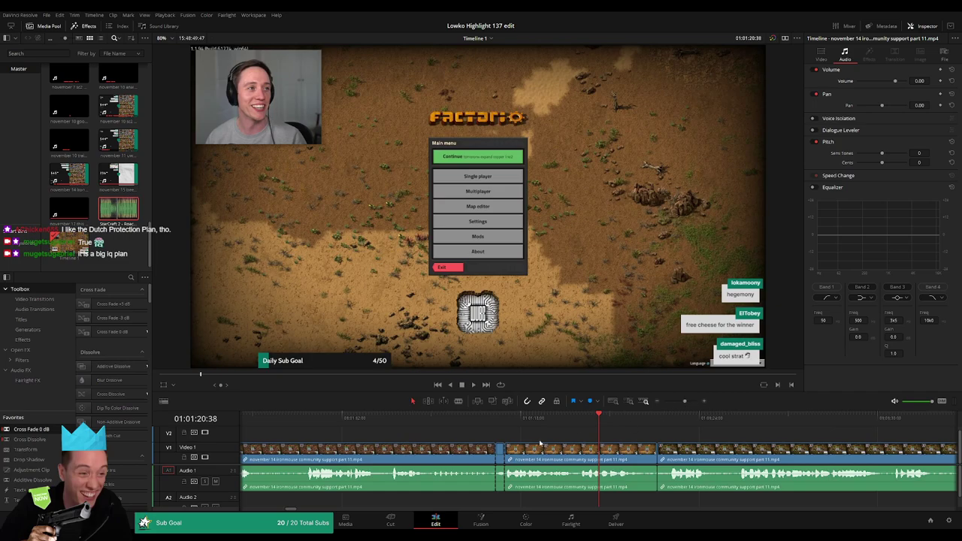
{"action": "left_click", "coordinate": [499, 453]}
{"action": "key", "text": "Delete"}
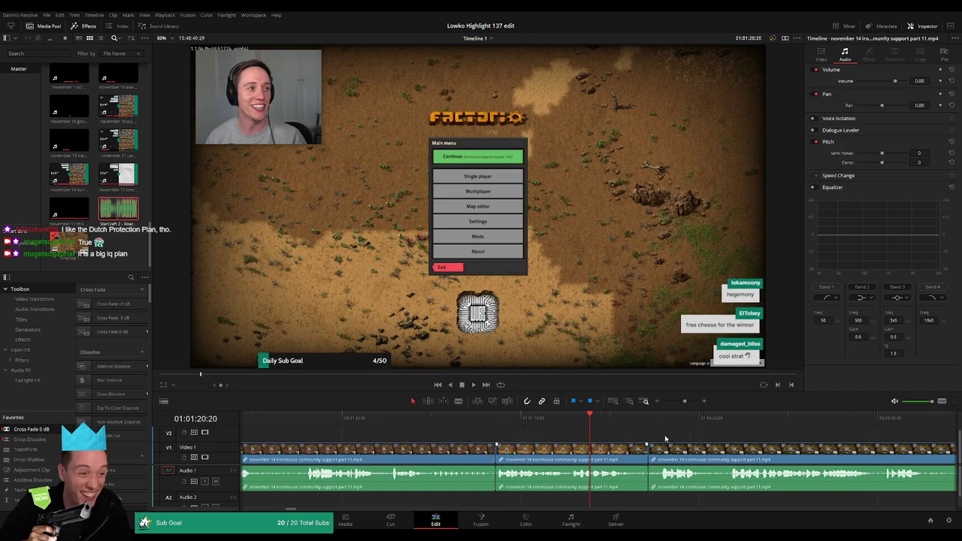
{"action": "left_click_drag", "start_coordinate": [684, 406], "coordinate": [679, 404]}
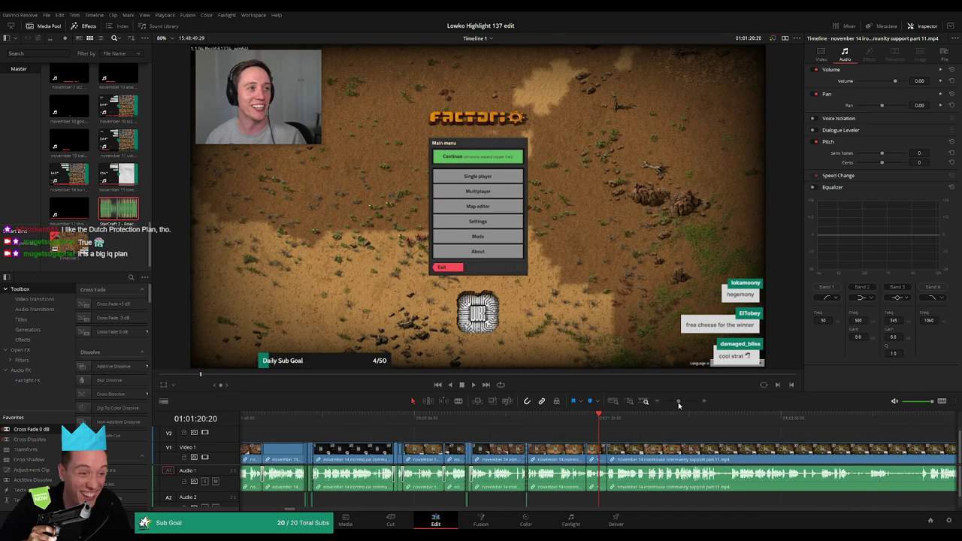
Try to move the remaining clip up one track, extend its start back over earlier footage and play the recovered part.
{"action": "left_click_drag", "start_coordinate": [670, 445], "coordinate": [469, 439]}
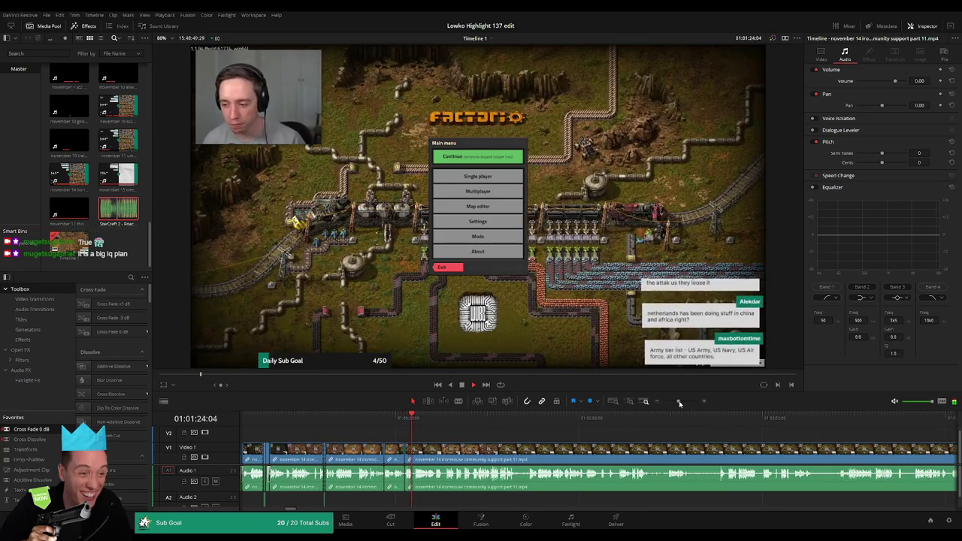
{"action": "left_click_drag", "start_coordinate": [679, 402], "coordinate": [678, 402]}
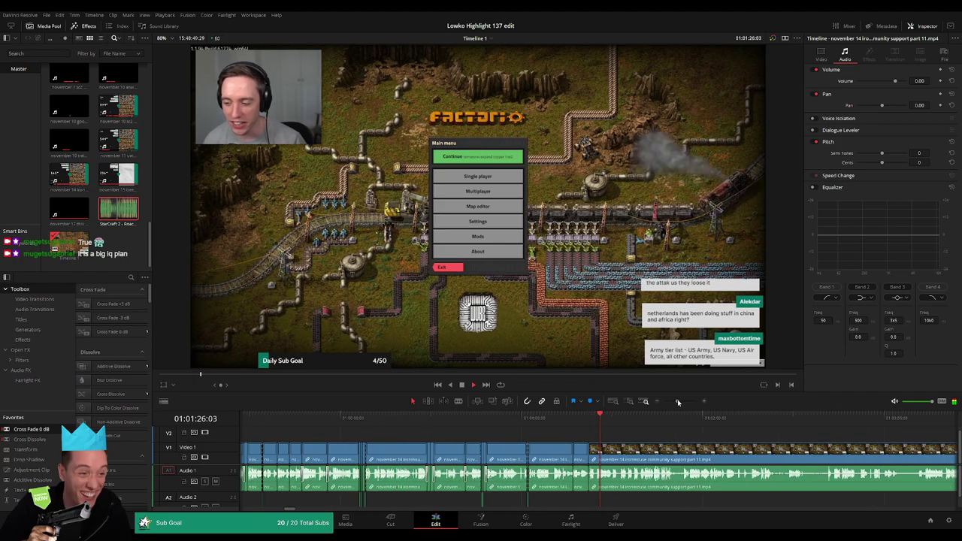
{"action": "left_click", "coordinate": [675, 451]}
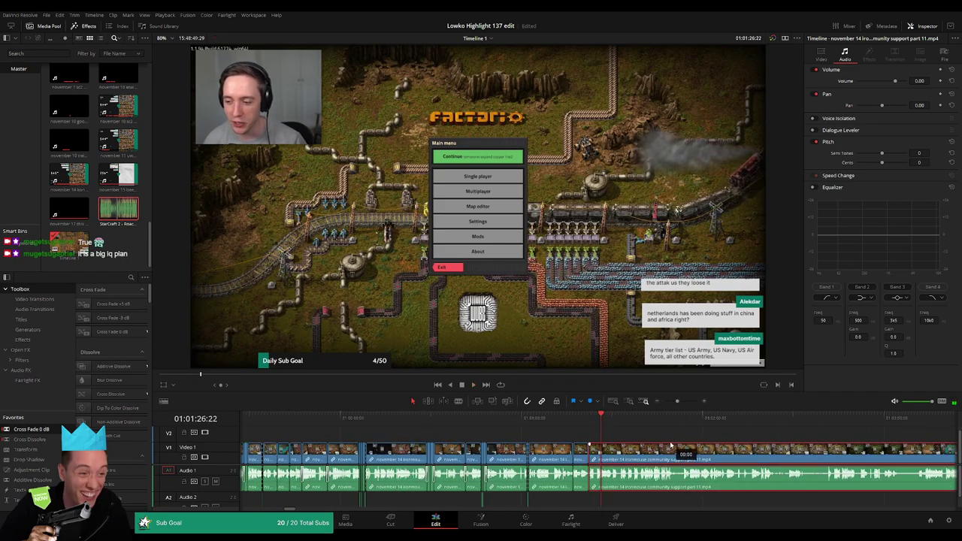
{"action": "key", "text": "alt+Up"}
{"action": "left_click_drag", "start_coordinate": [590, 434], "coordinate": [531, 426]}
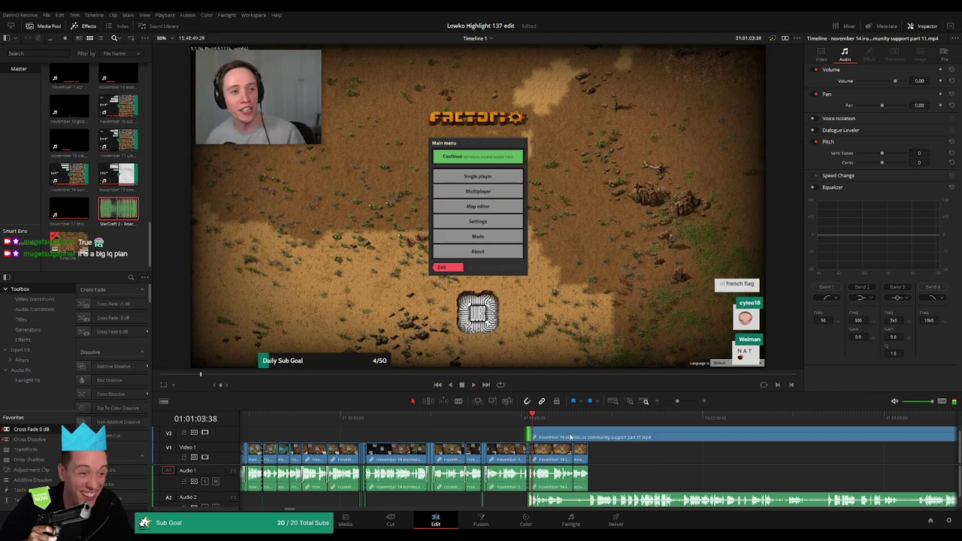
{"action": "left_click_drag", "start_coordinate": [678, 402], "coordinate": [673, 400]}
{"action": "left_click_drag", "start_coordinate": [655, 434], "coordinate": [683, 403]}
{"action": "left_click", "coordinate": [615, 422]}
{"action": "key", "text": "space"}
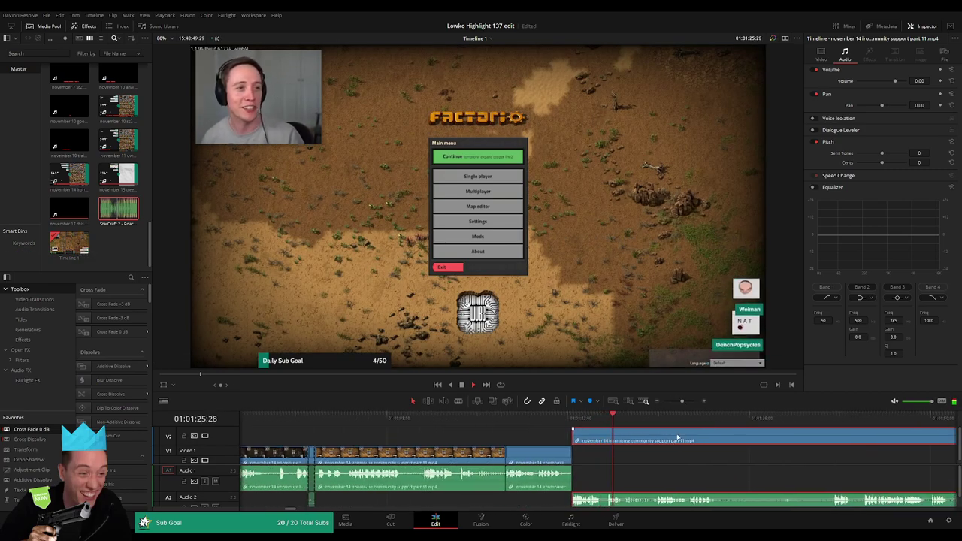
Skim the recovered footage and undo the clip's track move, its extension and the deletion of the very short segment.
{"action": "left_click", "coordinate": [550, 425]}
{"action": "left_click_drag", "start_coordinate": [713, 423], "coordinate": [701, 426]}
{"action": "left_click_drag", "start_coordinate": [775, 450], "coordinate": [702, 440]}
{"action": "left_click_drag", "start_coordinate": [747, 418], "coordinate": [605, 463]}
{"action": "key", "text": "space"}
{"action": "left_click", "coordinate": [755, 421]}
{"action": "key", "text": "ctrl+z"}
{"action": "key", "text": "ctrl+z"}
{"action": "key", "text": "ctrl+z"}
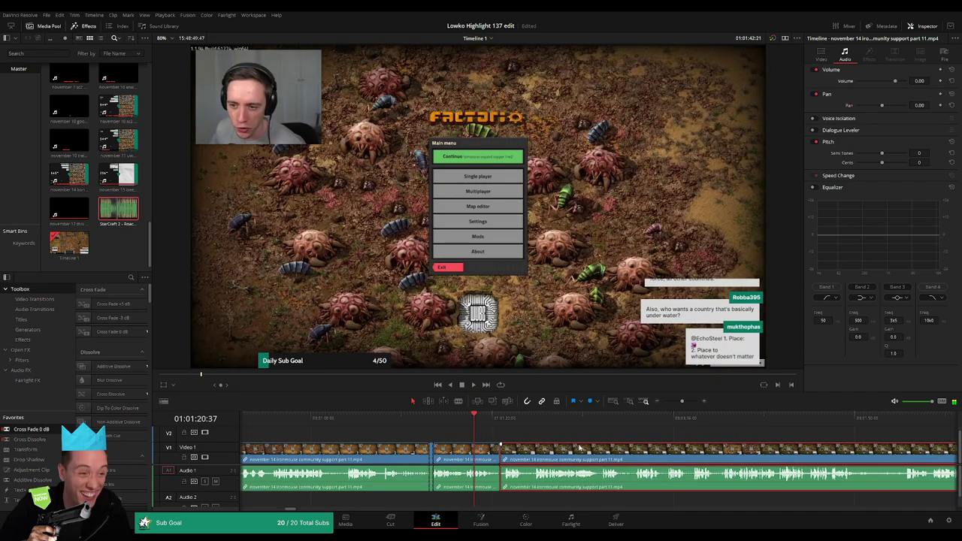
Ripple-delete the very short segment at about 1:01:17 and cross-fade the audio at the join around 1:01:22.
{"action": "left_click", "coordinate": [431, 452]}
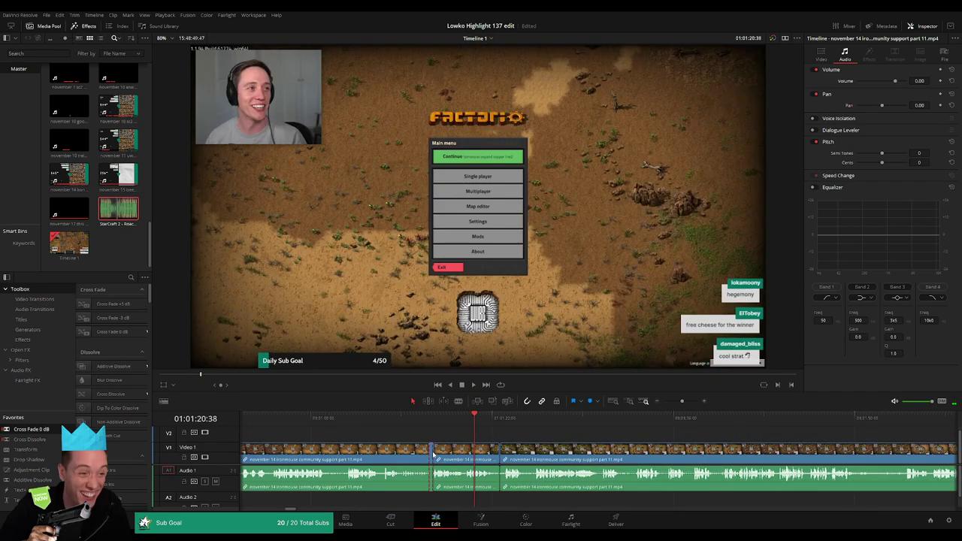
{"action": "key", "text": "Delete"}
{"action": "key", "text": "space"}
{"action": "left_click", "coordinate": [494, 423]}
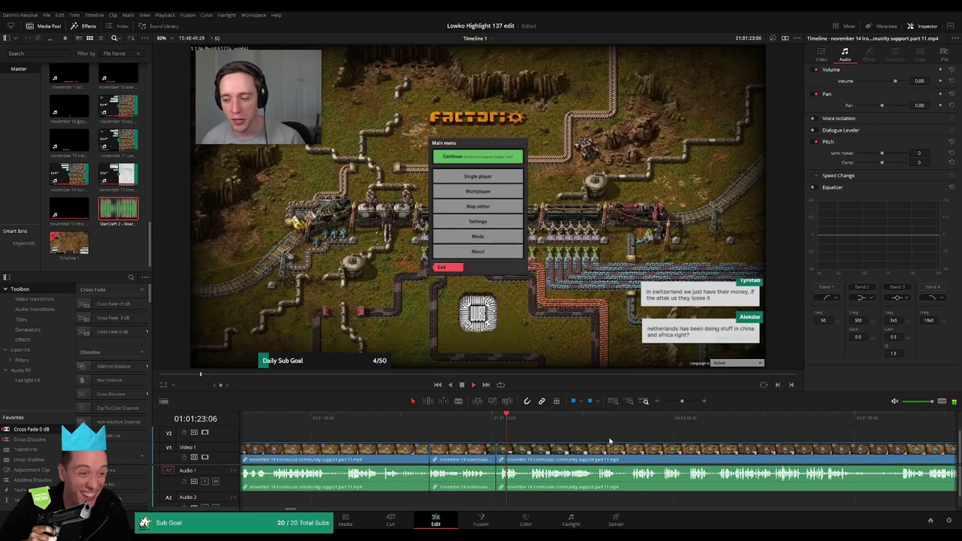
{"action": "left_click_drag", "start_coordinate": [625, 444], "coordinate": [489, 439]}
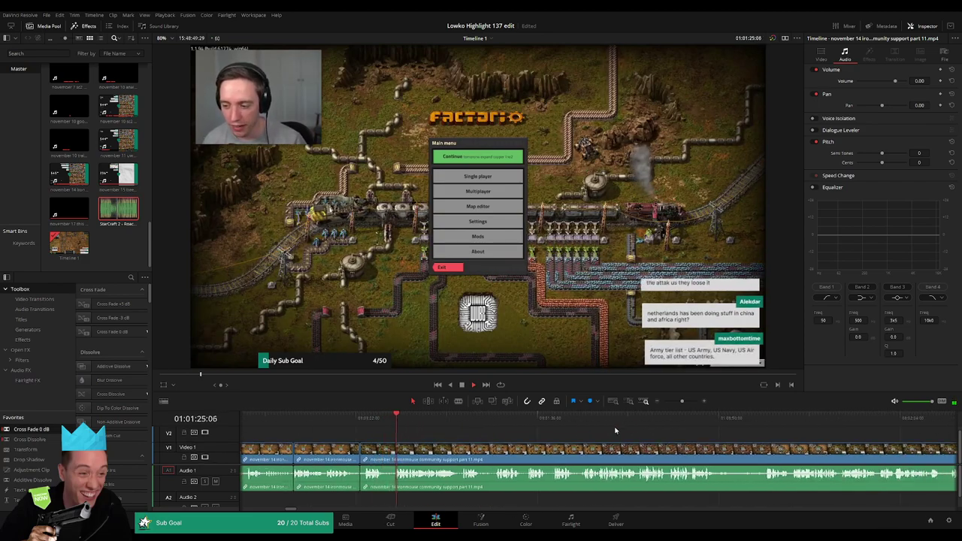
{"action": "mouse_move", "coordinate": [682, 402]}
{"action": "left_mouse_down"}
{"action": "mouse_move", "coordinate": [671, 403]}
{"action": "mouse_move", "coordinate": [682, 402]}
{"action": "left_mouse_up"}
{"action": "left_click_drag", "start_coordinate": [513, 485], "coordinate": [519, 481]}
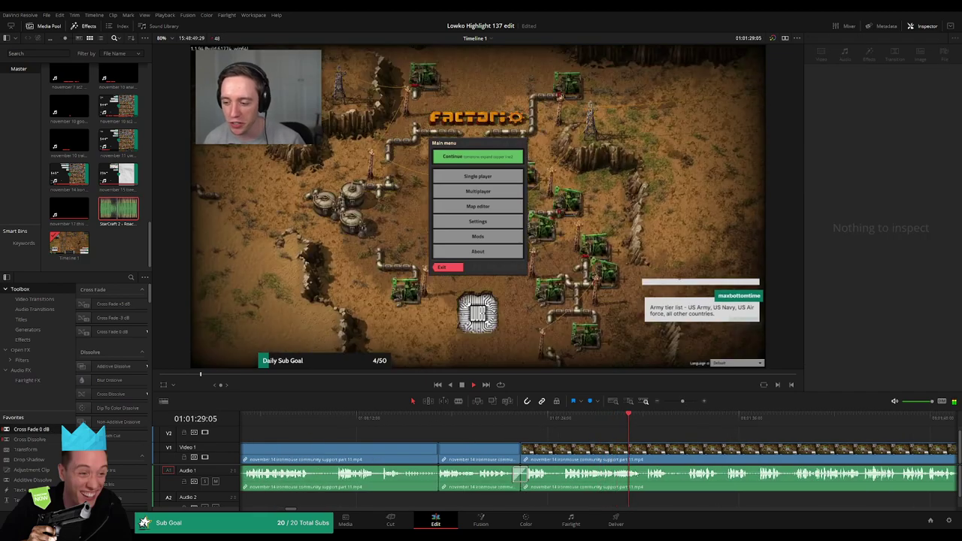
Cut out and ripple-delete two short segments starting at about 1:01:31:40 and 1:01:35:36.
{"action": "left_click_drag", "start_coordinate": [827, 485], "coordinate": [605, 492]}
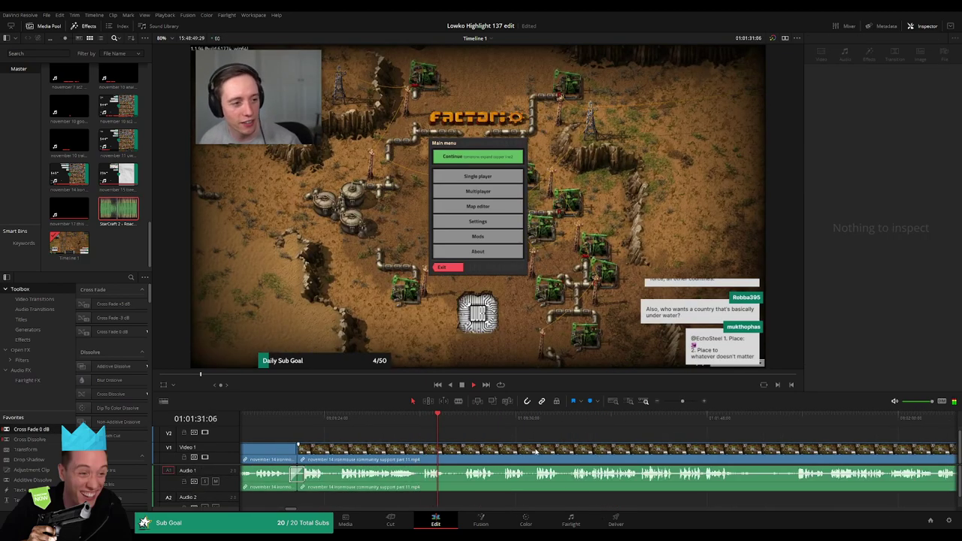
{"action": "left_click", "coordinate": [449, 451]}
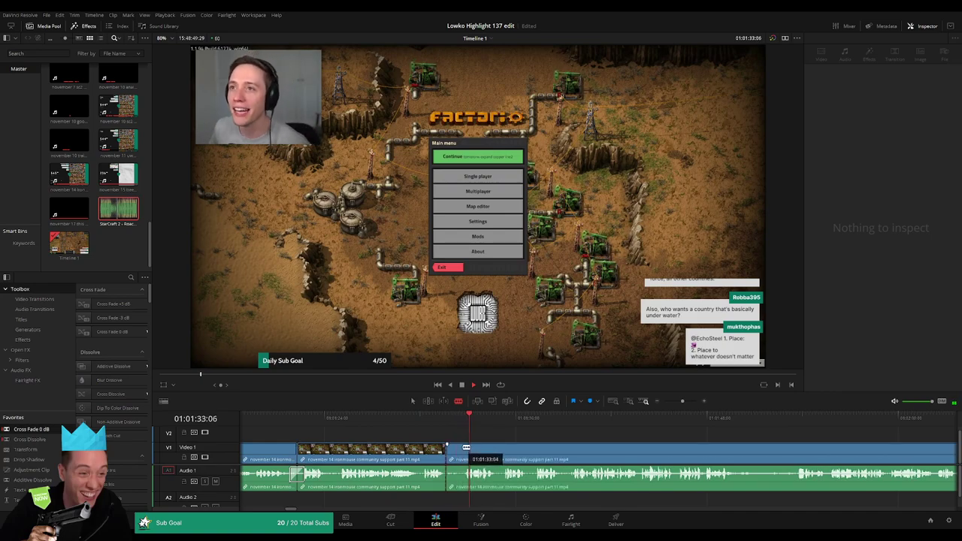
{"action": "left_click", "coordinate": [465, 447]}
{"action": "key", "text": "a"}
{"action": "left_click", "coordinate": [456, 454]}
{"action": "key", "text": "Delete"}
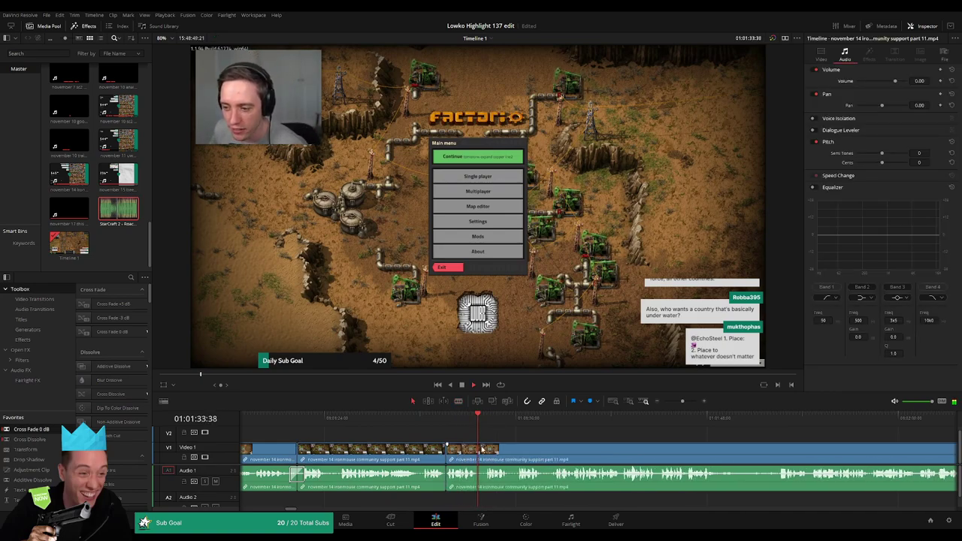
{"action": "scroll", "coordinate": [667, 455], "scroll_direction": "right", "scroll_amount": 2}
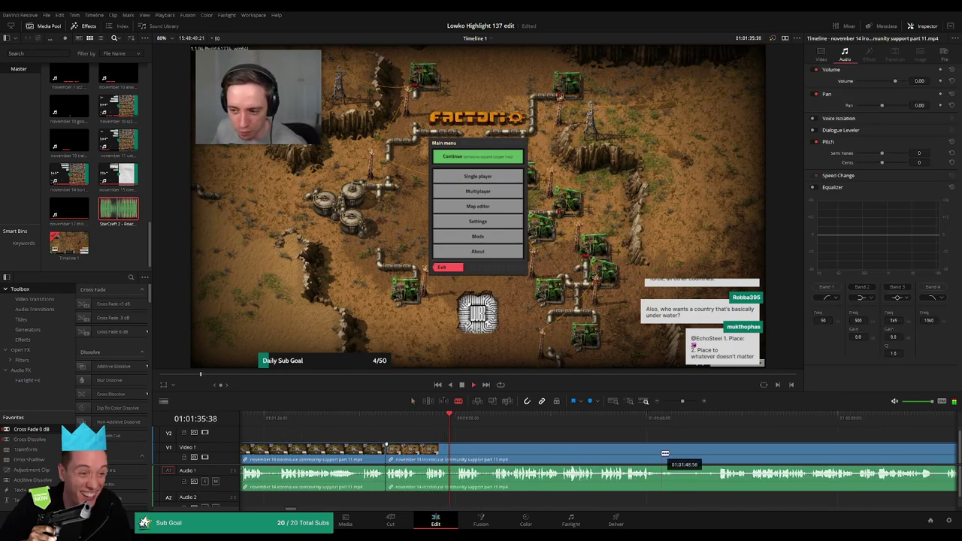
{"action": "scroll", "coordinate": [452, 451], "scroll_direction": "right", "scroll_amount": 3}
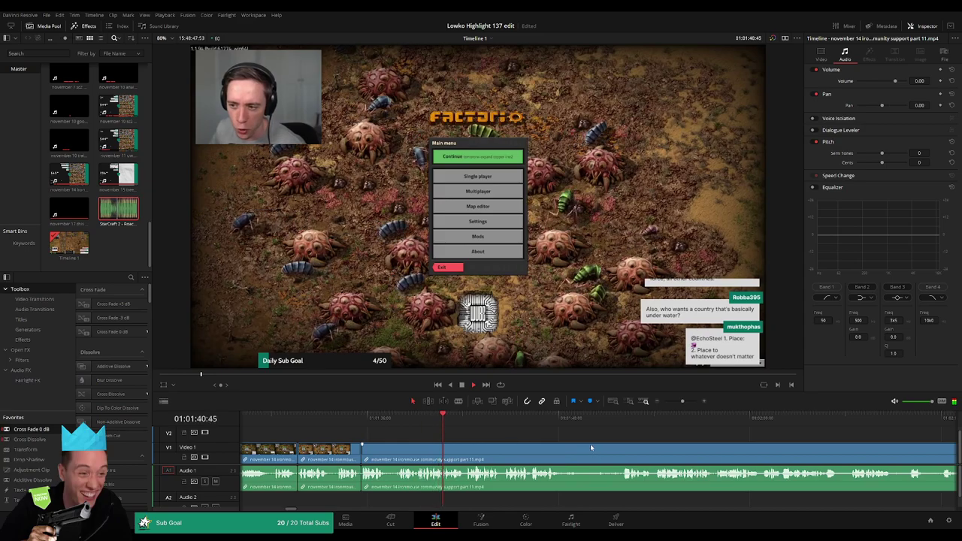
Play on to about 1:02:11, ripple-delete the section from there to about 1:02:14:30 and cross-fade the audio join.
{"action": "scroll", "coordinate": [542, 441], "scroll_direction": "right", "scroll_amount": 3}
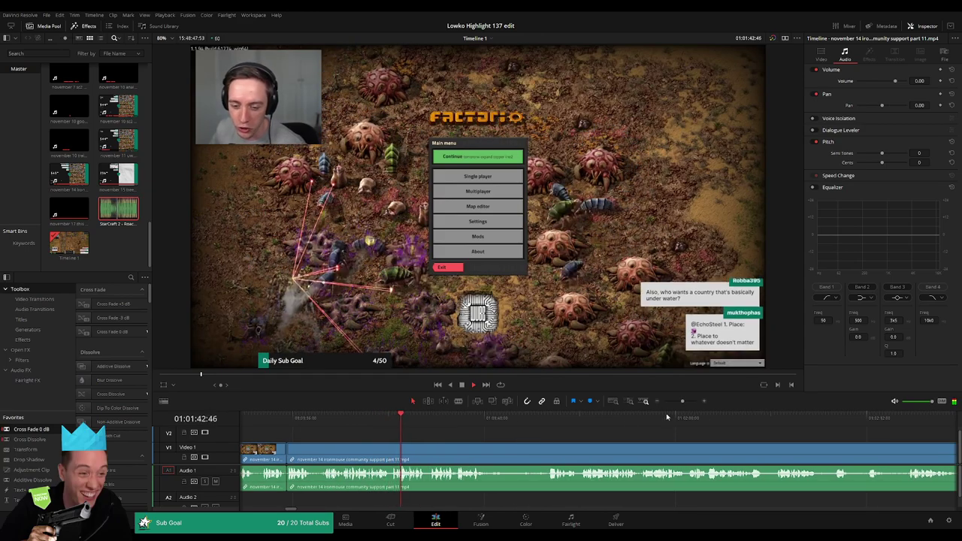
{"action": "mouse_move", "coordinate": [682, 401]}
{"action": "left_mouse_down"}
{"action": "mouse_move", "coordinate": [671, 404]}
{"action": "mouse_move", "coordinate": [681, 402]}
{"action": "left_mouse_up"}
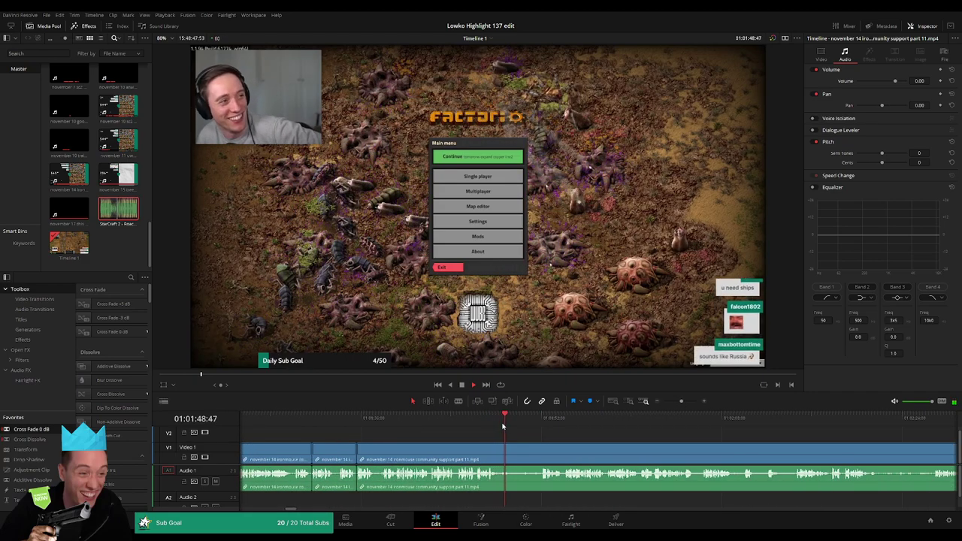
{"action": "left_click_drag", "start_coordinate": [508, 424], "coordinate": [398, 451]}
{"action": "scroll", "coordinate": [545, 450], "scroll_direction": "right", "scroll_amount": 1}
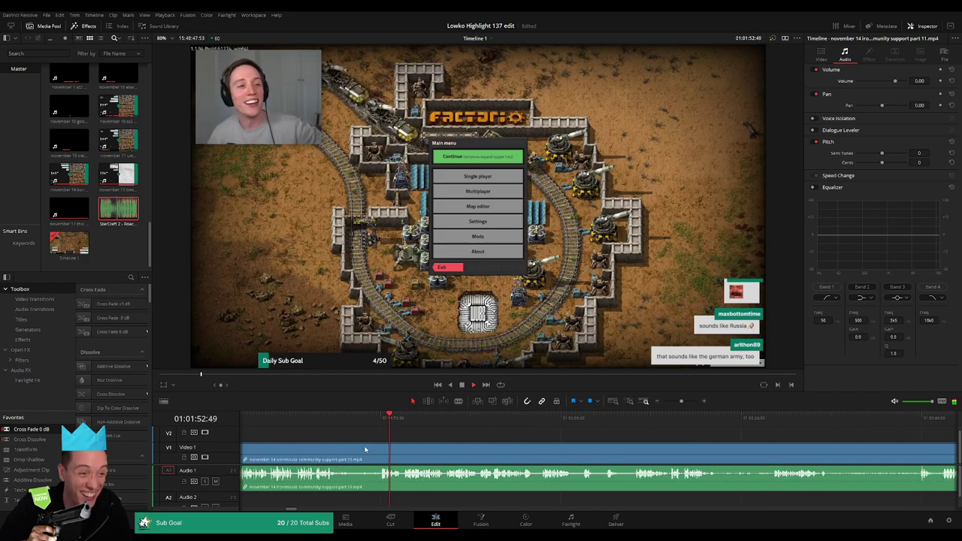
{"action": "key", "text": "b"}
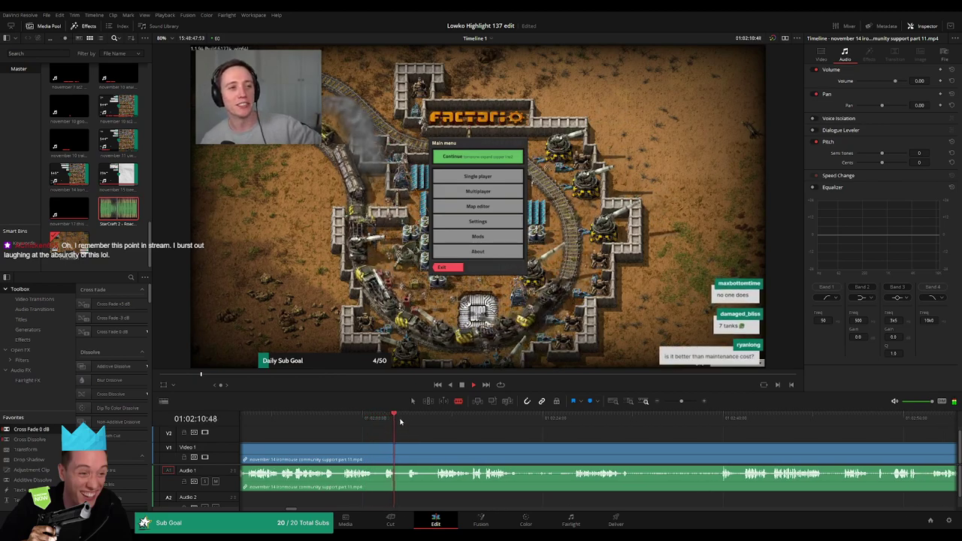
{"action": "left_click", "coordinate": [399, 449]}
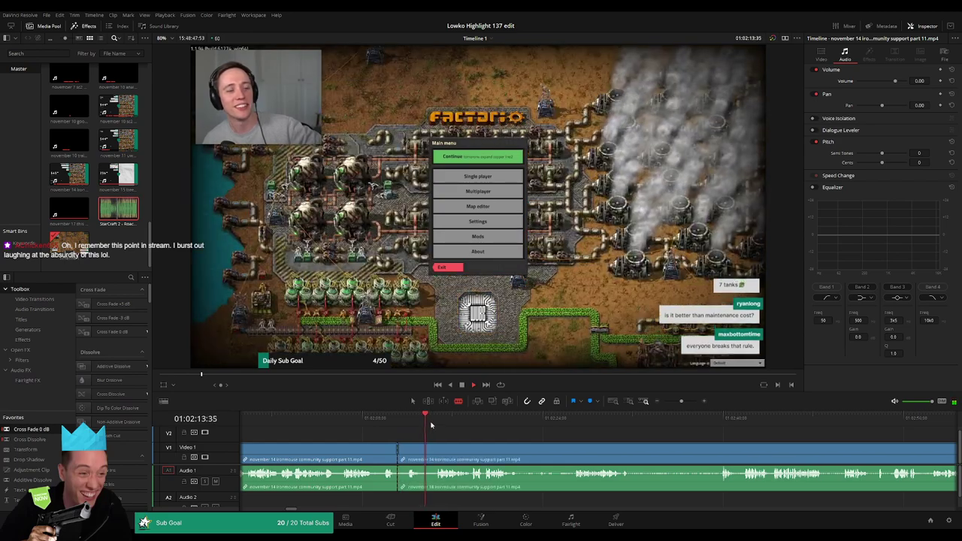
{"action": "left_click", "coordinate": [439, 448]}
{"action": "key", "text": "a"}
{"action": "left_click", "coordinate": [426, 453]}
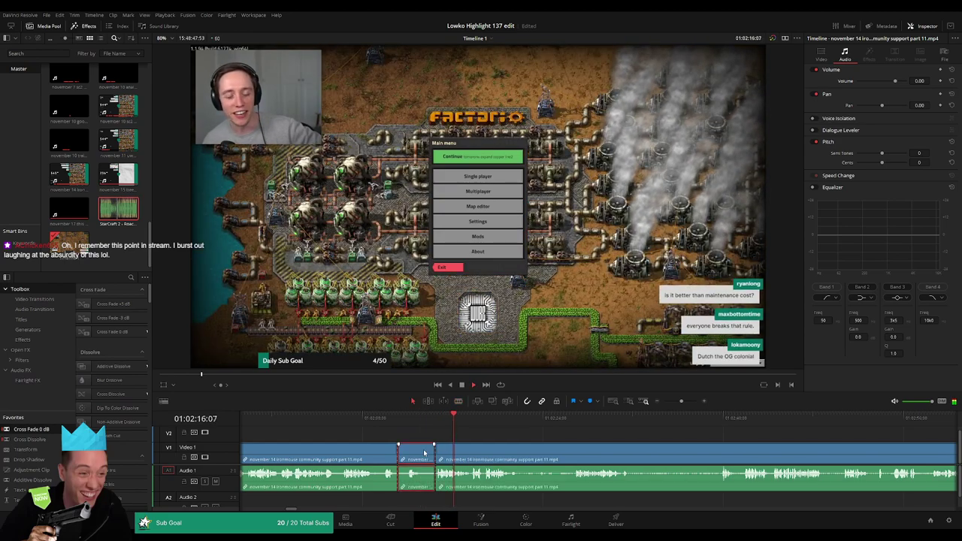
{"action": "key", "text": "BackSpace"}
{"action": "left_click", "coordinate": [425, 453]}
{"action": "key", "text": "BackSpace"}
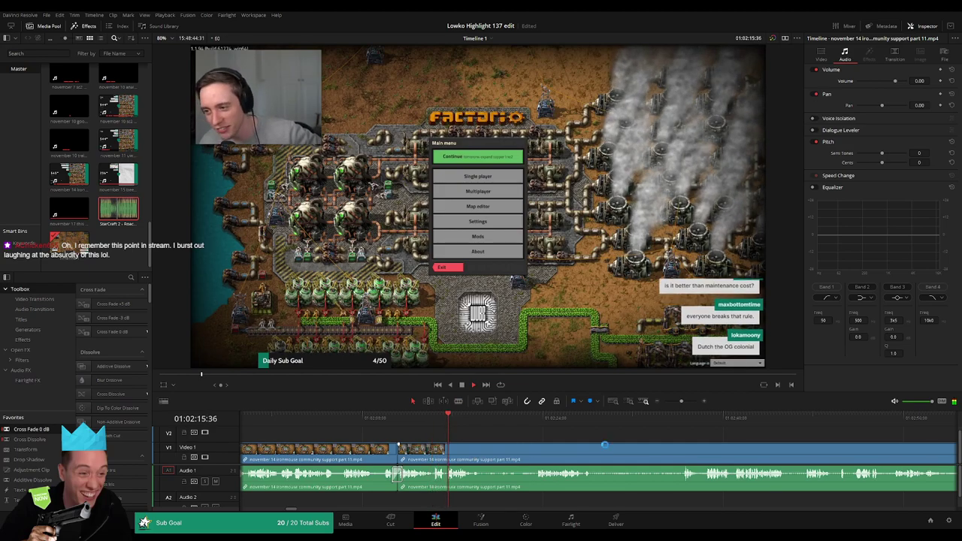
Isolate a very short segment at about 1:02:17 and mute its audio.
{"action": "left_click_drag", "start_coordinate": [602, 443], "coordinate": [474, 434]}
{"action": "left_click_drag", "start_coordinate": [680, 401], "coordinate": [687, 402]}
{"action": "left_click", "coordinate": [472, 422]}
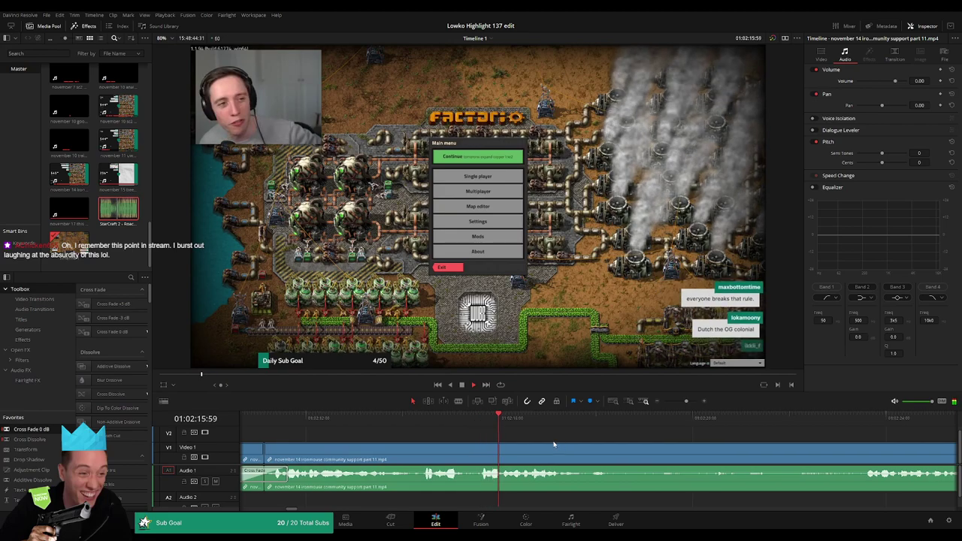
{"action": "left_click_drag", "start_coordinate": [556, 444], "coordinate": [501, 435]}
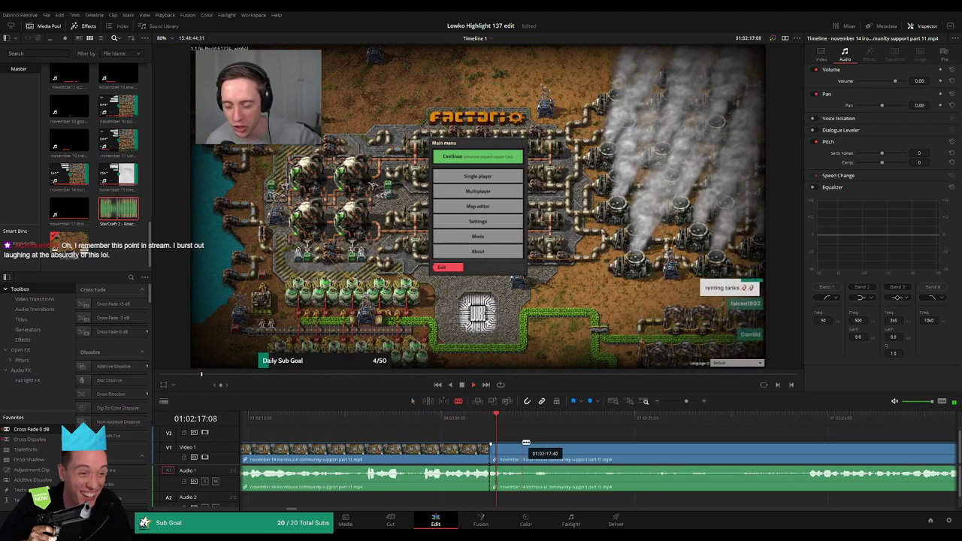
{"action": "key", "text": "space"}
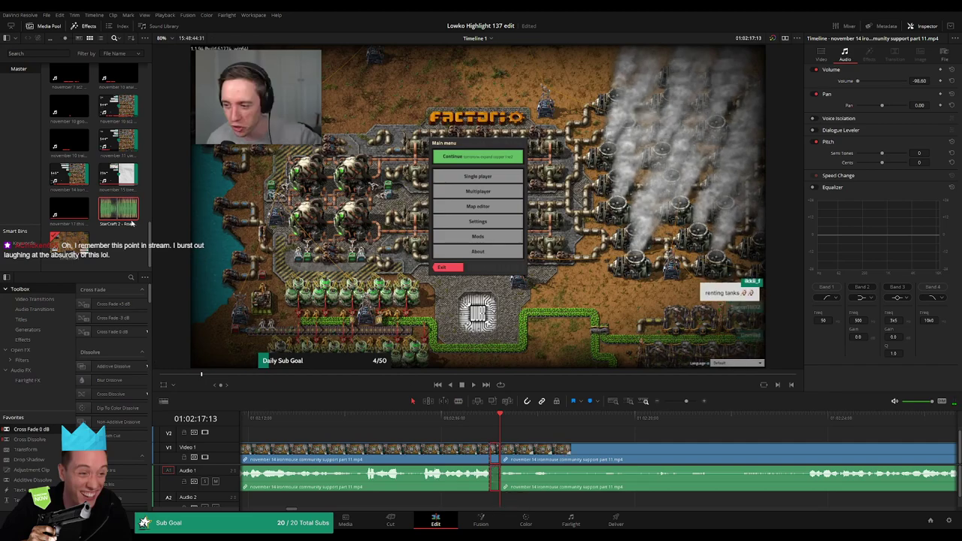
Place the StarCraft 2 Roach Quotes sound on Audio 2 beneath the muted segment and lower its volume to -23.
{"action": "left_click_drag", "start_coordinate": [131, 223], "coordinate": [494, 502]}
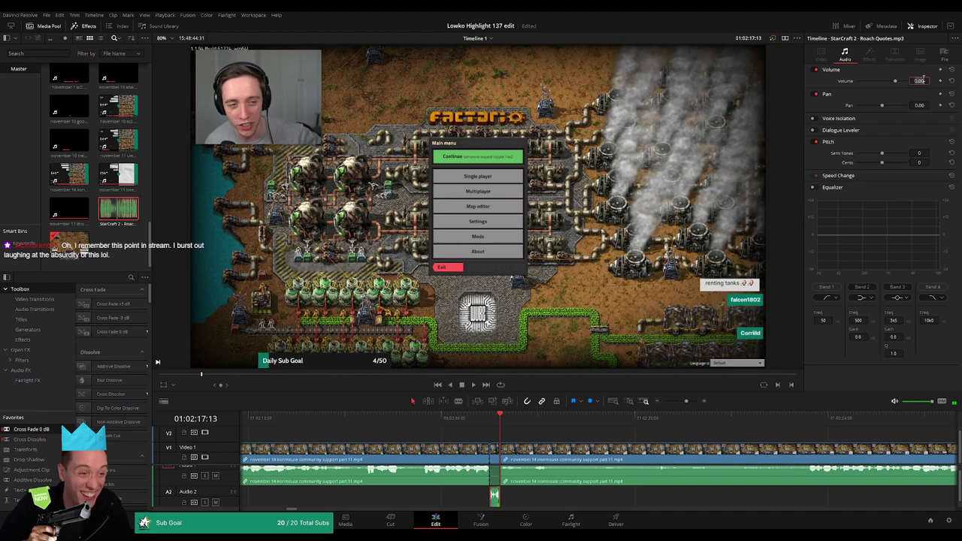
{"action": "key", "text": "space"}
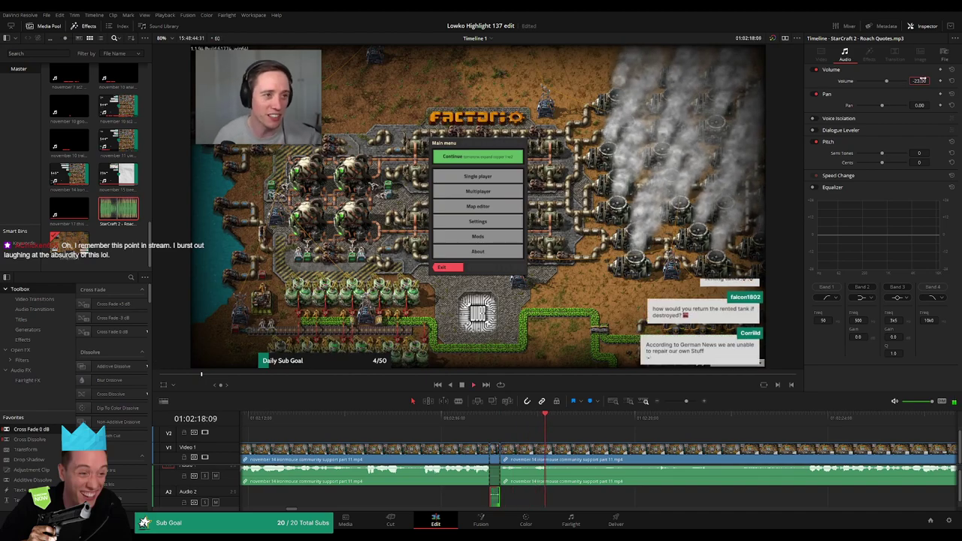
{"action": "left_click_drag", "start_coordinate": [686, 402], "coordinate": [682, 401]}
{"action": "left_click", "coordinate": [634, 489]}
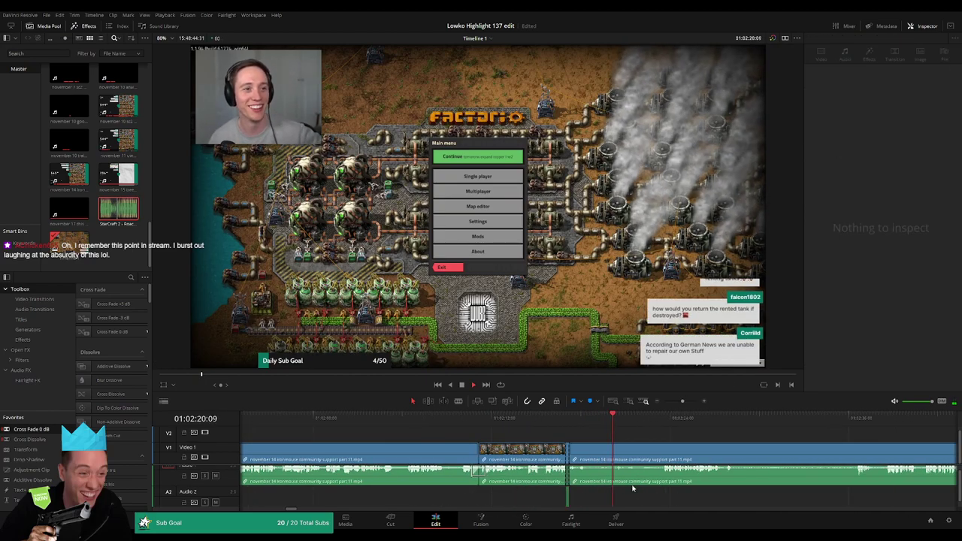
Play on and ripple-delete the short segment from about 1:02:22 to 1:02:23 in the part 11 clip.
{"action": "scroll", "coordinate": [633, 493], "scroll_direction": "up", "scroll_amount": 1}
{"action": "left_click", "coordinate": [70, 247]}
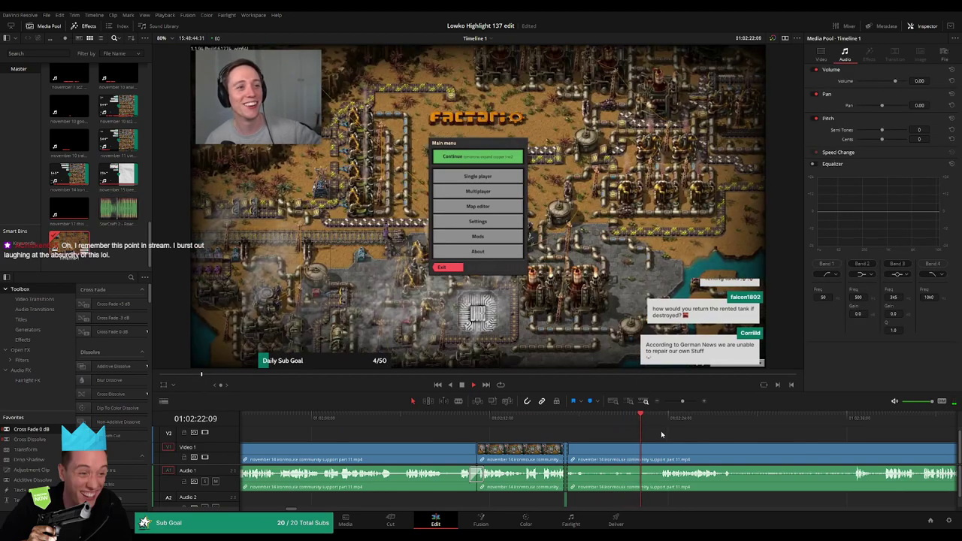
{"action": "left_click", "coordinate": [657, 422]}
{"action": "scroll", "coordinate": [602, 433], "scroll_direction": "right", "scroll_amount": 1}
{"action": "key", "text": "b"}
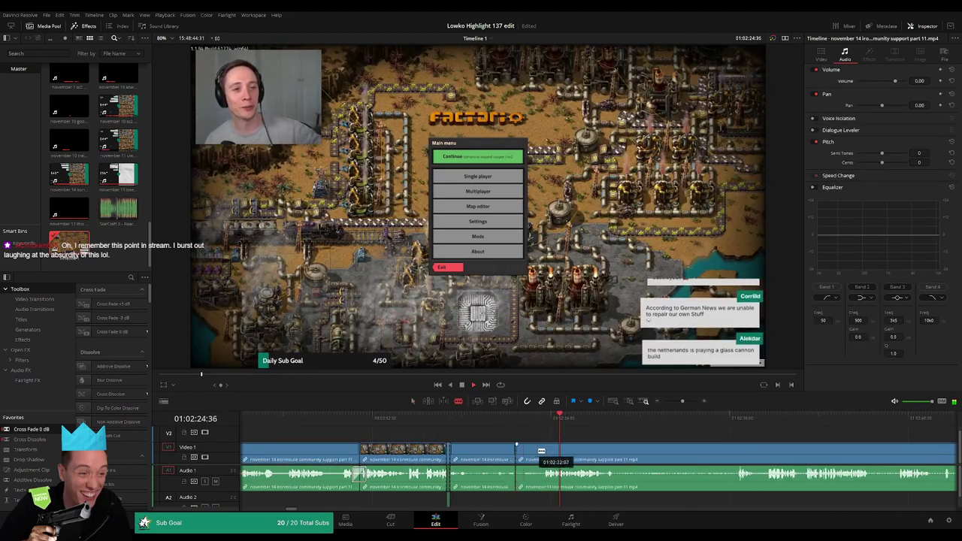
{"action": "left_click", "coordinate": [530, 452]}
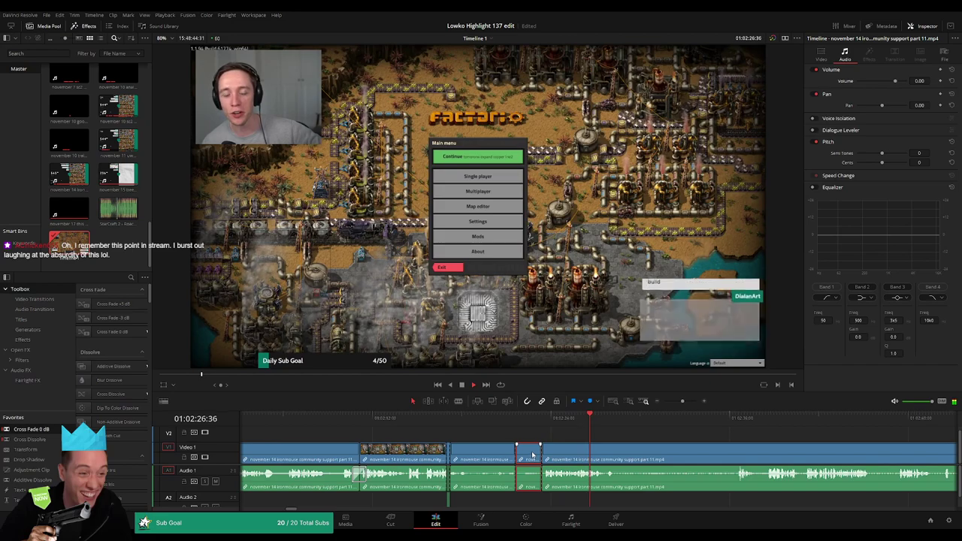
{"action": "key", "text": "BackSpace"}
{"action": "left_click", "coordinate": [532, 453]}
{"action": "key", "text": "BackSpace"}
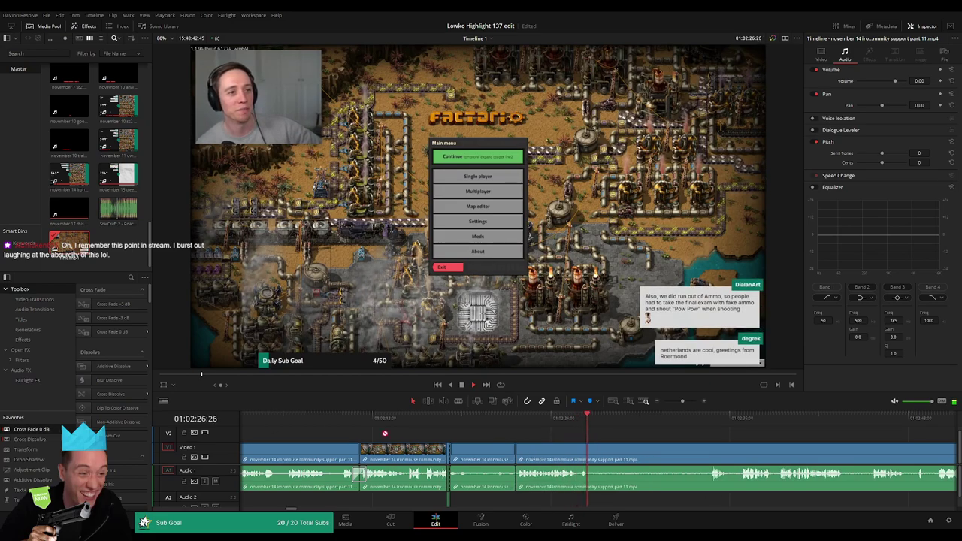
Ripple-delete the section from about 1:02:26:30 to 1:02:36:40 and cross-fade the audio join.
{"action": "key", "text": "b"}
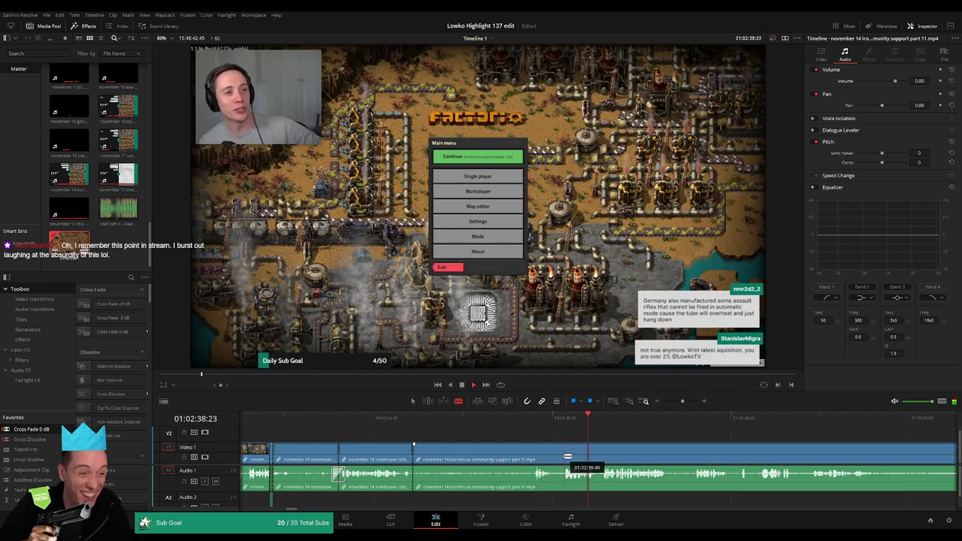
{"action": "left_click", "coordinate": [564, 456]}
{"action": "key", "text": "a"}
{"action": "left_click", "coordinate": [553, 456]}
{"action": "key", "text": "Delete"}
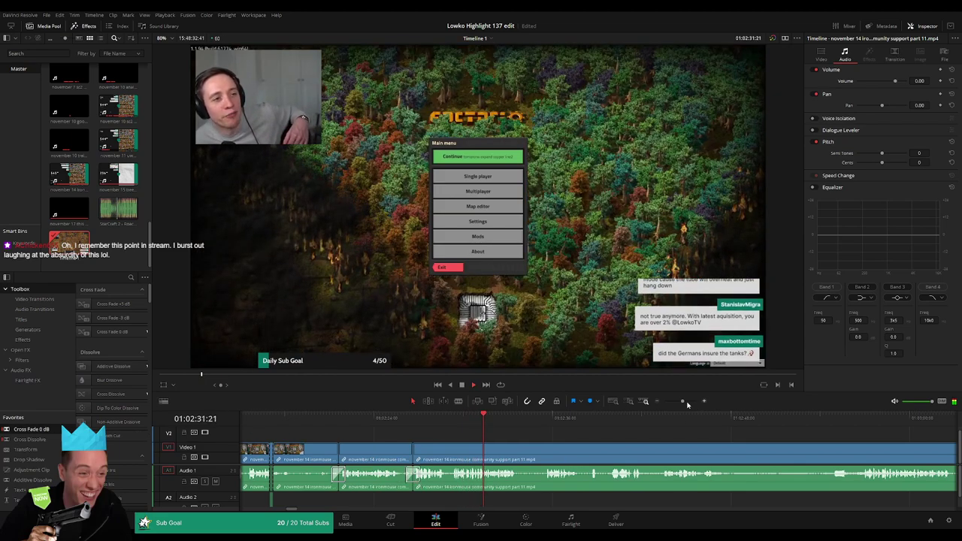
Cut out and ripple-delete the segment from about 1:02:33:40 to 1:02:35:30, cross-fading the audio join.
{"action": "key", "text": "b"}
{"action": "left_click", "coordinate": [518, 456]}
{"action": "left_click", "coordinate": [545, 453]}
{"action": "key", "text": "a"}
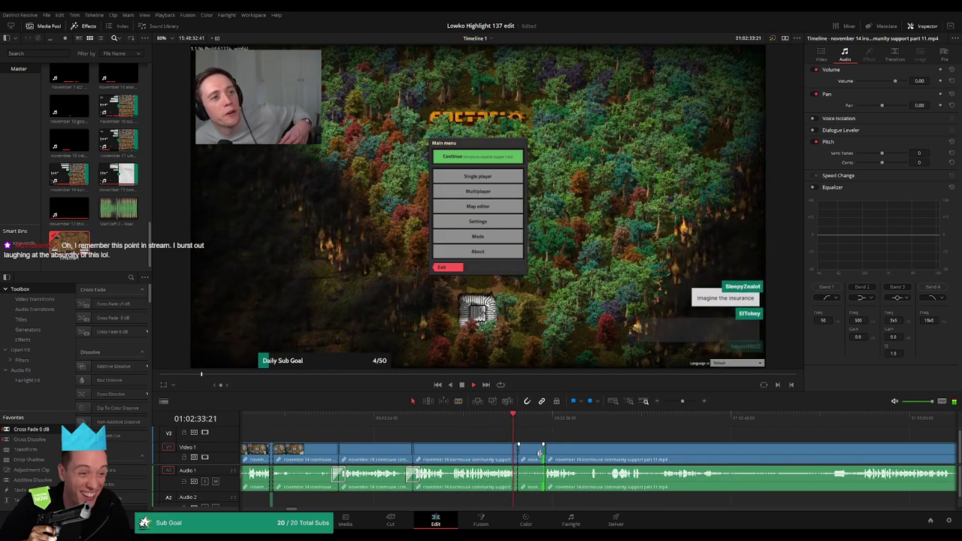
{"action": "left_click", "coordinate": [531, 456]}
{"action": "key", "text": "Delete"}
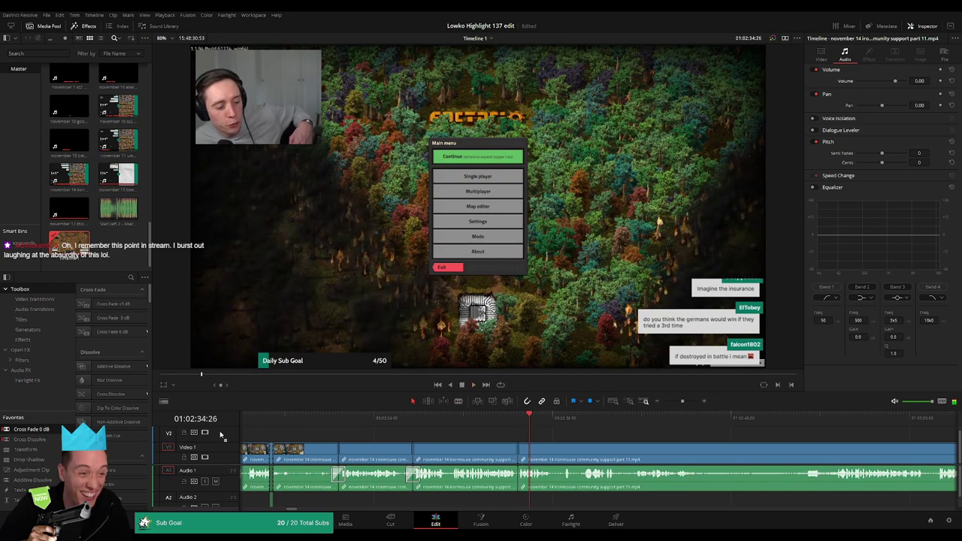
Ripple-delete a very short segment starting at about 1:02:40 and cross-fade the audio join.
{"action": "left_click_drag", "start_coordinate": [633, 458], "coordinate": [485, 442]}
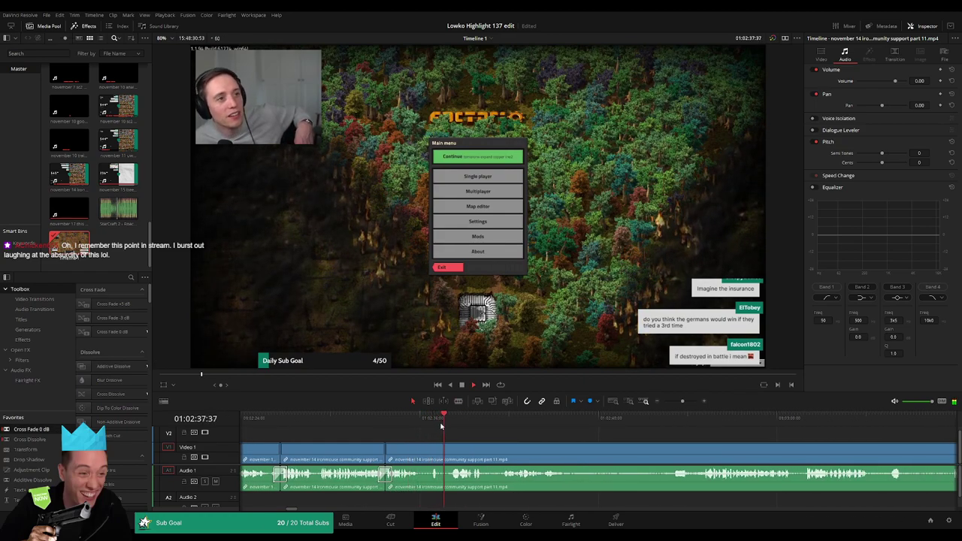
{"action": "scroll", "coordinate": [496, 434], "scroll_direction": "right", "scroll_amount": 1}
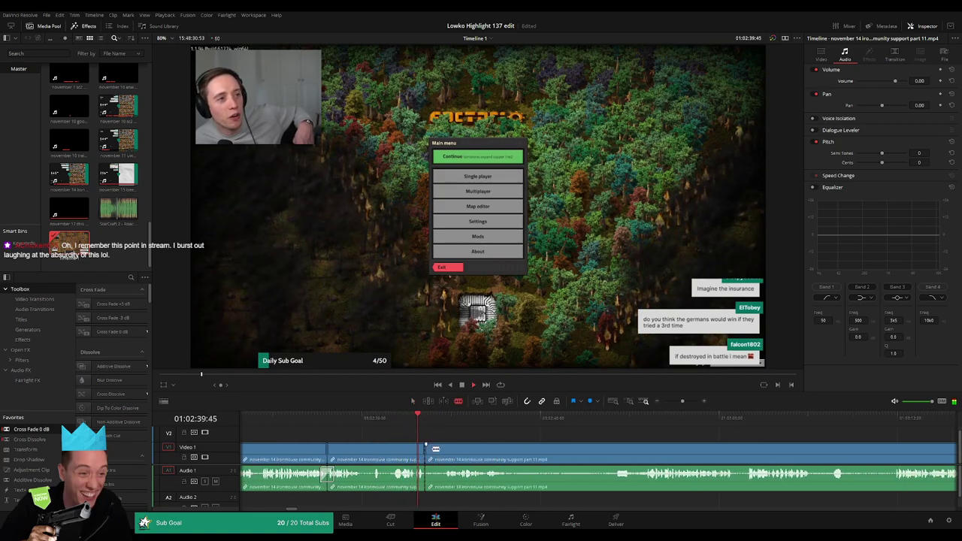
{"action": "key", "text": "Delete"}
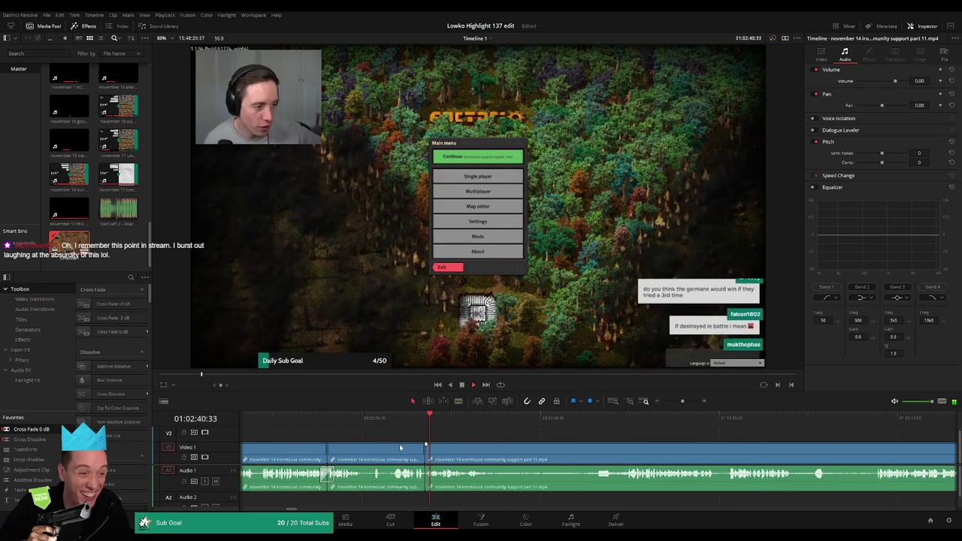
Cut out and ripple-delete the section from about 1:02:44:40 to 1:02:53:50, then cross-fade the audio join.
{"action": "key", "text": "b"}
{"action": "left_click", "coordinate": [492, 467]}
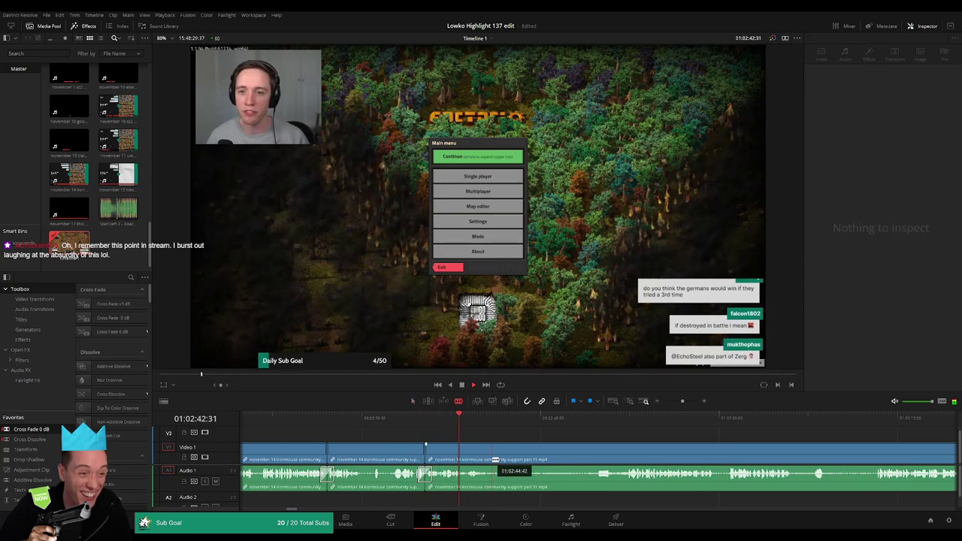
{"action": "left_click", "coordinate": [598, 423]}
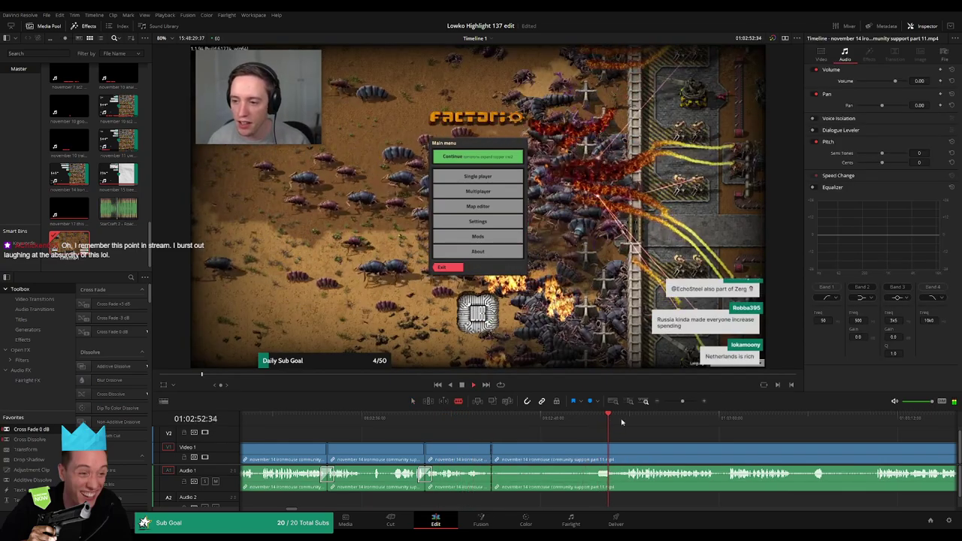
{"action": "left_click", "coordinate": [627, 450]}
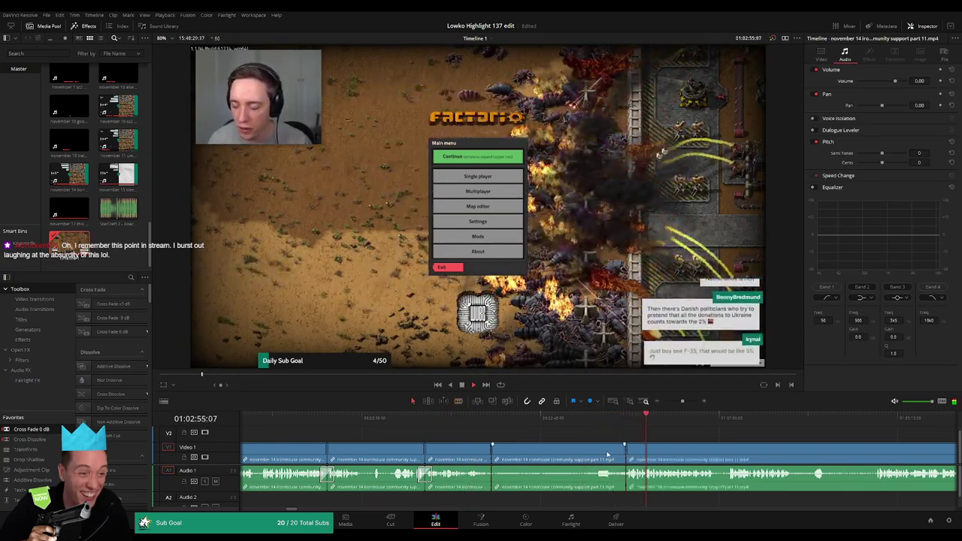
{"action": "key", "text": "a"}
{"action": "left_click", "coordinate": [609, 453]}
{"action": "key", "text": "Delete"}
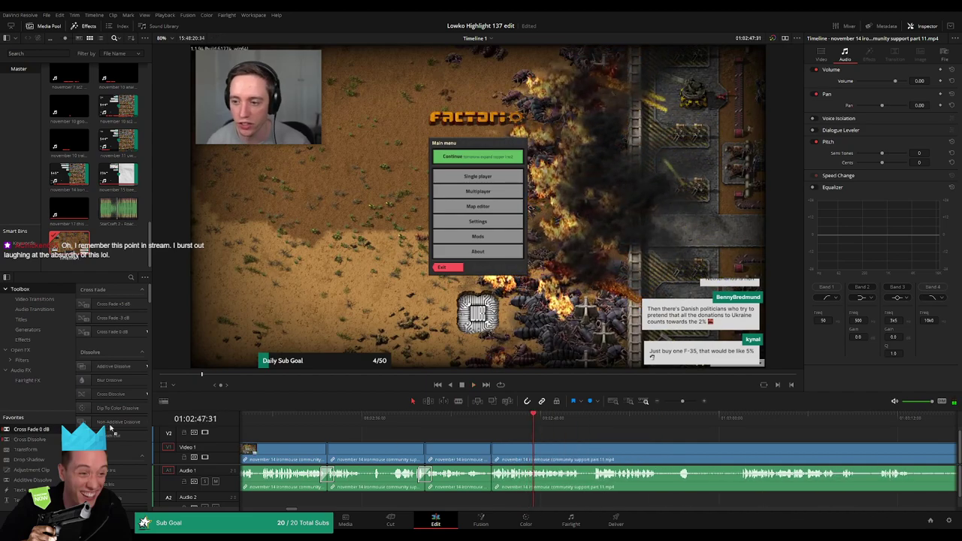
{"action": "left_click_drag", "start_coordinate": [492, 487], "coordinate": [491, 483]}
Ripple-delete a segment of about one second starting at about 1:02:50:40 and cross-fade the audio join.
{"action": "scroll", "coordinate": [532, 457], "scroll_direction": "right", "scroll_amount": 3}
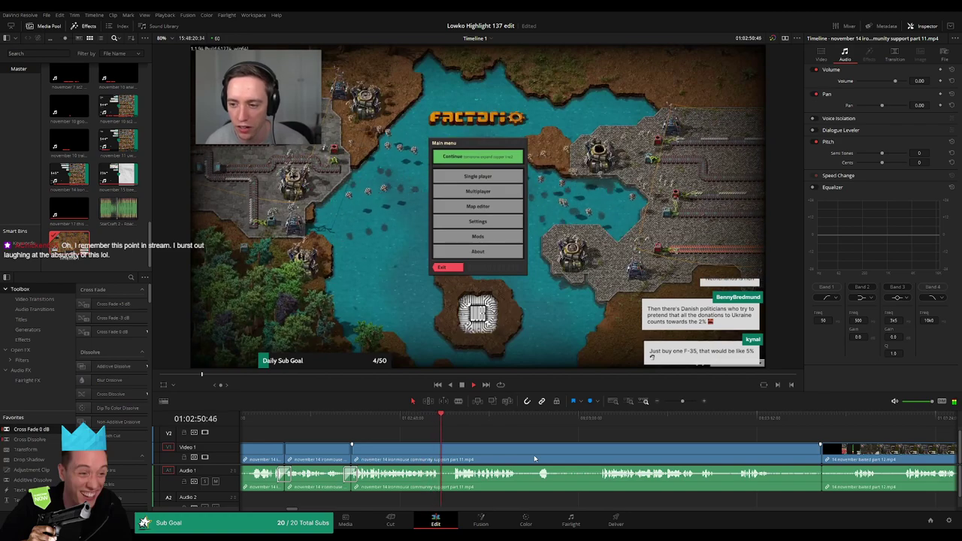
{"action": "left_click", "coordinate": [441, 451]}
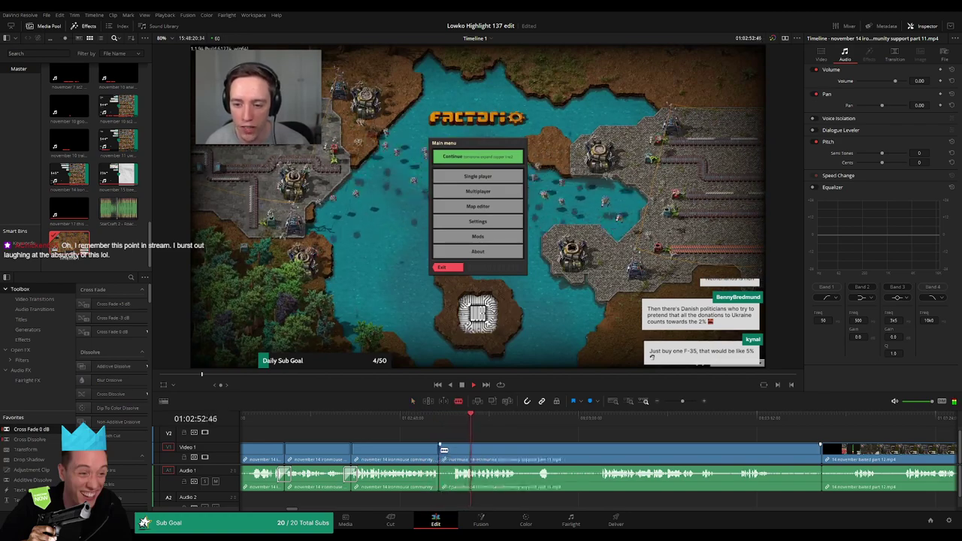
{"action": "key", "text": "Delete"}
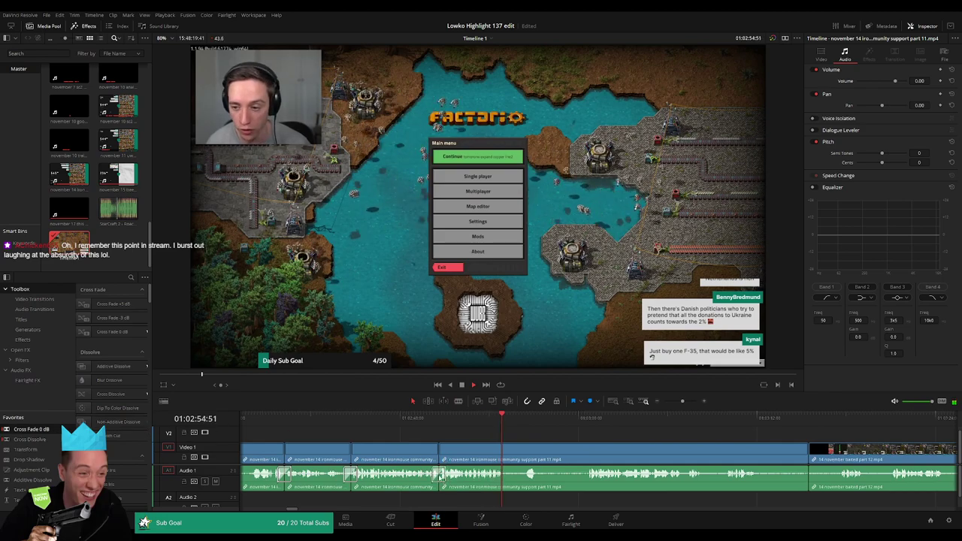
Cut out and ripple-delete the segment from about 1:02:57:30 to 1:03:00:30, cross-fading the audio join.
{"action": "left_click_drag", "start_coordinate": [580, 456], "coordinate": [479, 449]}
{"action": "left_click_drag", "start_coordinate": [453, 418], "coordinate": [485, 419]}
{"action": "key", "text": "b"}
{"action": "left_click", "coordinate": [442, 451]}
{"action": "left_click", "coordinate": [487, 451]}
{"action": "key", "text": "a"}
{"action": "left_click", "coordinate": [475, 452]}
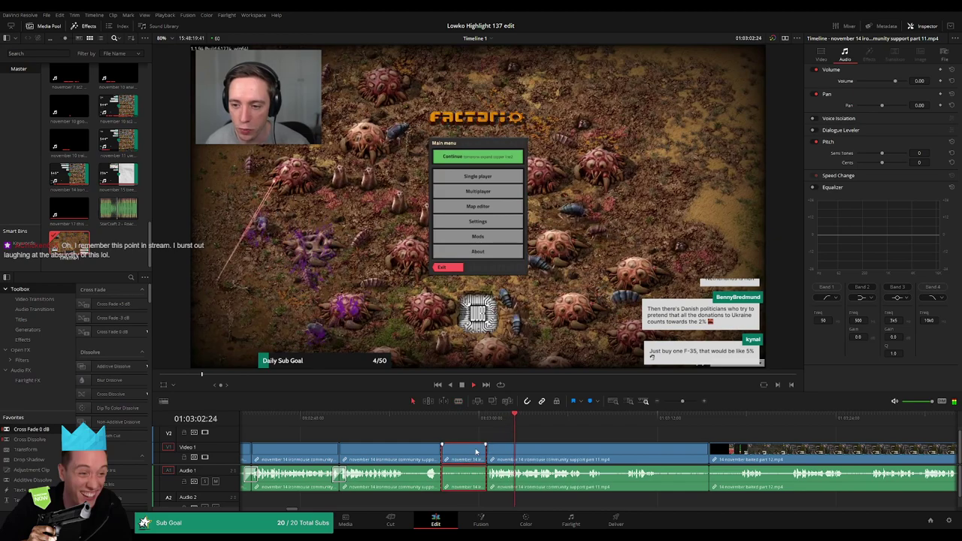
{"action": "key", "text": "Delete"}
{"action": "key", "text": "space"}
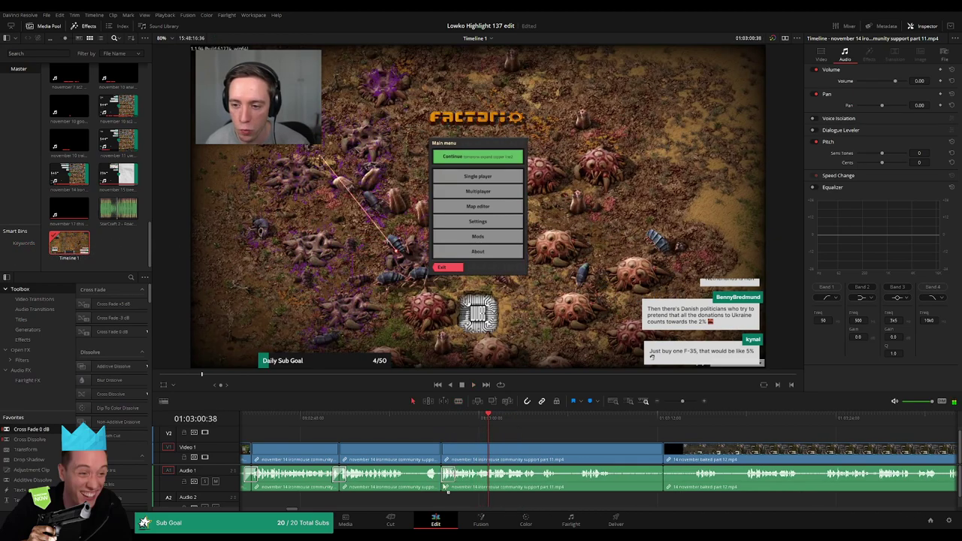
{"action": "key", "text": "space"}
Split the clip at about 1:03:09:30, isolate the segment from about 1:03:07:25 to 1:03:07:39 and mute its audio.
{"action": "scroll", "coordinate": [492, 448], "scroll_direction": "right", "scroll_amount": 3}
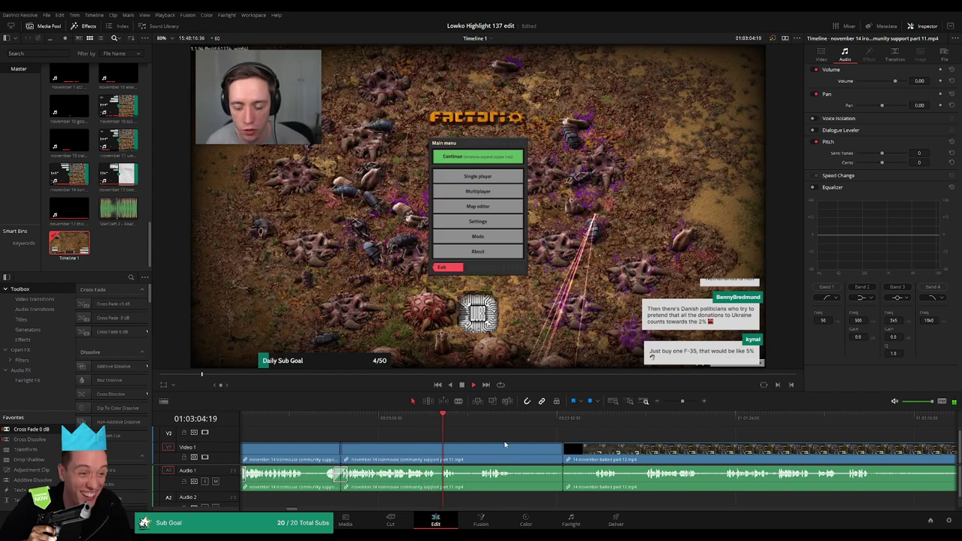
{"action": "scroll", "coordinate": [475, 426], "scroll_direction": "right", "scroll_amount": 2}
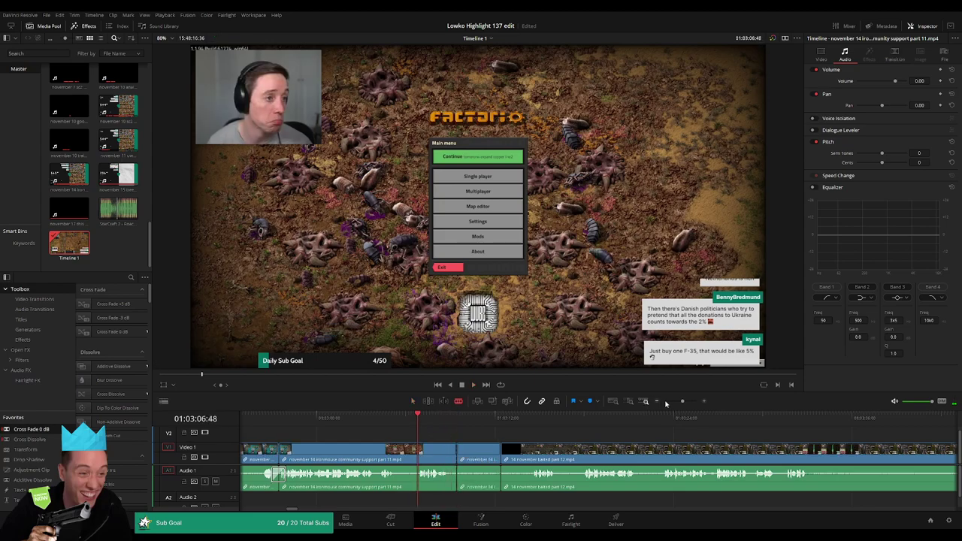
{"action": "left_click_drag", "start_coordinate": [682, 401], "coordinate": [689, 402]}
{"action": "key", "text": "space"}
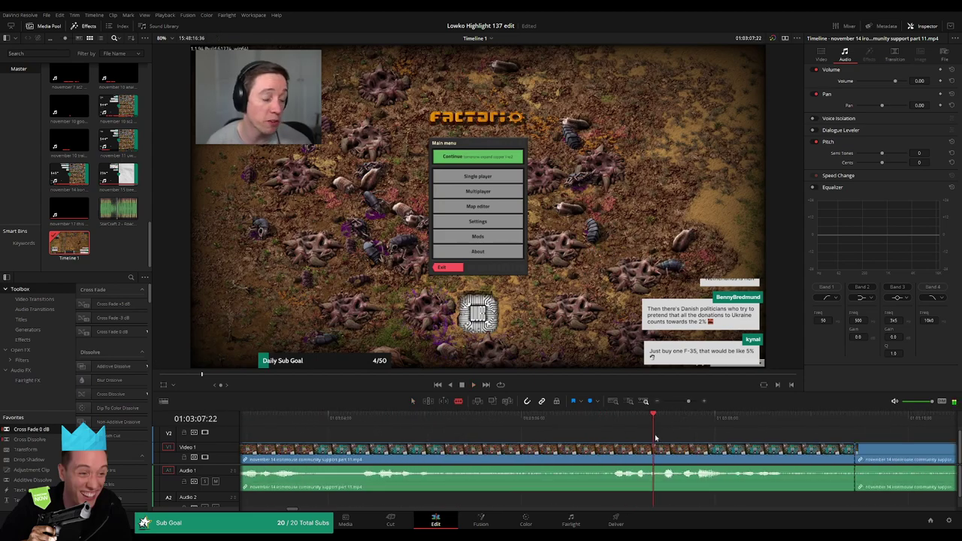
{"action": "left_click", "coordinate": [658, 453]}
{"action": "left_click", "coordinate": [681, 420]}
{"action": "left_click", "coordinate": [681, 472]}
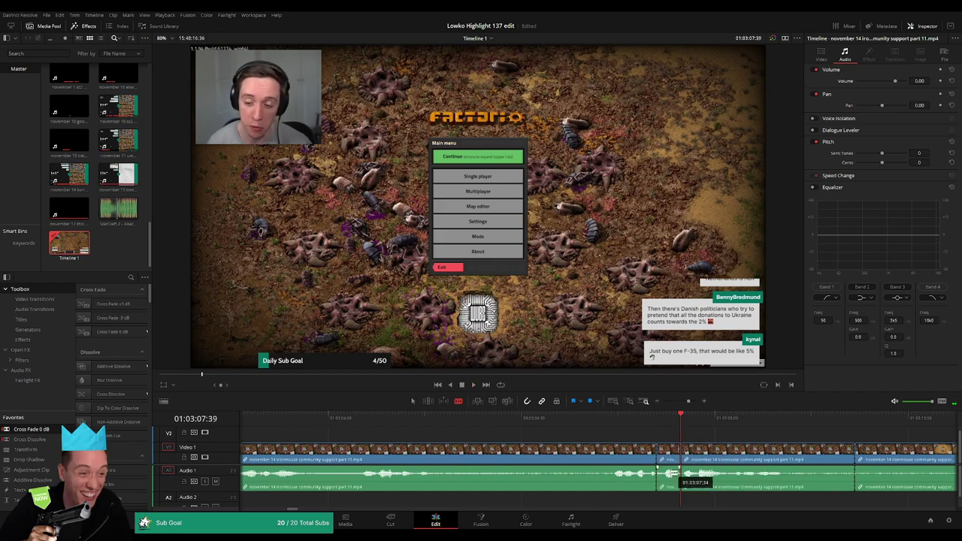
{"action": "key", "text": "a"}
{"action": "left_click", "coordinate": [669, 476], "text": "alt"}
{"action": "key", "text": "d"}
Place the StarCraft 2 Roach Quotes sound on Audio 2, trimmed to the muted segment, at volume -23.
{"action": "left_click_drag", "start_coordinate": [118, 210], "coordinate": [640, 501]}
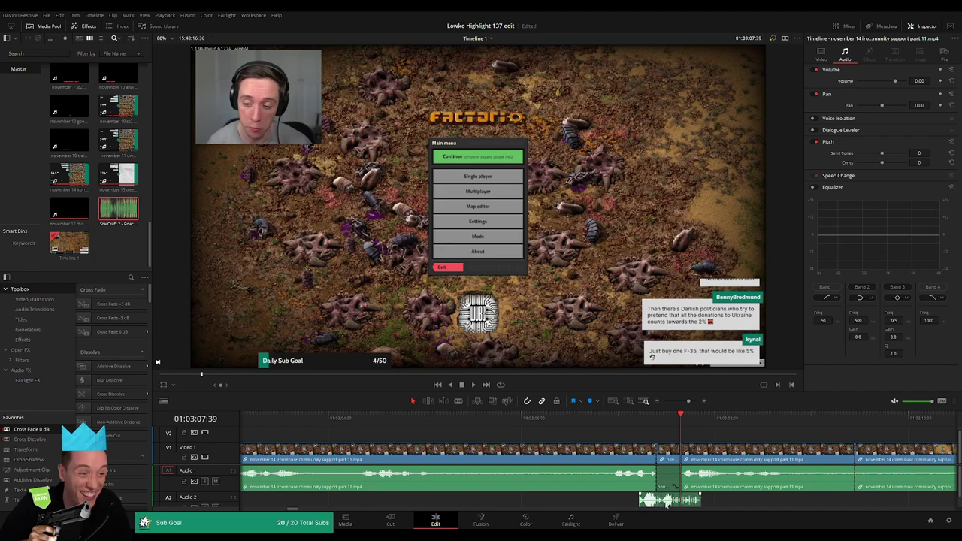
{"action": "left_click_drag", "start_coordinate": [711, 506], "coordinate": [695, 506]}
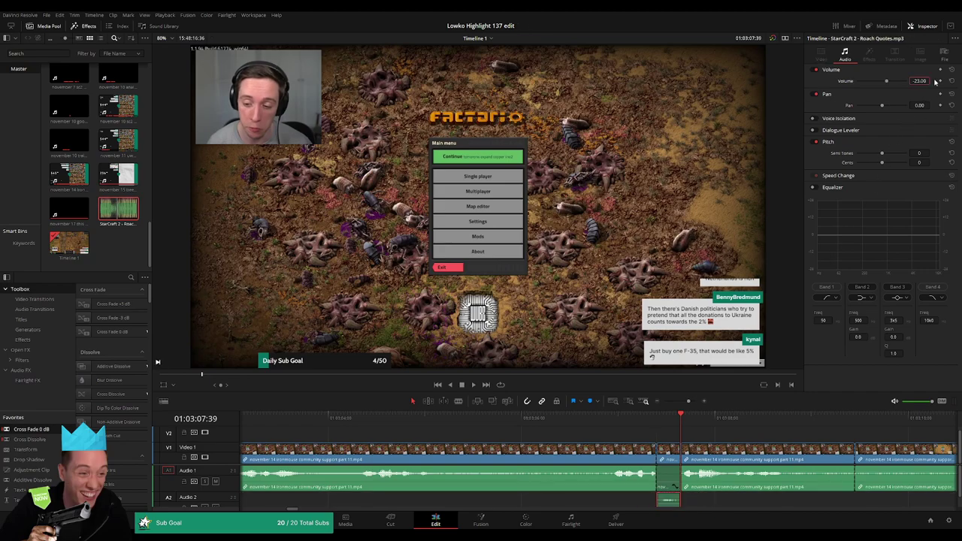
Mute a short segment ending at about 1:03:08:54 and cover it on Audio 2 with the trimmed Roach Quotes sound at volume -23.
{"action": "key", "text": "space"}
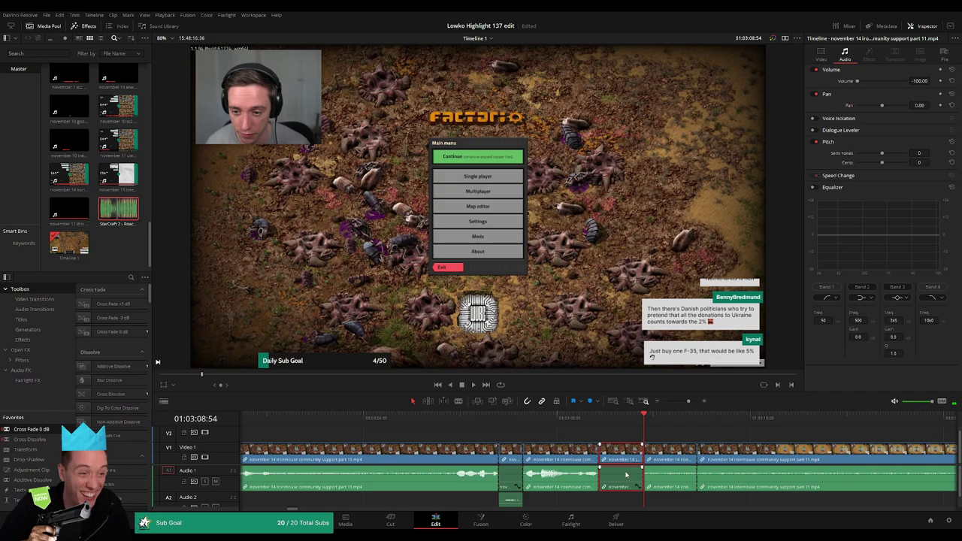
{"action": "left_click_drag", "start_coordinate": [128, 218], "coordinate": [600, 500]}
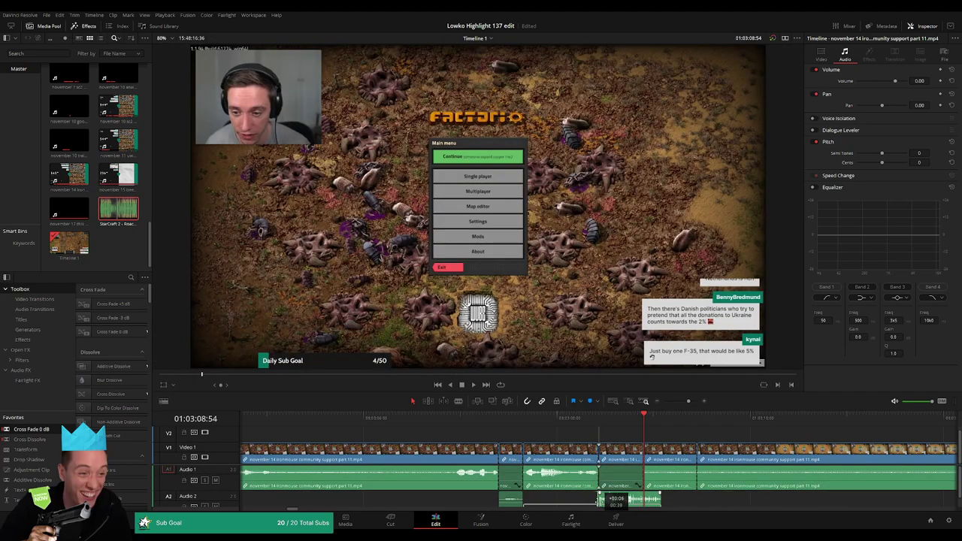
{"action": "left_click_drag", "start_coordinate": [662, 502], "coordinate": [643, 502]}
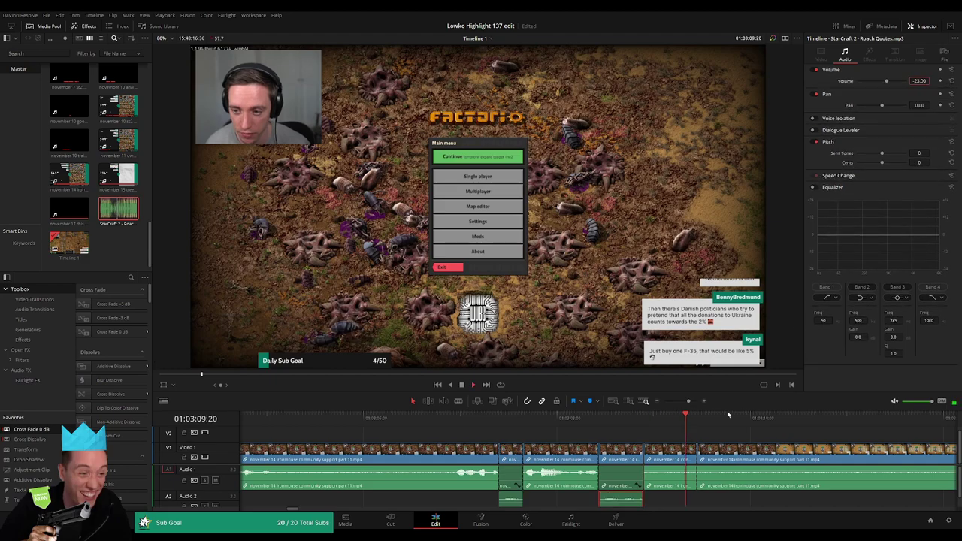
Ripple-delete the leftover end of the part 11 clip just before the 14 november baited part 12 clip.
{"action": "left_click", "coordinate": [682, 403]}
{"action": "left_click", "coordinate": [637, 438]}
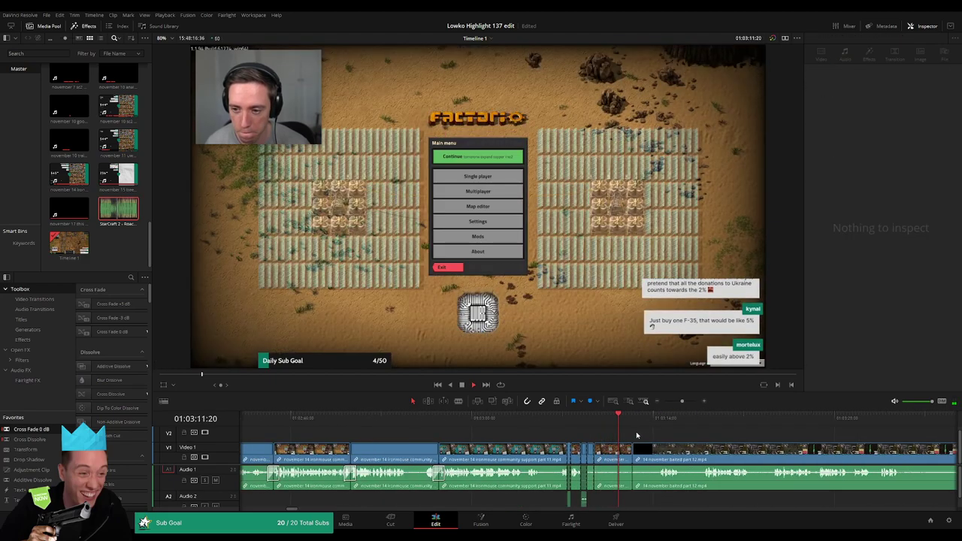
{"action": "left_click_drag", "start_coordinate": [637, 436], "coordinate": [557, 433]}
{"action": "left_click", "coordinate": [543, 454]}
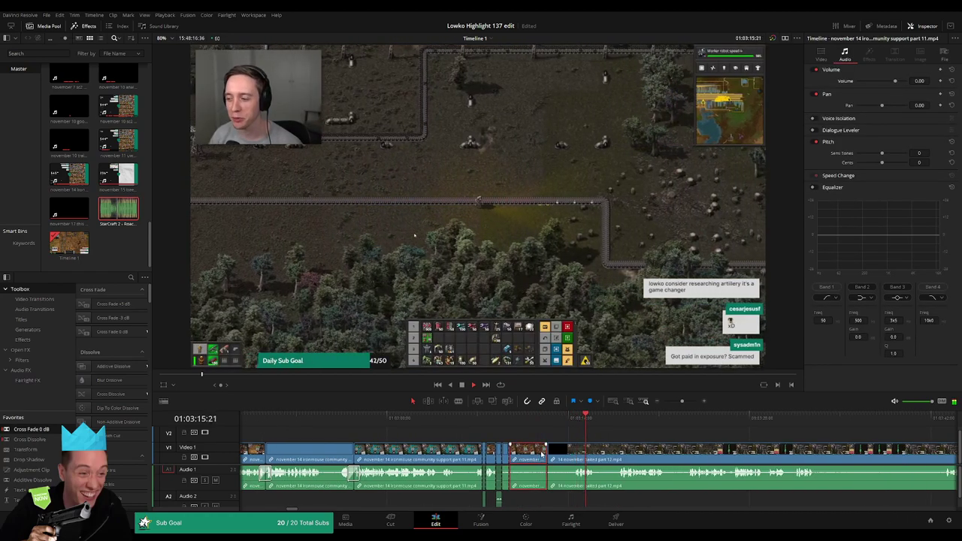
{"action": "key", "text": "Delete"}
Skim the 14 november baited part 12 clip from its start to about 1:06:57 to locate where the usable section begins.
{"action": "left_click", "coordinate": [581, 421]}
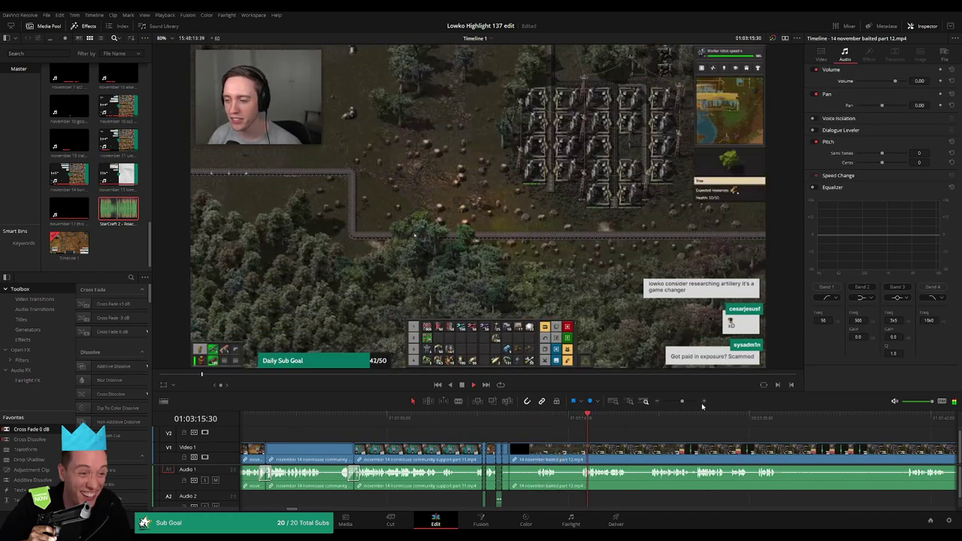
{"action": "left_click_drag", "start_coordinate": [682, 402], "coordinate": [675, 404]}
{"action": "left_click", "coordinate": [652, 422]}
{"action": "left_click_drag", "start_coordinate": [711, 445], "coordinate": [537, 438]}
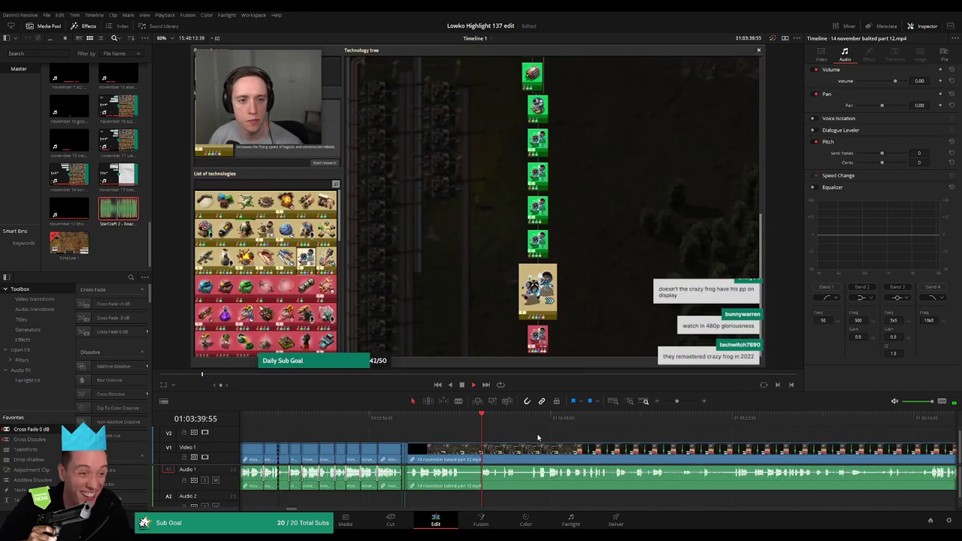
{"action": "left_click", "coordinate": [571, 419]}
{"action": "left_click", "coordinate": [644, 418]}
{"action": "left_click", "coordinate": [738, 419]}
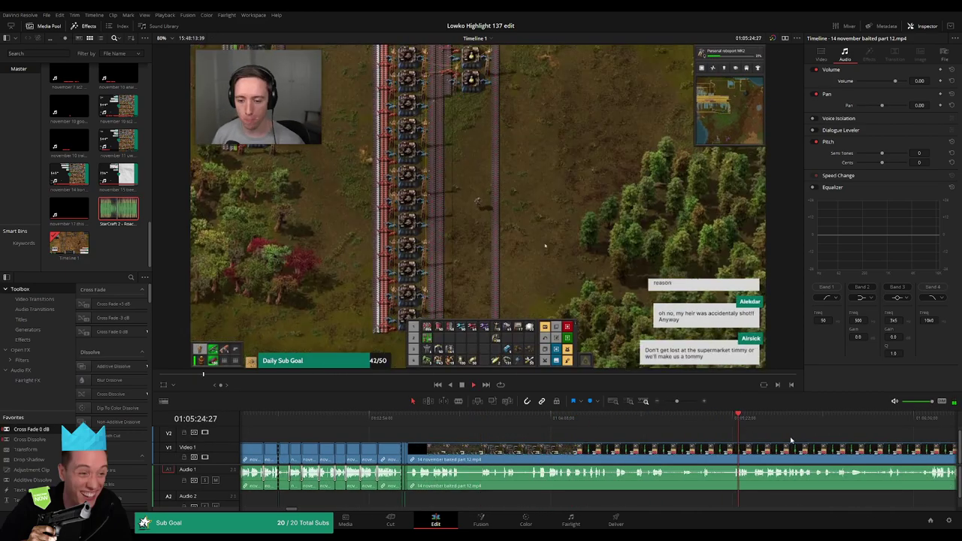
{"action": "left_click_drag", "start_coordinate": [797, 440], "coordinate": [513, 438]}
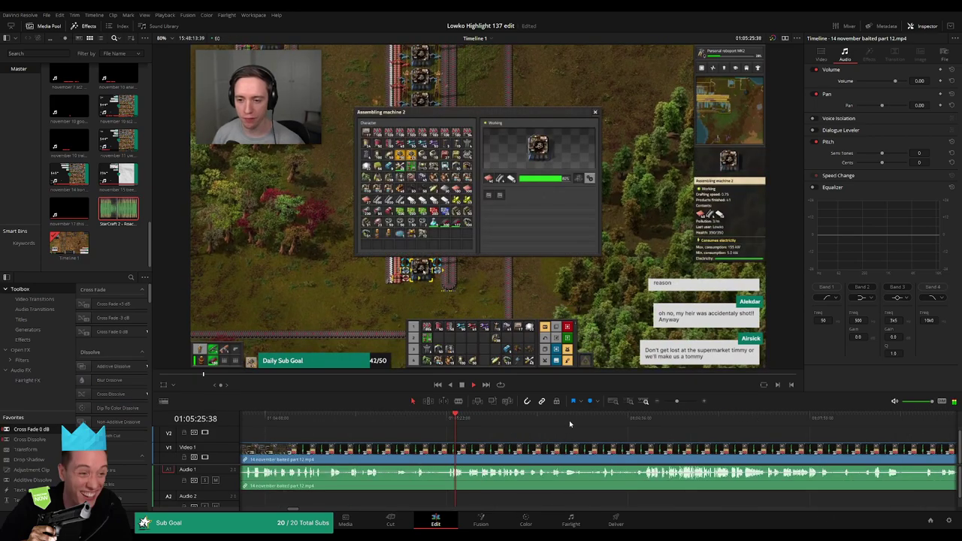
{"action": "left_click", "coordinate": [569, 423]}
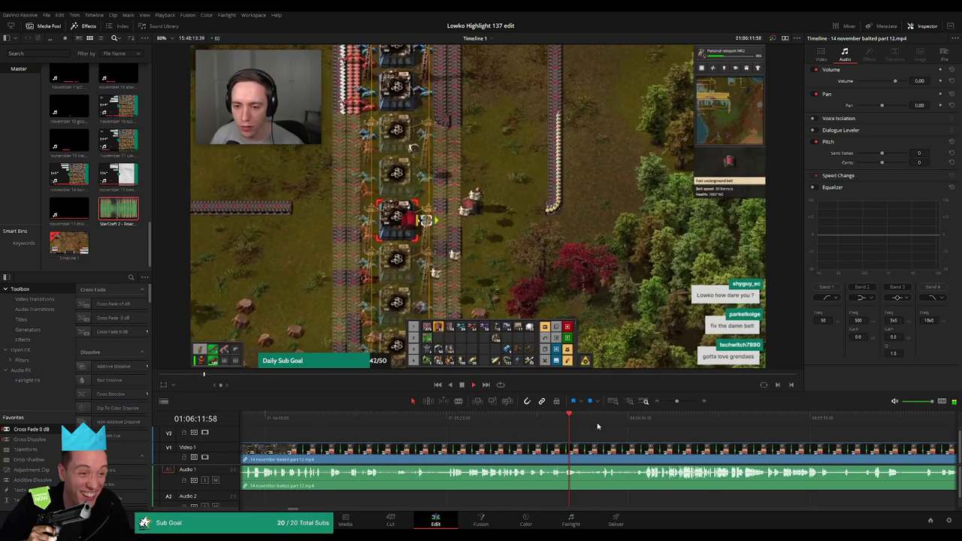
{"action": "left_click", "coordinate": [604, 424]}
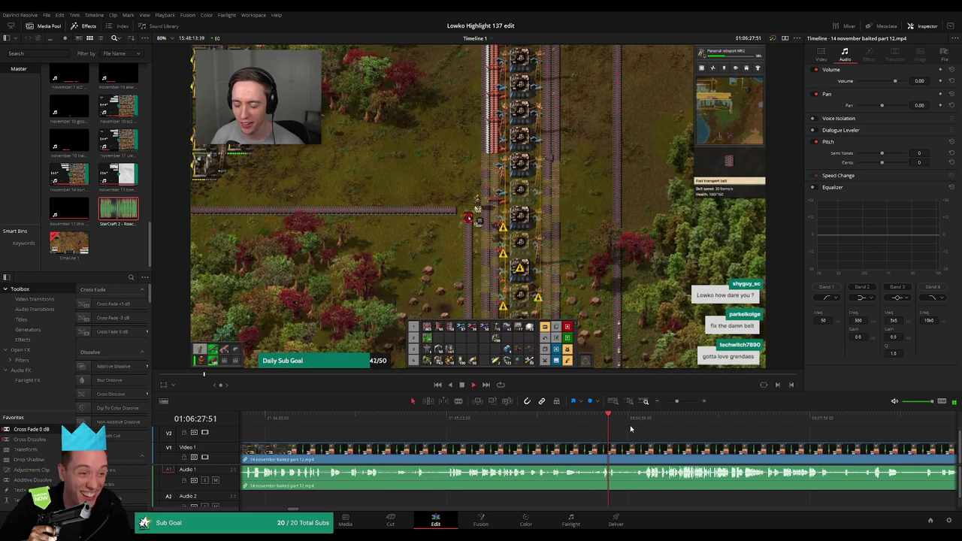
{"action": "left_click", "coordinate": [644, 422]}
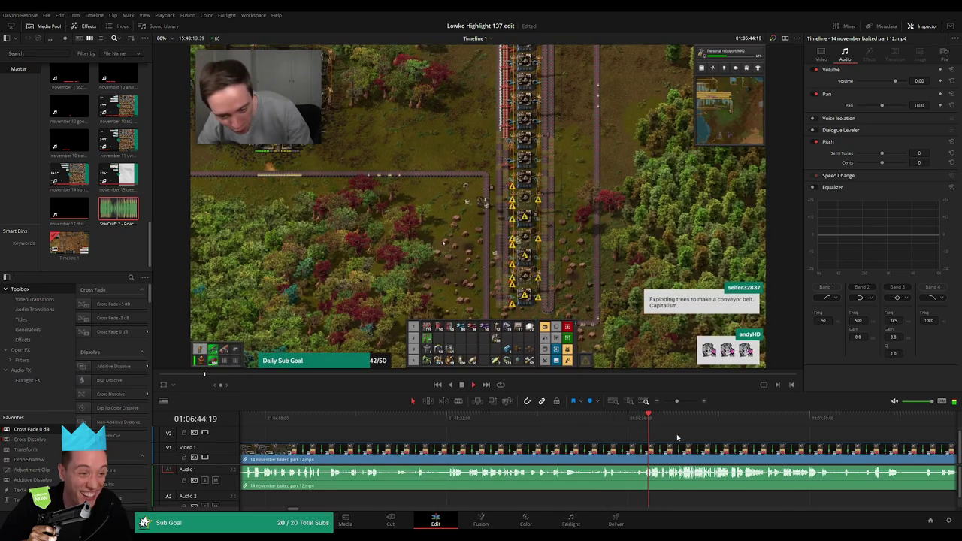
{"action": "left_click_drag", "start_coordinate": [676, 402], "coordinate": [678, 404]}
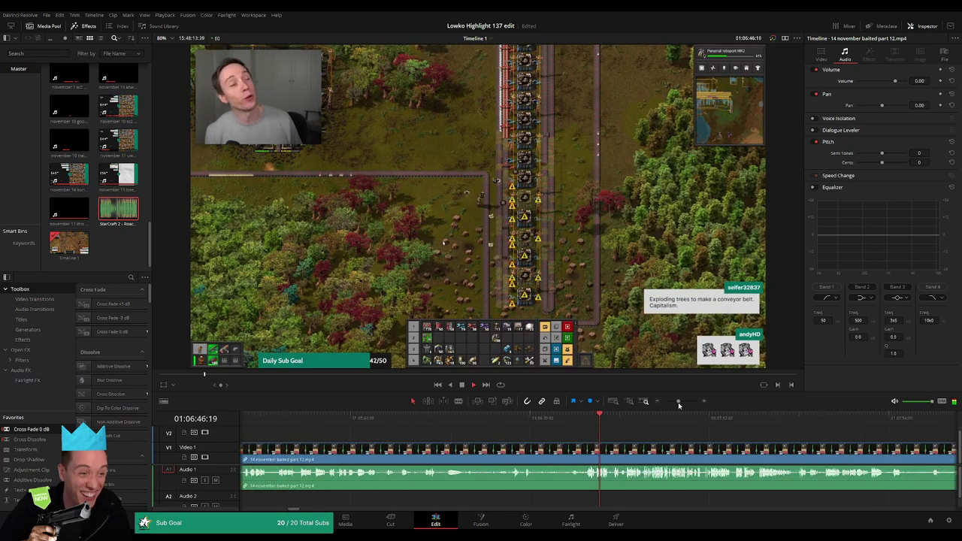
{"action": "left_click", "coordinate": [644, 423]}
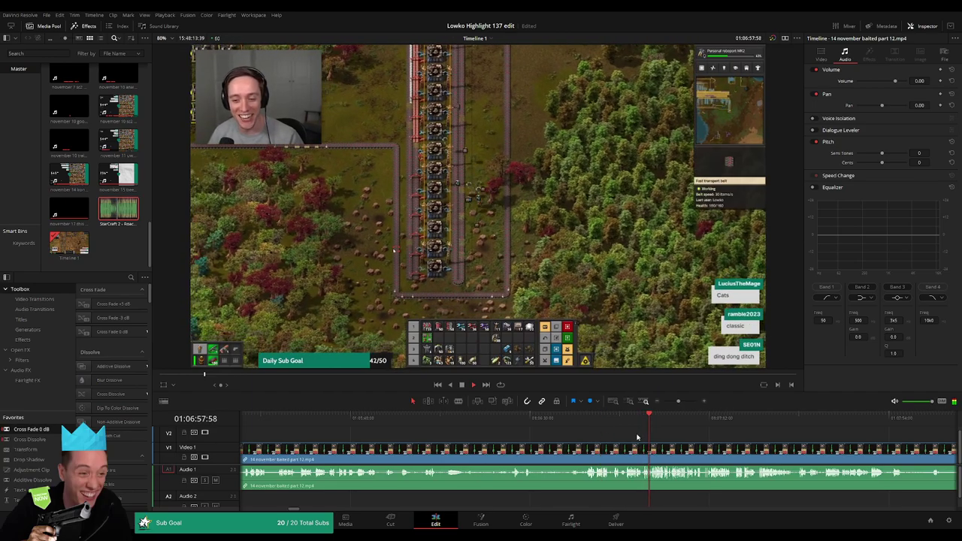
Split the 14 november baited part 12 clip at about 1:06:24 and ripple-delete everything in it before the cut.
{"action": "left_click", "coordinate": [569, 422]}
{"action": "left_click", "coordinate": [512, 420]}
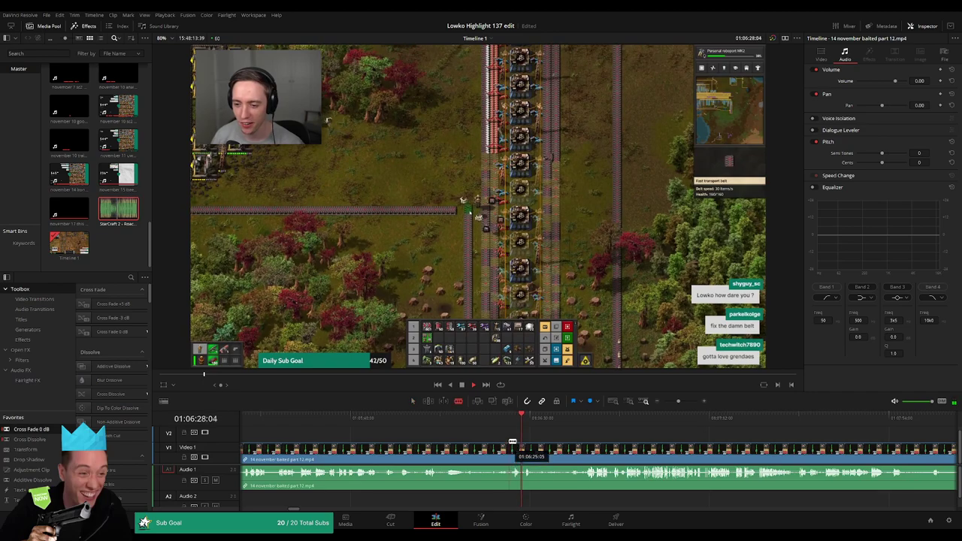
{"action": "left_click", "coordinate": [500, 418]}
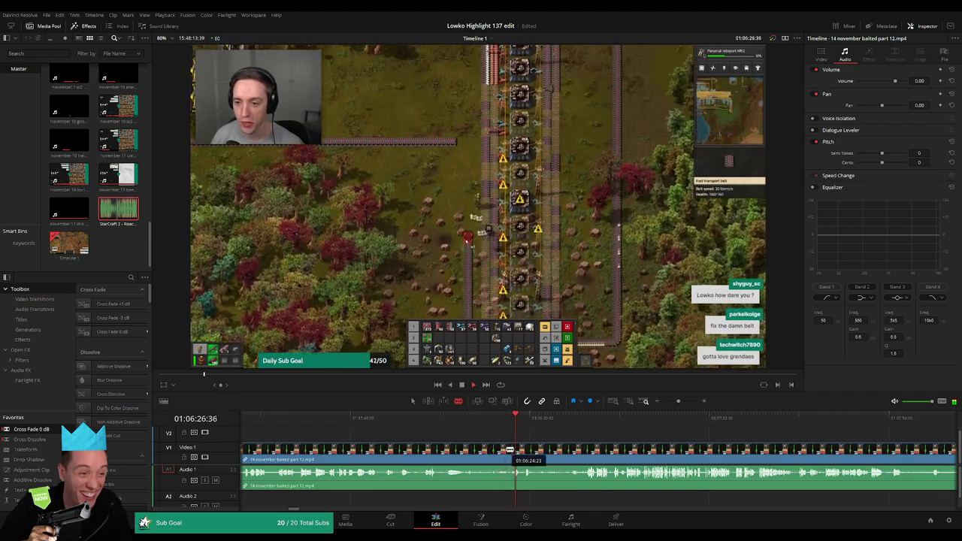
{"action": "left_click", "coordinate": [509, 449]}
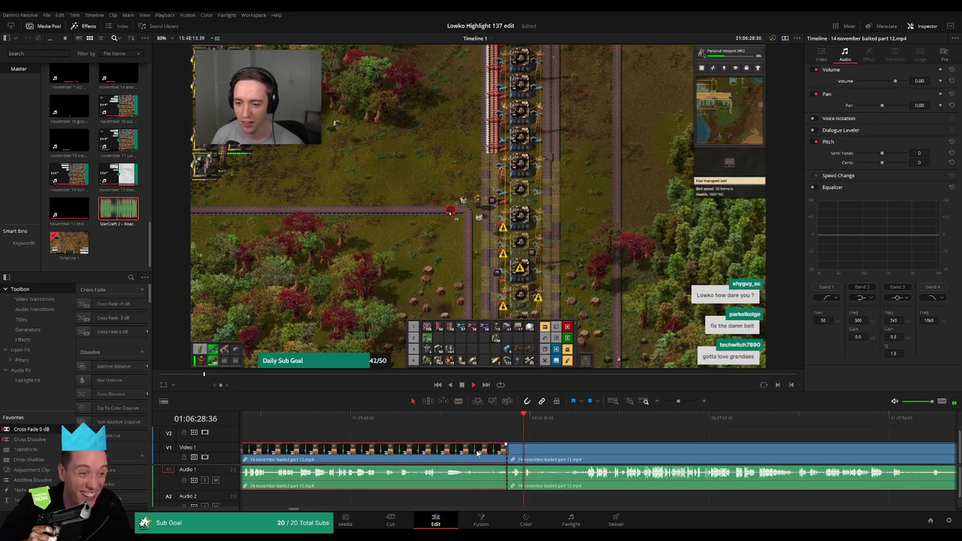
{"action": "key", "text": "Delete"}
{"action": "key", "text": "space"}
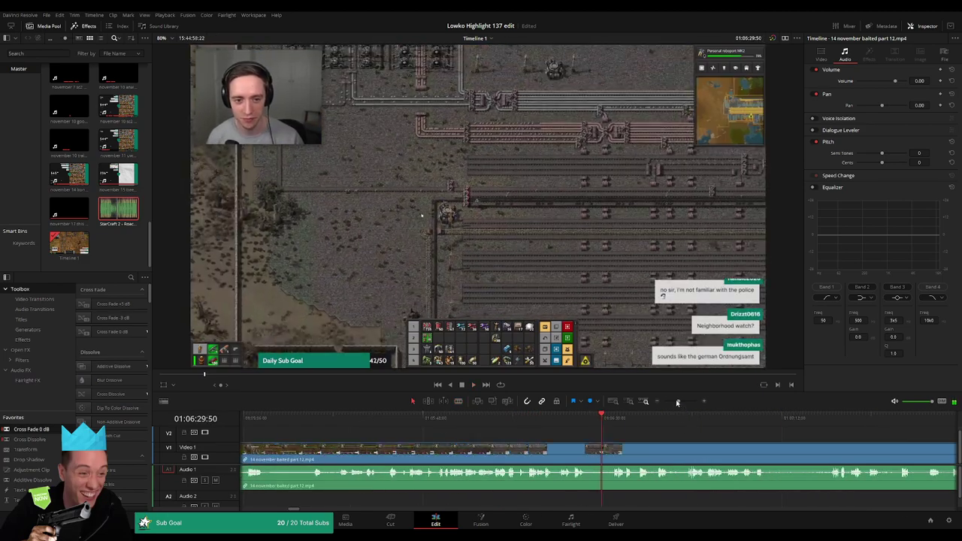
Ripple-delete two short pauses in the part 12 clip from about 1:03:33:22 and cross-fade the audio at both joins.
{"action": "left_click_drag", "start_coordinate": [676, 403], "coordinate": [670, 401]}
{"action": "left_click", "coordinate": [532, 418]}
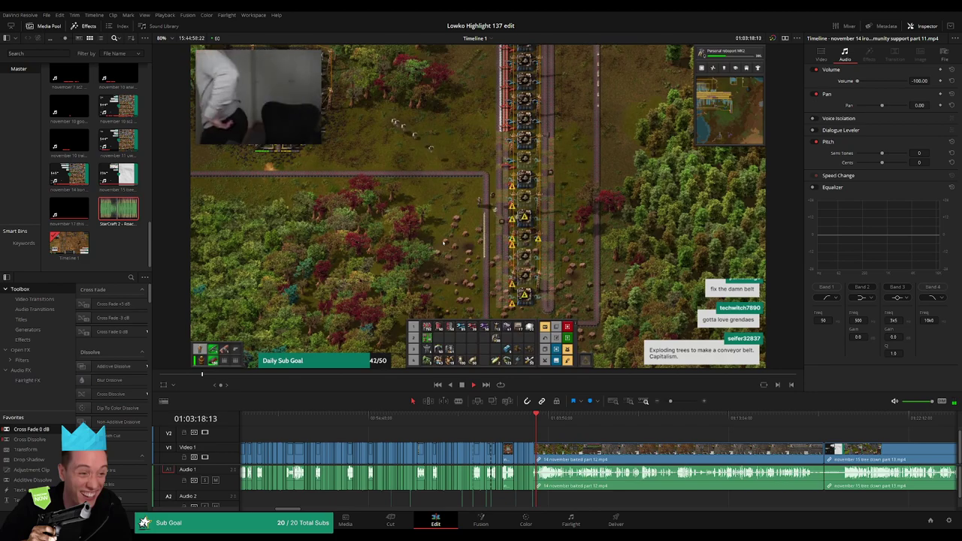
{"action": "left_click_drag", "start_coordinate": [671, 402], "coordinate": [681, 402]}
{"action": "left_click_drag", "start_coordinate": [623, 428], "coordinate": [632, 428]}
{"action": "scroll", "coordinate": [556, 436], "scroll_direction": "right", "scroll_amount": 3}
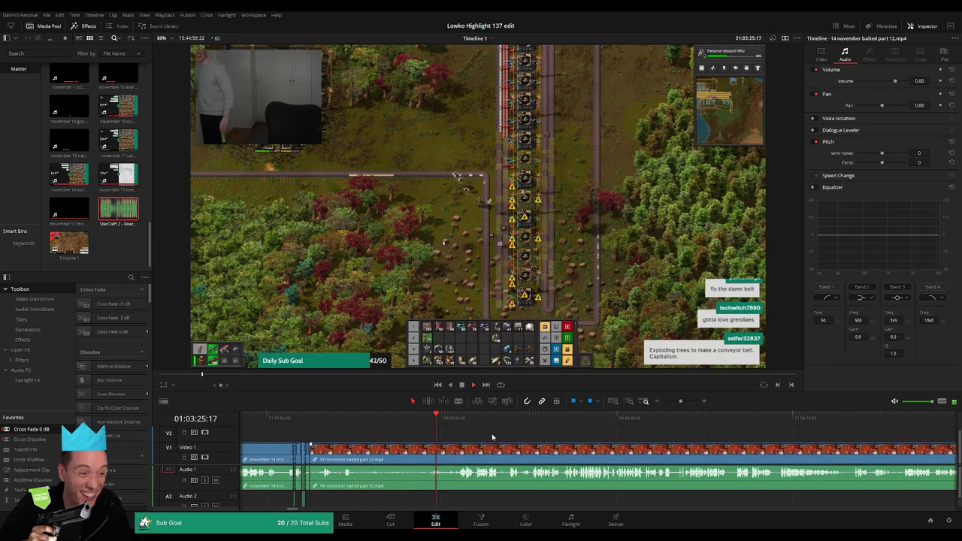
{"action": "left_click", "coordinate": [455, 426]}
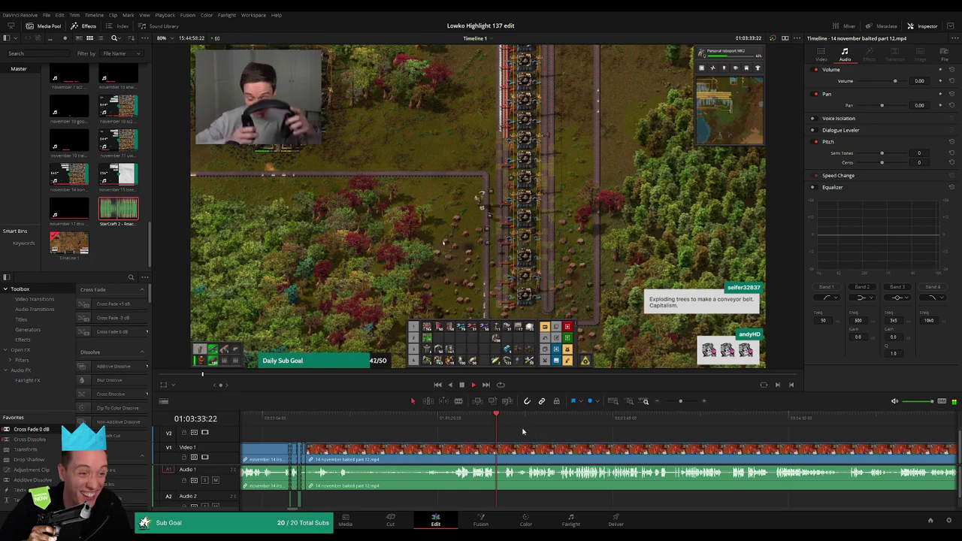
{"action": "left_click", "coordinate": [496, 450]}
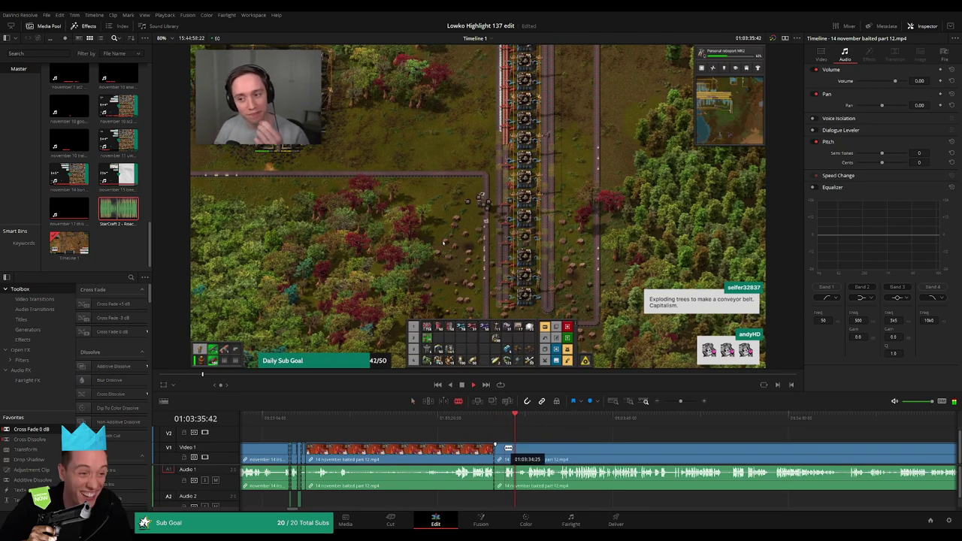
{"action": "key", "text": "a"}
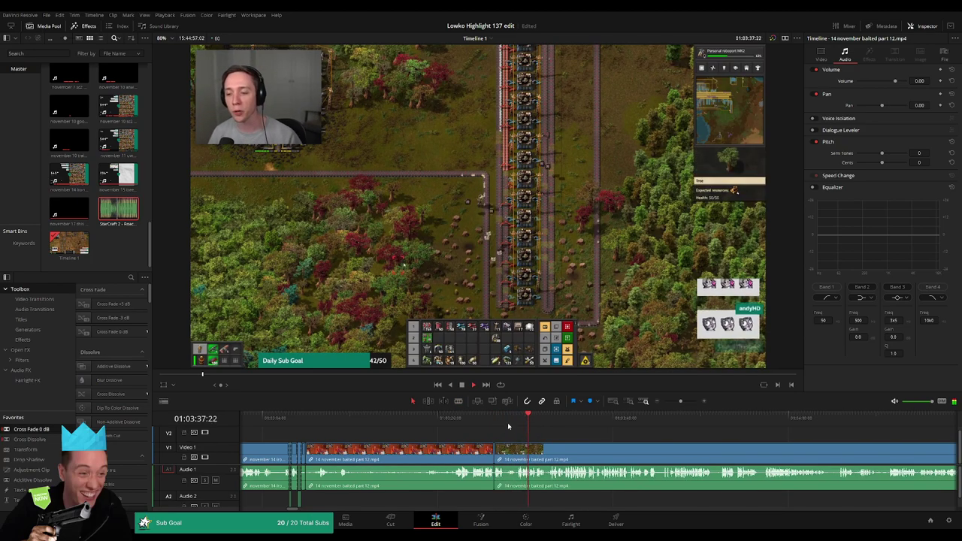
{"action": "left_click", "coordinate": [509, 426]}
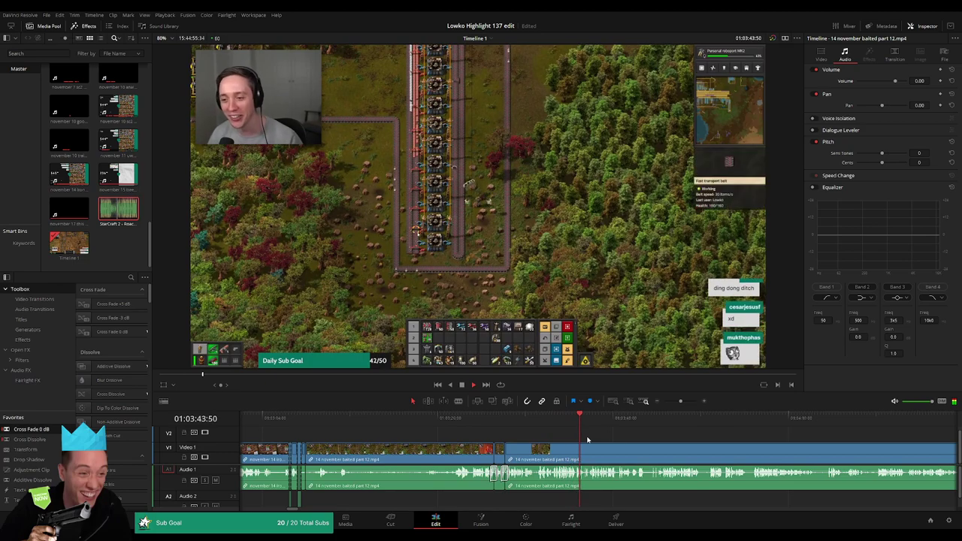
{"action": "left_click", "coordinate": [505, 419]}
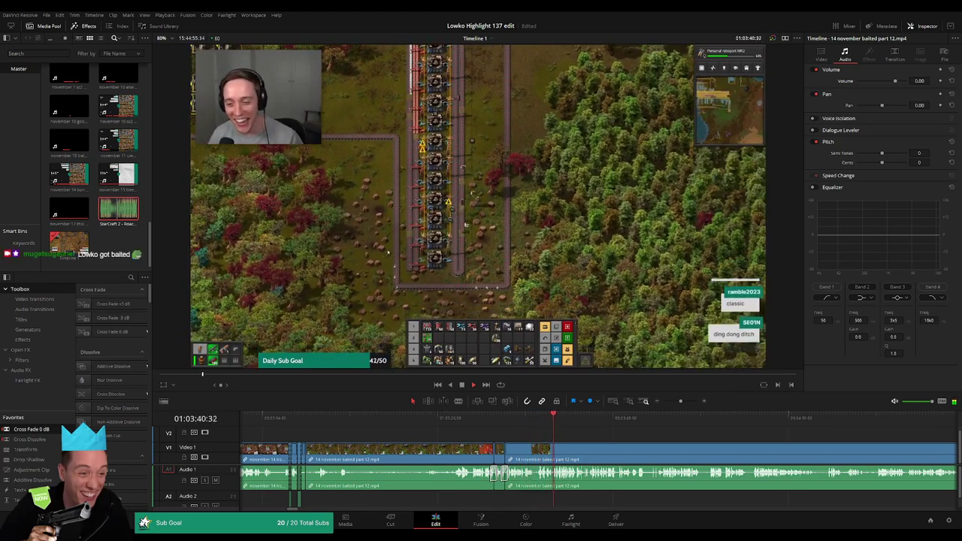
Cut out and ripple-delete the short pause at about 1:03:53 in the part 12 clip.
{"action": "mouse_move", "coordinate": [681, 401]}
{"action": "left_mouse_down"}
{"action": "mouse_move", "coordinate": [659, 402]}
{"action": "mouse_move", "coordinate": [679, 404]}
{"action": "left_mouse_up"}
{"action": "scroll", "coordinate": [543, 453], "scroll_direction": "right", "scroll_amount": 5}
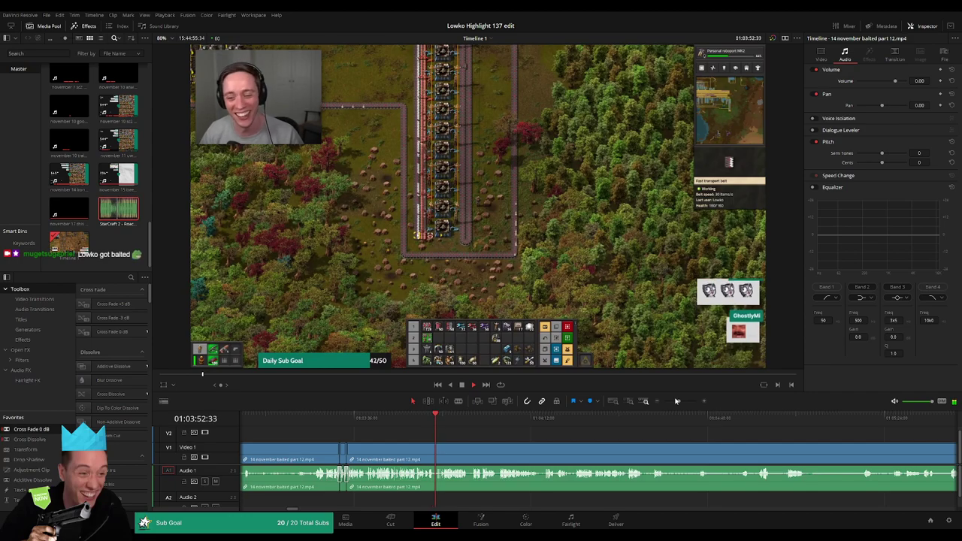
{"action": "left_click_drag", "start_coordinate": [679, 402], "coordinate": [682, 402]}
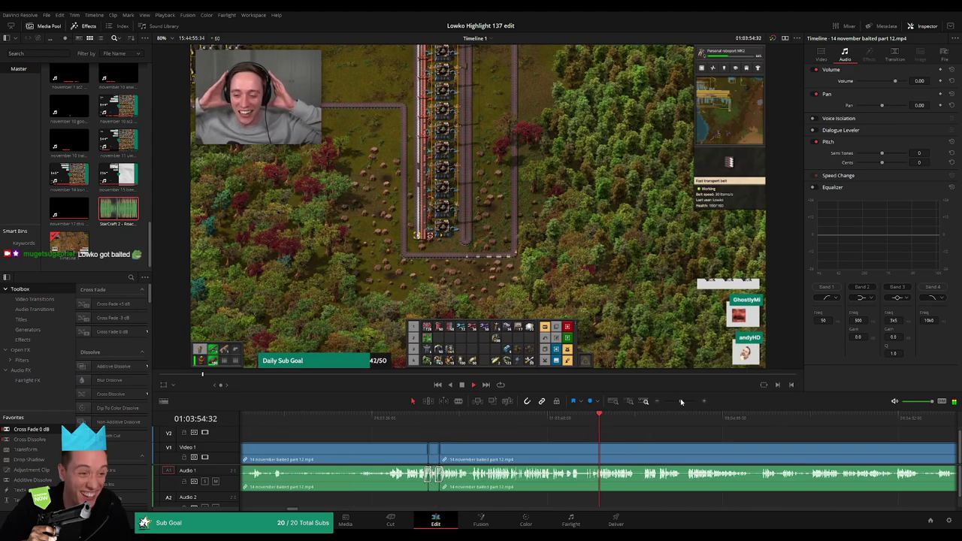
{"action": "scroll", "coordinate": [681, 401], "scroll_direction": "up", "scroll_amount": 3}
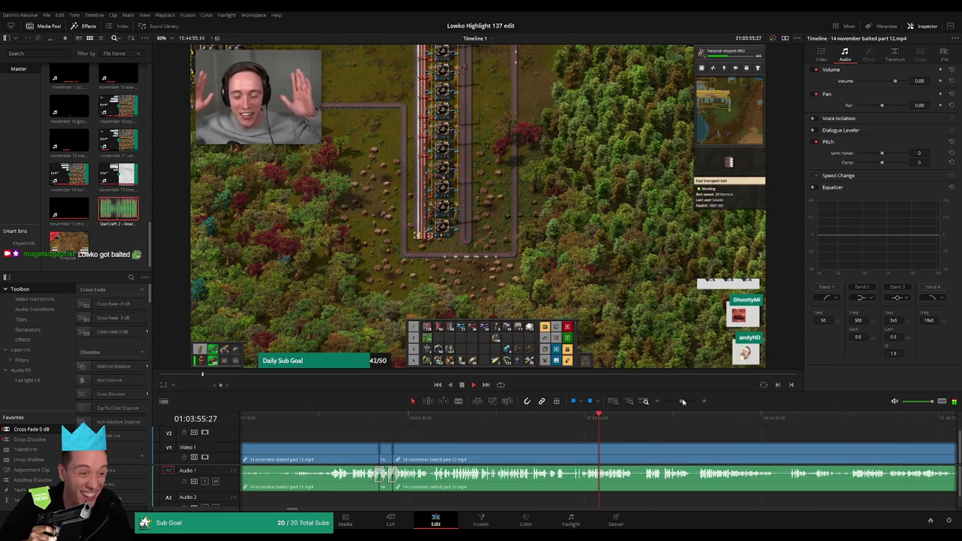
{"action": "left_click", "coordinate": [574, 456]}
{"action": "key", "text": "a"}
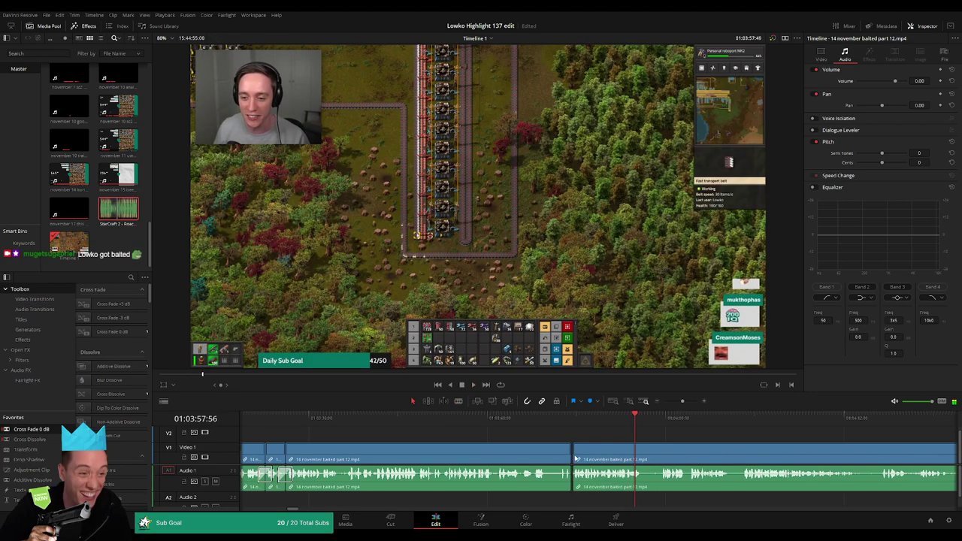
{"action": "key", "text": "Delete"}
Cut out and ripple-delete the short pause ending at about 1:03:58:33 in the part 12 clip.
{"action": "left_click_drag", "start_coordinate": [651, 451], "coordinate": [485, 440]}
{"action": "key", "text": "b"}
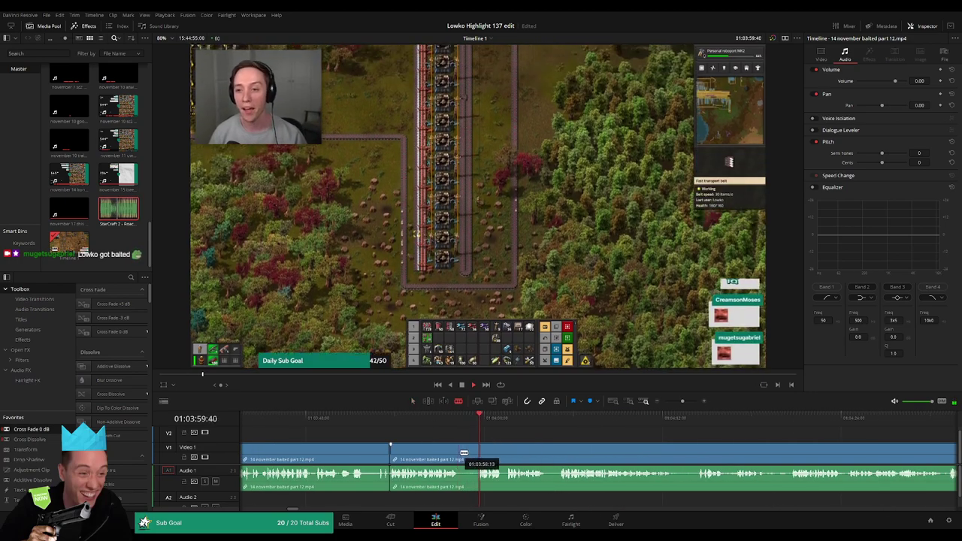
{"action": "left_click", "coordinate": [464, 453]}
{"action": "key", "text": "a"}
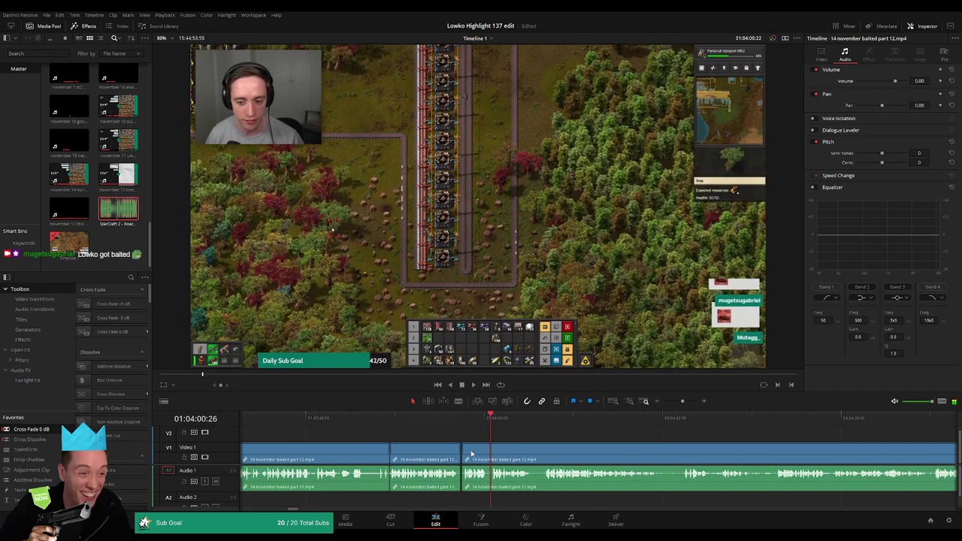
Split the part 12 clip on both sides of the quiet gap at about 1:04:03 and ripple-delete that segment.
{"action": "scroll", "coordinate": [402, 439], "scroll_direction": "right", "scroll_amount": 2}
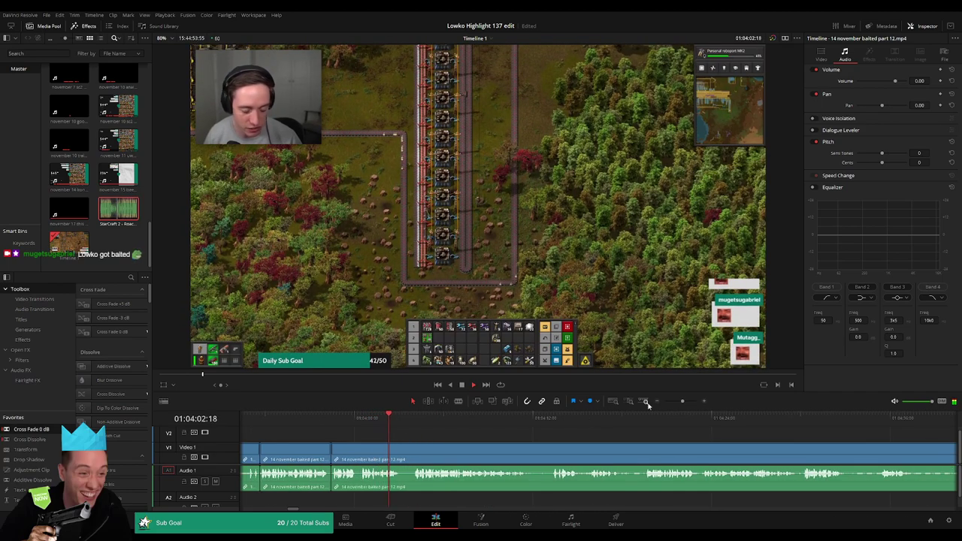
{"action": "left_click_drag", "start_coordinate": [683, 402], "coordinate": [683, 401]}
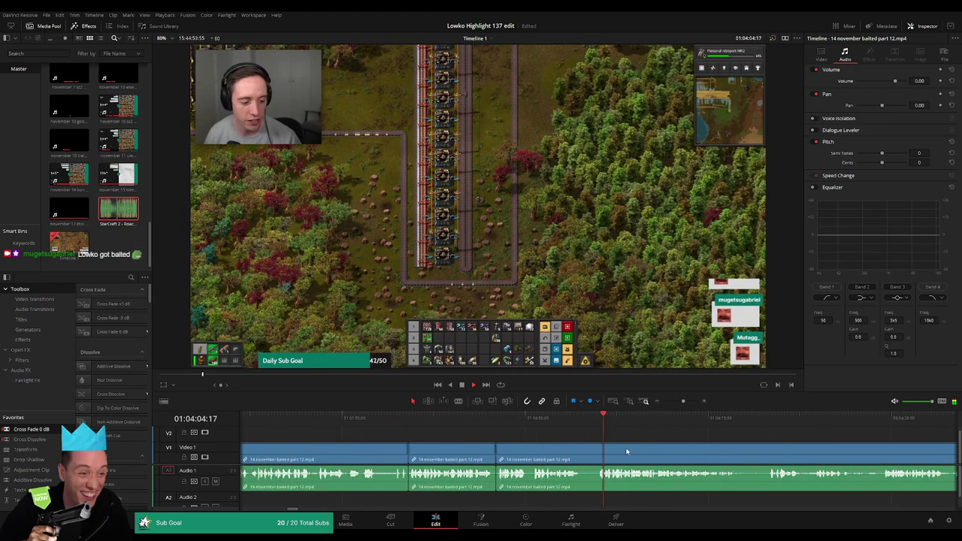
{"action": "key", "text": "b"}
{"action": "left_click", "coordinate": [581, 453]}
{"action": "left_click", "coordinate": [597, 453]}
{"action": "key", "text": "a"}
{"action": "left_click", "coordinate": [591, 455]}
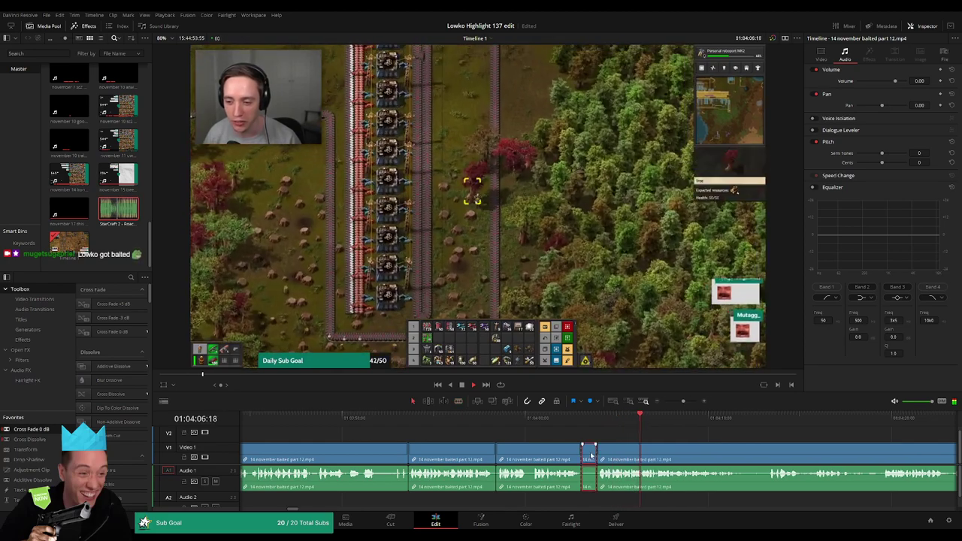
{"action": "key", "text": "Delete"}
Ripple-delete the pause starting at about 1:04:11:08 in the part 12 clip and cross-fade the audio at the join.
{"action": "scroll", "coordinate": [542, 447], "scroll_direction": "right", "scroll_amount": 3}
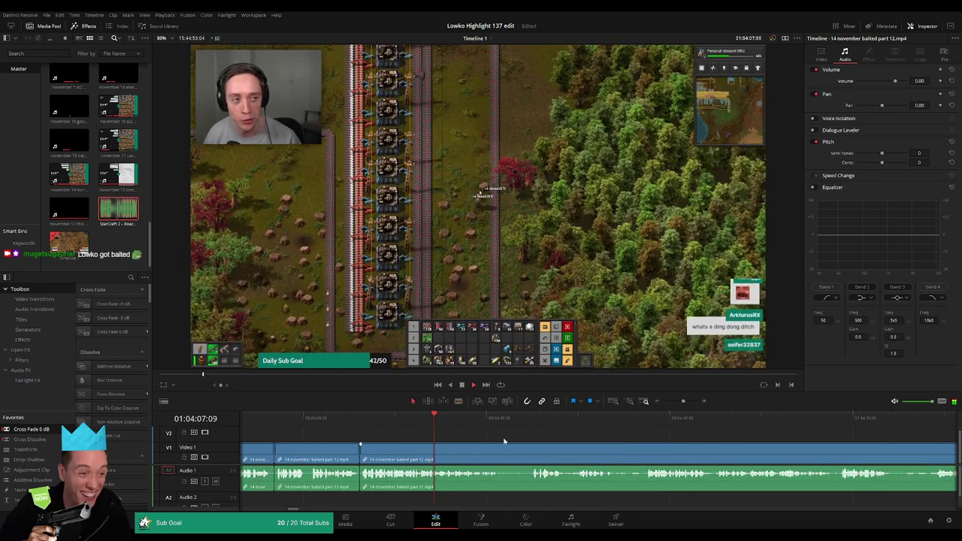
{"action": "scroll", "coordinate": [470, 434], "scroll_direction": "right", "scroll_amount": 1}
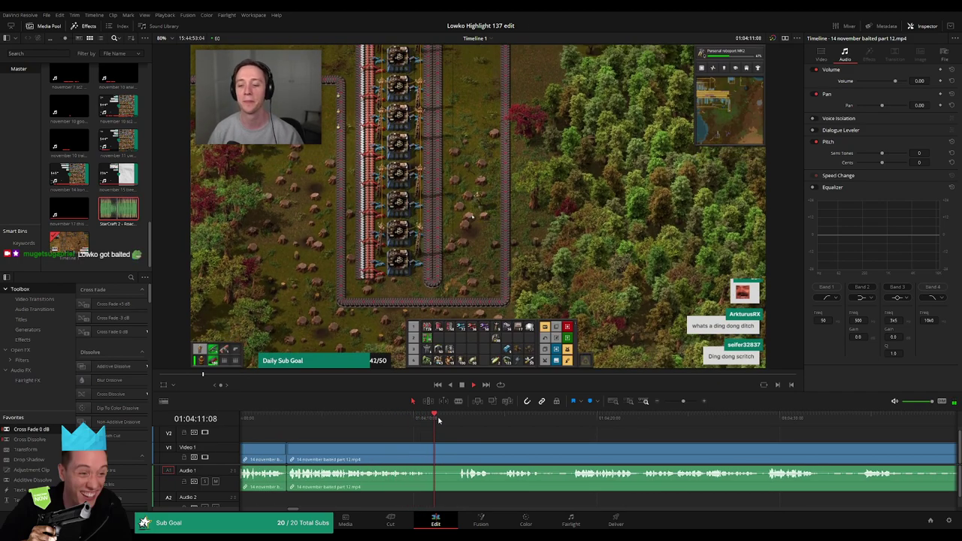
{"action": "key", "text": "b"}
{"action": "left_click", "coordinate": [436, 447]}
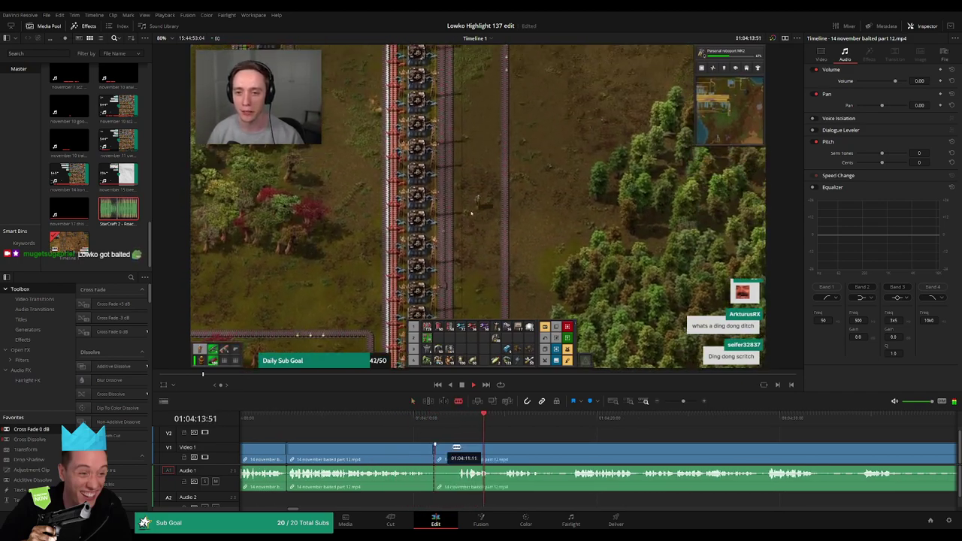
{"action": "left_click", "coordinate": [460, 448]}
{"action": "key", "text": "a"}
{"action": "left_click", "coordinate": [452, 451]}
{"action": "key", "text": "Delete"}
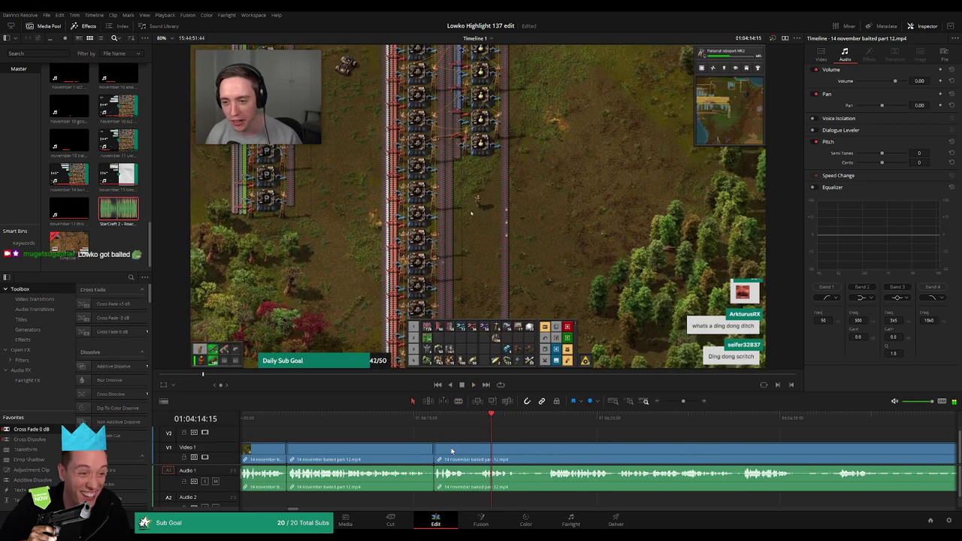
{"action": "left_click", "coordinate": [436, 457]}
{"action": "key", "text": "shift+t"}
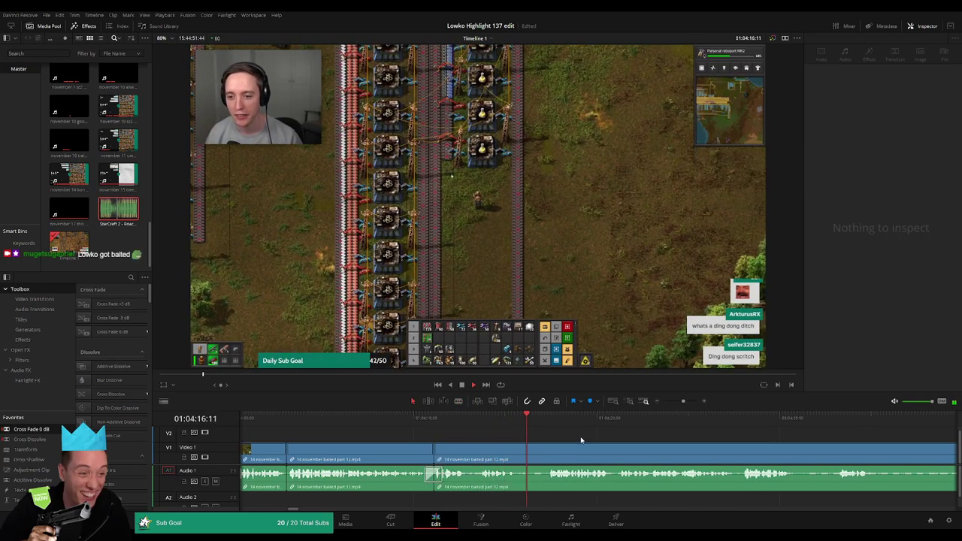
{"action": "left_click_drag", "start_coordinate": [581, 440], "coordinate": [451, 440]}
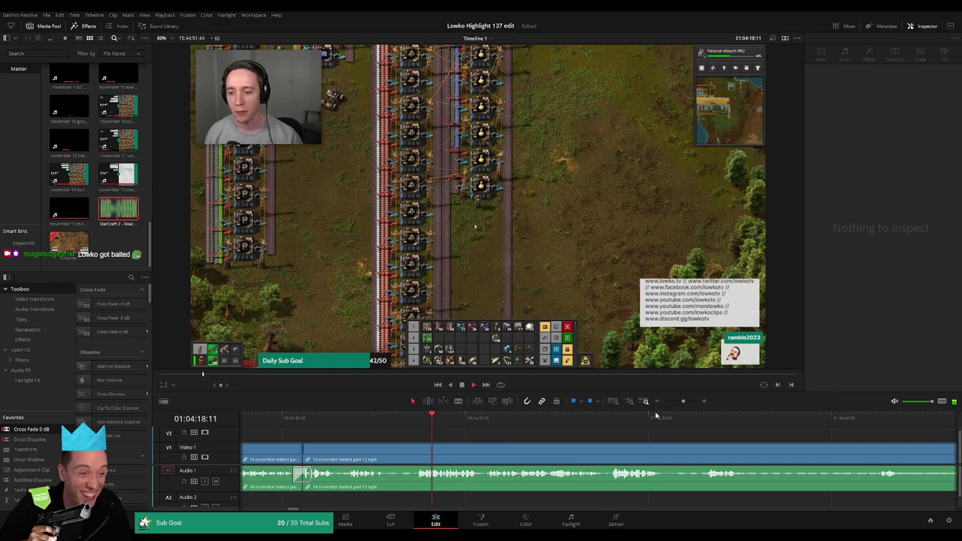
Split the part 12 clip at about 1:04:35:24, where the unwanted section starts.
{"action": "mouse_move", "coordinate": [683, 401]}
{"action": "left_mouse_down"}
{"action": "mouse_move", "coordinate": [669, 402]}
{"action": "mouse_move", "coordinate": [681, 403]}
{"action": "left_mouse_up"}
{"action": "left_click_drag", "start_coordinate": [681, 452], "coordinate": [487, 453]}
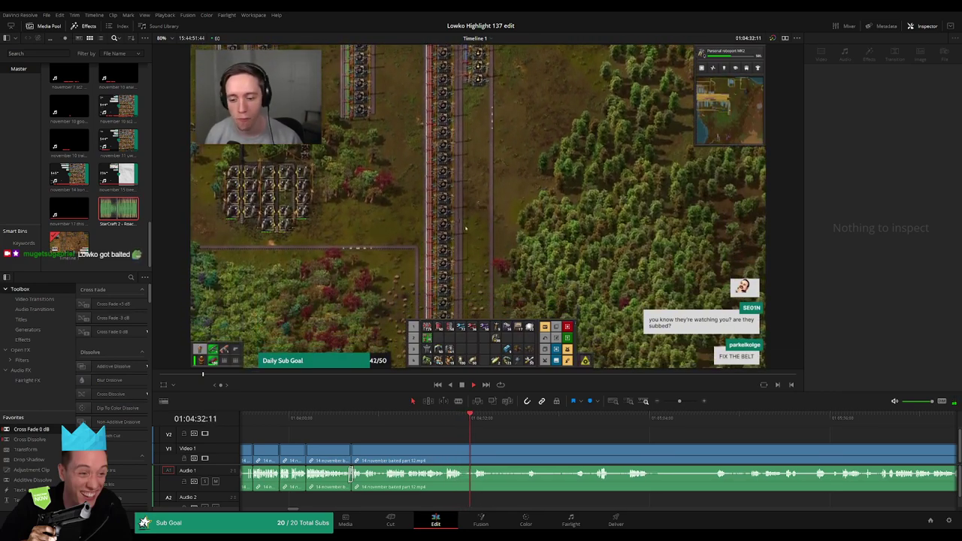
{"action": "left_click_drag", "start_coordinate": [511, 437], "coordinate": [411, 436]}
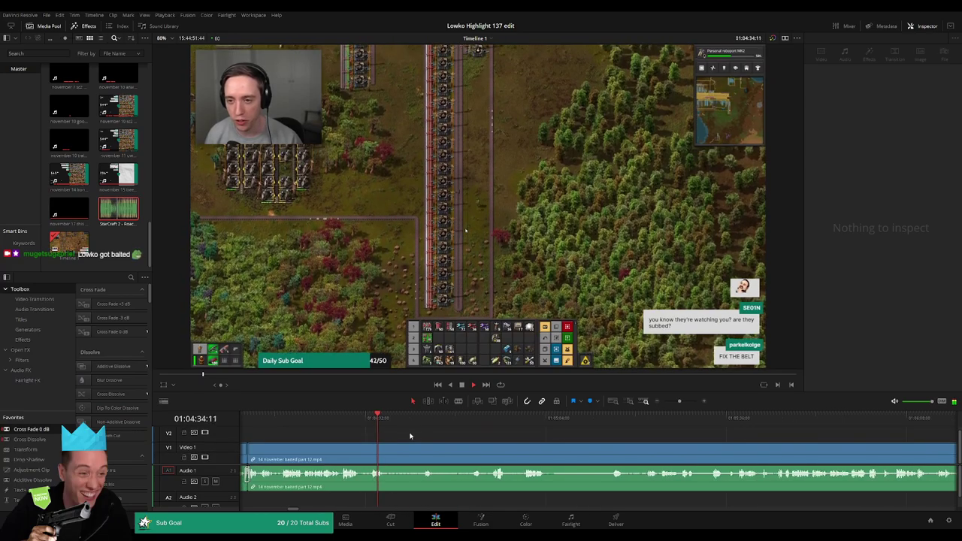
{"action": "key", "text": "b"}
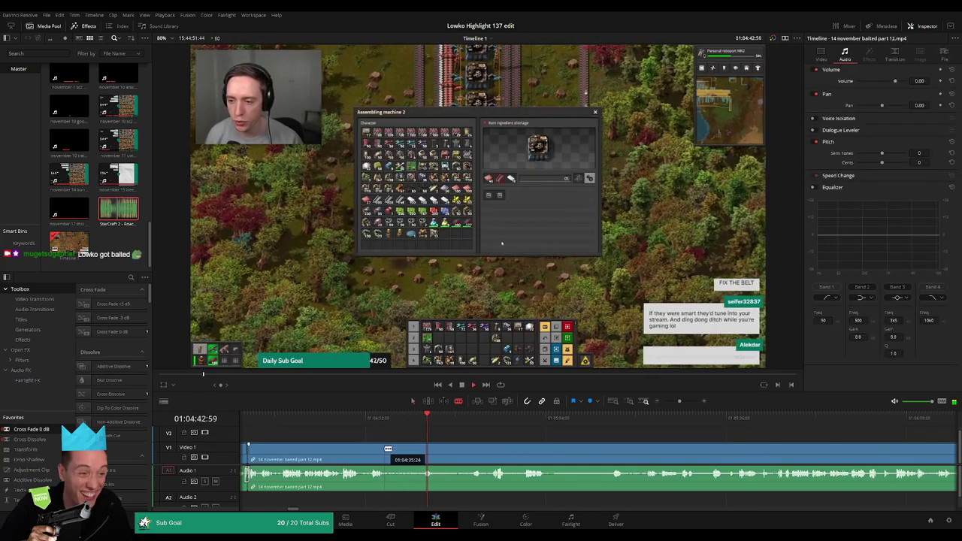
{"action": "left_click", "coordinate": [384, 448]}
Locate the end of the unwanted section in the part 12 clip and split it at about 1:05:33:12.
{"action": "left_click_drag", "start_coordinate": [477, 423], "coordinate": [489, 425]}
{"action": "scroll", "coordinate": [458, 437], "scroll_direction": "right", "scroll_amount": 2}
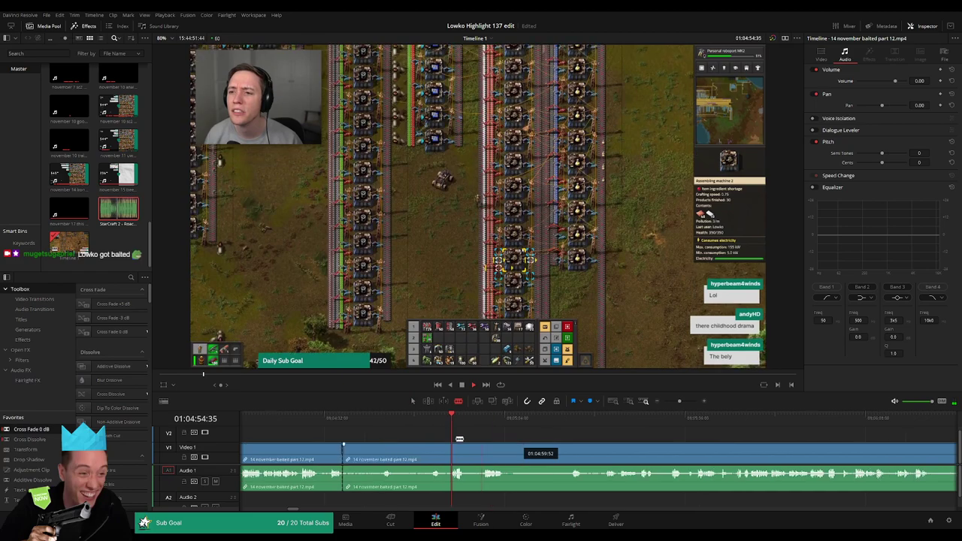
{"action": "left_click", "coordinate": [459, 423]}
{"action": "left_click", "coordinate": [593, 424]}
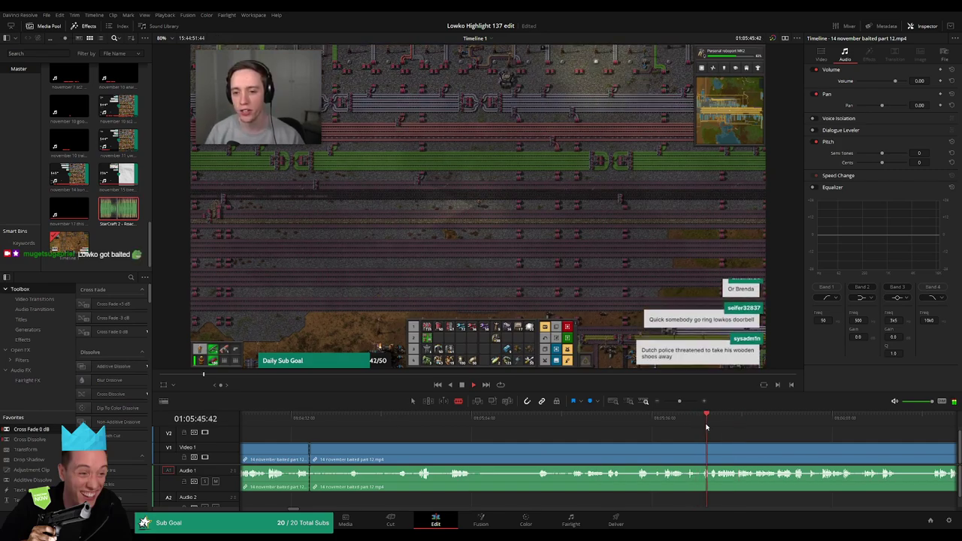
{"action": "left_click", "coordinate": [667, 421]}
{"action": "left_click", "coordinate": [664, 421]}
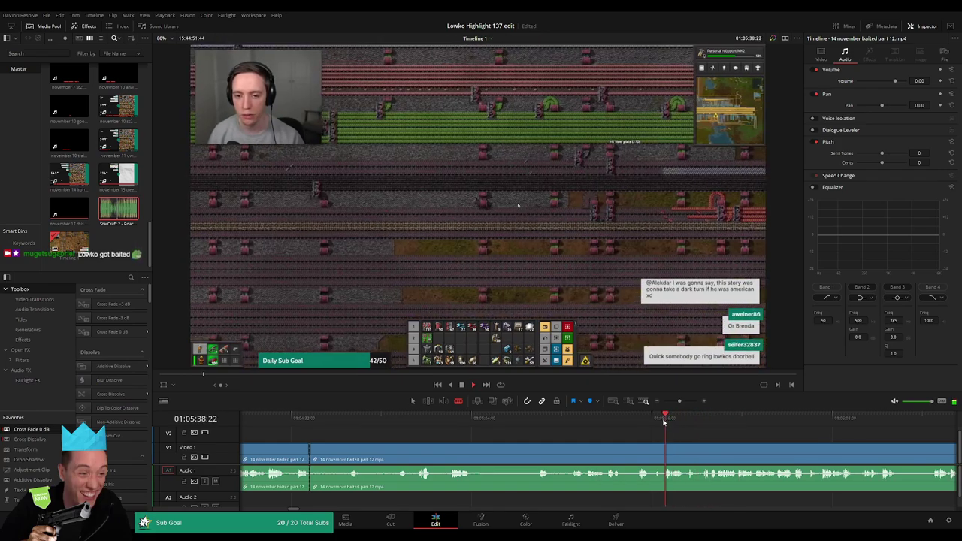
{"action": "left_click", "coordinate": [641, 425]}
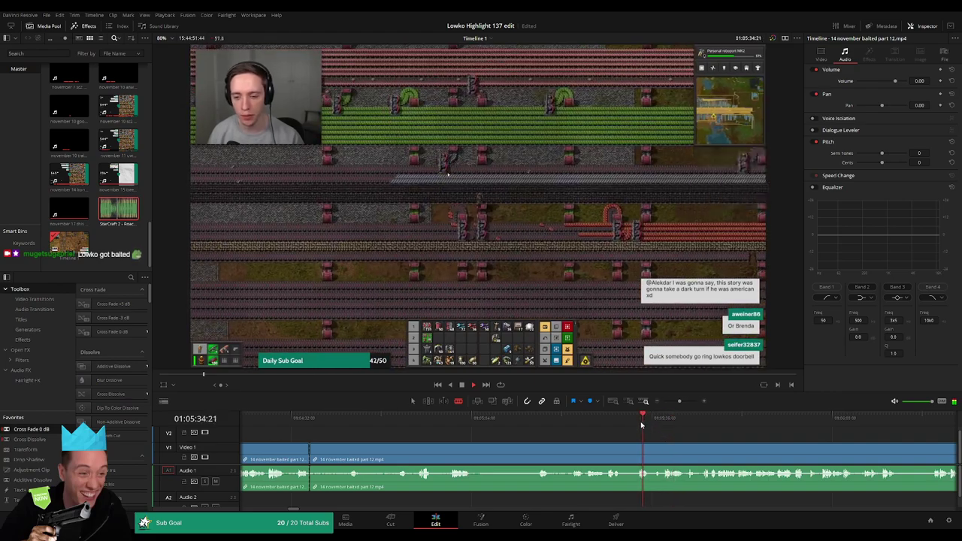
{"action": "left_click", "coordinate": [634, 422]}
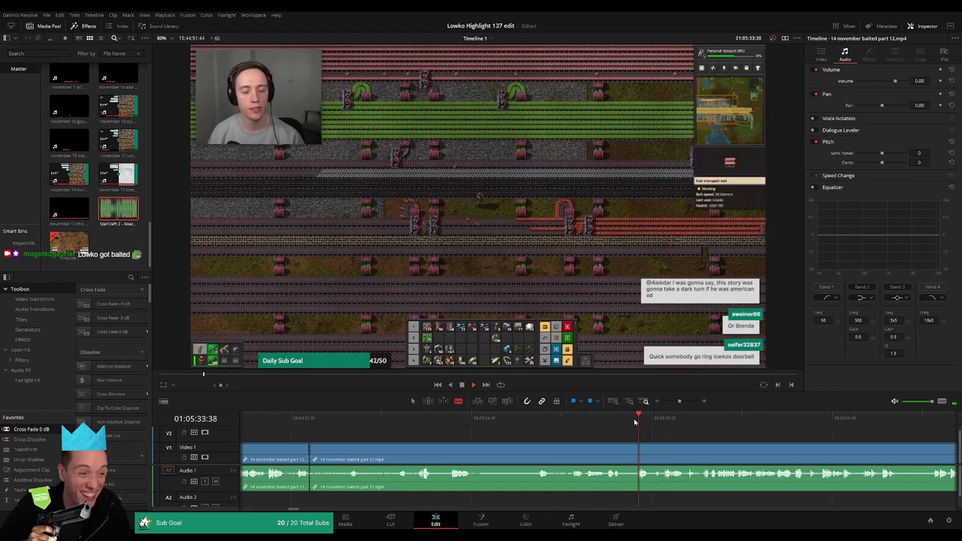
{"action": "left_click", "coordinate": [638, 449]}
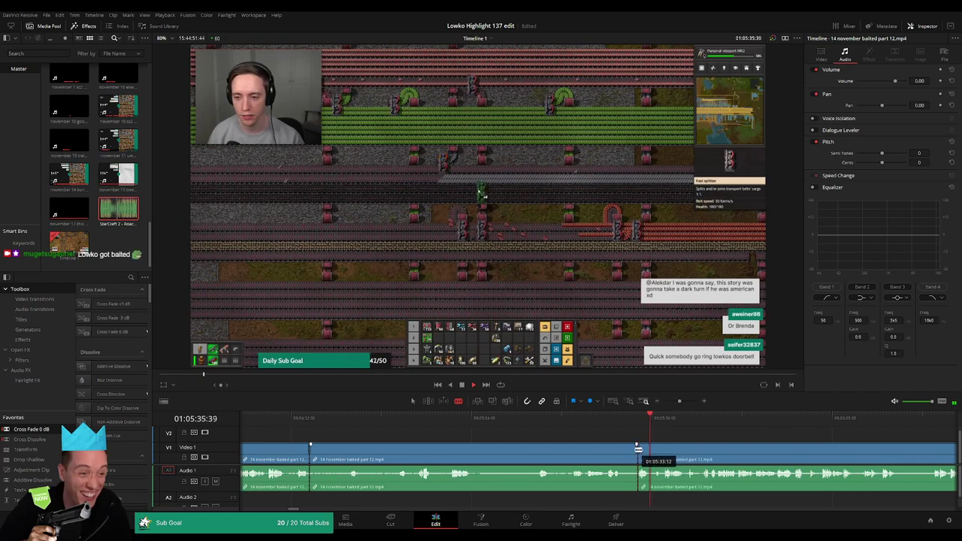
Ripple-delete the section between the two splits in the part 12 clip and cross-fade the audio at the join.
{"action": "left_click", "coordinate": [569, 452]}
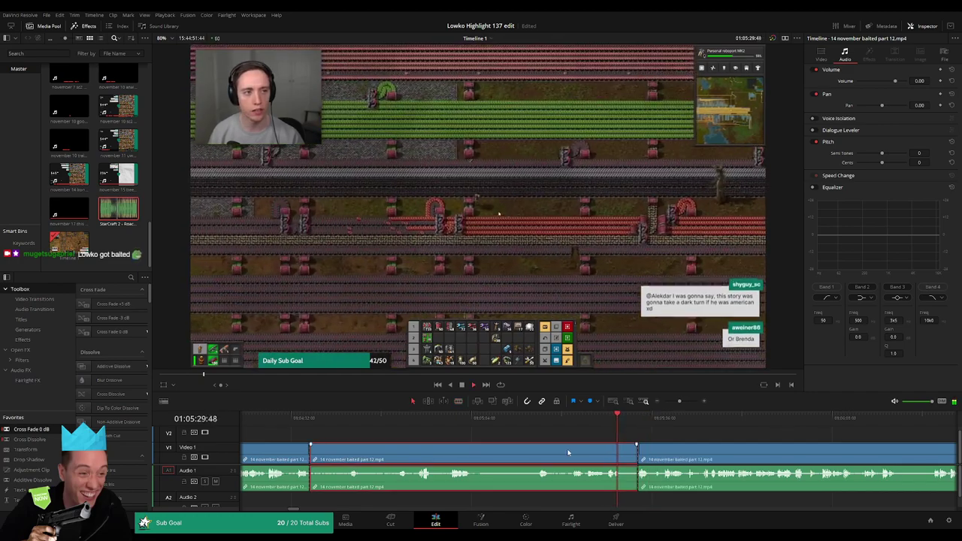
{"action": "key", "text": "Delete"}
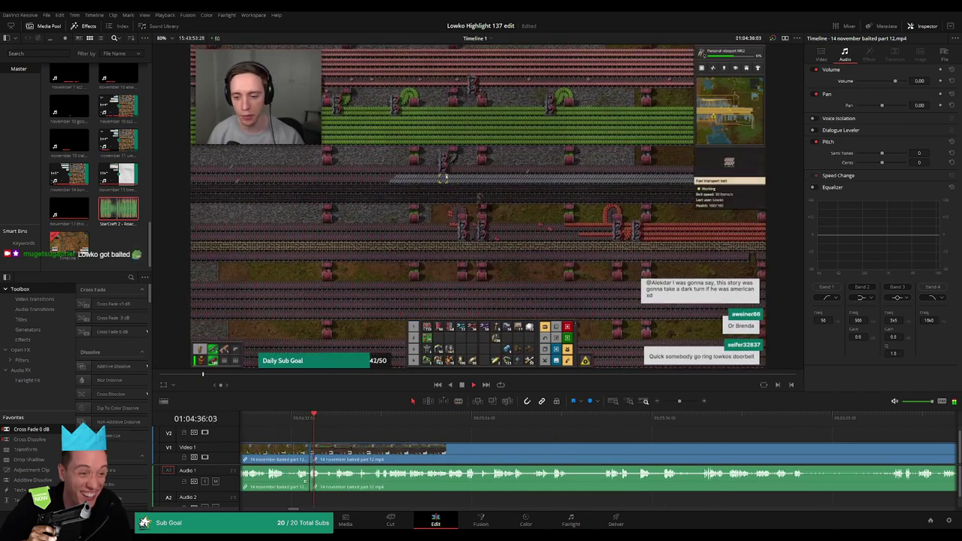
{"action": "left_click", "coordinate": [308, 480]}
Cut out and ripple-delete the short pause at about 1:05:14 in the part 12 clip and cross-fade the audio join.
{"action": "left_click", "coordinate": [330, 418]}
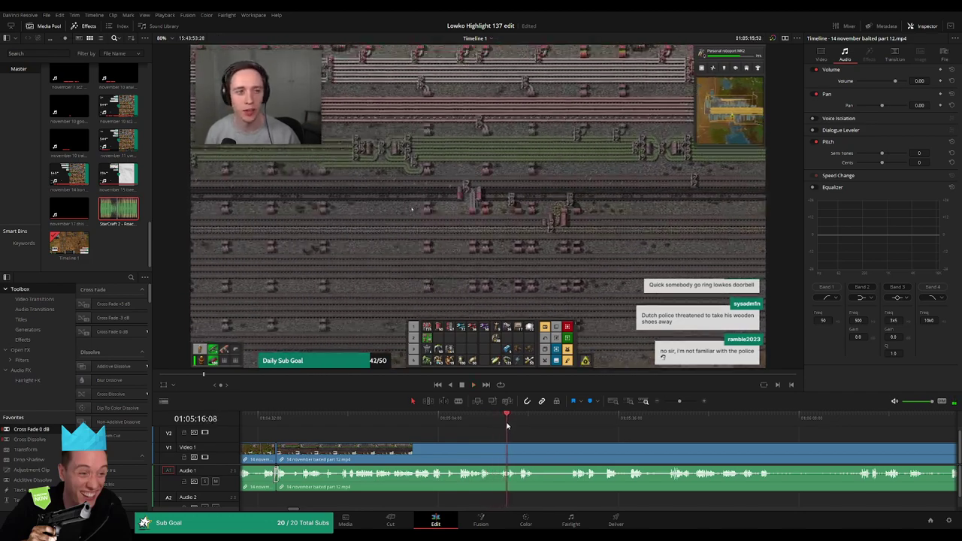
{"action": "left_click", "coordinate": [492, 451]}
{"action": "key", "text": "a"}
{"action": "left_click", "coordinate": [496, 451]}
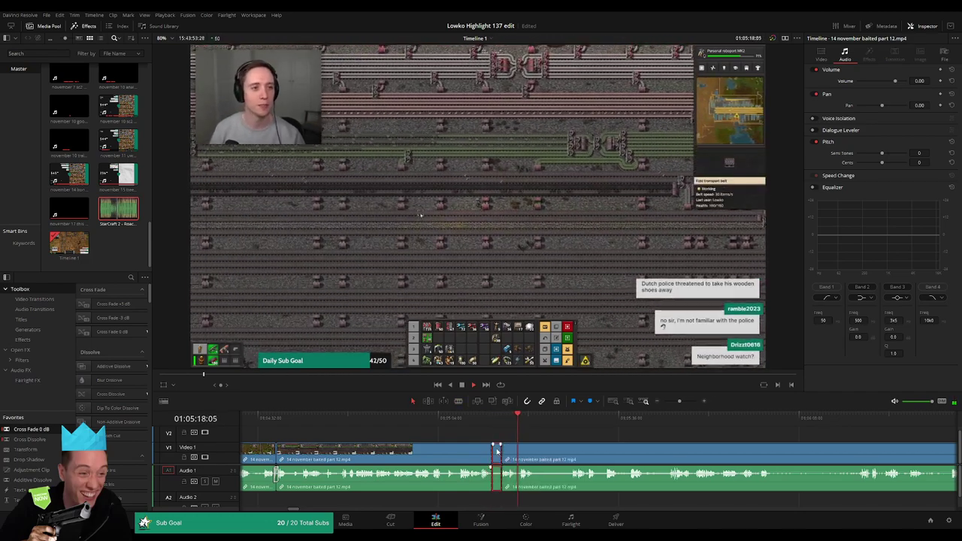
{"action": "key", "text": "Delete"}
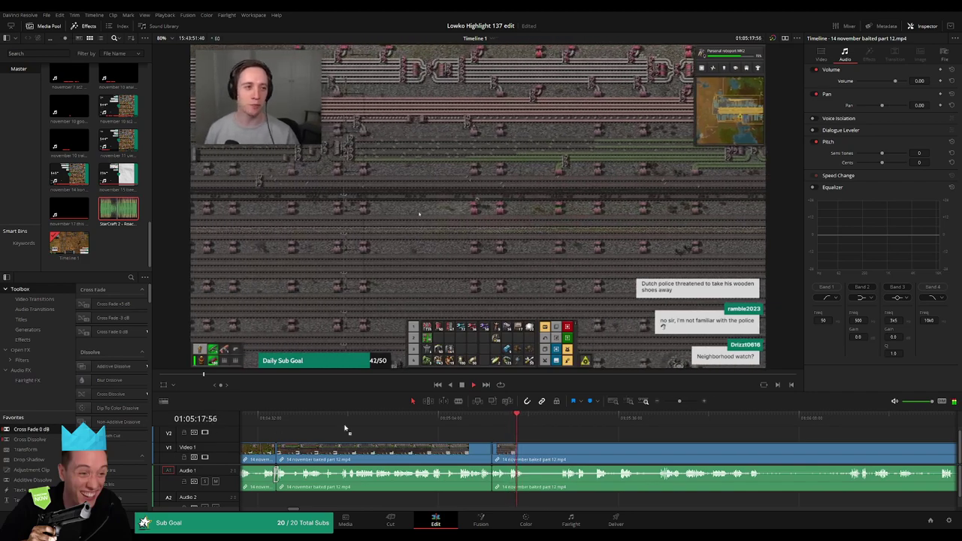
{"action": "left_click_drag", "start_coordinate": [497, 479], "coordinate": [495, 478]}
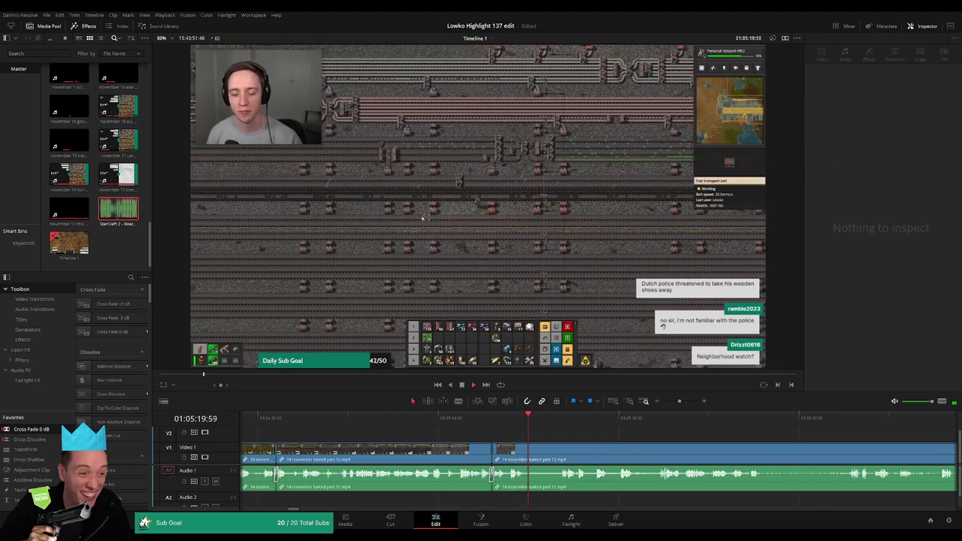
Ripple-delete the part 12 section from about 1:05:19 to 1:05:25 and cross-fade the audio at the join.
{"action": "left_click", "coordinate": [517, 448]}
{"action": "key", "text": "Escape"}
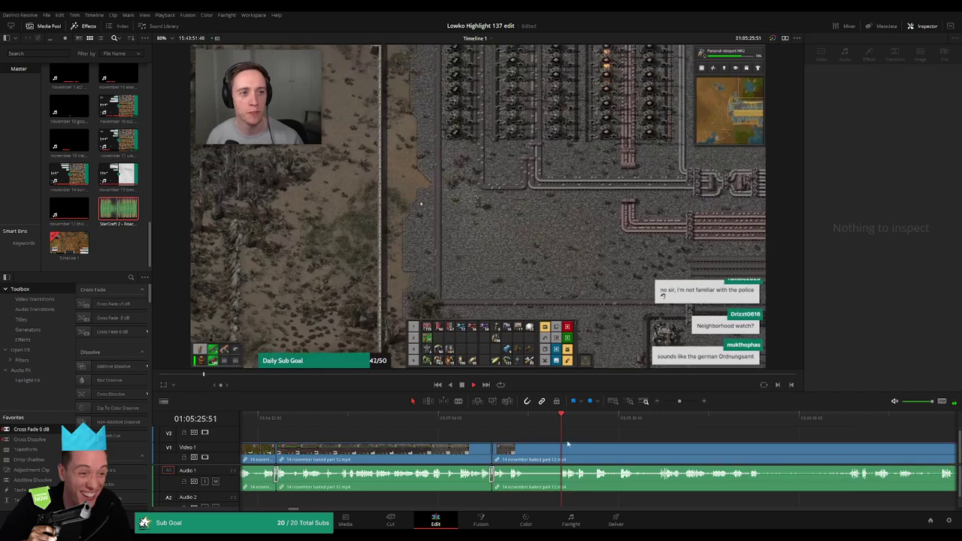
{"action": "left_click_drag", "start_coordinate": [529, 455], "coordinate": [566, 450]}
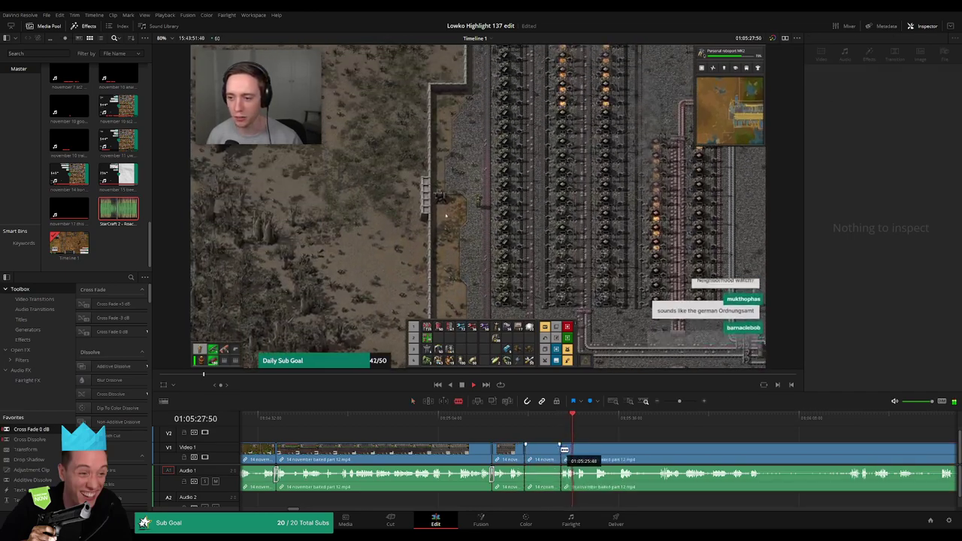
{"action": "key", "text": "a"}
{"action": "left_click", "coordinate": [553, 452]}
{"action": "key", "text": "Delete"}
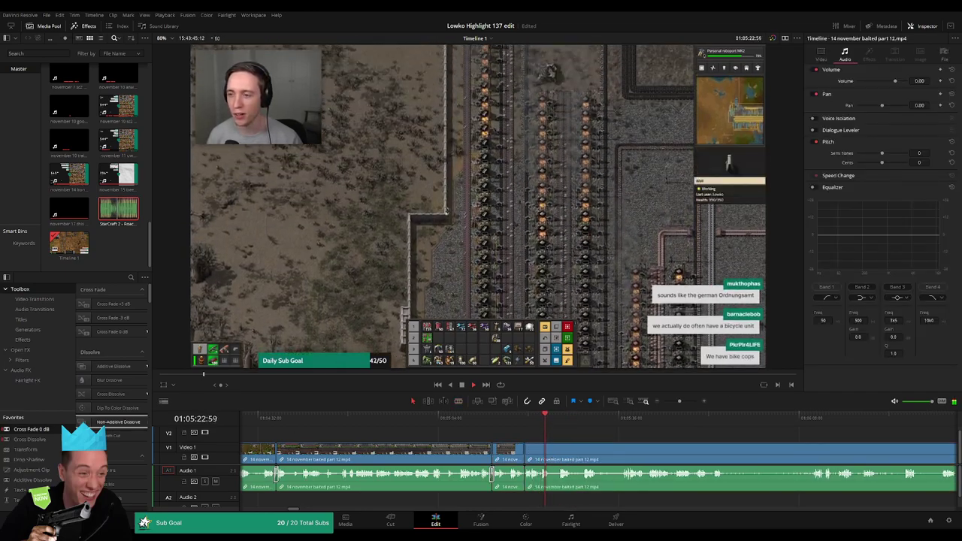
{"action": "left_click_drag", "start_coordinate": [530, 495], "coordinate": [526, 479]}
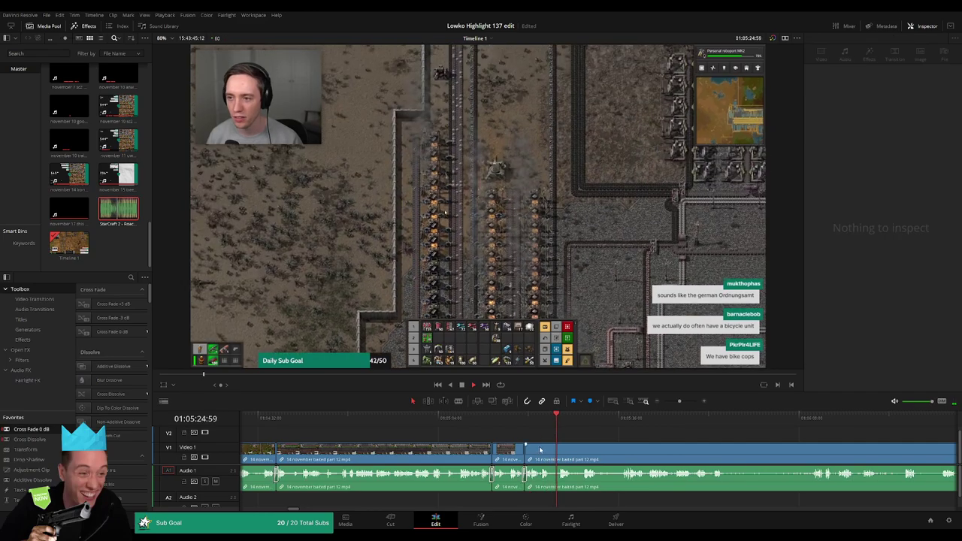
Split the part 12 clip at about 1:05:22.
{"action": "key", "text": "b"}
{"action": "left_click", "coordinate": [539, 450]}
{"action": "left_click_drag", "start_coordinate": [557, 438], "coordinate": [558, 436]}
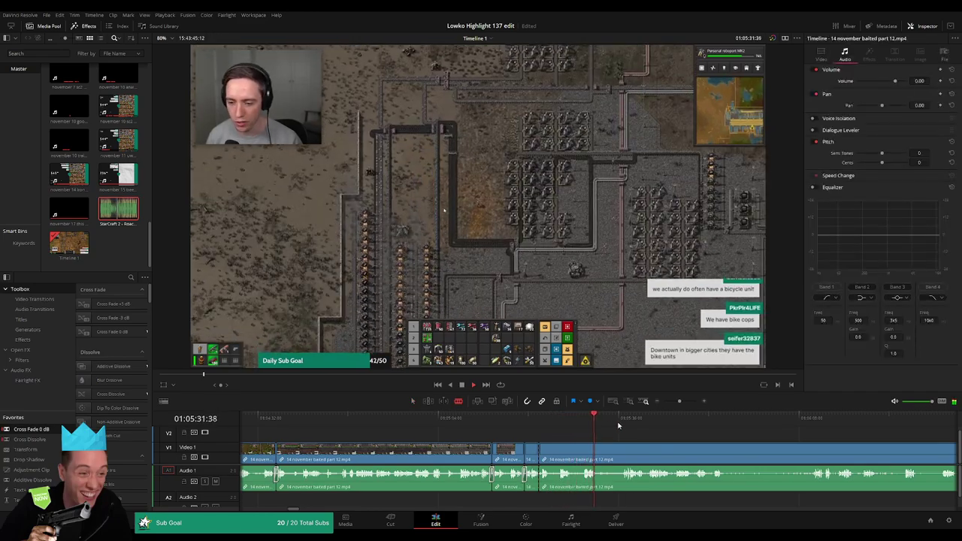
Skim the rest of the part 12 clip up to the start of part 13 for footage worth keeping.
{"action": "left_click", "coordinate": [662, 422]}
{"action": "left_click_drag", "start_coordinate": [664, 426], "coordinate": [470, 428]}
{"action": "left_click", "coordinate": [437, 420]}
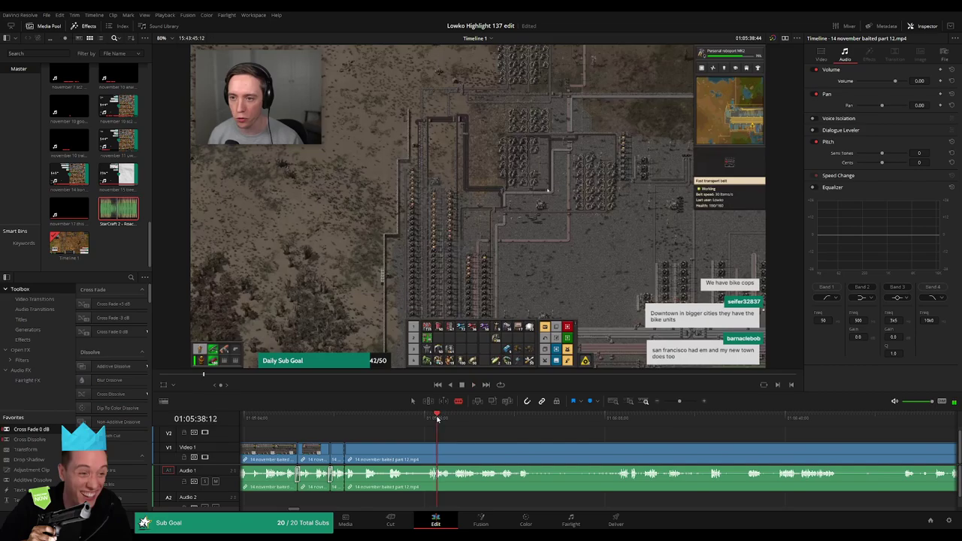
{"action": "left_click", "coordinate": [519, 419]}
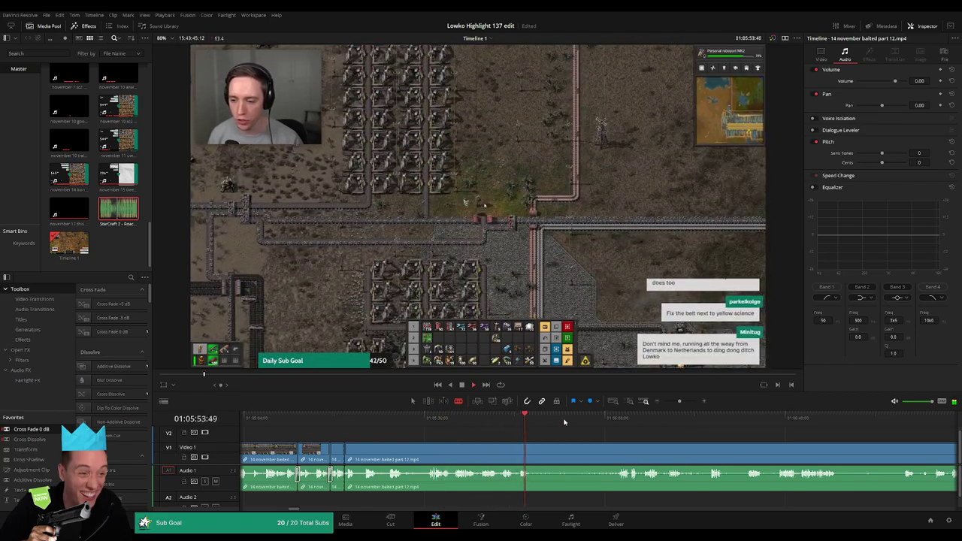
{"action": "left_click", "coordinate": [634, 420]}
{"action": "left_click_drag", "start_coordinate": [680, 402], "coordinate": [683, 402]}
{"action": "left_click", "coordinate": [541, 424]}
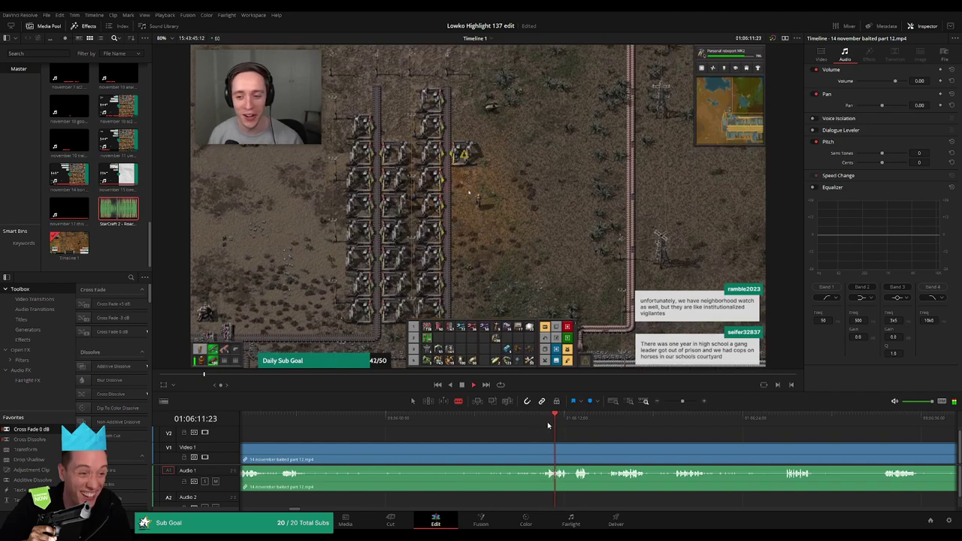
{"action": "left_click", "coordinate": [611, 421]}
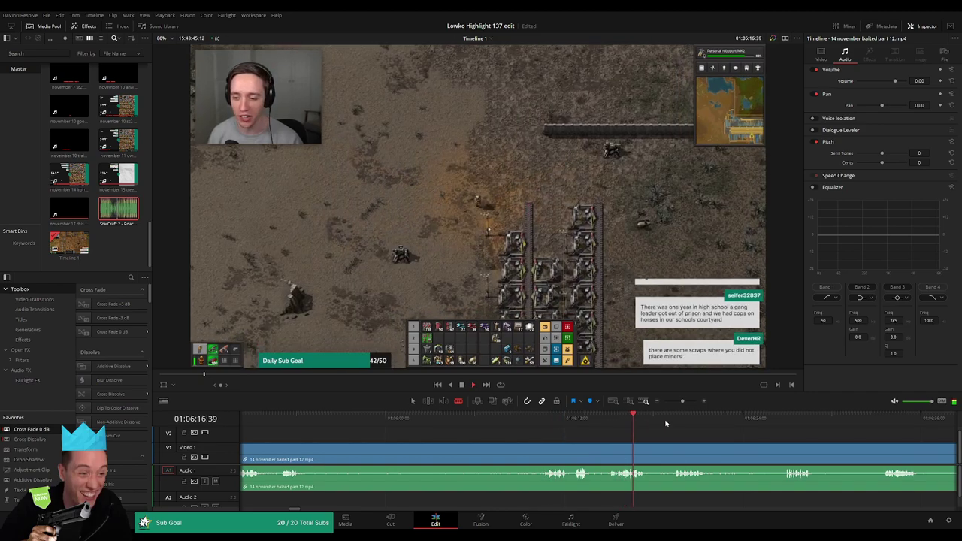
{"action": "left_click_drag", "start_coordinate": [683, 401], "coordinate": [675, 402]}
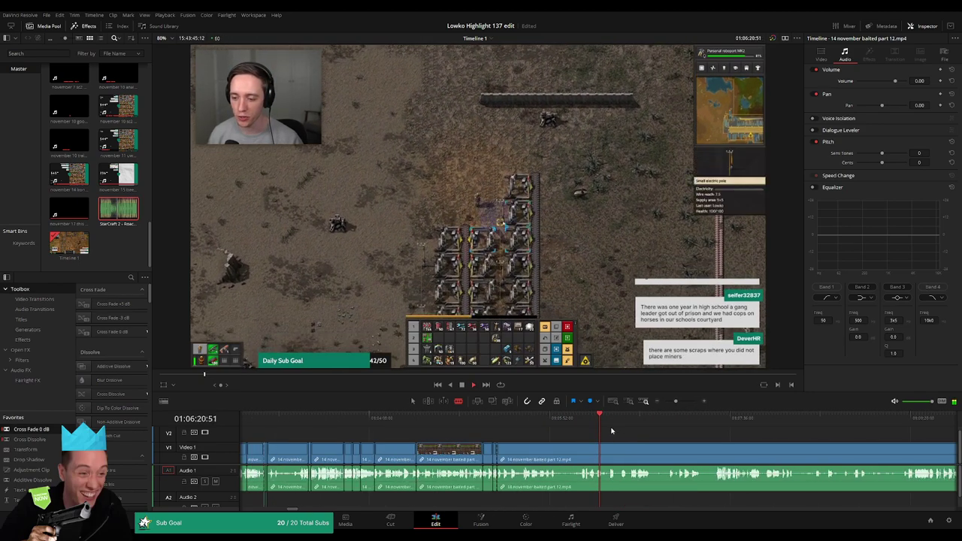
{"action": "left_click", "coordinate": [640, 419]}
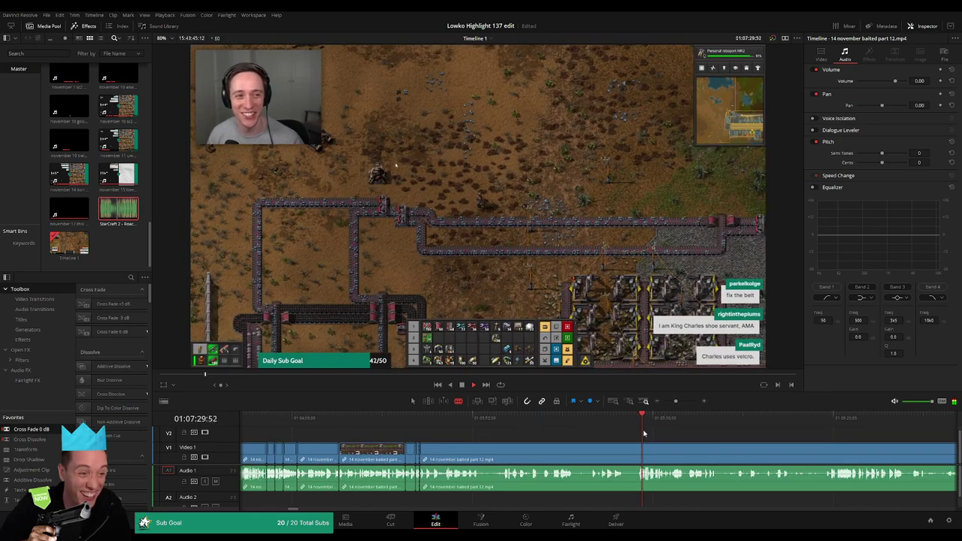
{"action": "left_click", "coordinate": [608, 421]}
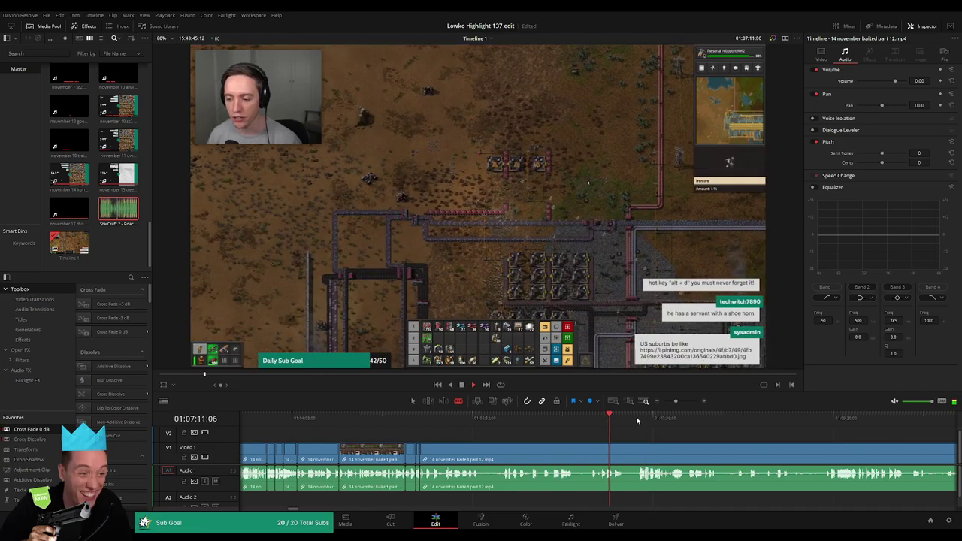
{"action": "left_click", "coordinate": [676, 421]}
{"action": "left_click_drag", "start_coordinate": [707, 447], "coordinate": [497, 443]}
{"action": "left_click", "coordinate": [550, 422]}
{"action": "left_click", "coordinate": [657, 420]}
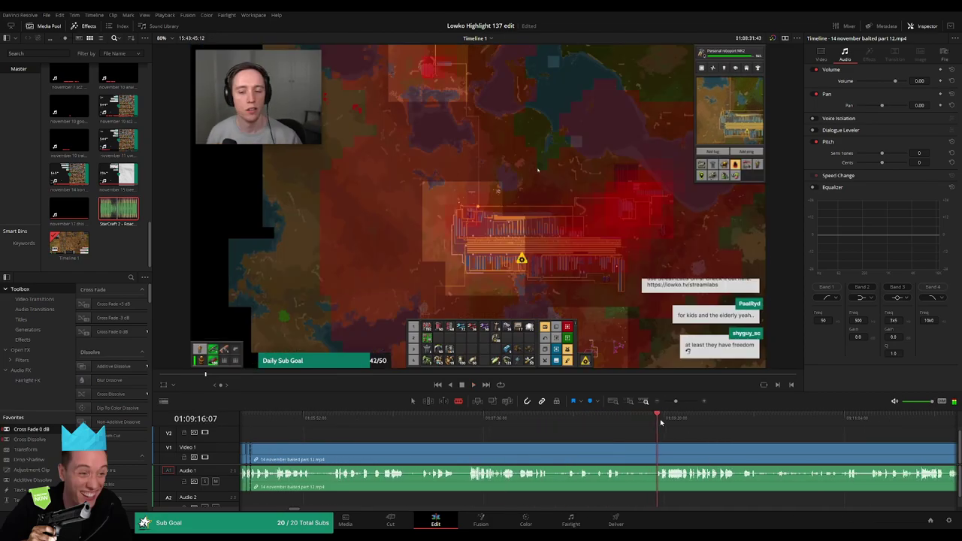
{"action": "left_click", "coordinate": [678, 421]}
{"action": "left_click_drag", "start_coordinate": [676, 403], "coordinate": [674, 402]}
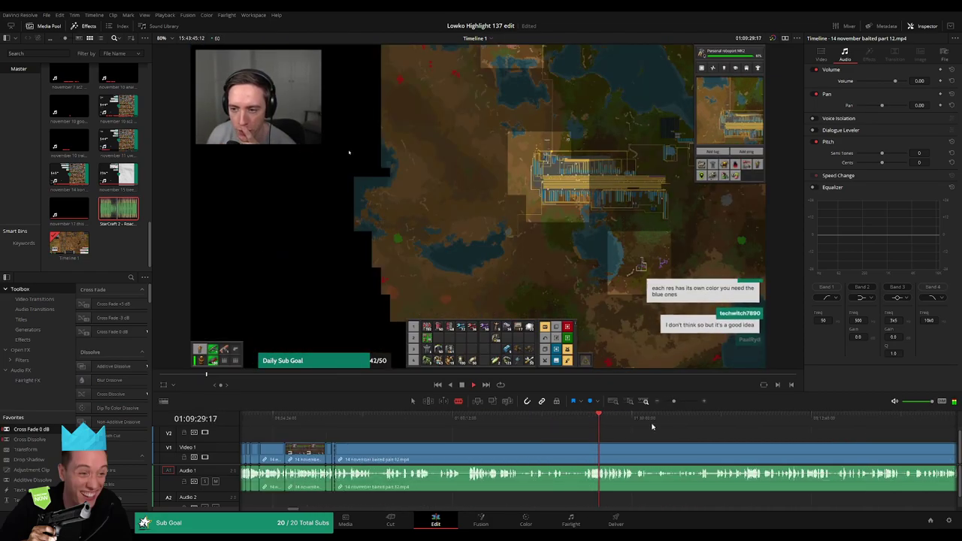
{"action": "left_click", "coordinate": [629, 422]}
{"action": "left_click", "coordinate": [749, 423]}
{"action": "left_click_drag", "start_coordinate": [803, 446], "coordinate": [569, 443]}
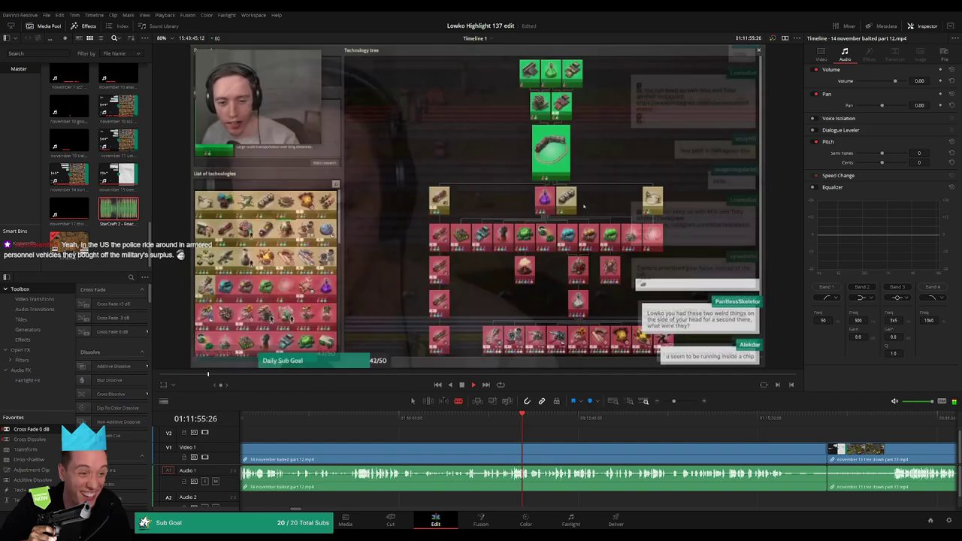
{"action": "left_click", "coordinate": [581, 418]}
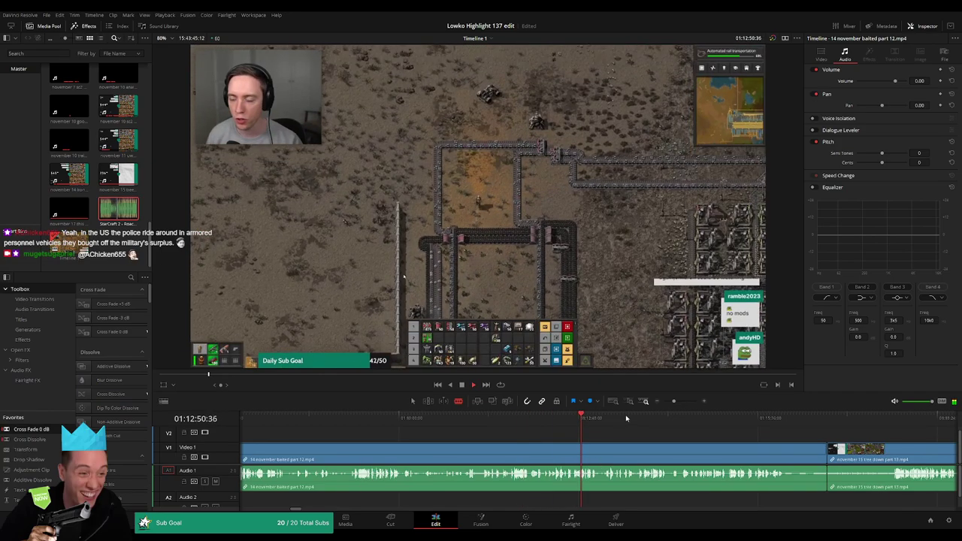
{"action": "left_click_drag", "start_coordinate": [626, 419], "coordinate": [749, 420]}
Ripple-delete the long remaining part 12 segment before the november 15 tree down part 13 clip.
{"action": "left_click_drag", "start_coordinate": [674, 401], "coordinate": [672, 402]}
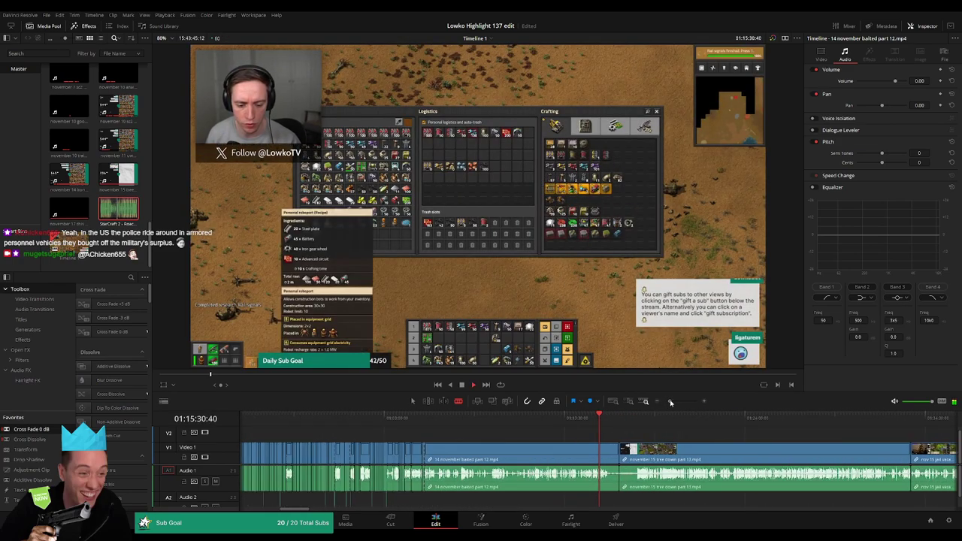
{"action": "left_click", "coordinate": [577, 455]}
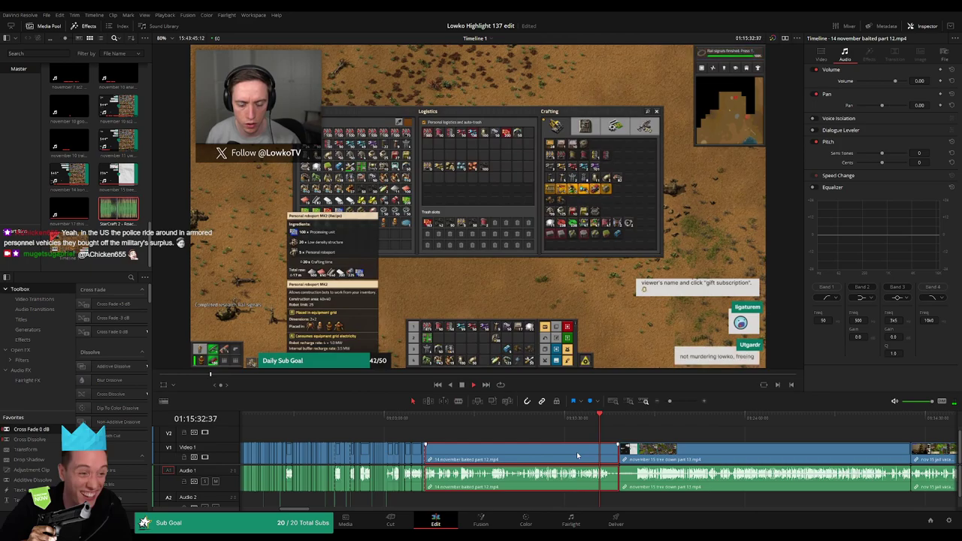
{"action": "key", "text": "Delete"}
Review the november 15 tree down part 13 clip, starting playback at about 1:07:30.
{"action": "left_click", "coordinate": [521, 424]}
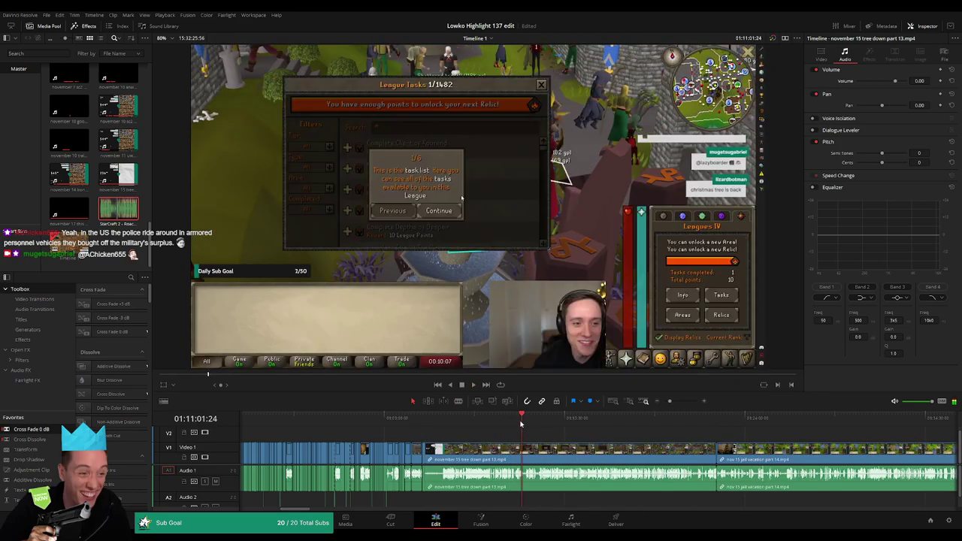
{"action": "left_click_drag", "start_coordinate": [526, 423], "coordinate": [462, 415]}
{"action": "key", "text": "space"}
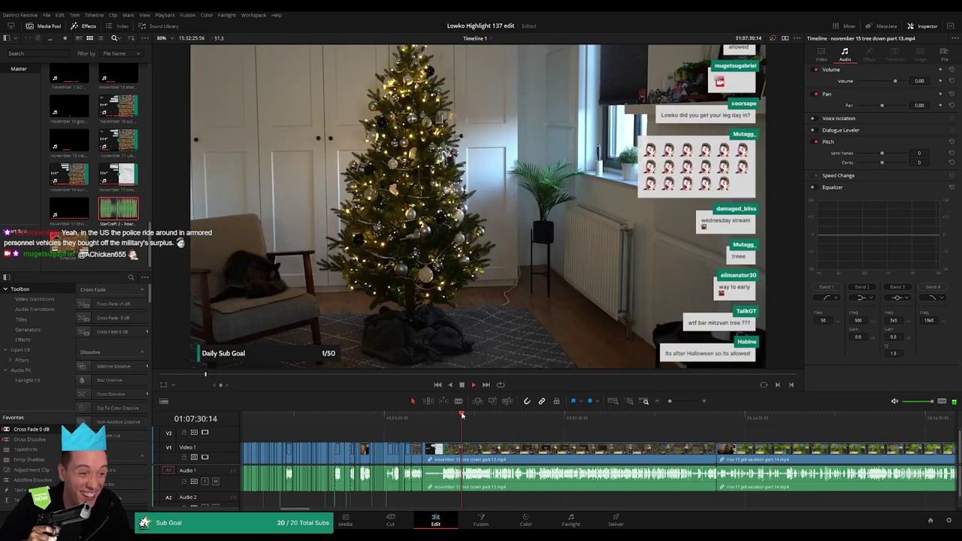
Split the part 13 clip at about 1:07:23 and ripple-delete its portion before the cut.
{"action": "left_click_drag", "start_coordinate": [671, 401], "coordinate": [681, 402]}
{"action": "left_click", "coordinate": [567, 422]}
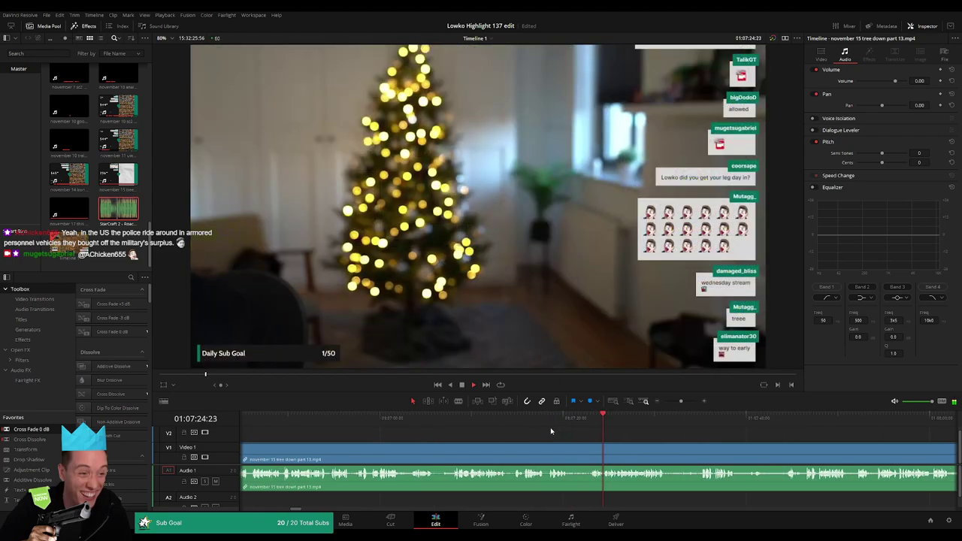
{"action": "left_click", "coordinate": [523, 423]}
{"action": "left_click_drag", "start_coordinate": [523, 423], "coordinate": [589, 420]}
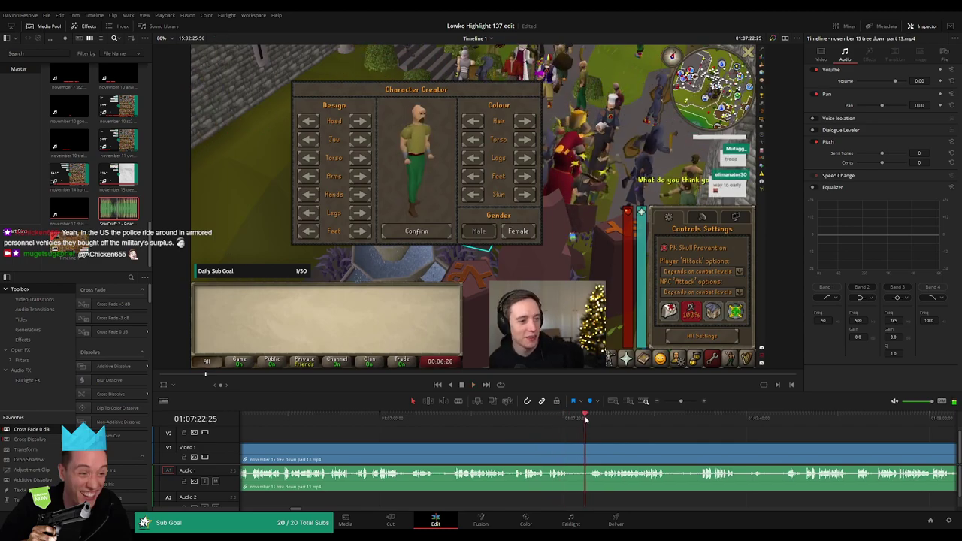
{"action": "key", "text": "b"}
{"action": "left_click", "coordinate": [591, 451]}
{"action": "key", "text": "a"}
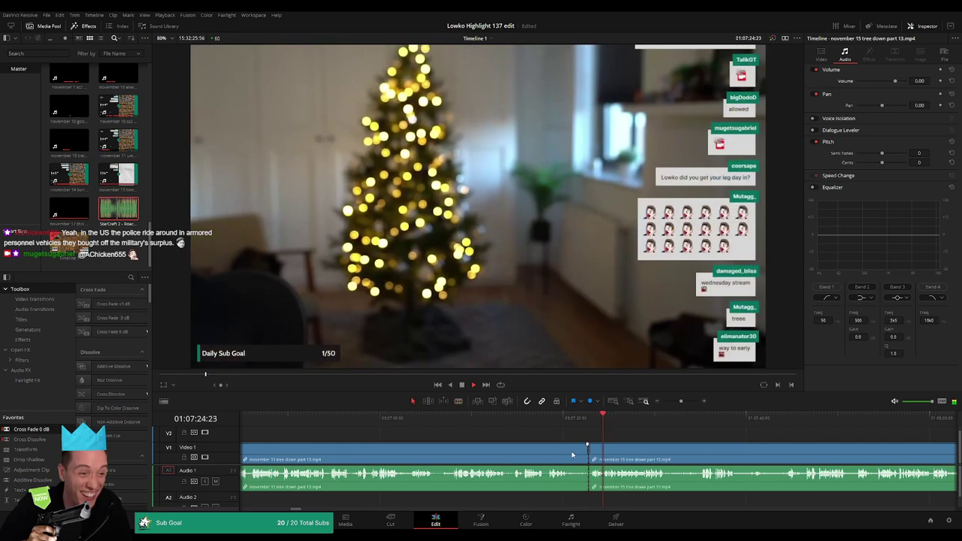
{"action": "left_click", "coordinate": [572, 454]}
{"action": "key", "text": "BackSpace"}
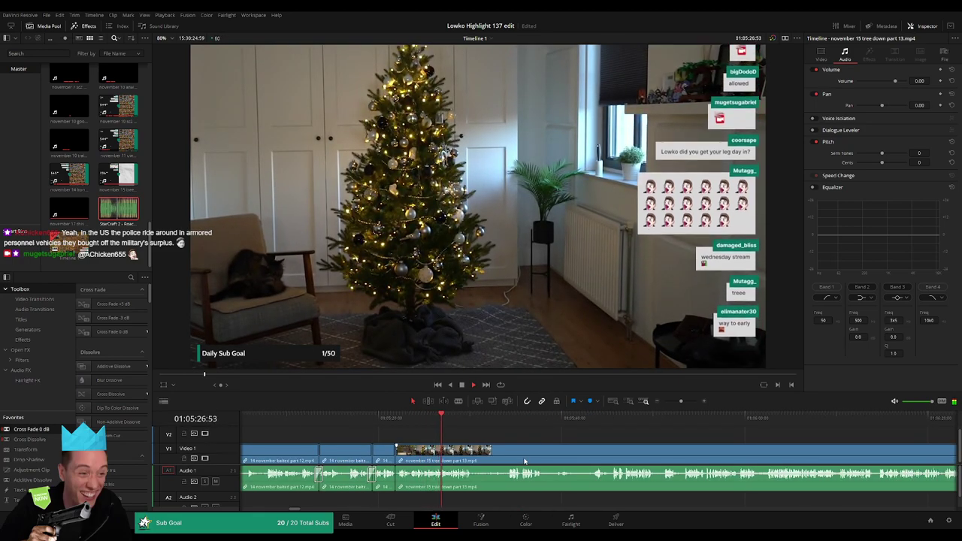
Cut the silent stretch of the part 13 clip between about 1:05:30 and 1:05:34 and ripple-delete it.
{"action": "scroll", "coordinate": [466, 438], "scroll_direction": "right", "scroll_amount": 1}
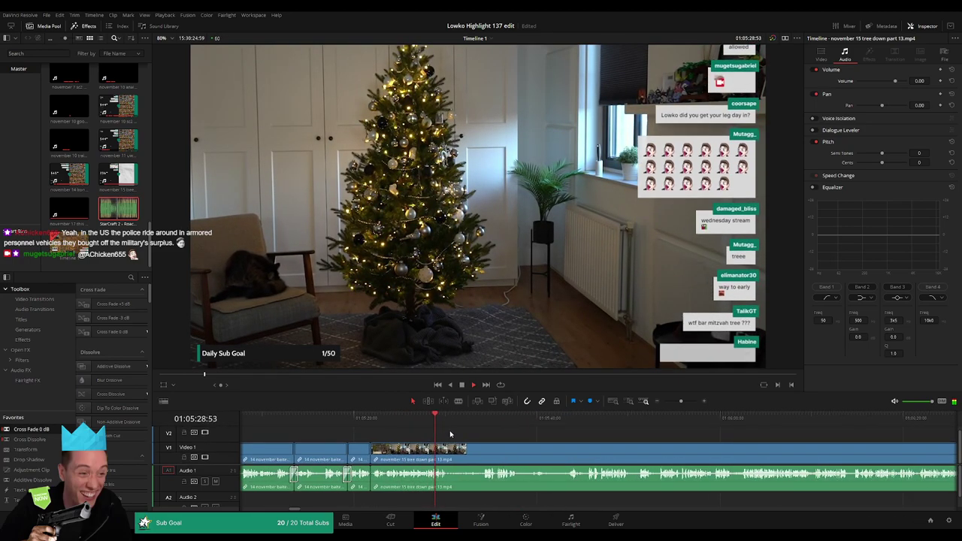
{"action": "key", "text": "b"}
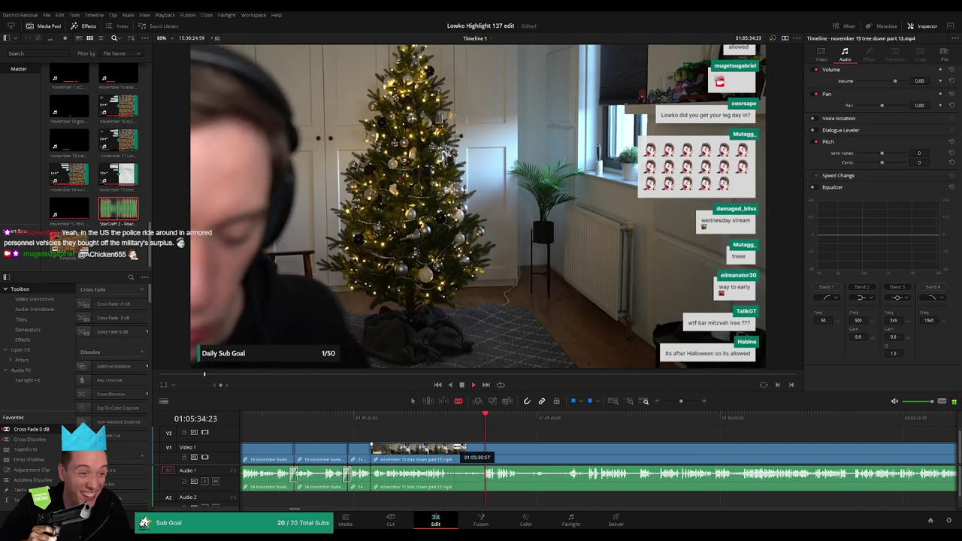
{"action": "left_click", "coordinate": [449, 450]}
{"action": "left_click", "coordinate": [481, 448]}
{"action": "key", "text": "a"}
{"action": "left_click", "coordinate": [472, 452]}
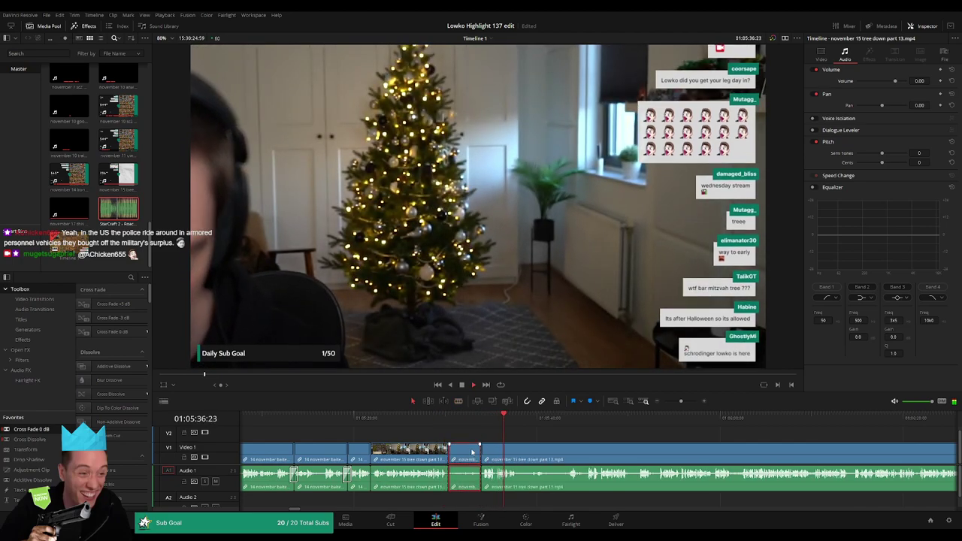
{"action": "key", "text": "Delete"}
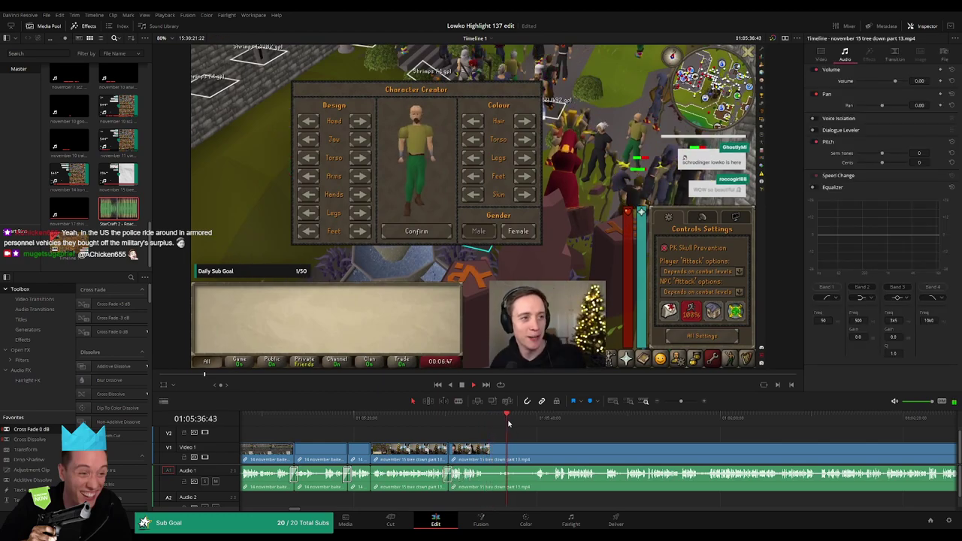
Skim the part 13 clip from about 1:05:36 to 1:07:11 for the next section worth keeping.
{"action": "left_click", "coordinate": [531, 419]}
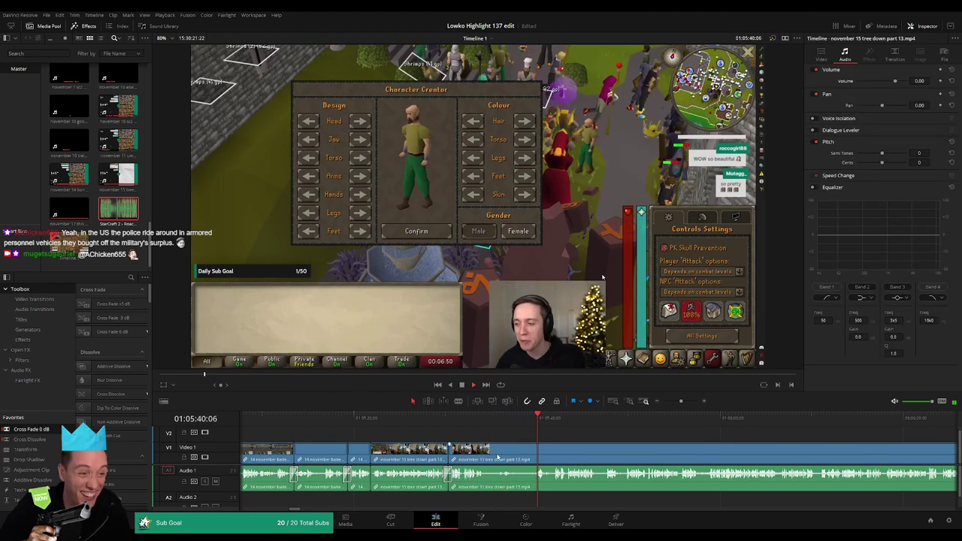
{"action": "scroll", "coordinate": [578, 437], "scroll_direction": "right", "scroll_amount": 3}
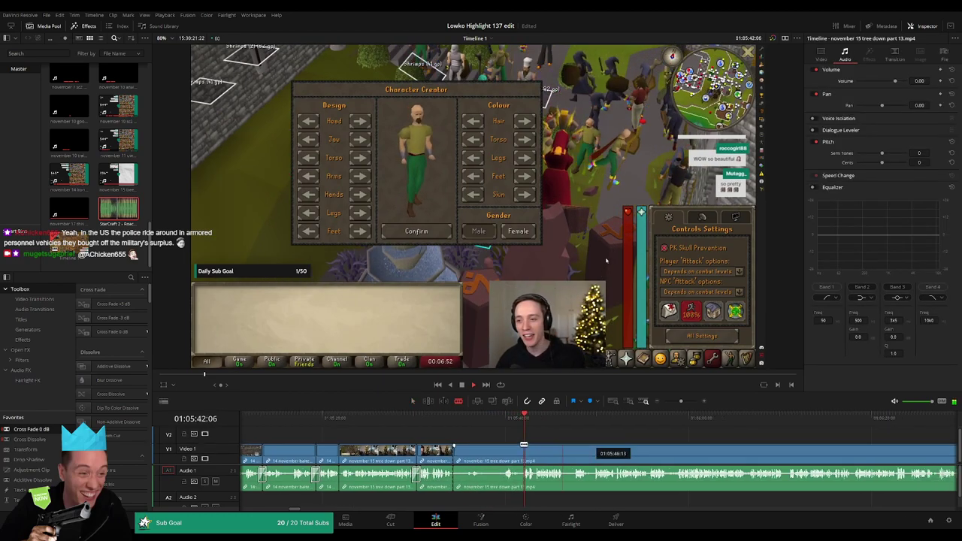
{"action": "left_click", "coordinate": [548, 420]}
{"action": "left_click", "coordinate": [624, 421]}
{"action": "left_click", "coordinate": [804, 419]}
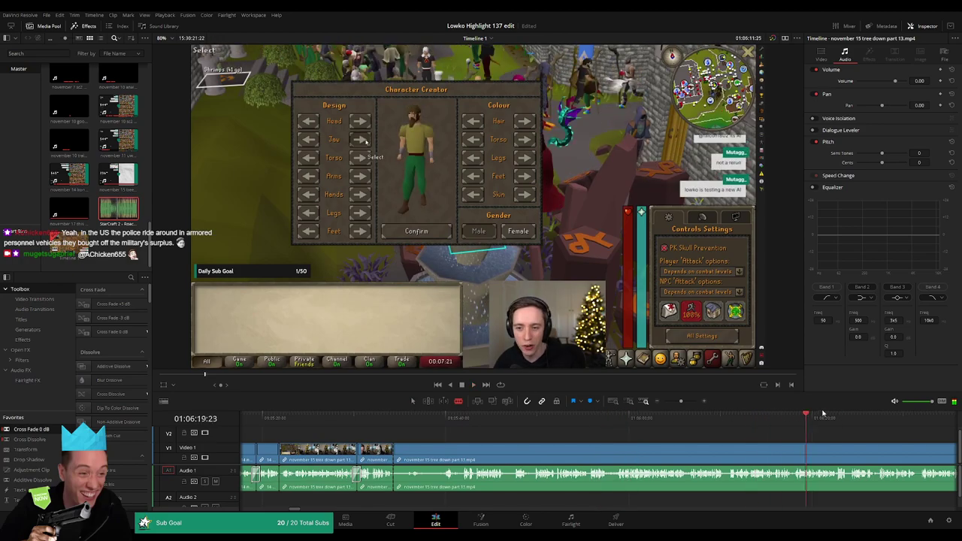
{"action": "left_click", "coordinate": [854, 418]}
{"action": "left_click_drag", "start_coordinate": [682, 402], "coordinate": [671, 402]}
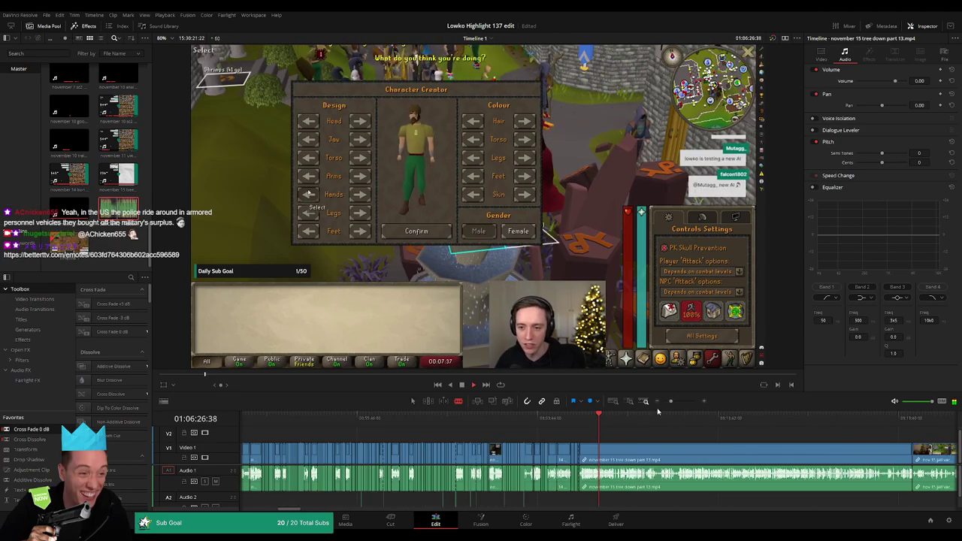
{"action": "left_click", "coordinate": [608, 420]}
{"action": "left_click", "coordinate": [614, 420]}
{"action": "scroll", "coordinate": [655, 446], "scroll_direction": "right", "scroll_amount": 2}
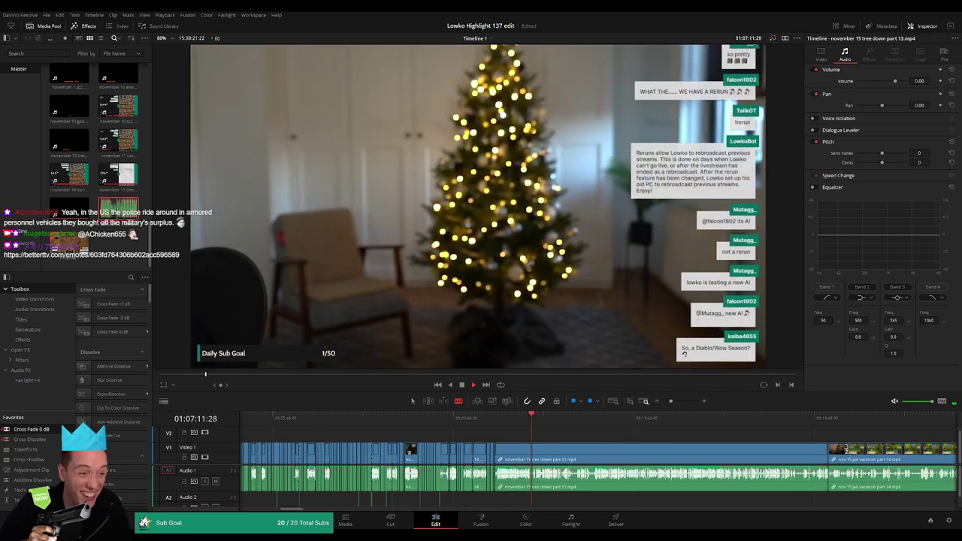
{"action": "left_click", "coordinate": [529, 418]}
{"action": "left_click_drag", "start_coordinate": [671, 402], "coordinate": [679, 403]}
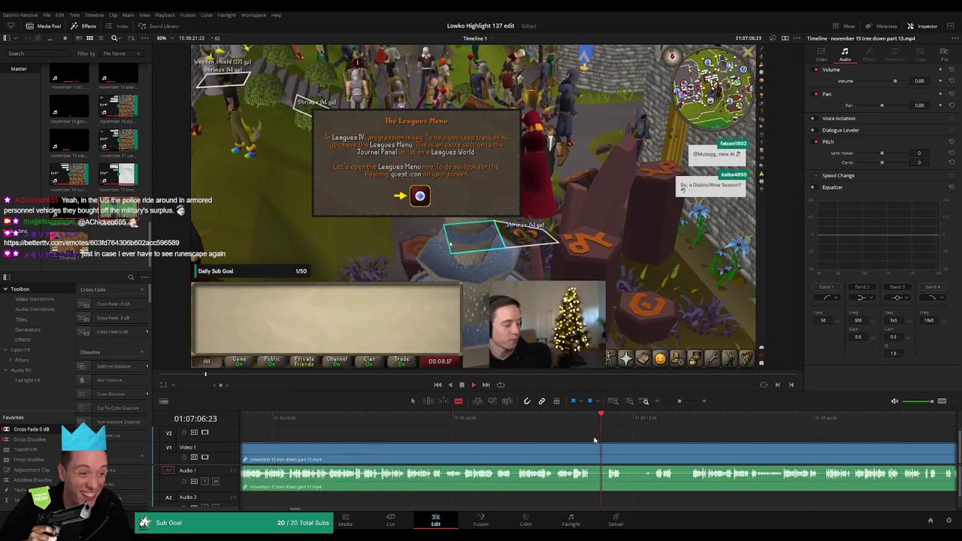
{"action": "left_click", "coordinate": [560, 419]}
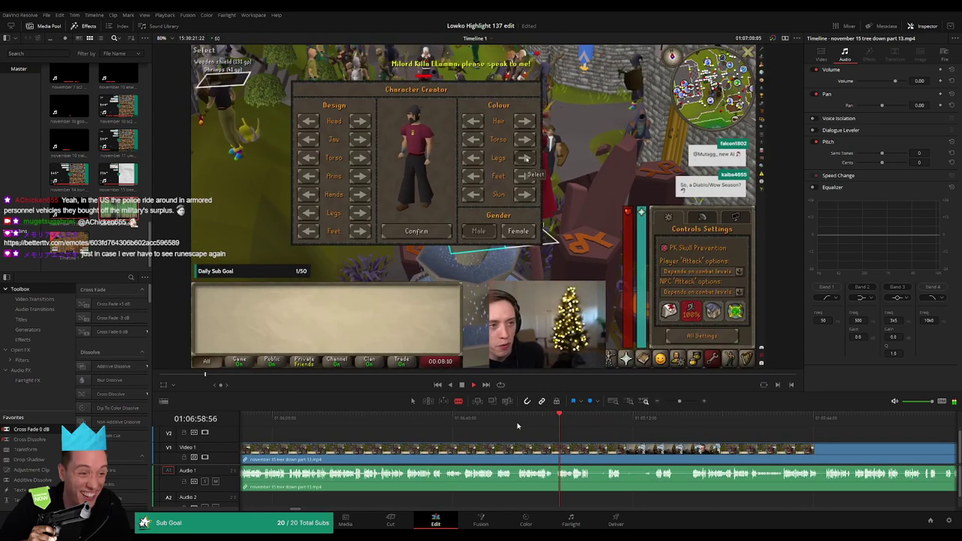
{"action": "left_click", "coordinate": [517, 425]}
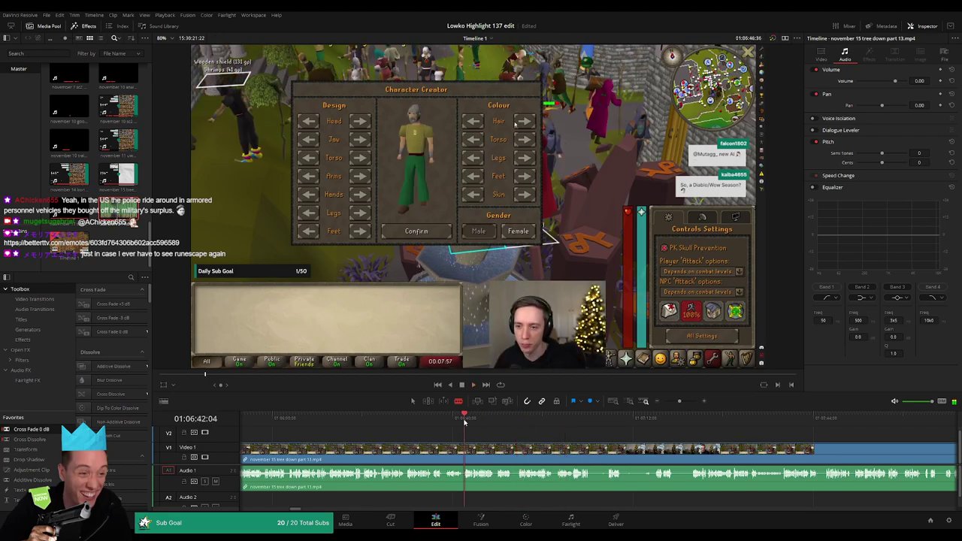
{"action": "left_click_drag", "start_coordinate": [489, 419], "coordinate": [551, 423]}
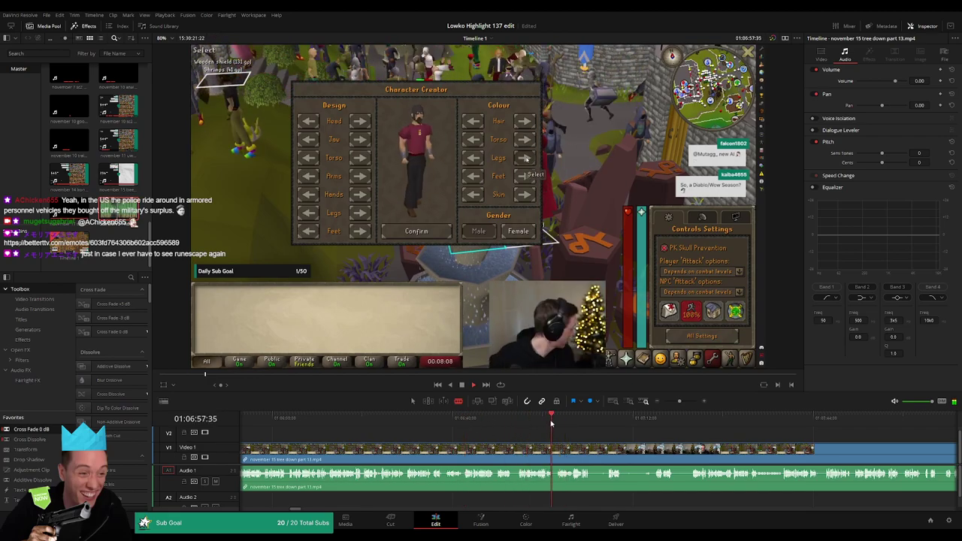
{"action": "key", "text": "space"}
Split the part 13 clip at about 1:06:51 and ripple-delete the section from about 1:05:34 up to that cut.
{"action": "left_click", "coordinate": [522, 422]}
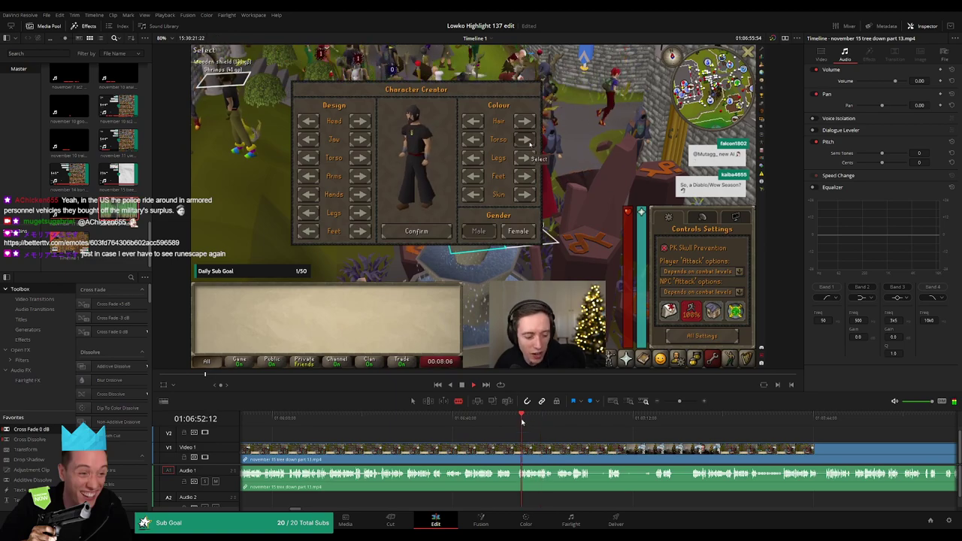
{"action": "left_click", "coordinate": [517, 450]}
{"action": "key", "text": "a"}
{"action": "left_click", "coordinate": [497, 453]}
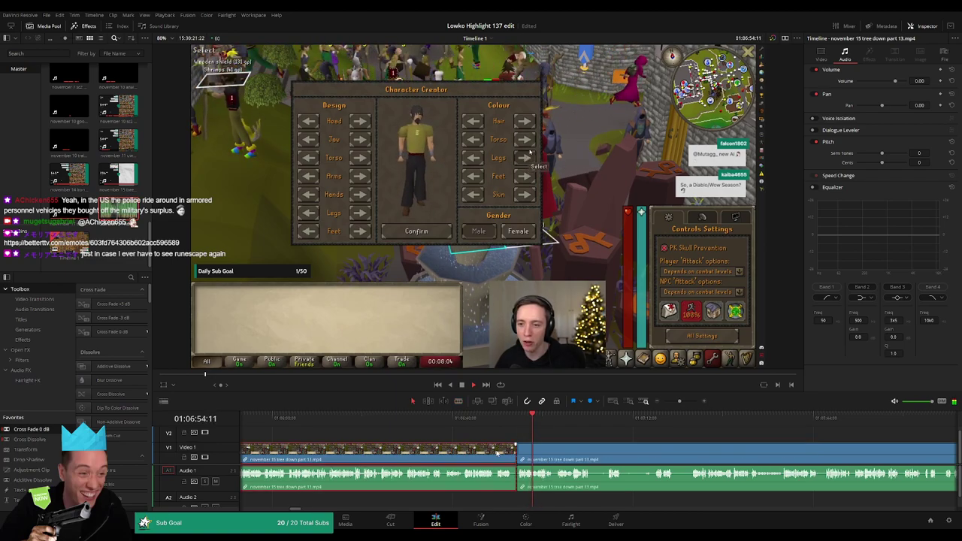
{"action": "key", "text": "Delete"}
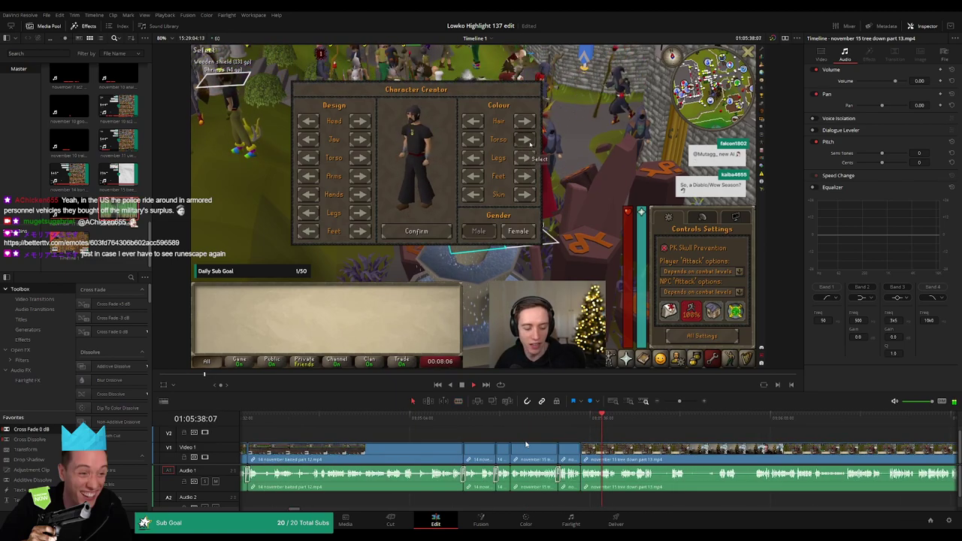
Cut the part 13 clip at about 1:05:44 and 1:05:50 and ripple-delete the section in between.
{"action": "left_click_drag", "start_coordinate": [680, 401], "coordinate": [682, 402]}
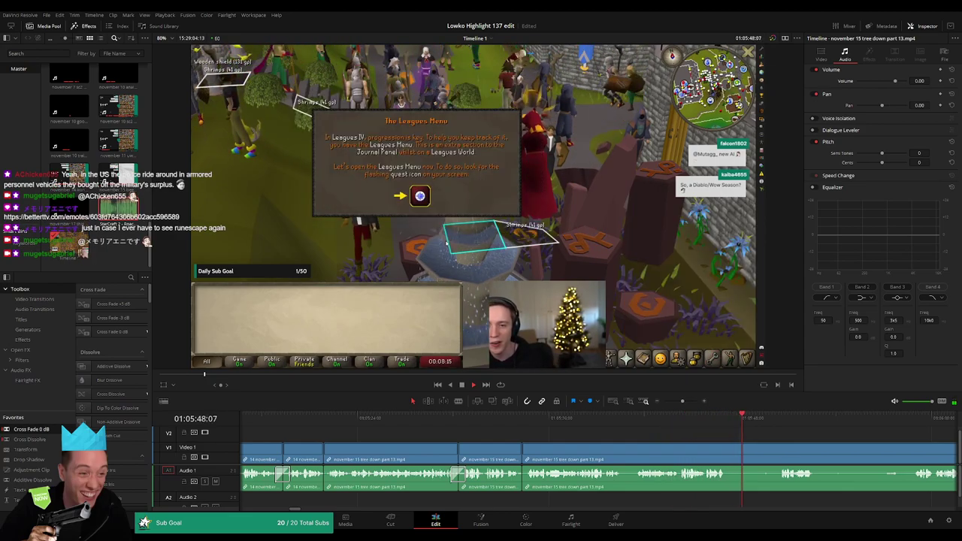
{"action": "left_click", "coordinate": [603, 418]}
{"action": "scroll", "coordinate": [537, 431], "scroll_direction": "right", "scroll_amount": 2}
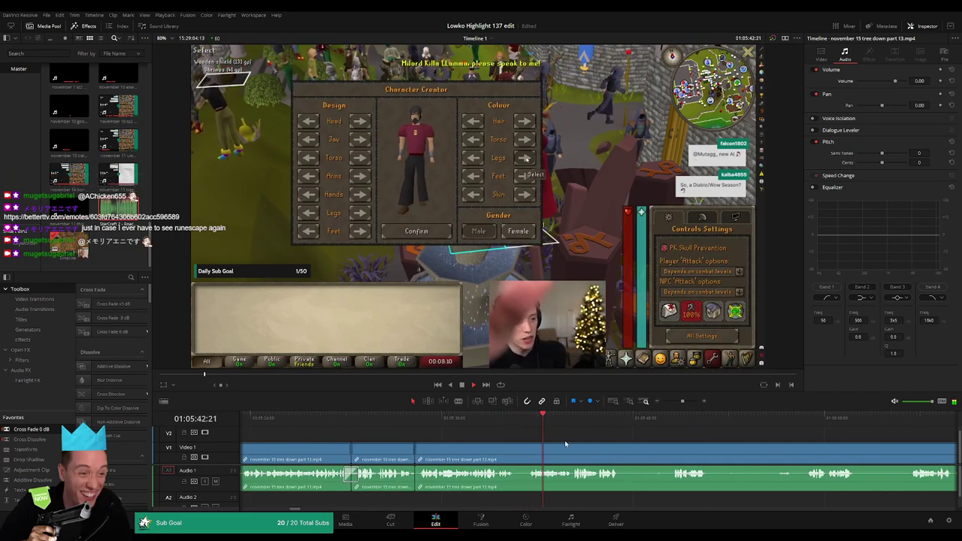
{"action": "scroll", "coordinate": [526, 441], "scroll_direction": "right", "scroll_amount": 1}
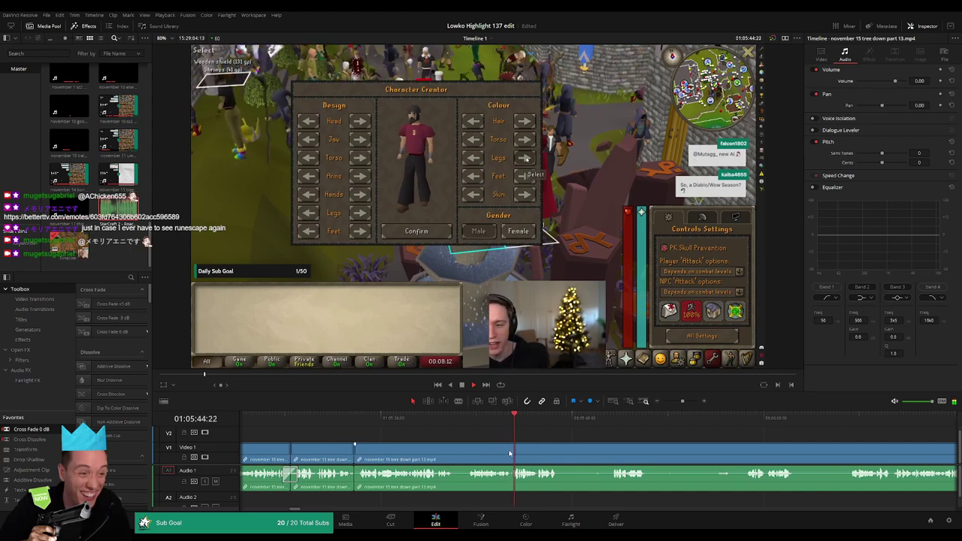
{"action": "left_click", "coordinate": [513, 451]}
{"action": "left_click", "coordinate": [608, 419]}
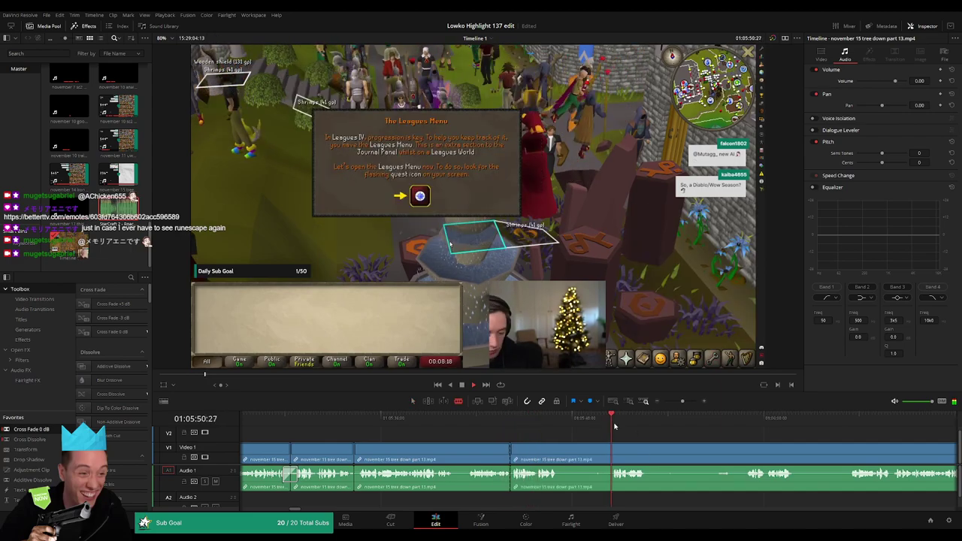
{"action": "scroll", "coordinate": [590, 429], "scroll_direction": "right", "scroll_amount": 2}
{"action": "left_click", "coordinate": [513, 453]}
{"action": "key", "text": "a"}
{"action": "left_click", "coordinate": [489, 456]}
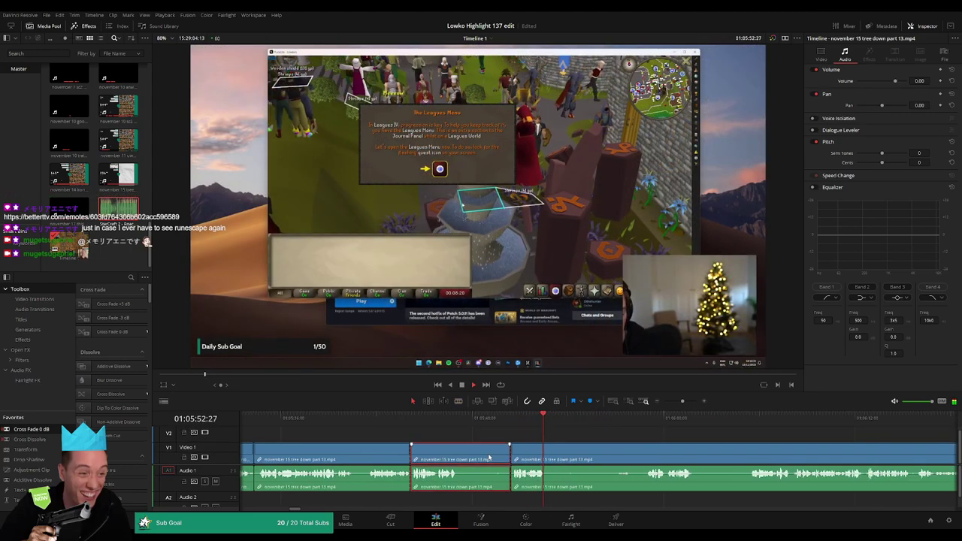
{"action": "key", "text": "Delete"}
Review the footage after the join, then ripple-delete the silent pause between about 1:05:56 and 1:05:59 in the part 13 clip.
{"action": "left_click", "coordinate": [517, 422]}
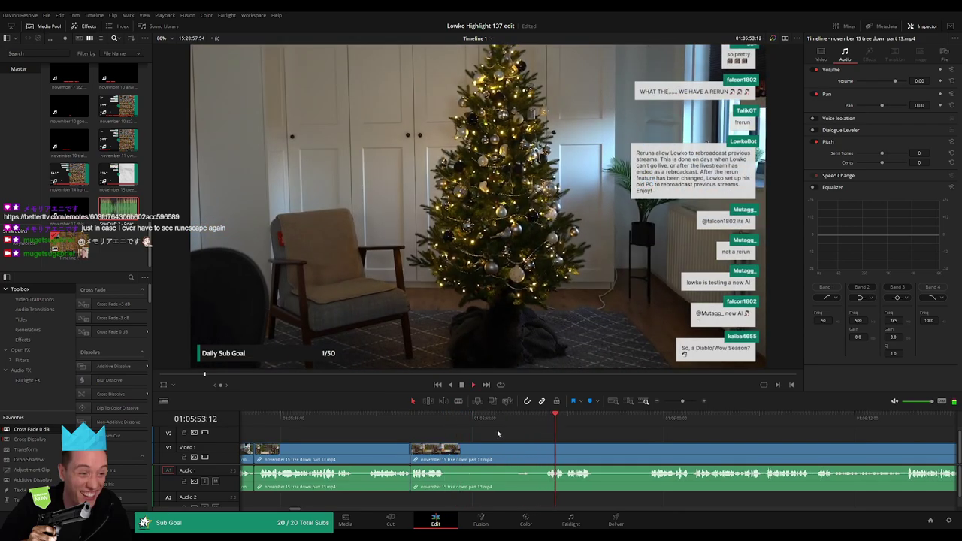
{"action": "left_click", "coordinate": [476, 423]}
{"action": "key", "text": "space"}
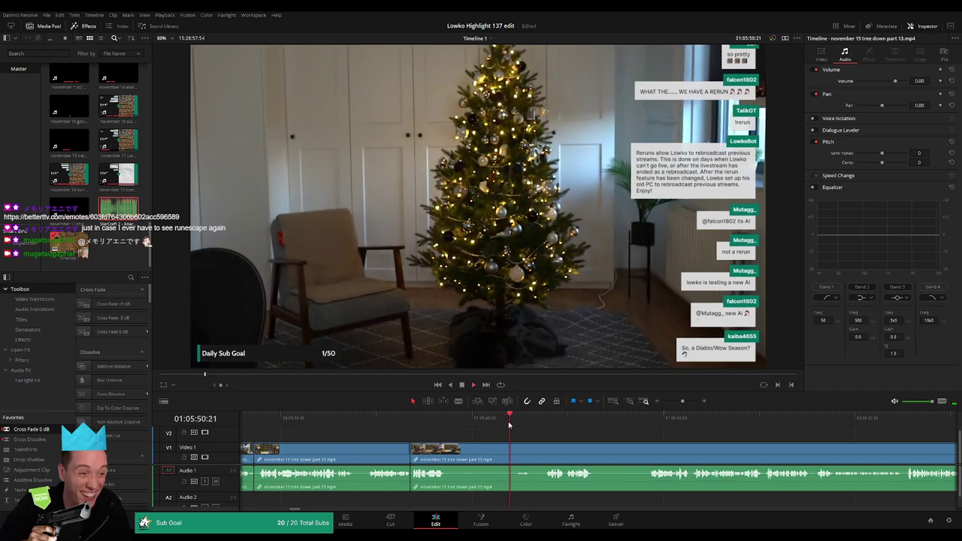
{"action": "left_click_drag", "start_coordinate": [614, 433], "coordinate": [457, 439]}
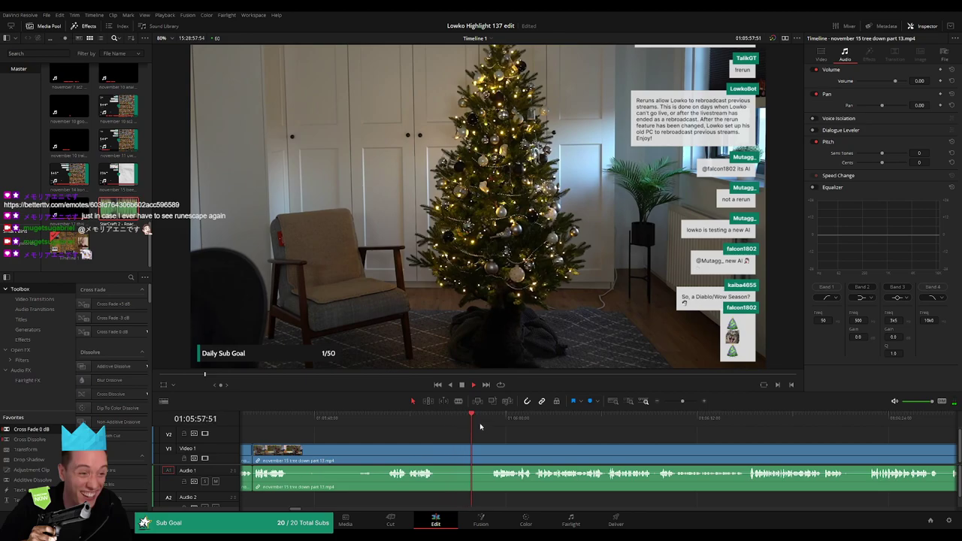
{"action": "scroll", "coordinate": [495, 443], "scroll_direction": "right", "scroll_amount": 2}
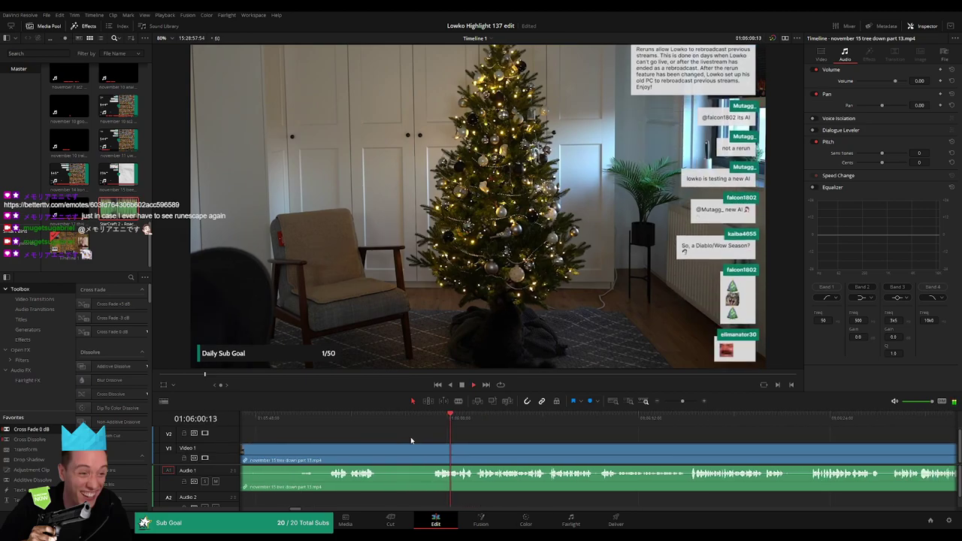
{"action": "key", "text": "b"}
{"action": "left_click", "coordinate": [382, 452]}
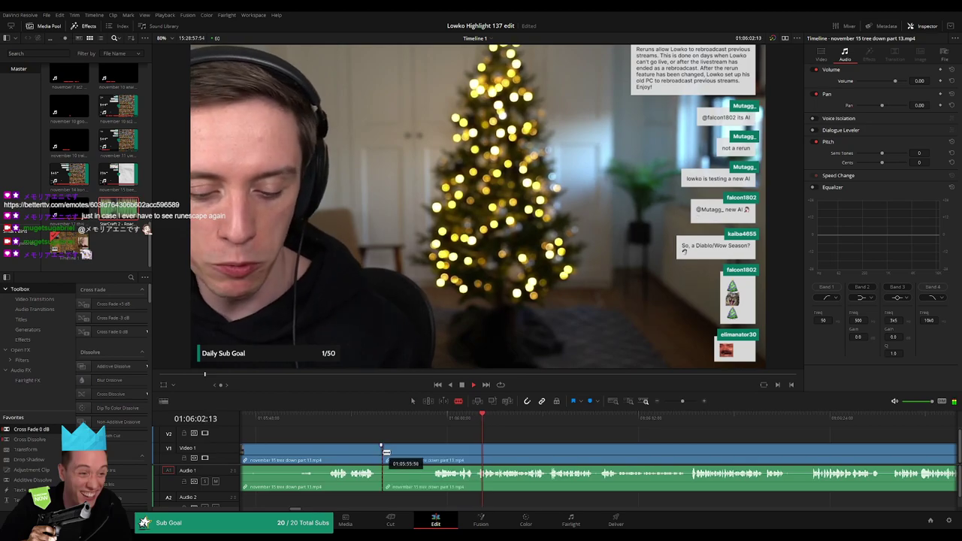
{"action": "left_click", "coordinate": [433, 452]}
{"action": "key", "text": "a"}
{"action": "left_click", "coordinate": [418, 454]}
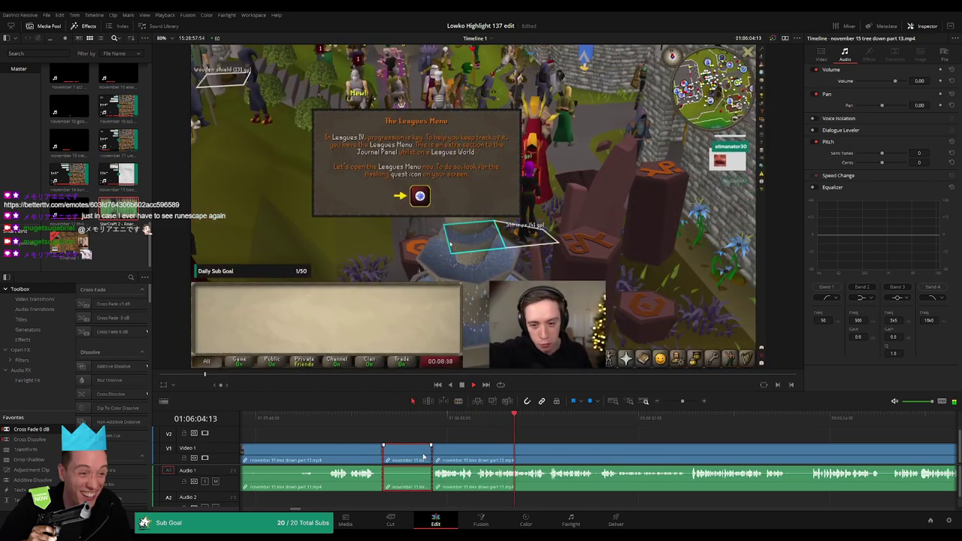
{"action": "key", "text": "BackSpace"}
{"action": "left_click", "coordinate": [423, 456]}
{"action": "key", "text": "BackSpace"}
Play through the footage after the last join and split the part 13 clip at about 1:06:07.
{"action": "scroll", "coordinate": [409, 443], "scroll_direction": "right", "scroll_amount": 5}
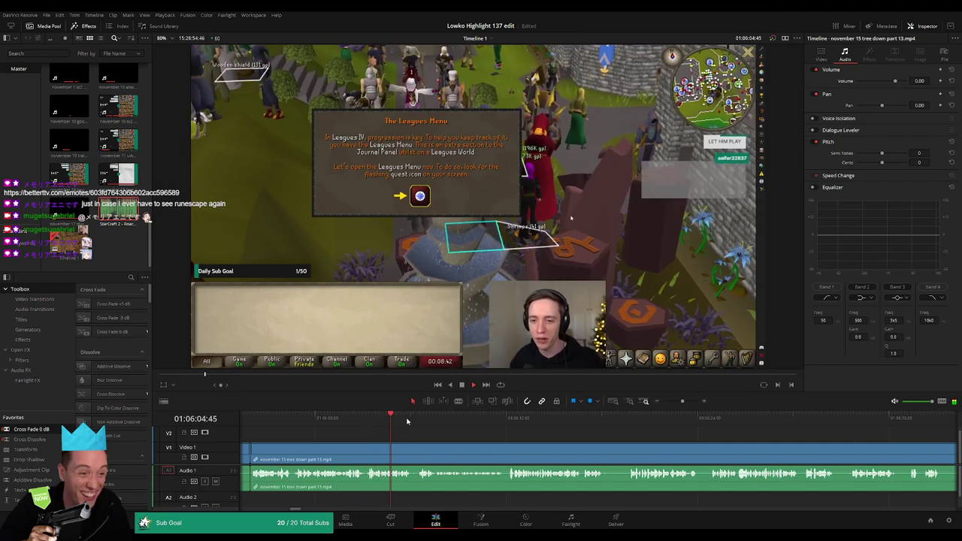
{"action": "scroll", "coordinate": [420, 434], "scroll_direction": "right", "scroll_amount": 1}
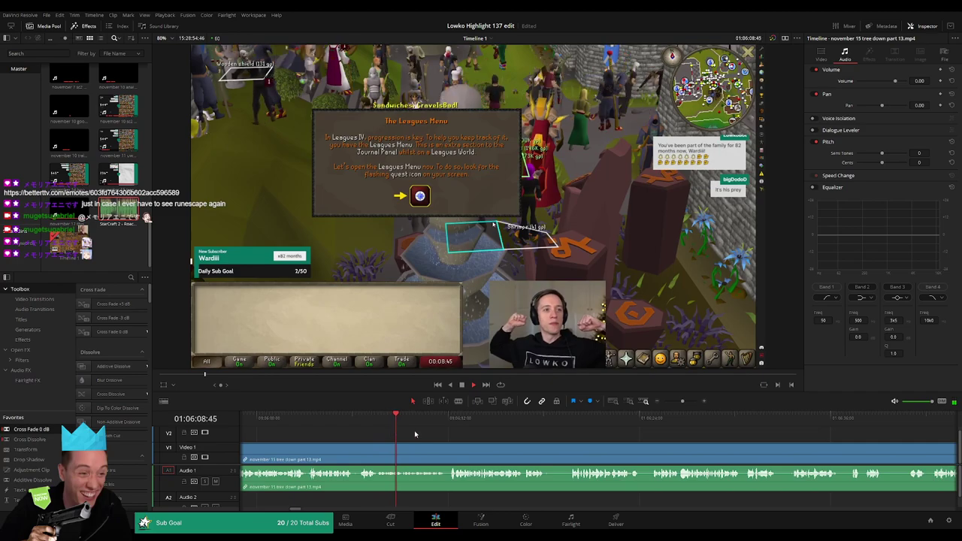
{"action": "left_click", "coordinate": [337, 434]}
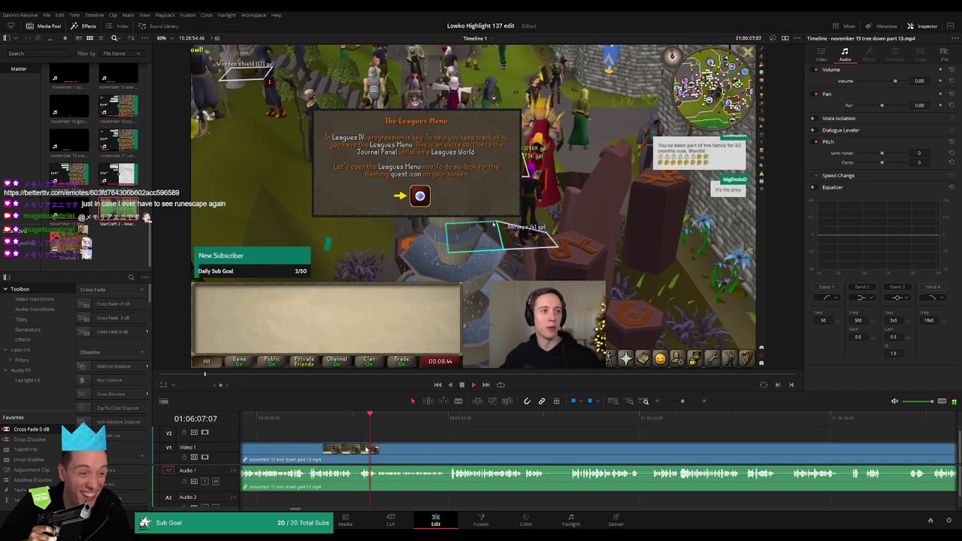
{"action": "key", "text": "b"}
{"action": "left_click", "coordinate": [377, 451]}
Skim the part 13 clip from about 1:06:17 to 1:07:37 to locate where the next section worth keeping starts.
{"action": "left_click", "coordinate": [535, 419]}
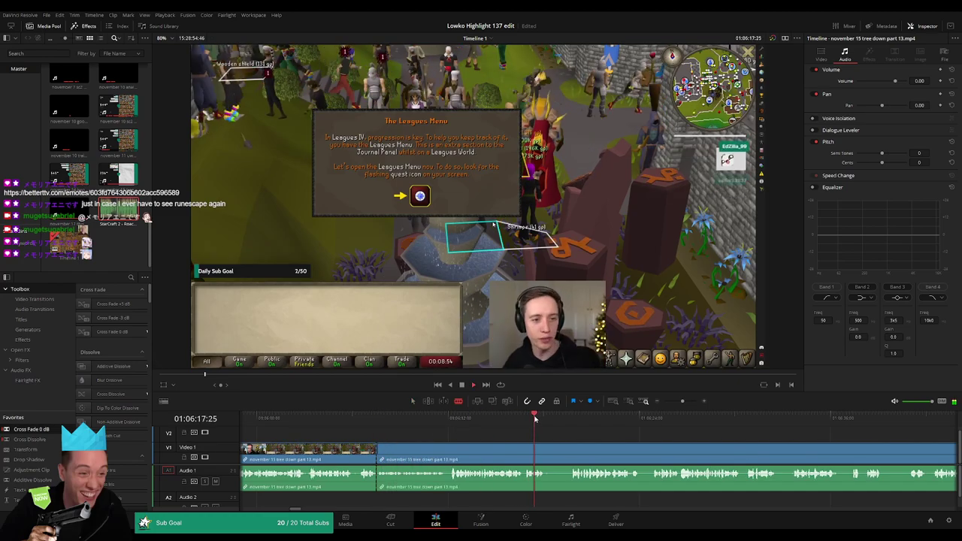
{"action": "left_click", "coordinate": [581, 418]}
{"action": "left_click", "coordinate": [865, 419]}
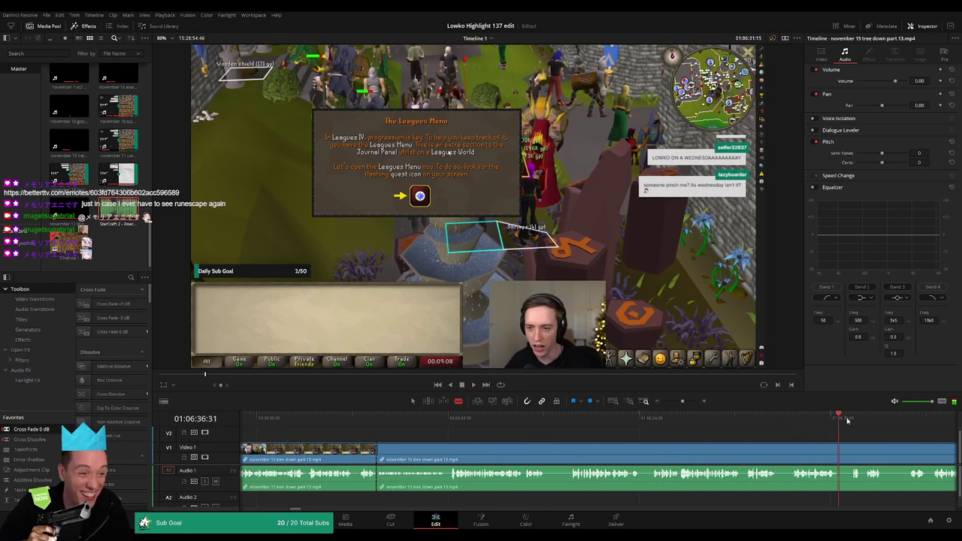
{"action": "left_click_drag", "start_coordinate": [681, 402], "coordinate": [676, 402]}
{"action": "left_click", "coordinate": [618, 420]}
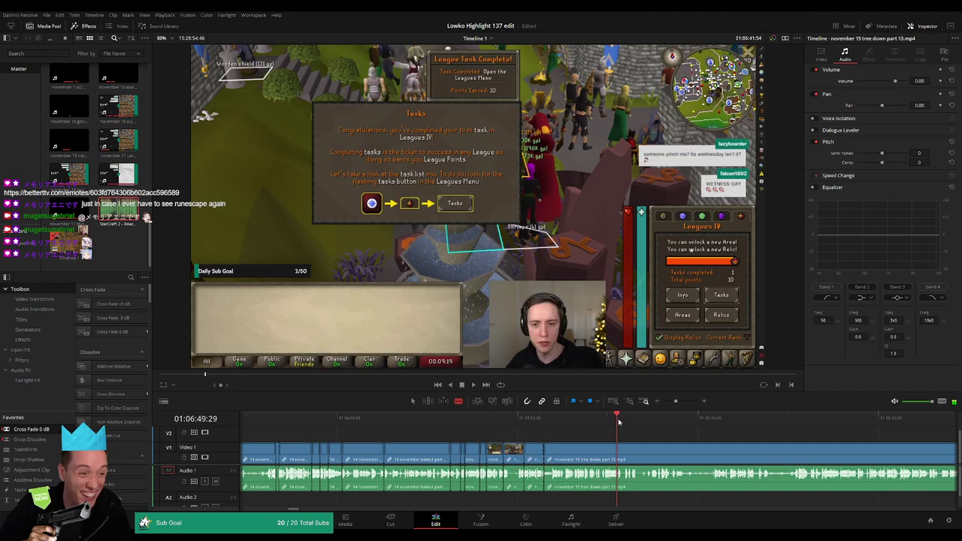
{"action": "left_click", "coordinate": [656, 419]}
{"action": "left_click", "coordinate": [666, 420]}
{"action": "left_click", "coordinate": [629, 420]}
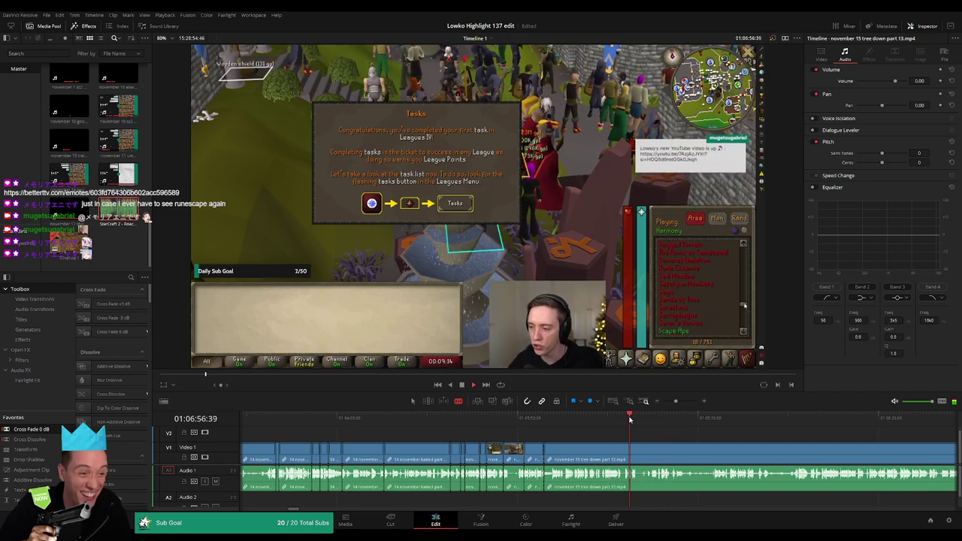
{"action": "left_click", "coordinate": [686, 421]}
{"action": "left_click", "coordinate": [698, 422]}
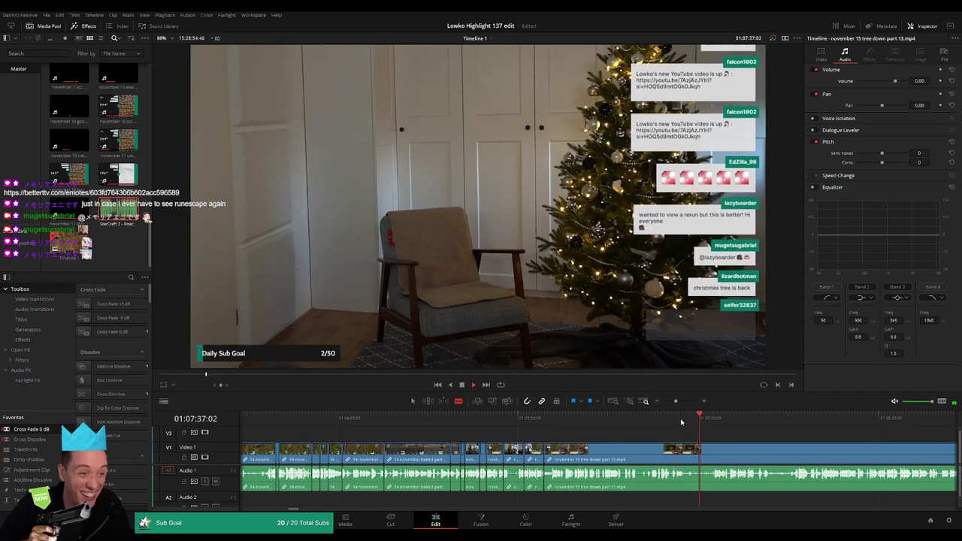
{"action": "left_click", "coordinate": [671, 420]}
{"action": "left_click", "coordinate": [686, 402]}
{"action": "left_click_drag", "start_coordinate": [685, 402], "coordinate": [684, 402]}
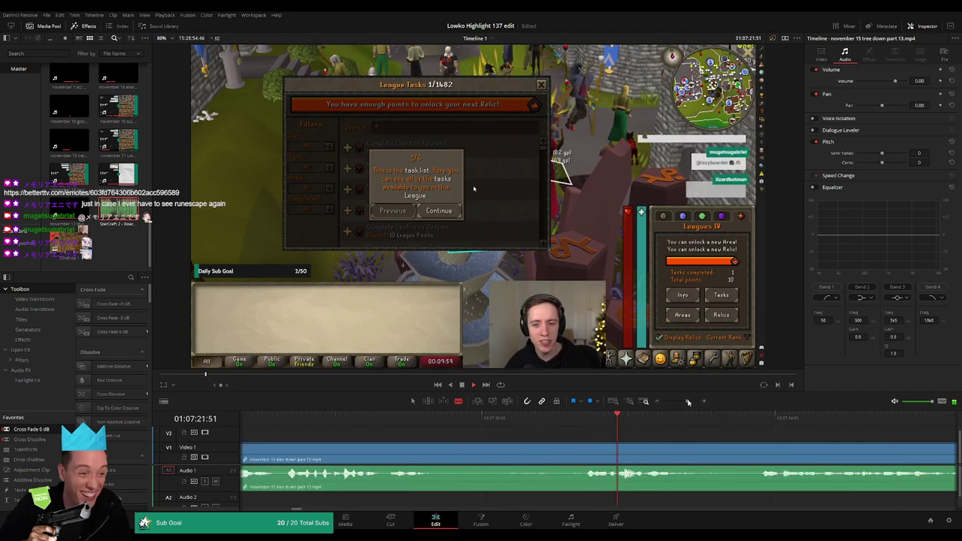
{"action": "left_click_drag", "start_coordinate": [715, 442], "coordinate": [594, 437]}
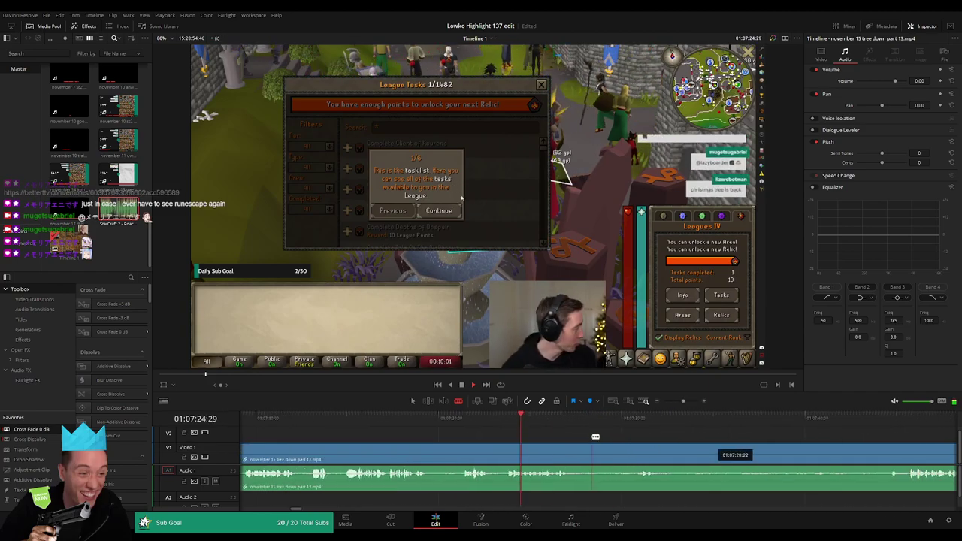
Split the part 13 clip at about 1:07:23, ripple-delete the section back to the 1:06:07 cut, and cross-fade the audio join.
{"action": "left_click", "coordinate": [505, 448]}
{"action": "key", "text": "a"}
{"action": "left_click", "coordinate": [477, 452]}
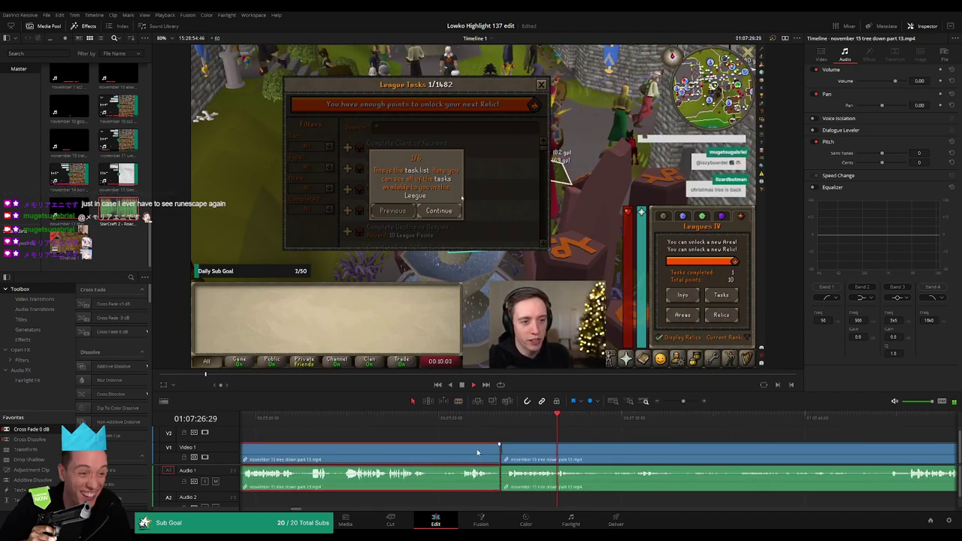
{"action": "key", "text": "Delete"}
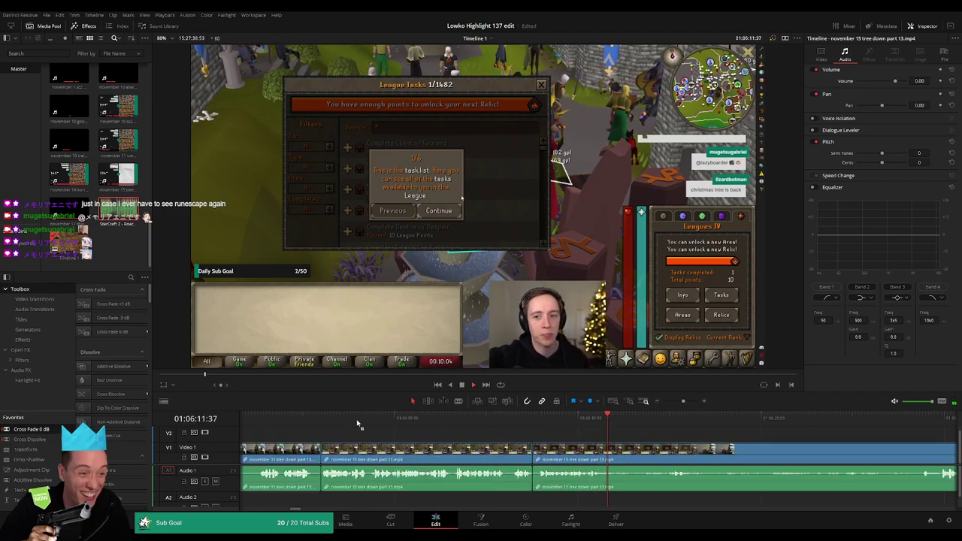
{"action": "left_click_drag", "start_coordinate": [535, 483], "coordinate": [352, 480]}
Cut the part 13 clip at about 1:06:37 and 1:06:39, ripple-delete the pause in between, and cross-fade the audio join.
{"action": "left_click", "coordinate": [484, 418]}
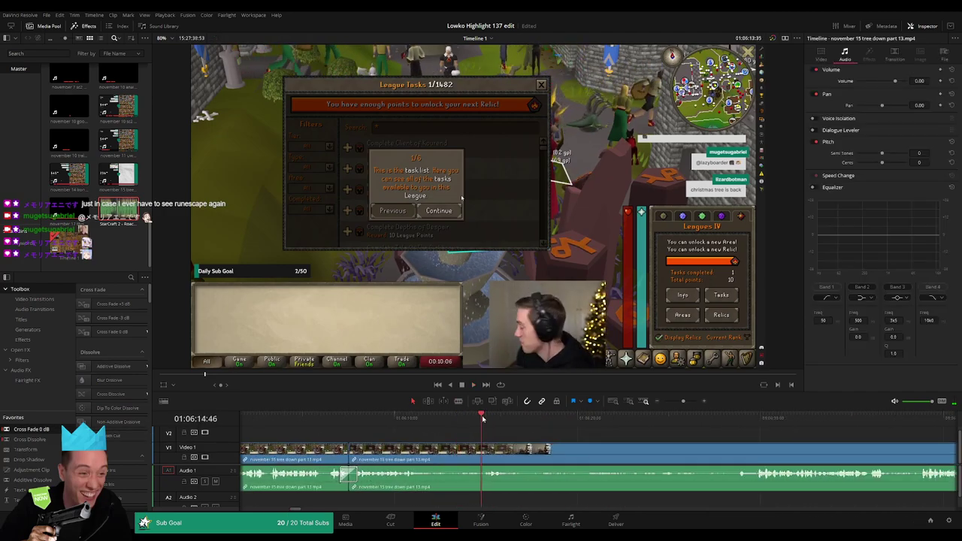
{"action": "scroll", "coordinate": [516, 437], "scroll_direction": "right", "scroll_amount": 3}
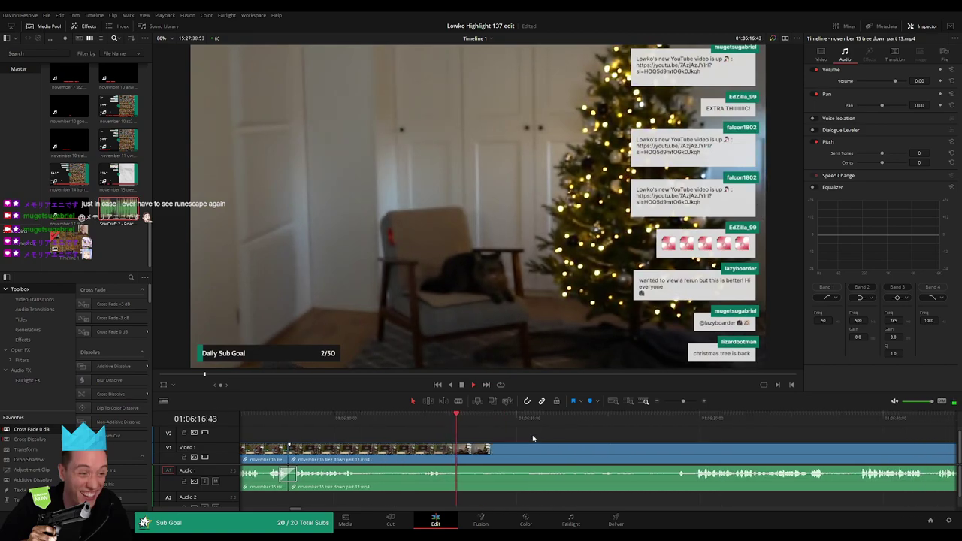
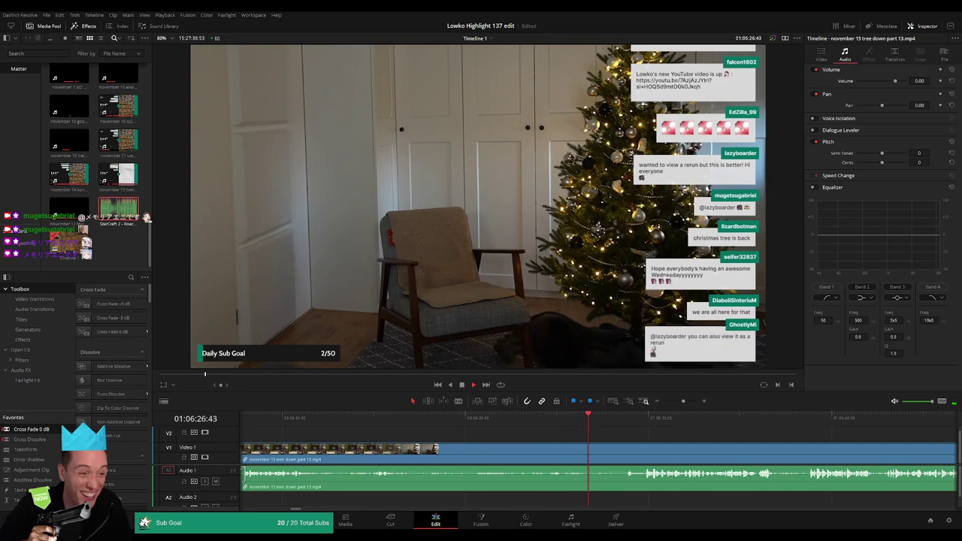
{"action": "left_click", "coordinate": [623, 418]}
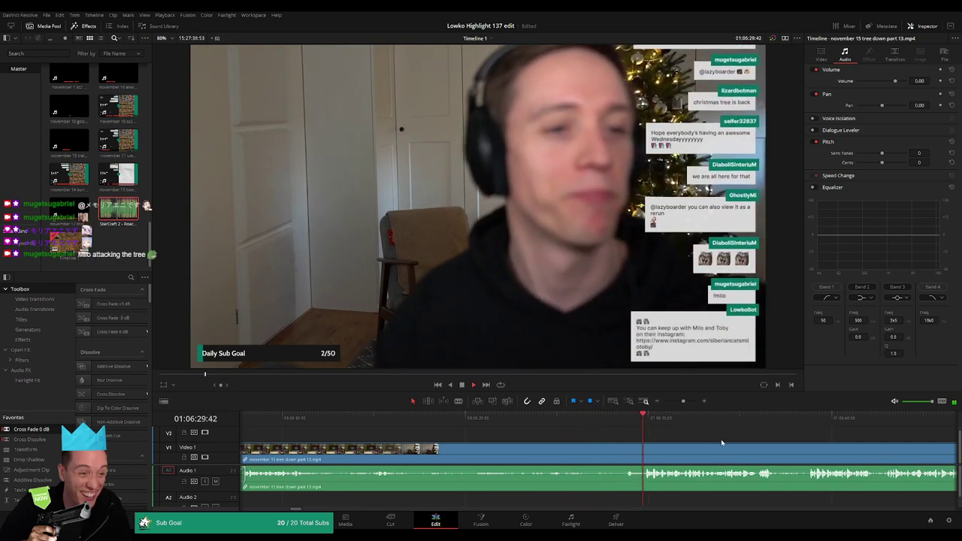
{"action": "left_click_drag", "start_coordinate": [718, 441], "coordinate": [495, 439]}
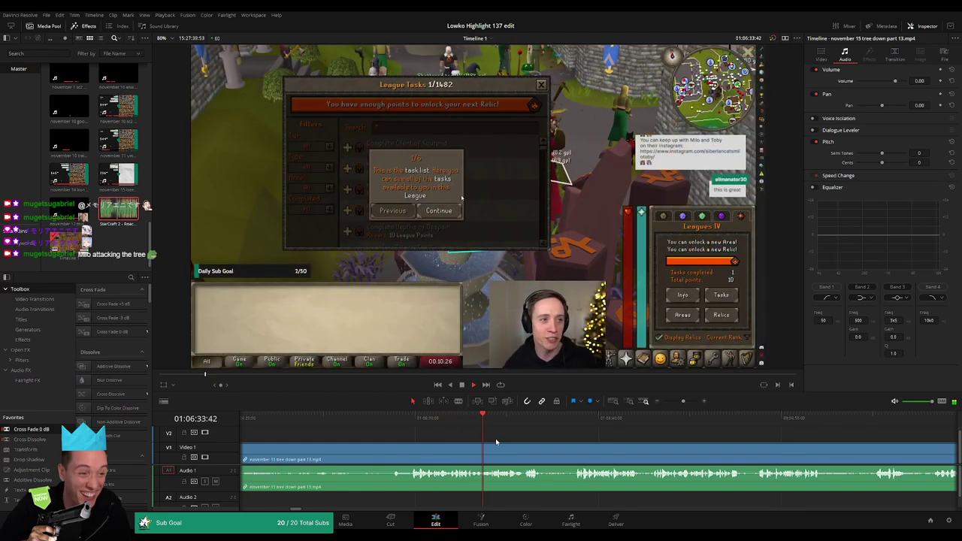
{"action": "left_click_drag", "start_coordinate": [549, 441], "coordinate": [423, 439]}
{"action": "left_click", "coordinate": [428, 424]}
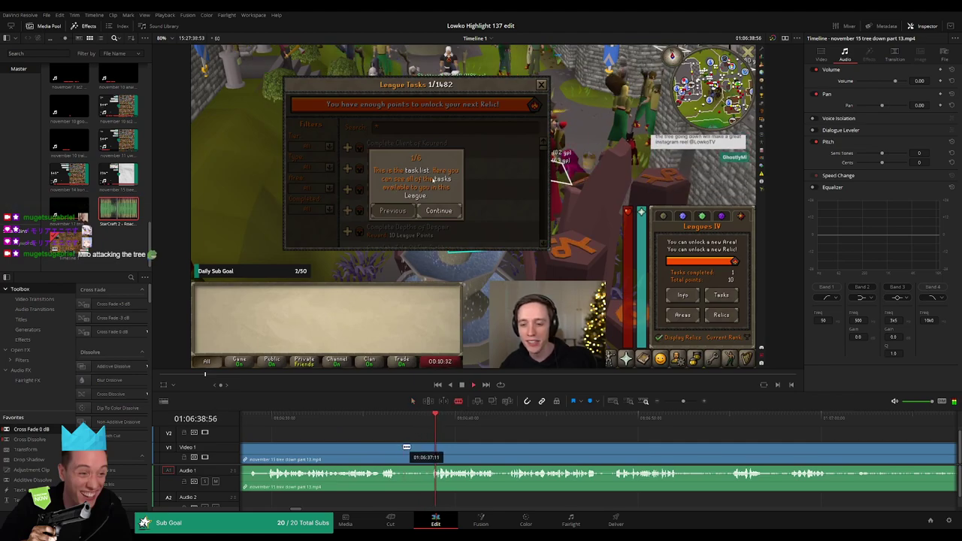
{"action": "left_click", "coordinate": [403, 451]}
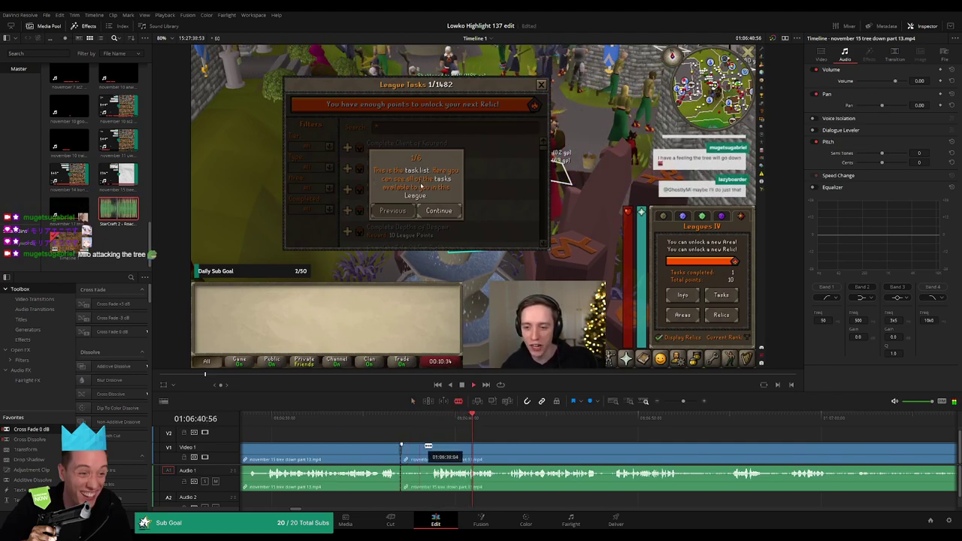
{"action": "left_click", "coordinate": [431, 451]}
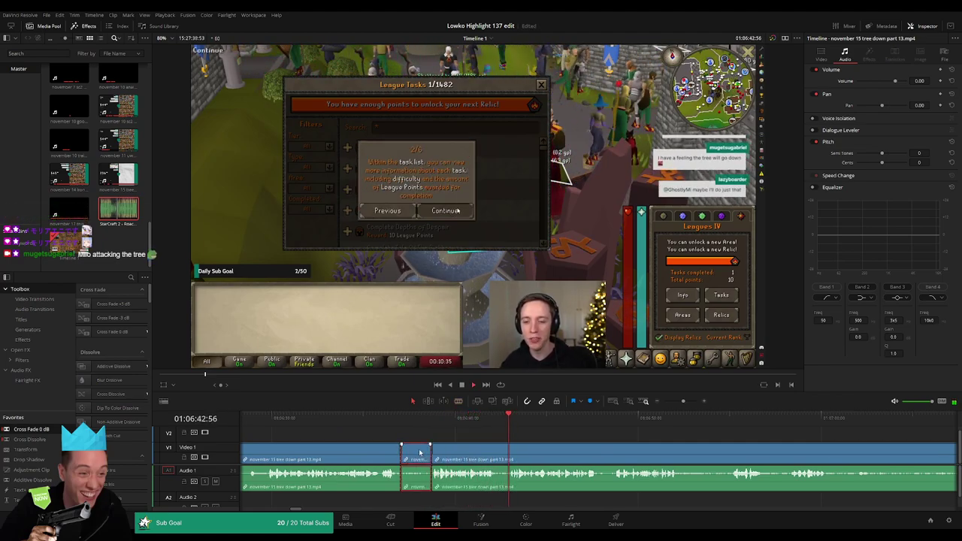
{"action": "key", "text": "BackSpace"}
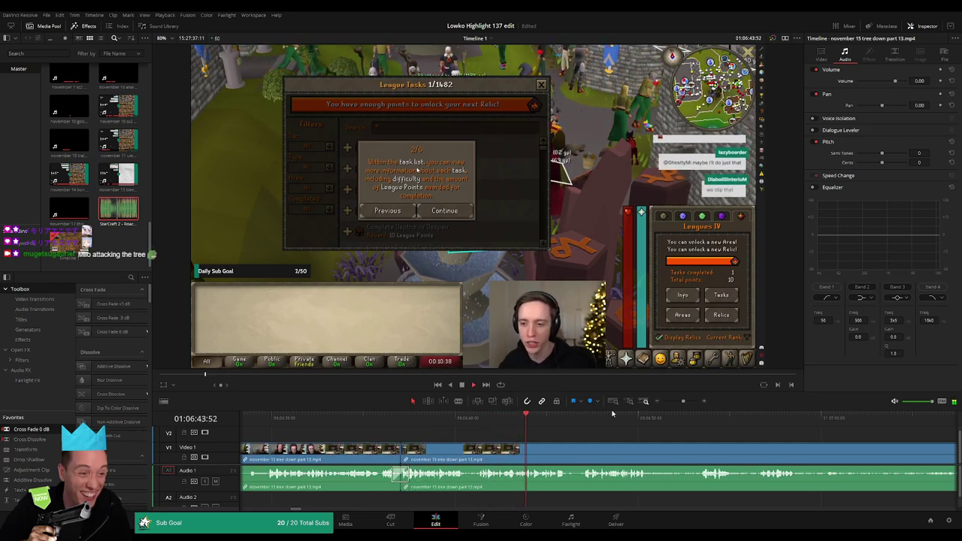
Place an adjustment clip on the Video 2 track above the part 13 clip, starting at 1:06:46:01.
{"action": "left_click_drag", "start_coordinate": [521, 435], "coordinate": [460, 424]}
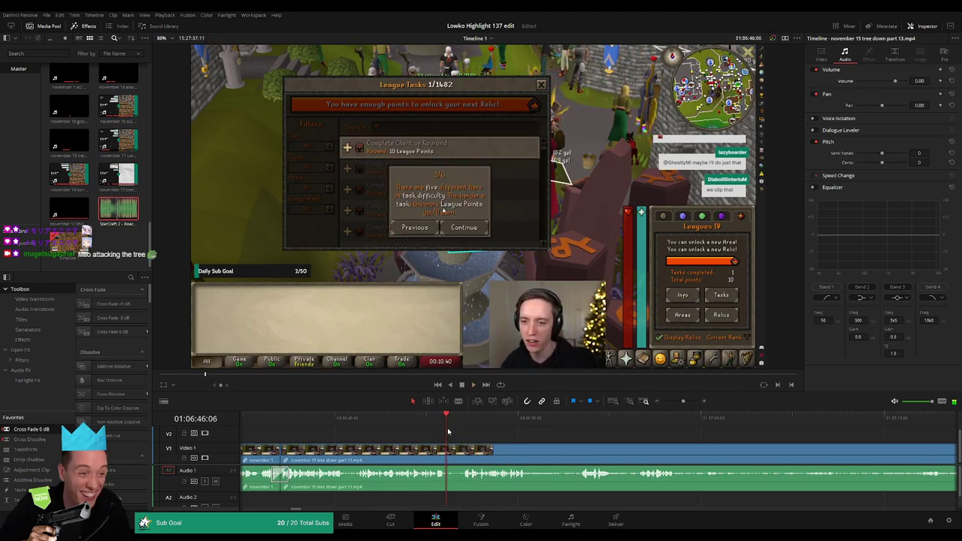
{"action": "key", "text": "space"}
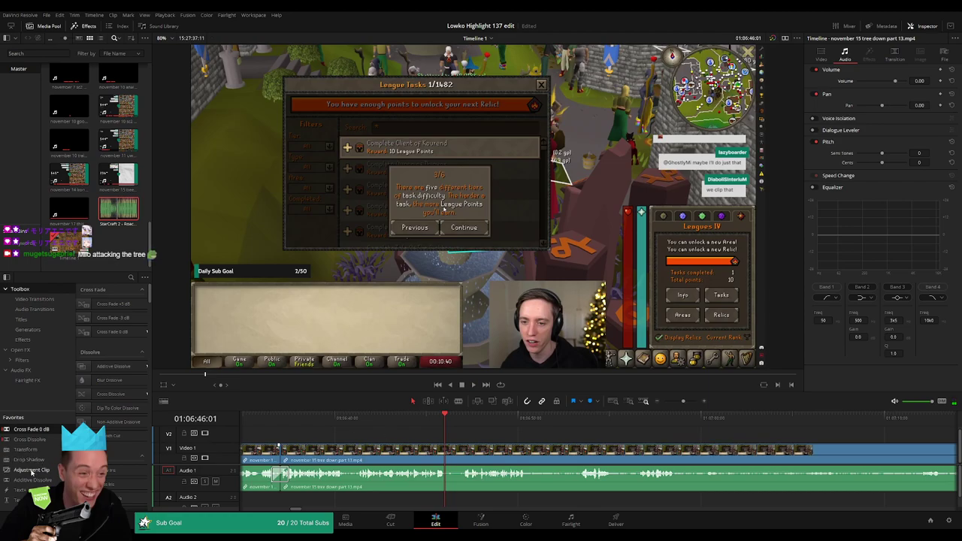
{"action": "left_click_drag", "start_coordinate": [30, 470], "coordinate": [477, 436]}
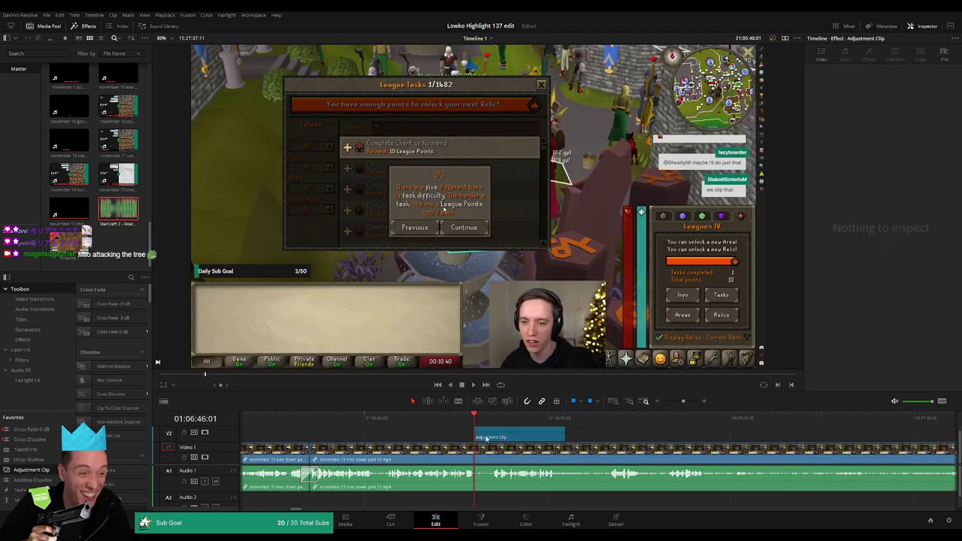
Zoom the adjustment clip to 2.470 and set its position to X -447, Y 791 to frame the webcam.
{"action": "left_click", "coordinate": [496, 439]}
{"action": "mouse_move", "coordinate": [872, 81]}
{"action": "left_mouse_down"}
{"action": "mouse_move", "coordinate": [921, 80]}
{"action": "mouse_move", "coordinate": [858, 90]}
{"action": "left_mouse_up"}
{"action": "left_click_drag", "start_coordinate": [918, 91], "coordinate": [948, 90]}
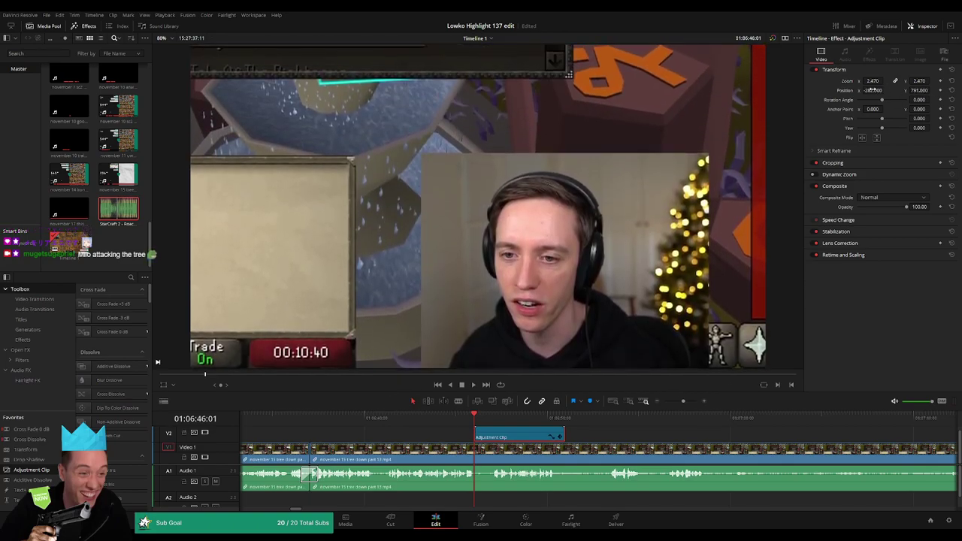
{"action": "left_click_drag", "start_coordinate": [872, 90], "coordinate": [878, 91]}
Extend the end of the adjustment clip to about 1:06:53 and replay the zoomed-in webcam section.
{"action": "key", "text": "space"}
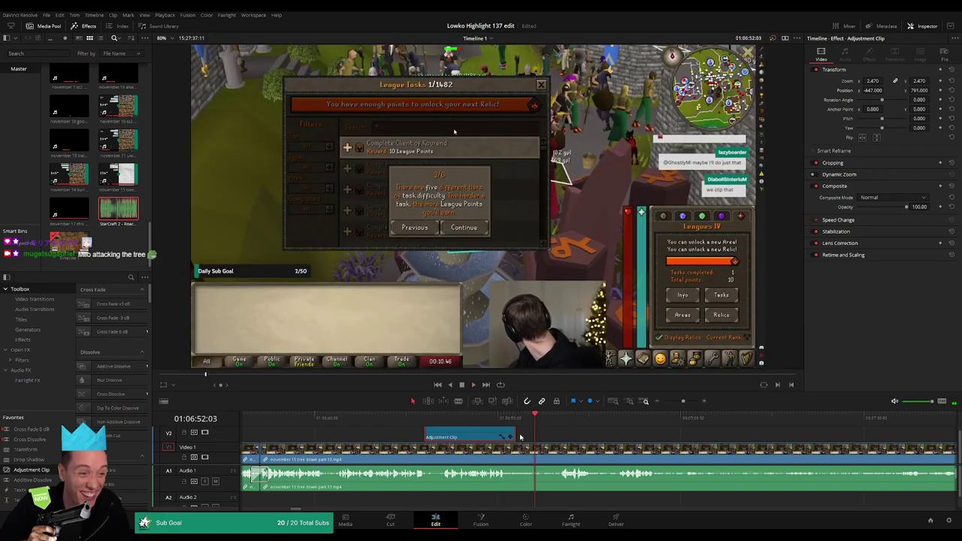
{"action": "left_click_drag", "start_coordinate": [520, 437], "coordinate": [550, 435]}
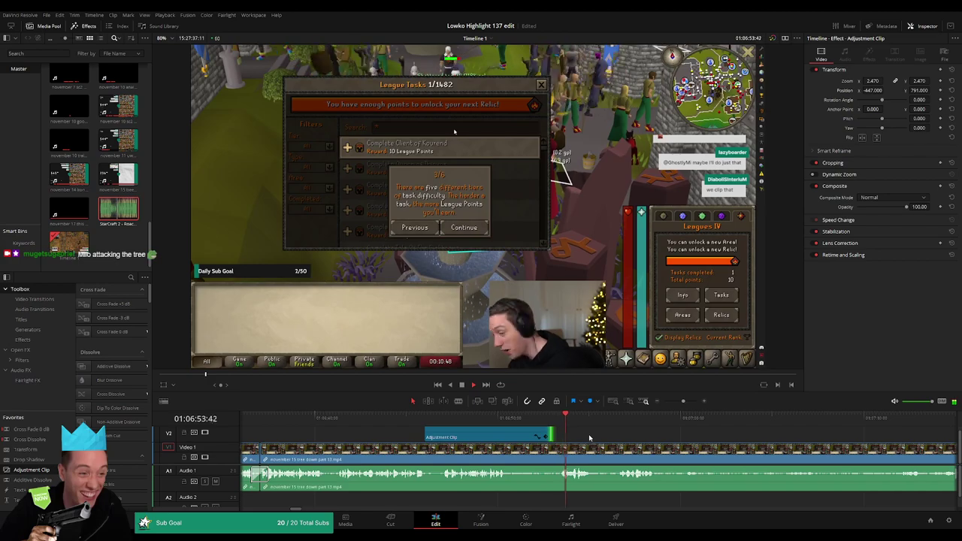
{"action": "left_click", "coordinate": [603, 440]}
{"action": "key", "text": "space"}
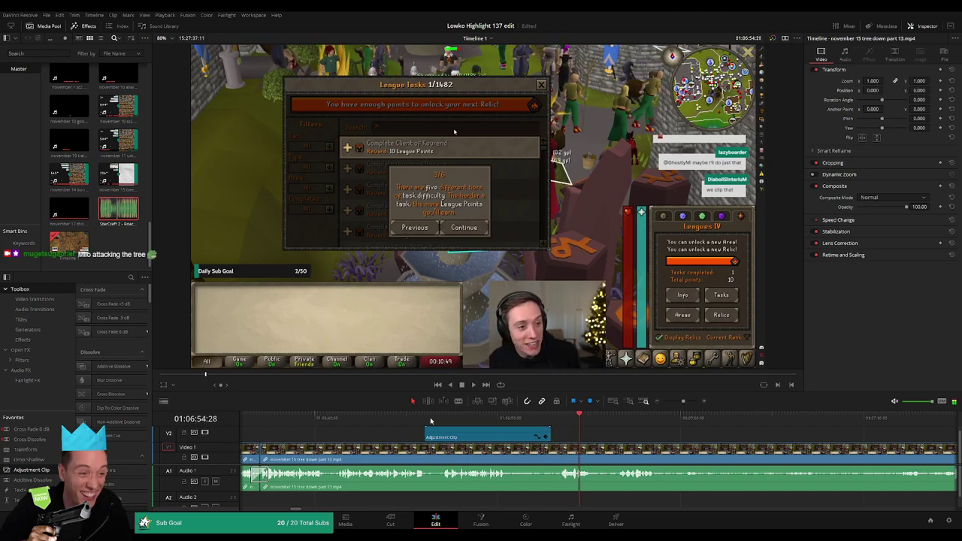
{"action": "key", "text": "space"}
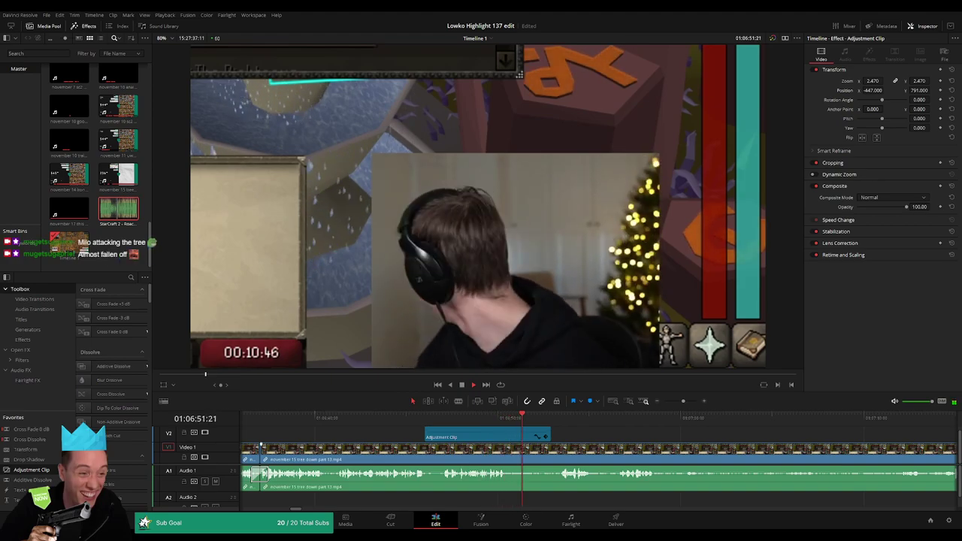
{"action": "left_click", "coordinate": [440, 417]}
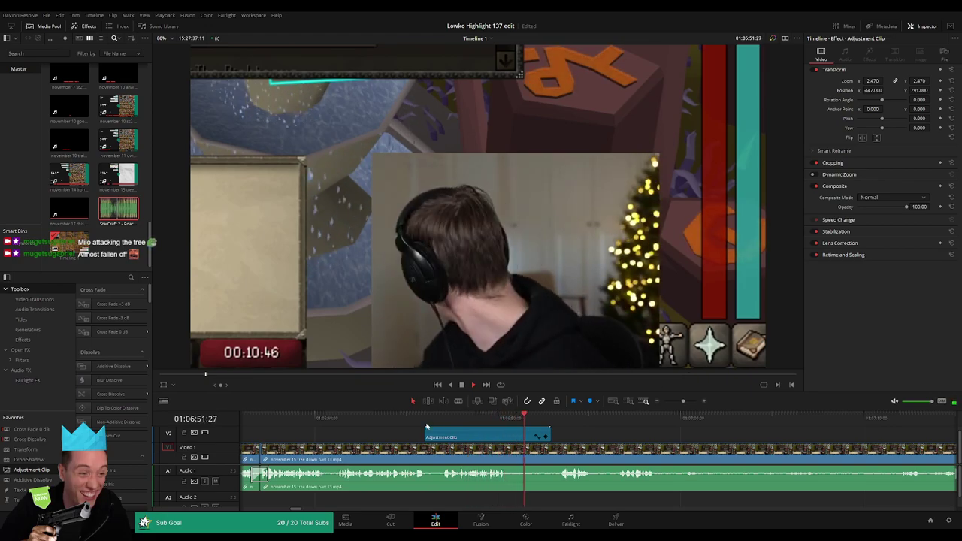
{"action": "left_click", "coordinate": [424, 418]}
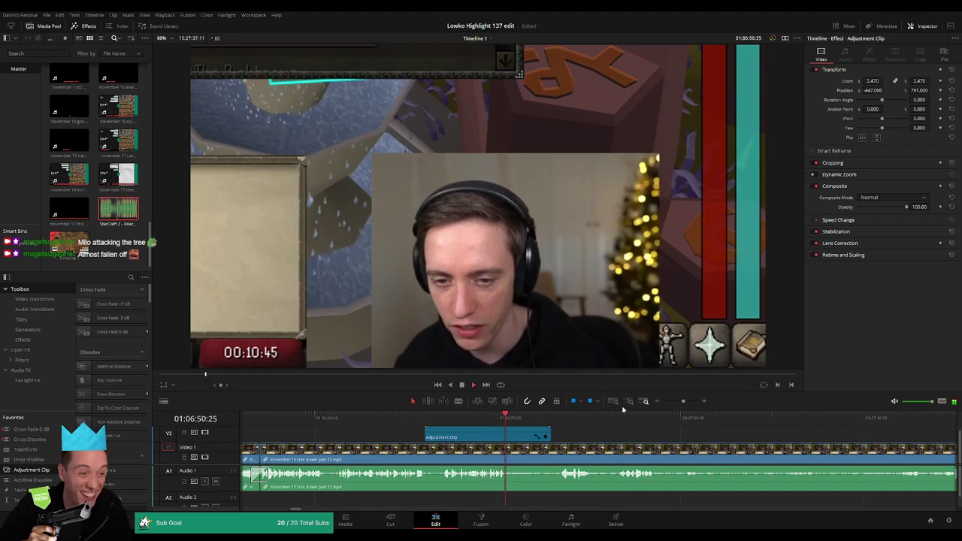
Review the part 13 footage after the webcam zoom, from about 1:06:50 to 1:07:21, for a section to cut.
{"action": "scroll", "coordinate": [601, 439], "scroll_direction": "right", "scroll_amount": 3}
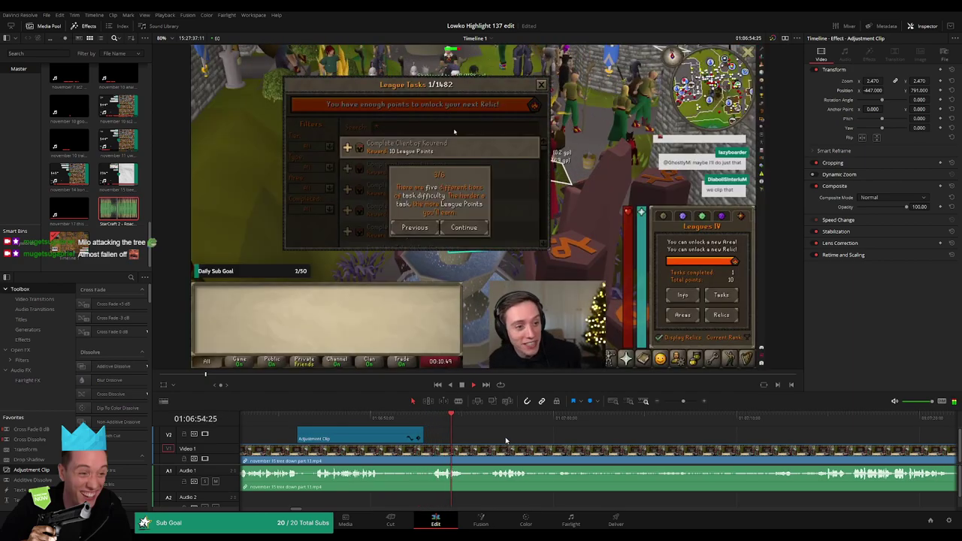
{"action": "left_click", "coordinate": [496, 422]}
{"action": "scroll", "coordinate": [563, 438], "scroll_direction": "right", "scroll_amount": 2}
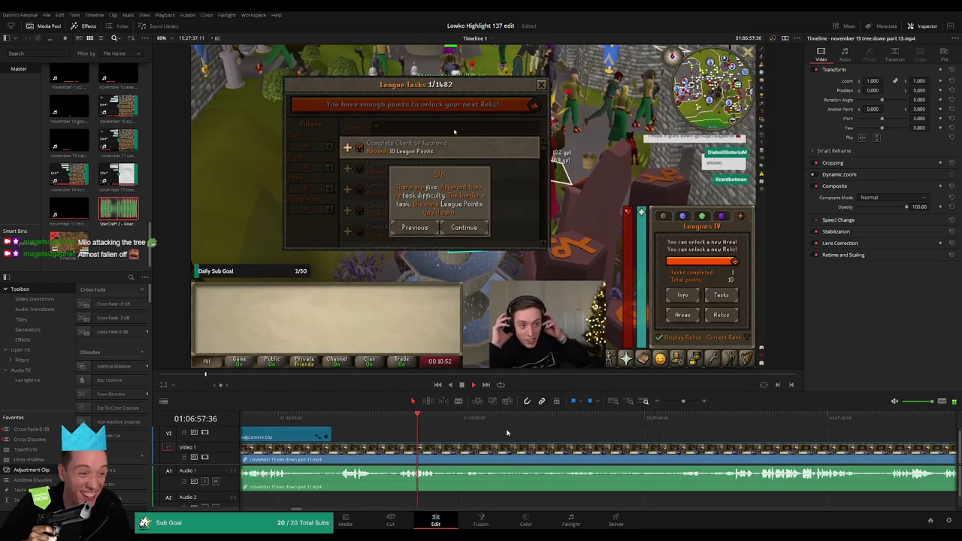
{"action": "left_click", "coordinate": [461, 423]}
{"action": "left_click_drag", "start_coordinate": [462, 424], "coordinate": [672, 427]}
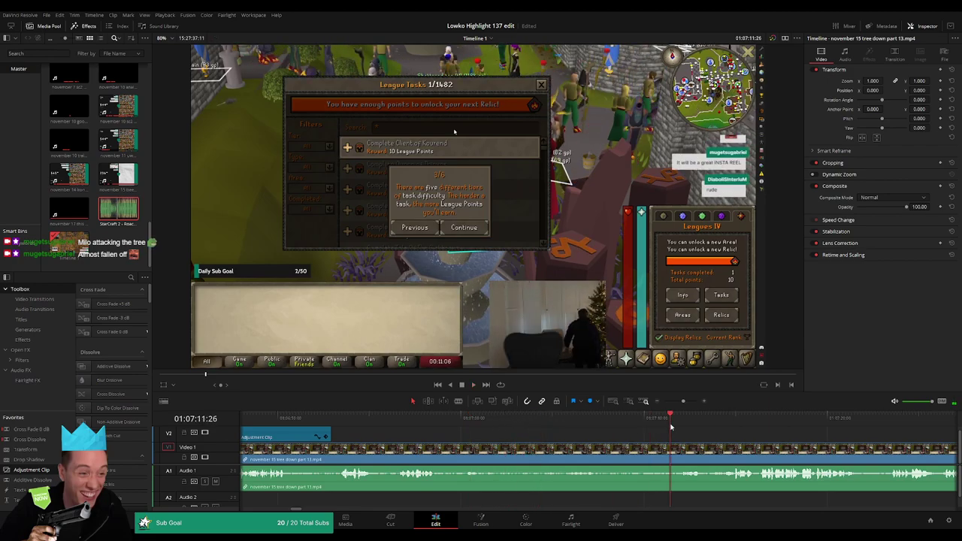
{"action": "left_click_drag", "start_coordinate": [729, 446], "coordinate": [534, 434]}
{"action": "left_click", "coordinate": [518, 423]}
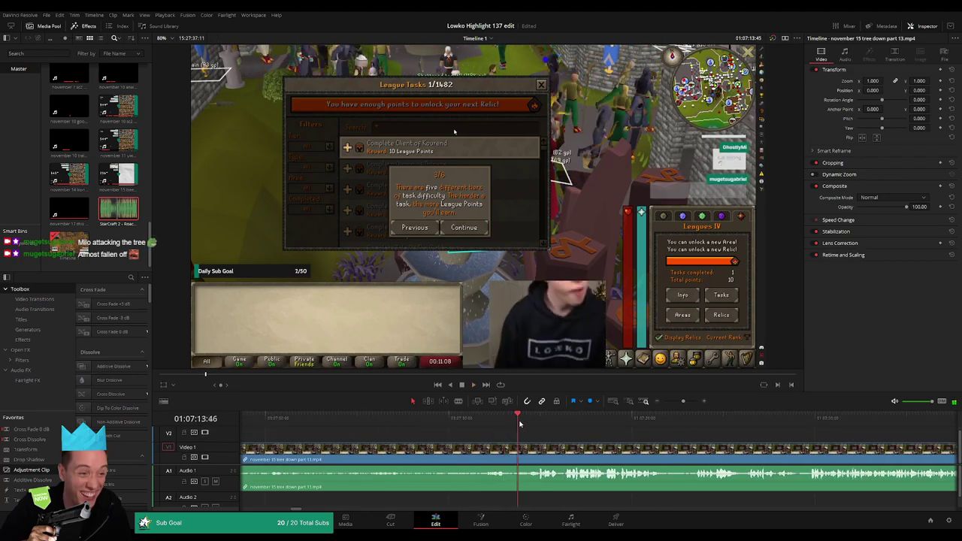
{"action": "mouse_move", "coordinate": [683, 402]}
{"action": "left_mouse_down"}
{"action": "mouse_move", "coordinate": [667, 404]}
{"action": "mouse_move", "coordinate": [681, 404]}
{"action": "left_mouse_up"}
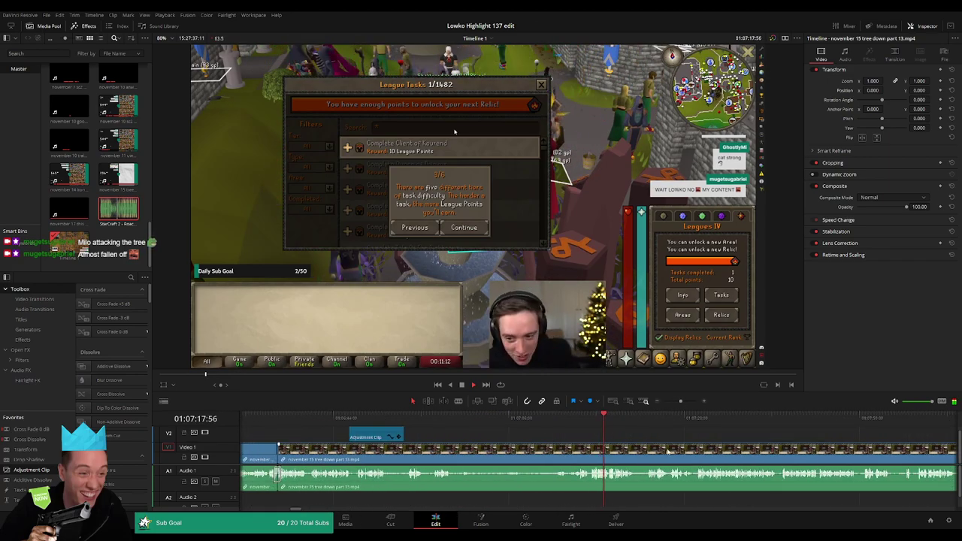
{"action": "left_click_drag", "start_coordinate": [668, 451], "coordinate": [484, 444]}
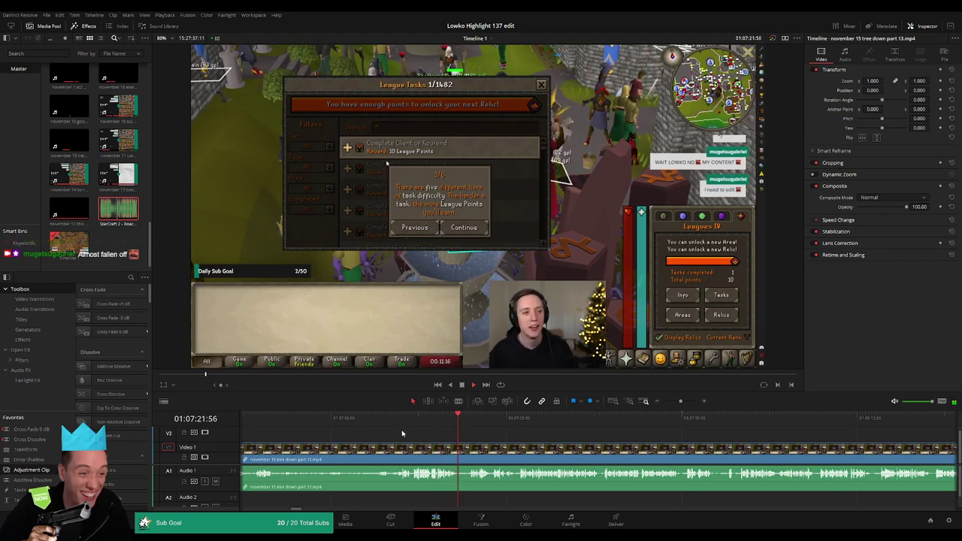
Replay the stretch around 1:07:07 and split the part 13 clip at about 1:07:07:52.
{"action": "left_click", "coordinate": [403, 422]}
{"action": "left_click", "coordinate": [383, 423]}
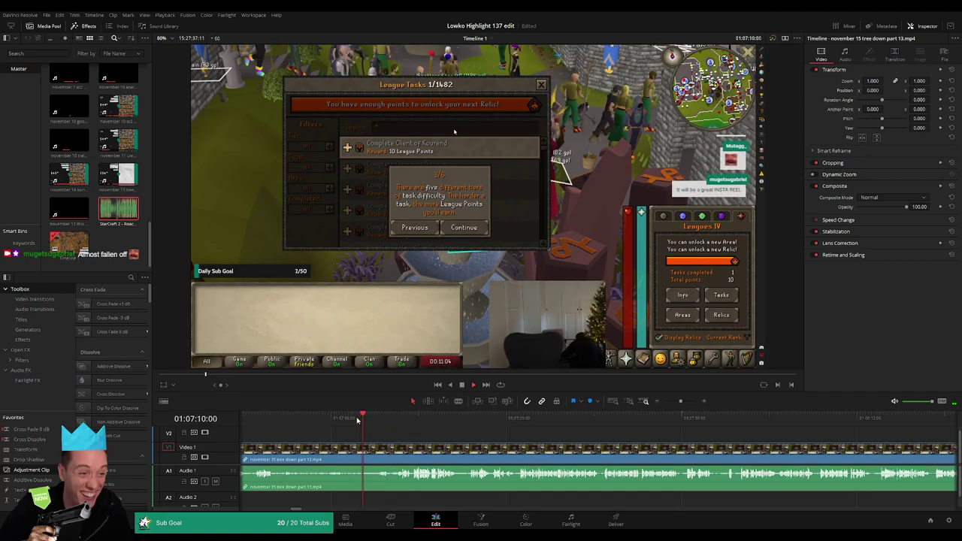
{"action": "left_click", "coordinate": [328, 421]}
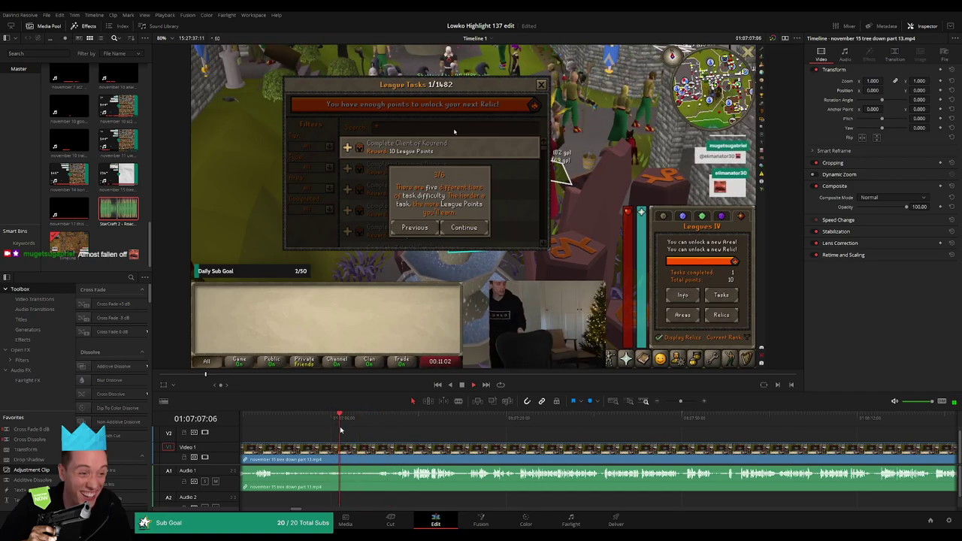
{"action": "key", "text": "ctrl+b"}
Find where the part 13 action resumes at about 1:15:56, cut there, and ripple-delete everything back to the 1:07:07:52 split.
{"action": "left_click", "coordinate": [613, 420]}
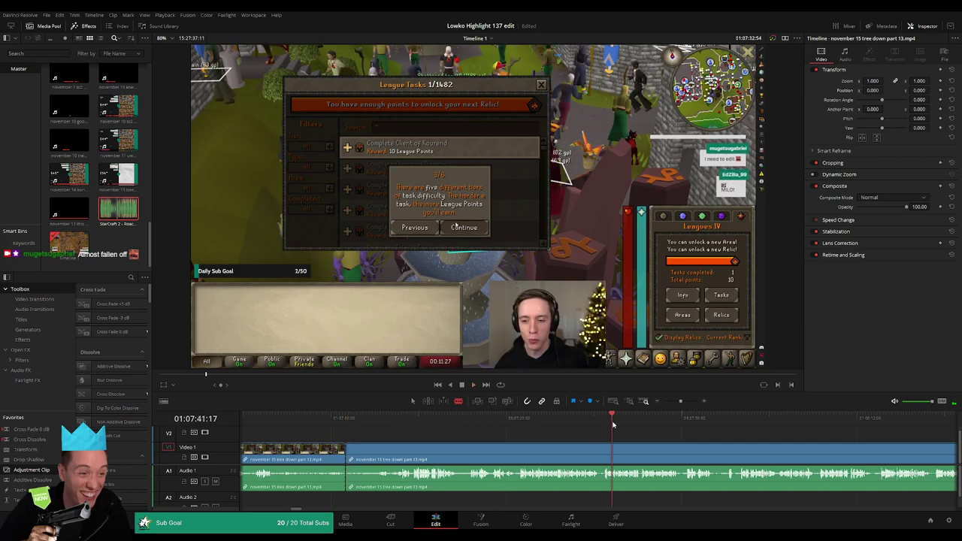
{"action": "left_click_drag", "start_coordinate": [839, 420], "coordinate": [871, 420]}
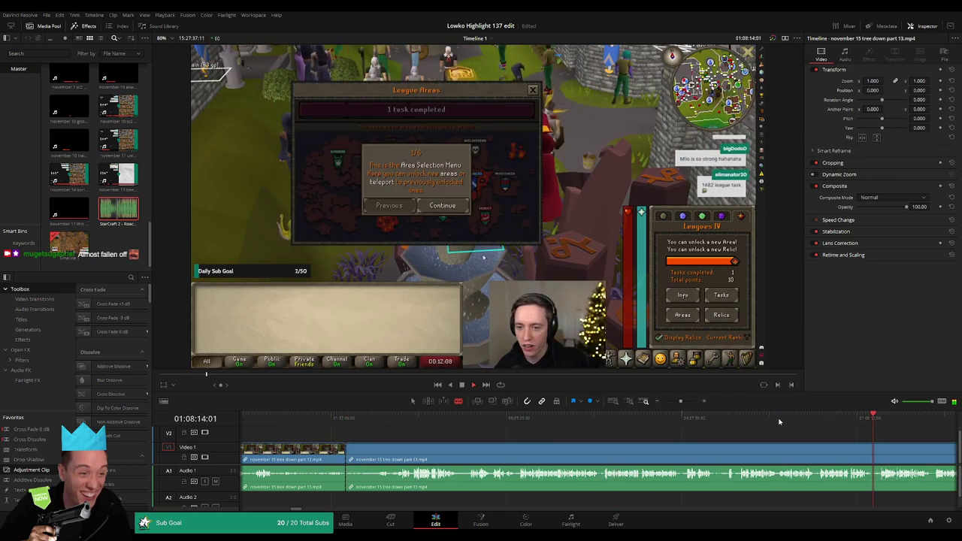
{"action": "left_click", "coordinate": [672, 402]}
{"action": "left_click_drag", "start_coordinate": [612, 421], "coordinate": [660, 424]}
{"action": "scroll", "coordinate": [621, 429], "scroll_direction": "right", "scroll_amount": 3}
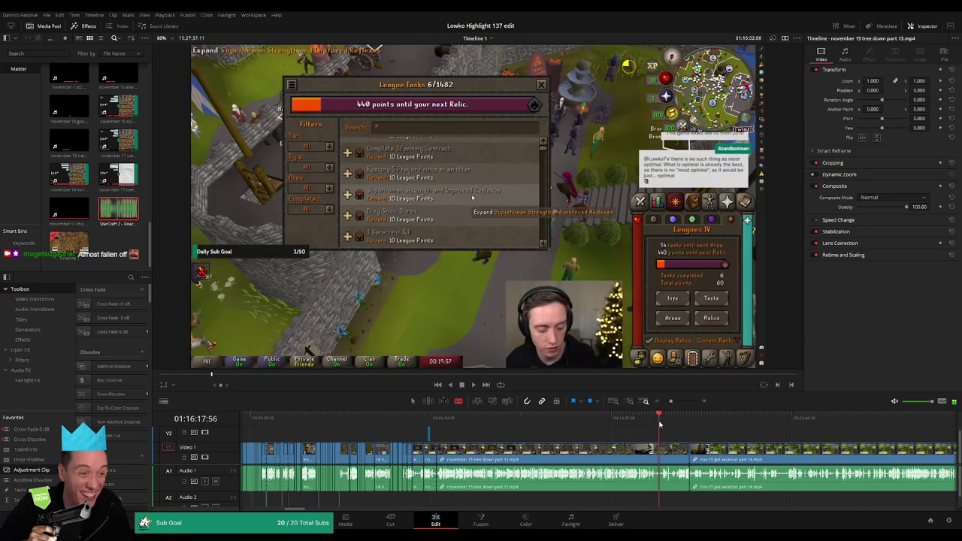
{"action": "key", "text": "space"}
{"action": "left_click", "coordinate": [647, 421]}
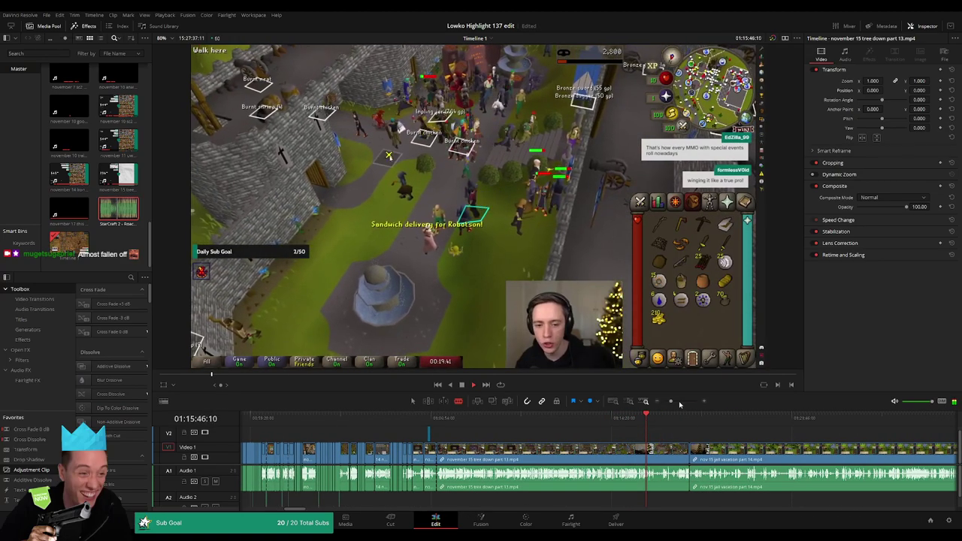
{"action": "left_click", "coordinate": [680, 403]}
{"action": "left_click", "coordinate": [630, 424]}
{"action": "scroll", "coordinate": [648, 448], "scroll_direction": "right", "scroll_amount": 3}
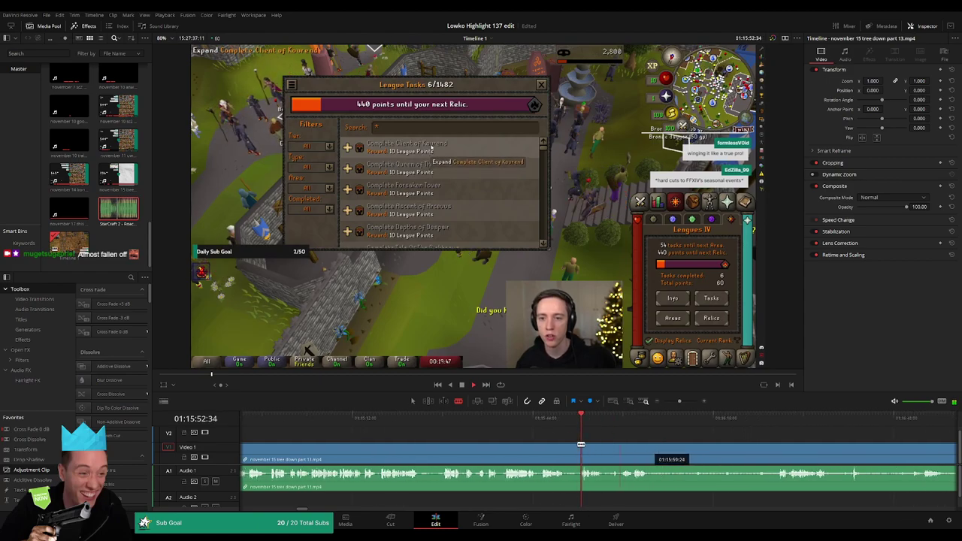
{"action": "left_click", "coordinate": [517, 424]}
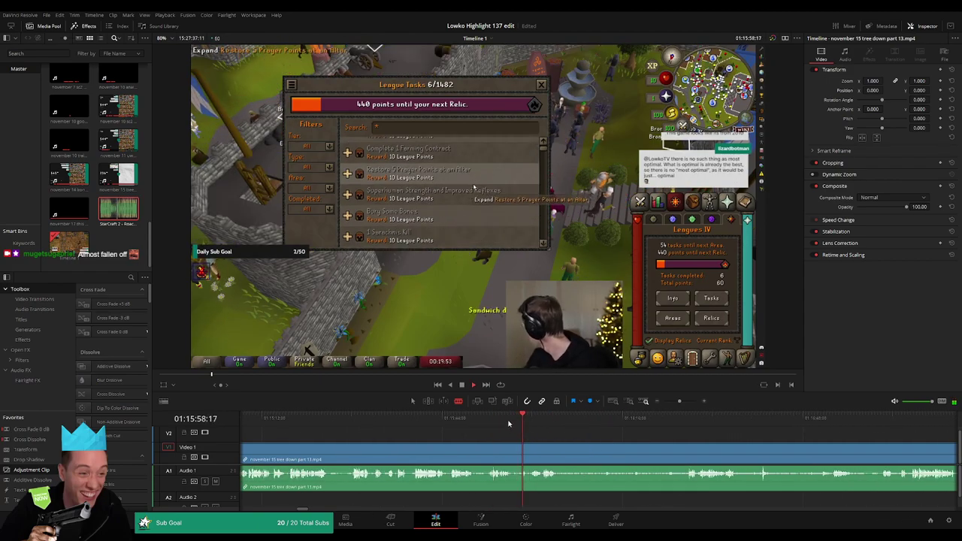
{"action": "left_click", "coordinate": [502, 424]}
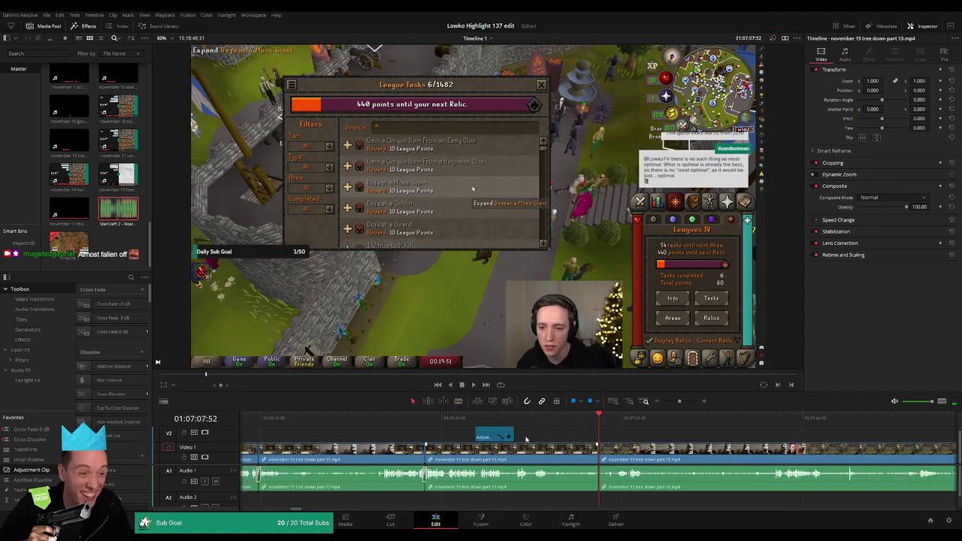
Place a copy of the webcam-zoom adjustment clip on the Video 2 track just after the new join, starting at about 1:07:09.
{"action": "scroll", "coordinate": [561, 441], "scroll_direction": "right", "scroll_amount": 3}
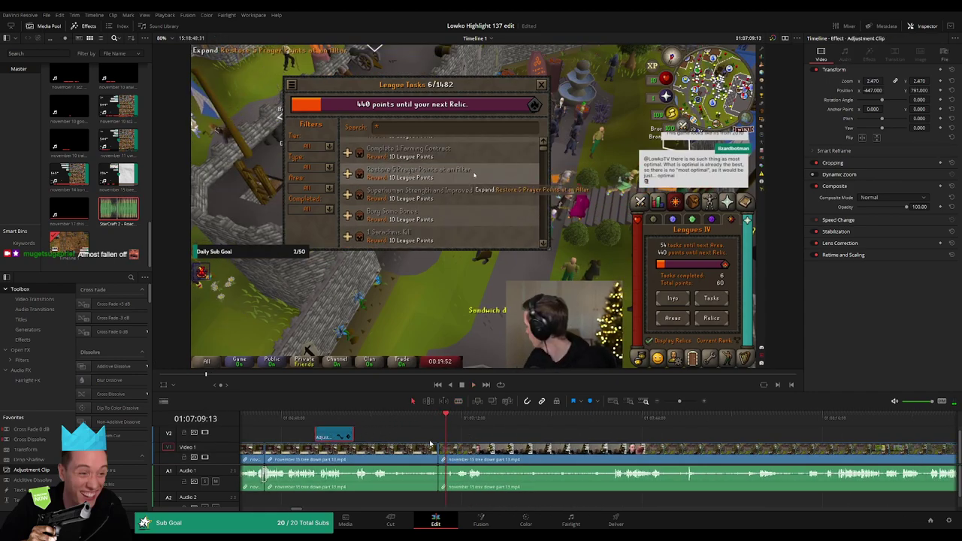
{"action": "key", "text": "Up"}
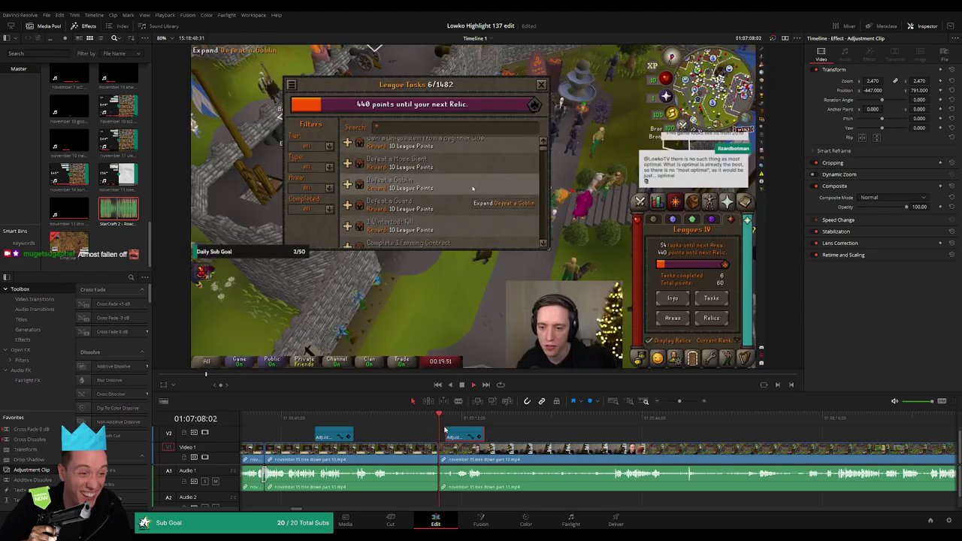
{"action": "left_click_drag", "start_coordinate": [455, 437], "coordinate": [453, 437]}
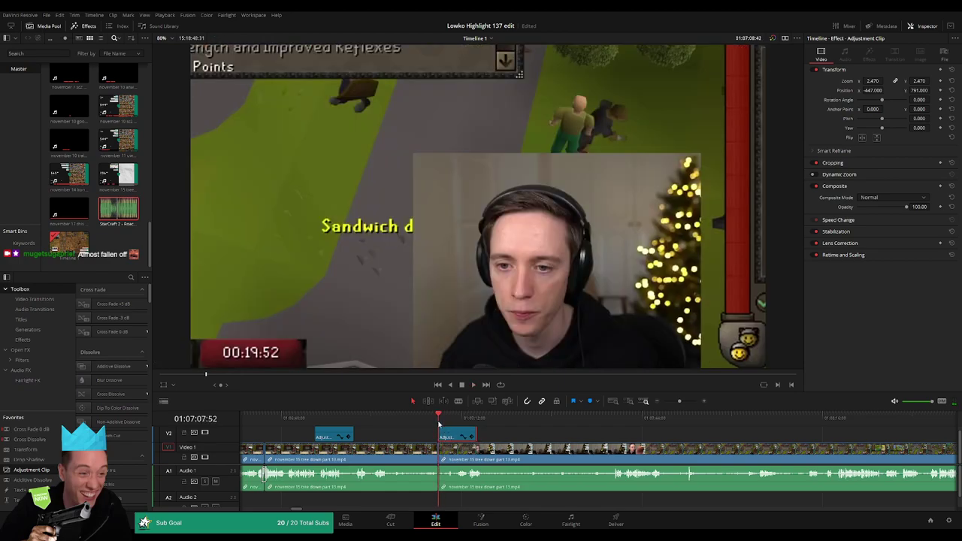
{"action": "key", "text": "space"}
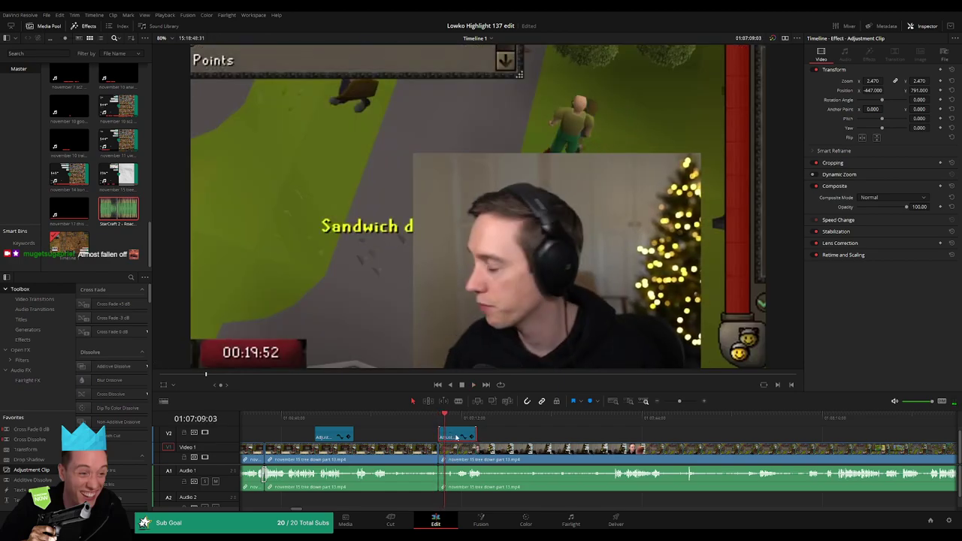
{"action": "key", "text": "Up"}
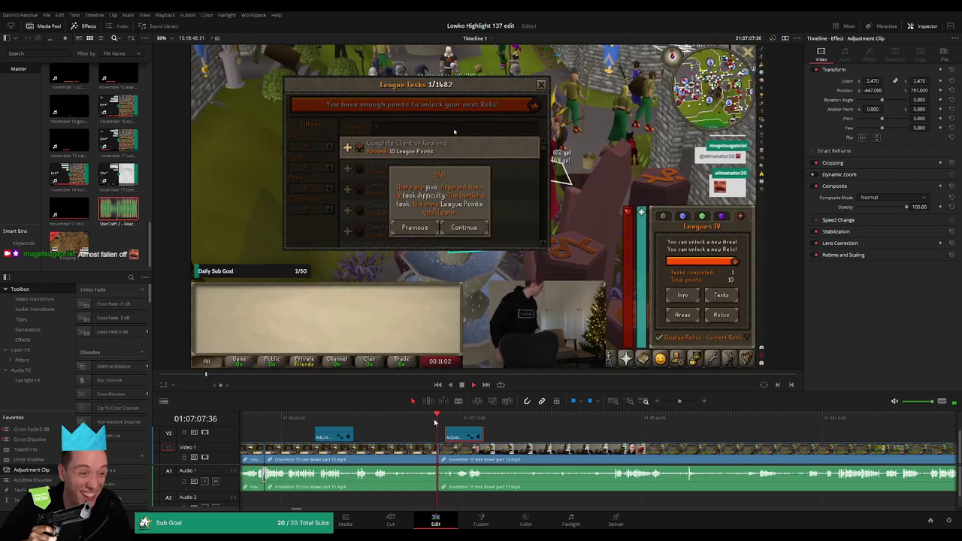
Apply a Cross Fade 0 dB to the audio join at 1:07:07:52 and play across it.
{"action": "left_click_drag", "start_coordinate": [51, 431], "coordinate": [471, 494]}
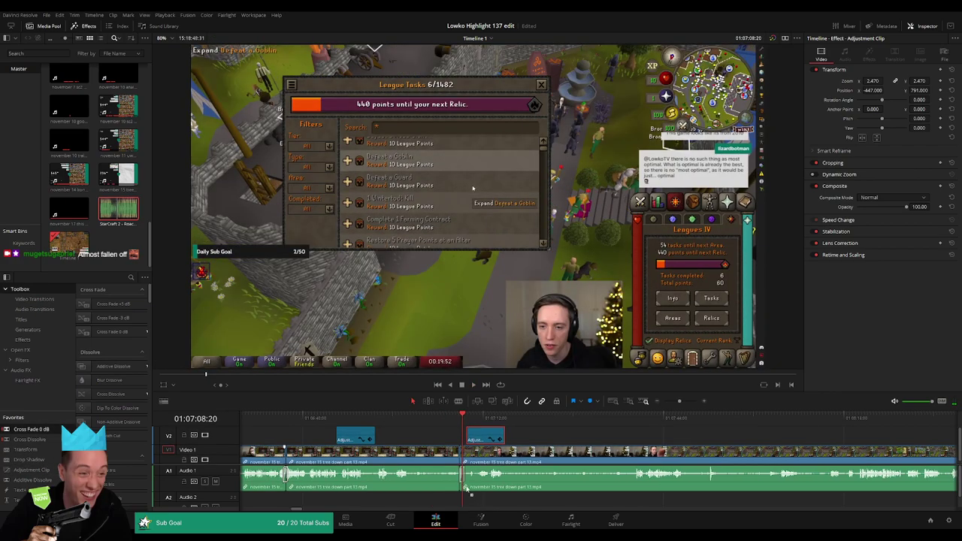
{"action": "key", "text": "space"}
{"action": "key", "text": "space"}
Try starting the copied adjustment clip earlier, at 1:07:08:22, and replay the transition into the webcam zoom.
{"action": "key", "text": "ctrl+equal"}
{"action": "key", "text": "ctrl+equal"}
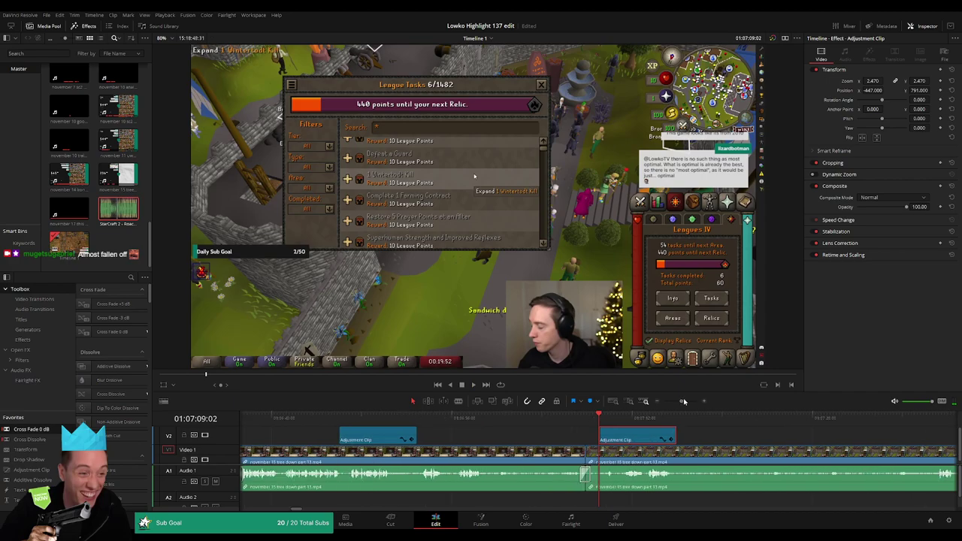
{"action": "left_click_drag", "start_coordinate": [617, 442], "coordinate": [601, 441]}
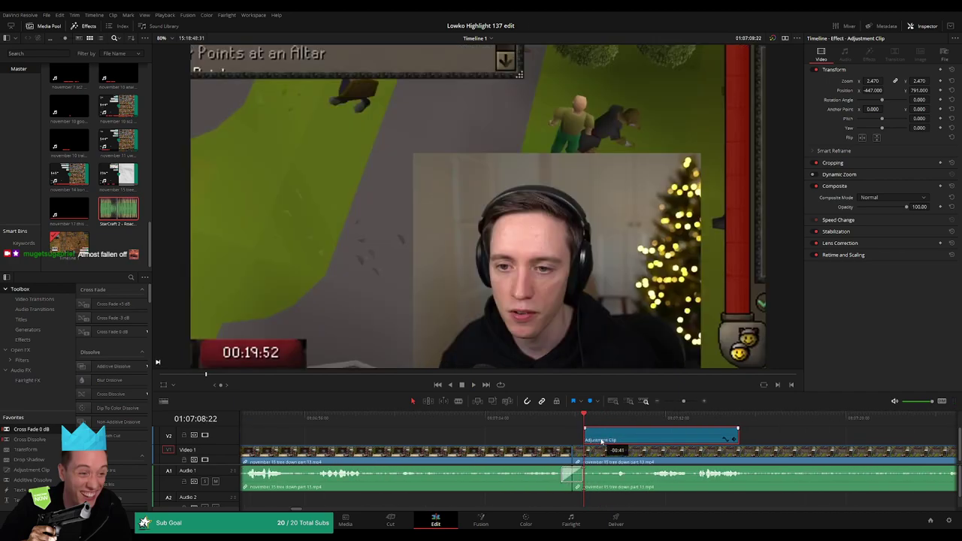
{"action": "key", "text": "space"}
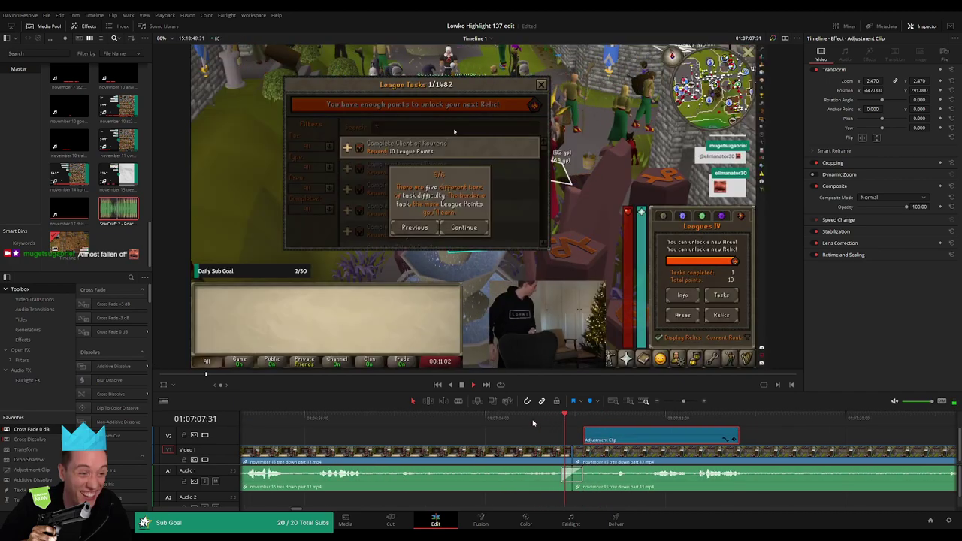
{"action": "left_click", "coordinate": [545, 423]}
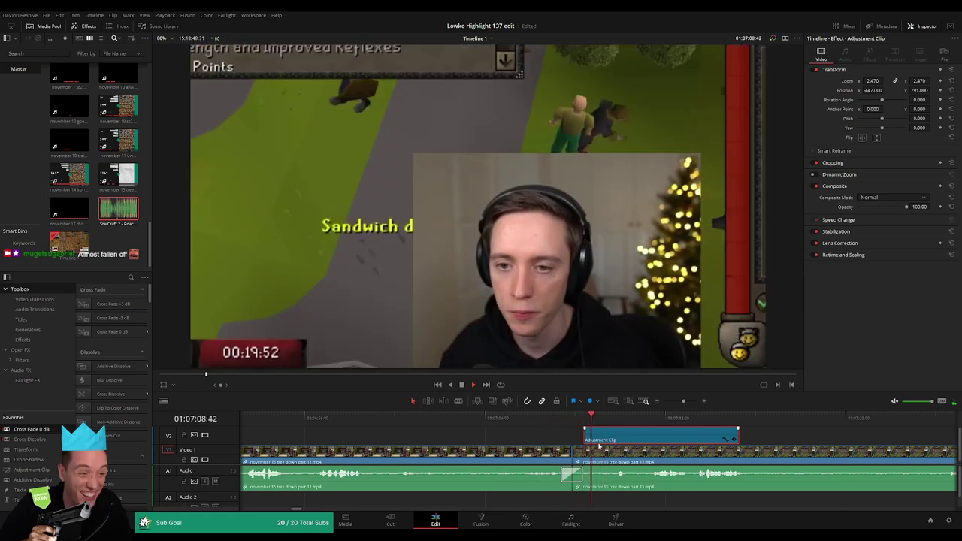
Move the copied adjustment clip back to start at about 1:07:09 and replay the join.
{"action": "left_click_drag", "start_coordinate": [617, 439], "coordinate": [634, 439]}
{"action": "left_click", "coordinate": [549, 421]}
{"action": "key", "text": "space"}
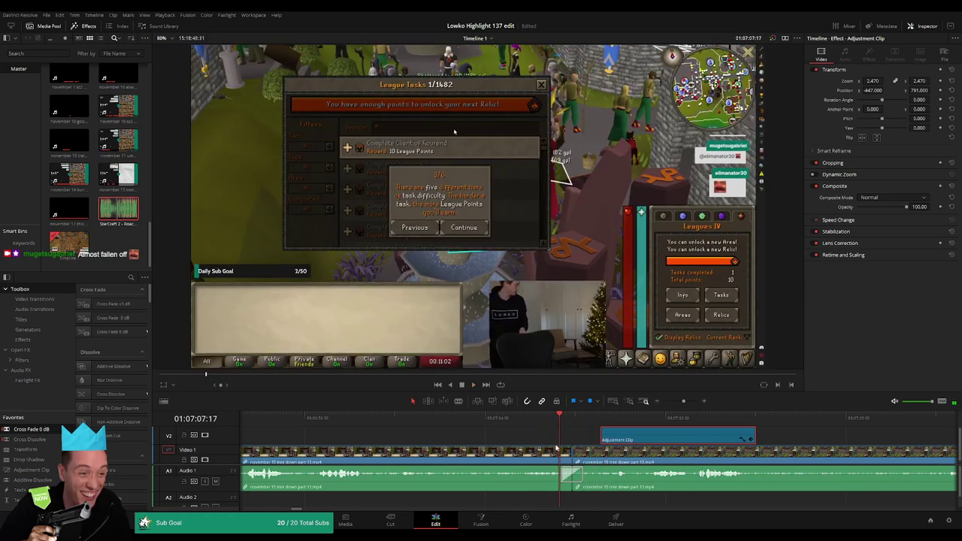
Cut the part 13 clip at 1:07:07:17, ripple-delete the short piece before the join, and add a Cross Fade 0 dB there.
{"action": "left_click", "coordinate": [566, 451]}
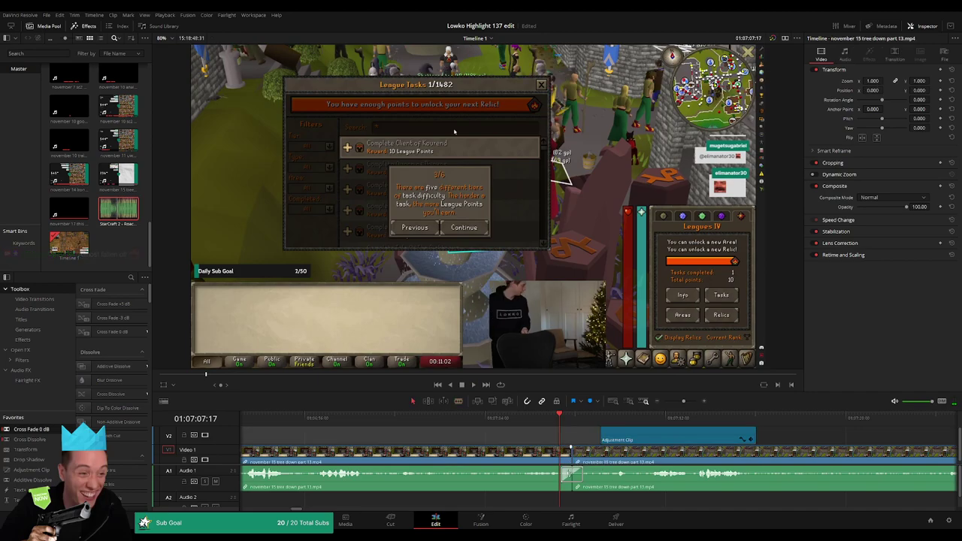
{"action": "left_click", "coordinate": [578, 476]}
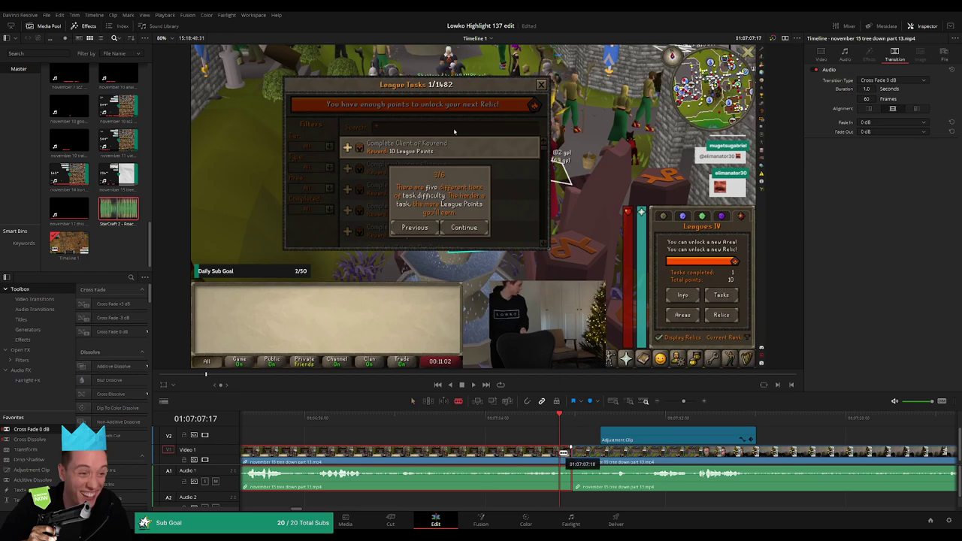
{"action": "key", "text": "Delete"}
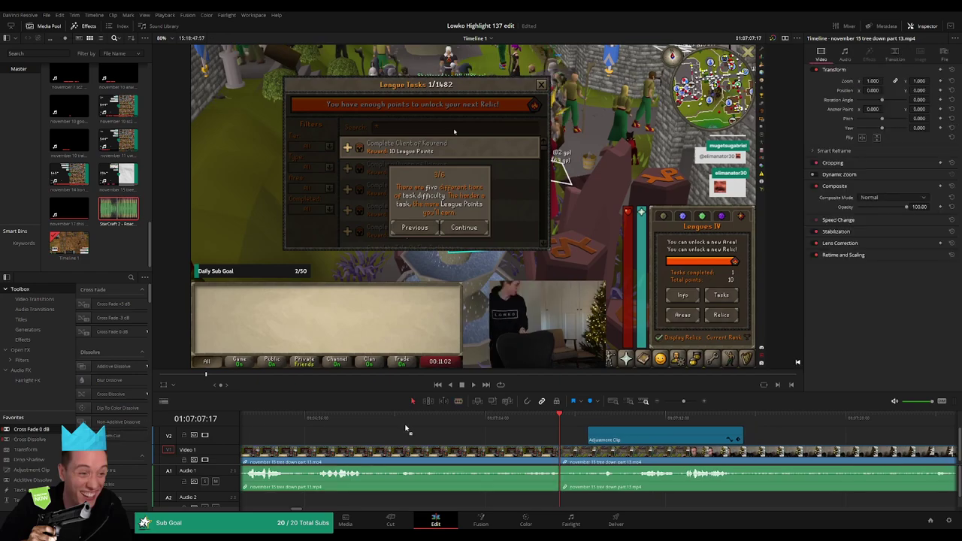
{"action": "left_click_drag", "start_coordinate": [406, 429], "coordinate": [557, 485]}
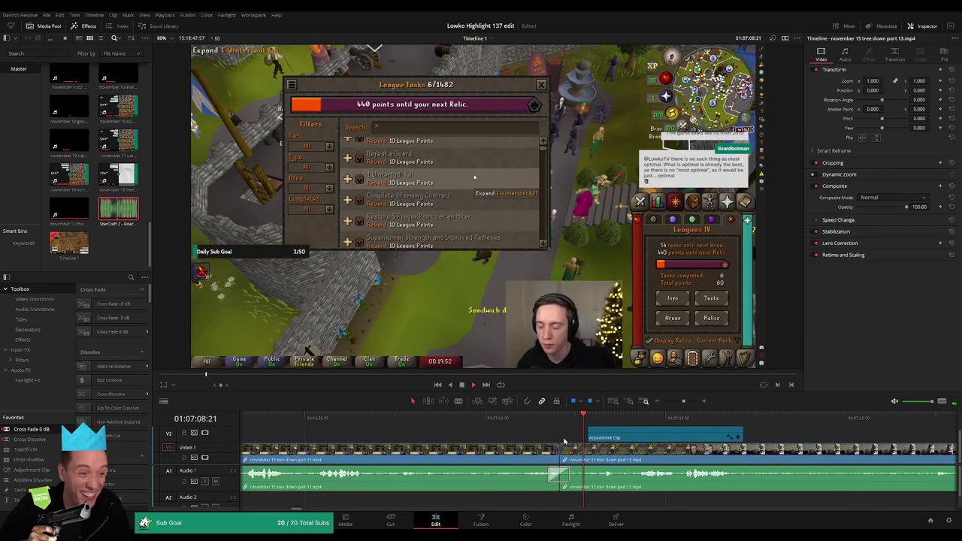
Play the second webcam zoom and shorten its adjustment clip to end at about 1:07:13.
{"action": "left_click_drag", "start_coordinate": [790, 440], "coordinate": [629, 433]}
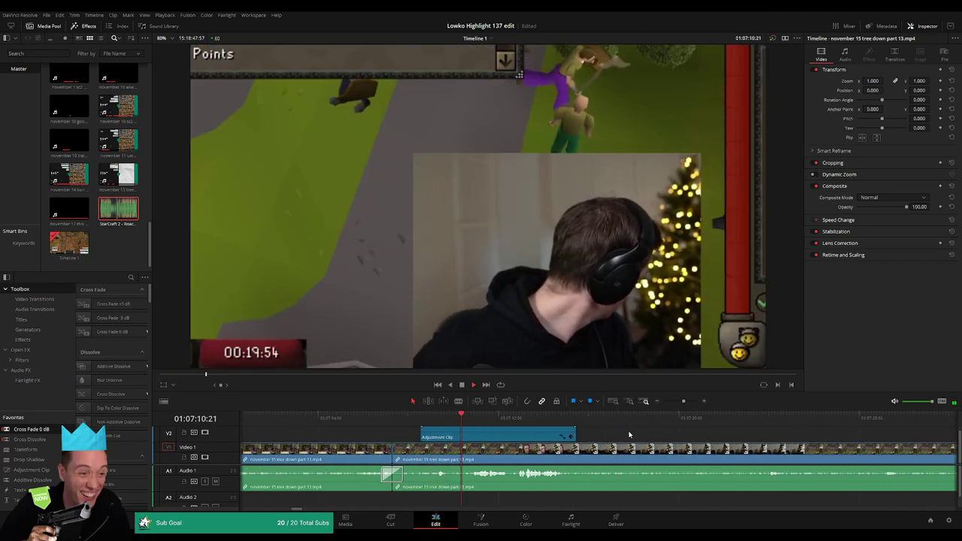
{"action": "left_click_drag", "start_coordinate": [684, 401], "coordinate": [681, 403]}
{"action": "left_click_drag", "start_coordinate": [600, 437], "coordinate": [515, 431]}
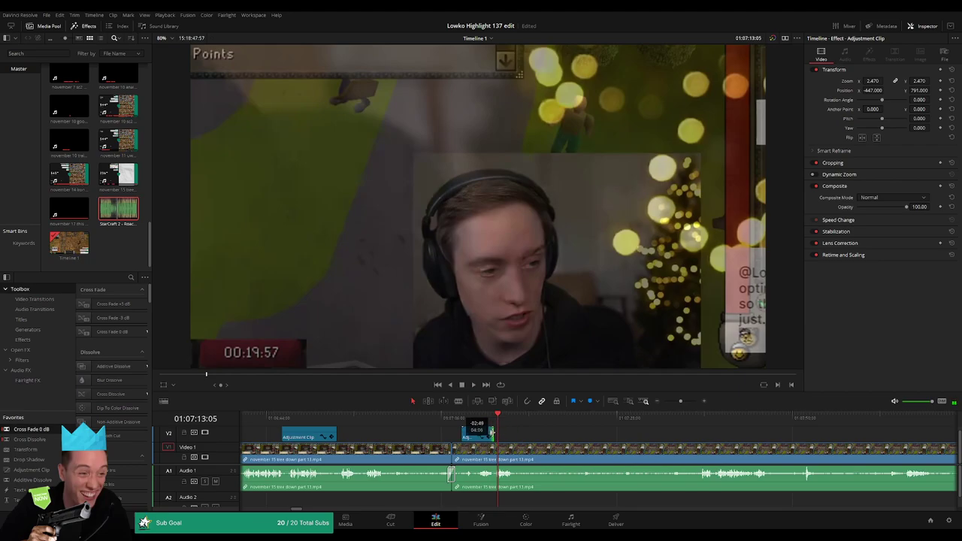
Play on past the second webcam zoom and cut the part 13 clip at about 1:07:47:22.
{"action": "left_click", "coordinate": [485, 426]}
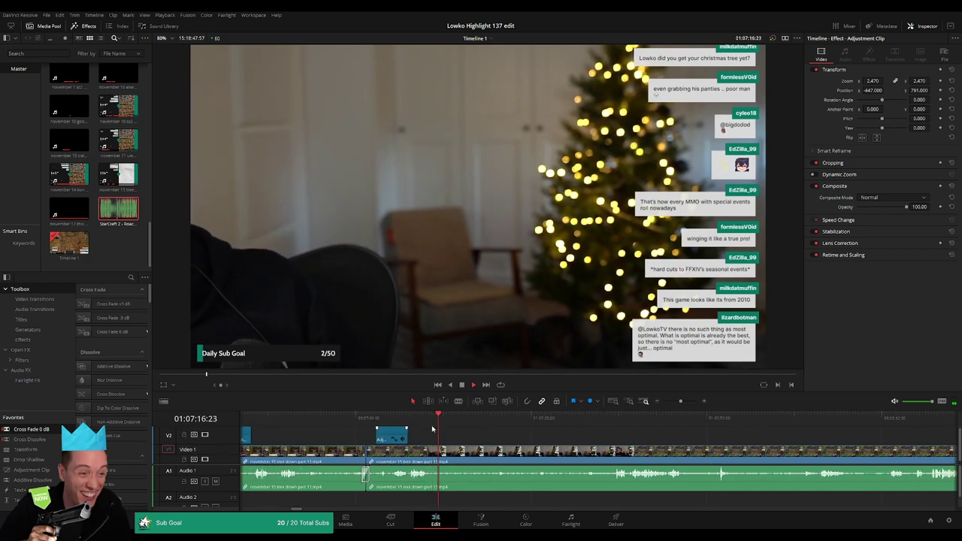
{"action": "left_click_drag", "start_coordinate": [442, 424], "coordinate": [611, 424]}
{"action": "left_click_drag", "start_coordinate": [683, 440], "coordinate": [492, 440]}
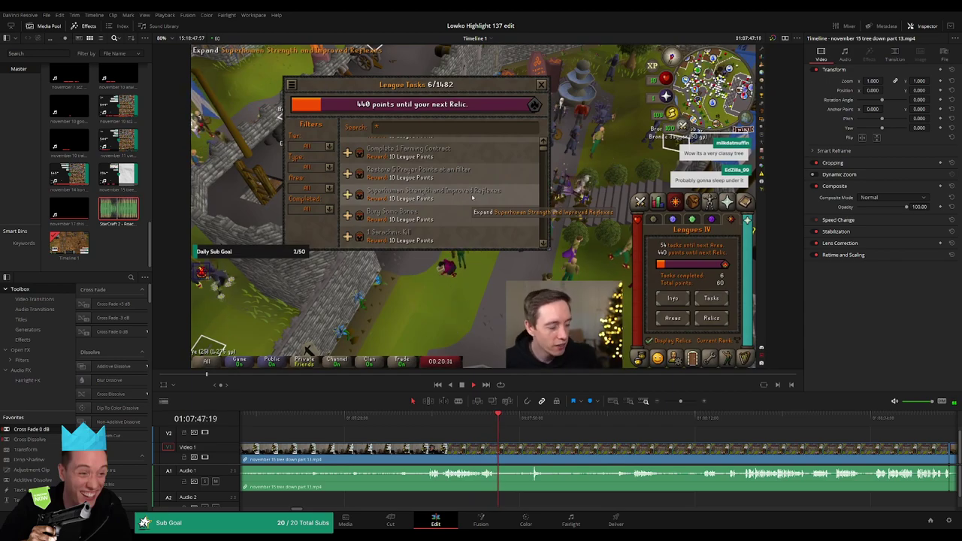
{"action": "left_click", "coordinate": [527, 420]}
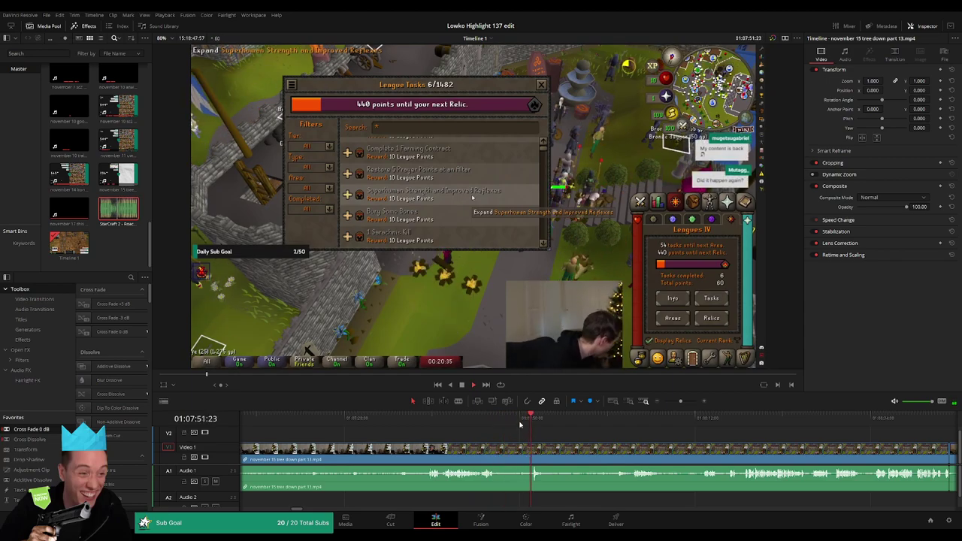
{"action": "left_click", "coordinate": [491, 422]}
{"action": "key", "text": "b"}
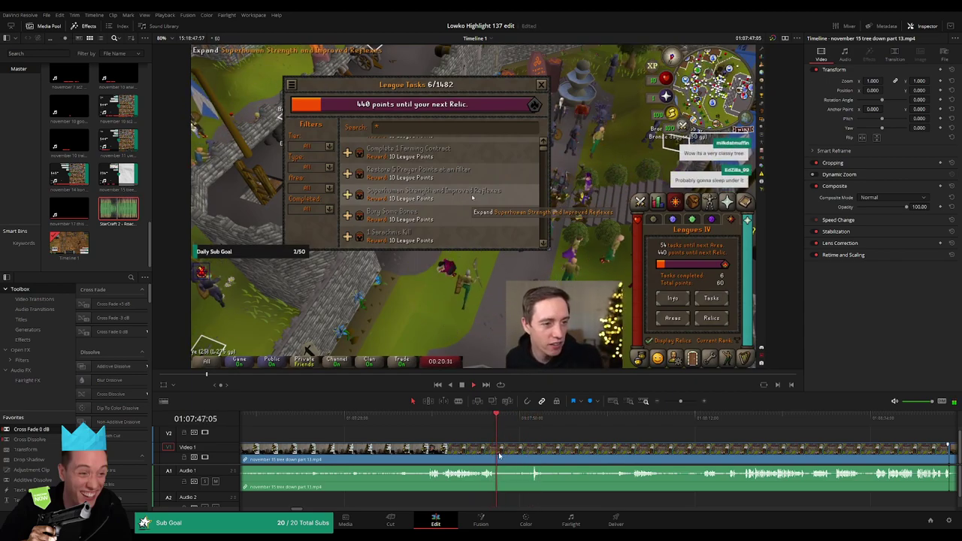
{"action": "left_click", "coordinate": [498, 454]}
Skim the remainder of the part 13 clip and ripple-delete everything after its cut, up to the part 14 clip.
{"action": "left_click", "coordinate": [615, 421]}
{"action": "left_click", "coordinate": [639, 420]}
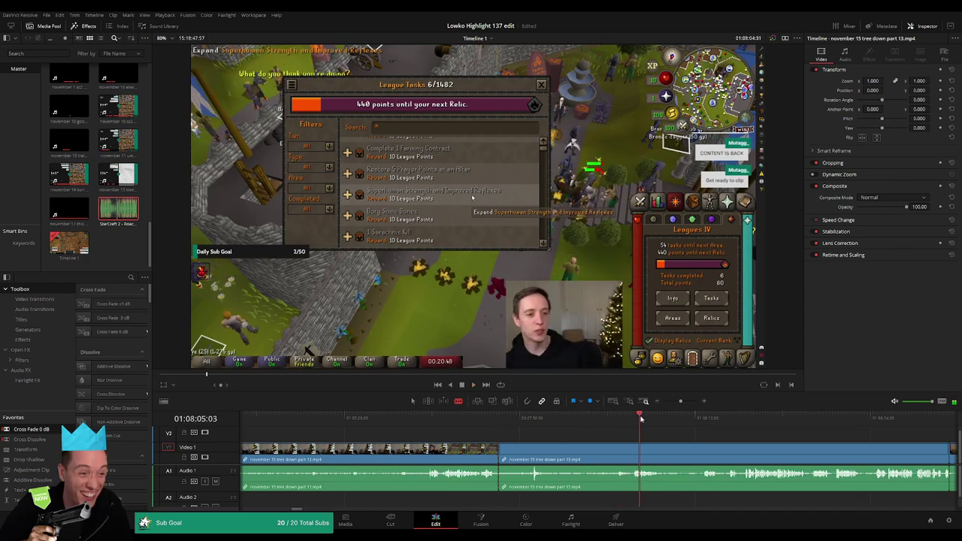
{"action": "scroll", "coordinate": [647, 433], "scroll_direction": "right", "scroll_amount": 3}
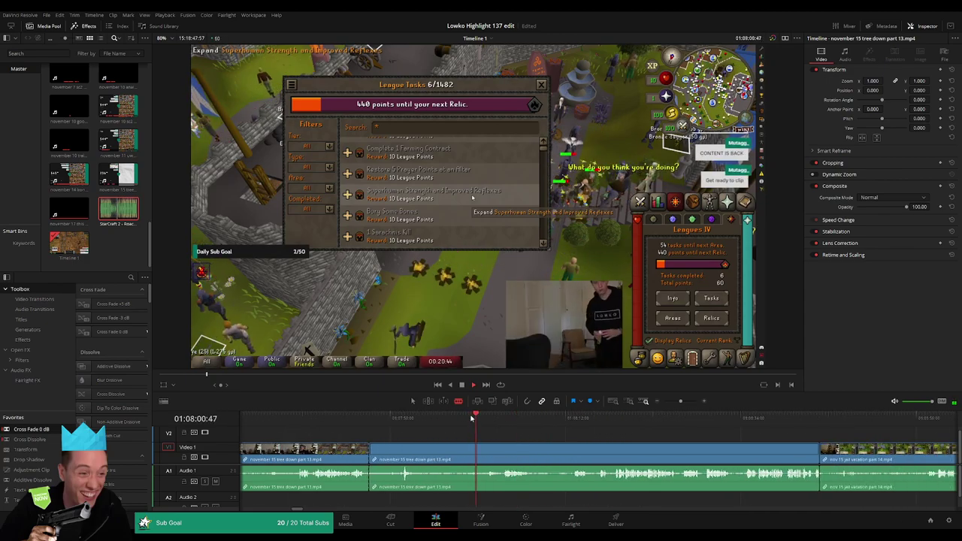
{"action": "left_click", "coordinate": [588, 418]}
{"action": "left_click_drag", "start_coordinate": [588, 421], "coordinate": [686, 420]}
{"action": "key", "text": "a"}
{"action": "left_click", "coordinate": [623, 446]}
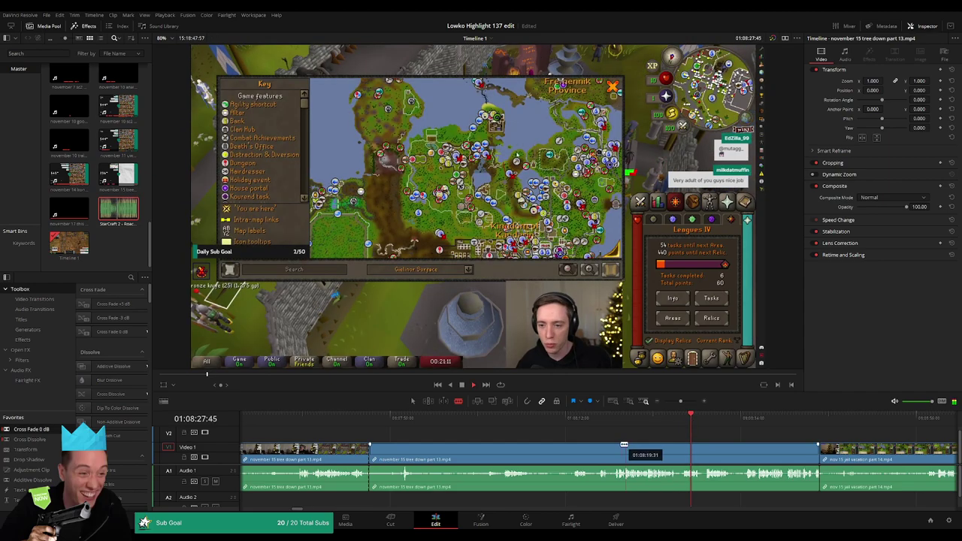
{"action": "key", "text": "Delete"}
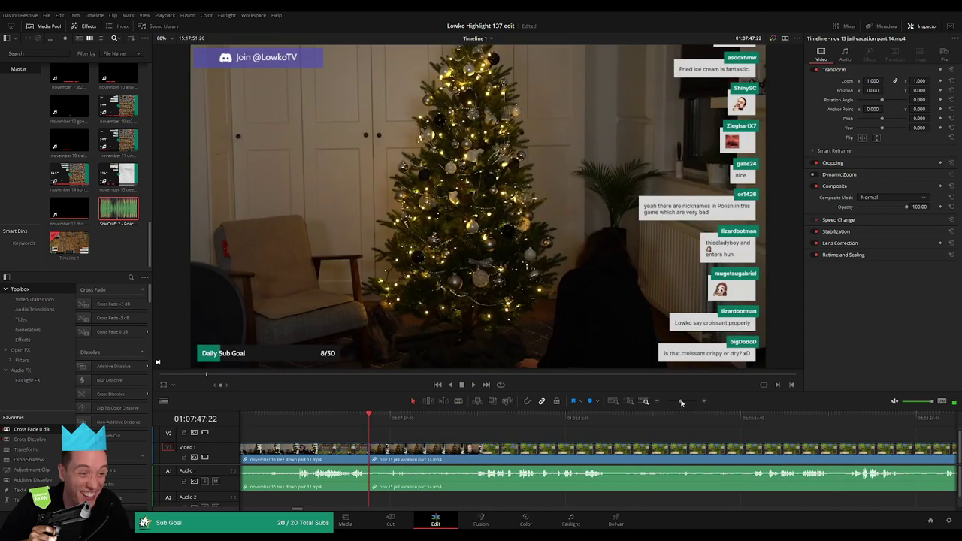
Ripple-delete the first second of the part 14 clip, add video and audio cross transitions at the join, and replay it.
{"action": "left_click_drag", "start_coordinate": [682, 402], "coordinate": [686, 402]}
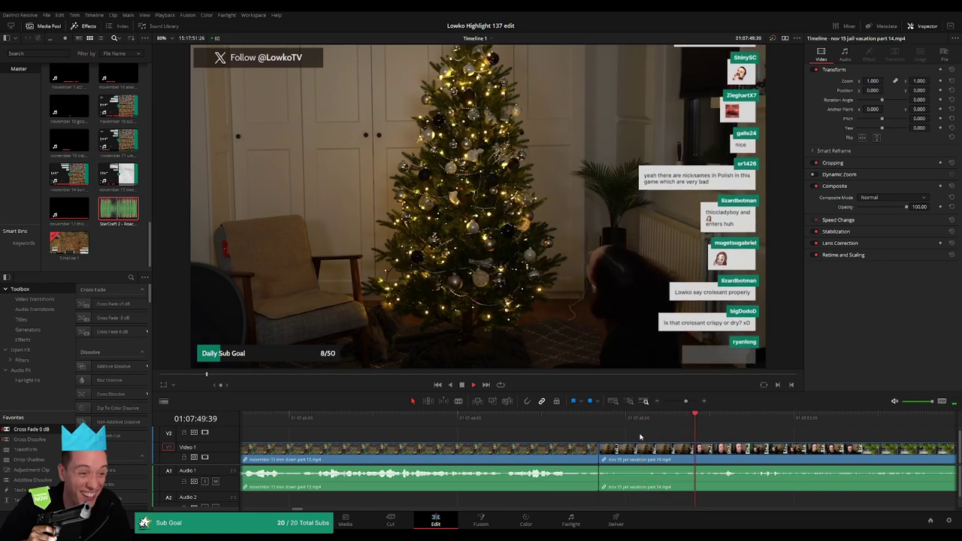
{"action": "left_click_drag", "start_coordinate": [569, 420], "coordinate": [551, 418]}
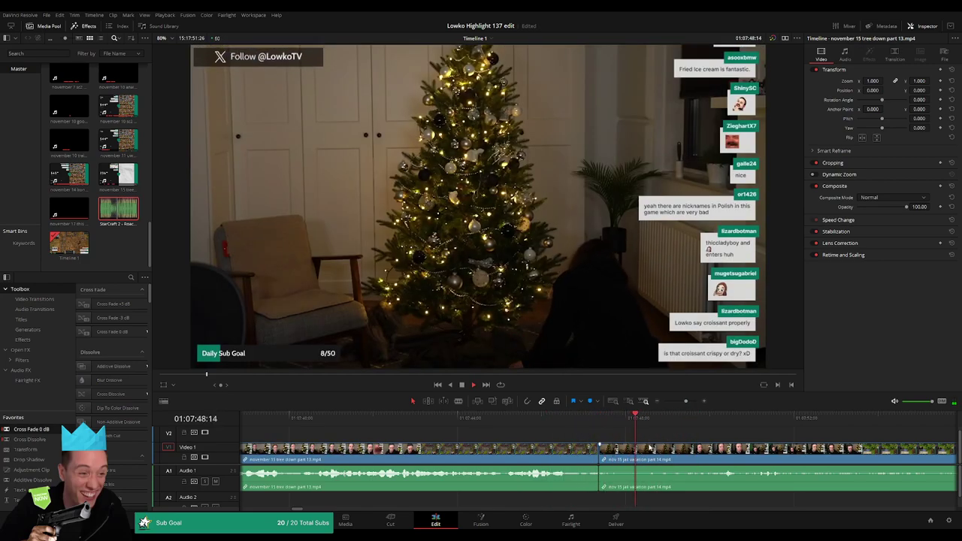
{"action": "key", "text": "ctrl+b"}
{"action": "left_click", "coordinate": [627, 456]}
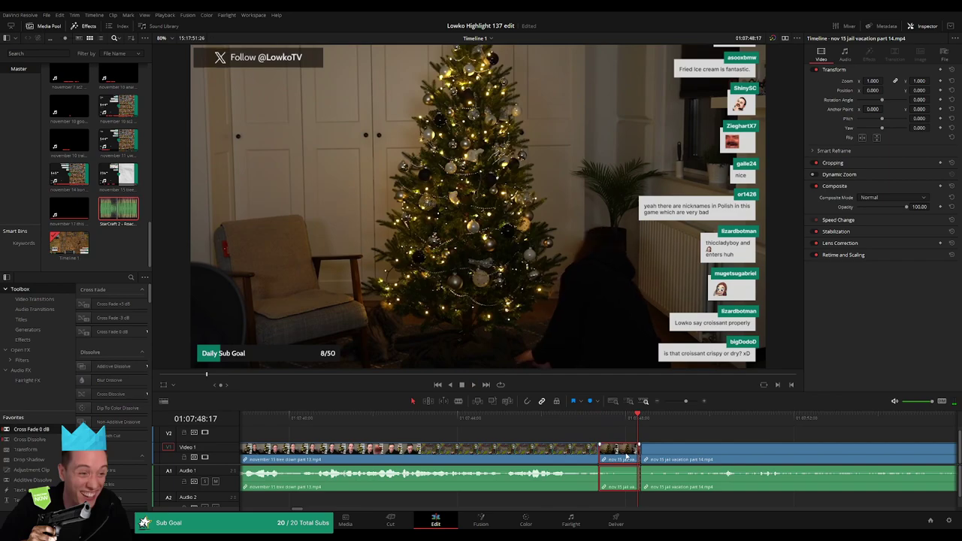
{"action": "key", "text": "ctrl+t"}
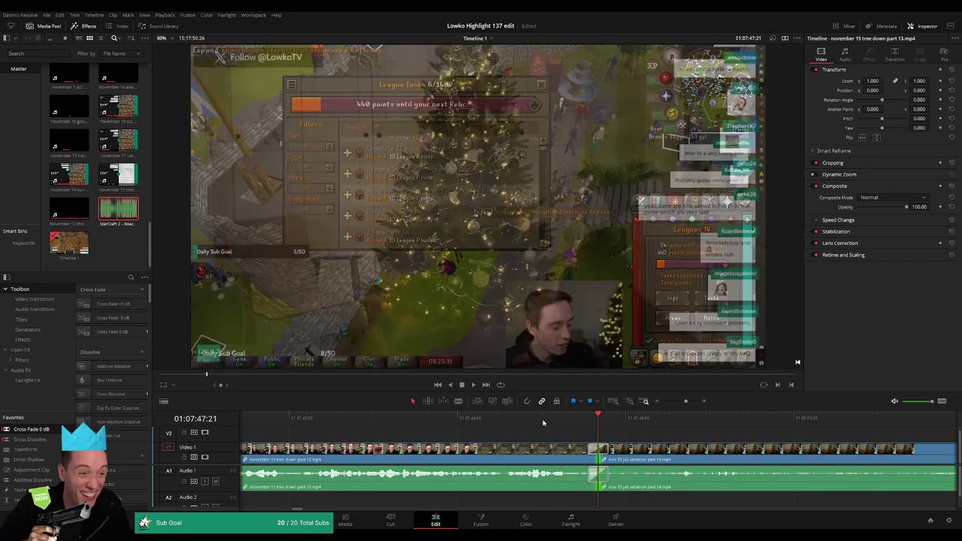
{"action": "left_click", "coordinate": [544, 420]}
{"action": "key", "text": "space"}
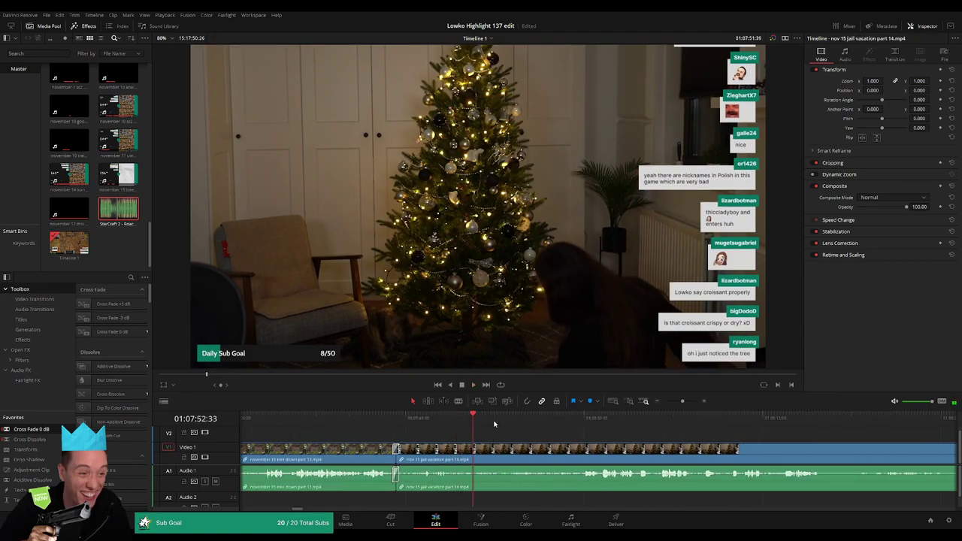
Play the Christmas tree section of the part 14 clip and cut the clip at about 1:08:16.
{"action": "left_click_drag", "start_coordinate": [494, 424], "coordinate": [561, 424]}
{"action": "scroll", "coordinate": [567, 441], "scroll_direction": "right", "scroll_amount": 3}
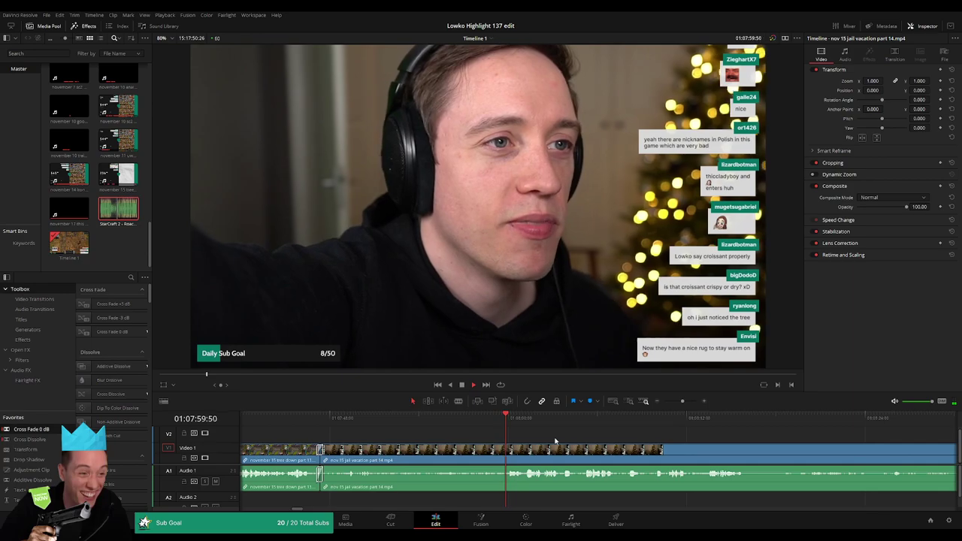
{"action": "left_click_drag", "start_coordinate": [681, 400], "coordinate": [680, 402]}
{"action": "scroll", "coordinate": [544, 440], "scroll_direction": "right", "scroll_amount": 4}
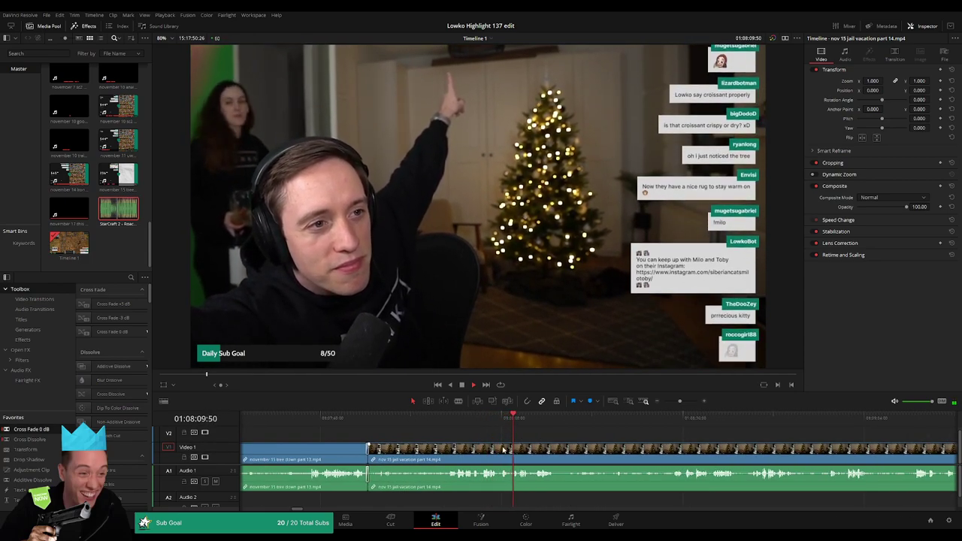
{"action": "scroll", "coordinate": [573, 435], "scroll_direction": "right", "scroll_amount": 2}
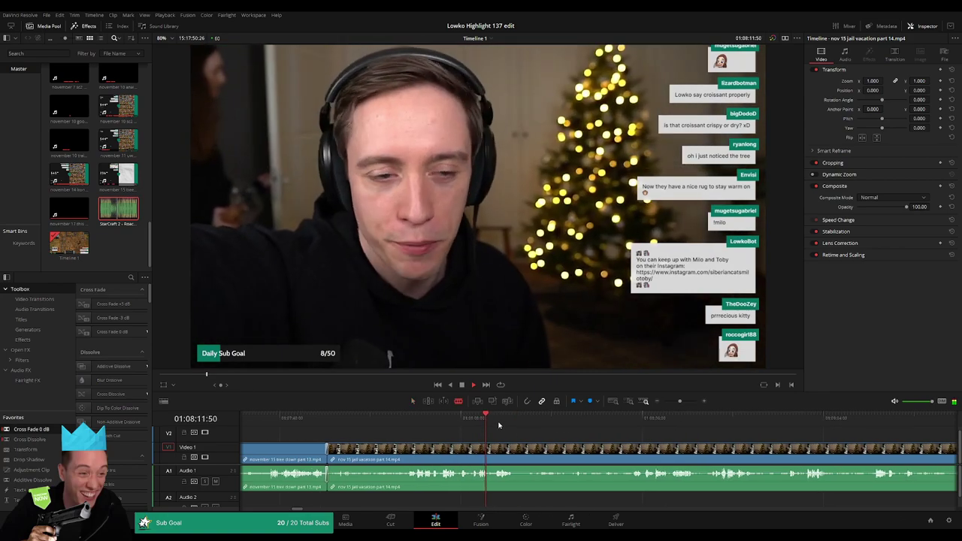
{"action": "left_click", "coordinate": [504, 423]}
{"action": "key", "text": "space"}
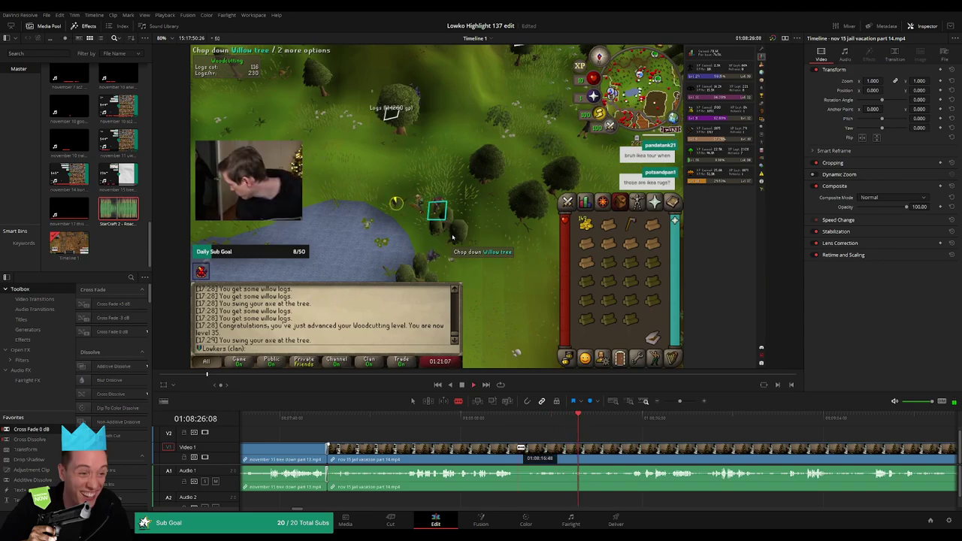
{"action": "left_click", "coordinate": [623, 418]}
Skim the part 14 clip beyond the 1:08:16 cut to find where the next section worth keeping begins.
{"action": "left_click", "coordinate": [798, 420]}
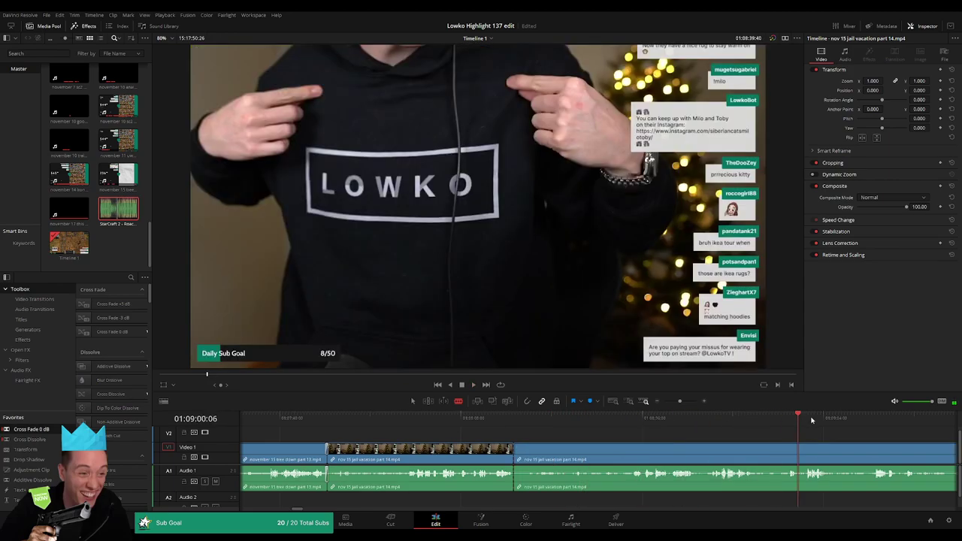
{"action": "left_click", "coordinate": [826, 419]}
{"action": "scroll", "coordinate": [553, 436], "scroll_direction": "right", "scroll_amount": 10}
{"action": "left_click", "coordinate": [755, 423]}
{"action": "left_click", "coordinate": [768, 426]}
{"action": "key", "text": "space"}
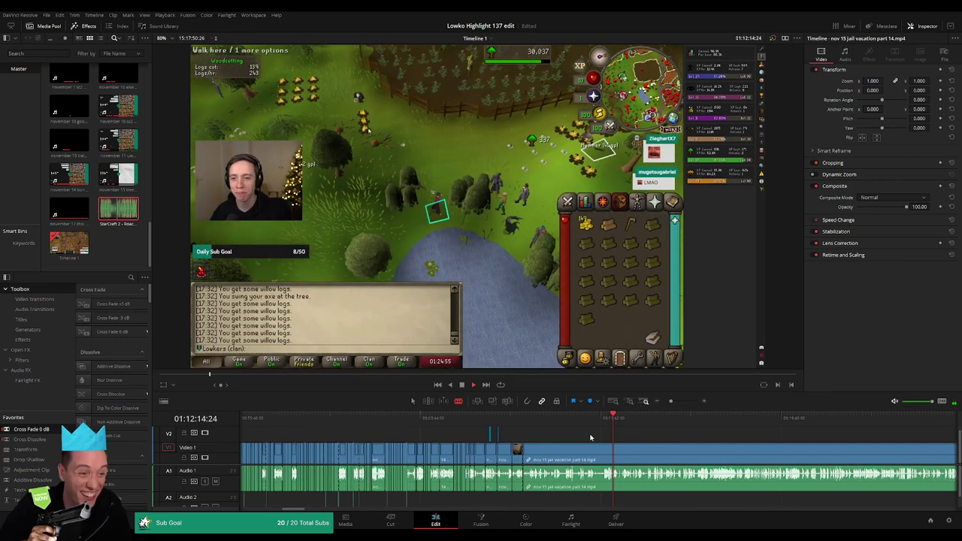
{"action": "scroll", "coordinate": [590, 438], "scroll_direction": "right", "scroll_amount": 5}
{"action": "left_click", "coordinate": [435, 423]}
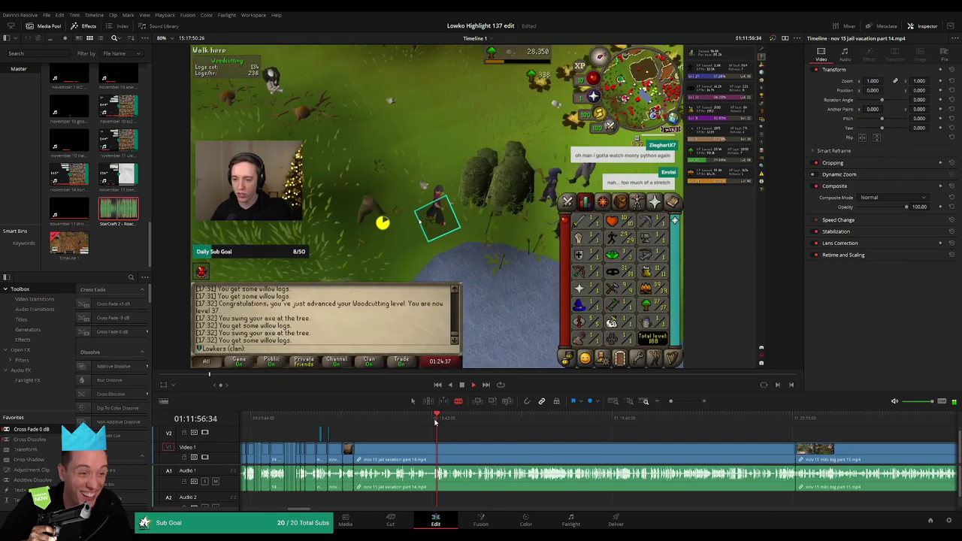
{"action": "left_click_drag", "start_coordinate": [436, 422], "coordinate": [474, 421]}
{"action": "key", "text": "space"}
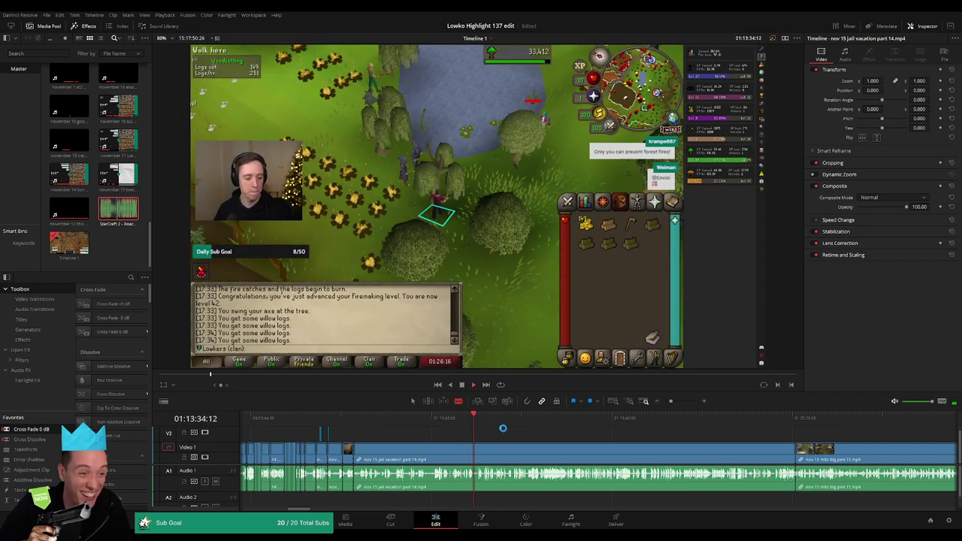
Cut the part 14 clip shortly before 1:14:04 and ripple-delete the stretch back to the cut at about 1:08:16.
{"action": "left_click_drag", "start_coordinate": [670, 402], "coordinate": [677, 406]}
{"action": "left_click", "coordinate": [555, 421]}
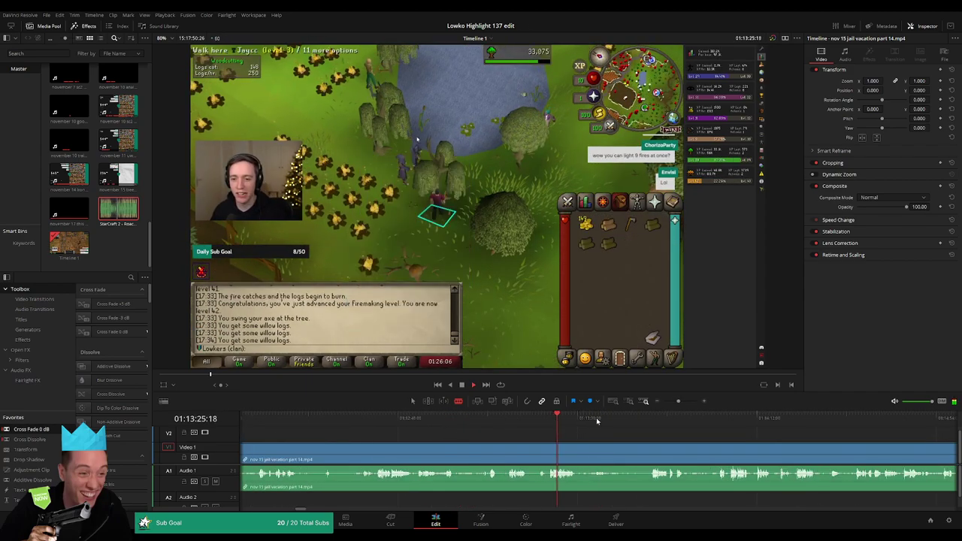
{"action": "left_click", "coordinate": [660, 418]}
{"action": "scroll", "coordinate": [577, 437], "scroll_direction": "right", "scroll_amount": 4}
{"action": "left_click", "coordinate": [491, 422]}
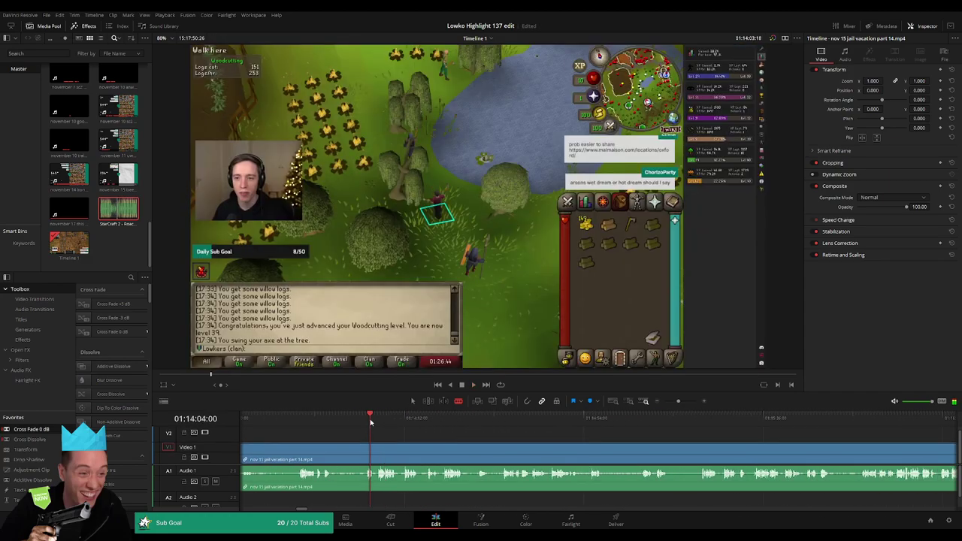
{"action": "left_click", "coordinate": [396, 419]}
{"action": "scroll", "coordinate": [464, 442], "scroll_direction": "left", "scroll_amount": 3}
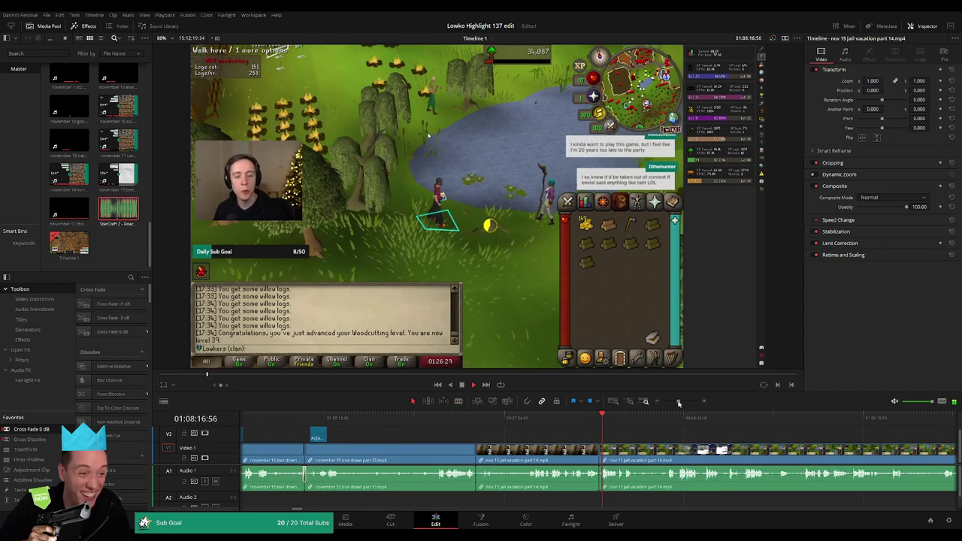
Add an audio cross fade at the 1:08:16 join and ripple-delete the part 14 section from about 1:08:24 to 1:08:32:24.
{"action": "left_click_drag", "start_coordinate": [678, 404], "coordinate": [683, 401]}
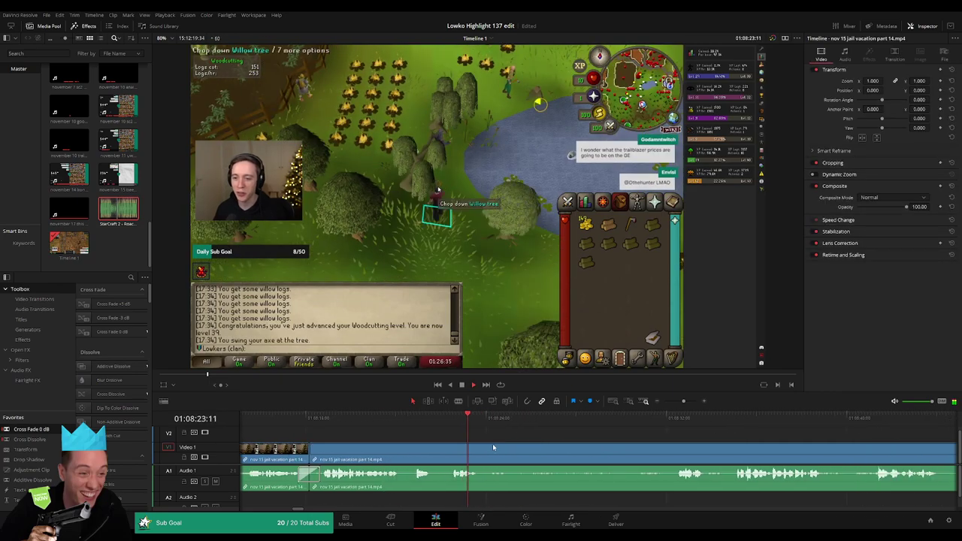
{"action": "left_click_drag", "start_coordinate": [664, 418], "coordinate": [669, 423]}
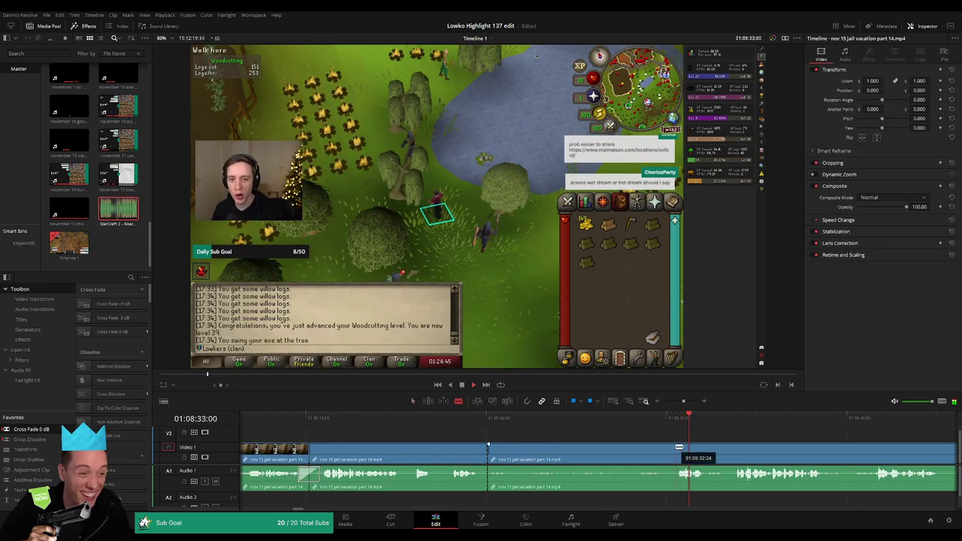
{"action": "left_click", "coordinate": [678, 447]}
{"action": "key", "text": "a"}
{"action": "left_click", "coordinate": [620, 450]}
{"action": "key", "text": "Delete"}
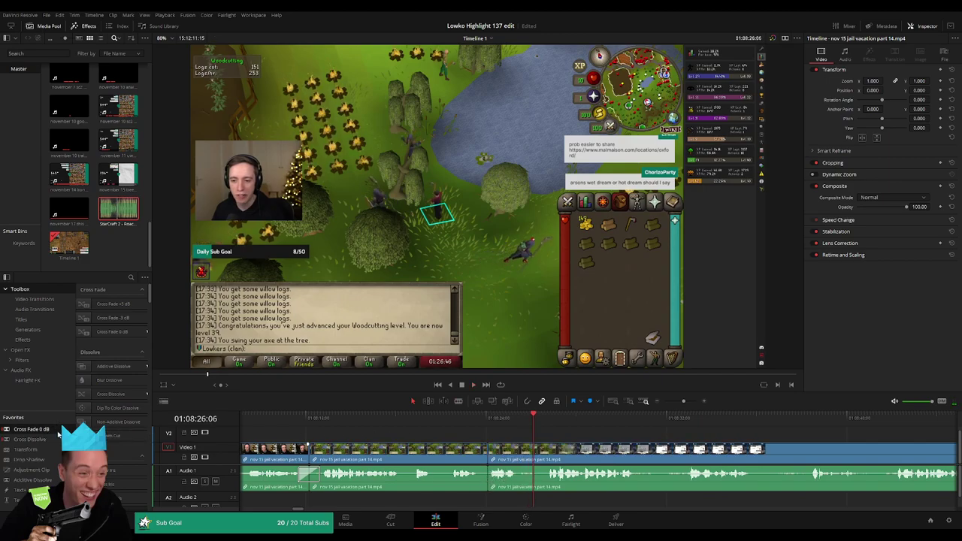
Ripple-delete the part 14 piece between 1:08:16 and 1:08:24, add a Cross Fade 0 dB at the join, and replay it.
{"action": "key", "text": "Delete"}
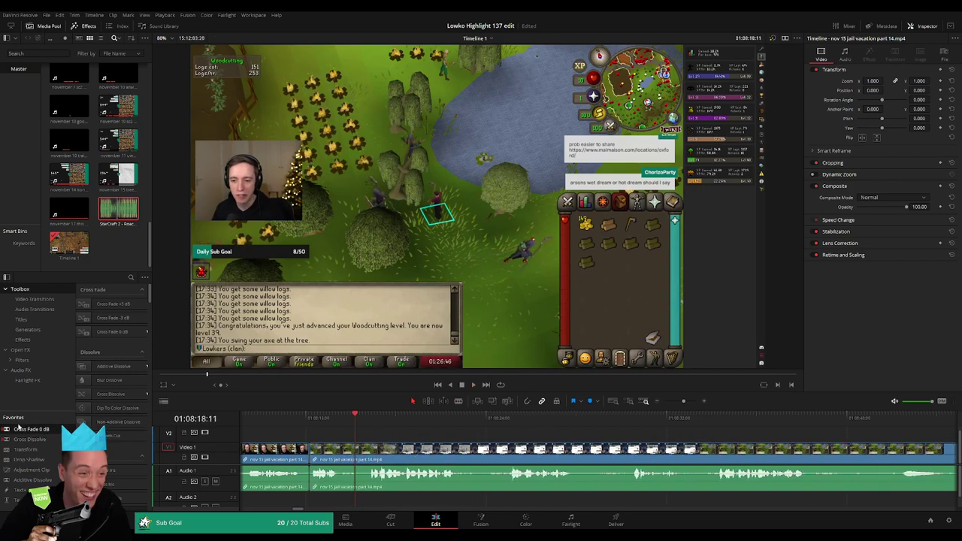
{"action": "left_click_drag", "start_coordinate": [304, 480], "coordinate": [303, 481]}
{"action": "left_click", "coordinate": [284, 422]}
{"action": "key", "text": "space"}
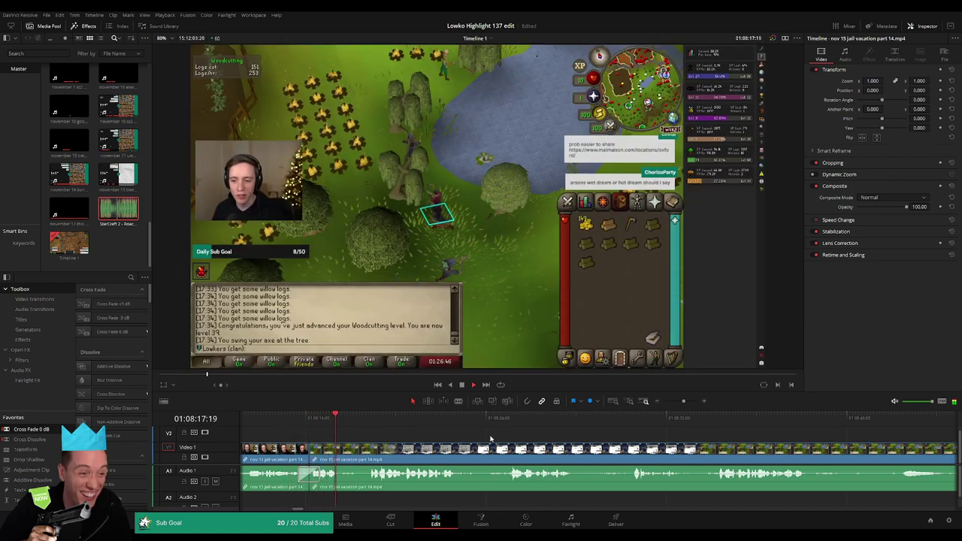
Play through the hotel website section and ripple-delete the part 14 footage from about 1:08:28 to 1:08:33:50.
{"action": "mouse_move", "coordinate": [684, 402]}
{"action": "left_mouse_down"}
{"action": "mouse_move", "coordinate": [665, 400]}
{"action": "mouse_move", "coordinate": [681, 401]}
{"action": "left_mouse_up"}
{"action": "left_click_drag", "start_coordinate": [673, 453], "coordinate": [443, 434]}
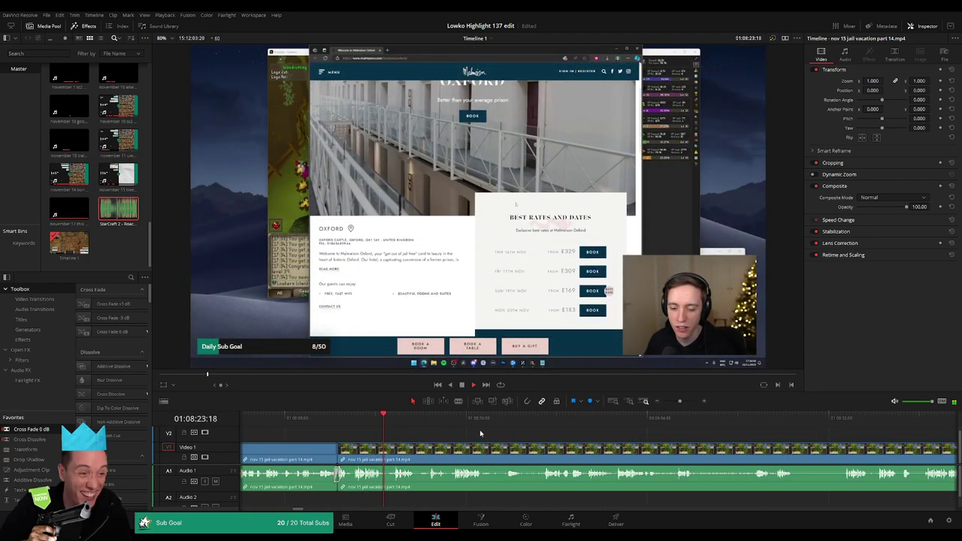
{"action": "mouse_move", "coordinate": [681, 402]}
{"action": "left_mouse_down"}
{"action": "mouse_move", "coordinate": [668, 402]}
{"action": "mouse_move", "coordinate": [681, 403]}
{"action": "left_mouse_up"}
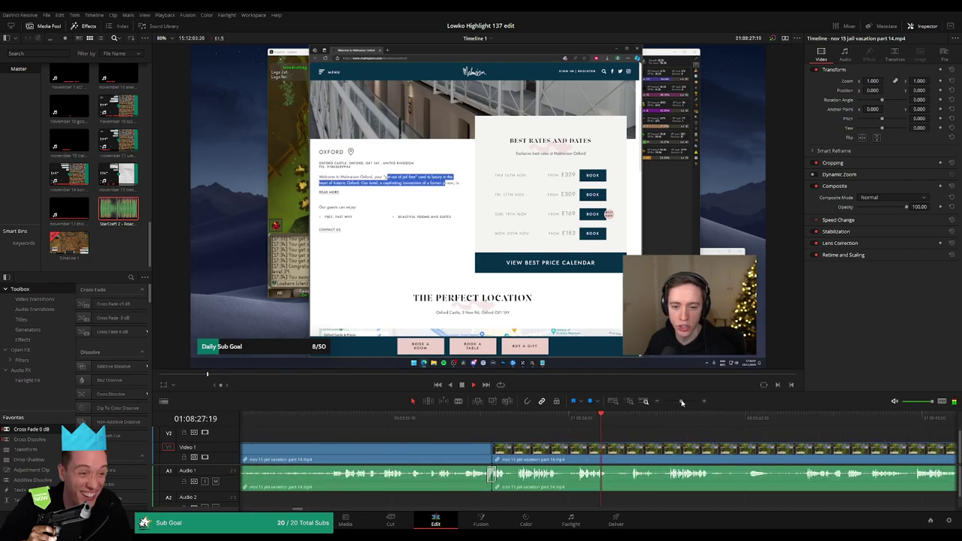
{"action": "scroll", "coordinate": [648, 443], "scroll_direction": "right", "scroll_amount": 4}
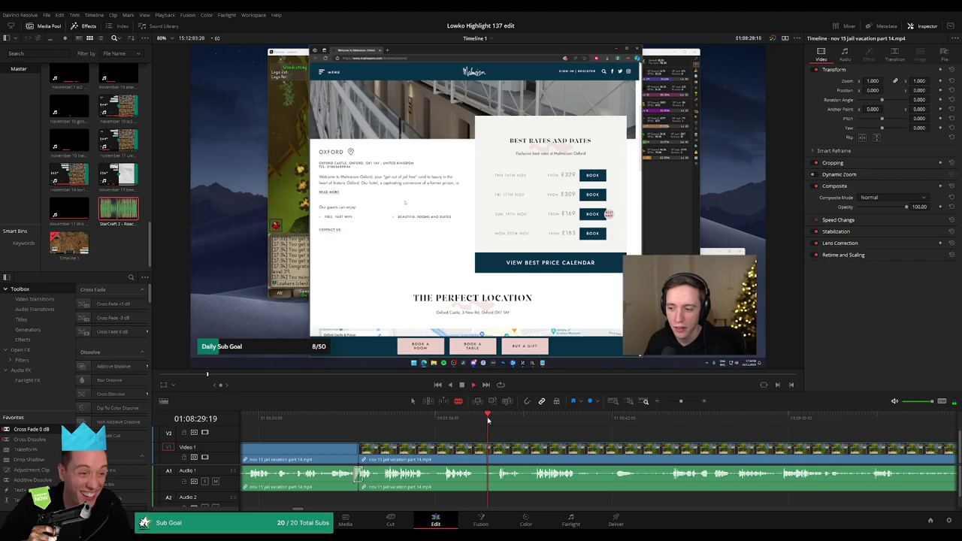
{"action": "left_click", "coordinate": [493, 419]}
{"action": "left_click", "coordinate": [475, 450]}
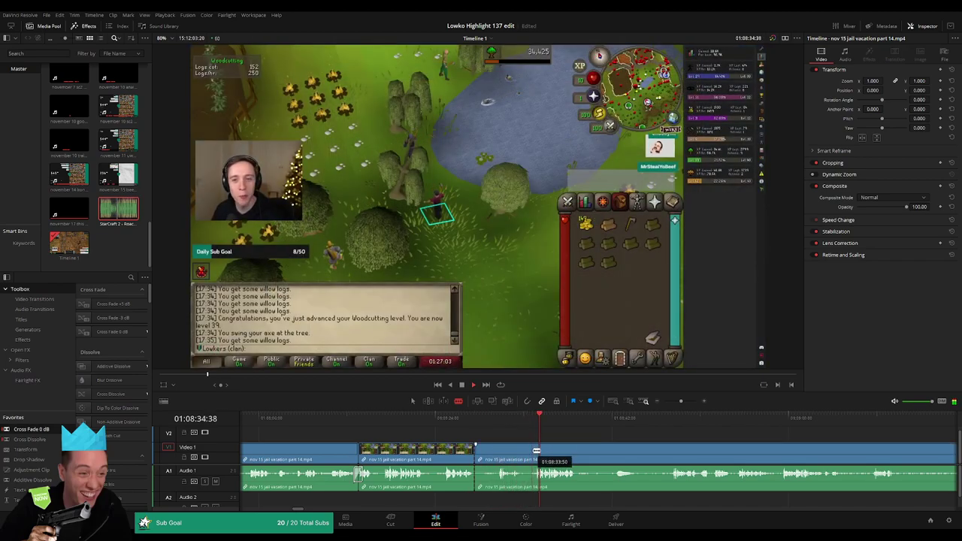
{"action": "left_click", "coordinate": [536, 450]}
{"action": "key", "text": "Delete"}
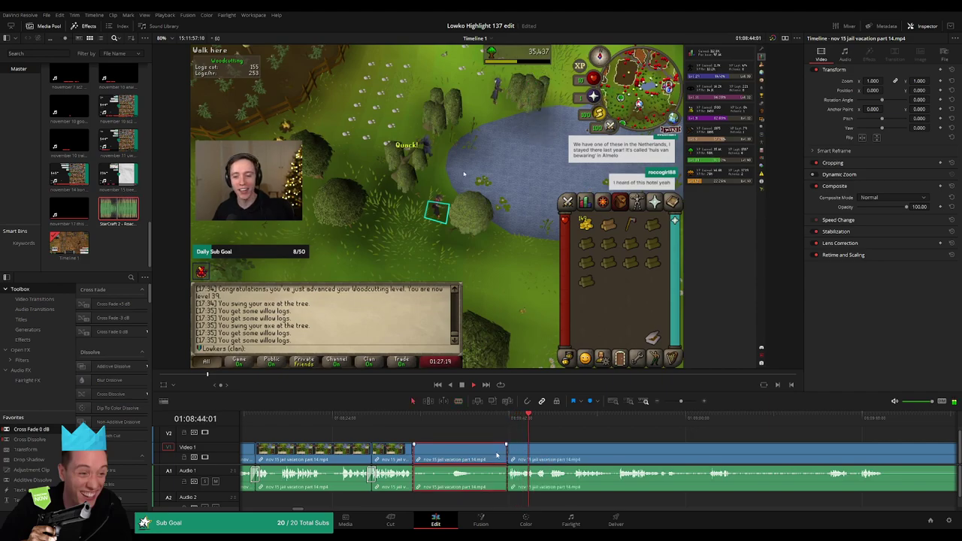
Ripple-delete the part 14 section from about 1:08:32 to 1:08:42, cross-fade the audio at the join, and replay it.
{"action": "key", "text": "Delete"}
{"action": "left_click", "coordinate": [432, 425]}
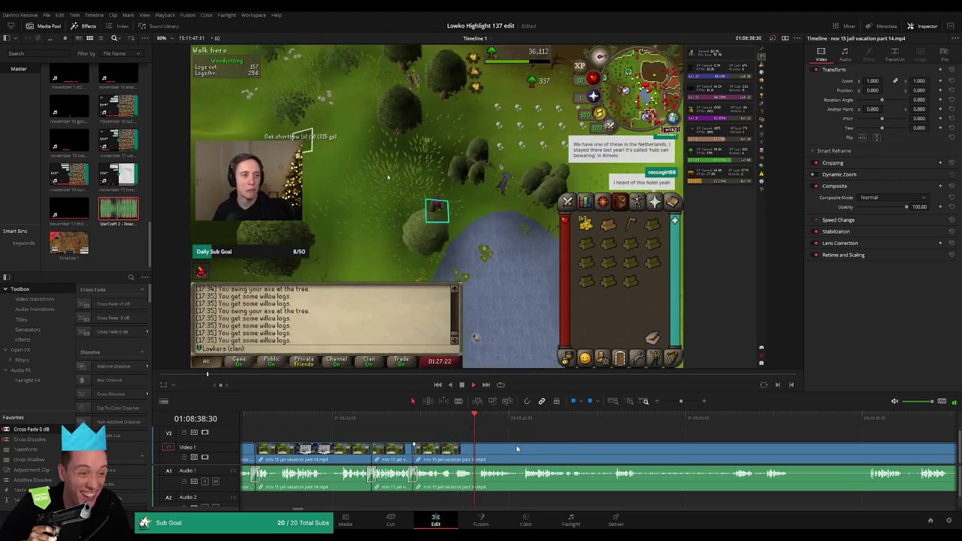
Preview the footage after 1:08:38 and ripple-delete the part 14 section from about 1:08:49:50 to 1:08:52:30.
{"action": "left_click_drag", "start_coordinate": [493, 444], "coordinate": [363, 434]}
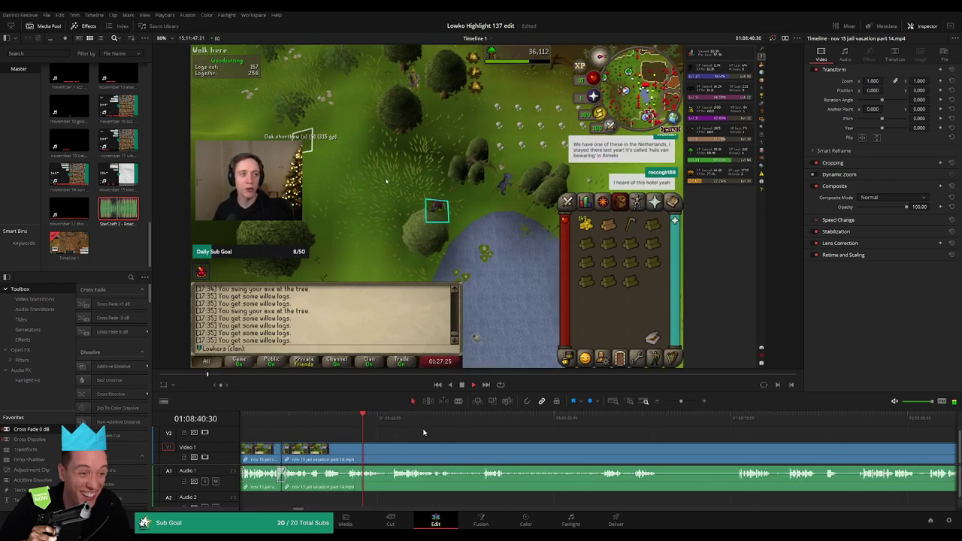
{"action": "left_click", "coordinate": [376, 419]}
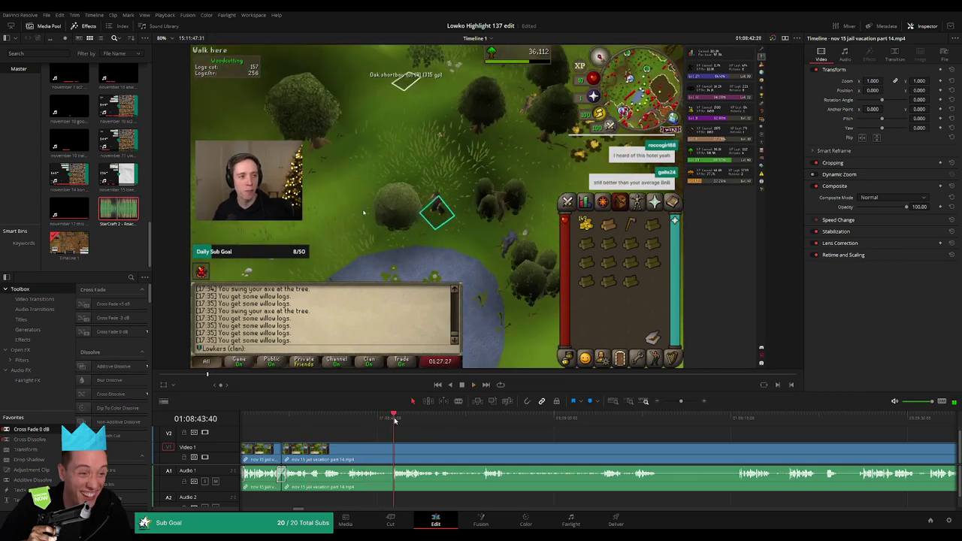
{"action": "left_click", "coordinate": [398, 419]}
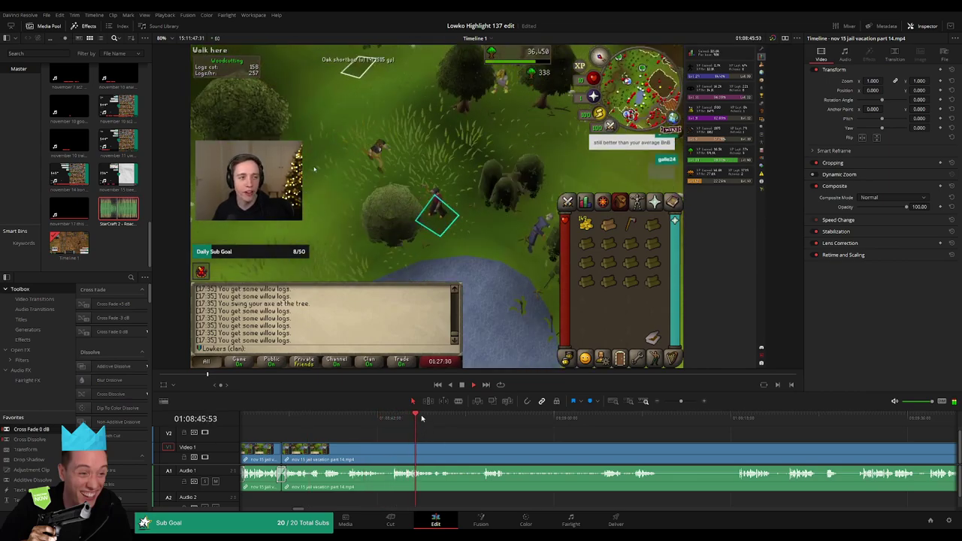
{"action": "left_click", "coordinate": [431, 419]}
{"action": "left_click_drag", "start_coordinate": [475, 439], "coordinate": [365, 427]}
{"action": "key", "text": "b"}
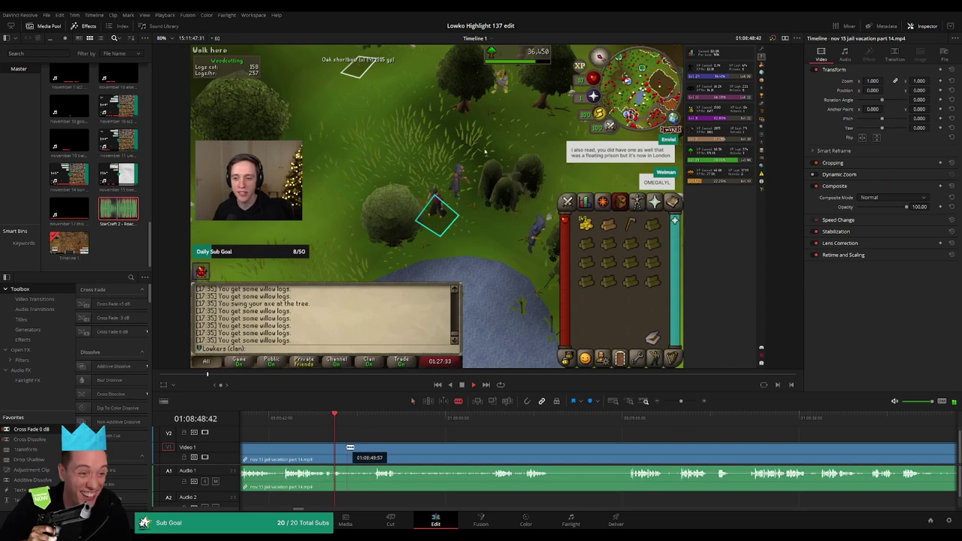
{"action": "left_click", "coordinate": [346, 445]}
{"action": "left_click", "coordinate": [375, 451]}
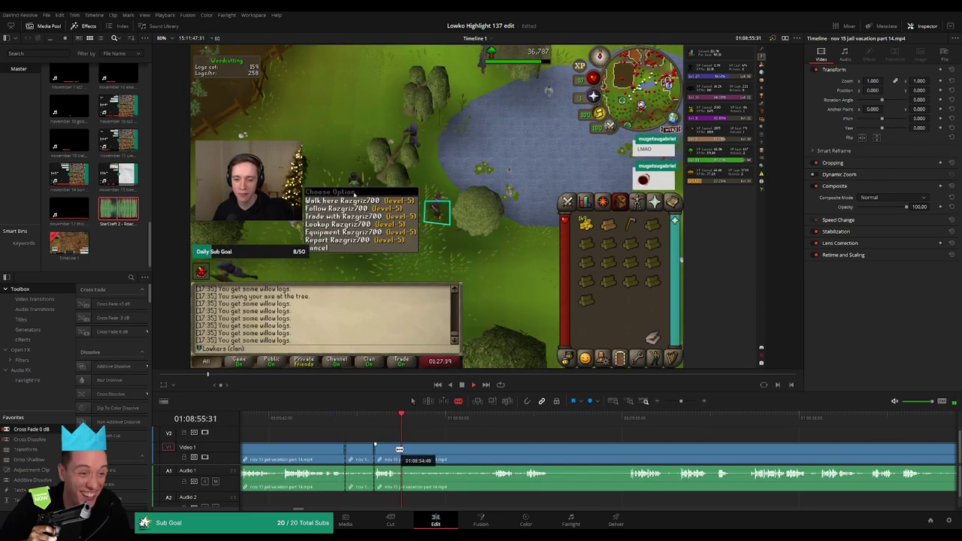
{"action": "left_click", "coordinate": [400, 449]}
{"action": "key", "text": "a"}
{"action": "left_click", "coordinate": [367, 449]}
{"action": "key", "text": "Delete"}
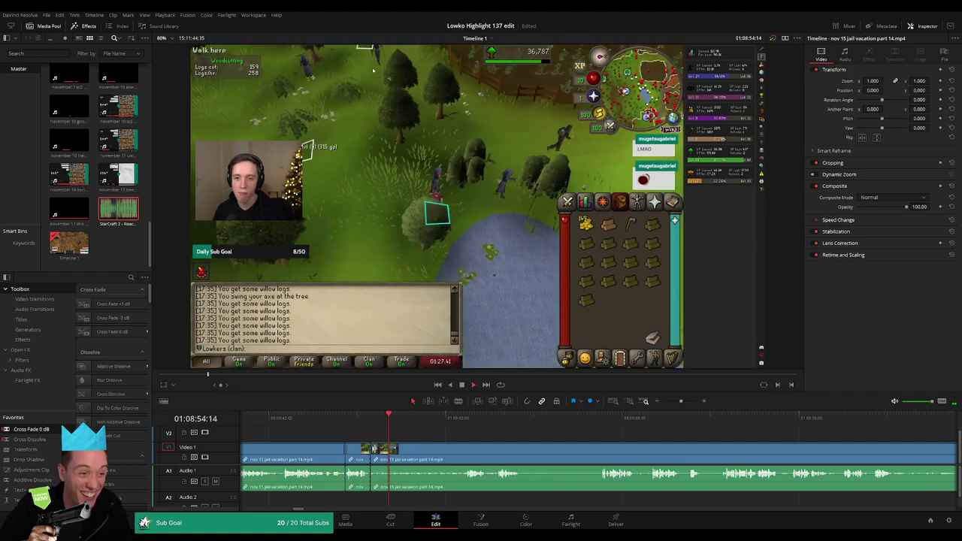
Cross-fade the audio at the 1:08:49 join, ripple-delete part 14 from about 1:08:52 to 1:09:02, and cross-fade that join.
{"action": "left_click_drag", "start_coordinate": [361, 494], "coordinate": [347, 483]}
{"action": "left_click", "coordinate": [468, 419]}
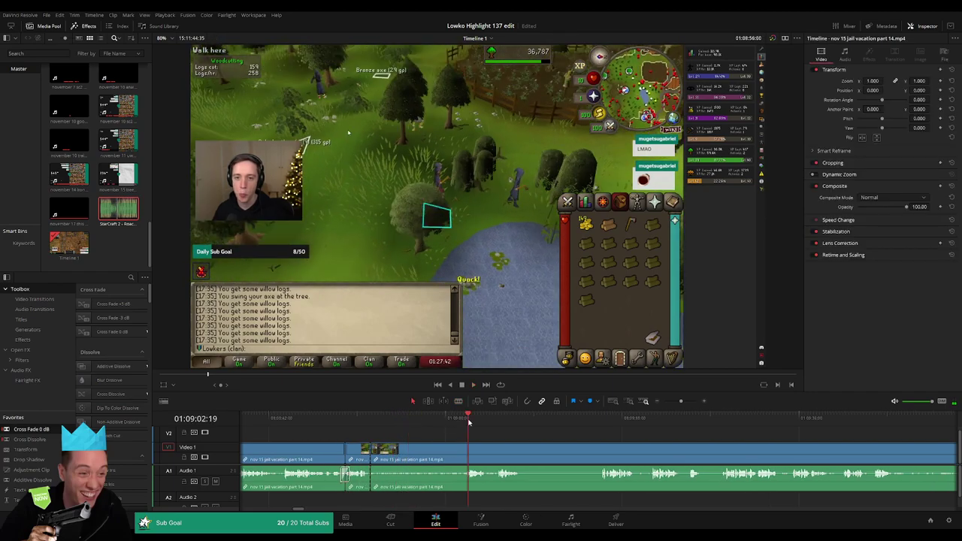
{"action": "key", "text": "b"}
{"action": "left_click", "coordinate": [448, 452]}
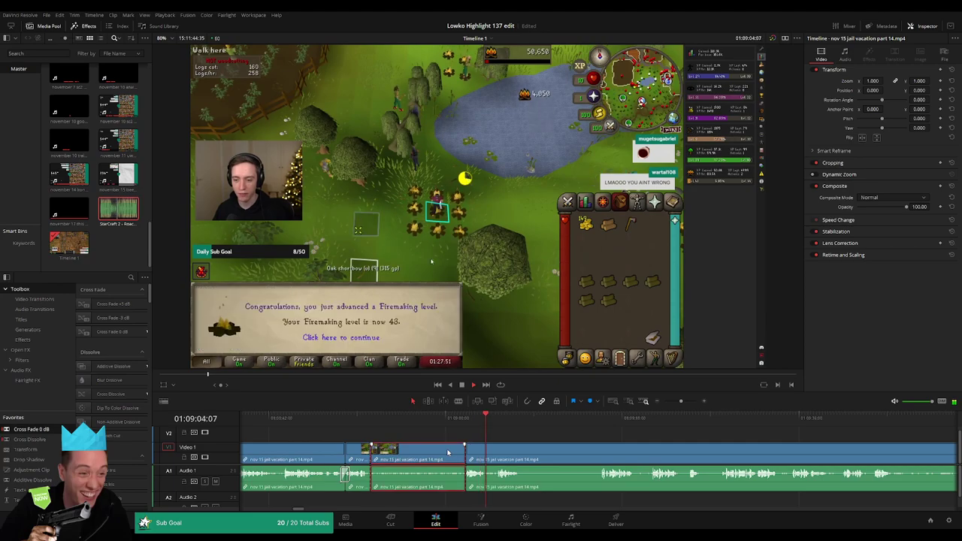
{"action": "key", "text": "Delete"}
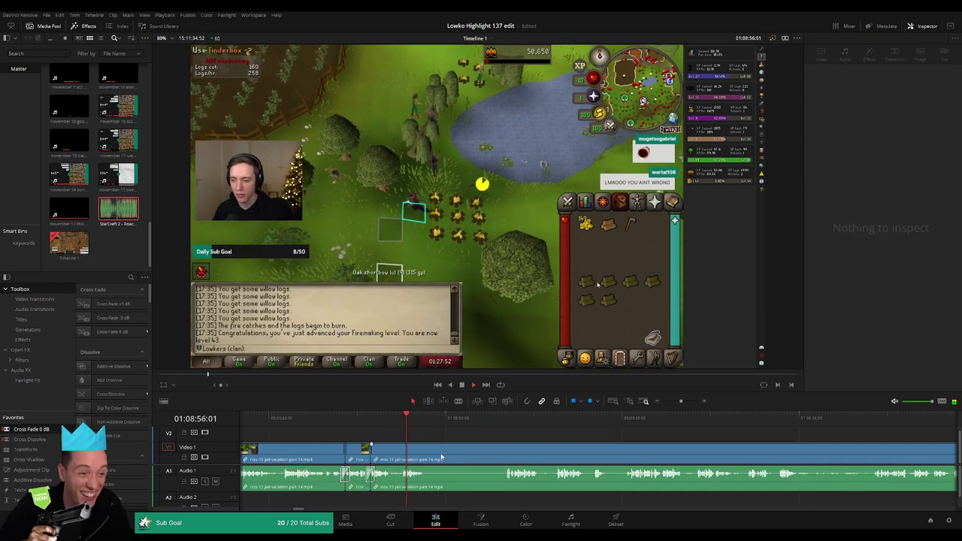
Split the part 14 clip at about 1:08:58, after the Firemaking level-up.
{"action": "scroll", "coordinate": [421, 455], "scroll_direction": "right", "scroll_amount": 2}
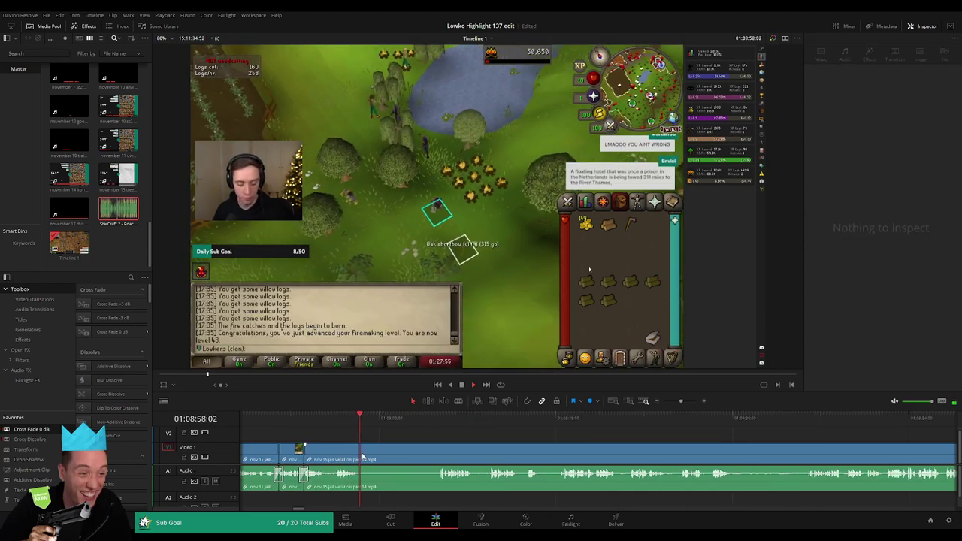
{"action": "left_click", "coordinate": [364, 457]}
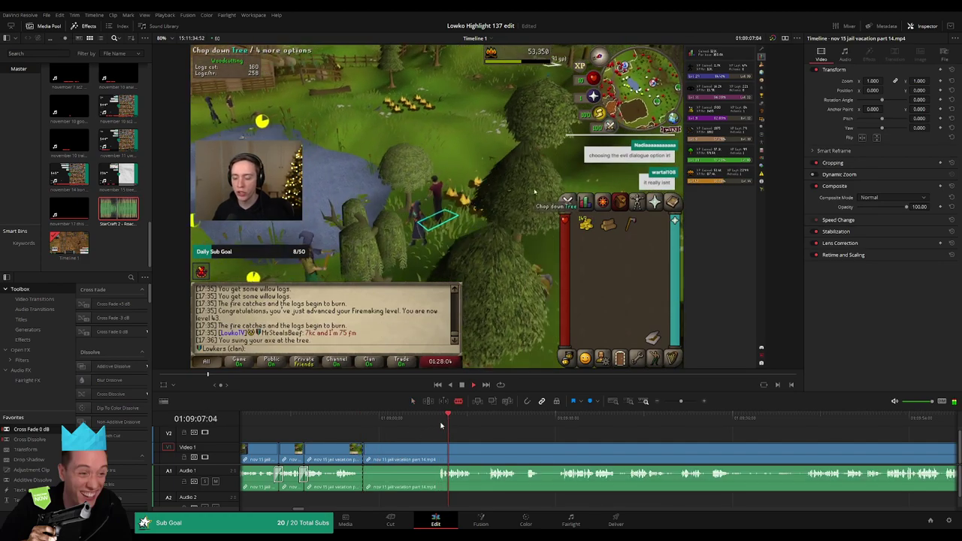
Skim the rest of the part 14 footage after 1:09:07 to check for sections worth keeping.
{"action": "left_click", "coordinate": [630, 419]}
{"action": "left_click_drag", "start_coordinate": [633, 421], "coordinate": [645, 425]}
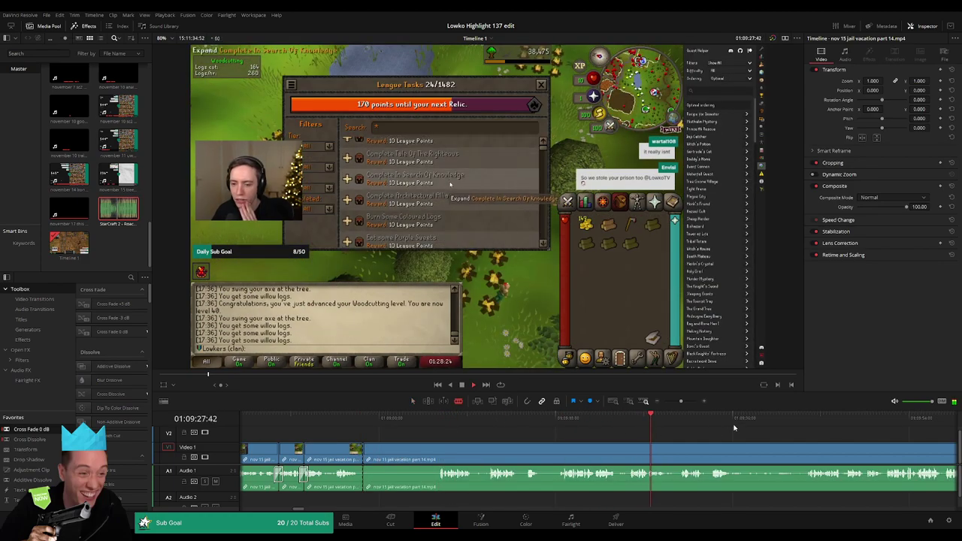
{"action": "left_click_drag", "start_coordinate": [857, 417], "coordinate": [608, 426]}
{"action": "left_click", "coordinate": [642, 425]}
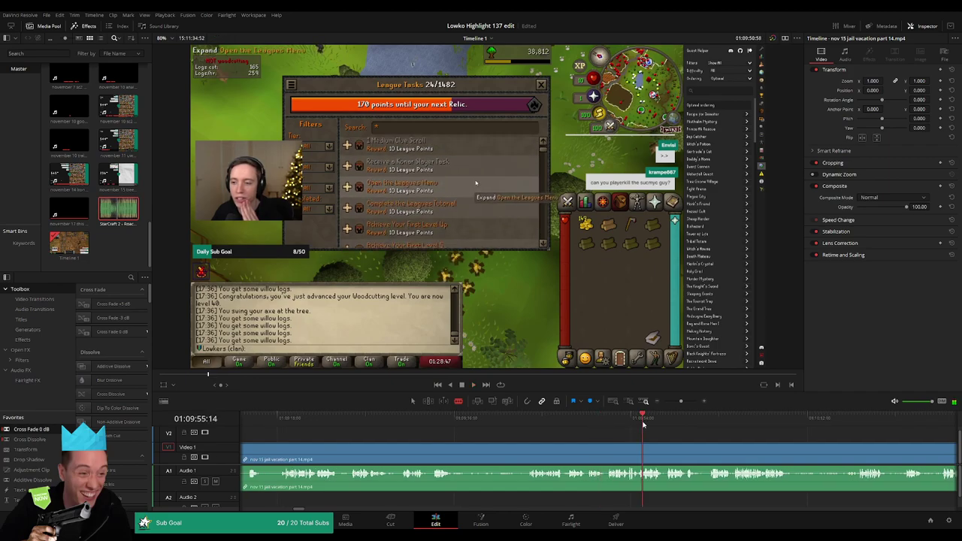
{"action": "left_click", "coordinate": [759, 424]}
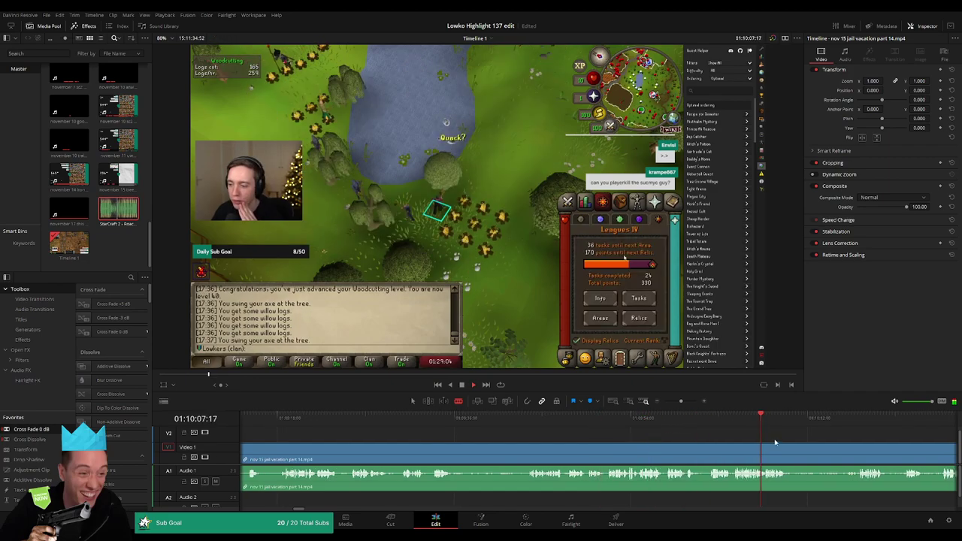
{"action": "left_click_drag", "start_coordinate": [679, 402], "coordinate": [674, 402]}
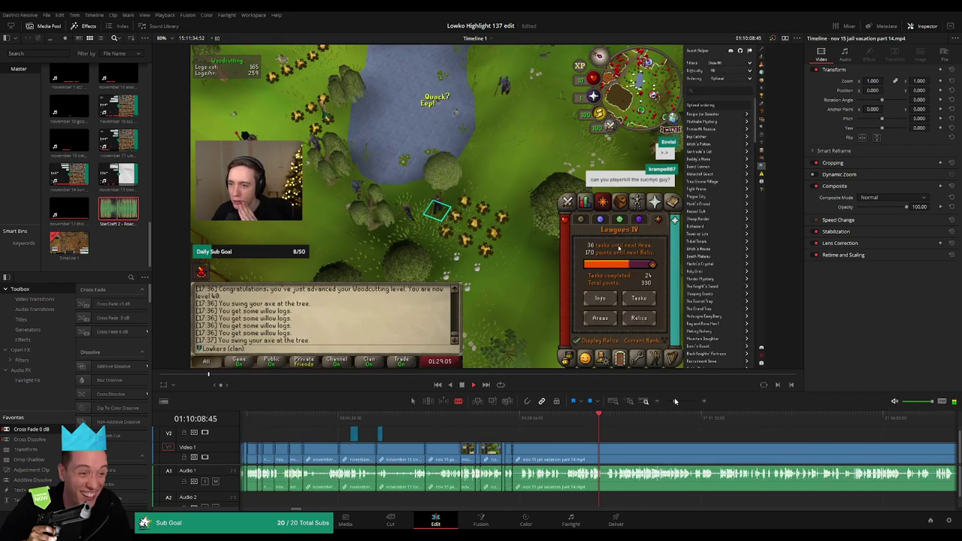
{"action": "left_click", "coordinate": [621, 421]}
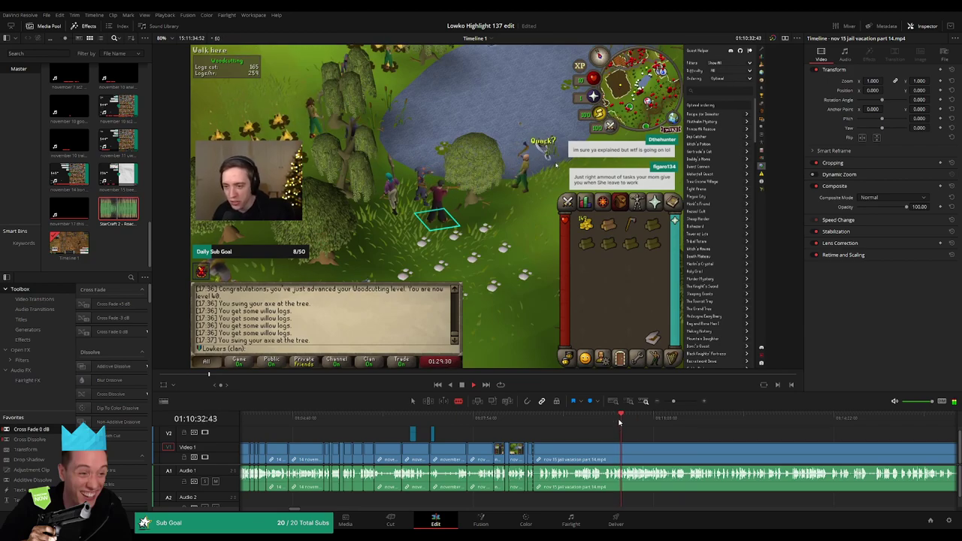
{"action": "left_click", "coordinate": [634, 421]}
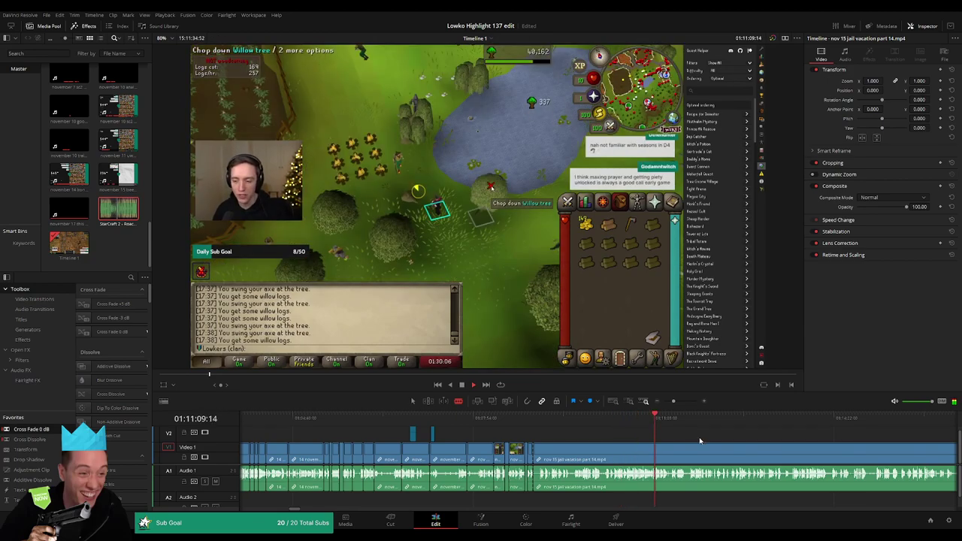
{"action": "scroll", "coordinate": [640, 422], "scroll_direction": "right", "scroll_amount": 5}
{"action": "left_click", "coordinate": [629, 421]}
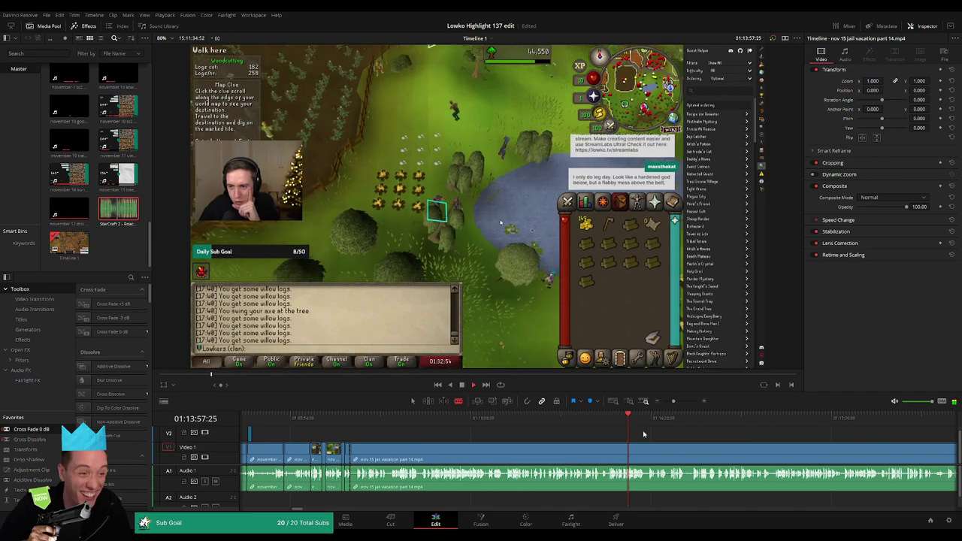
{"action": "left_click_drag", "start_coordinate": [848, 423], "coordinate": [858, 423]}
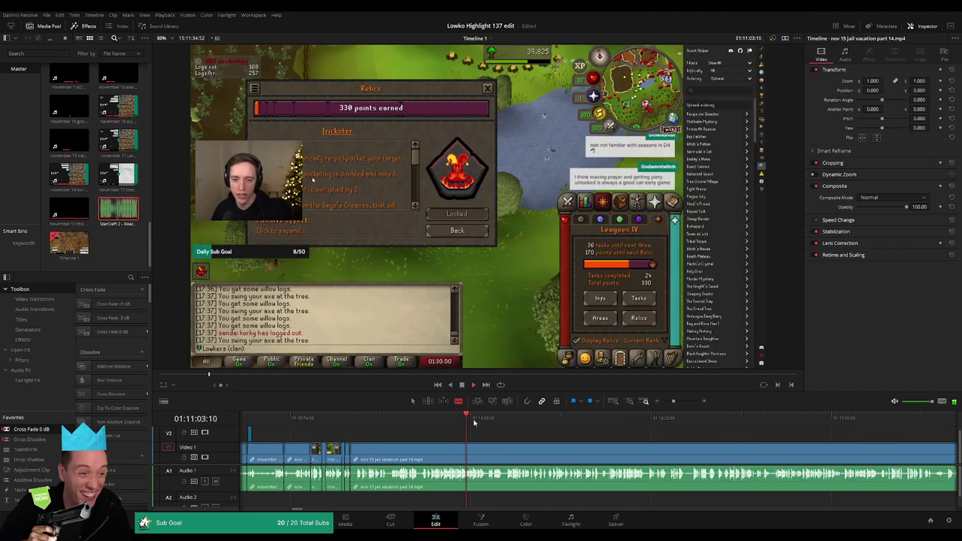
{"action": "left_click", "coordinate": [488, 417]}
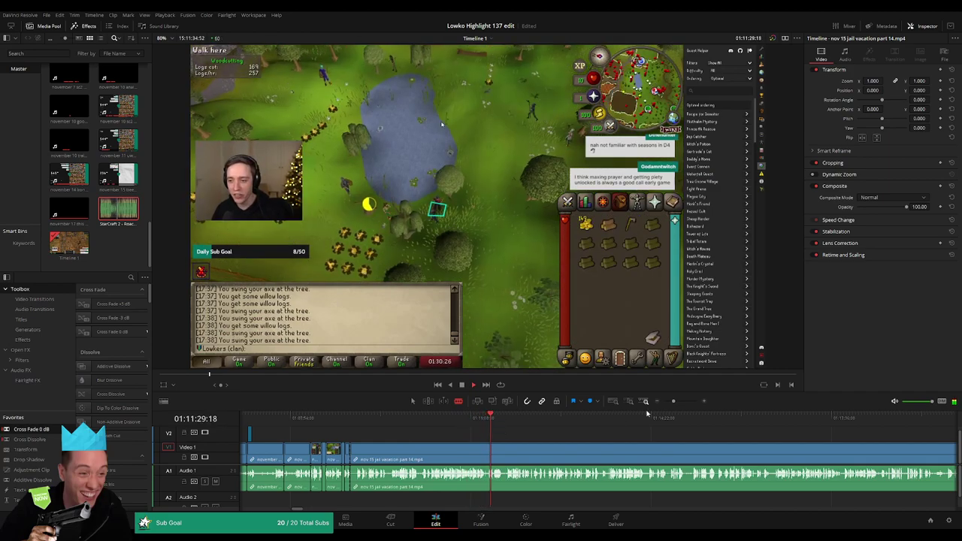
{"action": "left_click_drag", "start_coordinate": [673, 401], "coordinate": [679, 401]}
{"action": "left_click_drag", "start_coordinate": [760, 436], "coordinate": [511, 436]}
{"action": "left_click", "coordinate": [785, 419]}
{"action": "key", "text": "space"}
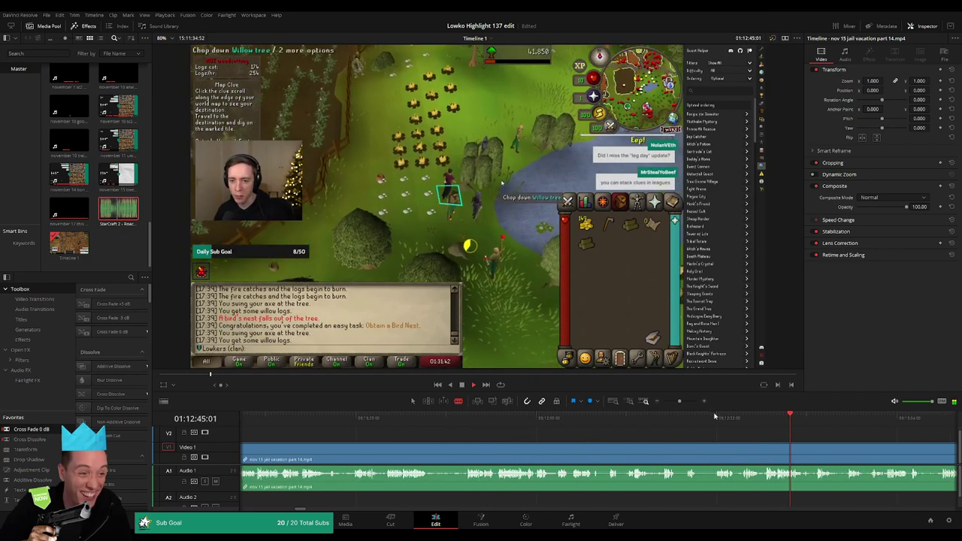
{"action": "left_click_drag", "start_coordinate": [679, 401], "coordinate": [672, 401]}
{"action": "left_click", "coordinate": [616, 420]}
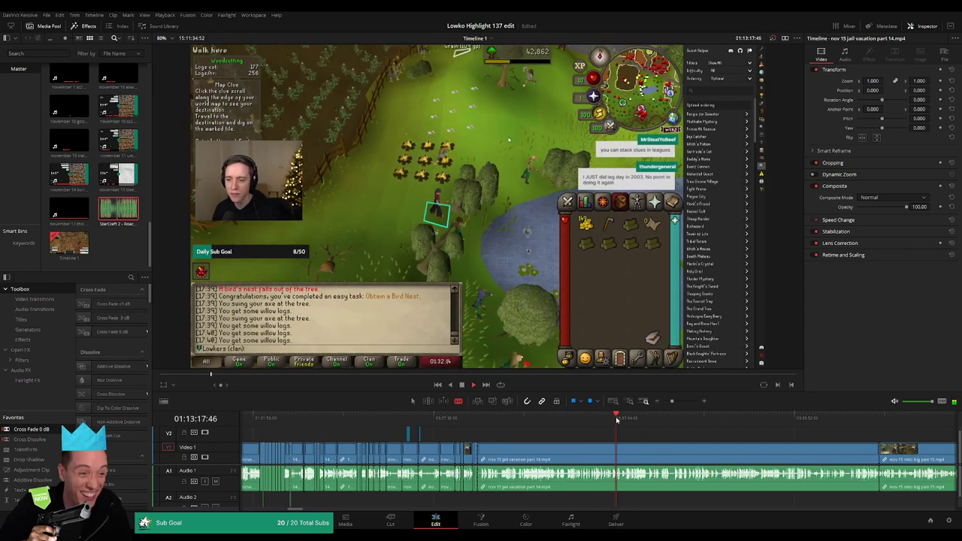
{"action": "left_click", "coordinate": [635, 420]}
Ripple-delete the remainder of part 14 after the 1:08:58 split so that part 15 follows directly.
{"action": "left_click_drag", "start_coordinate": [622, 442], "coordinate": [701, 423]}
{"action": "key", "text": "a"}
{"action": "left_click", "coordinate": [602, 461]}
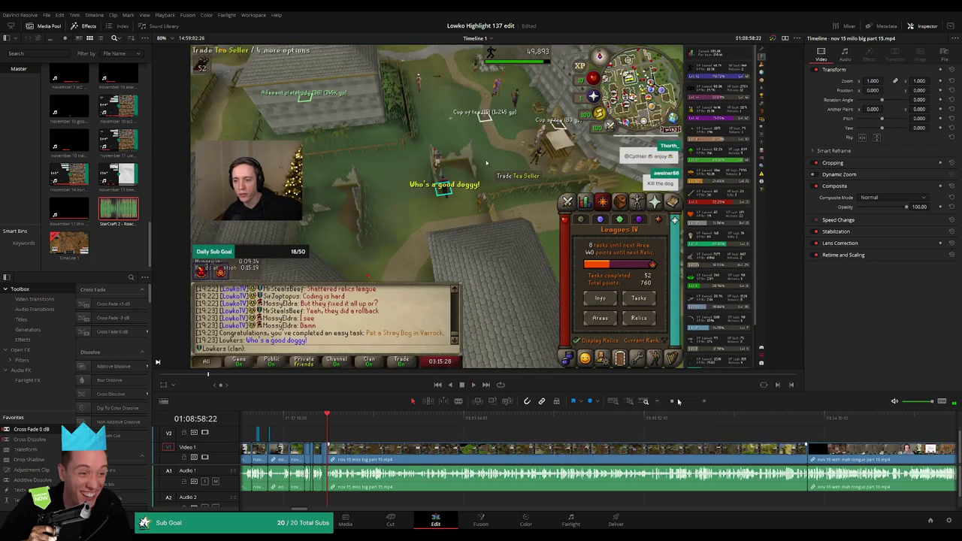
Survey the remaining clips to the end of the timeline, and return to part 15 at about 1:11:40.
{"action": "left_click_drag", "start_coordinate": [675, 402], "coordinate": [649, 404]}
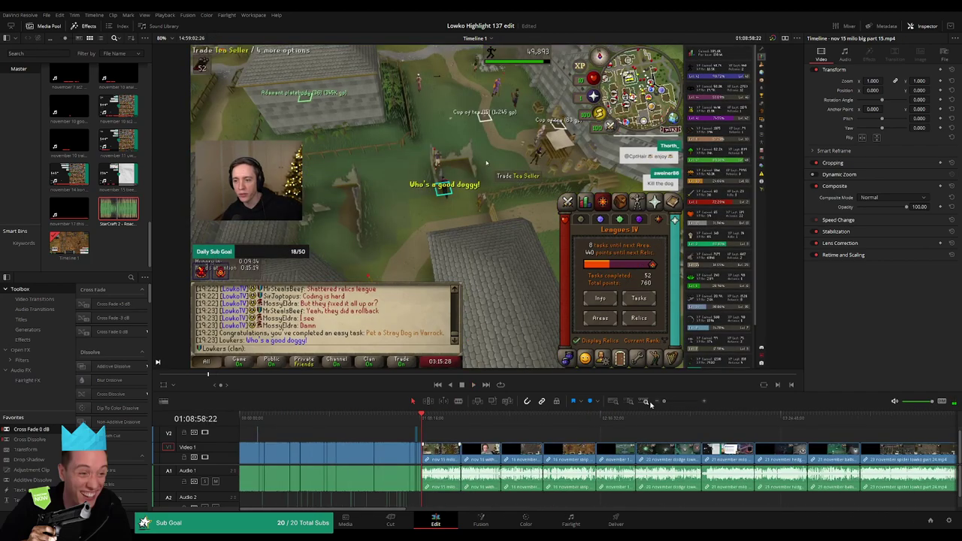
{"action": "scroll", "coordinate": [423, 441], "scroll_direction": "right", "scroll_amount": 7}
{"action": "scroll", "coordinate": [424, 441], "scroll_direction": "right", "scroll_amount": 15}
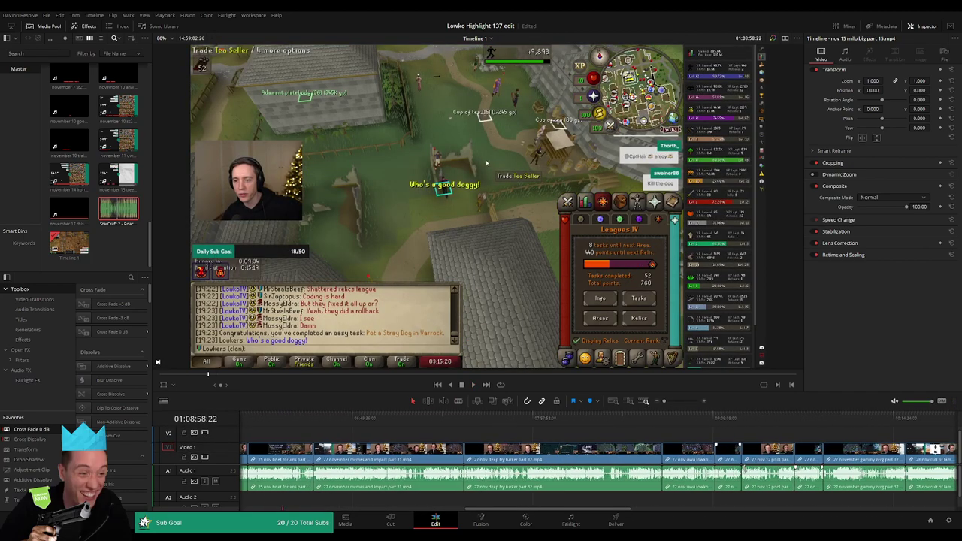
{"action": "scroll", "coordinate": [763, 455], "scroll_direction": "right", "scroll_amount": 6}
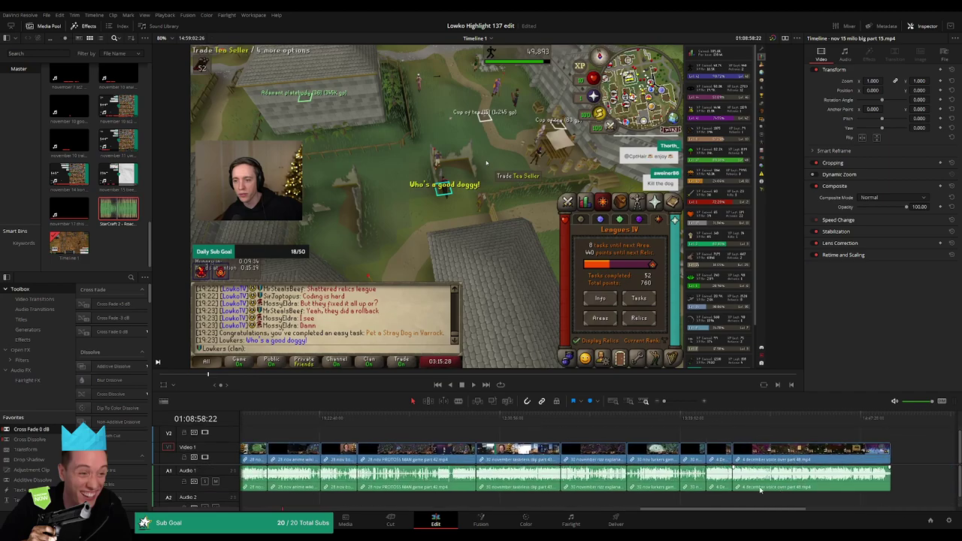
{"action": "left_click", "coordinate": [718, 423]}
{"action": "scroll", "coordinate": [433, 459], "scroll_direction": "left", "scroll_amount": 20}
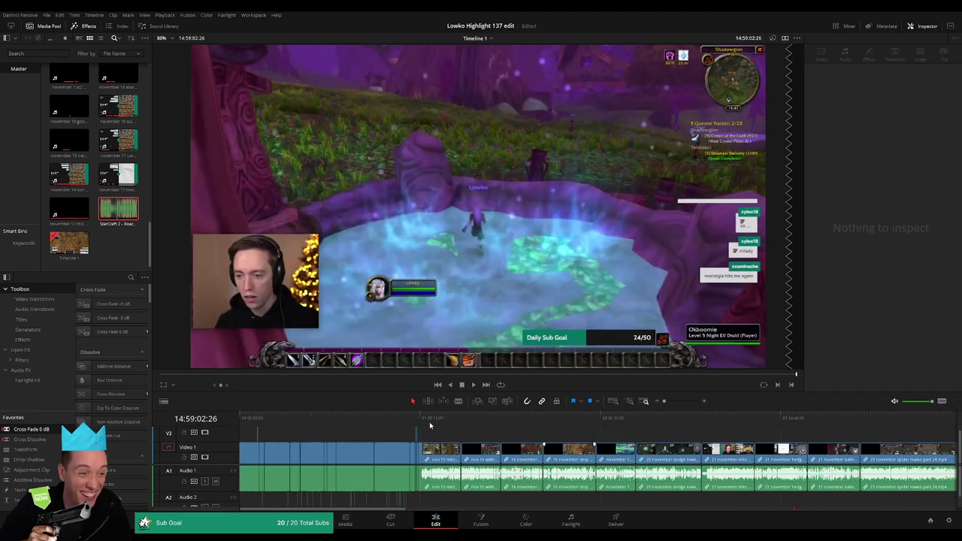
{"action": "left_click", "coordinate": [428, 421]}
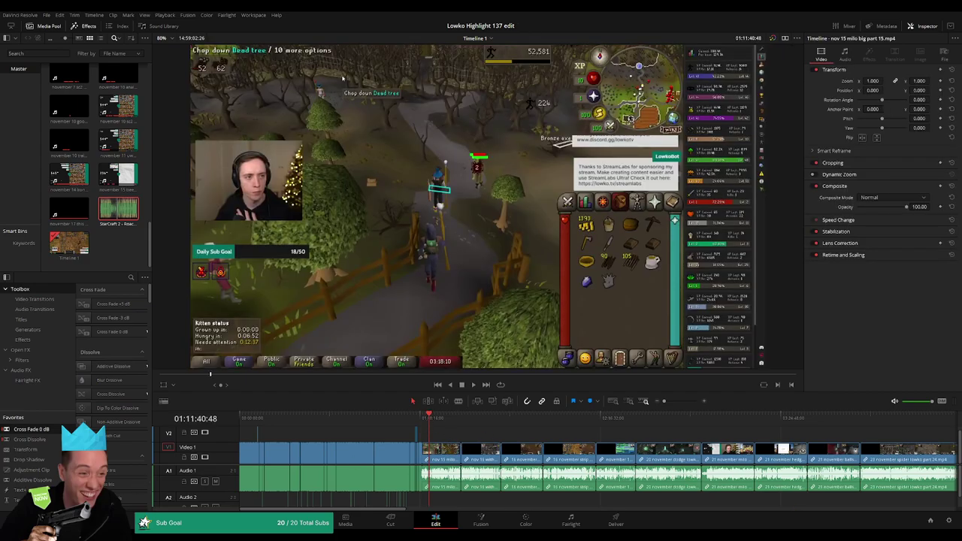